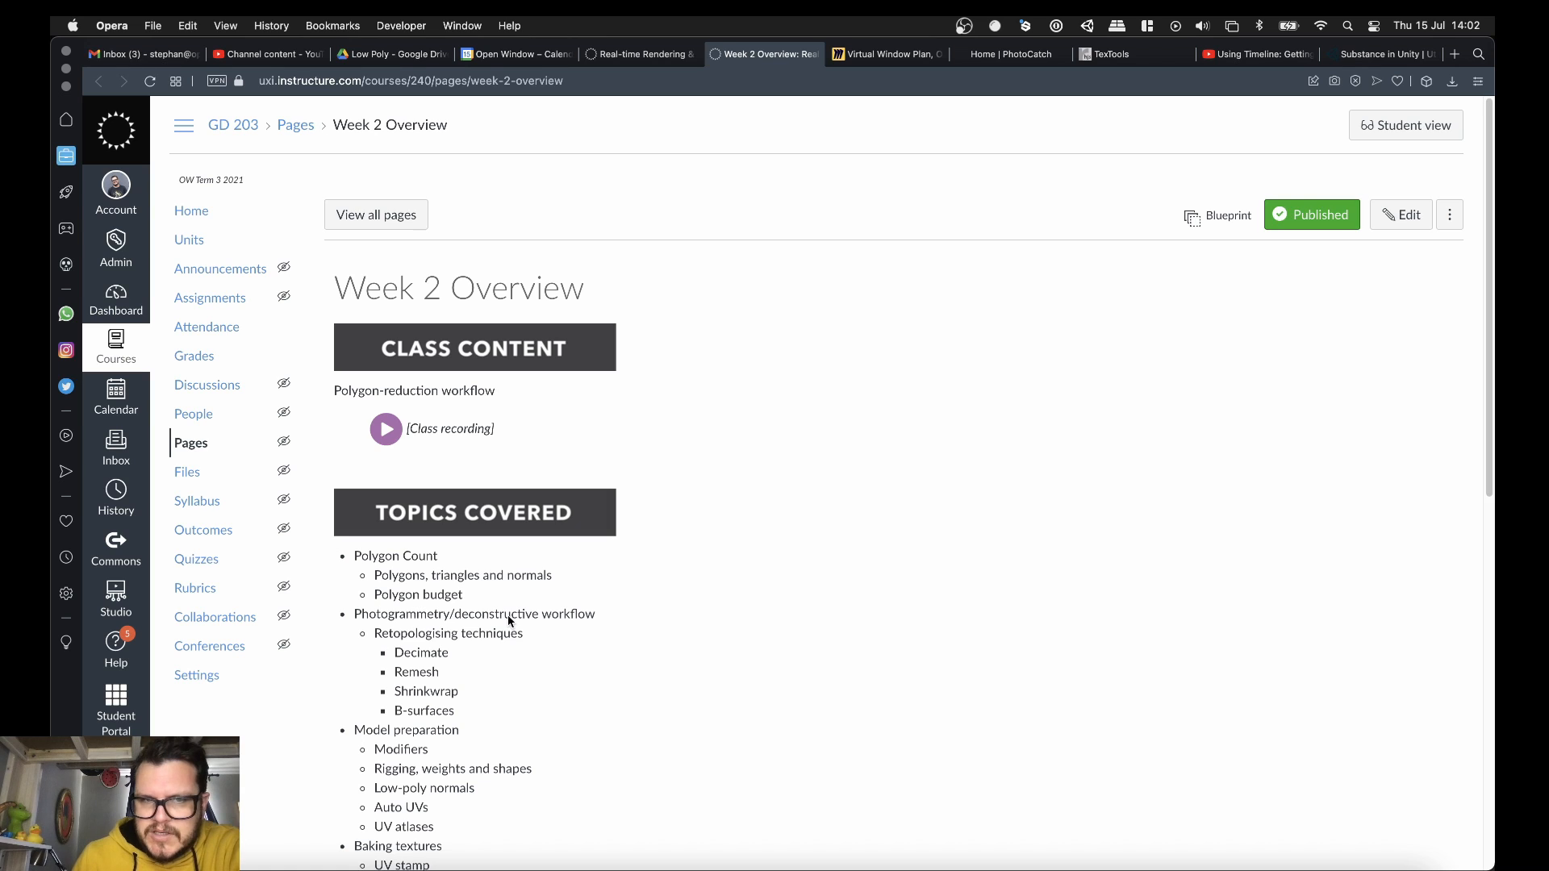
# Switch from the Week 2 Overview page to Unity and disable the Doug_pose_Main object in the scene
pyautogui.scroll(-5, 507, 613)
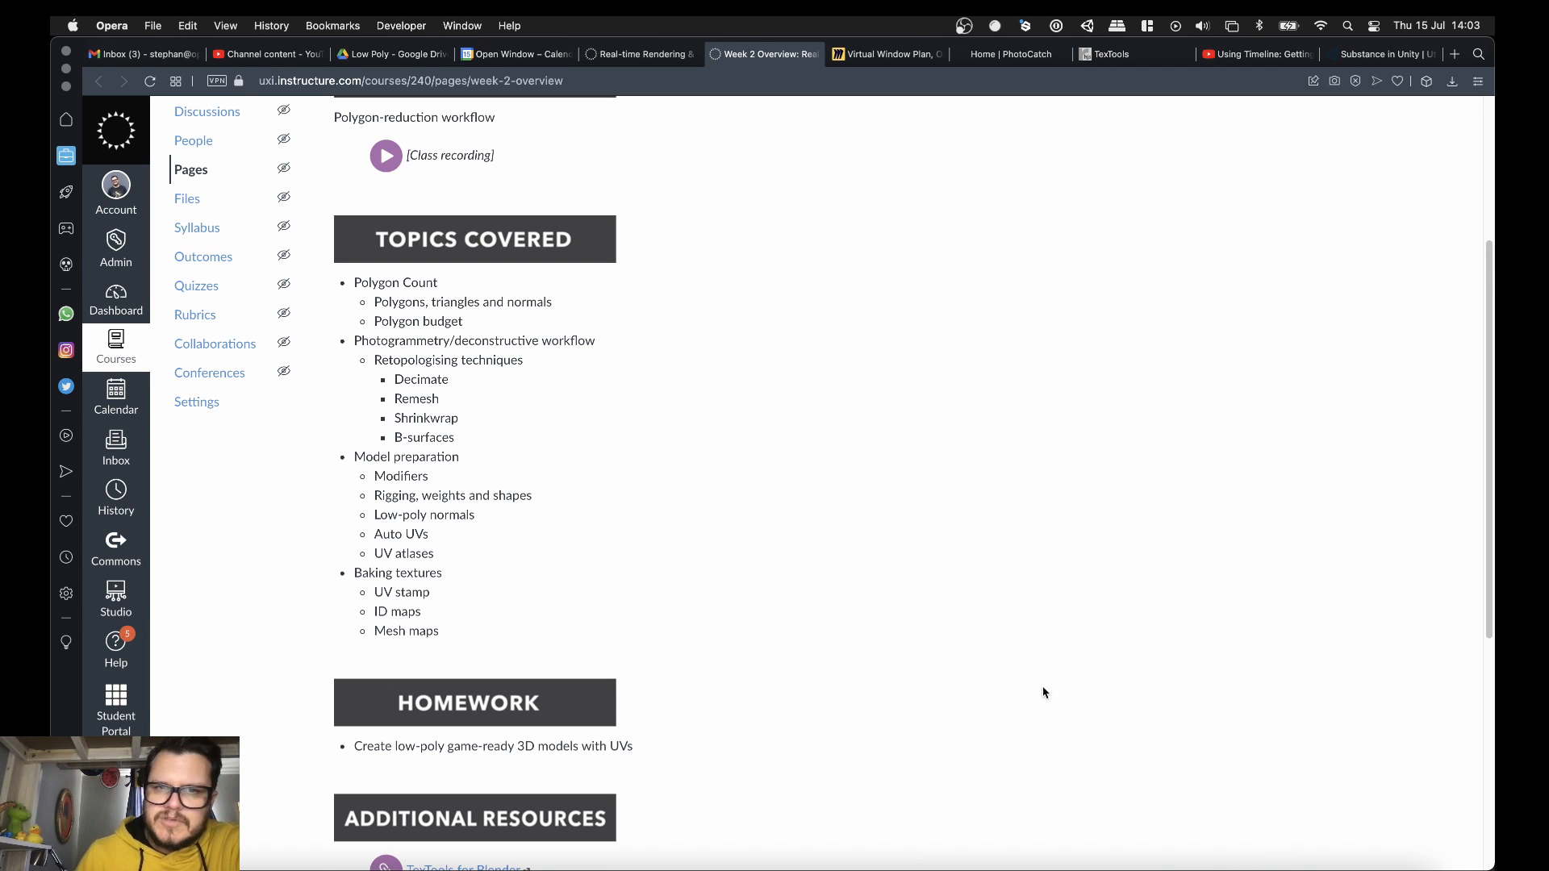
pyautogui.click(1269, 861)
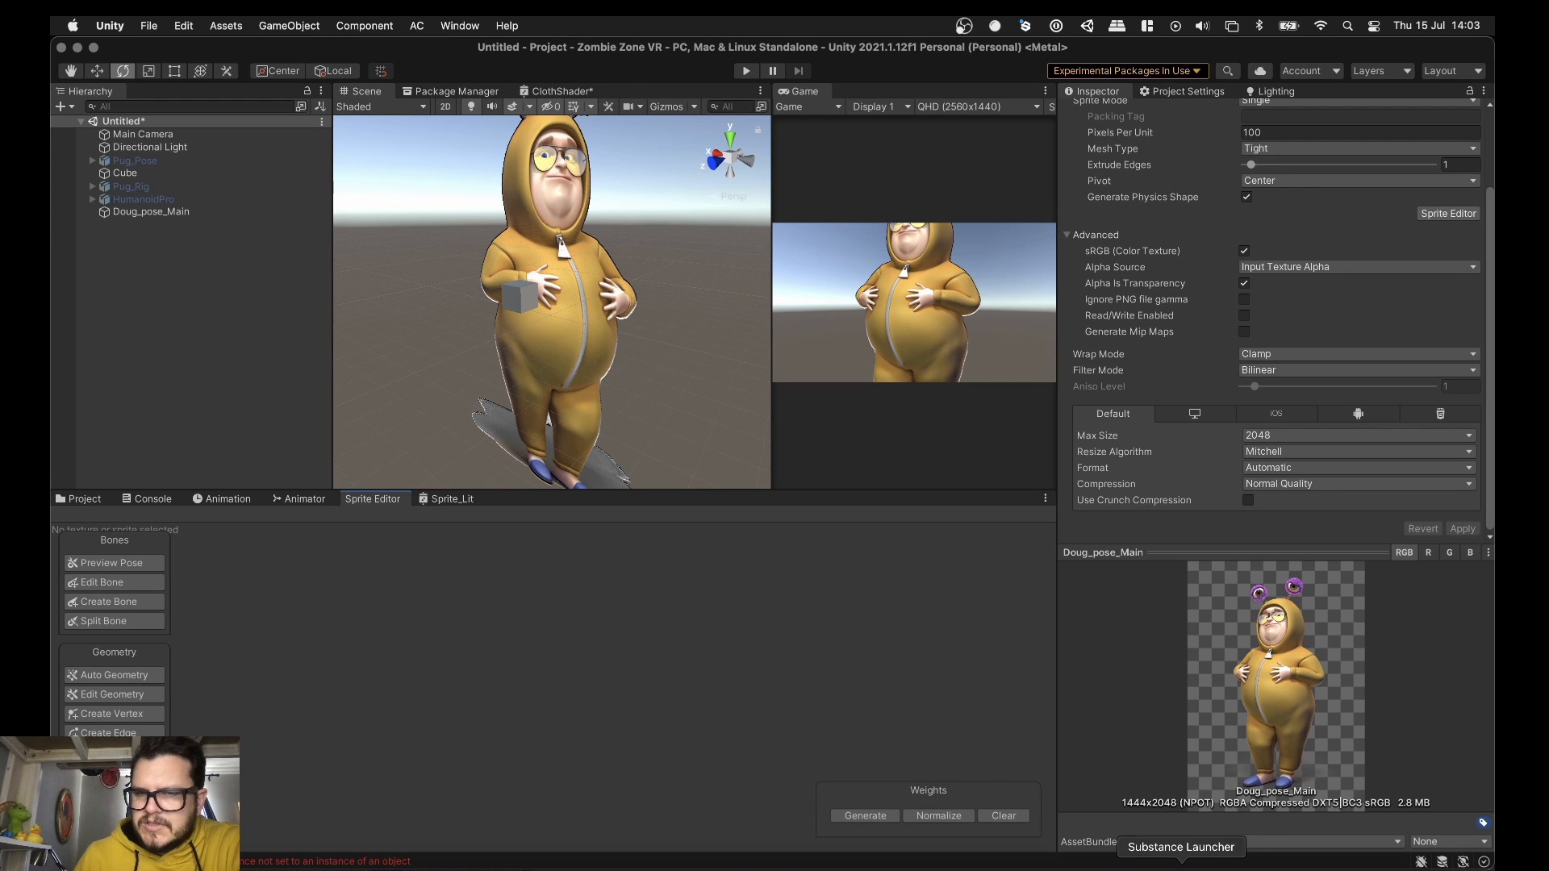
pyautogui.click(156, 164)
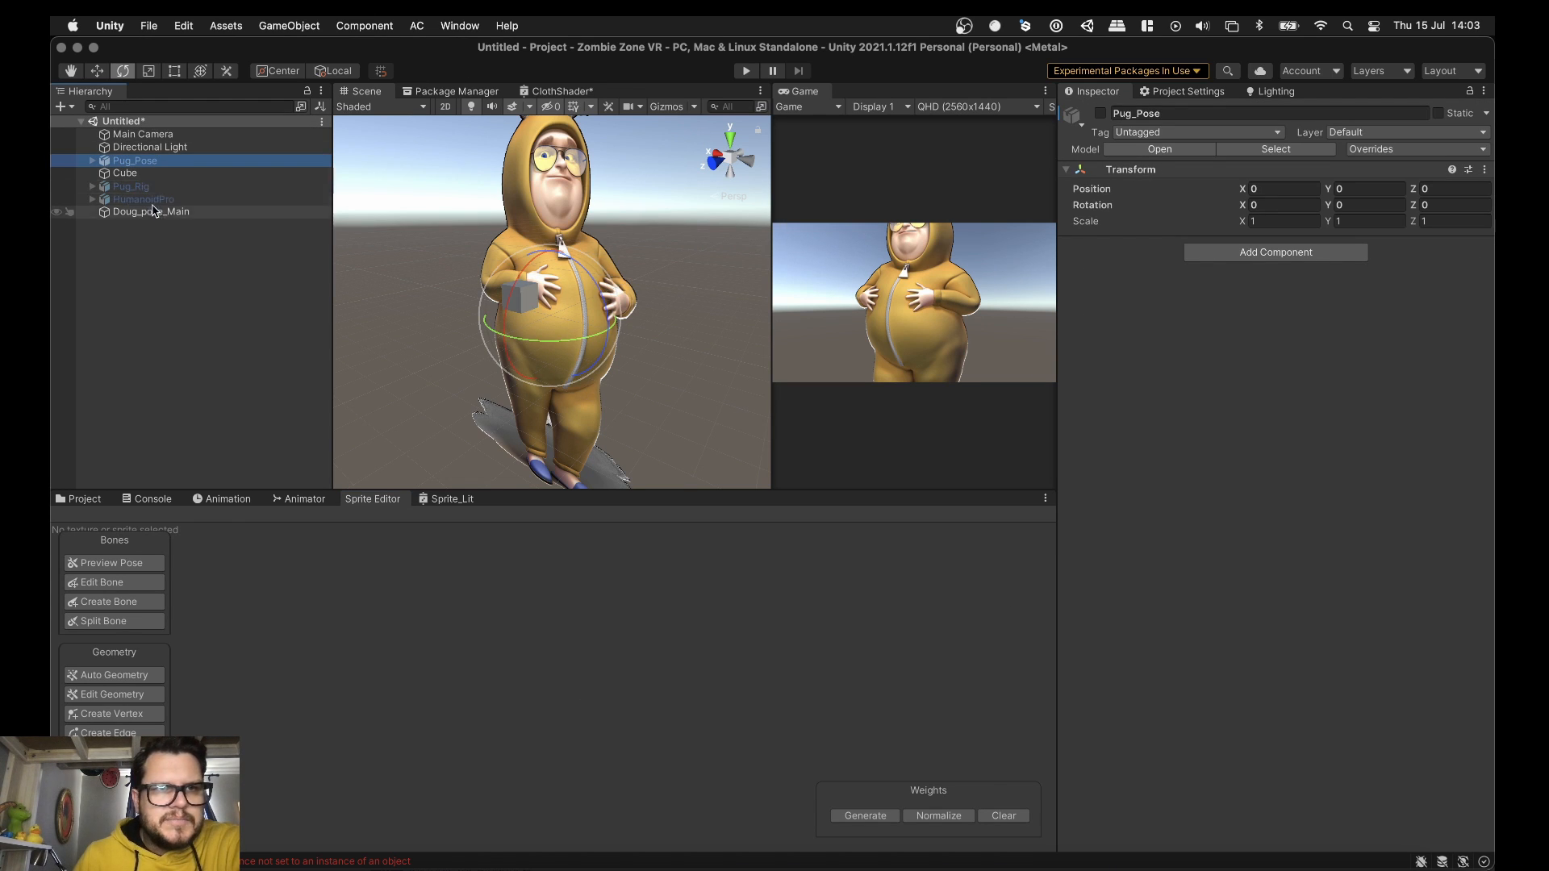
pyautogui.click(153, 212)
pyautogui.click(1100, 113)
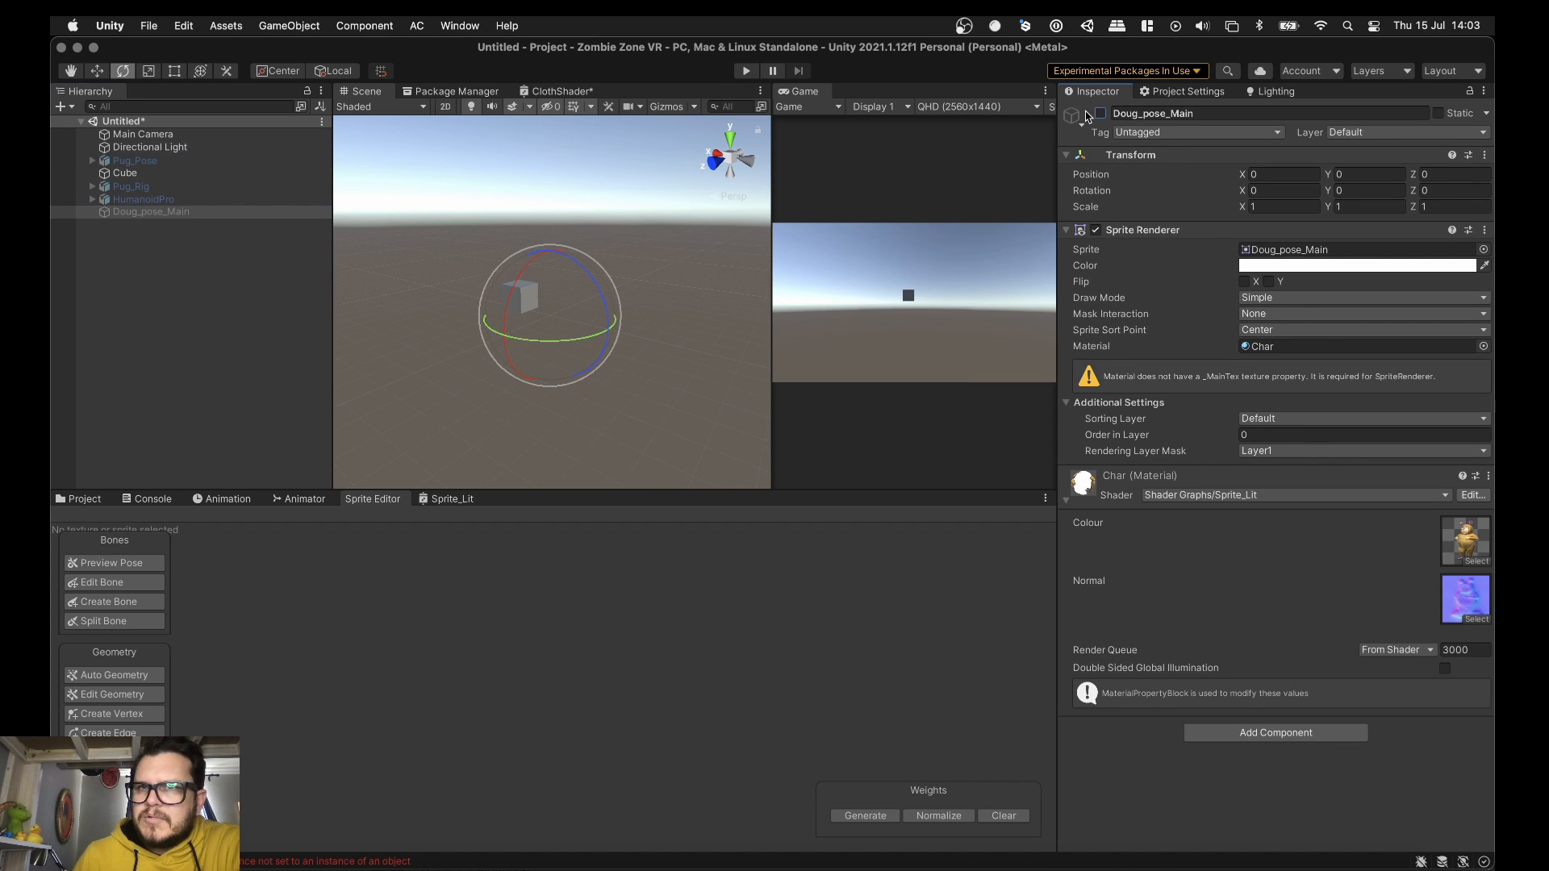
pyautogui.click(131, 186)
pyautogui.click(1100, 113)
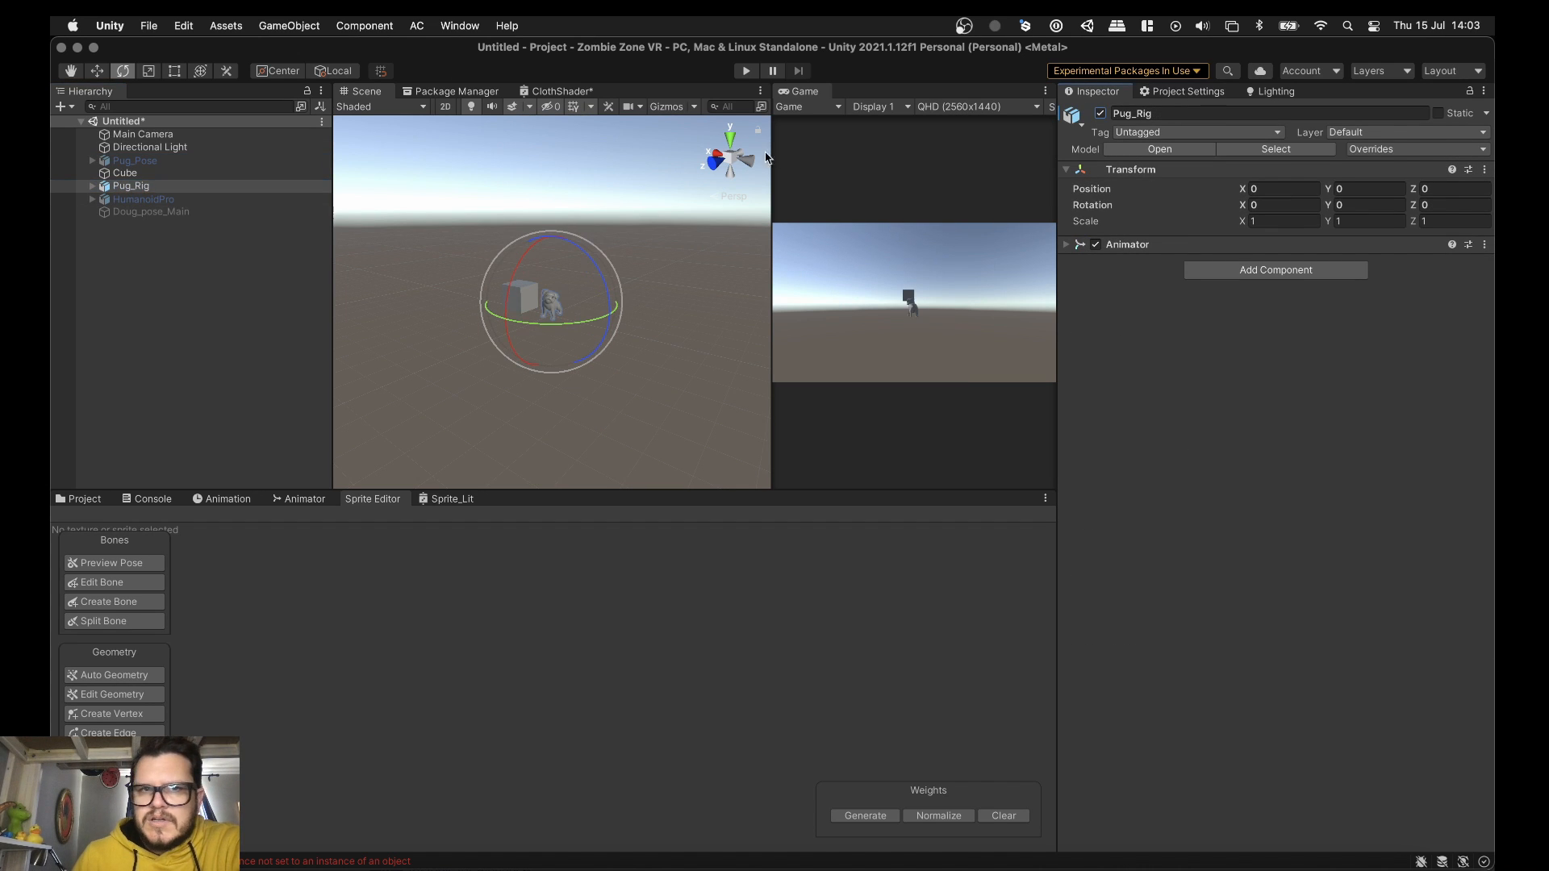
pyautogui.click(110, 190)
pyautogui.click(92, 186)
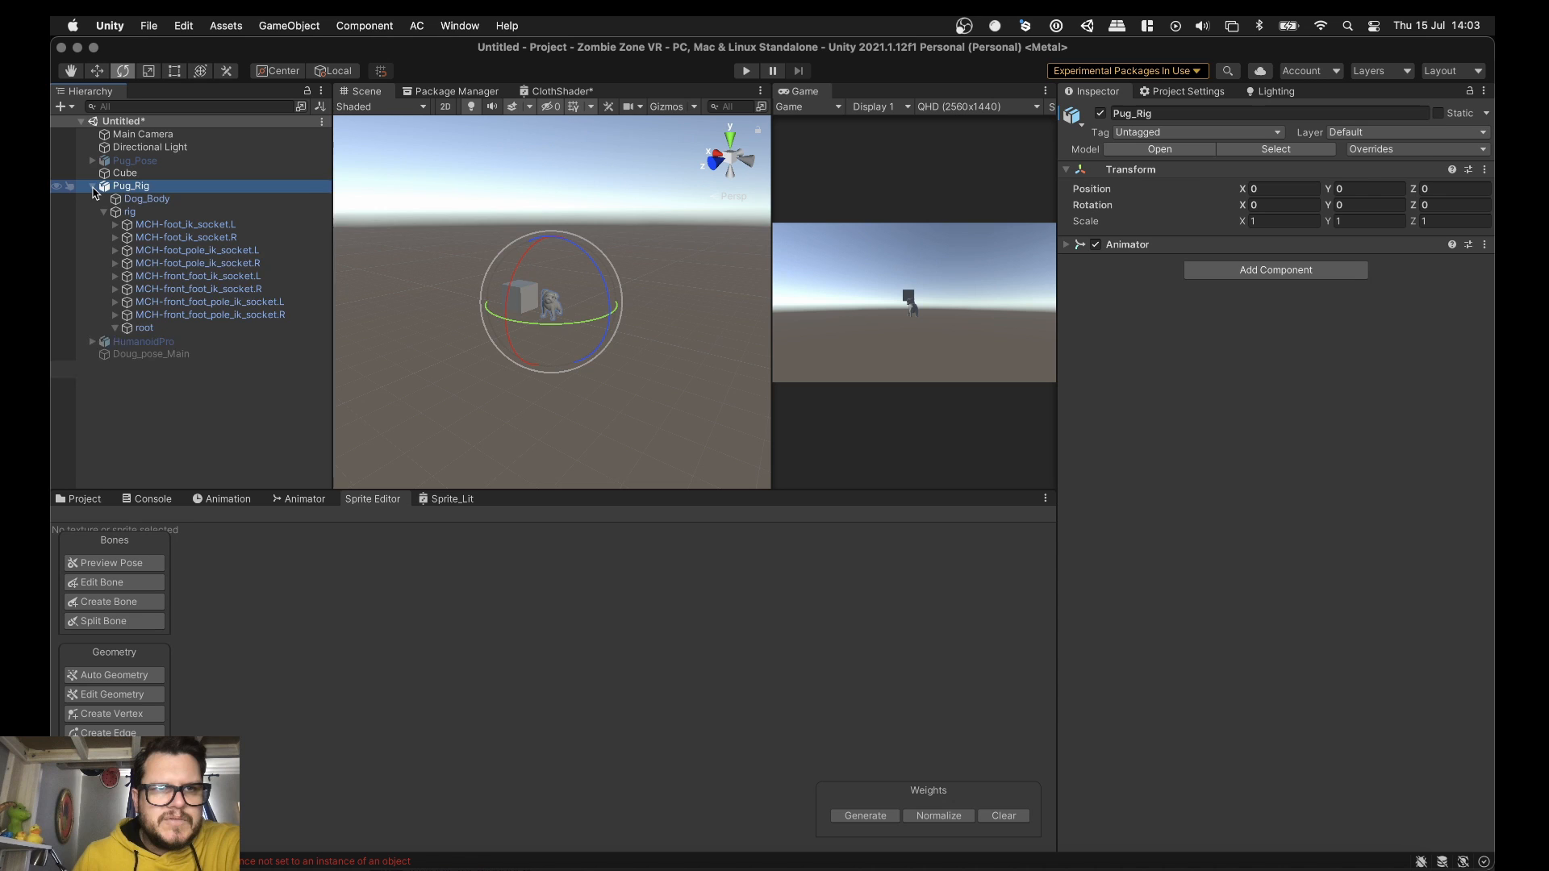
pyautogui.doubleClick(142, 198)
pyautogui.scroll(-6, 547, 317)
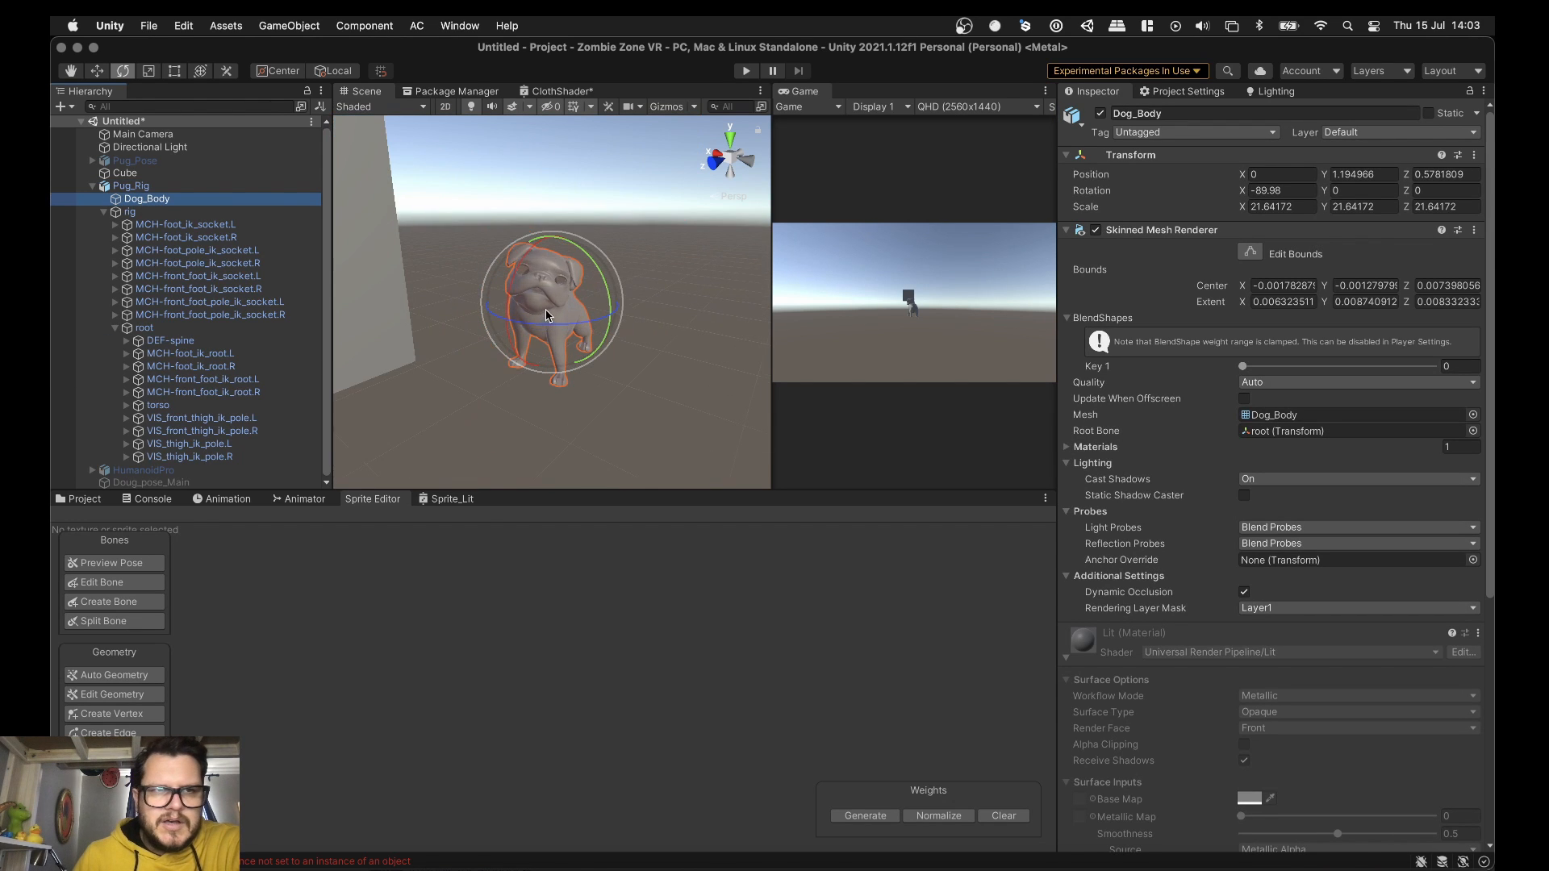
pyautogui.click(129, 187)
pyautogui.click(1102, 114)
# Enable Pug_Pose with its child objects expanded and add an LOD Group component to it
pyautogui.click(134, 160)
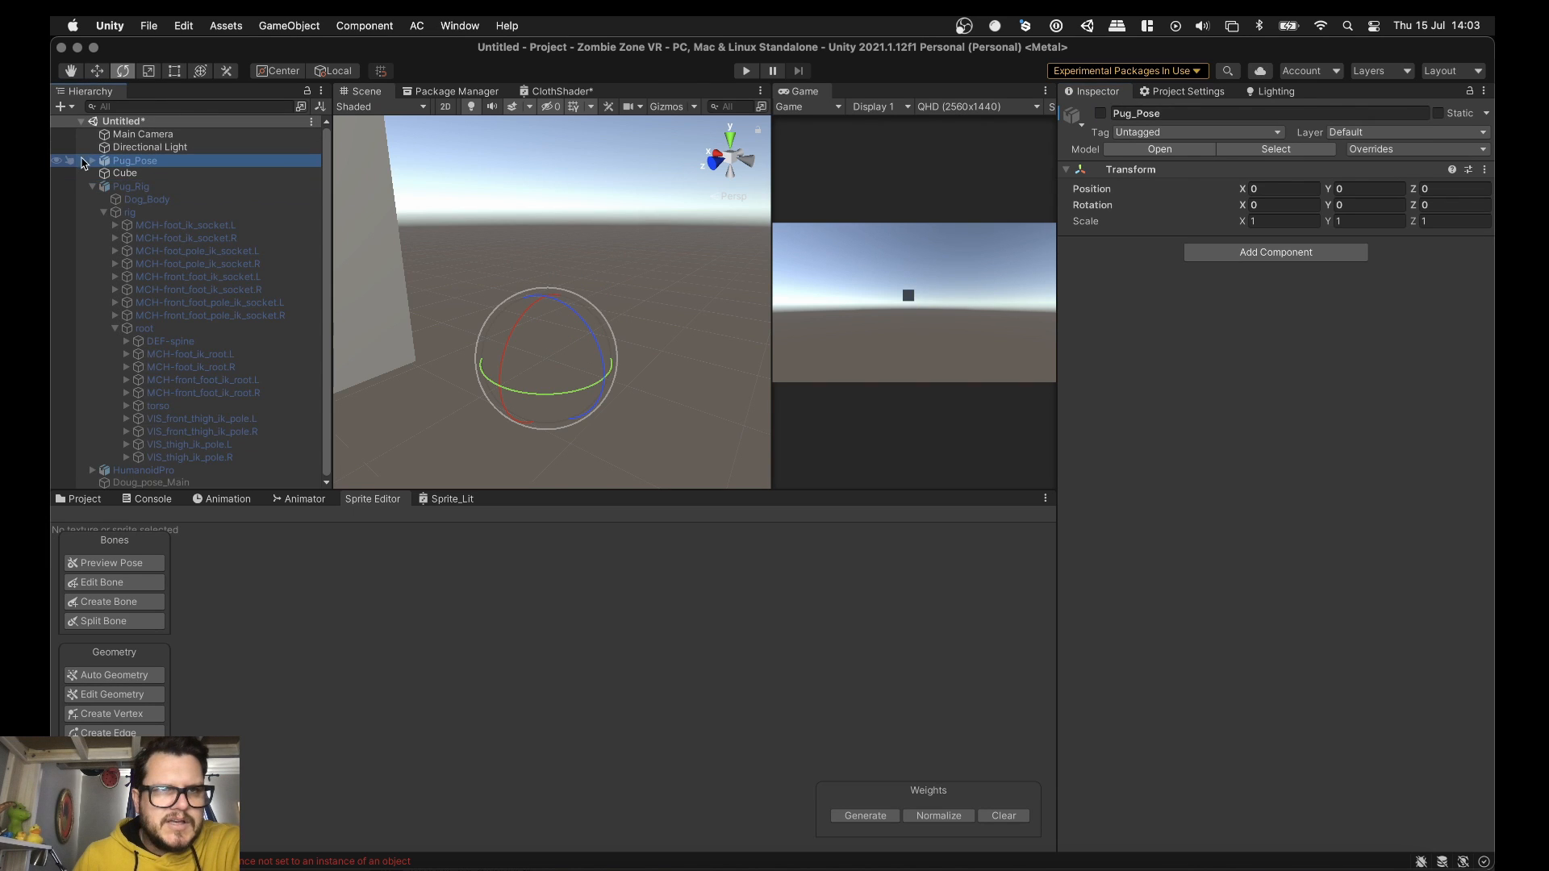
pyautogui.click(92, 161)
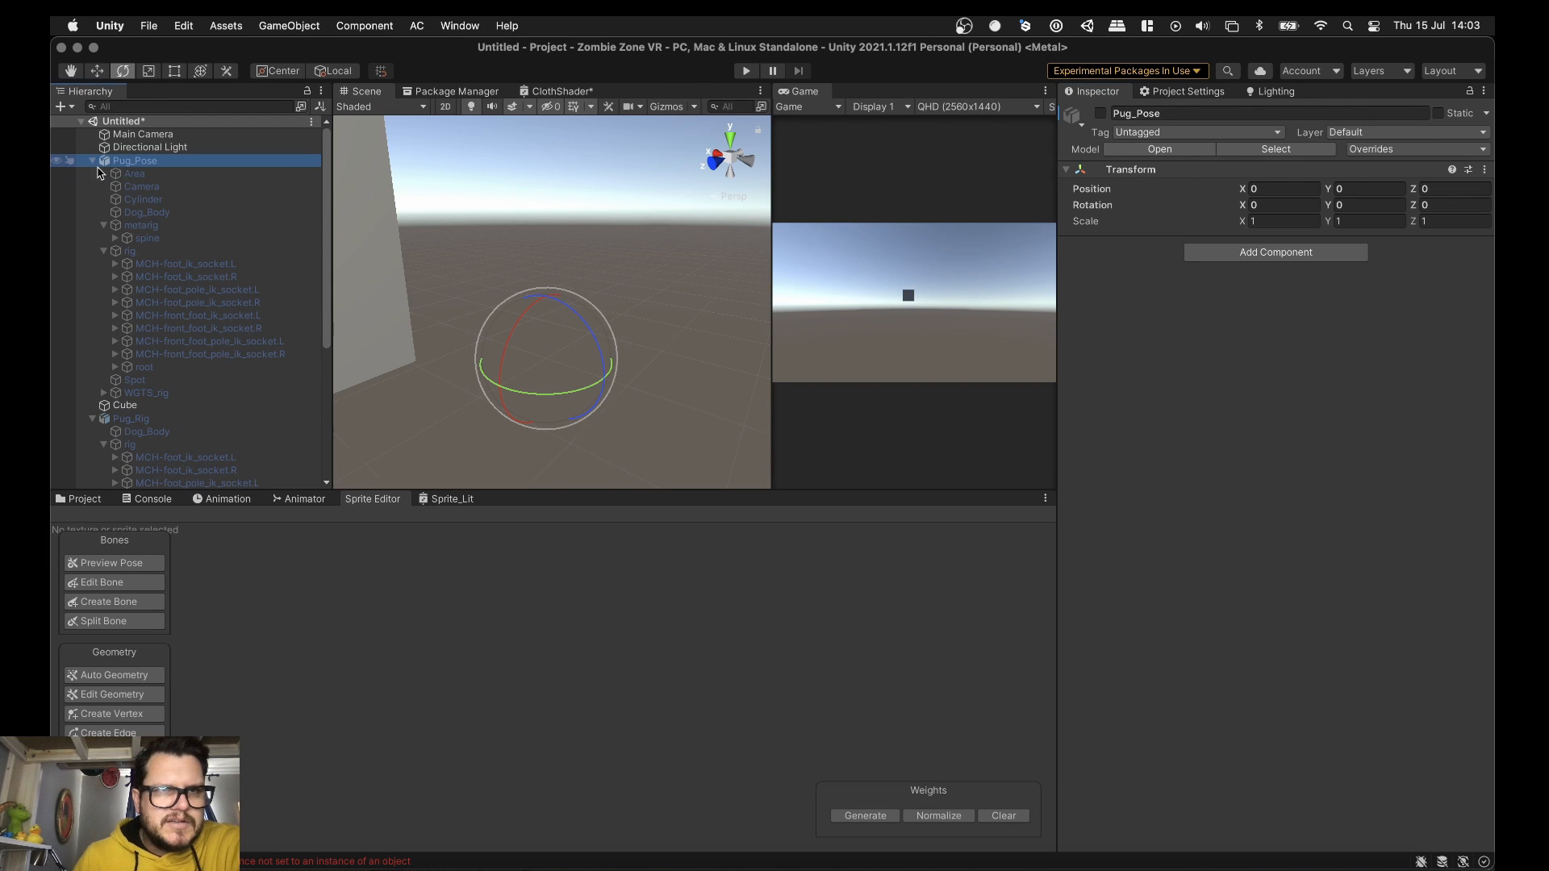
pyautogui.click(1101, 113)
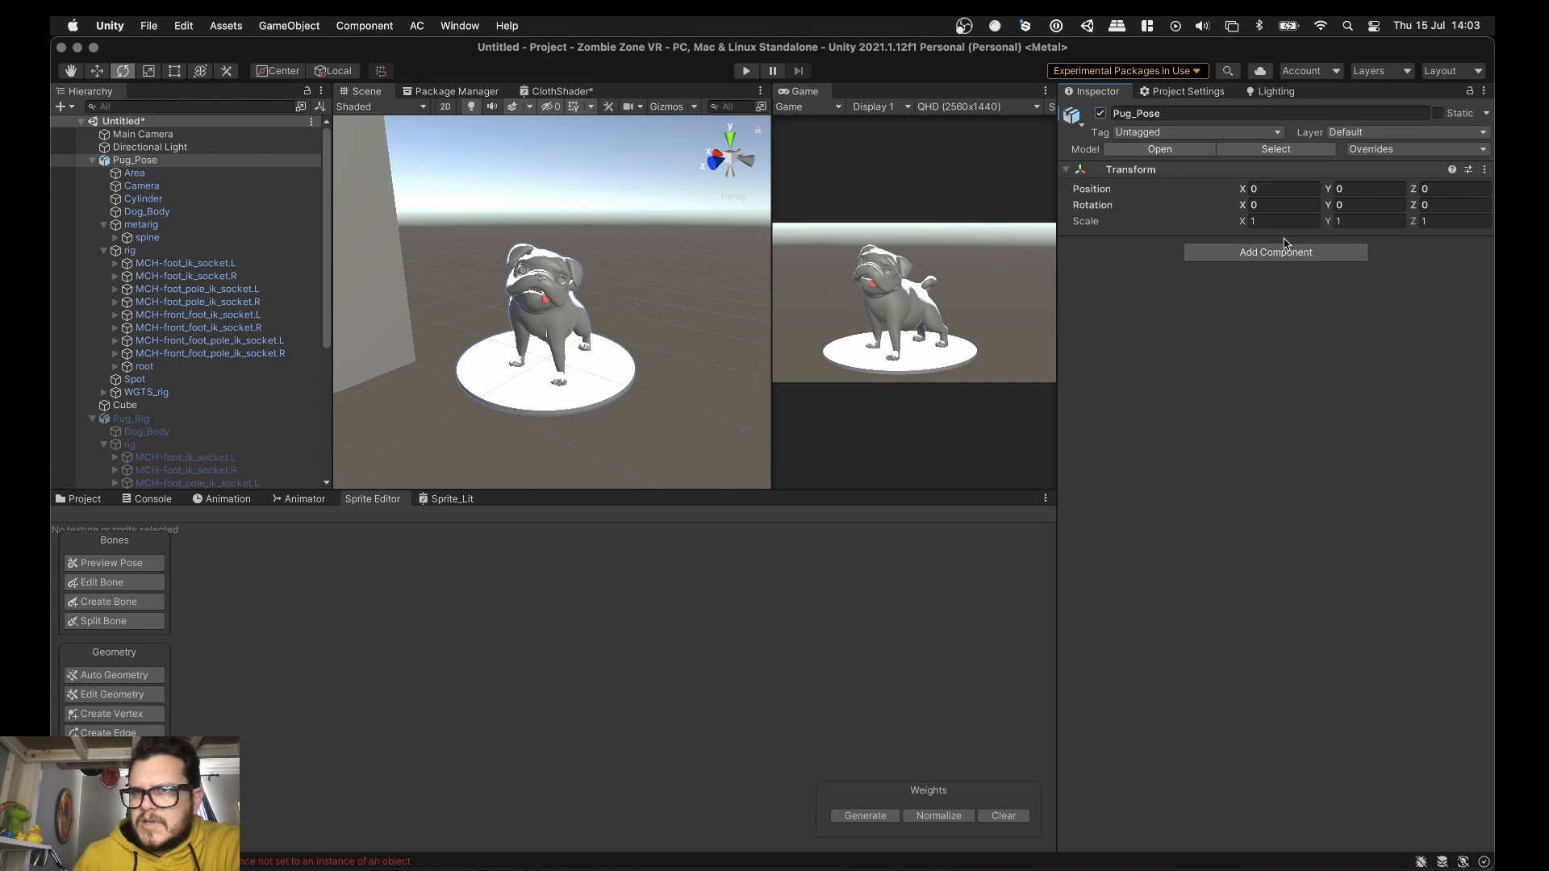
pyautogui.click(1305, 252)
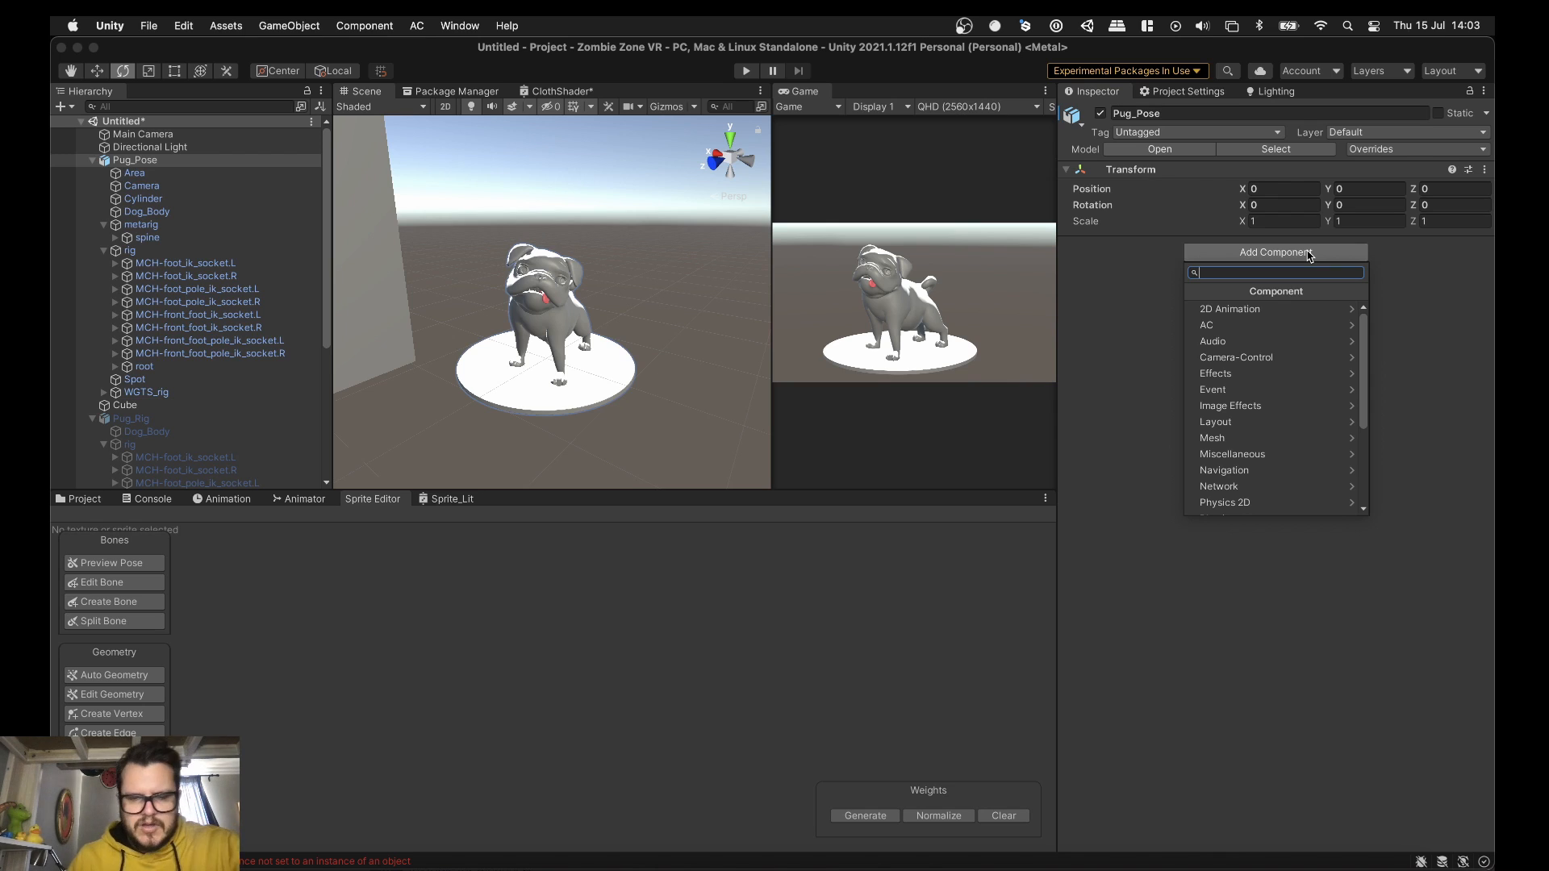
pyautogui.write('lod')
pyautogui.press('Return')
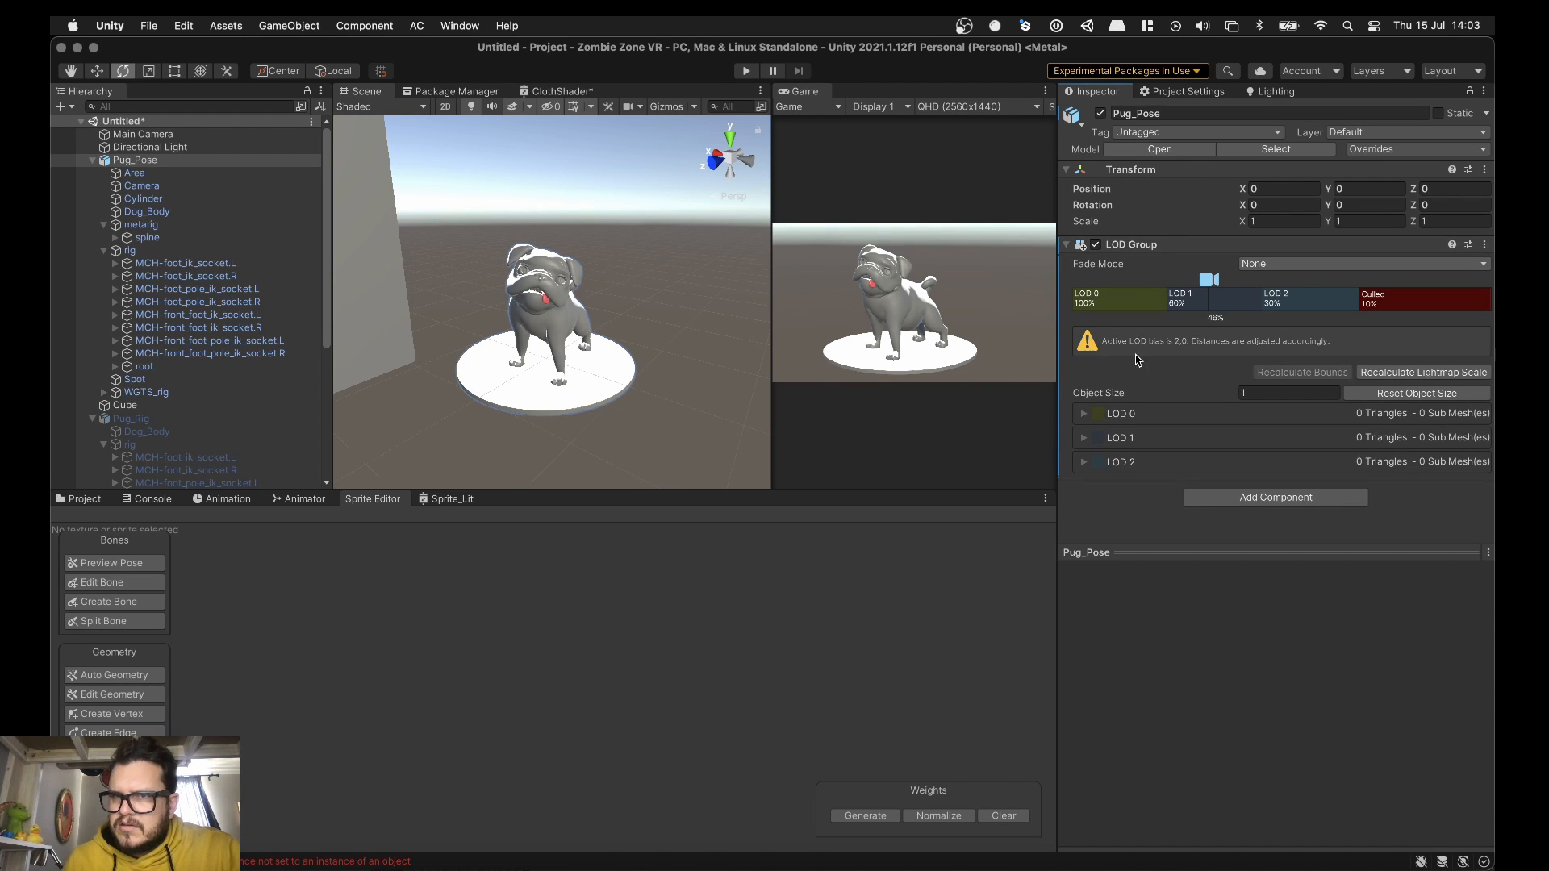
# Expand LOD 0 and preview Pug_Pose at different camera distances within the LOD 0 range of the LOD Group
pyautogui.click(1083, 414)
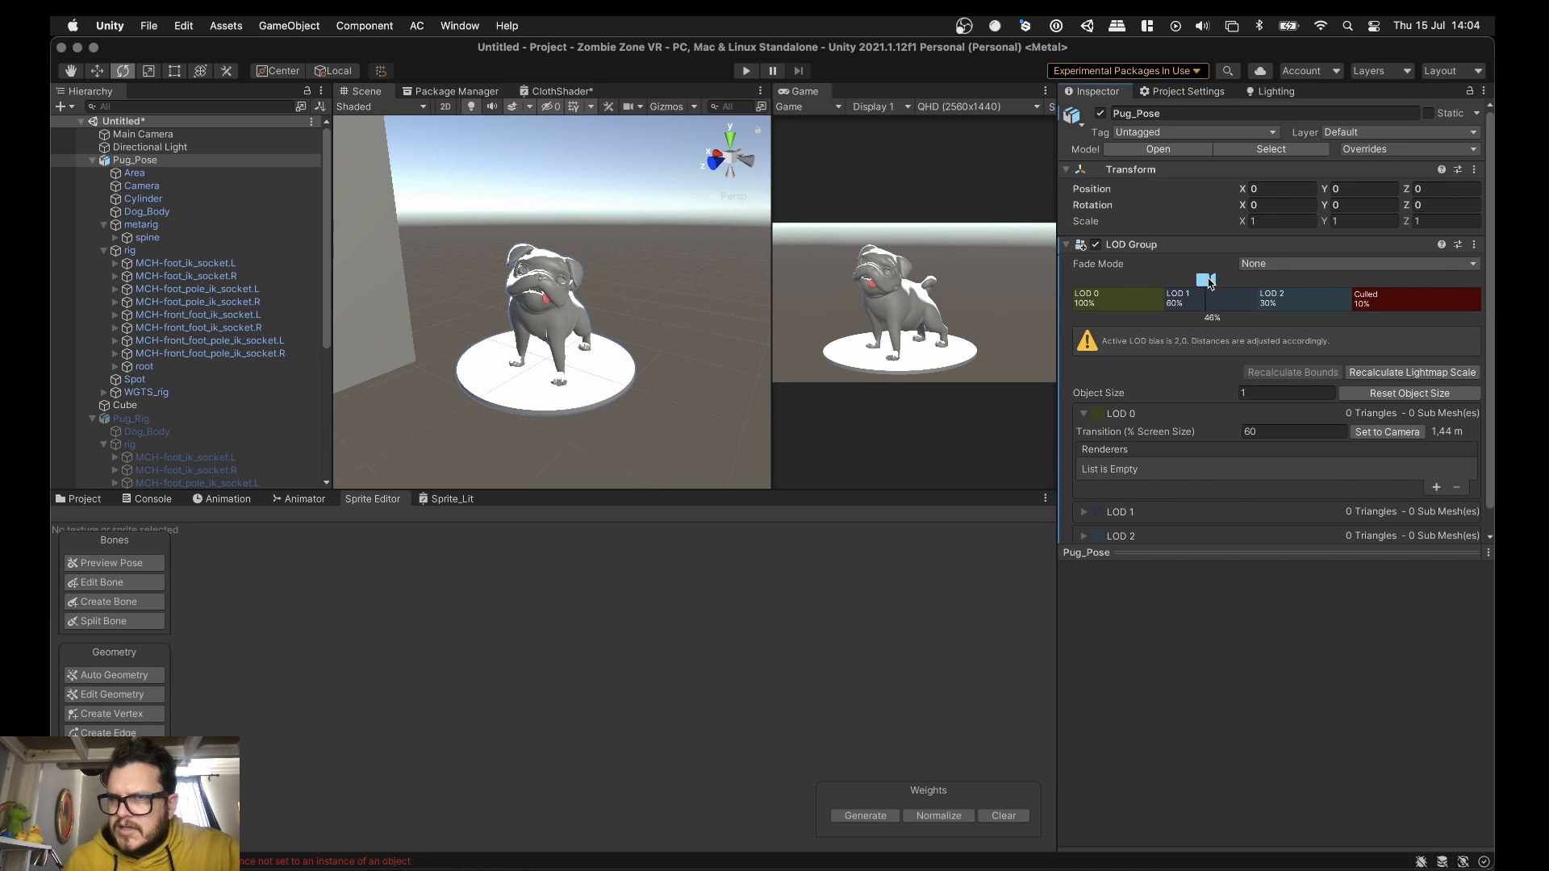
pyautogui.moveTo(1209, 282)
pyautogui.mouseDown()
pyautogui.moveTo(1138, 282)
pyautogui.moveTo(1279, 283)
pyautogui.moveTo(1253, 300)
pyautogui.moveTo(1142, 303)
pyautogui.moveTo(1348, 298)
pyautogui.moveTo(1102, 293)
pyautogui.mouseUp()
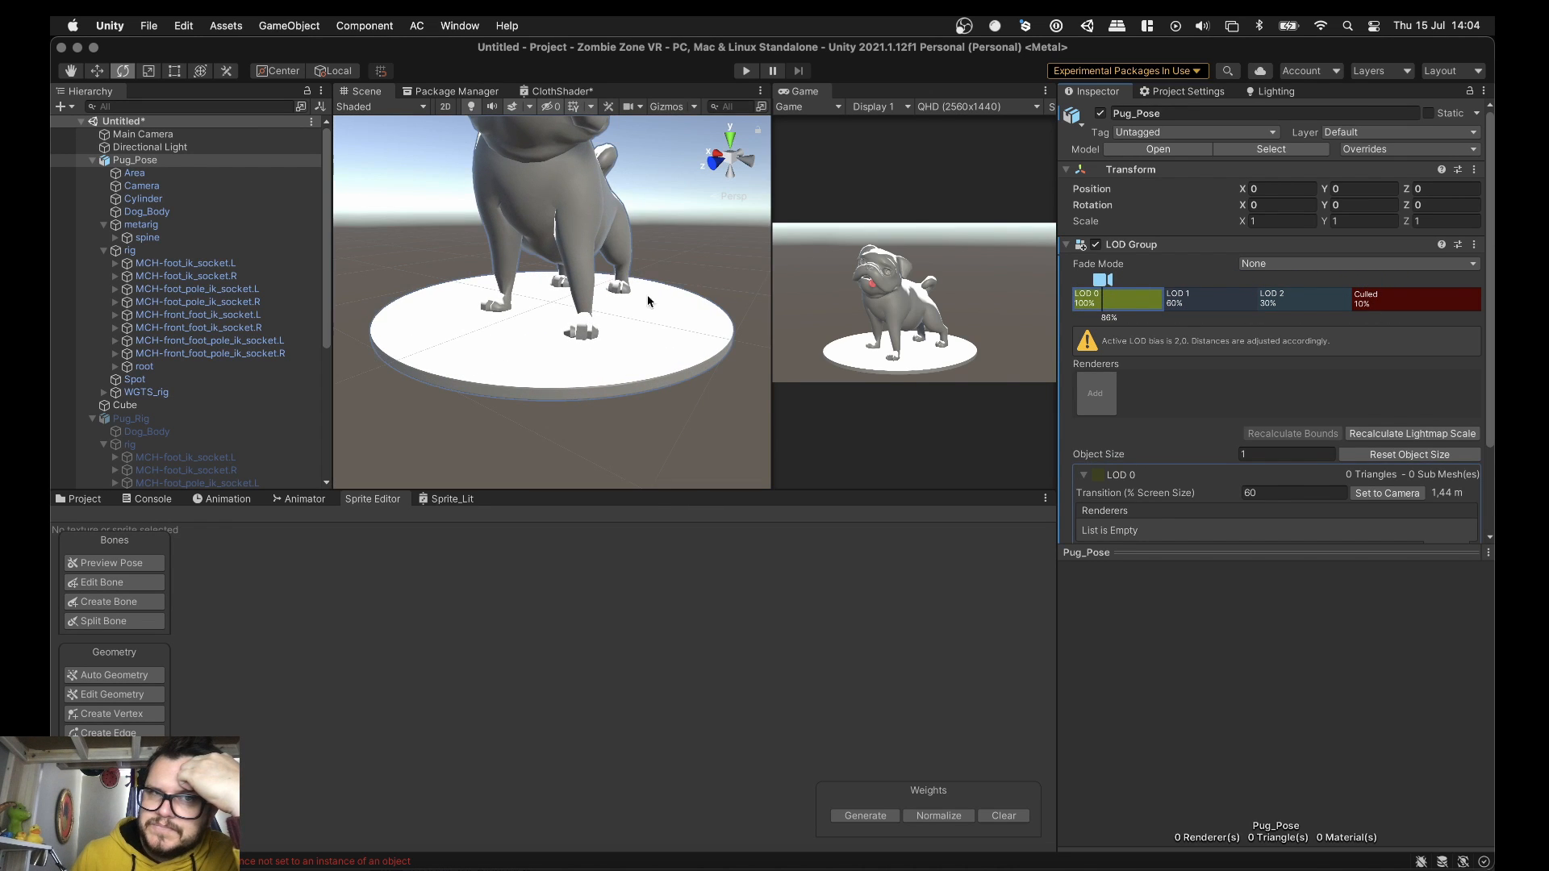
pyautogui.moveTo(646, 236); pyautogui.dragTo(629, 373, button='middle')
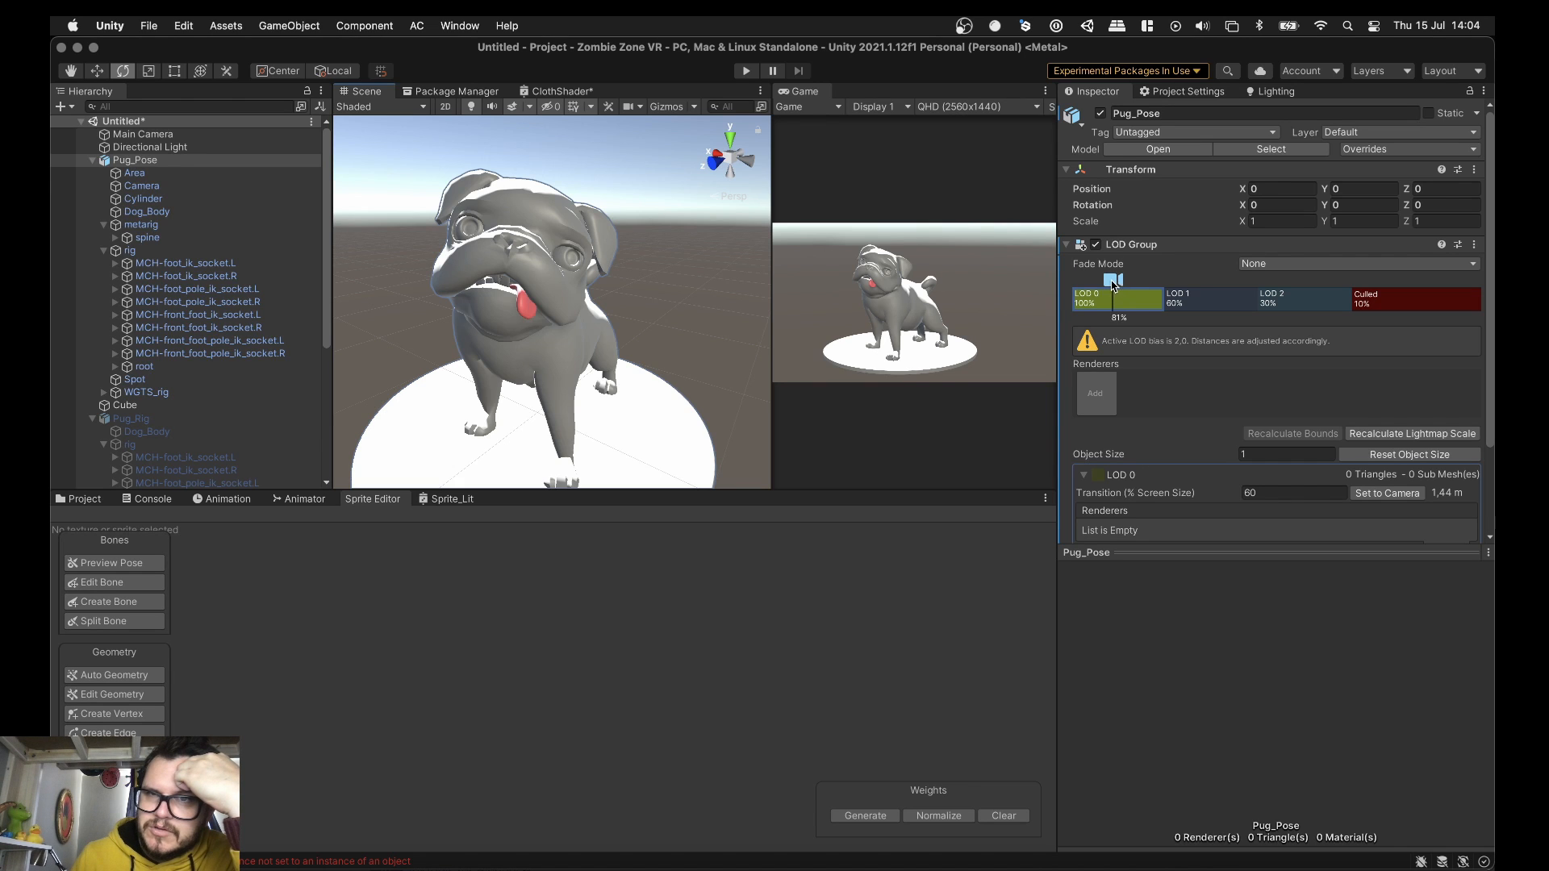
pyautogui.moveTo(1111, 285); pyautogui.dragTo(1107, 286)
pyautogui.moveTo(533, 279); pyautogui.dragTo(534, 343, button='middle')
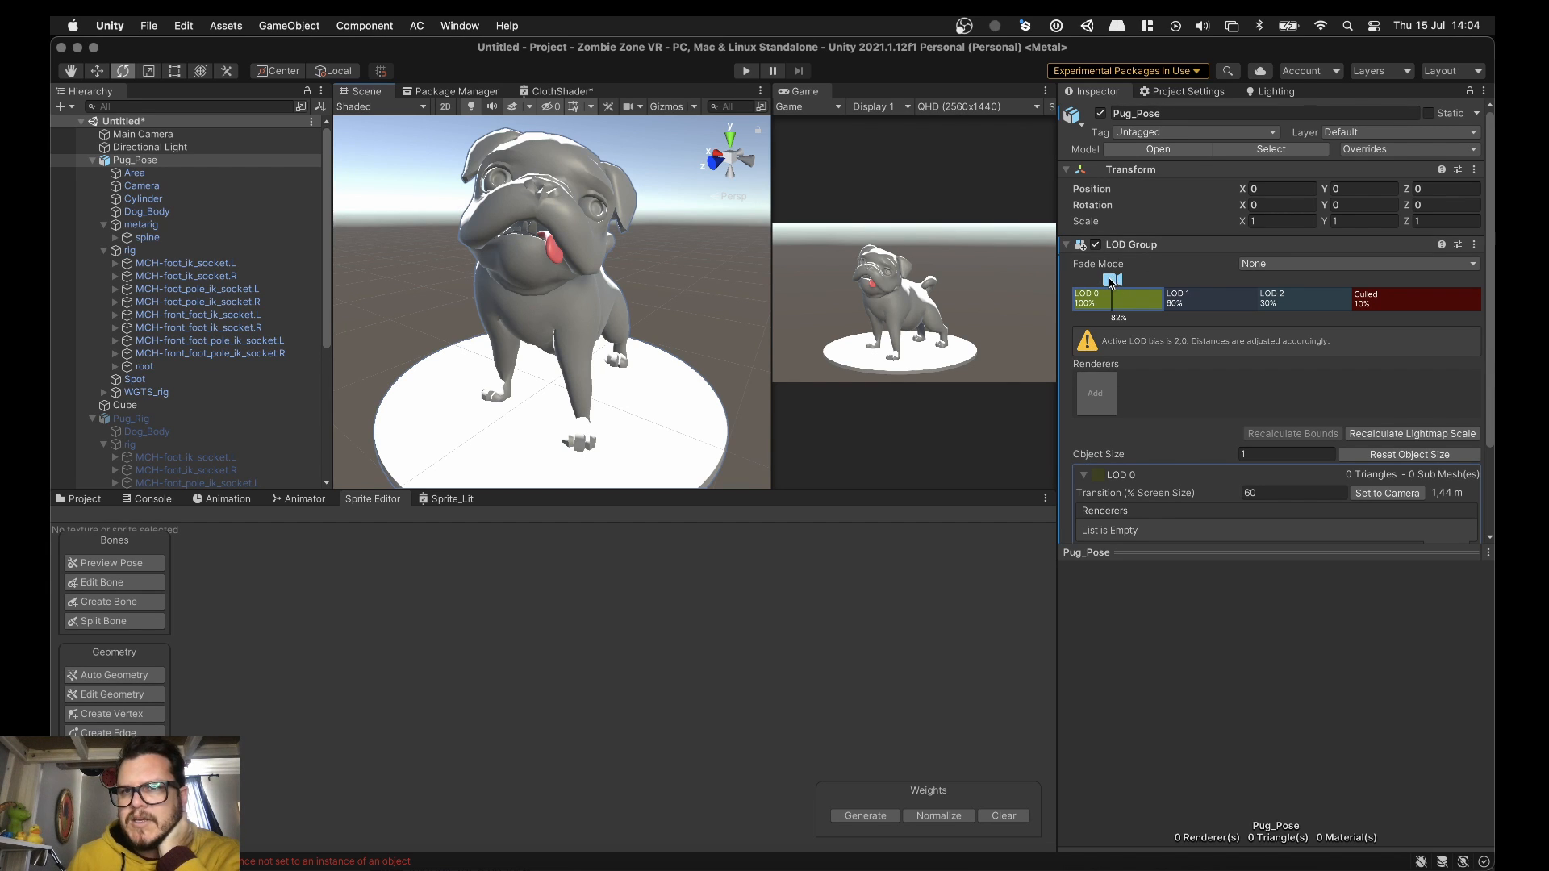
pyautogui.moveTo(1111, 283)
pyautogui.mouseDown()
pyautogui.moveTo(1325, 280)
pyautogui.moveTo(1125, 297)
pyautogui.moveTo(1192, 298)
pyautogui.moveTo(1144, 297)
pyautogui.mouseUp()
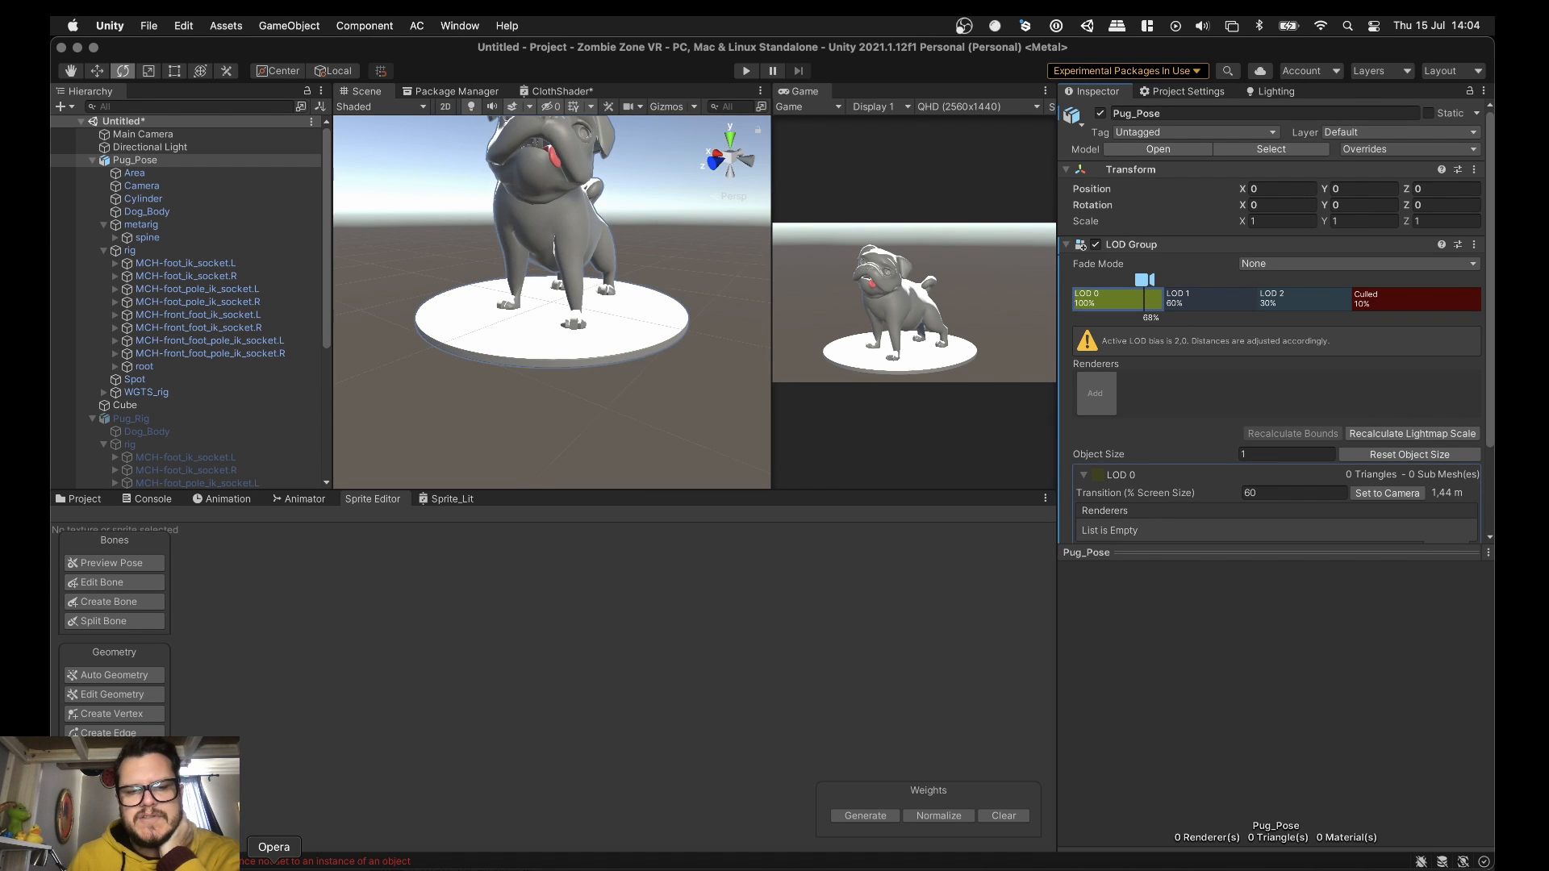
pyautogui.click(274, 861)
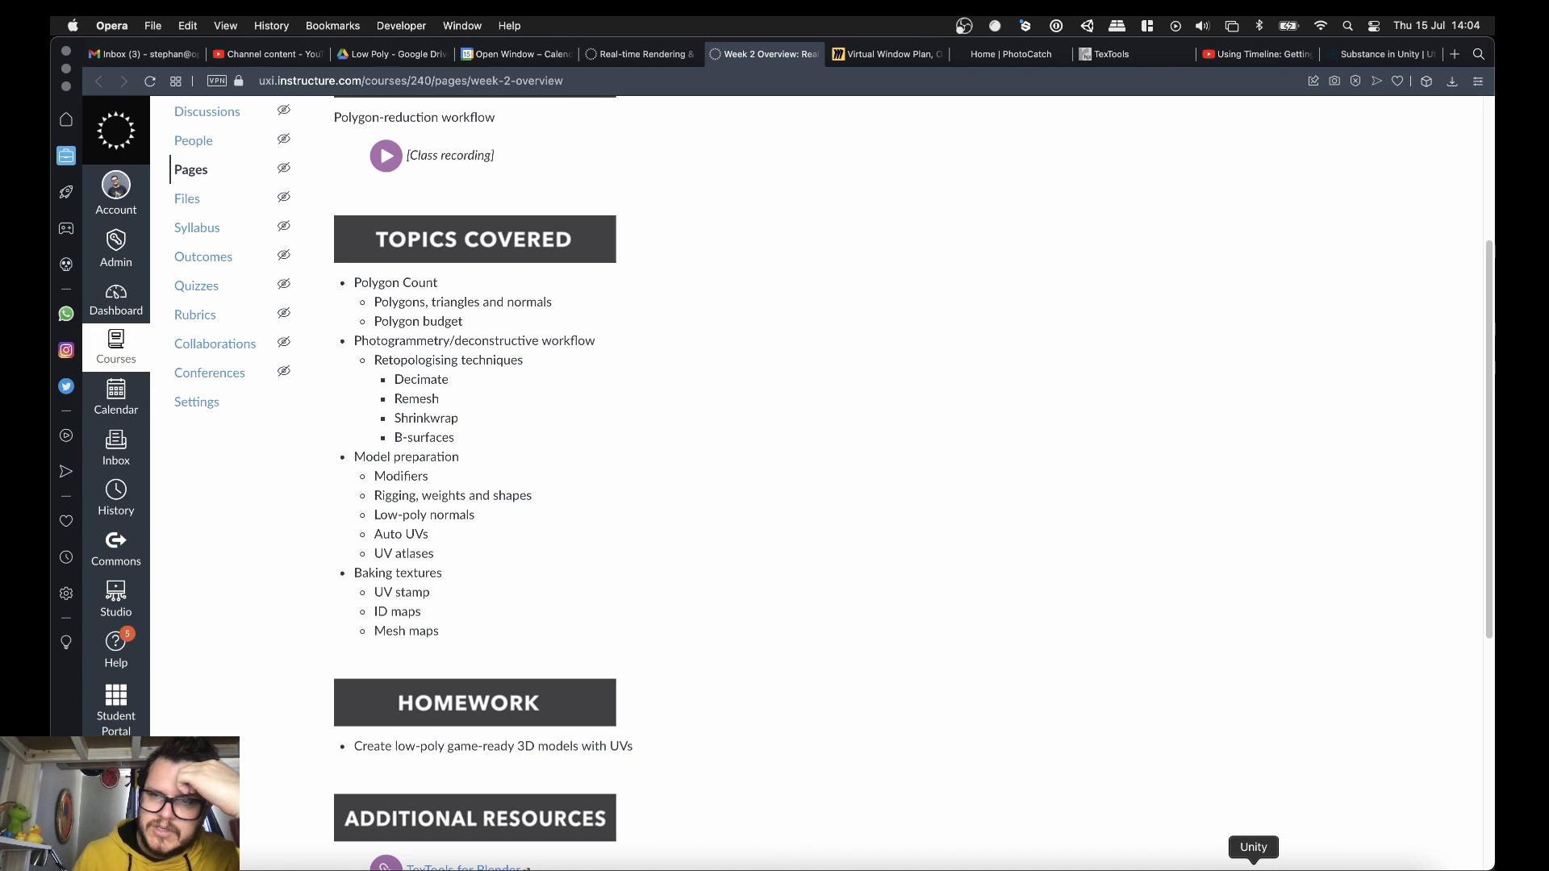
pyautogui.click(1253, 863)
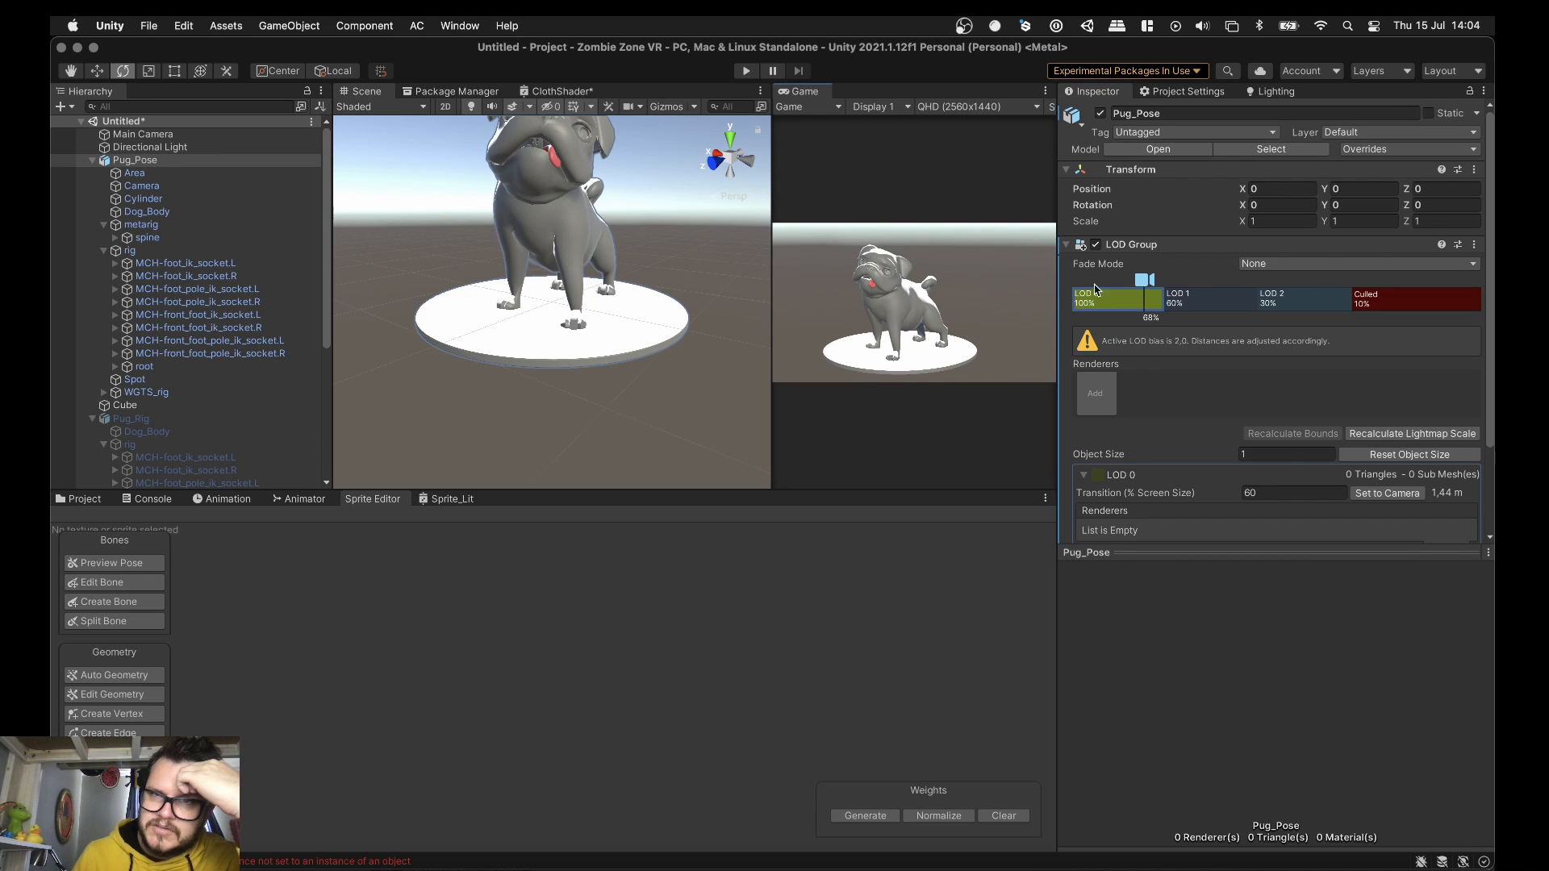
pyautogui.moveTo(1151, 309)
pyautogui.mouseDown()
pyautogui.moveTo(1202, 282)
pyautogui.moveTo(1139, 281)
pyautogui.mouseUp()
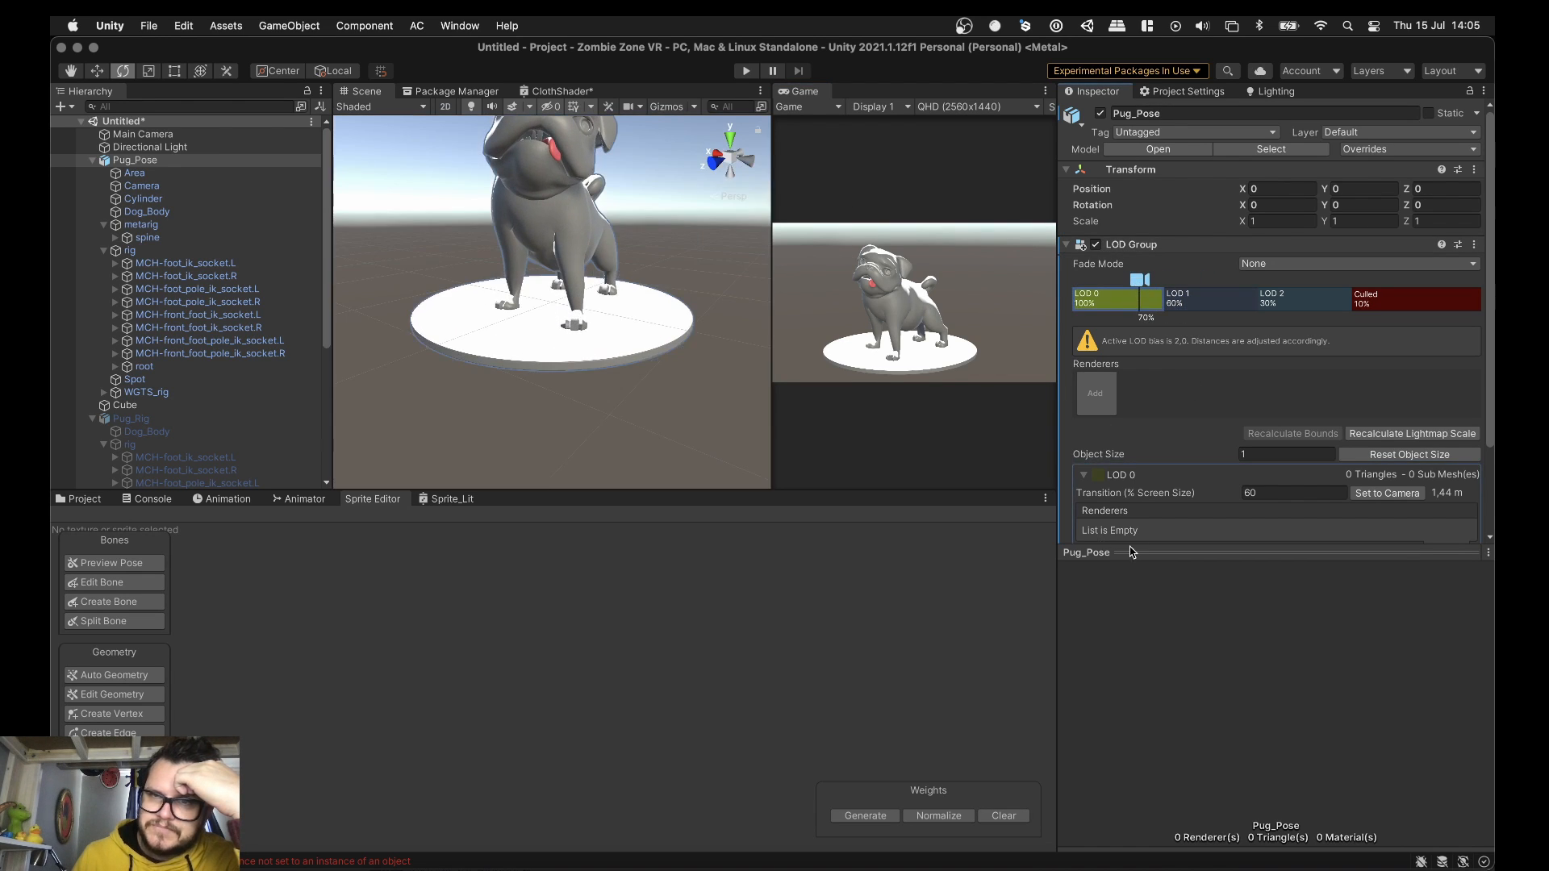
# Add a renderer to LOD 0 and assign Pug_Pose's Dog_Body mesh to it
pyautogui.scroll(-3, 1282, 521)
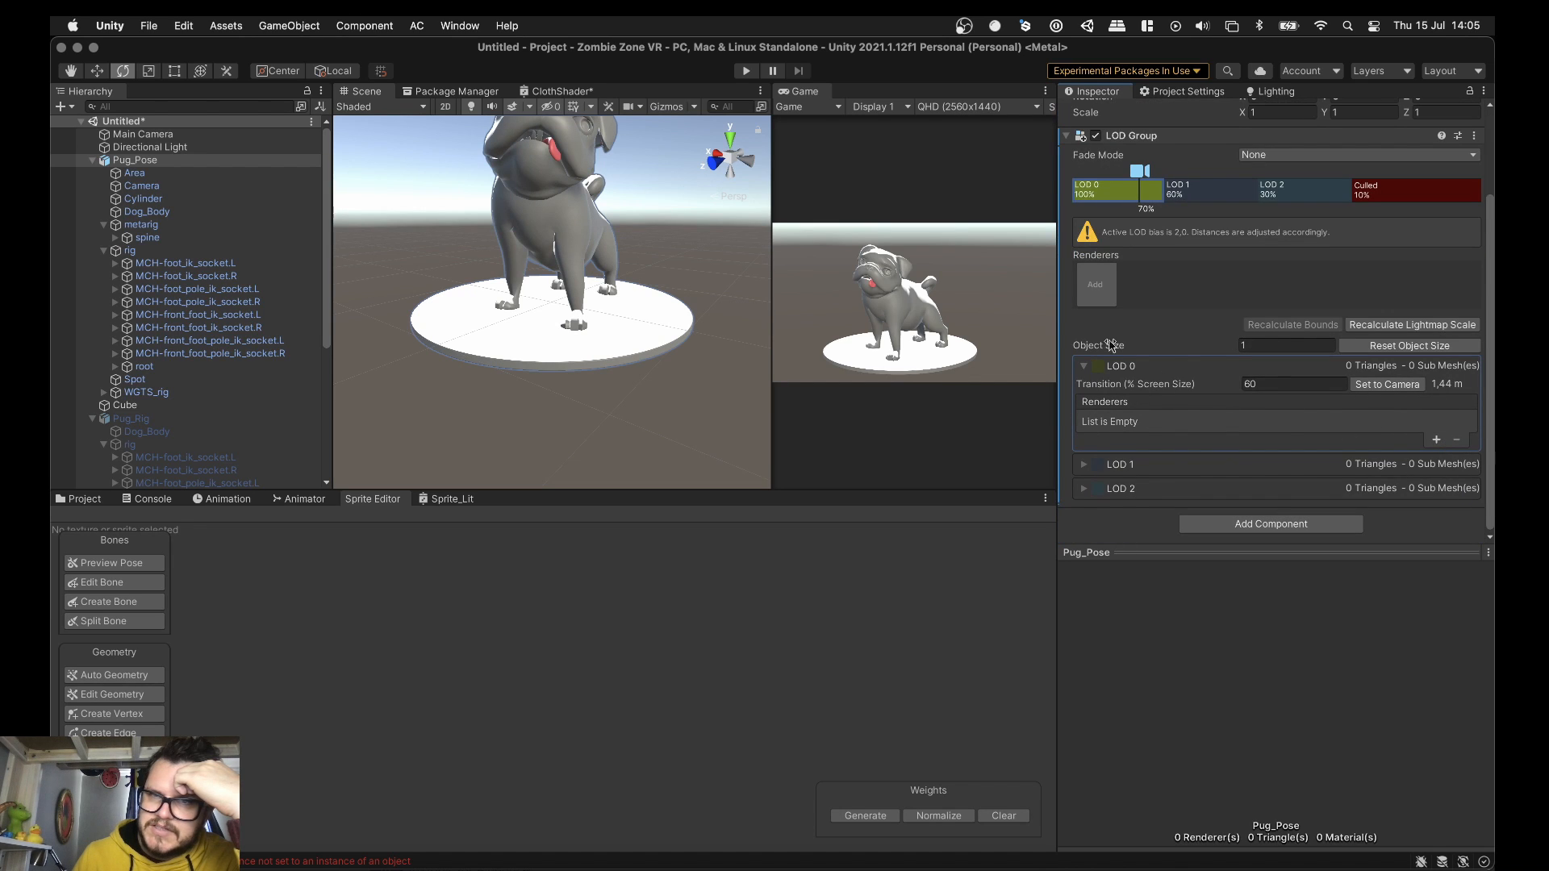
pyautogui.click(1436, 440)
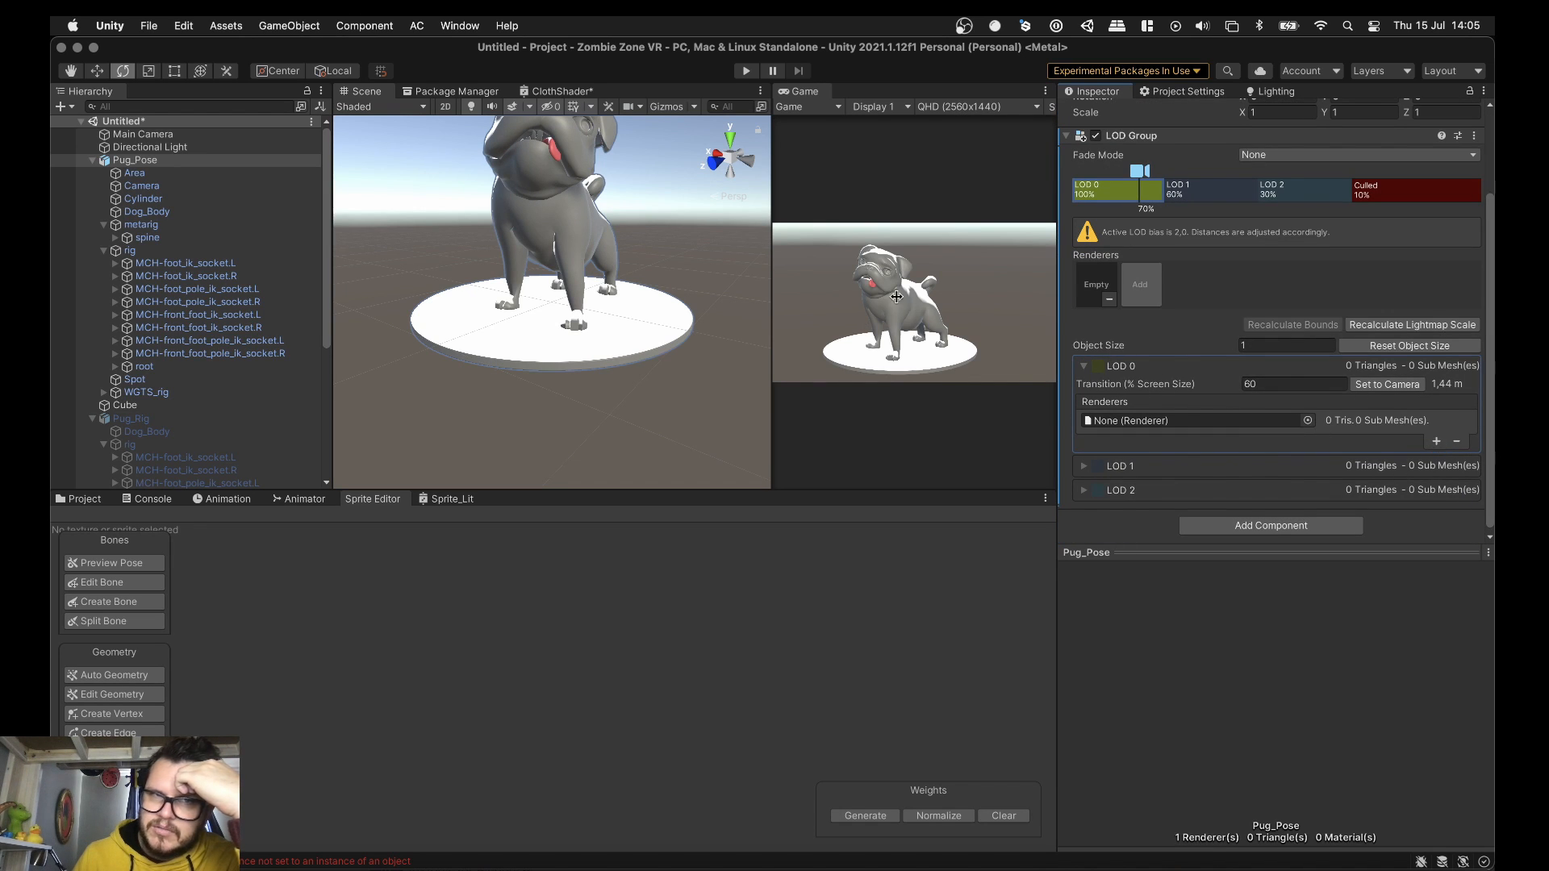
pyautogui.click(205, 213)
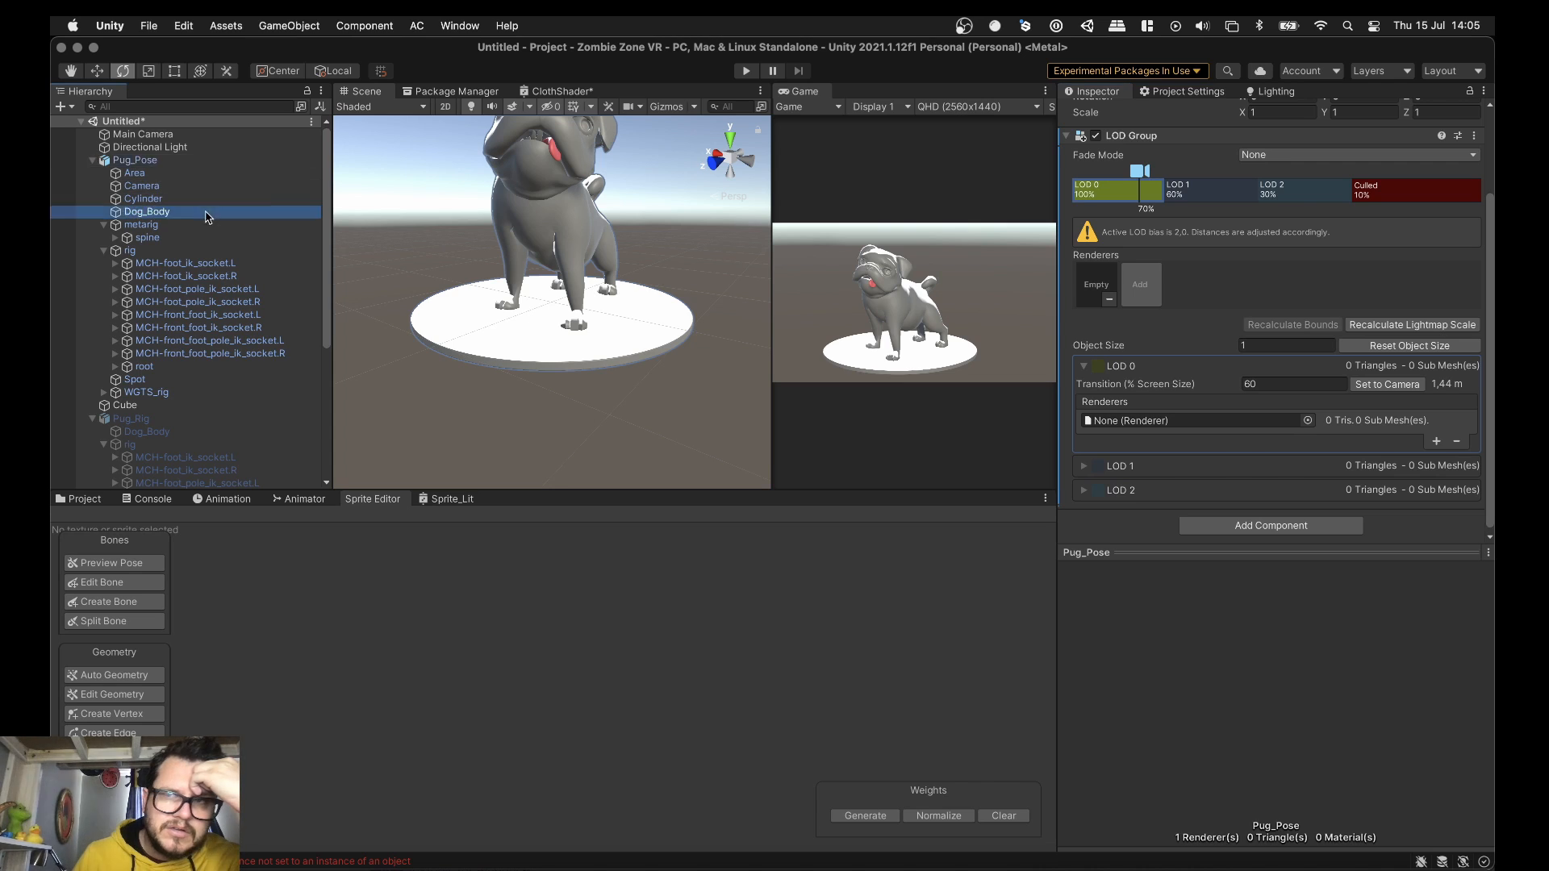
pyautogui.moveTo(206, 213); pyautogui.dragTo(1194, 420)
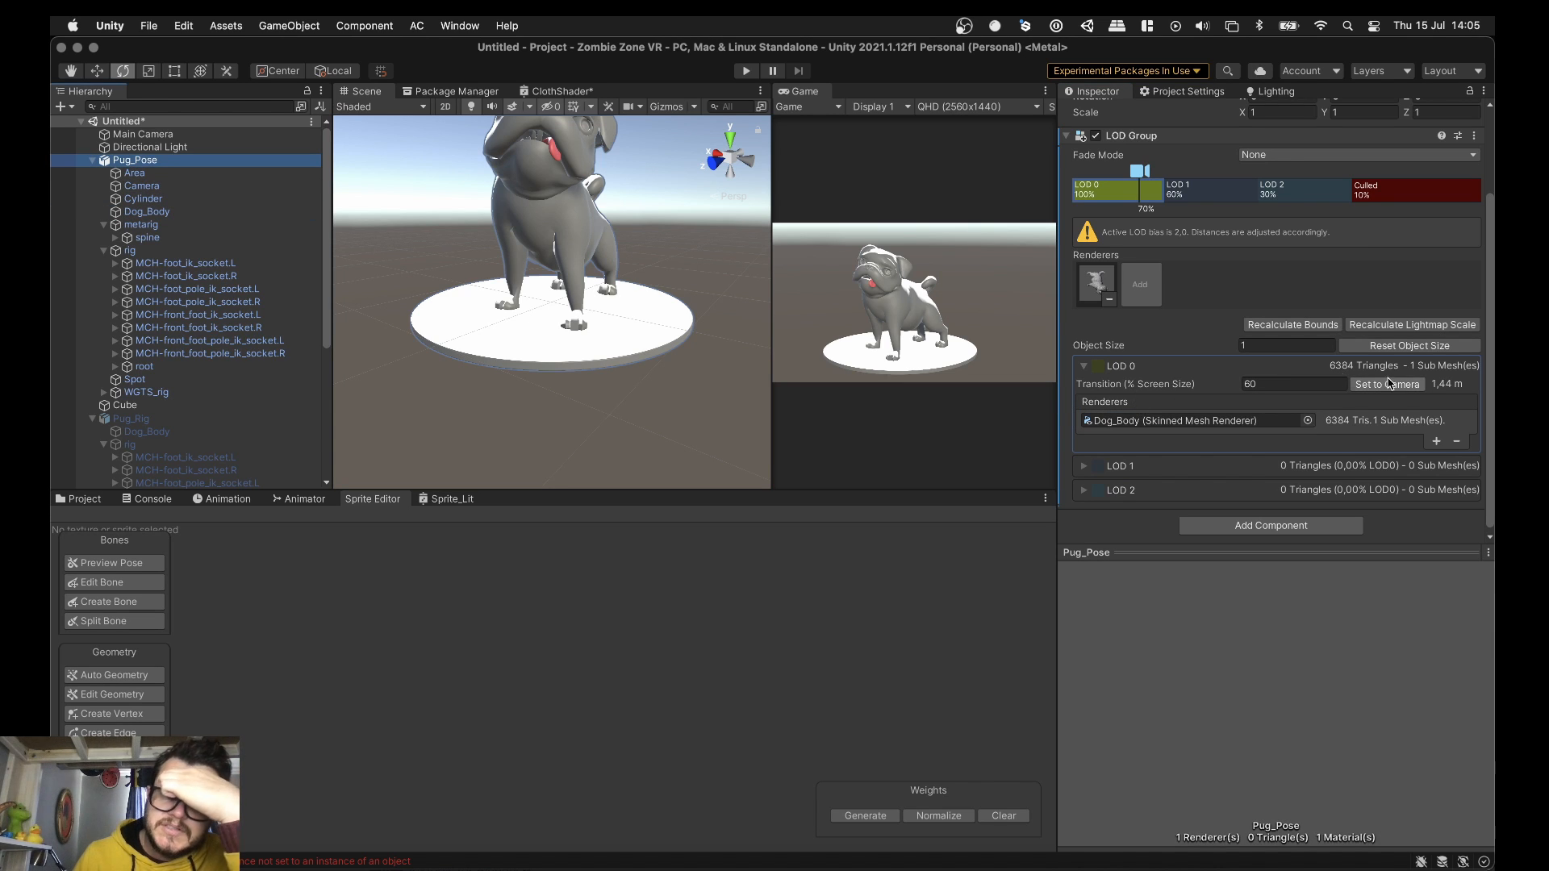
# Add two more renderer entries to Pug_Pose's LOD 0 and assign the dog's Sphere eye mesh to the last one
pyautogui.click(1436, 441)
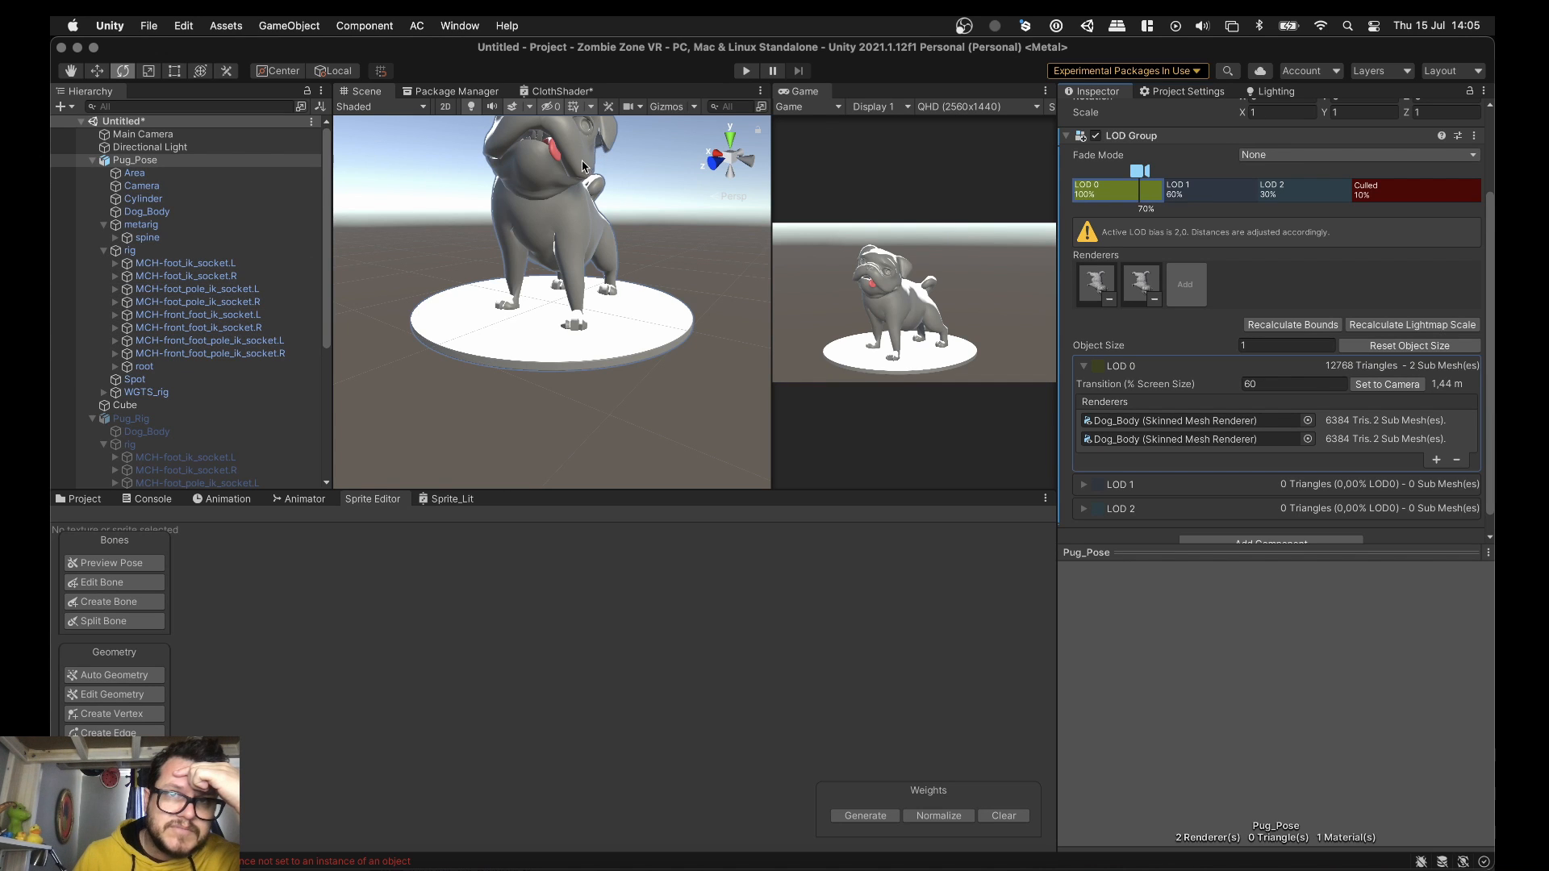
pyautogui.scroll(-3, 581, 167)
pyautogui.click(574, 239)
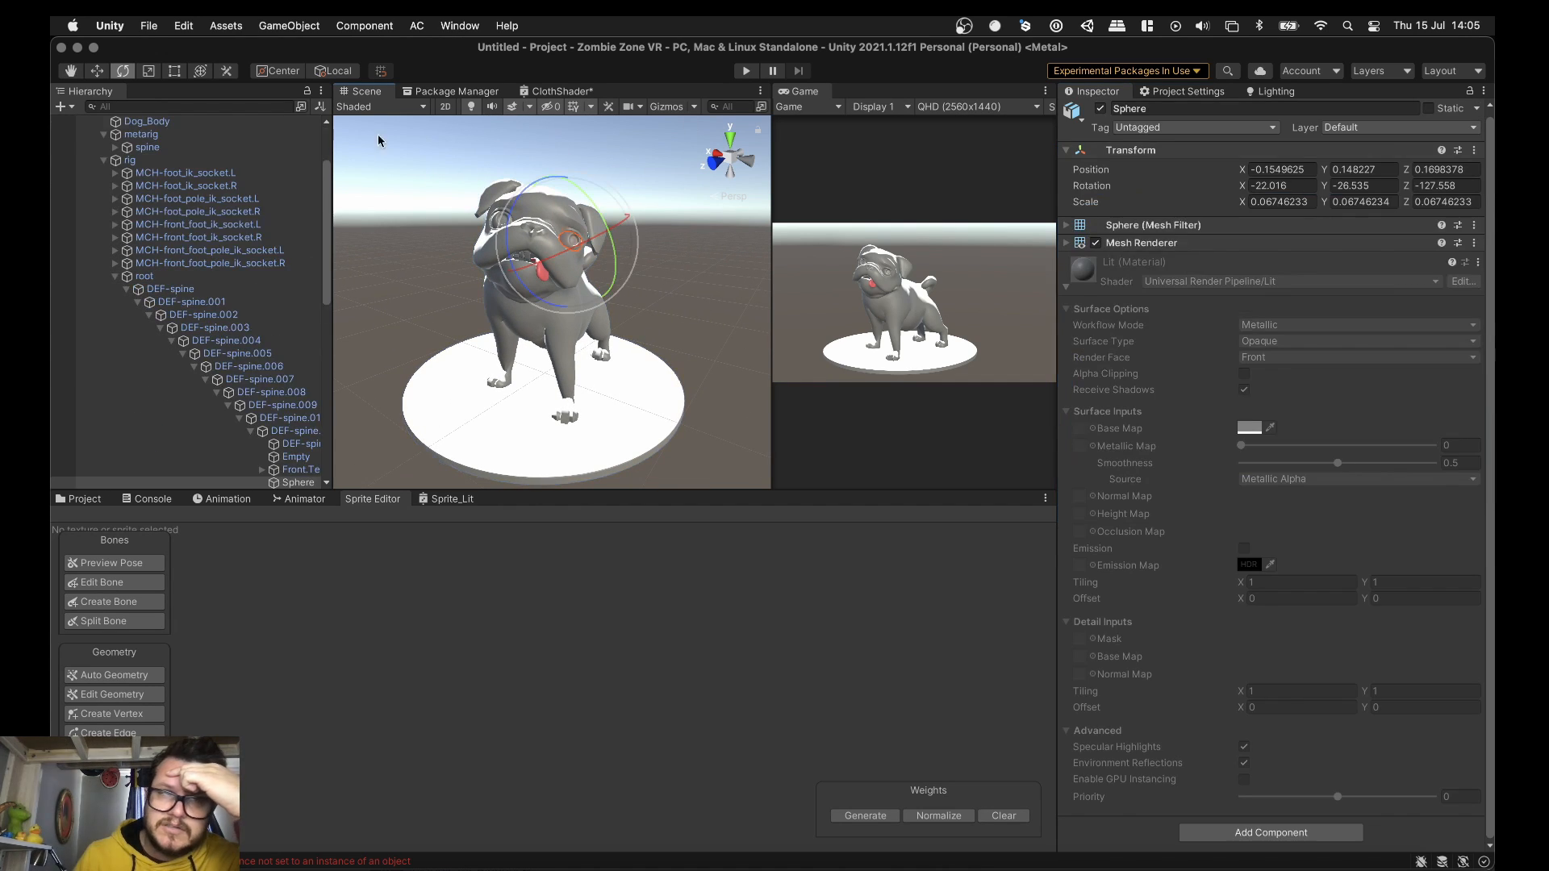
pyautogui.scroll(3, 135, 208)
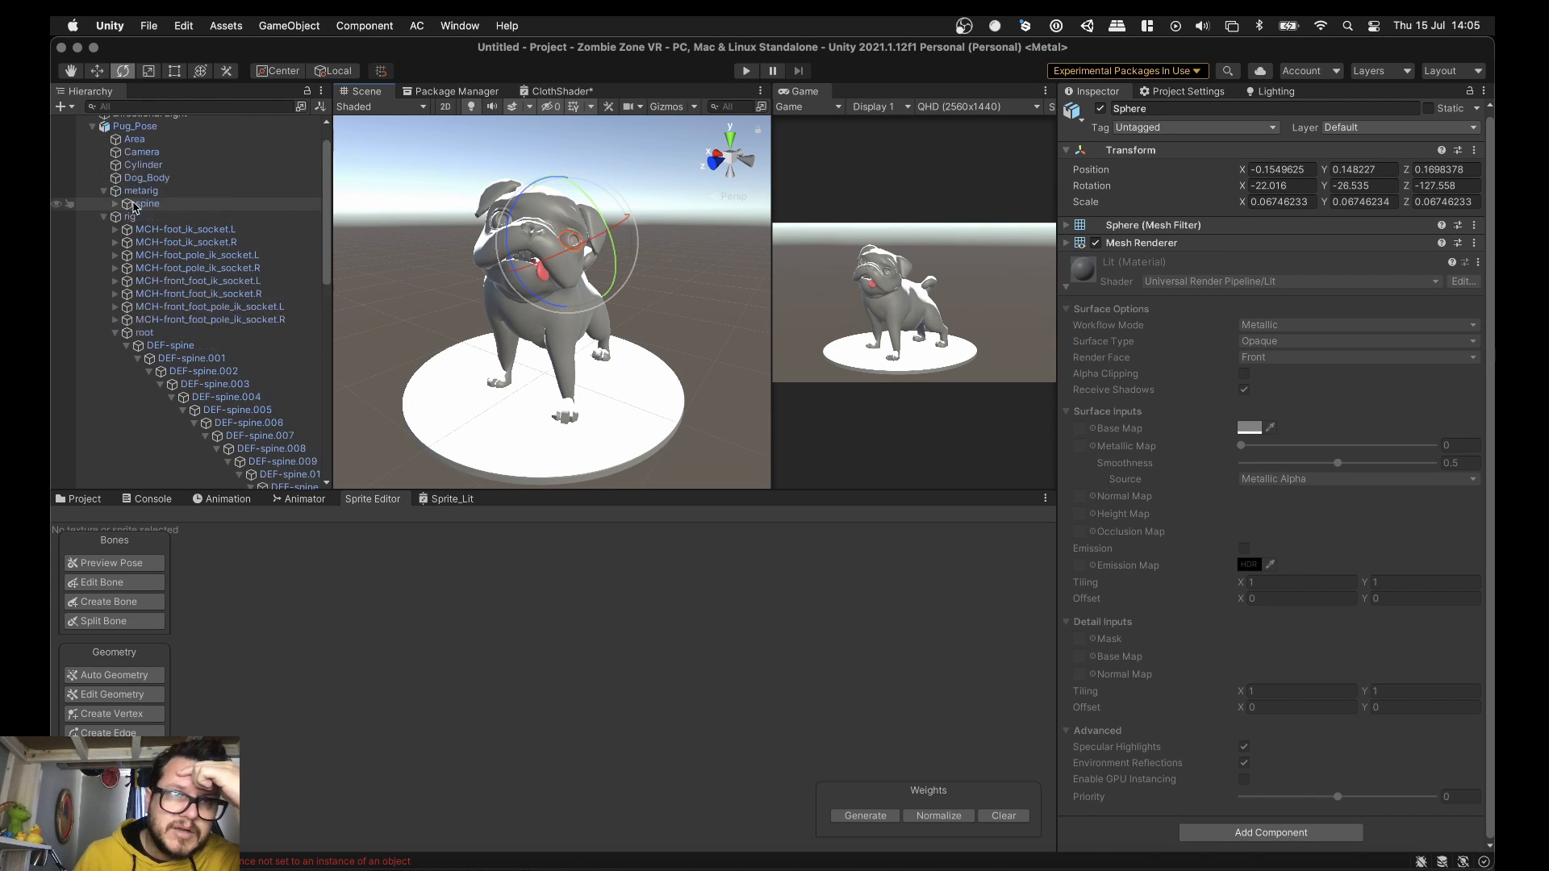
pyautogui.click(135, 126)
pyautogui.scroll(-5, 242, 323)
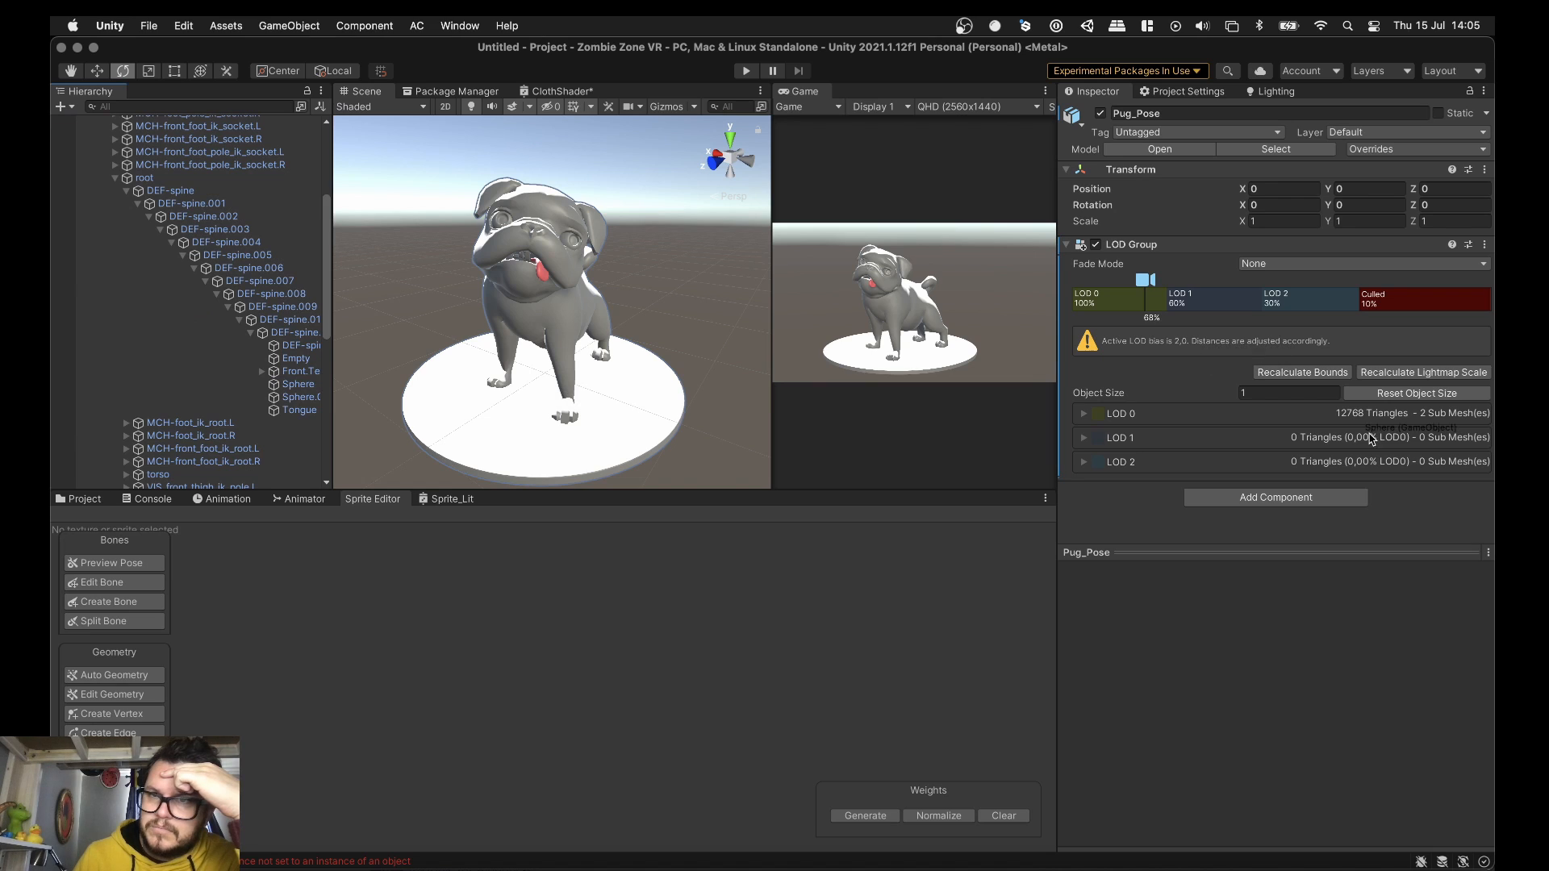
pyautogui.click(1084, 416)
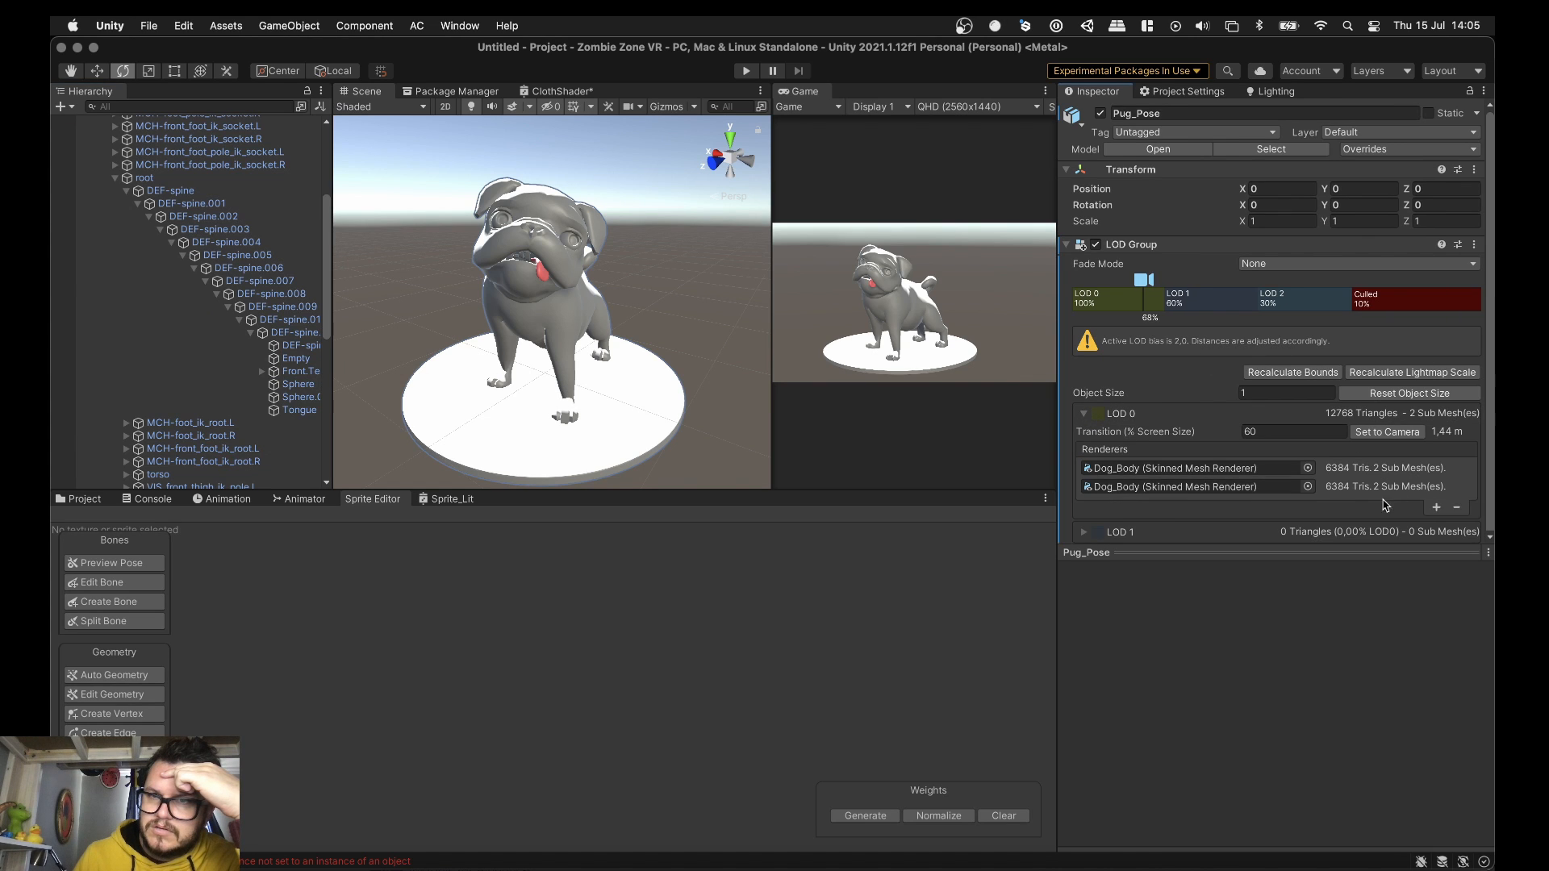
pyautogui.click(1437, 507)
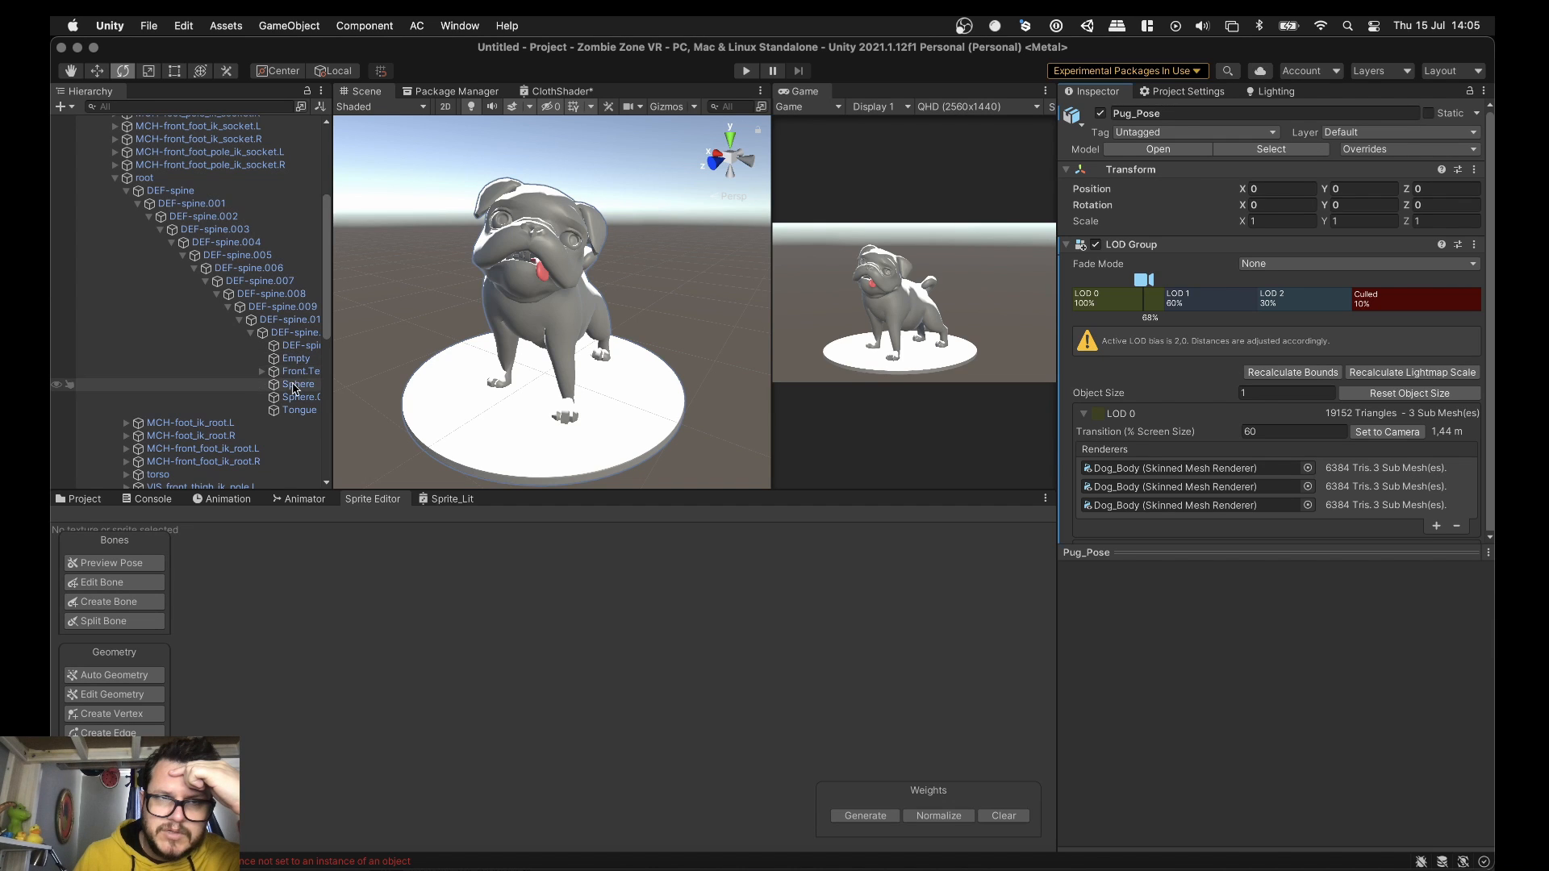
pyautogui.moveTo(298, 384); pyautogui.dragTo(1203, 508)
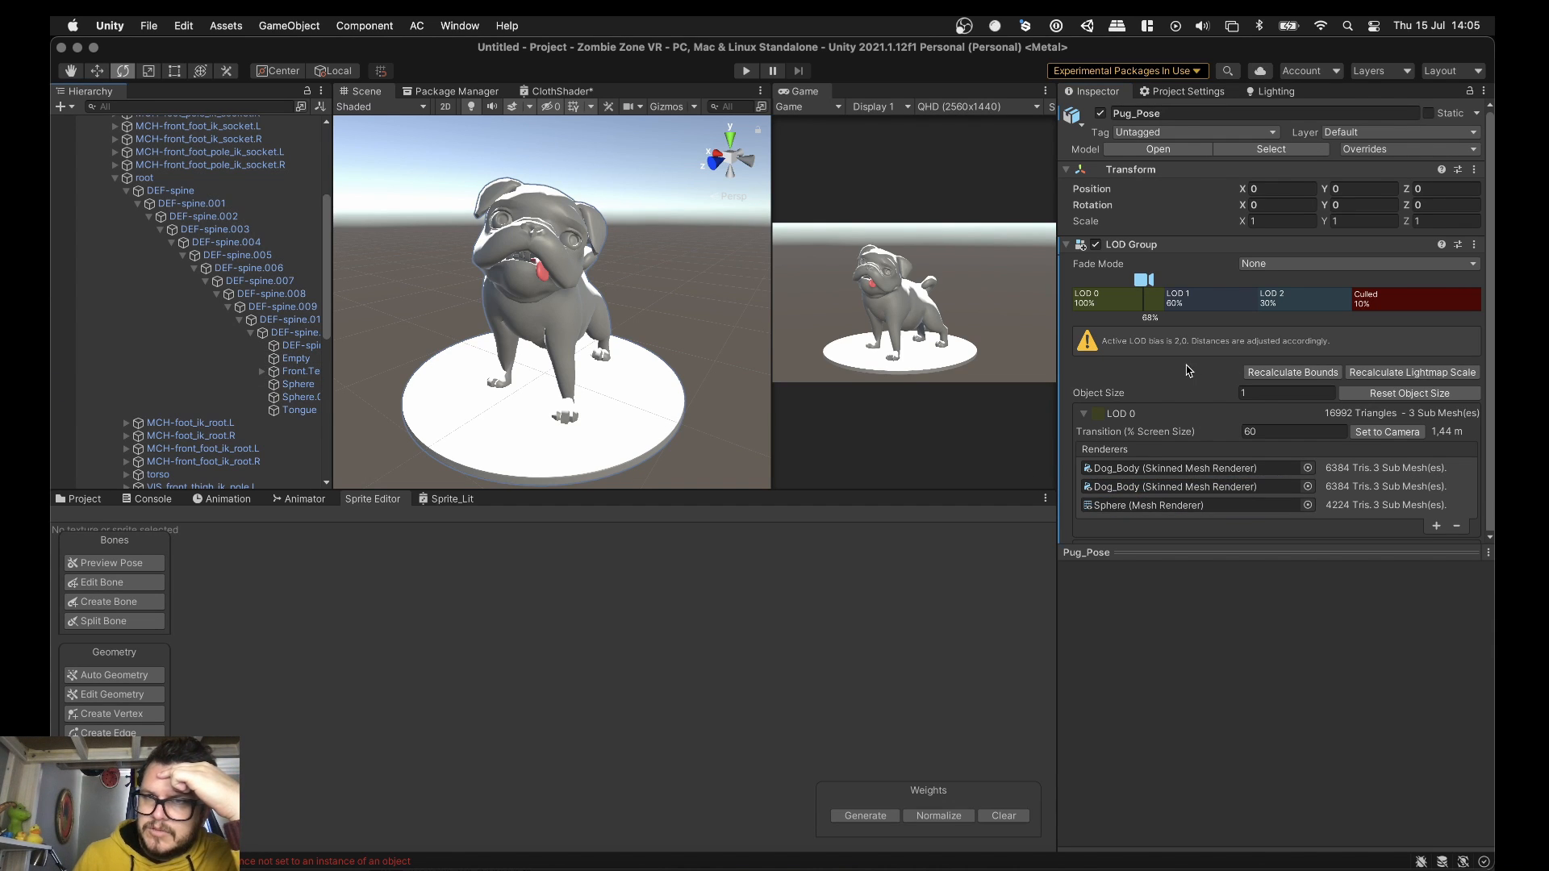
# Examine how the pug's assigned meshes switch between LOD 0 and LOD 1 as the scene camera moves nearer and farther
pyautogui.moveTo(1154, 282)
pyautogui.mouseDown()
pyautogui.moveTo(1170, 282)
pyautogui.moveTo(1136, 284)
pyautogui.moveTo(1192, 284)
pyautogui.mouseUp()
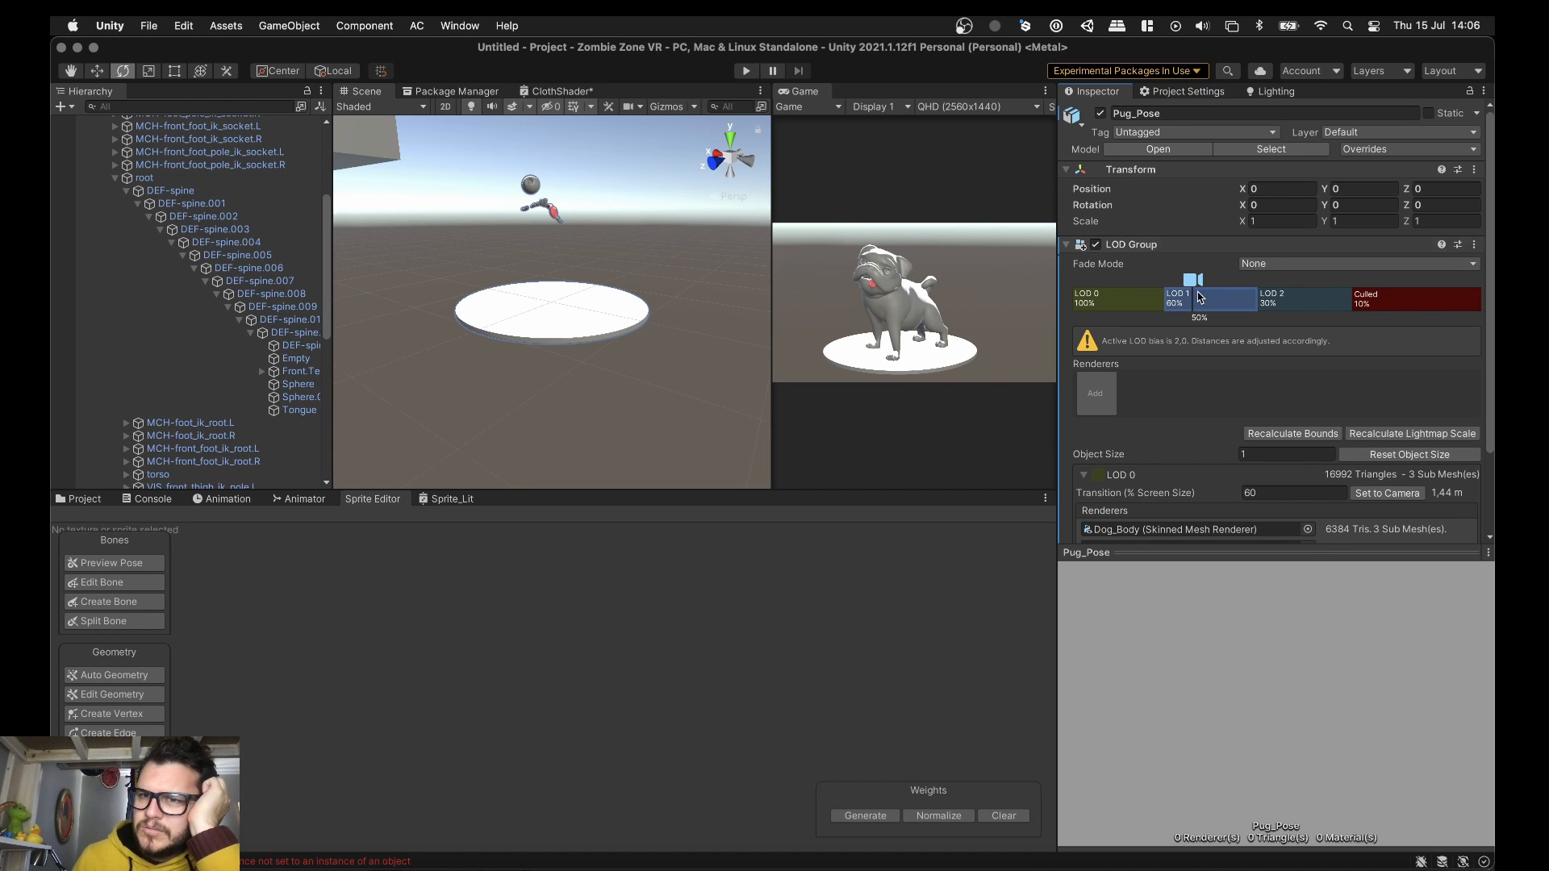
pyautogui.moveTo(1193, 280); pyautogui.dragTo(1111, 298)
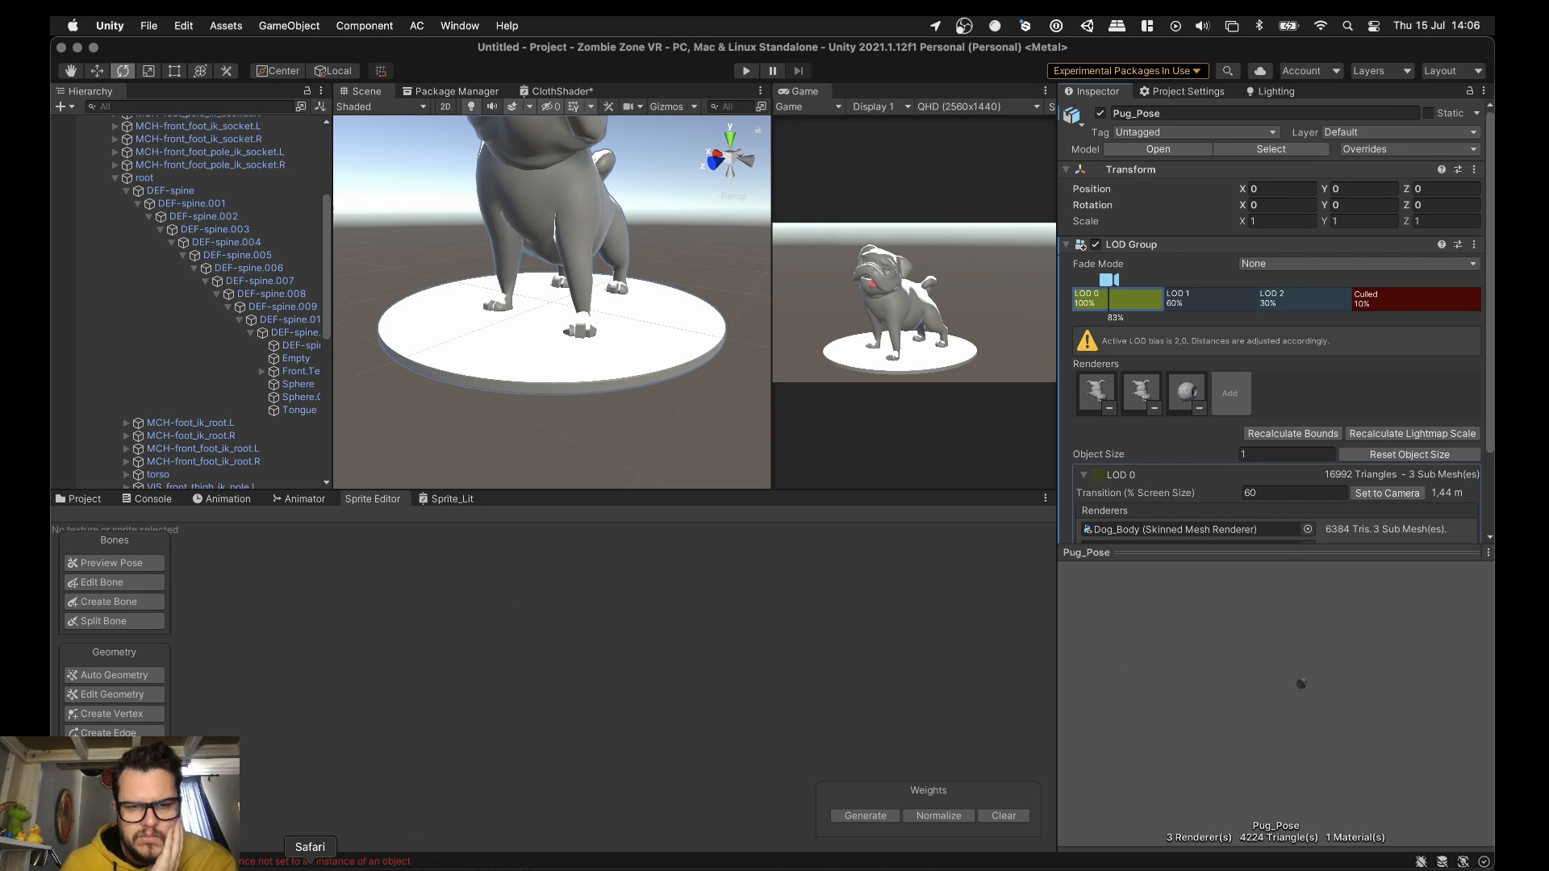
pyautogui.keyDown('alt'); pyautogui.moveTo(600, 165); pyautogui.dragTo(677, 293); pyautogui.keyUp('alt')
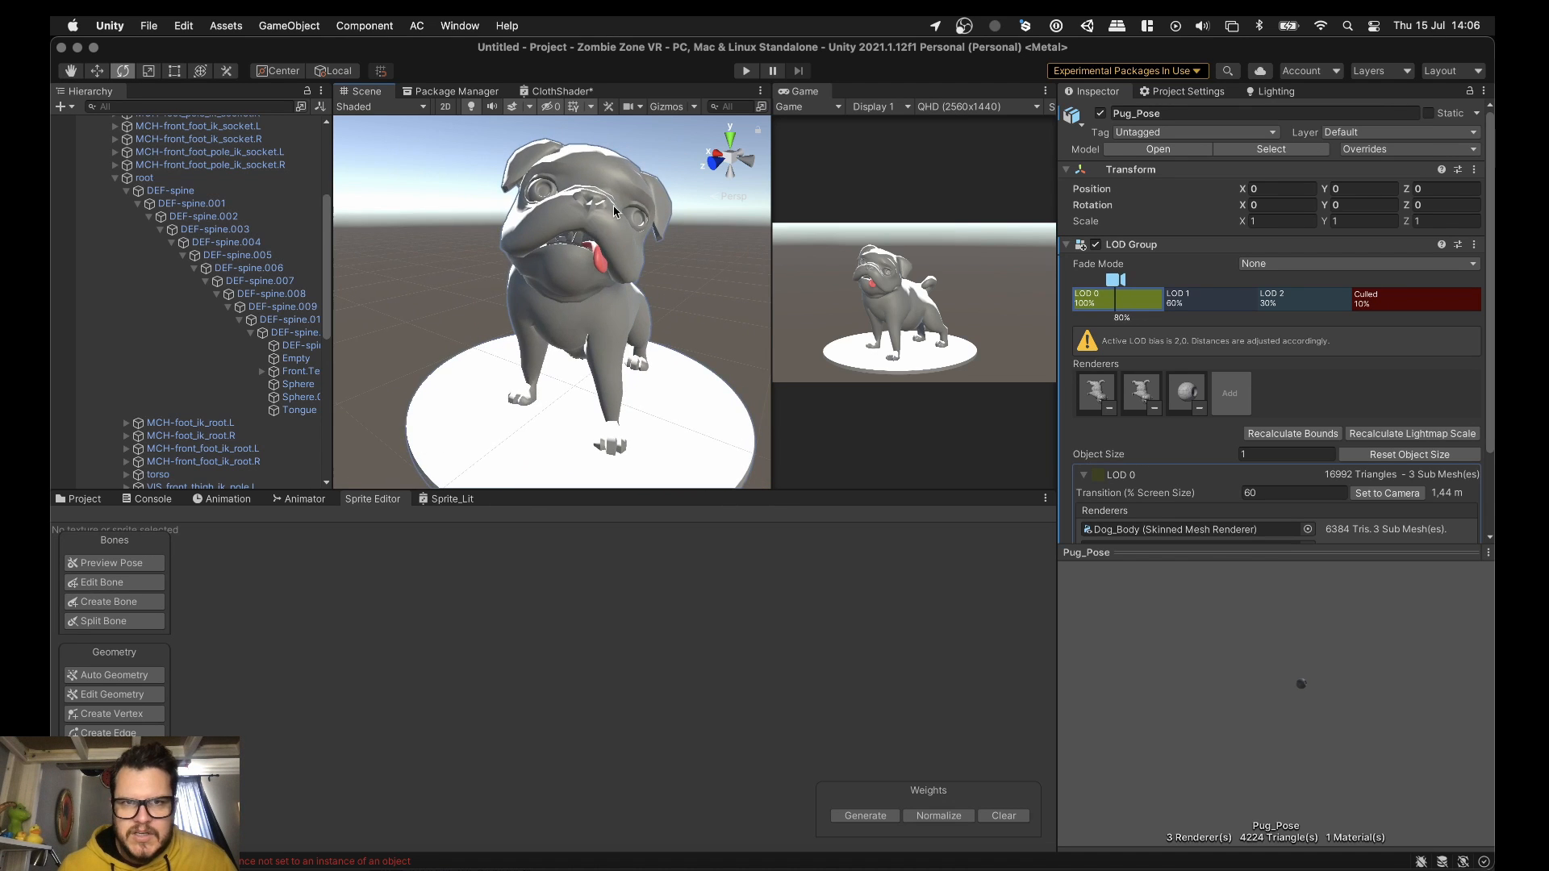
pyautogui.scroll(-5, 602, 240)
pyautogui.scroll(9, 602, 255)
pyautogui.scroll(-6, 602, 255)
pyautogui.scroll(2, 601, 255)
pyautogui.scroll(-6, 601, 255)
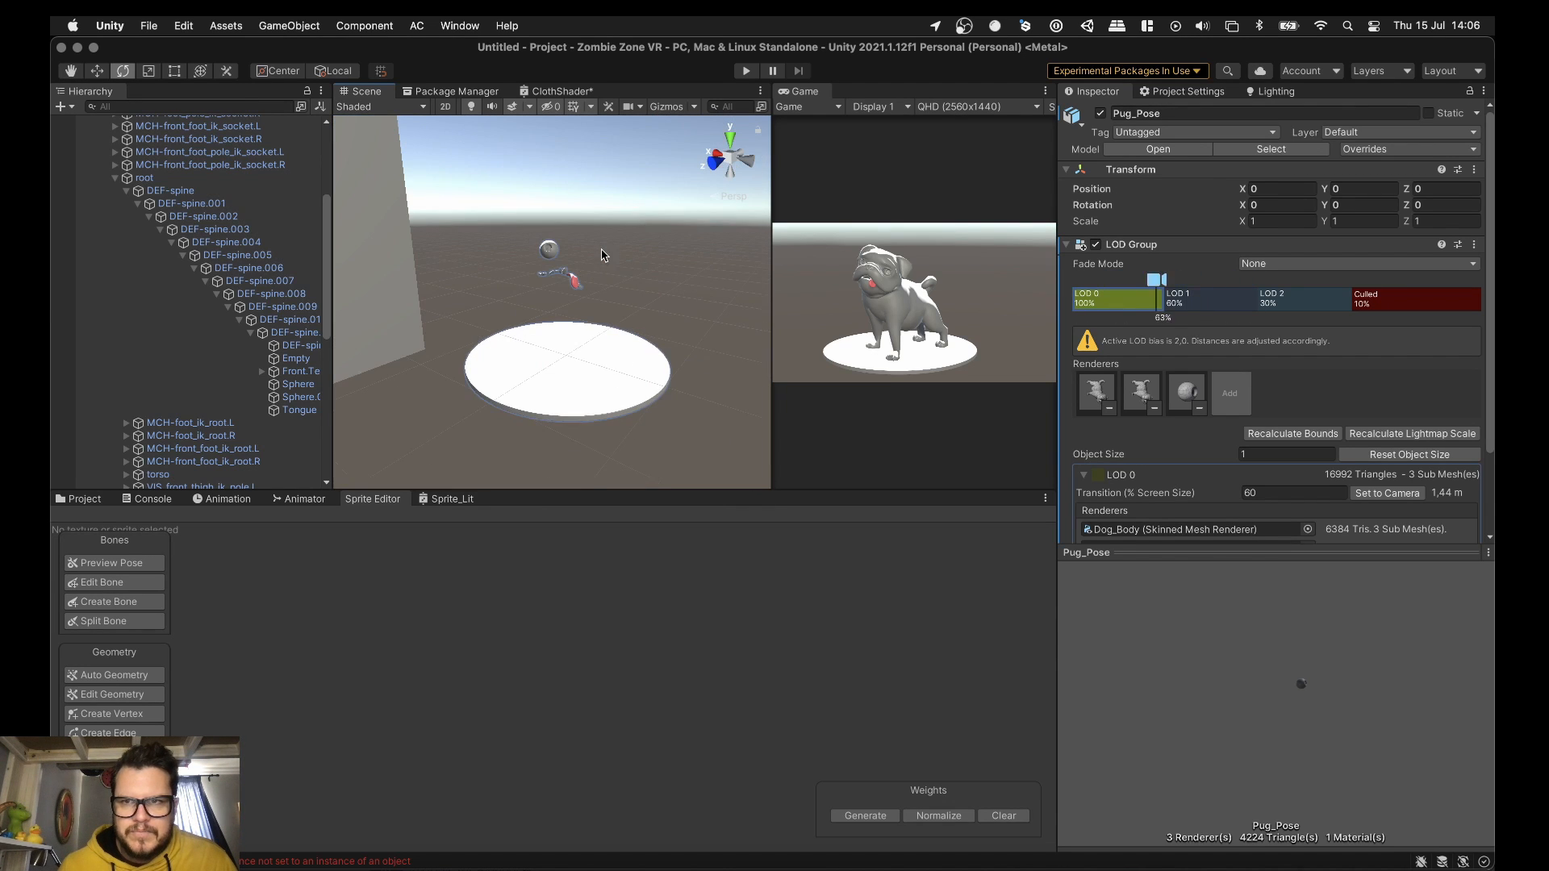
# Preview Pug_Pose close up within the LOD 0 range, then switch to Opera to review the Week 2 Overview's topics and resources
pyautogui.moveTo(1185, 284); pyautogui.dragTo(1085, 284)
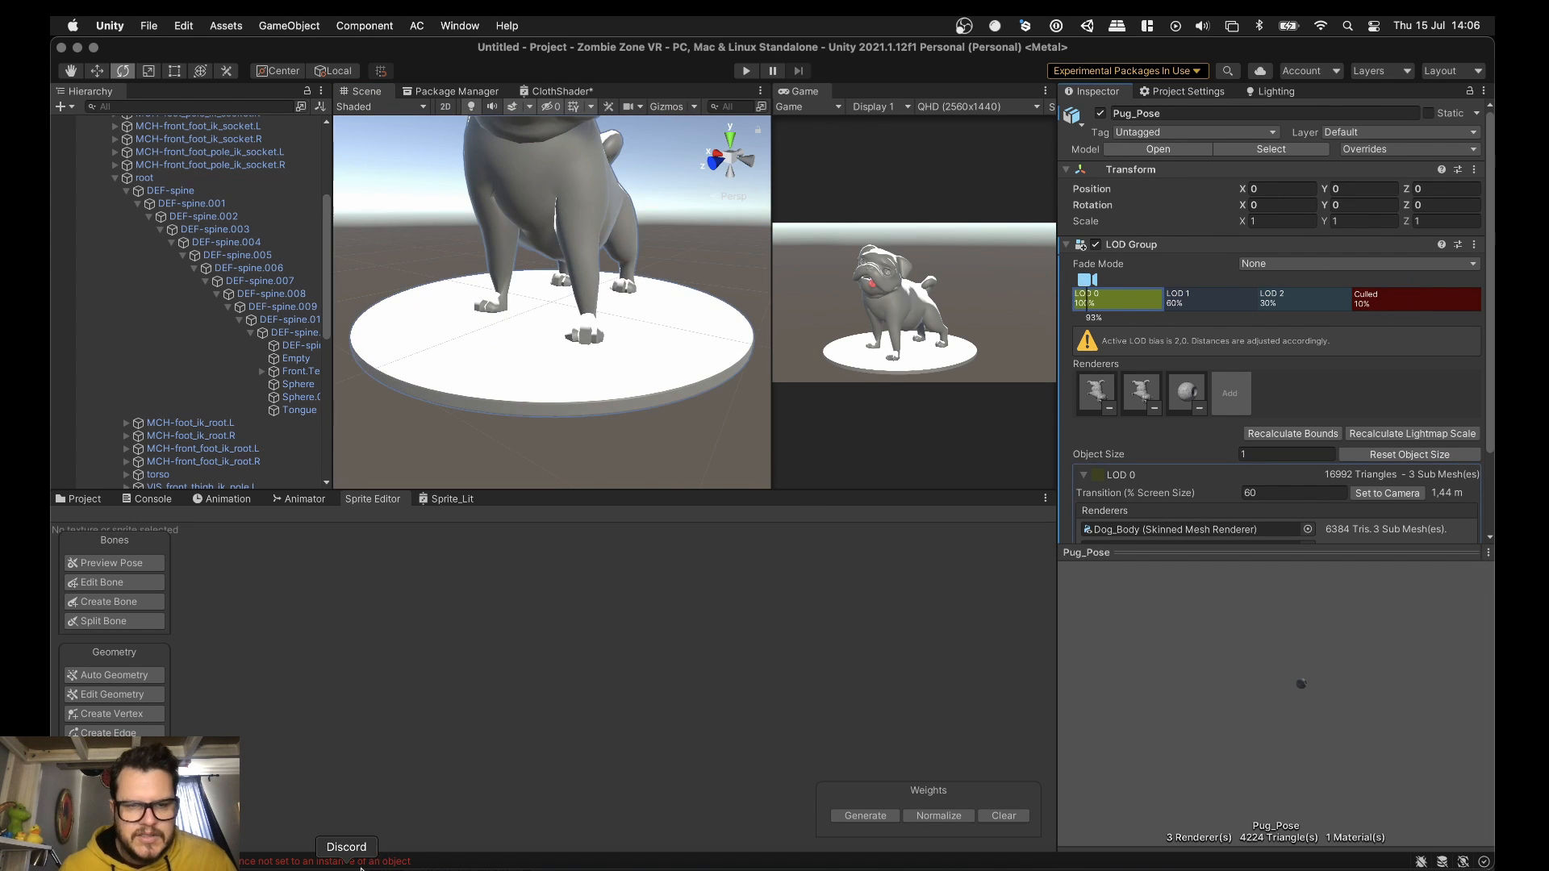
pyautogui.click(269, 865)
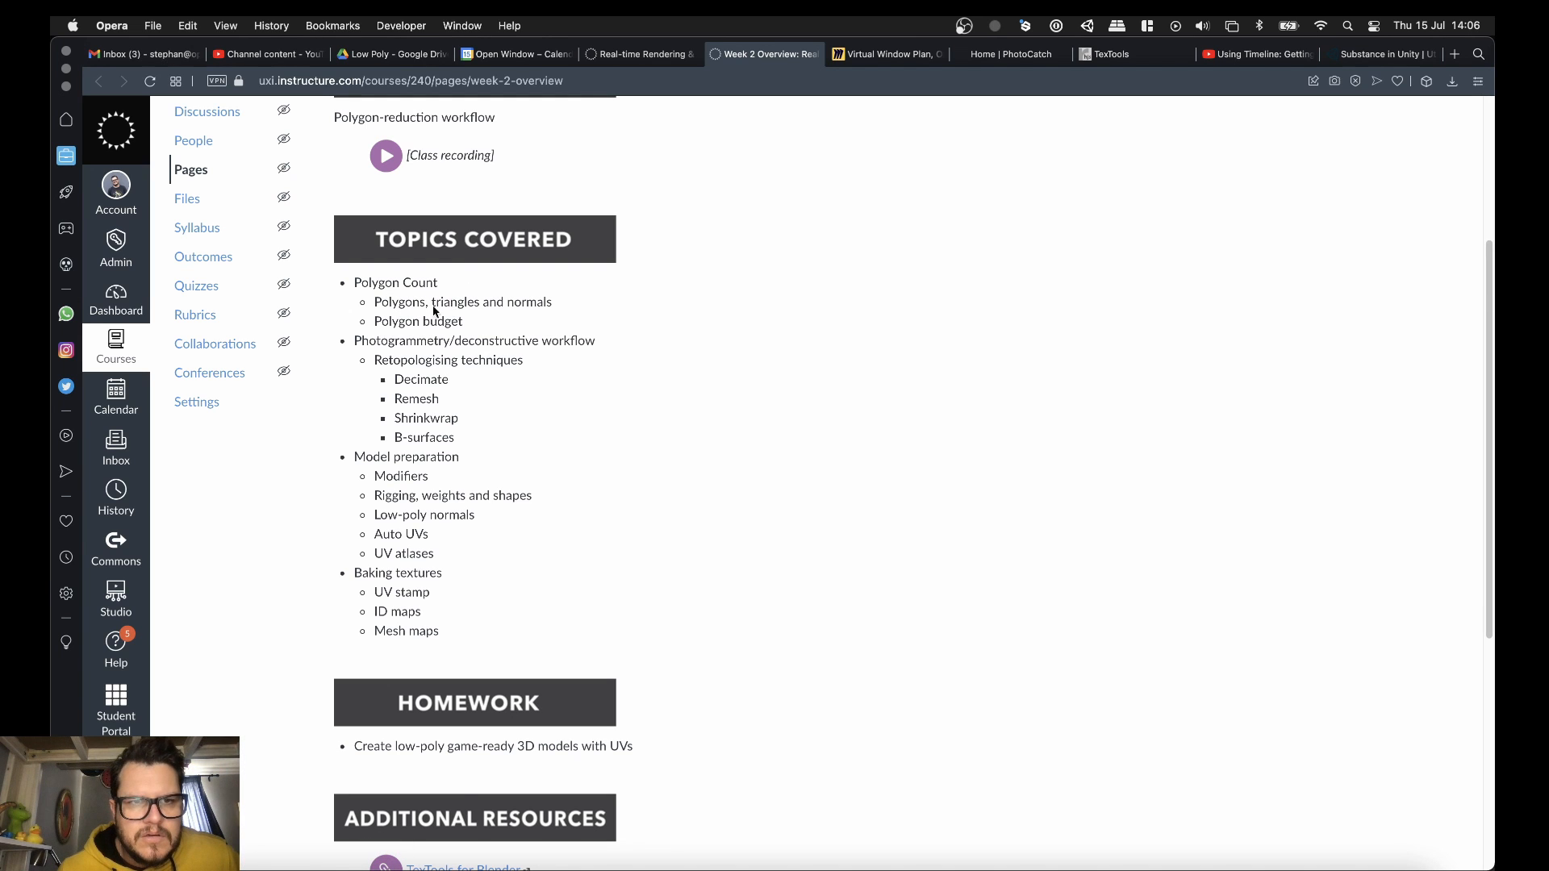
pyautogui.scroll(-5, 496, 525)
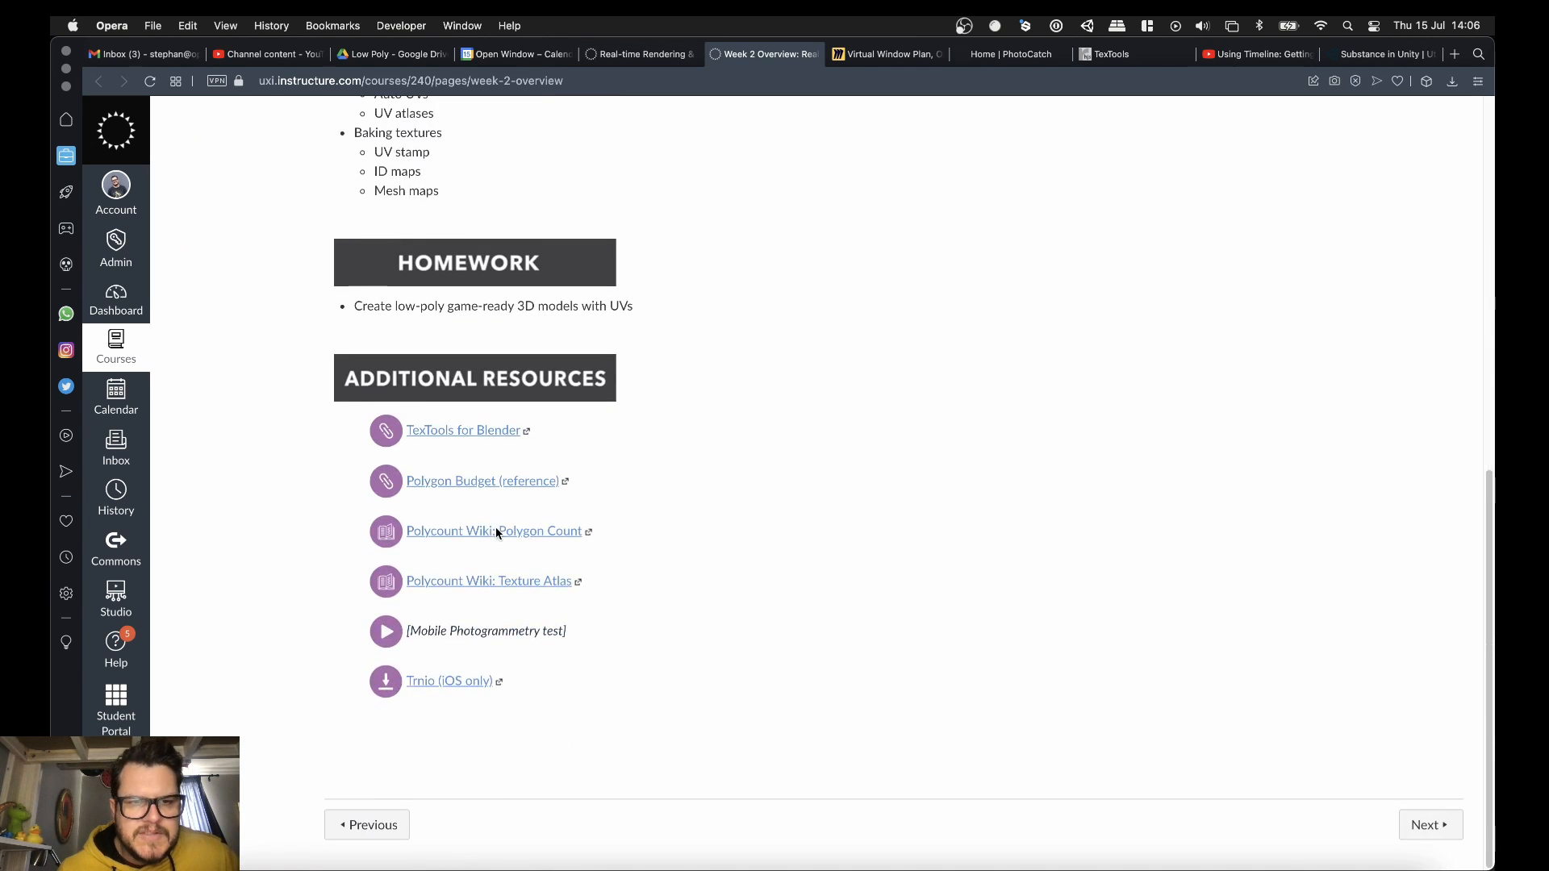
pyautogui.scroll(9, 495, 525)
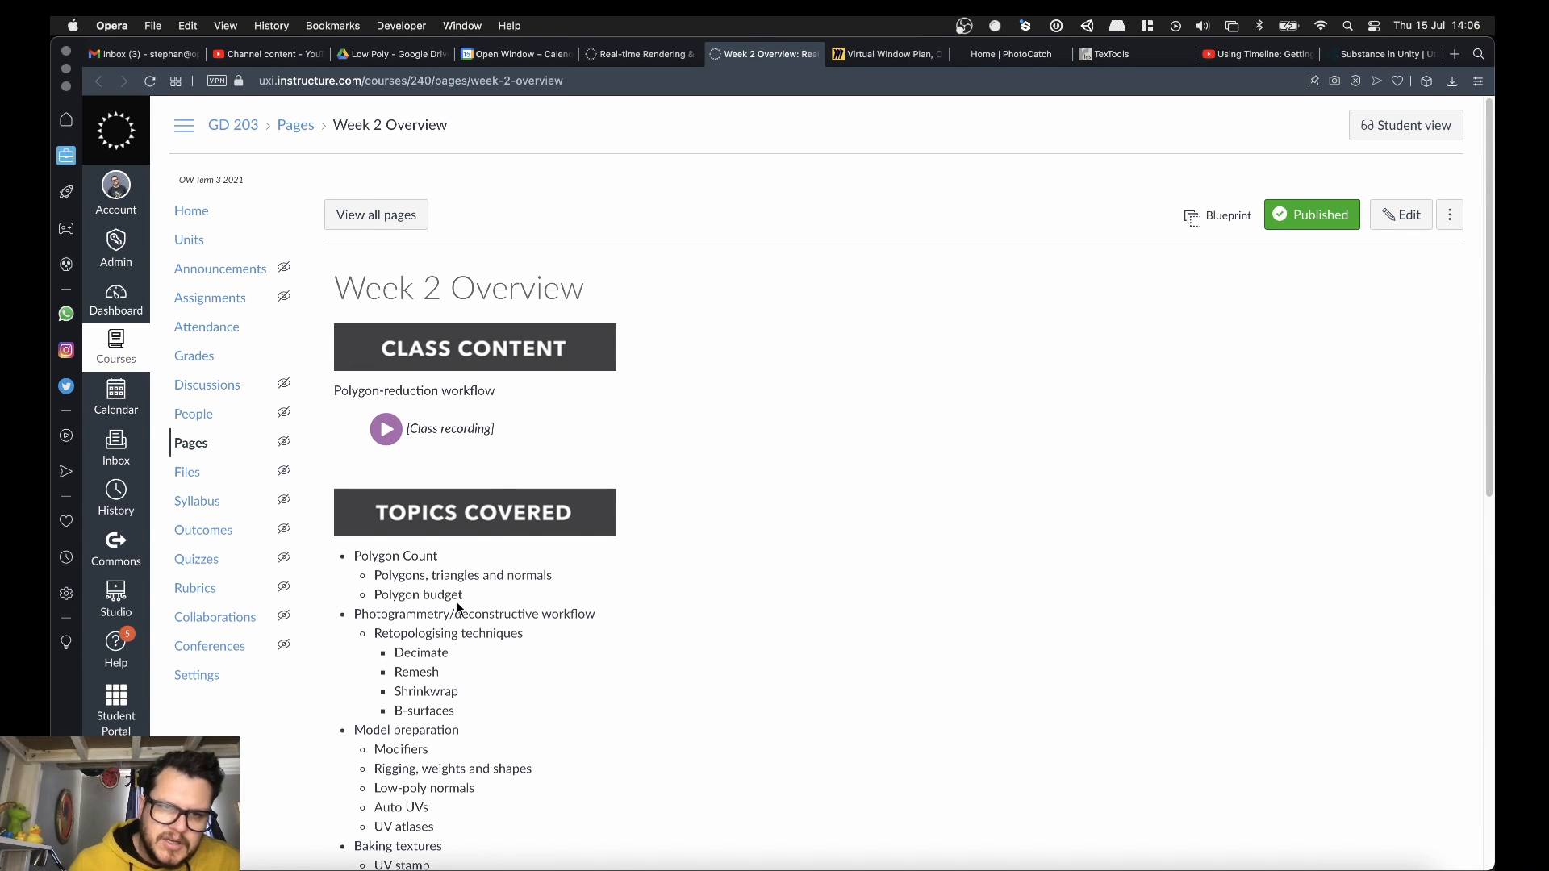
pyautogui.scroll(-2, 454, 612)
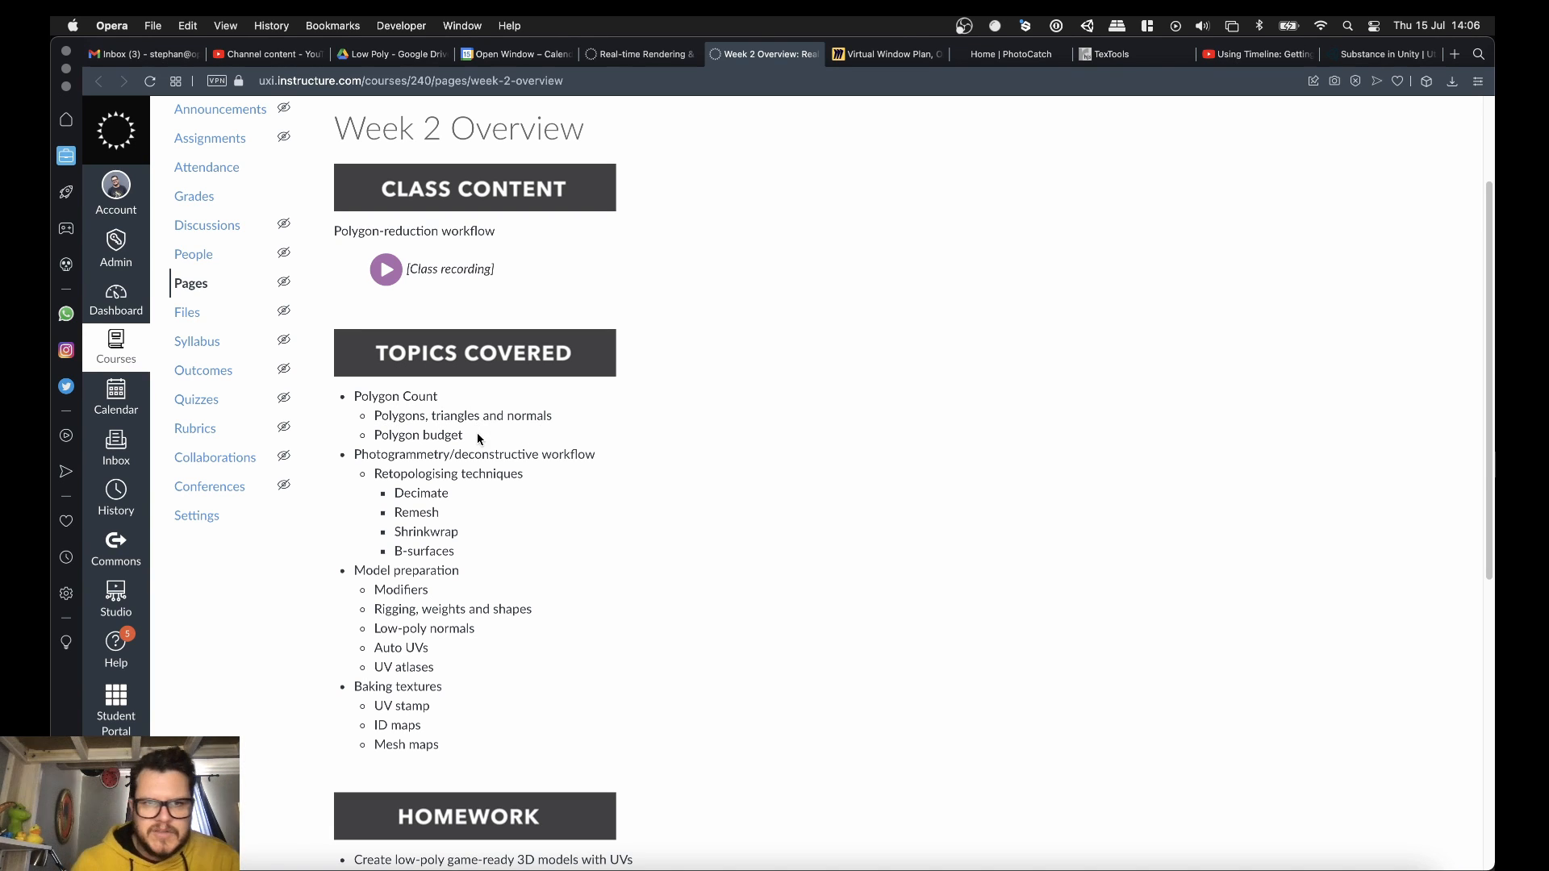
pyautogui.scroll(-5, 505, 534)
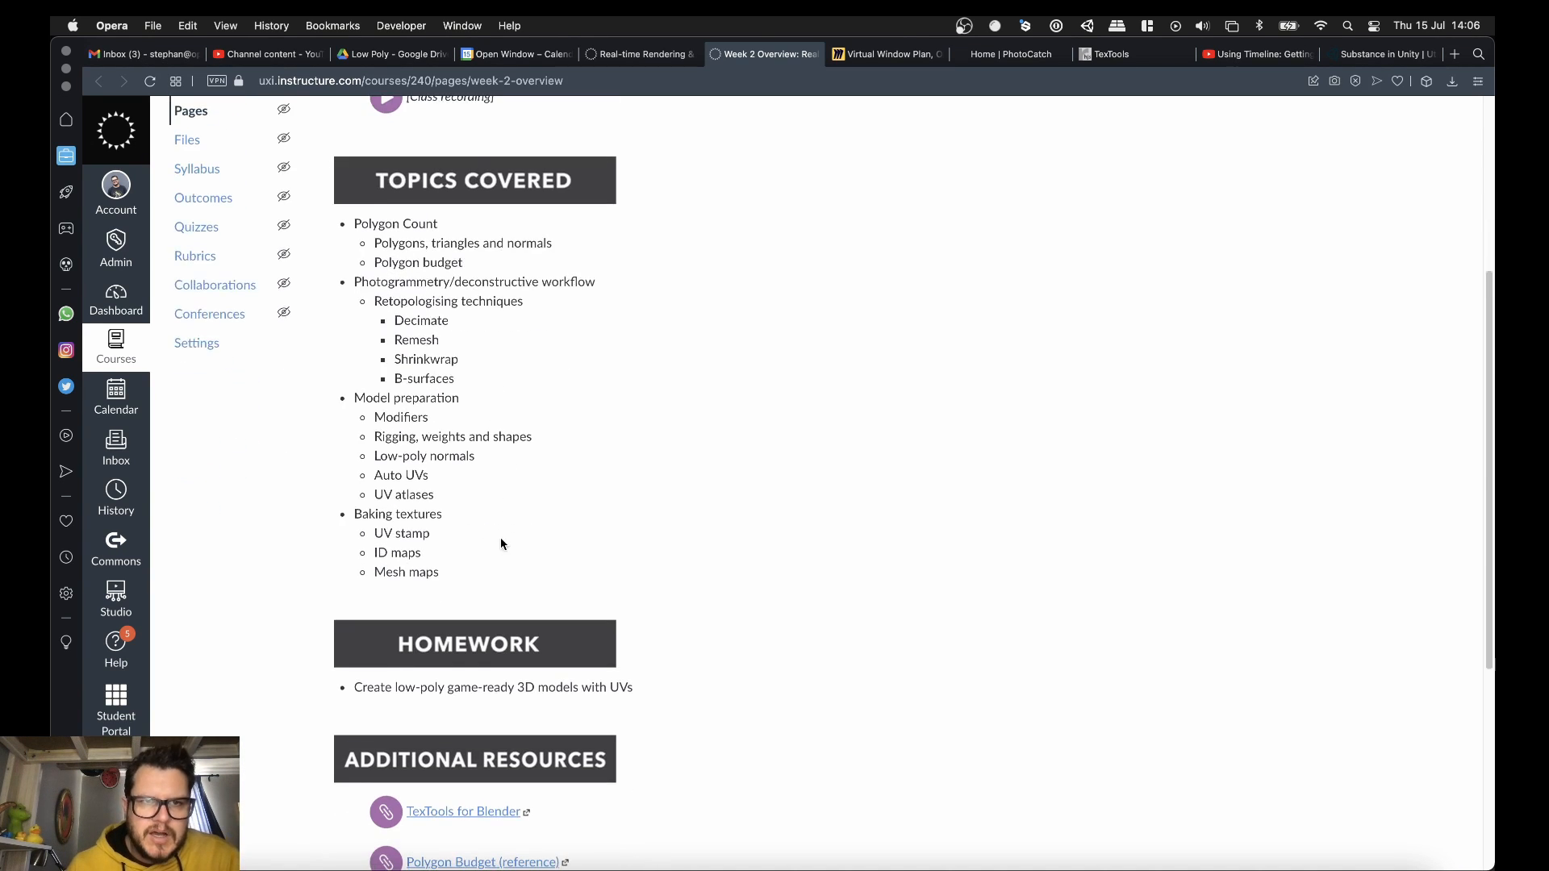
pyautogui.scroll(-2, 476, 564)
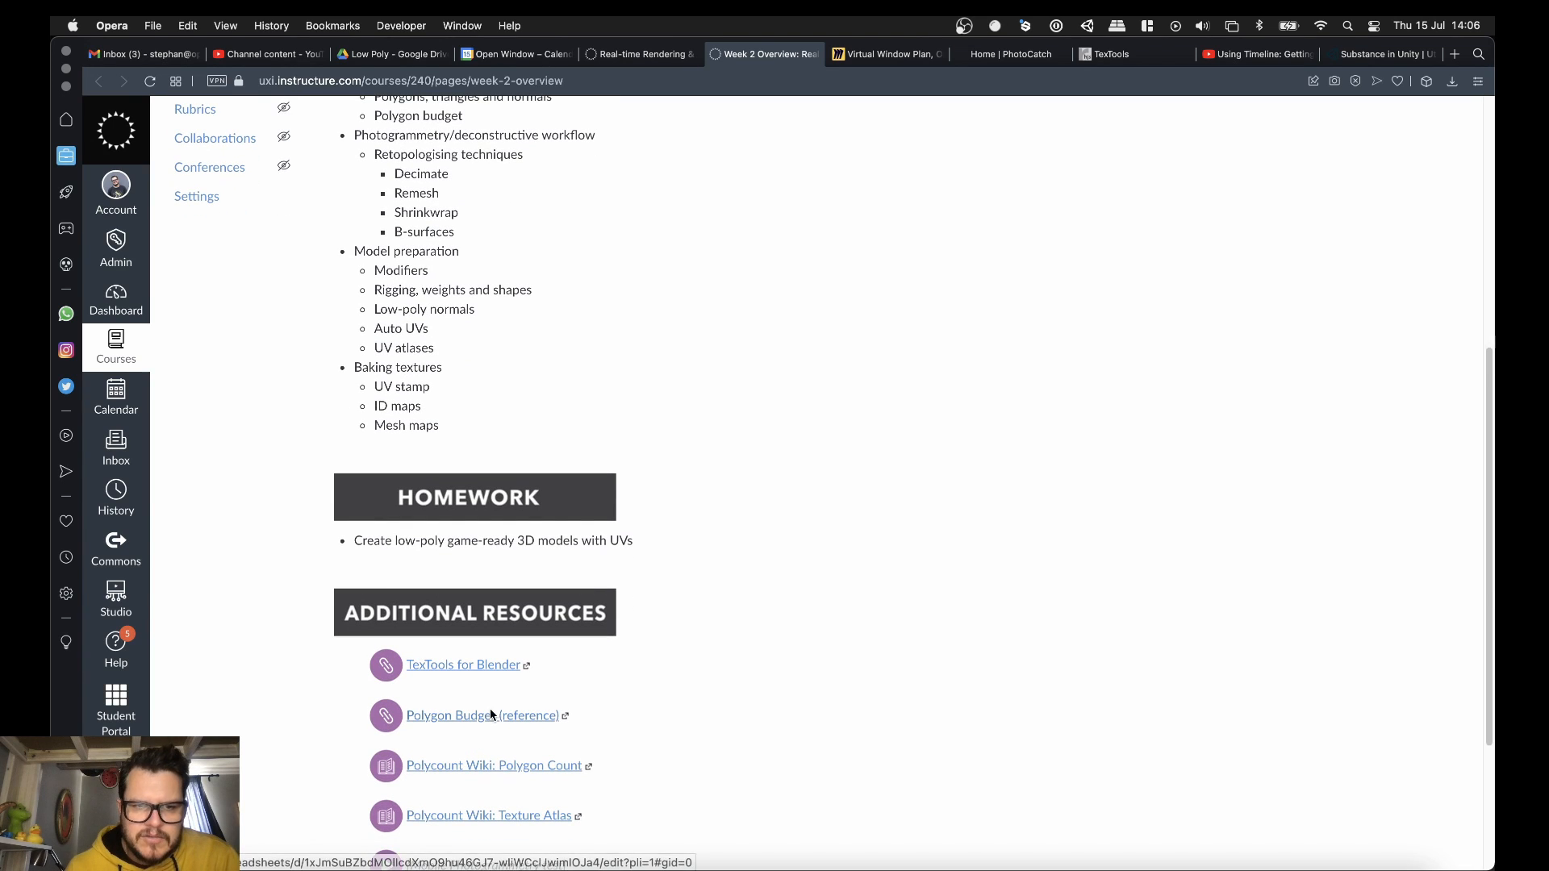
# Open the Polycount Wiki's Polygon Count page from the additional resources and read the Polygons Vs. Triangles section
pyautogui.click(478, 767)
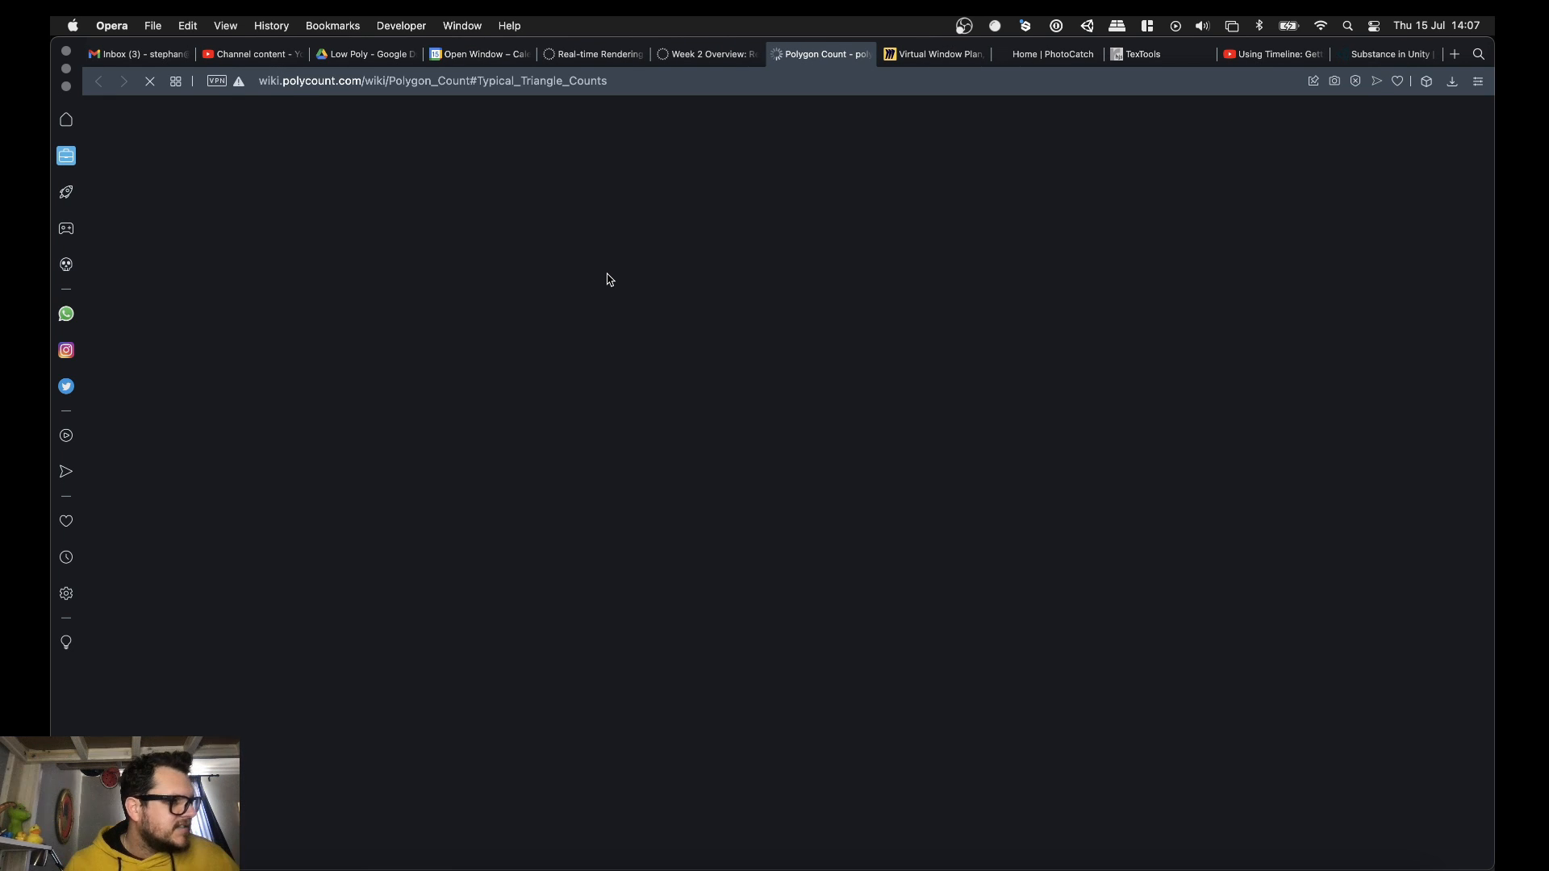
pyautogui.scroll(5, 523, 473)
pyautogui.scroll(5, 522, 474)
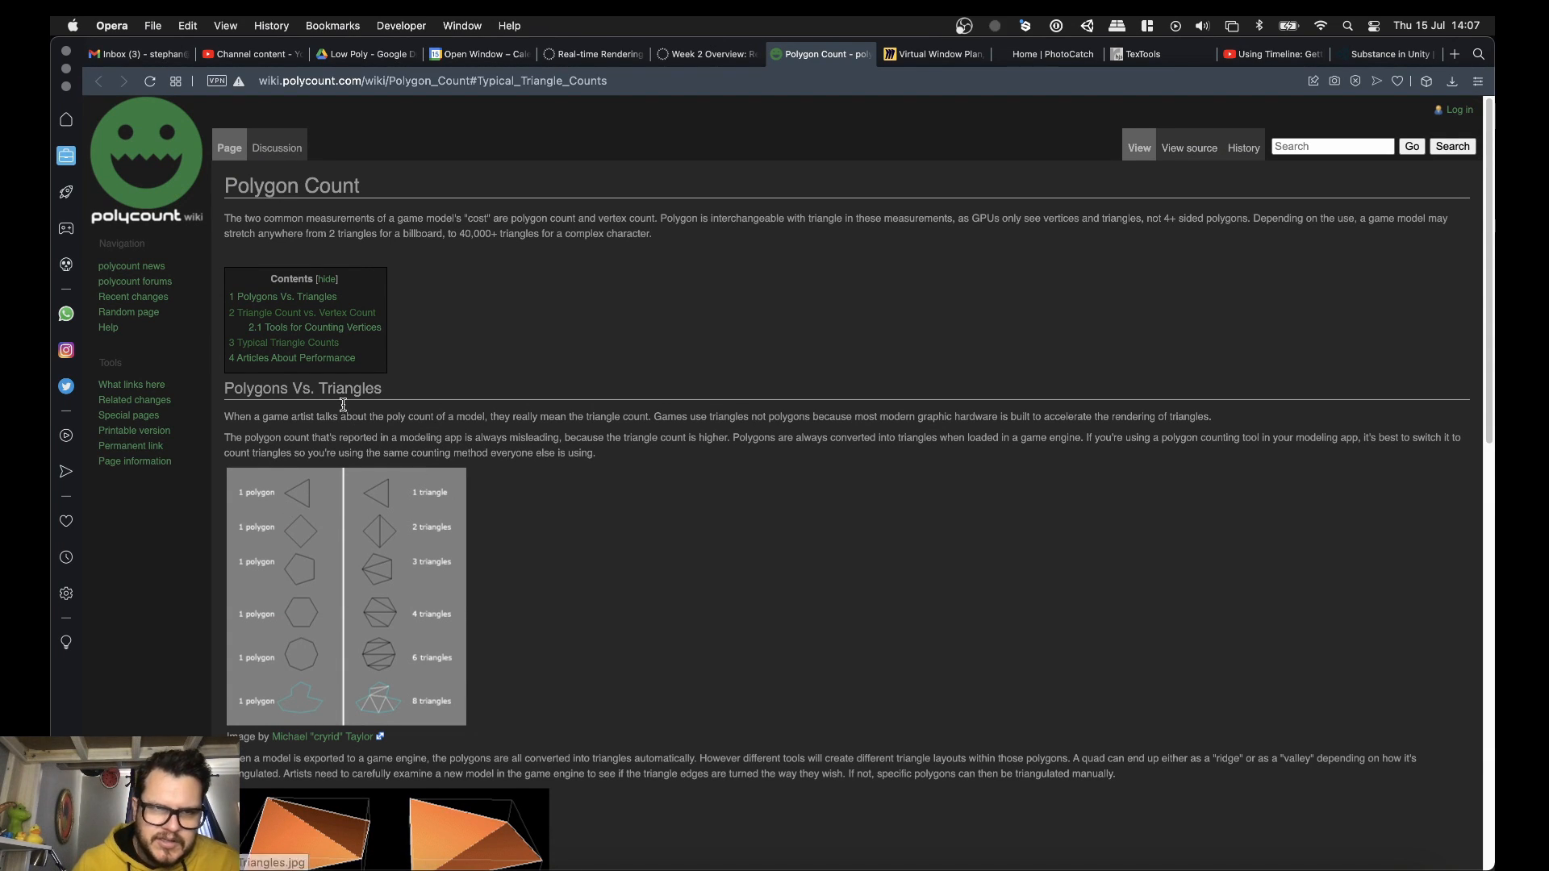
pyautogui.scroll(-3, 267, 381)
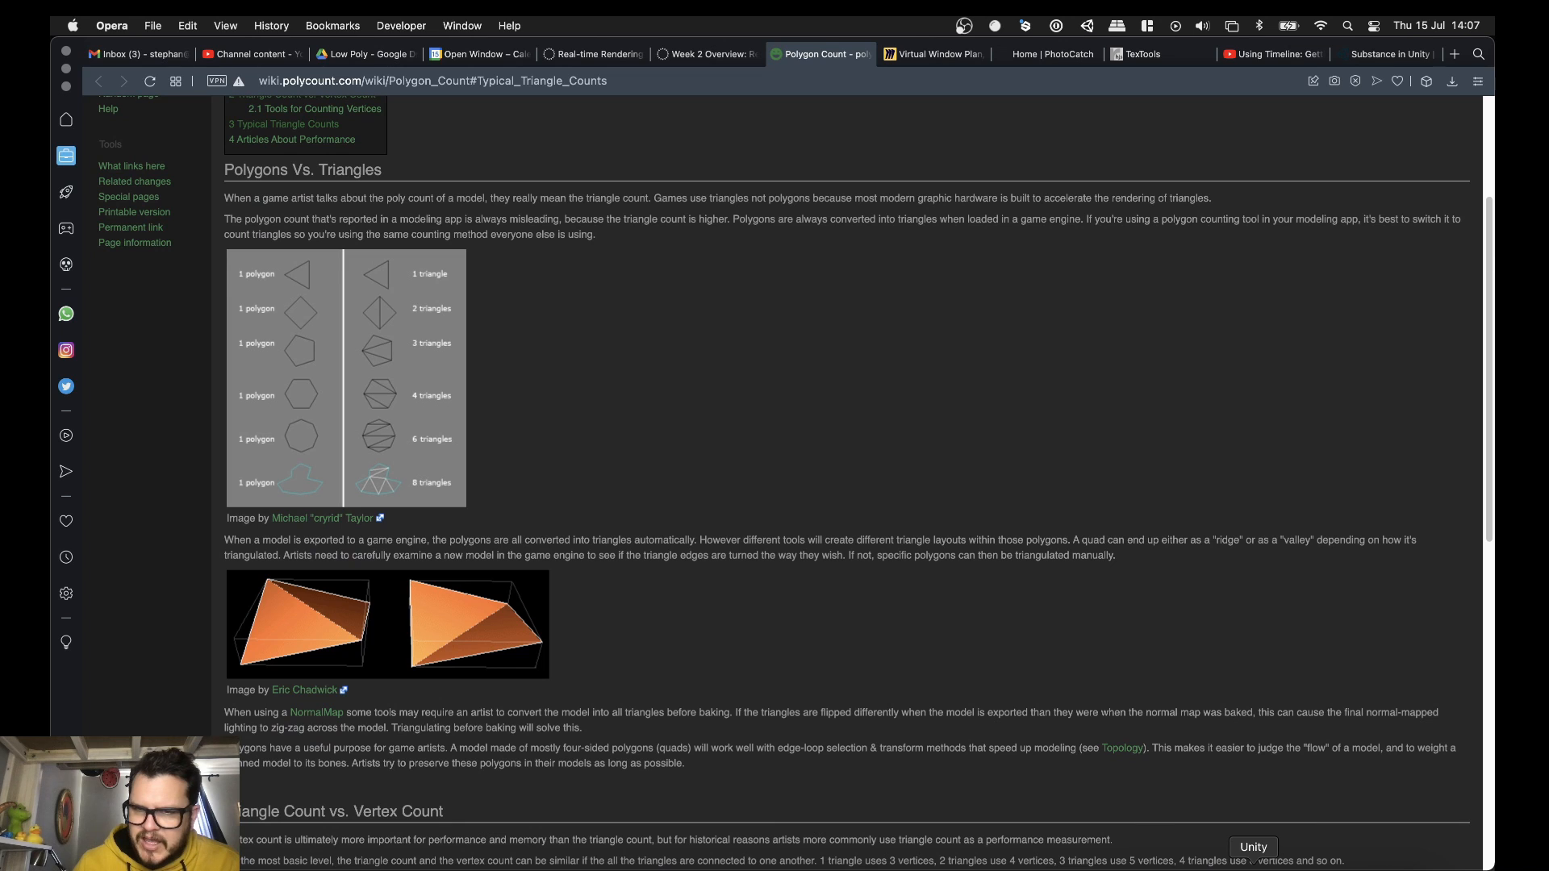
# Switch to Unity and set the Scene view to Wireframe shading to show the whole pug's mesh
pyautogui.click(1252, 860)
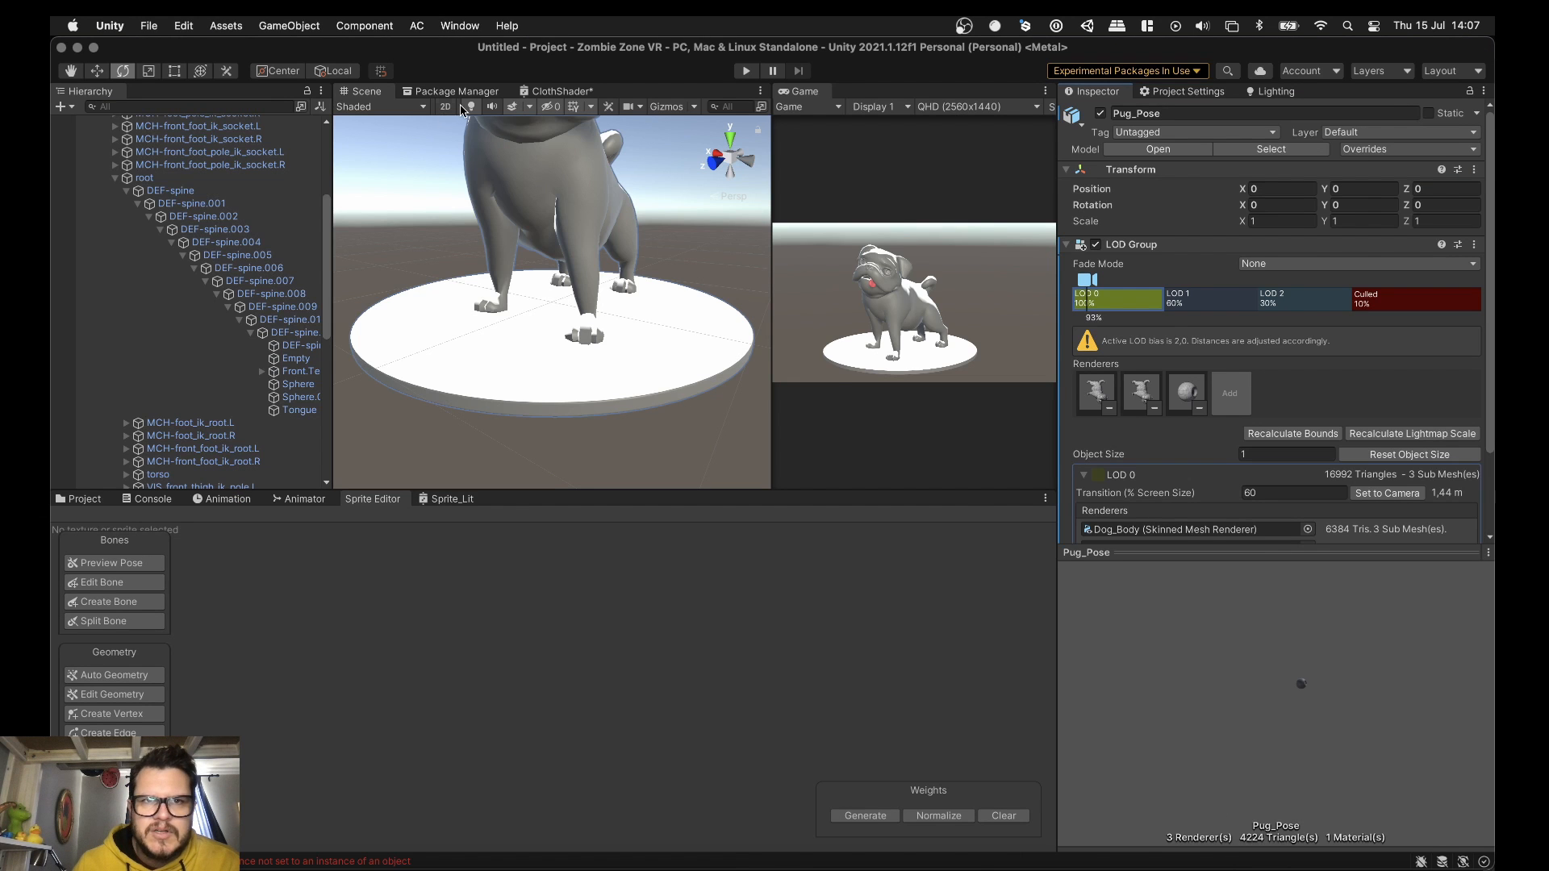
pyautogui.click(414, 110)
pyautogui.click(396, 150)
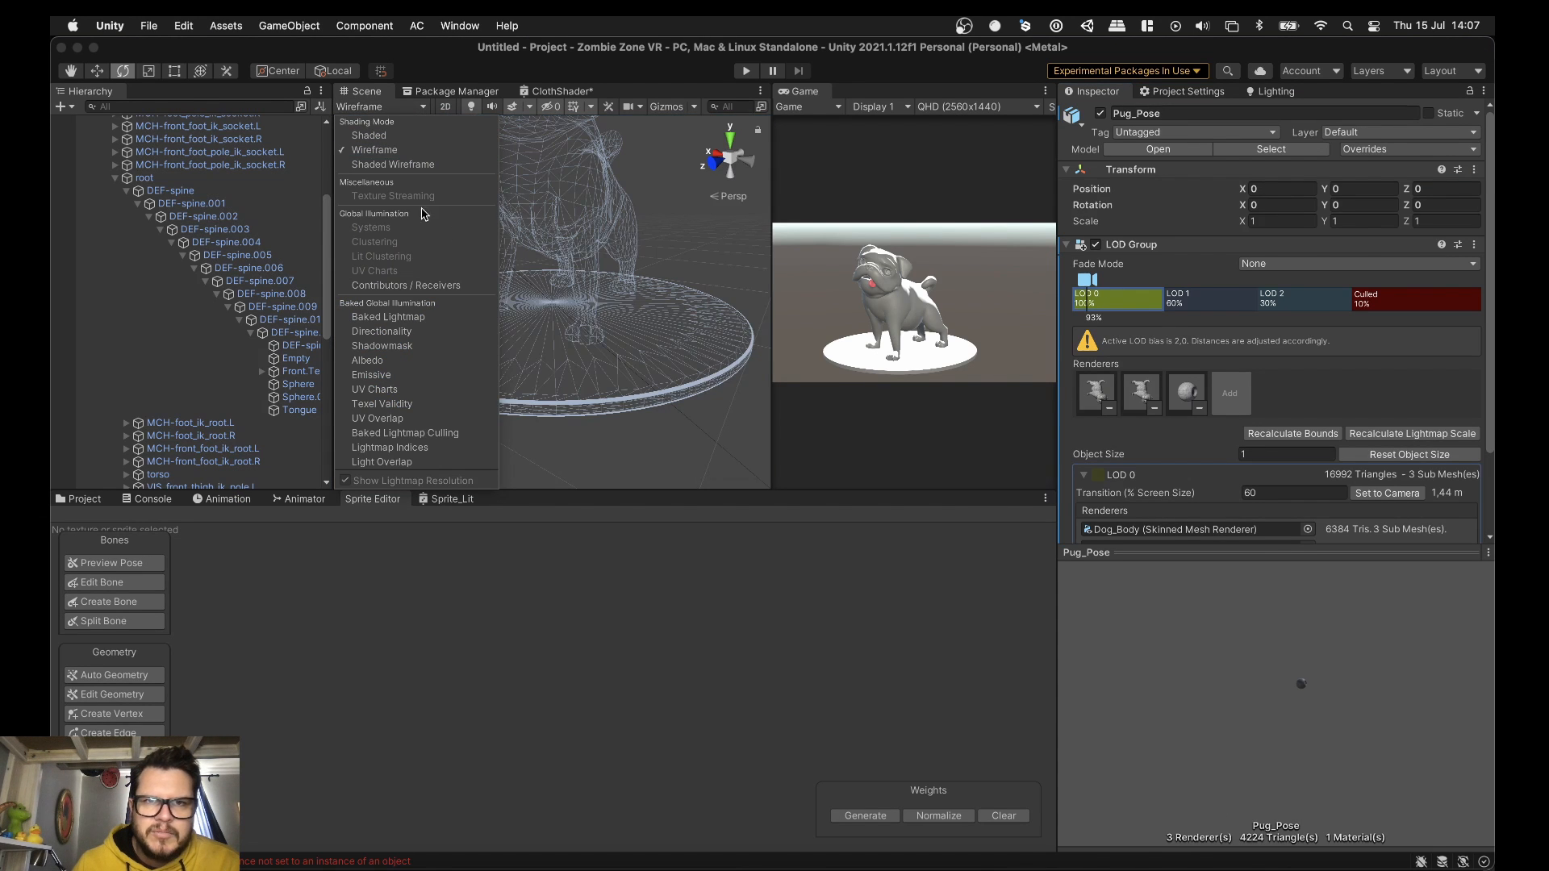
pyautogui.moveTo(668, 294); pyautogui.dragTo(666, 401, button='middle')
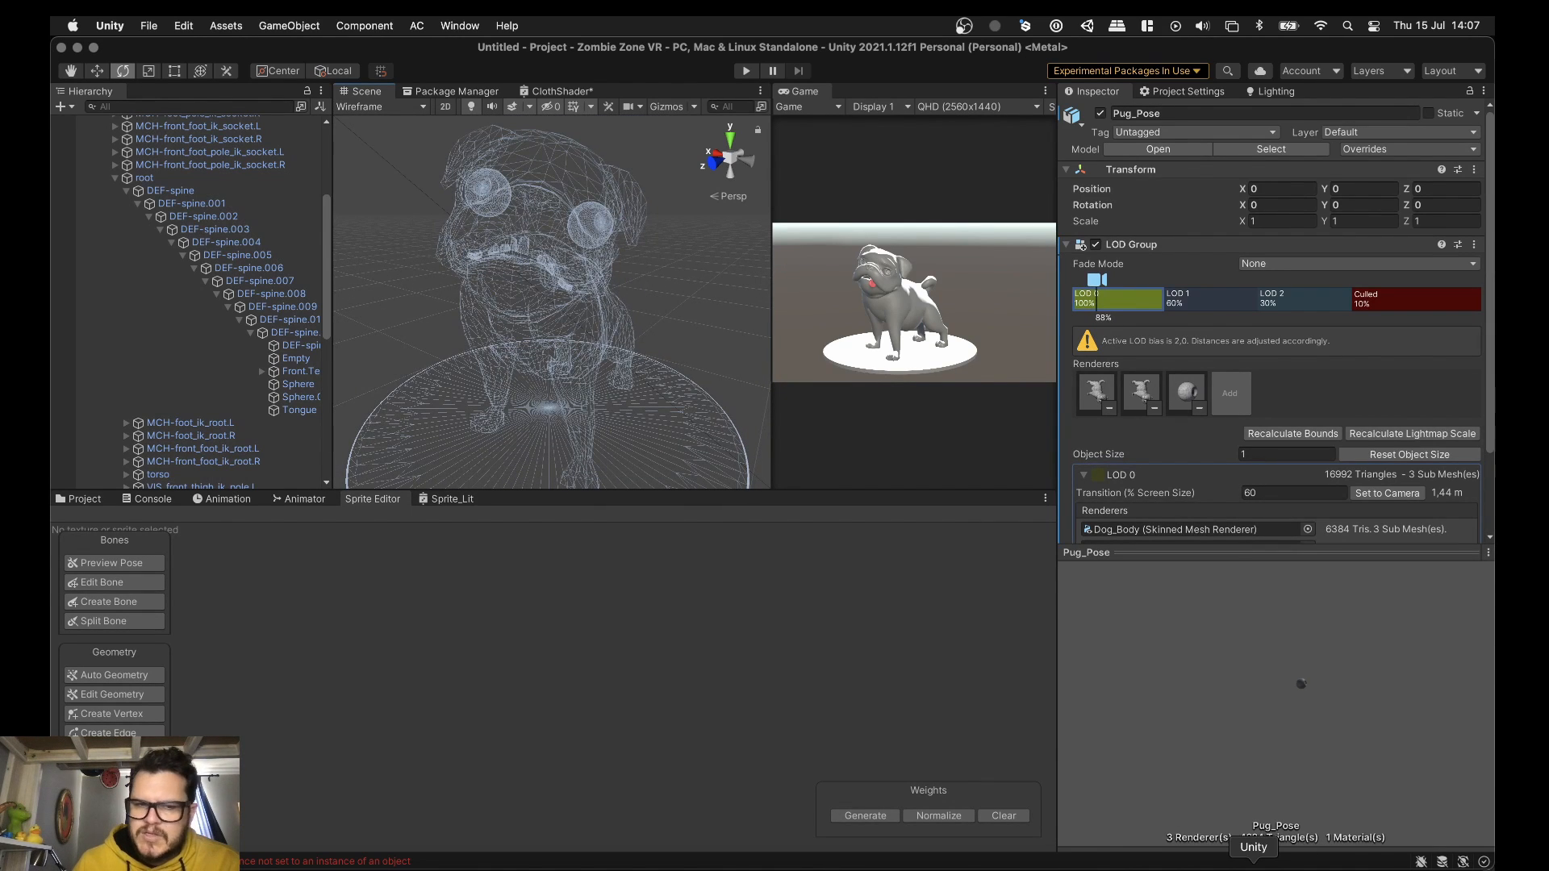
# Return to Opera and read the wiki's Triangle Count vs. Vertex Count and Typical Triangle Counts sections
pyautogui.click(275, 864)
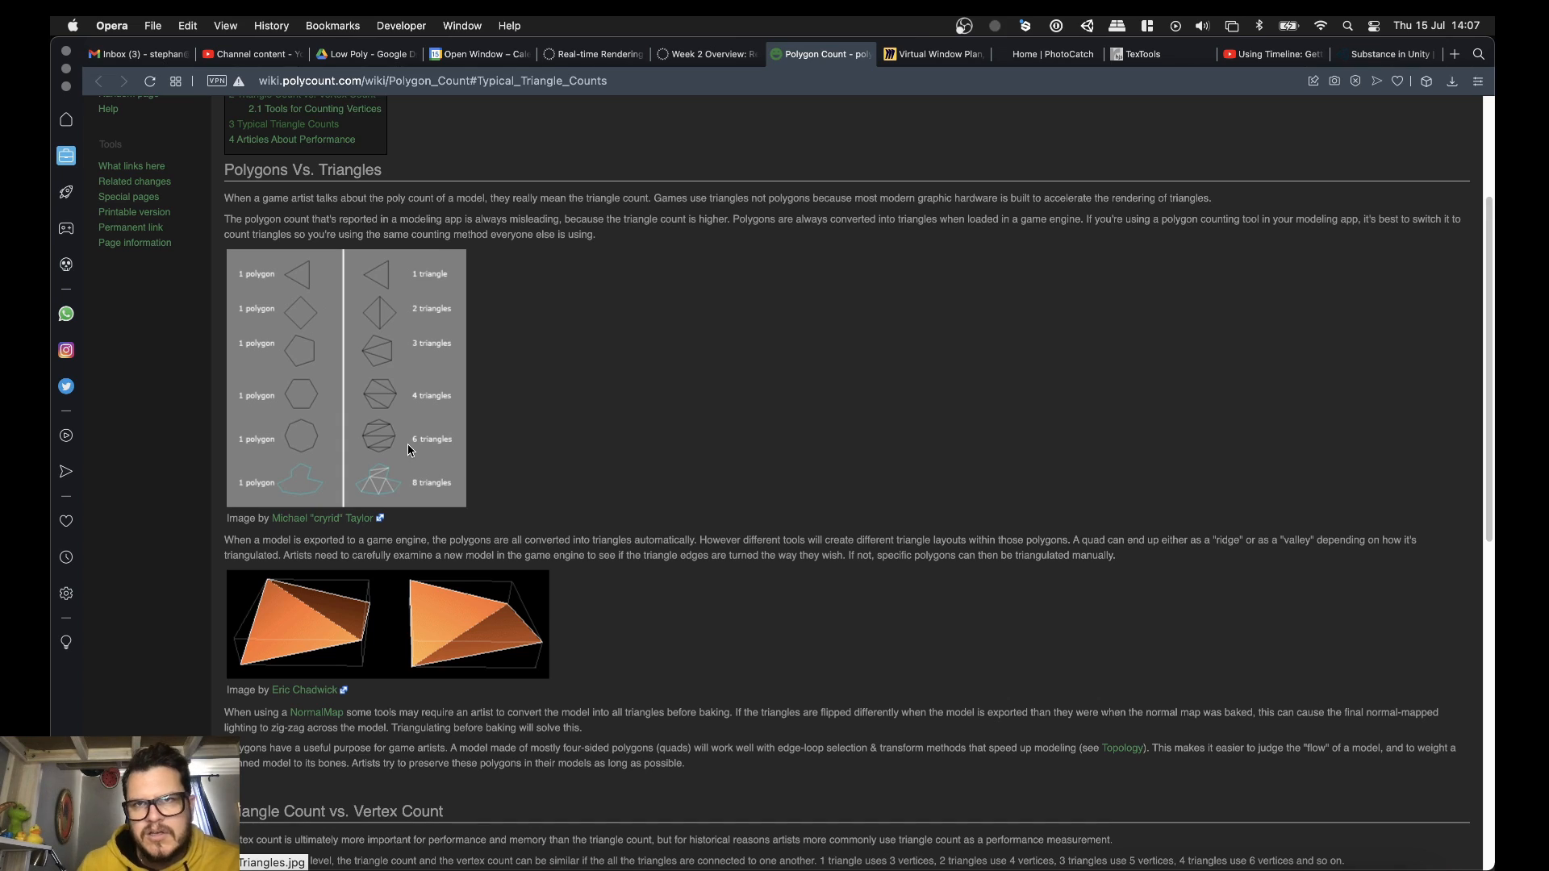
pyautogui.scroll(-10, 409, 450)
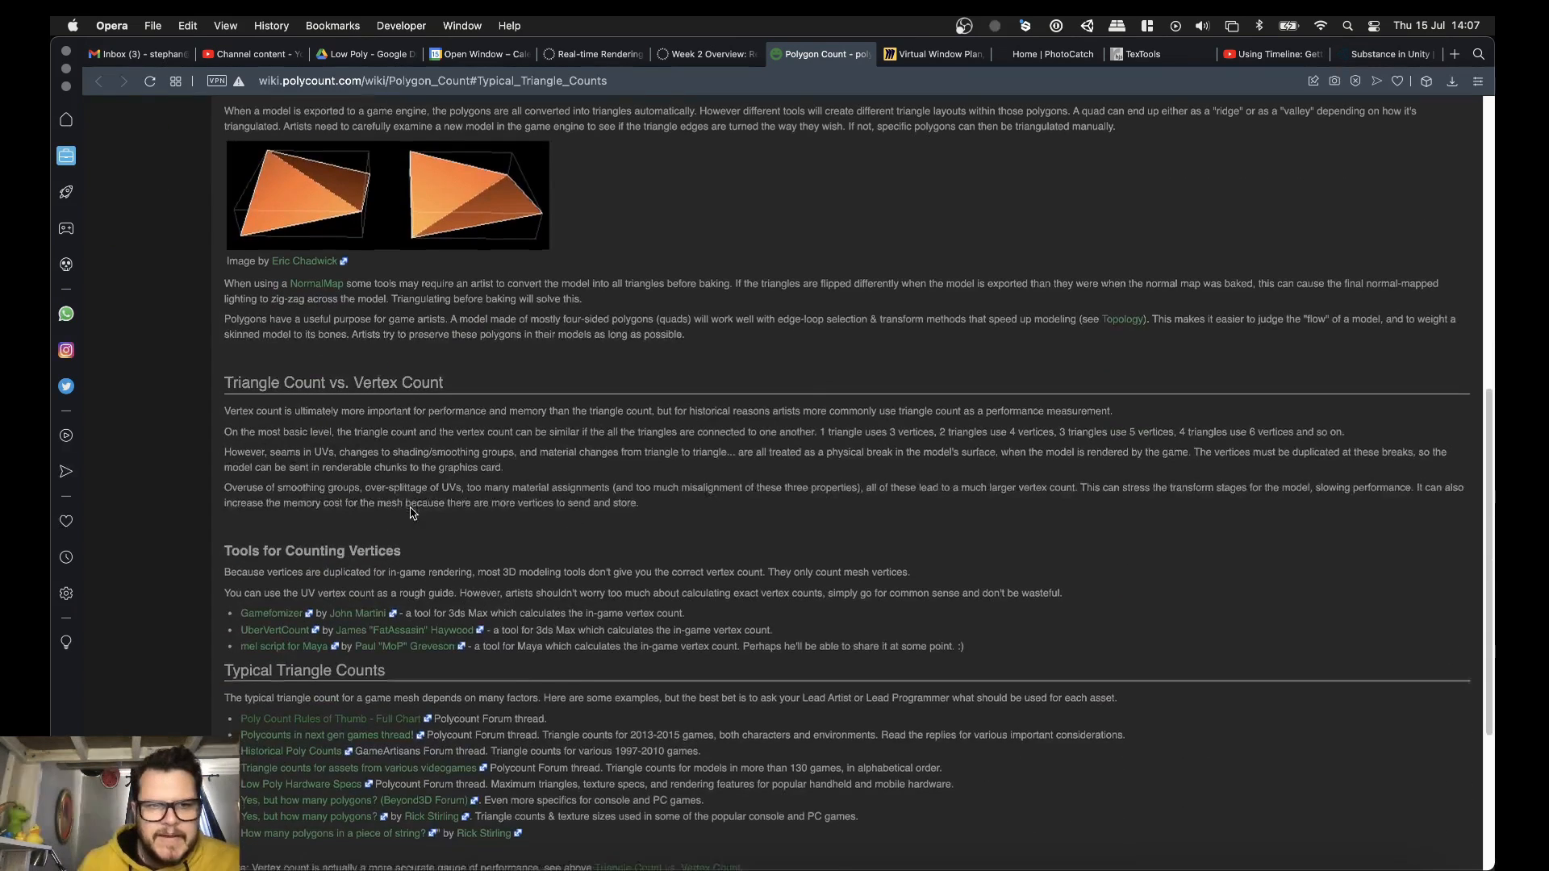
pyautogui.scroll(-5, 411, 513)
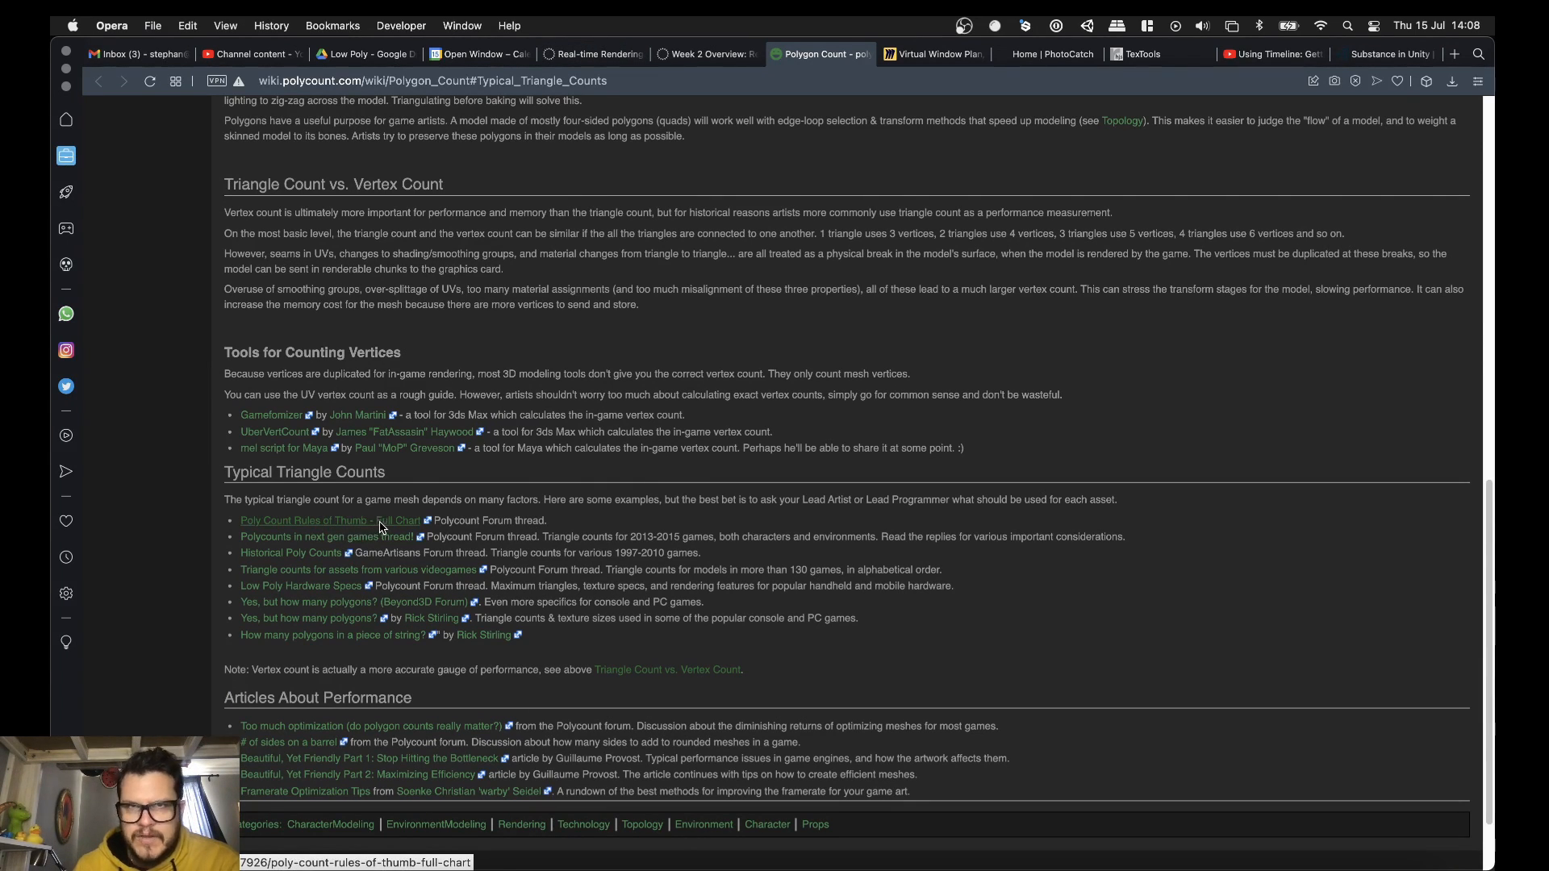
# Open the Polygon Budget reference from the Week 2 Overview, dismiss the account notice and review the maximum polycounts by asset type
pyautogui.click(707, 54)
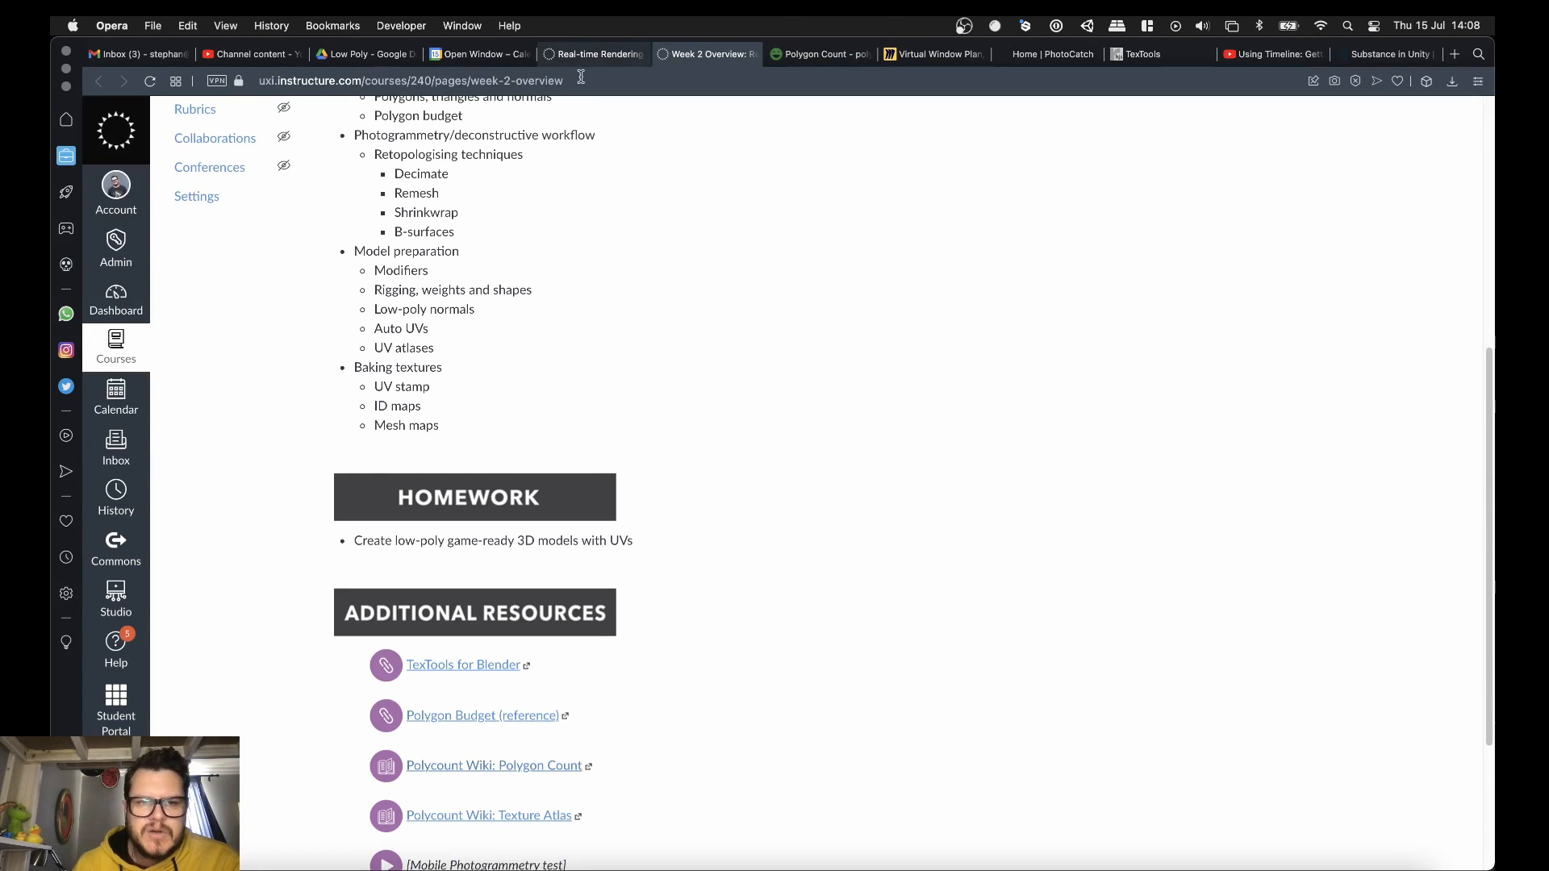
pyautogui.click(466, 715)
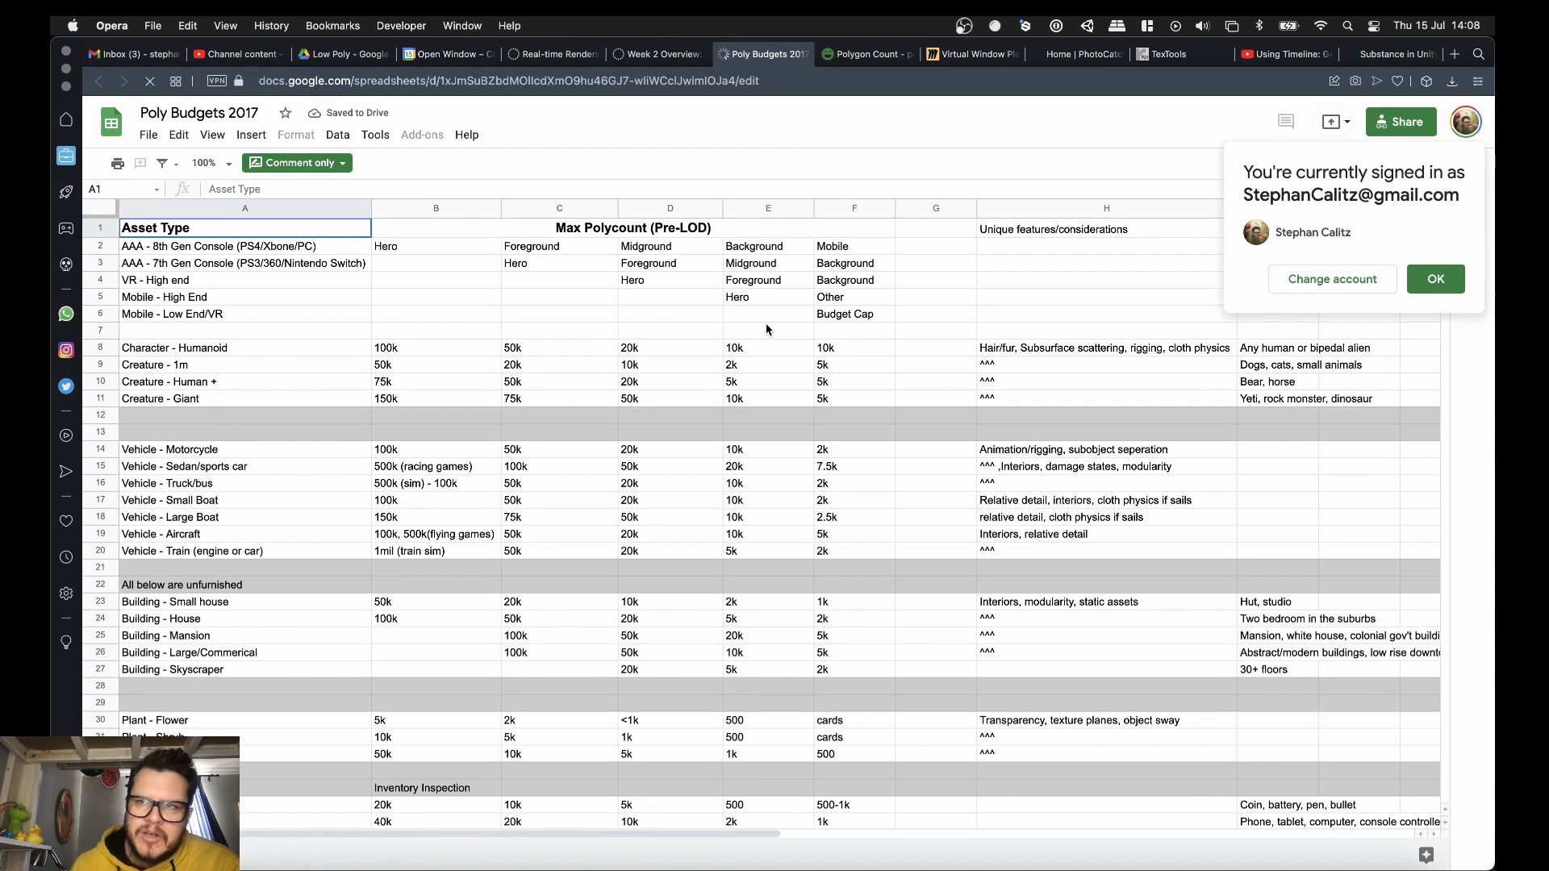
pyautogui.click(1438, 282)
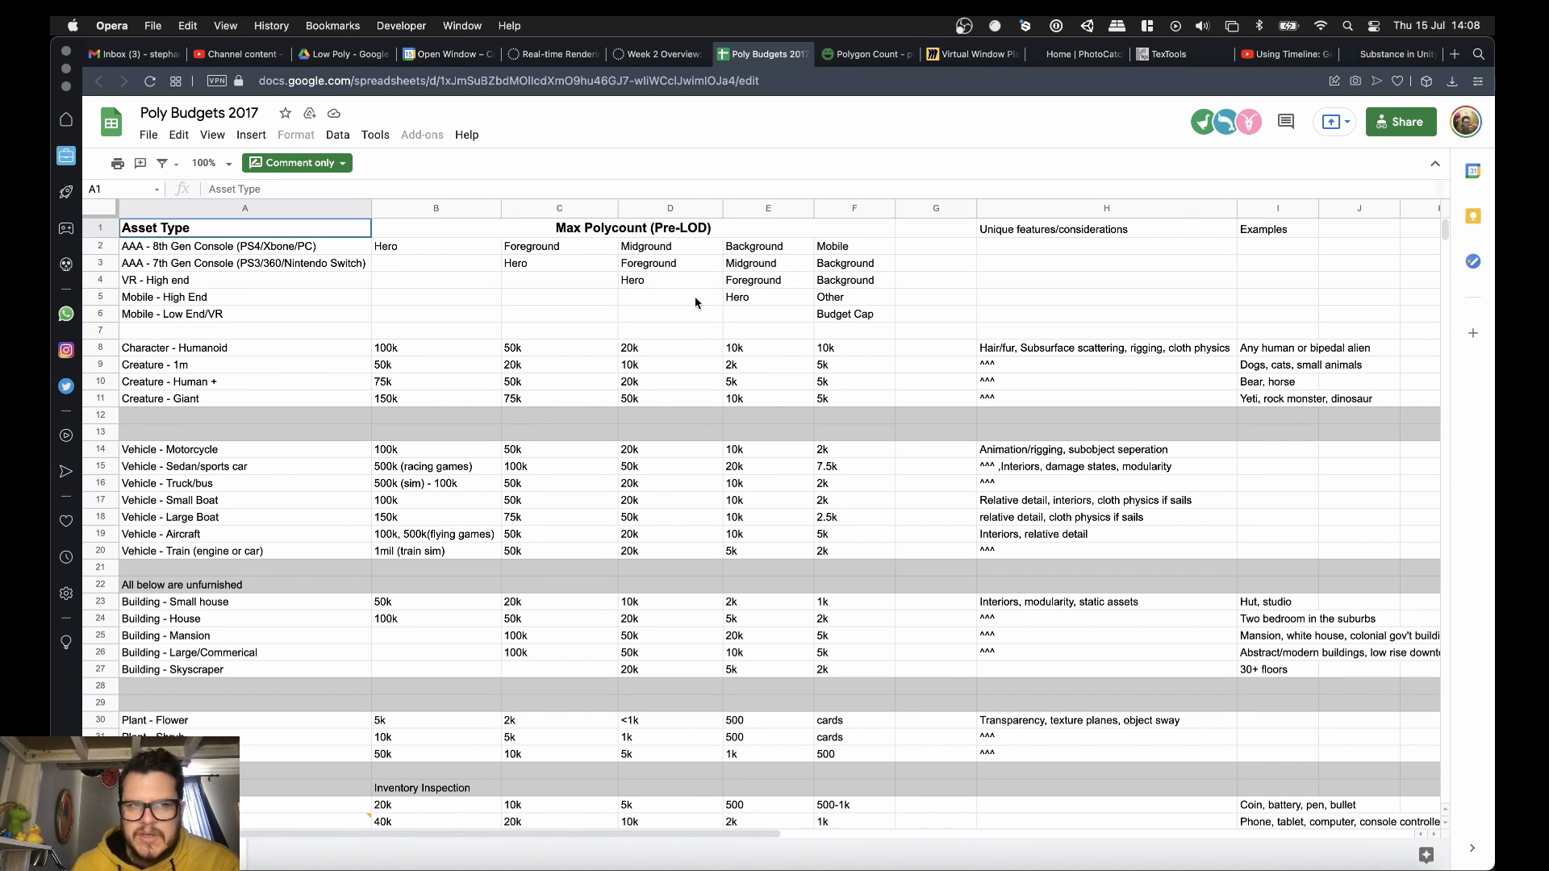
pyautogui.scroll(-1, 936, 671)
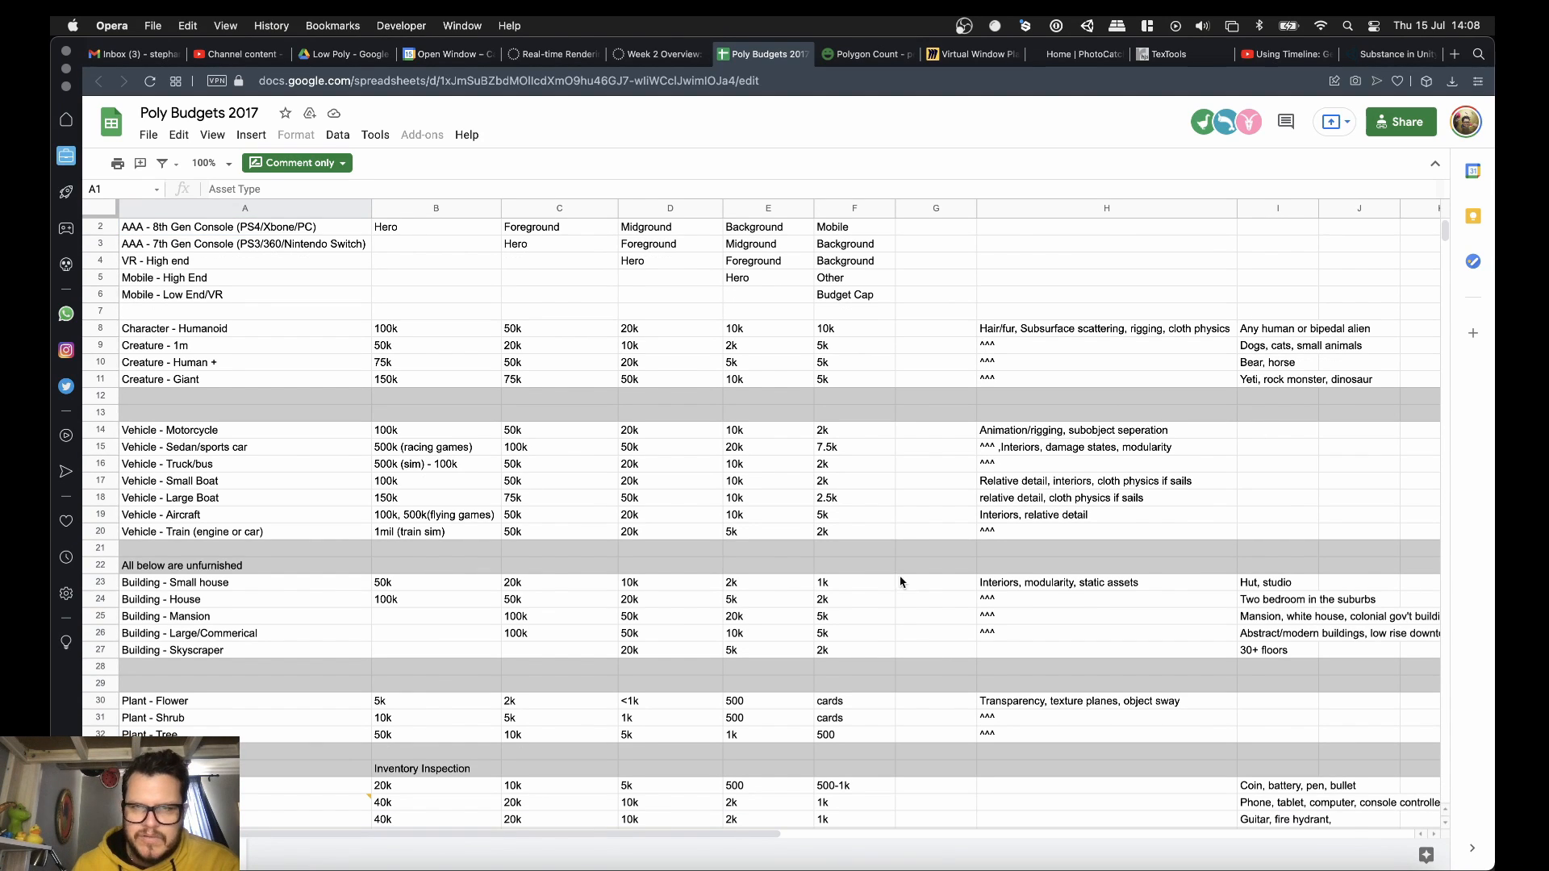
pyautogui.scroll(1, 901, 582)
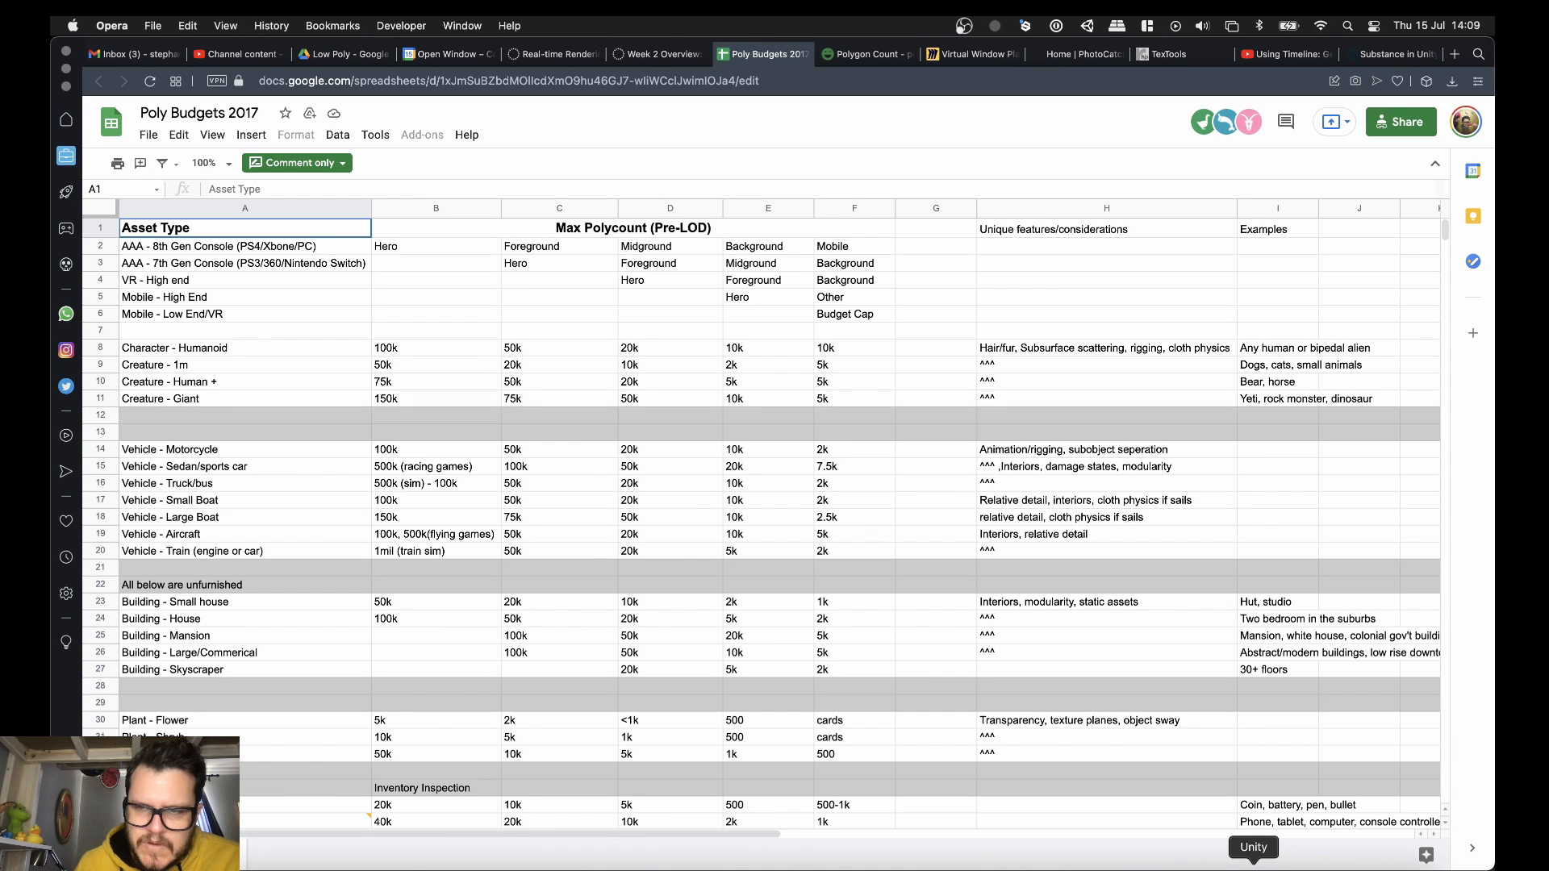
# Switch to Blender, enlarge the Pug_Pose.blend window to fill the screen and revert the file to its saved version
pyautogui.click(1289, 865)
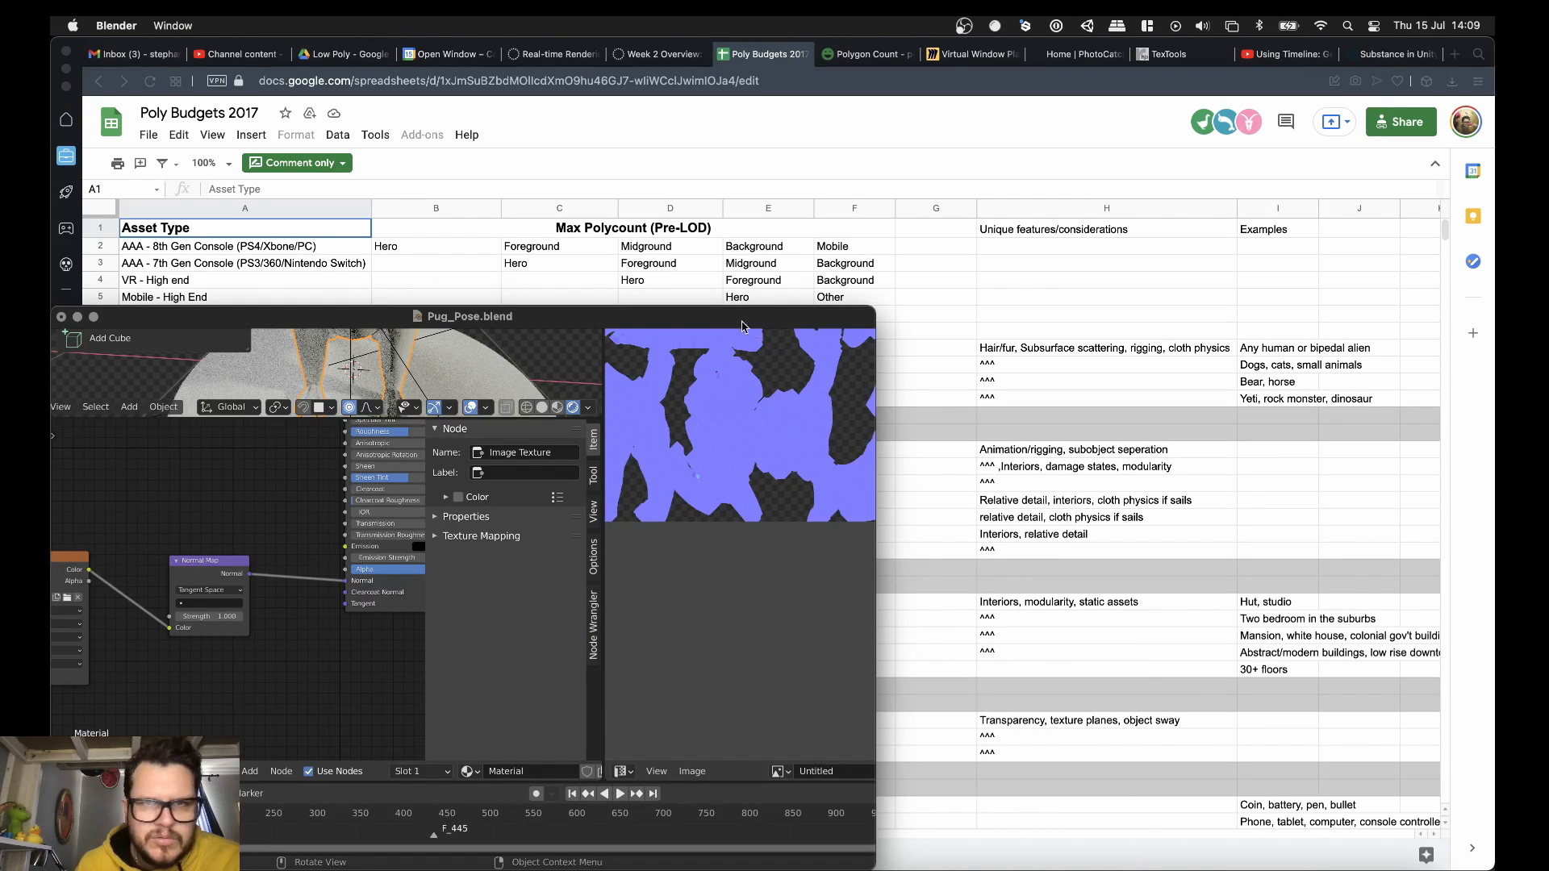
pyautogui.moveTo(871, 313); pyautogui.dragTo(1494, 38)
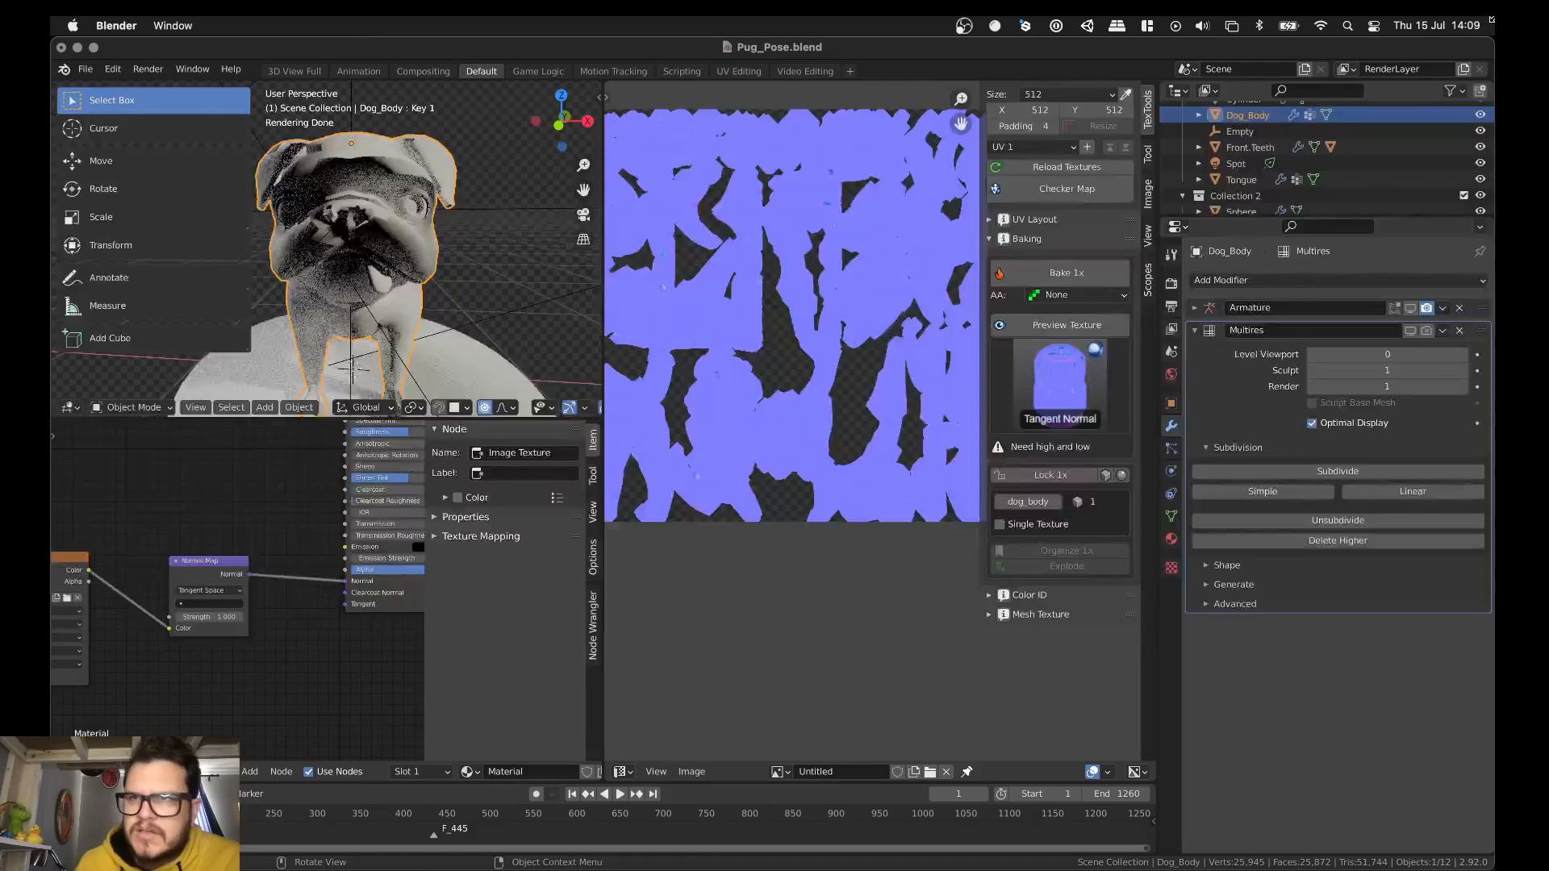
pyautogui.click(84, 68)
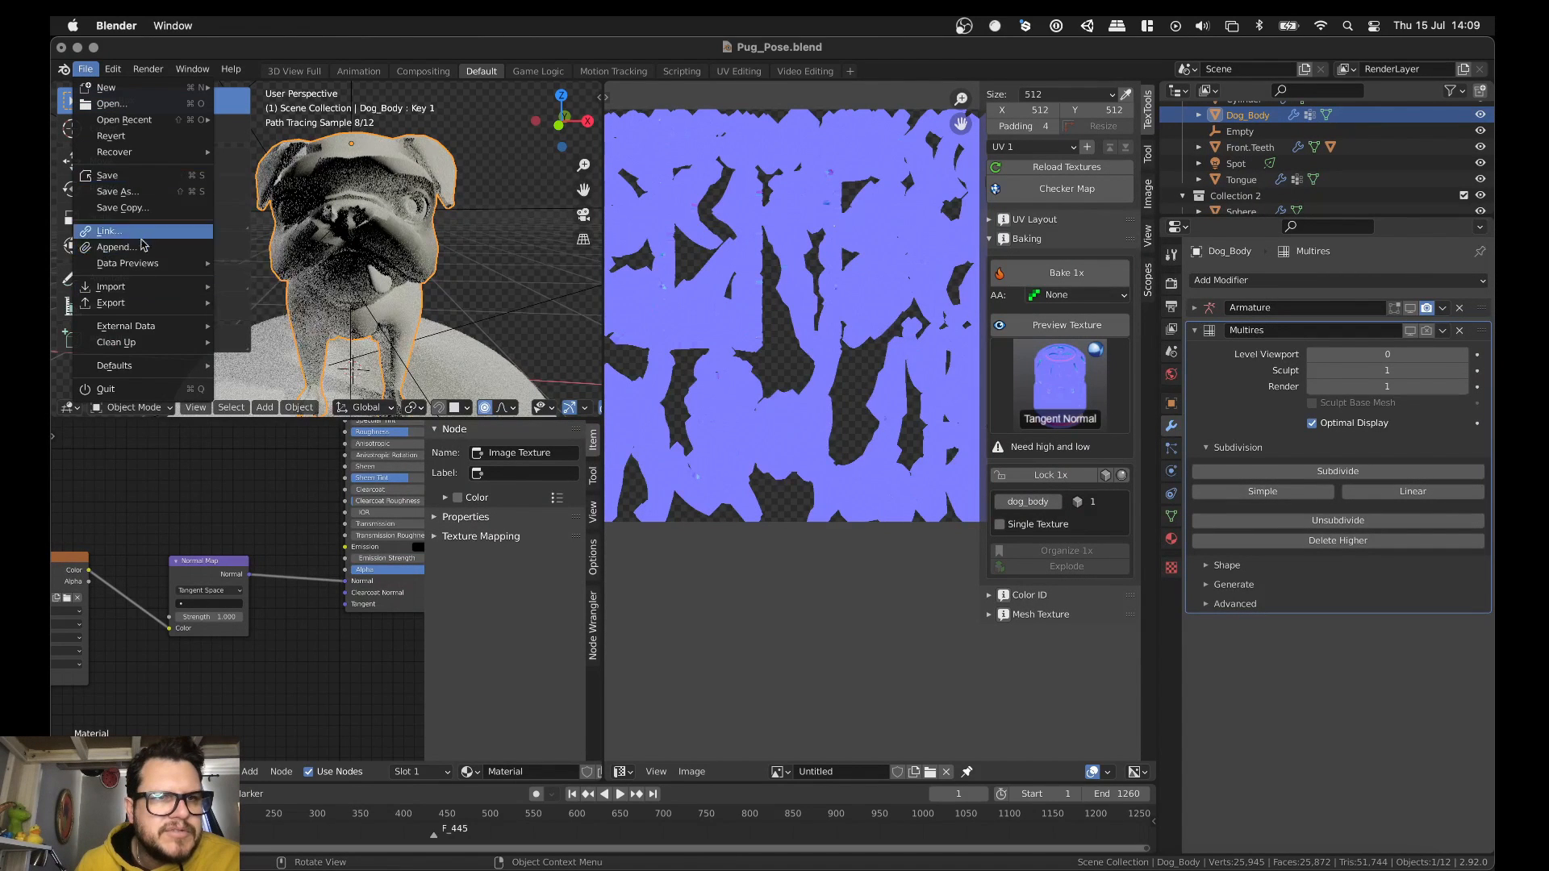
pyautogui.click(156, 138)
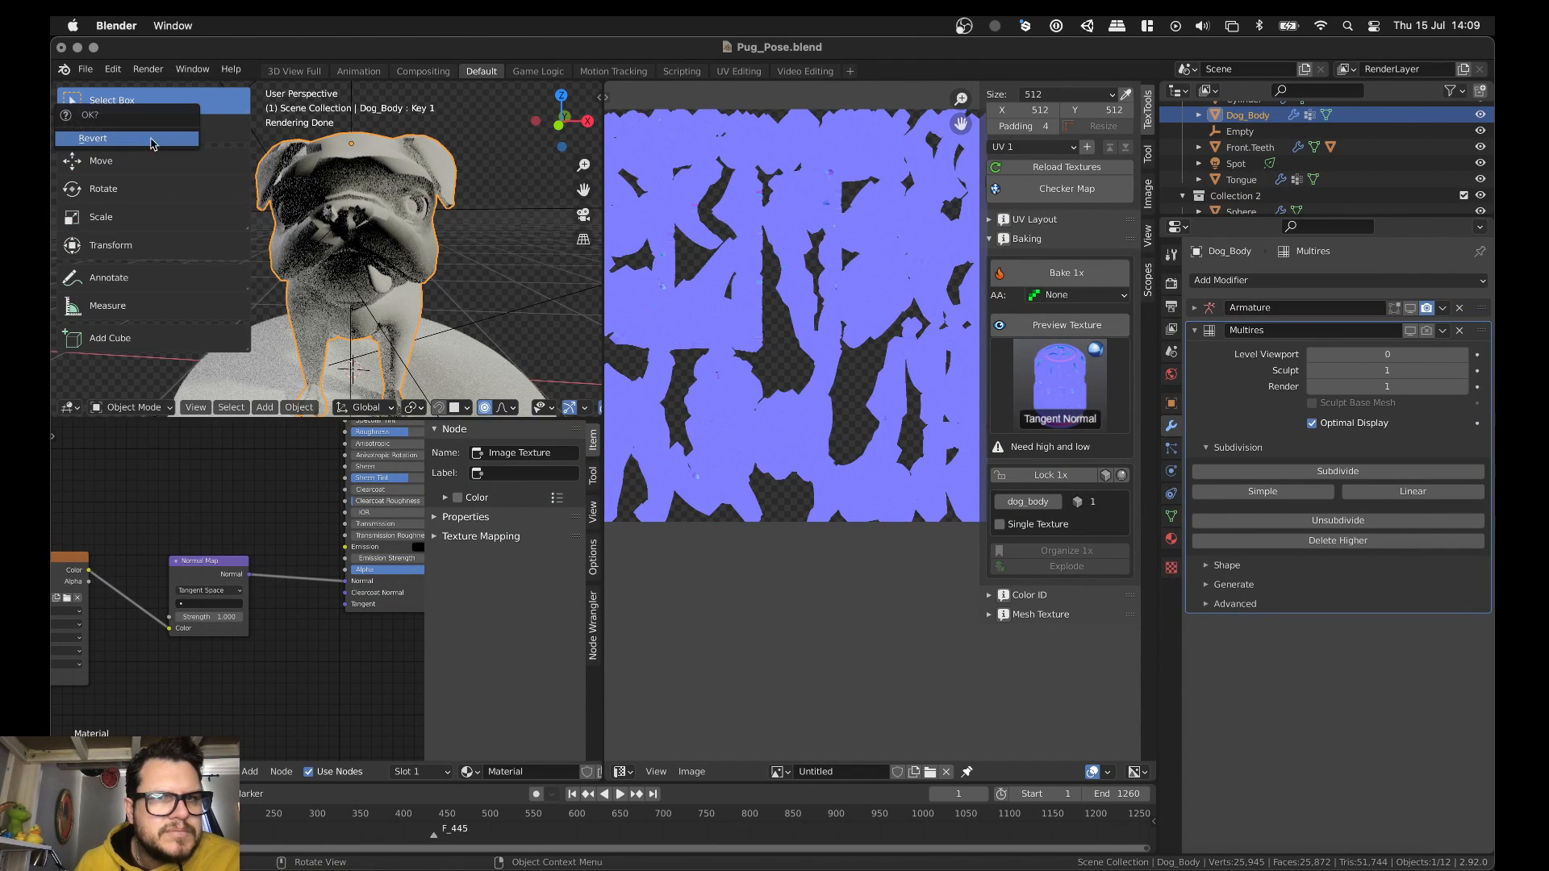
pyautogui.click(88, 71)
pyautogui.click(149, 137)
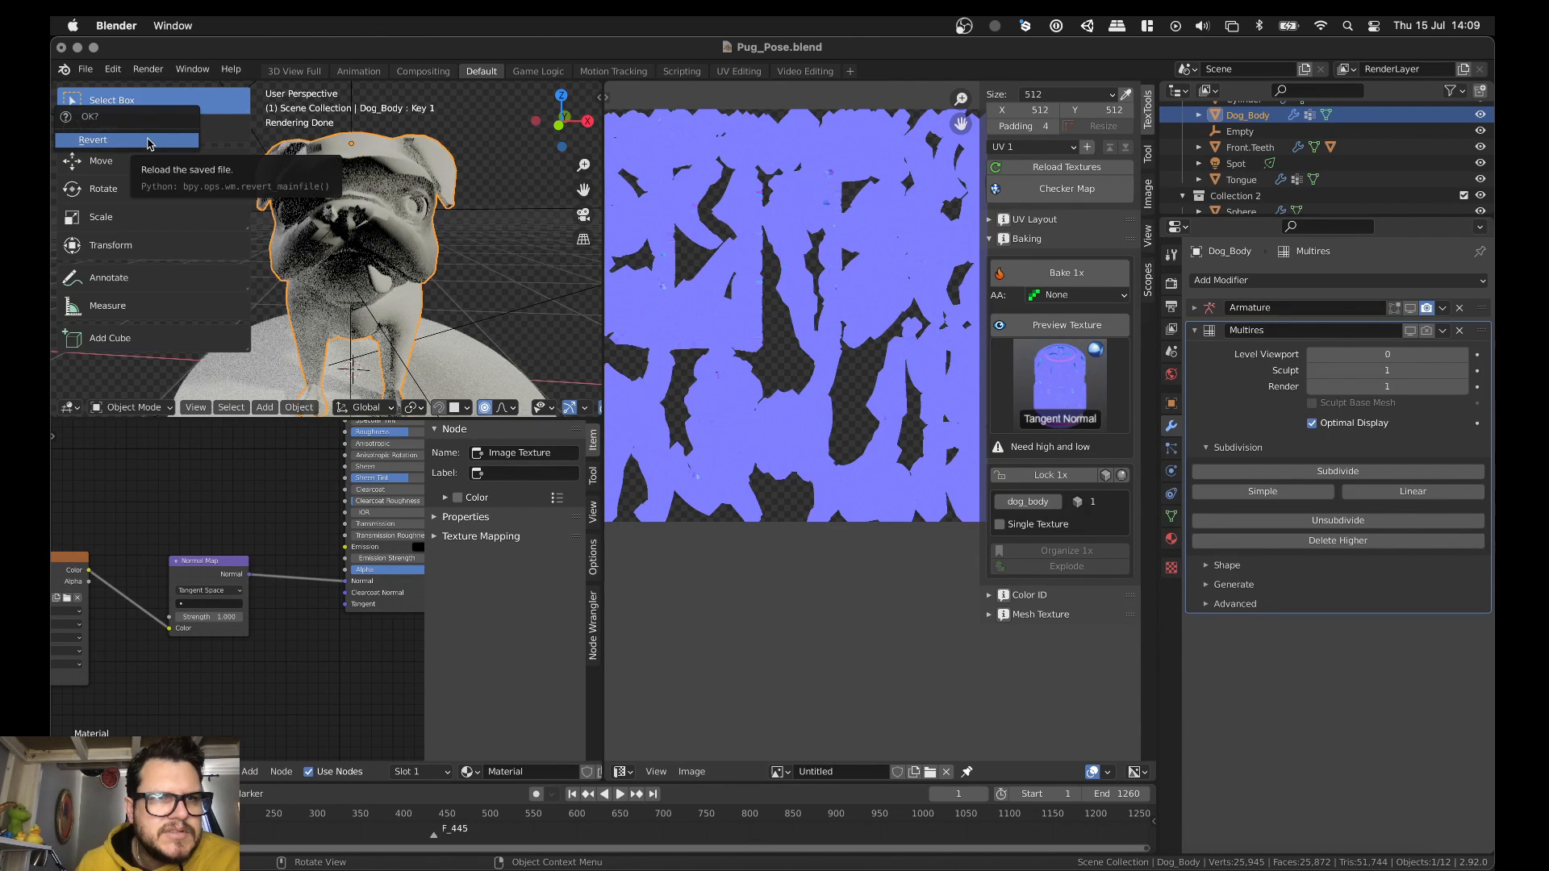
pyautogui.click(150, 147)
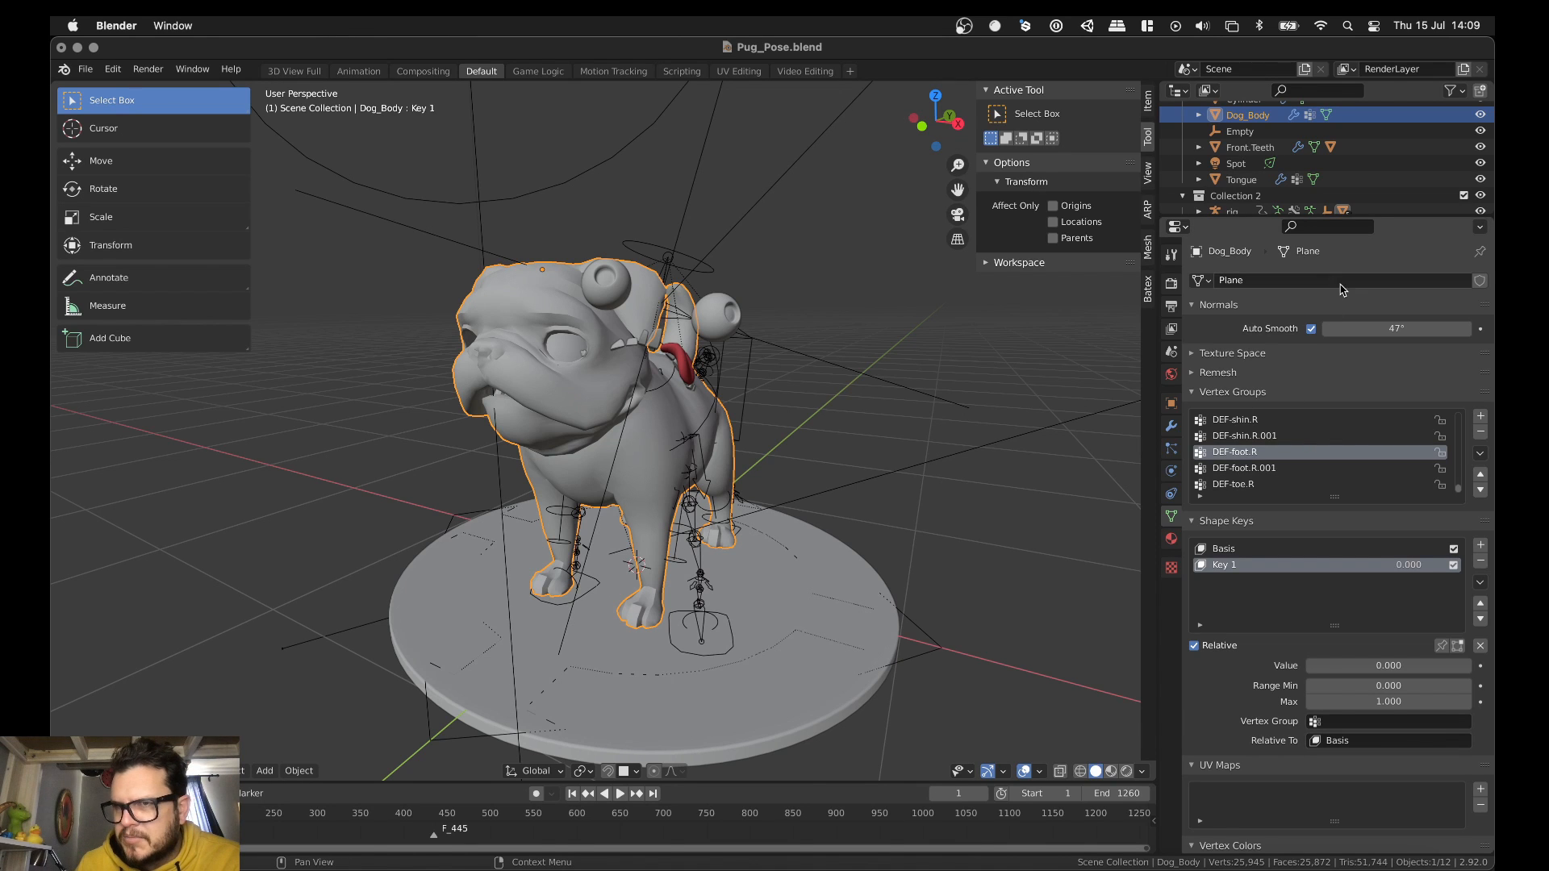
# Enable viewport display of Dog_Body's Armature modifier to show the pug in its pose
pyautogui.click(1171, 425)
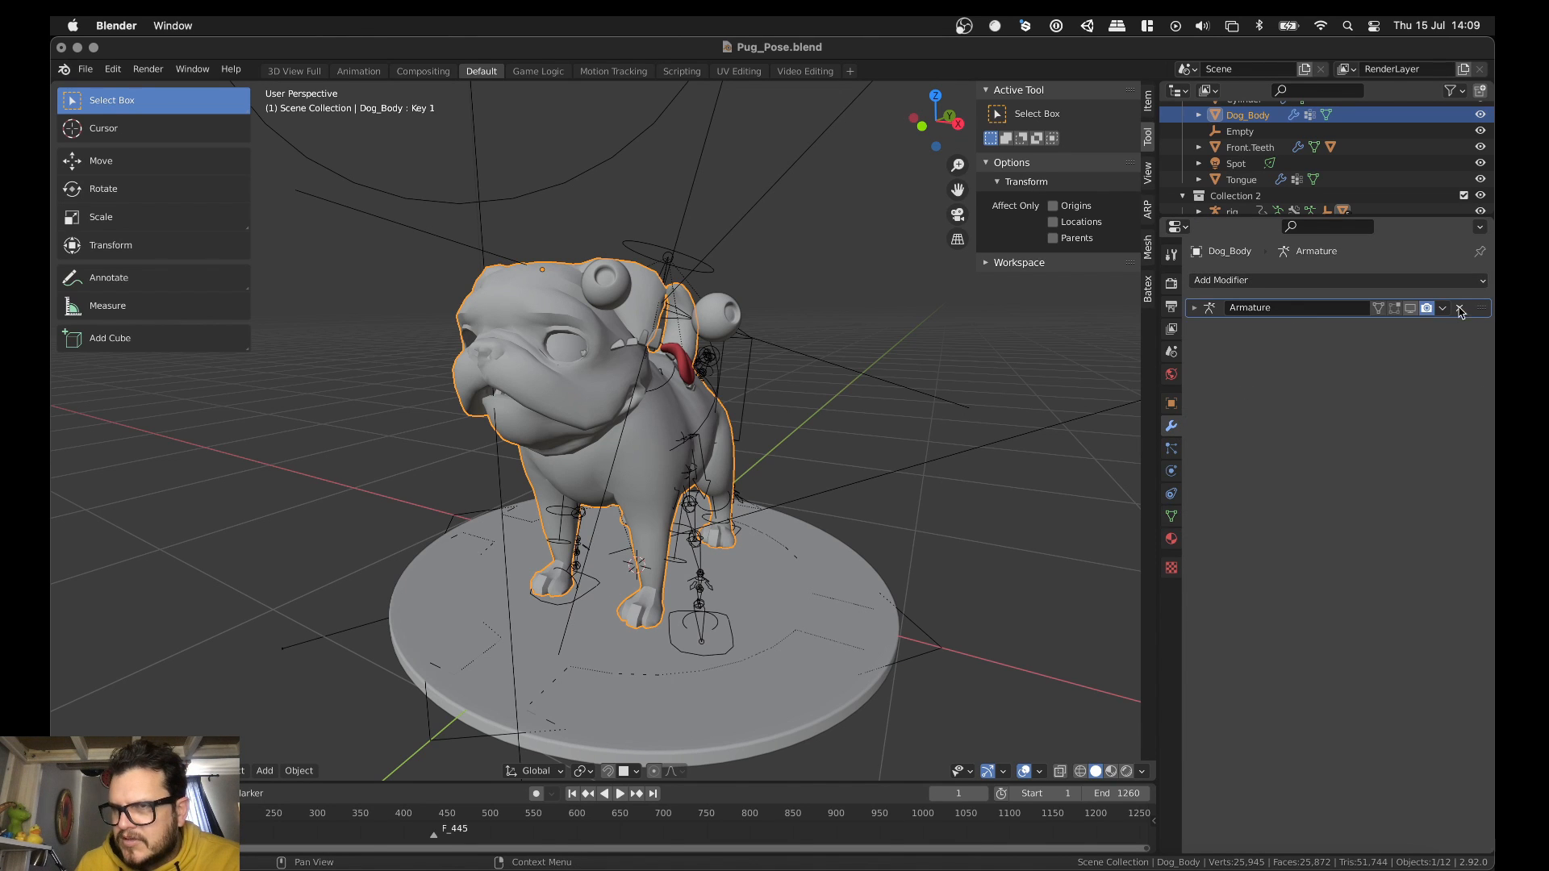
pyautogui.click(1411, 307)
pyautogui.moveTo(795, 373); pyautogui.dragTo(741, 382, button='middle')
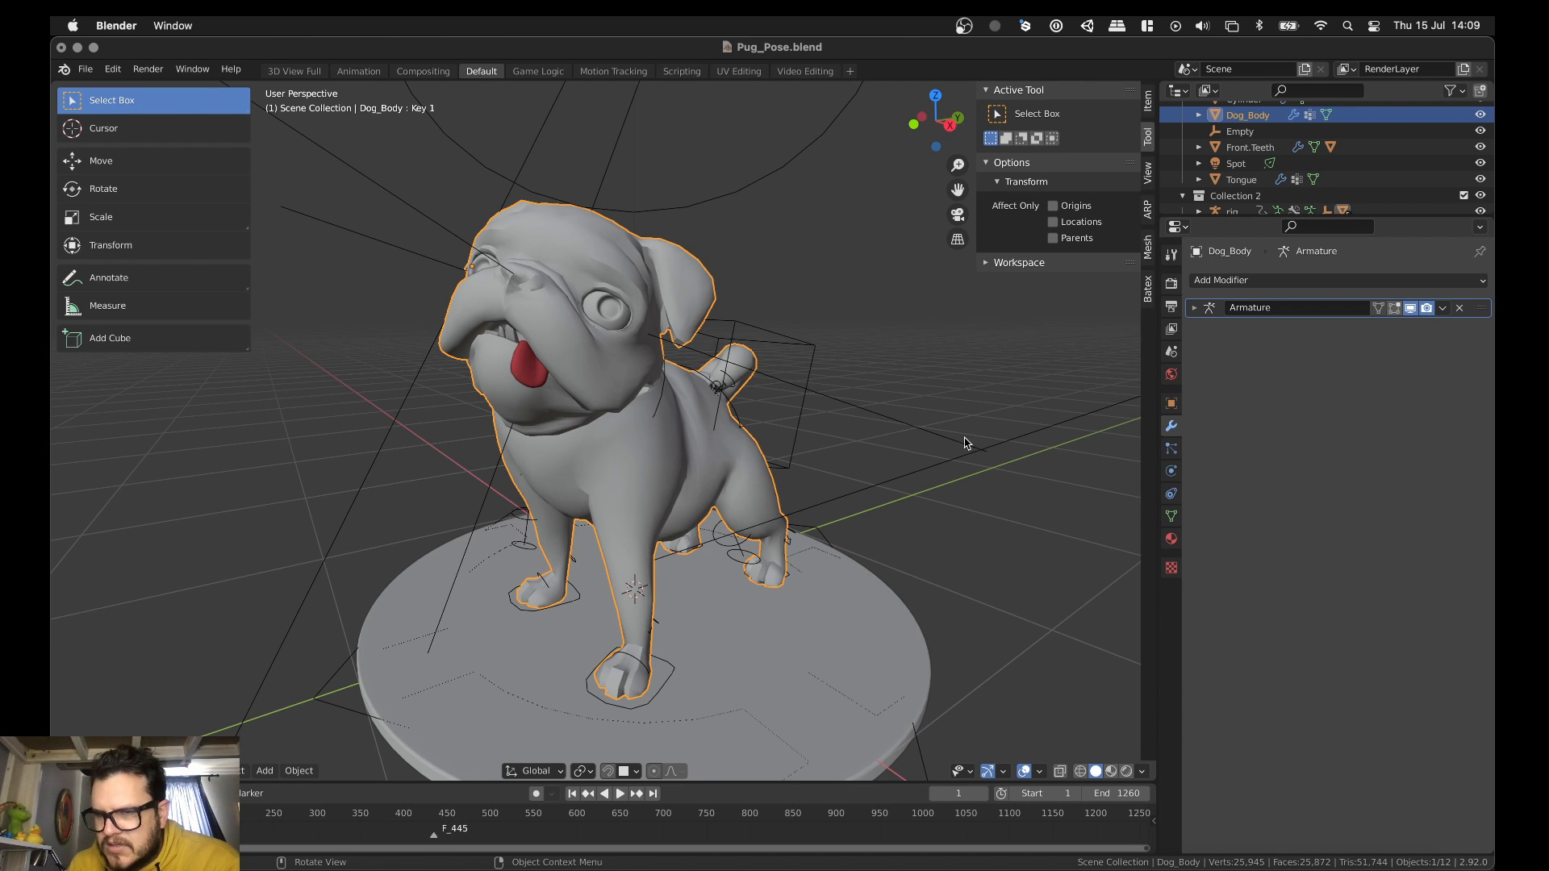
# Check Dog_Body's triangle count by selecting its whole mesh in Edit Mode, then return to Object Mode
pyautogui.hotkey('ctrl', 'Tab')
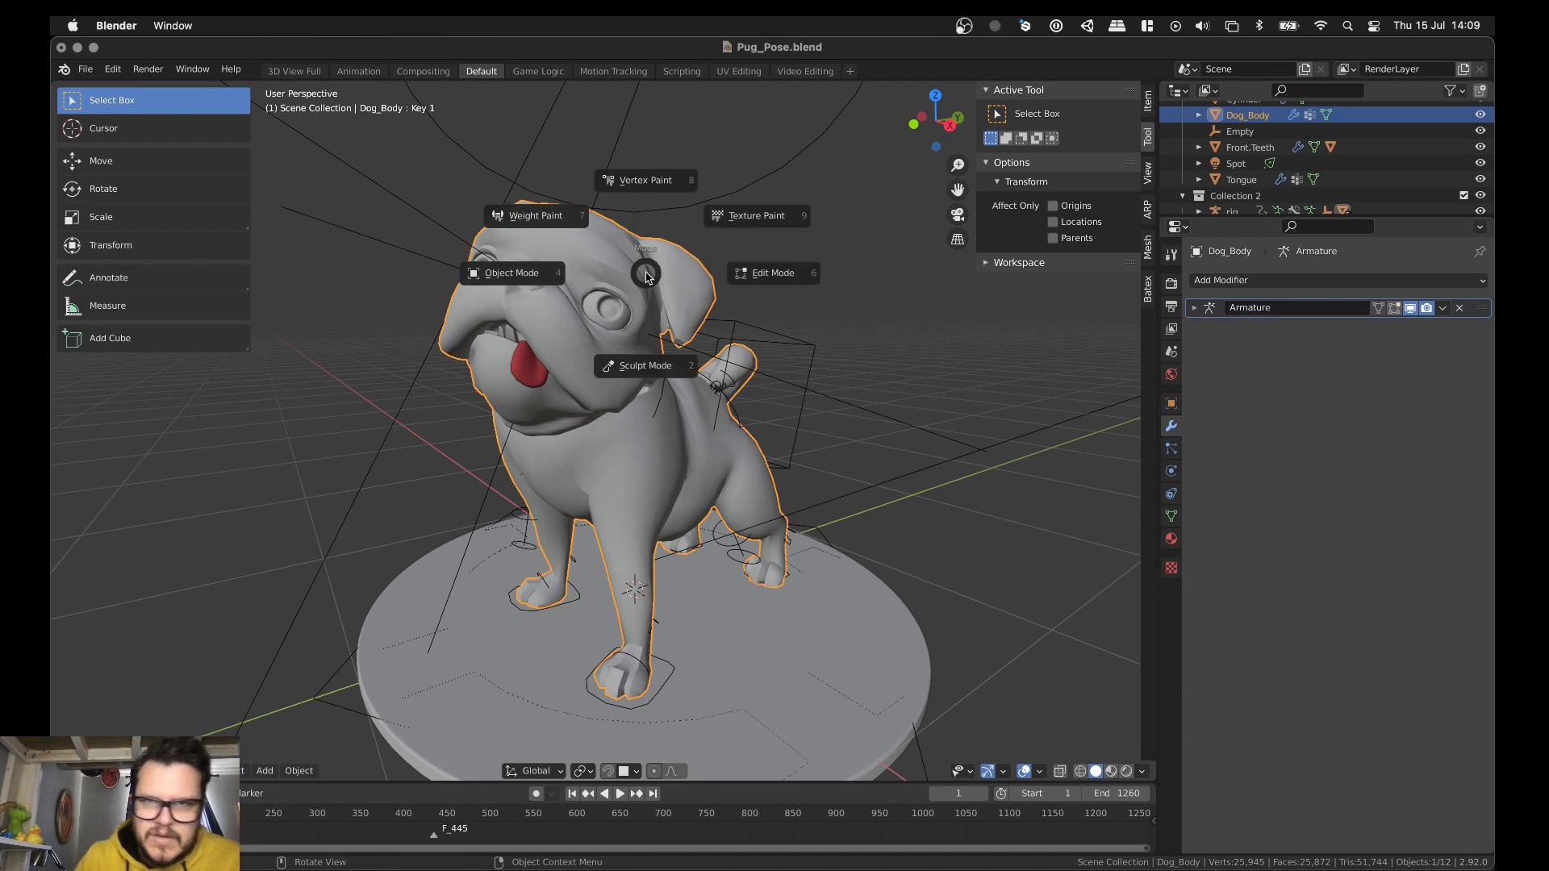
pyautogui.click(783, 278)
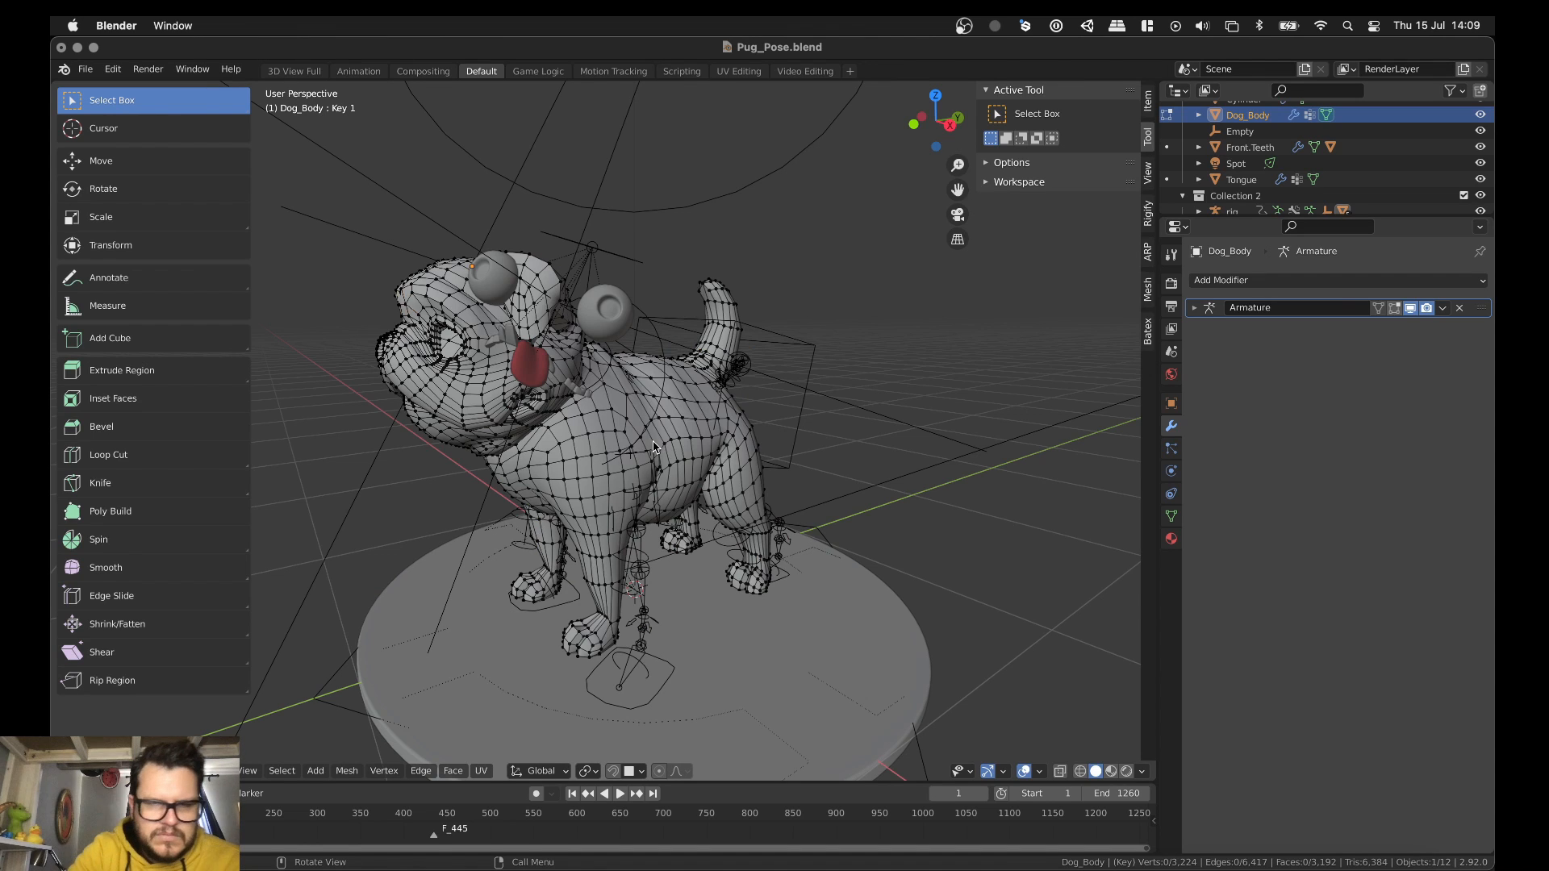
pyautogui.press('a')
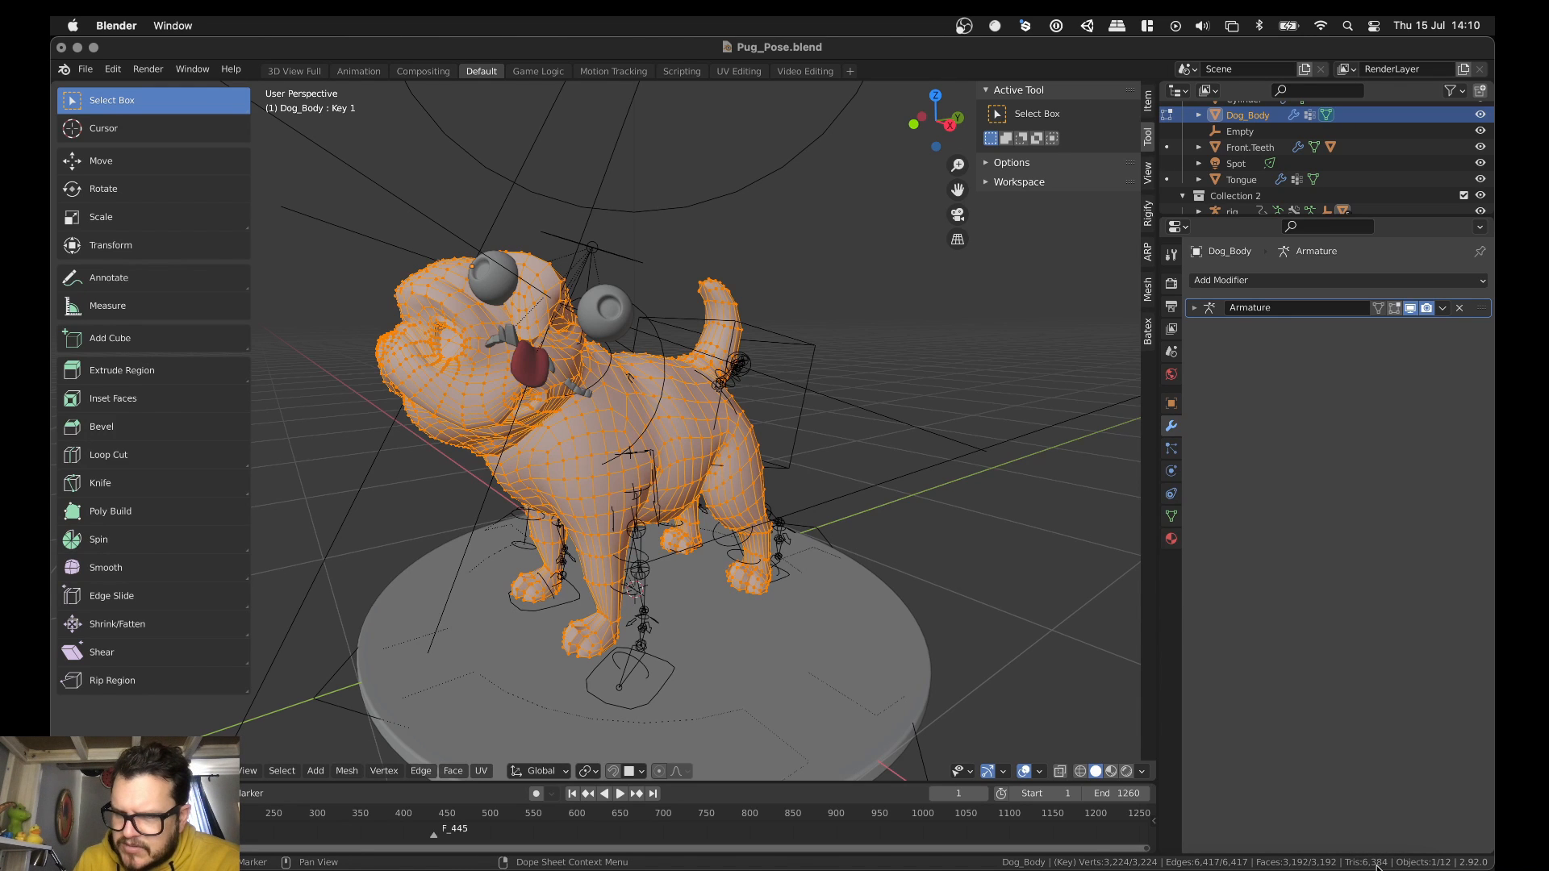
pyautogui.hotkey('ctrl', 'Tab')
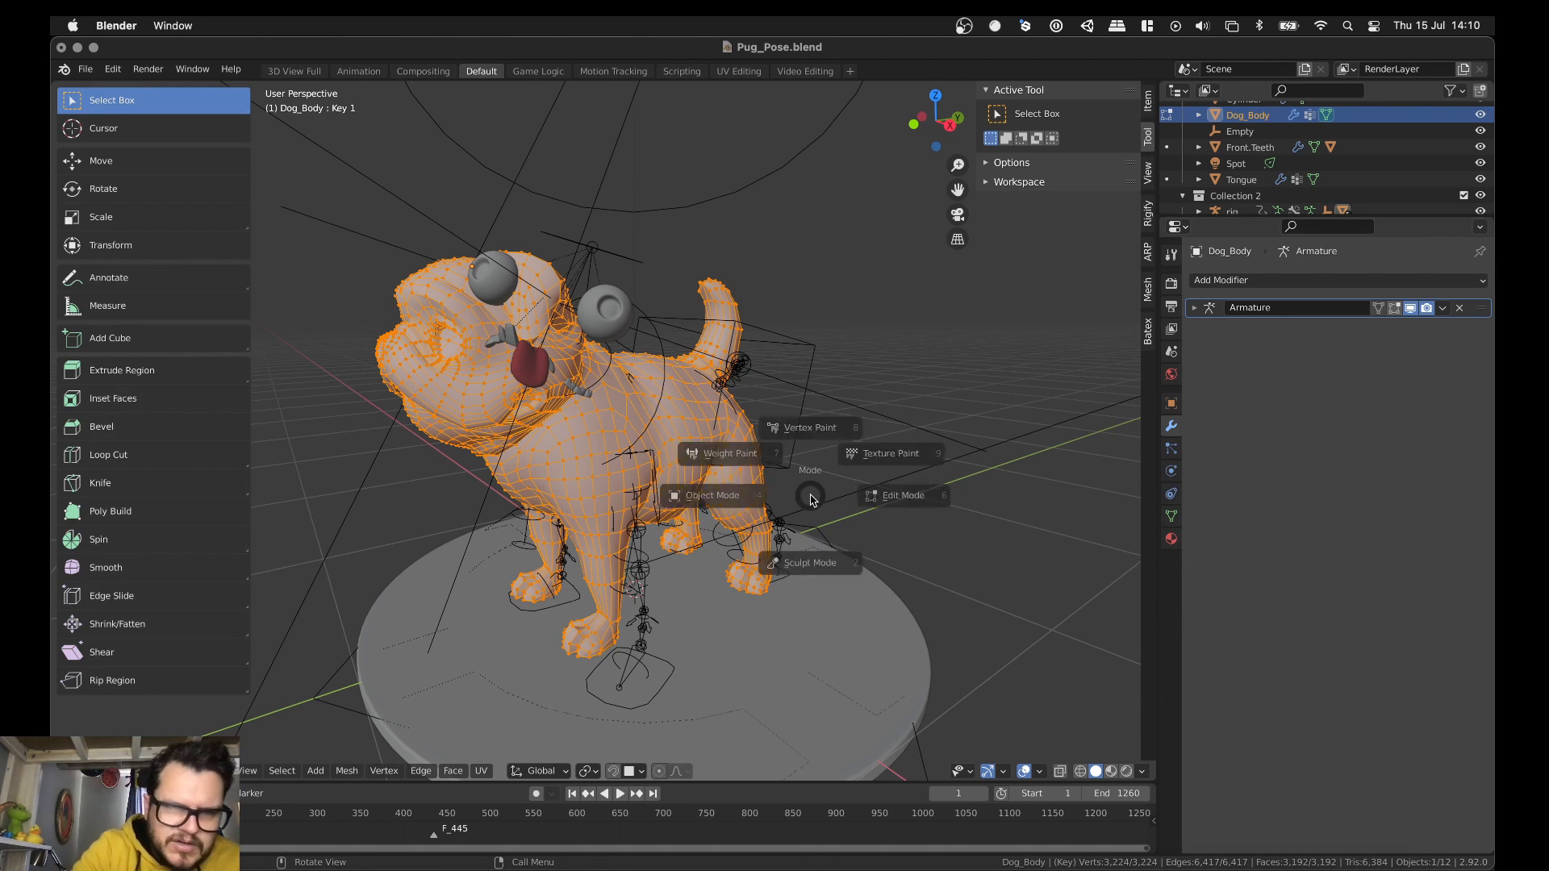
pyautogui.click(699, 494)
# Look through the scene's object list, select Dog_Body and check the whole scene's triangle count in the scene statistics
pyautogui.scroll(-6, 1198, 181)
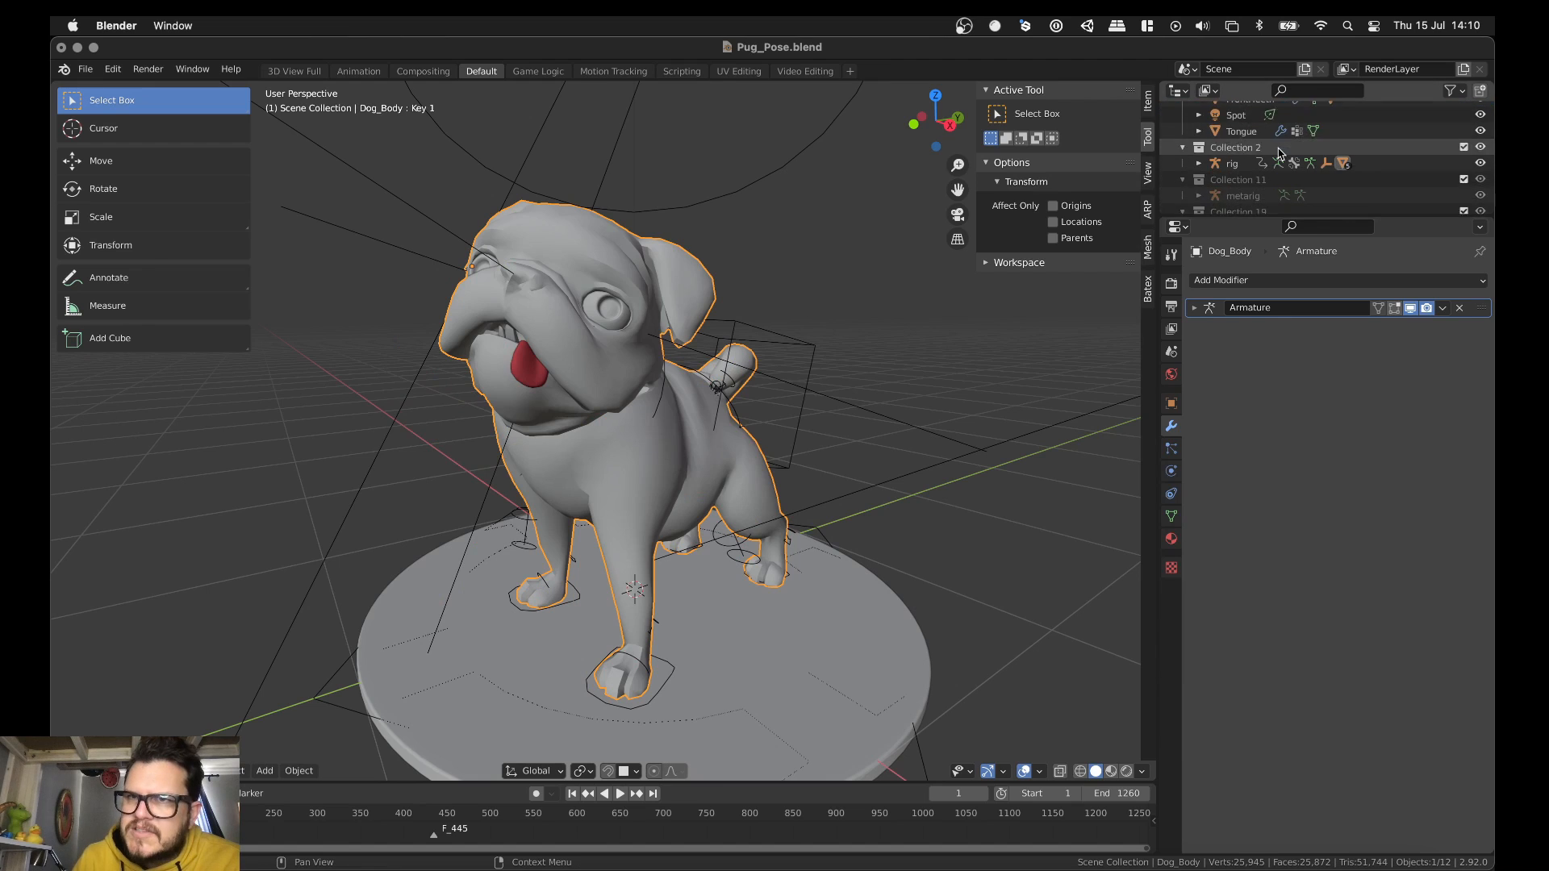
pyautogui.scroll(-8, 1198, 182)
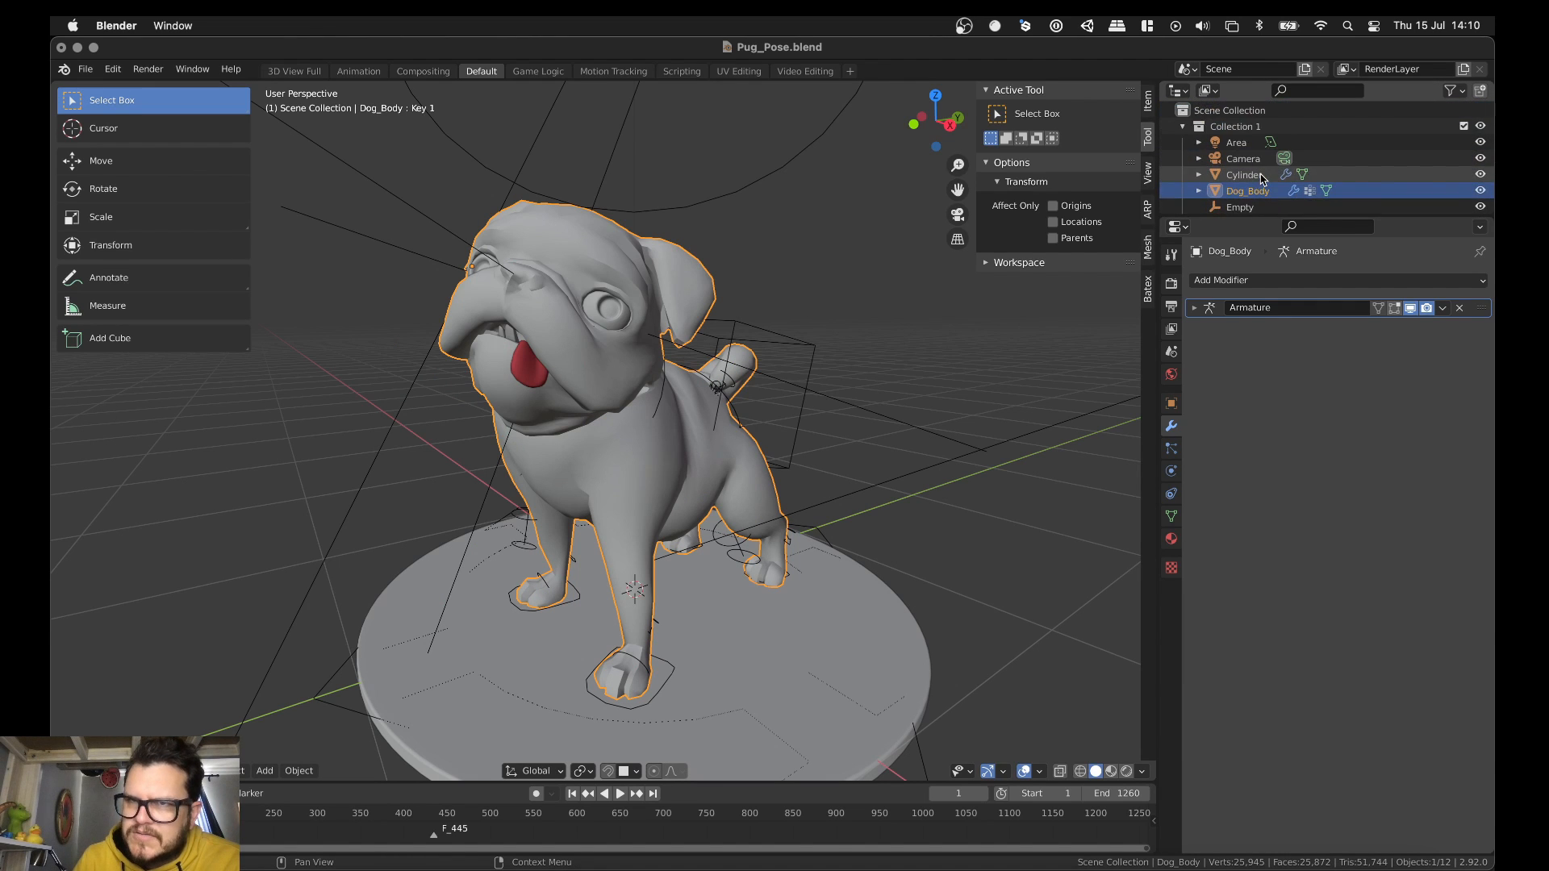
pyautogui.click(539, 360)
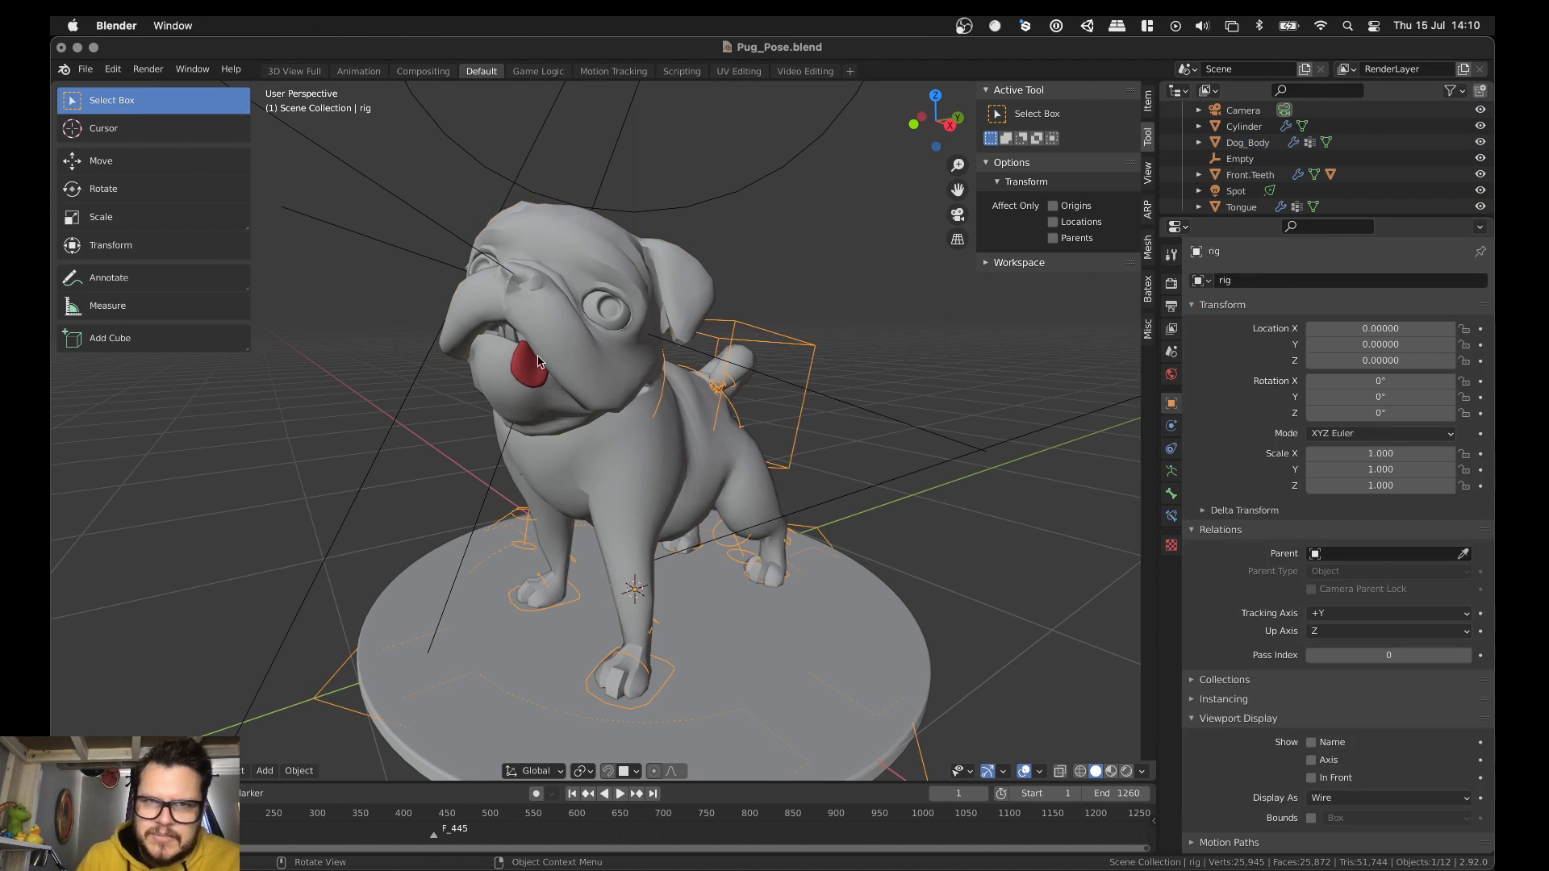
pyautogui.click(601, 251)
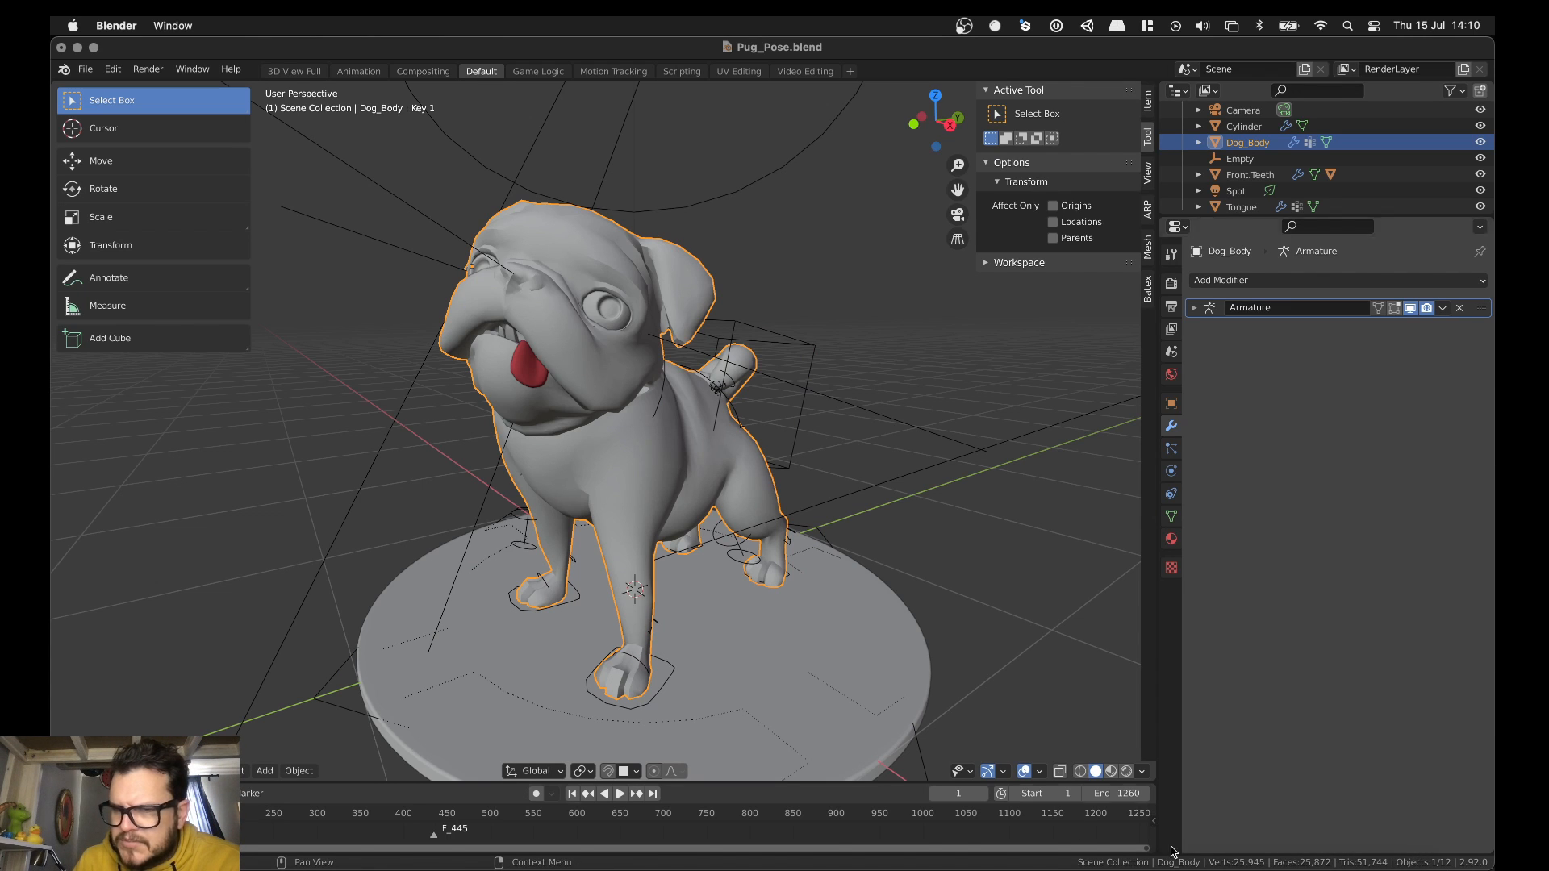
pyautogui.rightClick(1049, 862)
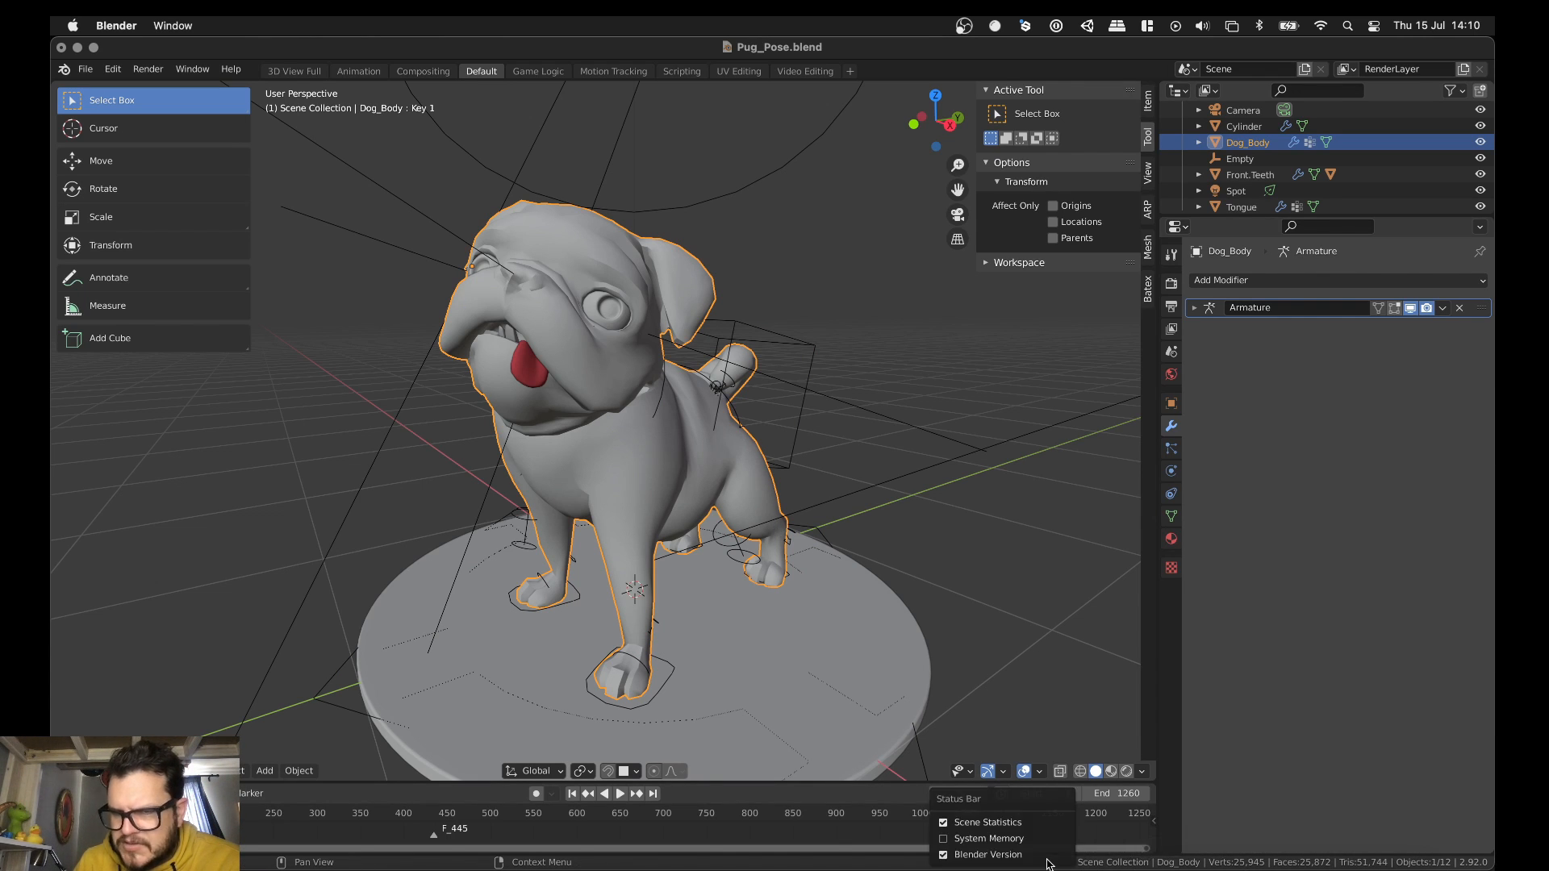
pyautogui.rightClick(1179, 864)
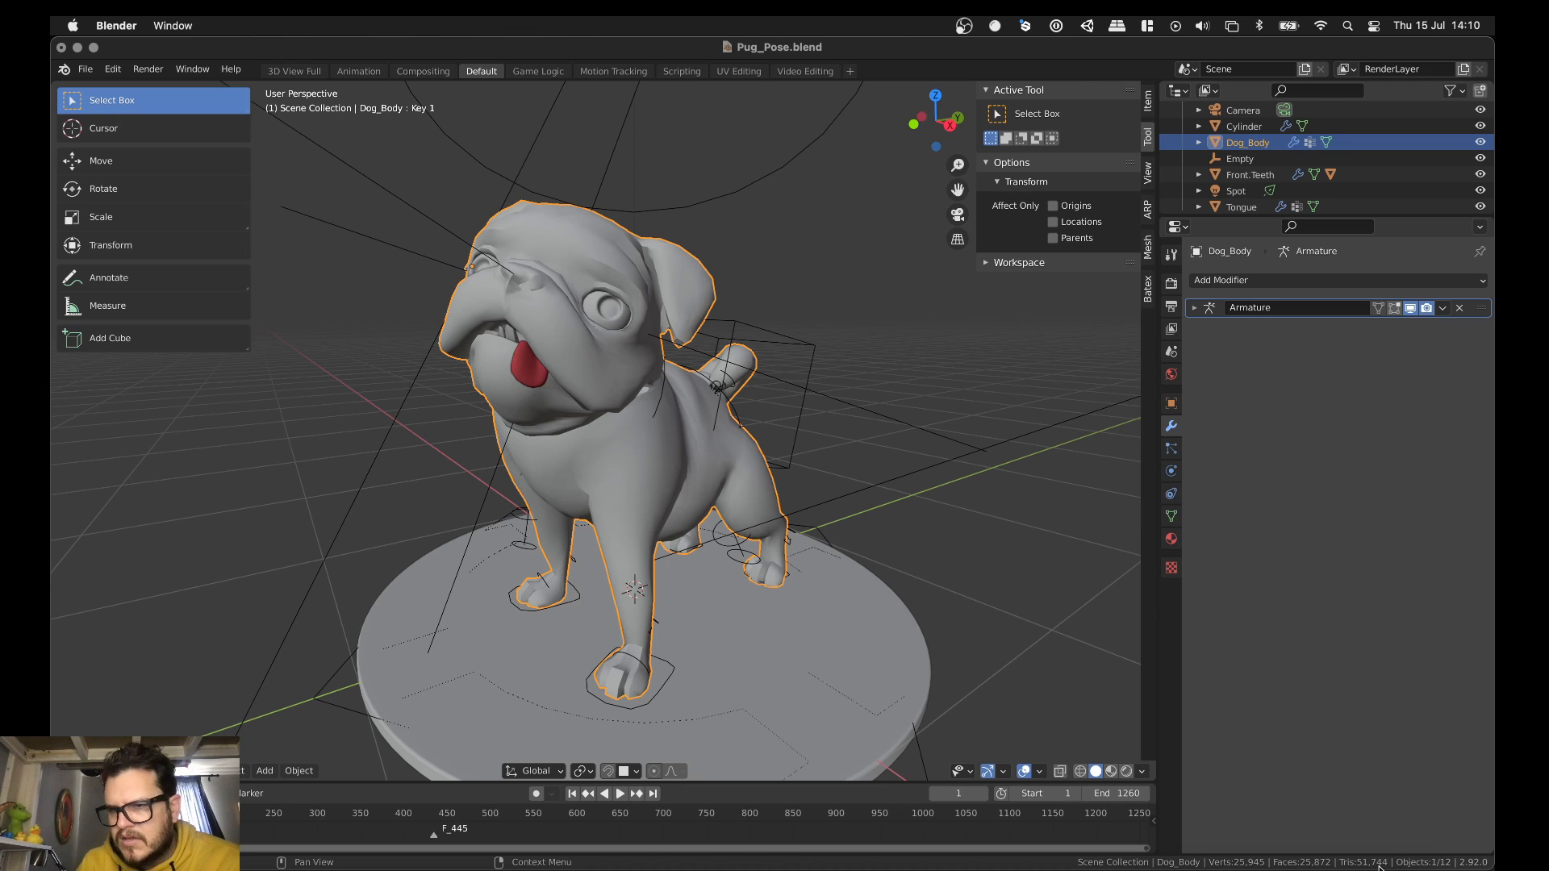
# Recheck Dog_Body's own triangle count in Edit Mode for comparison with the scene total, and return to Object Mode
pyautogui.click(952, 300)
pyautogui.click(625, 252)
pyautogui.rightClick(624, 253)
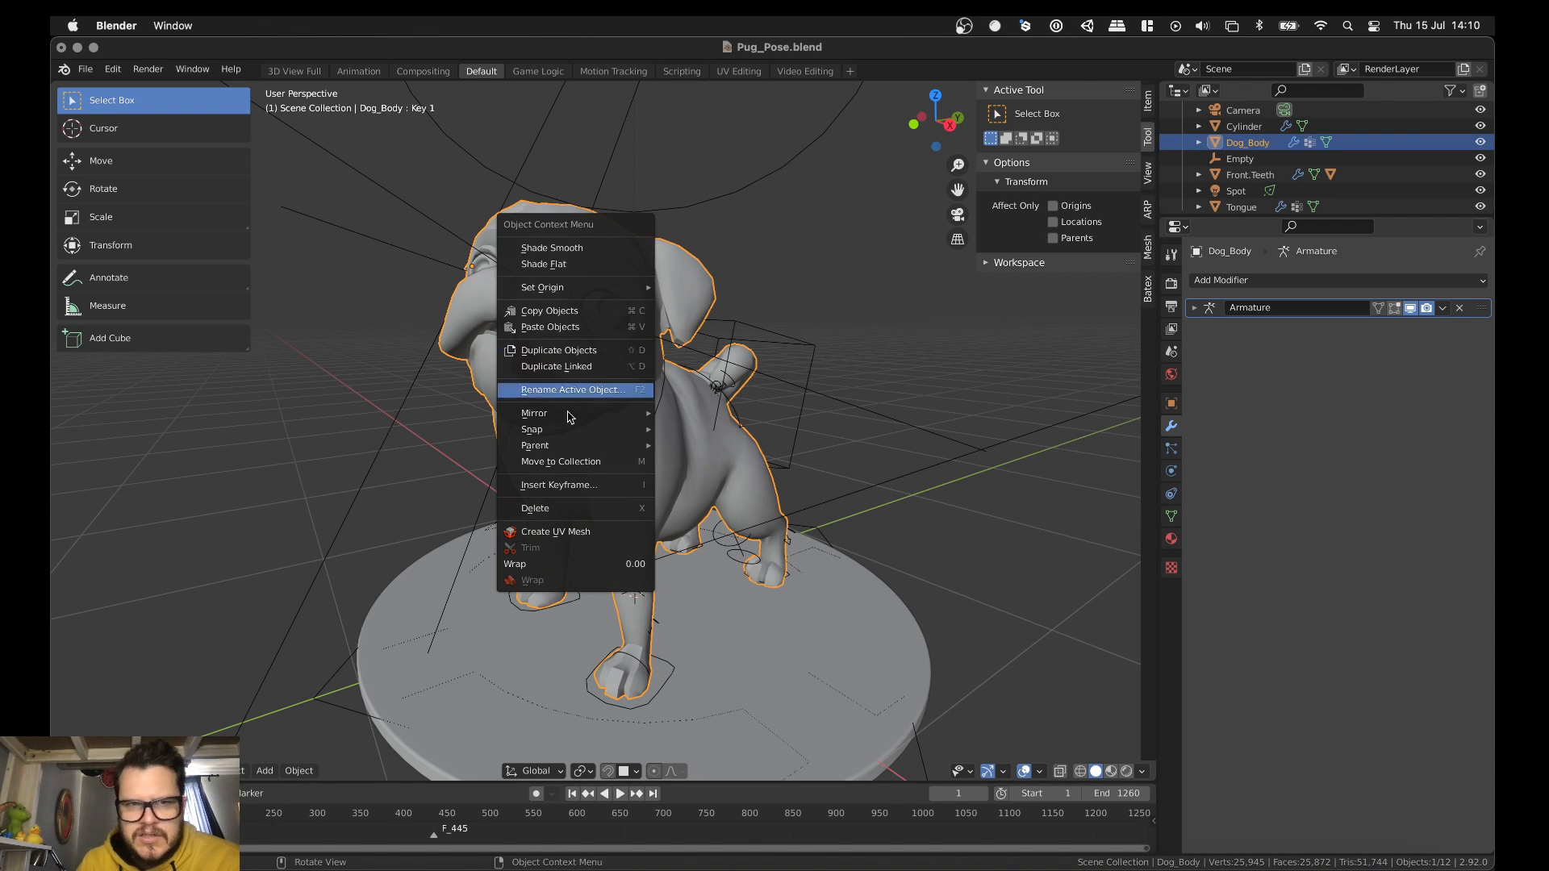
pyautogui.click(703, 210)
pyautogui.hotkey('ctrl', 'Tab')
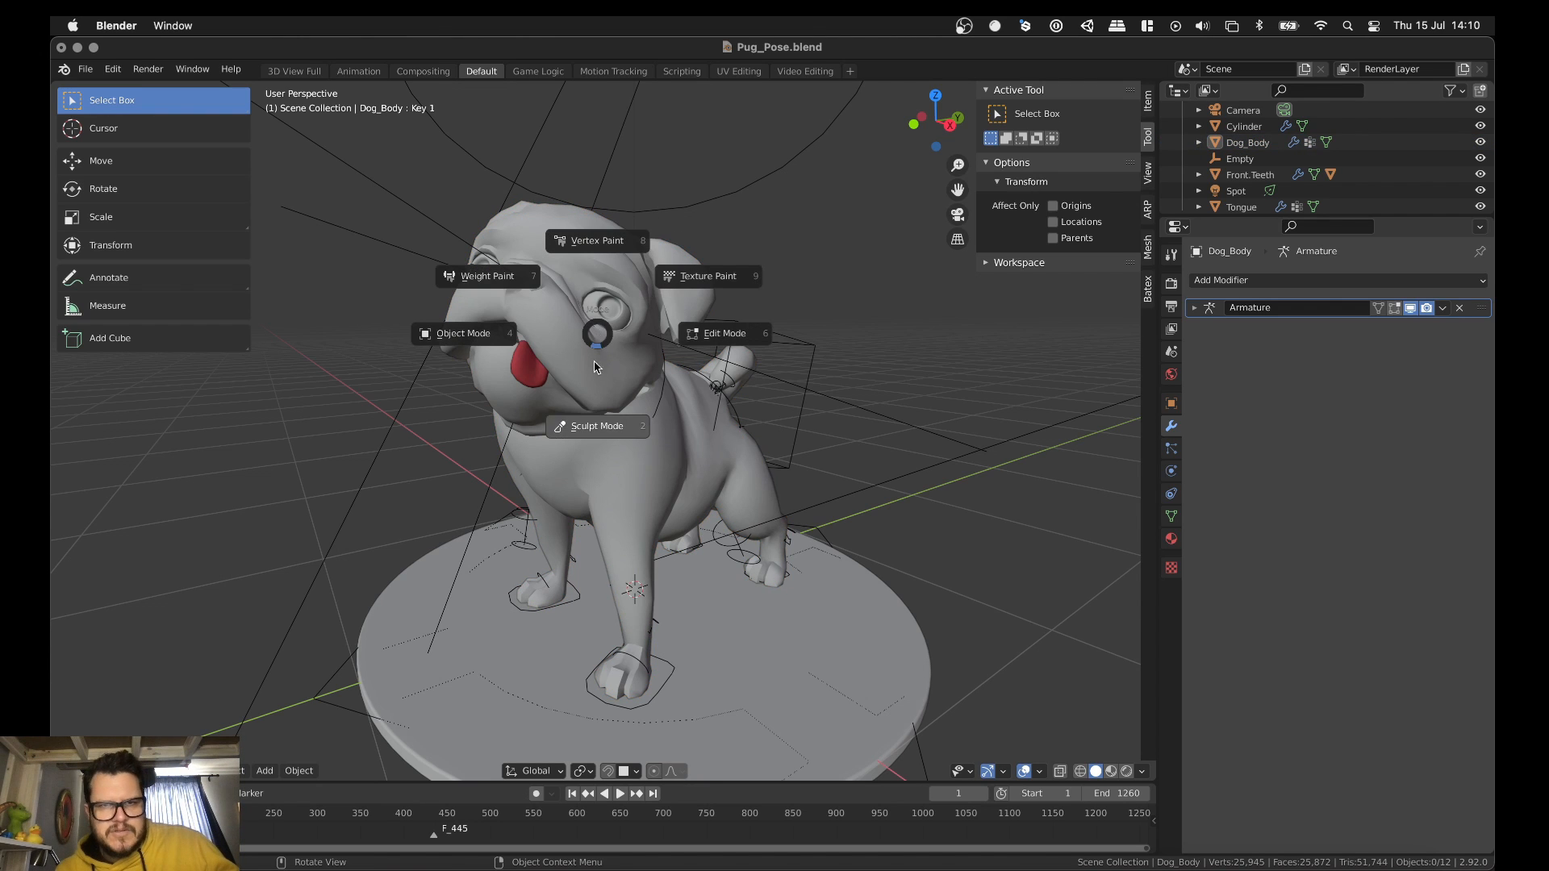
pyautogui.click(724, 334)
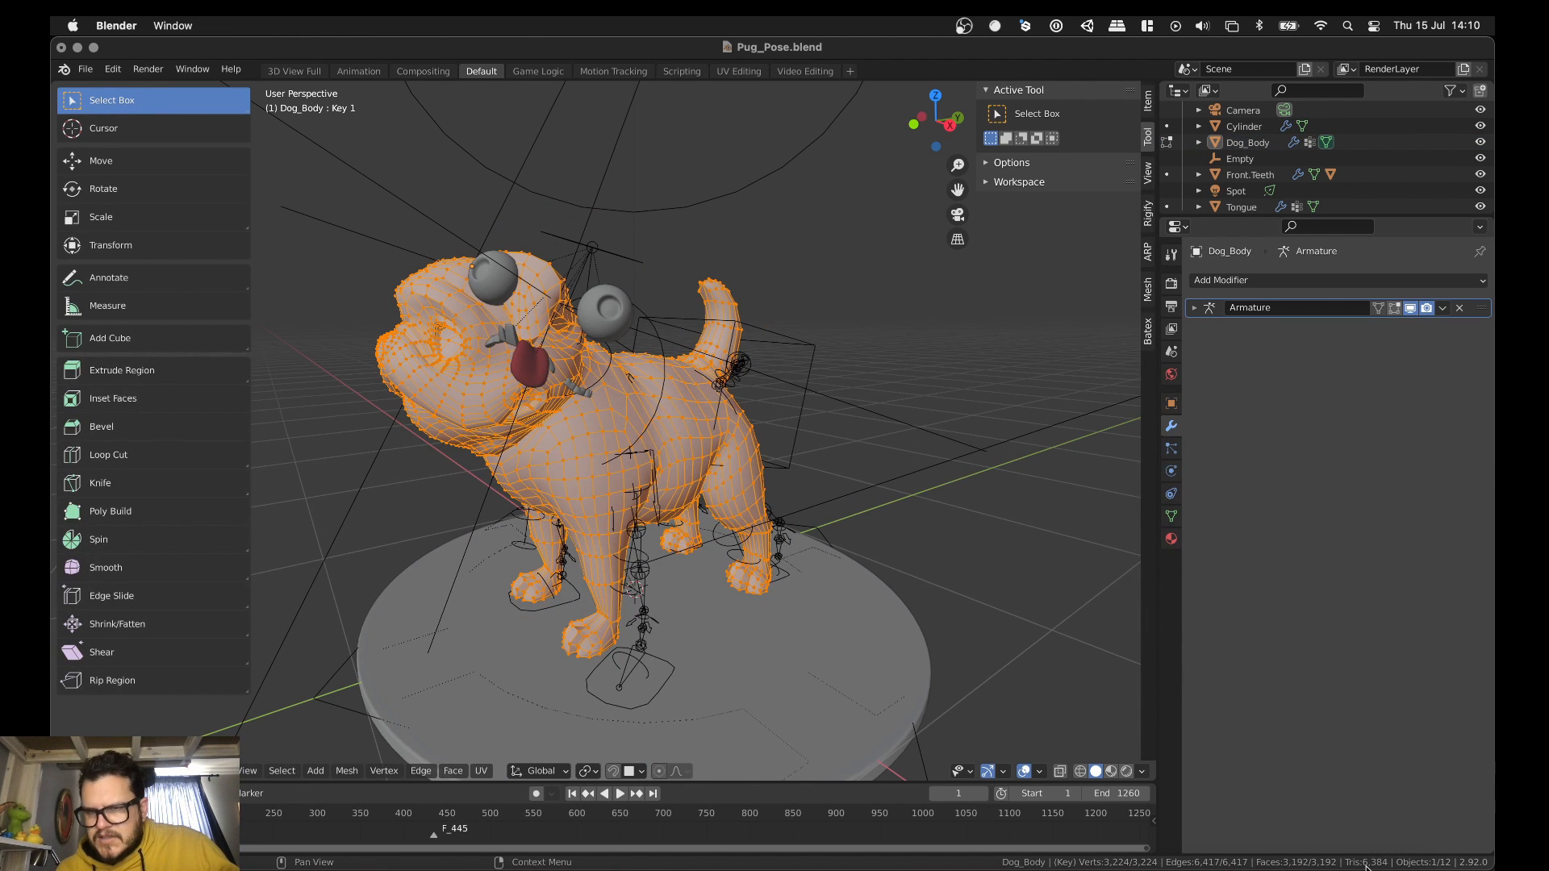
pyautogui.hotkey('ctrl', 'Tab')
pyautogui.click(460, 322)
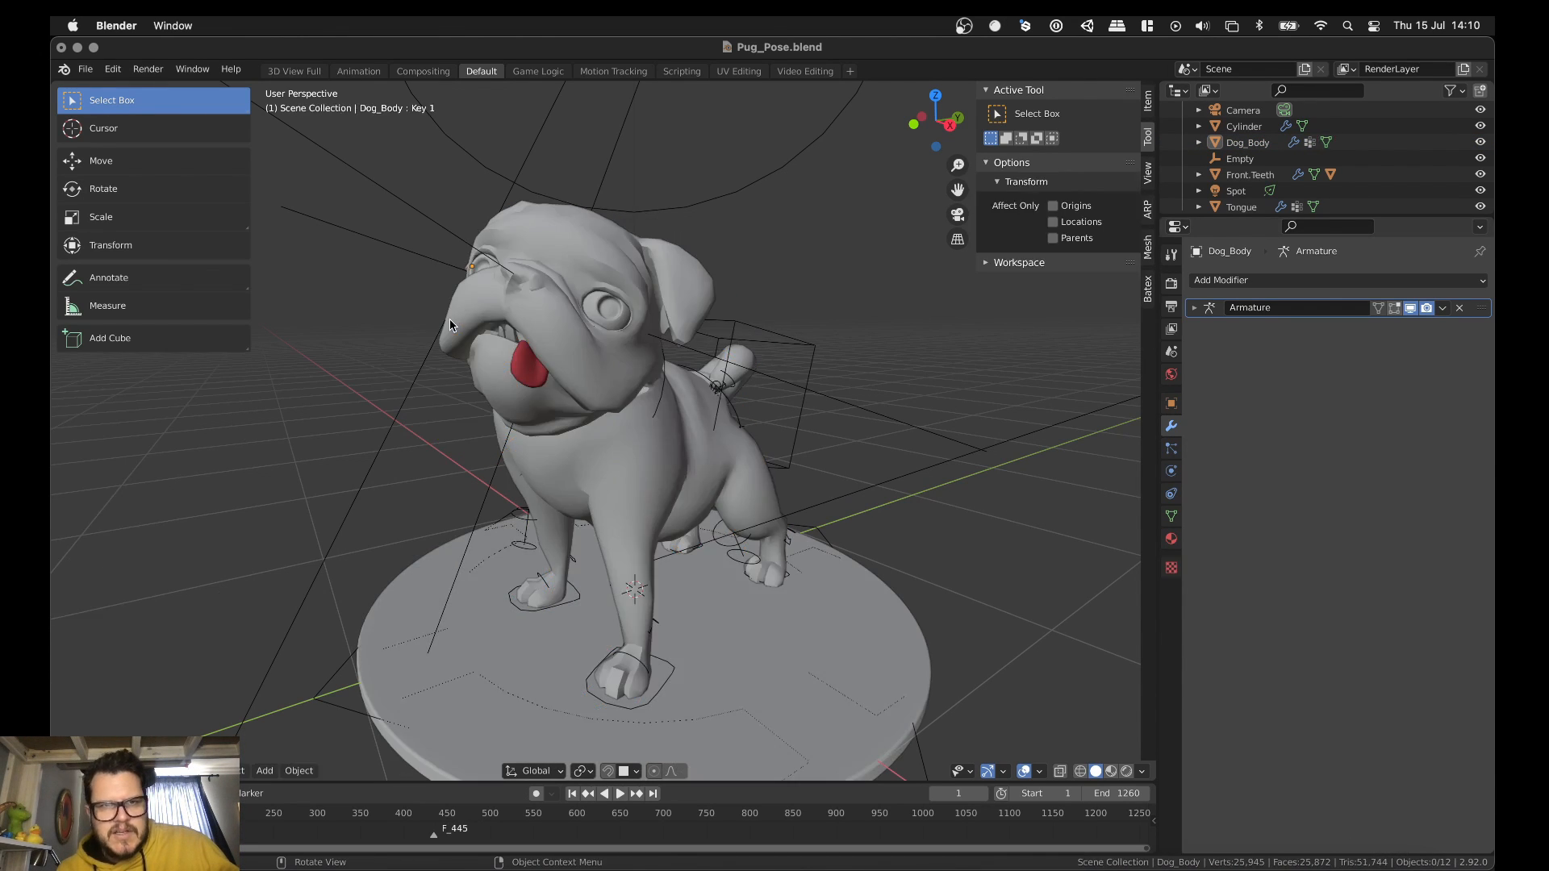
# Examine the pug from several angles, both close to the face and from far away, to compare visible detail by distance
pyautogui.scroll(-5, 524, 484)
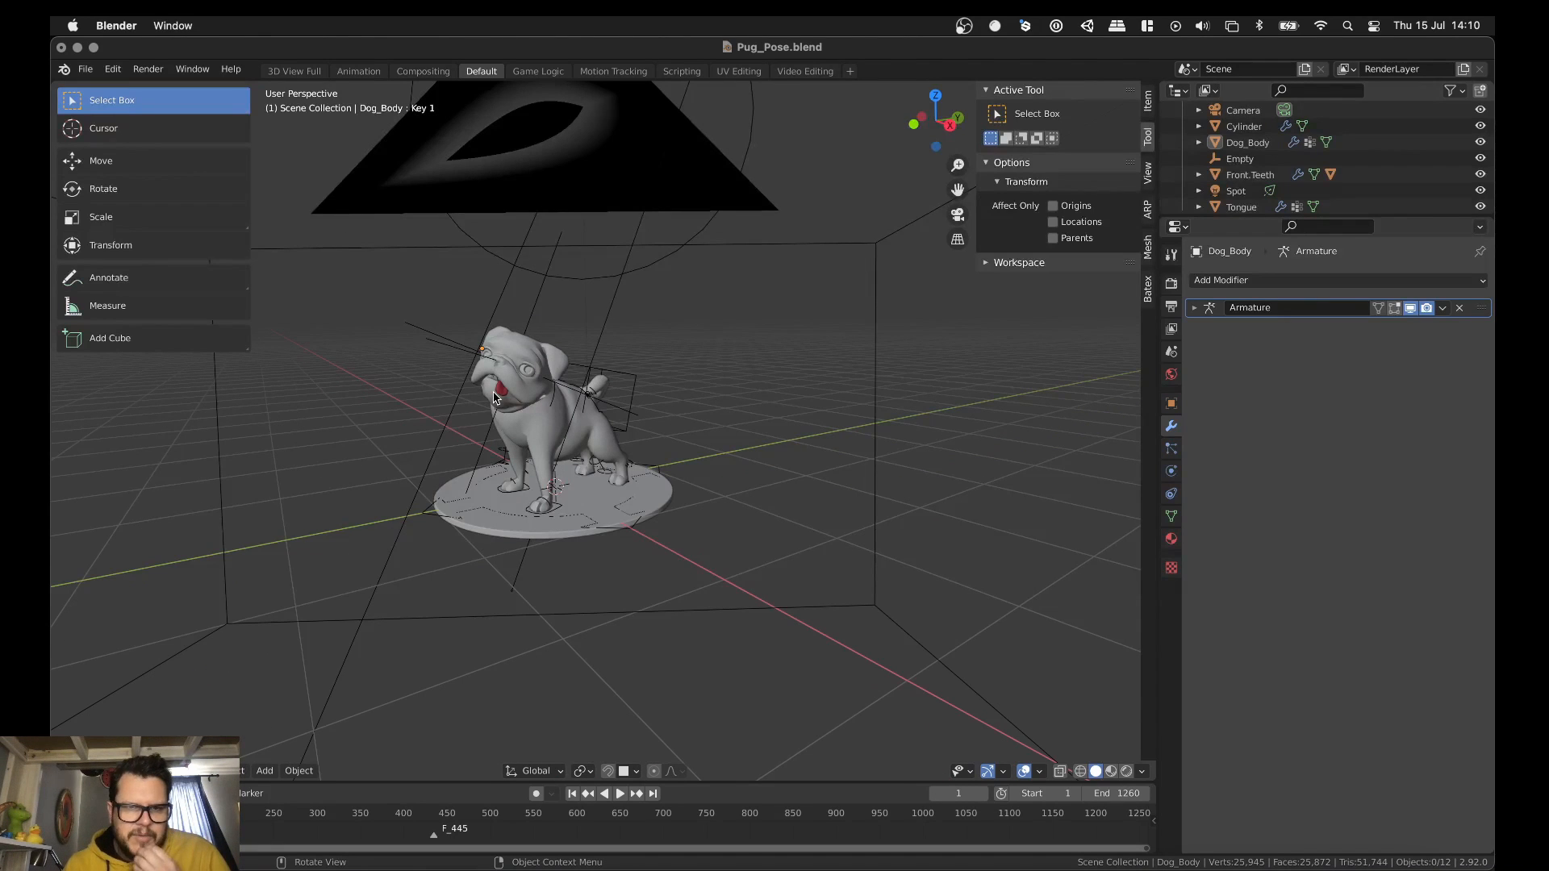
pyautogui.scroll(4, 495, 397)
pyautogui.moveTo(476, 372); pyautogui.dragTo(583, 376, button='middle')
pyautogui.scroll(8, 590, 393)
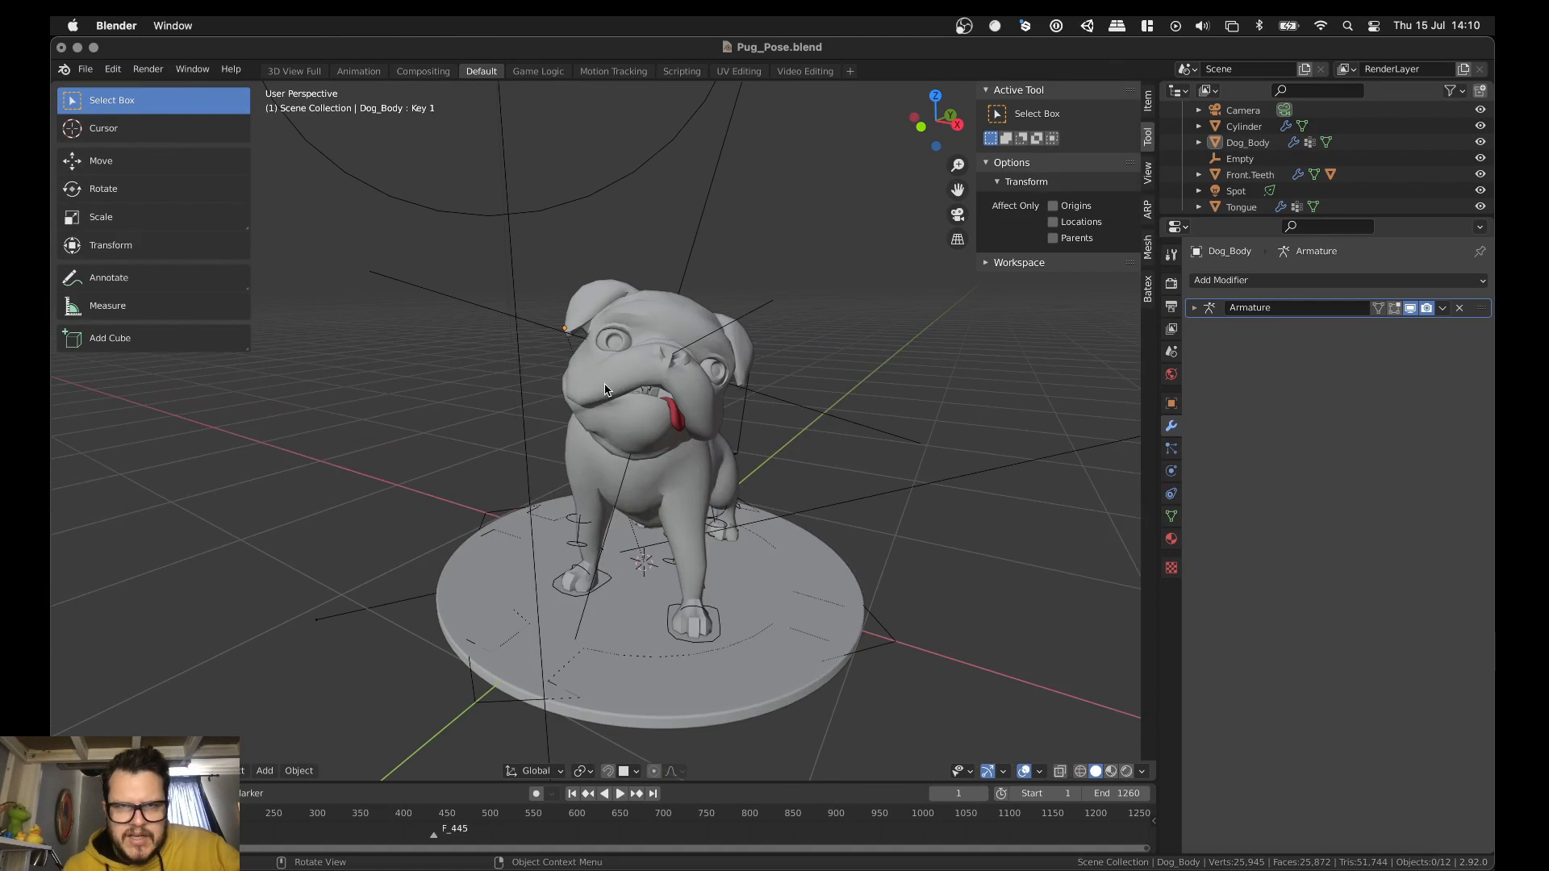
pyautogui.moveTo(772, 347); pyautogui.dragTo(640, 155, button='middle')
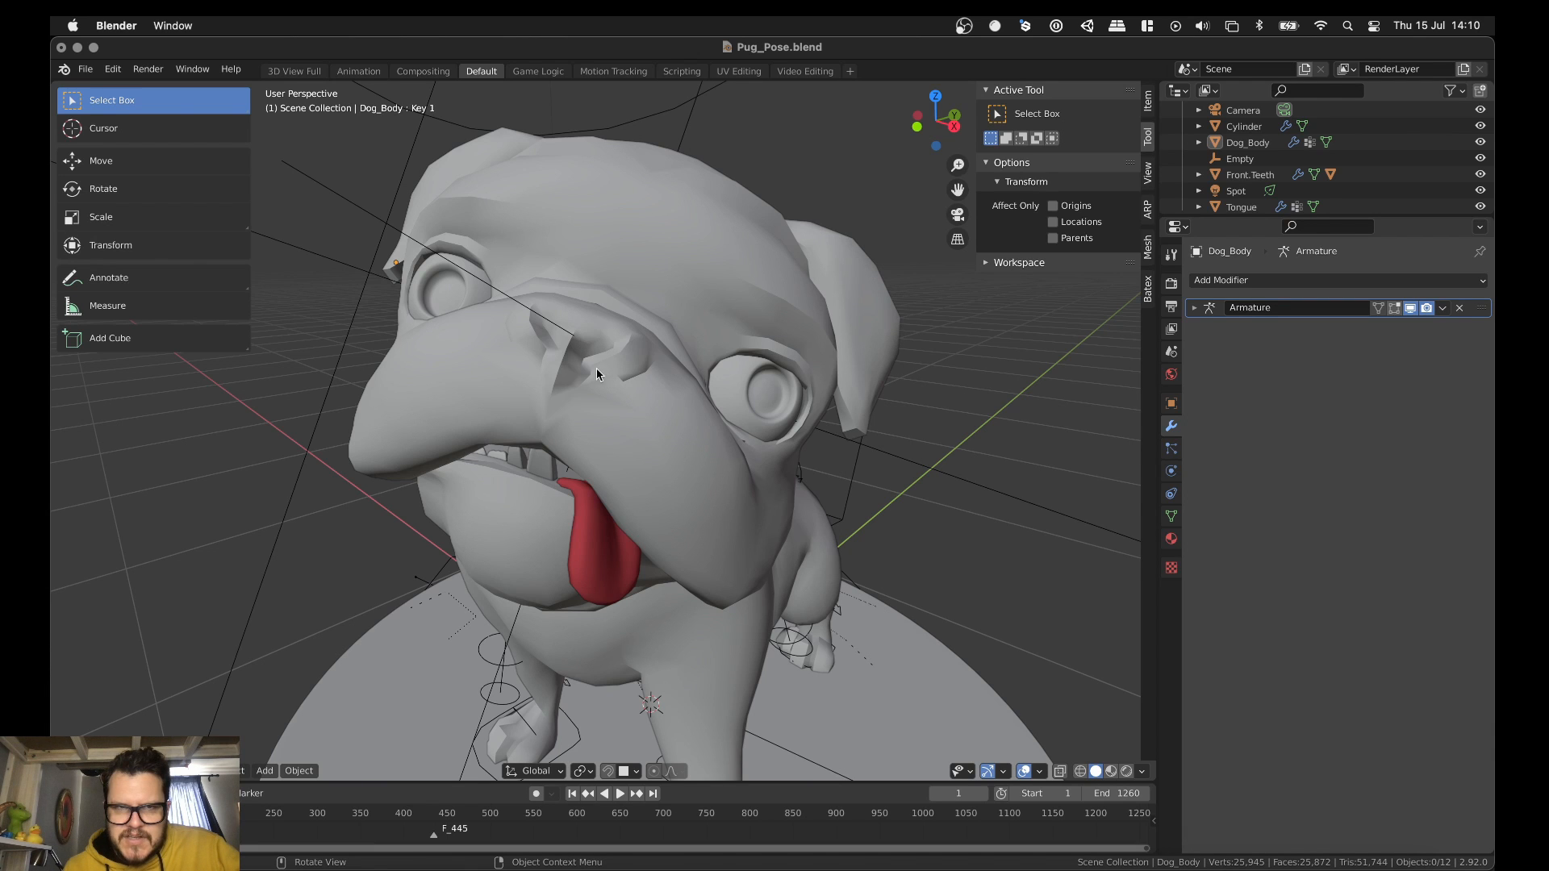
pyautogui.scroll(-6, 598, 350)
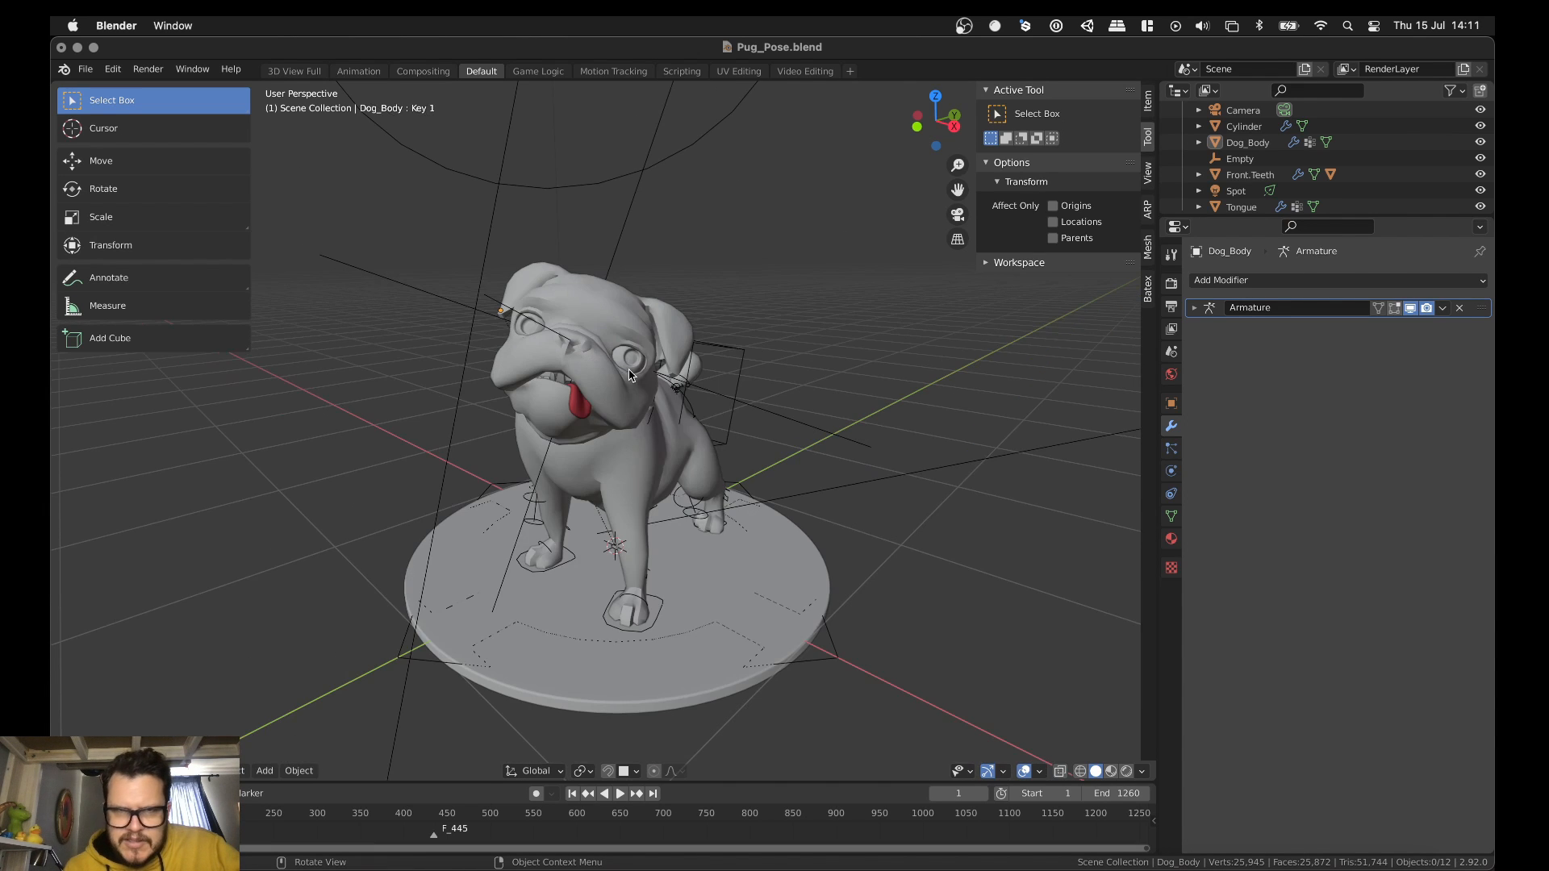
pyautogui.moveTo(598, 351); pyautogui.dragTo(733, 384, button='middle')
pyautogui.scroll(-6, 650, 357)
pyautogui.scroll(4, 657, 361)
pyautogui.scroll(-1, 741, 385)
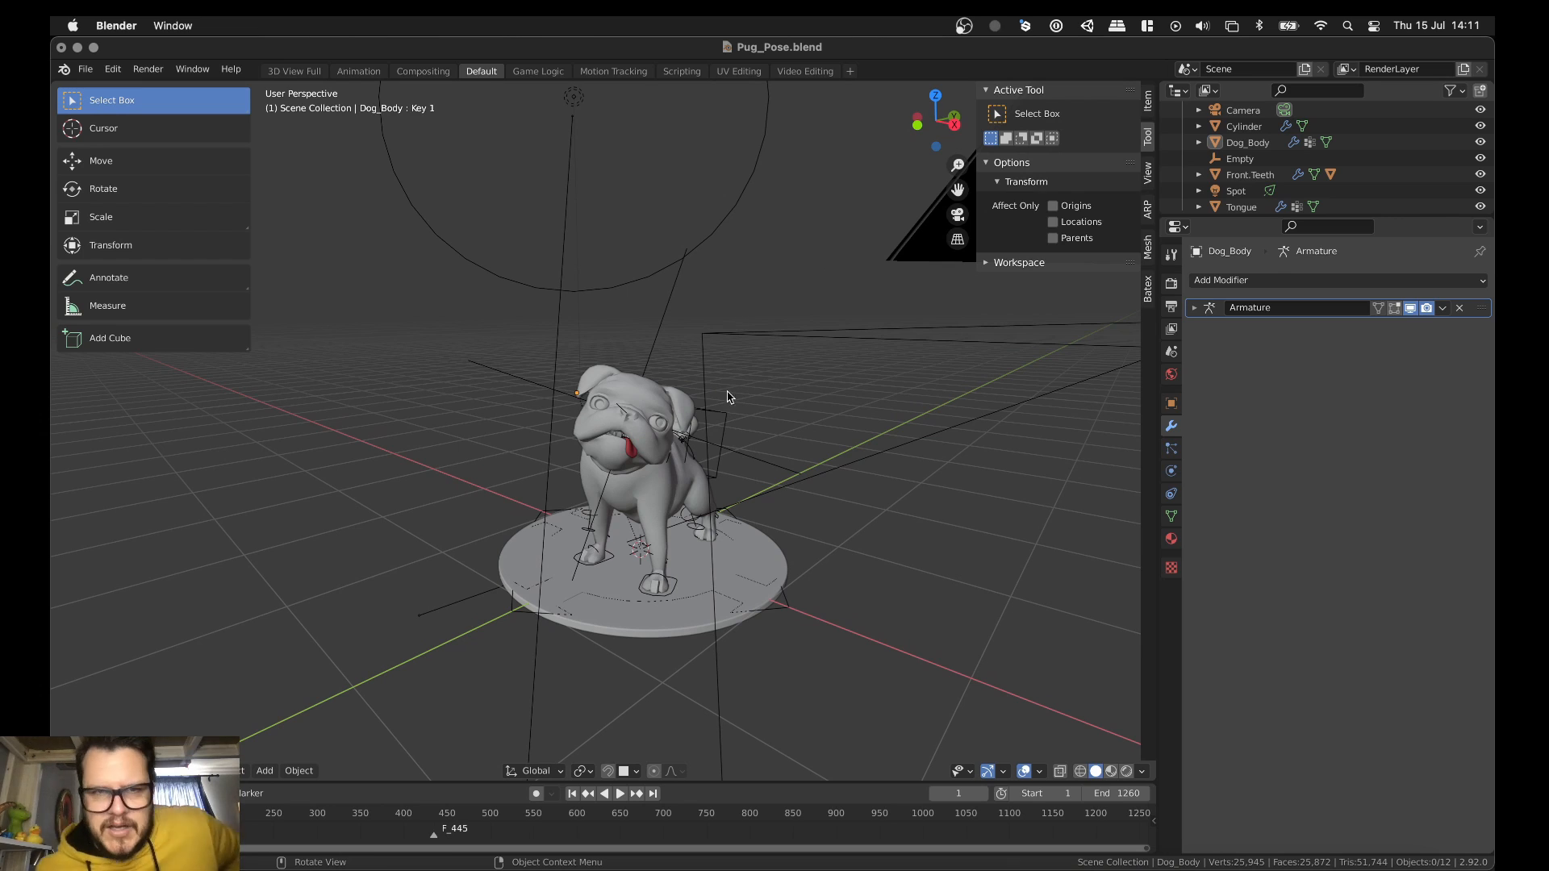
# Compare Dog_Body's shading with Auto Smooth off and on, lower its angle to 17.6° and leave Auto Smooth disabled
pyautogui.click(631, 384)
pyautogui.scroll(5, 631, 450)
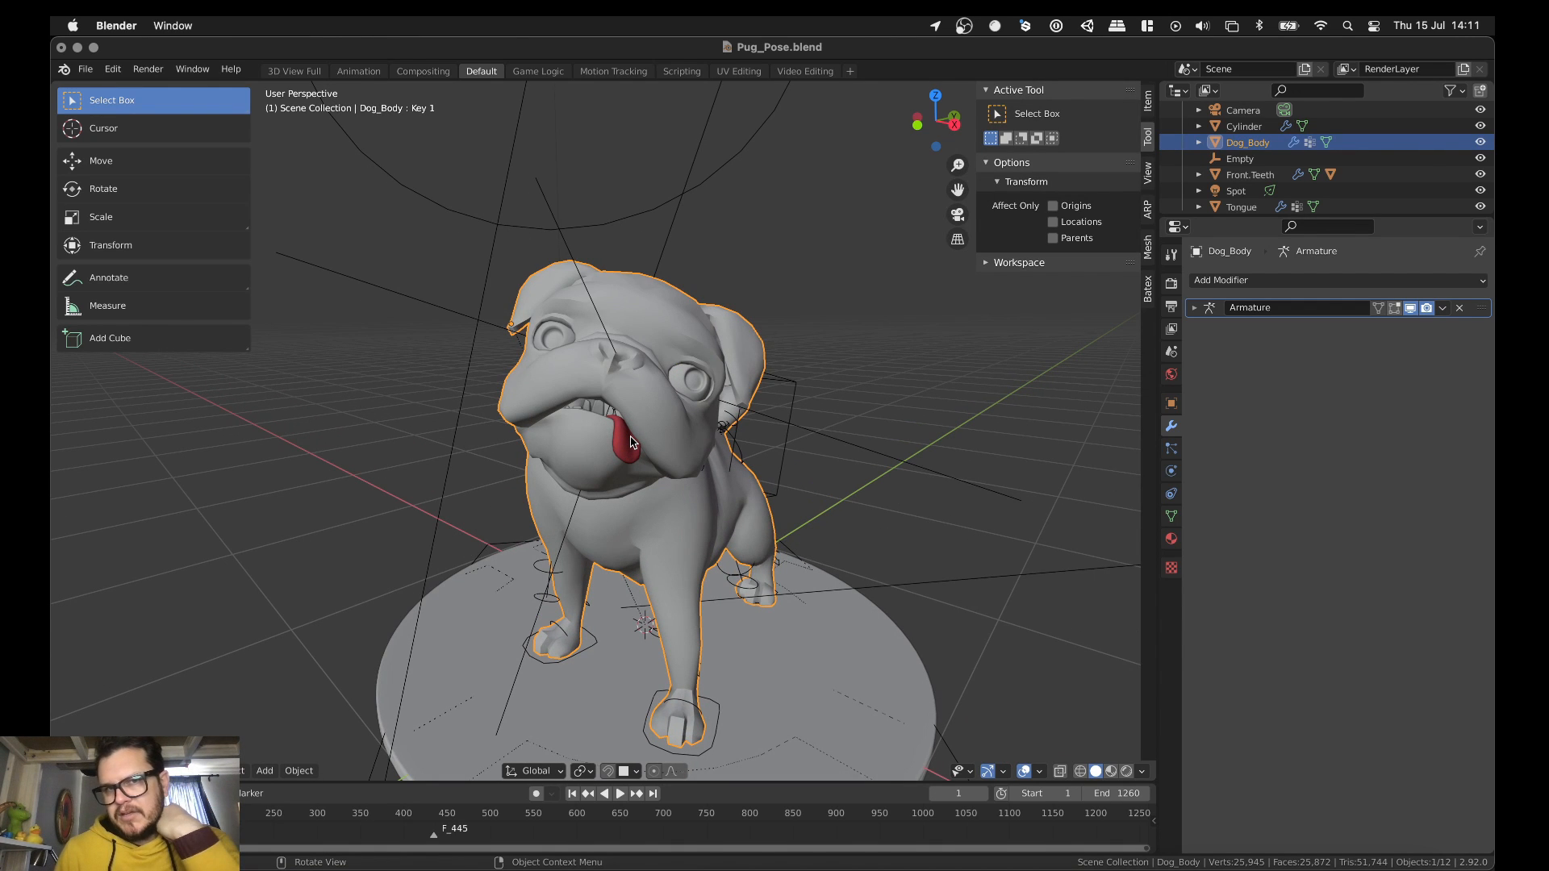
pyautogui.click(1172, 517)
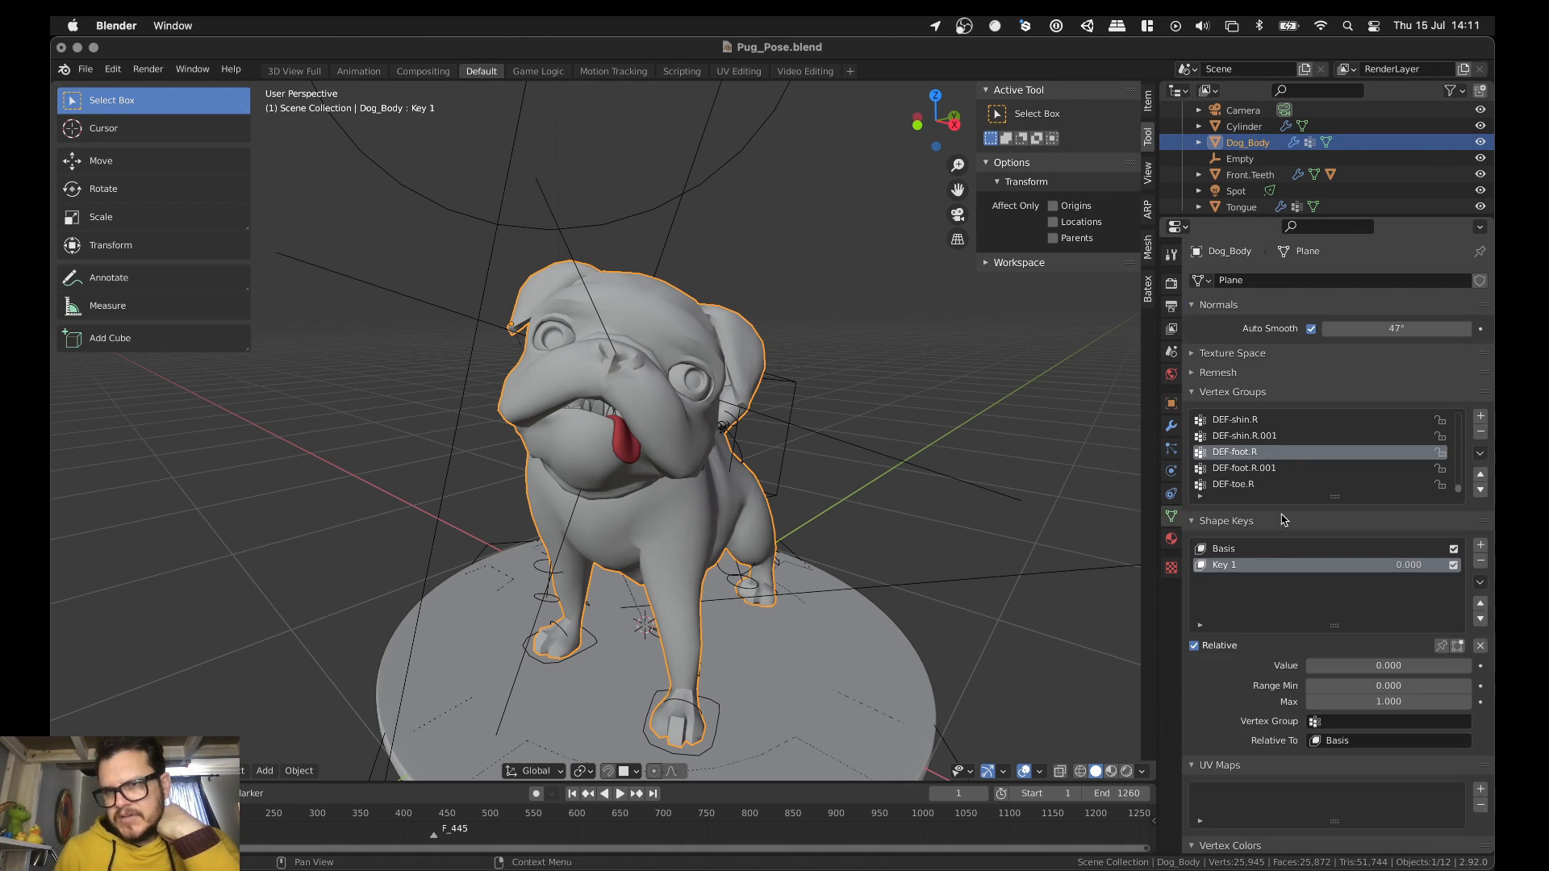
pyautogui.scroll(-4, 1358, 726)
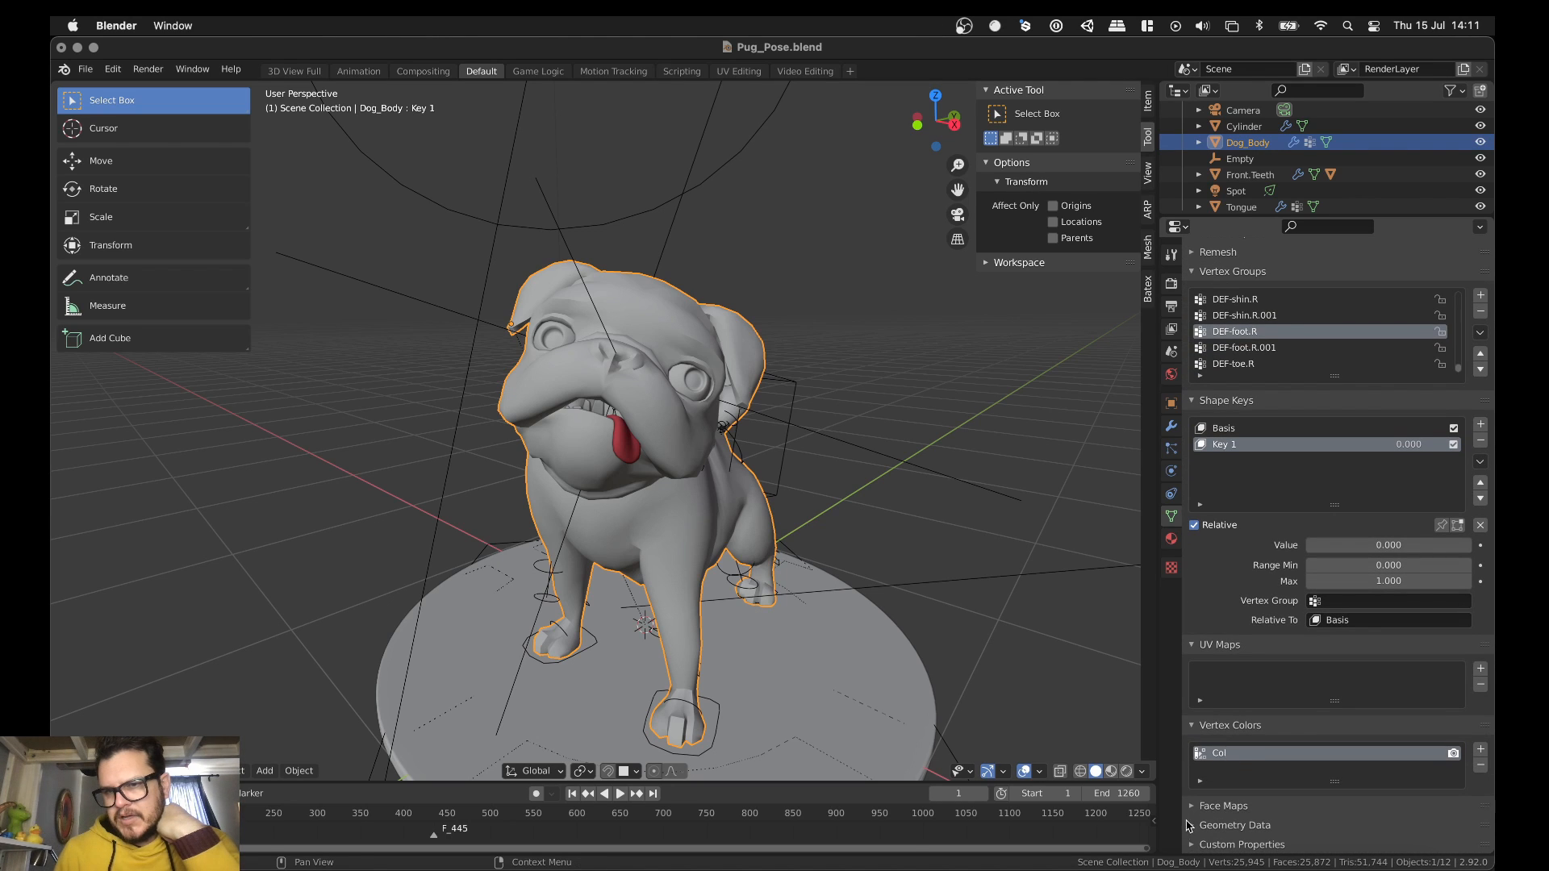
pyautogui.scroll(4, 1196, 813)
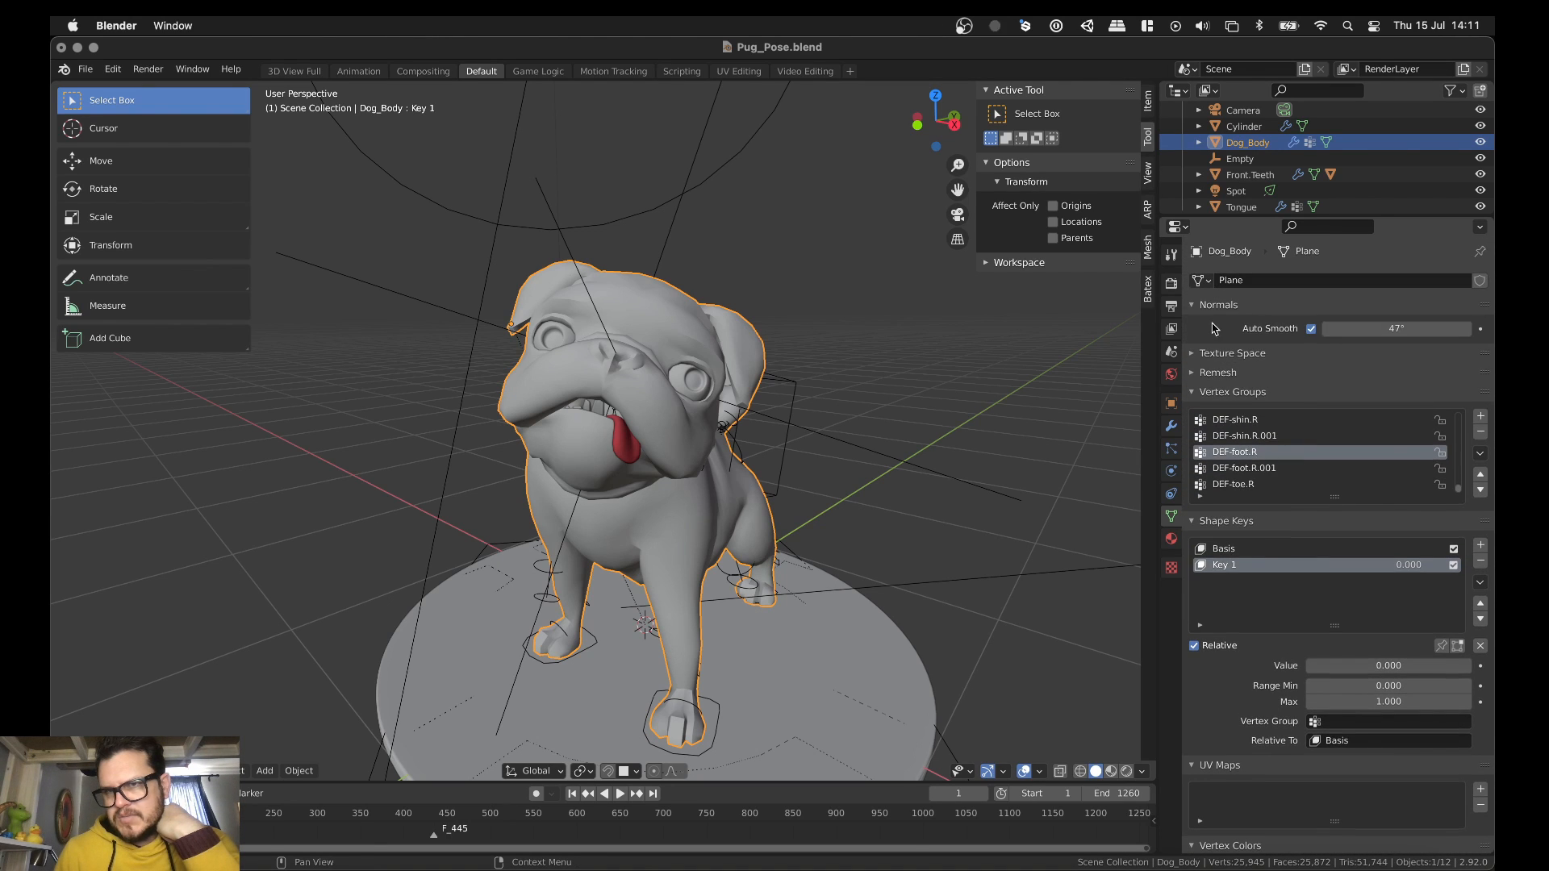
pyautogui.click(1311, 329)
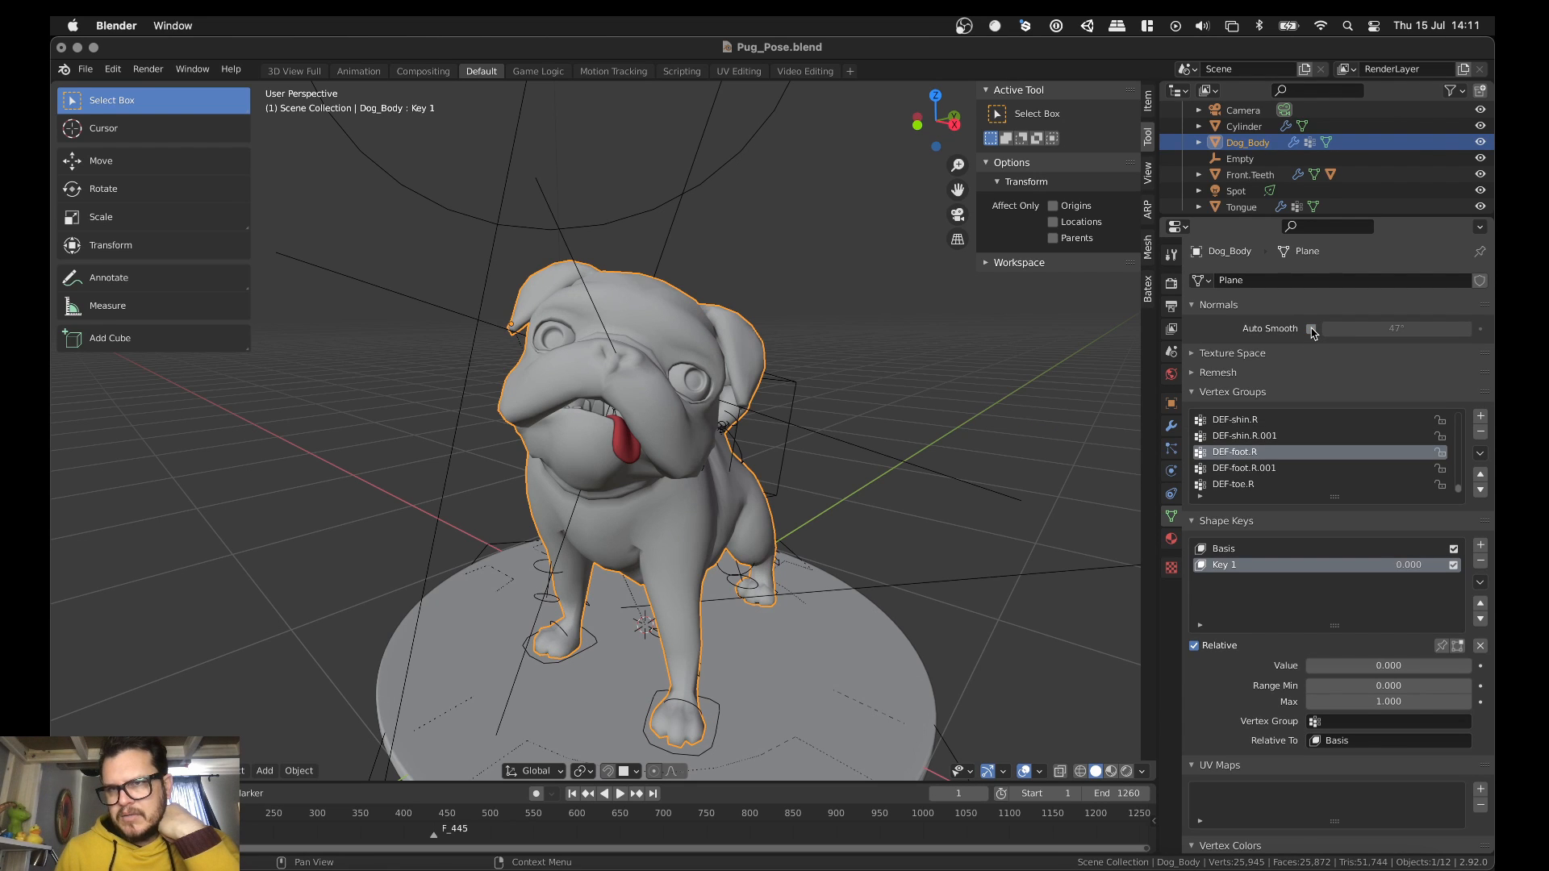
pyautogui.click(1311, 329)
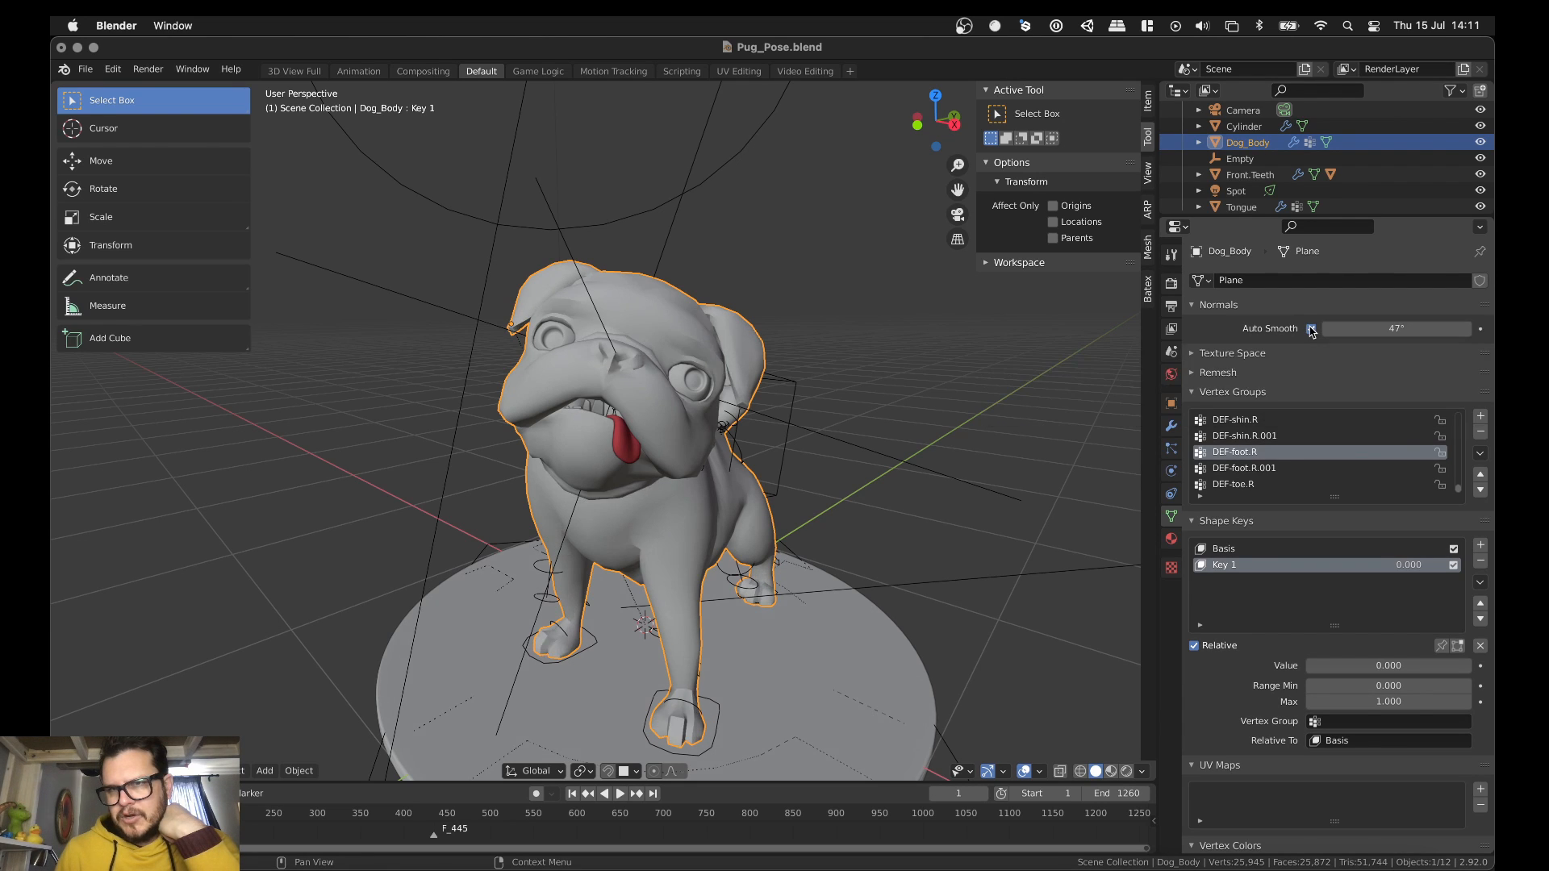
pyautogui.click(1311, 329)
pyautogui.click(1311, 329)
pyautogui.moveTo(1353, 330)
pyautogui.mouseDown()
pyautogui.moveTo(1438, 329)
pyautogui.moveTo(1317, 329)
pyautogui.mouseUp()
pyautogui.click(1311, 328)
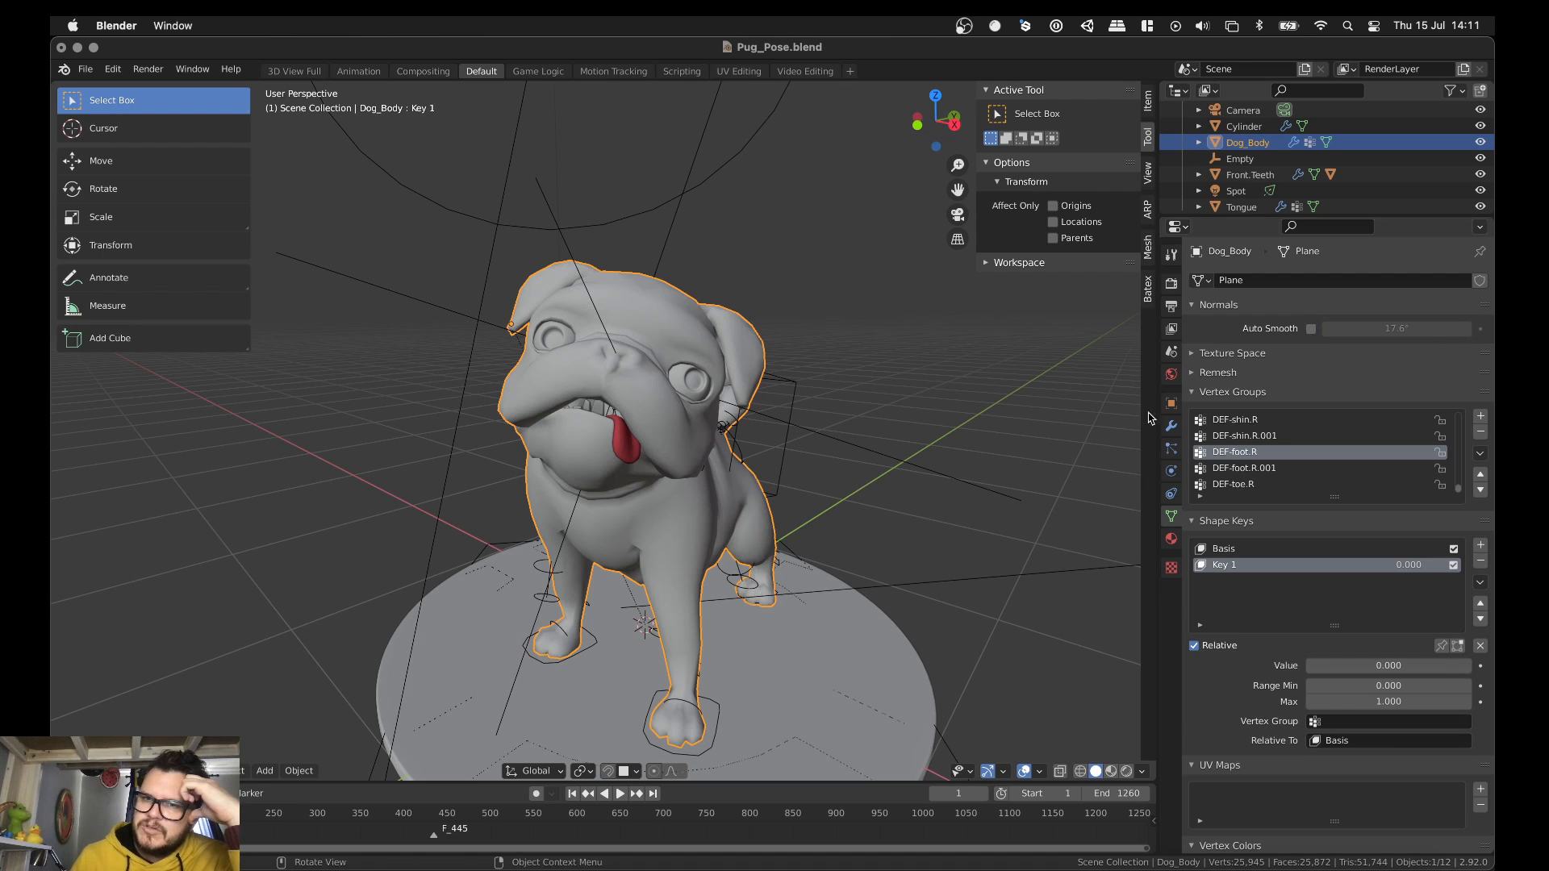
# Review Dog_Body's modifier list and inspect the model's form and its mesh topology in Edit Mode, returning to Object Mode
pyautogui.click(1172, 428)
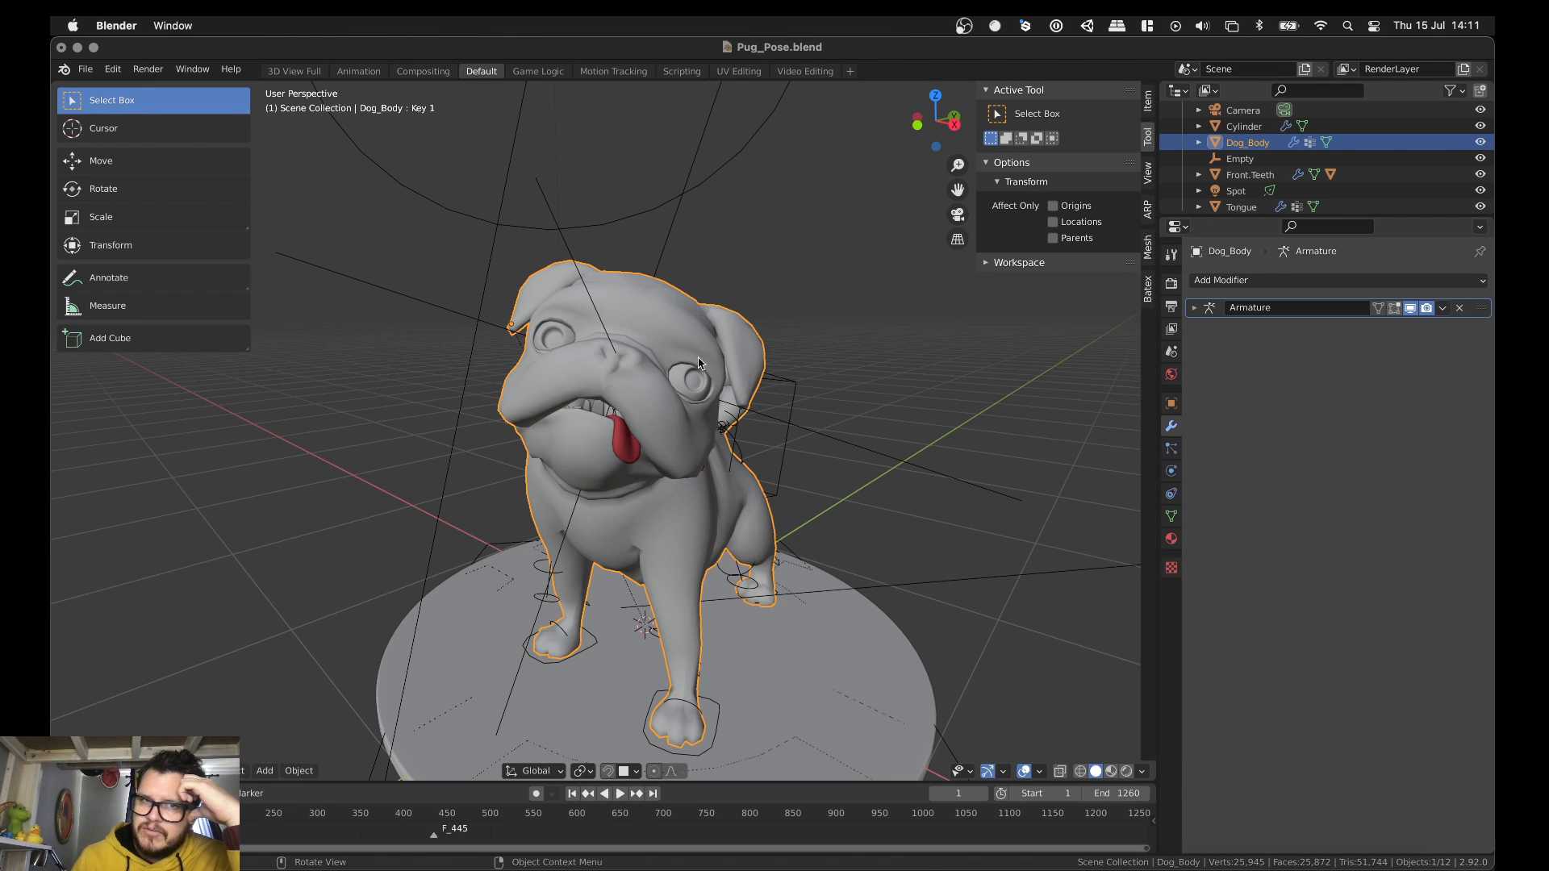
pyautogui.moveTo(750, 555); pyautogui.dragTo(715, 551, button='middle')
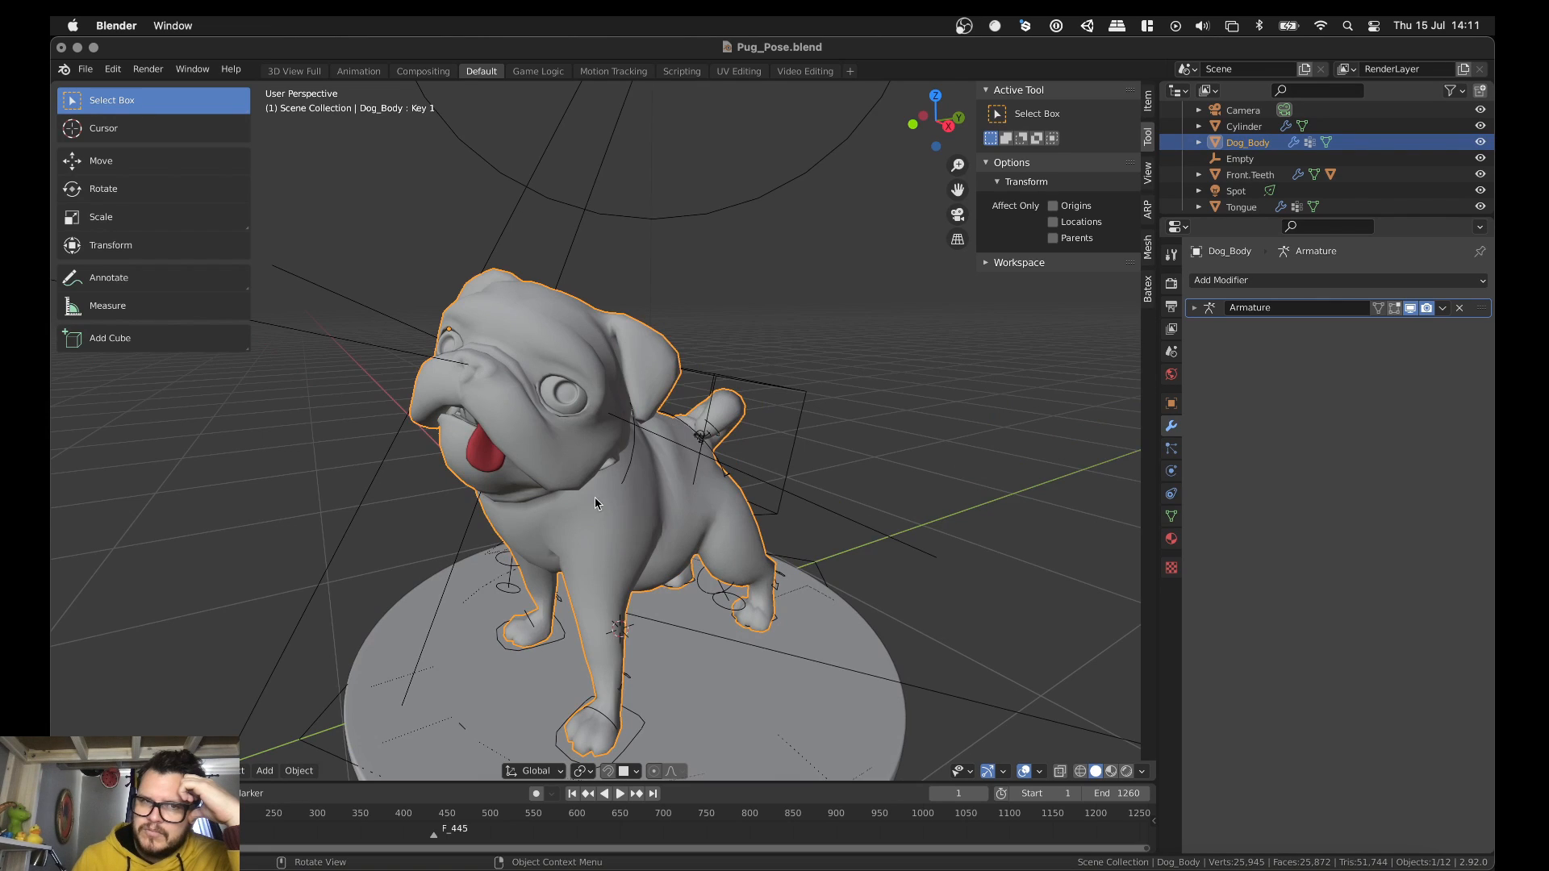
pyautogui.moveTo(595, 503); pyautogui.dragTo(621, 448, button='middle')
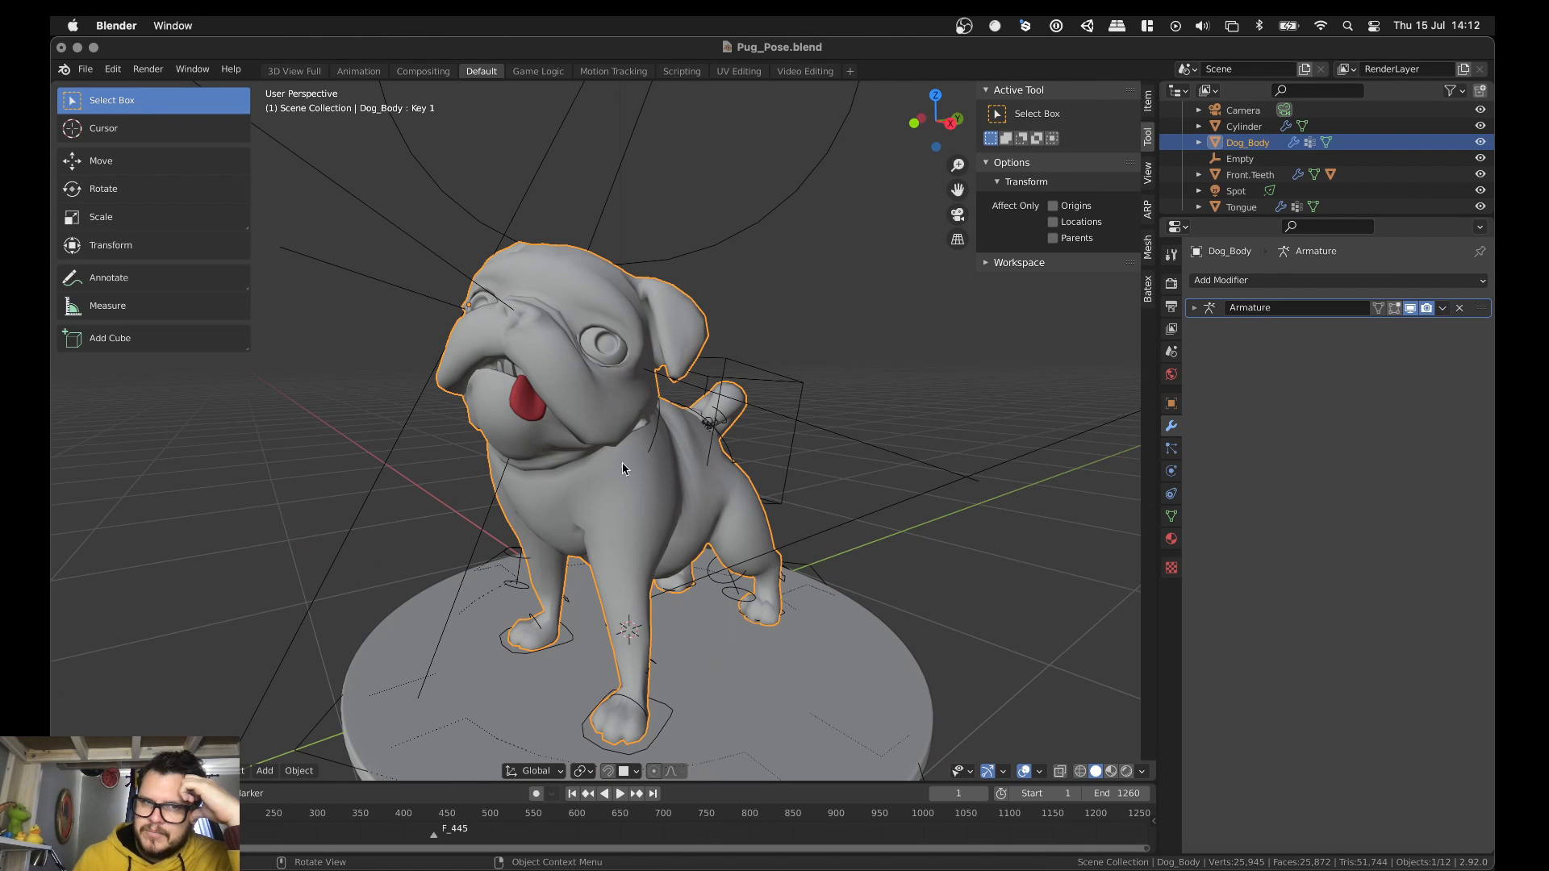
pyautogui.moveTo(643, 388); pyautogui.dragTo(673, 391, button='middle')
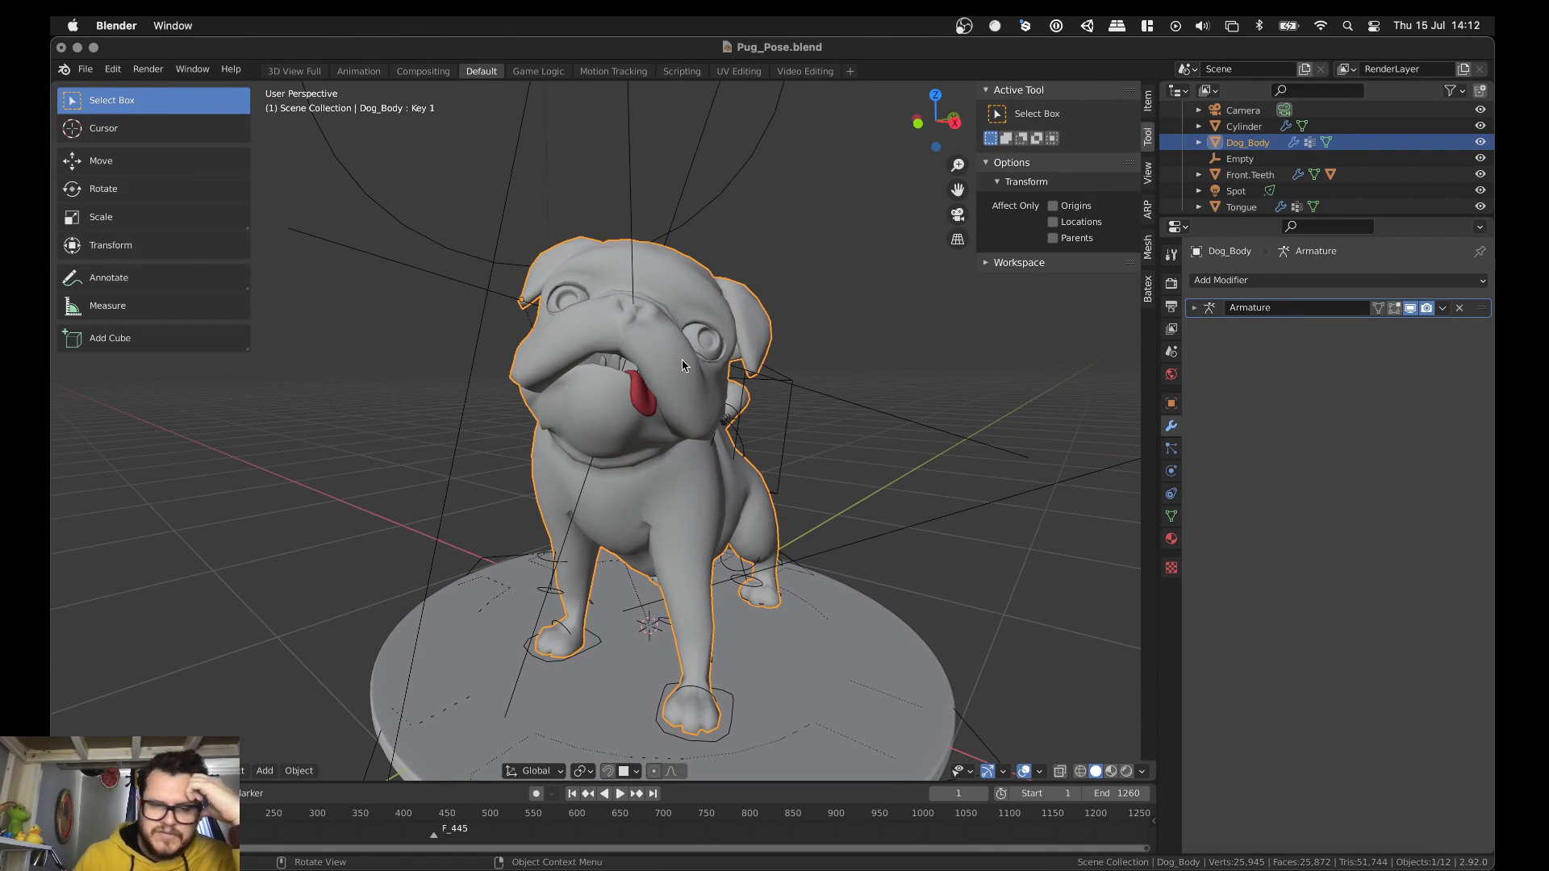
pyautogui.hotkey('ctrl', 'Tab')
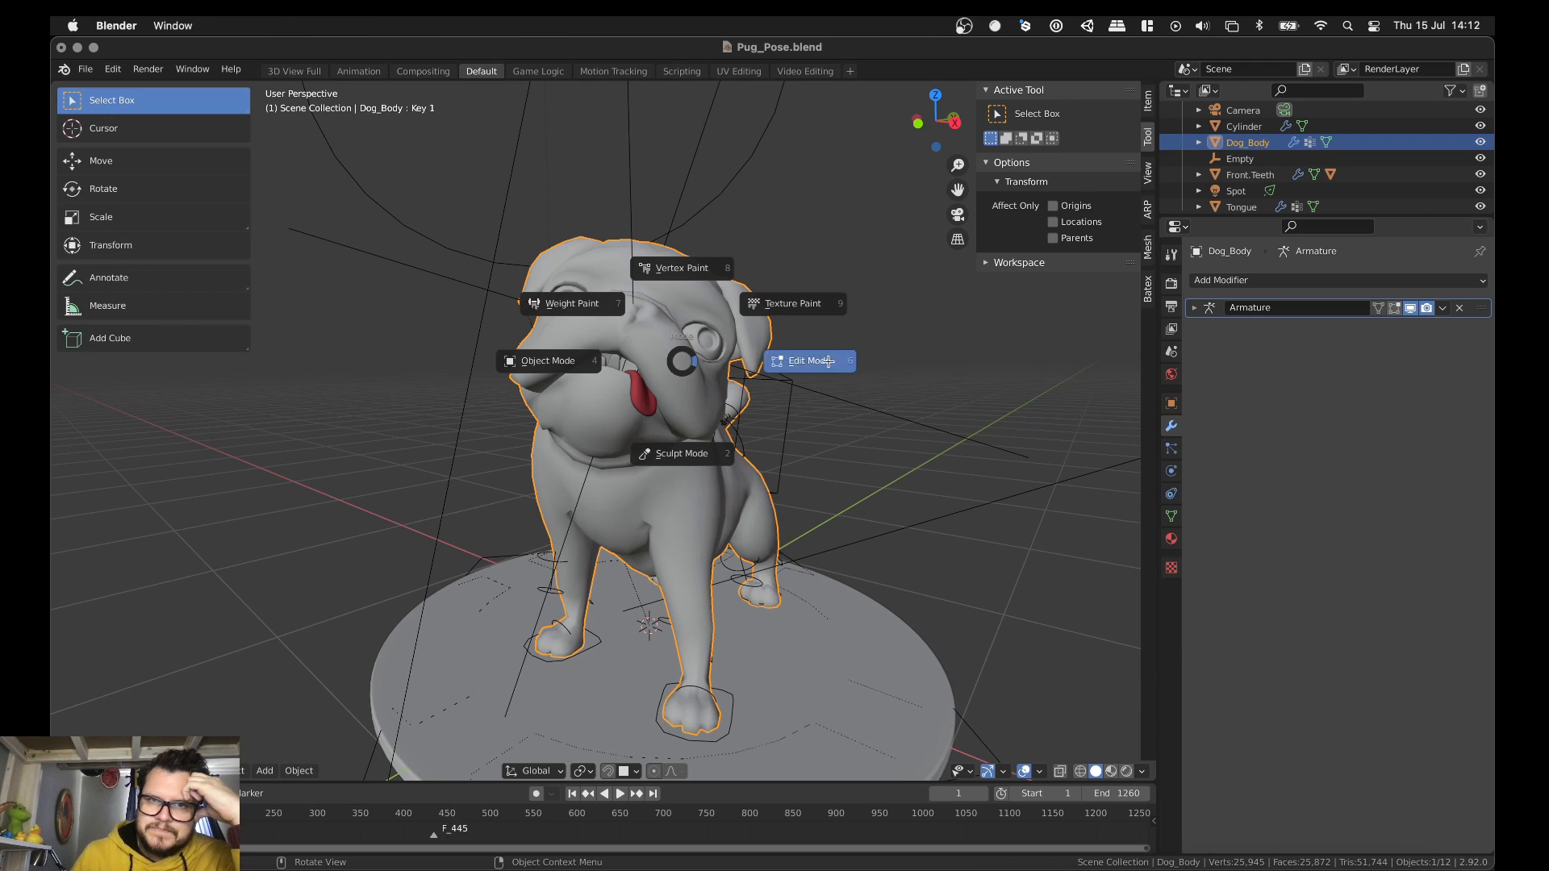
pyautogui.click(884, 365)
pyautogui.moveTo(686, 416)
pyautogui.mouseDown(button='middle')
pyautogui.moveTo(799, 413)
pyautogui.moveTo(709, 399)
pyautogui.mouseUp(button='middle')
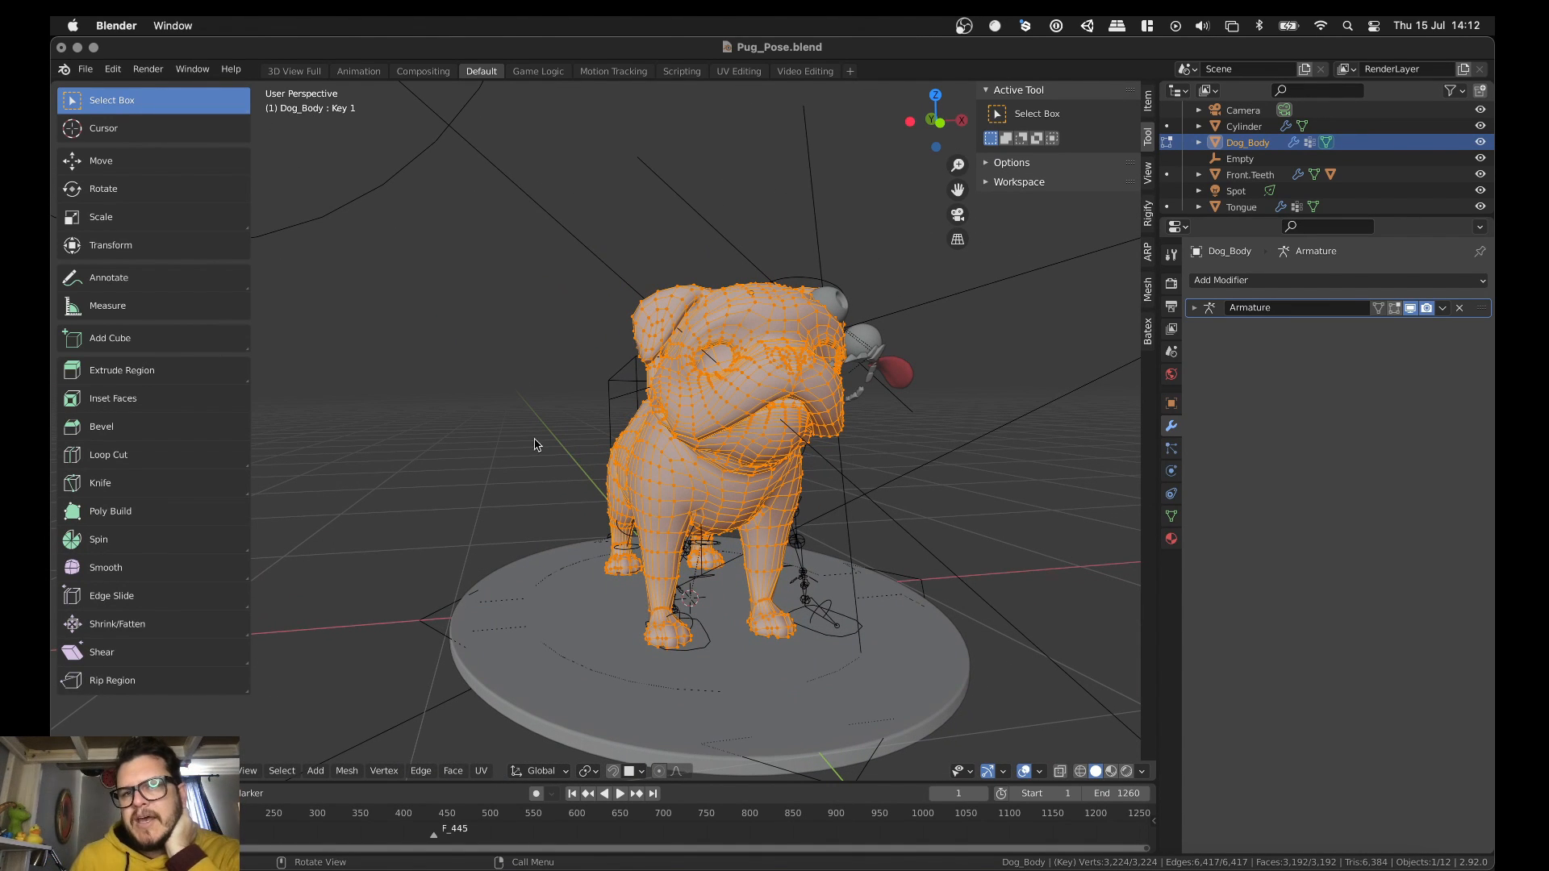
pyautogui.hotkey('ctrl', 'Tab')
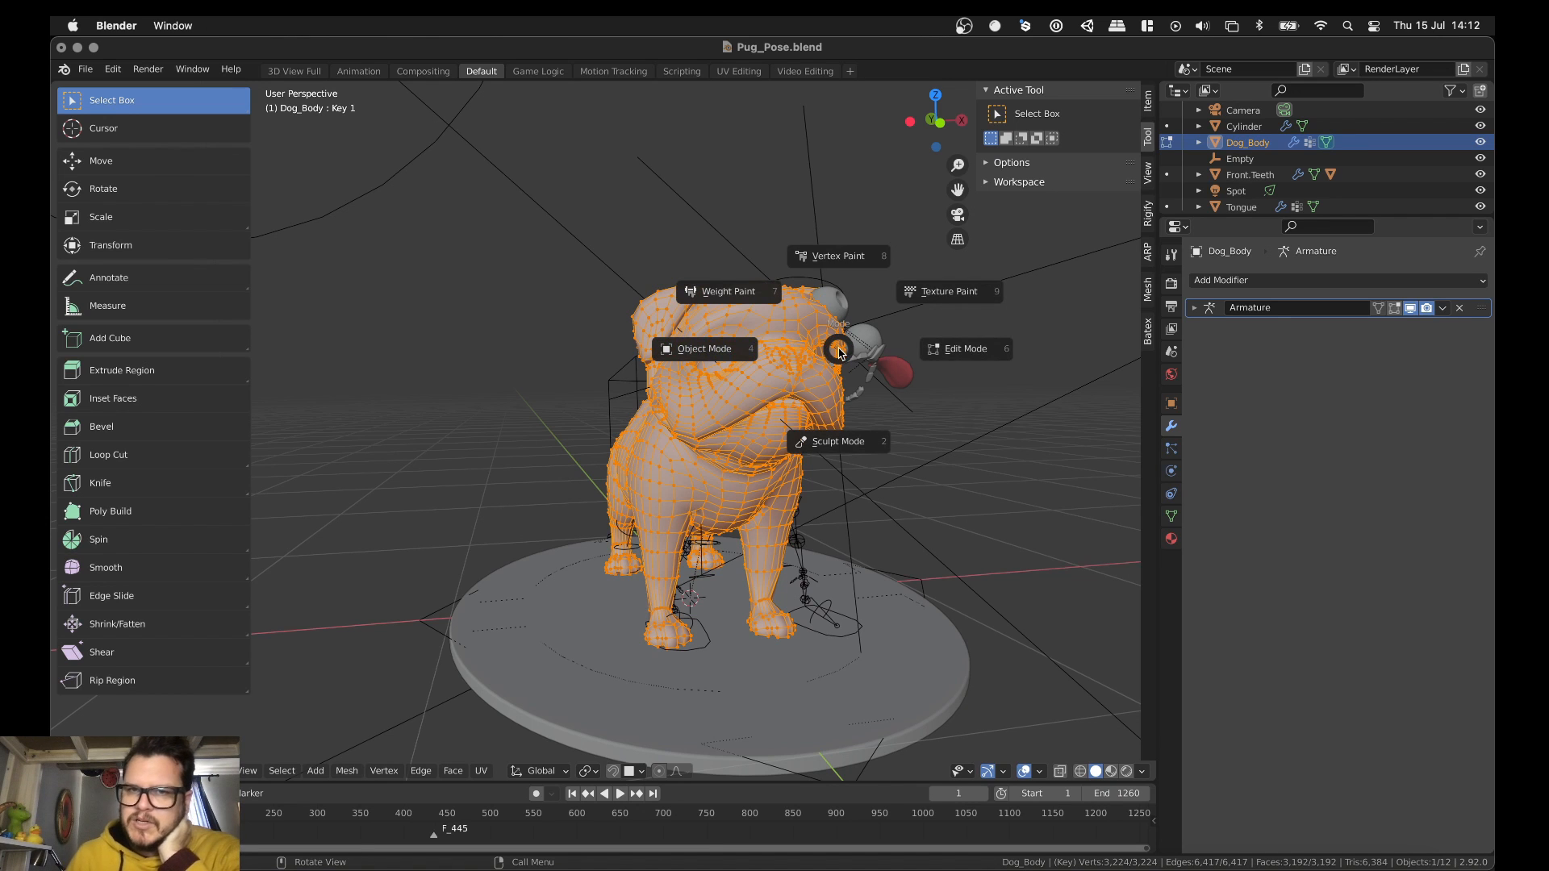
pyautogui.click(726, 359)
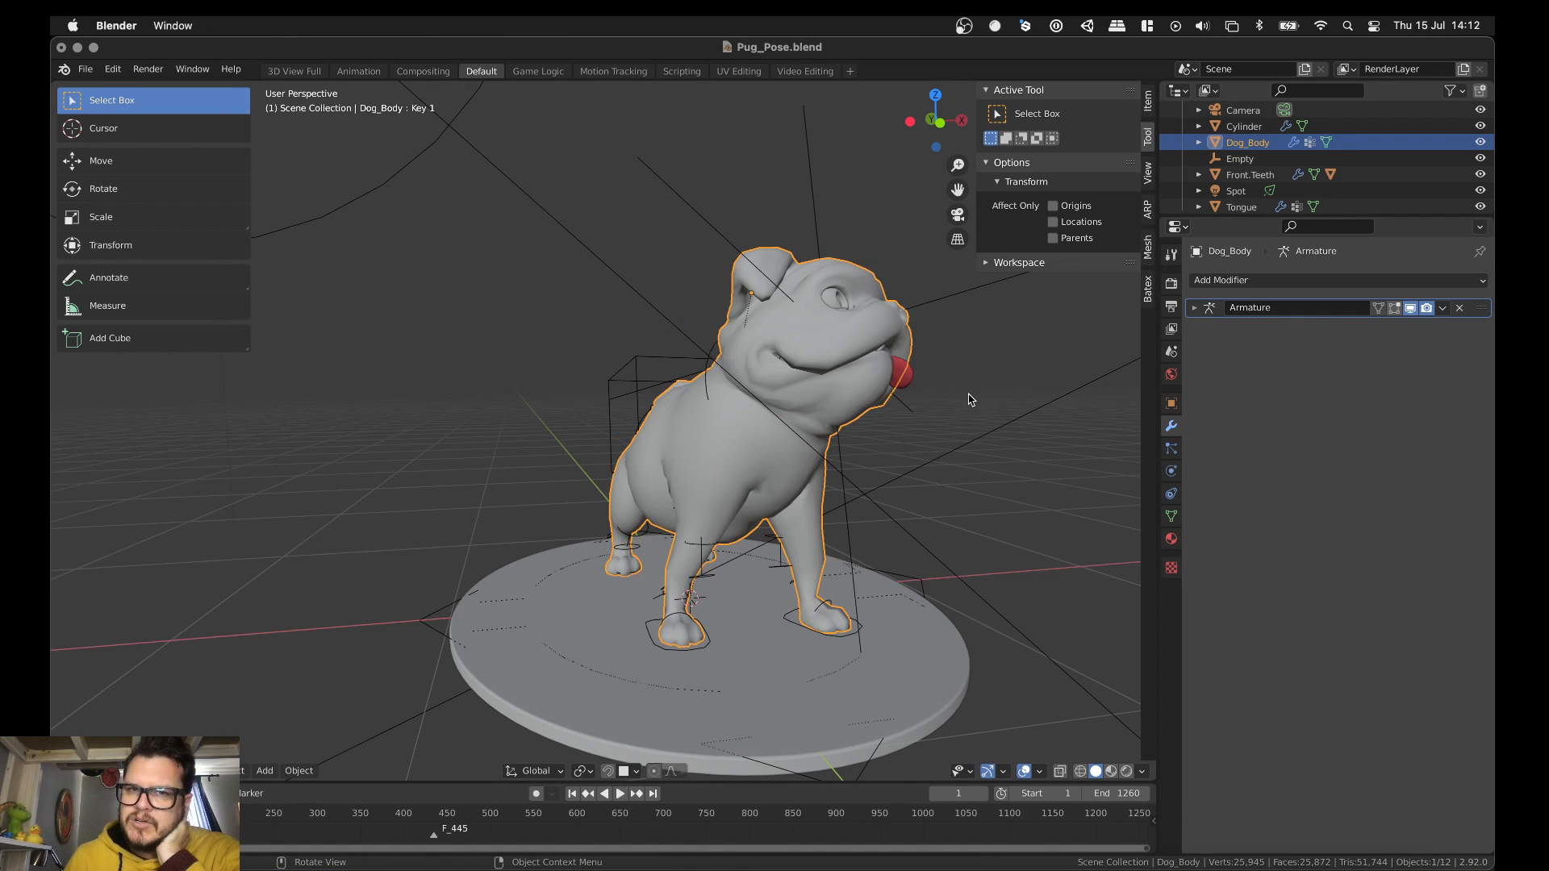
# Add a Multiresolution modifier to Dog_Body and subdivide it once
pyautogui.moveTo(968, 399); pyautogui.dragTo(879, 411, button='middle')
pyautogui.click(1230, 280)
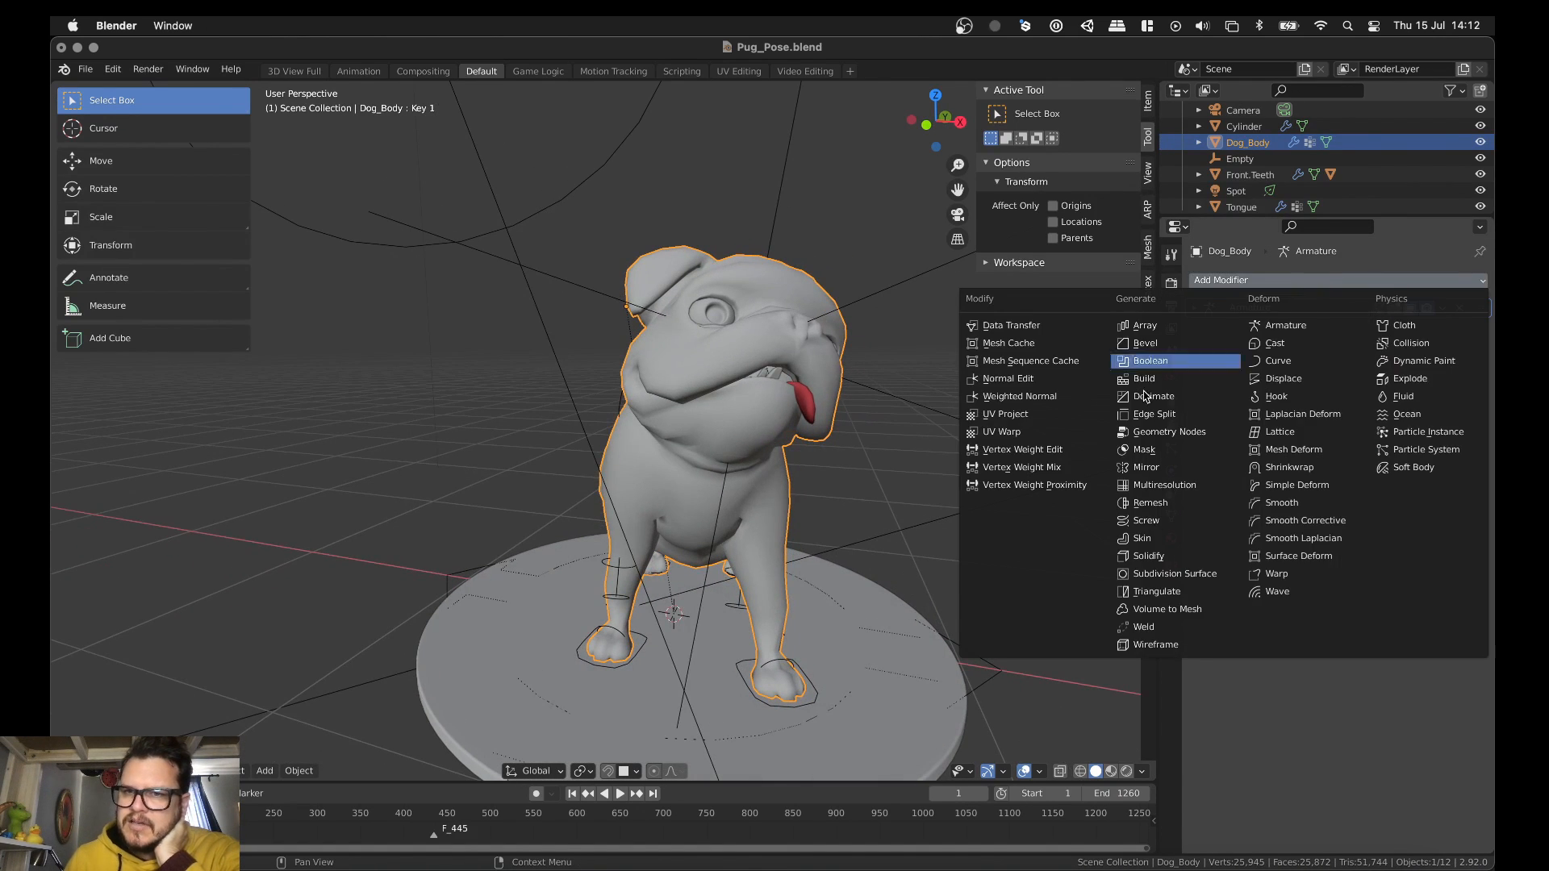
pyautogui.click(1168, 486)
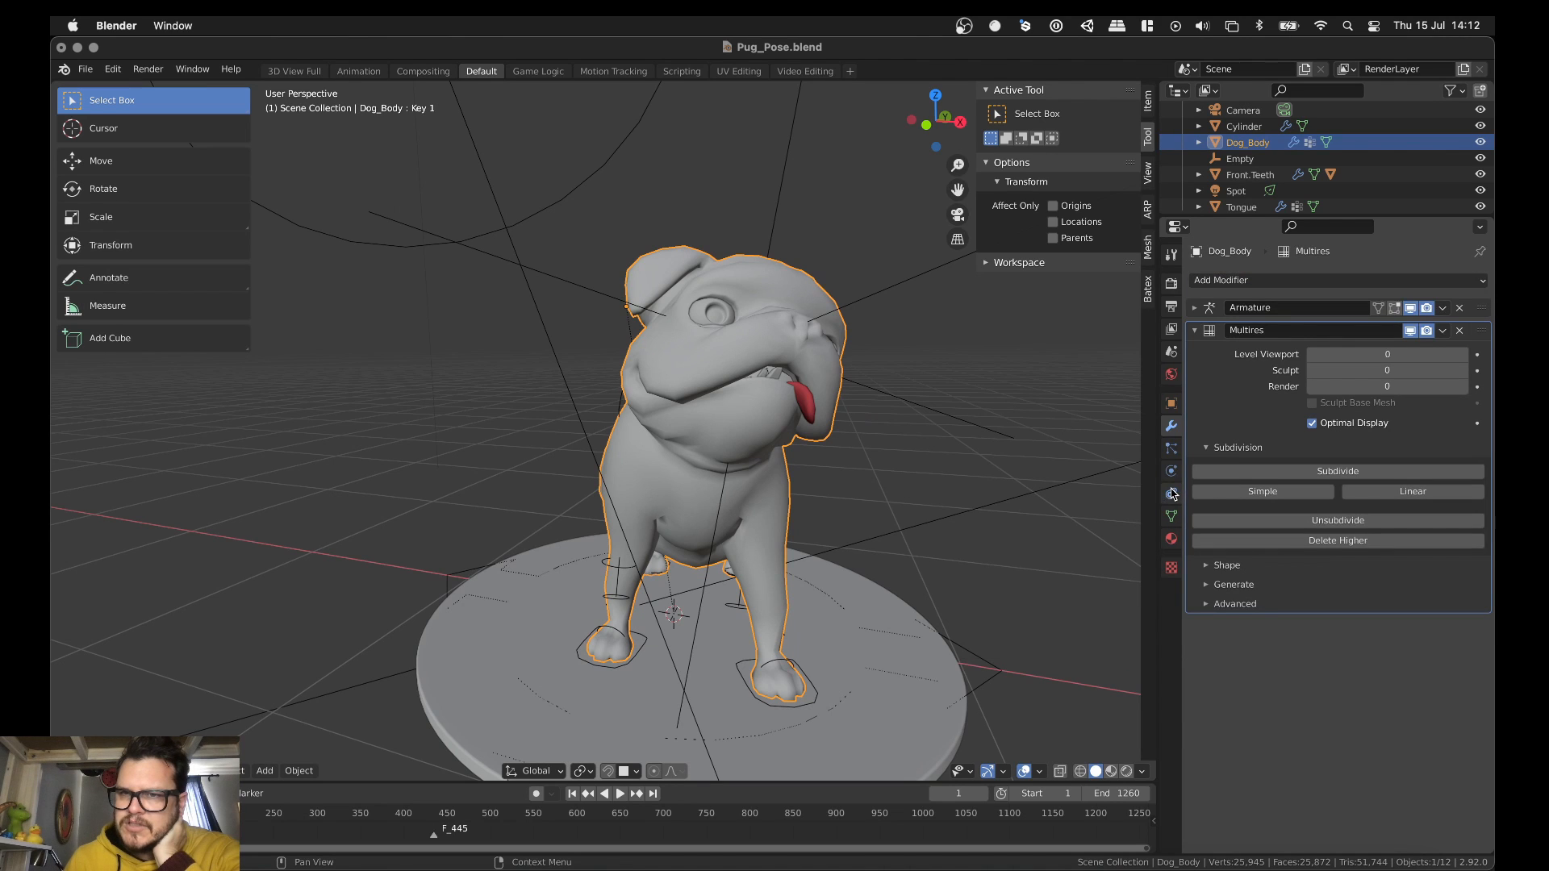
pyautogui.click(1338, 473)
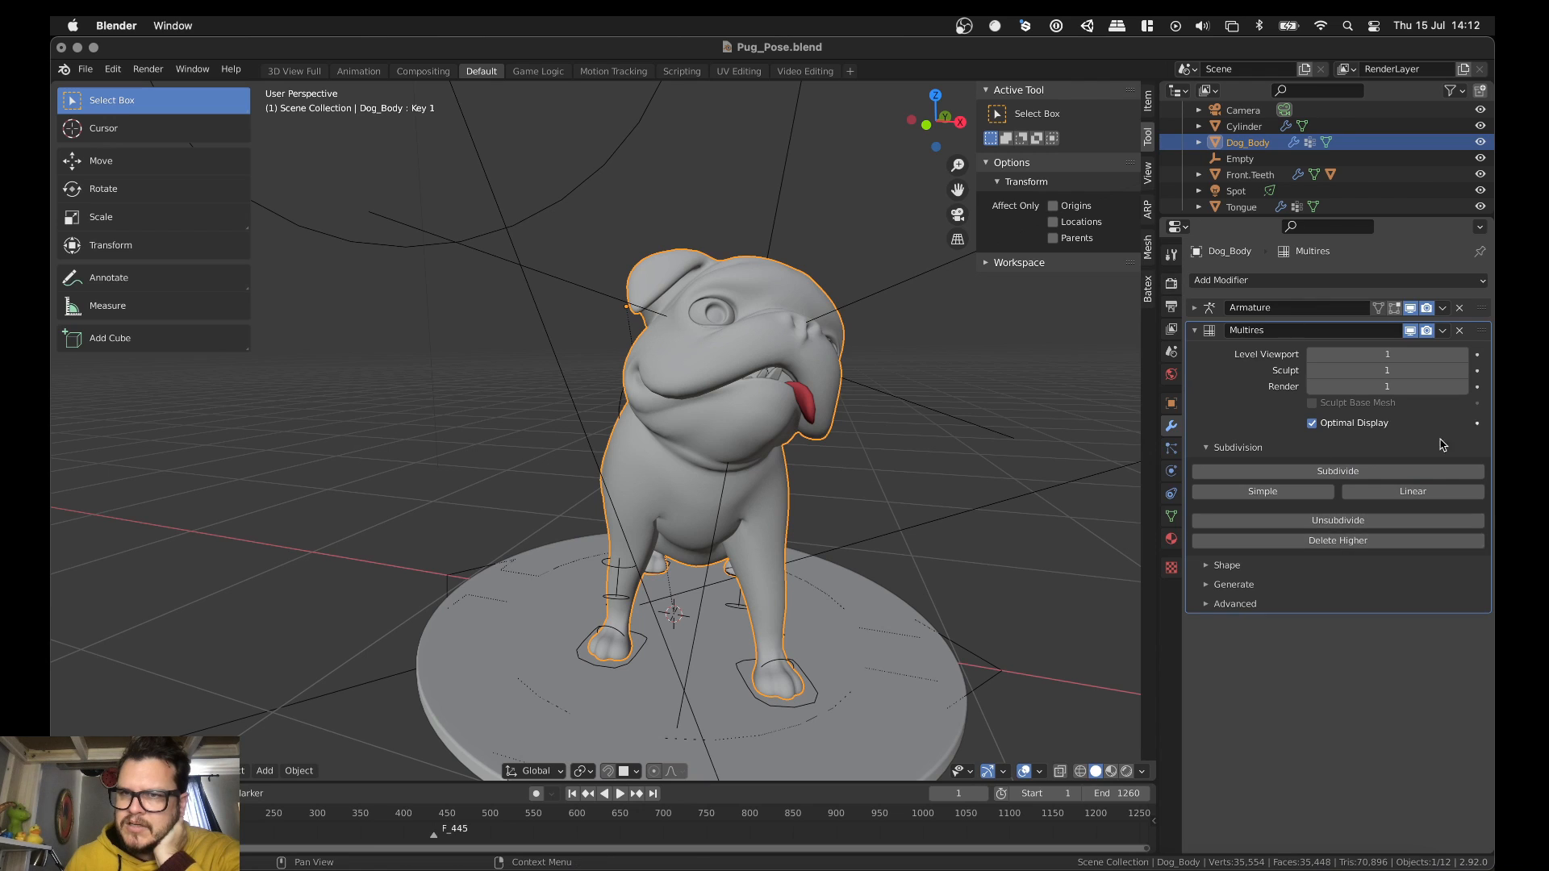
# Open the scene's render settings and view the subdivided pug from the front
pyautogui.click(1170, 284)
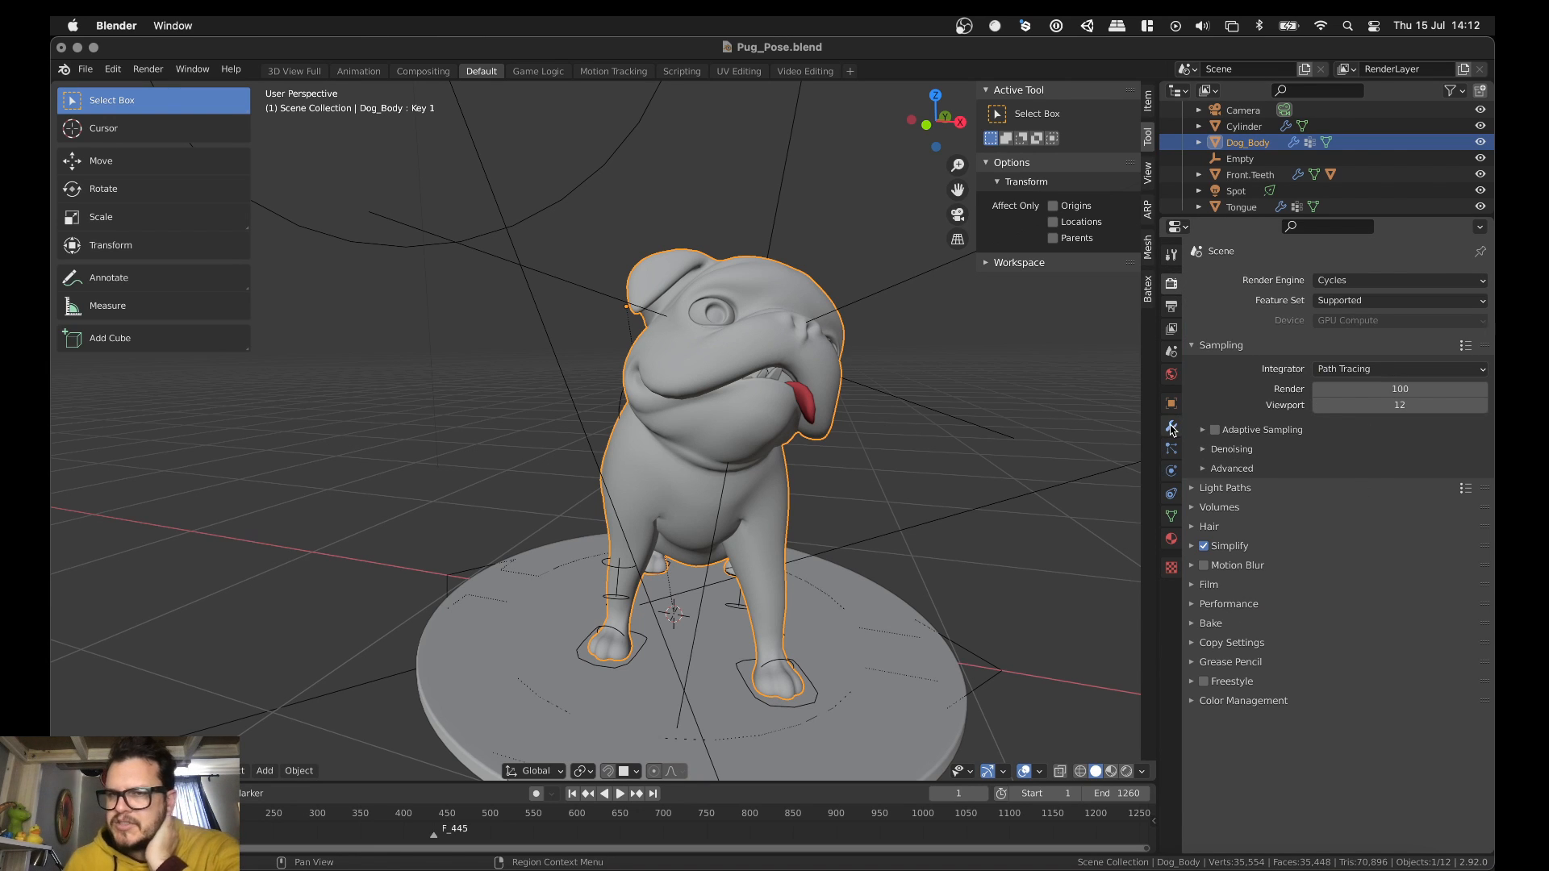
pyautogui.moveTo(815, 349); pyautogui.dragTo(775, 343, button='middle')
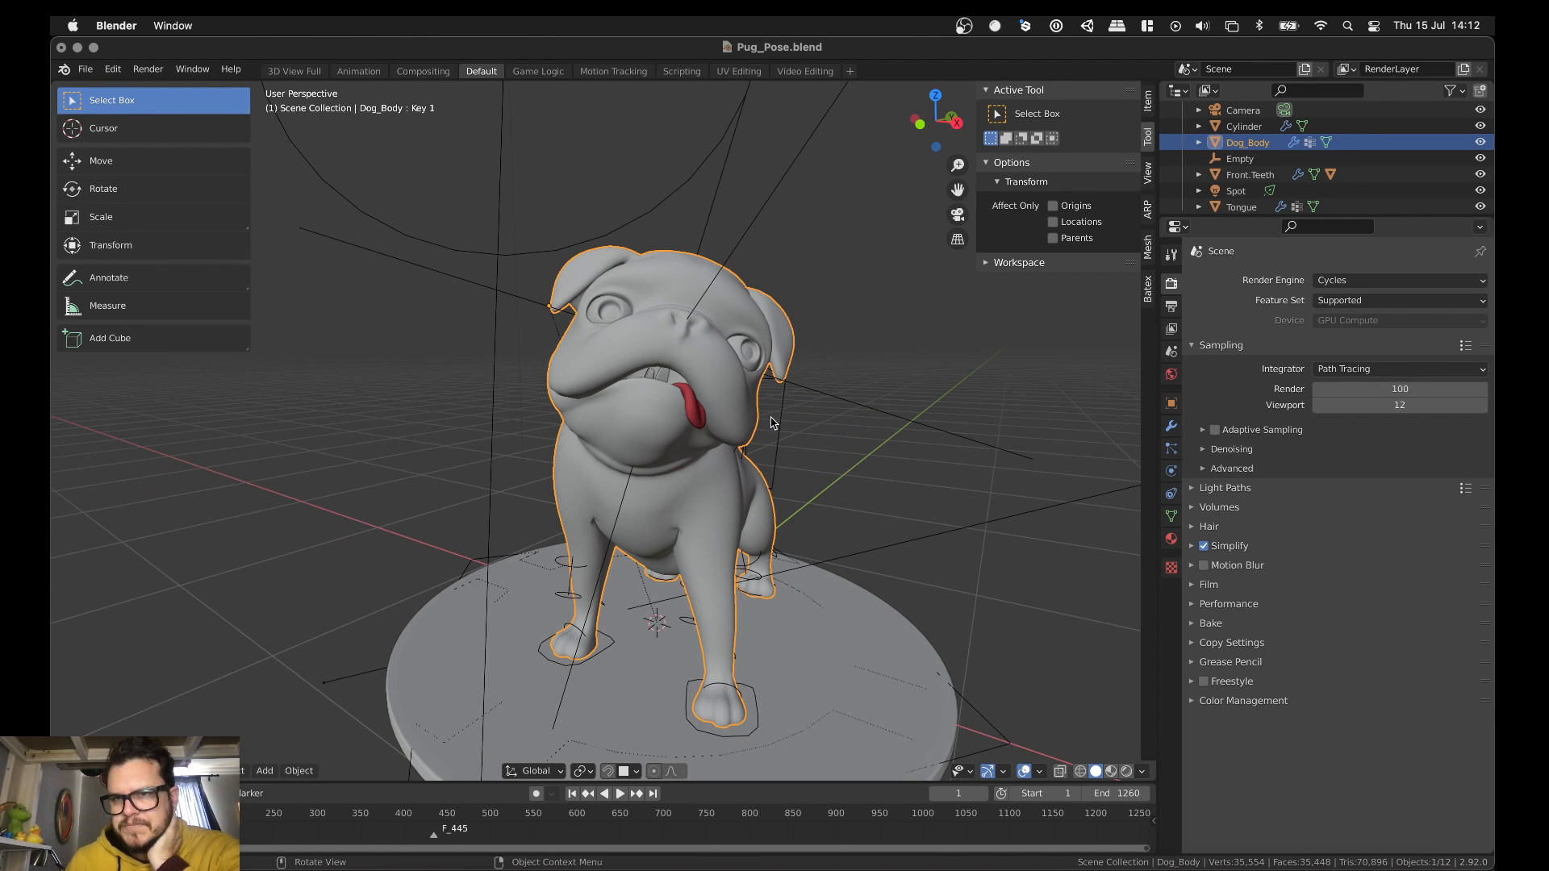
# Display Dog_Body's modifier settings in place of the scene's render settings
pyautogui.click(1170, 428)
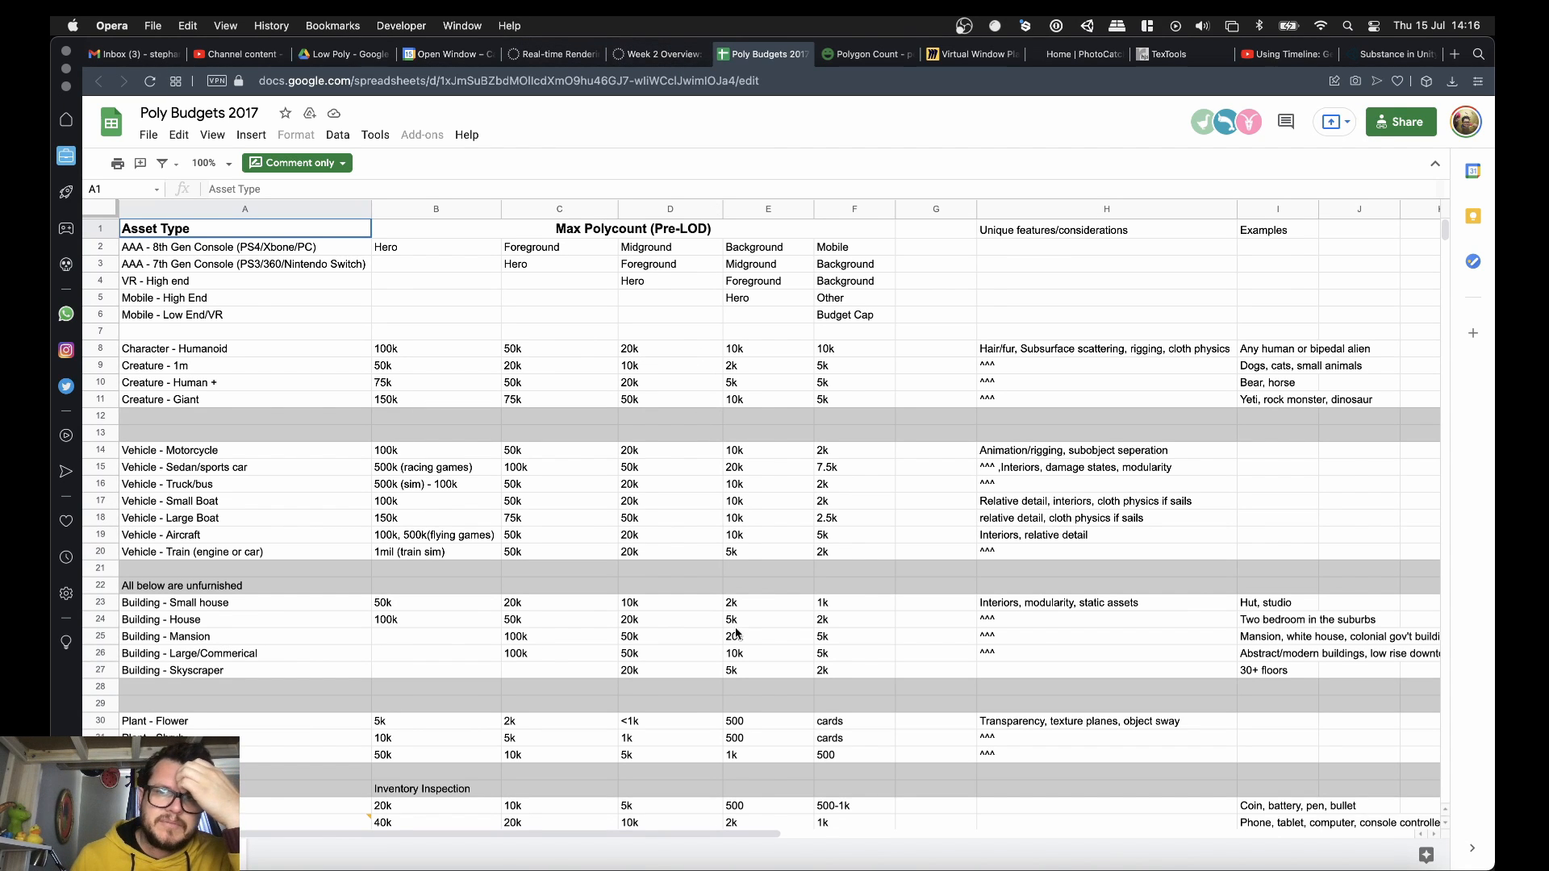
# Review the Poly Budgets 2017 sheet and the additional resources listed on the Week 2 Overview page
pyautogui.scroll(-5, 735, 634)
pyautogui.scroll(5, 735, 633)
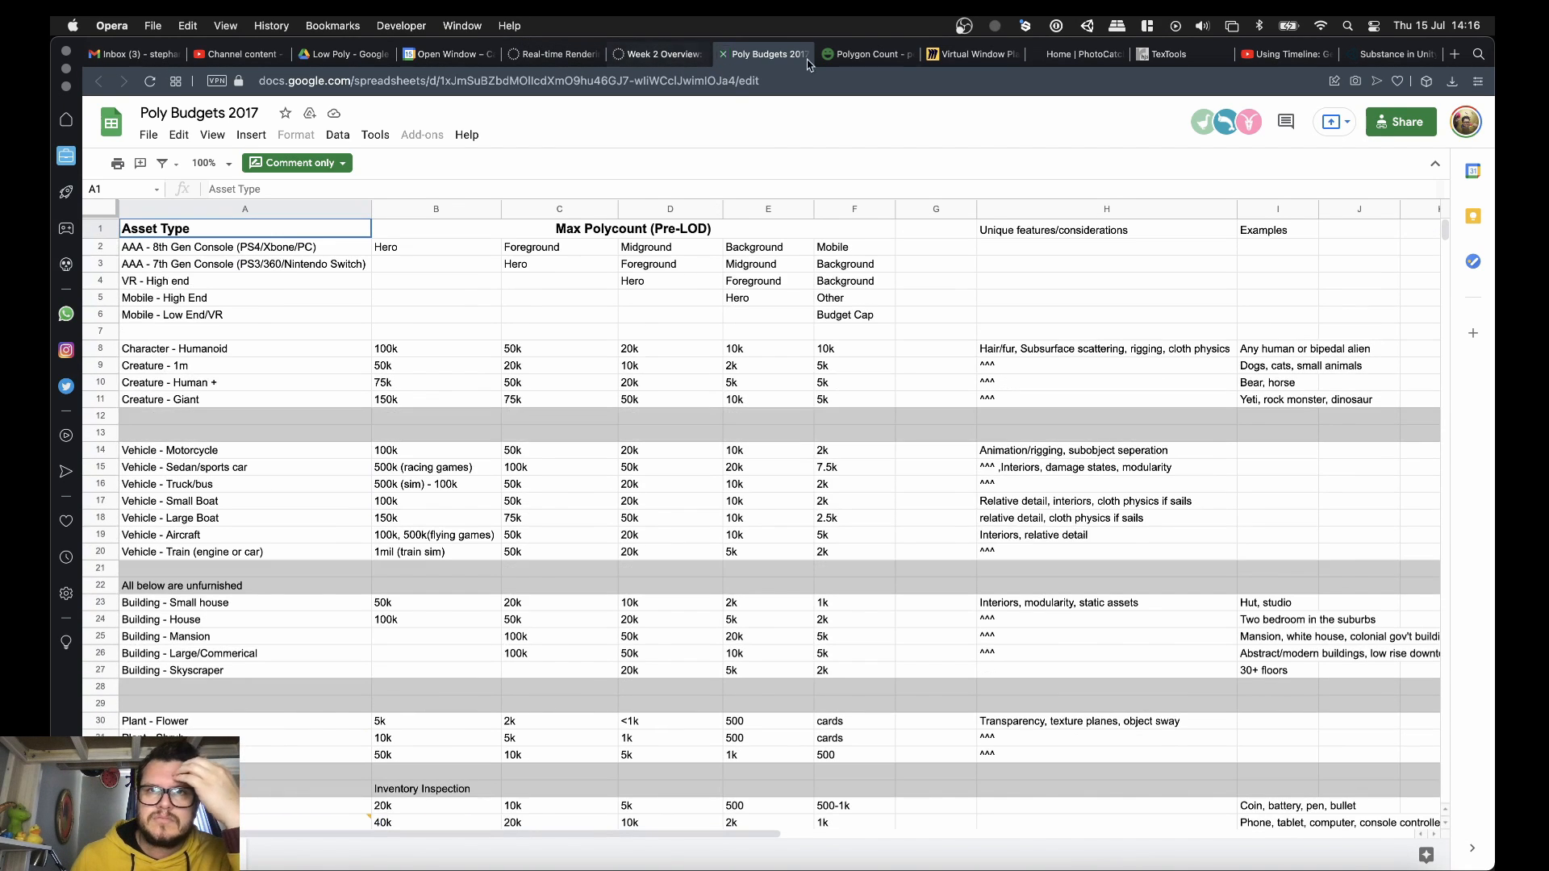
pyautogui.click(677, 58)
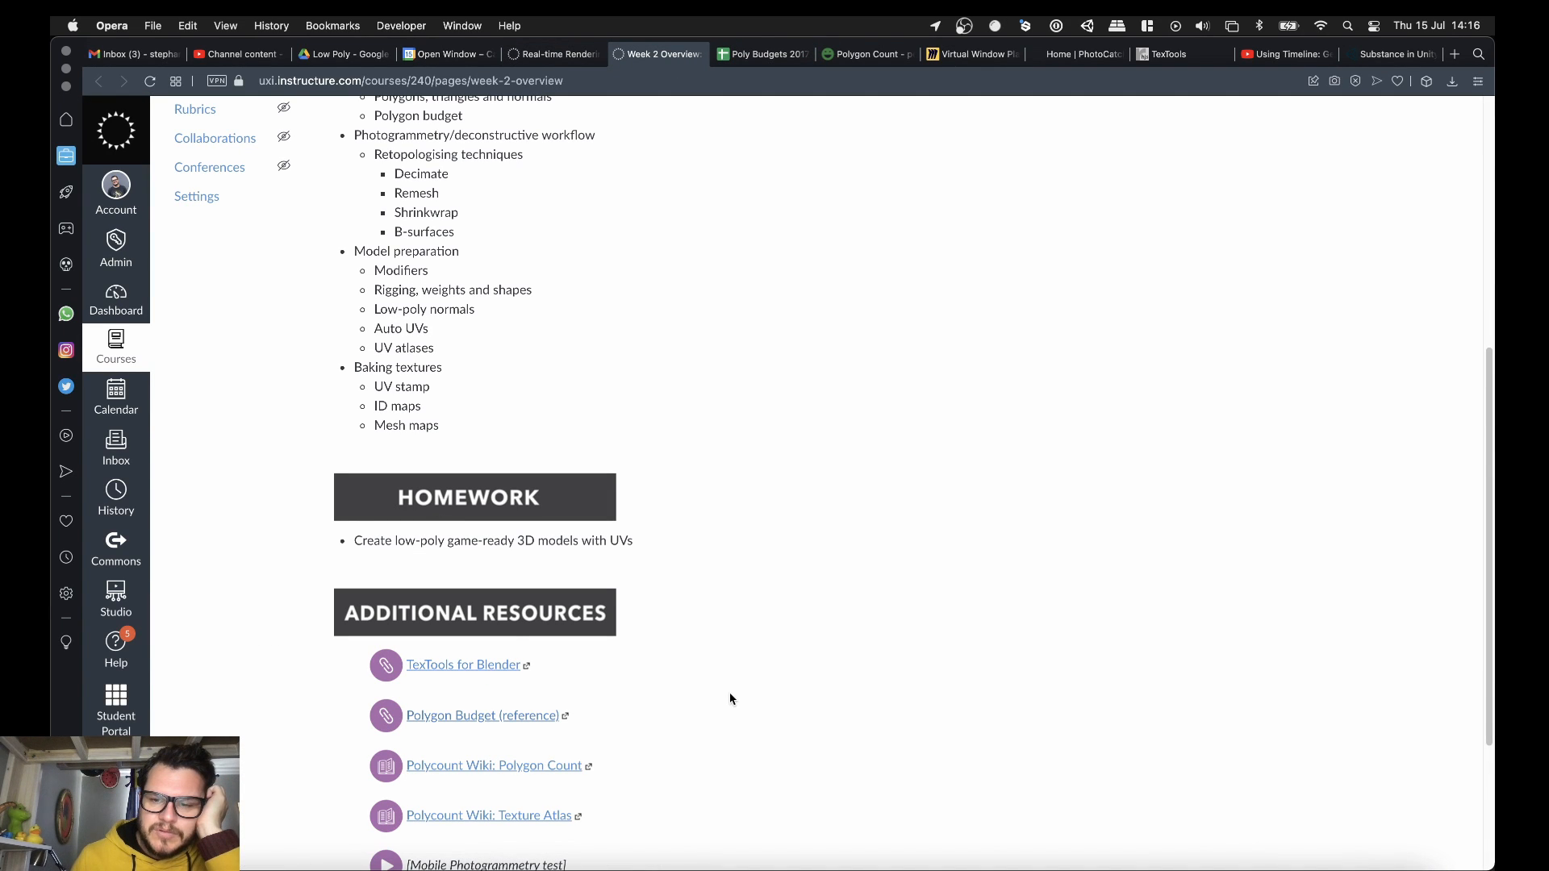
pyautogui.scroll(-3, 729, 692)
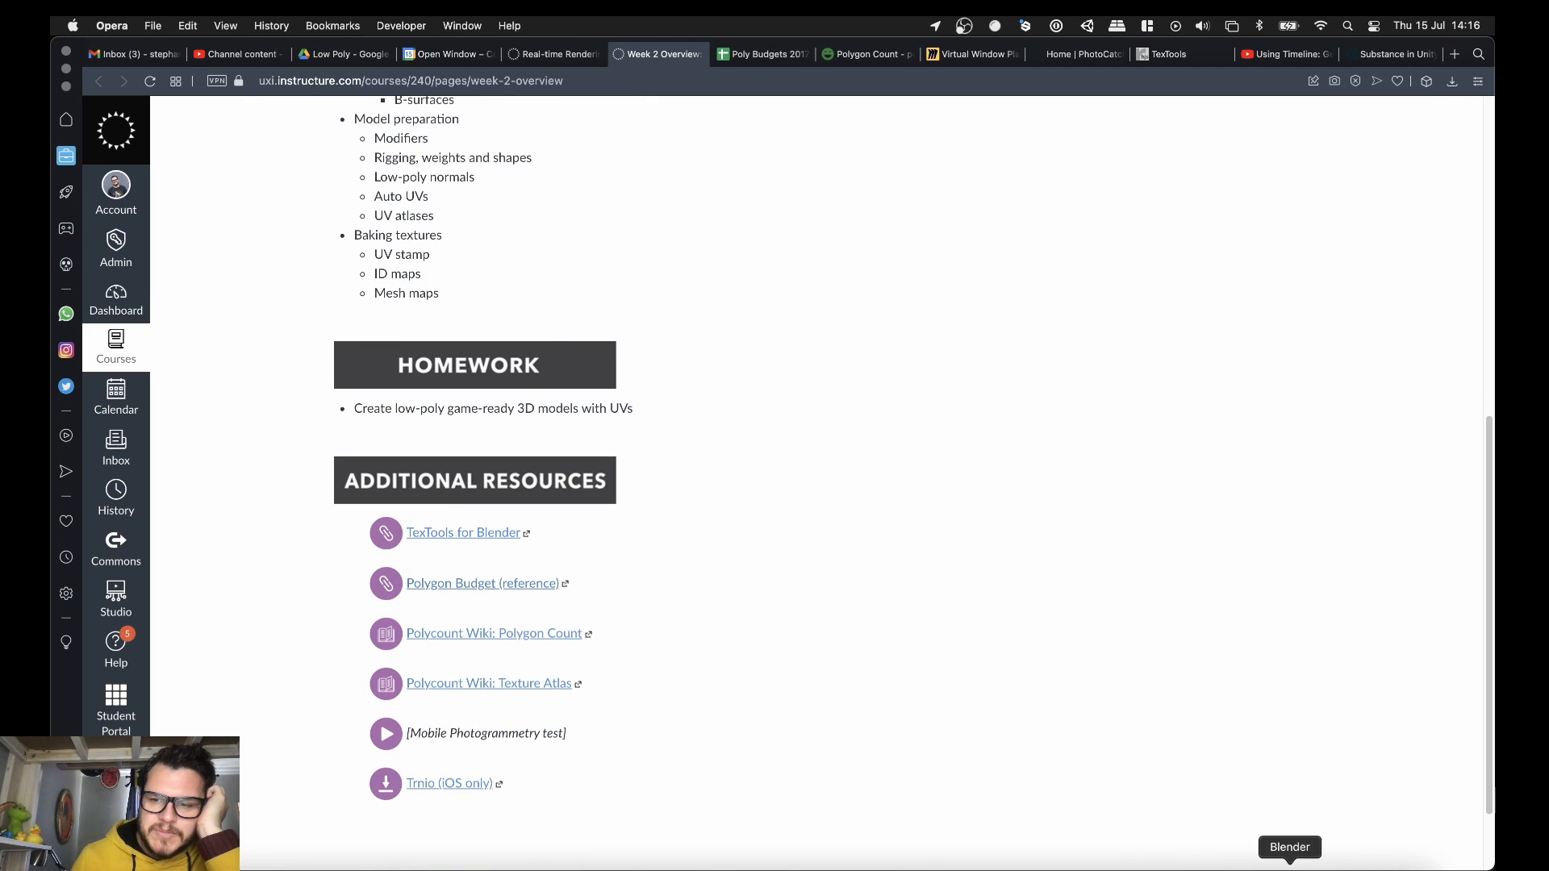
# Switch to Blender, split the 3D viewport vertically in two and turn the new area into an Image Editor
pyautogui.click(1285, 865)
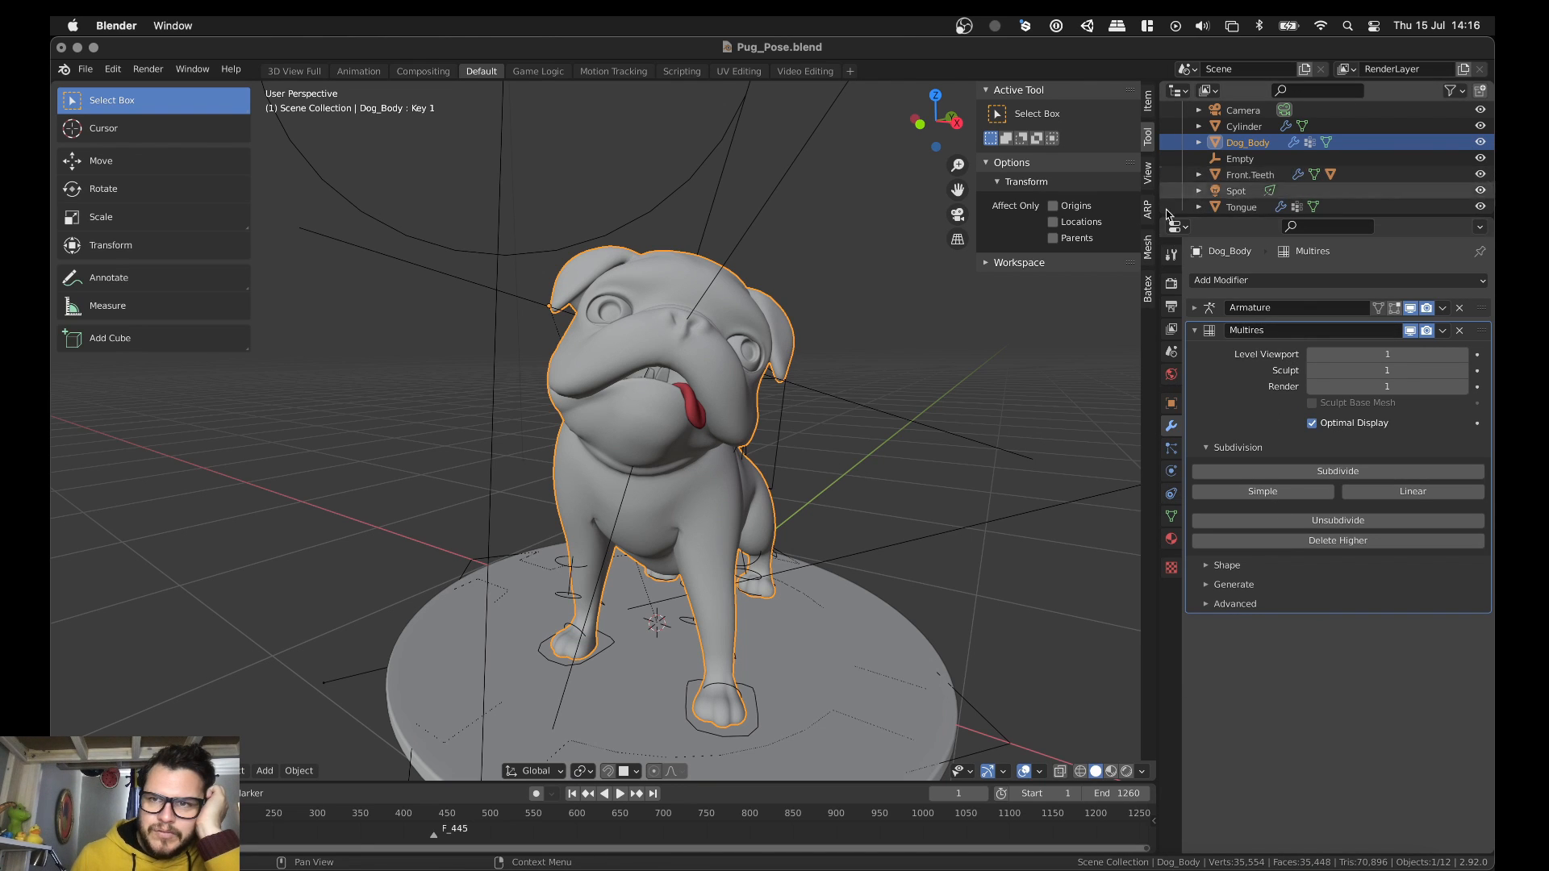
pyautogui.click(1148, 101)
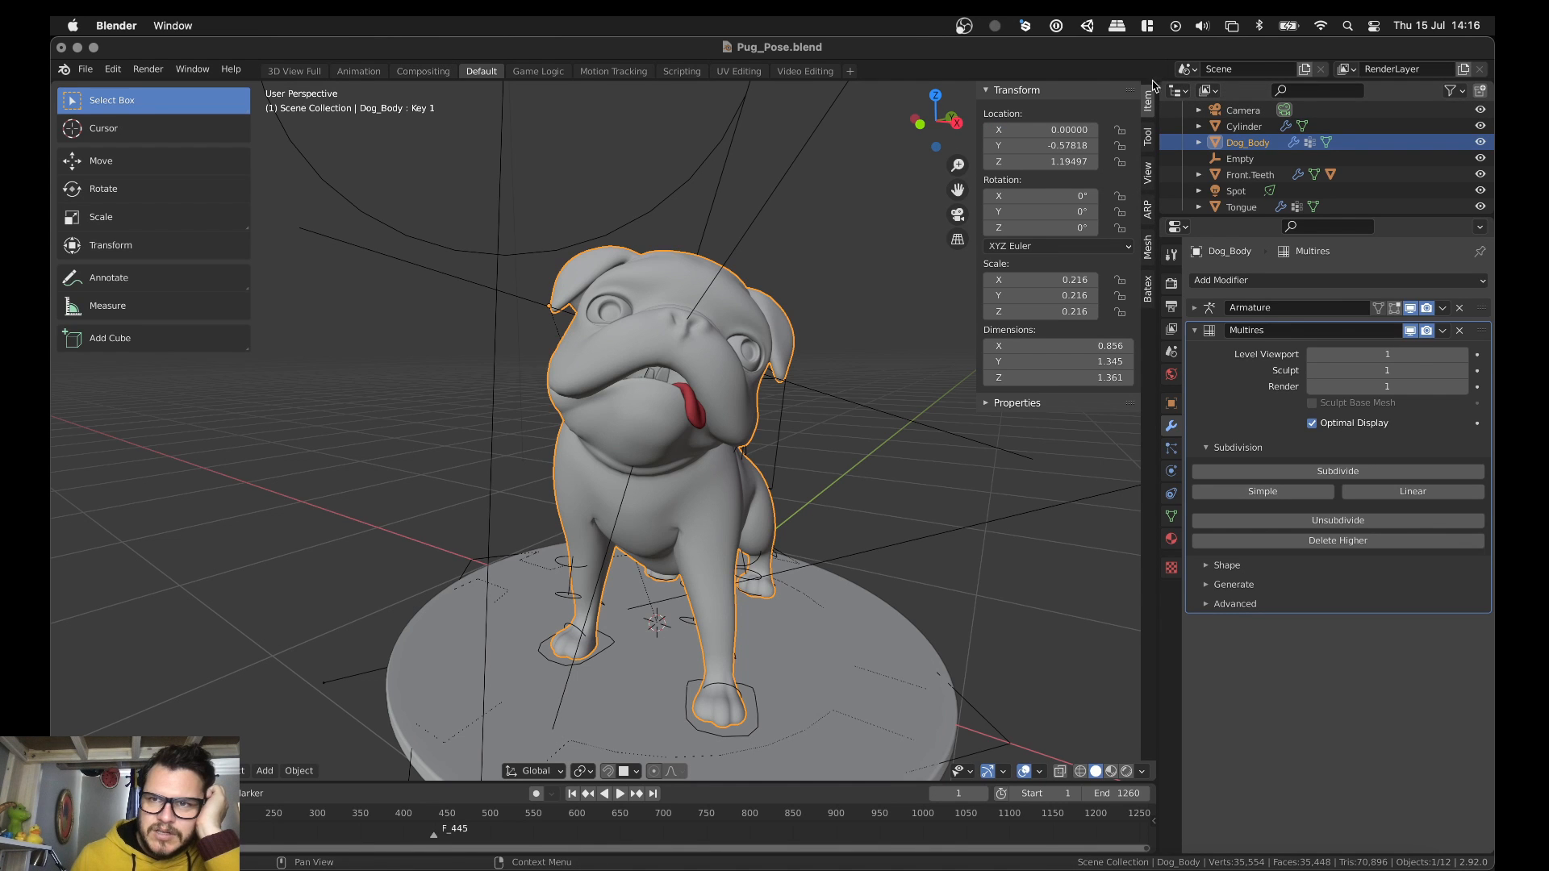
pyautogui.moveTo(1156, 85); pyautogui.dragTo(553, 88)
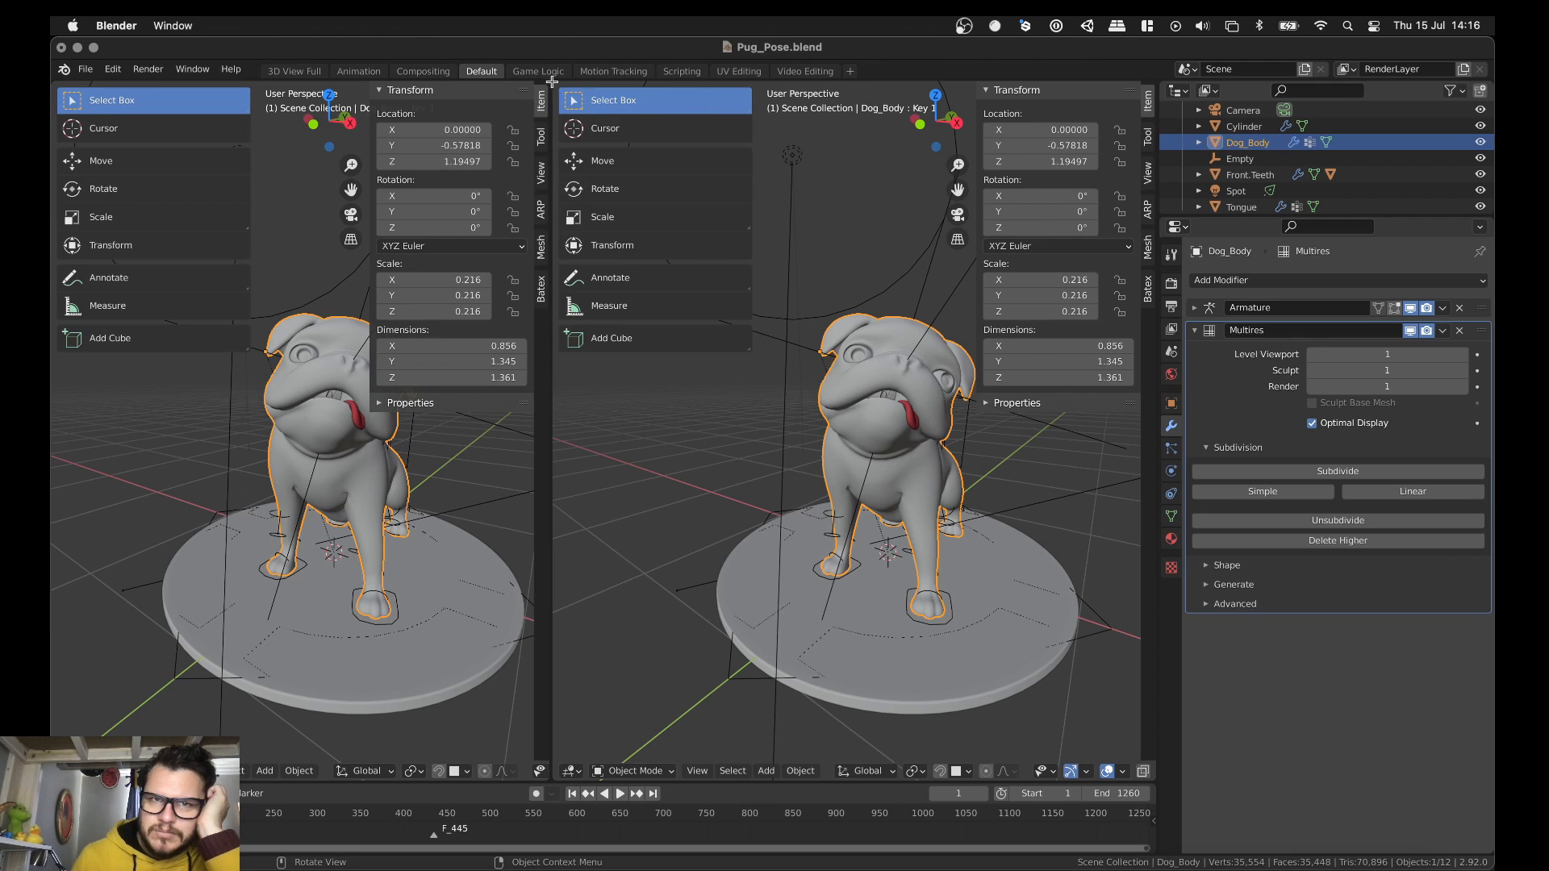
pyautogui.click(571, 771)
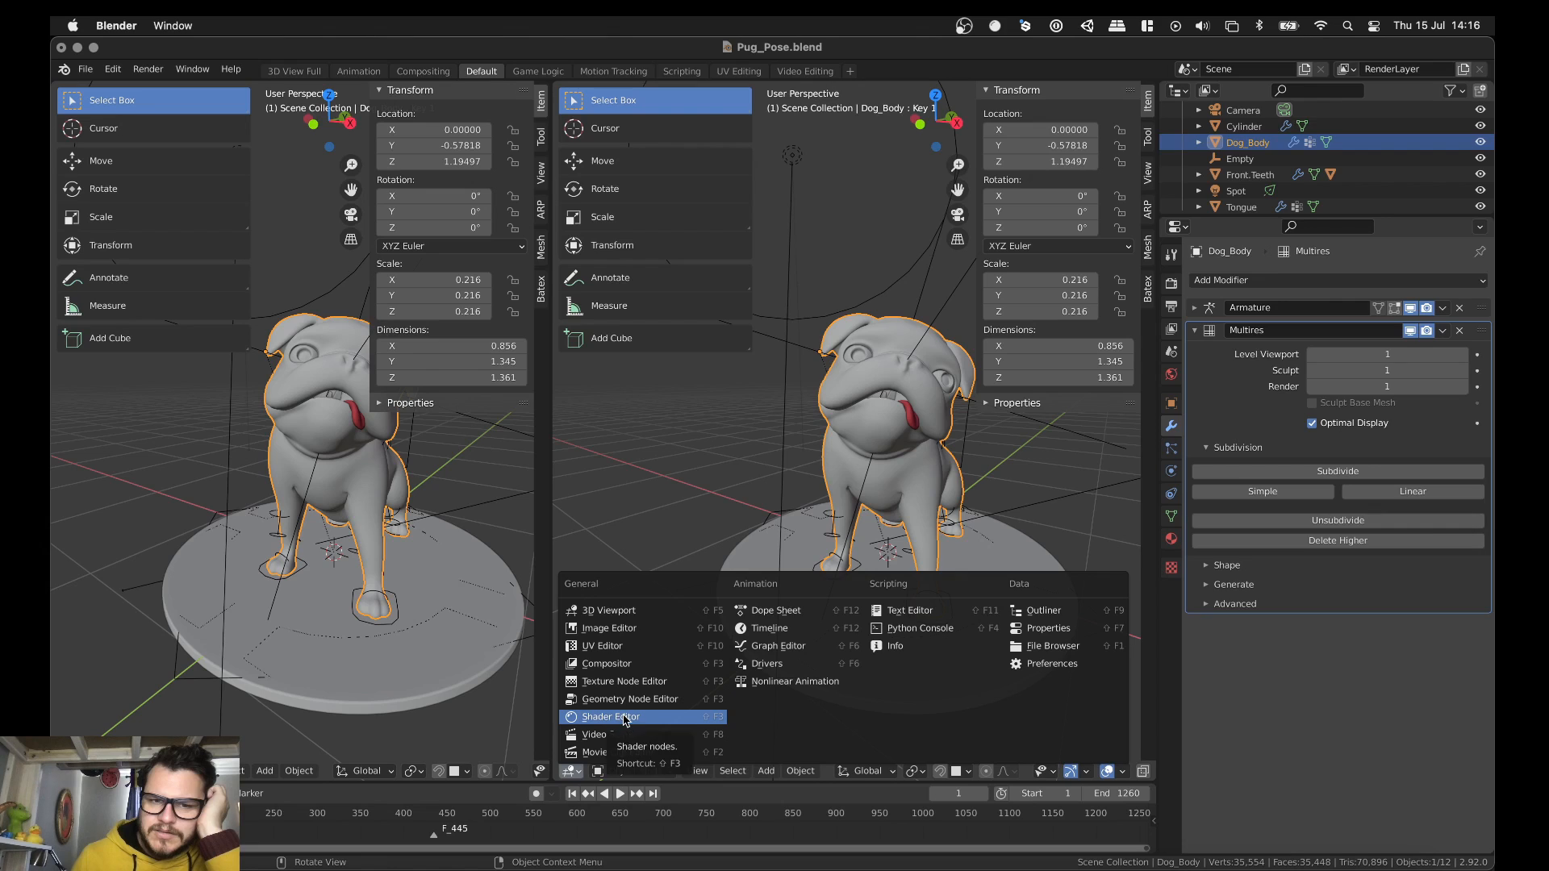
pyautogui.click(610, 628)
# Open the TexTools baking options in the Image Editor and browse the bake modes, choosing Tangent Normal
pyautogui.click(1154, 97)
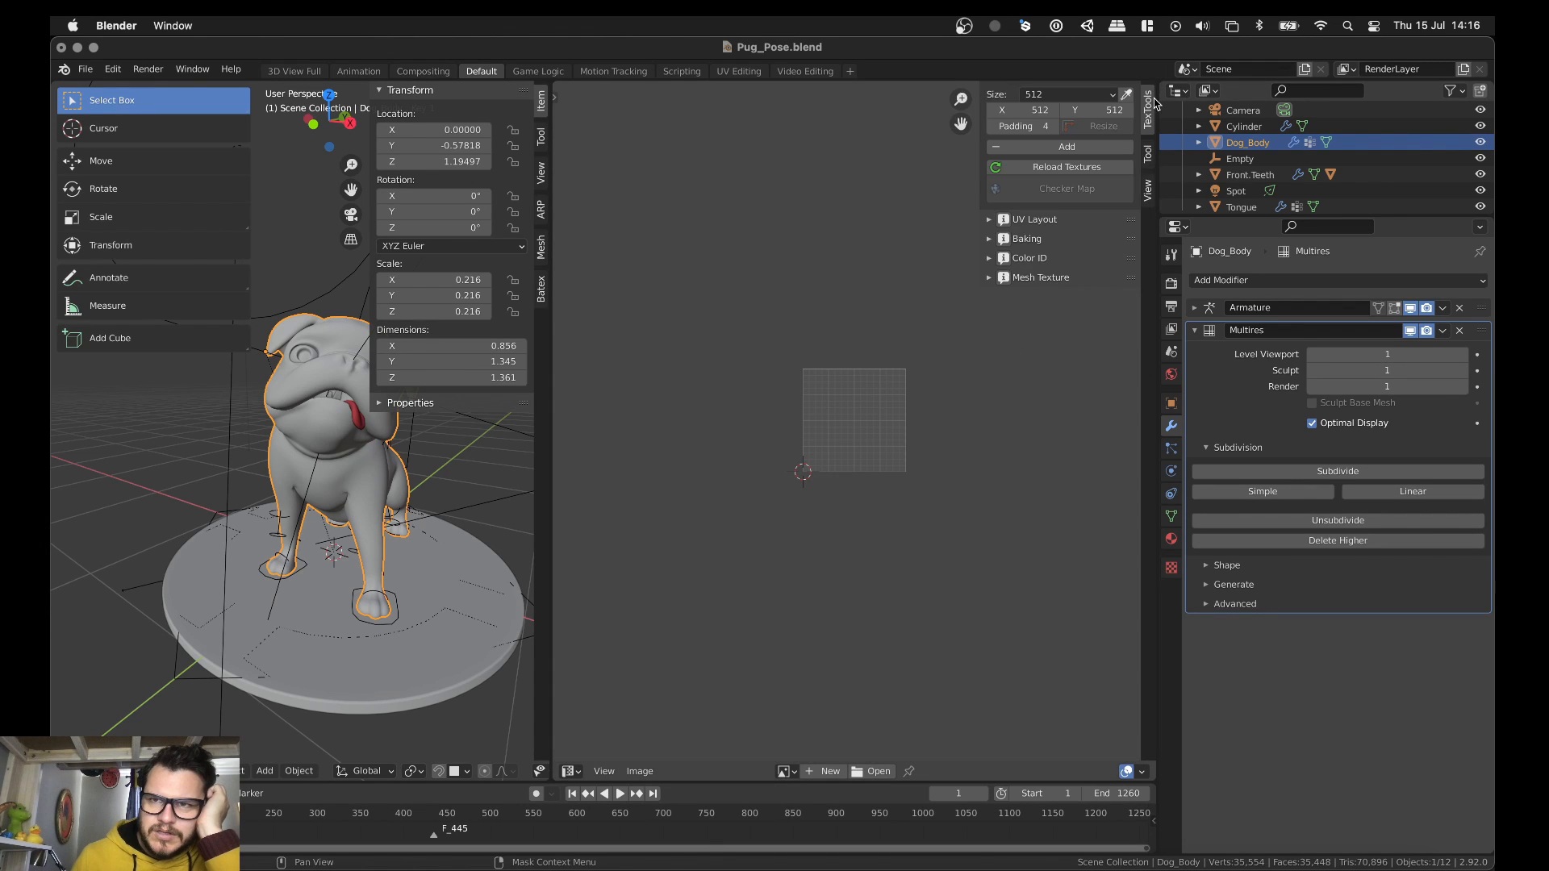
pyautogui.click(1020, 239)
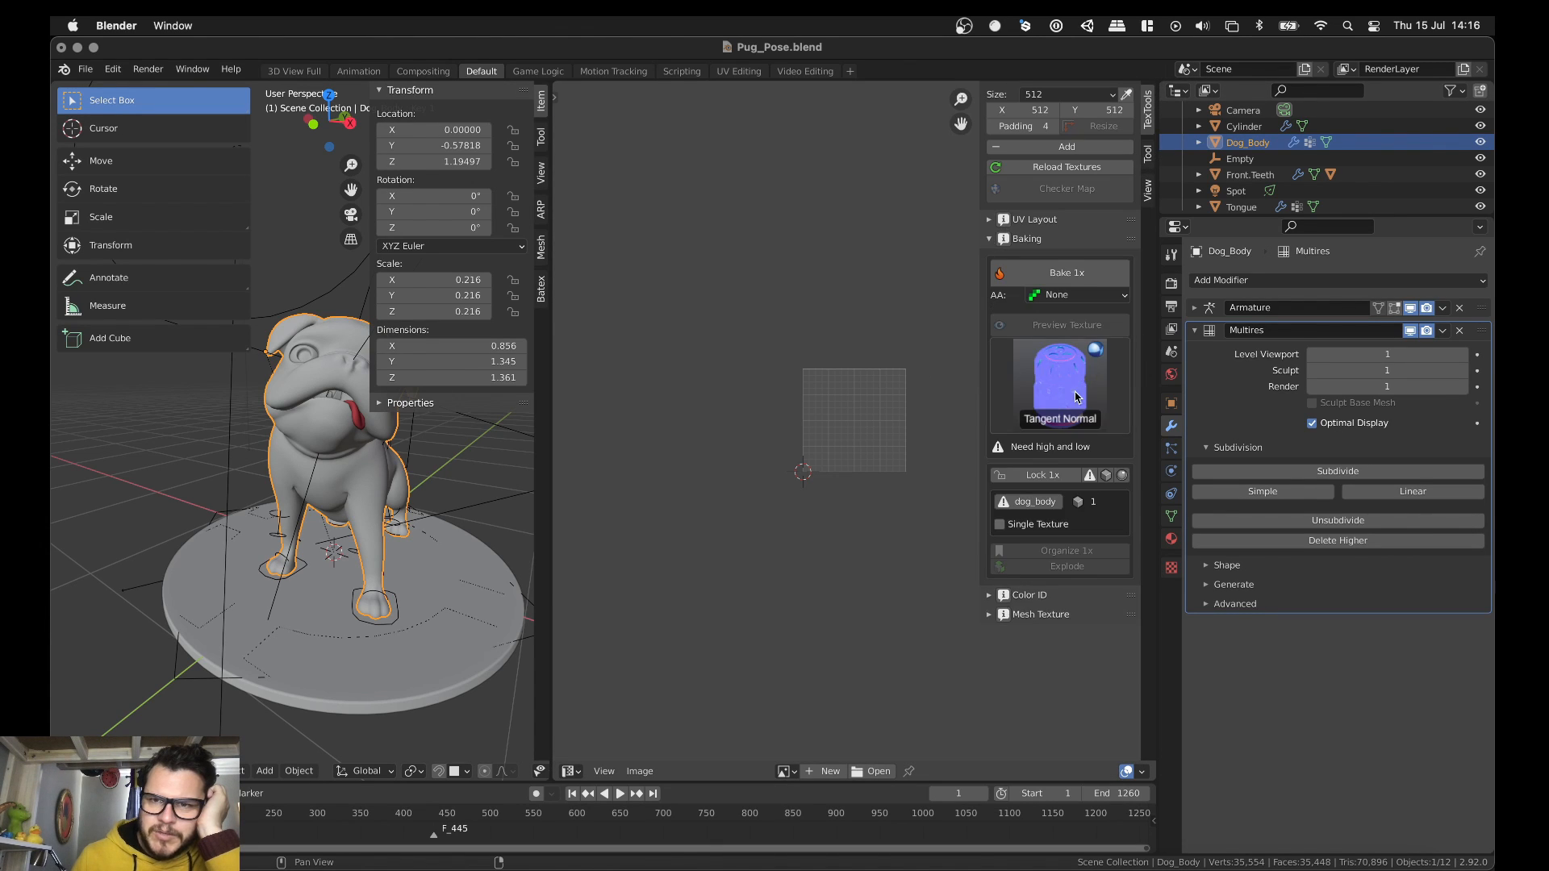
pyautogui.click(1073, 381)
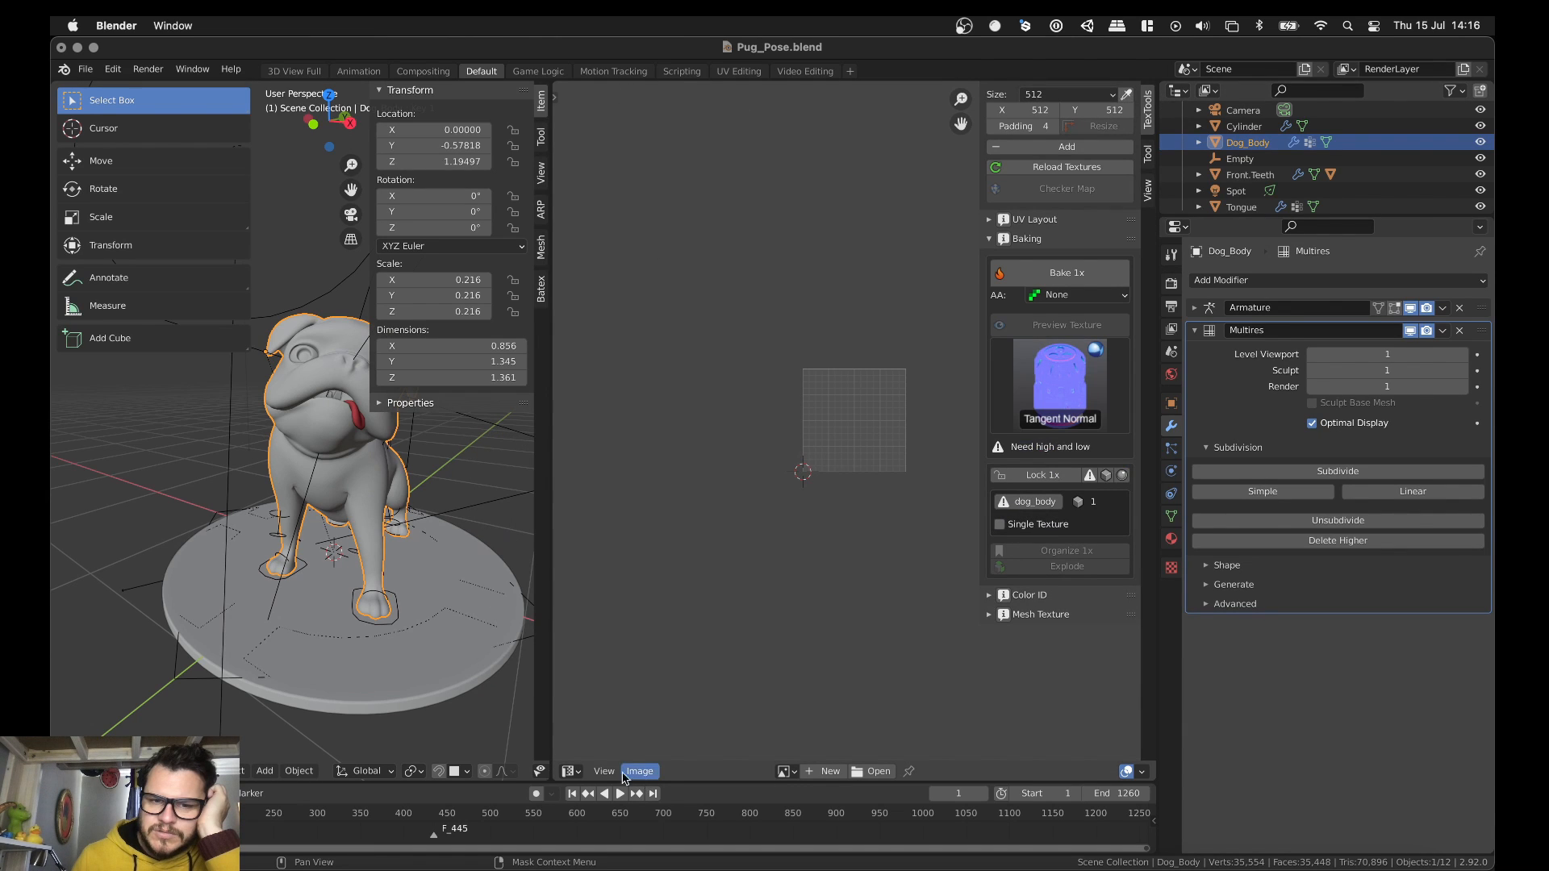
pyautogui.click(570, 772)
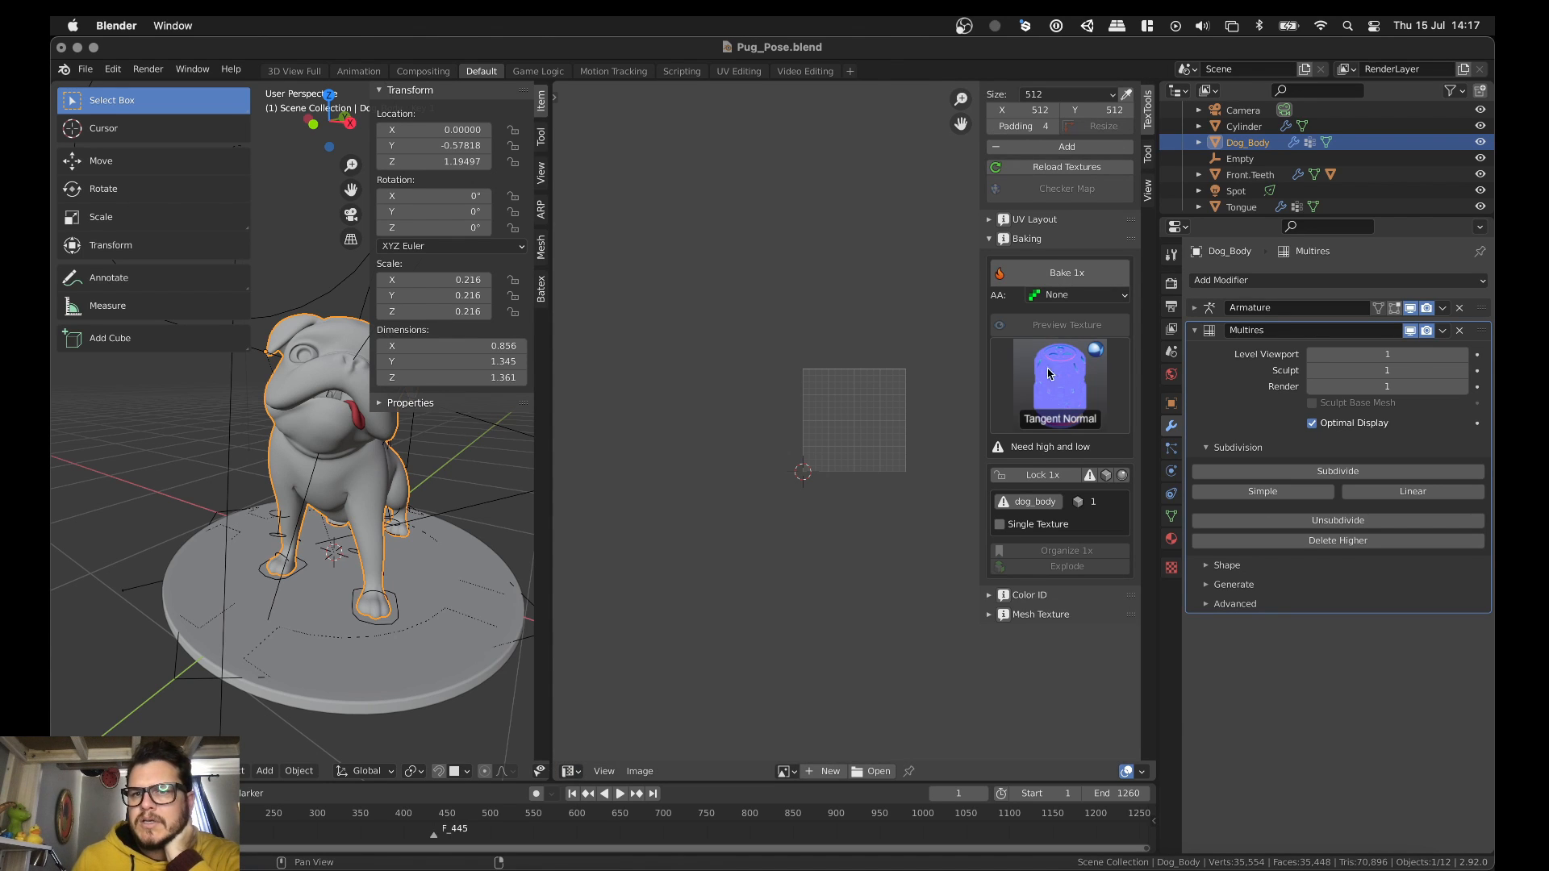
pyautogui.click(1067, 384)
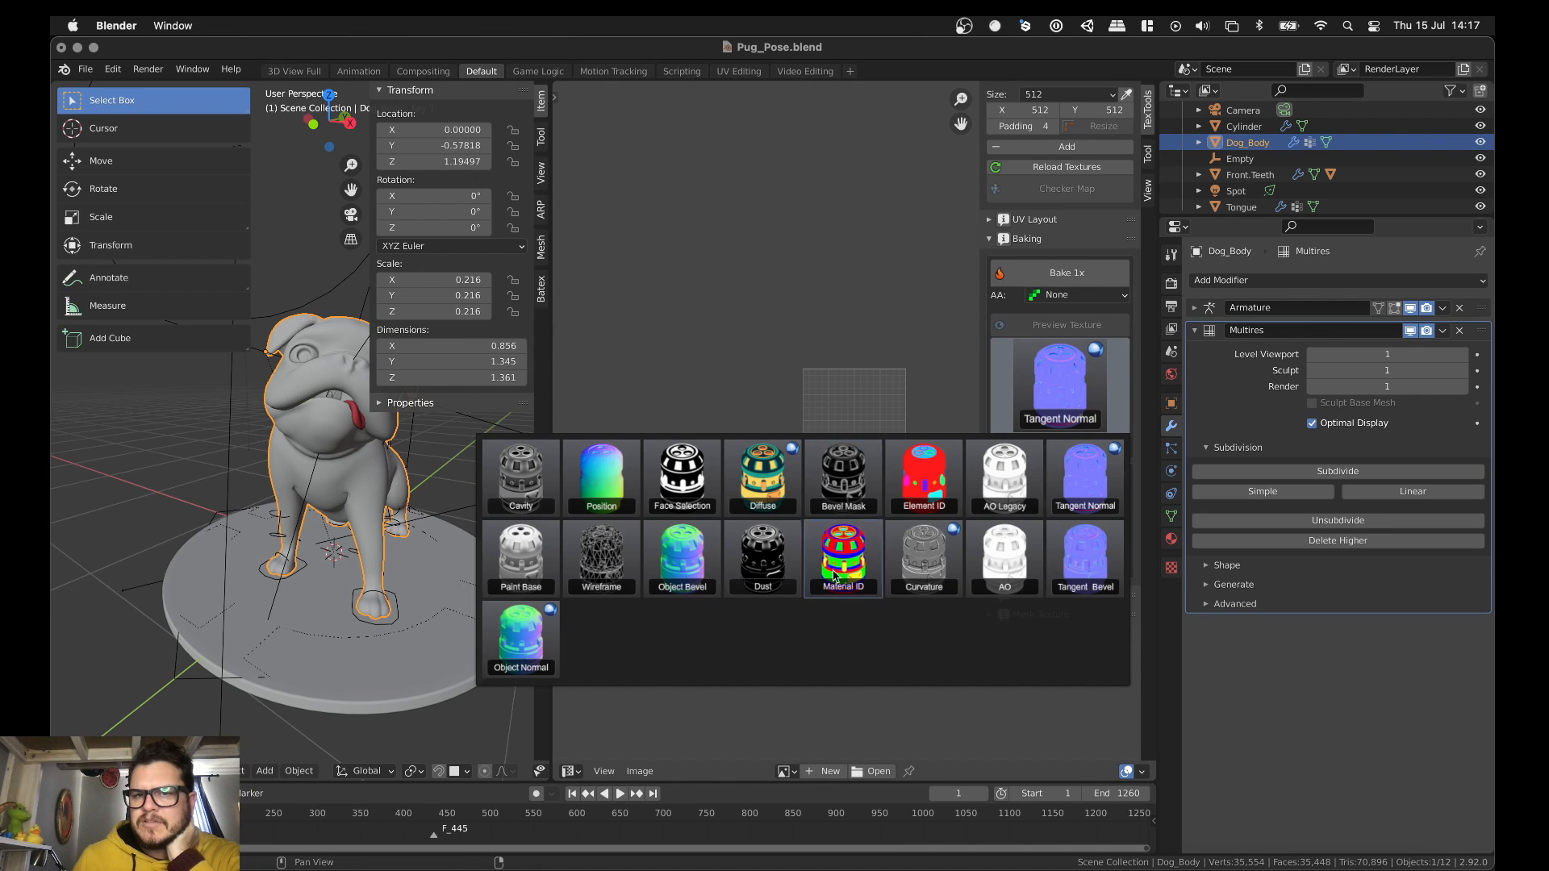
pyautogui.click(1084, 472)
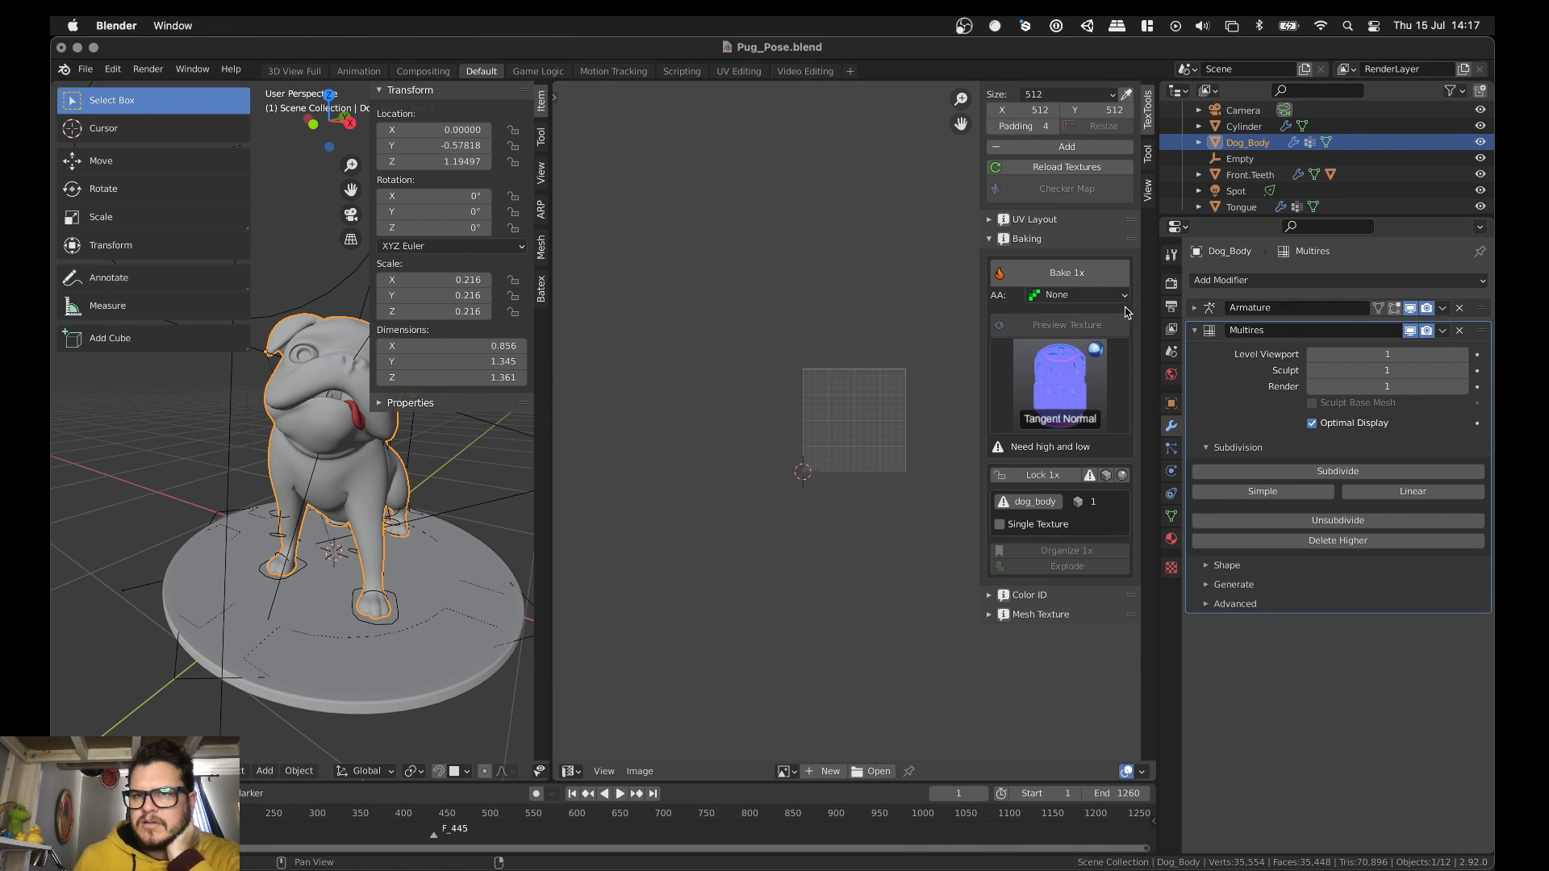
pyautogui.click(1063, 376)
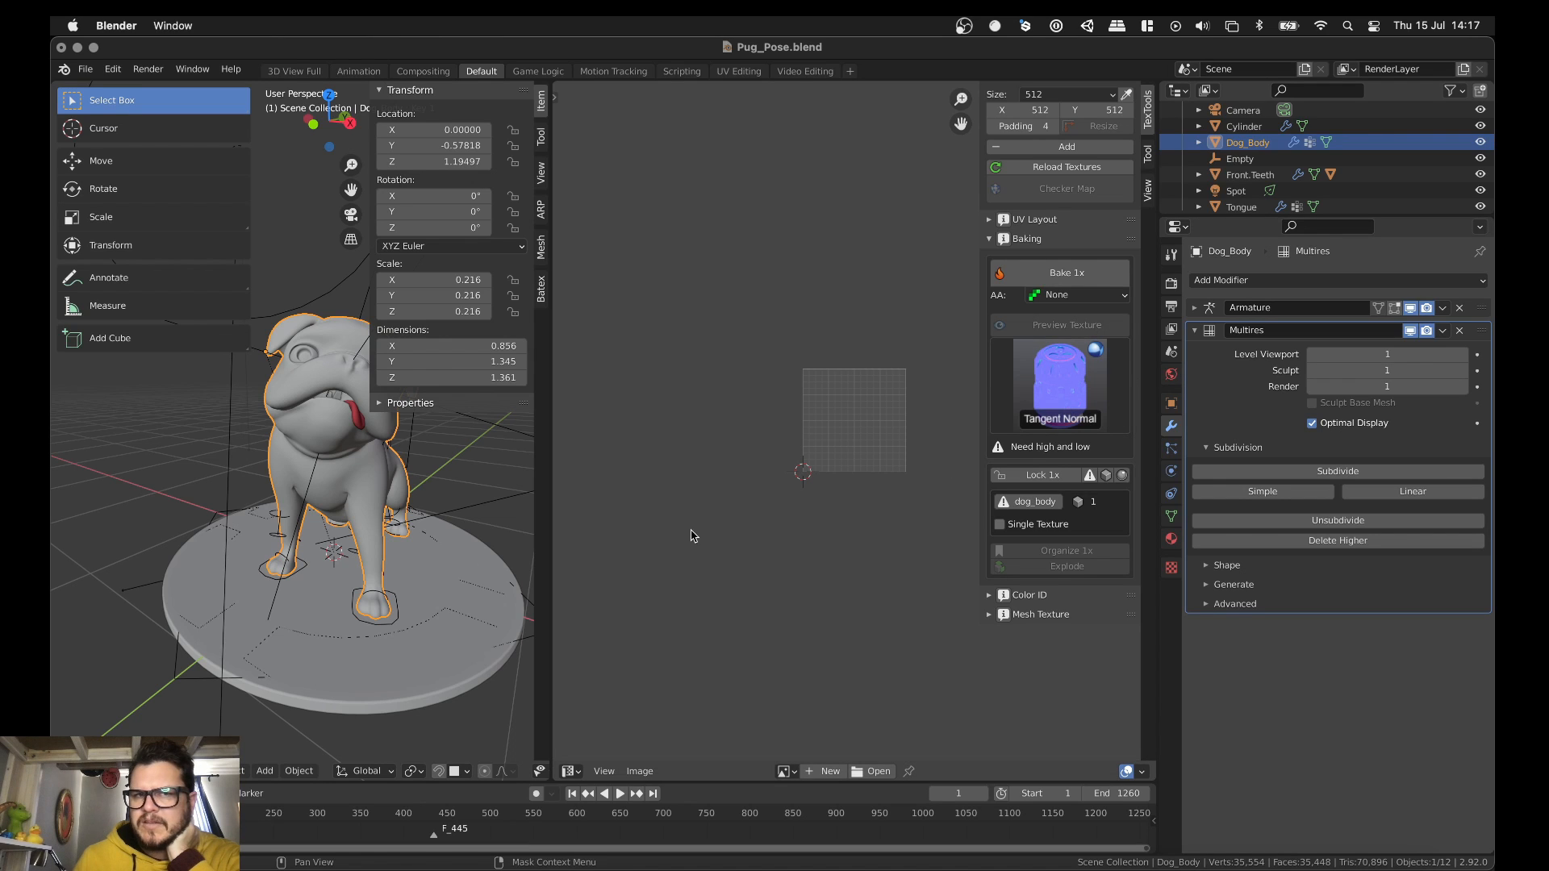
pyautogui.scroll(3, 873, 423)
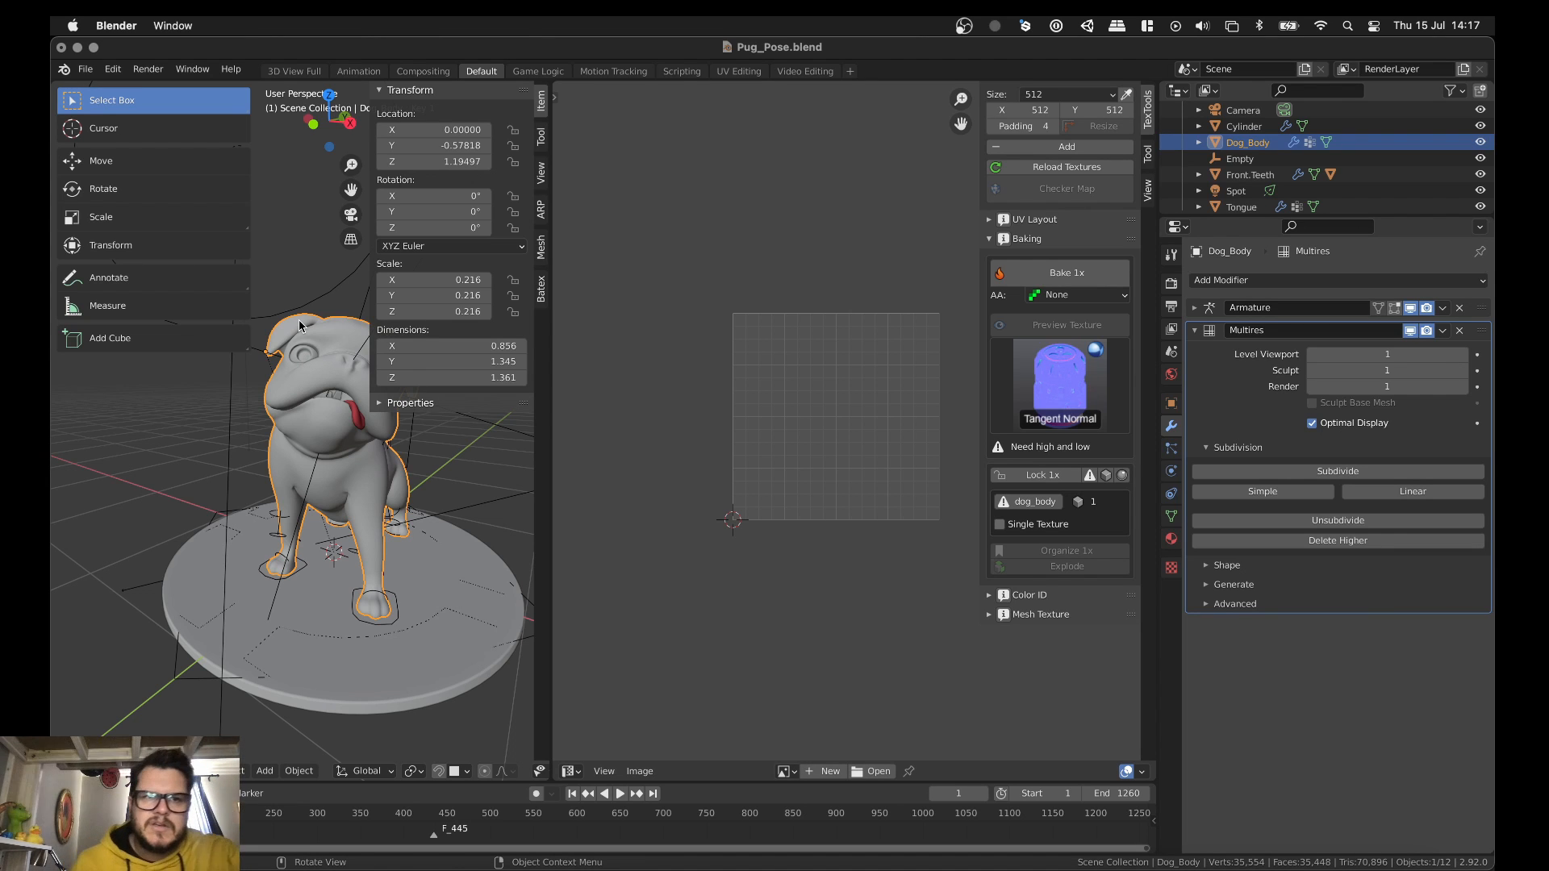
# Inspect the subdivided pug from several angles and distances, and switch Dog_Body to Edit Mode
pyautogui.moveTo(314, 352); pyautogui.dragTo(331, 409, button='middle')
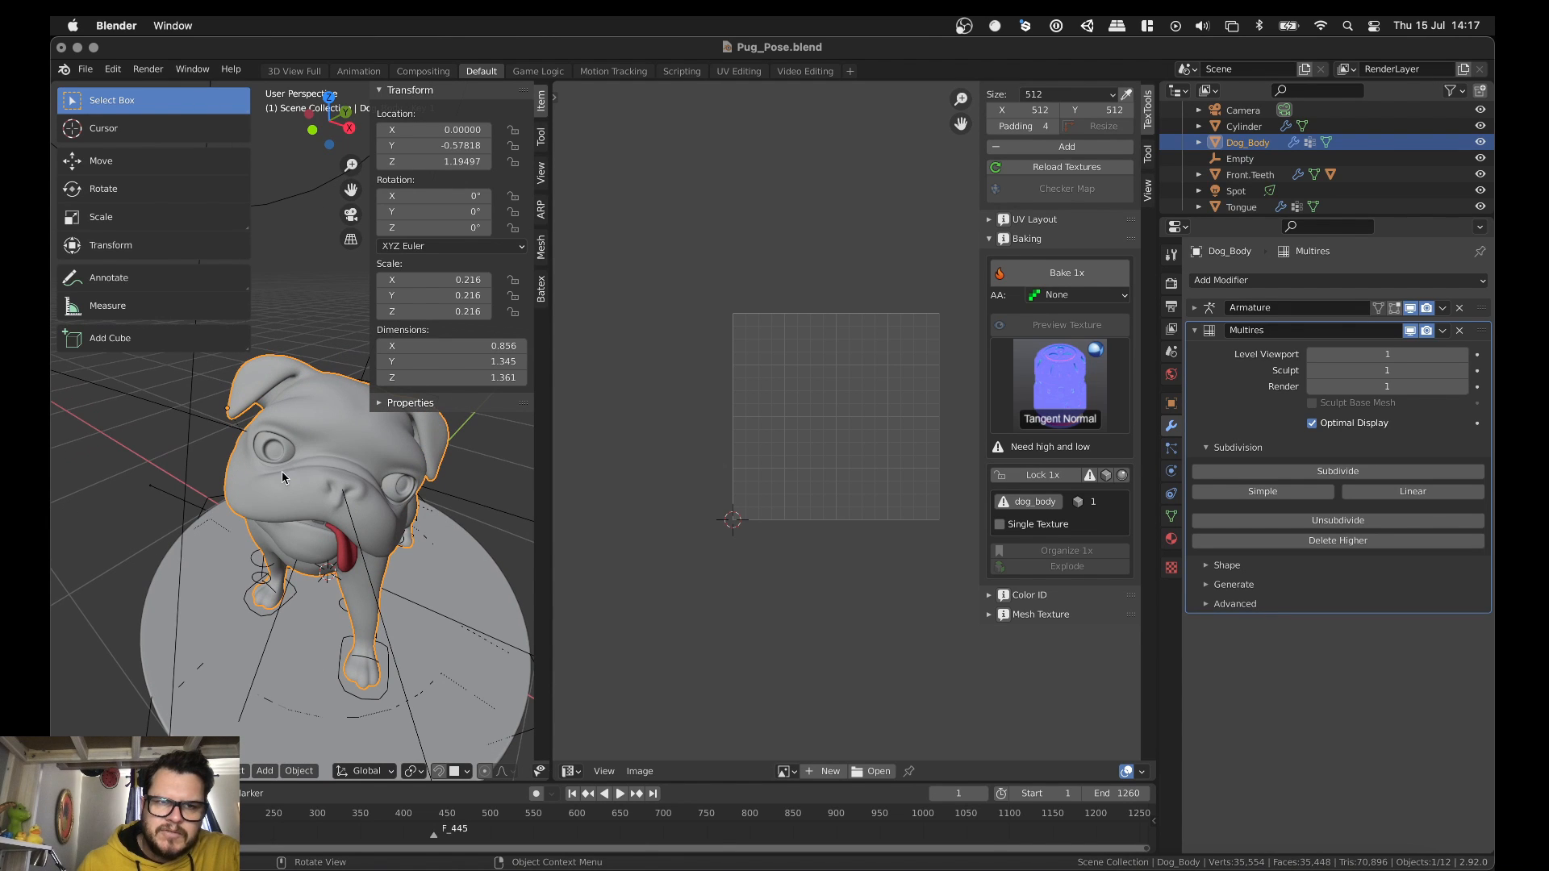
pyautogui.scroll(2, 425, 605)
pyautogui.moveTo(425, 605); pyautogui.dragTo(466, 575, button='middle')
pyautogui.scroll(-4, 392, 542)
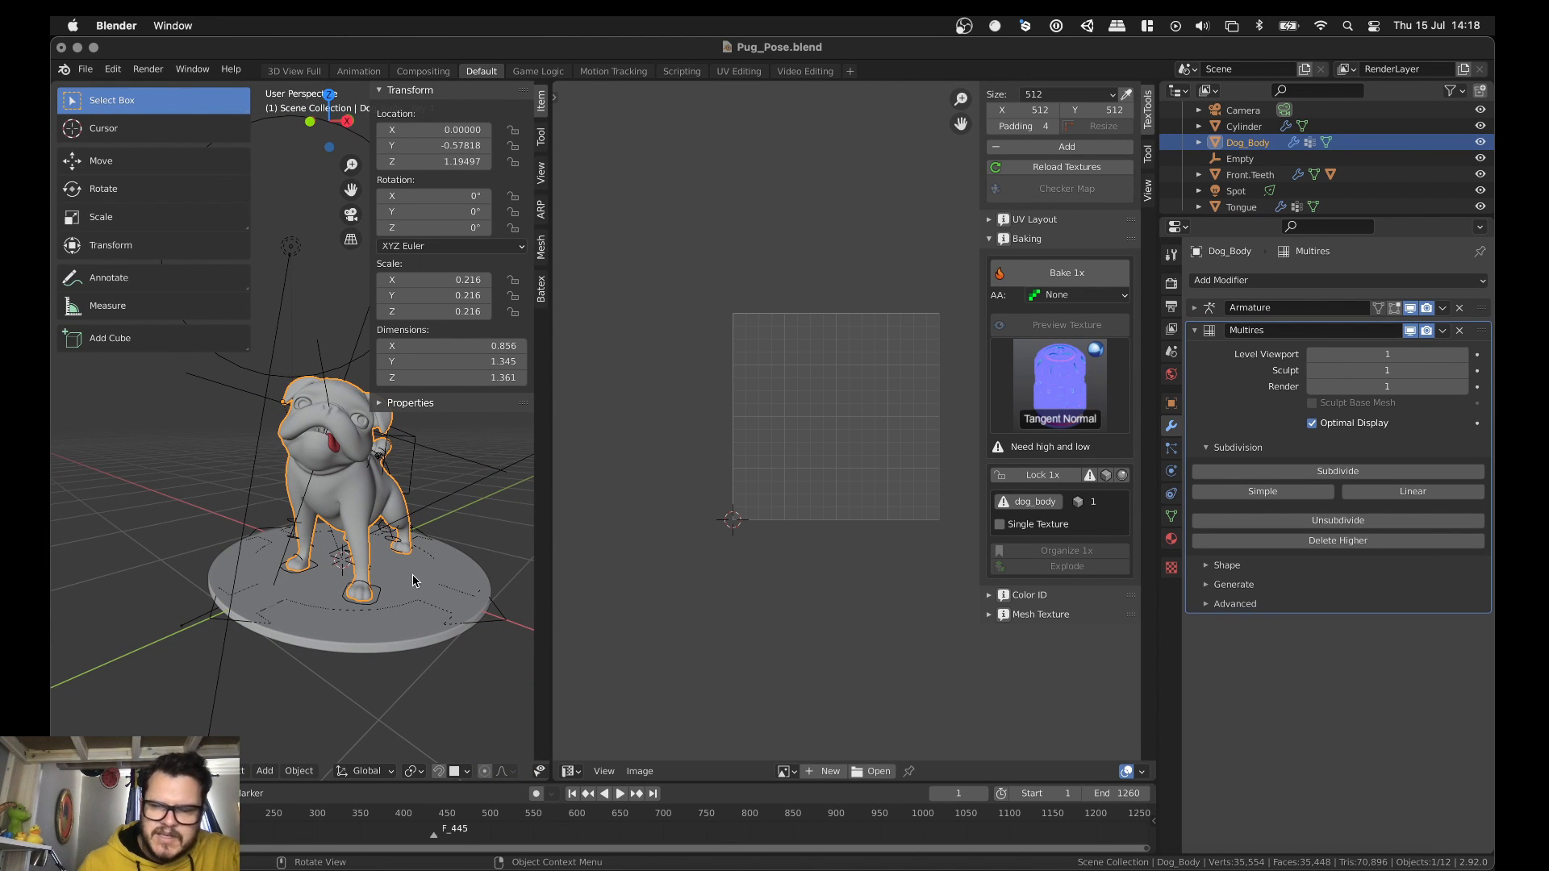
pyautogui.scroll(3, 370, 449)
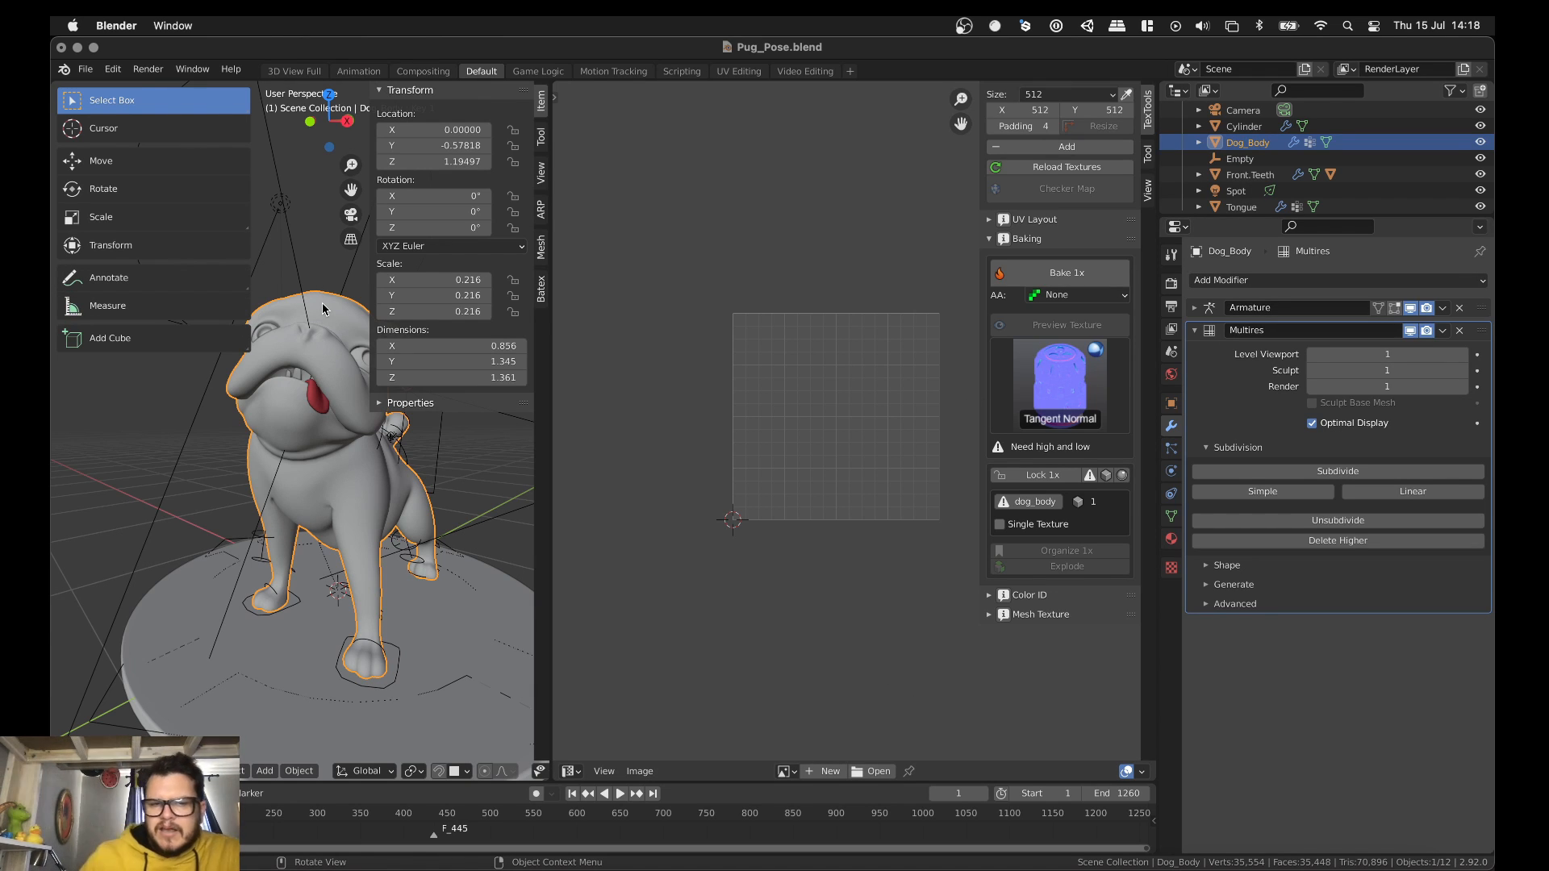
pyautogui.hotkey('ctrl', 'Tab')
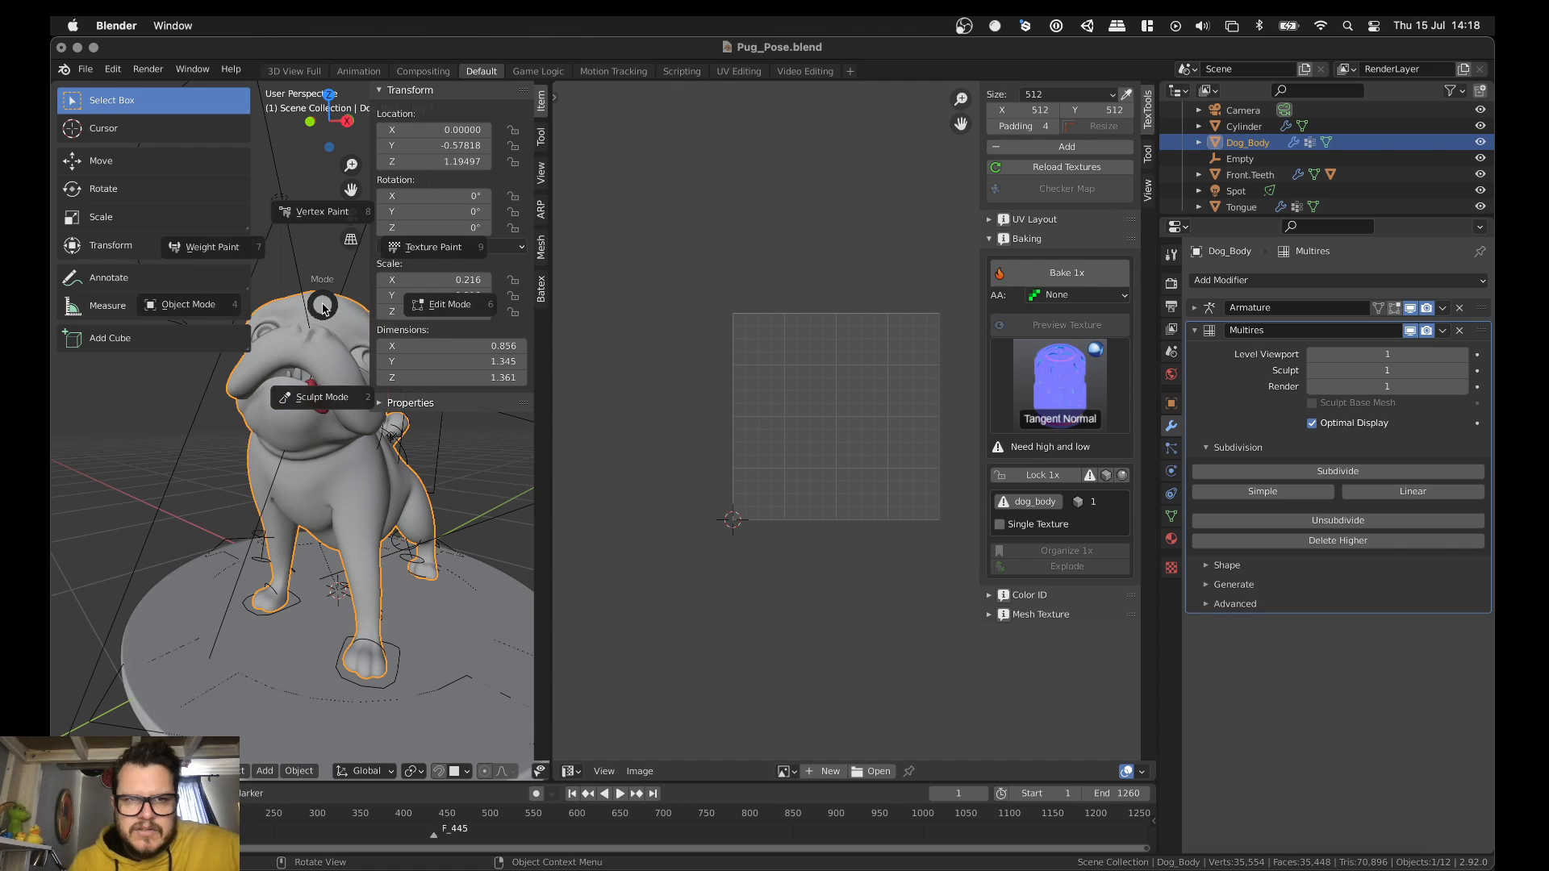
pyautogui.click(438, 305)
pyautogui.moveTo(371, 454); pyautogui.dragTo(421, 455, button='middle')
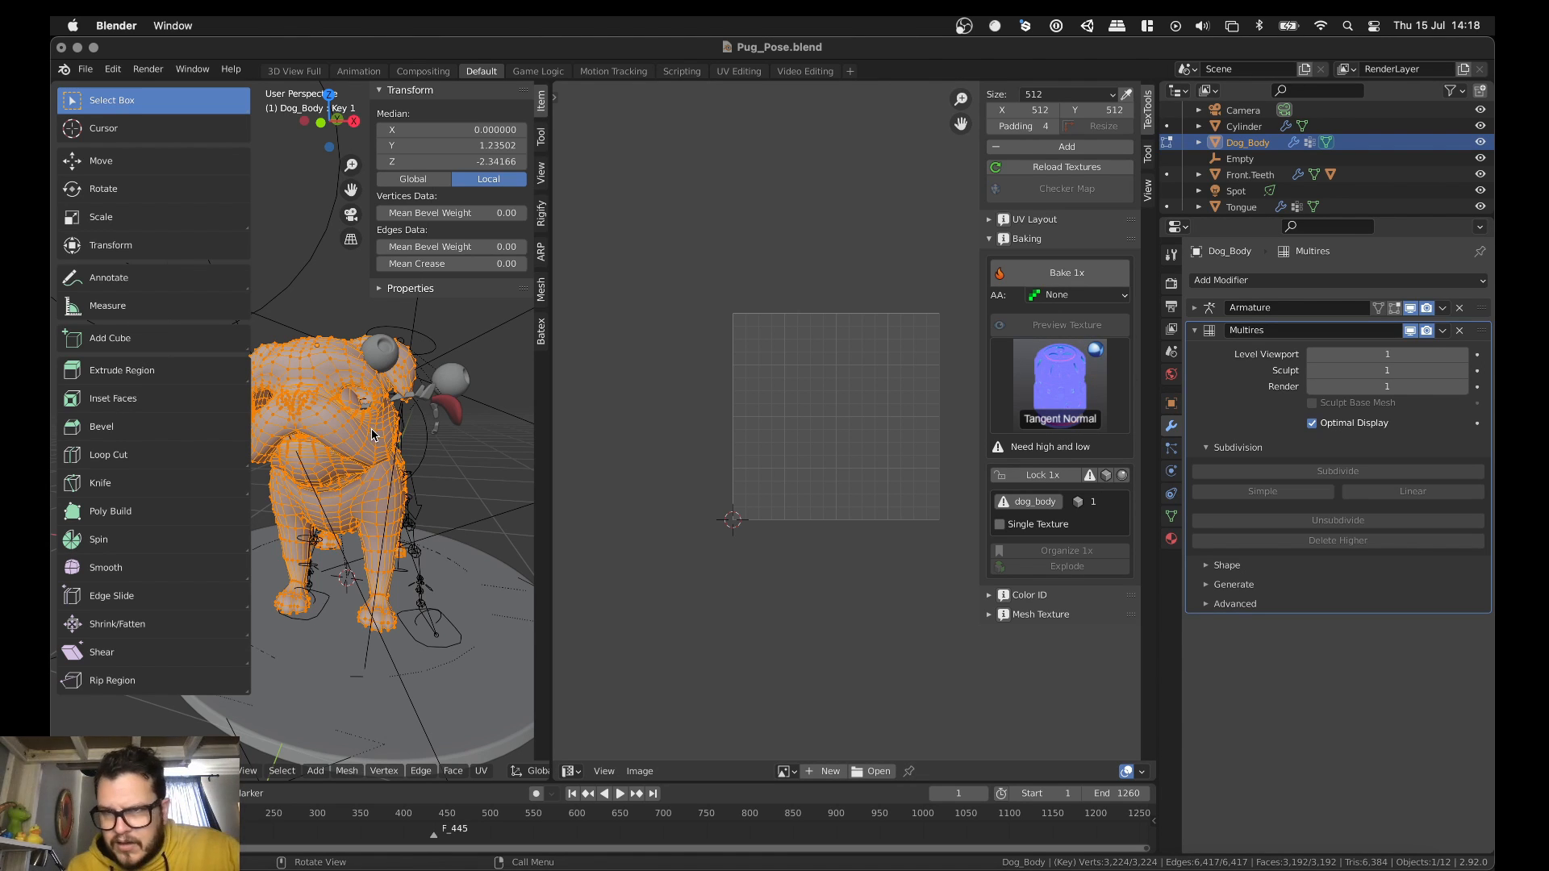
# Examine Dog_Body's base mesh topology up close and as a whole in Edit Mode
pyautogui.hotkey('ctrl', 'Tab')
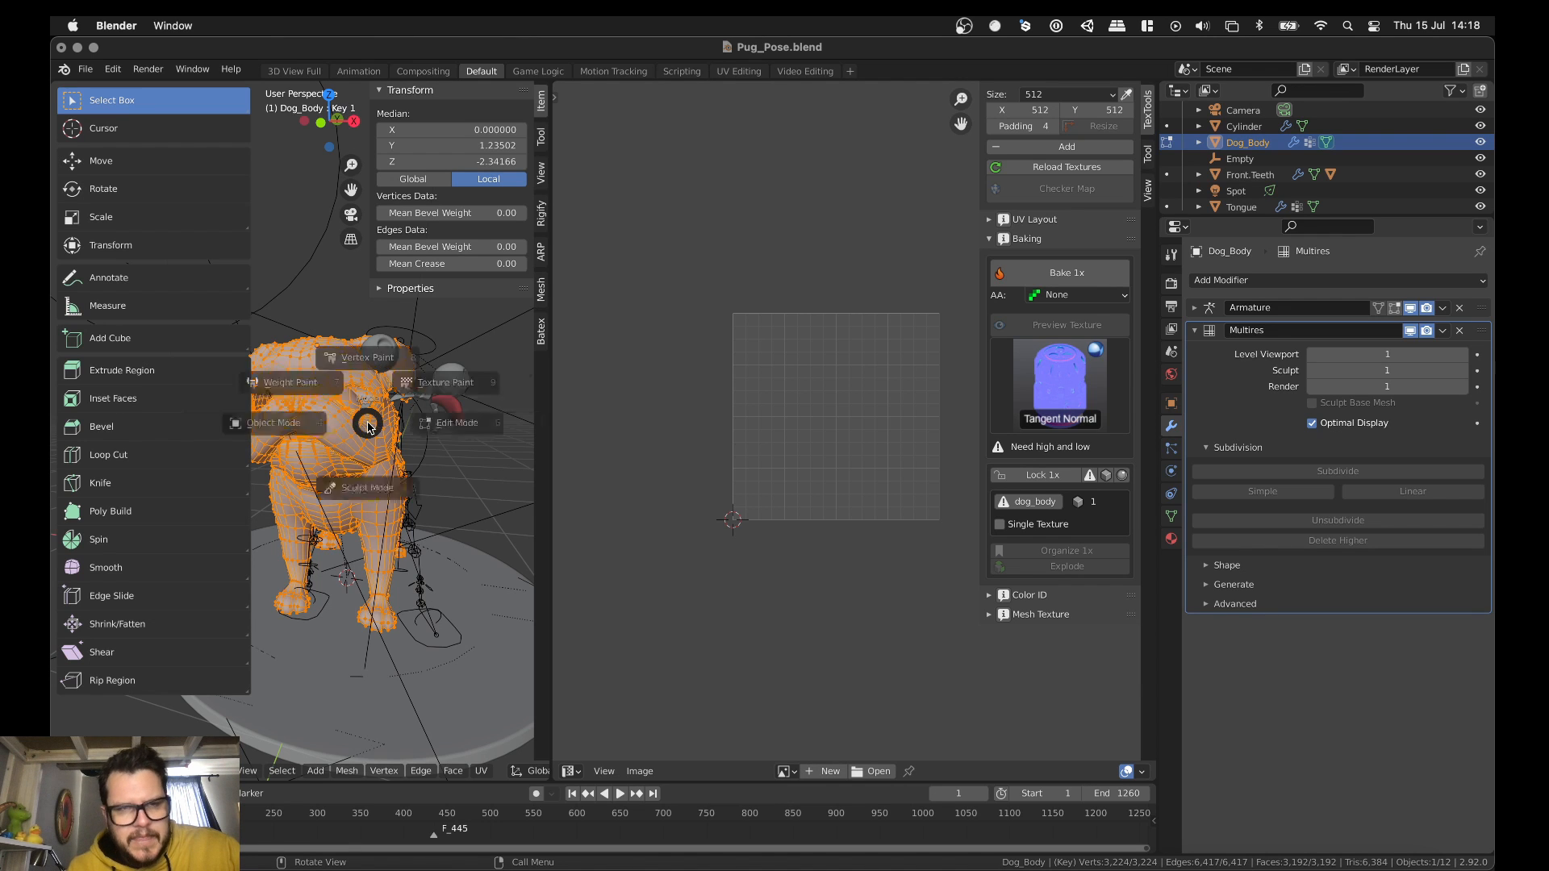
pyautogui.click(482, 427)
pyautogui.scroll(4, 373, 440)
pyautogui.scroll(-4, 380, 436)
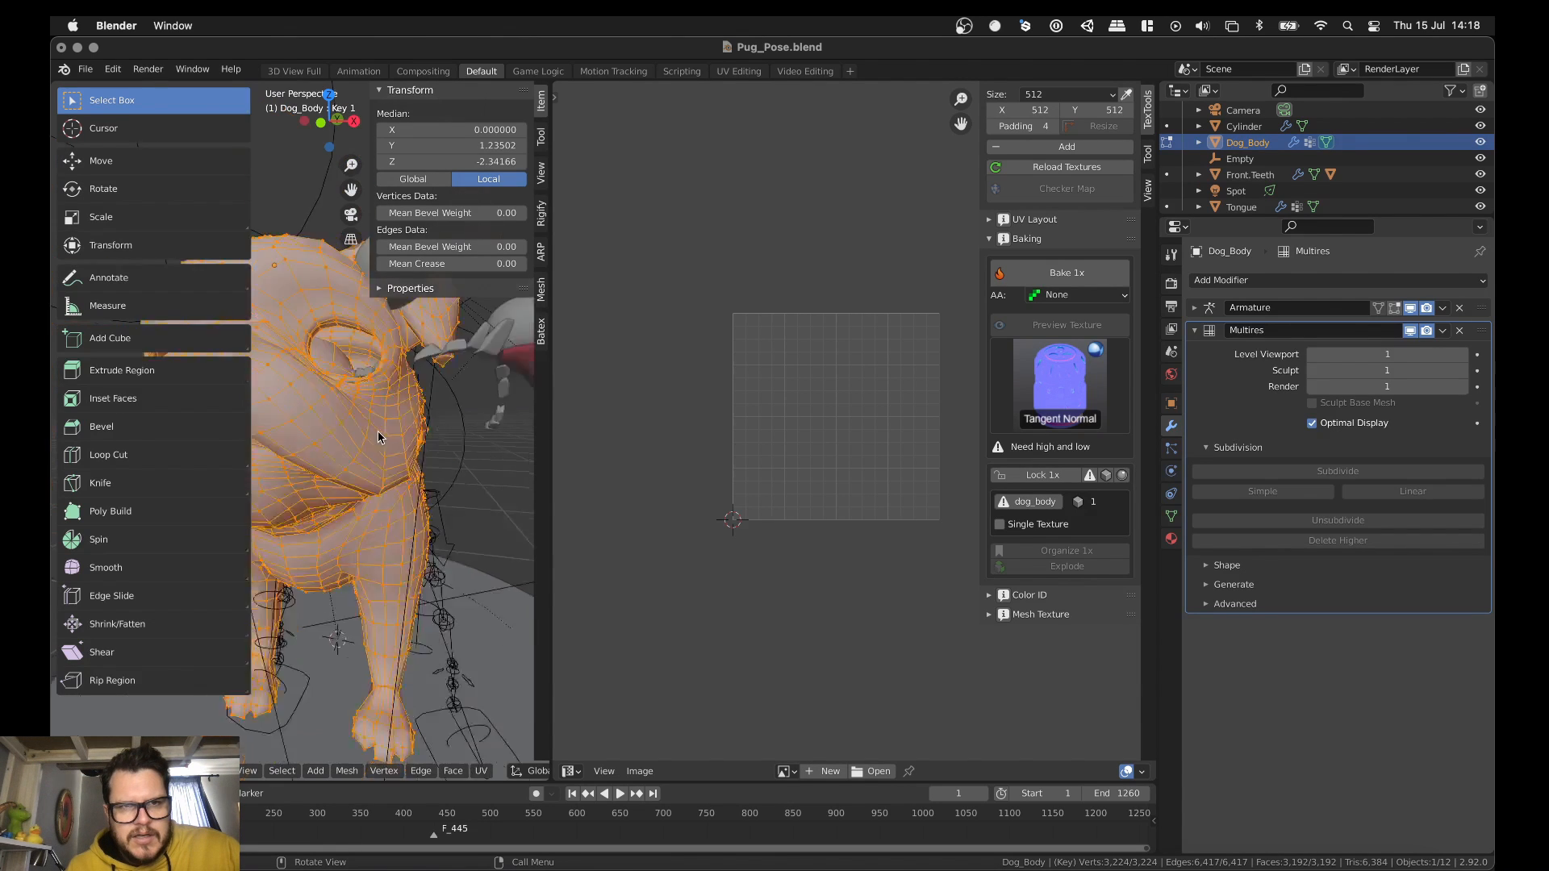
pyautogui.moveTo(380, 436); pyautogui.dragTo(411, 439, button='middle')
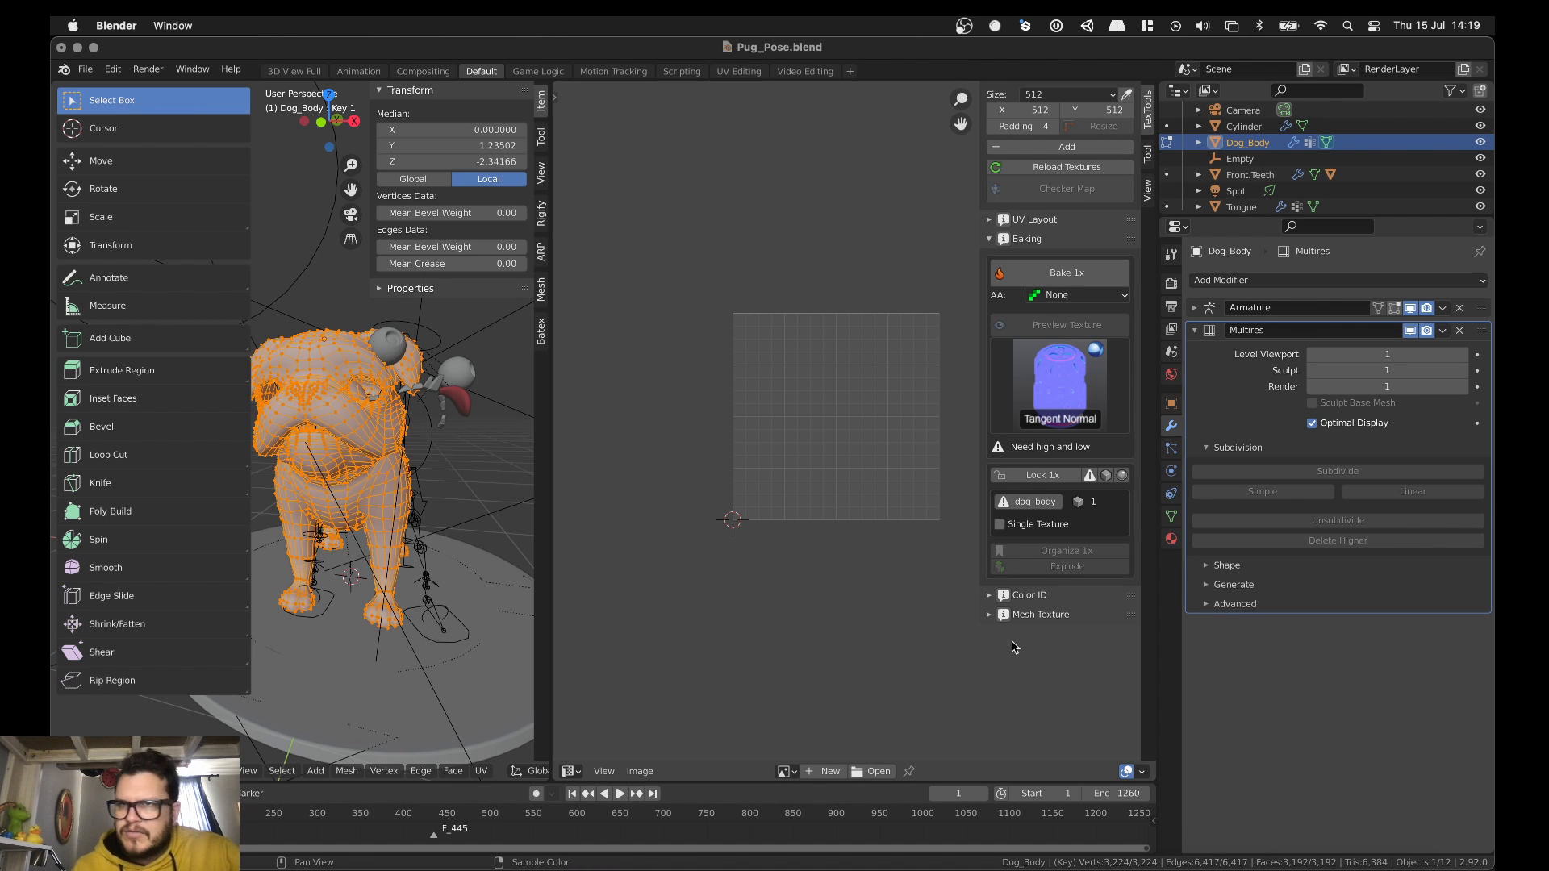
pyautogui.scroll(5, 380, 494)
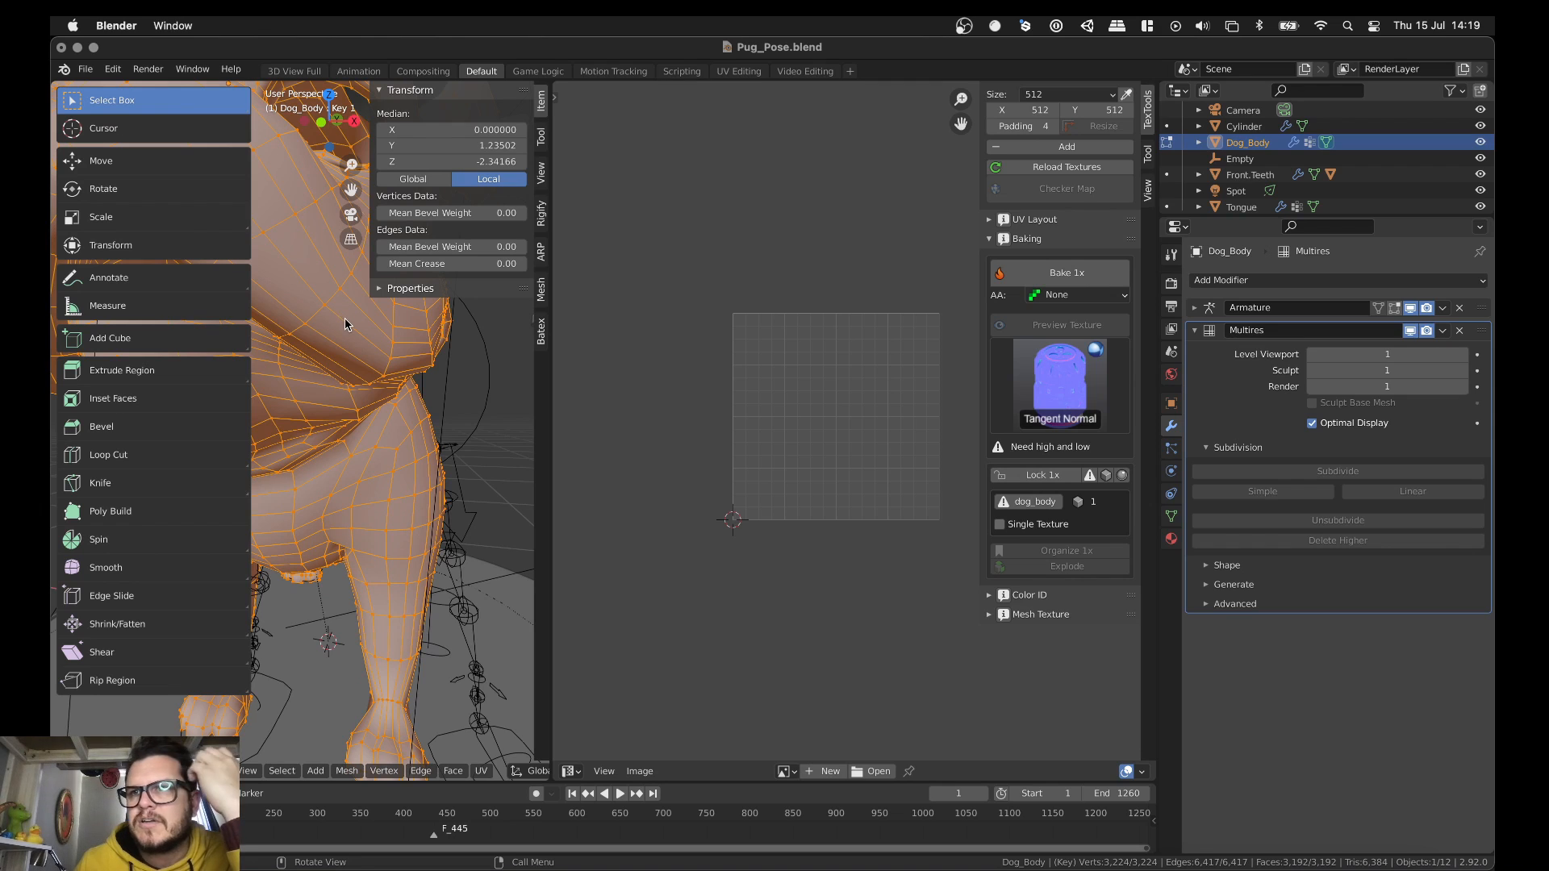
pyautogui.scroll(-5, 371, 503)
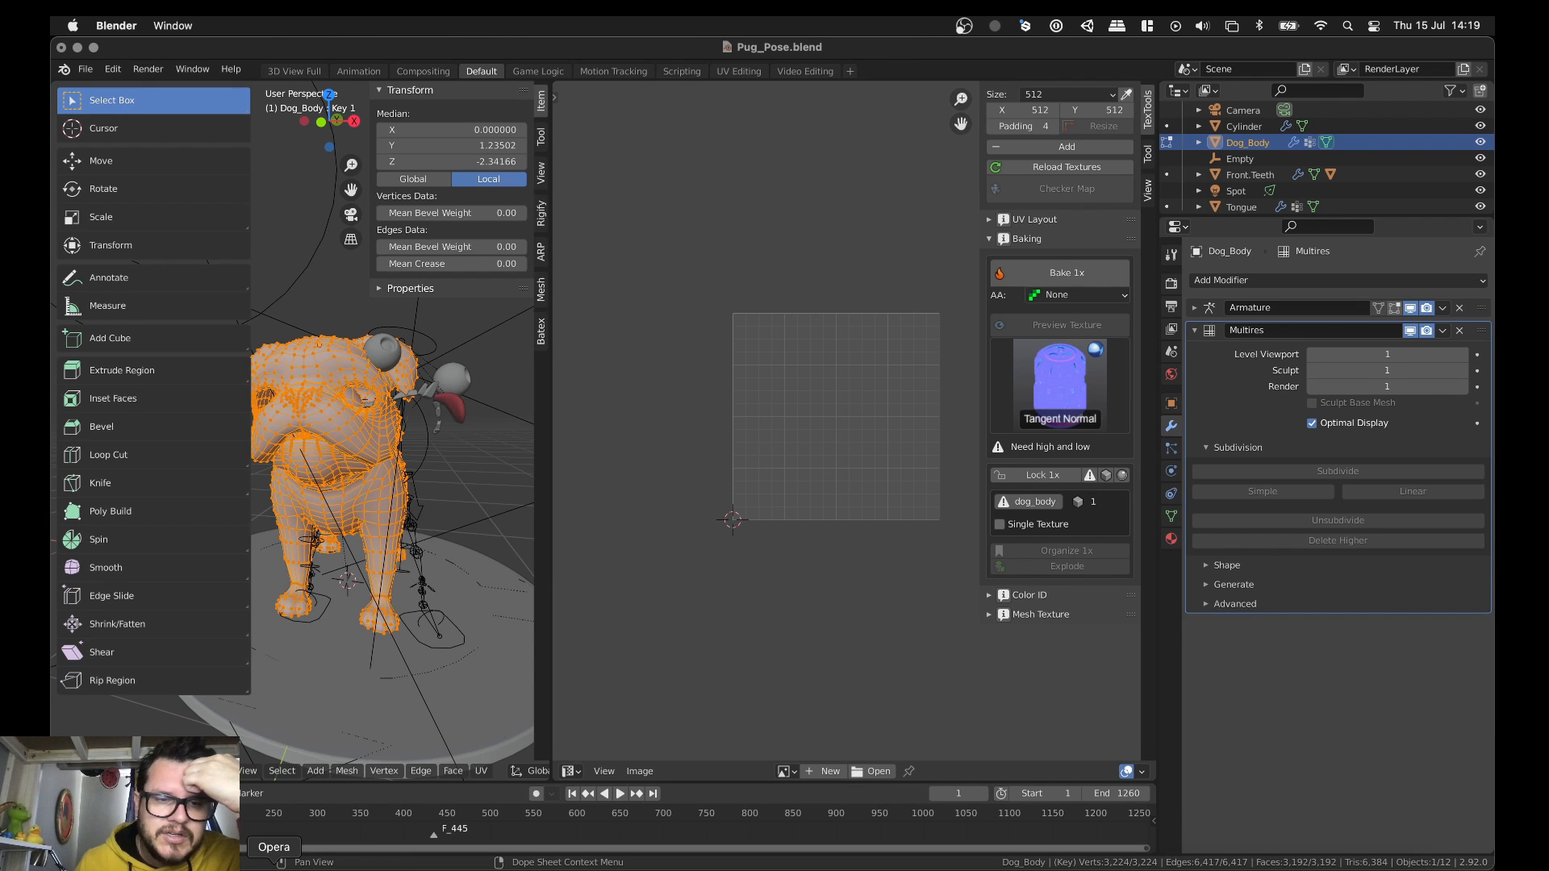
# Switch to Opera to check the Week 2 Overview outline, and browse the 3D models catalogue in Substance Launcher
pyautogui.click(274, 863)
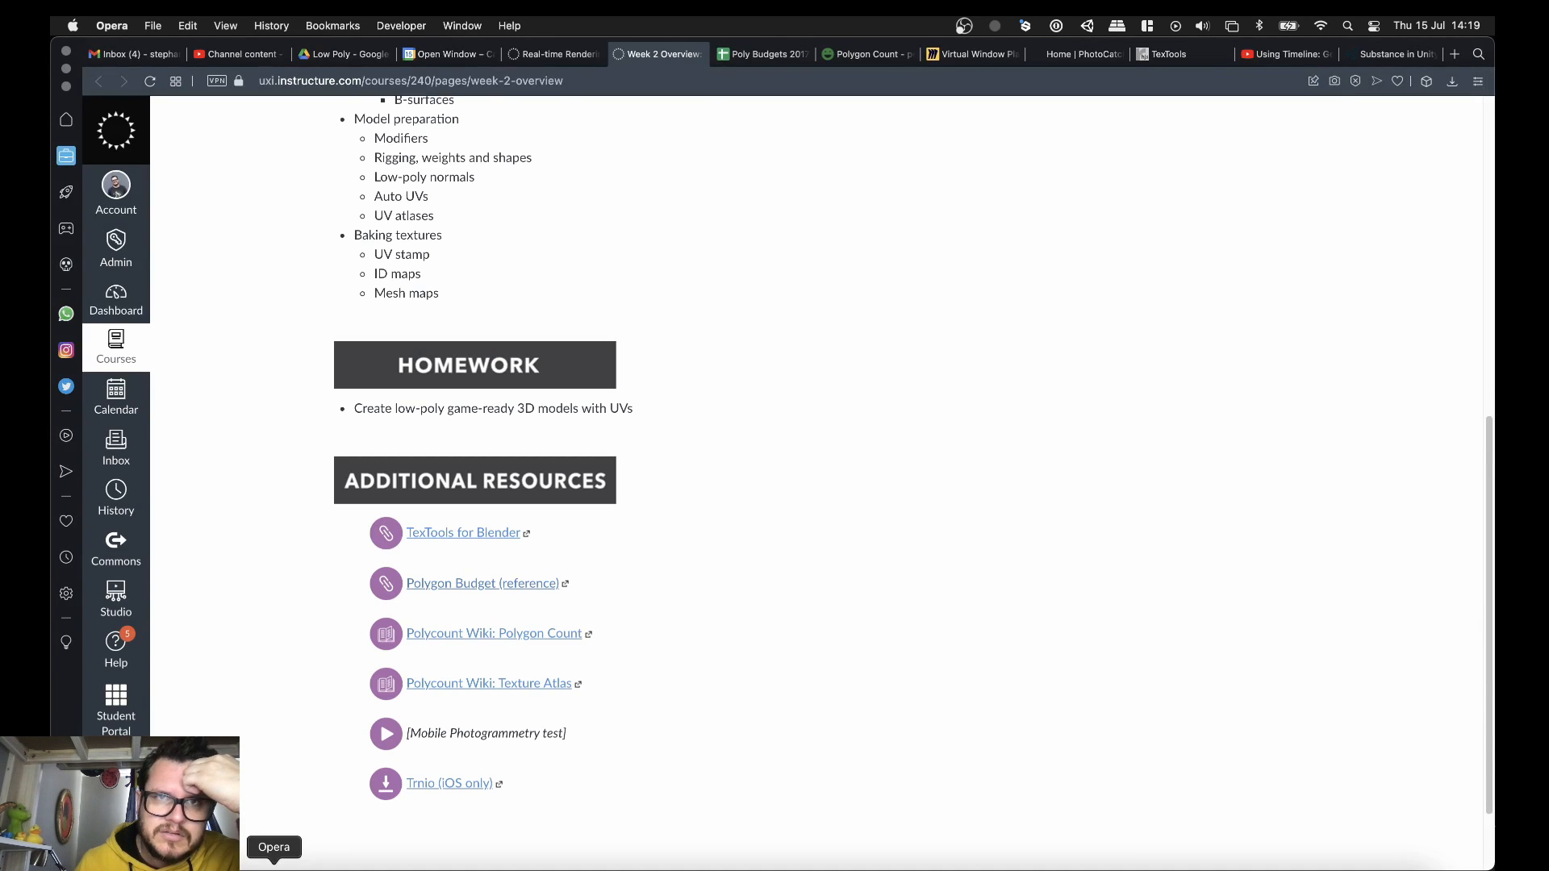
pyautogui.scroll(3, 815, 363)
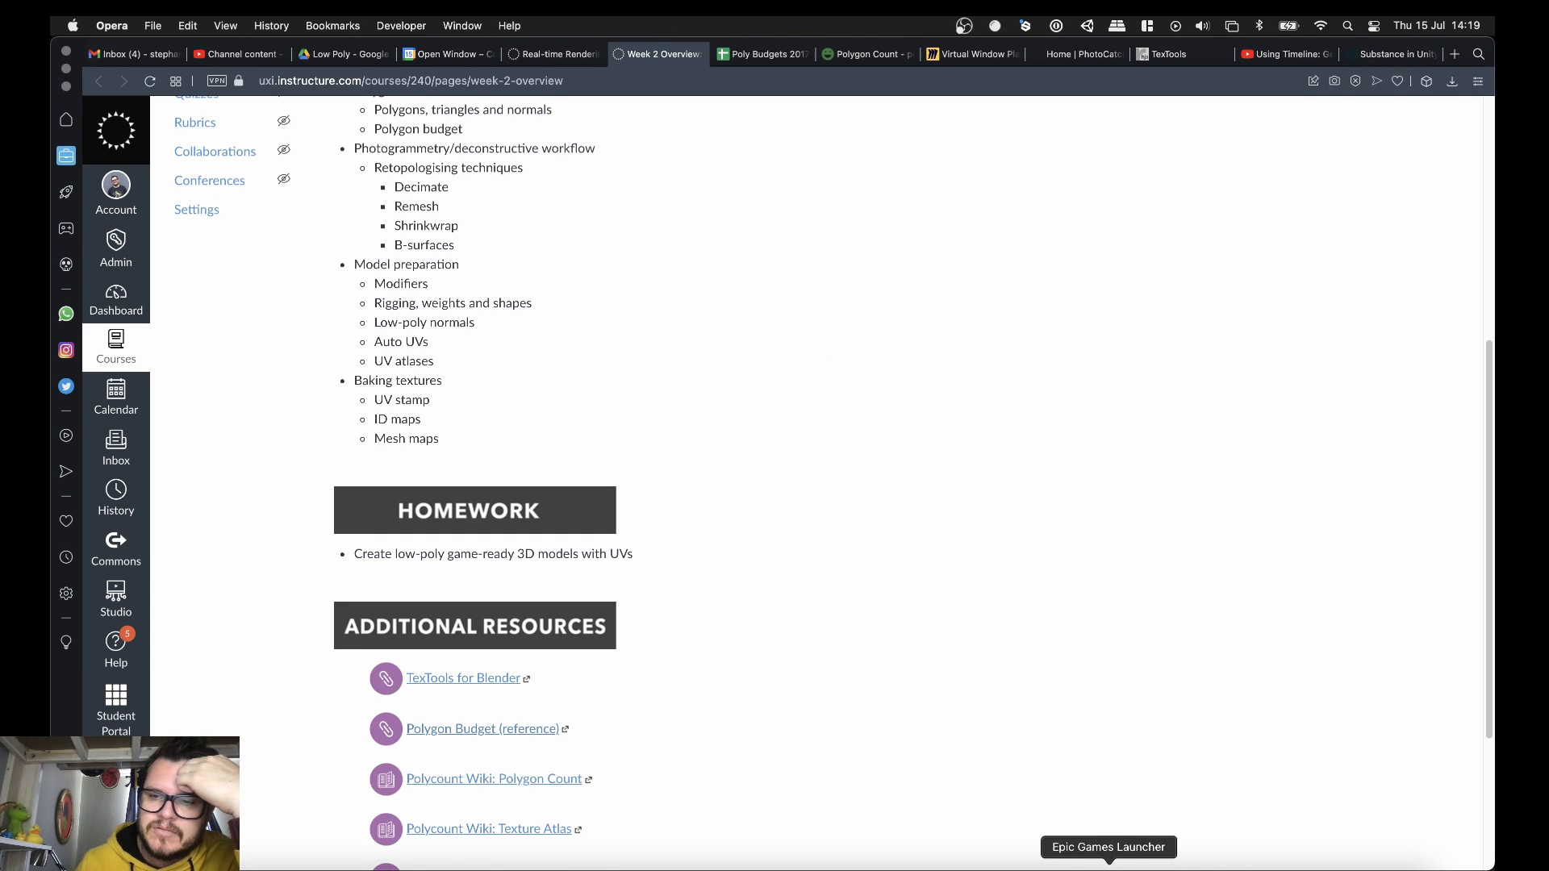
pyautogui.click(1143, 862)
pyautogui.click(758, 230)
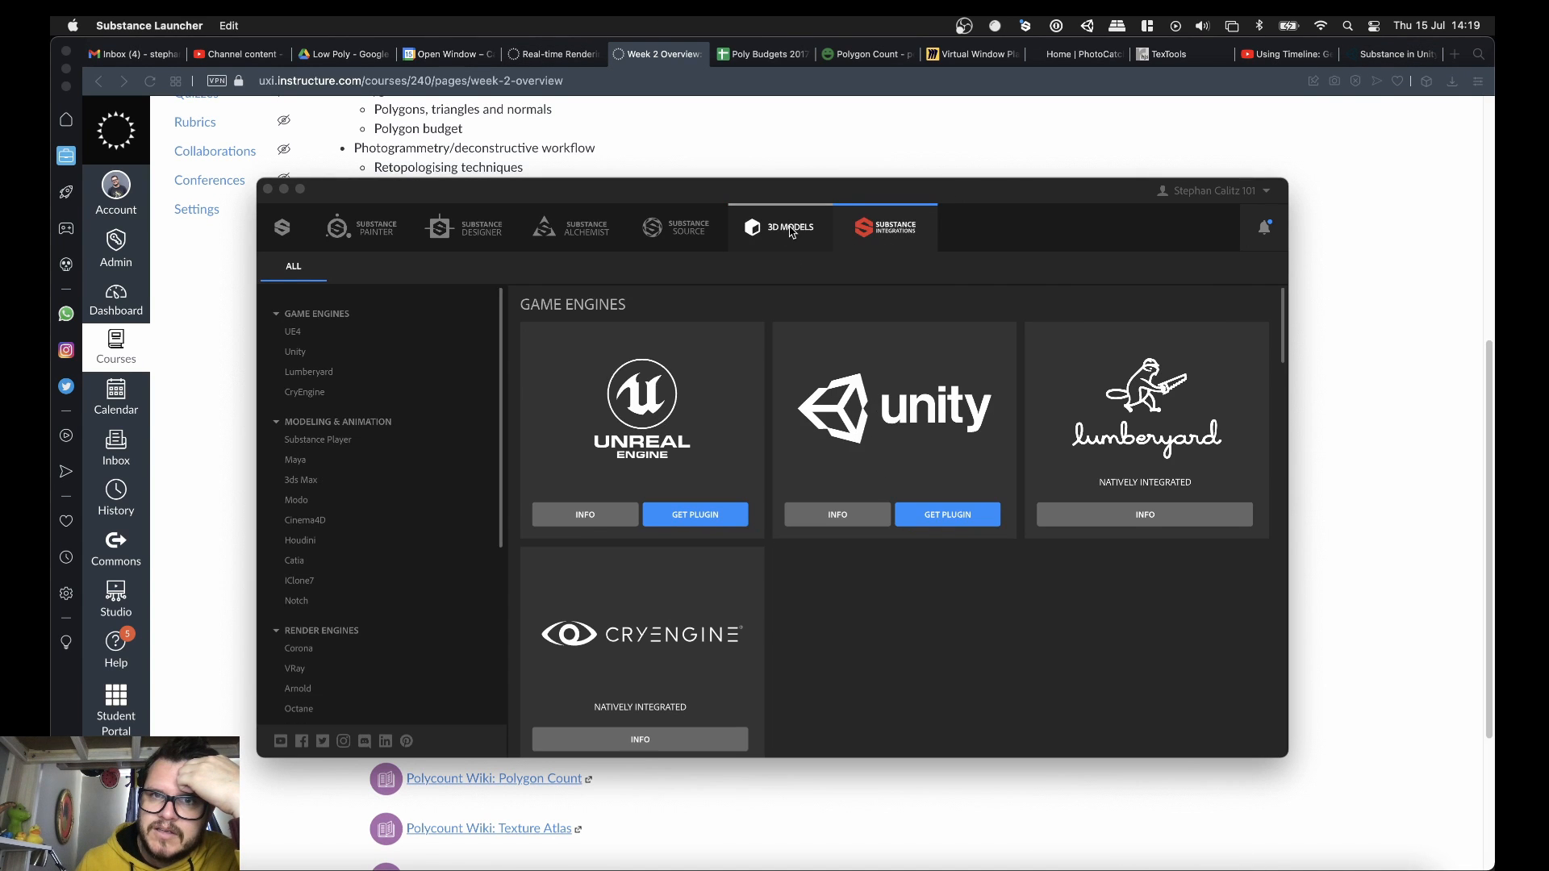
pyautogui.scroll(-3, 928, 508)
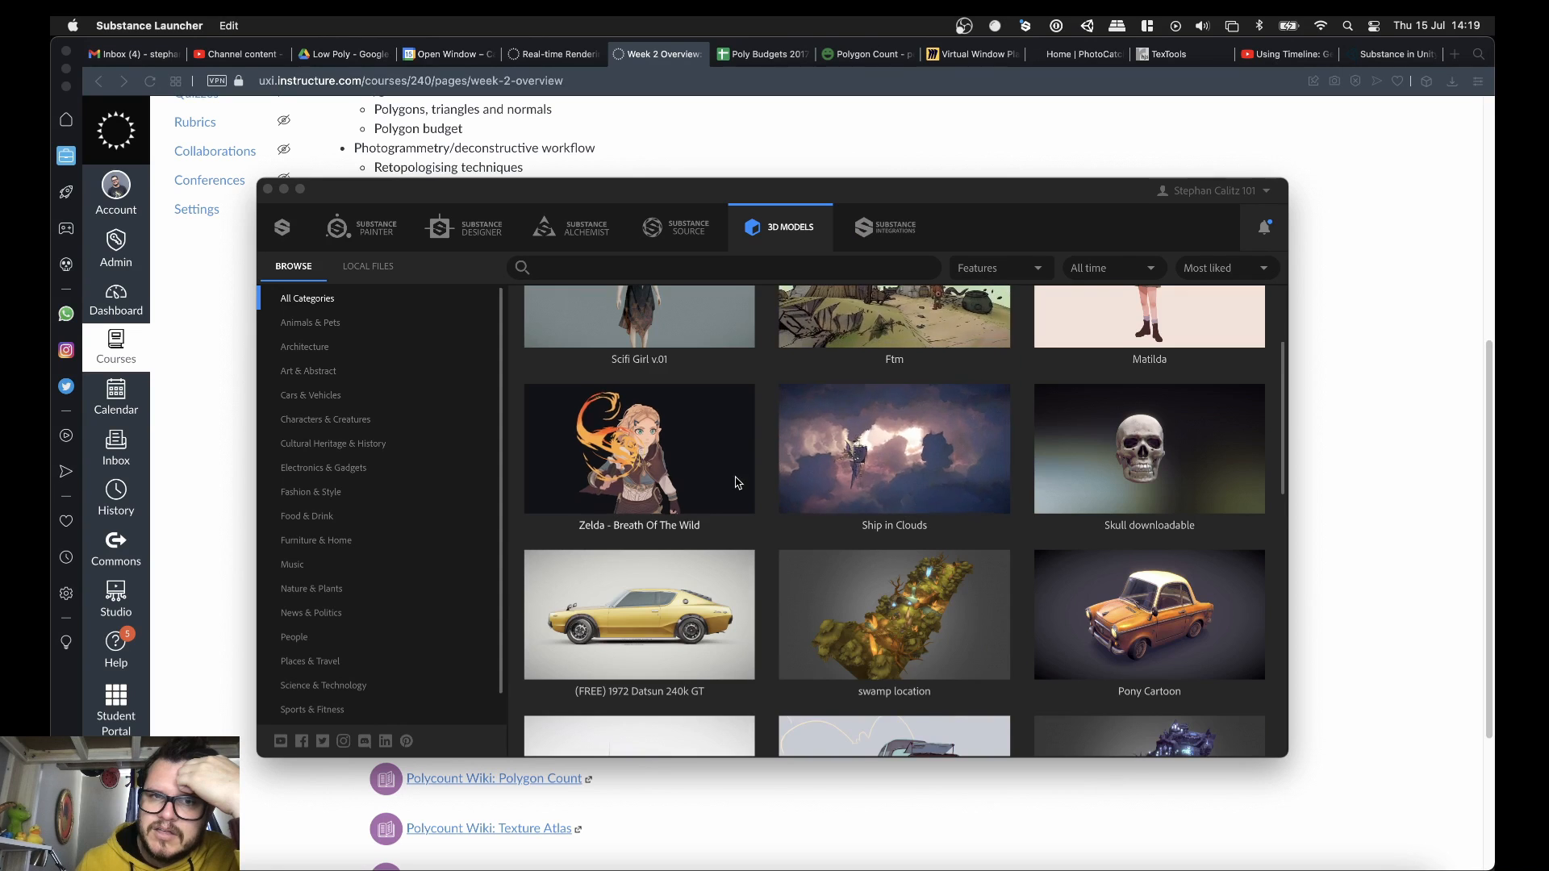
pyautogui.scroll(-10, 920, 510)
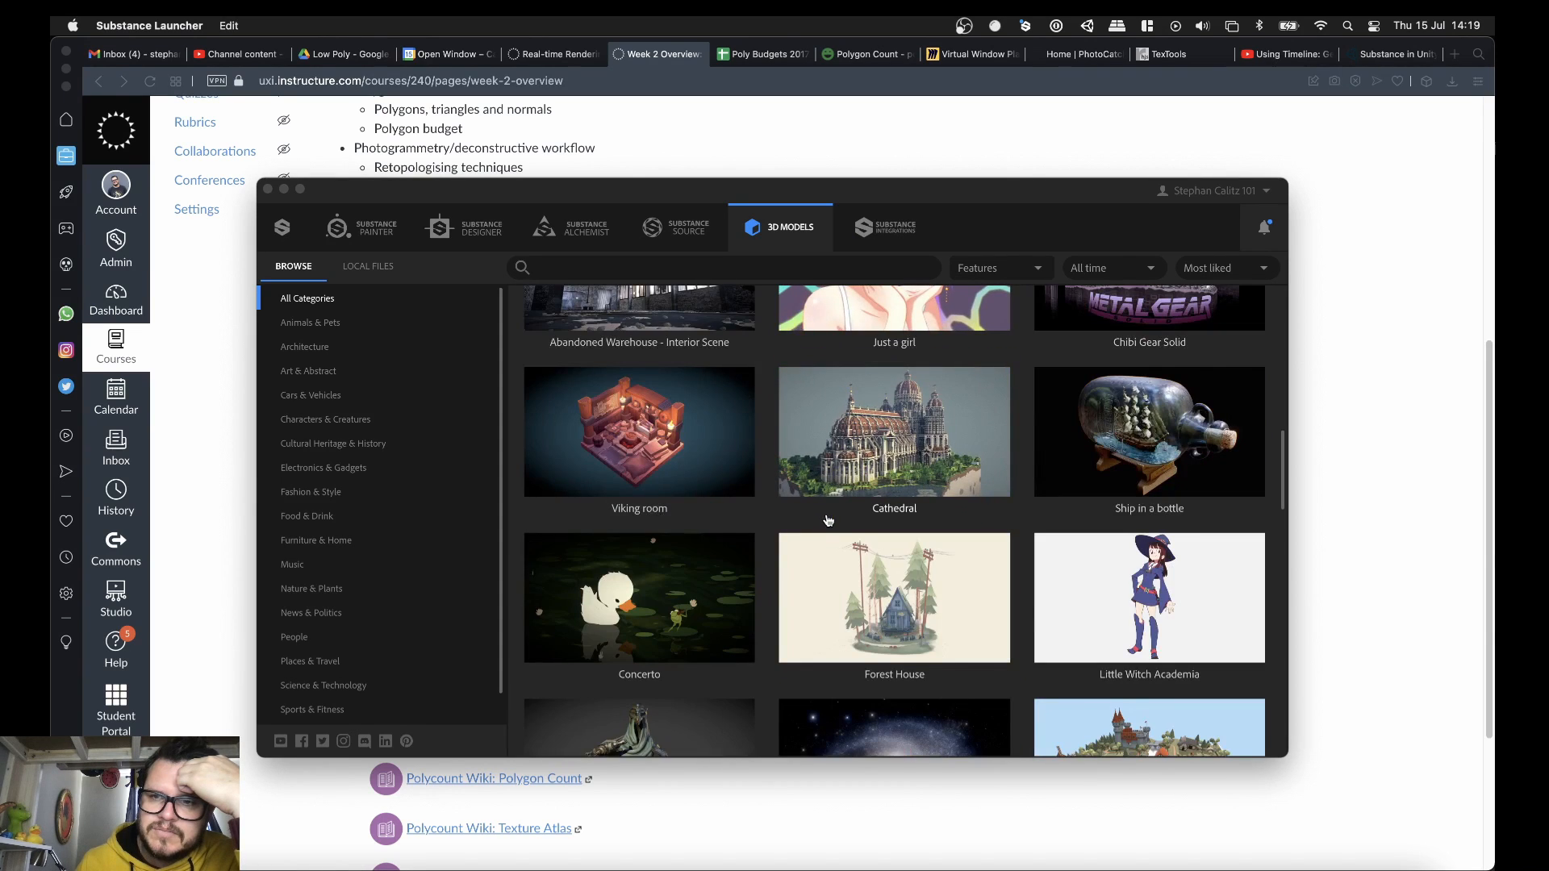
pyautogui.scroll(15, 829, 520)
pyautogui.click(1281, 153)
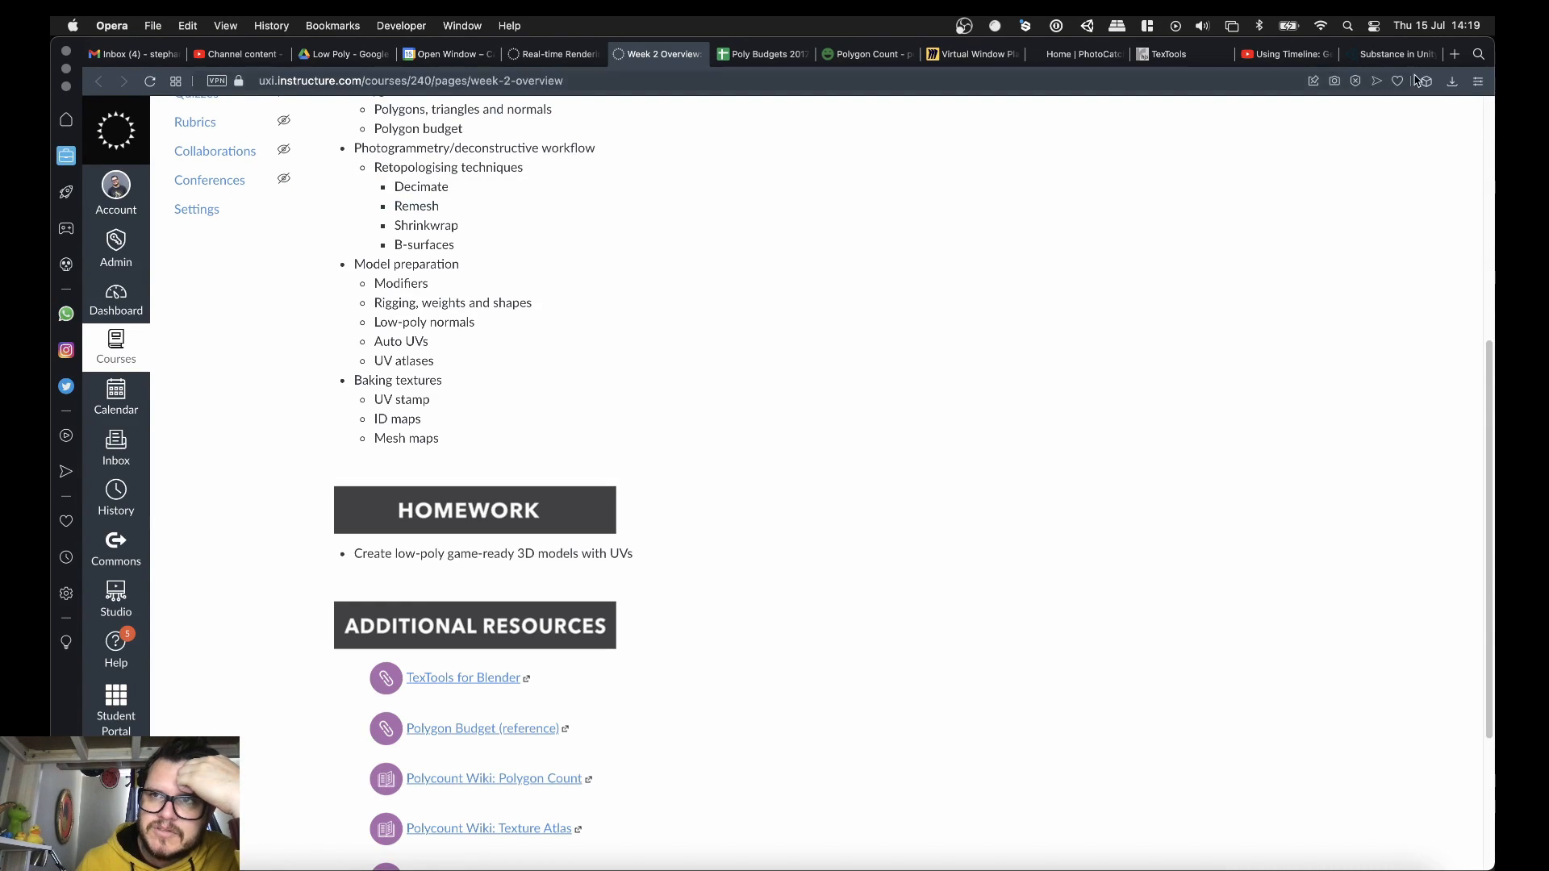
pyautogui.click(1440, 55)
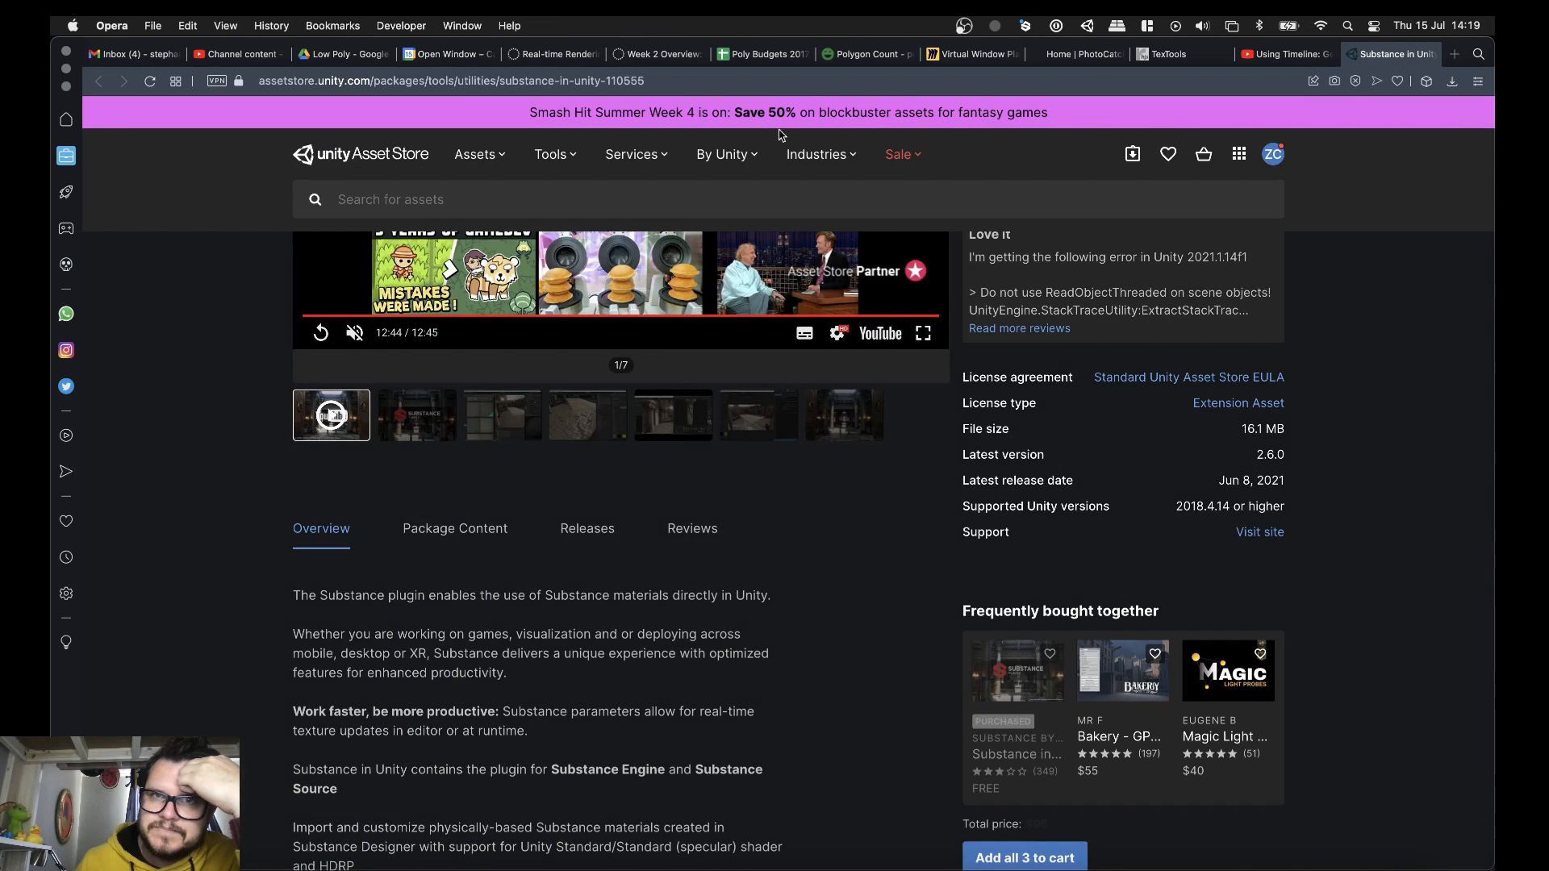
pyautogui.press('super+t')
pyautogui.write('s')
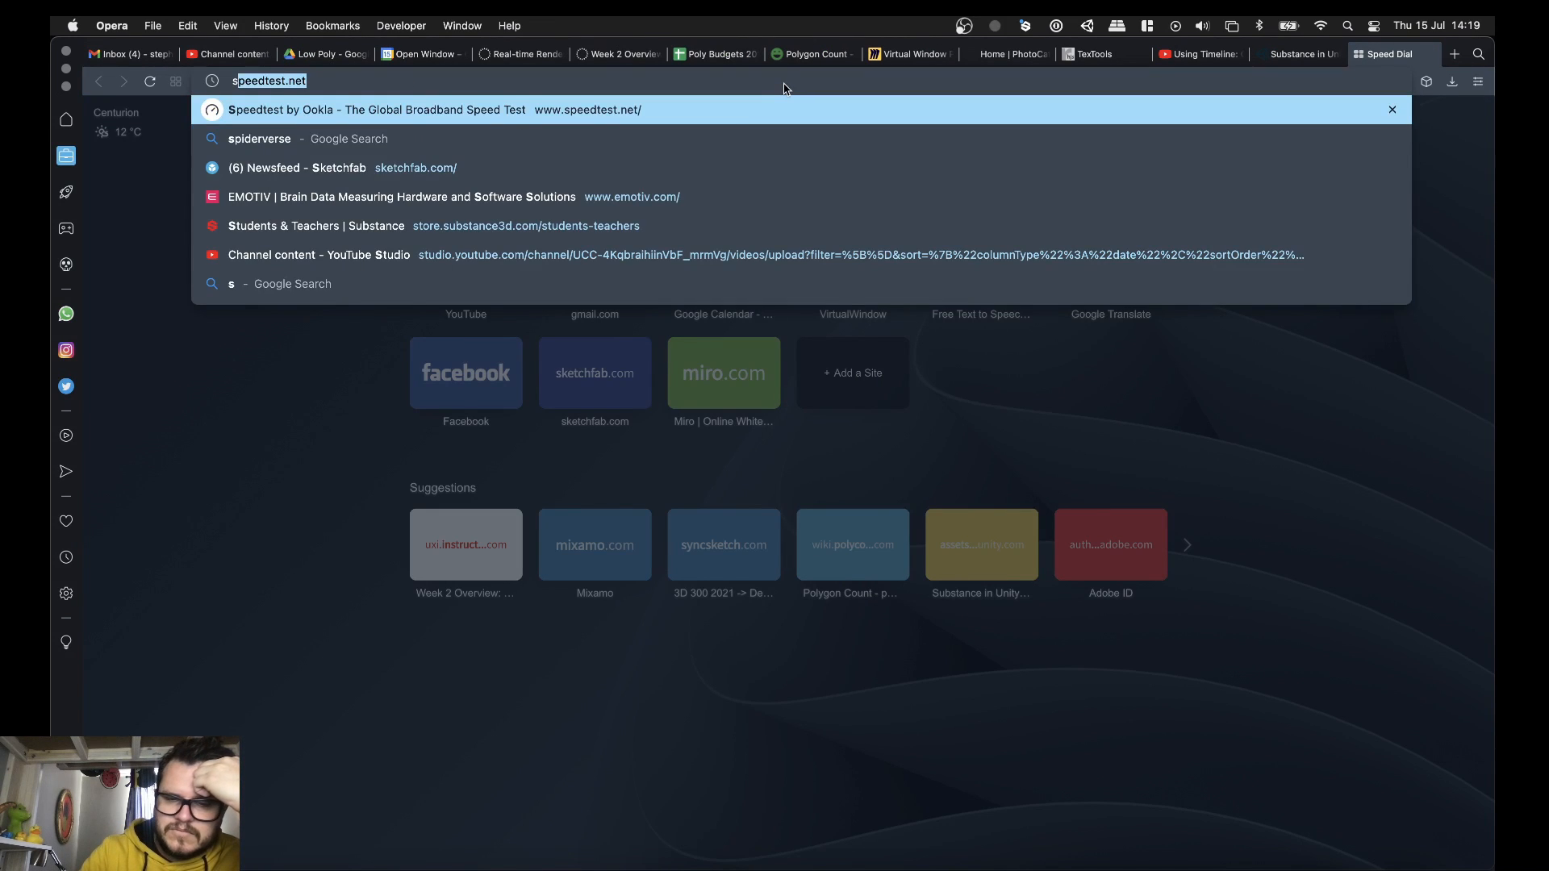
pyautogui.press('Escape')
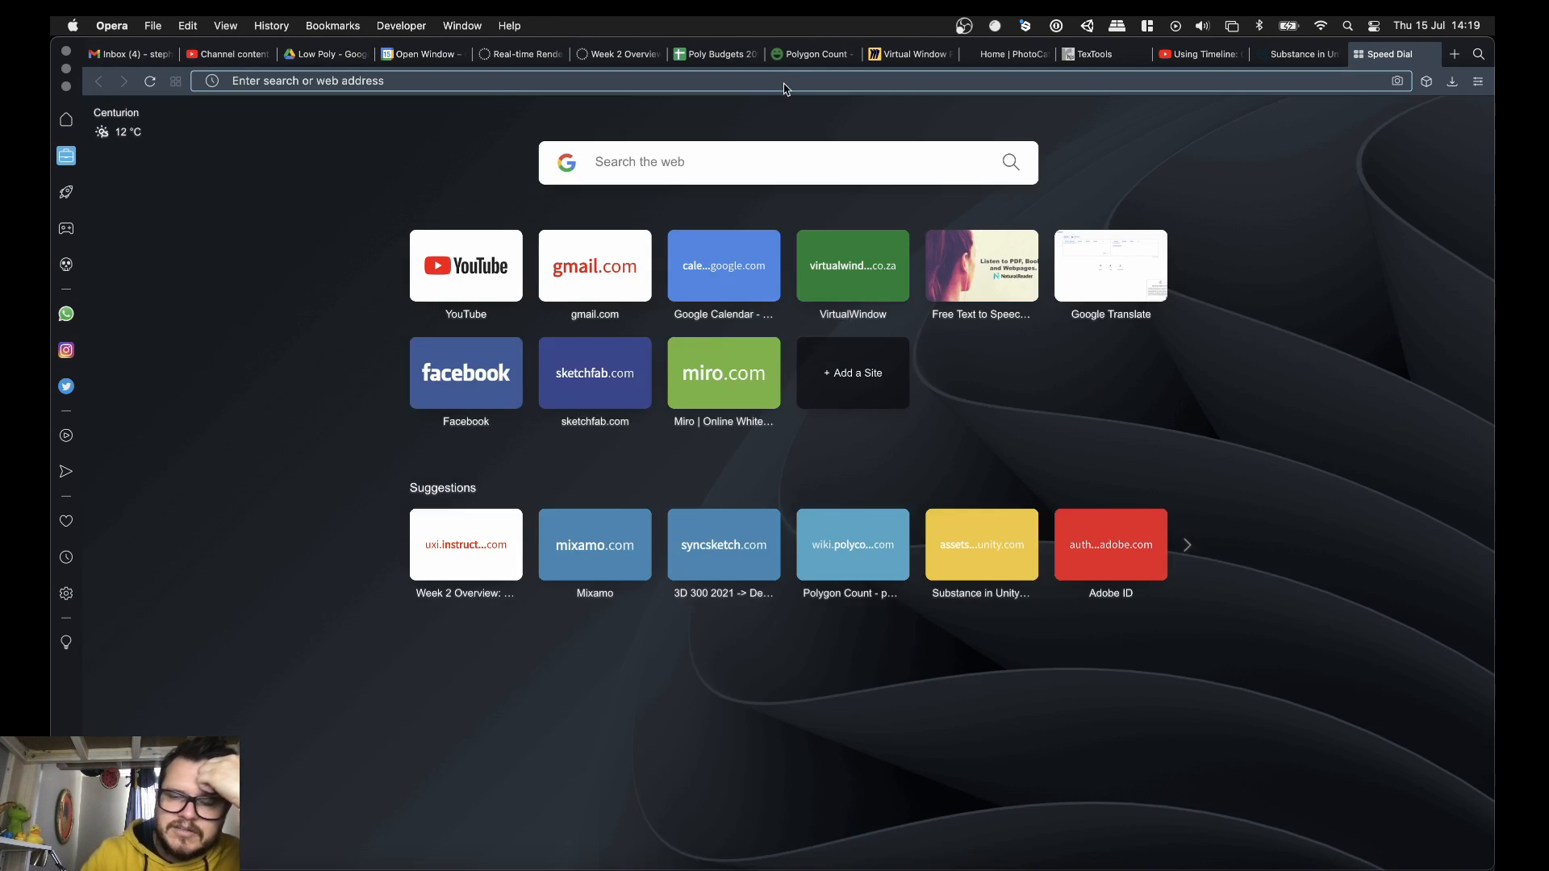
# Open the Downloads folder in Finder and look through it for the downloaded model files and archives
pyautogui.click(1246, 870)
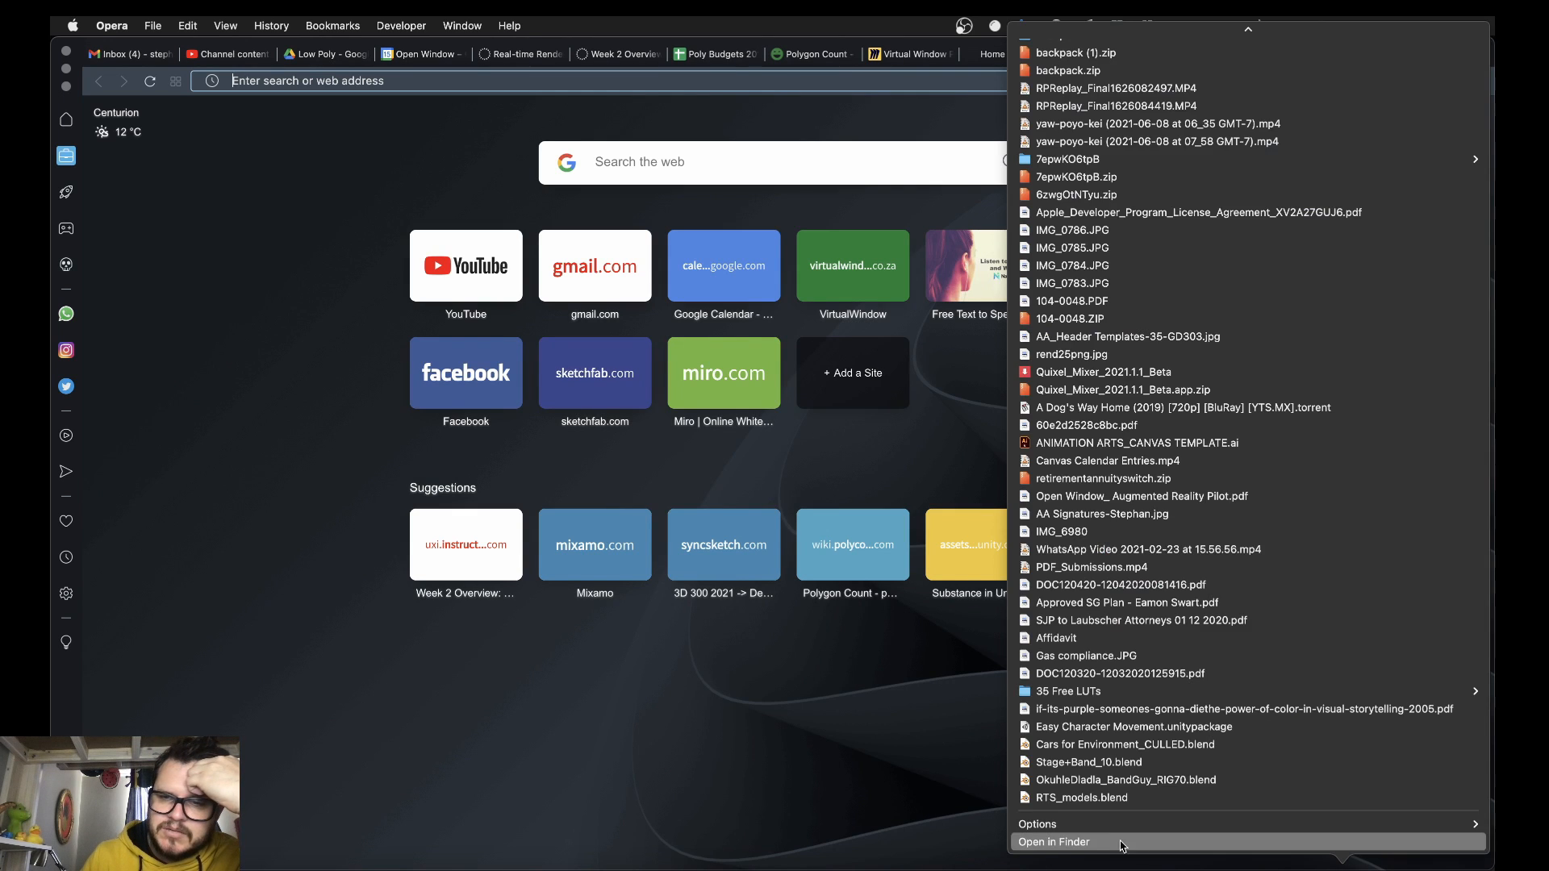
pyautogui.click(1121, 846)
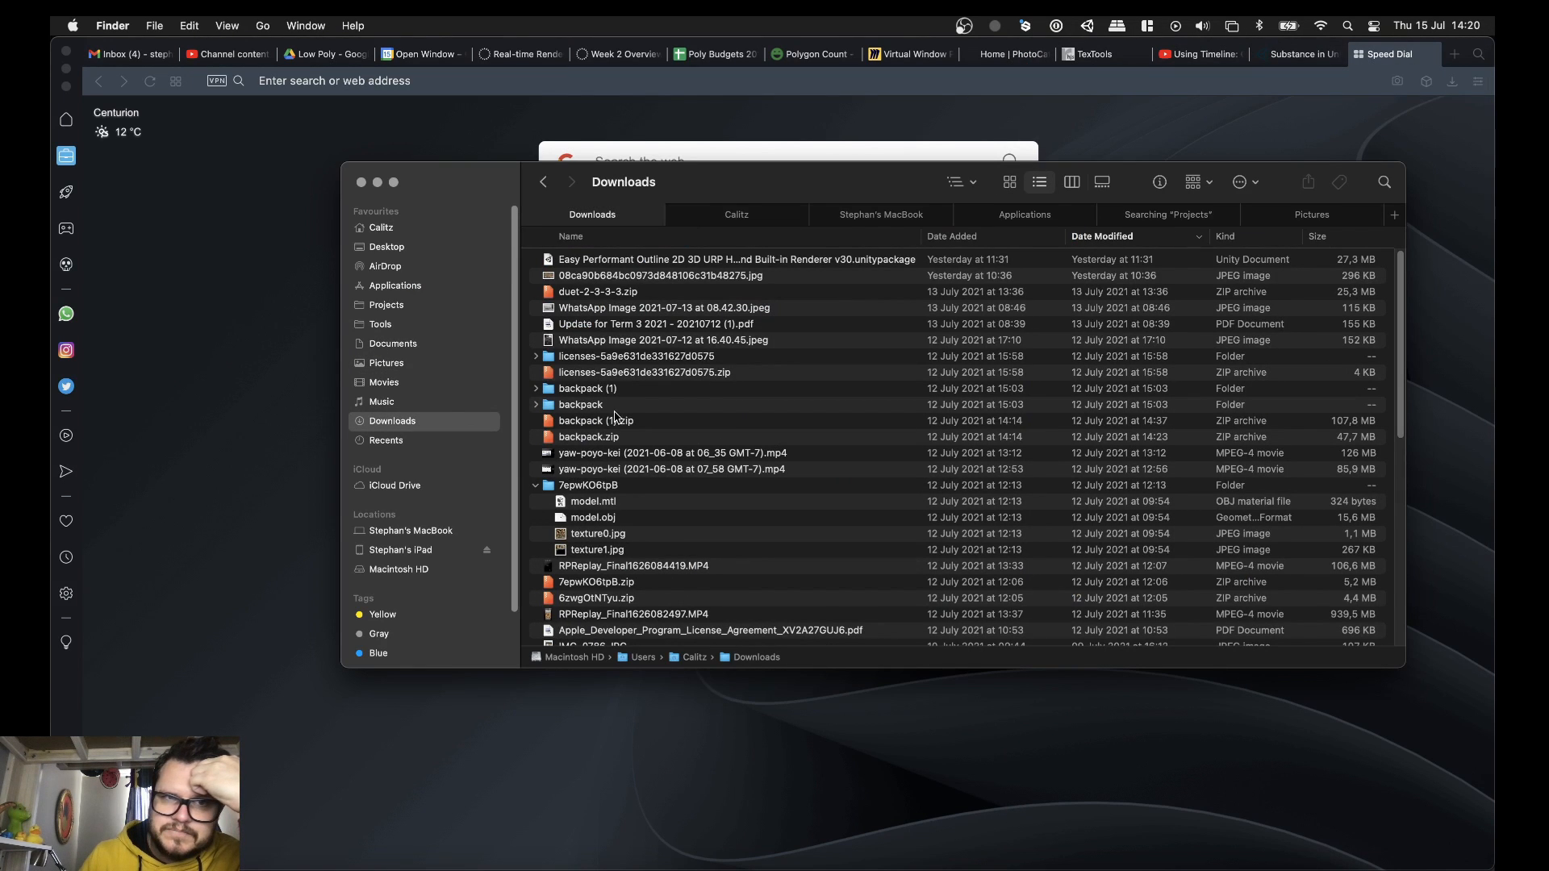
pyautogui.scroll(-2, 637, 613)
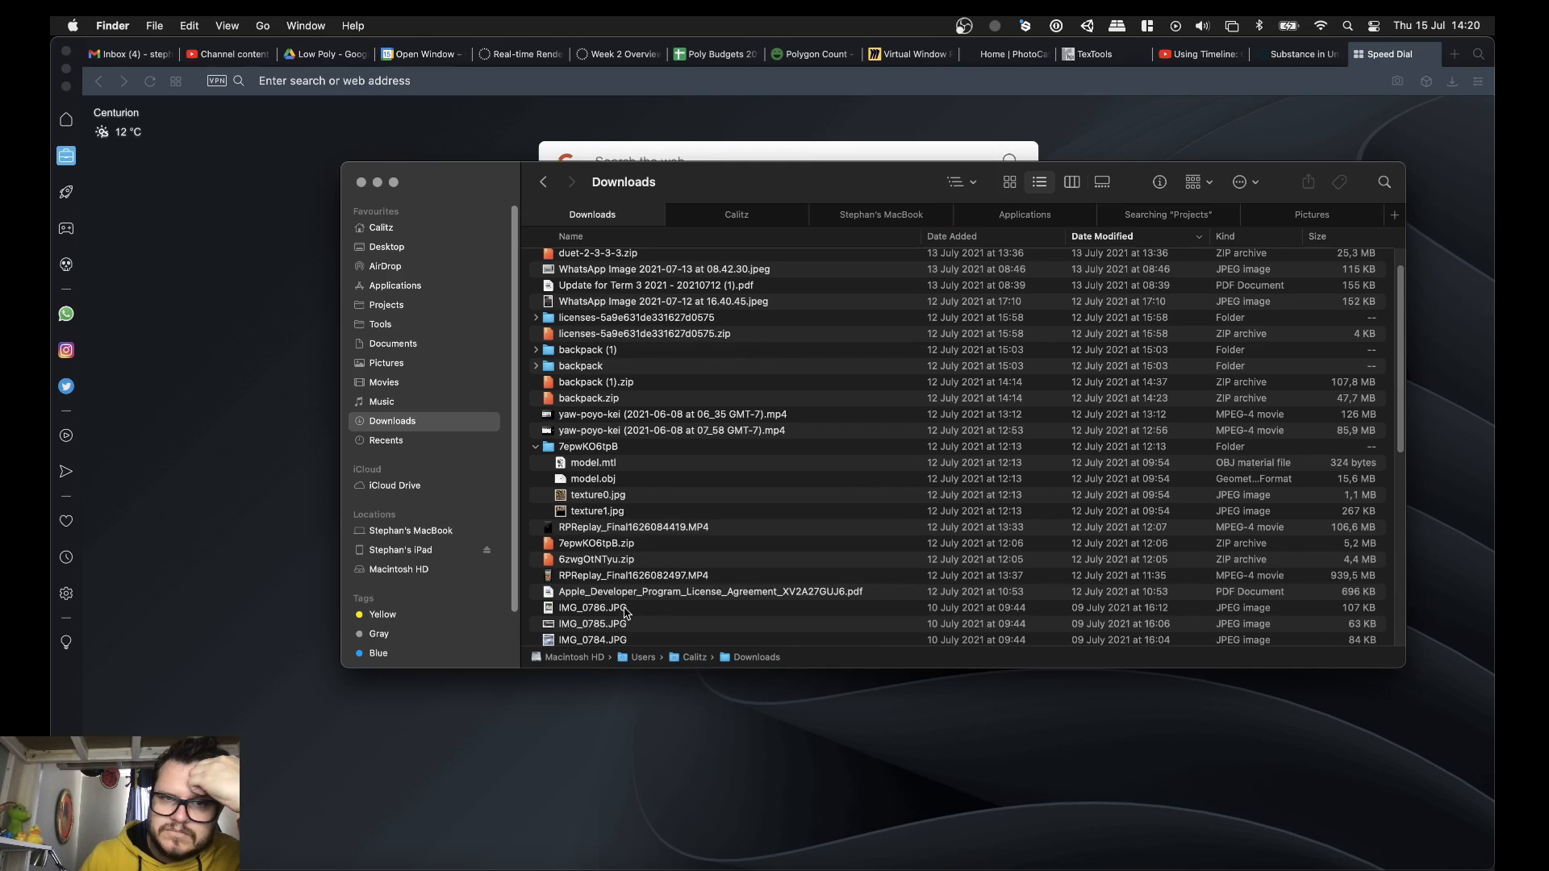
pyautogui.click(592, 549)
pyautogui.scroll(-5, 604, 561)
pyautogui.scroll(-5, 605, 560)
pyautogui.scroll(10, 609, 569)
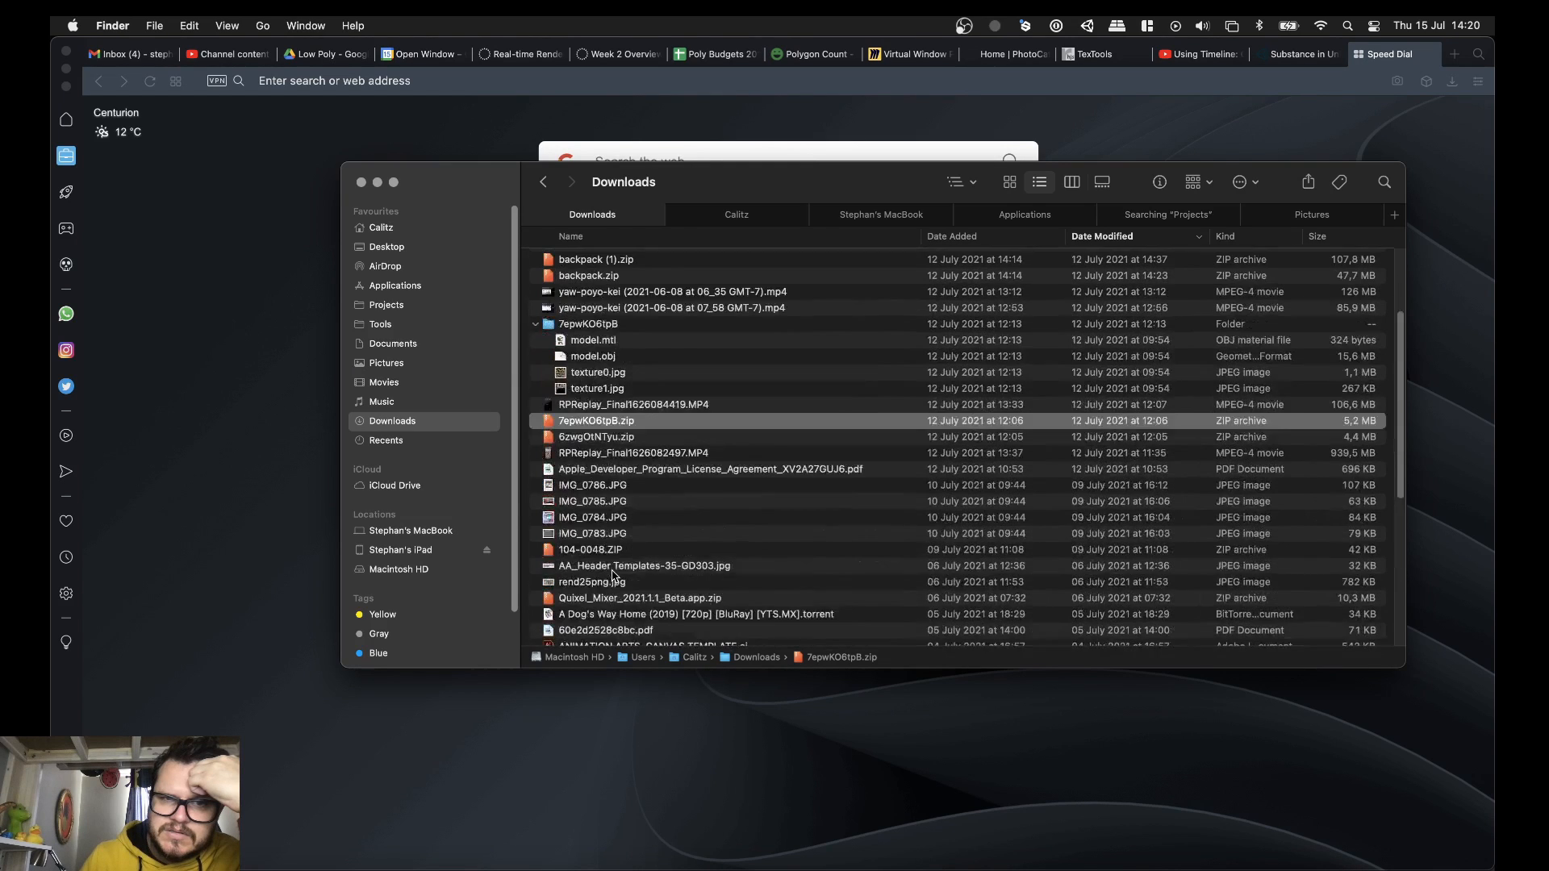
pyautogui.click(594, 420)
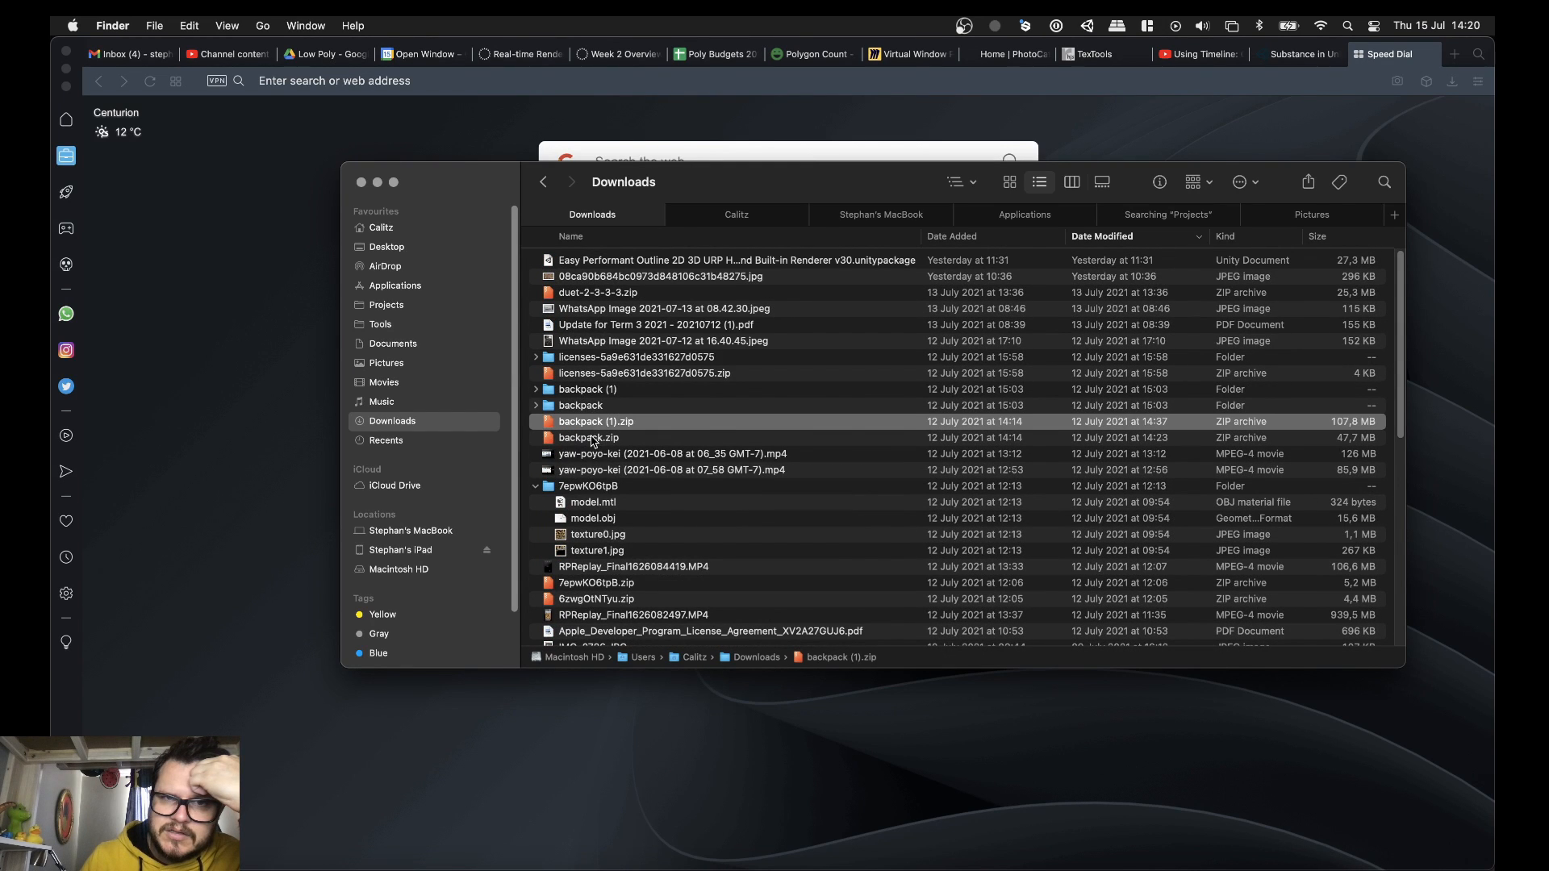
# Expand the backpack (1) and backpack folders and check their textures and model files, including scene.gltf and Backpackfixed.obj
pyautogui.click(534, 390)
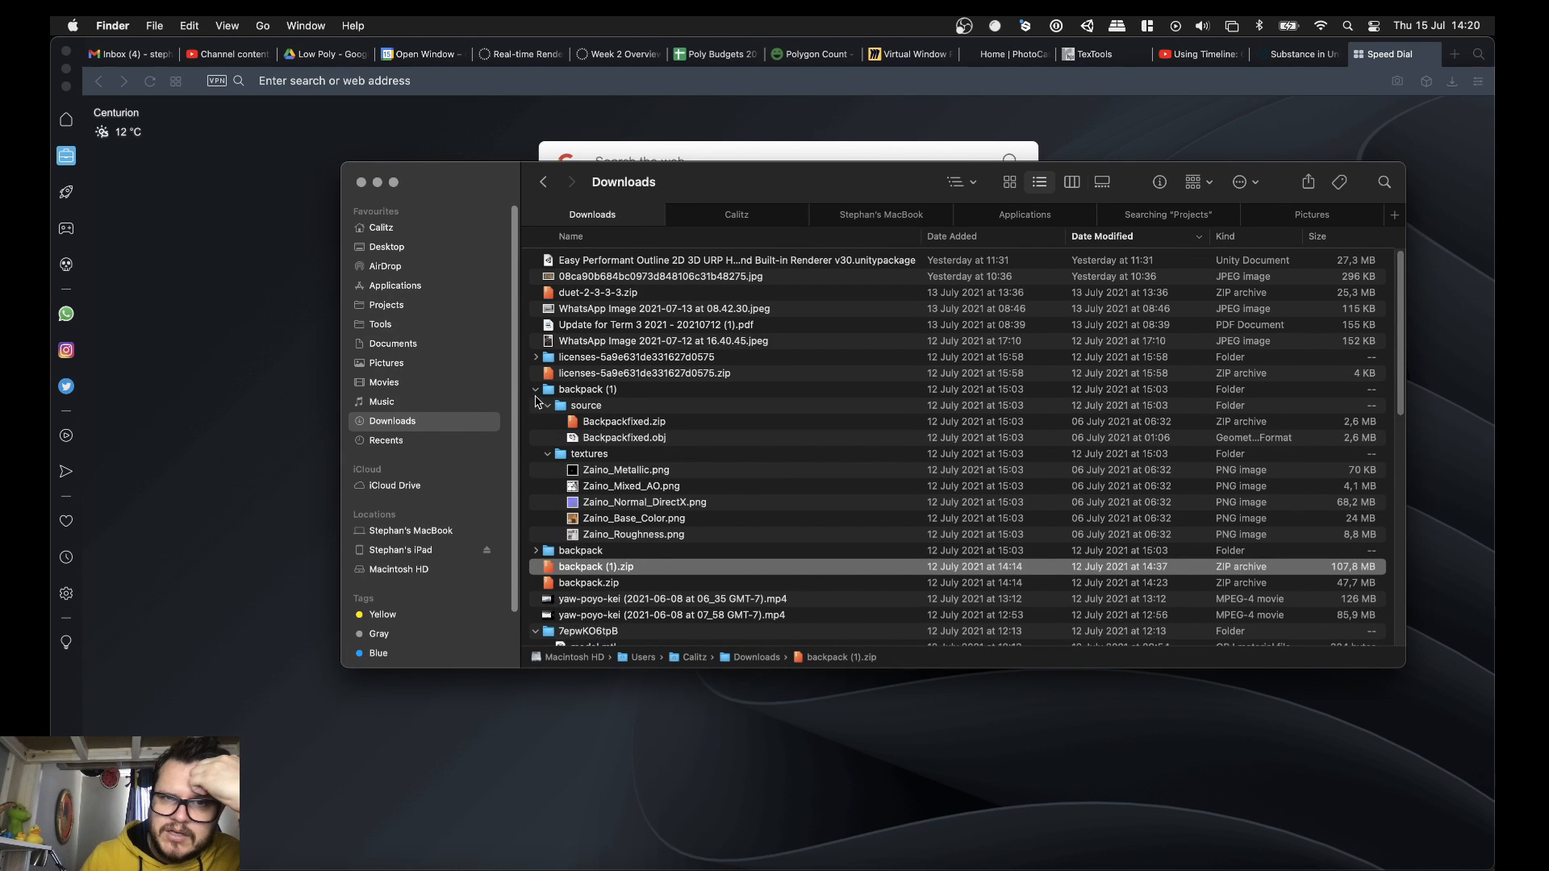
pyautogui.click(536, 550)
pyautogui.scroll(-4, 537, 553)
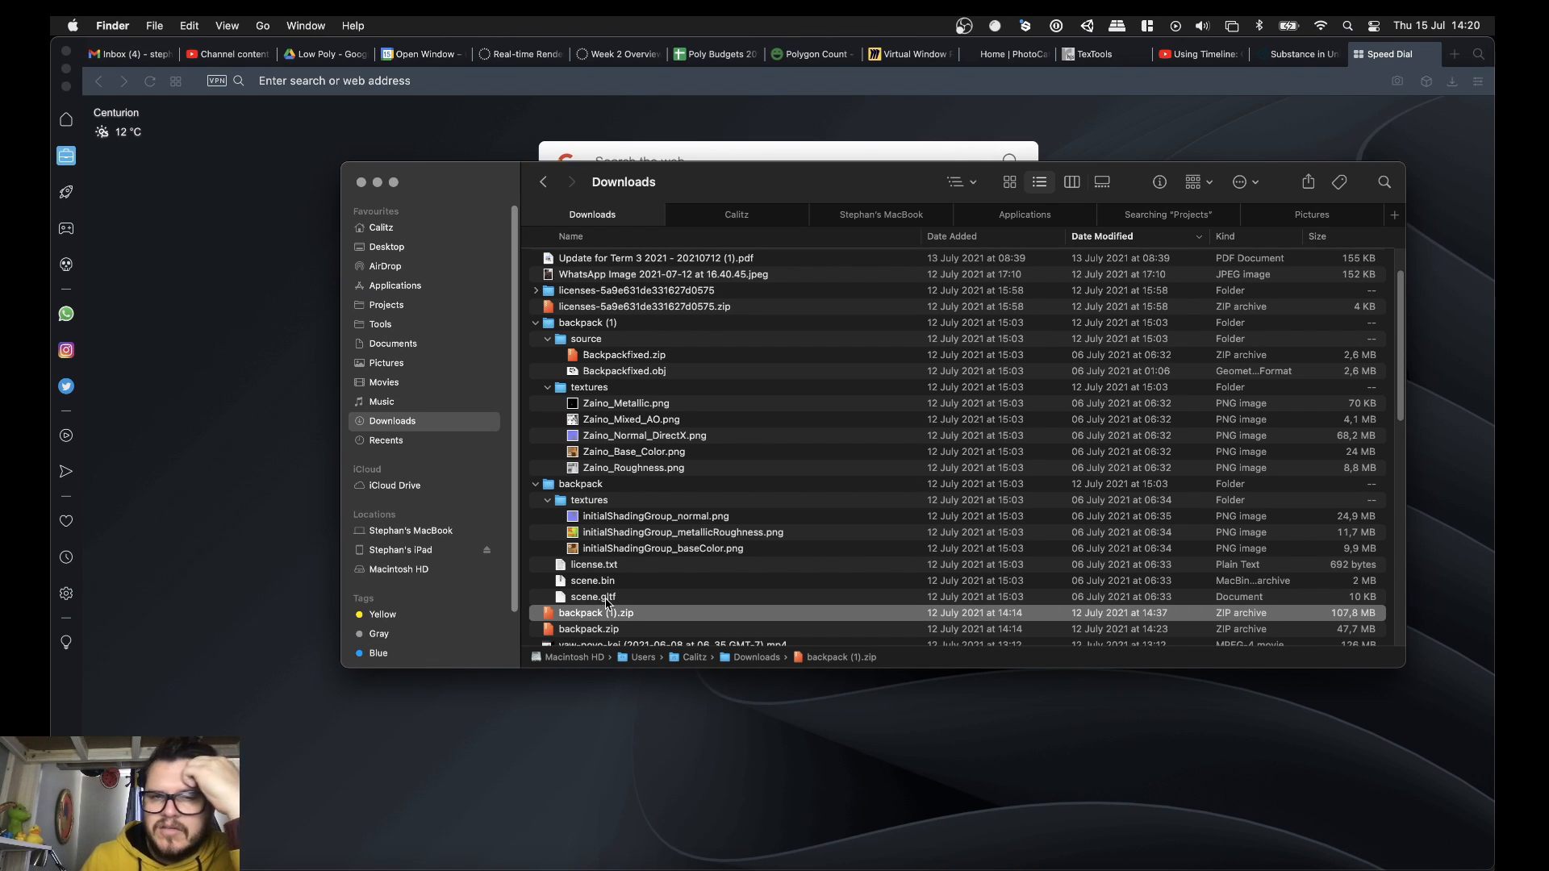
pyautogui.click(600, 502)
pyautogui.click(606, 600)
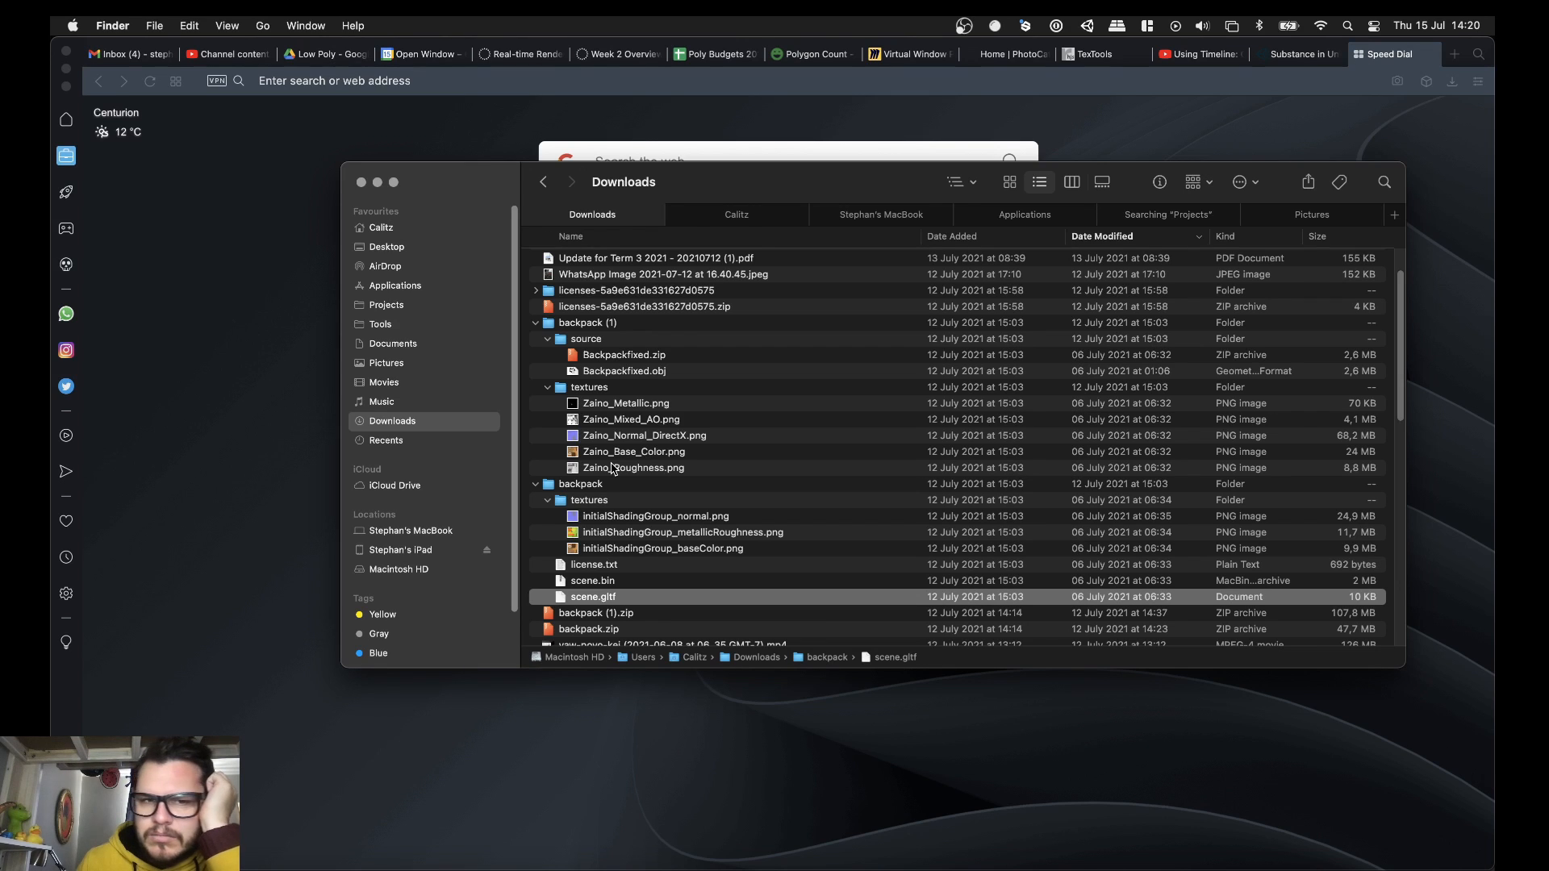
pyautogui.click(616, 371)
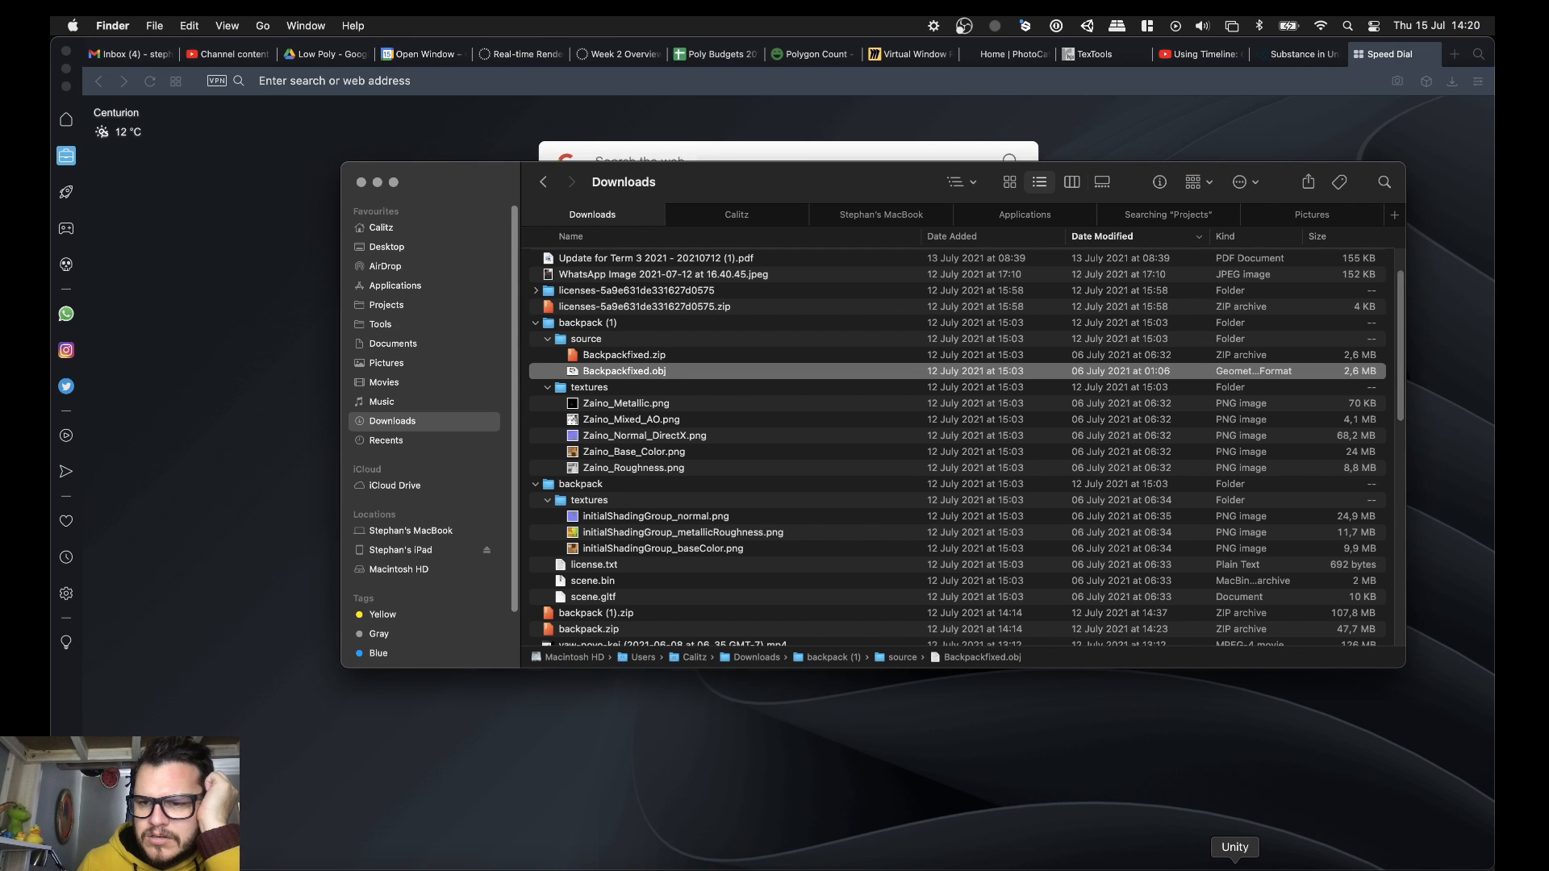
# Switch to the new, empty Blender instance, enlarge its window to fill the screen, and dismiss the splash screen
pyautogui.click(1216, 865)
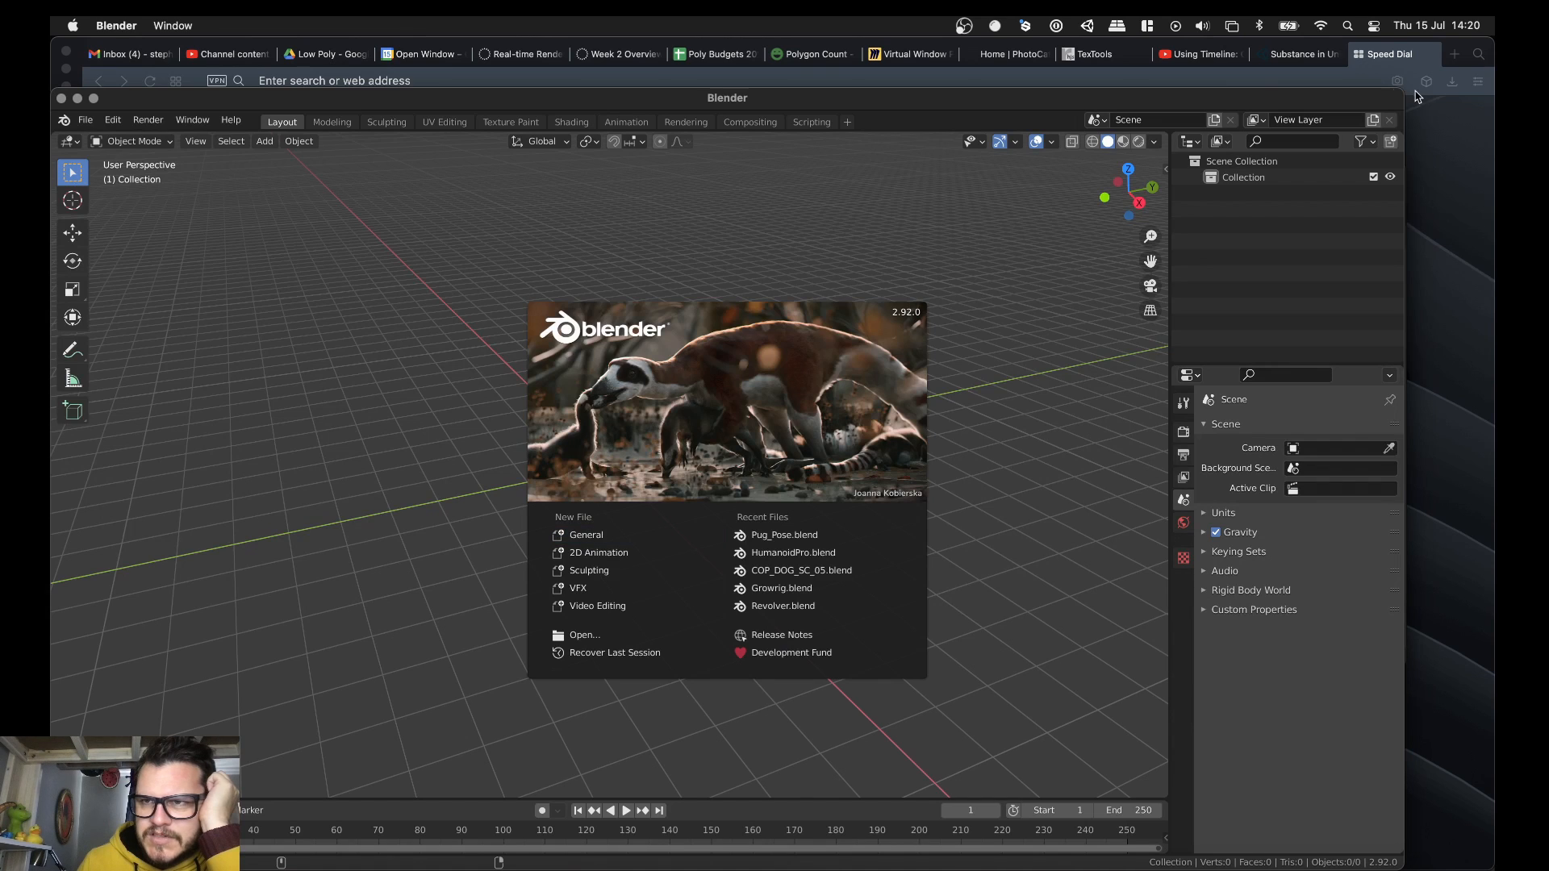
pyautogui.moveTo(1401, 95); pyautogui.dragTo(1491, 18)
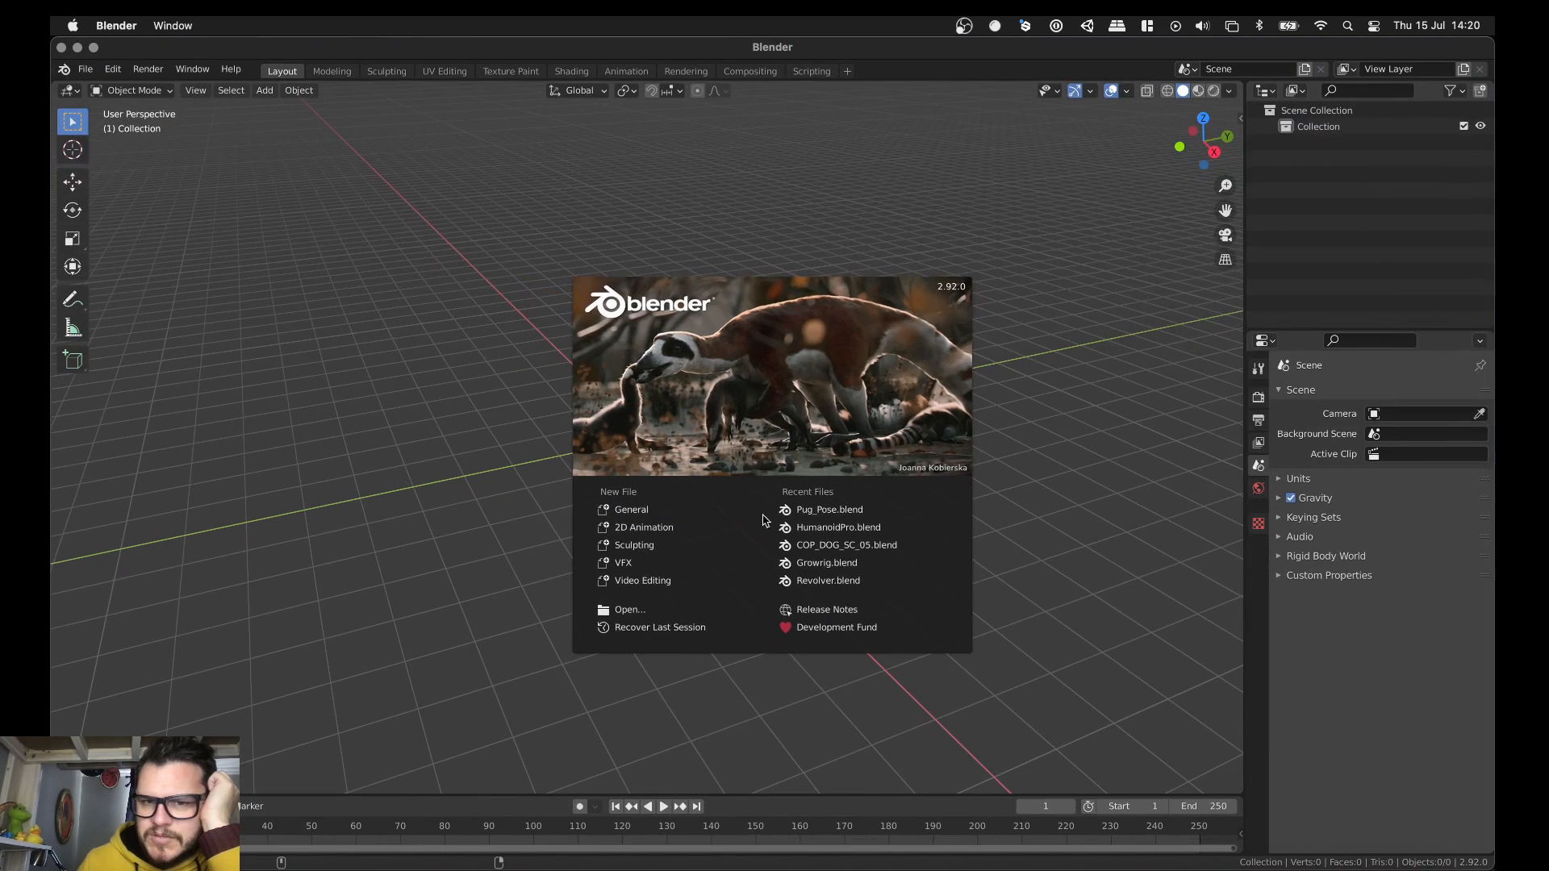
pyautogui.click(266, 439)
# Import scene.gltf from the backpack folder in Downloads as a glTF 2.0 model
pyautogui.click(85, 68)
pyautogui.moveTo(119, 290)
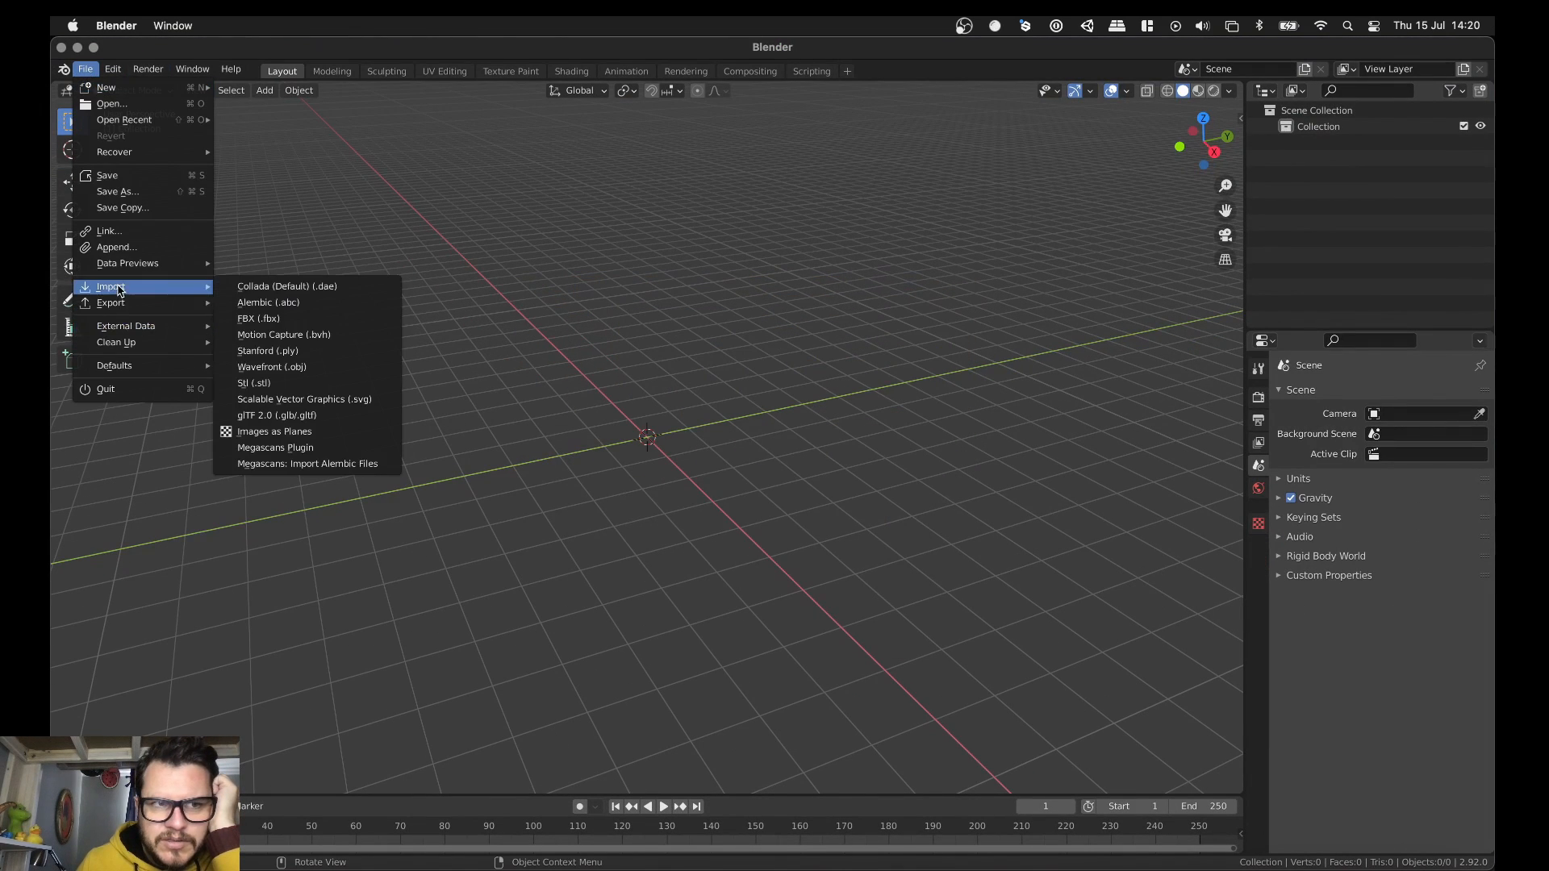
pyautogui.click(304, 415)
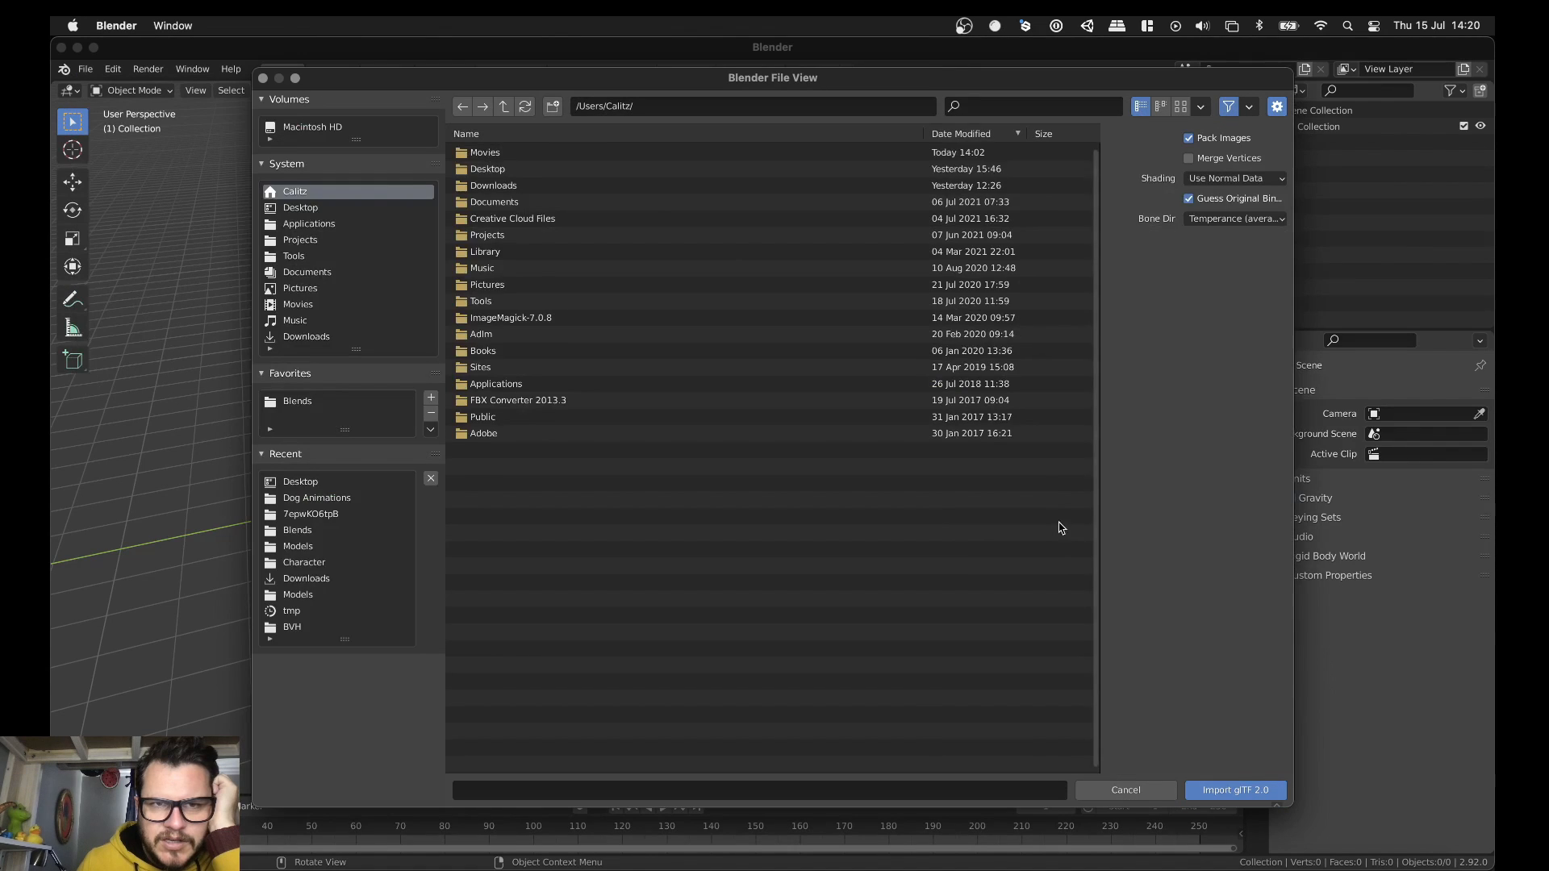
pyautogui.click(310, 337)
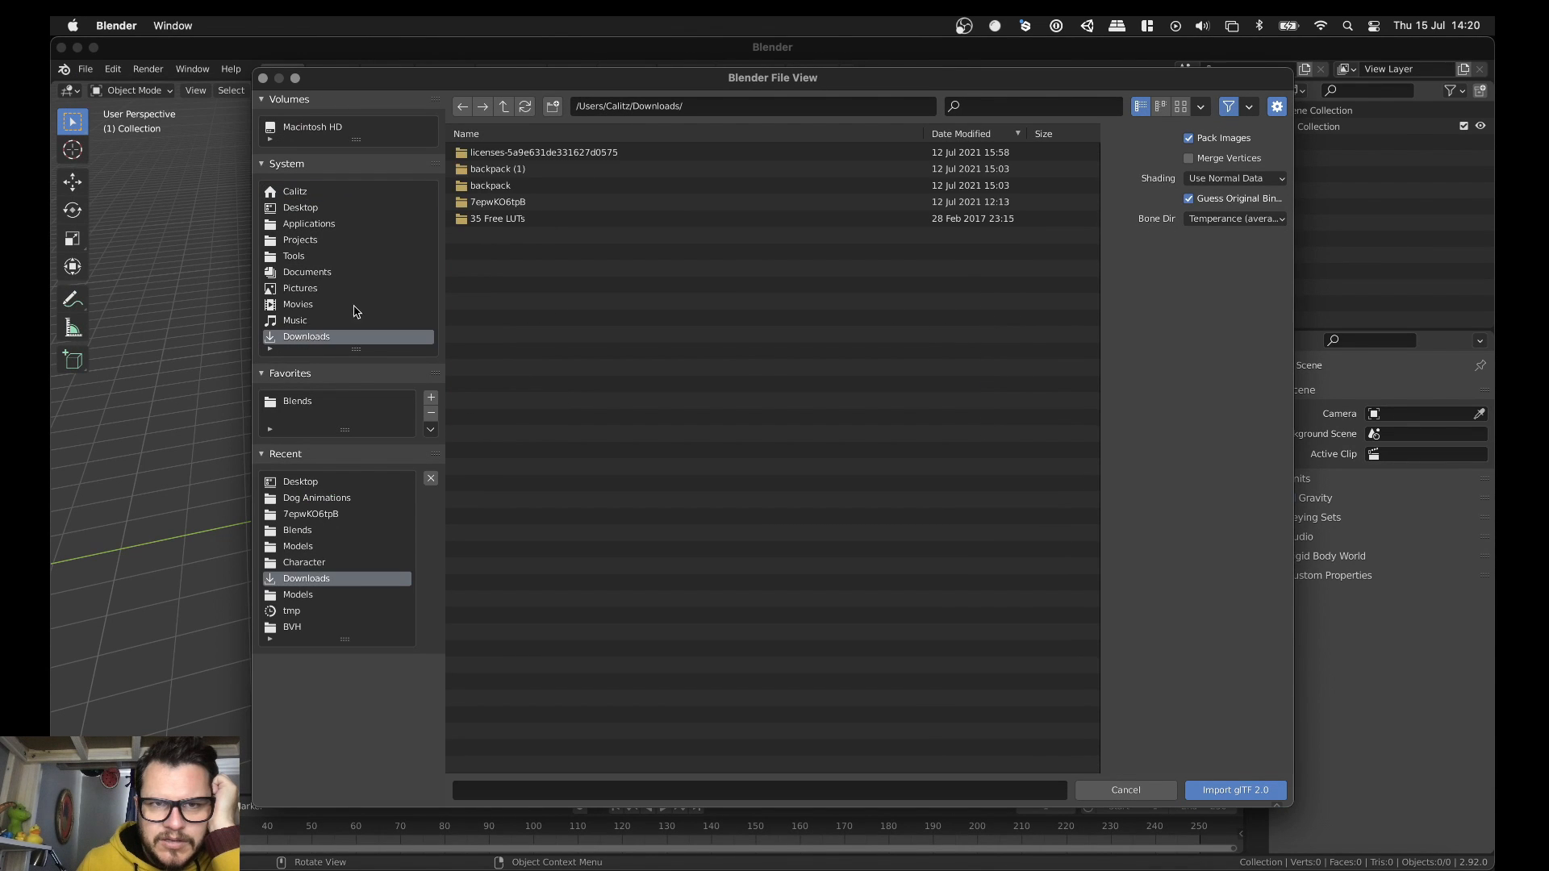
pyautogui.doubleClick(513, 186)
pyautogui.click(492, 169)
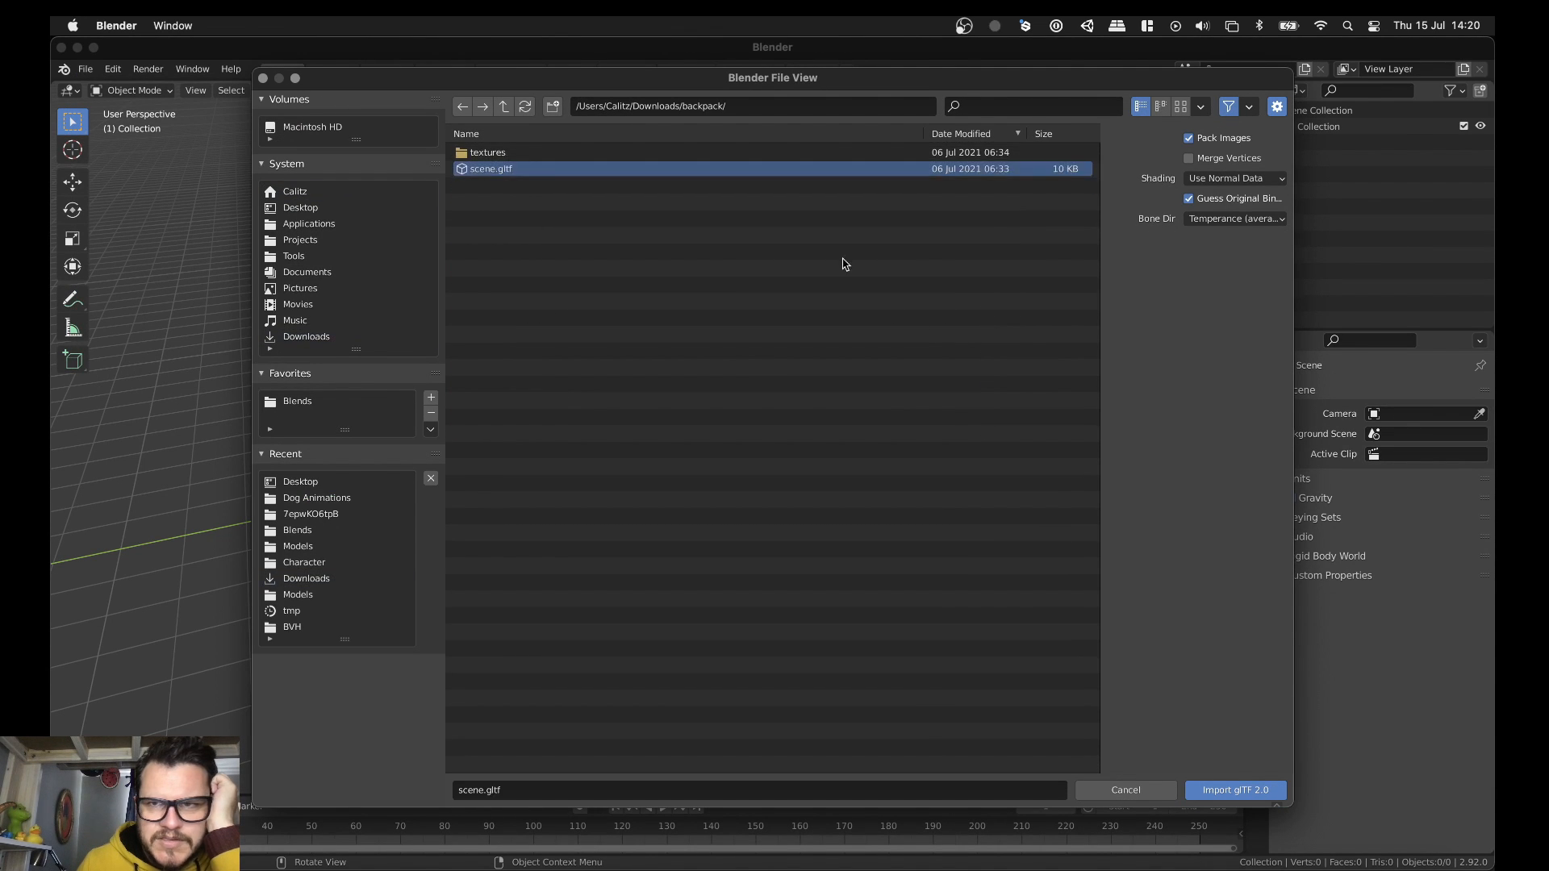
pyautogui.click(1234, 789)
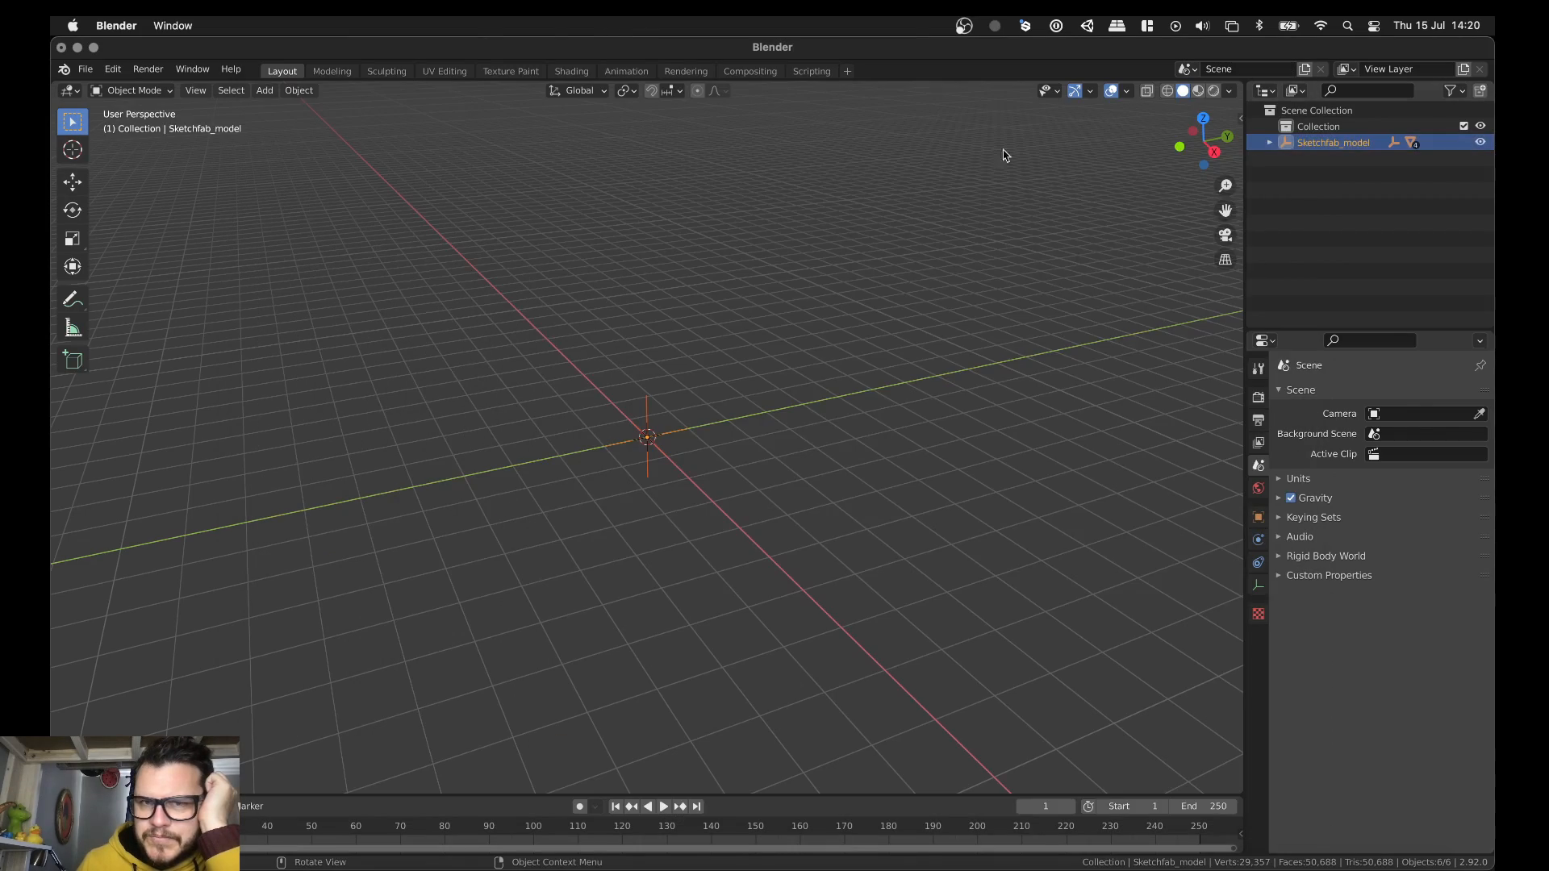
# Locate the imported backpack in the scene, select its main body, and frame it in the viewport
pyautogui.scroll(-10, 723, 492)
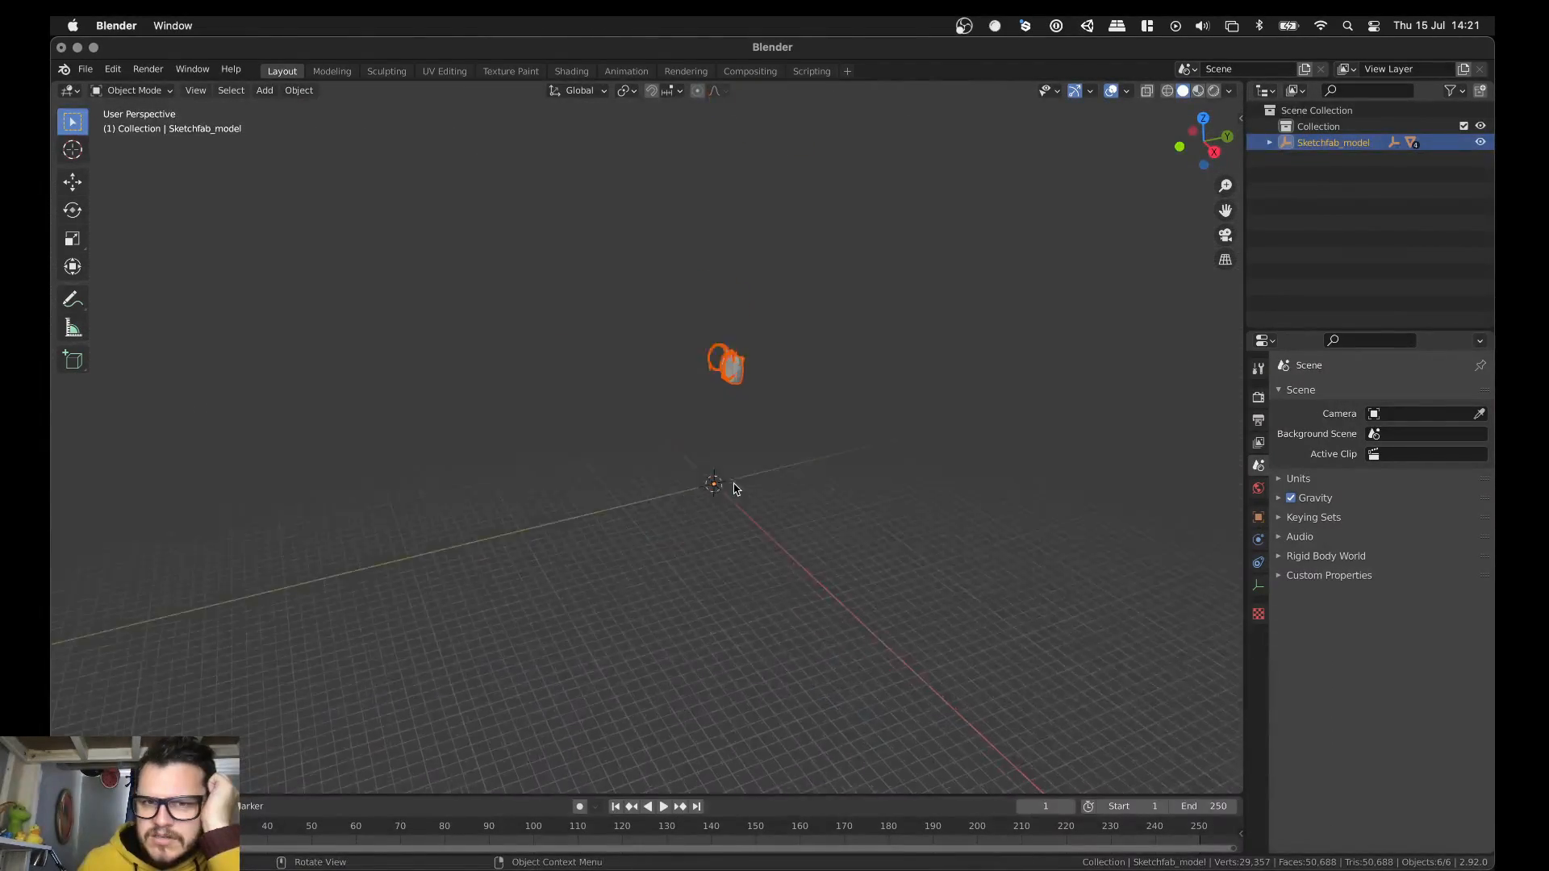
pyautogui.scroll(5, 730, 487)
pyautogui.moveTo(773, 414); pyautogui.dragTo(642, 201, button='middle')
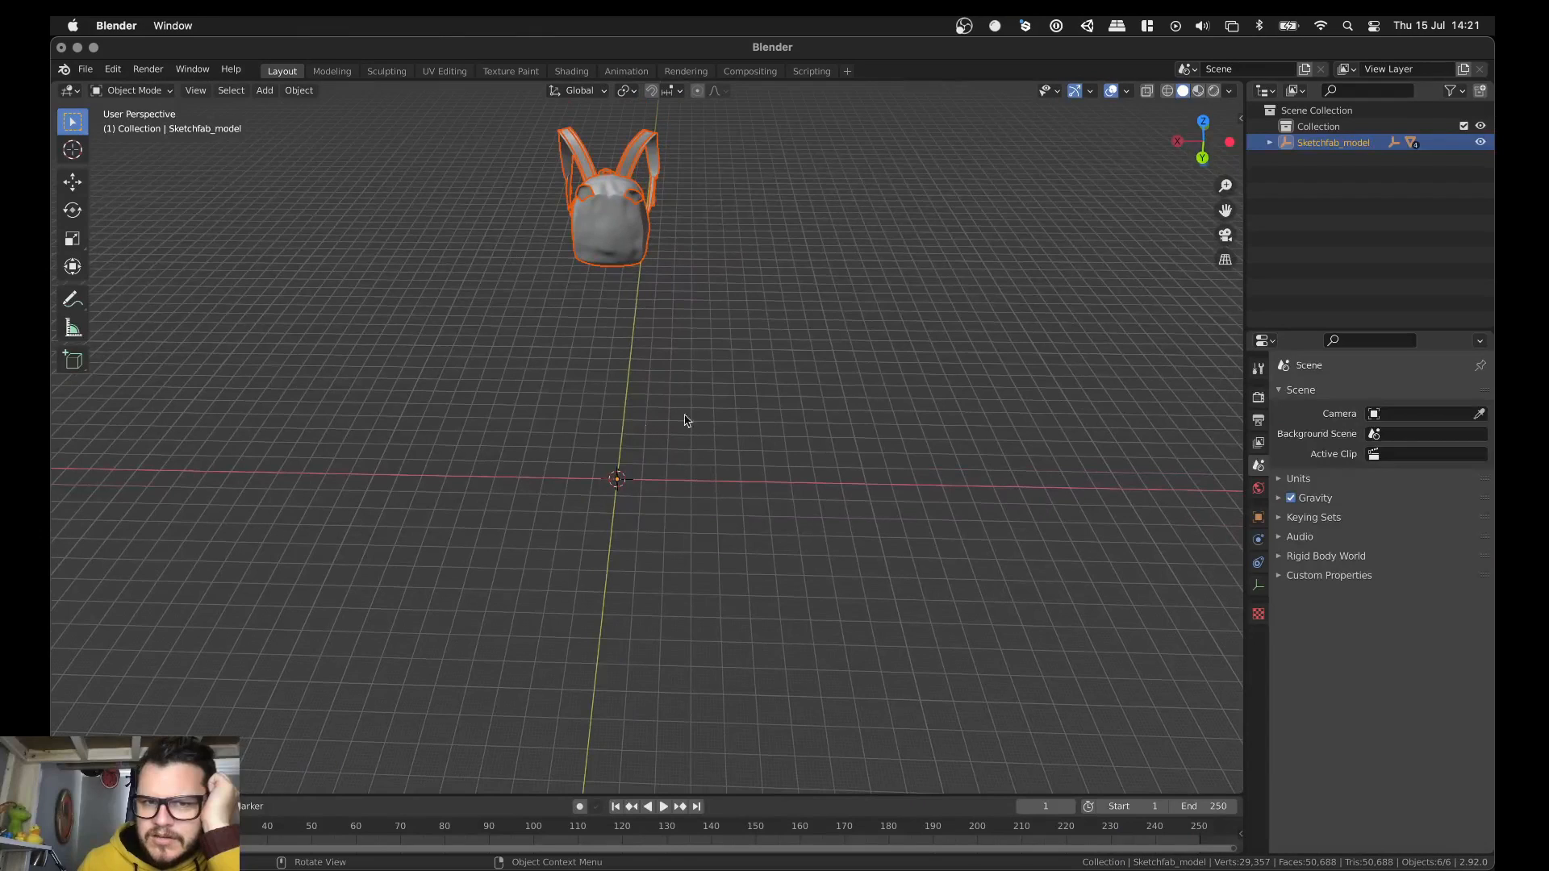
pyautogui.click(638, 214)
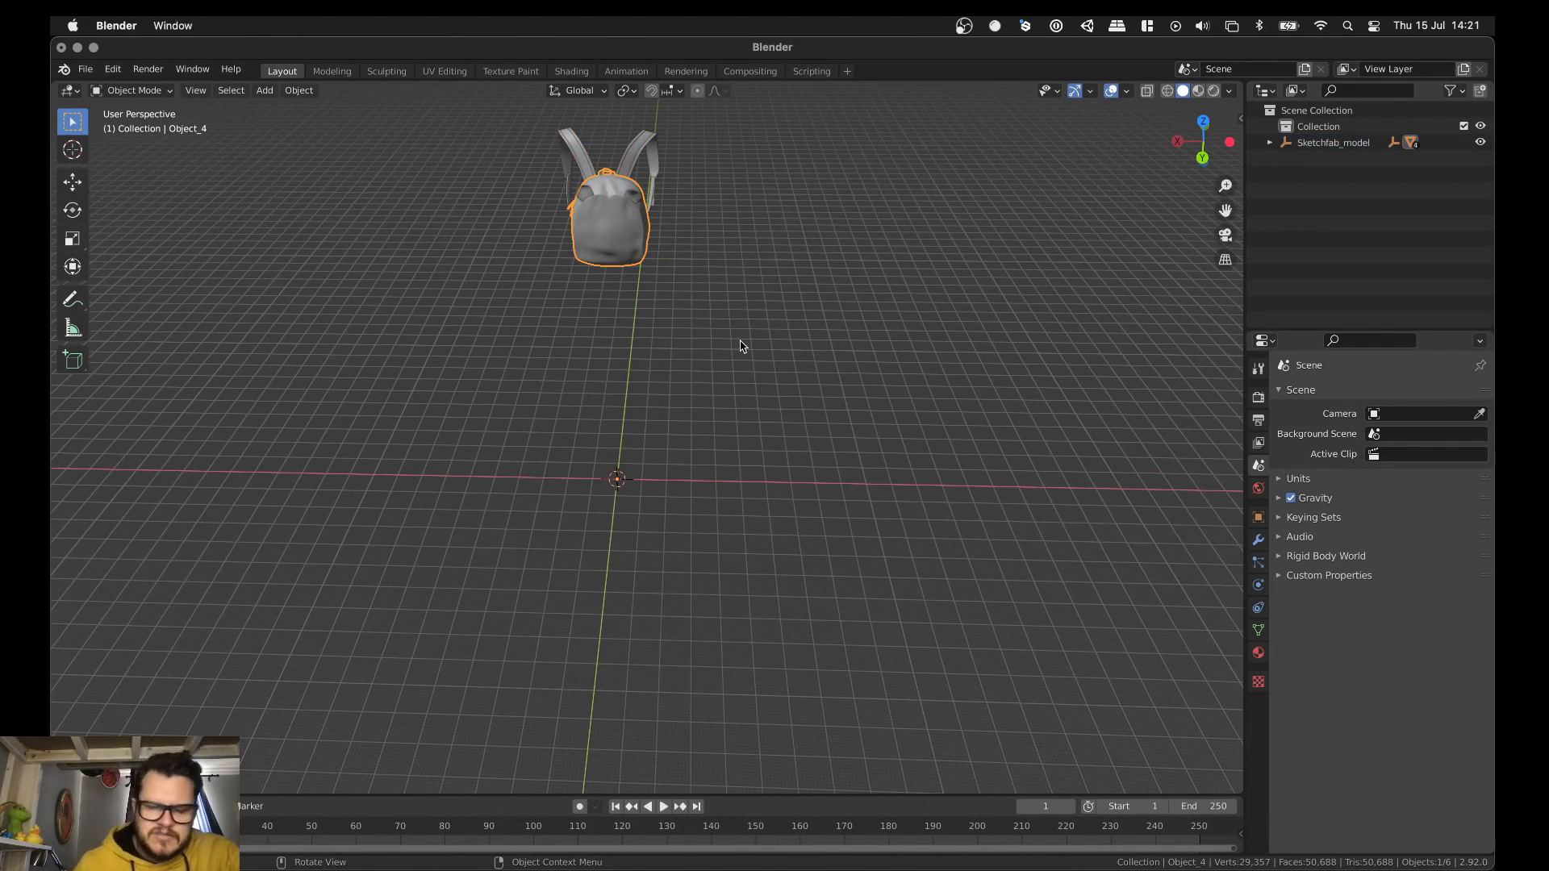
pyautogui.press('KP_Decimal')
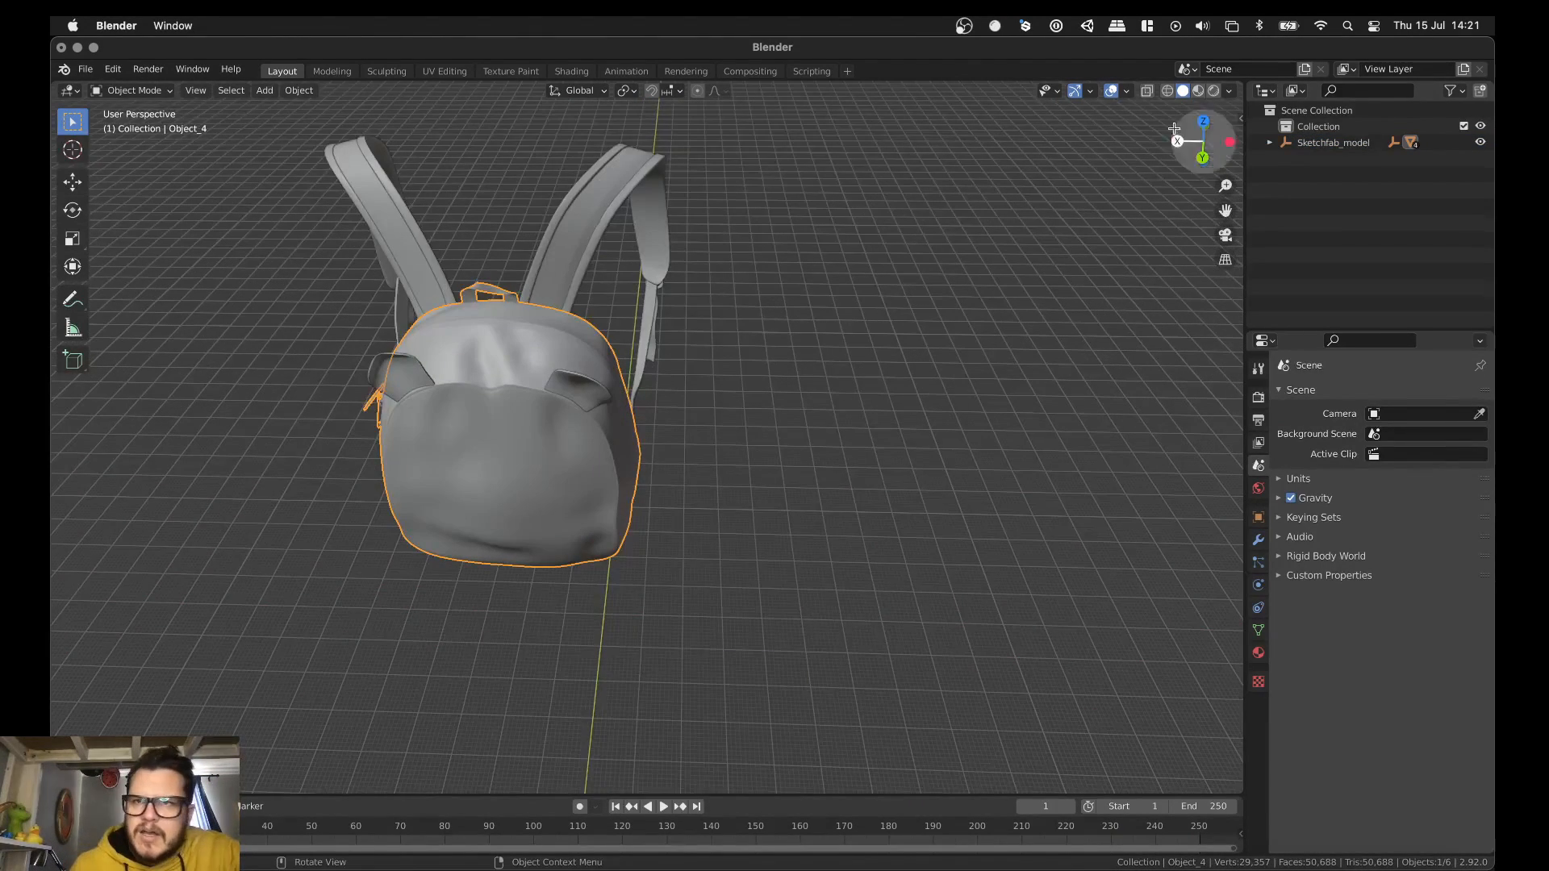
# Display the backpack in wireframe and examine its mesh density from the front, the side and below
pyautogui.click(1169, 92)
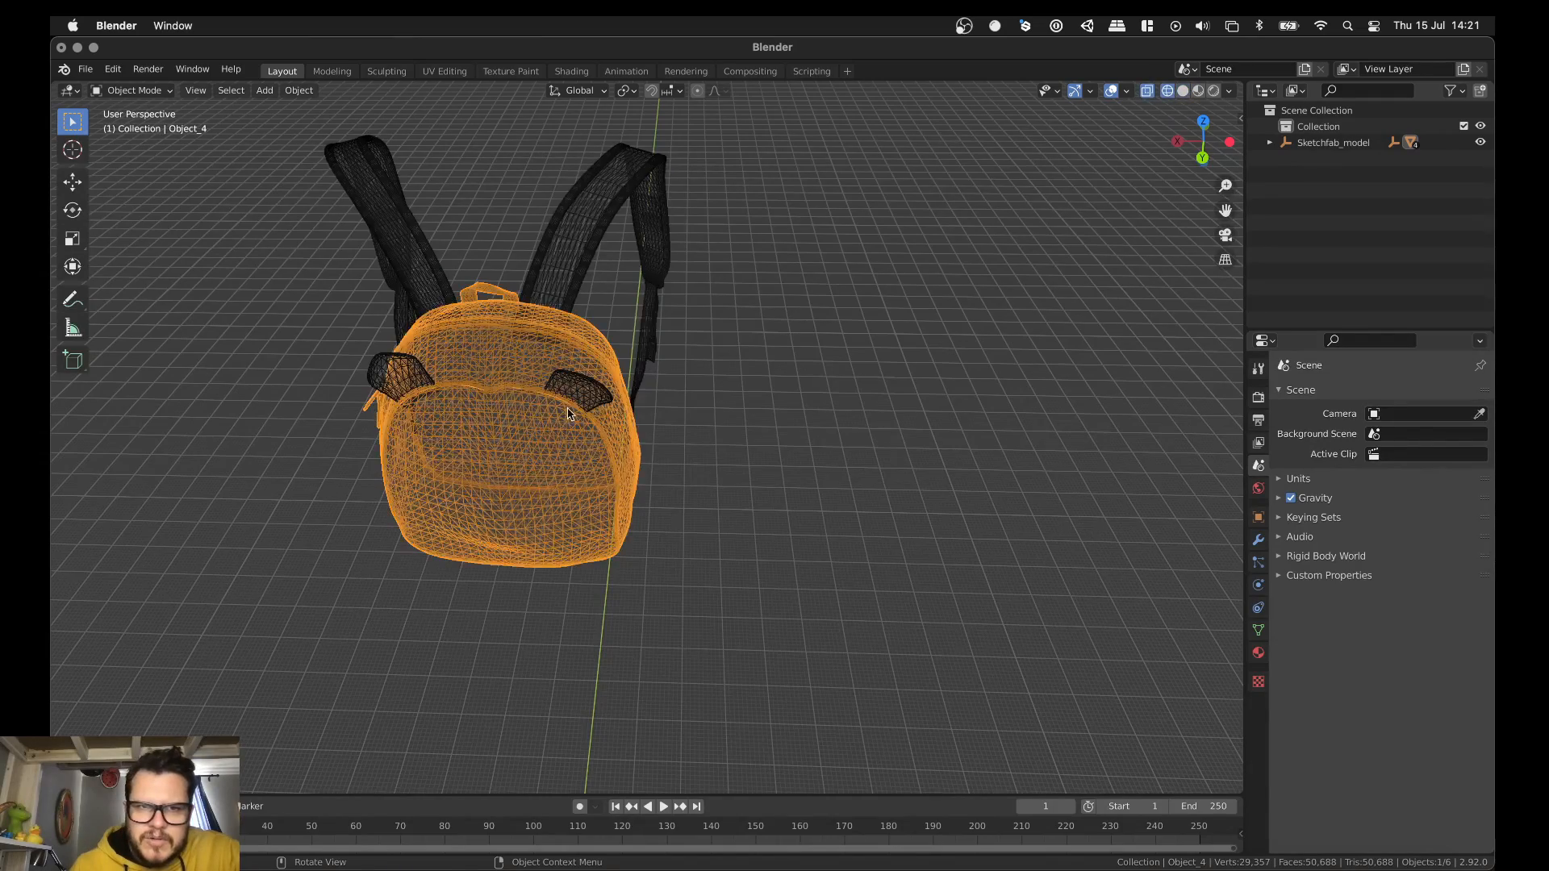
pyautogui.moveTo(568, 414); pyautogui.dragTo(588, 380, button='middle')
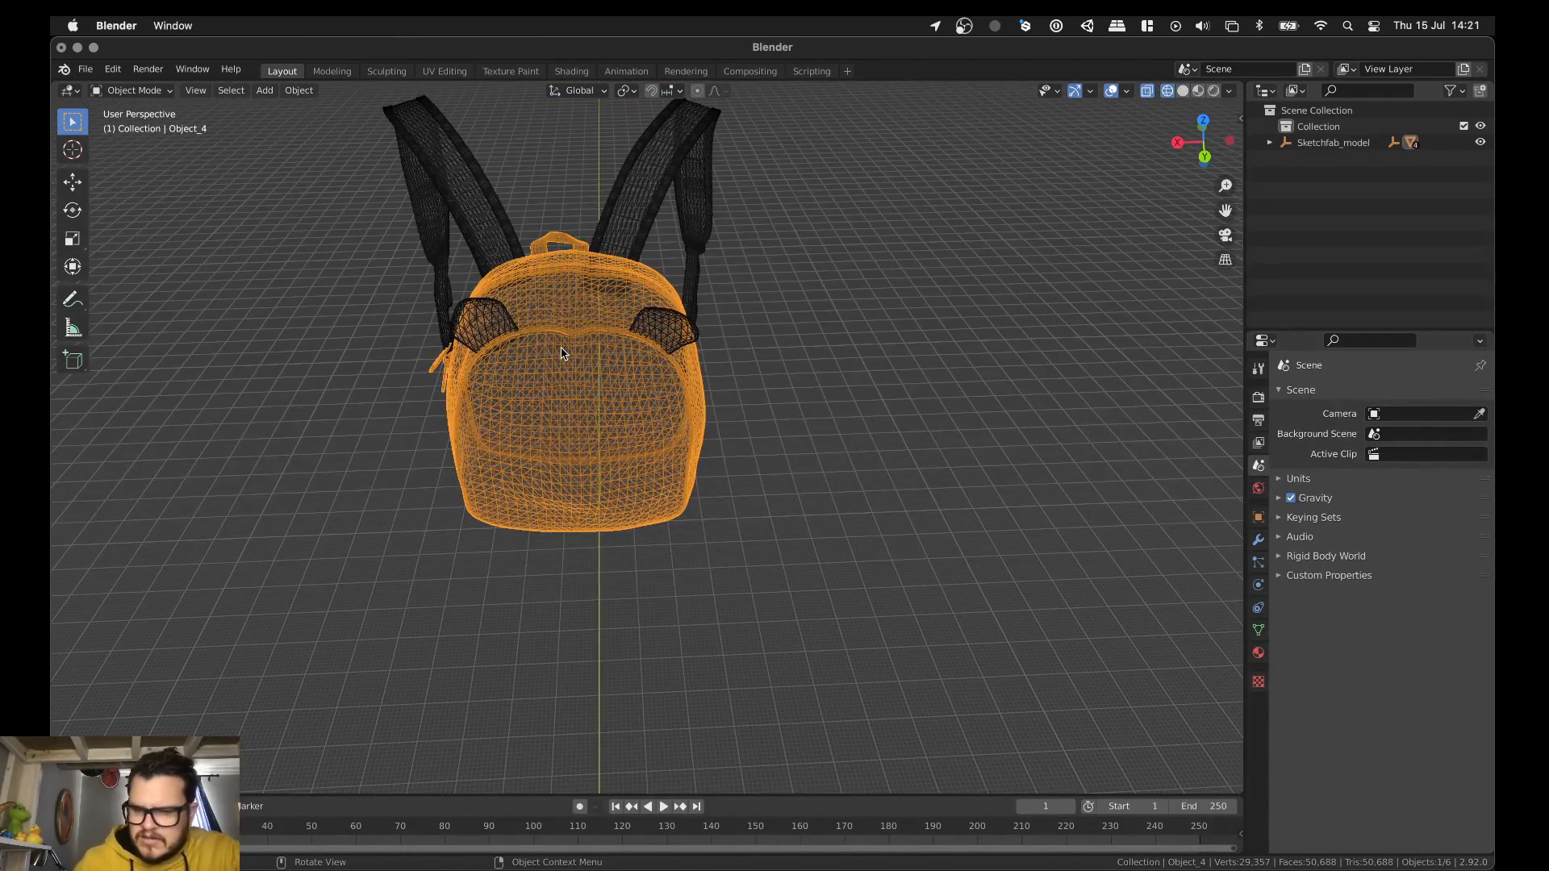
pyautogui.press('.')
pyautogui.press('Escape')
pyautogui.press('KP_Decimal')
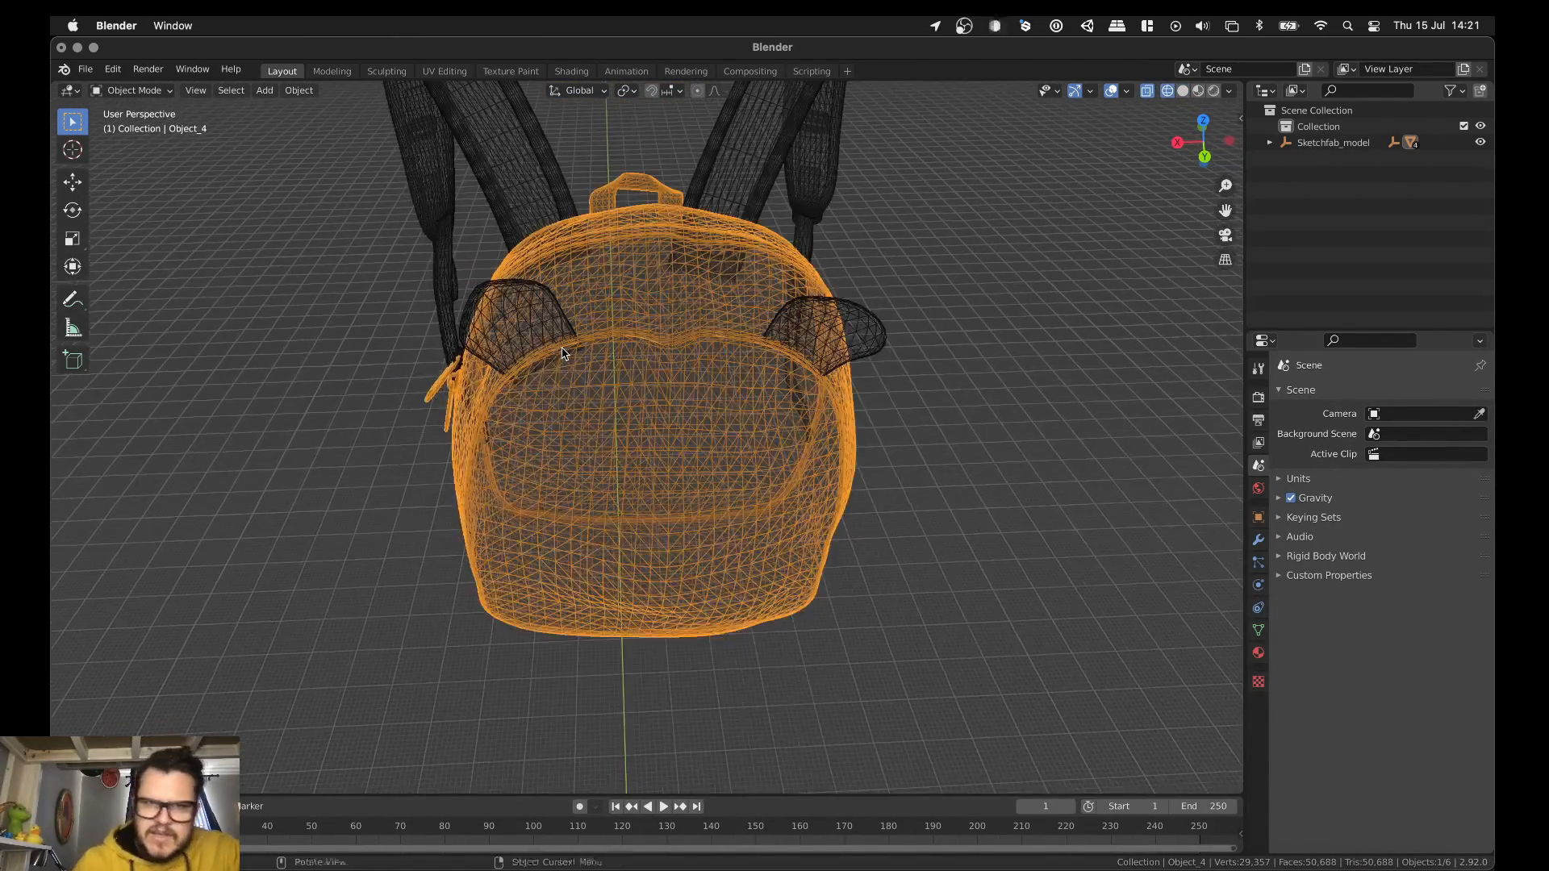
pyautogui.moveTo(562, 352); pyautogui.dragTo(718, 462, button='middle')
pyautogui.moveTo(810, 472); pyautogui.dragTo(606, 446, button='middle')
pyautogui.moveTo(595, 451); pyautogui.dragTo(607, 446, button='middle')
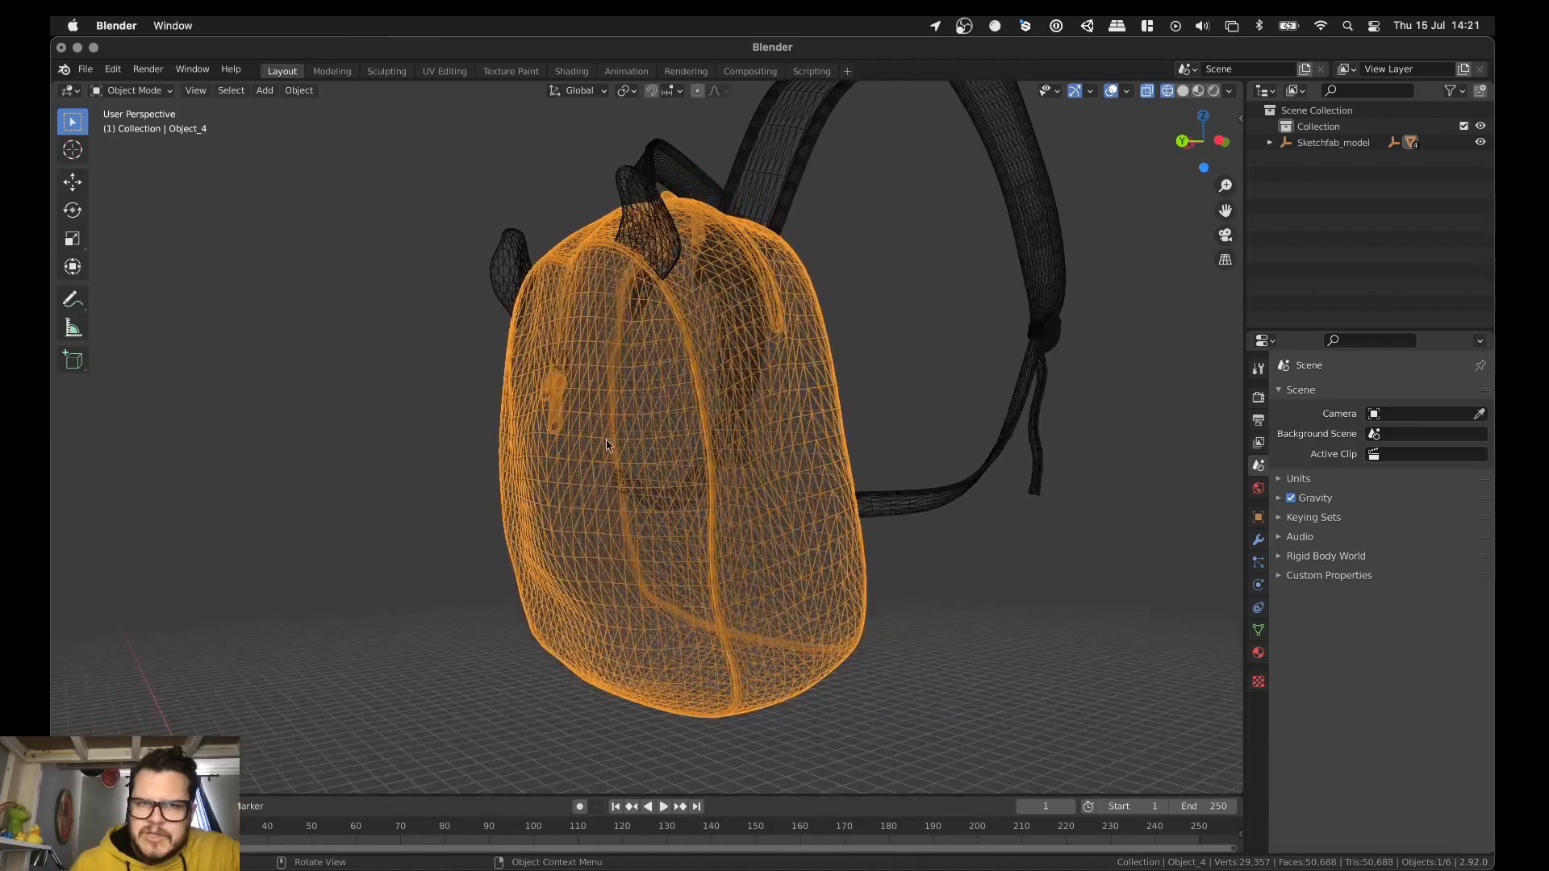
pyautogui.moveTo(878, 306); pyautogui.dragTo(919, 525, button='middle')
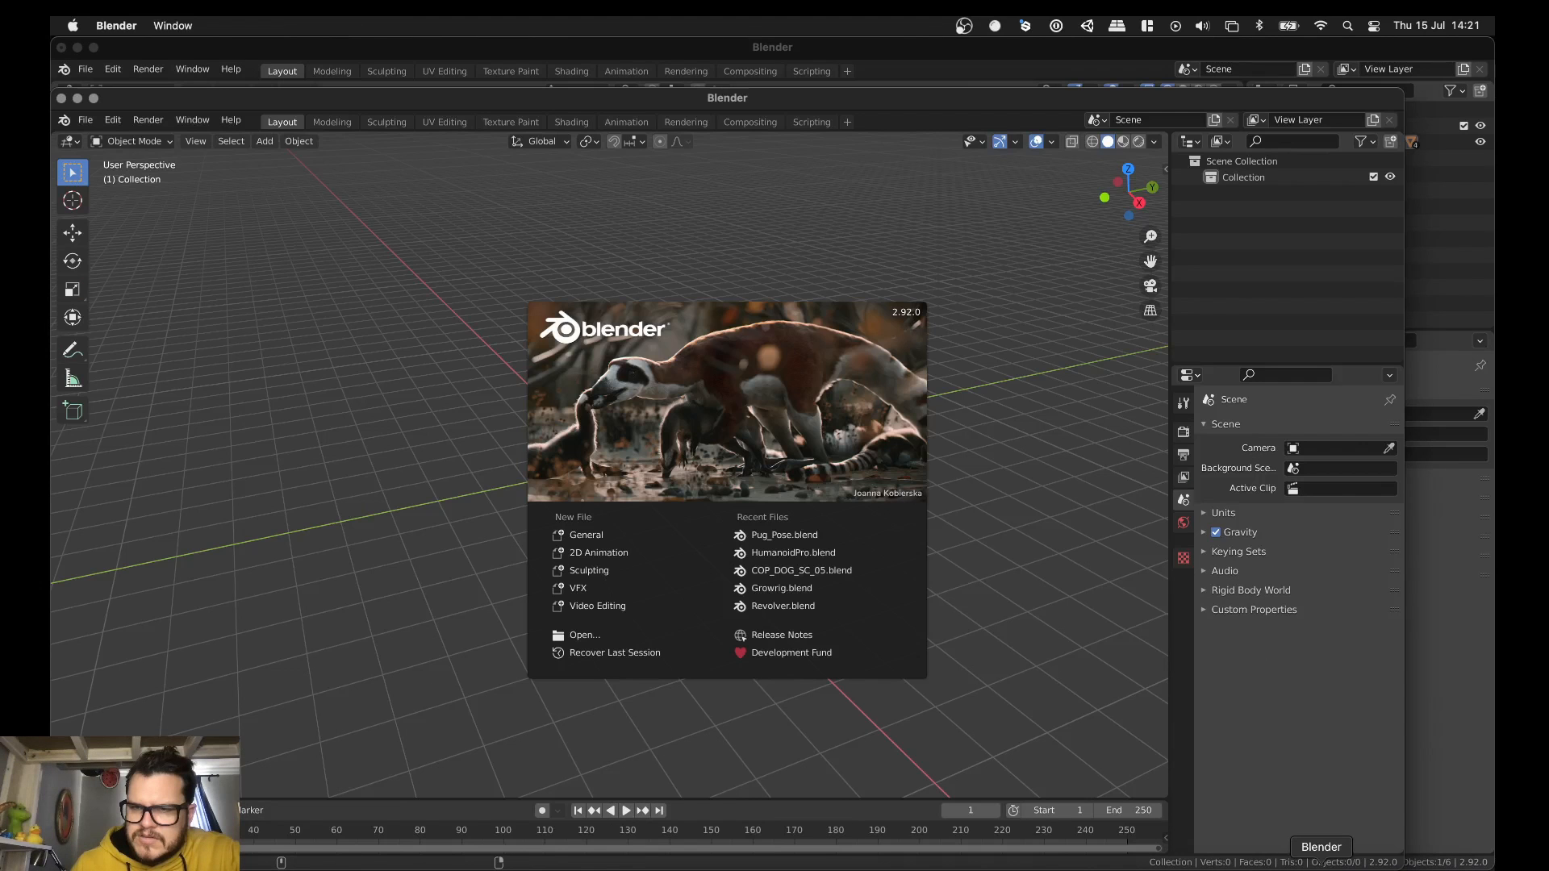
# Return to the Blender instance with the backpack and show its textures in Material Preview shading
pyautogui.click(1250, 868)
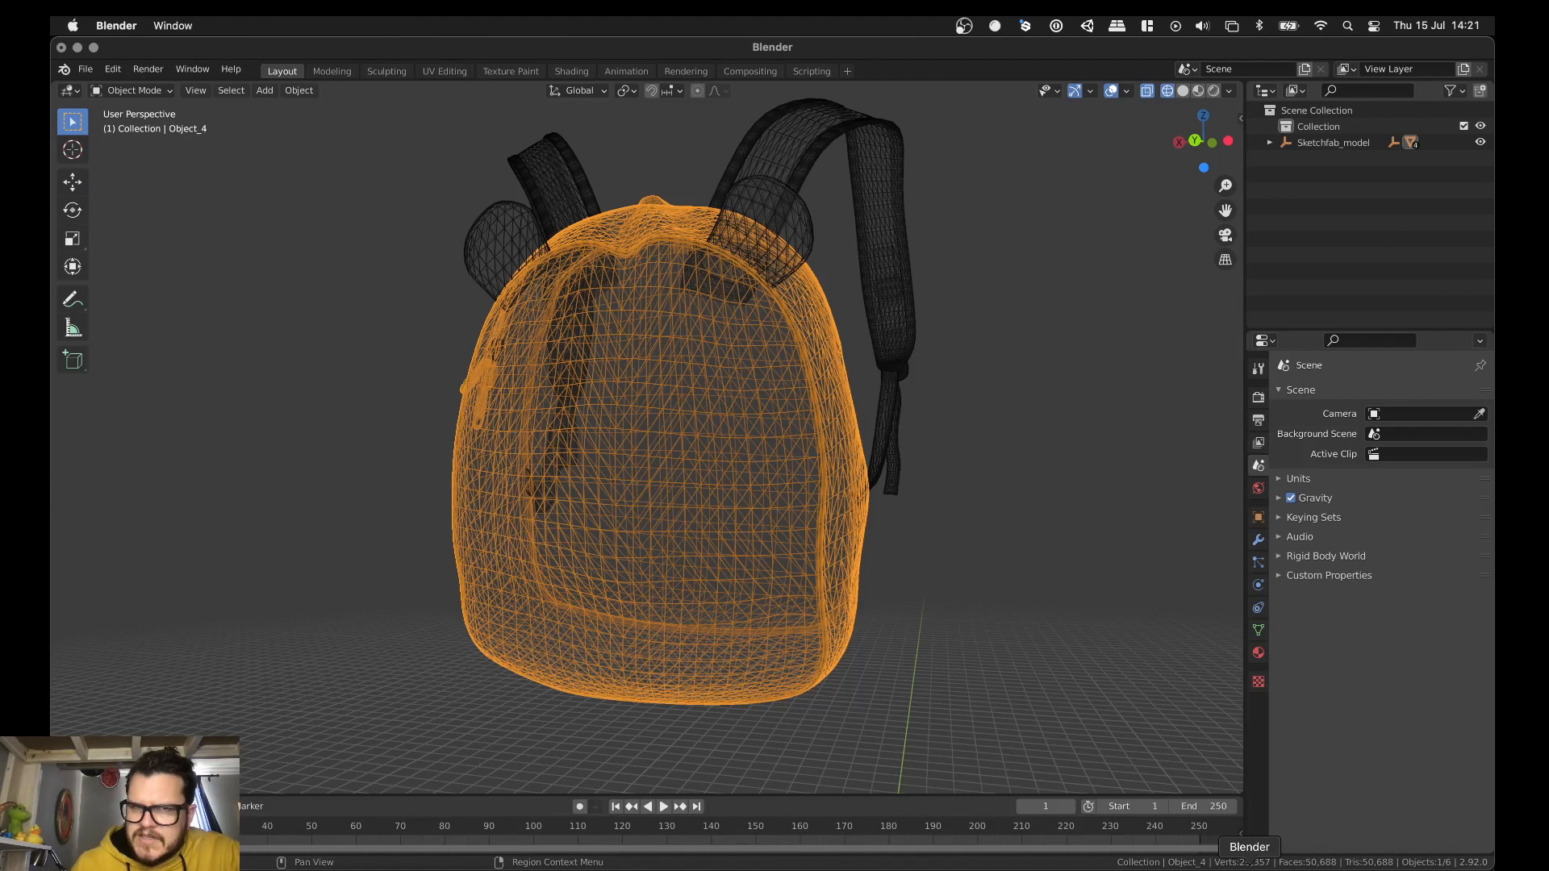
pyautogui.click(1199, 92)
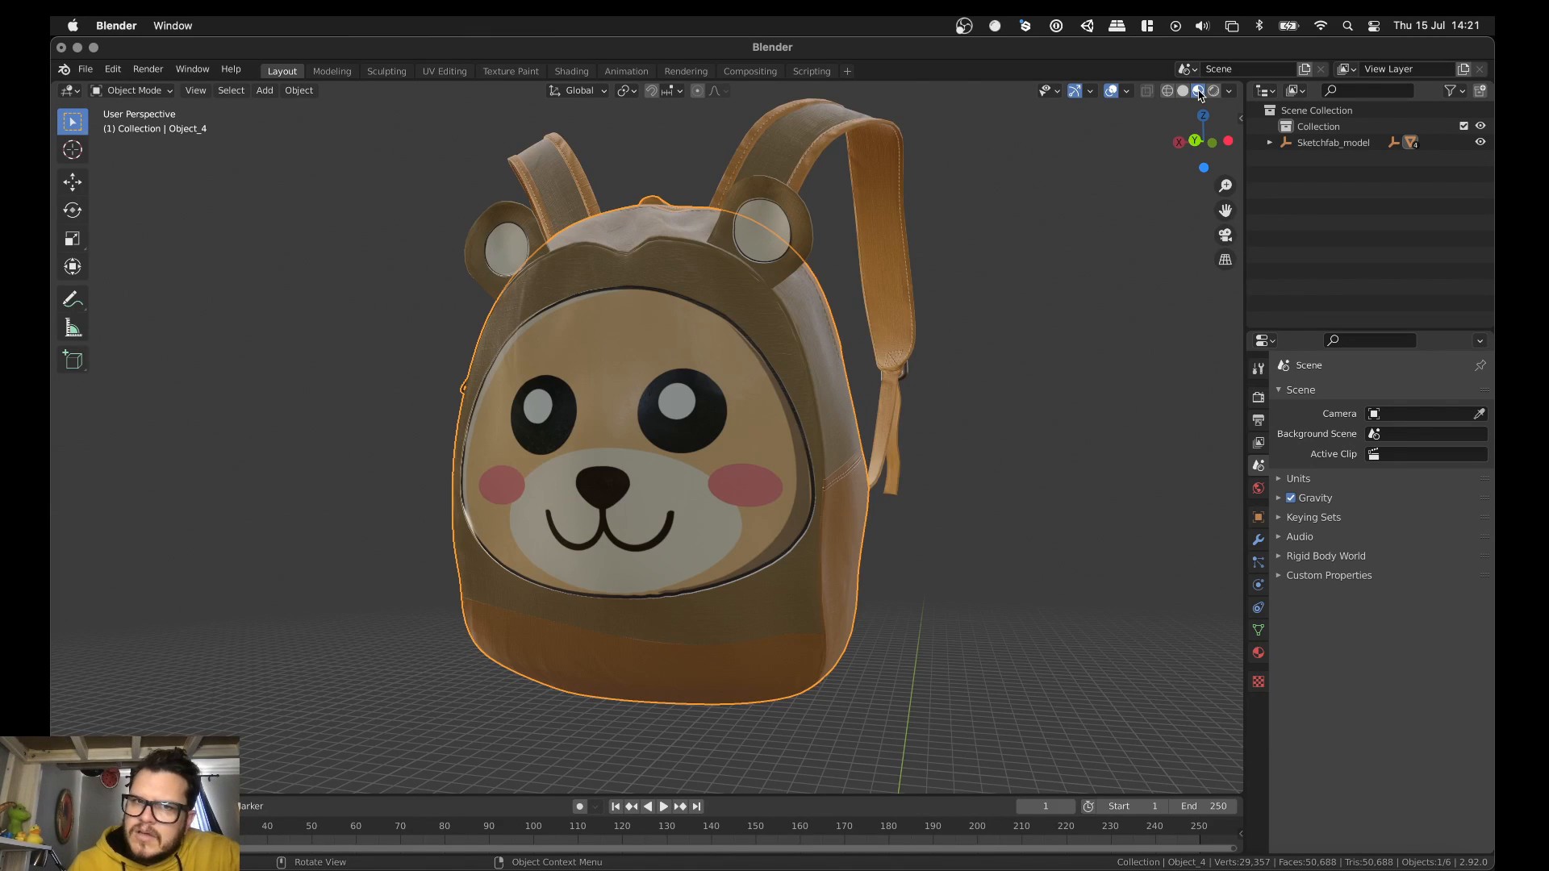
pyautogui.moveTo(933, 324); pyautogui.dragTo(1000, 322, button='middle')
# Switch to the empty Blender instance and import Backpackfixed.obj from Downloads/backpack (1)/source as a Wavefront OBJ model
pyautogui.click(1321, 866)
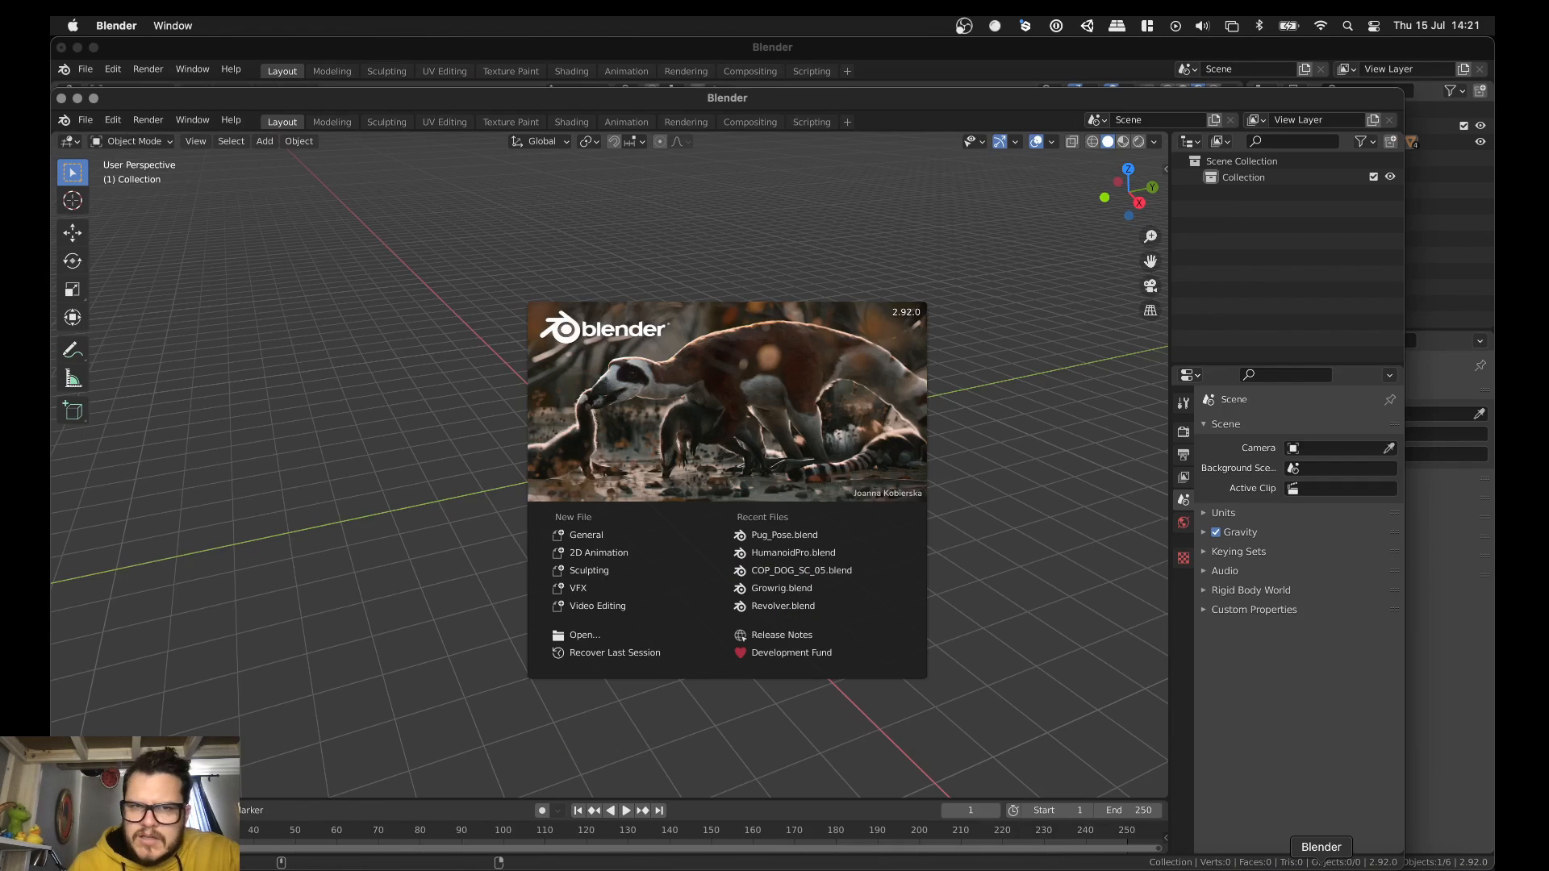
pyautogui.click(500, 250)
pyautogui.click(85, 119)
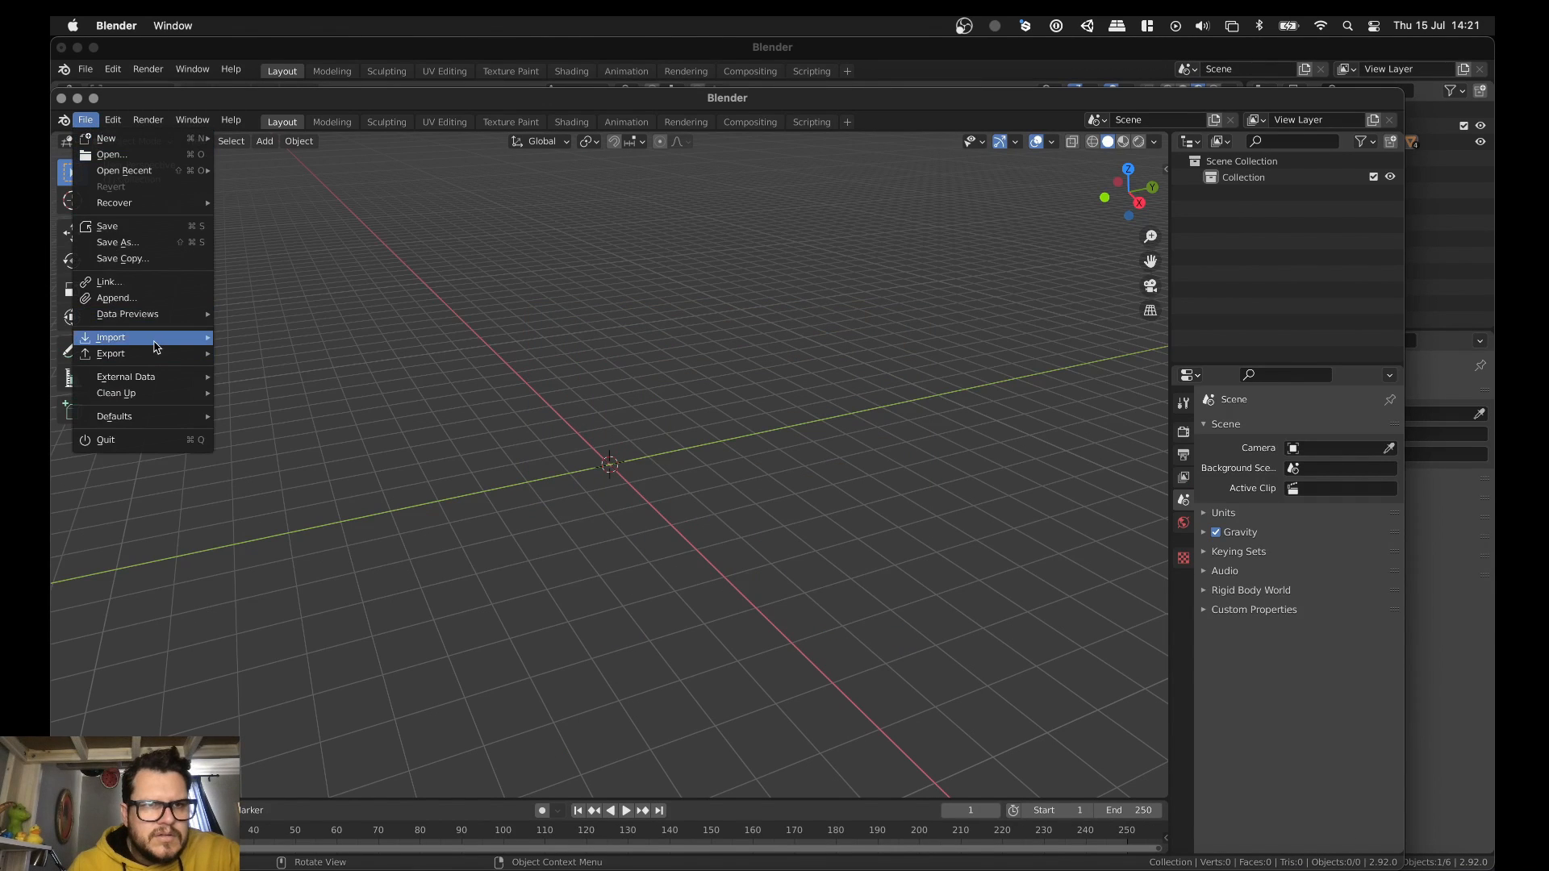
pyautogui.moveTo(155, 339)
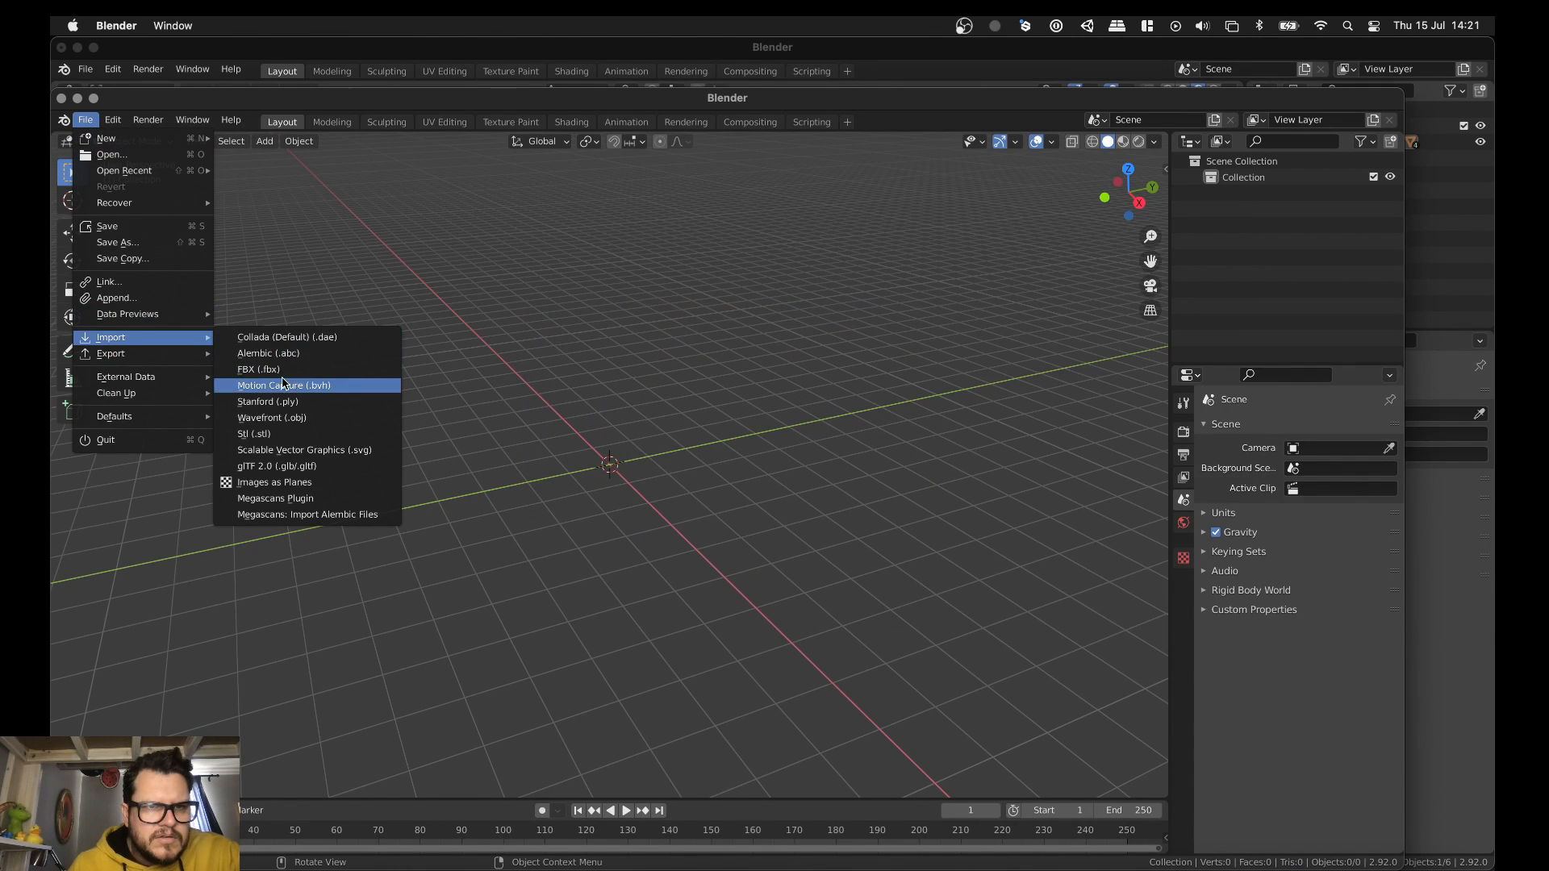
pyautogui.click(290, 418)
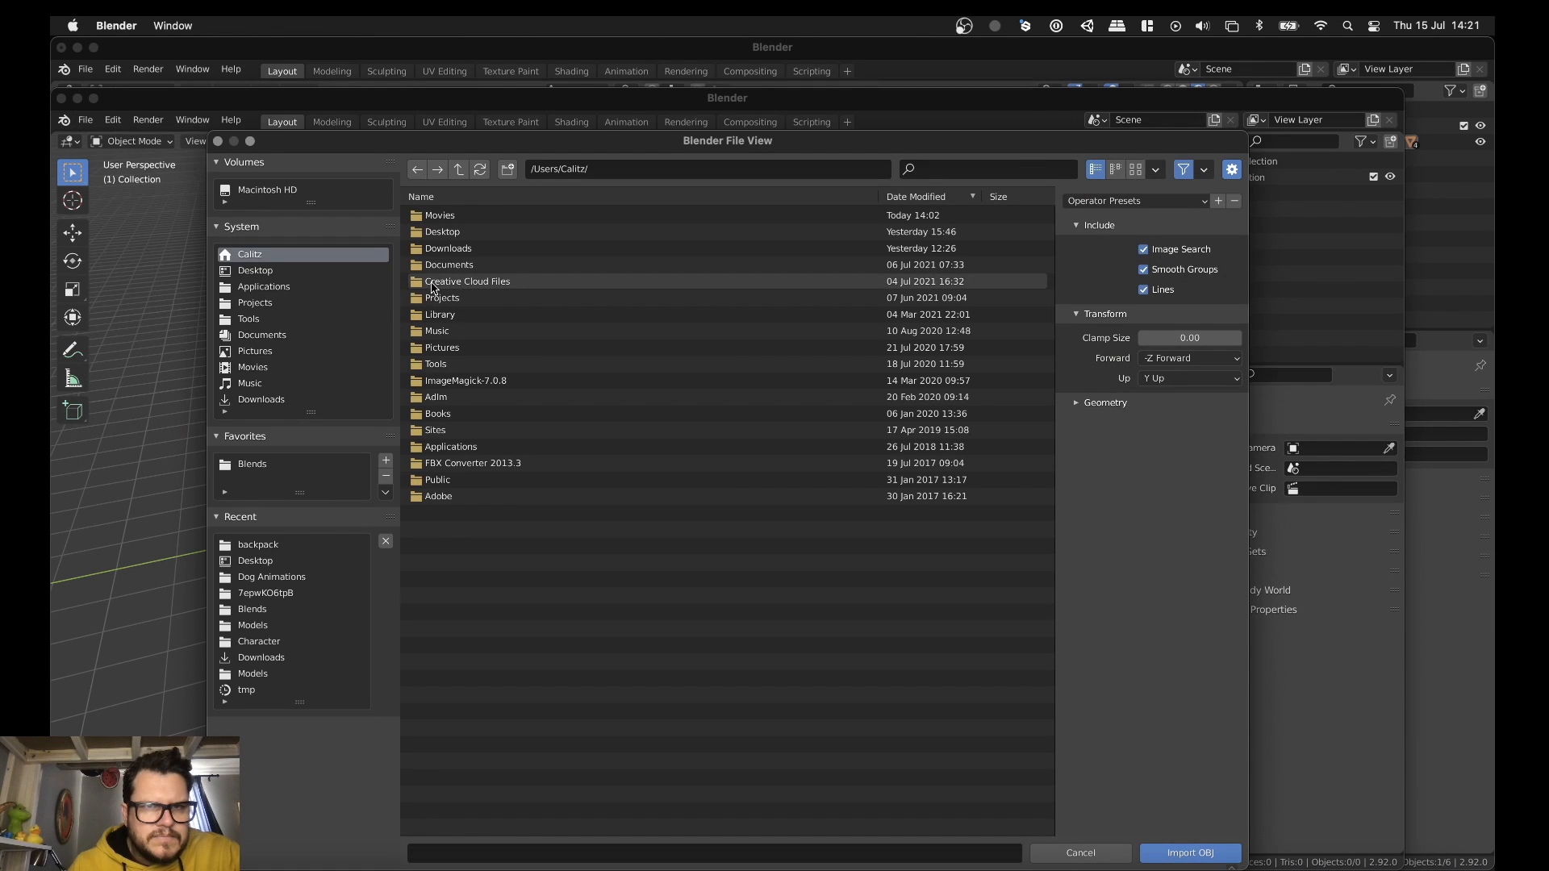
pyautogui.click(260, 399)
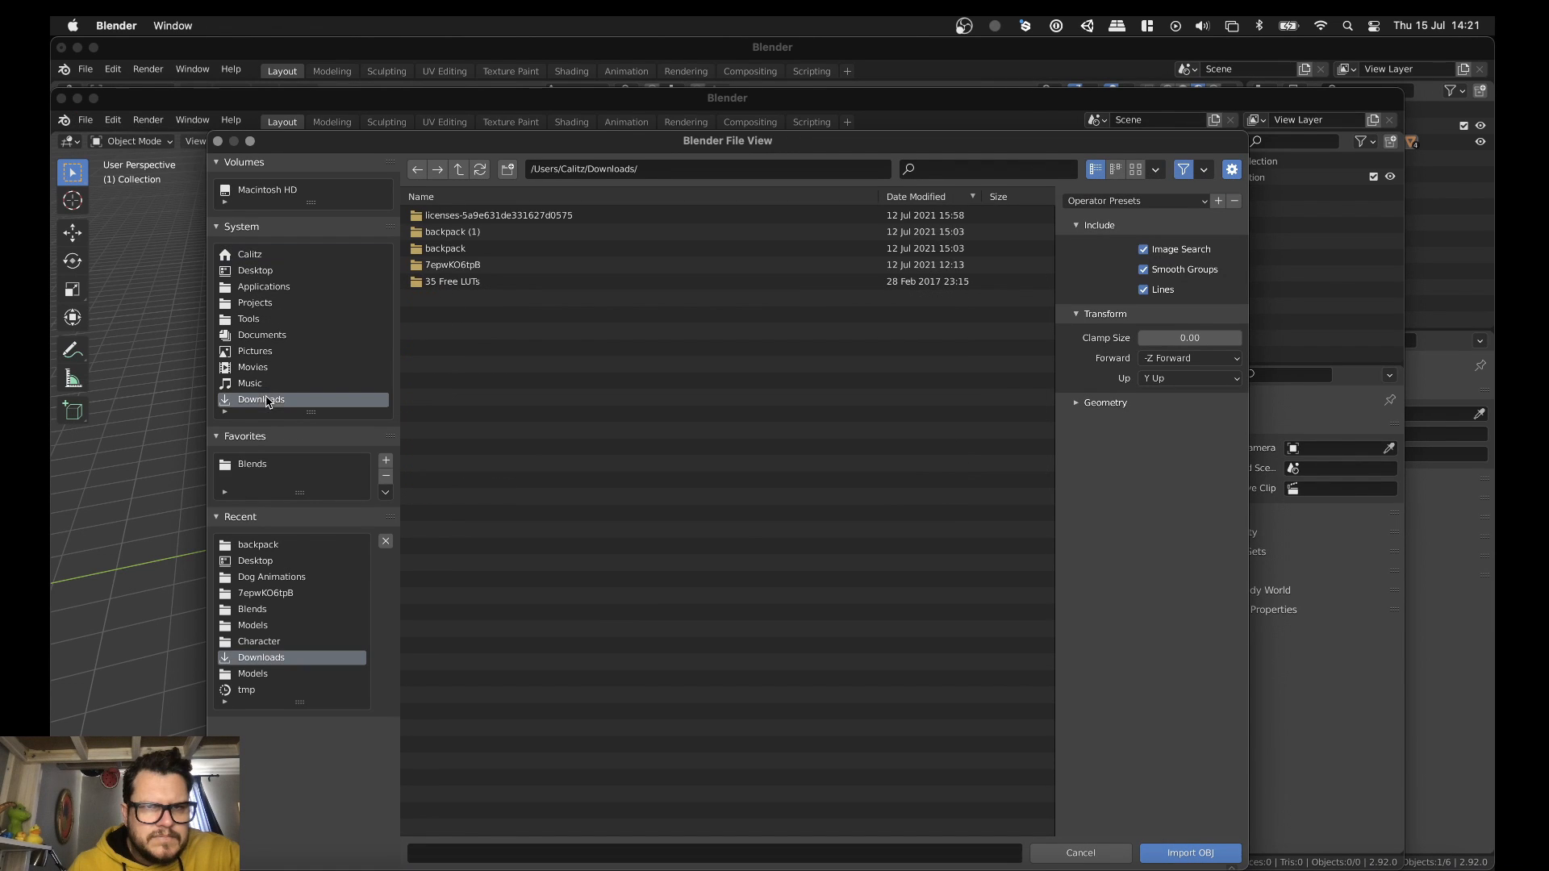
pyautogui.click(469, 234)
pyautogui.doubleClick(470, 234)
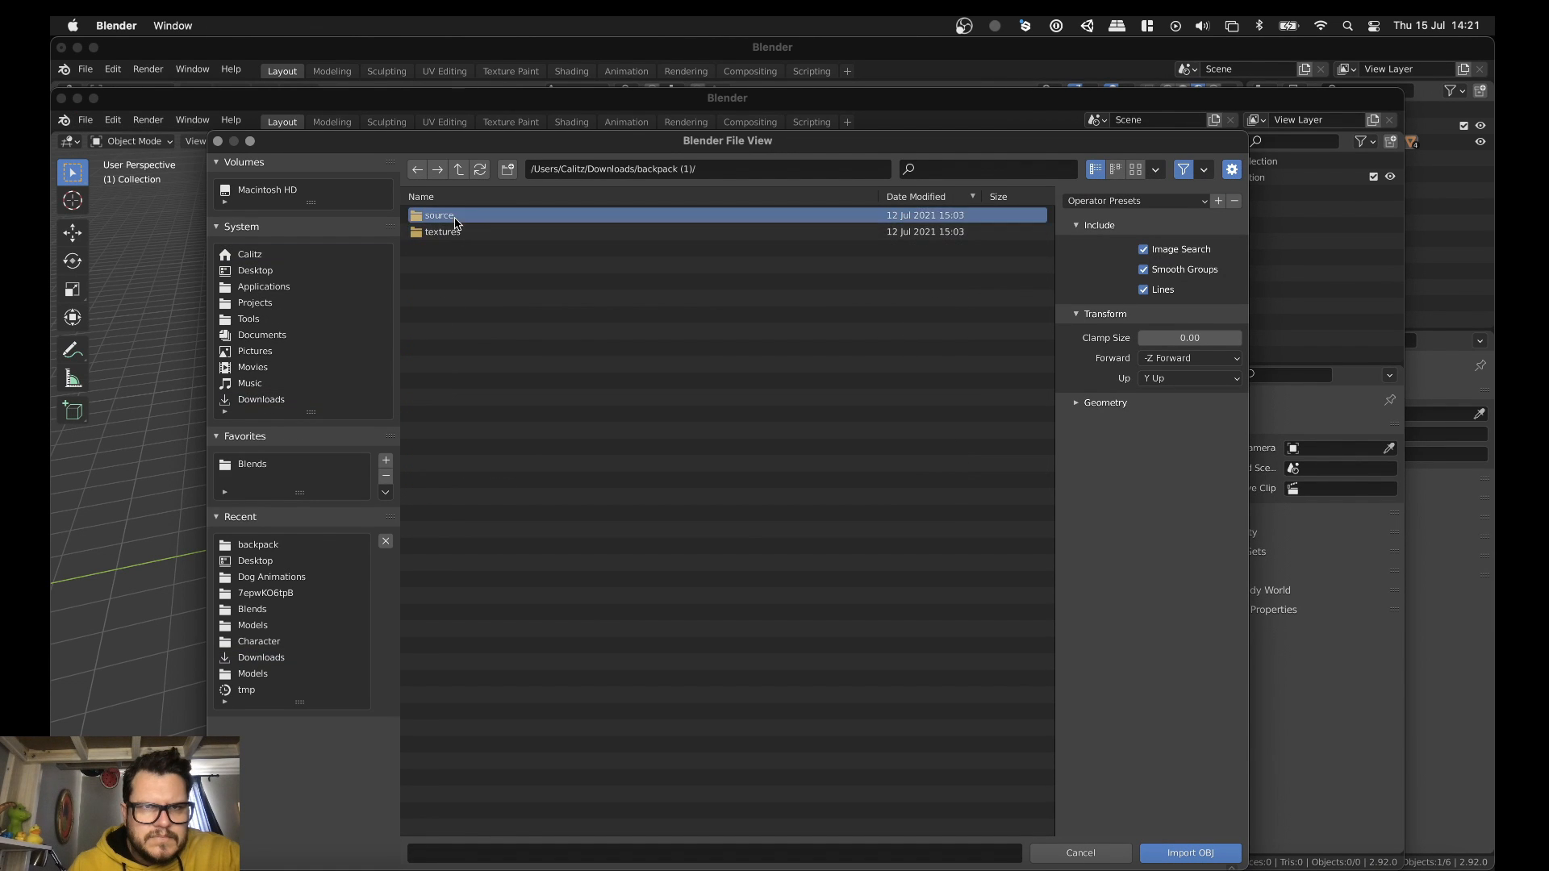
pyautogui.doubleClick(457, 216)
pyautogui.click(457, 216)
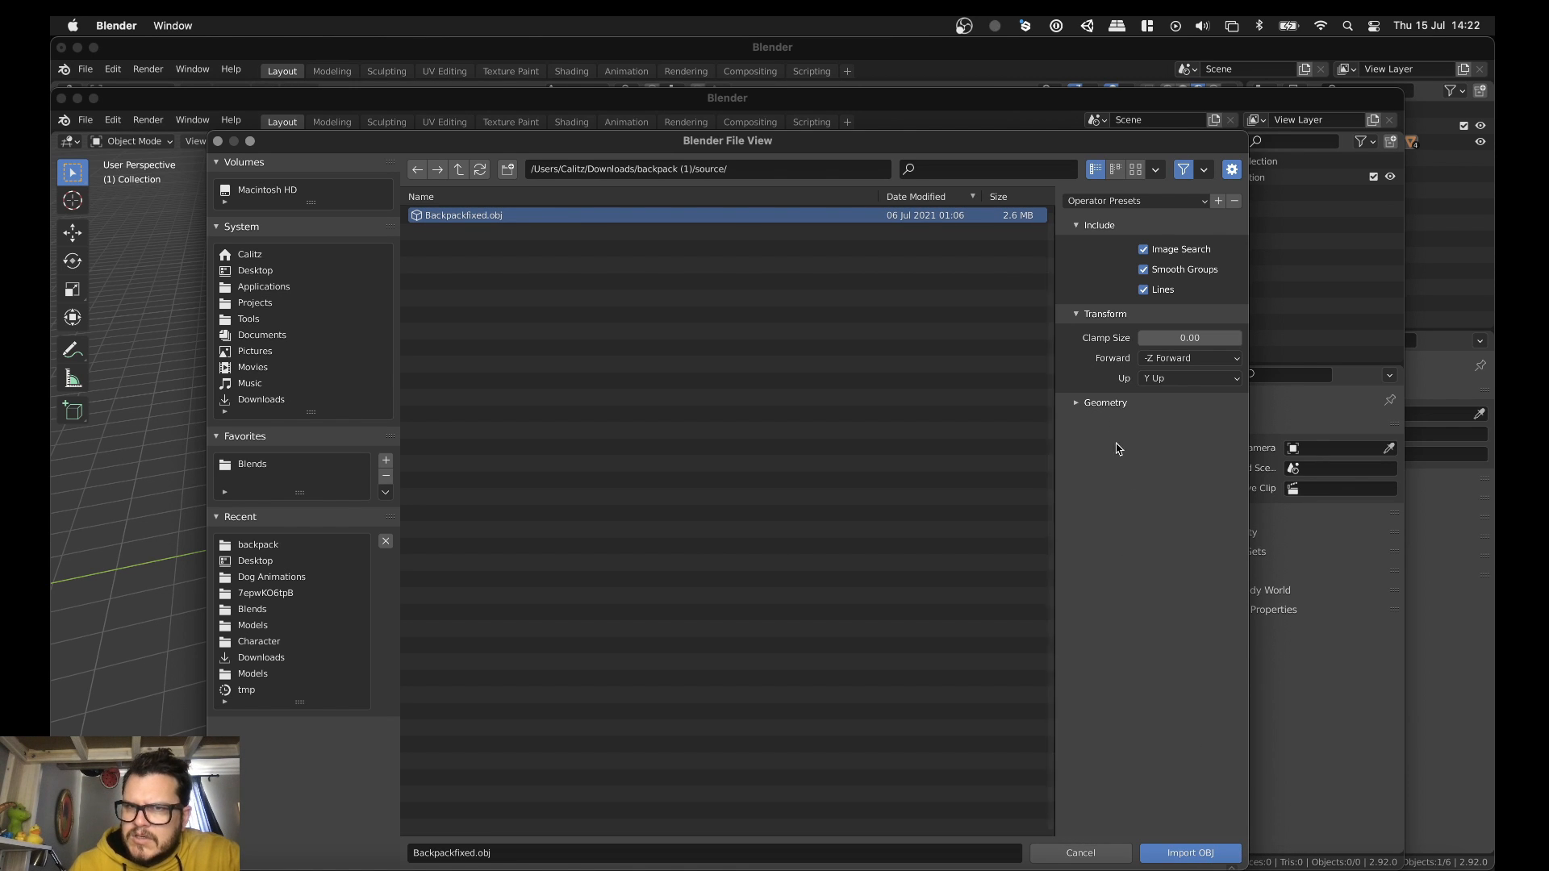
pyautogui.click(1103, 403)
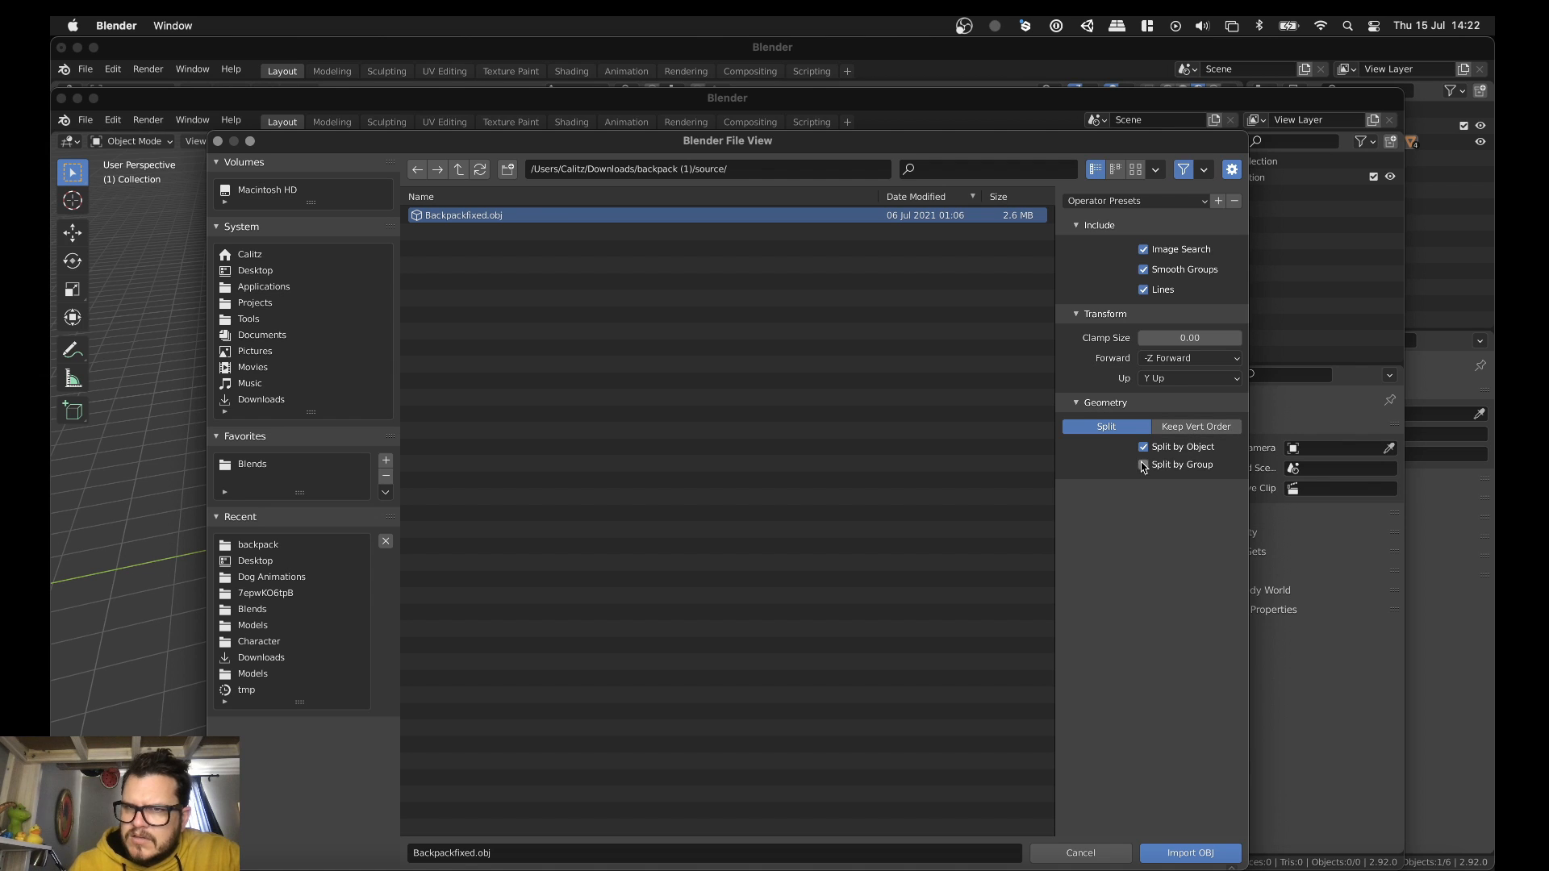
pyautogui.click(1190, 852)
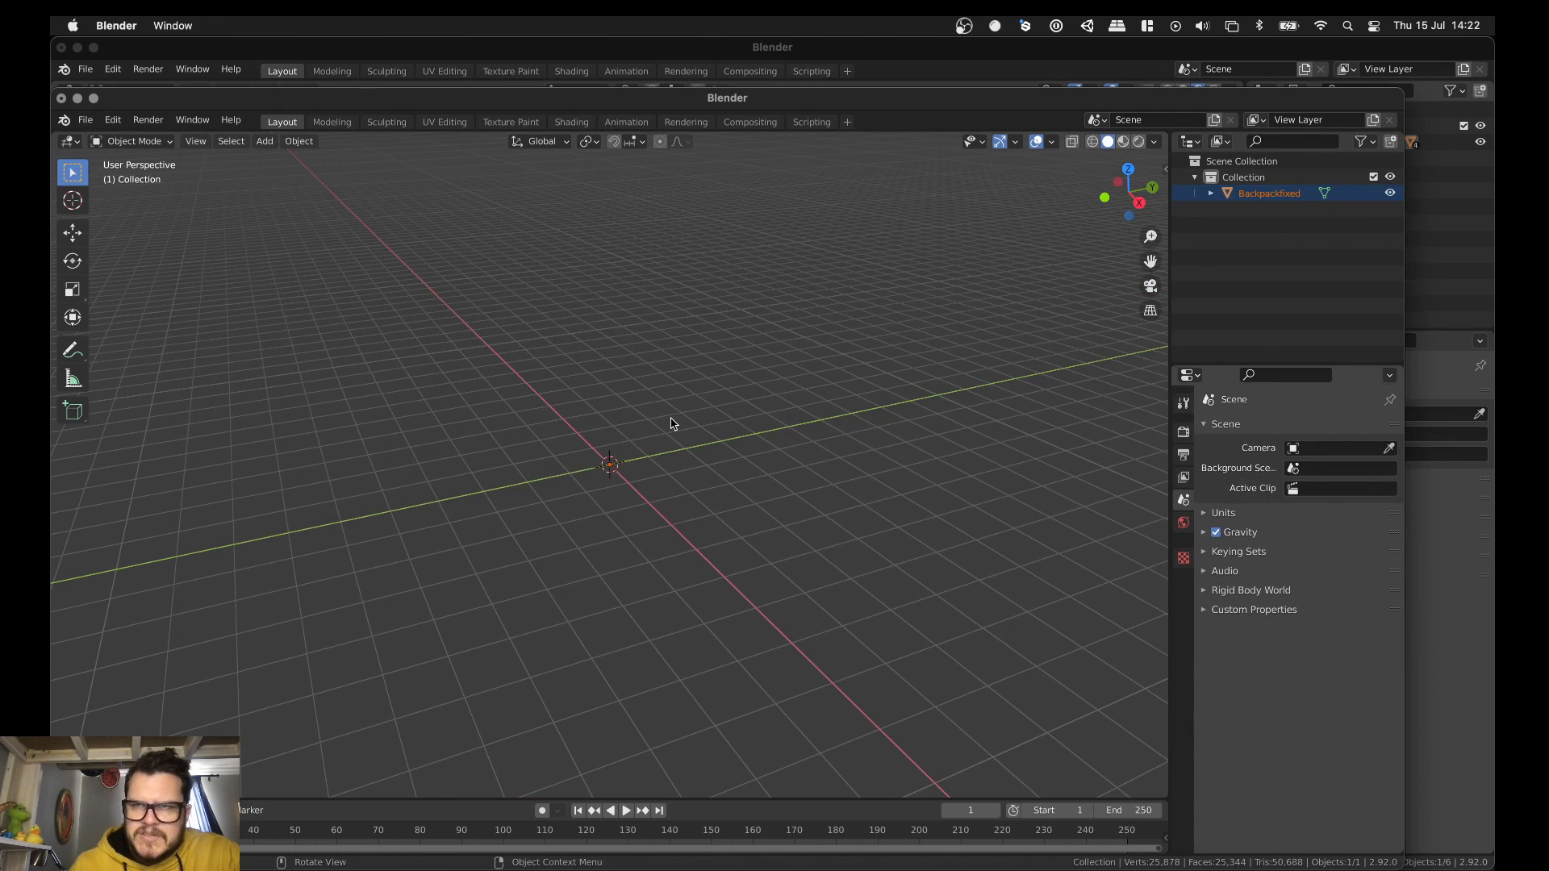
# Enlarge the Blender window to fill the screen and select the imported OBJ backpack
pyautogui.scroll(-6, 670, 424)
pyautogui.moveTo(755, 278); pyautogui.dragTo(815, 347, button='middle')
pyautogui.moveTo(1402, 94); pyautogui.dragTo(1490, 42)
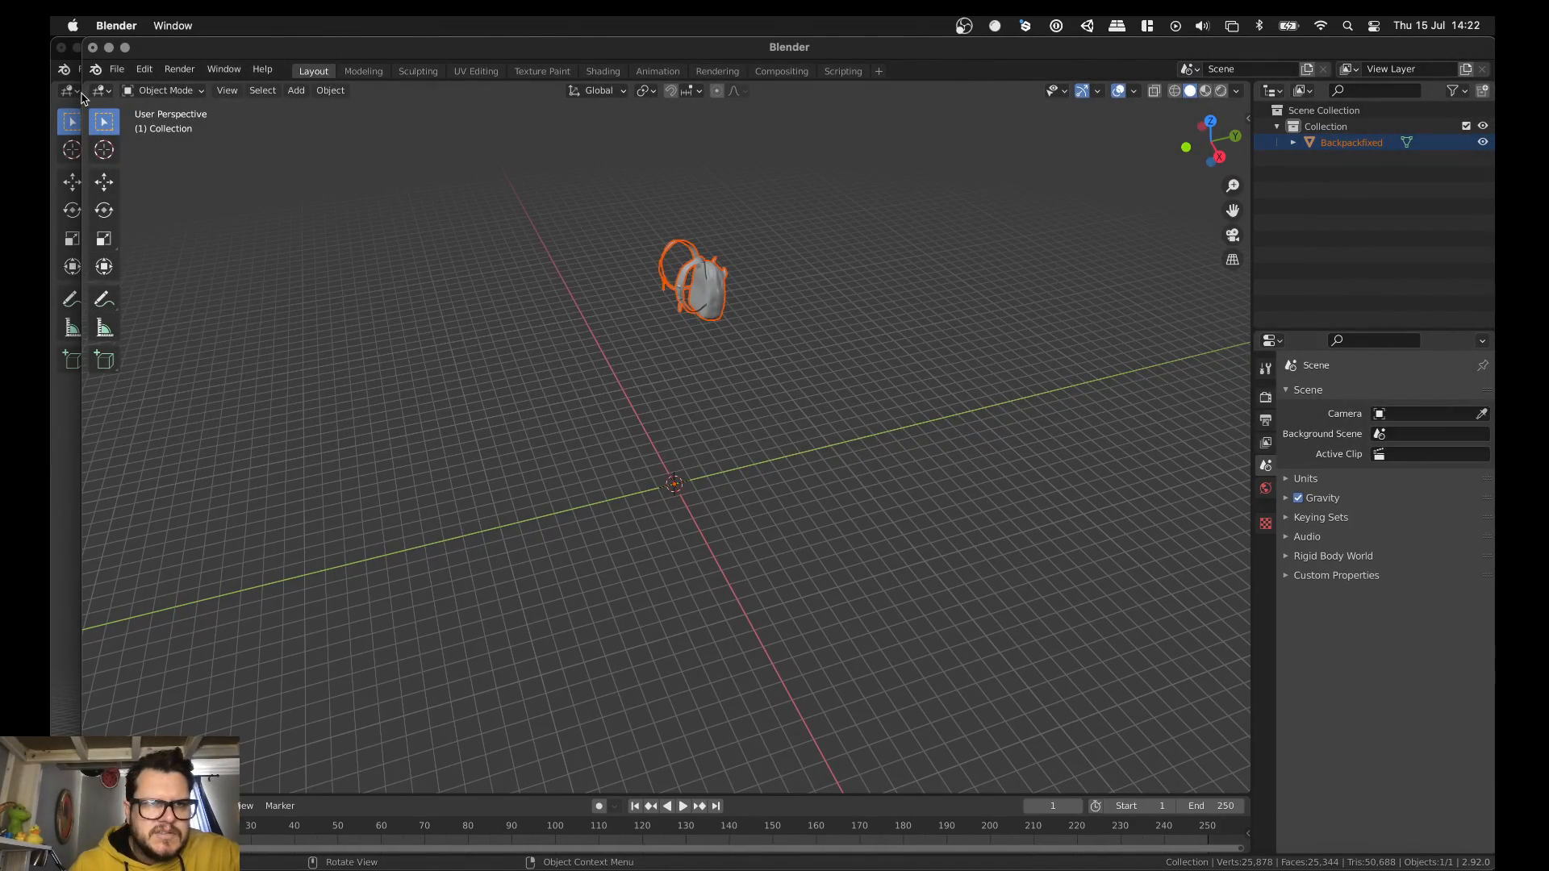
pyautogui.moveTo(83, 97); pyautogui.dragTo(52, 92)
pyautogui.scroll(6, 763, 339)
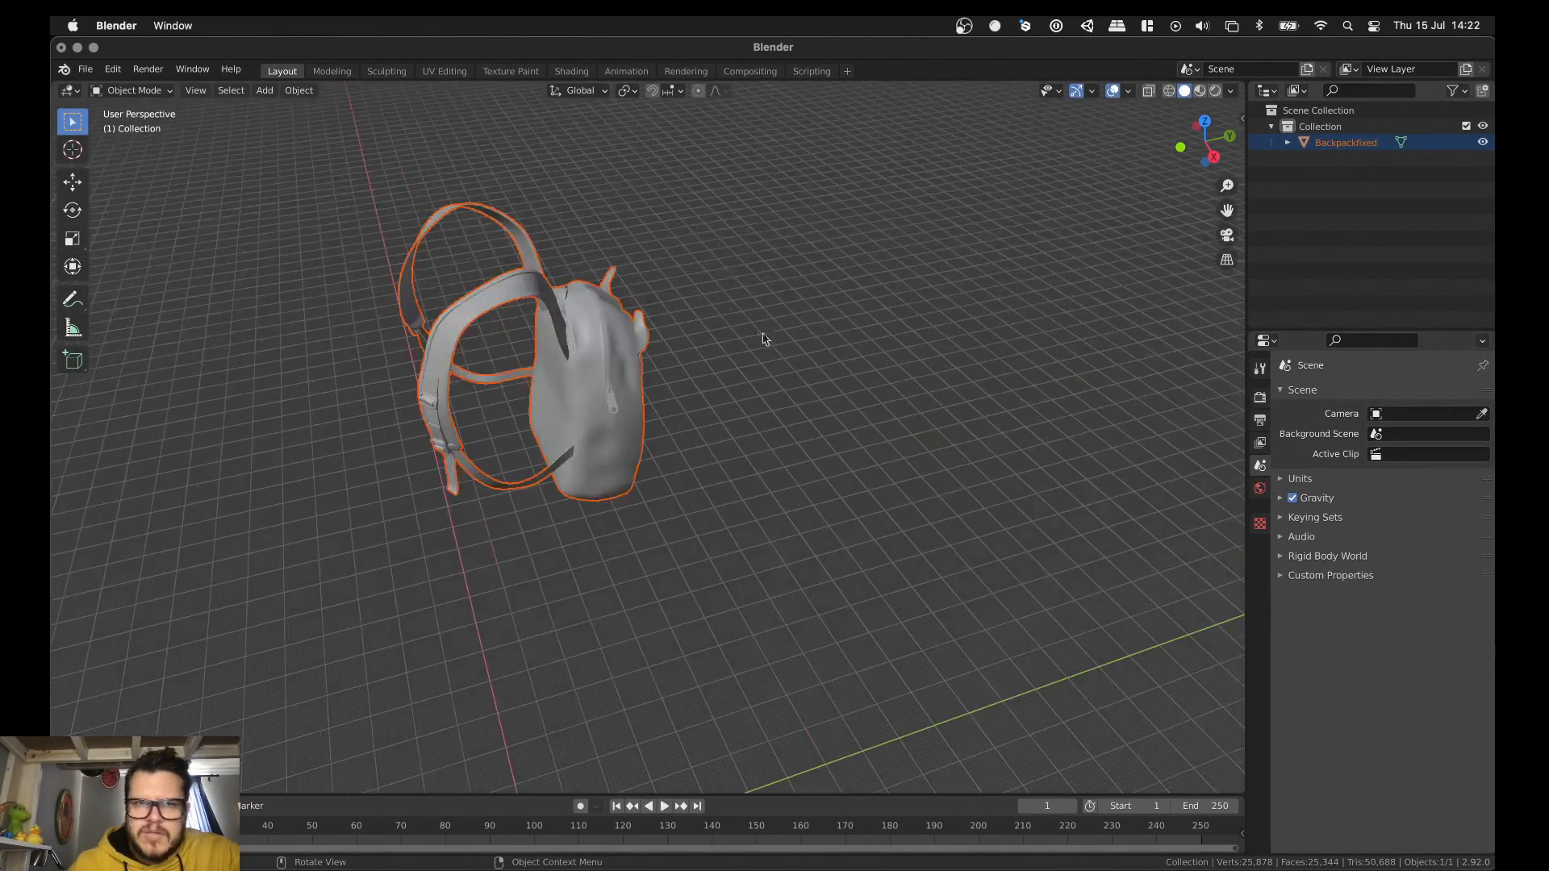
pyautogui.moveTo(762, 339); pyautogui.dragTo(616, 376, button='middle')
pyautogui.scroll(4, 616, 376)
pyautogui.click(480, 339)
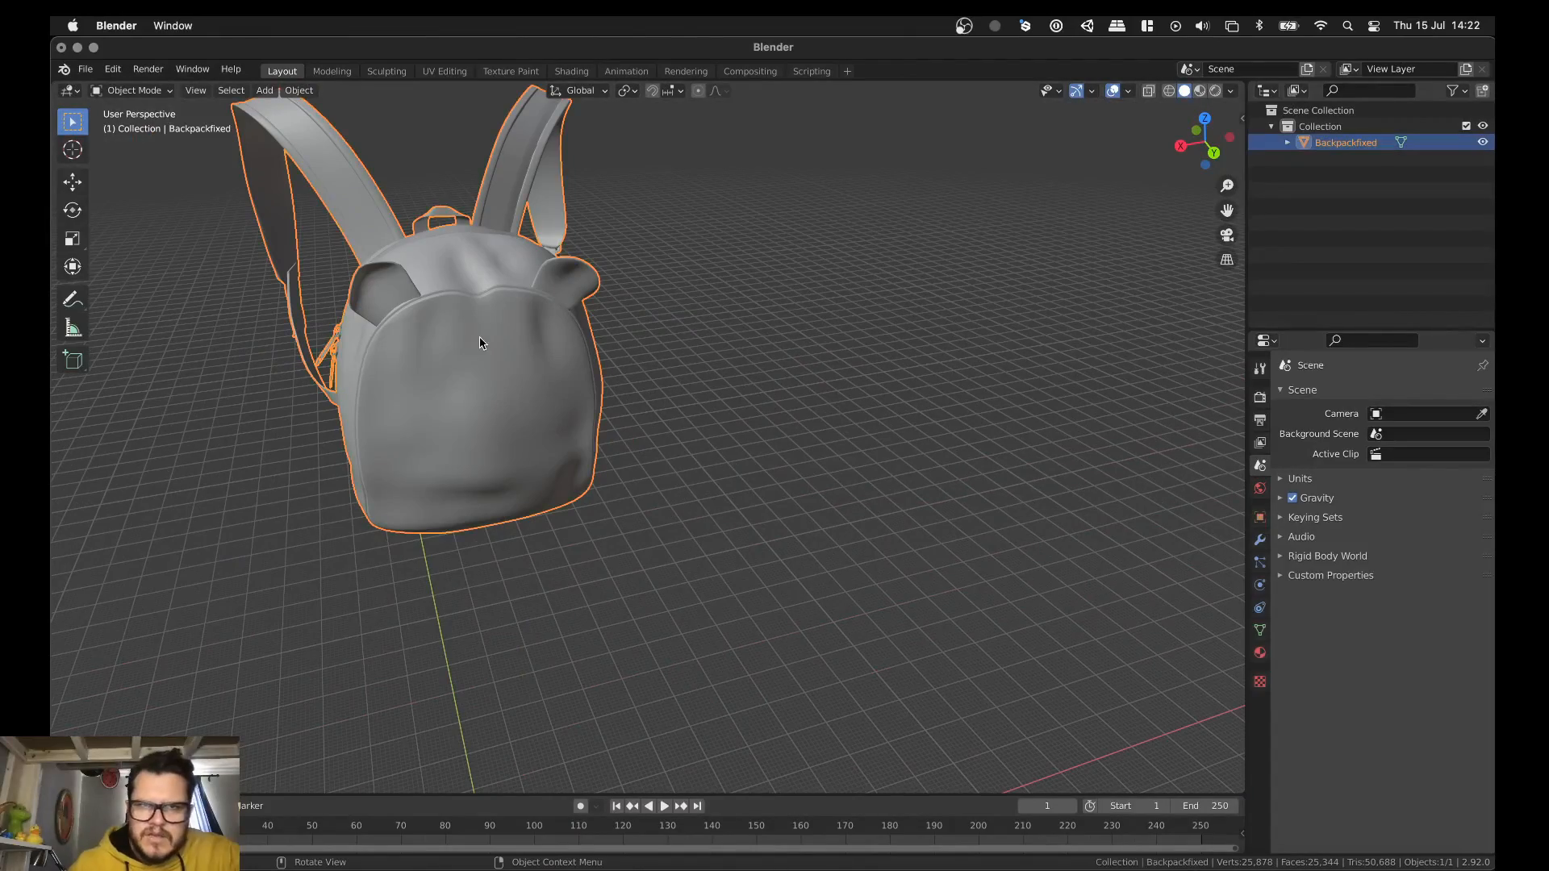
# Display the OBJ backpack in wireframe, examine its mesh from the side and front, and compare it with the textured glTF backpack
pyautogui.click(1168, 90)
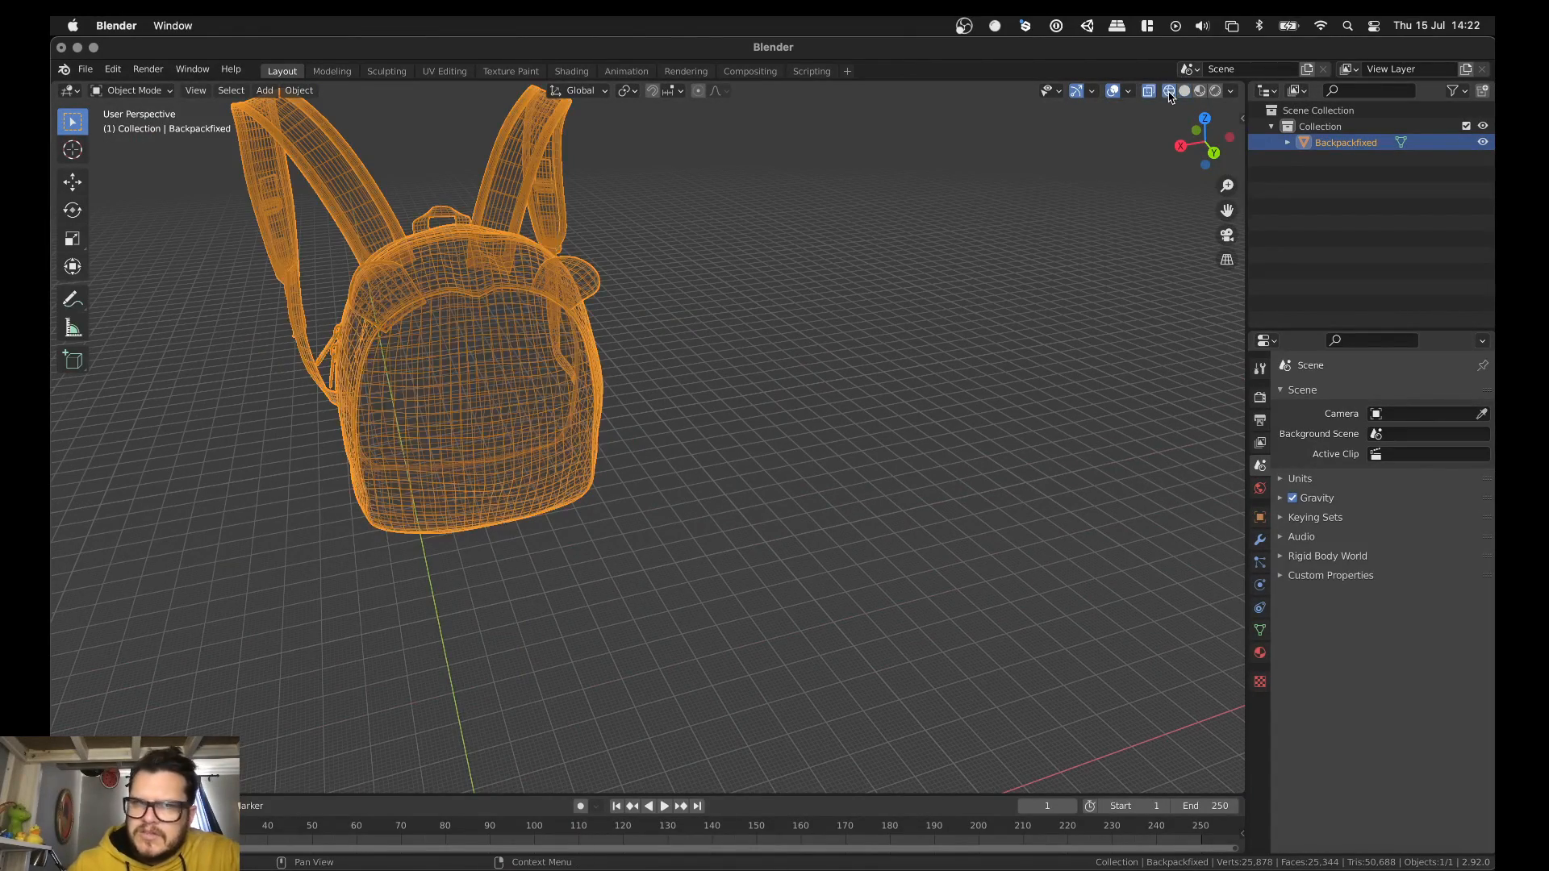
pyautogui.moveTo(766, 339)
pyautogui.mouseDown(button='middle')
pyautogui.moveTo(710, 323)
pyautogui.moveTo(680, 333)
pyautogui.mouseUp(button='middle')
pyautogui.scroll(5, 712, 249)
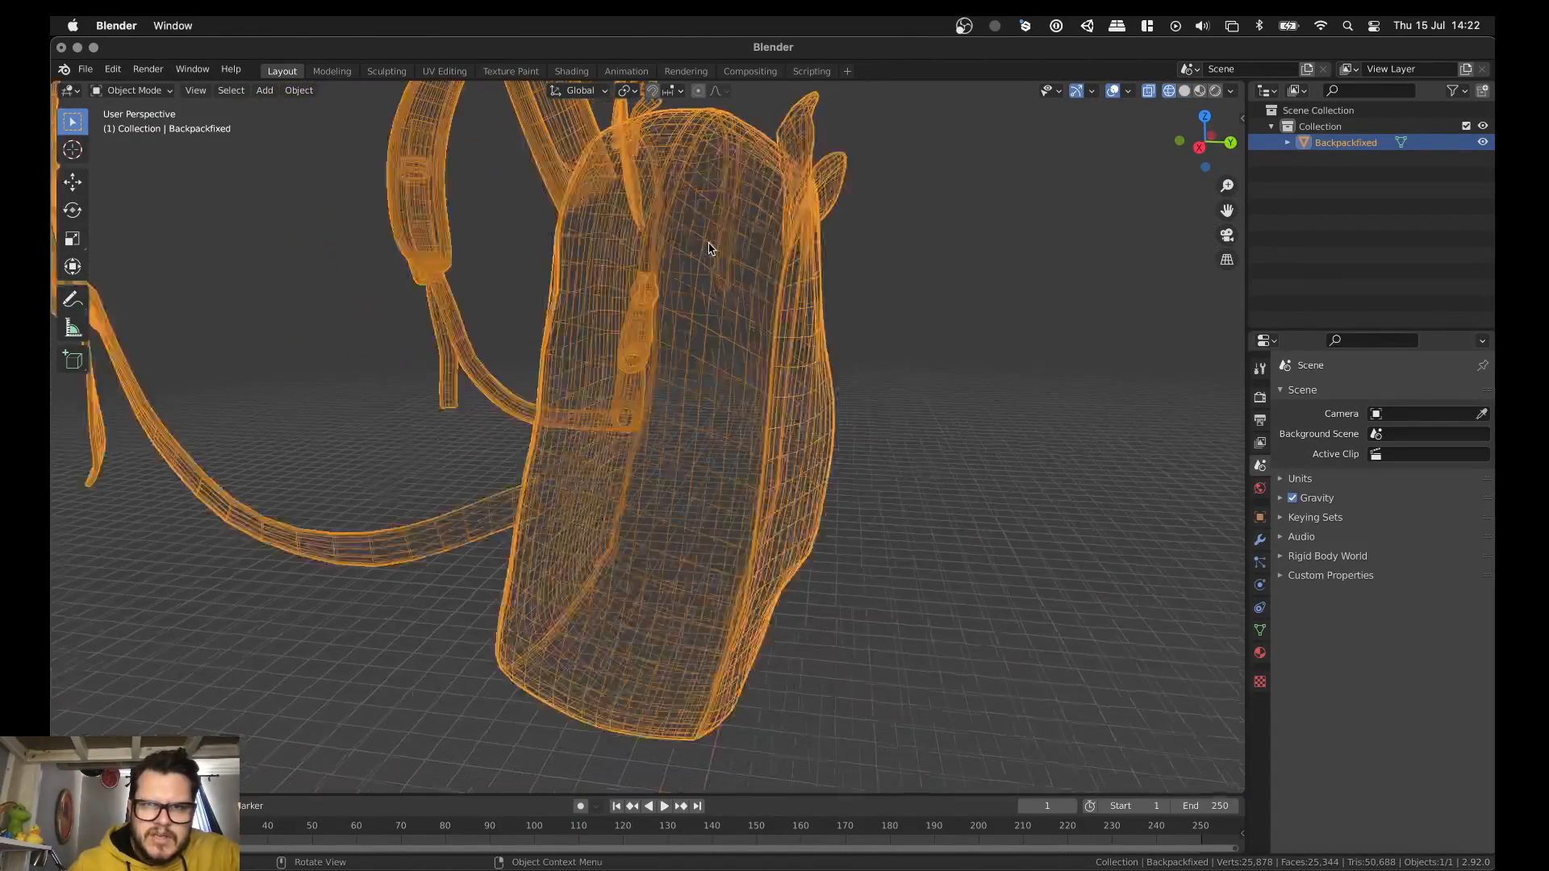
pyautogui.moveTo(806, 271); pyautogui.dragTo(809, 295, button='middle')
pyautogui.scroll(-8, 810, 295)
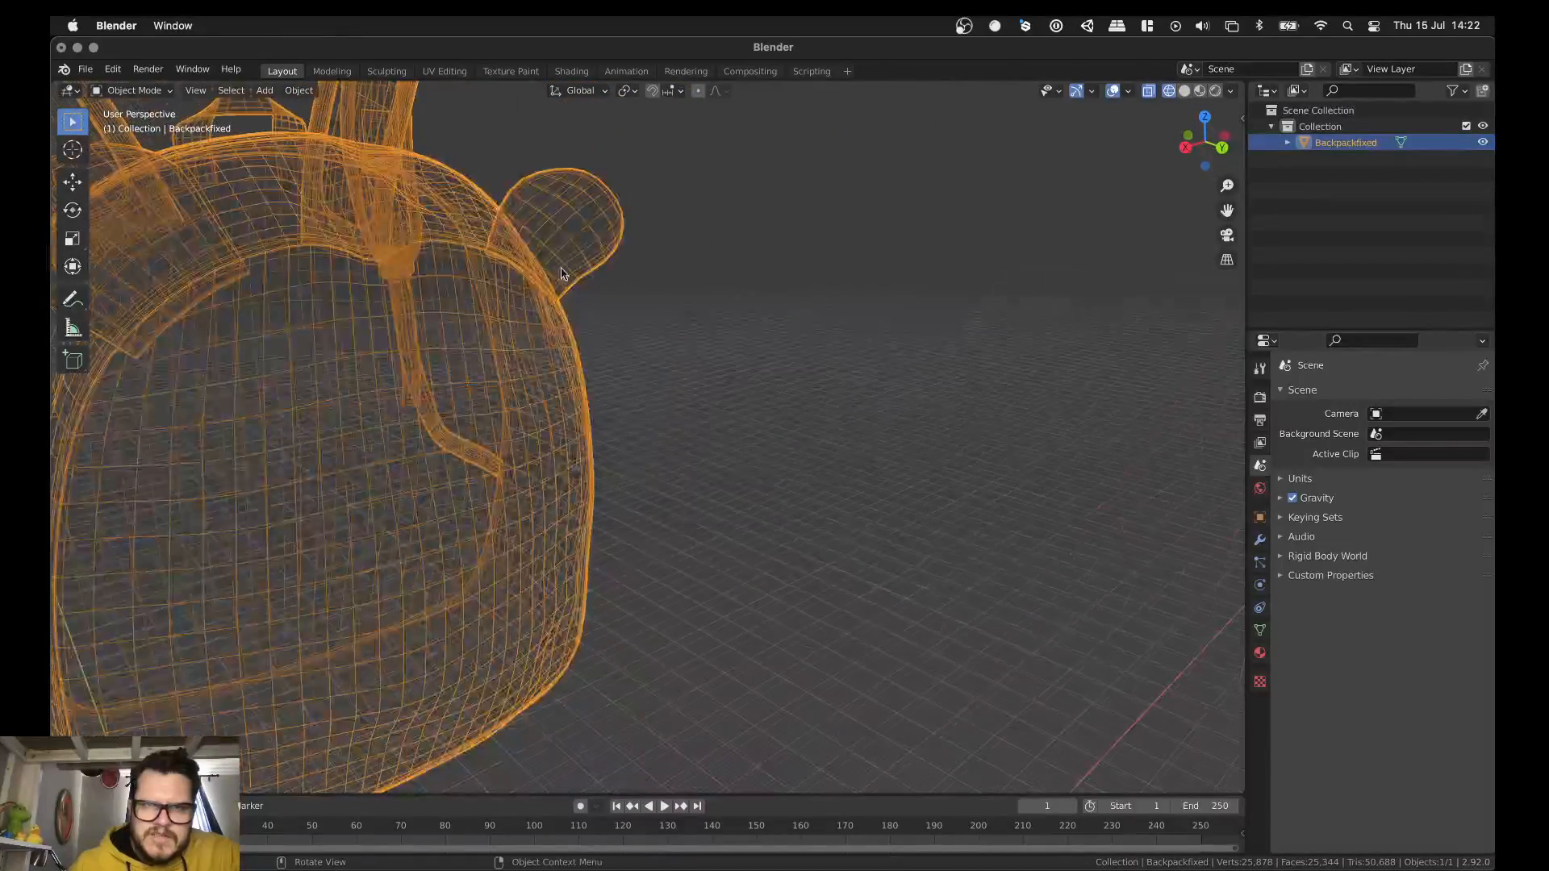
pyautogui.moveTo(685, 315); pyautogui.dragTo(791, 404, button='middle')
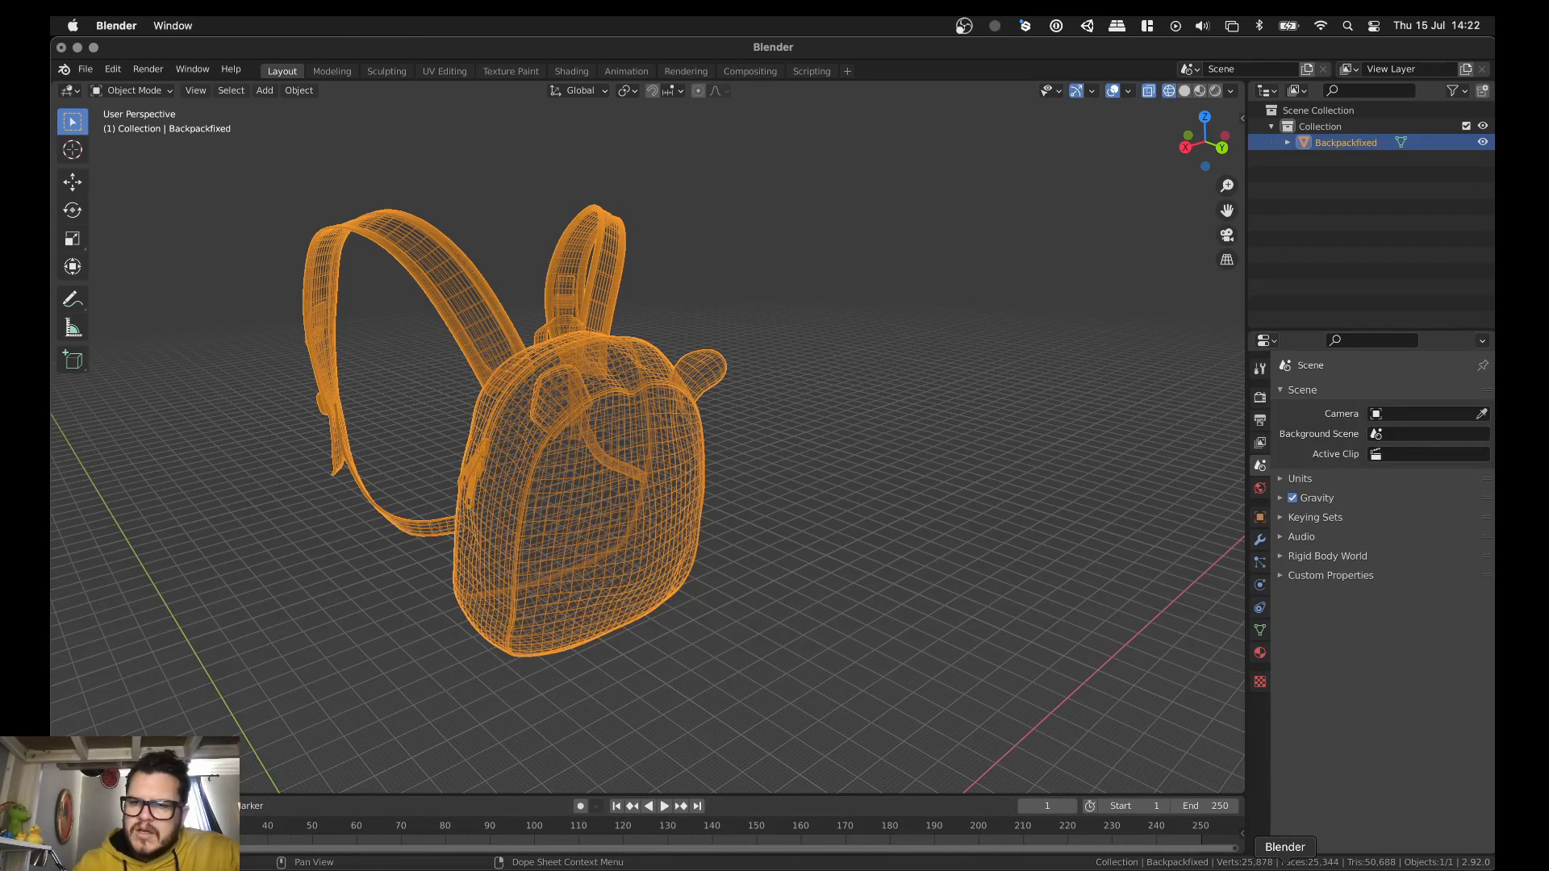
pyautogui.click(1285, 862)
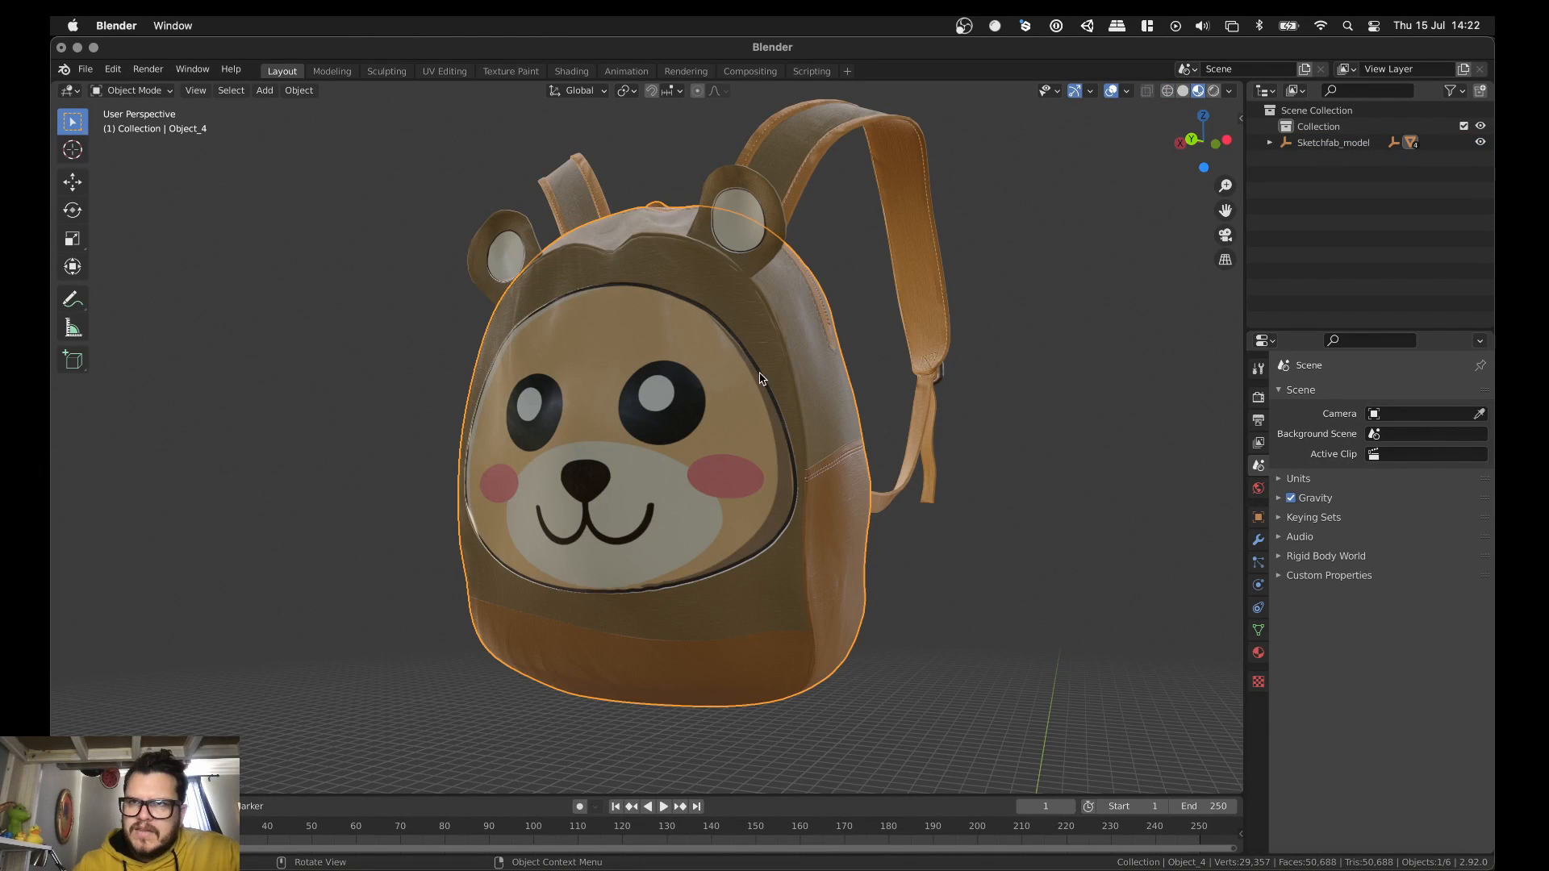
pyautogui.click(1320, 862)
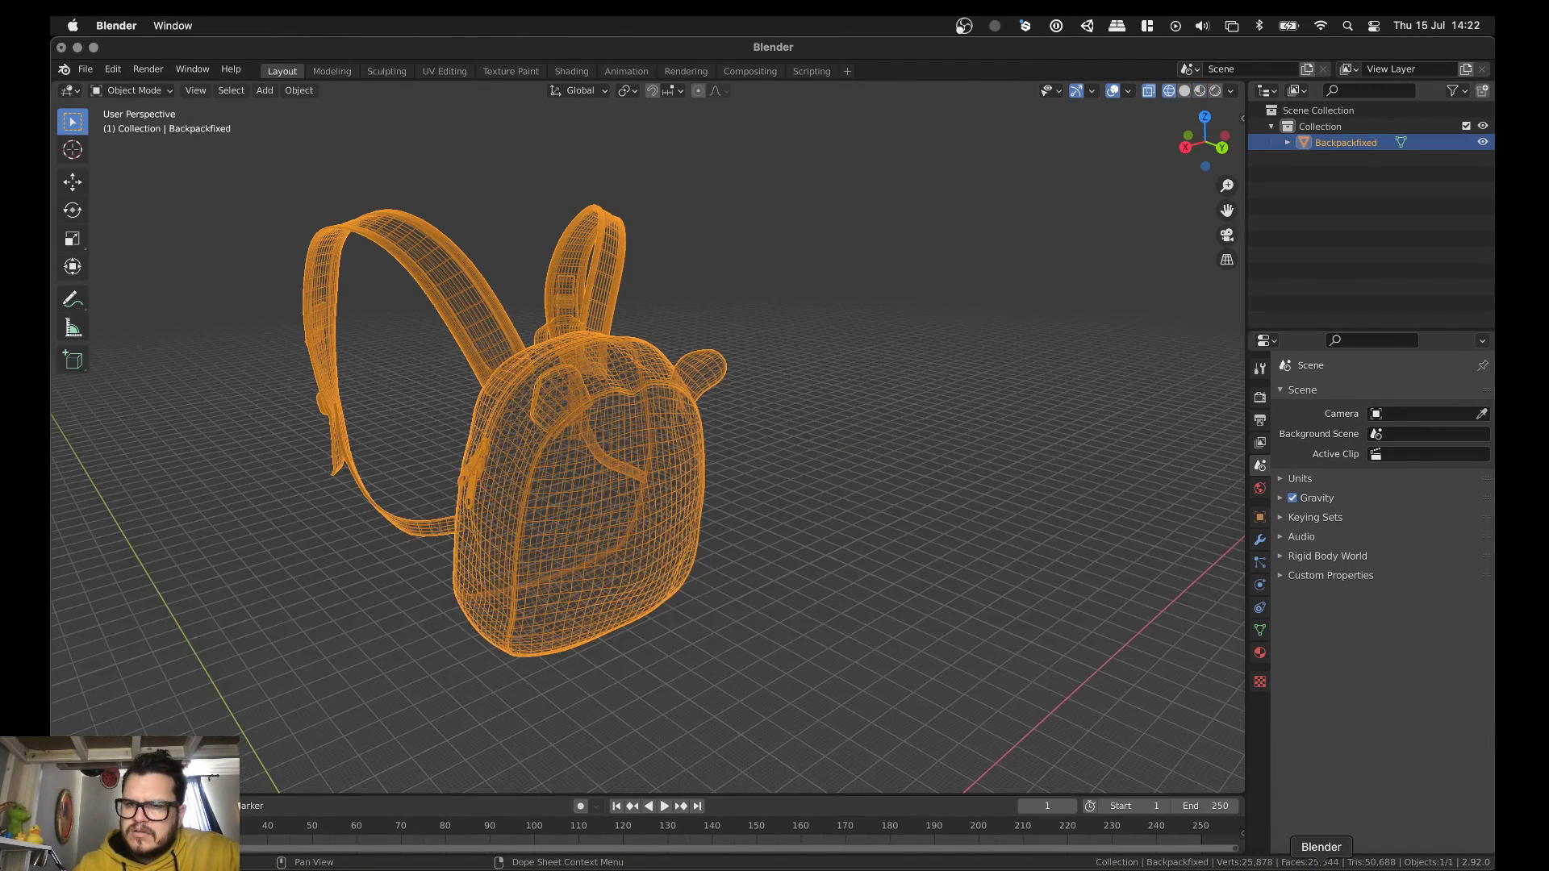
# Split the 3D viewport vertically into two areas and turn the second one into a UV Editor
pyautogui.moveTo(1239, 83); pyautogui.dragTo(657, 242)
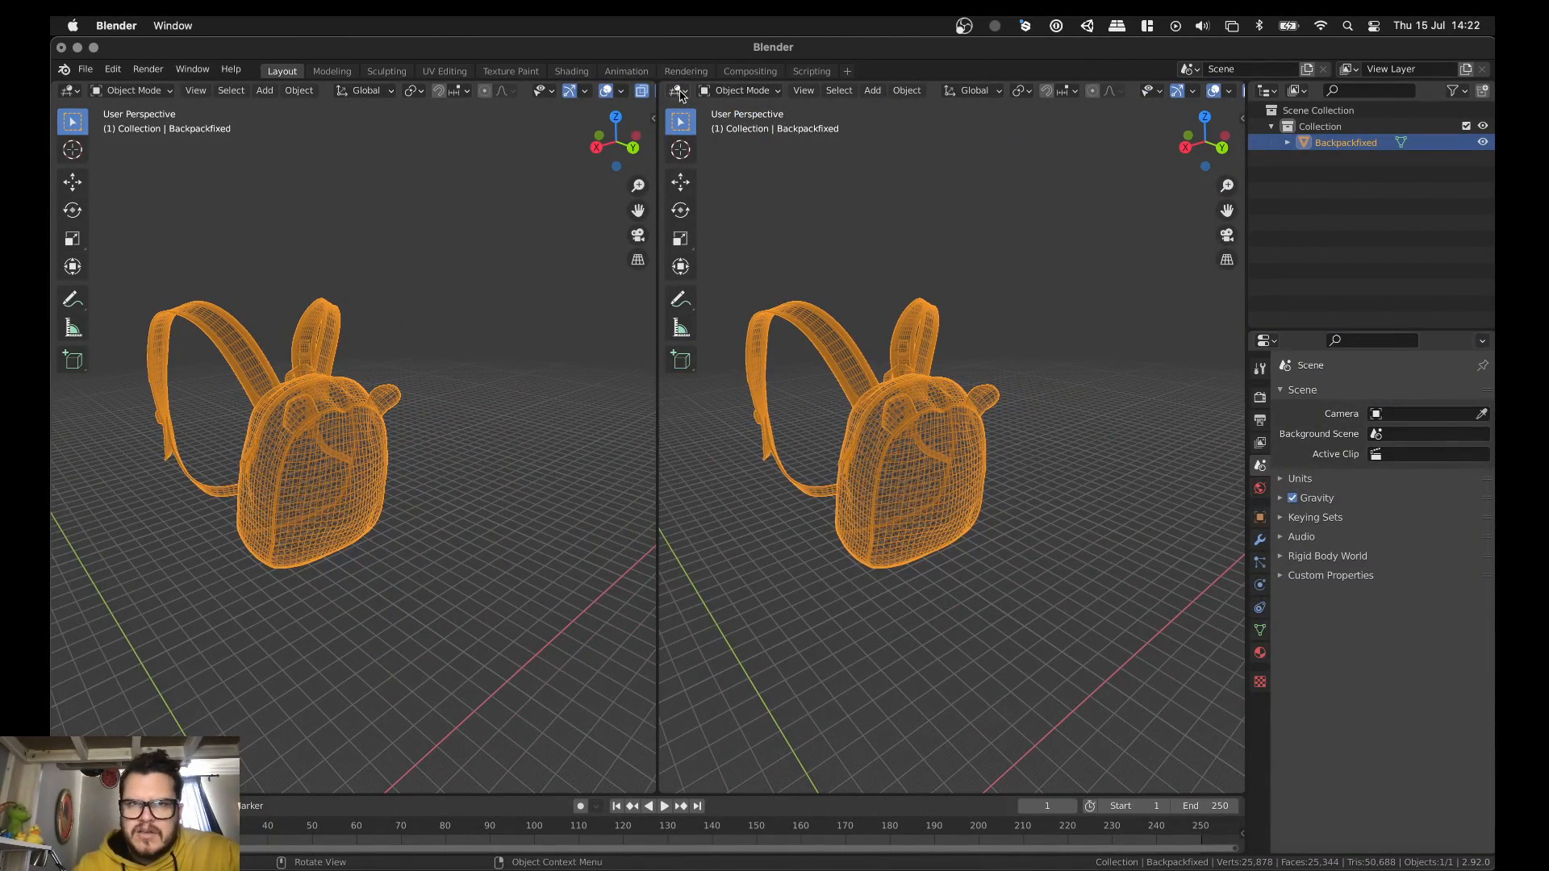
pyautogui.click(676, 91)
pyautogui.click(676, 91)
pyautogui.click(676, 91)
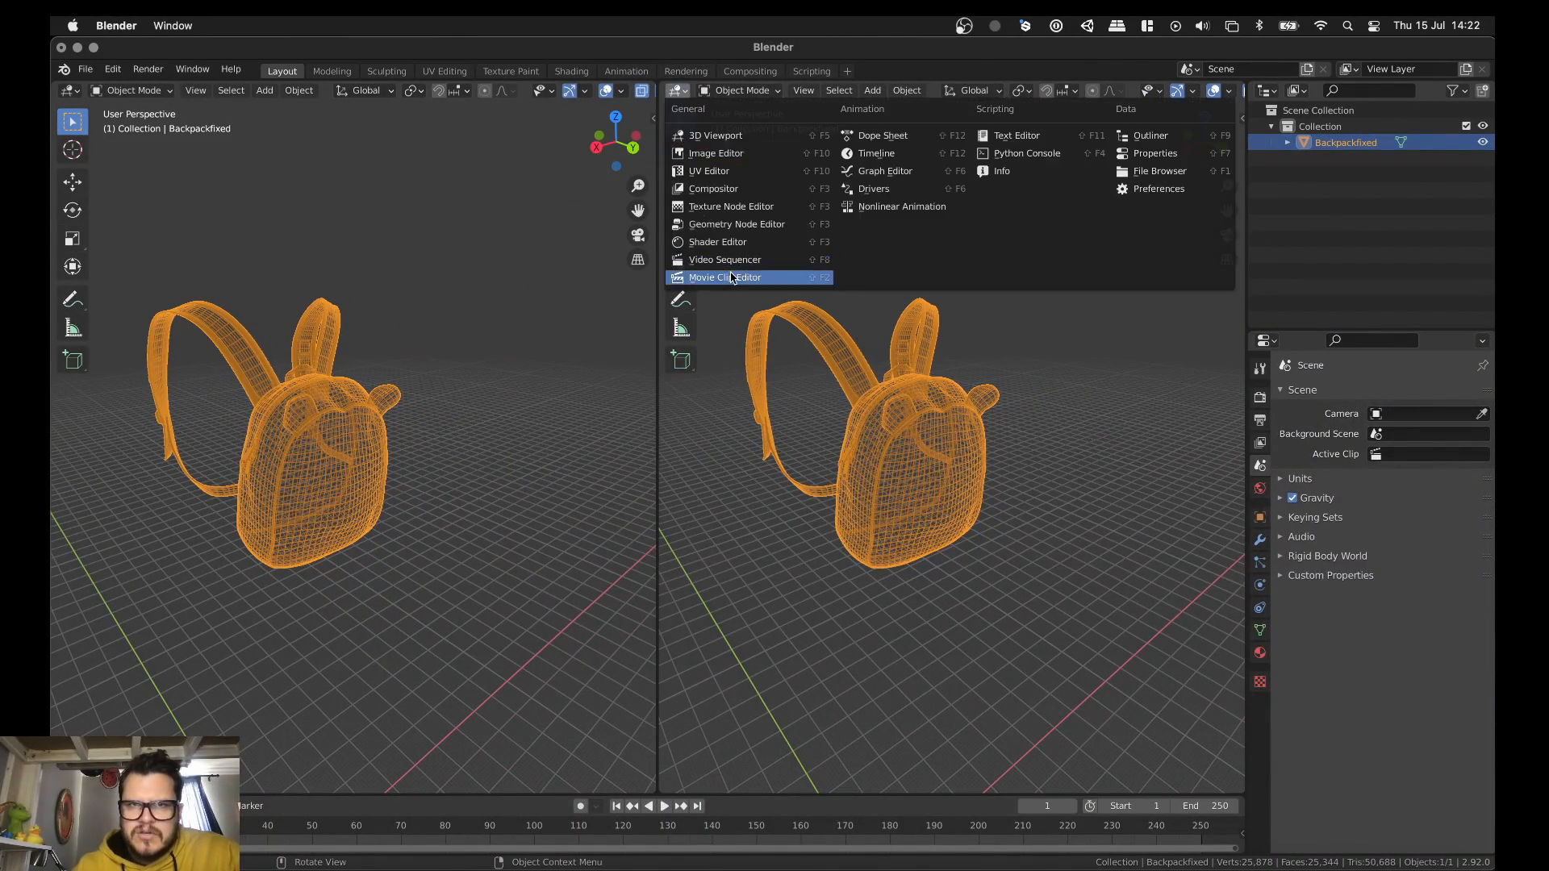
pyautogui.click(740, 172)
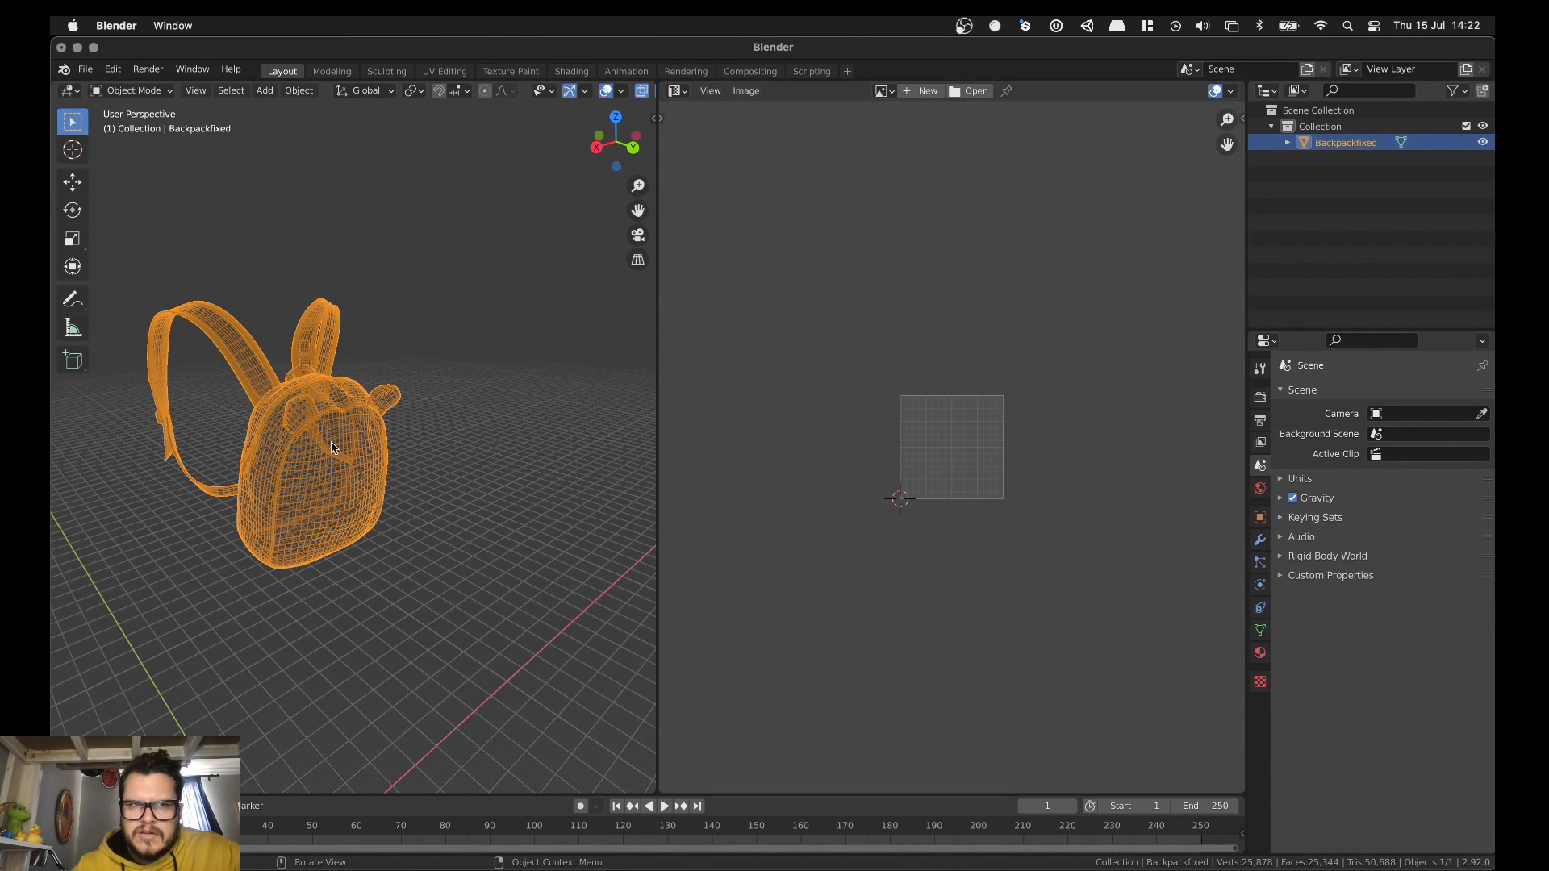
# Select the backpack's whole mesh in Edit Mode and inspect its UV layout in the UV Editor
pyautogui.hotkey('ctrl', 'Tab')
pyautogui.click(356, 424)
pyautogui.hotkey('alt', 'a')
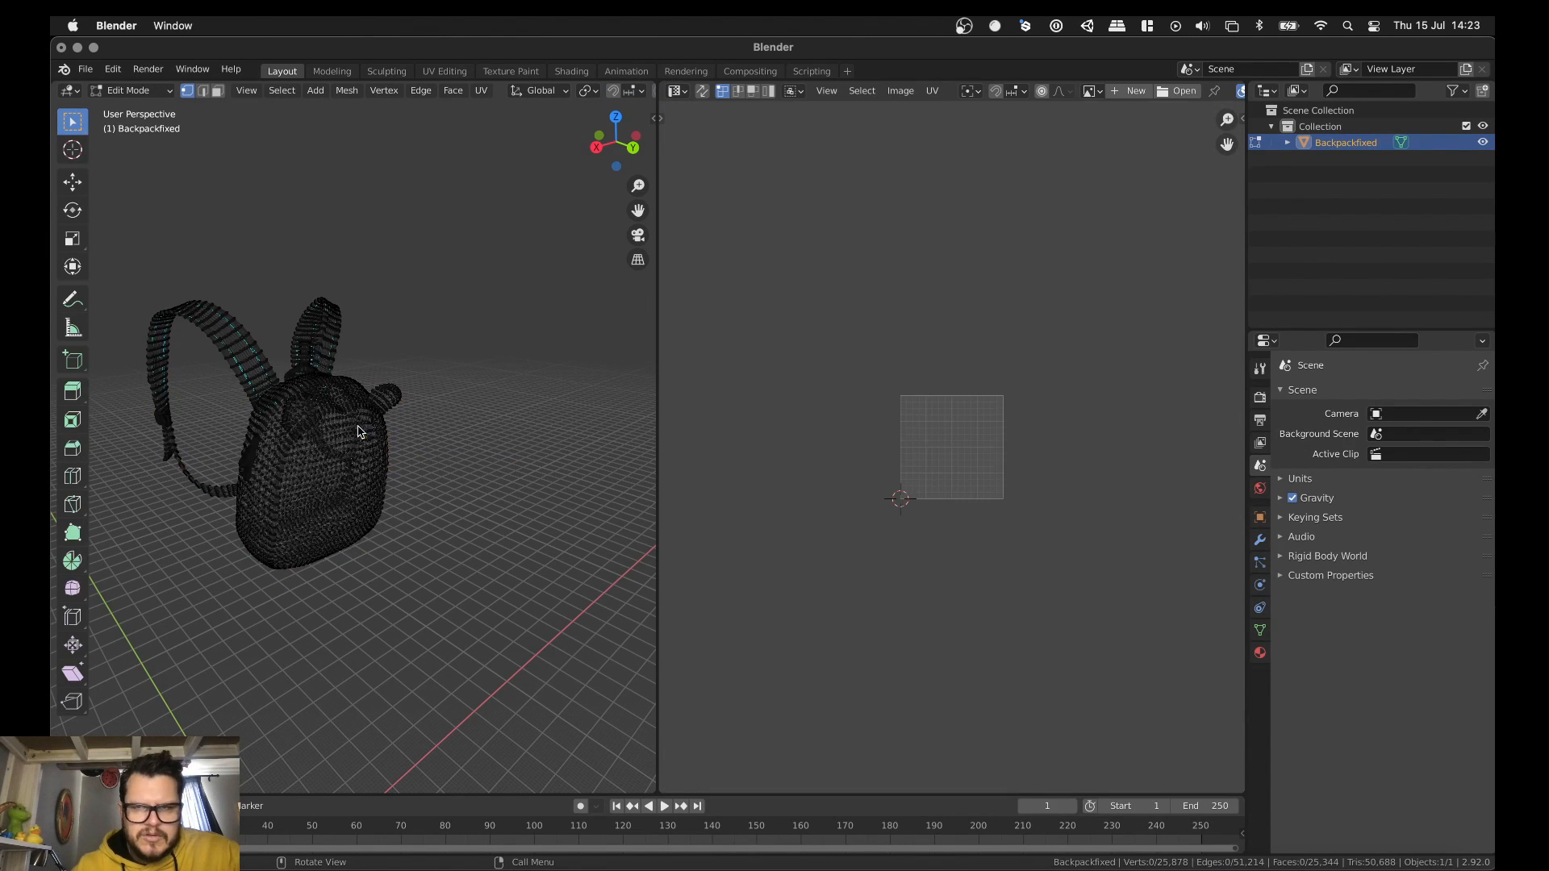
pyautogui.press('a')
pyautogui.scroll(6, 1106, 484)
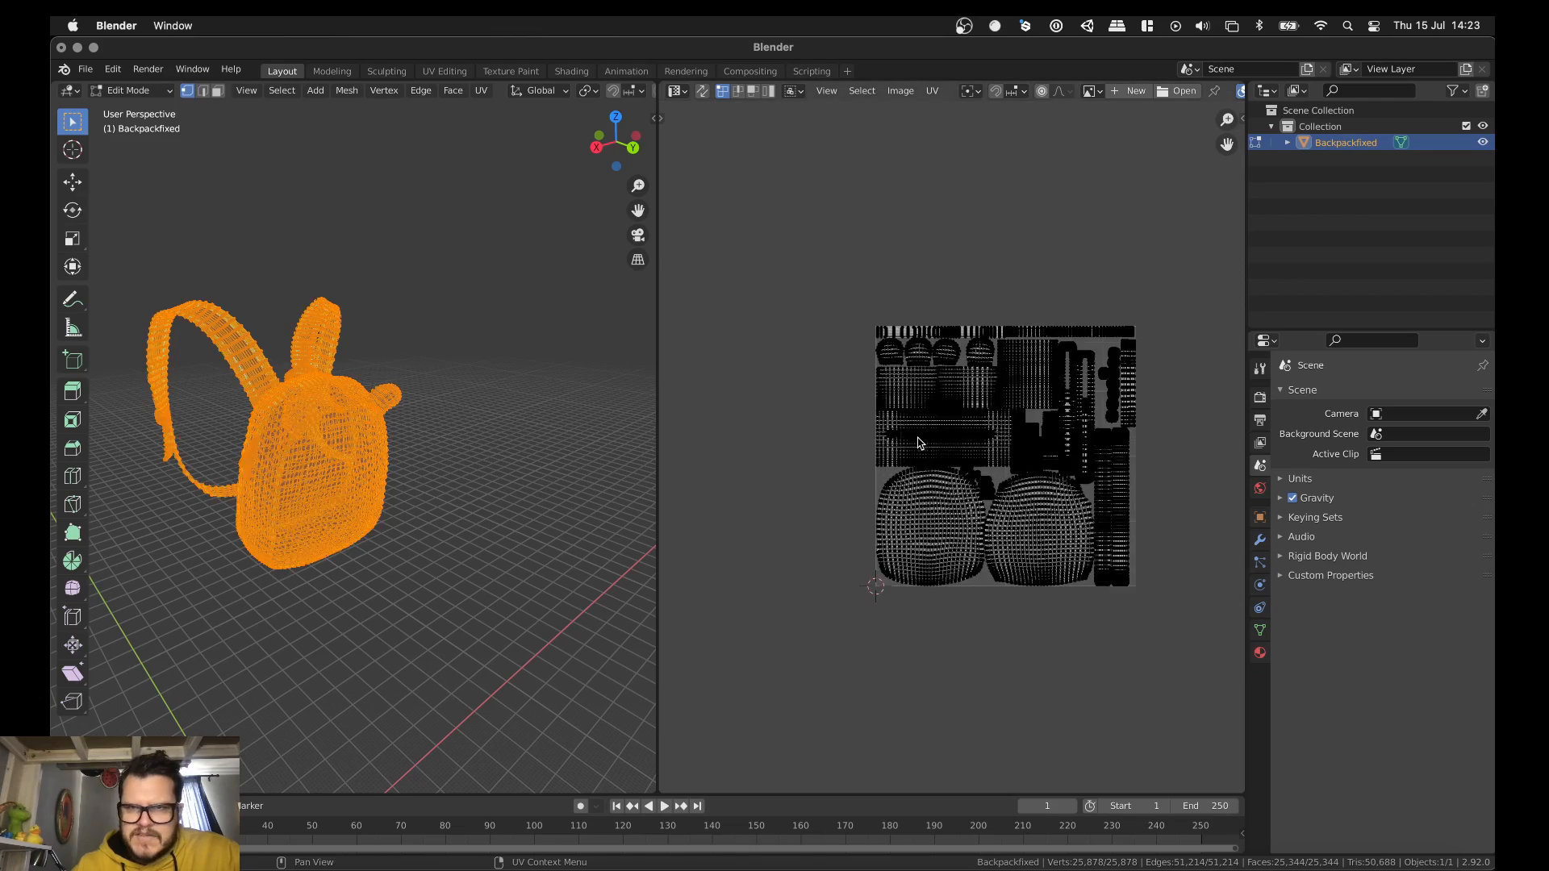
pyautogui.scroll(-1, 1107, 485)
pyautogui.scroll(1, 968, 393)
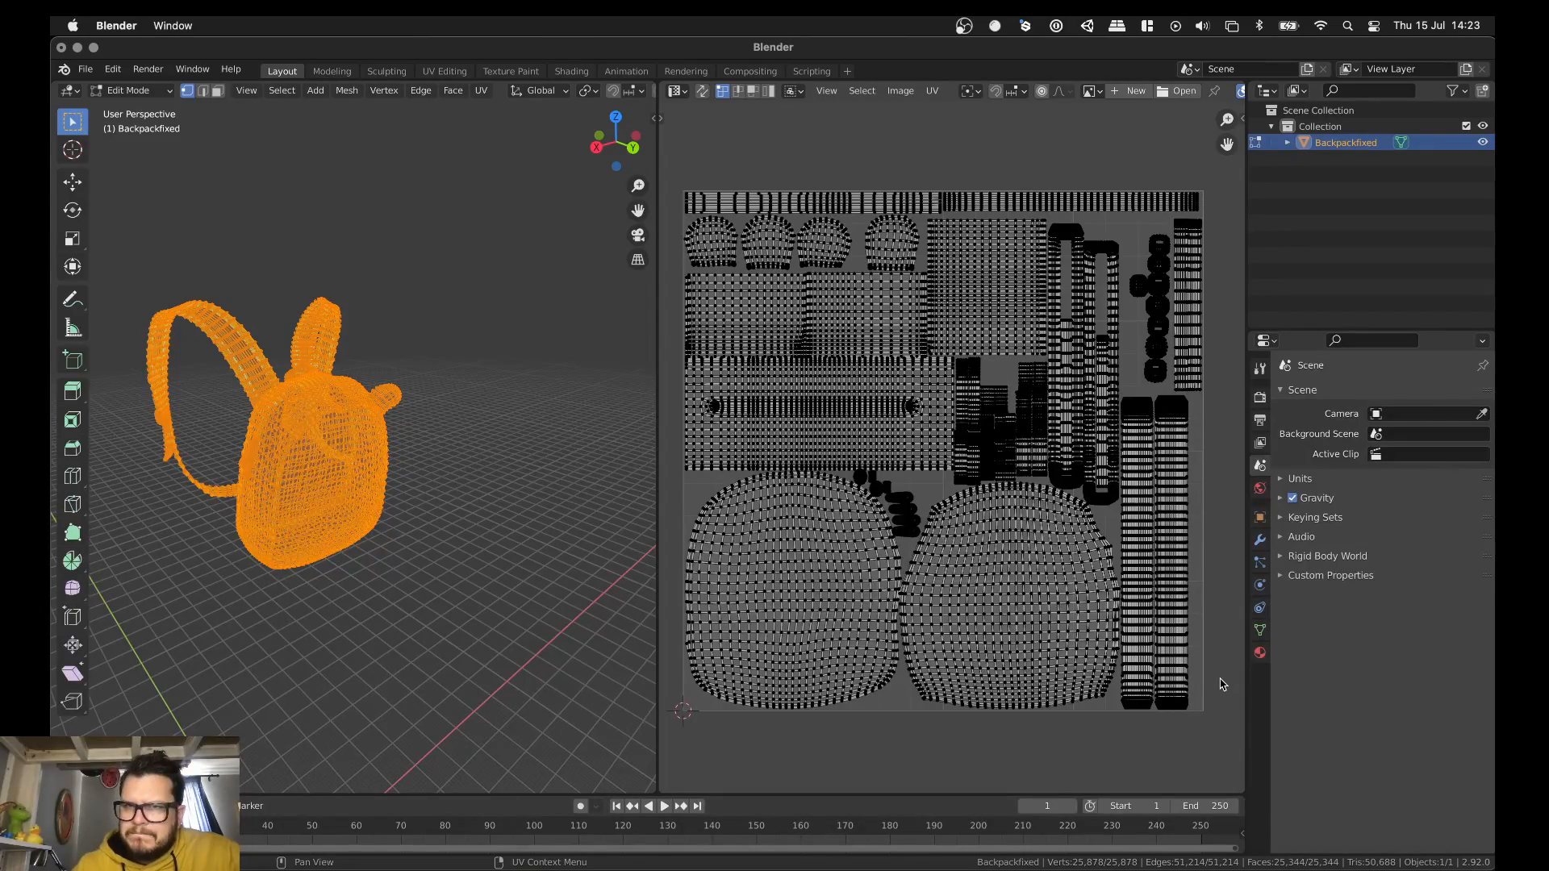
pyautogui.scroll(3, 943, 428)
pyautogui.scroll(-3, 944, 428)
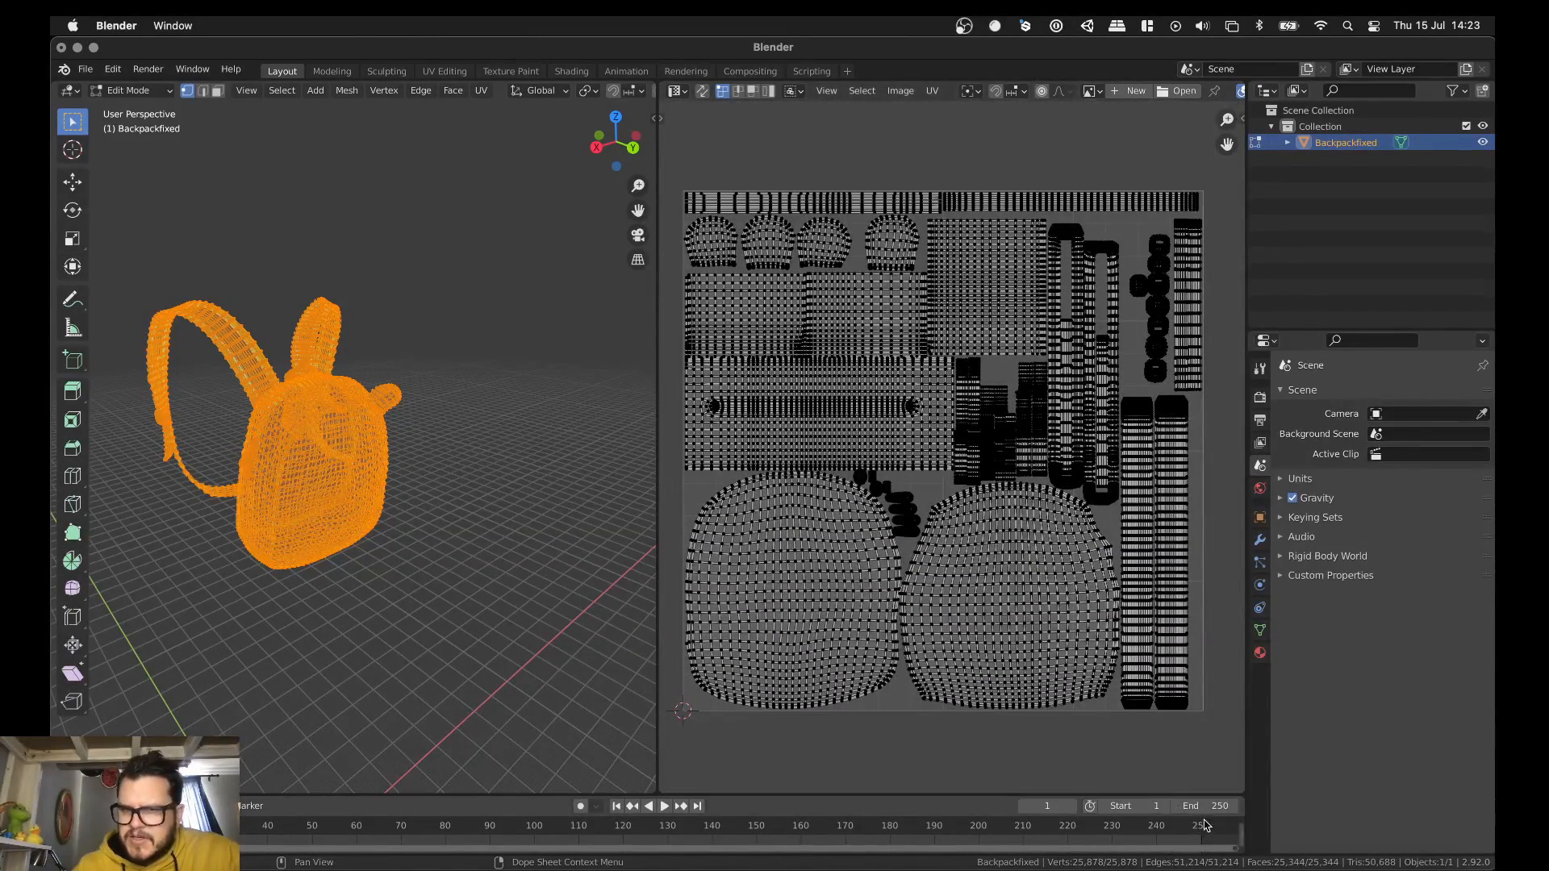
# Turn on Display Stretch for the backpack's UVs and set the stretch type to Area
pyautogui.scroll(-4, 1048, 87)
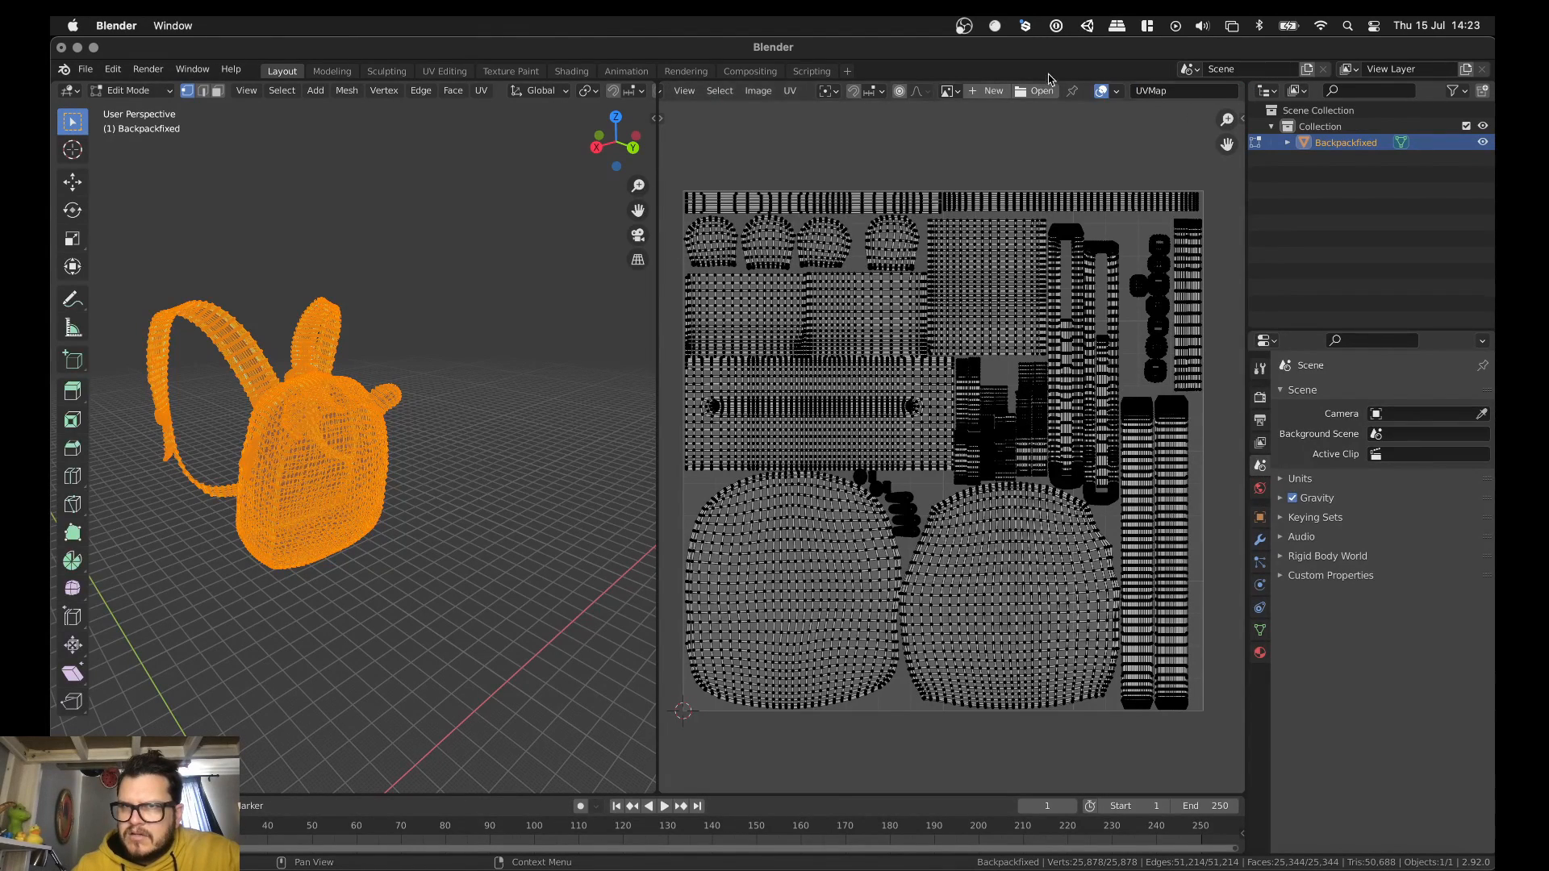
pyautogui.click(1116, 90)
pyautogui.click(1017, 141)
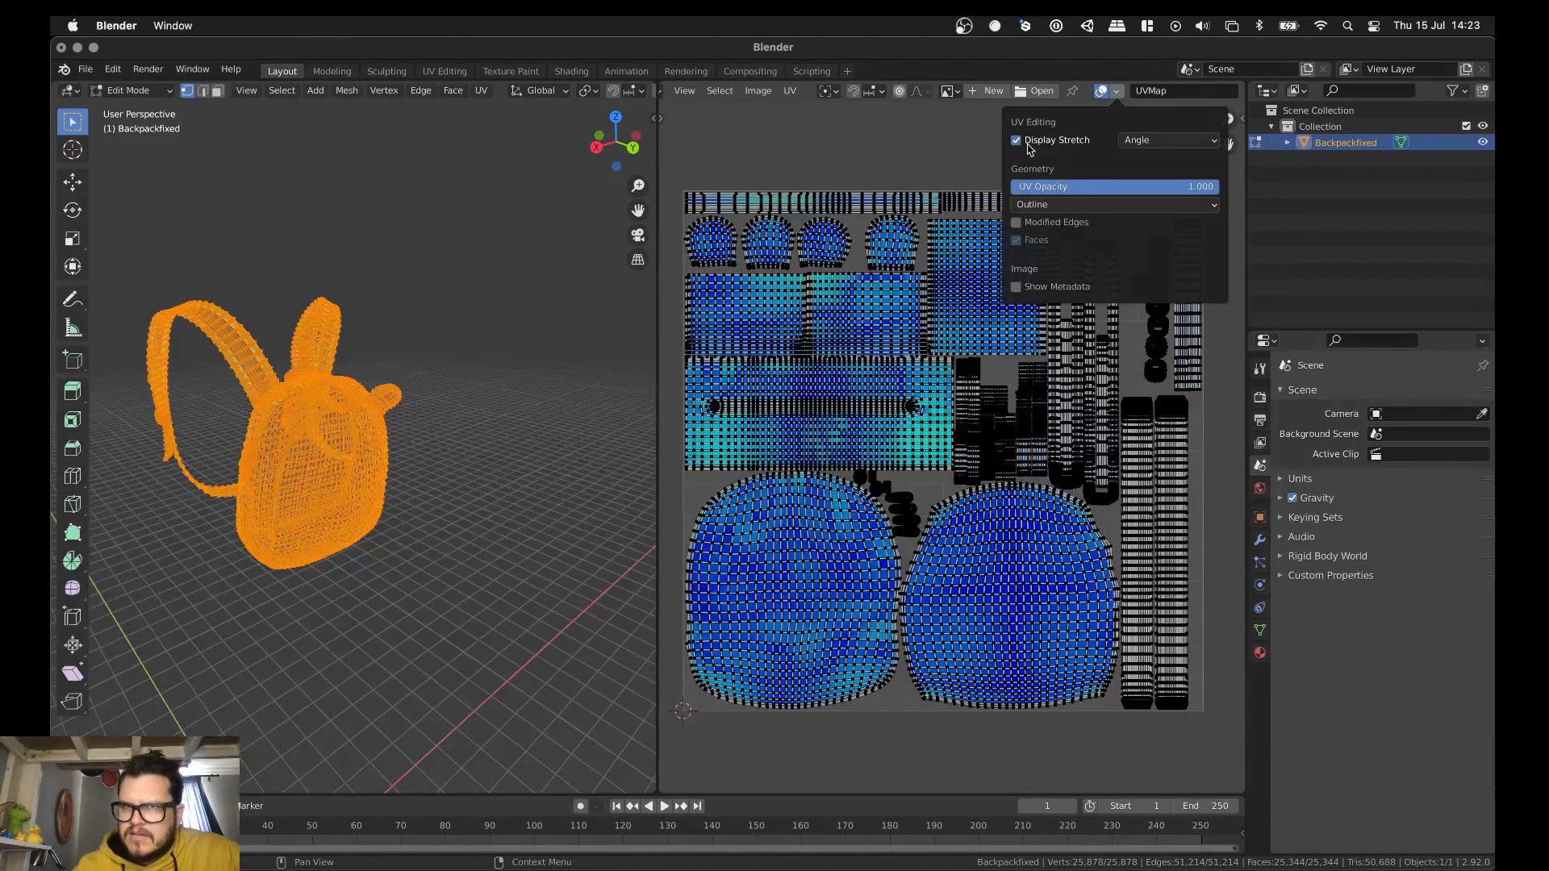
pyautogui.click(1168, 141)
pyautogui.click(1166, 176)
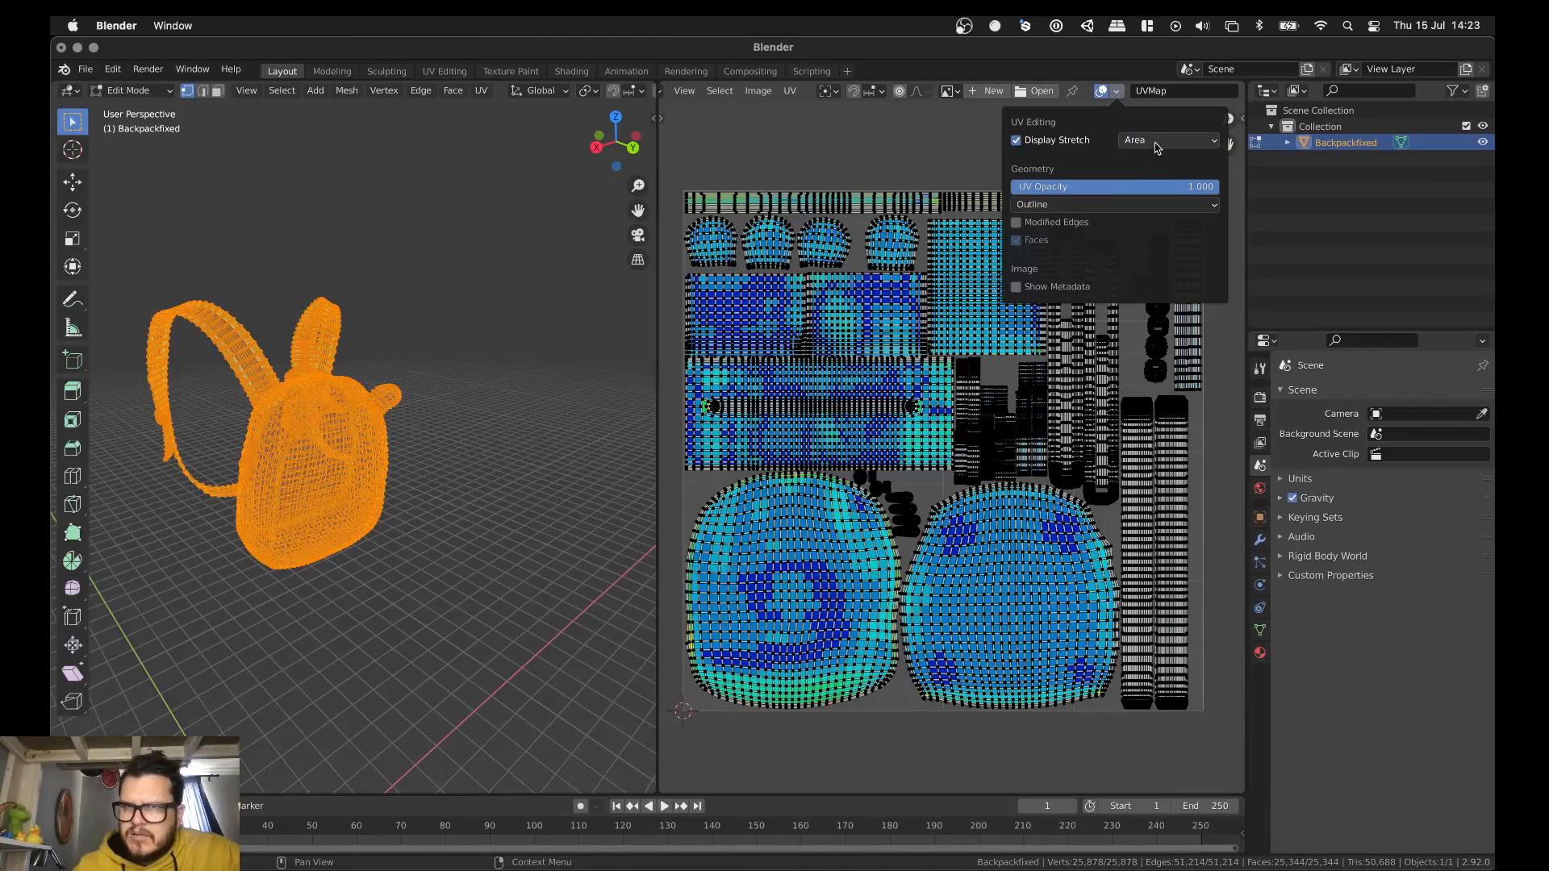
pyautogui.click(1157, 145)
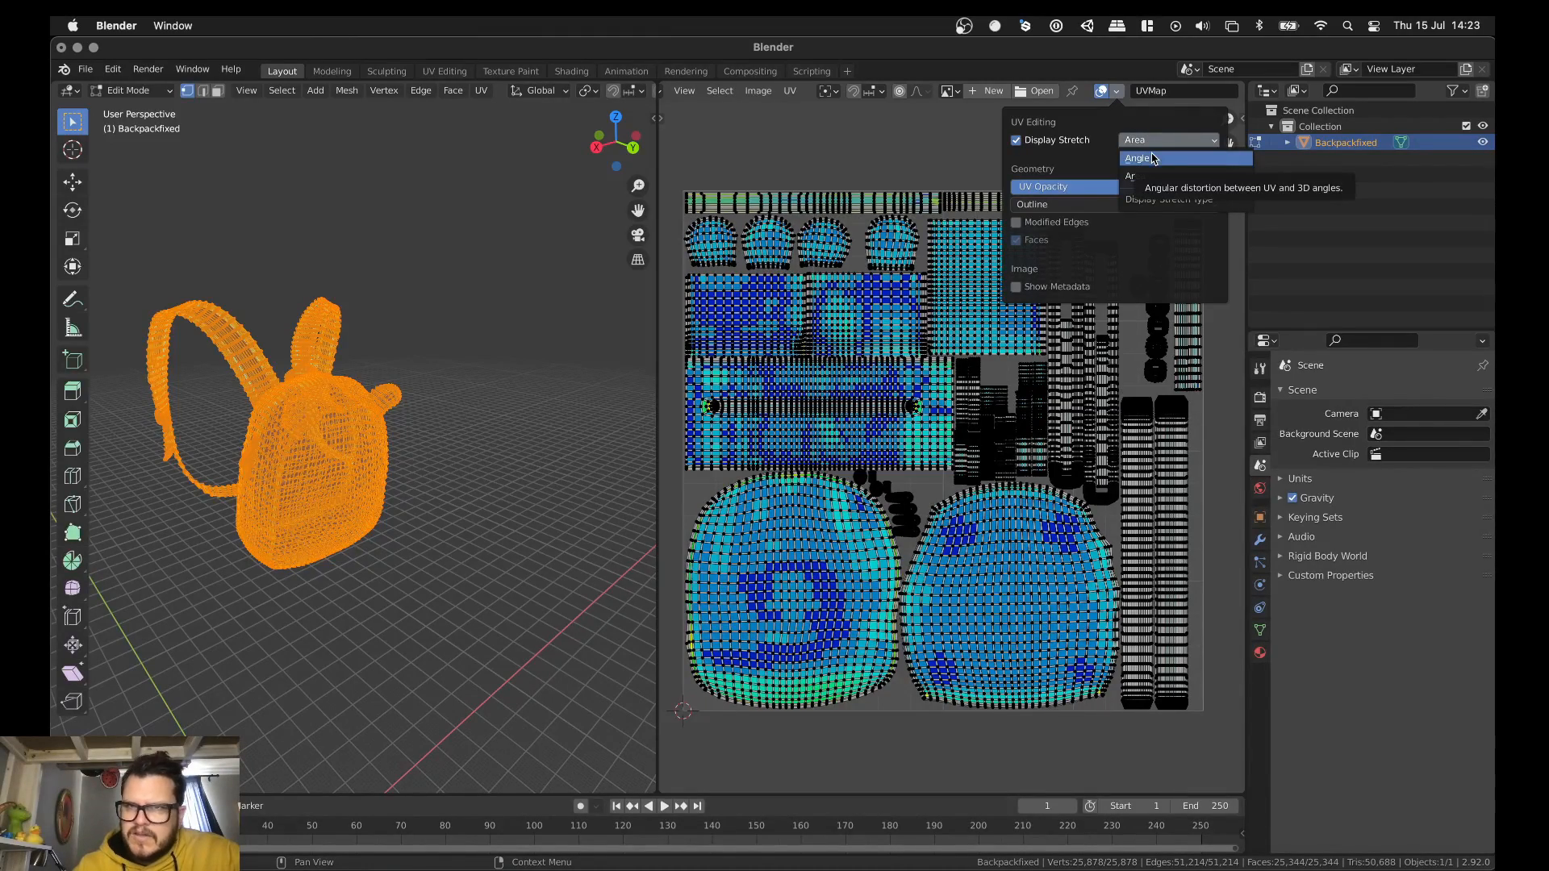
# Examine the area stretch colours on the backpack's UV islands up close and across the whole layout
pyautogui.scroll(5, 900, 210)
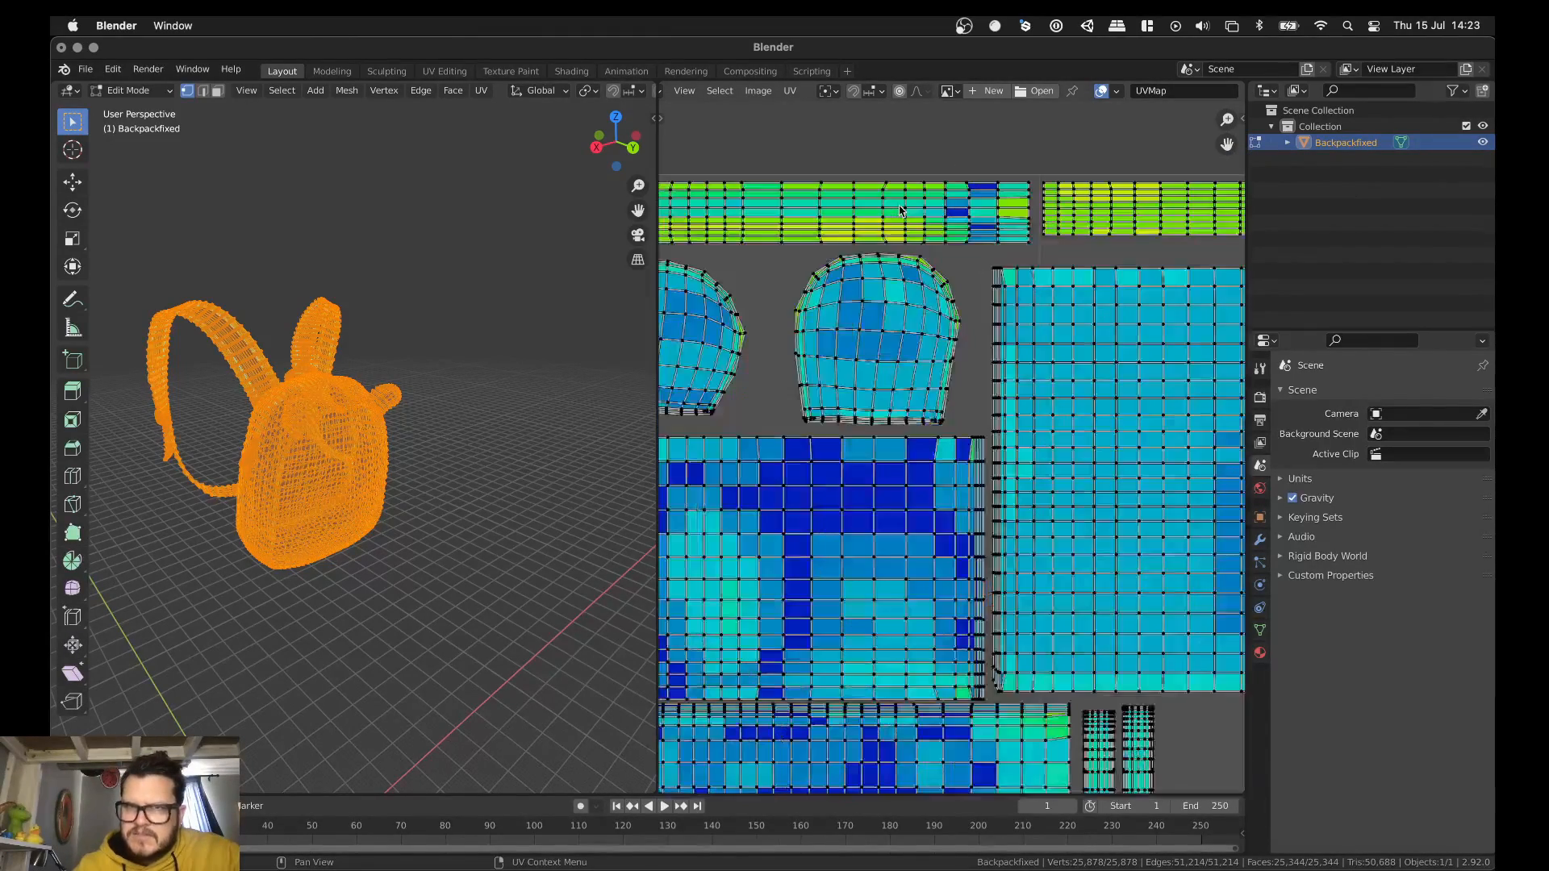
pyautogui.scroll(-4, 901, 210)
pyautogui.scroll(7, 1068, 190)
pyautogui.scroll(-9, 1010, 258)
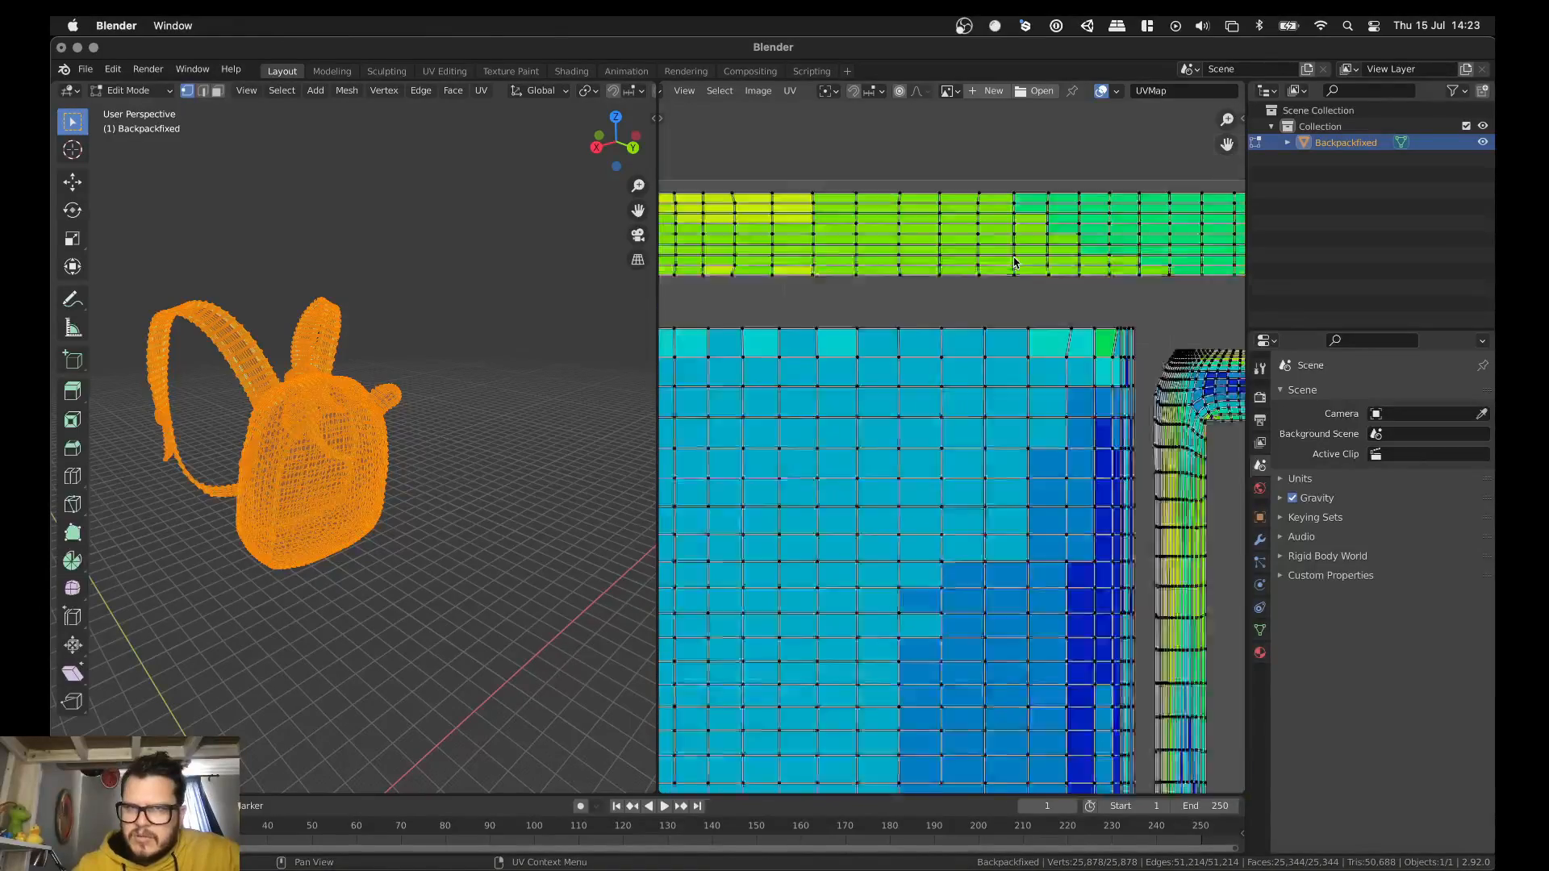
pyautogui.scroll(3, 1044, 273)
pyautogui.scroll(-3, 968, 339)
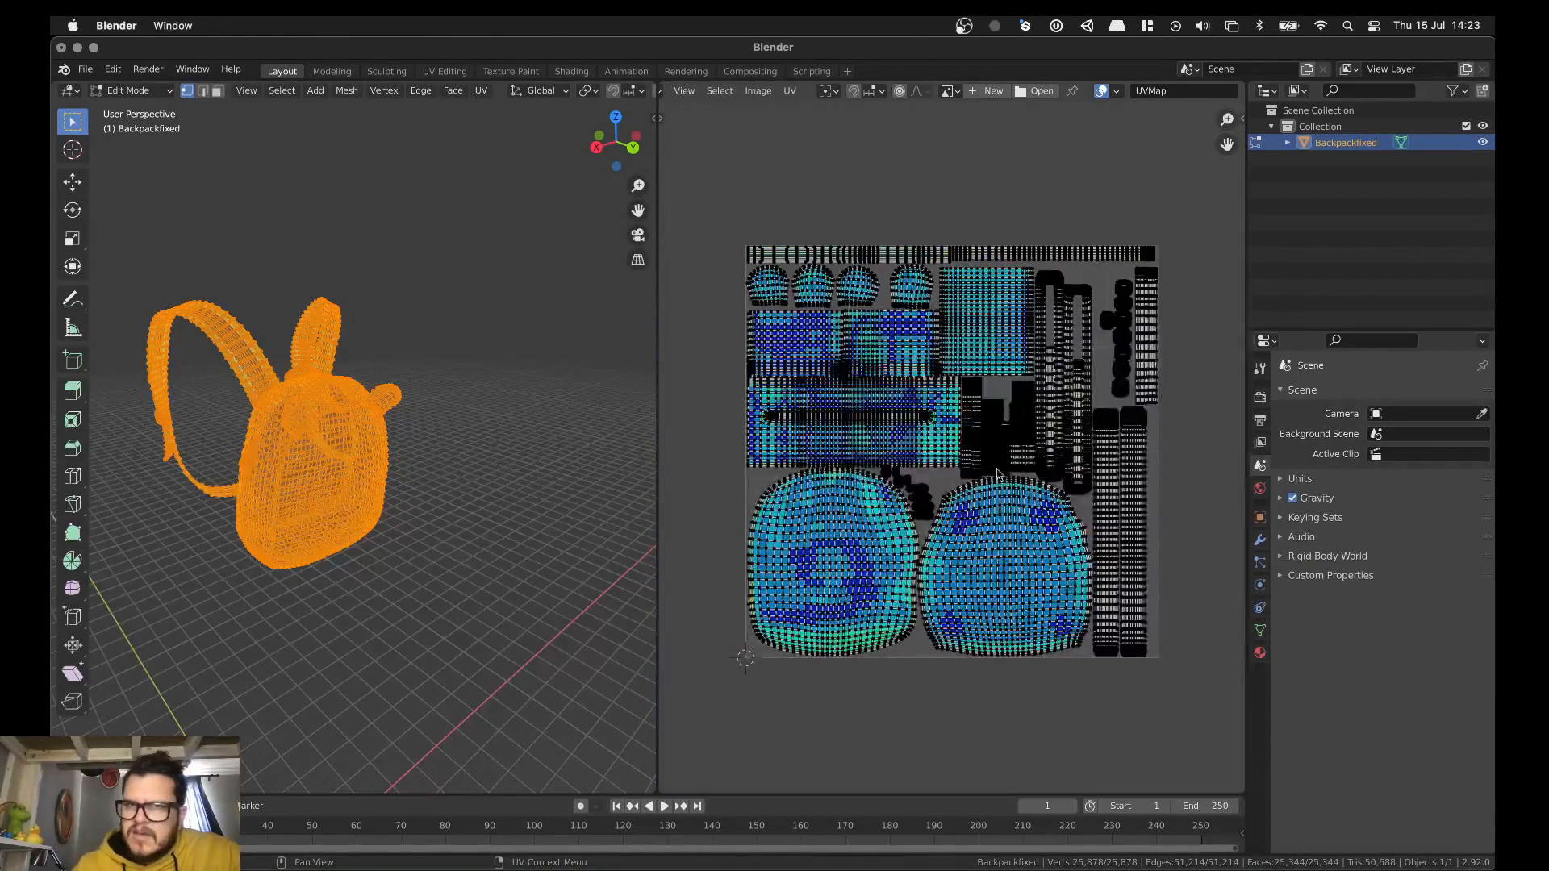
pyautogui.scroll(5, 946, 345)
pyautogui.scroll(-1, 946, 345)
pyautogui.press('Tab')
pyautogui.press('Tab')
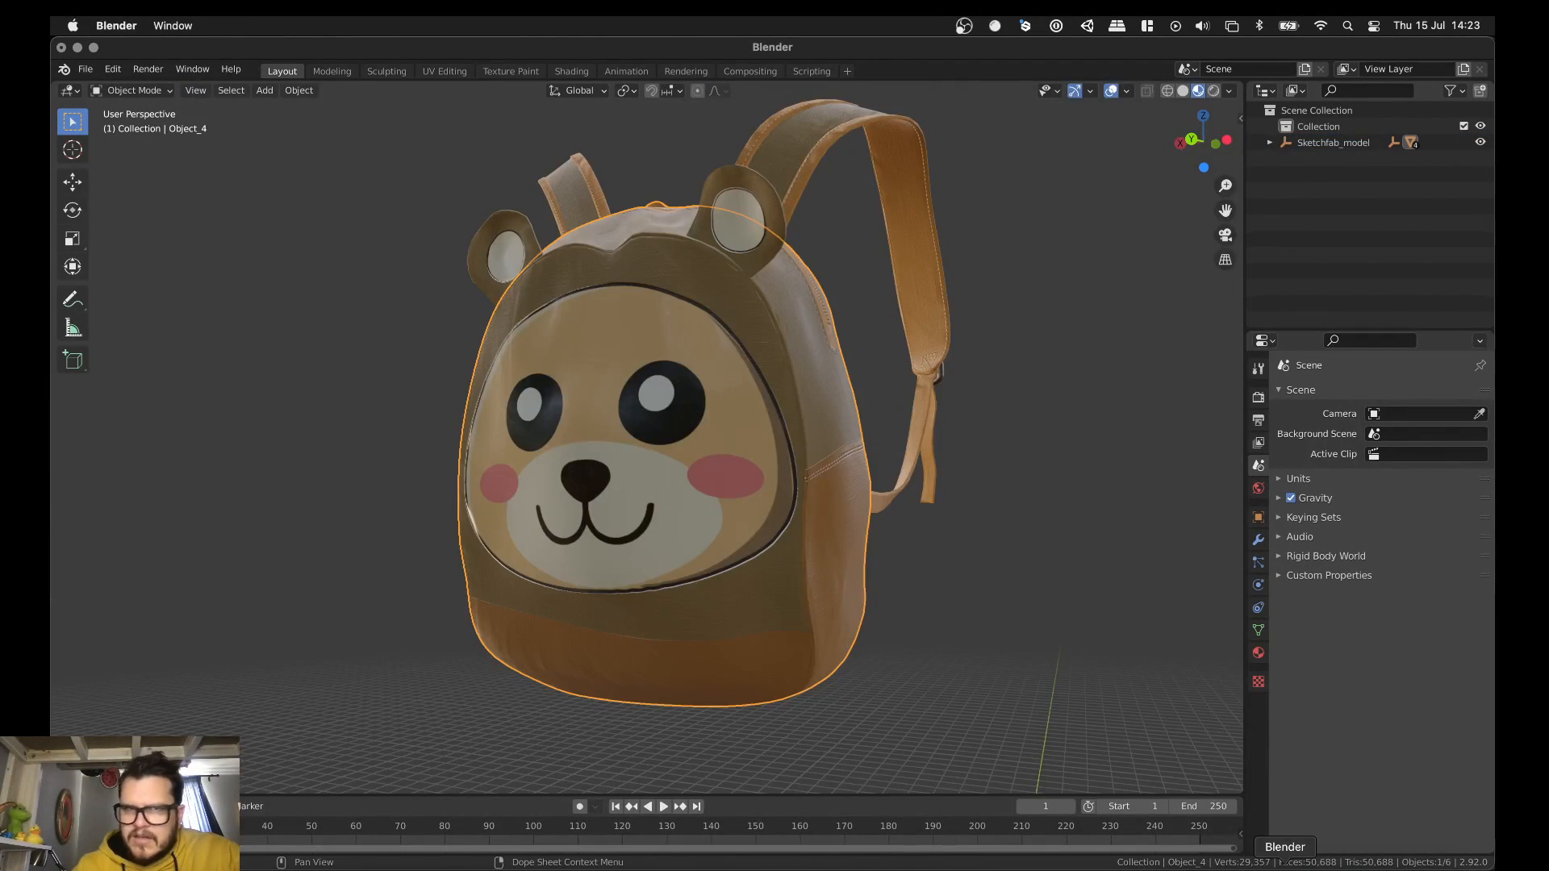
# Display the glTF backpack in wireframe in its own Blender instance and view its mesh from the front
pyautogui.hotkey('ctrl', 'Tab')
pyautogui.click(572, 453)
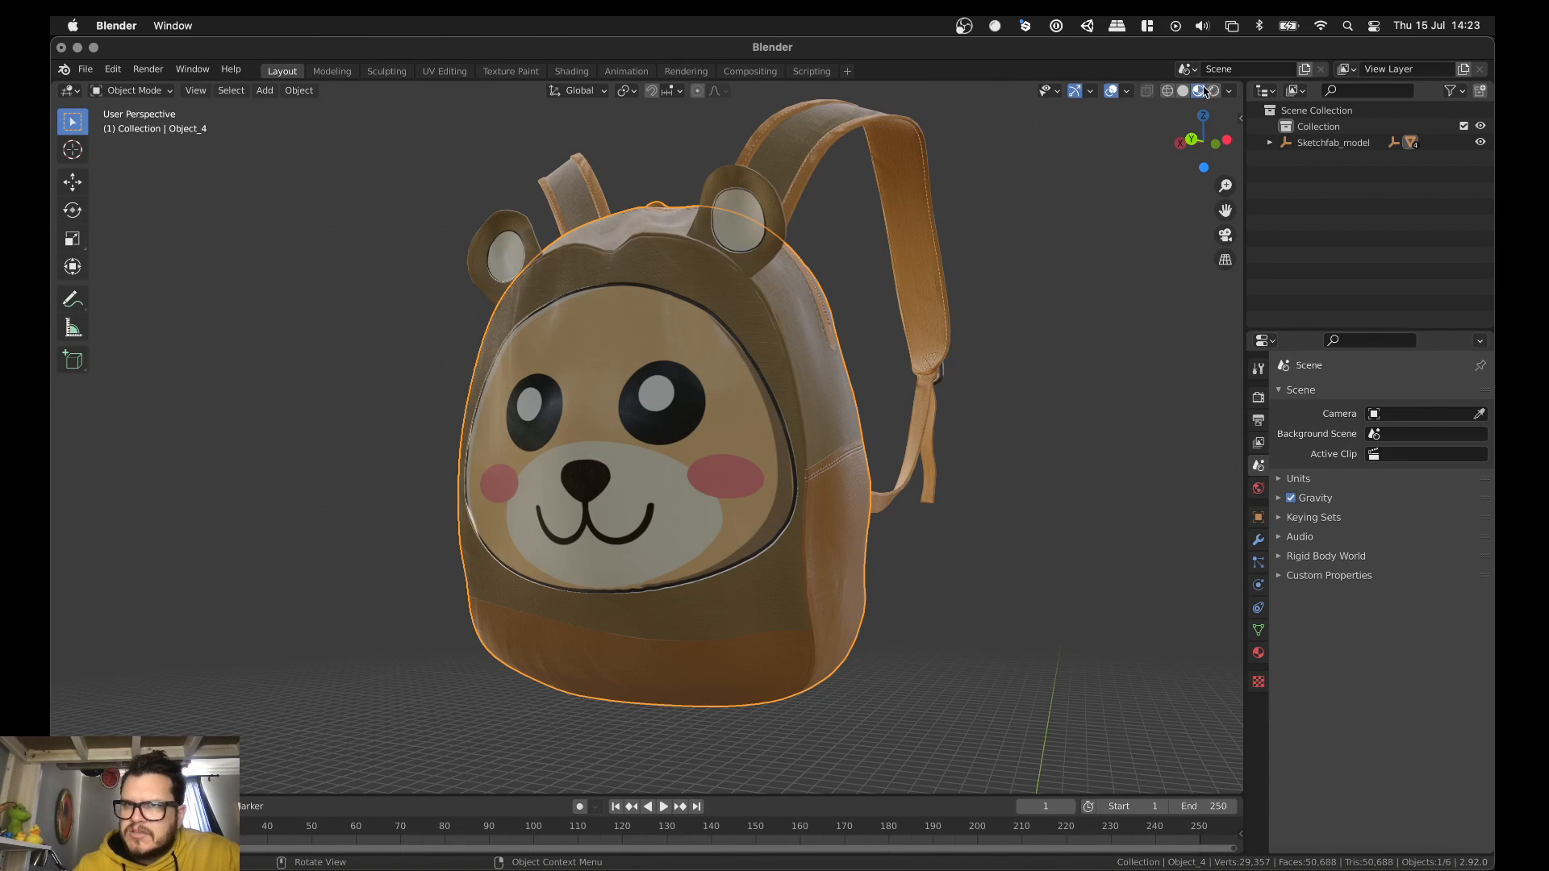
pyautogui.click(1167, 90)
pyautogui.moveTo(596, 319); pyautogui.dragTo(675, 324, button='middle')
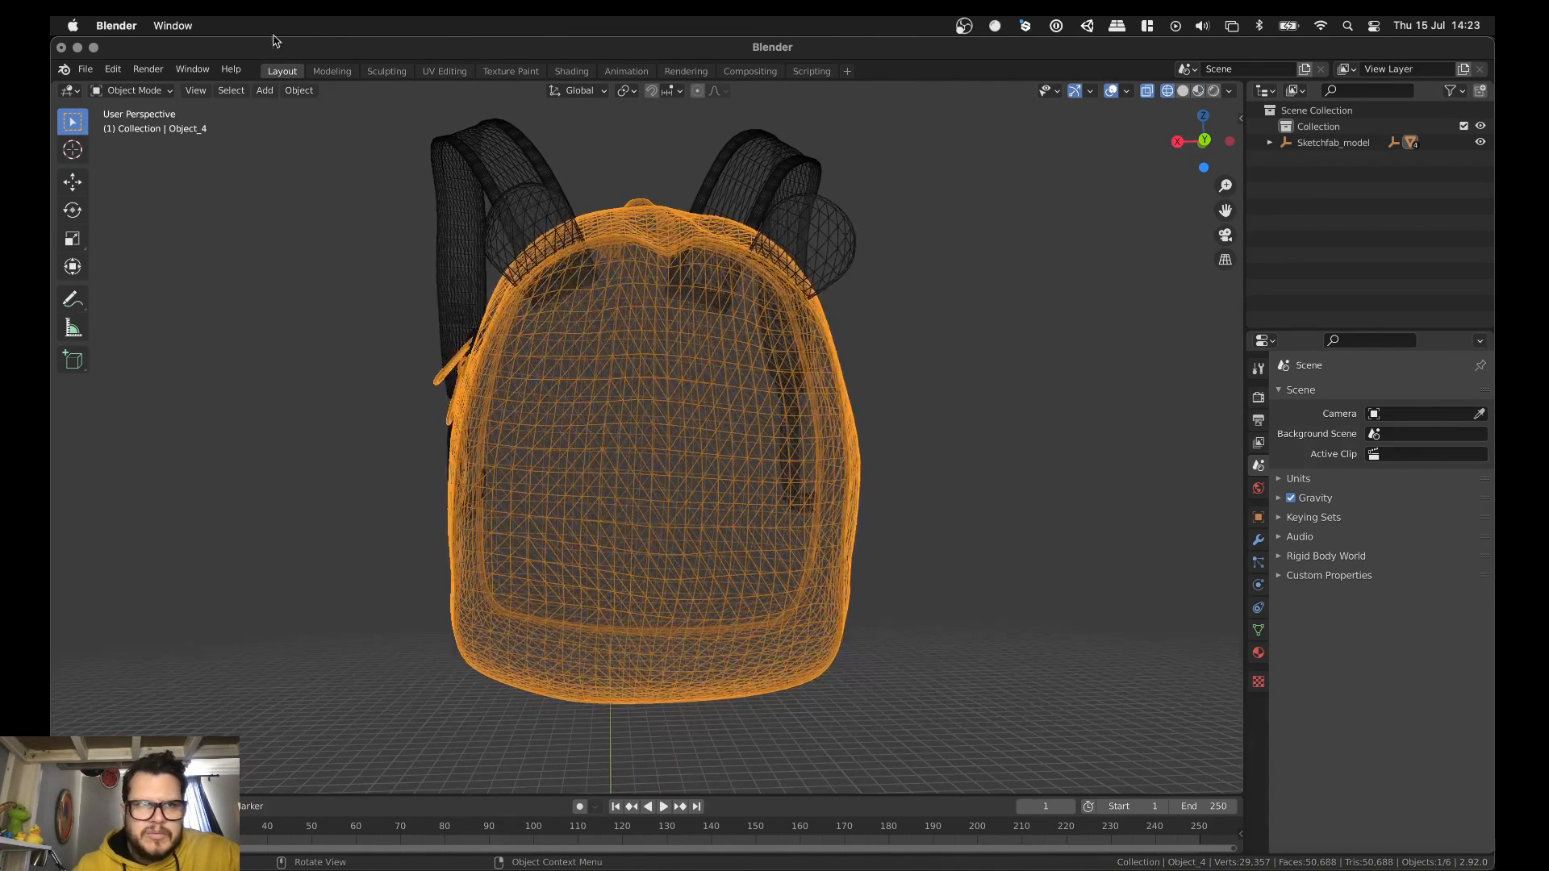
# Enter Edit Mode on the glTF backpack's body and convert its triangles with Tris to Quads
pyautogui.click(308, 91)
pyautogui.hotkey('ctrl', 'Tab')
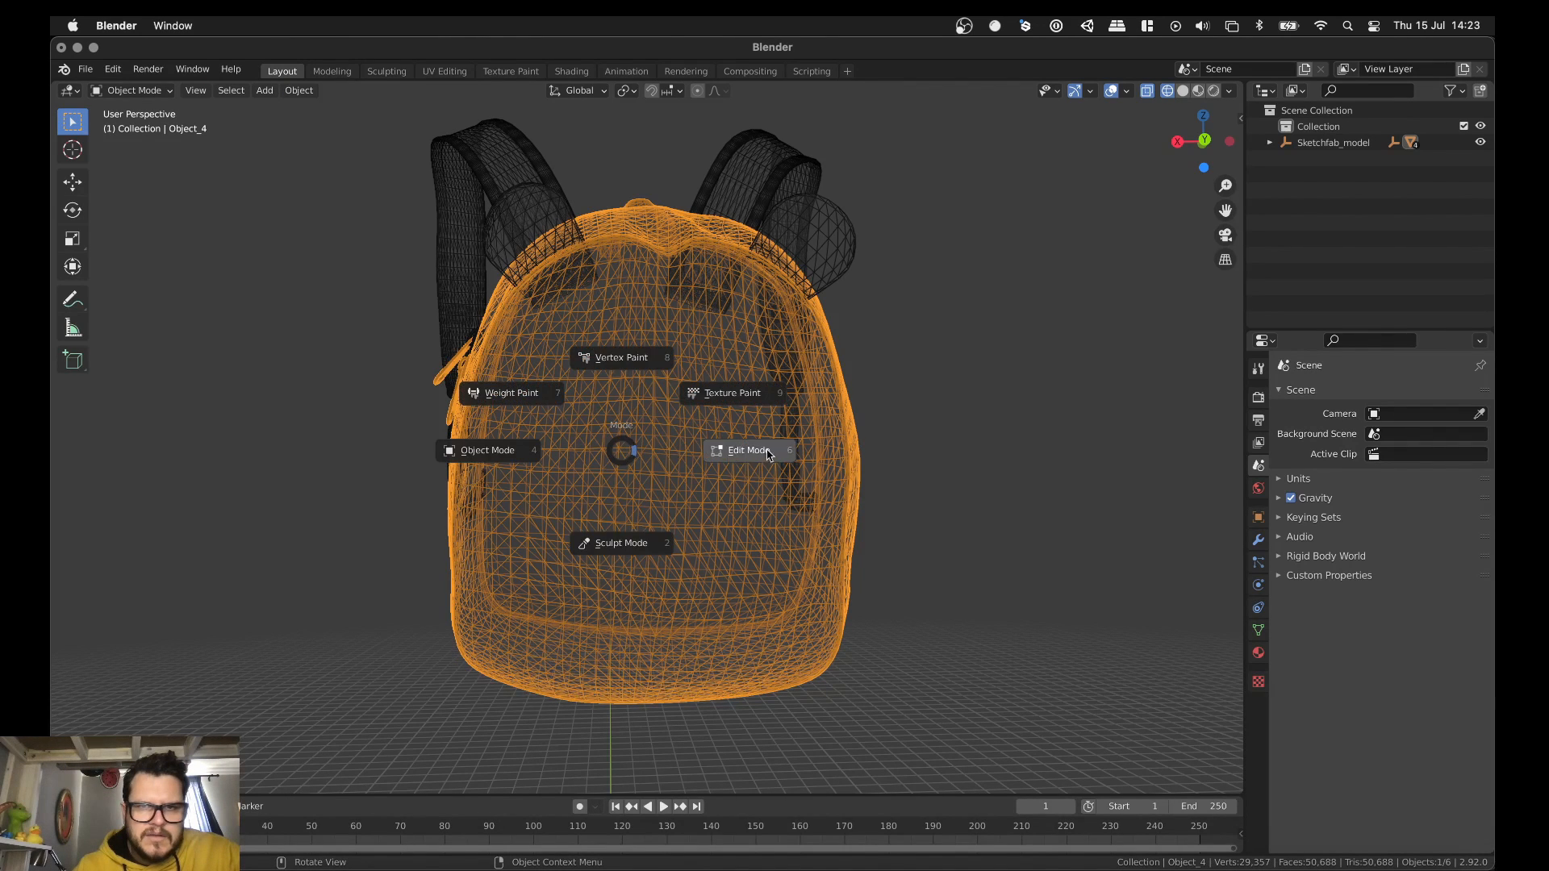
pyautogui.click(770, 454)
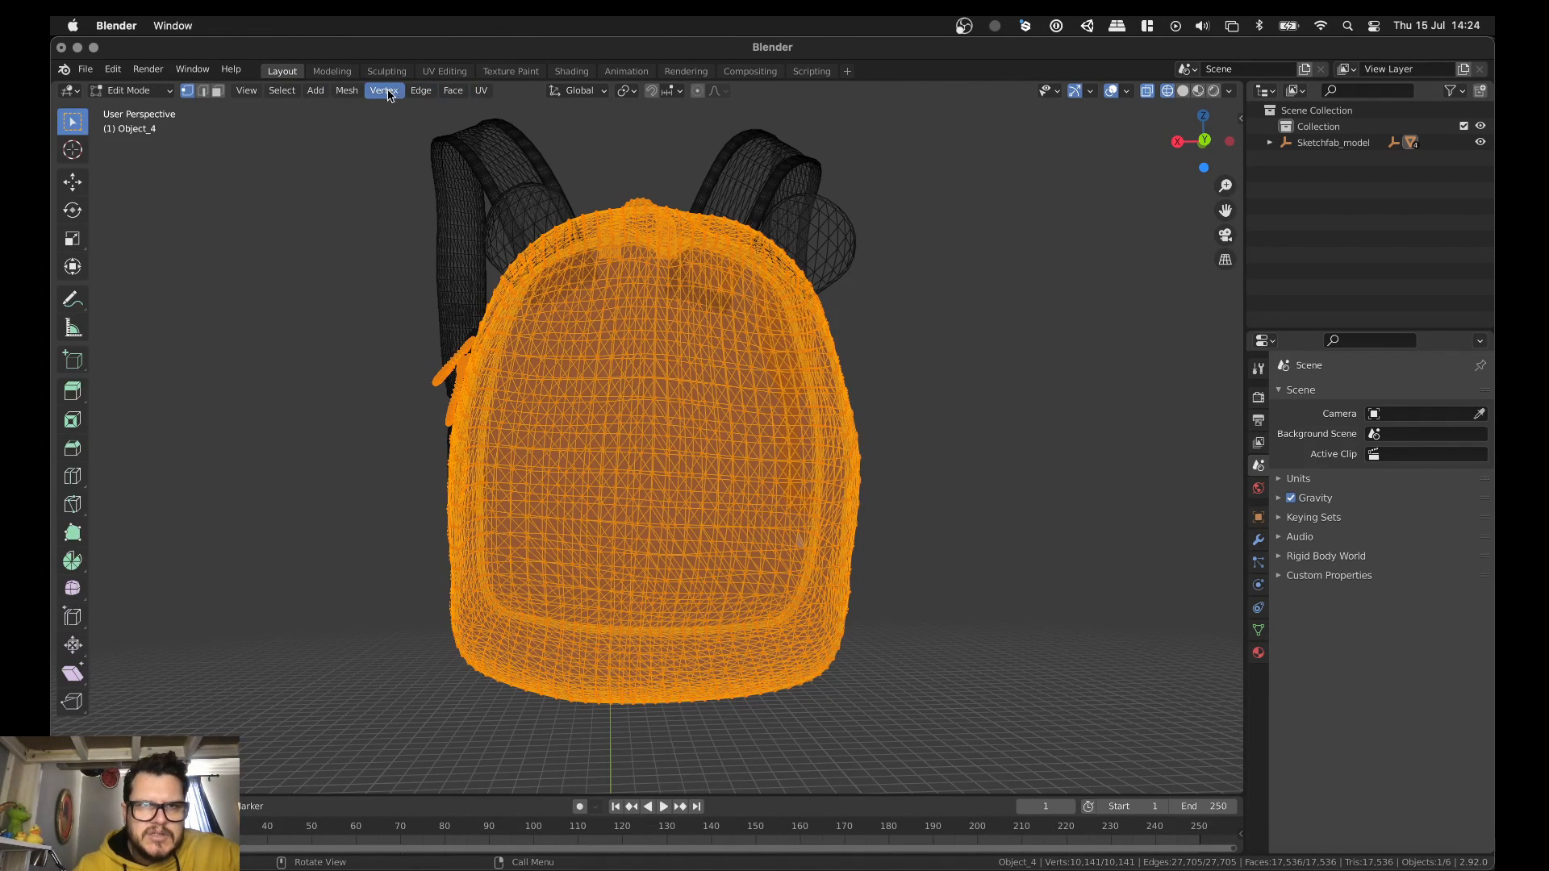
pyautogui.click(452, 90)
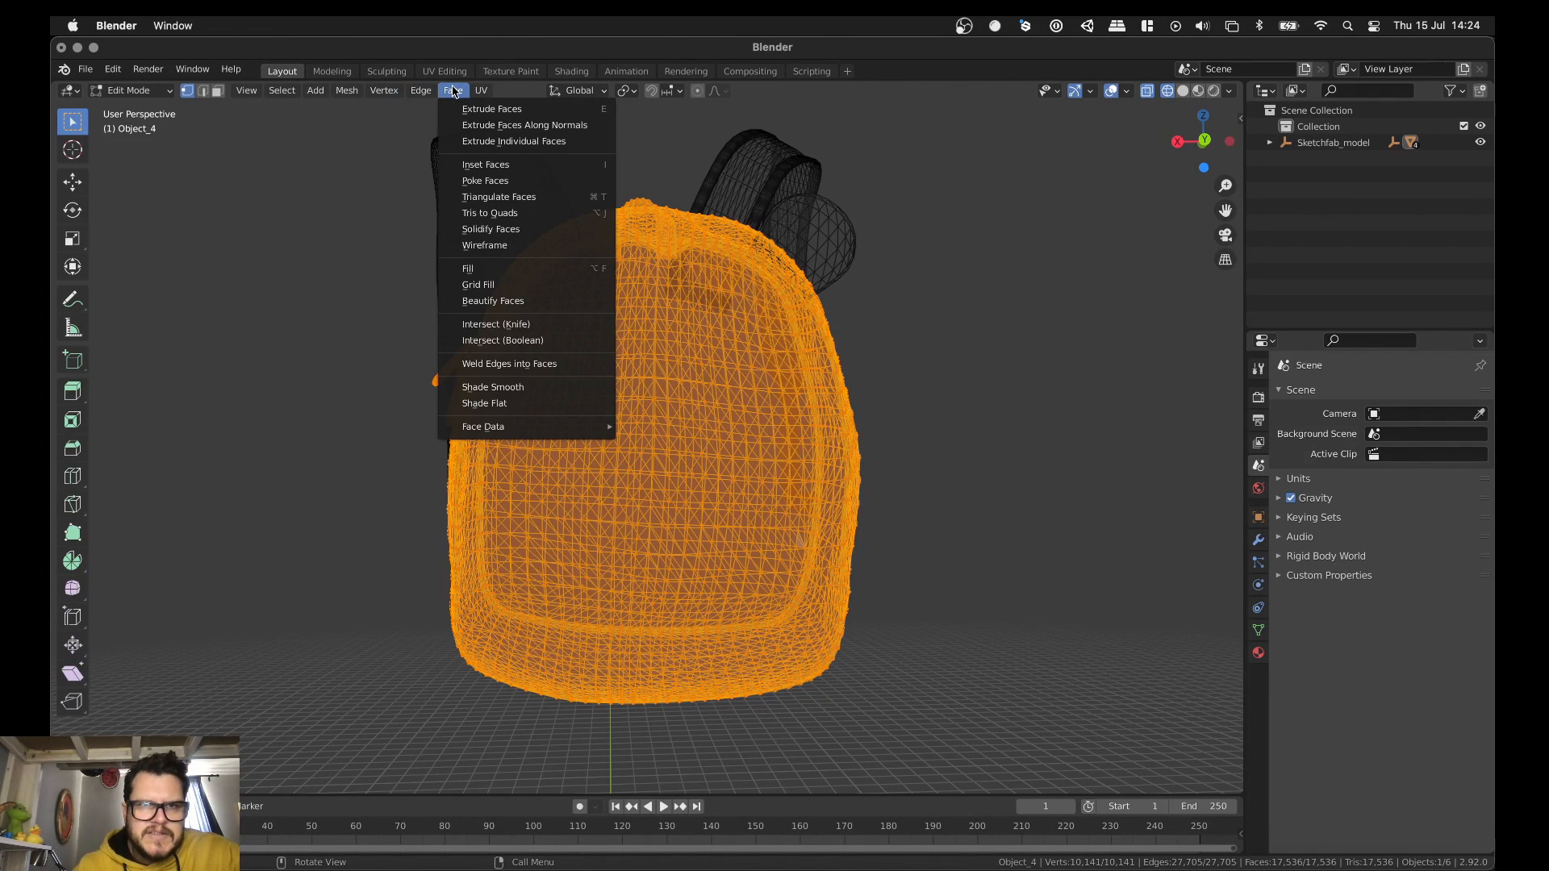
pyautogui.click(528, 222)
# Display the glTF backpack in Solid shading and examine the quad mesh around its side zipper
pyautogui.moveTo(526, 214); pyautogui.dragTo(841, 220, button='middle')
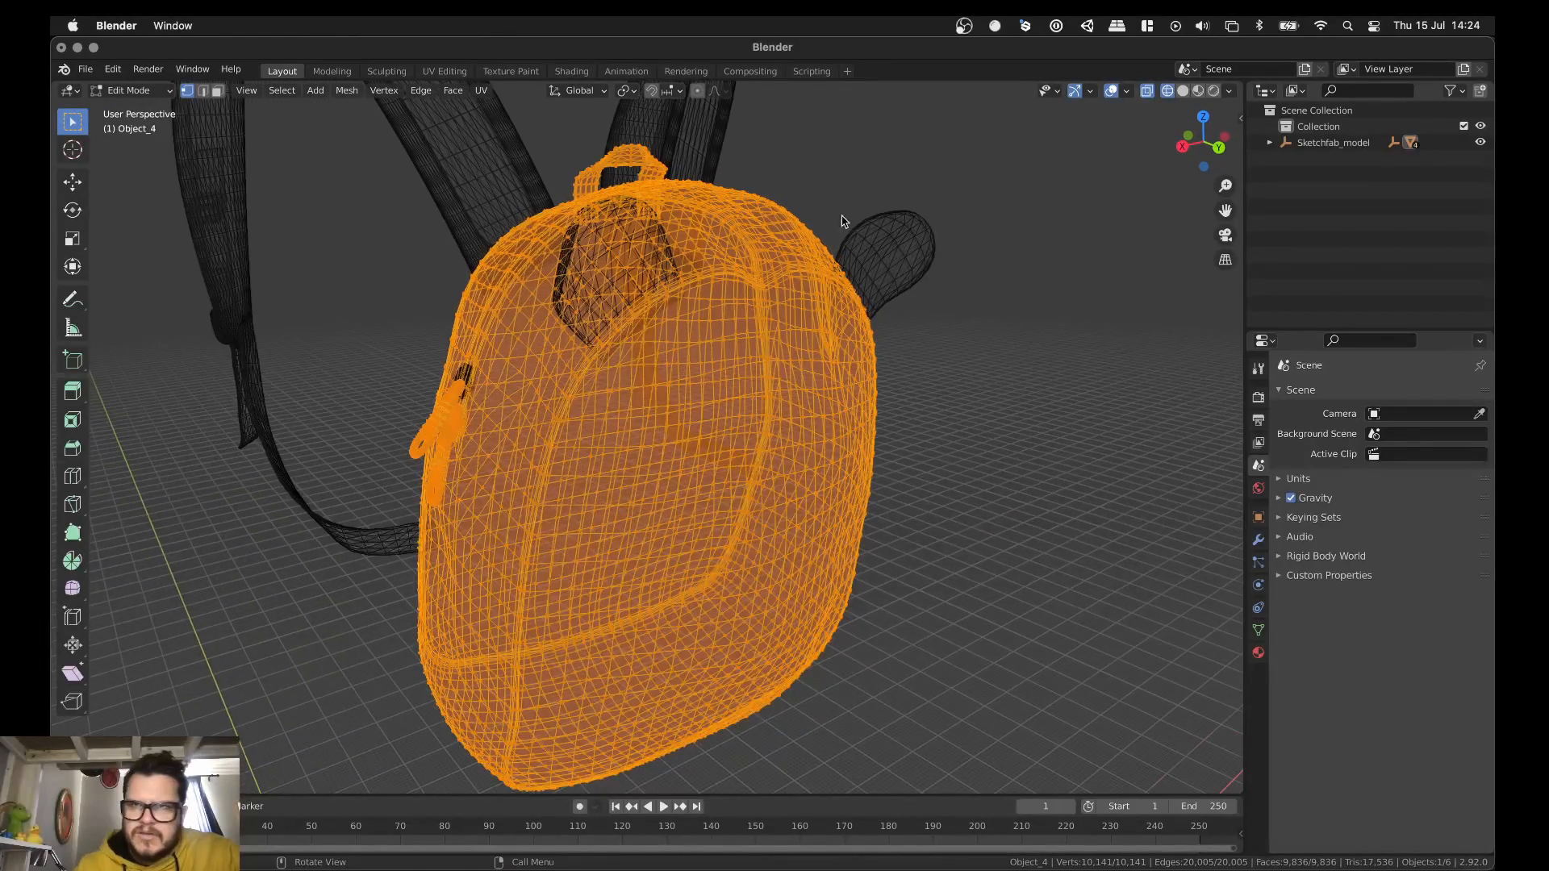
pyautogui.click(1182, 90)
pyautogui.scroll(8, 793, 312)
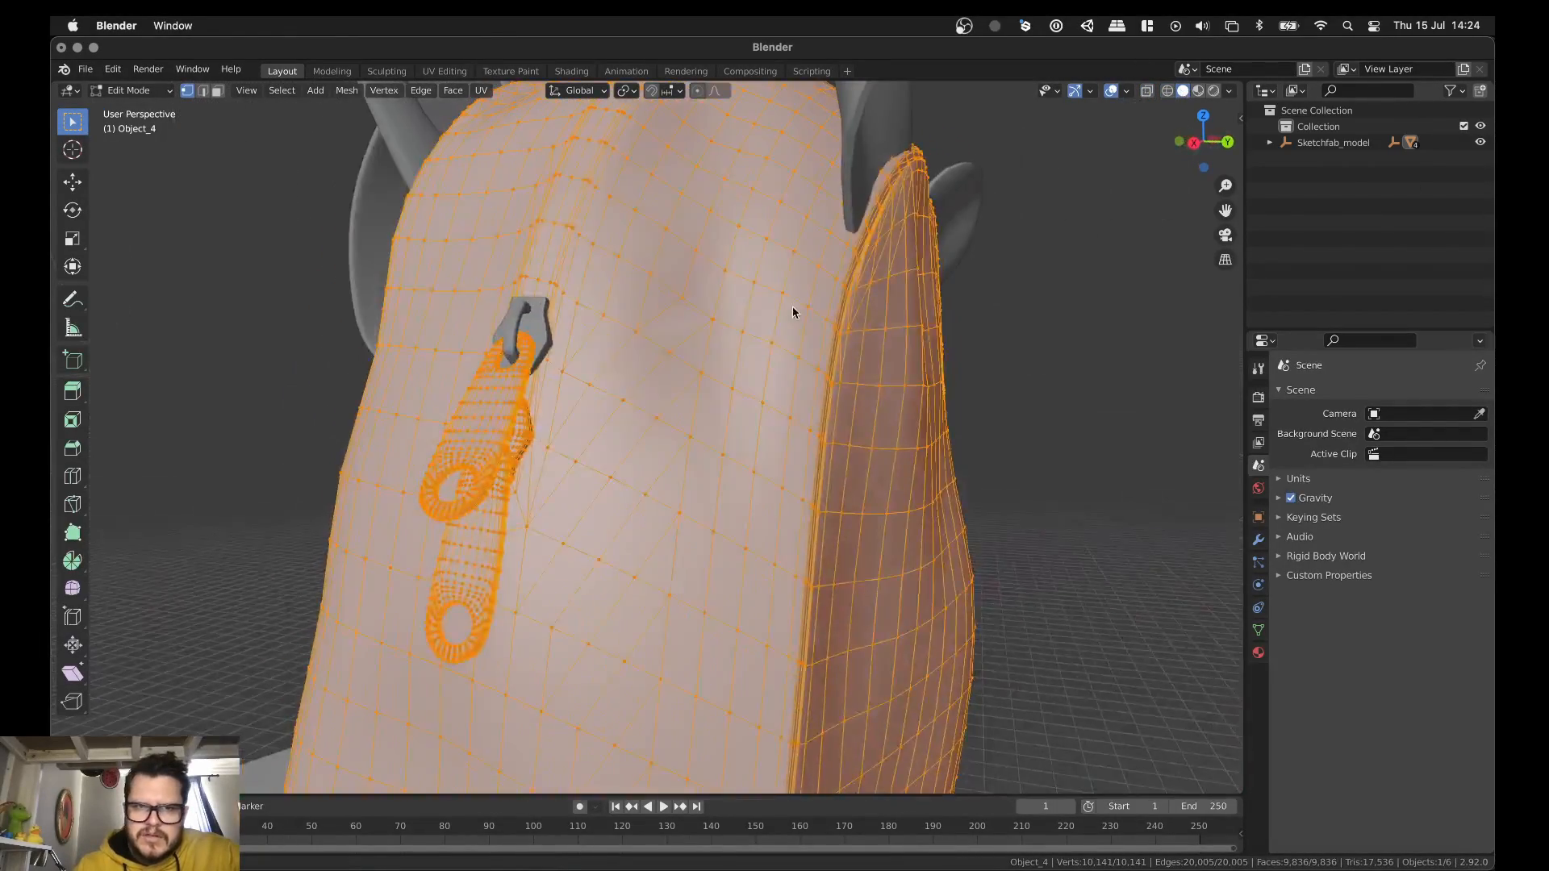
pyautogui.moveTo(793, 312); pyautogui.dragTo(758, 303, button='middle')
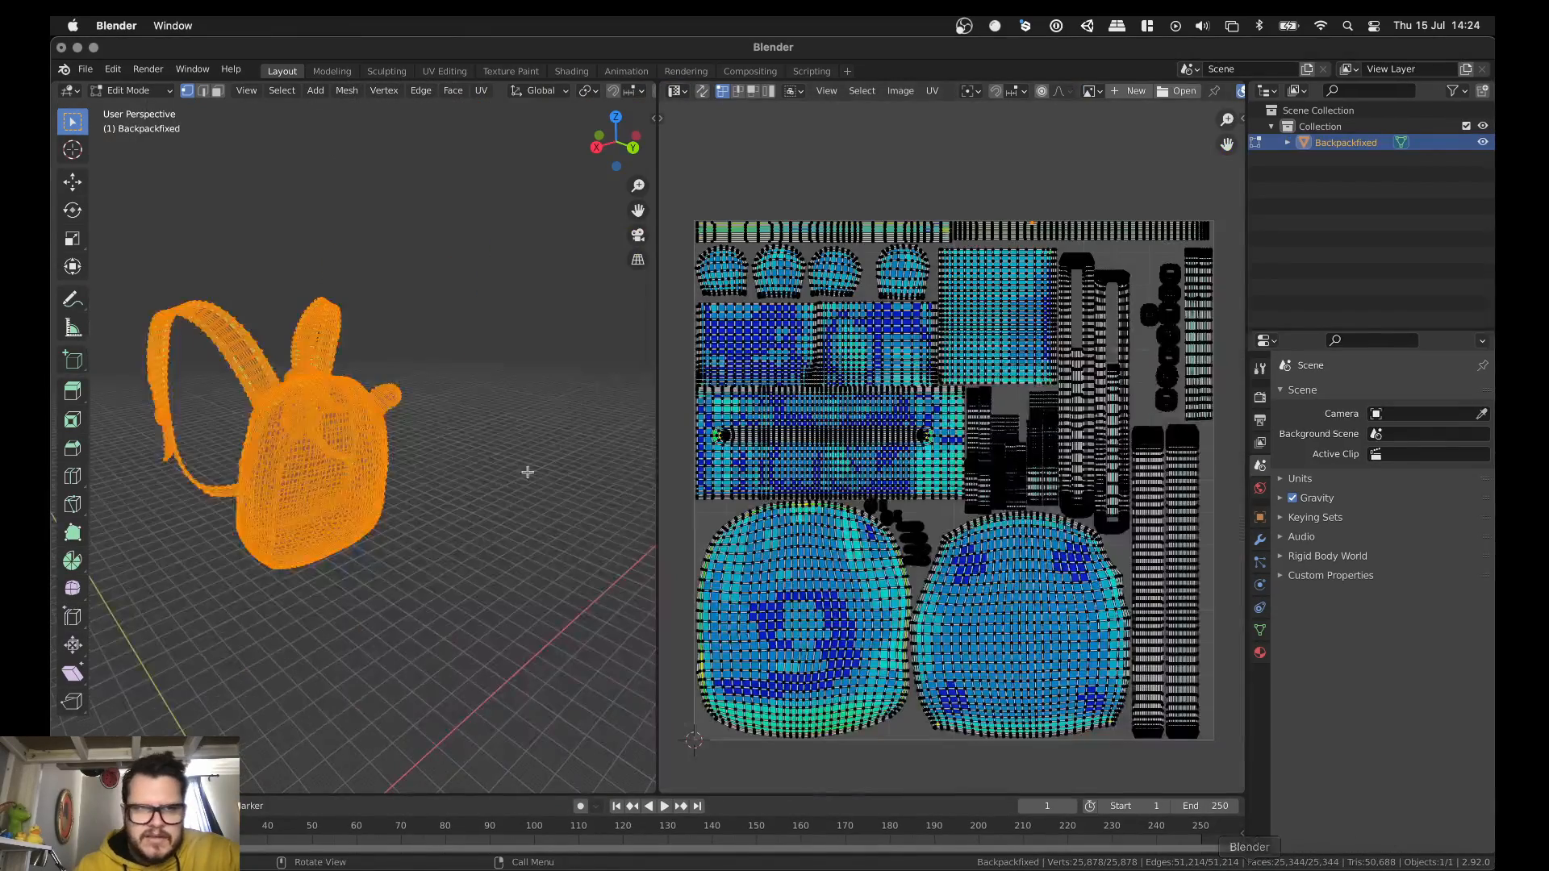
# Display the Backpackfixed model in Solid shading in its Blender instance and examine its side topology for comparison
pyautogui.scroll(5, 317, 407)
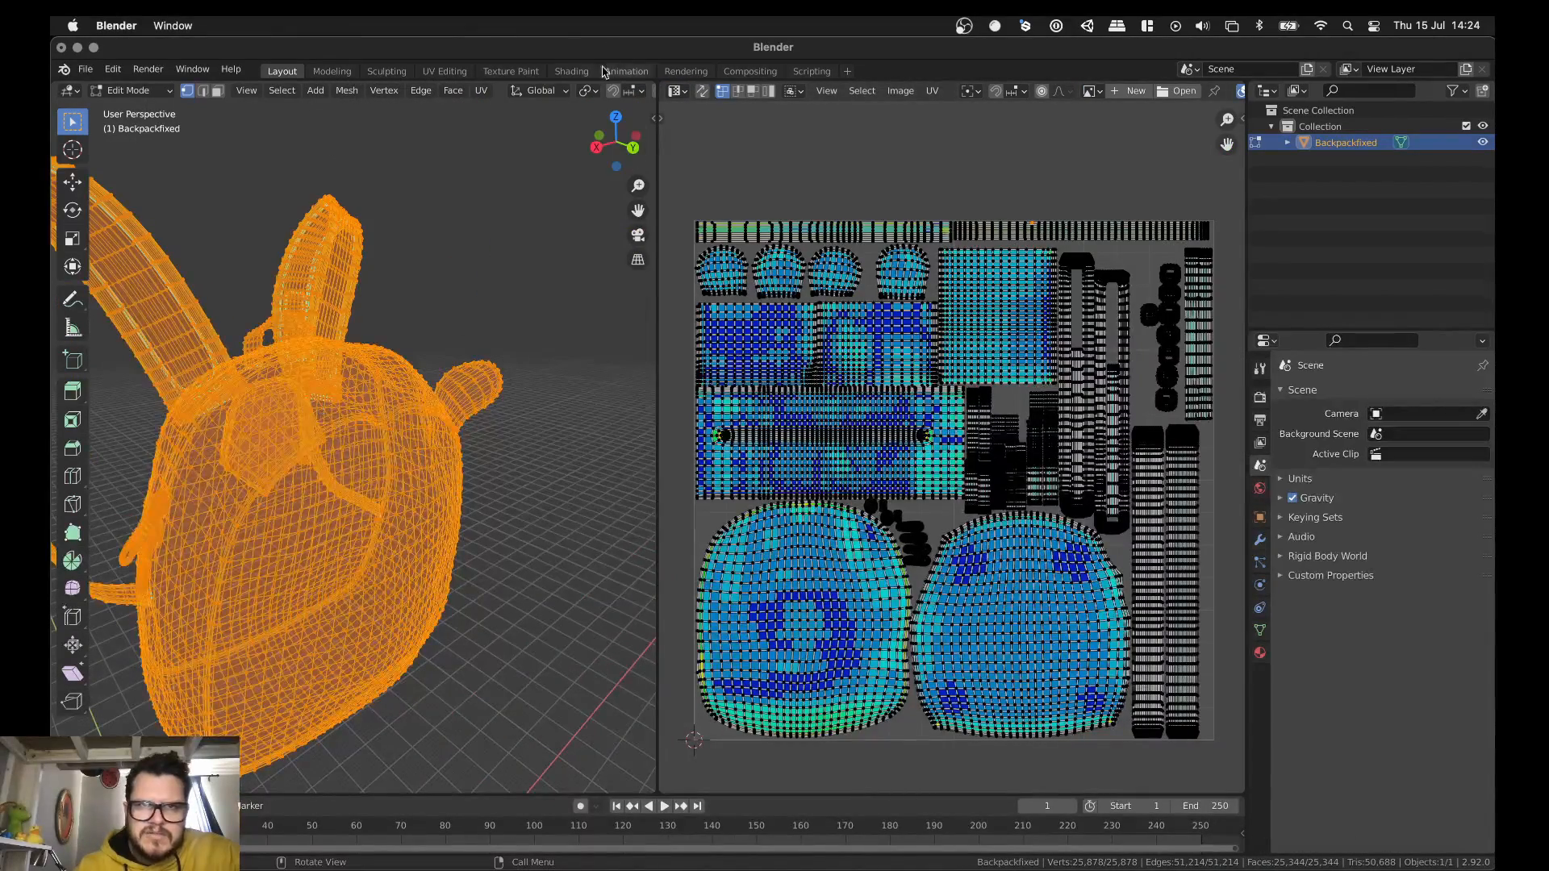
pyautogui.scroll(-6, 601, 90)
pyautogui.click(596, 91)
pyautogui.moveTo(314, 310); pyautogui.dragTo(436, 380, button='middle')
pyautogui.scroll(5, 436, 380)
pyautogui.scroll(-8, 613, 424)
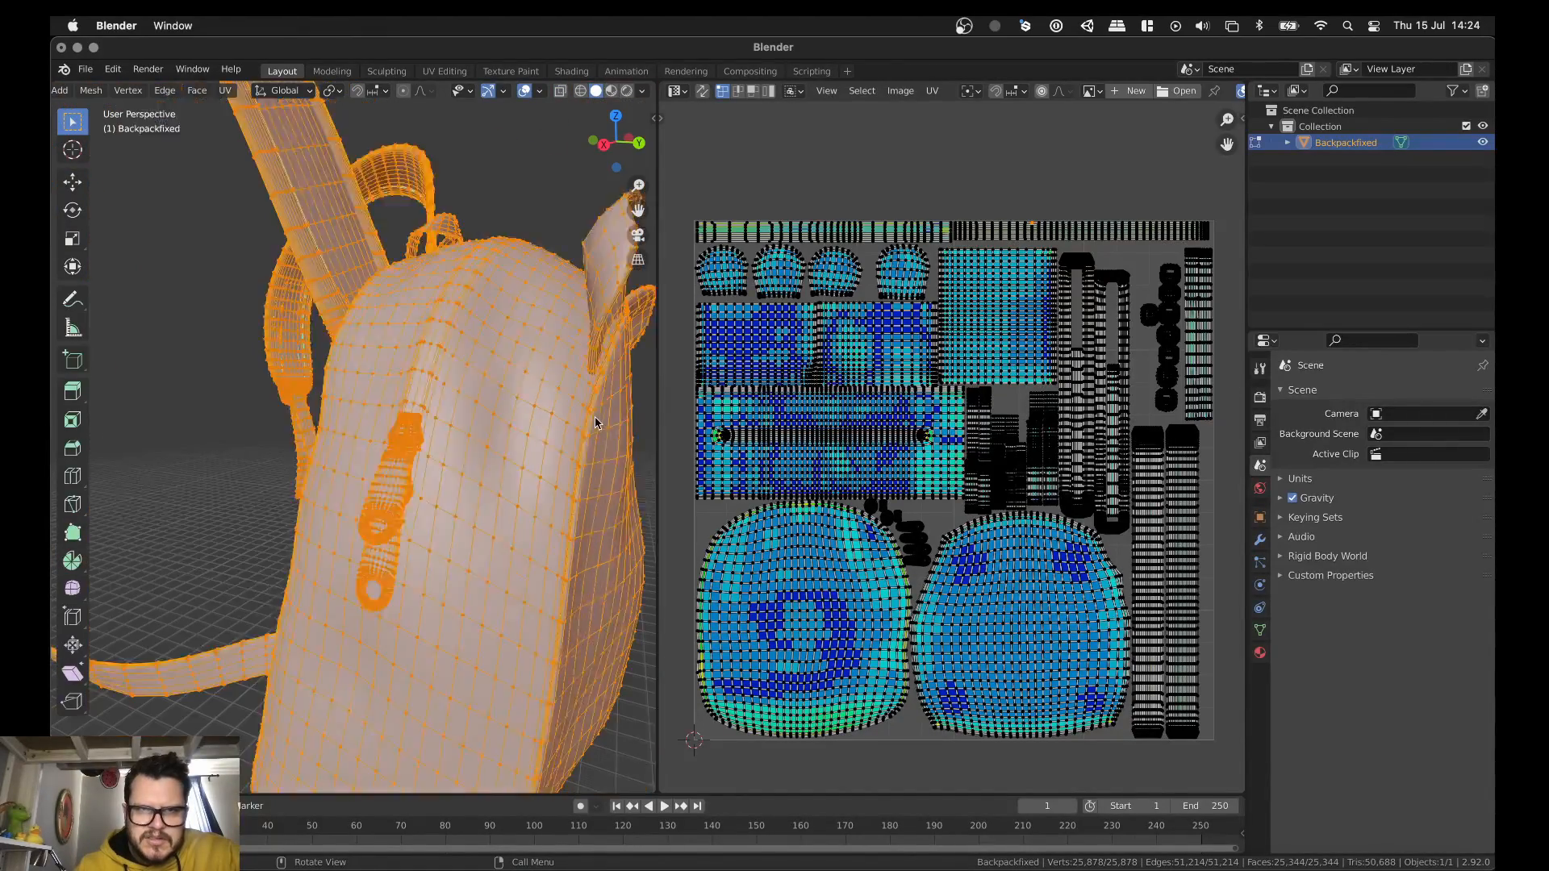
pyautogui.moveTo(599, 422); pyautogui.dragTo(443, 468, button='middle')
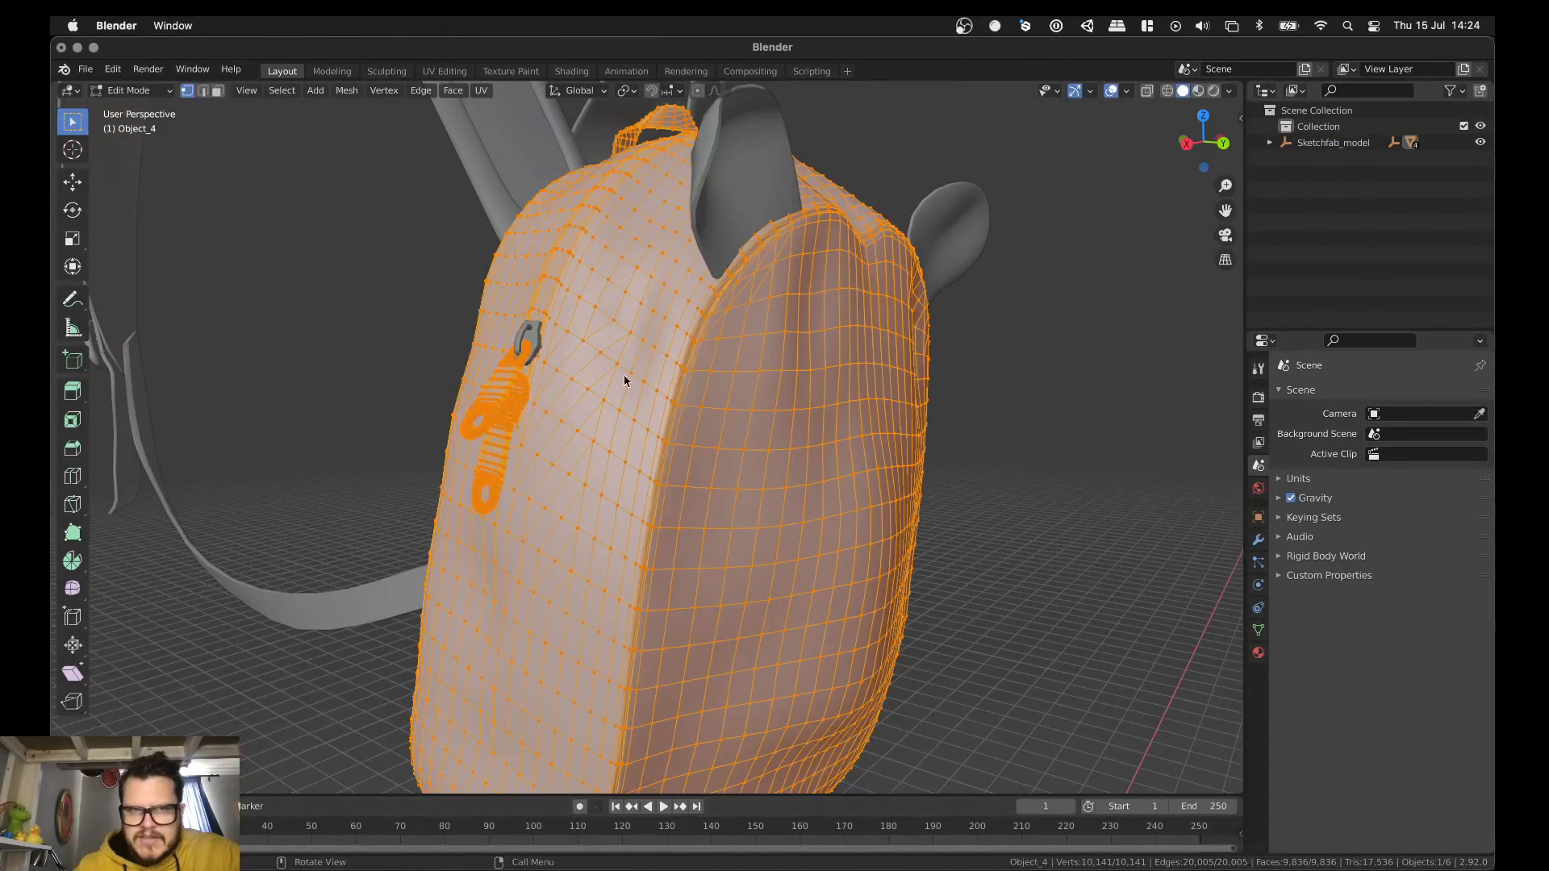
# Show the glTF backpack in Material Preview with its mesh deselected and overlays hidden, and view its side and front
pyautogui.moveTo(624, 379); pyautogui.dragTo(639, 473, button='middle')
pyautogui.scroll(-4, 680, 440)
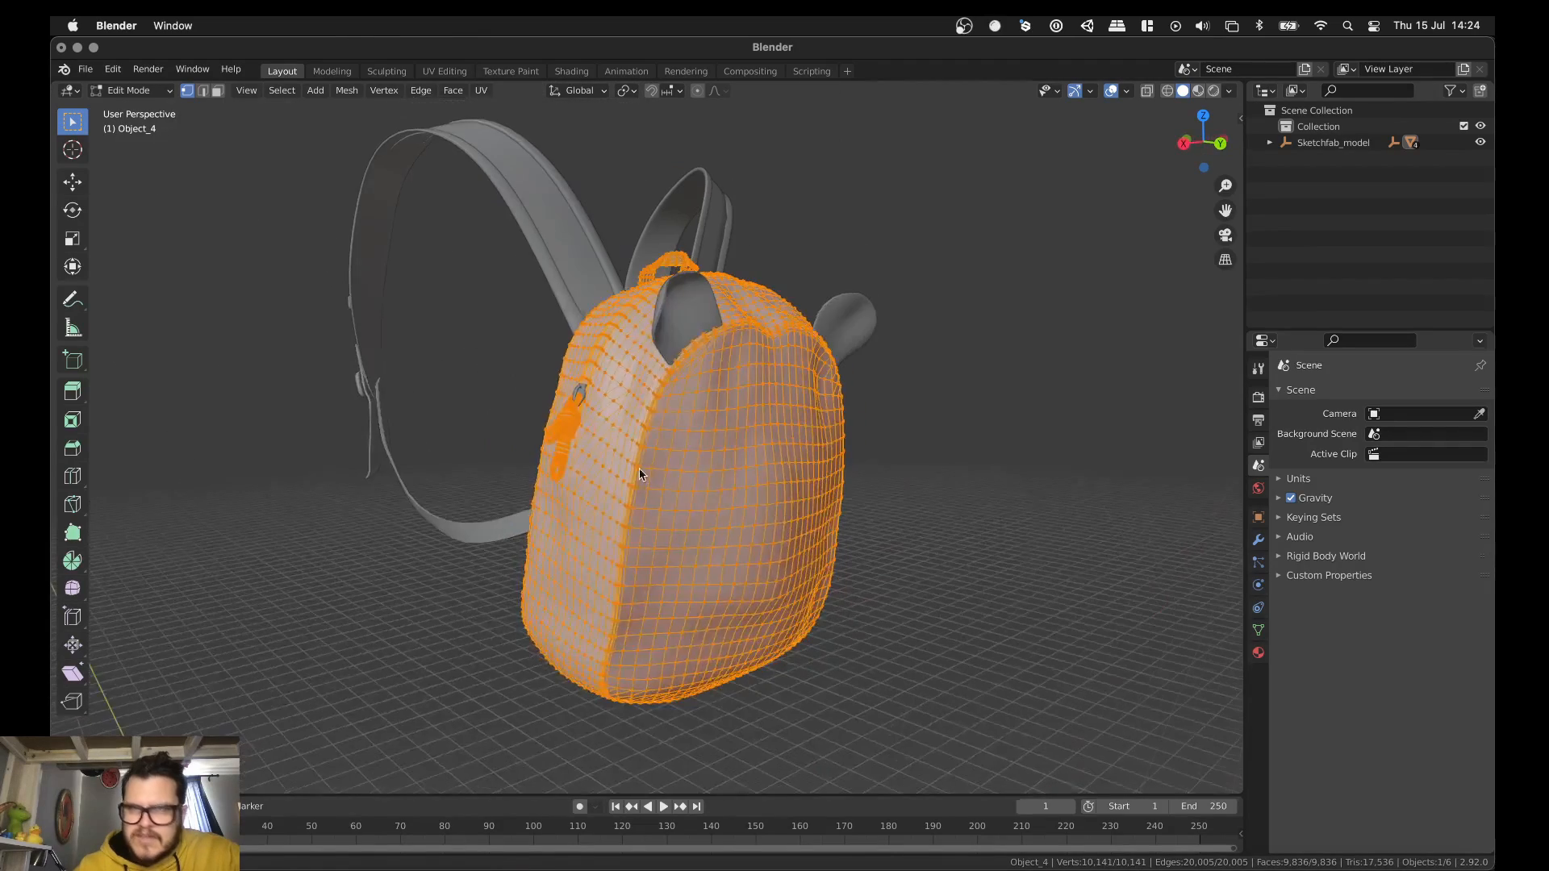
pyautogui.click(1199, 90)
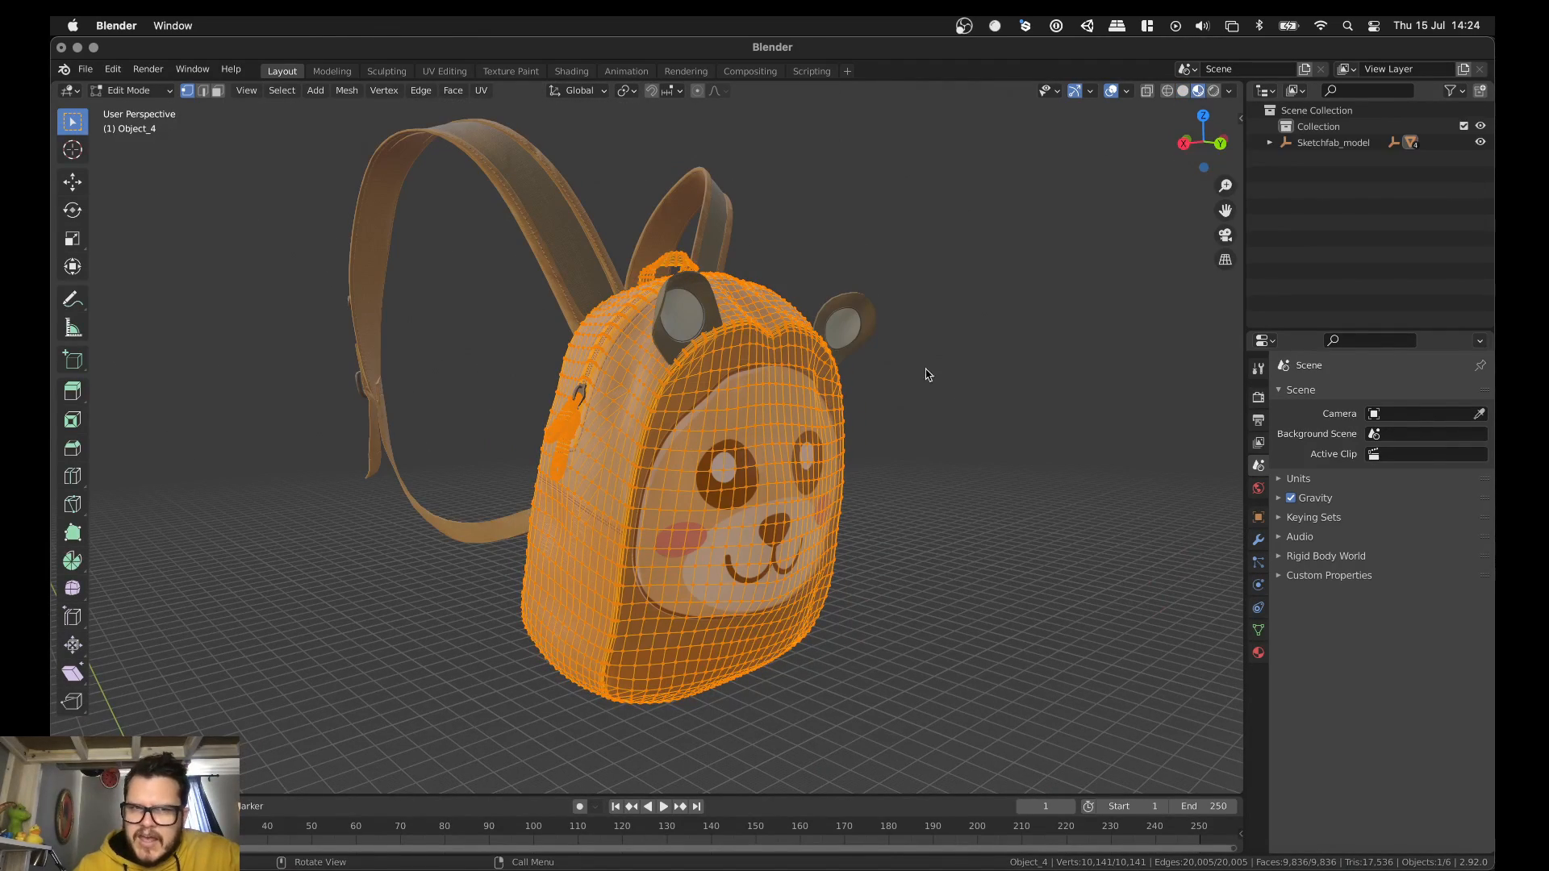
pyautogui.hotkey('alt', 'a')
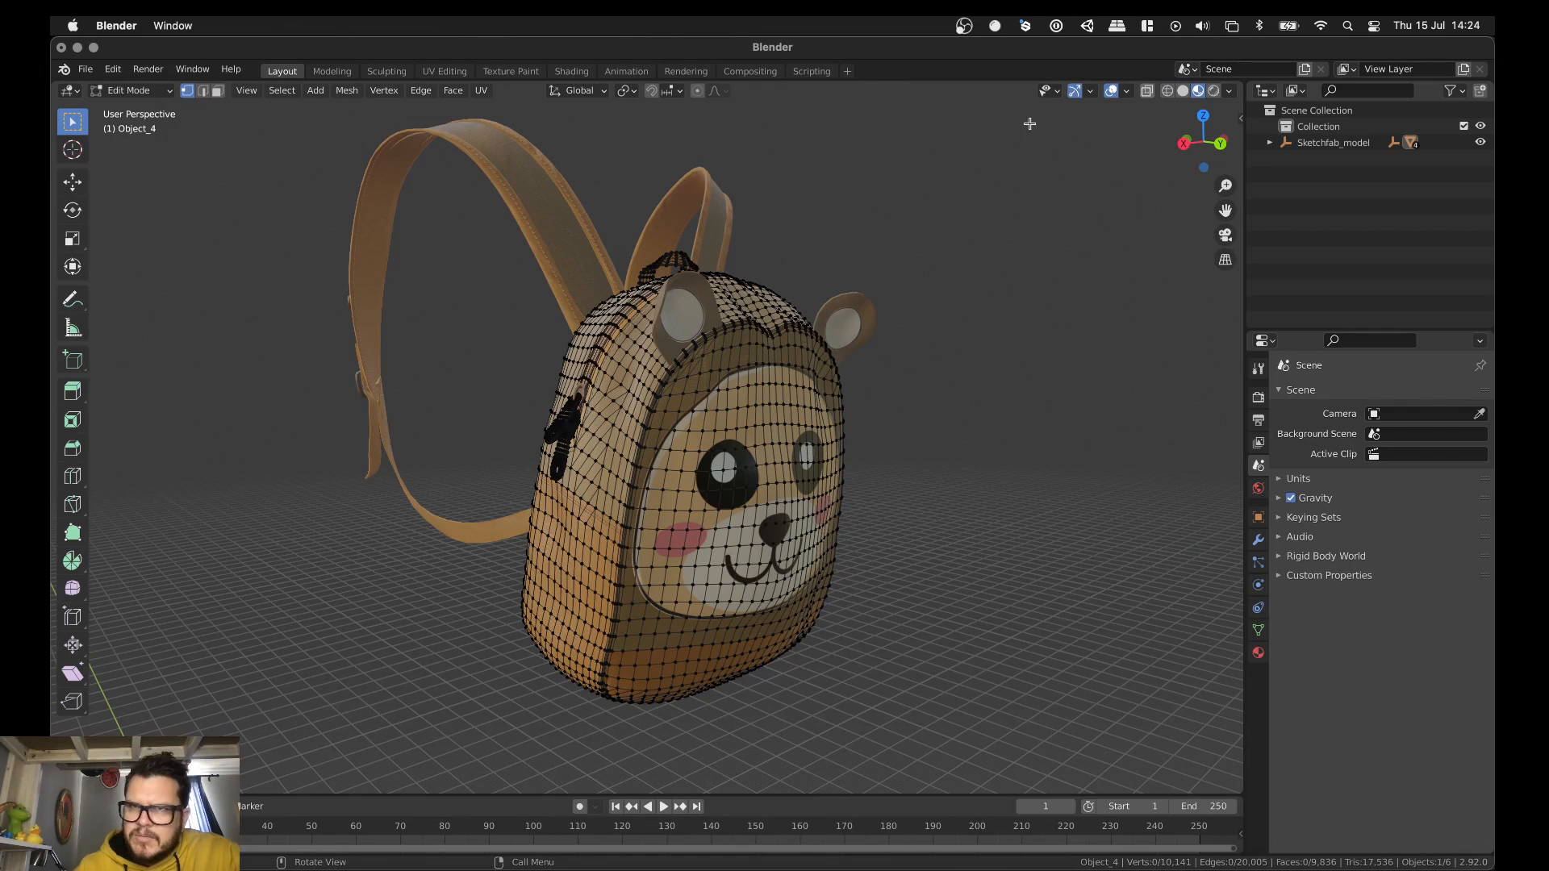
pyautogui.click(1113, 95)
pyautogui.moveTo(858, 403); pyautogui.dragTo(899, 387, button='middle')
pyautogui.scroll(5, 806, 430)
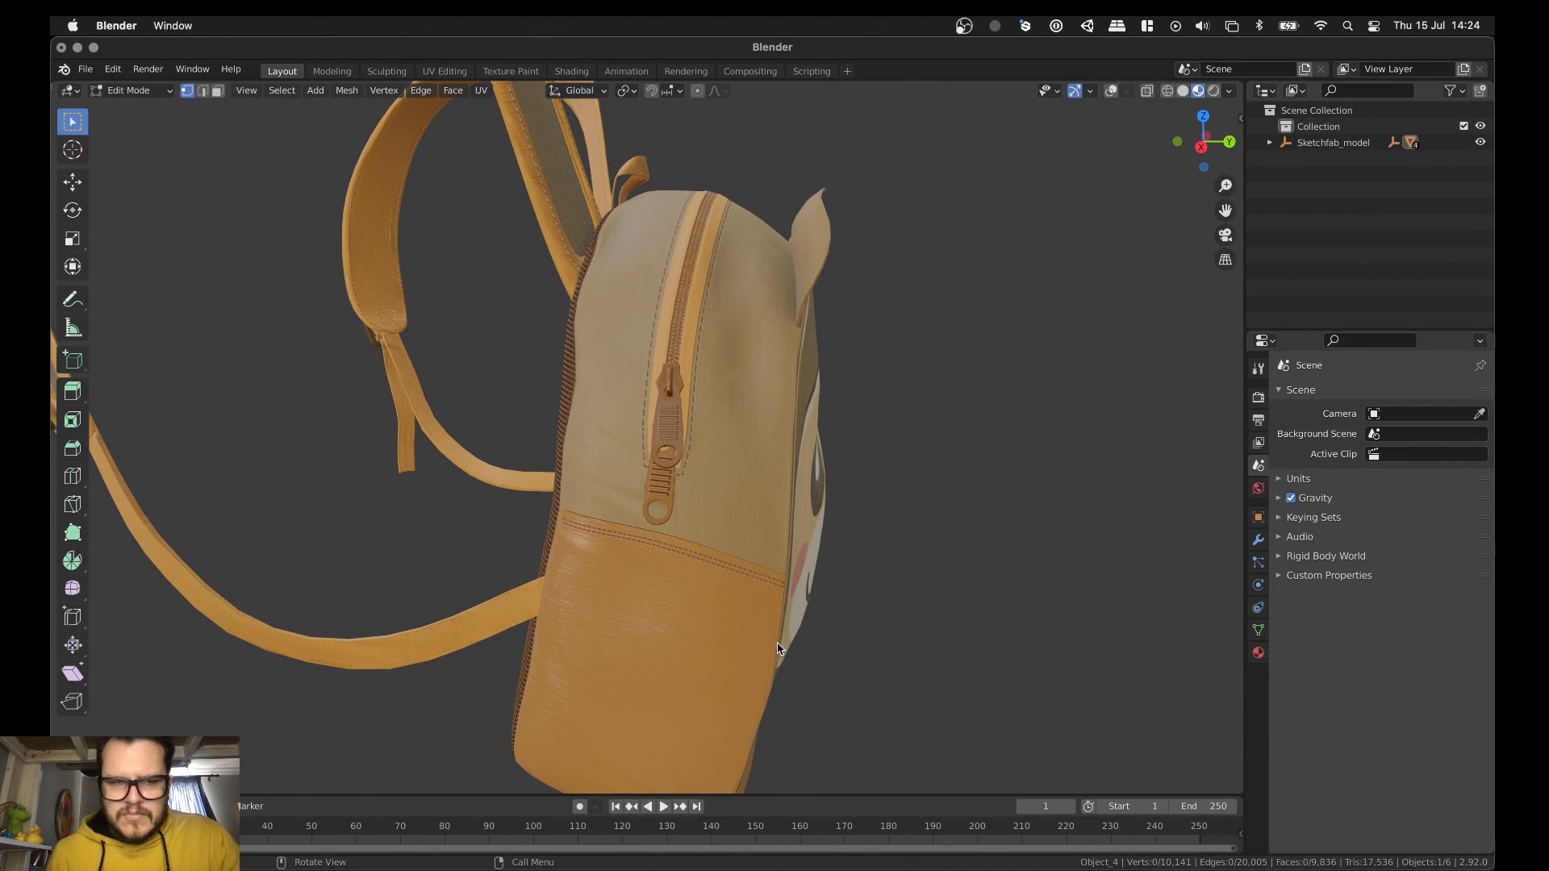
pyautogui.moveTo(877, 364); pyautogui.dragTo(742, 358, button='middle')
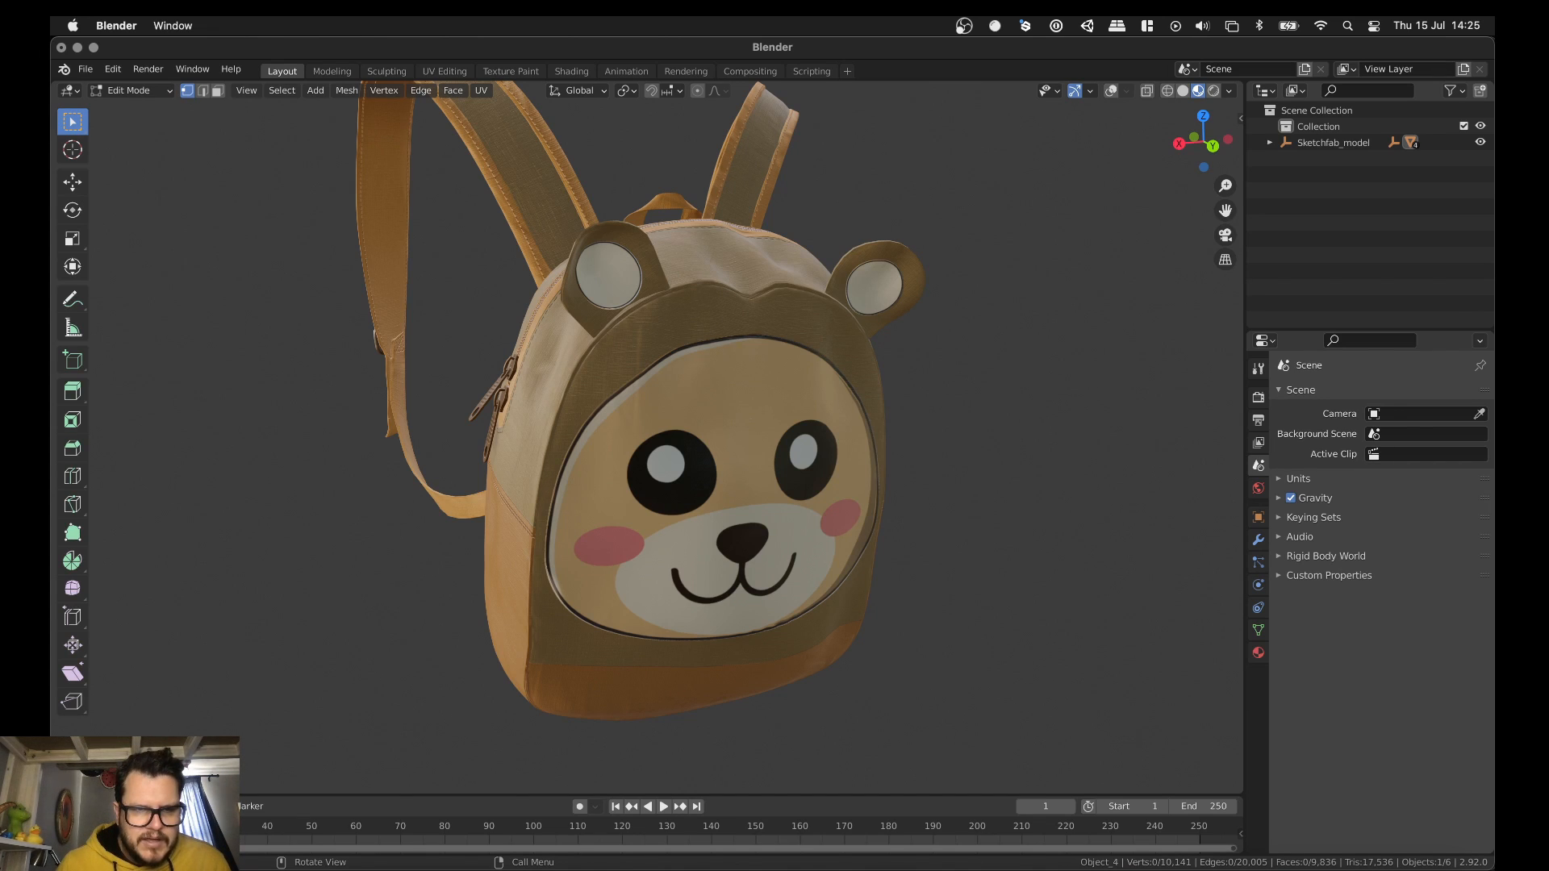
# Switch to Opera, open the Week 2 Overview course page, and skip ahead in the Trnio mobile photogrammetry test video
pyautogui.press('super+Tab')
pyautogui.press('super+Tab')
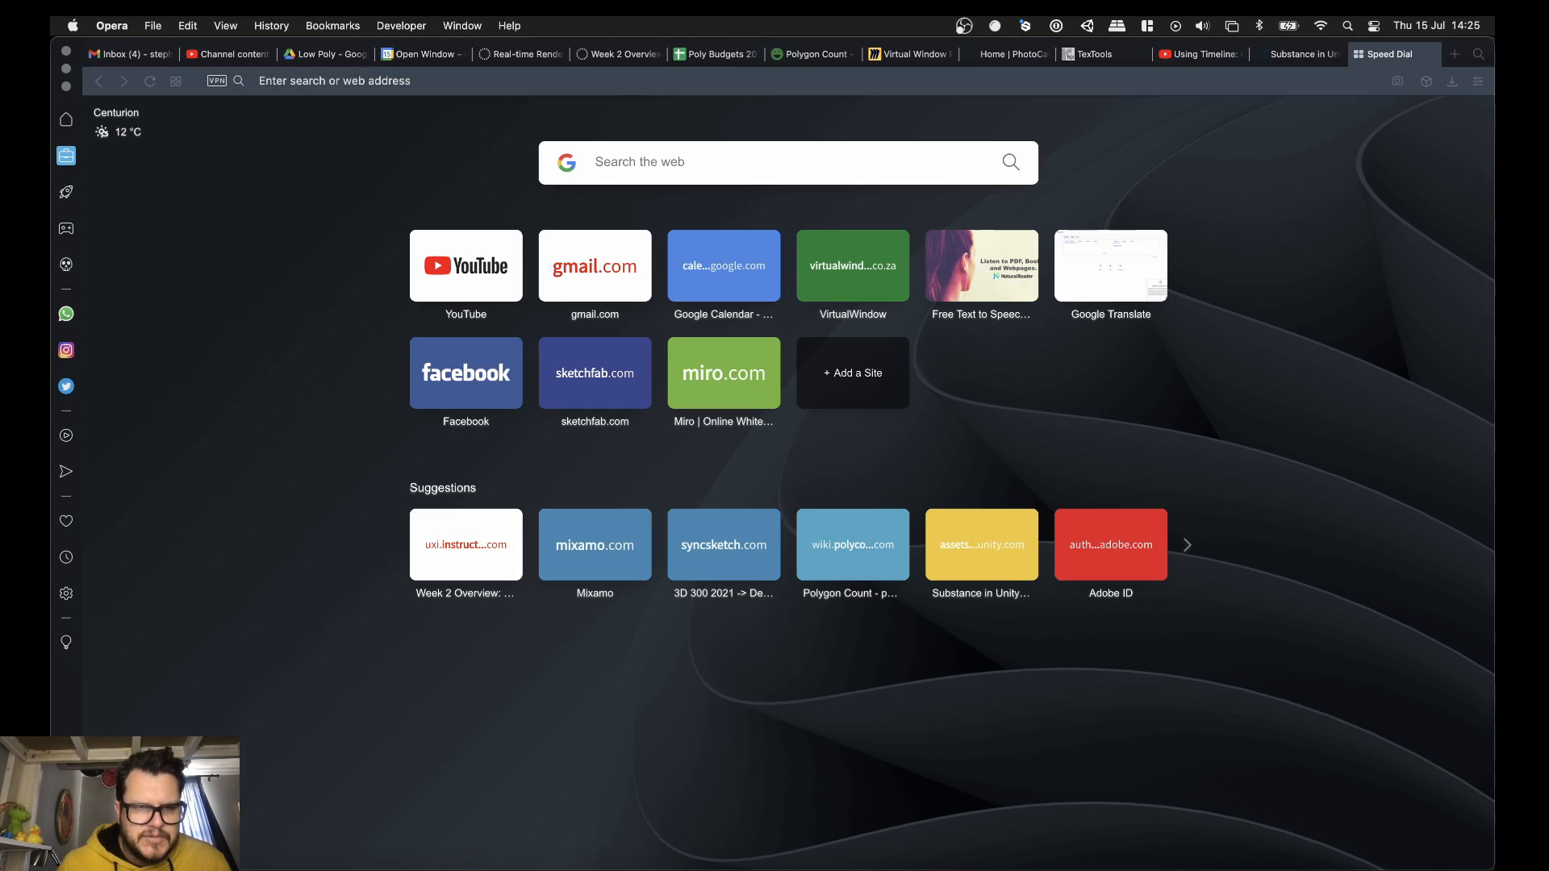
pyautogui.click(521, 54)
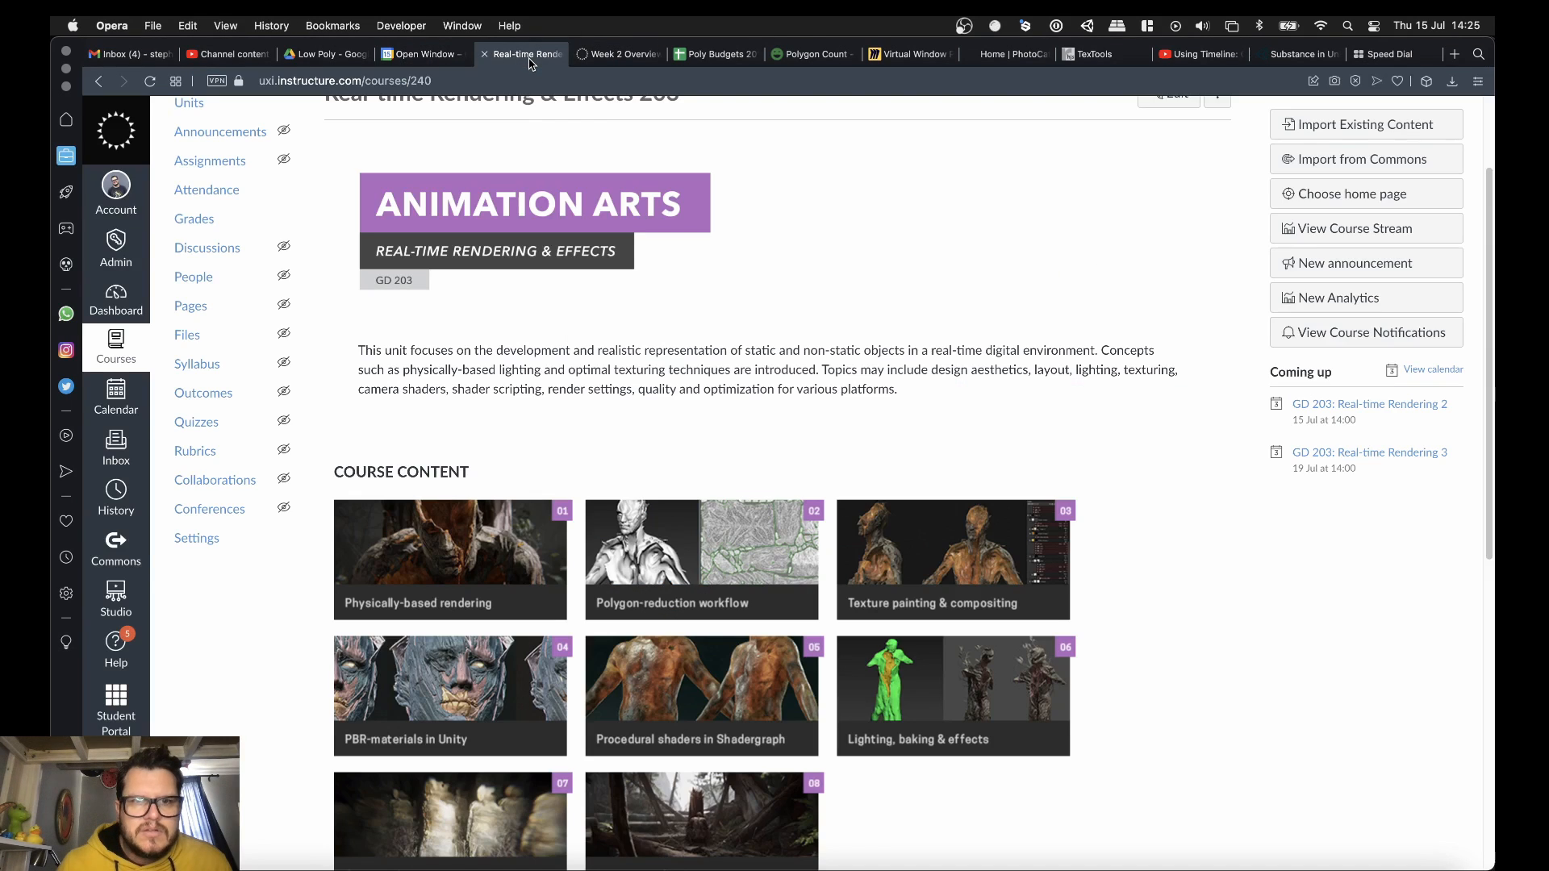
pyautogui.click(610, 56)
pyautogui.scroll(-3, 433, 638)
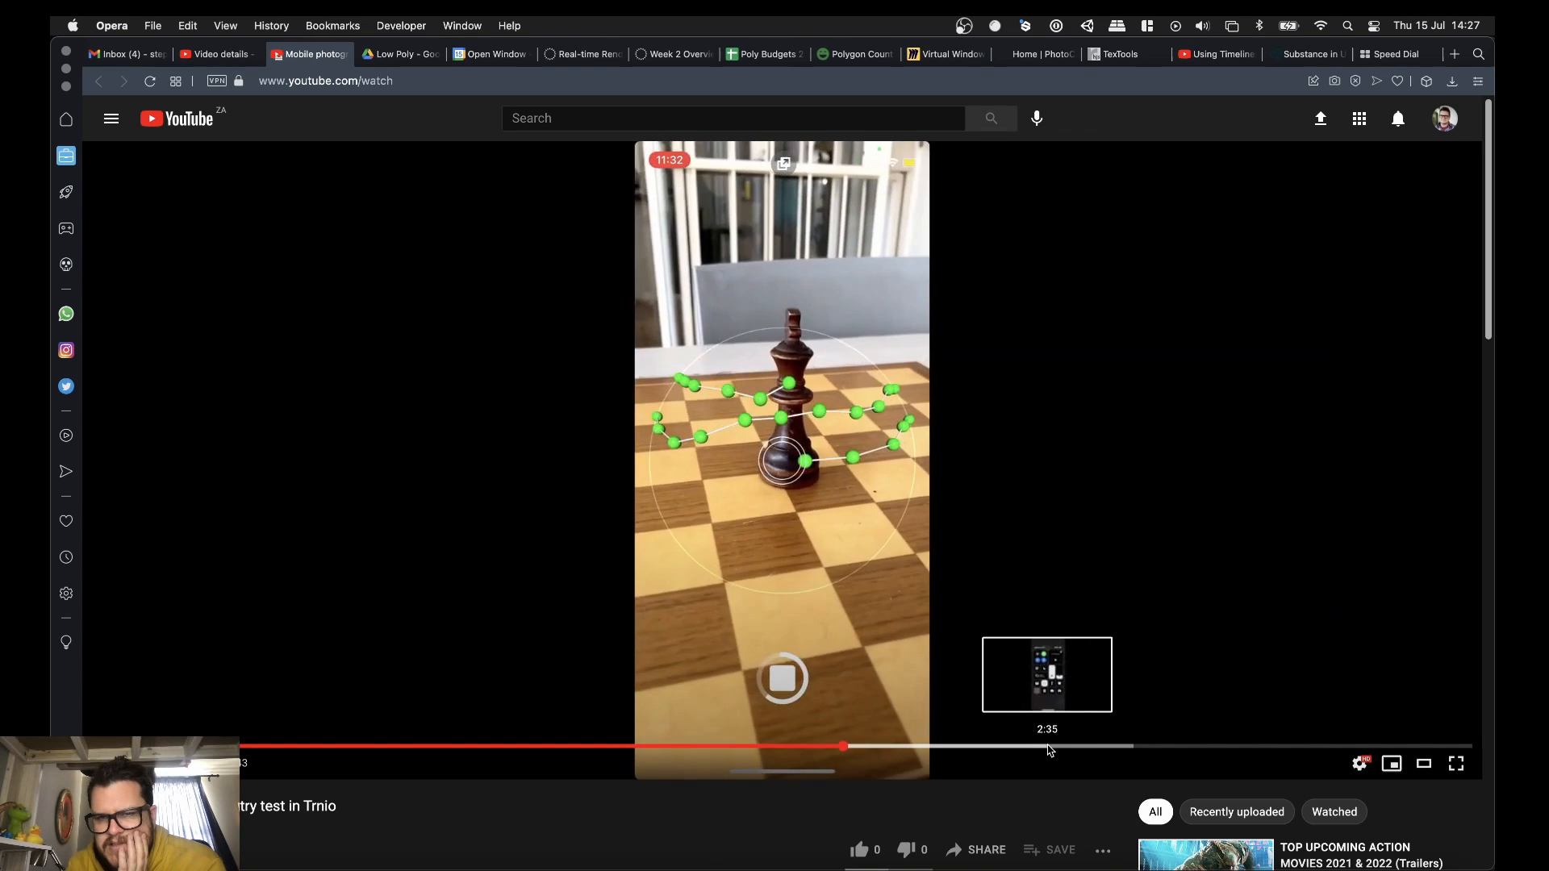
pyautogui.click(1089, 748)
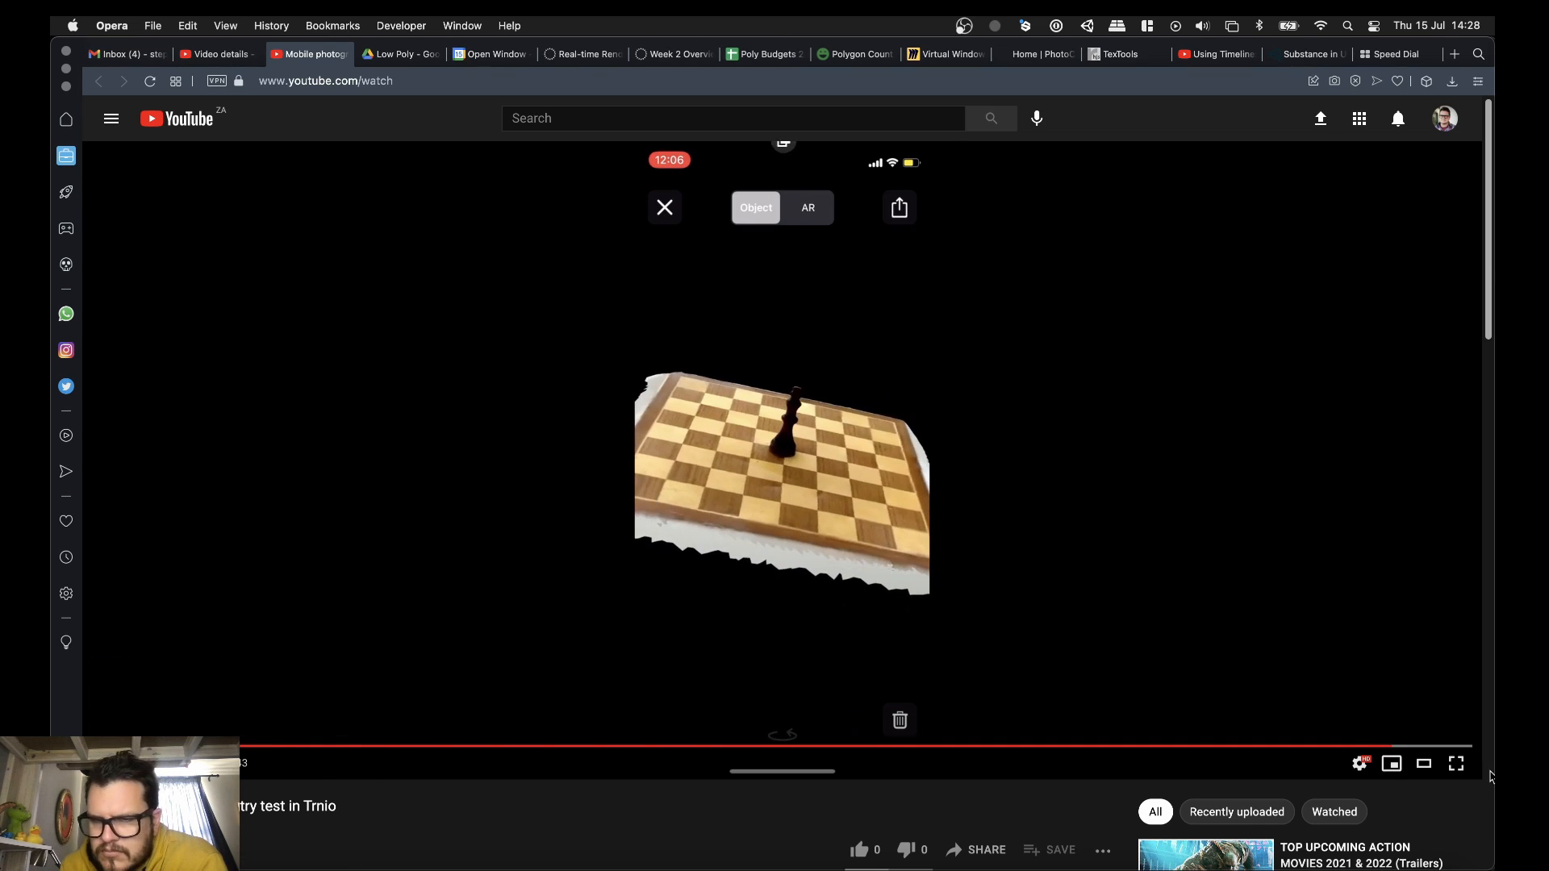
# Switch to the Blender instance with the chessboard scan and compare the scan in Solid and Material Preview shading
pyautogui.click(1319, 863)
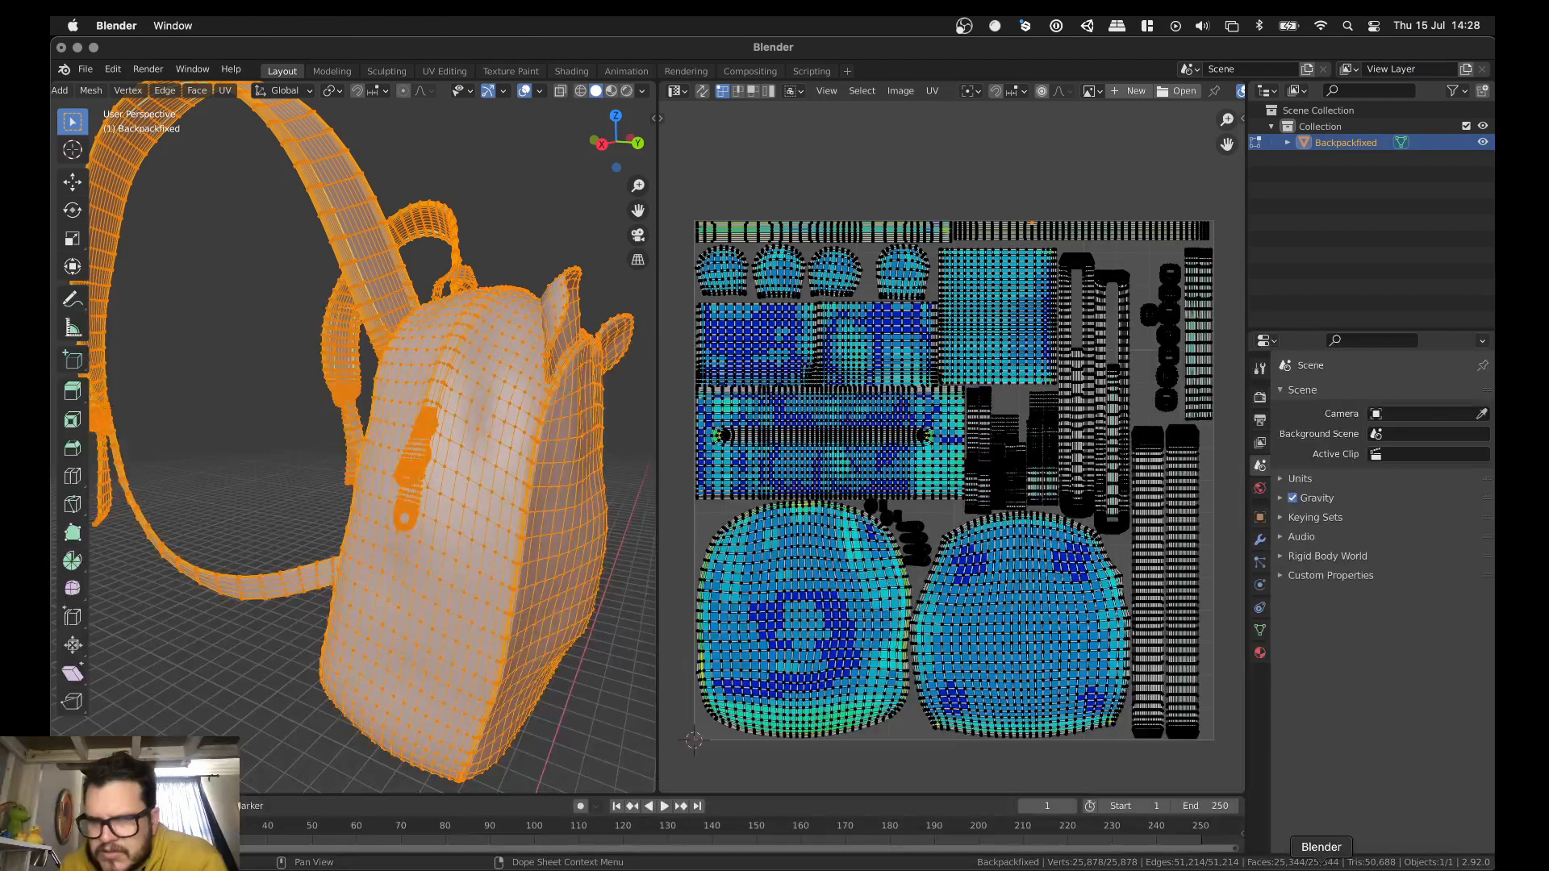
pyautogui.click(1249, 863)
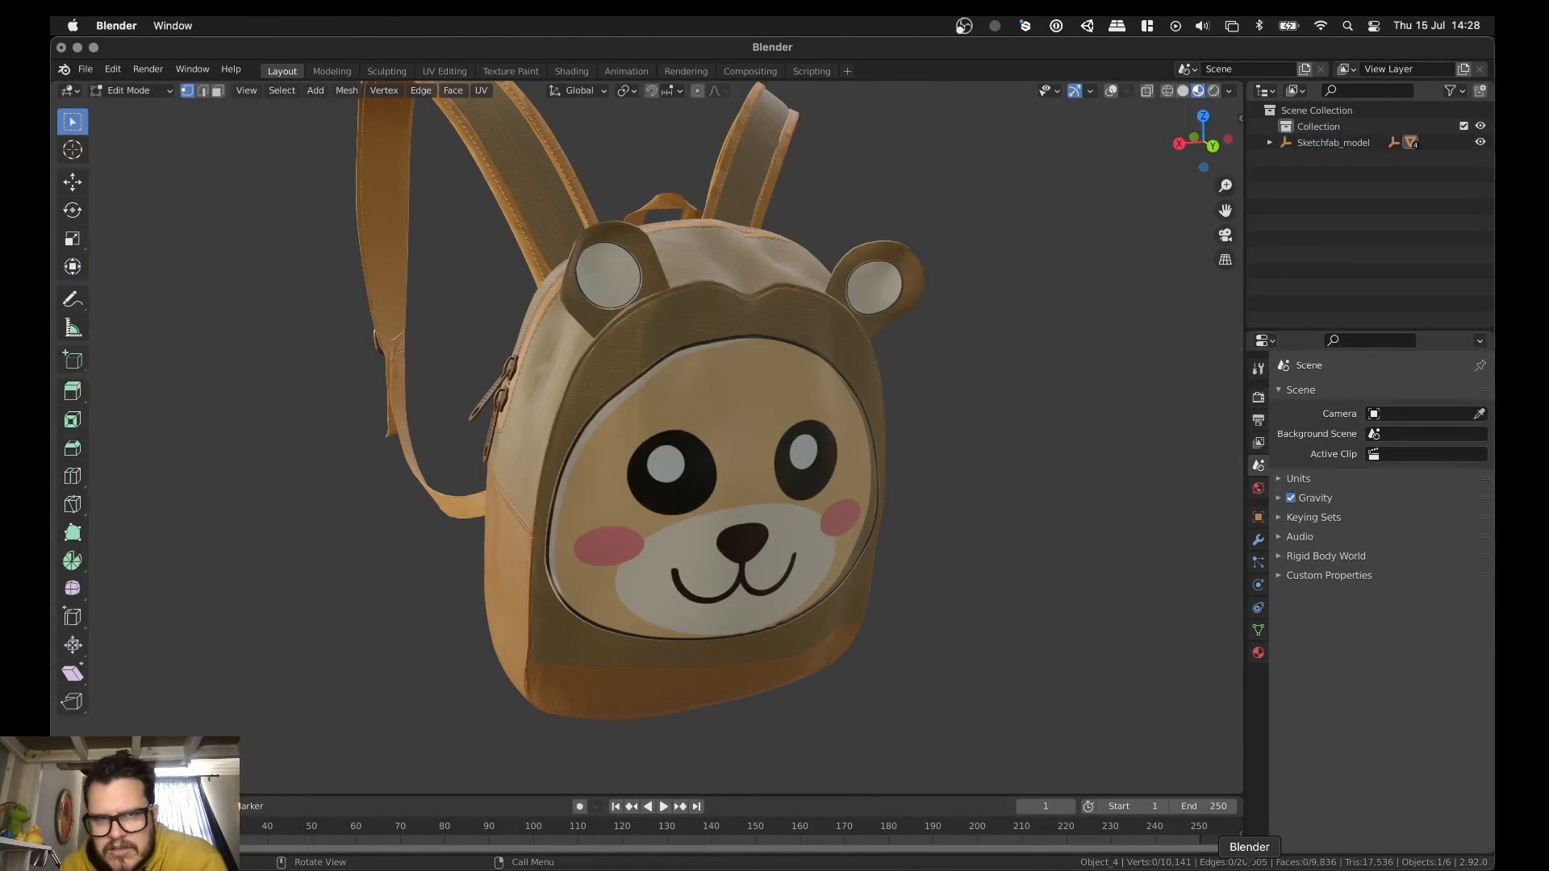
pyautogui.click(1248, 864)
pyautogui.click(1248, 864)
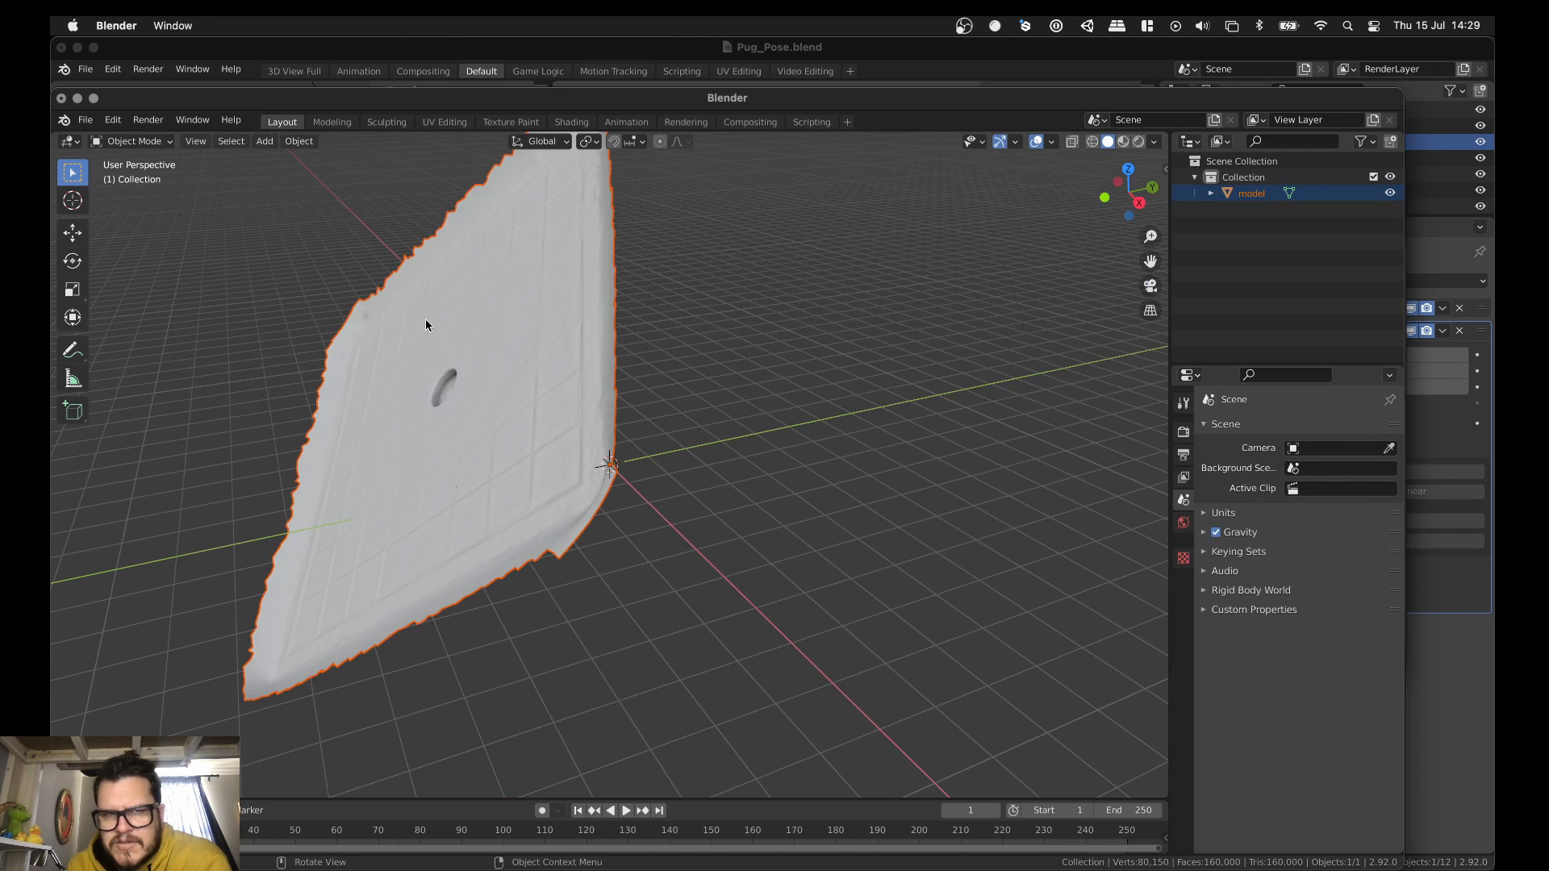
pyautogui.moveTo(714, 410); pyautogui.dragTo(570, 357, button='middle')
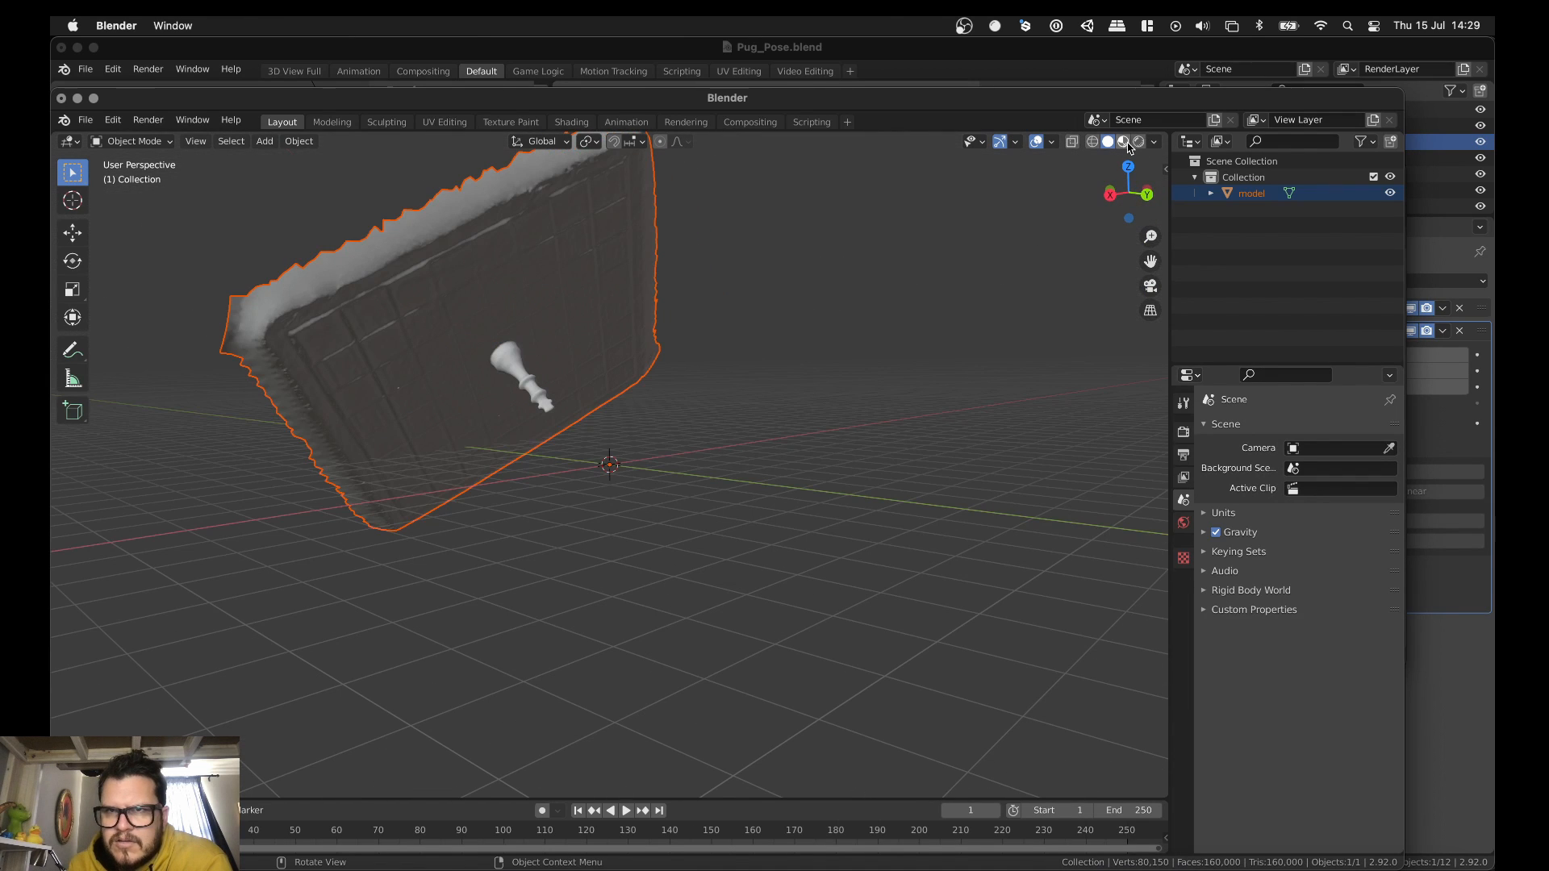
pyautogui.click(1123, 143)
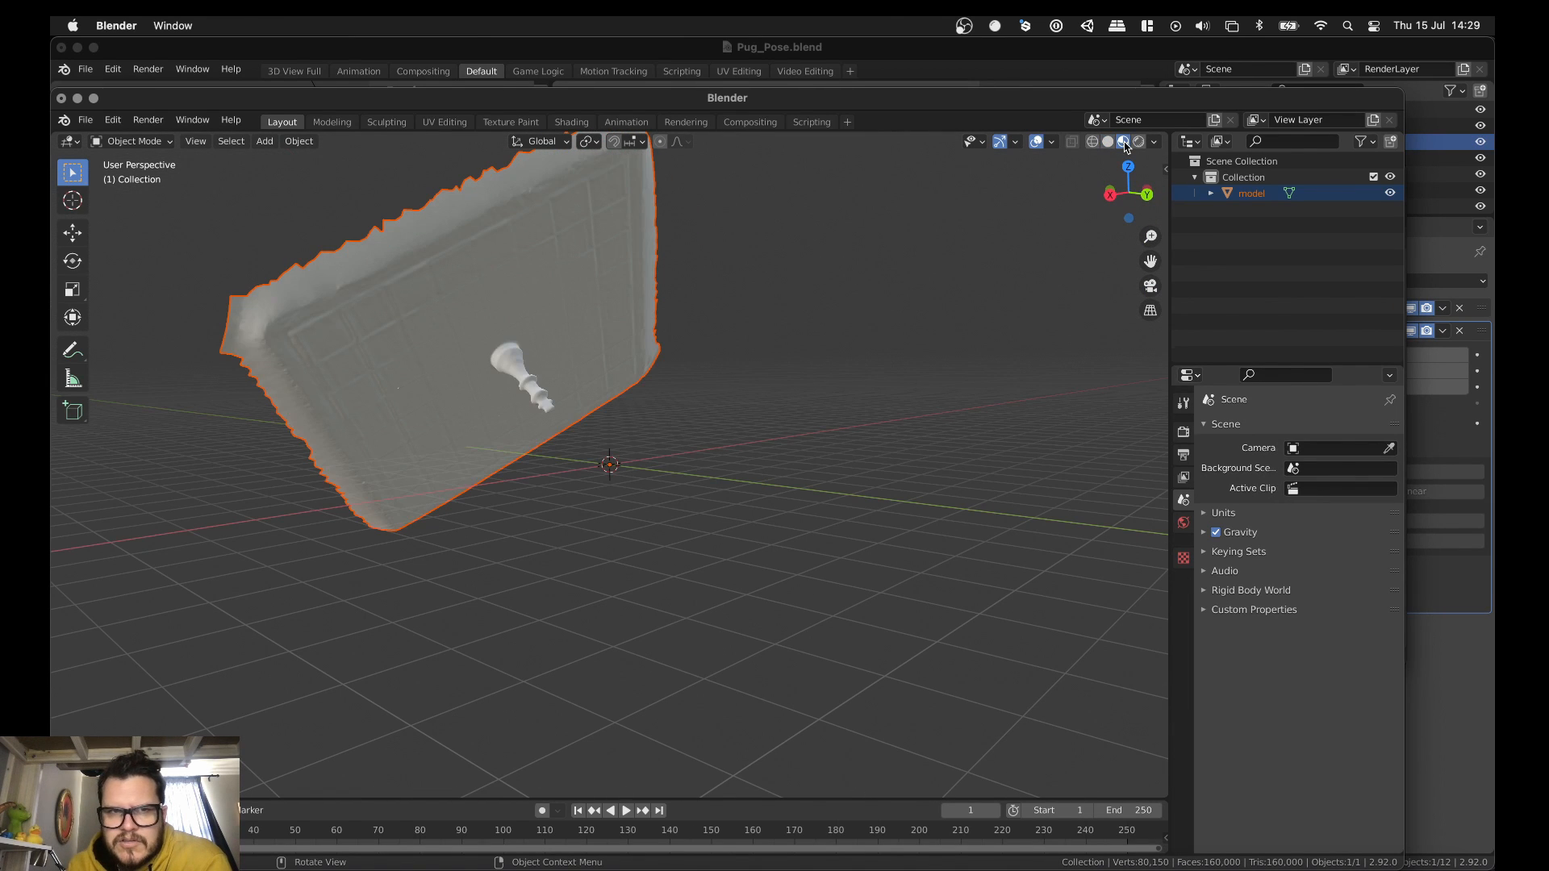
pyautogui.moveTo(618, 321)
pyautogui.mouseDown(button='middle')
pyautogui.moveTo(529, 295)
pyautogui.moveTo(521, 347)
pyautogui.moveTo(649, 334)
pyautogui.moveTo(657, 287)
pyautogui.mouseUp(button='middle')
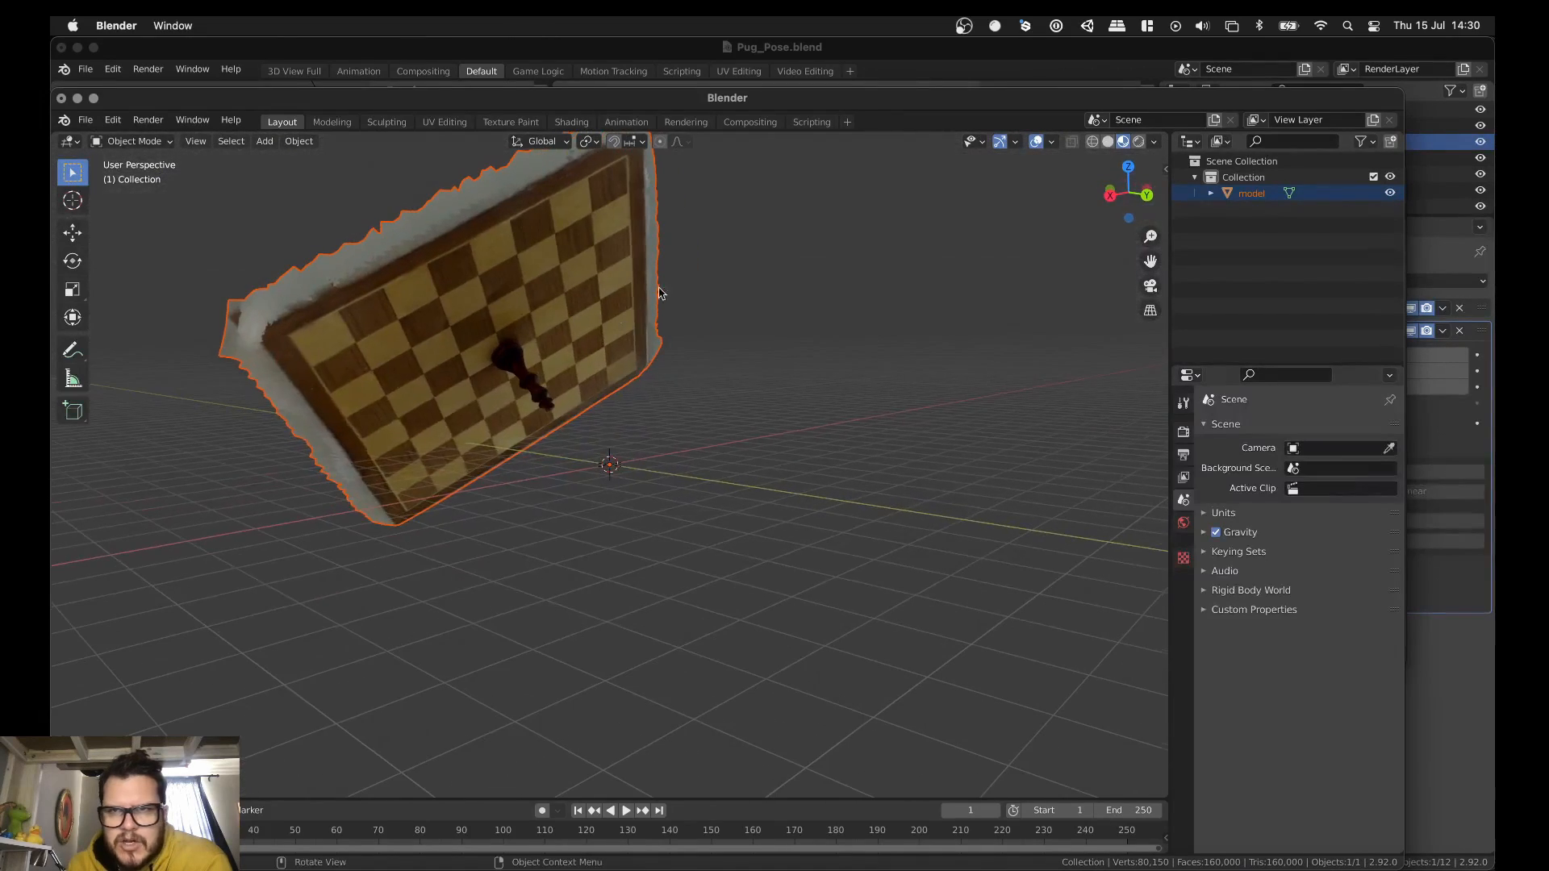
pyautogui.click(1108, 143)
pyautogui.click(1123, 142)
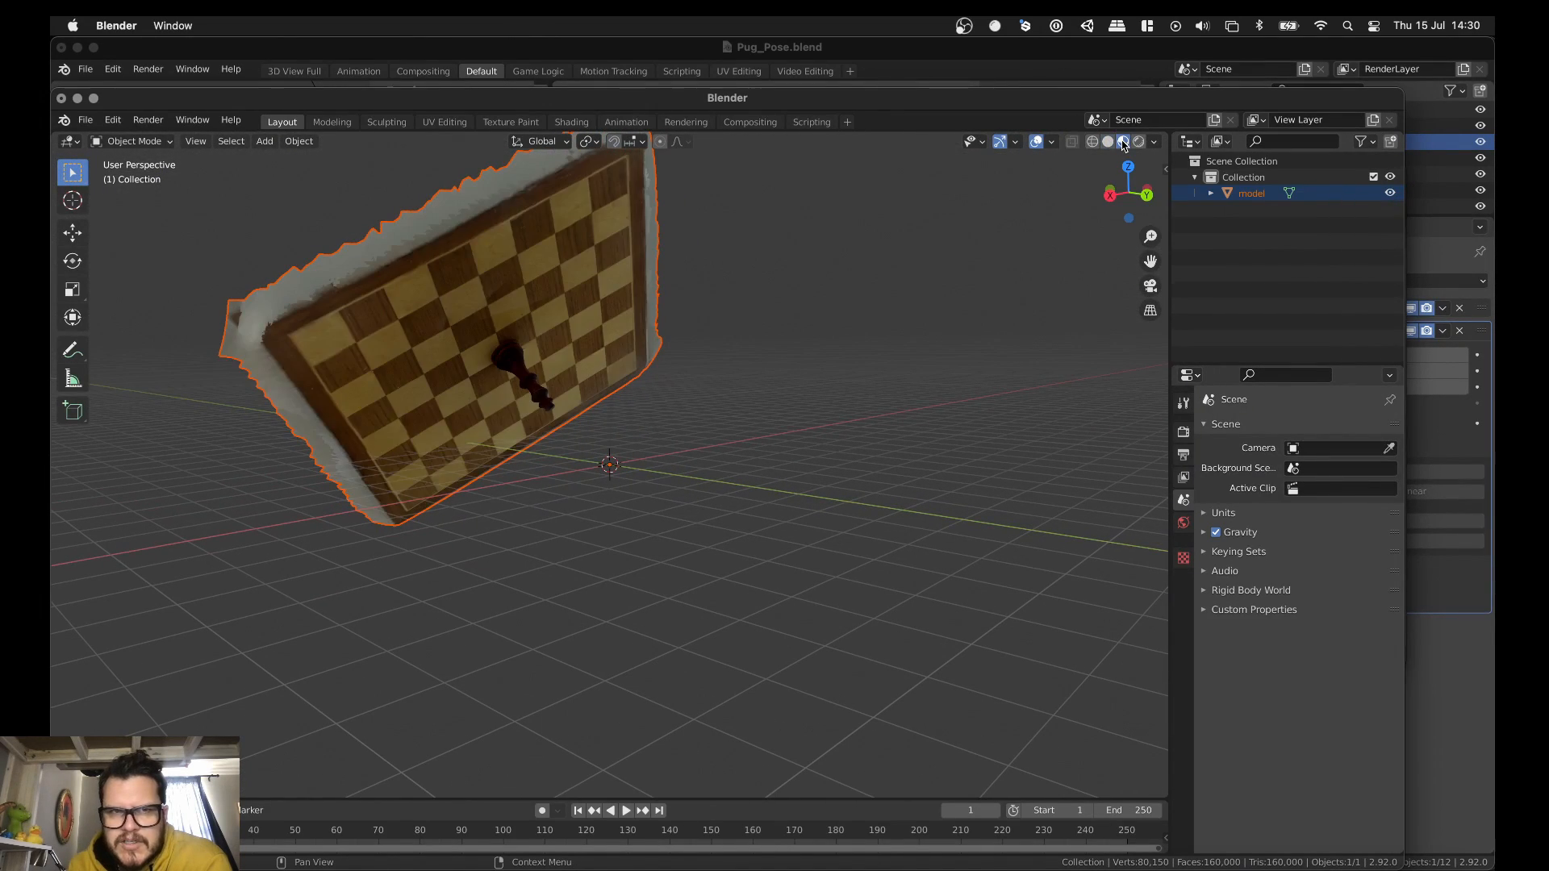
pyautogui.moveTo(892, 186); pyautogui.dragTo(946, 207, button='middle')
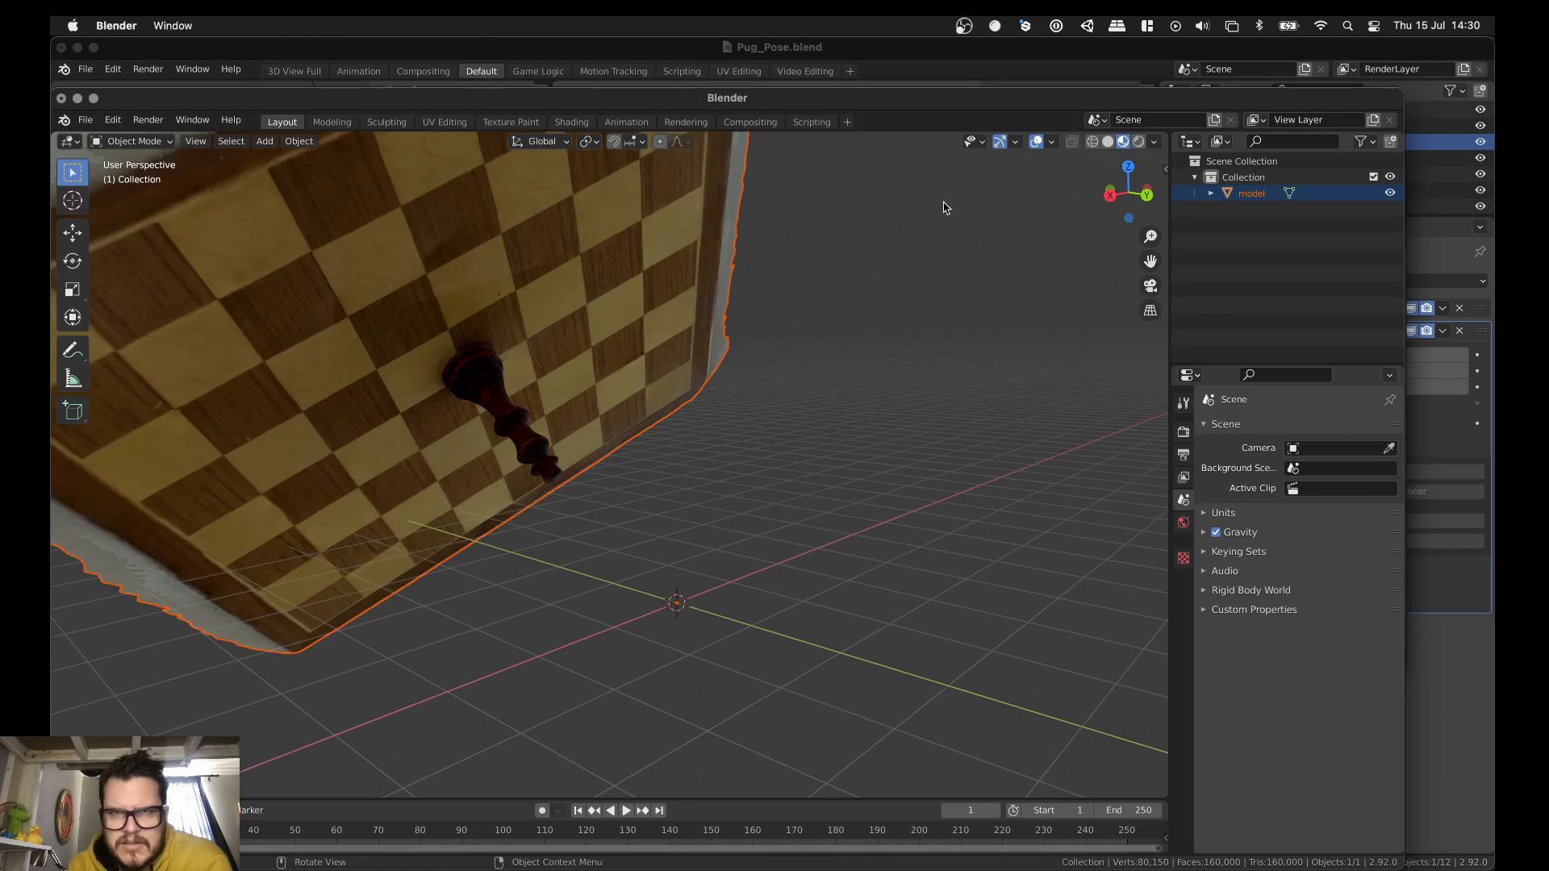
# Display the chessboard scan in wireframe and examine the chess piece's mesh density up close
pyautogui.click(1092, 142)
pyautogui.scroll(3, 485, 342)
pyautogui.scroll(3, 555, 397)
pyautogui.moveTo(616, 458); pyautogui.dragTo(633, 492, button='middle')
pyautogui.scroll(-3, 524, 431)
pyautogui.scroll(3, 524, 431)
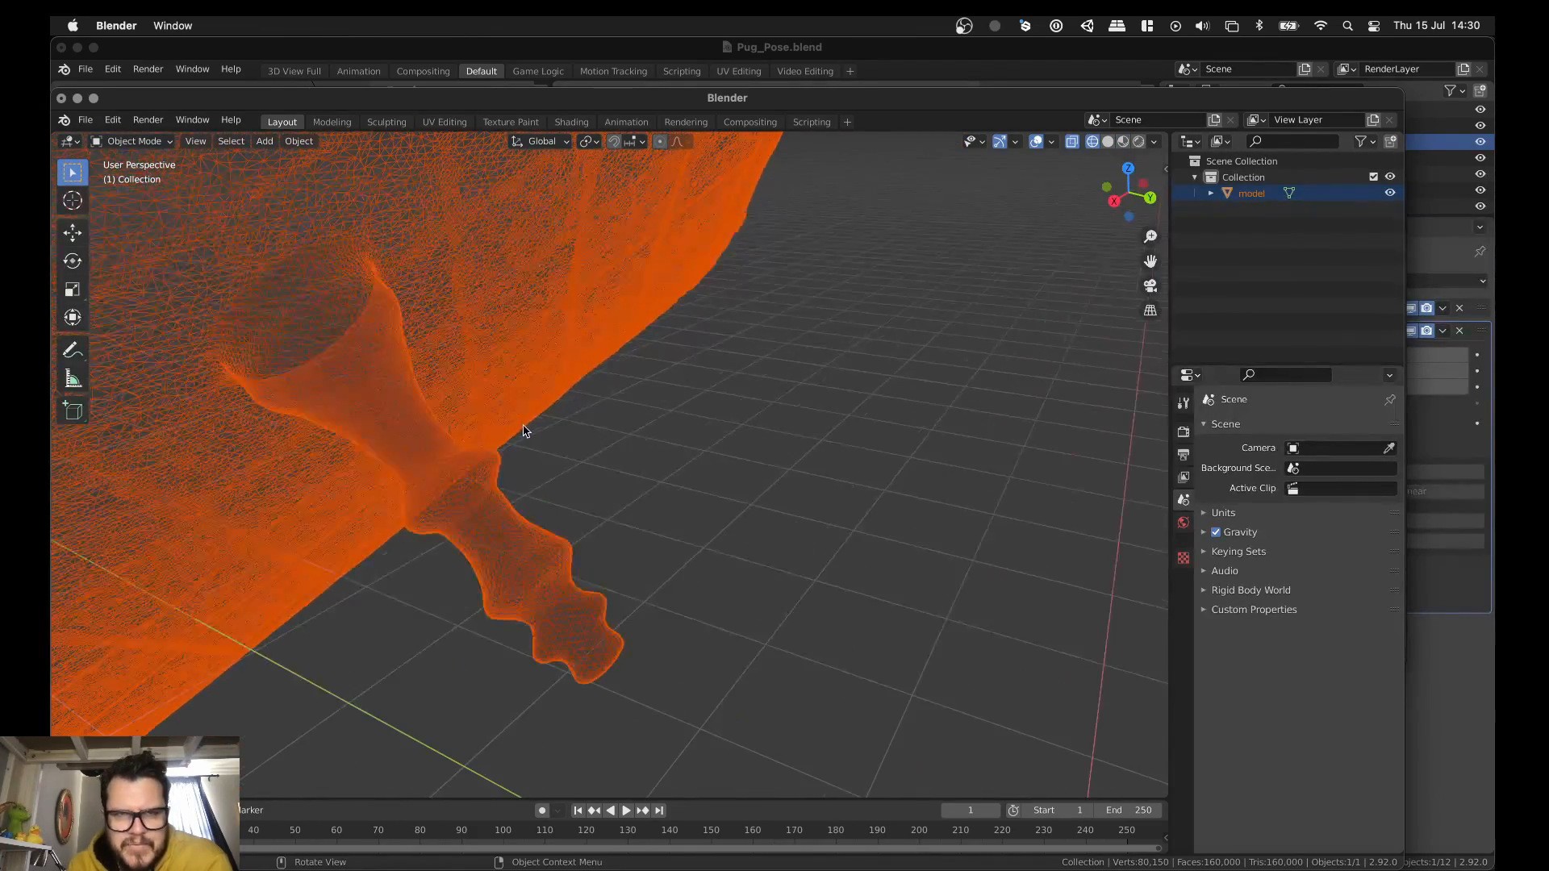
# Compare the chess piece in Solid shading, return the whole scan to Material Preview, and enlarge the Blender window
pyautogui.click(1108, 142)
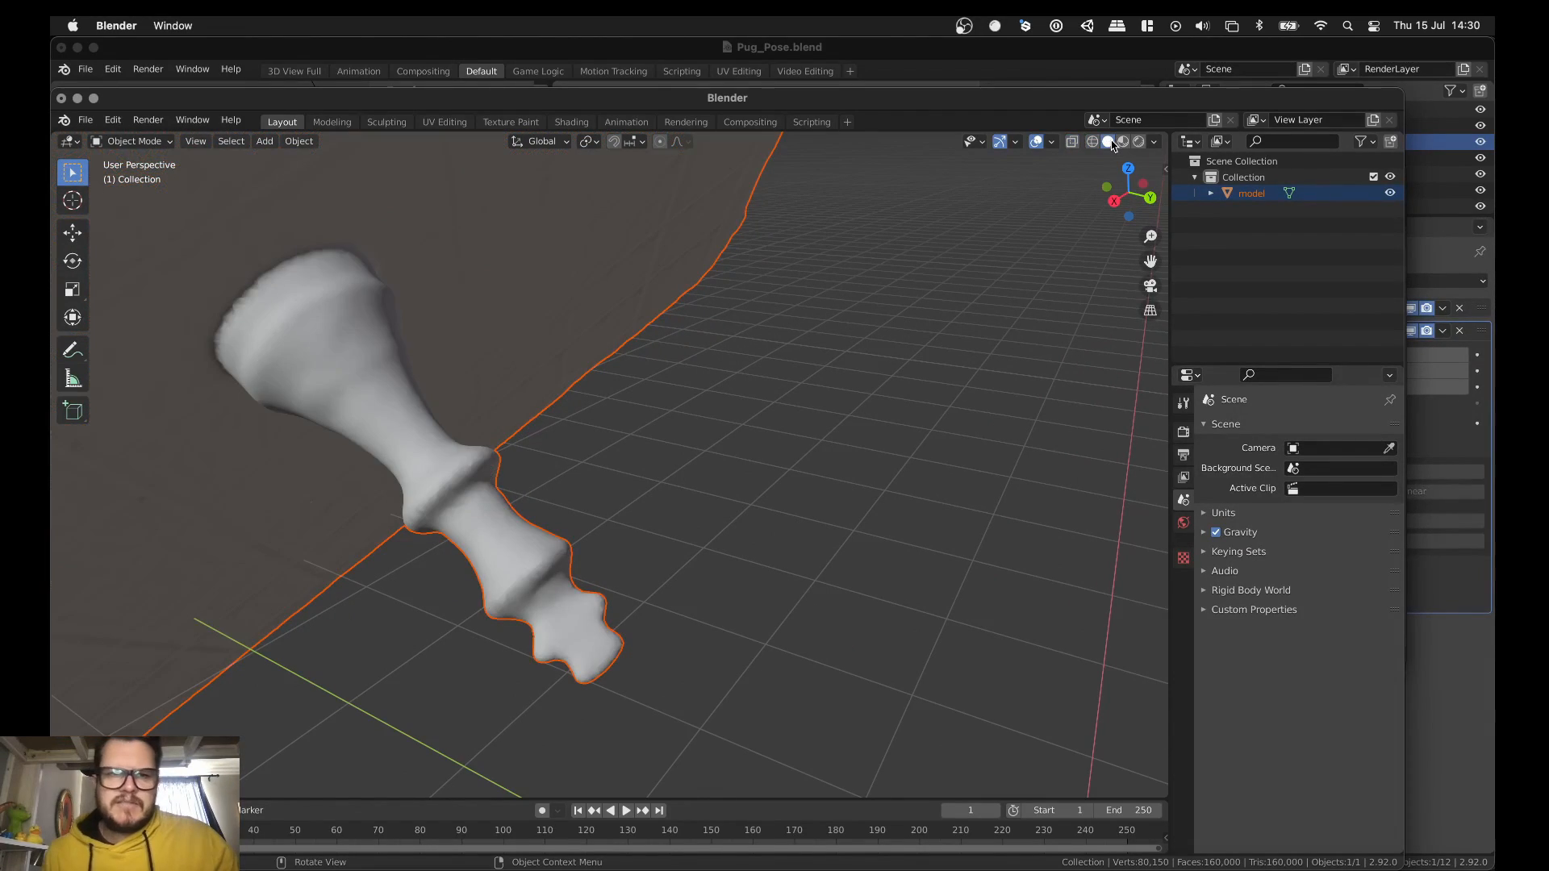
pyautogui.click(1123, 142)
pyautogui.moveTo(690, 368)
pyautogui.mouseDown(button='middle')
pyautogui.moveTo(622, 374)
pyautogui.moveTo(847, 428)
pyautogui.moveTo(743, 422)
pyautogui.moveTo(819, 407)
pyautogui.moveTo(980, 495)
pyautogui.mouseUp(button='middle')
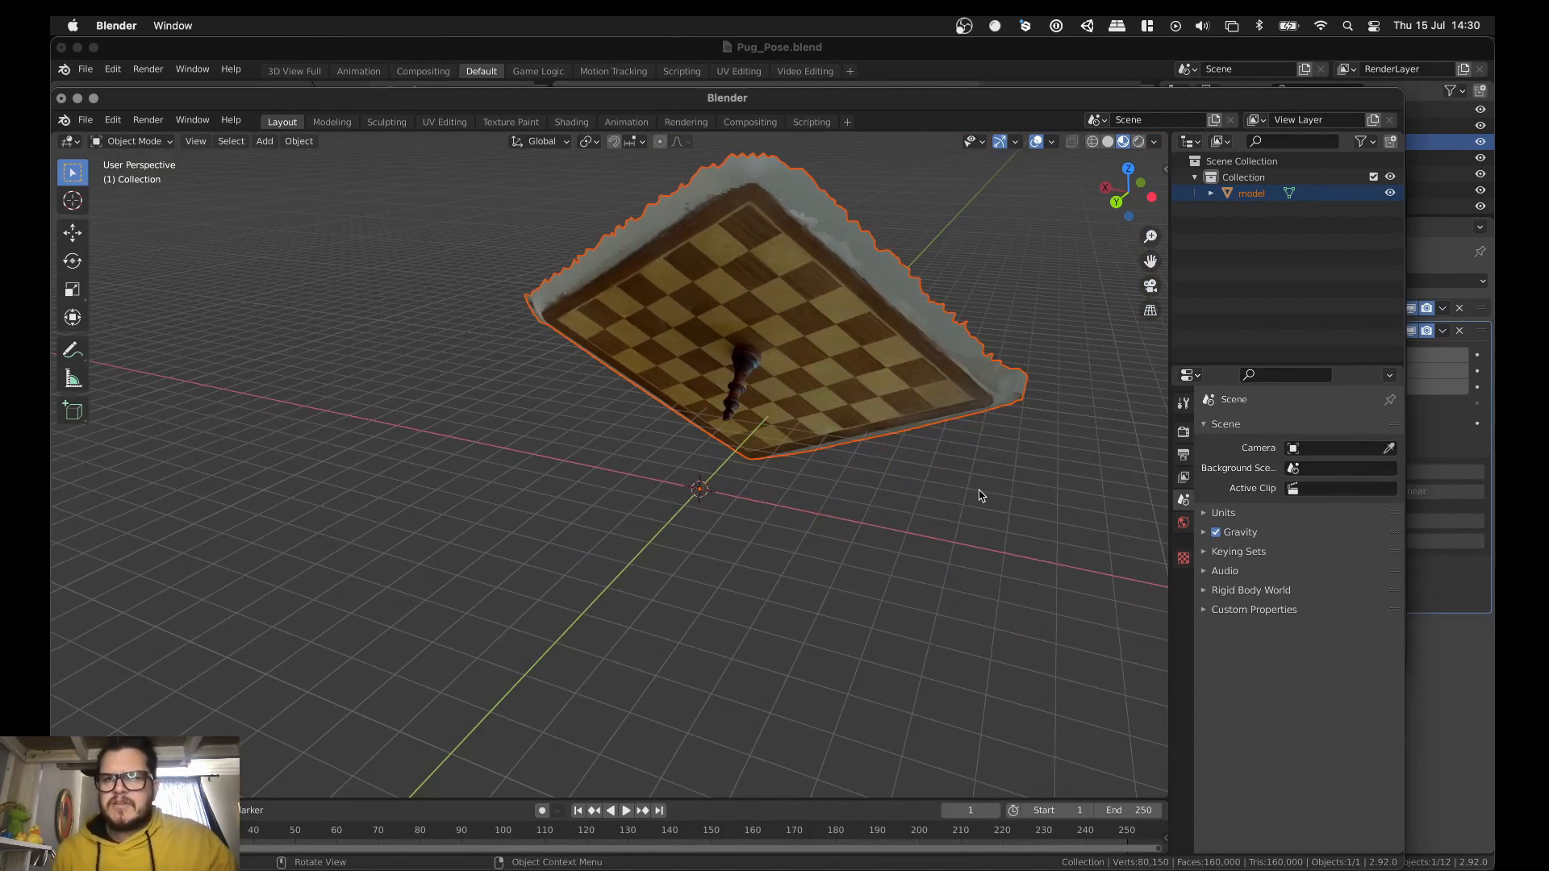
pyautogui.doubleClick(1398, 98)
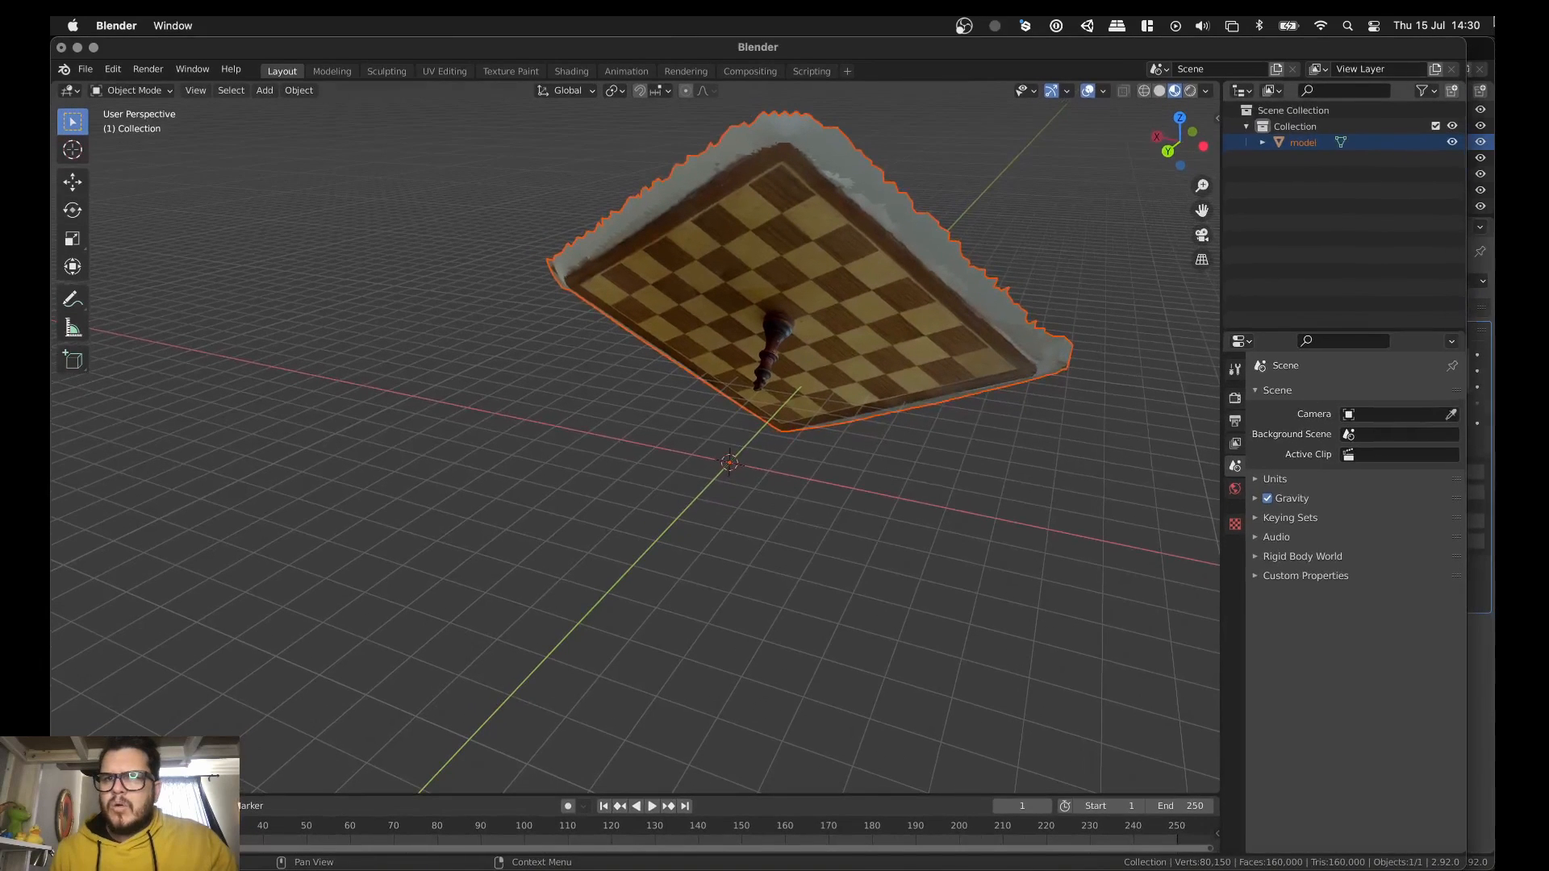
# Return to the Week 2 Overview page in Opera and review its Topics Covered list
pyautogui.press('super+Tab')
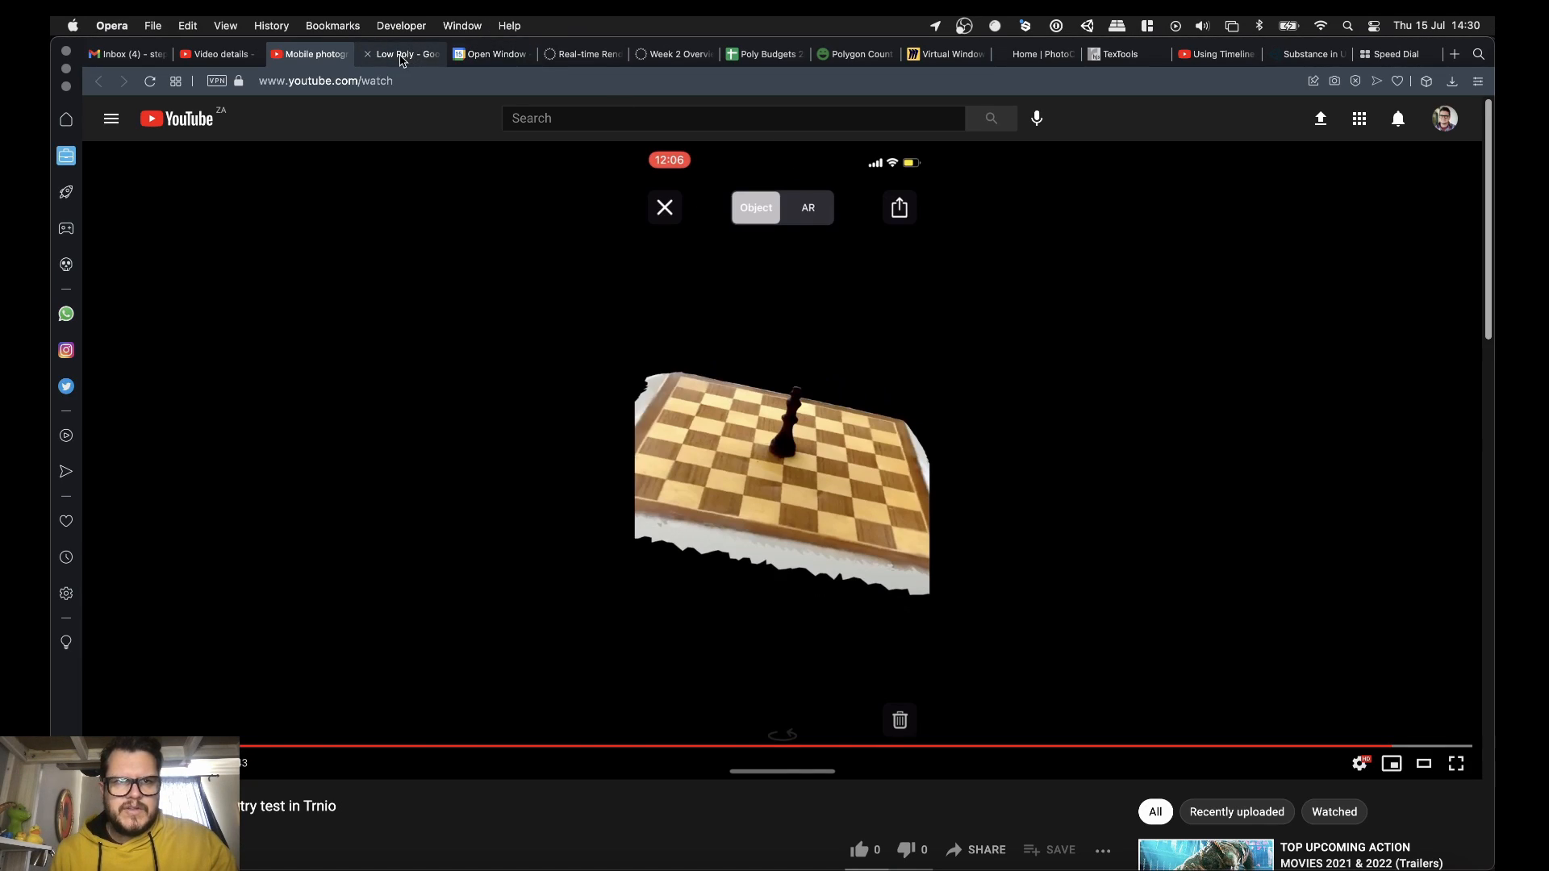
pyautogui.click(563, 58)
pyautogui.click(676, 54)
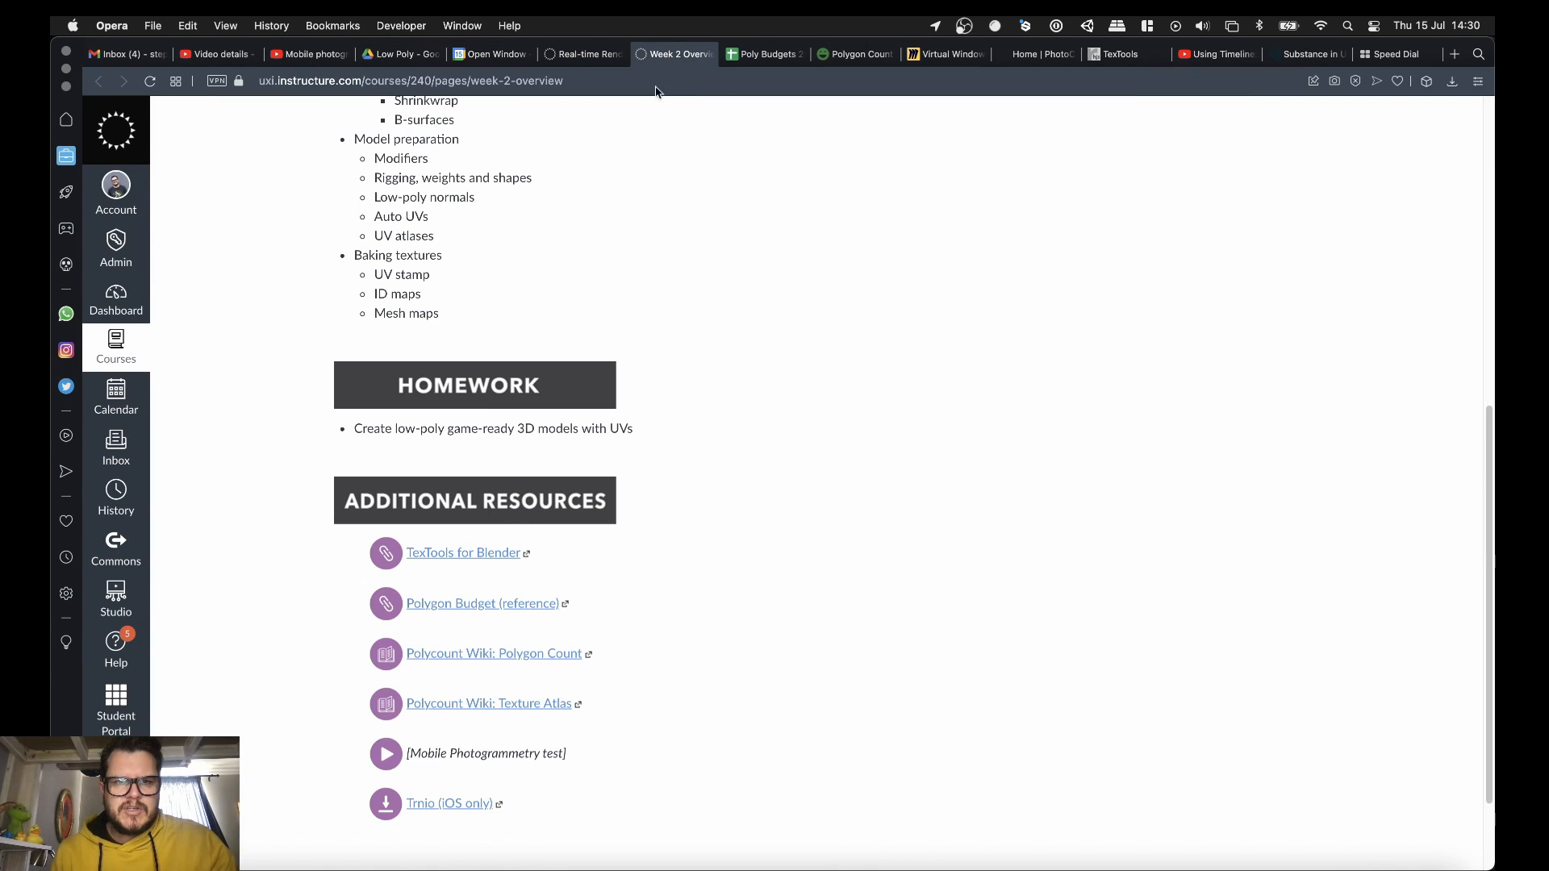
pyautogui.scroll(5, 472, 399)
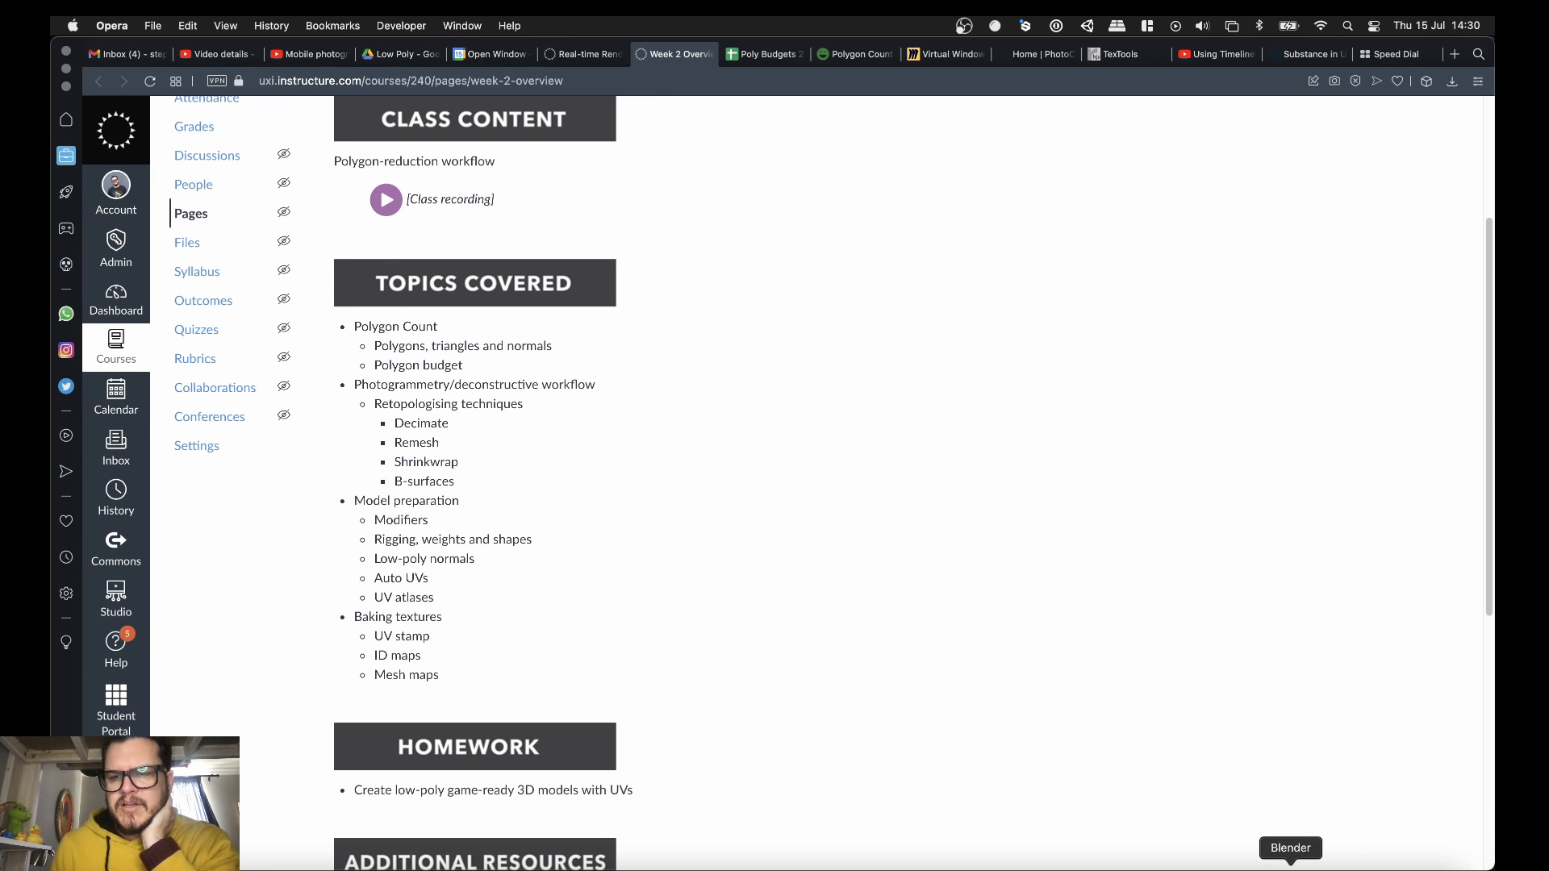
# Switch to the Blender instance with the Backpackfixed model and view its mesh from the front
pyautogui.click(1291, 866)
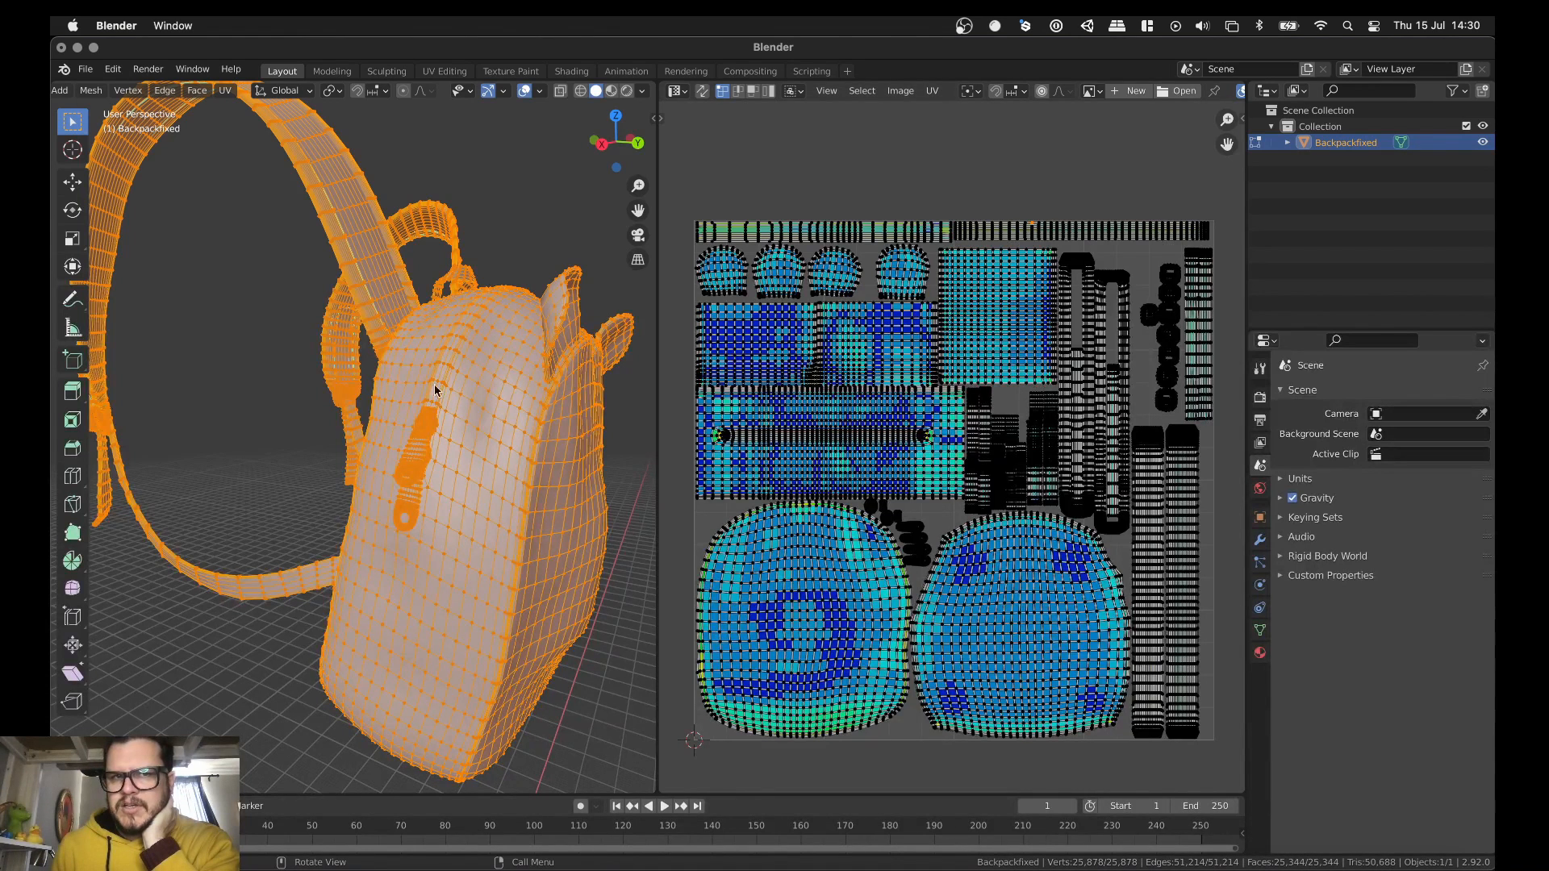
pyautogui.moveTo(552, 403); pyautogui.dragTo(509, 401, button='middle')
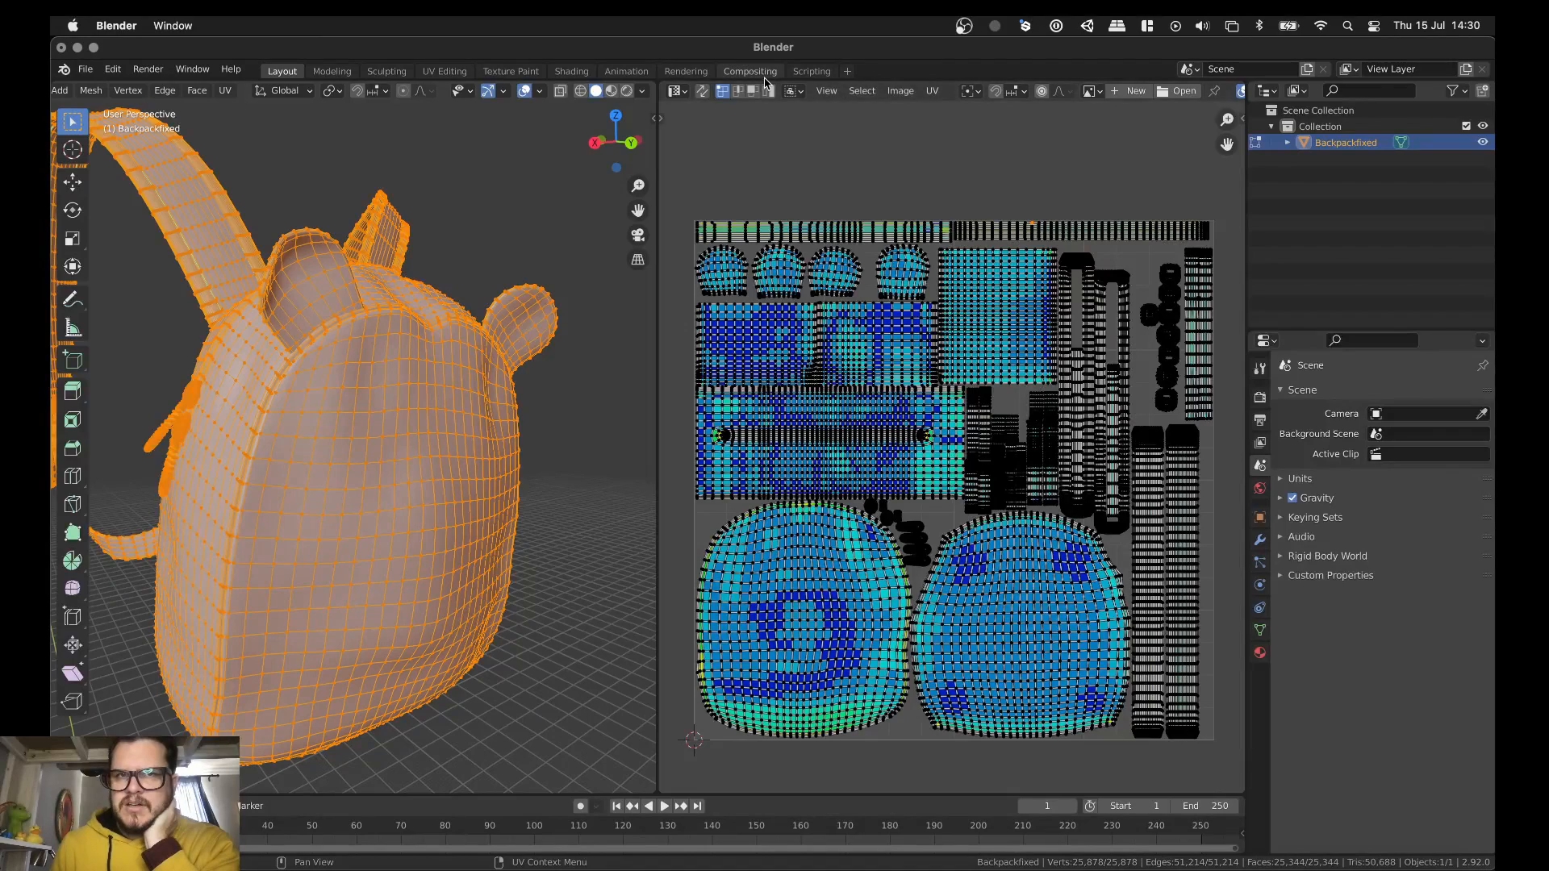
# Add a Decimate modifier to Backpackfixed, switch to Object Mode, and keep the modifier on Collapse
pyautogui.click(1261, 542)
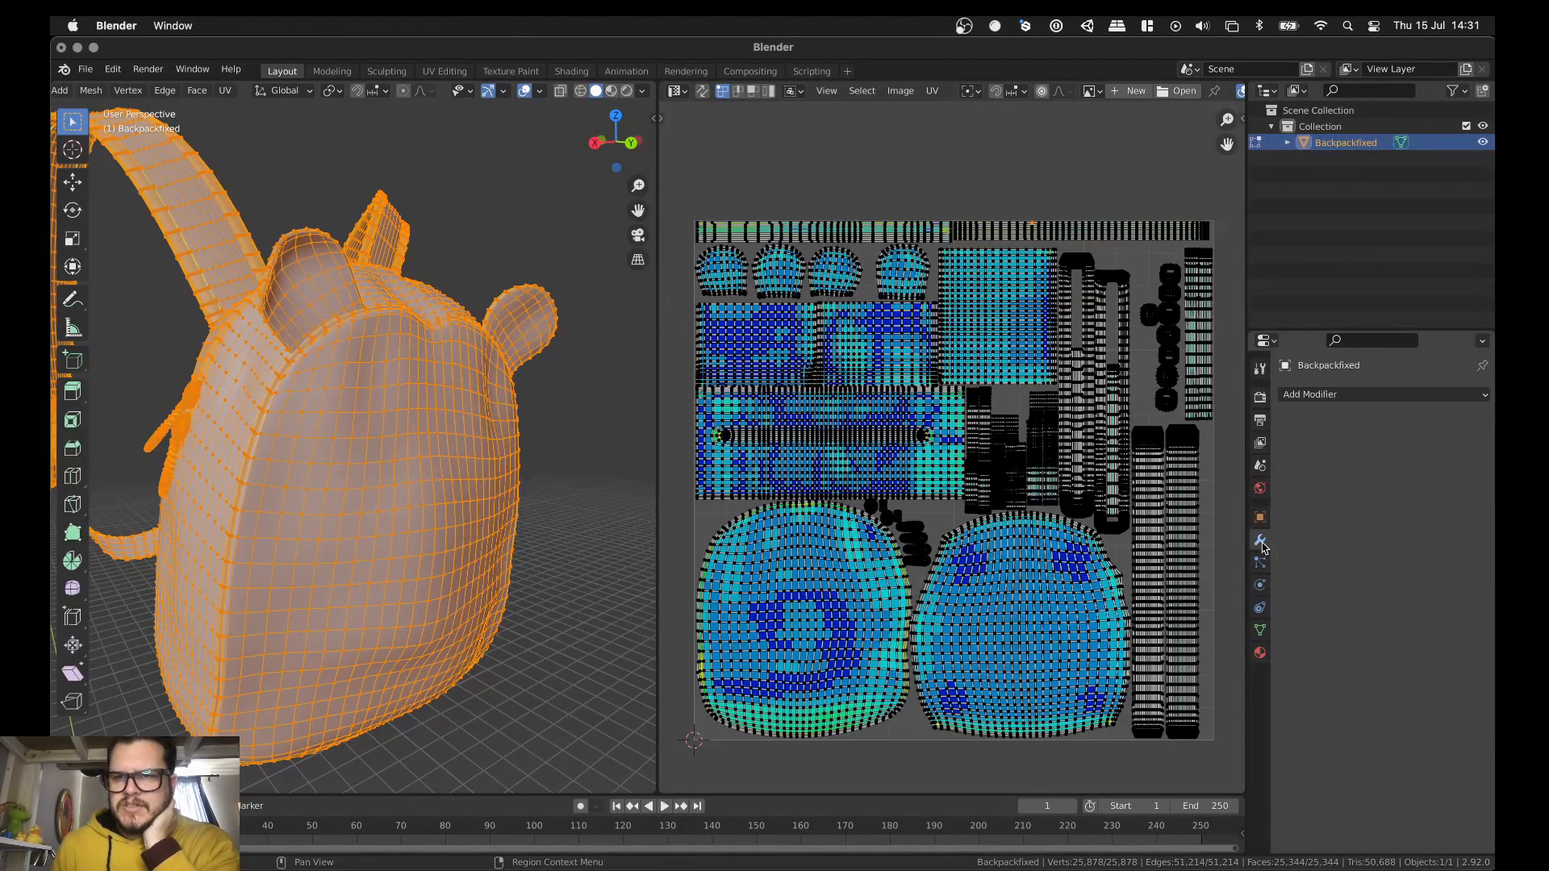
pyautogui.click(1327, 394)
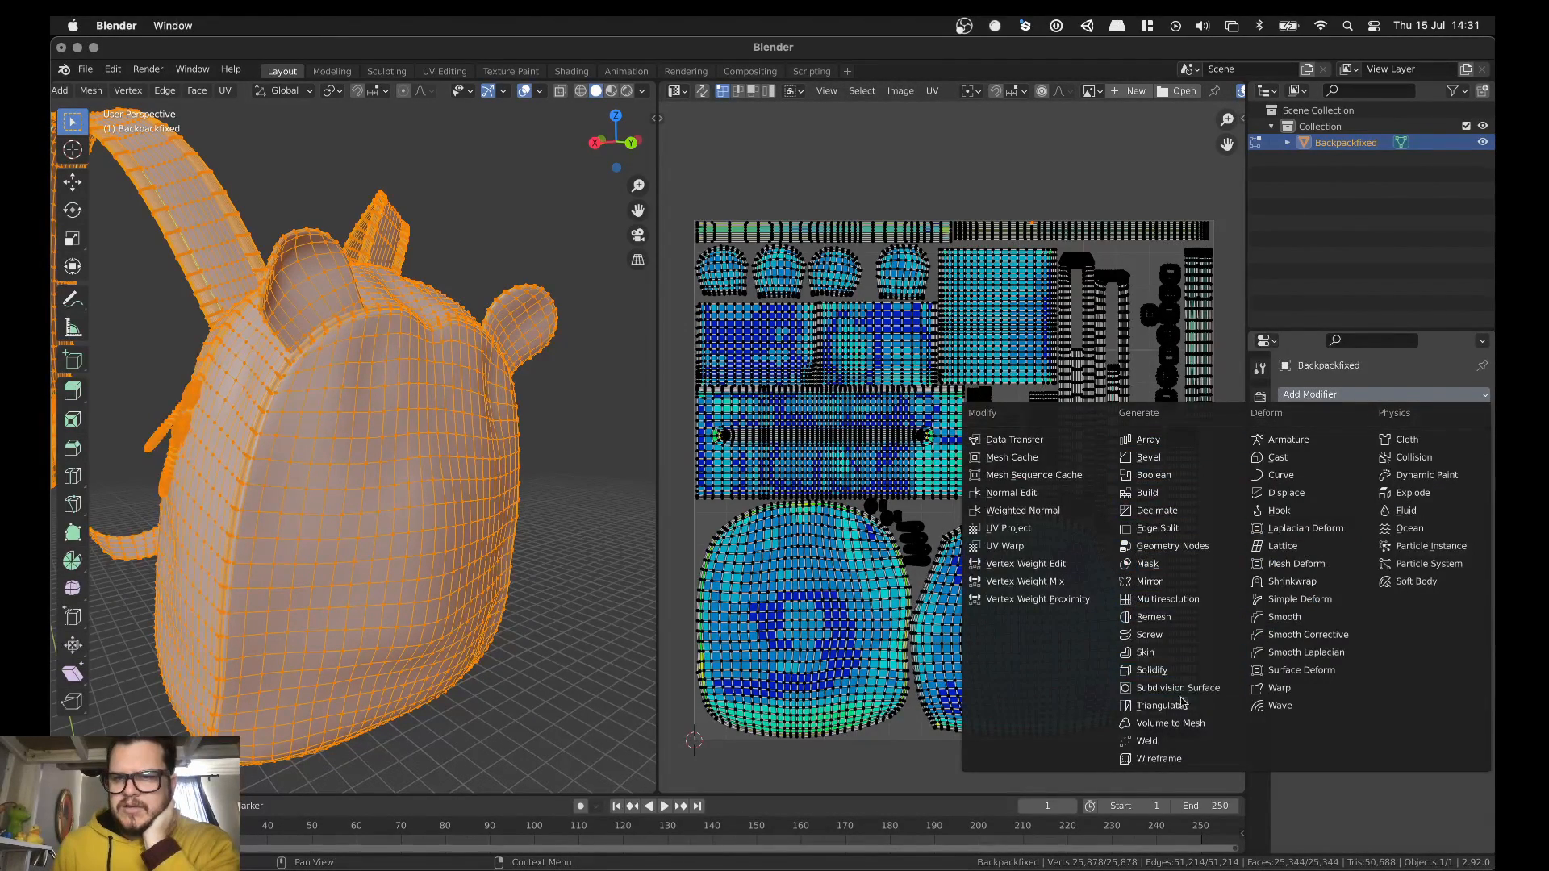
pyautogui.click(1167, 513)
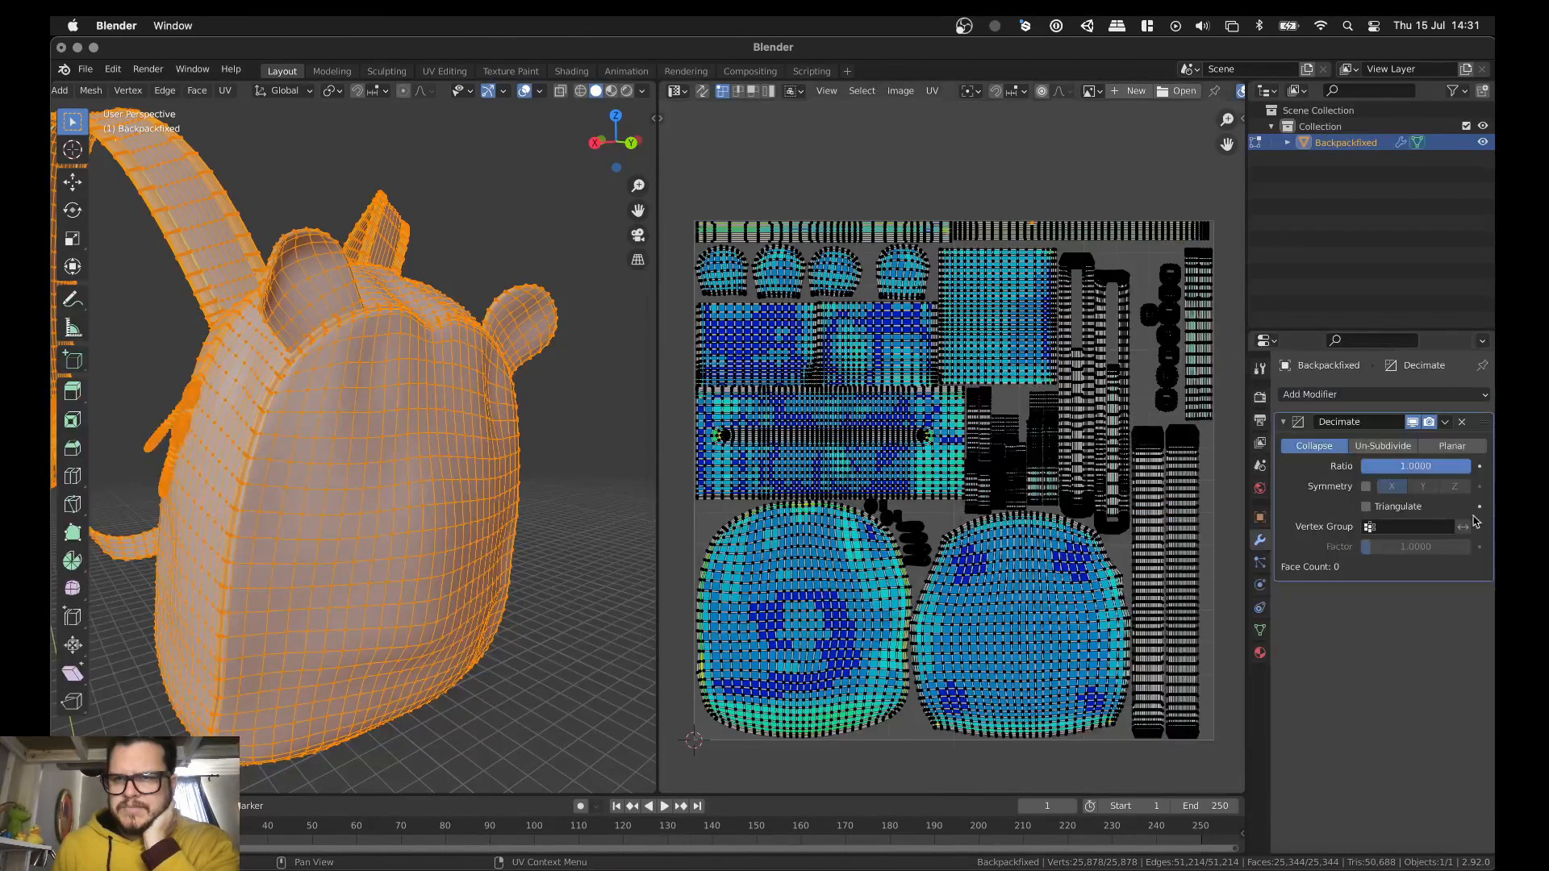
pyautogui.hotkey('ctrl', 'Tab')
pyautogui.click(241, 420)
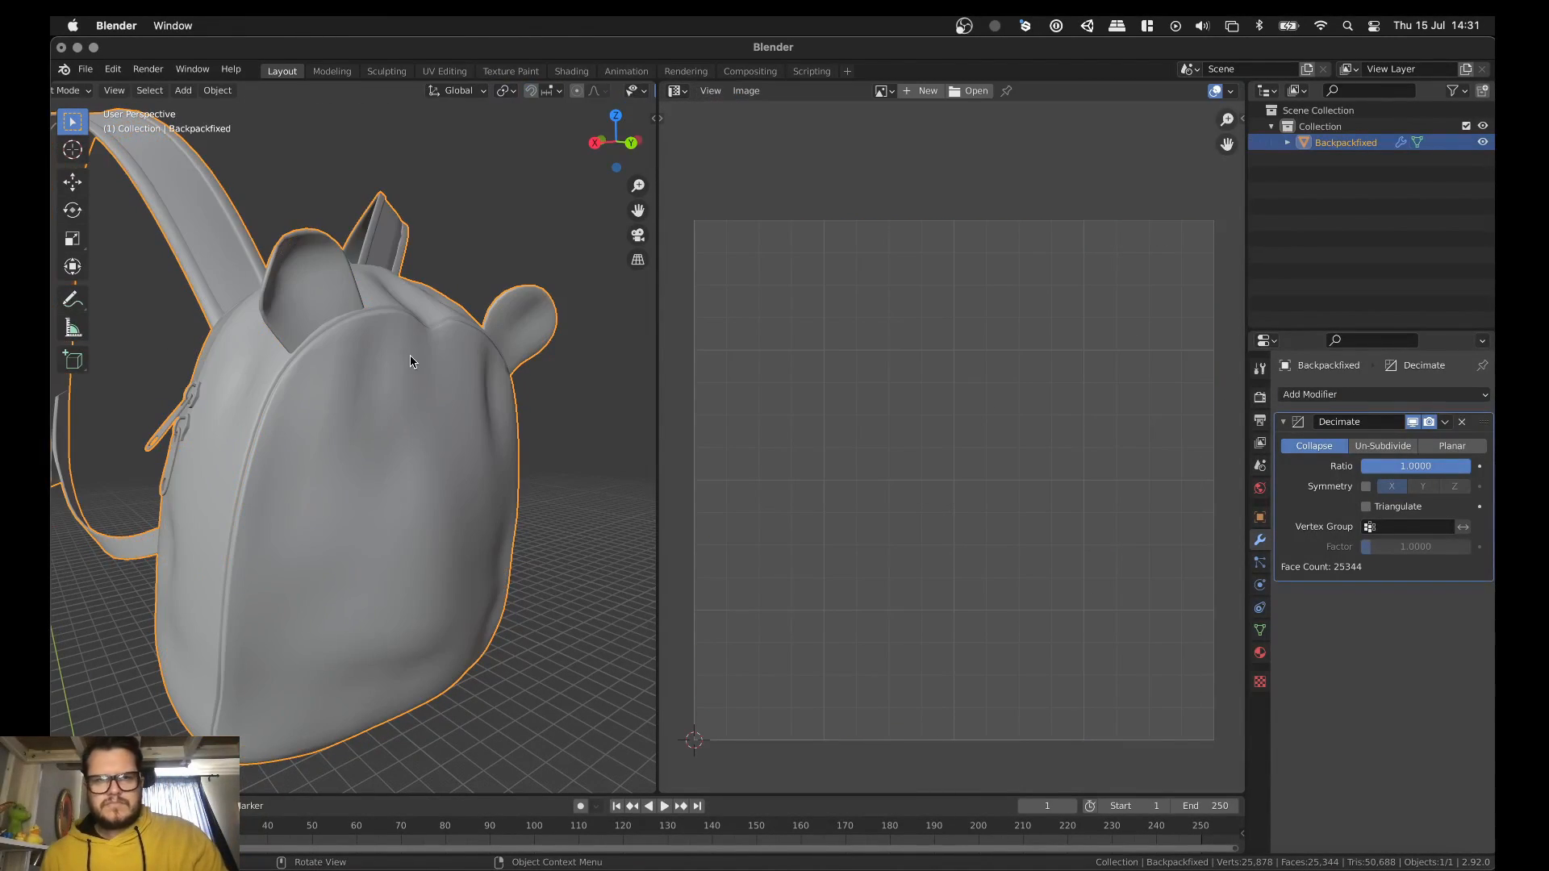
pyautogui.click(1392, 448)
pyautogui.click(1323, 448)
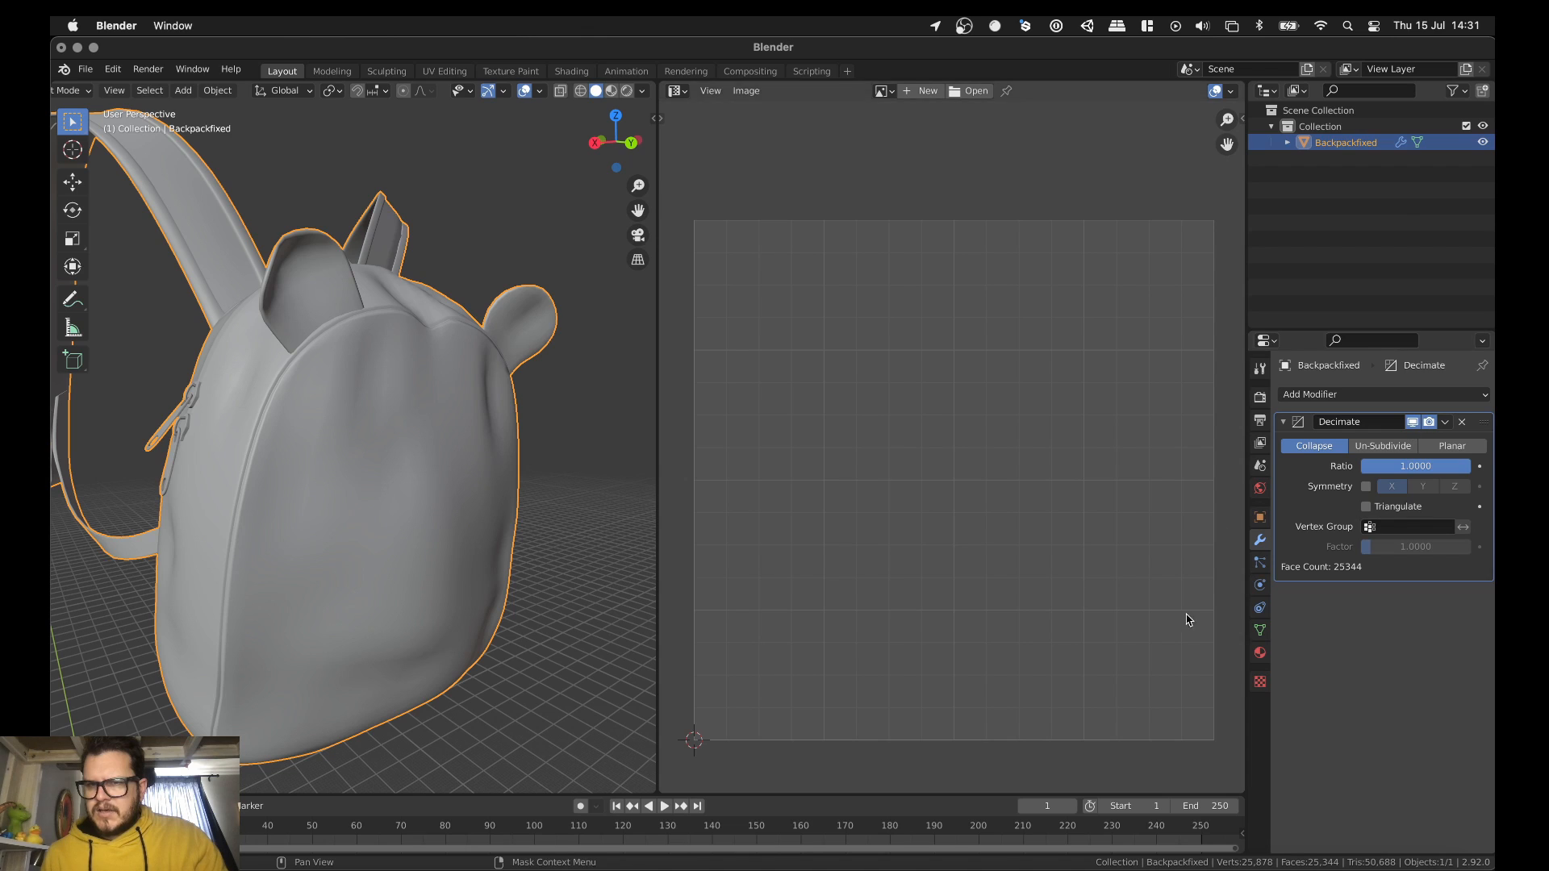
# Enable the Wireframe viewport display option for the Backpackfixed object
pyautogui.click(1260, 632)
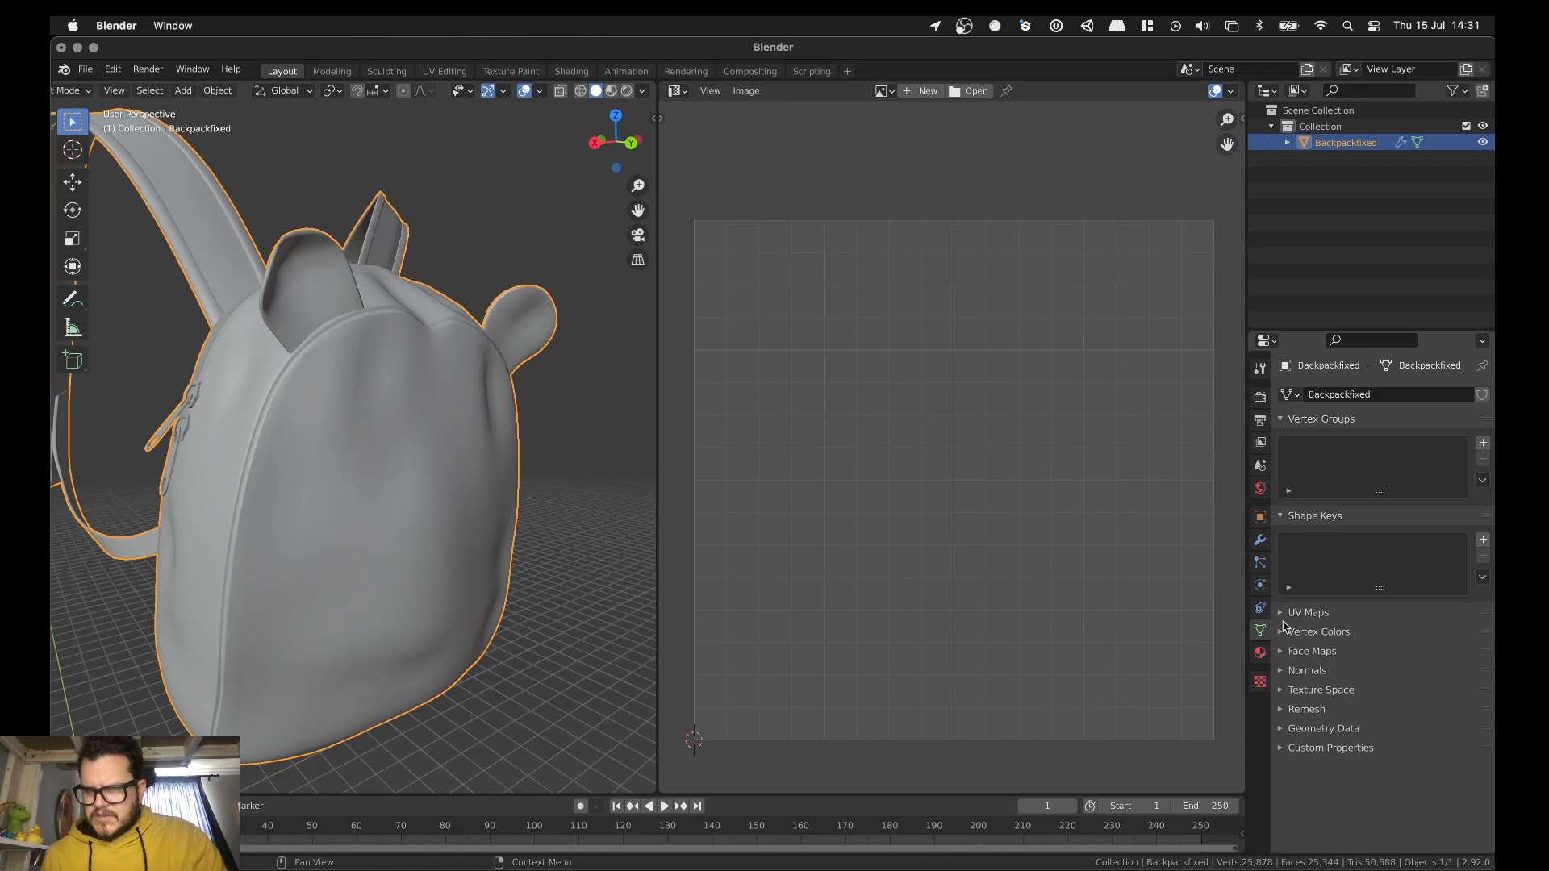
pyautogui.click(1278, 712)
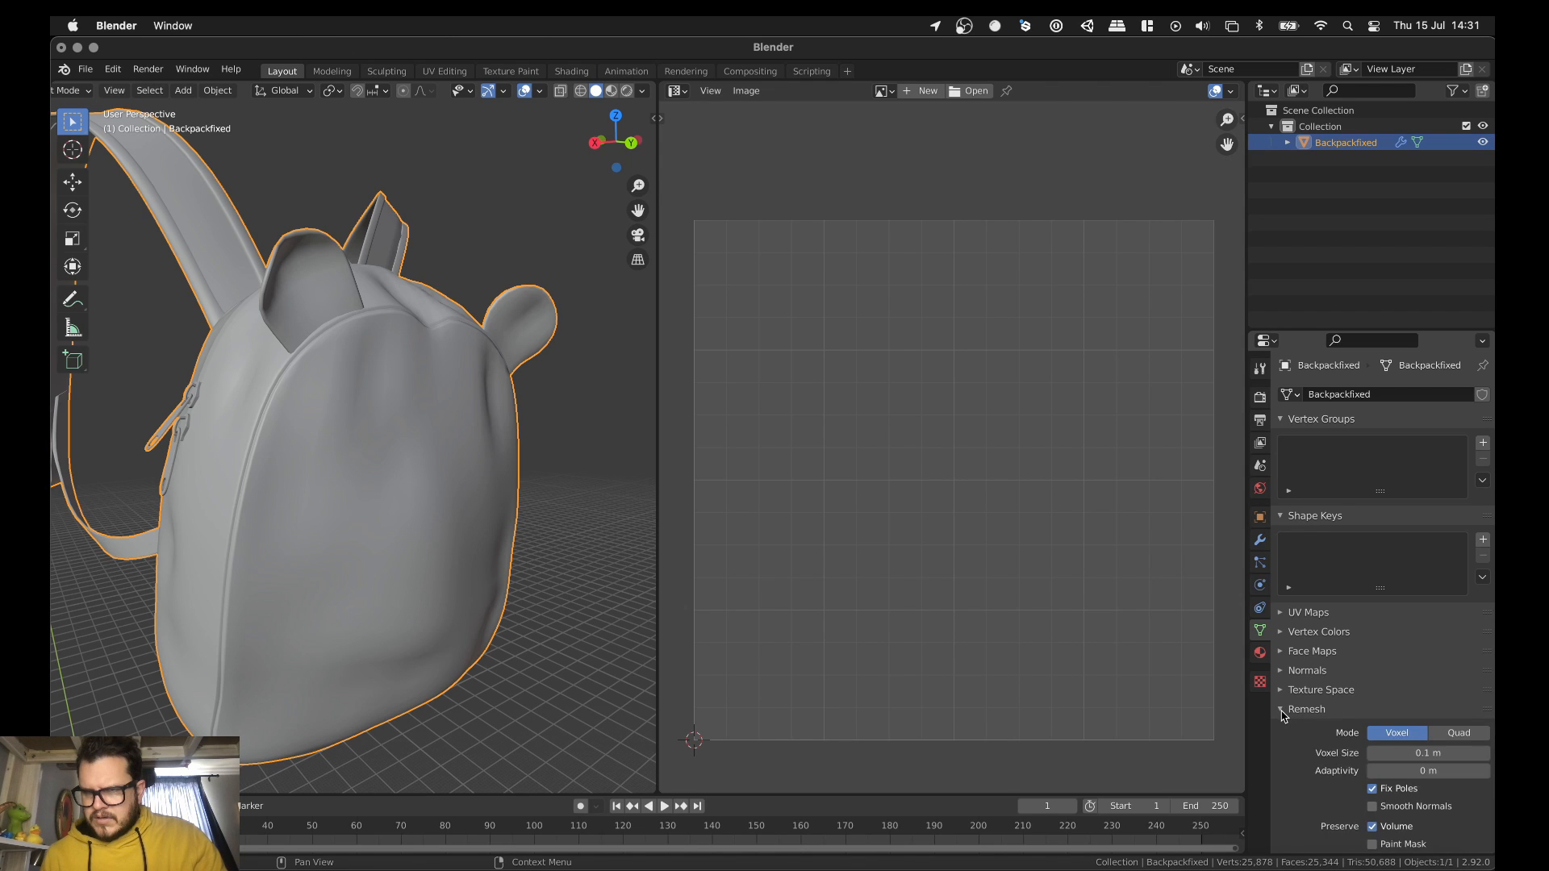
pyautogui.click(1278, 711)
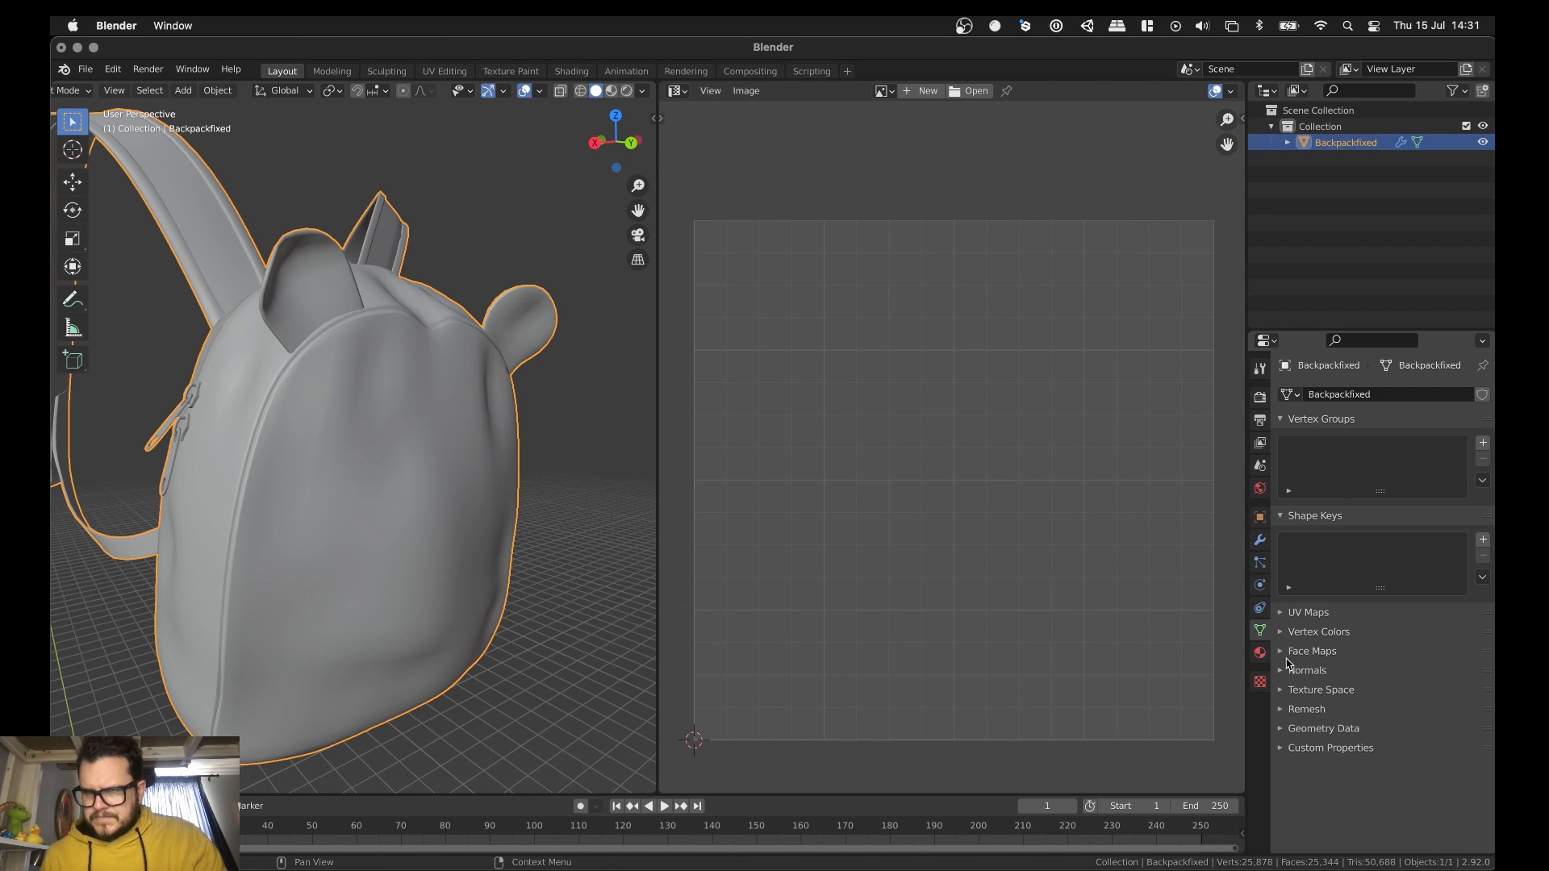
pyautogui.click(1260, 518)
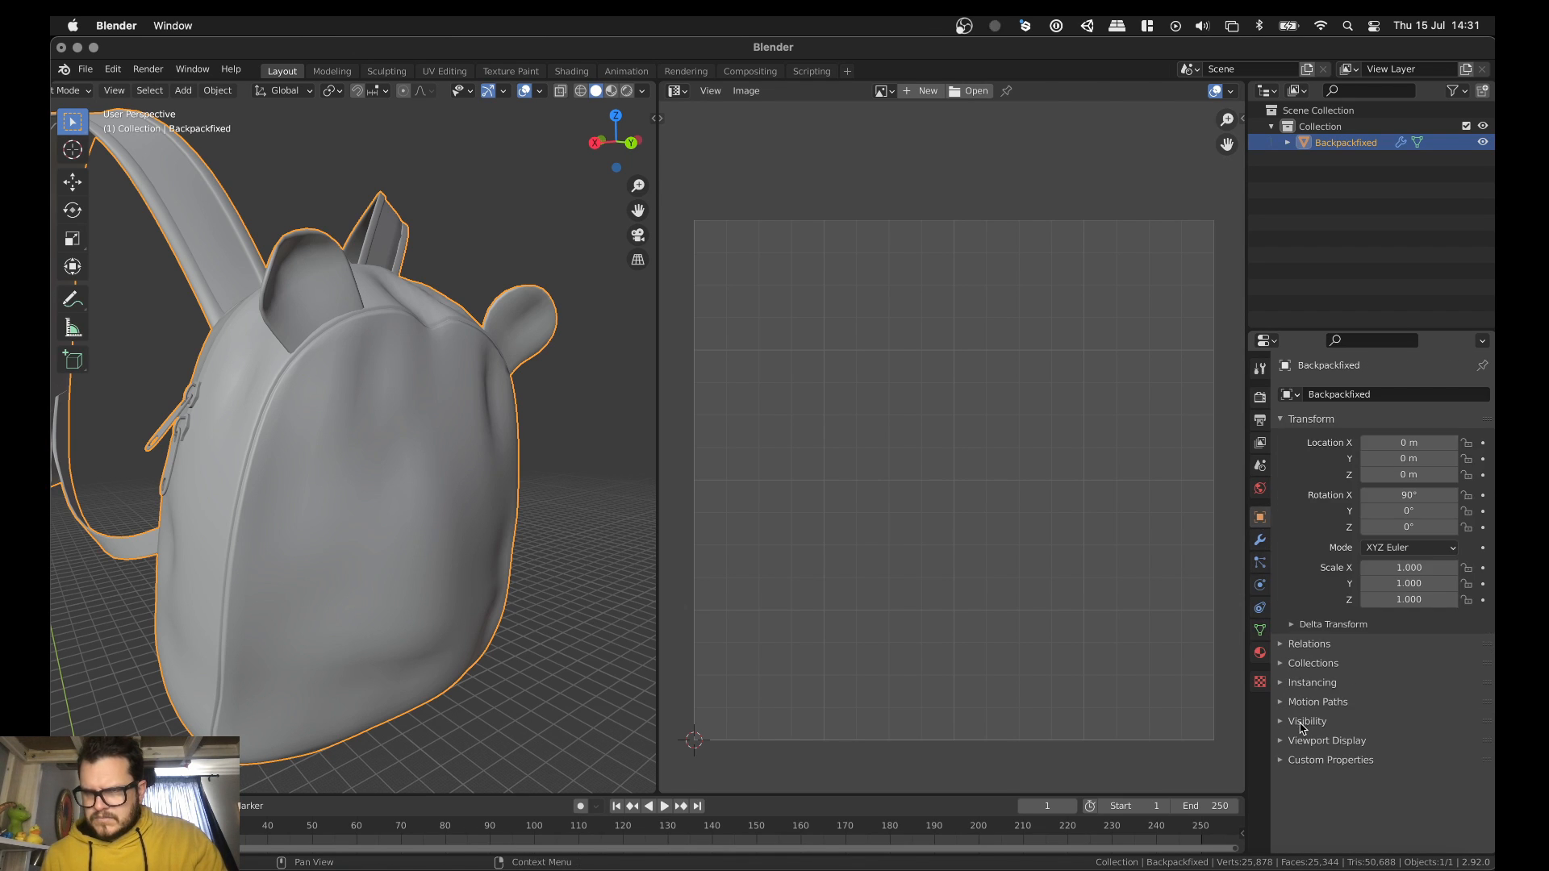
pyautogui.click(1284, 740)
pyautogui.scroll(-2, 1291, 742)
pyautogui.click(1366, 736)
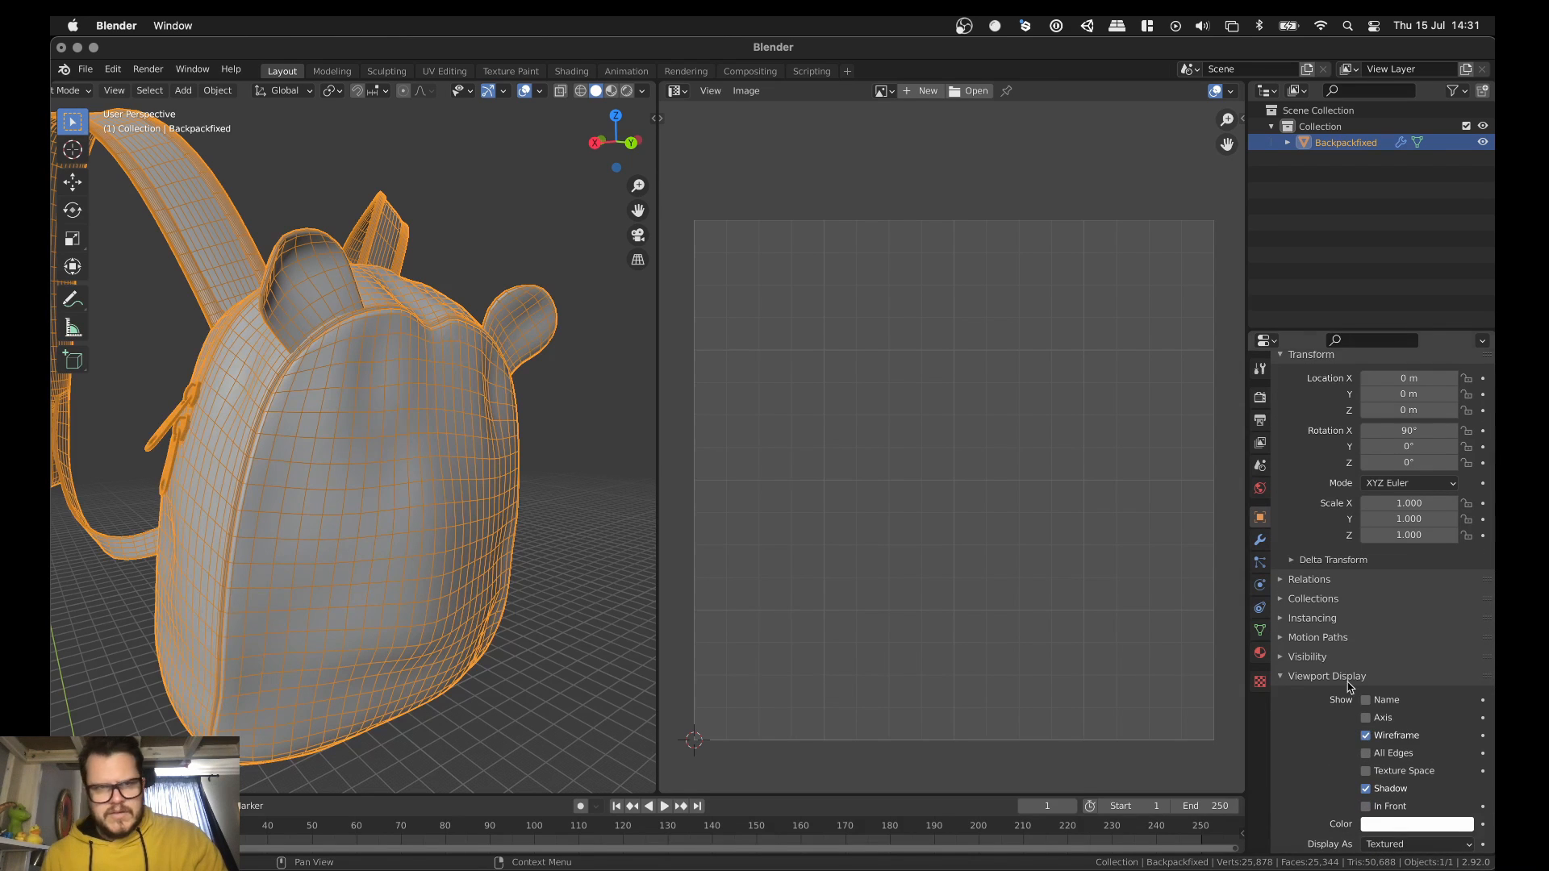
# Set the backpack's Decimate Collapse ratio to 0.0942 and apply the modifier
pyautogui.click(1260, 397)
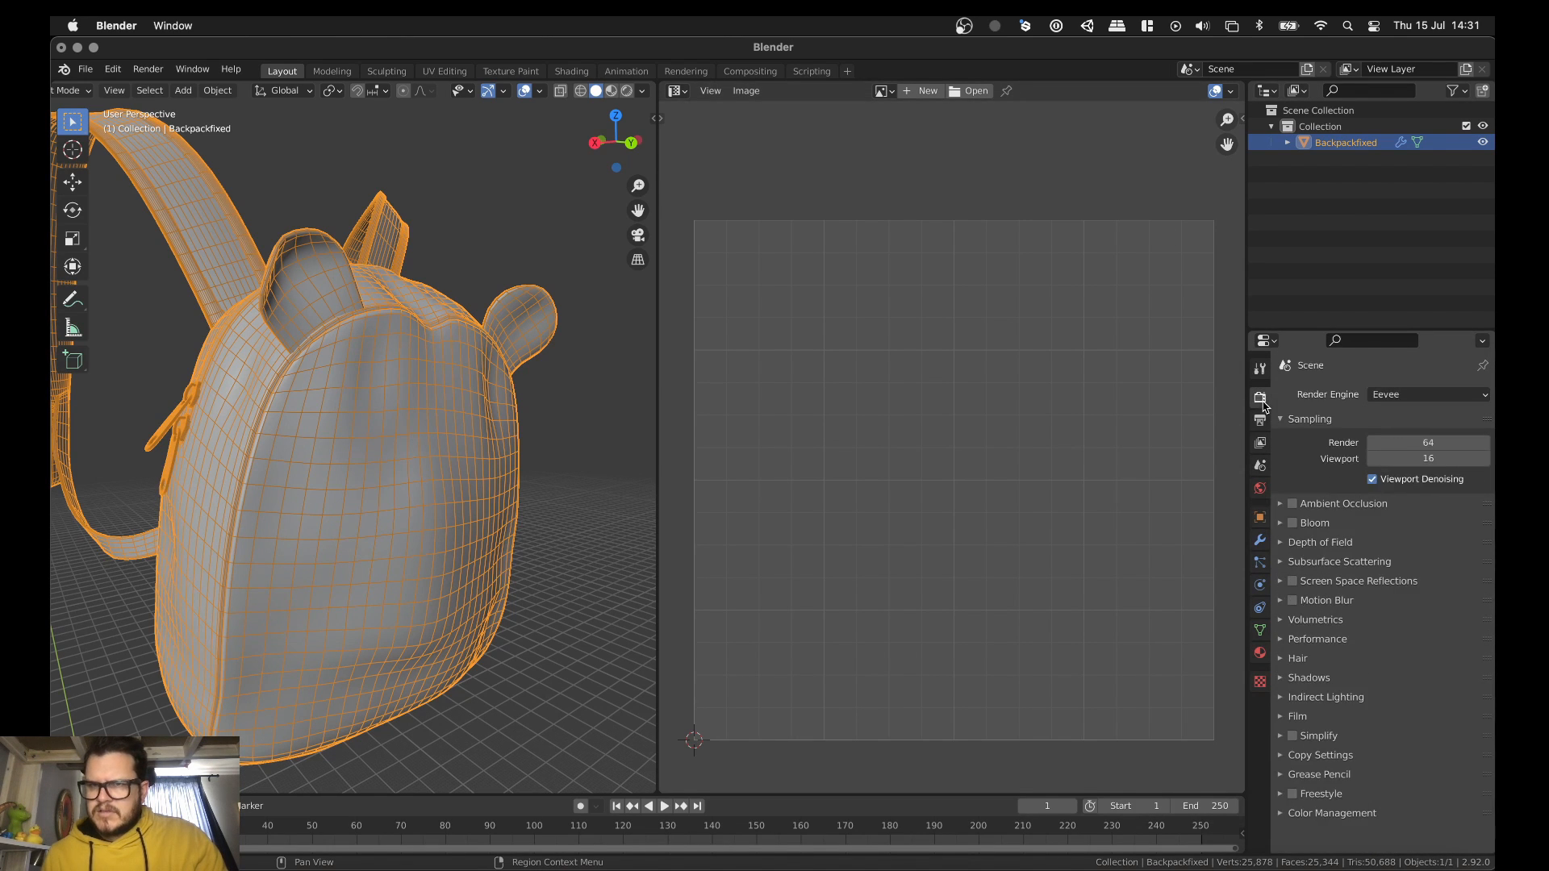
pyautogui.click(1260, 540)
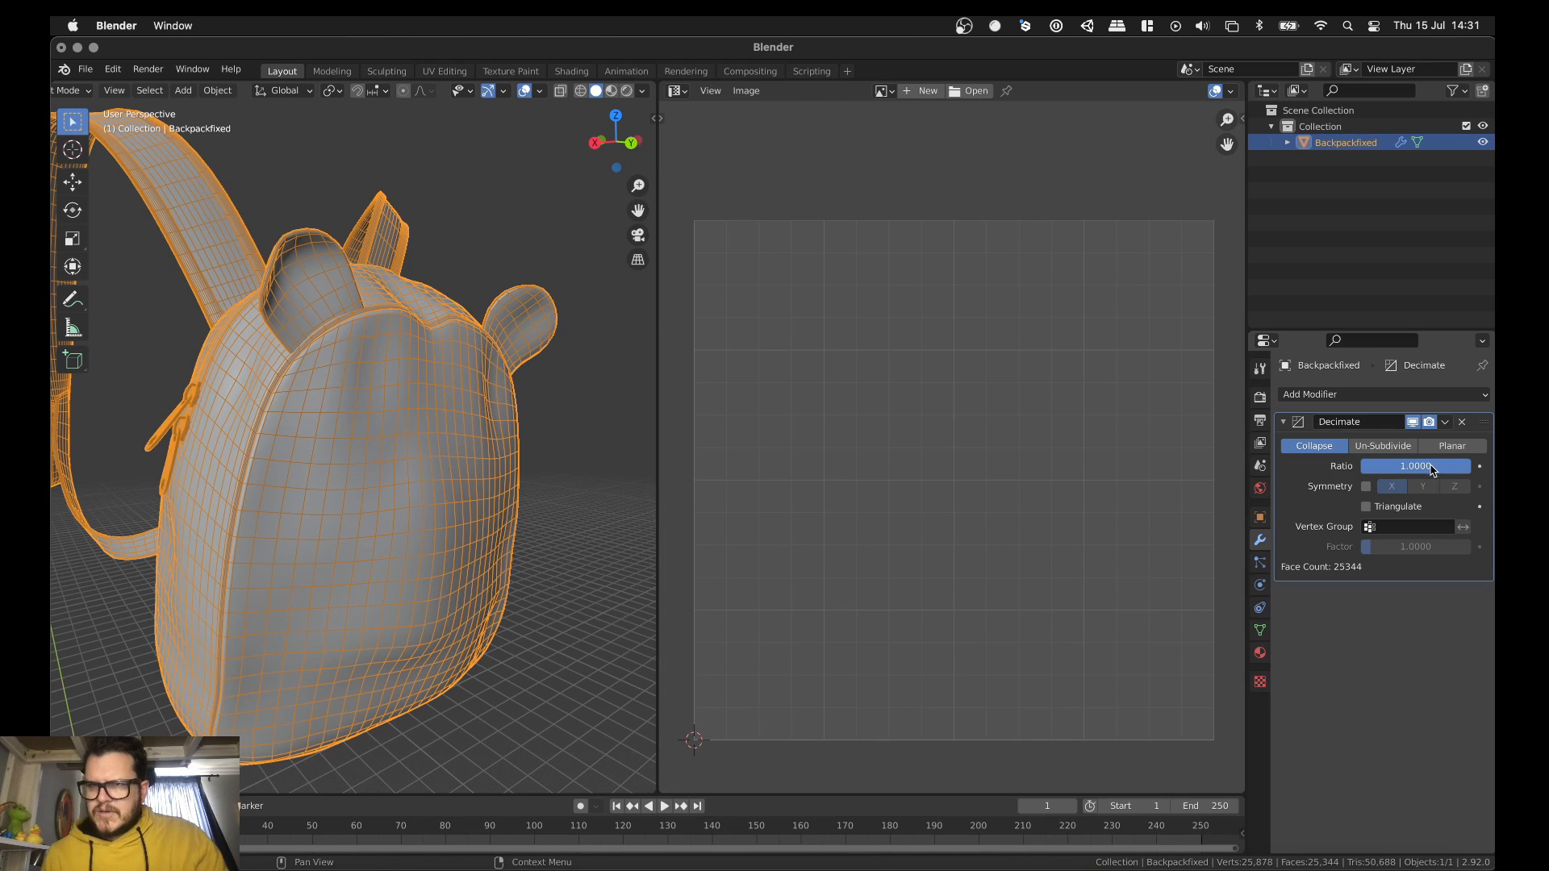
pyautogui.moveTo(1456, 466); pyautogui.dragTo(1375, 461)
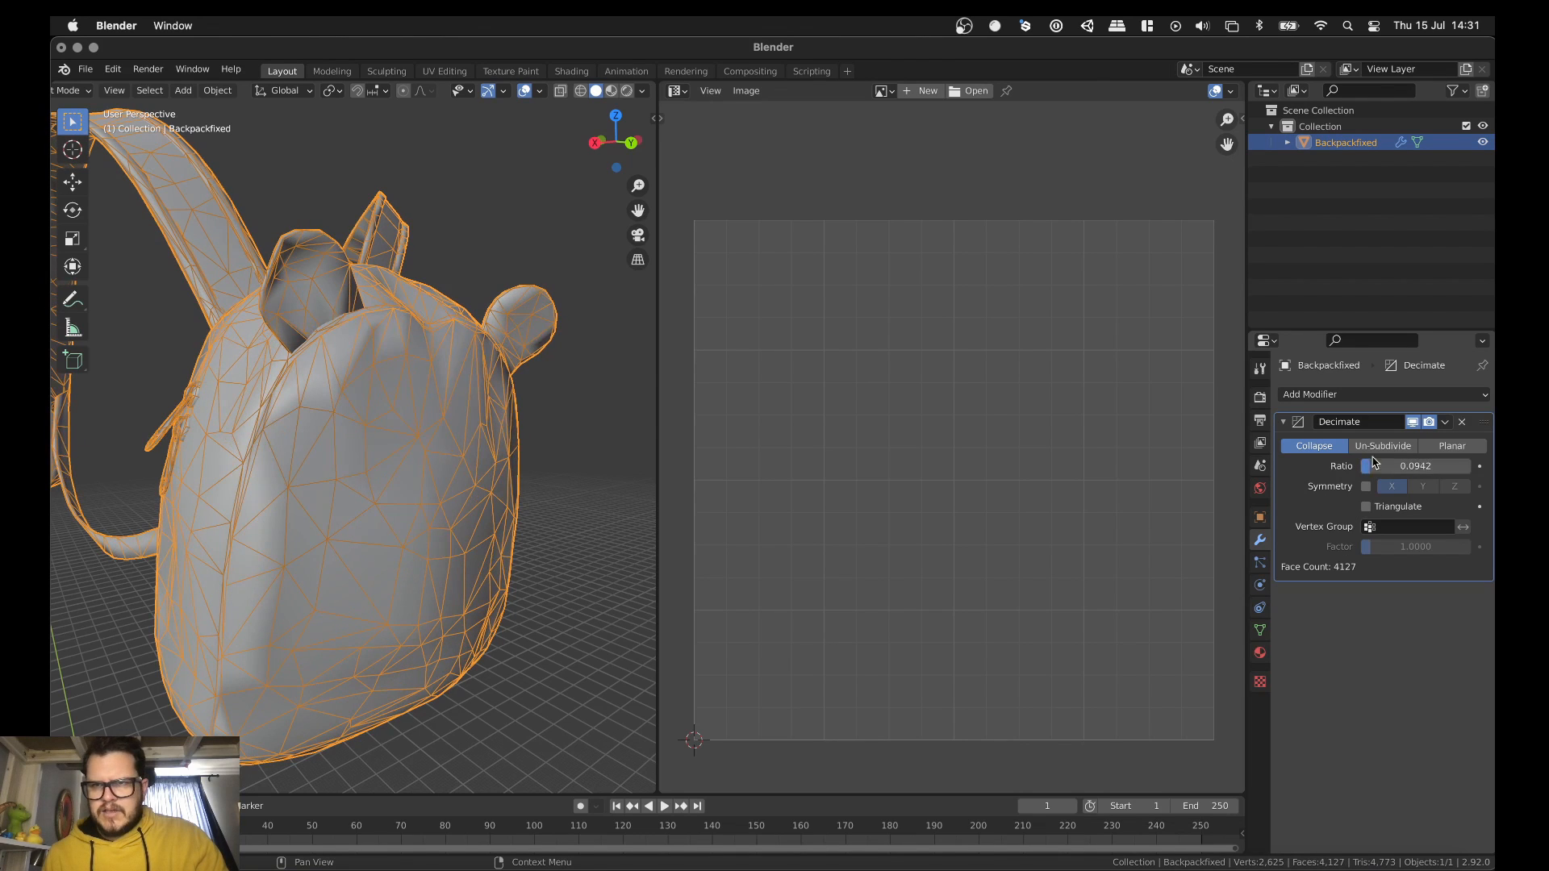
pyautogui.click(1445, 422)
pyautogui.click(1371, 440)
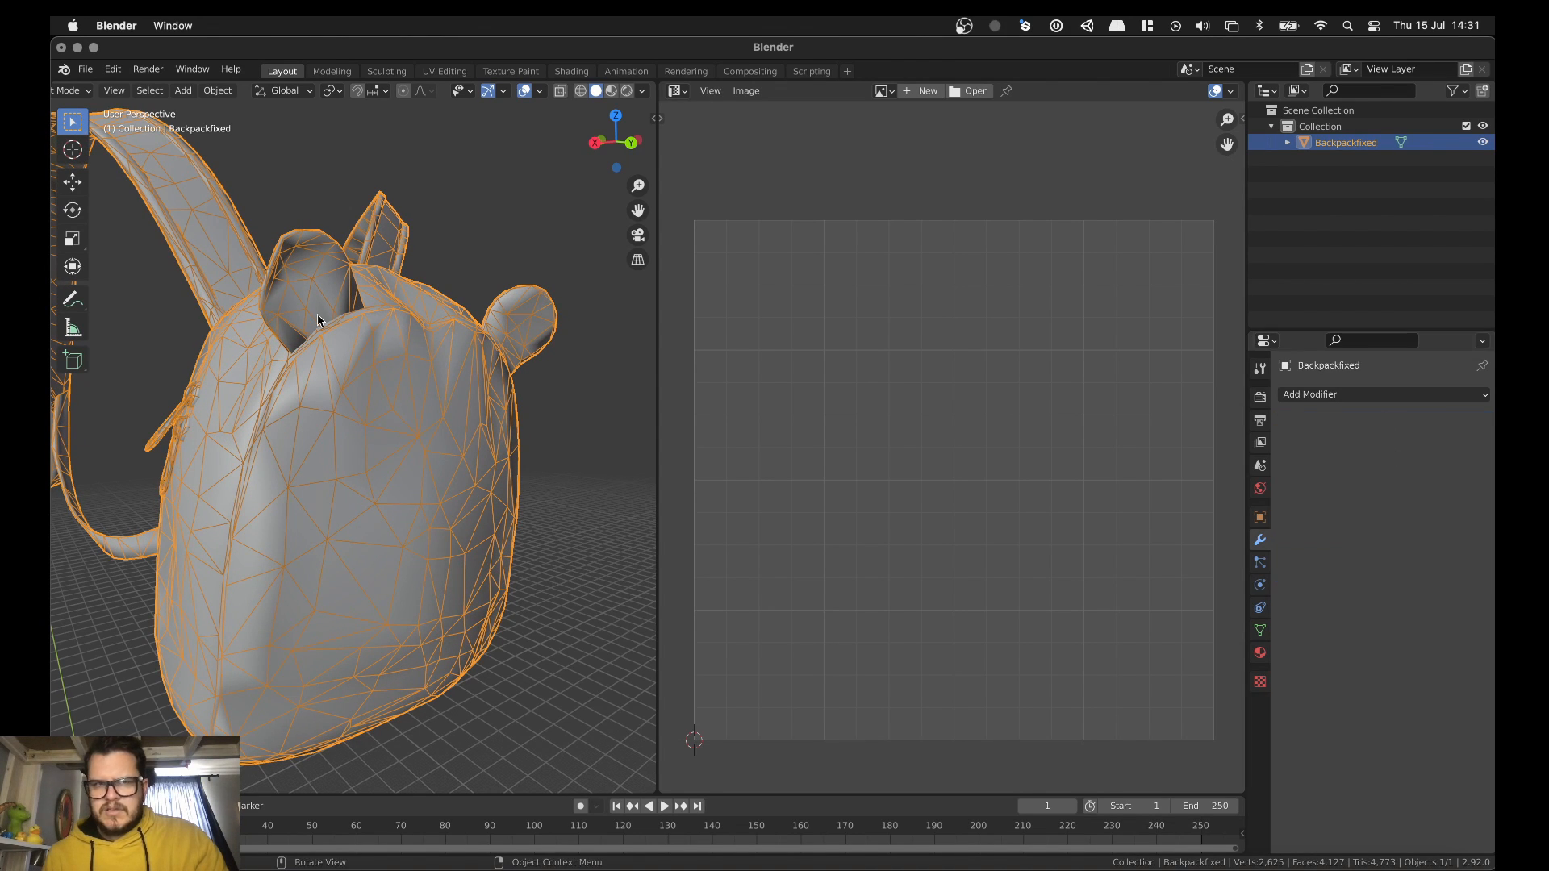
# Enter Edit Mode and examine the collapsed backpack's triangulated UV islands up close
pyautogui.hotkey('ctrl', 'Tab')
pyautogui.click(476, 321)
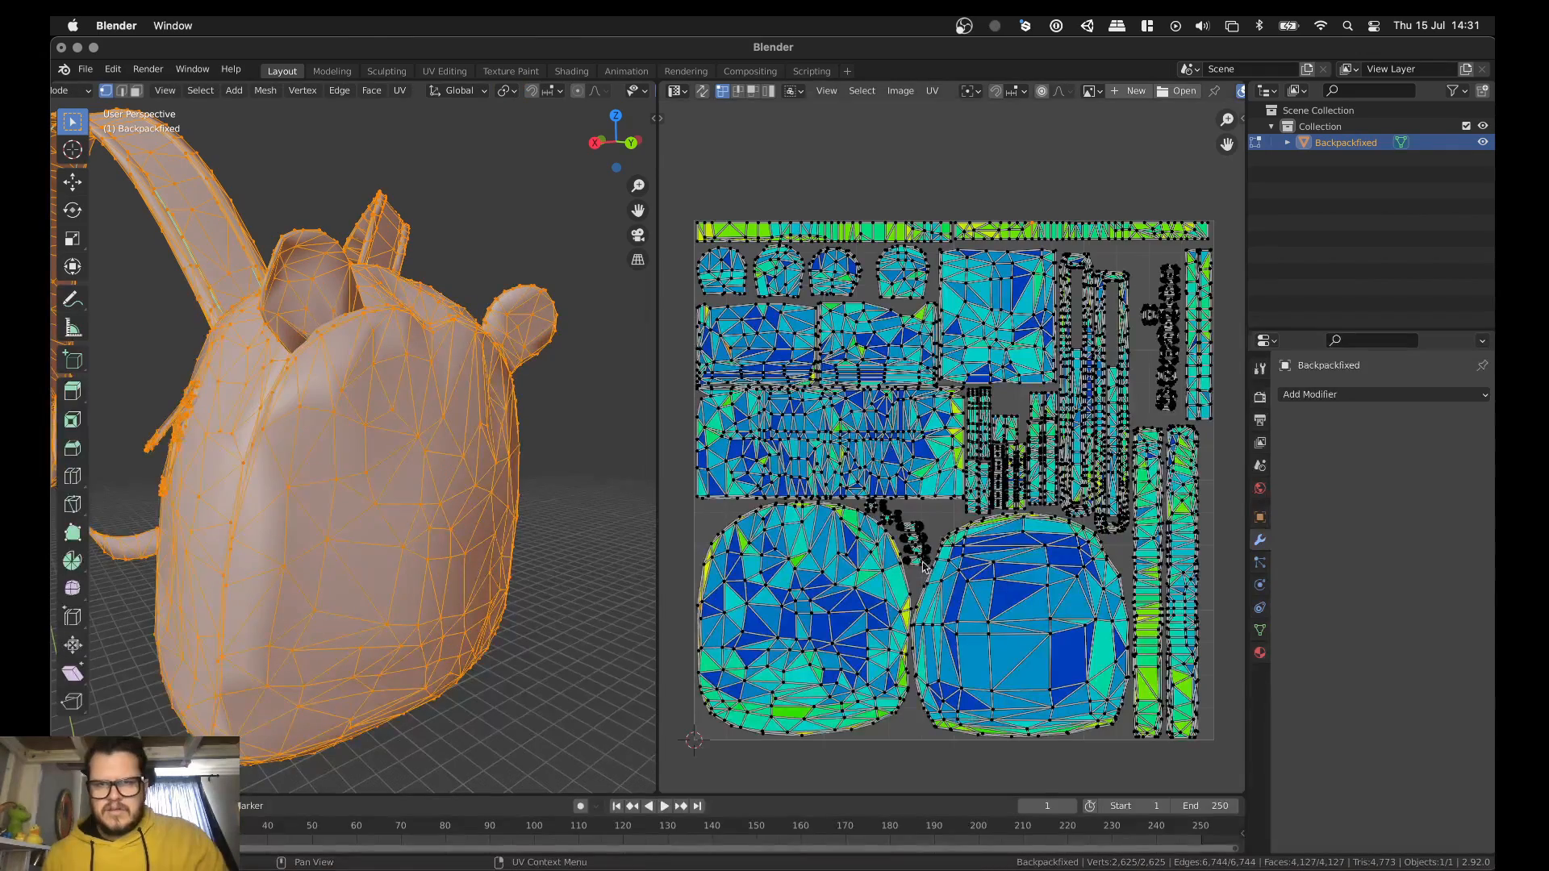
pyautogui.scroll(4, 995, 591)
pyautogui.scroll(-4, 995, 591)
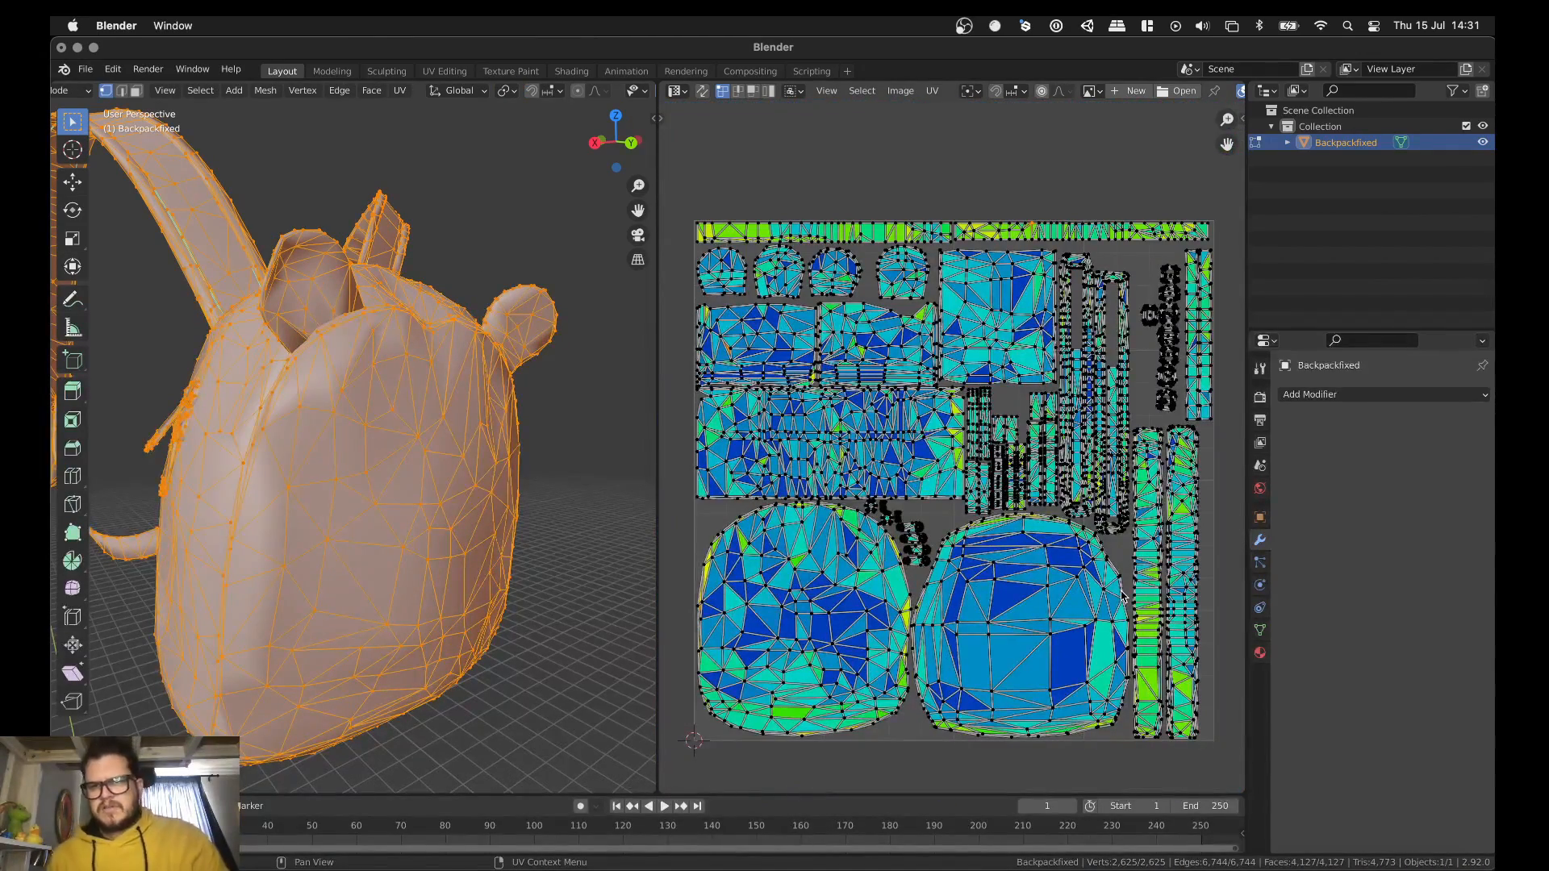
pyautogui.scroll(2, 839, 643)
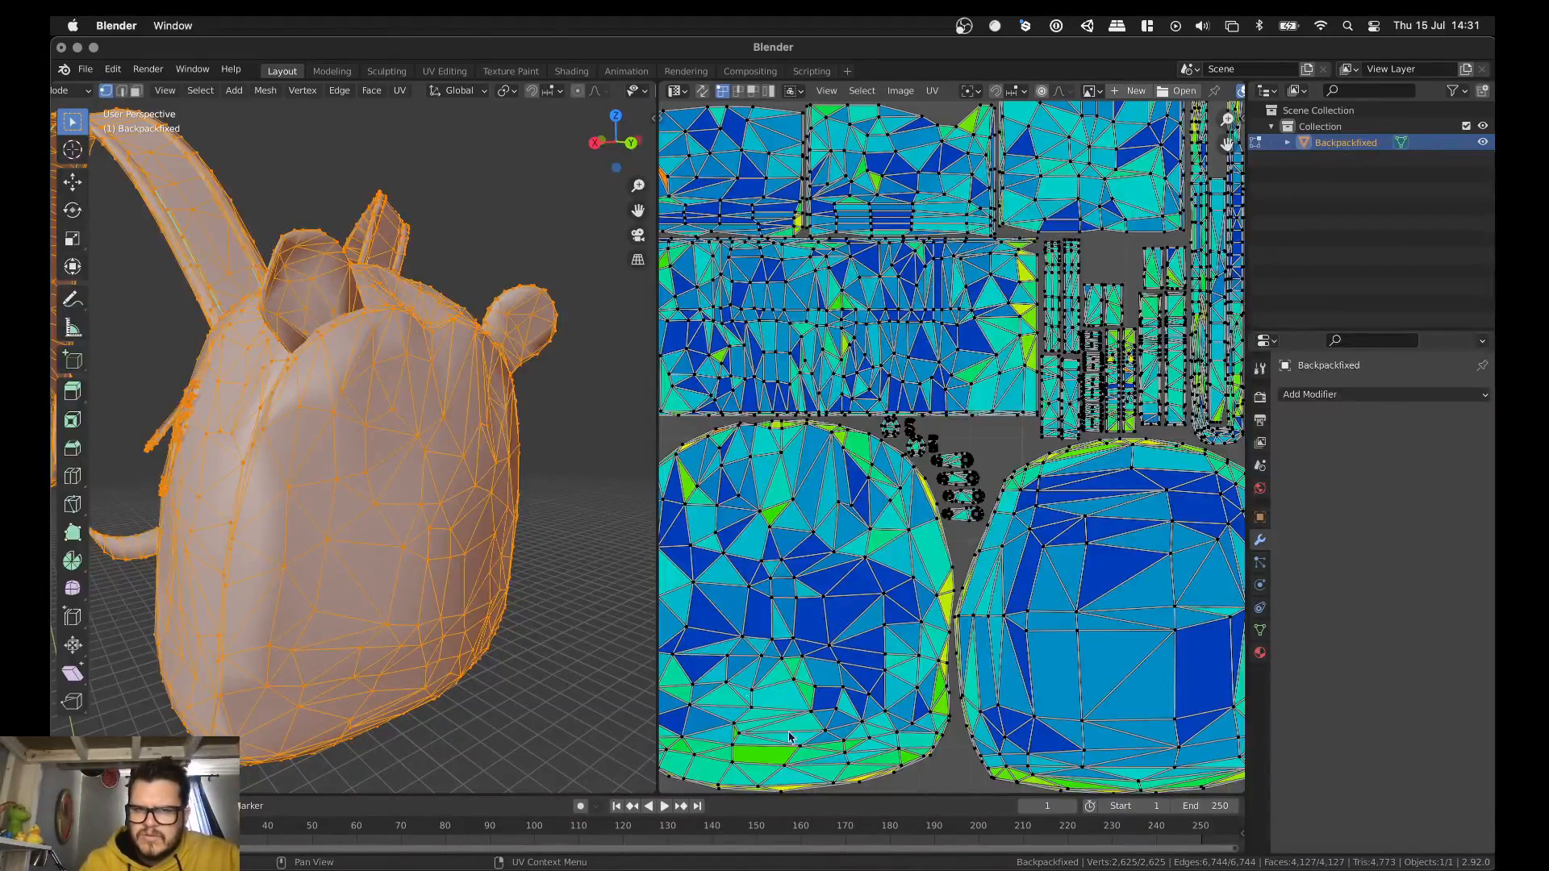
pyautogui.scroll(-2, 1121, 397)
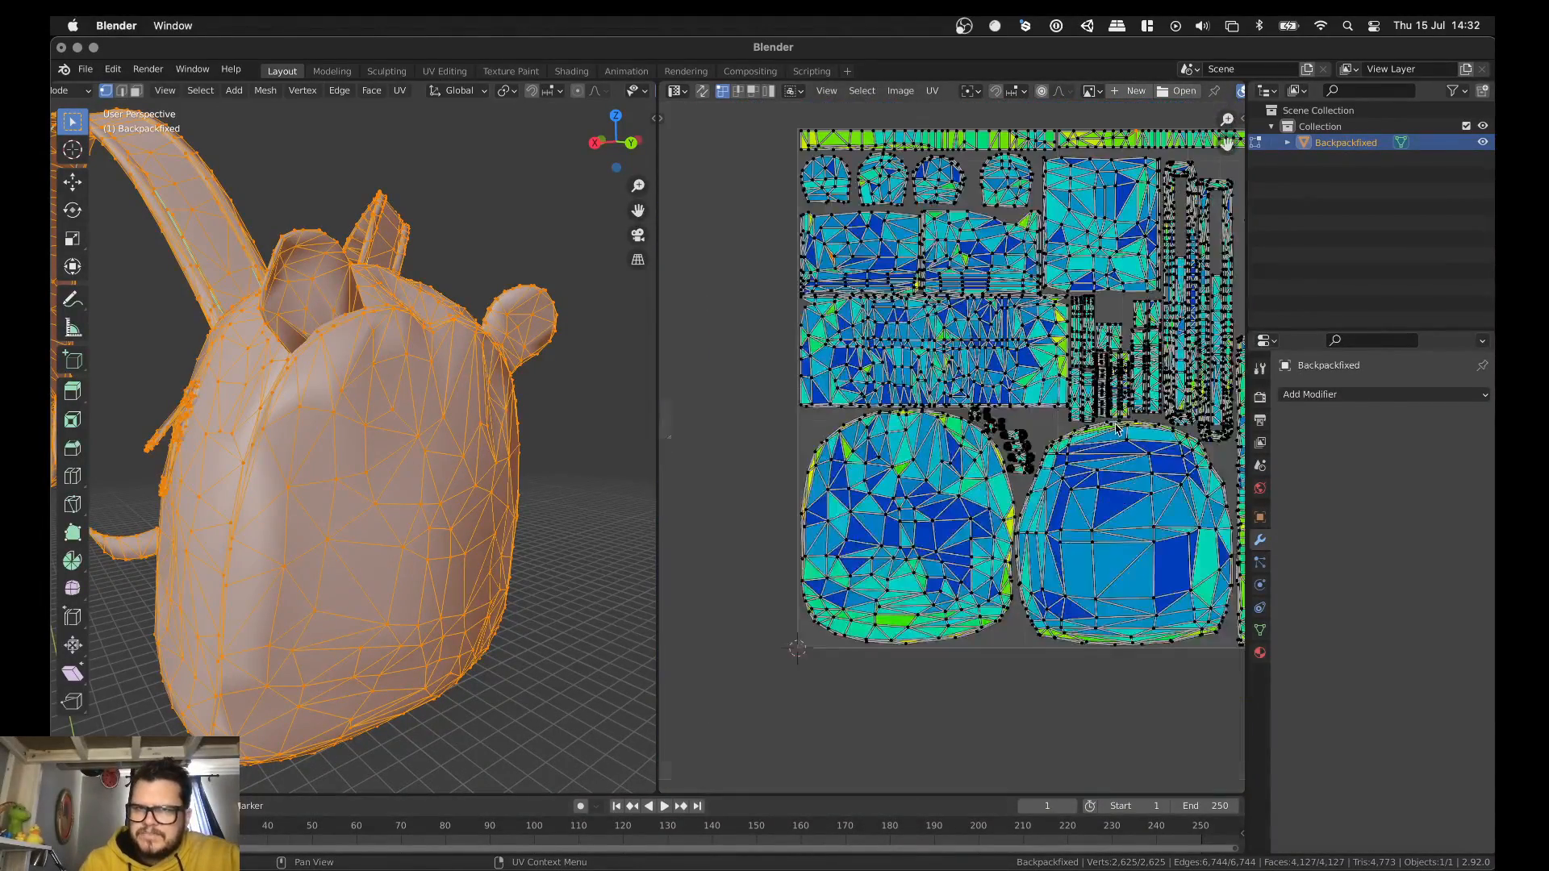
pyautogui.scroll(2, 1118, 428)
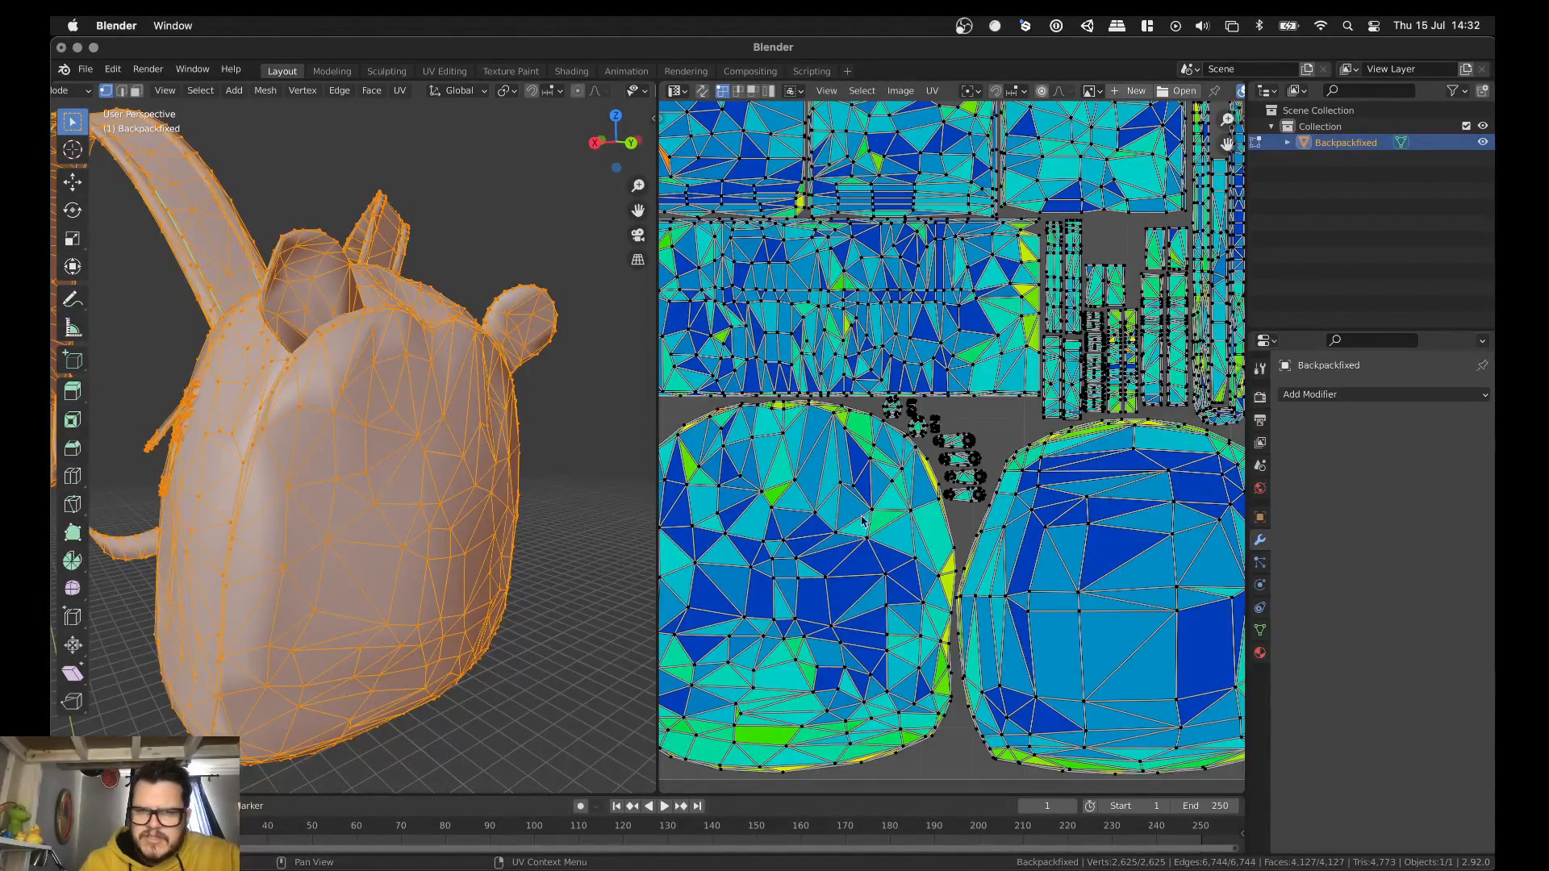
pyautogui.scroll(-4, 1074, 534)
pyautogui.scroll(3, 1074, 534)
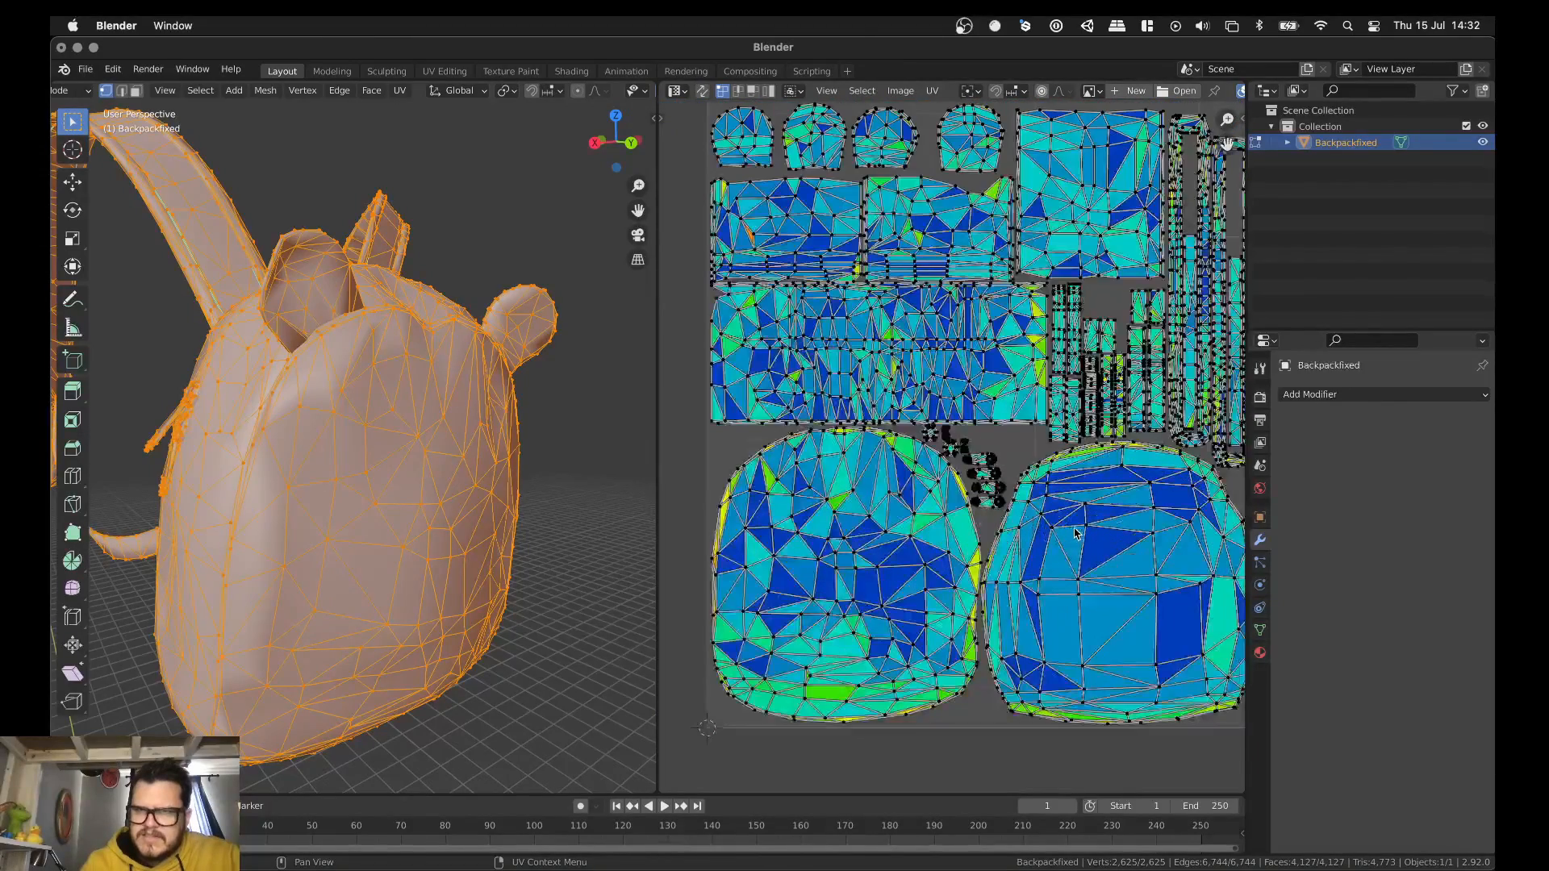
# Undo the applied Collapse decimation and set the Decimate modifier to Un-Subdivide with 2 iterations
pyautogui.hotkey('ctrl', 'z')
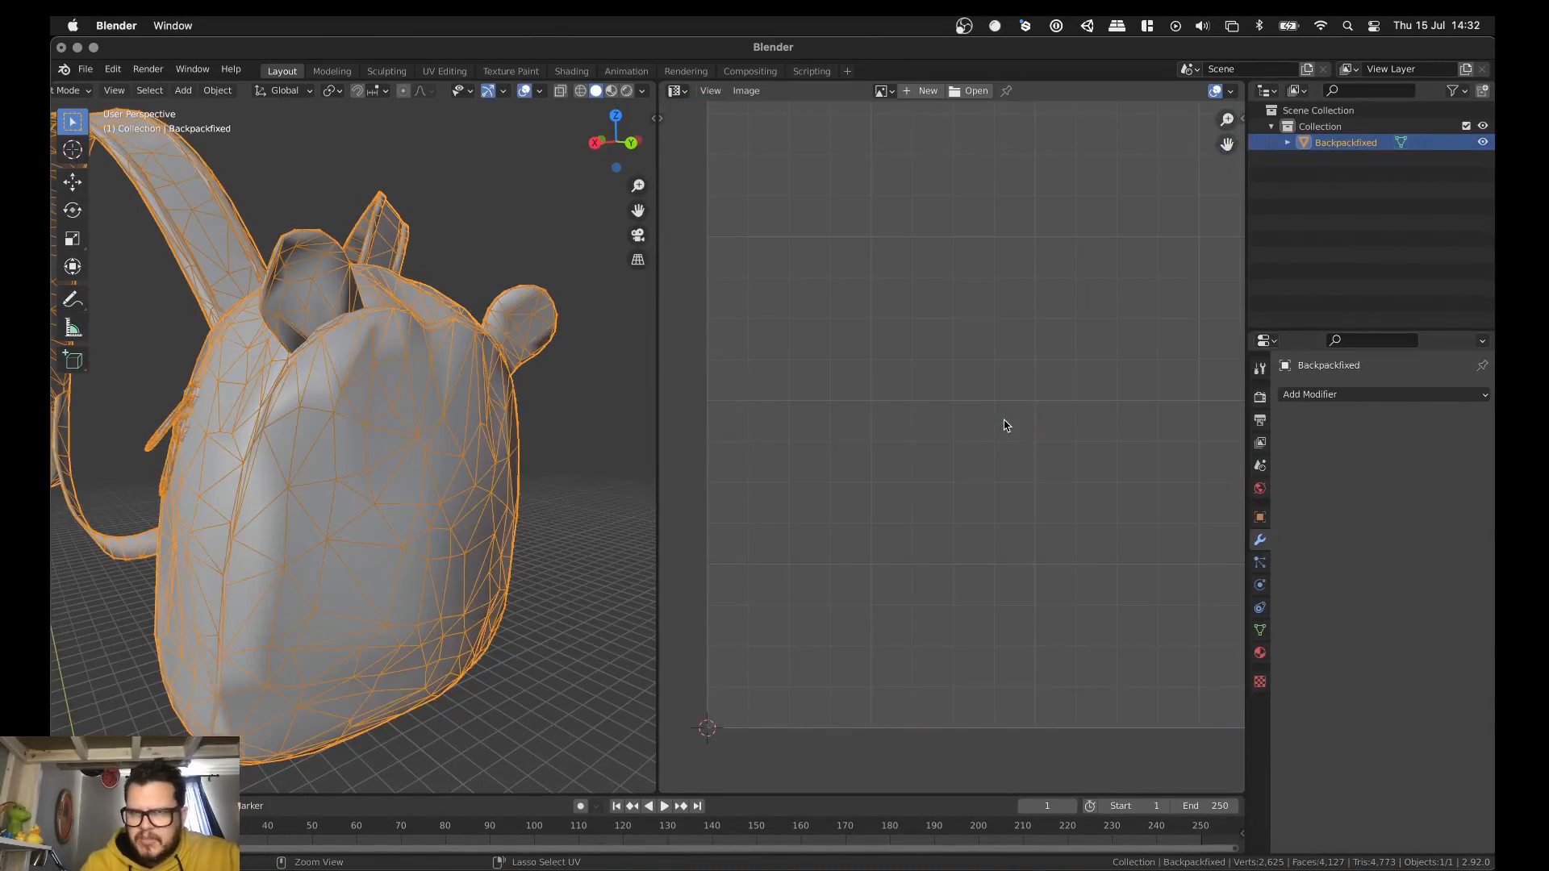
pyautogui.hotkey('ctrl', 'z')
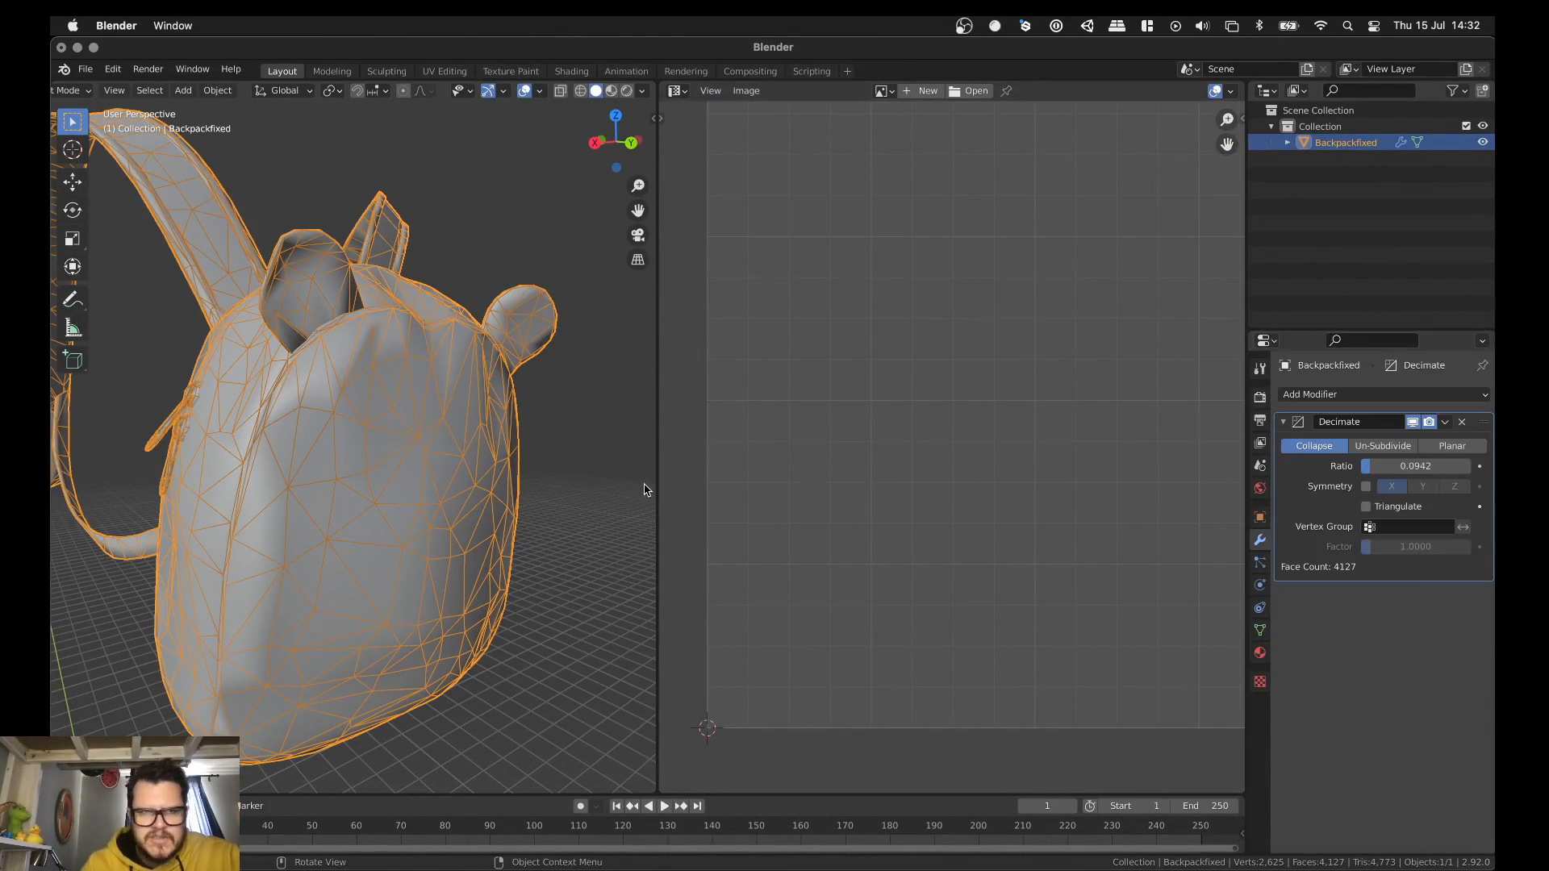
pyautogui.click(1381, 446)
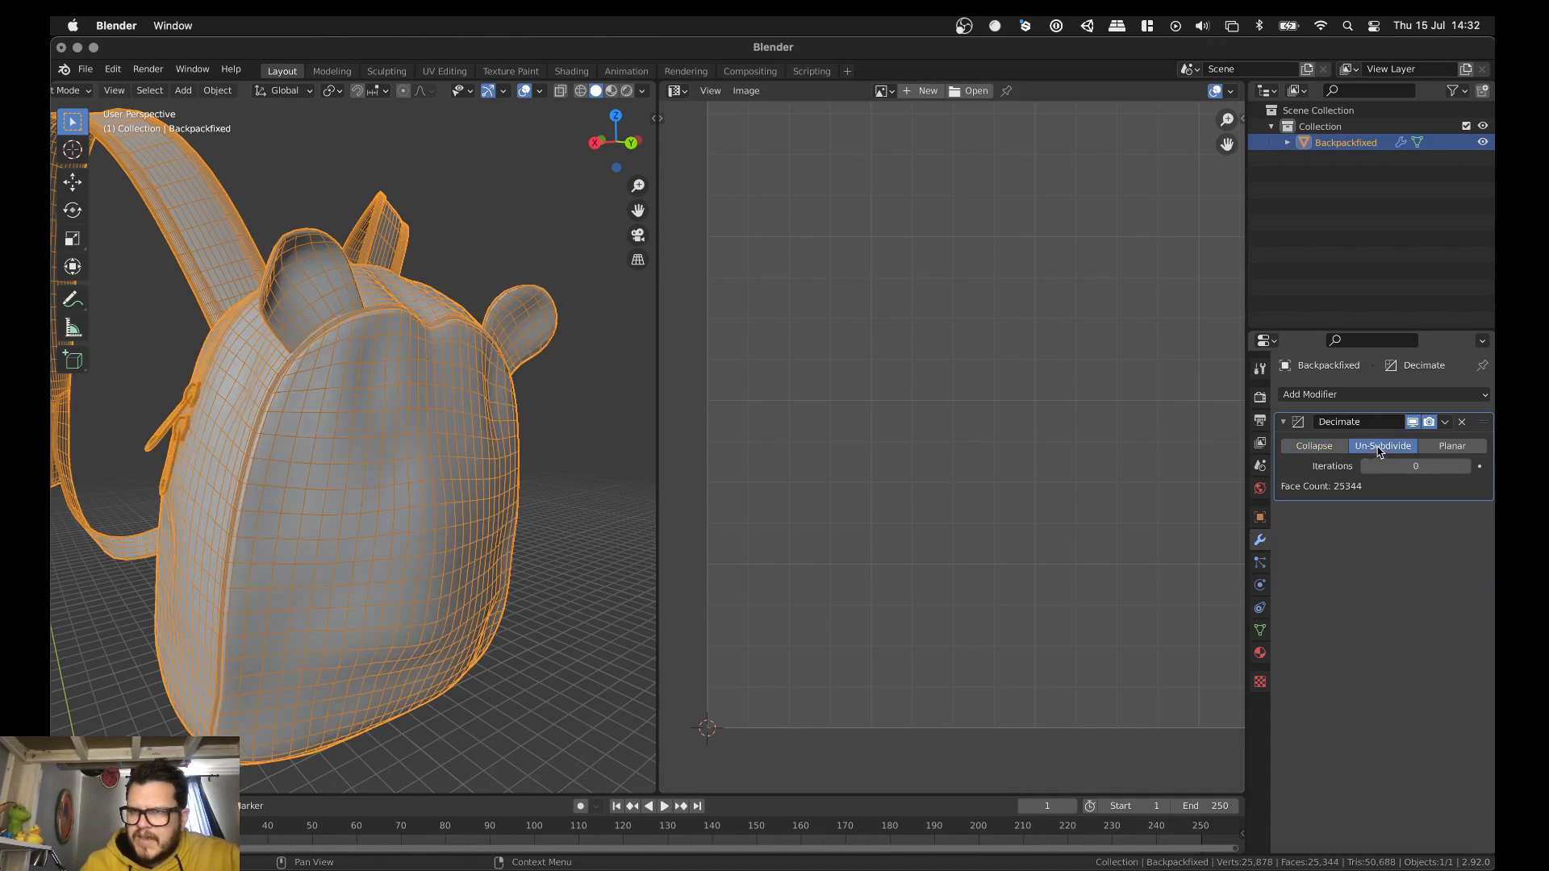
pyautogui.click(1464, 467)
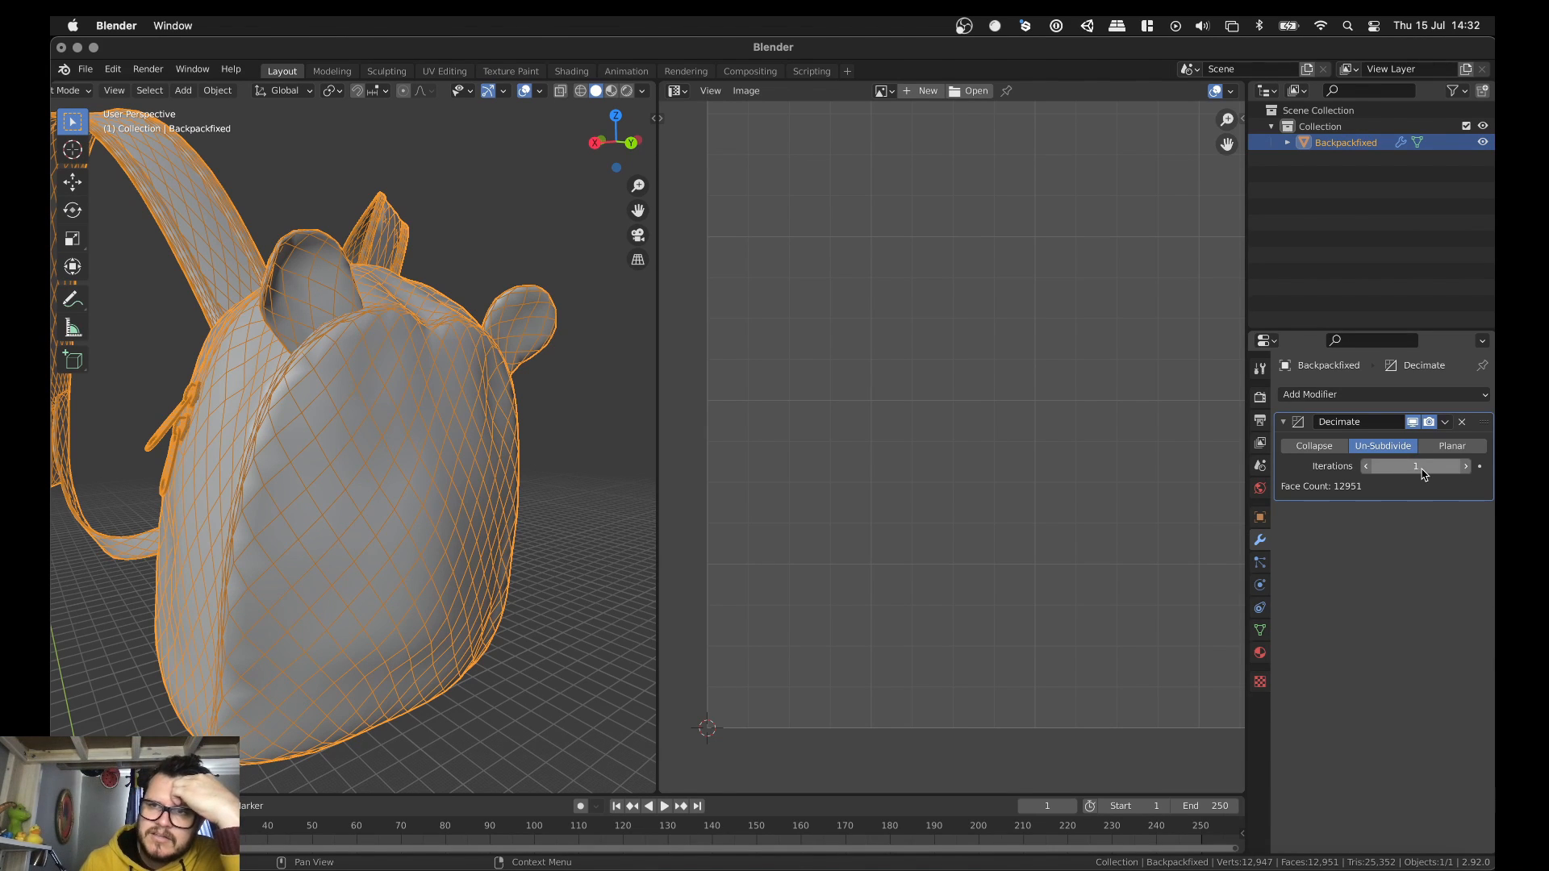
pyautogui.click(1465, 466)
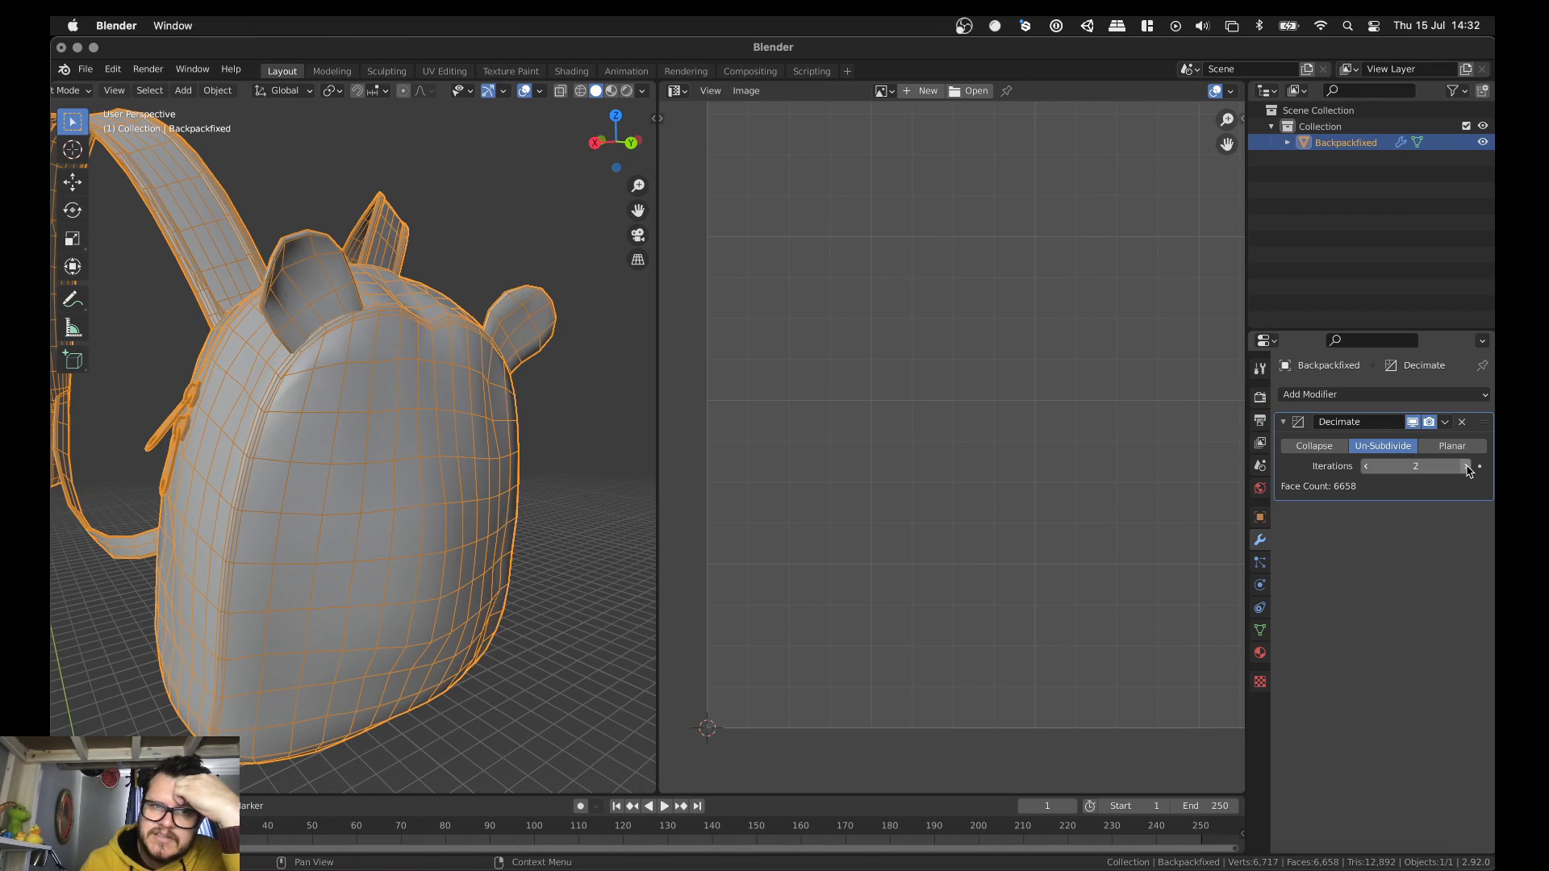
# Inspect the un-subdivided backpack's topology and compare it with the original mesh and UVs in Edit Mode
pyautogui.moveTo(429, 520)
pyautogui.mouseDown(button='middle')
pyautogui.moveTo(483, 522)
pyautogui.moveTo(584, 568)
pyautogui.moveTo(462, 556)
pyautogui.moveTo(452, 511)
pyautogui.moveTo(388, 545)
pyautogui.moveTo(502, 515)
pyautogui.moveTo(432, 525)
pyautogui.mouseUp(button='middle')
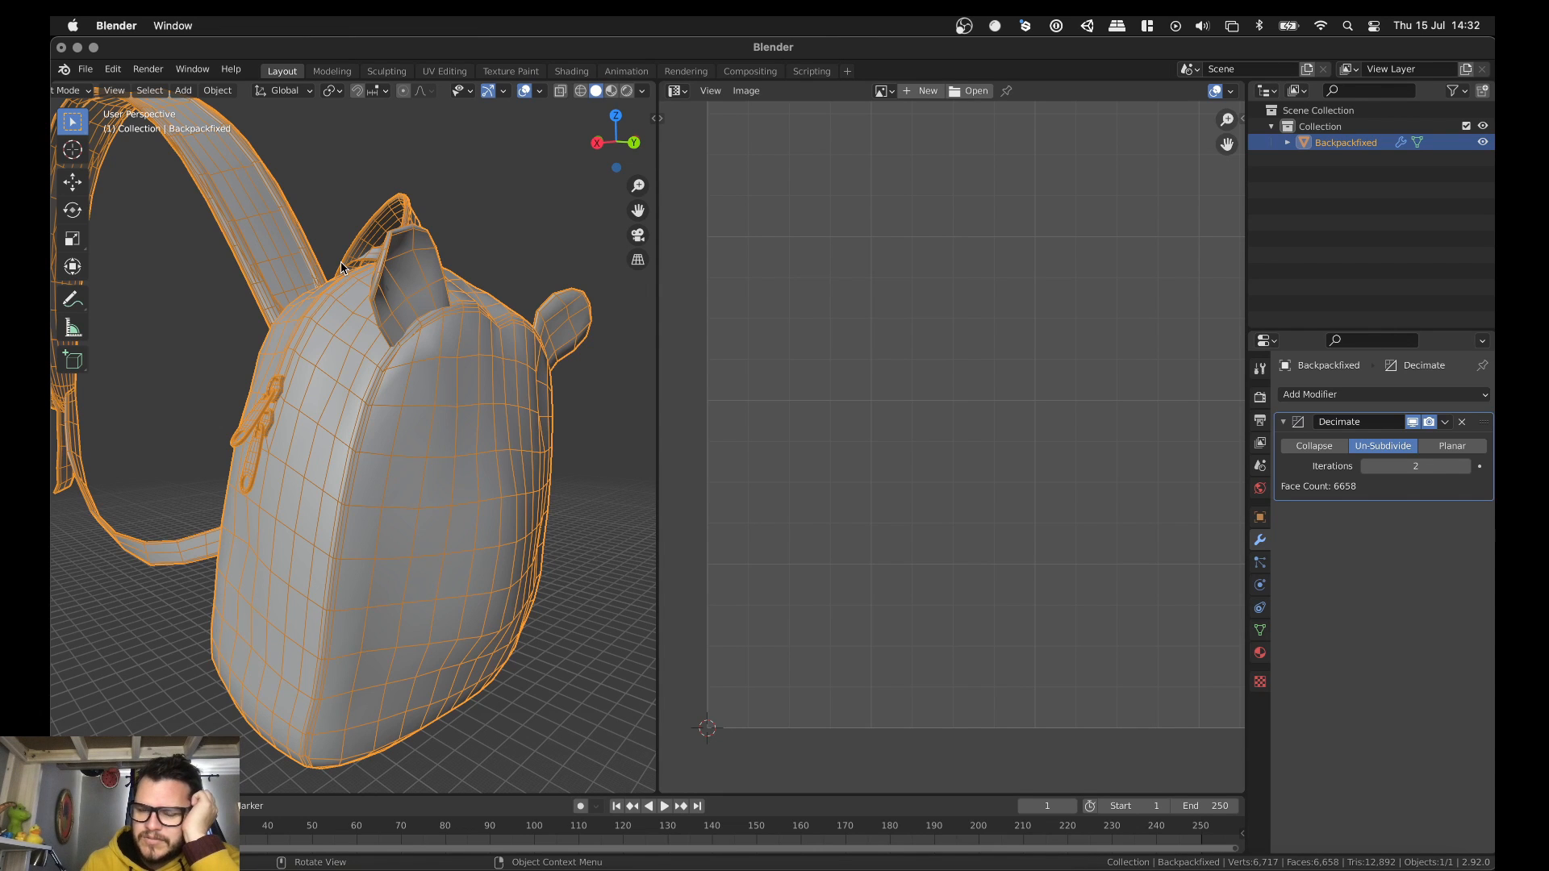
pyautogui.moveTo(462, 428); pyautogui.dragTo(453, 428, button='middle')
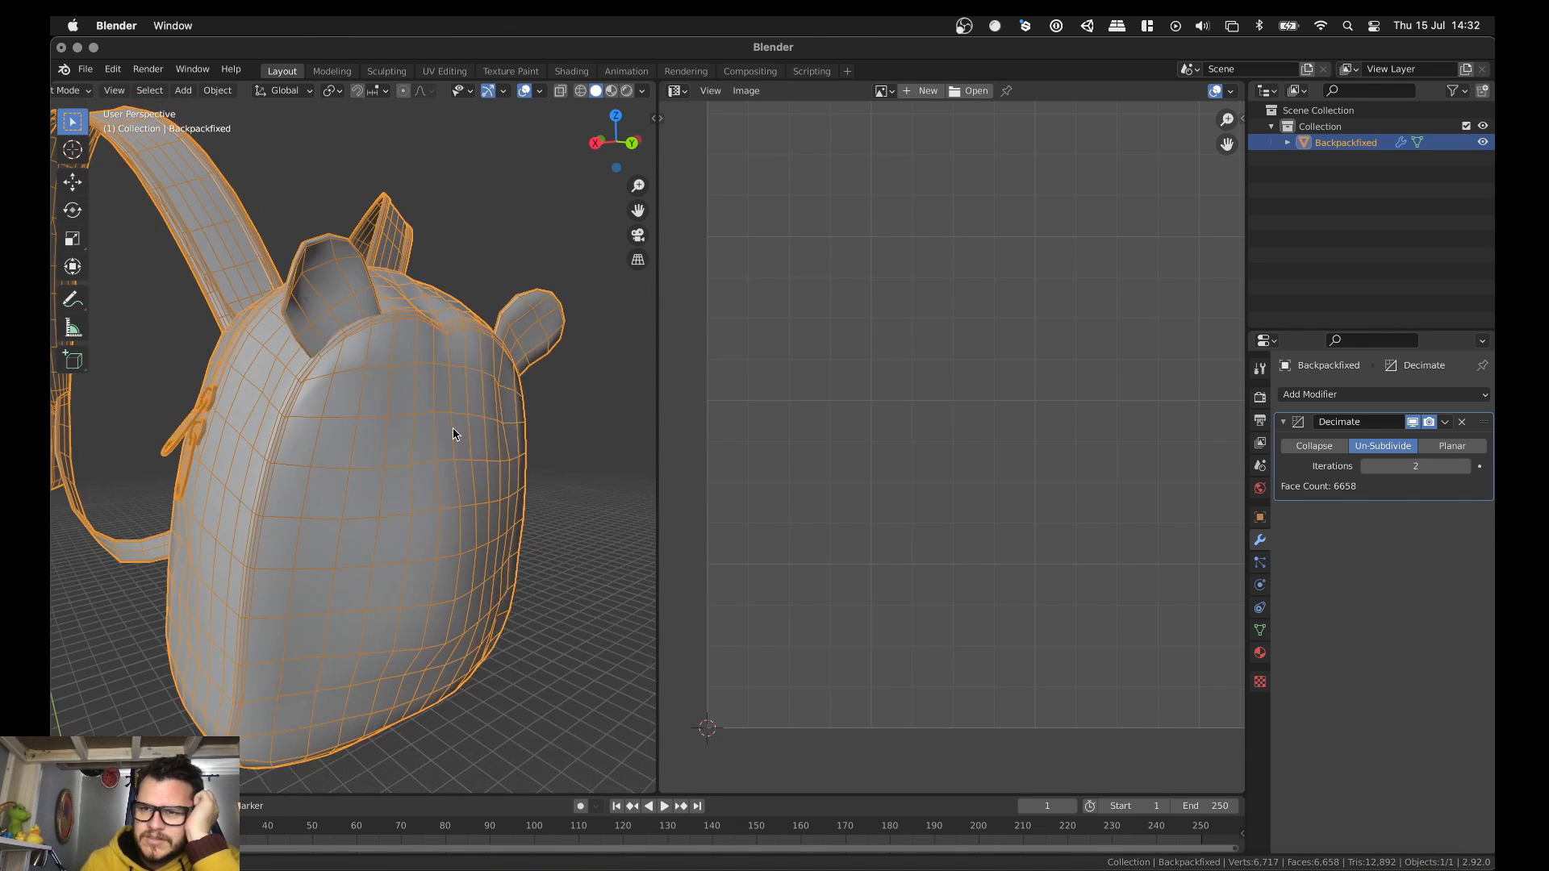
pyautogui.scroll(3, 454, 424)
pyautogui.scroll(-3, 451, 424)
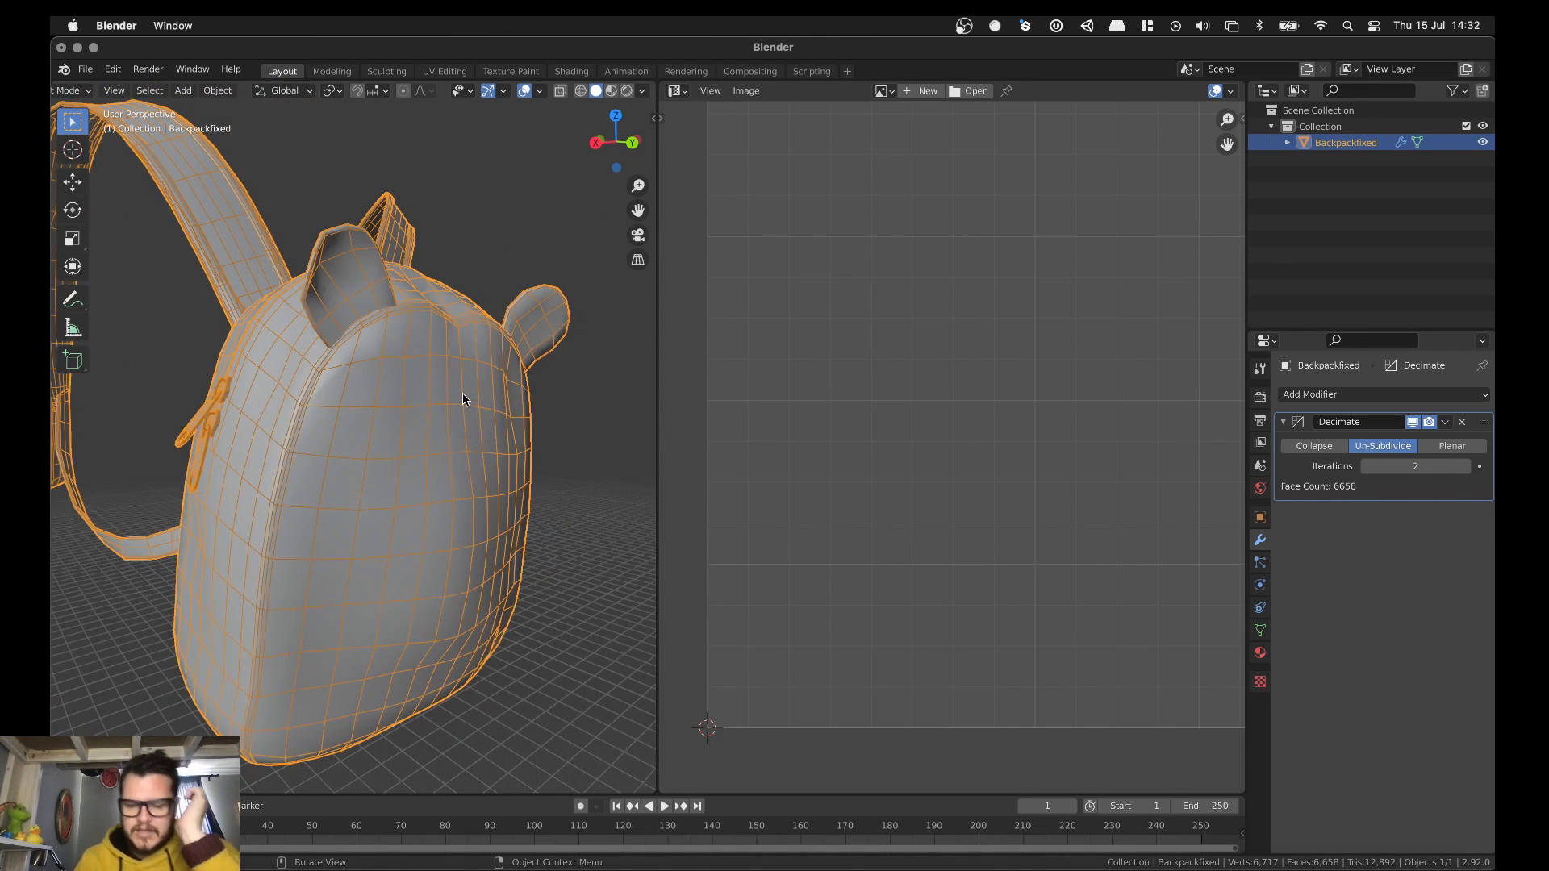
pyautogui.press('Tab')
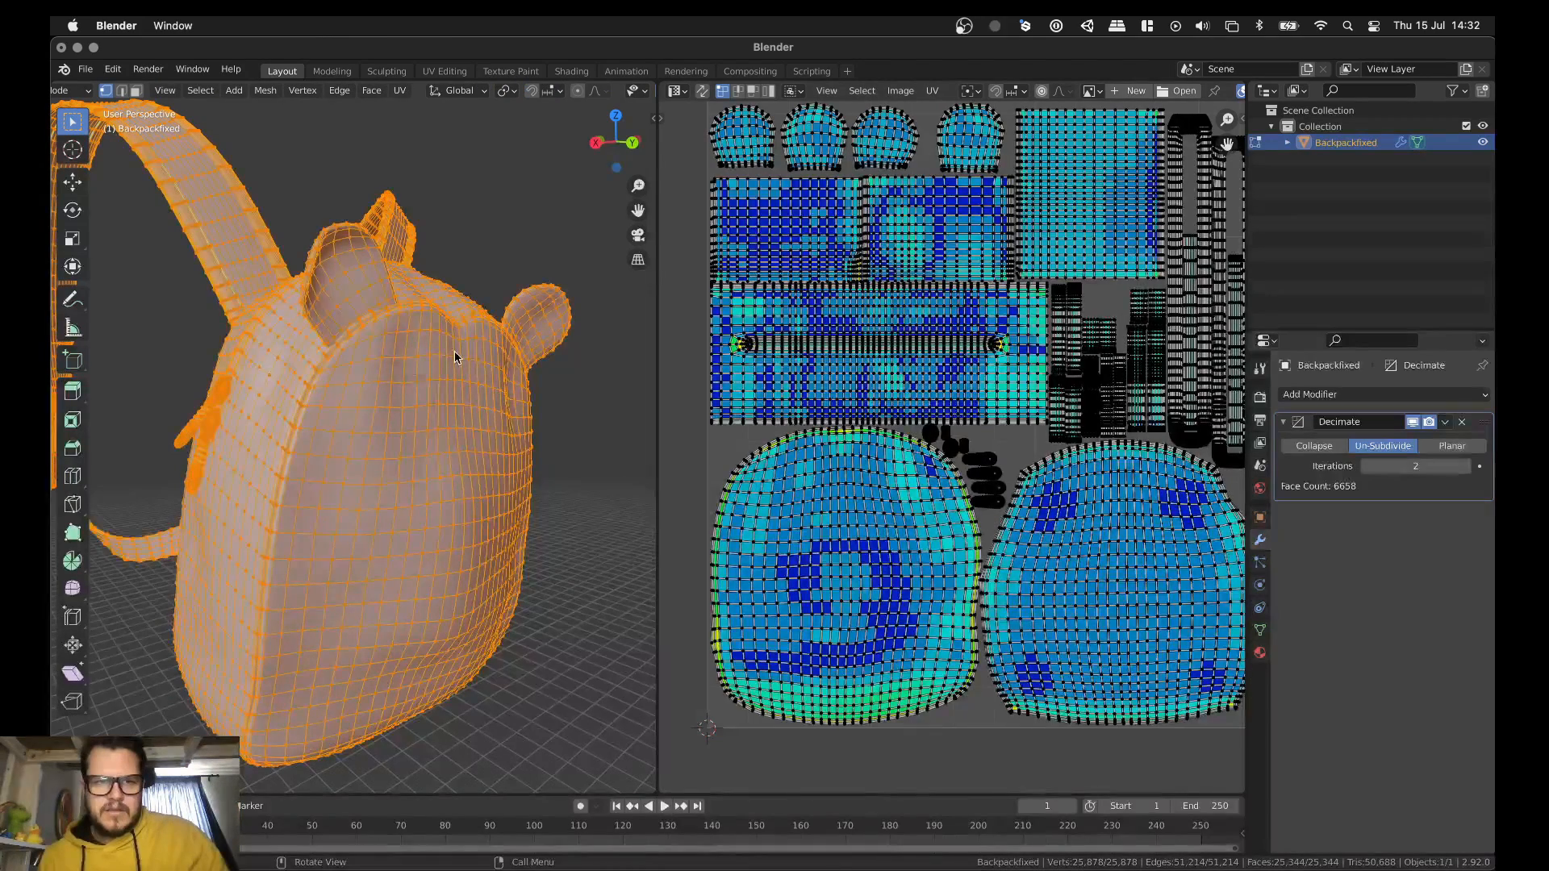
pyautogui.hotkey('ctrl', 'Tab')
pyautogui.click(322, 353)
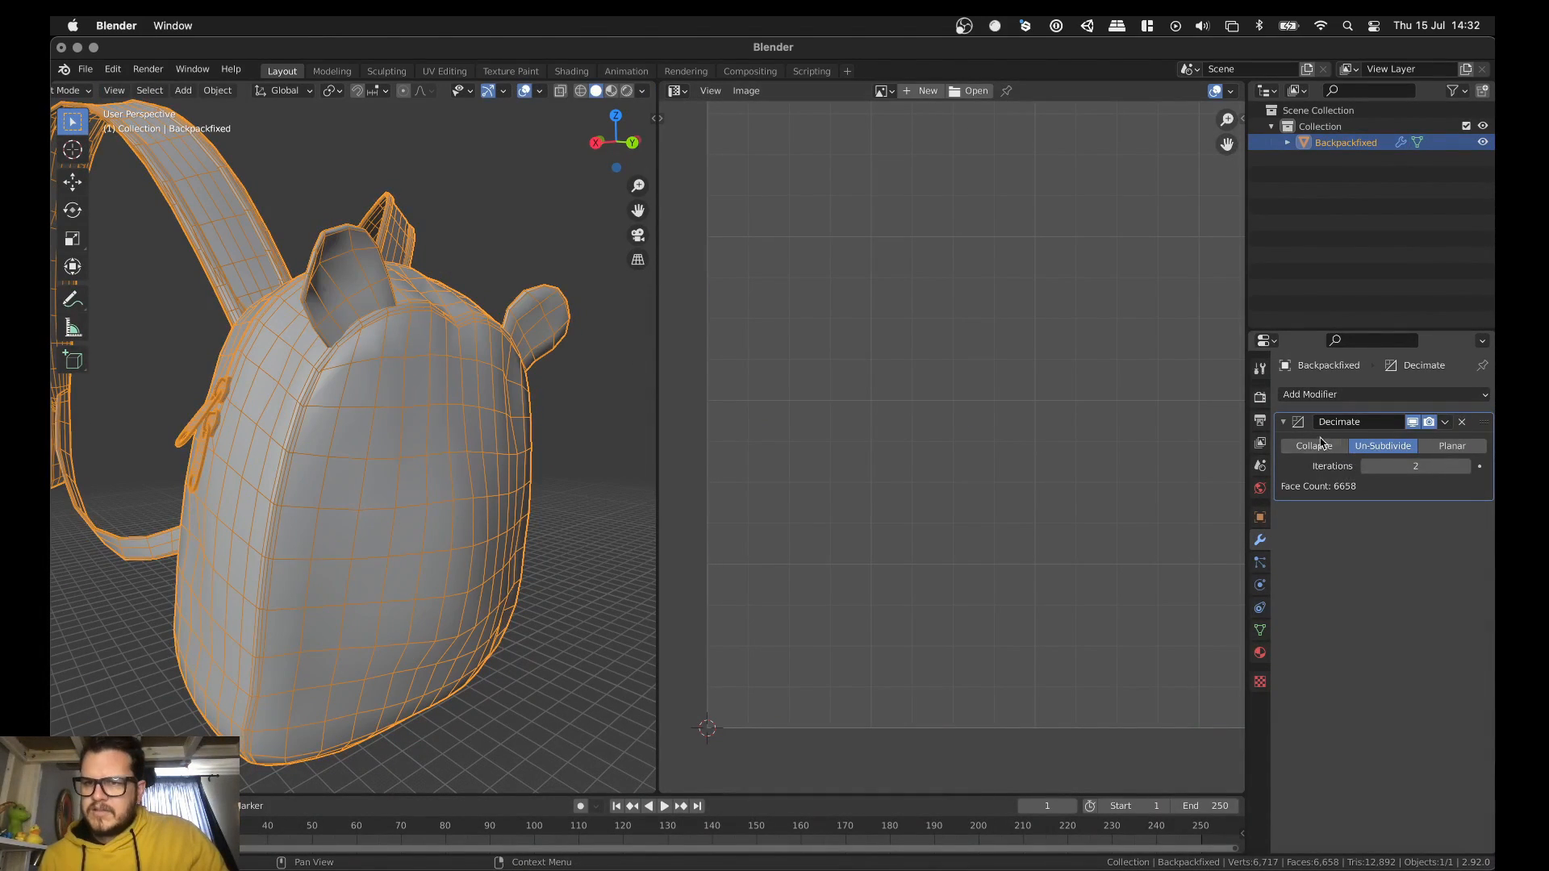
# Apply the Un-Subdivide Decimate modifier and examine the backpack's resulting UV layout in Edit Mode
pyautogui.click(1445, 421)
pyautogui.click(1379, 447)
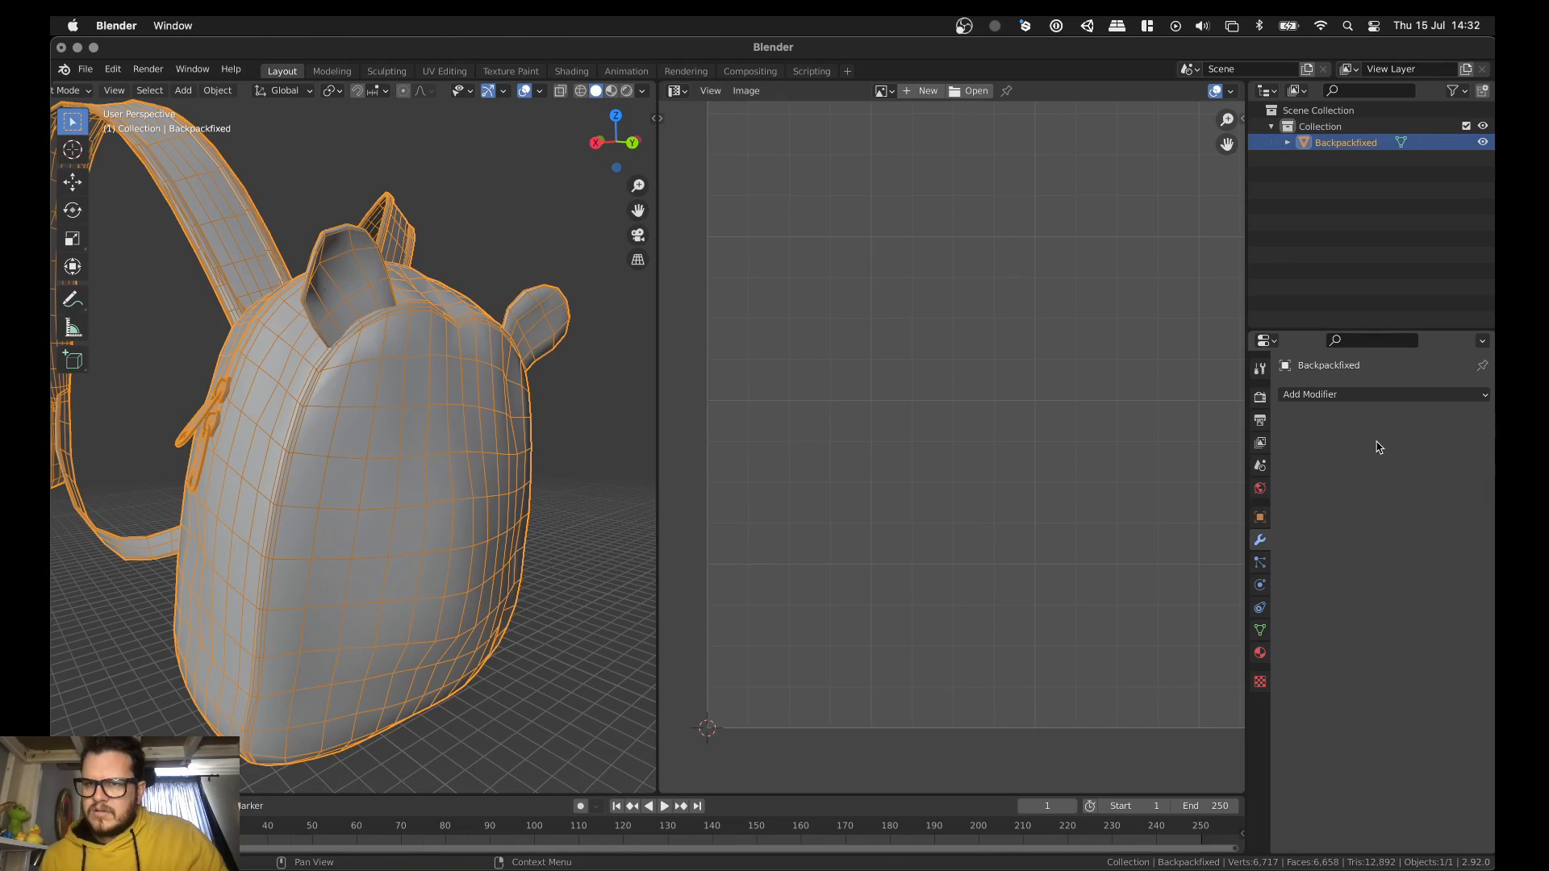
pyautogui.hotkey('ctrl', 'Tab')
pyautogui.click(580, 332)
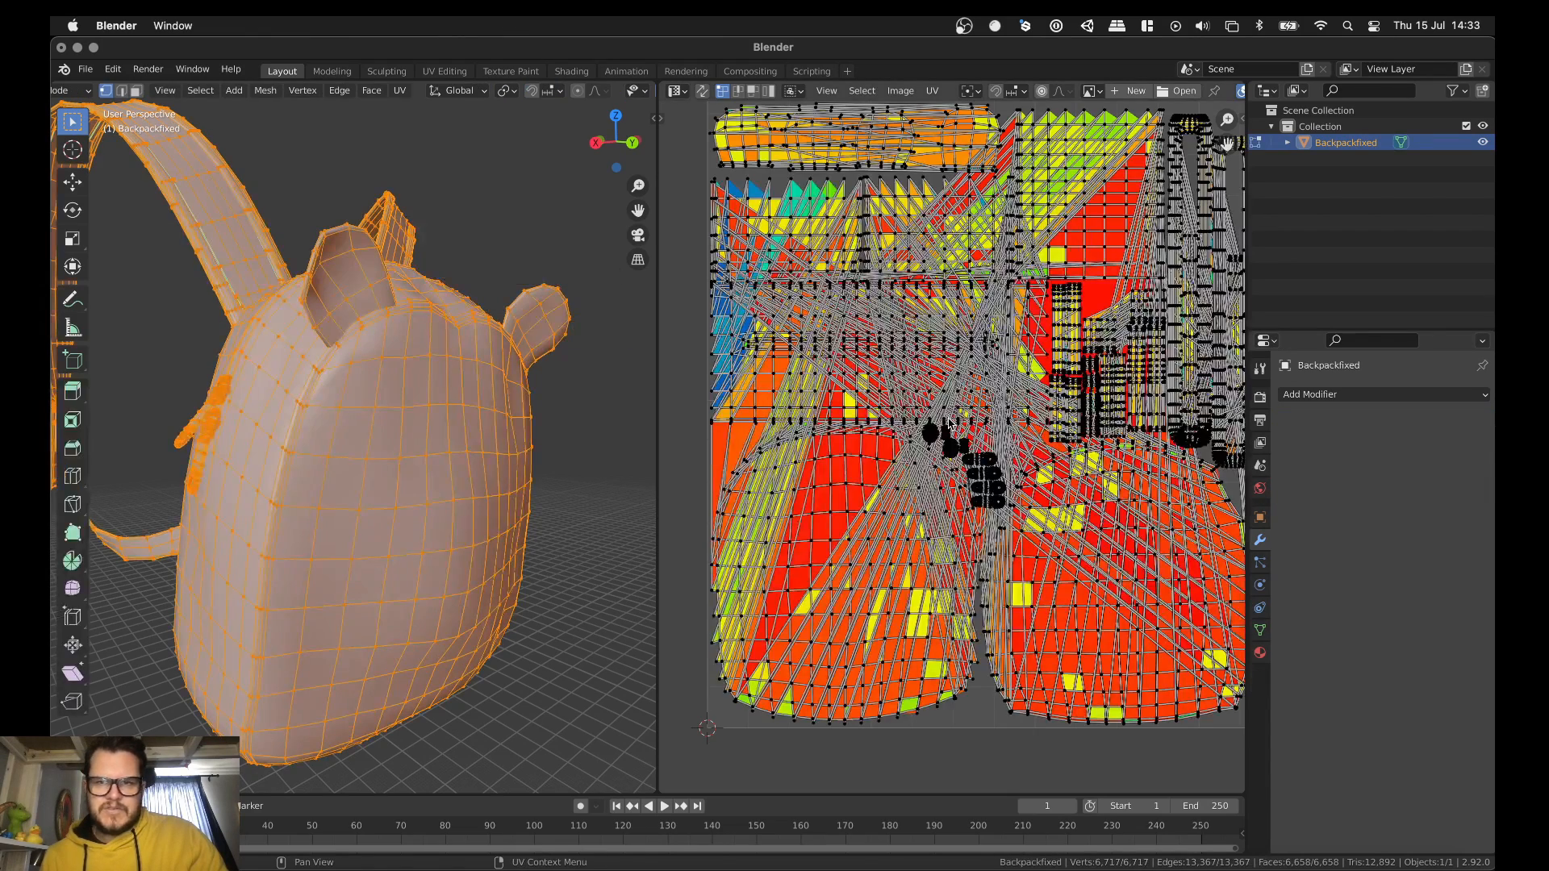
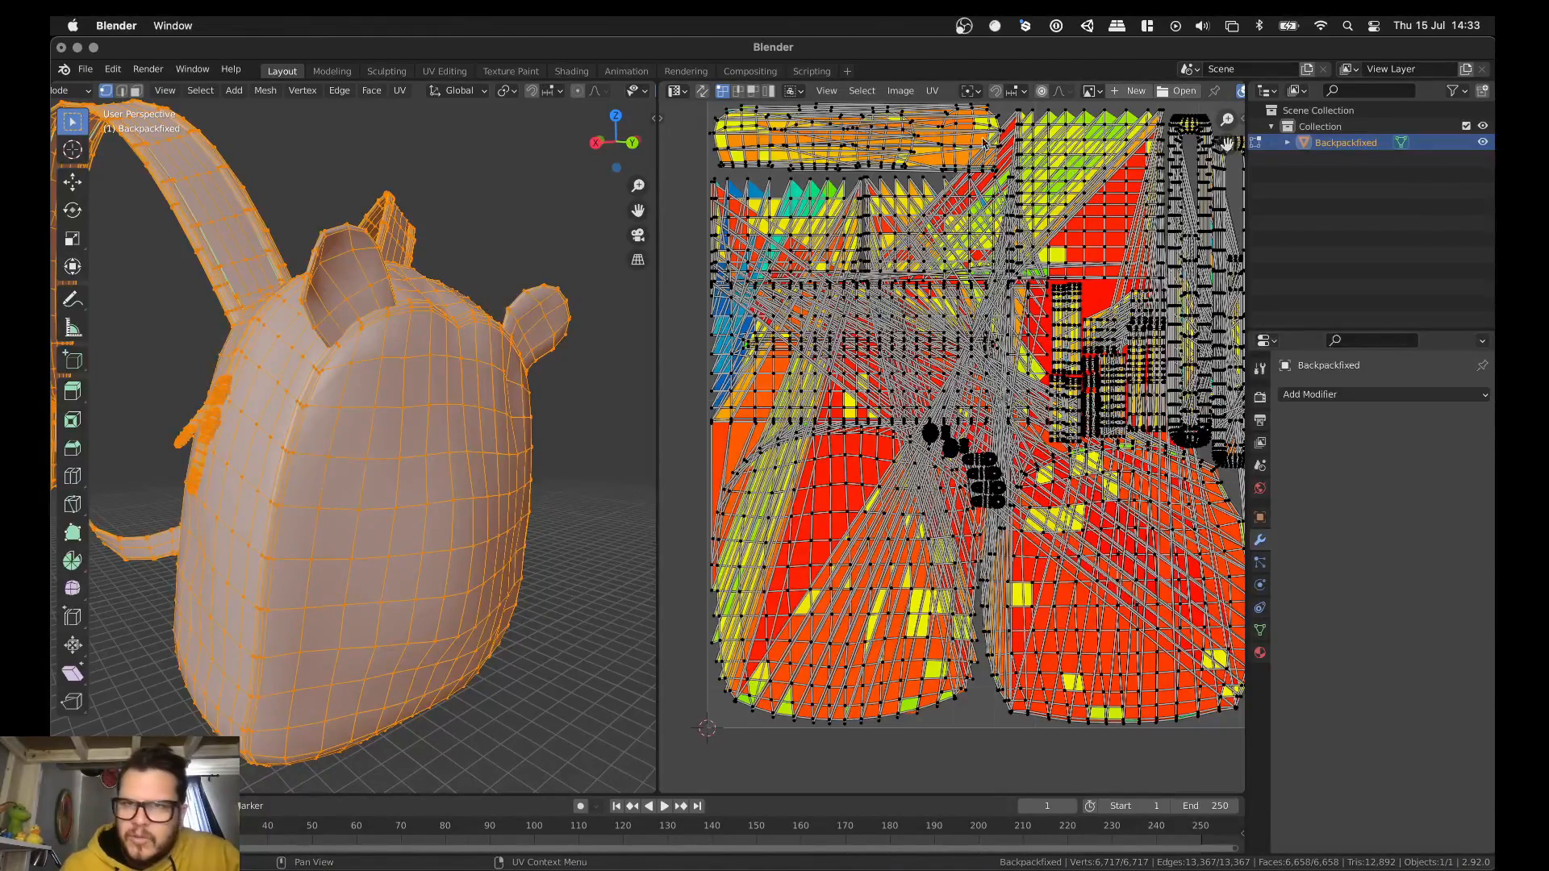
pyautogui.scroll(3, 1007, 396)
pyautogui.scroll(-3, 1007, 395)
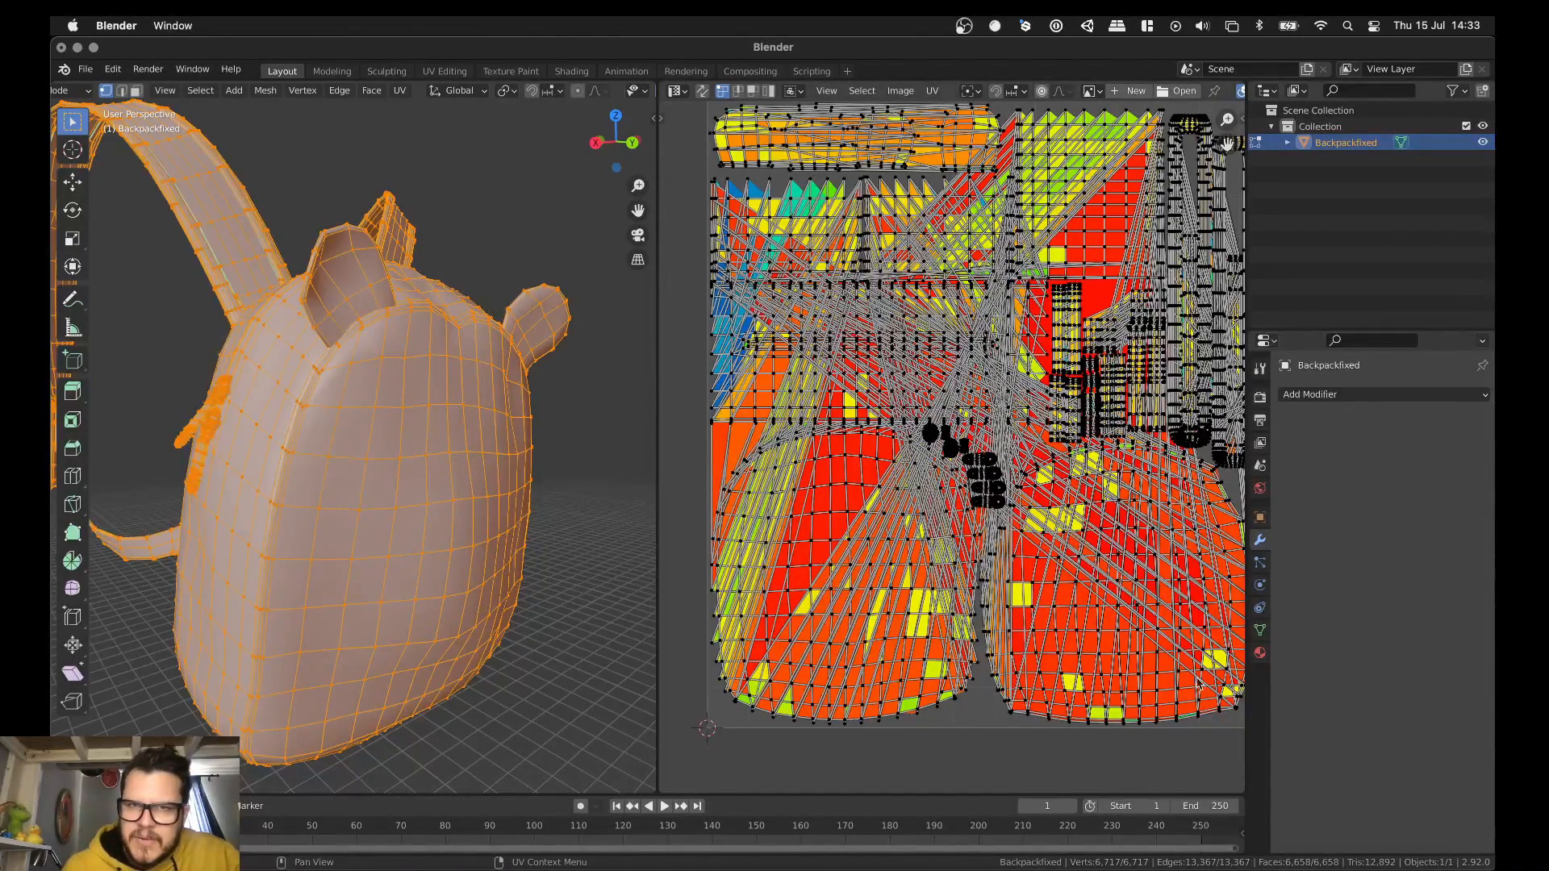
pyautogui.click(1091, 90)
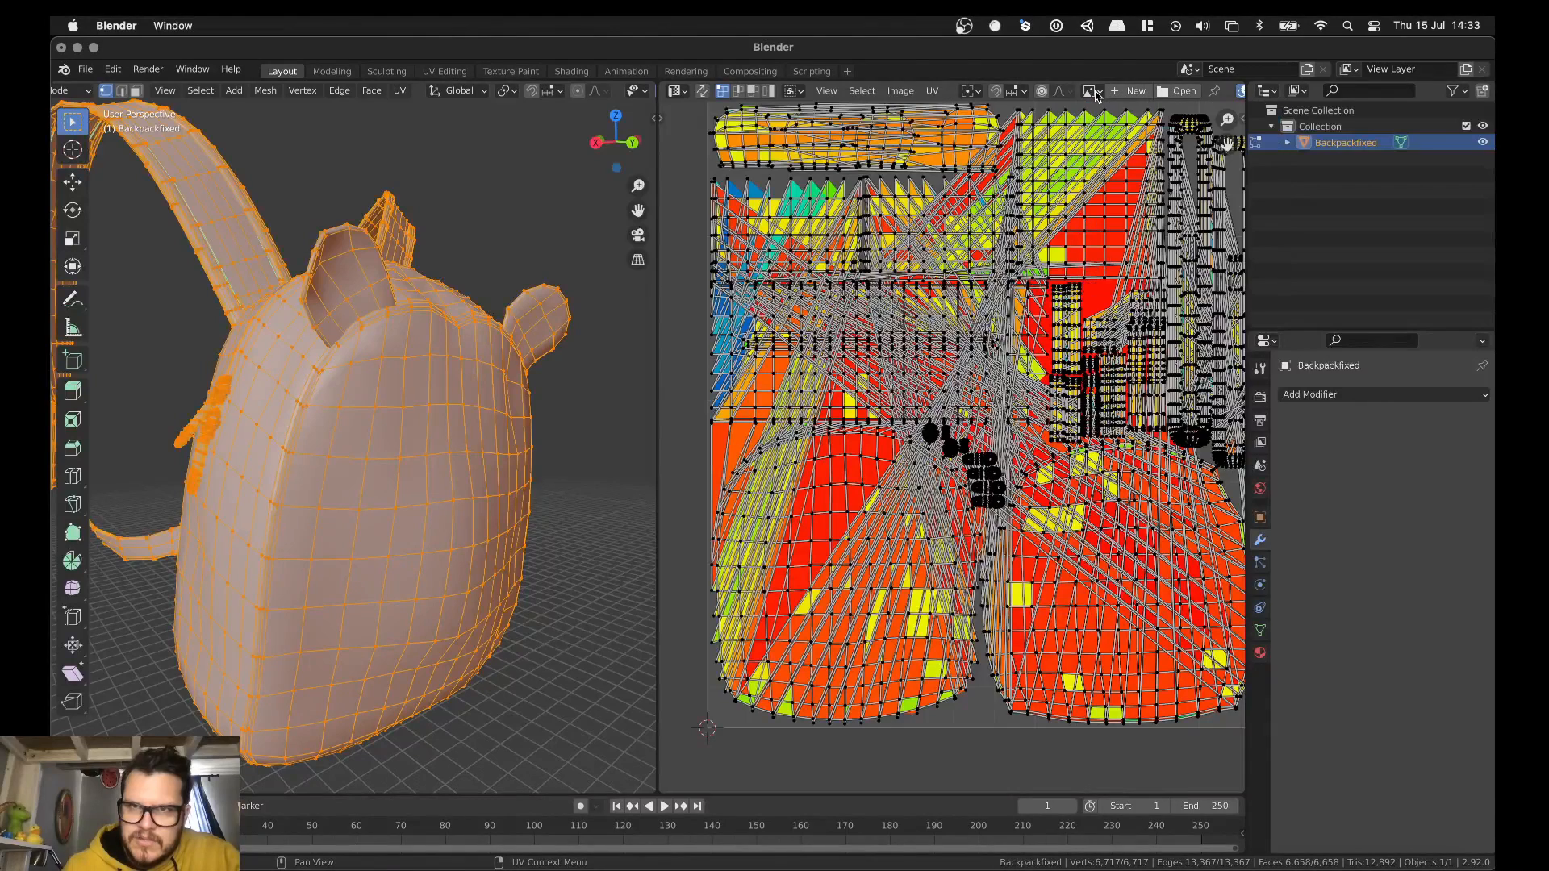
# Return to Object Mode and undo the applied Un-Subdivide decimation on the backpack
pyautogui.hotkey('ctrl', 'Tab')
pyautogui.click(189, 417)
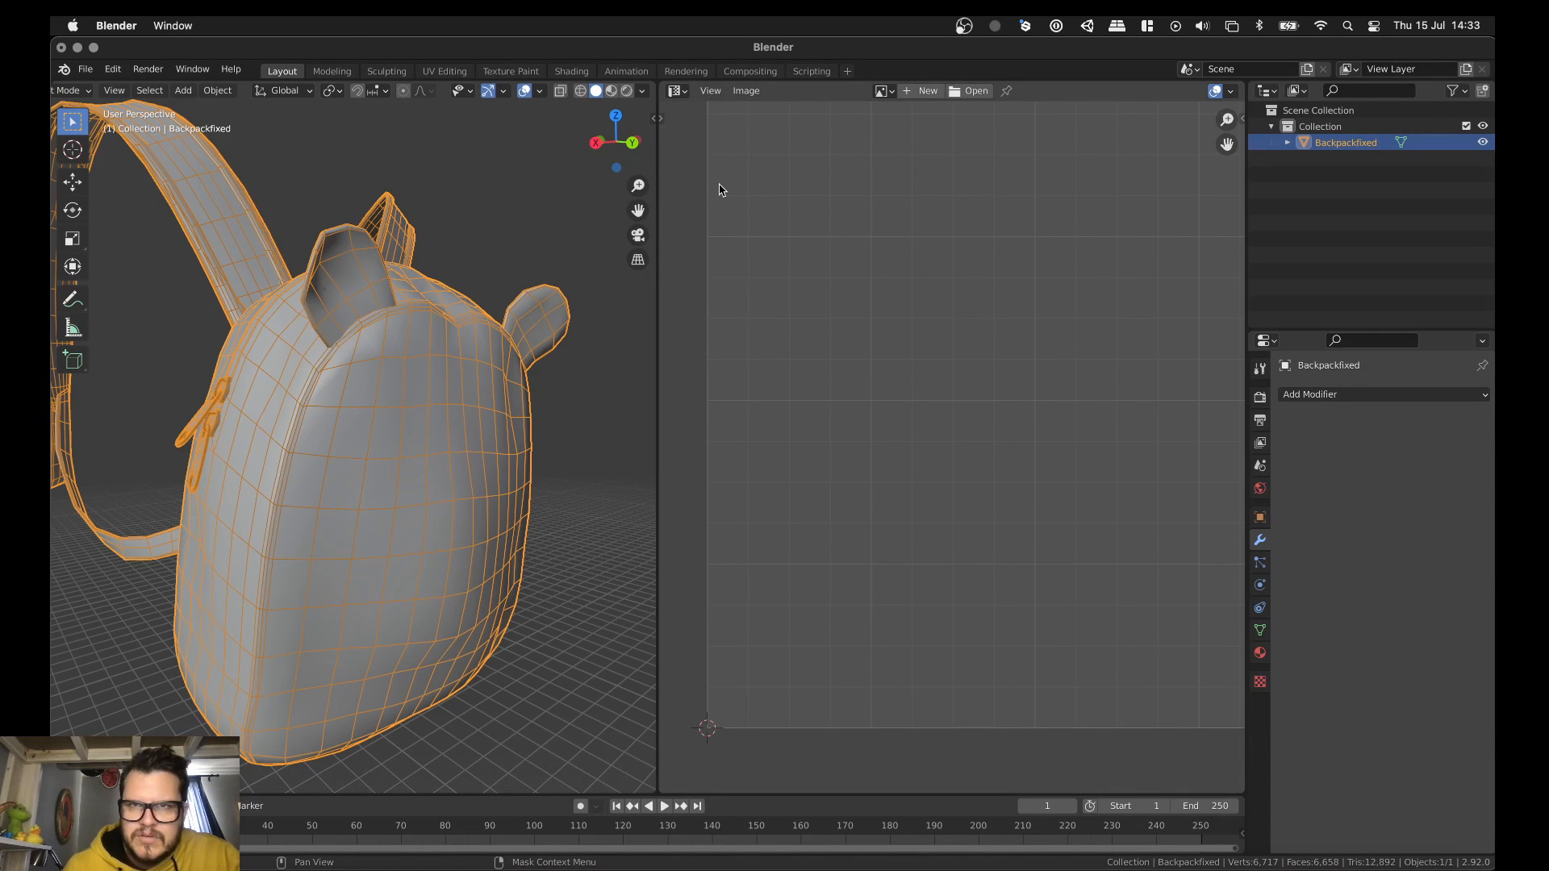
pyautogui.press('Tab')
pyautogui.hotkey('ctrl', 'z')
pyautogui.hotkey('ctrl', 'z')
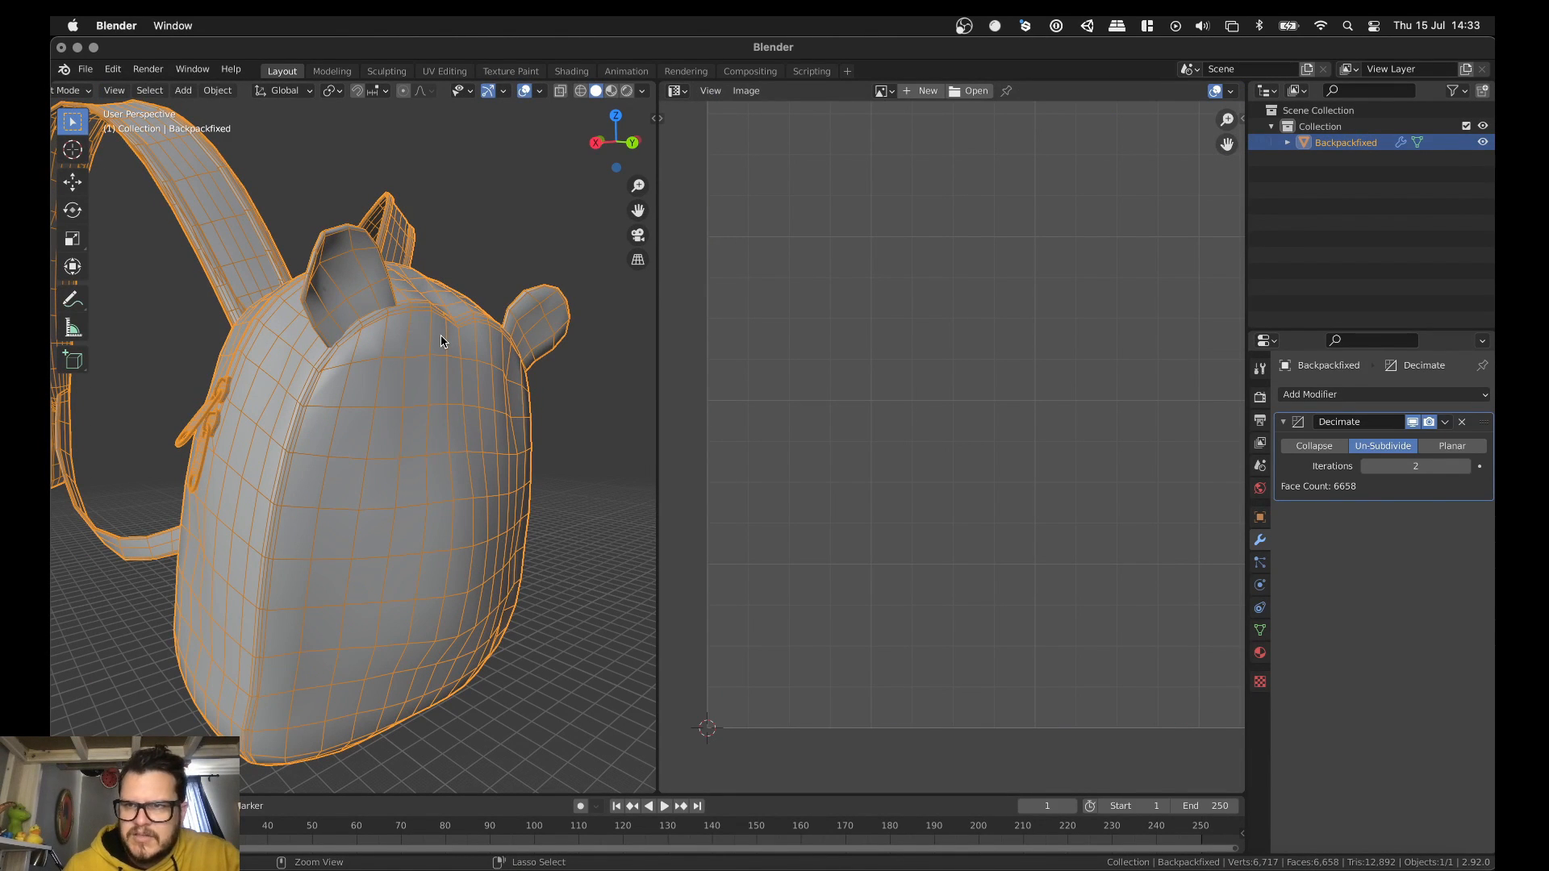
# Duplicate Backpackfixed in place and apply the Un-Subdivide Decimate modifier on the copy
pyautogui.click(1337, 128)
pyautogui.click(1336, 141)
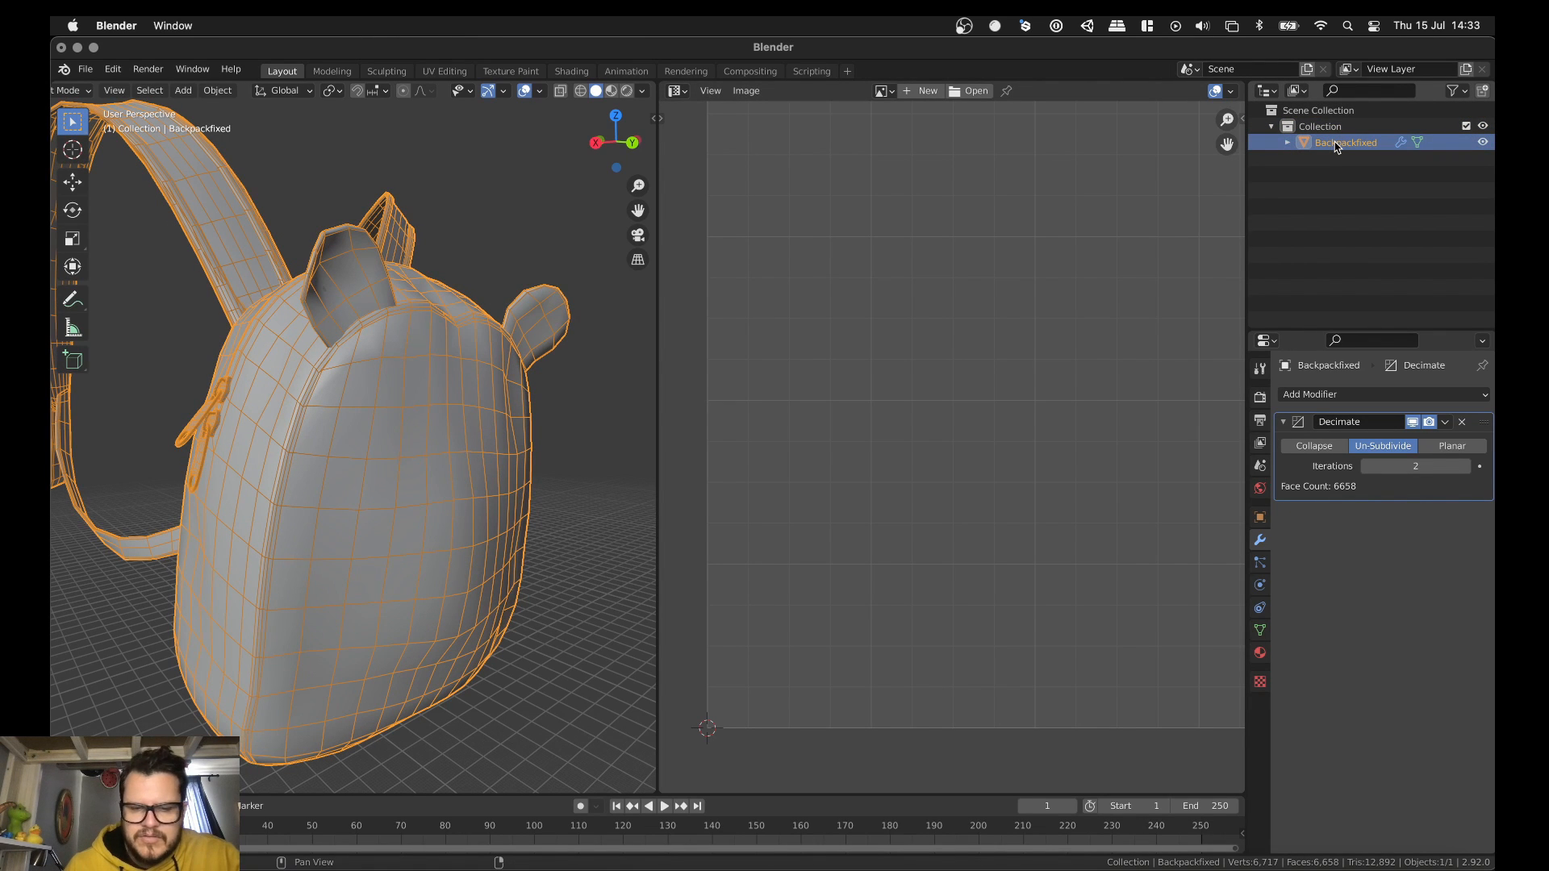
pyautogui.hotkey('shift', 'd')
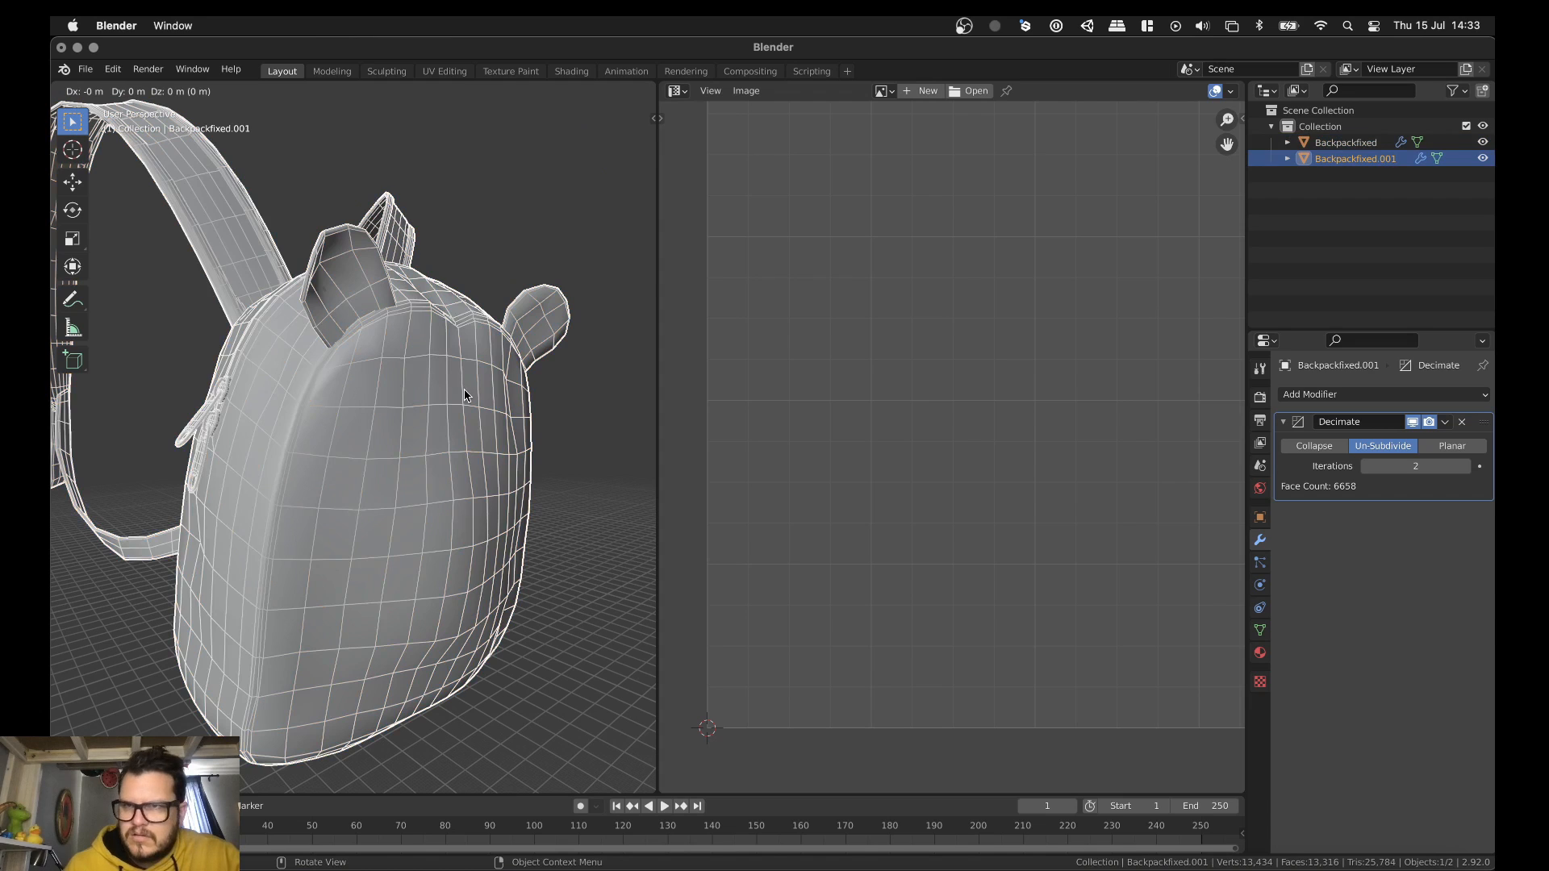
pyautogui.rightClick(464, 395)
pyautogui.click(1445, 422)
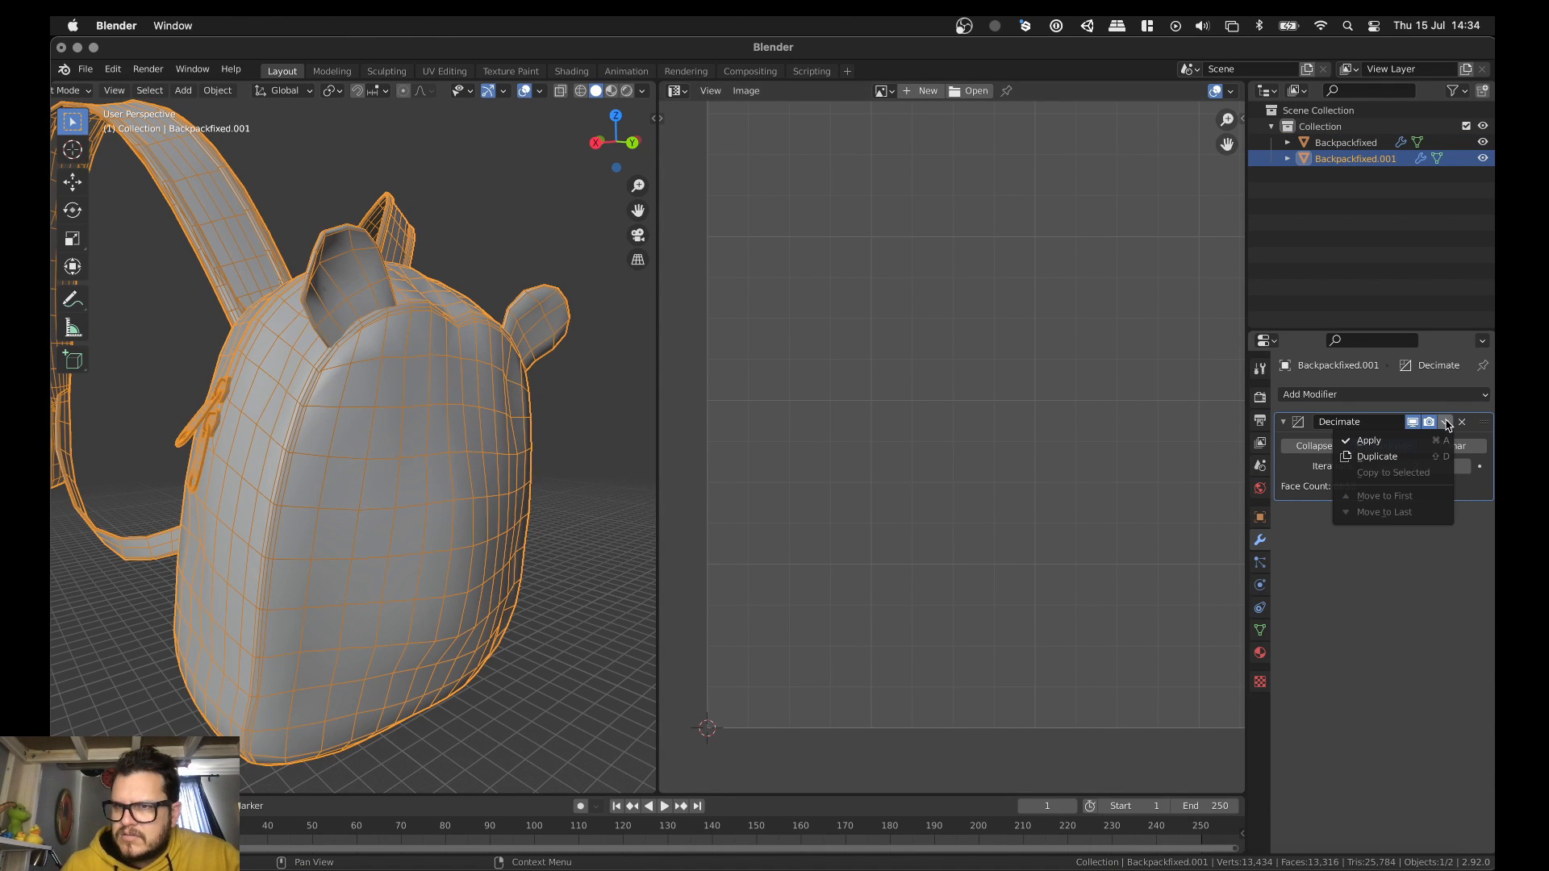
pyautogui.click(1391, 440)
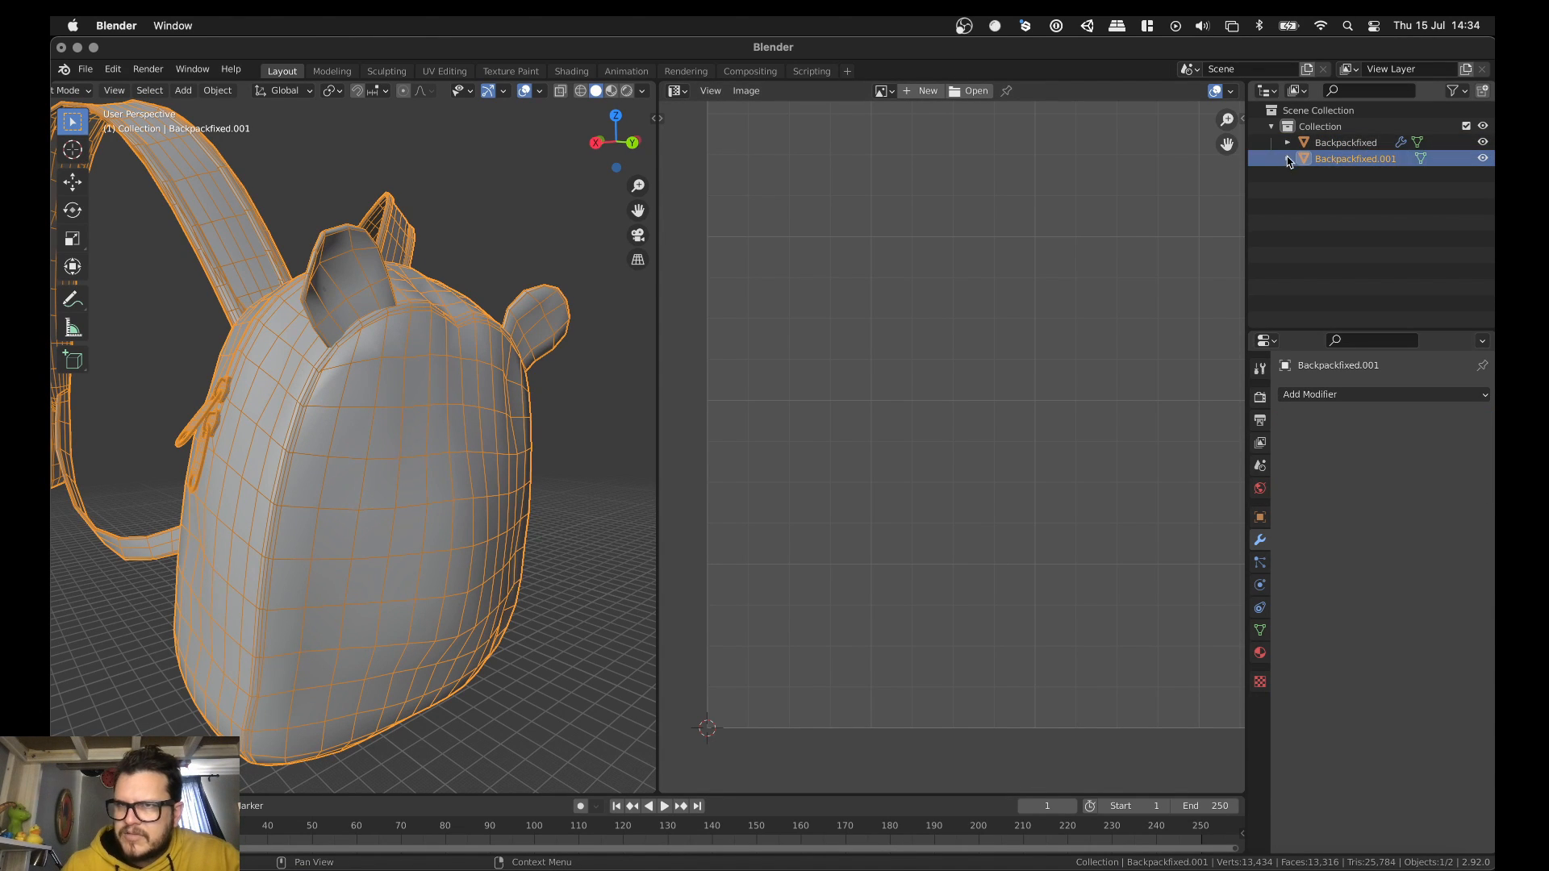
# Remove the Decimate modifier from the original Backpackfixed object and hide it in the viewport
pyautogui.click(1288, 143)
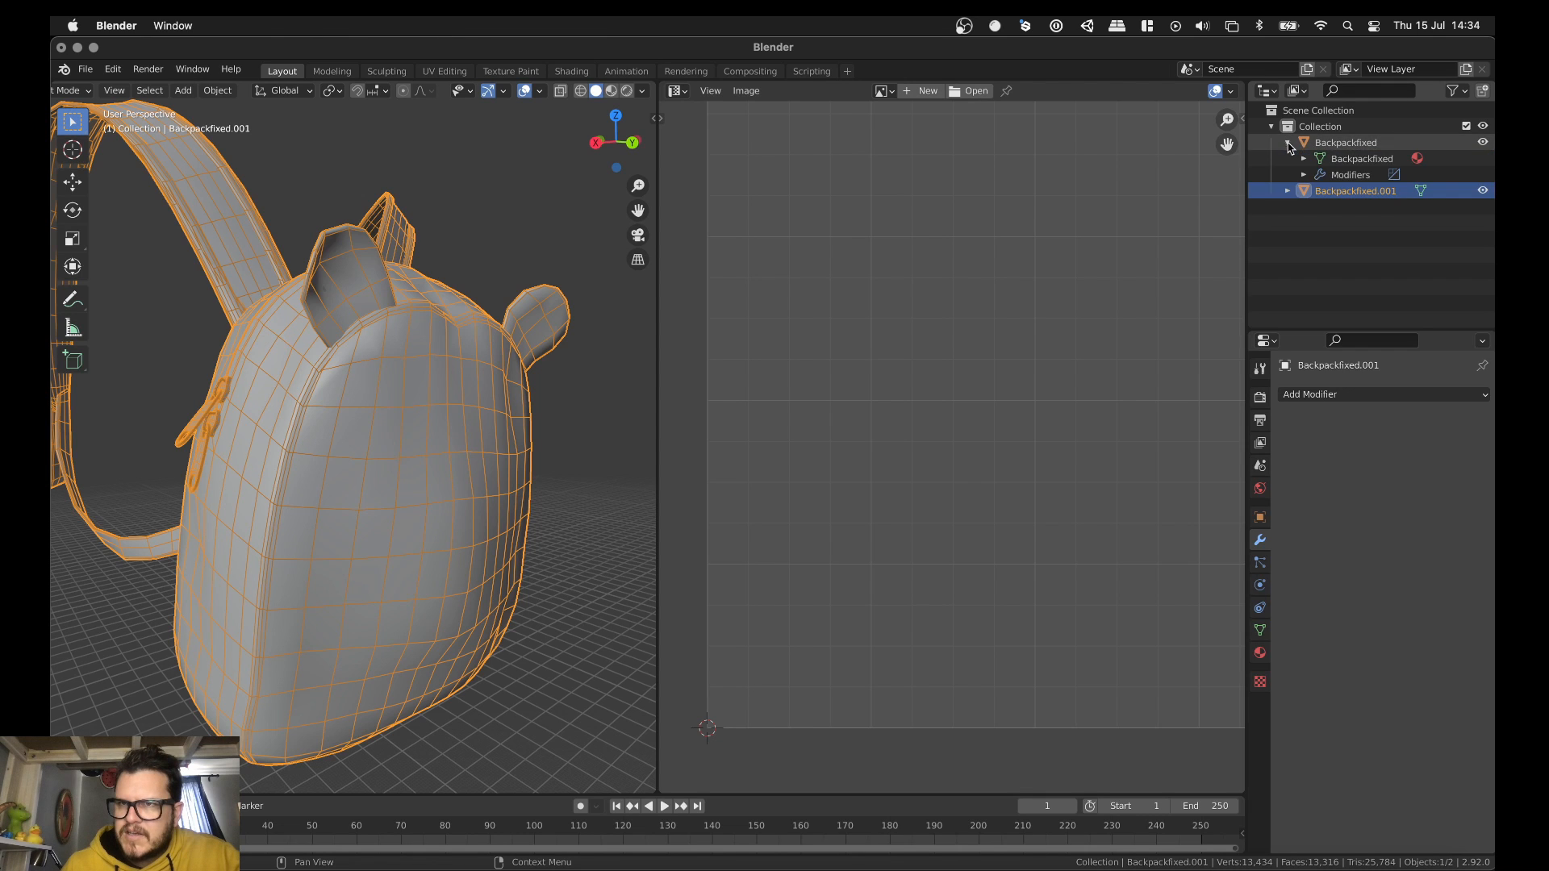
pyautogui.click(1346, 142)
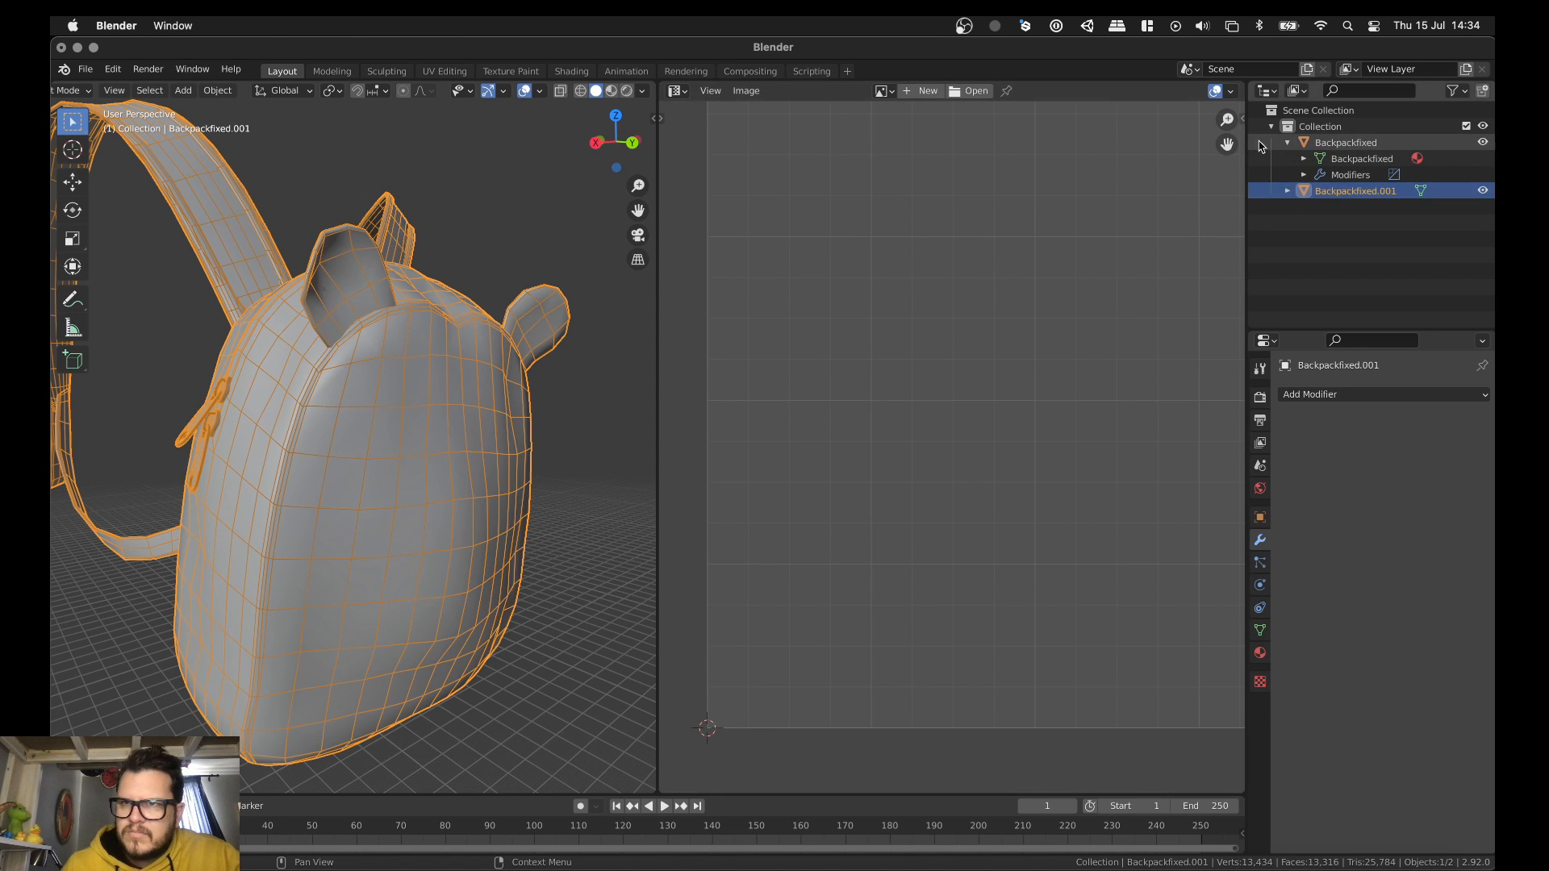
pyautogui.click(1466, 427)
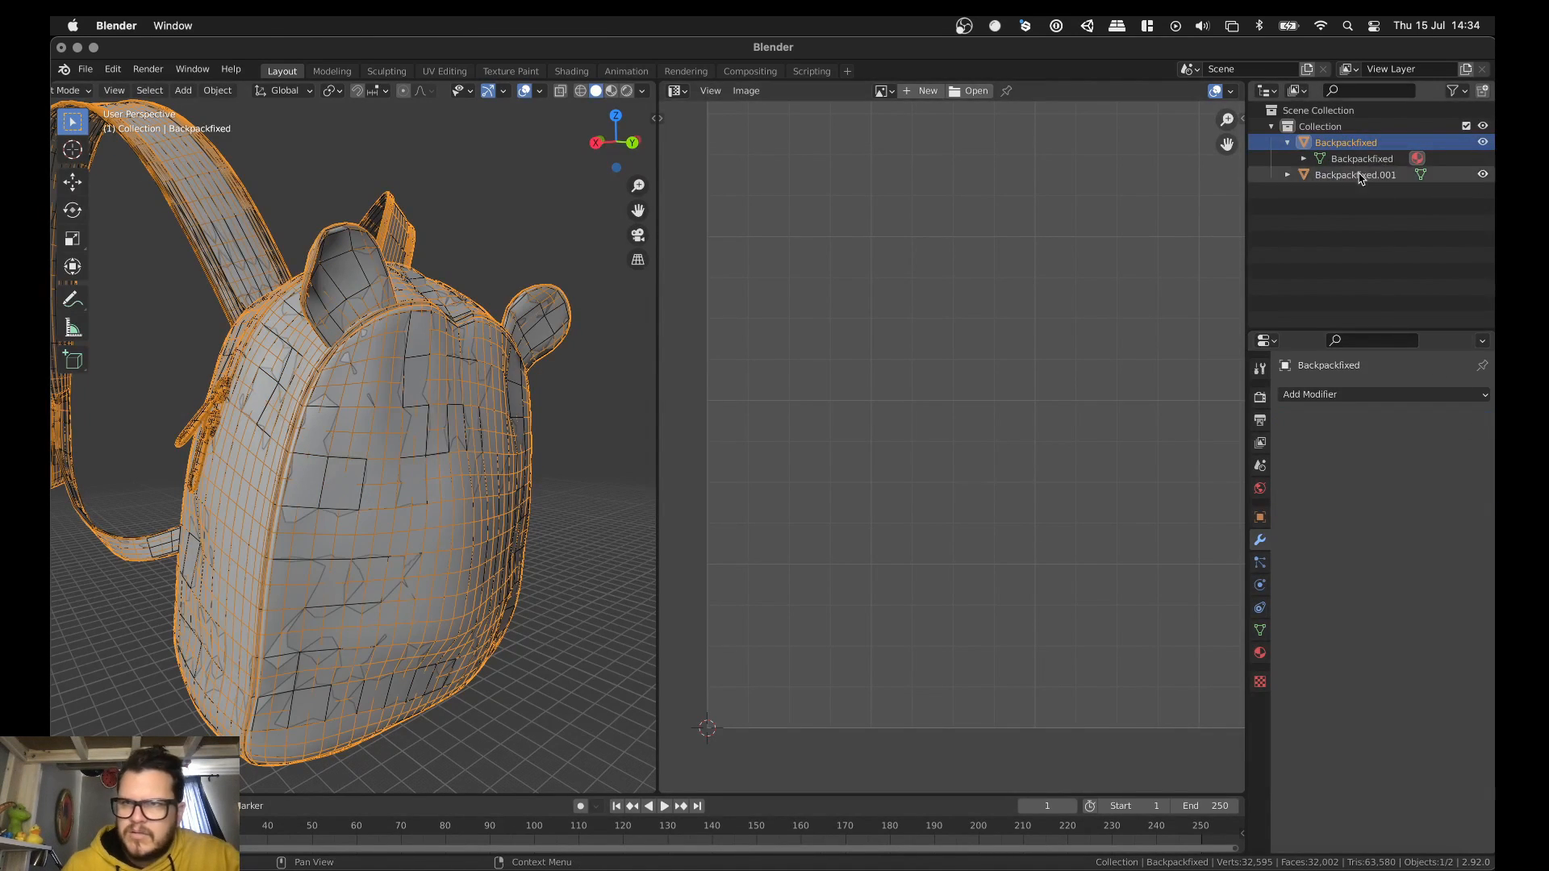
pyautogui.click(1482, 143)
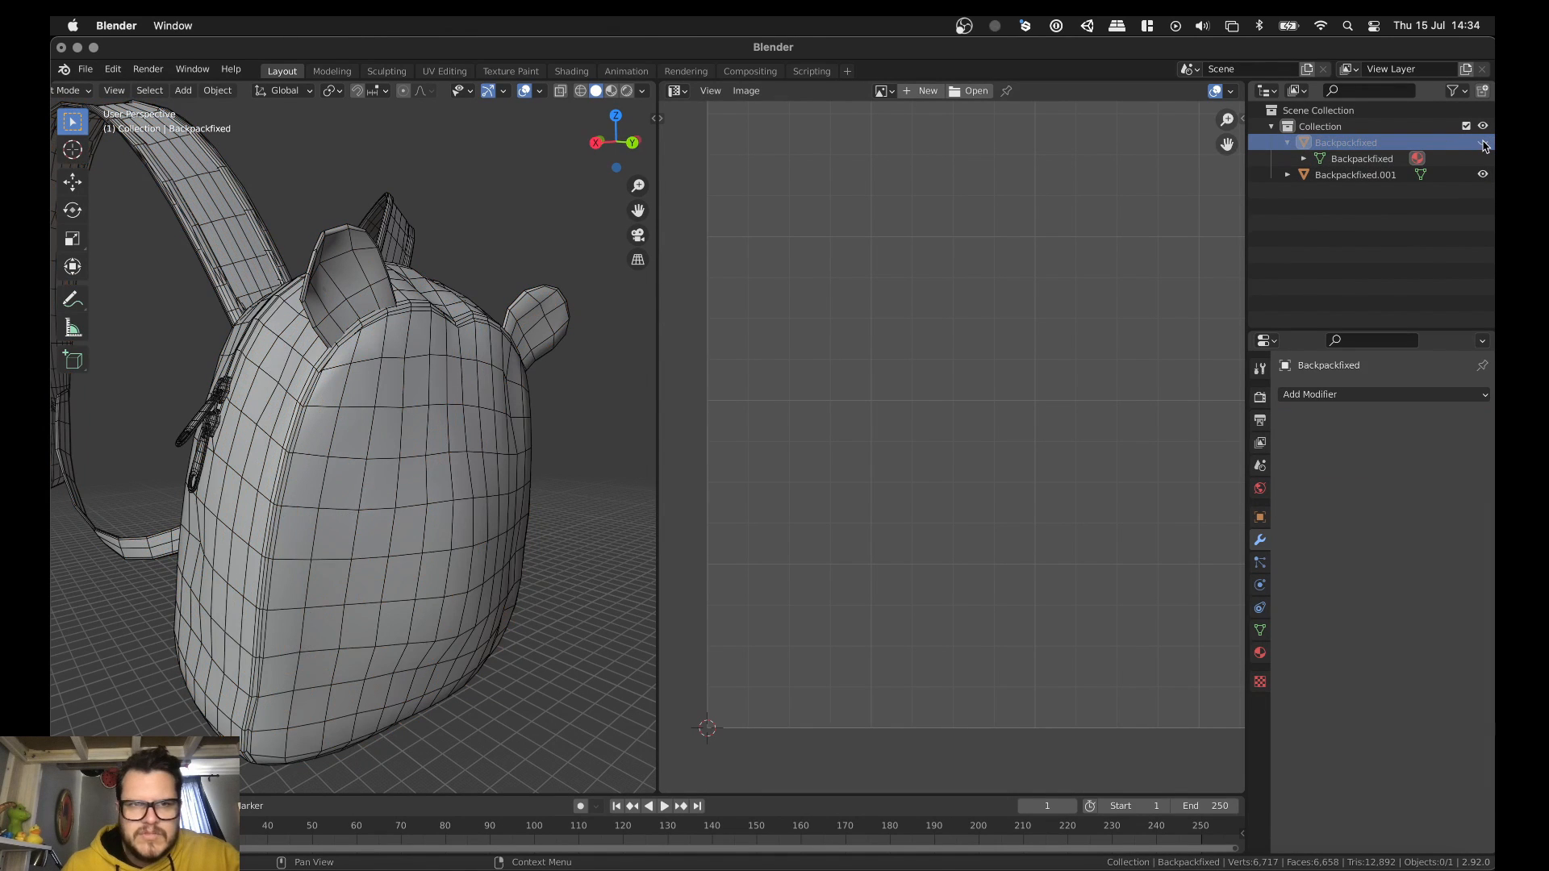
# Set the render engine to Cycles and show the Bake settings
pyautogui.click(1260, 397)
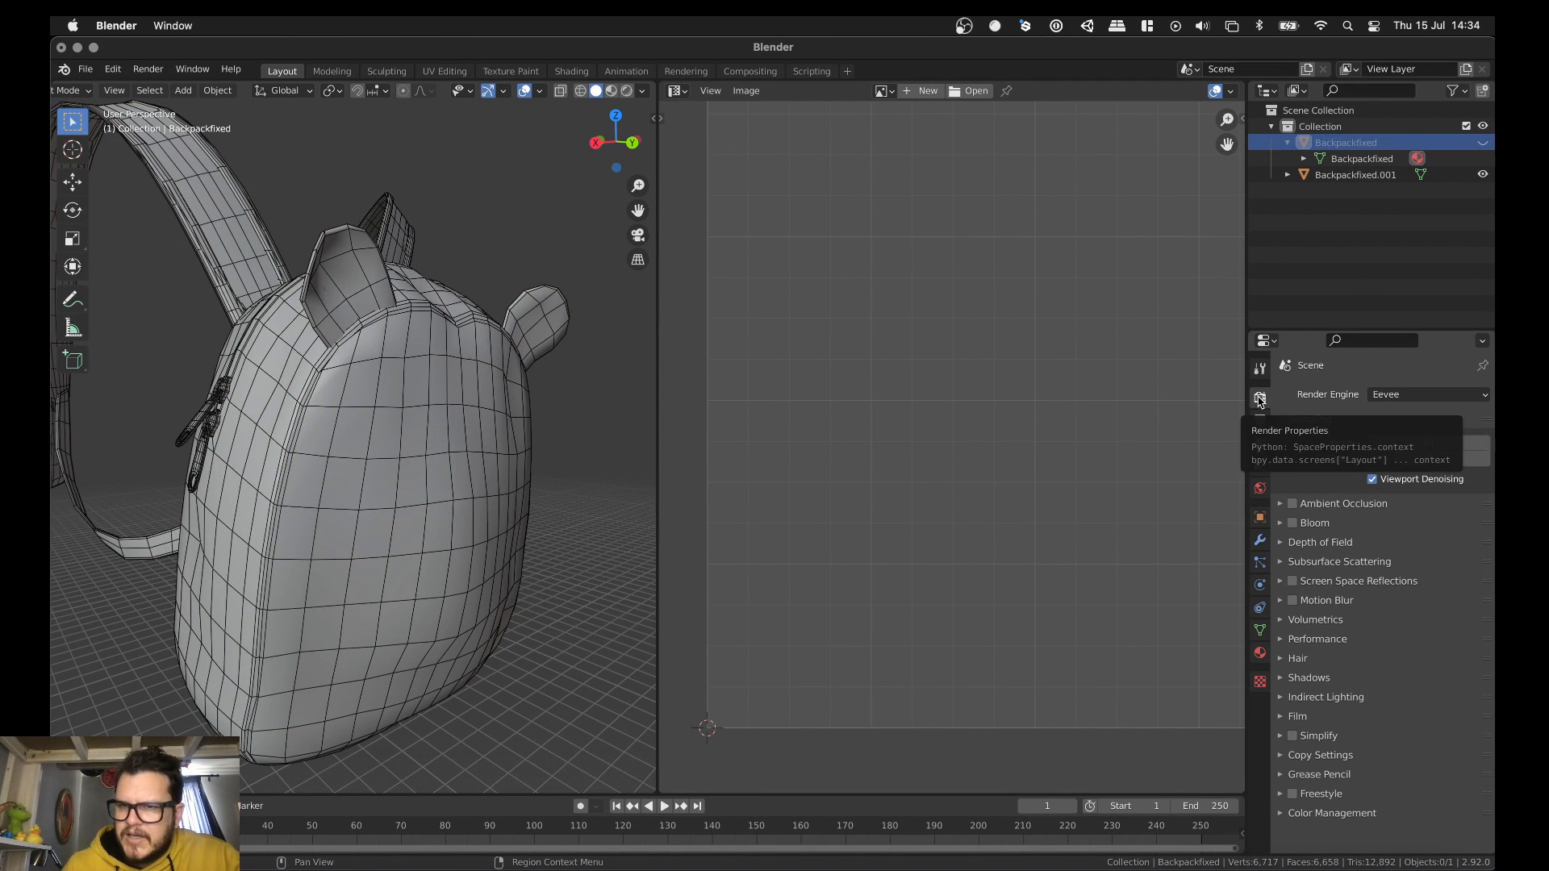
pyautogui.click(1395, 395)
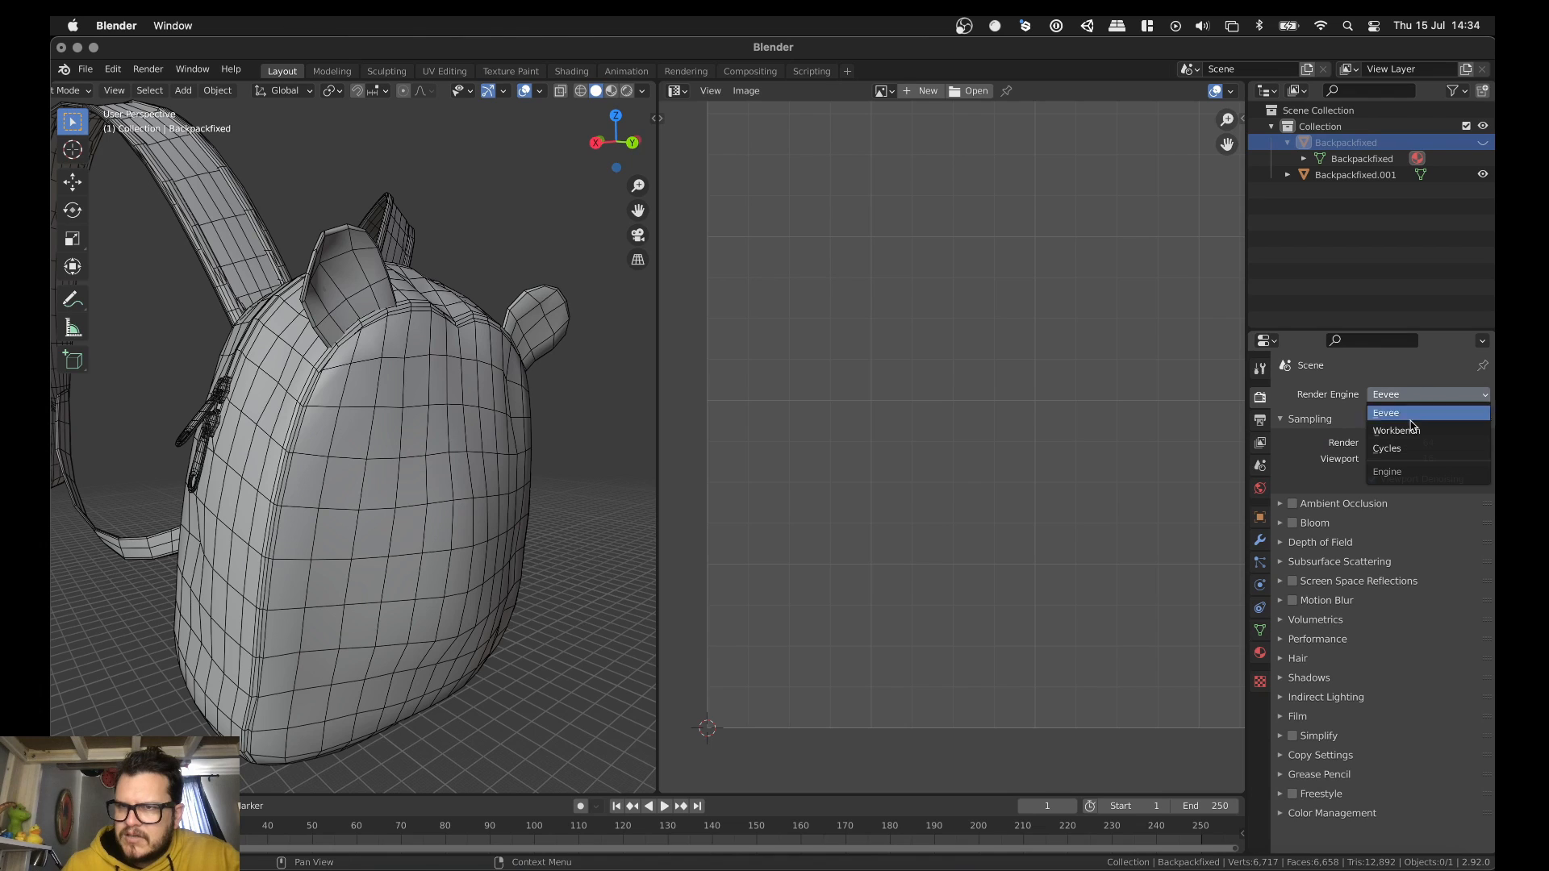
pyautogui.click(1412, 449)
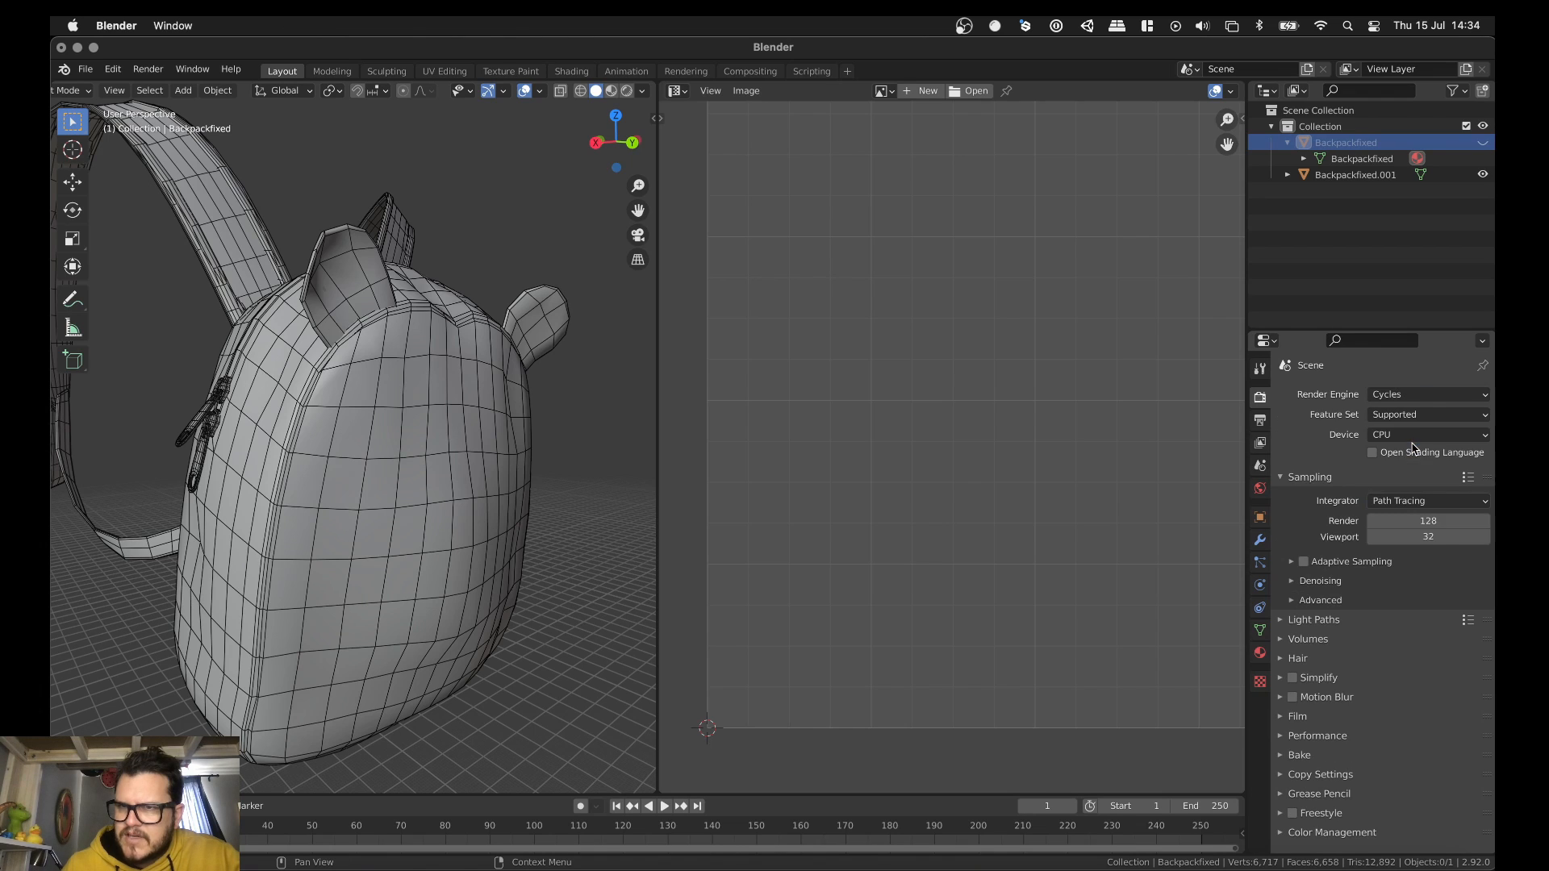
pyautogui.click(1282, 756)
pyautogui.scroll(-2, 1279, 761)
pyautogui.scroll(-4, 1410, 739)
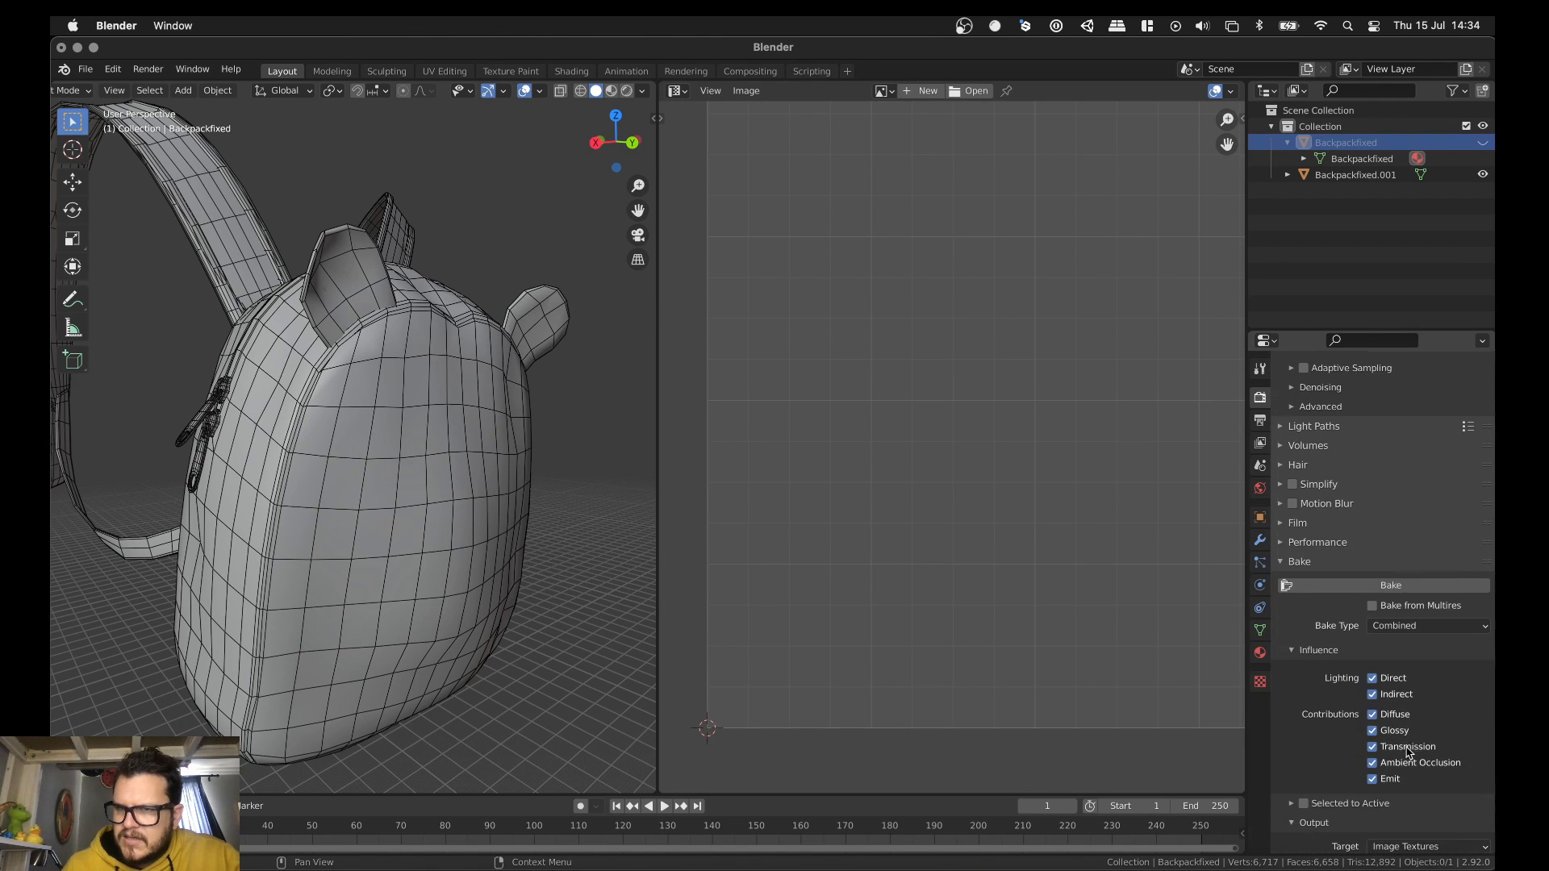
# Look at the Selected to Active bake options and compare the high-poly original with the low-poly copy
pyautogui.click(1291, 804)
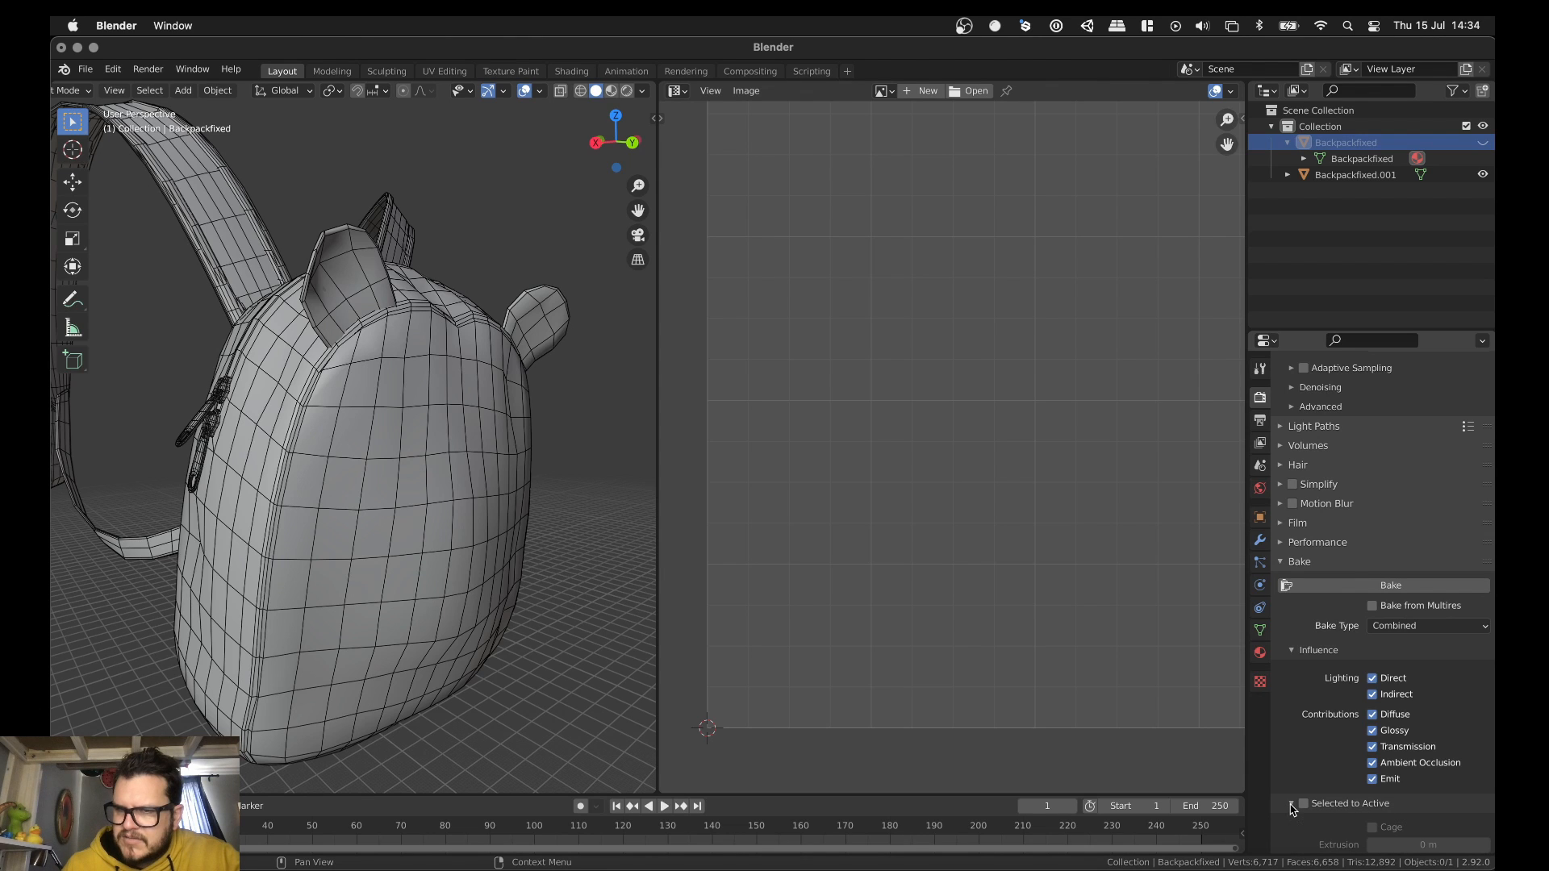
pyautogui.click(1295, 803)
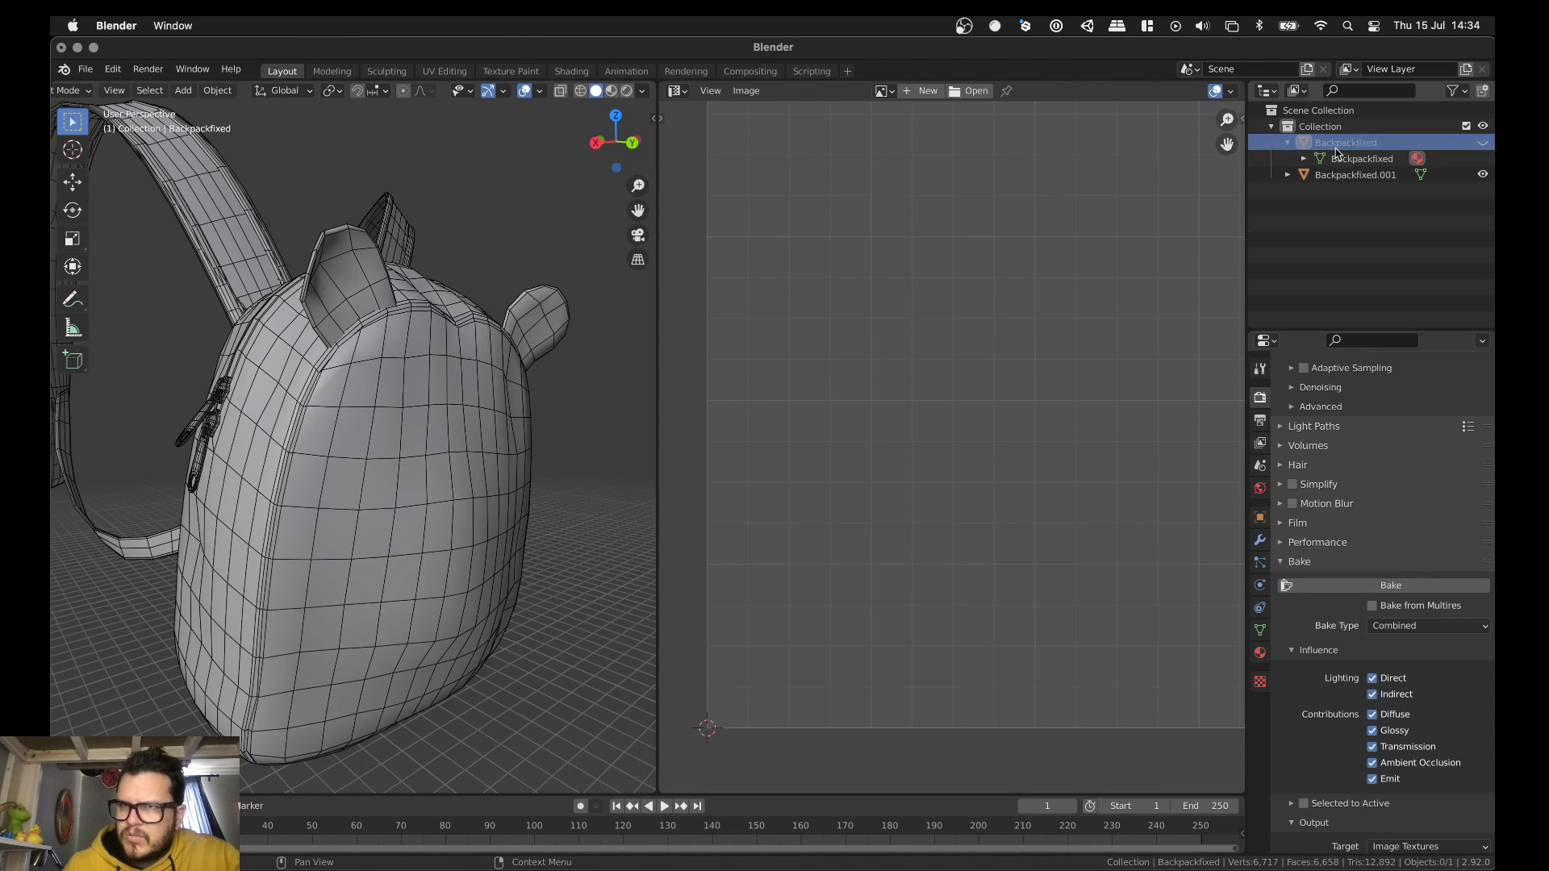
pyautogui.click(1483, 142)
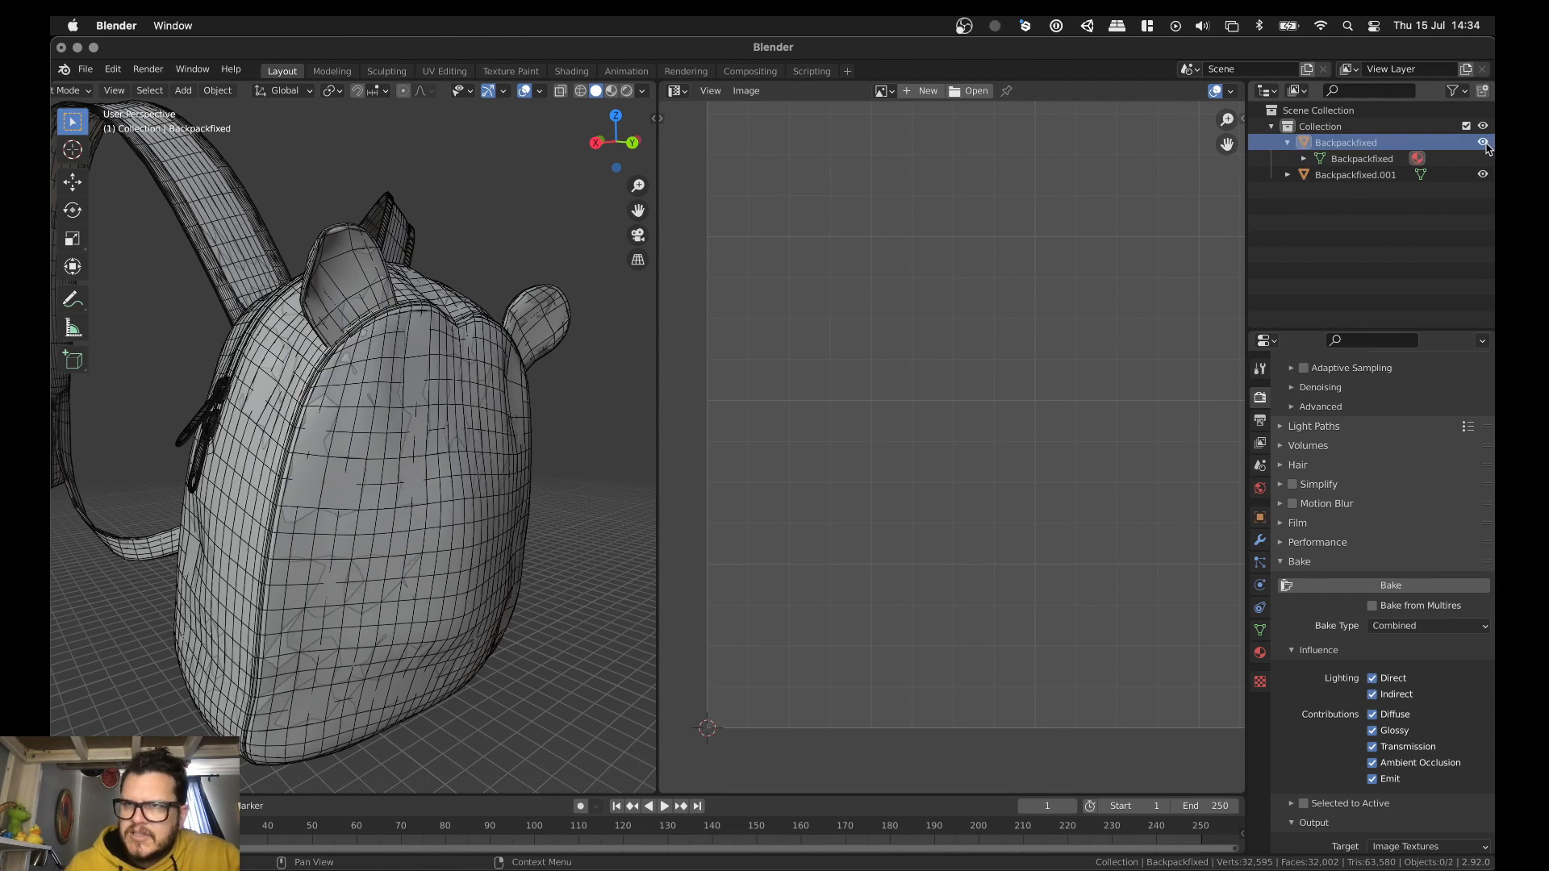
pyautogui.click(1483, 142)
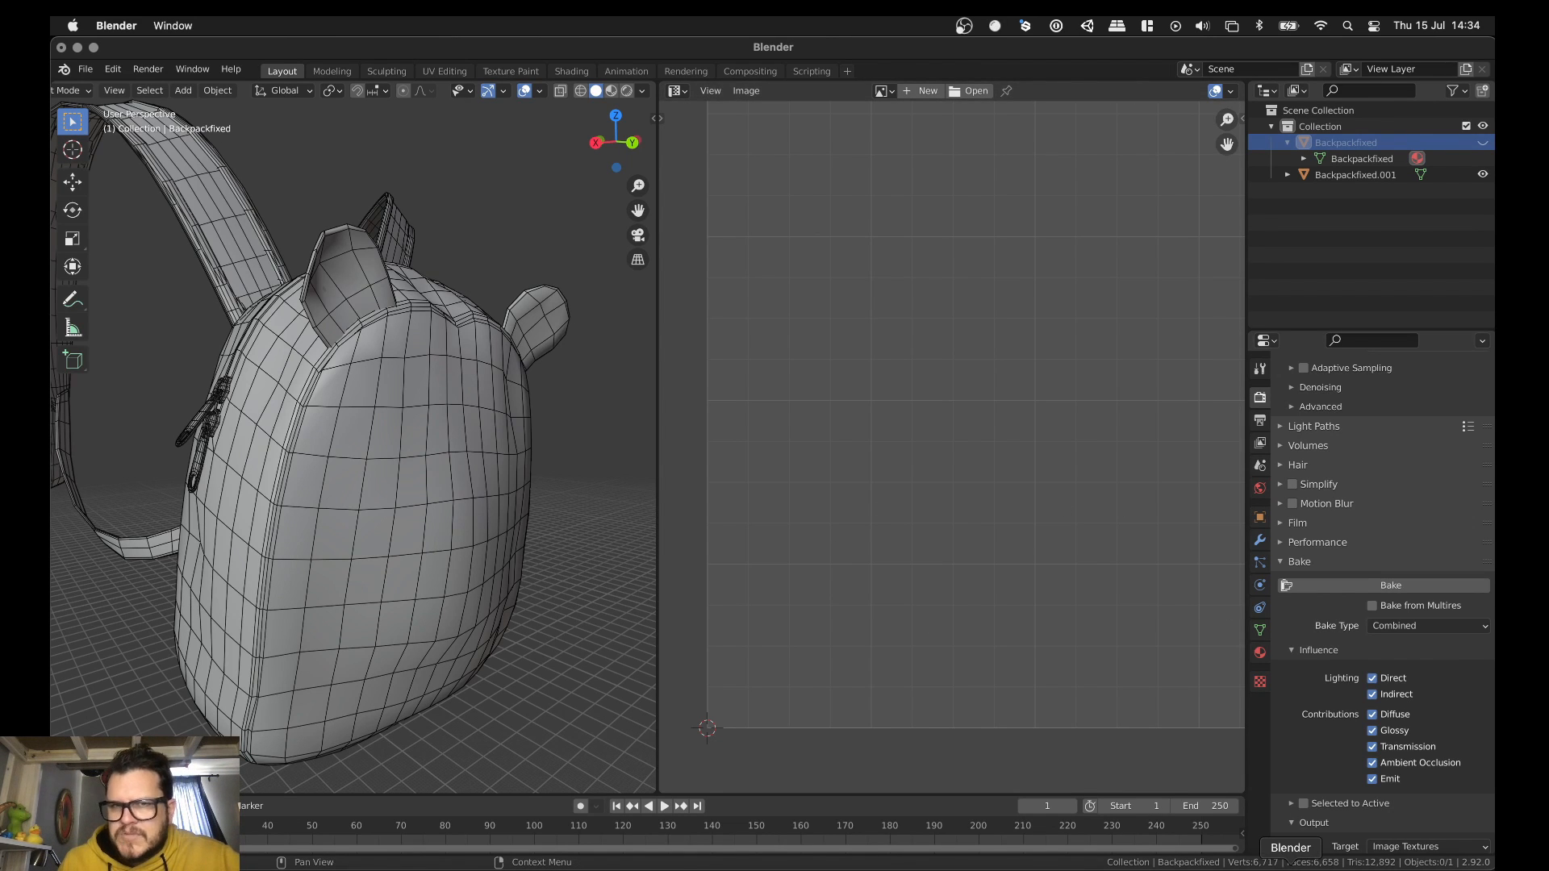
# Switch to the Blender window with the scanned chessboard, select the model and show its modifier settings
pyautogui.click(1290, 868)
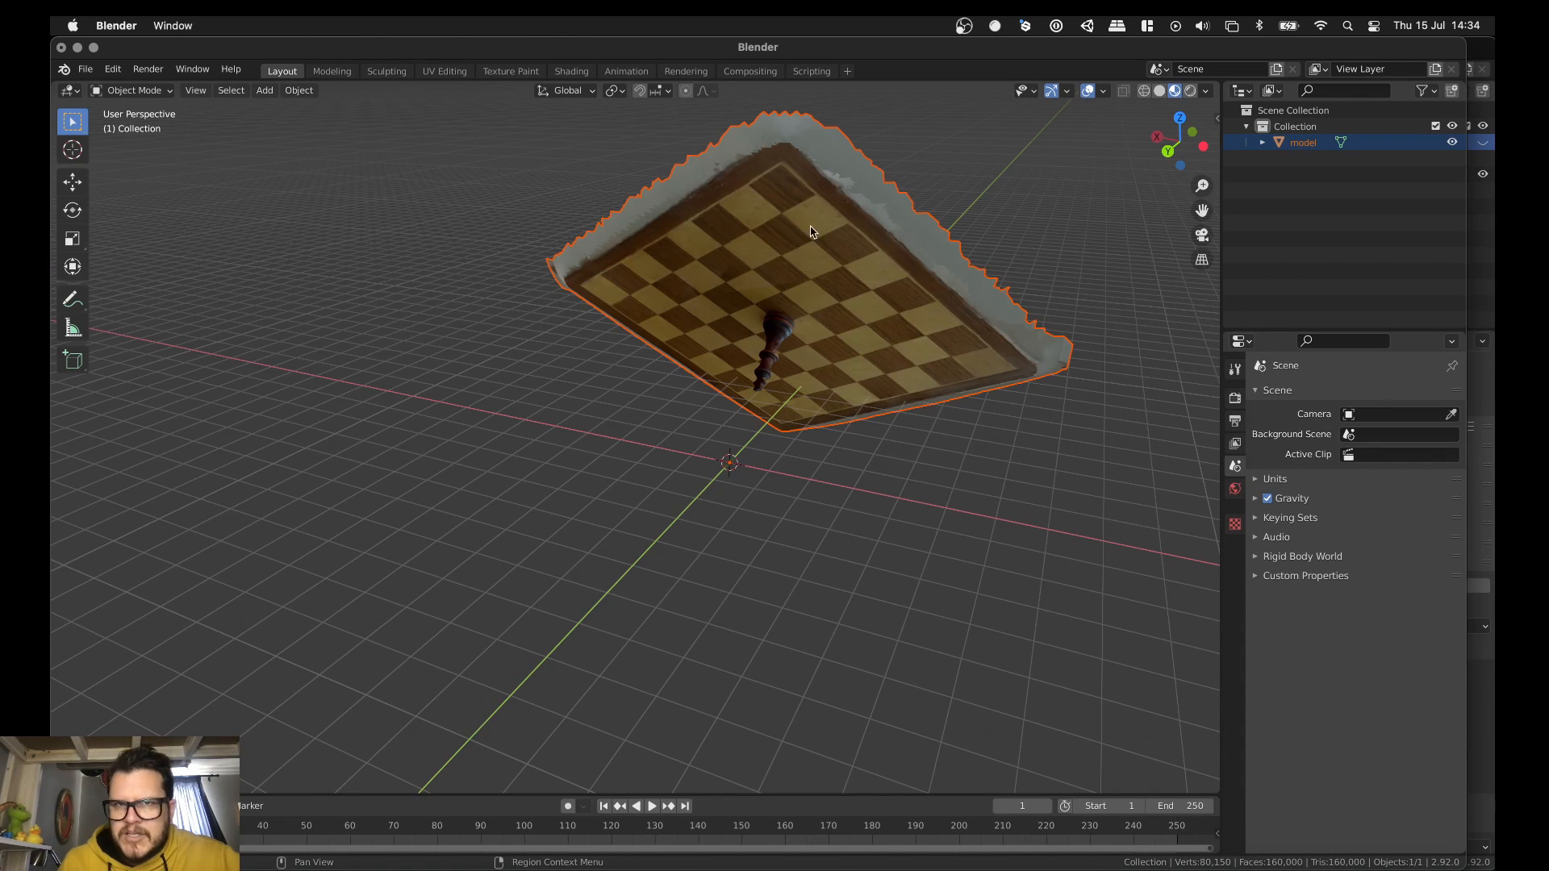
pyautogui.click(839, 266)
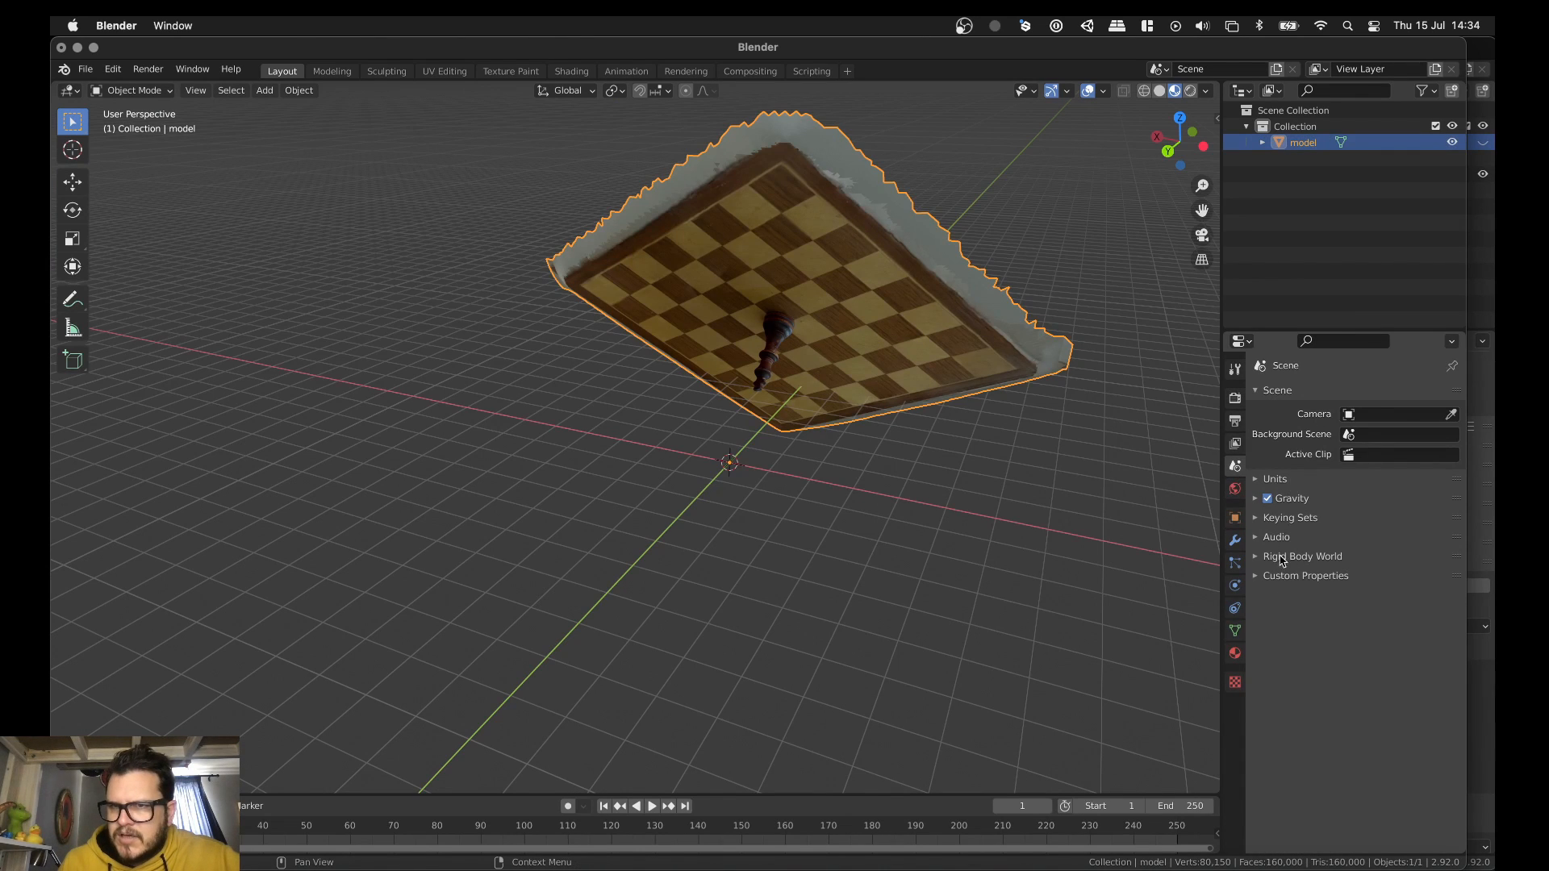
pyautogui.click(1241, 537)
pyautogui.click(1316, 395)
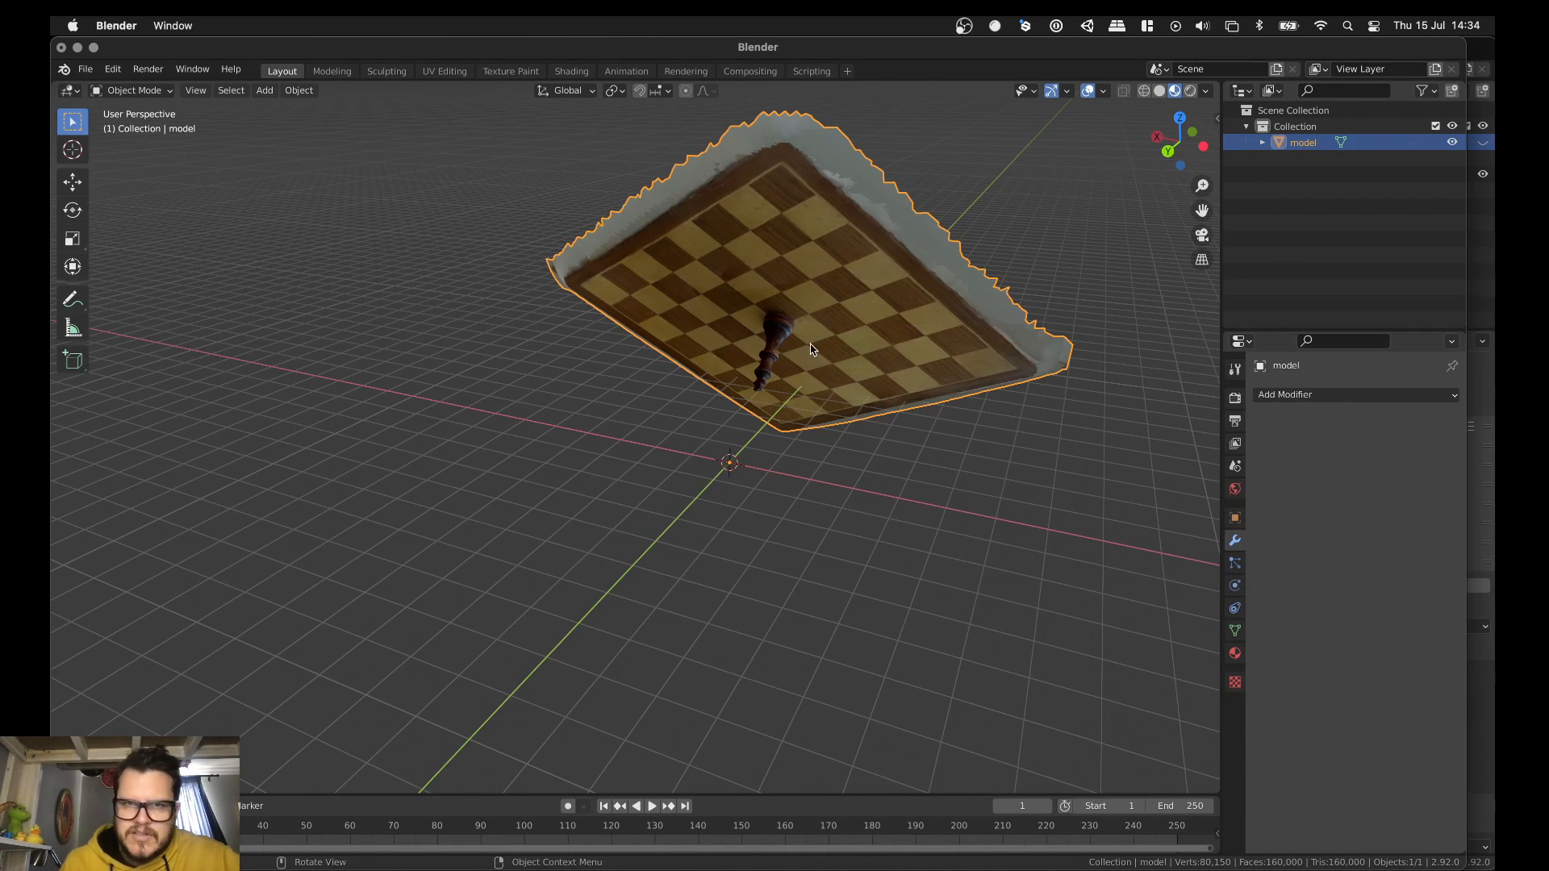
# Rotate the scanned chessboard about the X axis until the board lies roughly flat with the chess piece upright
pyautogui.moveTo(805, 351); pyautogui.dragTo(739, 355, button='middle')
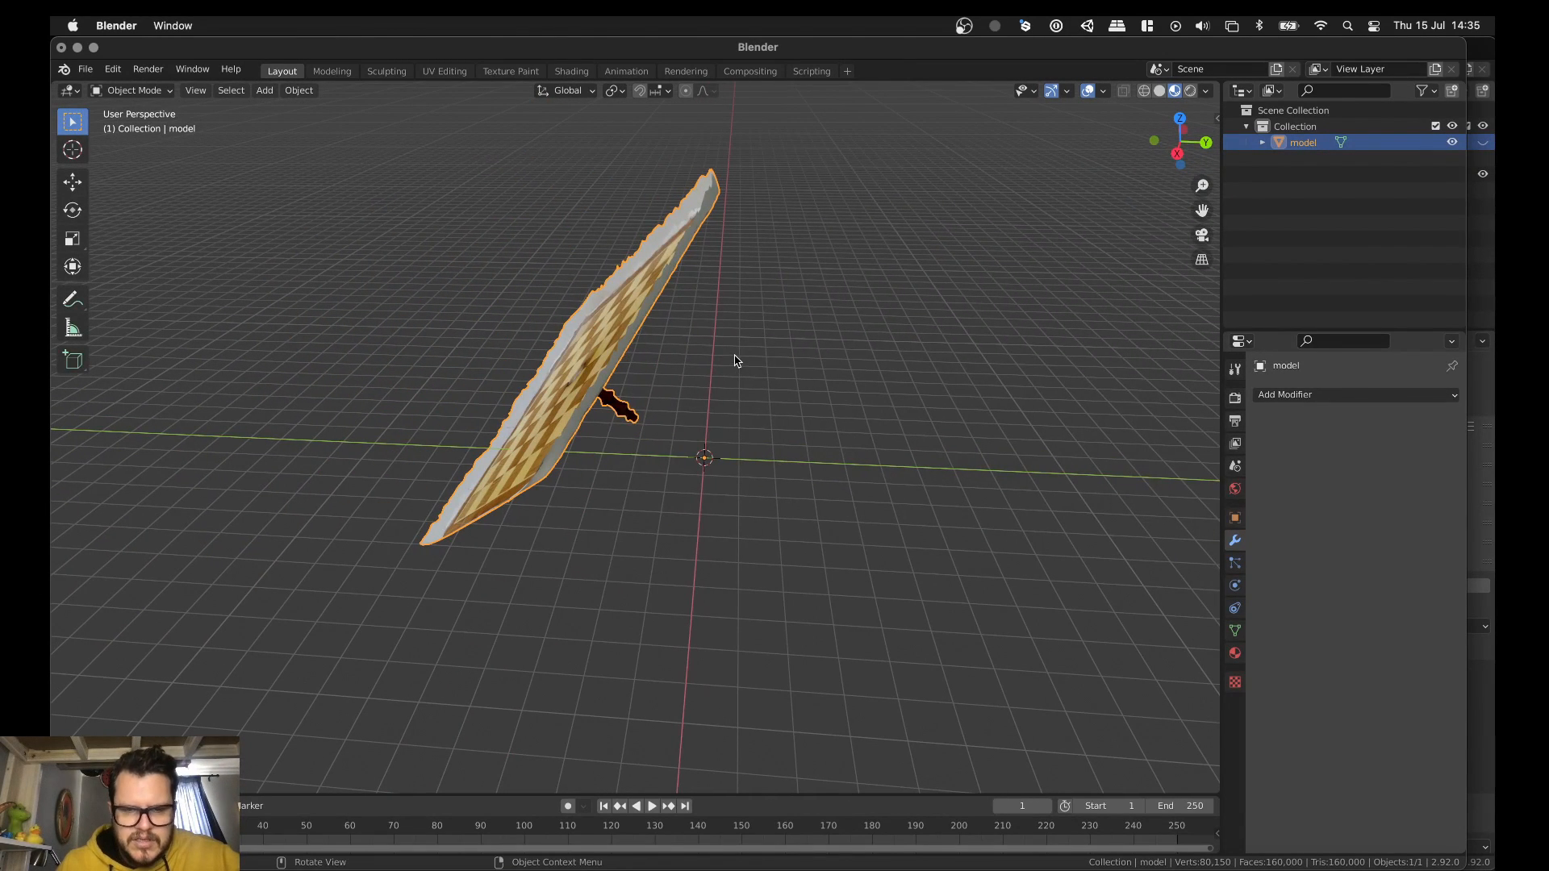
pyautogui.hotkey('shift', 'space')
pyautogui.press('r')
pyautogui.moveTo(734, 416); pyautogui.dragTo(739, 482)
pyautogui.moveTo(740, 482)
pyautogui.mouseDown(button='middle')
pyautogui.moveTo(747, 413)
pyautogui.moveTo(732, 454)
pyautogui.mouseUp(button='middle')
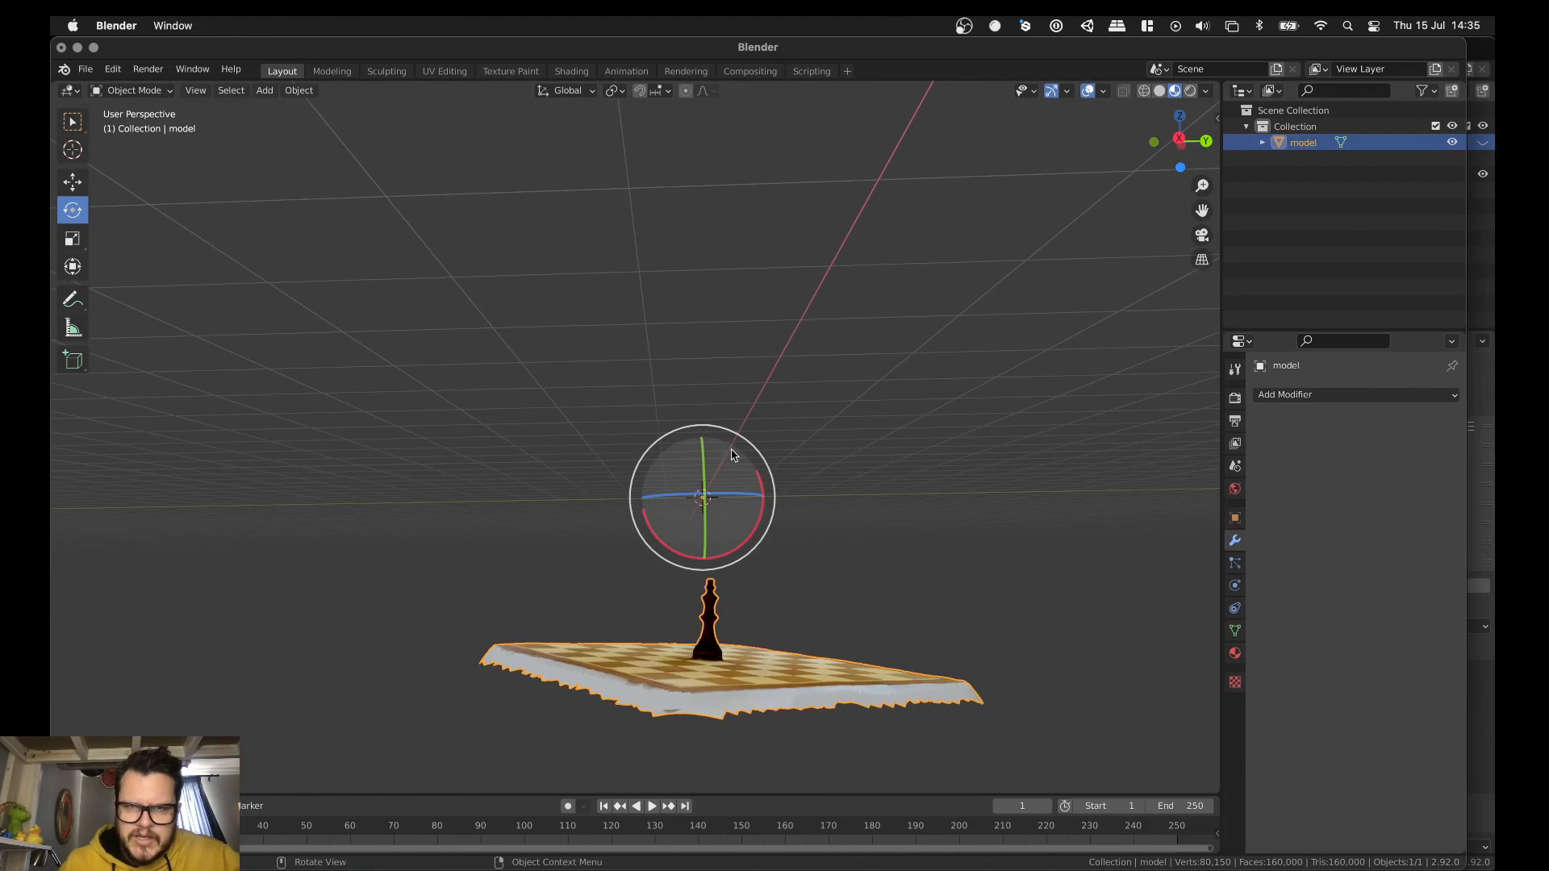
# Fine-tune the scan's rotation about the X and Y axes to level the board
pyautogui.press('r')
pyautogui.press('r')
pyautogui.moveTo(751, 463); pyautogui.dragTo(761, 525)
pyautogui.moveTo(848, 504); pyautogui.dragTo(1036, 458, button='middle')
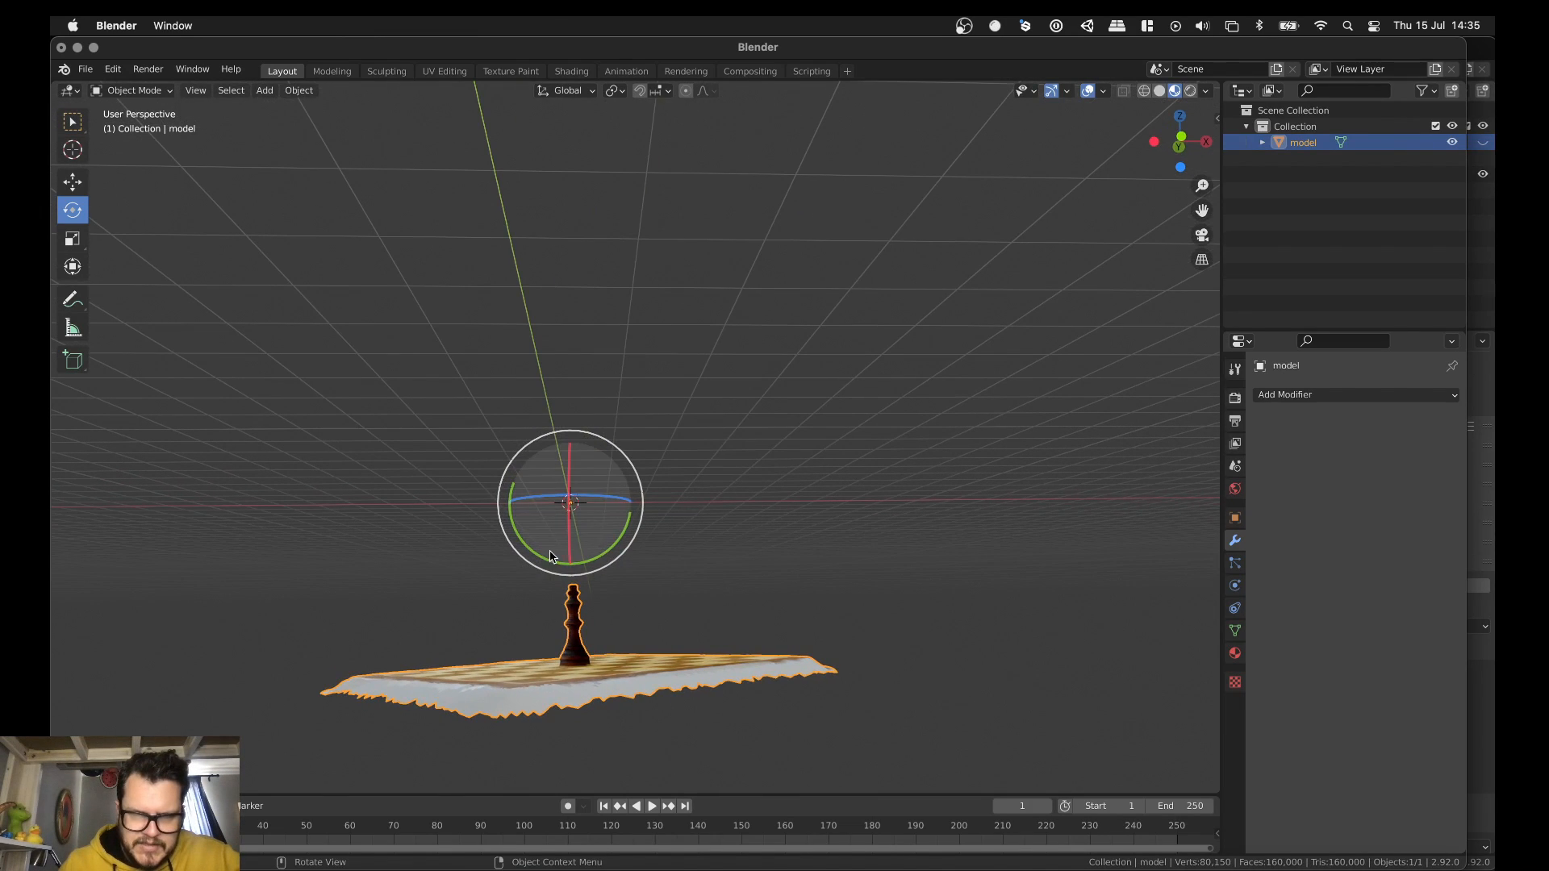
pyautogui.moveTo(539, 554); pyautogui.dragTo(542, 556)
pyautogui.moveTo(750, 455); pyautogui.dragTo(831, 575, button='middle')
# Move the scanned model so the base of the chess piece sits at the world origin
pyautogui.hotkey('shift', 'space')
pyautogui.click(607, 443)
pyautogui.moveTo(772, 311); pyautogui.dragTo(969, 445, button='middle')
pyautogui.moveTo(611, 314); pyautogui.dragTo(614, 313)
pyautogui.moveTo(553, 262); pyautogui.dragTo(560, 253)
pyautogui.moveTo(560, 253); pyautogui.dragTo(822, 411, button='middle')
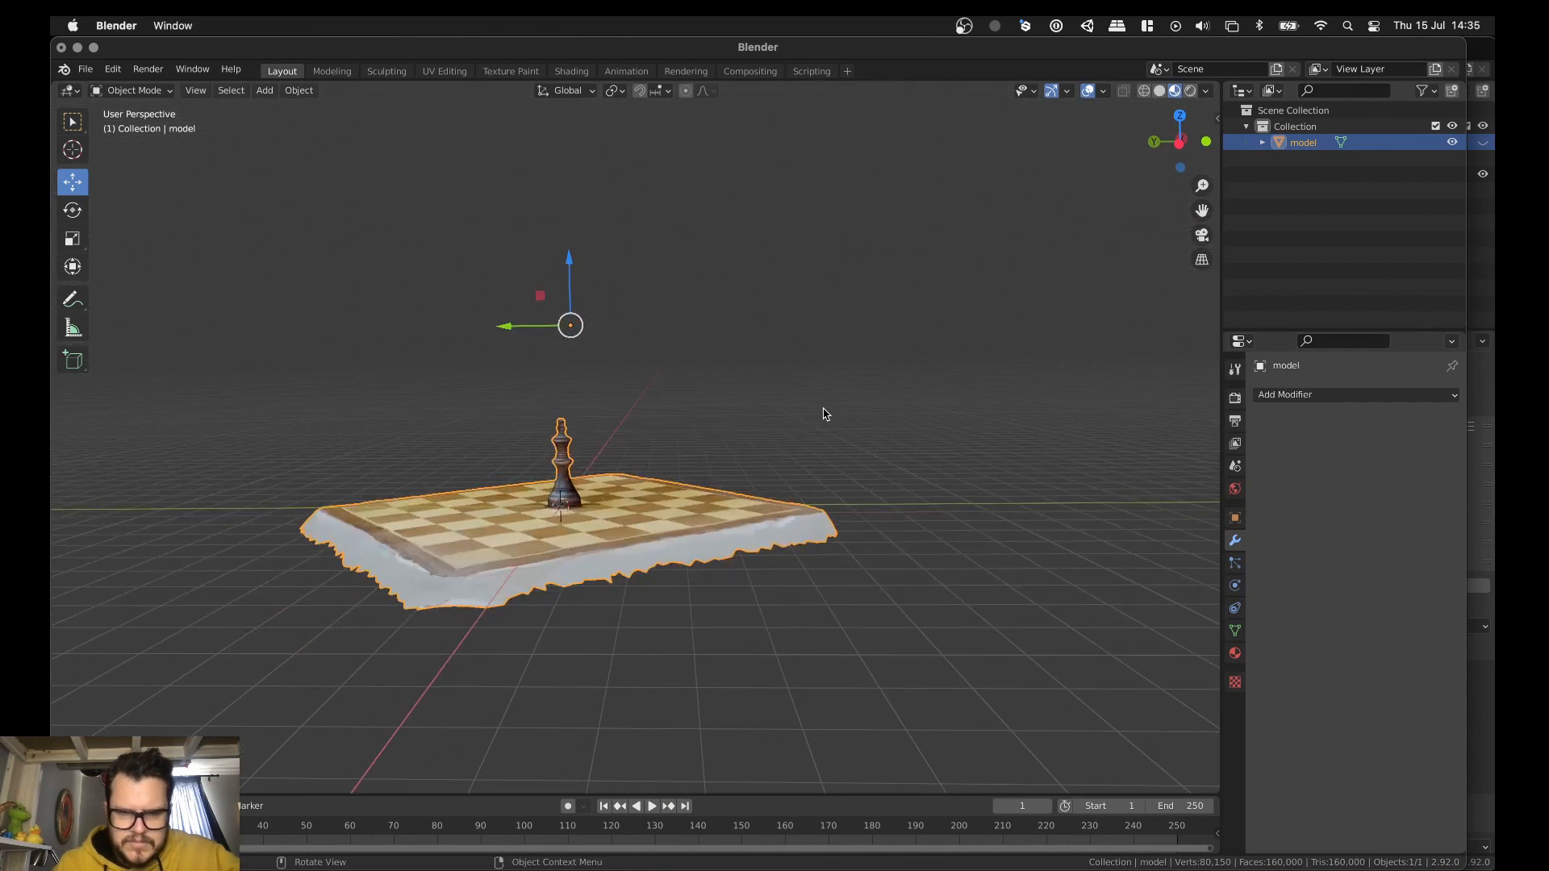
# Tilt the scan slightly about the X axis and apply All Transforms to it
pyautogui.hotkey('shift', 'space')
pyautogui.press('r')
pyautogui.moveTo(616, 290); pyautogui.dragTo(618, 292)
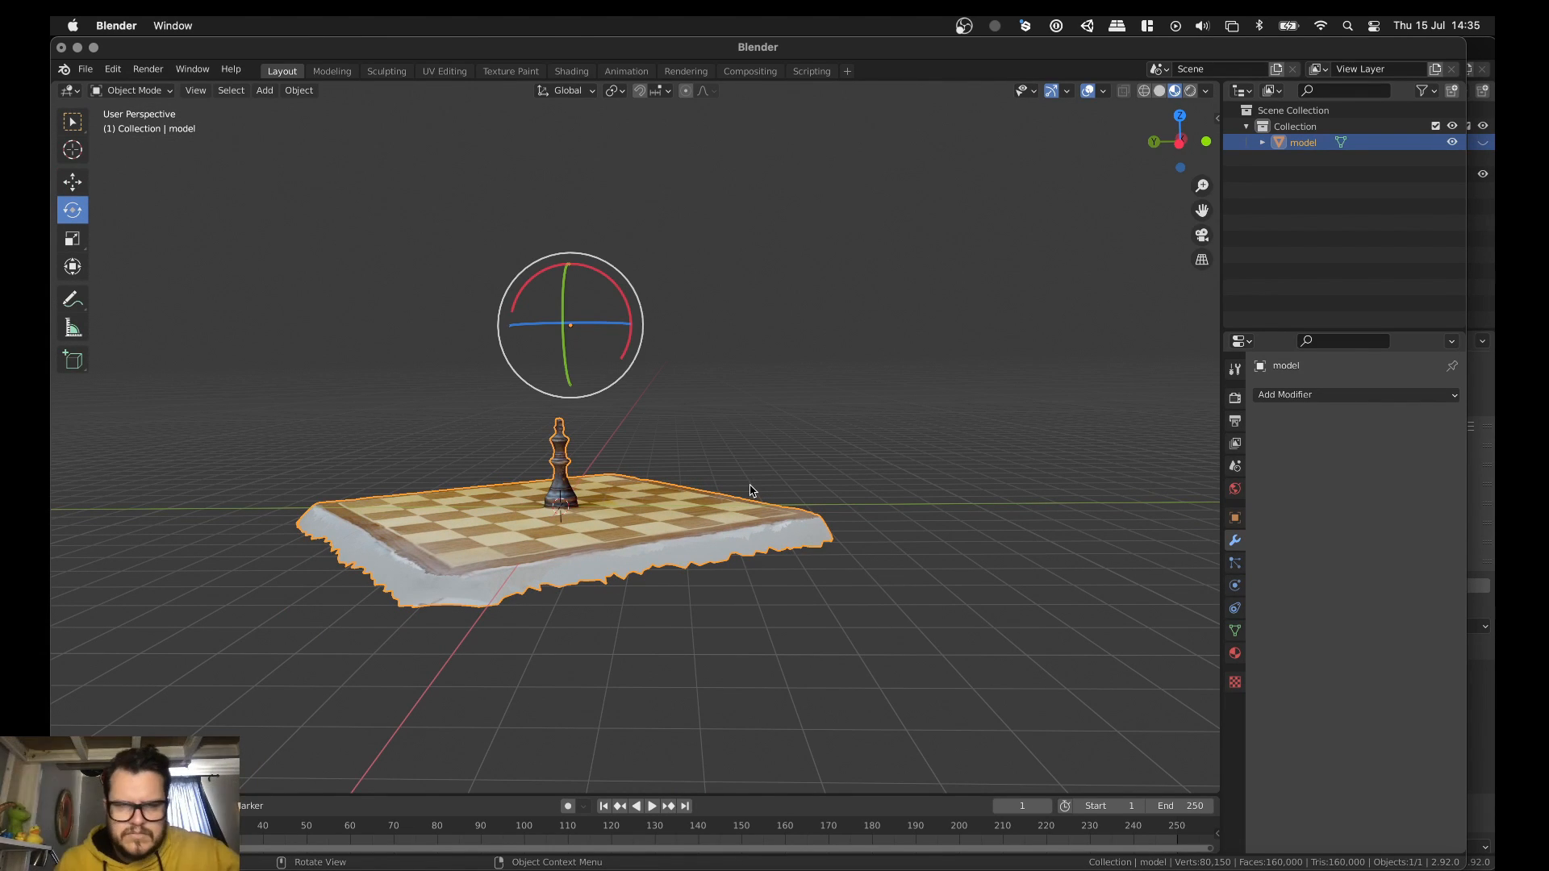
pyautogui.hotkey('ctrl', 'a')
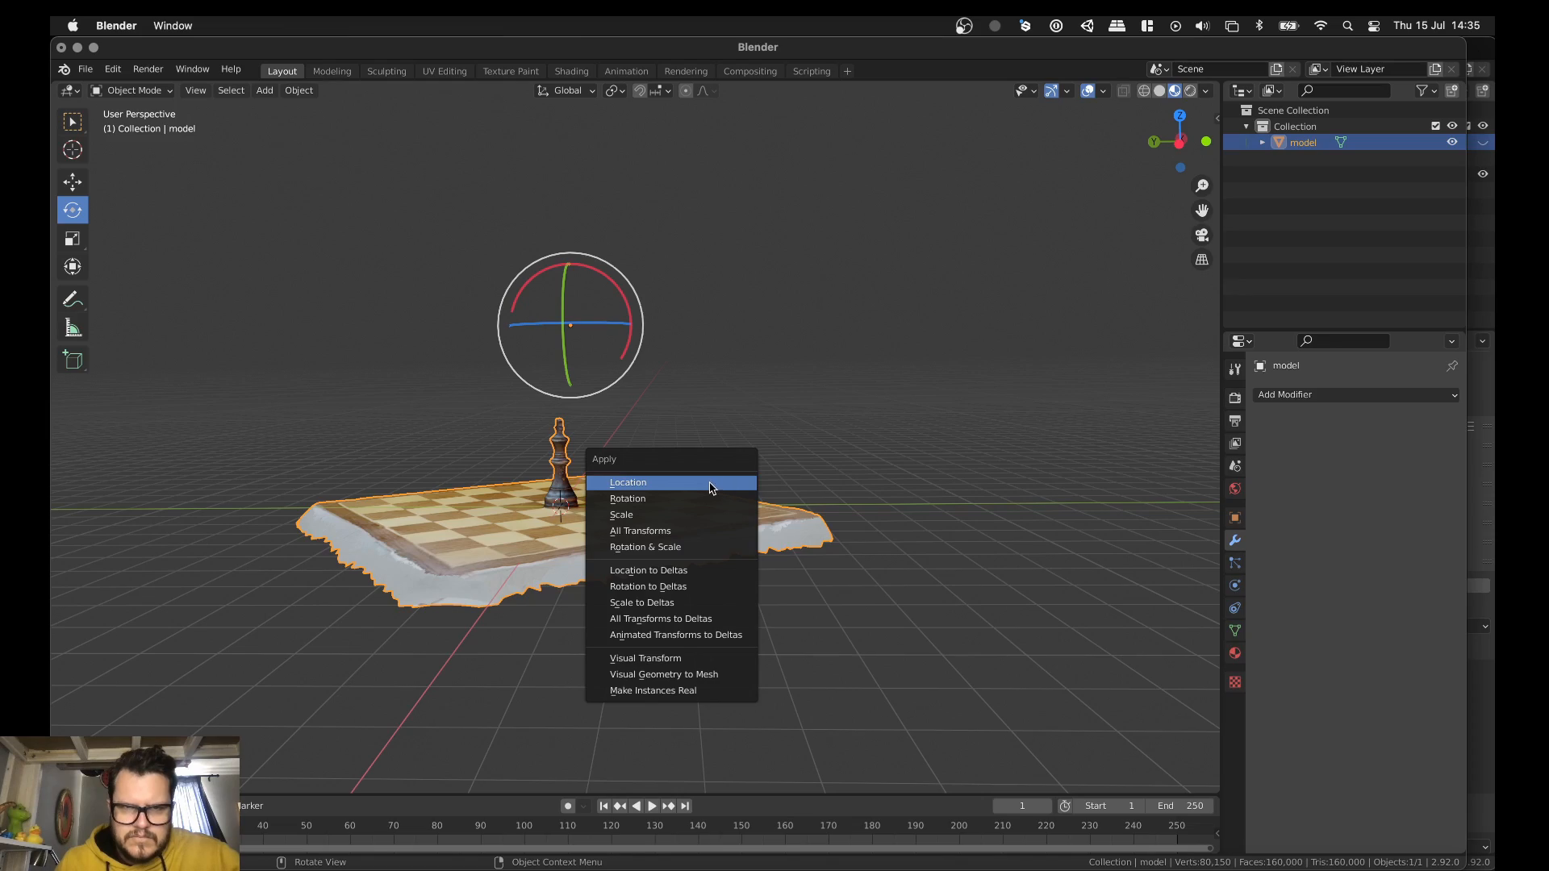
pyautogui.click(688, 531)
# Enter Edit Mode on the scanned chessboard model and clear the selection of its whole mesh
pyautogui.click(734, 386)
pyautogui.moveTo(734, 386); pyautogui.dragTo(757, 493, button='middle')
pyautogui.scroll(3, 667, 492)
pyautogui.scroll(5, 763, 531)
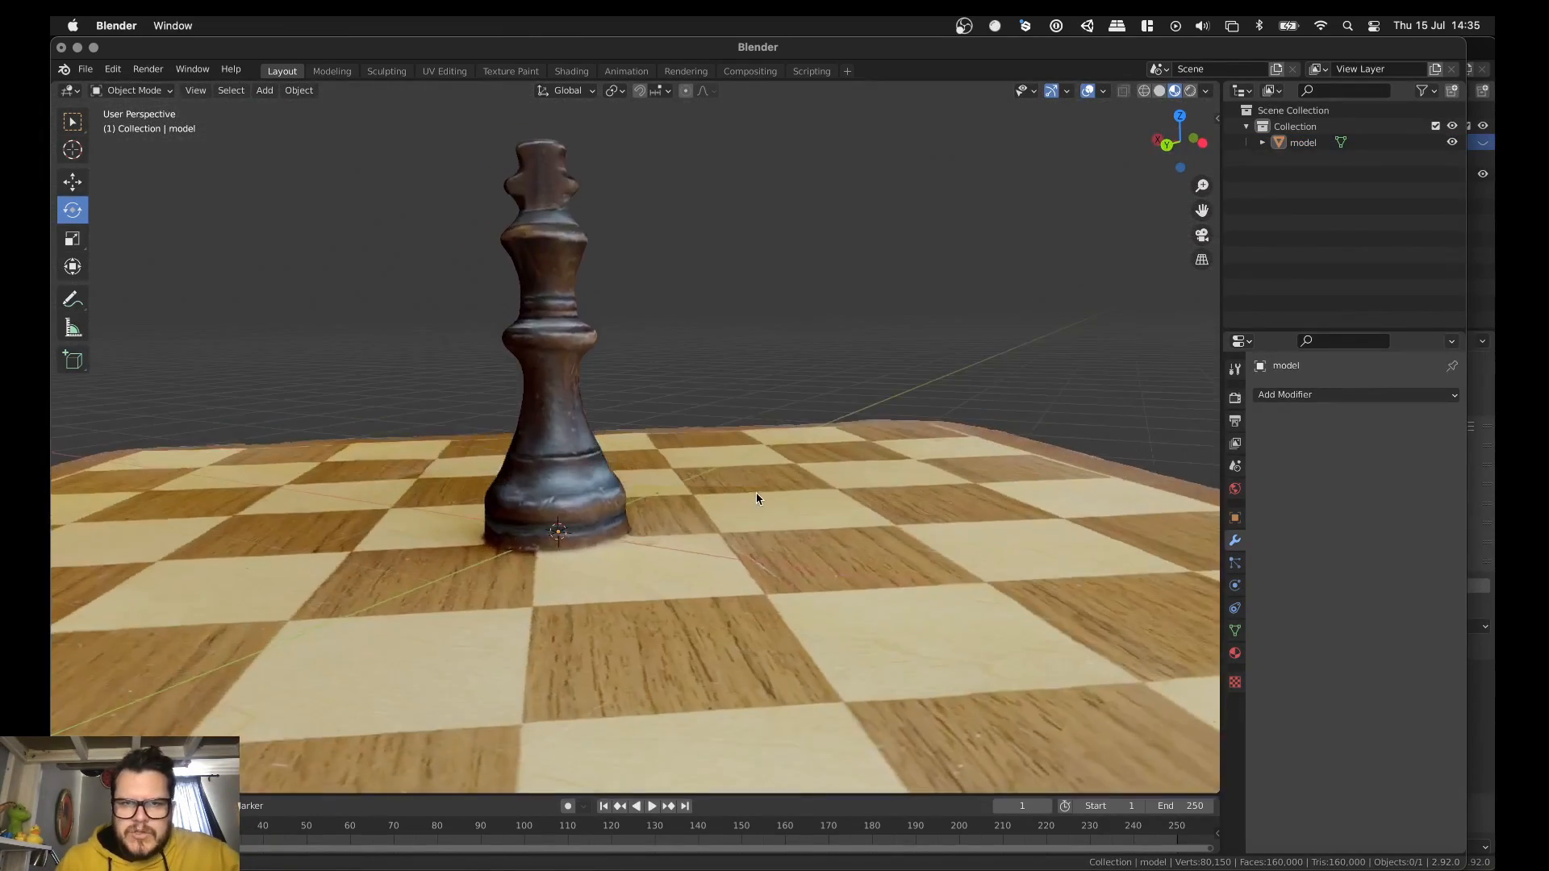
pyautogui.scroll(-5, 762, 492)
pyautogui.hotkey('ctrl', 'Tab')
pyautogui.click(899, 546)
pyautogui.scroll(-2, 831, 598)
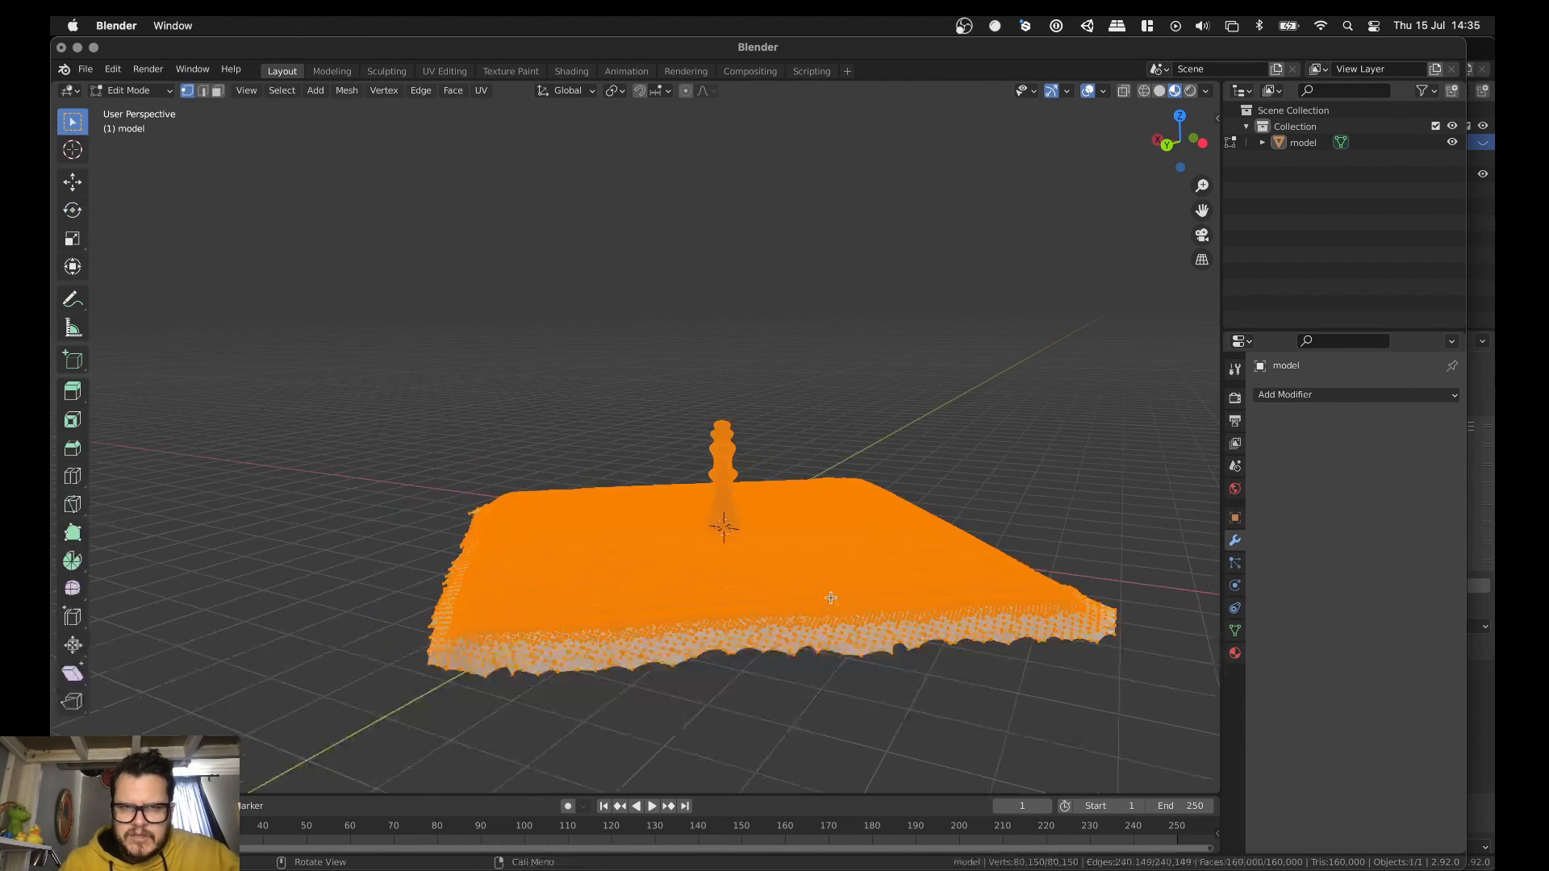
pyautogui.moveTo(845, 486); pyautogui.dragTo(839, 459, button='middle')
pyautogui.scroll(4, 806, 413)
pyautogui.click(836, 408)
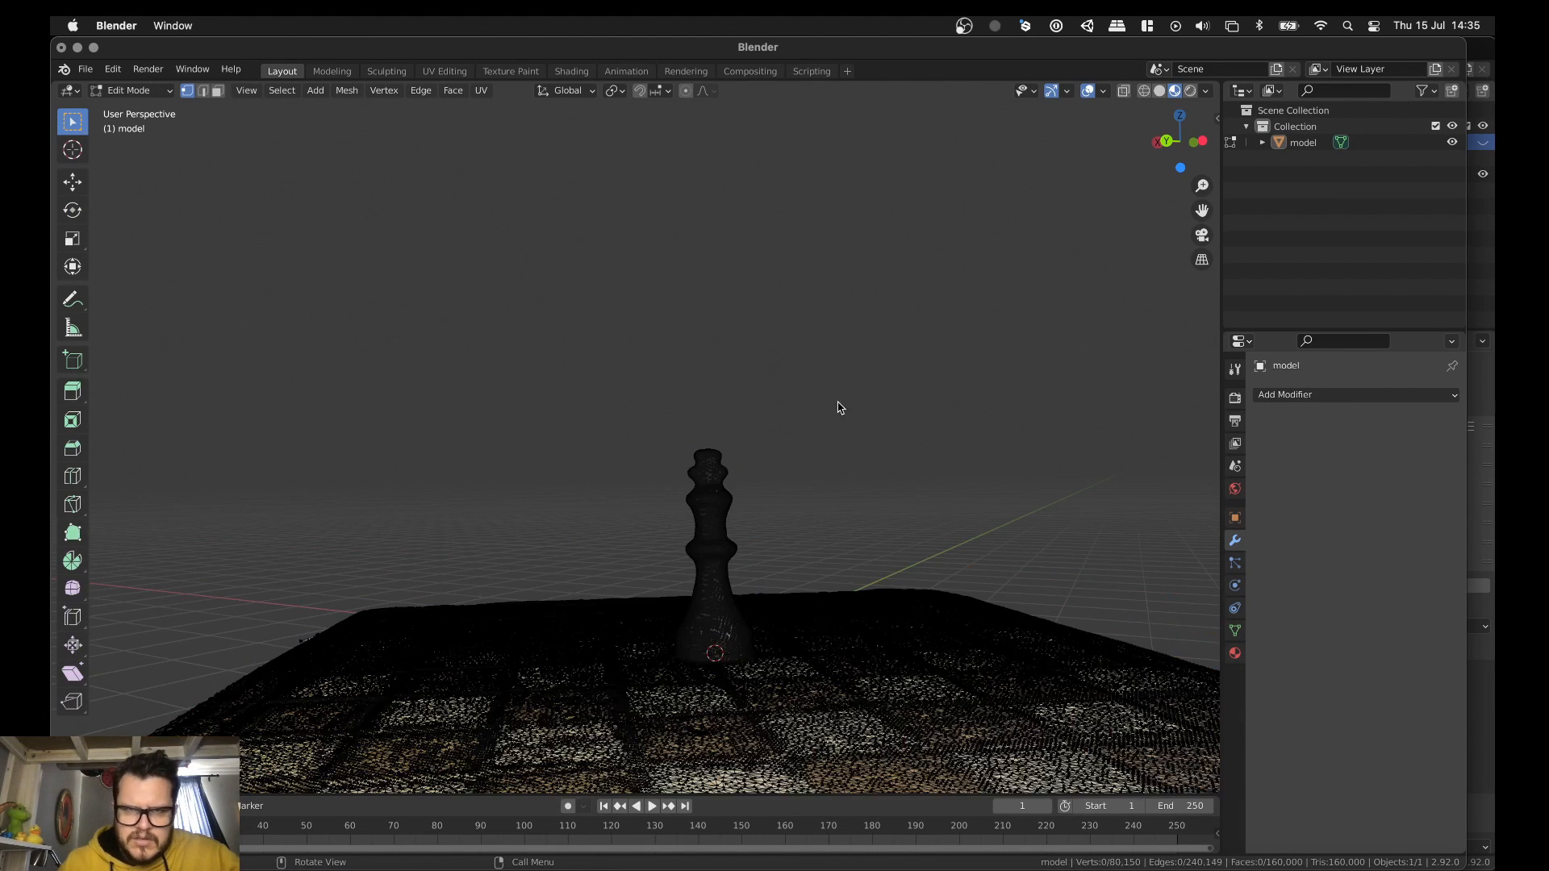
# Turn on X-ray and select all vertices of the chess piece through the mesh, down to its base
pyautogui.moveTo(836, 408); pyautogui.dragTo(614, 500)
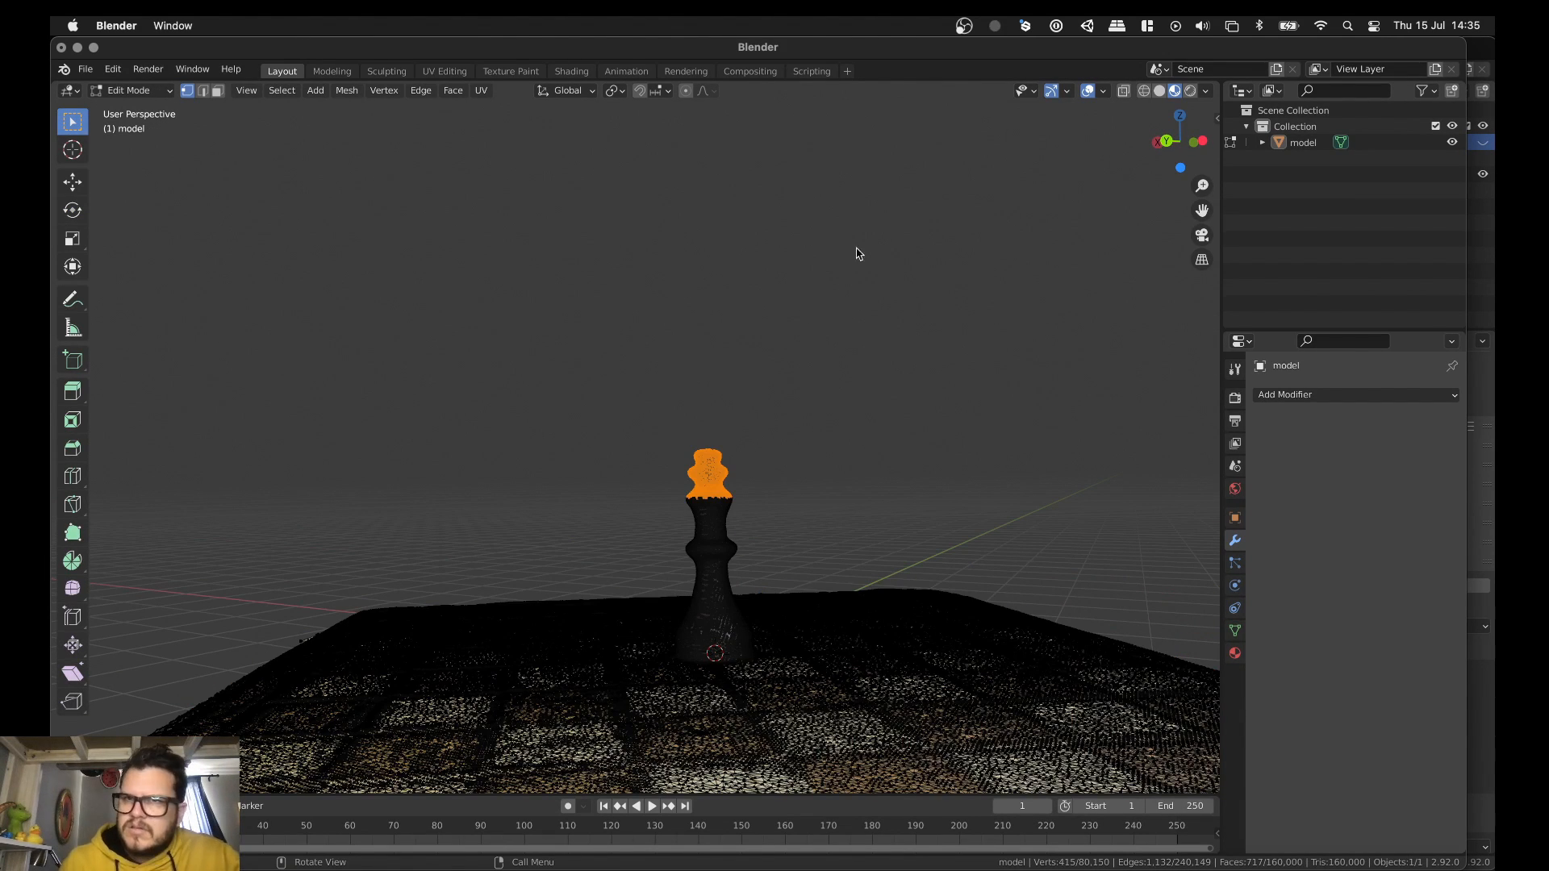
pyautogui.click(1123, 90)
pyautogui.click(834, 405)
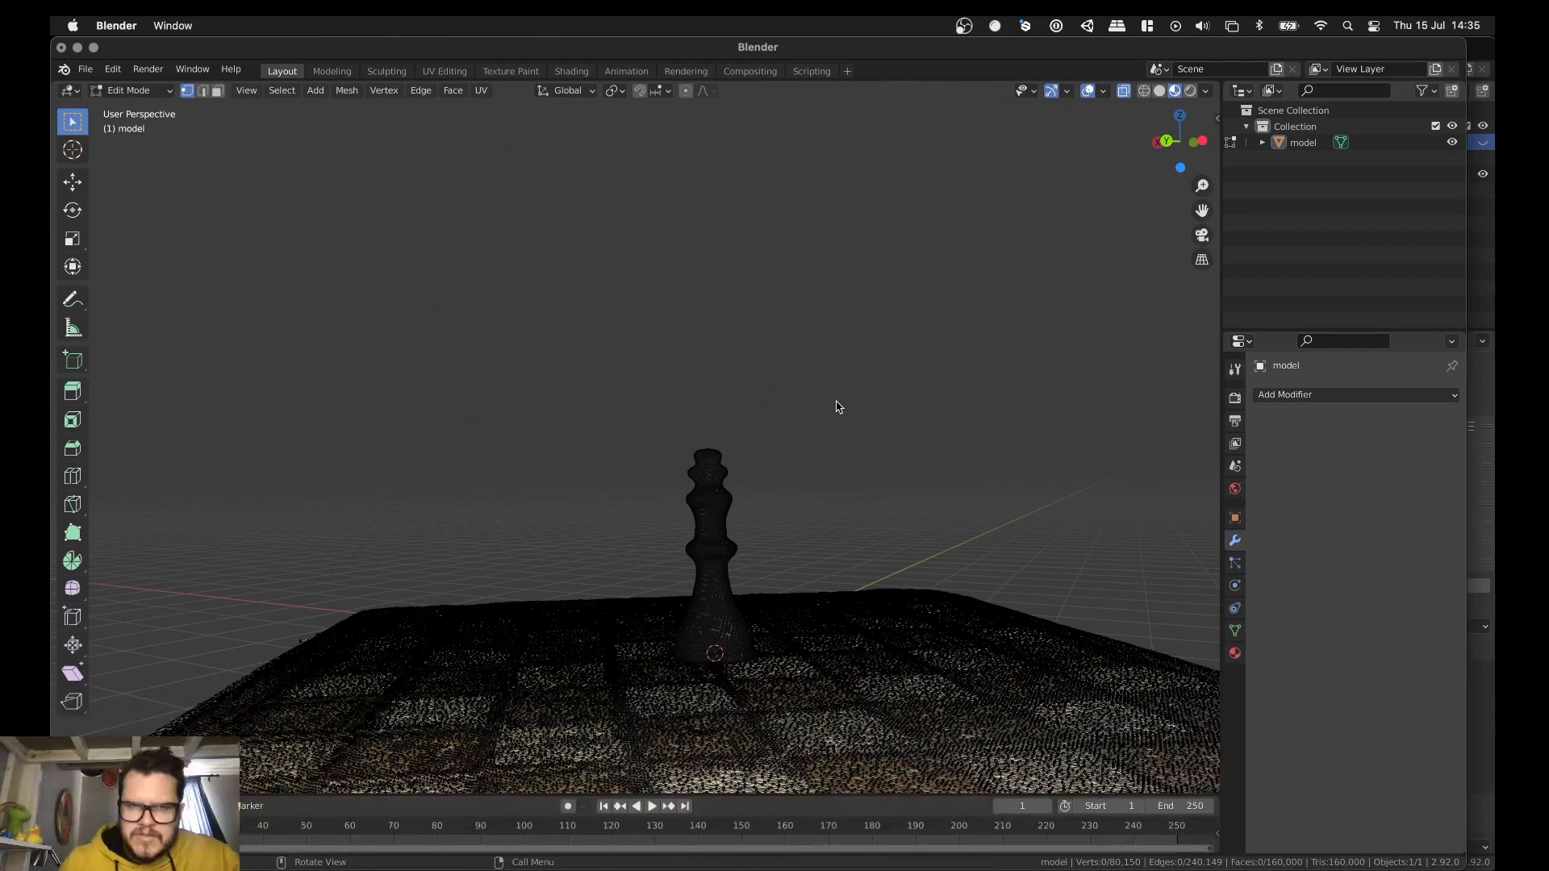
pyautogui.moveTo(836, 401); pyautogui.dragTo(613, 482)
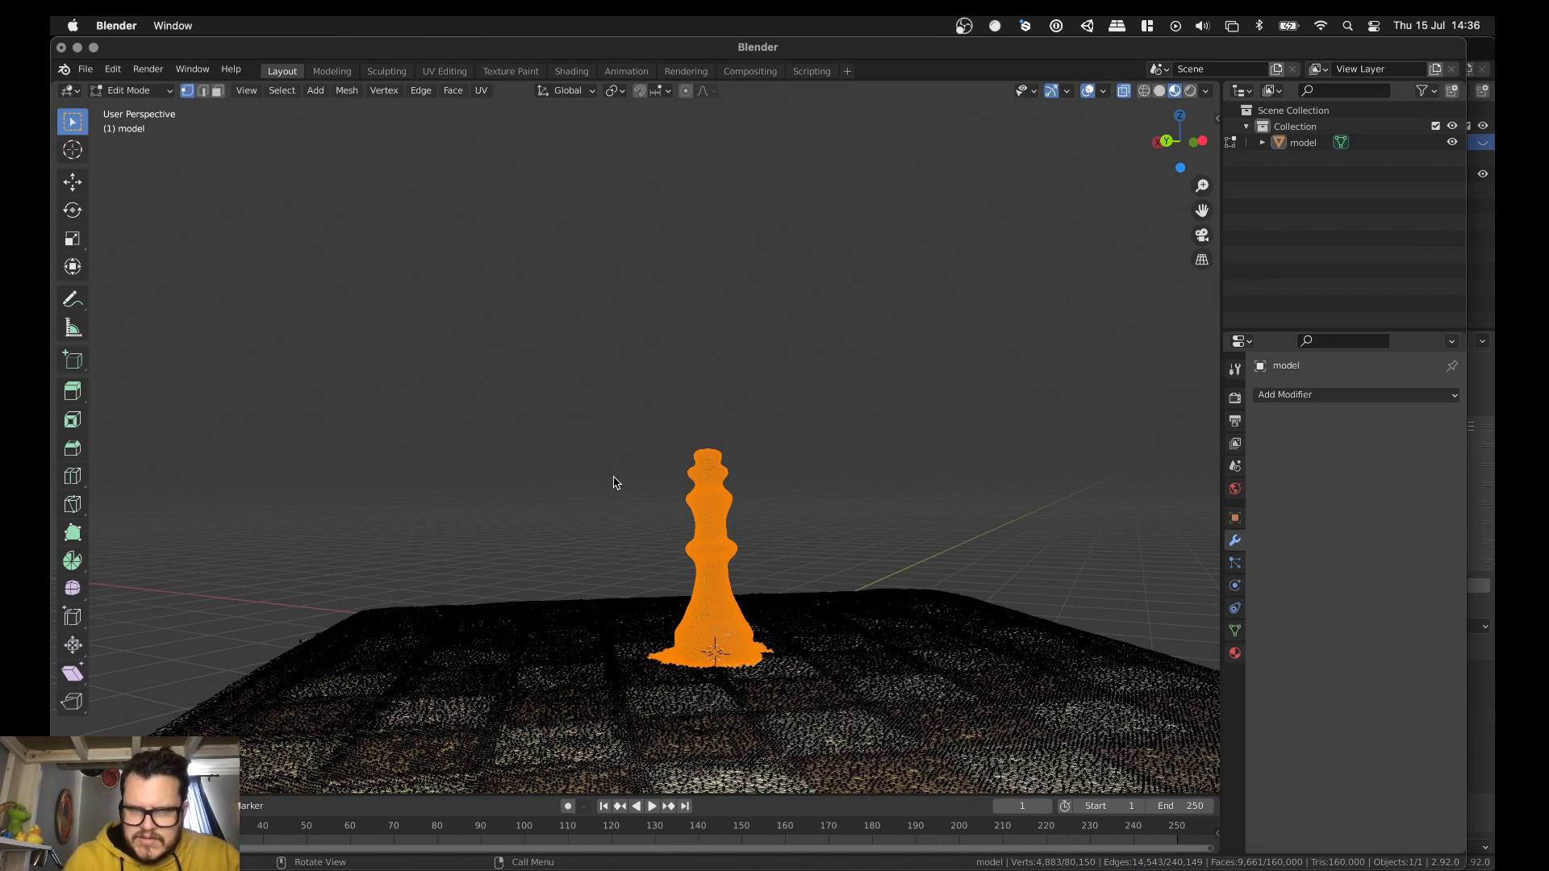
# Invert the selection, delete the vertices of the surrounding chessboard, and return to Object Mode
pyautogui.moveTo(706, 359); pyautogui.dragTo(960, 383, button='middle')
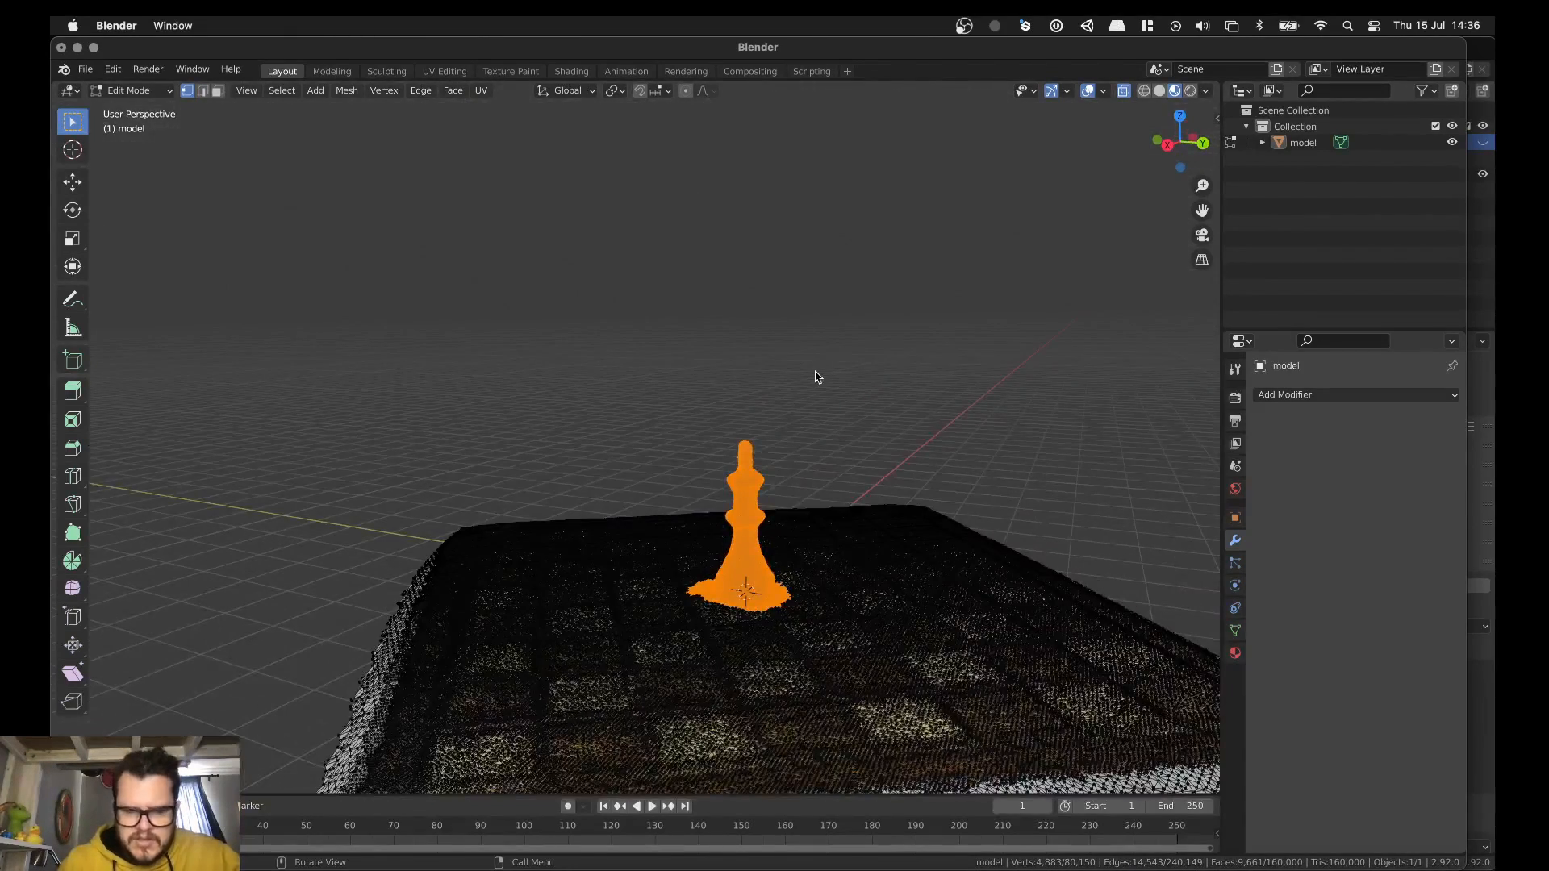
pyautogui.hotkey('ctrl', 'i')
pyautogui.press('x')
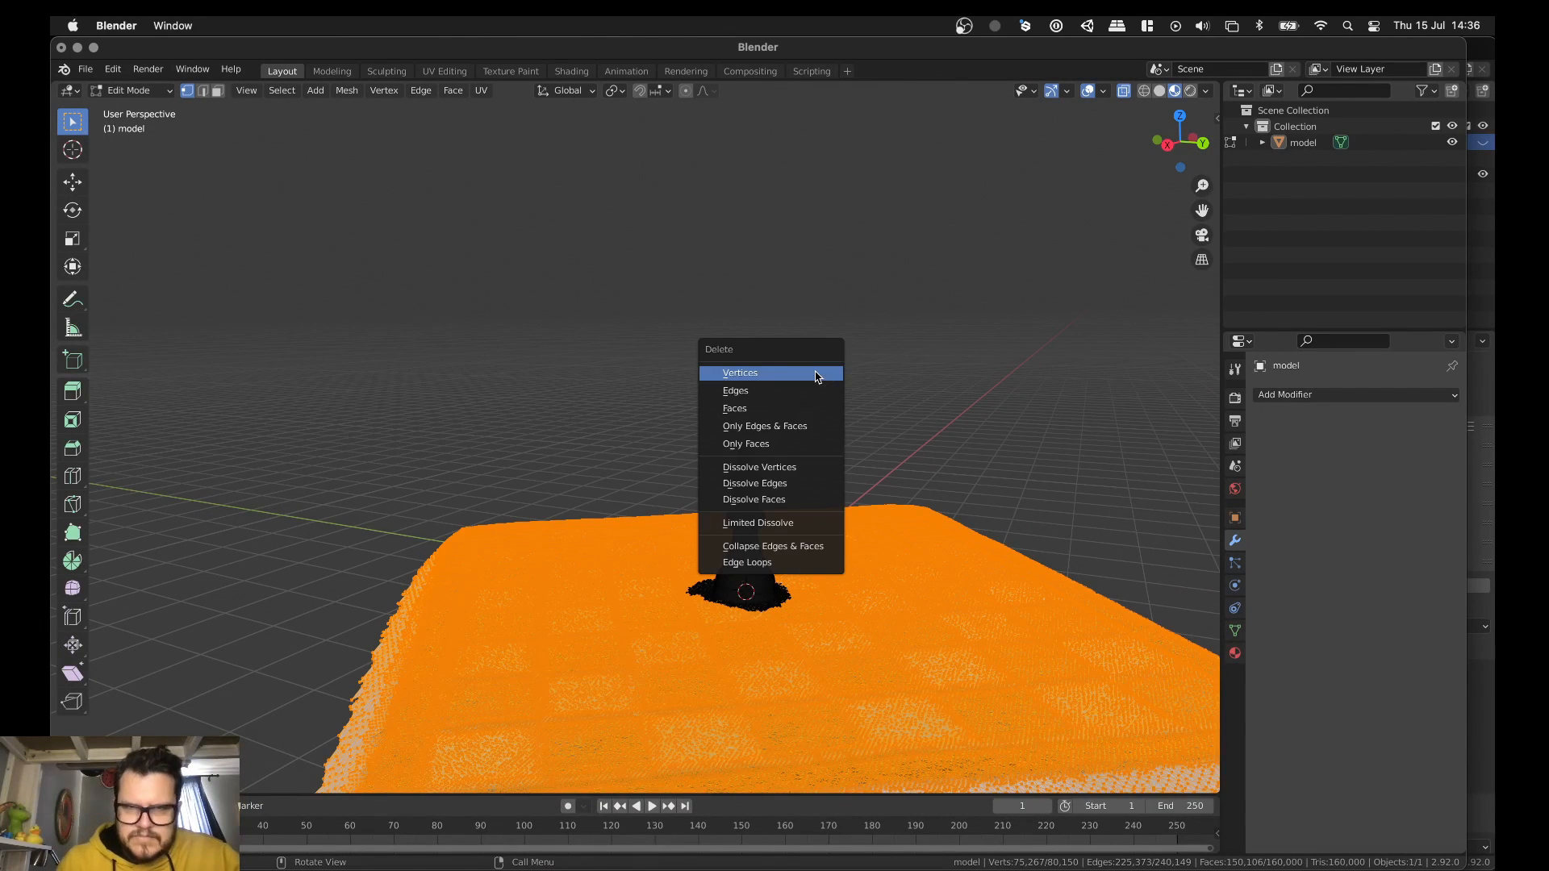
pyautogui.click(817, 376)
pyautogui.hotkey('ctrl', 'Tab')
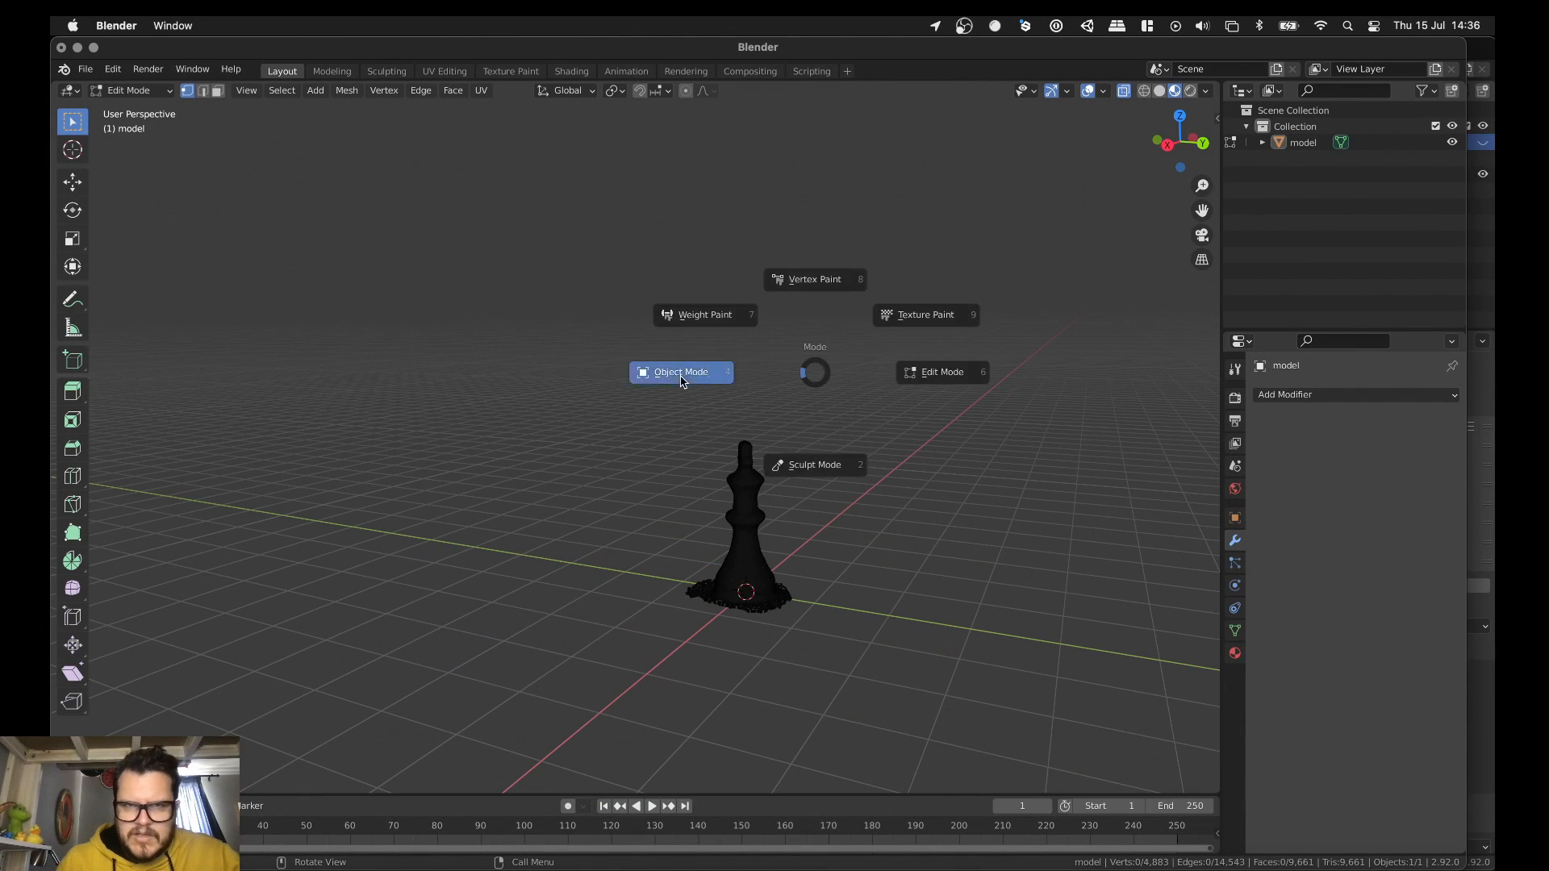
pyautogui.click(680, 380)
# Add a cylinder mesh at the base of the isolated chess piece
pyautogui.moveTo(822, 395); pyautogui.dragTo(868, 446, button='middle')
pyautogui.scroll(3, 764, 505)
pyautogui.moveTo(723, 567); pyautogui.dragTo(790, 505, button='middle')
pyautogui.scroll(2, 649, 587)
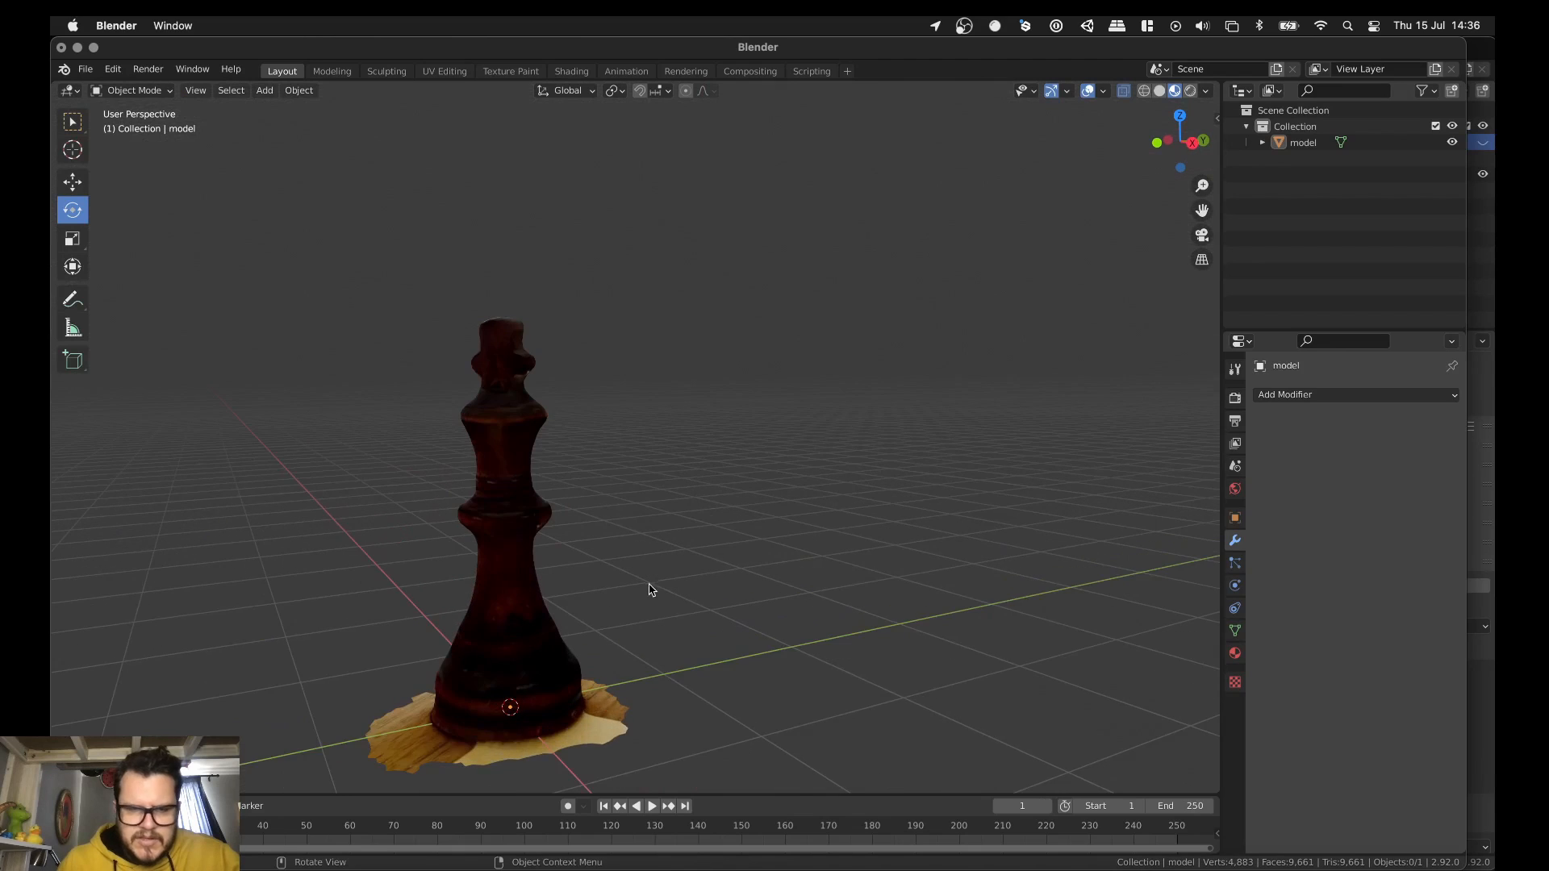
pyautogui.keyDown('shift'); pyautogui.moveTo(650, 588); pyautogui.dragTo(837, 517, button='middle'); pyautogui.keyUp('shift')
pyautogui.hotkey('shift', 'a')
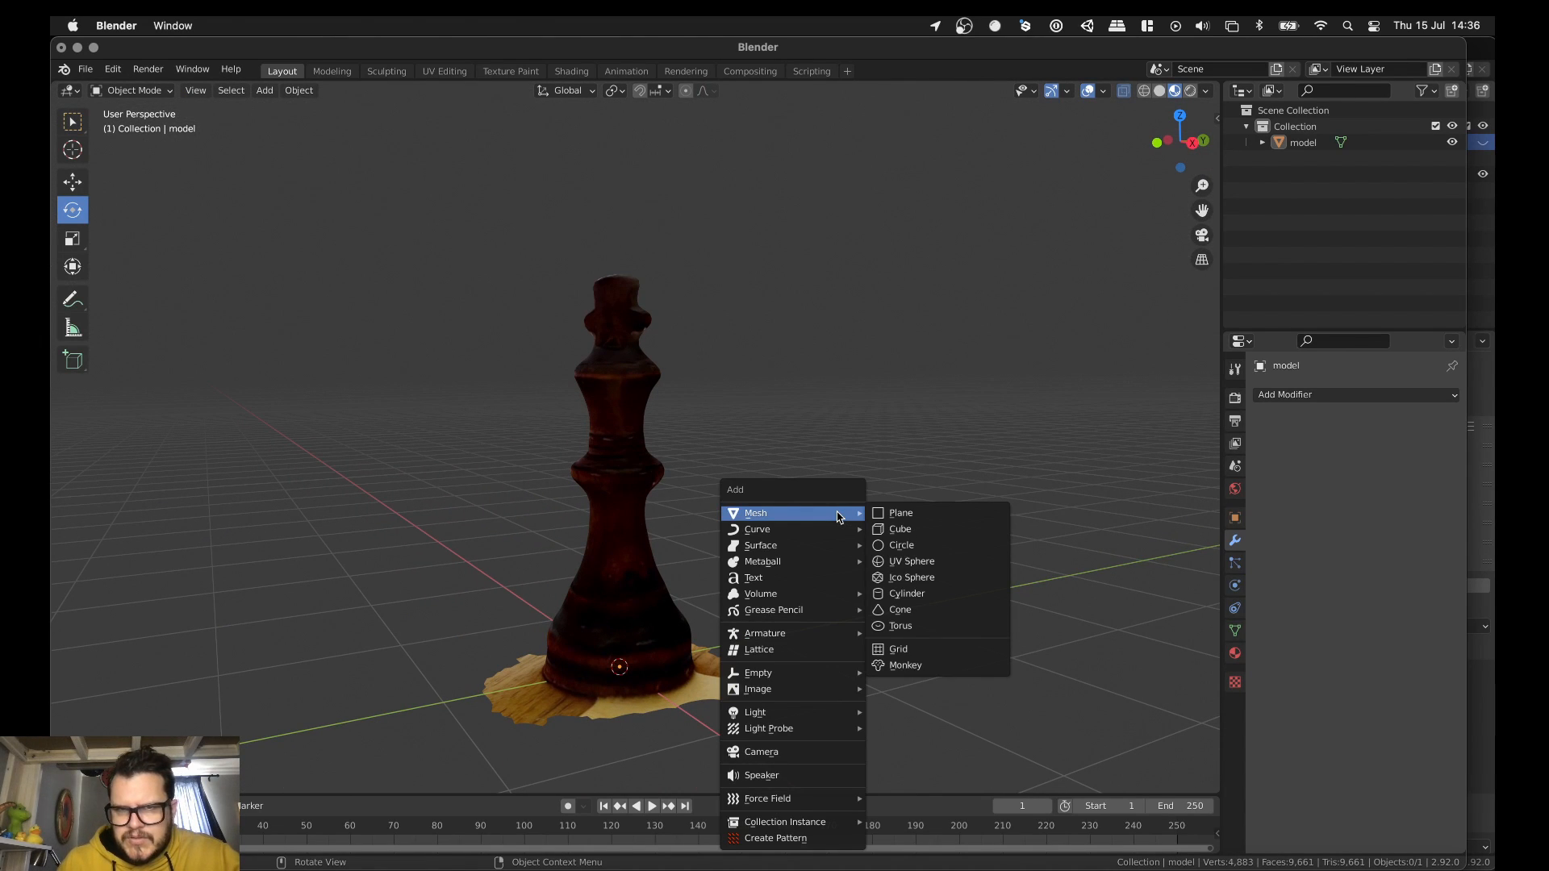
pyautogui.click(926, 592)
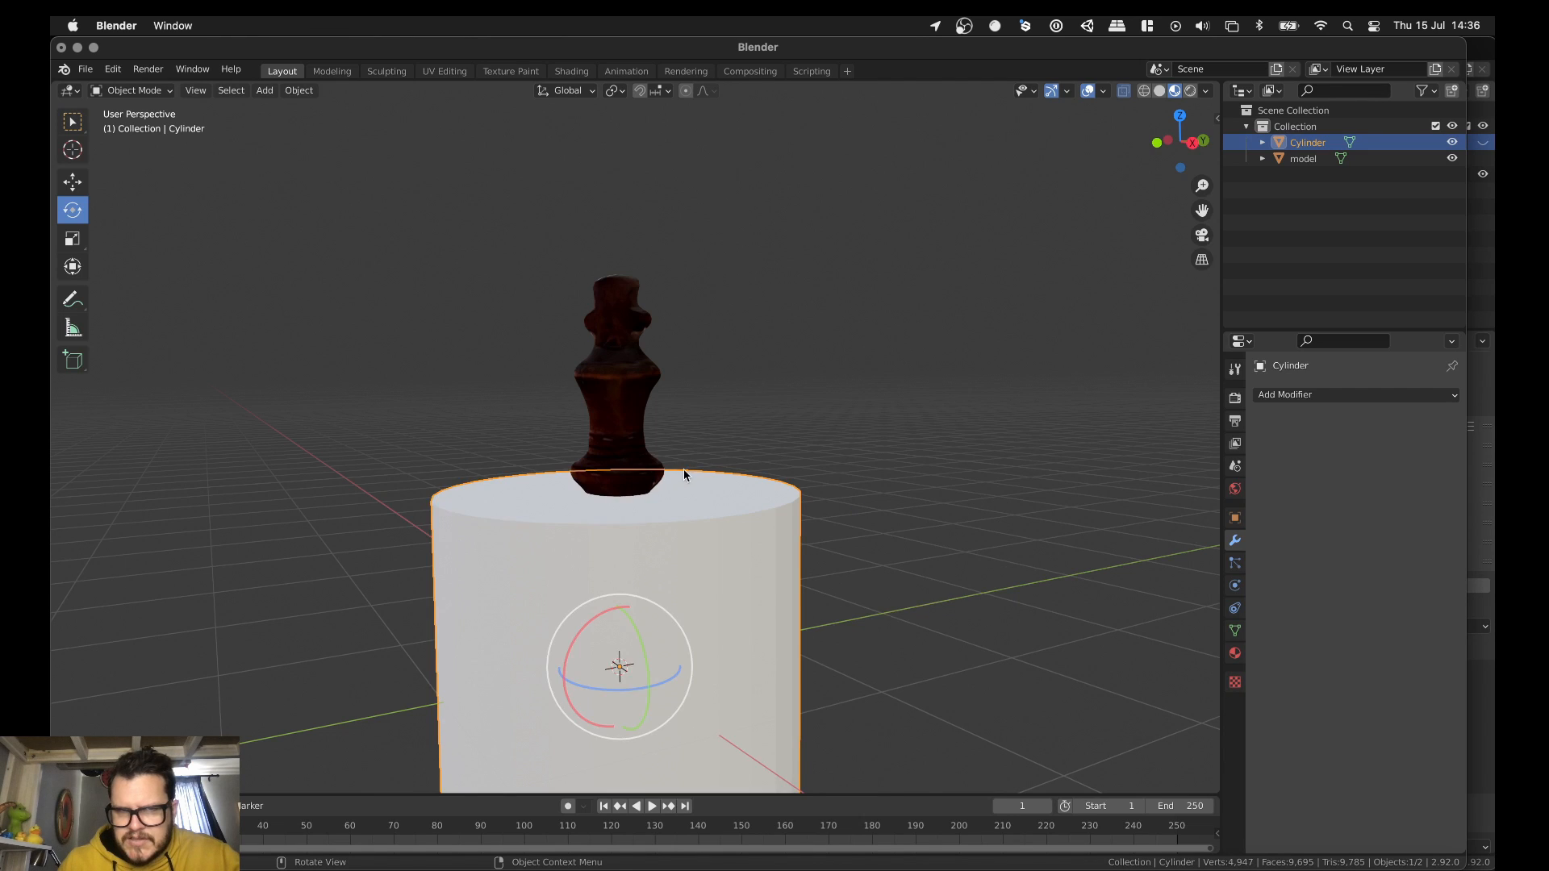
# Raise the cylinder along Z and scale it down uniformly to roughly the width of the chess piece's base
pyautogui.scroll(-2, 684, 470)
pyautogui.hotkey('shift', 'space')
pyautogui.click(642, 602)
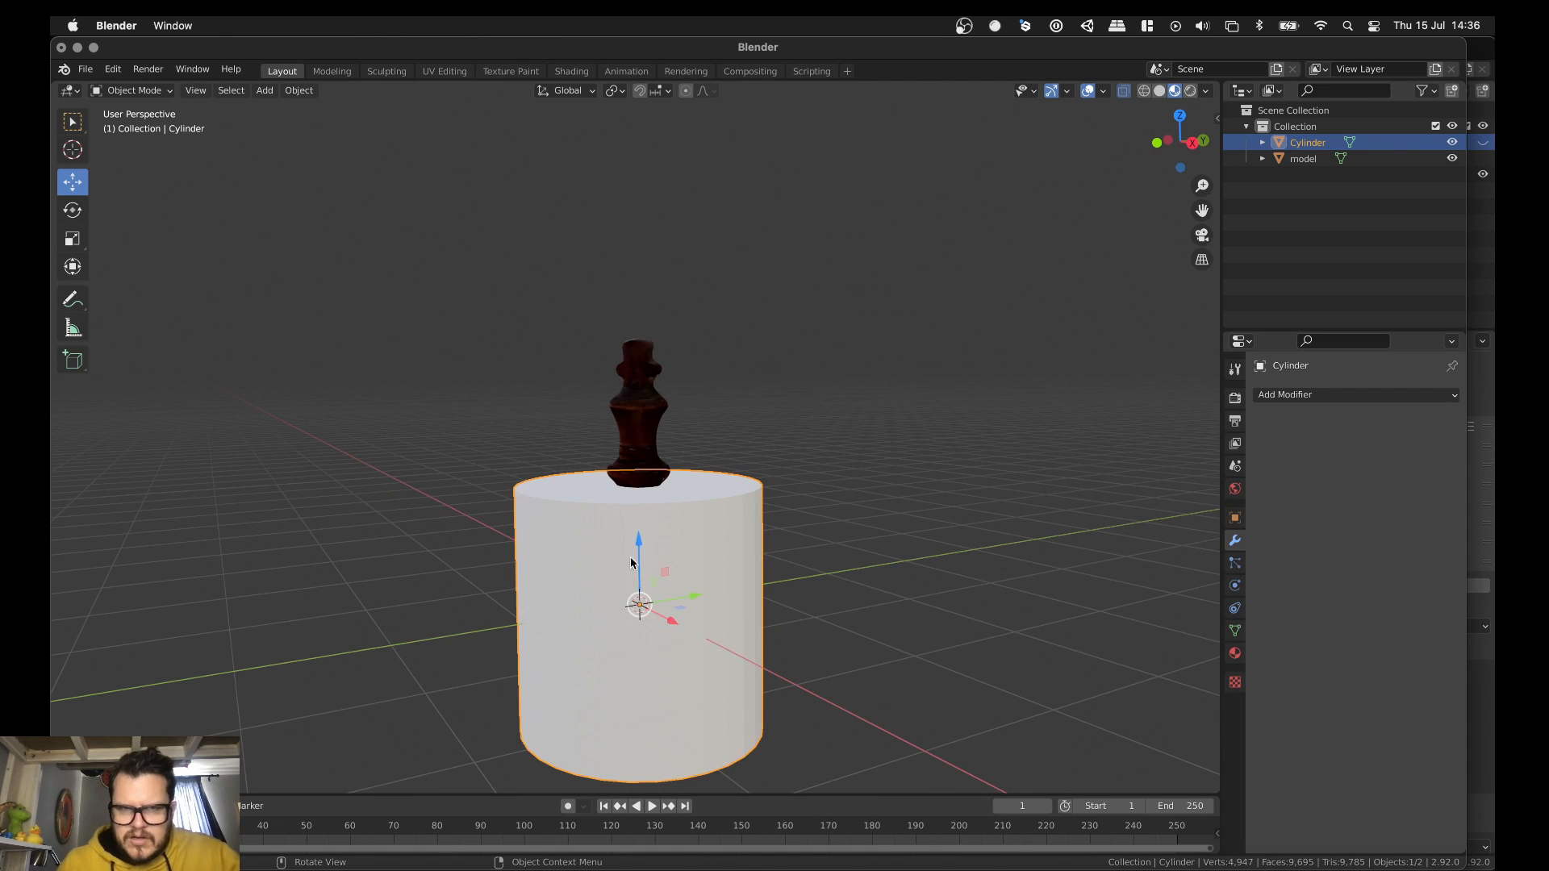
pyautogui.moveTo(638, 540); pyautogui.dragTo(655, 498)
pyautogui.press('s')
pyautogui.click(771, 455)
pyautogui.press('s')
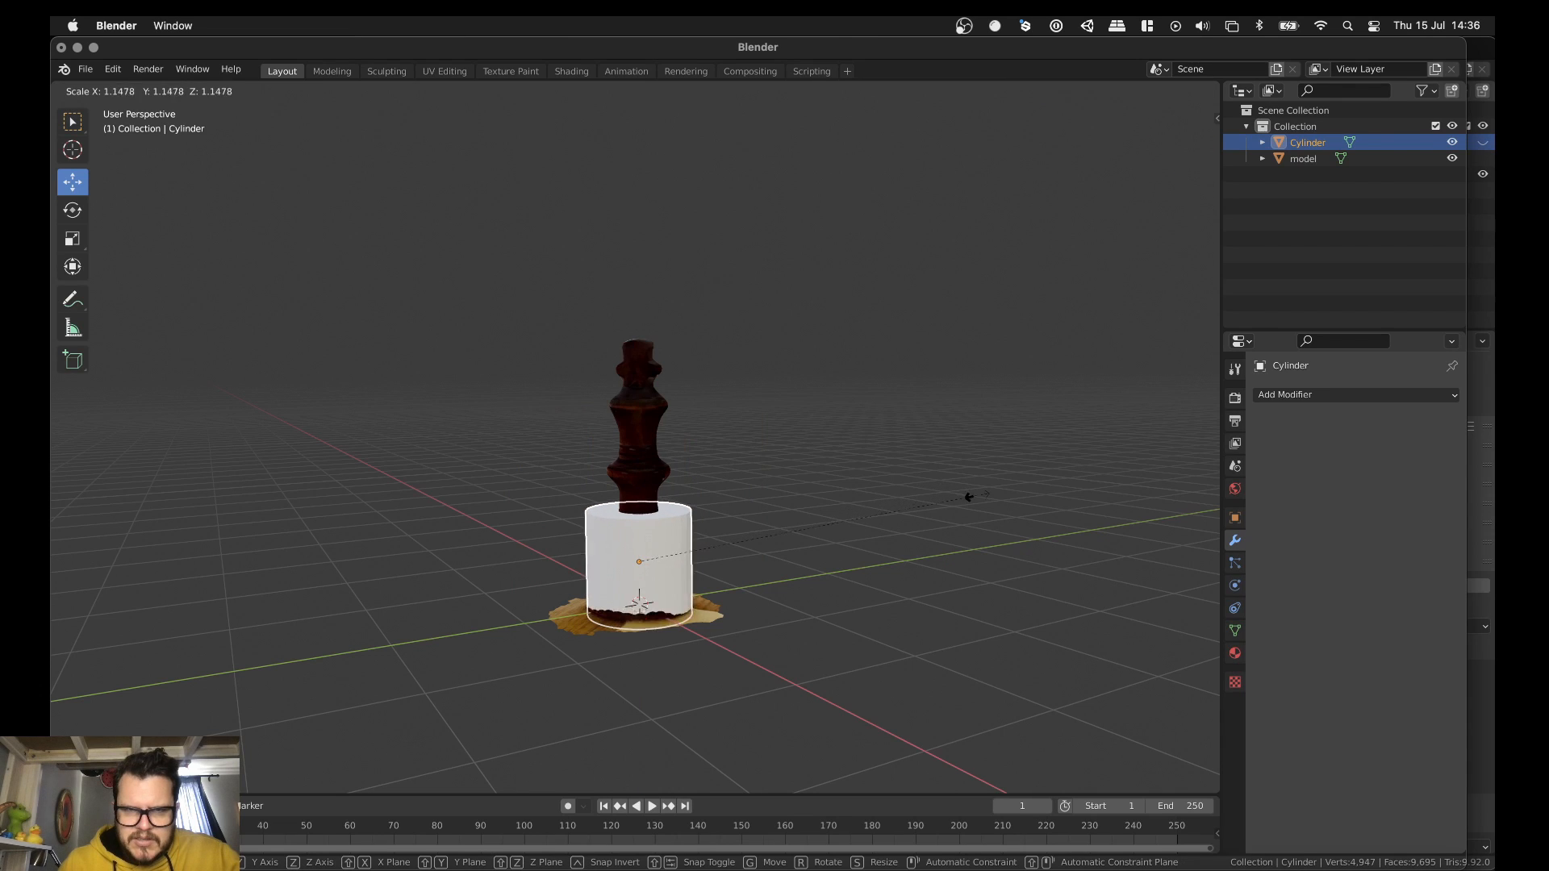
pyautogui.click(974, 496)
# Flatten the cylinder by scaling it along the Z axis only
pyautogui.hotkey('shift', 'space')
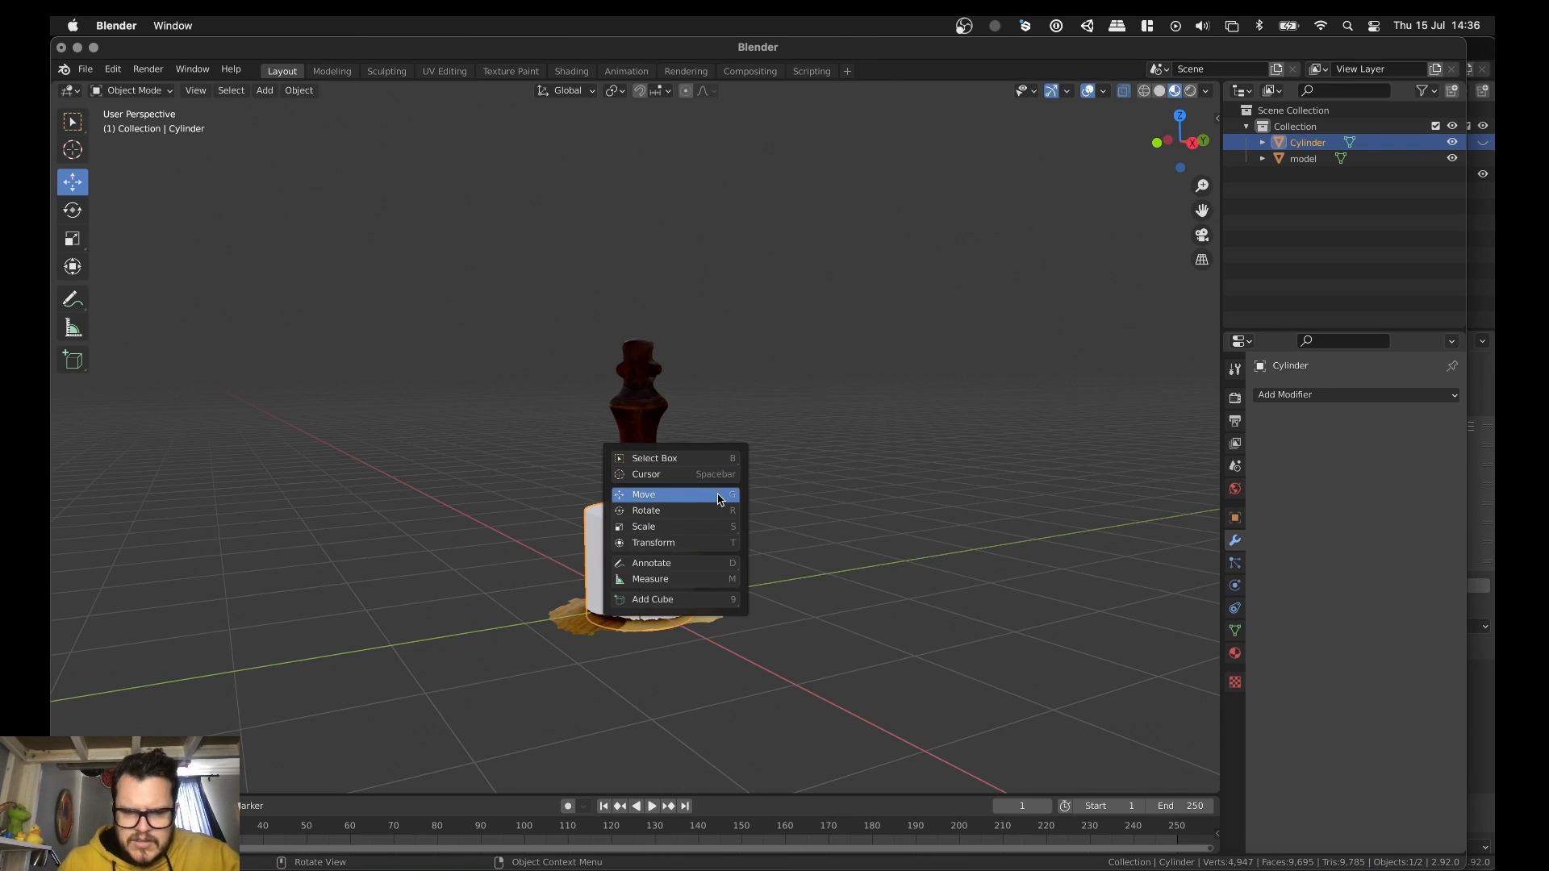
pyautogui.click(717, 500)
pyautogui.hotkey('shift', 'space')
pyautogui.press('s')
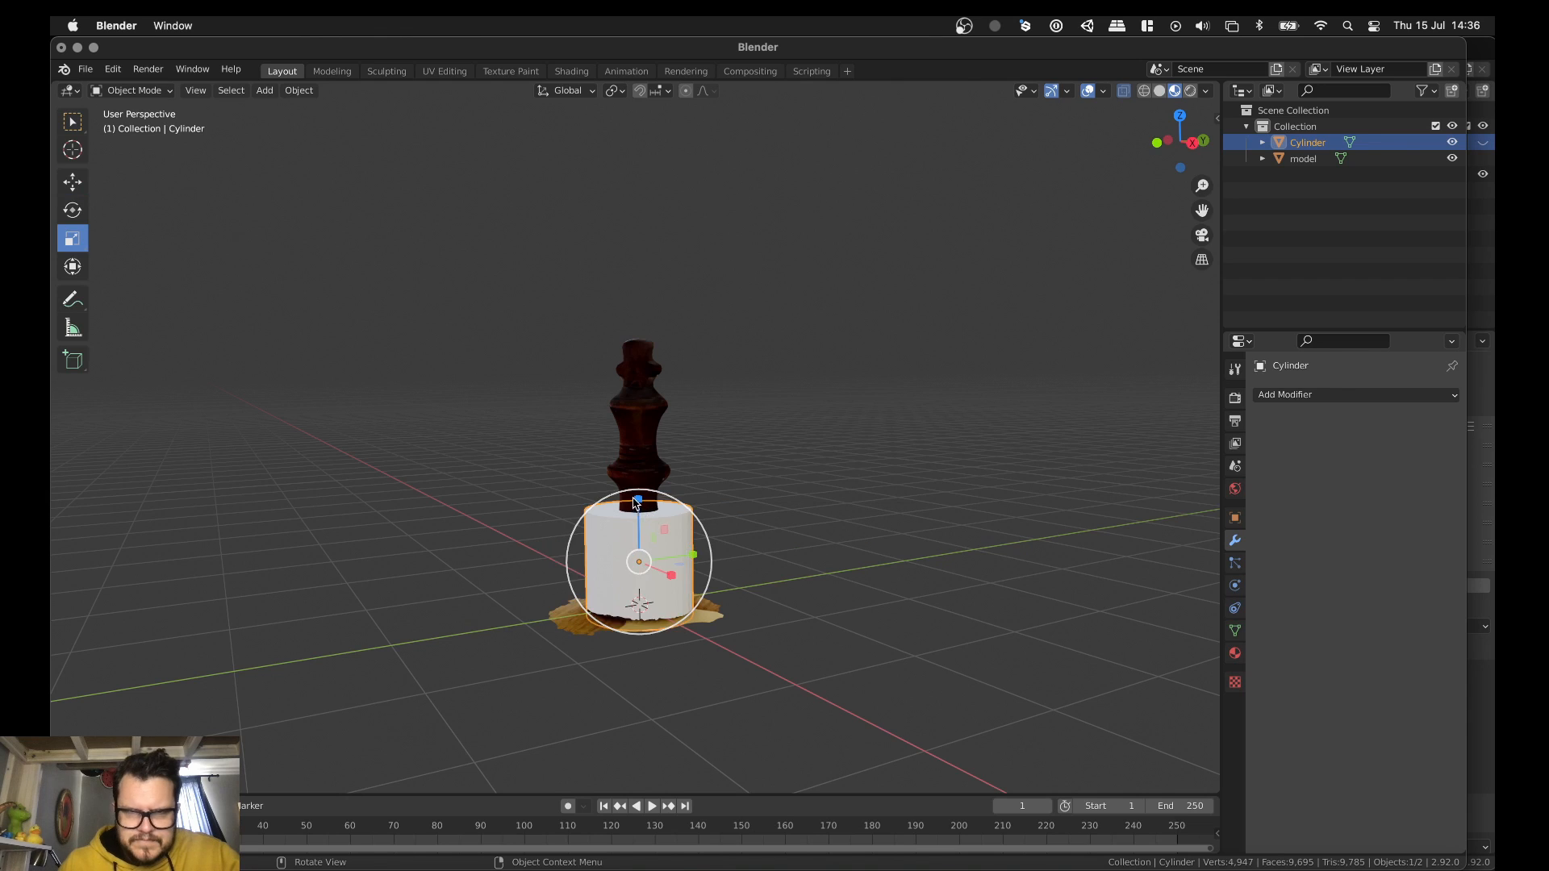
pyautogui.moveTo(635, 498); pyautogui.dragTo(639, 520)
pyautogui.scroll(2, 658, 502)
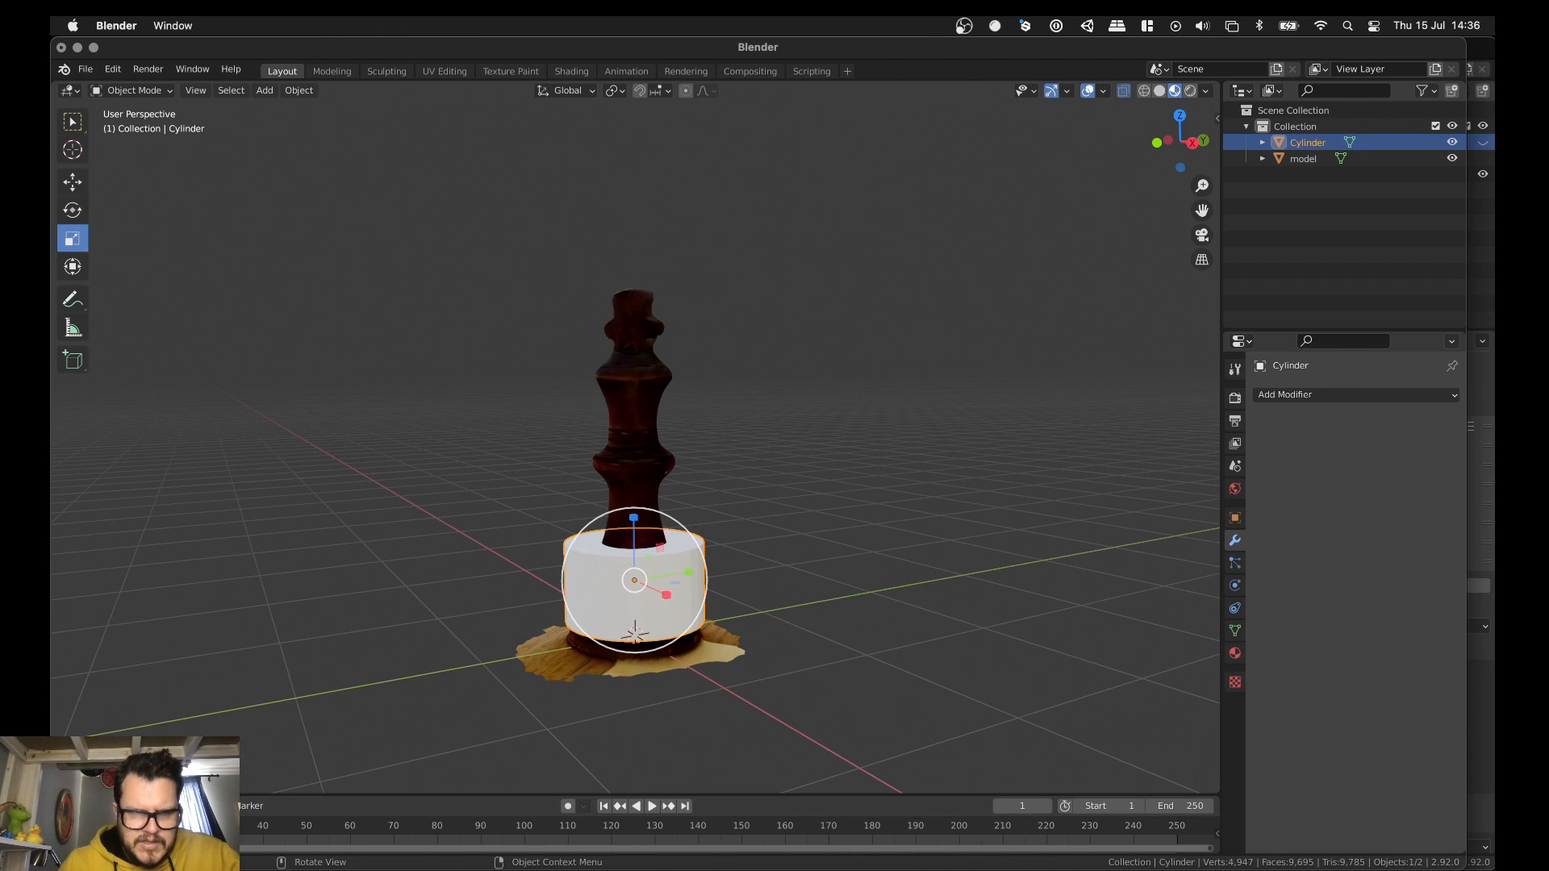
pyautogui.hotkey('alt', 'a')
pyautogui.scroll(2, 675, 569)
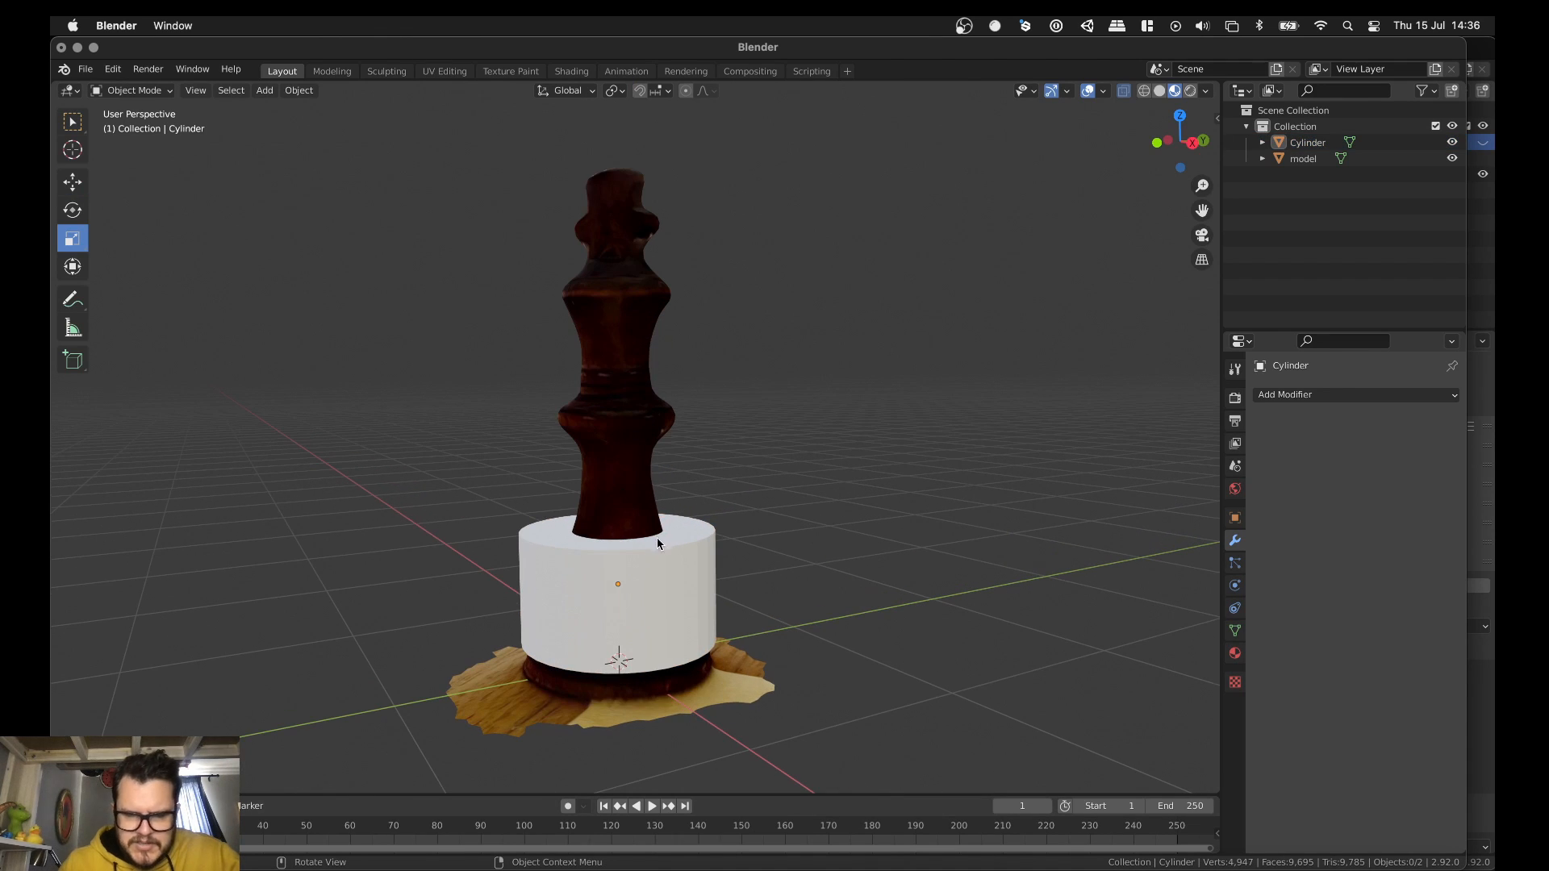
pyautogui.hotkey('shift', 'space')
pyautogui.press('g')
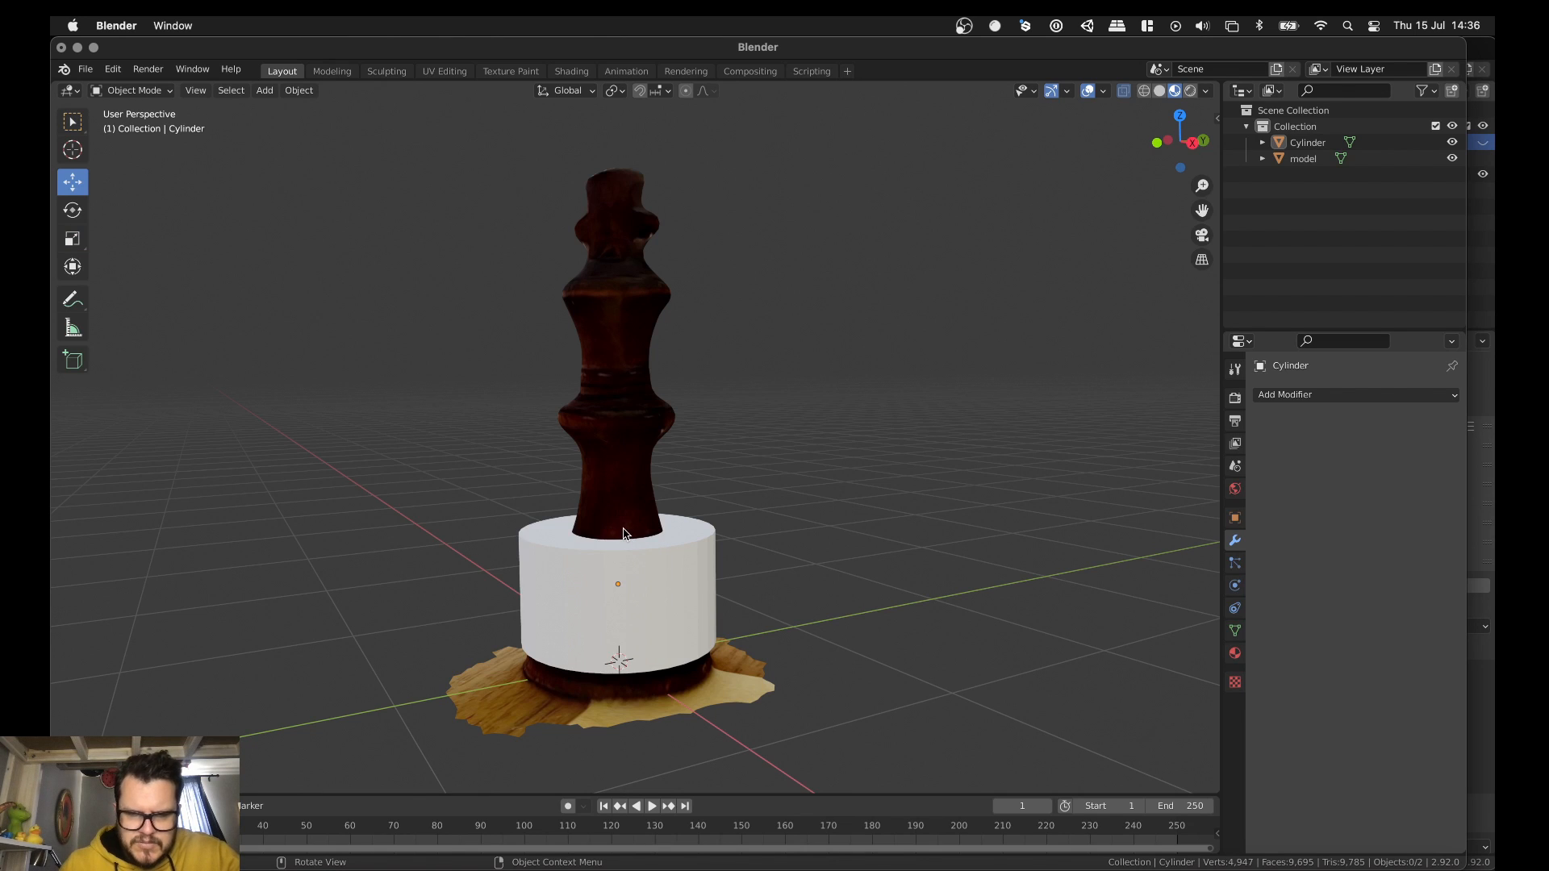
pyautogui.rightClick(623, 533)
pyautogui.press('Escape')
pyautogui.scroll(-8, 629, 536)
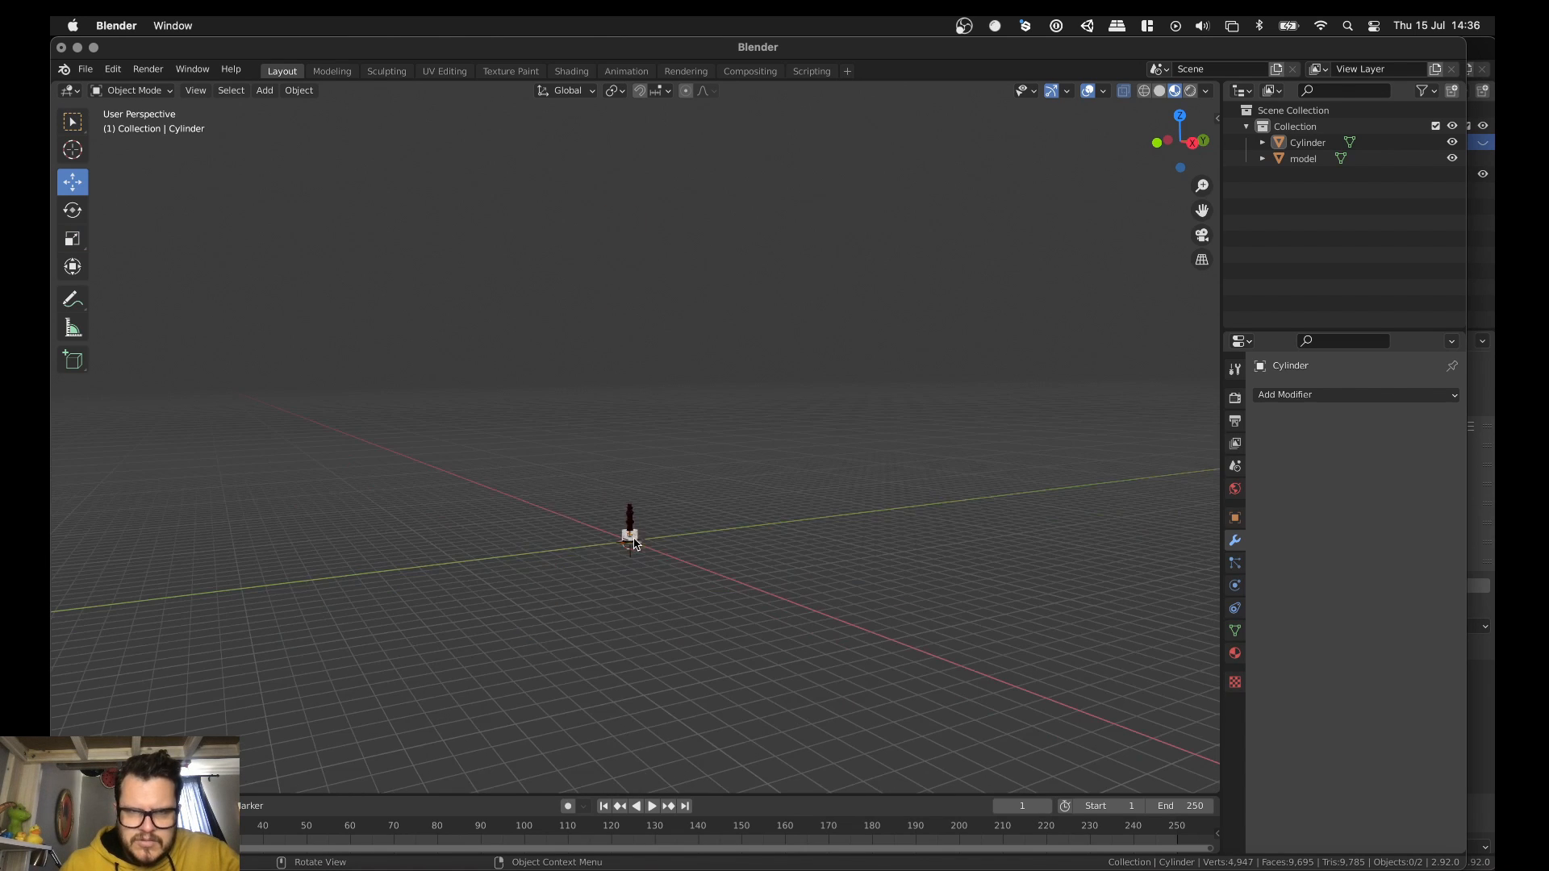
pyautogui.scroll(2, 634, 543)
pyautogui.click(73, 122)
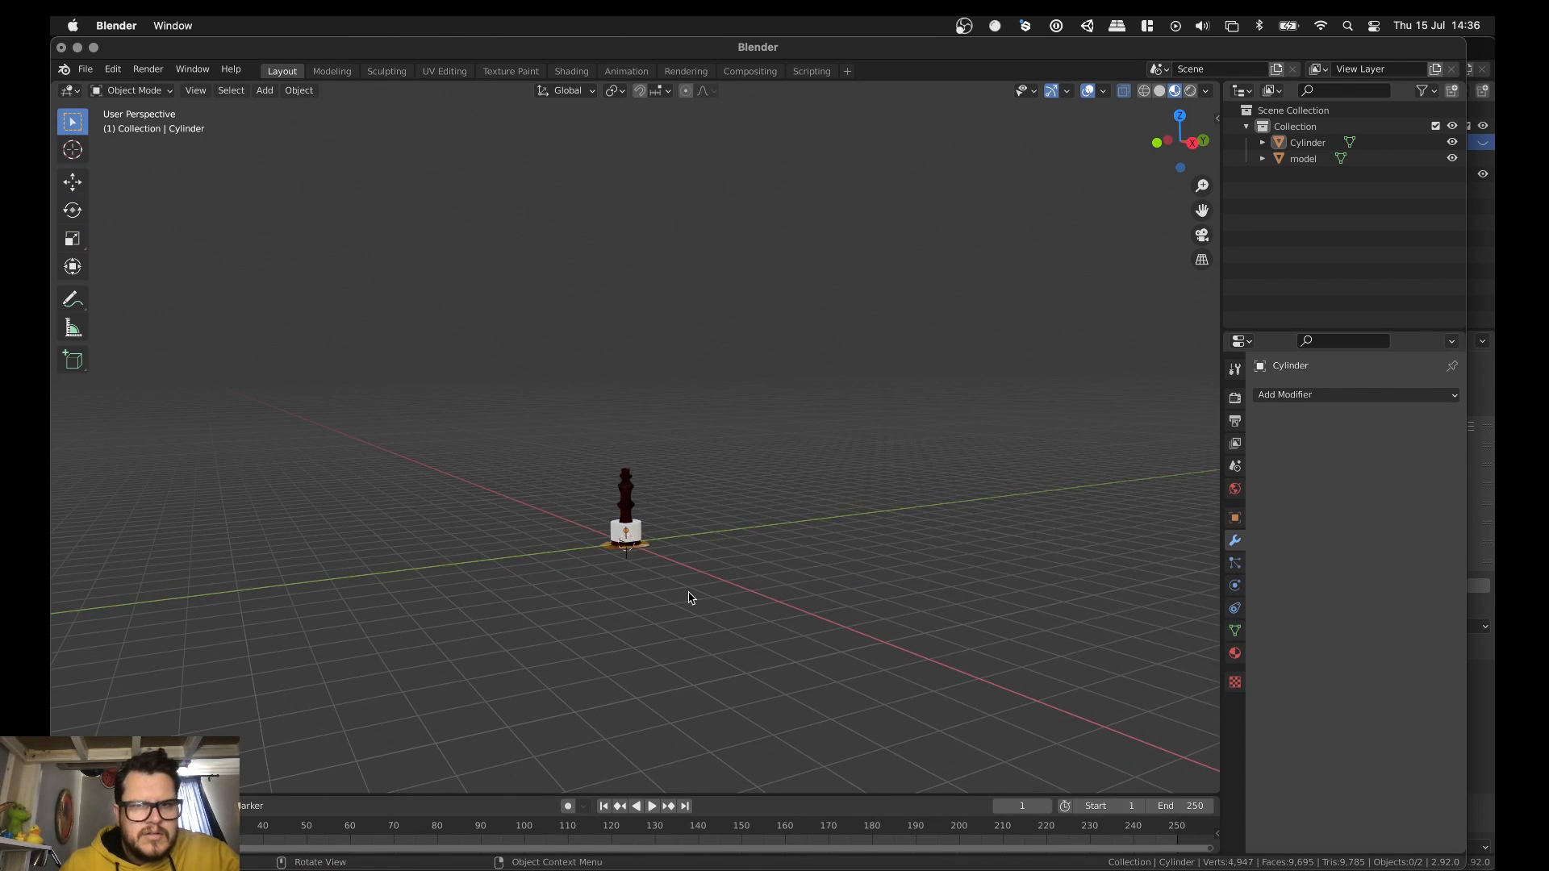
# Lower the cylinder about 0.11 m along Z so it surrounds the chess piece's base
pyautogui.scroll(4, 598, 442)
pyautogui.hotkey('shift', 'space')
pyautogui.press('g')
pyautogui.scroll(5, 601, 448)
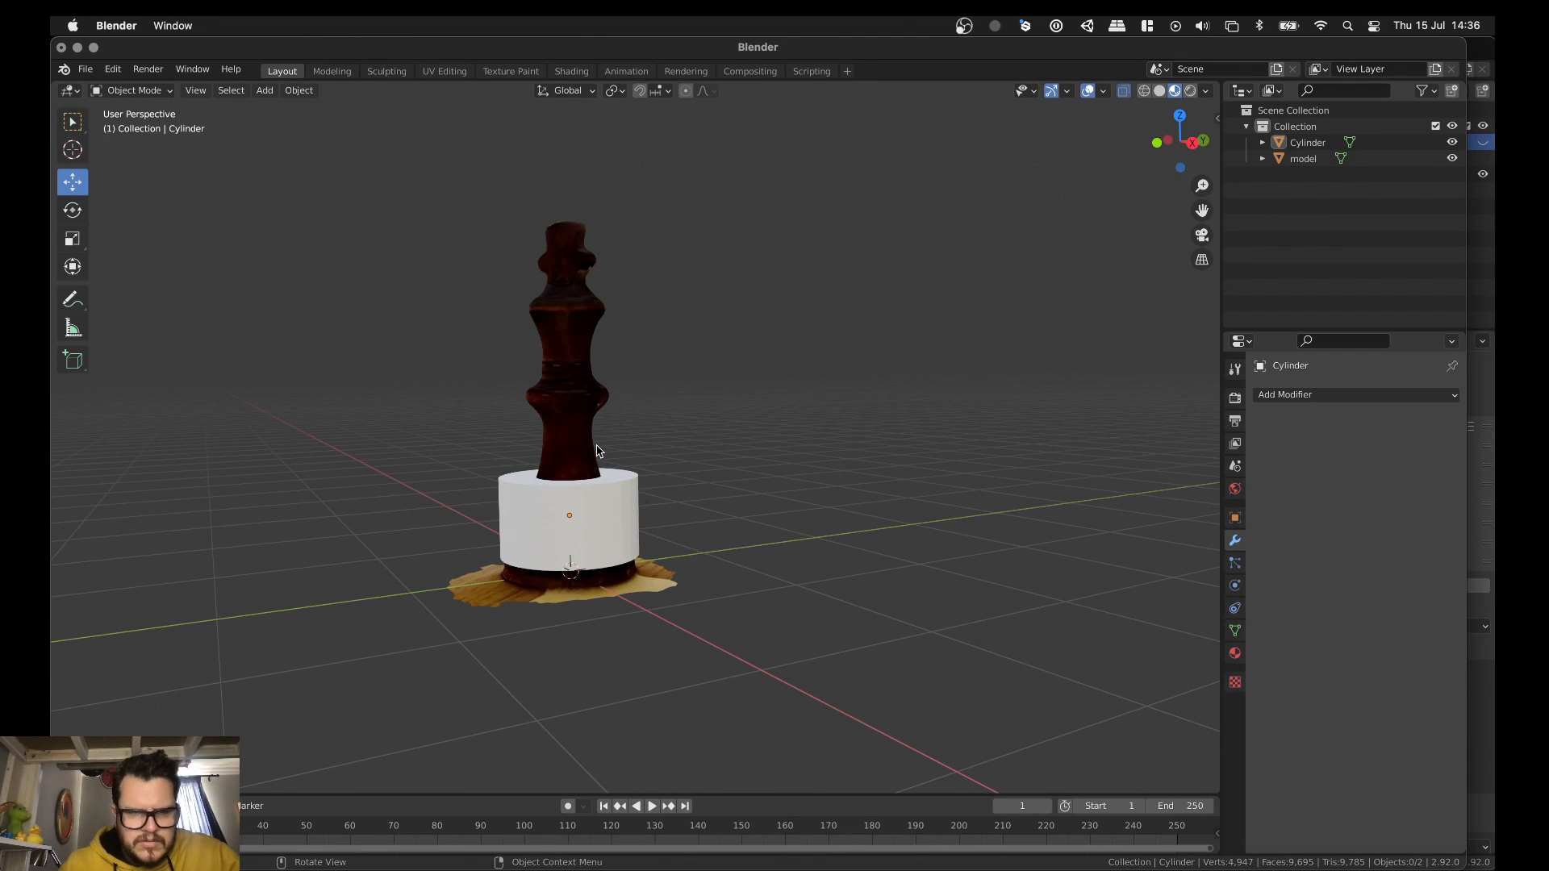
pyautogui.click(621, 491)
pyautogui.rightClick(621, 488)
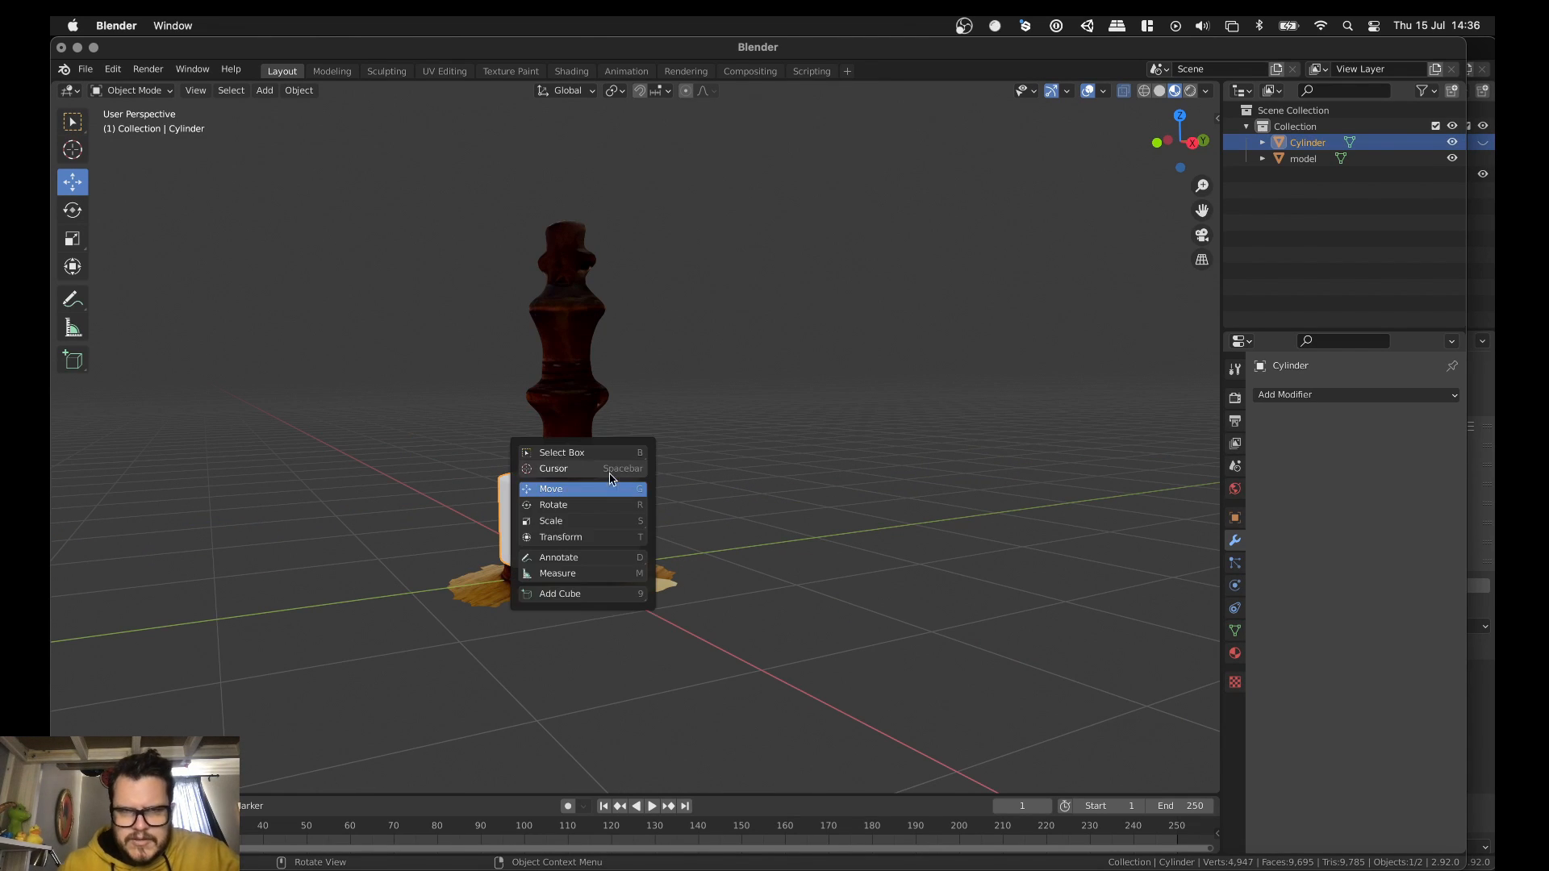
pyautogui.press('Escape')
pyautogui.moveTo(567, 454)
pyautogui.mouseDown()
pyautogui.moveTo(567, 476)
pyautogui.moveTo(589, 467)
pyautogui.mouseUp()
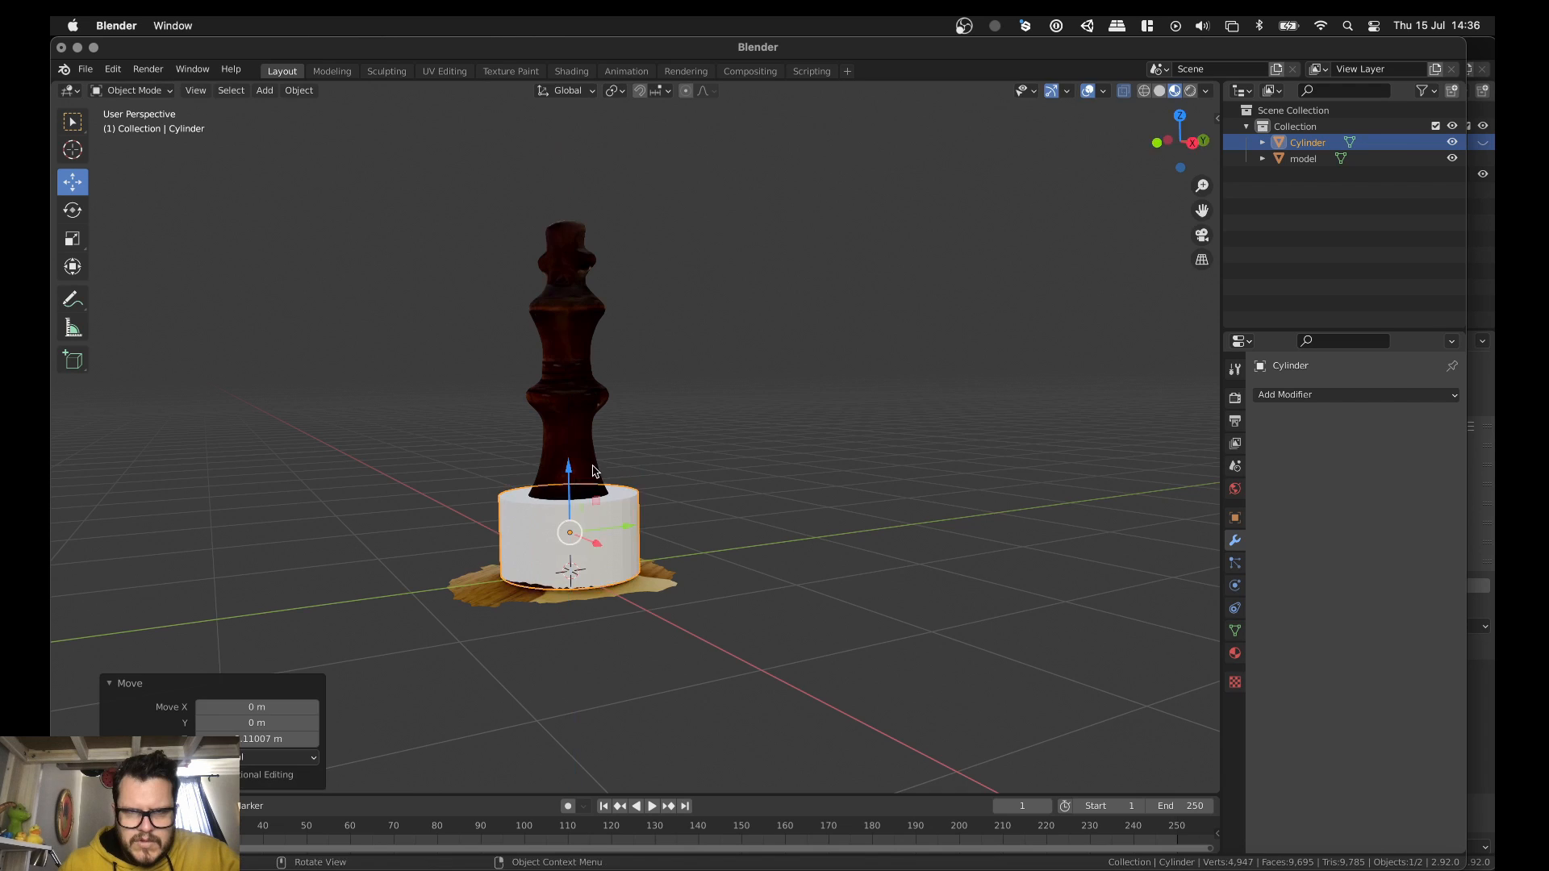
# In Edit Mode, select the cylinder's top face and lower it about 0.26 m along Z to the top of the piece's base
pyautogui.moveTo(589, 466); pyautogui.dragTo(414, 495, button='middle')
pyautogui.hotkey('ctrl', 'Tab')
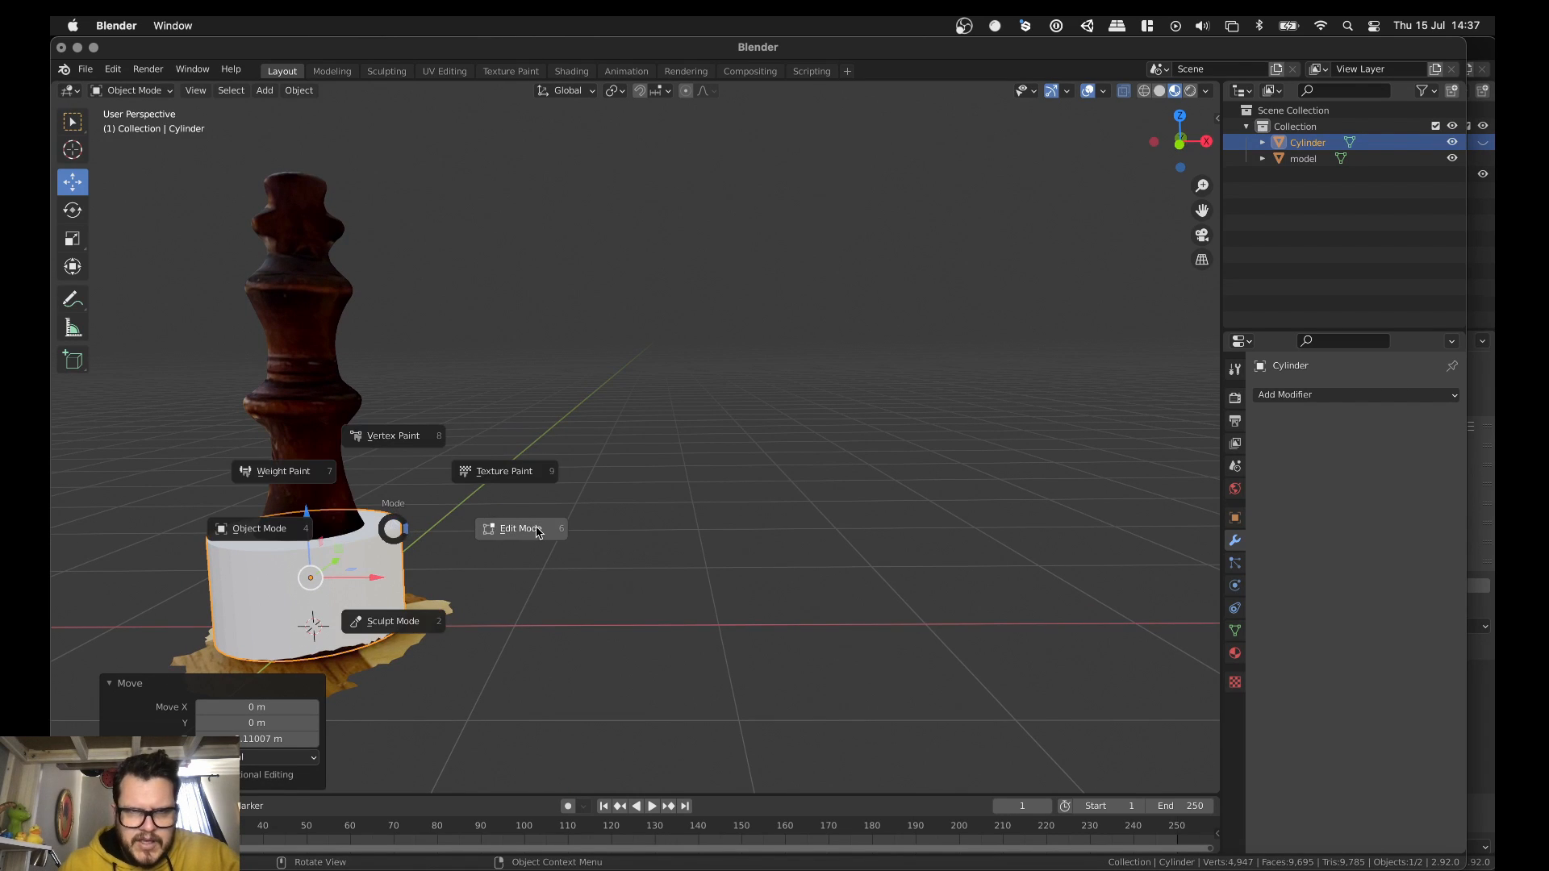
pyautogui.click(397, 528)
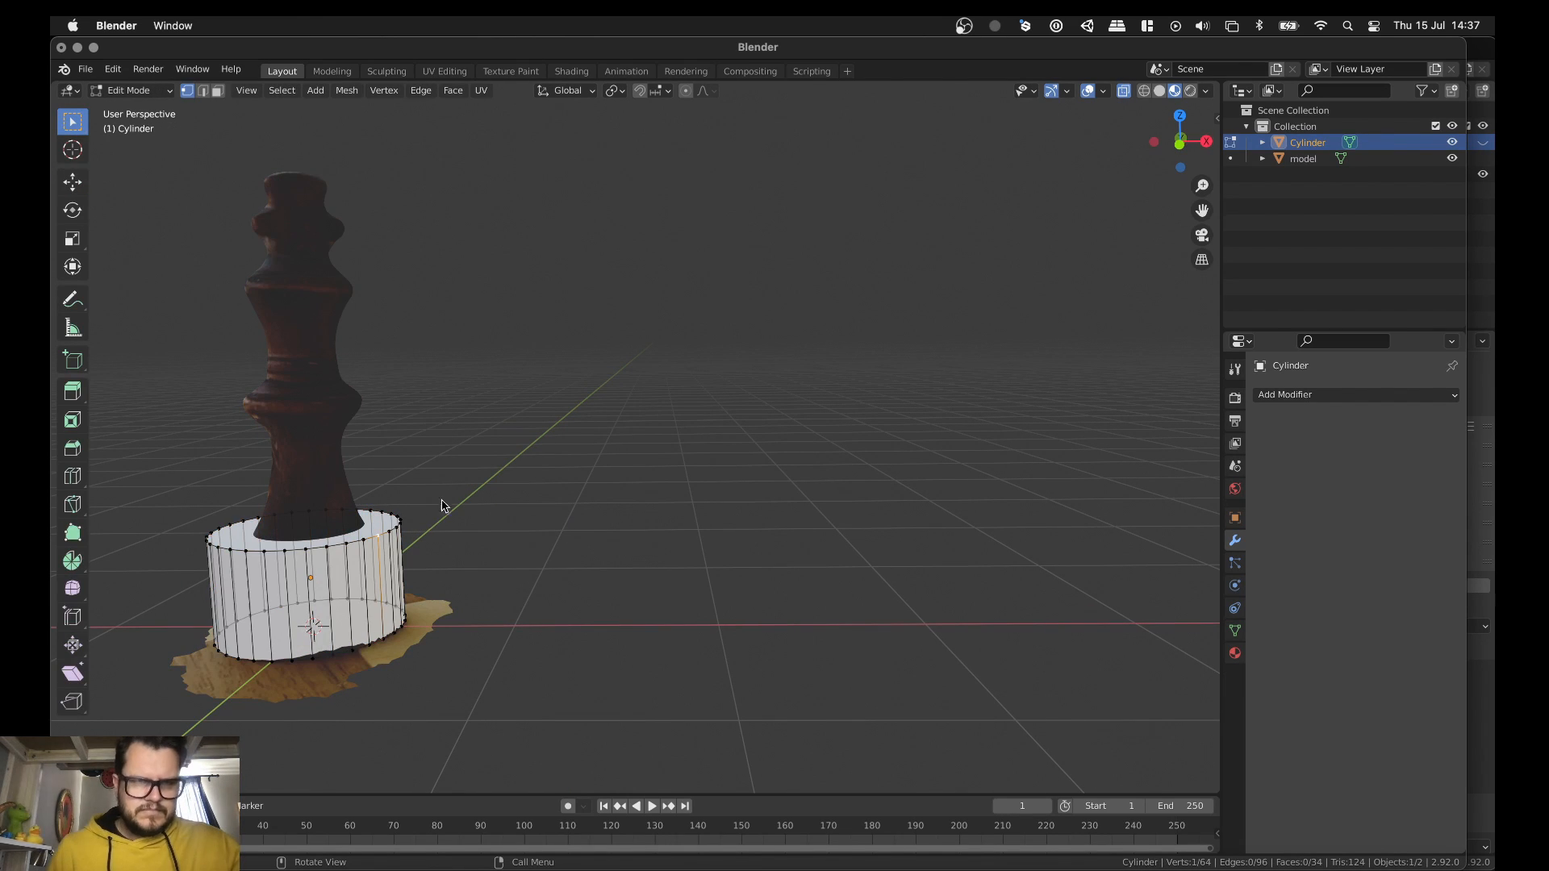
pyautogui.click(301, 527)
pyautogui.hotkey('shift', 'space')
pyautogui.press('g')
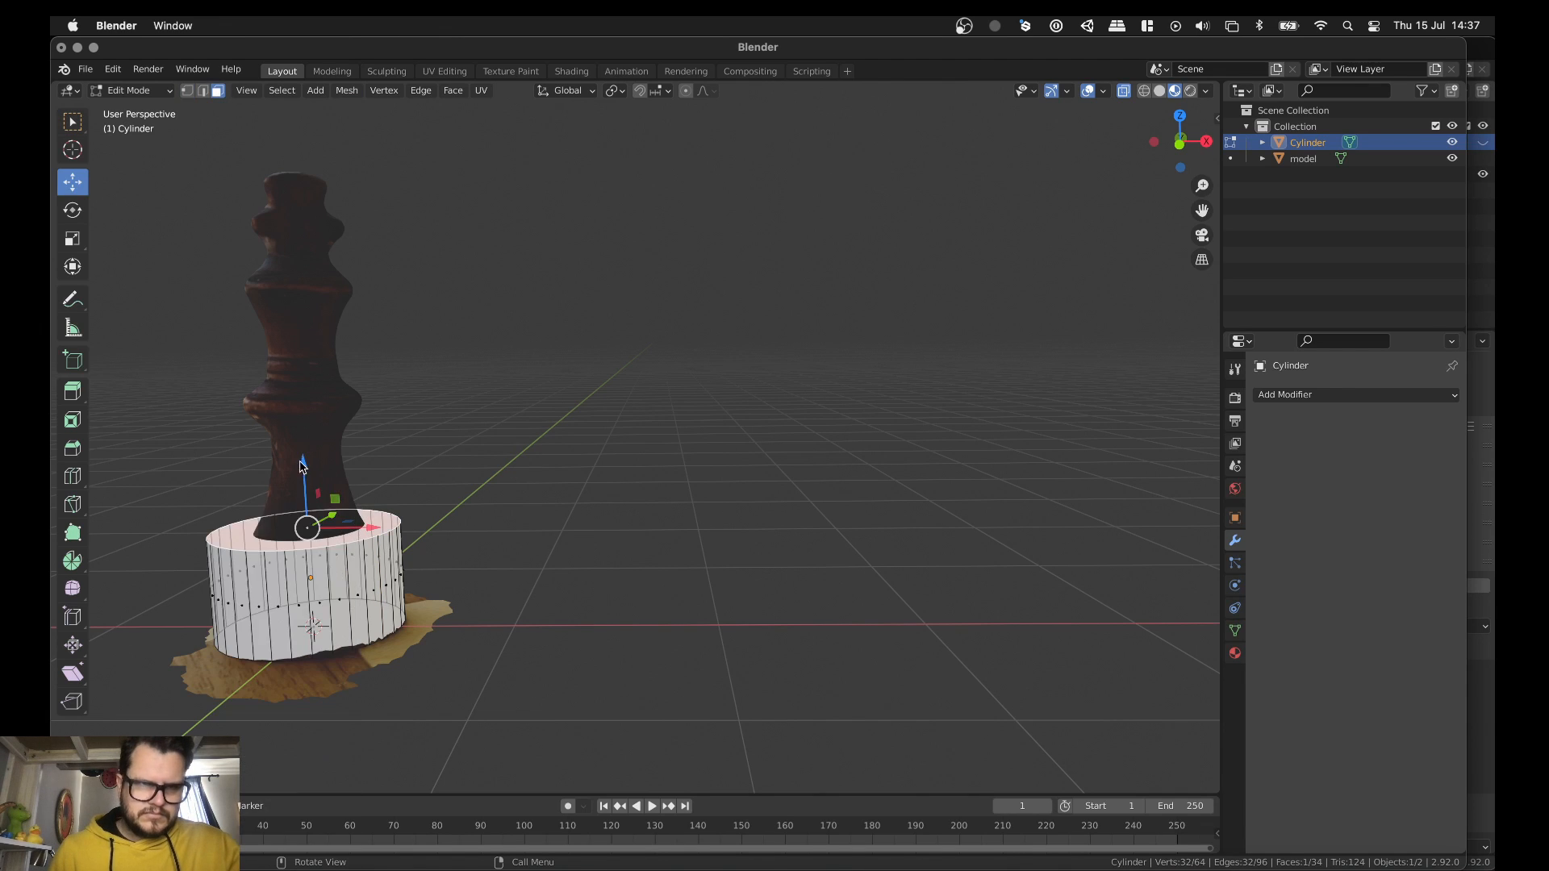
pyautogui.moveTo(305, 465); pyautogui.dragTo(338, 515)
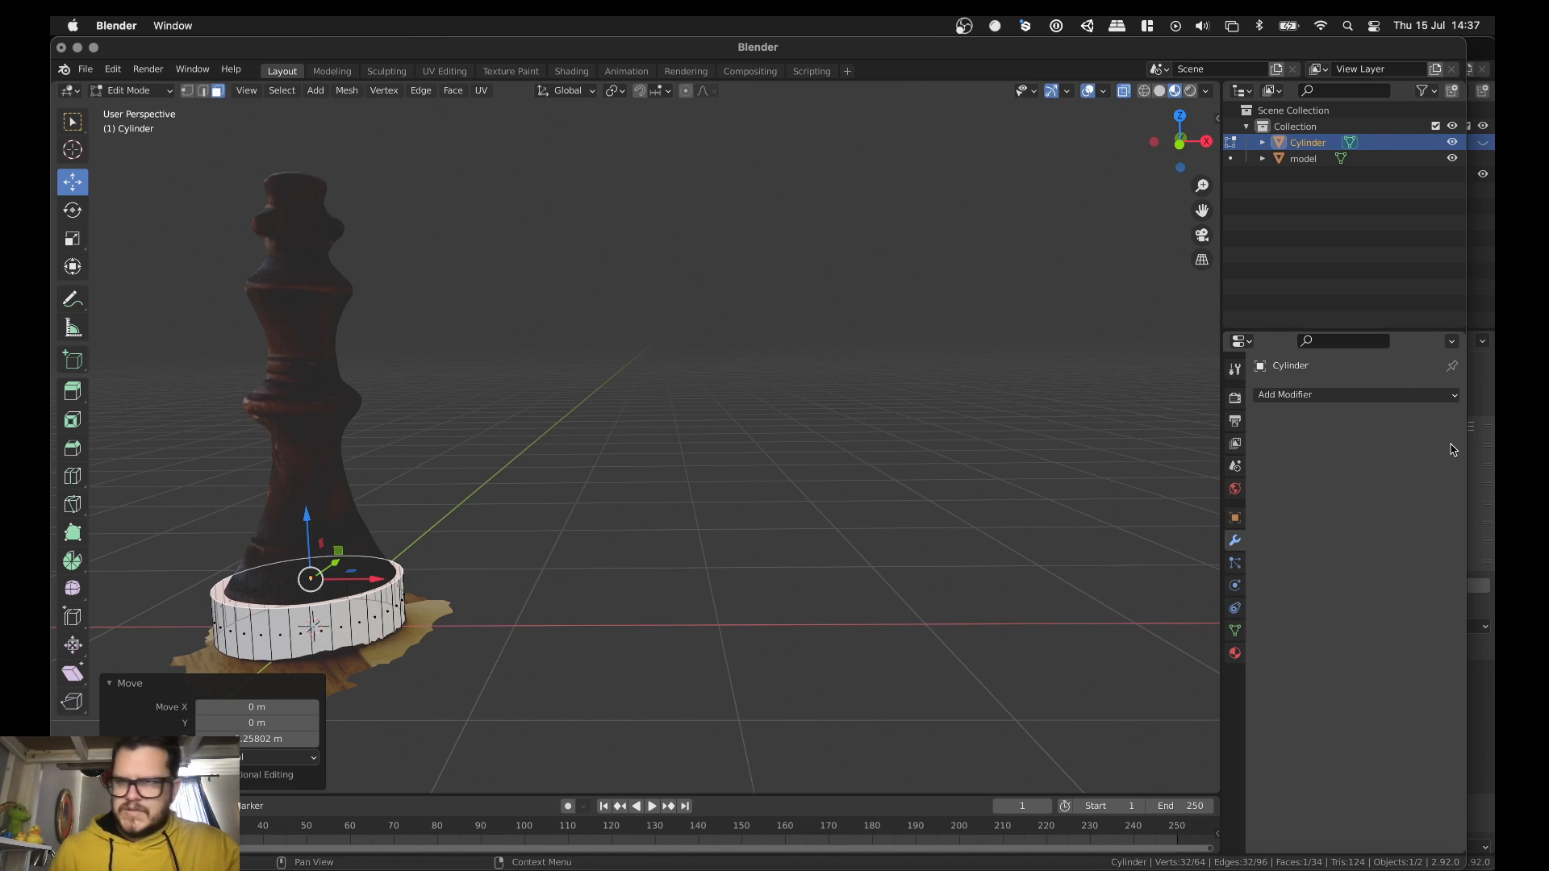
# Add a Shrinkwrap modifier to the cylinder with the scanned model as its target, and return to Object Mode
pyautogui.click(1353, 403)
pyautogui.click(1273, 589)
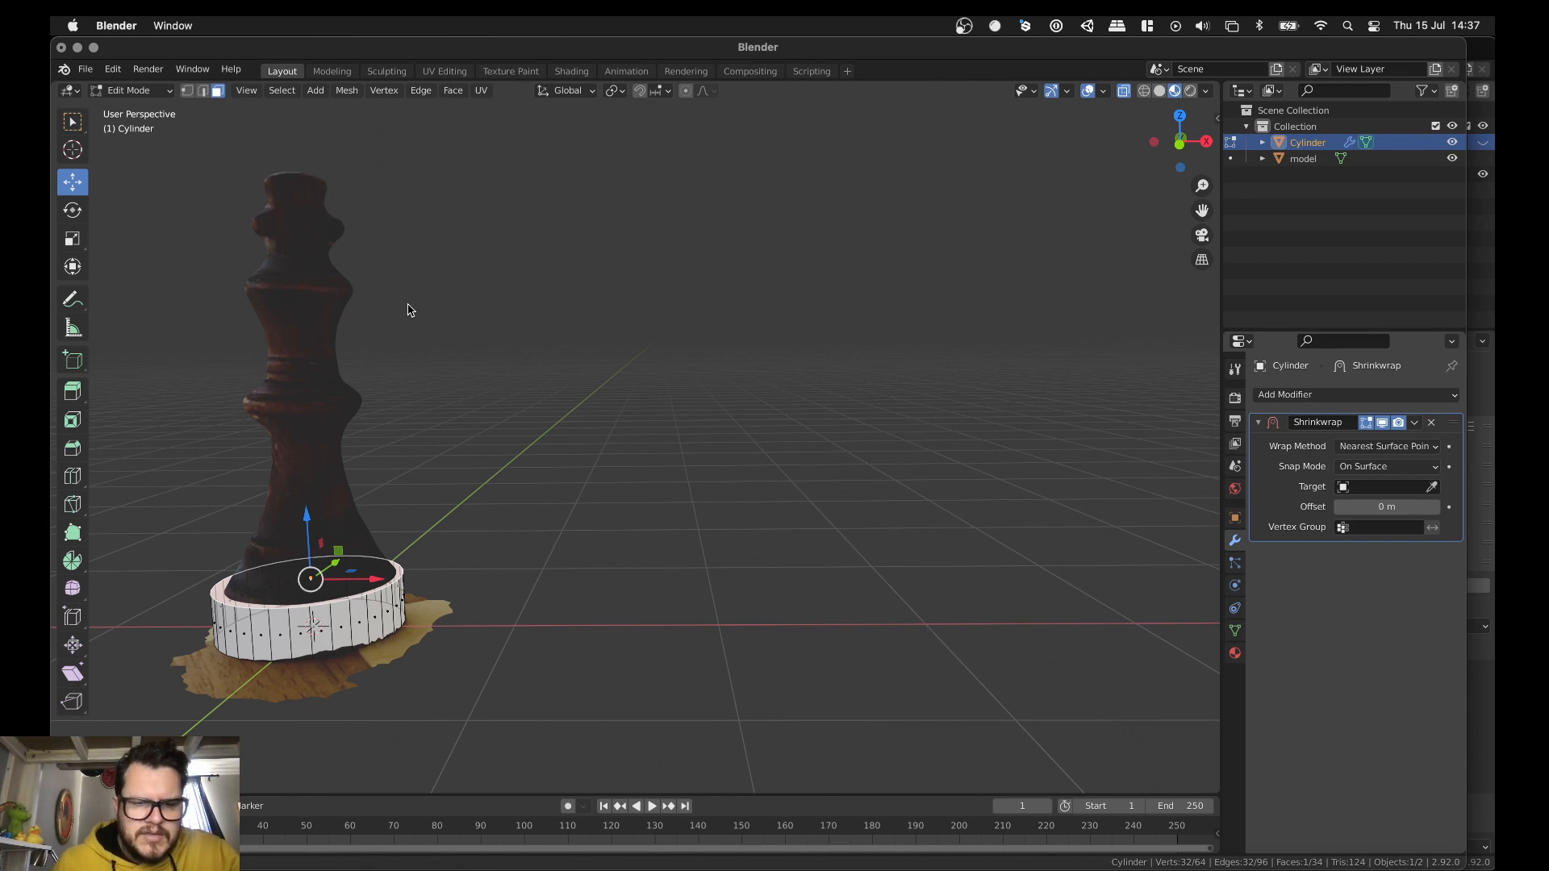
pyautogui.click(313, 307)
pyautogui.hotkey('ctrl', 'Tab')
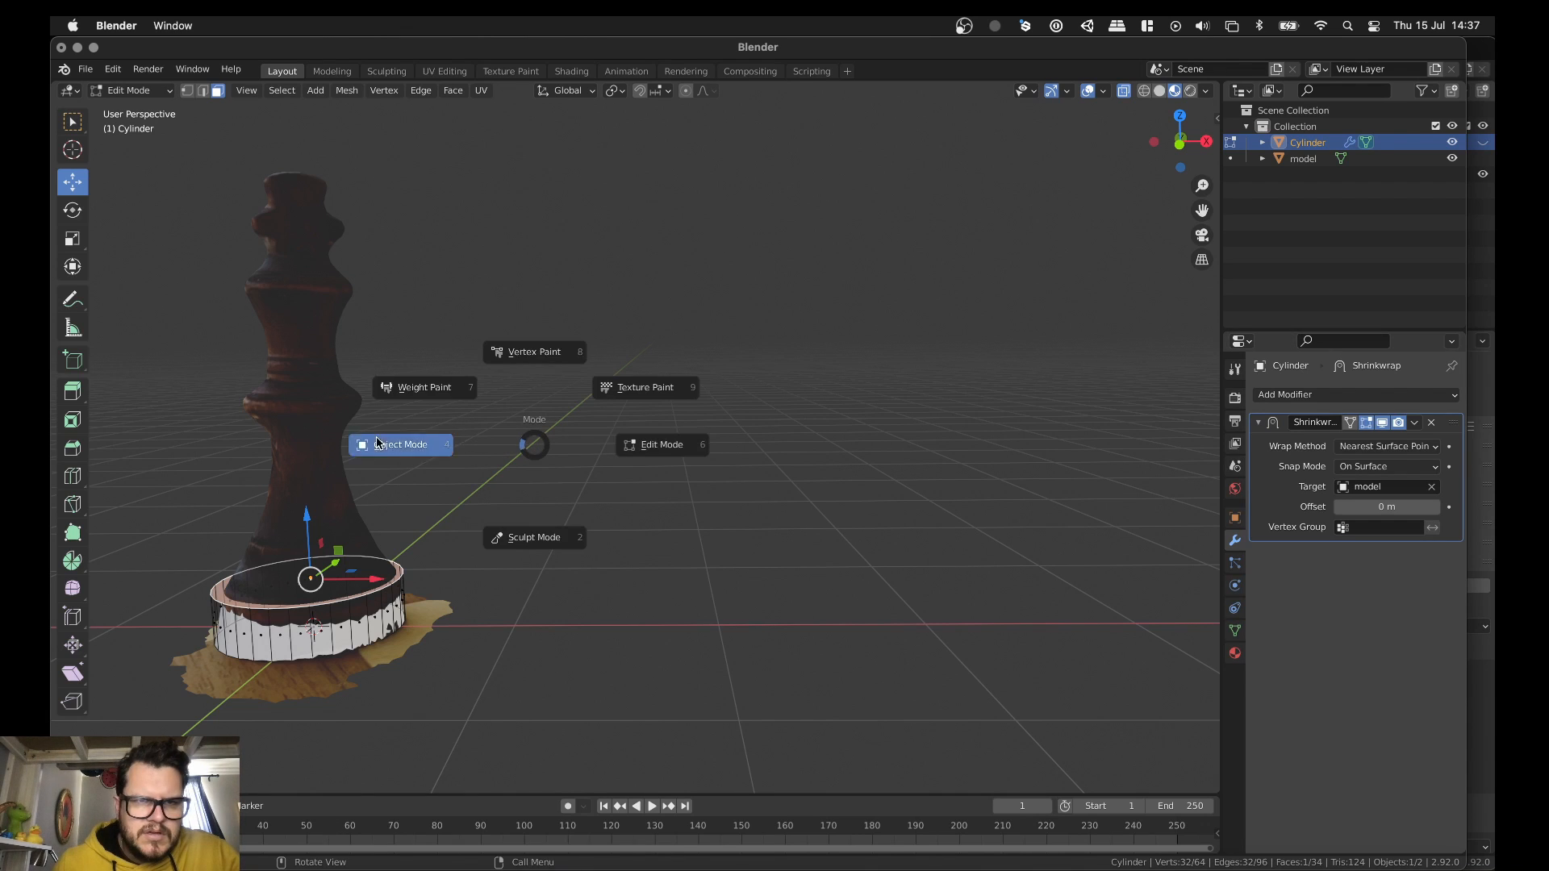
pyautogui.click(402, 441)
pyautogui.click(1430, 487)
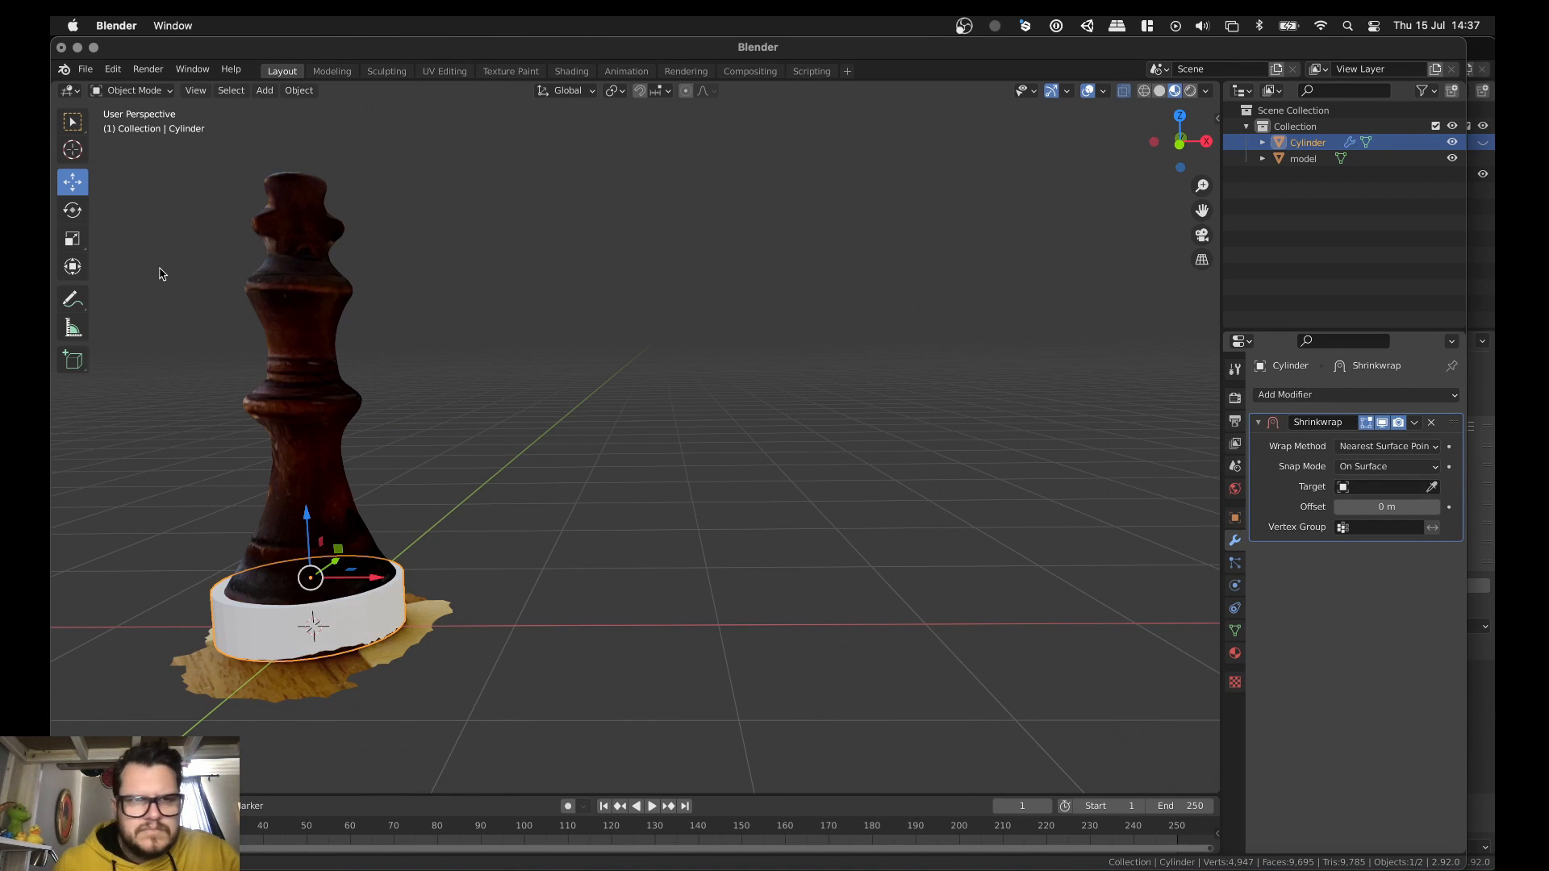
pyautogui.press('super+z')
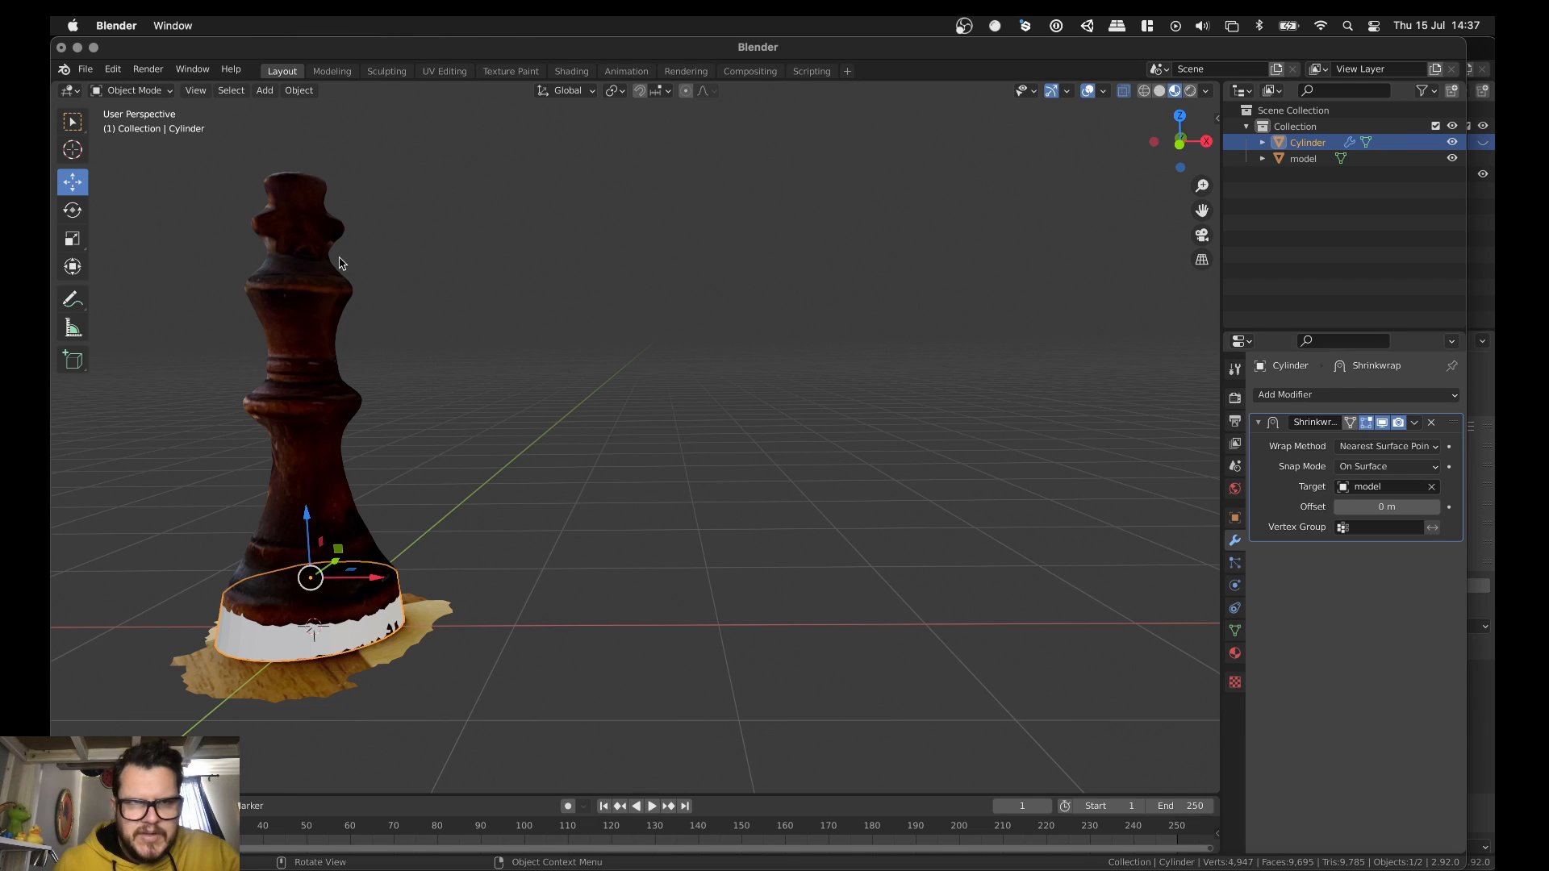
# Set the Shrinkwrap modifier's offset on the cylinder to 0.01 m
pyautogui.click(1434, 507)
pyautogui.moveTo(380, 603); pyautogui.dragTo(1089, 556, button='middle')
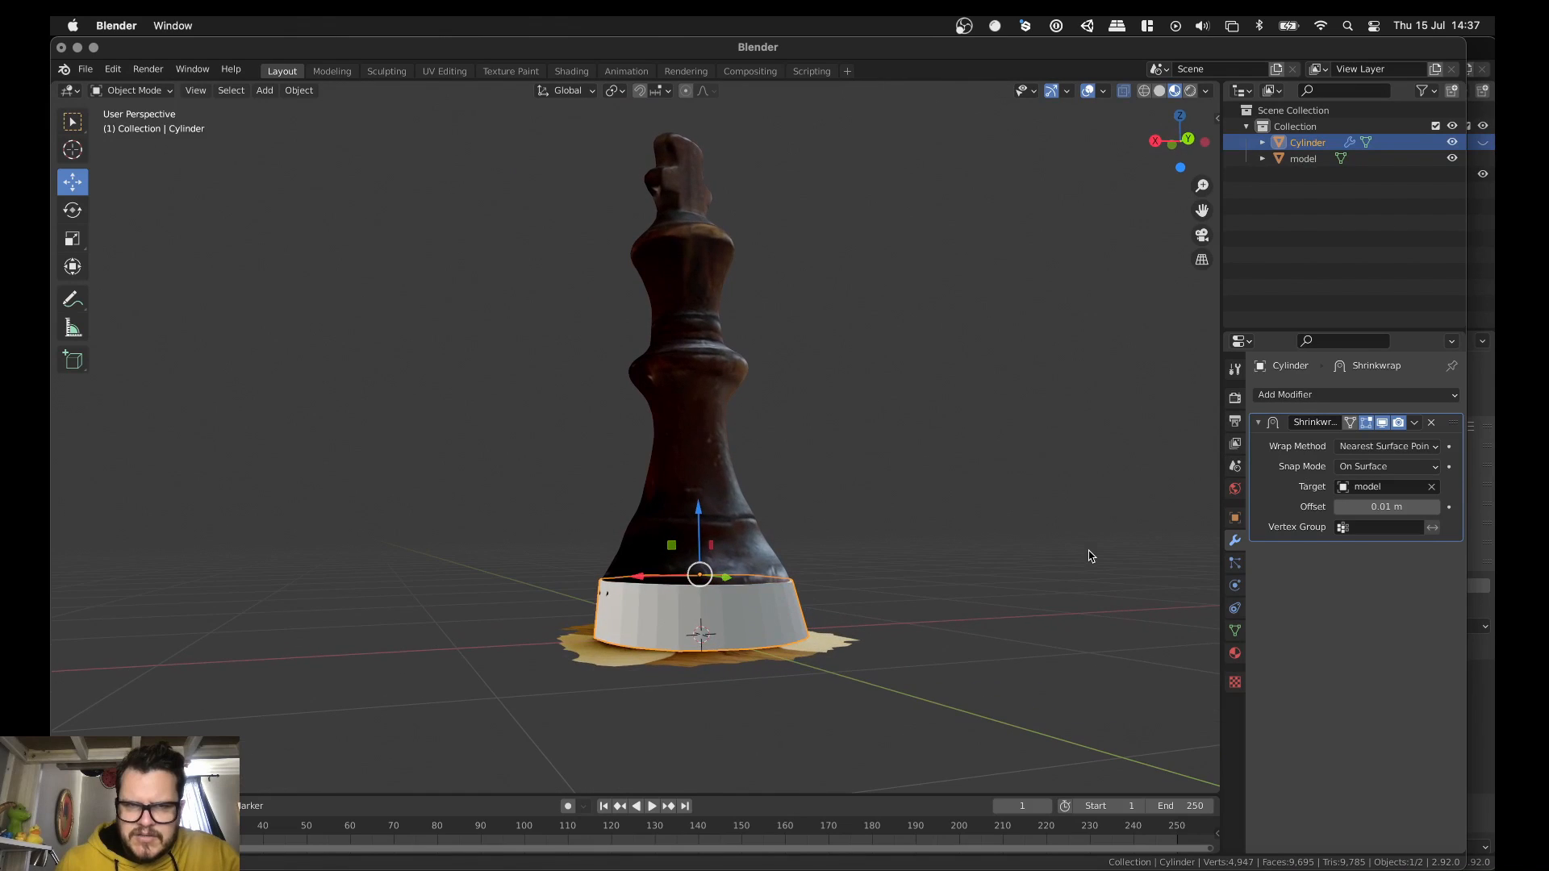
pyautogui.click(699, 510)
pyautogui.click(734, 597)
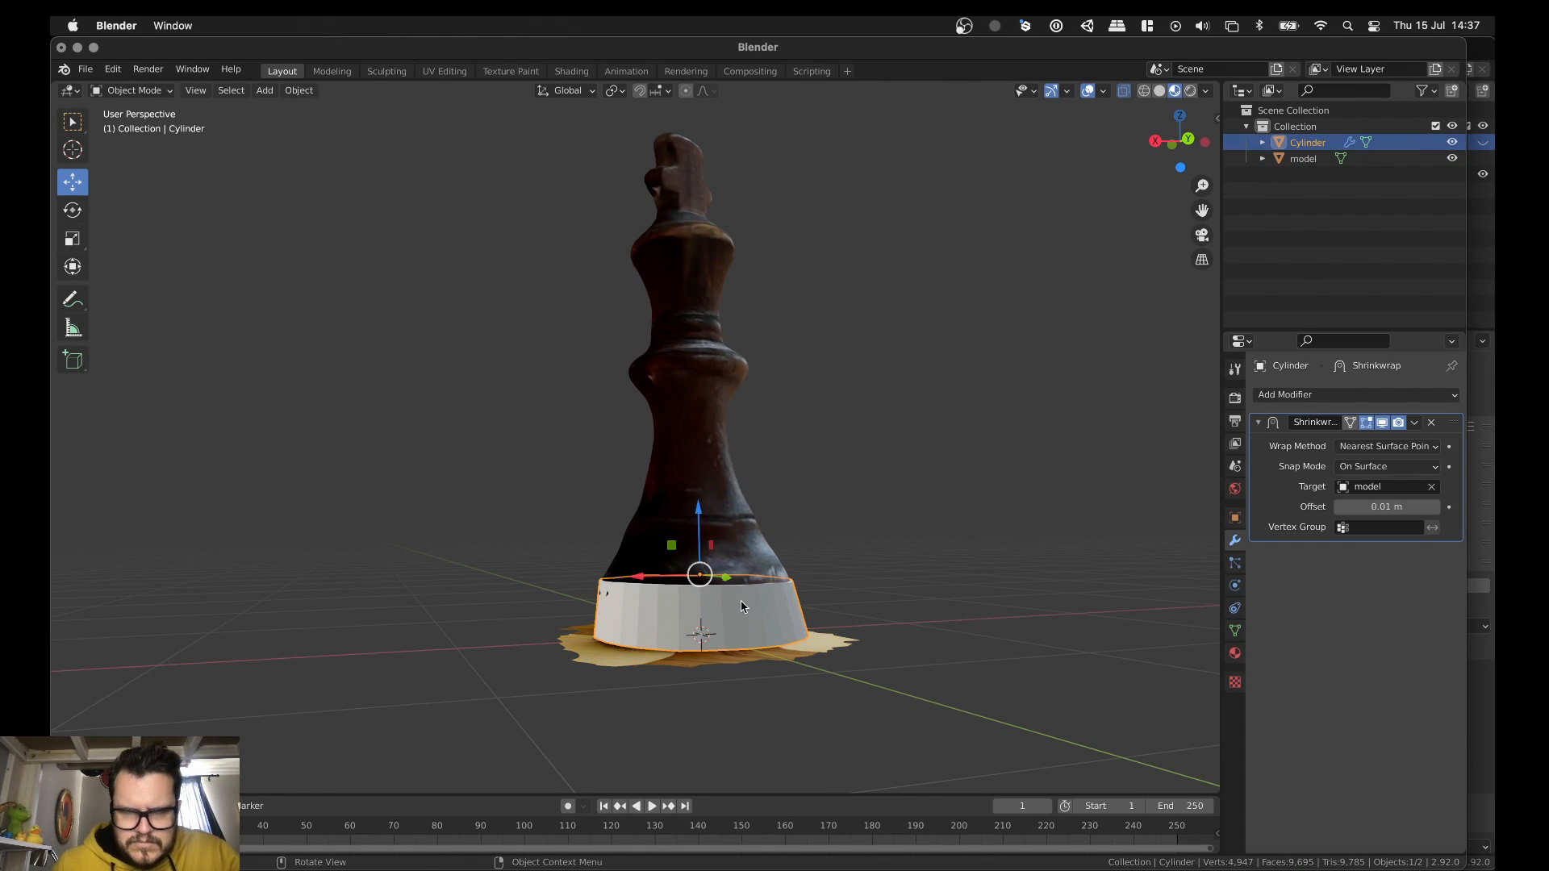
# Switch the cylinder to Edit Mode and apply the Shrinkwrap effect to its editing cage
pyautogui.hotkey('ctrl', 'Tab')
pyautogui.click(841, 602)
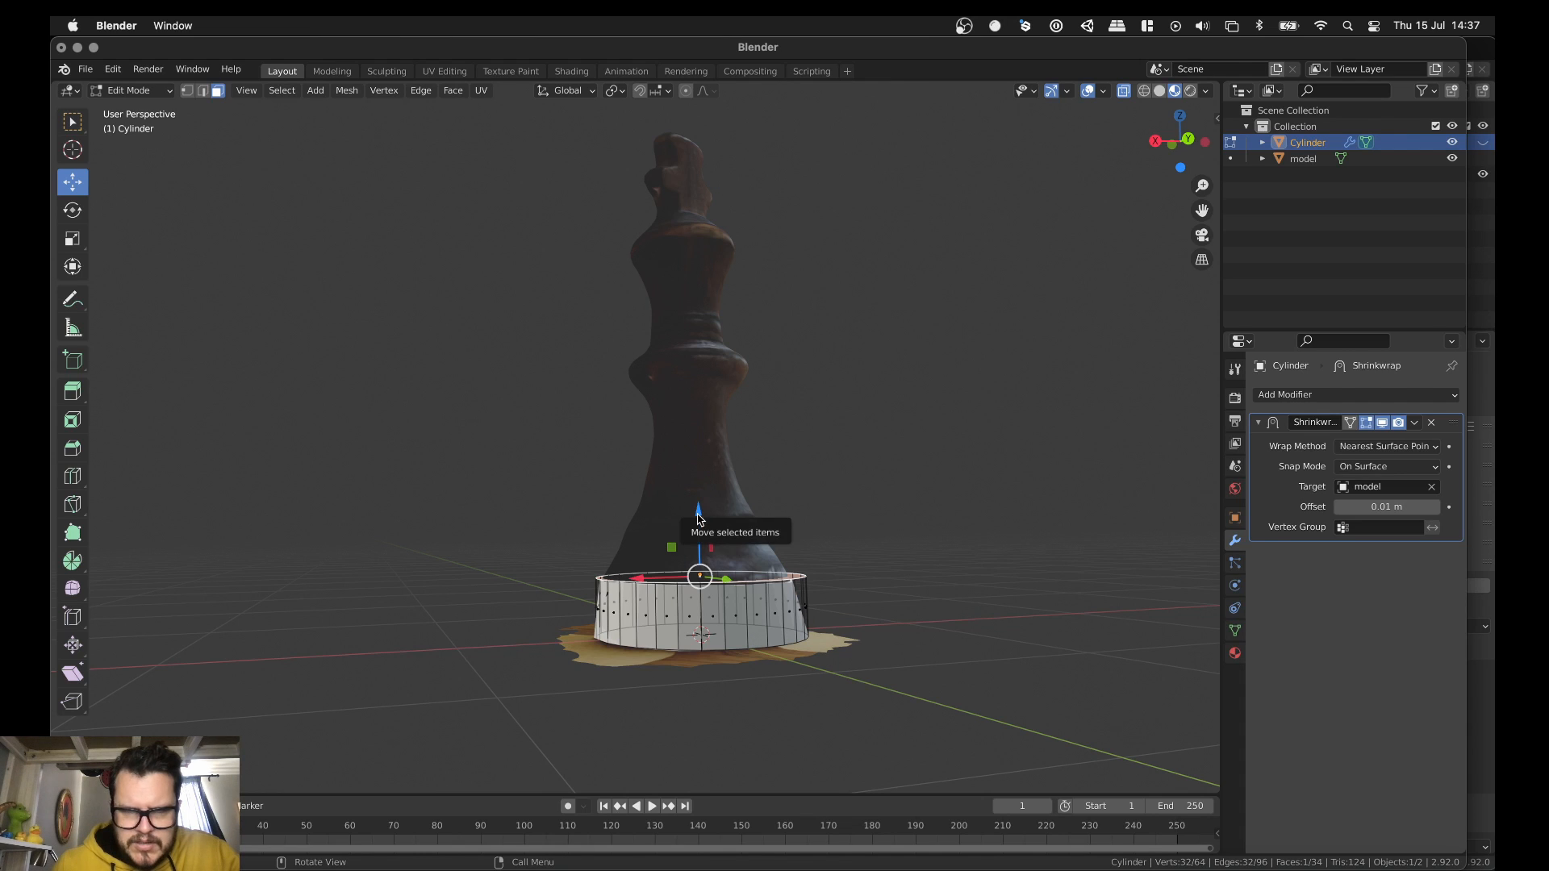
pyautogui.click(1350, 422)
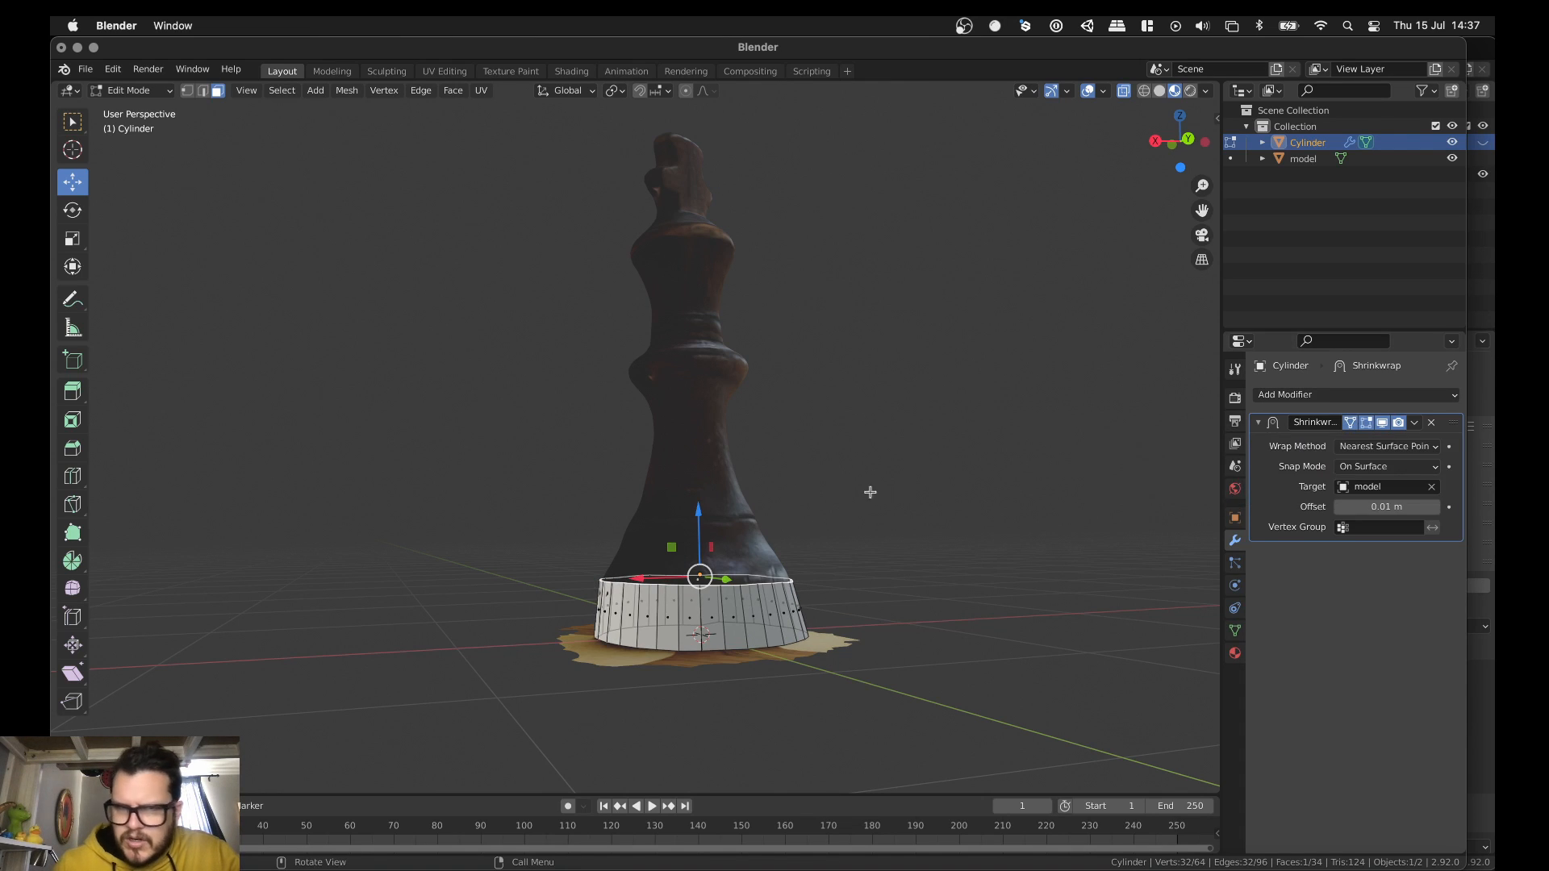
# Extrude the cylinder's top face upward four times along the king's flared base, by about 0.12, 0.10, 0.10 and 0.09 m
pyautogui.moveTo(698, 519); pyautogui.dragTo(724, 488)
pyautogui.moveTo(786, 554); pyautogui.dragTo(925, 554, button='middle')
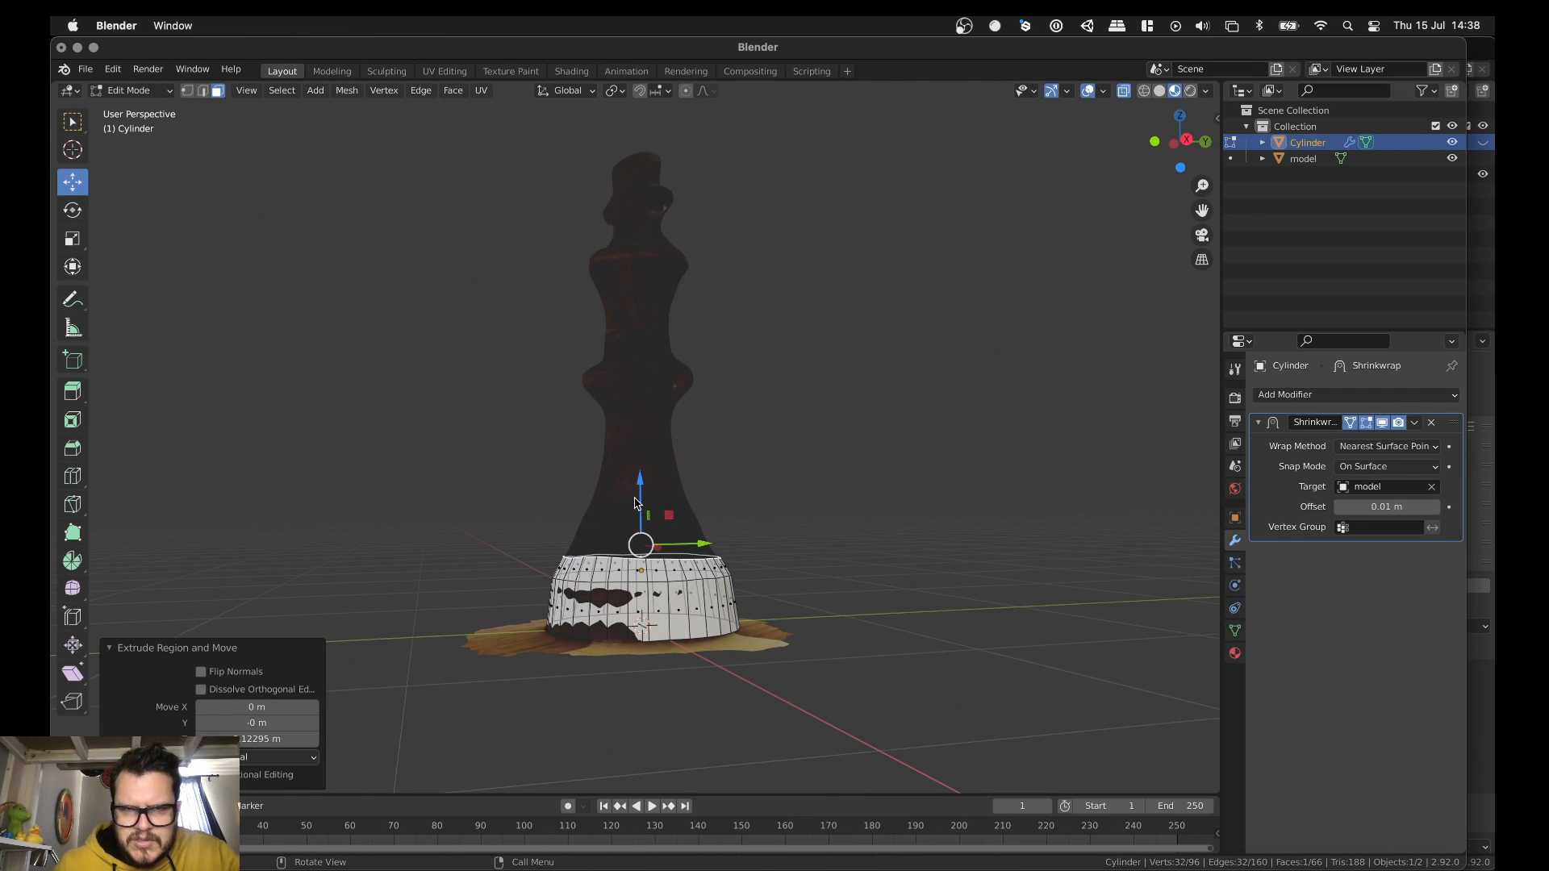
pyautogui.press('e')
pyautogui.click(643, 475)
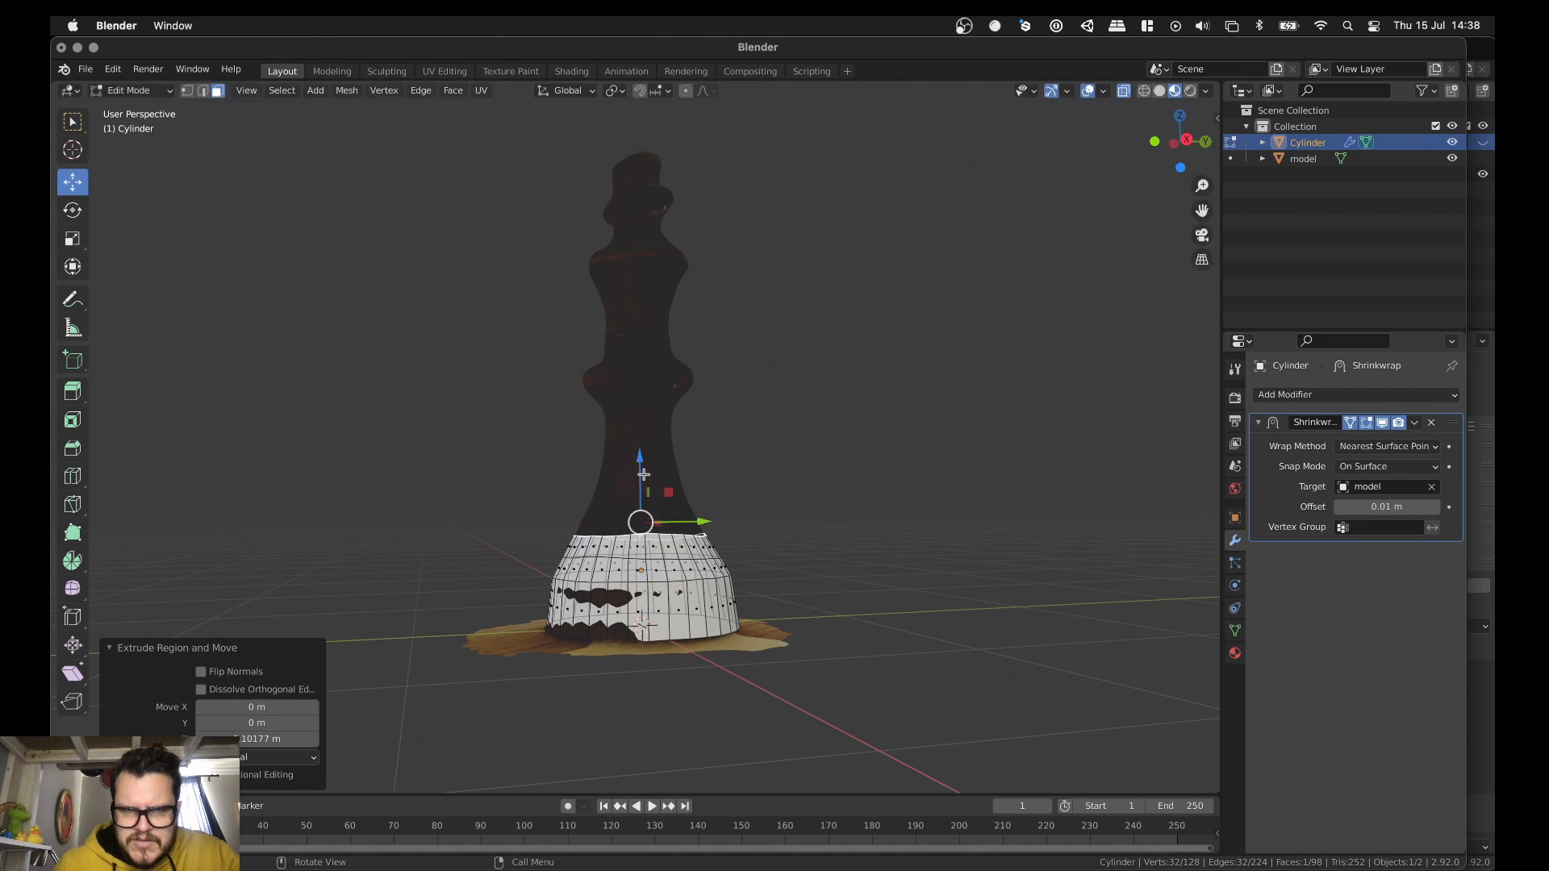
pyautogui.press('e')
pyautogui.click(643, 453)
pyautogui.press('e')
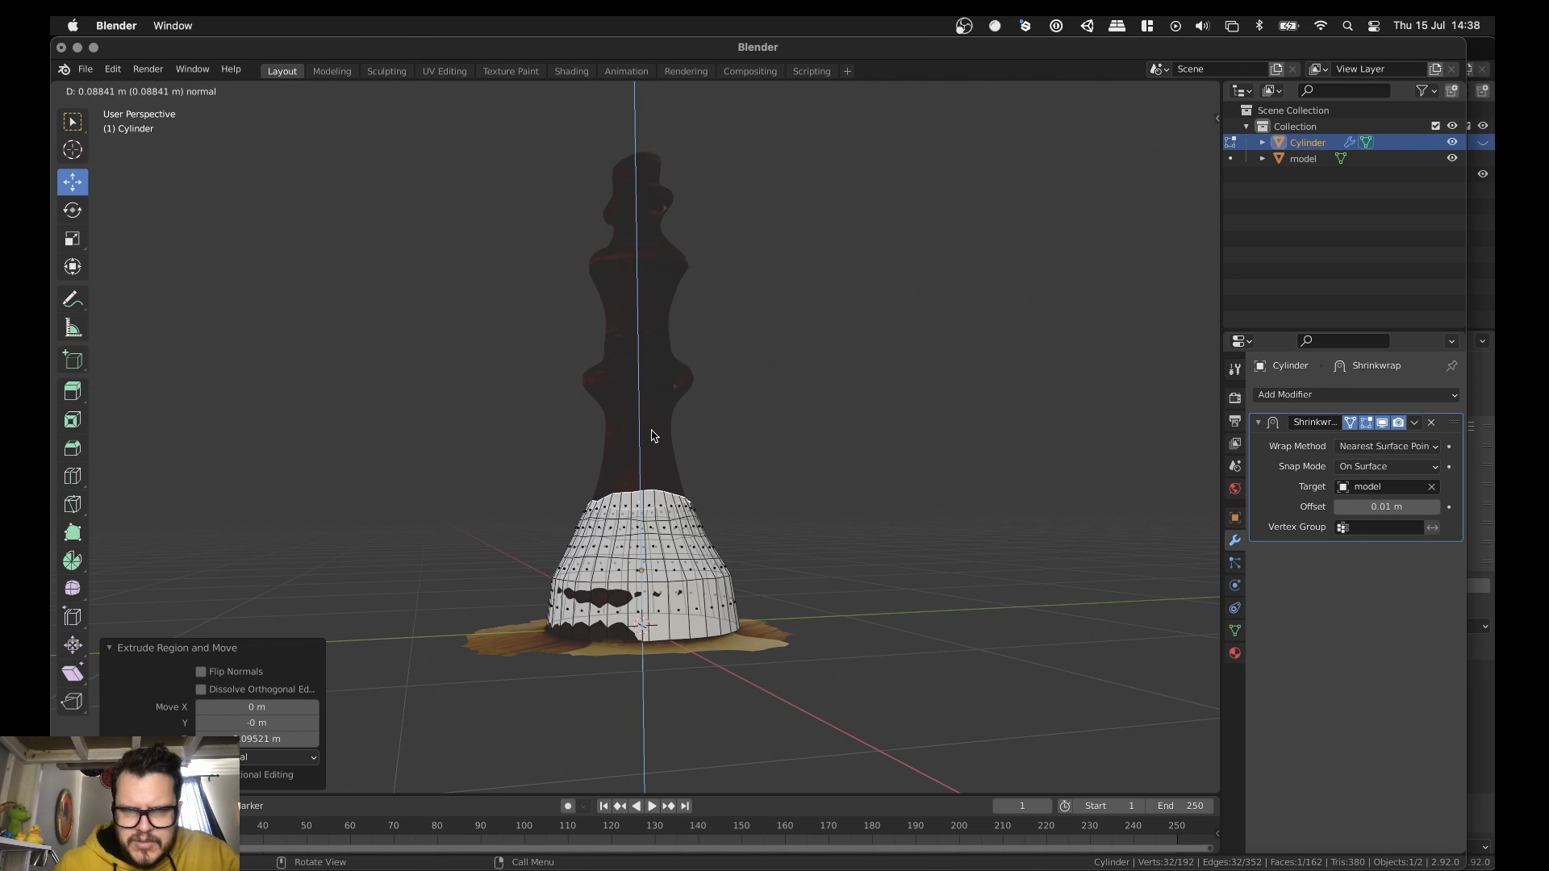
pyautogui.click(653, 436)
# Extrude the top face upward three more times to the underside of the collar, by about 0.14, 0.06 and 0.02 m
pyautogui.moveTo(658, 440); pyautogui.dragTo(960, 445, button='middle')
pyautogui.press('e')
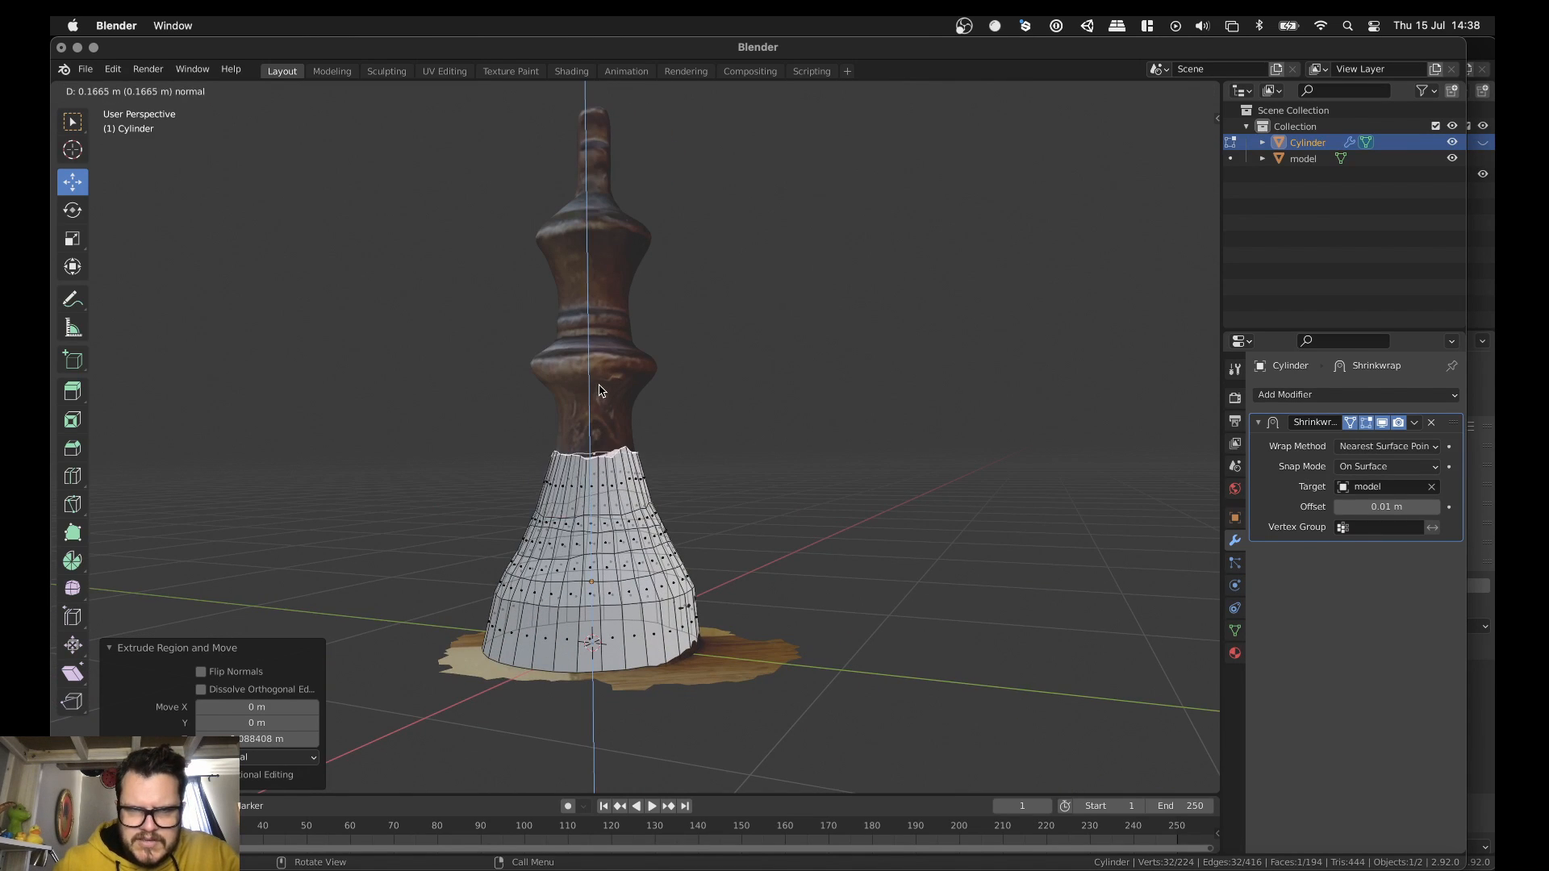
pyautogui.click(600, 397)
pyautogui.moveTo(709, 470); pyautogui.dragTo(569, 458, button='middle')
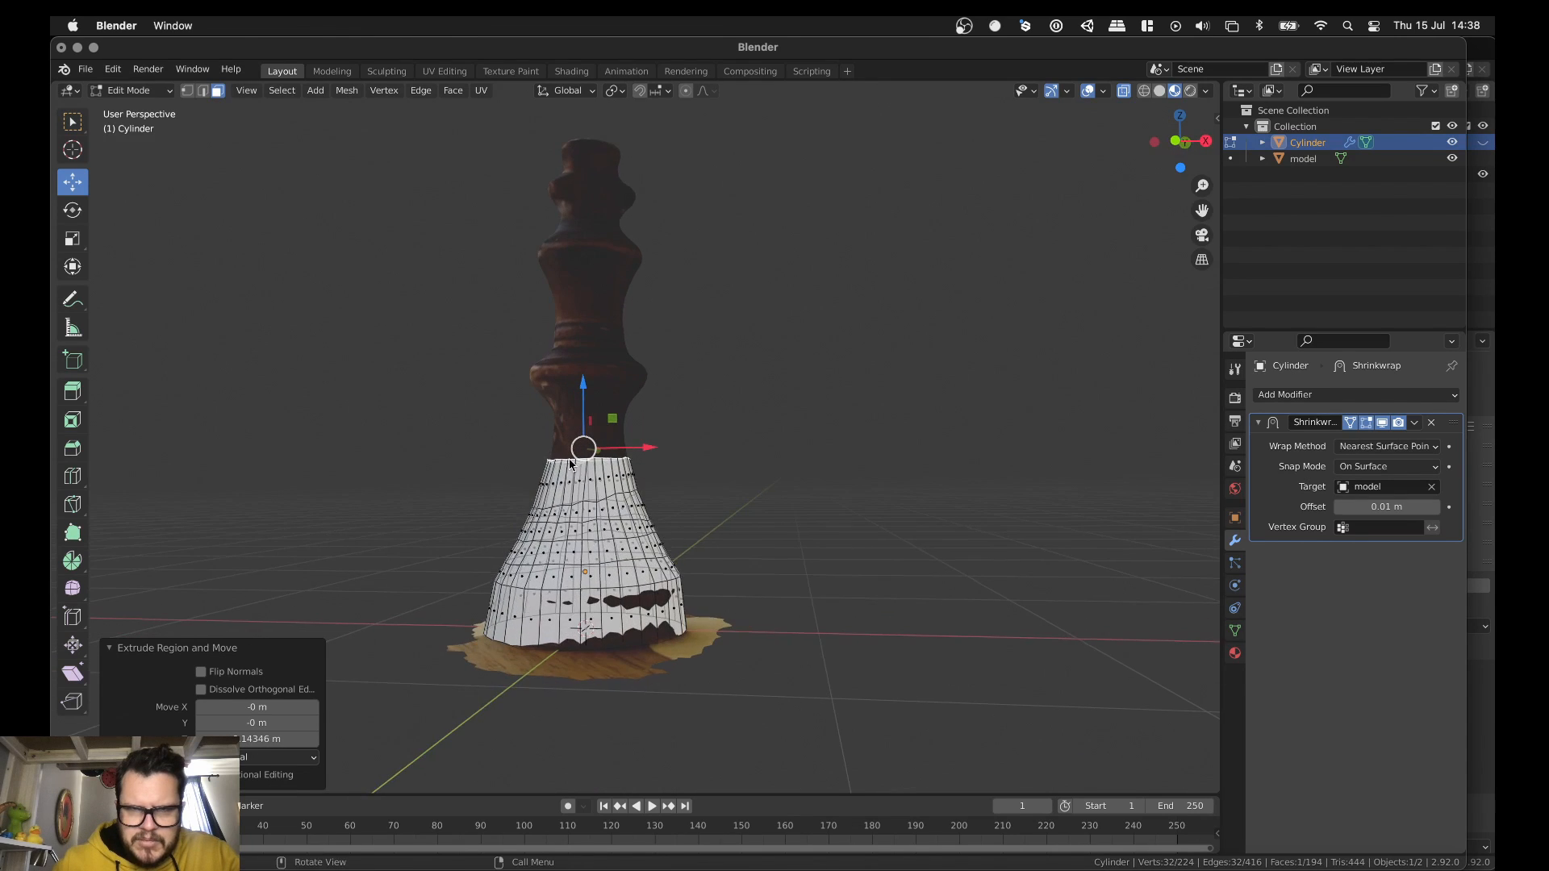
pyautogui.moveTo(633, 408); pyautogui.dragTo(652, 431, button='middle')
pyautogui.press('e')
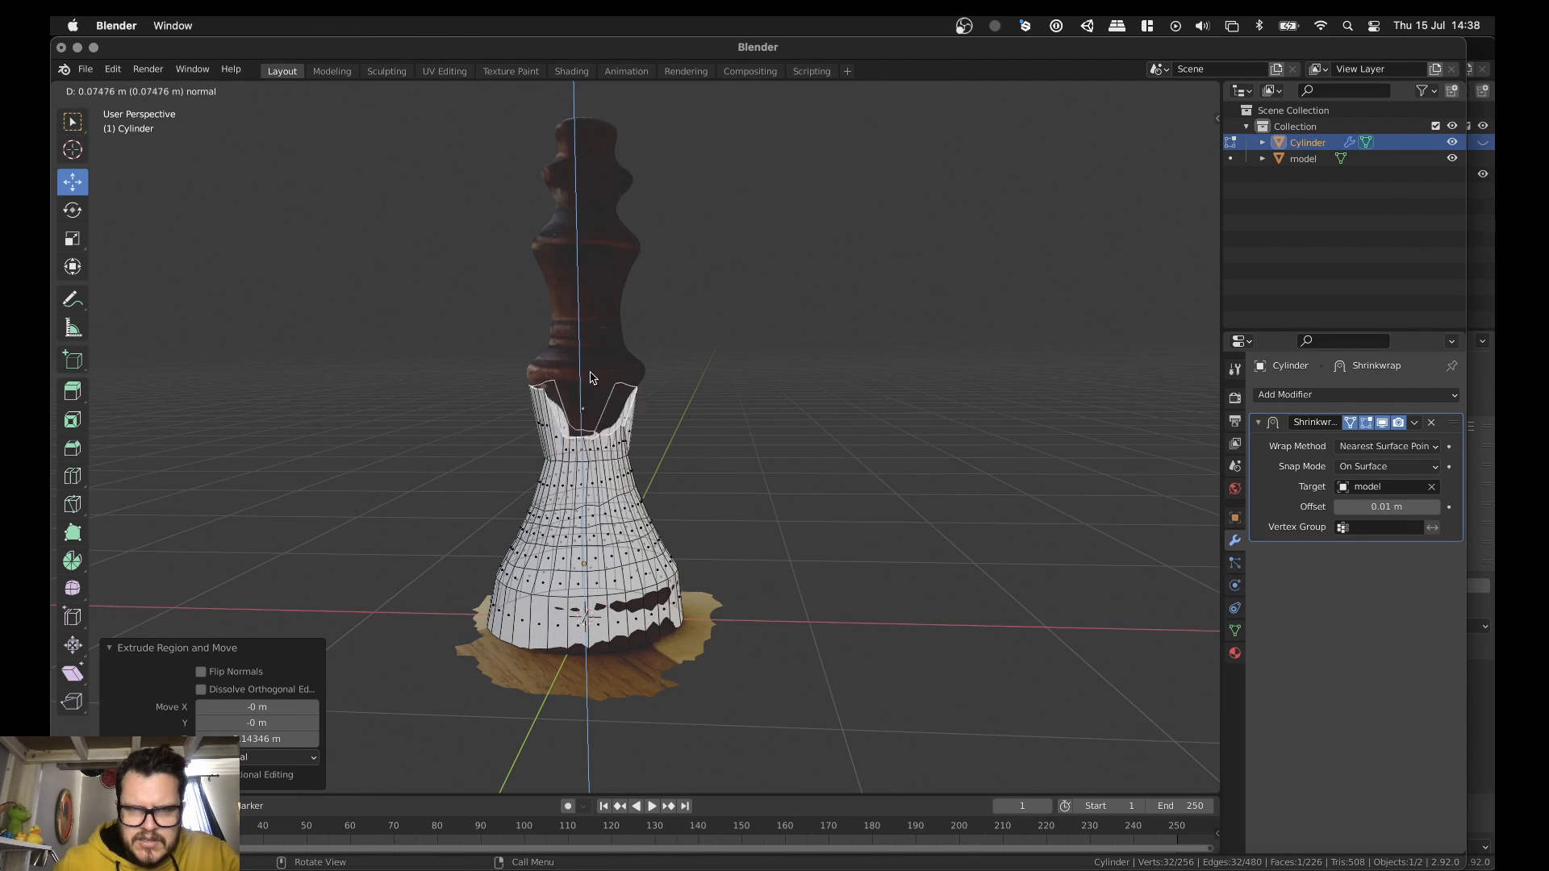
pyautogui.click(597, 376)
pyautogui.press('e')
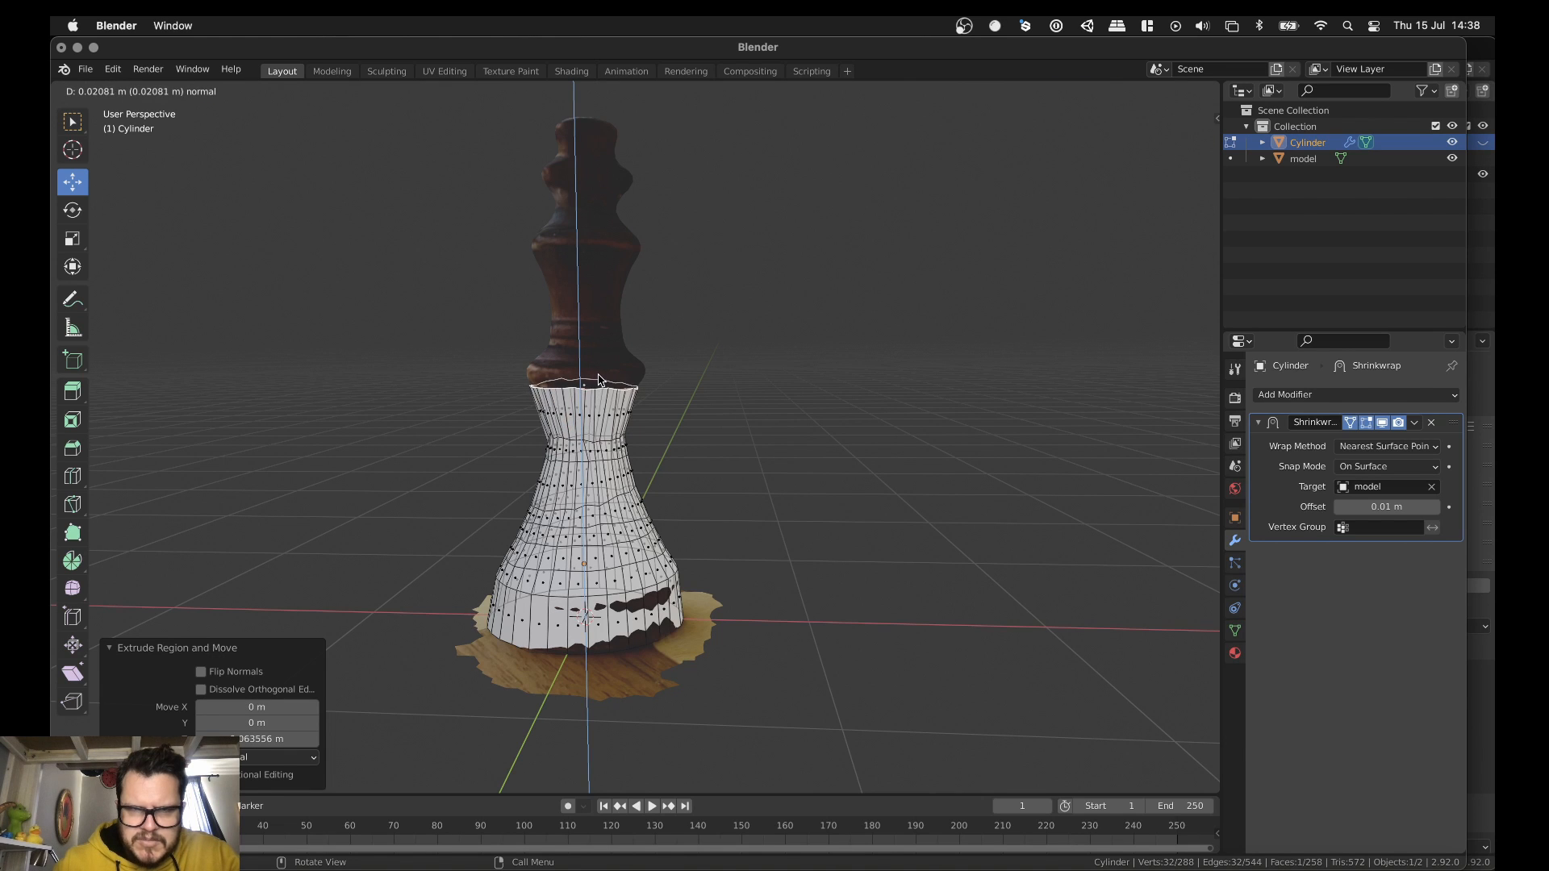
pyautogui.click(597, 378)
pyautogui.moveTo(601, 379); pyautogui.dragTo(776, 386, button='middle')
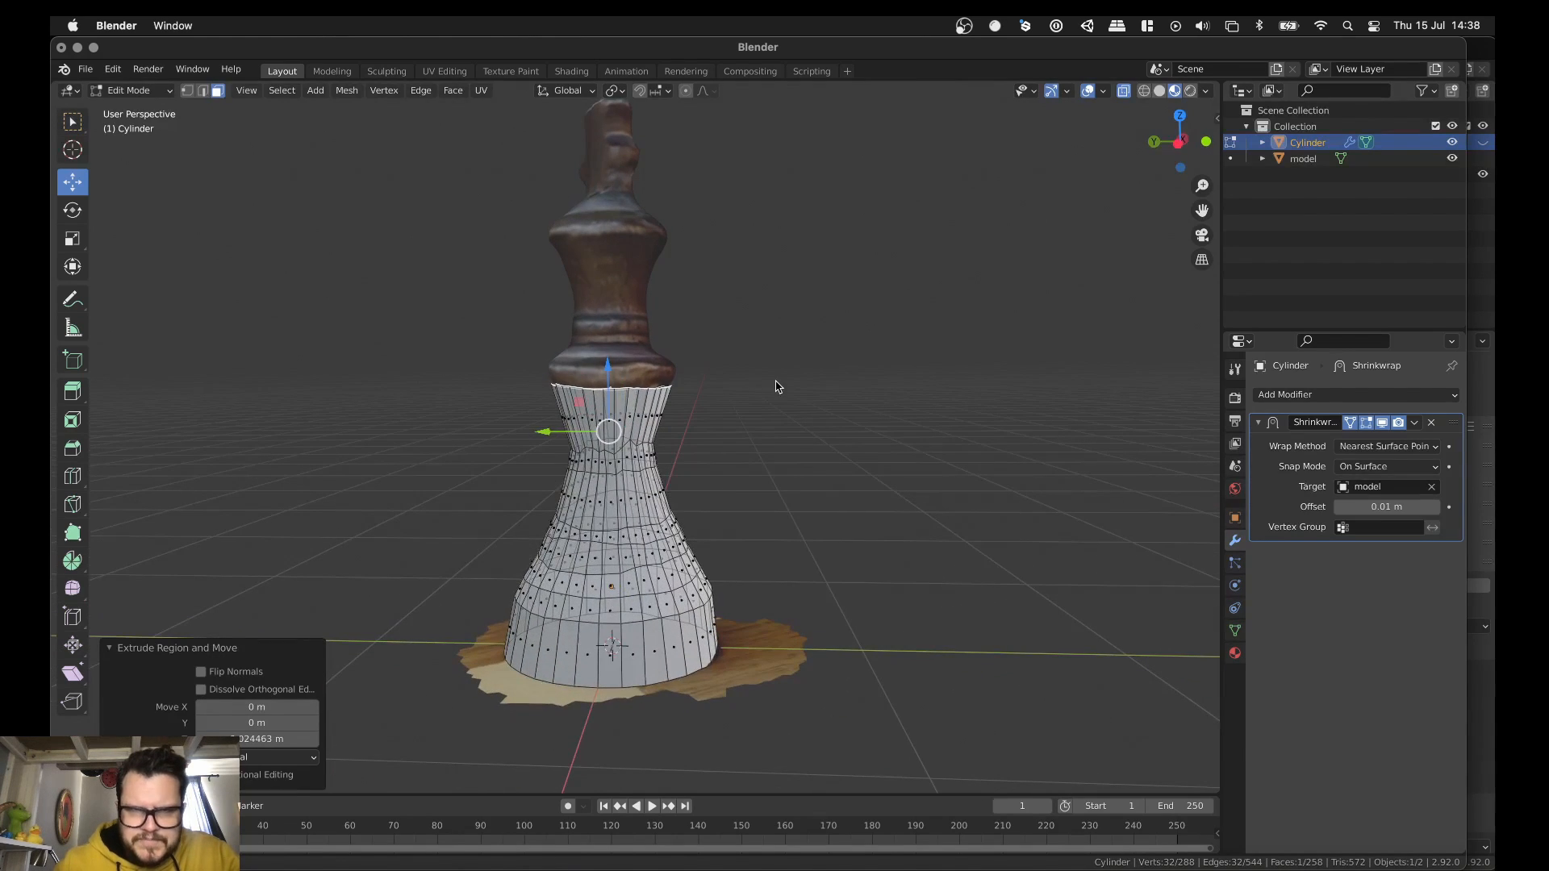
# Extrude the top face past the collar towards the crown in four sections of about 0.55, 0.15, 0.22 and 0.21 m
pyautogui.press('e')
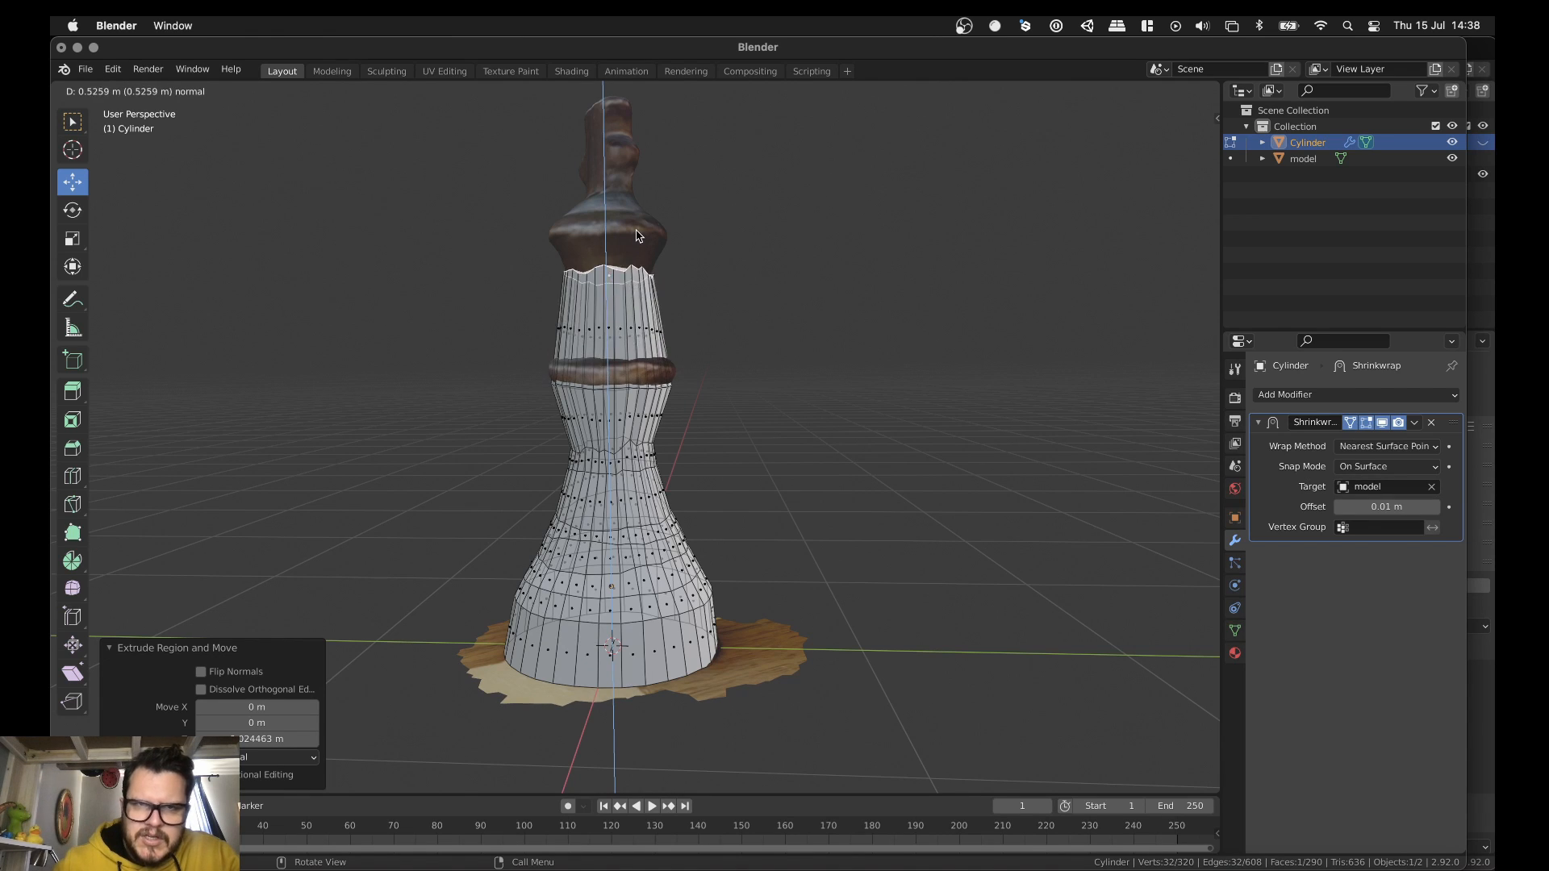
pyautogui.click(633, 229)
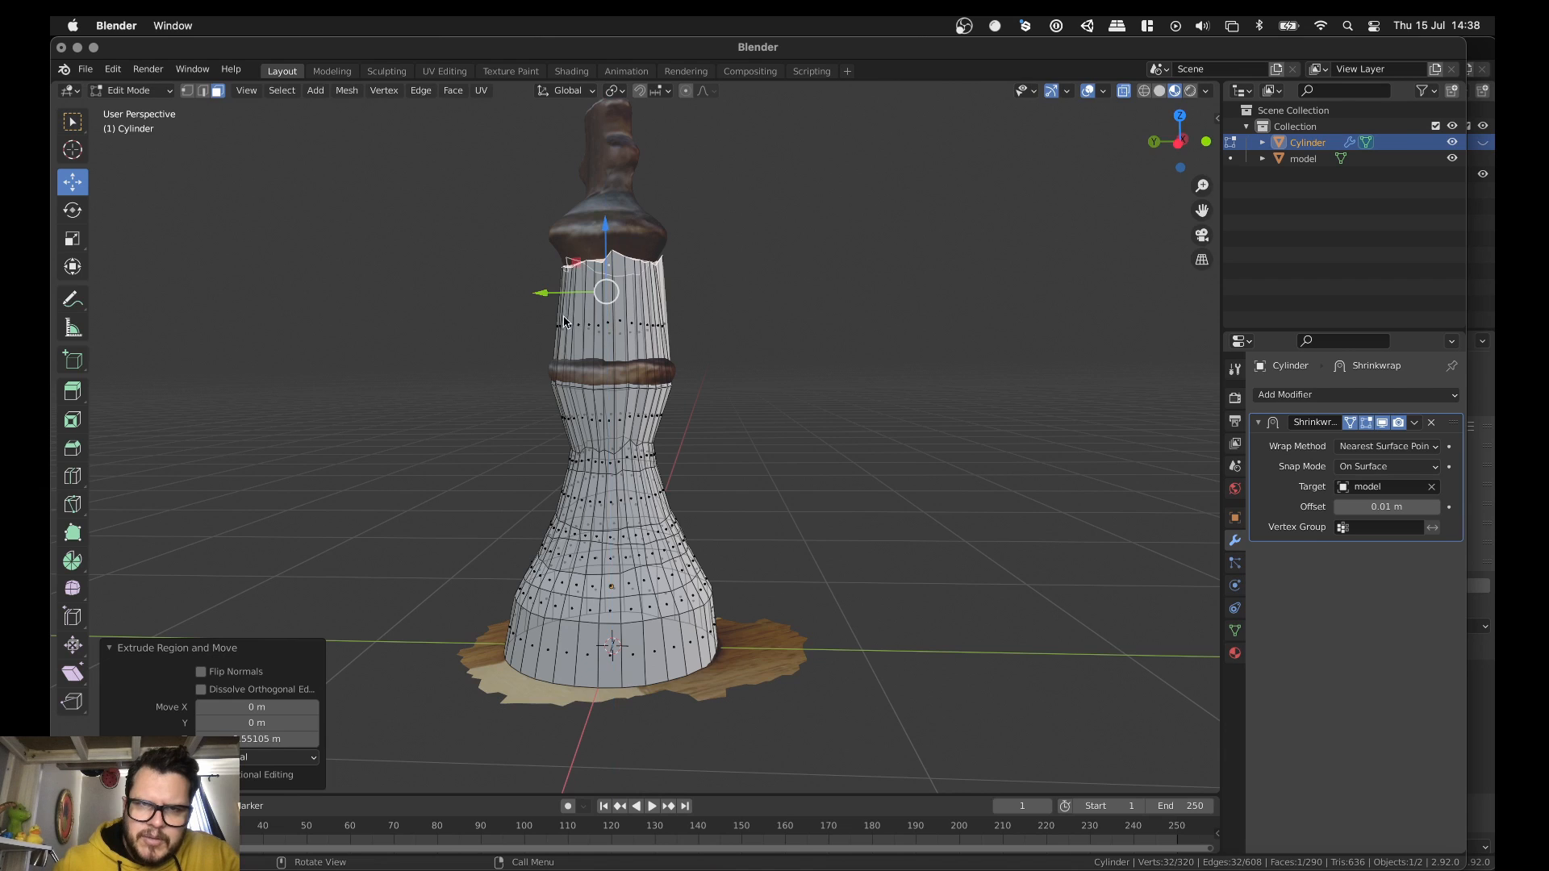
pyautogui.moveTo(652, 314); pyautogui.dragTo(764, 350, button='middle')
pyautogui.press('e')
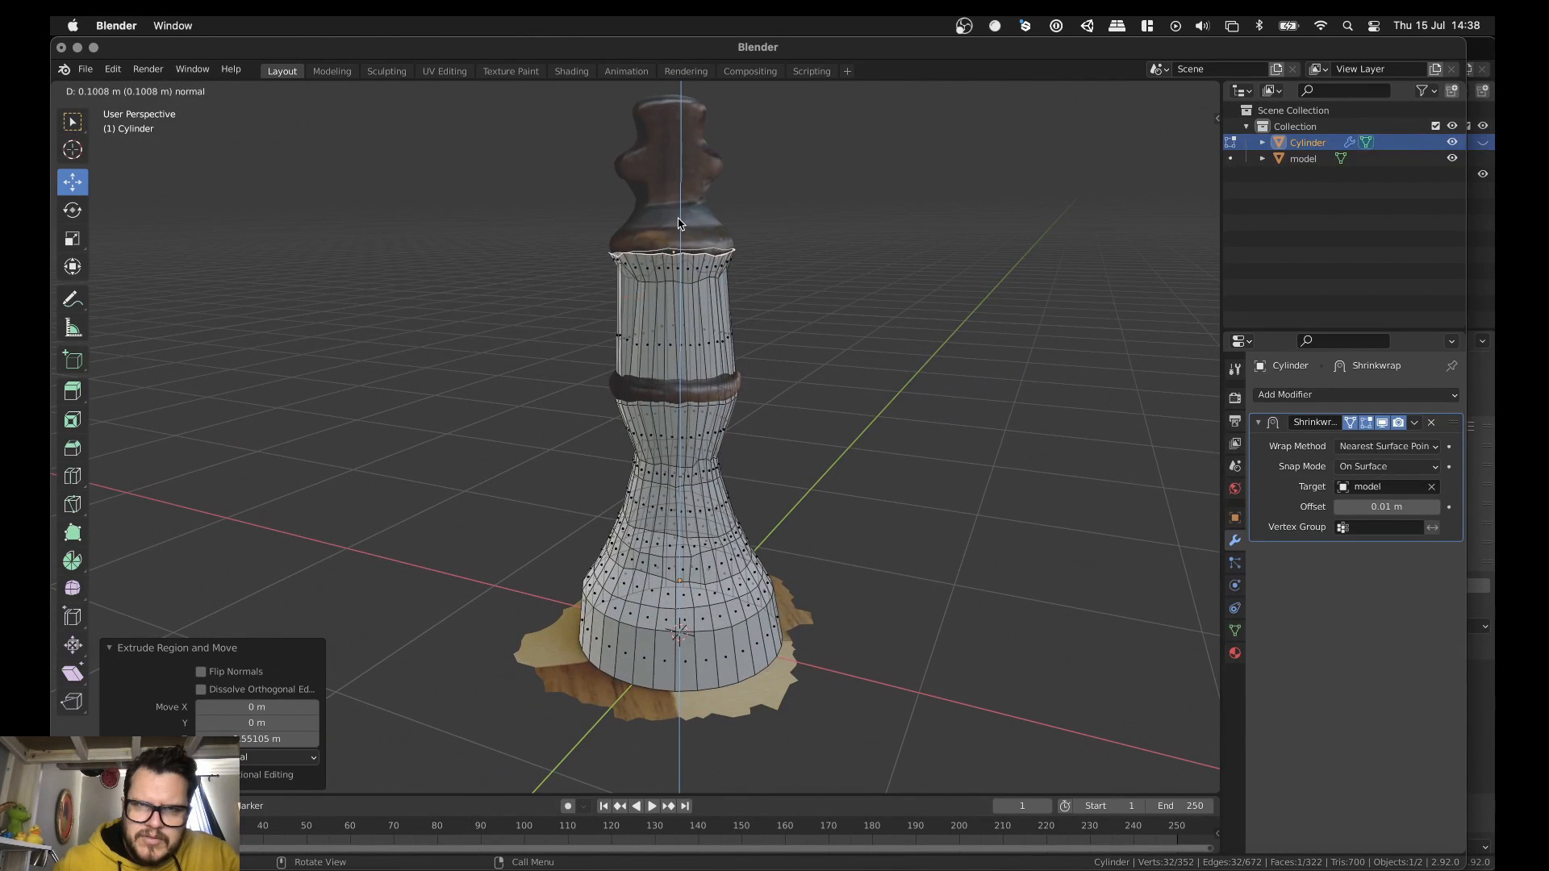
pyautogui.click(680, 209)
pyautogui.press('e')
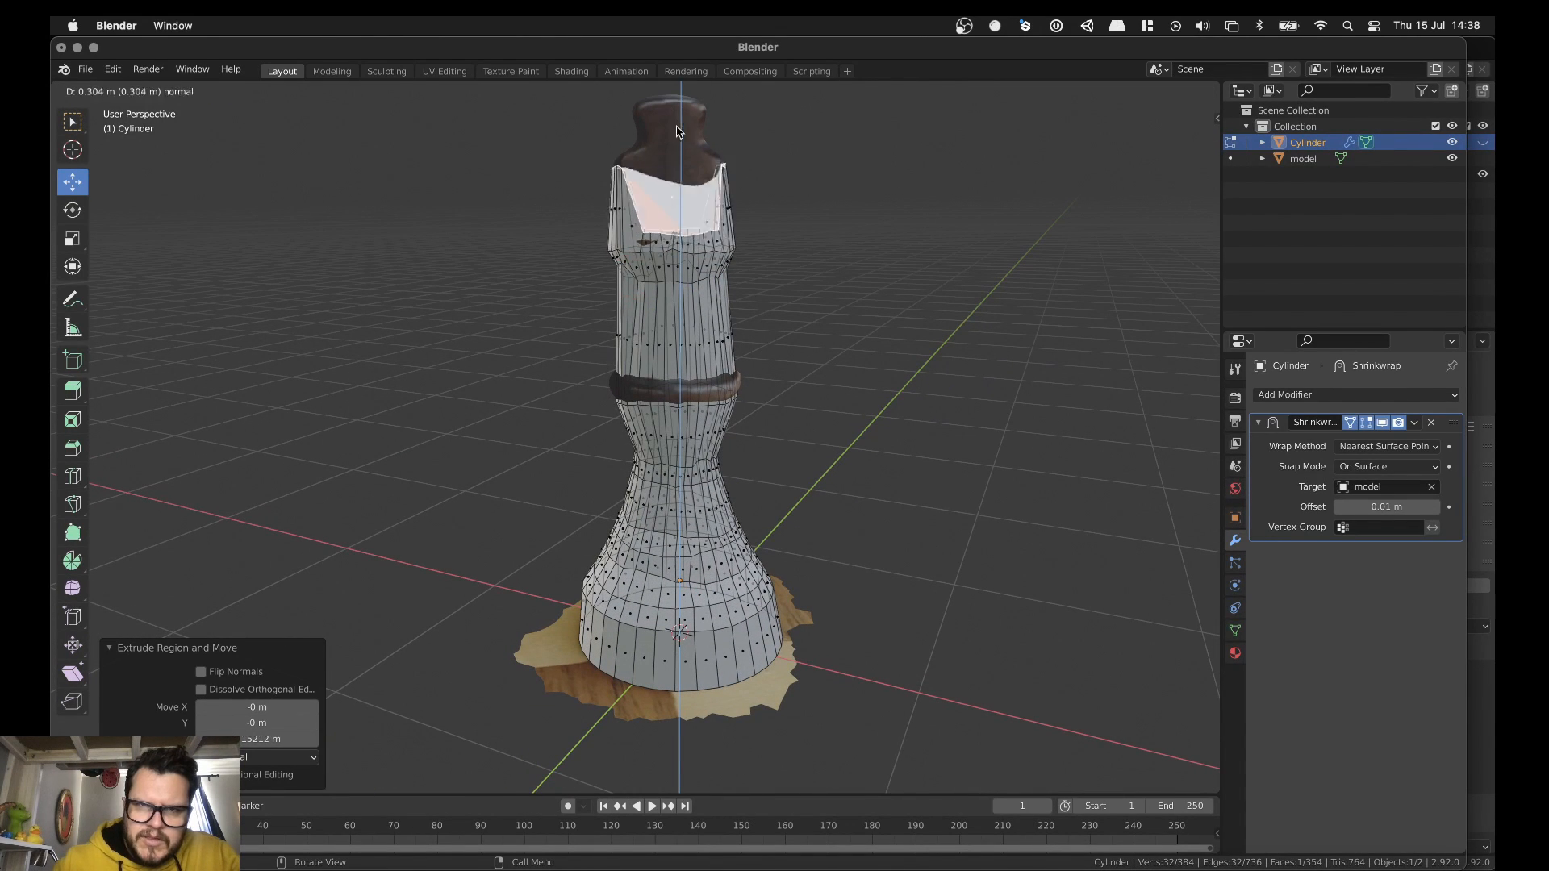
pyautogui.click(688, 149)
pyautogui.press('e')
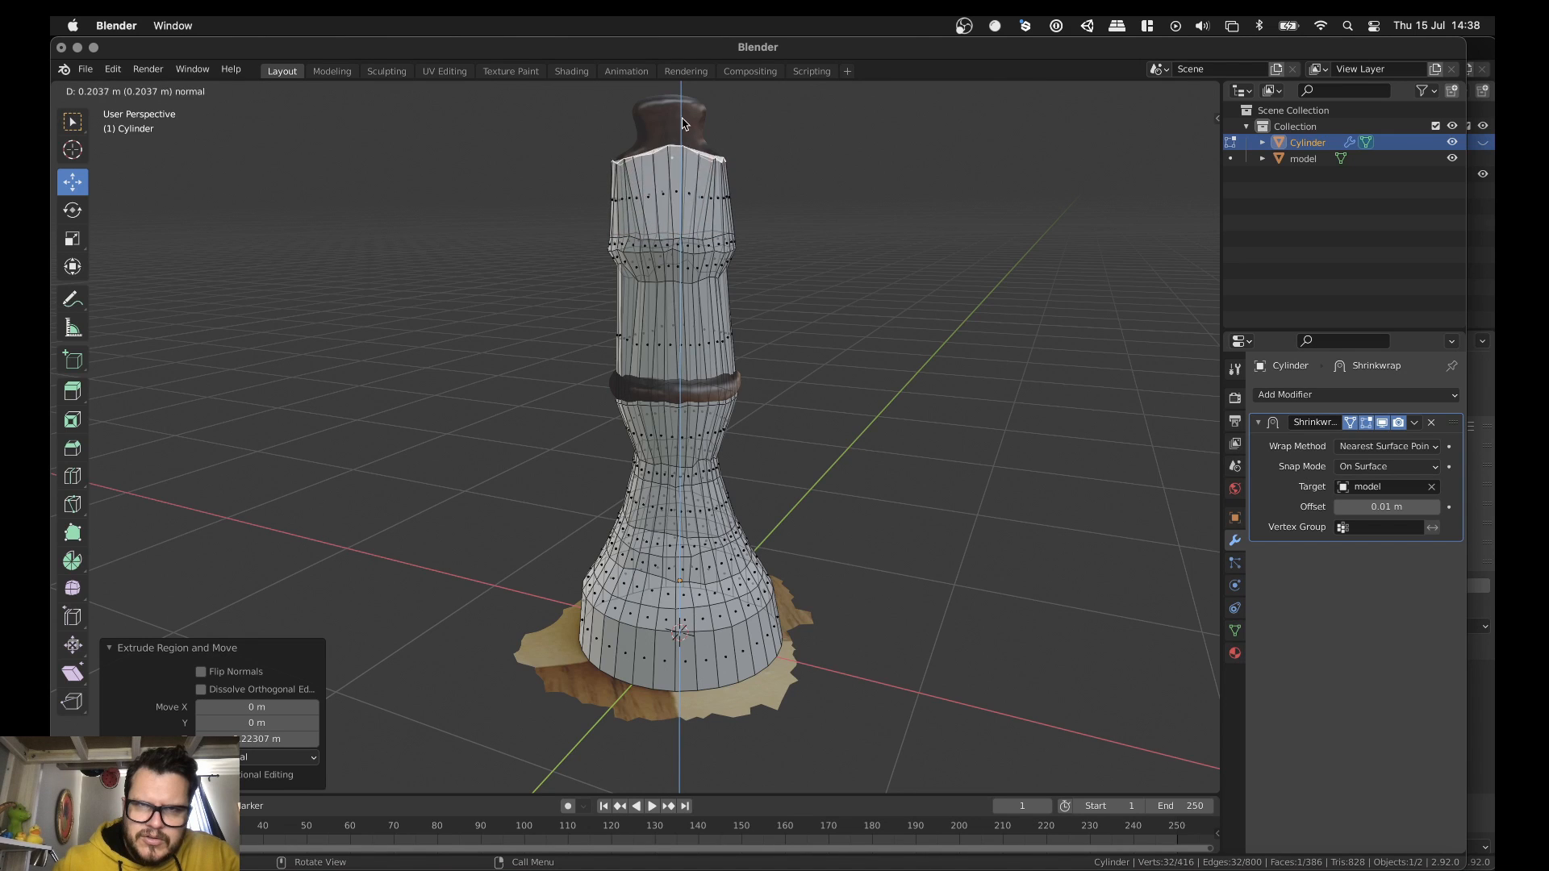
pyautogui.click(690, 121)
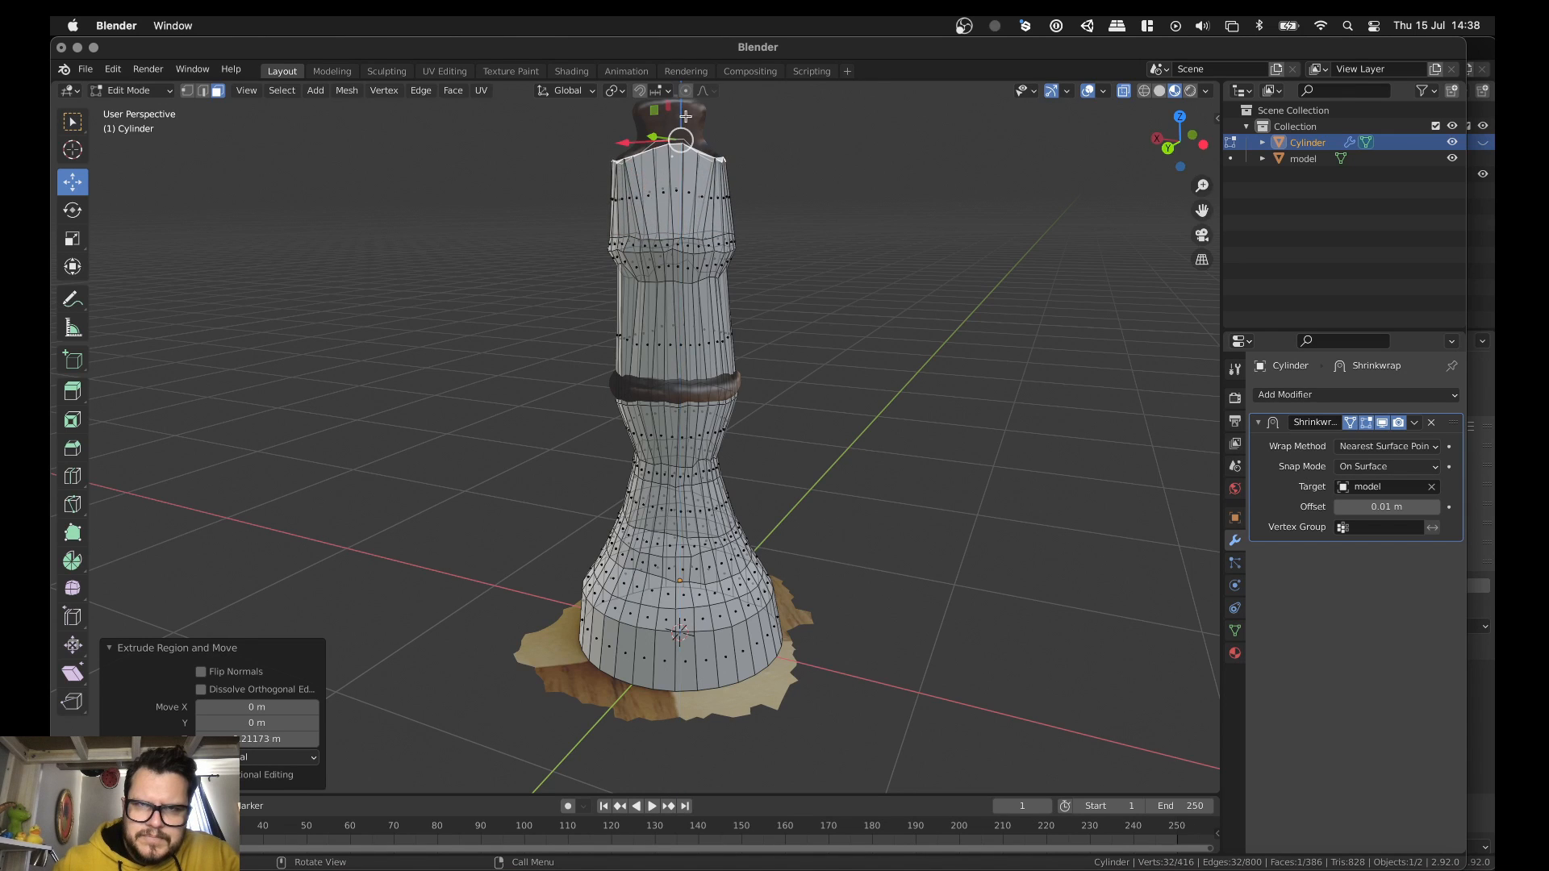
# Extrude the top face twice more over the king's crown, by about 0.18 and 0.84 m
pyautogui.moveTo(693, 125); pyautogui.dragTo(767, 465, button='middle')
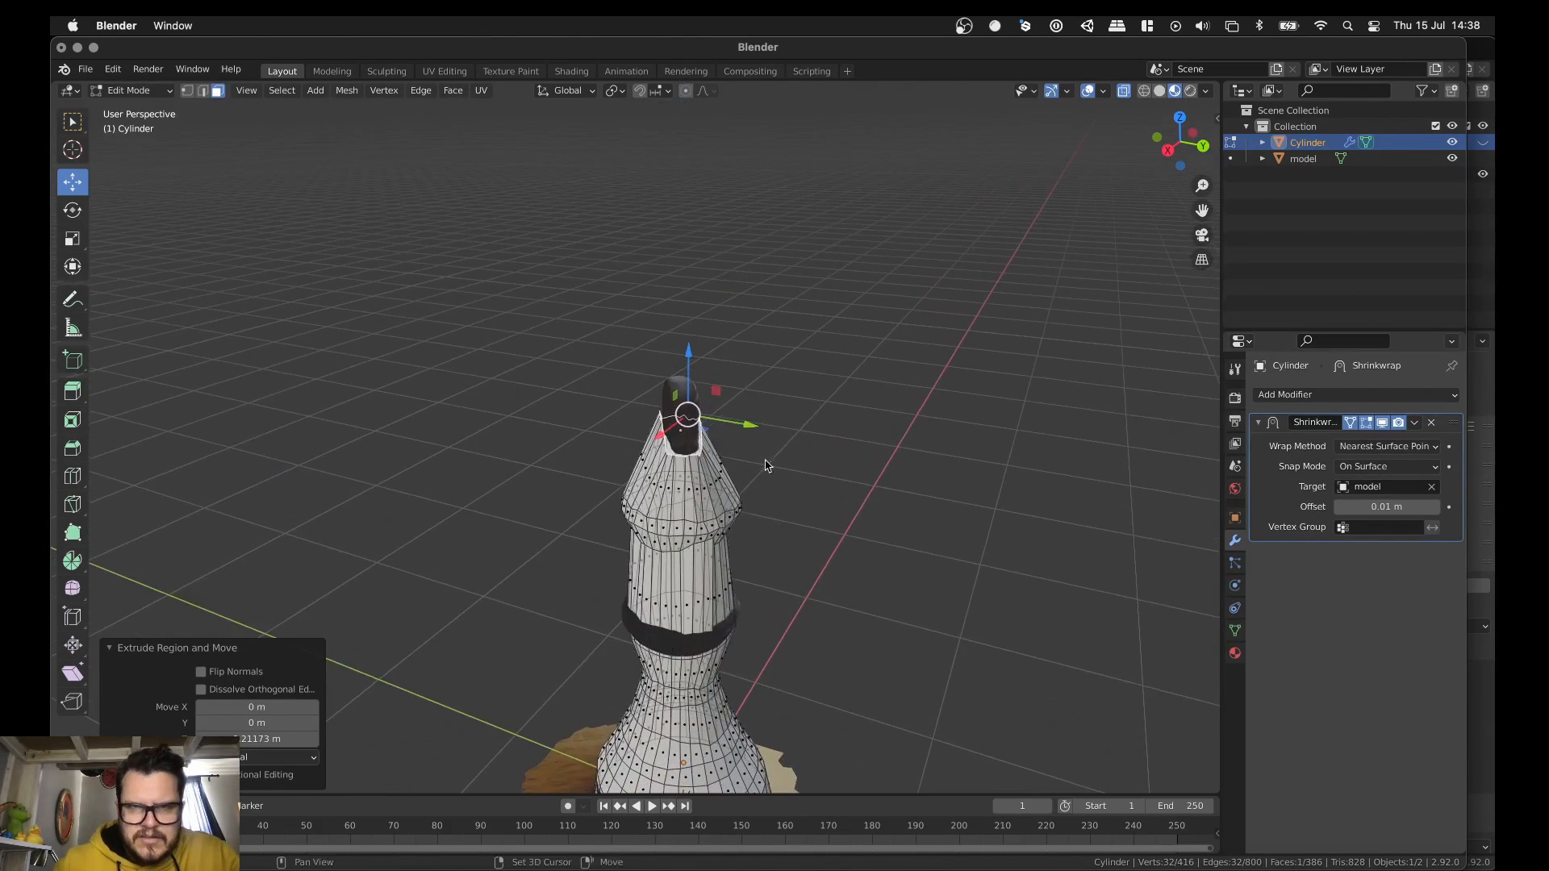
pyautogui.press('e')
pyautogui.click(693, 314)
pyautogui.moveTo(879, 456); pyautogui.dragTo(1023, 395, button='middle')
pyautogui.press('e')
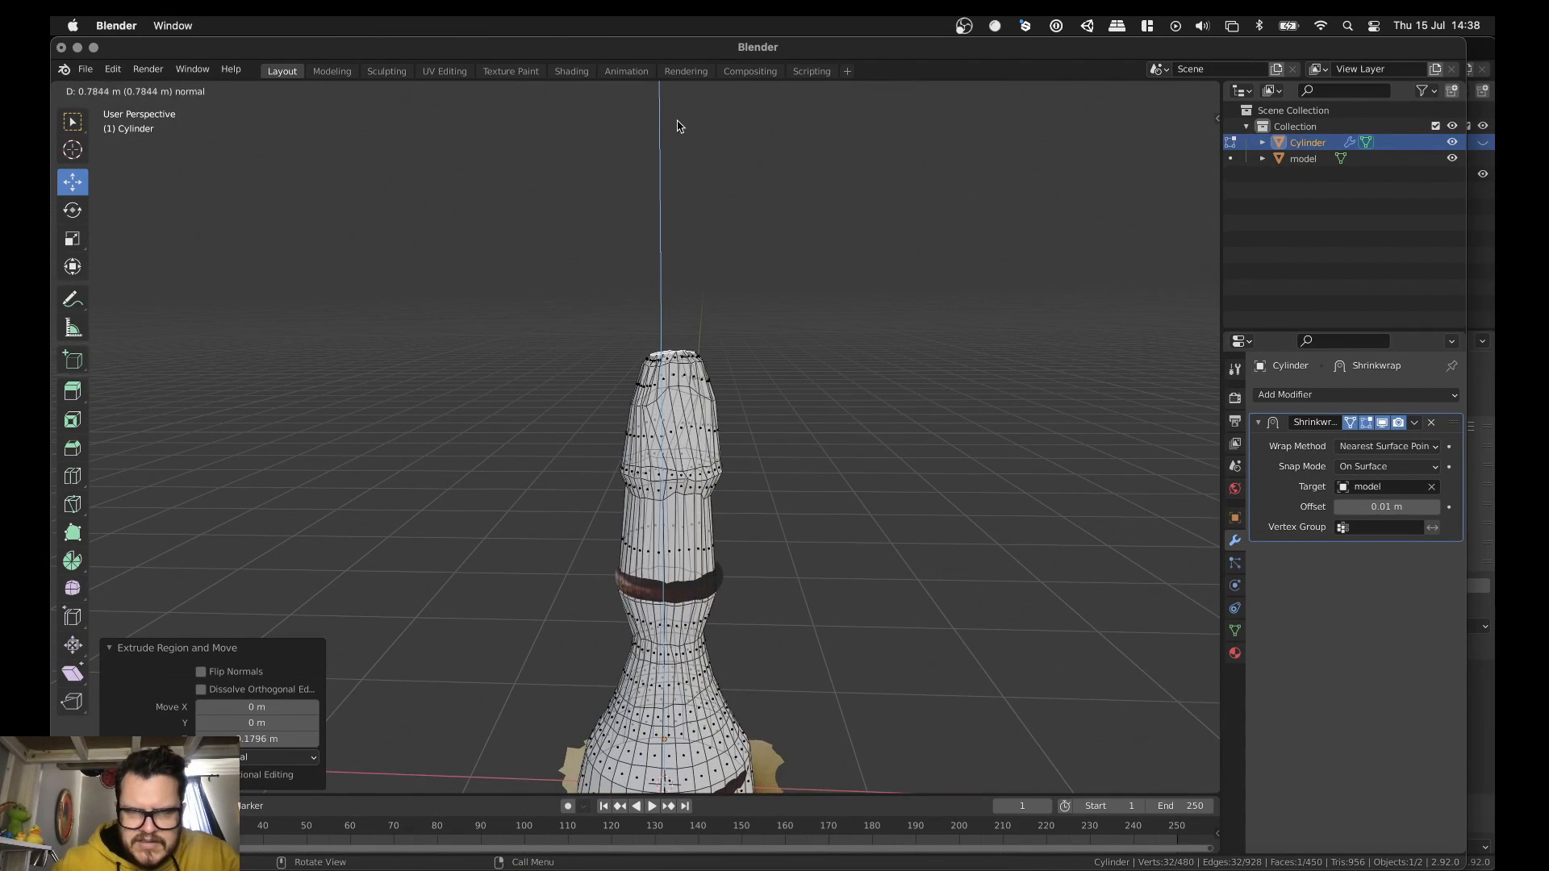
pyautogui.click(677, 126)
pyautogui.moveTo(676, 127); pyautogui.dragTo(1057, 356, button='middle')
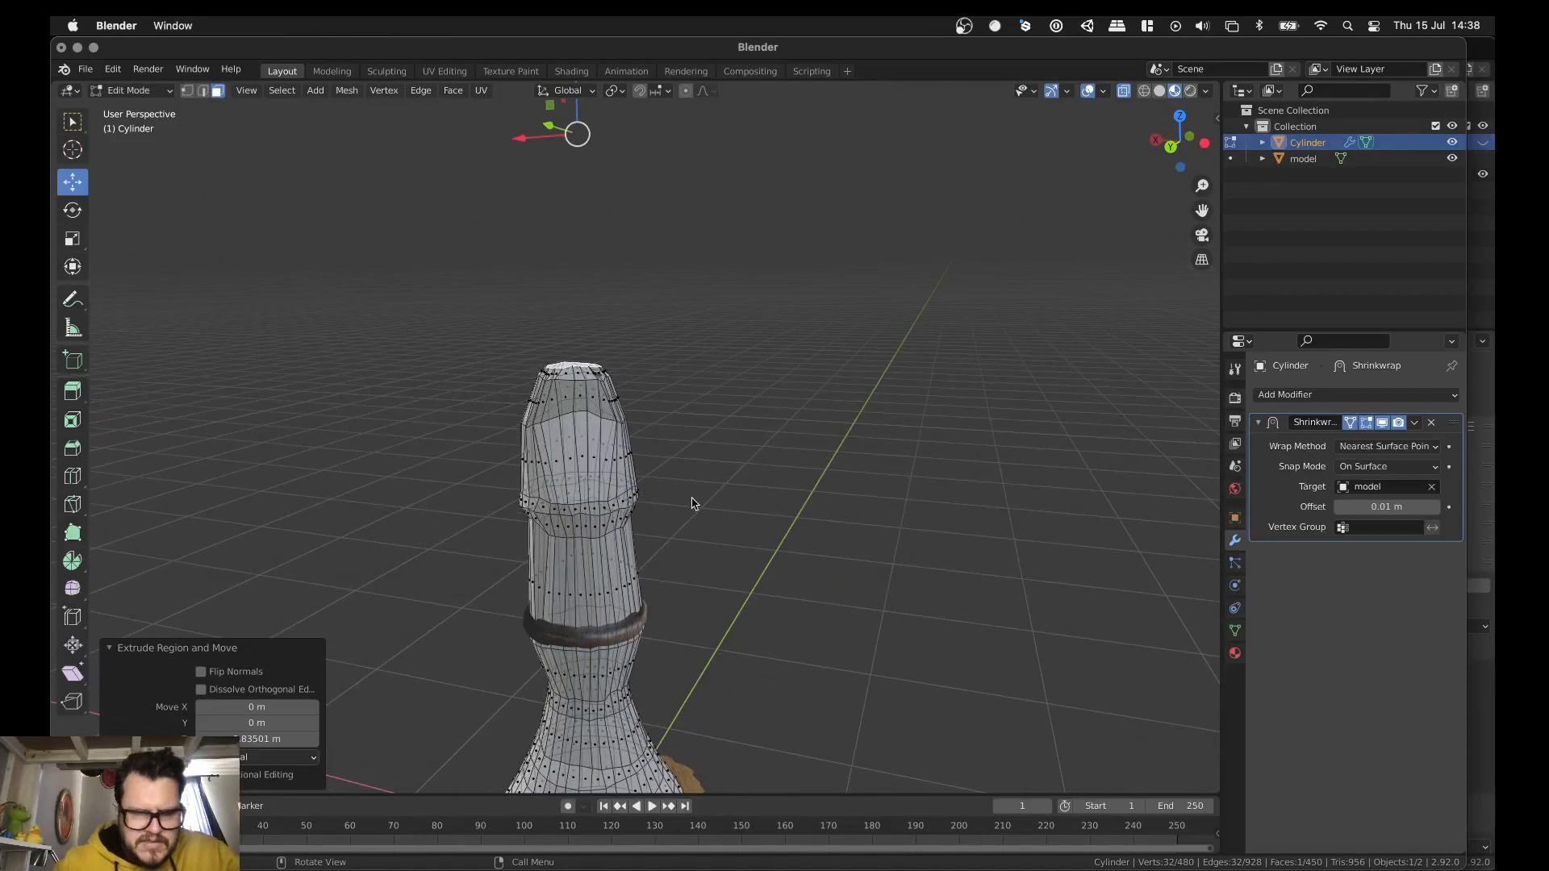
# Switch the cylinder to Sculpt Mode and apply its Shrinkwrap modifier
pyautogui.hotkey('ctrl', 'Tab')
pyautogui.click(726, 542)
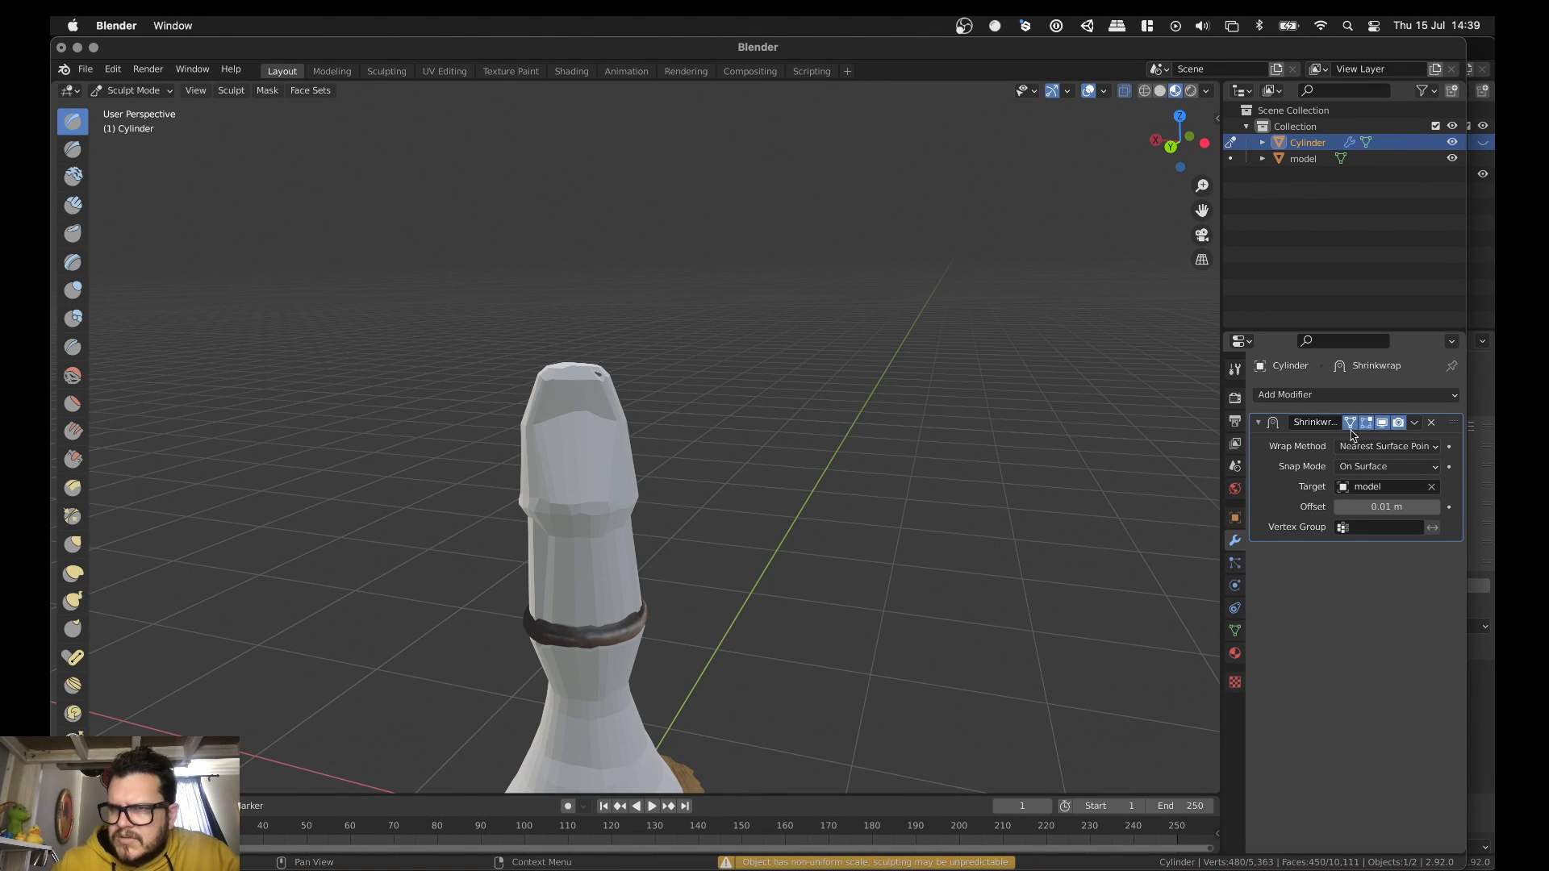
pyautogui.click(1415, 423)
pyautogui.click(1331, 440)
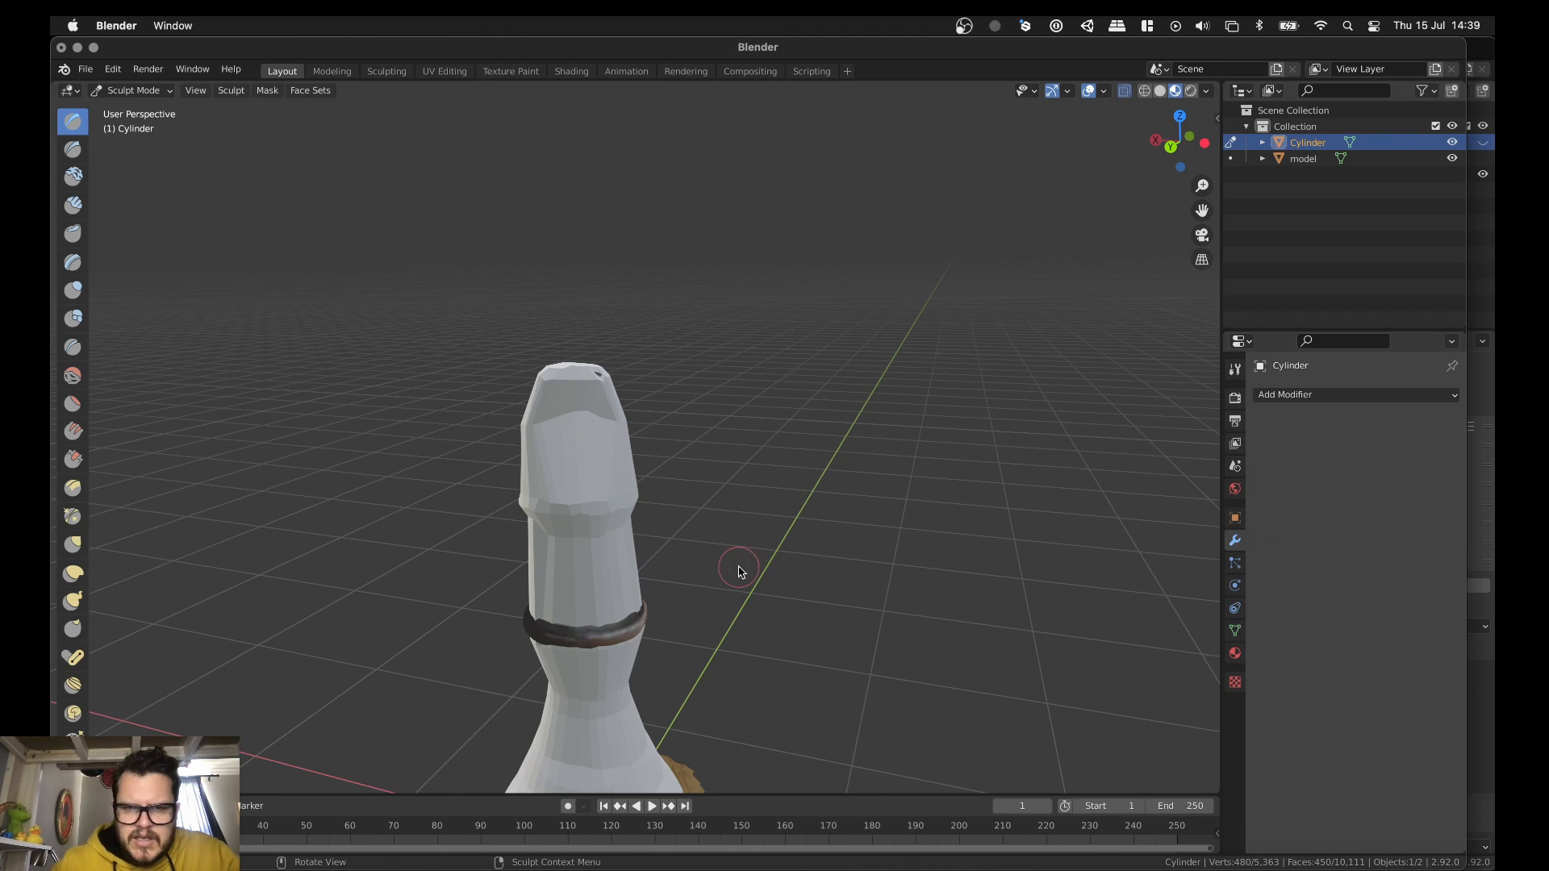
# Examine the wrapped cylinder's whole shape and its mesh in Edit Mode
pyautogui.keyDown('shift'); pyautogui.moveTo(737, 563); pyautogui.dragTo(764, 313, button='middle'); pyautogui.keyUp('shift')
pyautogui.hotkey('ctrl', 'Tab')
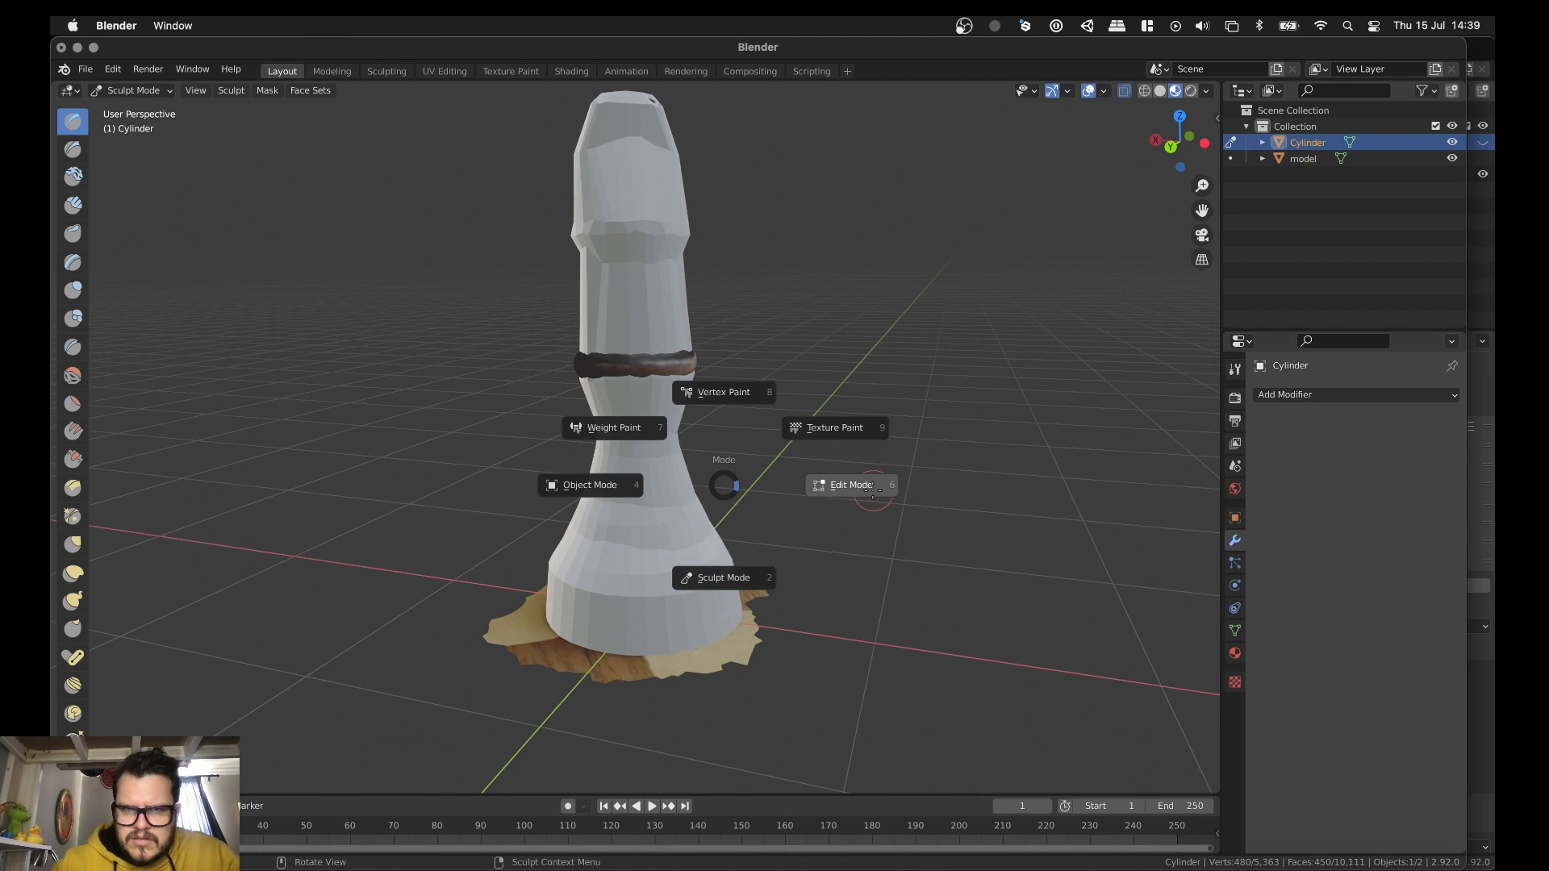
pyautogui.click(709, 490)
pyautogui.hotkey('ctrl', 'Tab')
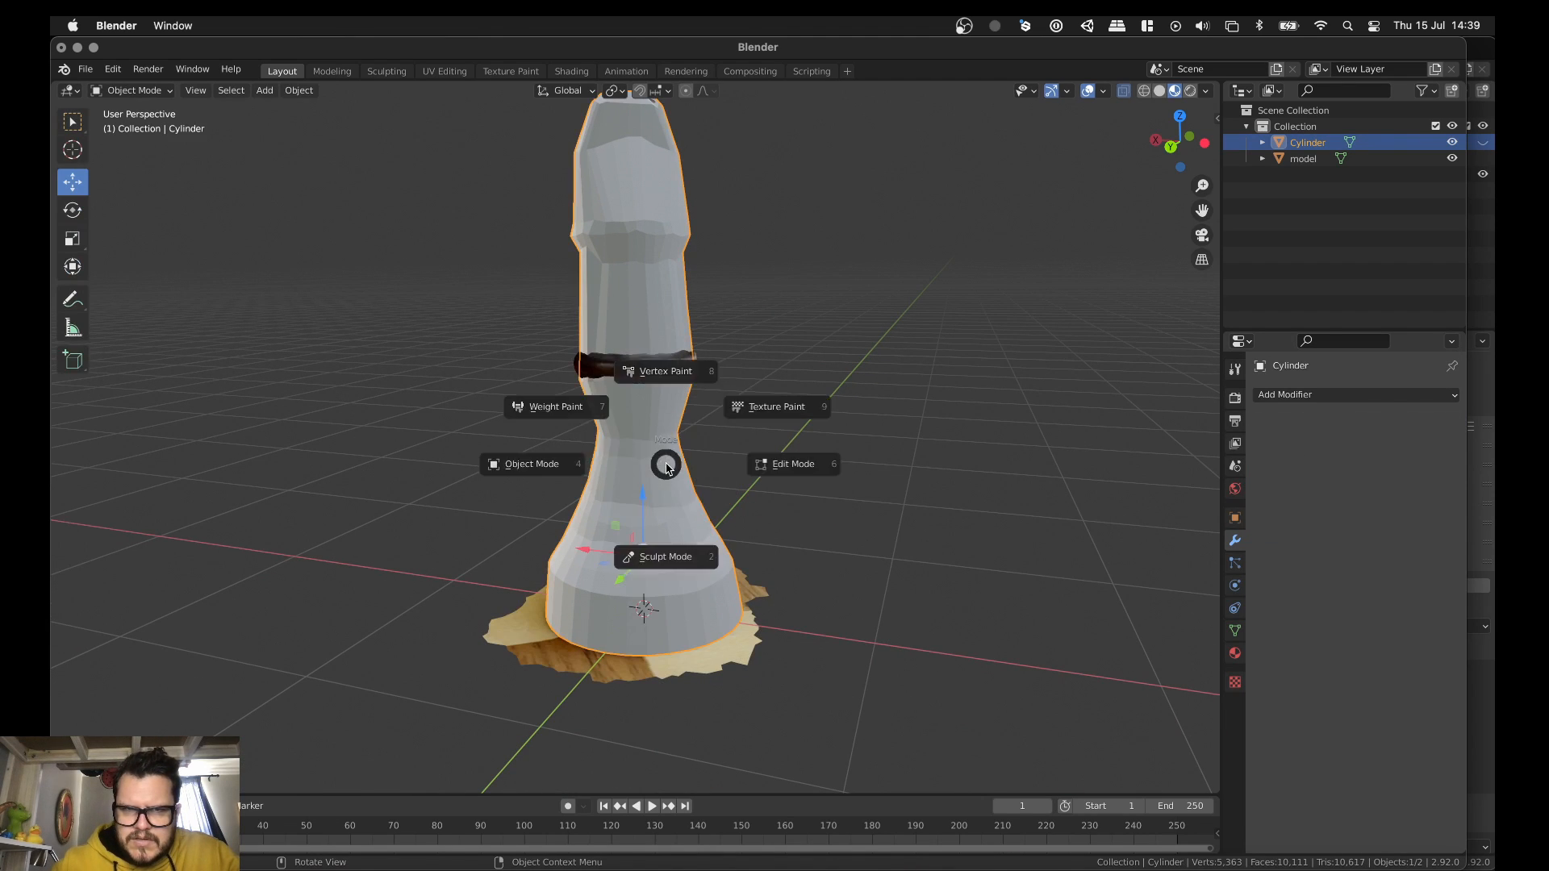
pyautogui.click(790, 464)
pyautogui.moveTo(746, 476); pyautogui.dragTo(772, 458, button='middle')
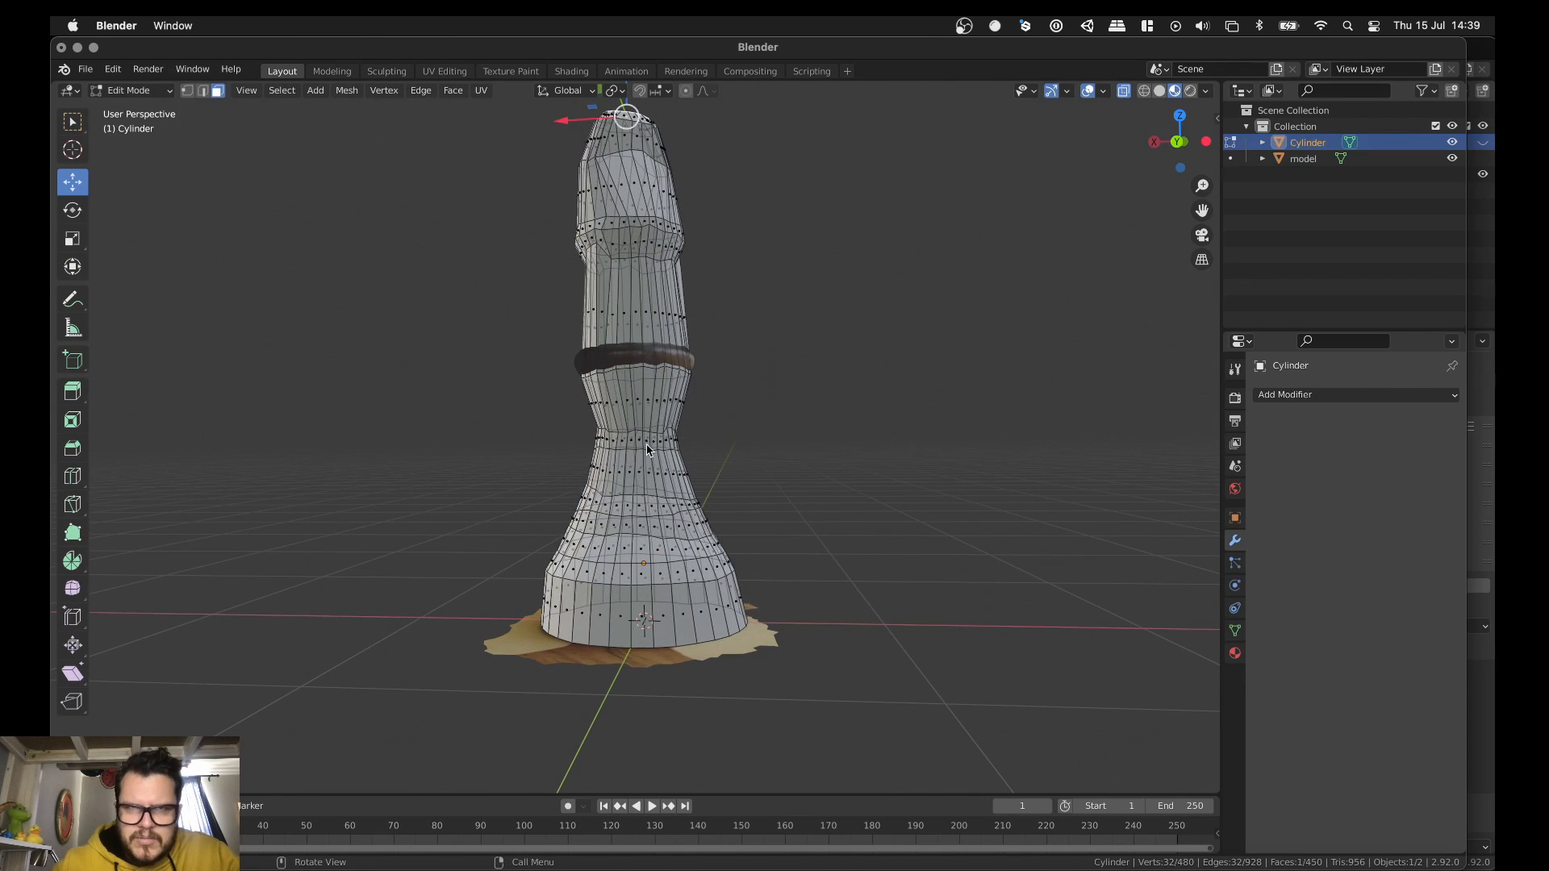
# Return to Sculpt Mode and enable the wireframe overlay to show the mesh edges from several sides
pyautogui.hotkey('ctrl', 'Tab')
pyautogui.click(704, 526)
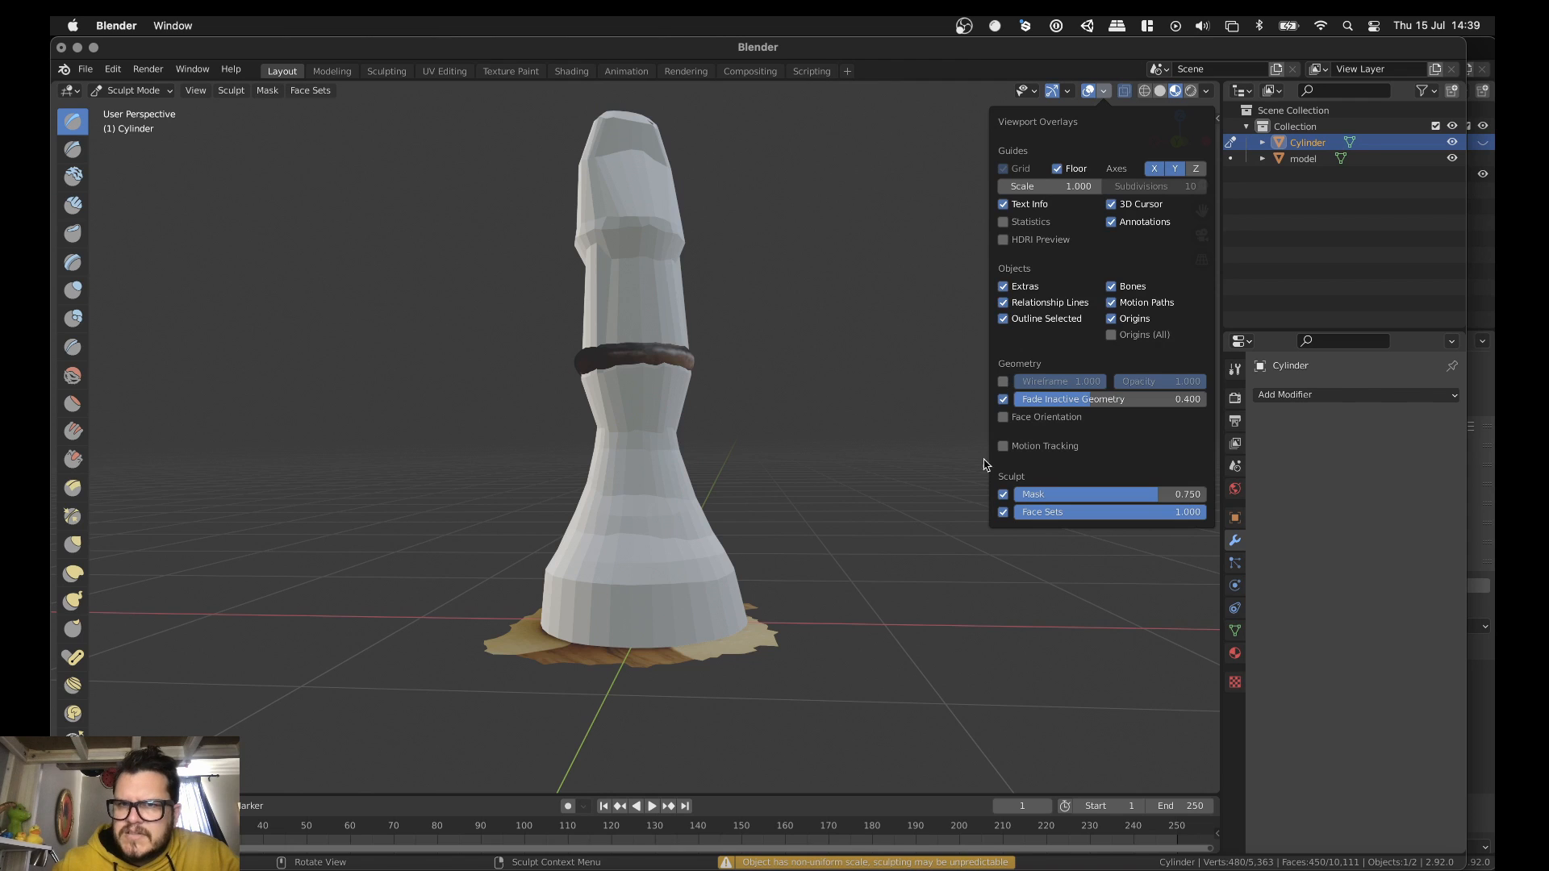
pyautogui.click(1002, 381)
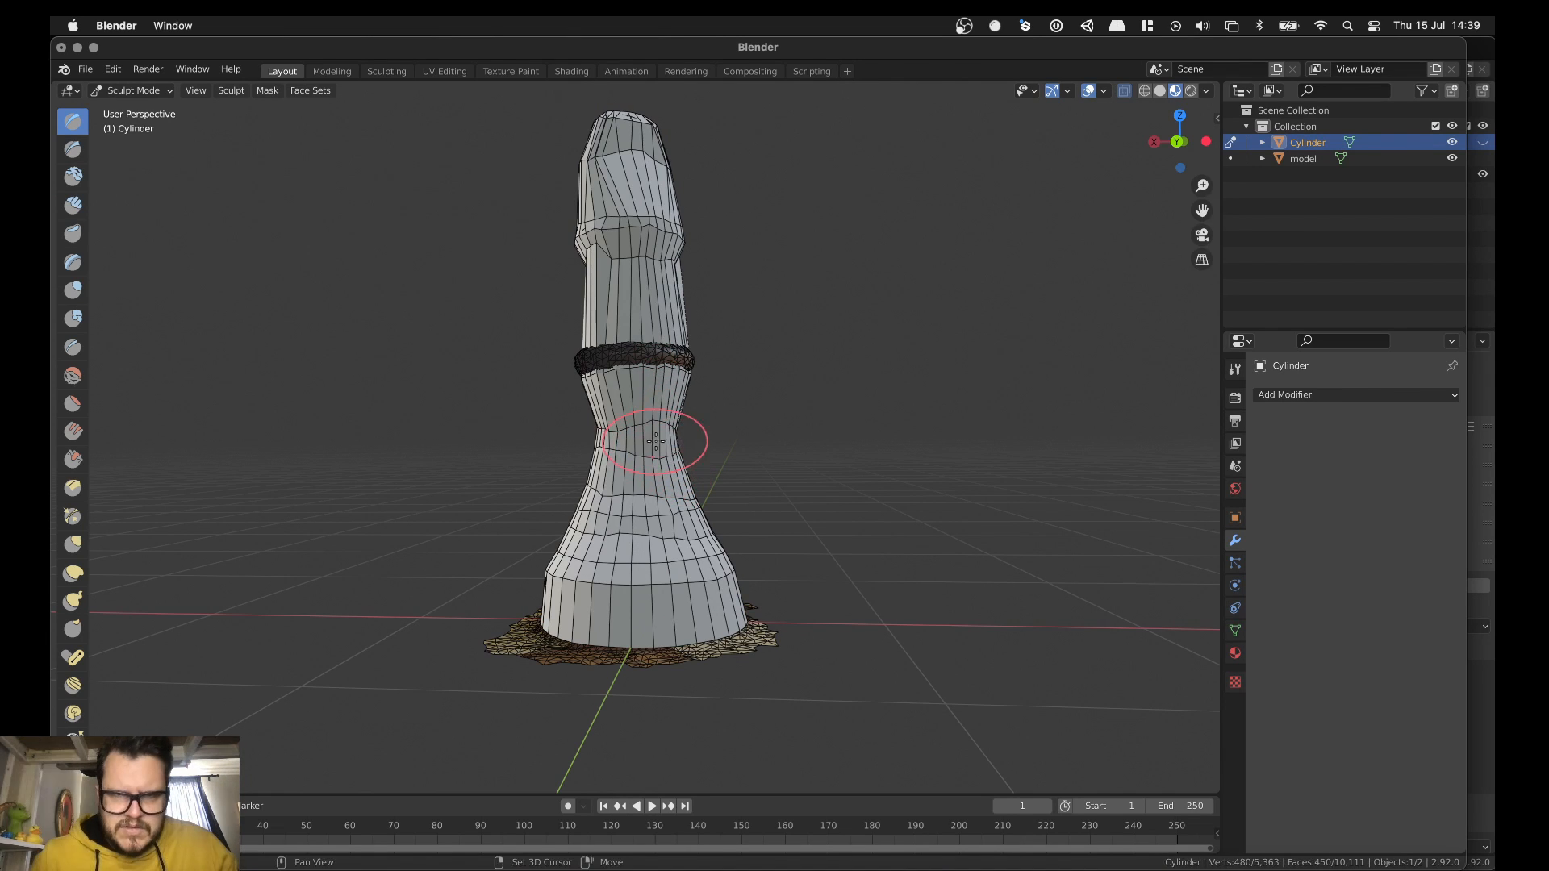
pyautogui.moveTo(709, 448); pyautogui.dragTo(523, 460, button='middle')
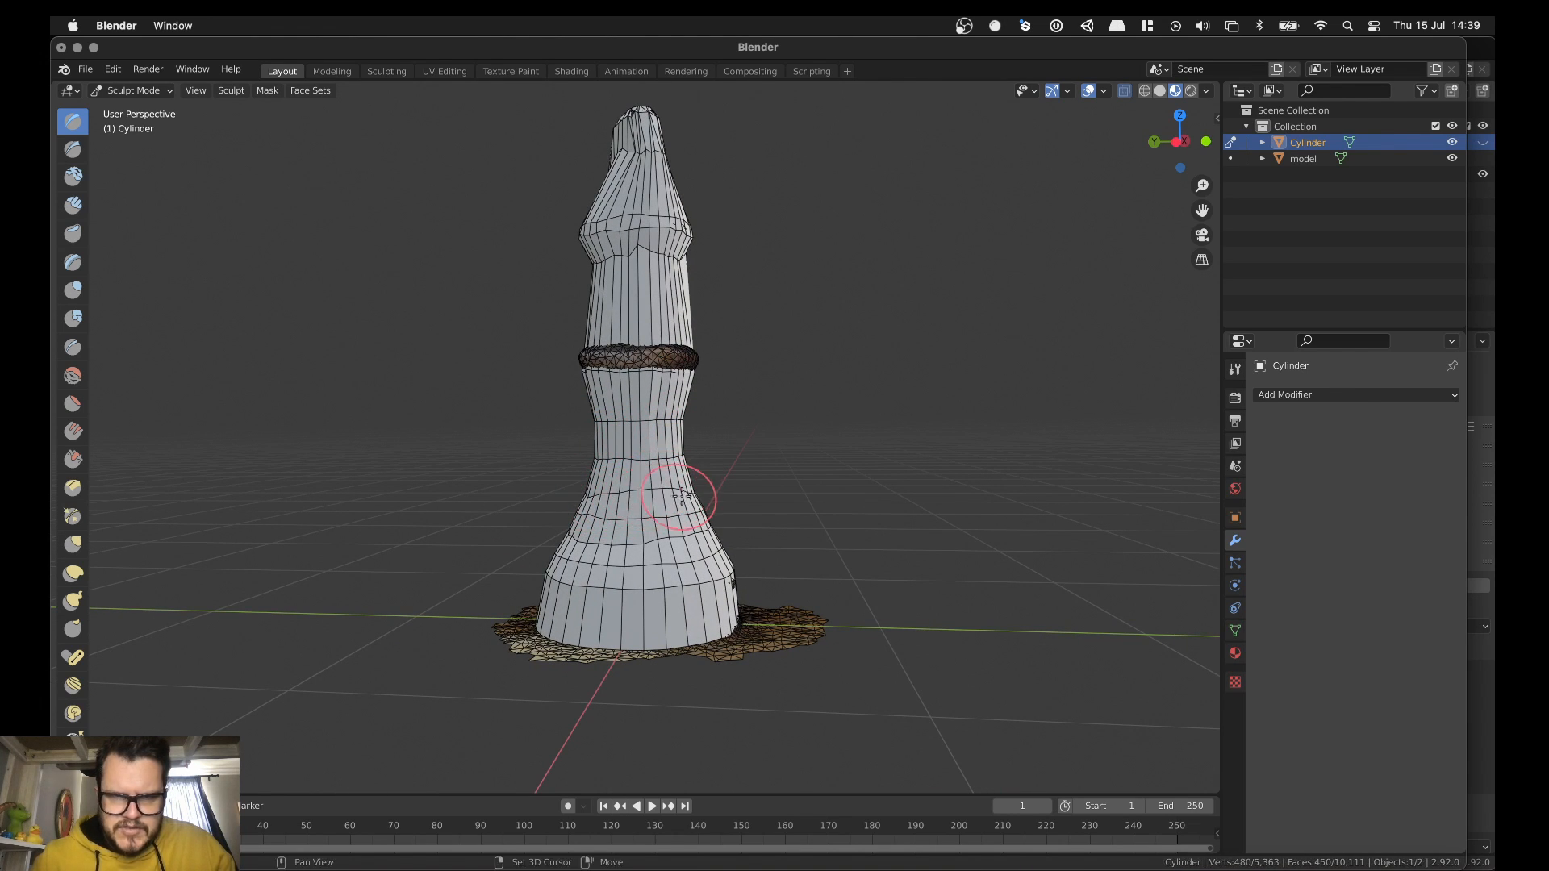
pyautogui.moveTo(695, 497)
pyautogui.mouseDown(button='middle')
pyautogui.moveTo(784, 507)
pyautogui.moveTo(767, 504)
pyautogui.mouseUp(button='middle')
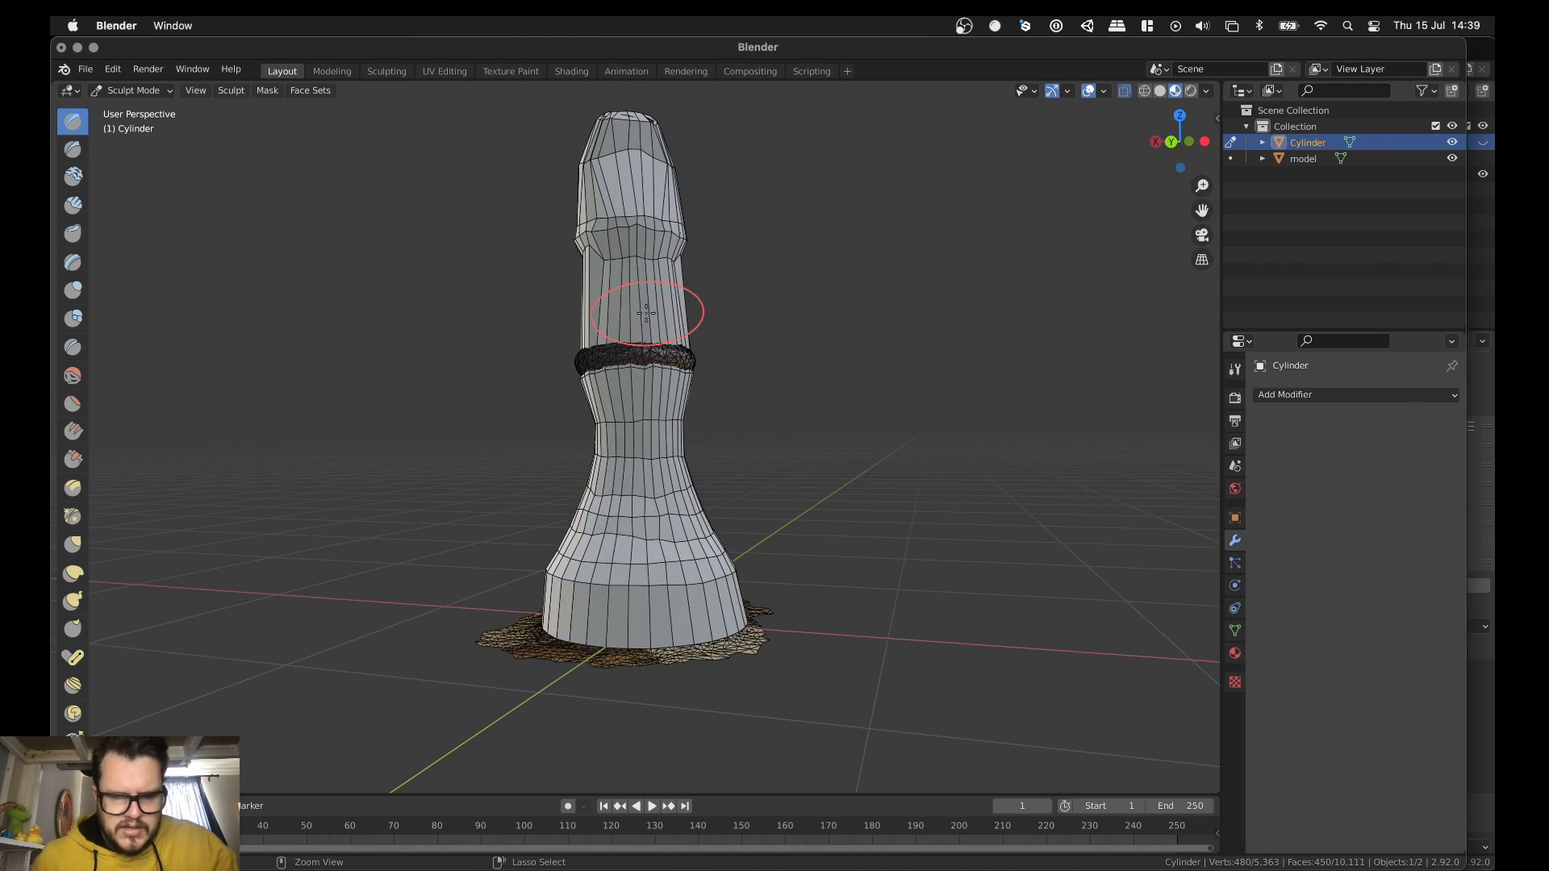
# Switch the cylinder back to Edit Mode for loop cutting
pyautogui.hotkey('ctrl', 'r')
pyautogui.hotkey('ctrl', 'z')
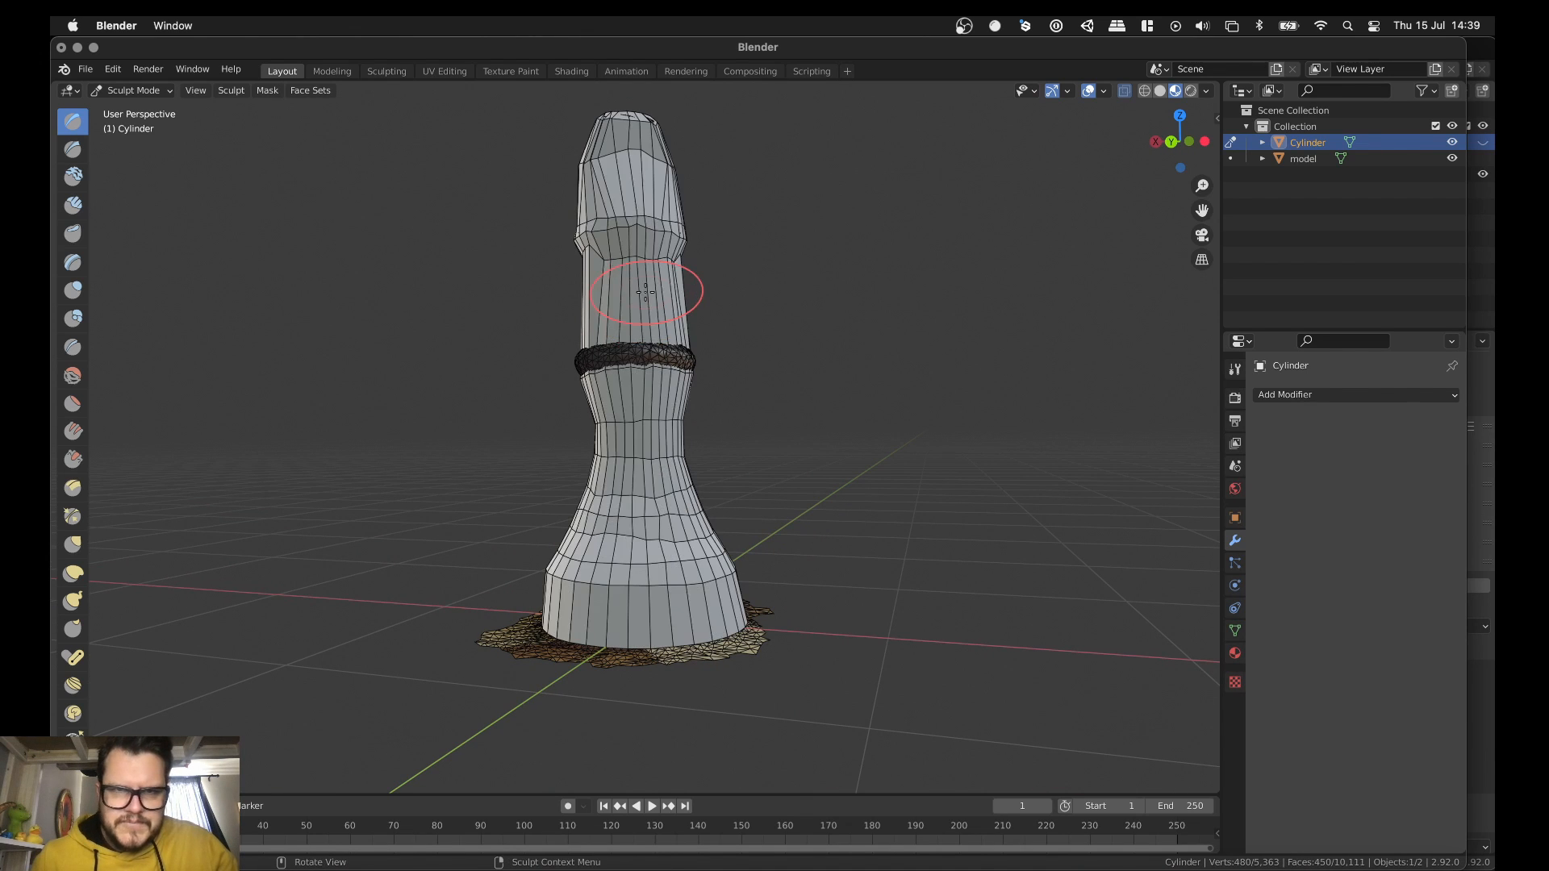
pyautogui.hotkey('ctrl', 'Tab')
pyautogui.click(726, 295)
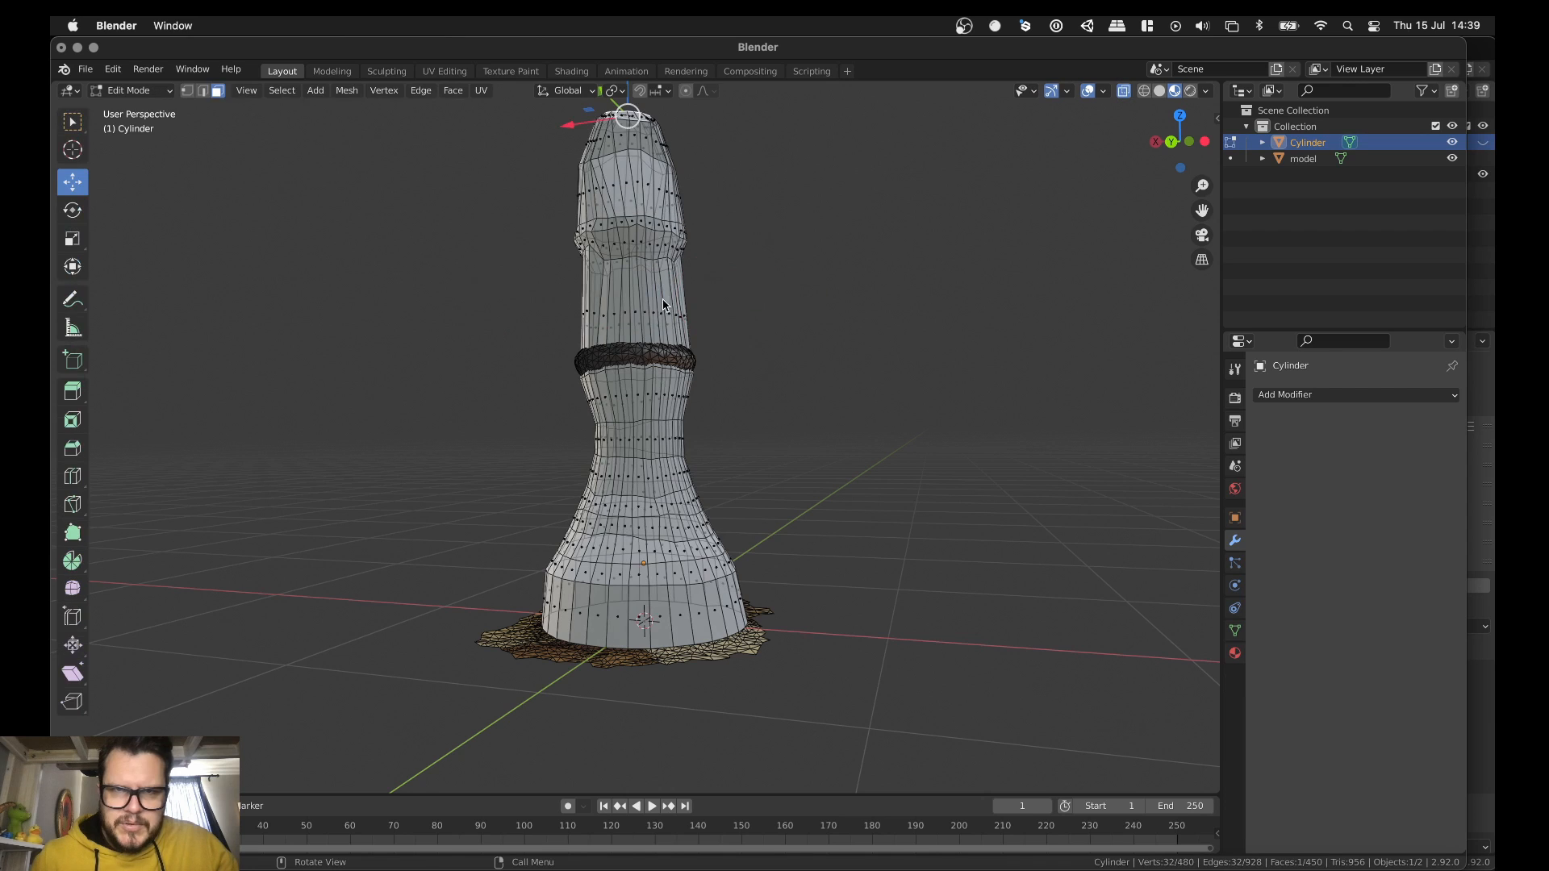
# Try a single loop cut around the long section above the collar, slid upward with a factor of -0.504
pyautogui.hotkey('ctrl', 'r')
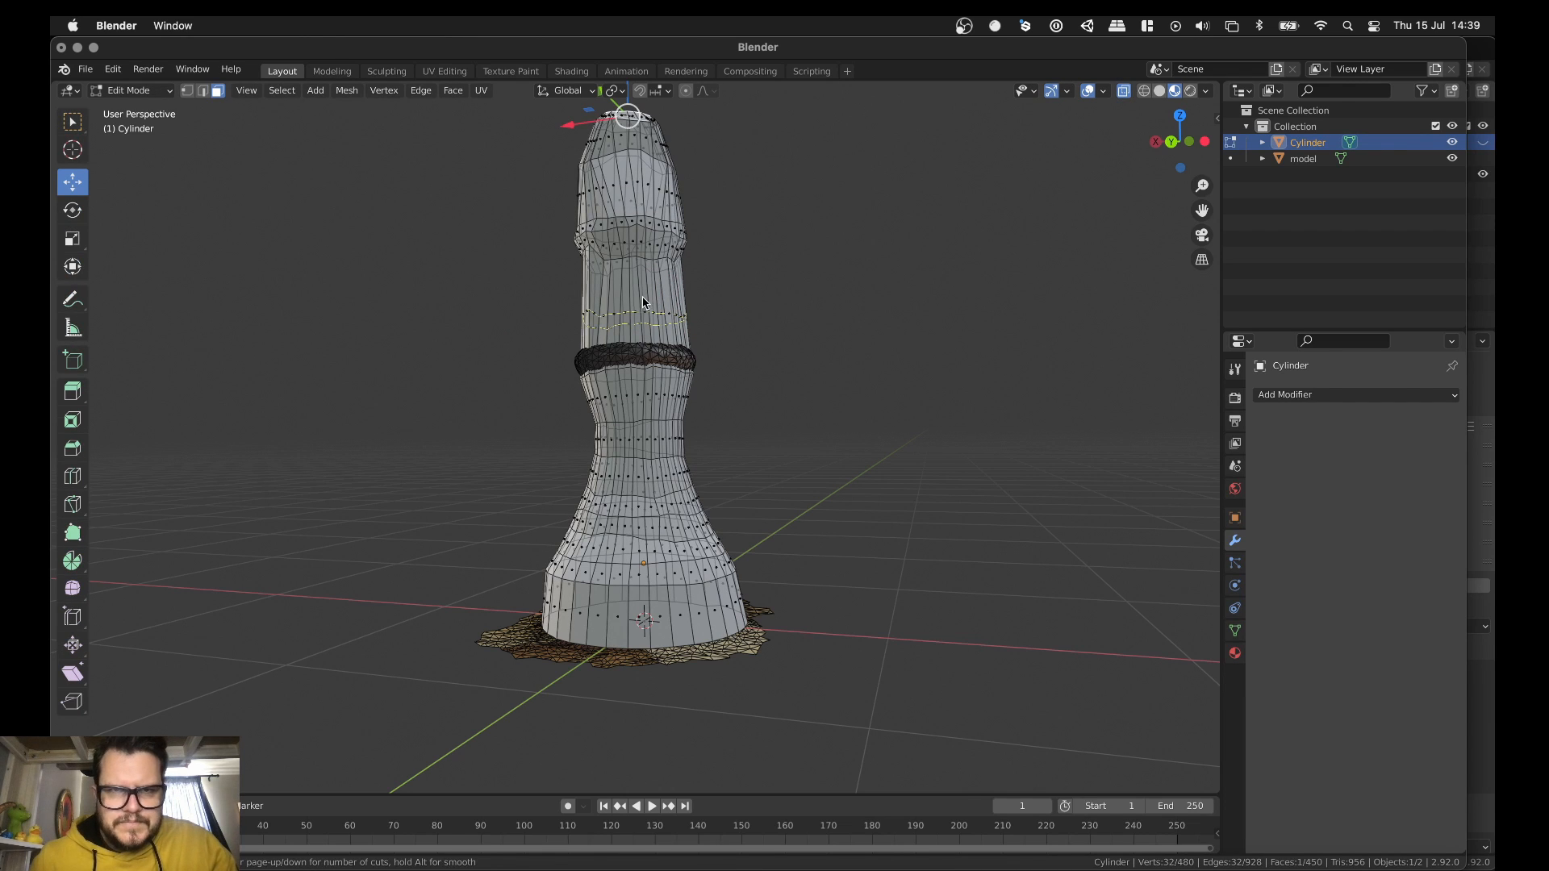
pyautogui.click(643, 303)
pyautogui.click(641, 277)
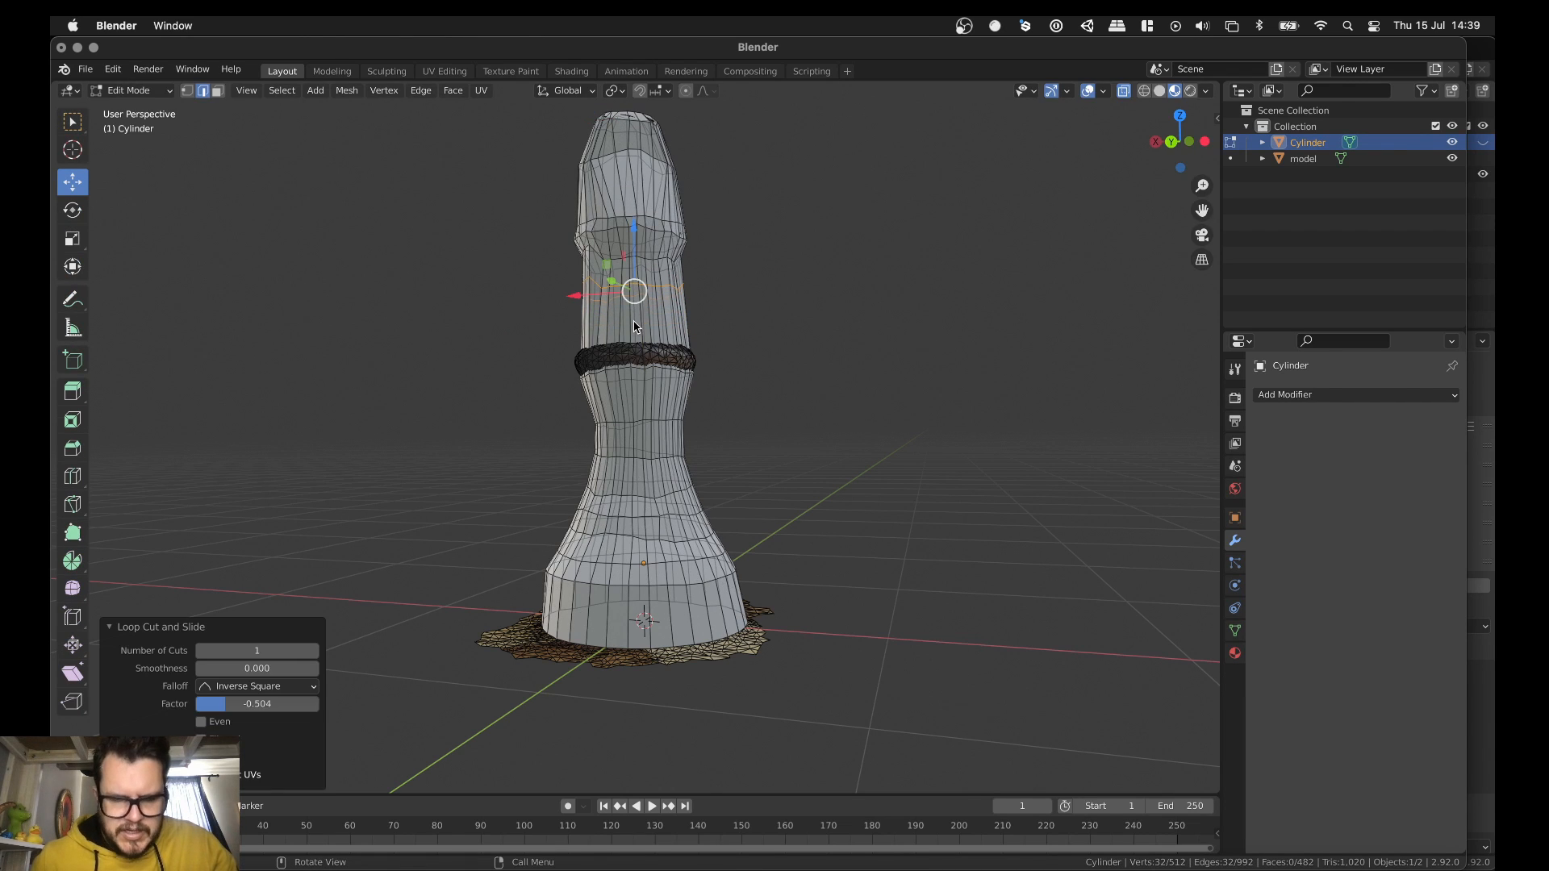
pyautogui.hotkey('ctrl', 'z')
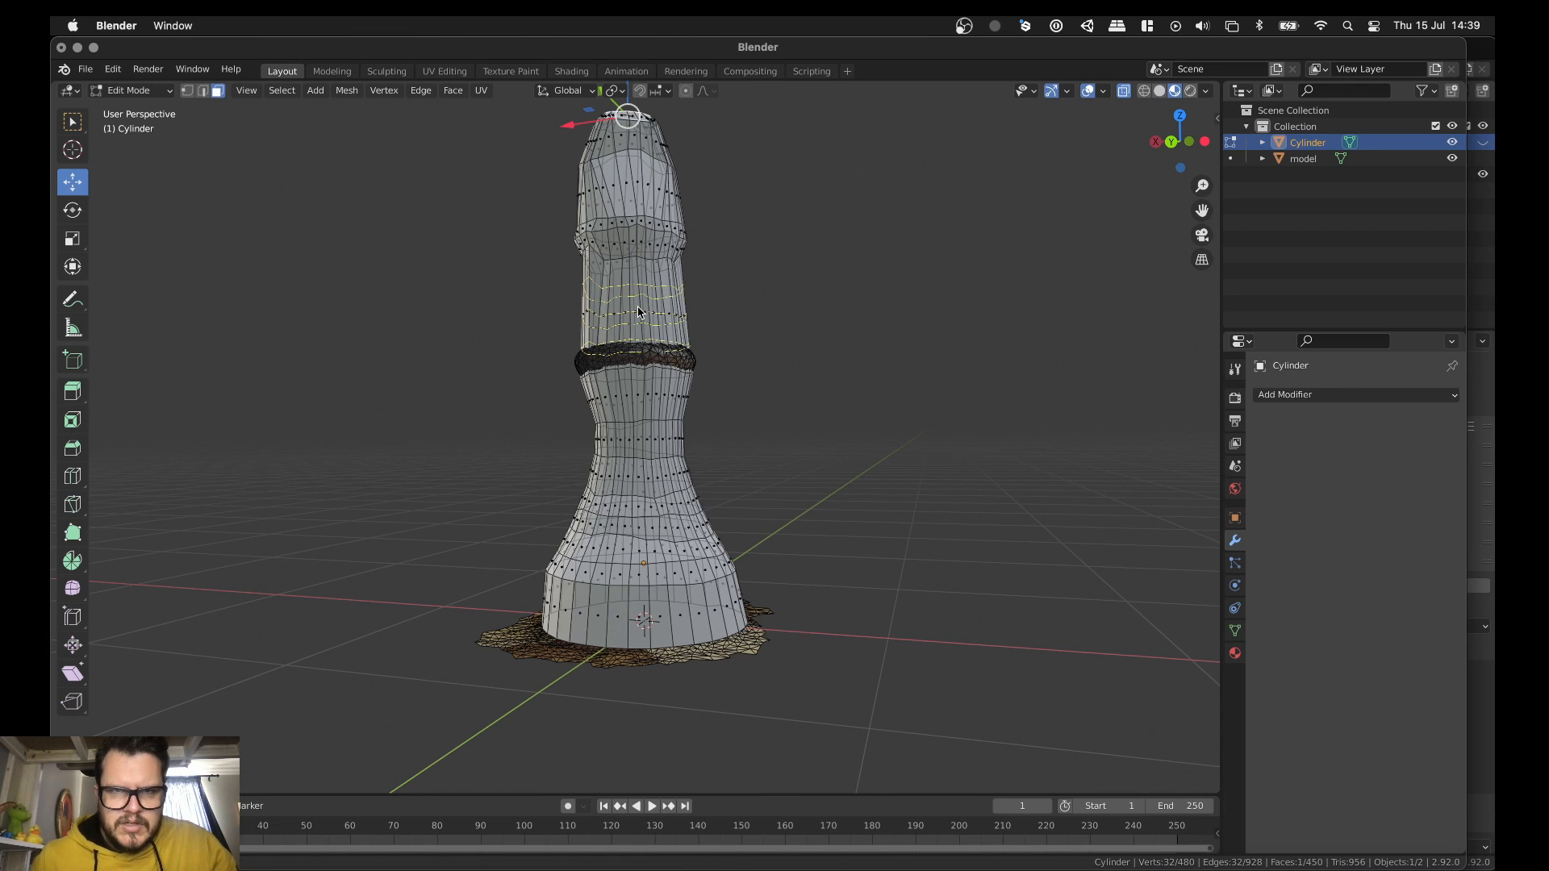
# Cut three evenly spaced edge loops around the long section above the collar and return the cylinder to Object Mode
pyautogui.hotkey('ctrl', 'r')
pyautogui.click(637, 311)
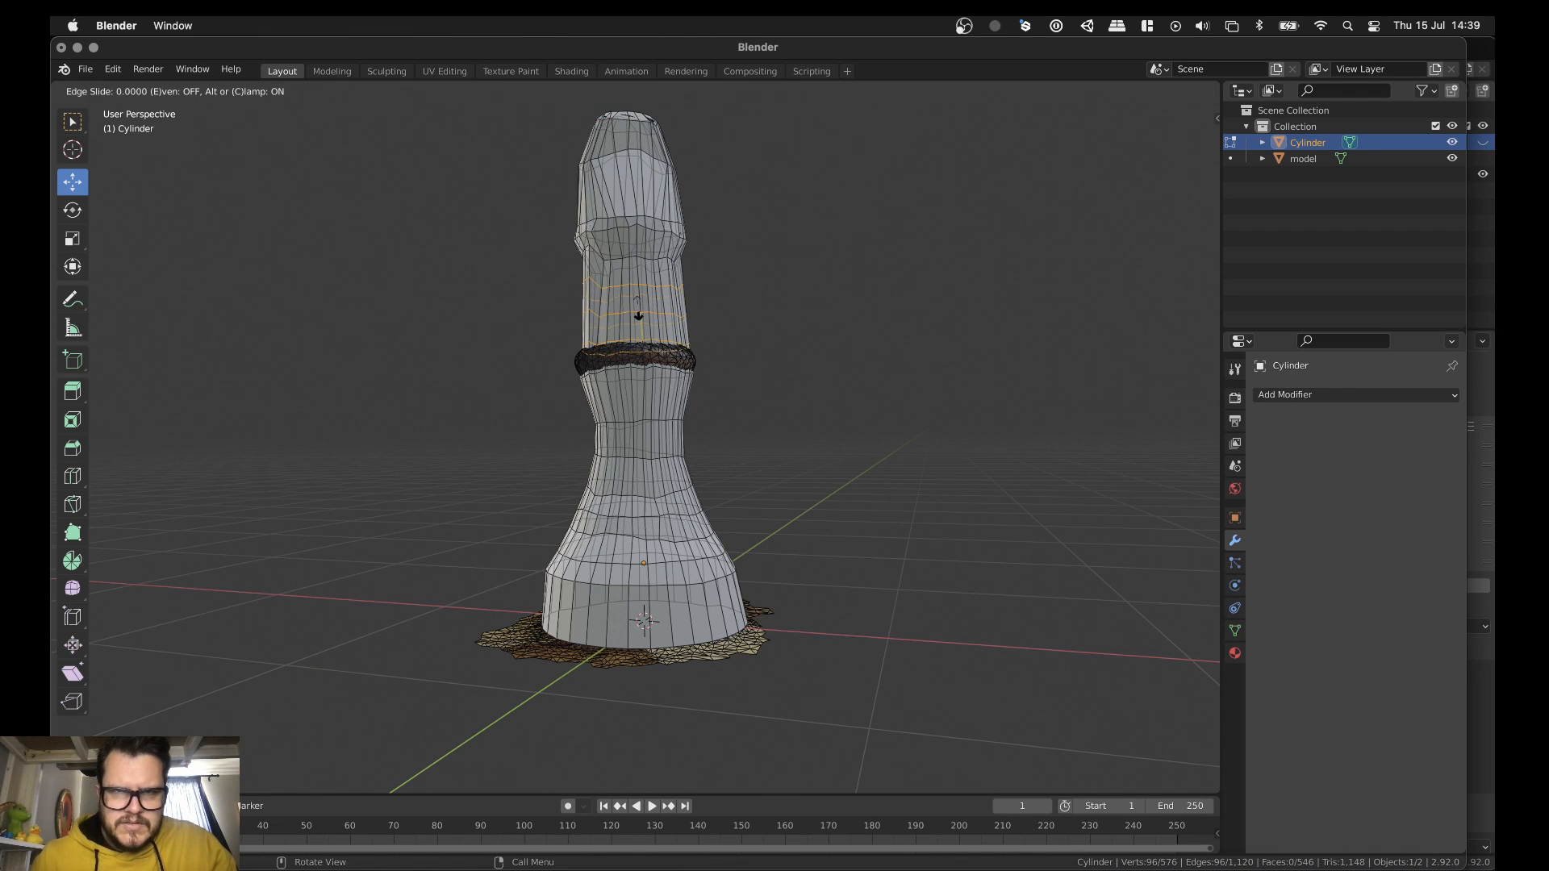
pyautogui.click(635, 309)
pyautogui.hotkey('ctrl', 'Tab')
pyautogui.click(537, 312)
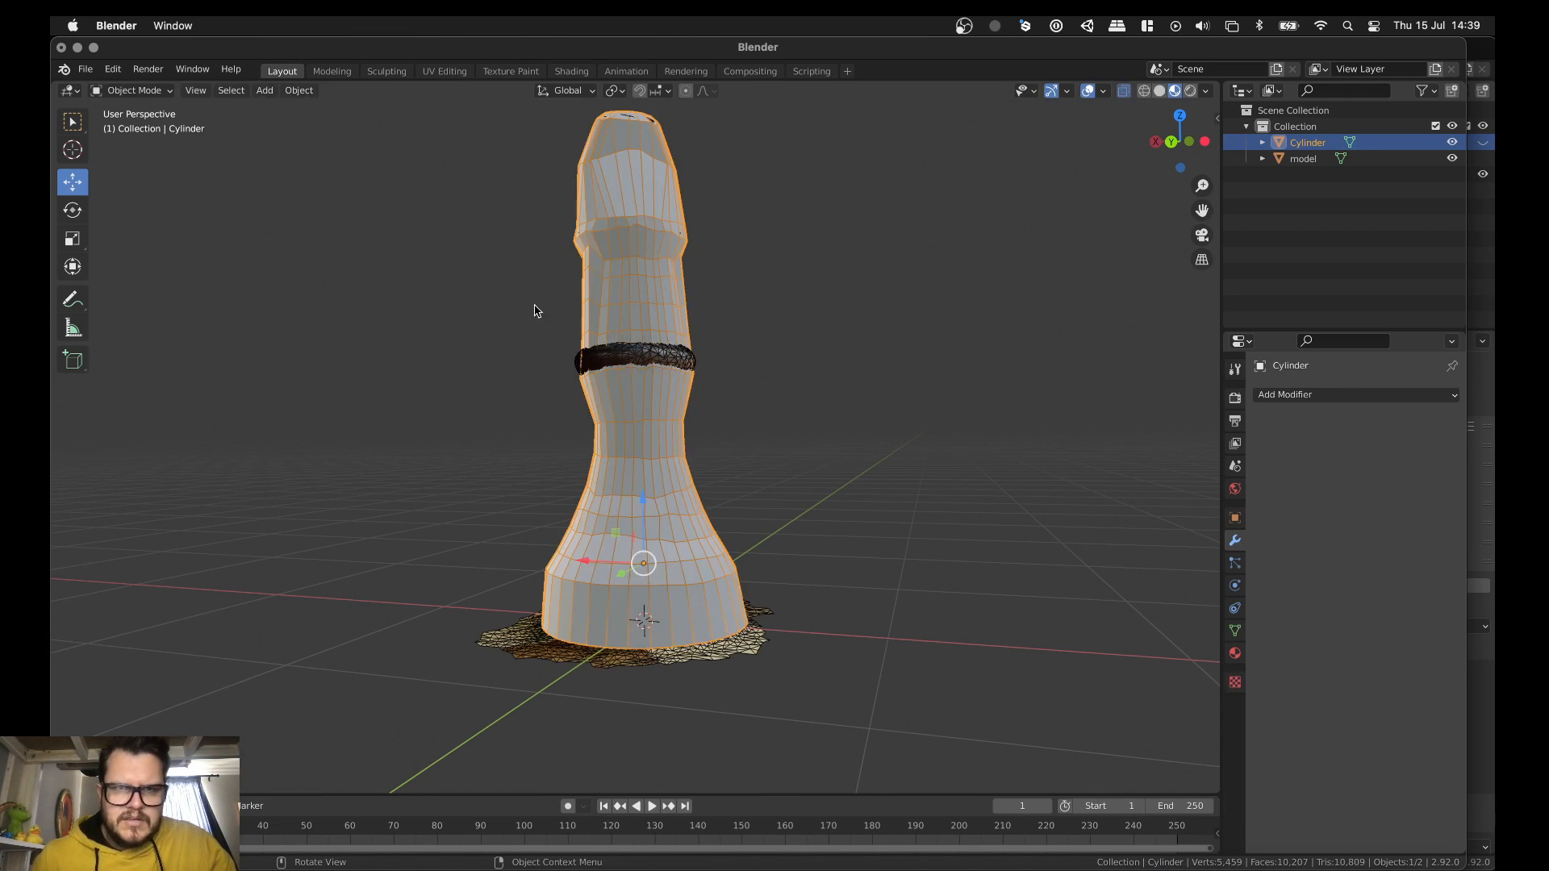
# Add a Shrinkwrap modifier to the cylinder with the scanned model as its target
pyautogui.click(1294, 395)
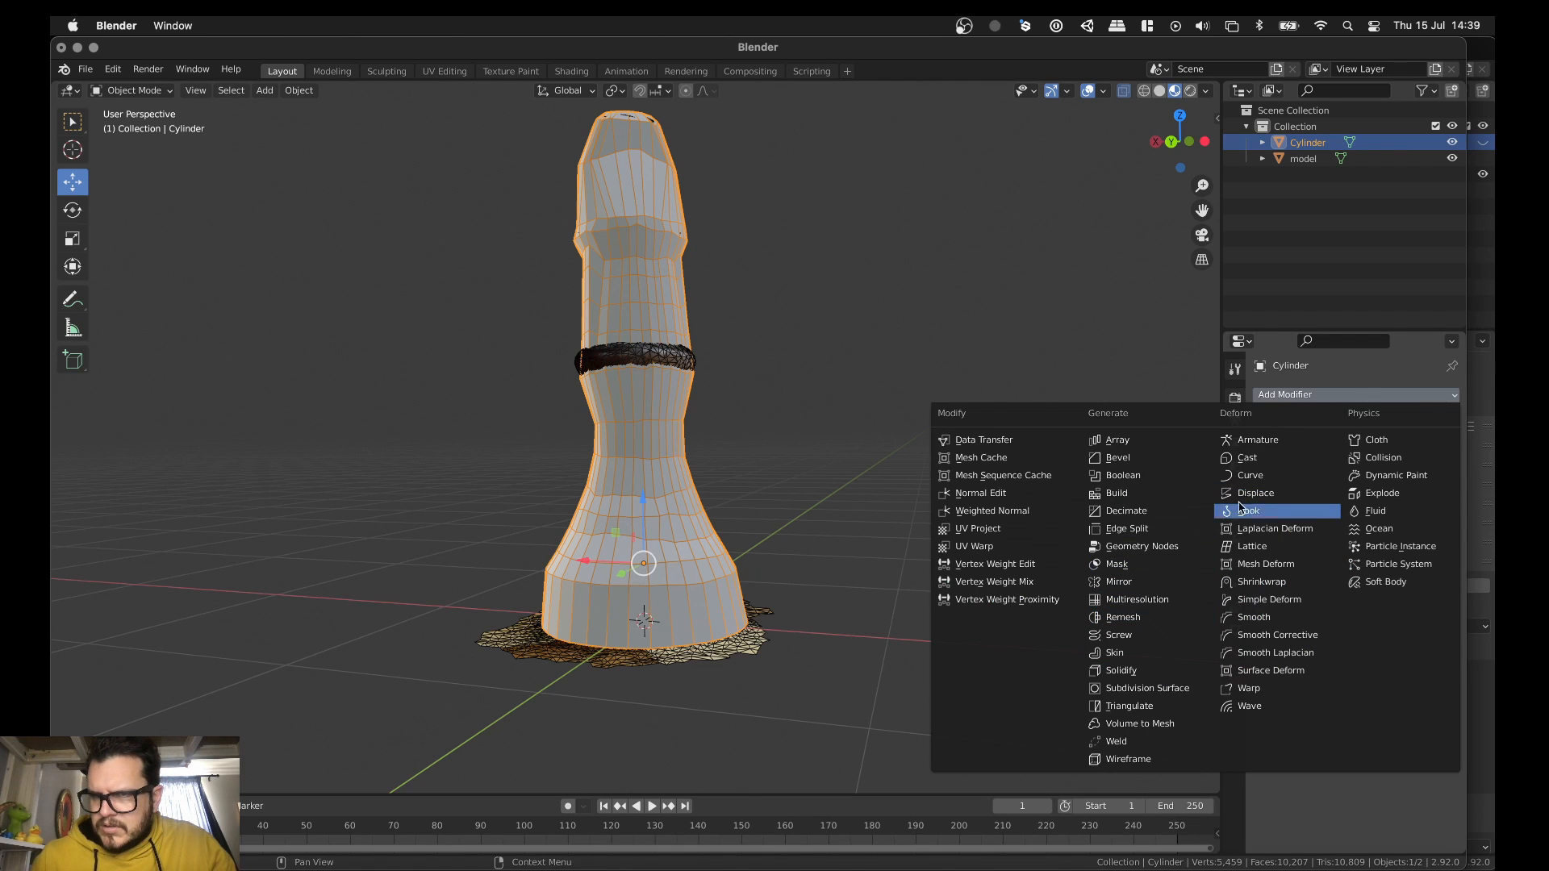
pyautogui.click(1275, 582)
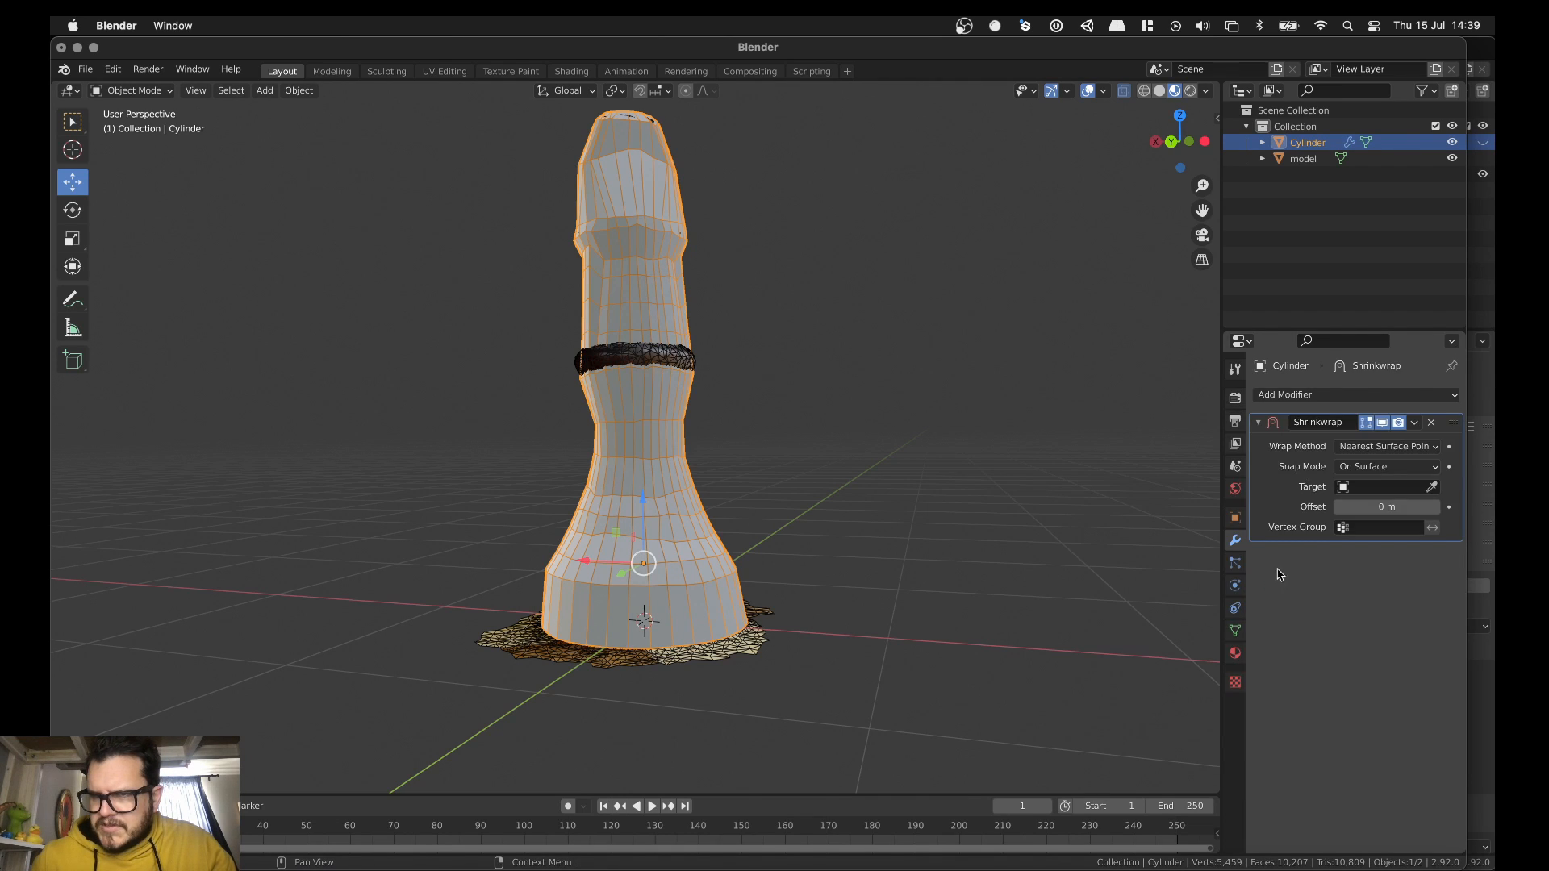
pyautogui.click(1432, 486)
pyautogui.click(694, 363)
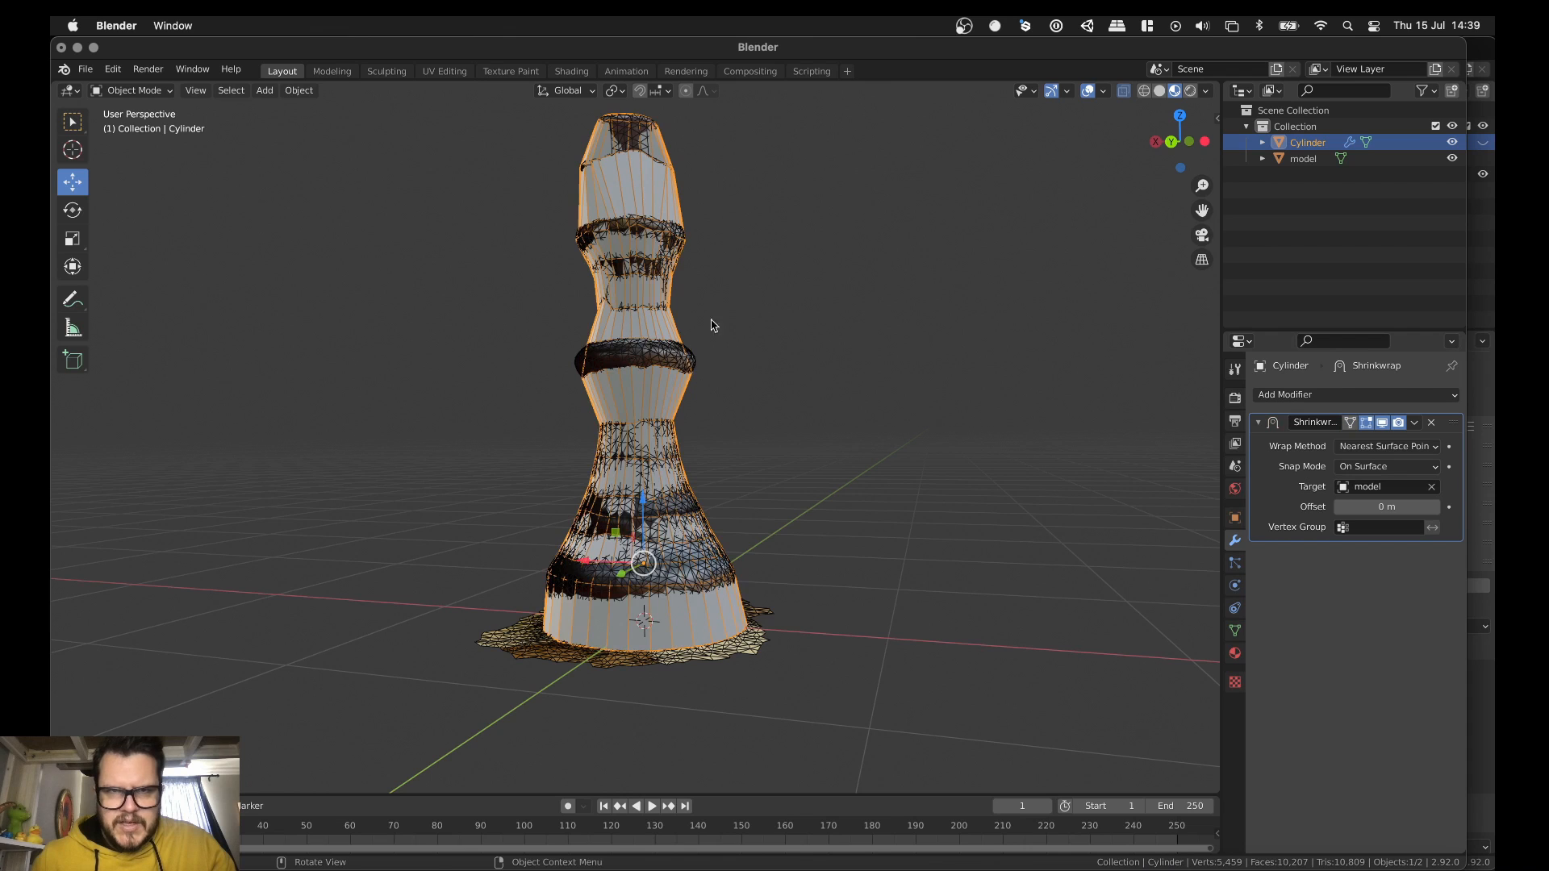
# In Sculpt Mode, push the uneven edge loops of the narrow section above the collar into place with the Thumb brush
pyautogui.moveTo(712, 325); pyautogui.dragTo(847, 356, button='middle')
pyautogui.hotkey('ctrl', 'Tab')
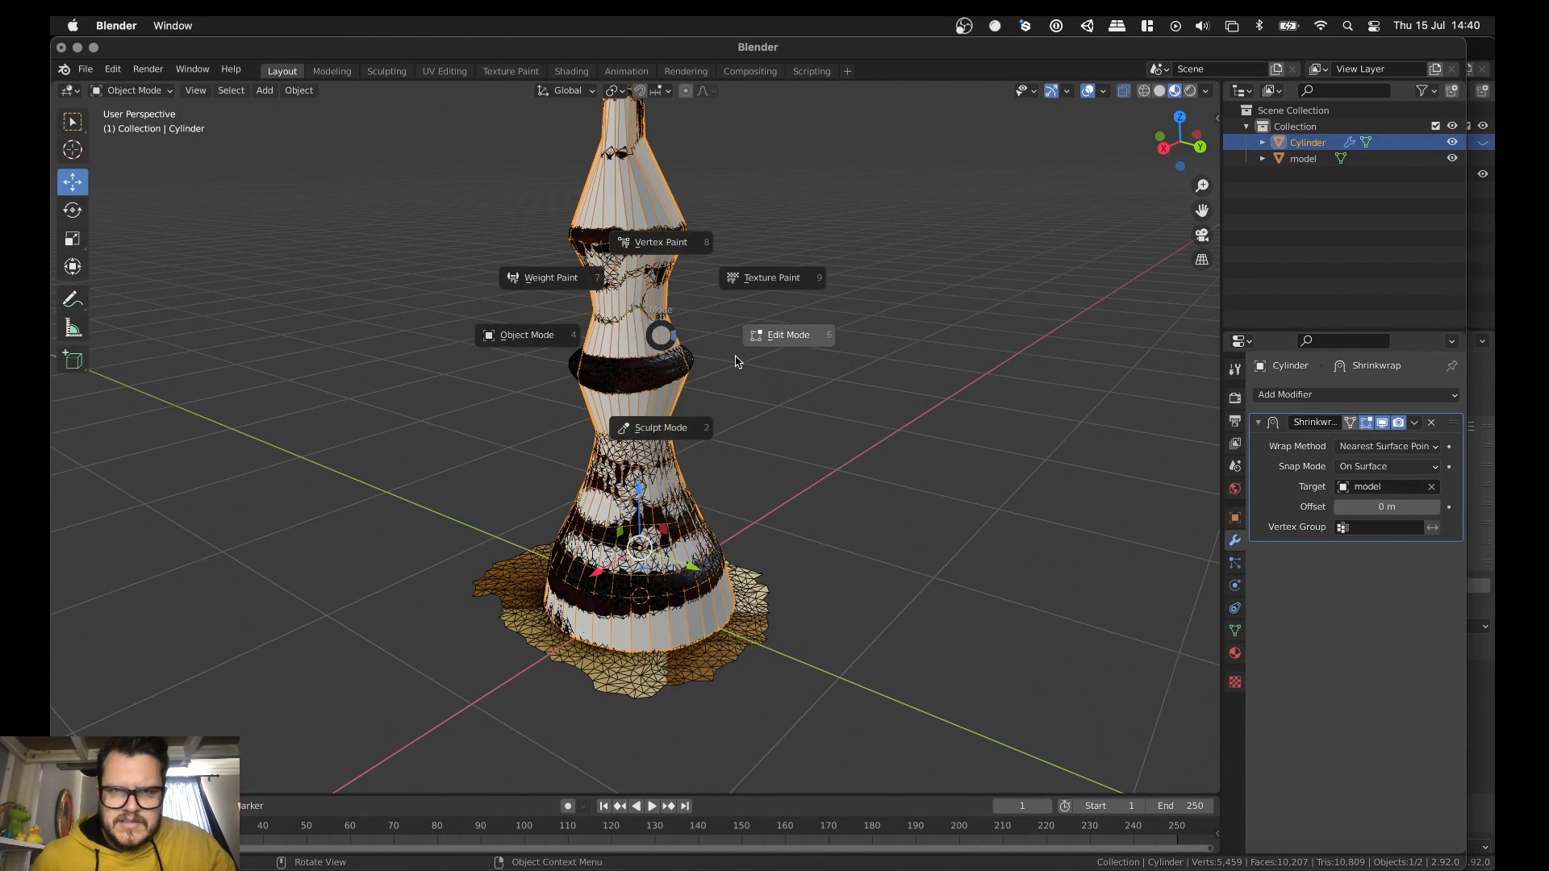
pyautogui.click(661, 427)
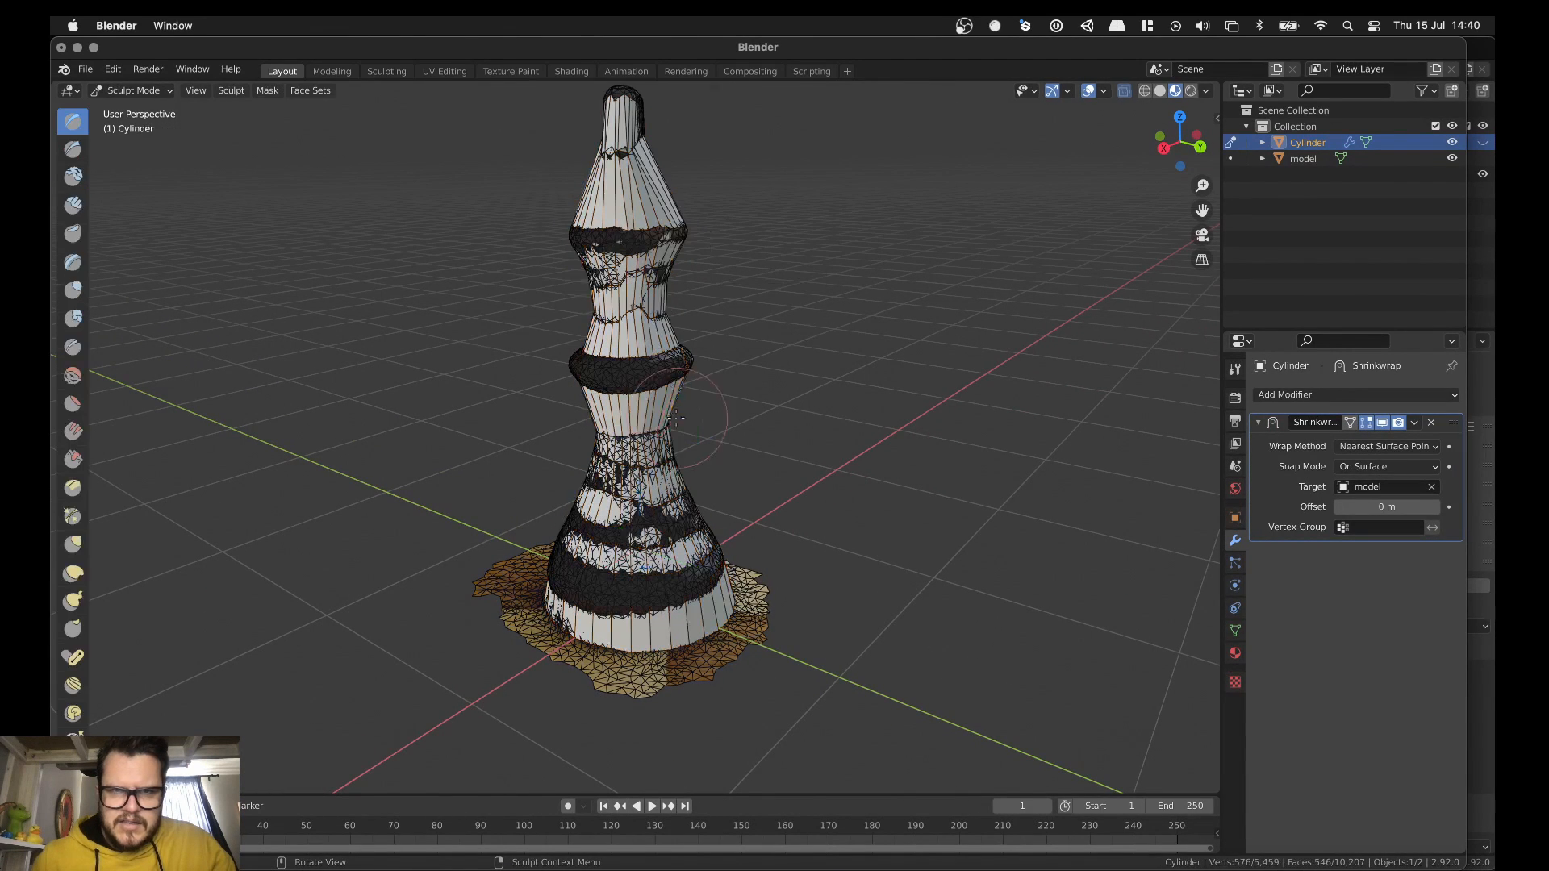
pyautogui.click(73, 628)
pyautogui.moveTo(601, 356)
pyautogui.mouseDown()
pyautogui.moveTo(633, 327)
pyautogui.moveTo(639, 354)
pyautogui.moveTo(626, 339)
pyautogui.mouseUp()
pyautogui.moveTo(626, 338)
pyautogui.mouseDown()
pyautogui.moveTo(610, 326)
pyautogui.moveTo(634, 328)
pyautogui.moveTo(649, 265)
pyautogui.moveTo(636, 268)
pyautogui.moveTo(644, 294)
pyautogui.mouseUp()
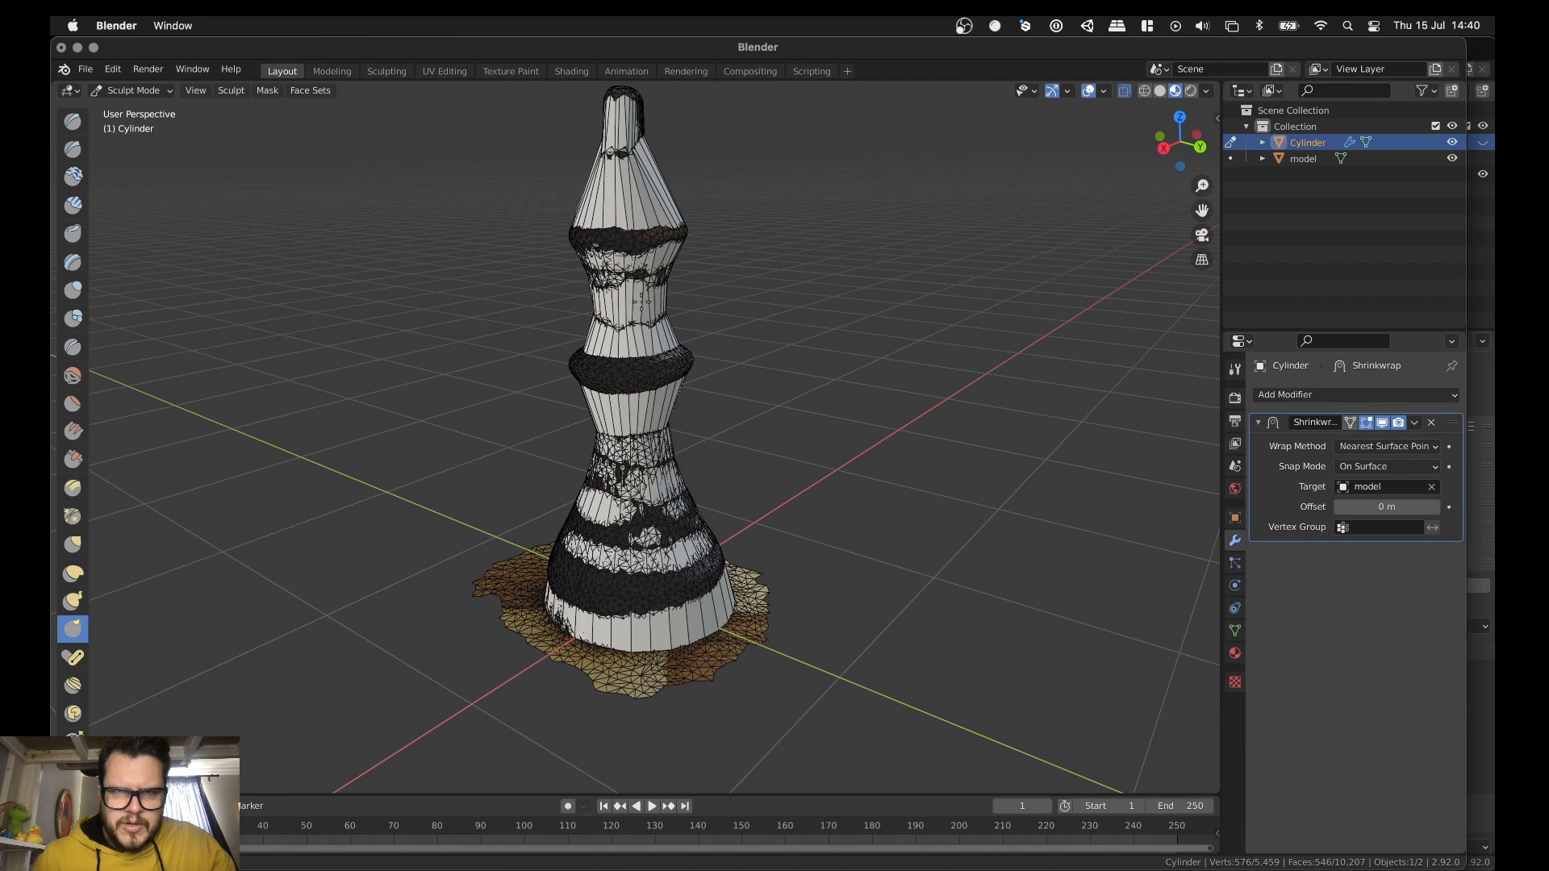
# Even out the narrow section's edge loops on its other sides with sculpt strokes and return to Object Mode
pyautogui.moveTo(741, 267); pyautogui.dragTo(646, 263, button='middle')
pyautogui.scroll(4, 646, 263)
pyautogui.moveTo(606, 250); pyautogui.dragTo(604, 278)
pyautogui.moveTo(604, 278); pyautogui.dragTo(617, 288, button='middle')
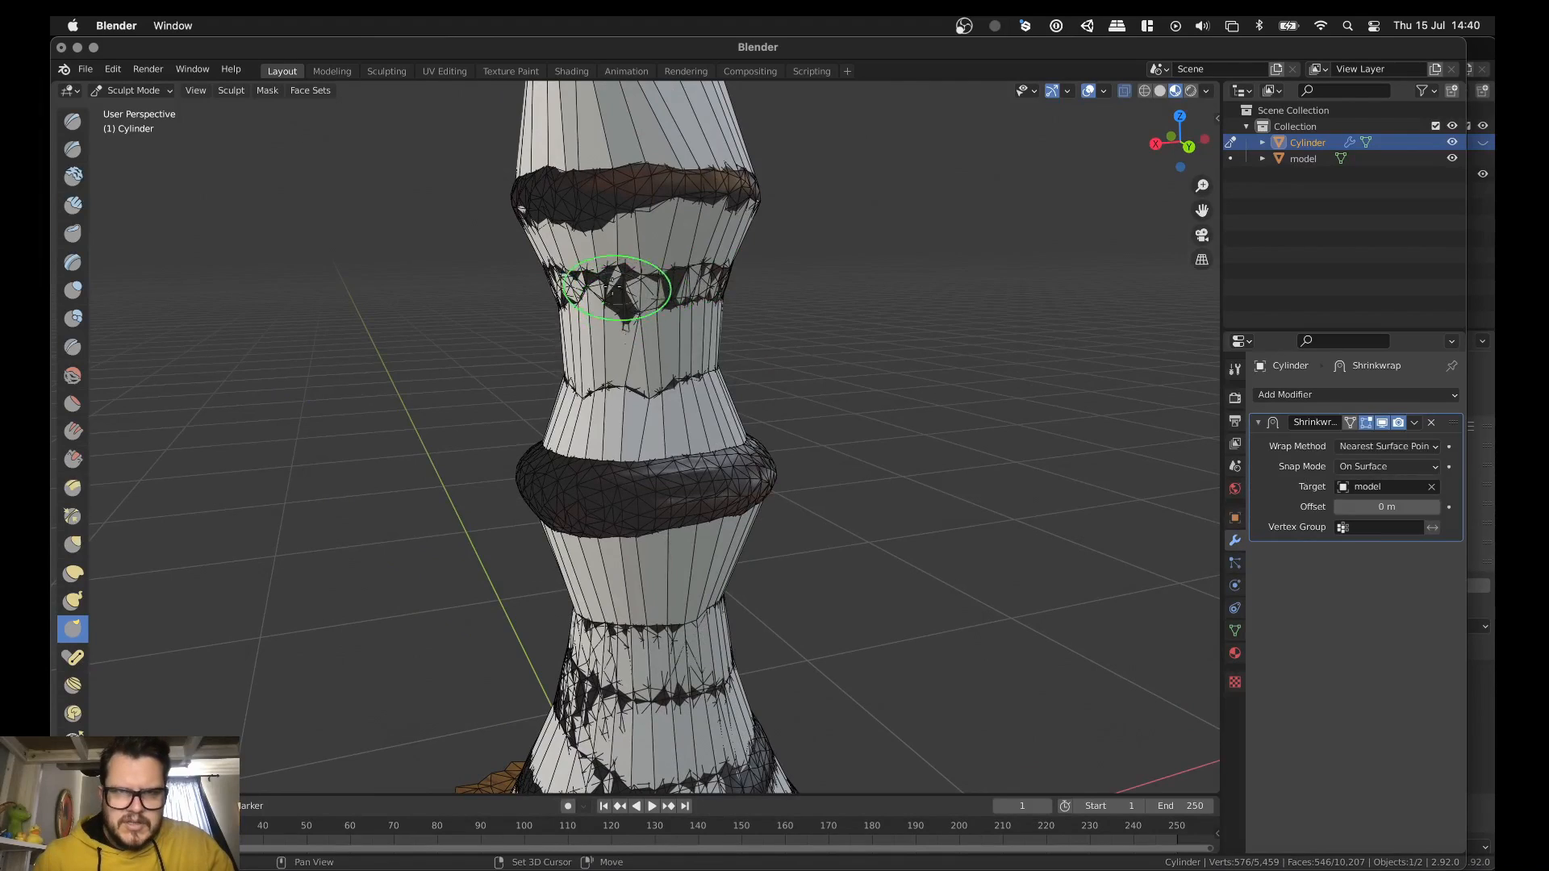
pyautogui.moveTo(618, 288)
pyautogui.mouseDown()
pyautogui.moveTo(588, 297)
pyautogui.moveTo(667, 336)
pyautogui.moveTo(711, 302)
pyautogui.mouseUp()
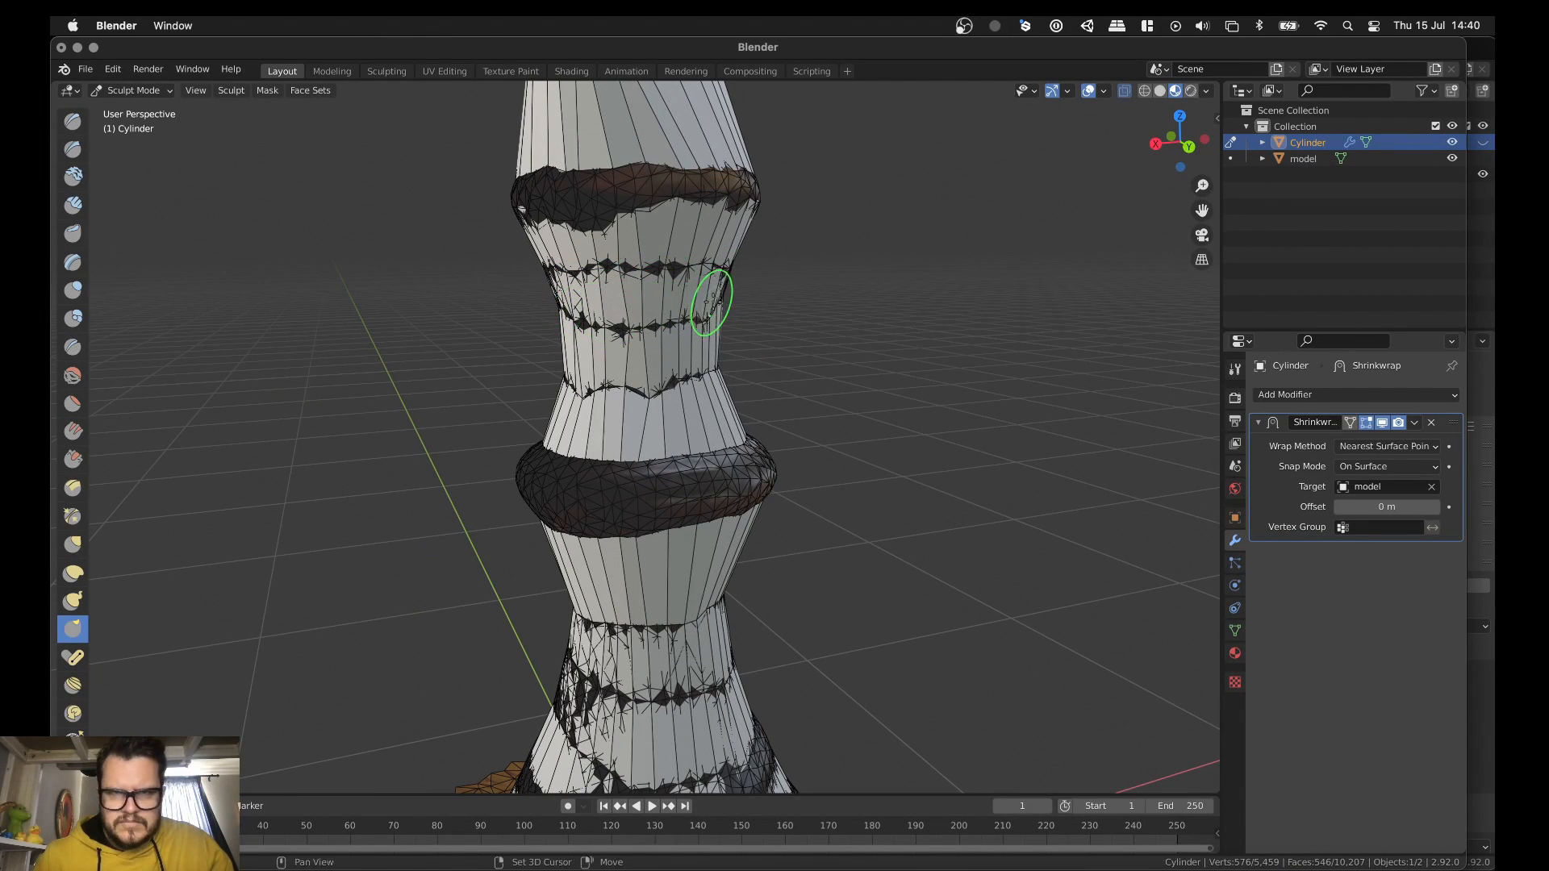
pyautogui.moveTo(711, 302); pyautogui.dragTo(605, 269, button='middle')
pyautogui.moveTo(605, 269); pyautogui.dragTo(645, 246)
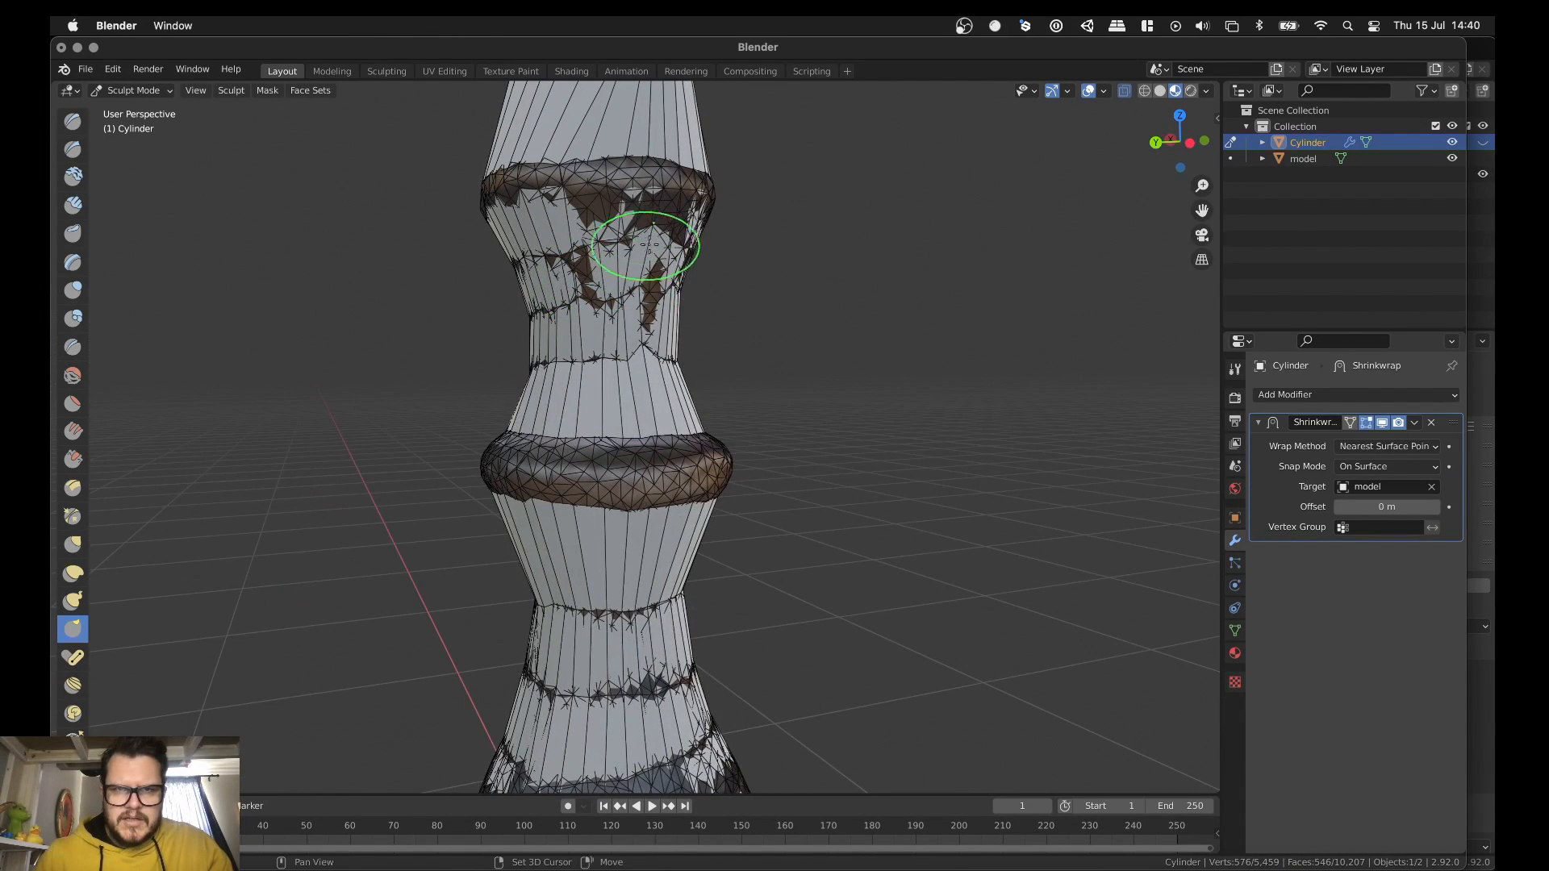
pyautogui.scroll(-5, 777, 352)
pyautogui.moveTo(778, 352); pyautogui.dragTo(722, 342, button='middle')
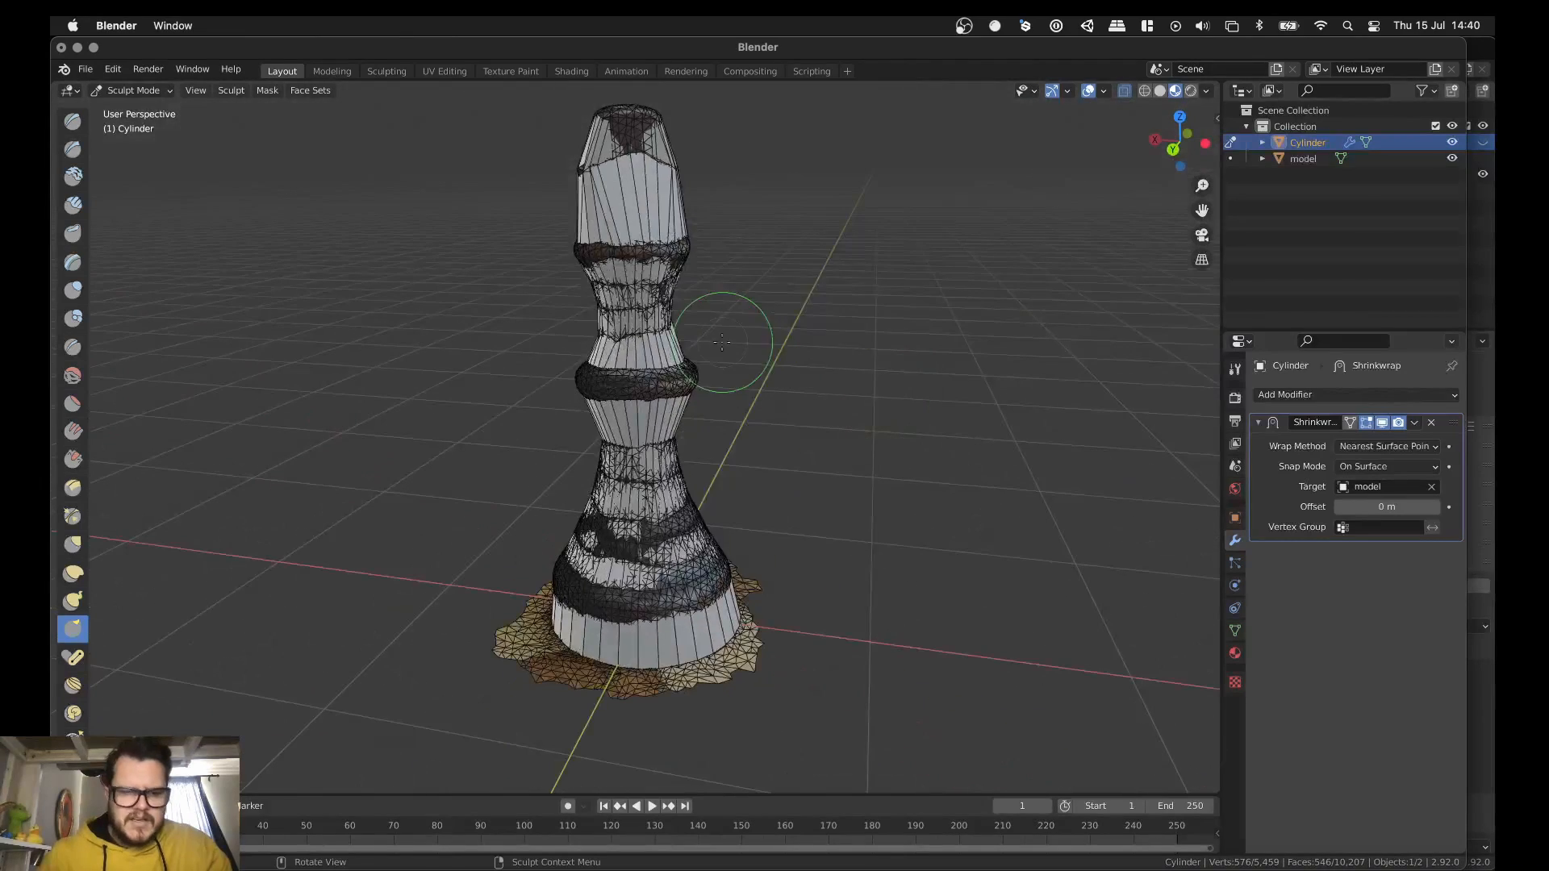
pyautogui.hotkey('ctrl', 'Tab')
pyautogui.click(659, 348)
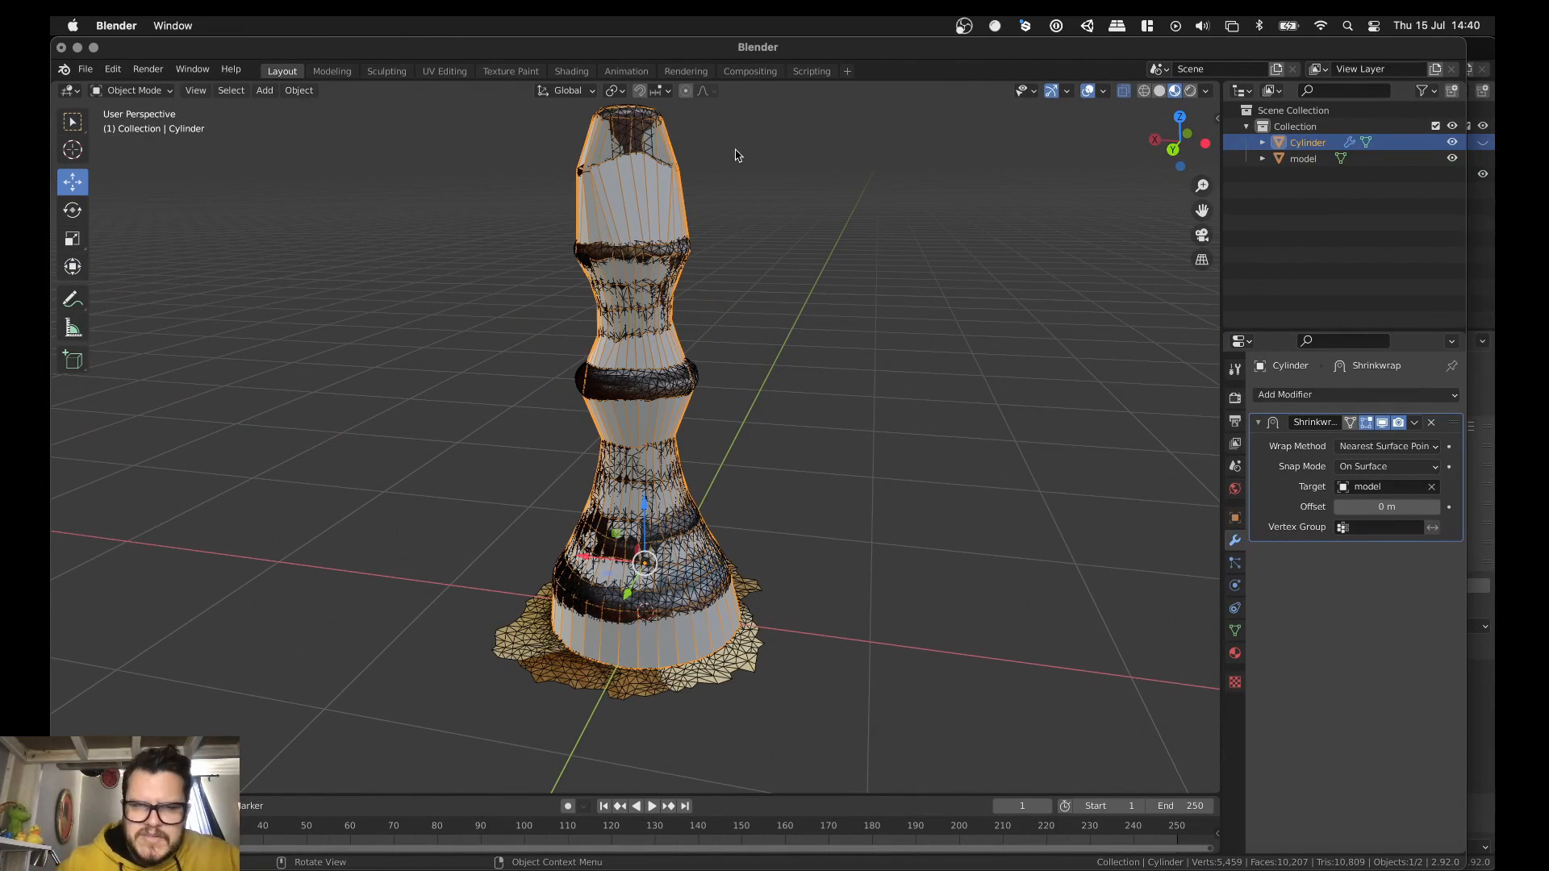
# Select the cylinder's whole mesh in Edit Mode and unwrap it with Cylinder Projection
pyautogui.hotkey('ctrl', 'Tab')
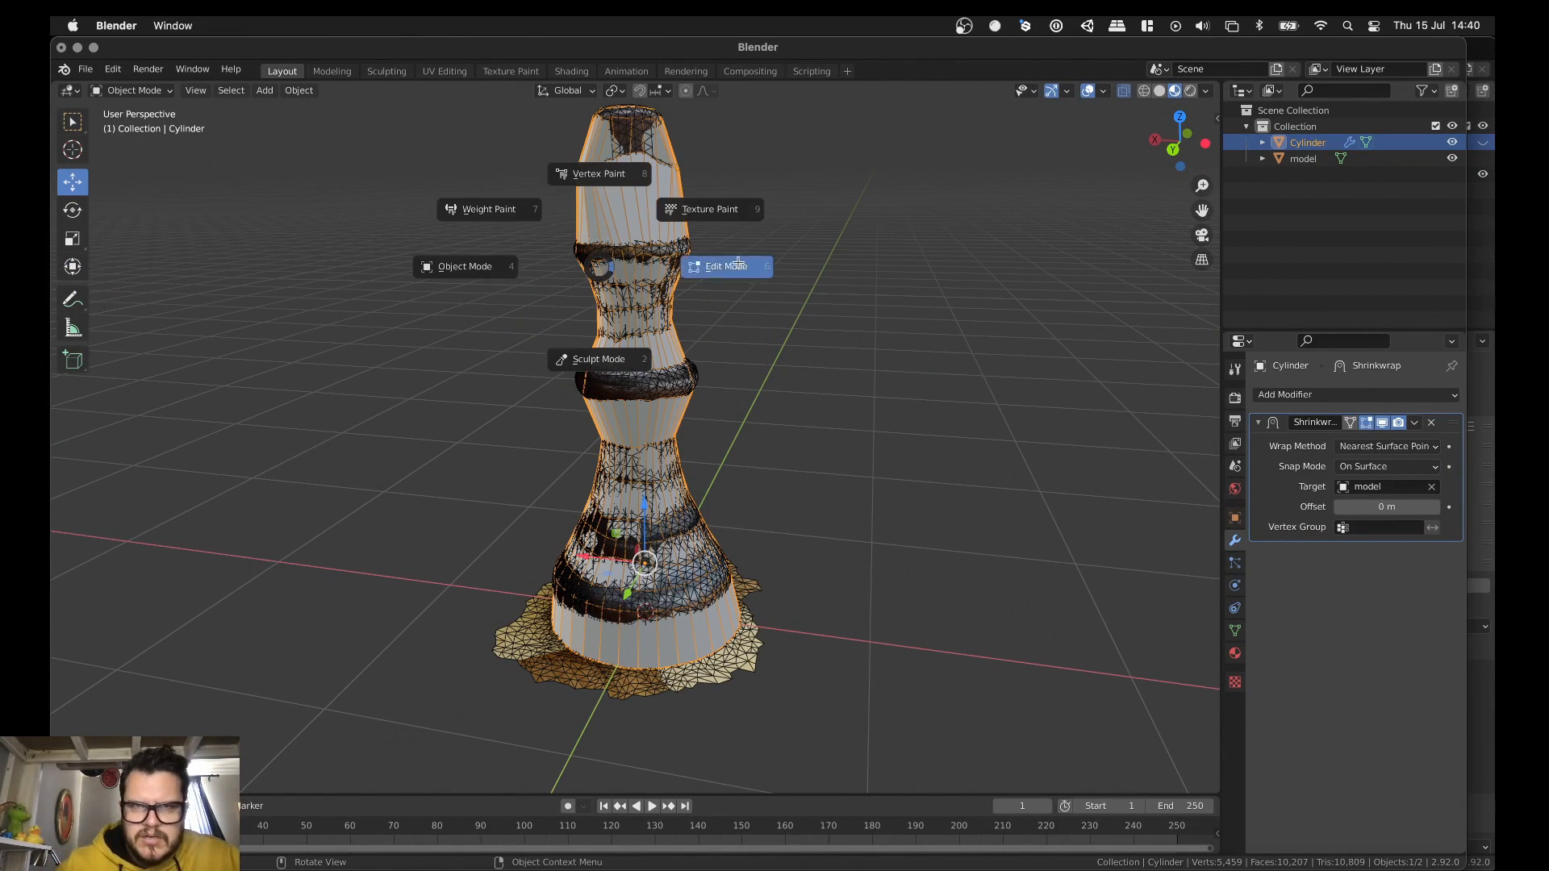
pyautogui.click(636, 278)
pyautogui.press('a')
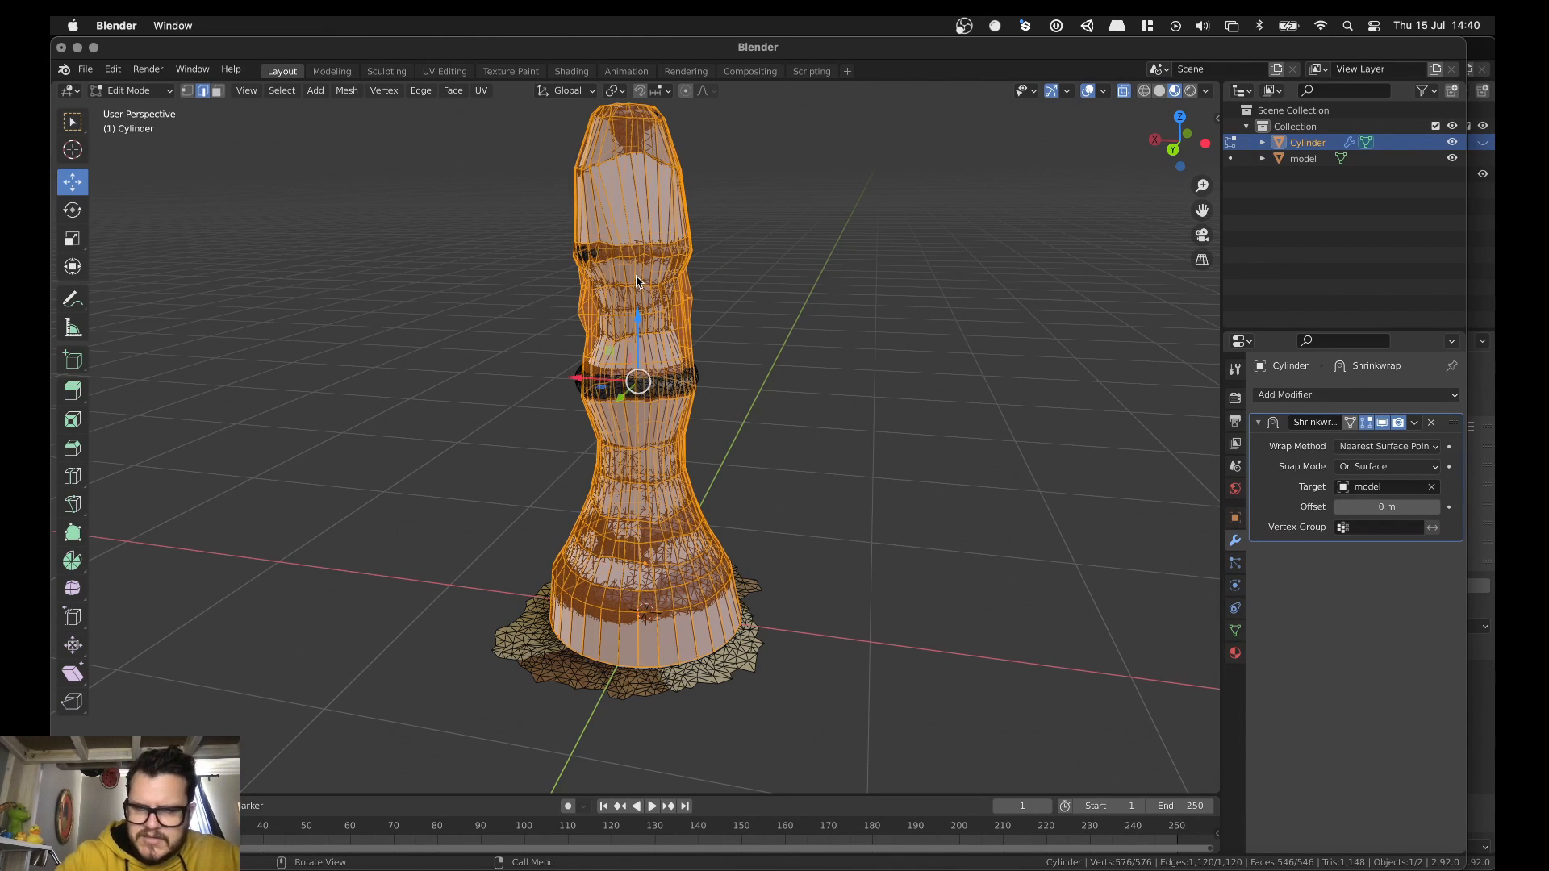
pyautogui.press('u')
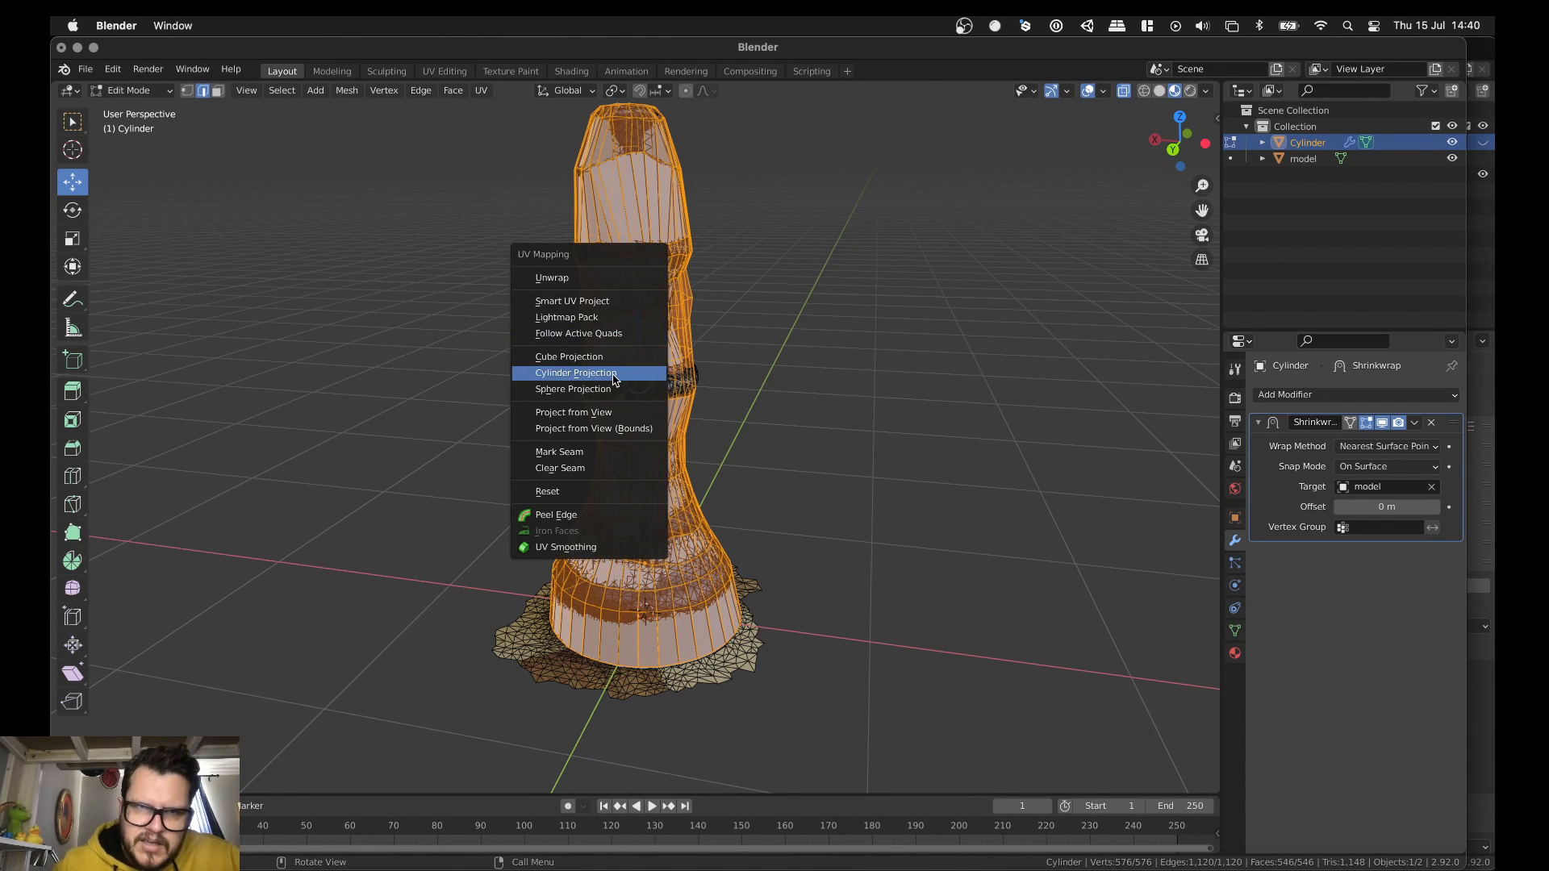
pyautogui.click(614, 379)
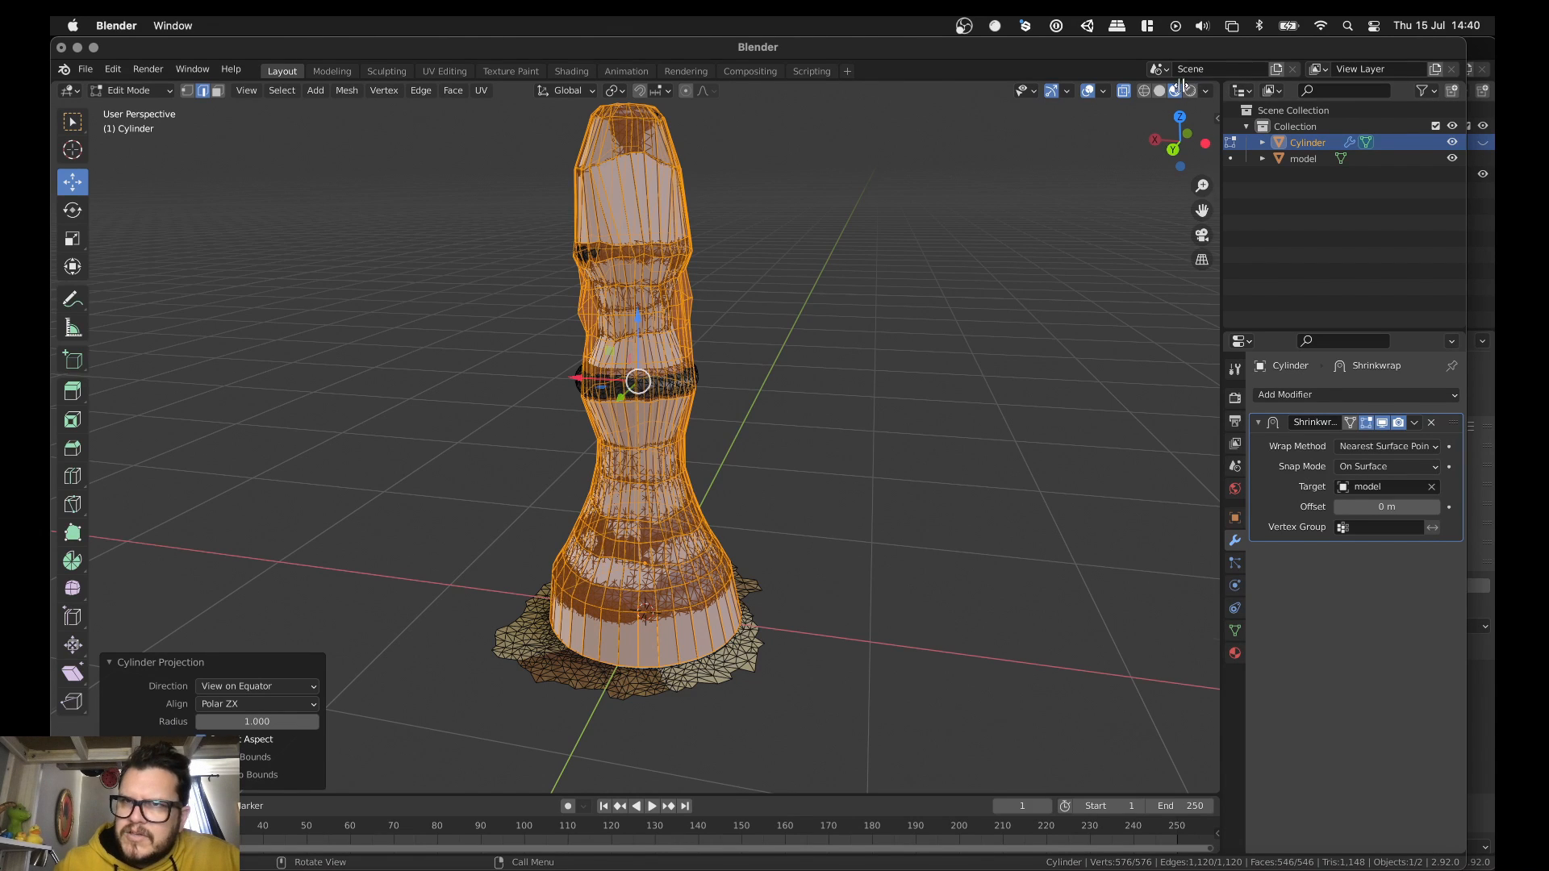
# Split the 3D viewport in two and show the unwrapped mesh in a UV Editor beside it
pyautogui.moveTo(1216, 82); pyautogui.dragTo(690, 93)
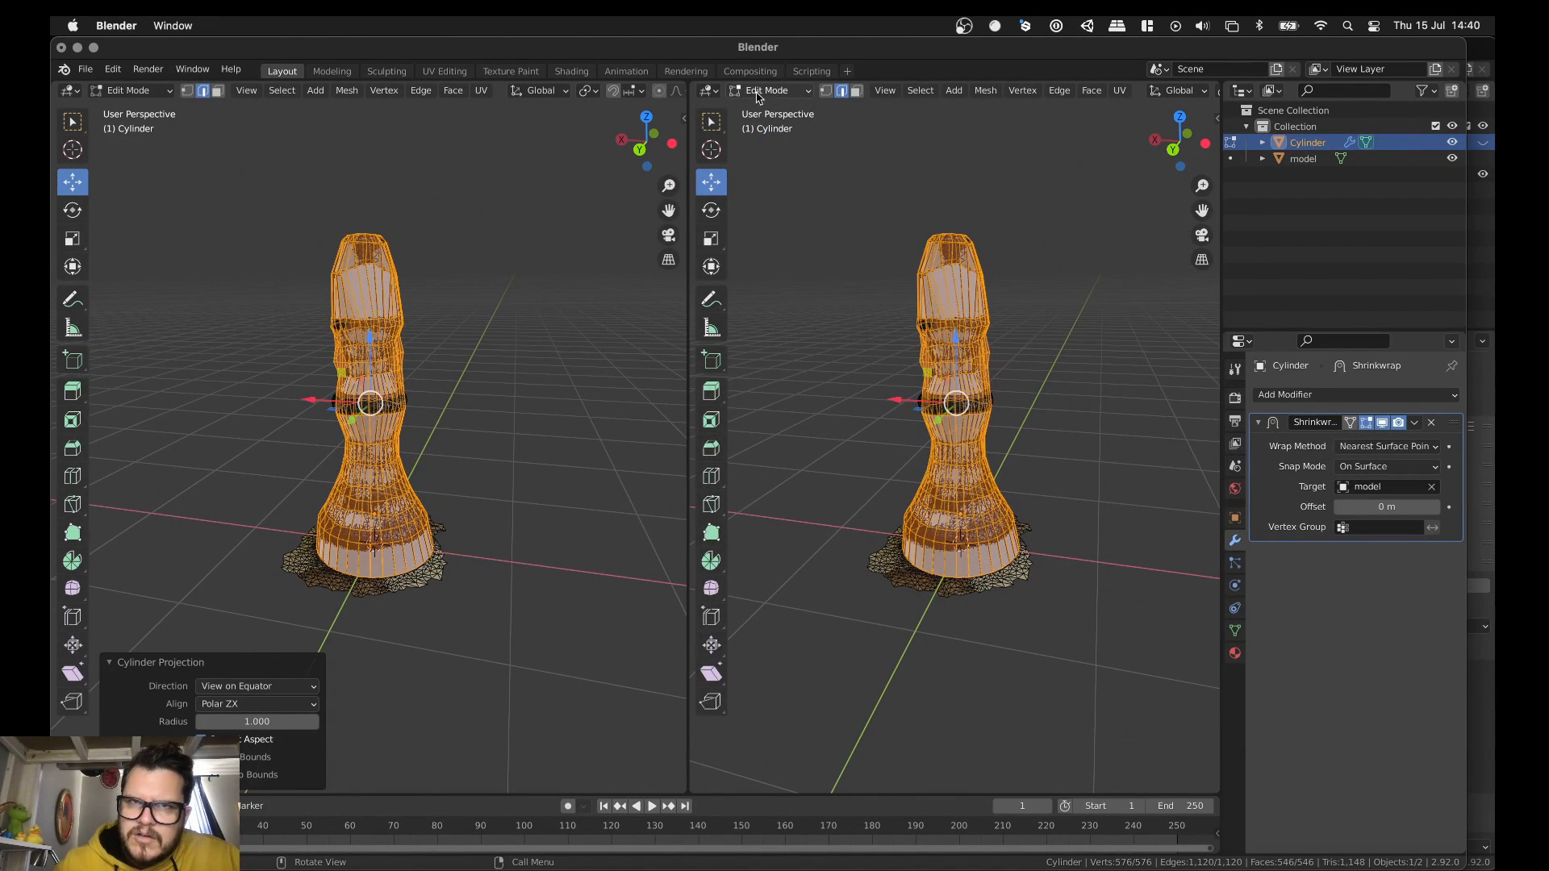
pyautogui.click(710, 90)
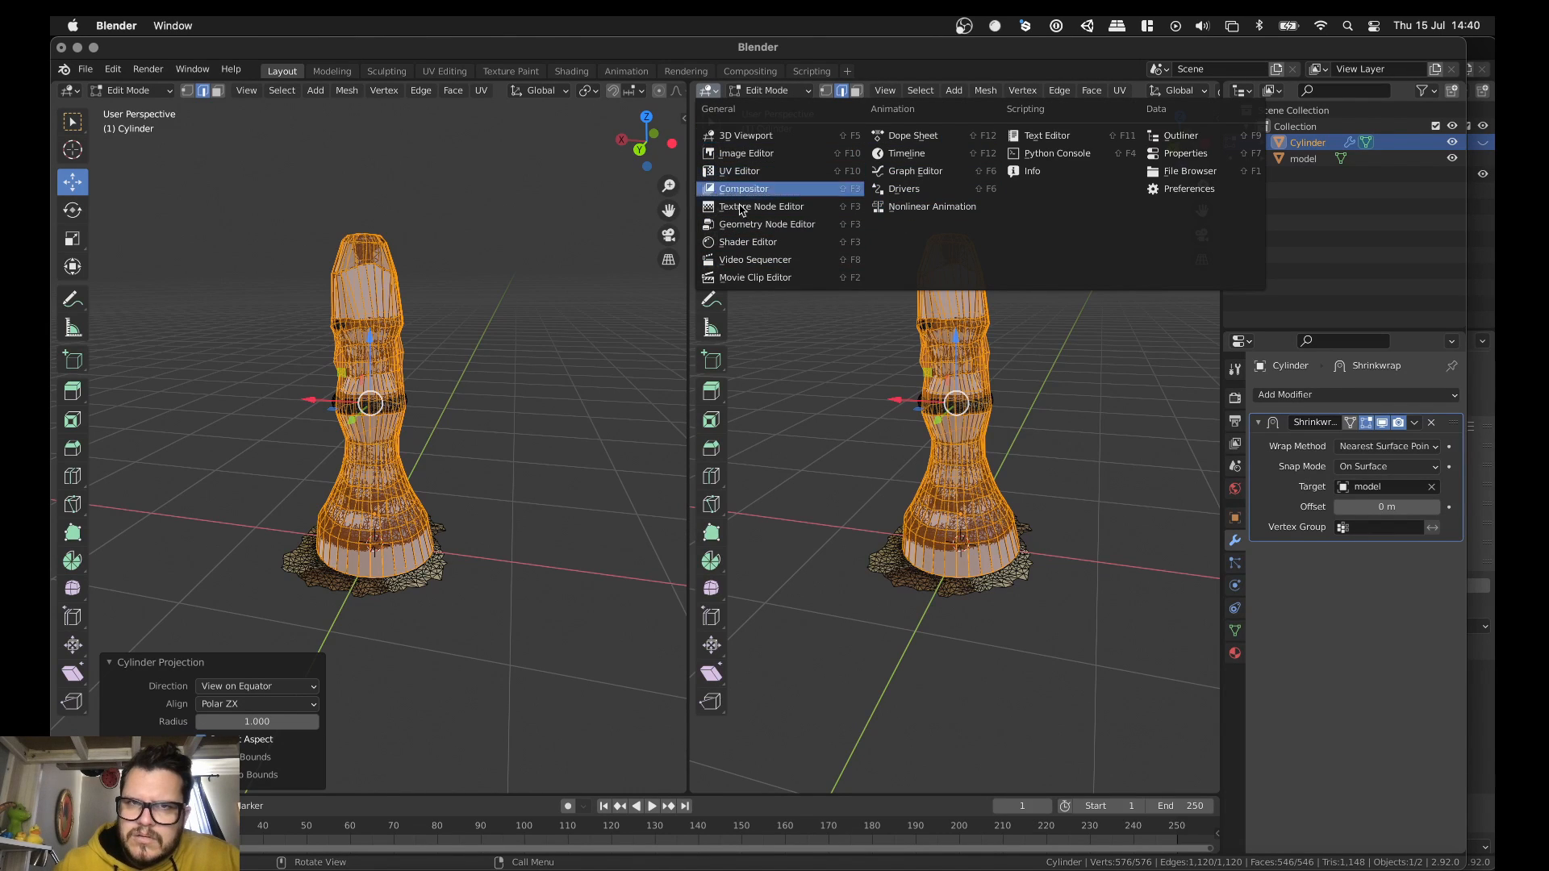
pyautogui.click(755, 171)
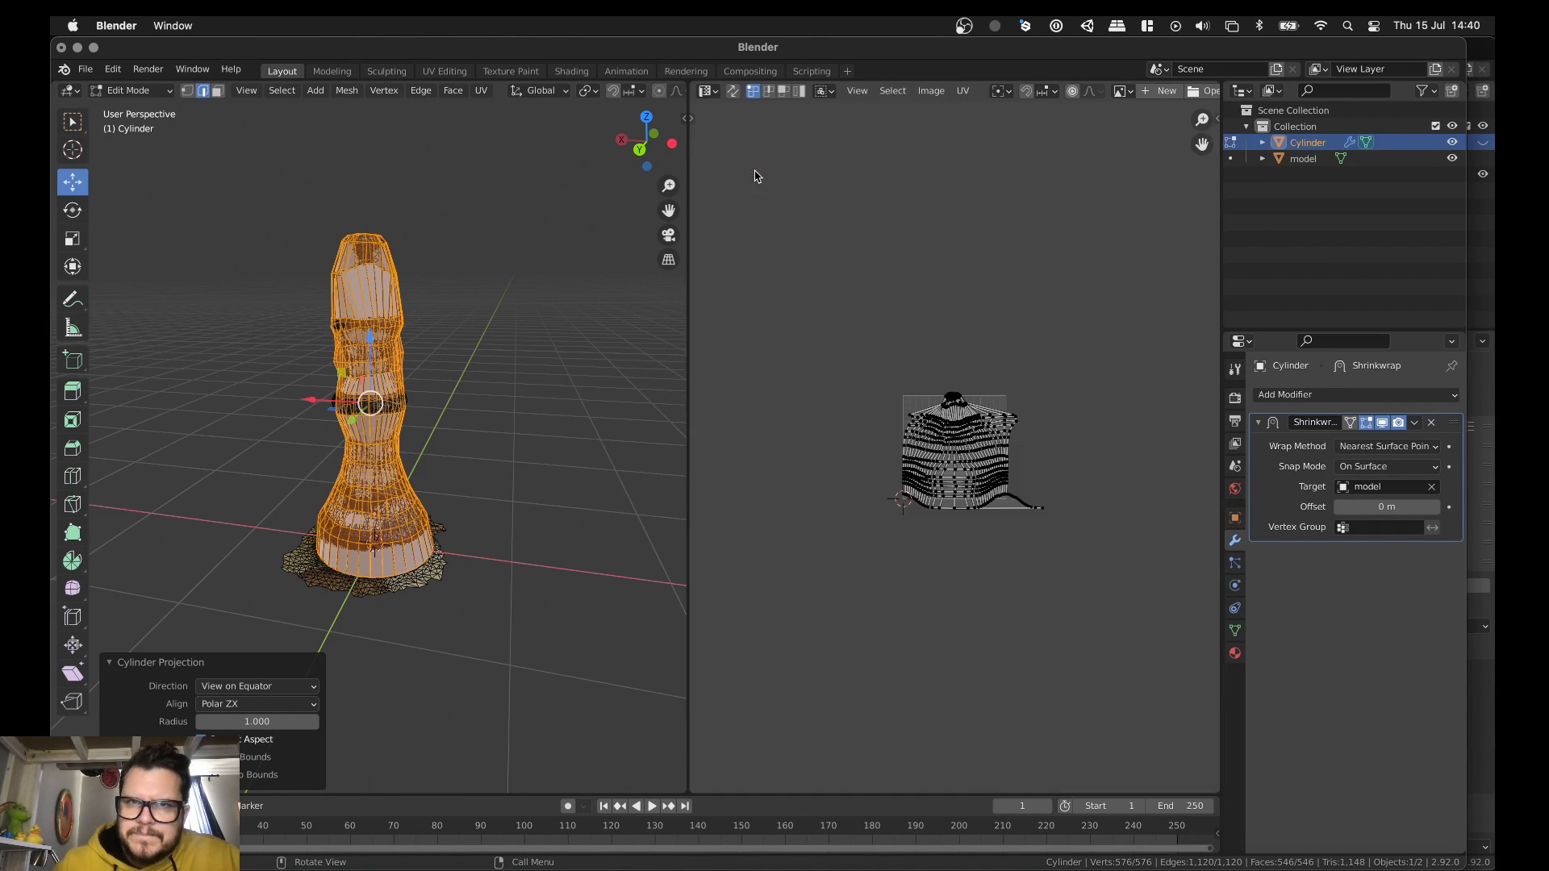
pyautogui.scroll(4, 974, 450)
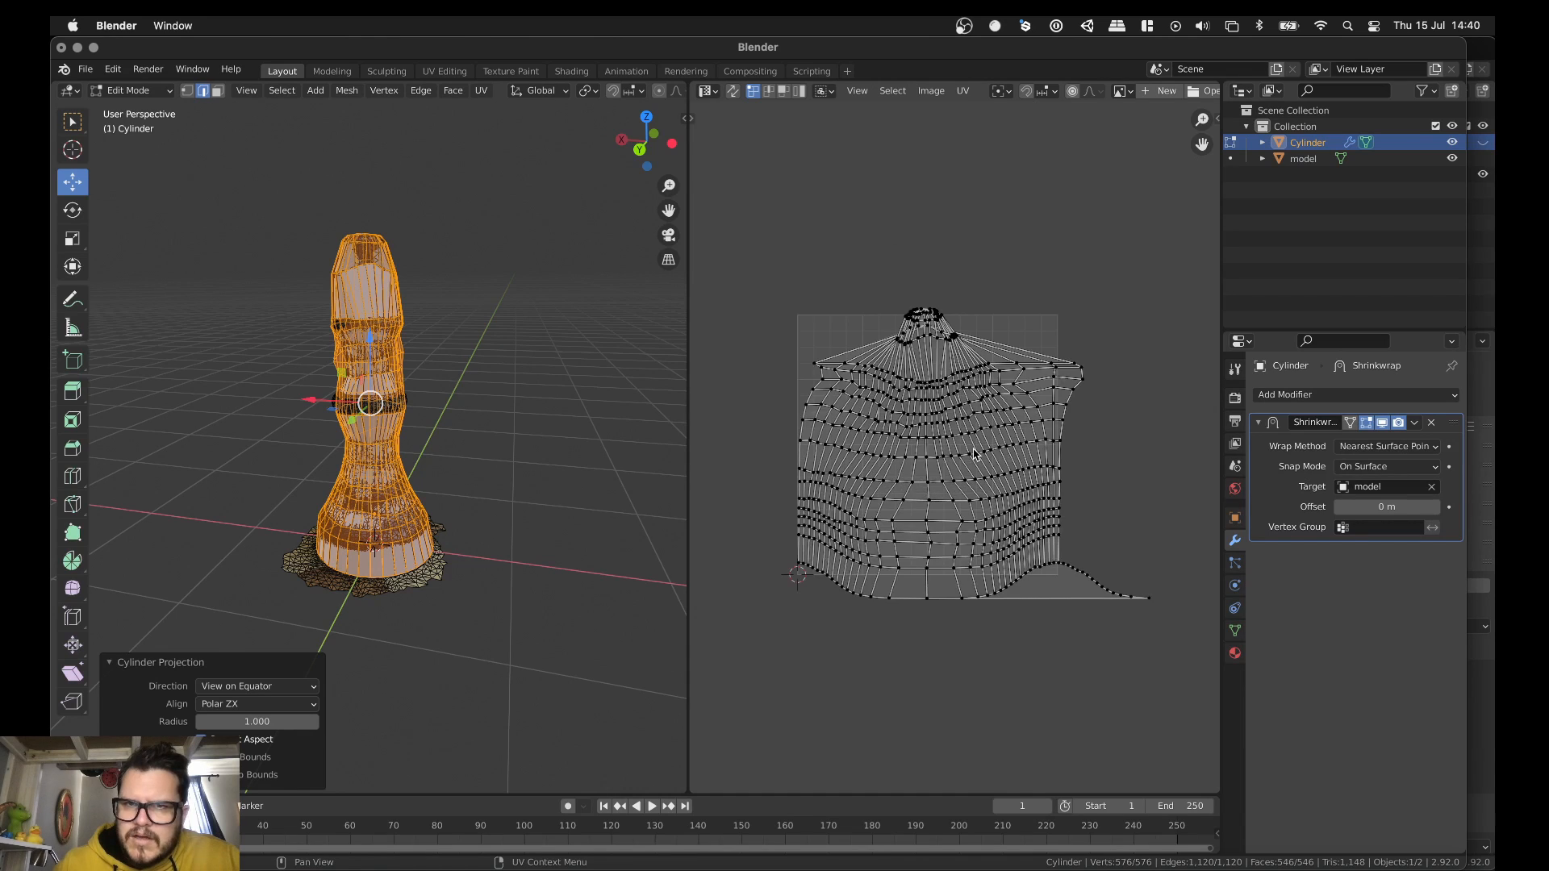
# Clear the mesh selection and return the cylinder to Object Mode
pyautogui.click(255, 705)
pyautogui.click(247, 723)
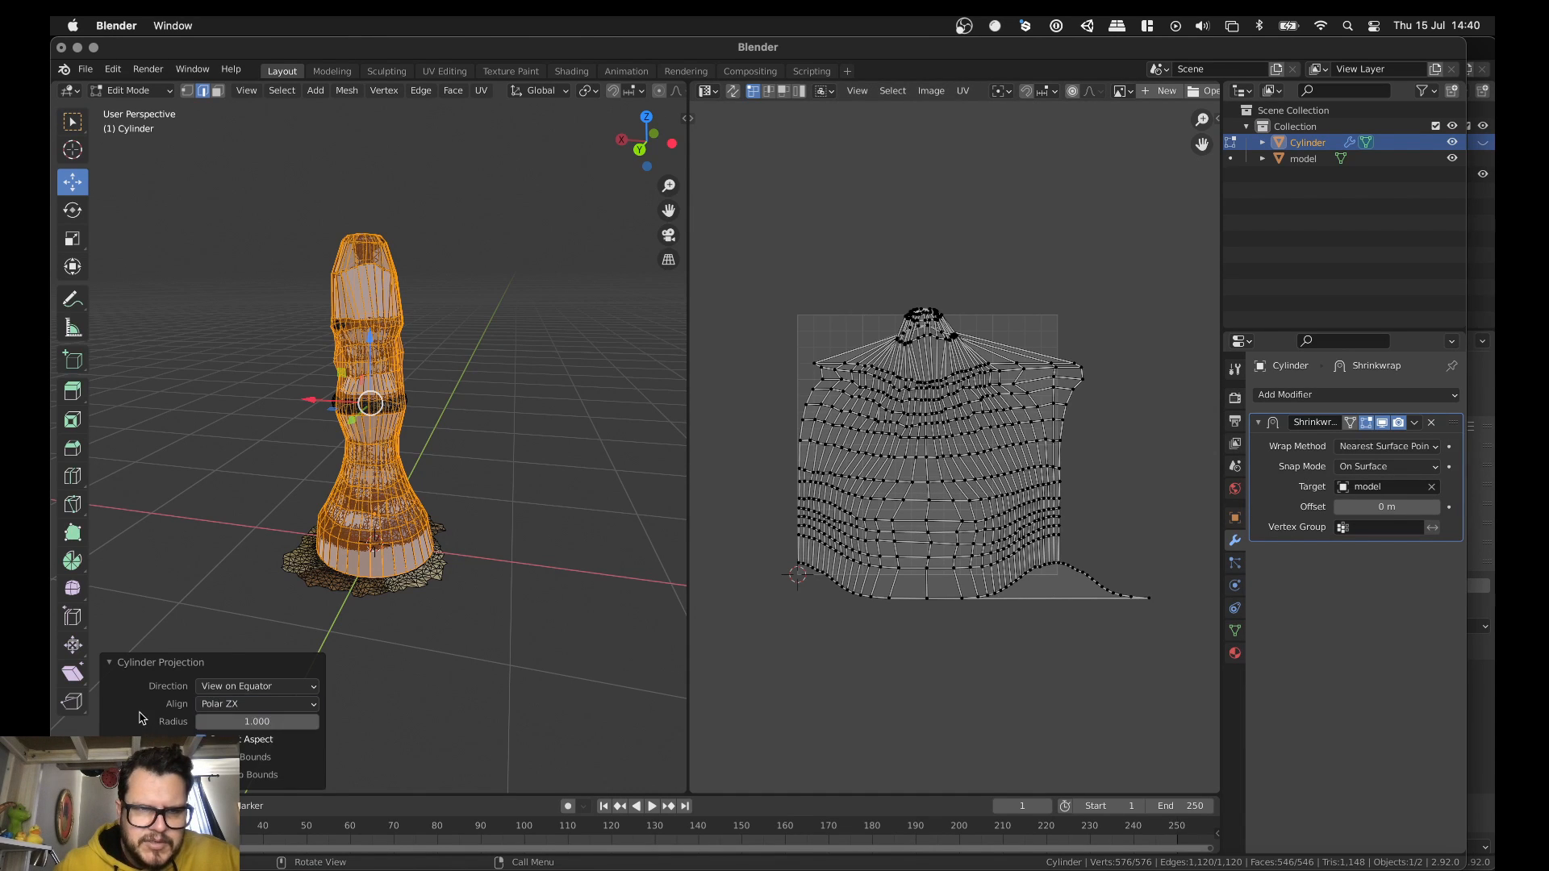
pyautogui.hotkey('alt', 'a')
pyautogui.scroll(4, 379, 312)
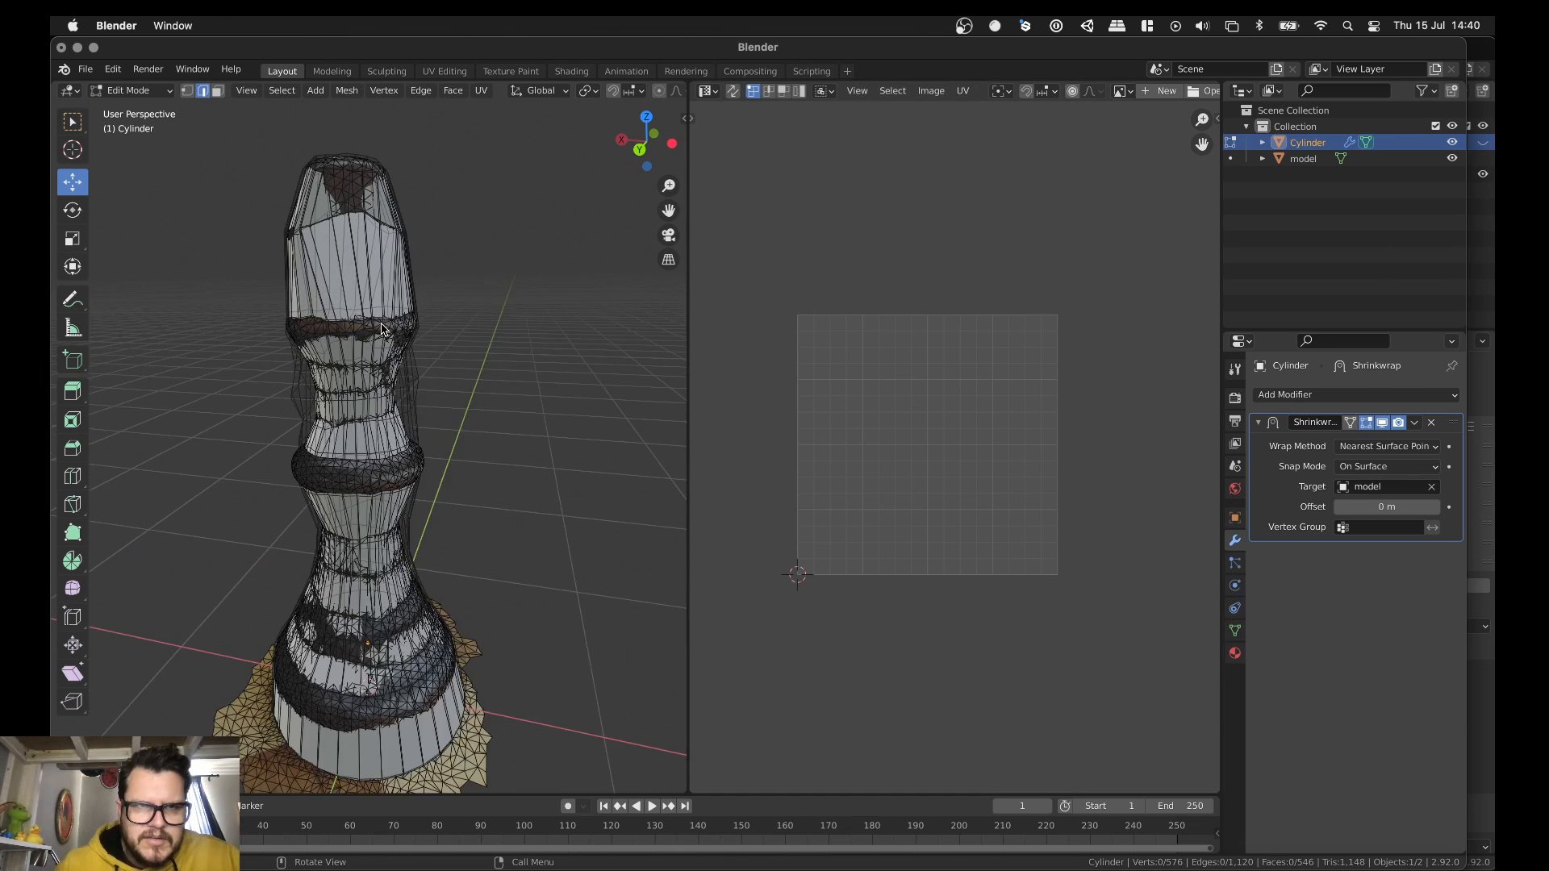
pyautogui.scroll(-2, 379, 314)
pyautogui.hotkey('ctrl', 'Tab')
pyautogui.click(251, 326)
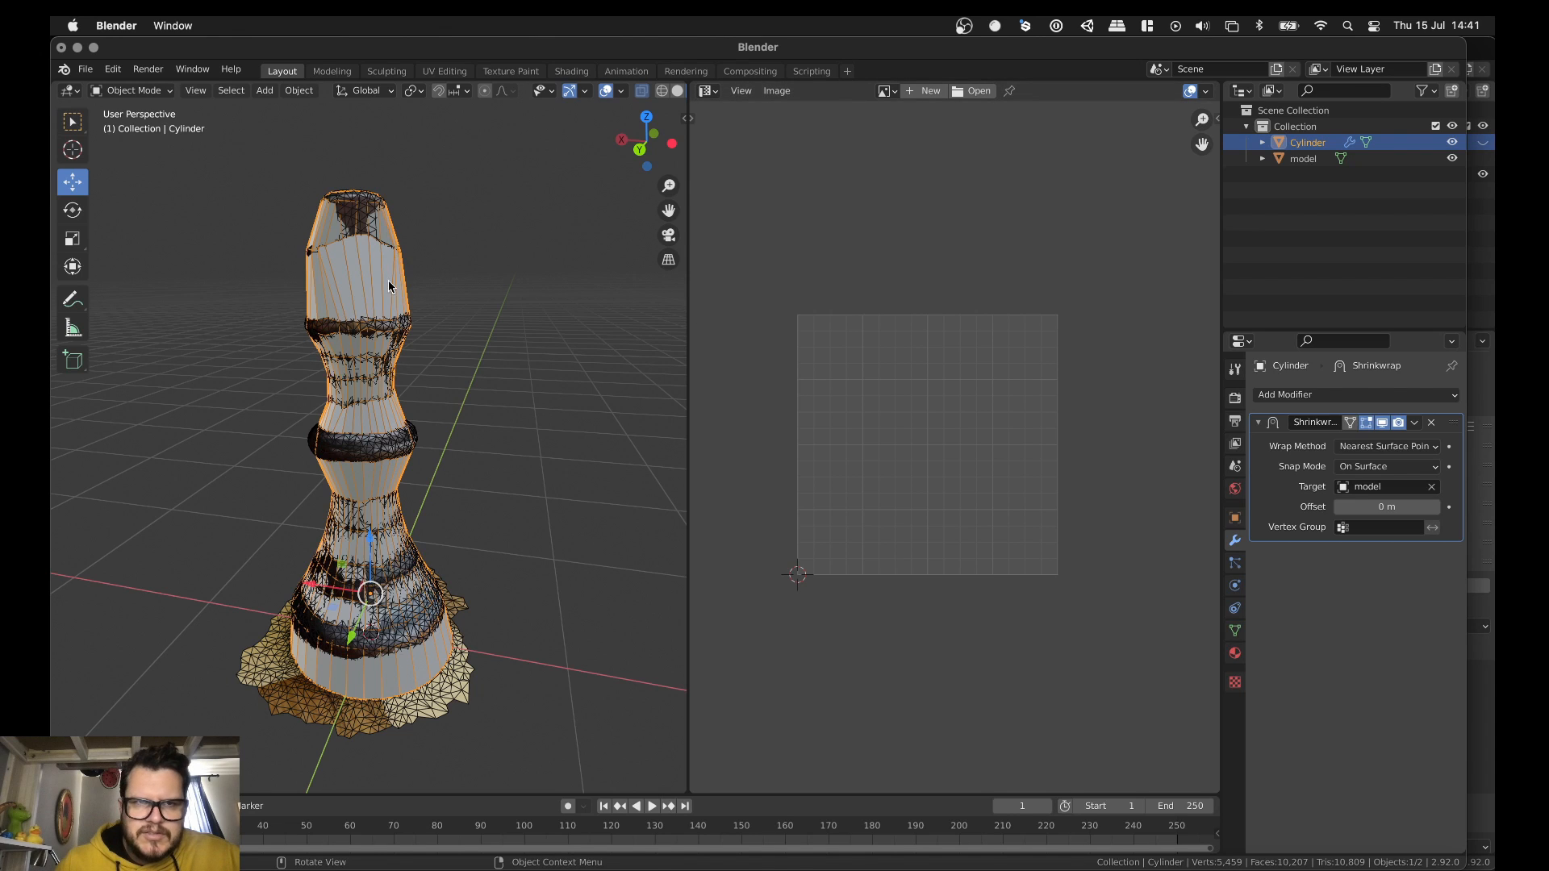
pyautogui.hotkey('ctrl', 'z')
pyautogui.hotkey('ctrl', 'shift', 'z')
# Create a new blank black image in the UV Editor and fit it in view
pyautogui.click(888, 90)
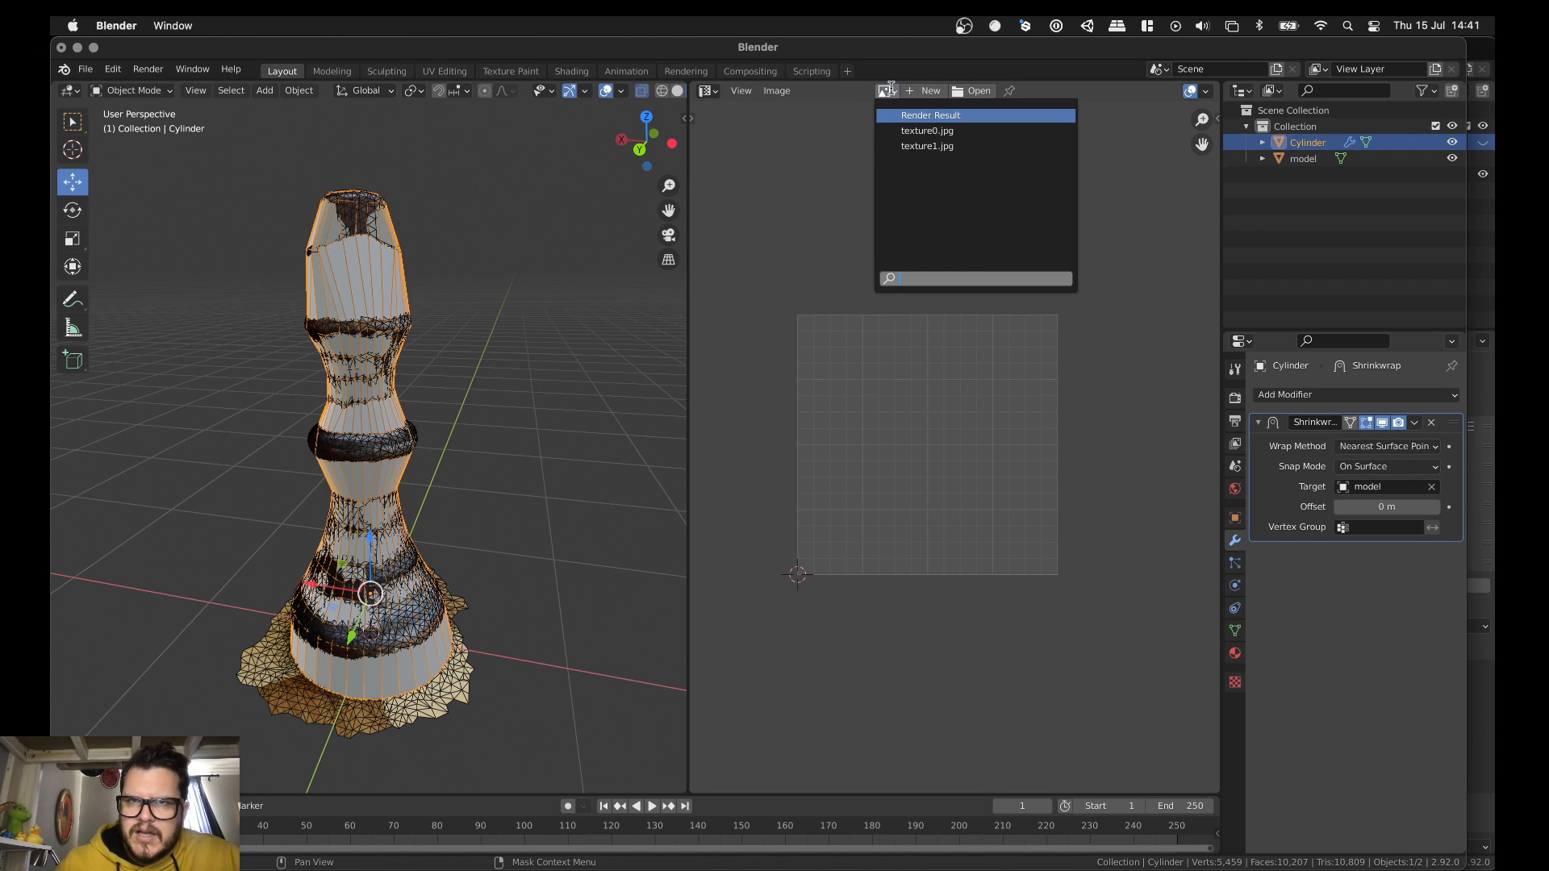
pyautogui.click(892, 92)
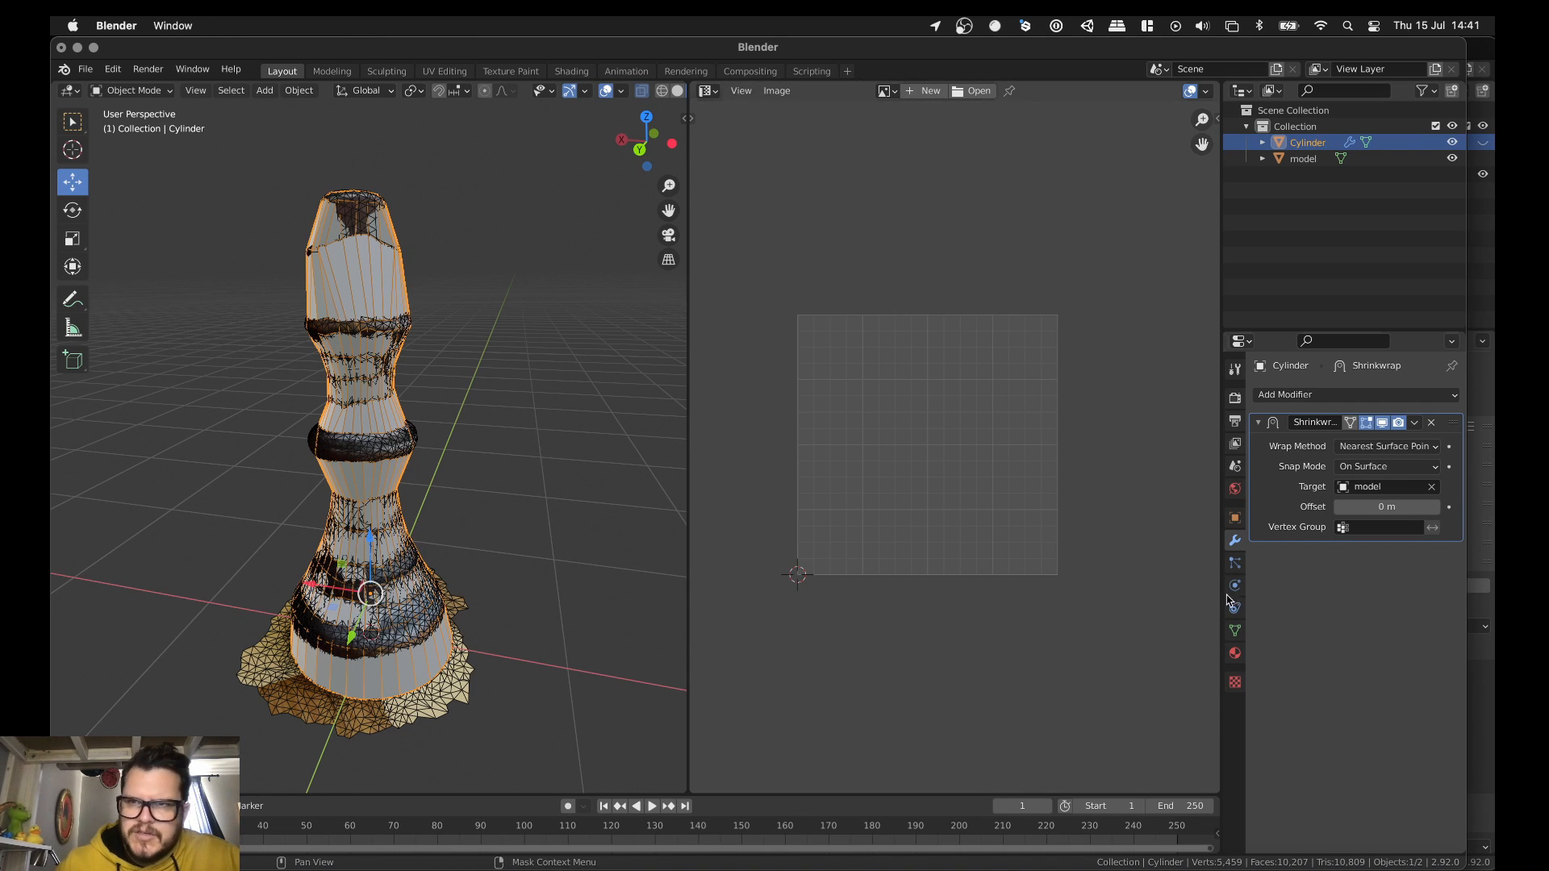
pyautogui.click(925, 90)
pyautogui.click(953, 271)
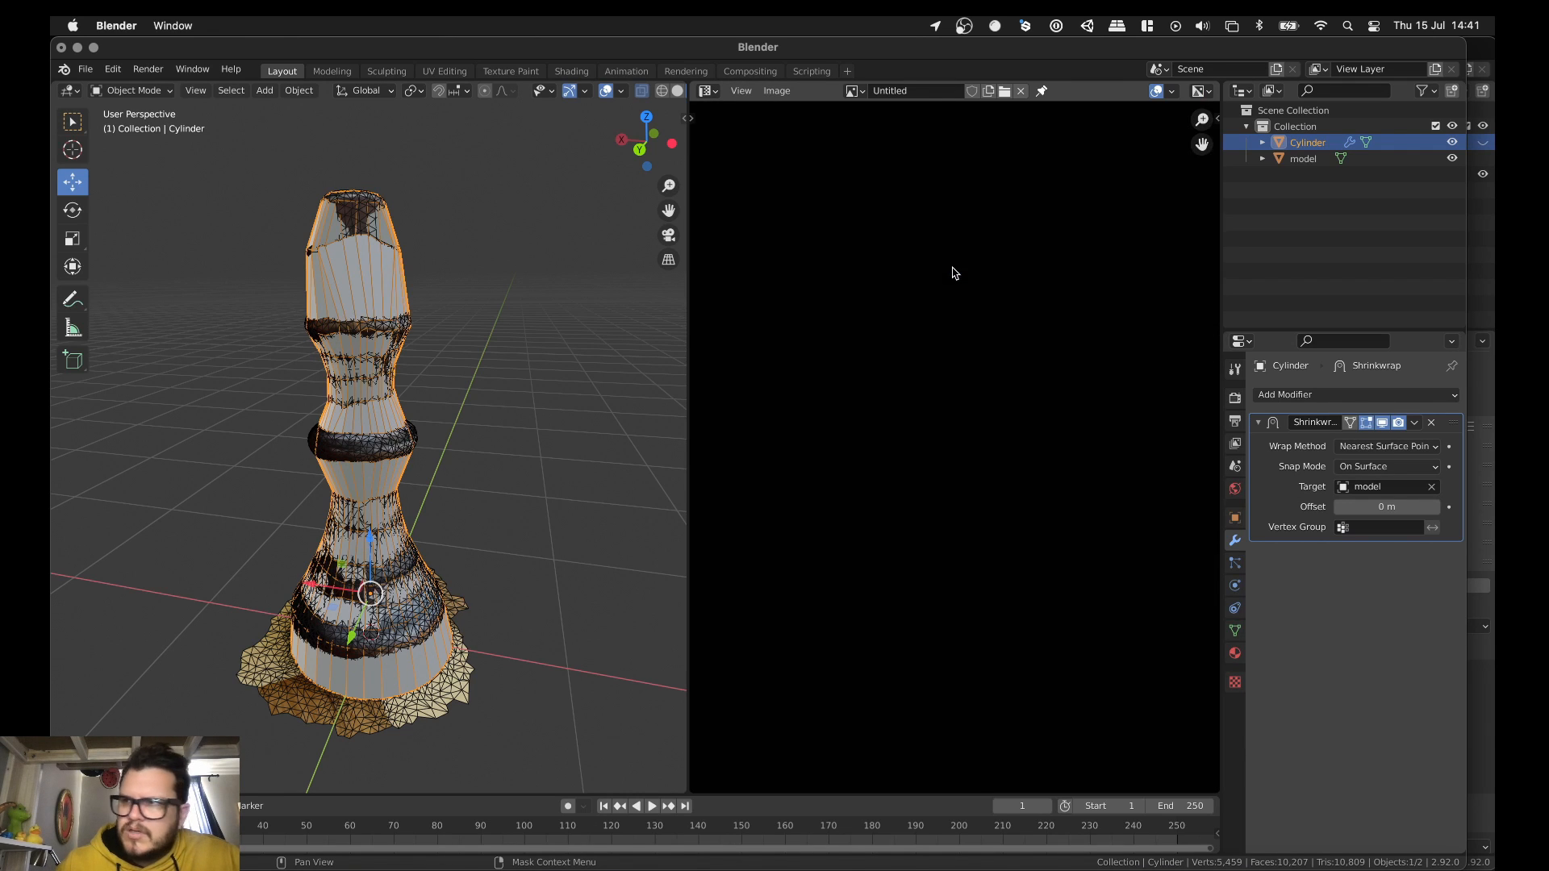
pyautogui.scroll(-5, 948, 281)
pyautogui.scroll(2, 968, 443)
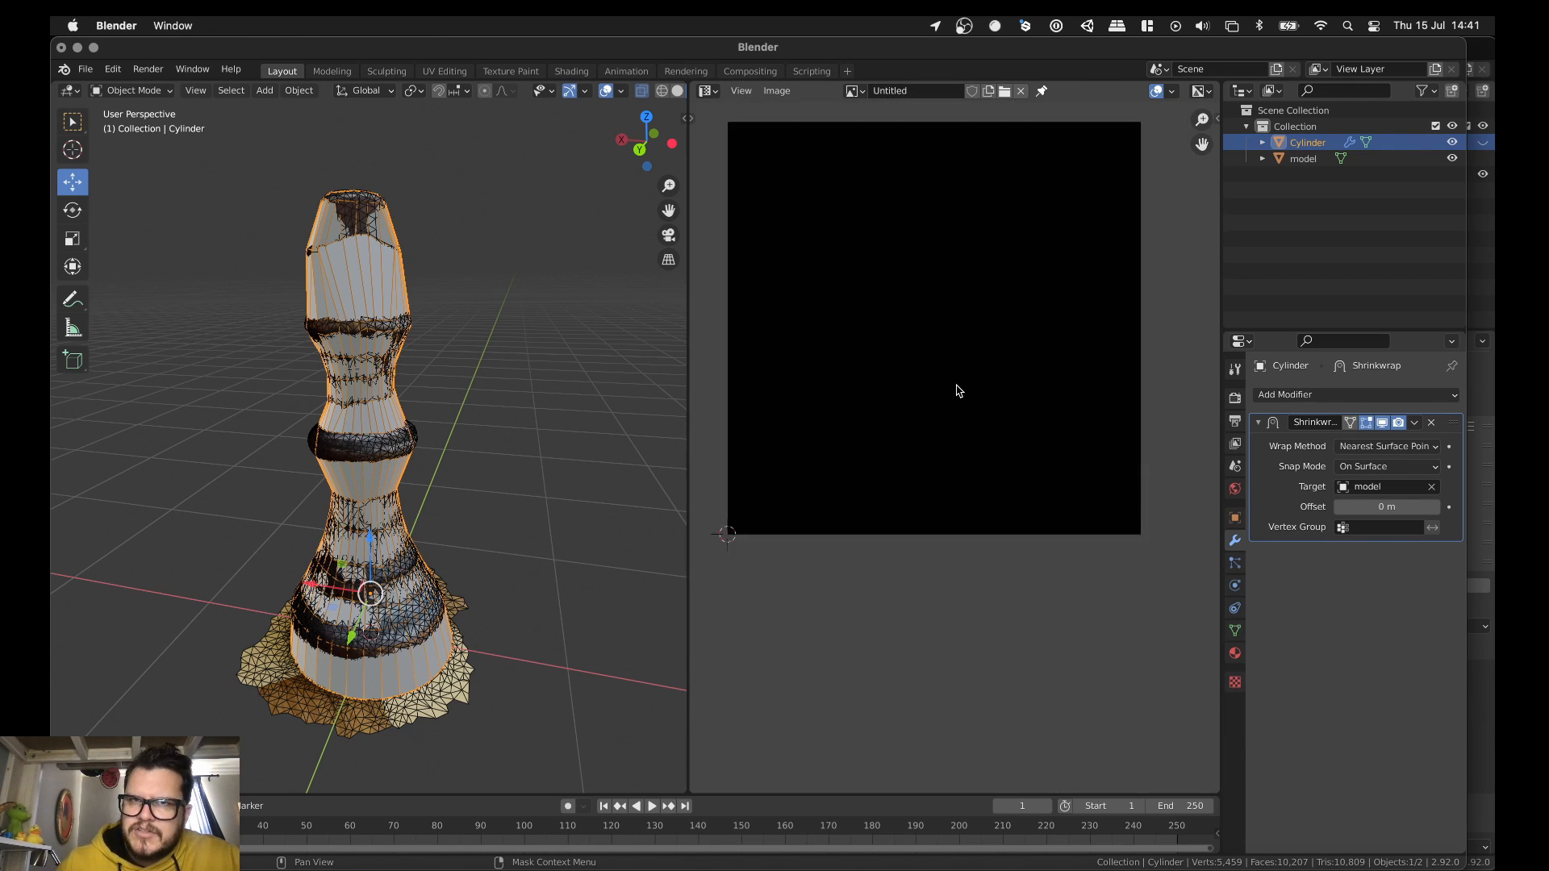
pyautogui.scroll(-2, 958, 388)
pyautogui.moveTo(958, 380); pyautogui.dragTo(956, 384, button='middle')
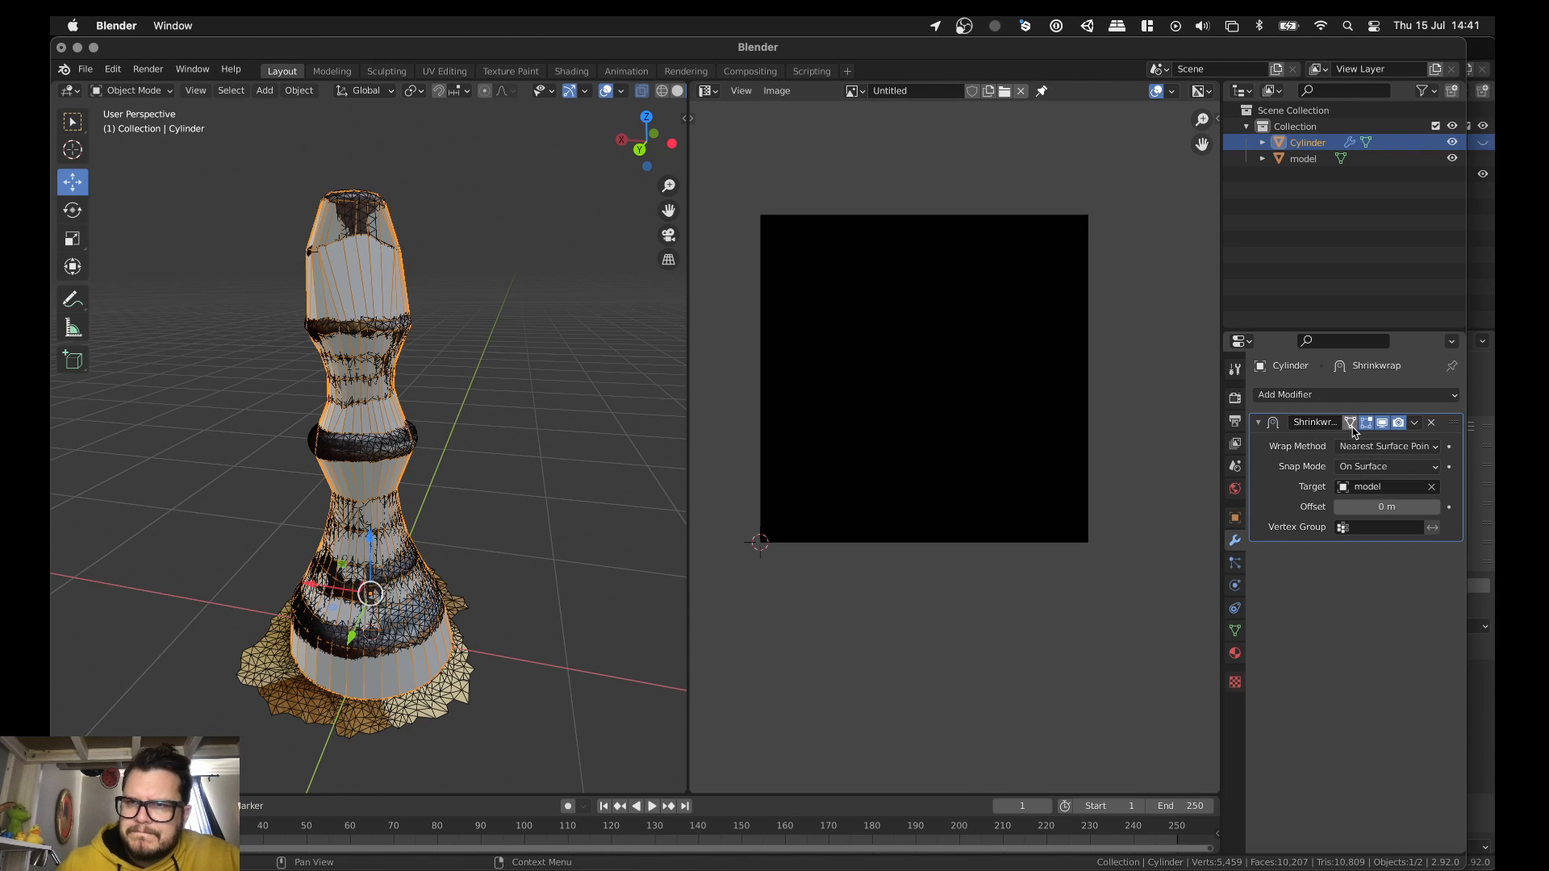
# Apply the cylinder's Shrinkwrap modifier and give the cylinder a new material
pyautogui.click(1413, 422)
pyautogui.click(1361, 438)
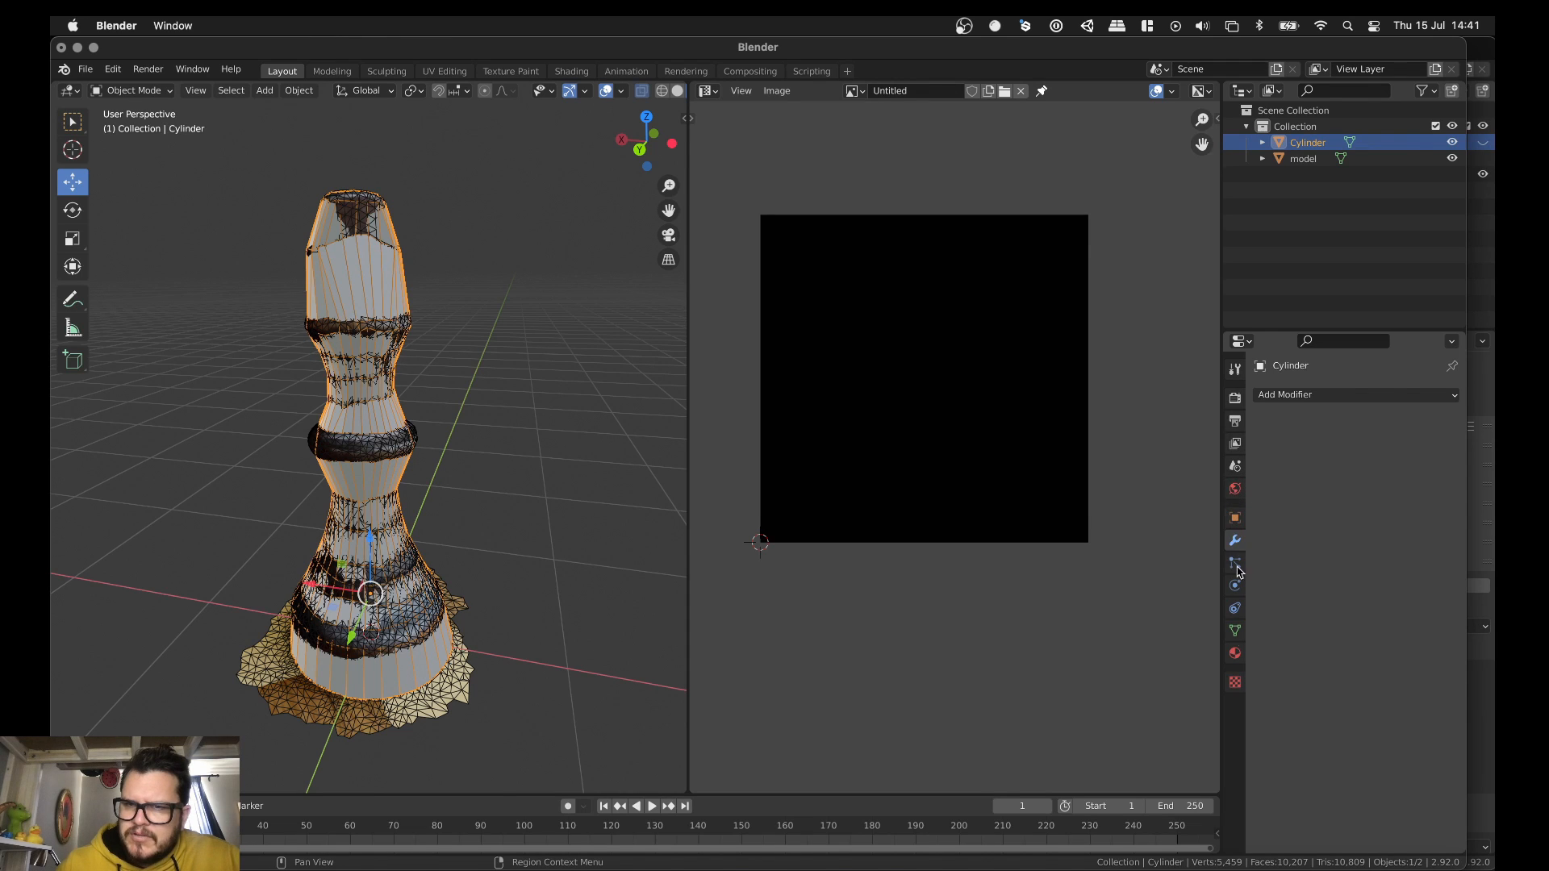
pyautogui.click(1235, 655)
pyautogui.click(1323, 463)
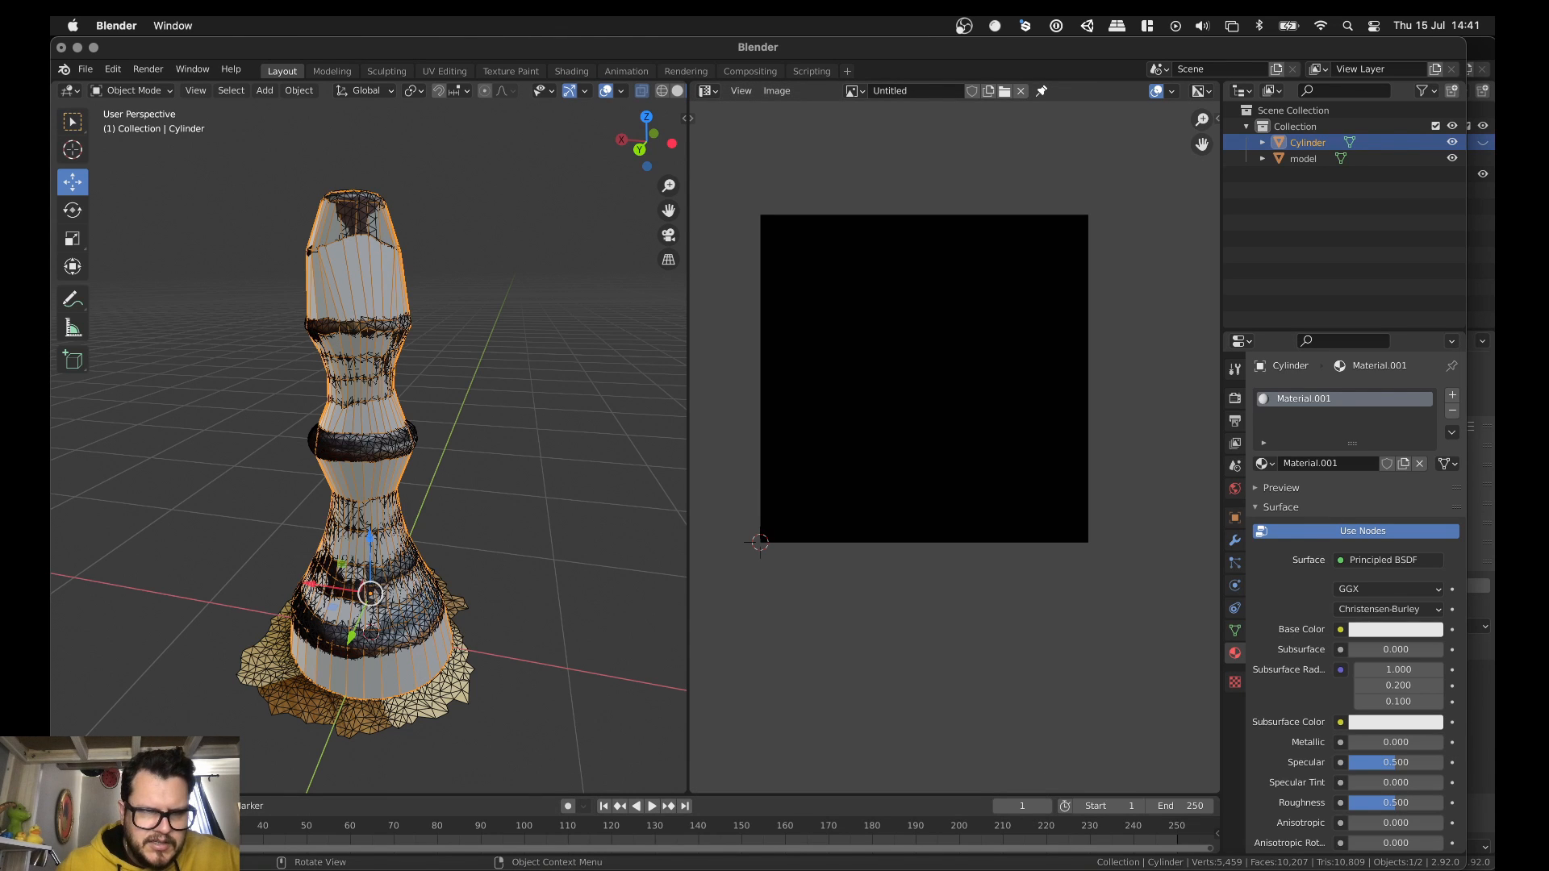
# Split the Timeline area and turn its upper part into an enlarged Shader Editor showing the new material's nodes
pyautogui.moveTo(53, 794); pyautogui.dragTo(65, 730)
pyautogui.click(69, 578)
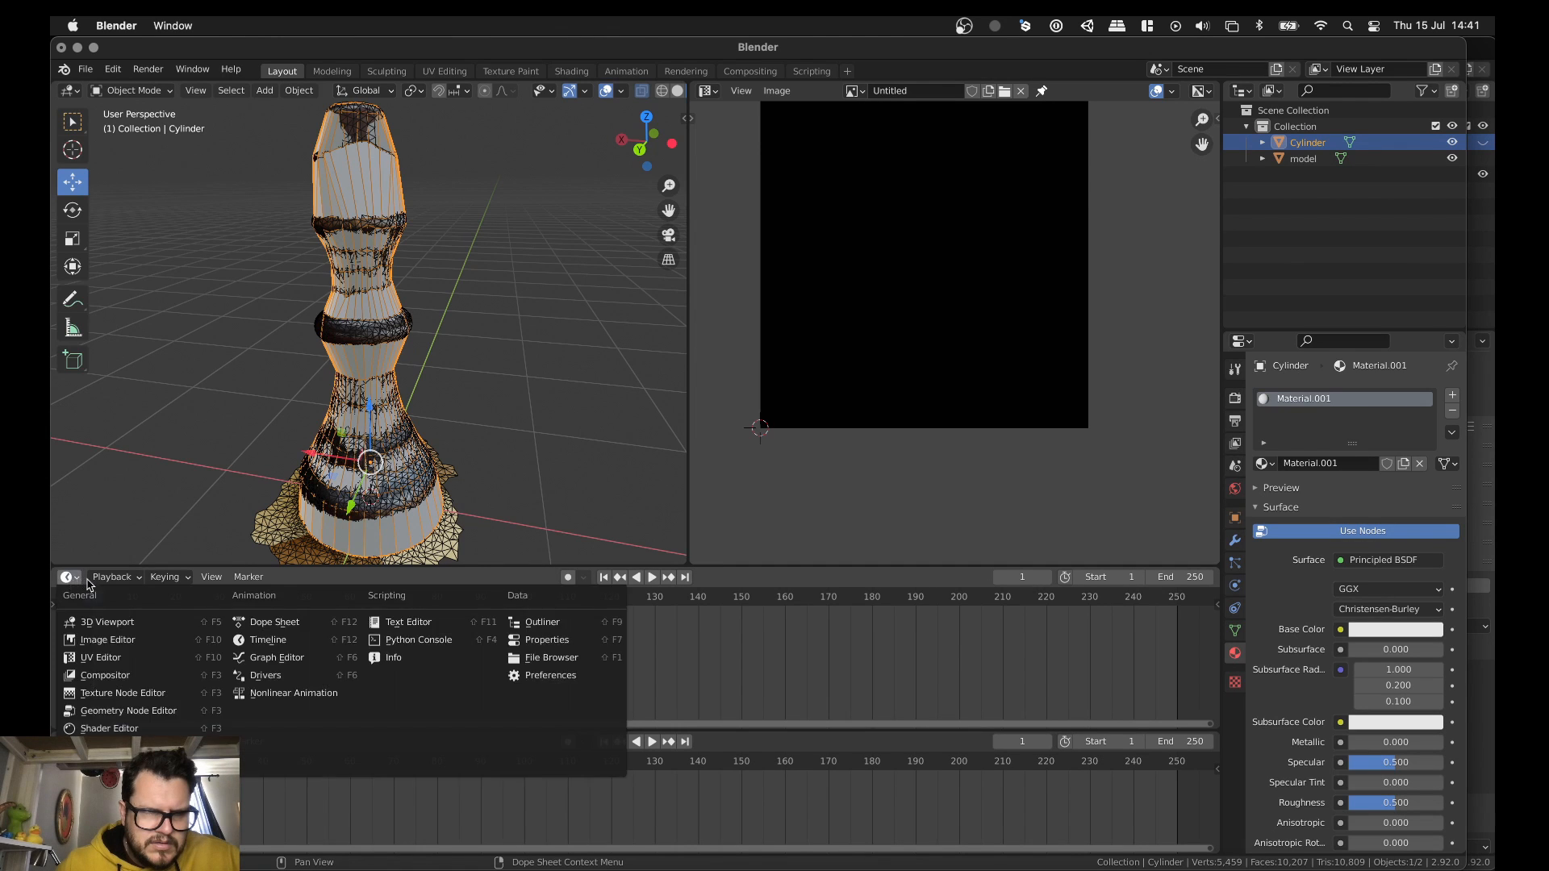
pyautogui.click(69, 578)
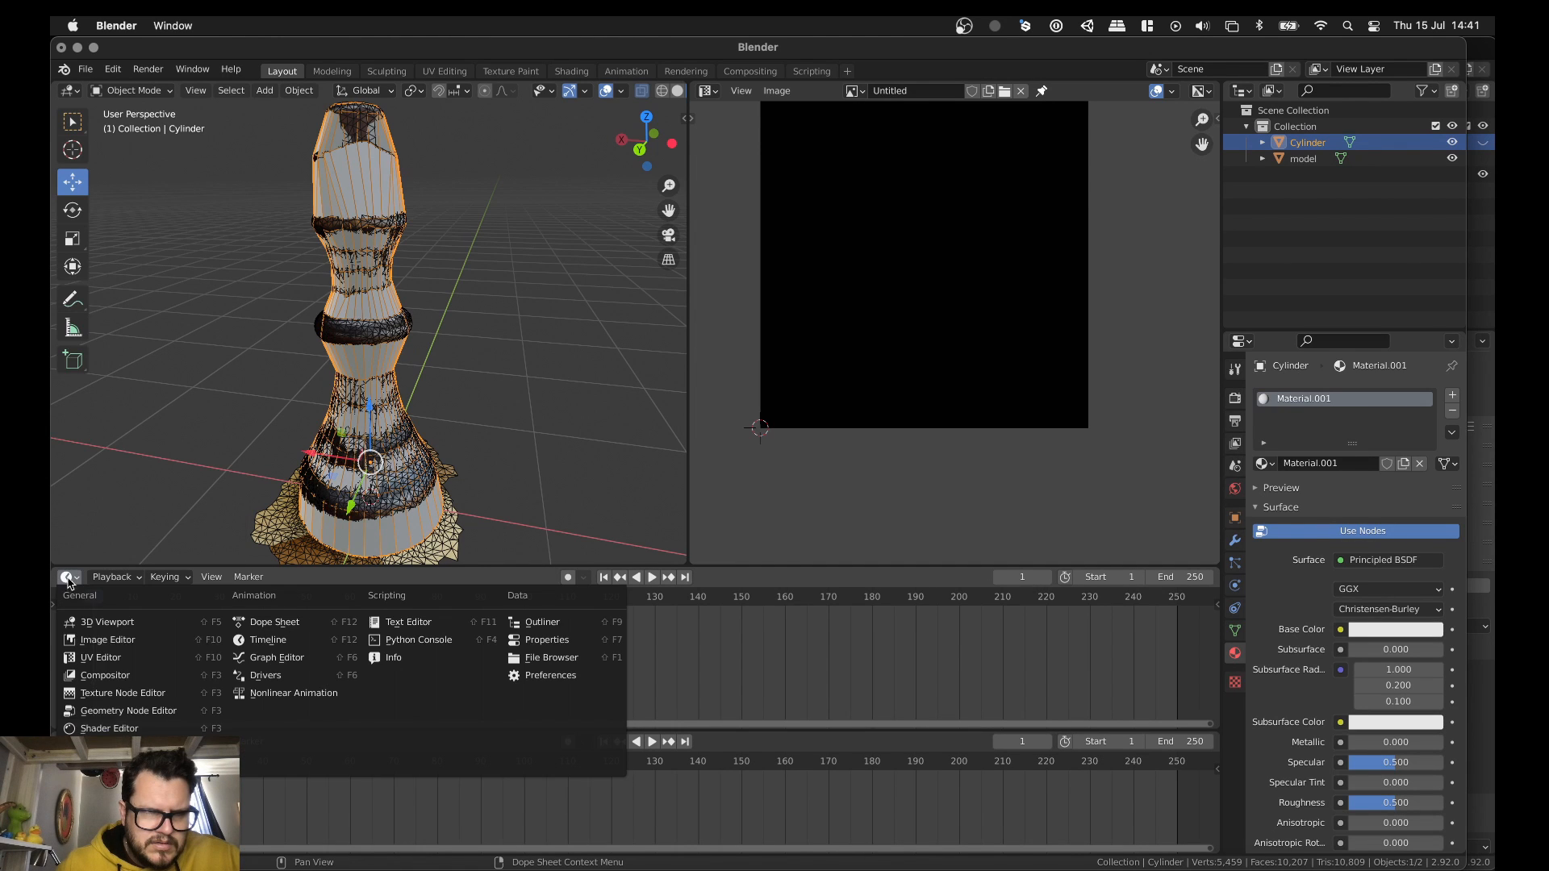
pyautogui.click(133, 729)
pyautogui.moveTo(537, 570); pyautogui.dragTo(537, 484)
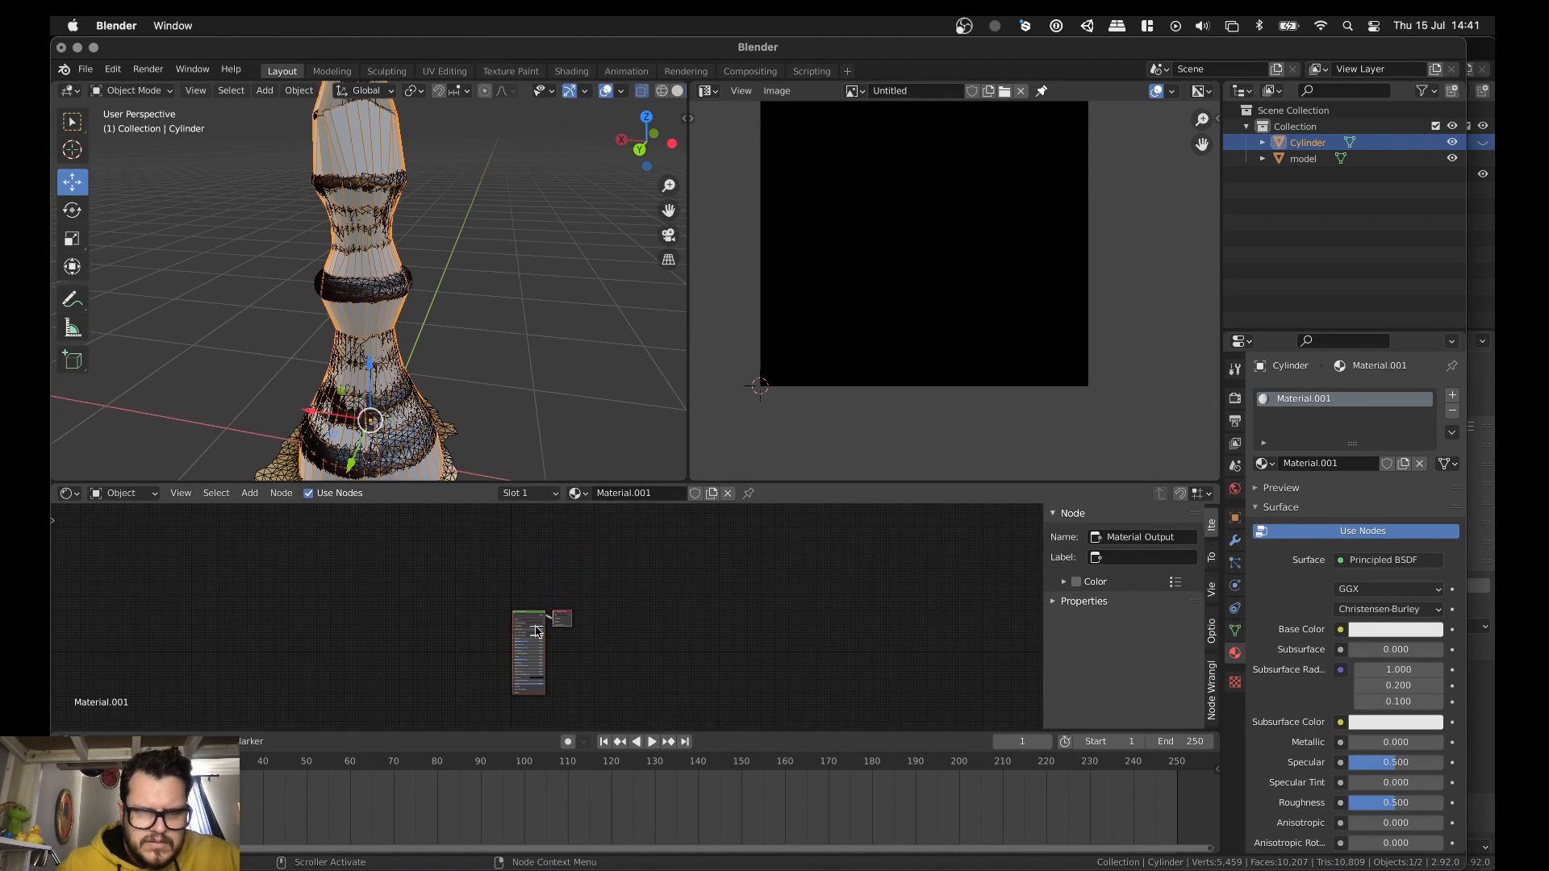
pyautogui.scroll(6, 538, 631)
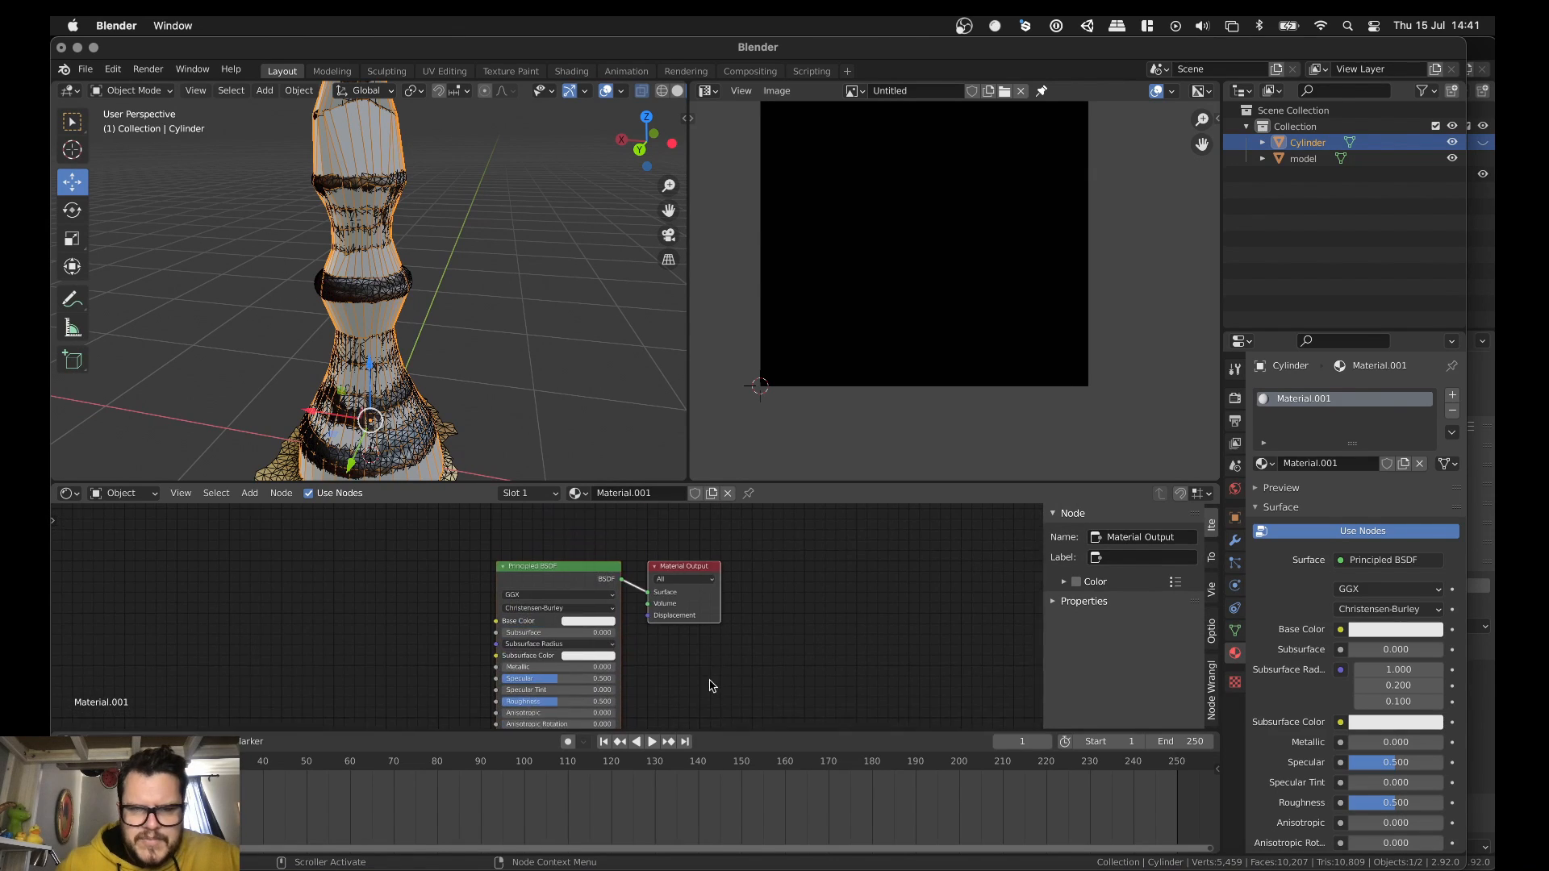
# Add an Image Texture node beside the Principled BSDF in the cylinder's material
pyautogui.rightClick(272, 560)
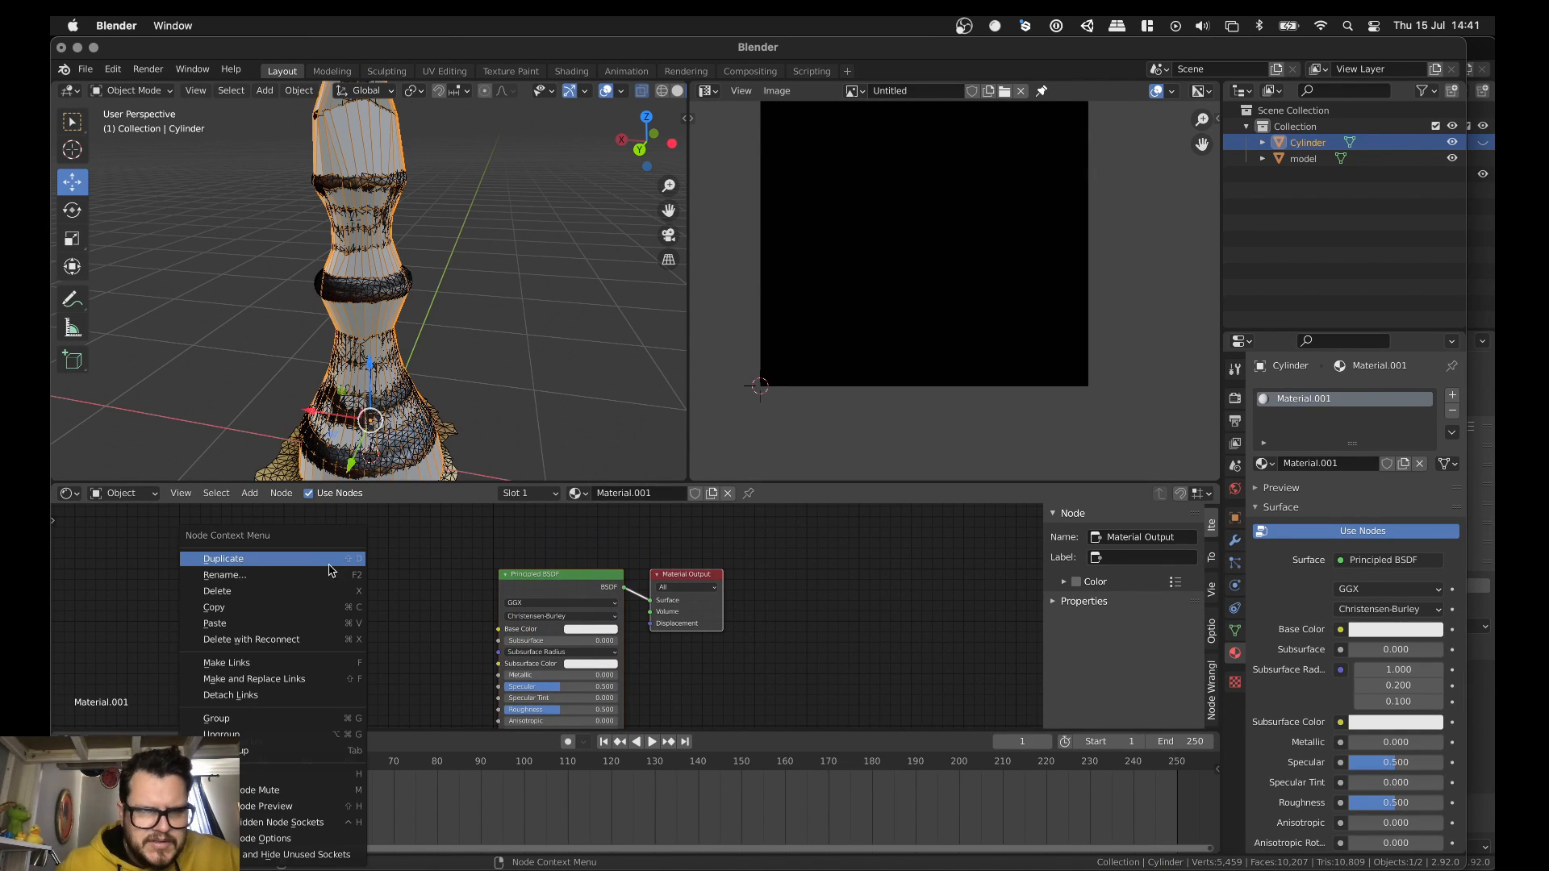
pyautogui.press('Escape')
pyautogui.hotkey('shift', 'a')
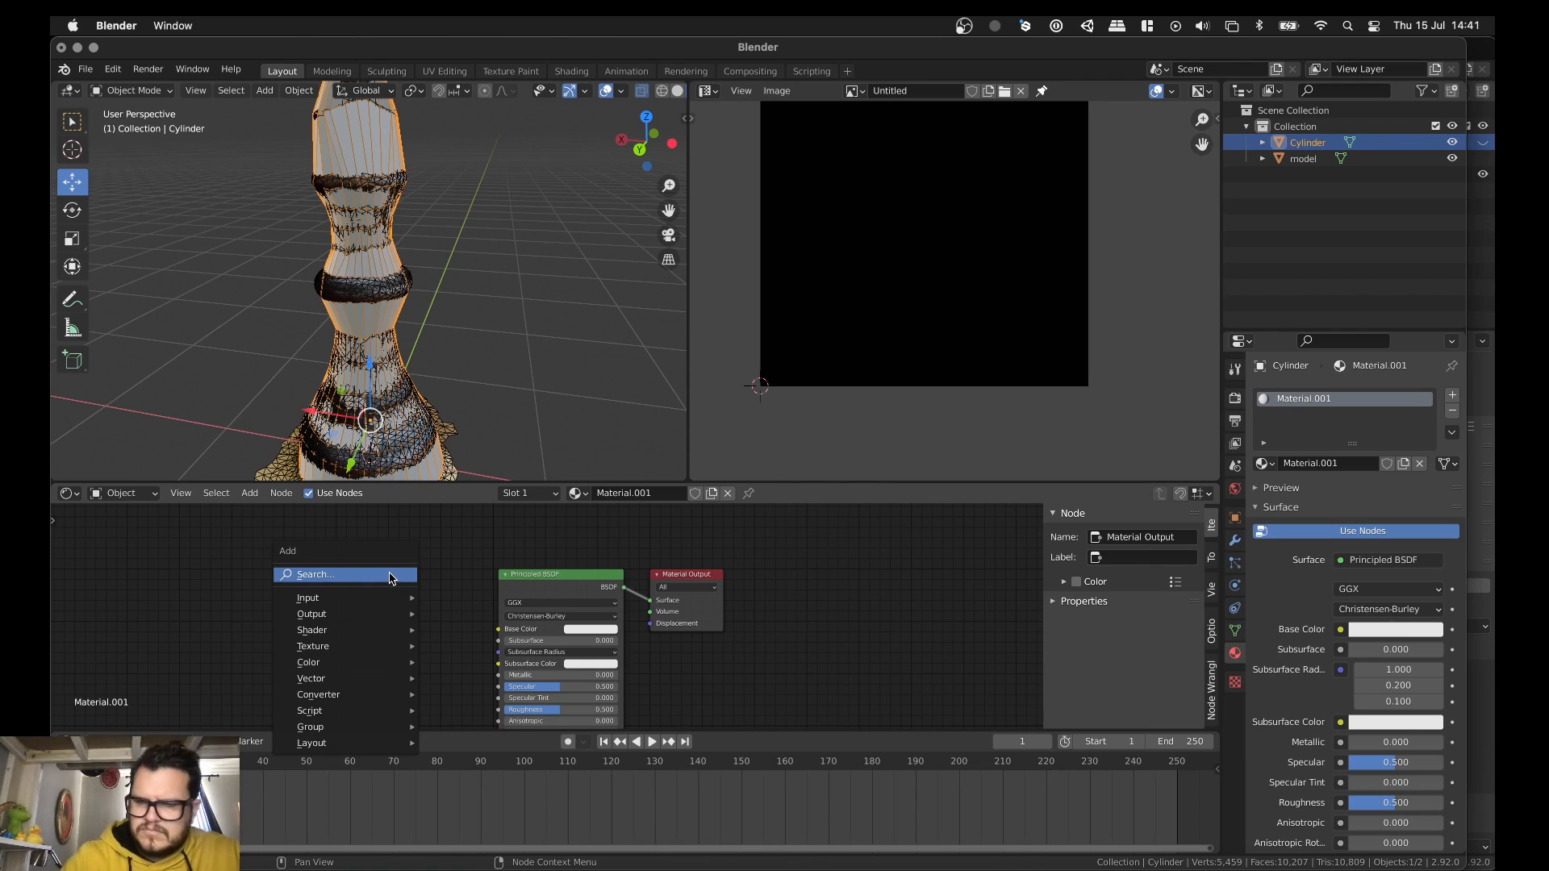
pyautogui.click(392, 575)
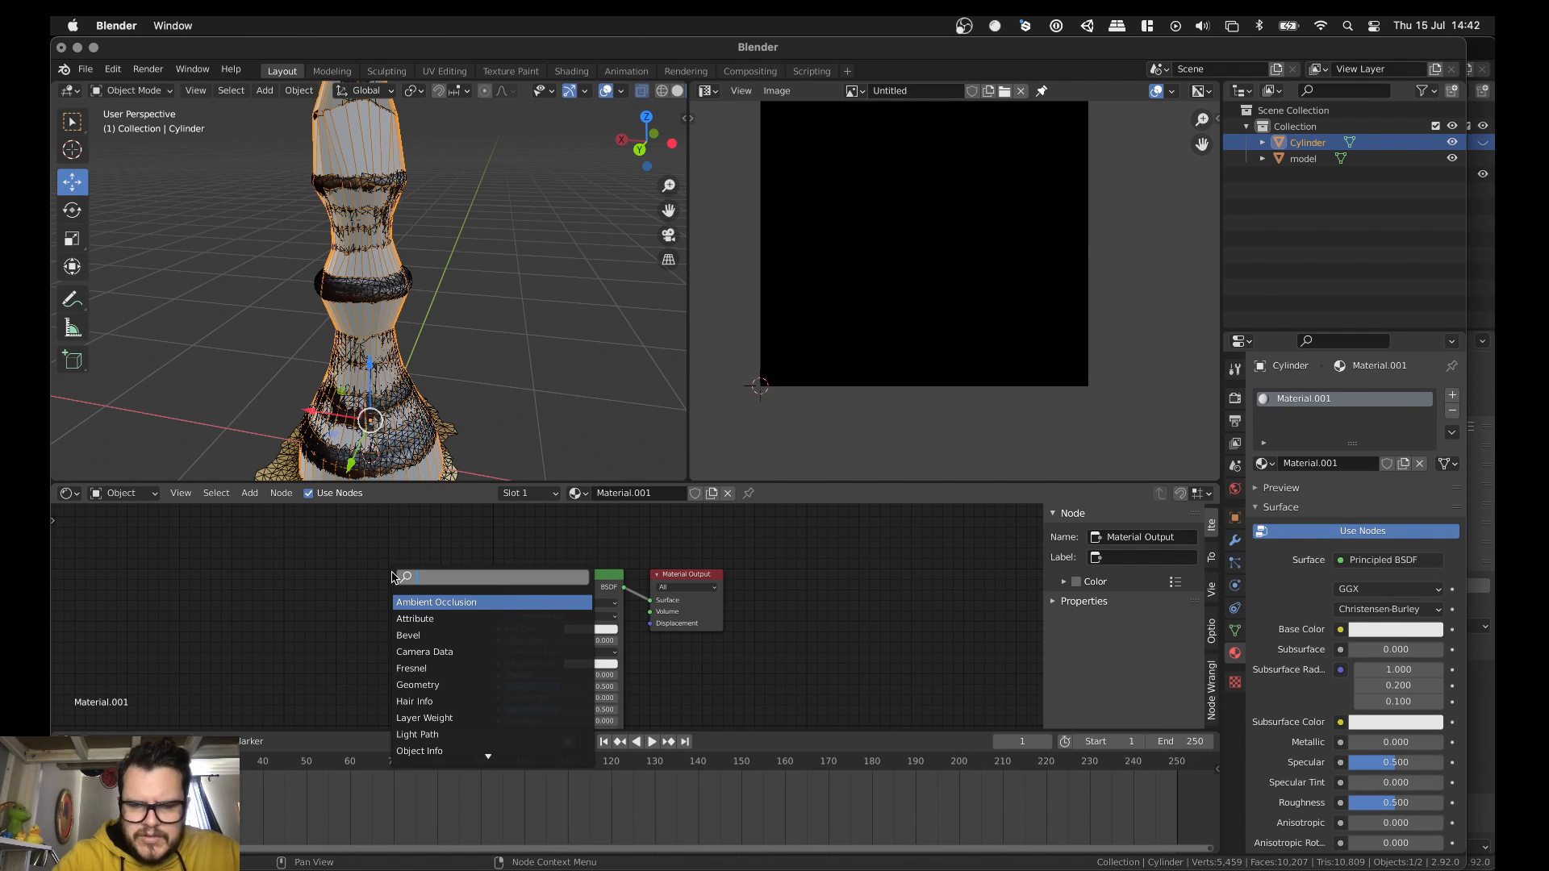
pyautogui.write('ima')
pyautogui.press('Return')
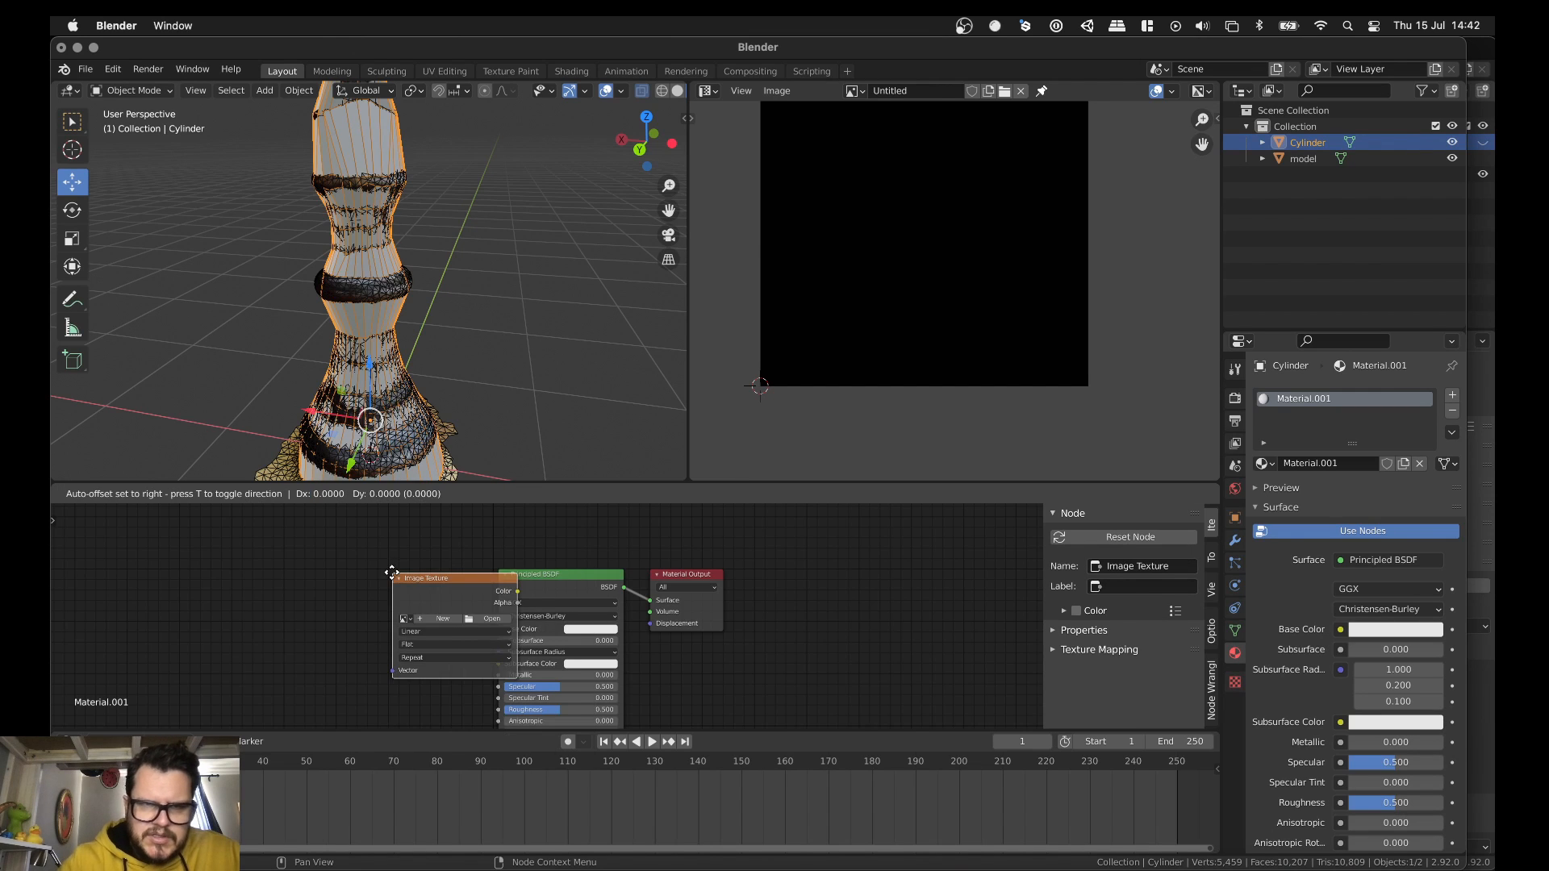
pyautogui.click(362, 589)
# Connect the Image Texture node's Color output to Base Color and assign the Untitled image to the node
pyautogui.moveTo(422, 579); pyautogui.dragTo(497, 629)
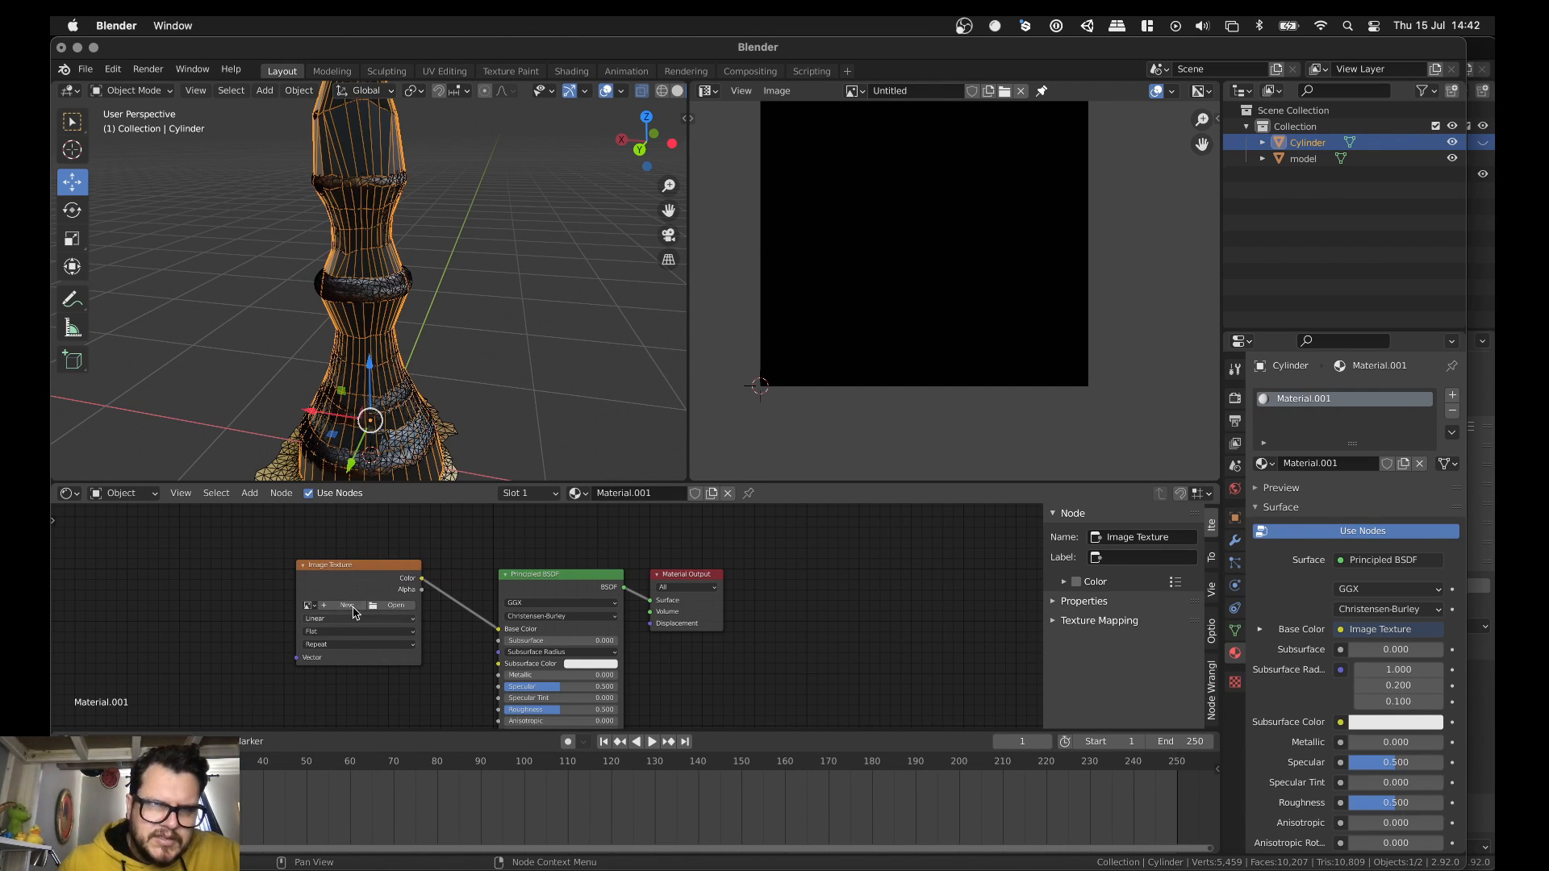
pyautogui.click(311, 611)
pyautogui.click(352, 655)
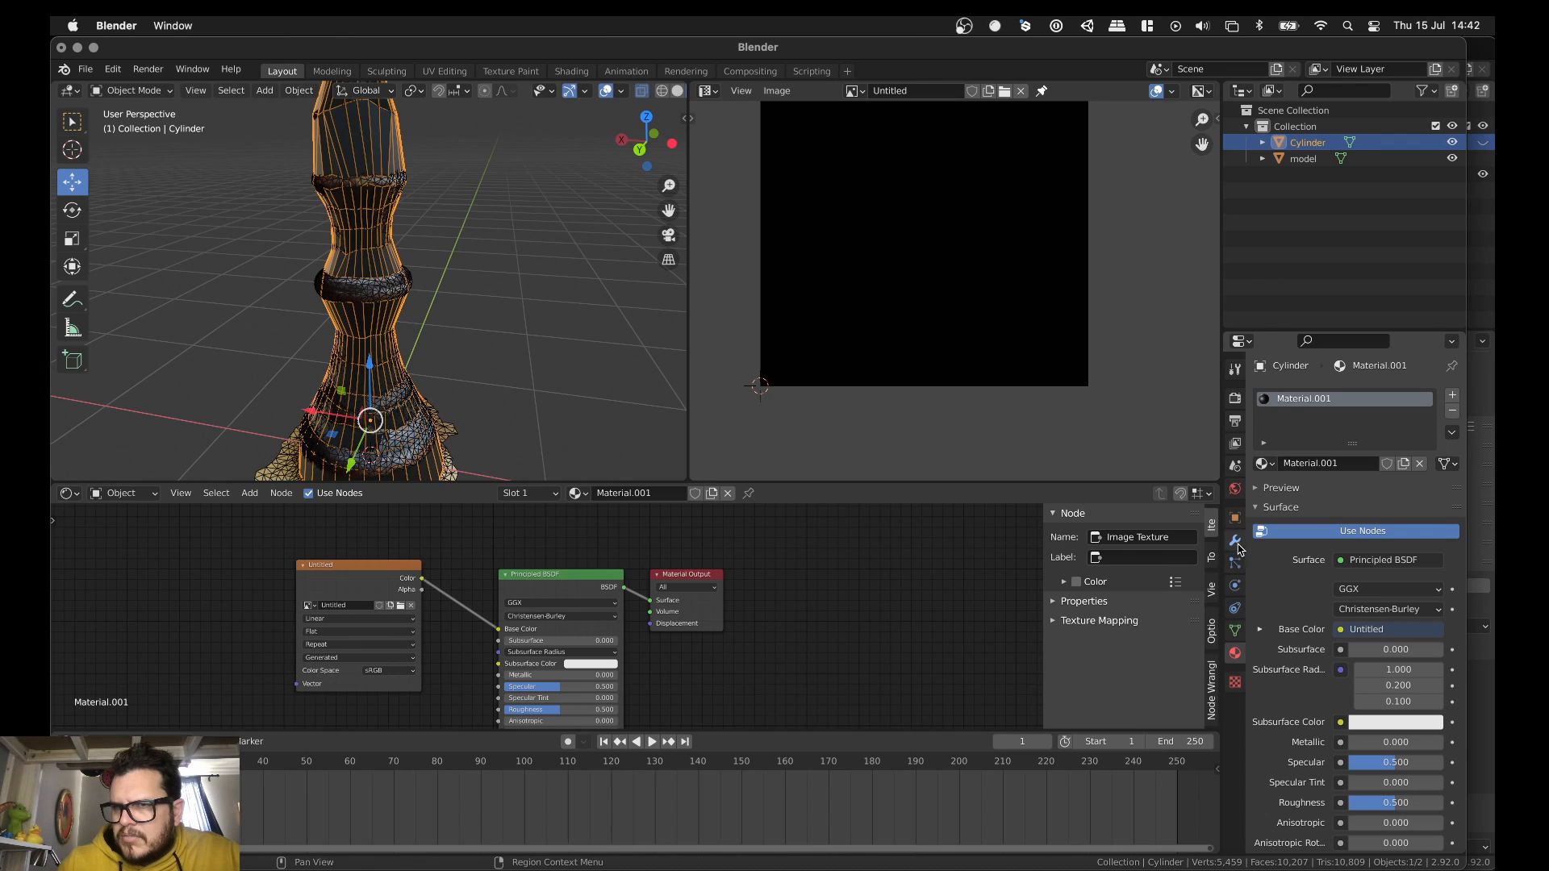
# Switch the scene's render engine to Cycles
pyautogui.click(1235, 399)
pyautogui.click(1377, 395)
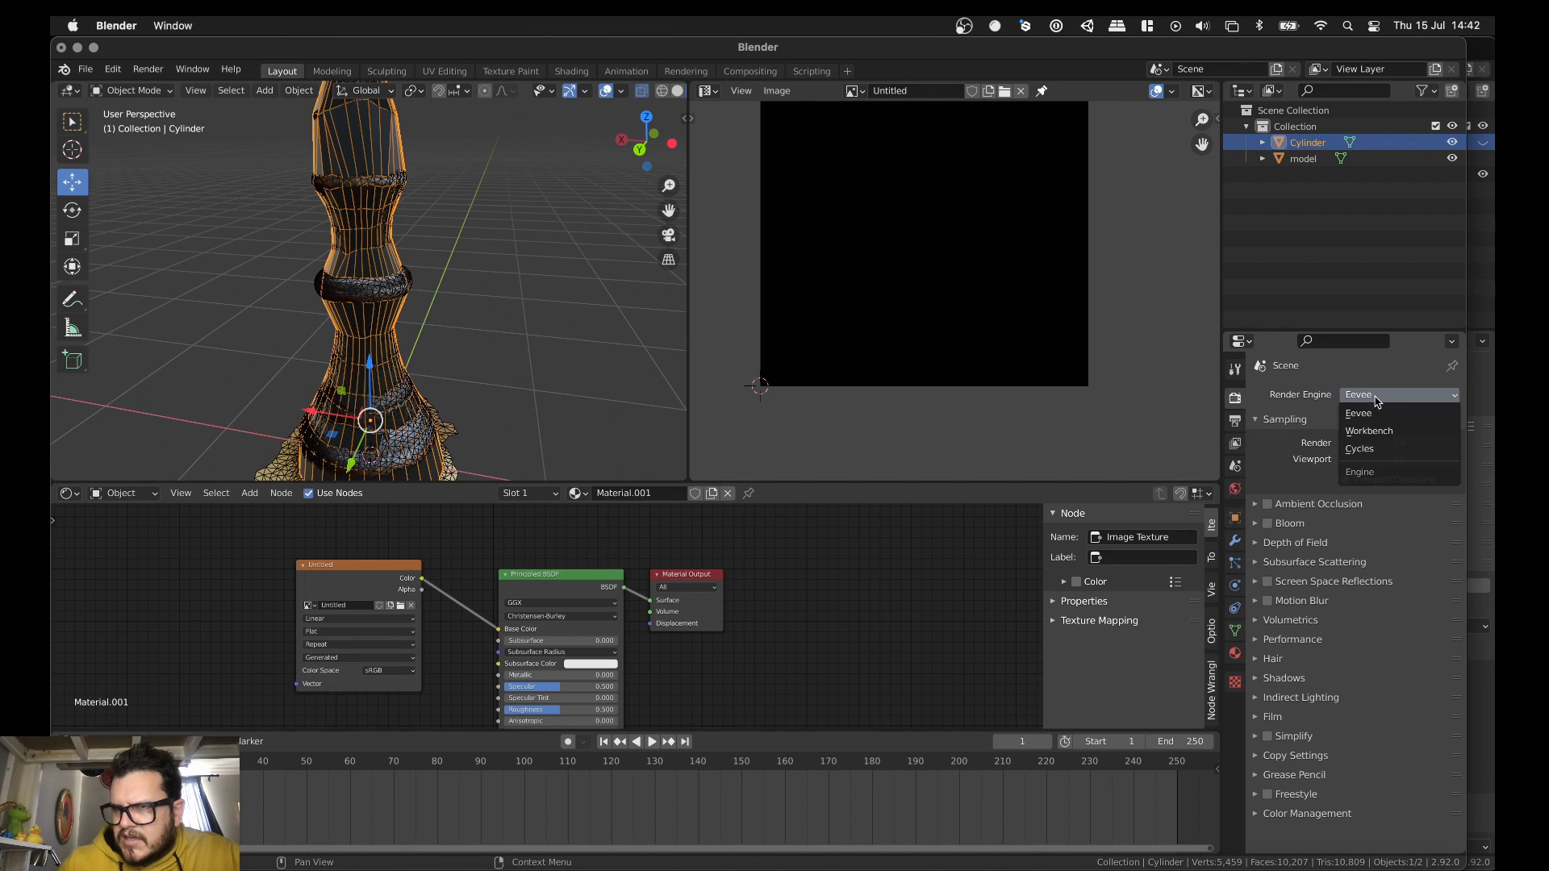
pyautogui.click(1380, 449)
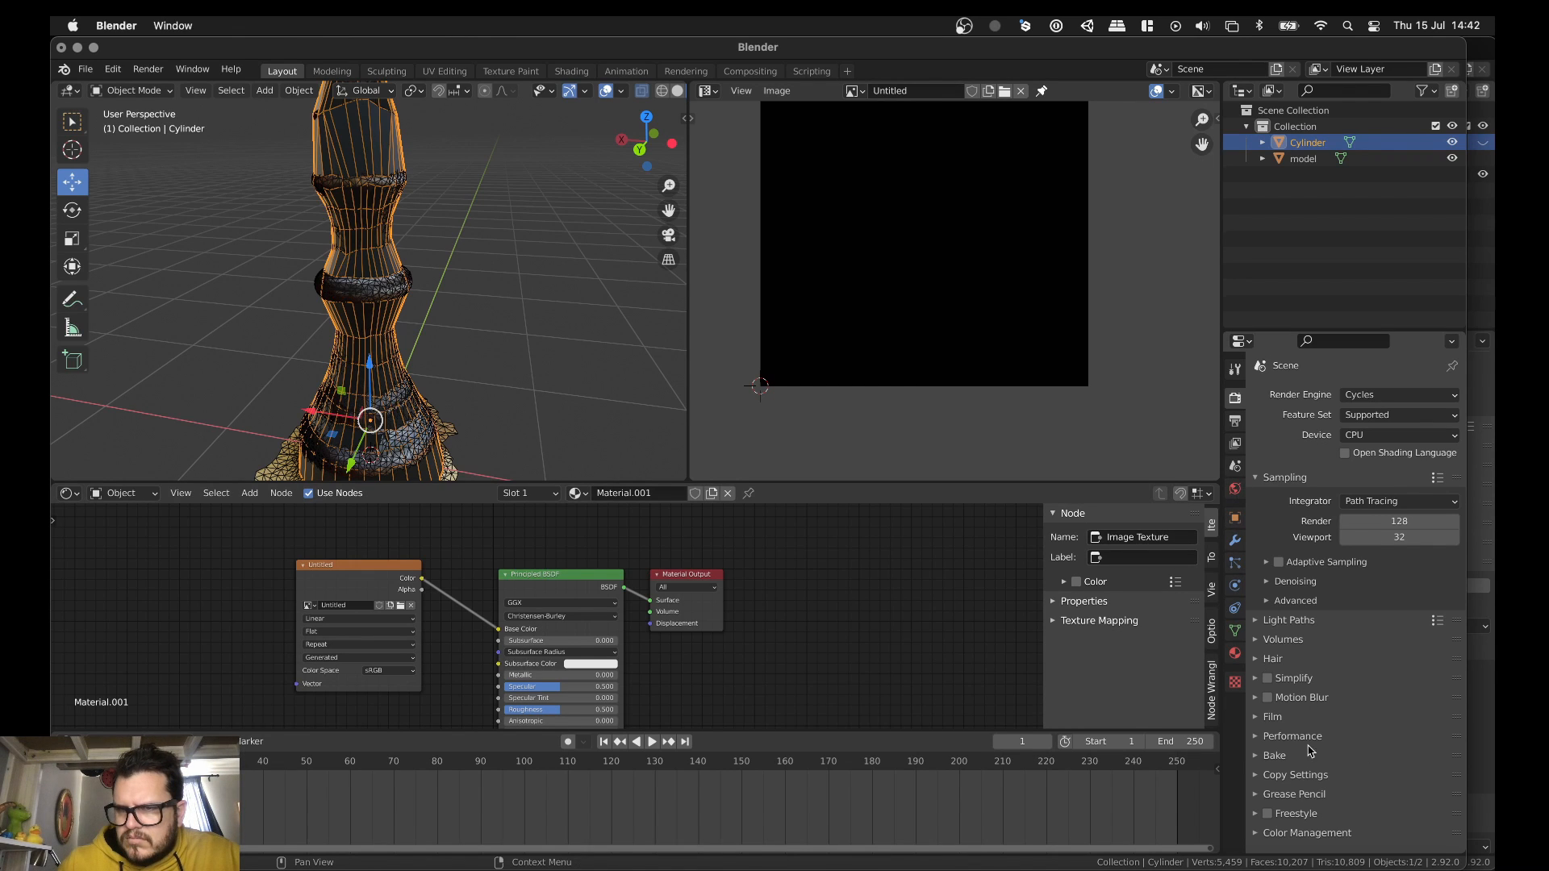
# Enable Selected to Active in the bake settings and set the bake type to Diffuse
pyautogui.click(1274, 755)
pyautogui.scroll(-8, 1331, 762)
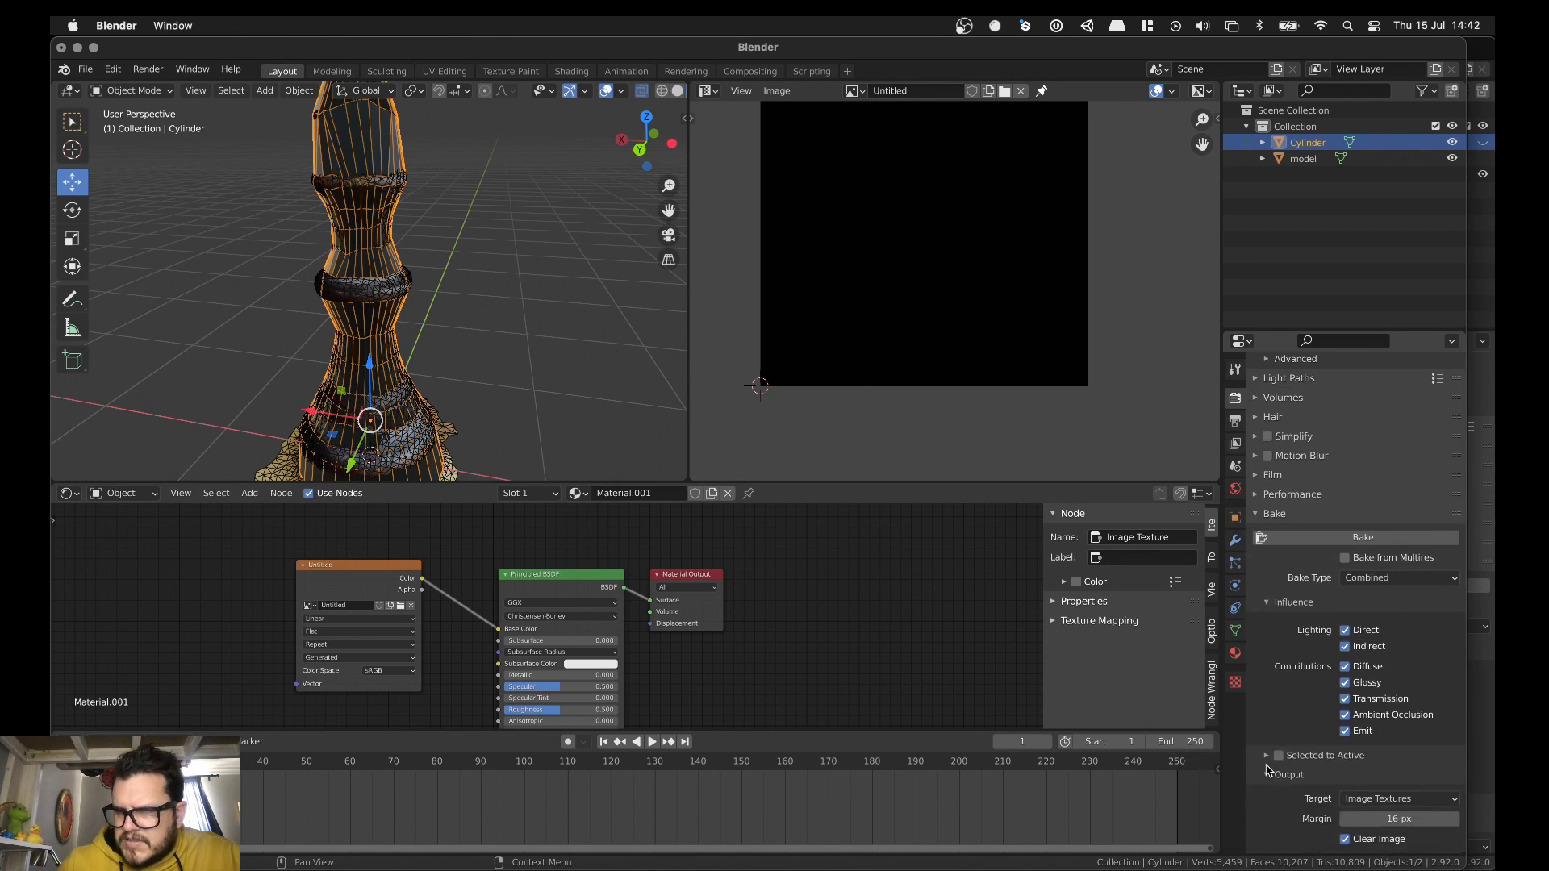
pyautogui.scroll(-2, 1364, 770)
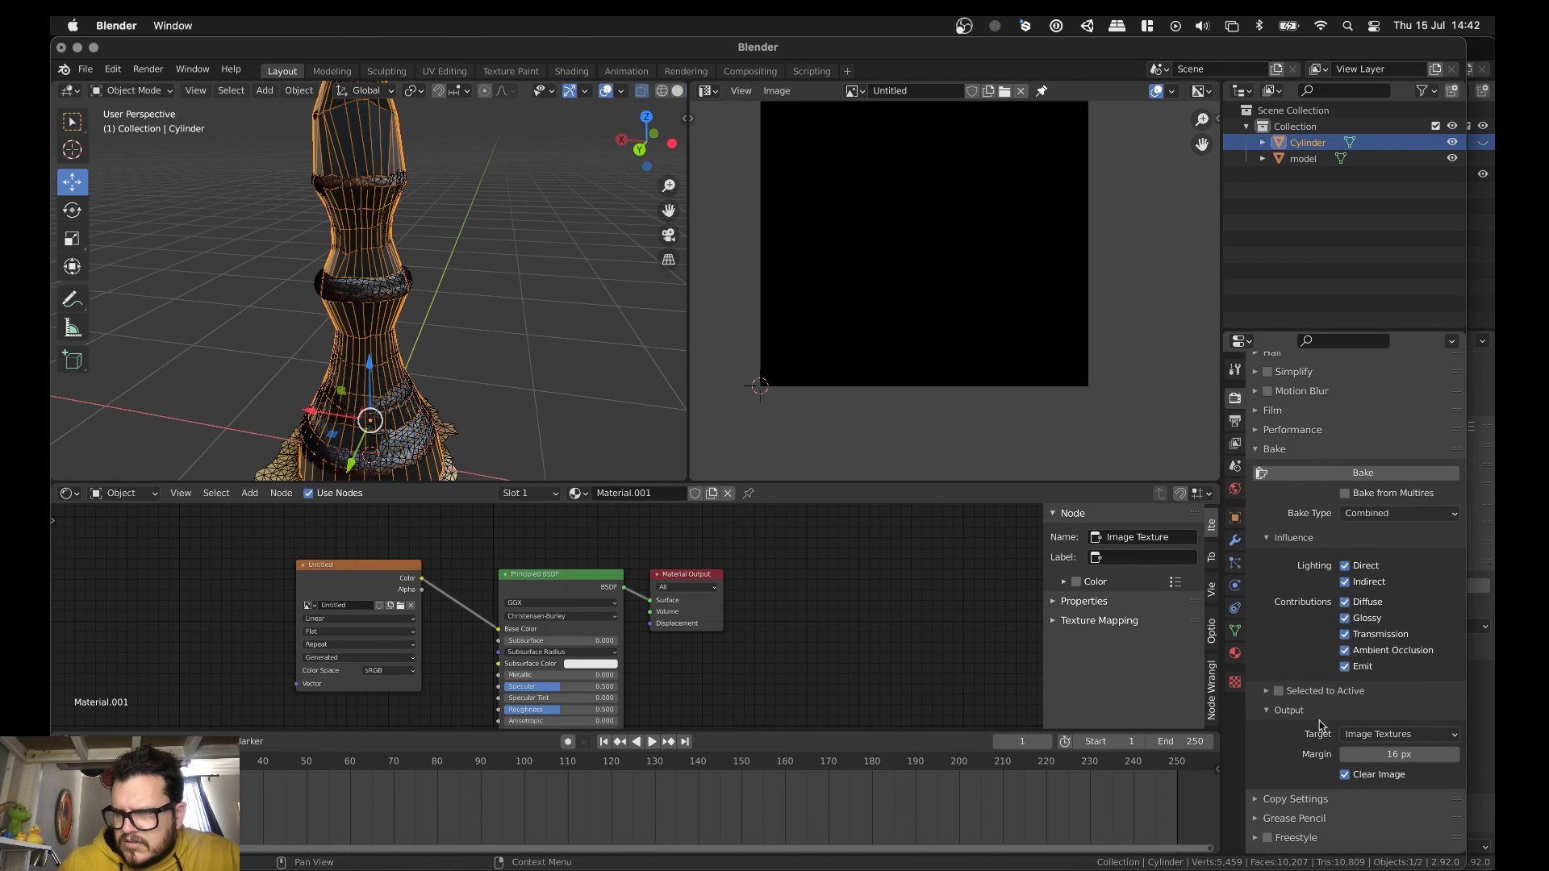
pyautogui.click(1268, 692)
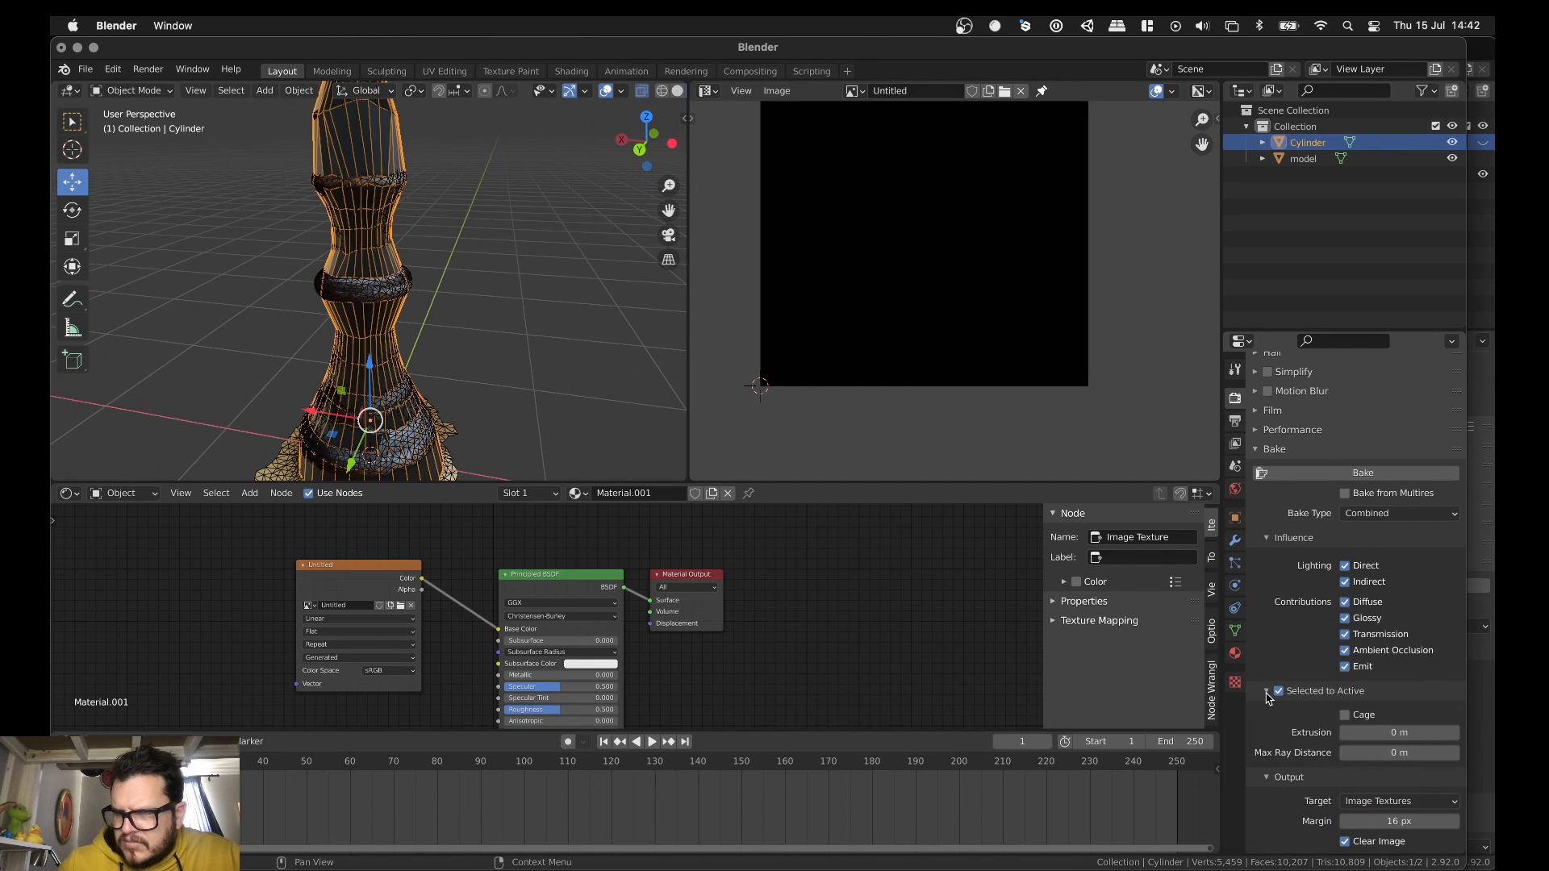
pyautogui.click(1403, 515)
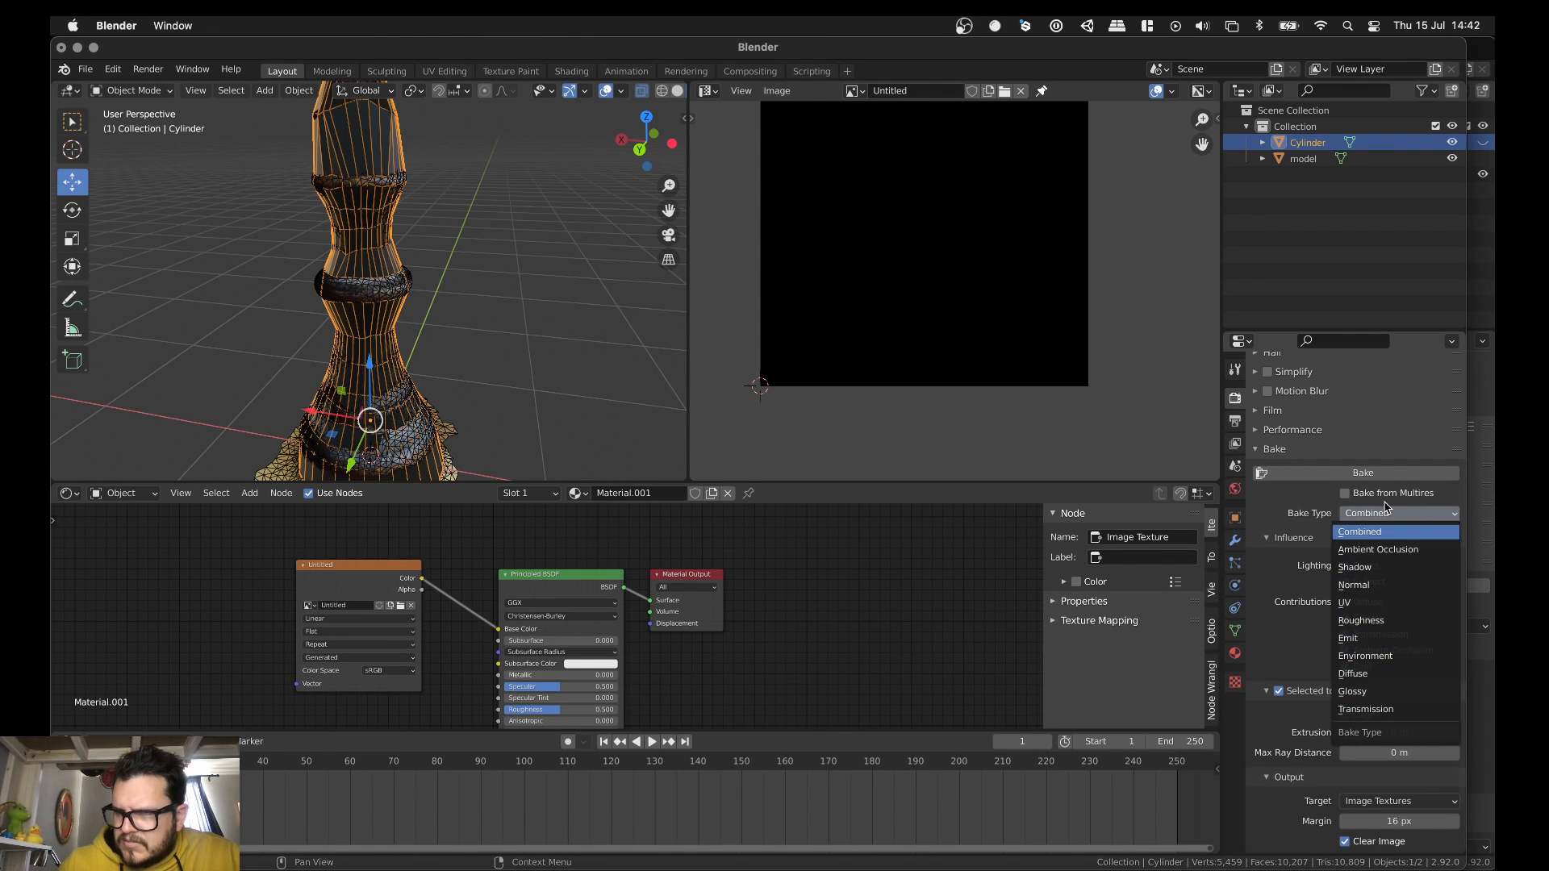
pyautogui.click(1396, 558)
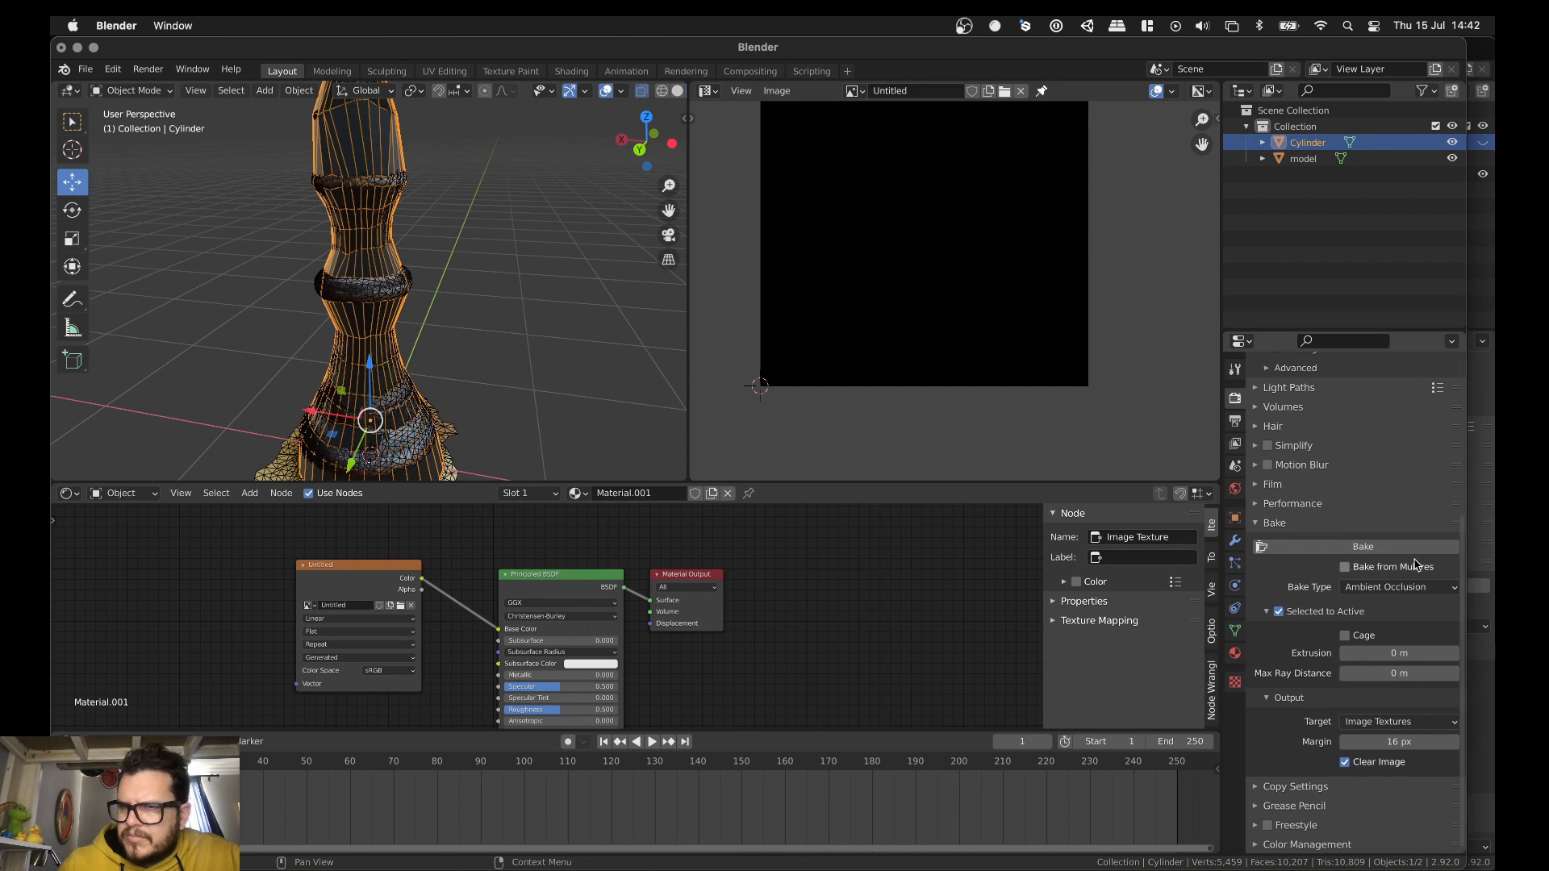
pyautogui.click(1439, 590)
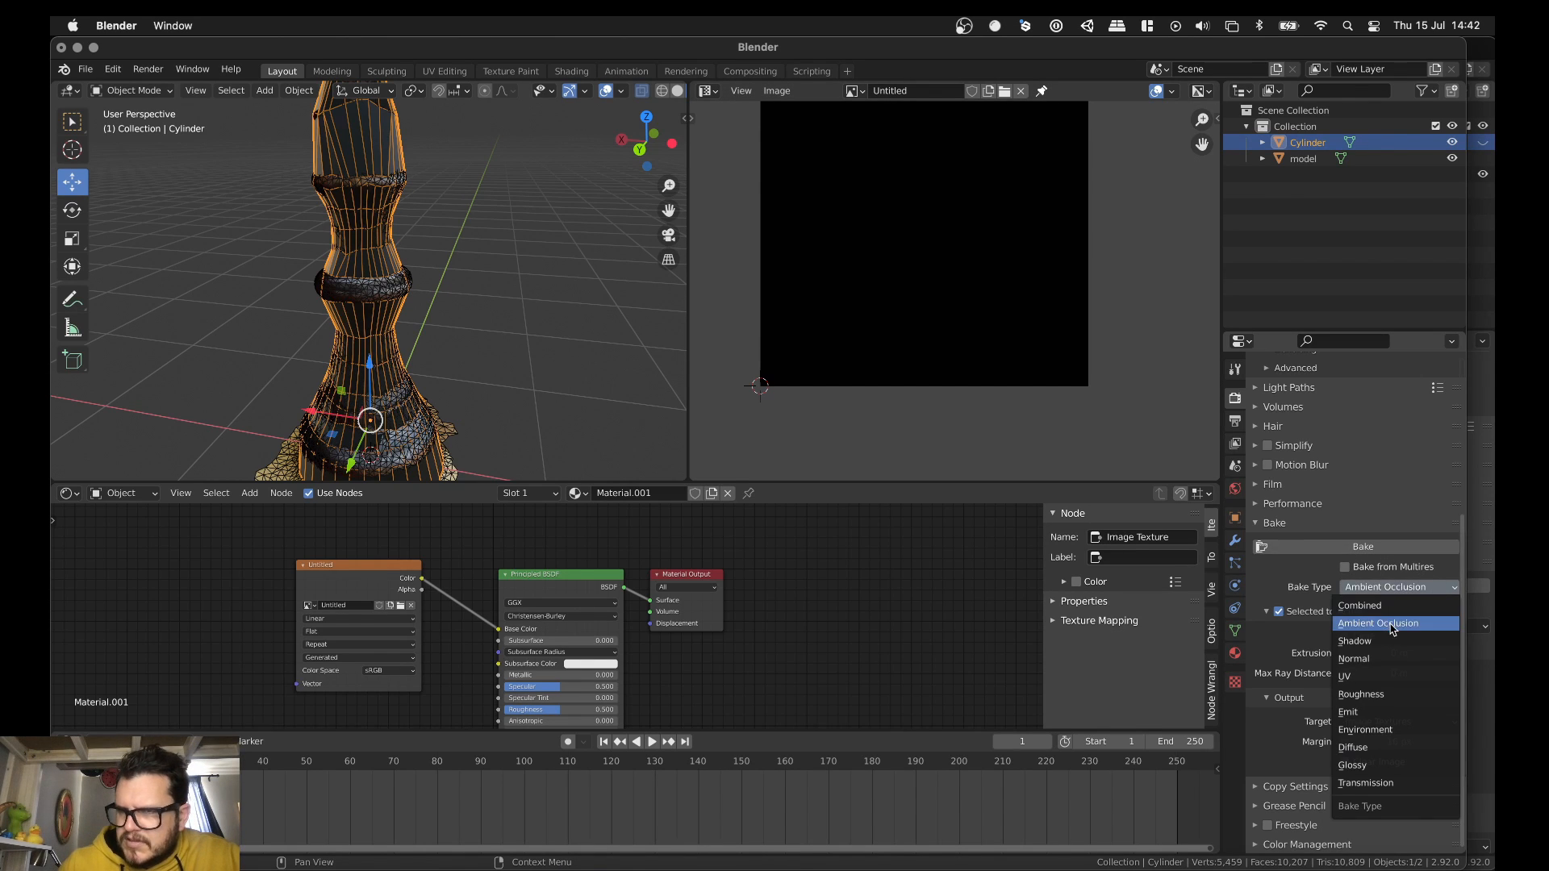
pyautogui.click(1384, 750)
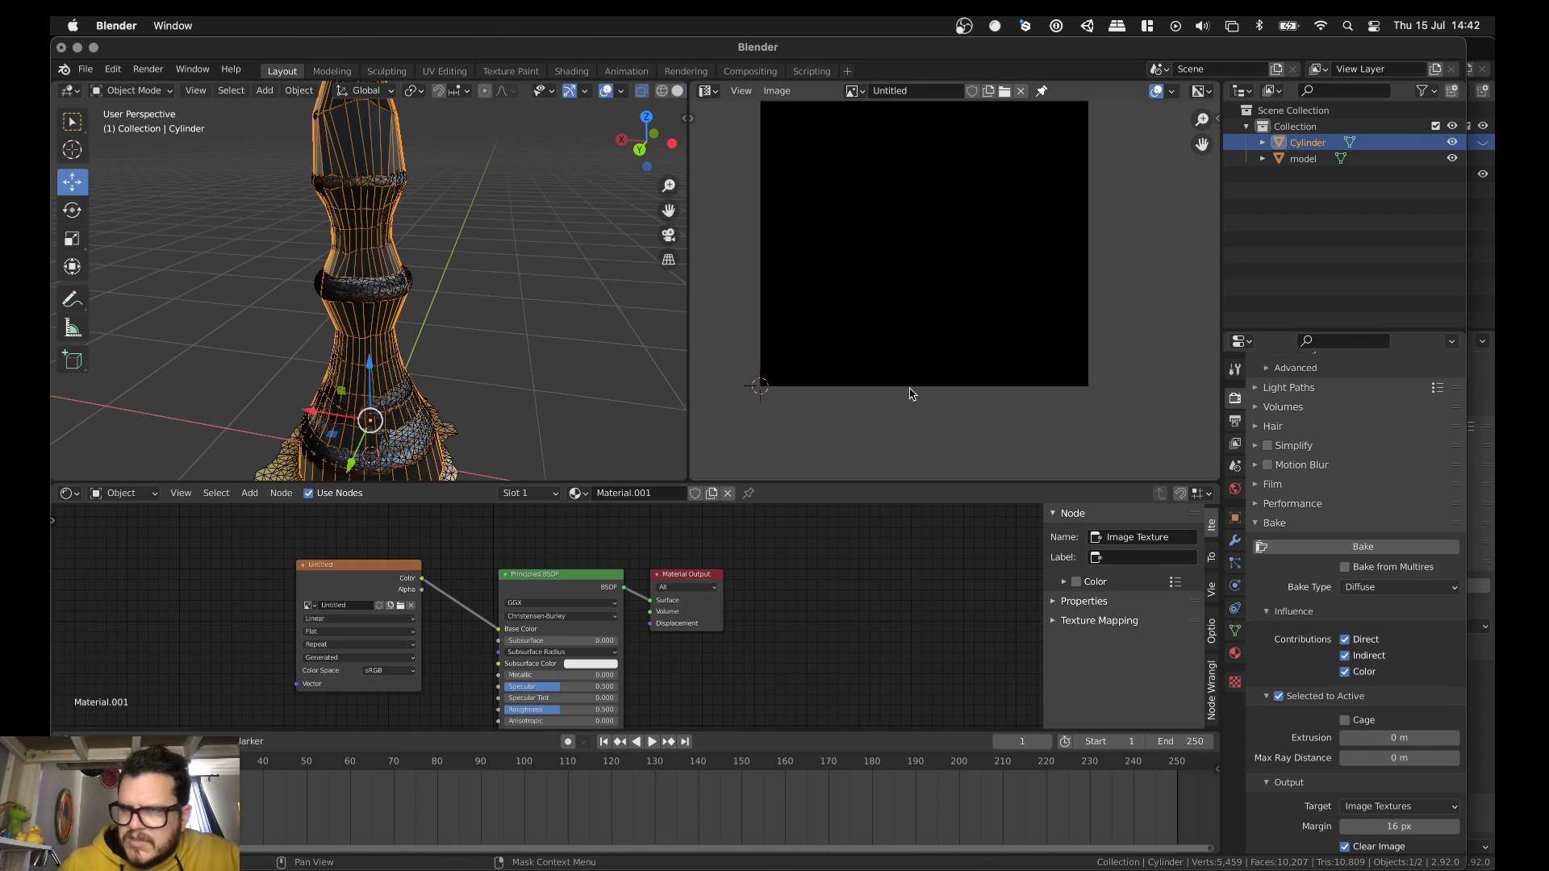
# Select the scanned model with the cylinder as the active object and bake the diffuse texture into the Untitled image
pyautogui.keyDown('shift'); pyautogui.click(409, 286); pyautogui.keyUp('shift')
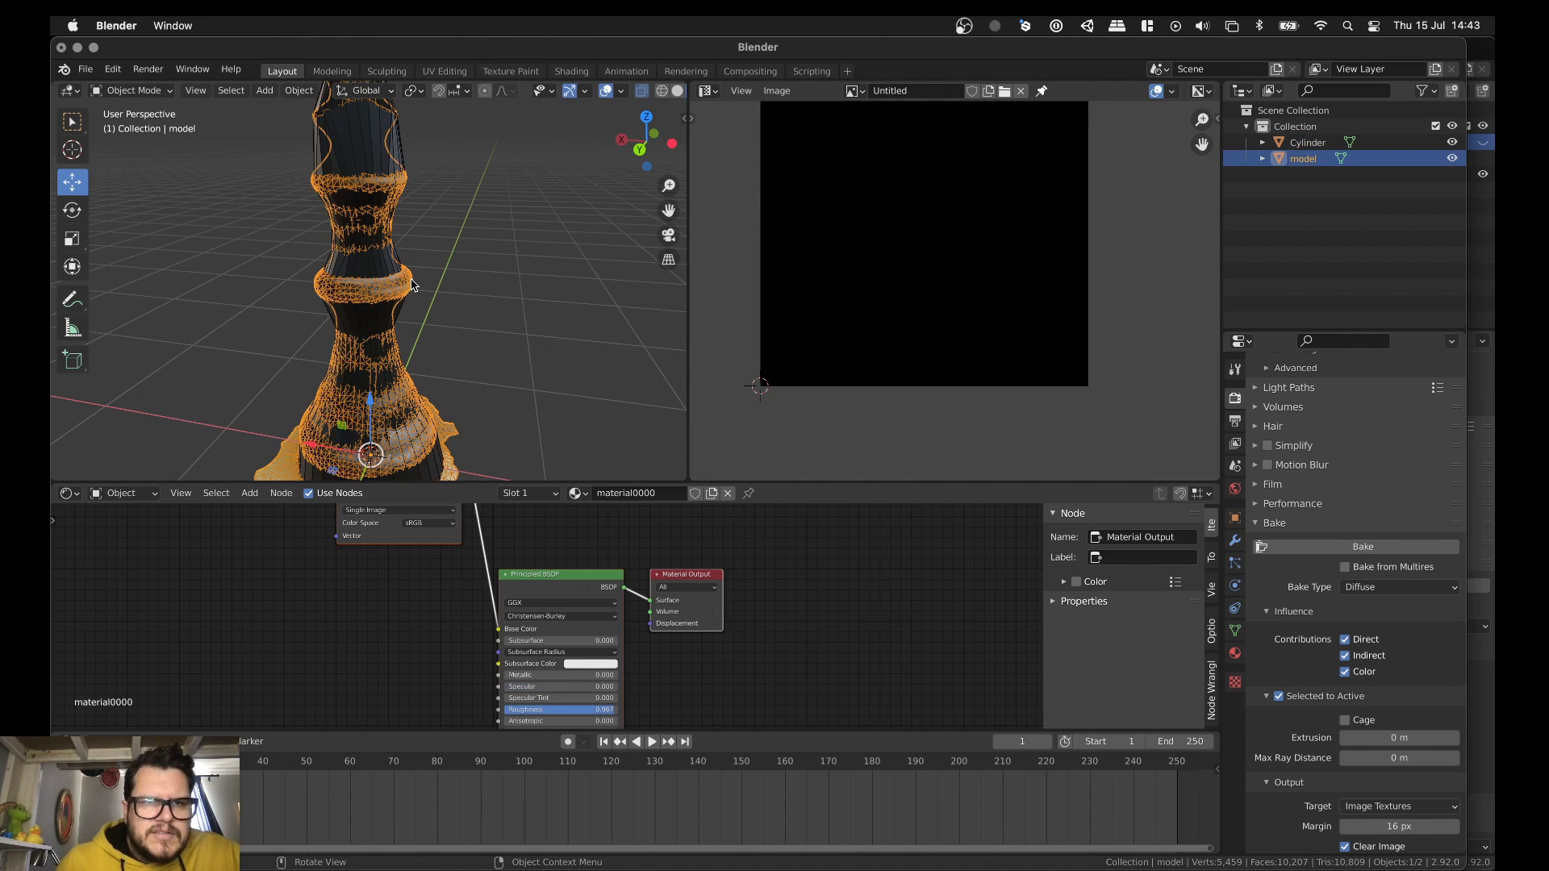
pyautogui.keyDown('shift'); pyautogui.click(388, 148); pyautogui.keyUp('shift')
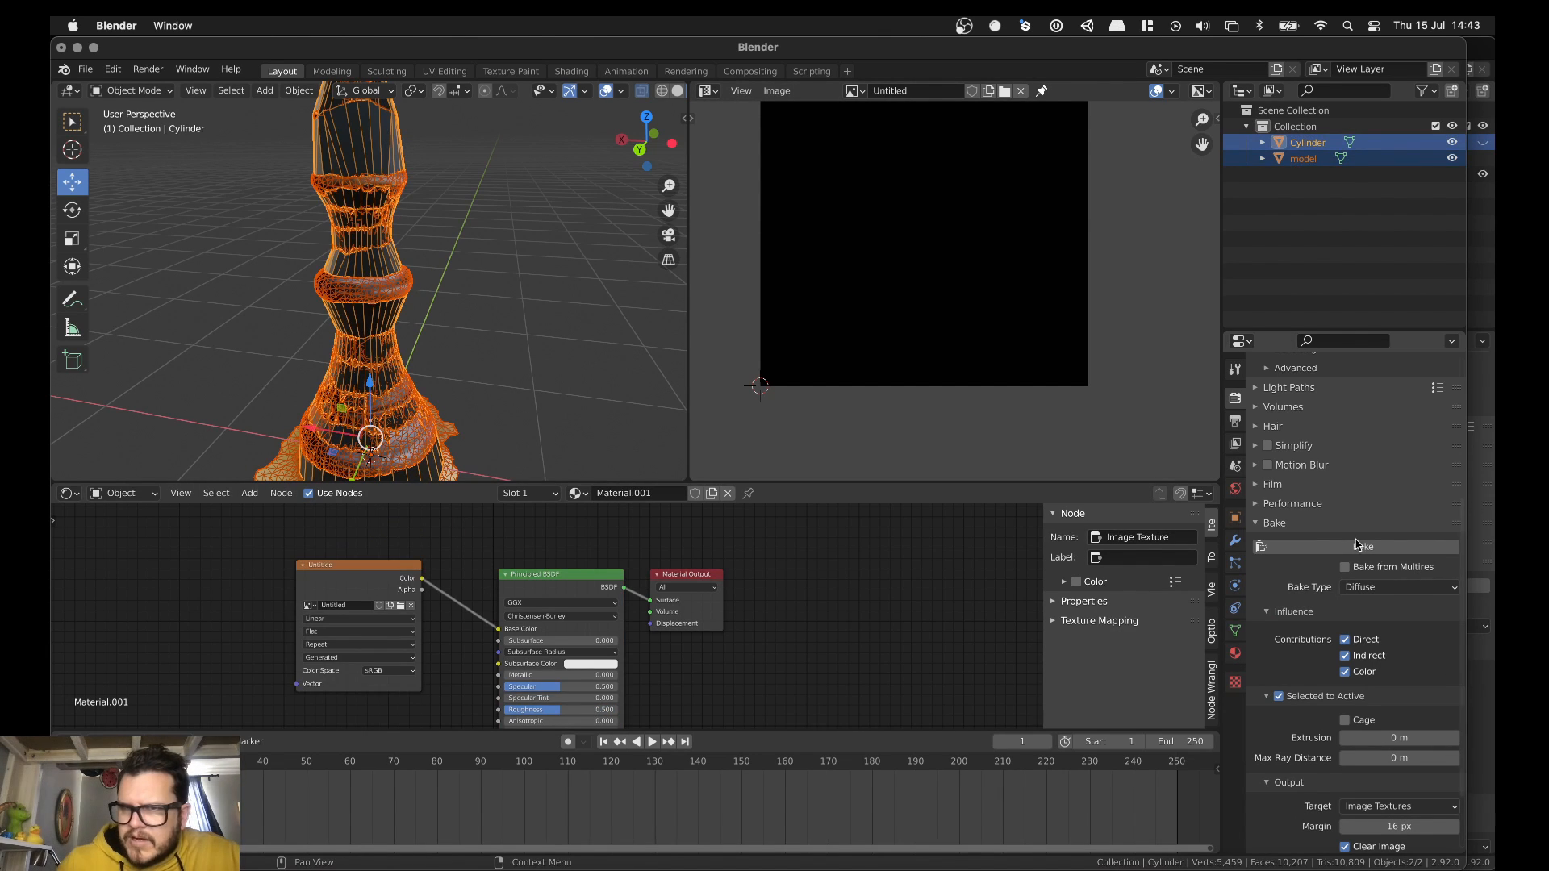
pyautogui.scroll(-3, 1371, 682)
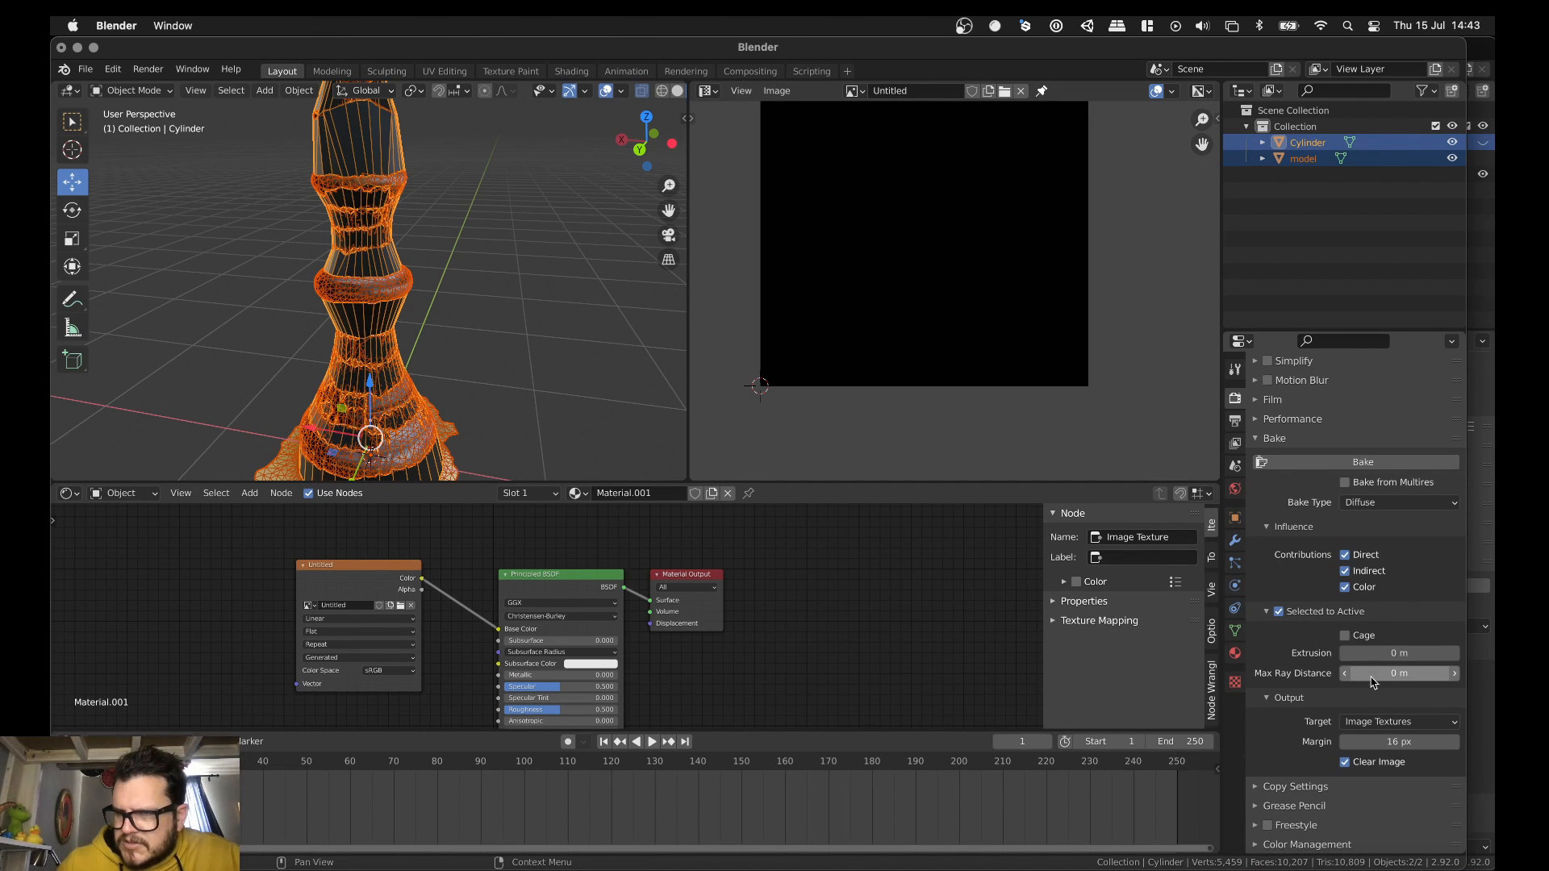
pyautogui.scroll(3, 1371, 681)
pyautogui.click(1362, 542)
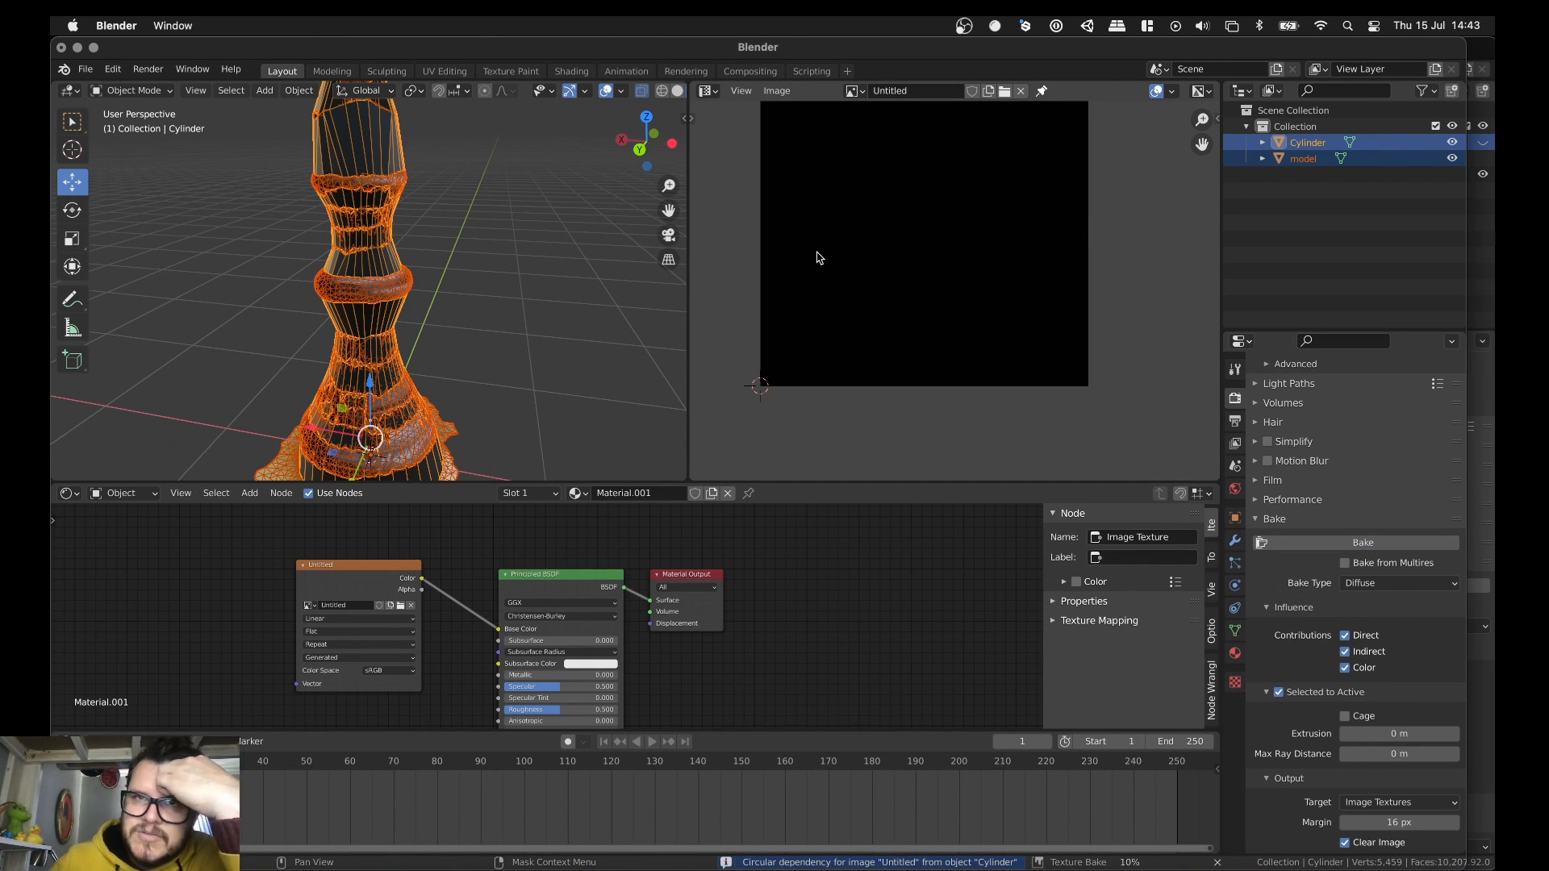
pyautogui.moveTo(971, 214); pyautogui.dragTo(966, 307, button='middle')
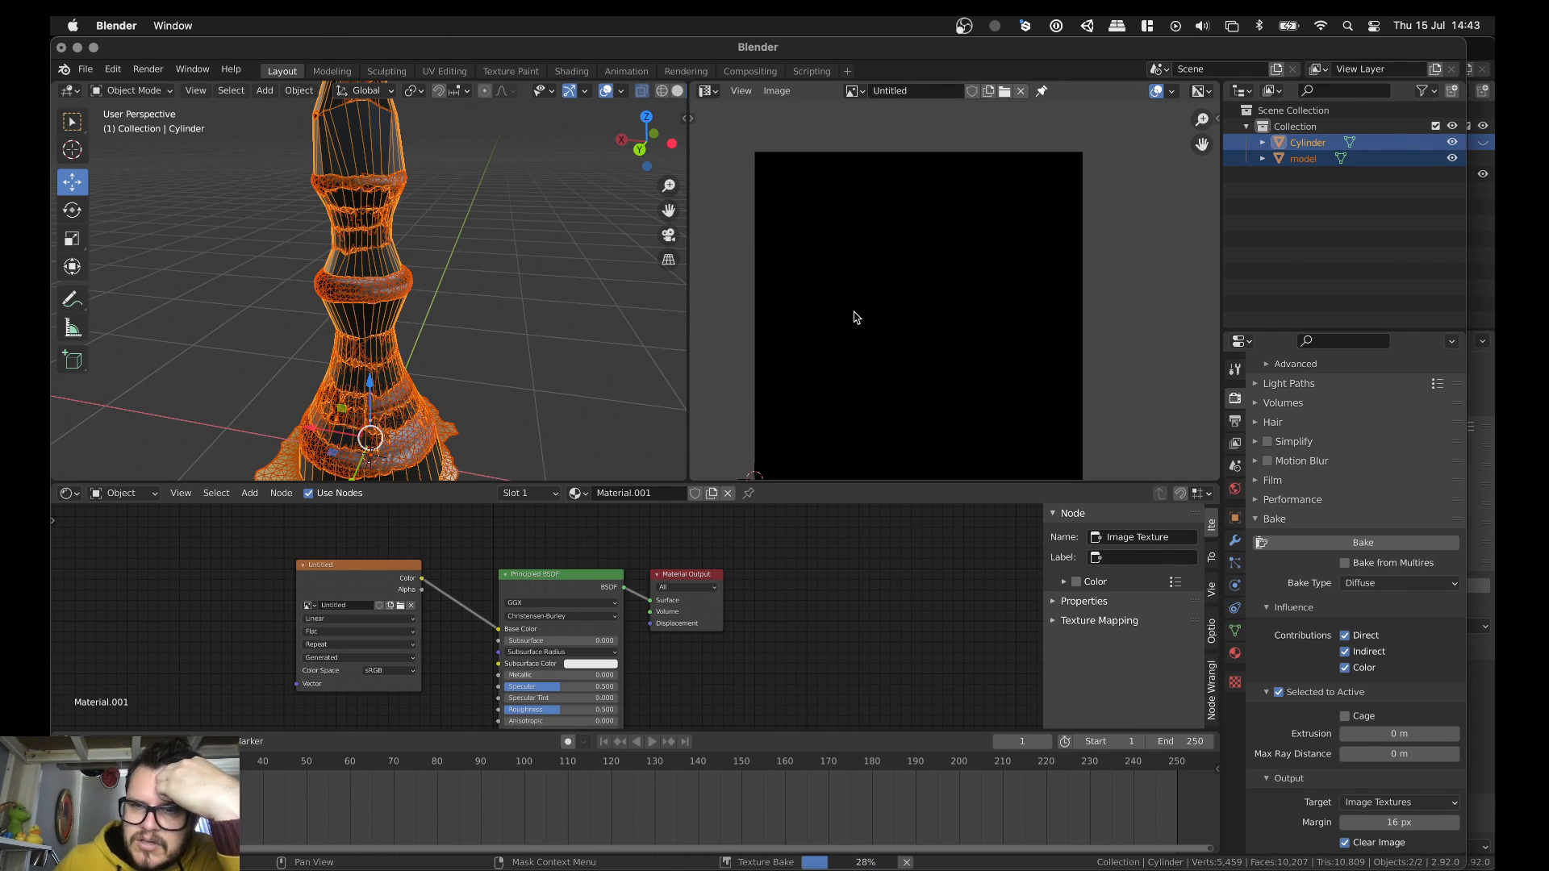
pyautogui.moveTo(968, 362); pyautogui.dragTo(963, 341, button='middle')
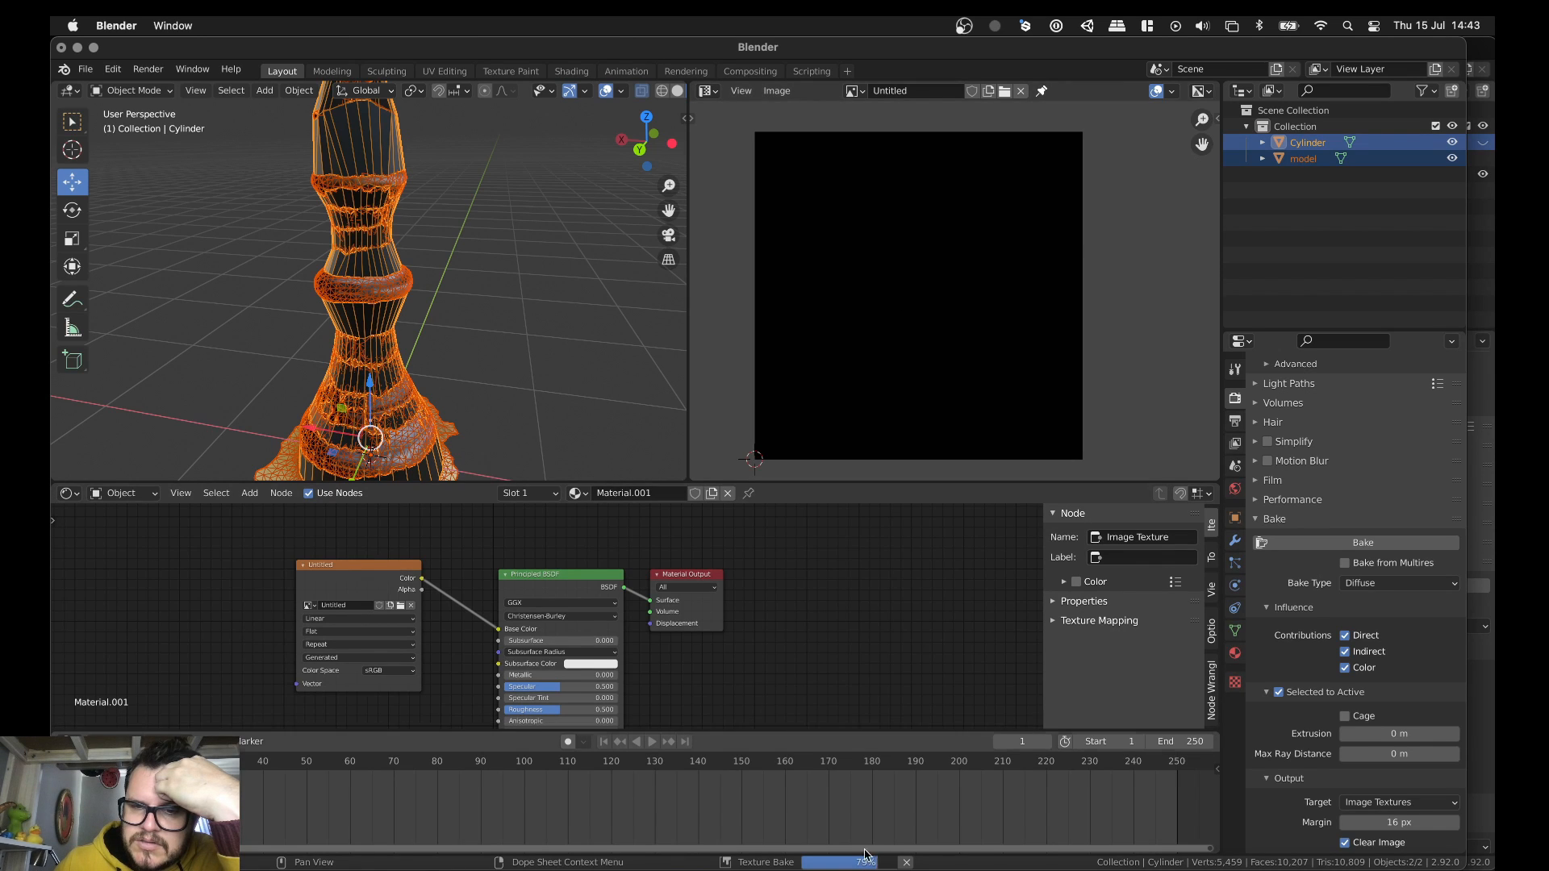
pyautogui.moveTo(886, 865)
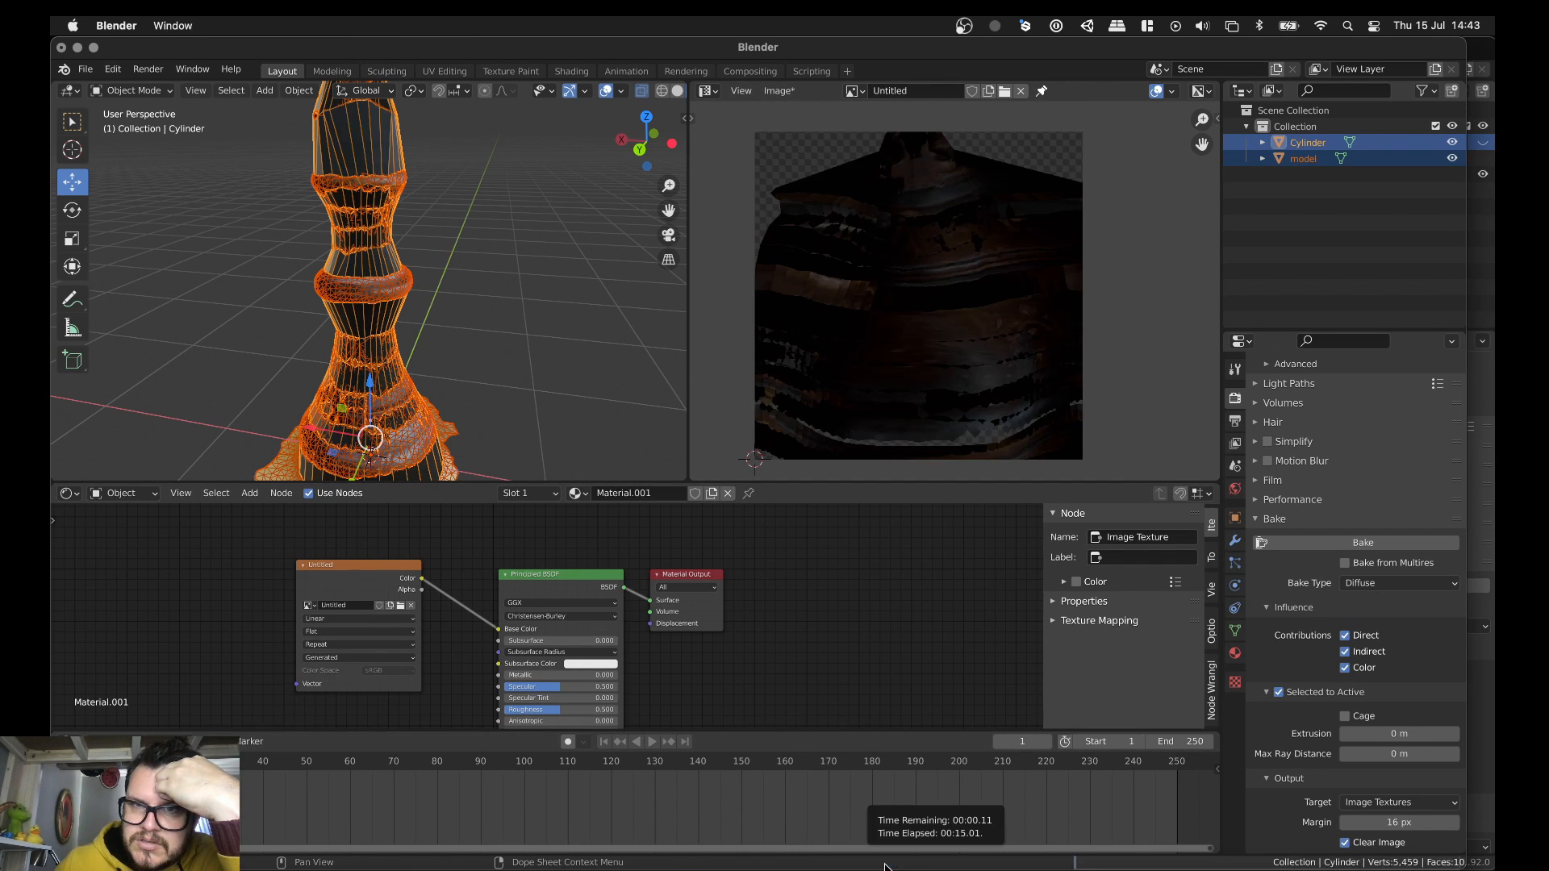
pyautogui.scroll(1, 944, 236)
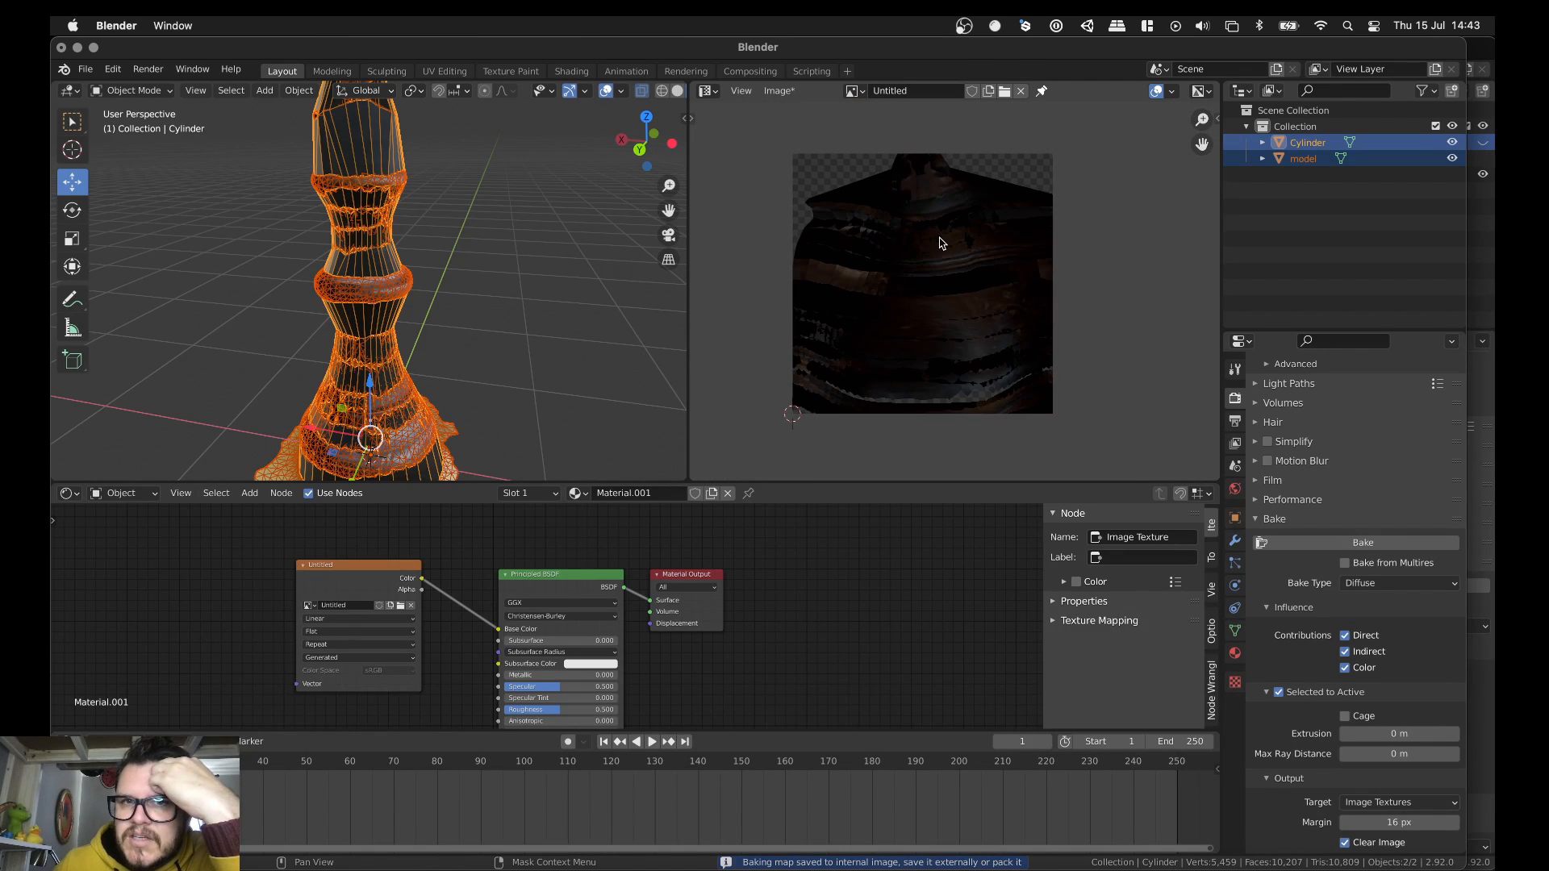
pyautogui.scroll(-1, 942, 240)
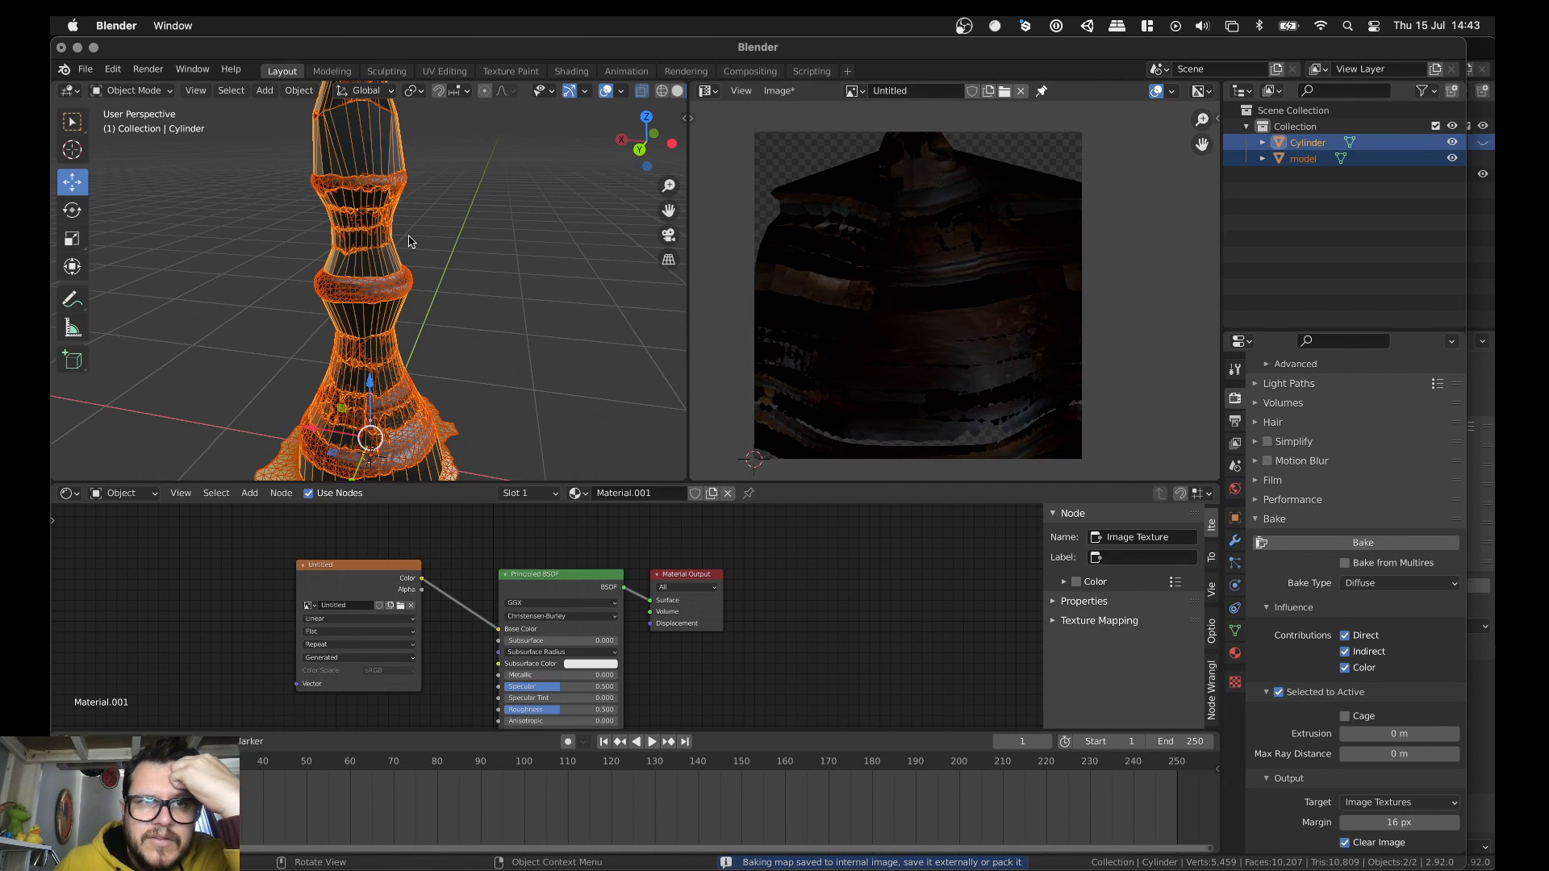
# Hide the scanned model so only the low-poly cylinder is displayed
pyautogui.click(404, 284)
pyautogui.press('h')
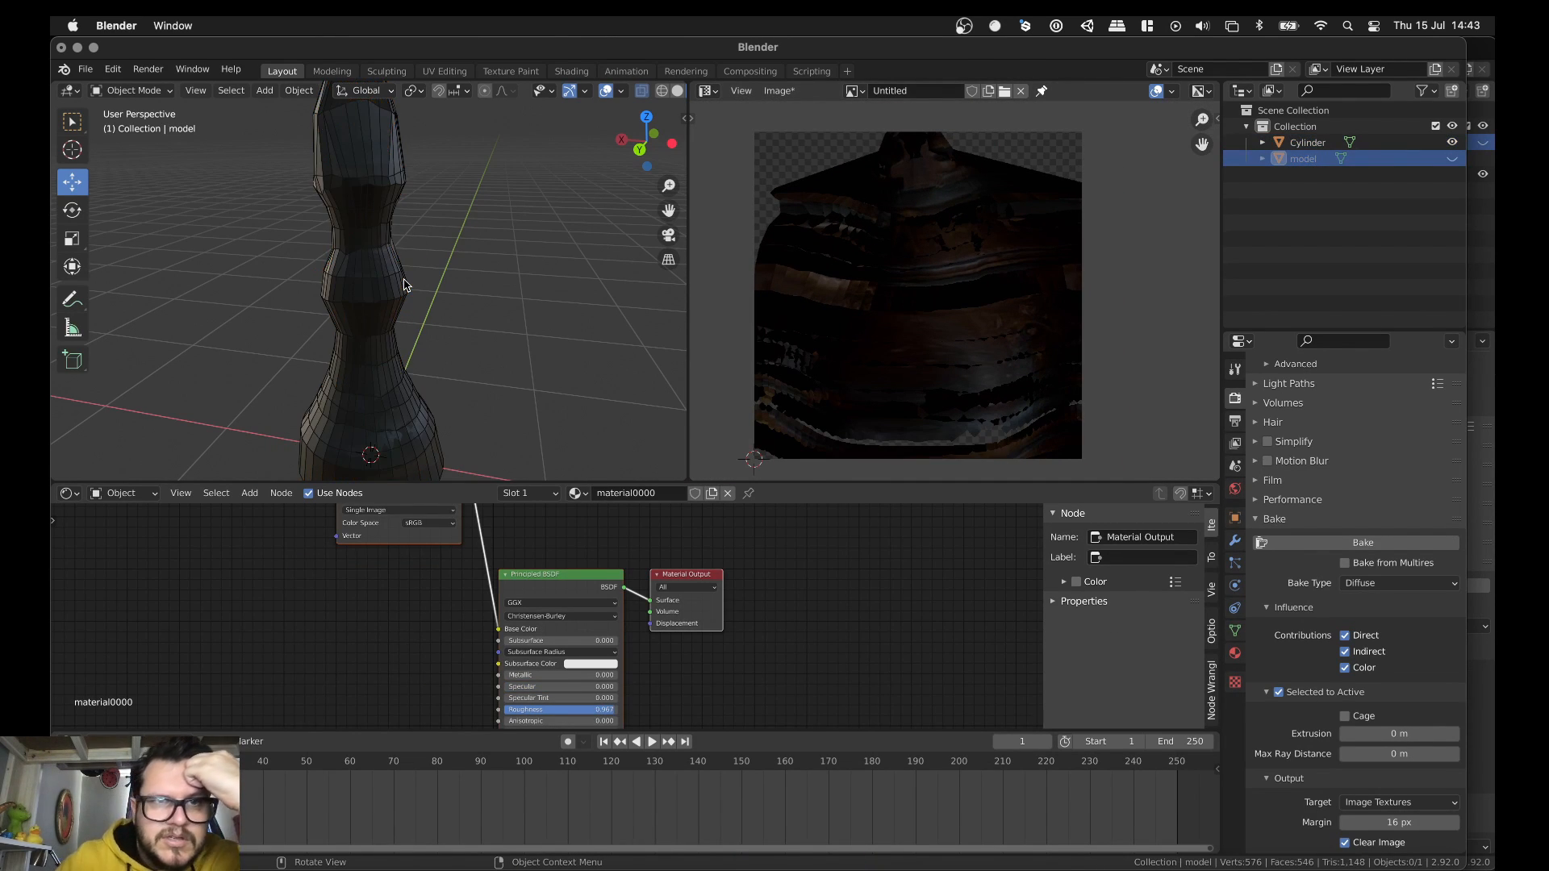
pyautogui.moveTo(484, 324); pyautogui.dragTo(245, 260, button='middle')
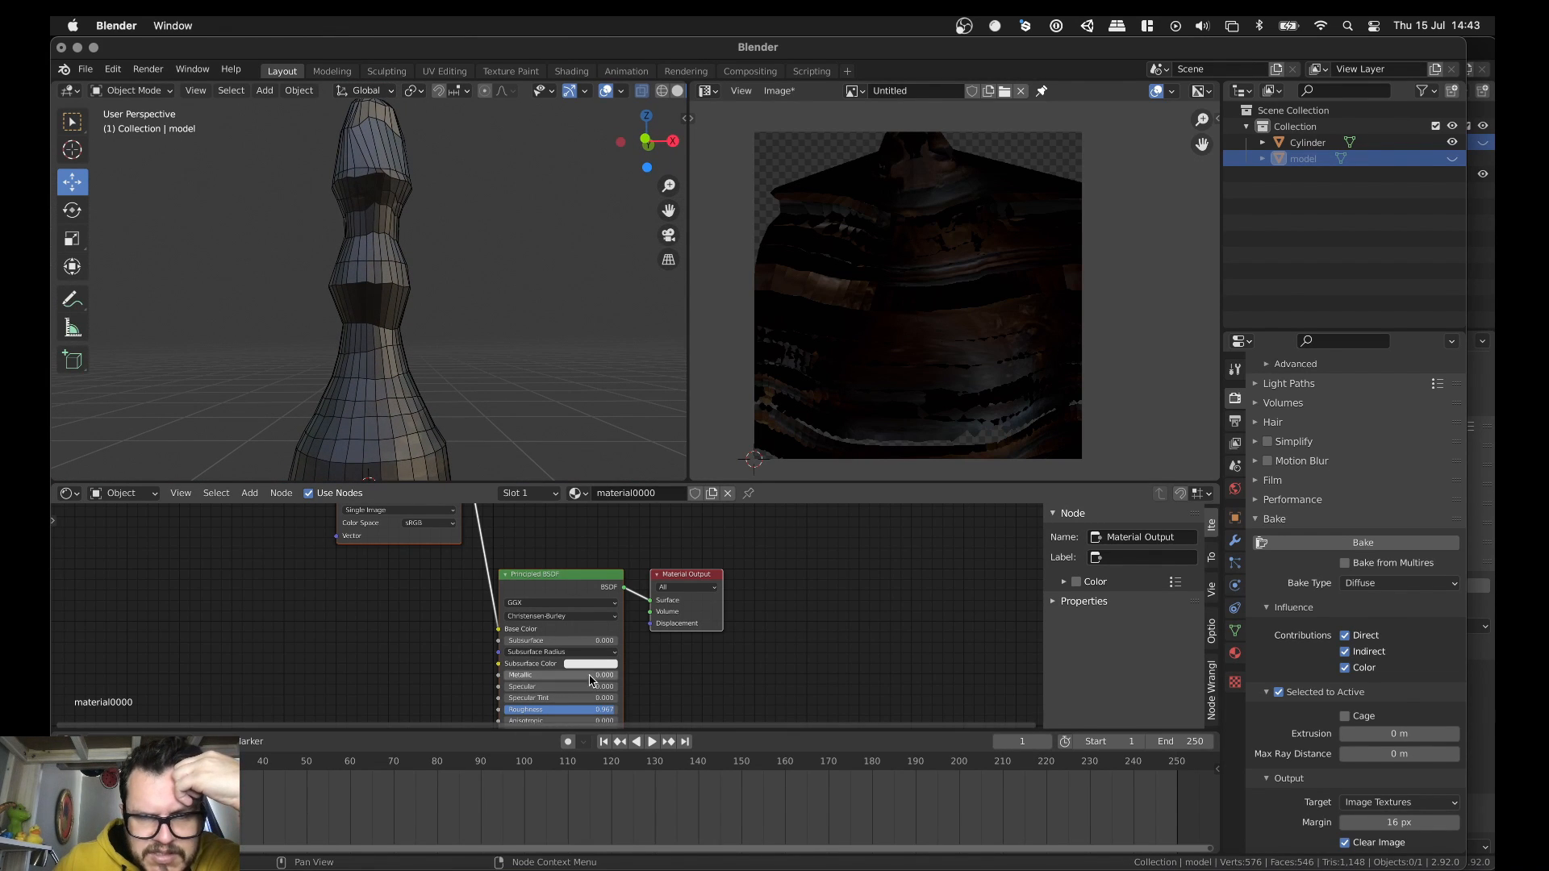
# Set the material0000 Principled BSDF's Metallic to about 0.53 and Roughness to about 0.71
pyautogui.moveTo(582, 676); pyautogui.dragTo(642, 676)
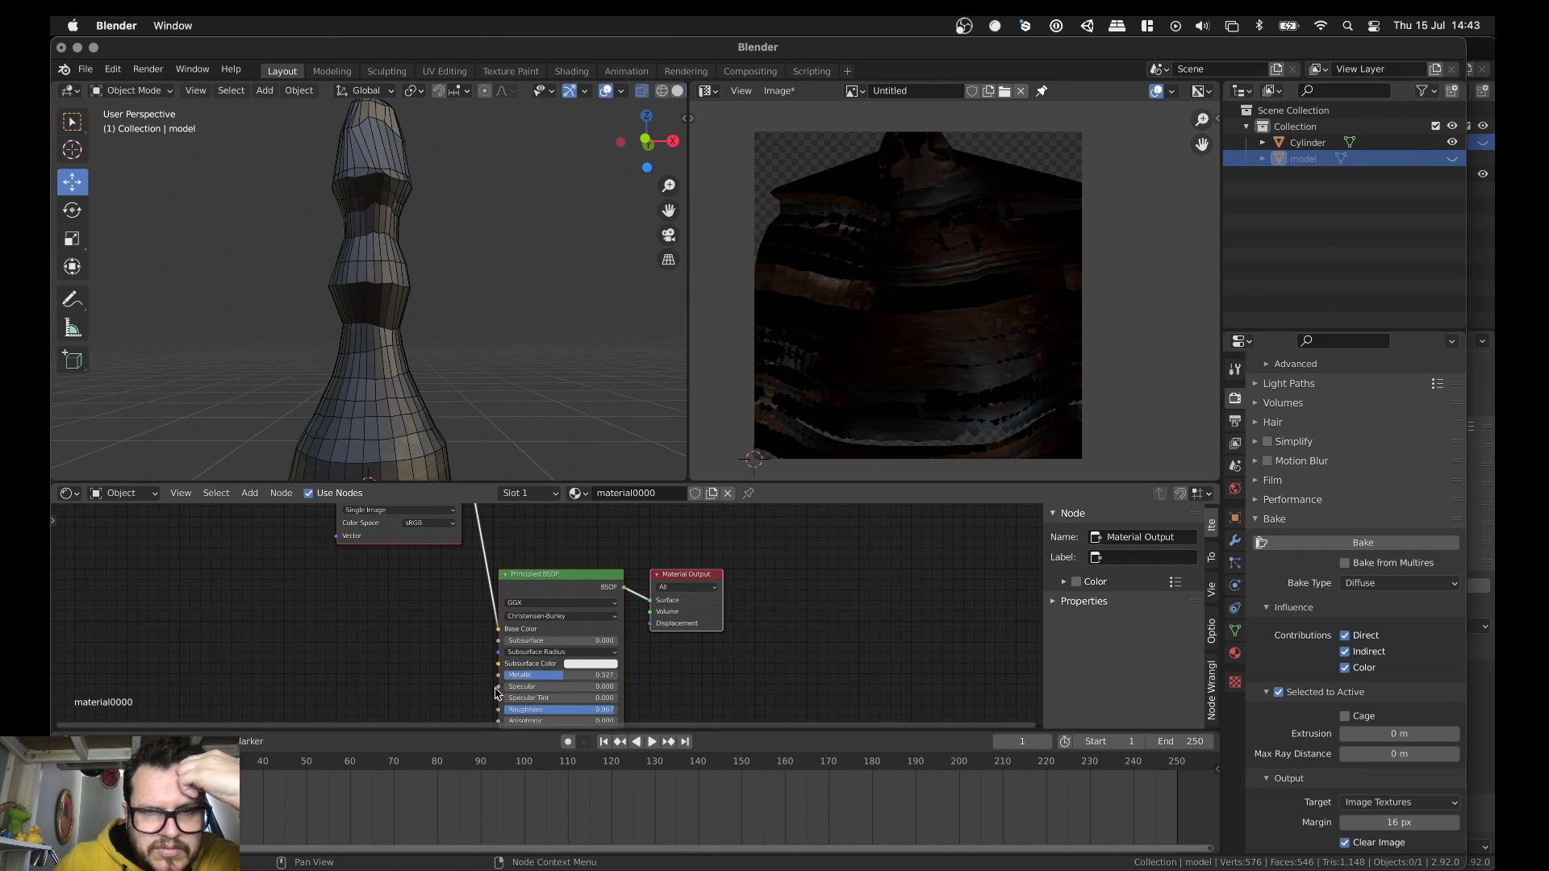
pyautogui.moveTo(421, 640); pyautogui.dragTo(423, 566, button='middle')
pyautogui.scroll(-1, 422, 567)
pyautogui.moveTo(572, 631); pyautogui.dragTo(554, 631)
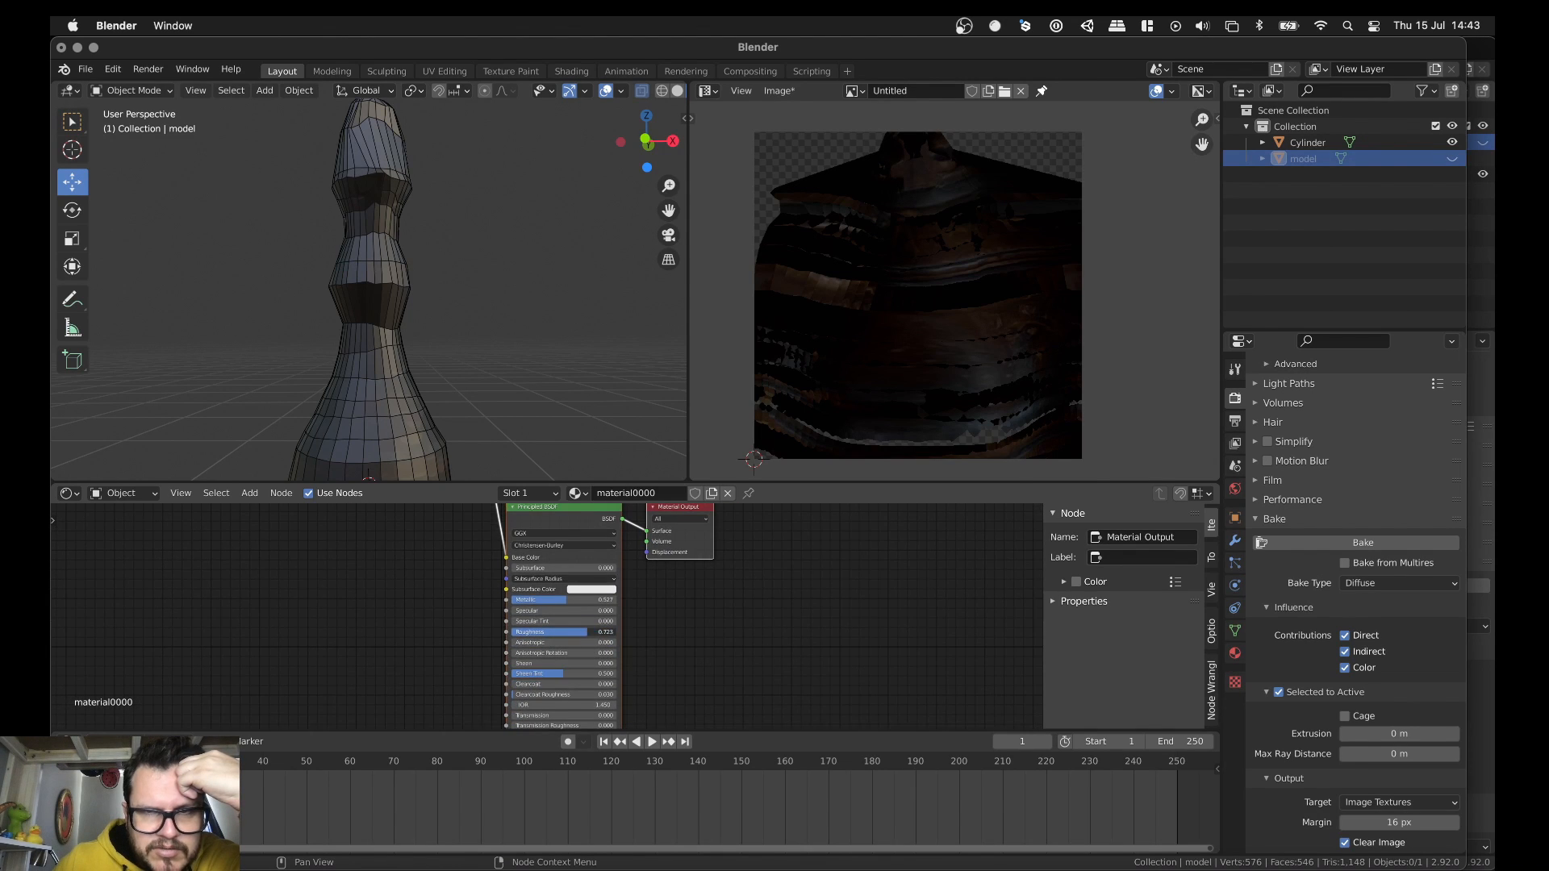
pyautogui.moveTo(704, 621); pyautogui.dragTo(746, 685, button='middle')
# Switch the 3D viewport to Solid shading with Texture colour and inspect the baked texture on the cylinder
pyautogui.moveTo(662, 92); pyautogui.dragTo(611, 91, button='middle')
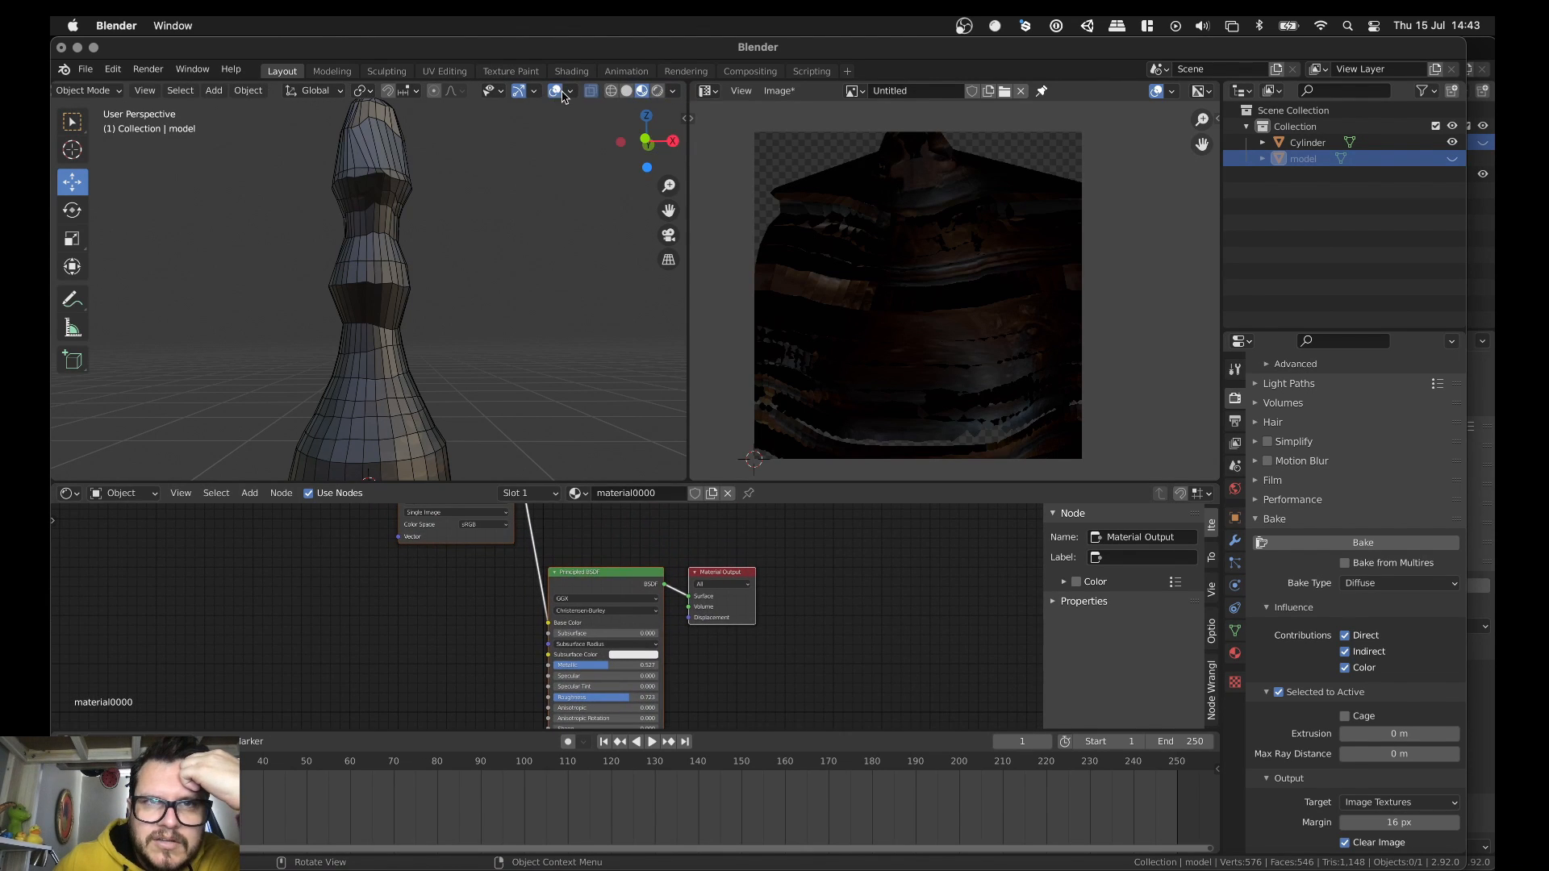
pyautogui.click(593, 95)
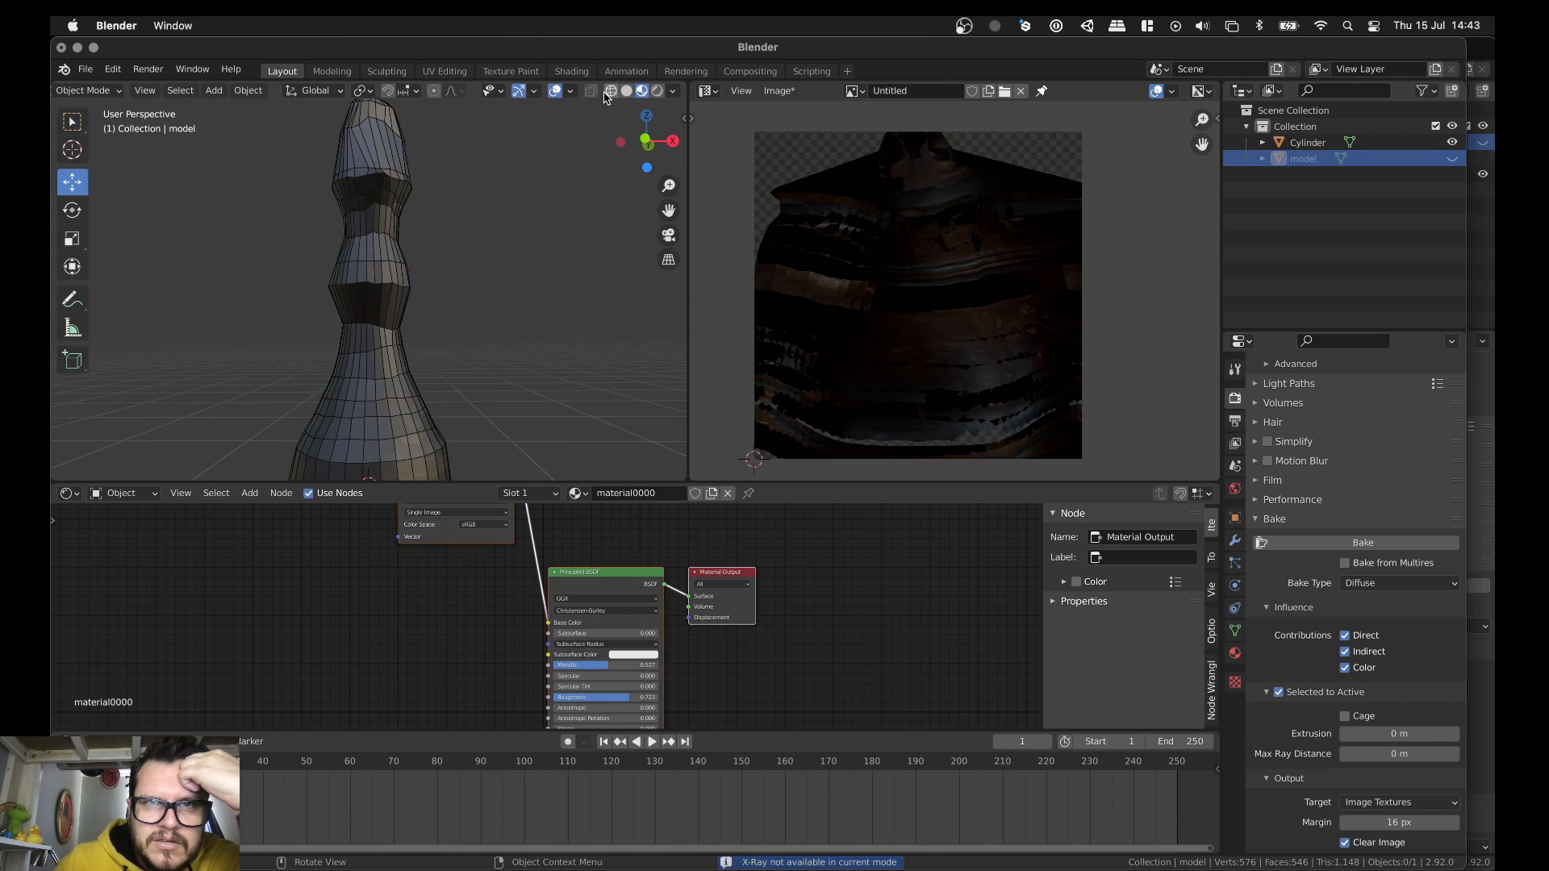
pyautogui.click(681, 95)
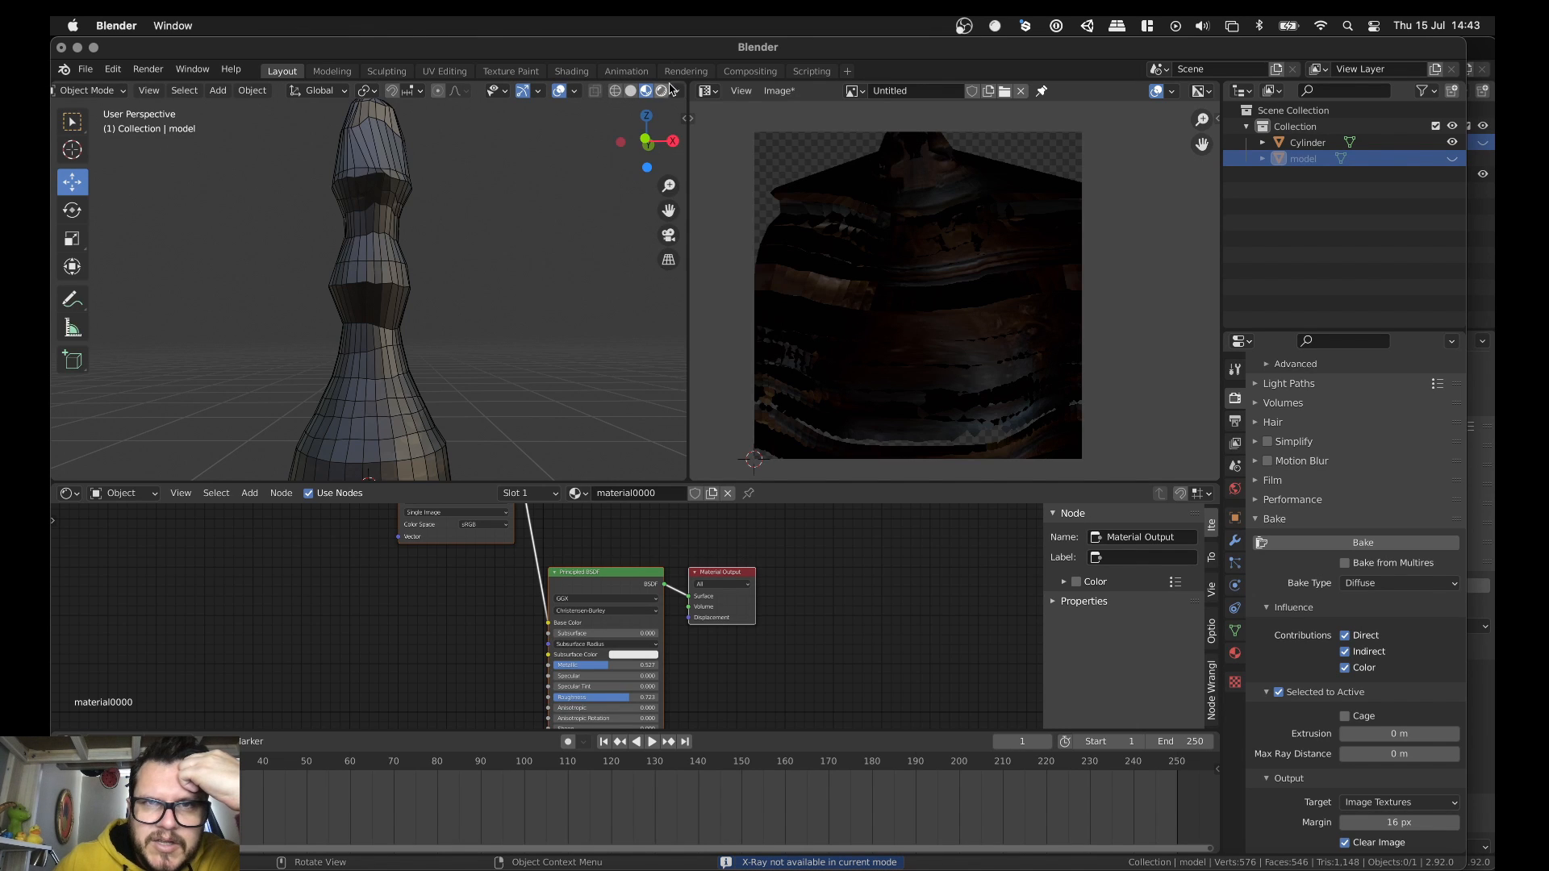
pyautogui.click(631, 91)
pyautogui.click(678, 92)
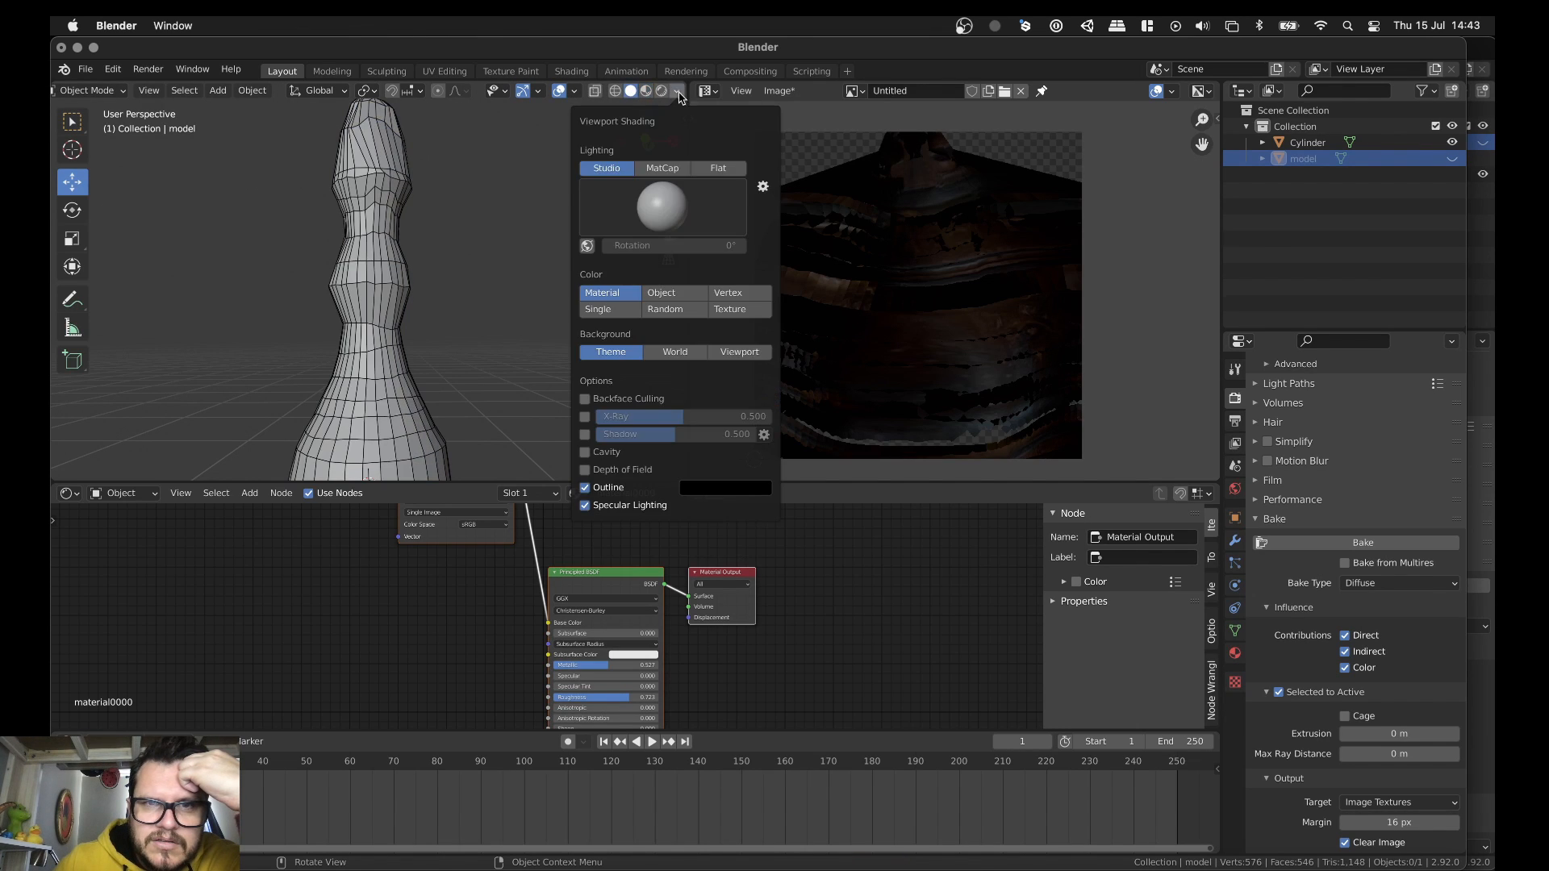
pyautogui.click(731, 309)
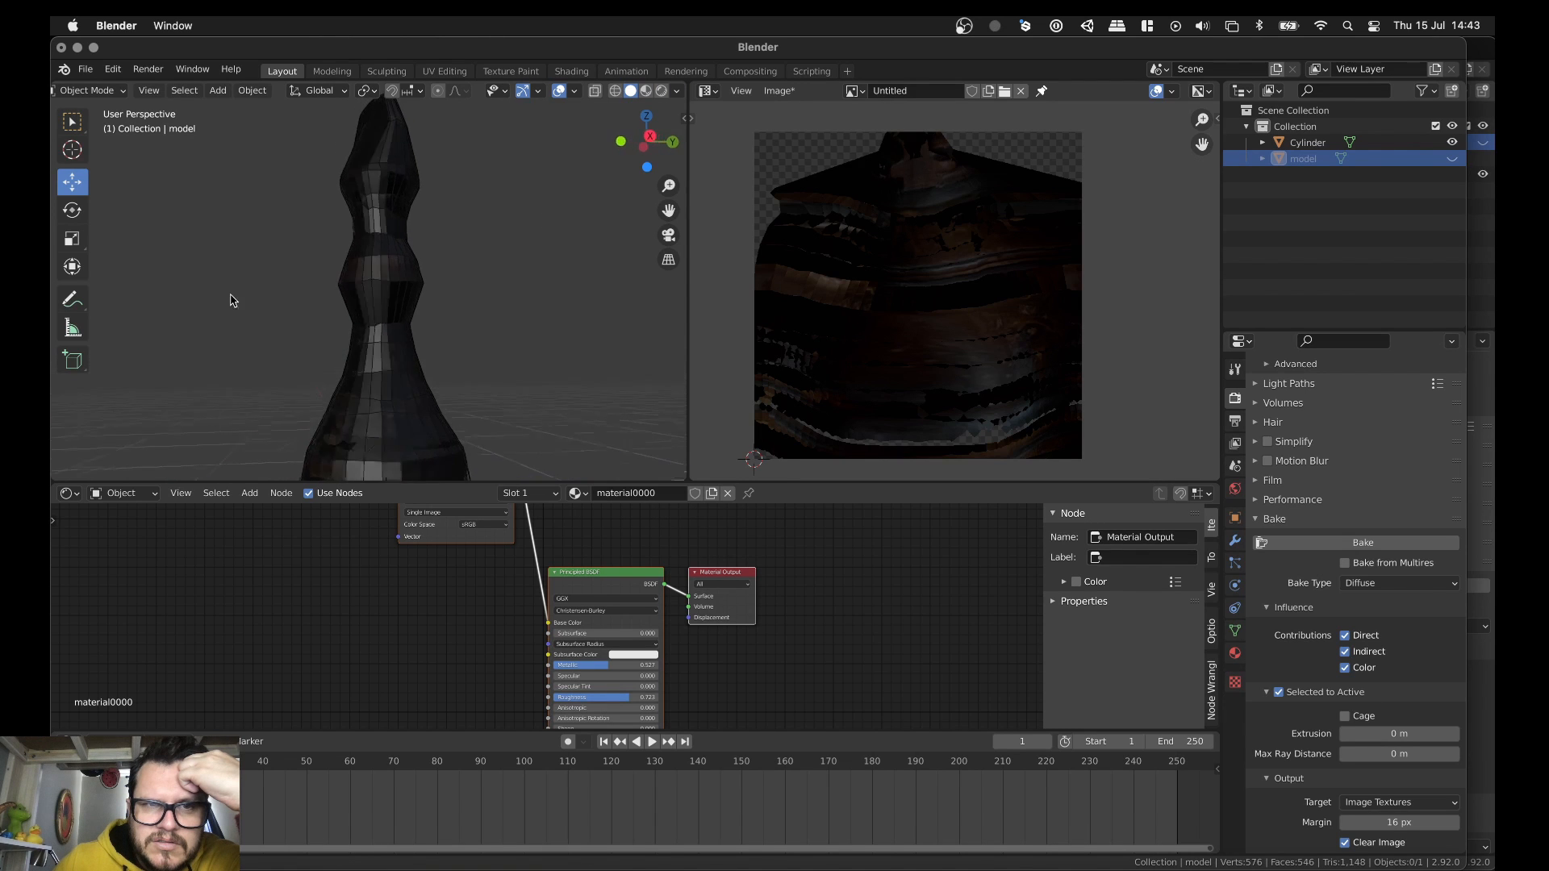
pyautogui.moveTo(230, 300); pyautogui.dragTo(405, 428, button='middle')
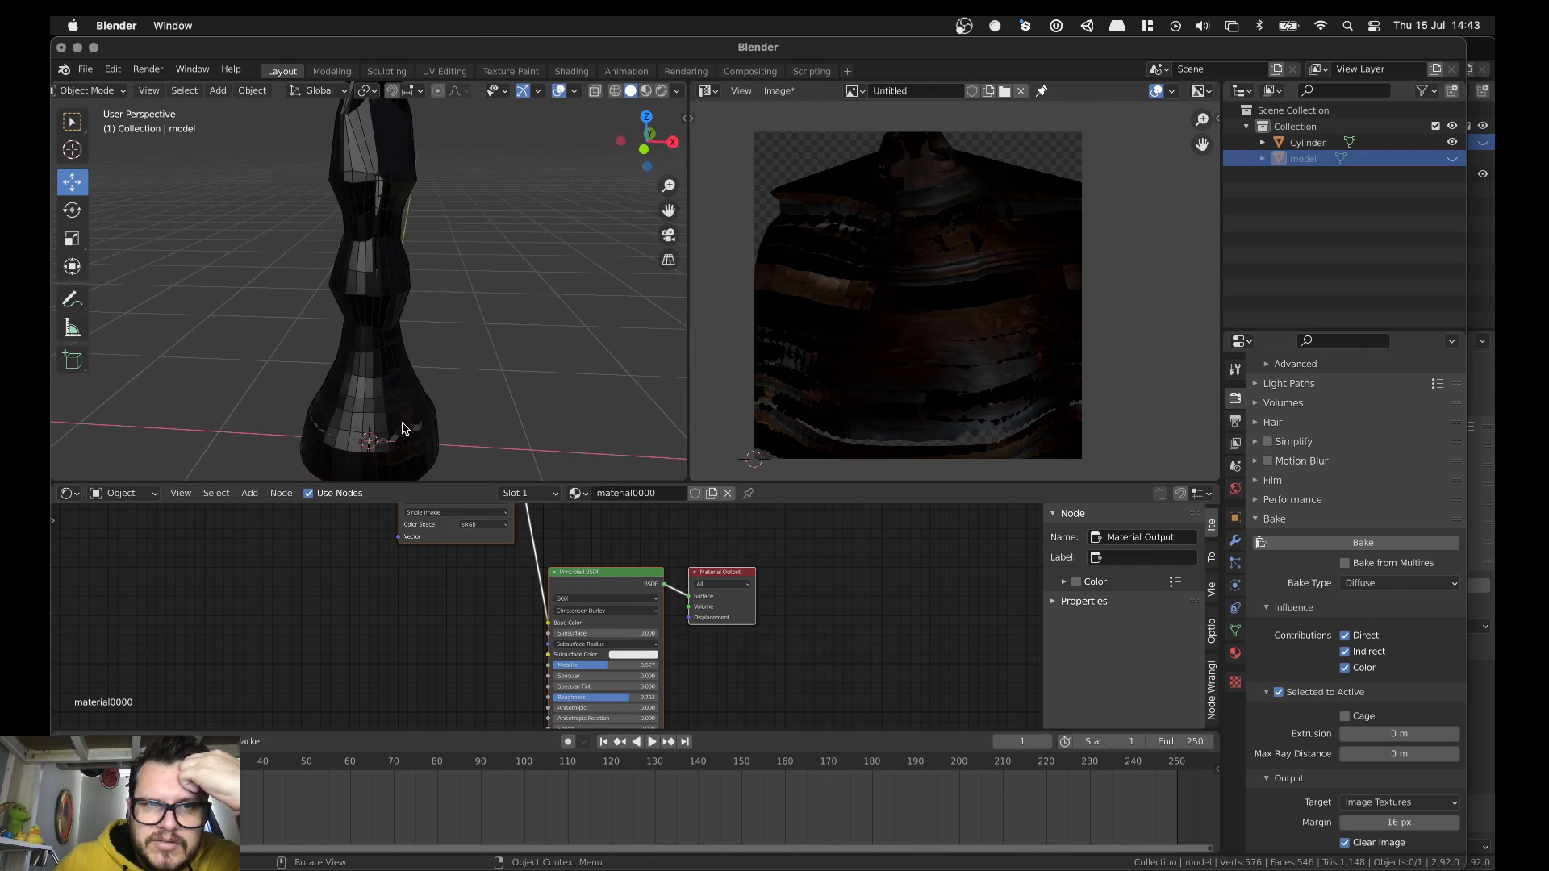
pyautogui.scroll(6, 405, 427)
pyautogui.scroll(-4, 264, 428)
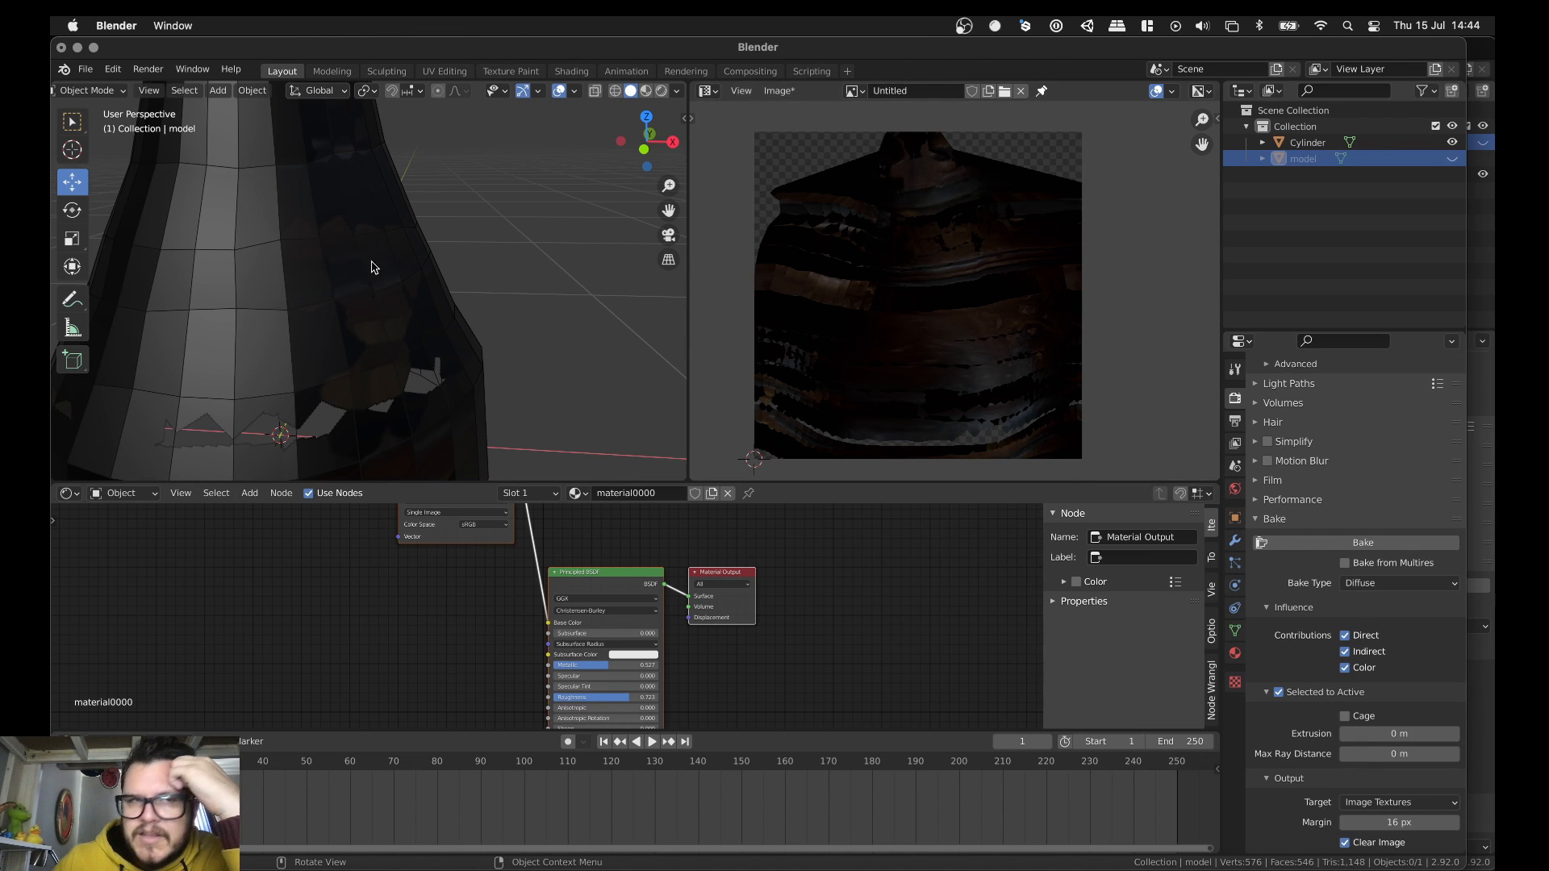
# Switch to Substance Launcher and show the Substance Painter page
pyautogui.scroll(-6, 404, 278)
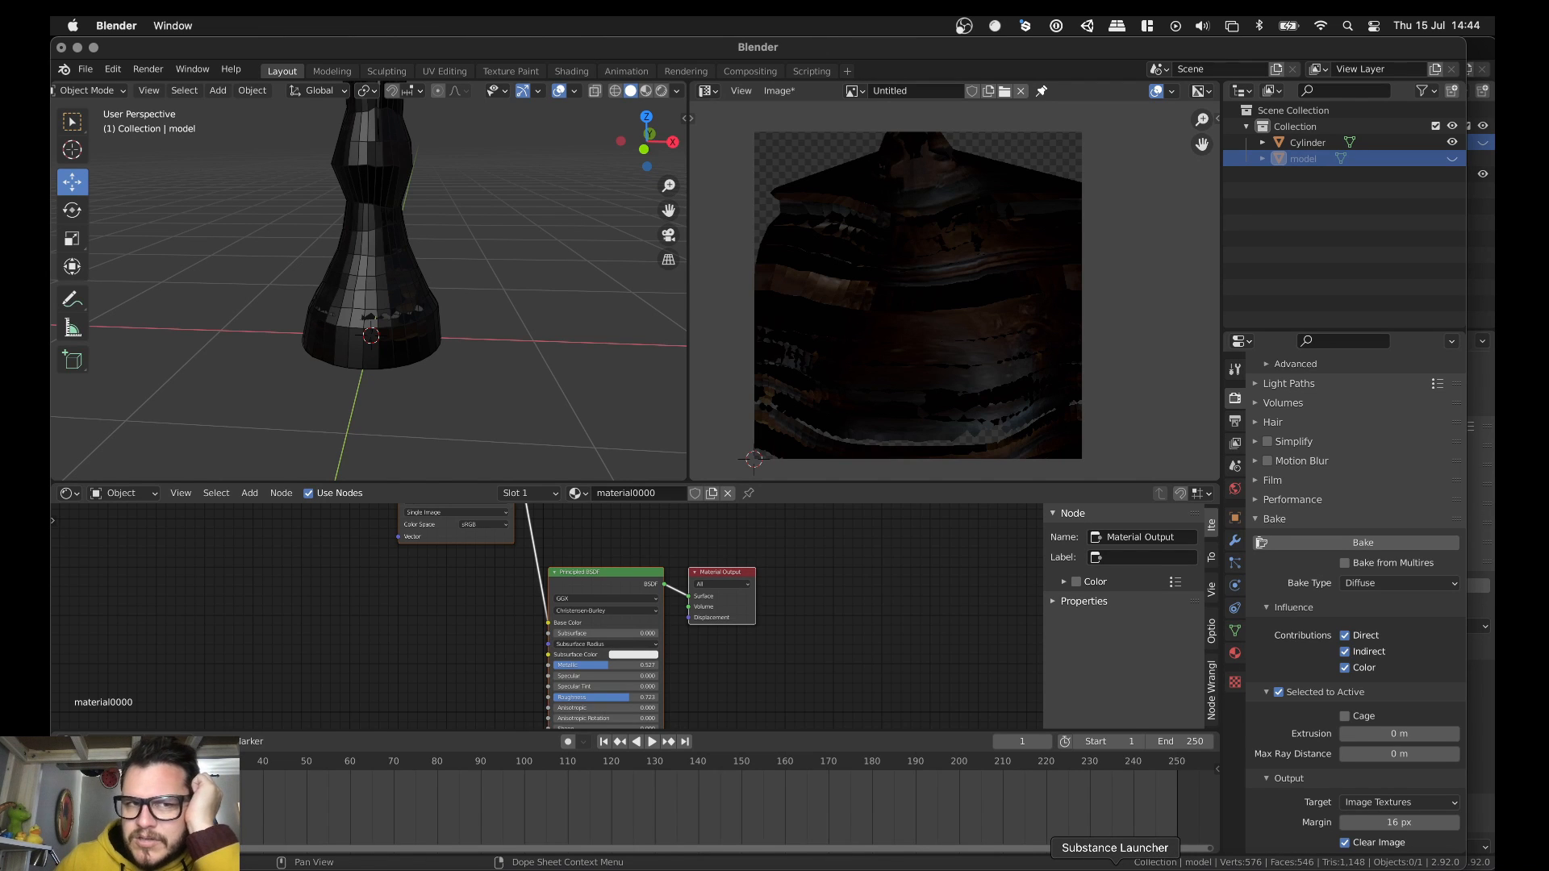
pyautogui.scroll(-3, 154, 125)
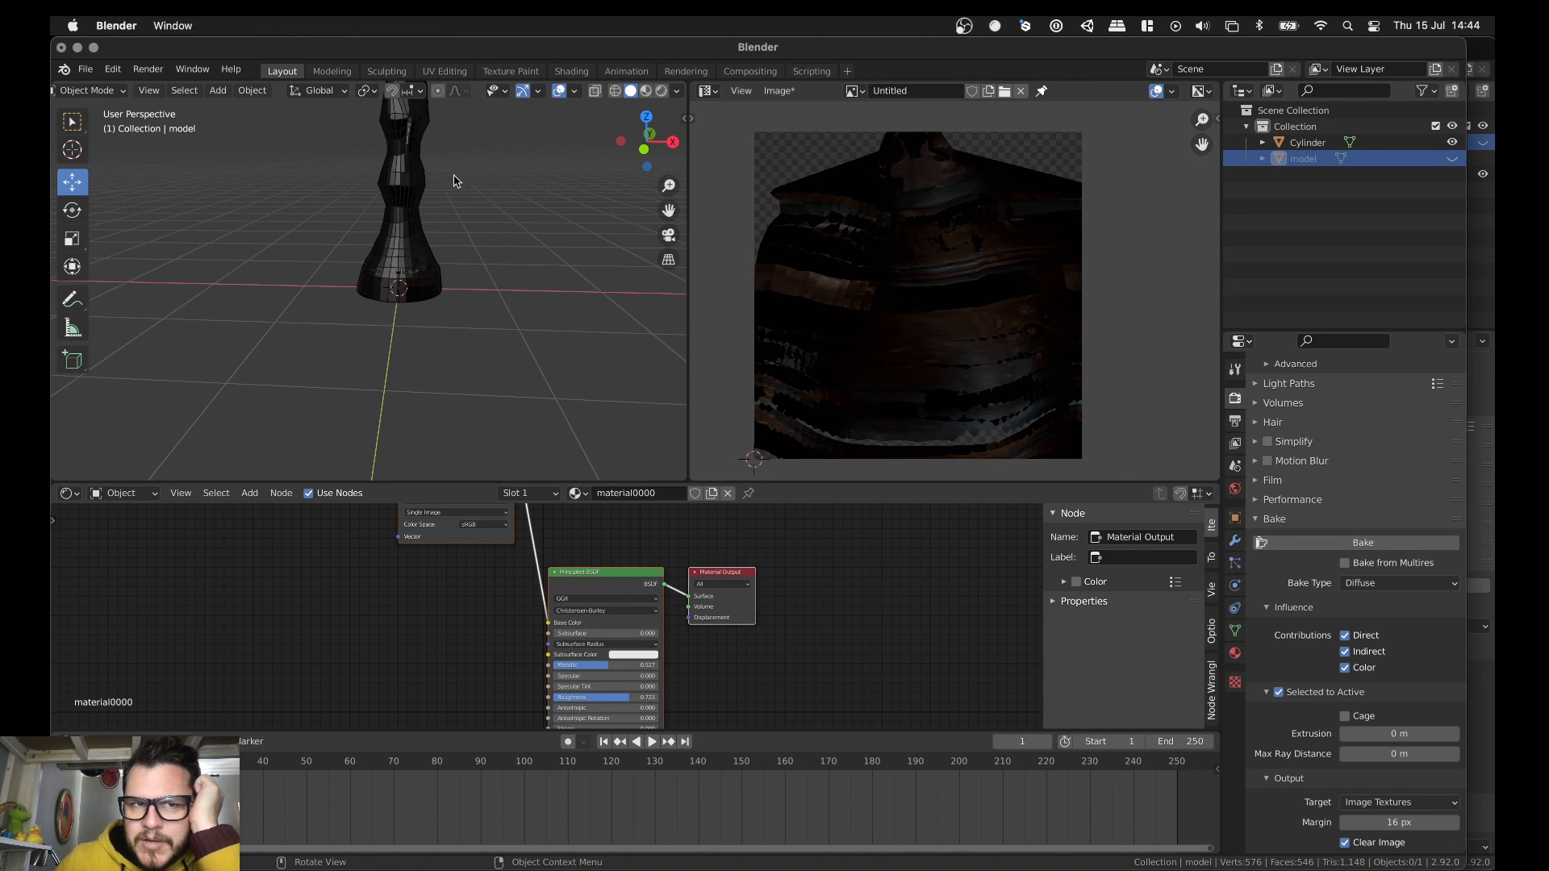
pyautogui.moveTo(467, 173); pyautogui.dragTo(476, 169, button='middle')
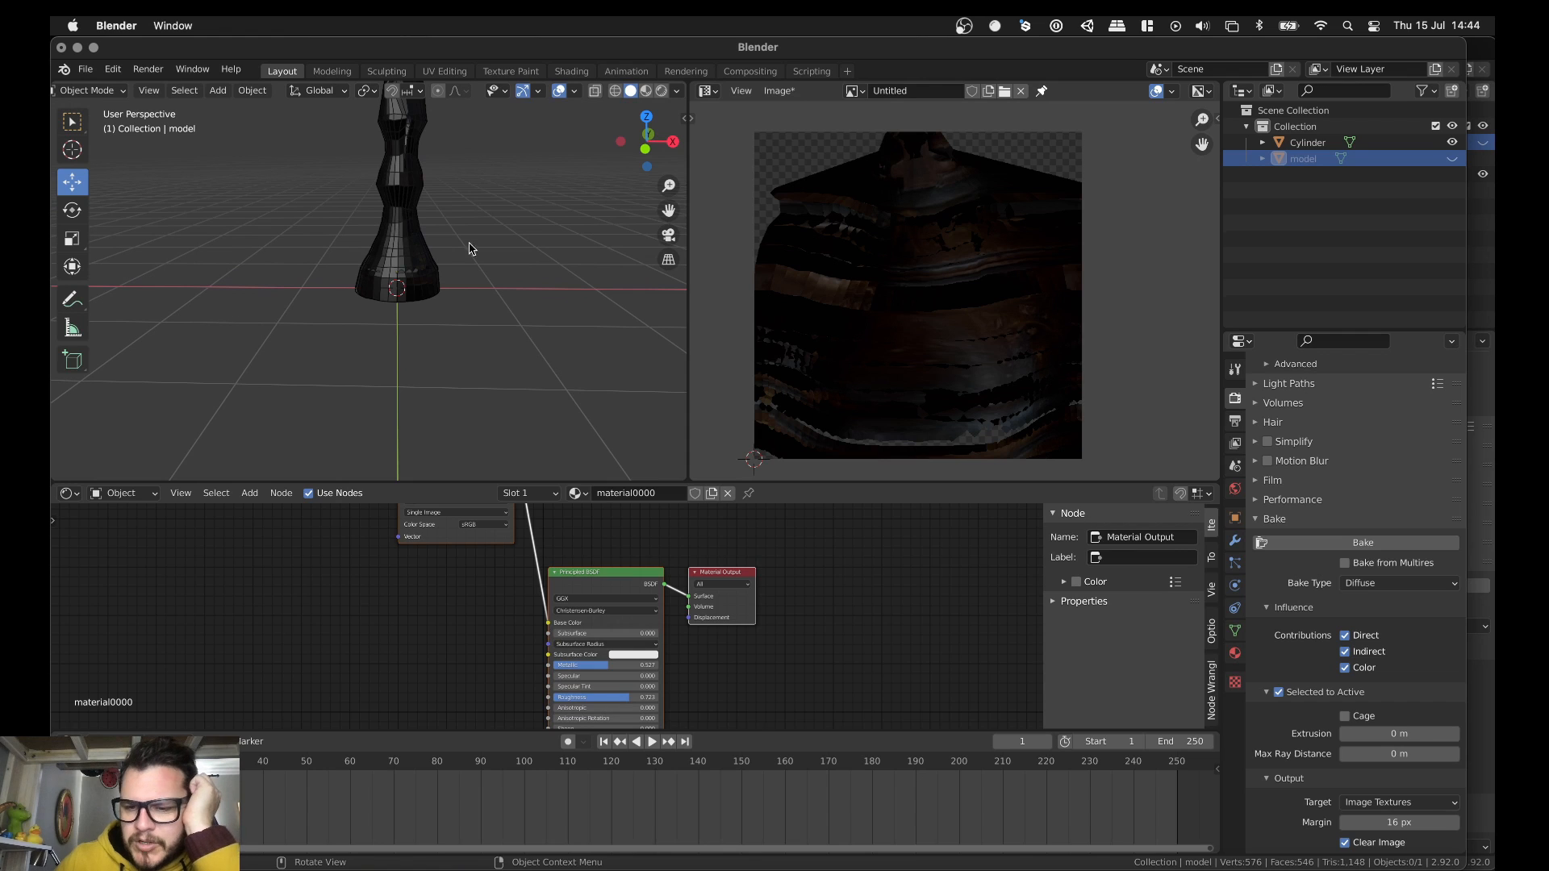
pyautogui.click(1116, 863)
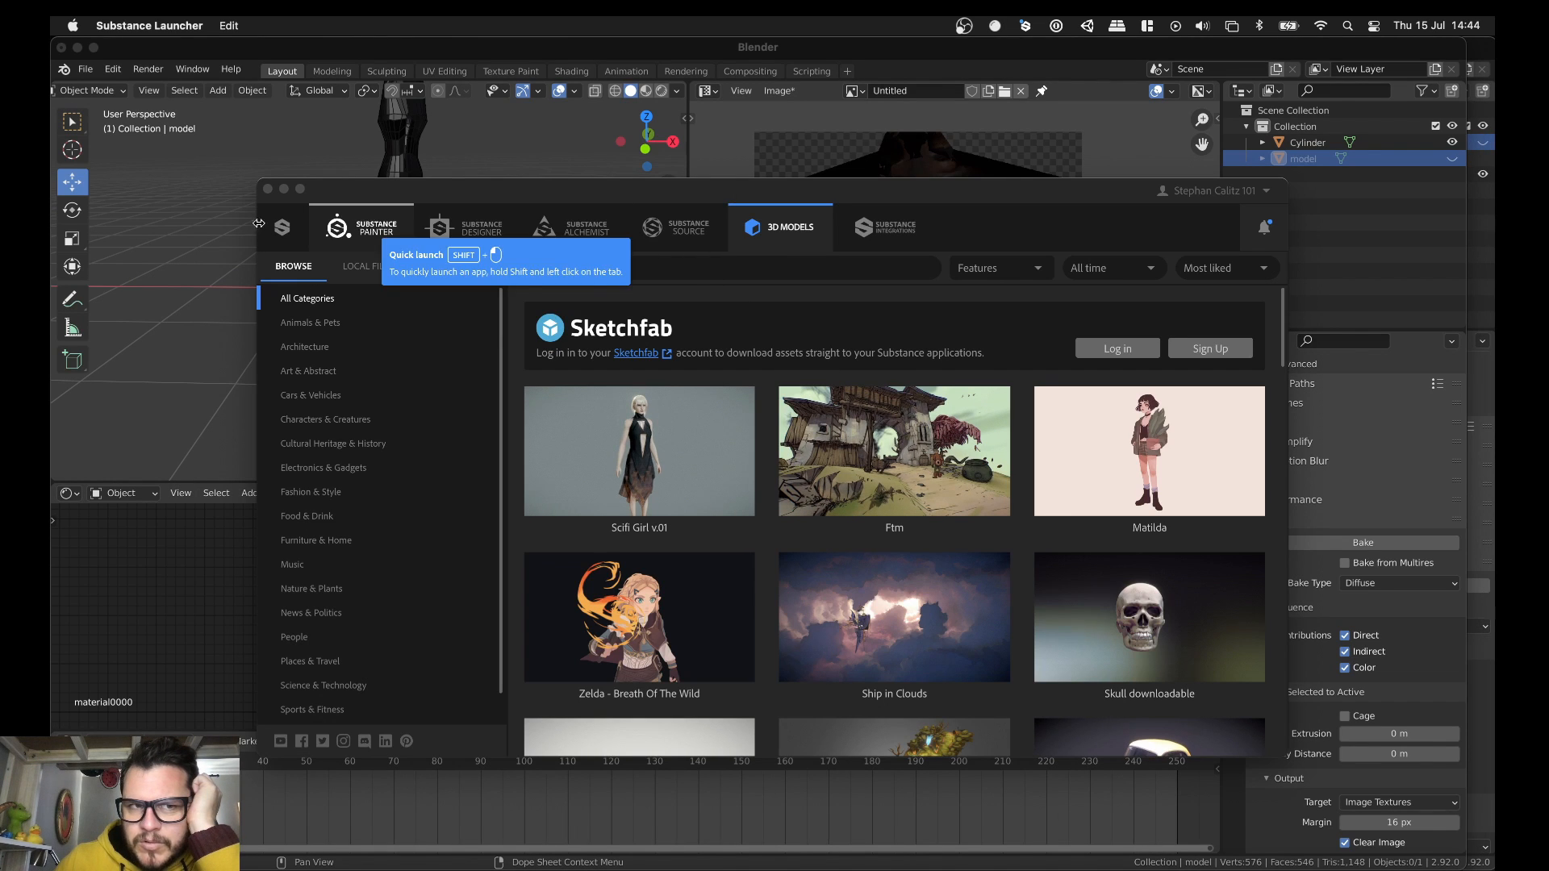
pyautogui.click(361, 226)
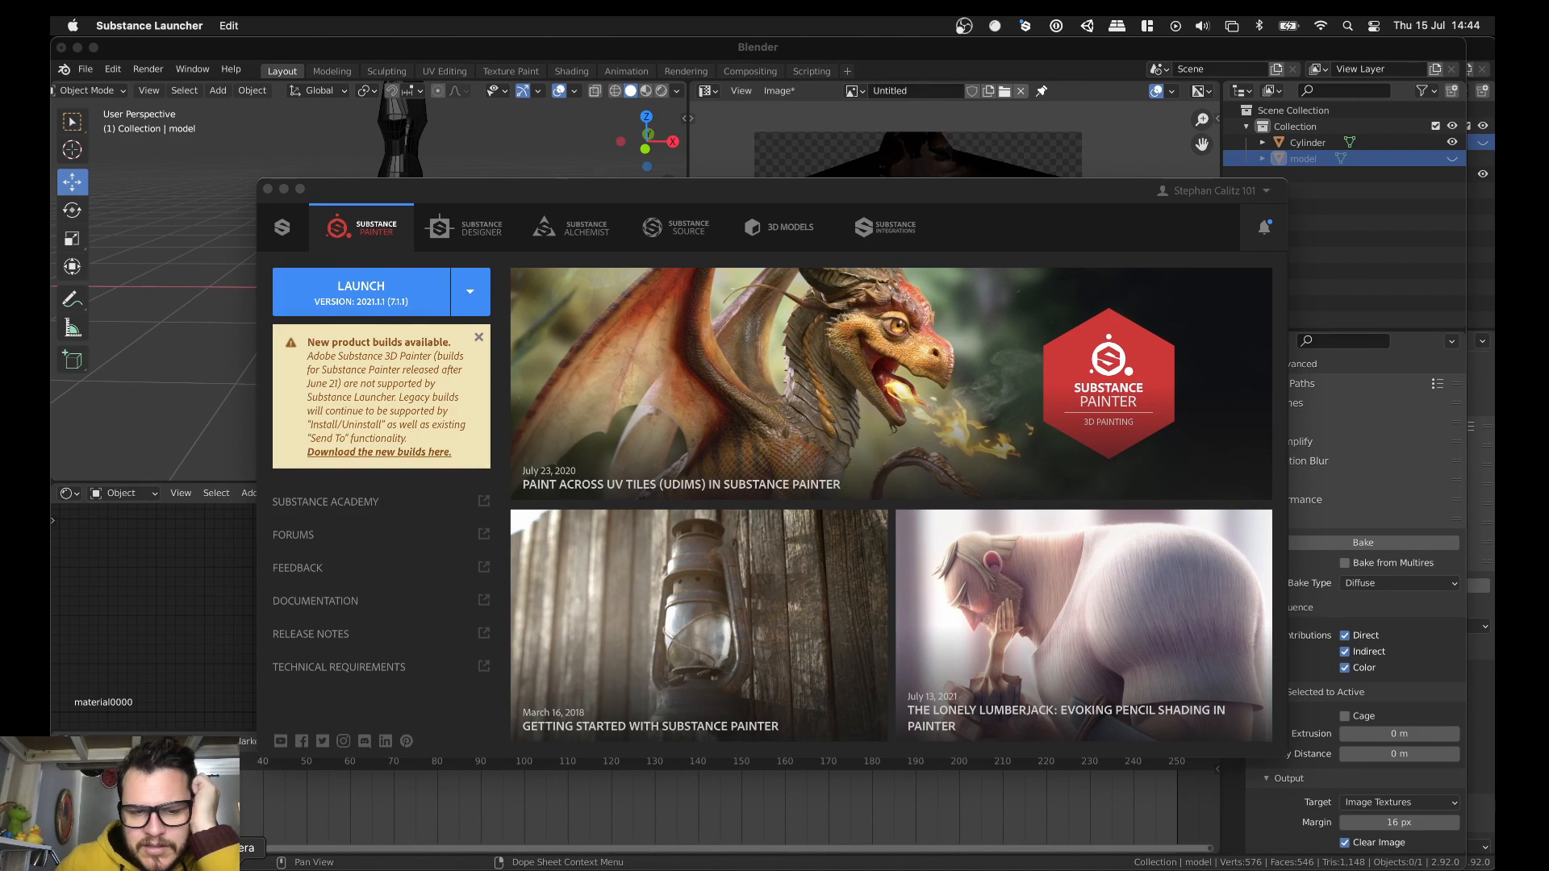
# Switch to the Opera browser and review the topics and additional resources on the Week 2 Overview page
pyautogui.click(235, 870)
pyautogui.scroll(-6, 636, 699)
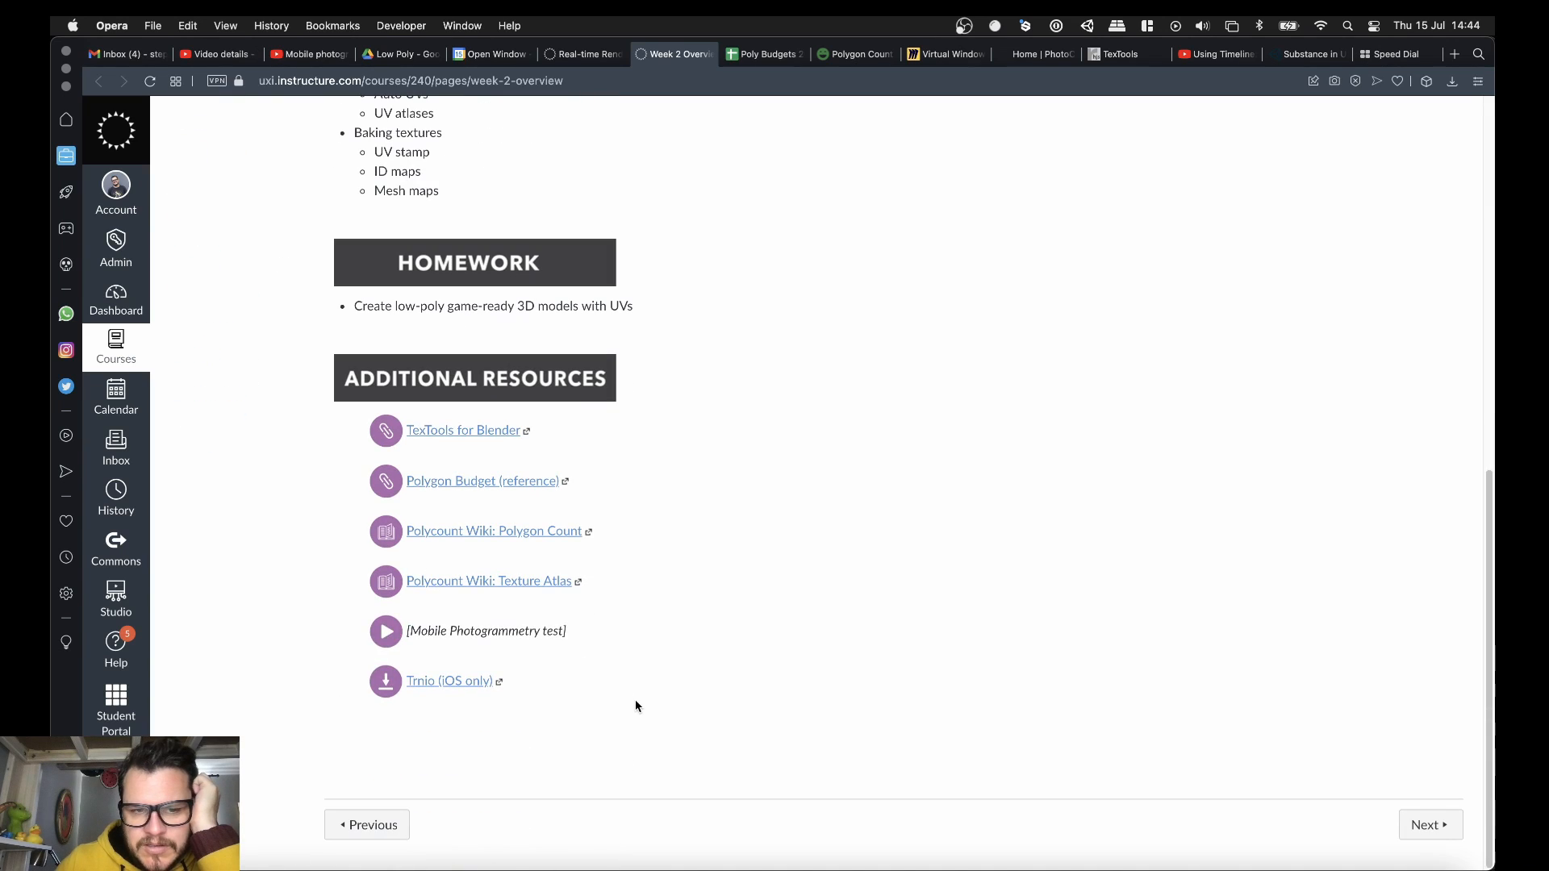
pyautogui.scroll(15, 646, 206)
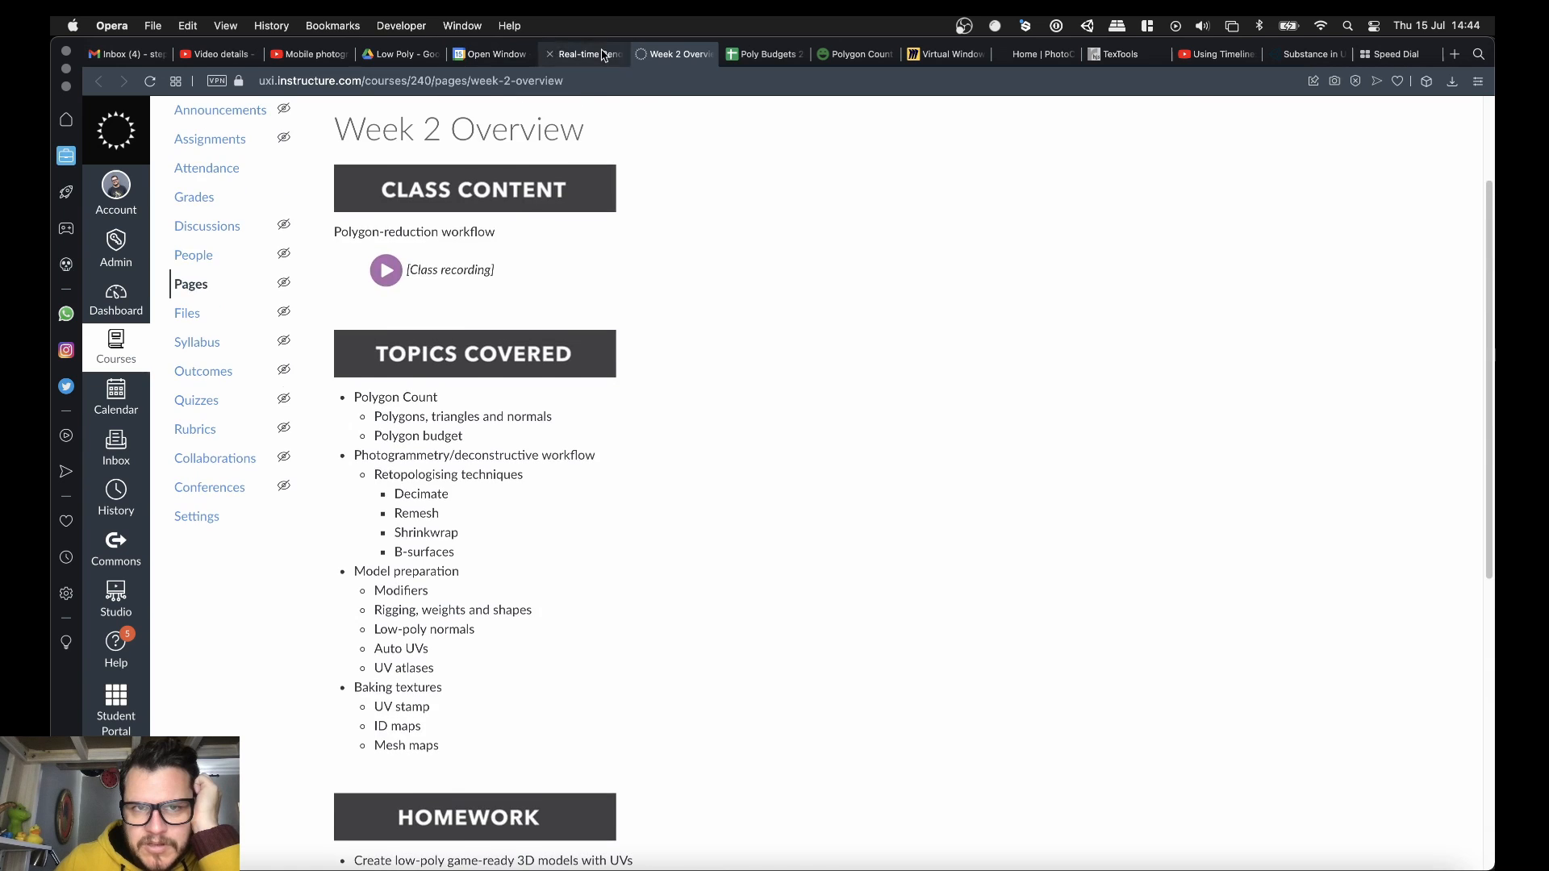
# Open the Week 1 Overview page in its own tab from the course home and examine its additional resources
pyautogui.click(582, 54)
pyautogui.scroll(-3, 500, 415)
pyautogui.click(436, 374)
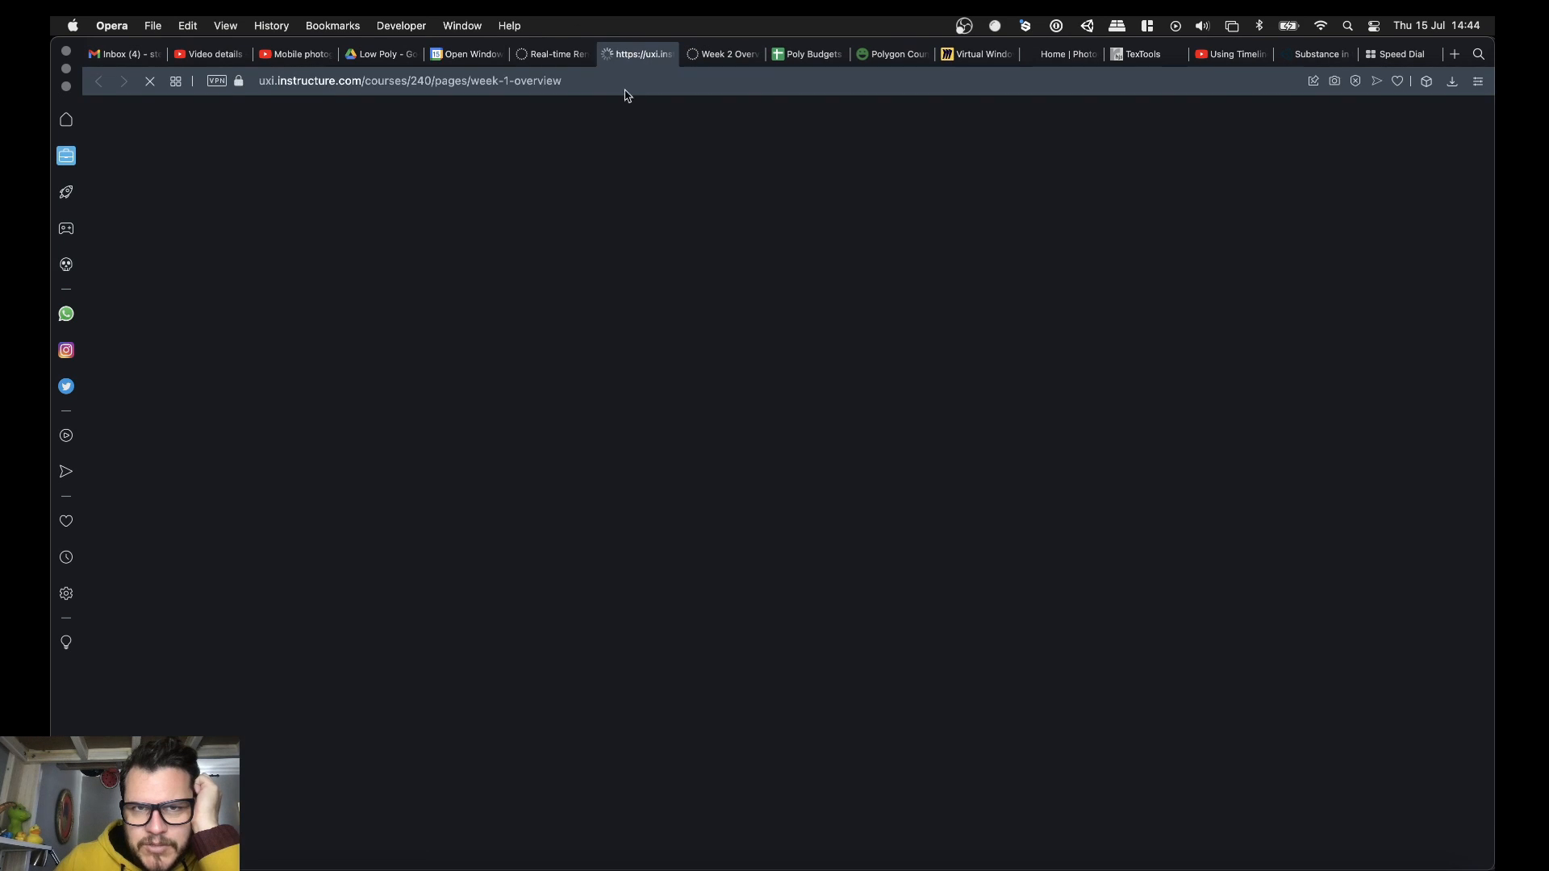
pyautogui.scroll(-6, 539, 460)
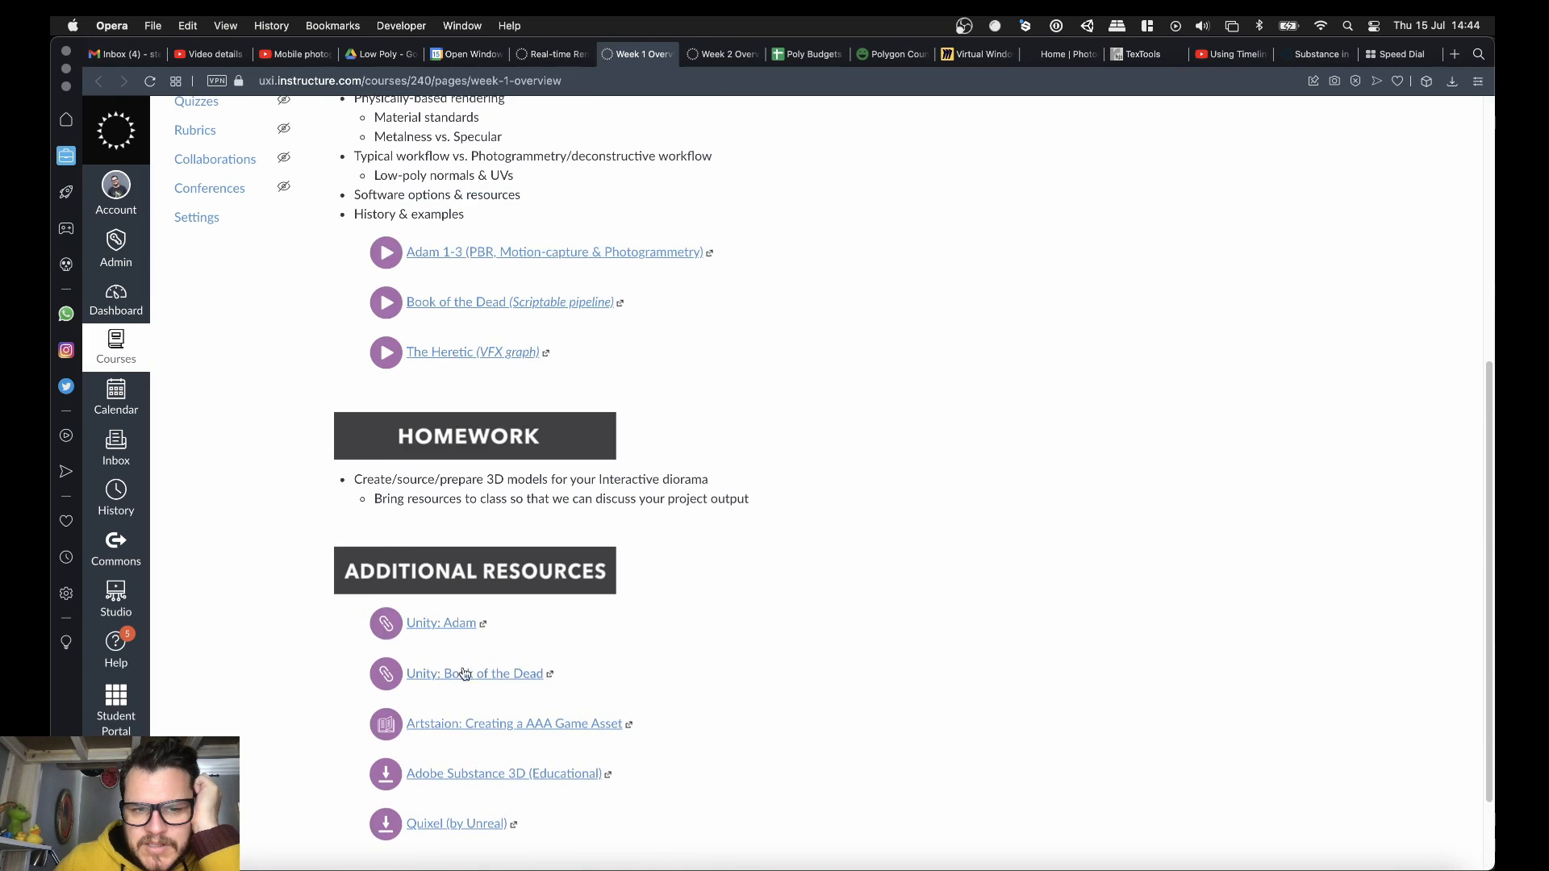
pyautogui.scroll(-1, 468, 662)
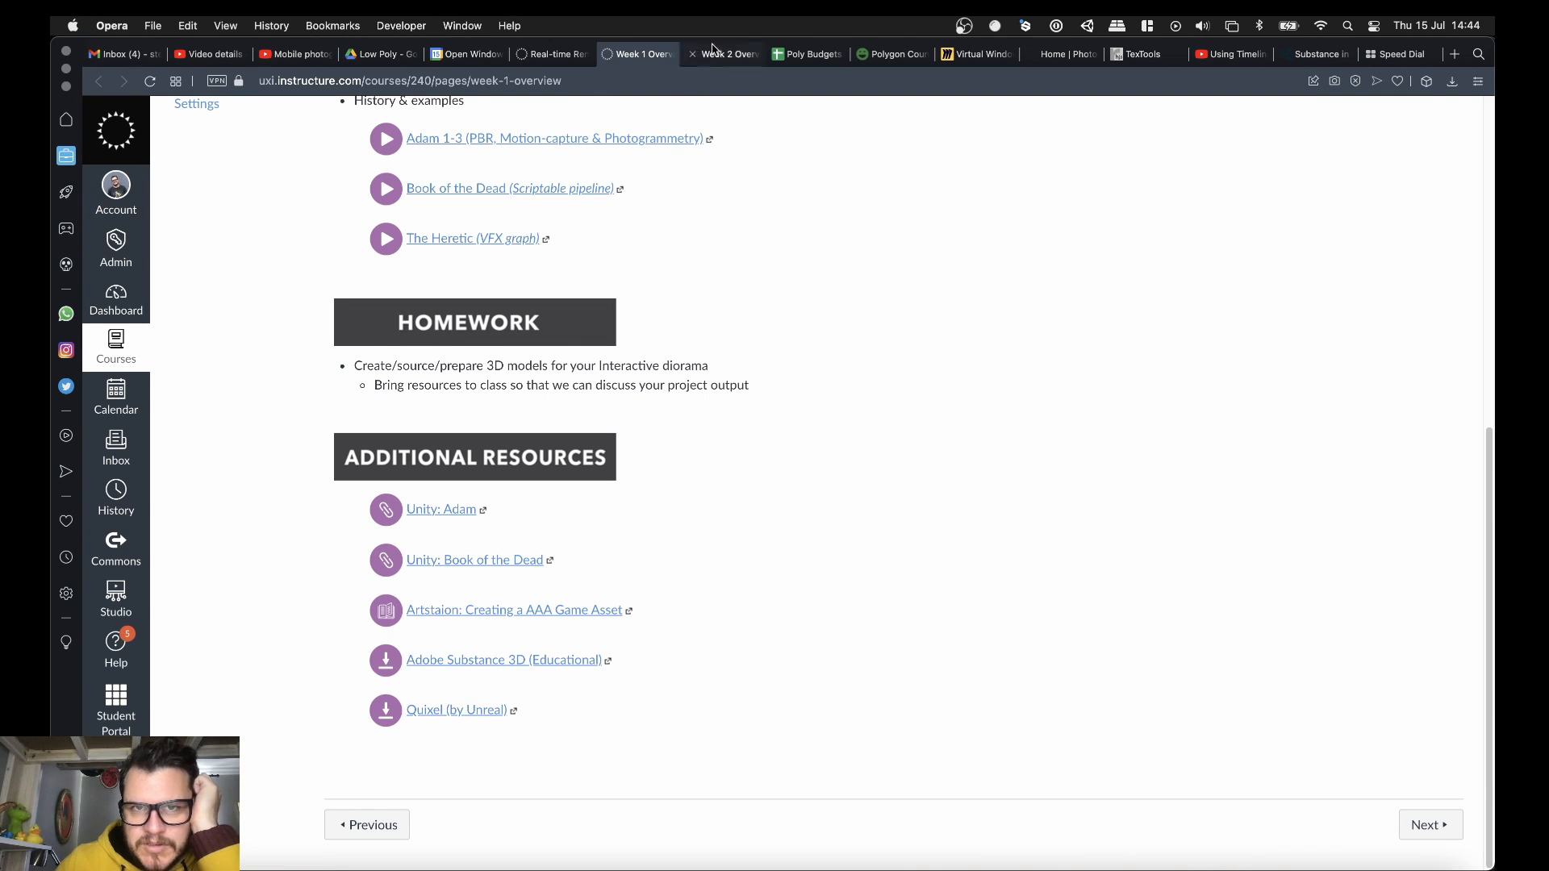
pyautogui.click(552, 54)
pyautogui.click(652, 54)
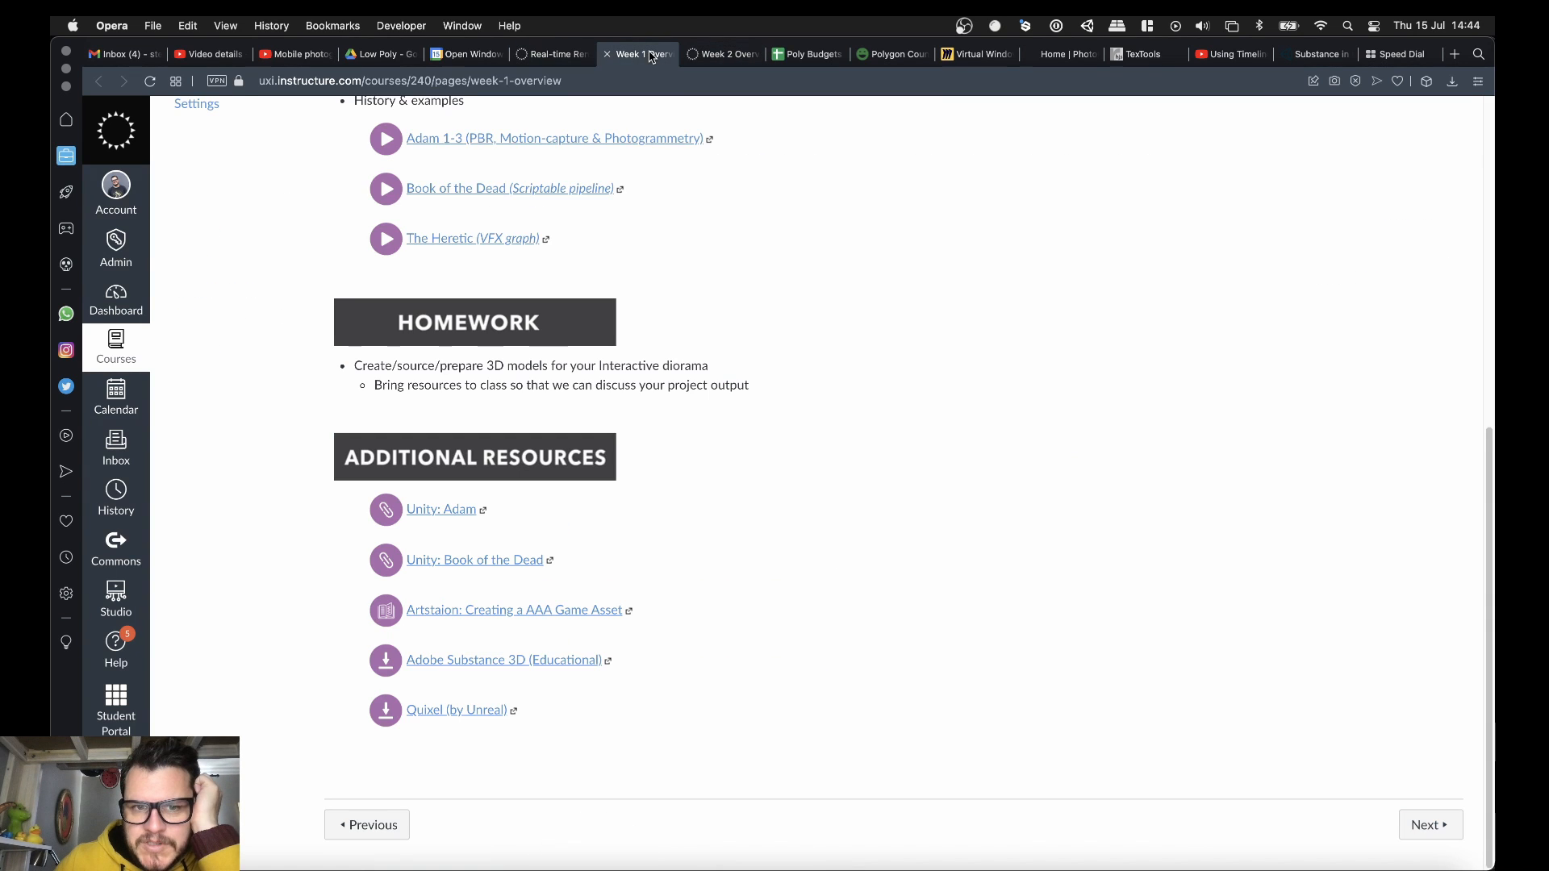
pyautogui.click(723, 55)
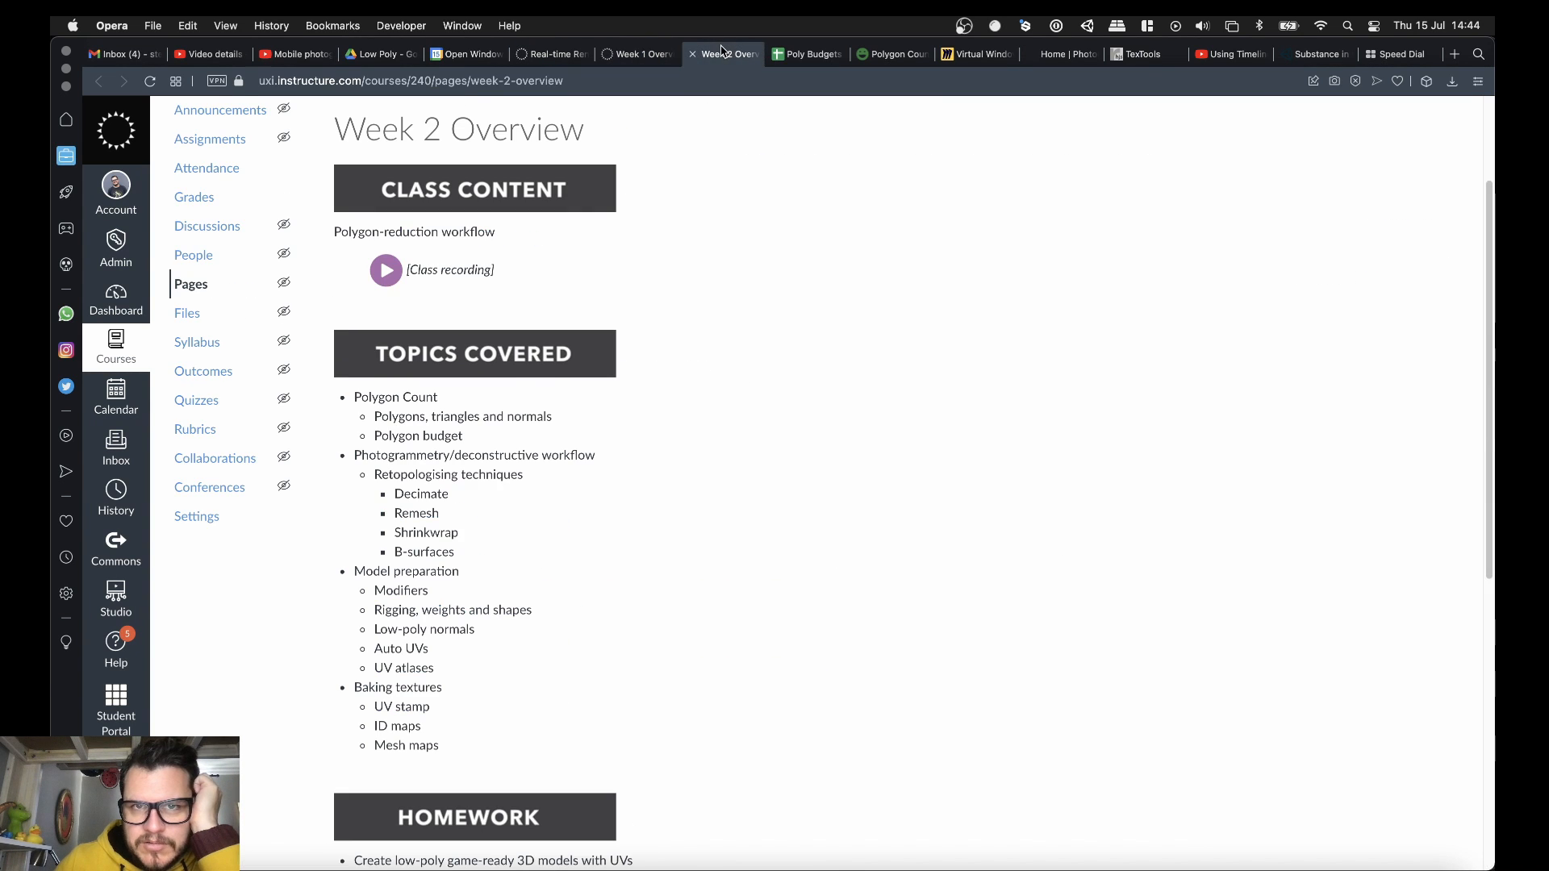
pyautogui.click(629, 54)
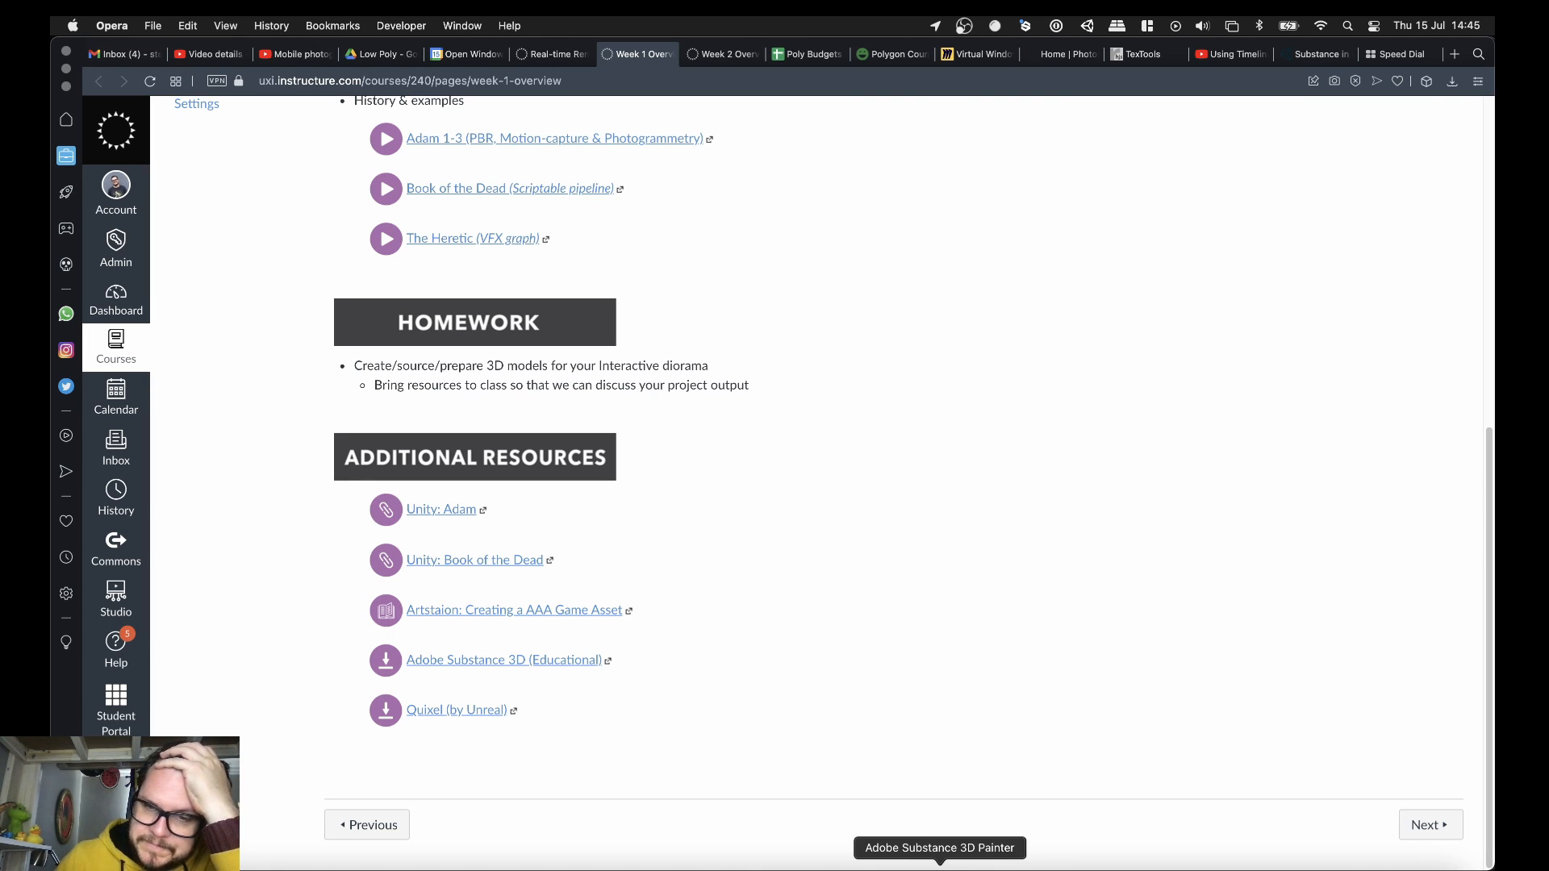
# Switch to Adobe Substance 3D Painter and close the Baking window to show the dog model
pyautogui.click(939, 868)
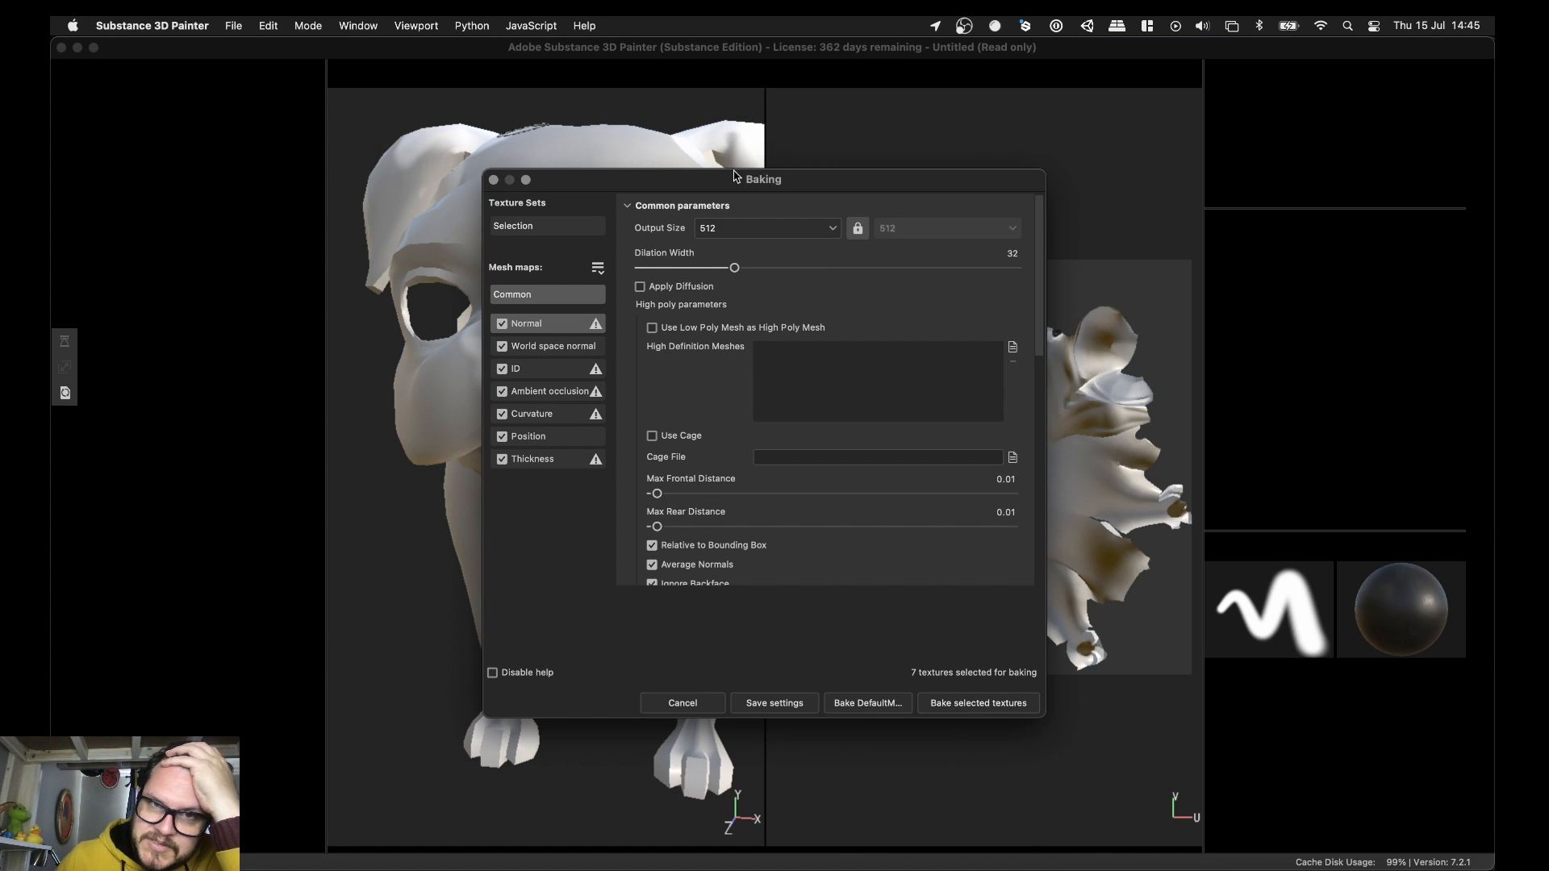
pyautogui.moveTo(680, 188); pyautogui.dragTo(662, 181)
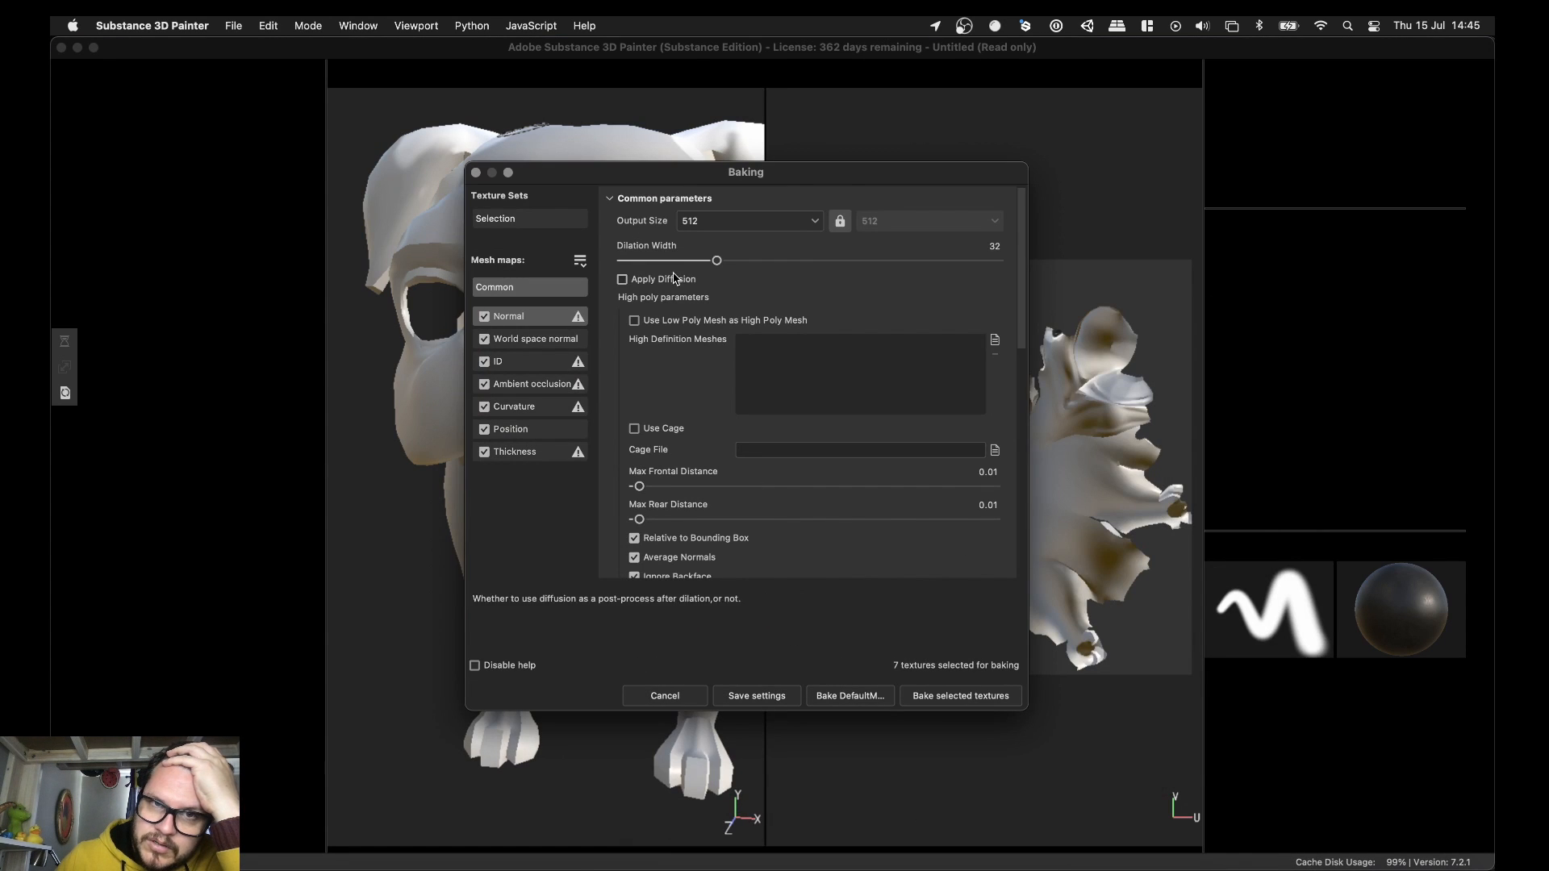
pyautogui.click(475, 172)
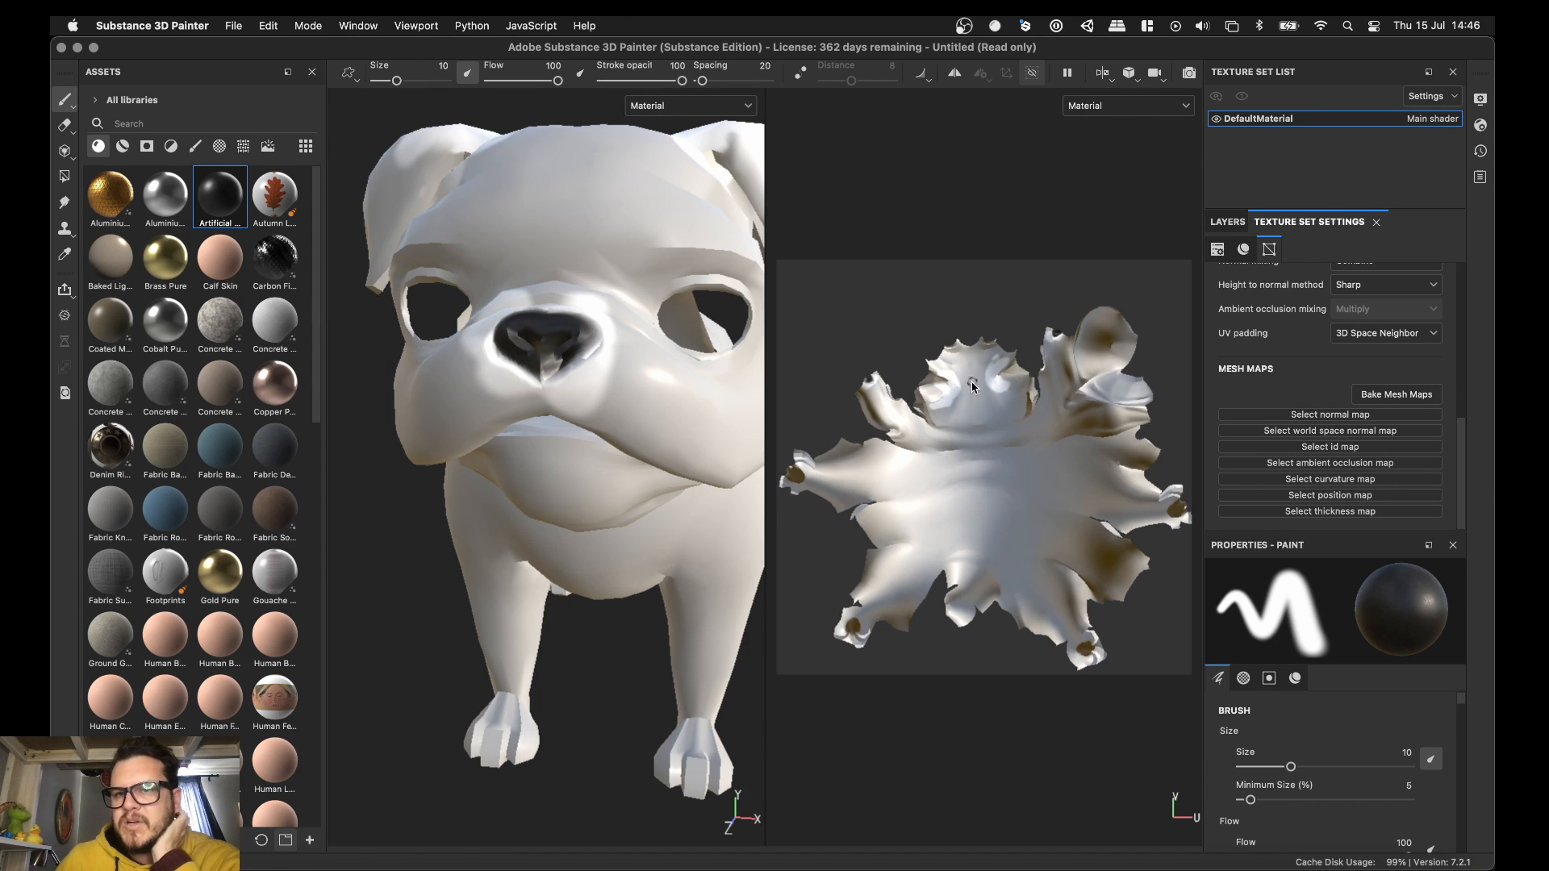
# Paint a dark zigzag stroke across the dog's UV layout from head to body and inspect it around the 3D model
pyautogui.moveTo(981, 383); pyautogui.dragTo(1036, 551)
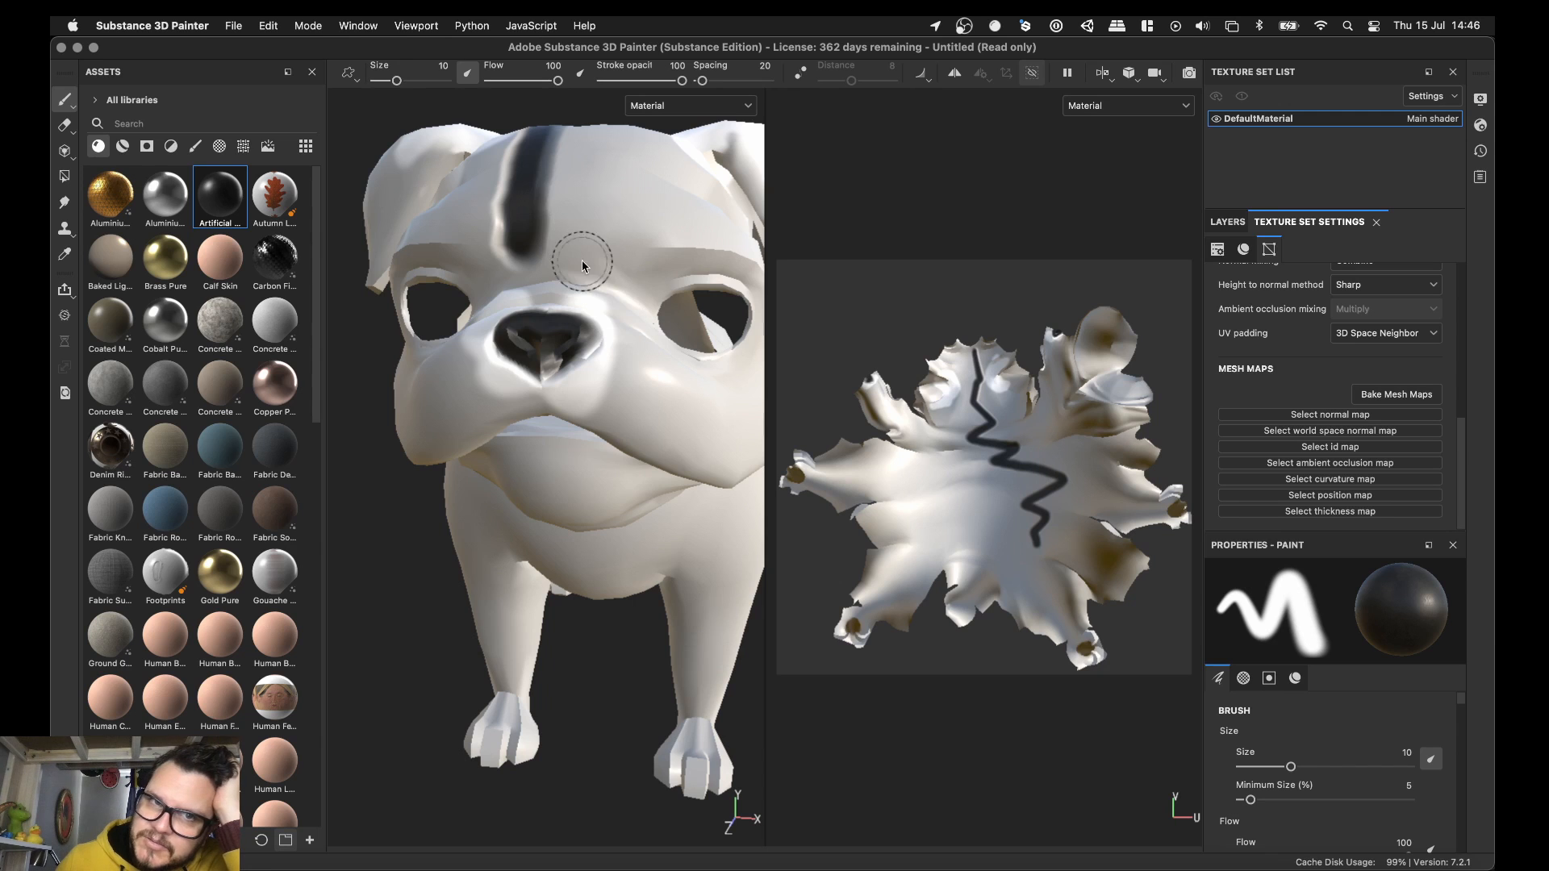
pyautogui.scroll(-3, 587, 230)
pyautogui.moveTo(602, 263)
pyautogui.keyDown('alt'); pyautogui.mouseDown()
pyautogui.moveTo(561, 357)
pyautogui.moveTo(472, 417)
pyautogui.moveTo(356, 384)
pyautogui.mouseUp(); pyautogui.keyUp('alt')
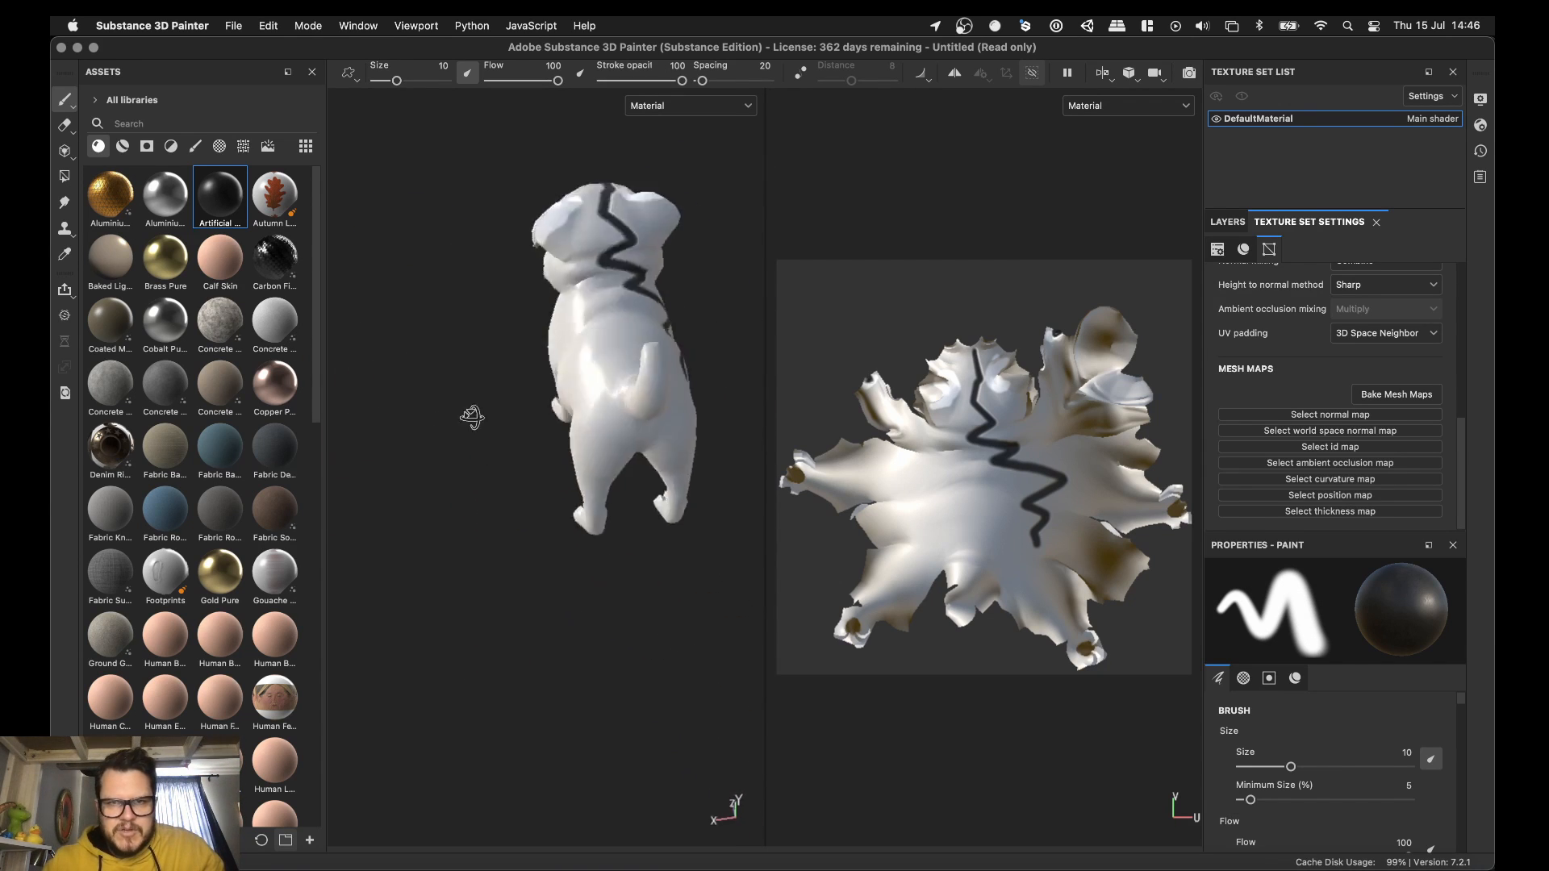
pyautogui.keyDown('alt'); pyautogui.moveTo(559, 434); pyautogui.dragTo(415, 435, button='middle'); pyautogui.keyUp('alt')
pyautogui.keyDown('alt'); pyautogui.moveTo(436, 459); pyautogui.dragTo(584, 484, button='right'); pyautogui.keyUp('alt')
pyautogui.scroll(-5, 602, 318)
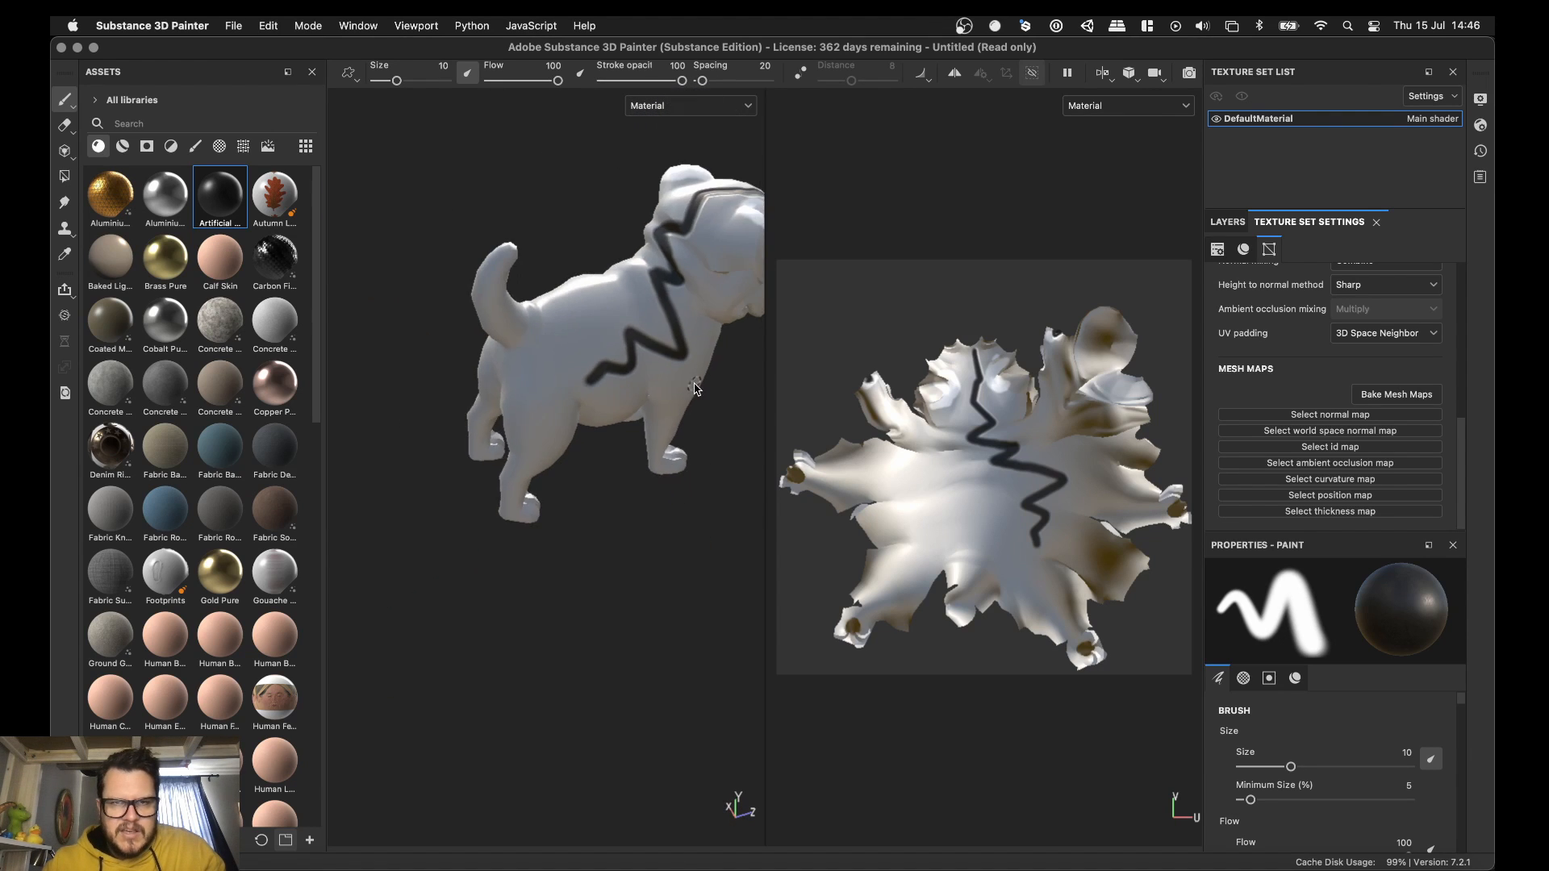
pyautogui.keyDown('alt'); pyautogui.moveTo(691, 390); pyautogui.dragTo(577, 451, button='middle'); pyautogui.keyUp('alt')
pyautogui.keyDown('alt'); pyautogui.moveTo(681, 363); pyautogui.dragTo(473, 304); pyautogui.keyUp('alt')
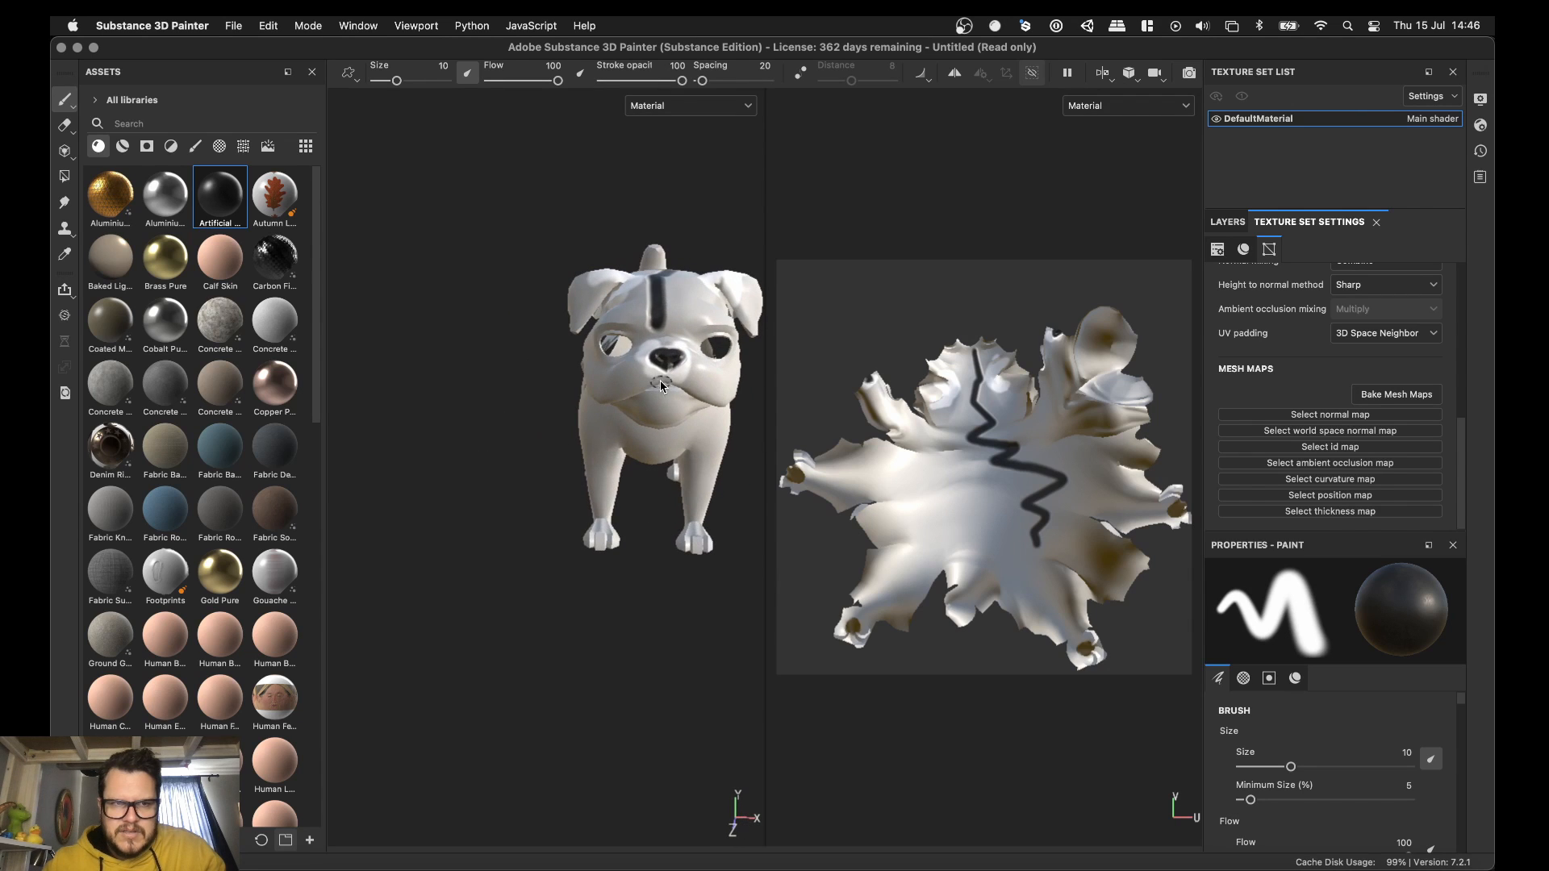
pyautogui.scroll(3, 714, 399)
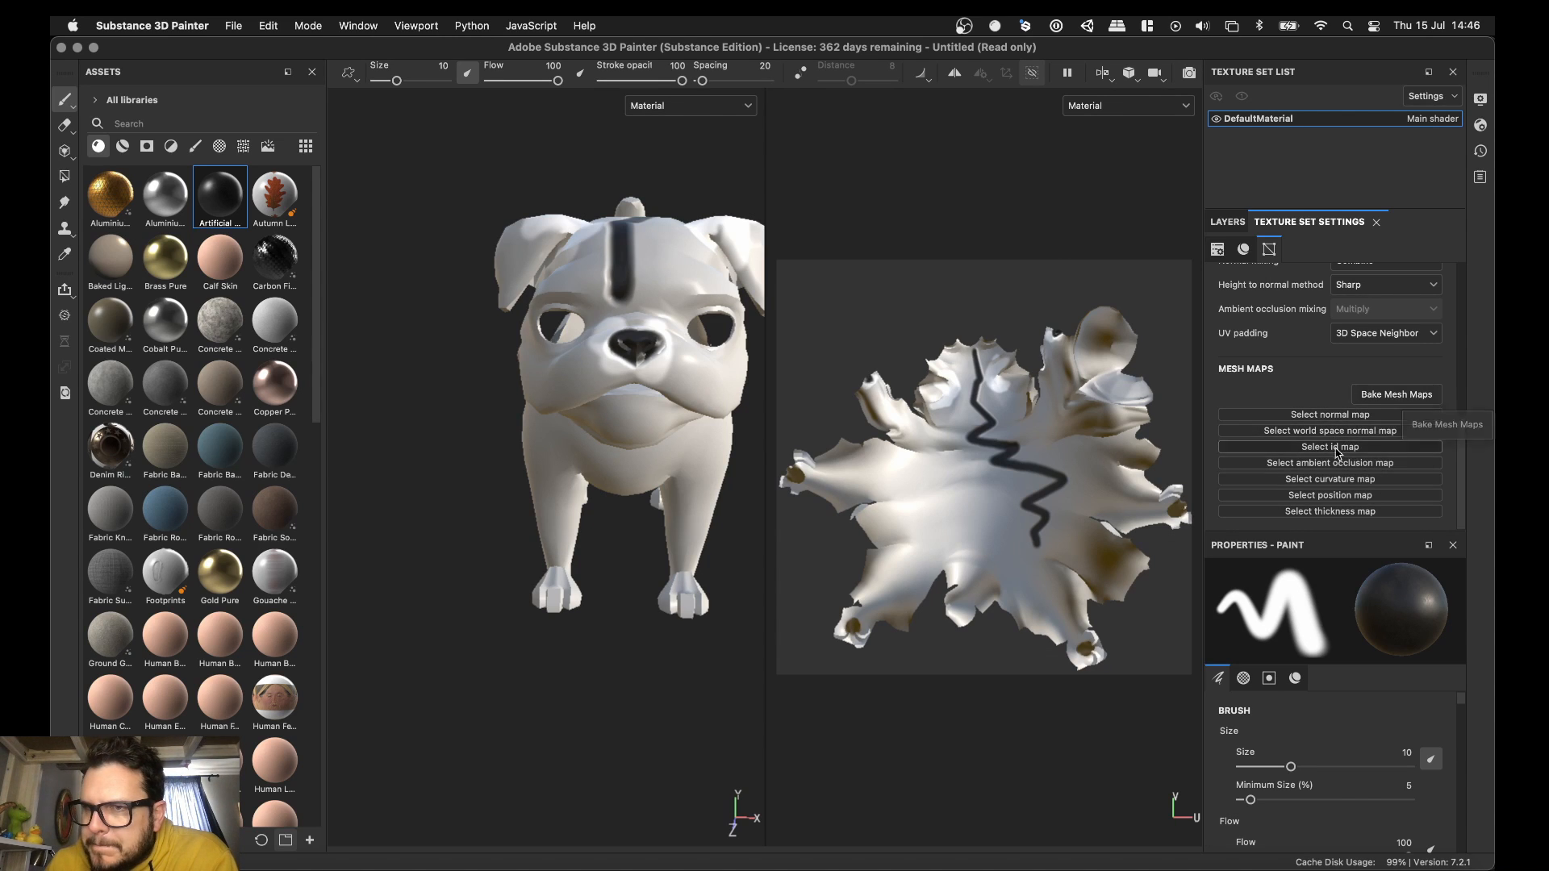
# Bake all seven DefaultMaterial mesh maps at 512 output size without adding a high-definition mesh
pyautogui.click(1396, 394)
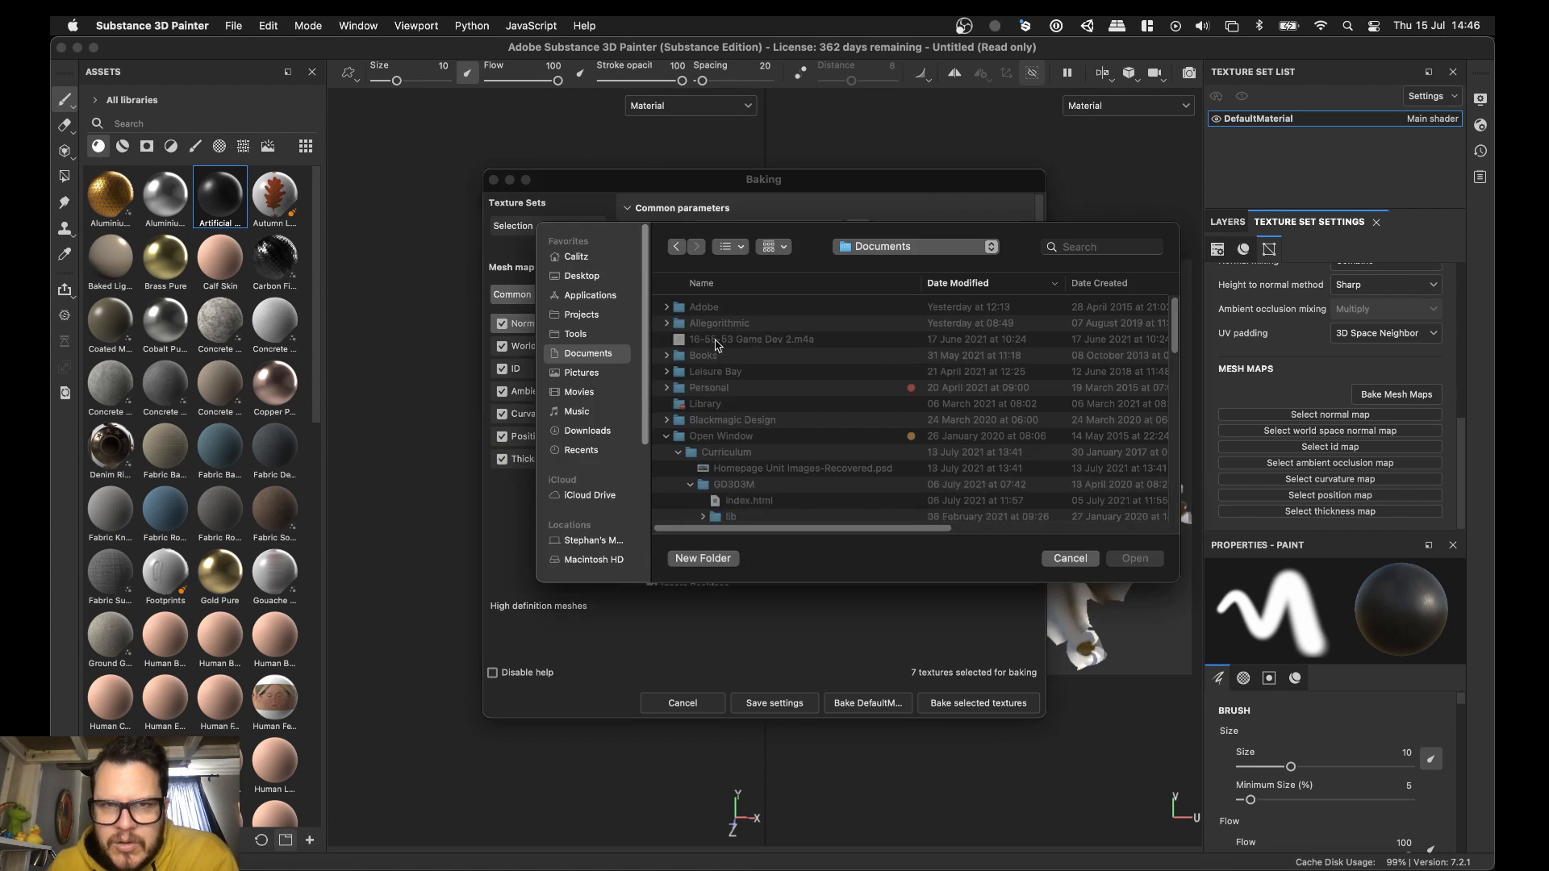
pyautogui.click(1075, 561)
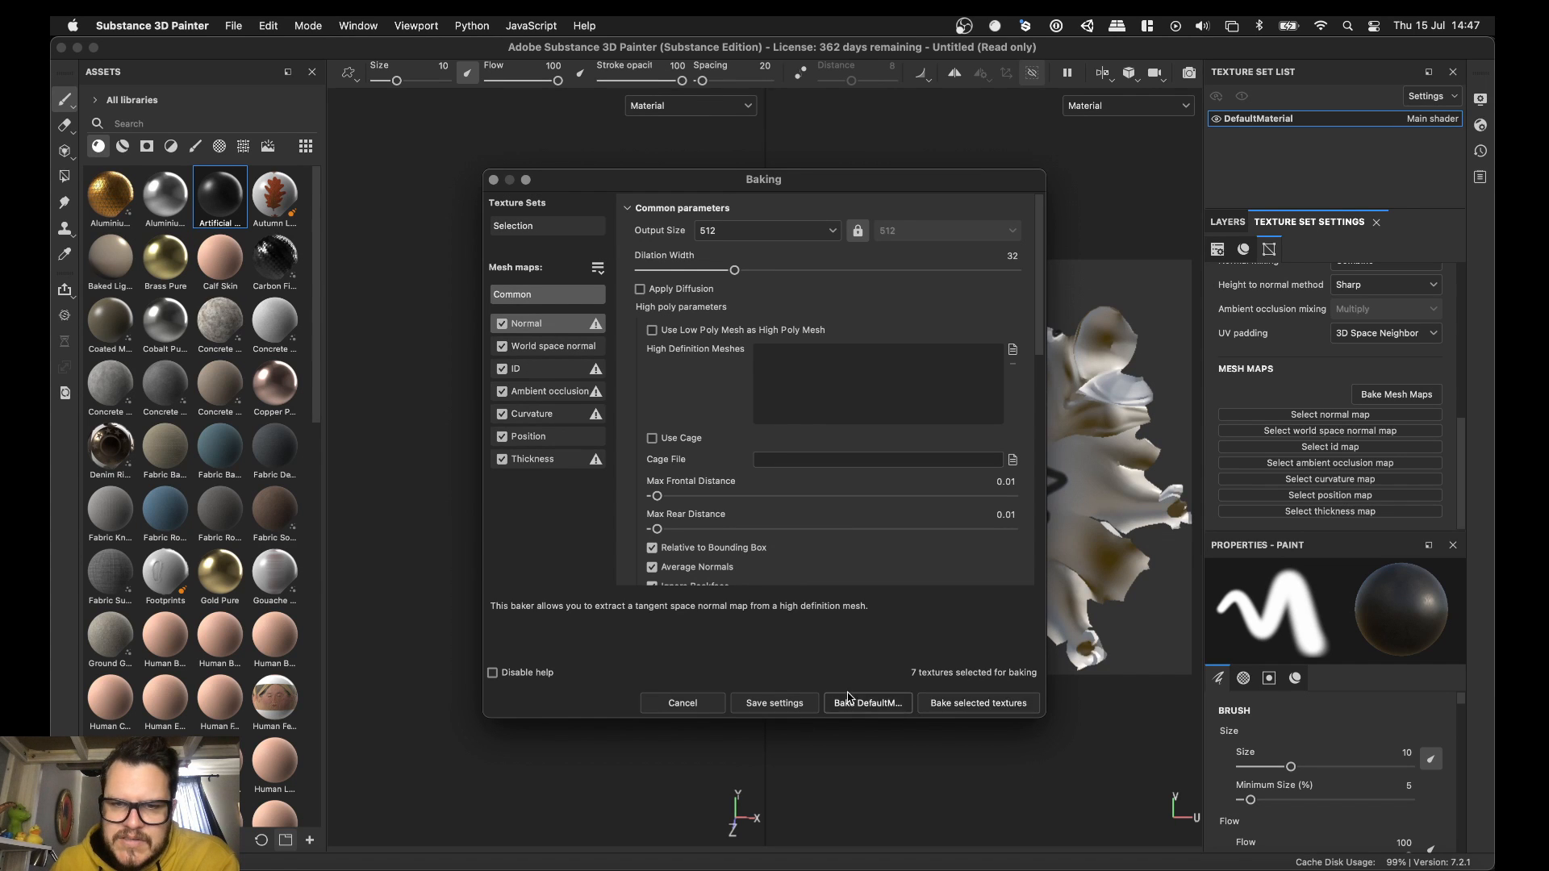
pyautogui.click(1004, 705)
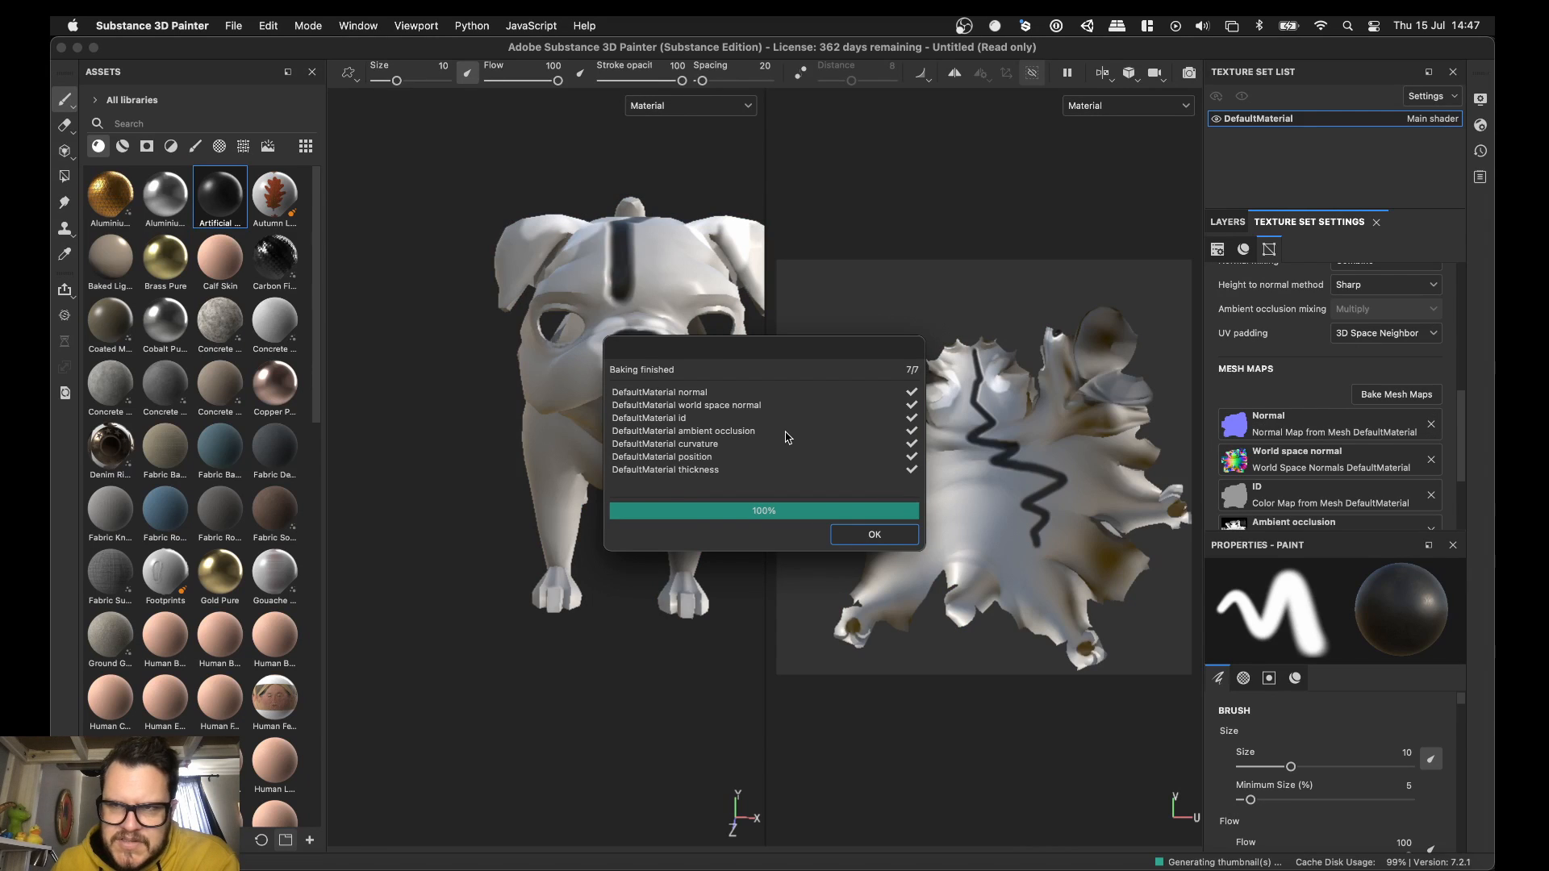
pyautogui.click(874, 534)
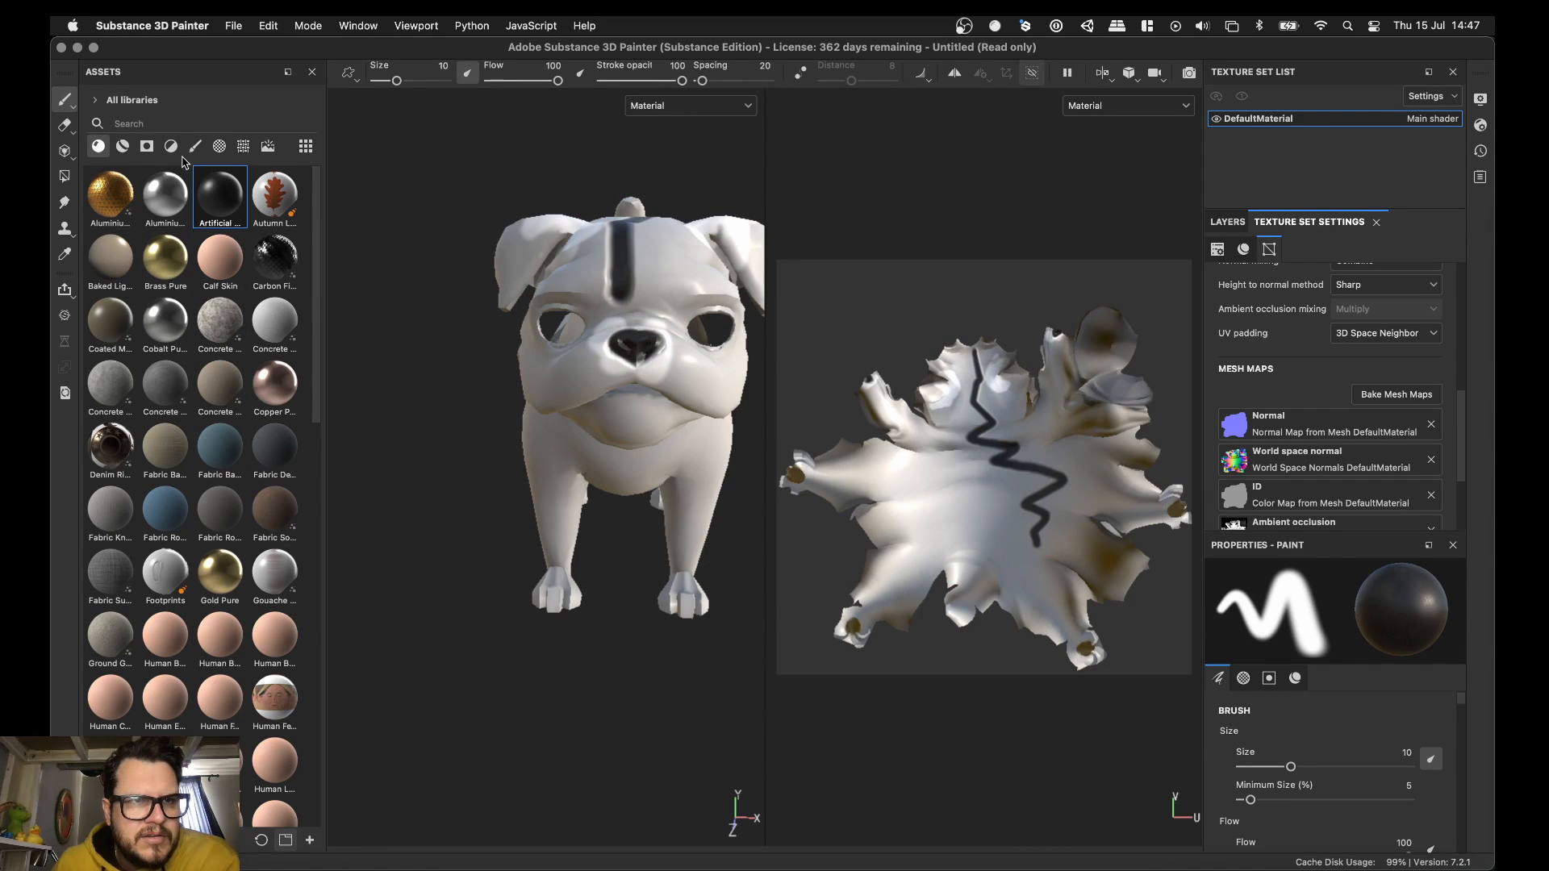
# Limit the assets to the Project library's textures and bring up the ambient occlusion map's options
pyautogui.click(123, 146)
pyautogui.click(221, 149)
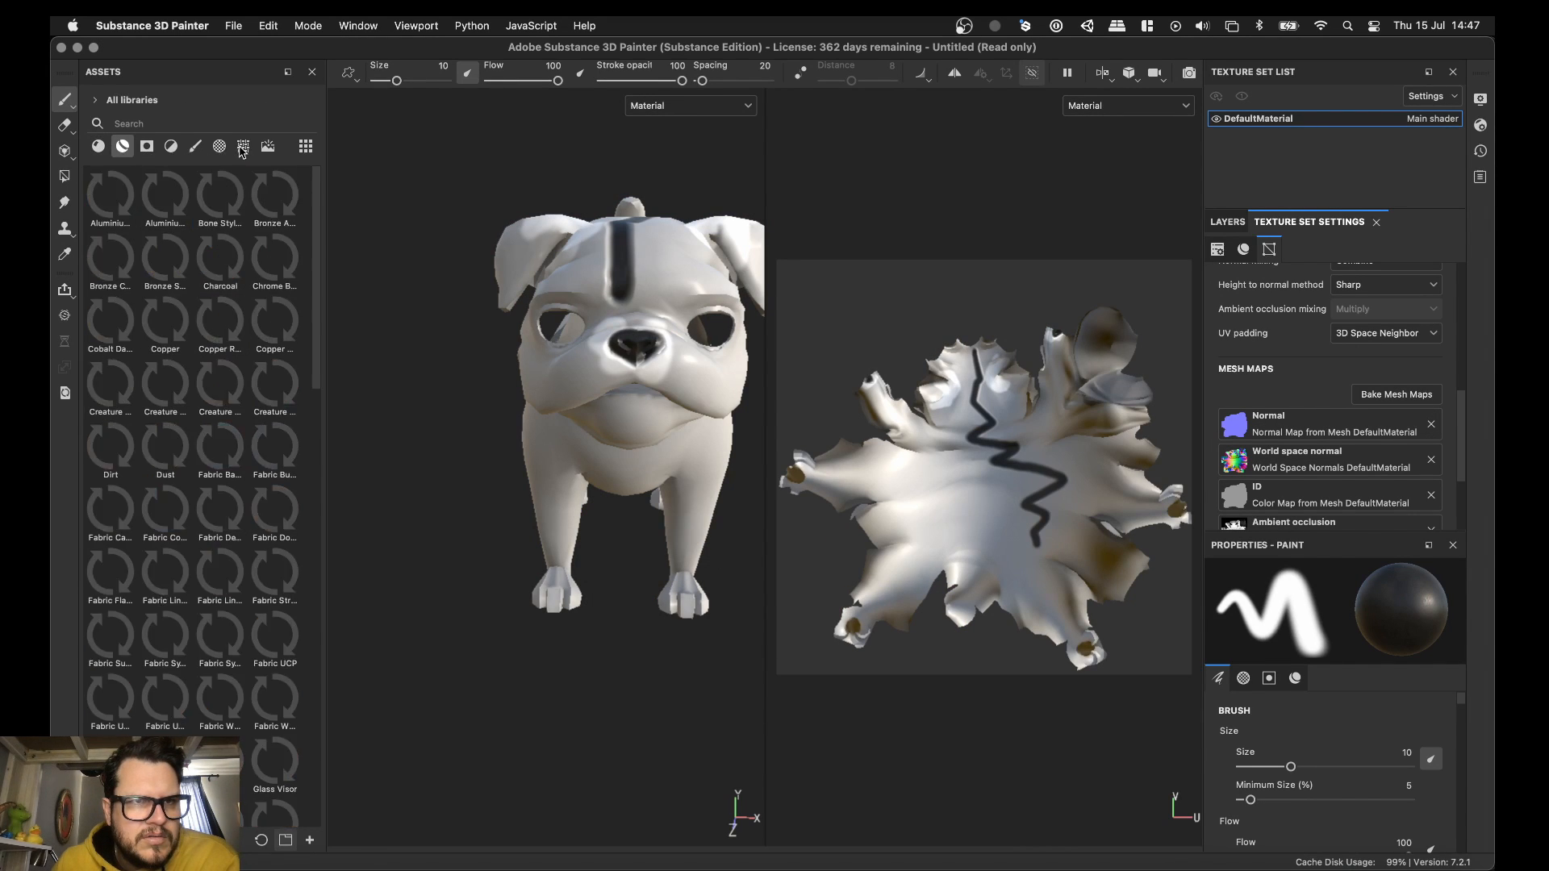
pyautogui.click(243, 147)
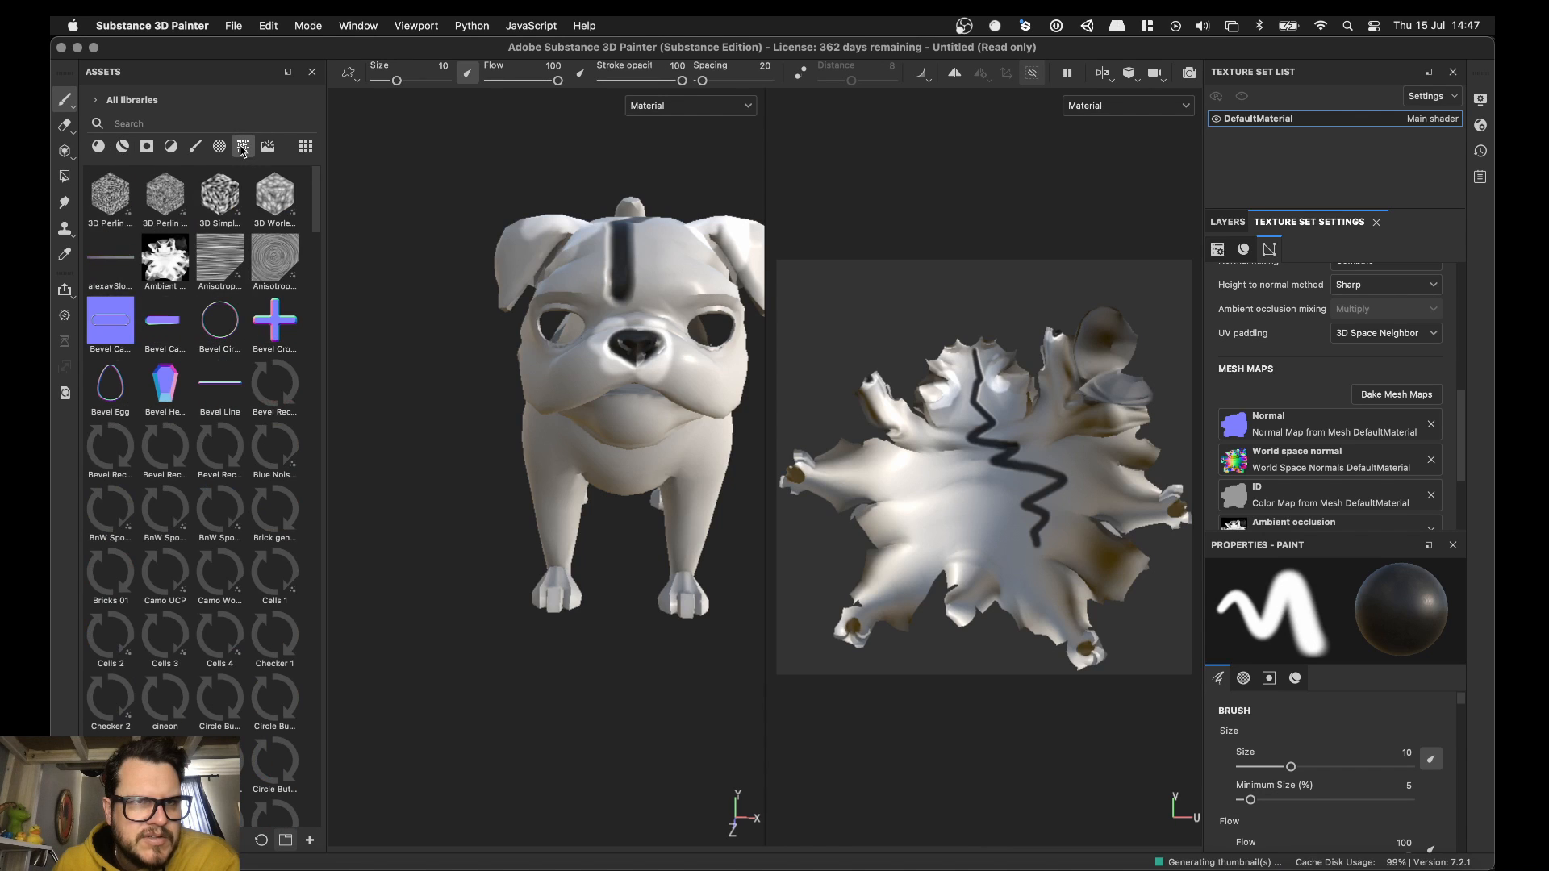
pyautogui.click(96, 100)
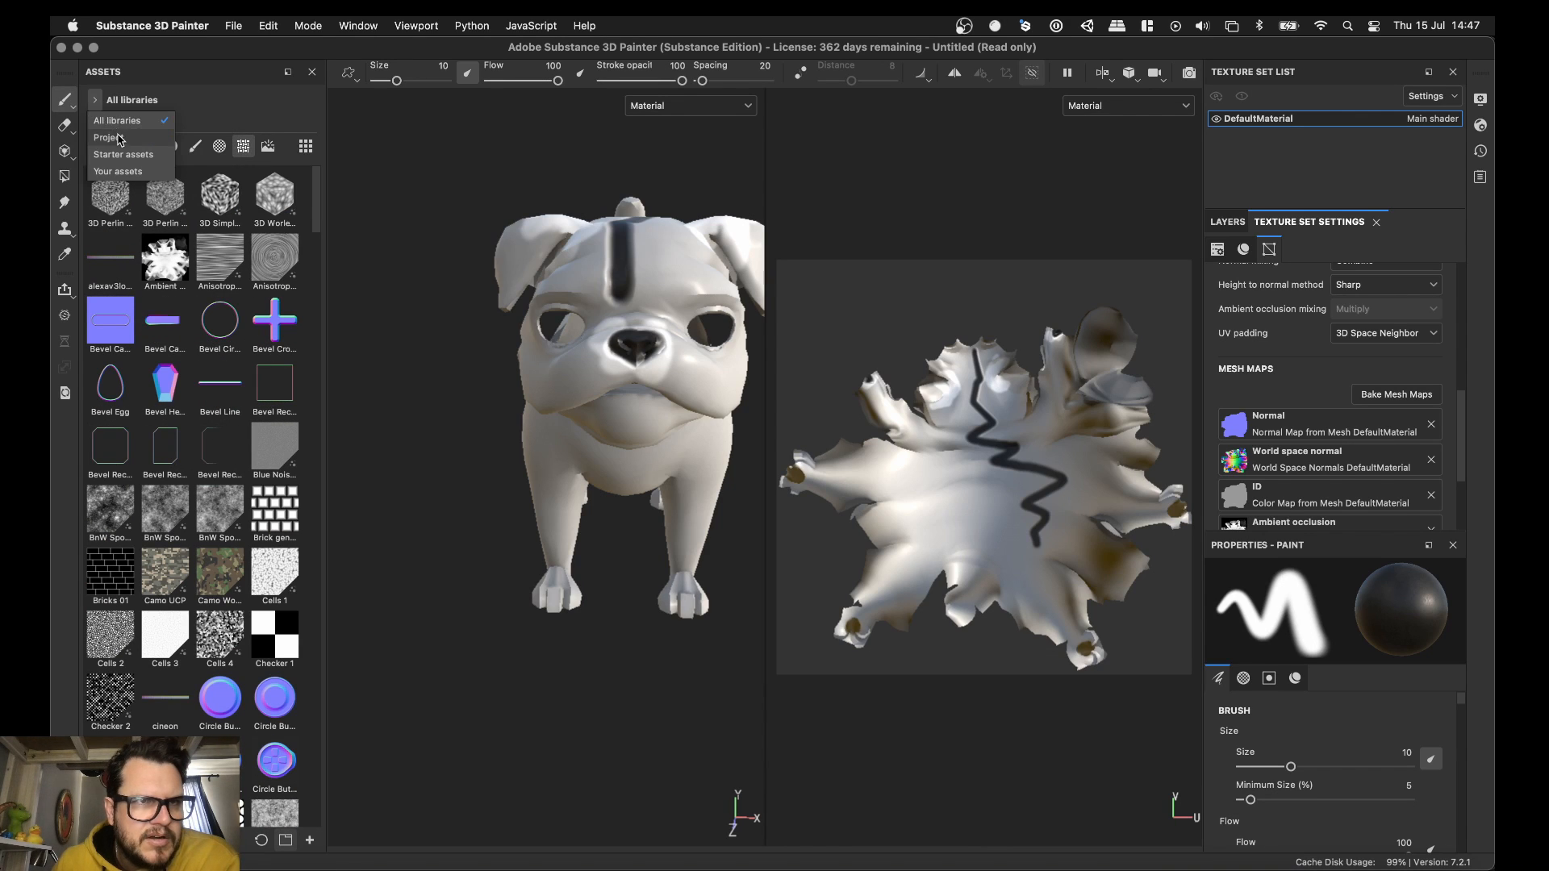
pyautogui.click(109, 137)
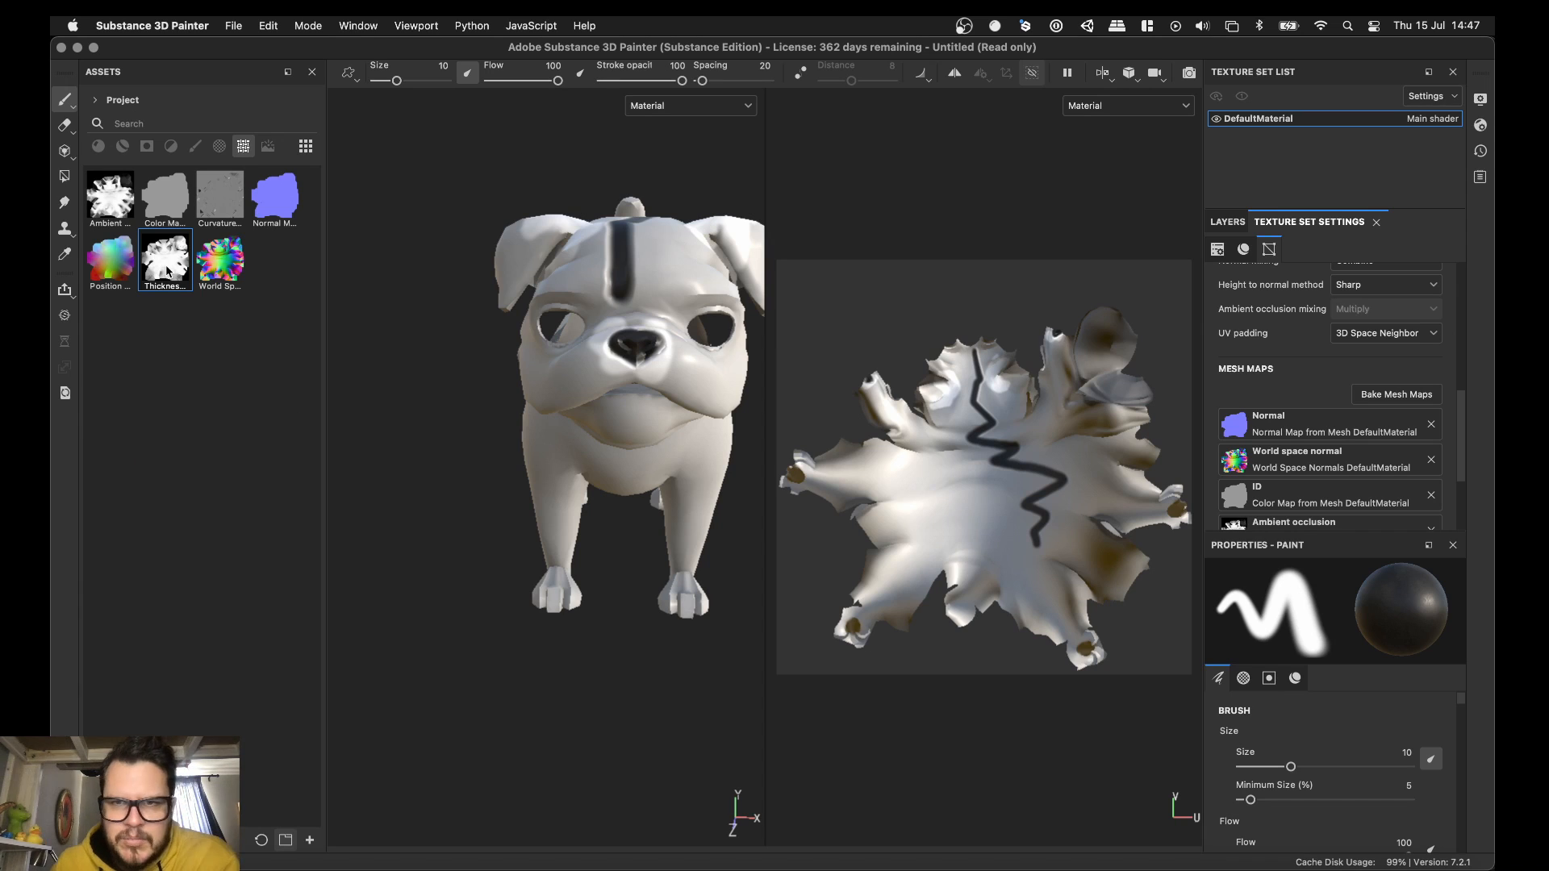
pyautogui.rightClick(116, 211)
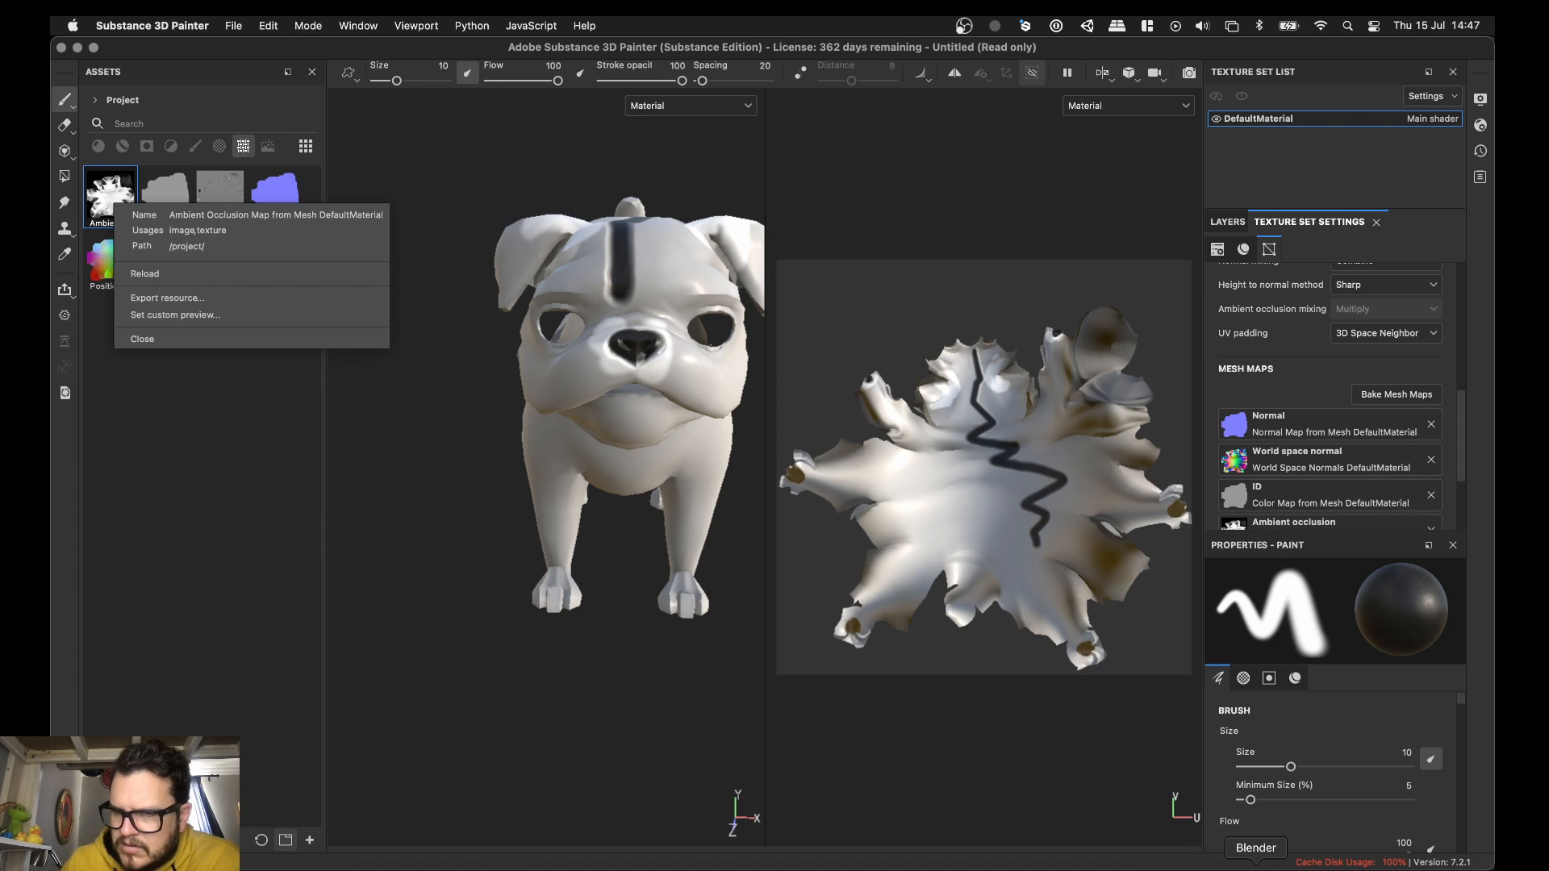
# Switch to Blender's chess king scene and expand the TexTools Baking options in the image editor
pyautogui.click(1291, 868)
pyautogui.click(1323, 868)
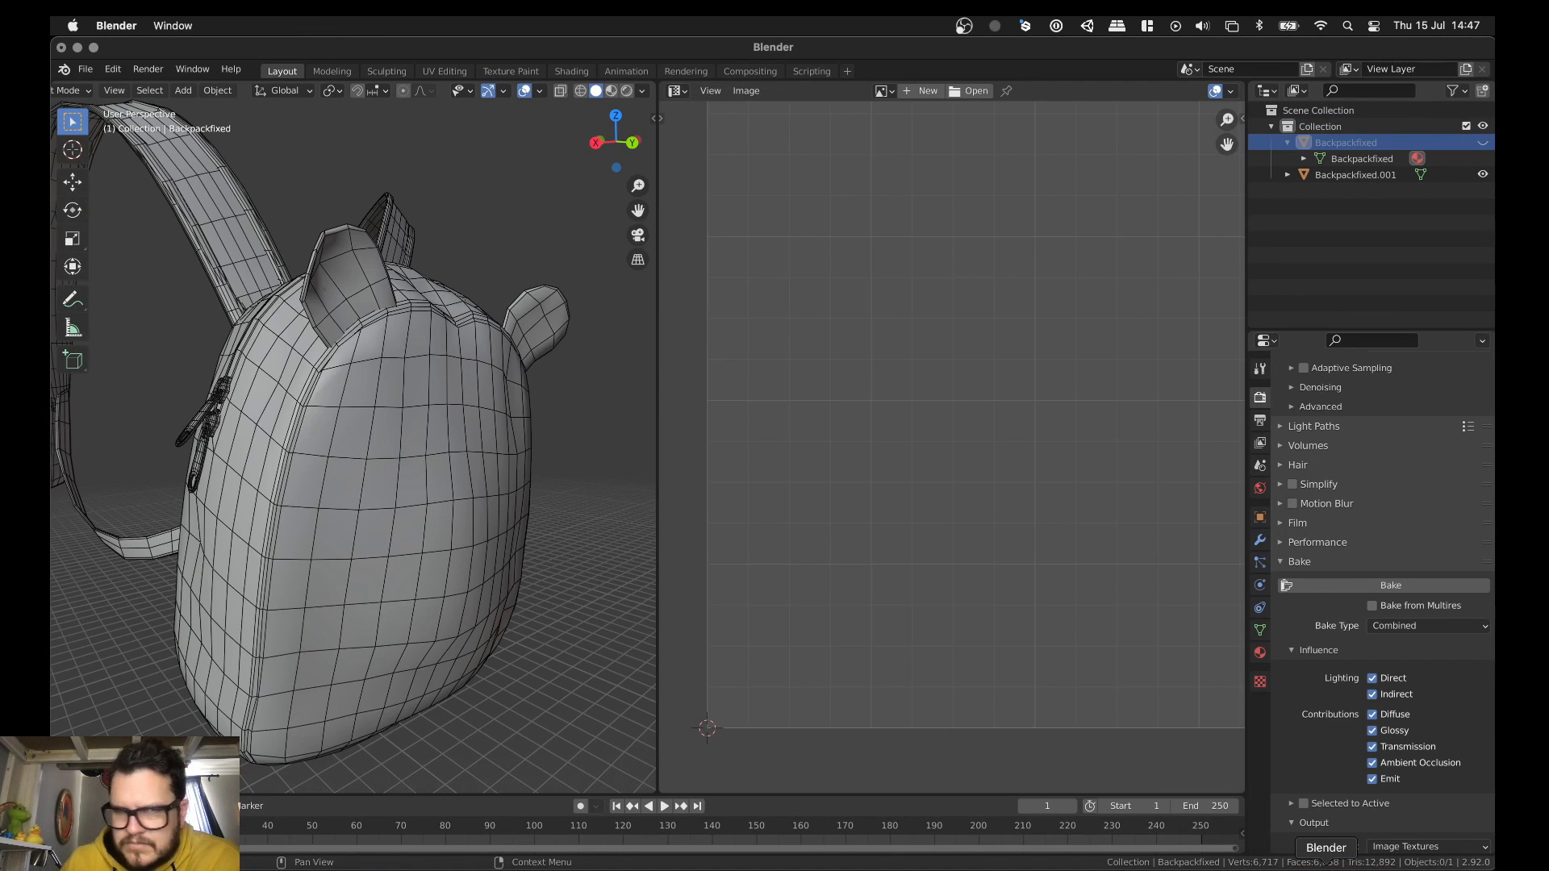
pyautogui.click(1290, 868)
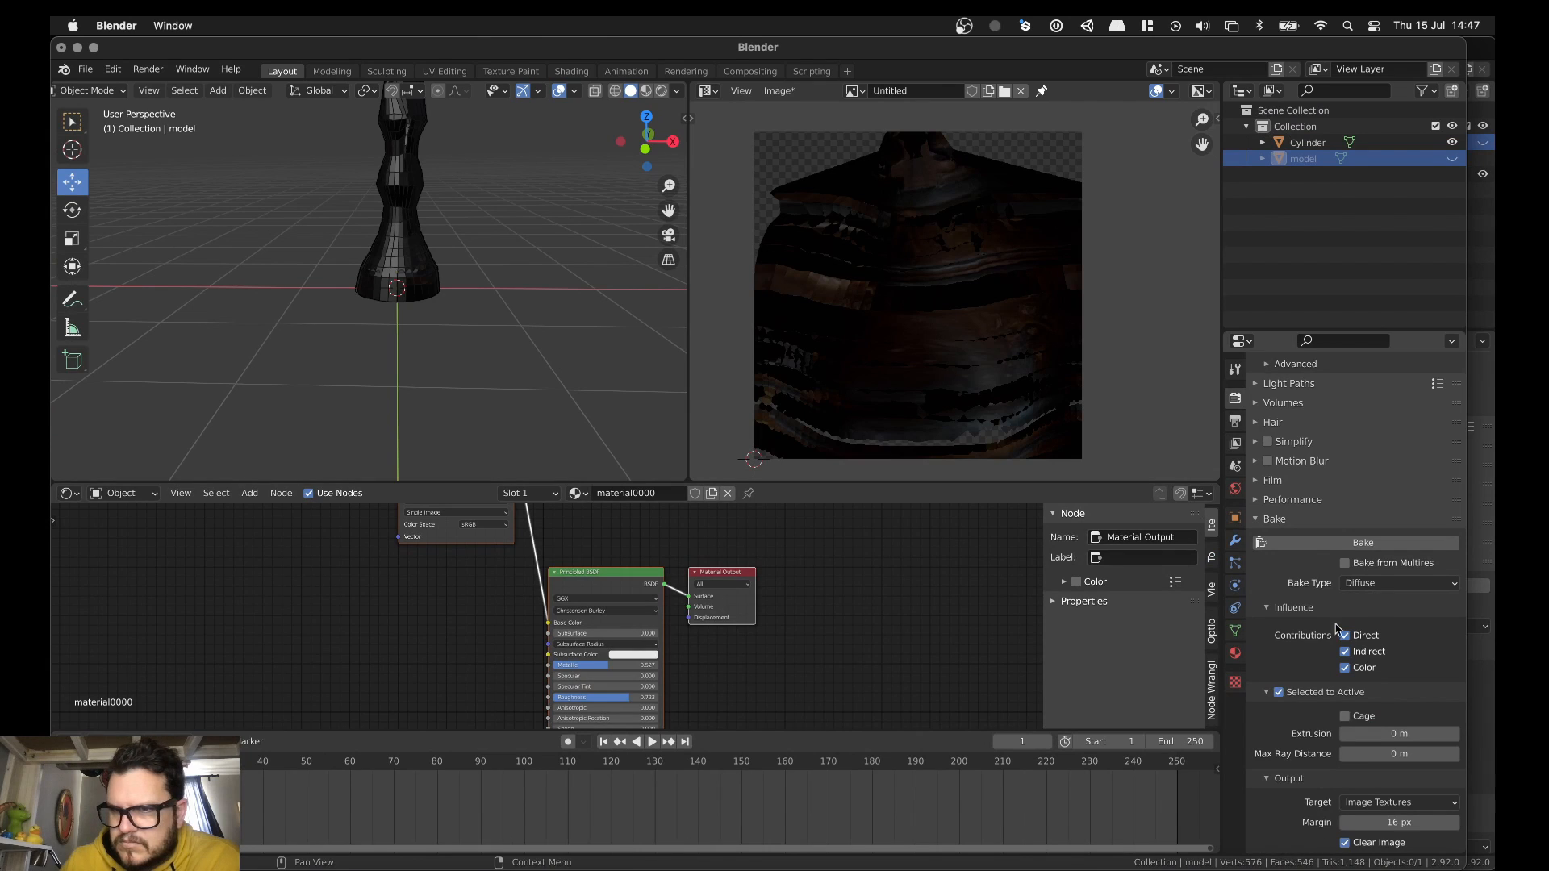
pyautogui.click(1217, 121)
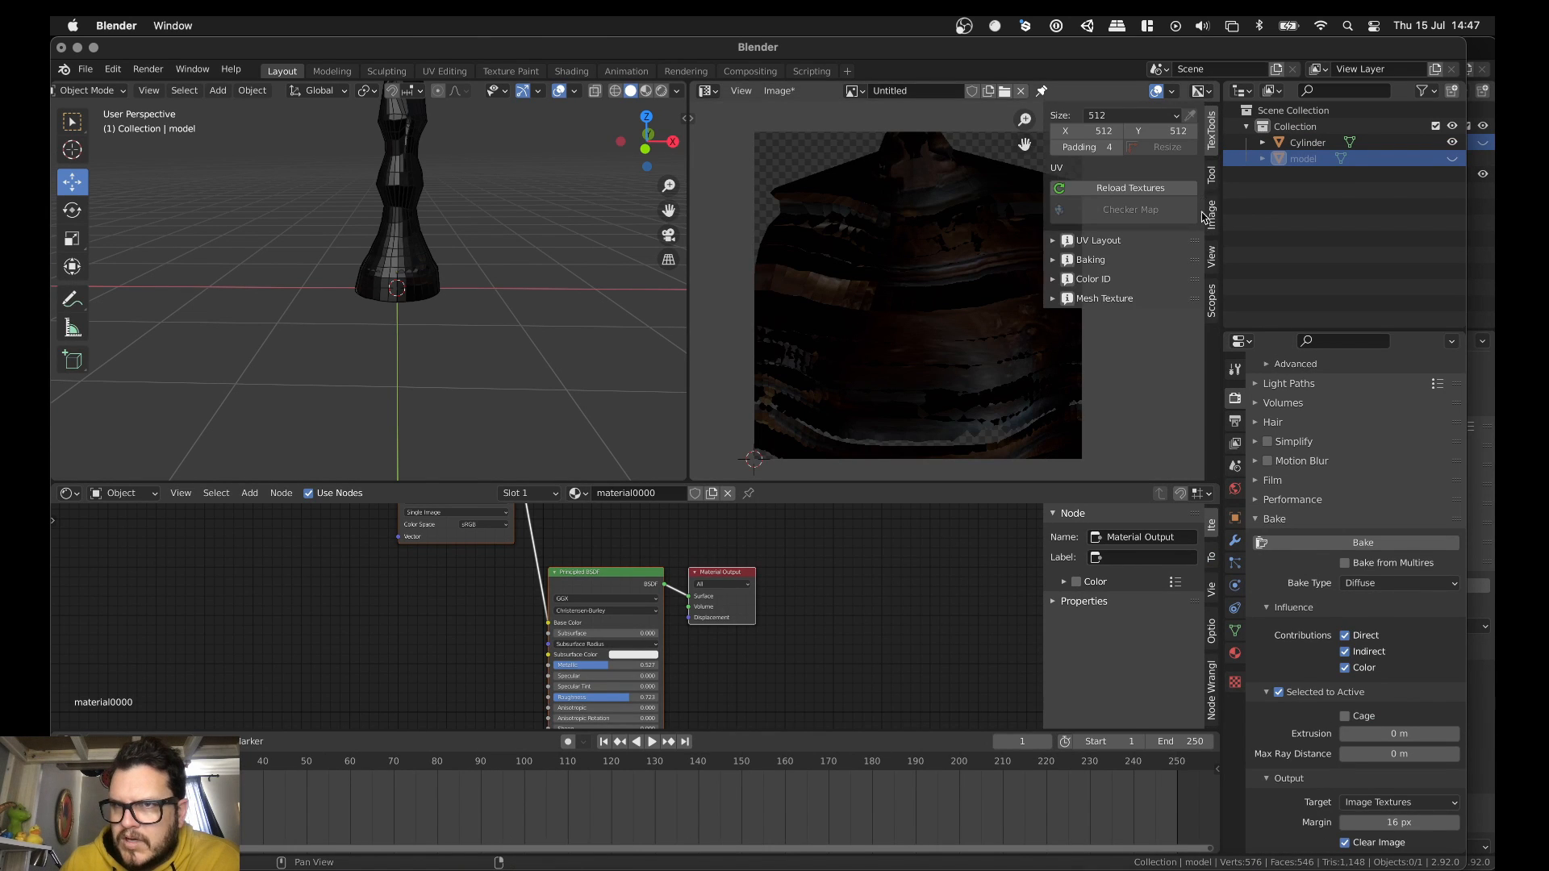
pyautogui.click(1072, 261)
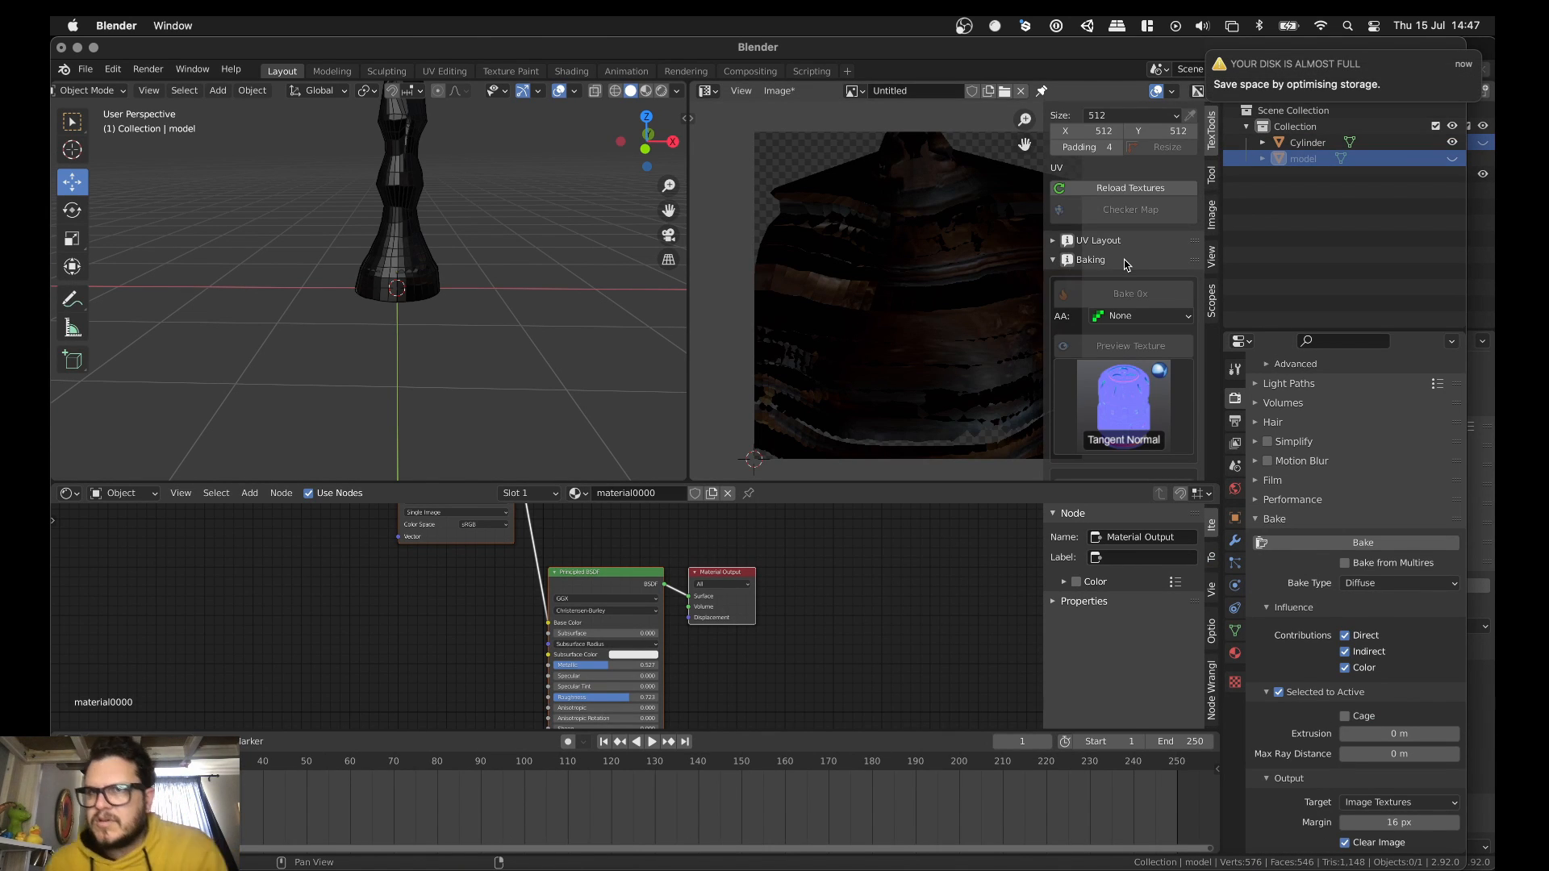
pyautogui.moveTo(1209, 56)
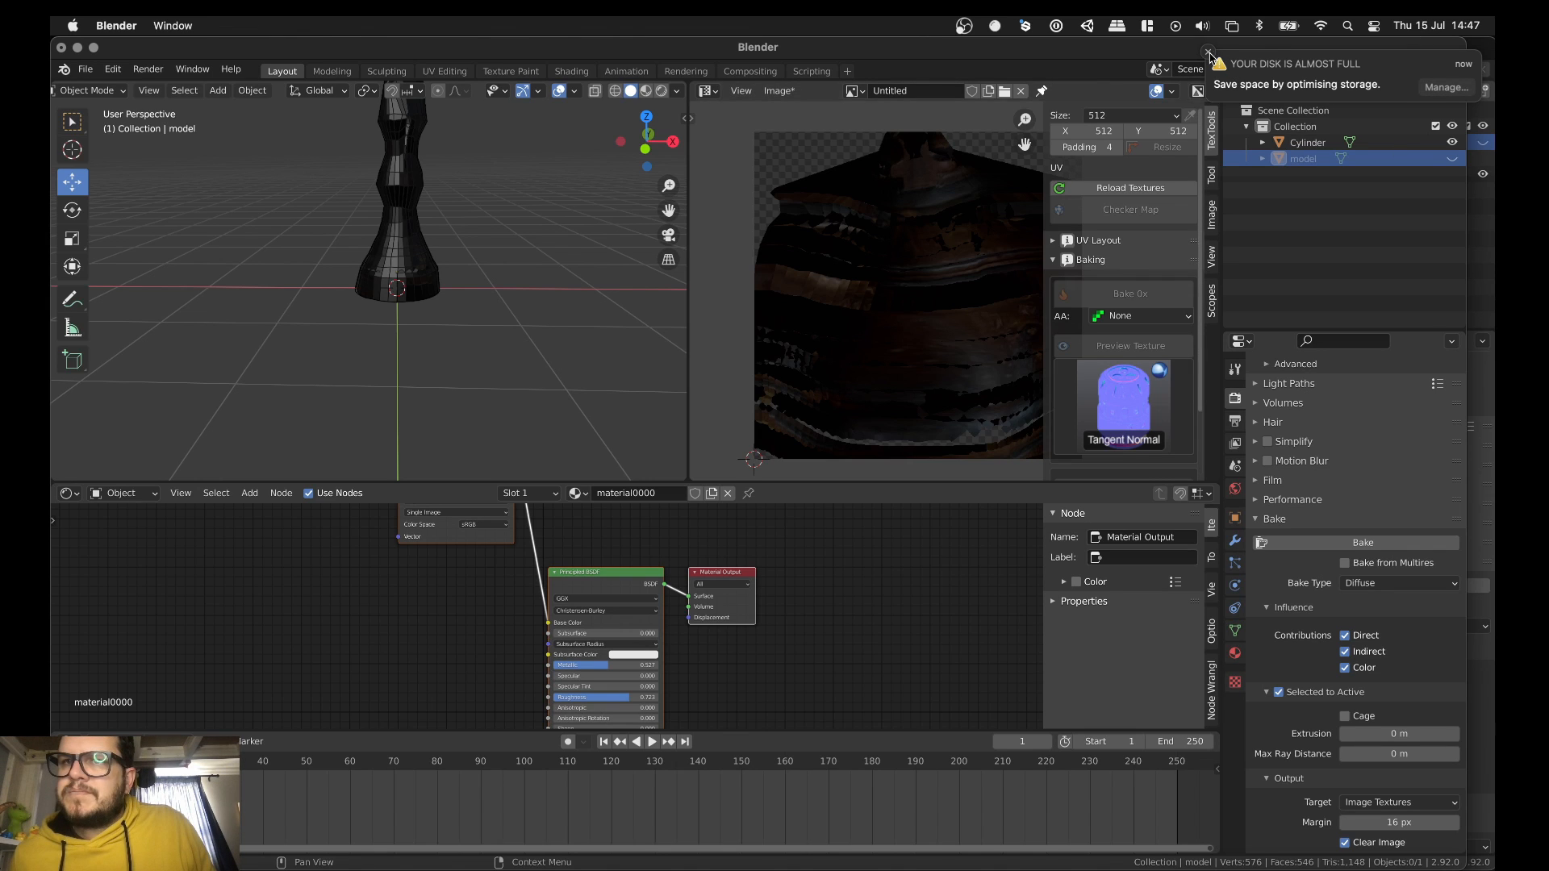
# Dismiss the disk-space notification and look through the TexTools Baking options in the image editor
pyautogui.click(1209, 52)
pyautogui.scroll(-2, 1130, 403)
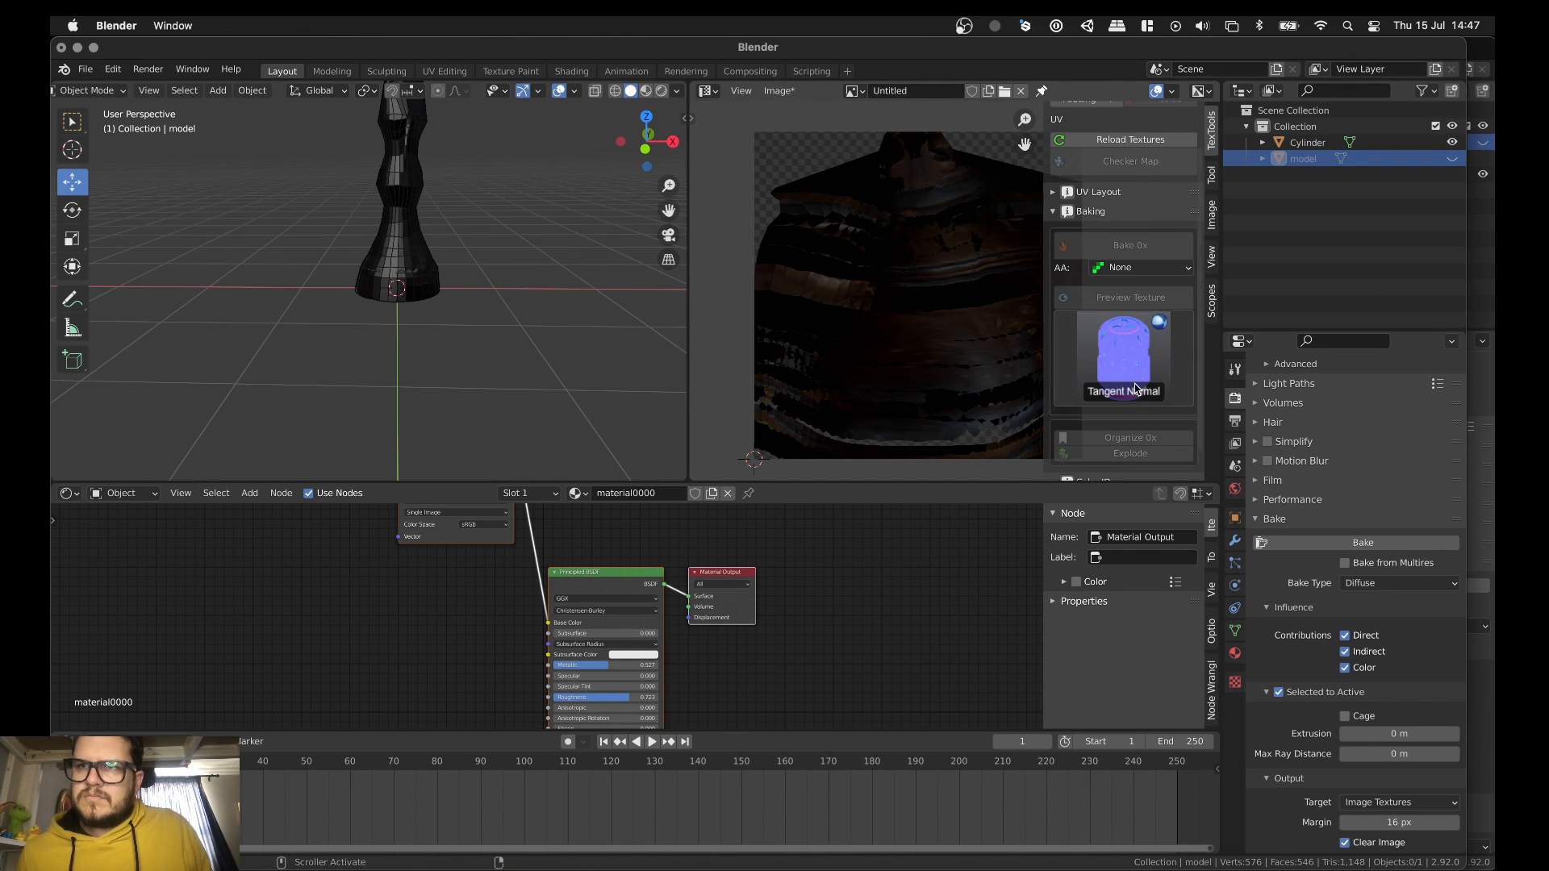
pyautogui.scroll(-1, 1135, 390)
# Switch to Opera and review the topics on the Week 1 and Week 2 Overview course pages
pyautogui.click(297, 867)
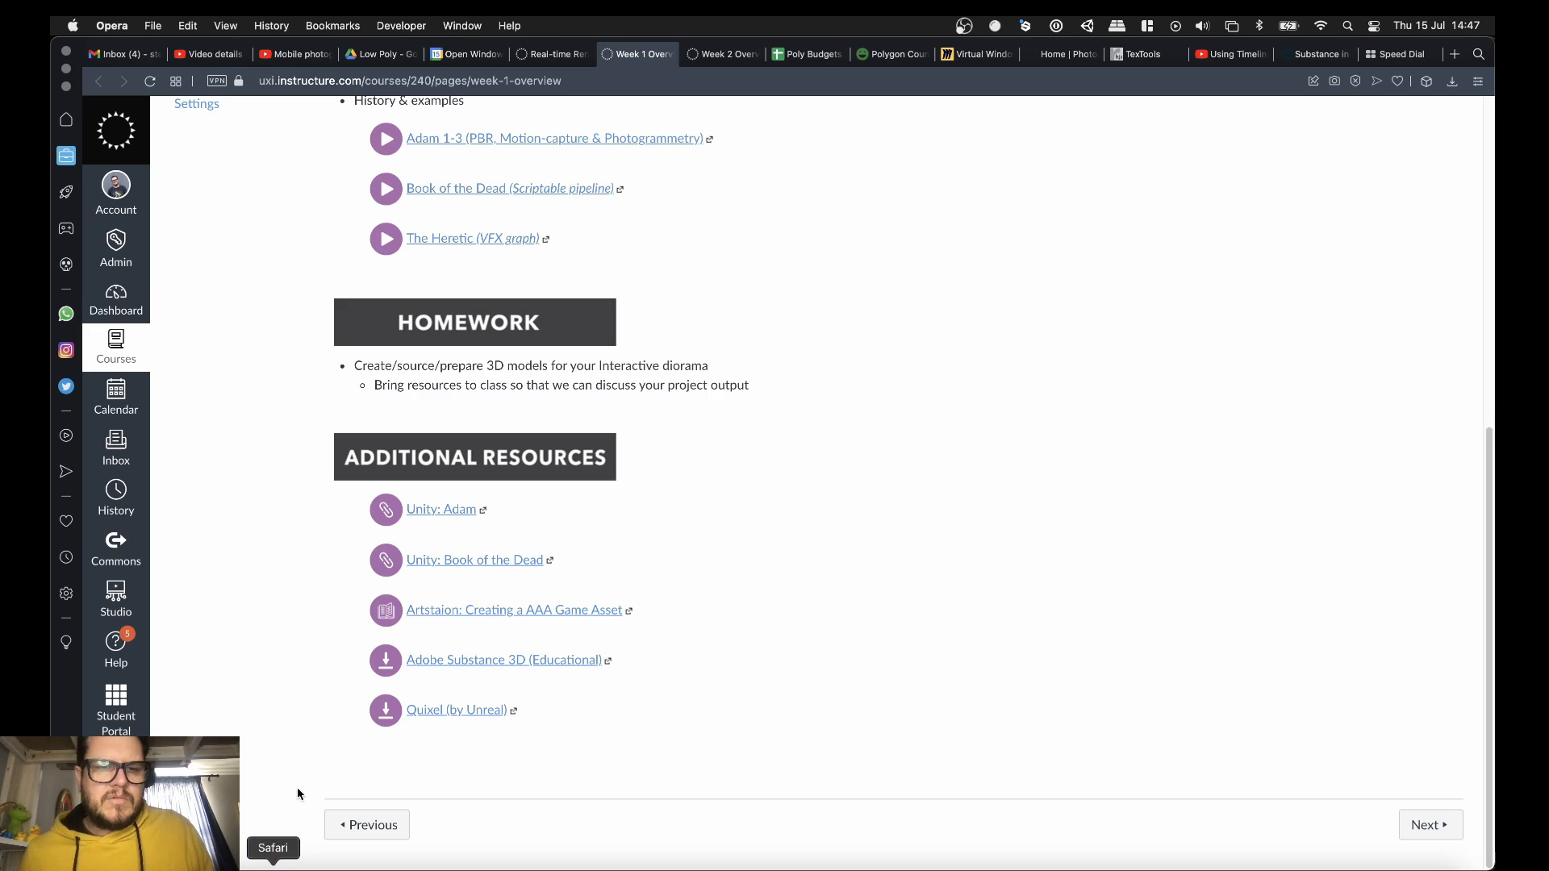
pyautogui.scroll(5, 636, 387)
pyautogui.scroll(-2, 636, 387)
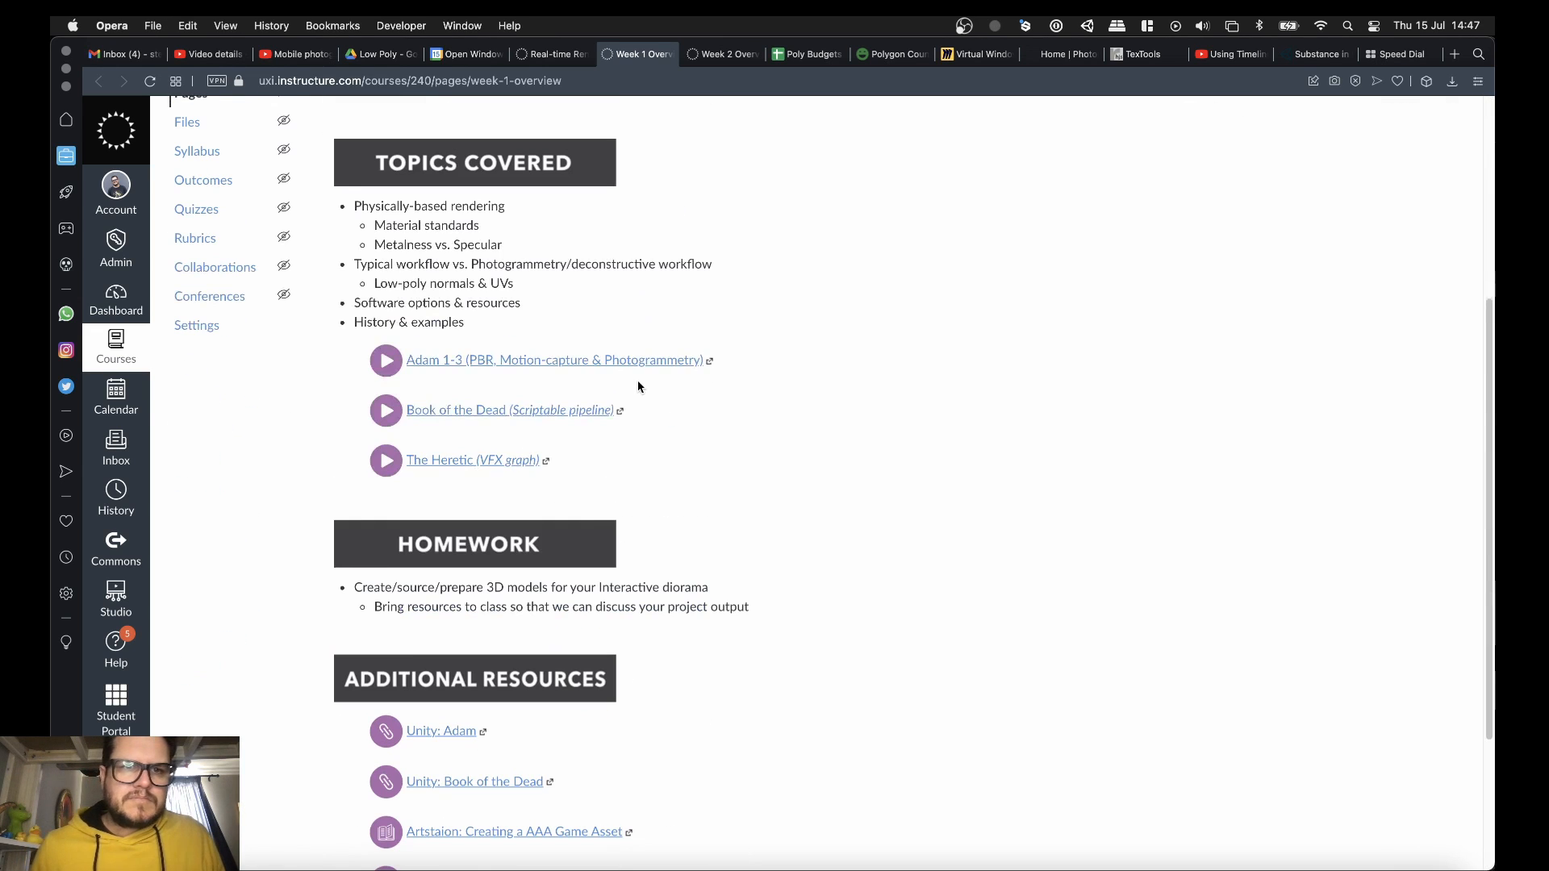
pyautogui.click(560, 55)
pyautogui.click(704, 55)
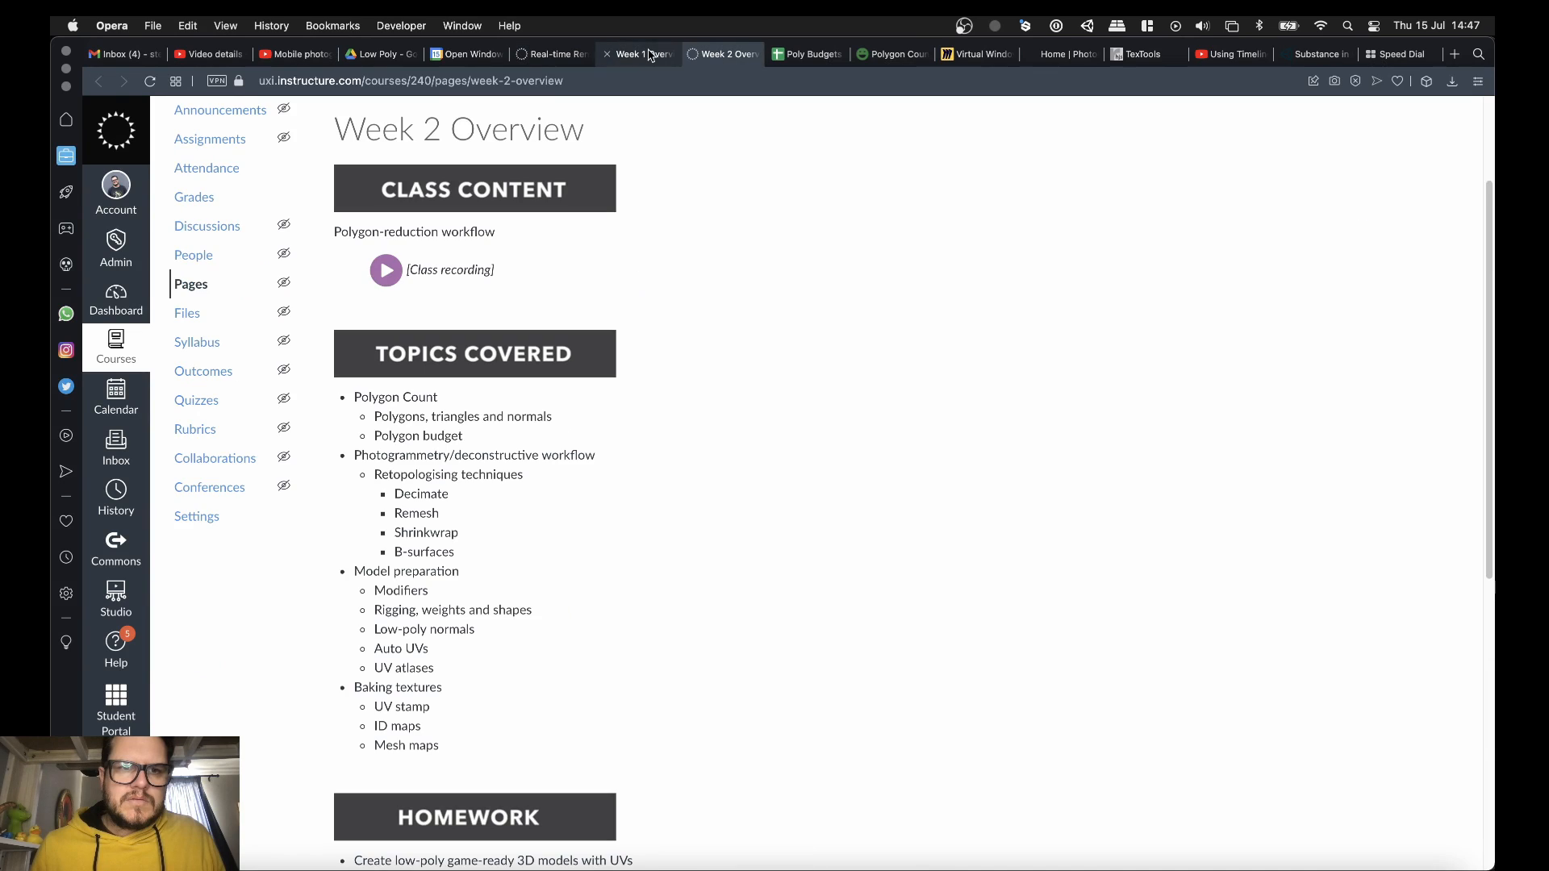
pyautogui.scroll(-3, 463, 493)
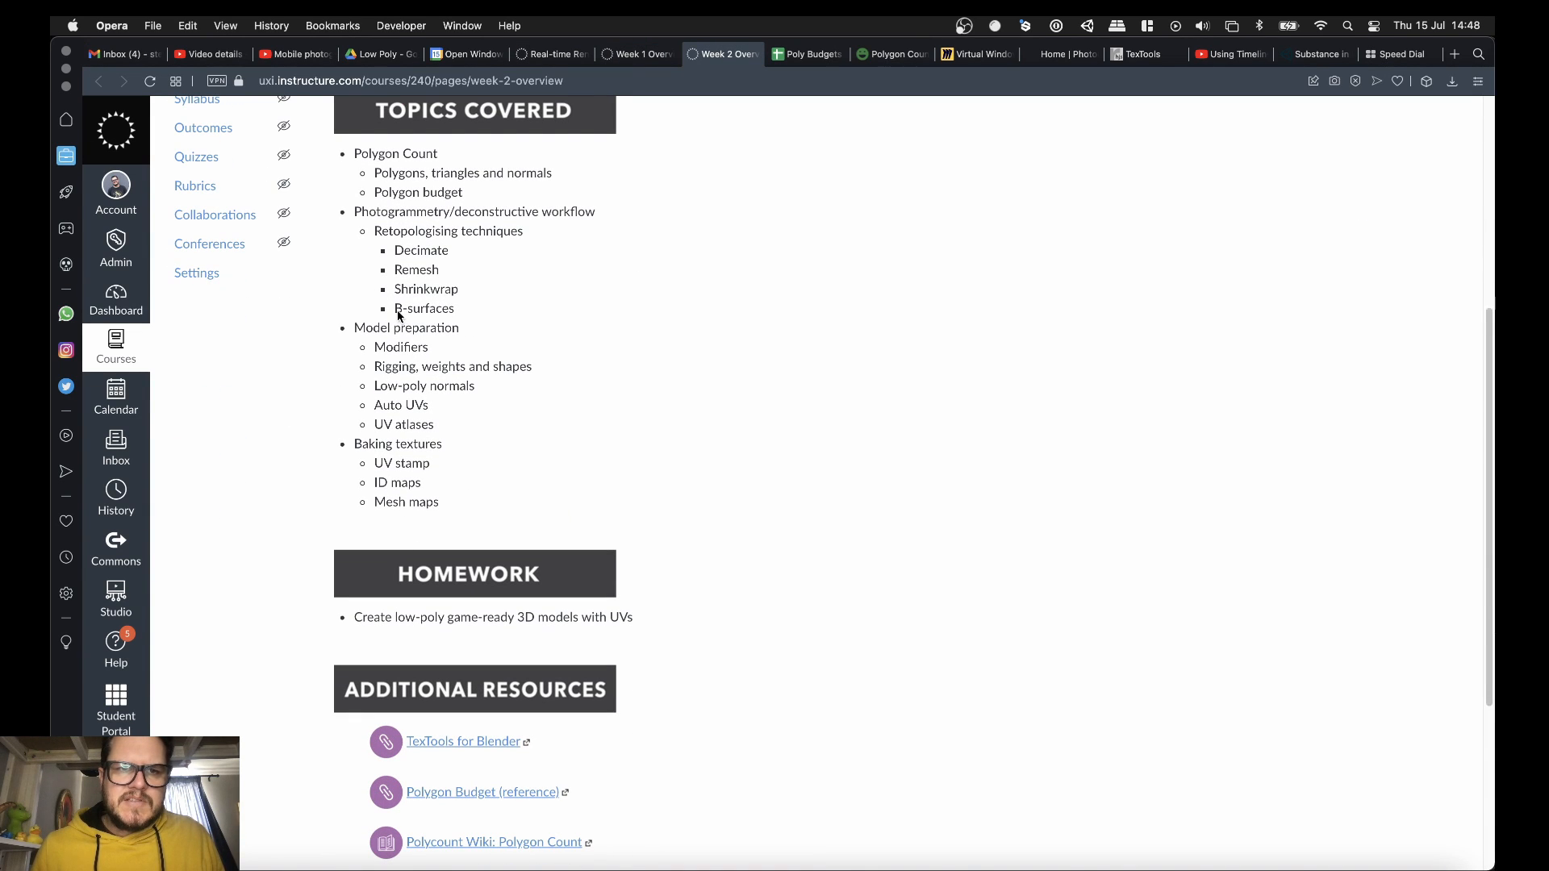
# Switch through the open Blender scenes back to the chess king and select its low-poly Cylinder mesh
pyautogui.click(1222, 863)
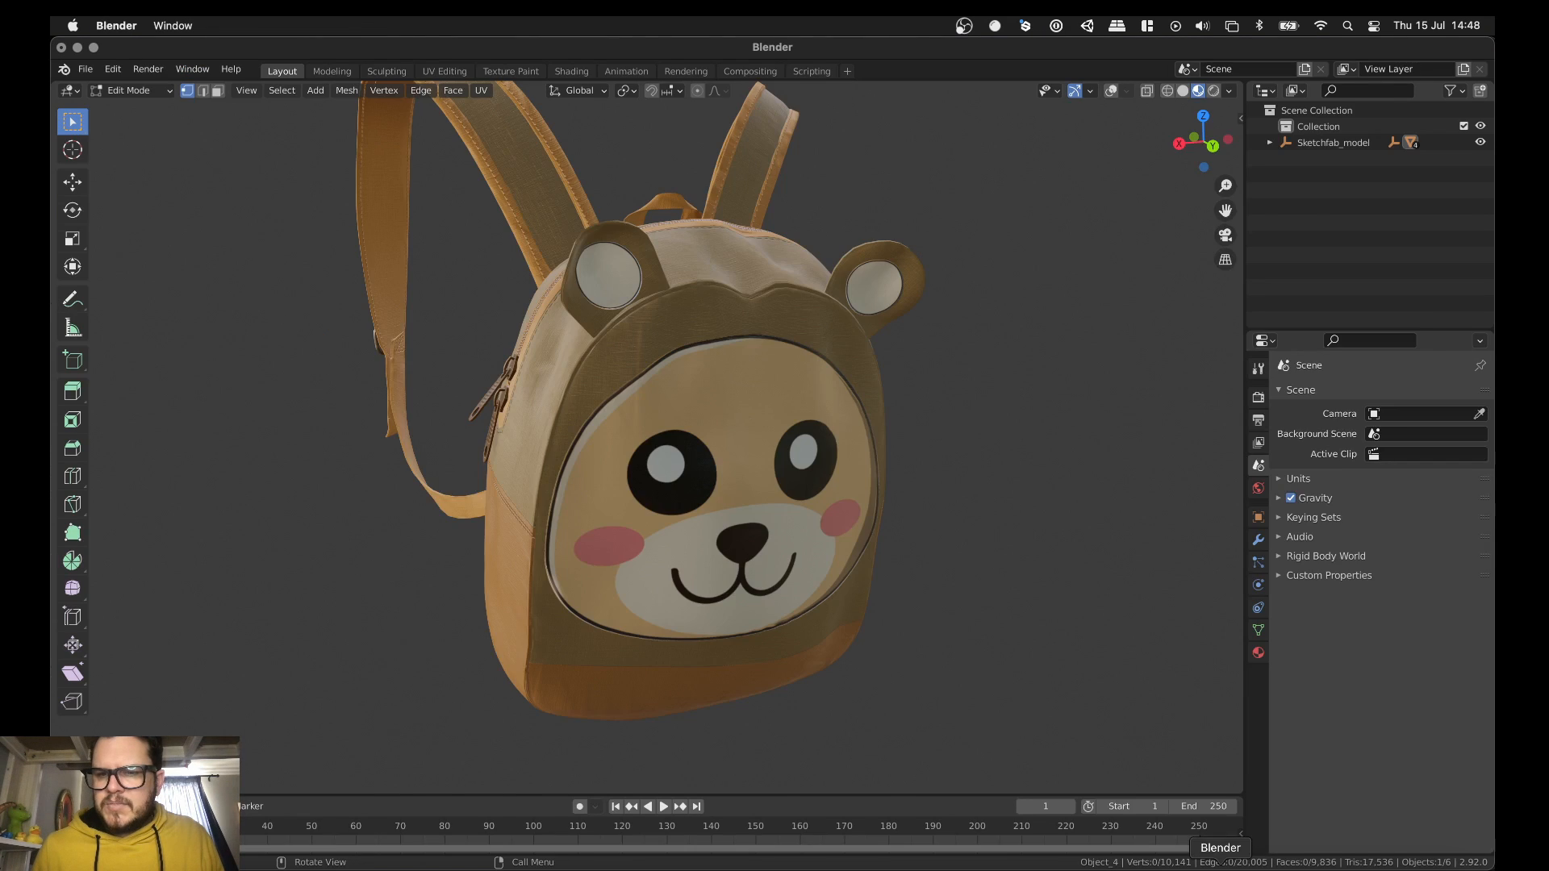
pyautogui.click(1234, 861)
pyautogui.click(1275, 862)
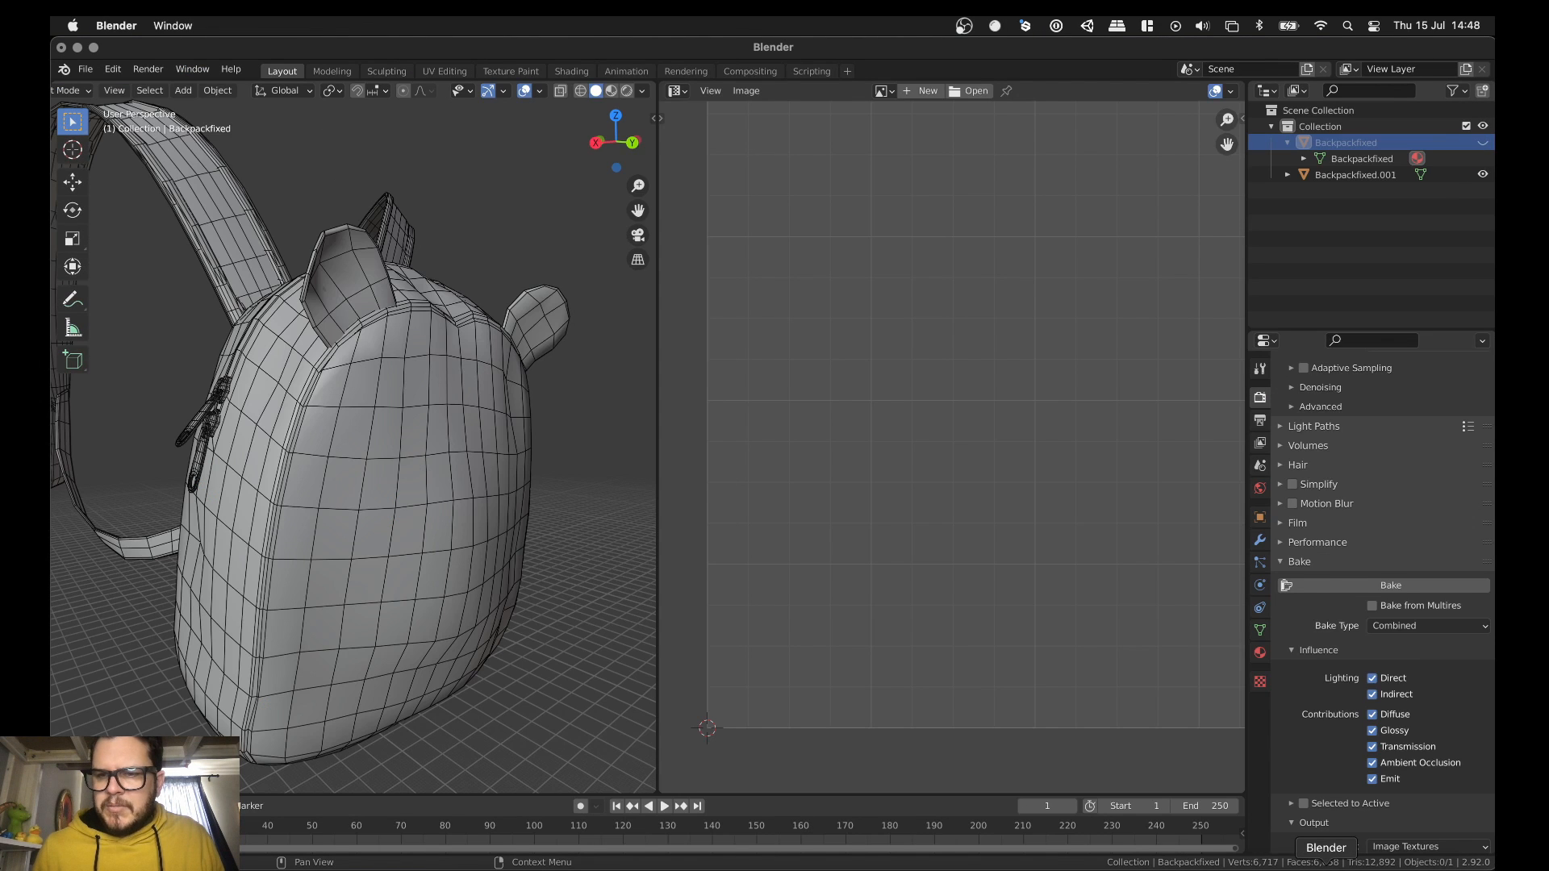
pyautogui.click(1391, 861)
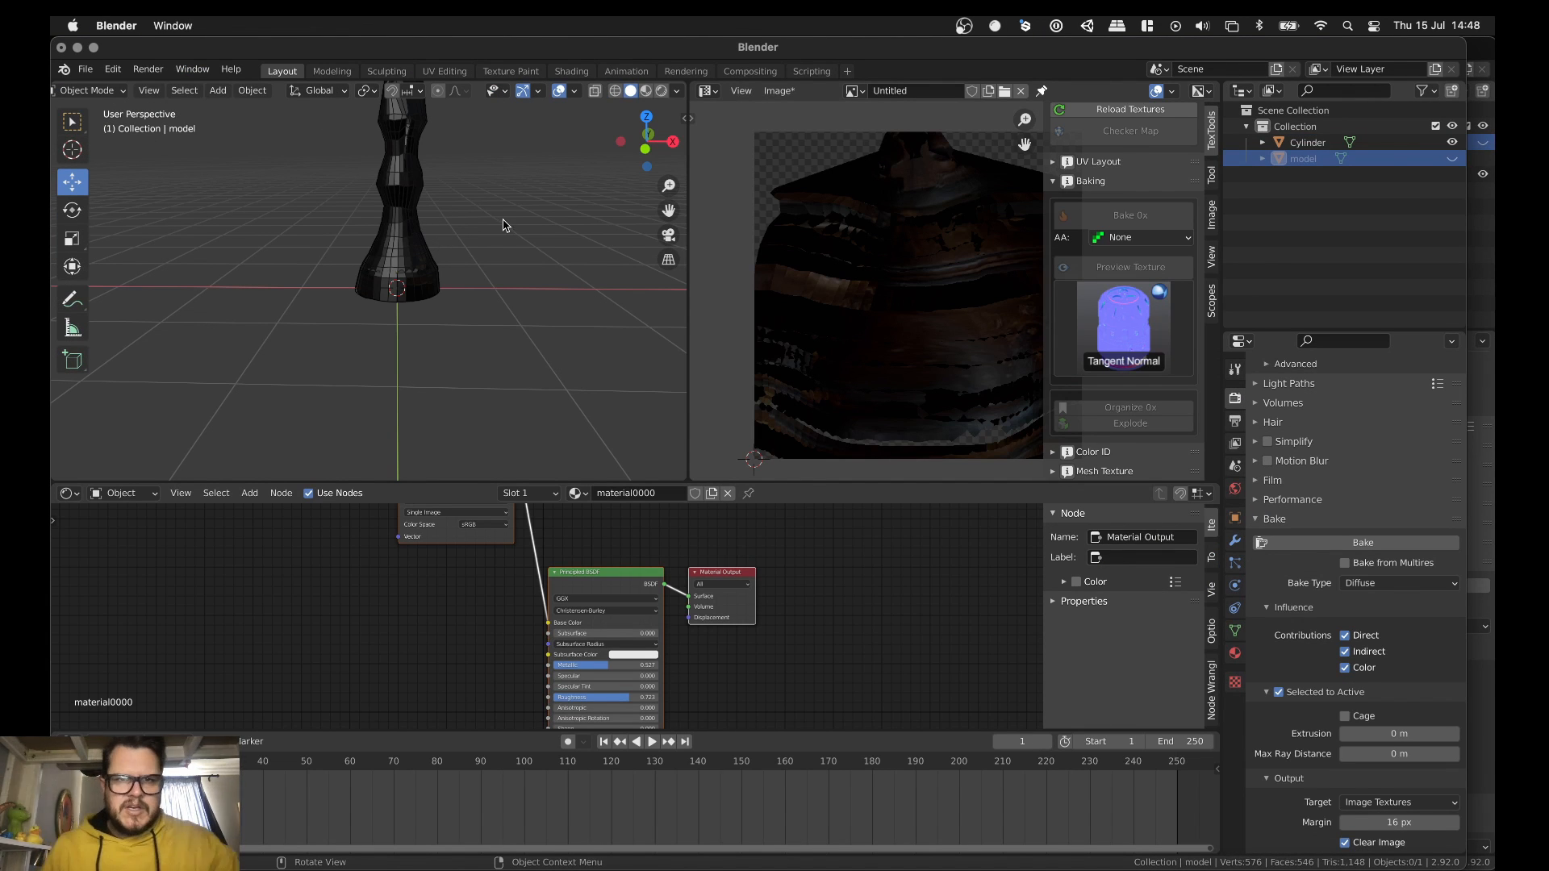
pyautogui.moveTo(501, 229); pyautogui.dragTo(505, 339, button='middle')
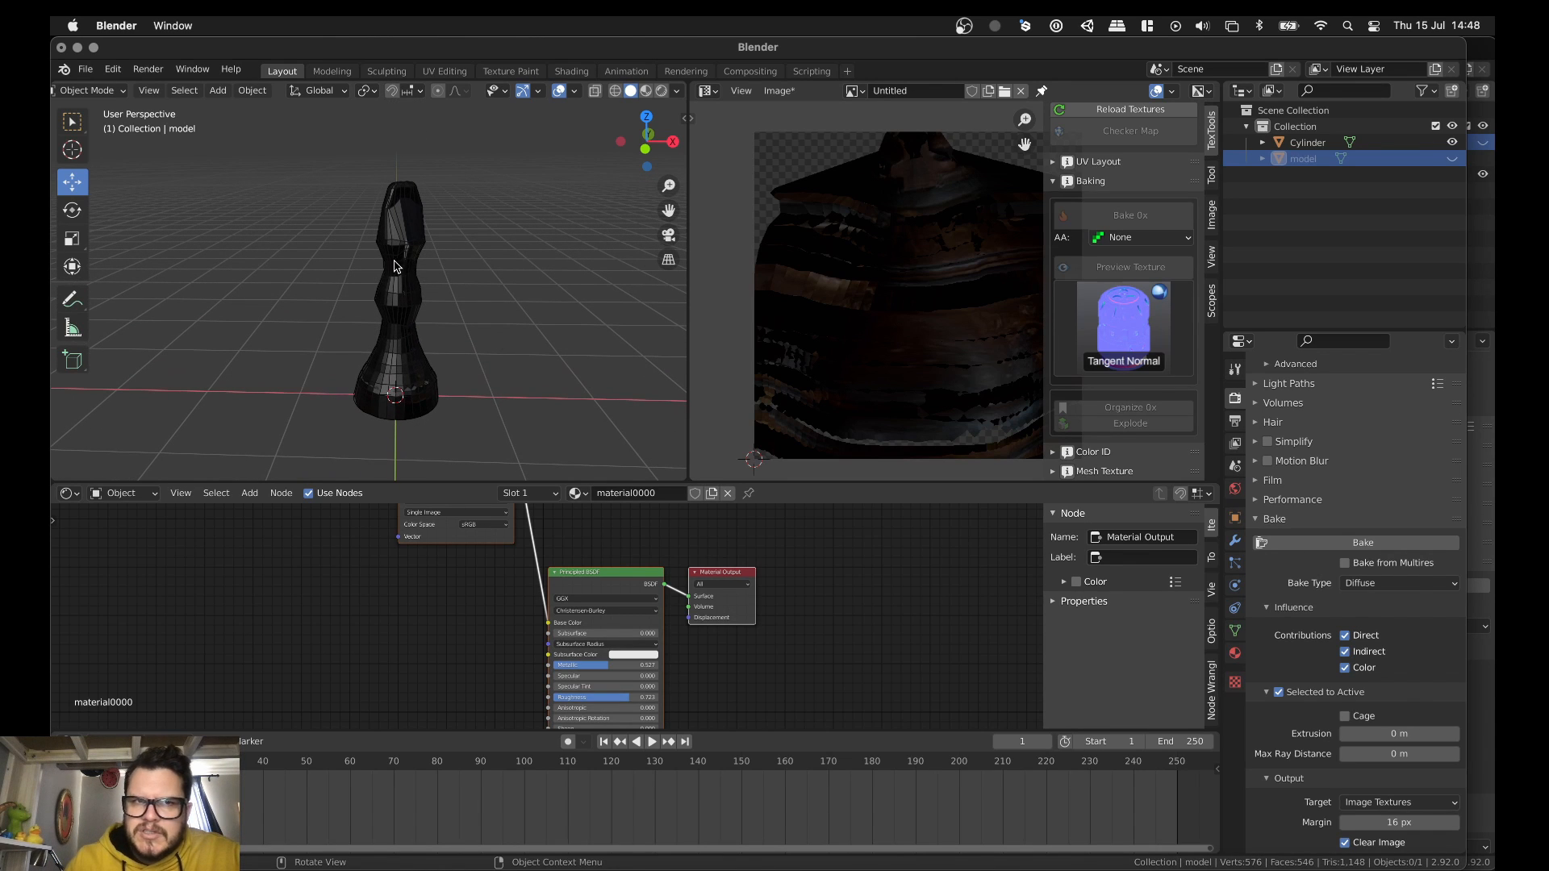
pyautogui.click(401, 286)
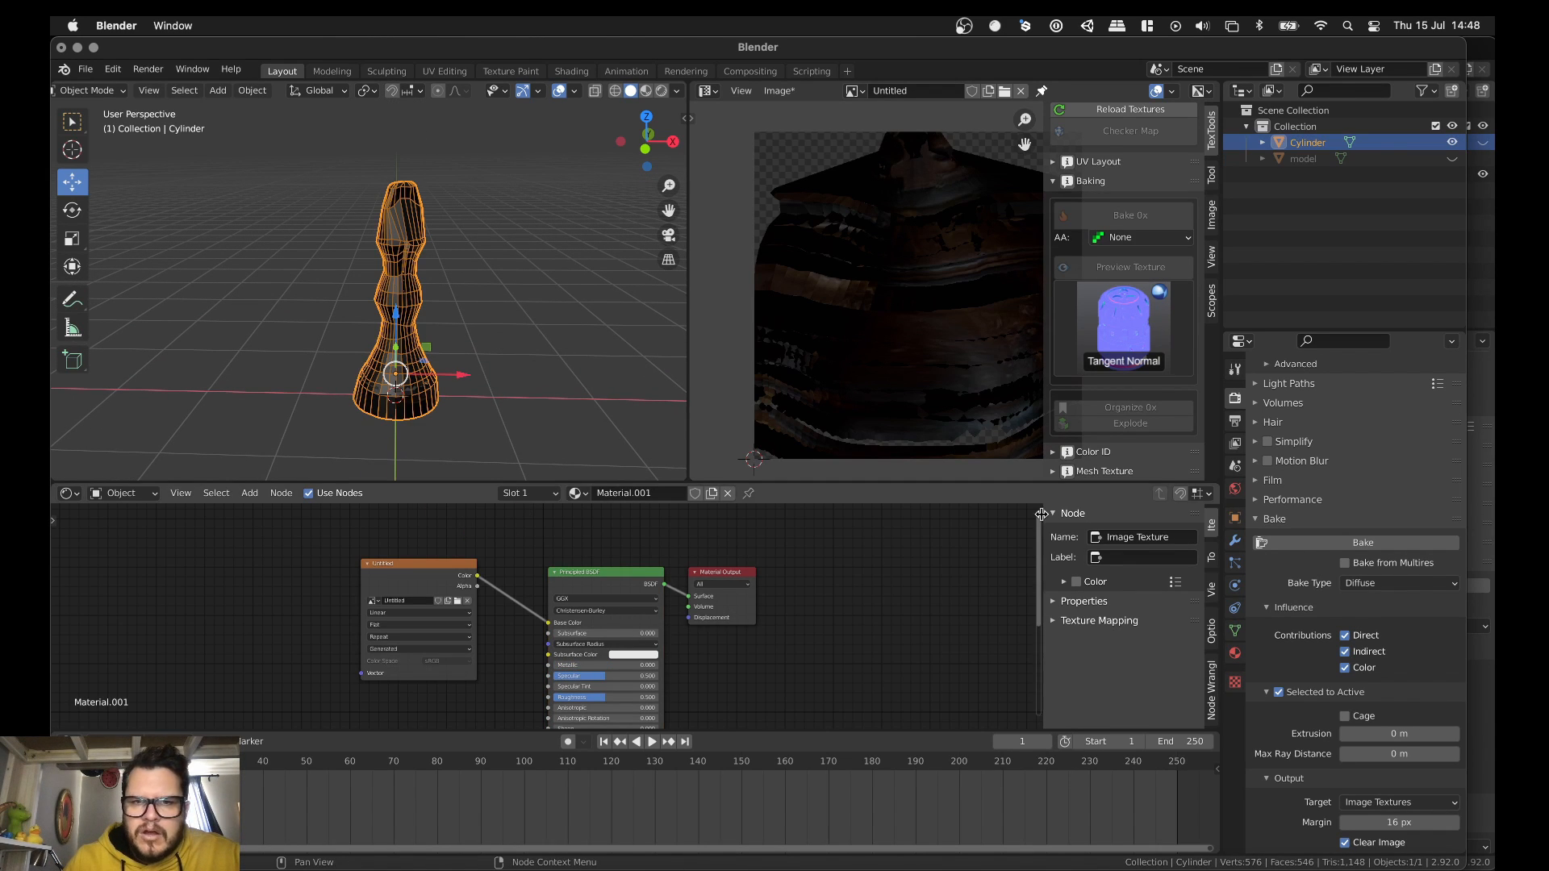
pyautogui.click(87, 71)
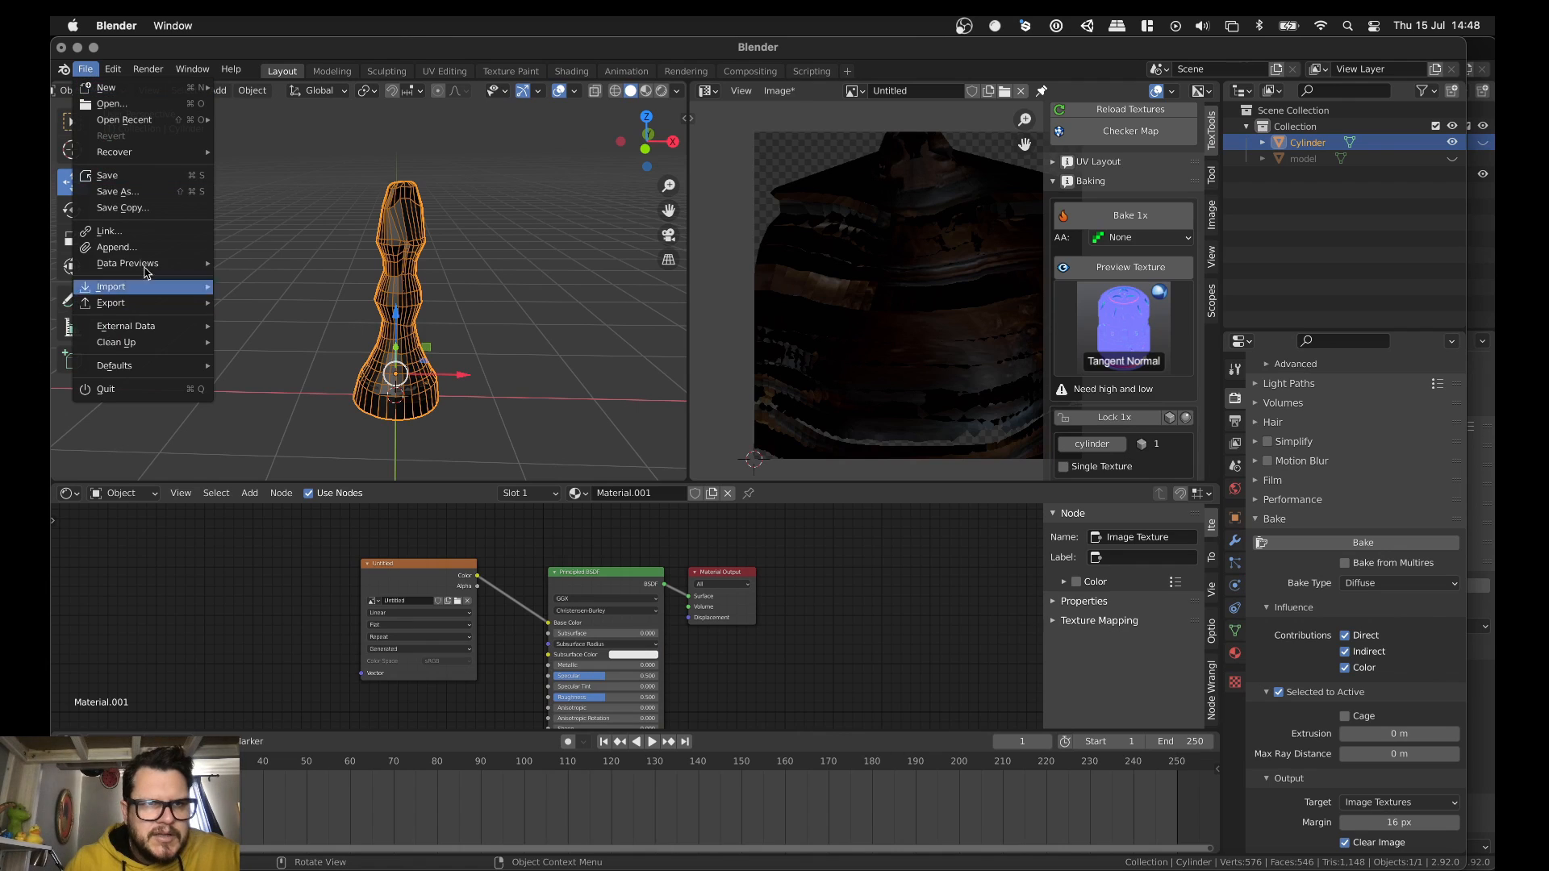
pyautogui.moveTo(145, 118)
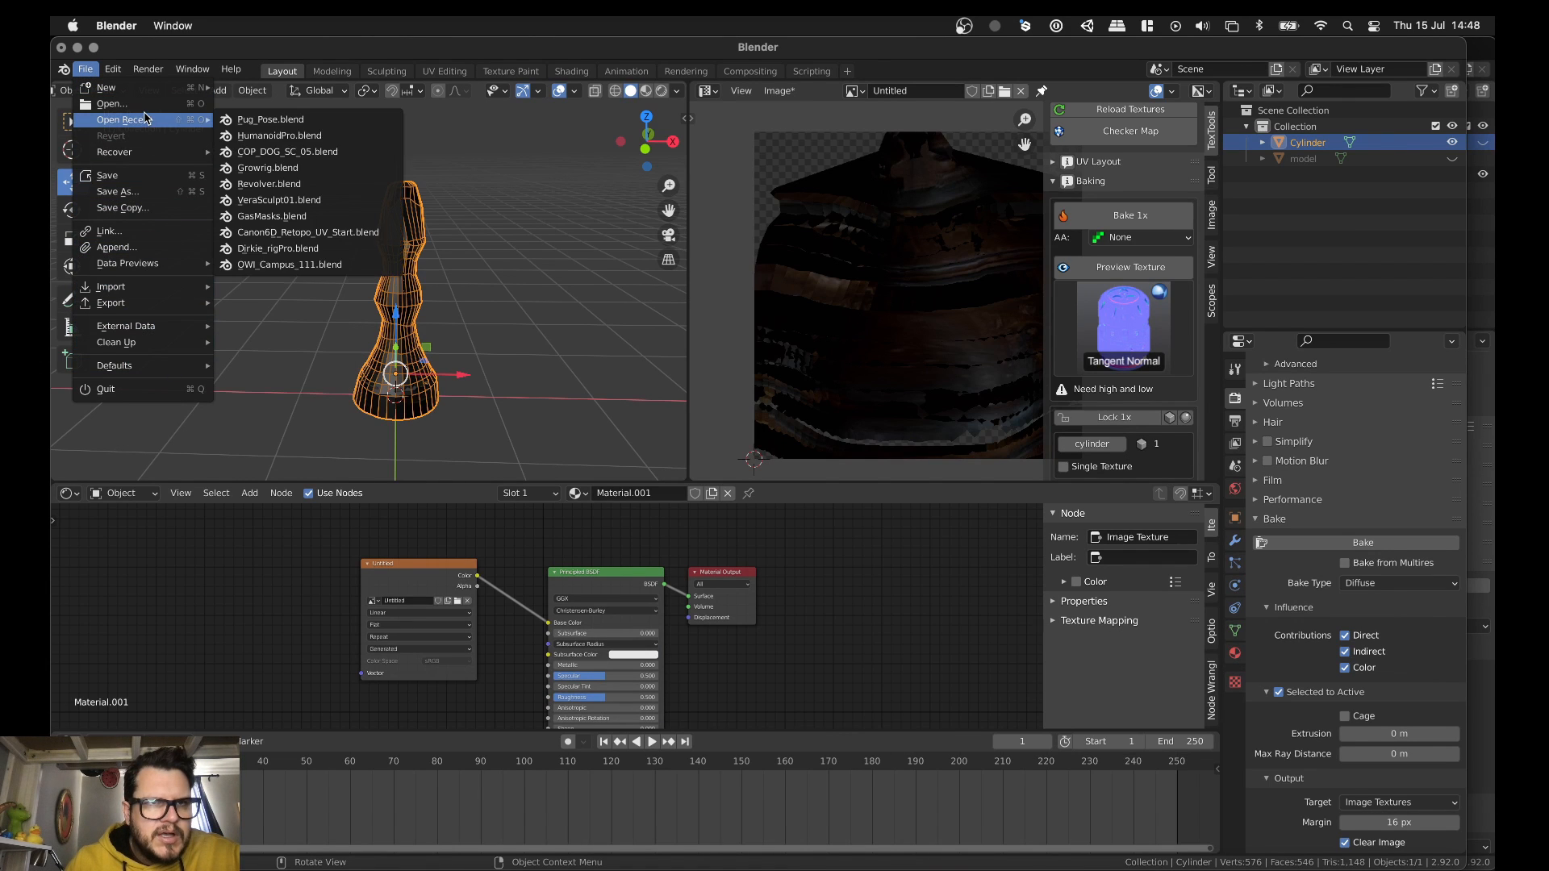
pyautogui.click(419, 274)
pyautogui.click(416, 287)
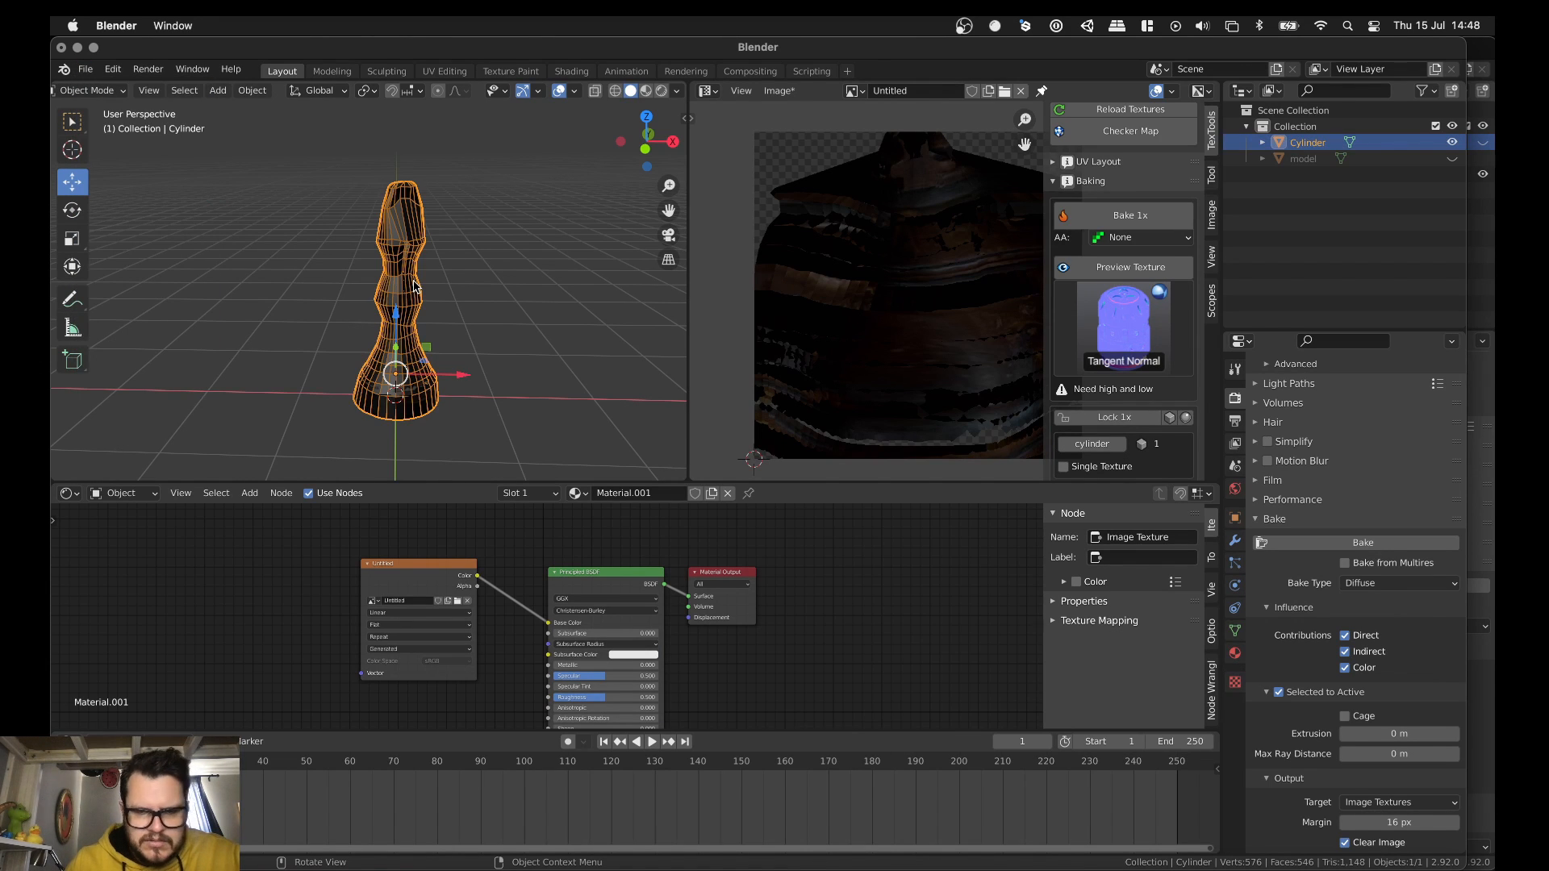
# Delete the low-poly Cylinder and undo the deletion
pyautogui.press('x')
pyautogui.click(415, 284)
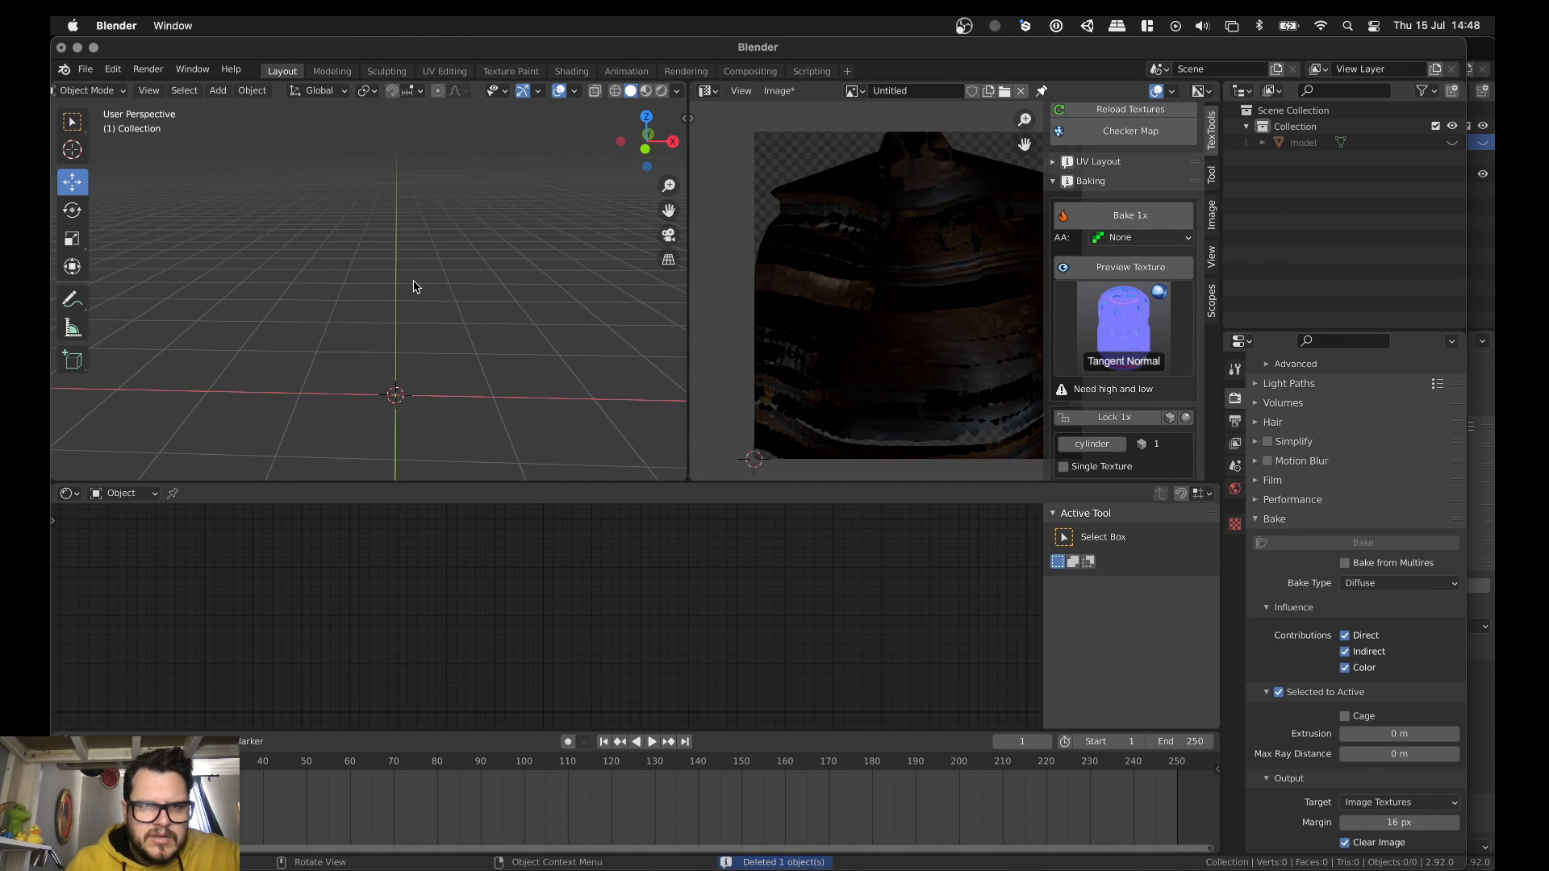
pyautogui.press('super+z')
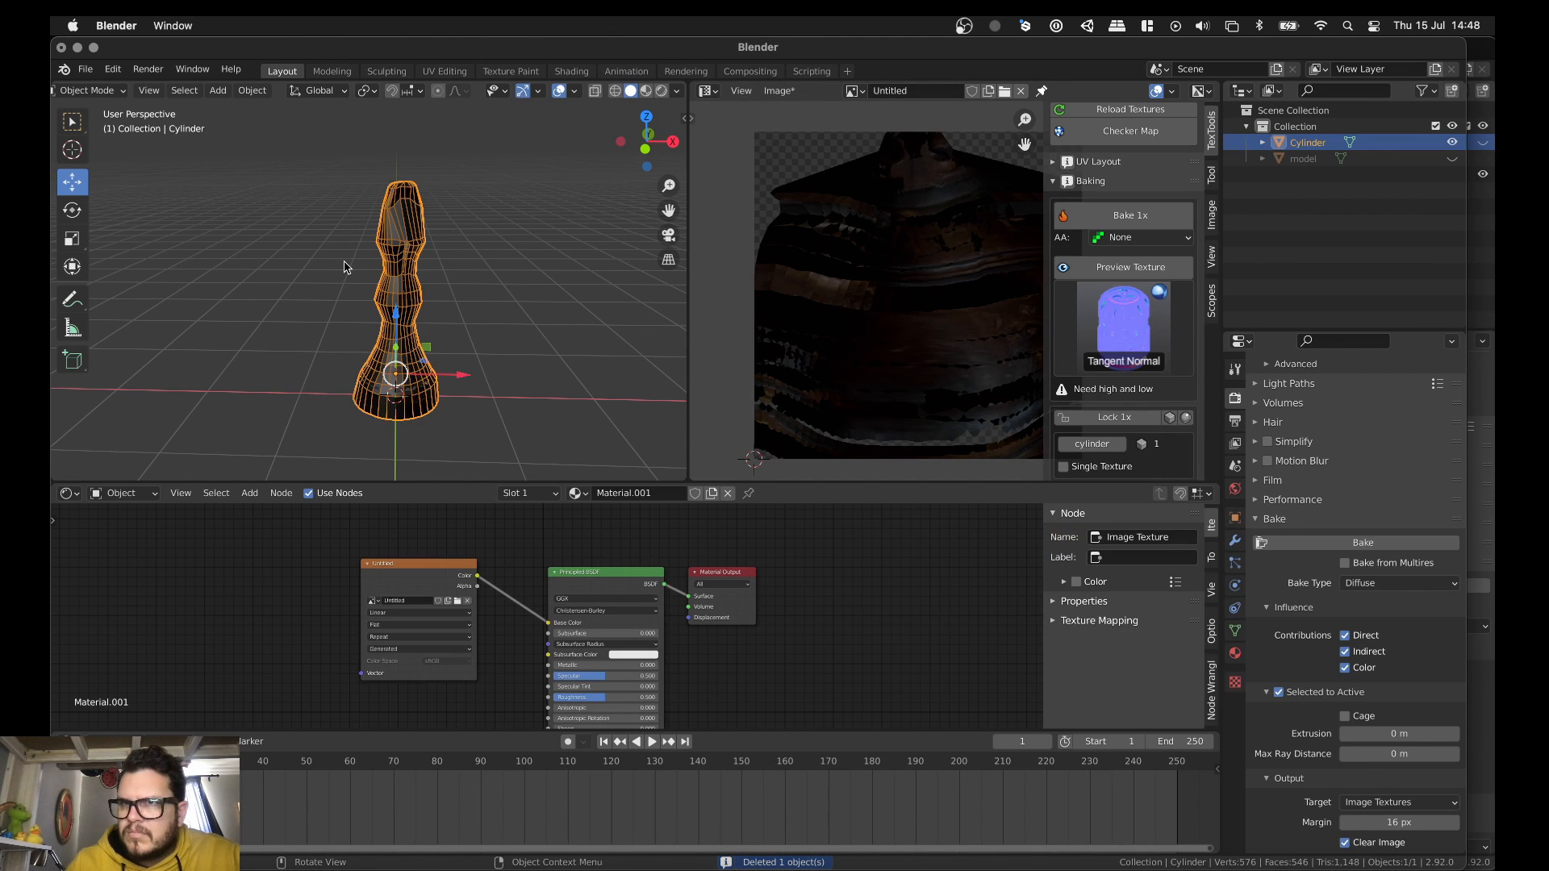
# Unhide the scanned chess king object "model" and hide the low-poly Cylinder
pyautogui.click(438, 268)
pyautogui.click(410, 281)
pyautogui.scroll(7, 413, 282)
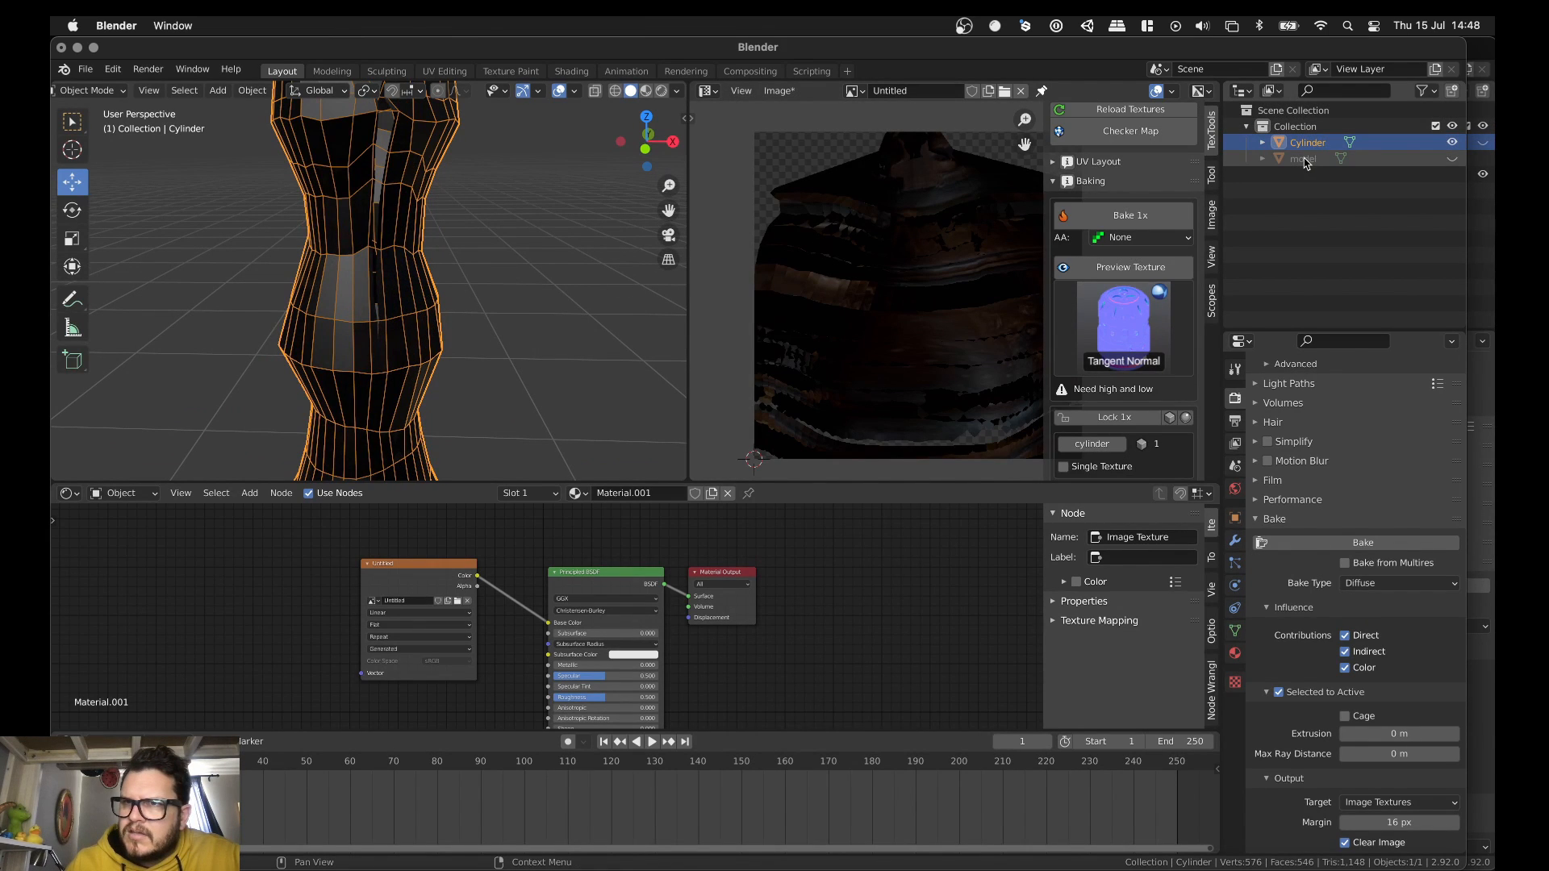
pyautogui.click(1452, 159)
pyautogui.click(1452, 142)
pyautogui.scroll(-3, 441, 260)
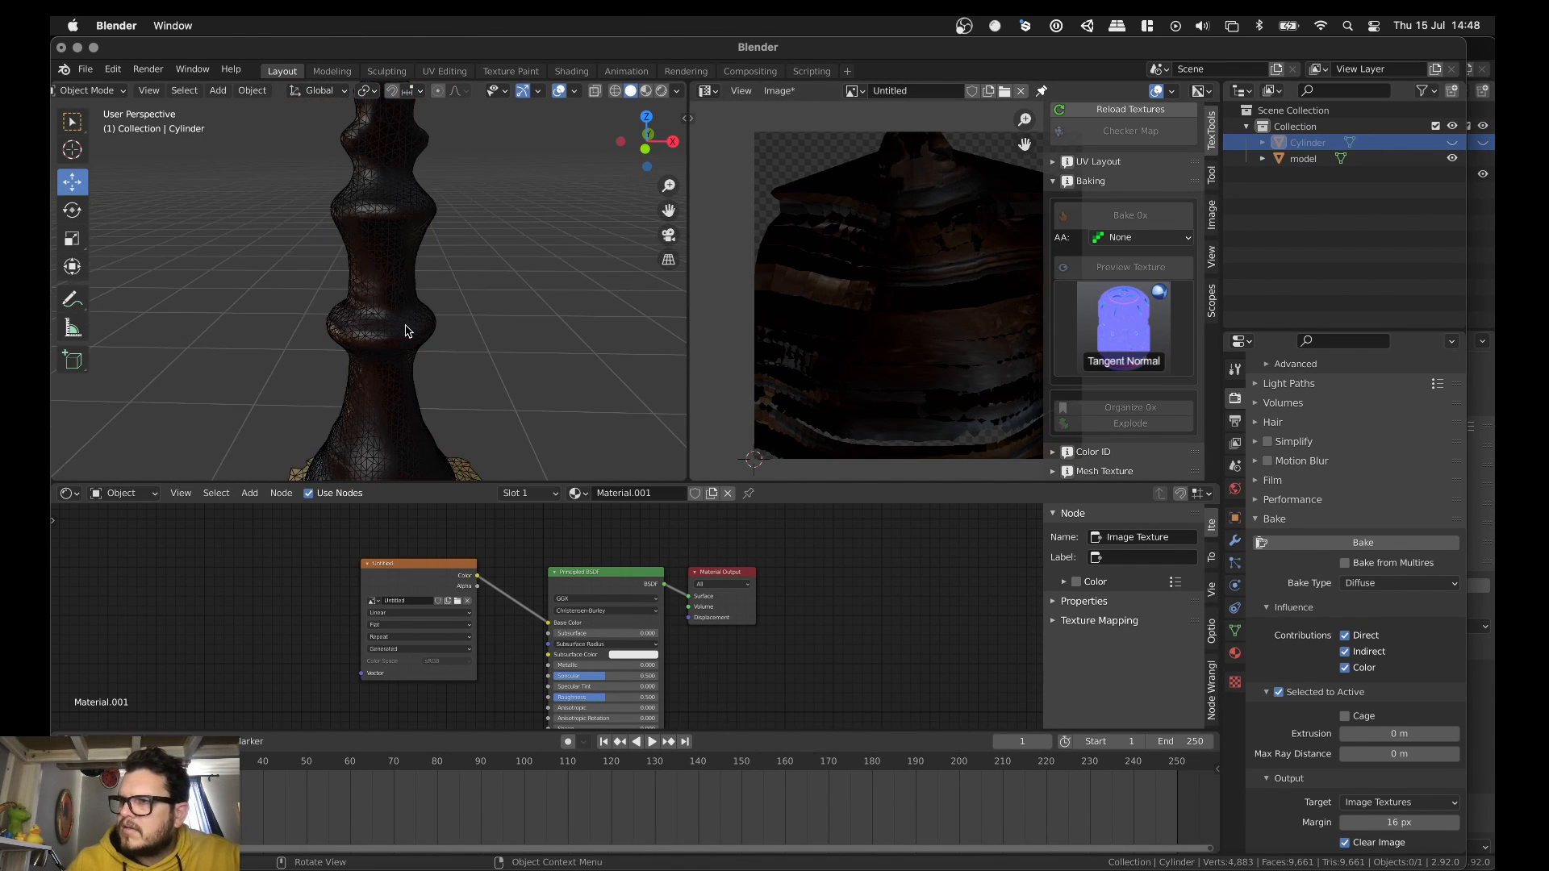
pyautogui.scroll(-3, 415, 332)
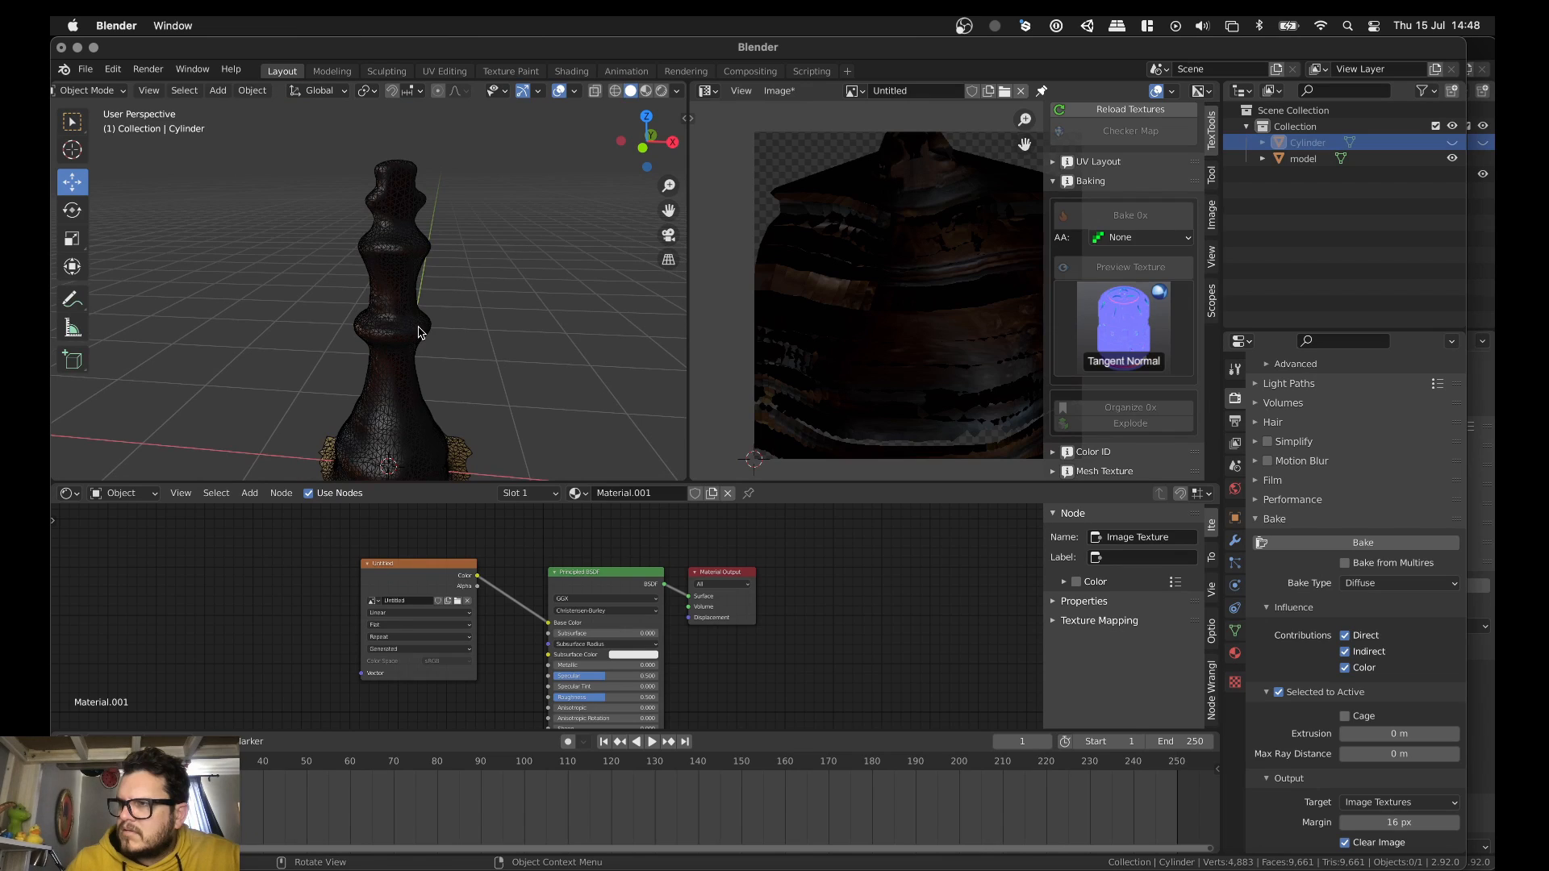
pyautogui.keyDown('shift'); pyautogui.moveTo(436, 339); pyautogui.dragTo(418, 301, button='middle'); pyautogui.keyUp('shift')
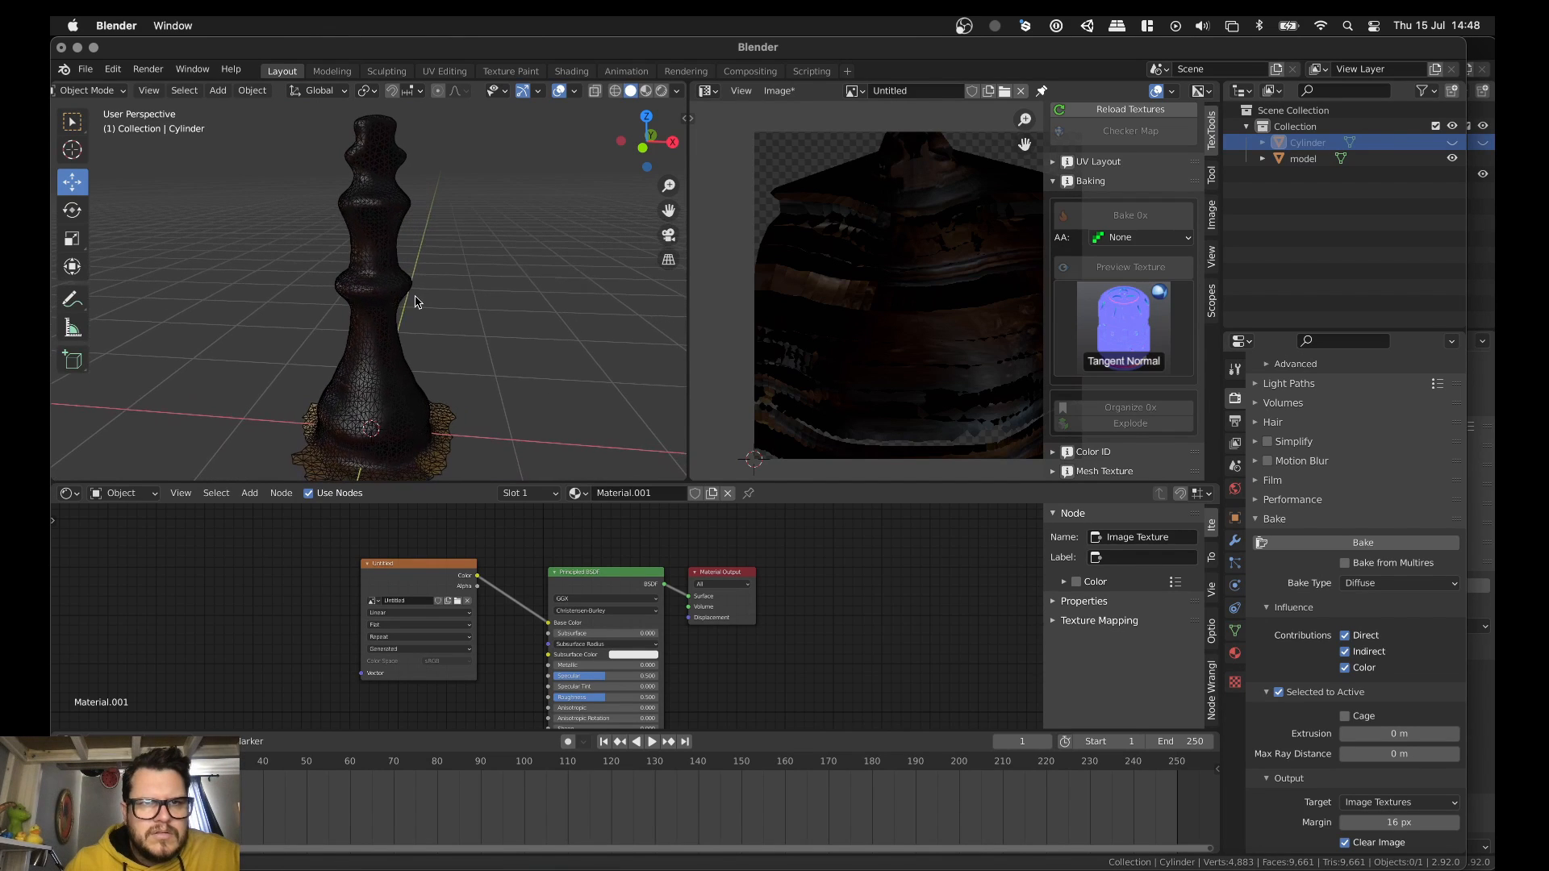
# Search the add-on preferences for "bs", examine the details of Bsurfaces GPL Edition, and close the preferences
pyautogui.click(82, 70)
pyautogui.moveTo(115, 69)
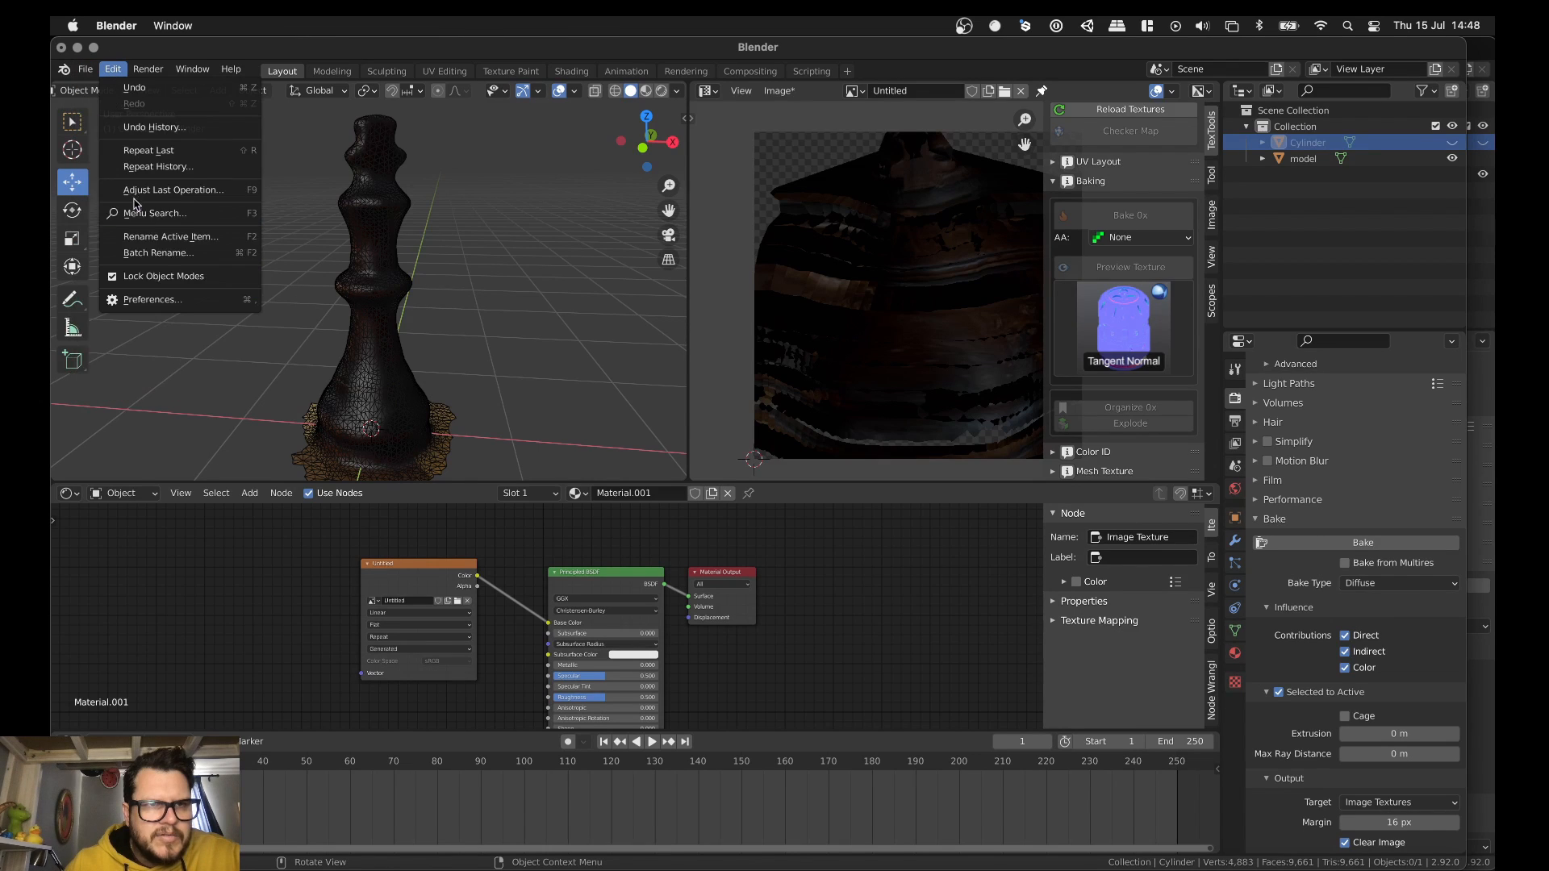
pyautogui.click(174, 300)
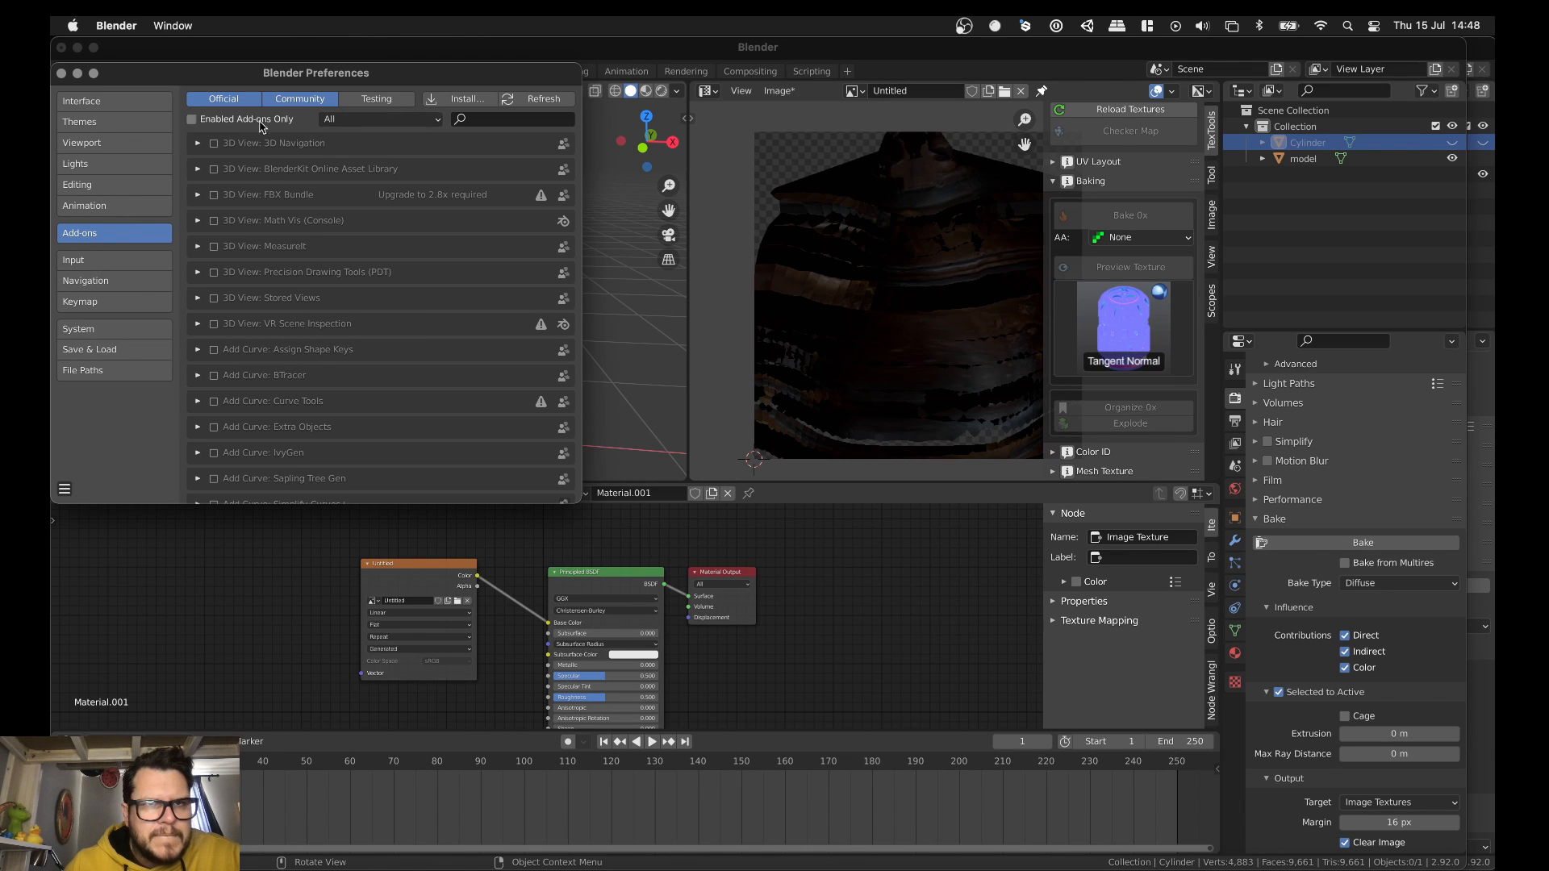
pyautogui.click(484, 121)
pyautogui.write('bs')
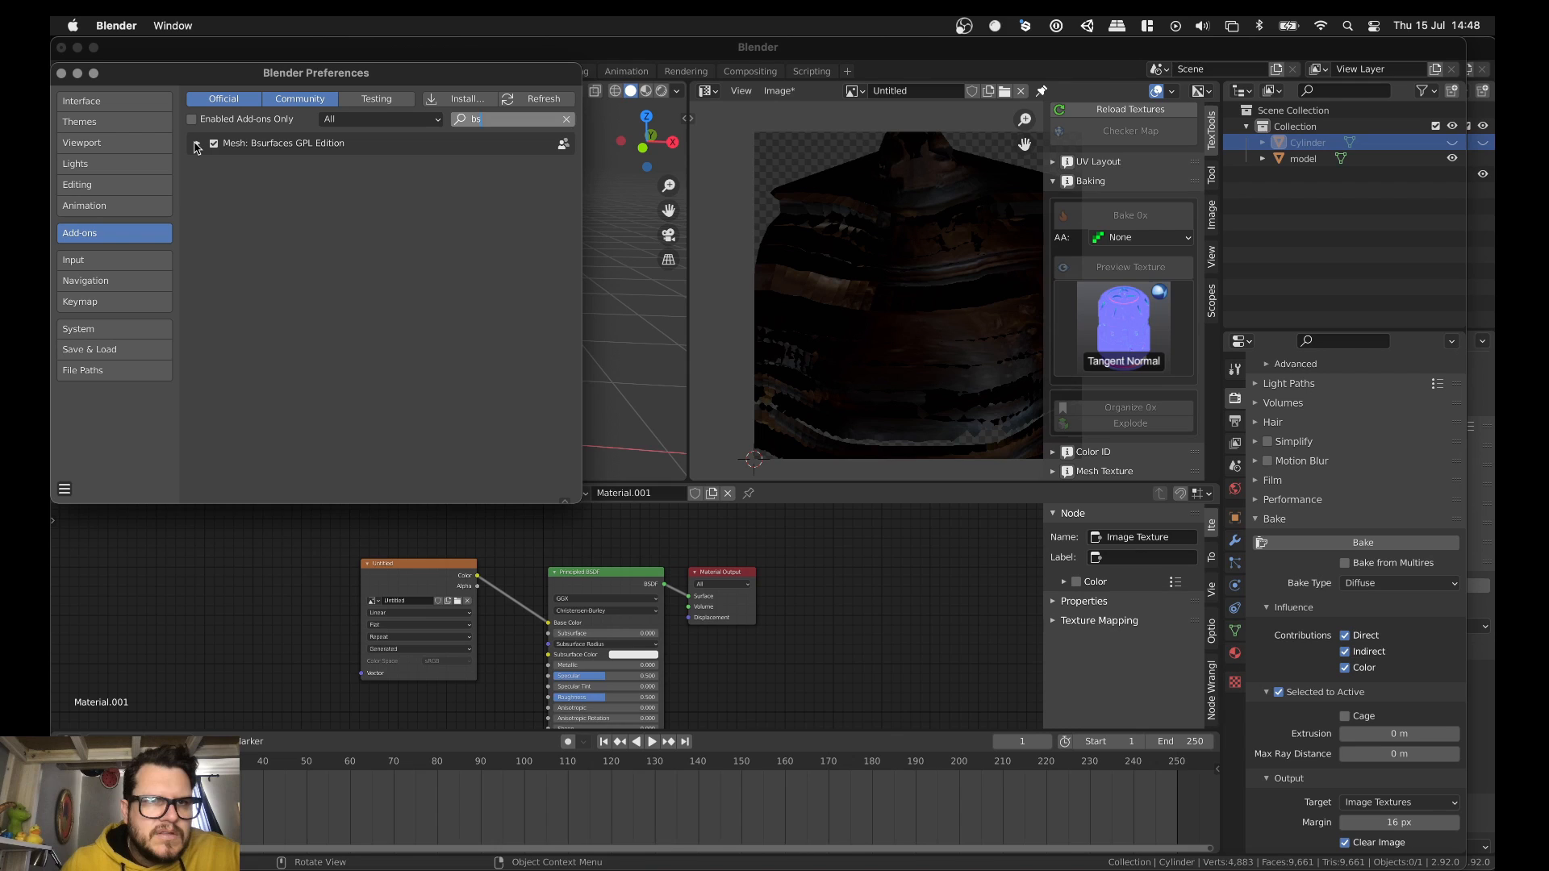
pyautogui.press('Return')
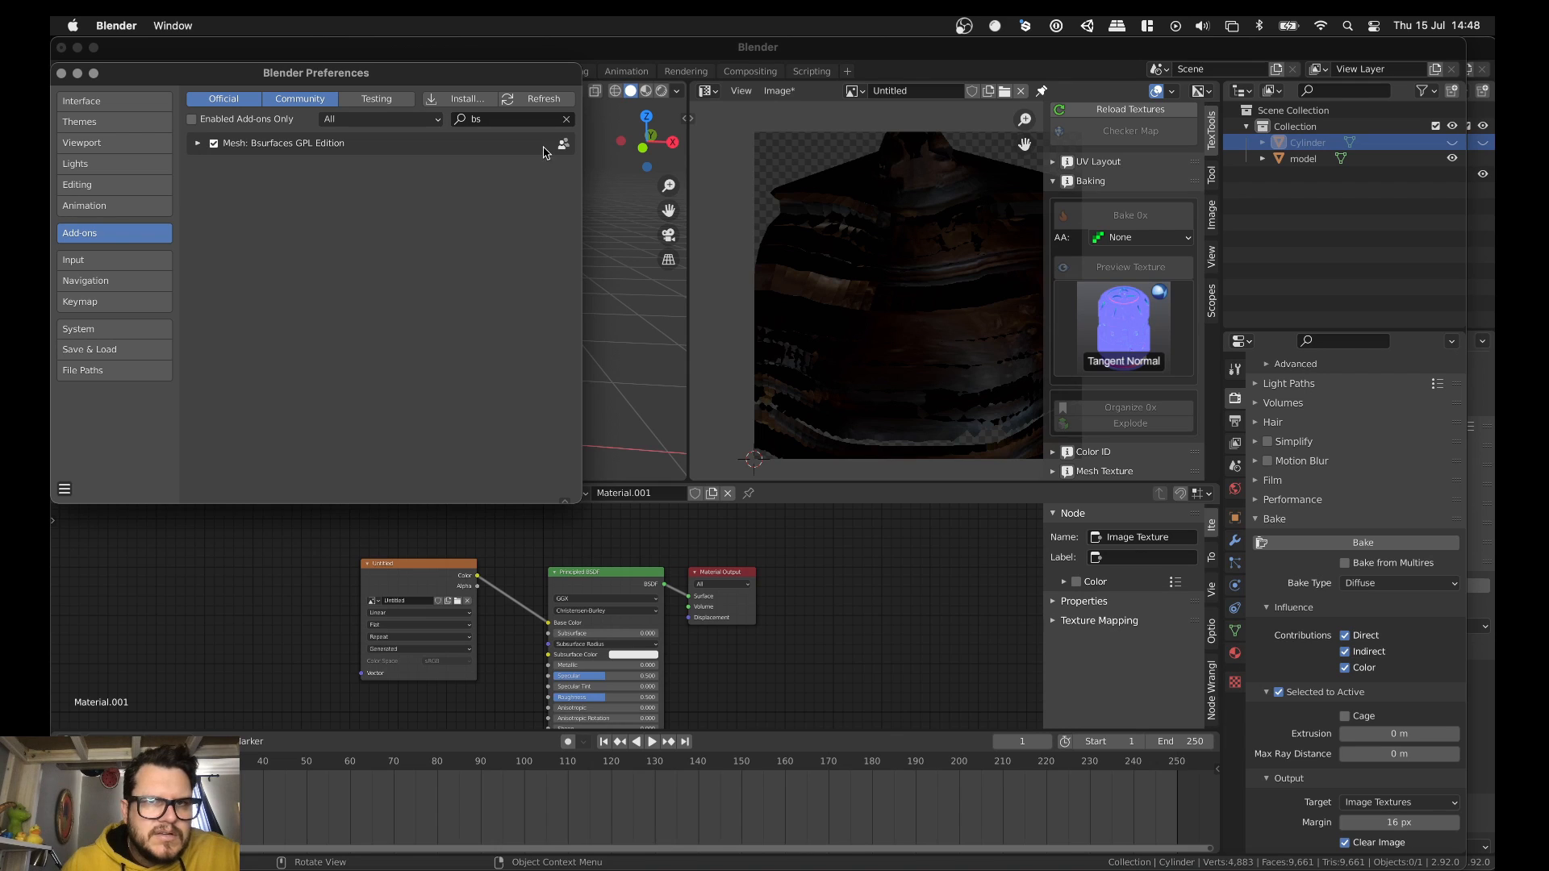
pyautogui.click(198, 144)
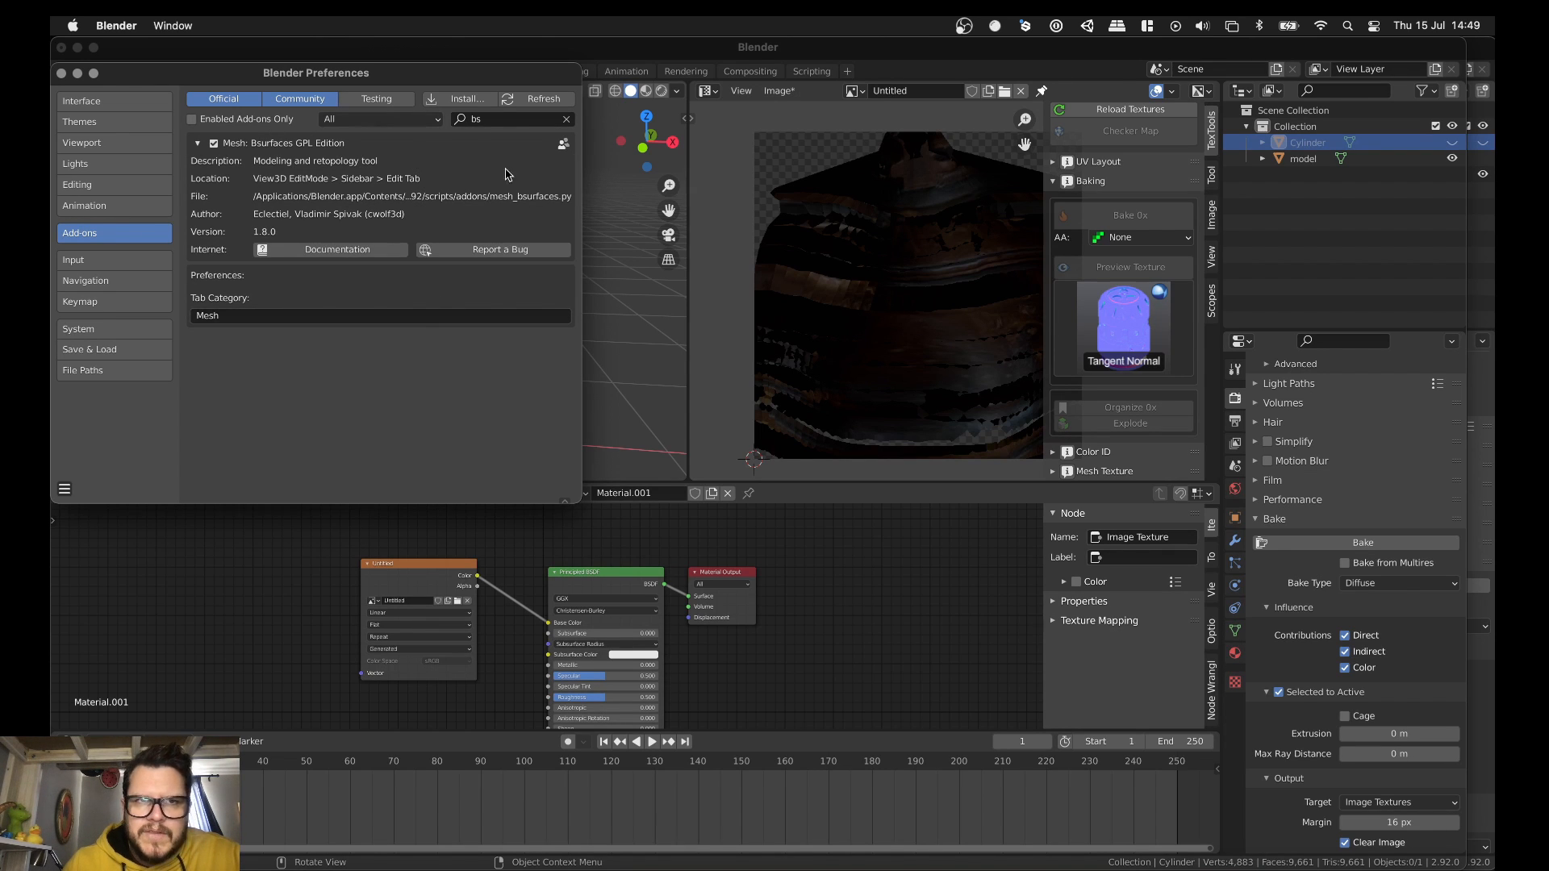
pyautogui.moveTo(158, 73); pyautogui.dragTo(297, 93)
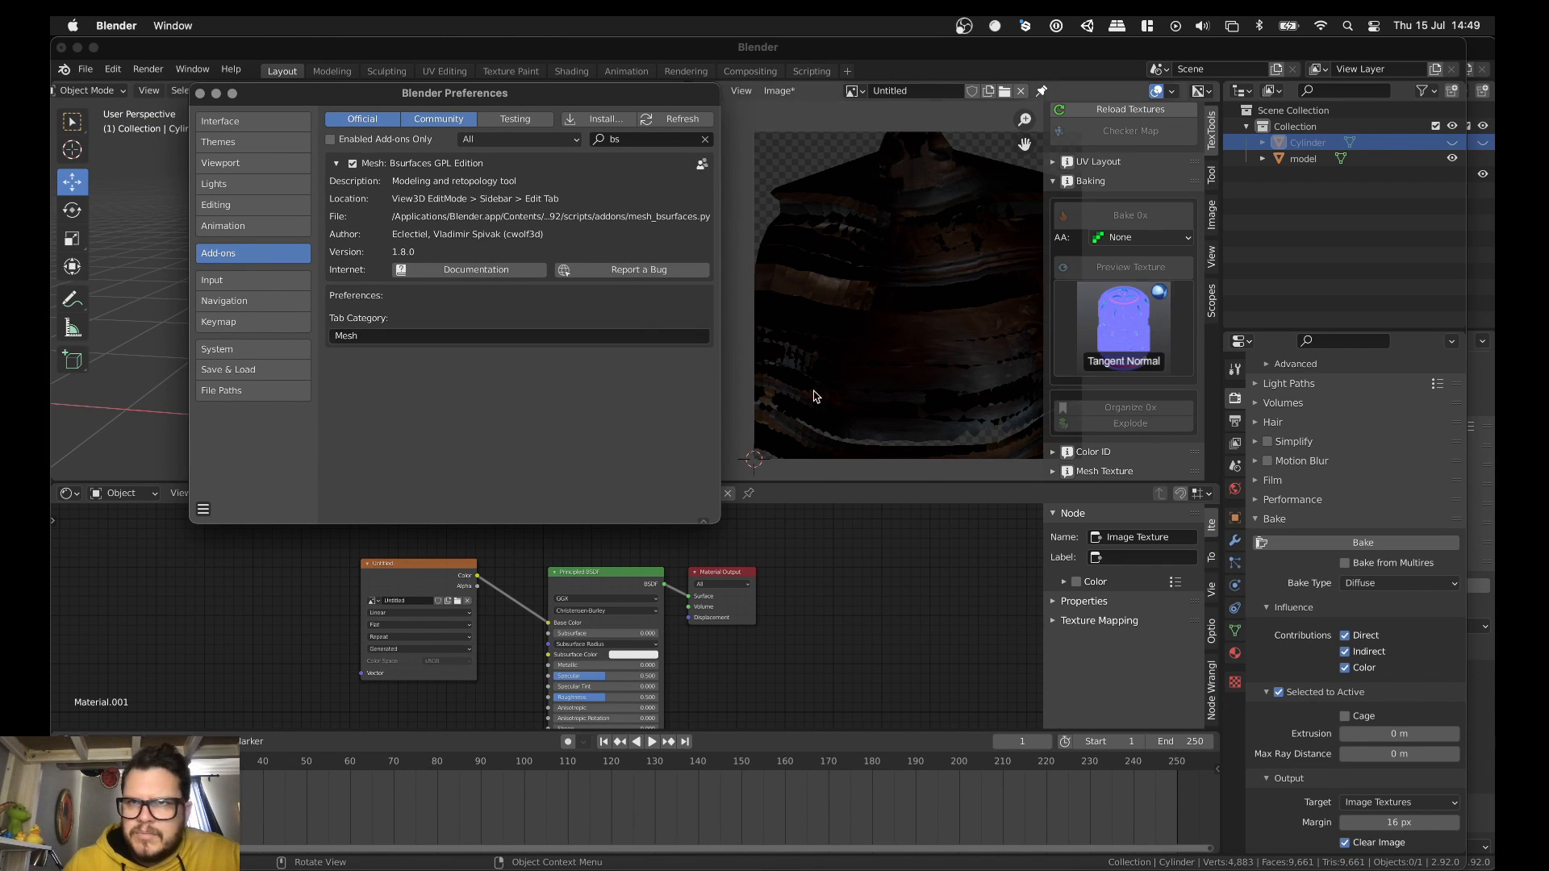
pyautogui.click(200, 94)
# Show the Bsurfaces tools beside the chess king and widen the 3D viewport over the image editor
pyautogui.click(685, 120)
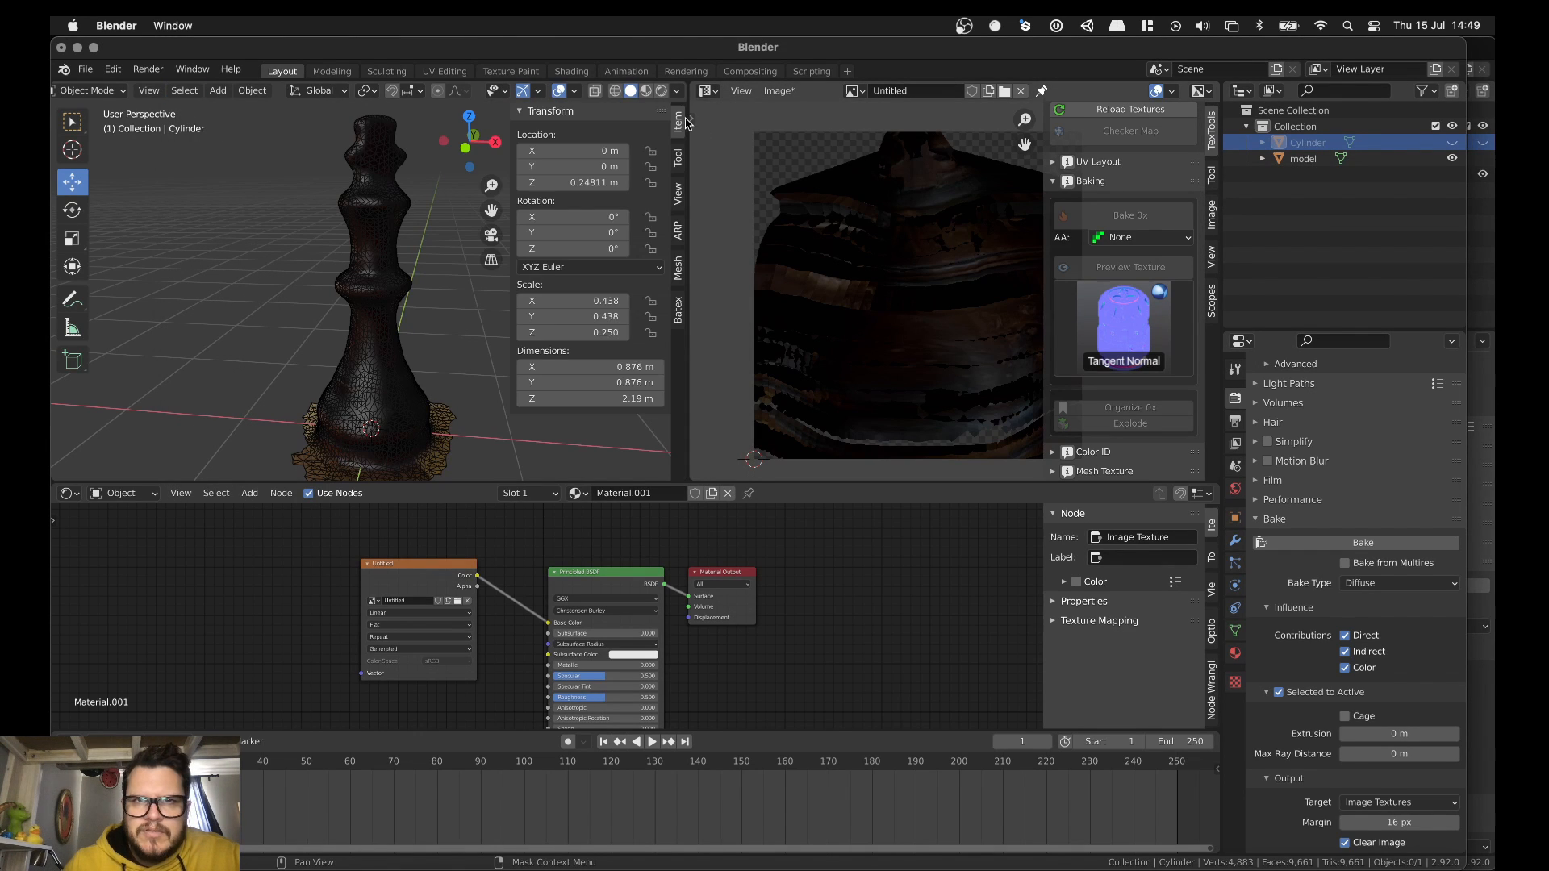
pyautogui.click(678, 269)
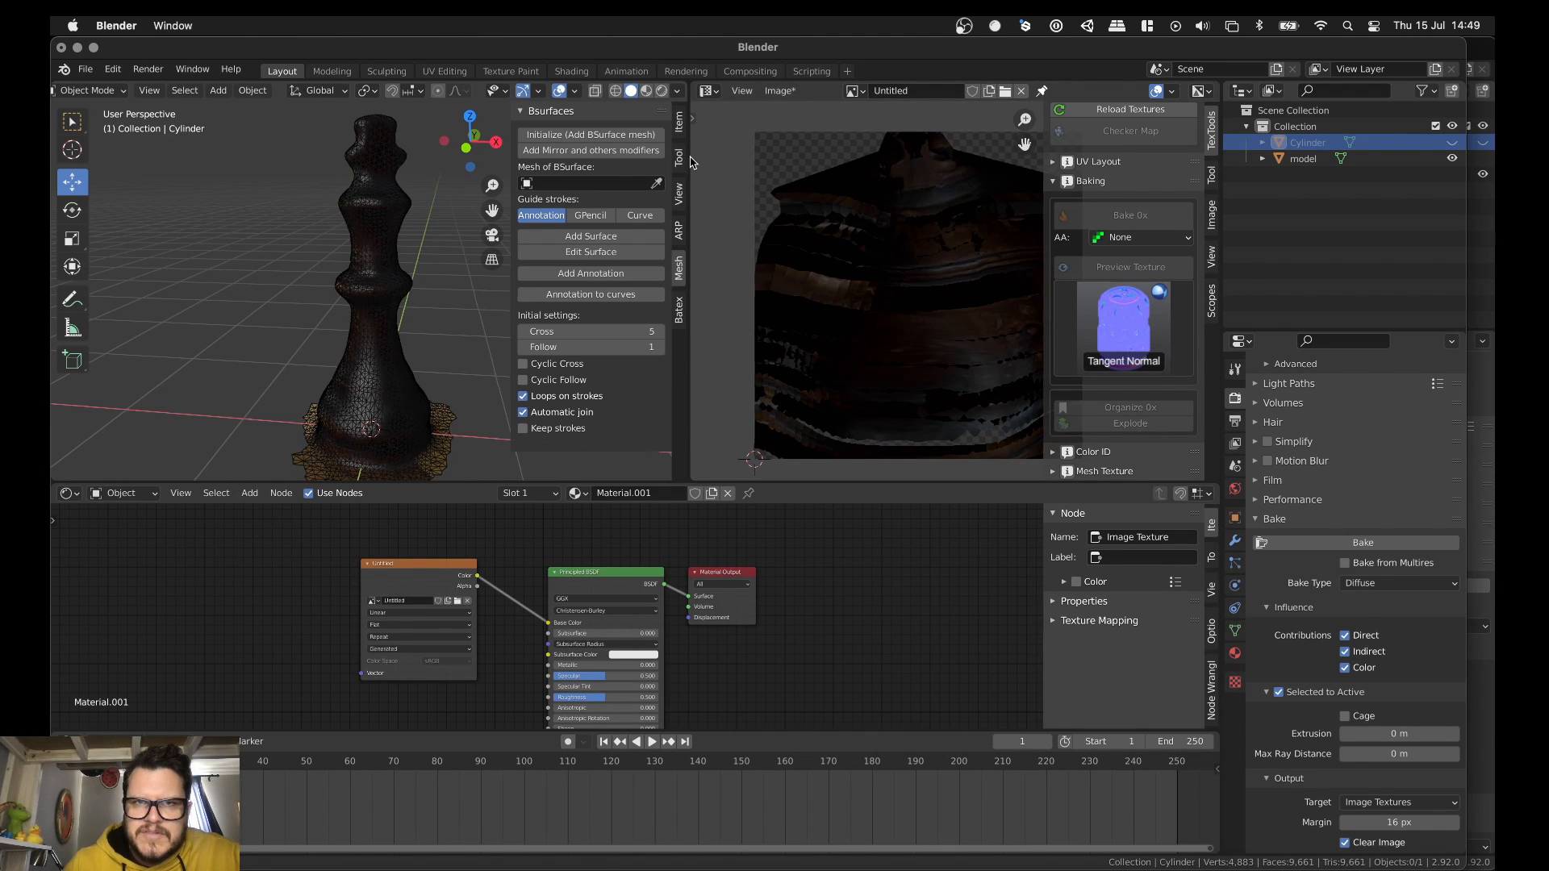
pyautogui.moveTo(688, 158); pyautogui.dragTo(950, 157)
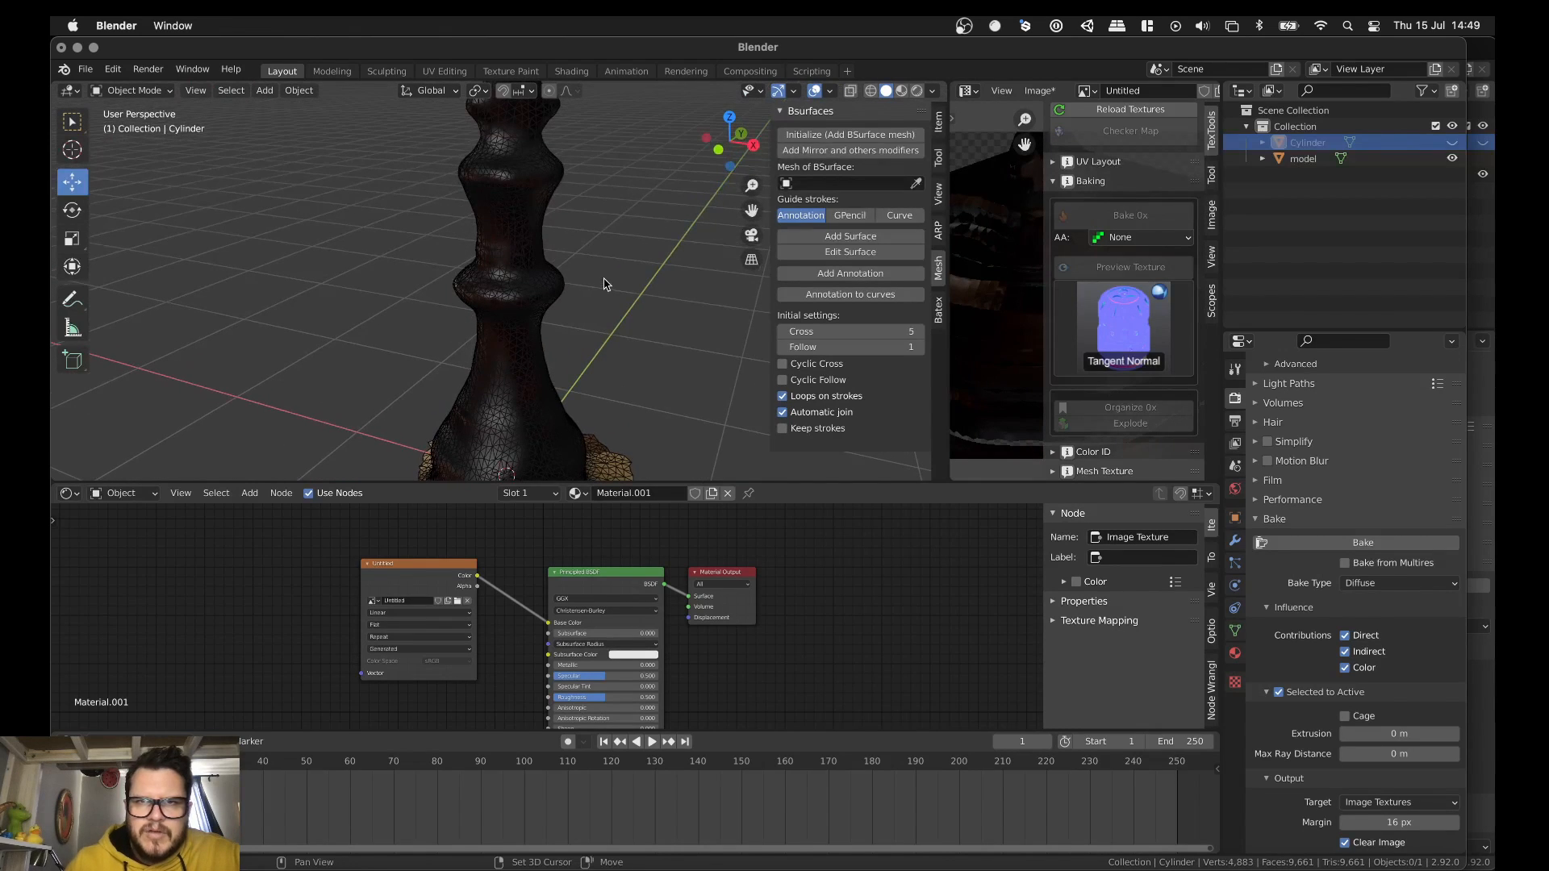
pyautogui.scroll(3, 1212, 125)
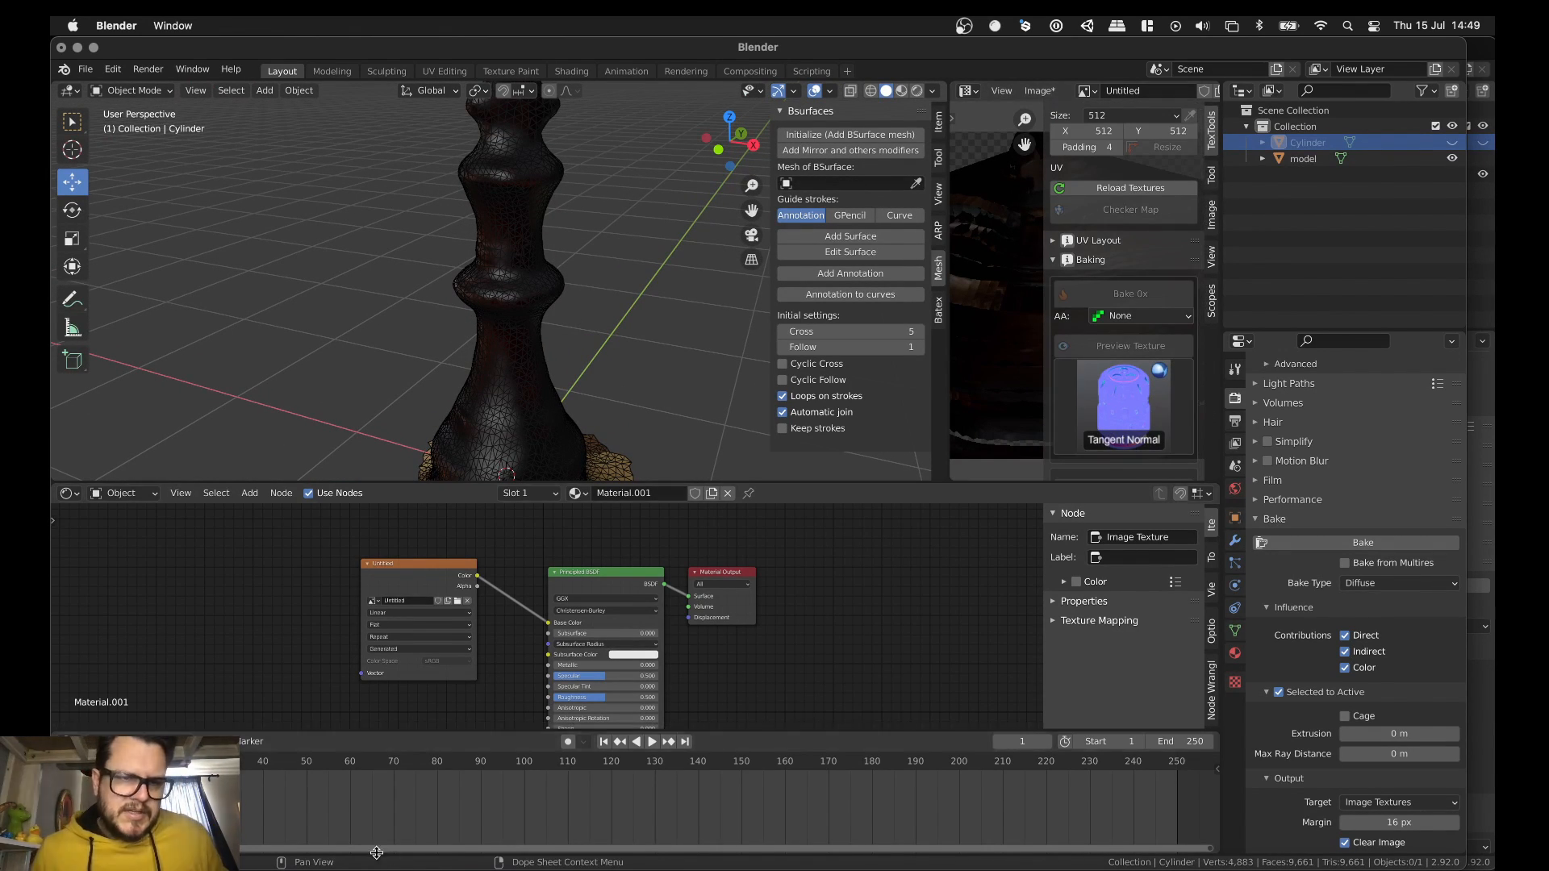
# Switch to Opera, open TexTools for Blender from the Week 2 resources, and read through its General Panel and UV Layout documentation
pyautogui.click(238, 865)
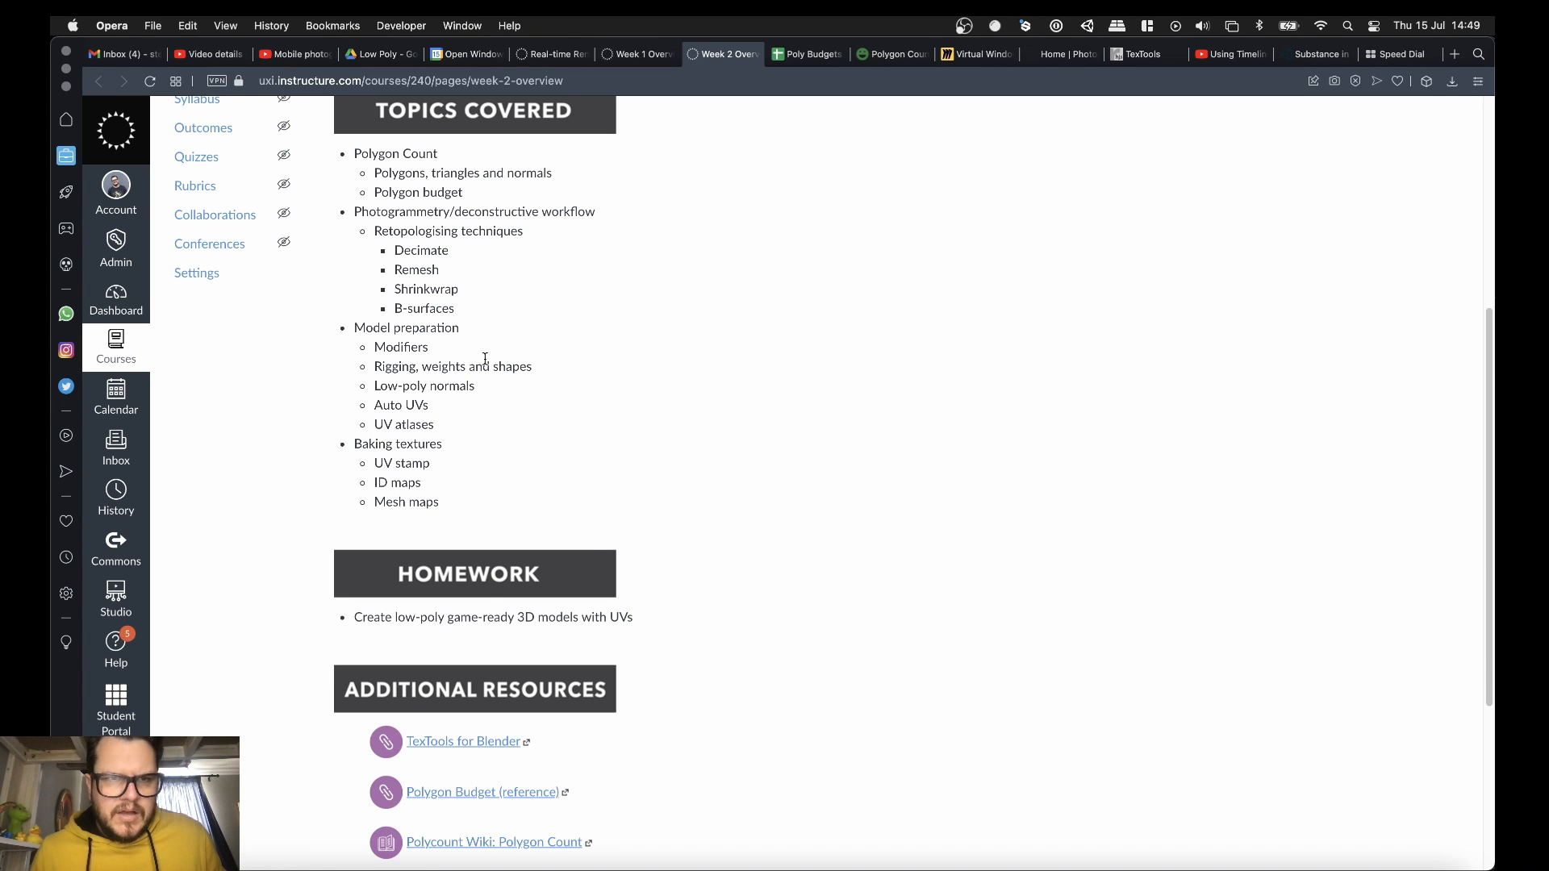
pyautogui.scroll(-5, 428, 718)
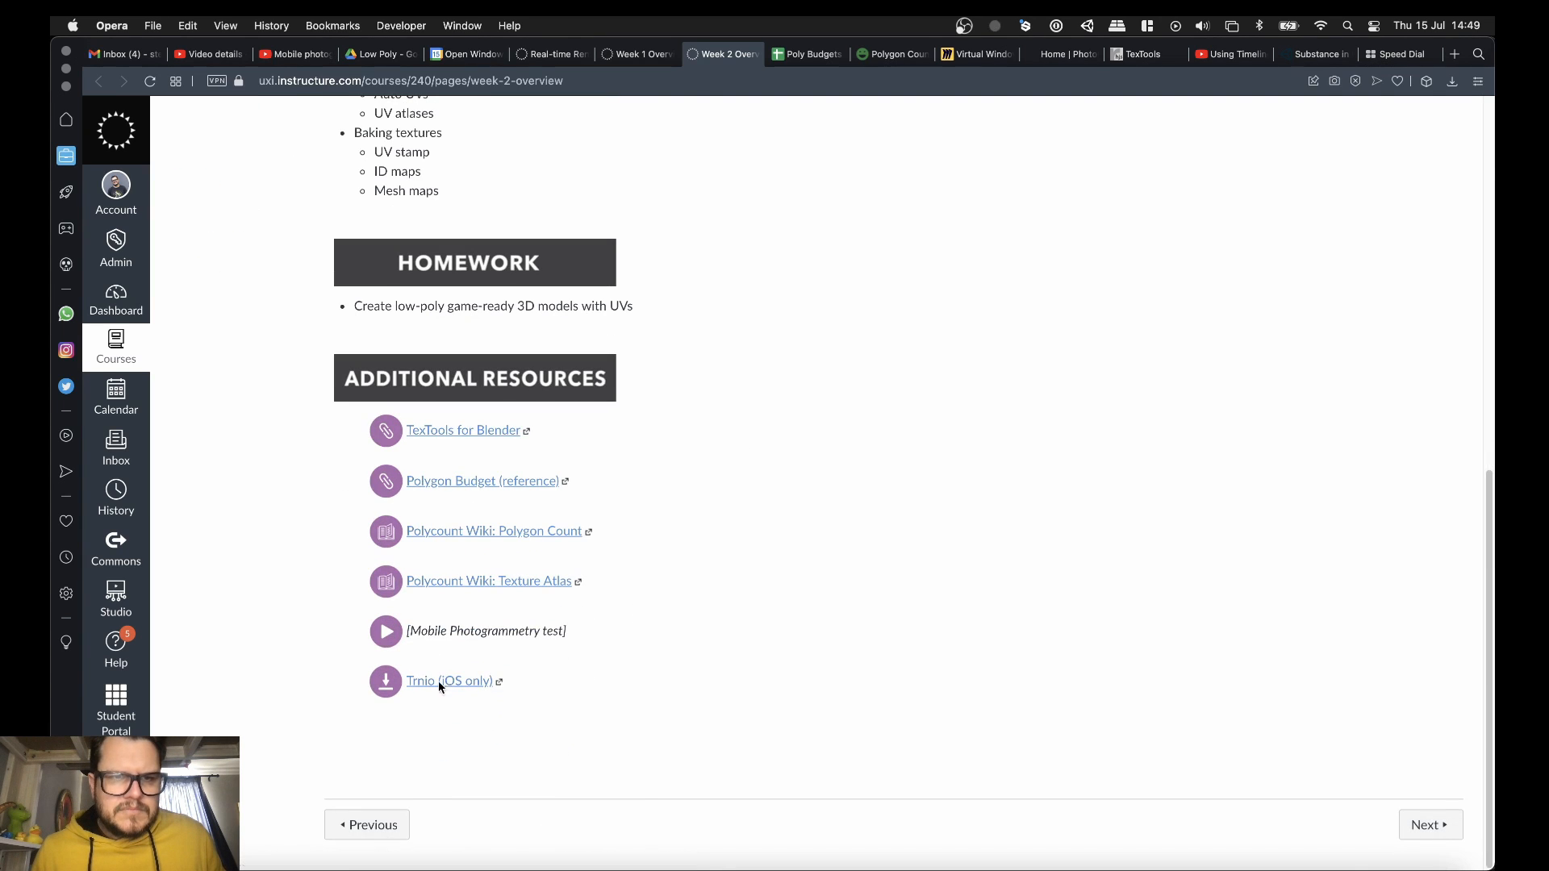
pyautogui.click(484, 434)
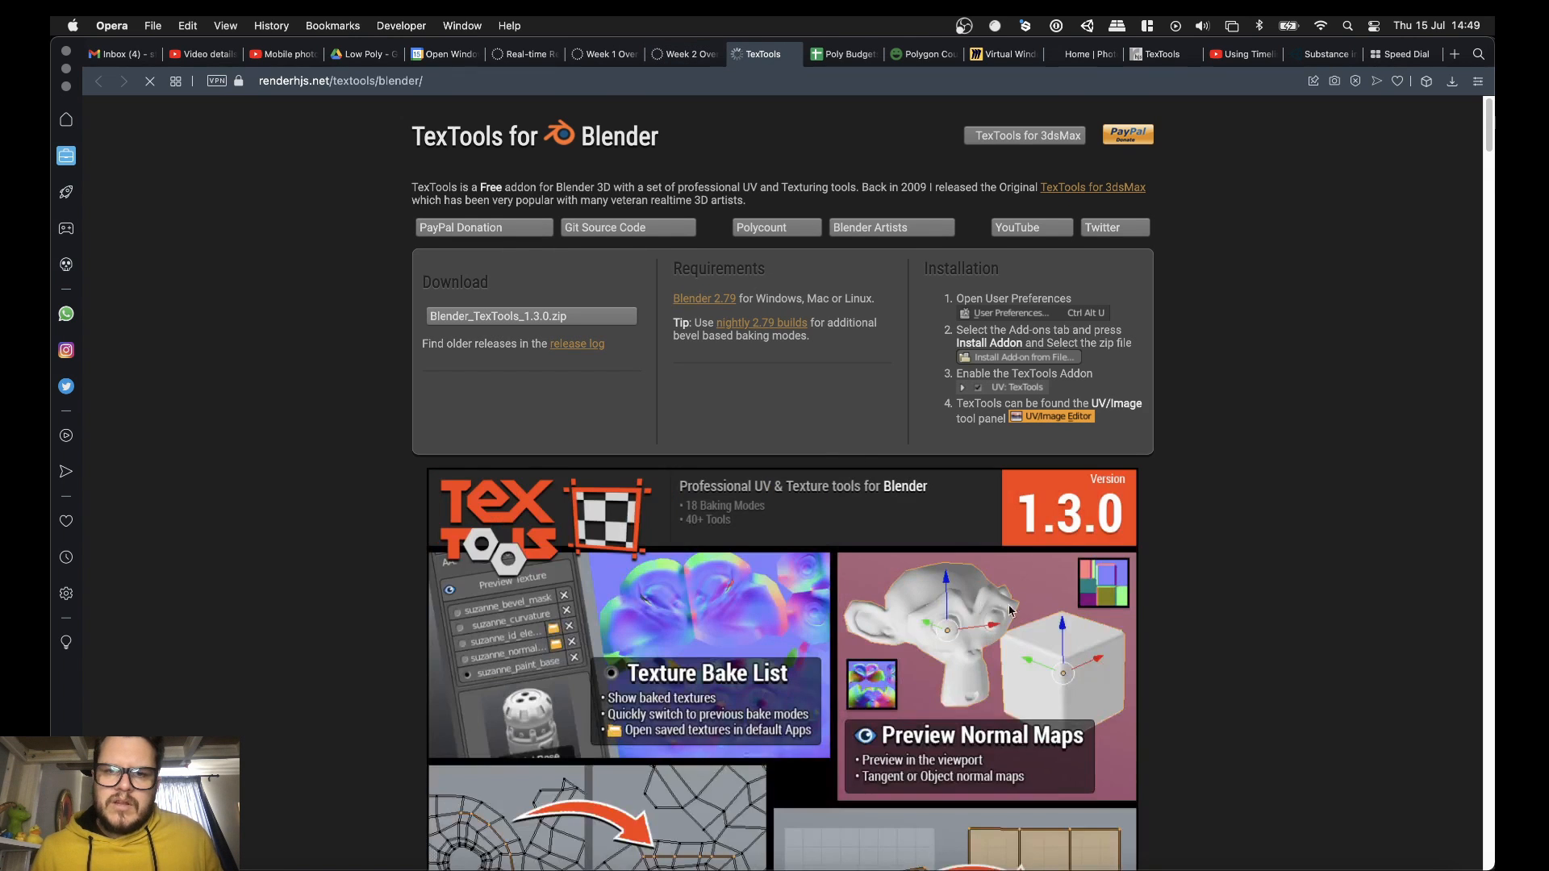
pyautogui.scroll(-6, 798, 589)
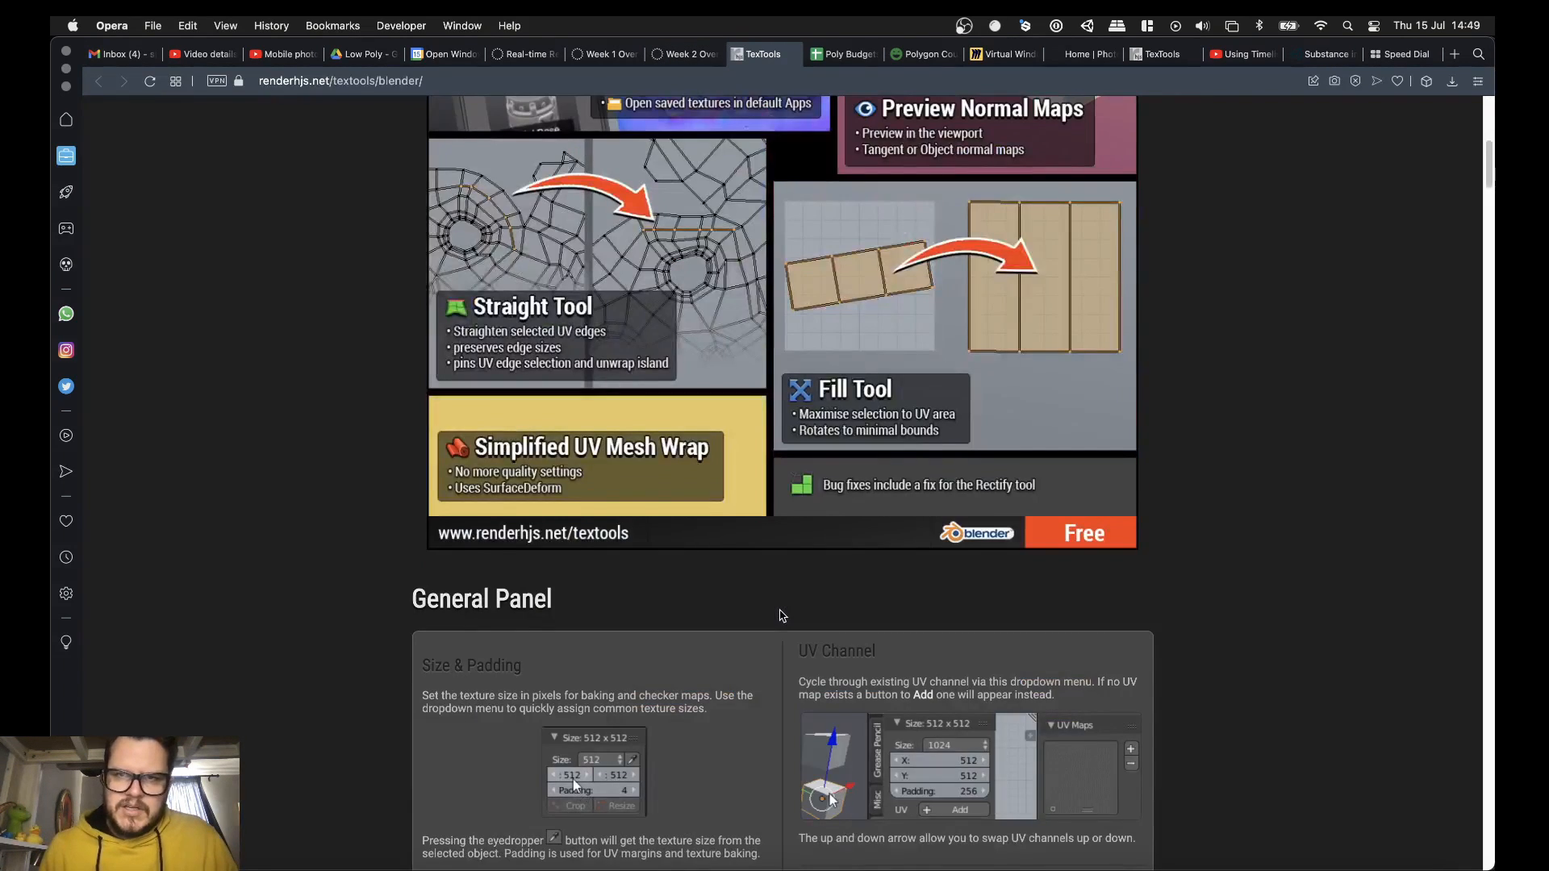
pyautogui.scroll(-4, 780, 615)
pyautogui.scroll(-5, 780, 615)
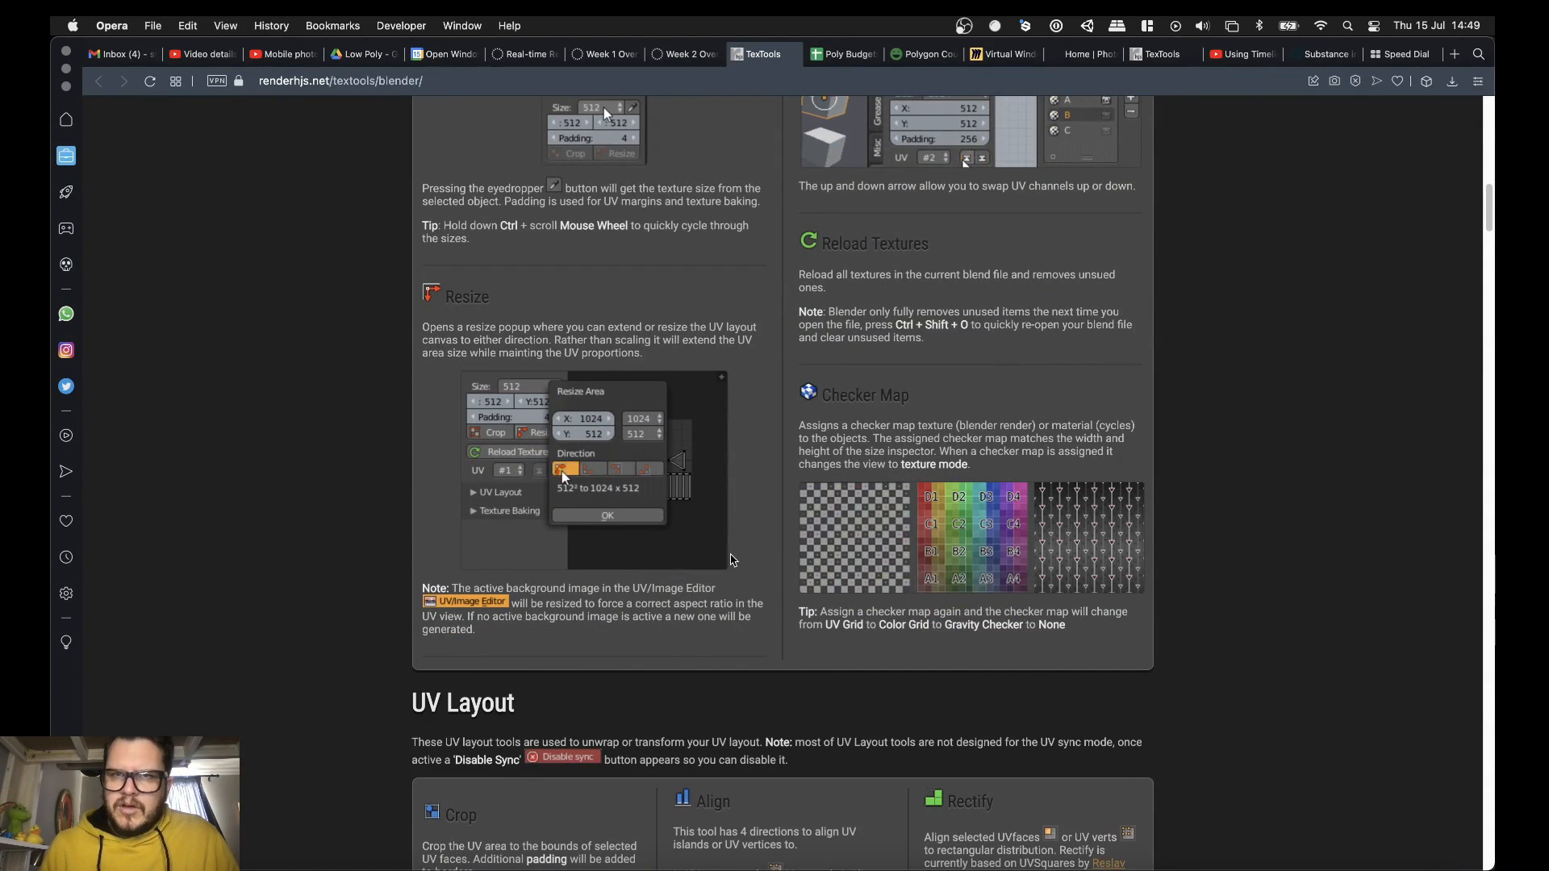
pyautogui.scroll(5, 695, 594)
pyautogui.scroll(-11, 695, 594)
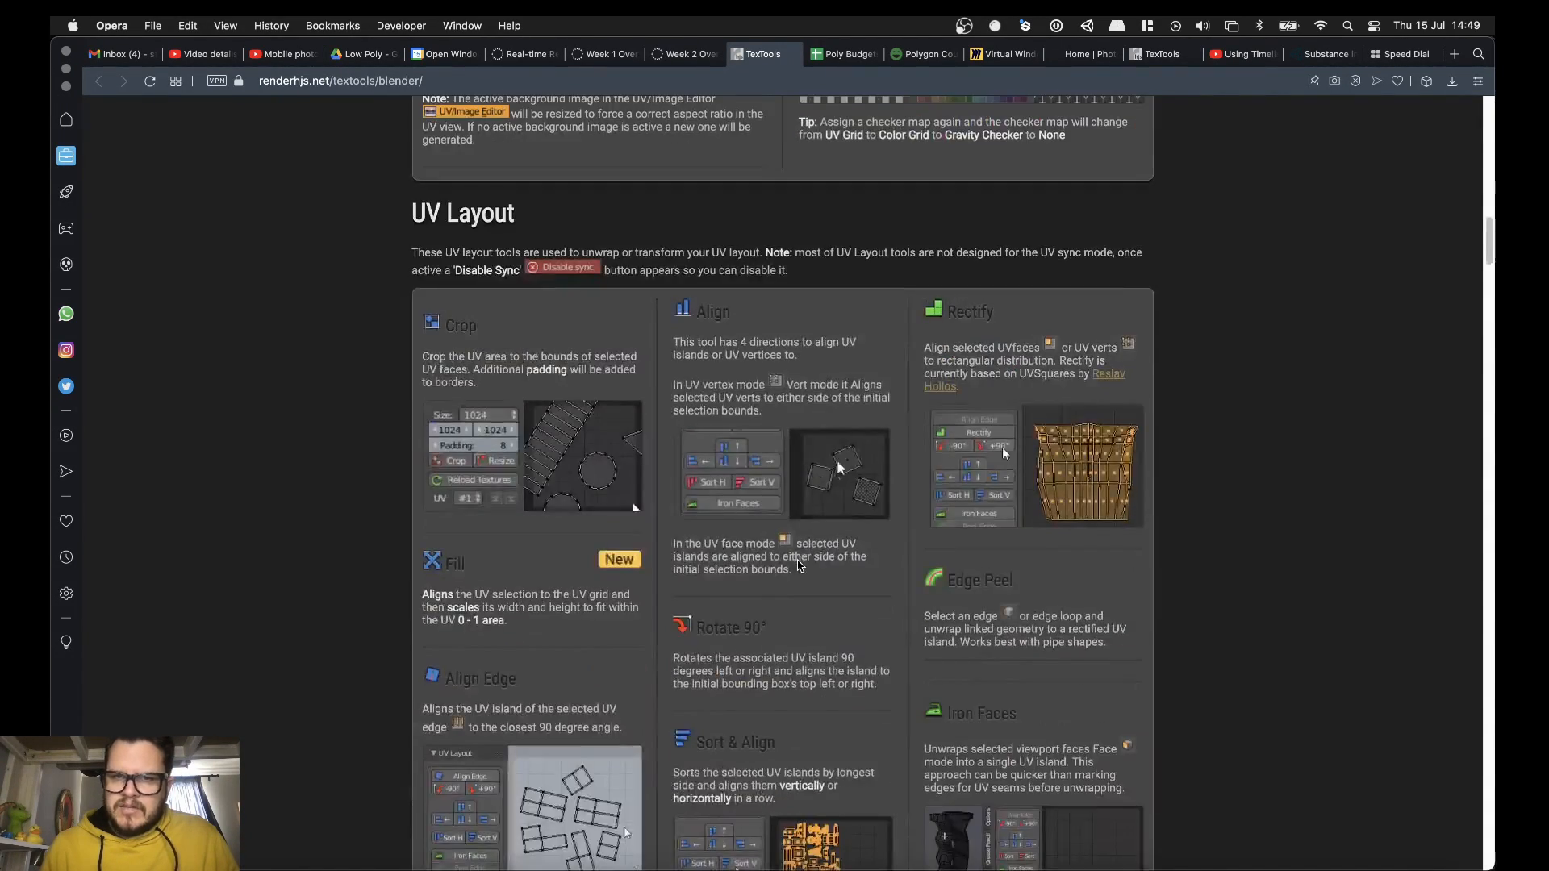
# Read the TexTools documentation from UV Layout through baking and Color ID to Mesh Texture, and return to the Week 2 overview page
pyautogui.scroll(-3, 797, 559)
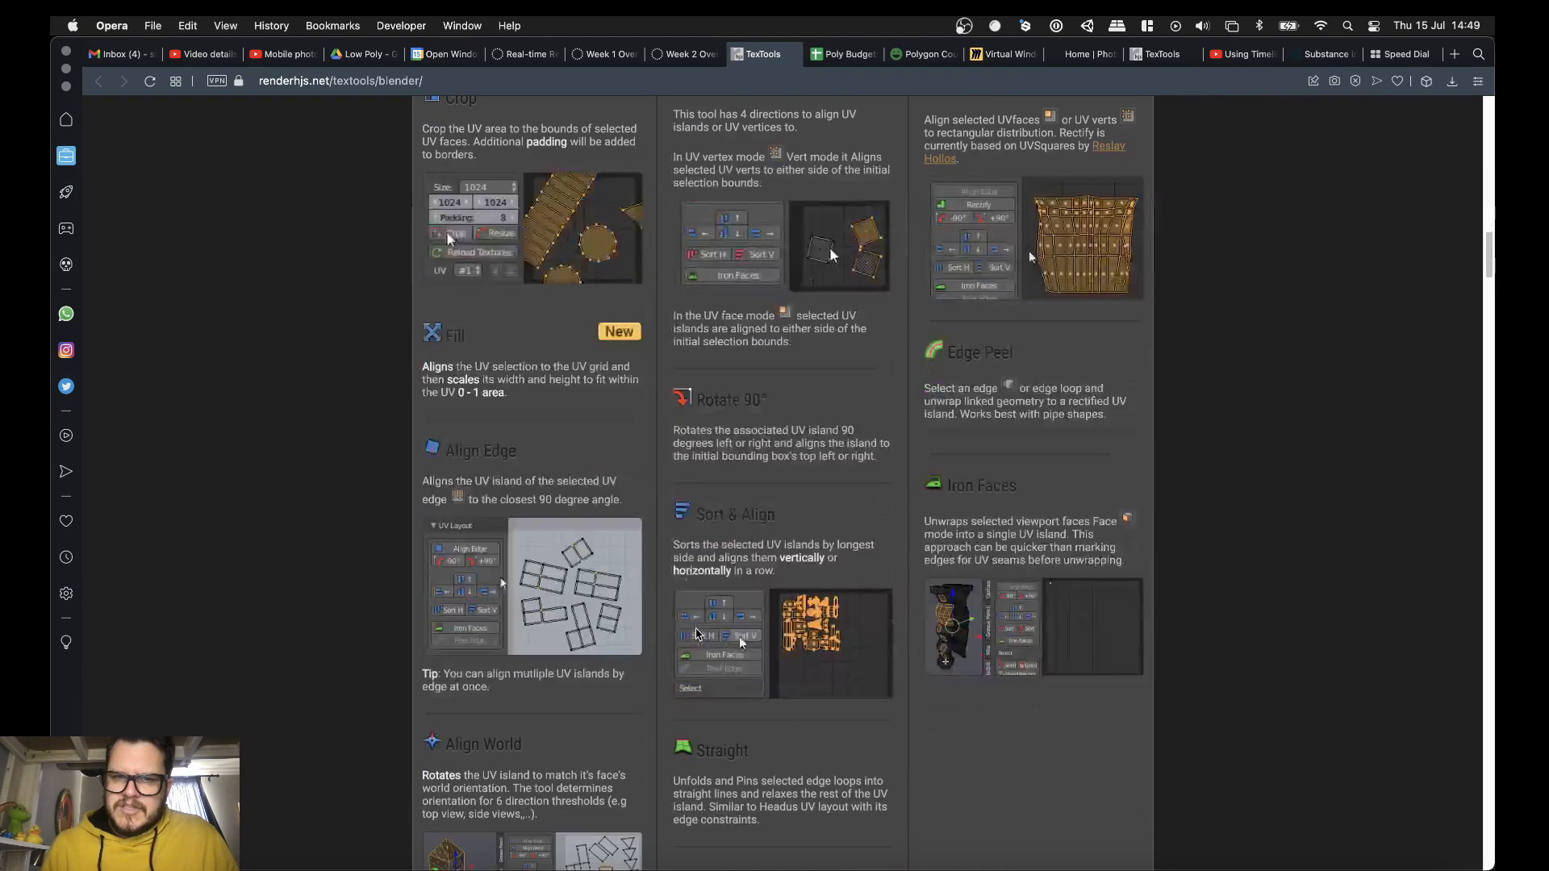
pyautogui.scroll(-8, 813, 647)
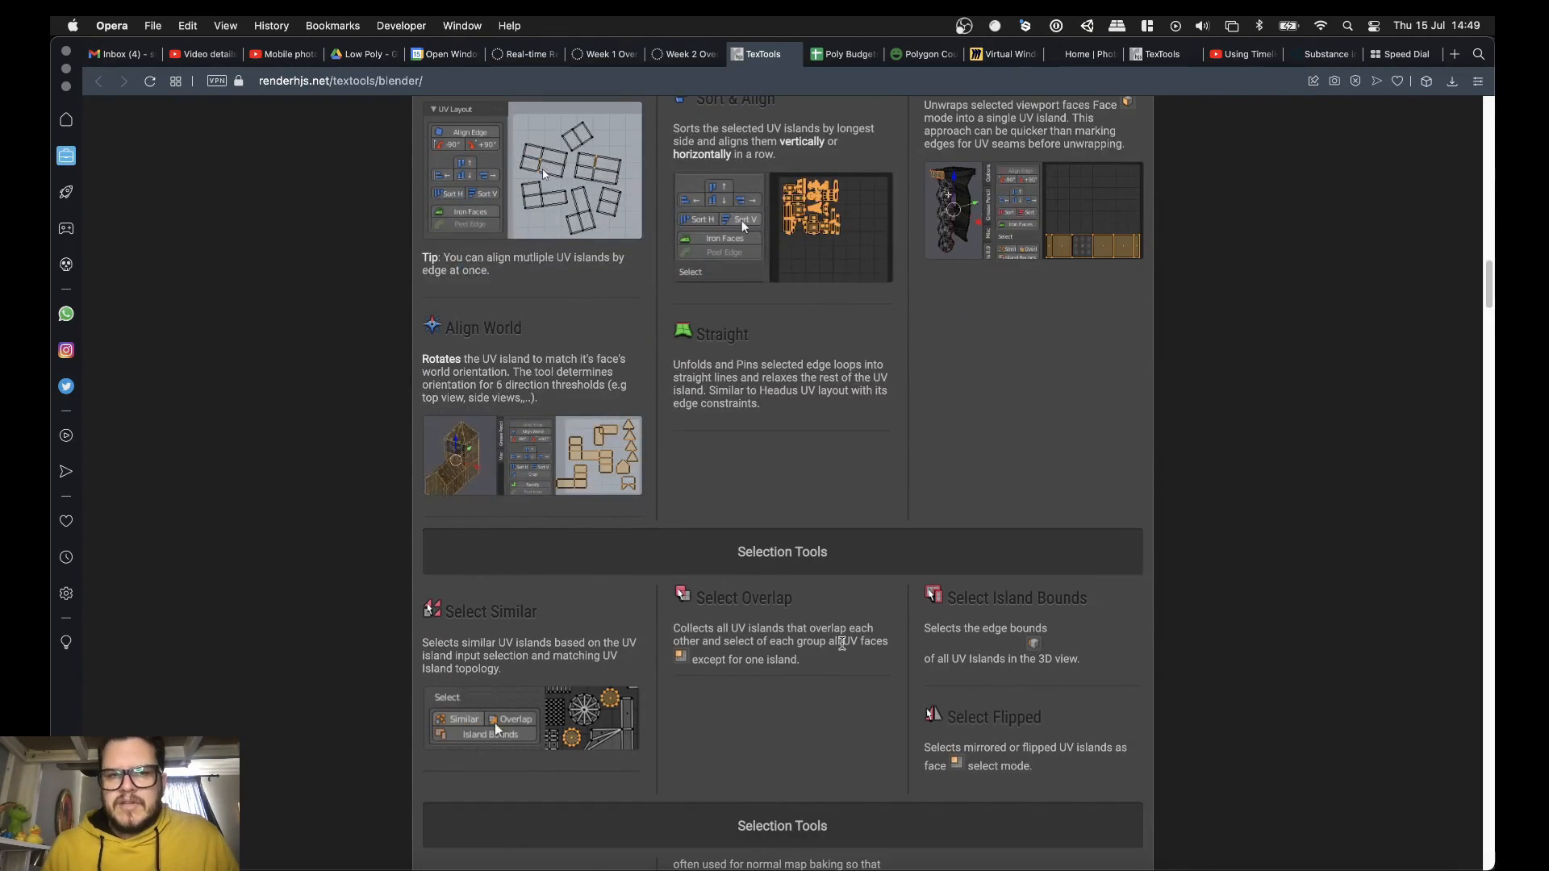
pyautogui.scroll(-14, 678, 558)
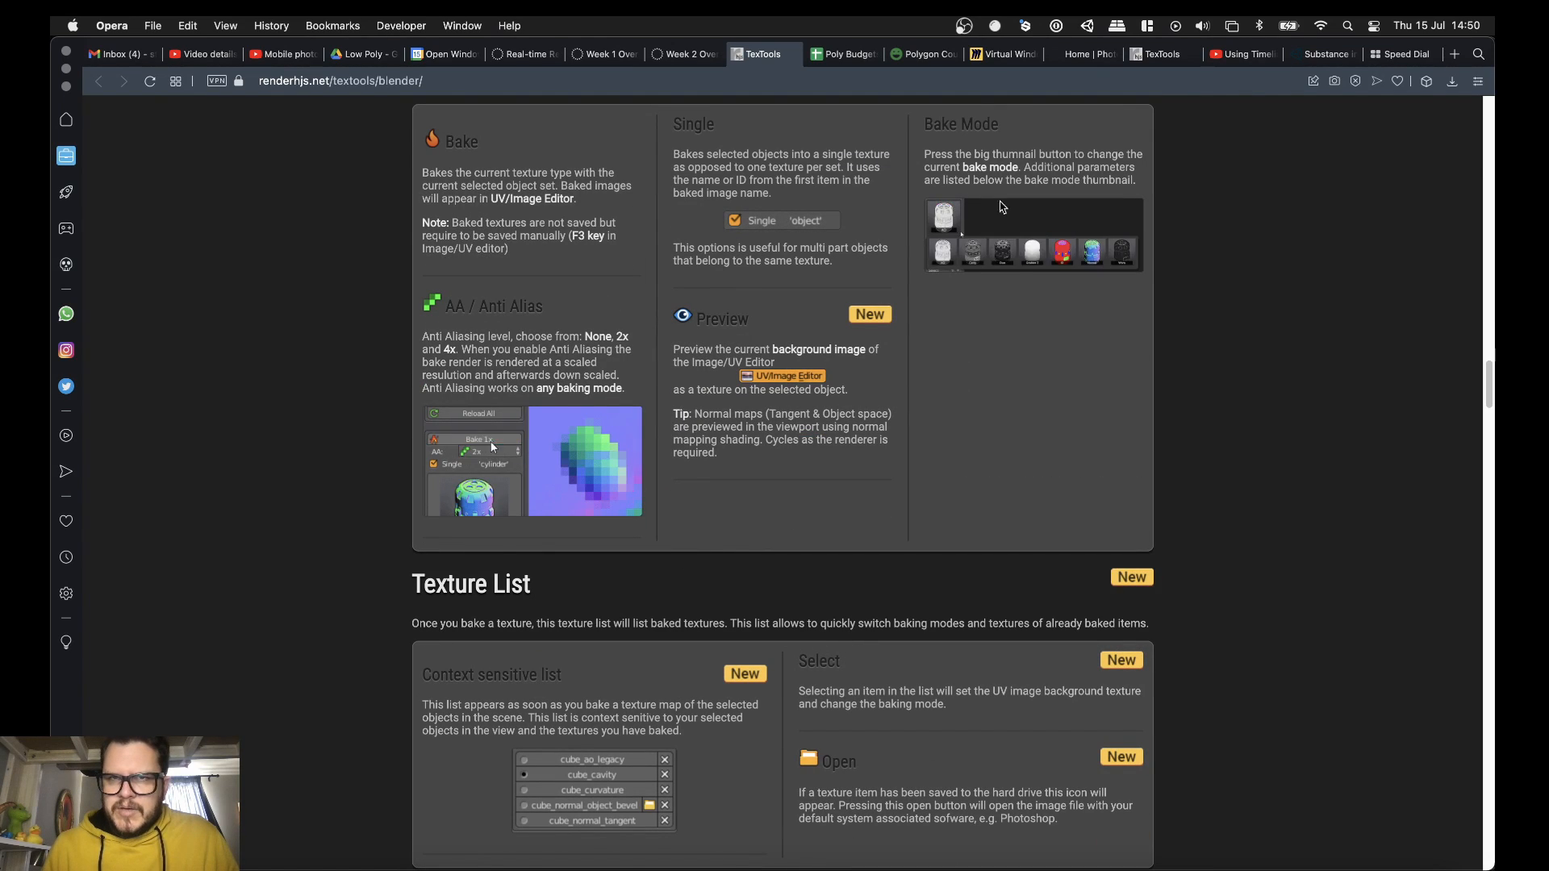
pyautogui.scroll(-5, 843, 524)
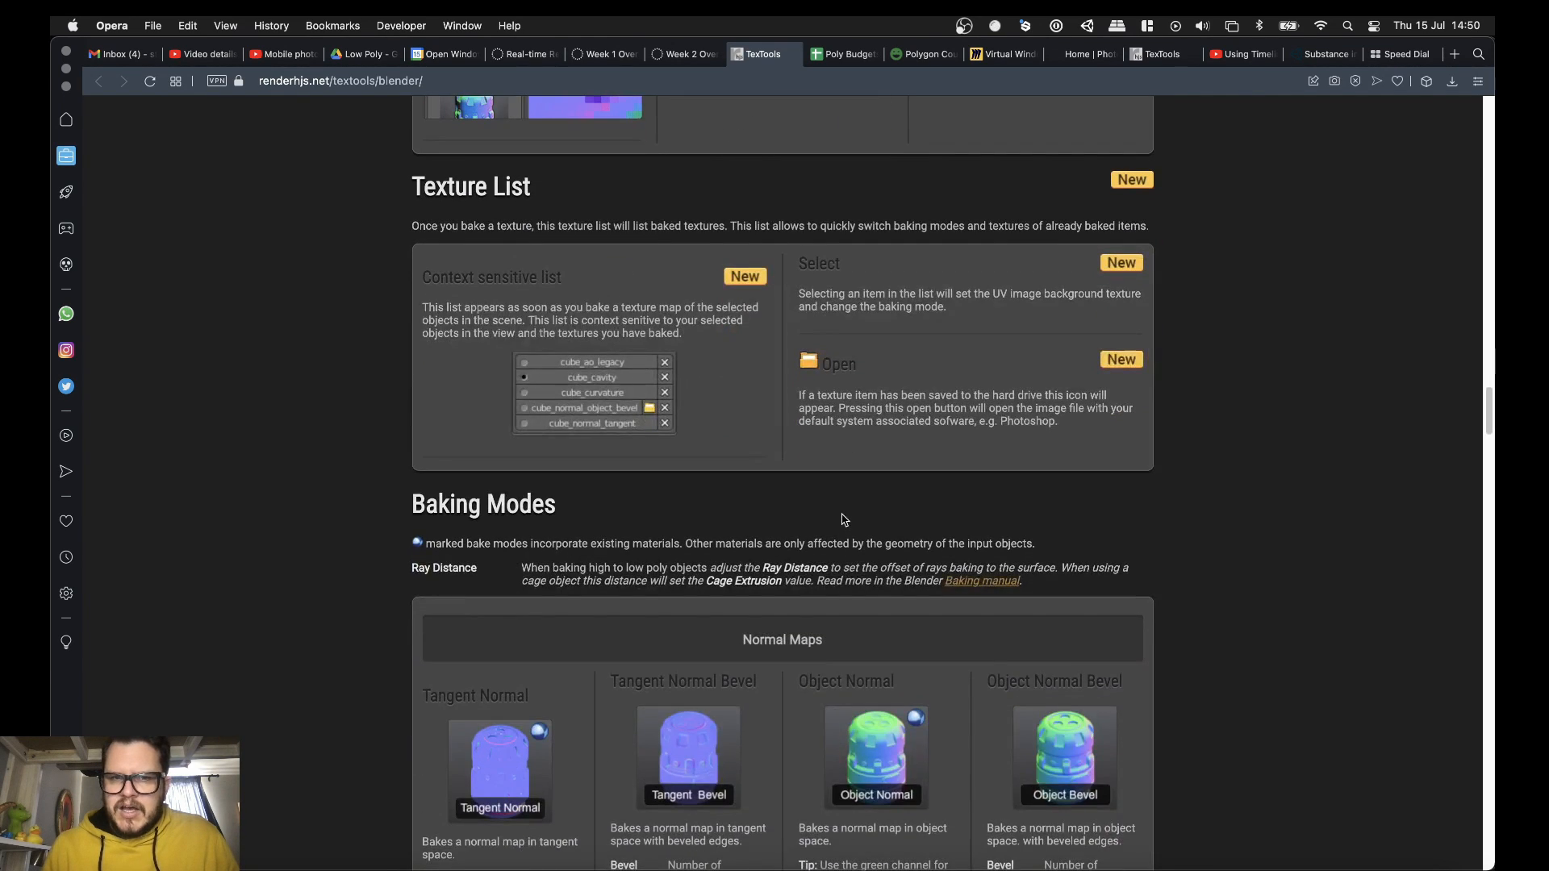
pyautogui.scroll(-20, 843, 521)
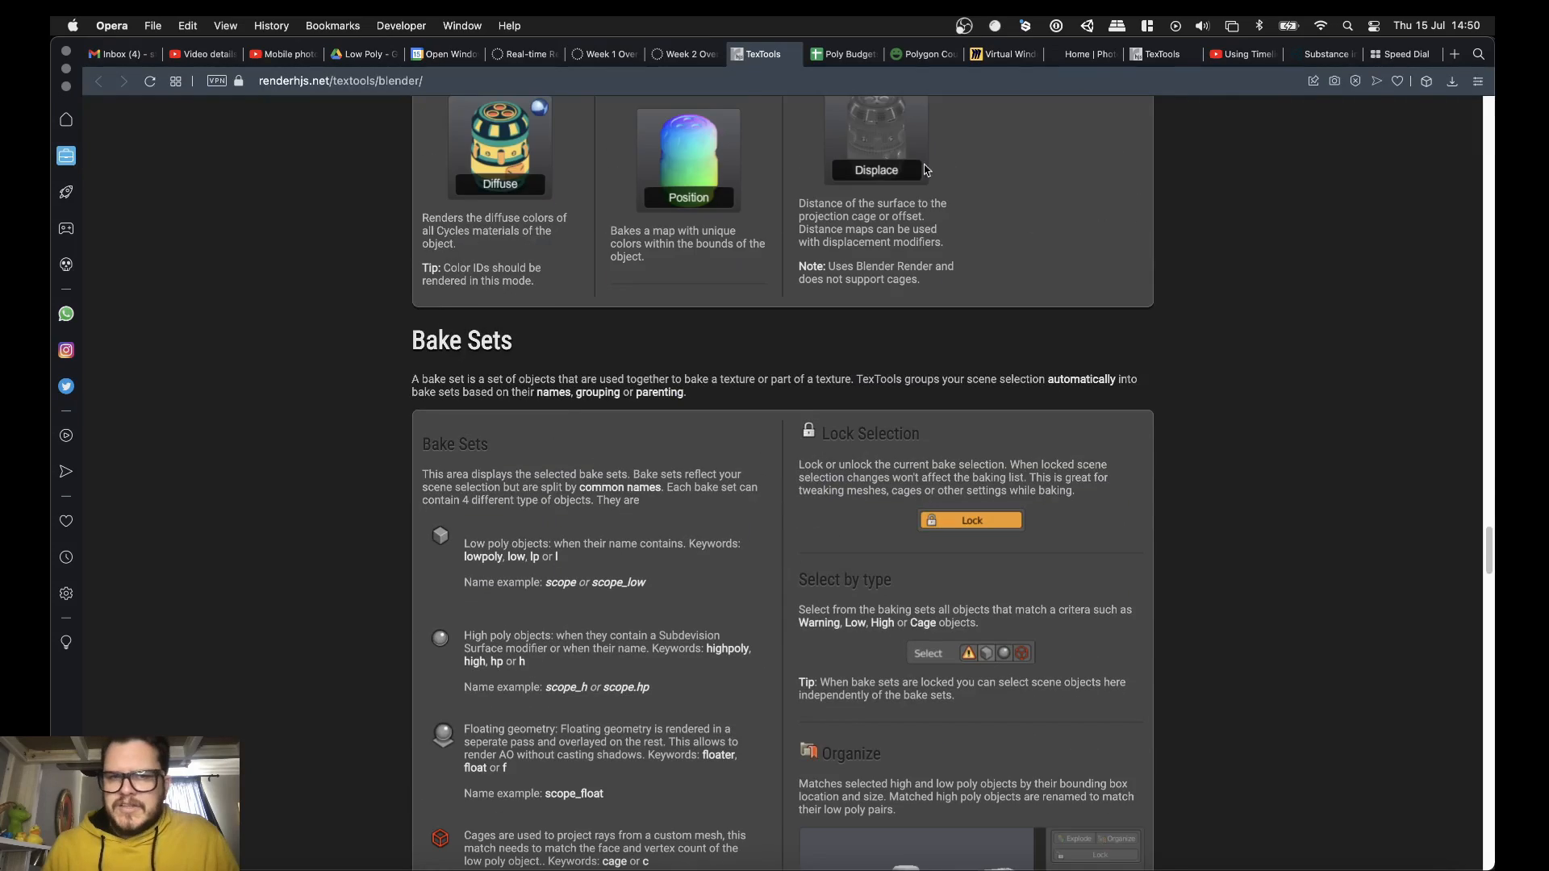
pyautogui.scroll(-12, 826, 644)
pyautogui.scroll(-20, 831, 616)
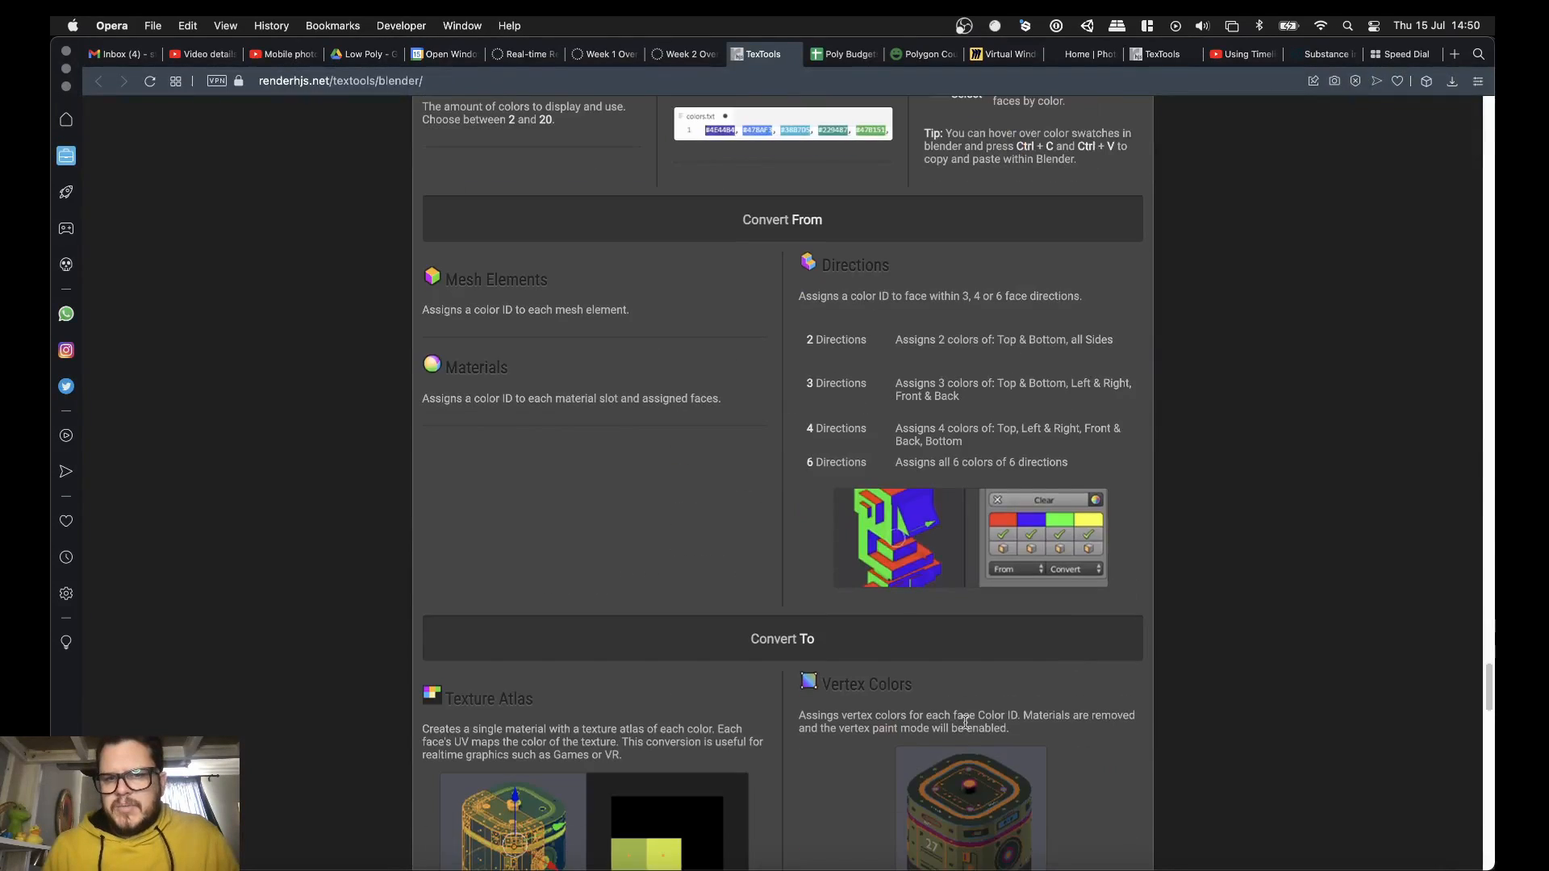
pyautogui.scroll(-10, 888, 613)
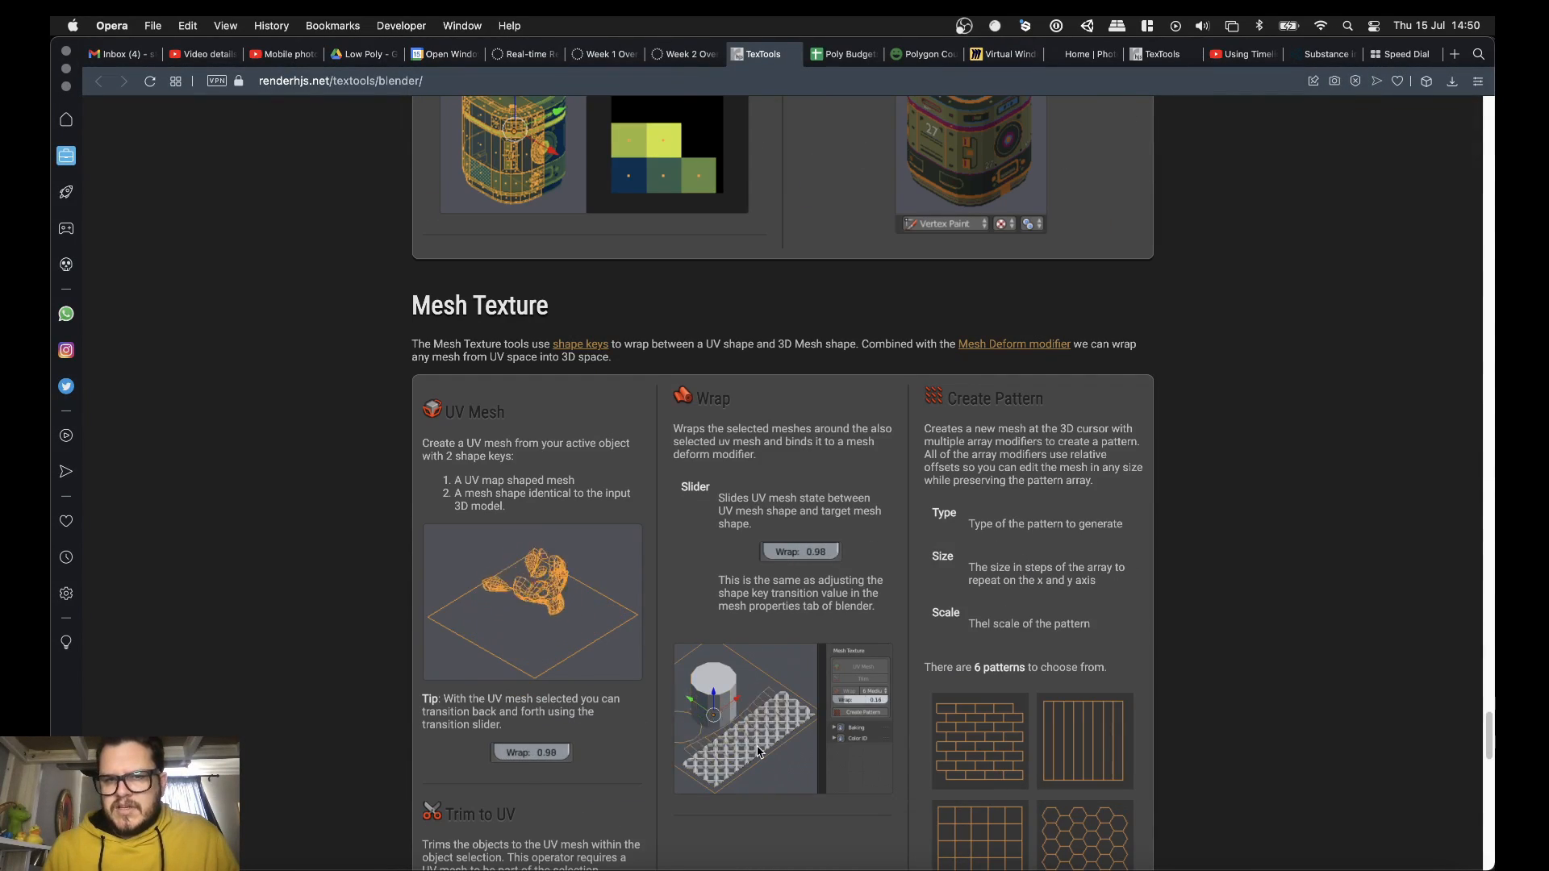
pyautogui.scroll(-6, 787, 683)
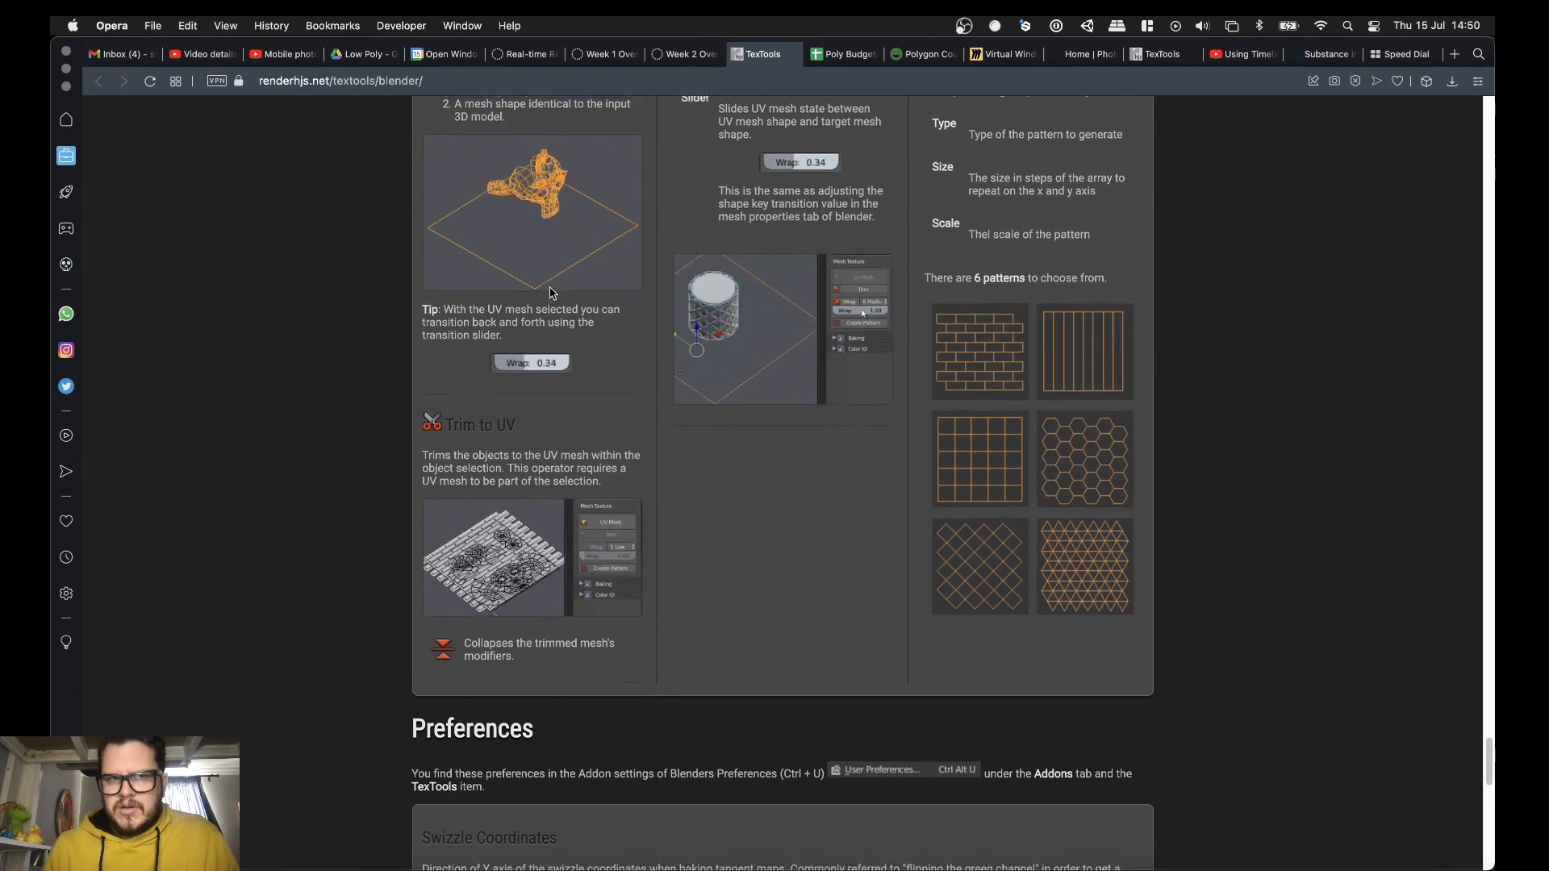
pyautogui.scroll(2, 503, 349)
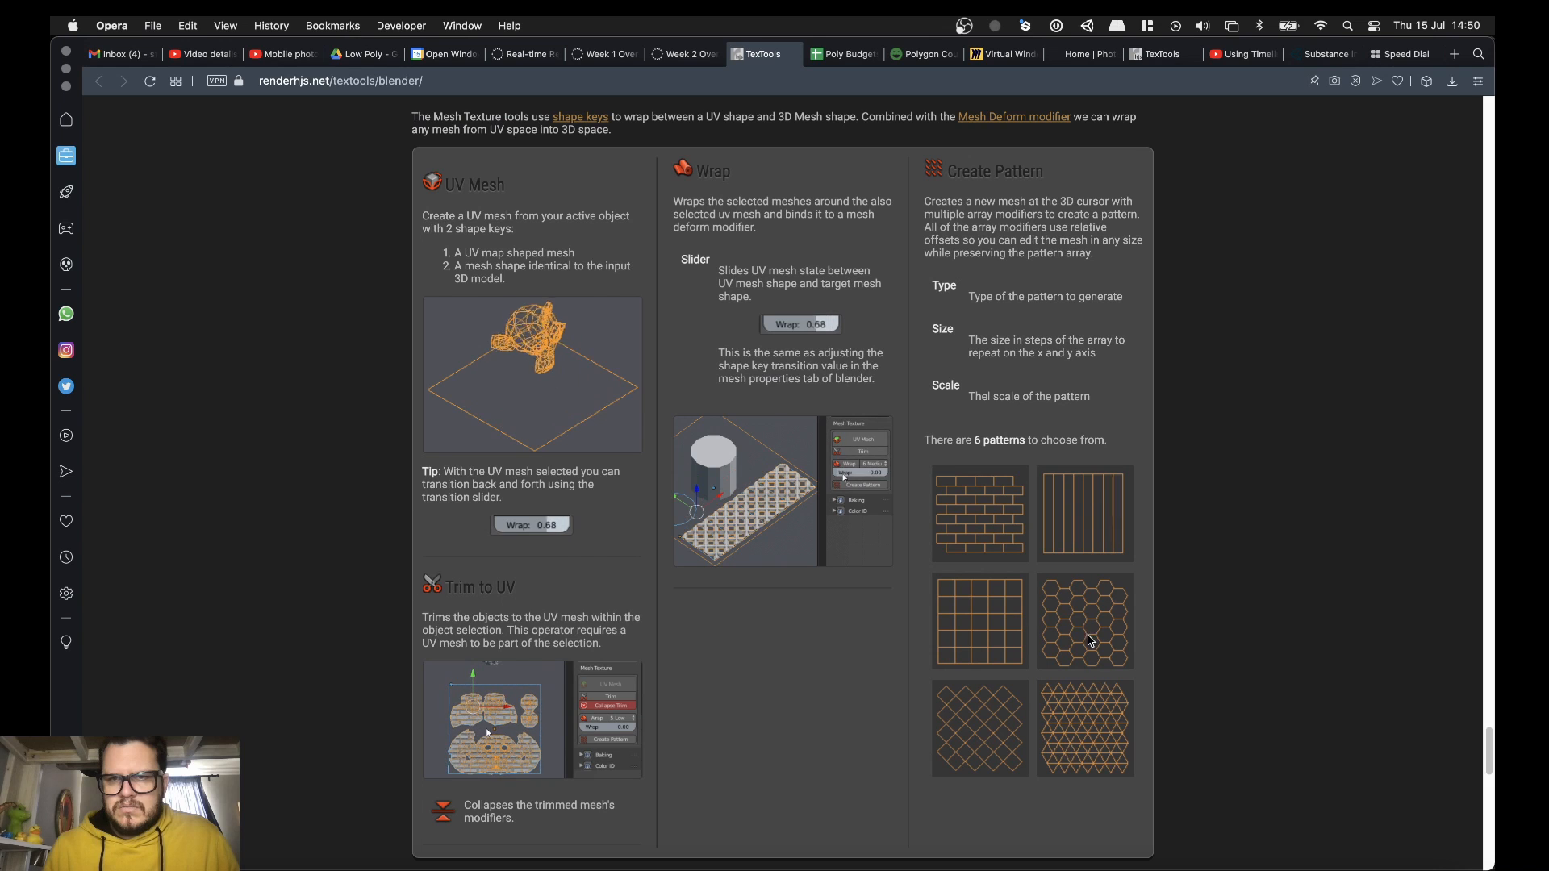
pyautogui.scroll(10, 1007, 187)
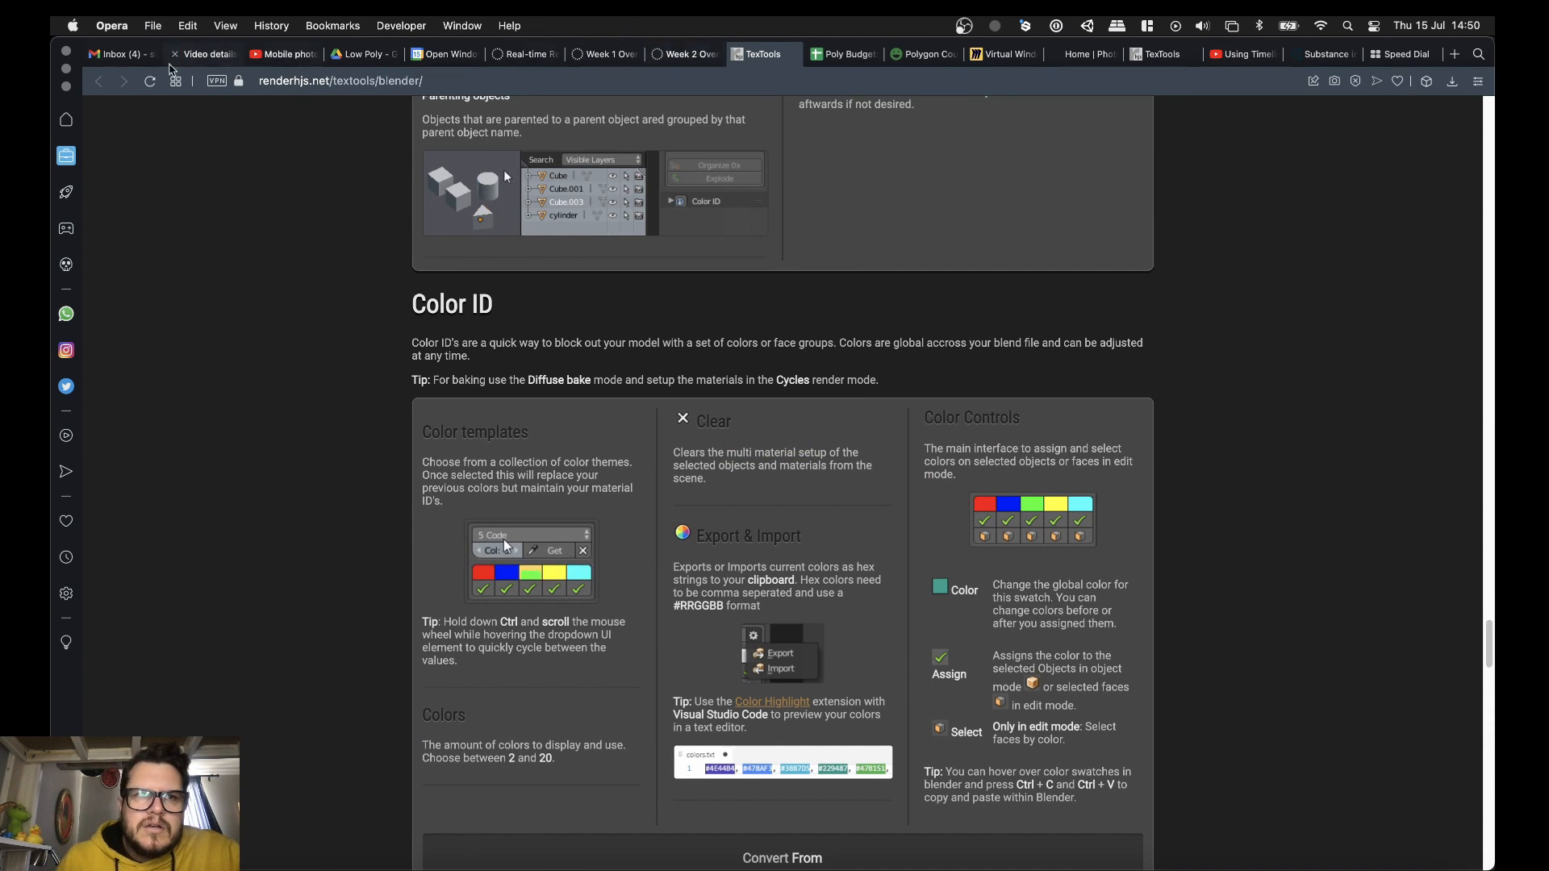
pyautogui.click(686, 54)
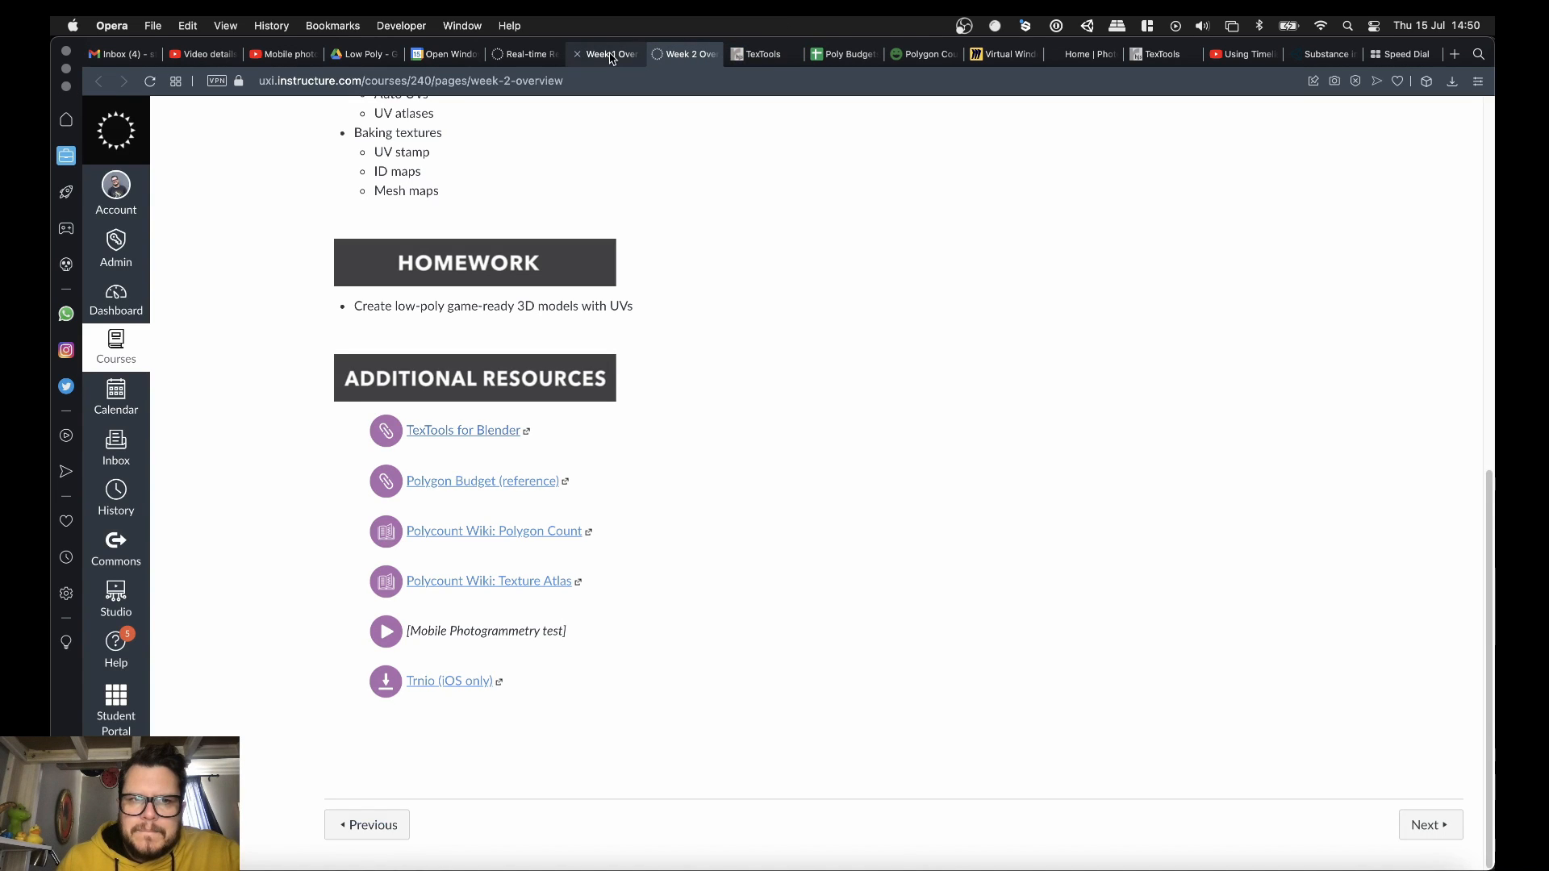
# Switch to the Blender window with the chess king, select the scanned model, and initialize a BSurface mesh
pyautogui.click(1291, 869)
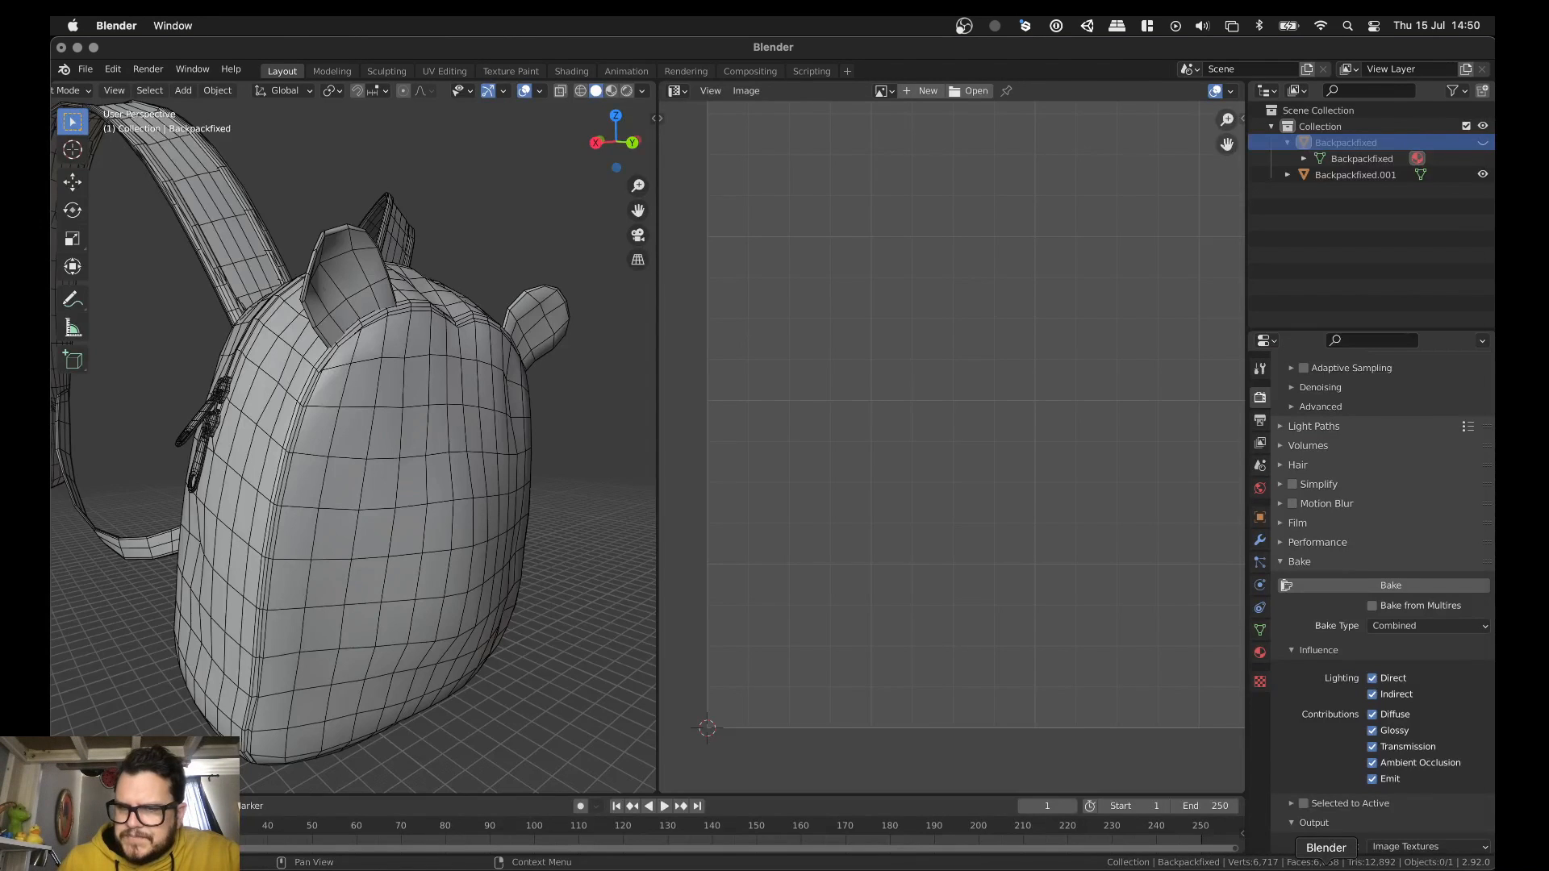
pyautogui.click(1325, 868)
pyautogui.scroll(-3, 600, 281)
pyautogui.keyDown('shift'); pyautogui.hscroll(3, 634, 254); pyautogui.keyUp('shift')
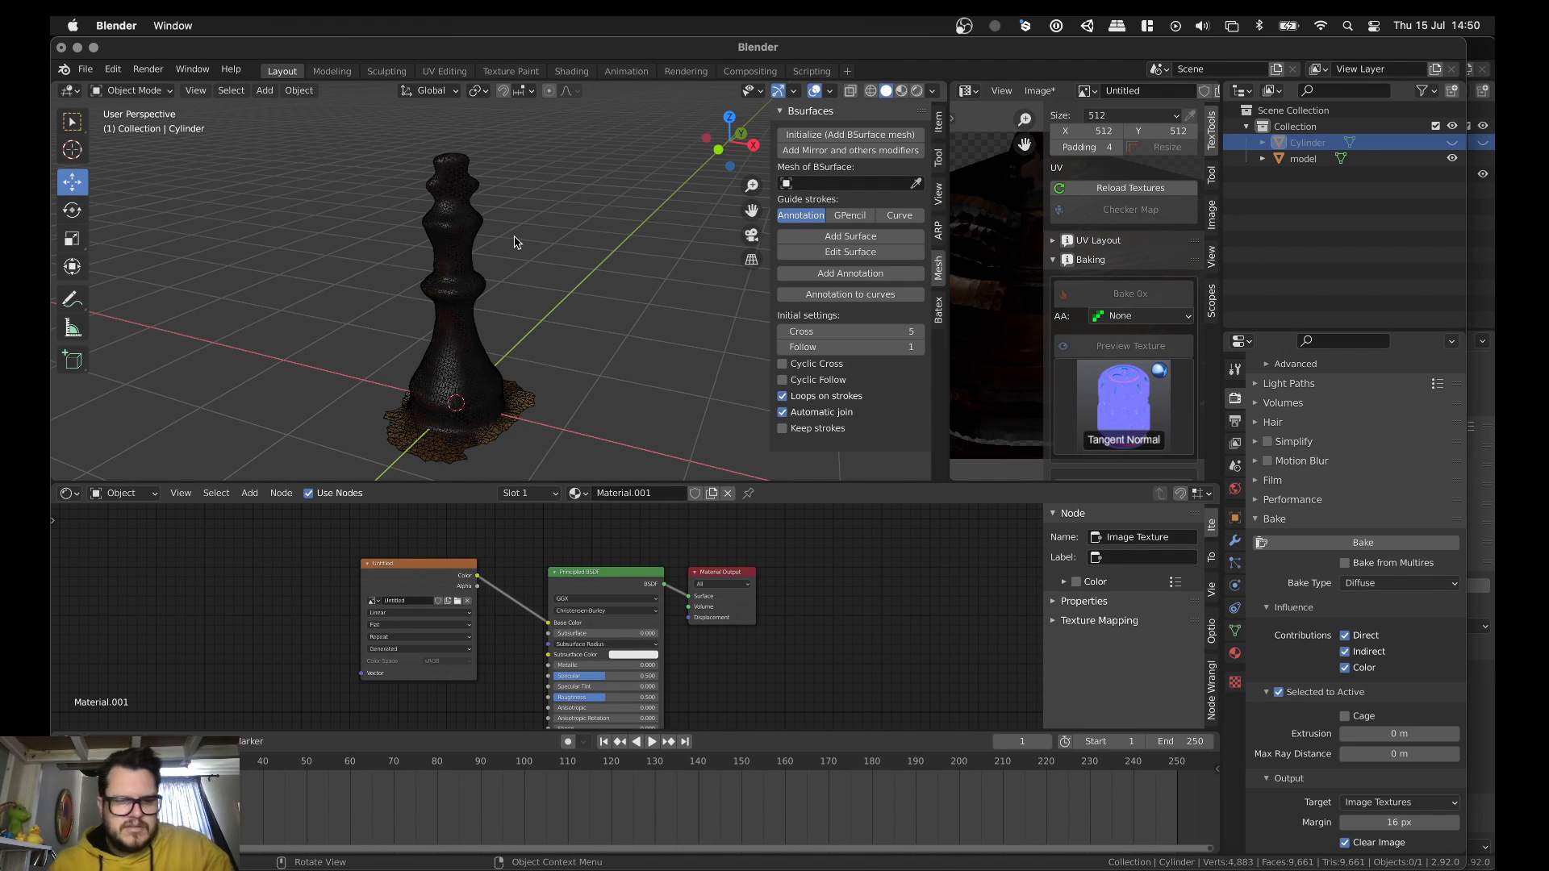
pyautogui.hotkey('ctrl', 'Tab')
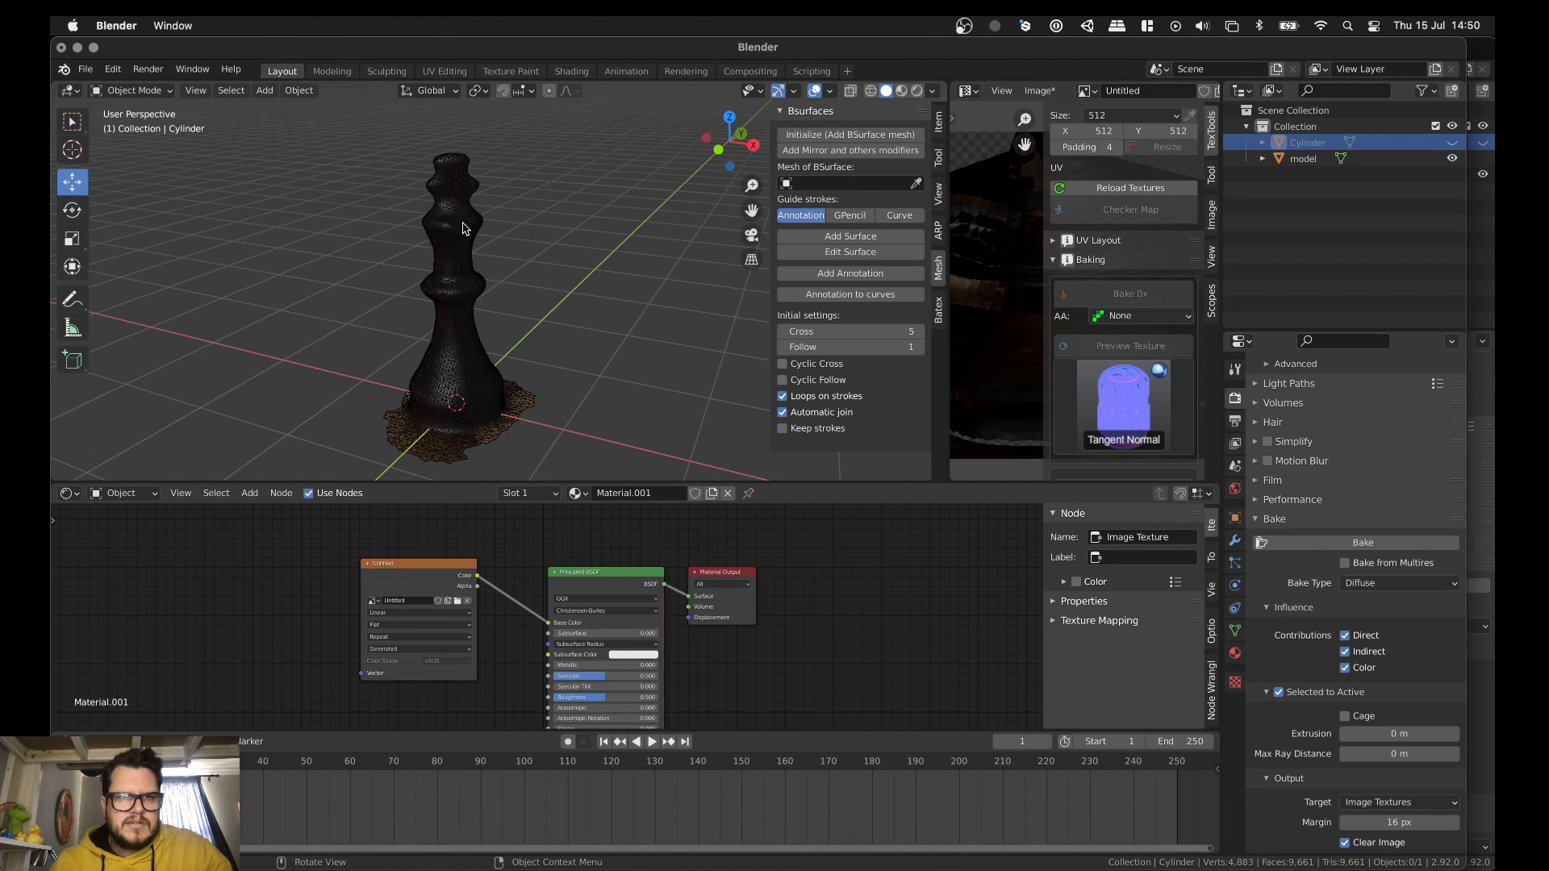
pyautogui.click(466, 224)
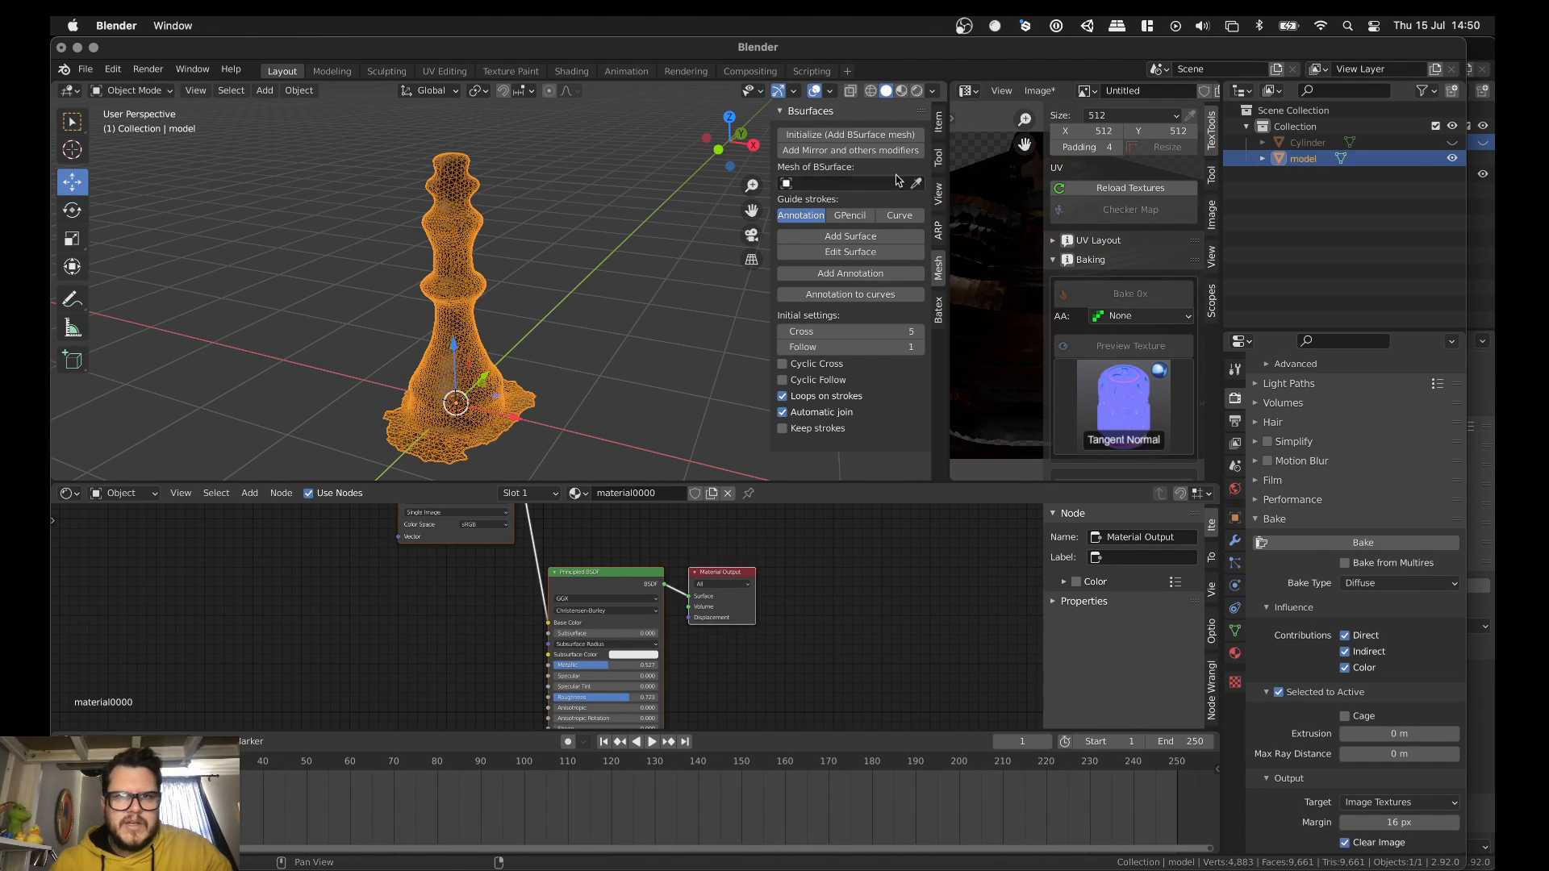
pyautogui.click(865, 137)
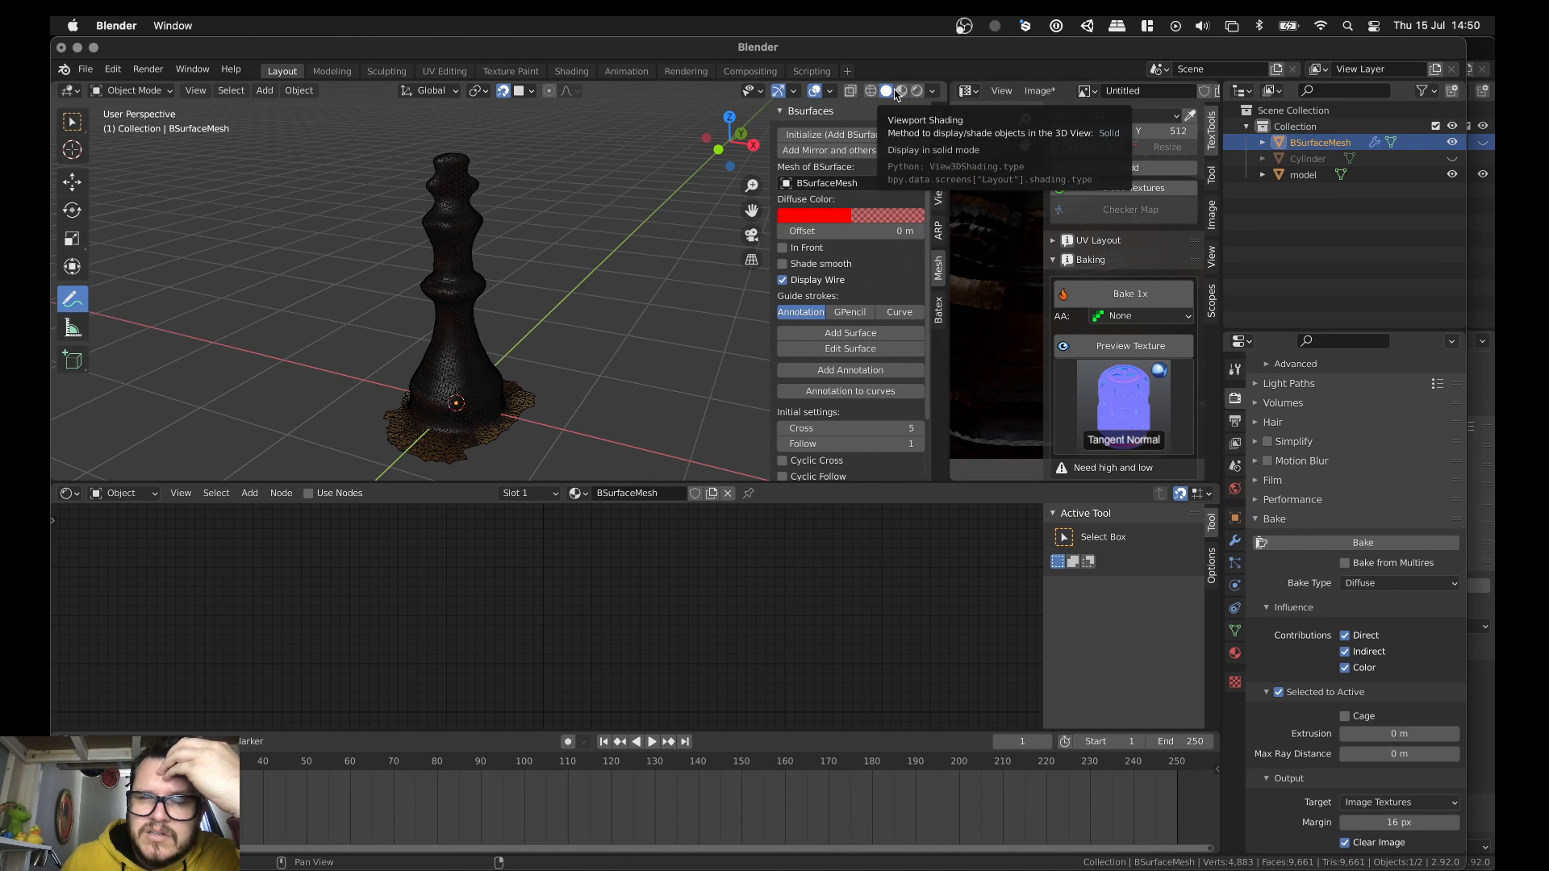
# Set the viewport shading to MatCap lighting with Material color, and turn off the wireframe overlay
pyautogui.click(933, 91)
pyautogui.click(918, 169)
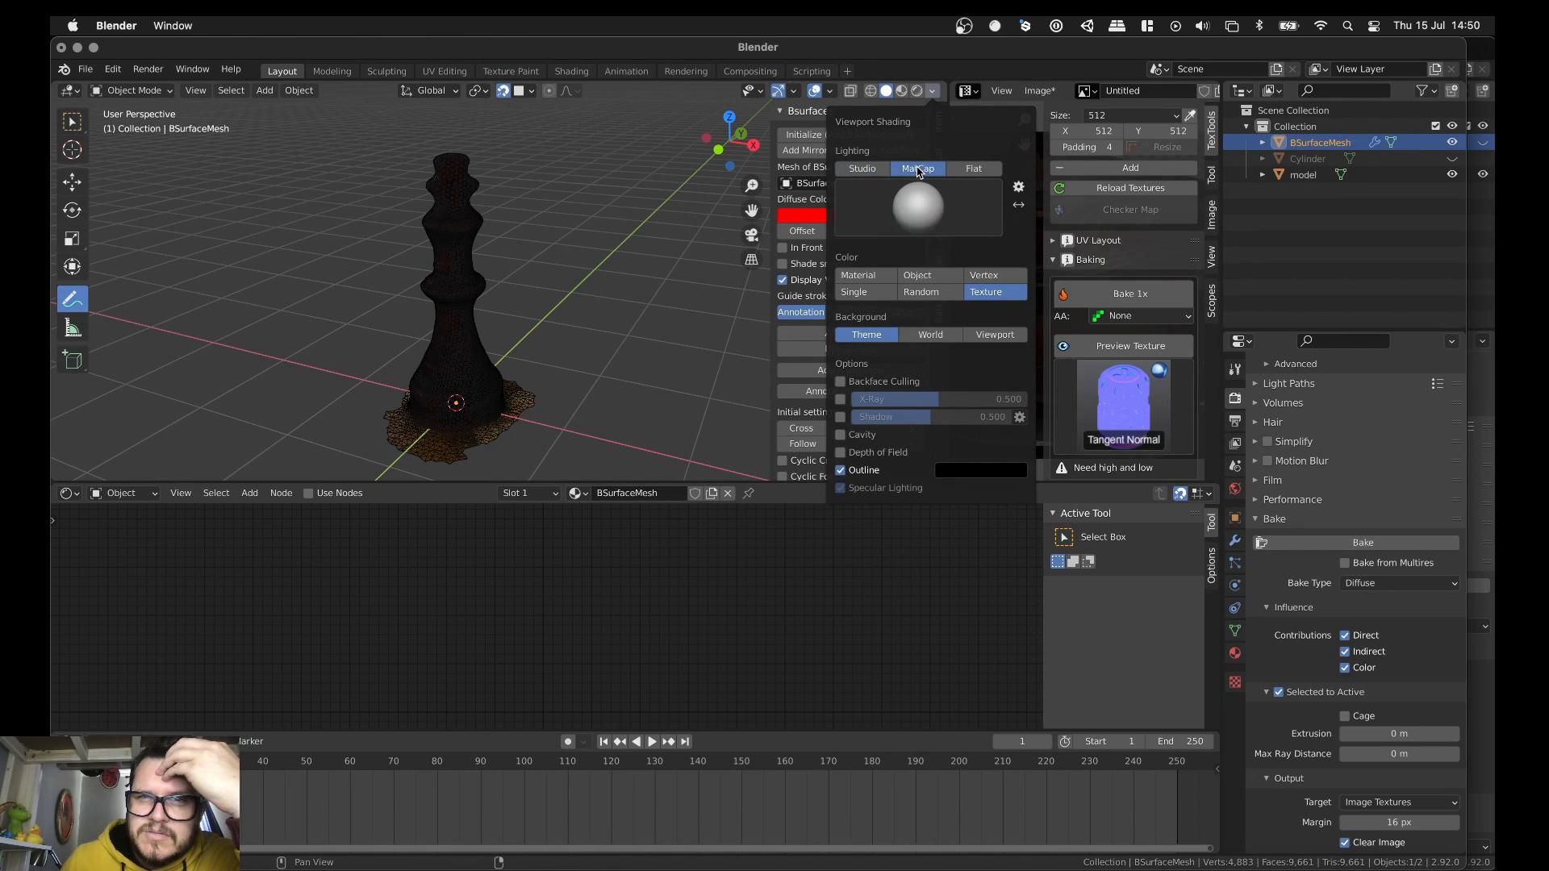
pyautogui.click(872, 277)
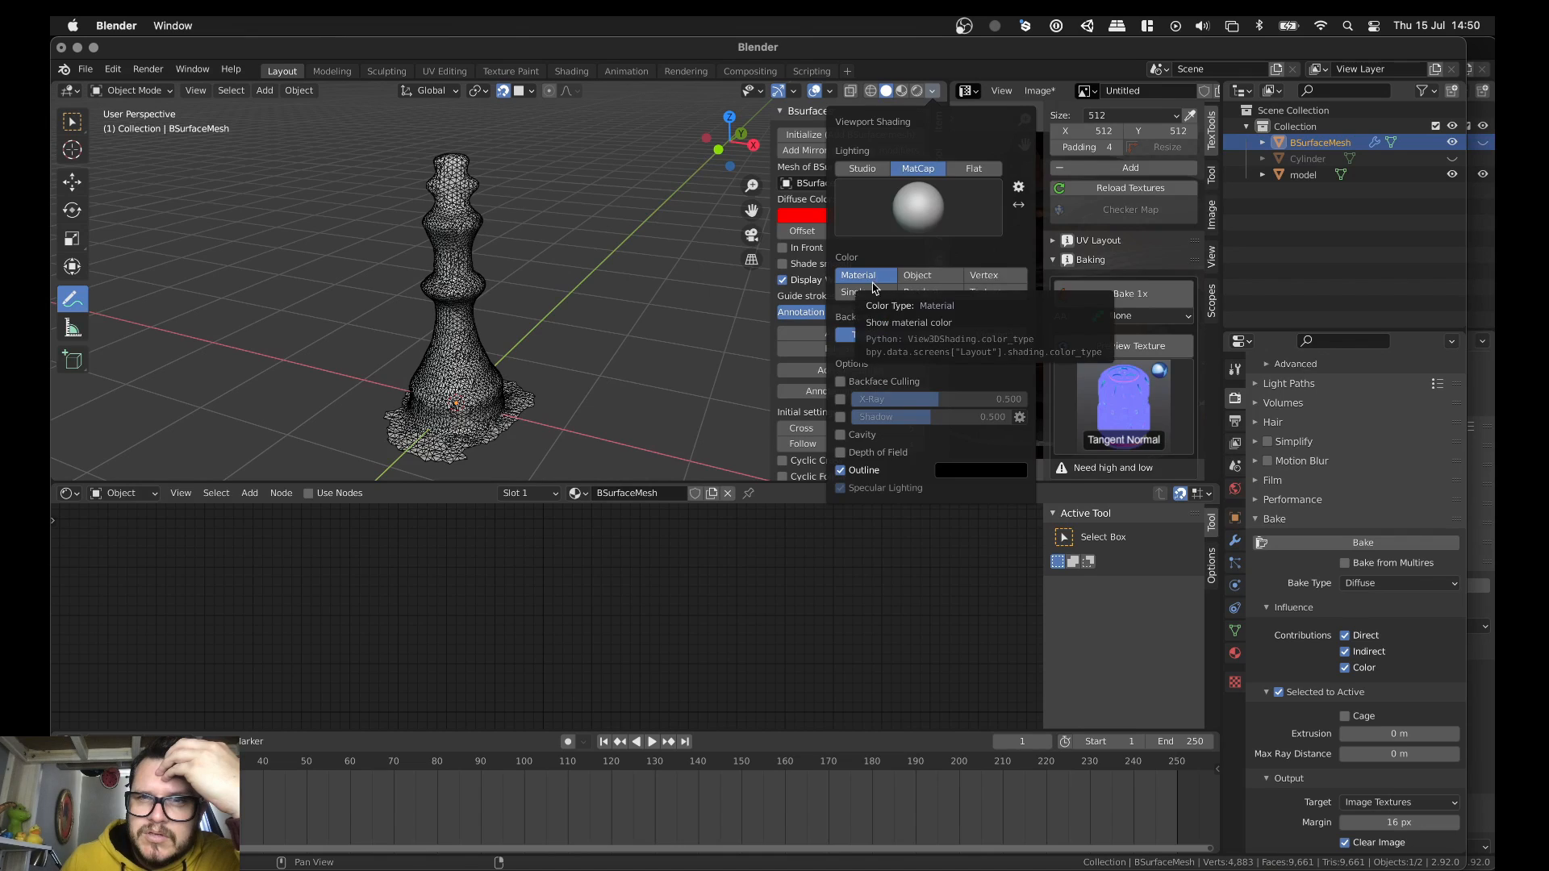
pyautogui.click(831, 92)
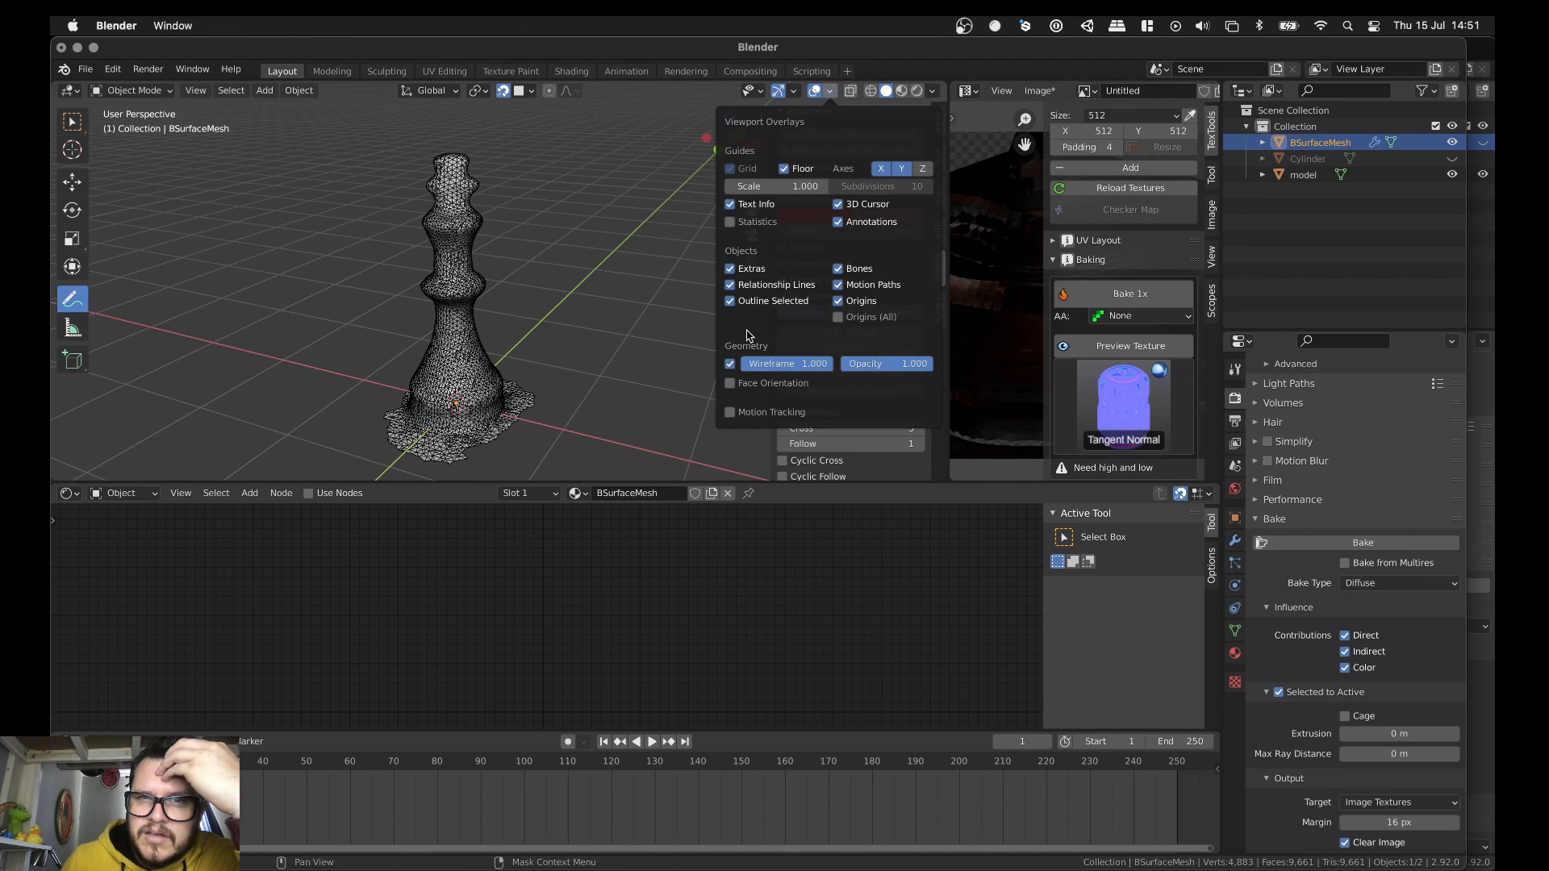
pyautogui.click(730, 365)
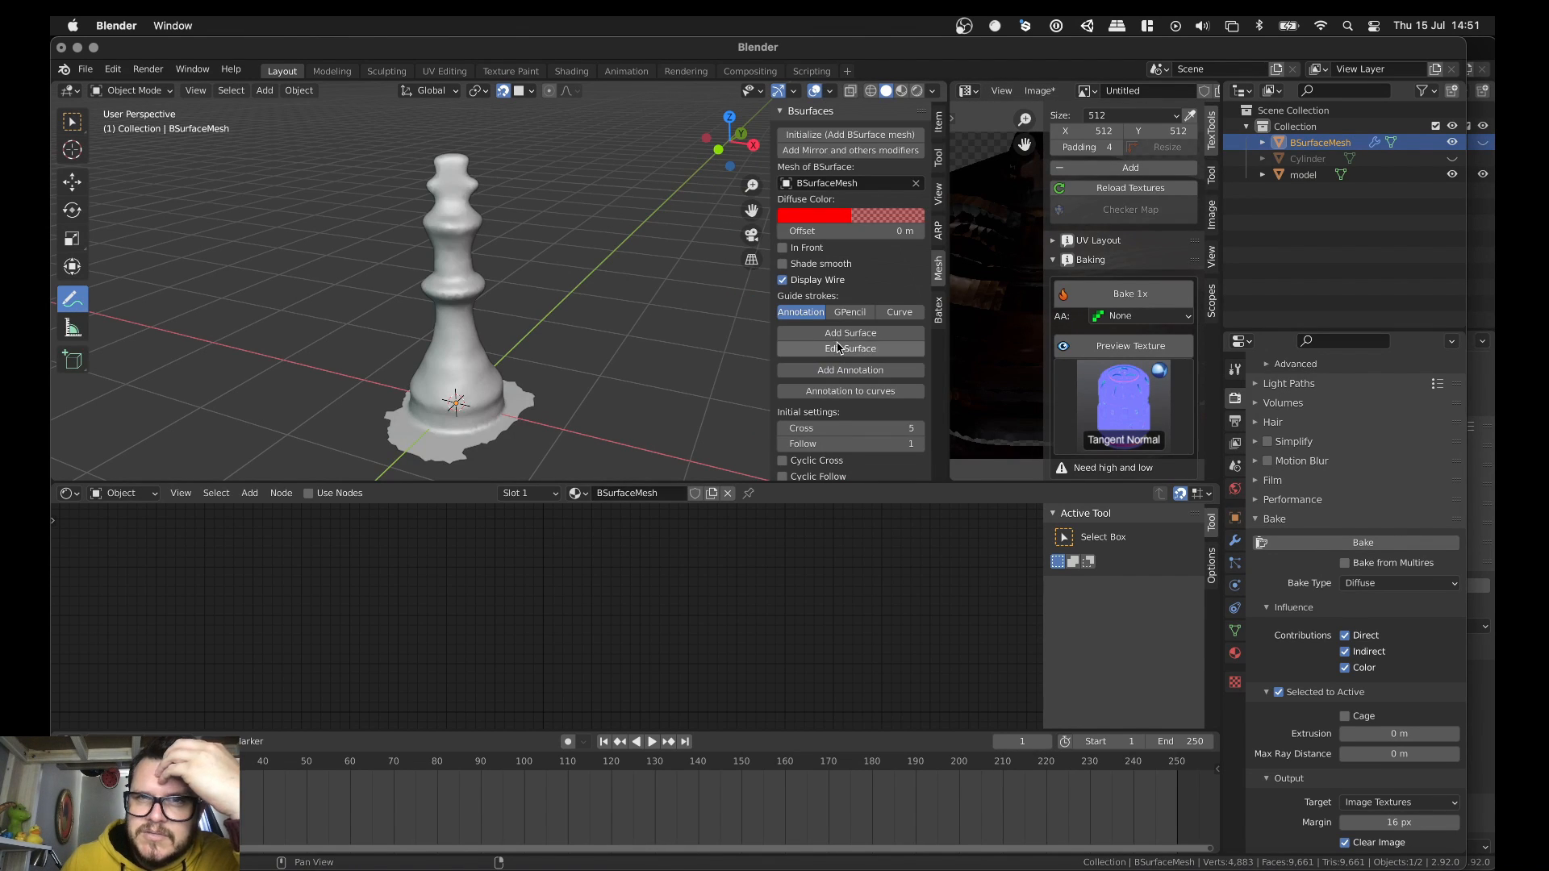
# Draw lengthwise annotation strokes all around the chess king's body, running from its upper neck down to the base
pyautogui.scroll(3, 513, 359)
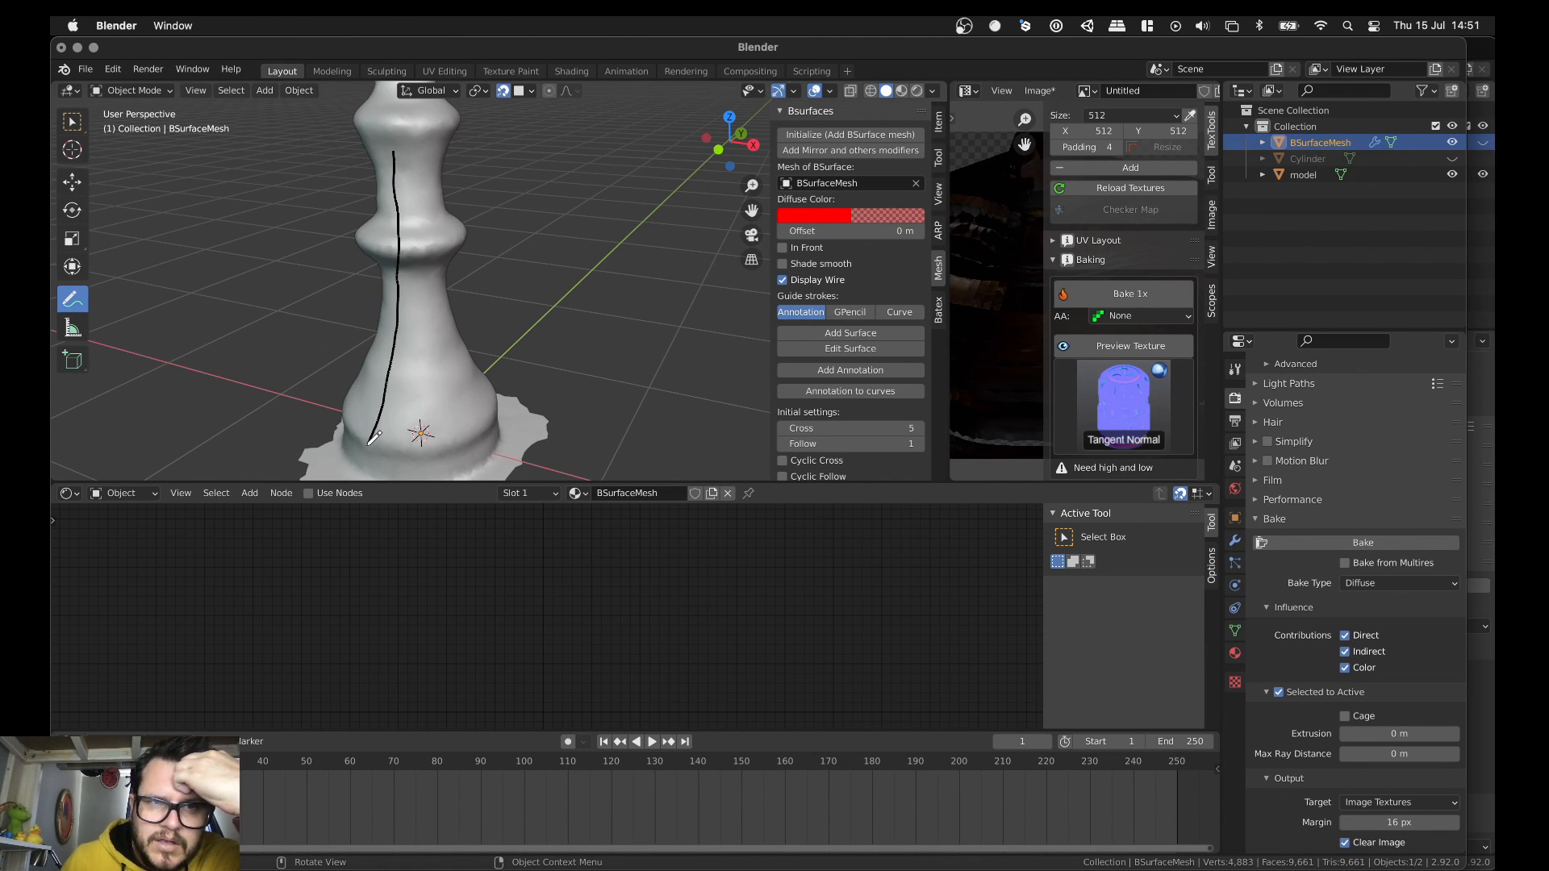
pyautogui.moveTo(418, 150); pyautogui.dragTo(428, 286)
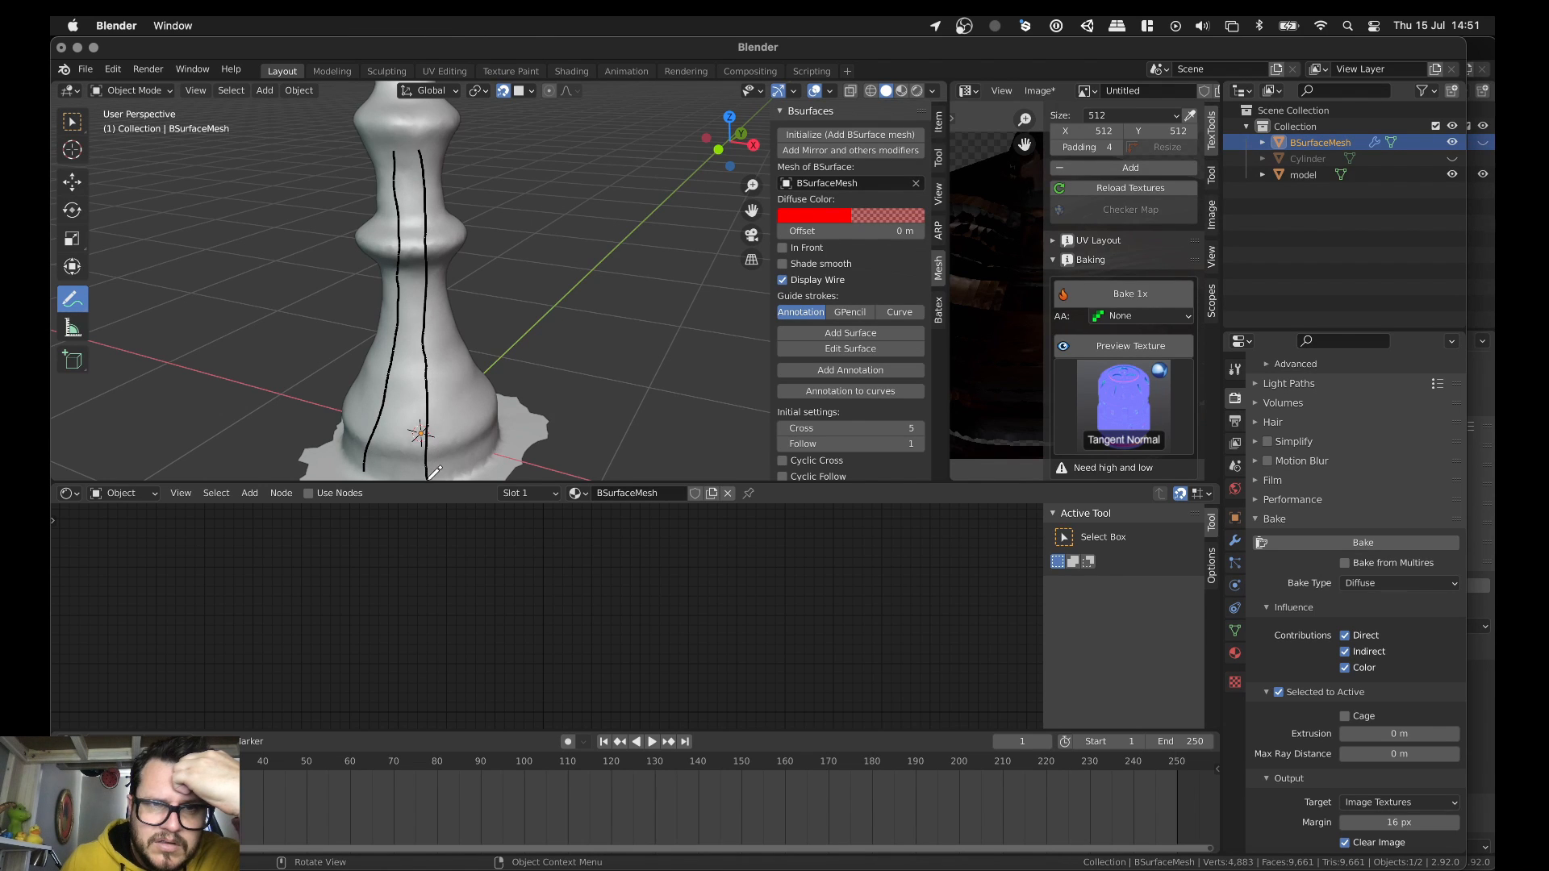
pyautogui.moveTo(600, 250); pyautogui.dragTo(505, 220, button='middle')
pyautogui.scroll(-2, 503, 217)
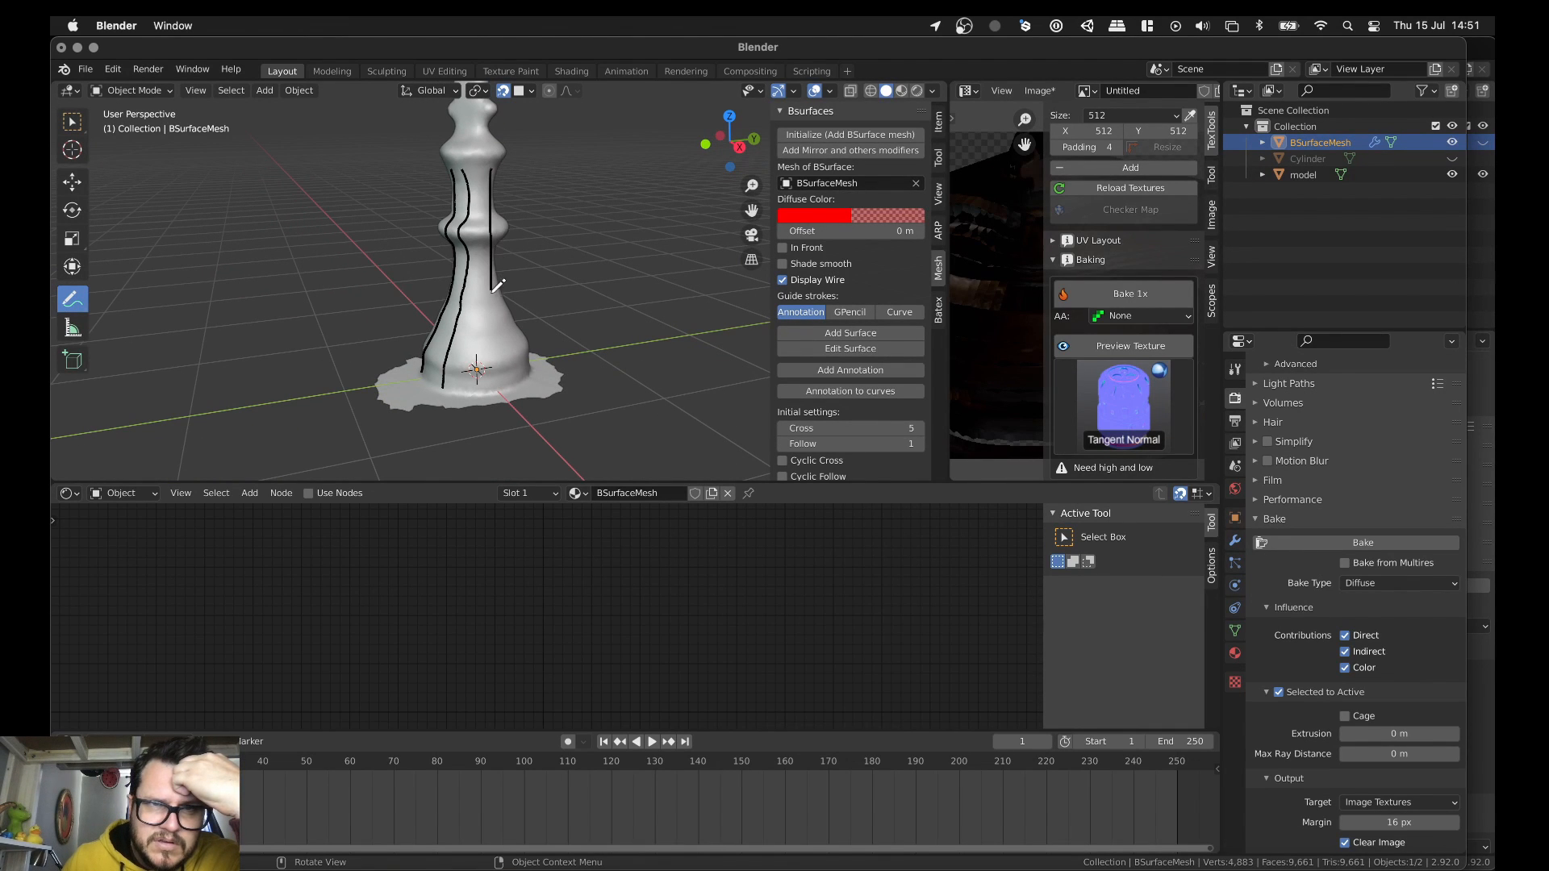
pyautogui.moveTo(585, 272); pyautogui.dragTo(448, 241, button='middle')
pyautogui.moveTo(542, 199); pyautogui.dragTo(560, 168, button='middle')
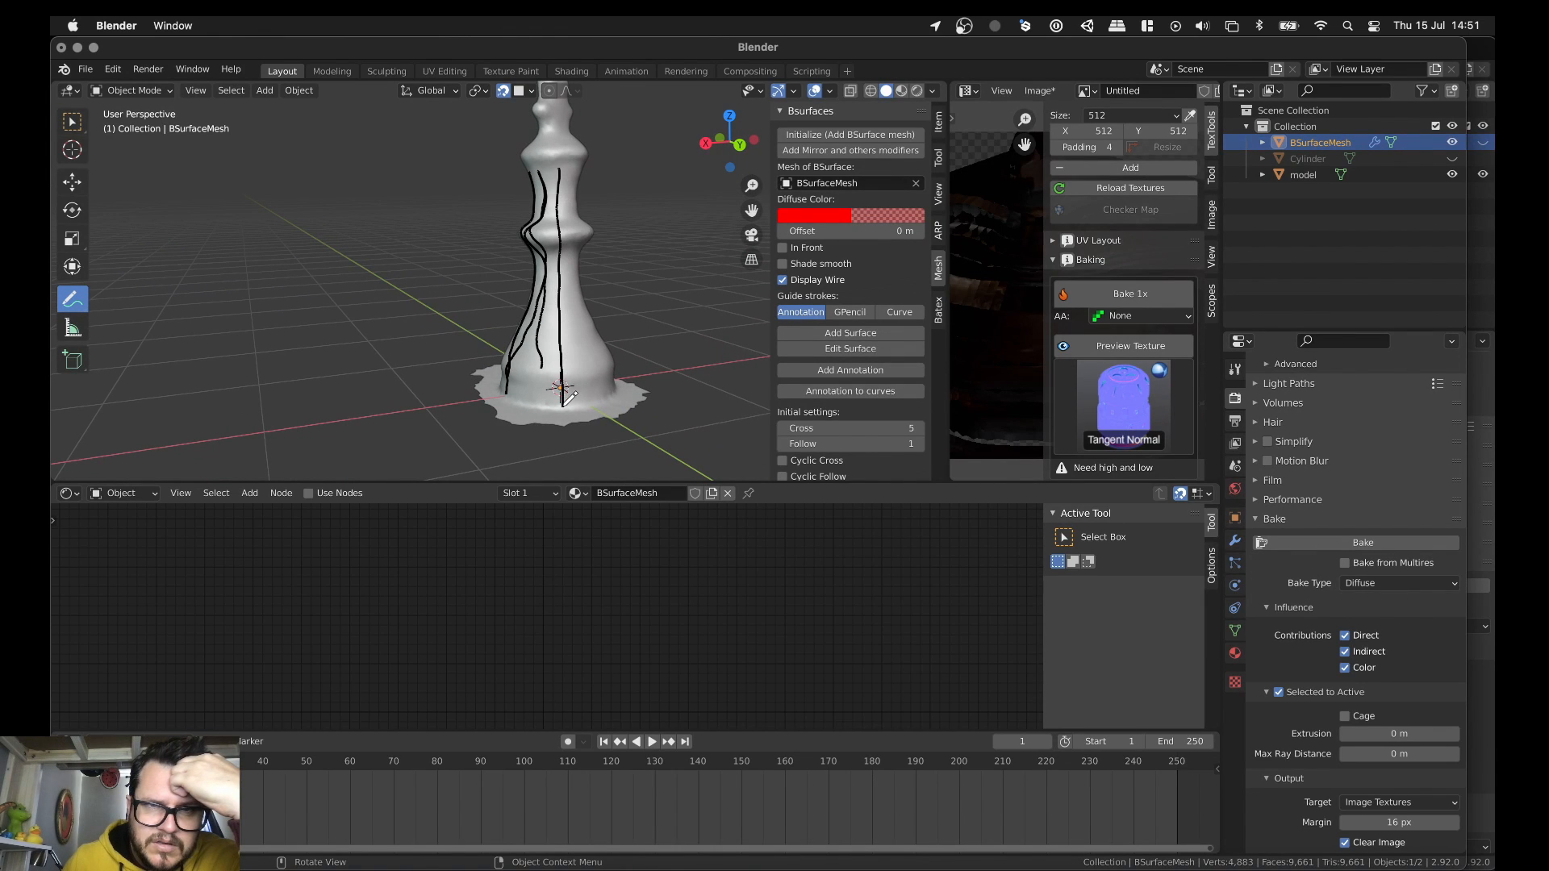
pyautogui.moveTo(565, 397)
pyautogui.mouseDown(button='middle')
pyautogui.moveTo(581, 322)
pyautogui.moveTo(566, 171)
pyautogui.mouseUp(button='middle')
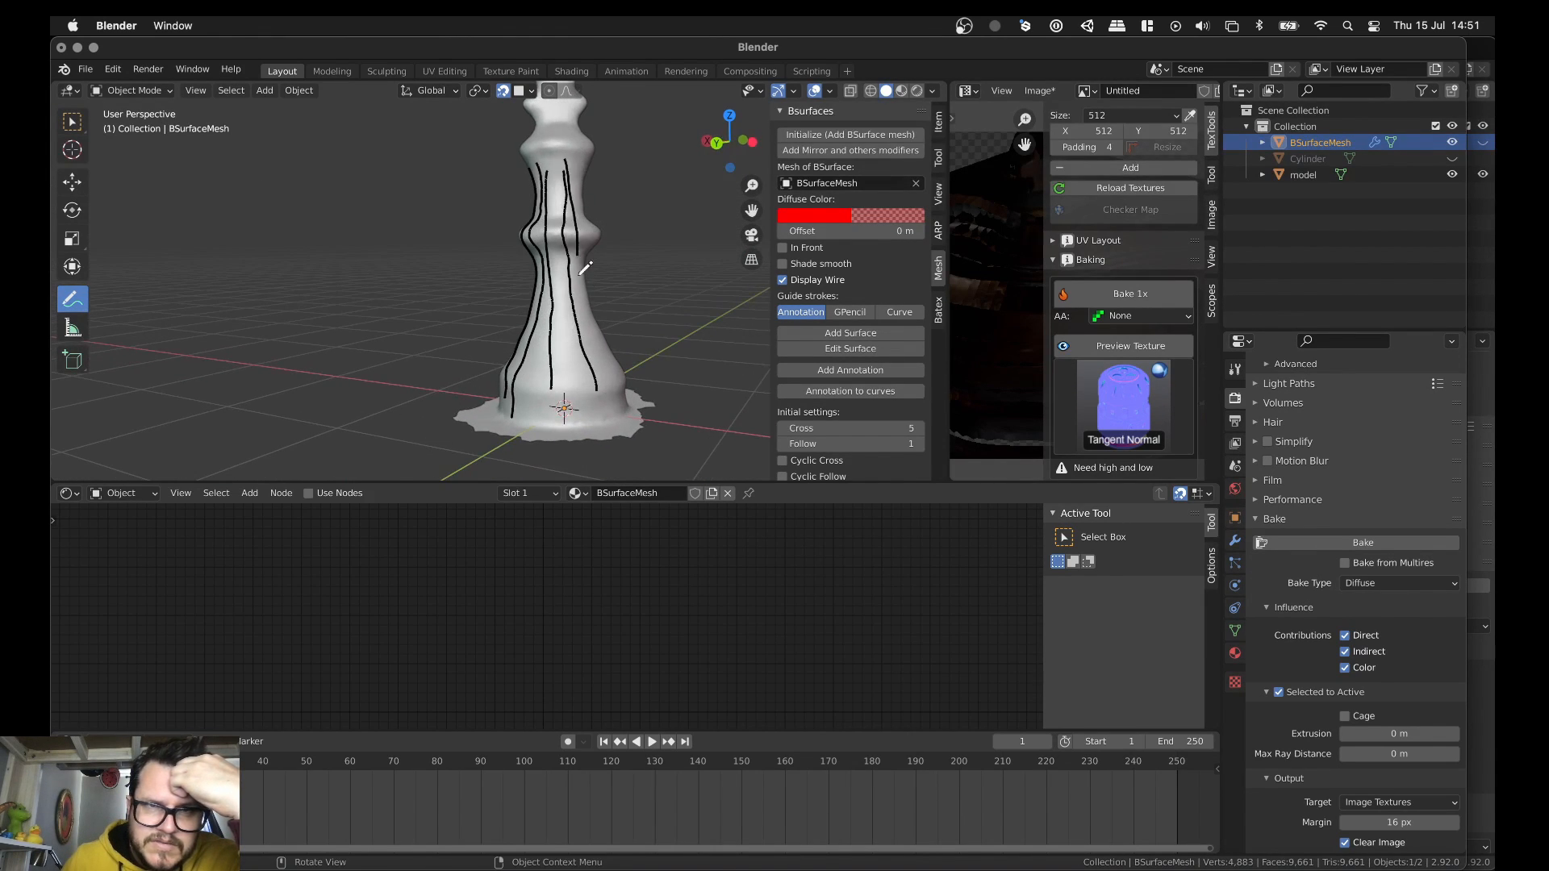
pyautogui.moveTo(658, 275); pyautogui.dragTo(517, 176, button='middle')
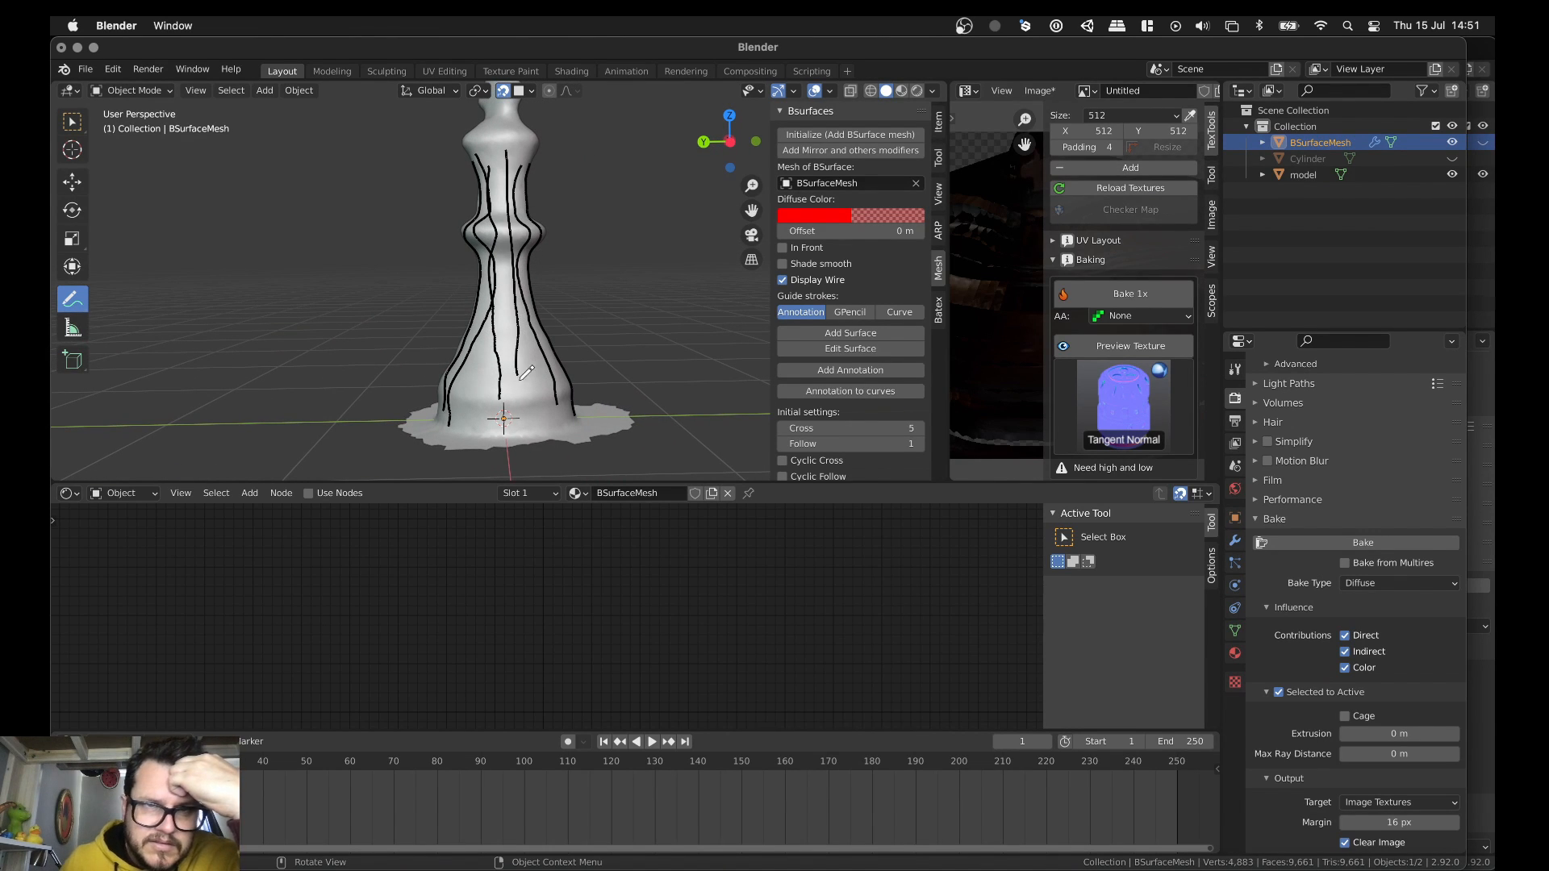
pyautogui.moveTo(577, 229); pyautogui.dragTo(494, 173, button='middle')
pyautogui.moveTo(448, 223); pyautogui.dragTo(495, 190, button='middle')
pyautogui.moveTo(365, 175); pyautogui.dragTo(526, 234, button='middle')
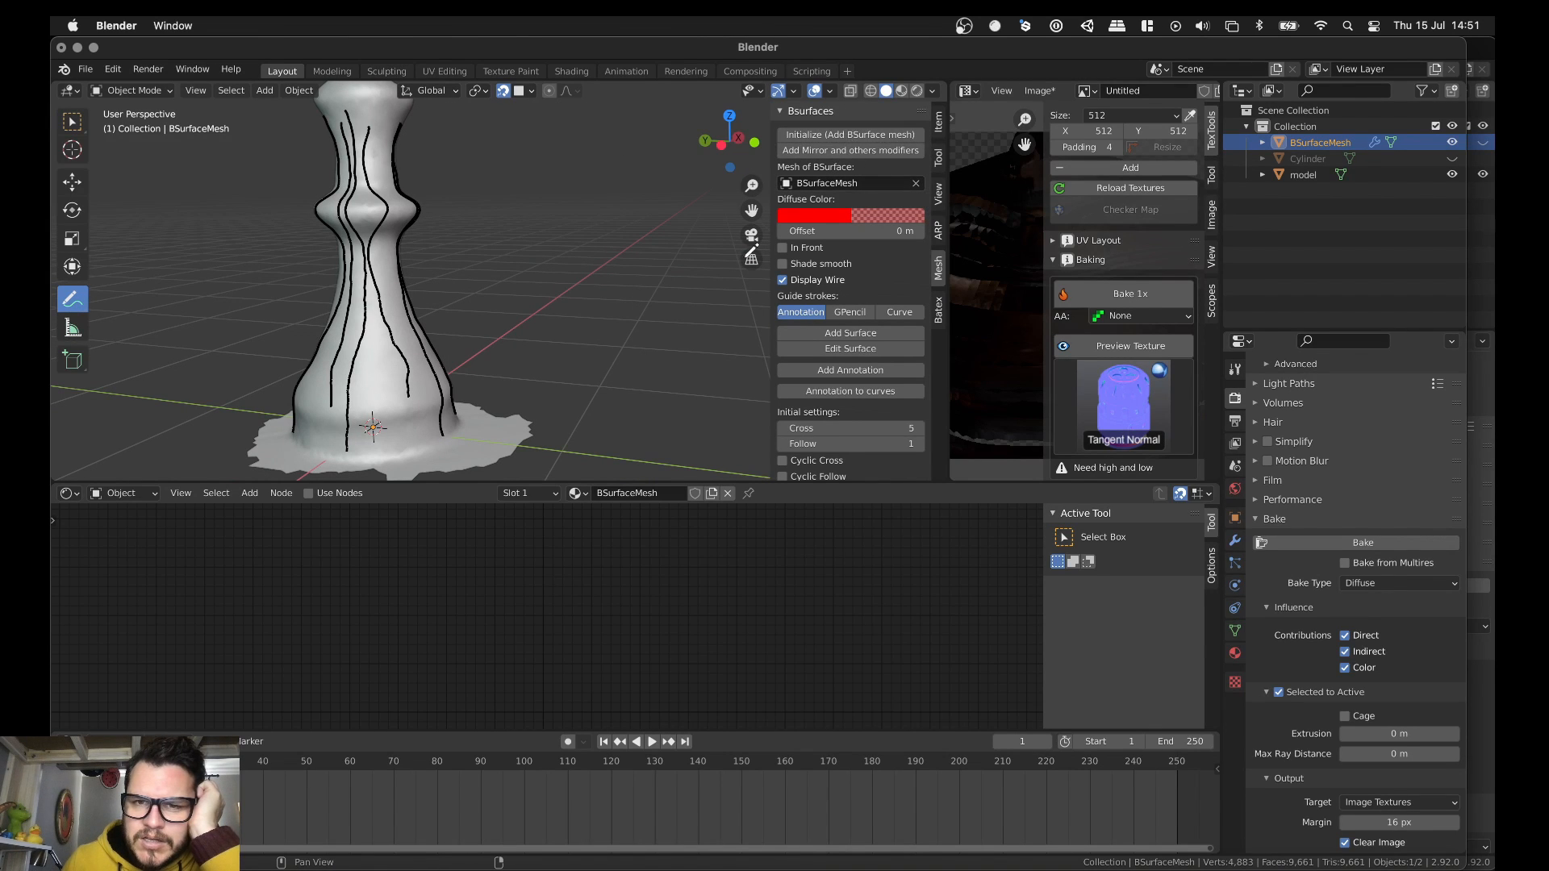
pyautogui.moveTo(425, 239); pyautogui.dragTo(484, 244, button='middle')
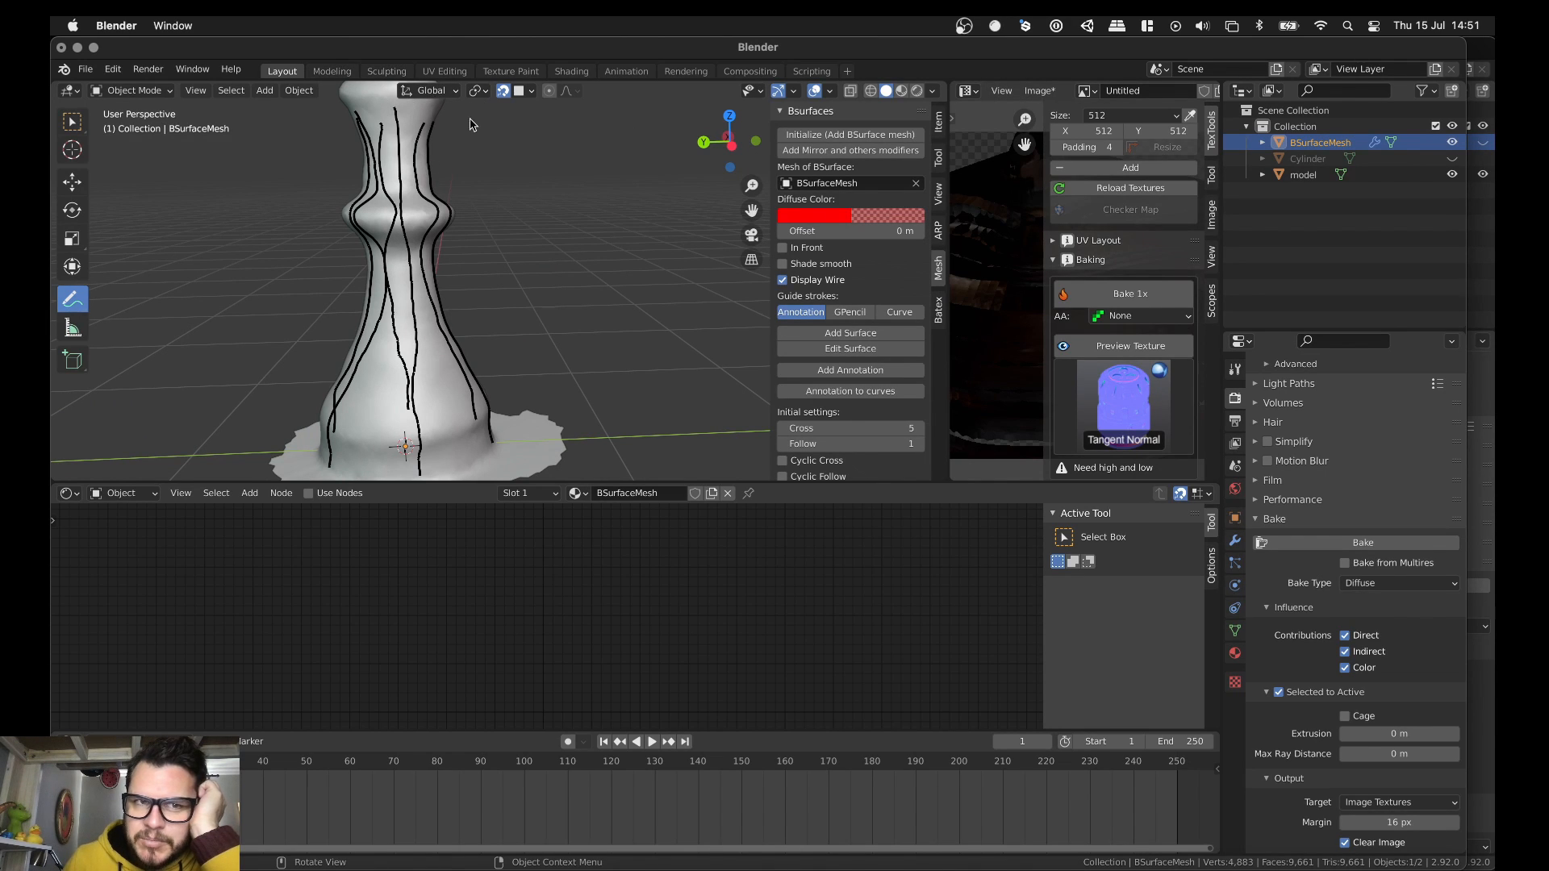
pyautogui.scroll(-2, 517, 358)
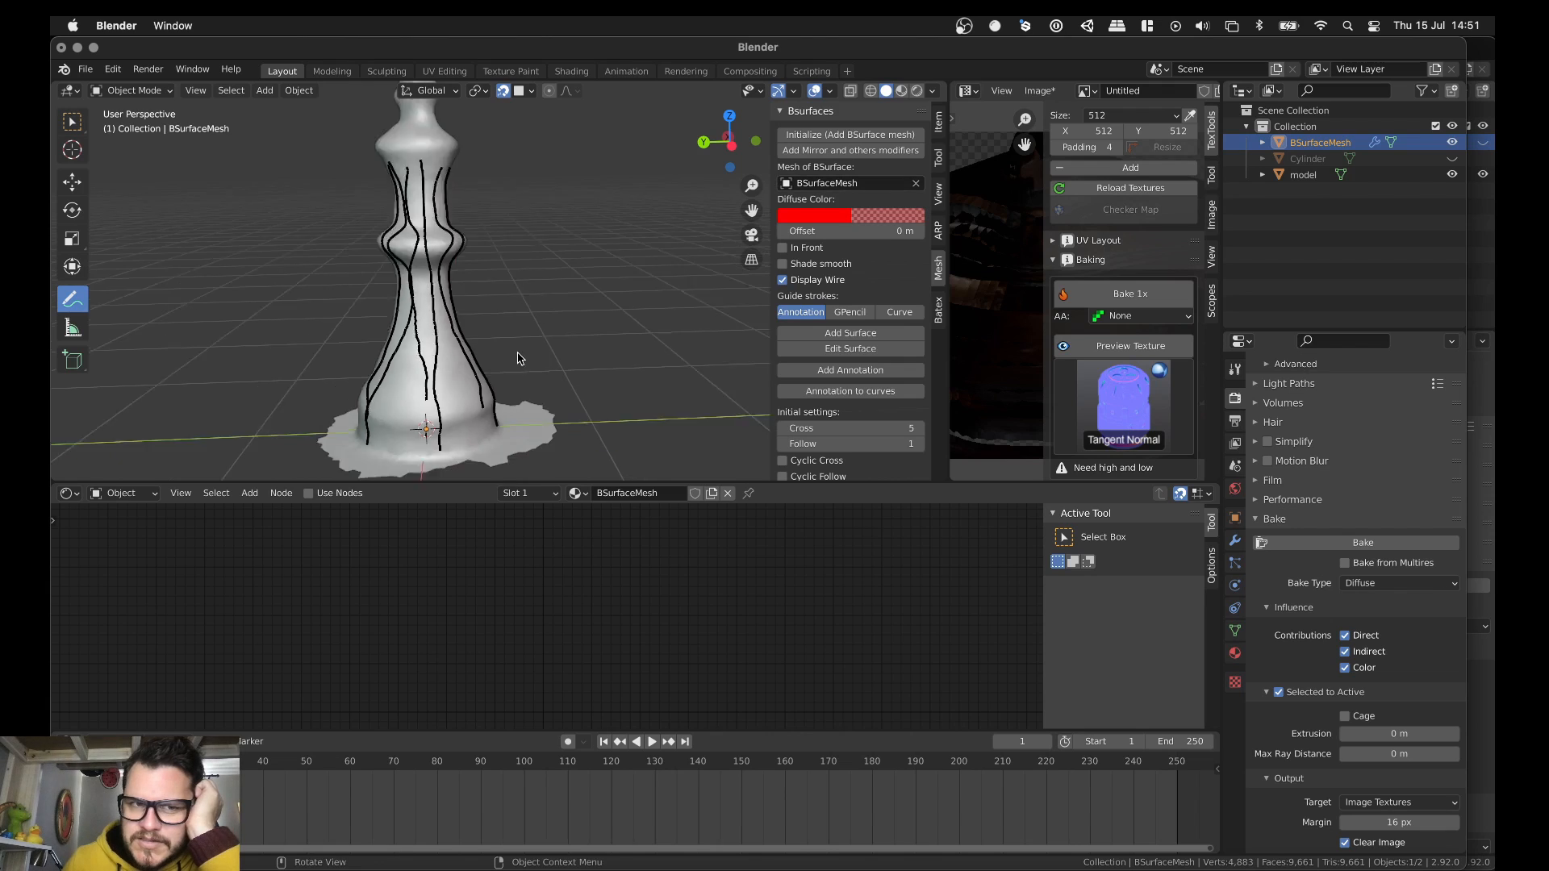
pyautogui.scroll(2, 520, 347)
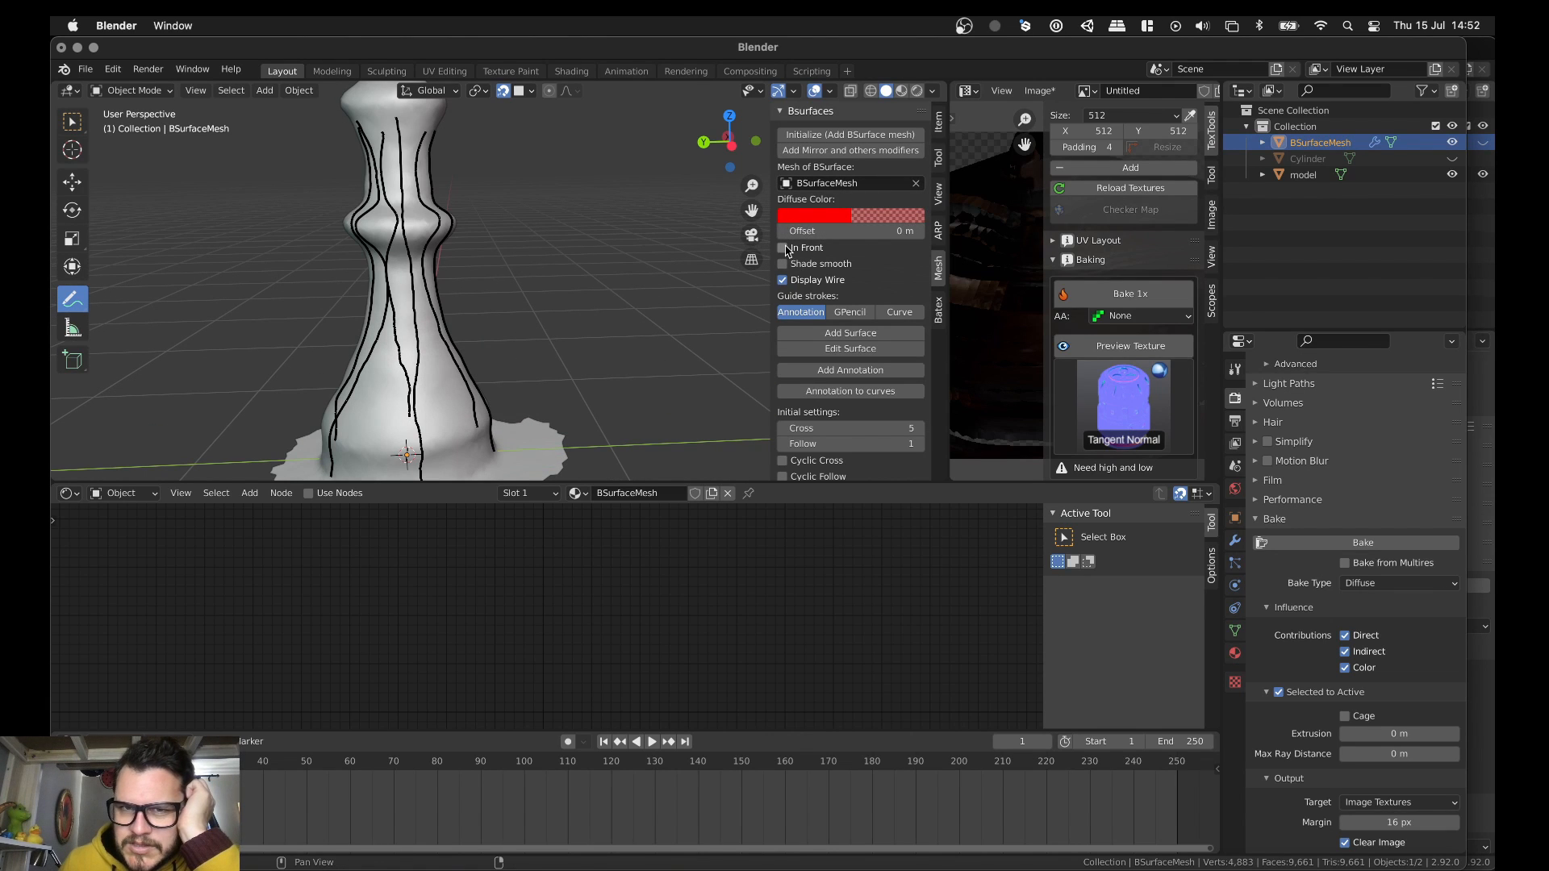
# Set the Bsurfaces Cross value to 8 and generate a surface from the annotation strokes
pyautogui.scroll(-2, 847, 300)
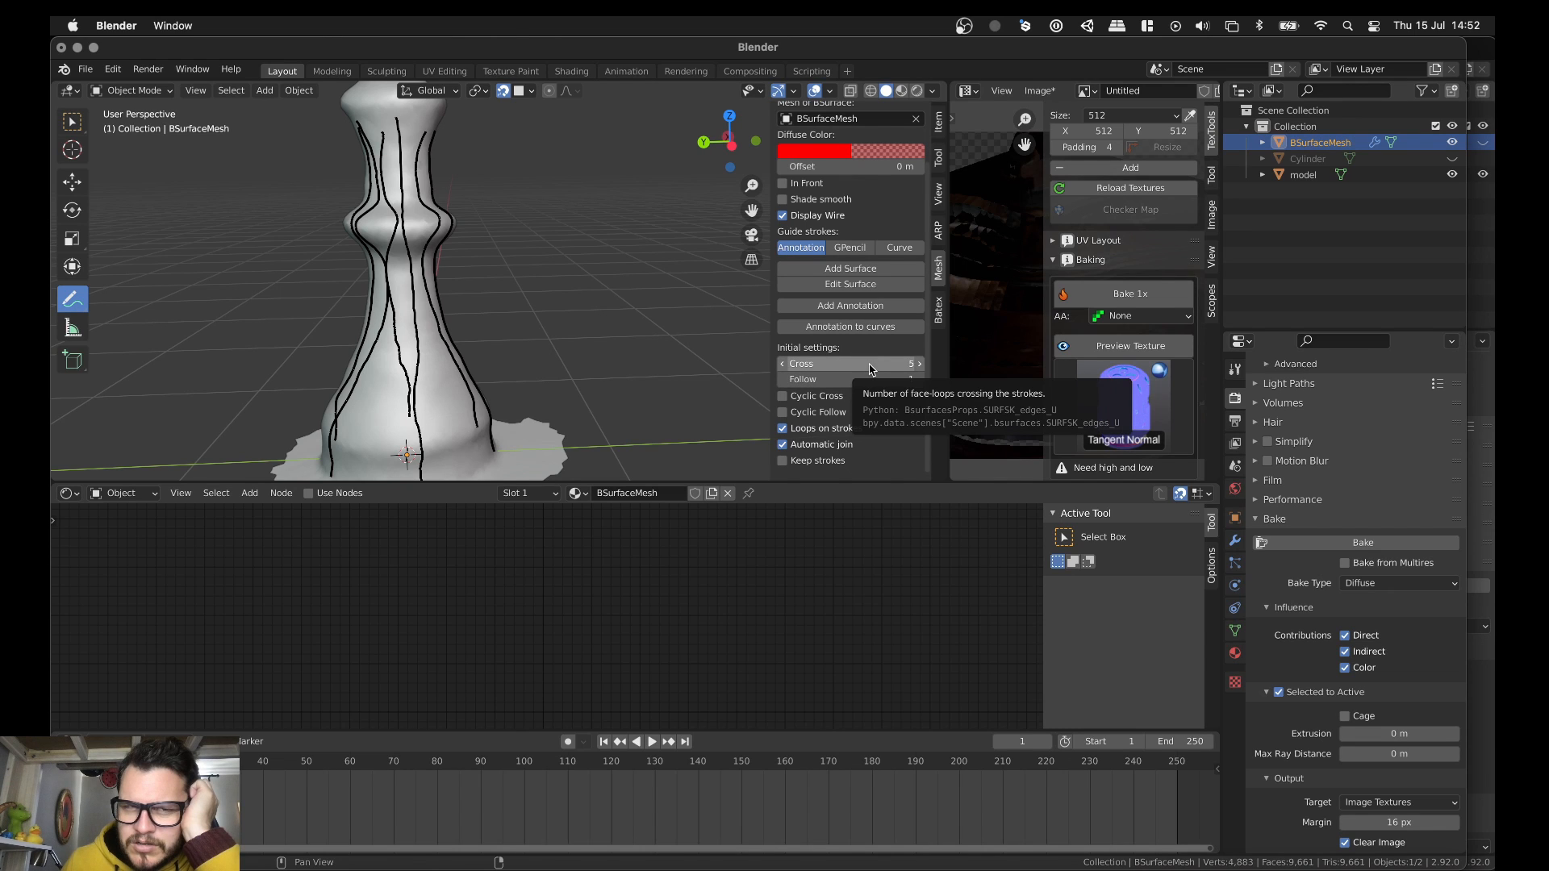
pyautogui.click(919, 366)
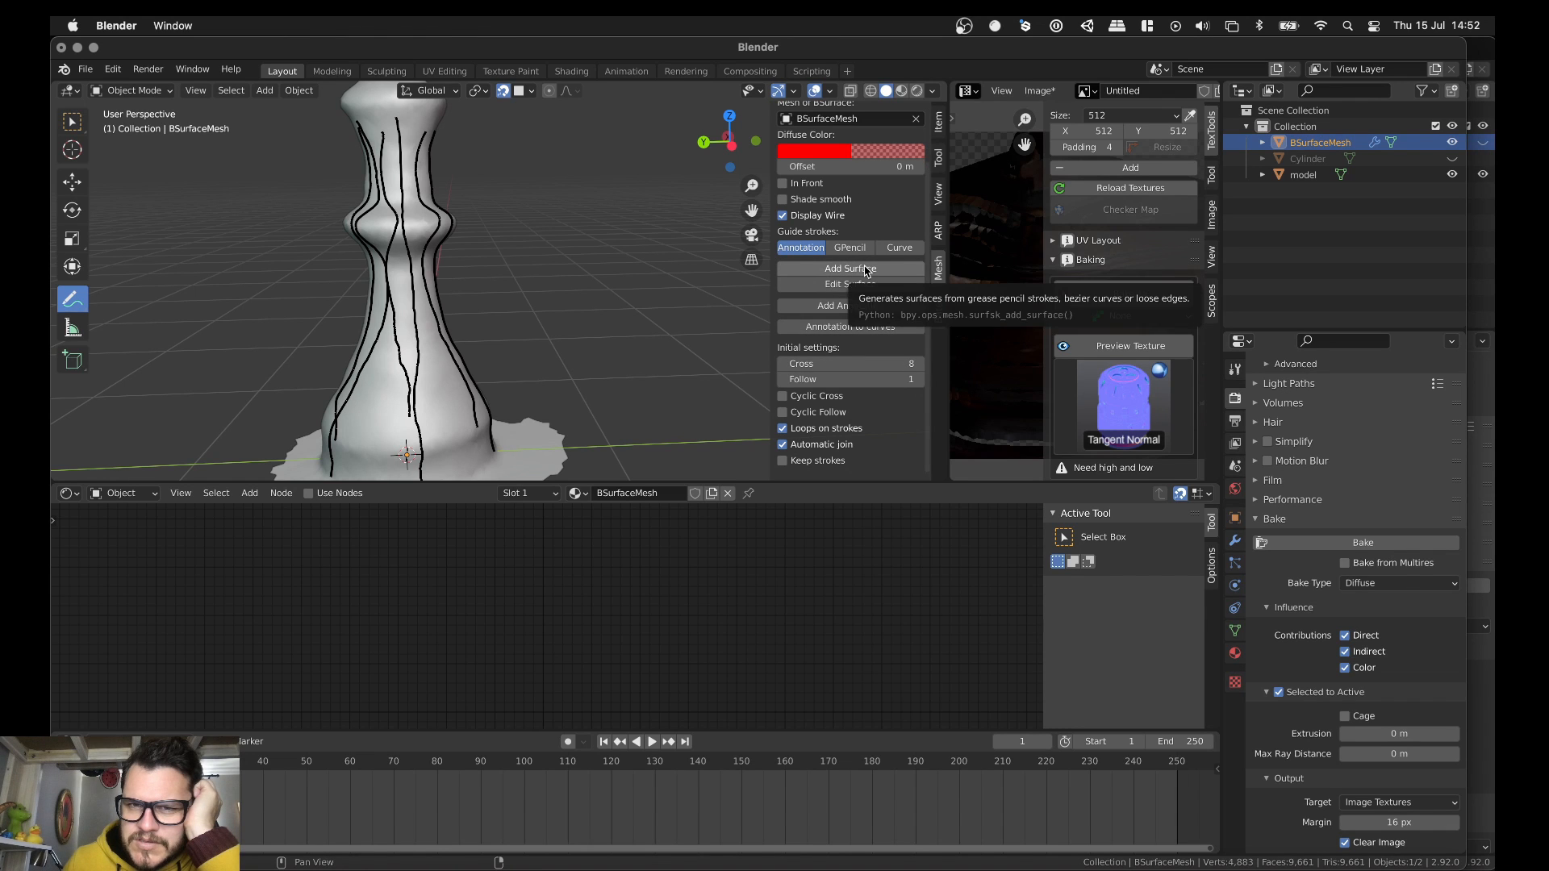
pyautogui.click(865, 269)
pyautogui.scroll(-4, 440, 309)
# Isolate the generated surface mesh in local view and inspect its topology from several angles
pyautogui.moveTo(439, 309); pyautogui.dragTo(640, 291, button='middle')
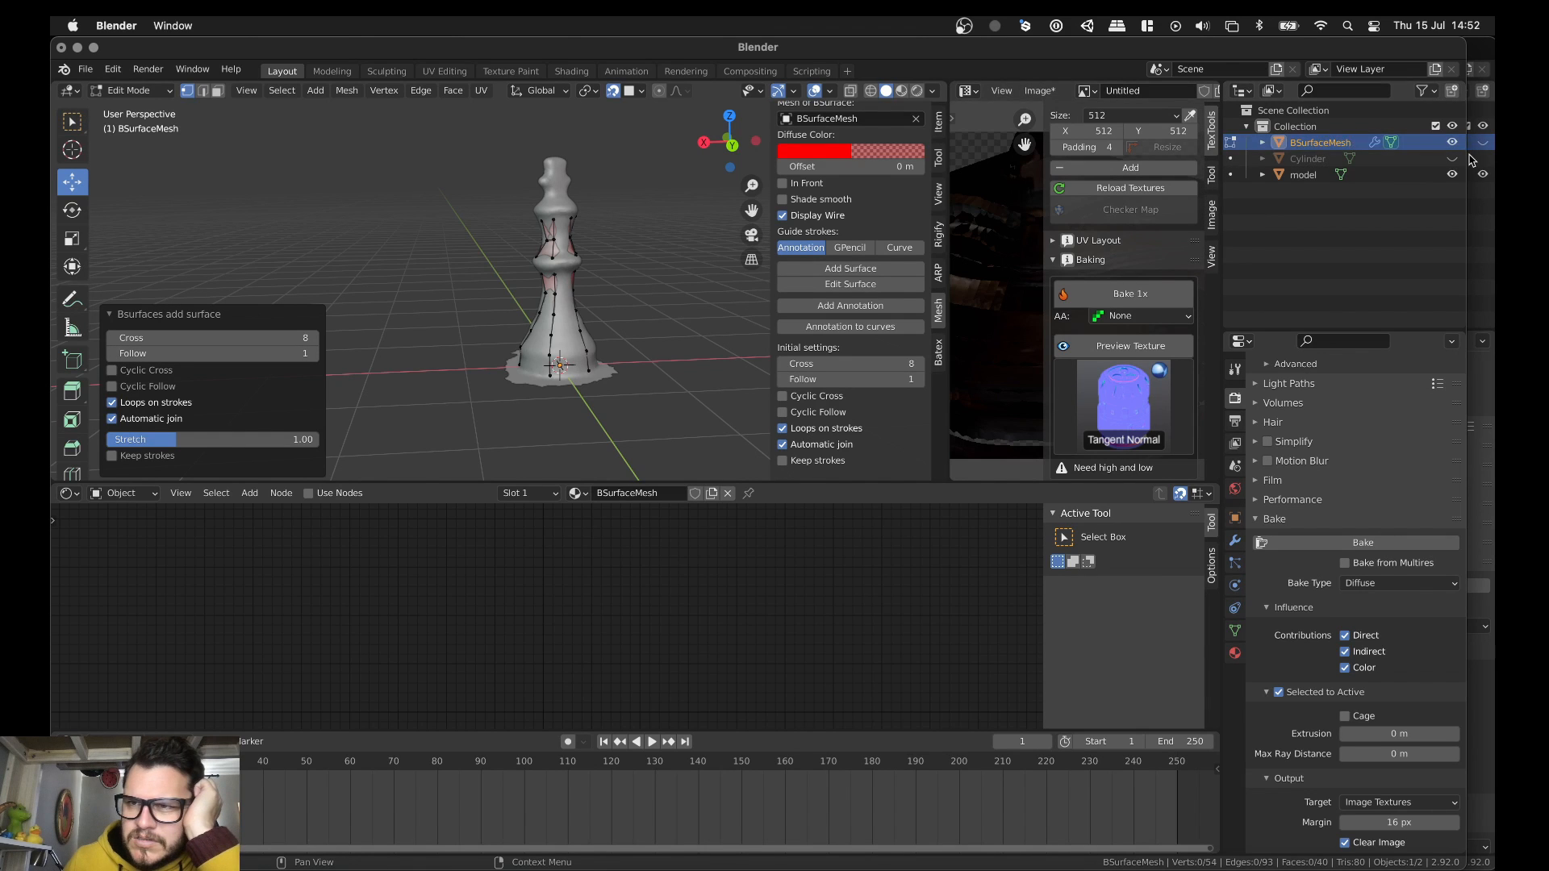
pyautogui.press('KP_Divide')
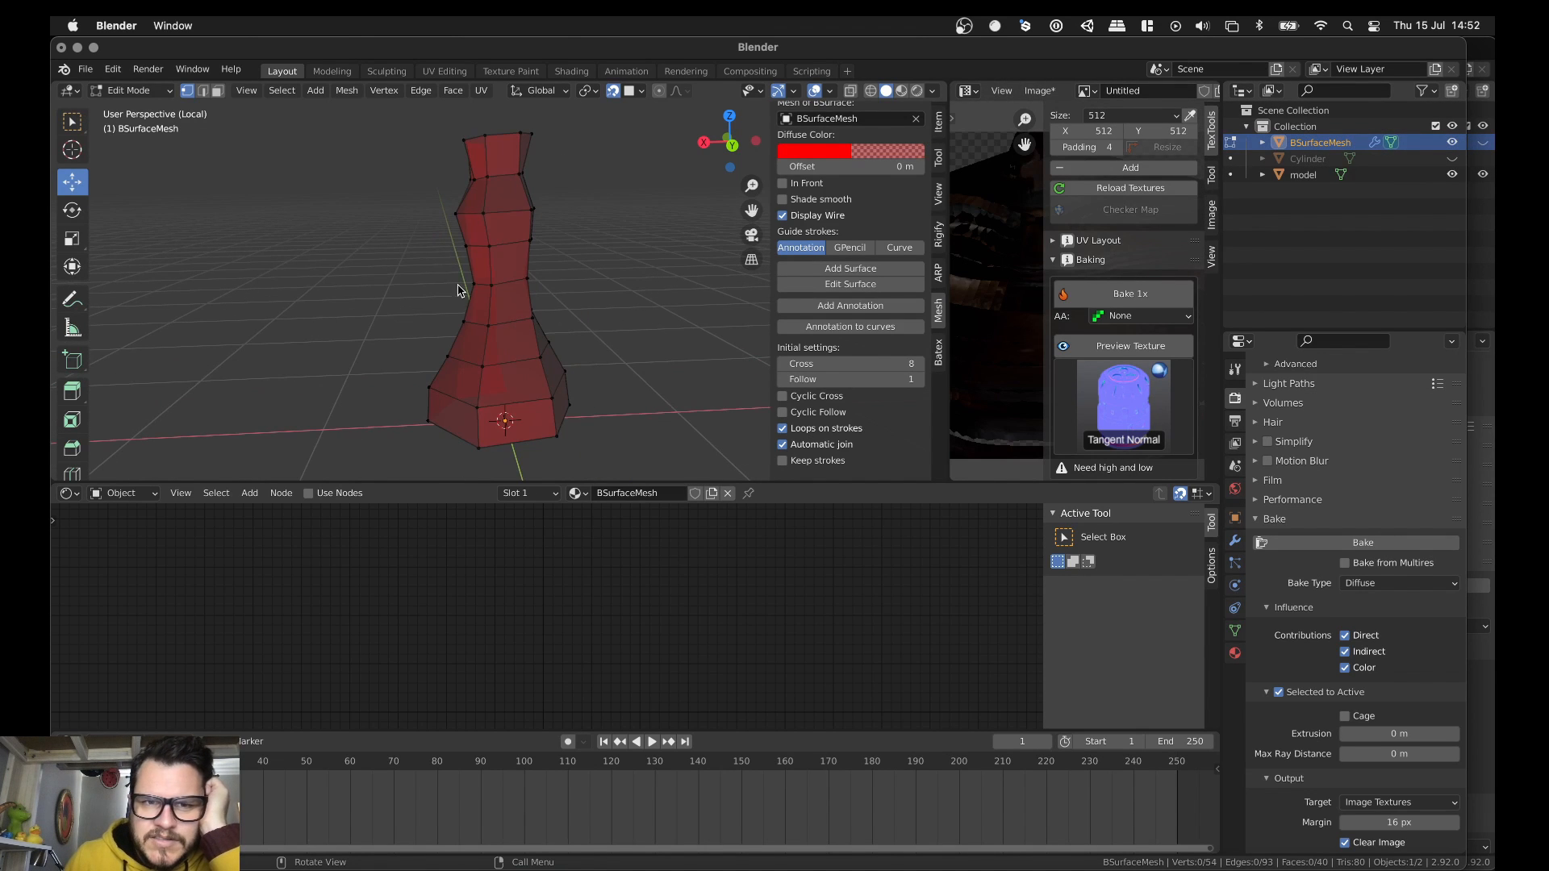
pyautogui.moveTo(457, 290); pyautogui.dragTo(370, 339, button='middle')
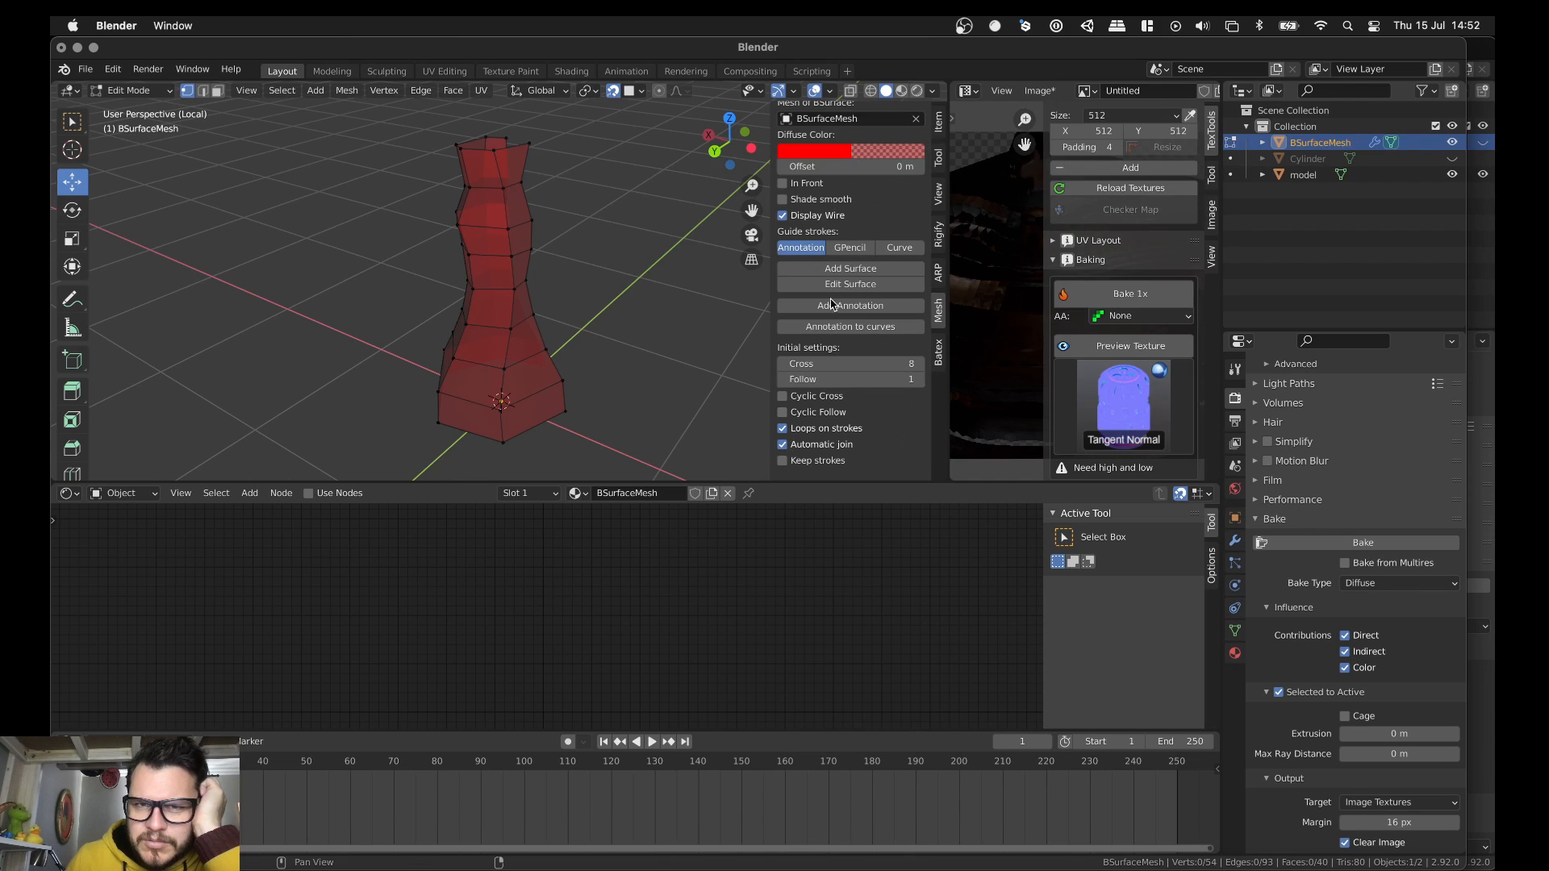
# Return to the annotated scan, set the Bsurfaces Cross value to 17 and generate the surface again from the strokes
pyautogui.moveTo(509, 317); pyautogui.dragTo(595, 318, button='middle')
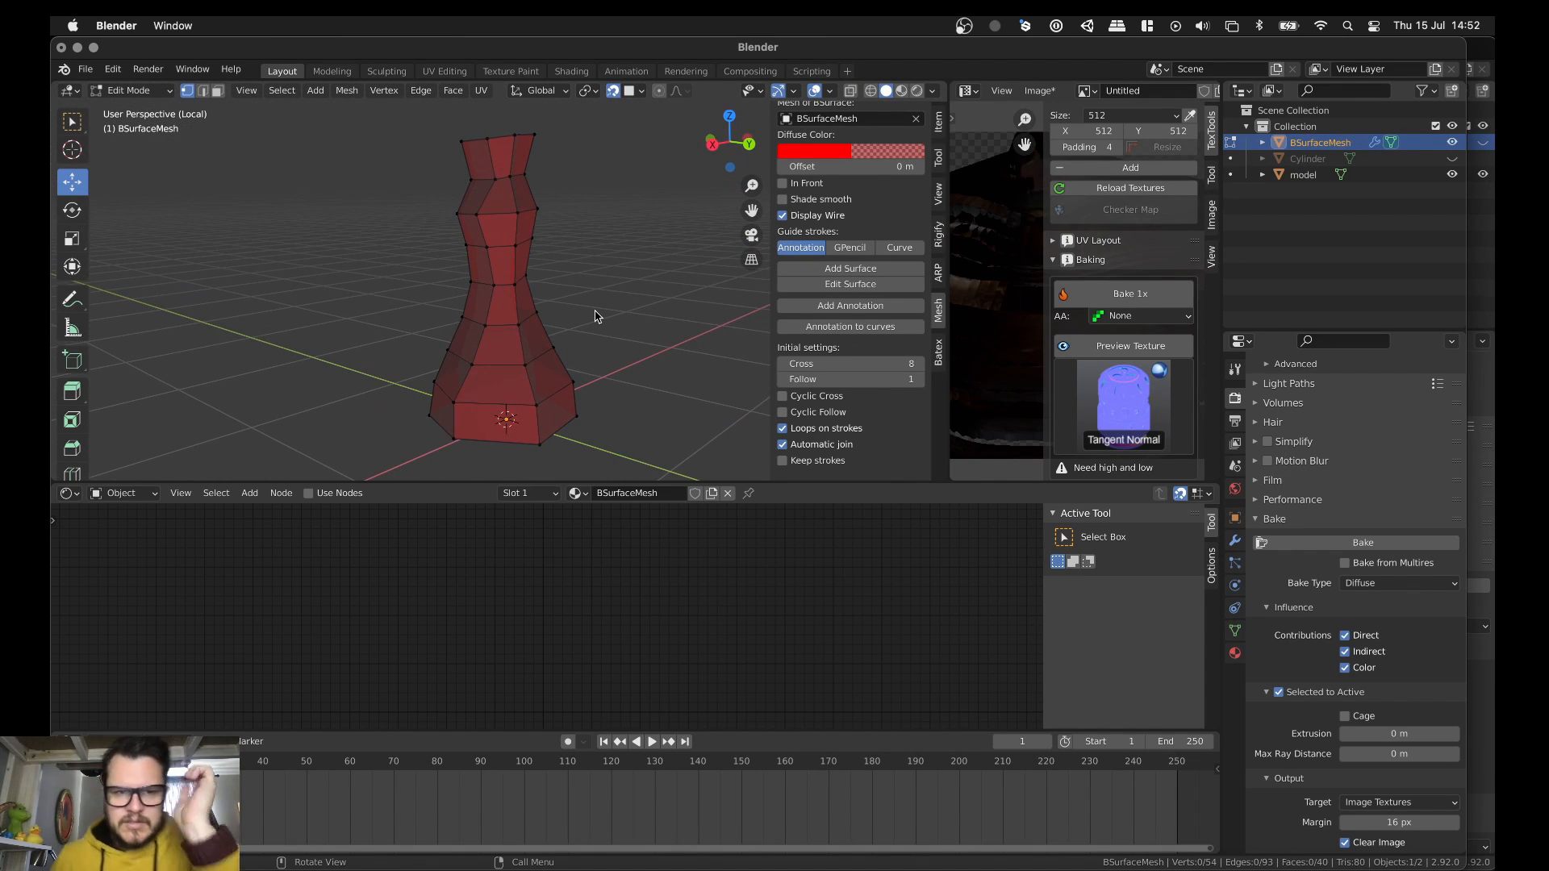
pyautogui.press('Tab')
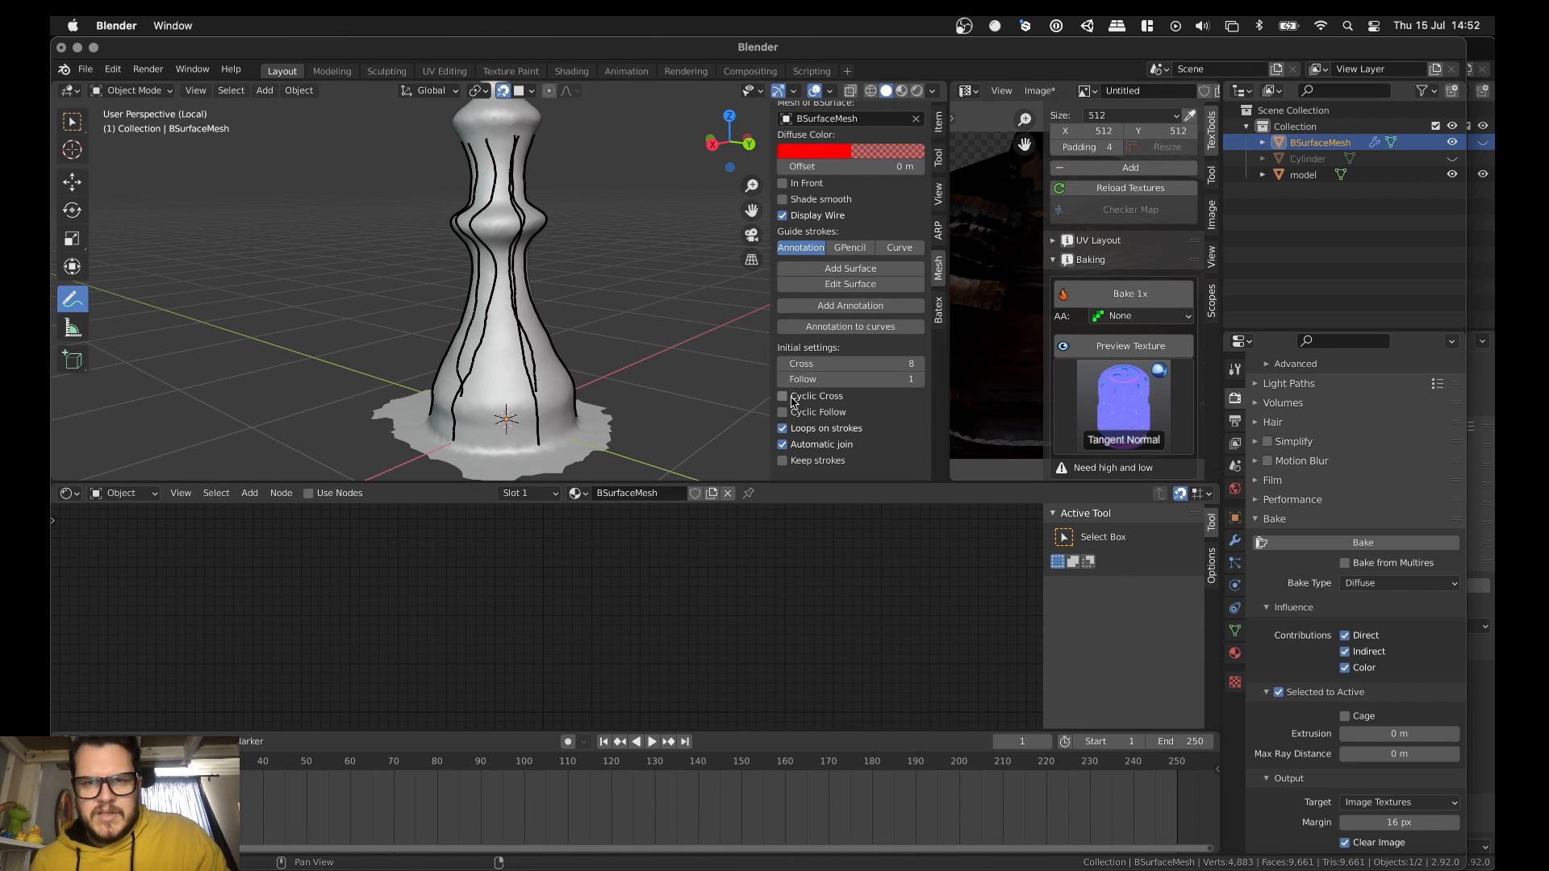
pyautogui.click(920, 367)
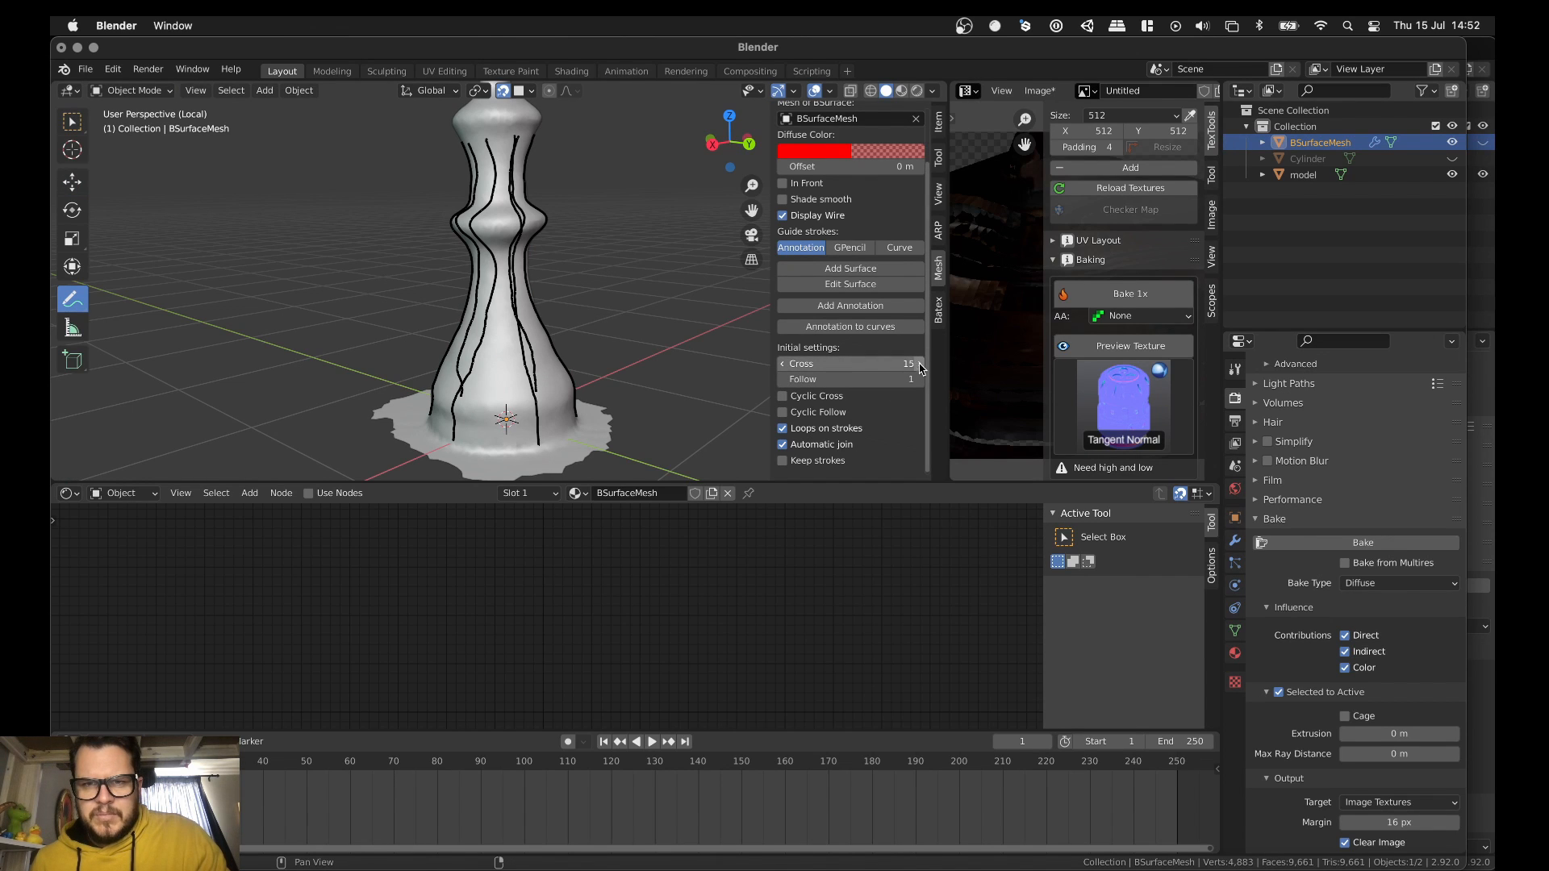
pyautogui.click(850, 268)
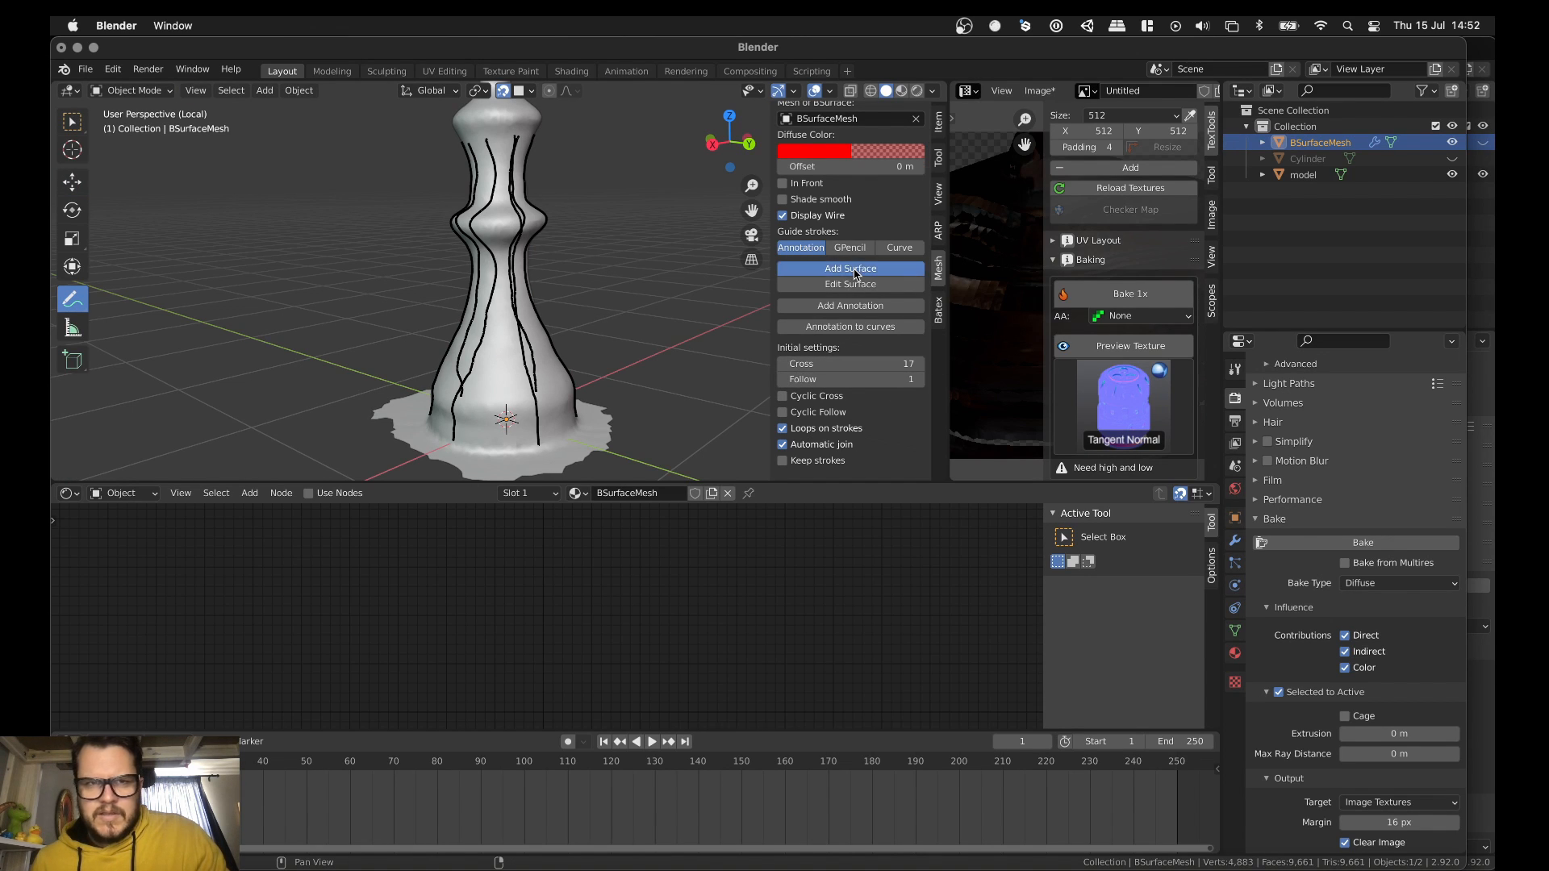
pyautogui.moveTo(524, 282); pyautogui.dragTo(705, 290, button='middle')
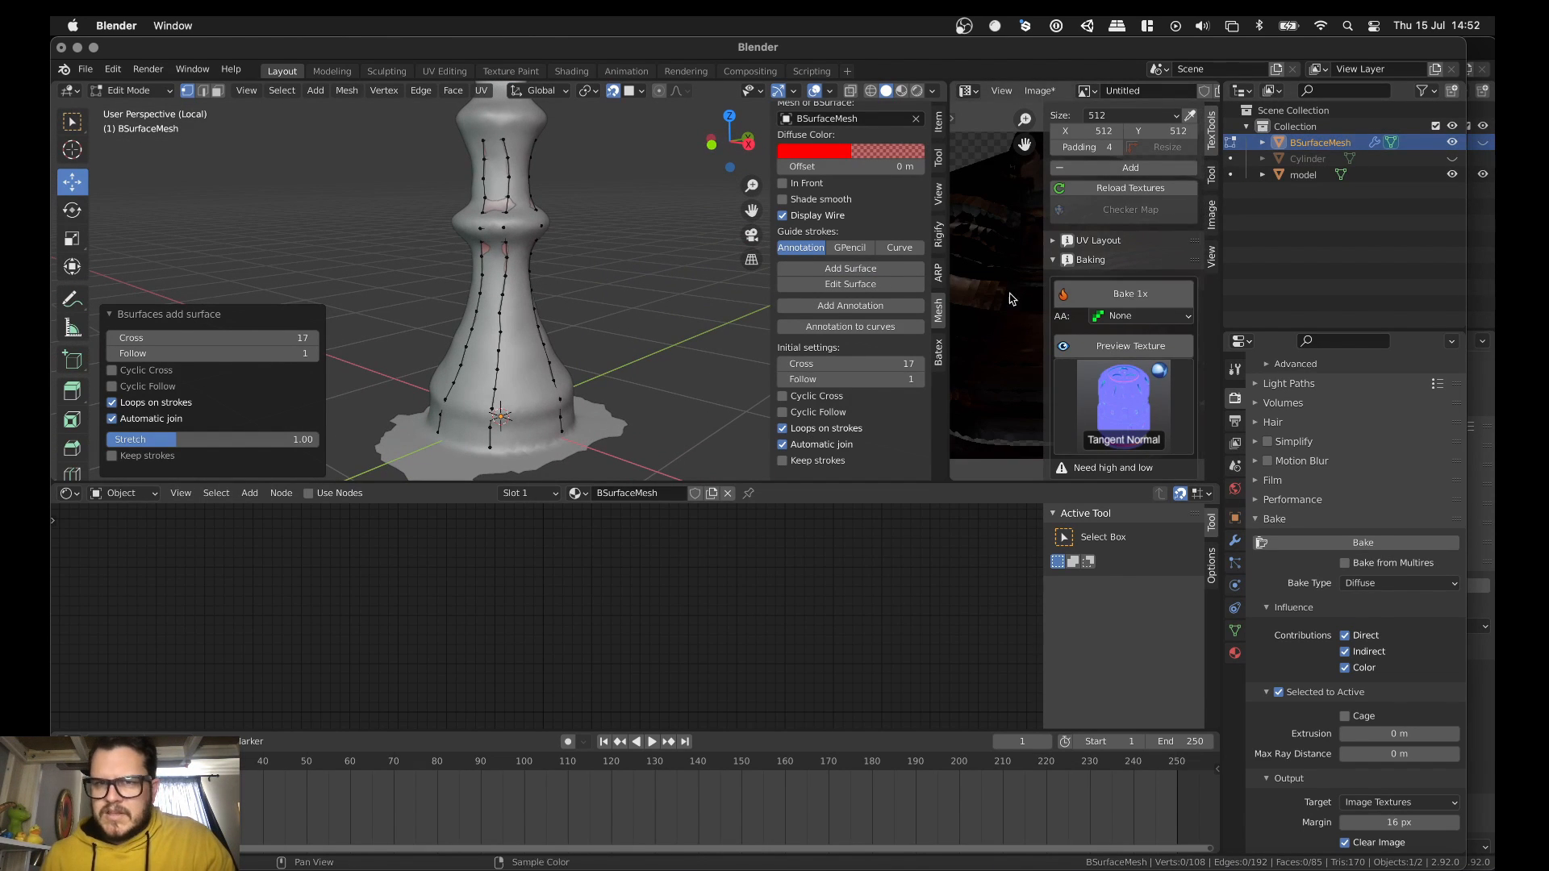
# Set the offset of BSurfaceMesh's Shrinkwrap modifier to 0.01 m
pyautogui.click(1234, 540)
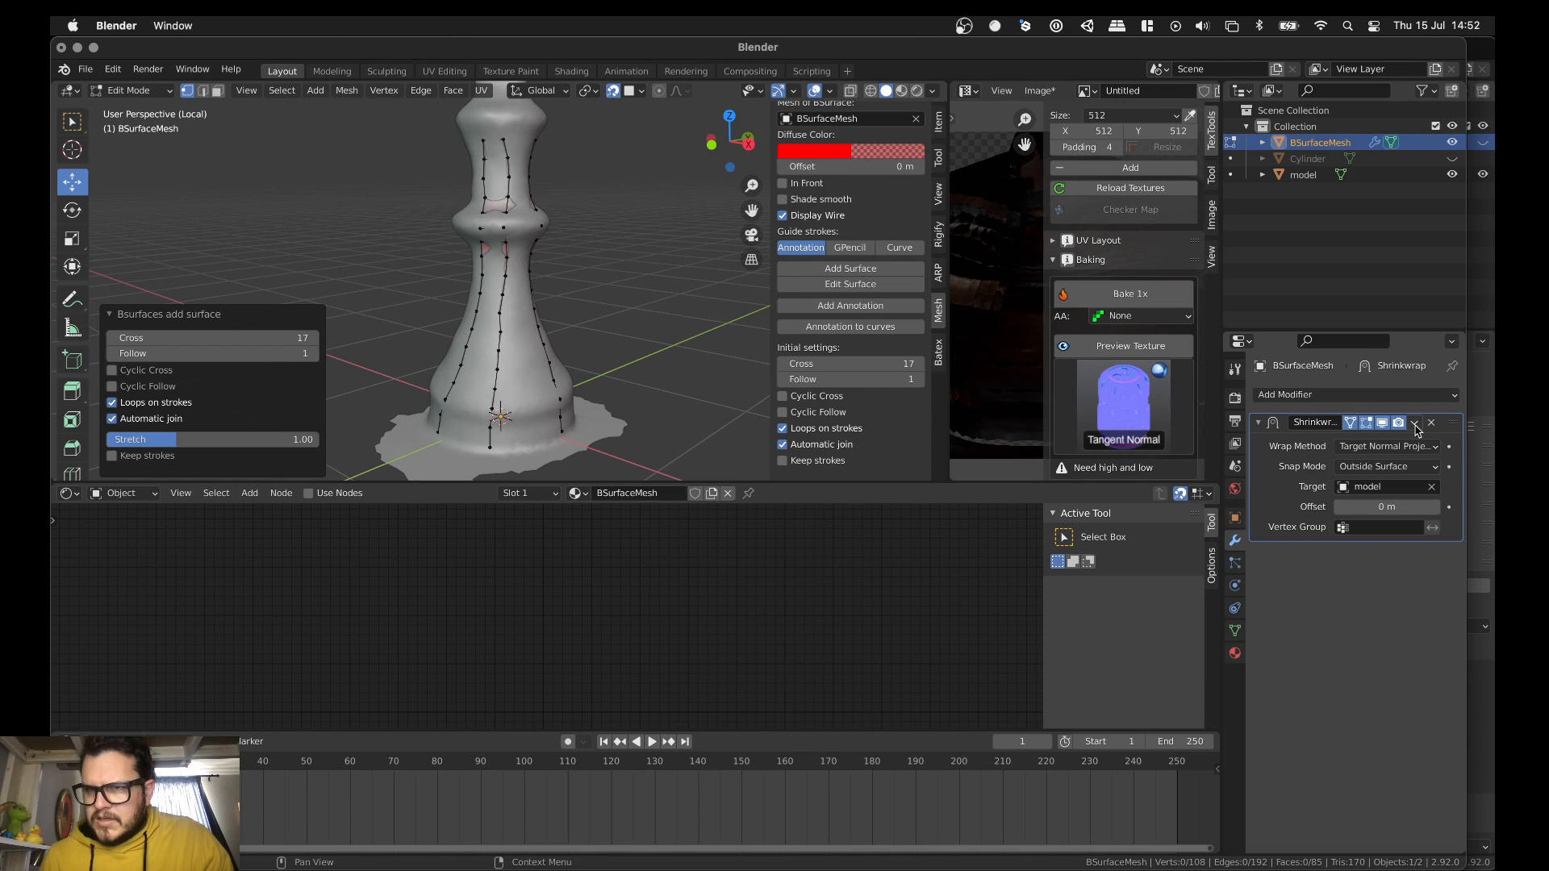
pyautogui.click(1433, 507)
pyautogui.click(1433, 507)
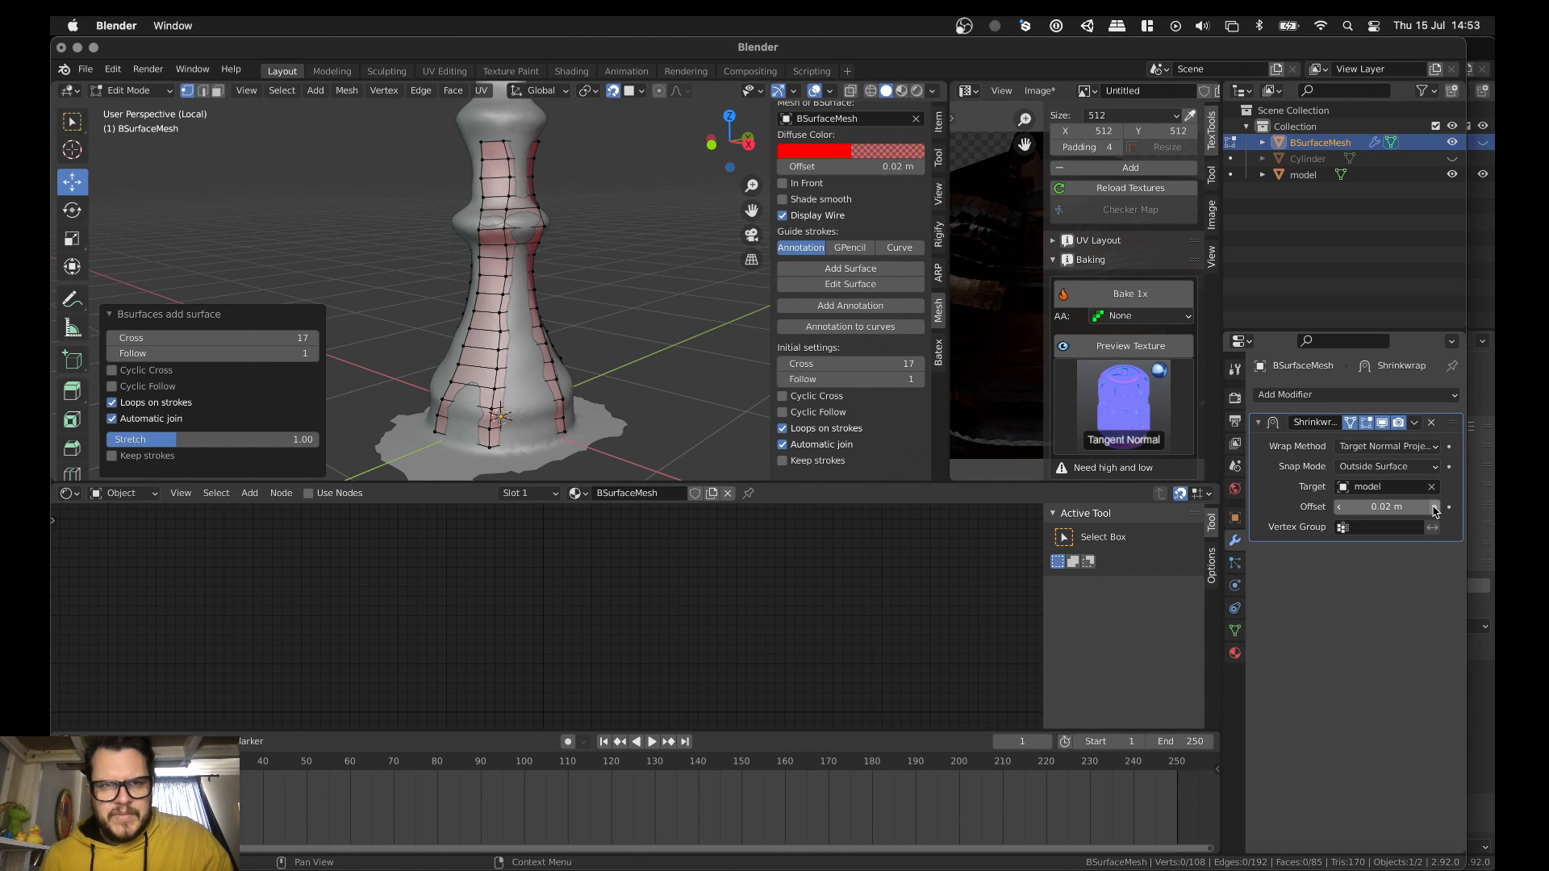
pyautogui.click(1340, 506)
# Toggle local view to isolate the denser BSurfaceMesh and examine how its cross loops follow the chess king's shape
pyautogui.moveTo(517, 229); pyautogui.dragTo(575, 219, button='middle')
pyautogui.press('/')
pyautogui.press('/')
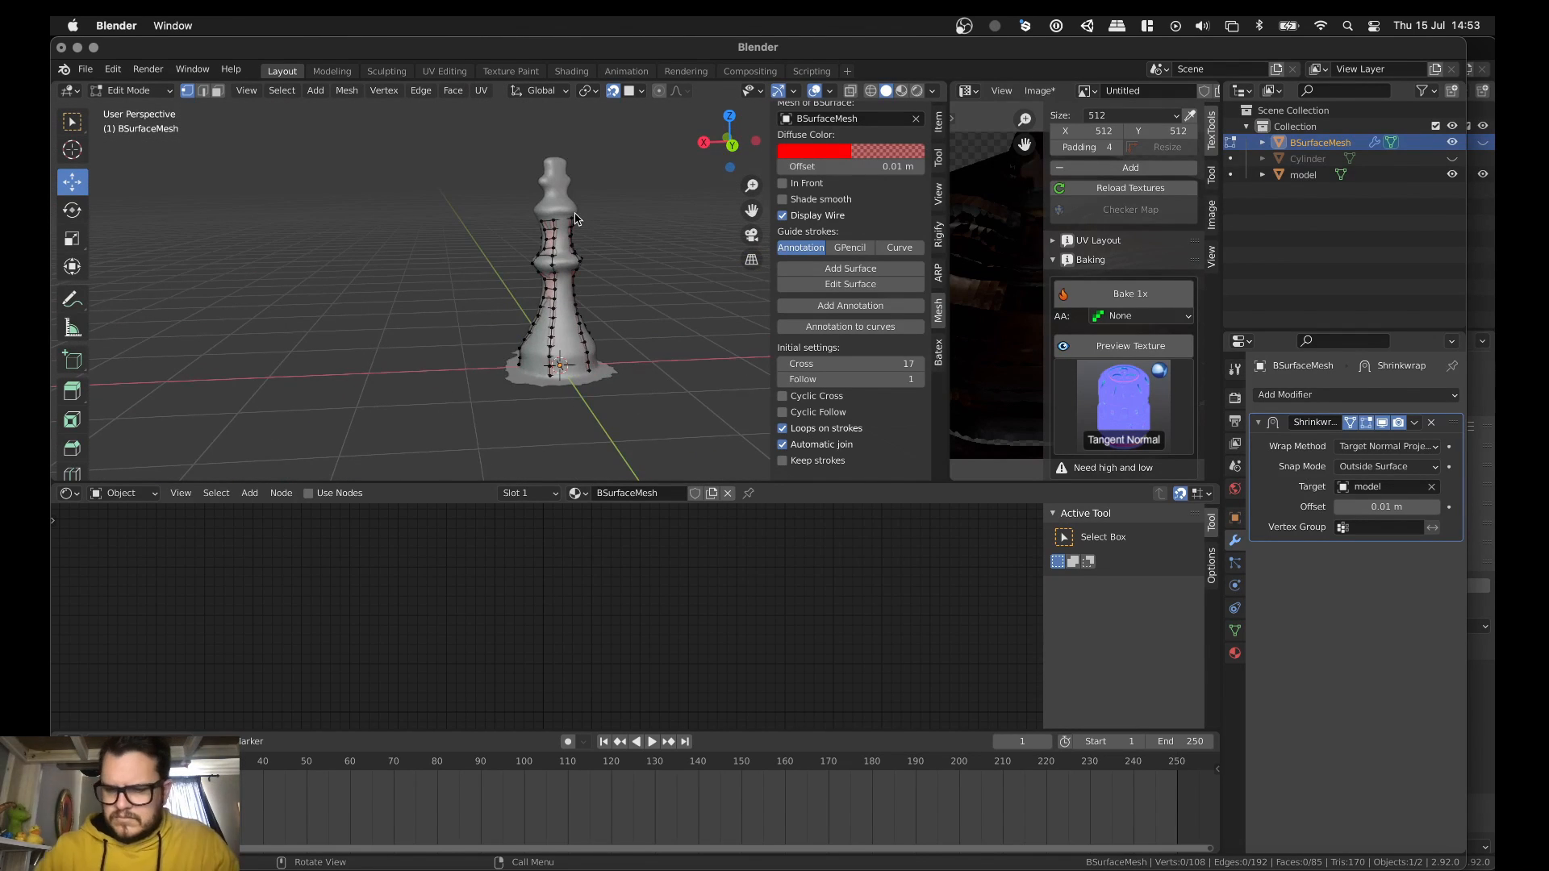
pyautogui.moveTo(691, 221); pyautogui.dragTo(584, 254, button='middle')
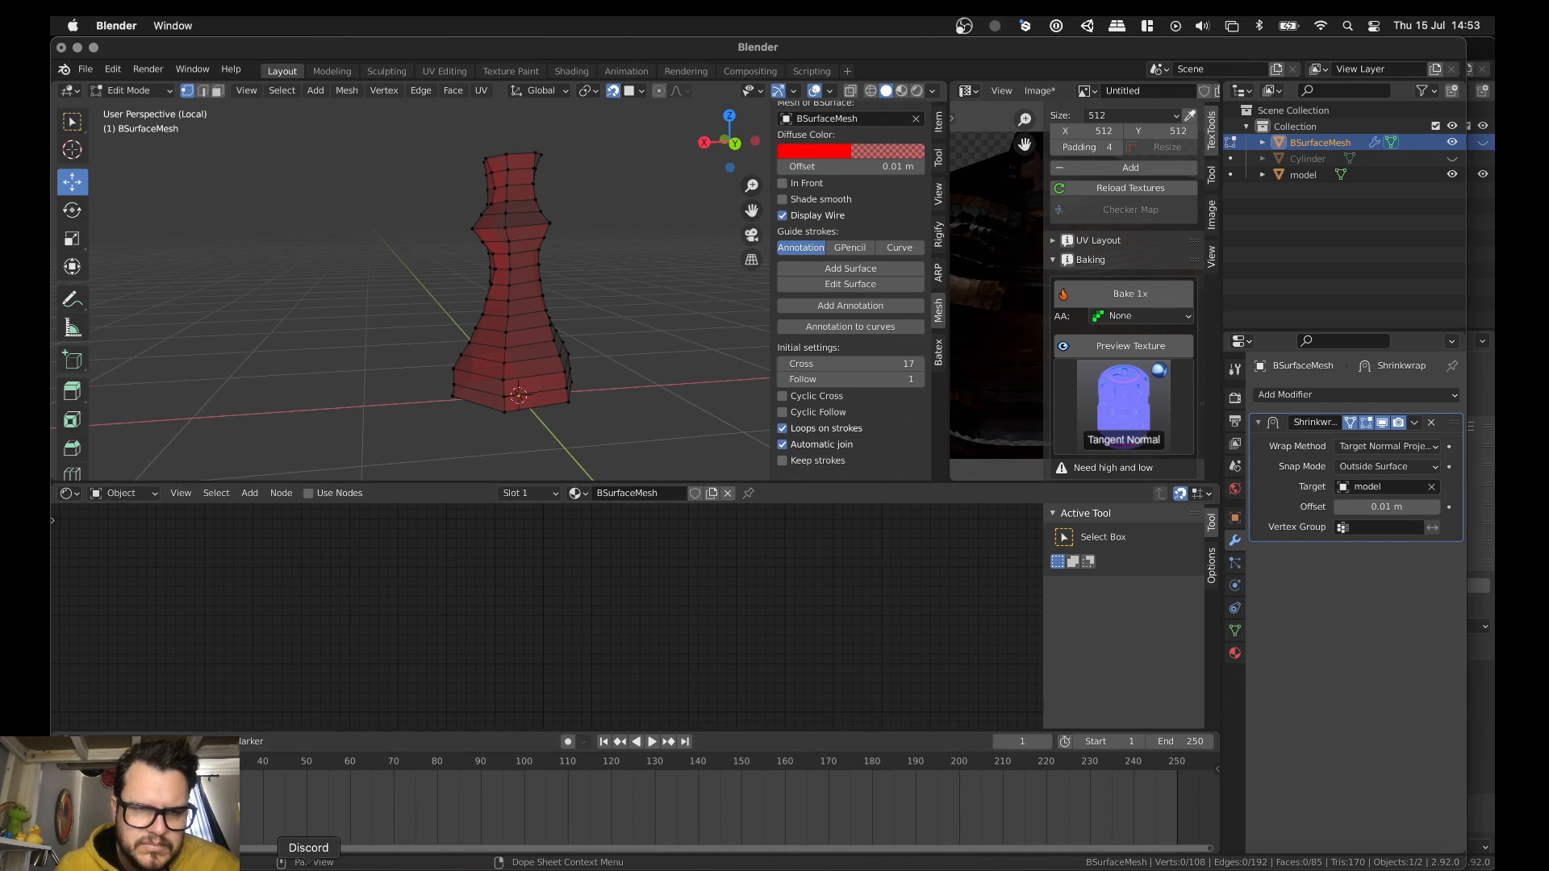
# Switch to the Opera browser and open the Polycount Wiki: Texture Atlas resource from the Week 2 course page
pyautogui.click(273, 867)
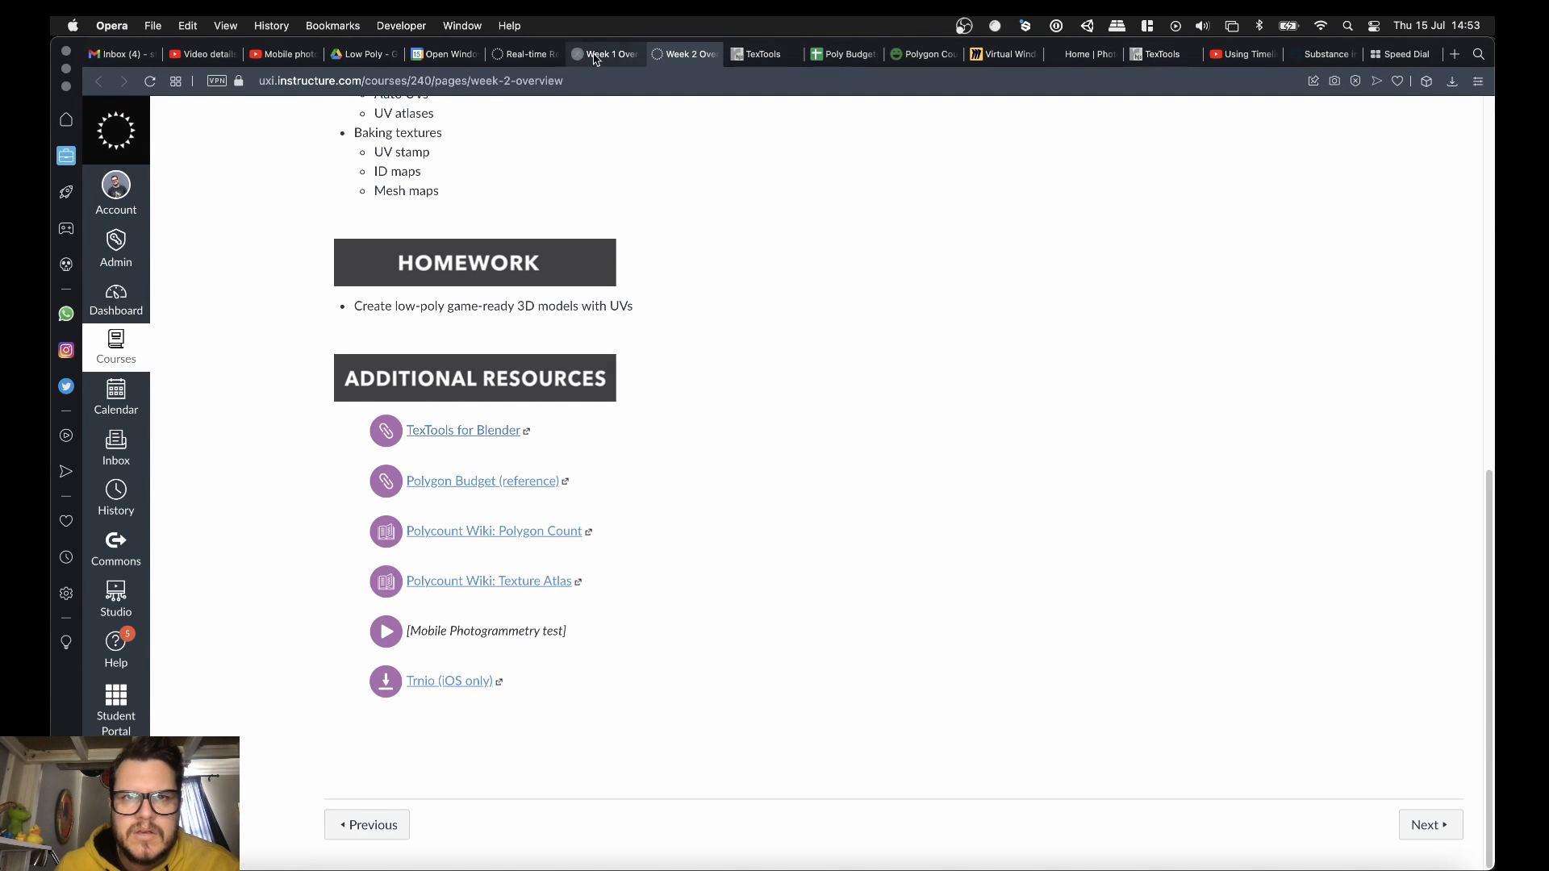
pyautogui.scroll(4, 540, 467)
pyautogui.scroll(-4, 540, 458)
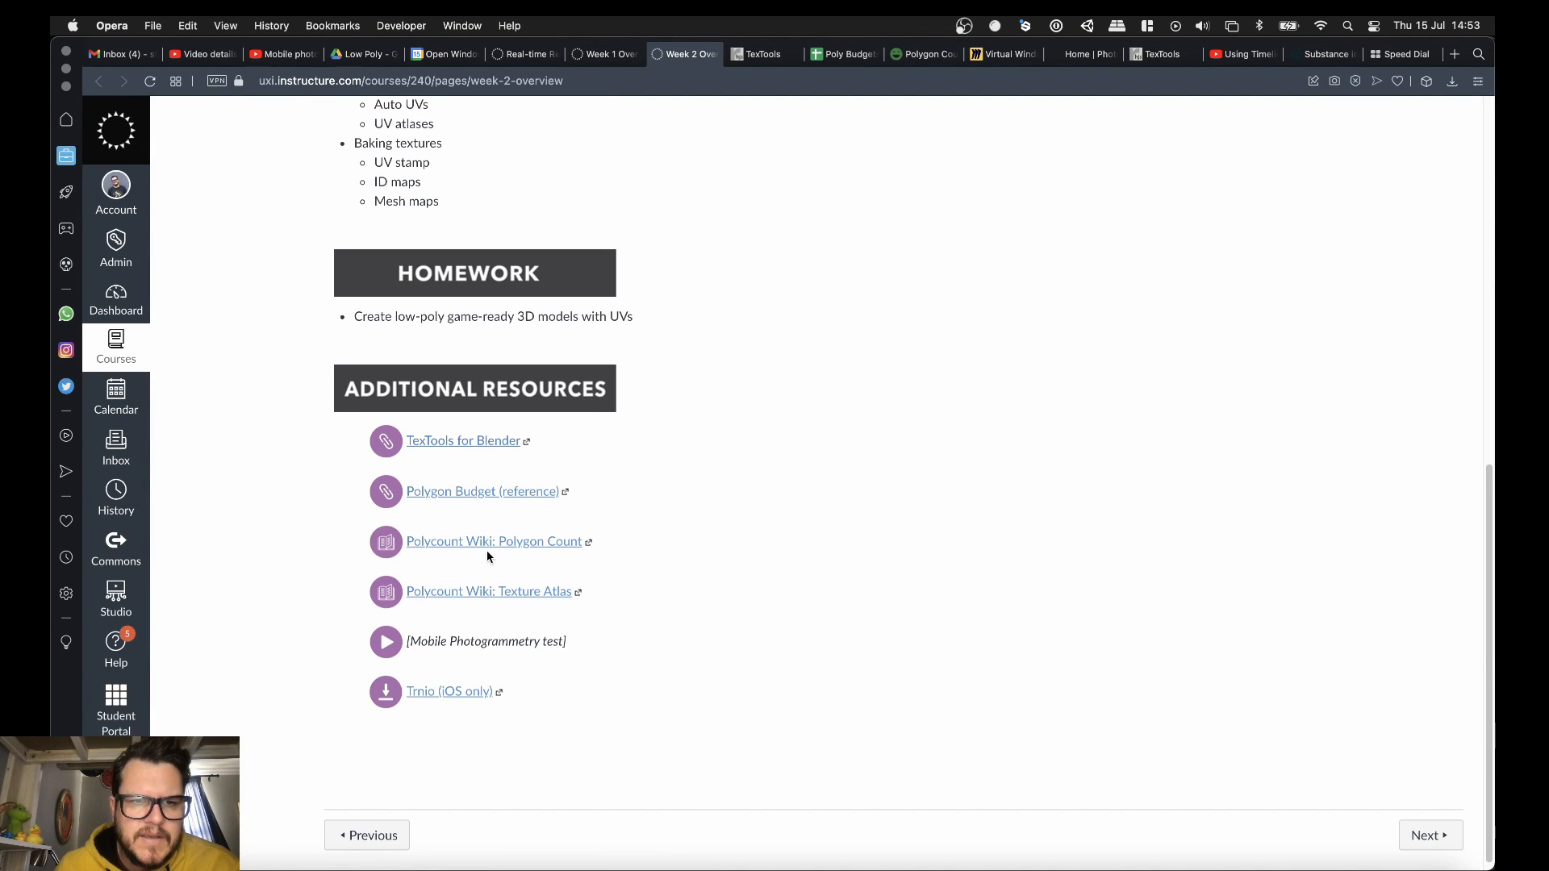
pyautogui.click(500, 592)
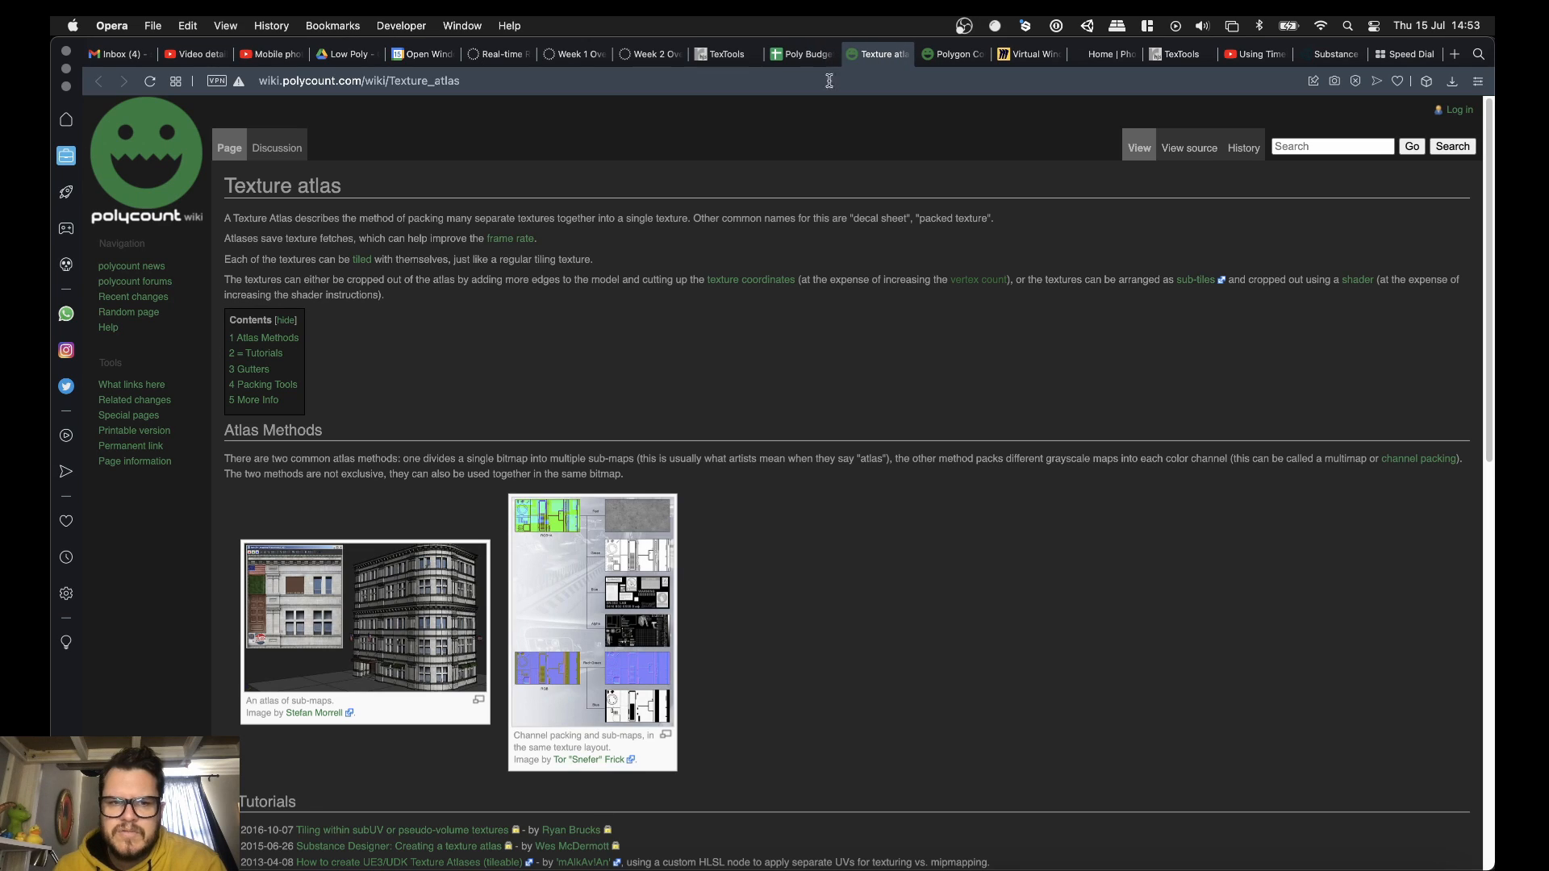
# Look through the Texture atlas article's atlas methods, tutorials, gutters and packing tools sections
pyautogui.scroll(-5, 774, 585)
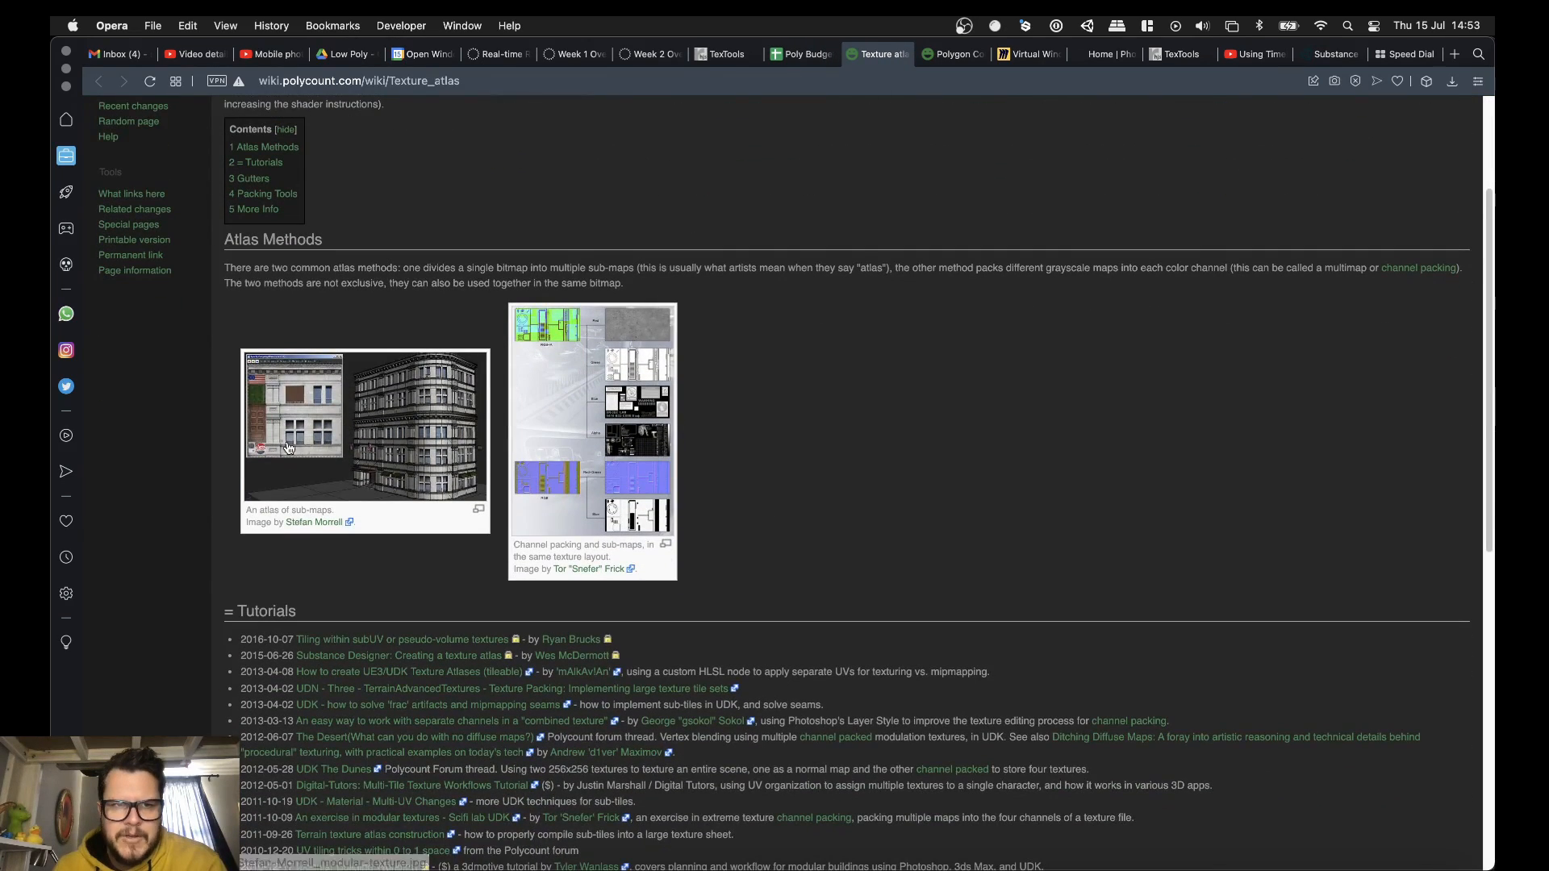
pyautogui.scroll(-10, 419, 571)
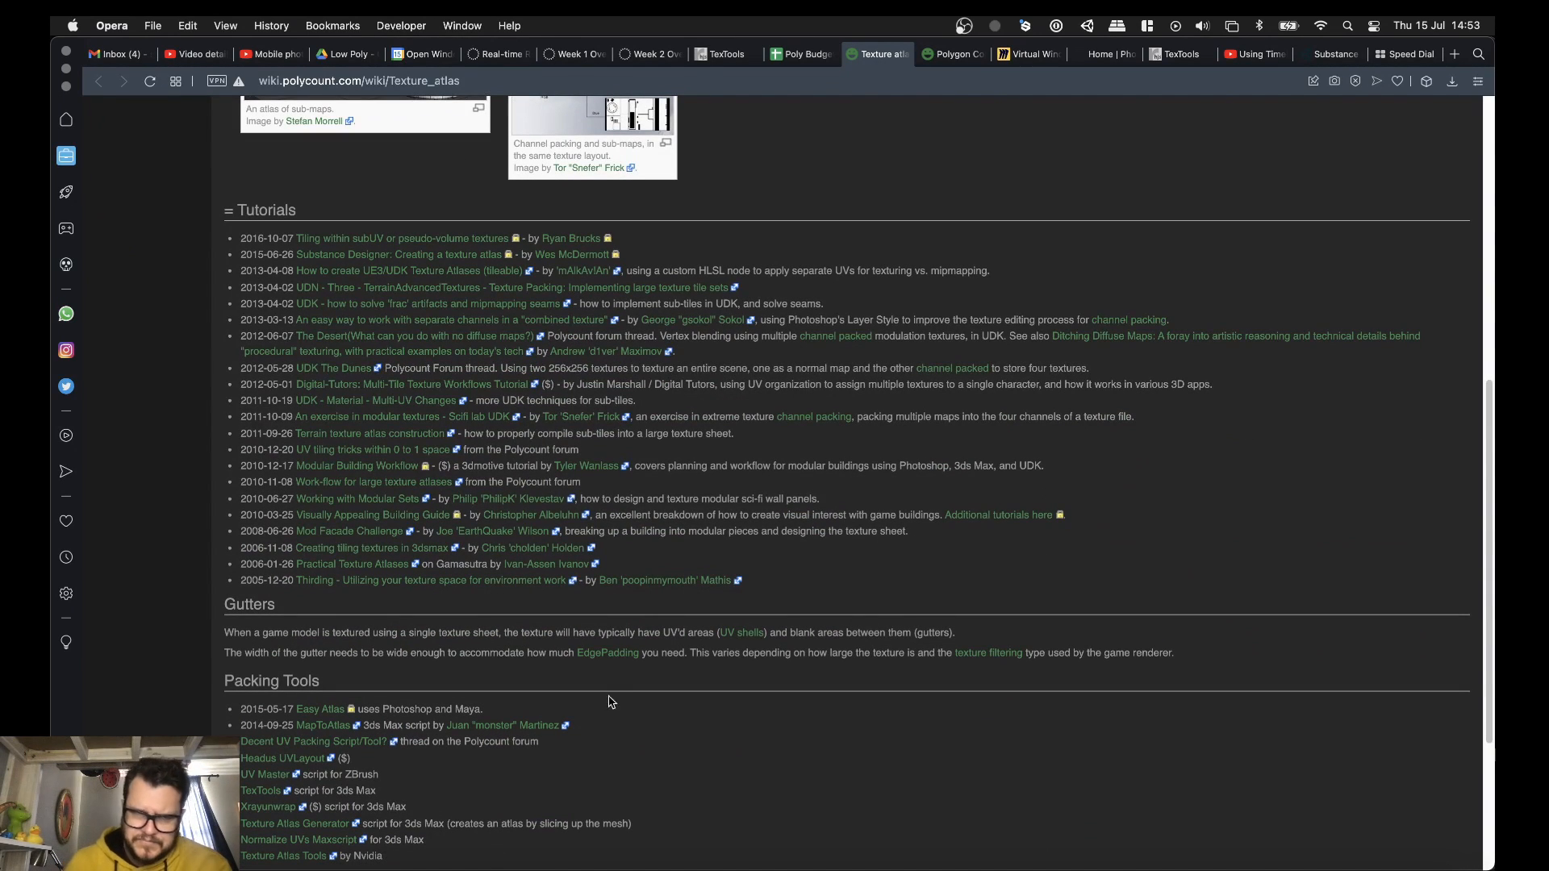
pyautogui.scroll(15, 580, 613)
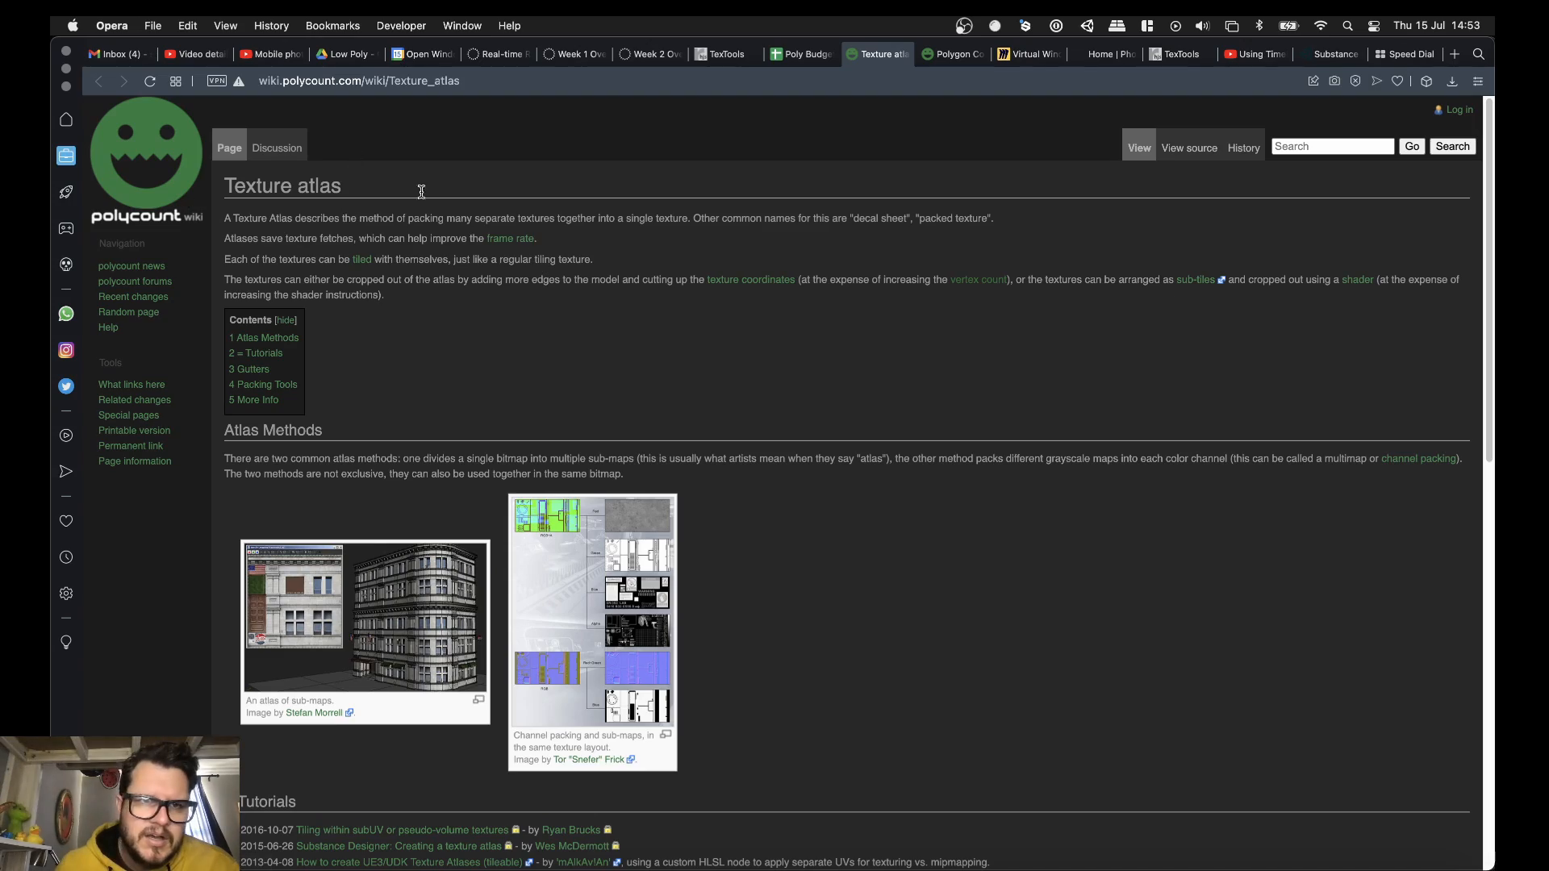
pyautogui.scroll(-10, 797, 579)
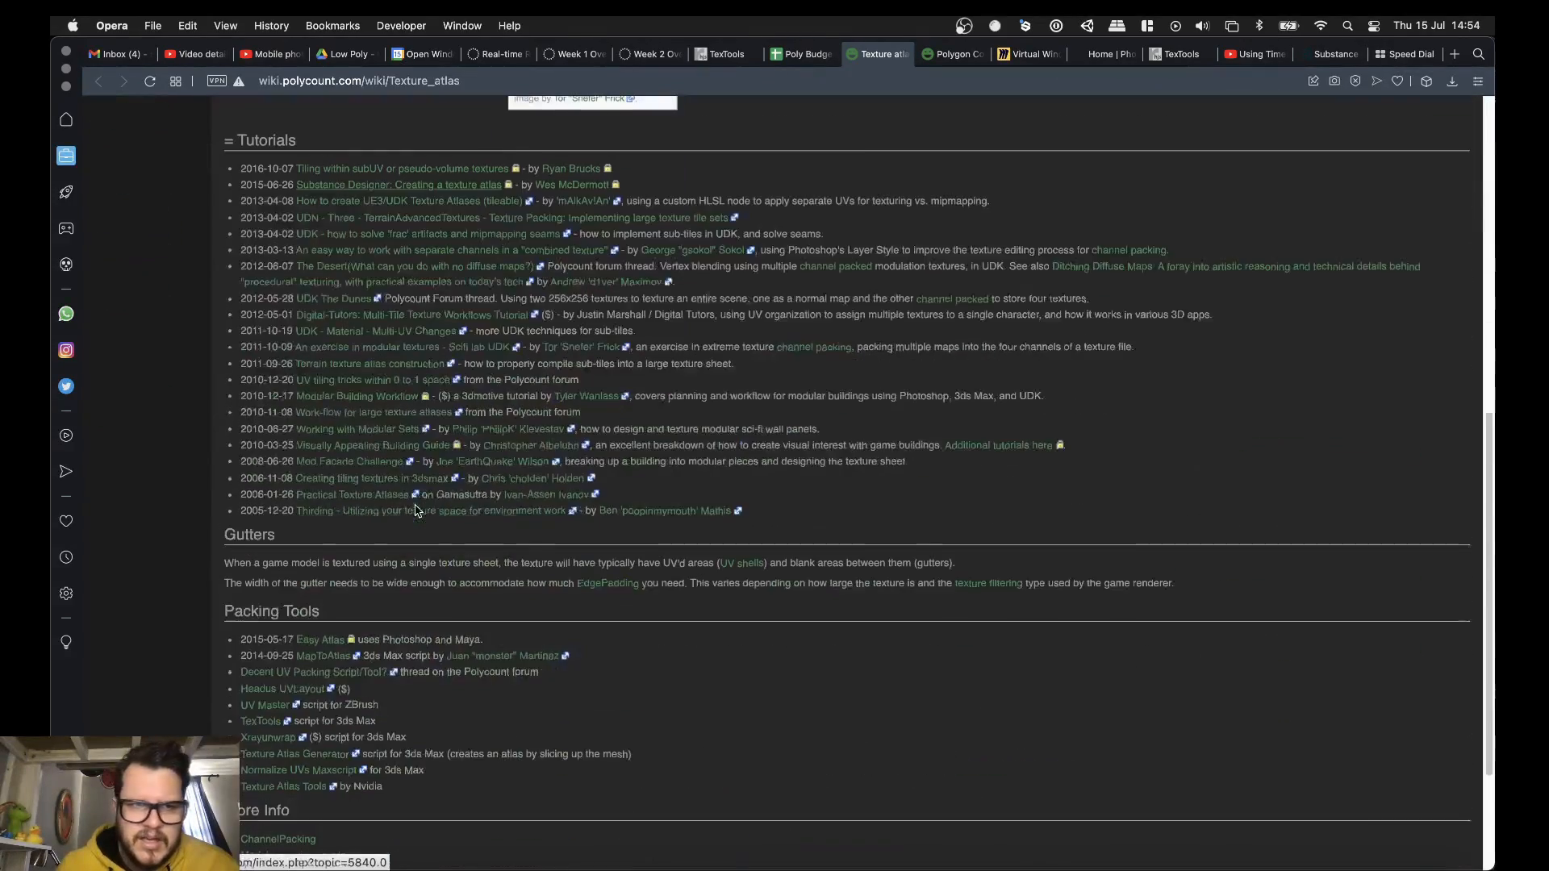
pyautogui.scroll(-5, 565, 738)
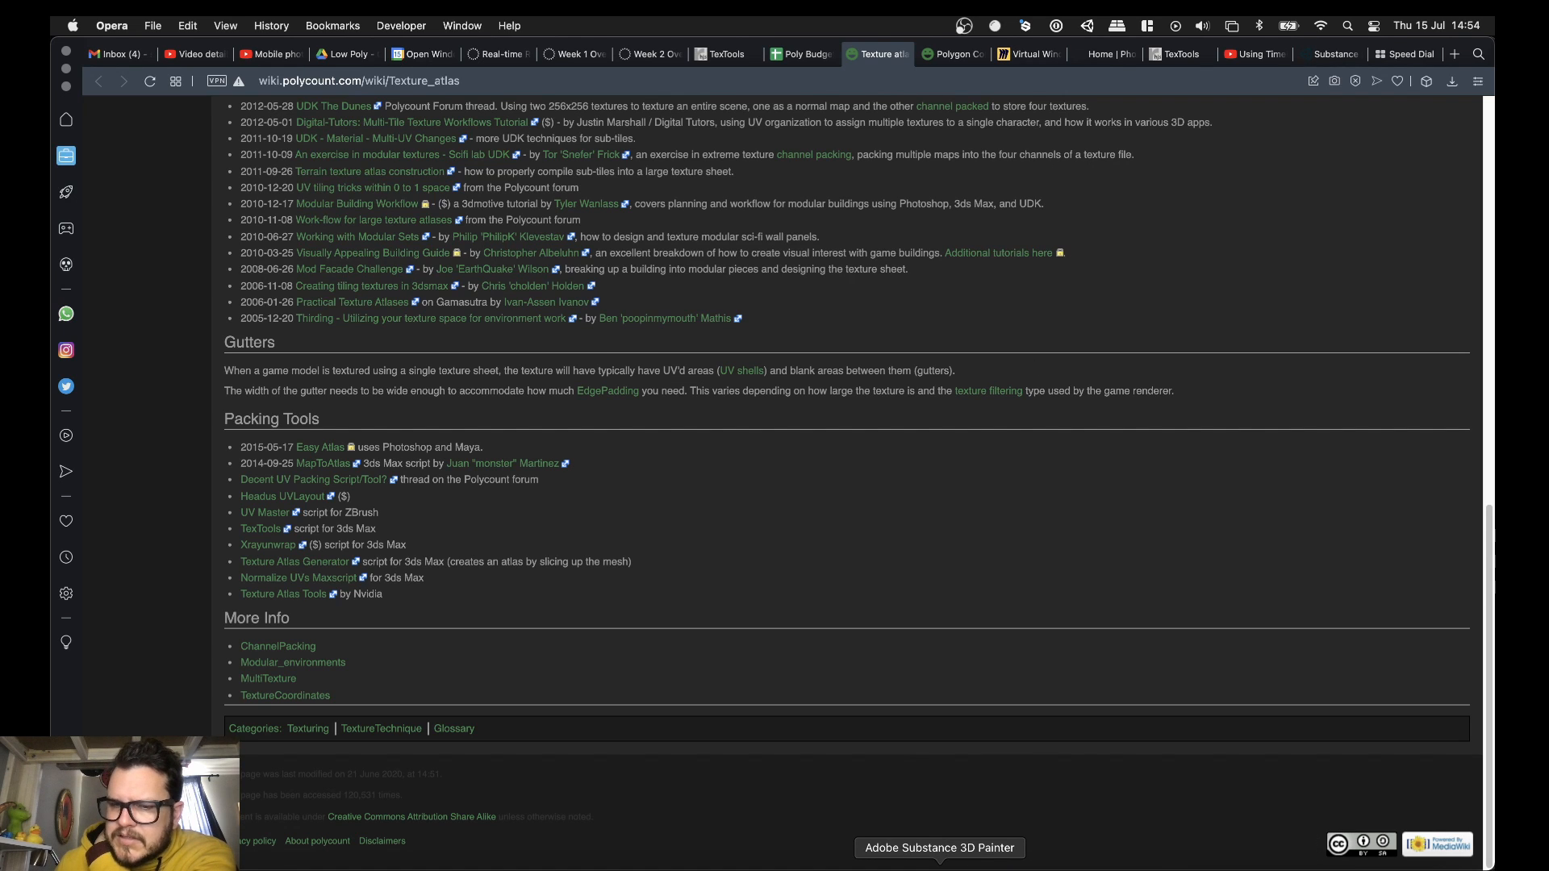
# View the dog's mesh maps in Substance 3D Painter and switch to the Blender window with Pug_Pose.blend
pyautogui.click(939, 867)
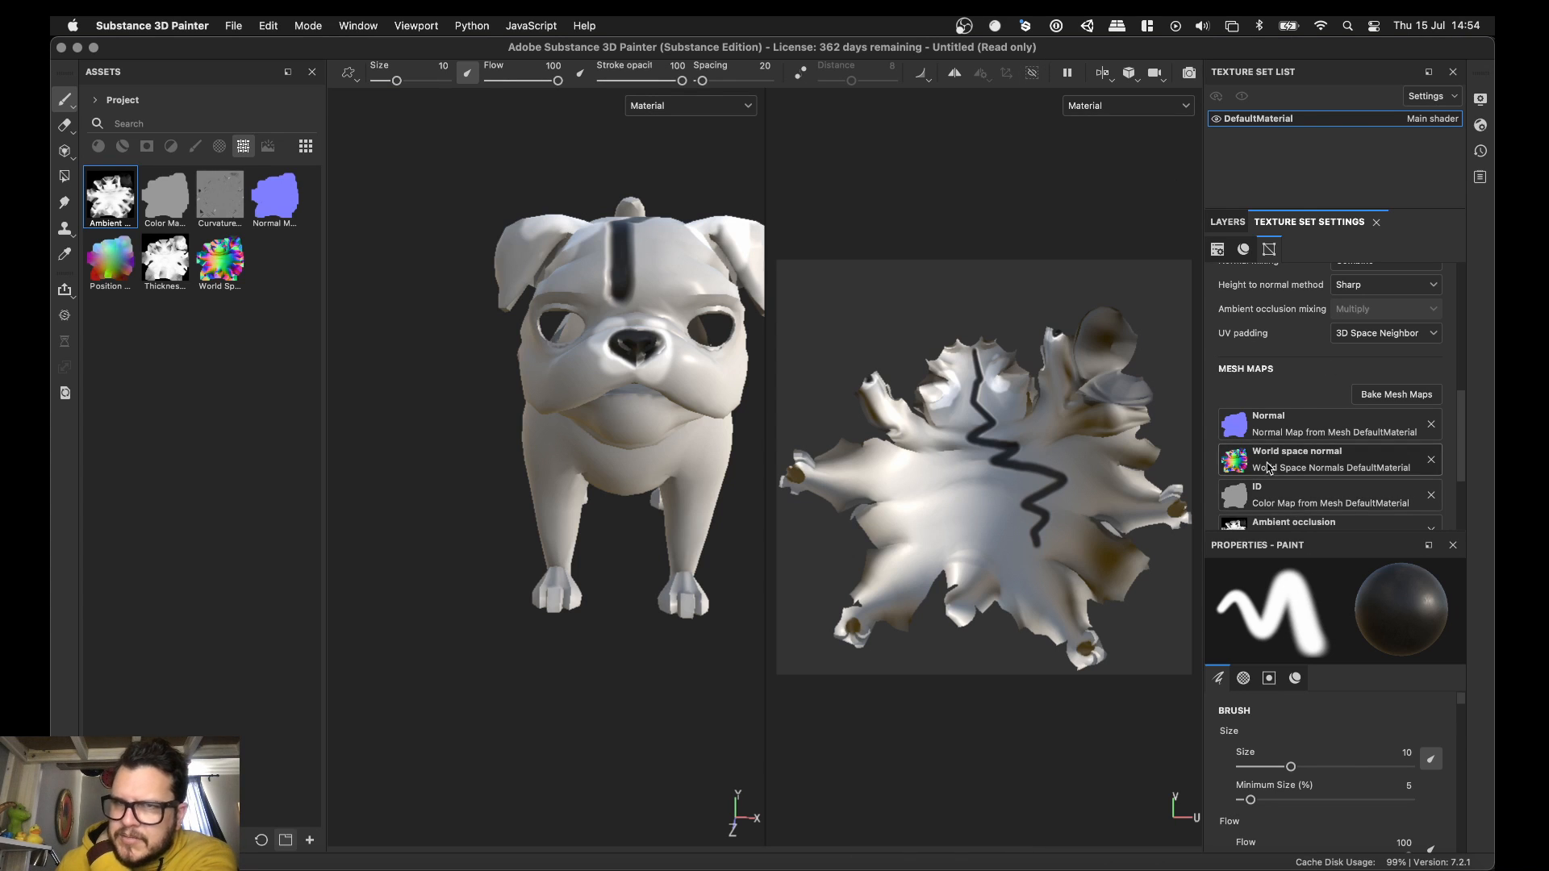
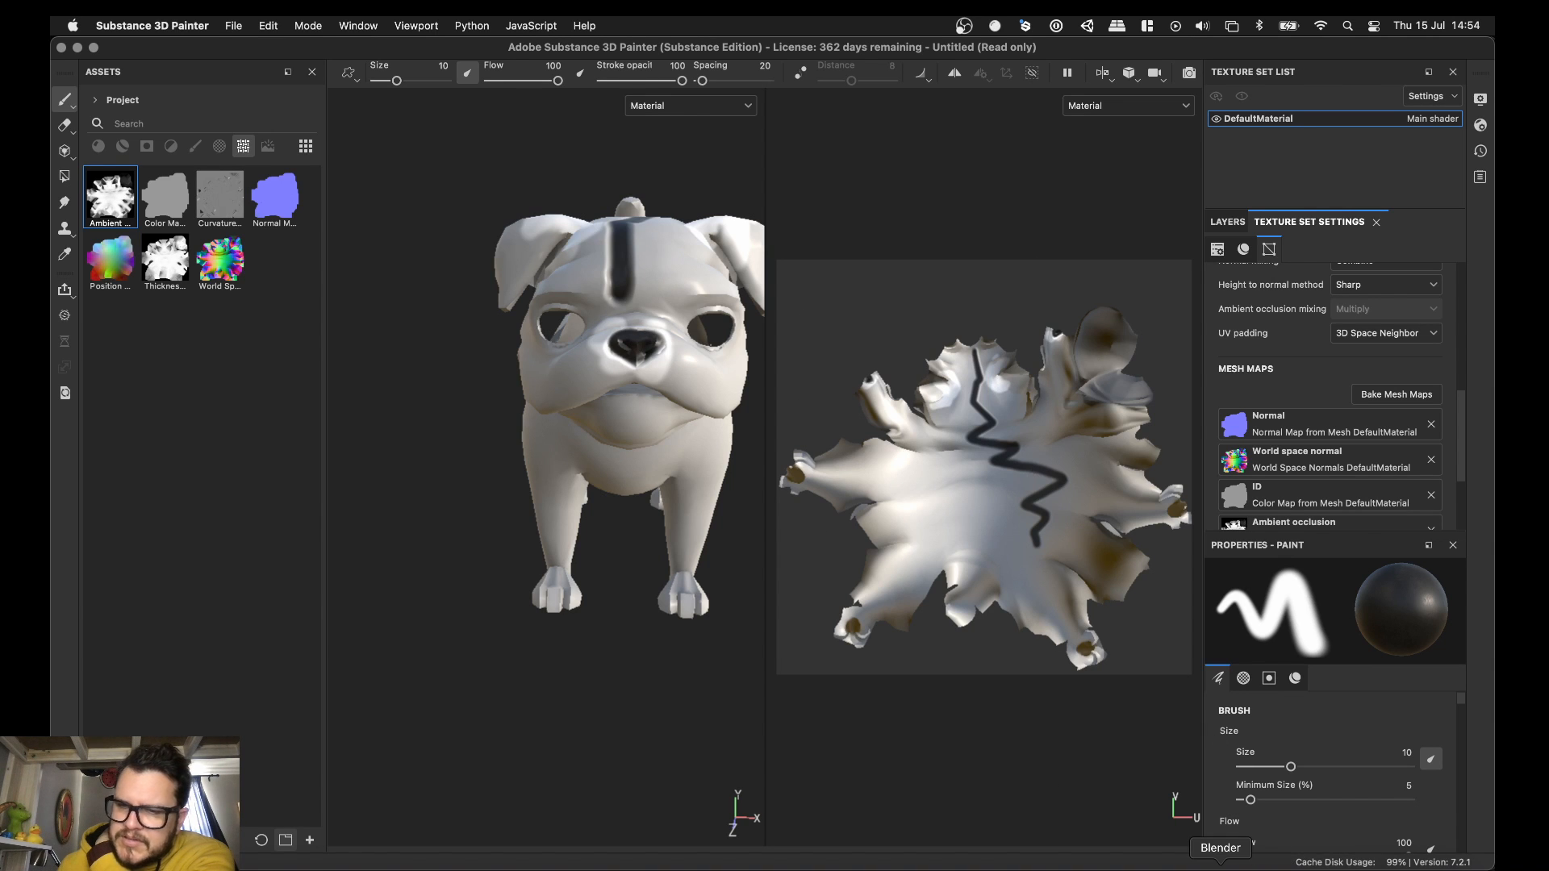
pyautogui.click(1221, 865)
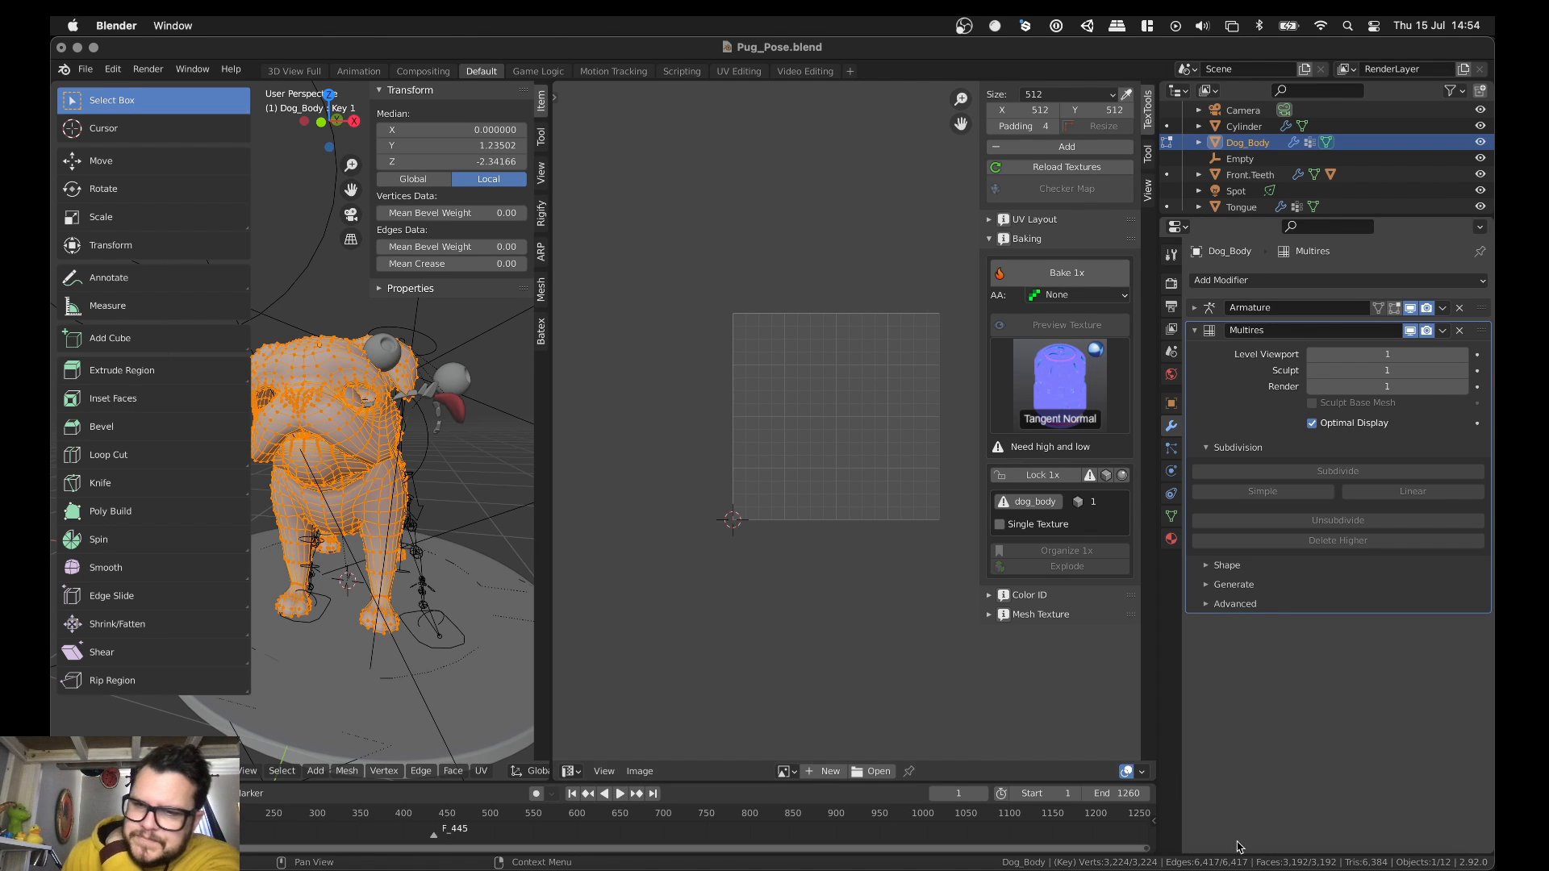
pyautogui.click(1256, 865)
pyautogui.click(1220, 865)
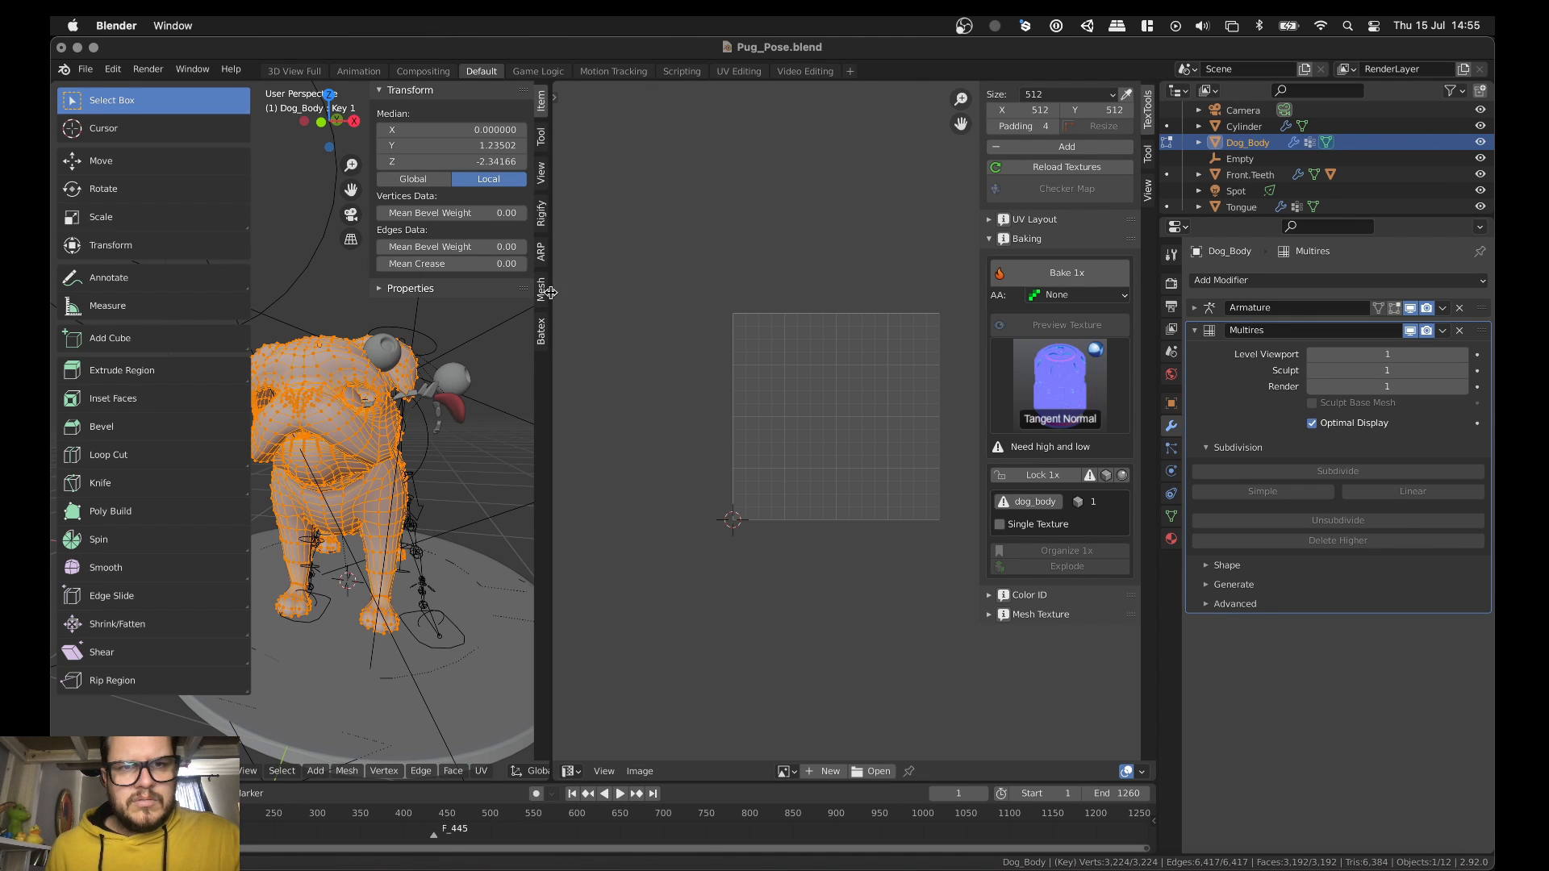
# Widen the 3D viewport, put Dog_Body in Object Mode and examine the posed pug's head and body
pyautogui.moveTo(551, 292); pyautogui.dragTo(863, 292)
pyautogui.hotkey('ctrl', 'Tab')
pyautogui.click(492, 389)
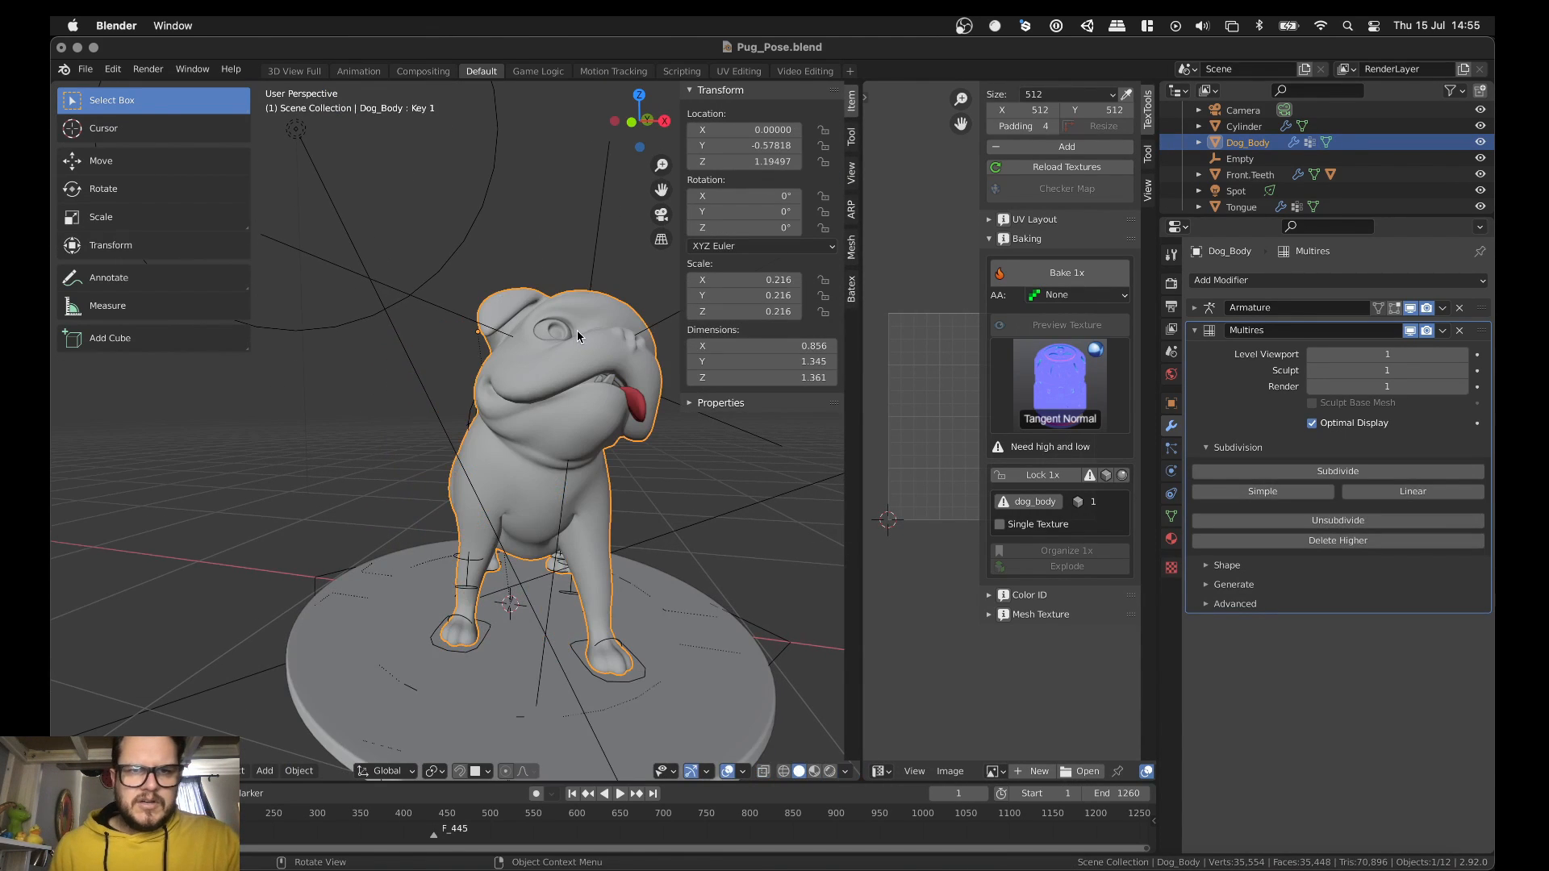
pyautogui.moveTo(582, 308); pyautogui.dragTo(475, 438, button='middle')
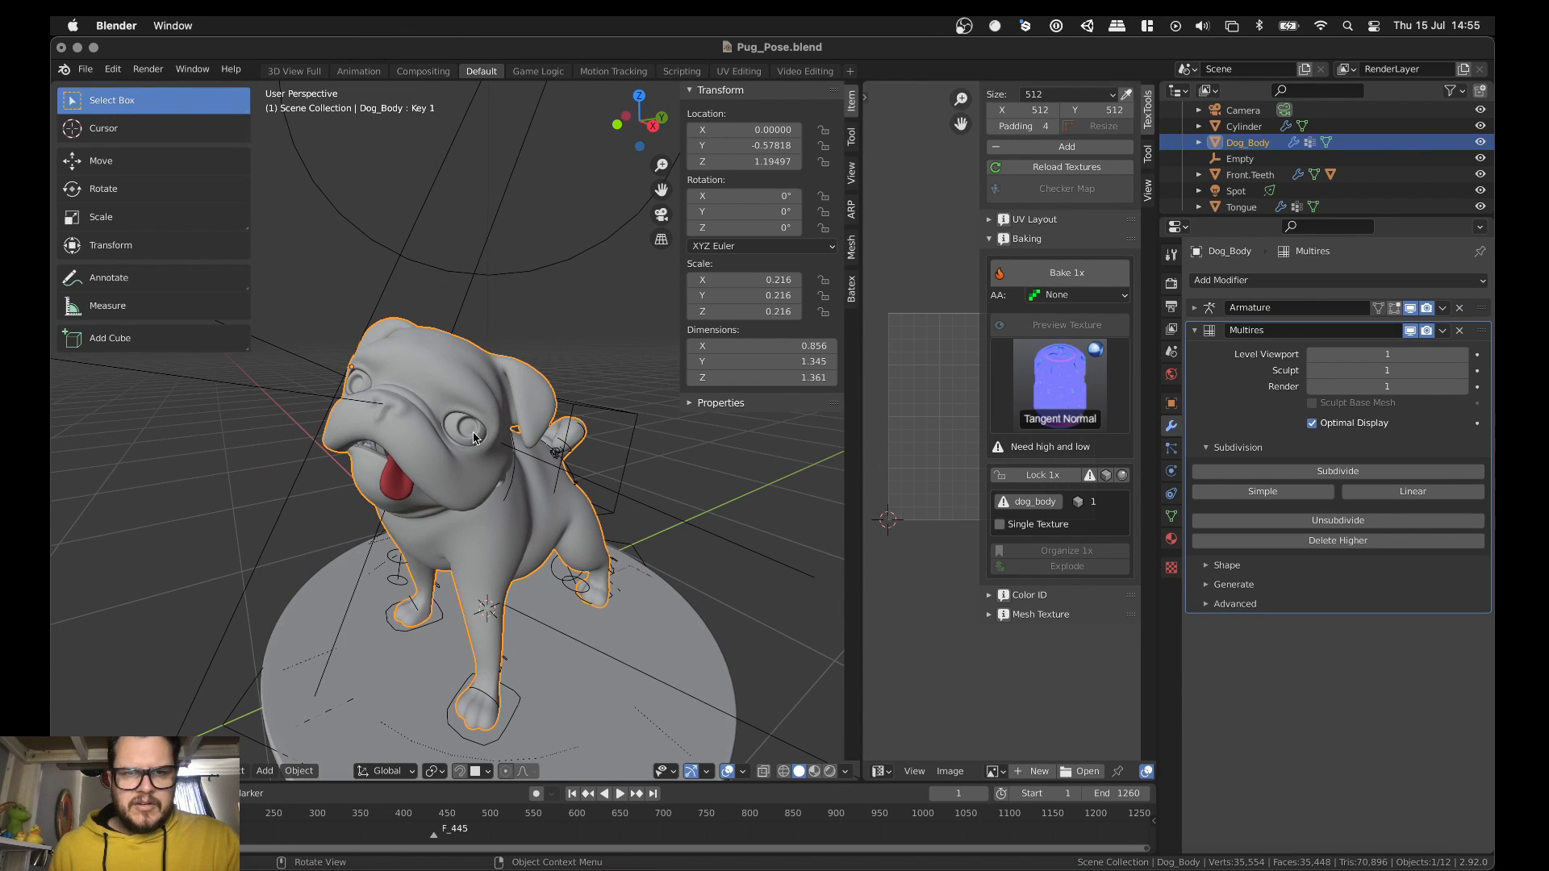
pyautogui.scroll(-3, 526, 500)
pyautogui.moveTo(490, 371); pyautogui.dragTo(480, 354, button='middle')
pyautogui.scroll(5, 480, 354)
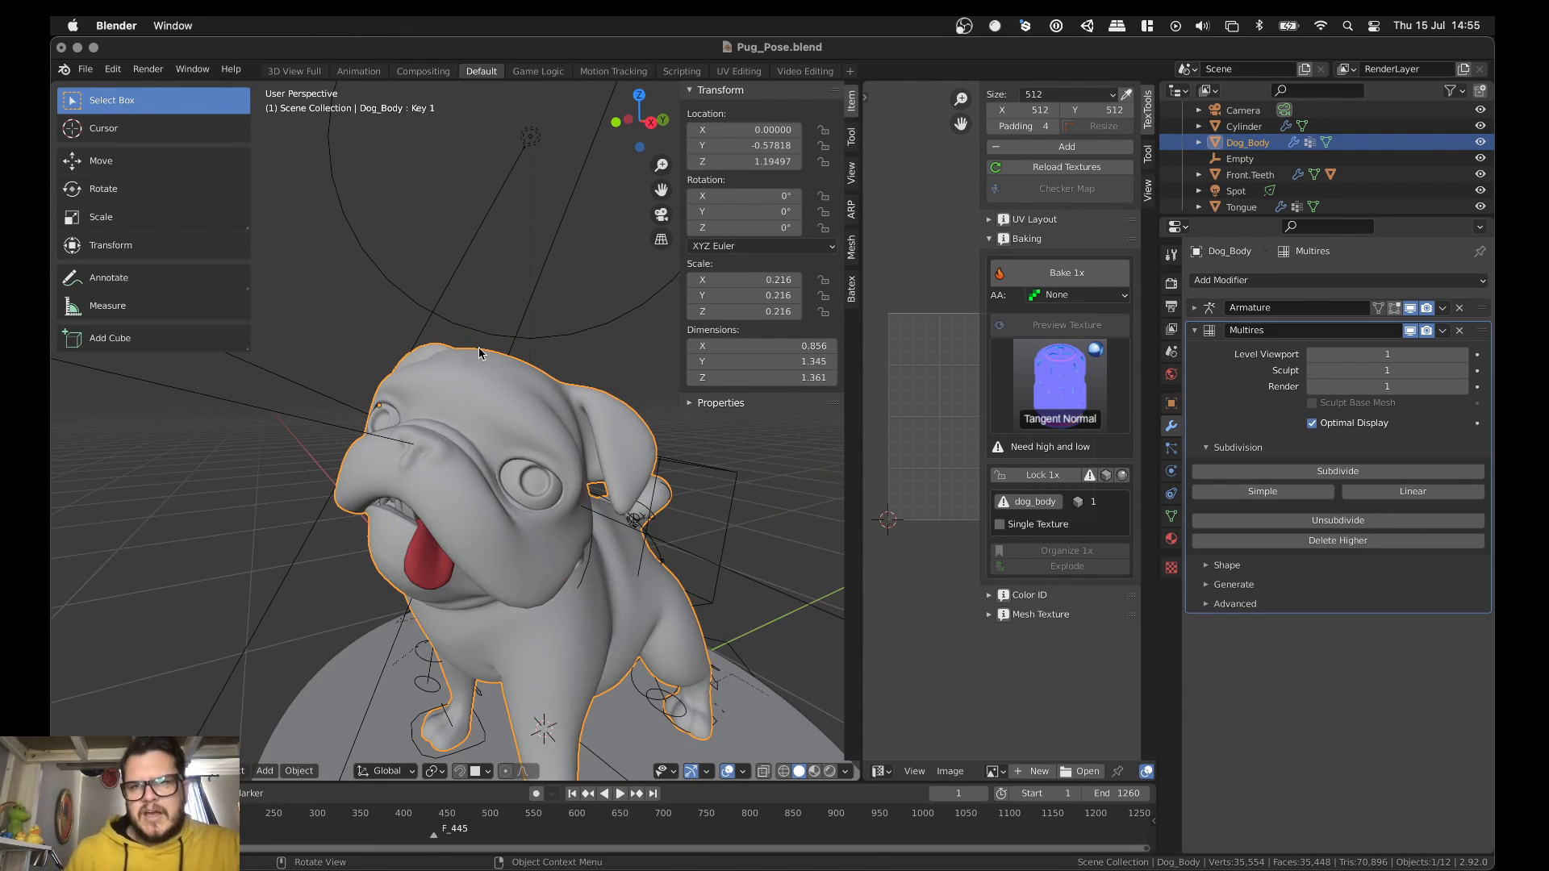
# Hide the image editor's sidebar, widen the image editor and make the timeline area taller
pyautogui.press('n')
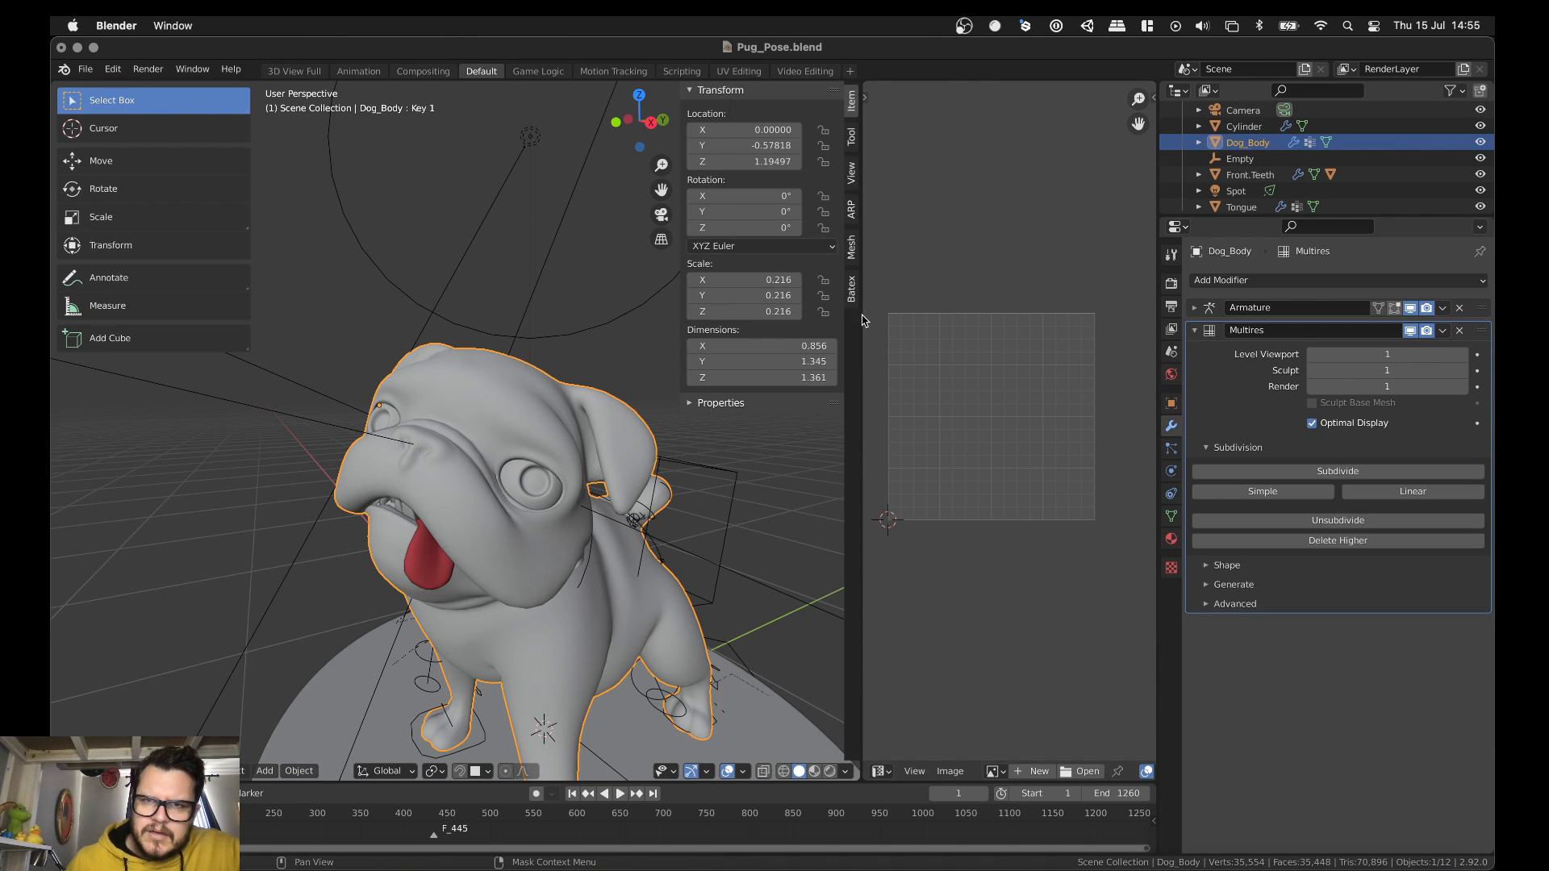
pyautogui.moveTo(862, 320); pyautogui.dragTo(685, 320)
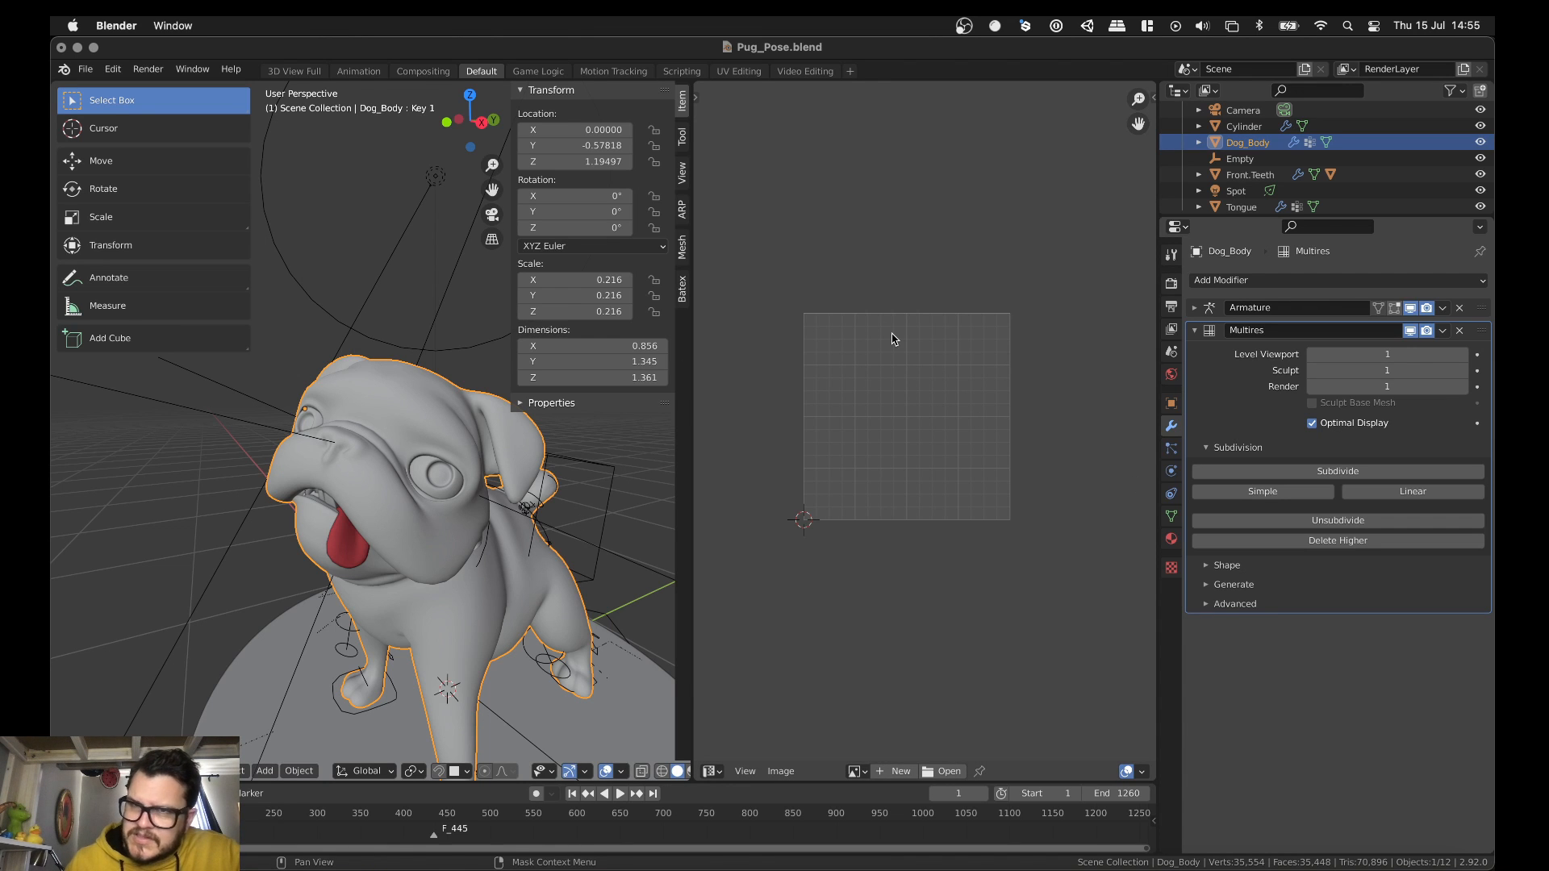
pyautogui.moveTo(442, 510); pyautogui.dragTo(458, 384, button='middle')
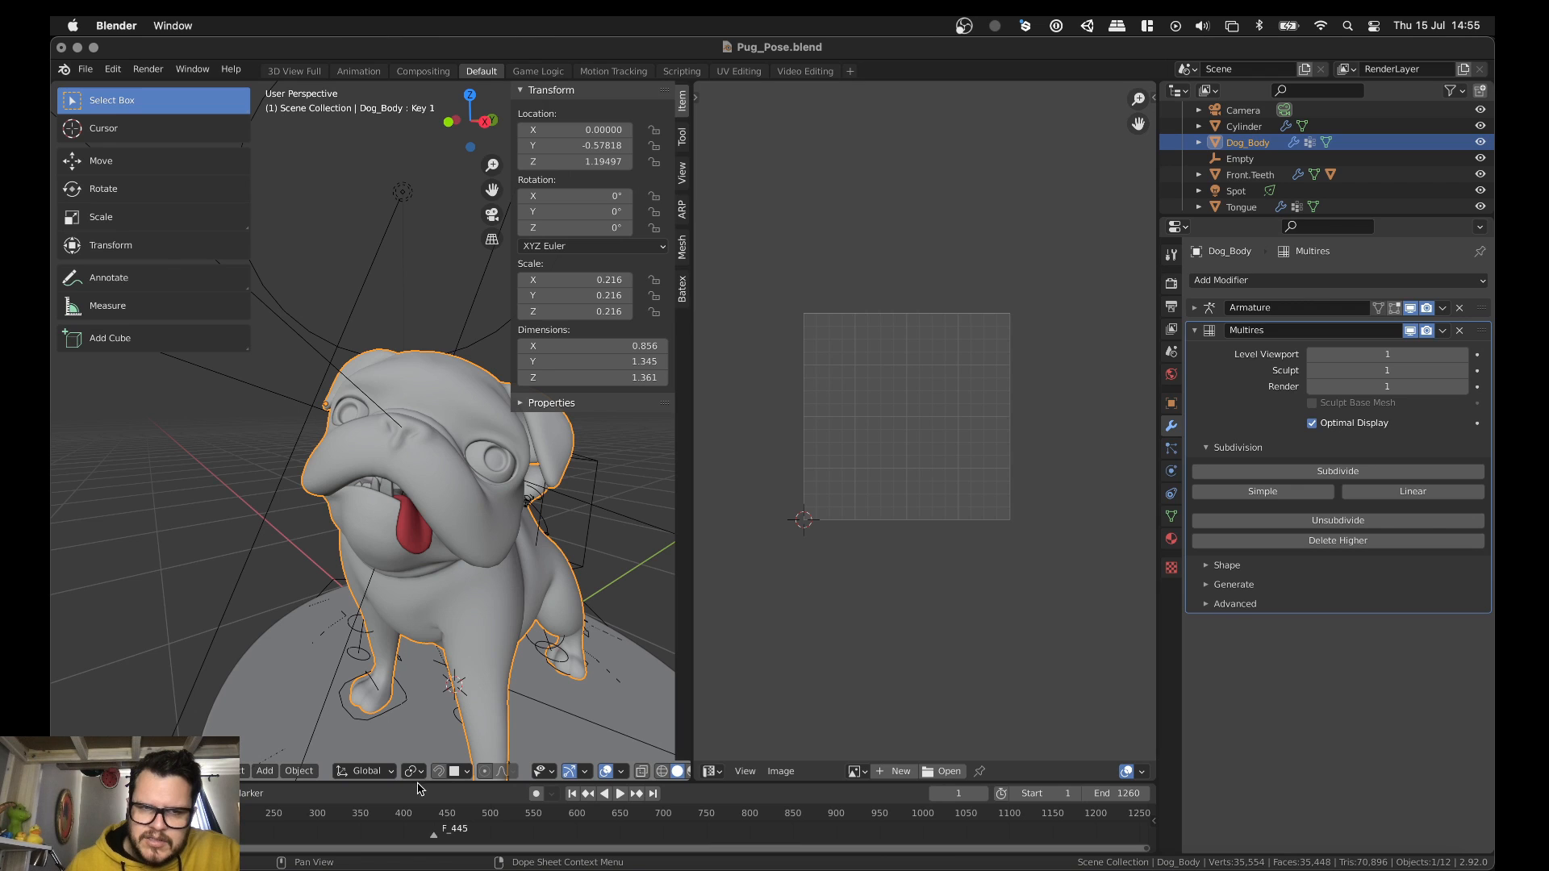
pyautogui.moveTo(419, 787); pyautogui.dragTo(419, 619)
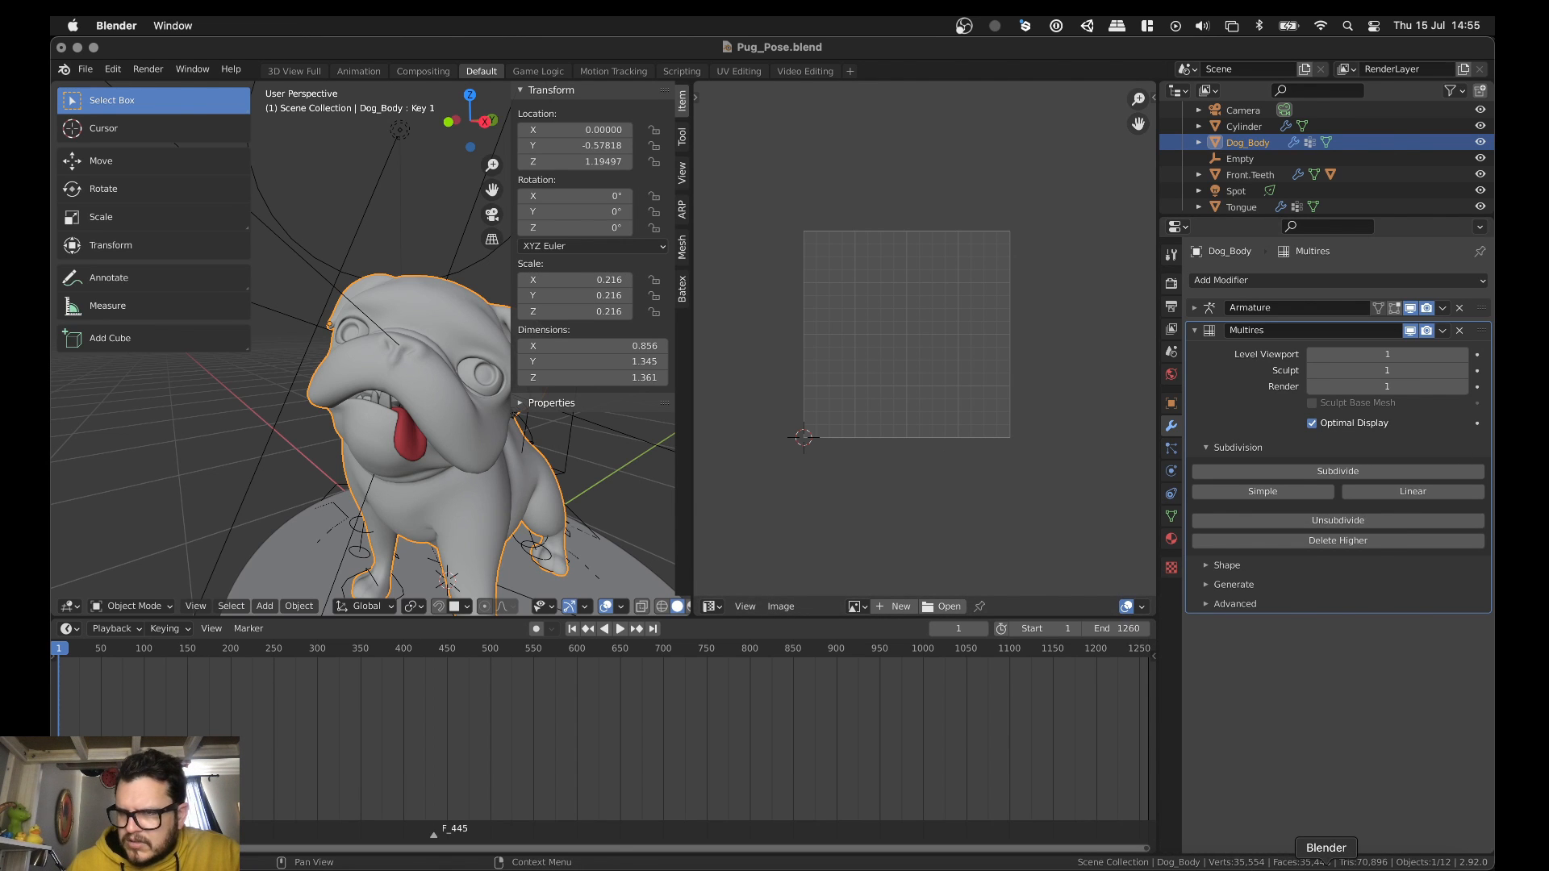
# Switch back to the chess king's Blender window, hide BSurfaceMesh and model, show the Cylinder, and exit local view
pyautogui.click(1293, 861)
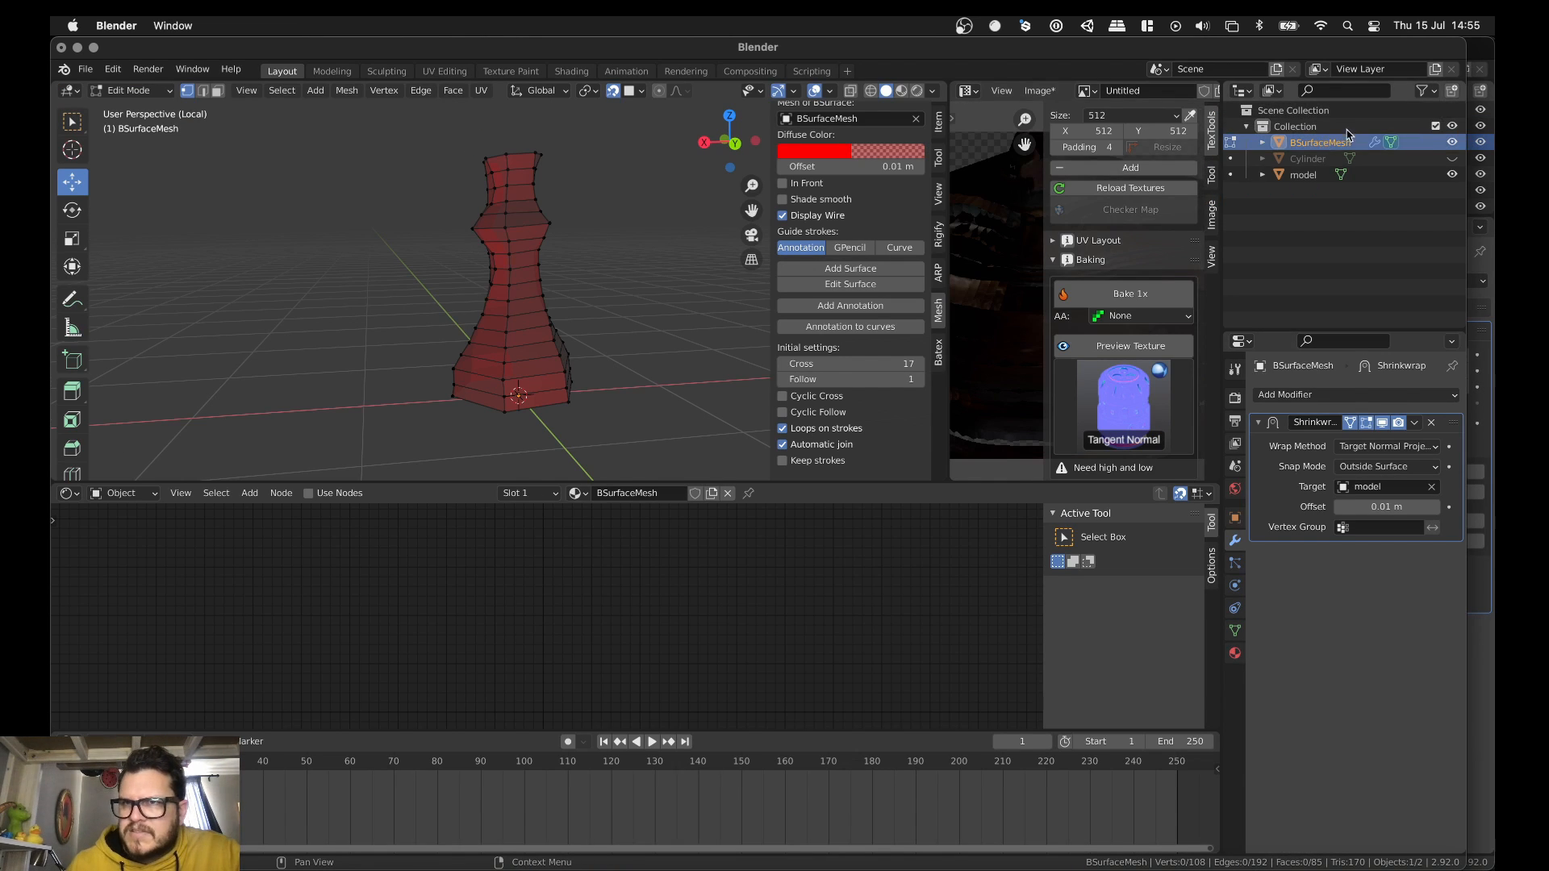
pyautogui.click(1452, 143)
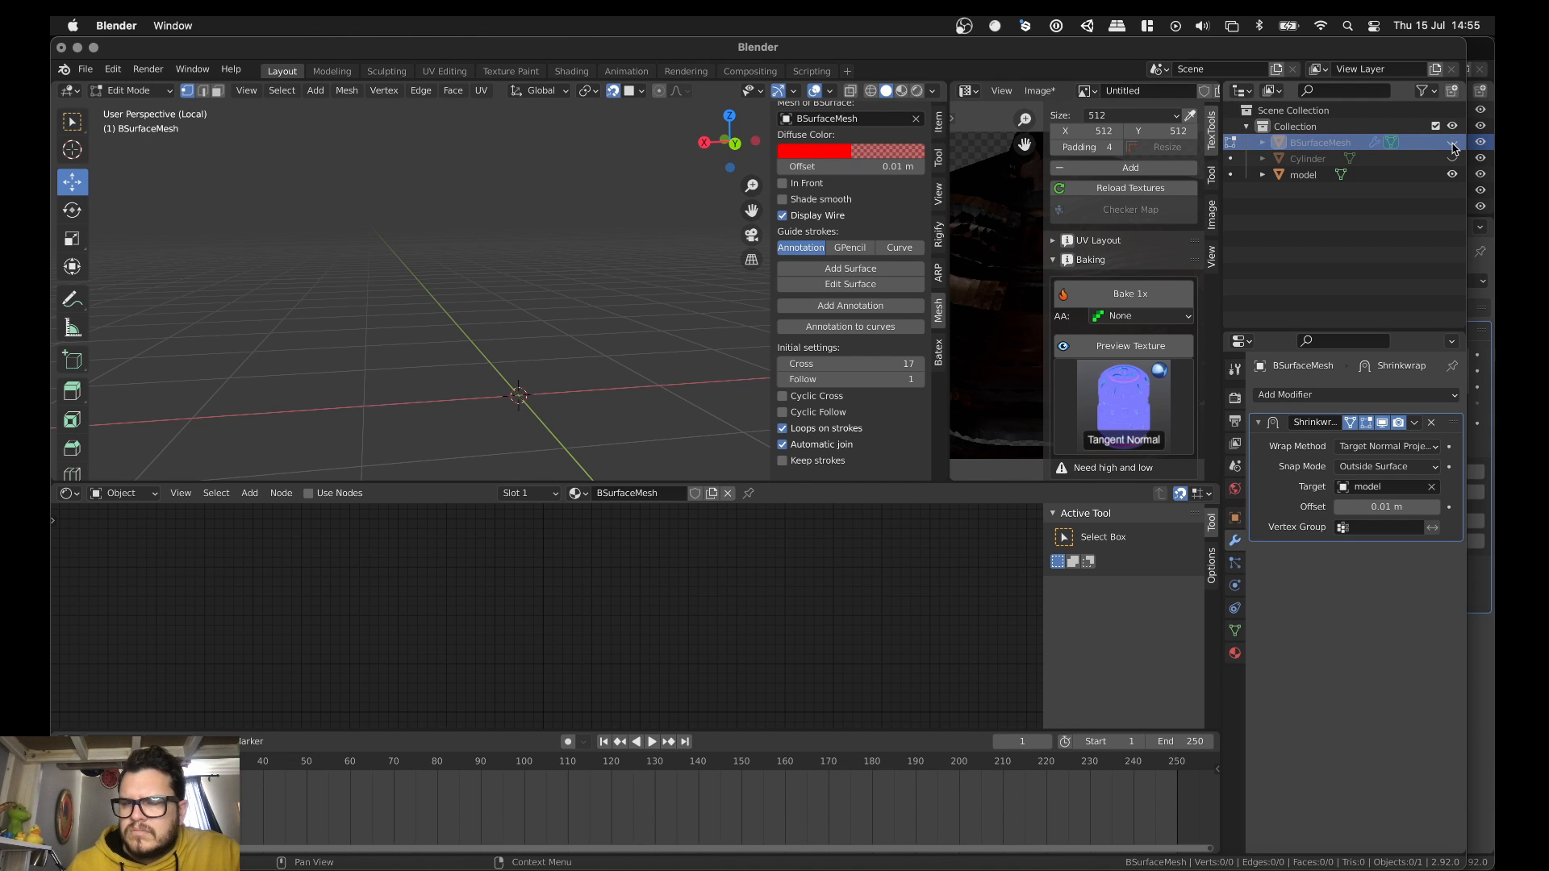
pyautogui.click(1452, 143)
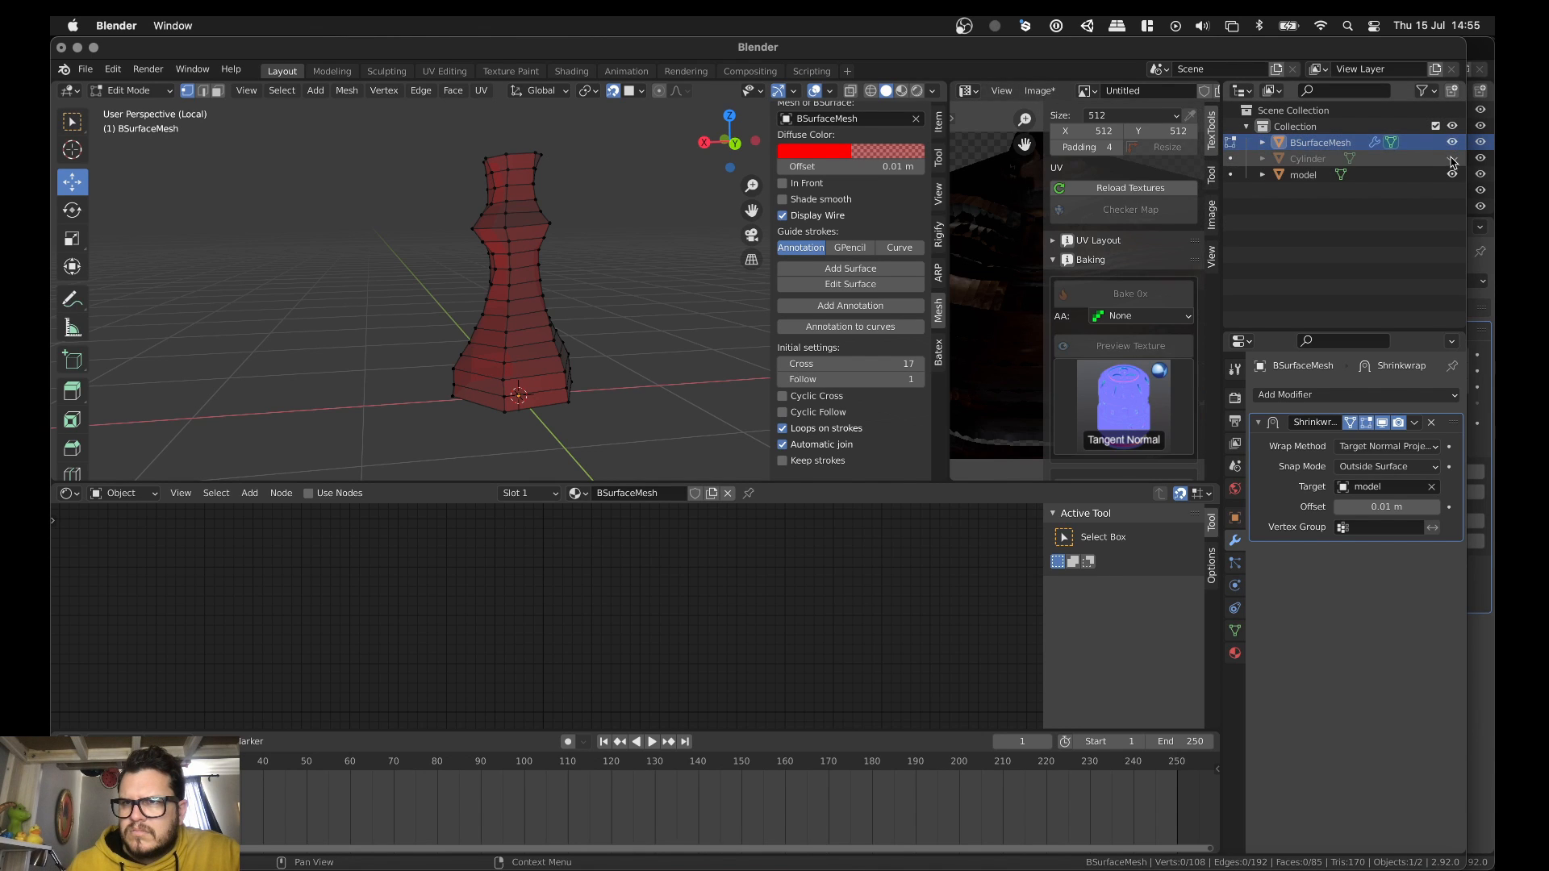
pyautogui.click(1452, 143)
pyautogui.click(1452, 158)
pyautogui.click(1452, 175)
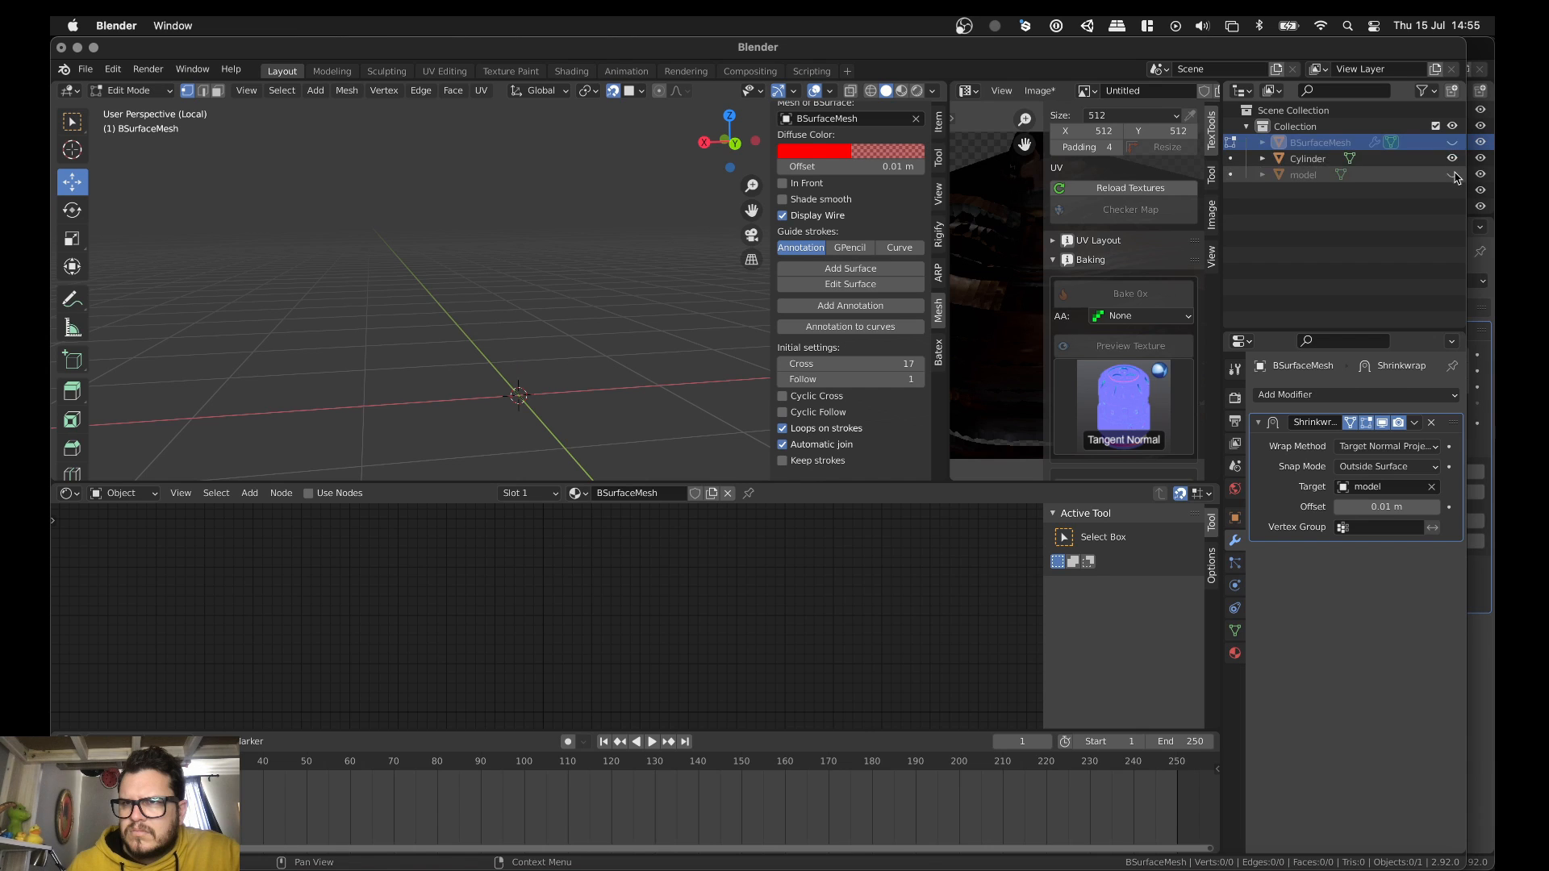
pyautogui.scroll(-4, 471, 290)
pyautogui.moveTo(498, 274); pyautogui.dragTo(569, 255, button='middle')
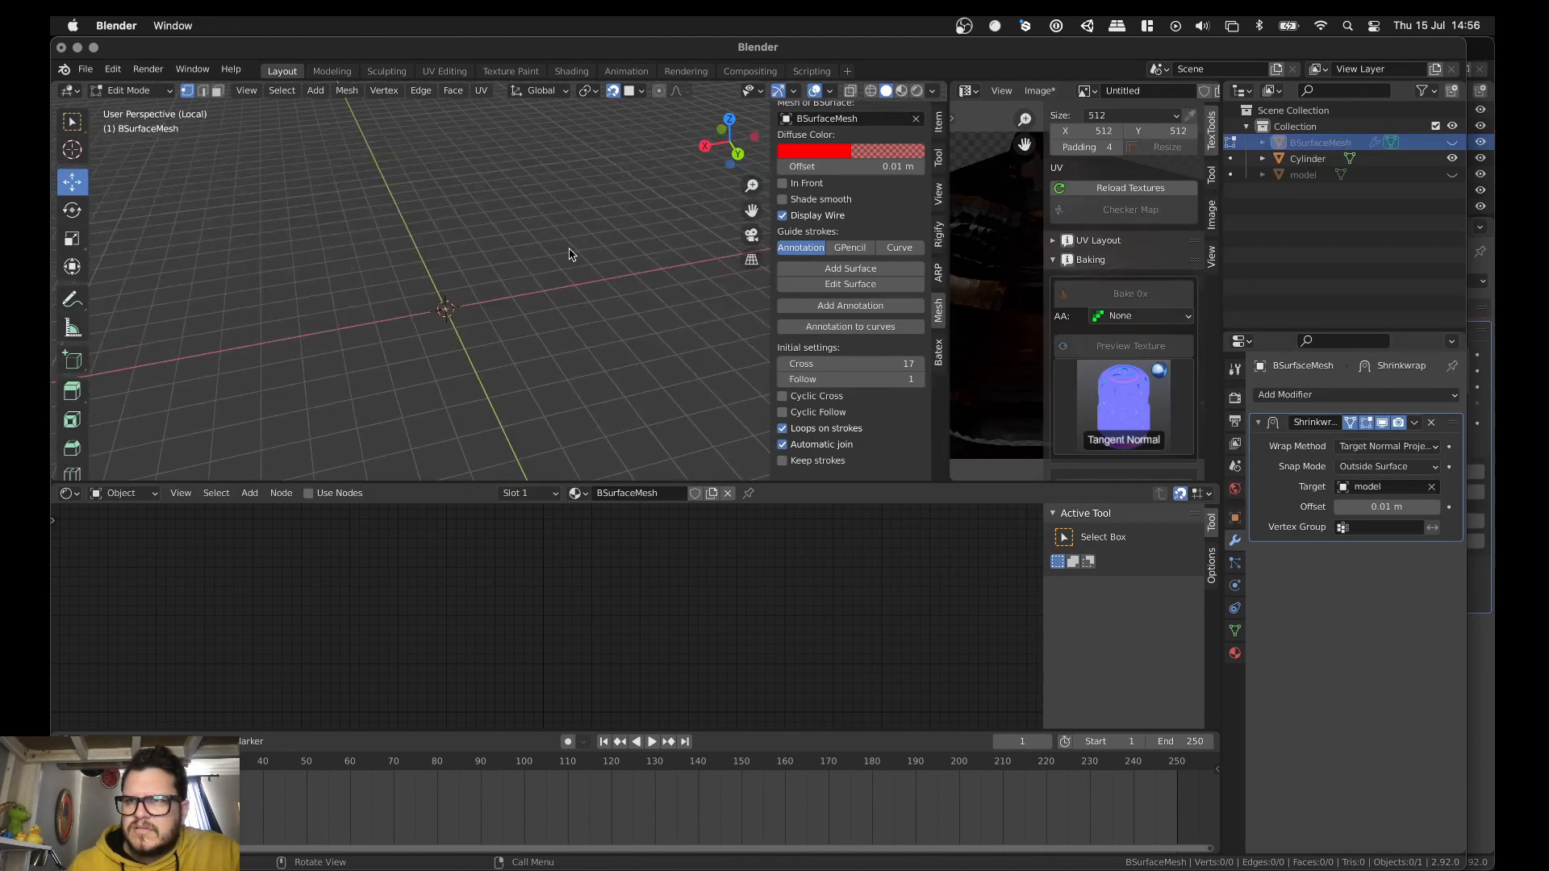
pyautogui.press('KP_Divide')
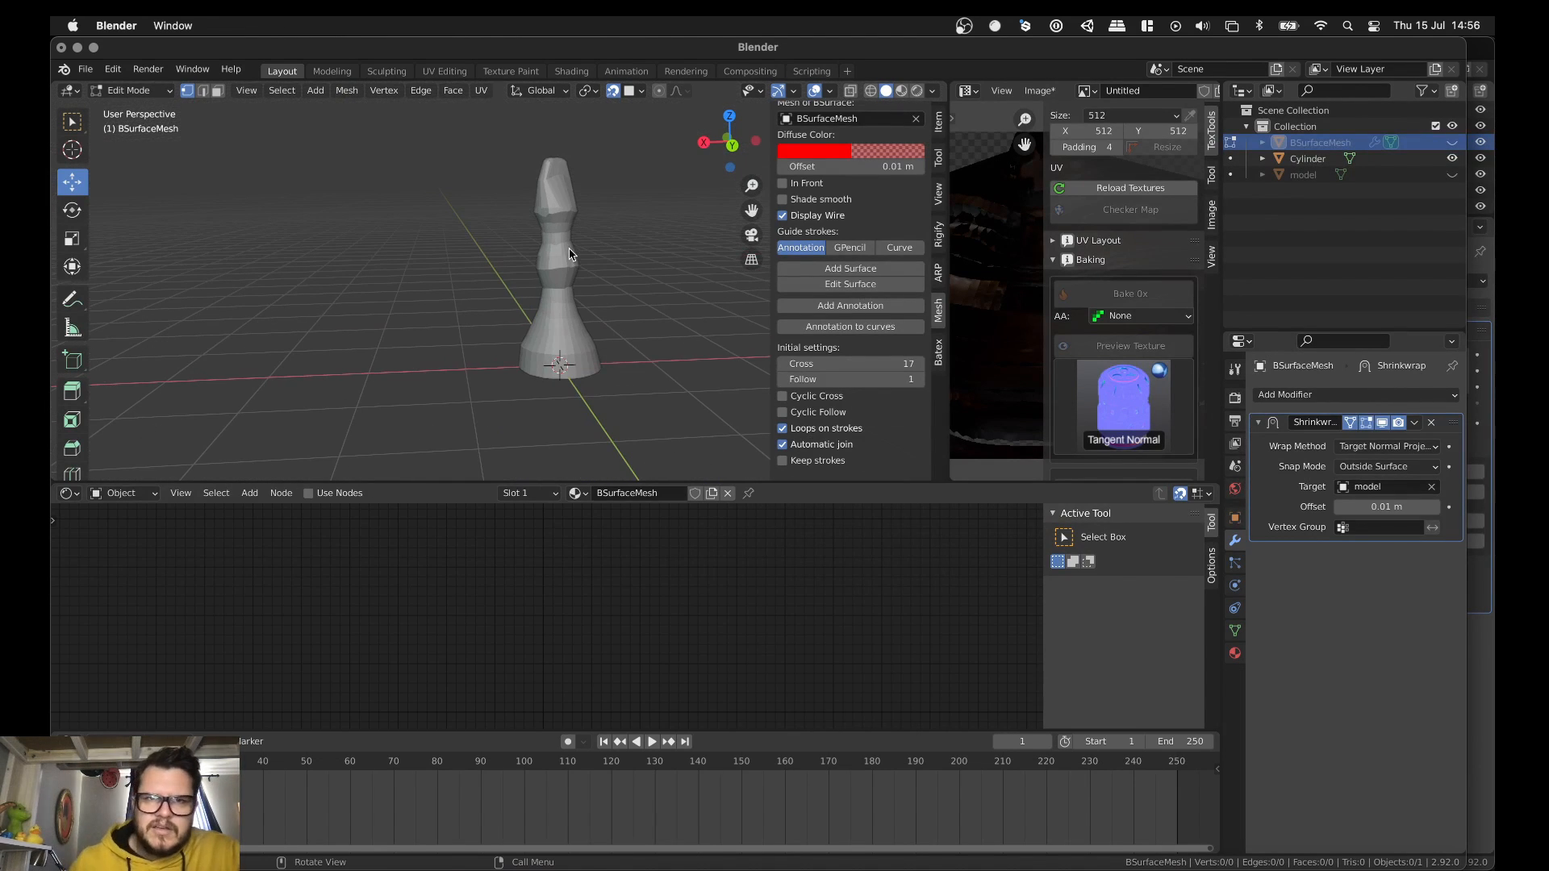
# Hide the Cylinder and show the scanned chess king model
pyautogui.click(1452, 158)
pyautogui.click(1452, 175)
pyautogui.scroll(4, 615, 258)
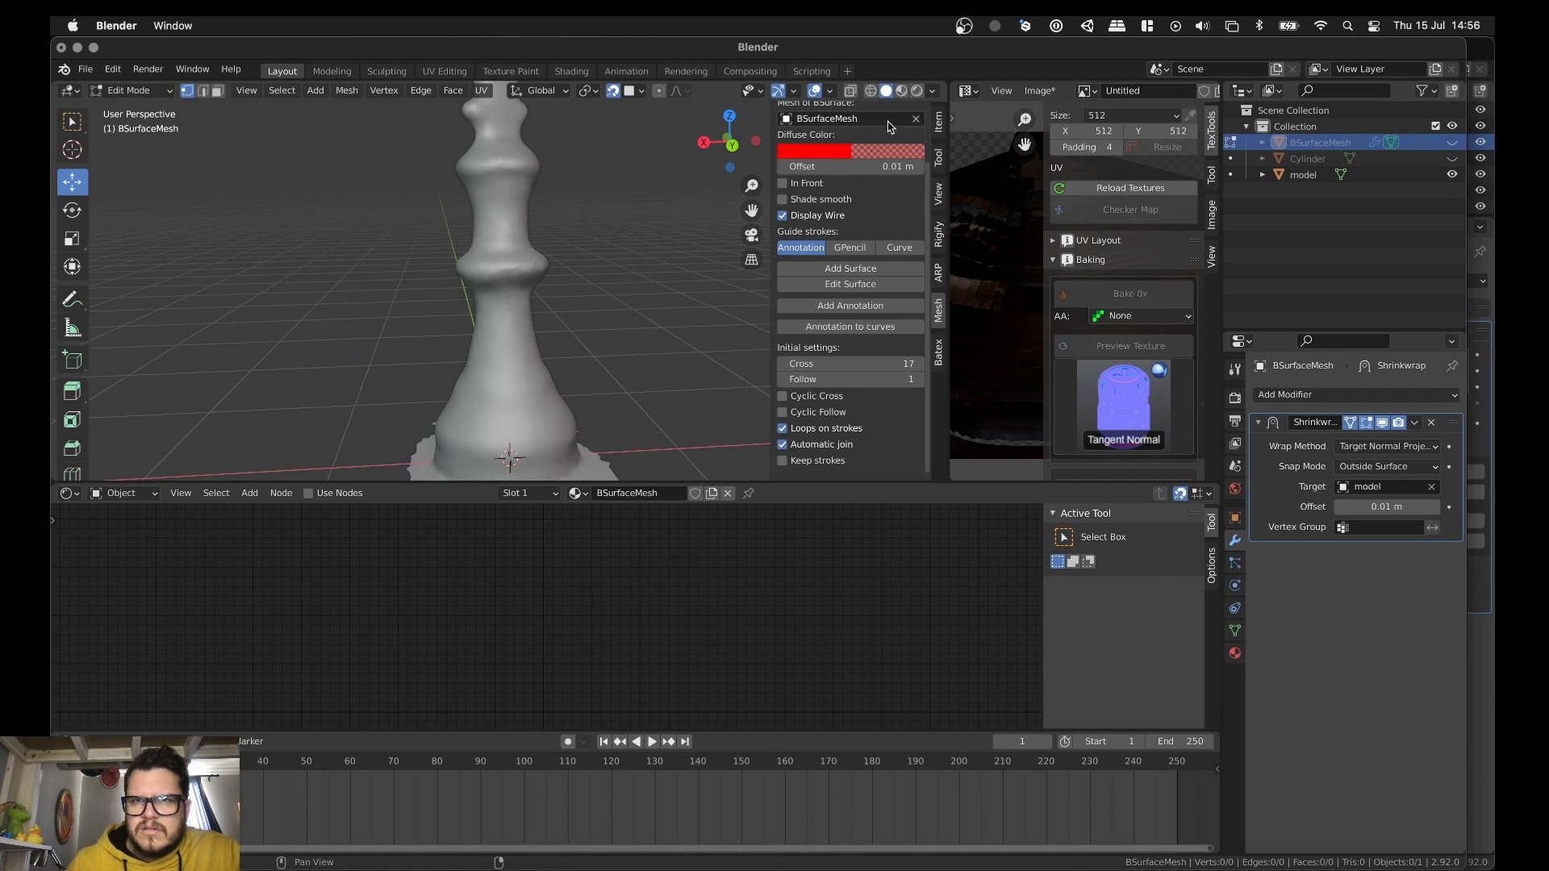
# Show the chess king in material preview and enable Backface Culling in the BSurfaceMesh material's viewport display settings
pyautogui.moveTo(584, 265); pyautogui.dragTo(575, 357, button='middle')
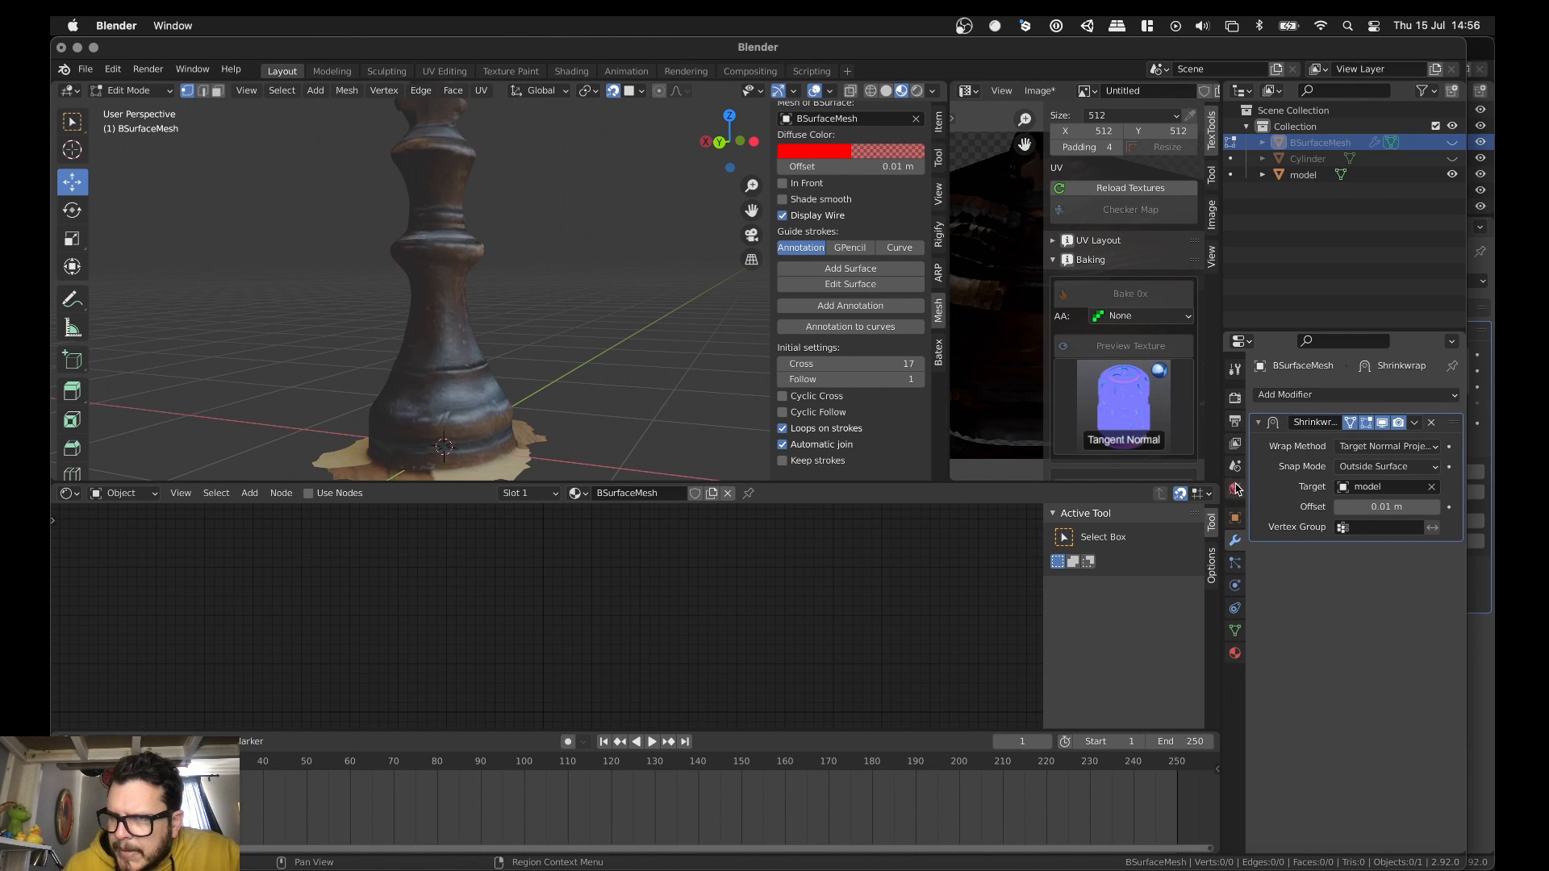
pyautogui.click(1235, 652)
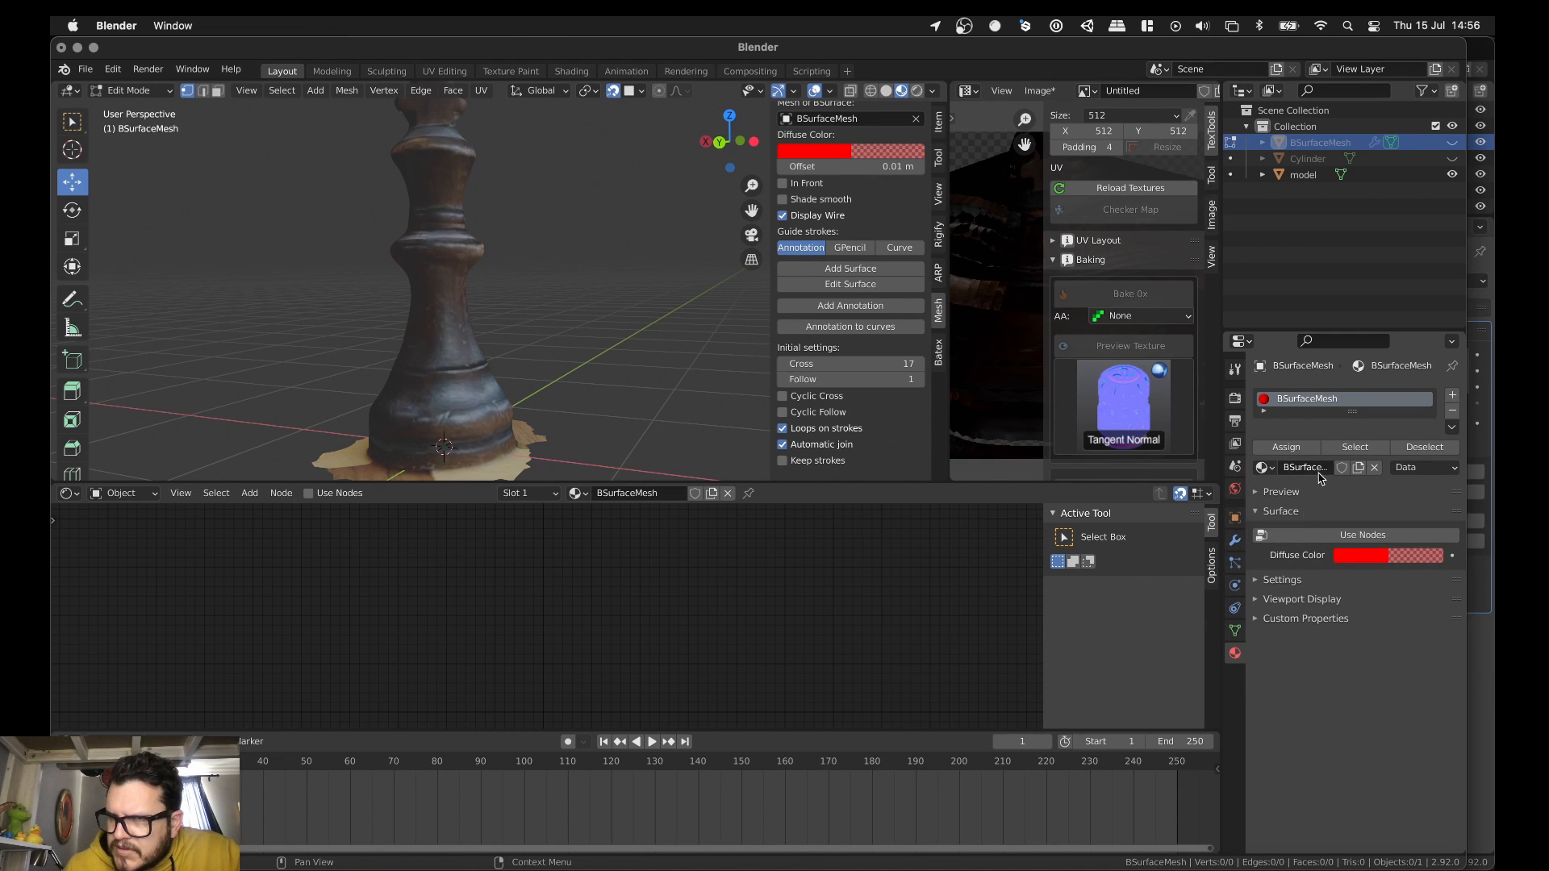
pyautogui.click(1256, 600)
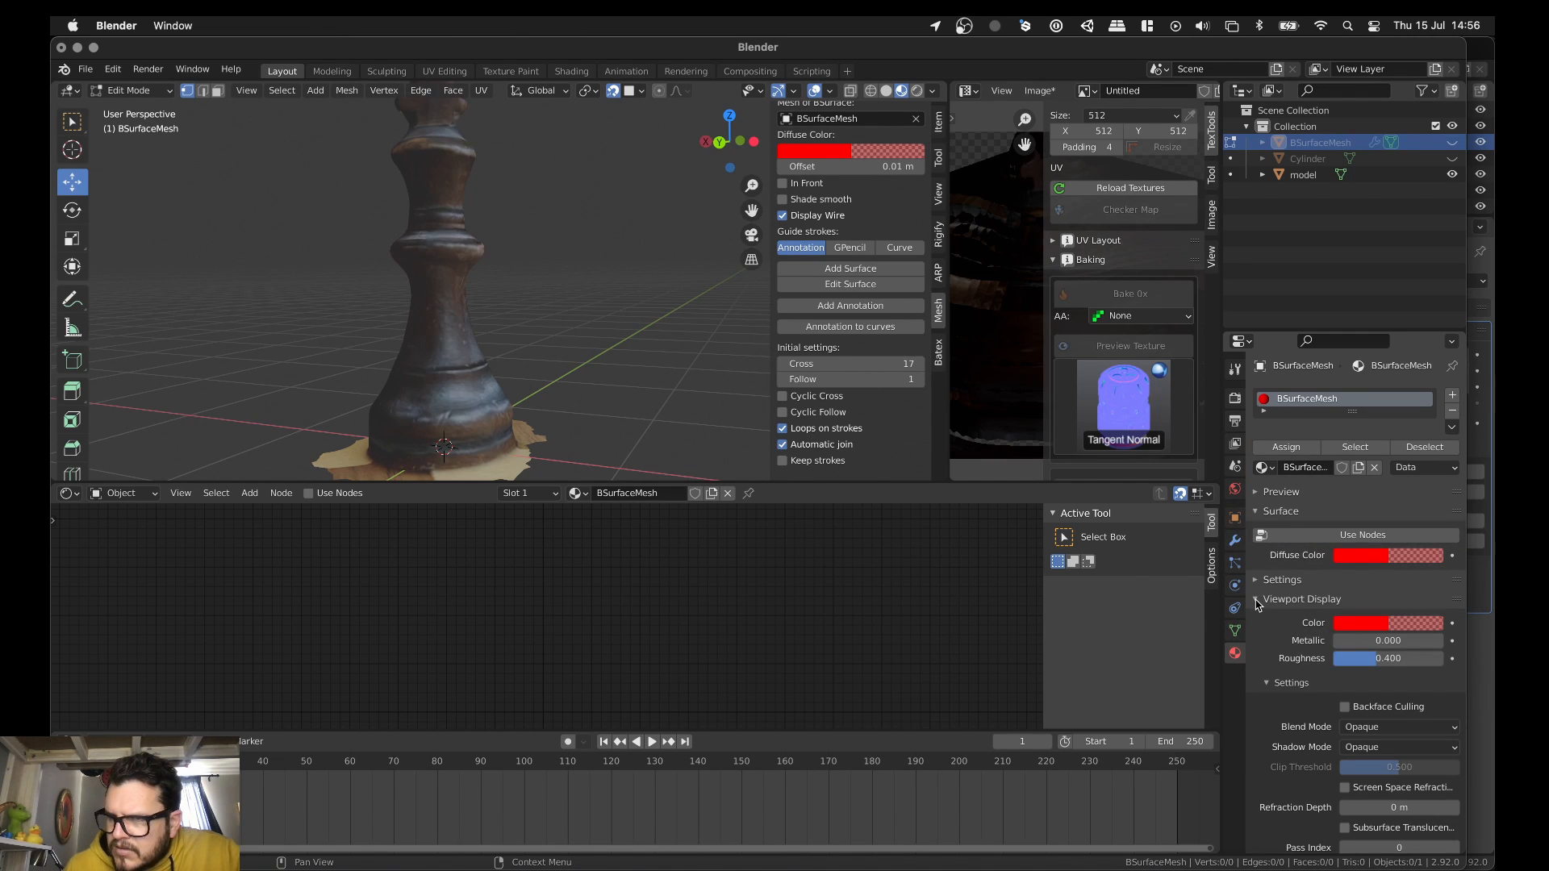
pyautogui.scroll(-1, 1283, 647)
pyautogui.moveTo(601, 290)
pyautogui.mouseDown(button='middle')
pyautogui.moveTo(584, 259)
pyautogui.moveTo(587, 180)
pyautogui.moveTo(586, 289)
pyautogui.mouseUp(button='middle')
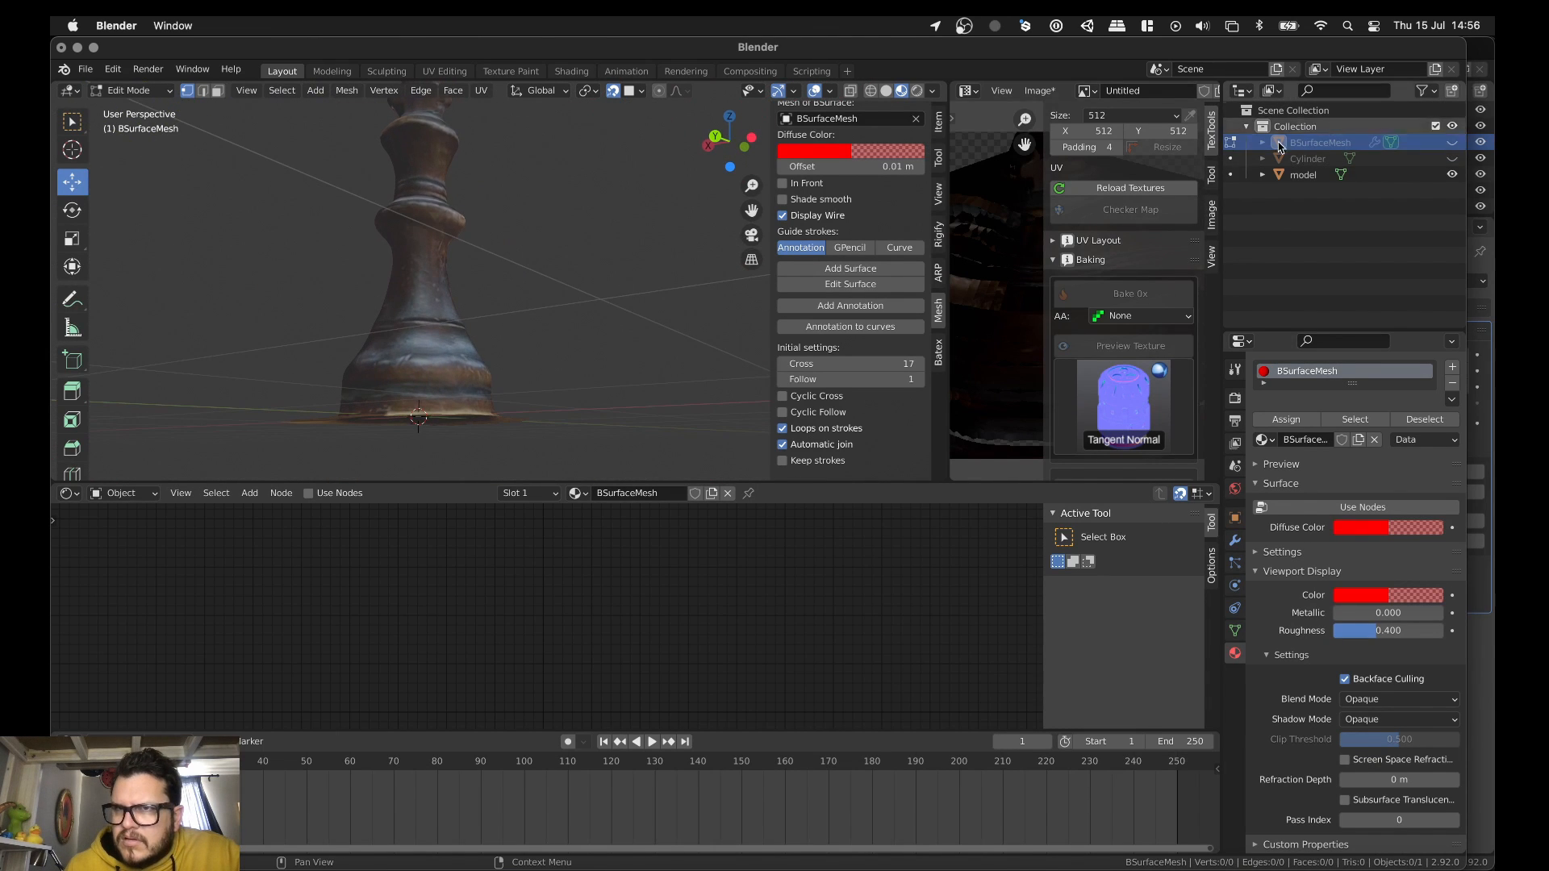
# Put BSurfaceMesh in Object Mode and select the scanned chess king model with the Select Box tool
pyautogui.hotkey('ctrl', 'Tab')
pyautogui.click(274, 240)
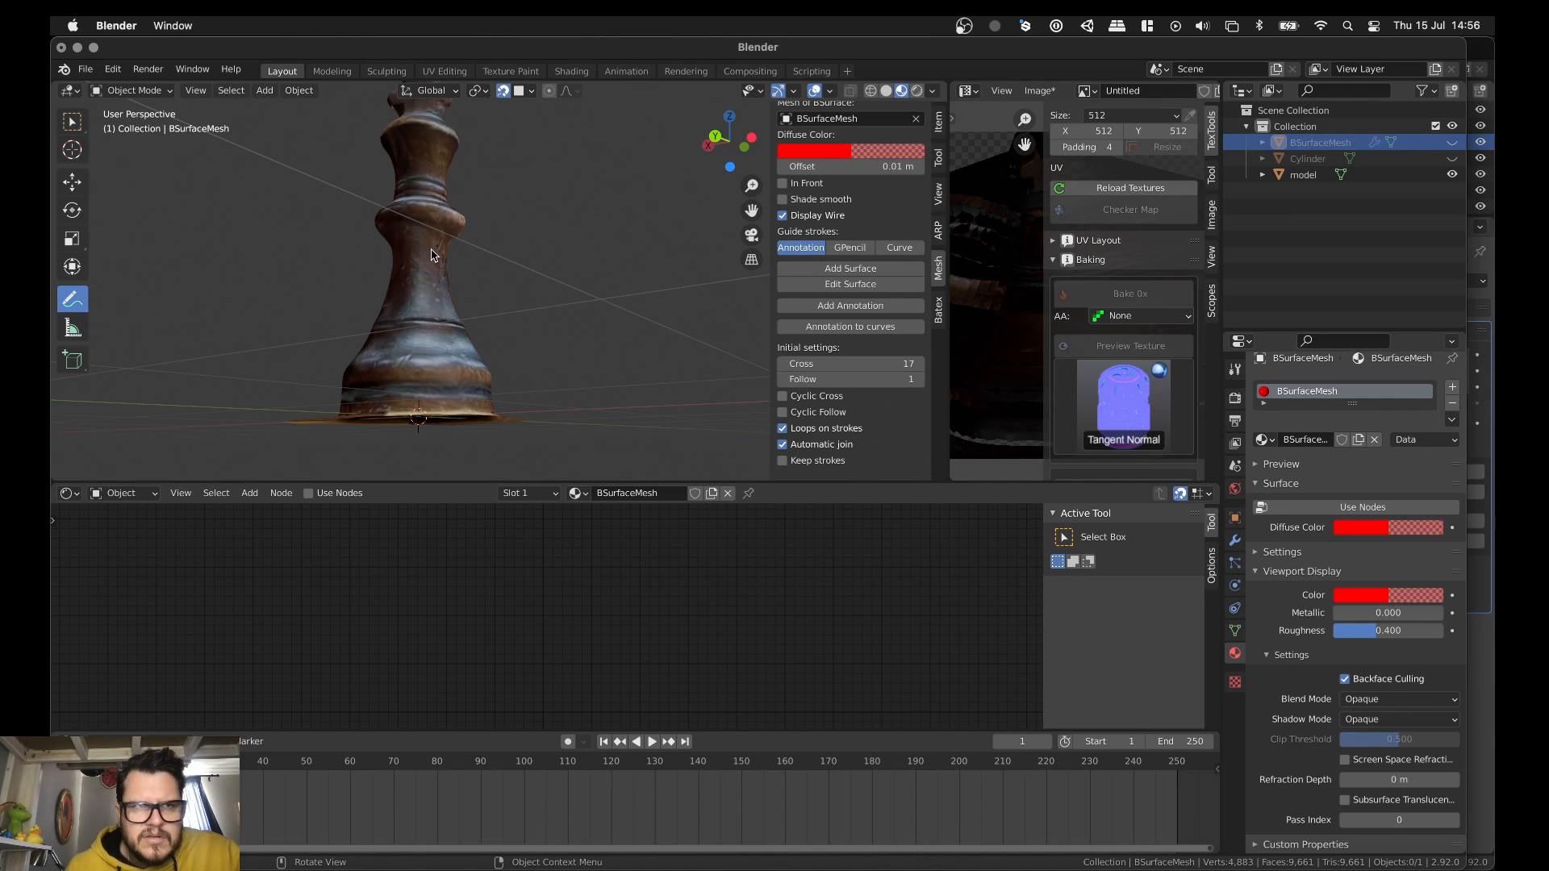
pyautogui.click(72, 121)
pyautogui.click(446, 293)
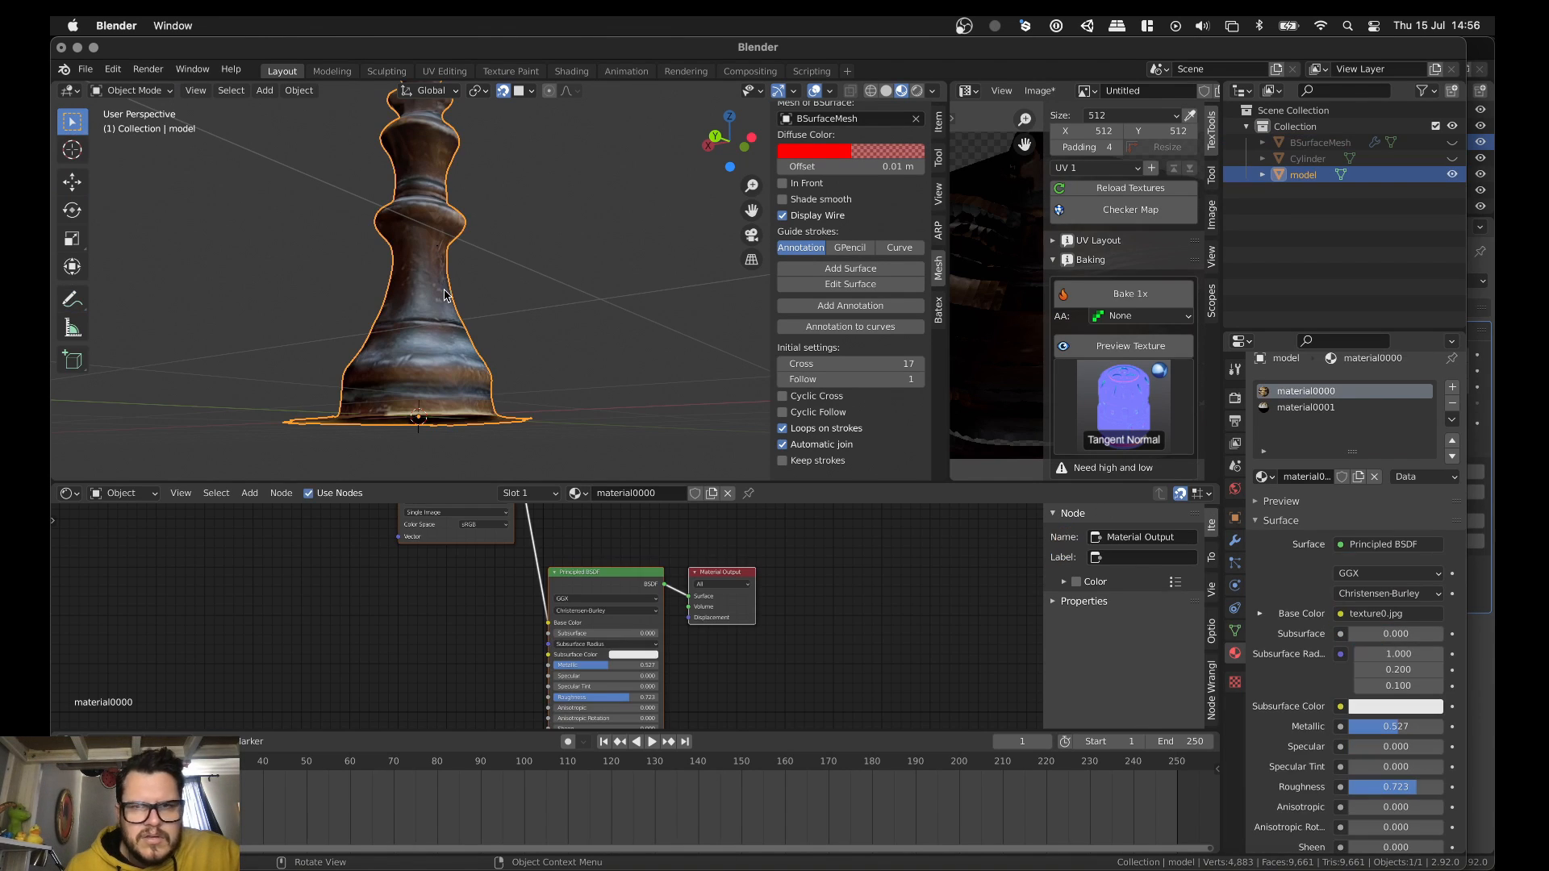
# Enable Backface Culling in the viewport display settings of the chess king's material0000 and inspect the open base
pyautogui.scroll(-2, 1340, 671)
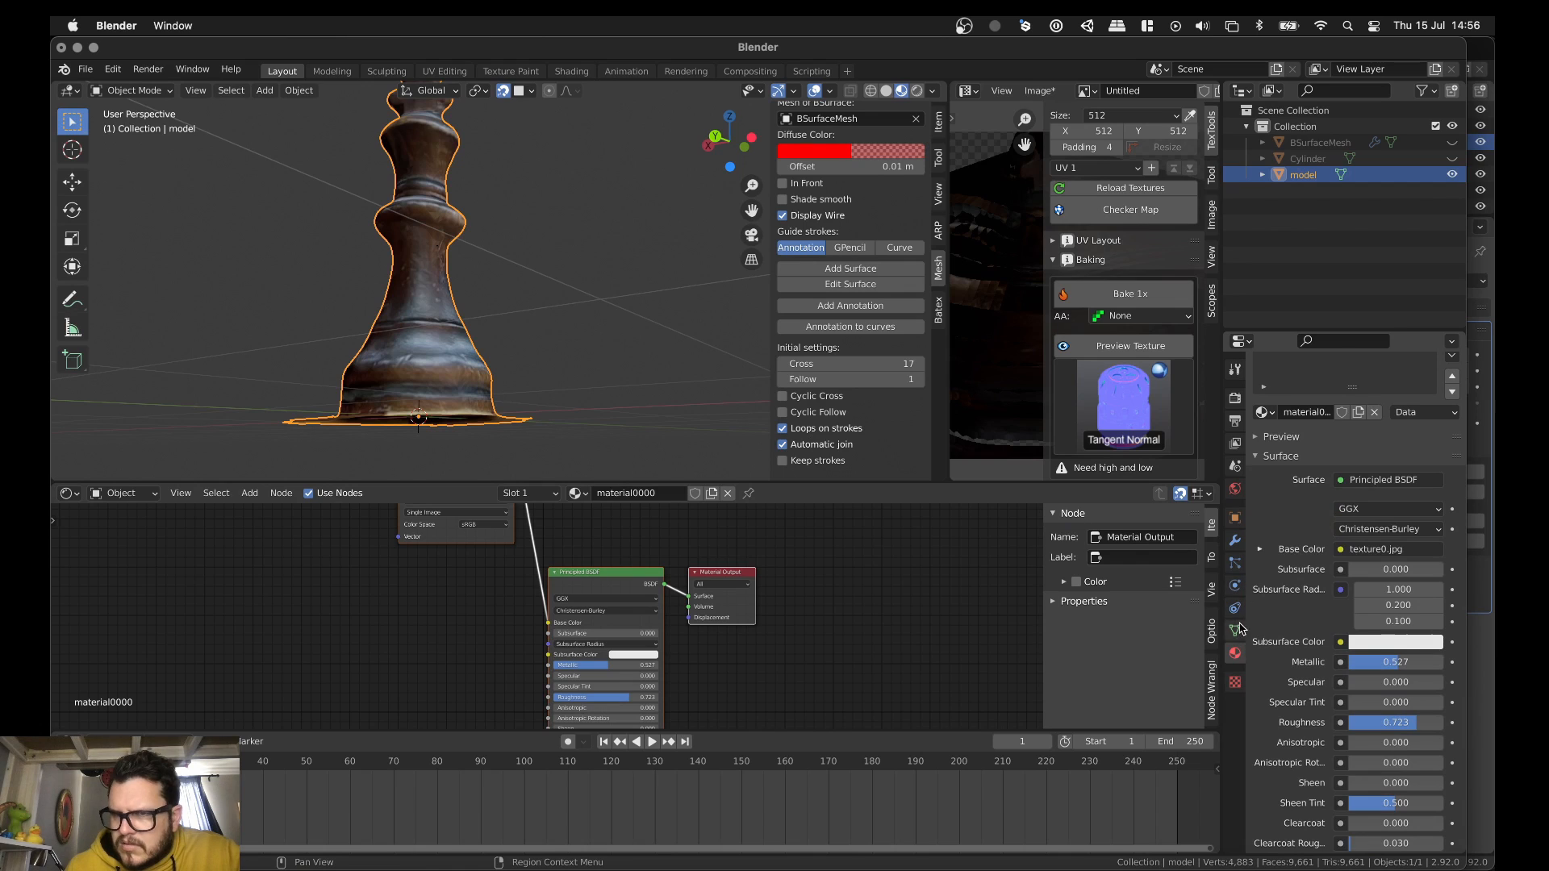
pyautogui.click(1236, 519)
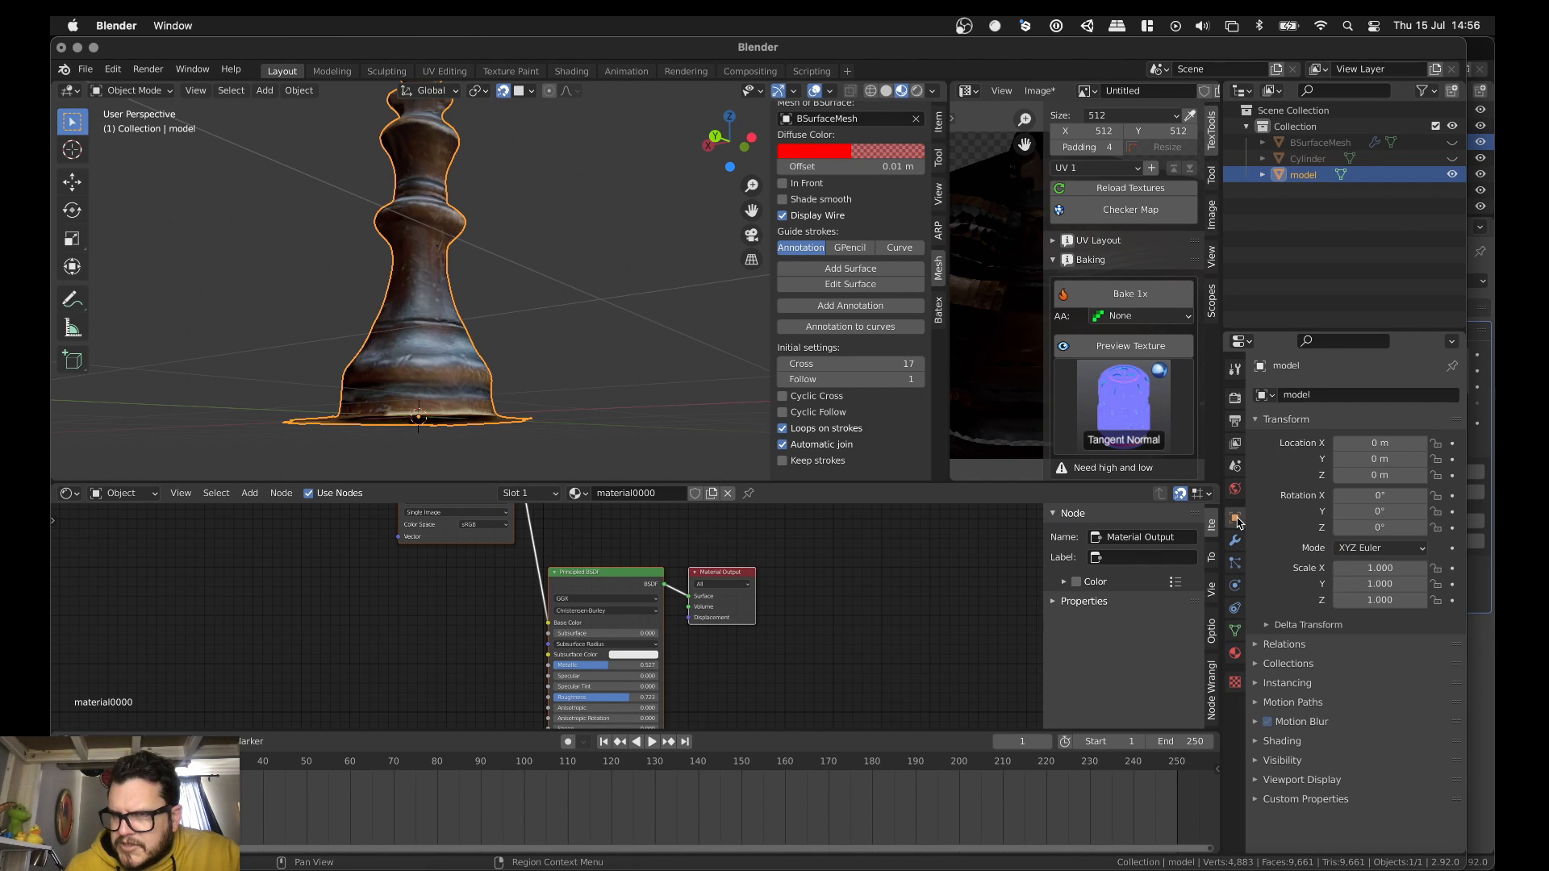
pyautogui.click(1263, 779)
pyautogui.scroll(-1, 1323, 750)
pyautogui.click(1235, 653)
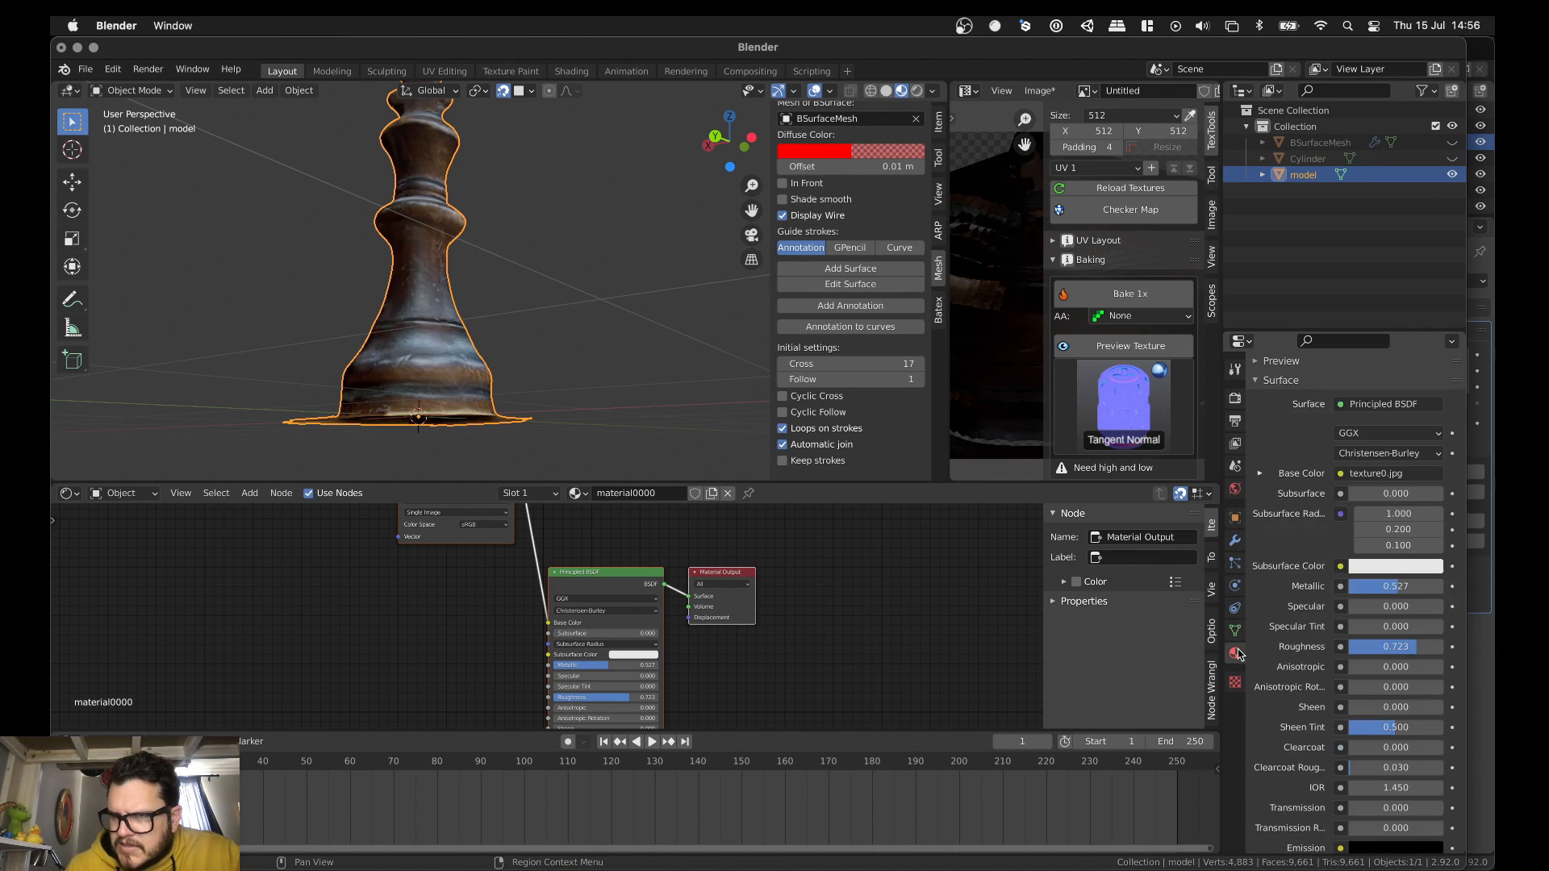
pyautogui.scroll(-15, 1300, 502)
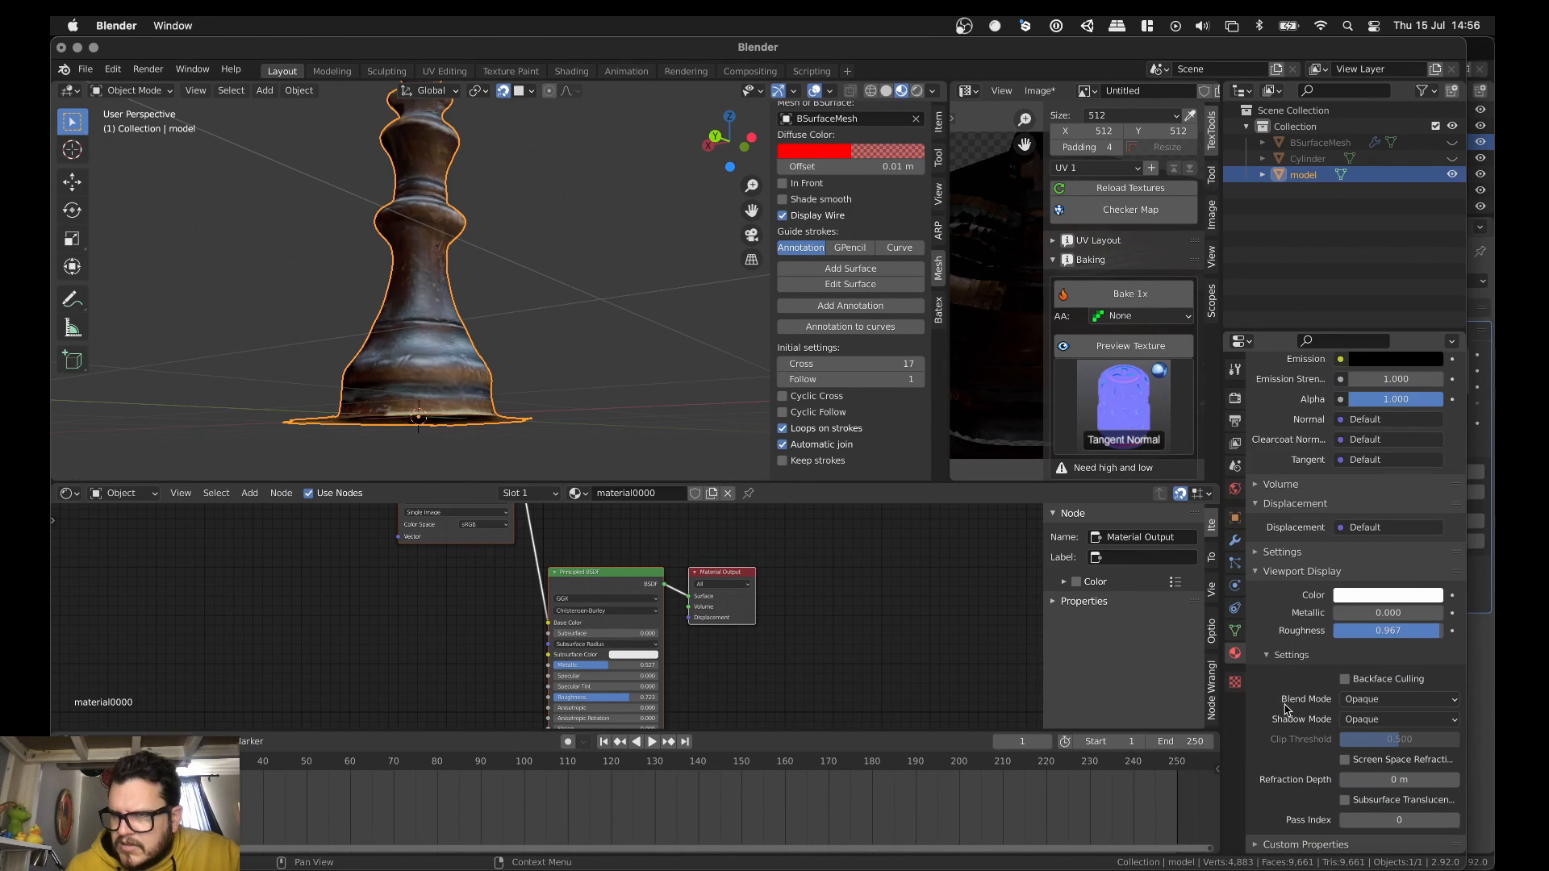
pyautogui.click(1345, 679)
pyautogui.moveTo(581, 322); pyautogui.dragTo(532, 242, button='middle')
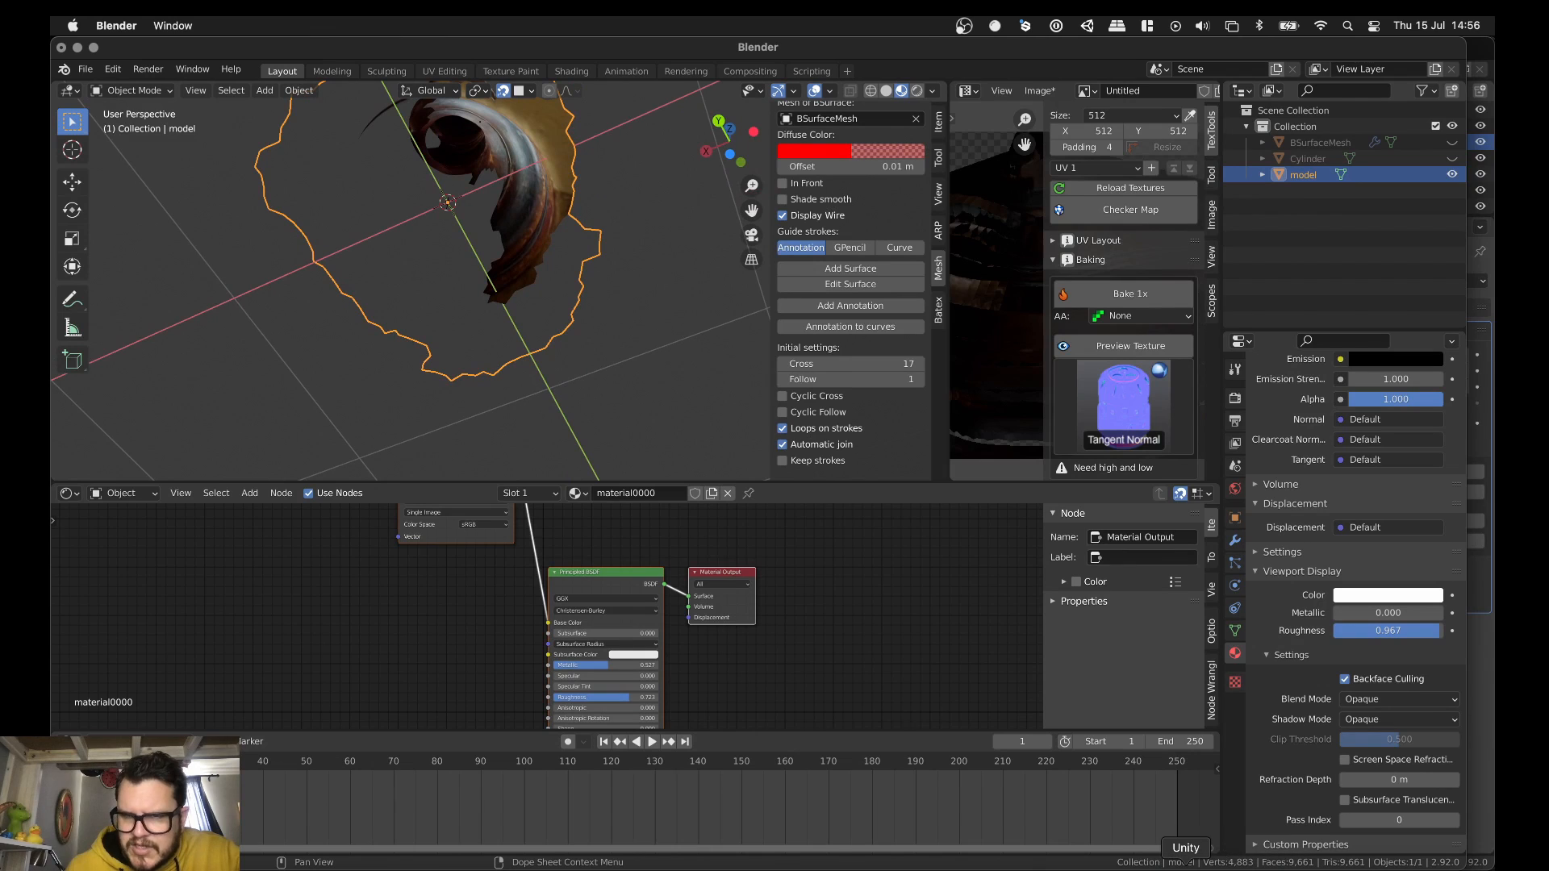
# Switch to Unity and create a Universal Render Pipeline Lit Shader Graph in the project assets, keeping the default name
pyautogui.click(1185, 867)
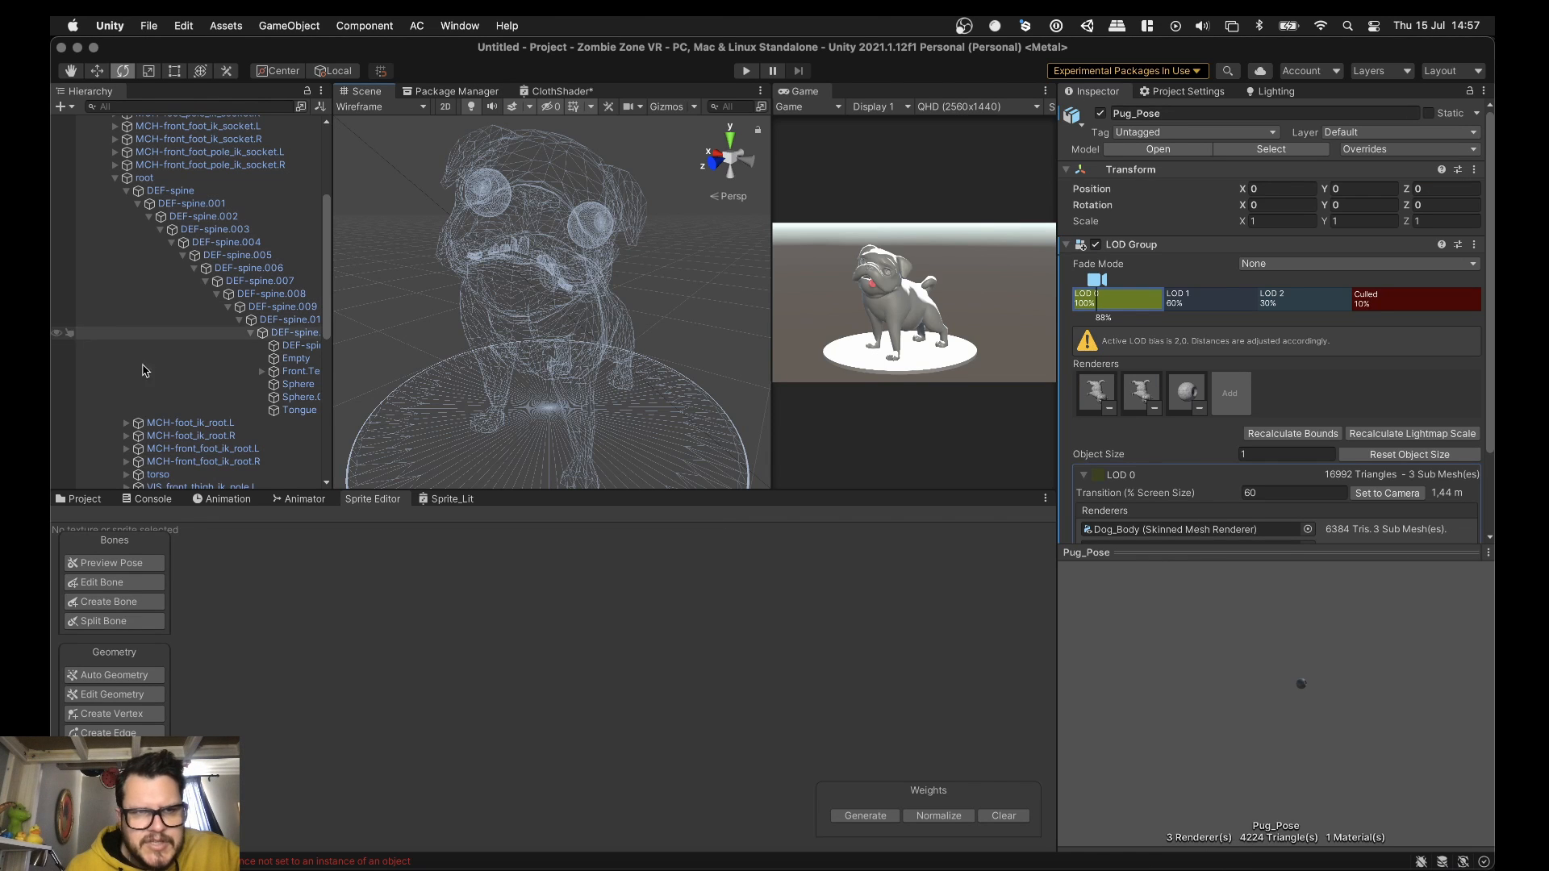
pyautogui.click(448, 500)
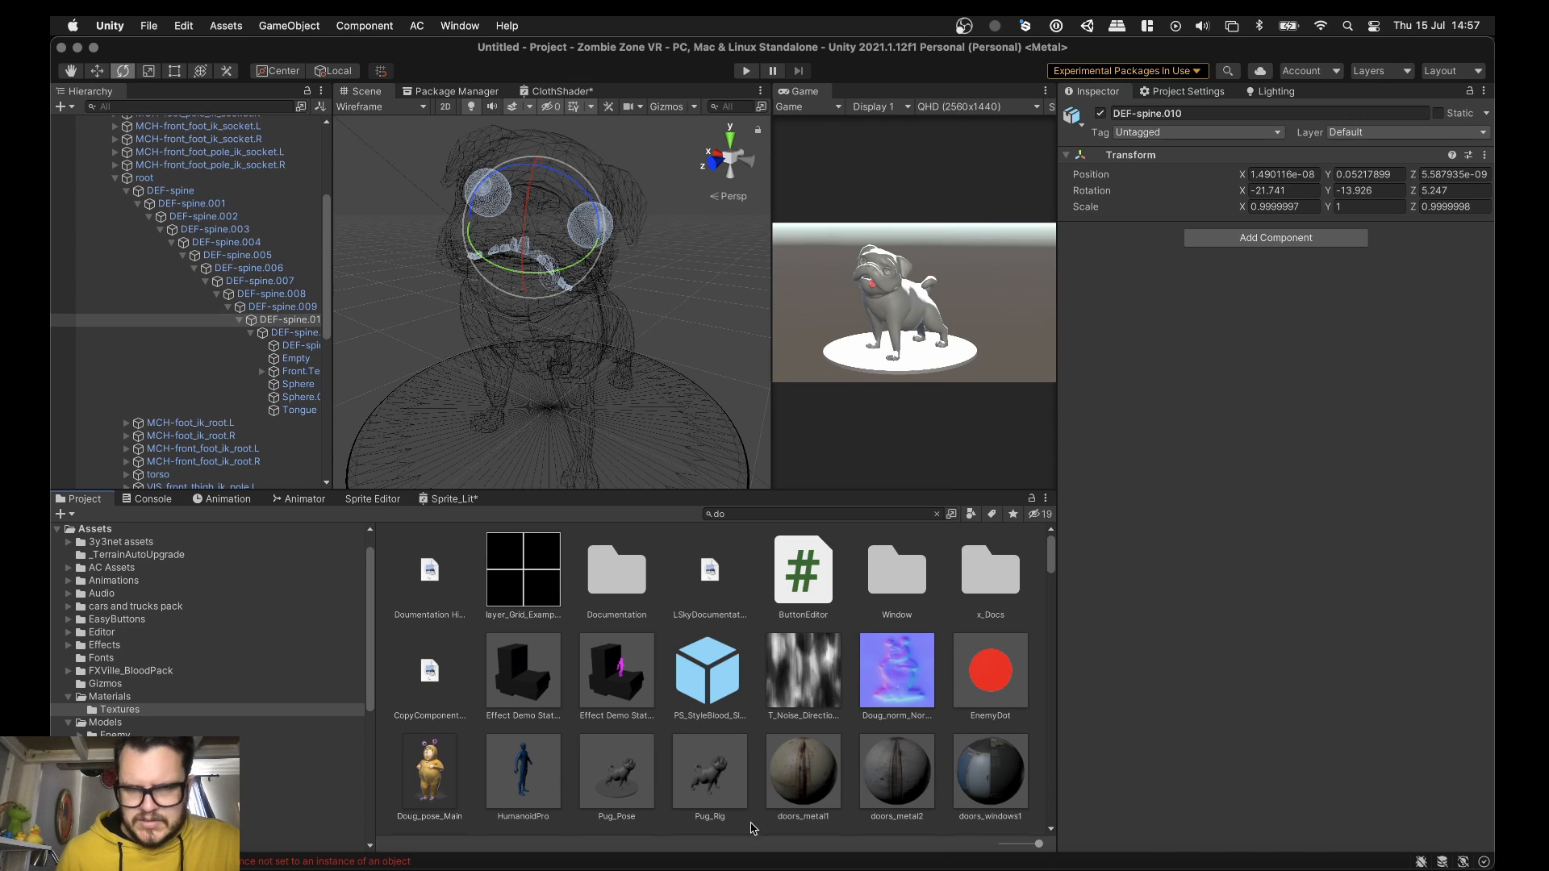
pyautogui.rightClick(750, 828)
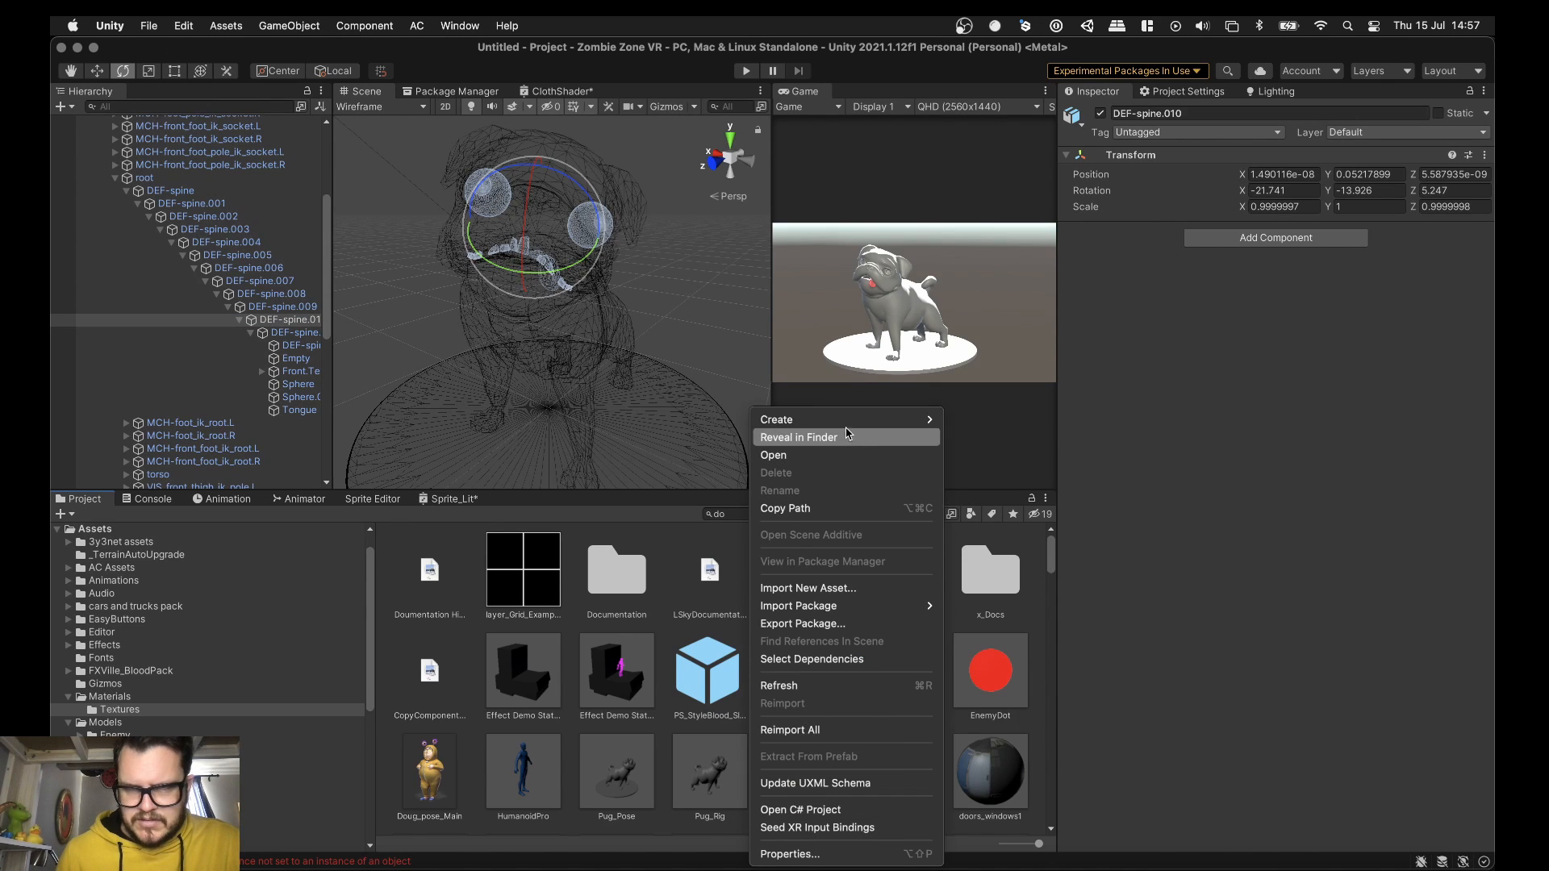
pyautogui.moveTo(847, 420)
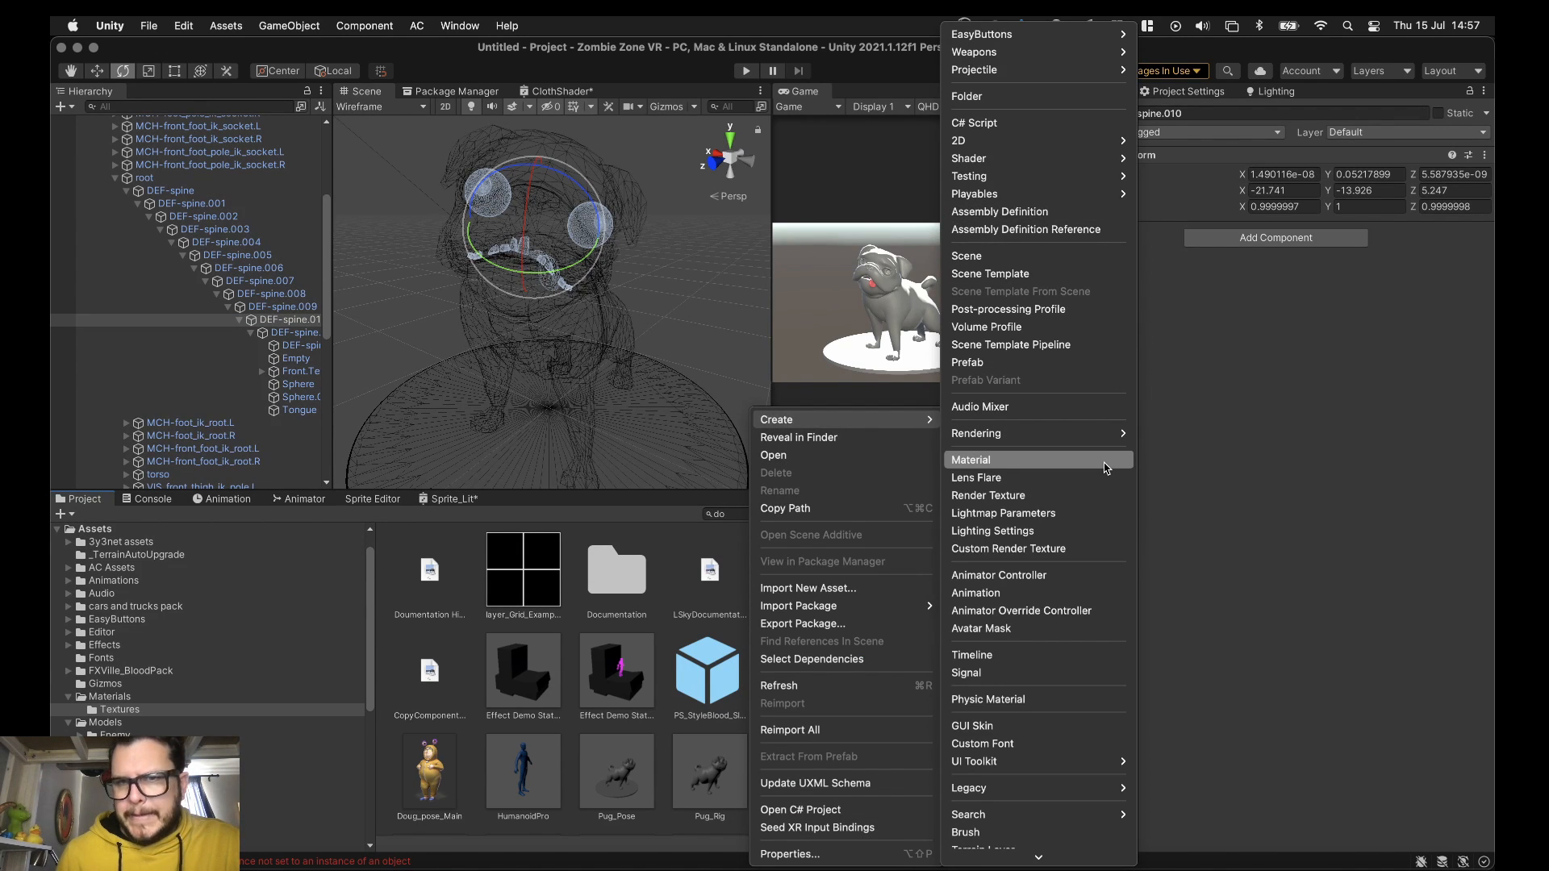
pyautogui.moveTo(1032, 161)
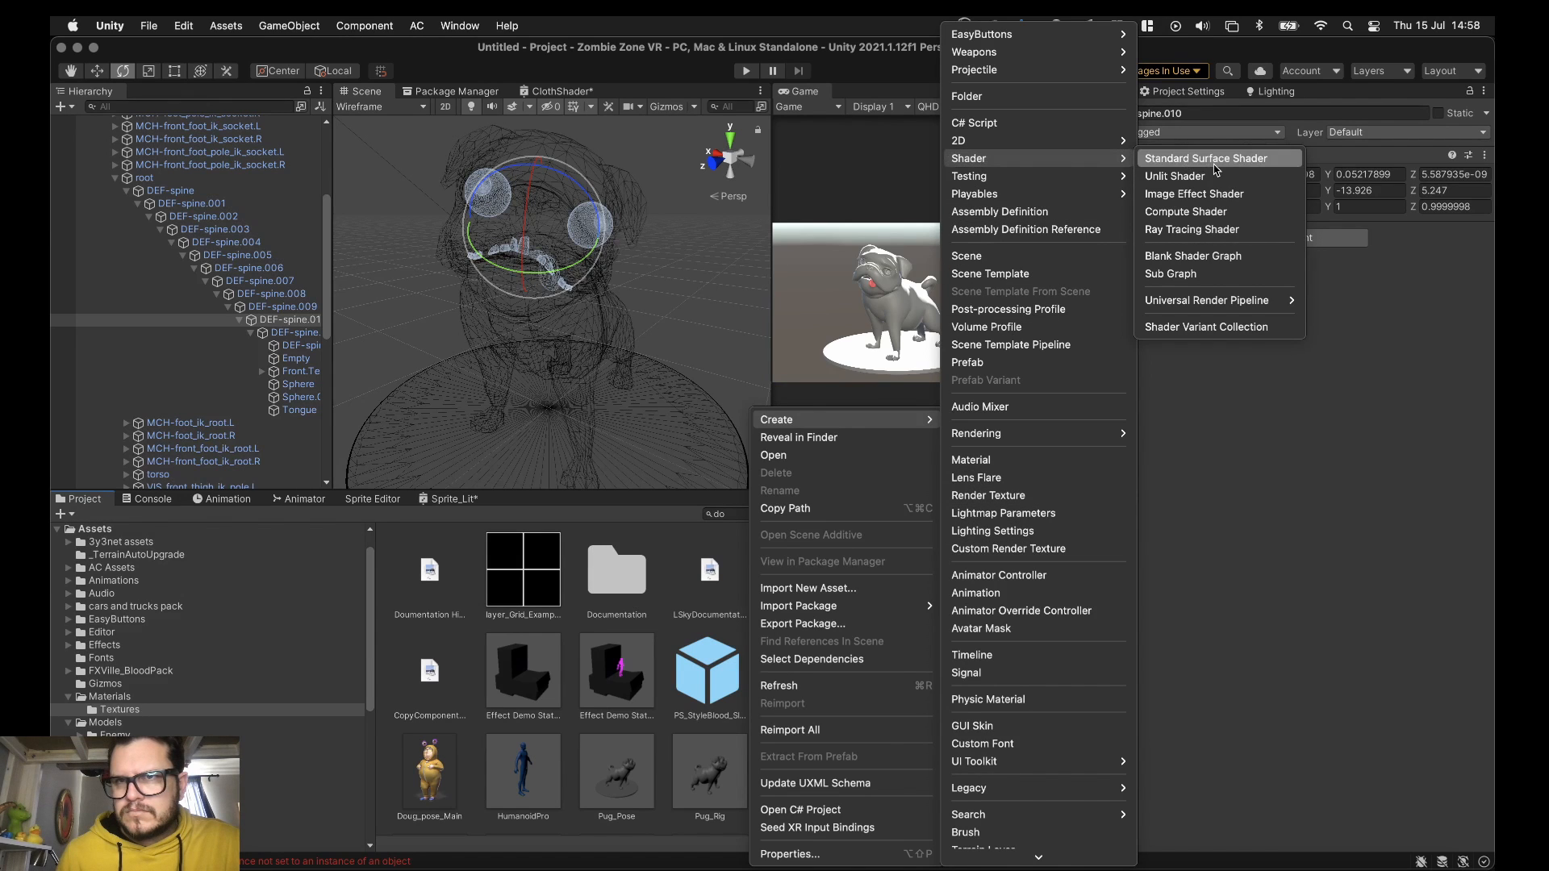
pyautogui.moveTo(1258, 300)
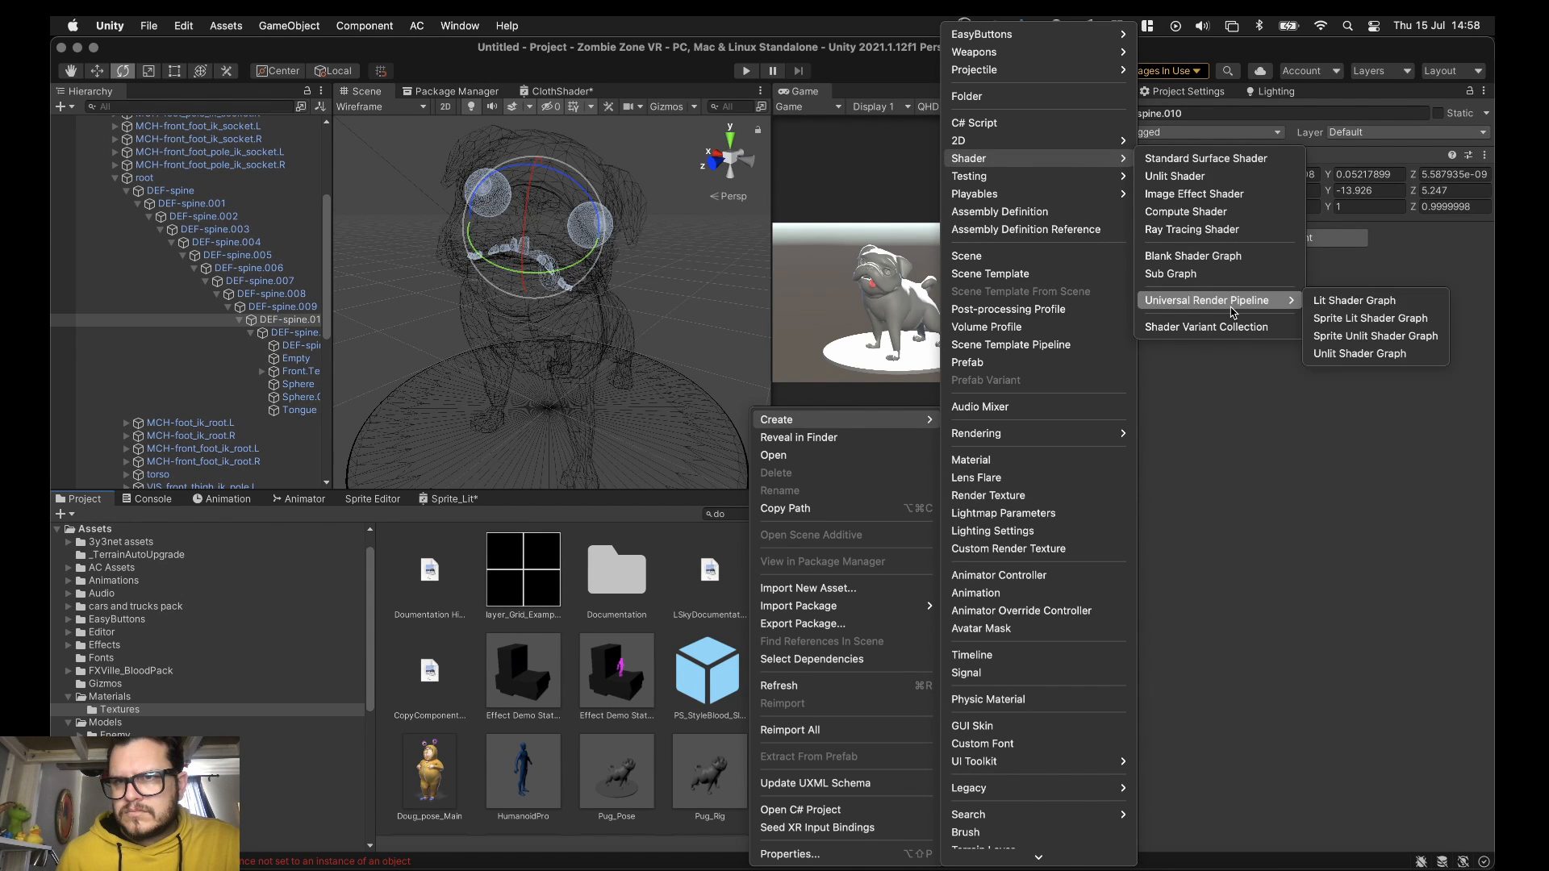
pyautogui.click(1367, 304)
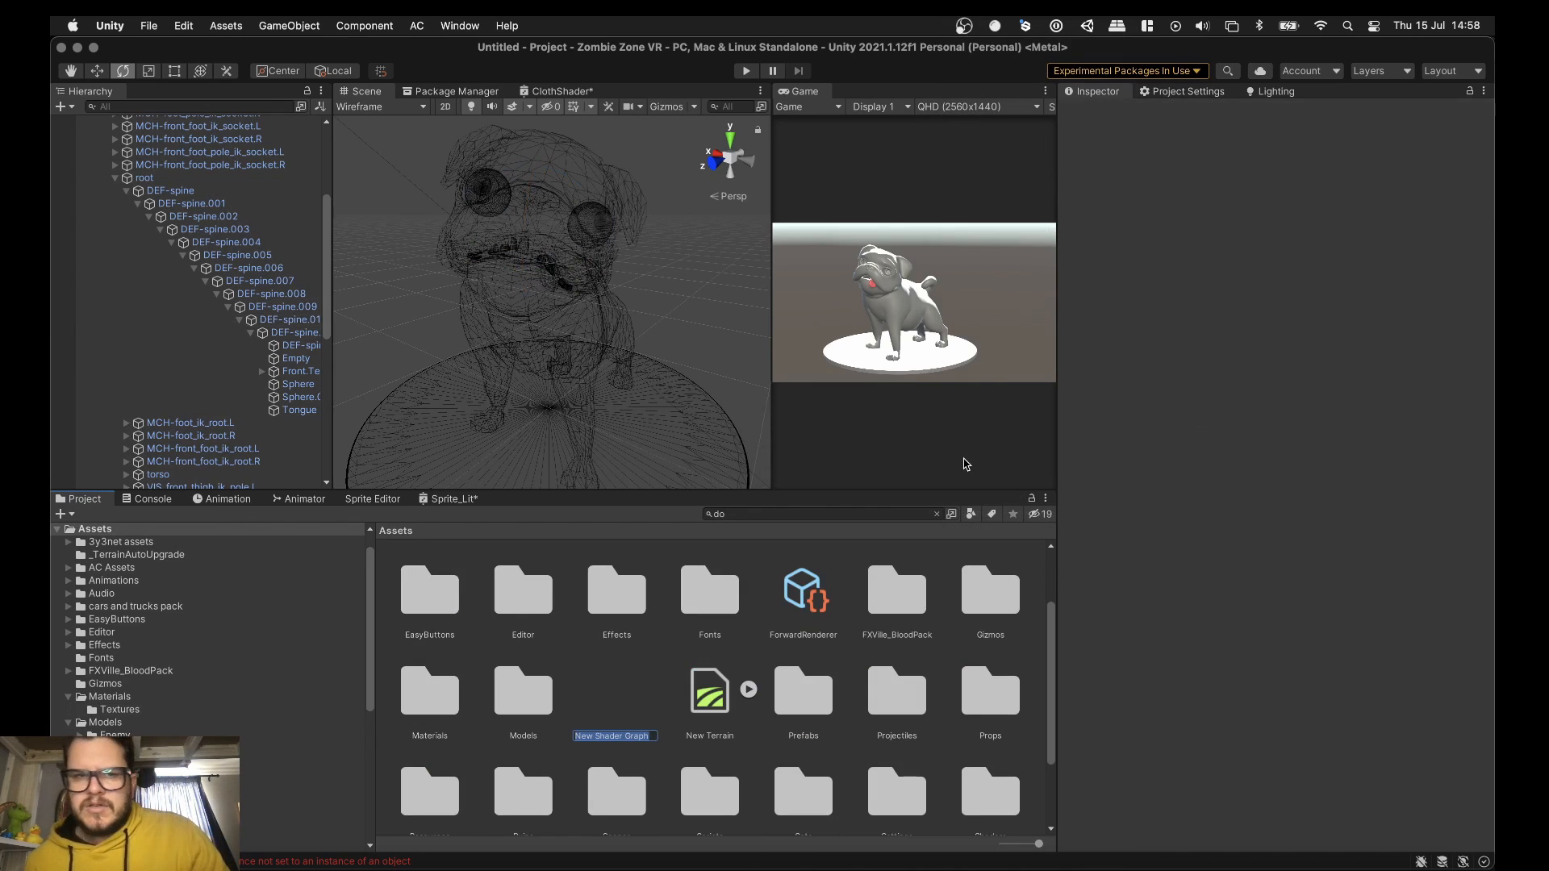
pyautogui.press('Return')
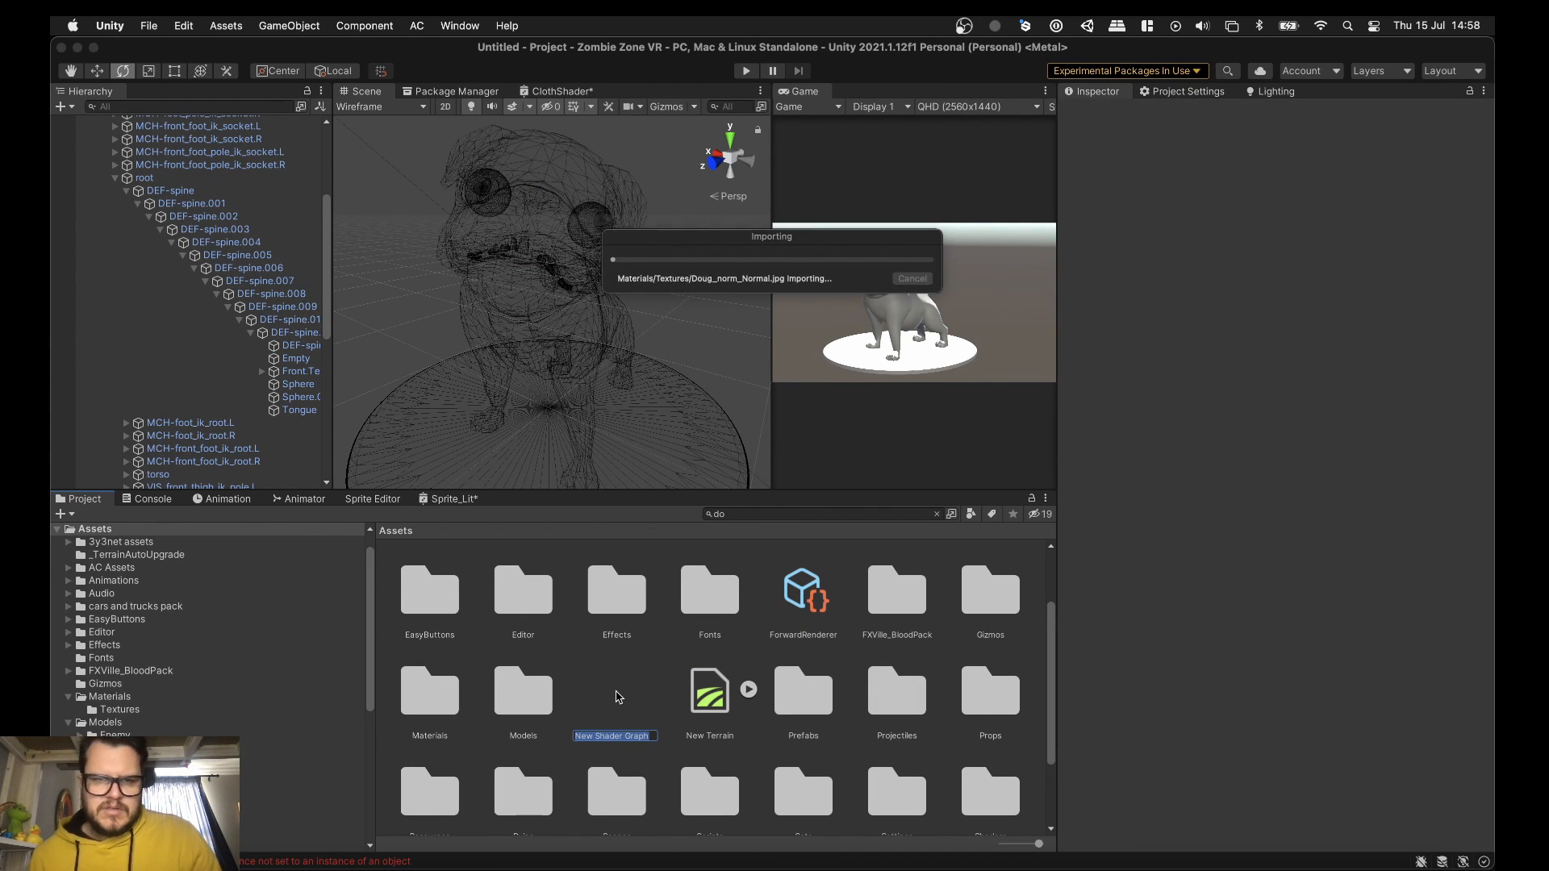
# Open the New Shader Graph asset, widen its editor and enable Two Sided in the graph settings
pyautogui.doubleClick(609, 706)
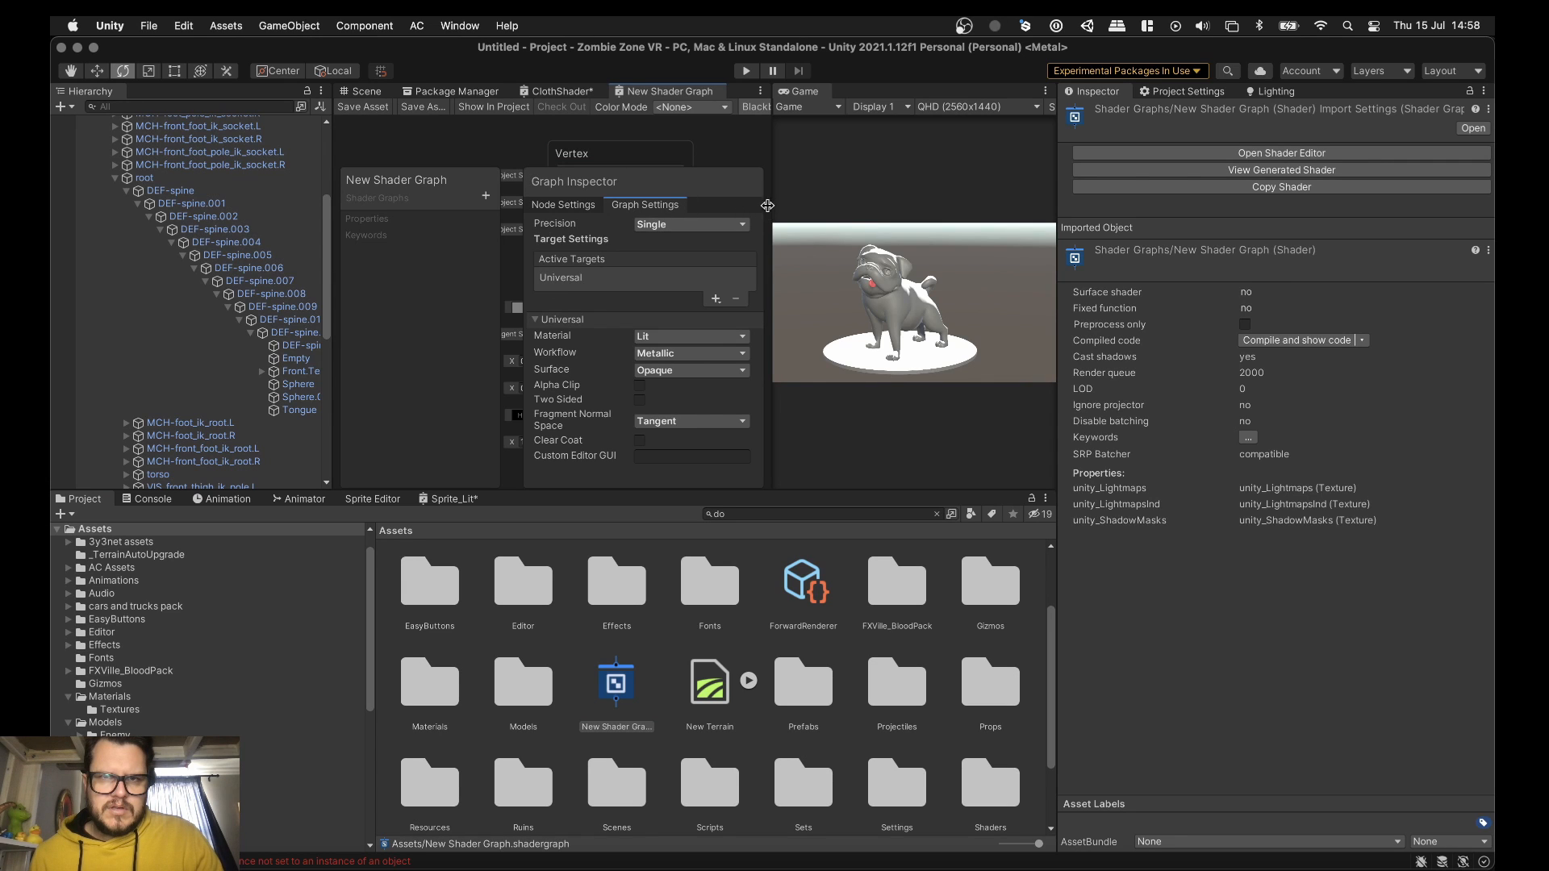
pyautogui.moveTo(767, 205); pyautogui.dragTo(972, 222)
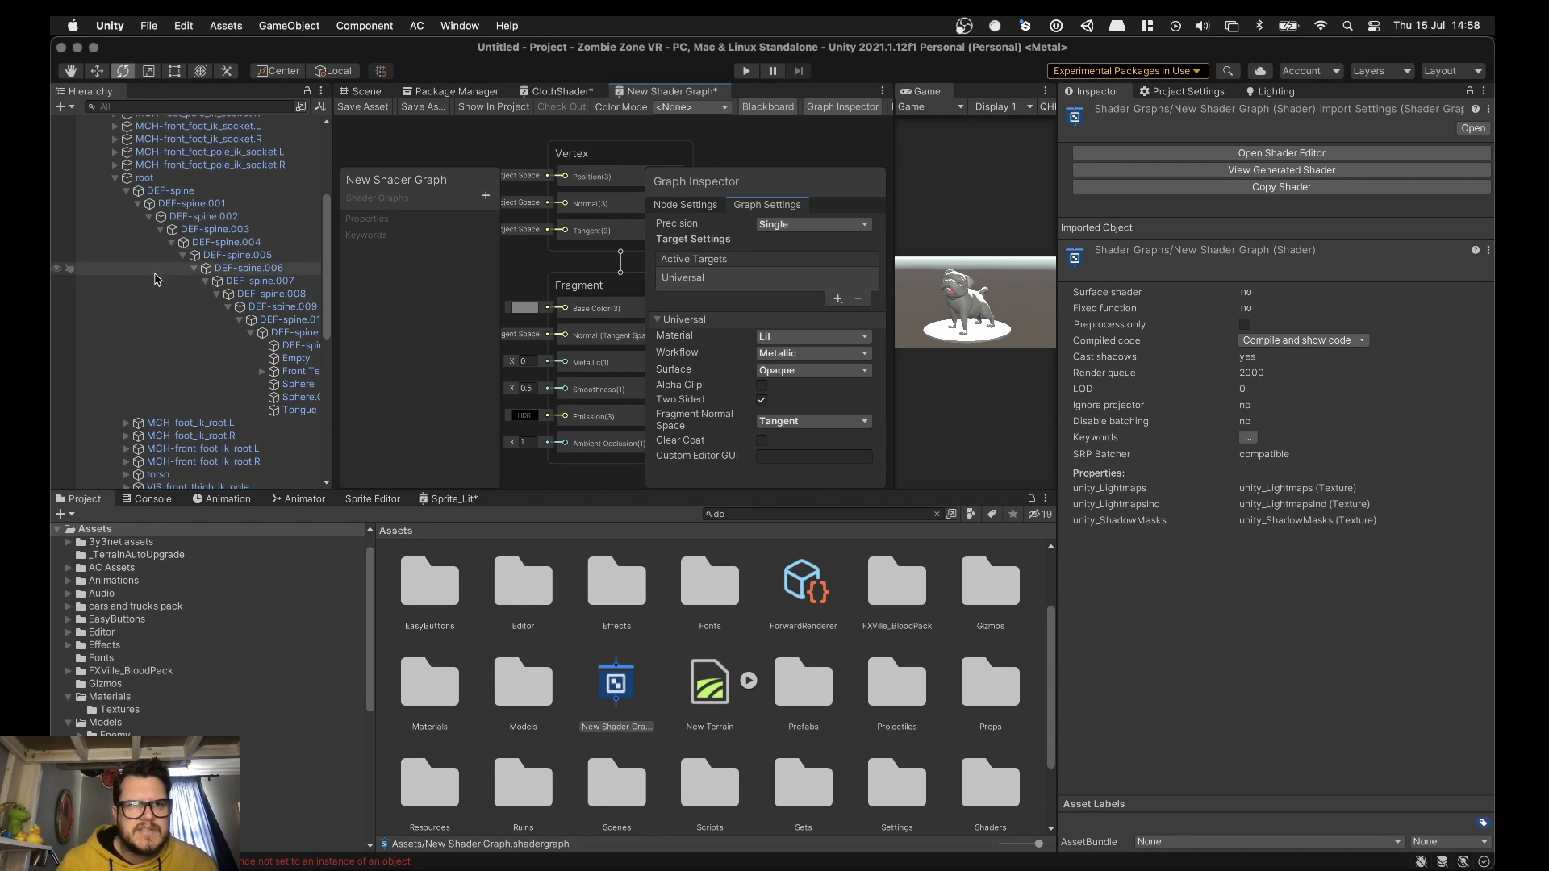
# Select Dog_Body under Pug_Pose and examine its Skinned Mesh Renderer and Lit material settings
pyautogui.scroll(5, 161, 266)
pyautogui.click(150, 155)
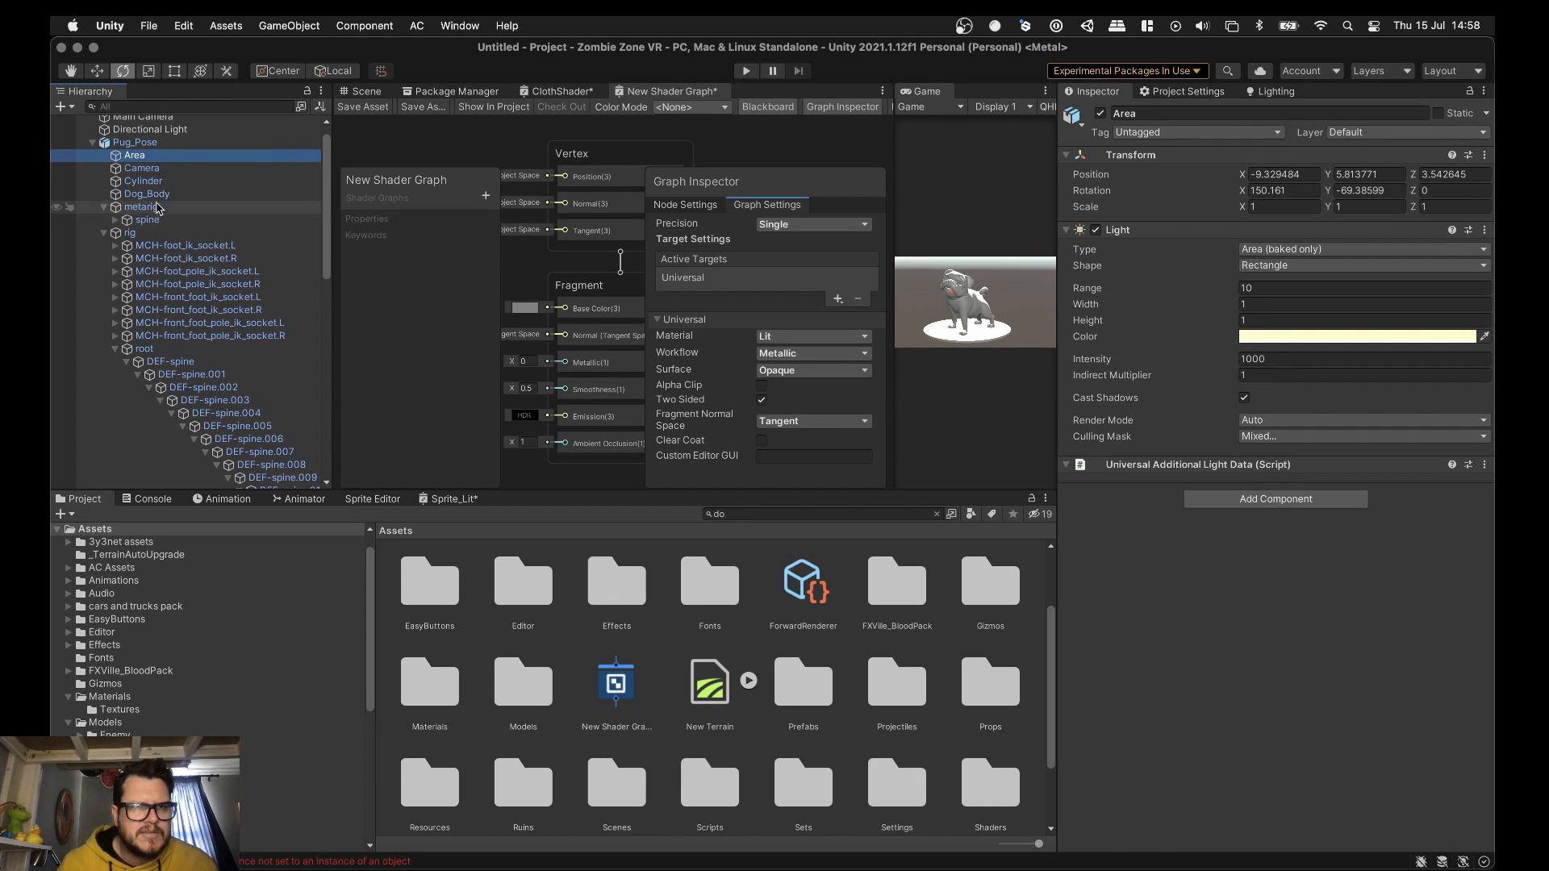
pyautogui.click(154, 195)
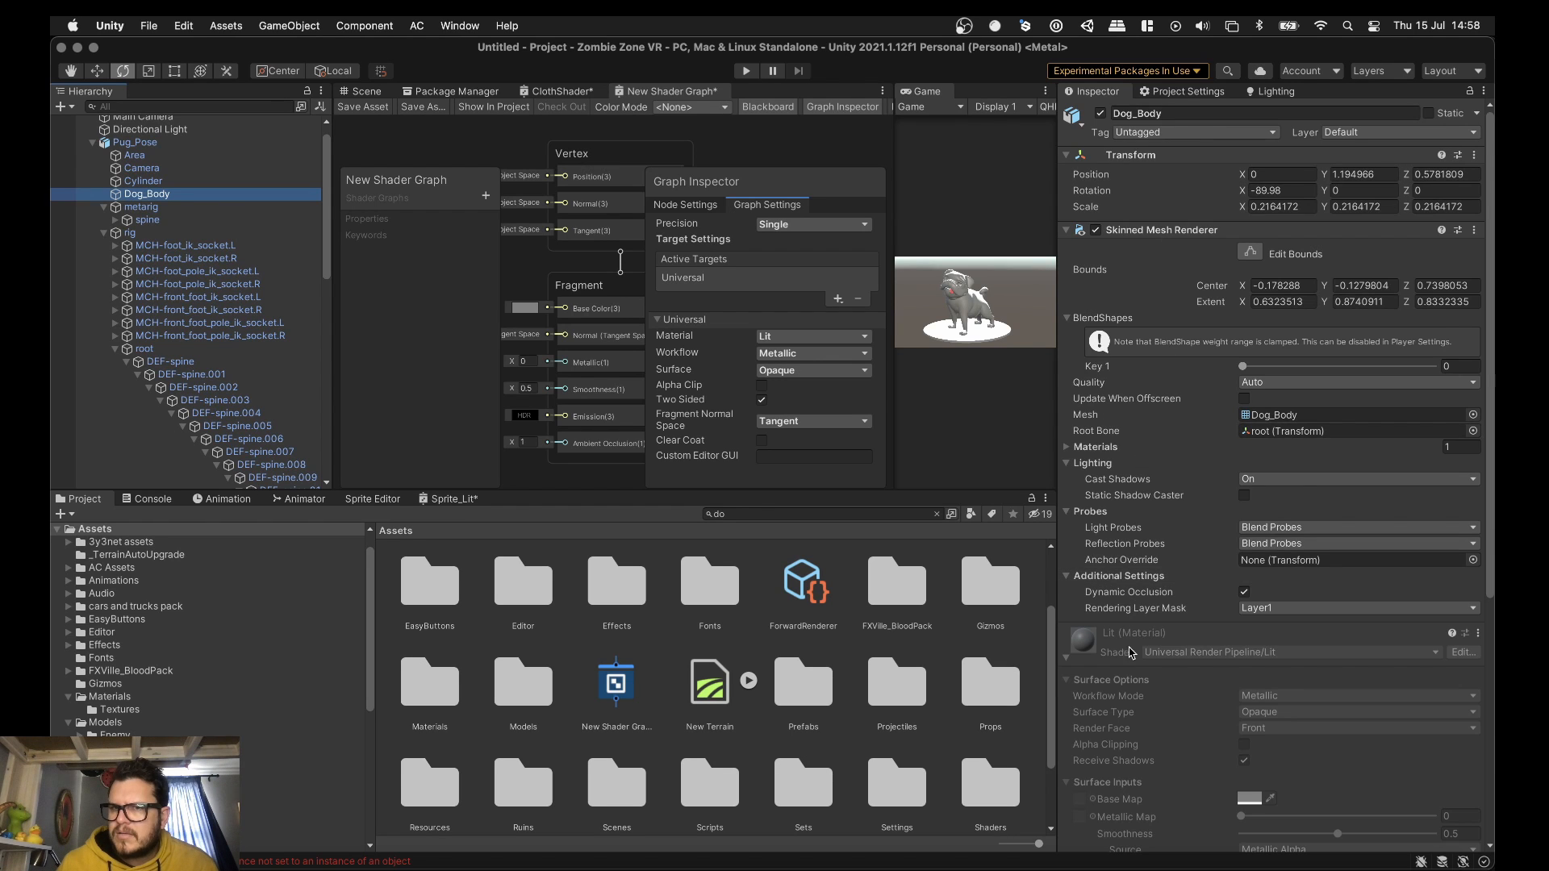
pyautogui.scroll(-5, 1129, 652)
pyautogui.scroll(5, 1462, 266)
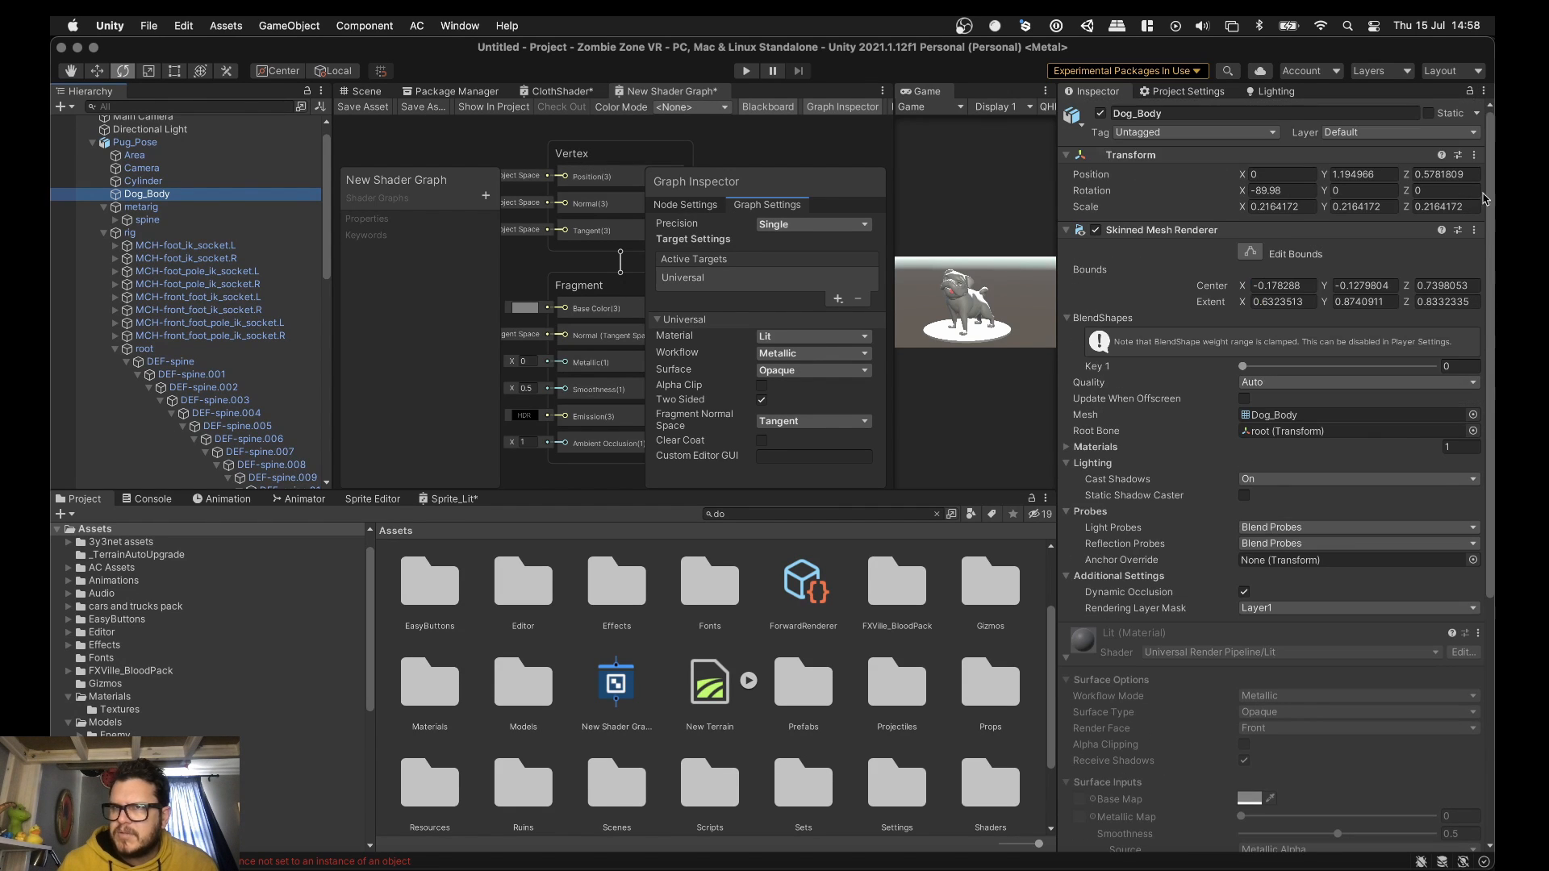
# Check Dog_Body's renderer and Lit material properties in the Inspector's Debug mode and return to Normal mode
pyautogui.click(1483, 94)
pyautogui.click(1371, 134)
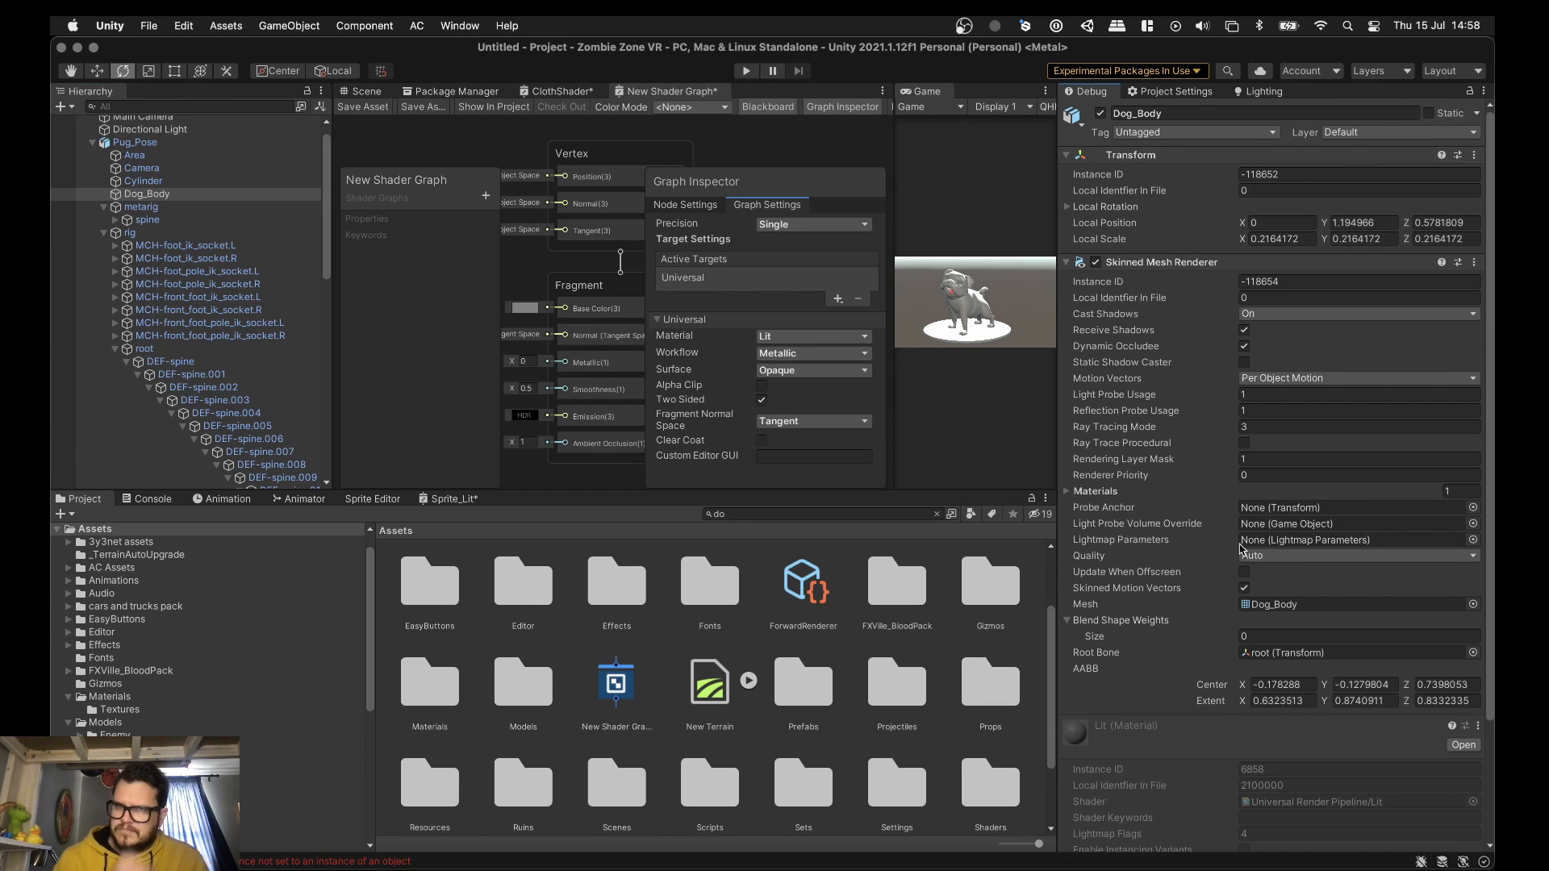
pyautogui.scroll(-3, 1169, 618)
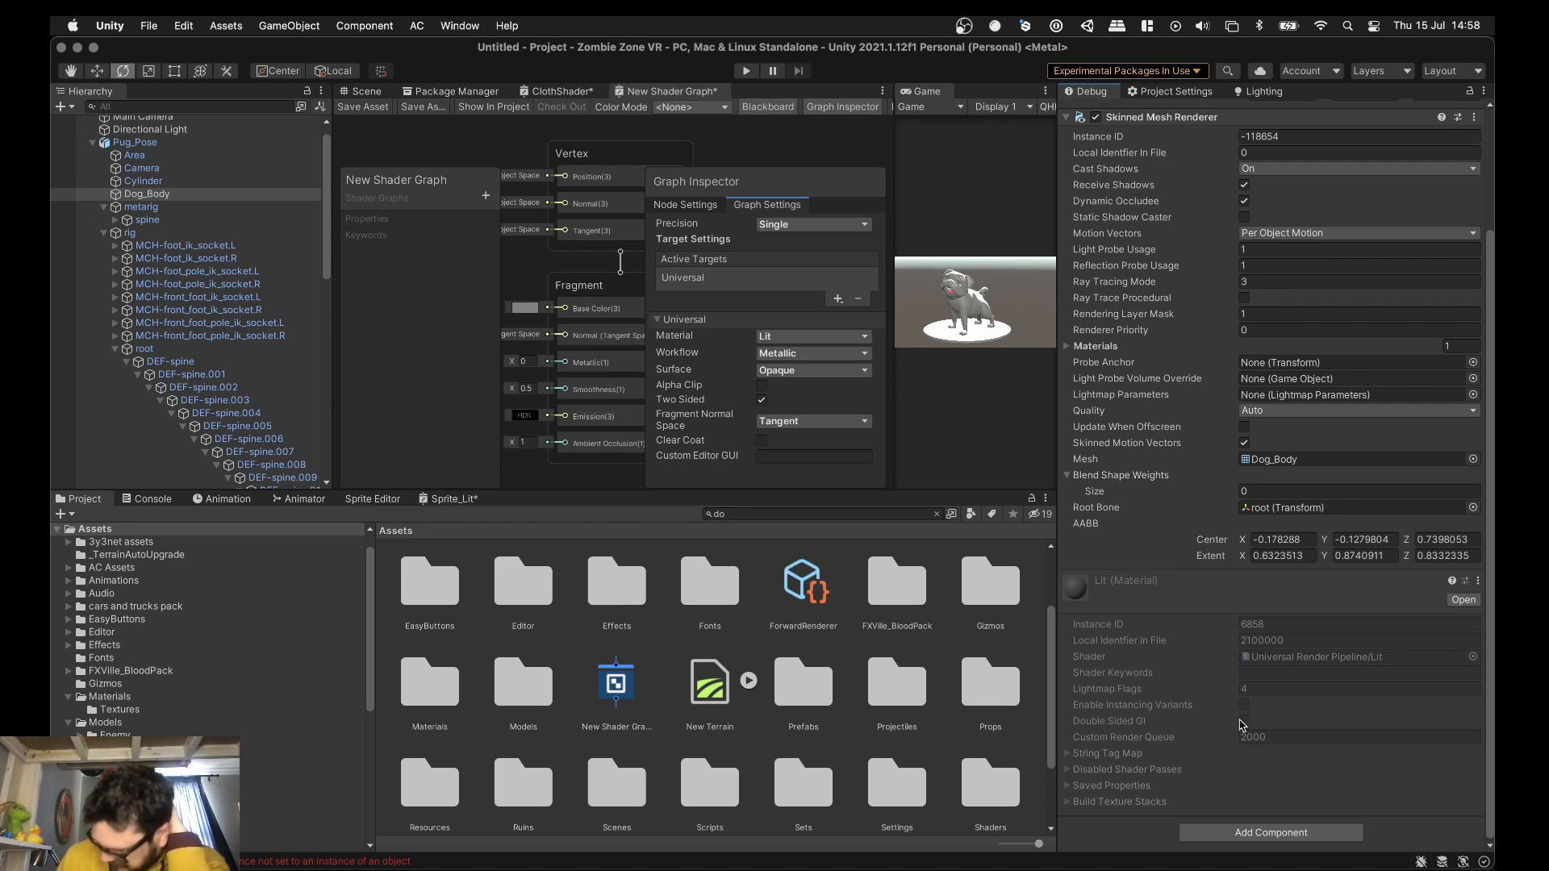
pyautogui.click(1483, 91)
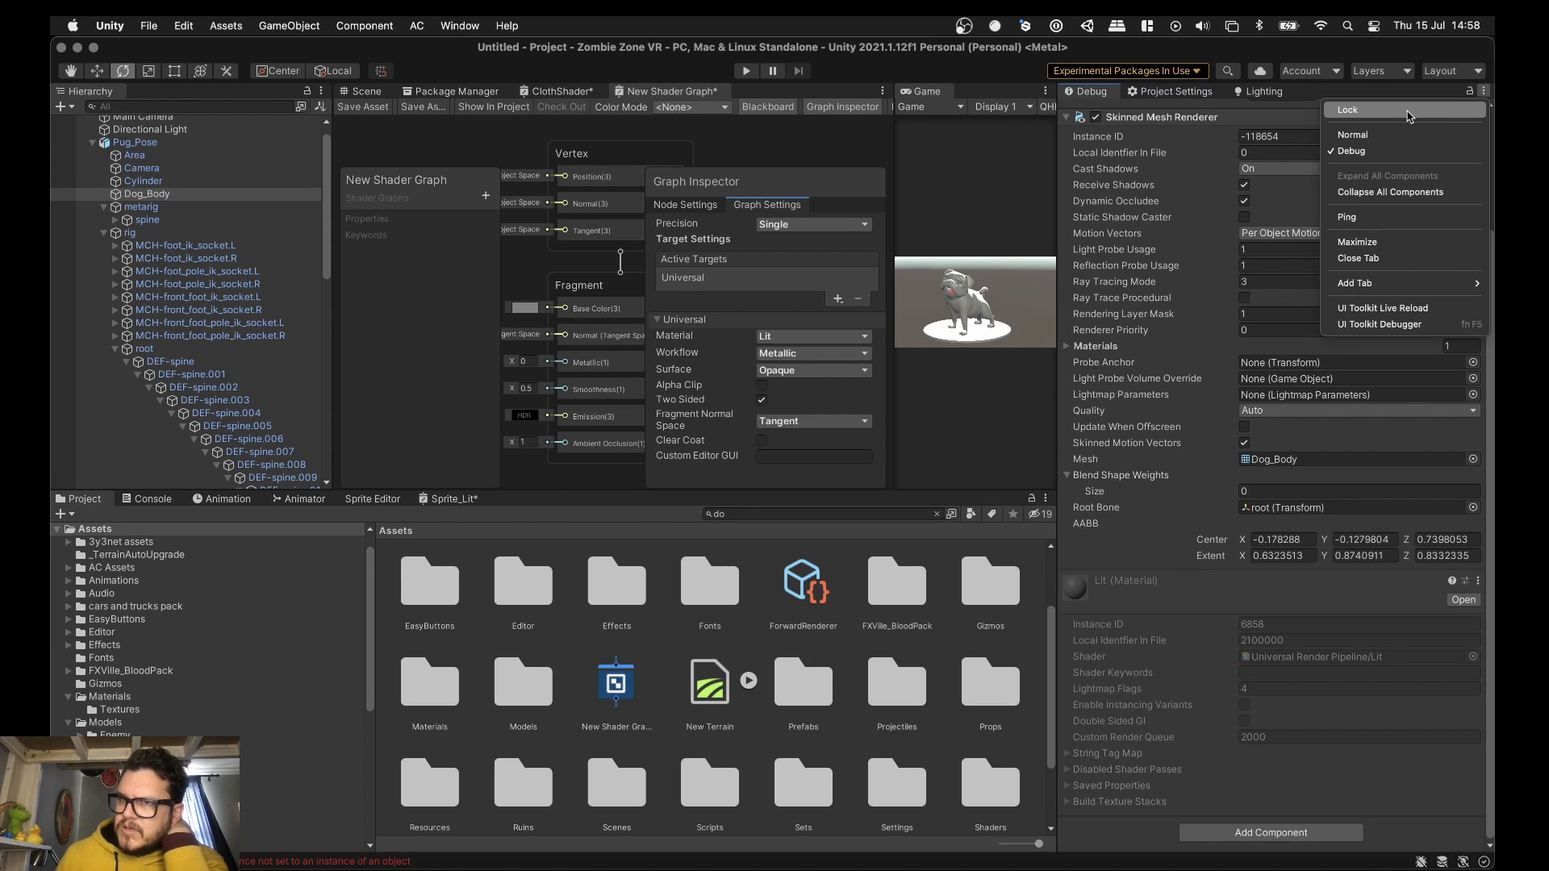
pyautogui.click(1396, 137)
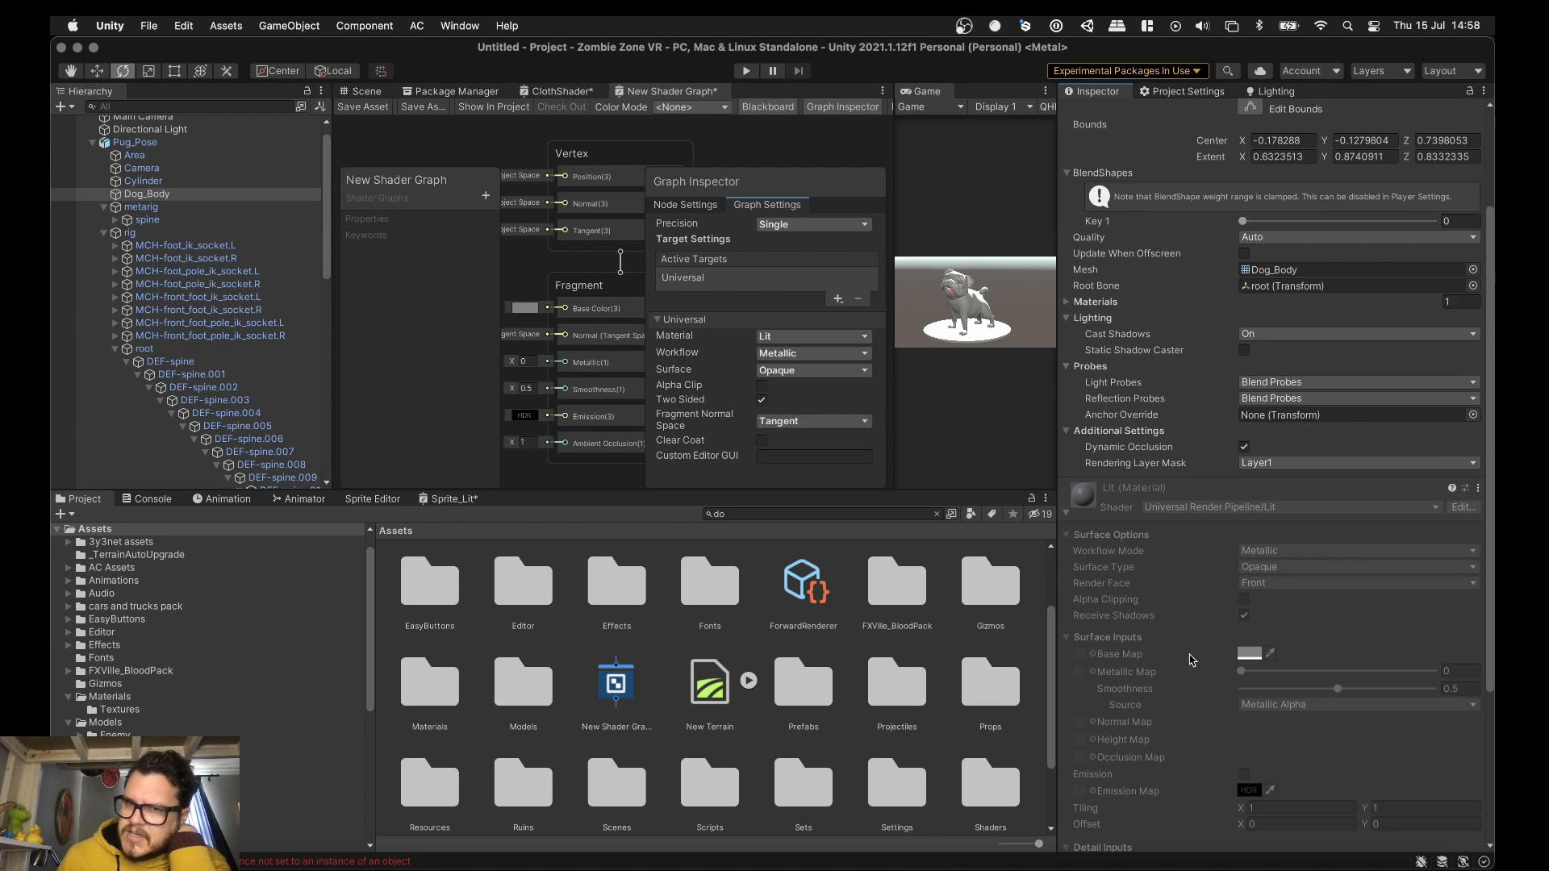
pyautogui.scroll(4, 1186, 673)
pyautogui.scroll(-6, 1179, 686)
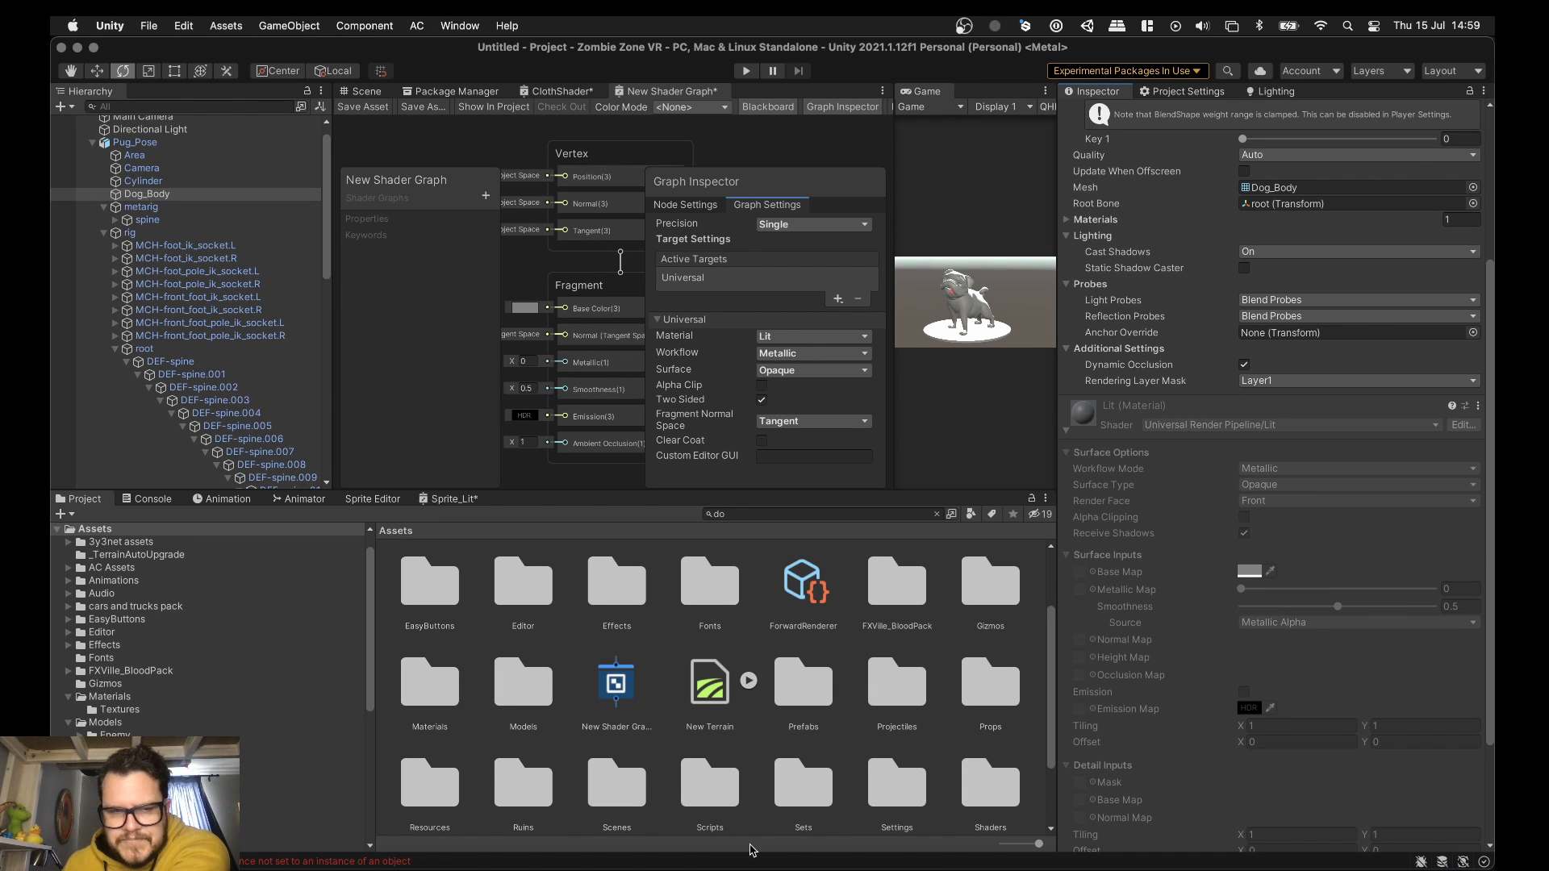
# Switch back to the chess king's Blender window and view the backface-culled base from the side
pyautogui.click(1291, 856)
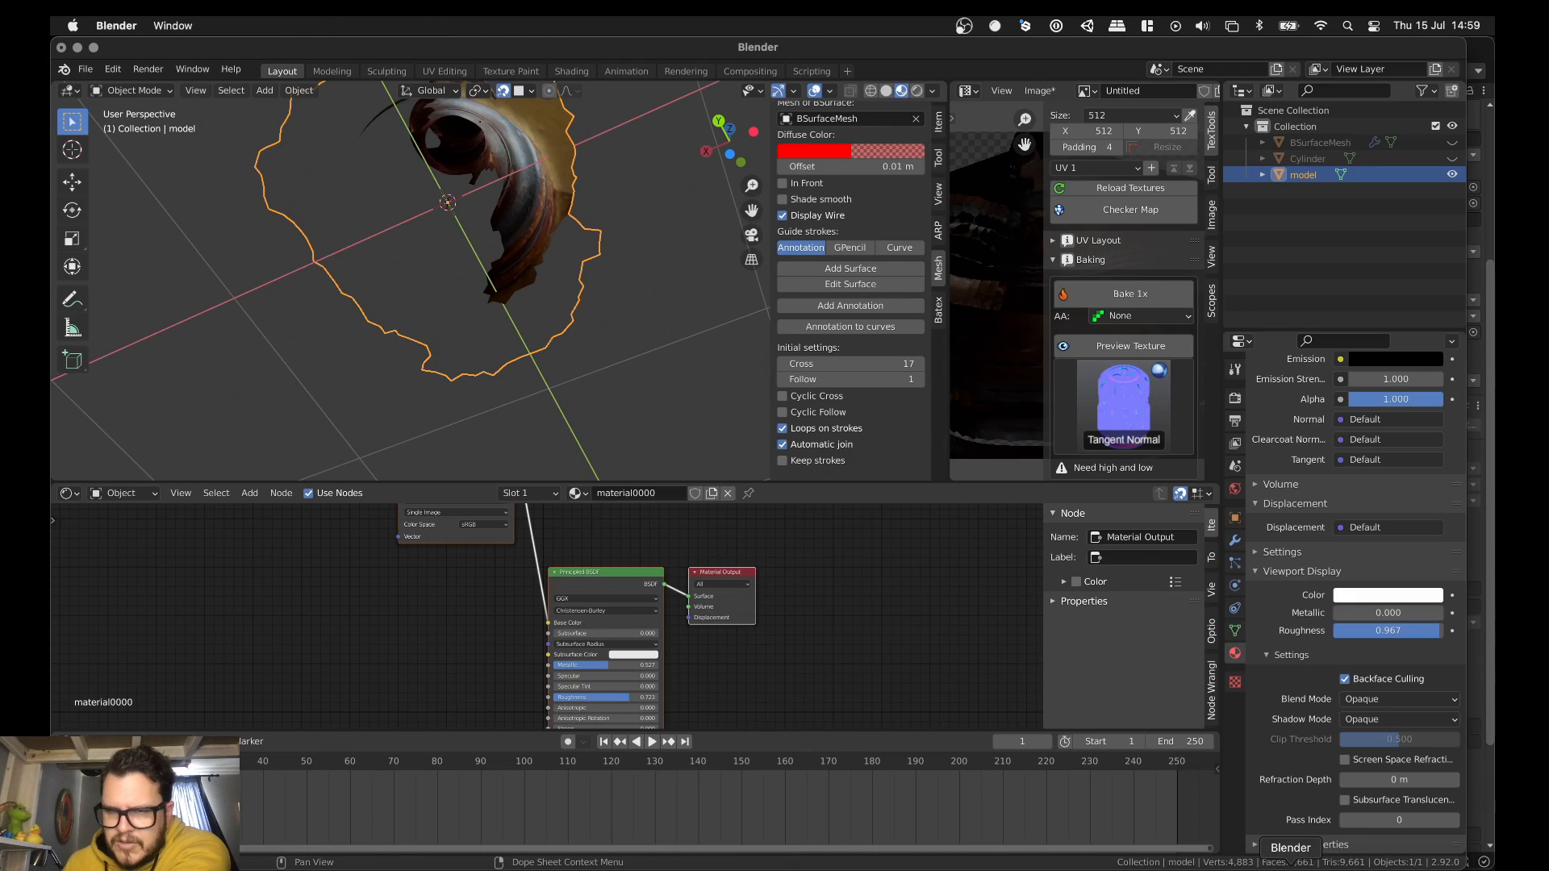
pyautogui.moveTo(466, 207); pyautogui.dragTo(484, 334, button='middle')
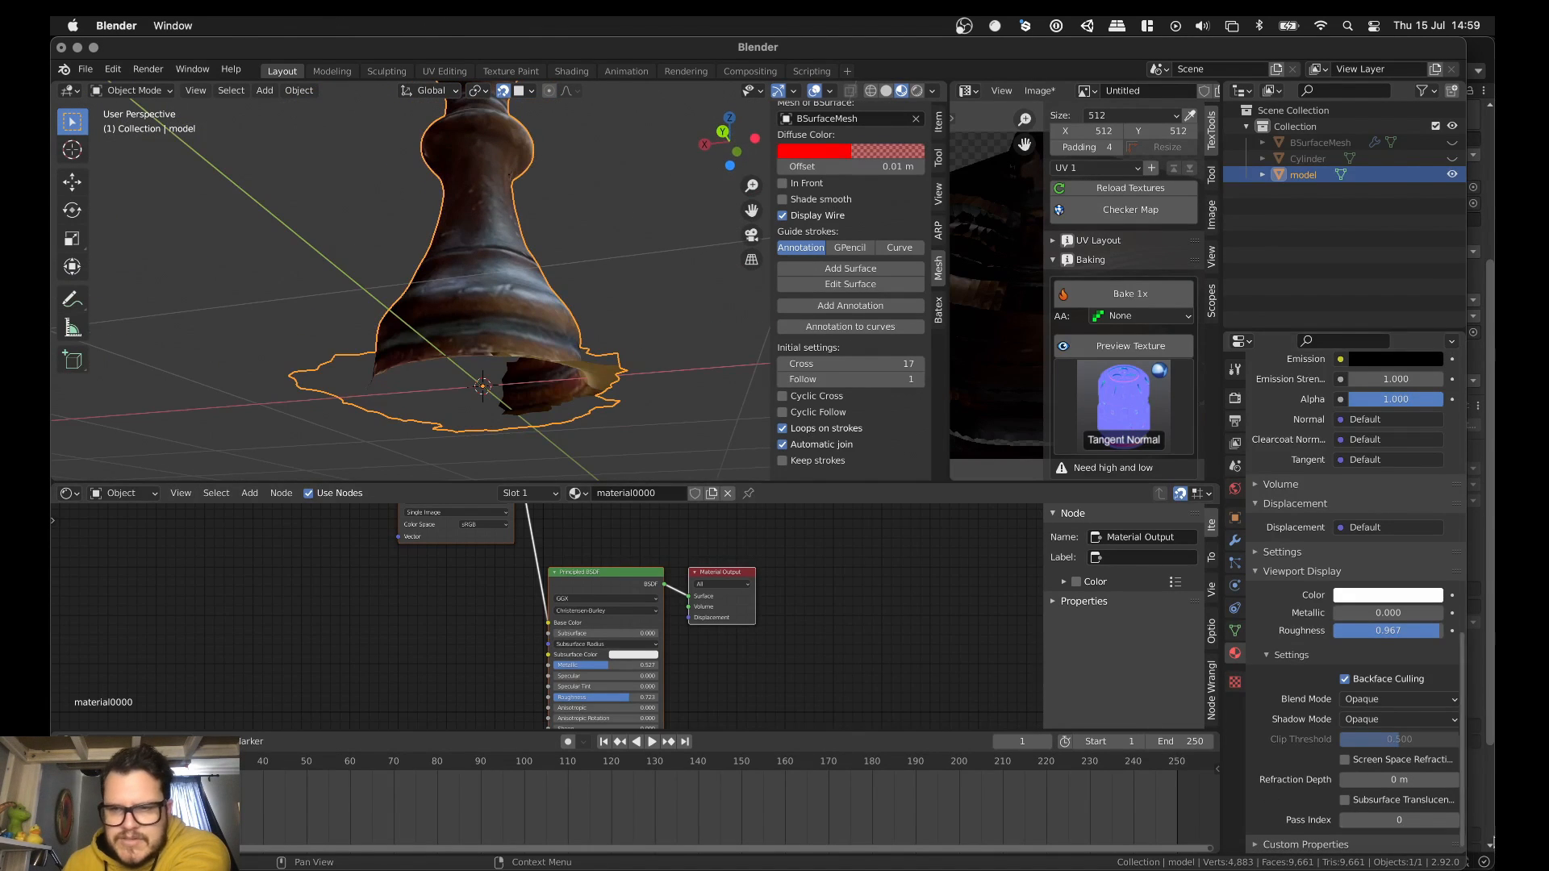
# Switch to the Pug_Pose.blend window and view the pug's head up close
pyautogui.click(1220, 867)
pyautogui.scroll(5, 369, 335)
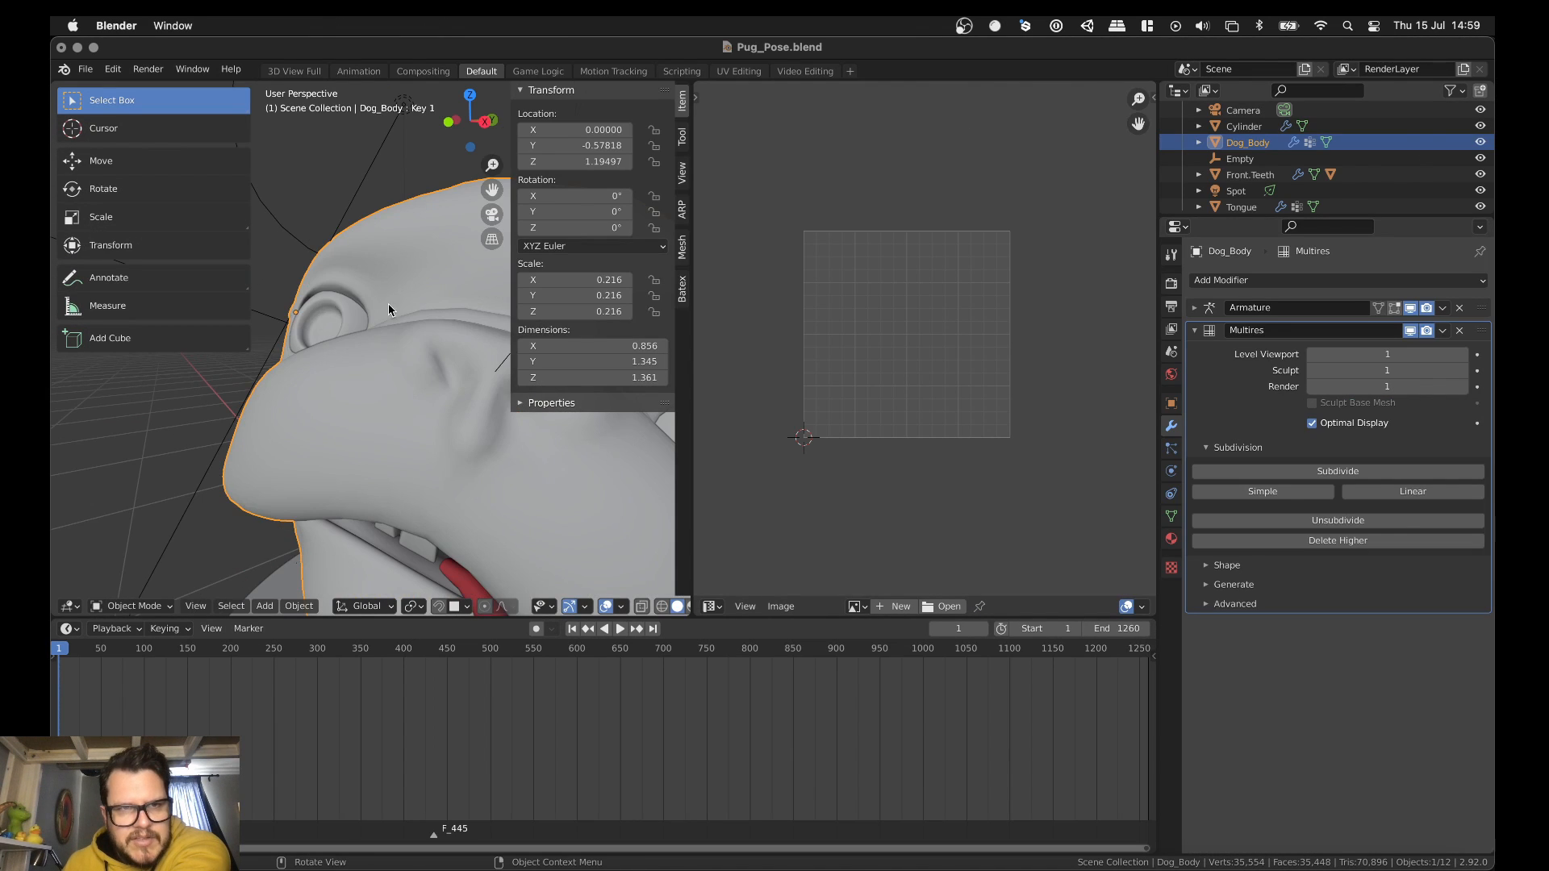
pyautogui.moveTo(389, 305); pyautogui.dragTo(454, 376, button='middle')
pyautogui.scroll(-8, 438, 339)
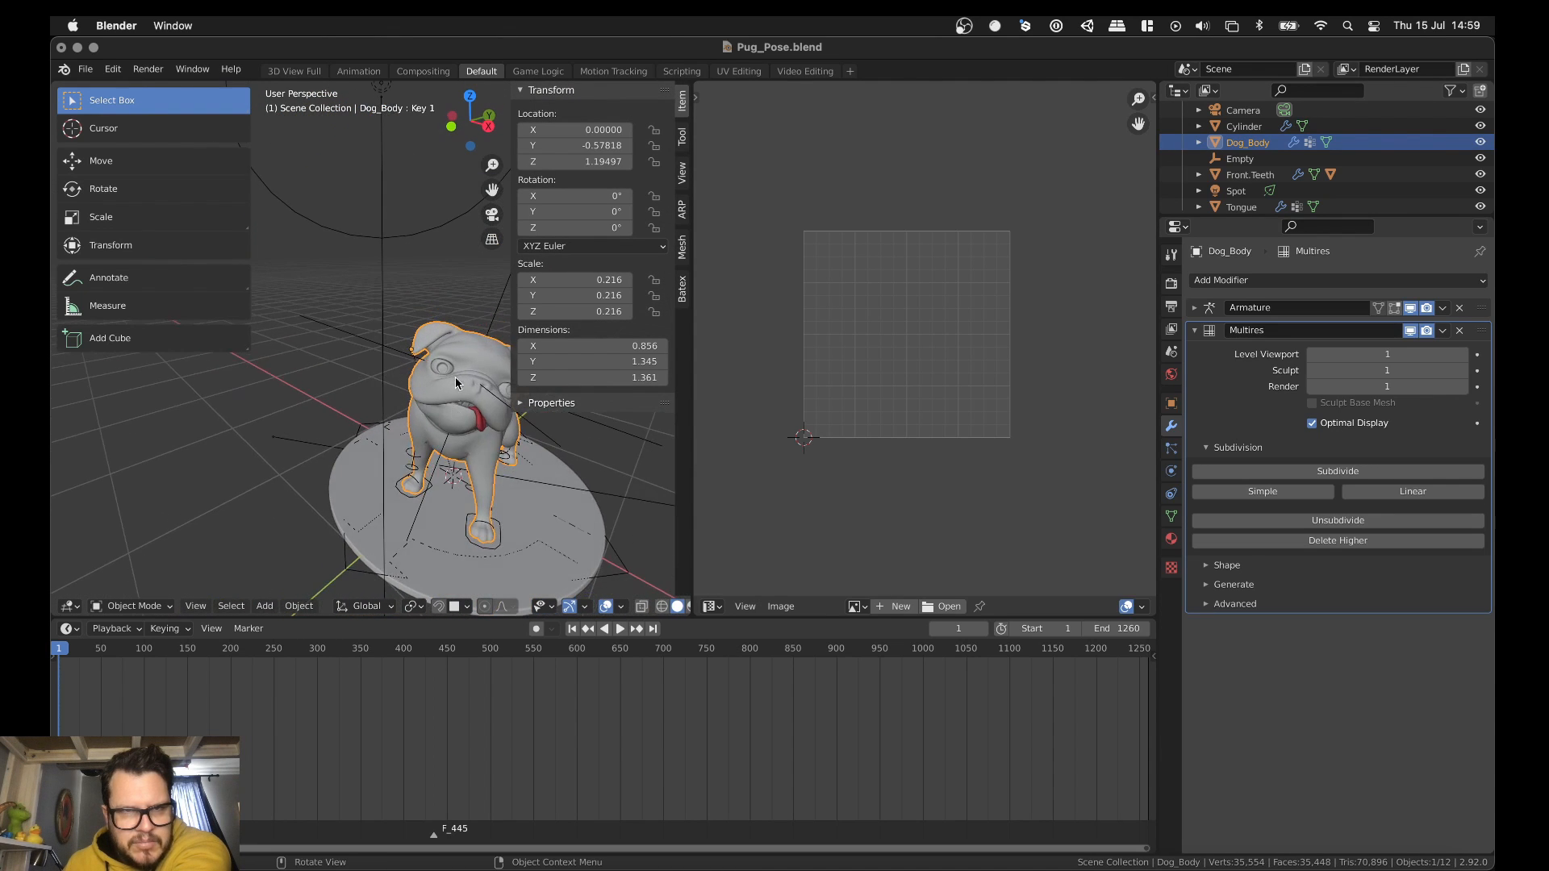
pyautogui.scroll(5, 455, 376)
# Try moving the pug's eye sphere out of its socket, and view the whole pug
pyautogui.click(437, 360)
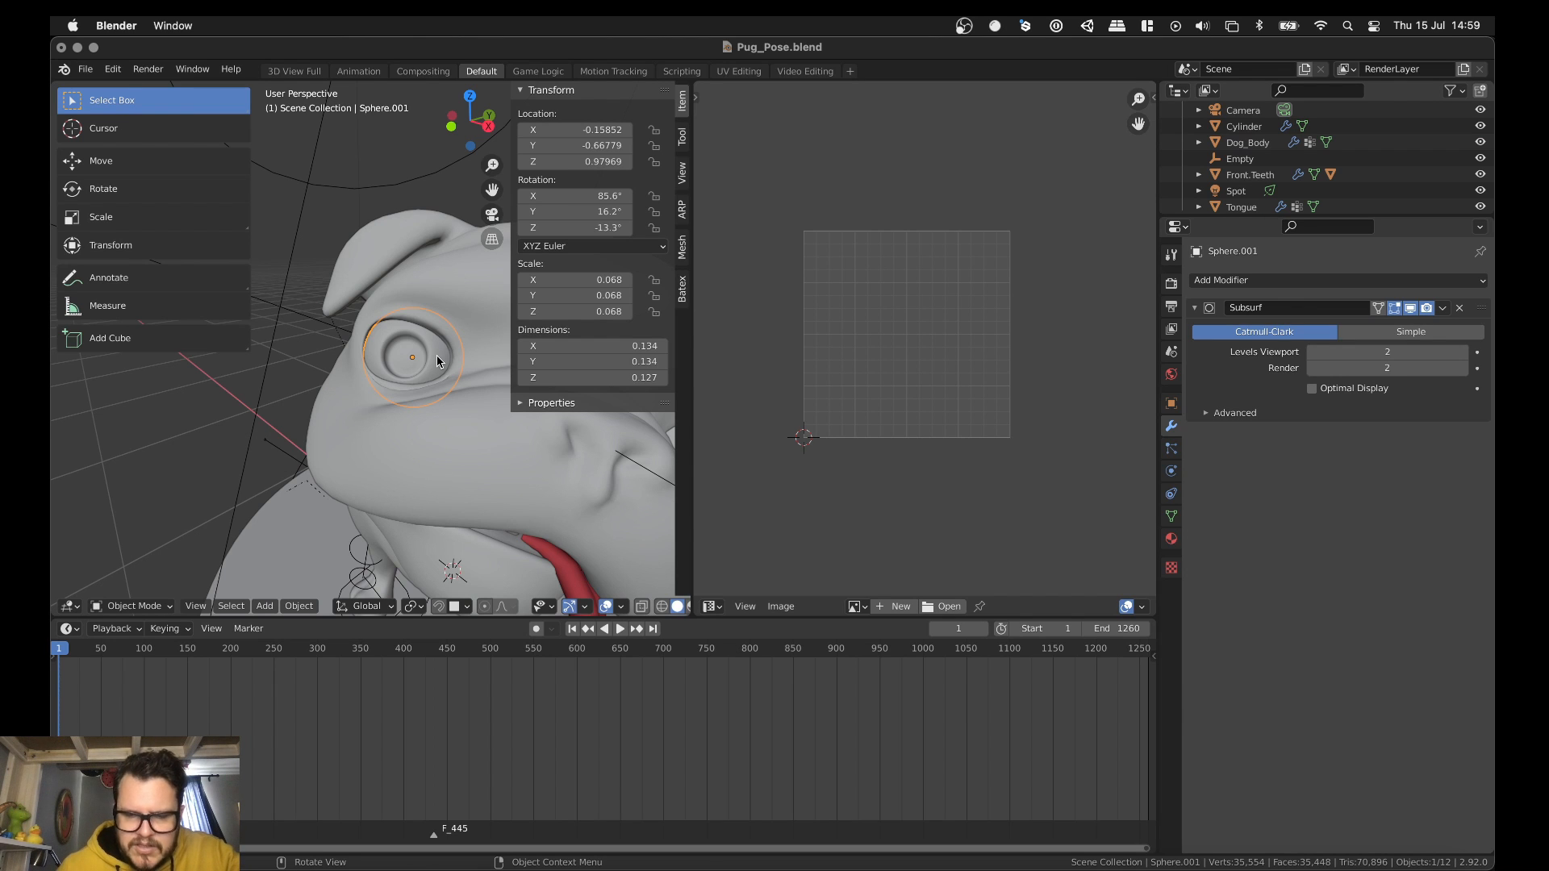
pyautogui.press('g')
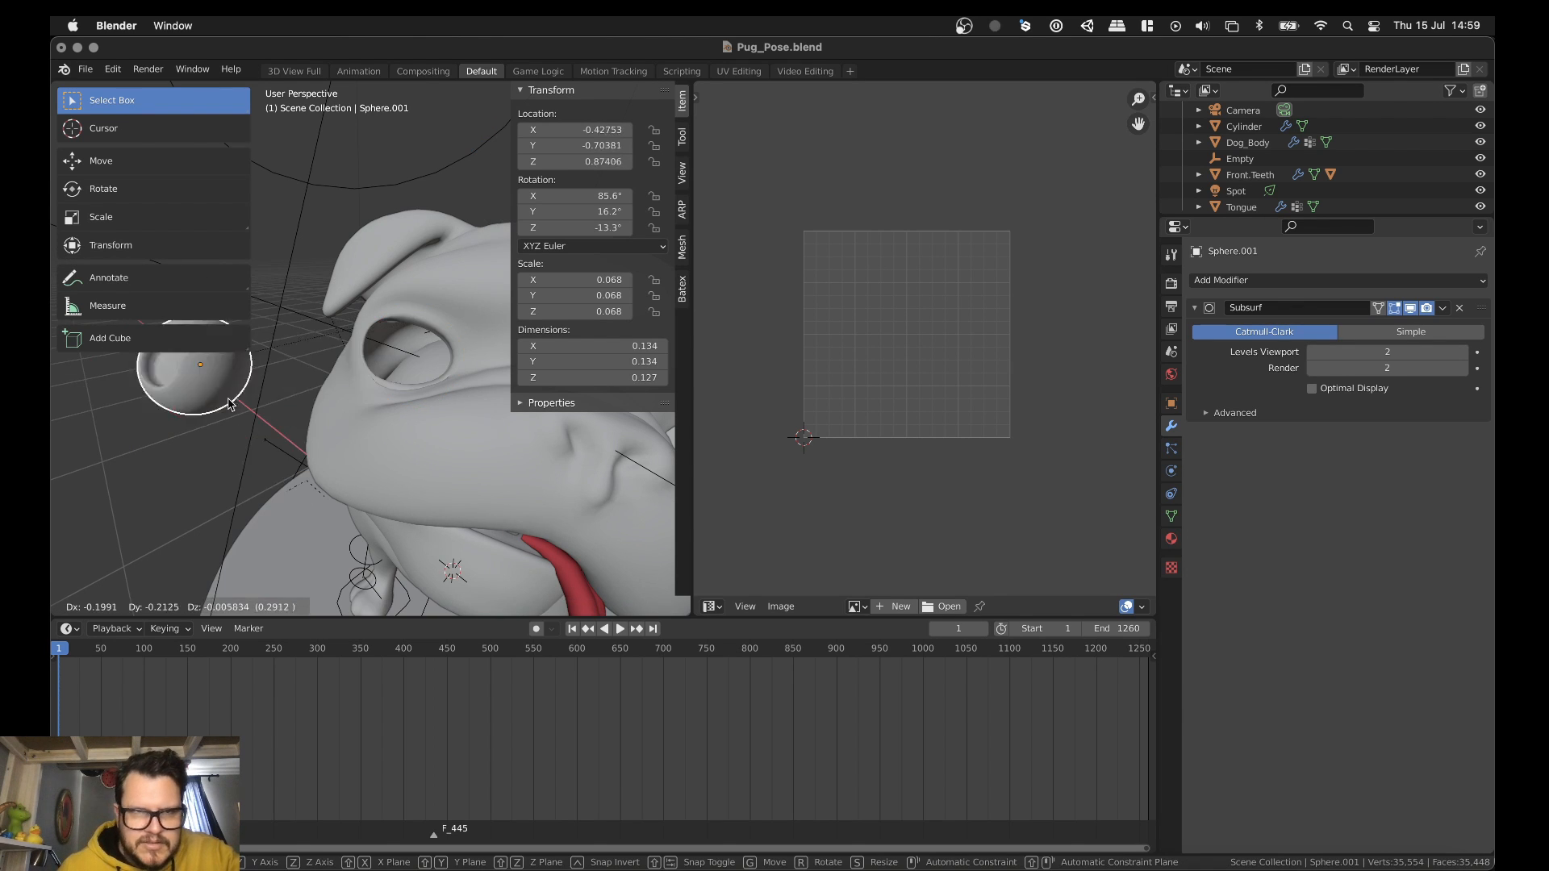
pyautogui.press('Escape')
pyautogui.moveTo(419, 379); pyautogui.dragTo(379, 329, button='middle')
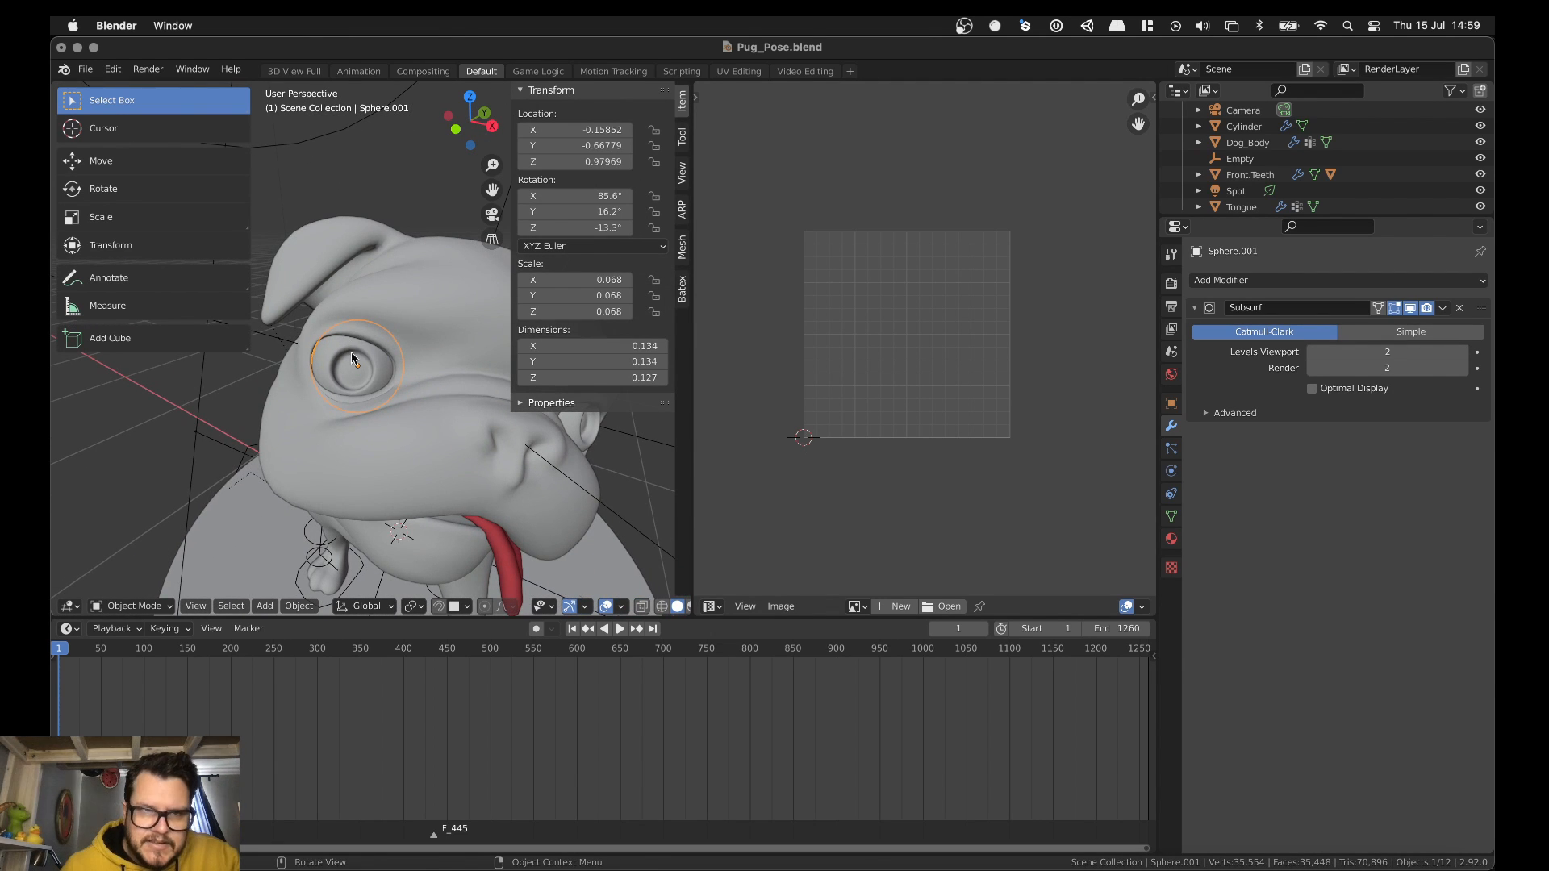
pyautogui.scroll(-5, 389, 375)
pyautogui.moveTo(418, 368); pyautogui.dragTo(425, 481, button='middle')
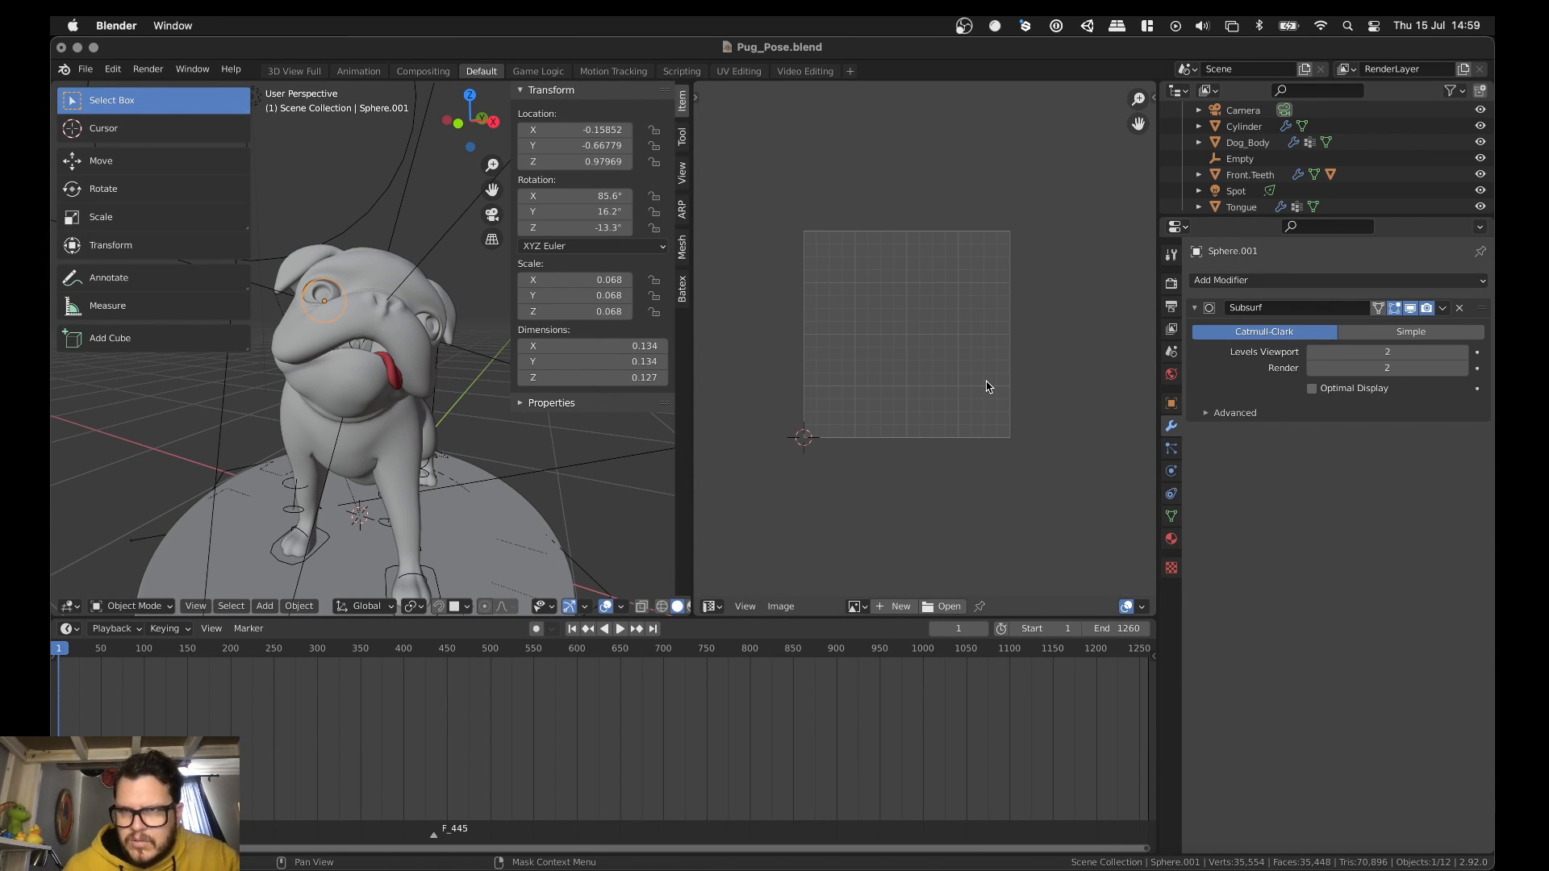
pyautogui.hotkey('ctrl', 'Tab')
pyautogui.click(538, 306)
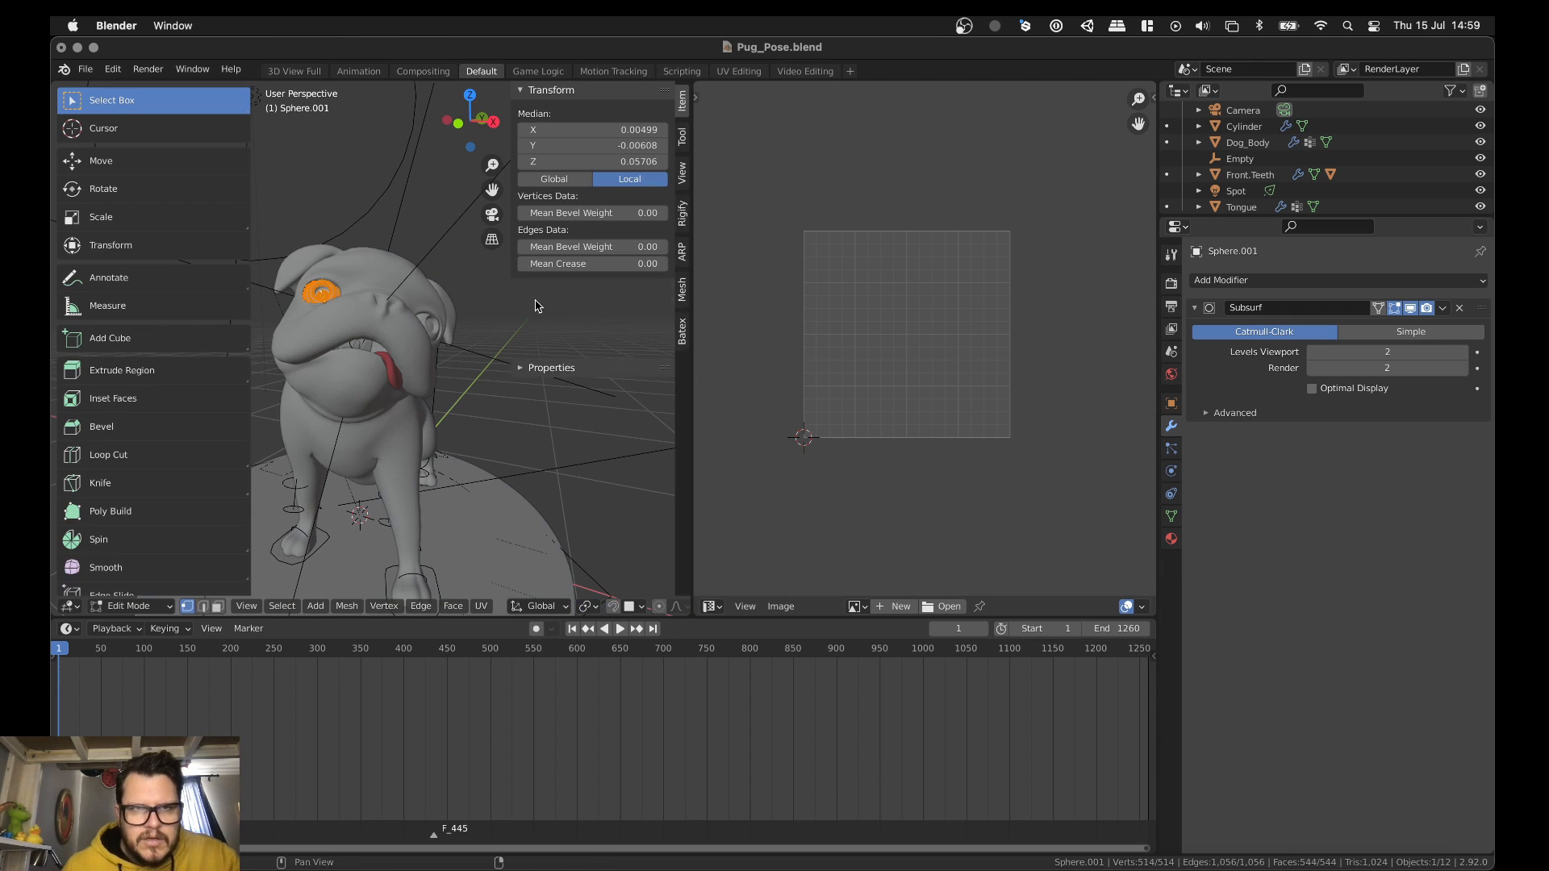
pyautogui.hotkey('ctrl', 'Tab')
pyautogui.click(355, 292)
# Unwrap the entire Dog_Body mesh with Smart UV Project, inspect its UV islands and return to Object Mode
pyautogui.click(379, 281)
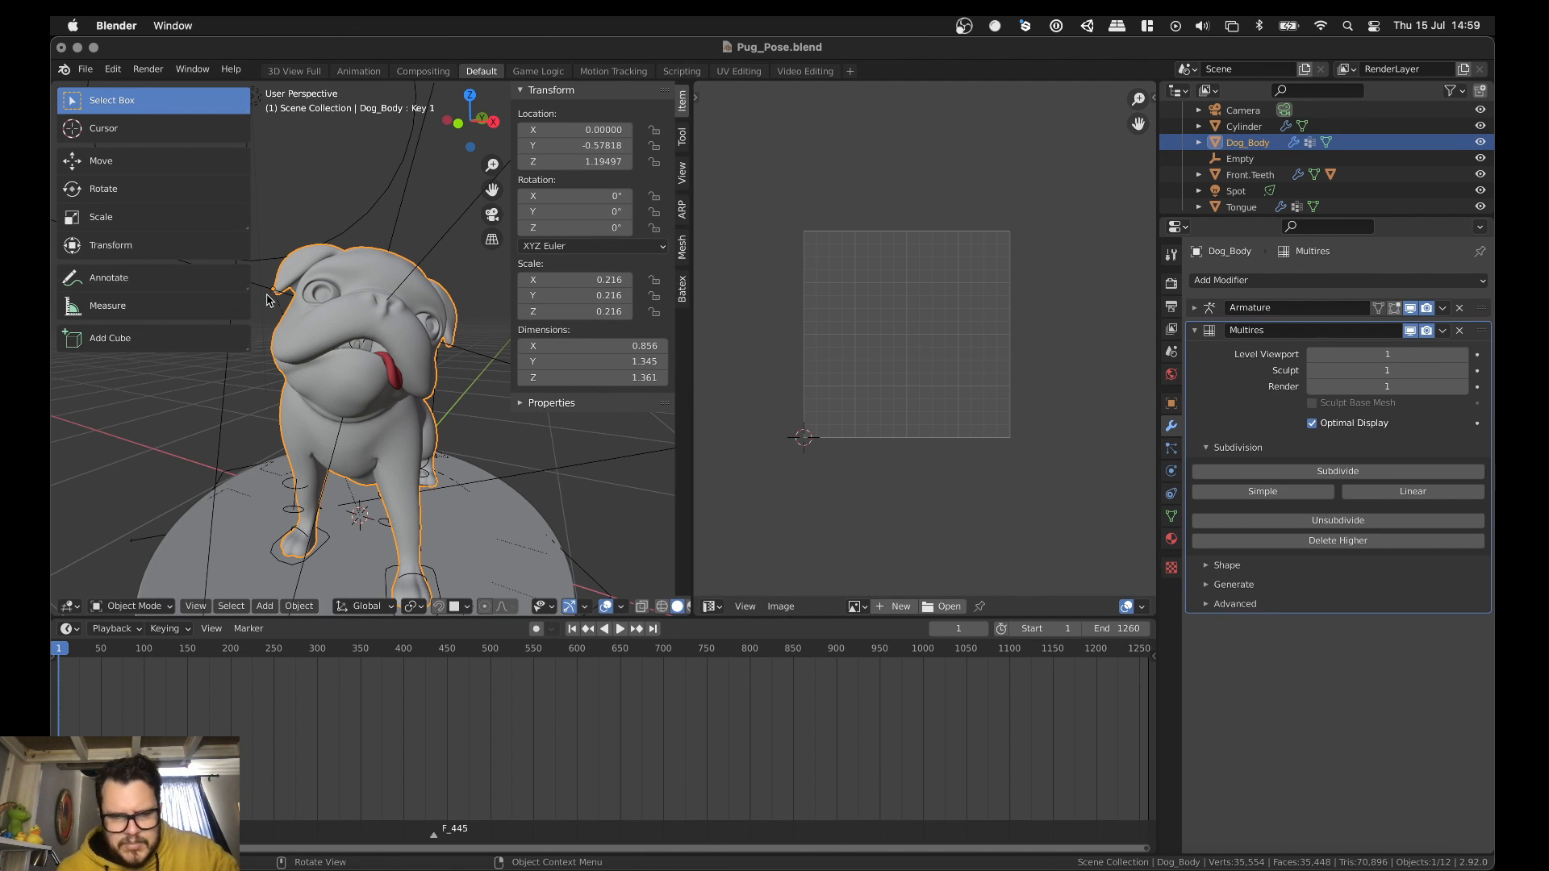
pyautogui.hotkey('ctrl', 'Tab')
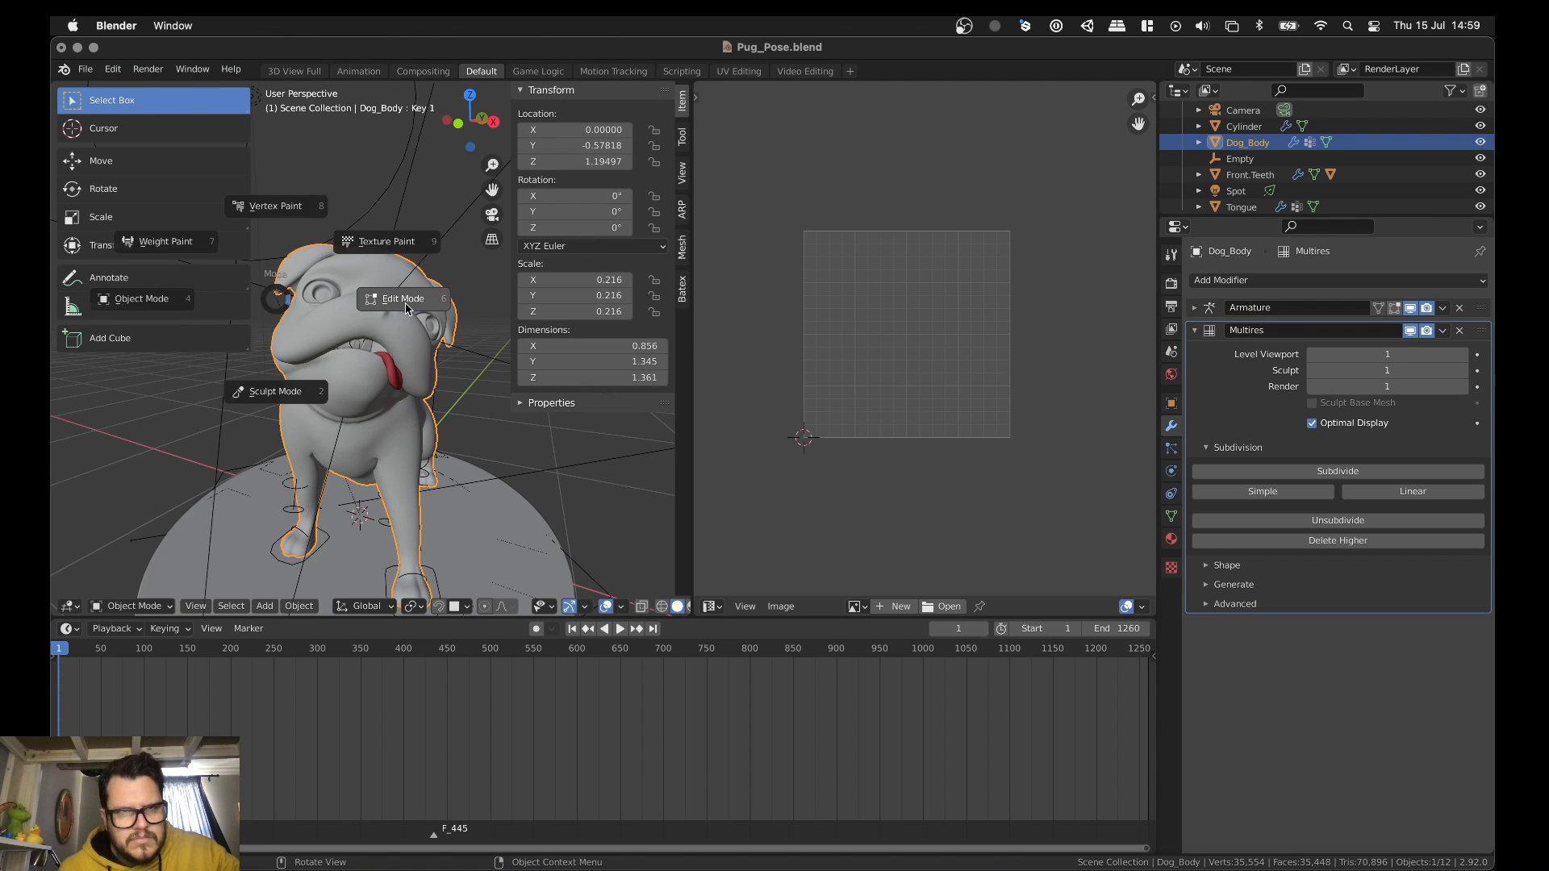
pyautogui.click(406, 309)
pyautogui.press('a')
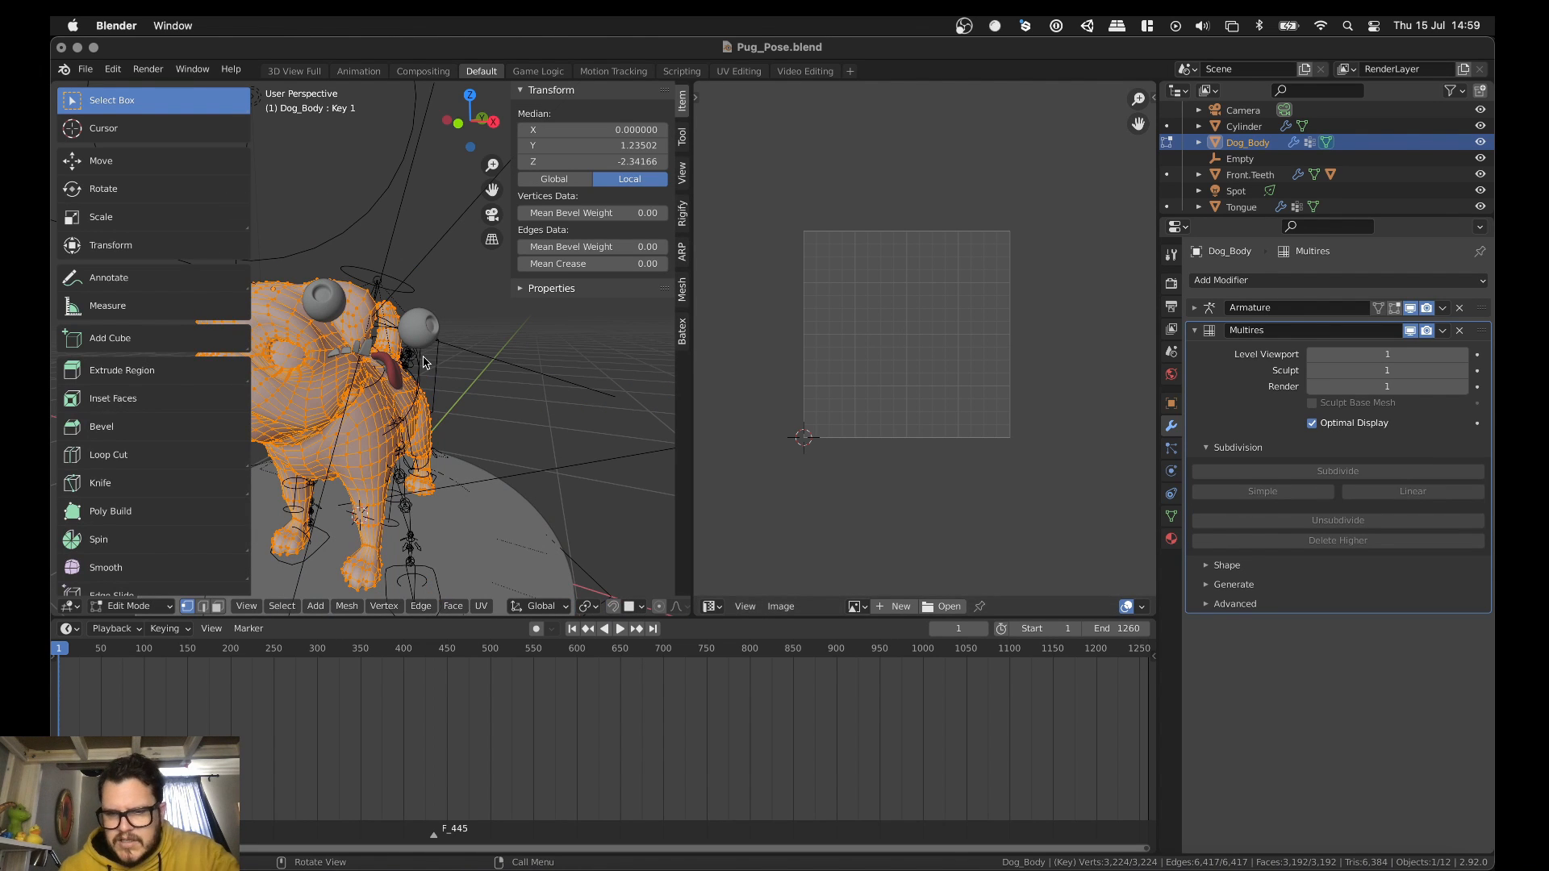
pyautogui.press('u')
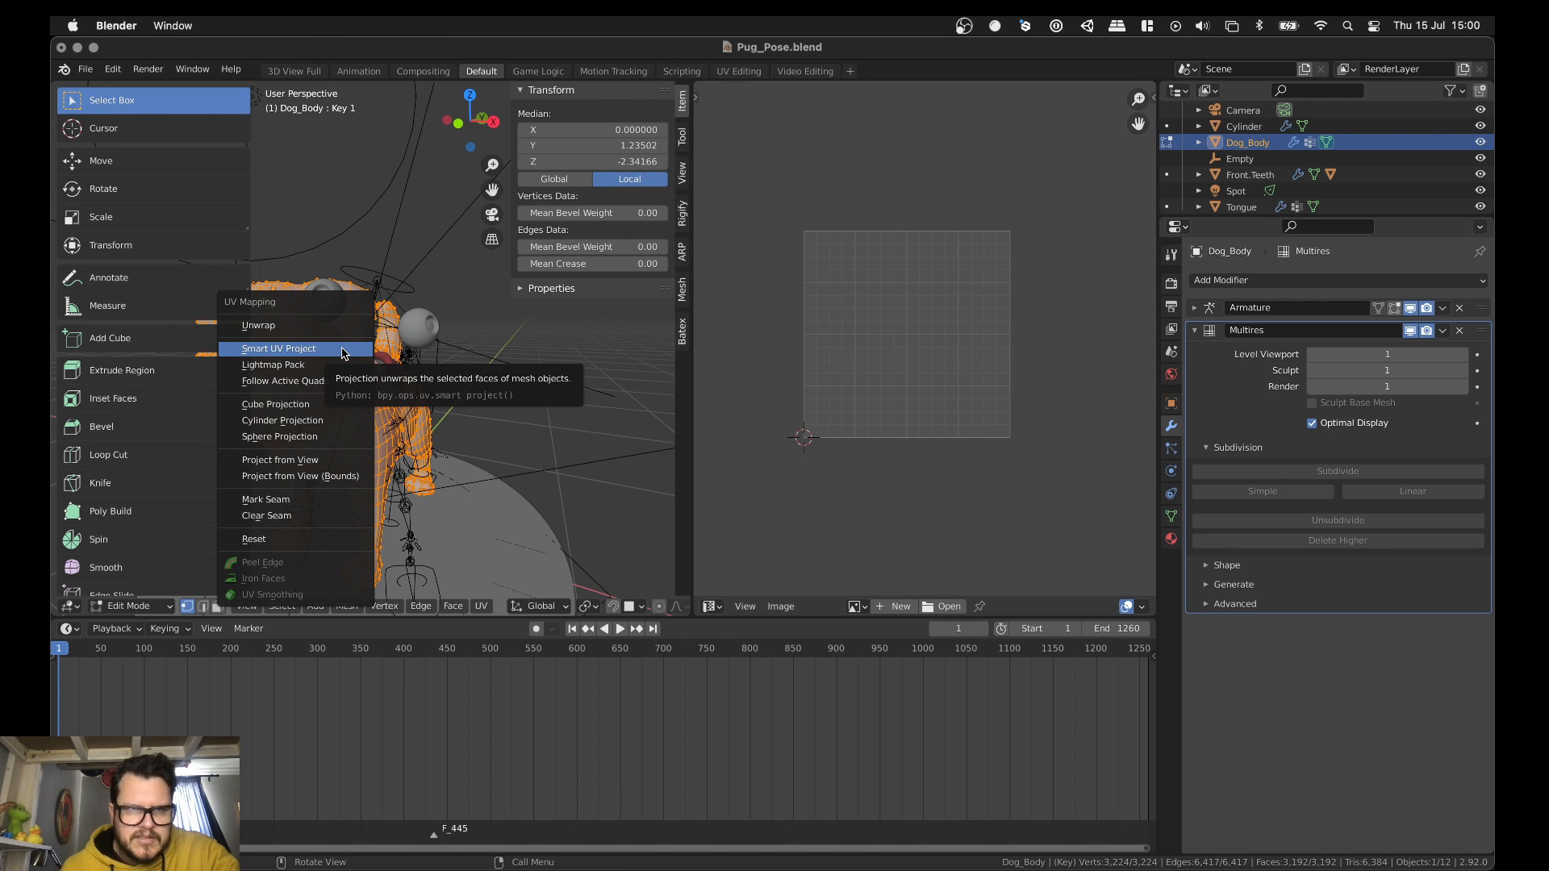
pyautogui.click(342, 352)
pyautogui.click(347, 482)
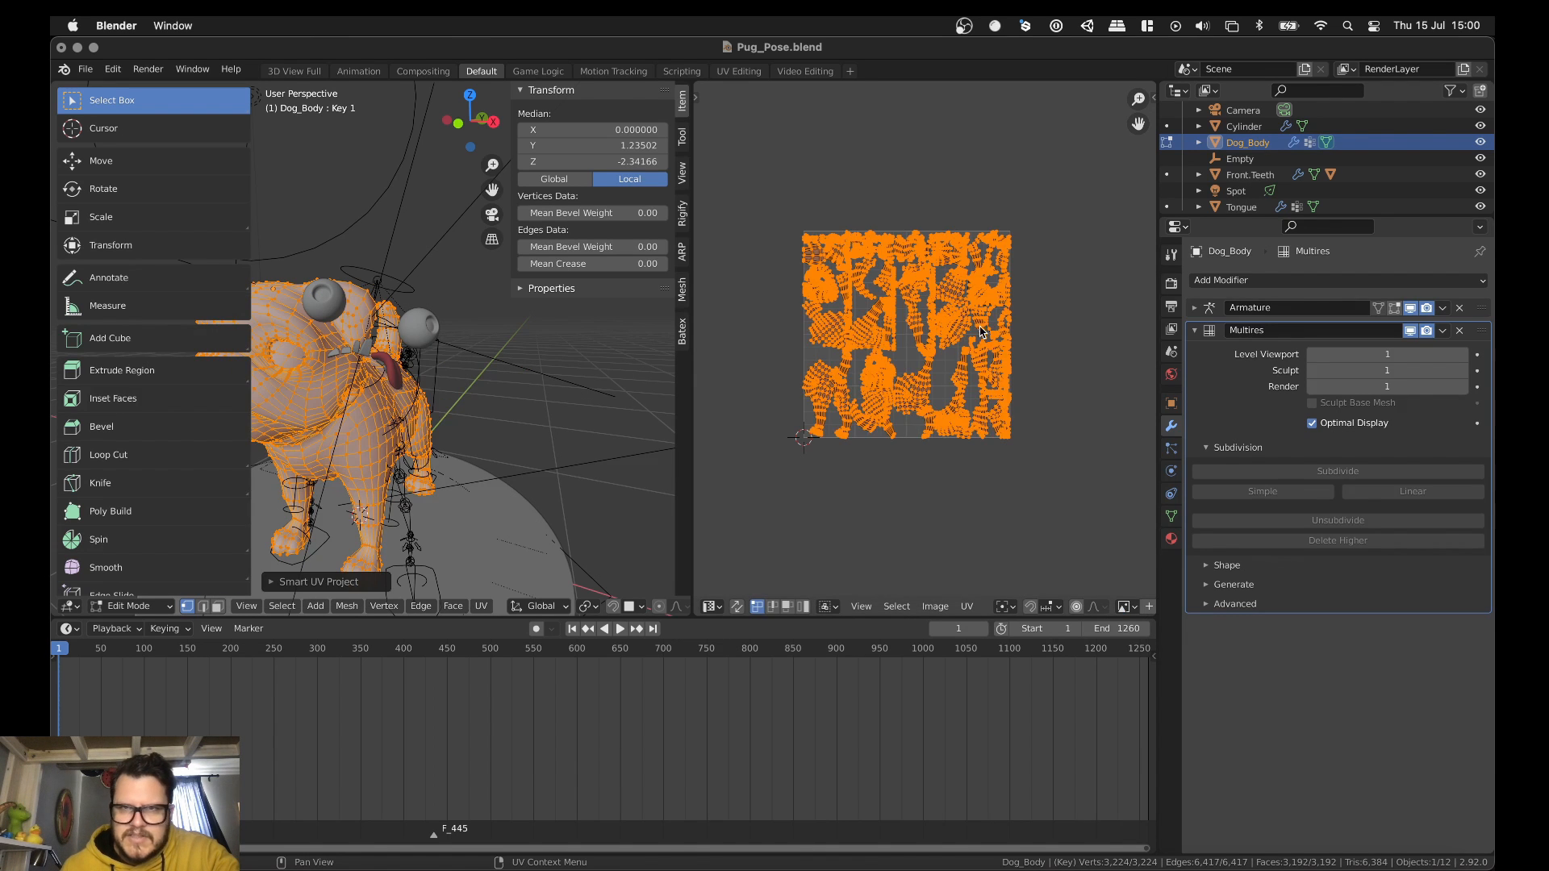
pyautogui.scroll(-2, 977, 335)
pyautogui.scroll(6, 964, 347)
pyautogui.scroll(-1, 960, 352)
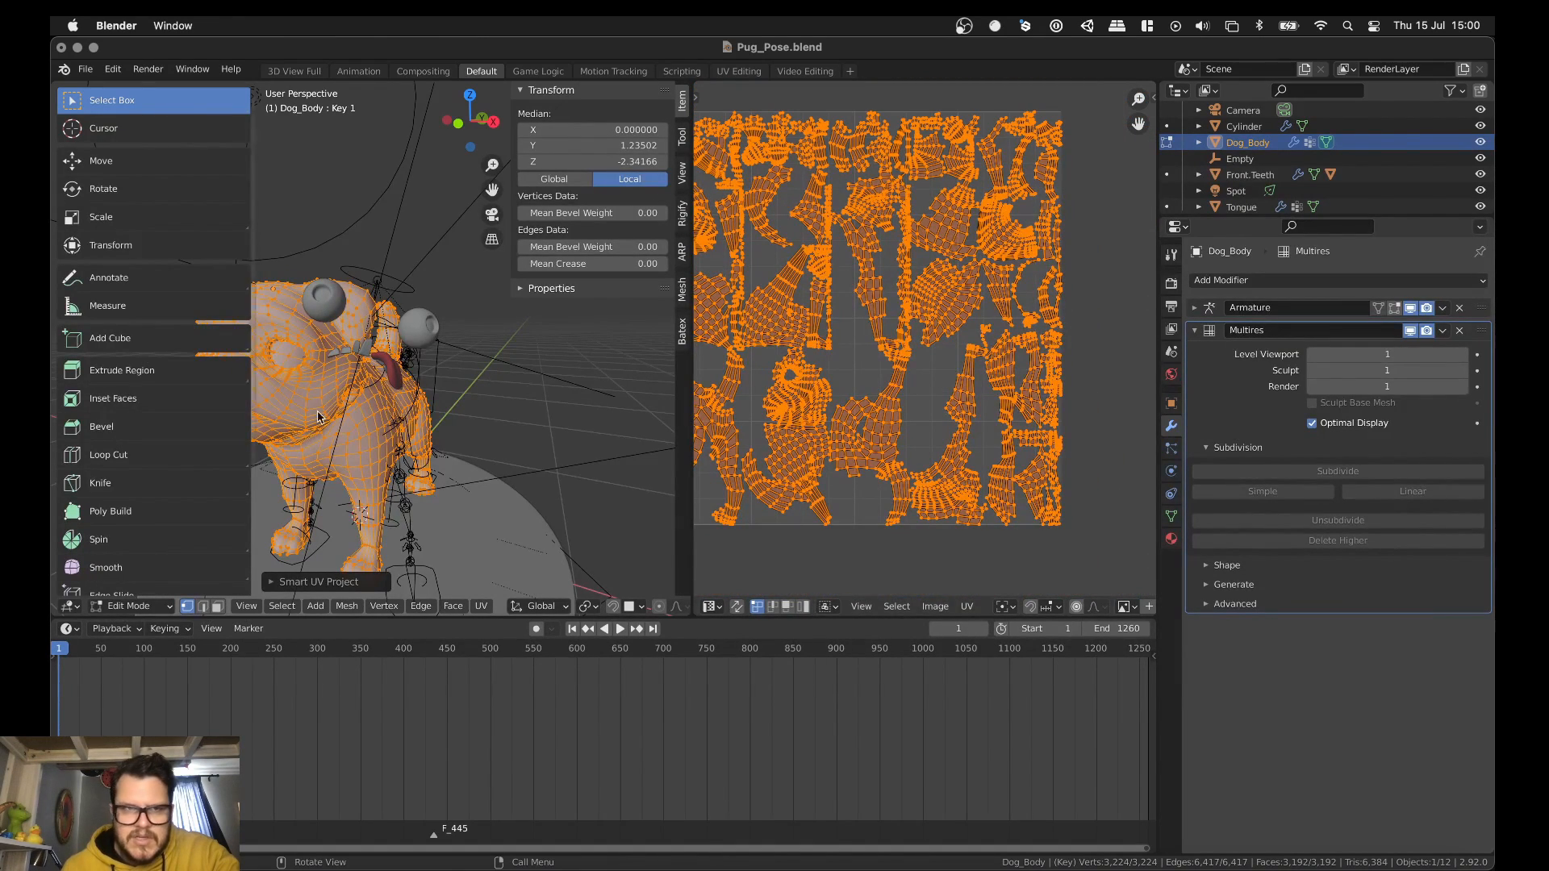
pyautogui.moveTo(464, 436); pyautogui.dragTo(517, 441, button='middle')
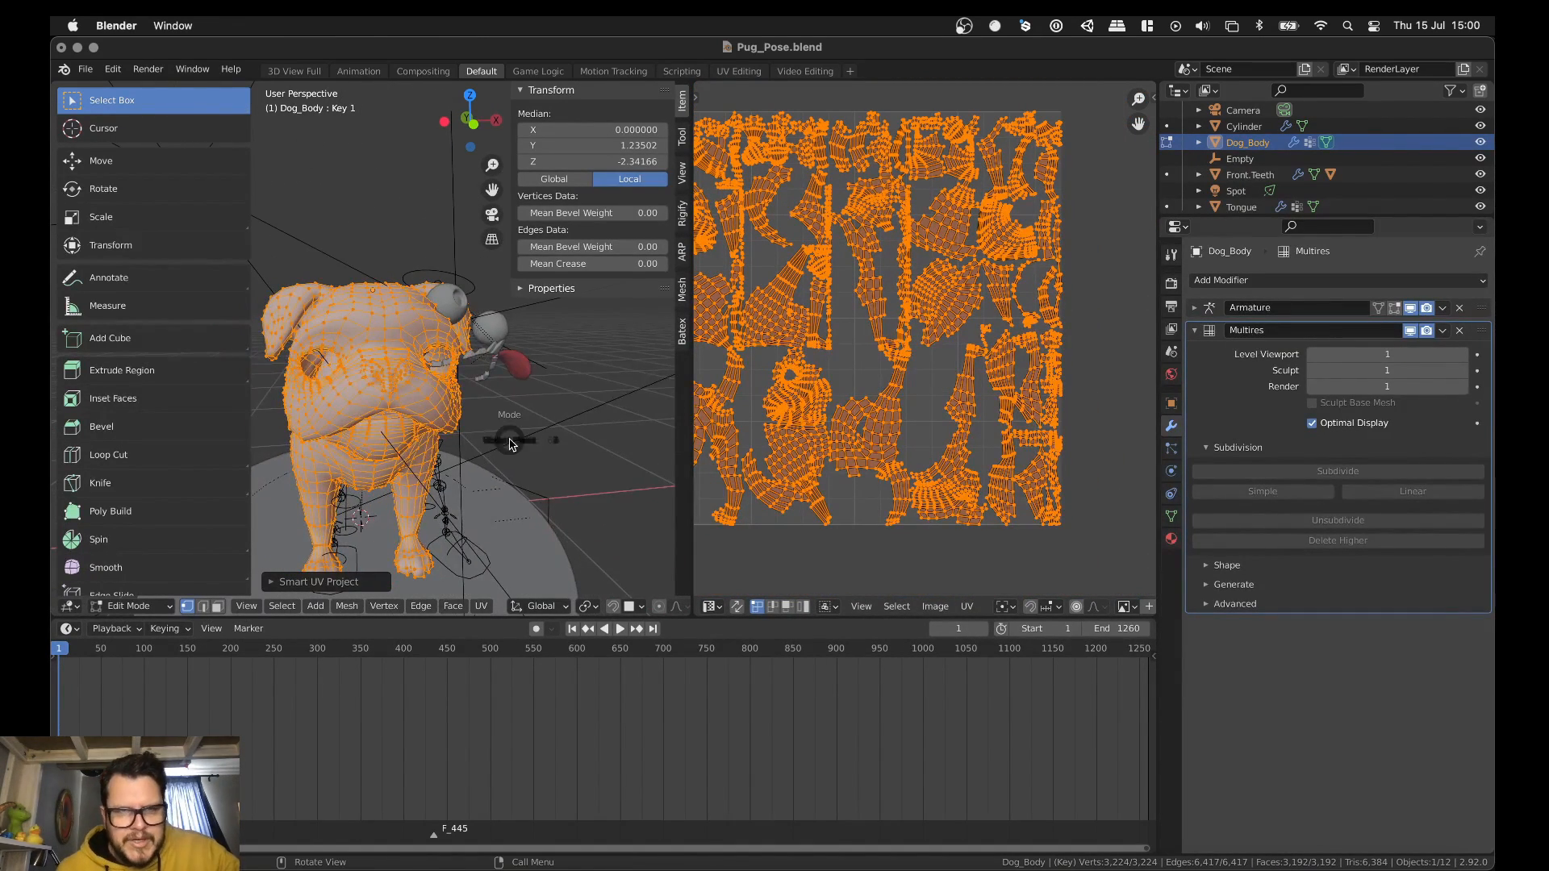
pyautogui.hotkey('ctrl', 'Tab')
pyautogui.click(387, 438)
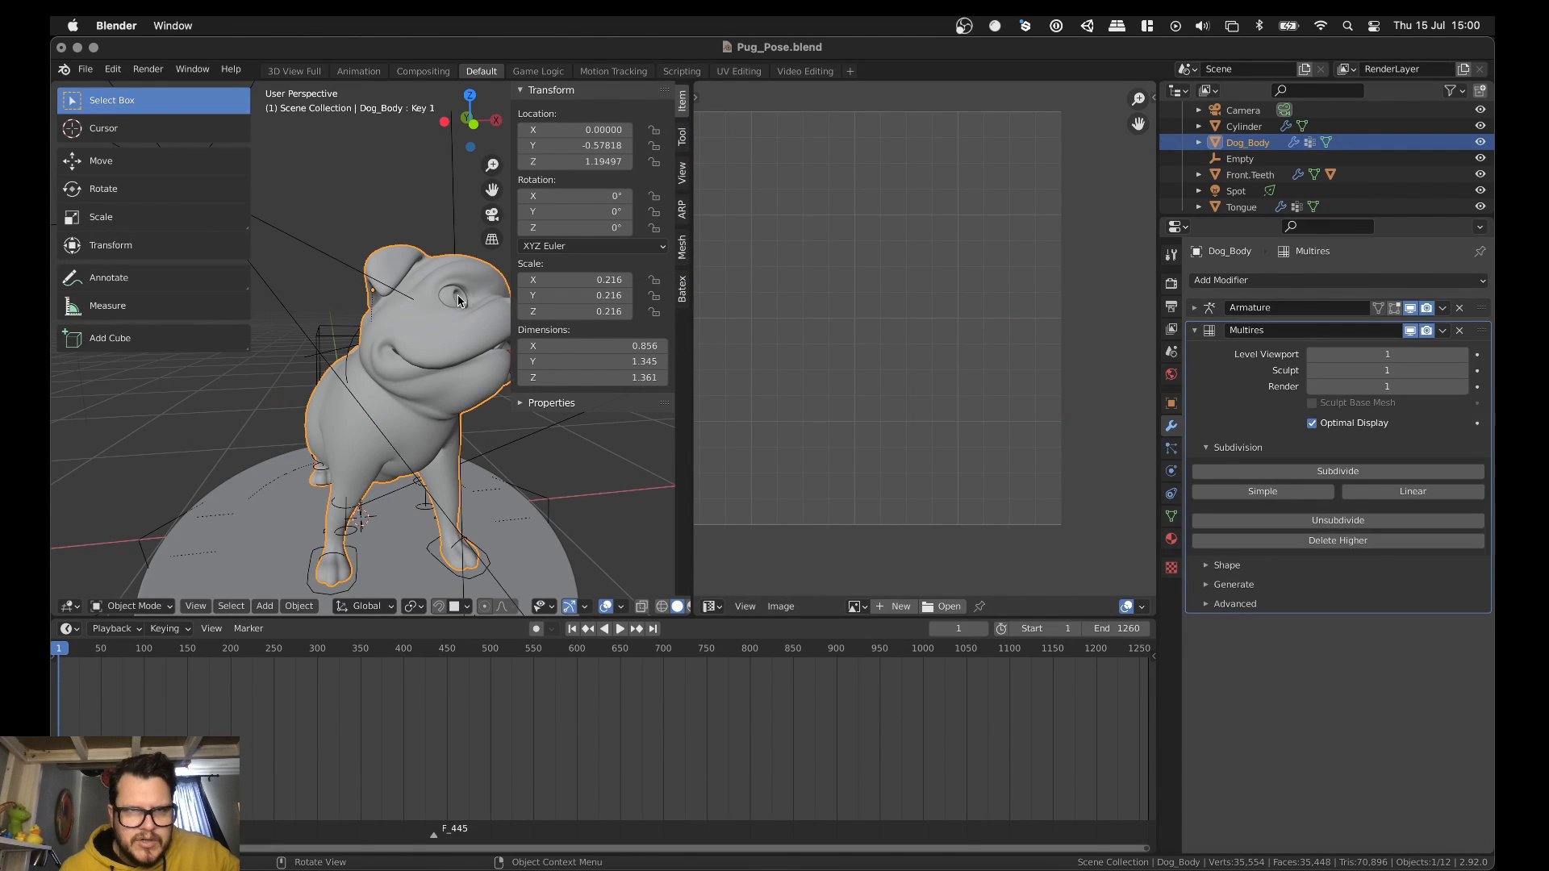
# Unwrap all of the Sphere.001 eye mesh with Sphere Projection and return to Object Mode
pyautogui.click(455, 300)
pyautogui.moveTo(552, 440); pyautogui.dragTo(510, 466, button='middle')
pyautogui.rightClick(510, 466)
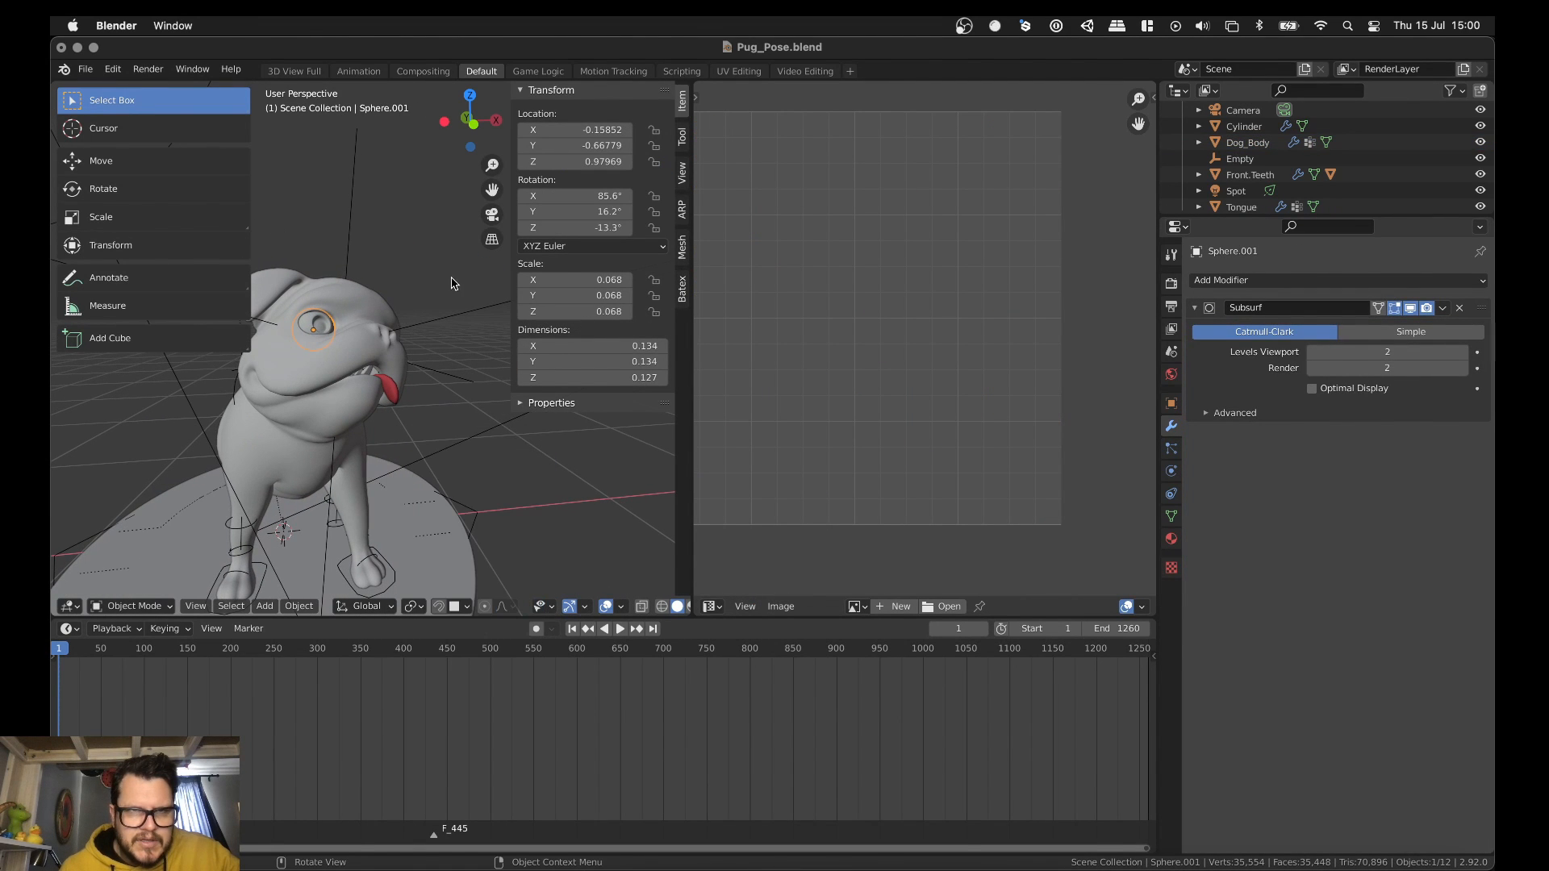
pyautogui.hotkey('ctrl', 'Tab')
pyautogui.click(349, 331)
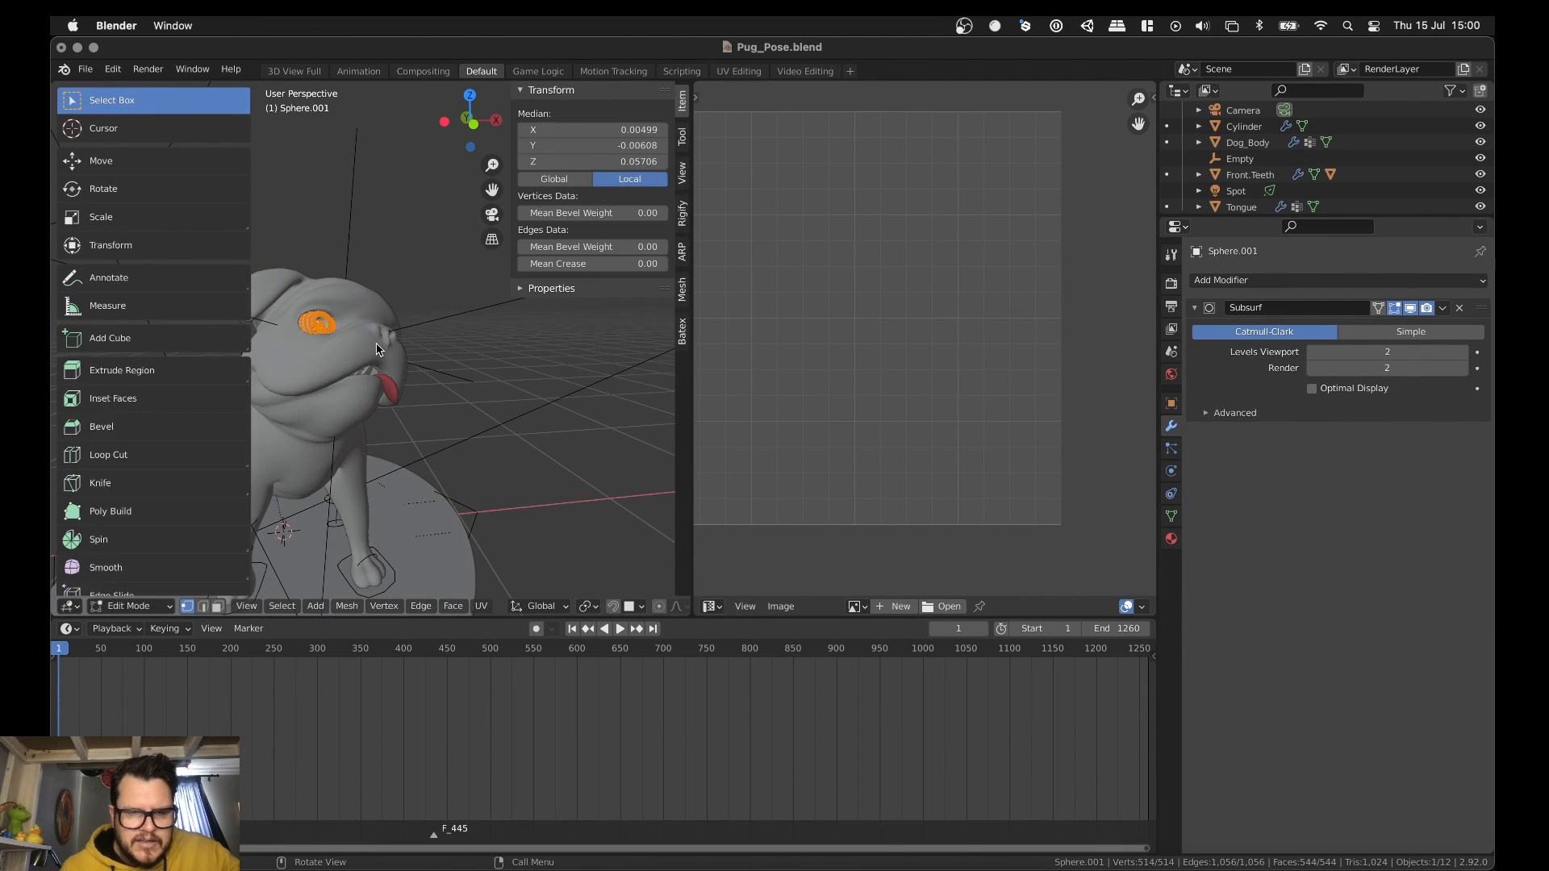
pyautogui.hotkey('ctrl', 'Tab')
pyautogui.click(517, 342)
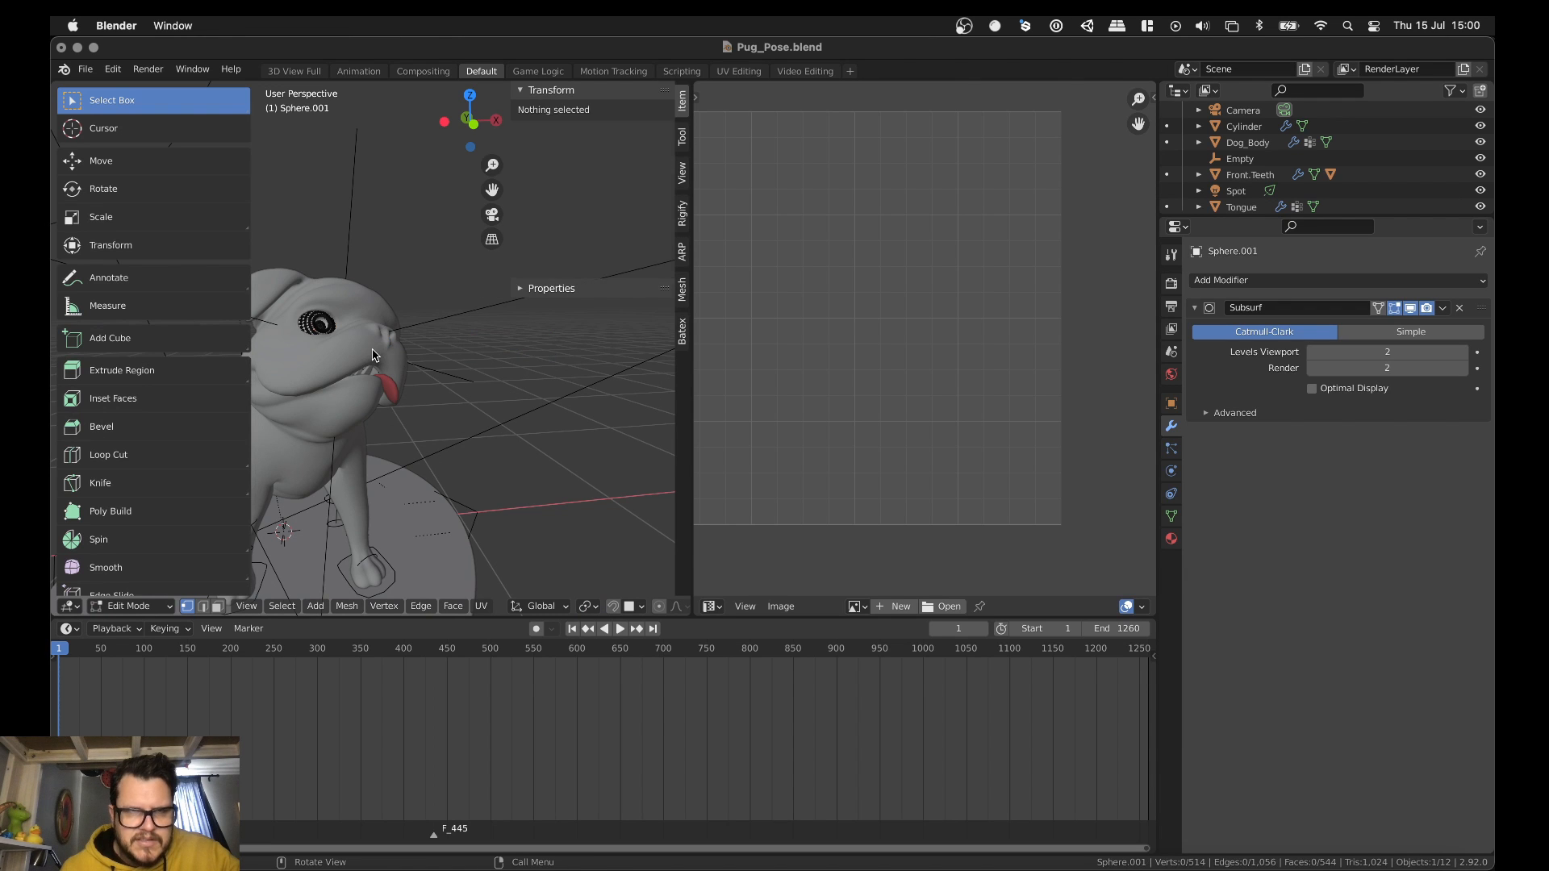
pyautogui.moveTo(348, 327); pyautogui.dragTo(468, 391, button='middle')
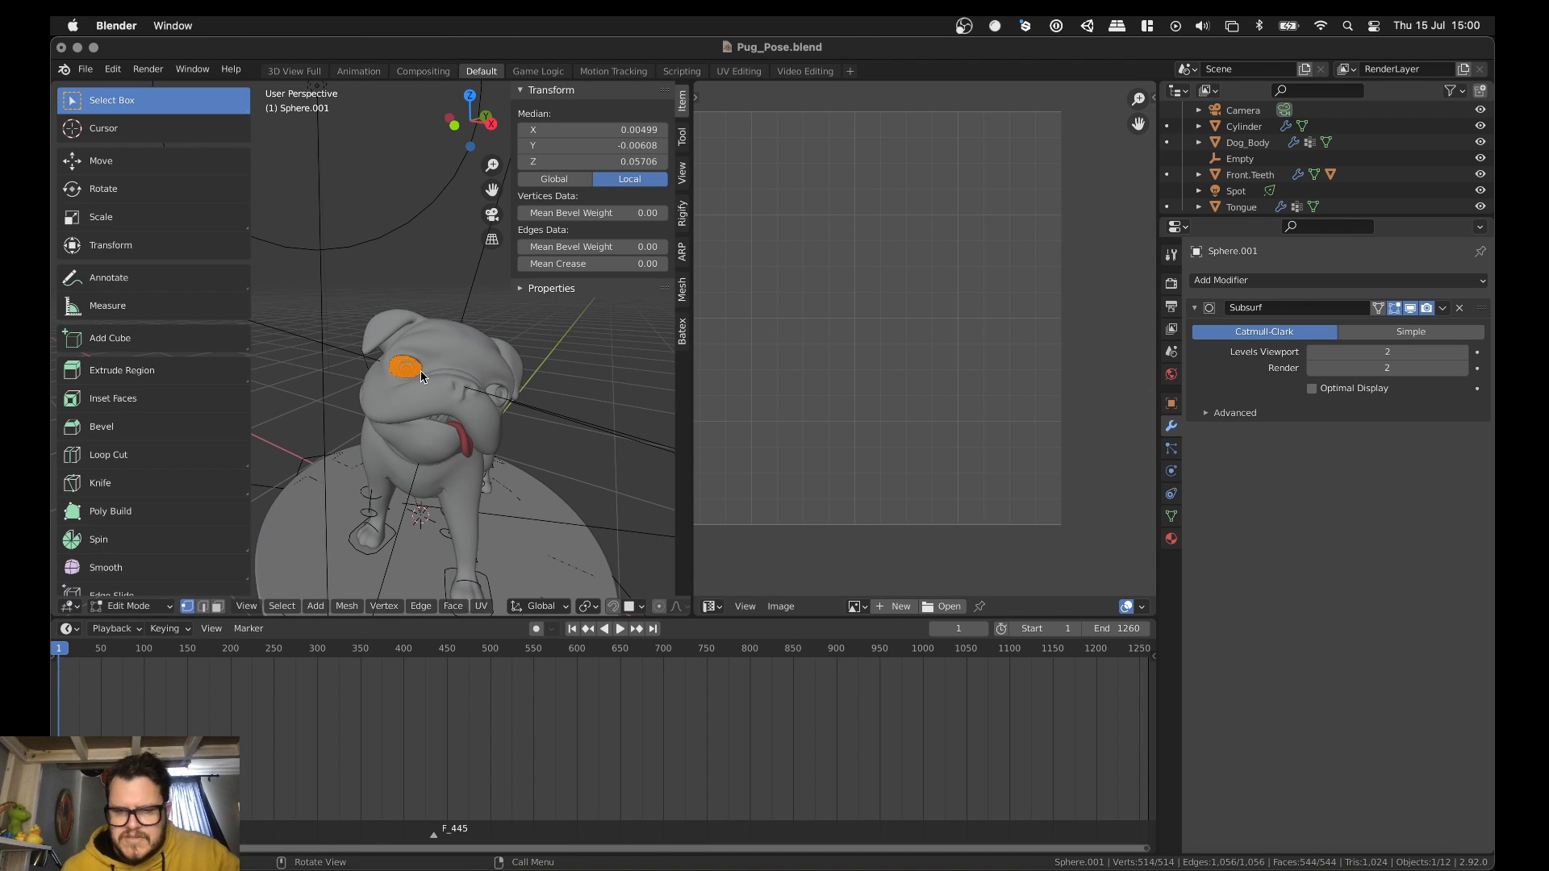
pyautogui.press('u')
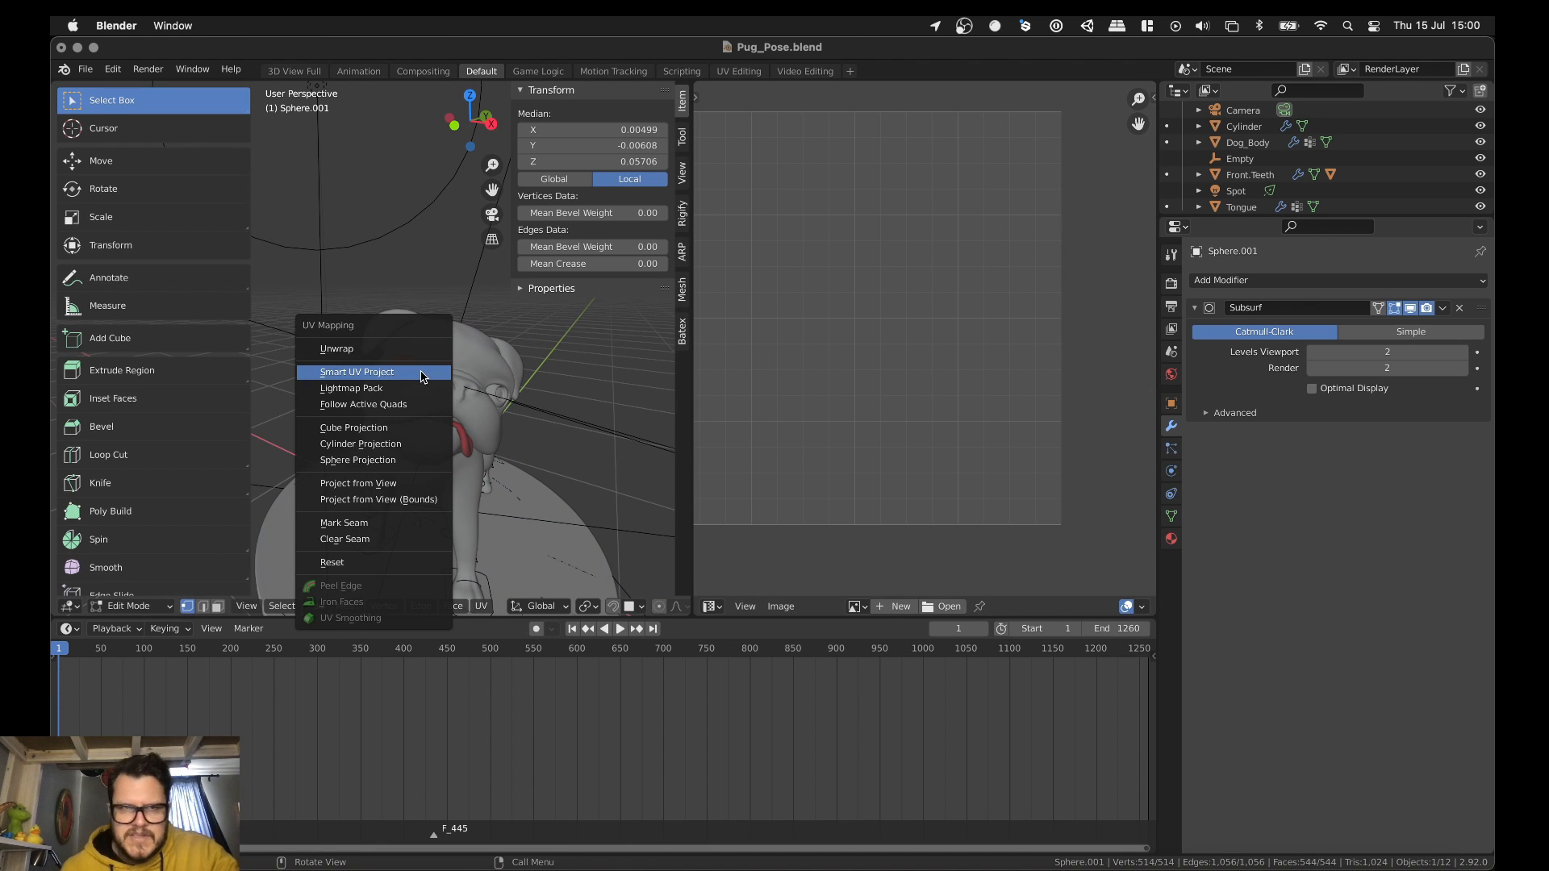
pyautogui.click(404, 459)
pyautogui.hotkey('ctrl', 'Tab')
pyautogui.click(279, 461)
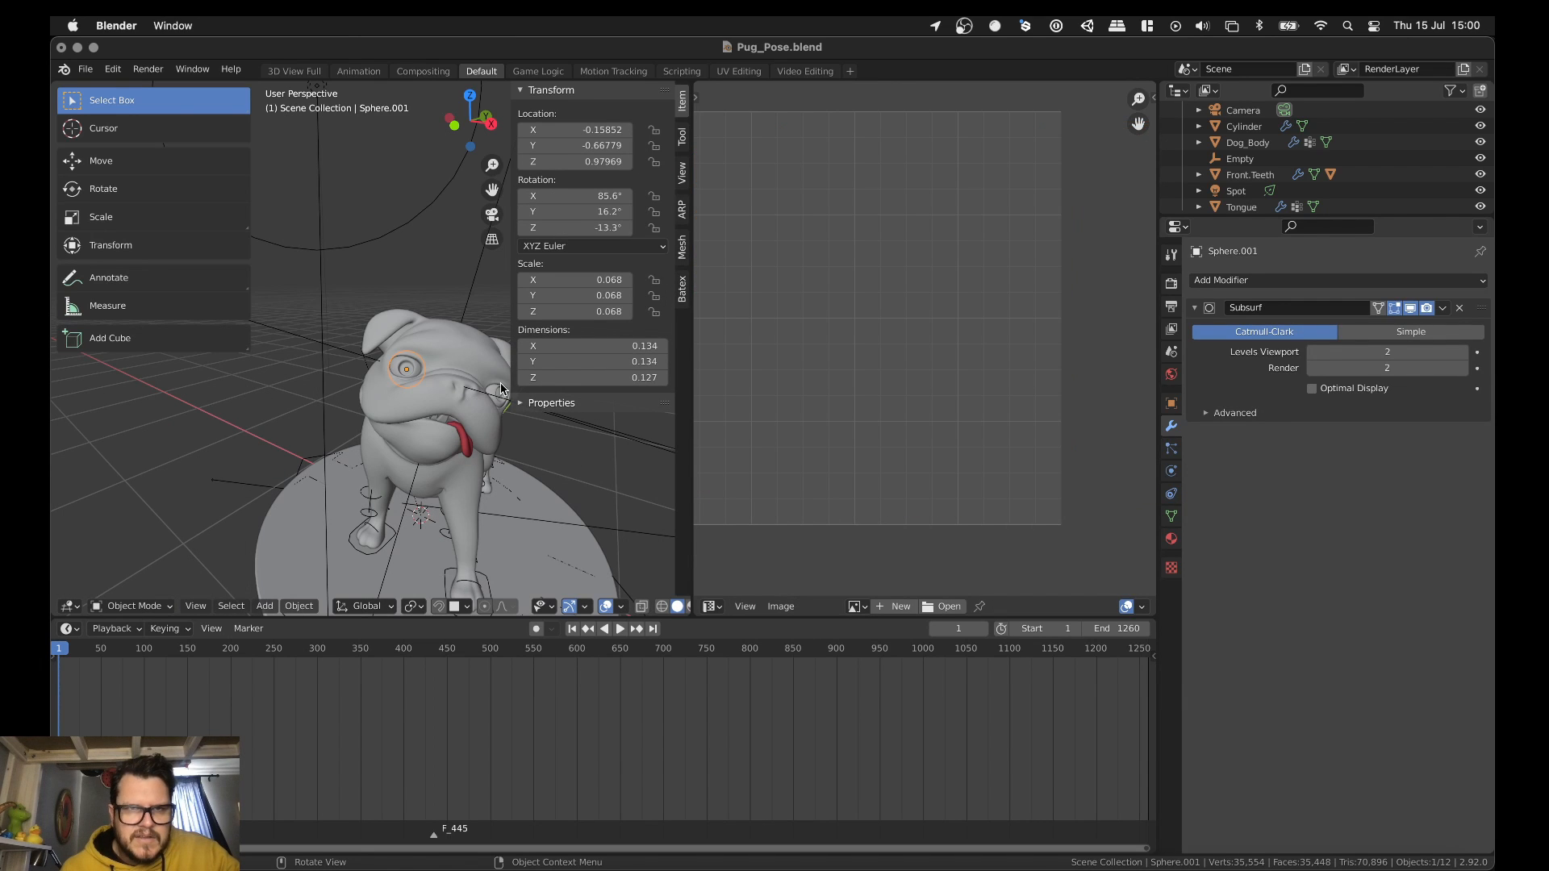
# Unwrap all of the pug's other eye with Sphere Projection and return to Object Mode
pyautogui.click(500, 391)
pyautogui.hotkey('ctrl', 'Tab')
pyautogui.click(634, 397)
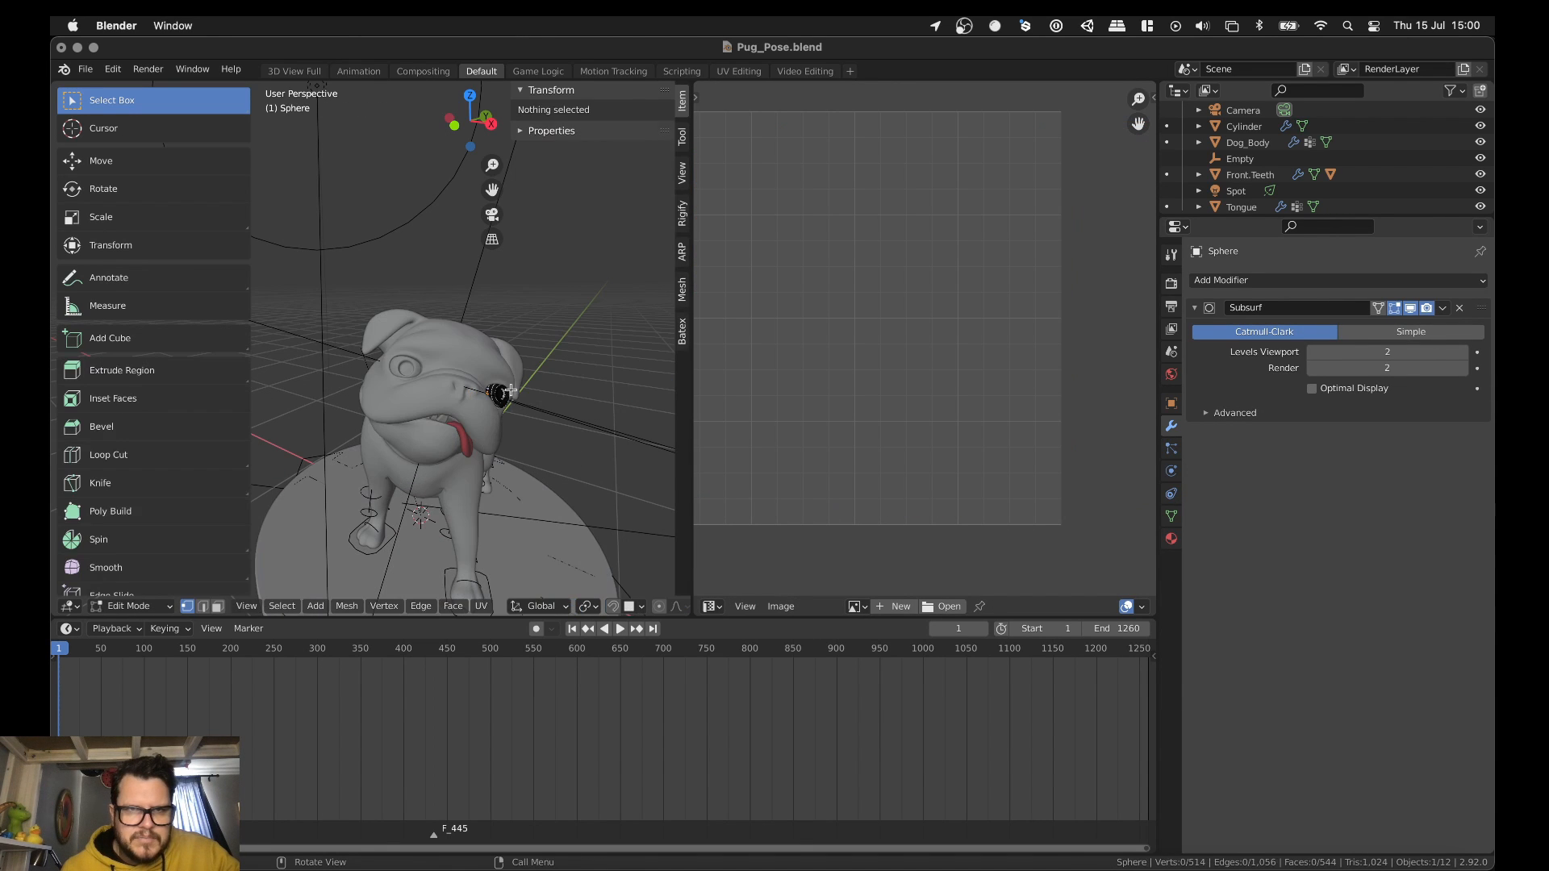
pyautogui.press('a')
pyautogui.press('u')
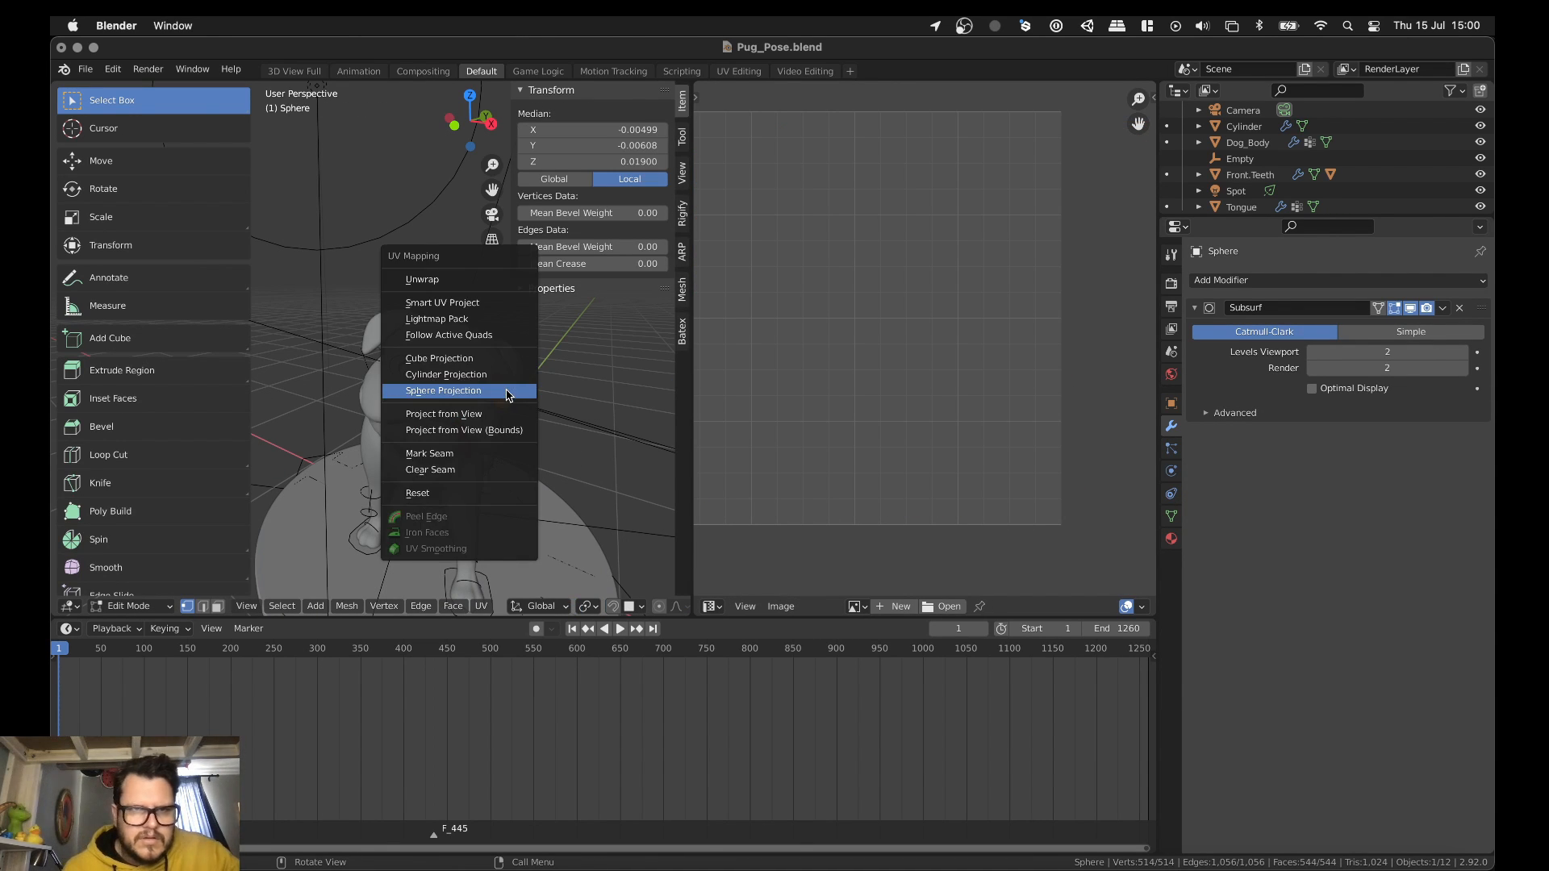
pyautogui.click(508, 394)
pyautogui.hotkey('ctrl', 'Tab')
pyautogui.click(376, 391)
# Select Dog_Body together with both eye spheres and enter Edit Mode to display their combined UVs
pyautogui.click(410, 375)
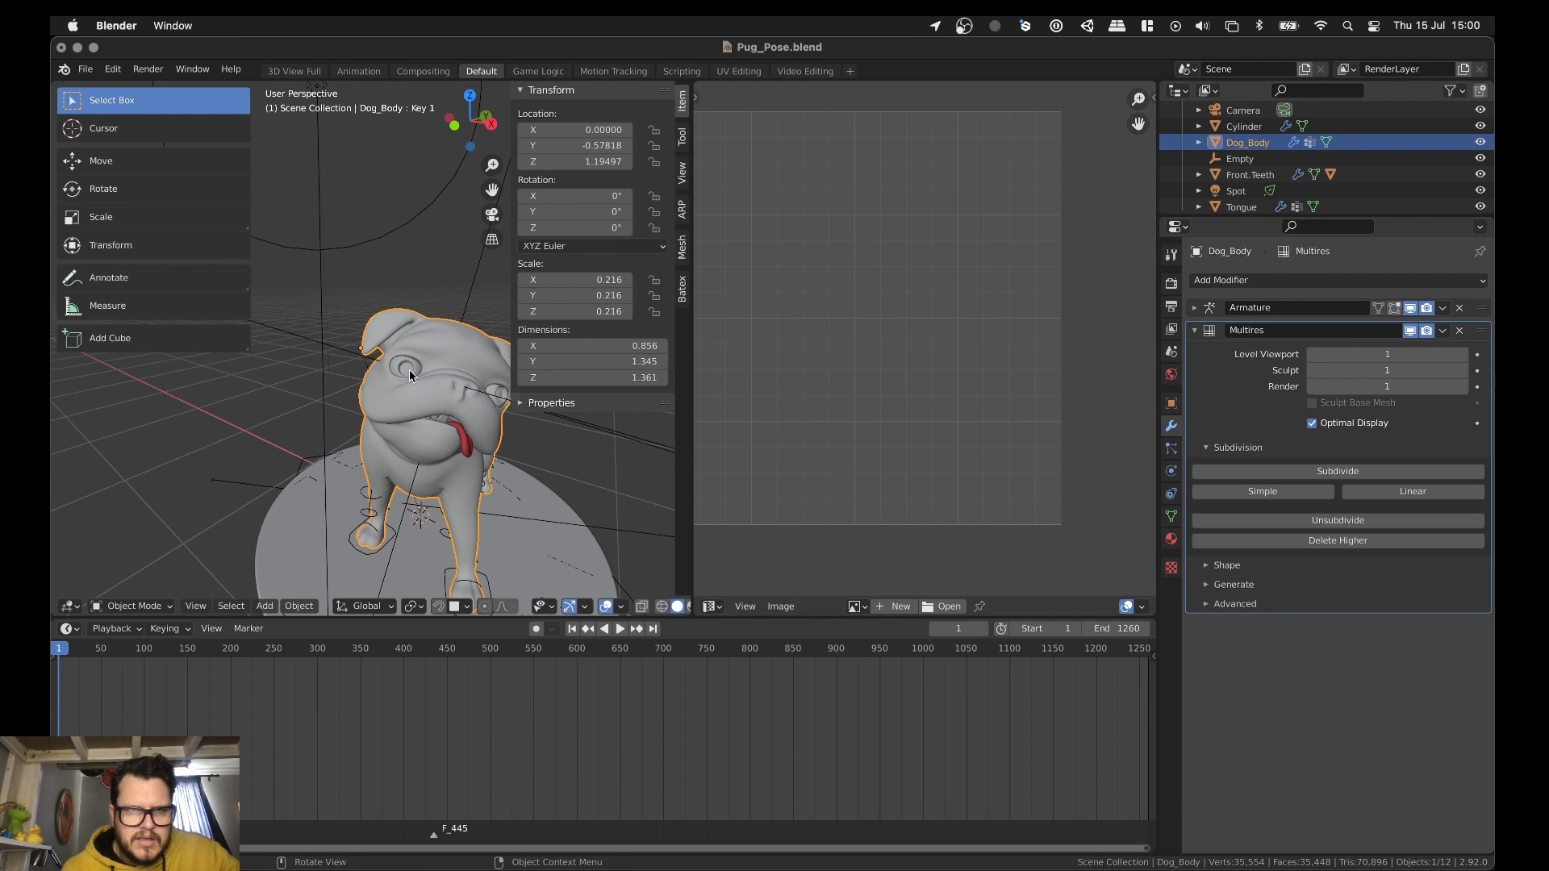
pyautogui.keyDown('shift'); pyautogui.click(410, 375); pyautogui.keyUp('shift')
pyautogui.keyDown('shift'); pyautogui.click(498, 393); pyautogui.keyUp('shift')
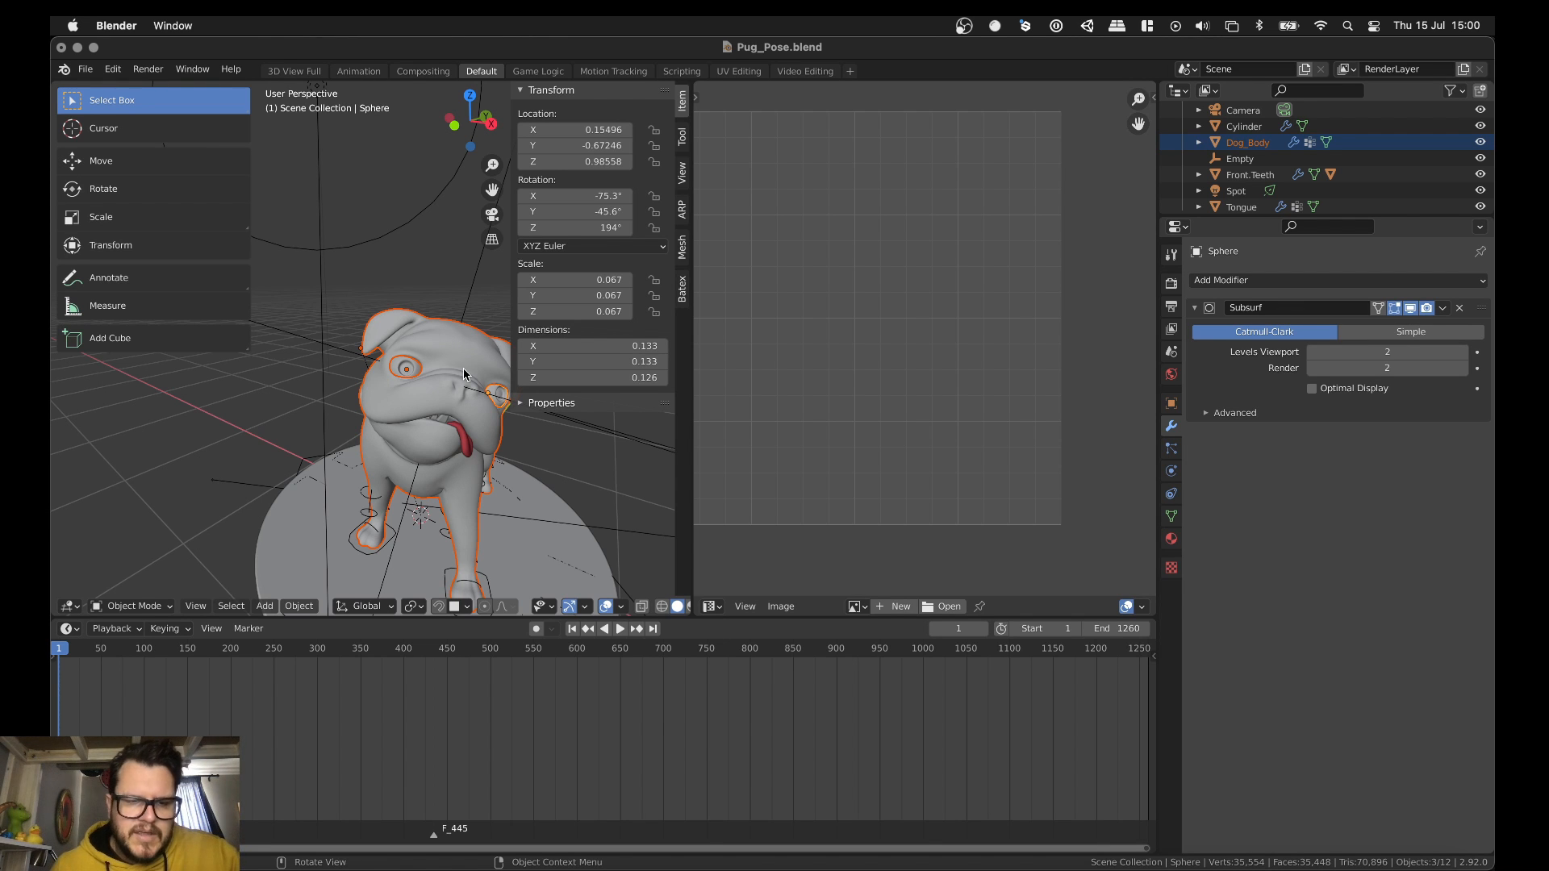
pyautogui.press('Tab')
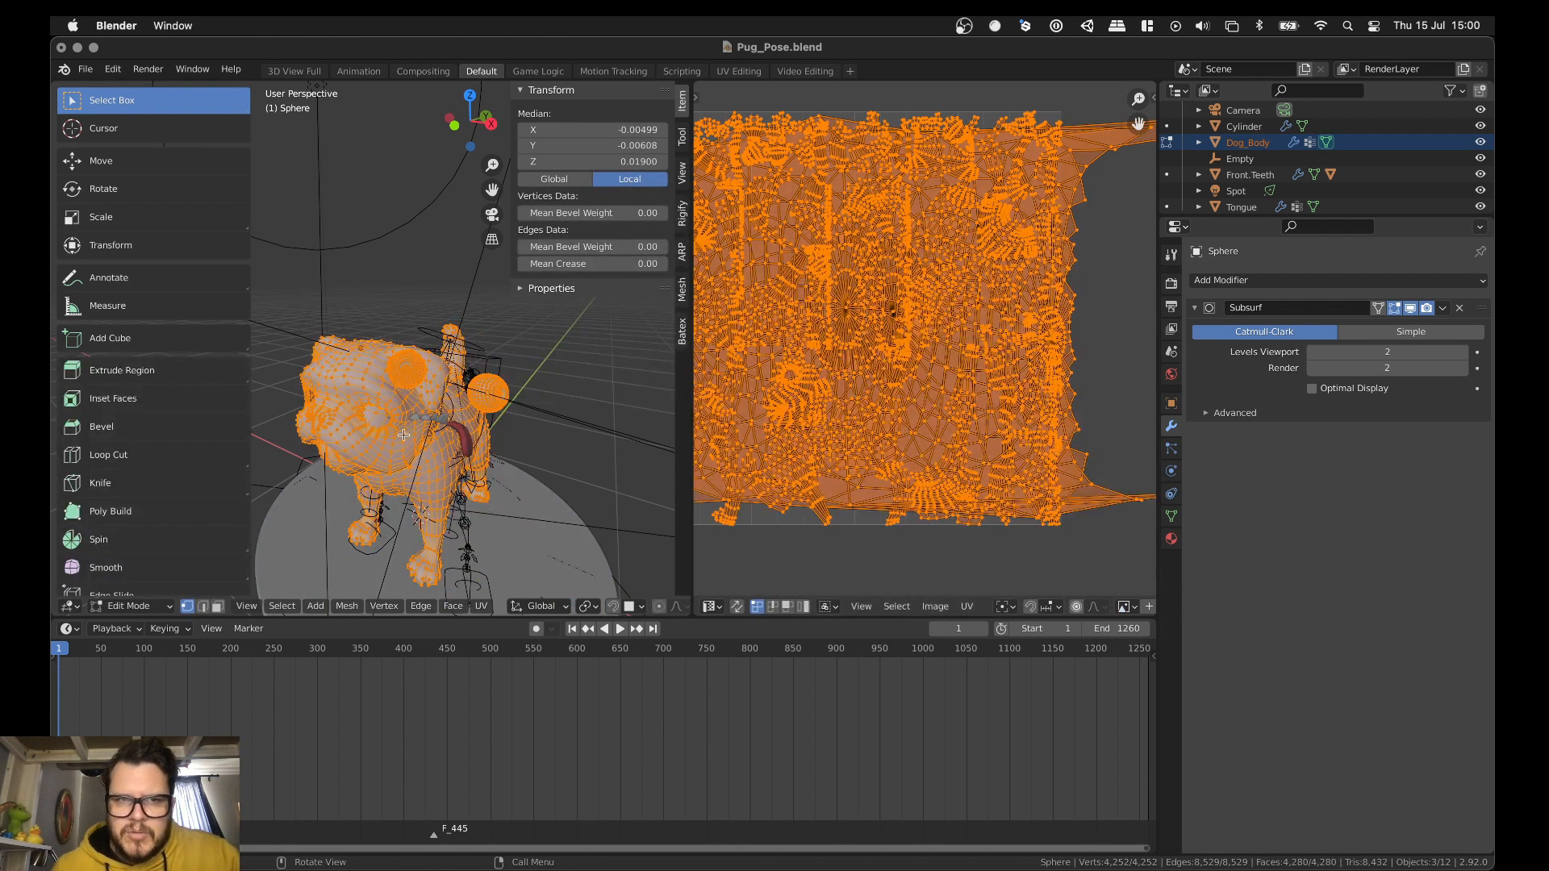
pyautogui.scroll(-2, 872, 341)
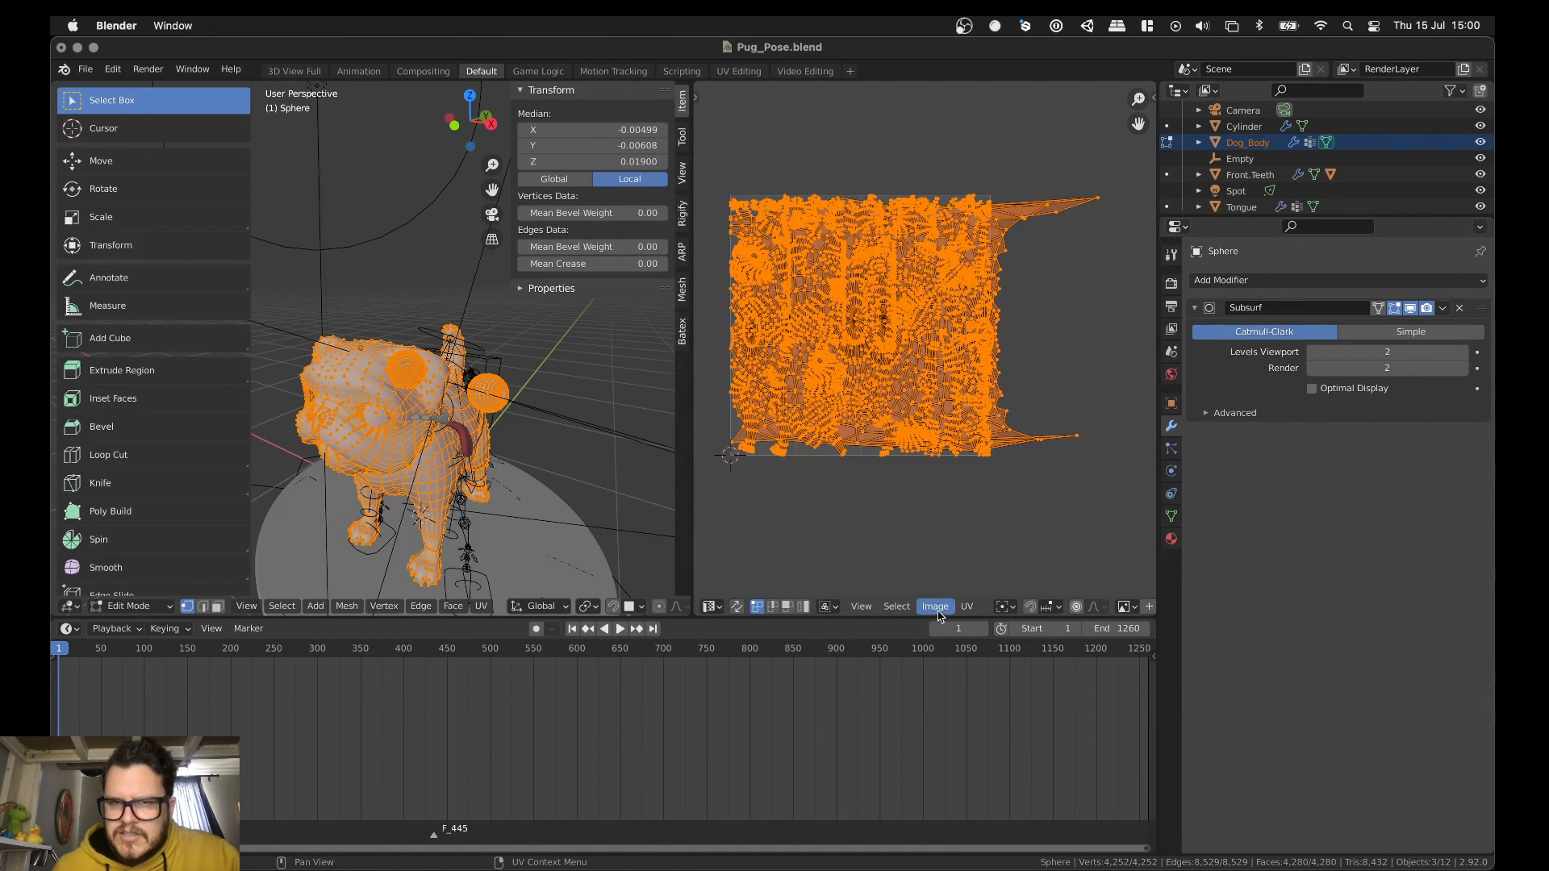
# Apply Average Islands Scale to the combined UVs of the pug's body and eyes
pyautogui.click(968, 607)
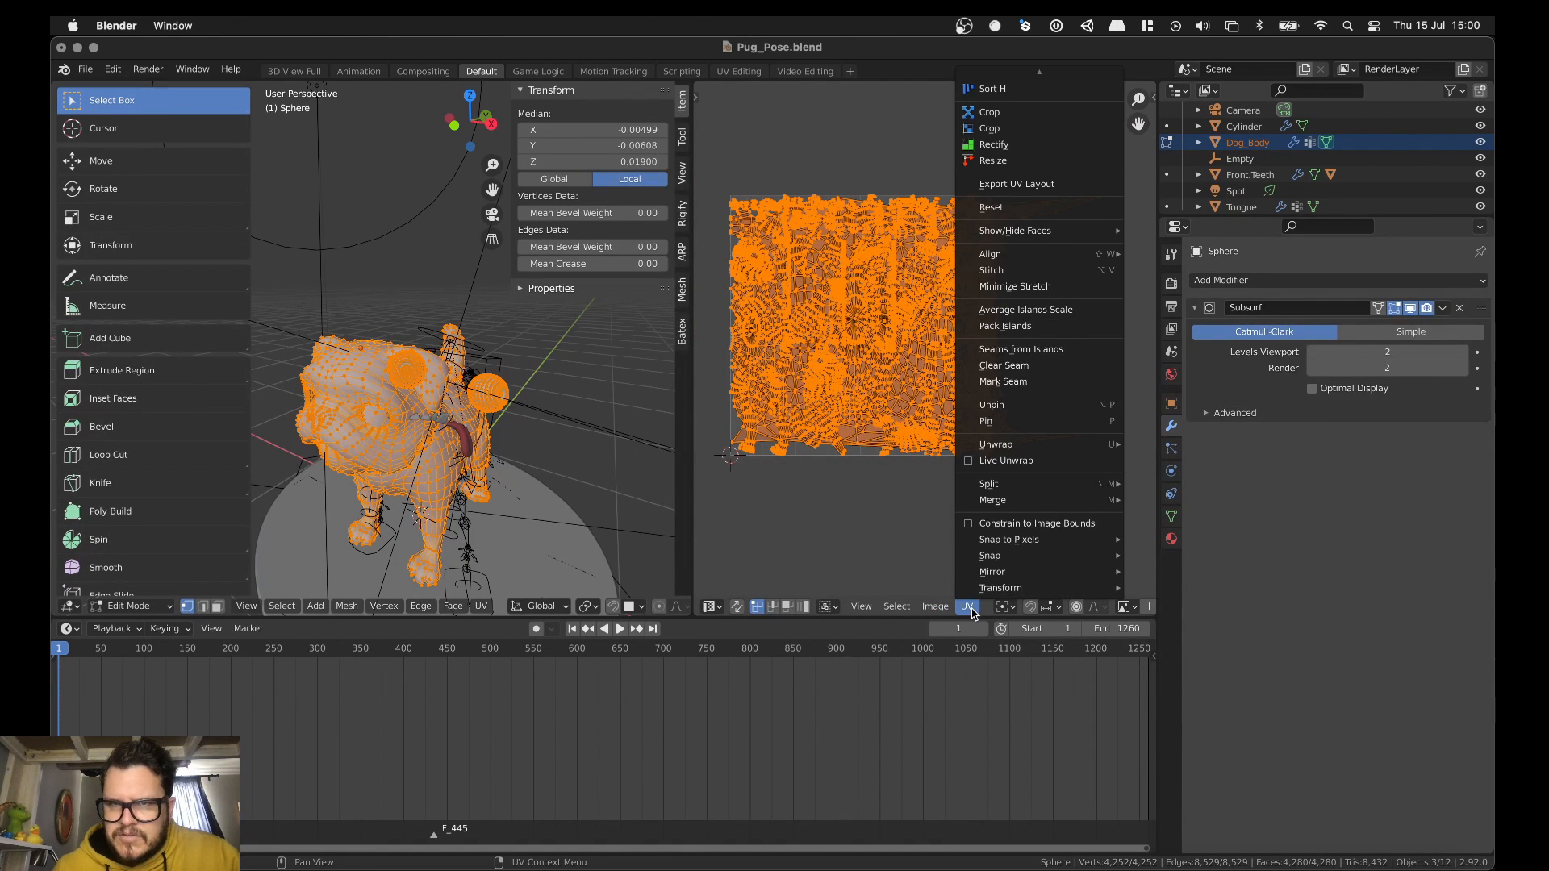
pyautogui.click(1046, 314)
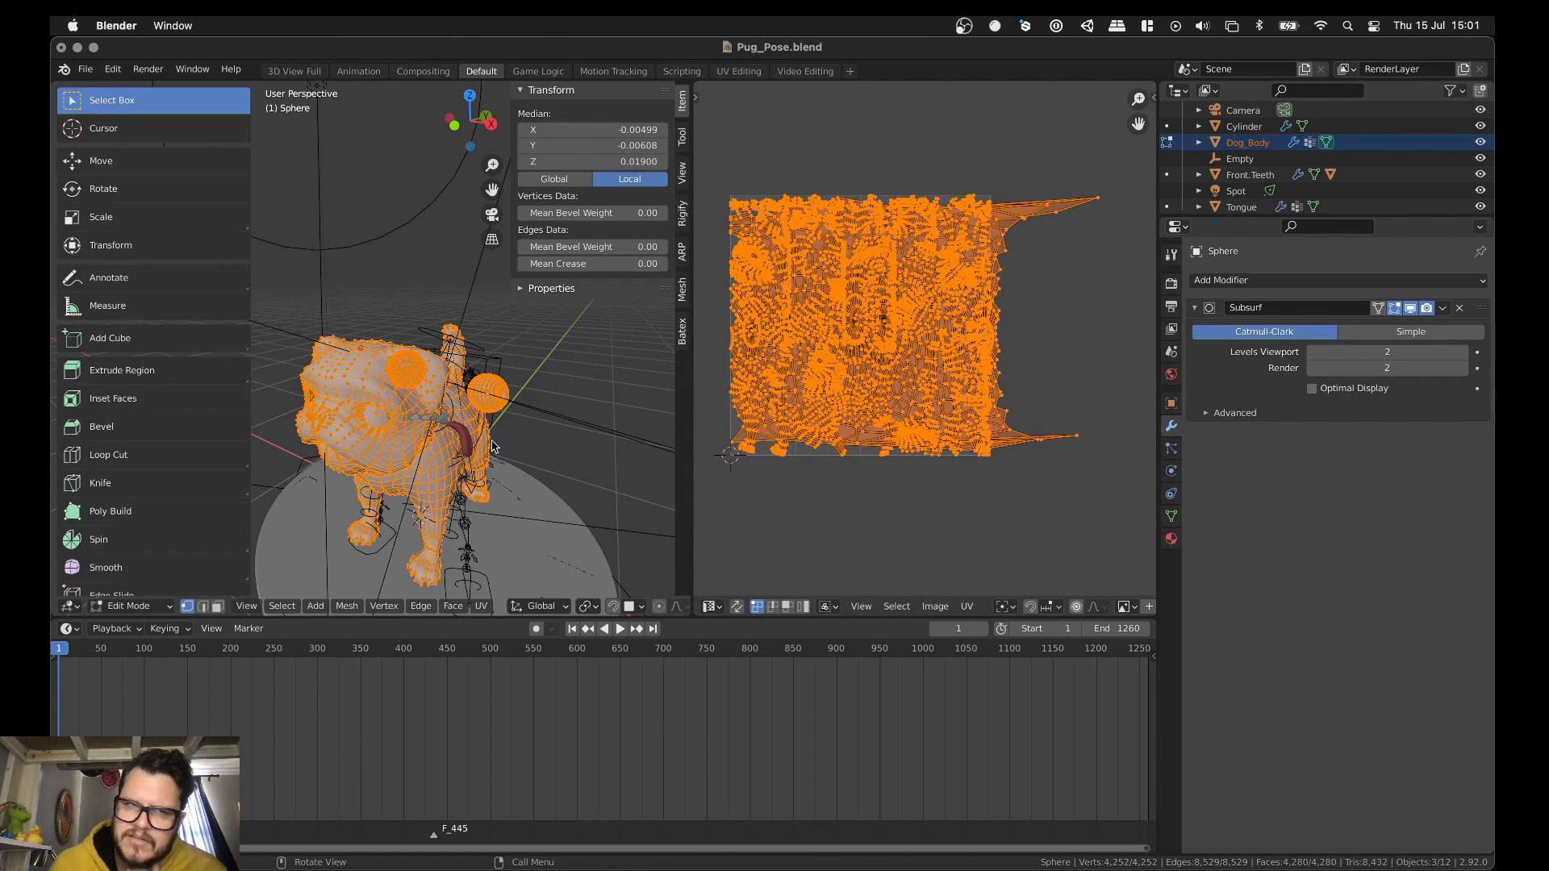
pyautogui.click(967, 606)
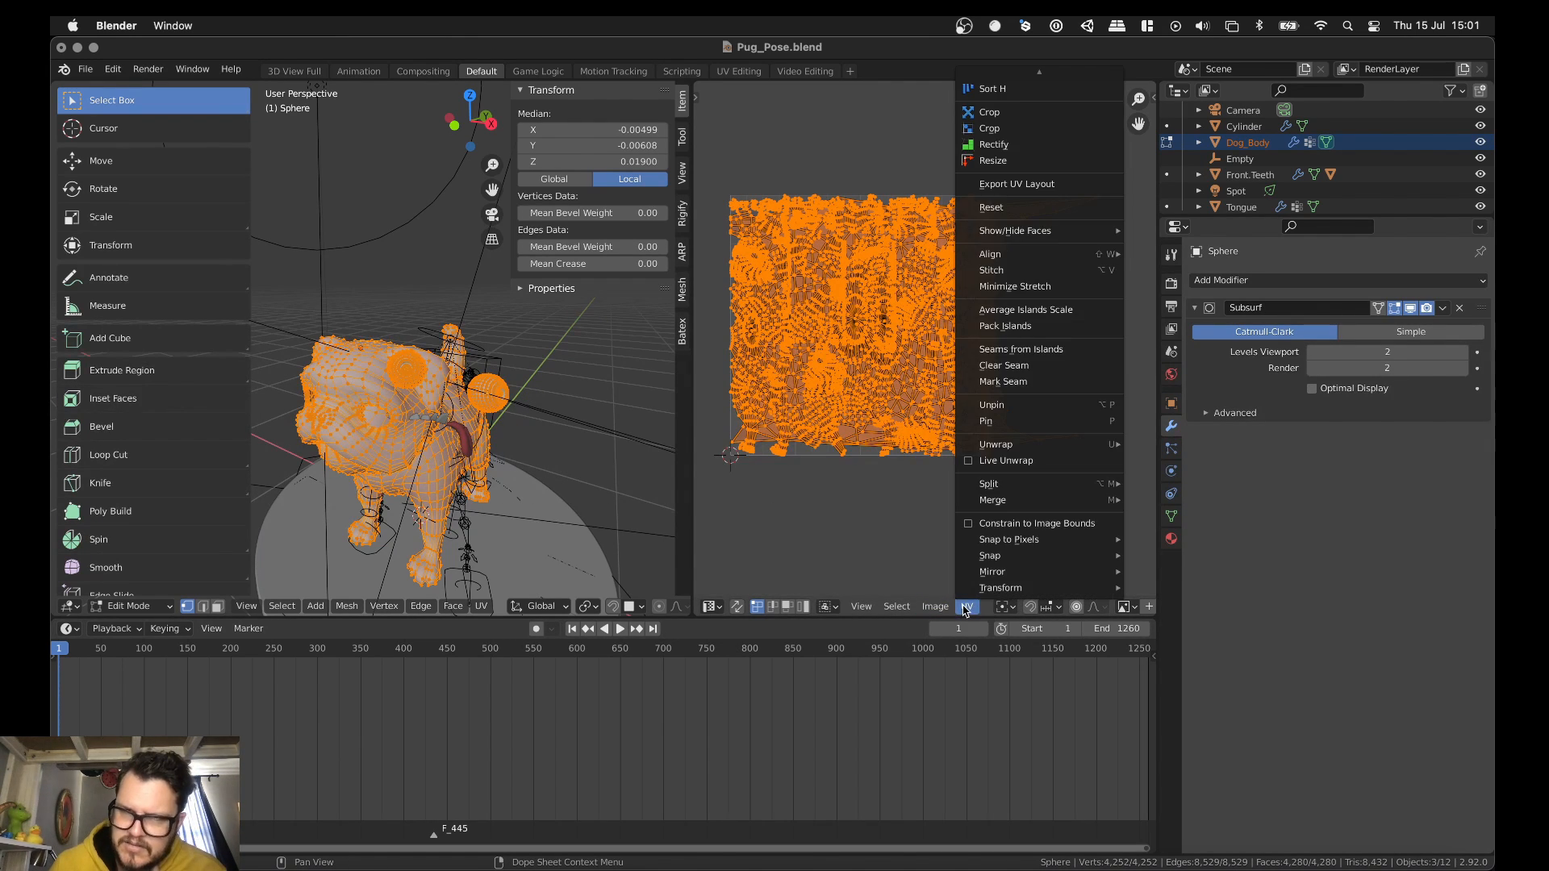
pyautogui.click(967, 606)
pyautogui.click(968, 606)
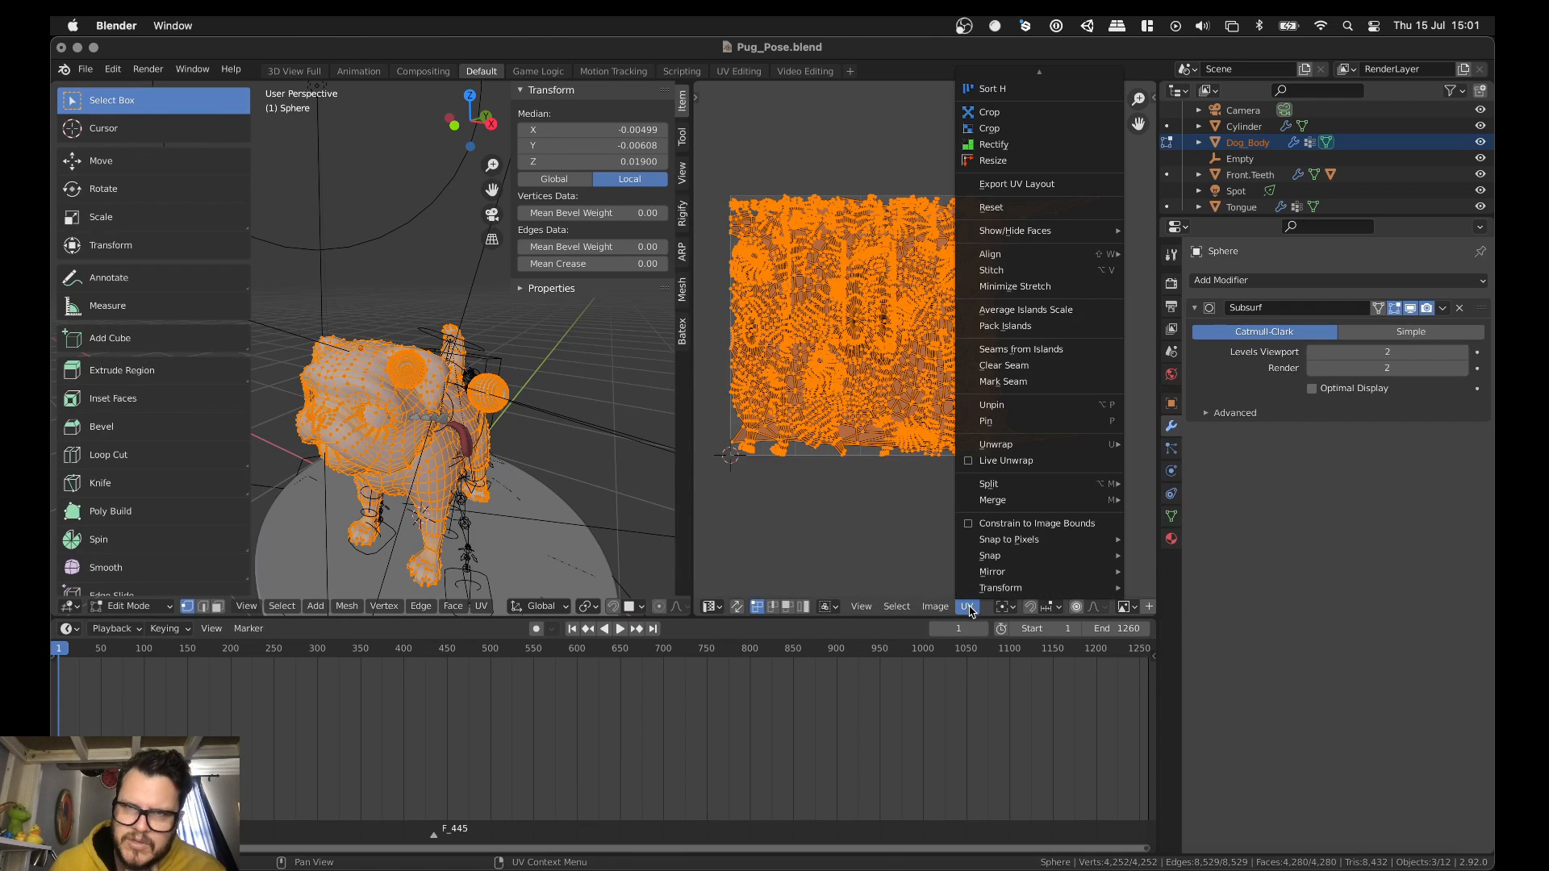
pyautogui.click(1041, 310)
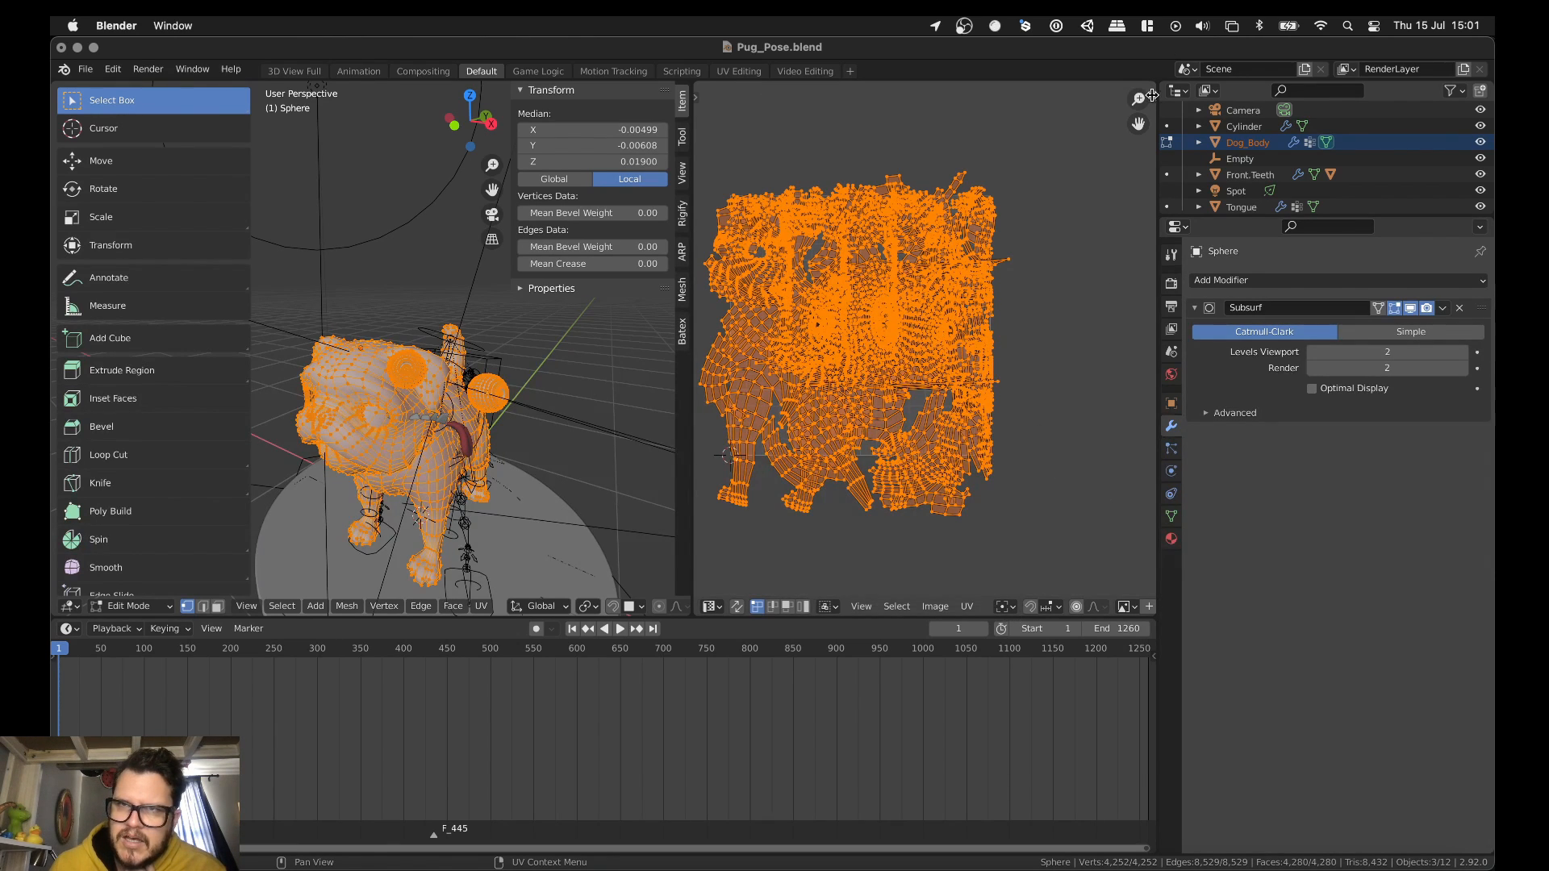
# Turn on Display Stretch for the UVs, try the Area type and set it back to Angle
pyautogui.scroll(-5, 1057, 608)
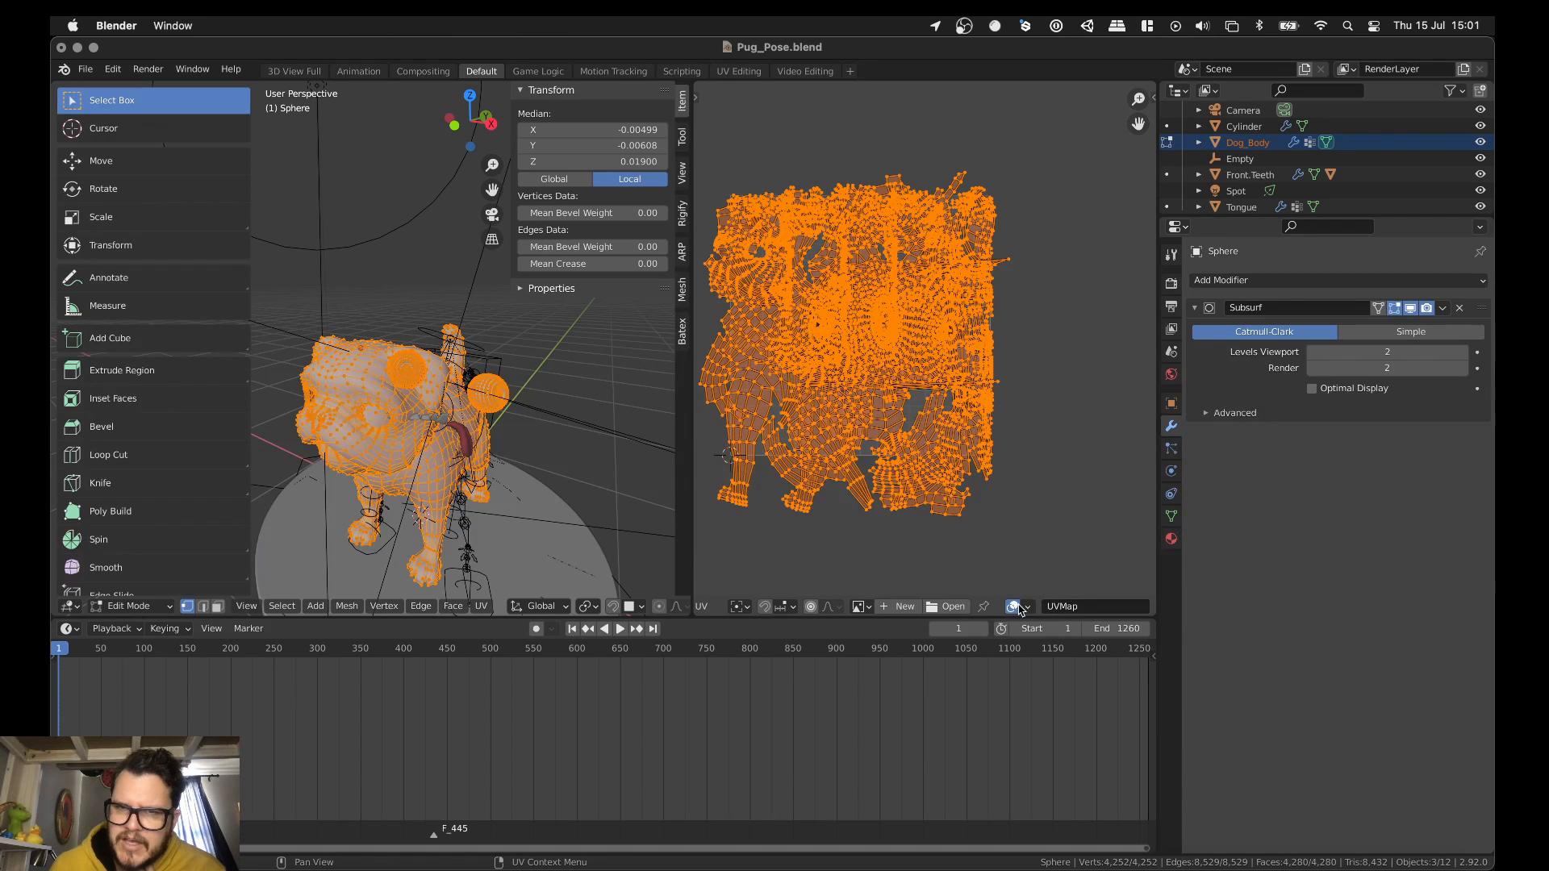
pyautogui.click(1020, 607)
pyautogui.click(928, 429)
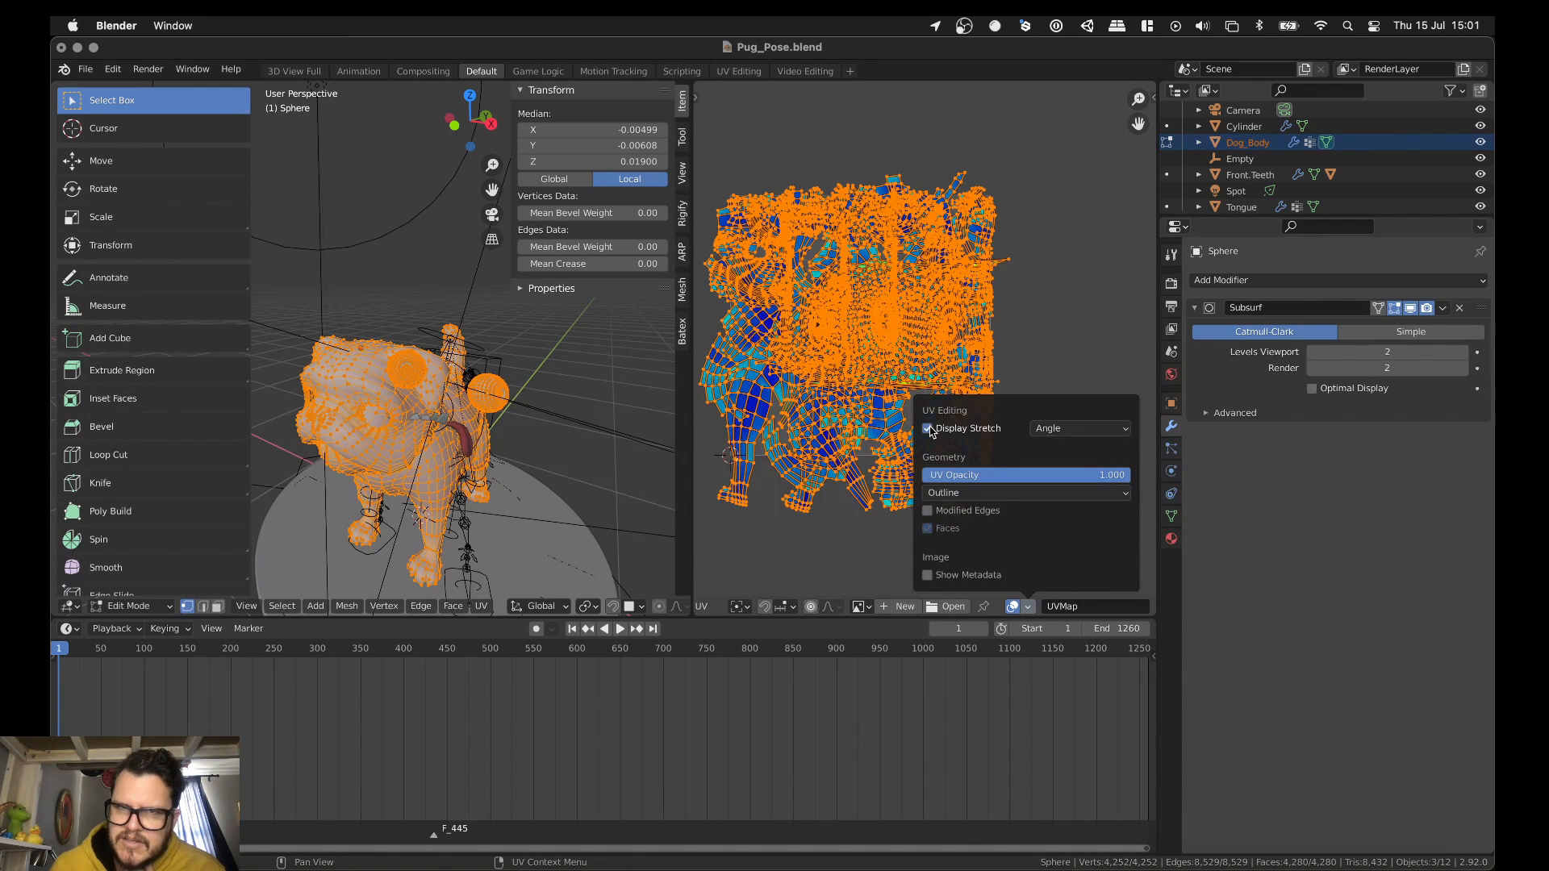
pyautogui.click(1071, 428)
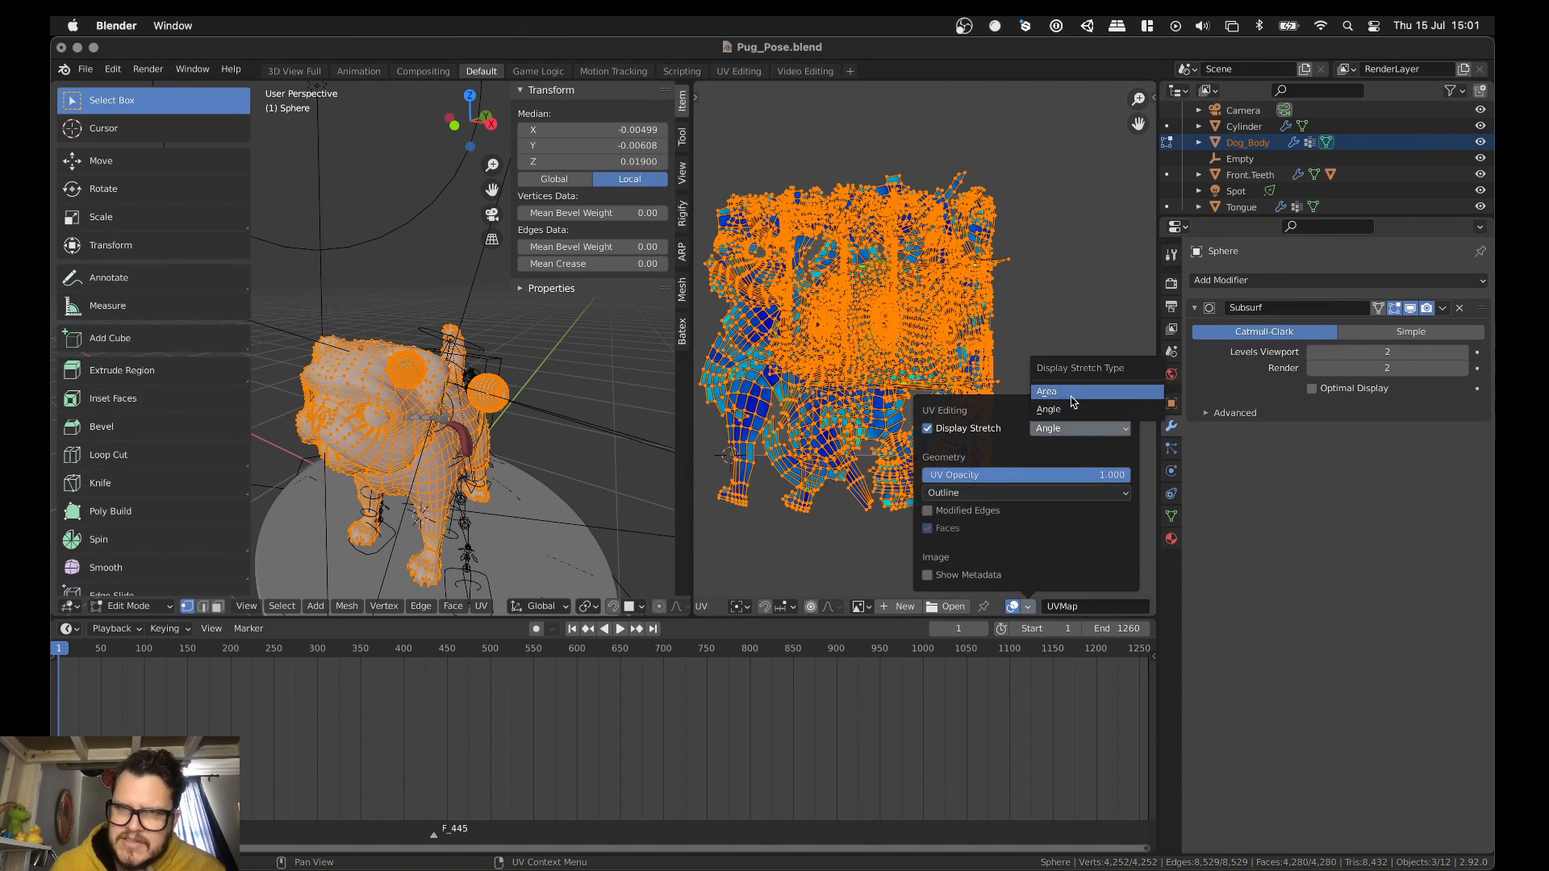
pyautogui.click(1072, 399)
pyautogui.click(1072, 441)
pyautogui.click(1072, 408)
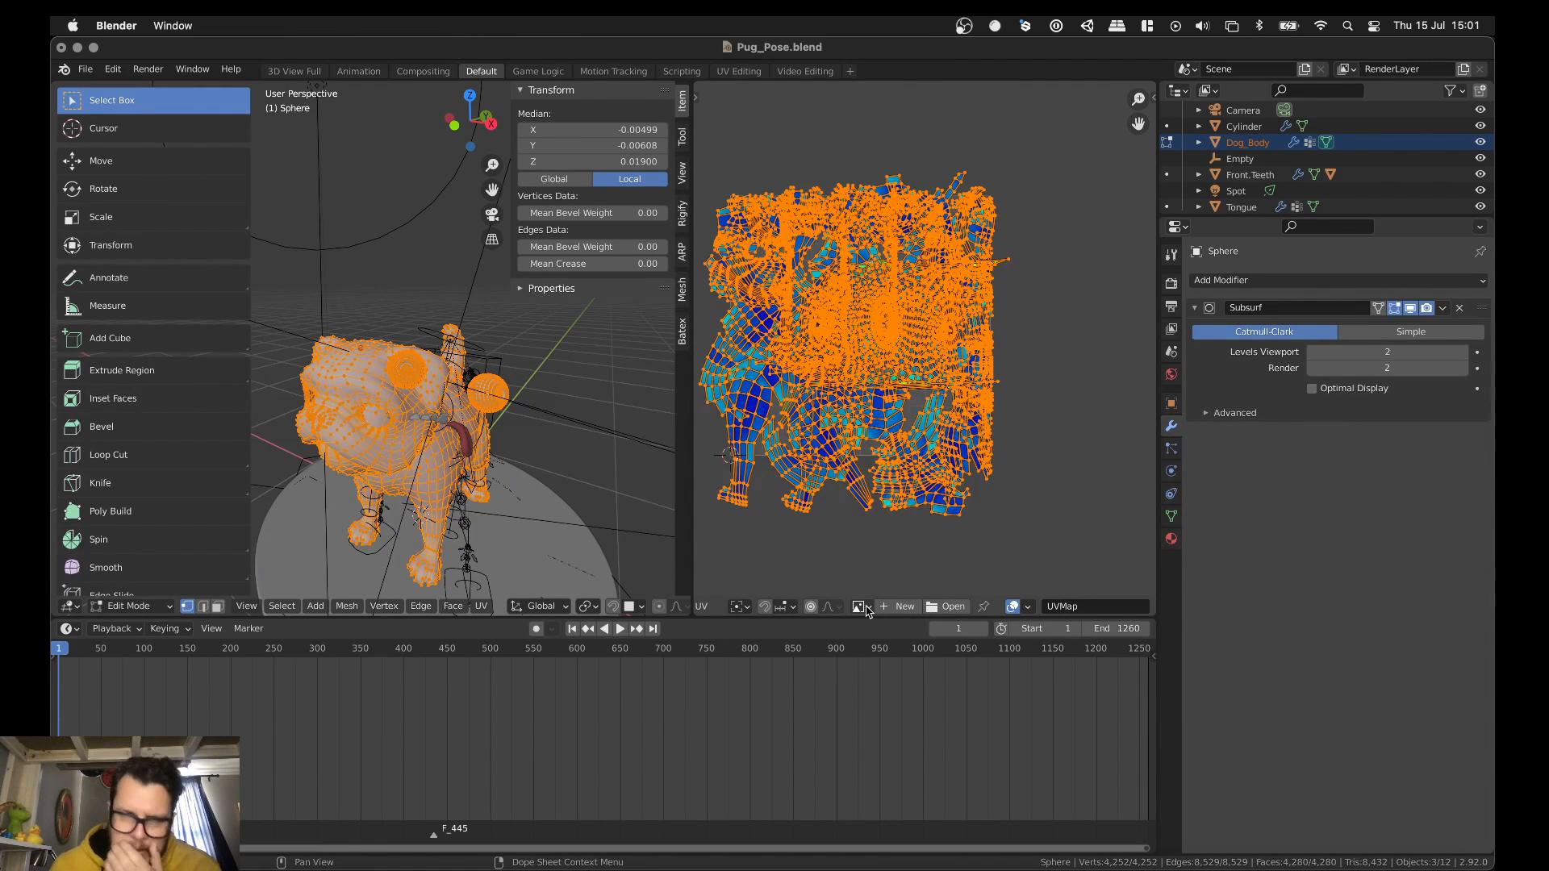
# Pack the combined UV islands of the pug's body and eyes
pyautogui.scroll(6, 868, 611)
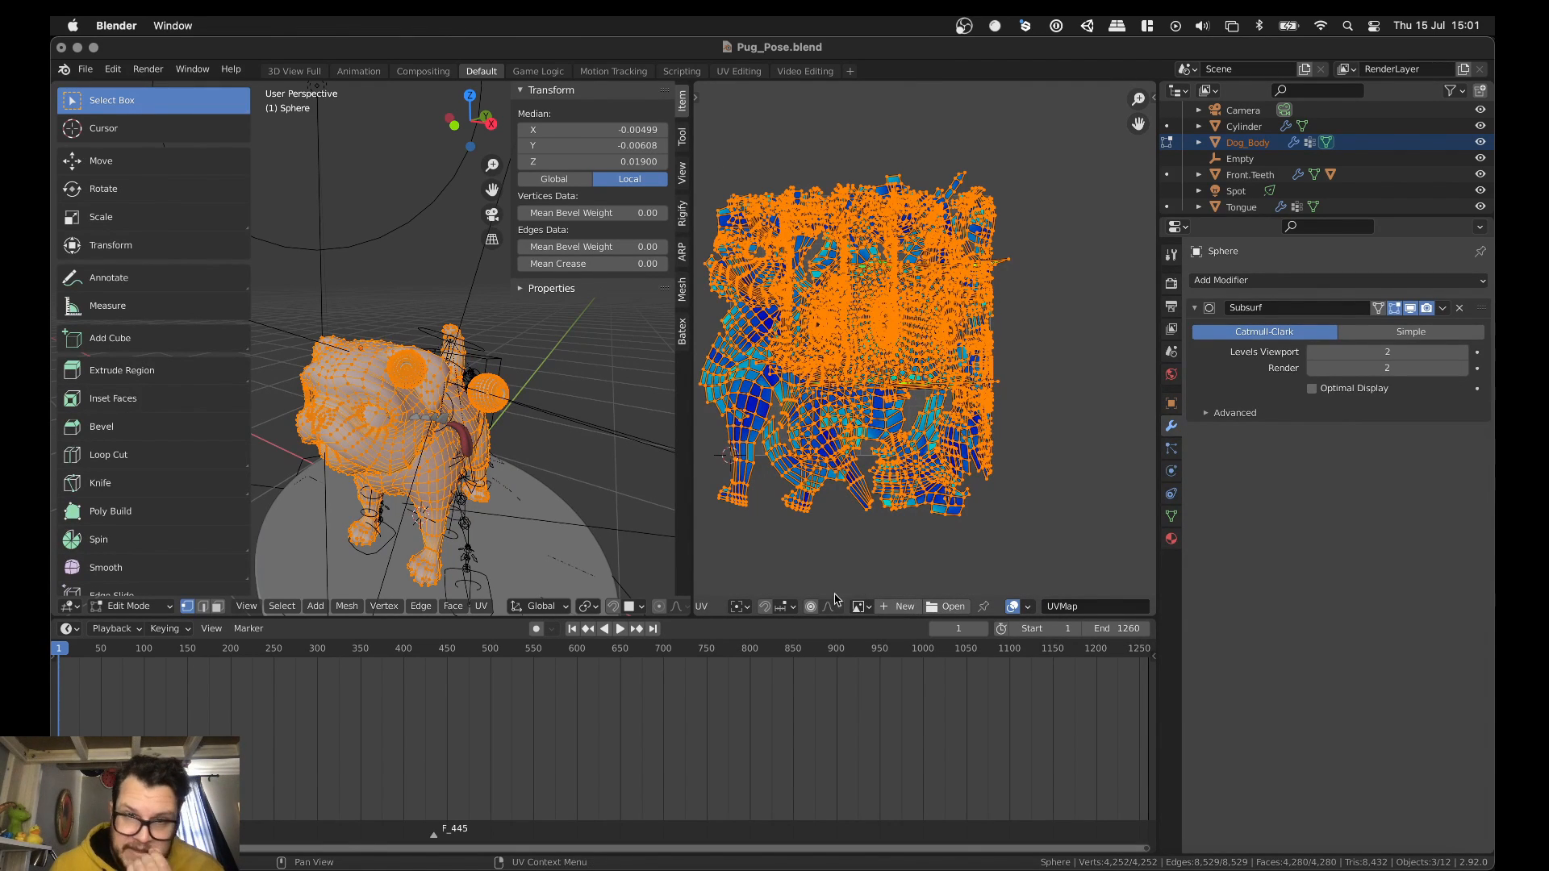
pyautogui.click(968, 609)
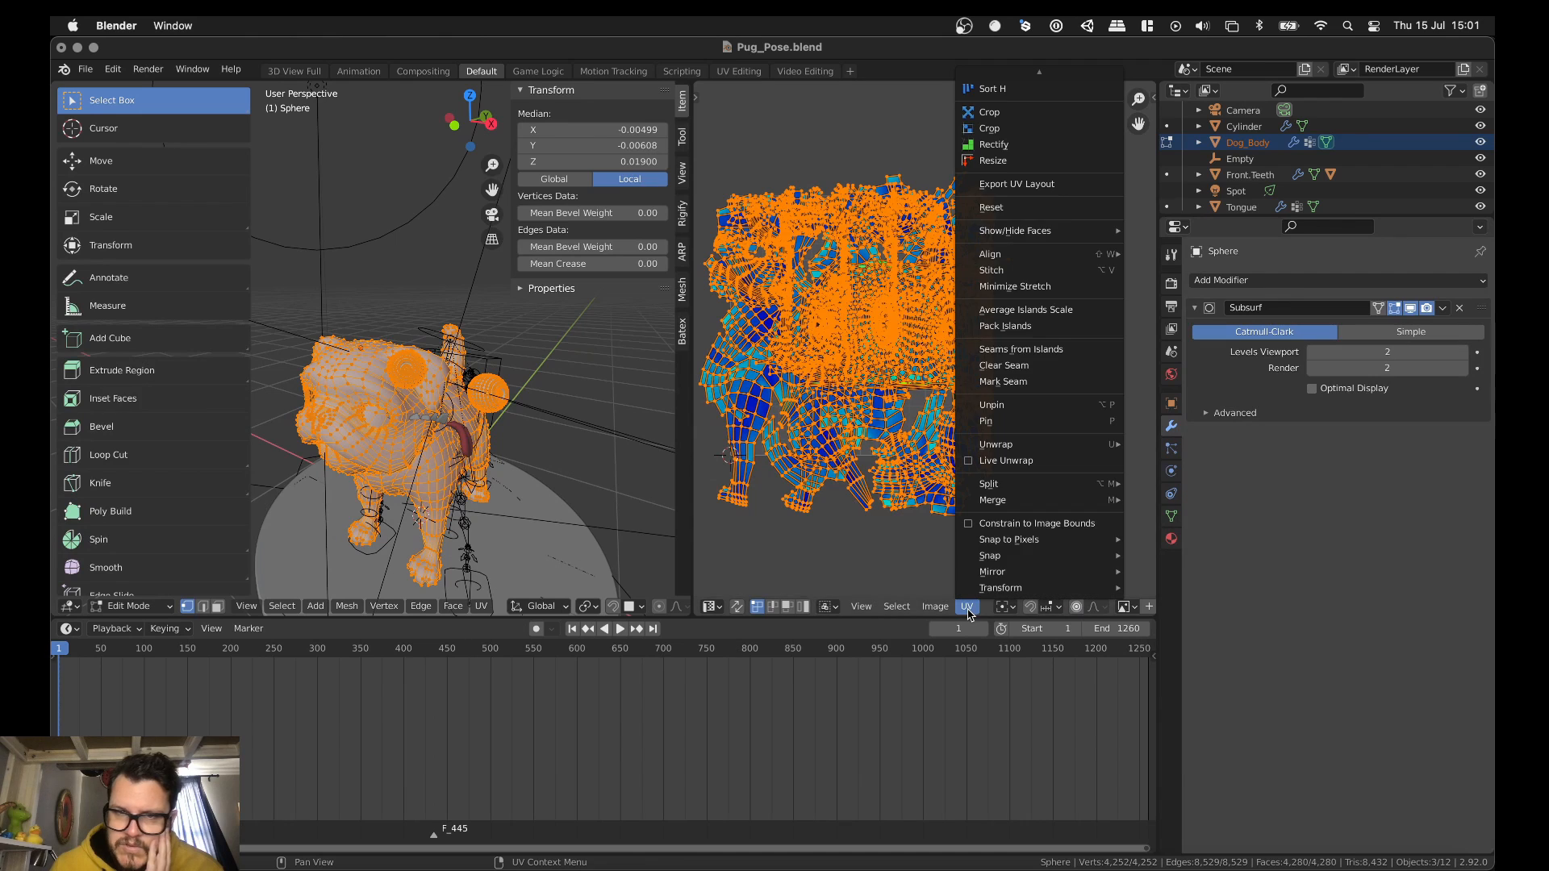
pyautogui.click(1047, 327)
# Examine the packed UV layout and the stretch colours across its islands
pyautogui.scroll(4, 867, 306)
pyautogui.scroll(-5, 866, 306)
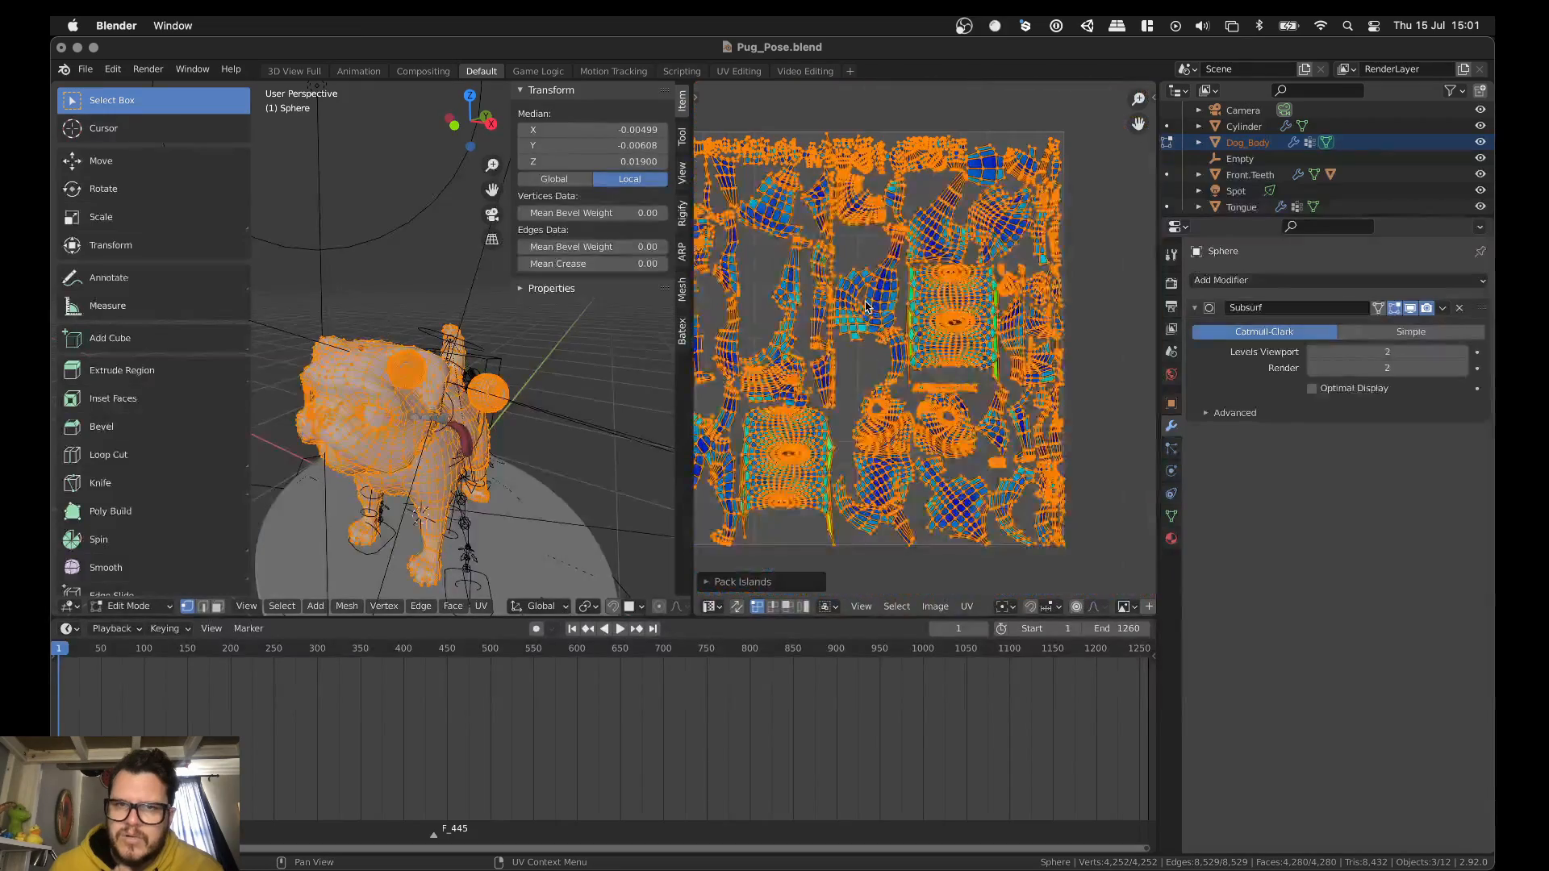
pyautogui.scroll(4, 867, 307)
pyautogui.scroll(4, 867, 307)
pyautogui.scroll(-3, 866, 306)
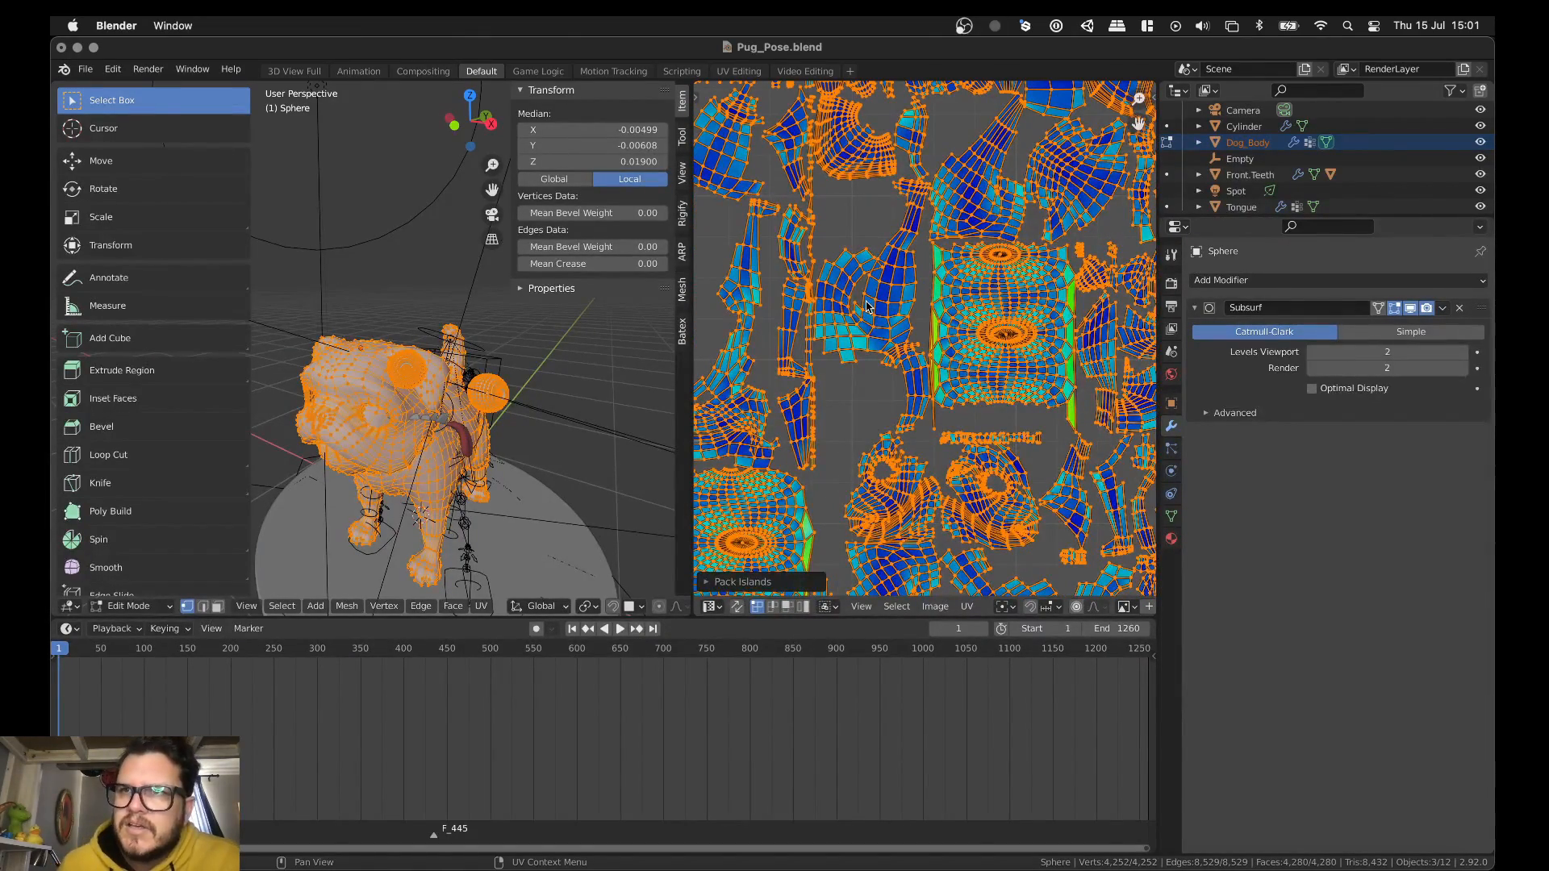
pyautogui.scroll(-3, 890, 419)
pyautogui.scroll(3, 996, 393)
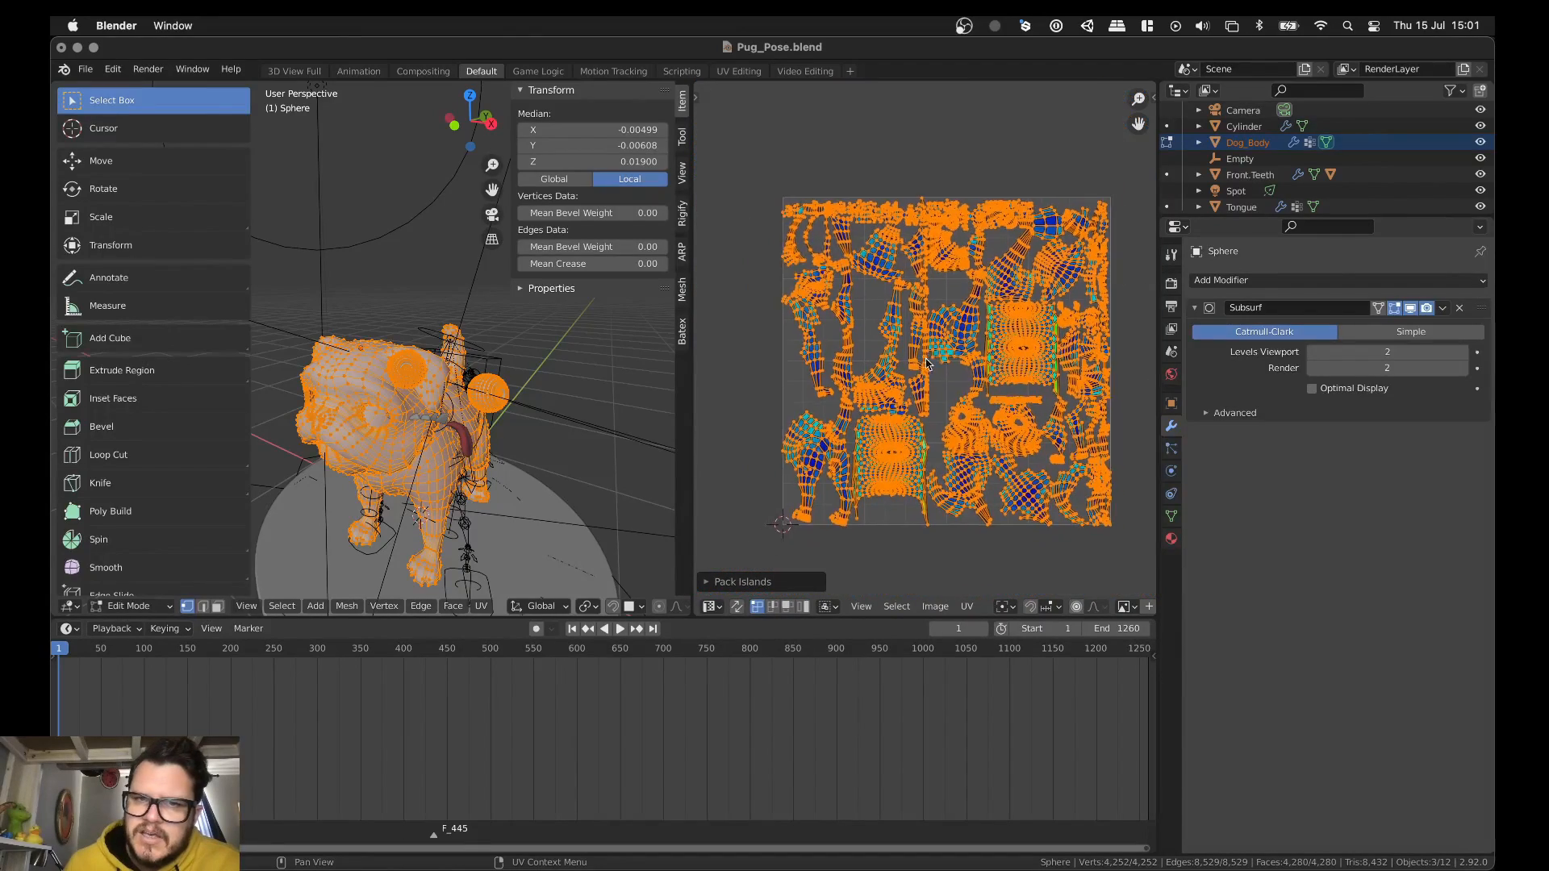
pyautogui.scroll(-2, 996, 393)
pyautogui.hscroll(3, 996, 371)
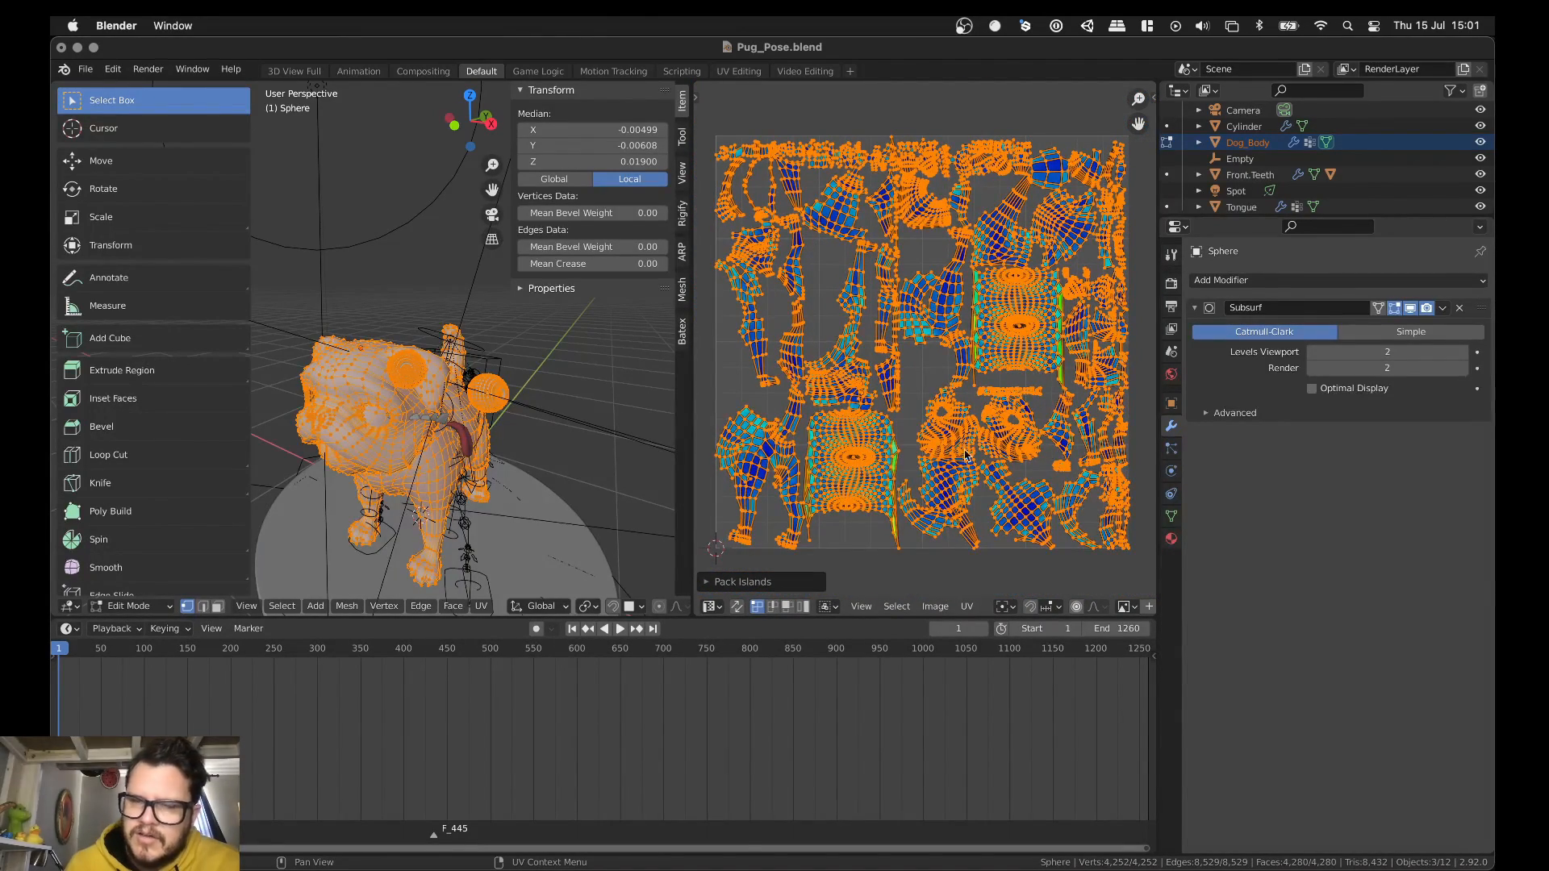
# Return to Object Mode, select only Dog_Body and enter Edit Mode to display its UVs alone
pyautogui.moveTo(457, 395); pyautogui.dragTo(390, 345, button='middle')
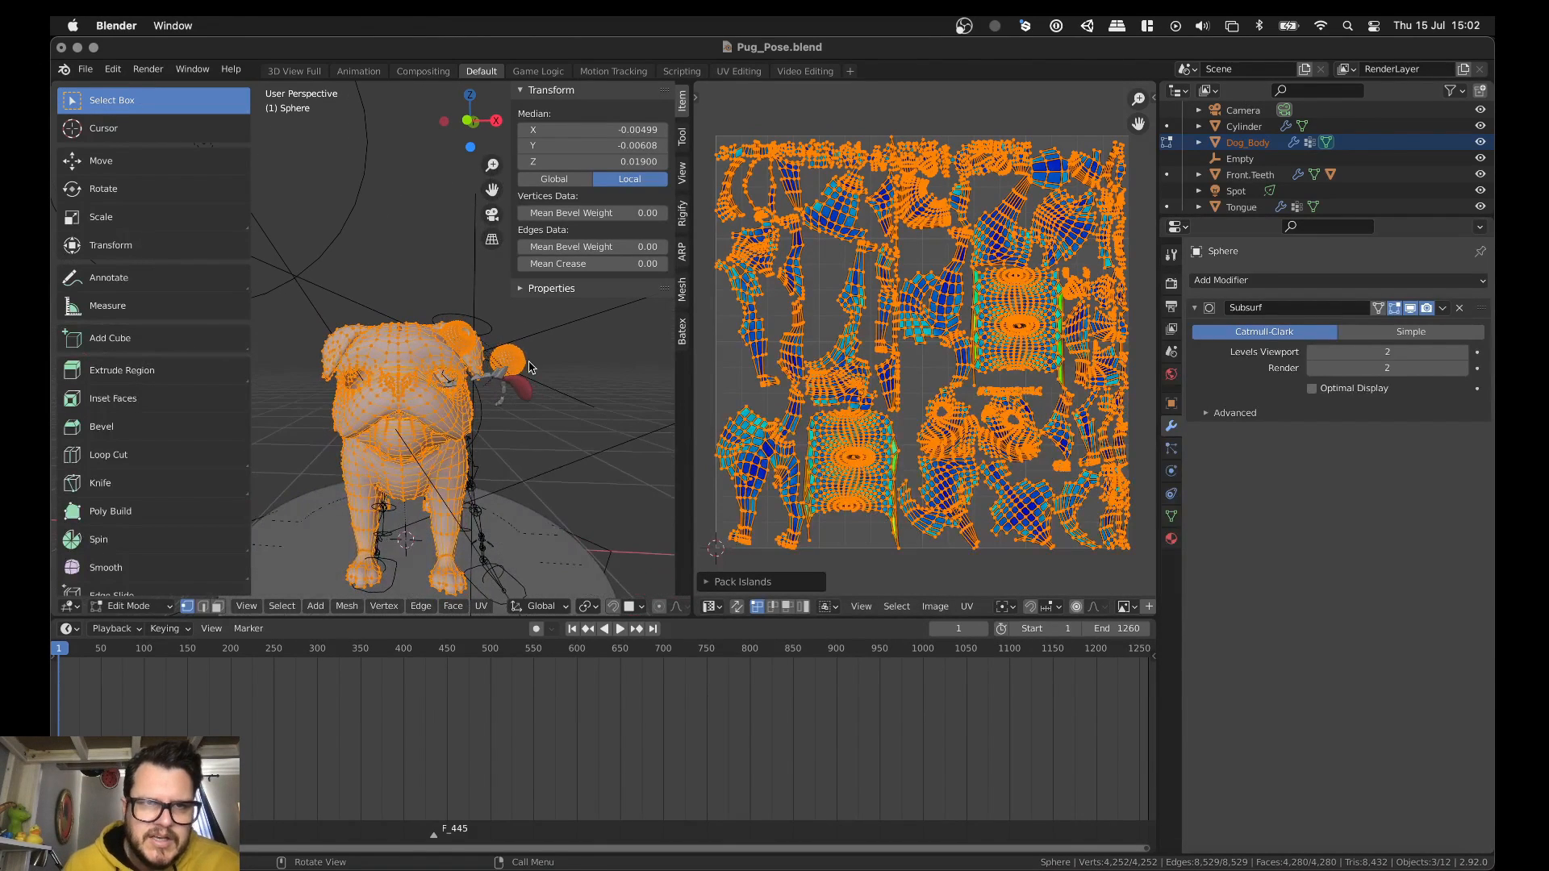
pyautogui.hotkey('ctrl', 'Tab')
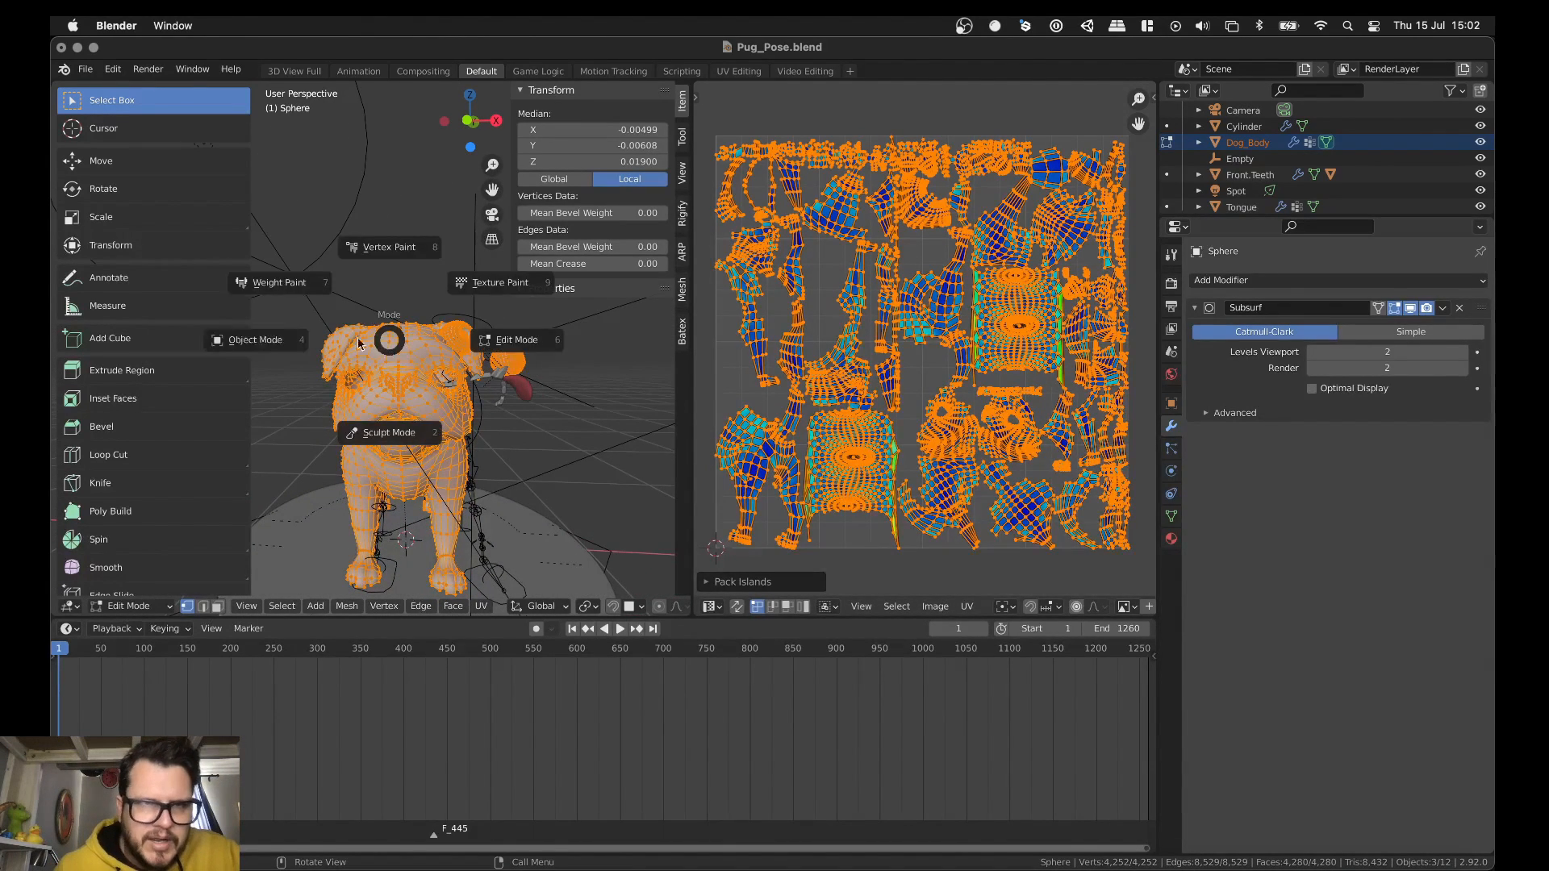
pyautogui.click(357, 339)
pyautogui.click(472, 317)
pyautogui.hotkey('ctrl', 'Tab')
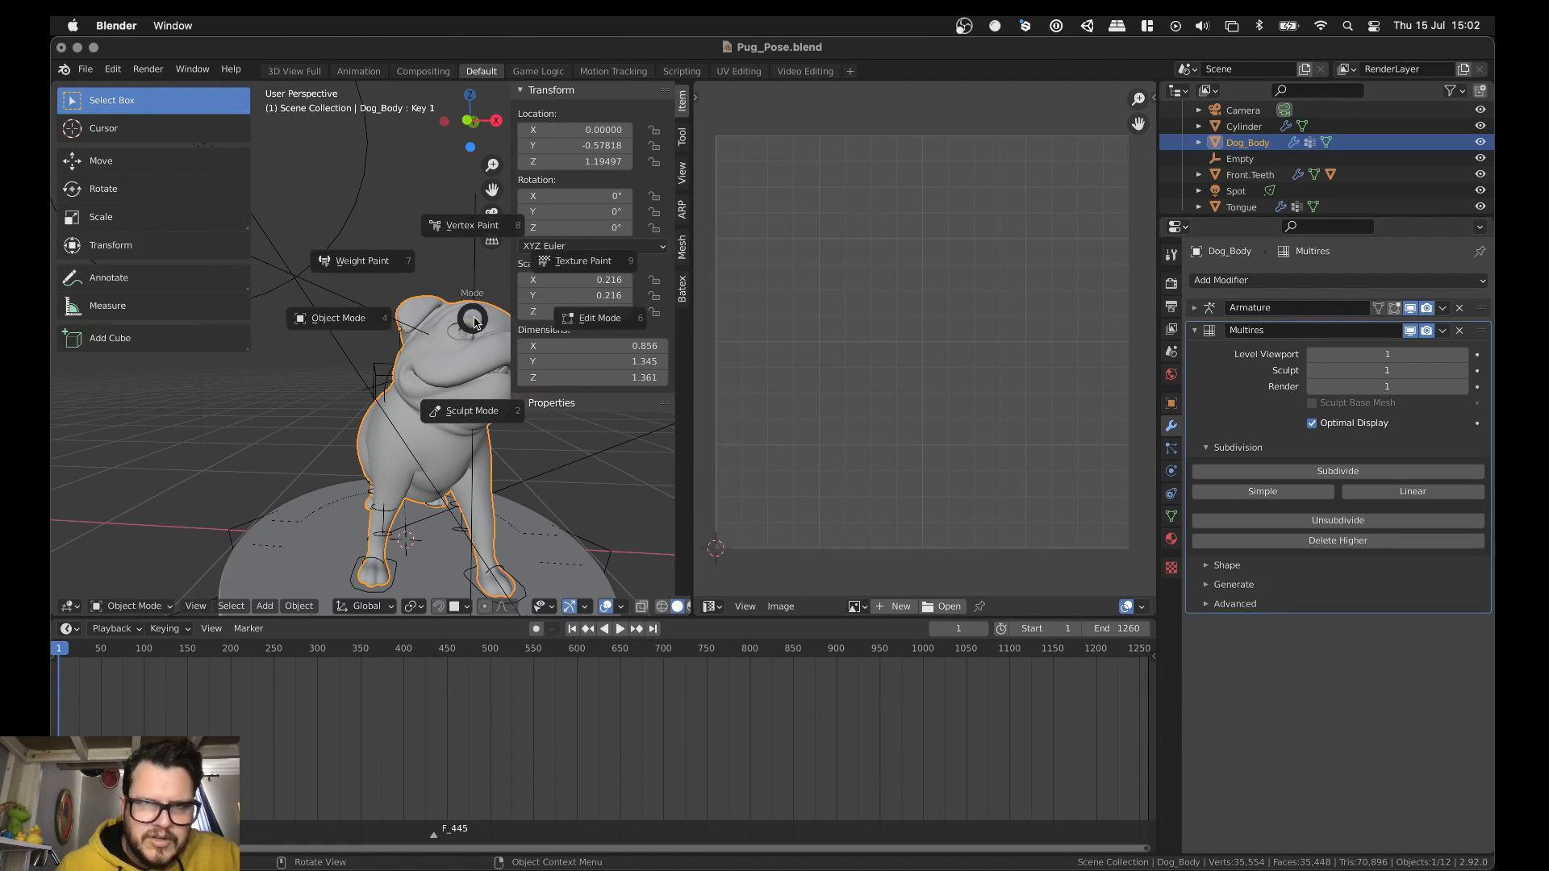
pyautogui.click(484, 321)
pyautogui.moveTo(484, 321); pyautogui.dragTo(481, 340, button='middle')
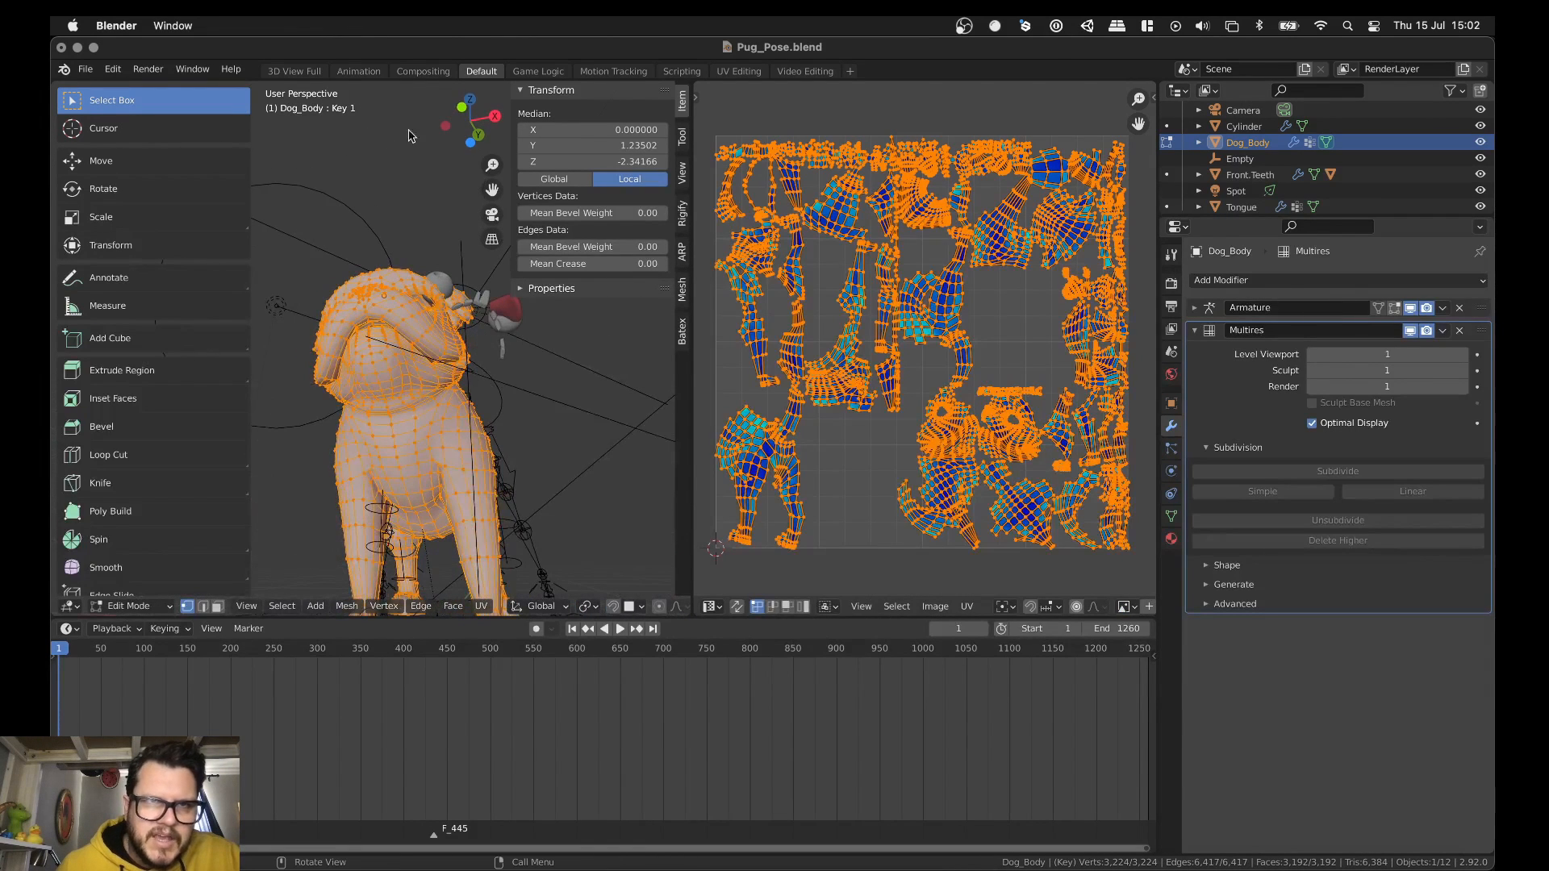
# Switch to edge selection, clear the selection and select the edge loop around the pug's neck
pyautogui.click(203, 606)
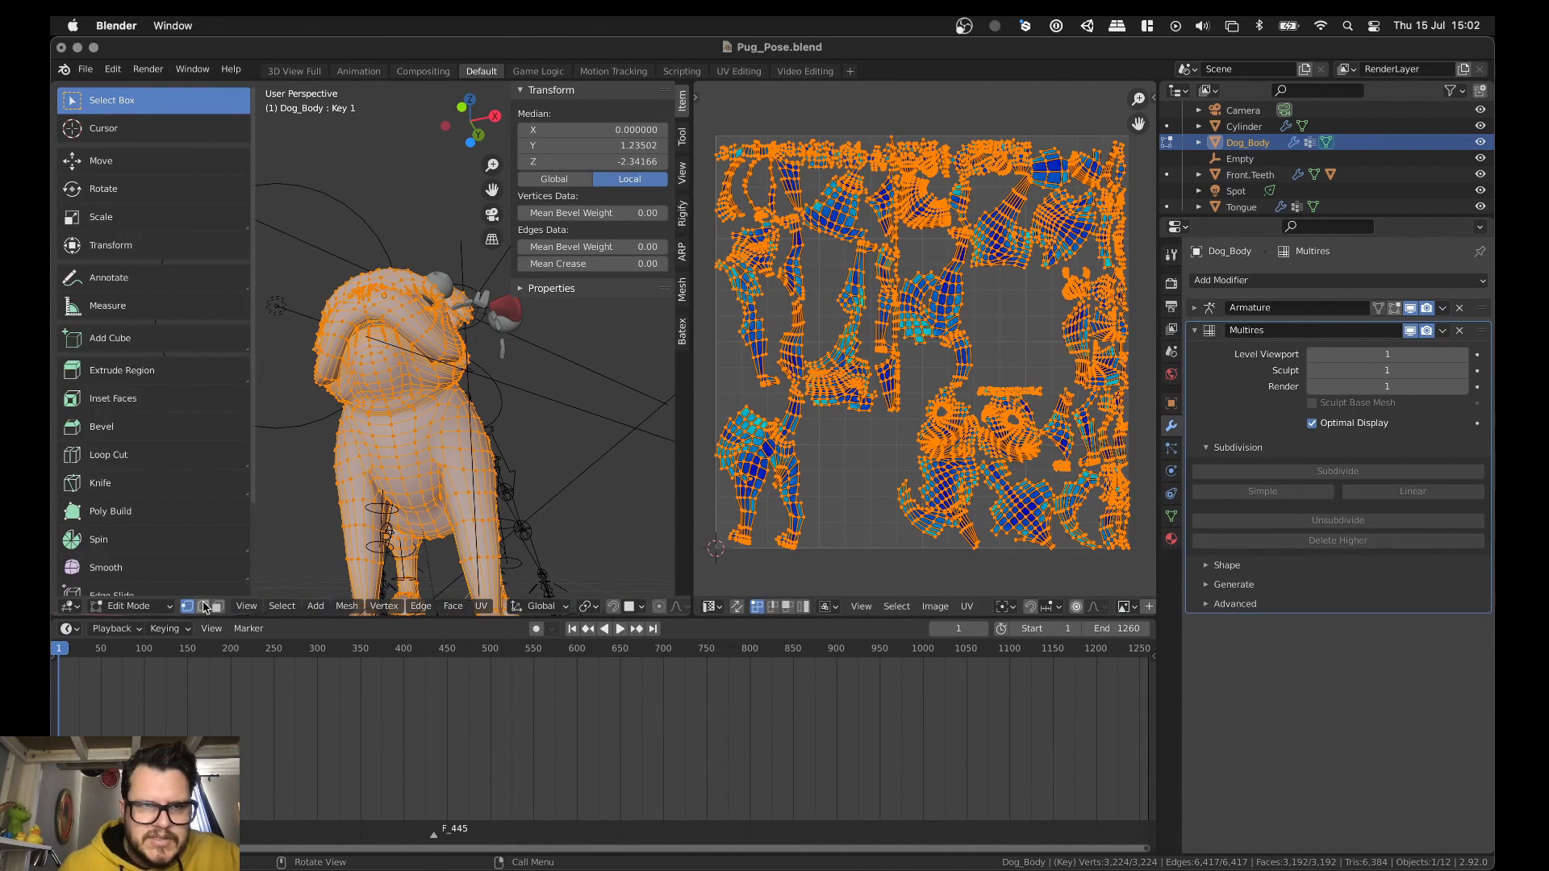
pyautogui.scroll(6, 408, 402)
pyautogui.hotkey('alt', 'a')
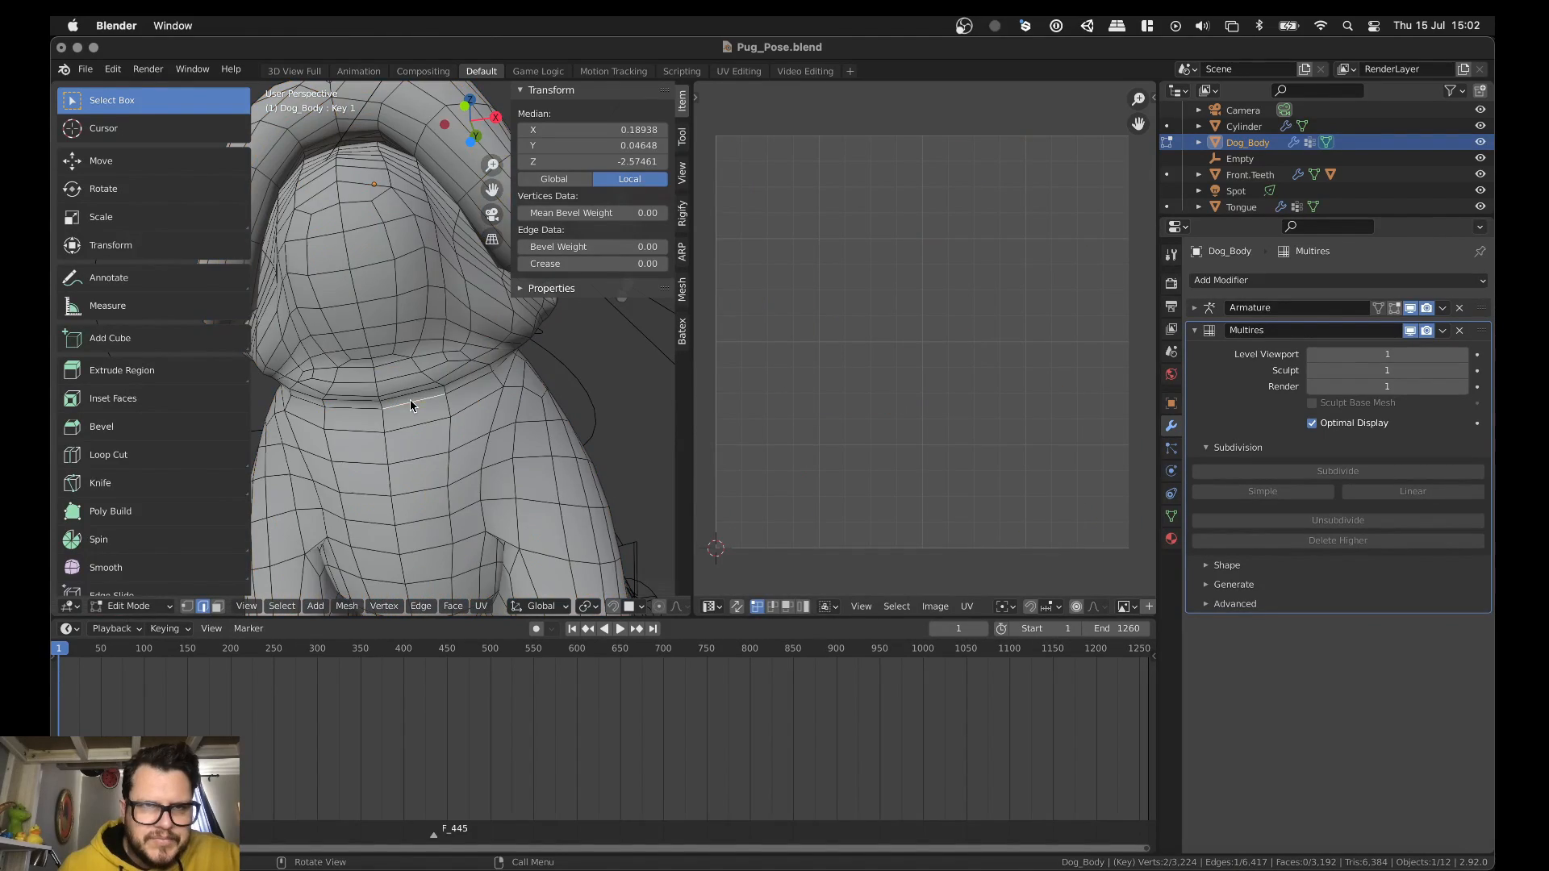
pyautogui.moveTo(410, 399); pyautogui.dragTo(473, 469, button='middle')
pyautogui.keyDown('alt'); pyautogui.click(386, 408); pyautogui.keyUp('alt')
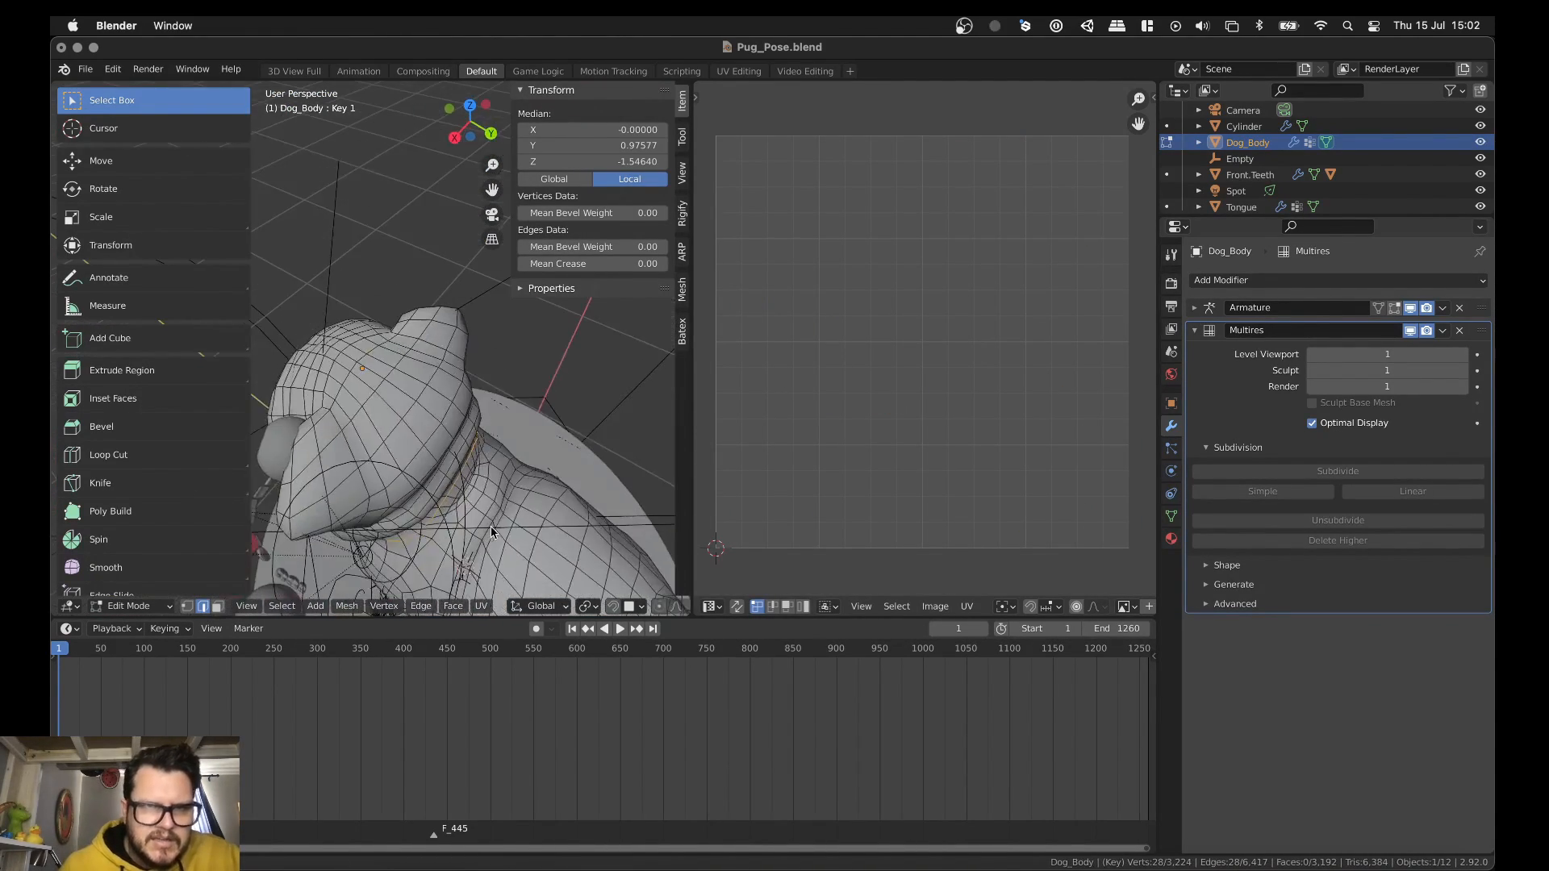
# Extend the neck edge selection by adding edges at the back of the neck with Pick Shortest Path
pyautogui.keyDown('ctrl'); pyautogui.keyDown('shift'); pyautogui.click(379, 376); pyautogui.keyUp('shift'); pyautogui.keyUp('ctrl')
pyautogui.hotkey('ctrl', 'z')
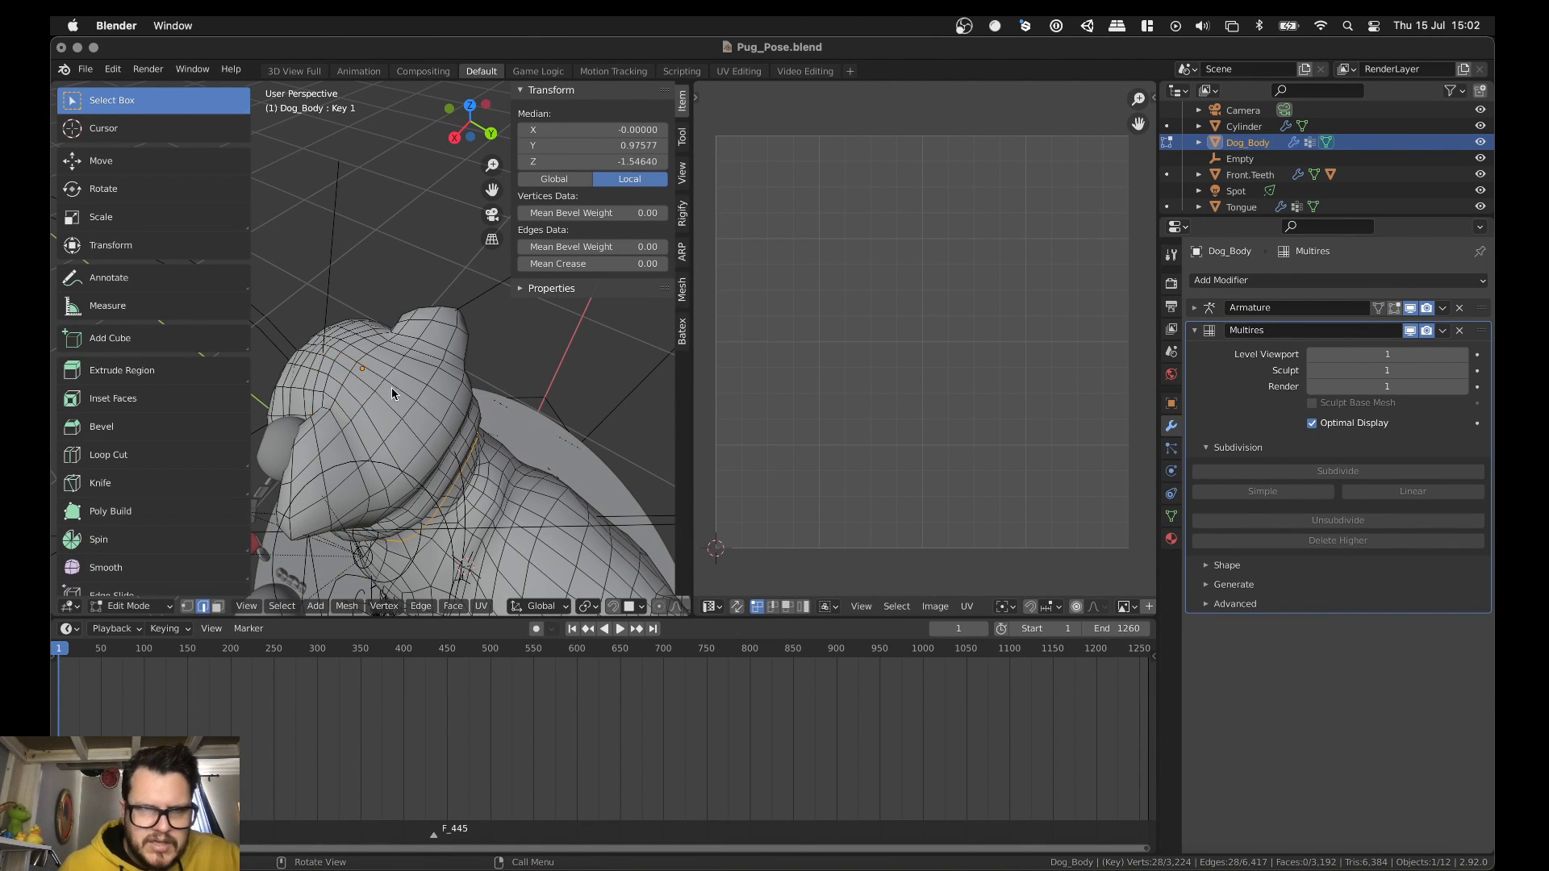
pyautogui.keyDown('shift'); pyautogui.click(401, 394); pyautogui.keyUp('shift')
pyautogui.moveTo(402, 394); pyautogui.dragTo(410, 385, button='middle')
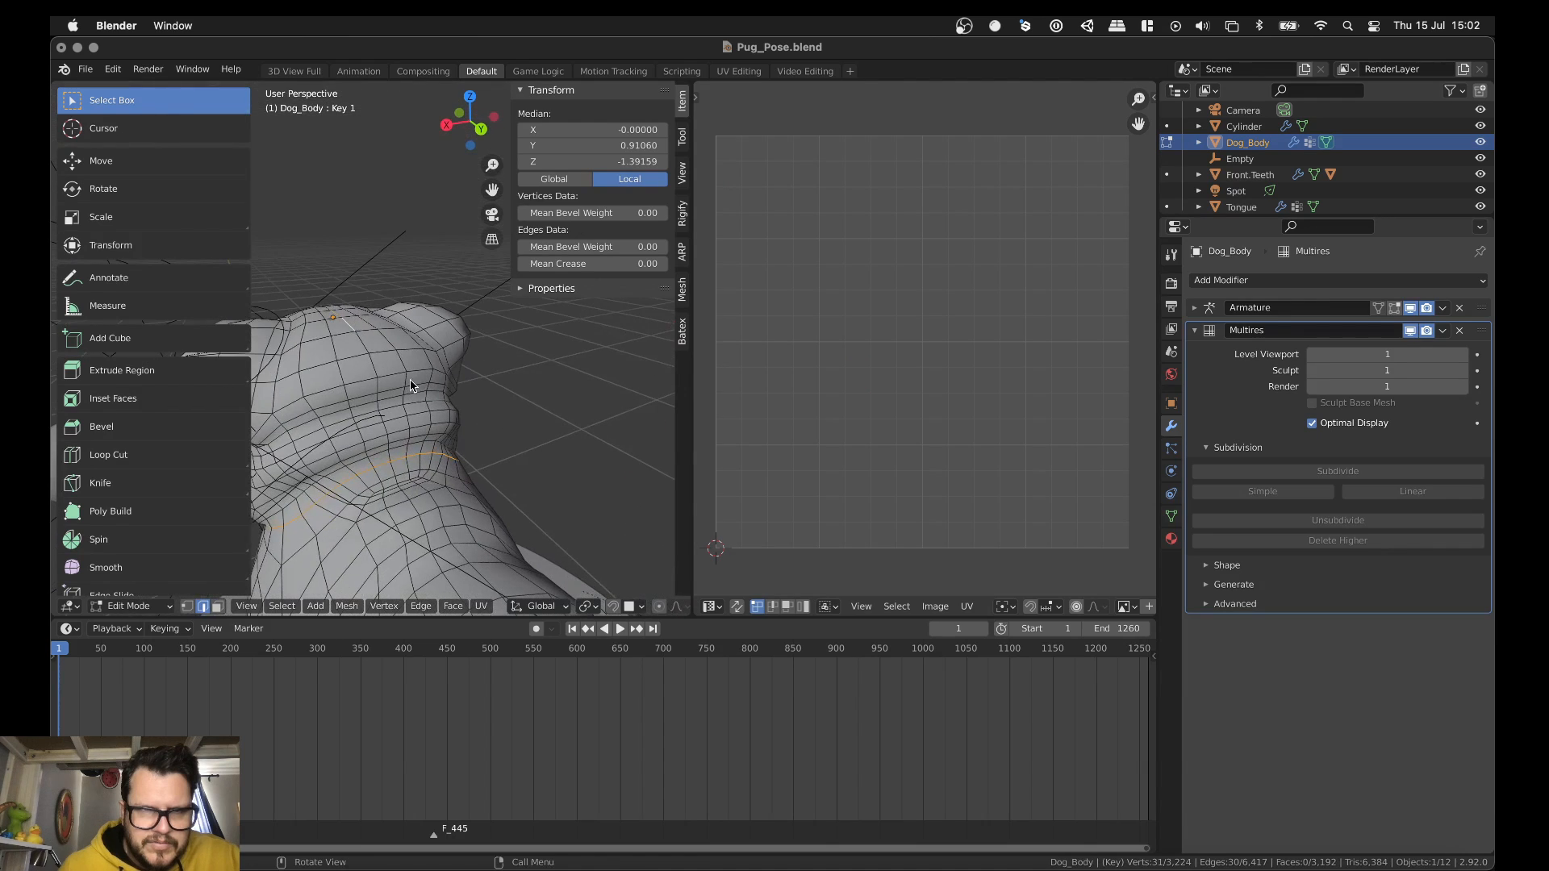
pyautogui.keyDown('ctrl'); pyautogui.click(389, 453); pyautogui.keyUp('ctrl')
pyautogui.moveTo(392, 454); pyautogui.dragTo(512, 505, button='middle')
pyautogui.scroll(8, 404, 508)
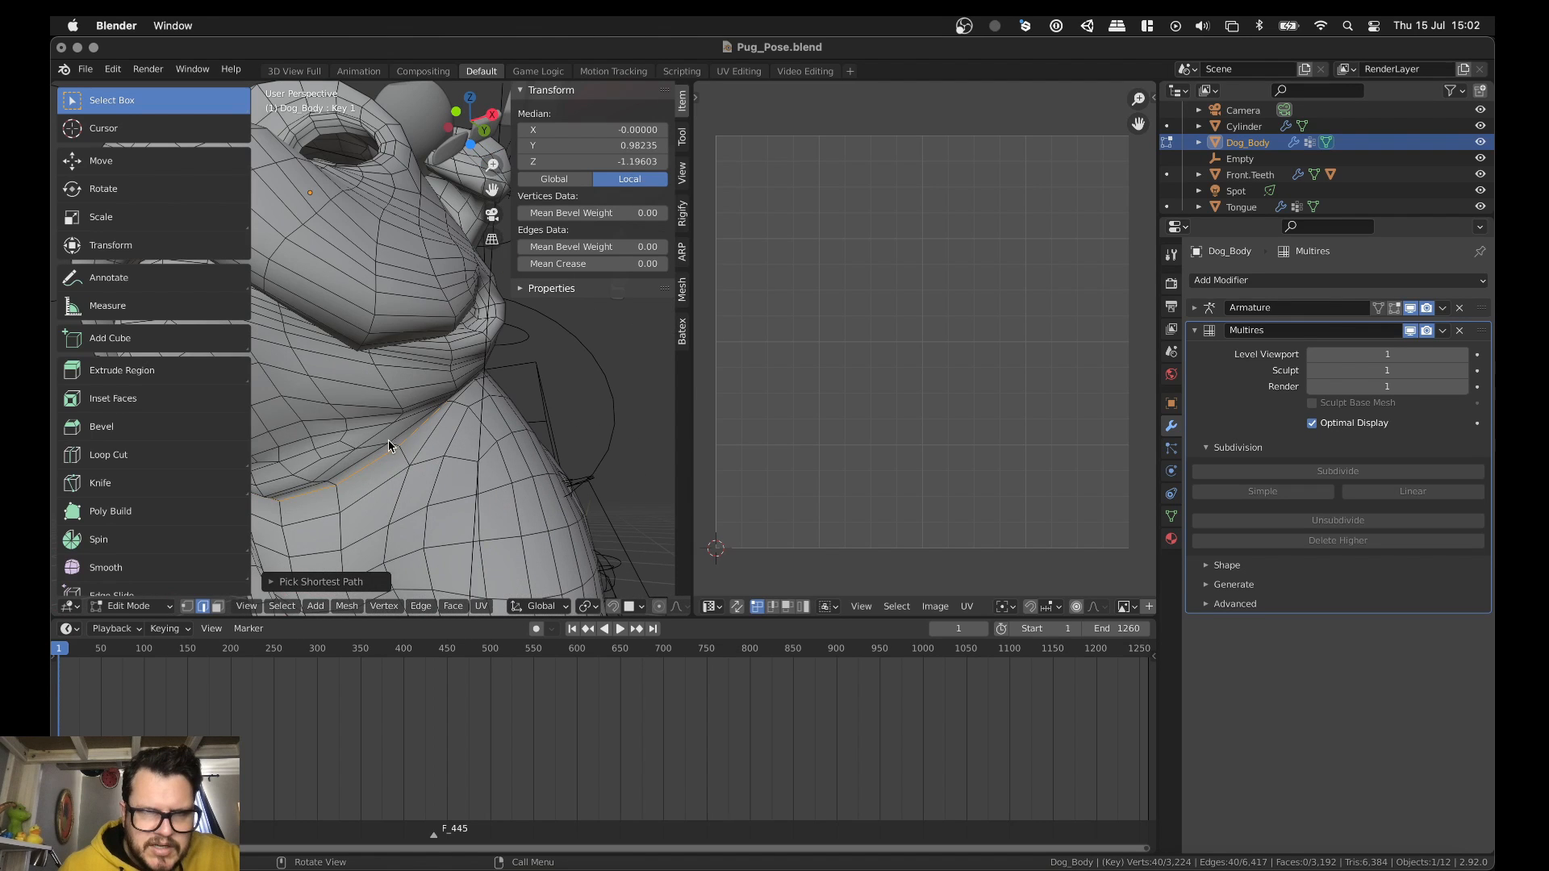
# Mark the selected edge loop around the neck below the dog's jaw as a seam
pyautogui.rightClick(388, 457)
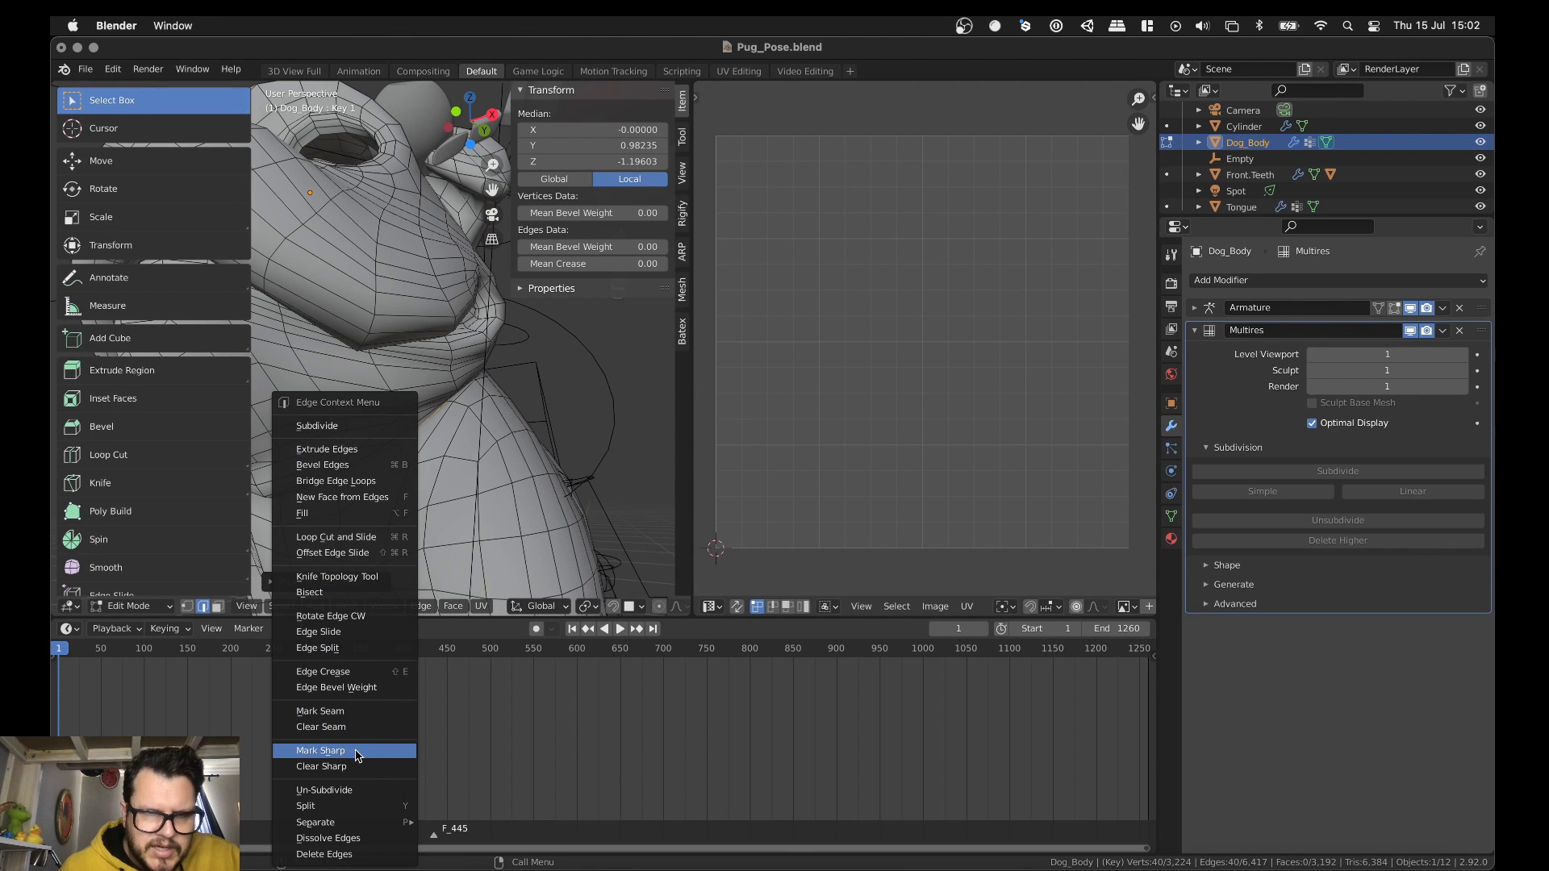
pyautogui.click(353, 713)
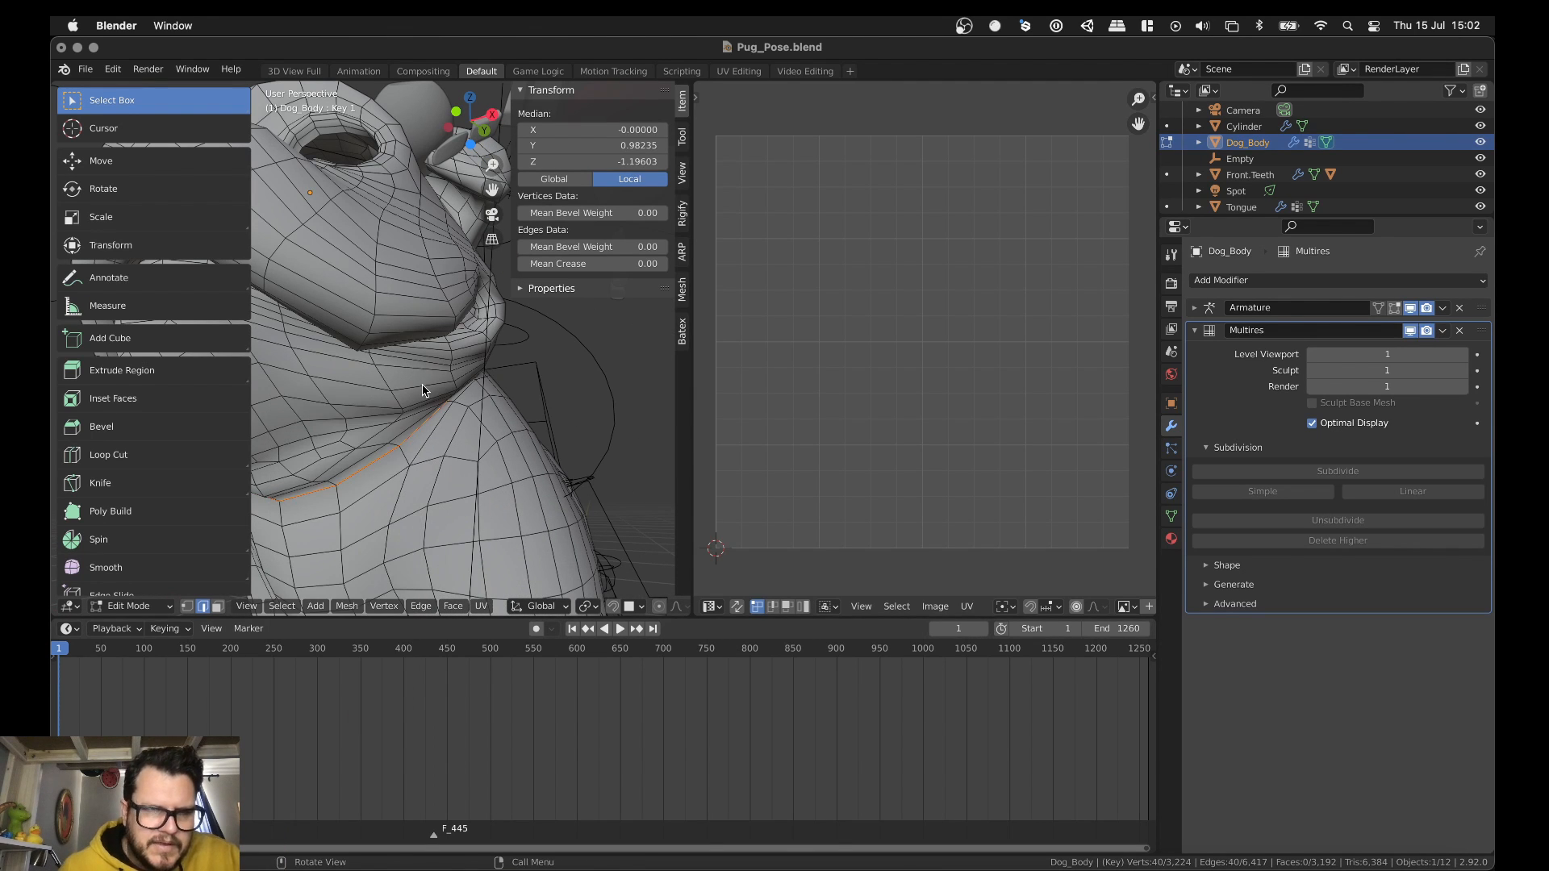
pyautogui.hotkey('ctrl', 'Tab')
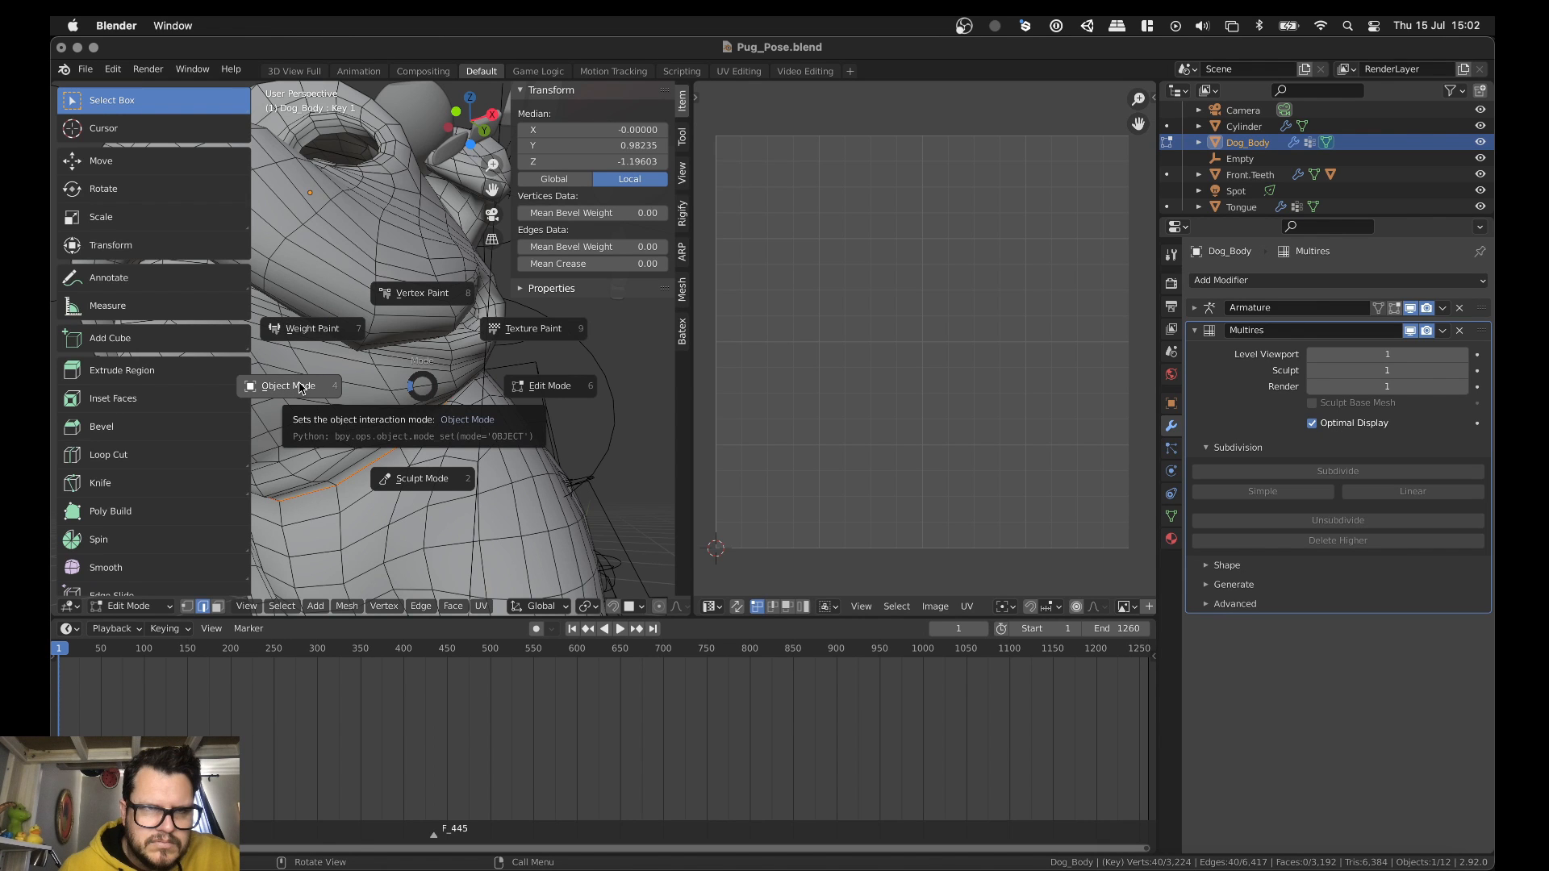
pyautogui.press('Escape')
# Select the whole Dog_Body mesh and unwrap it with the standard Unwrap along its seams
pyautogui.press('a')
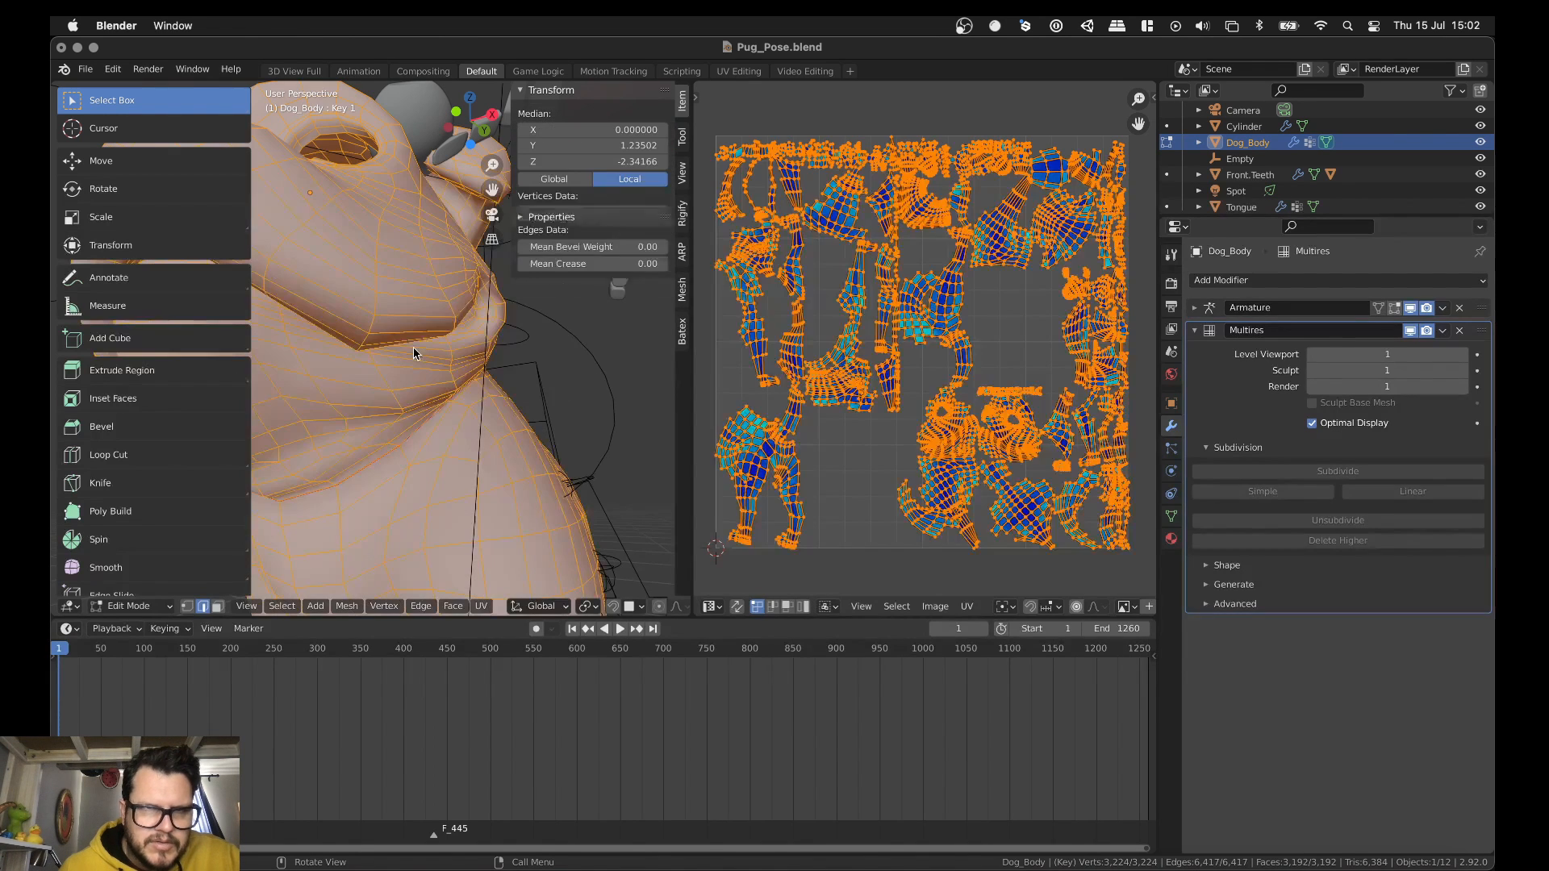
pyautogui.press('u')
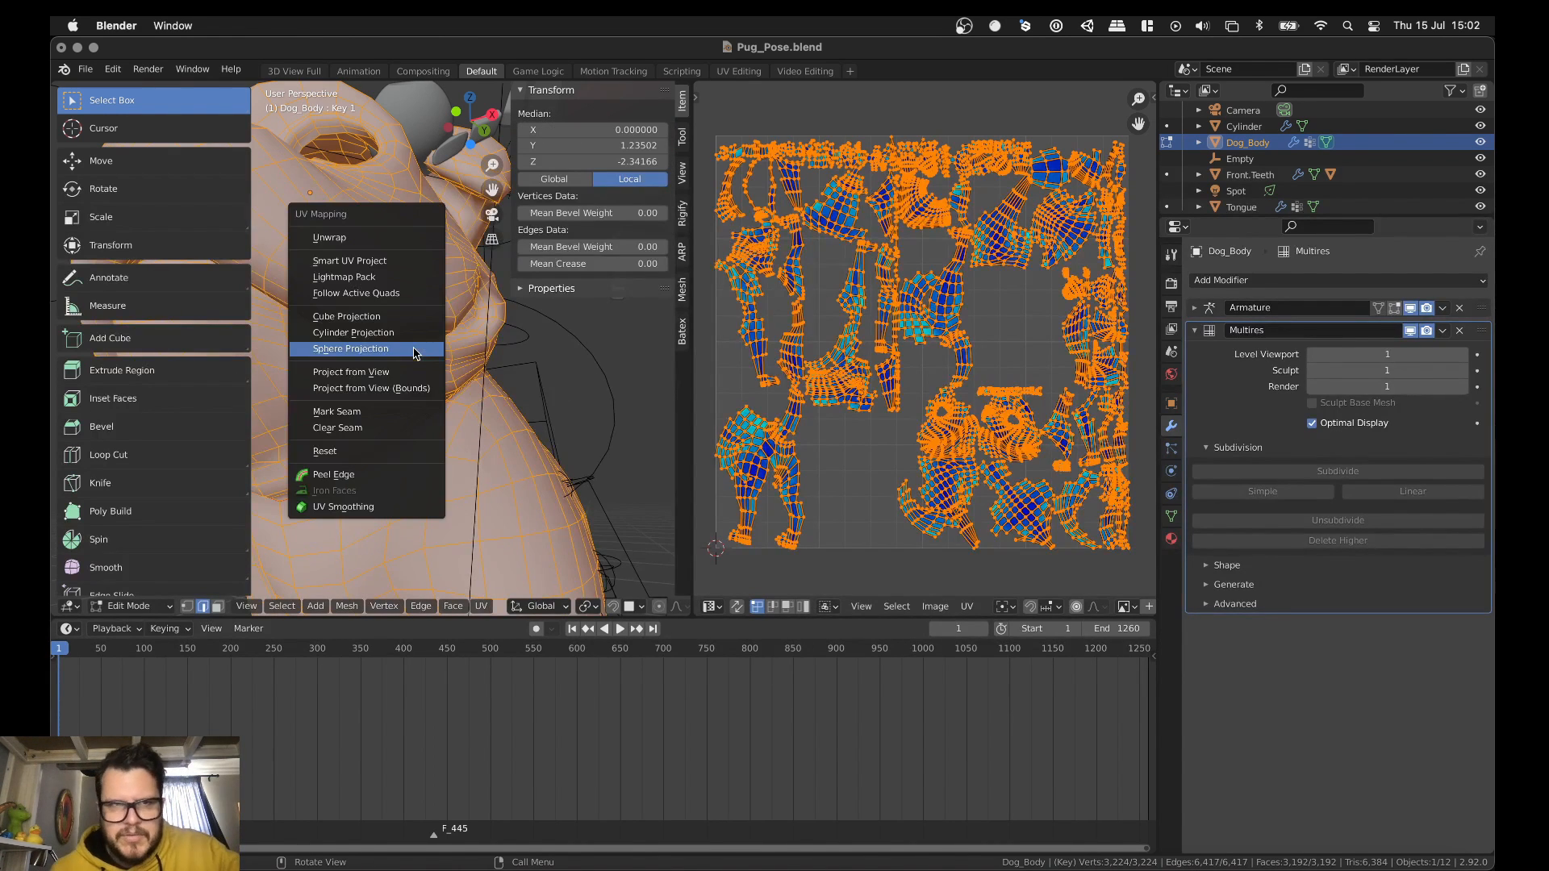
pyautogui.click(382, 238)
# Examine the unwrapped head island's face details and compare them with the dog mesh in the viewport
pyautogui.scroll(3, 1031, 490)
pyautogui.scroll(-3, 1031, 490)
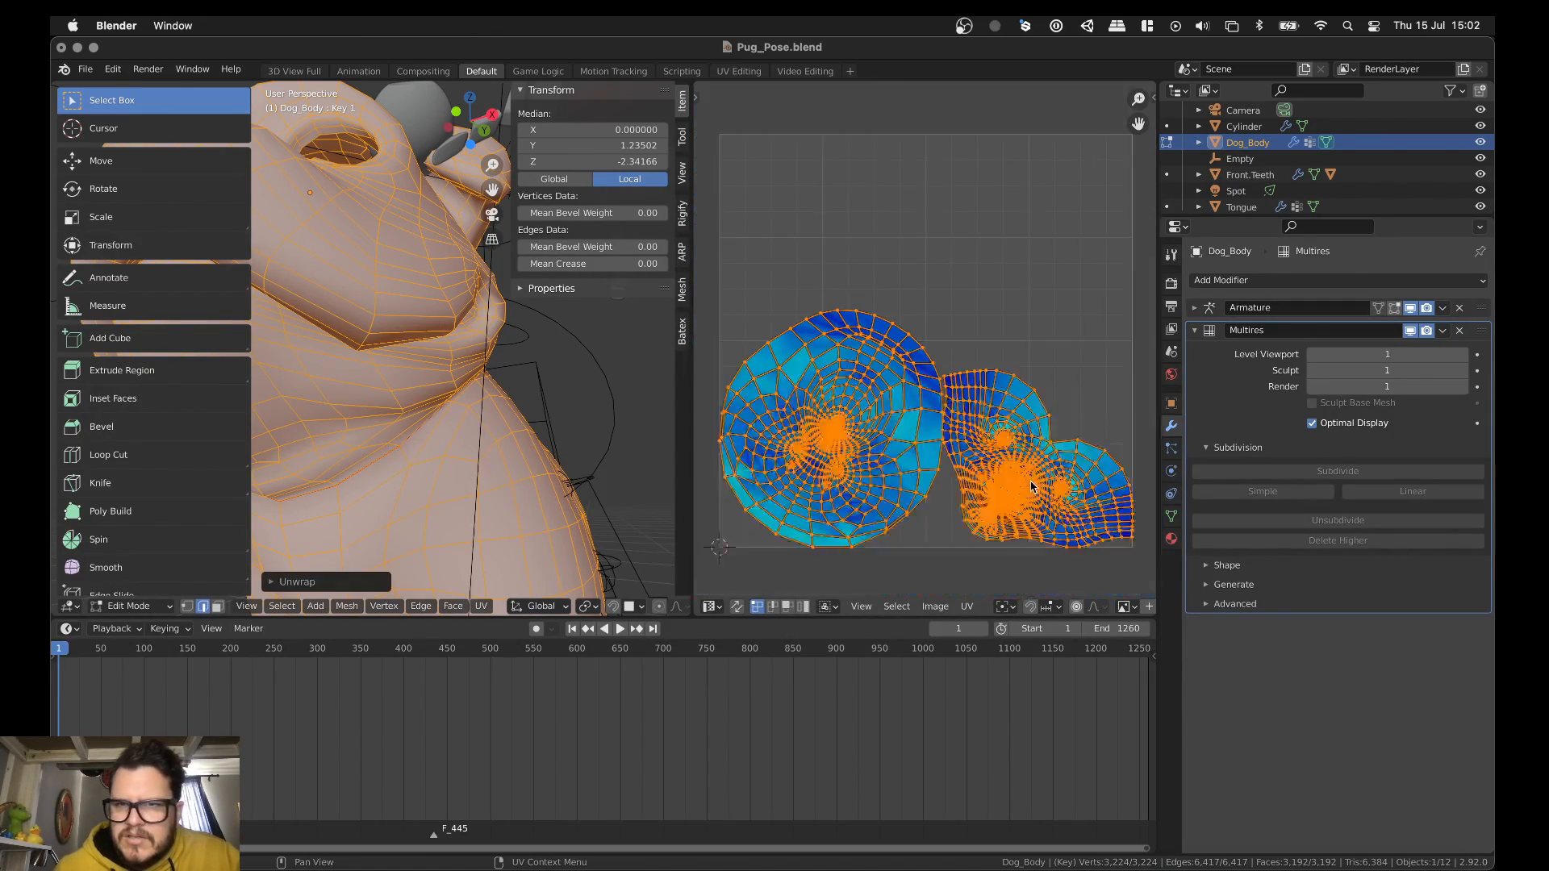
pyautogui.scroll(5, 1033, 488)
pyautogui.scroll(-4, 1031, 489)
pyautogui.scroll(-2, 971, 404)
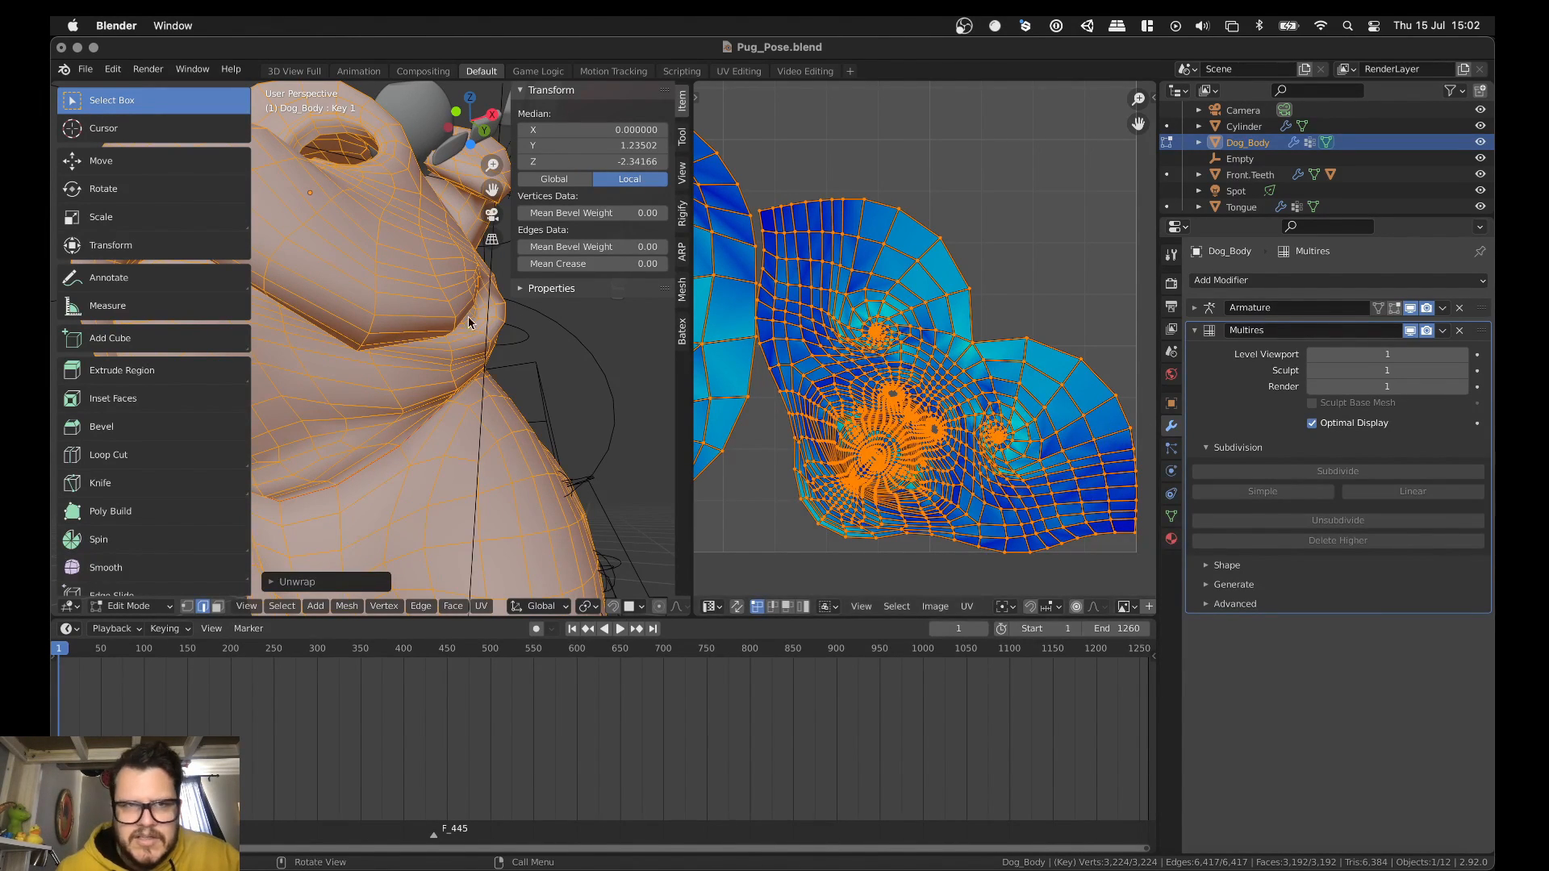
pyautogui.scroll(-5, 401, 307)
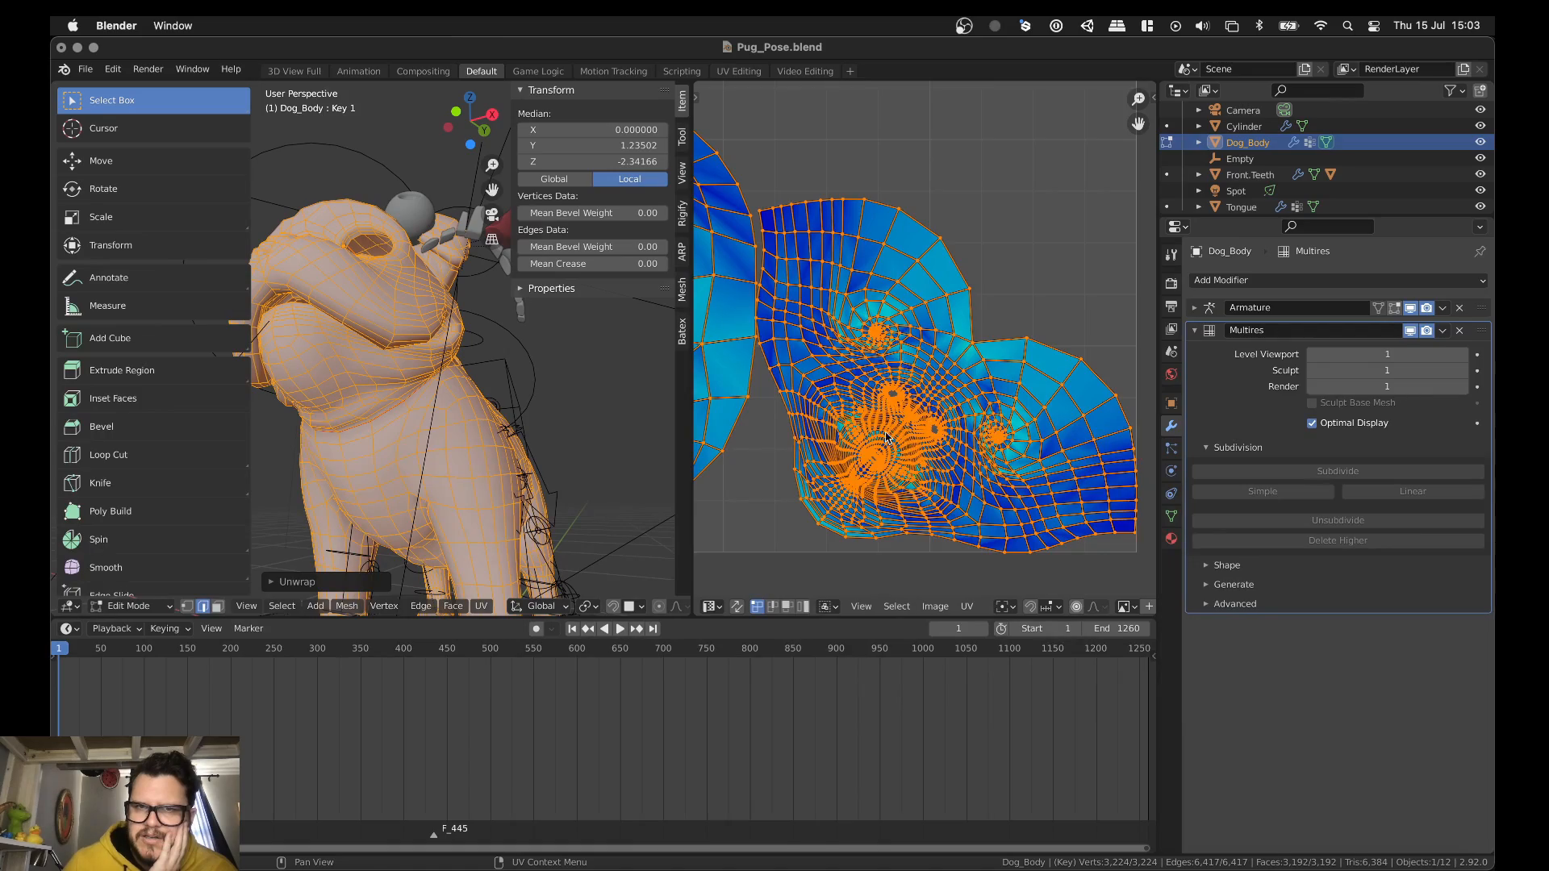
pyautogui.scroll(-3, 887, 422)
pyautogui.scroll(10, 887, 422)
pyautogui.scroll(-6, 895, 416)
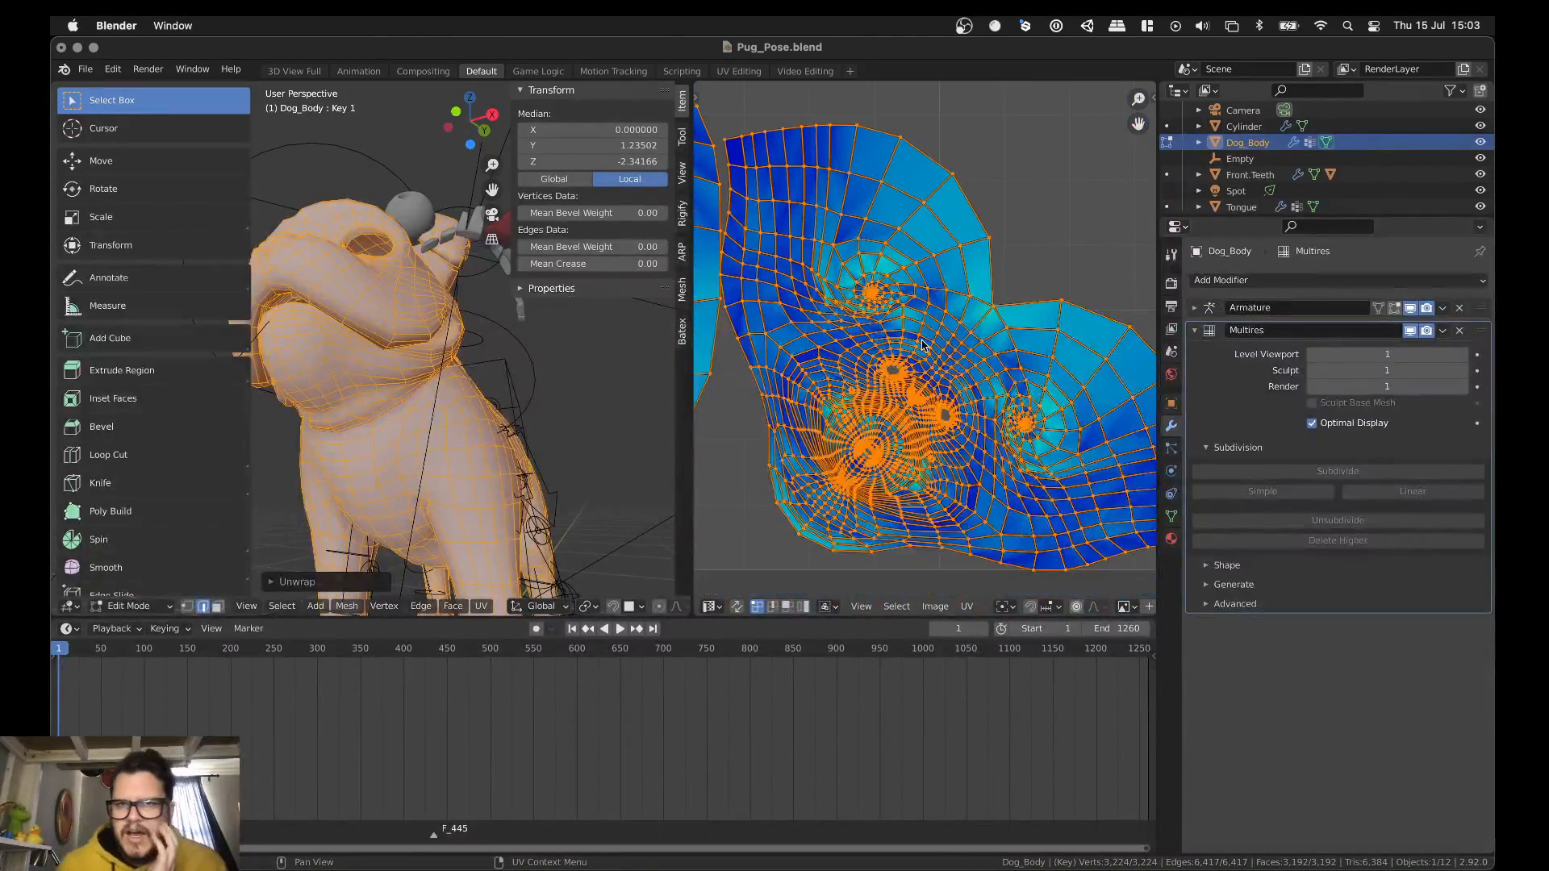
# Select the linked head island in the UV layout and rotate it about 41° so the face stands upright and symmetrical
pyautogui.click(922, 346)
pyautogui.press('l')
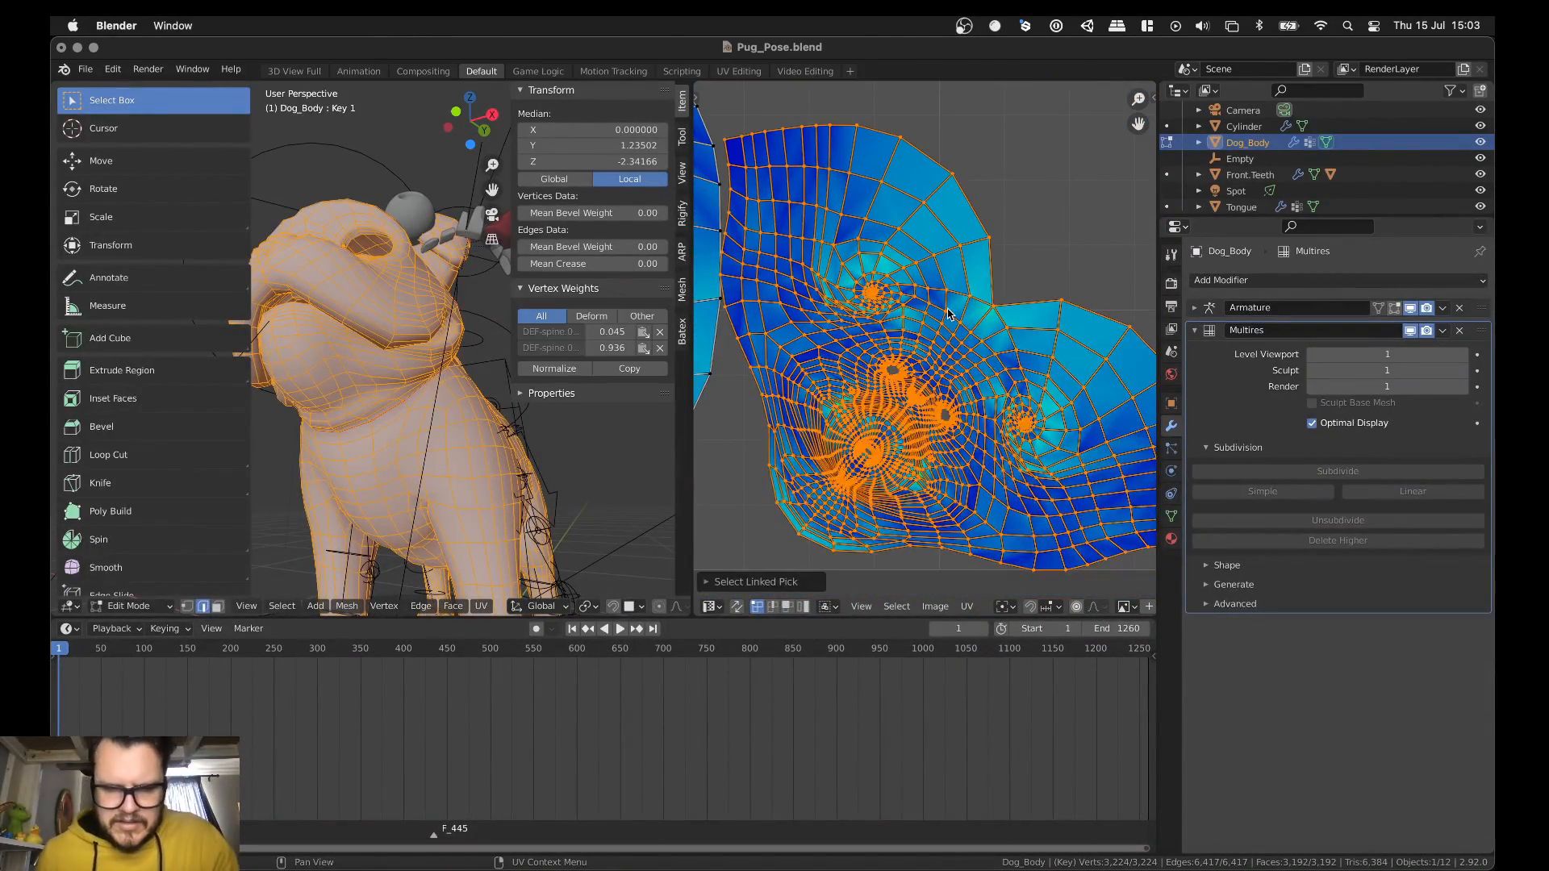
pyautogui.press('r')
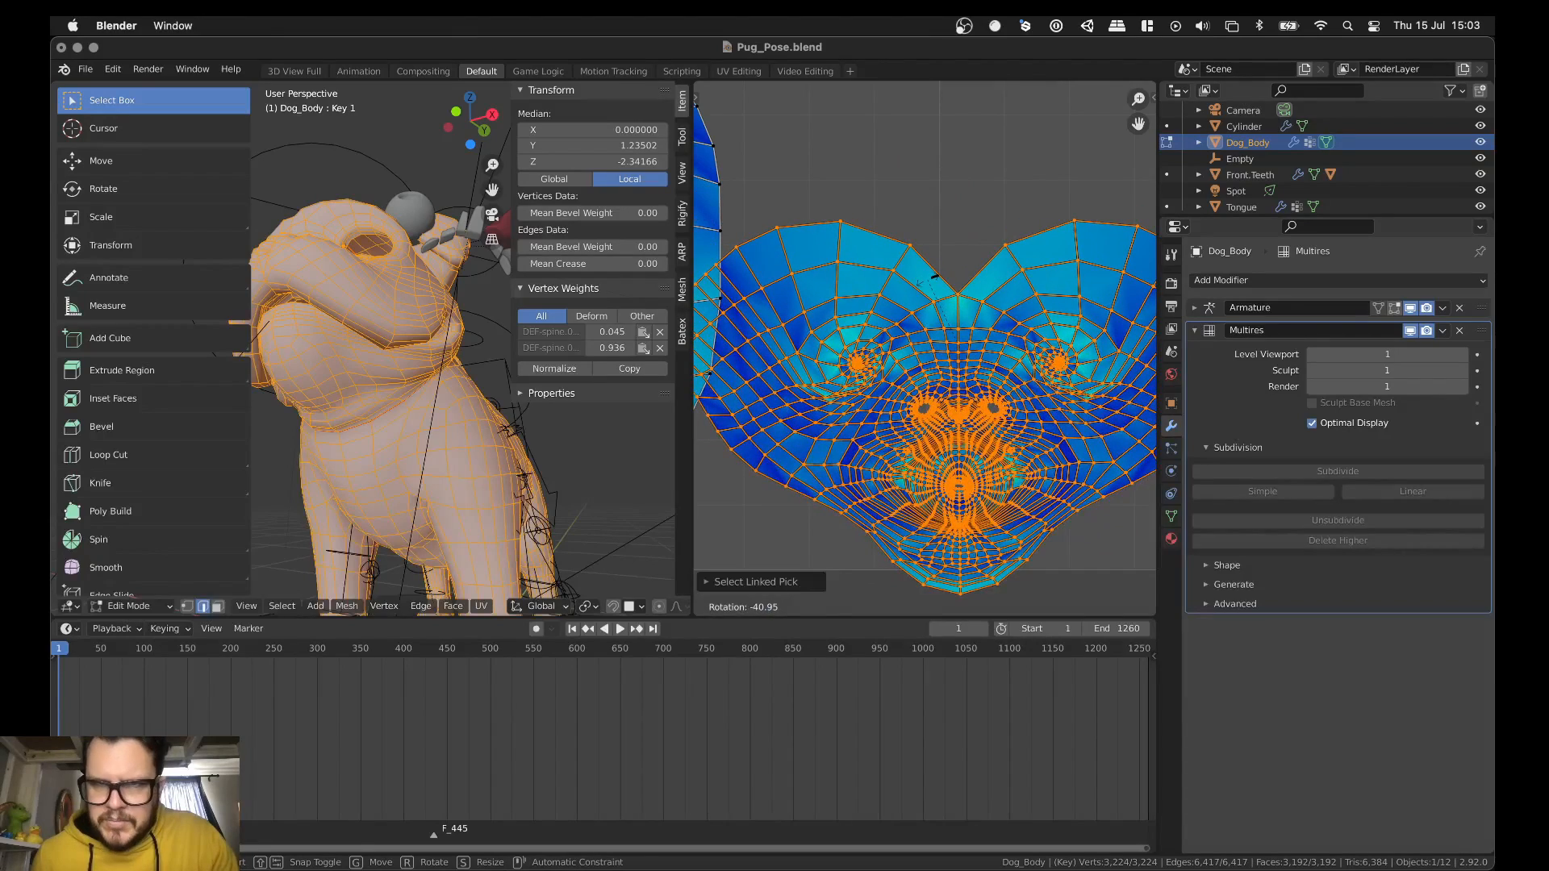
pyautogui.click(929, 282)
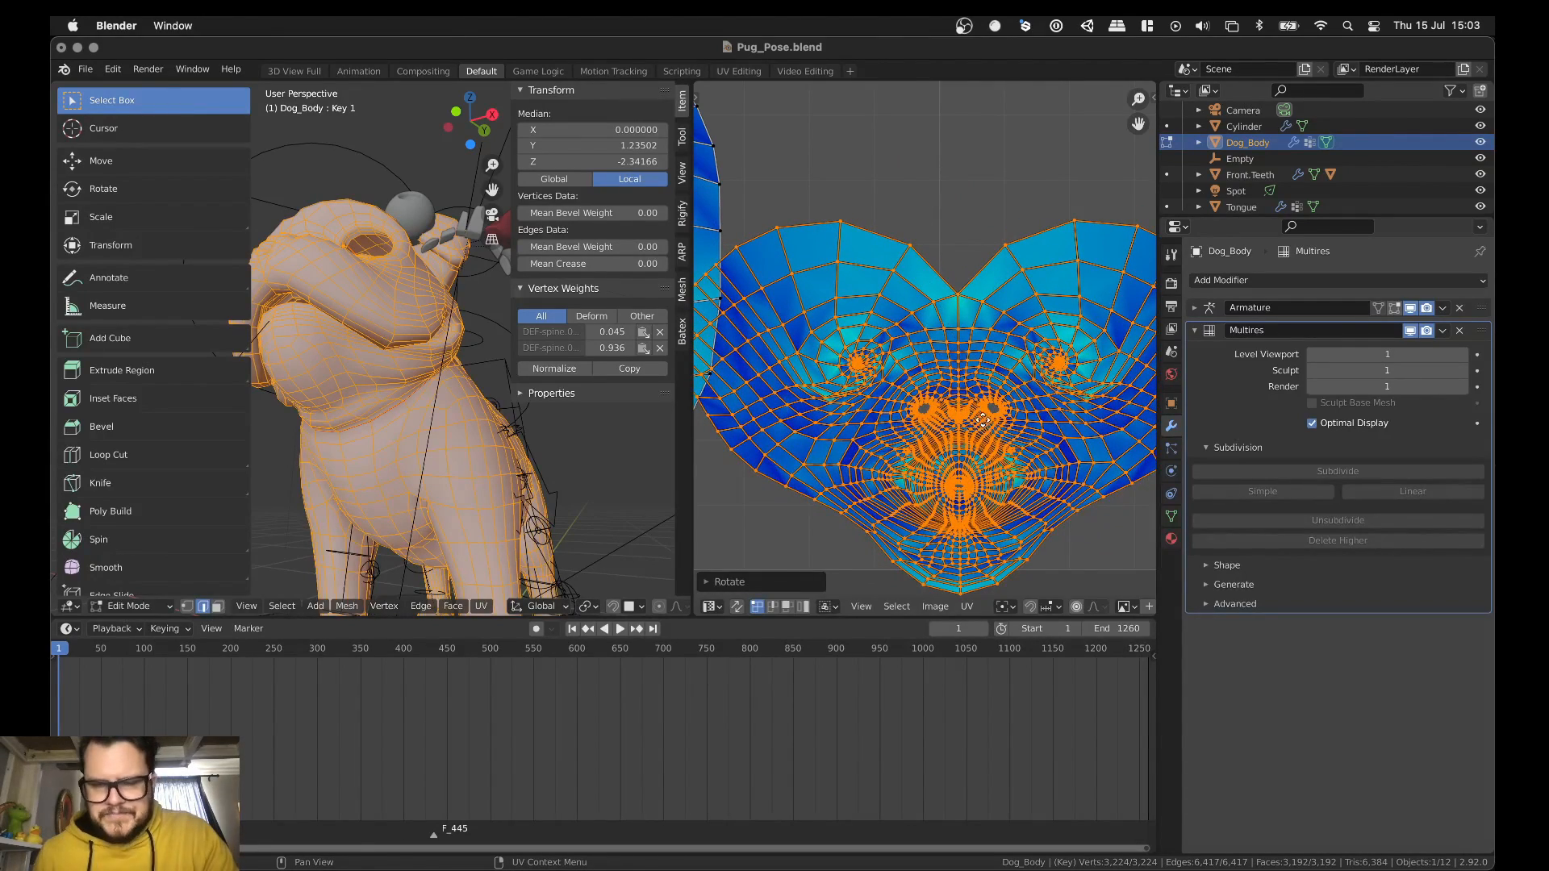
# Move the head island clear of the body island, up to the upper edge of the UV tile
pyautogui.press('g')
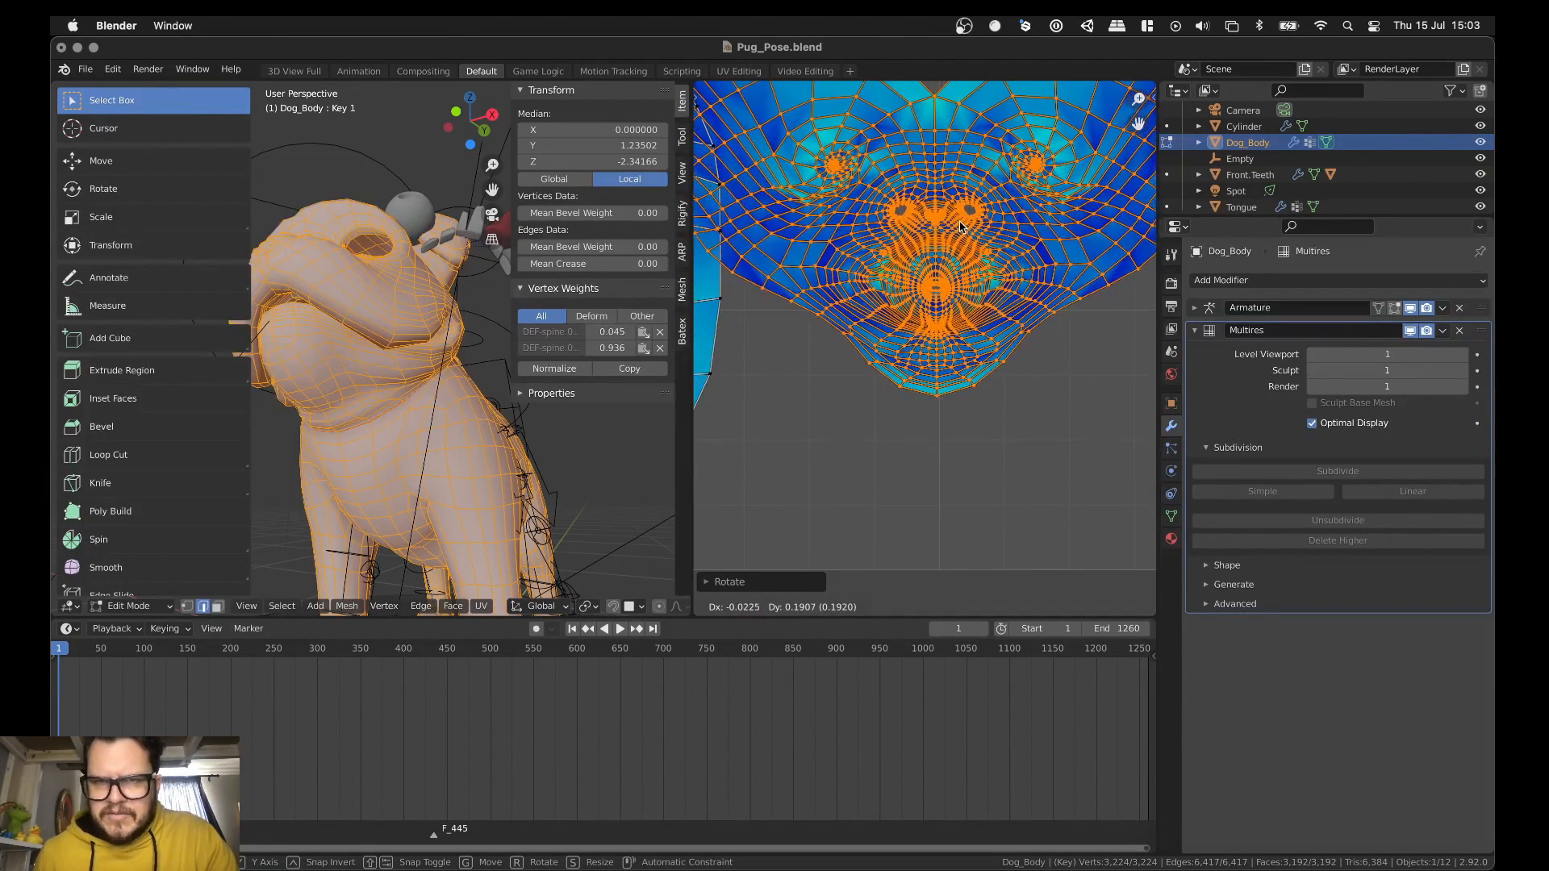
pyautogui.click(940, 291)
pyautogui.scroll(-3, 938, 300)
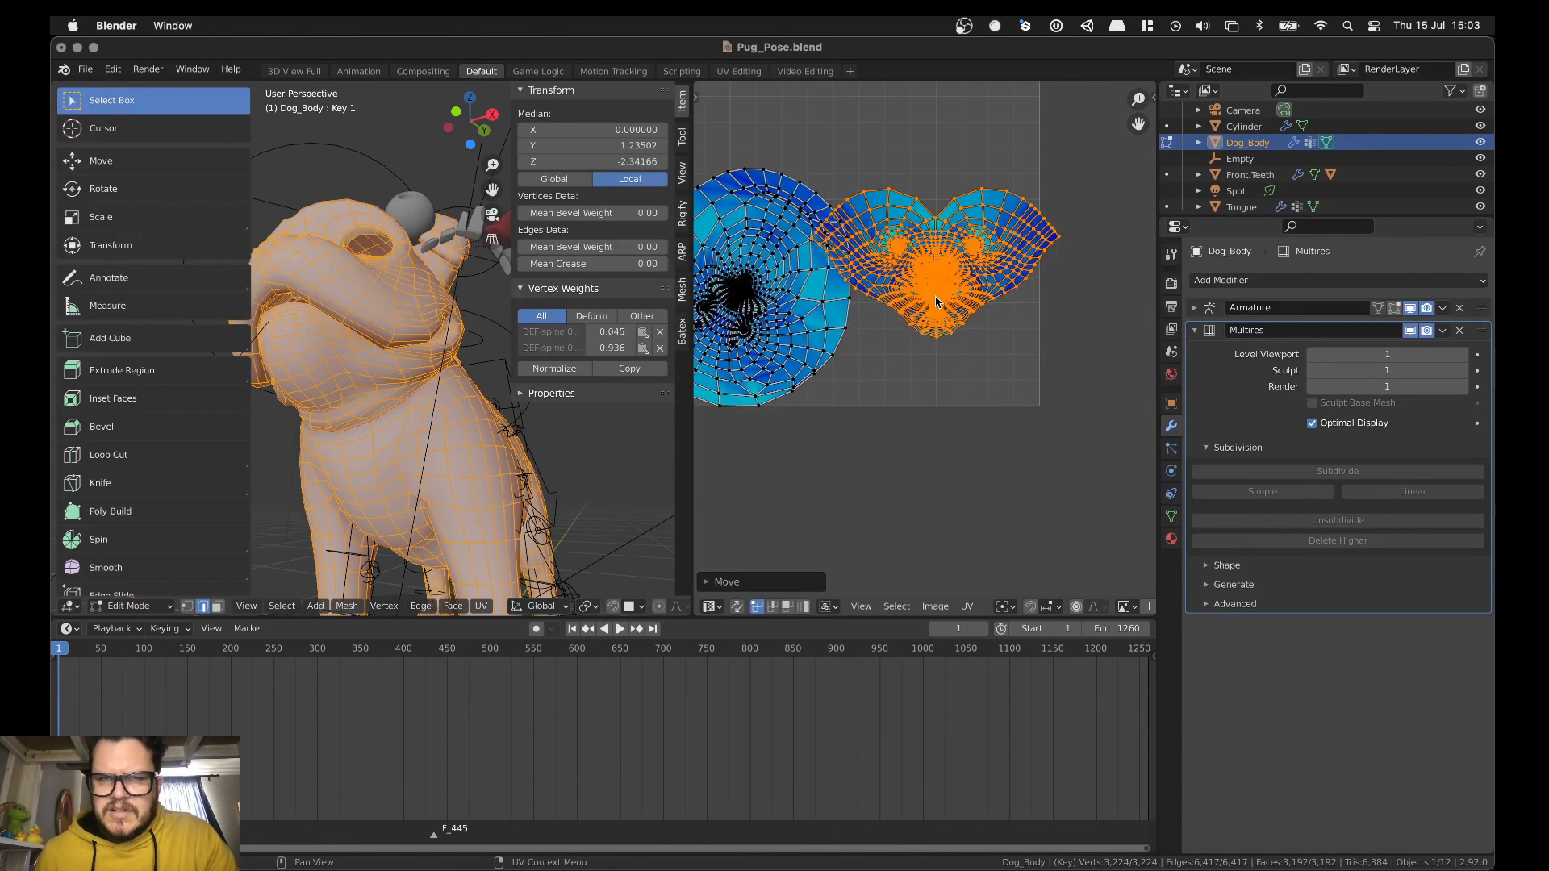
pyautogui.scroll(-3, 936, 301)
pyautogui.press('g')
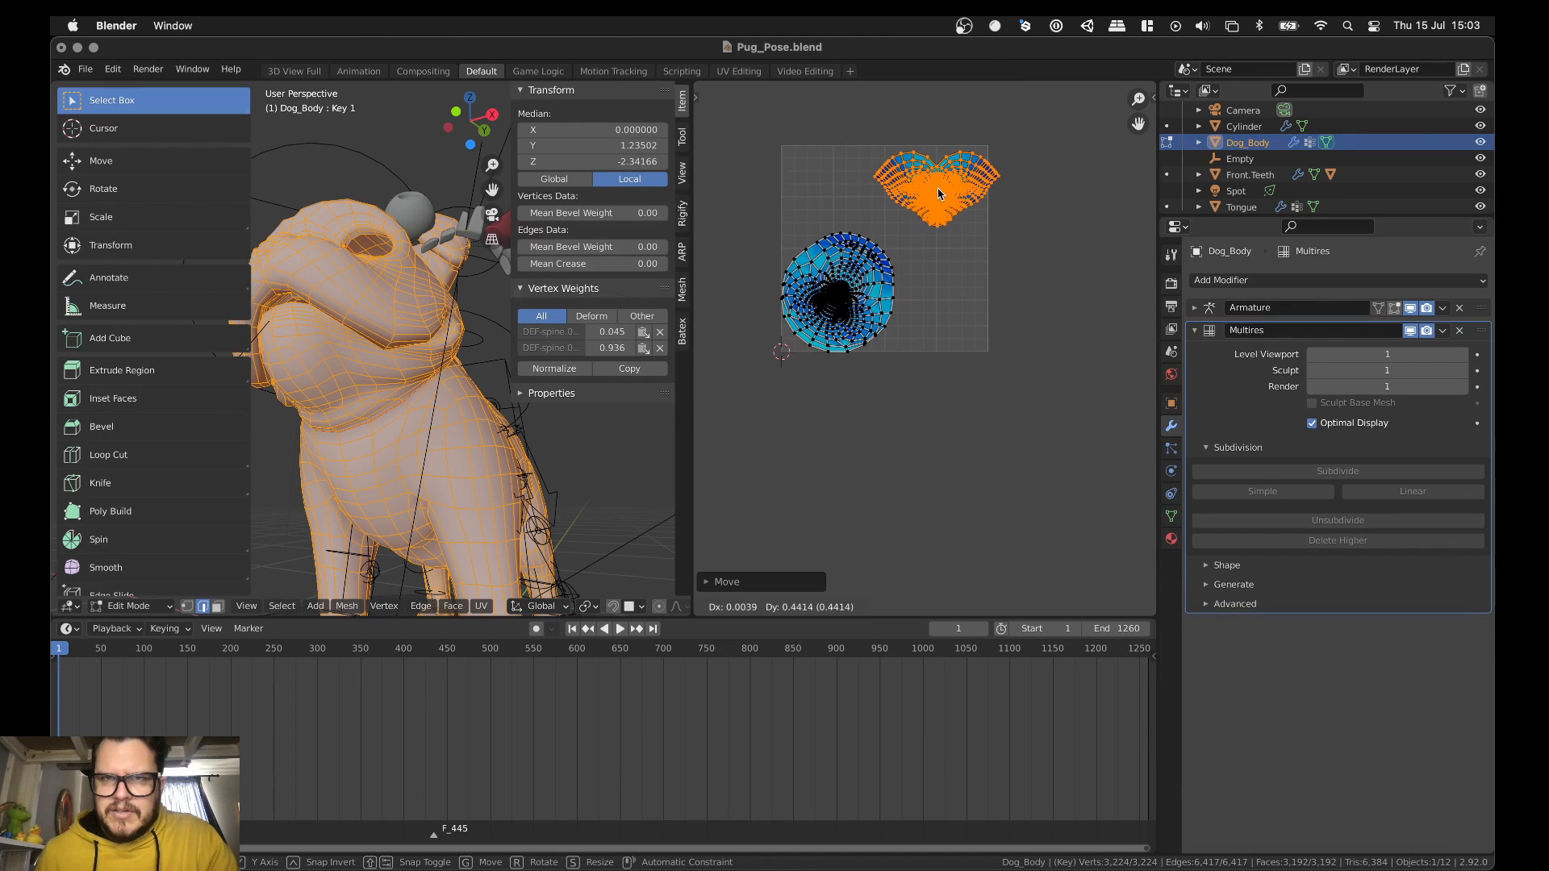
pyautogui.click(937, 197)
pyautogui.scroll(6, 938, 198)
pyautogui.press('g')
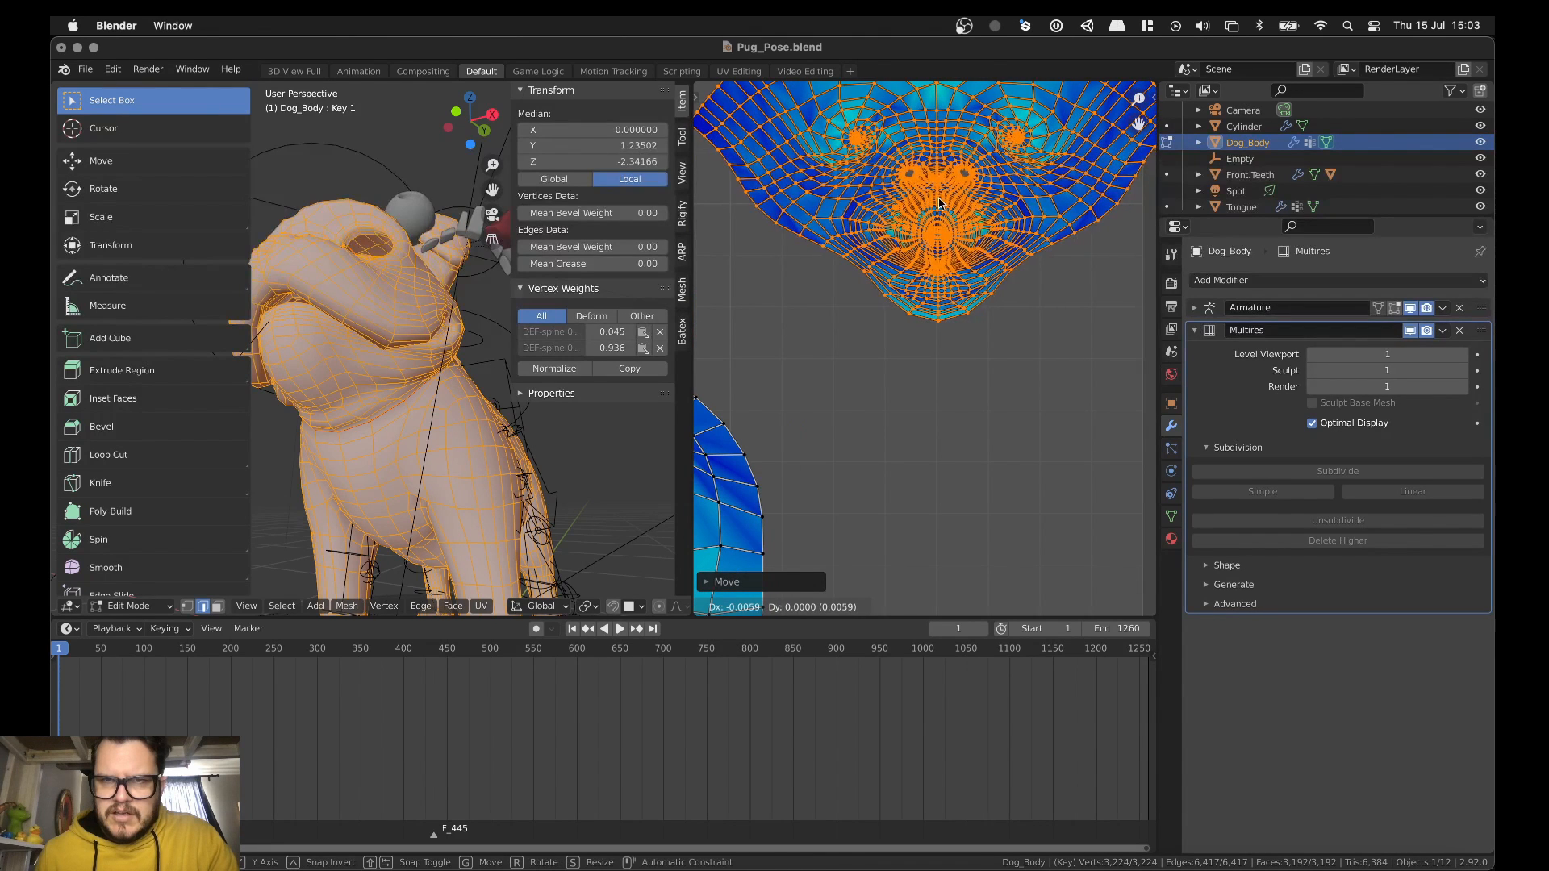
pyautogui.click(939, 203)
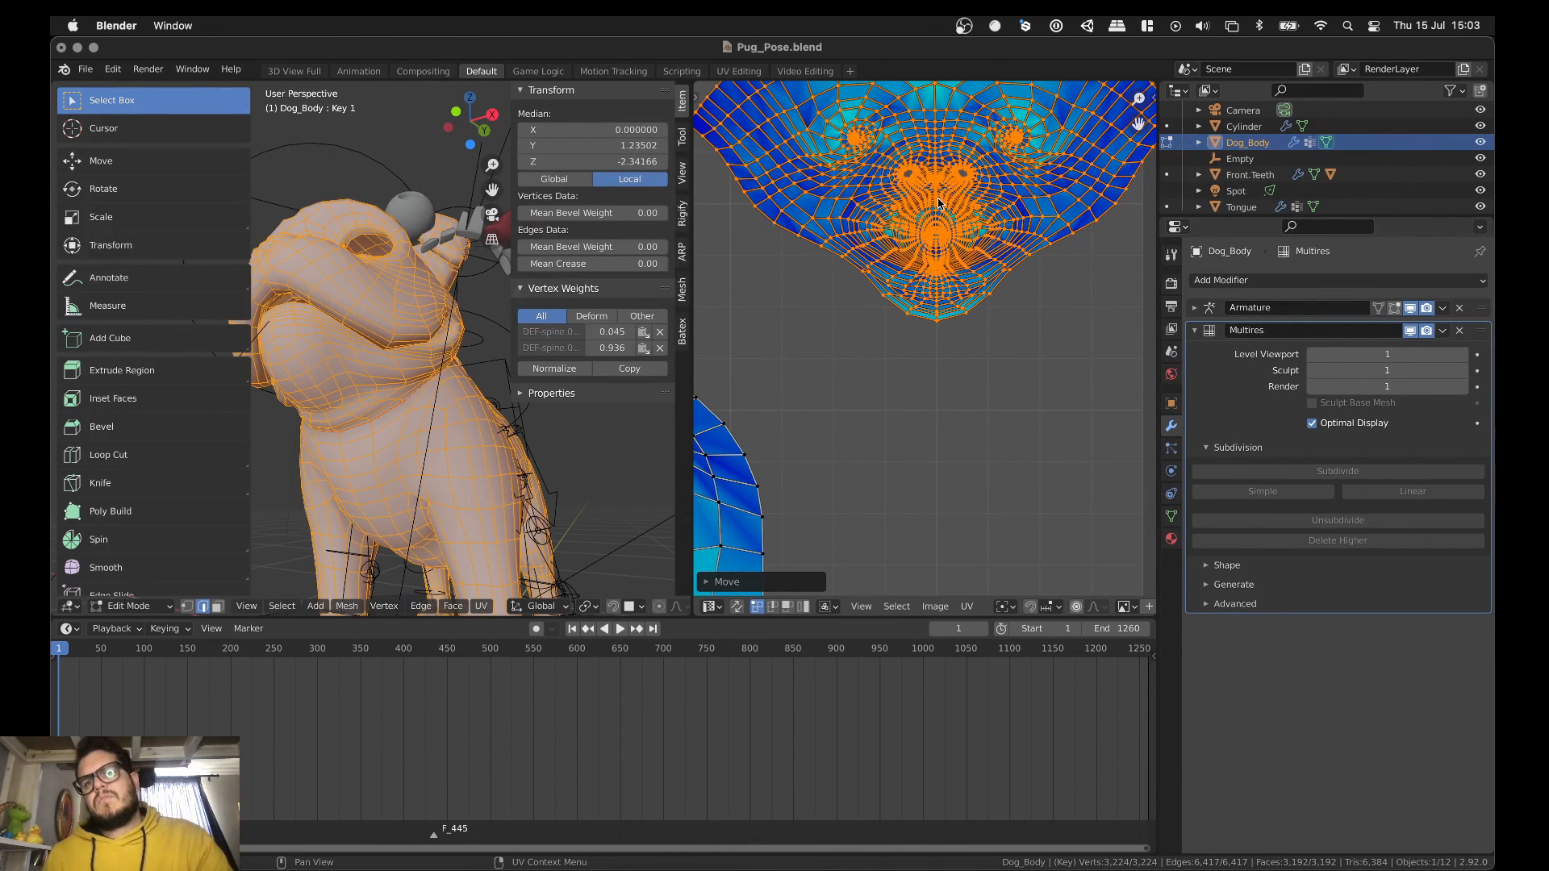
# Shift the head island sideways and slightly down so it lies fully inside the UV tile
pyautogui.scroll(-5, 863, 436)
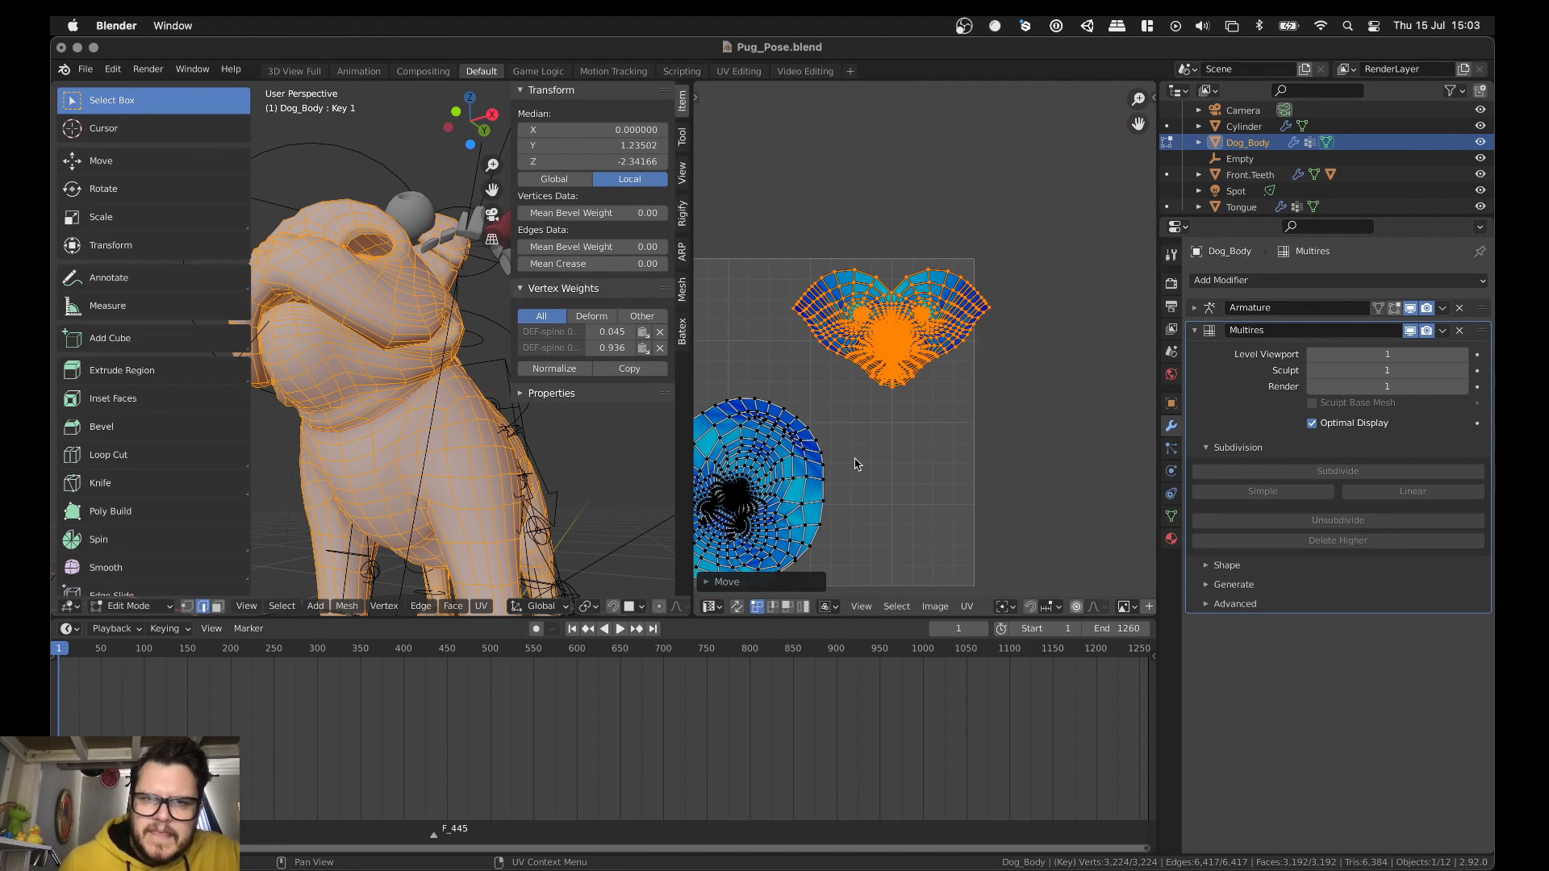
pyautogui.moveTo(868, 447); pyautogui.dragTo(911, 434, button='middle')
pyautogui.press('g')
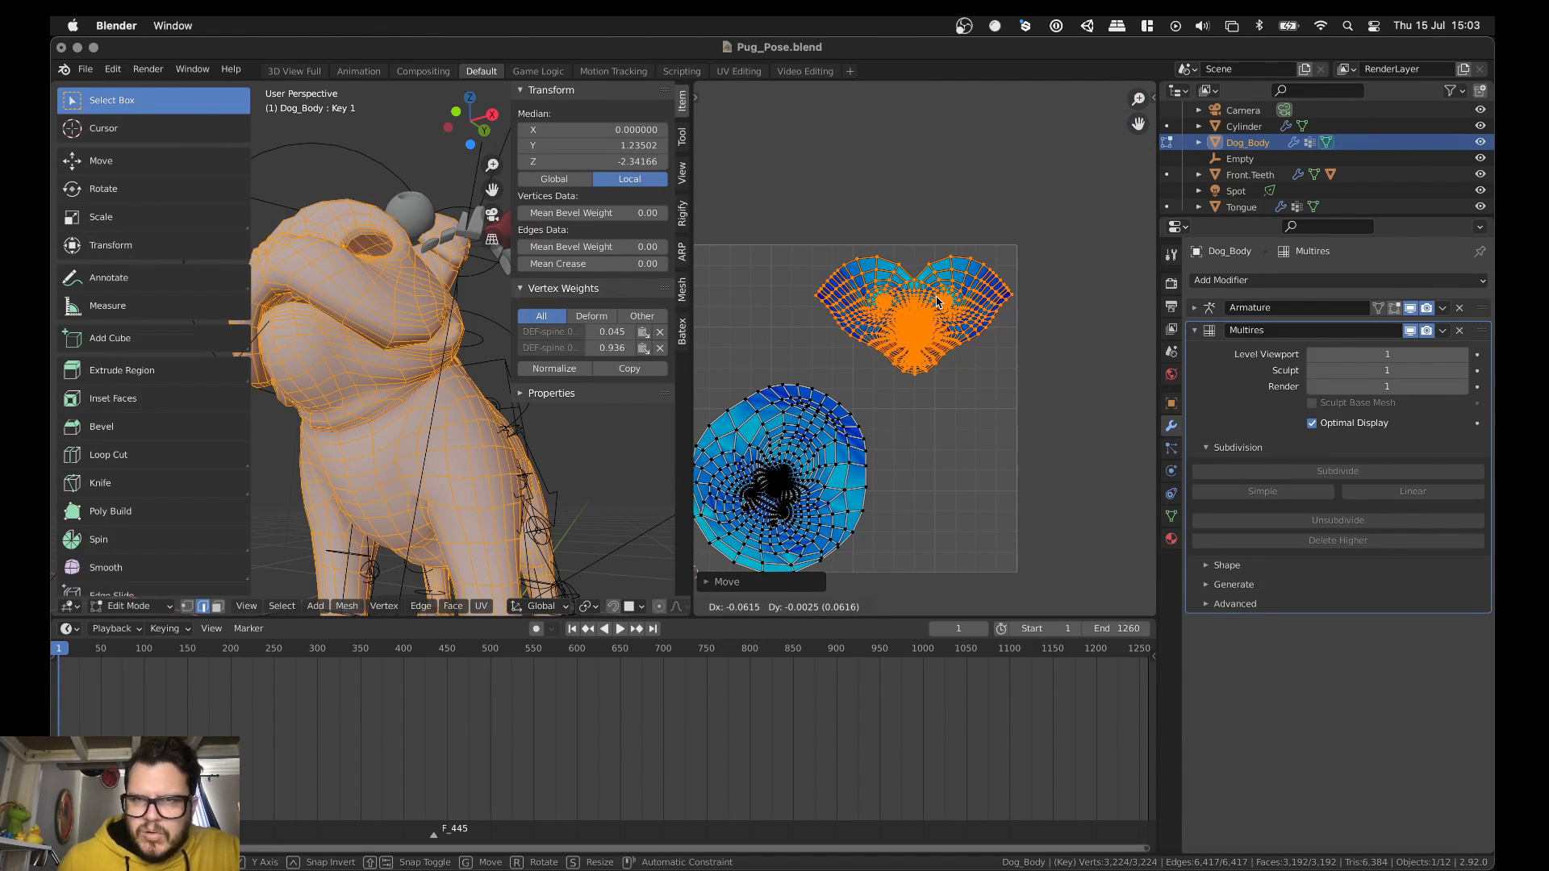
pyautogui.click(921, 309)
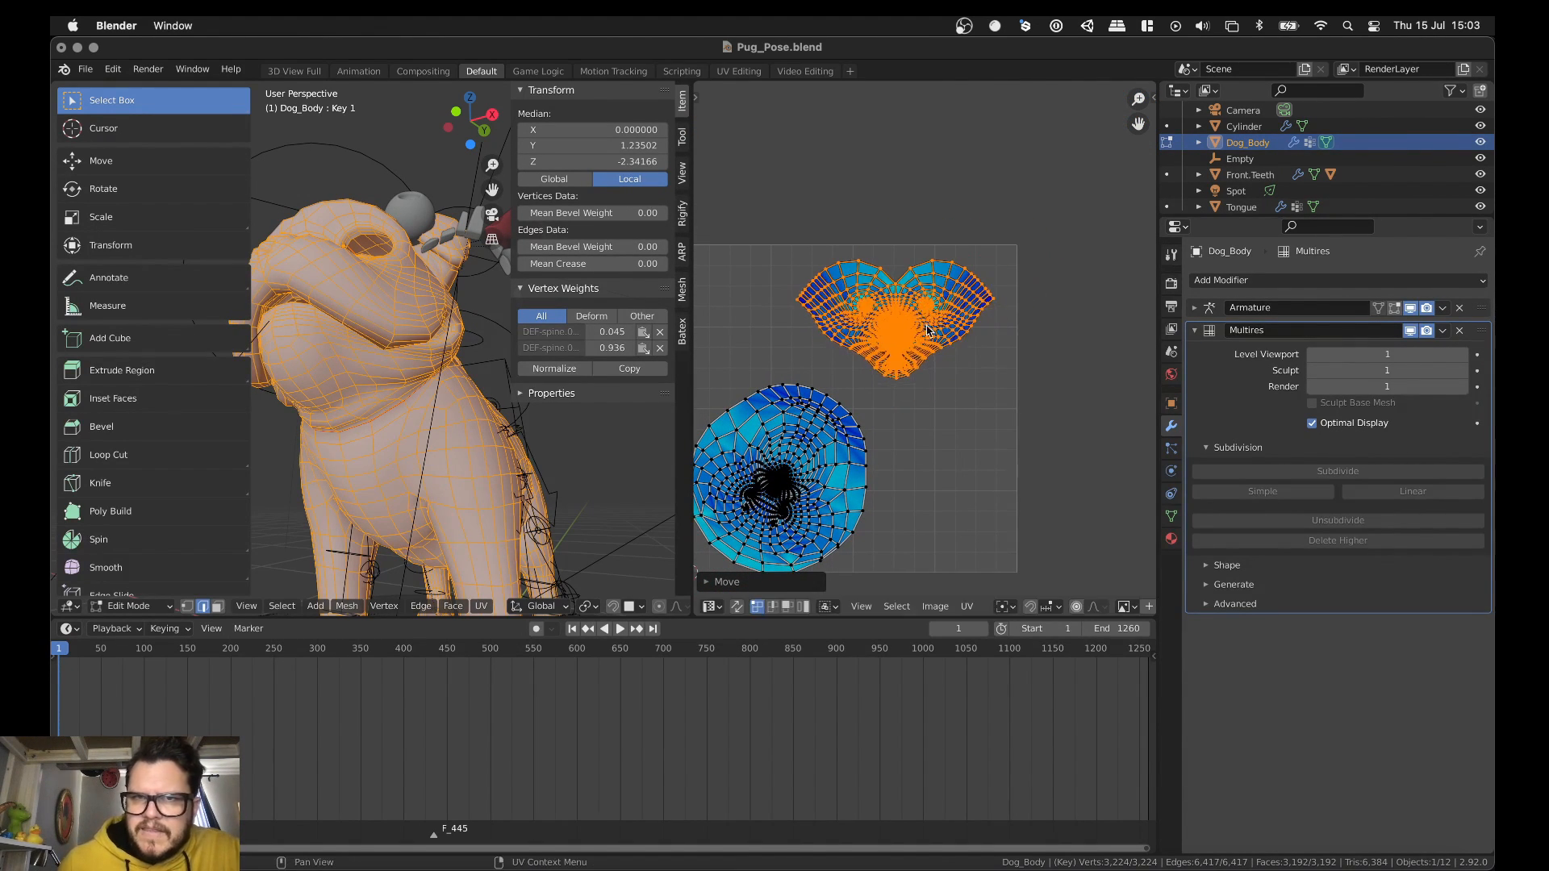
pyautogui.scroll(-1, 923, 330)
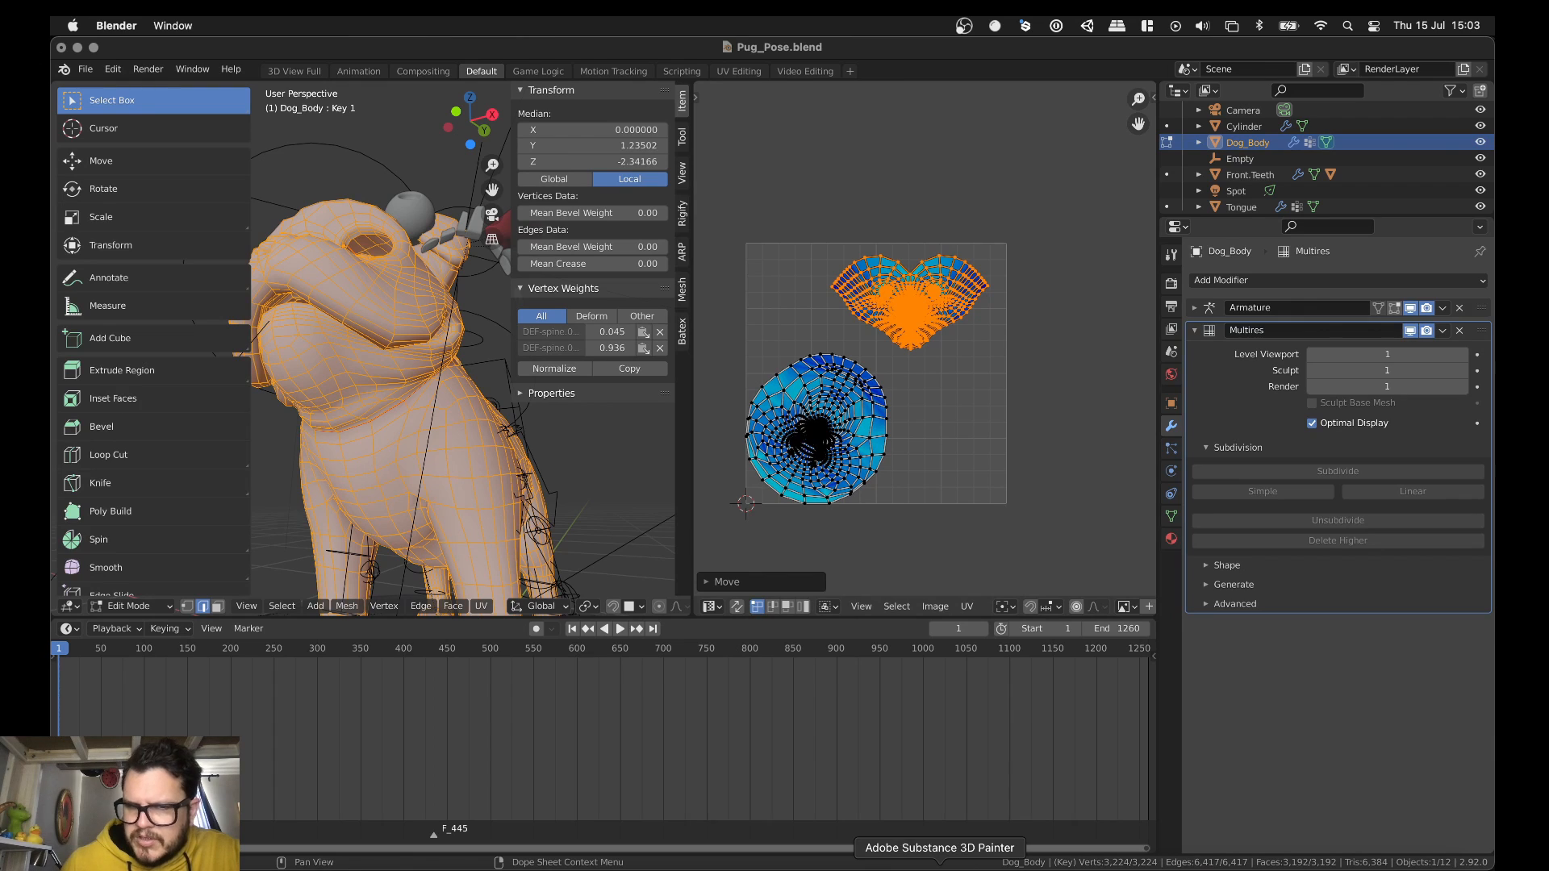
# Export the UV layout as the PNG image Dog_Body.png, 1024 × 1024, to the Desktop folder
pyautogui.click(966, 606)
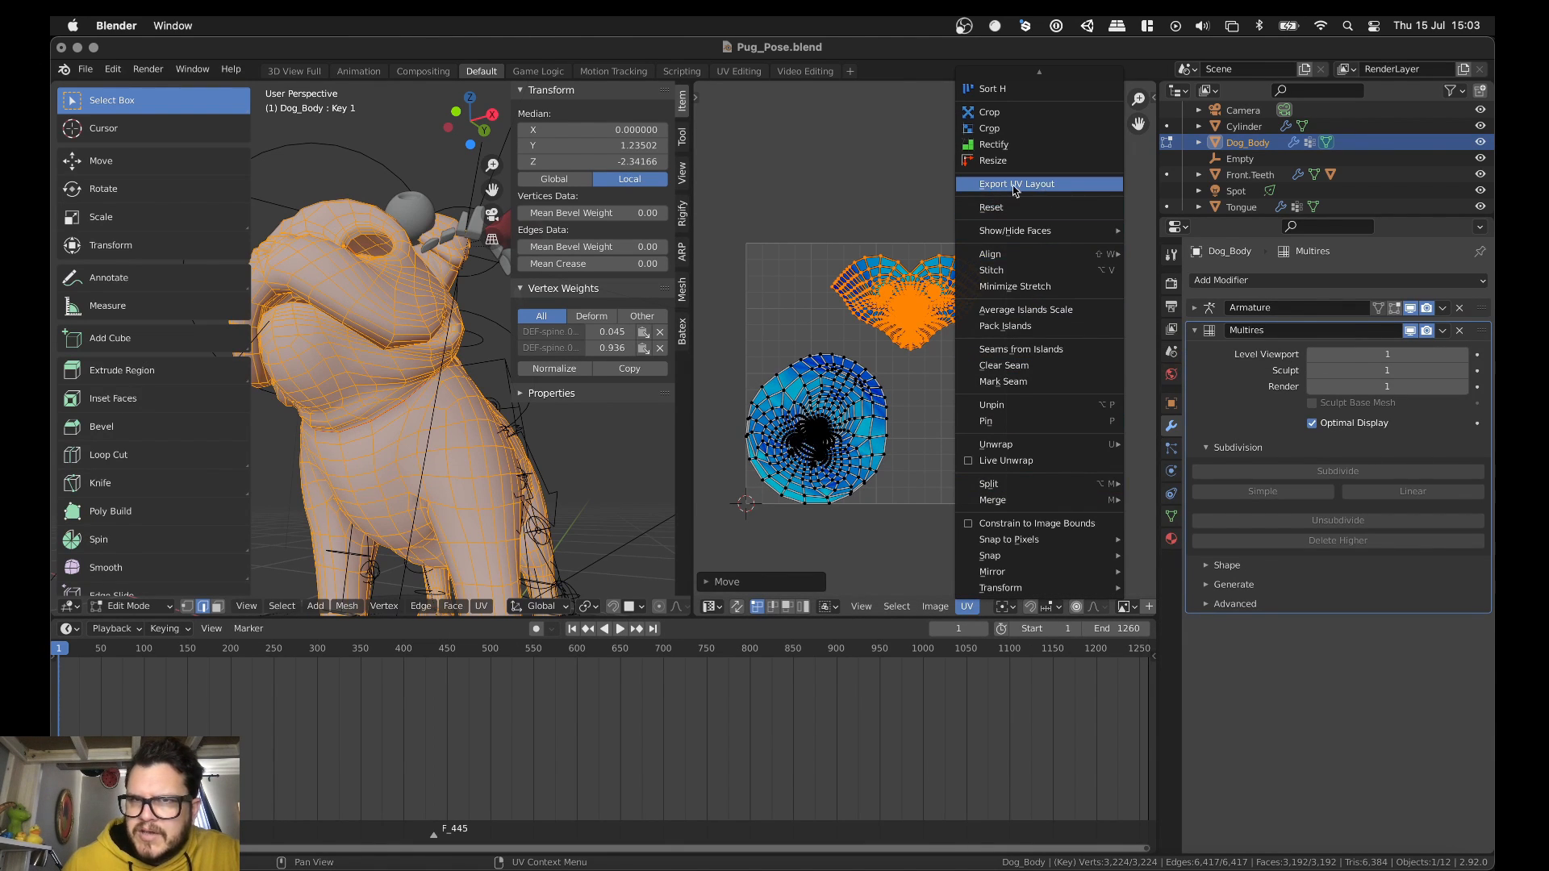
pyautogui.click(1040, 185)
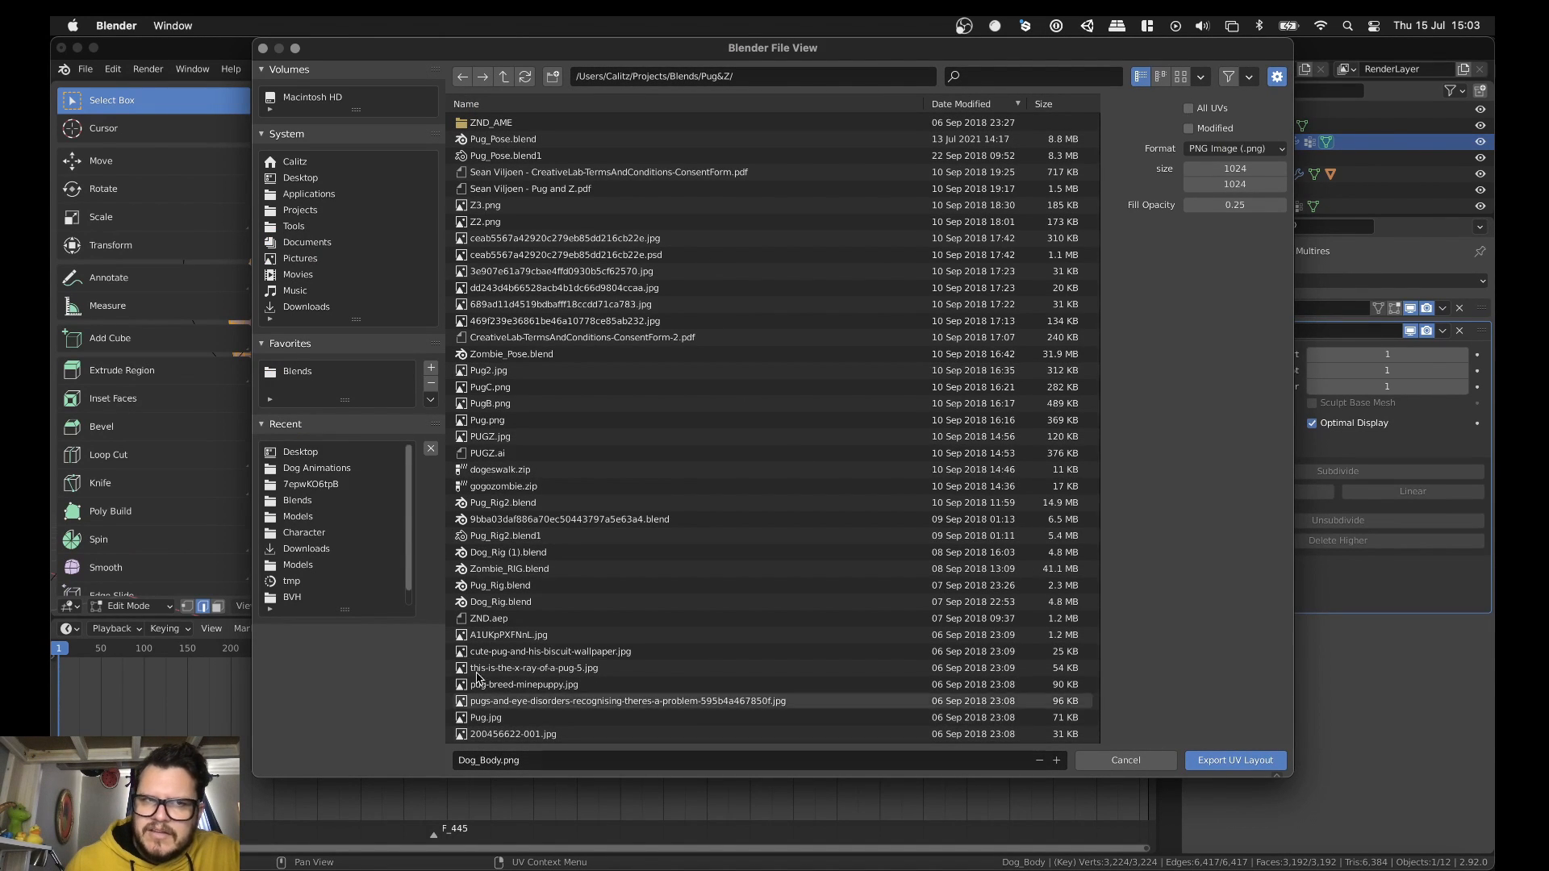
pyautogui.click(299, 179)
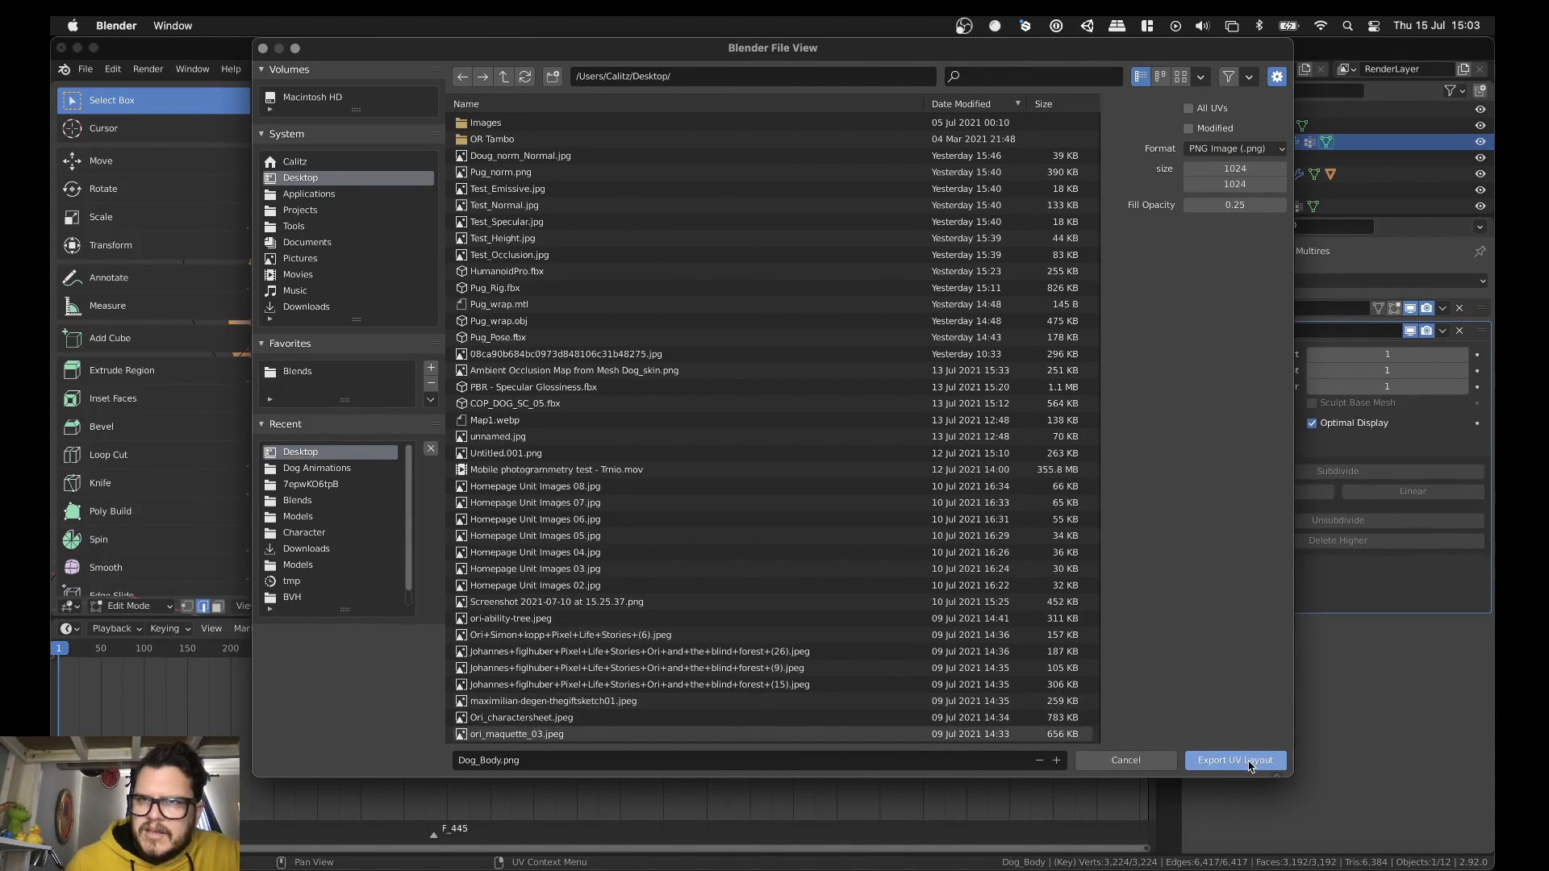
pyautogui.click(1235, 760)
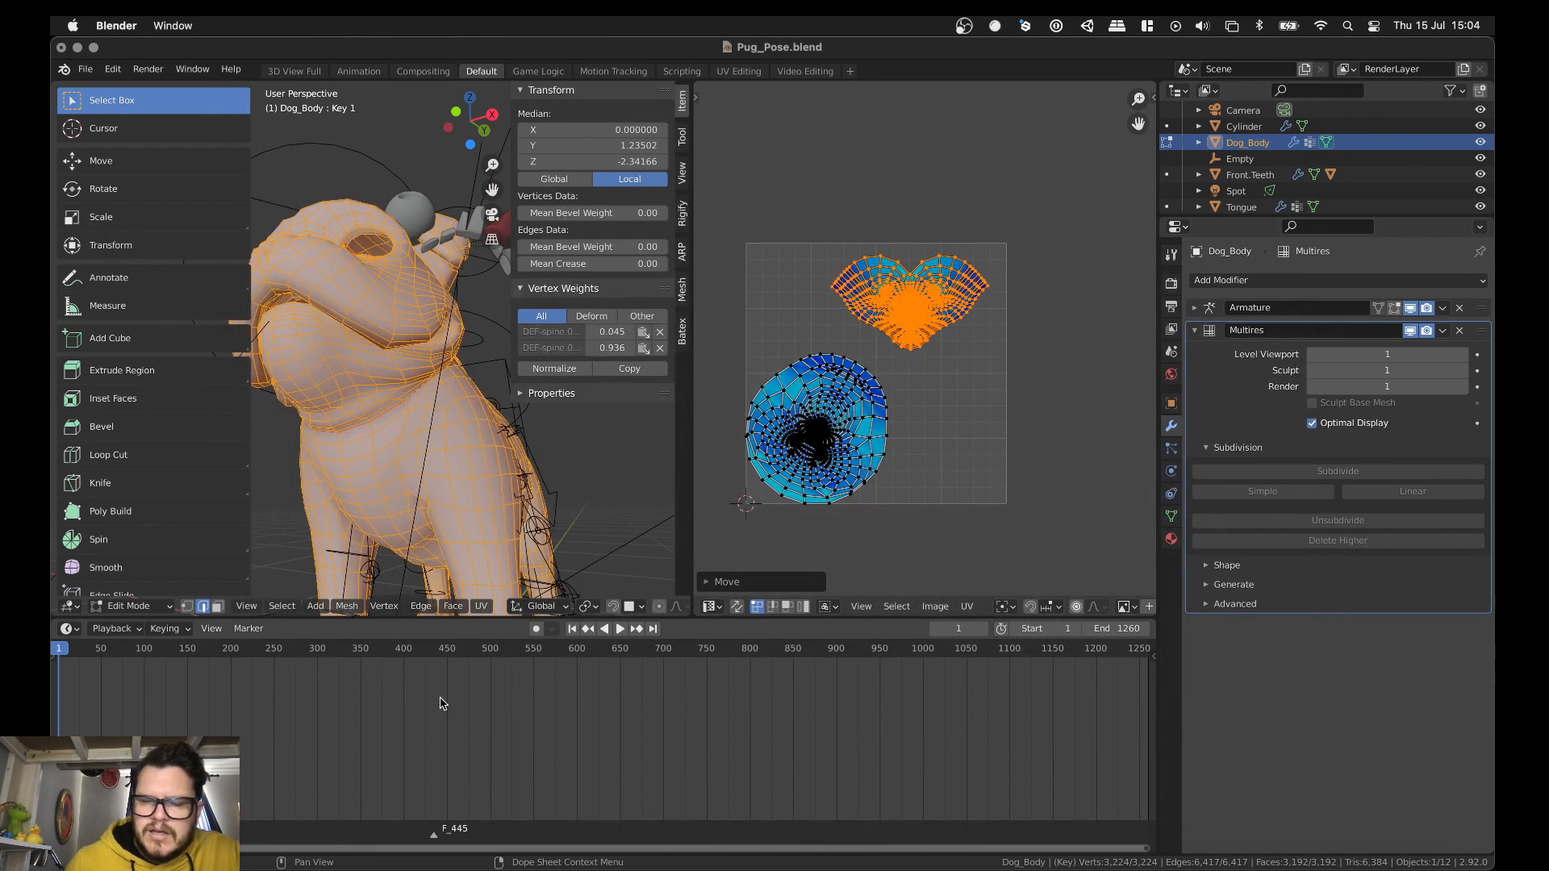
# Switch to Finder, locate Dog_Body.png in the Desktop folder and open it in Photoshop with the window maximized
pyautogui.press('super+Tab')
pyautogui.scroll(-5, 638, 460)
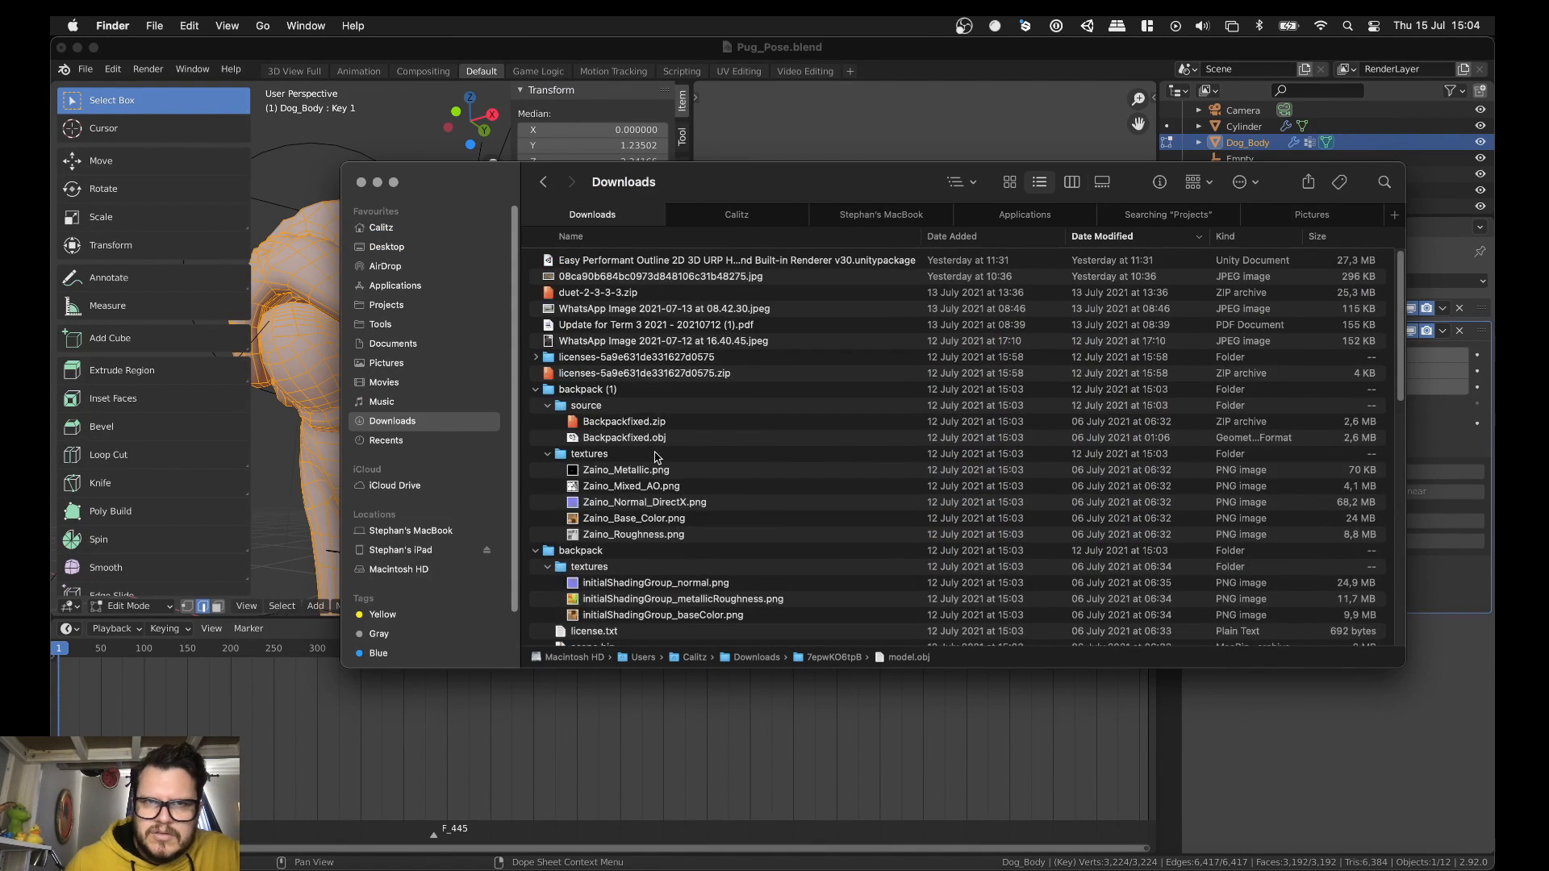
pyautogui.click(393, 247)
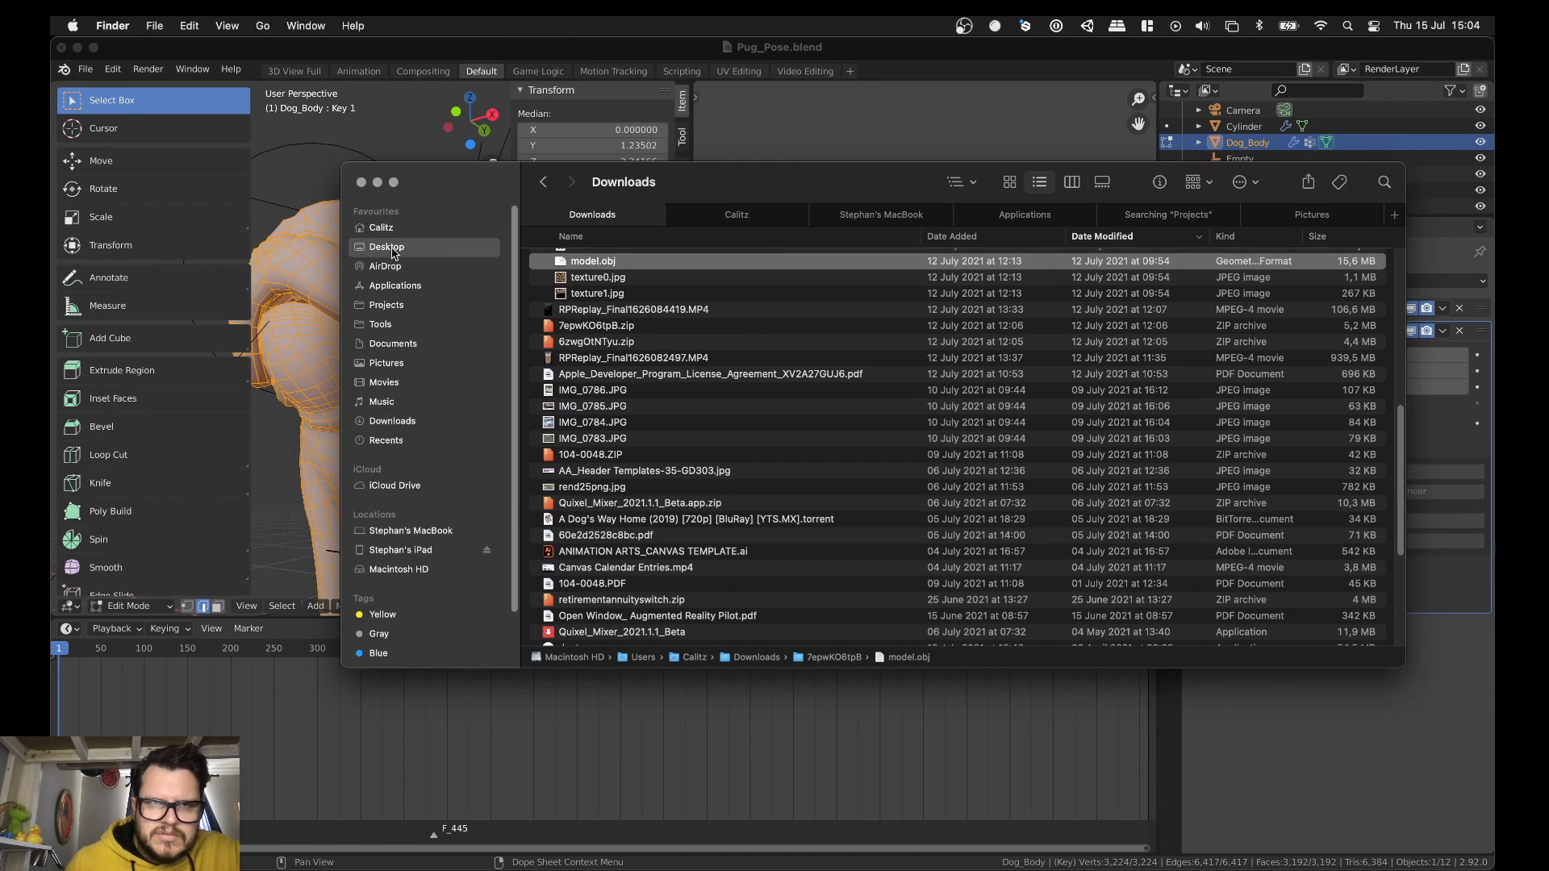
pyautogui.scroll(-10, 639, 601)
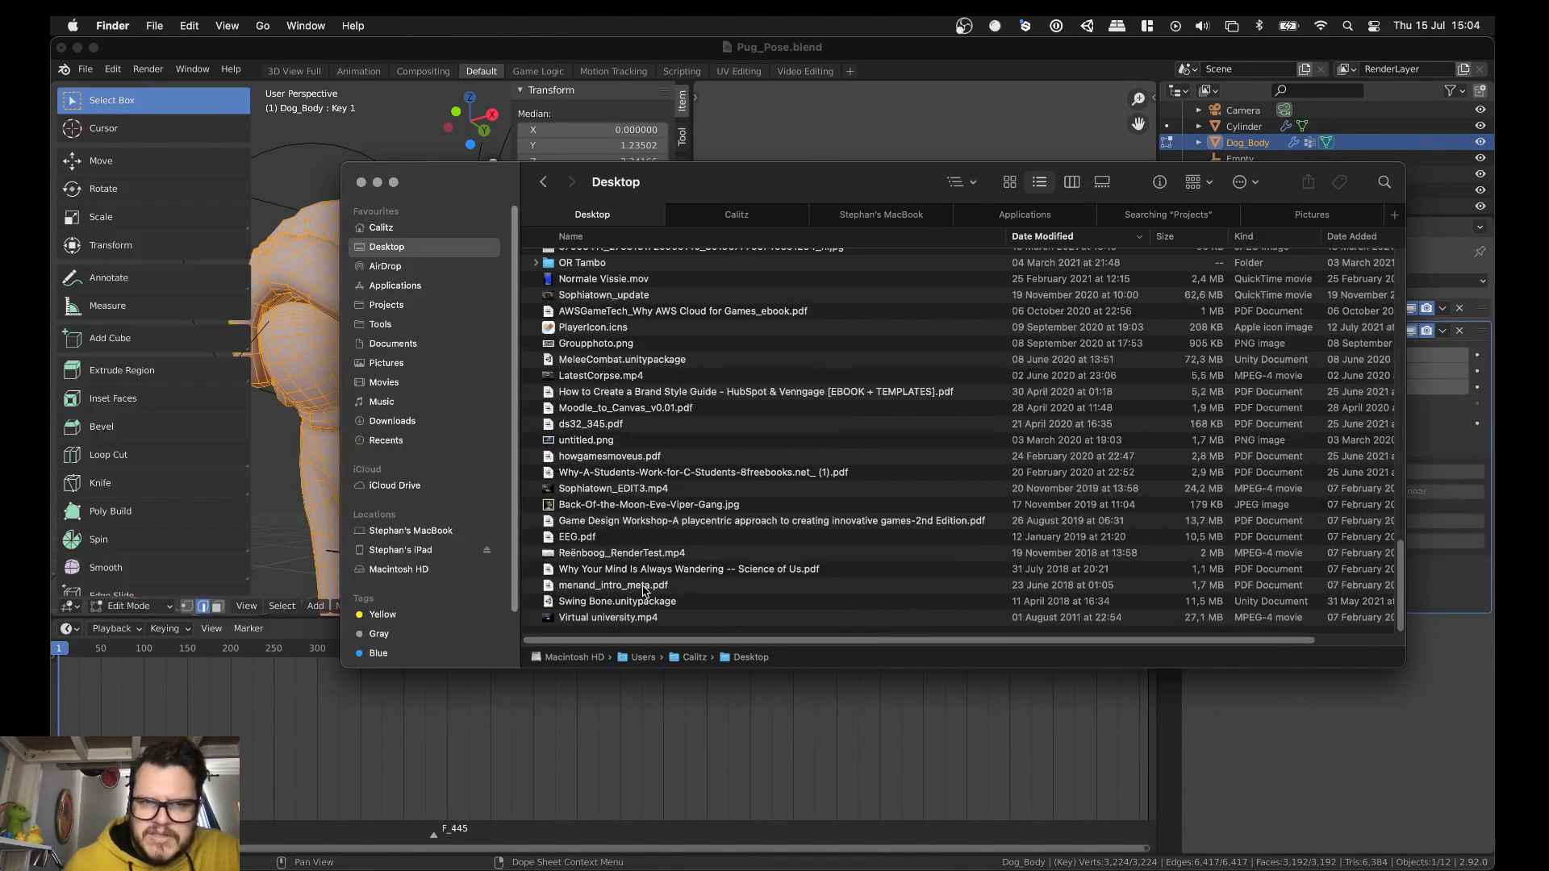
pyautogui.scroll(15, 593, 493)
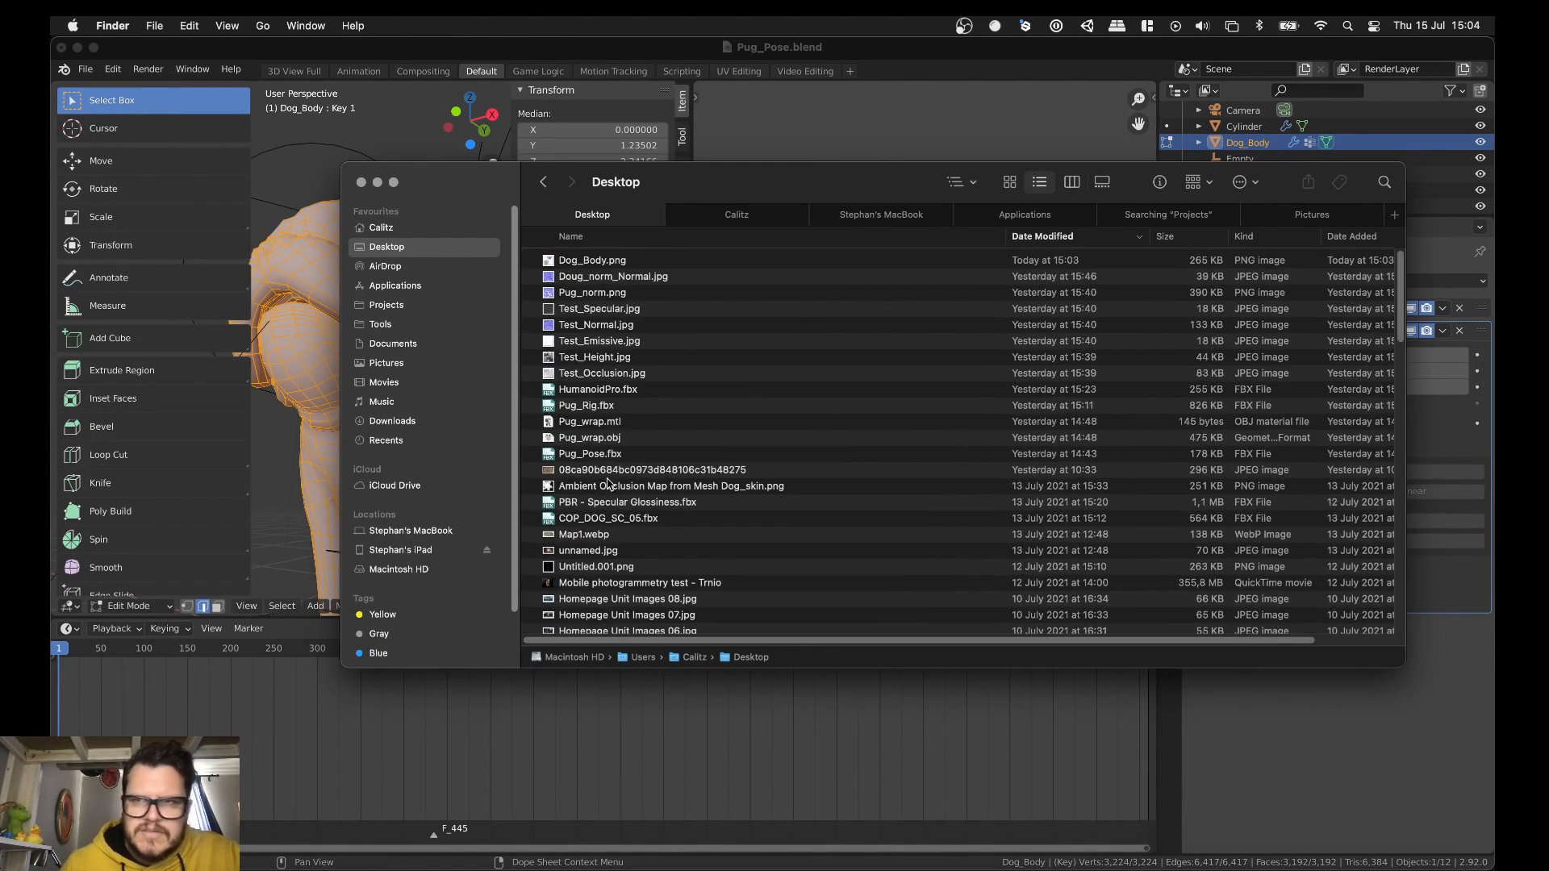
pyautogui.click(587, 262)
pyautogui.rightClick(587, 262)
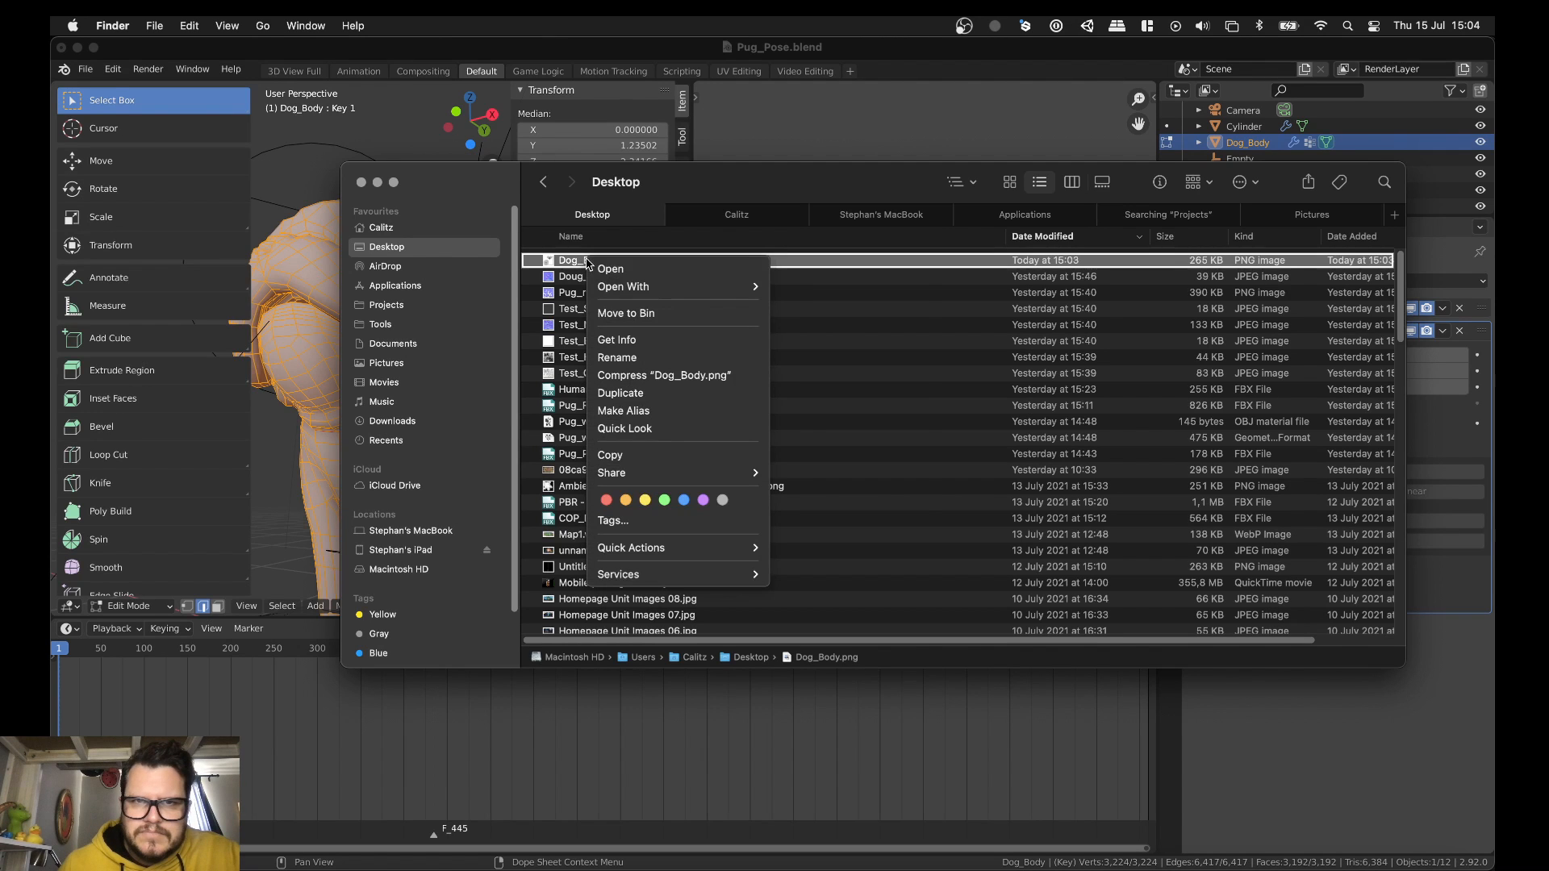
pyautogui.moveTo(669, 286)
pyautogui.click(839, 331)
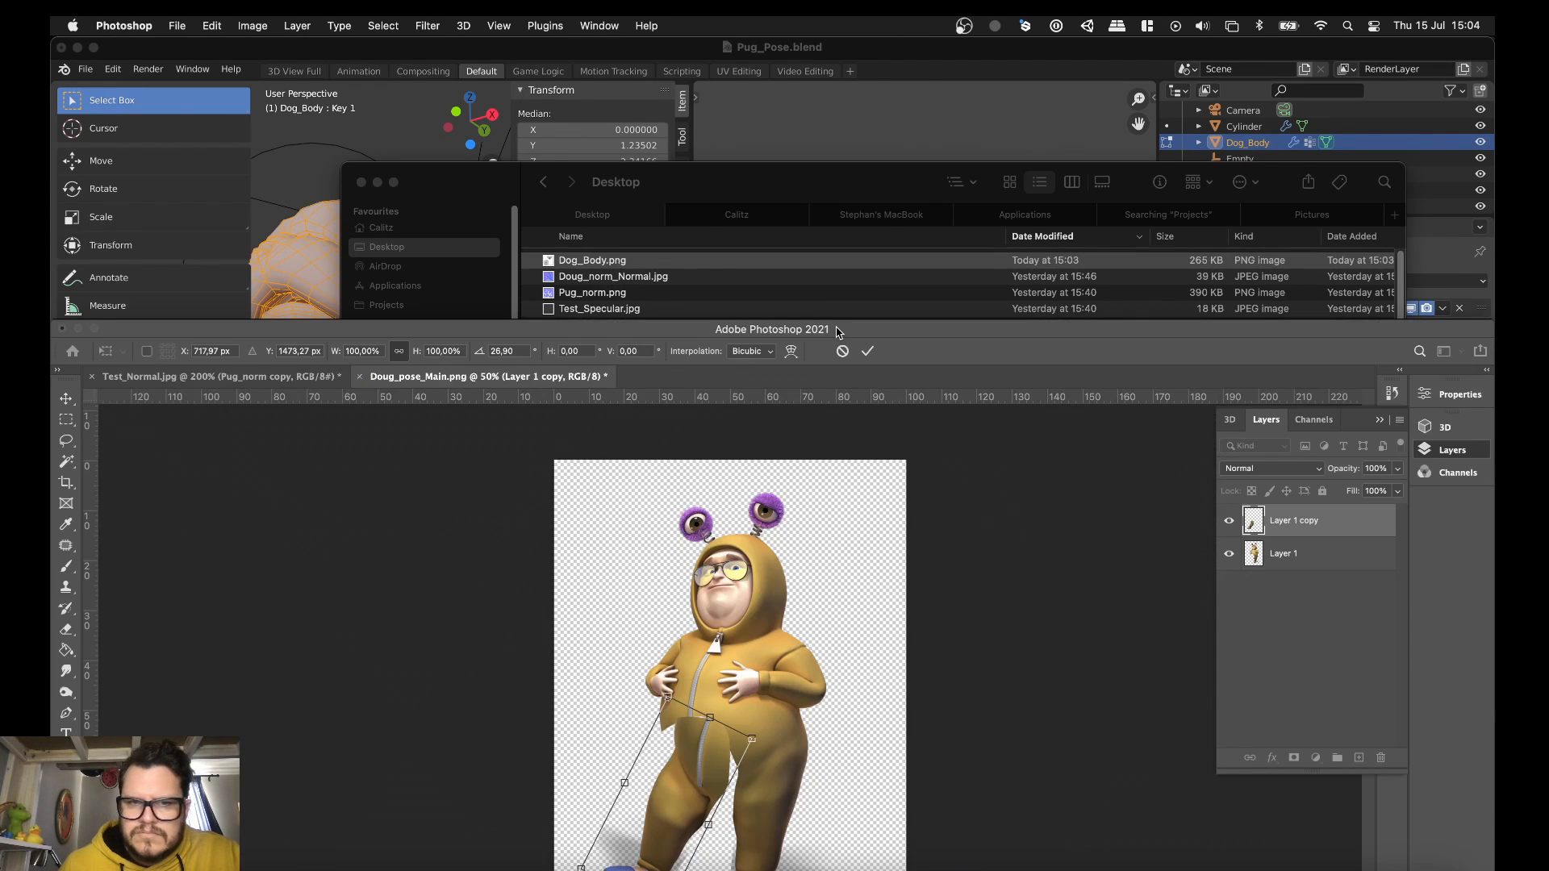
pyautogui.doubleClick(838, 334)
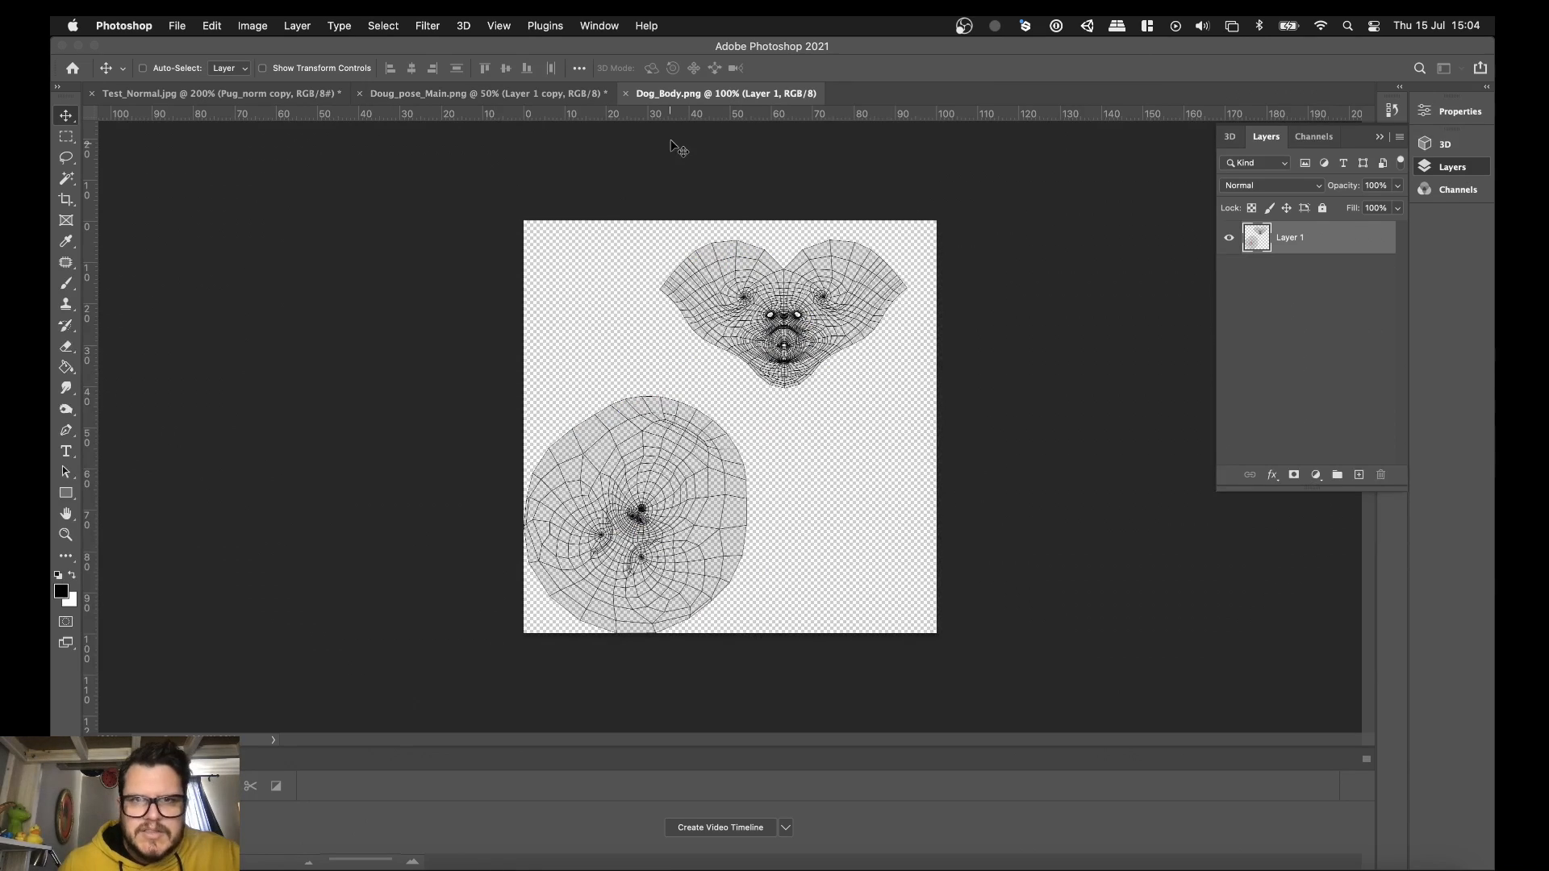
# Add a new layer beneath the UV wireframe layer and fill it with white using the Paint Bucket
pyautogui.click(1361, 476)
pyautogui.moveTo(1311, 231); pyautogui.dragTo(1305, 286)
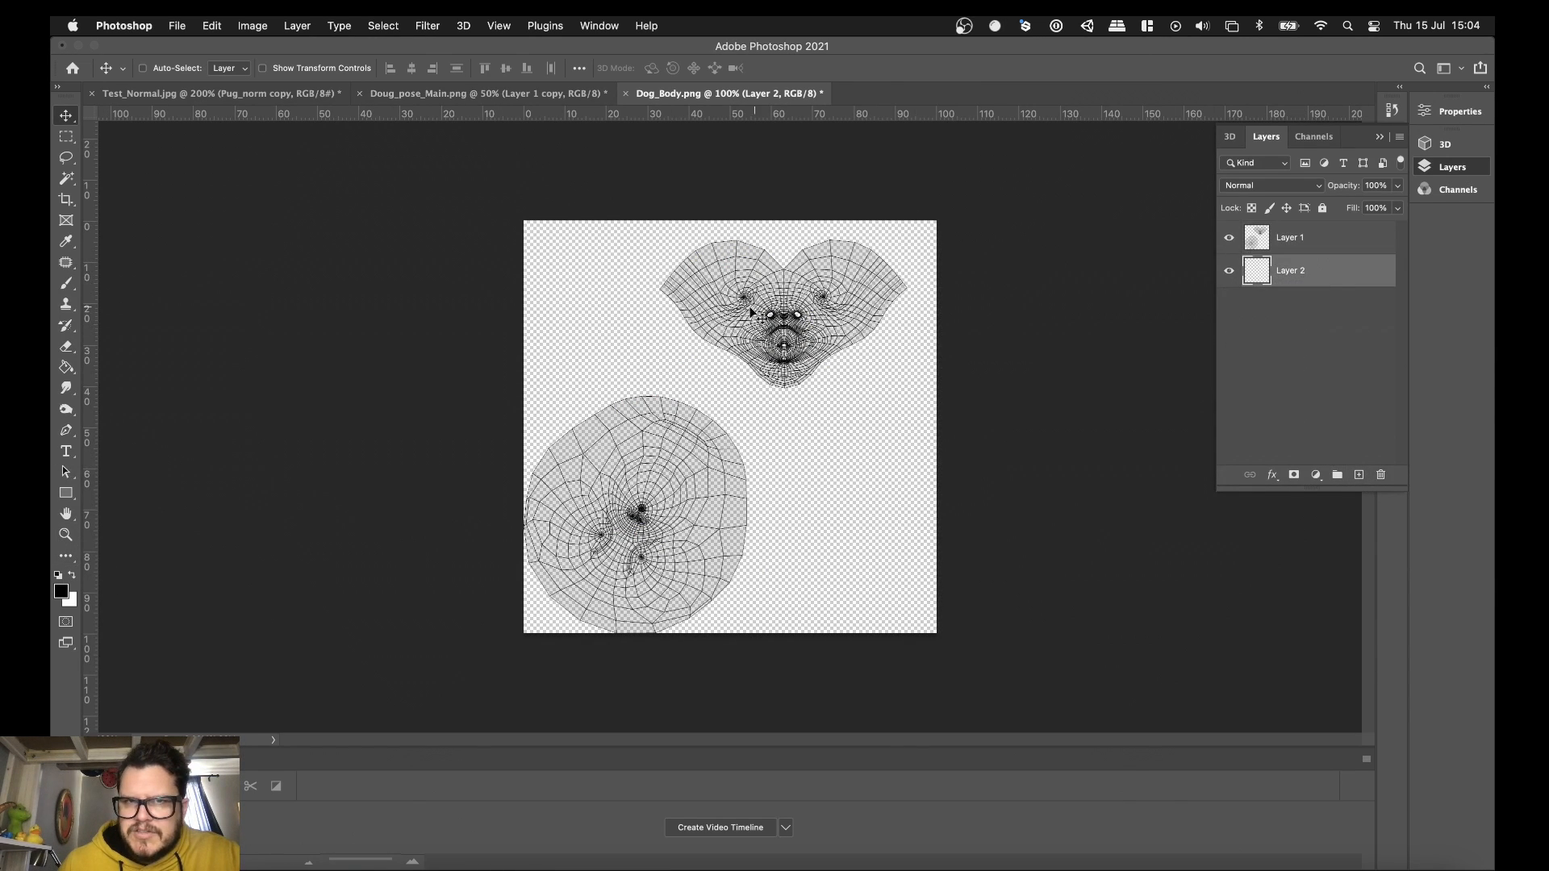
pyautogui.click(67, 367)
pyautogui.click(699, 438)
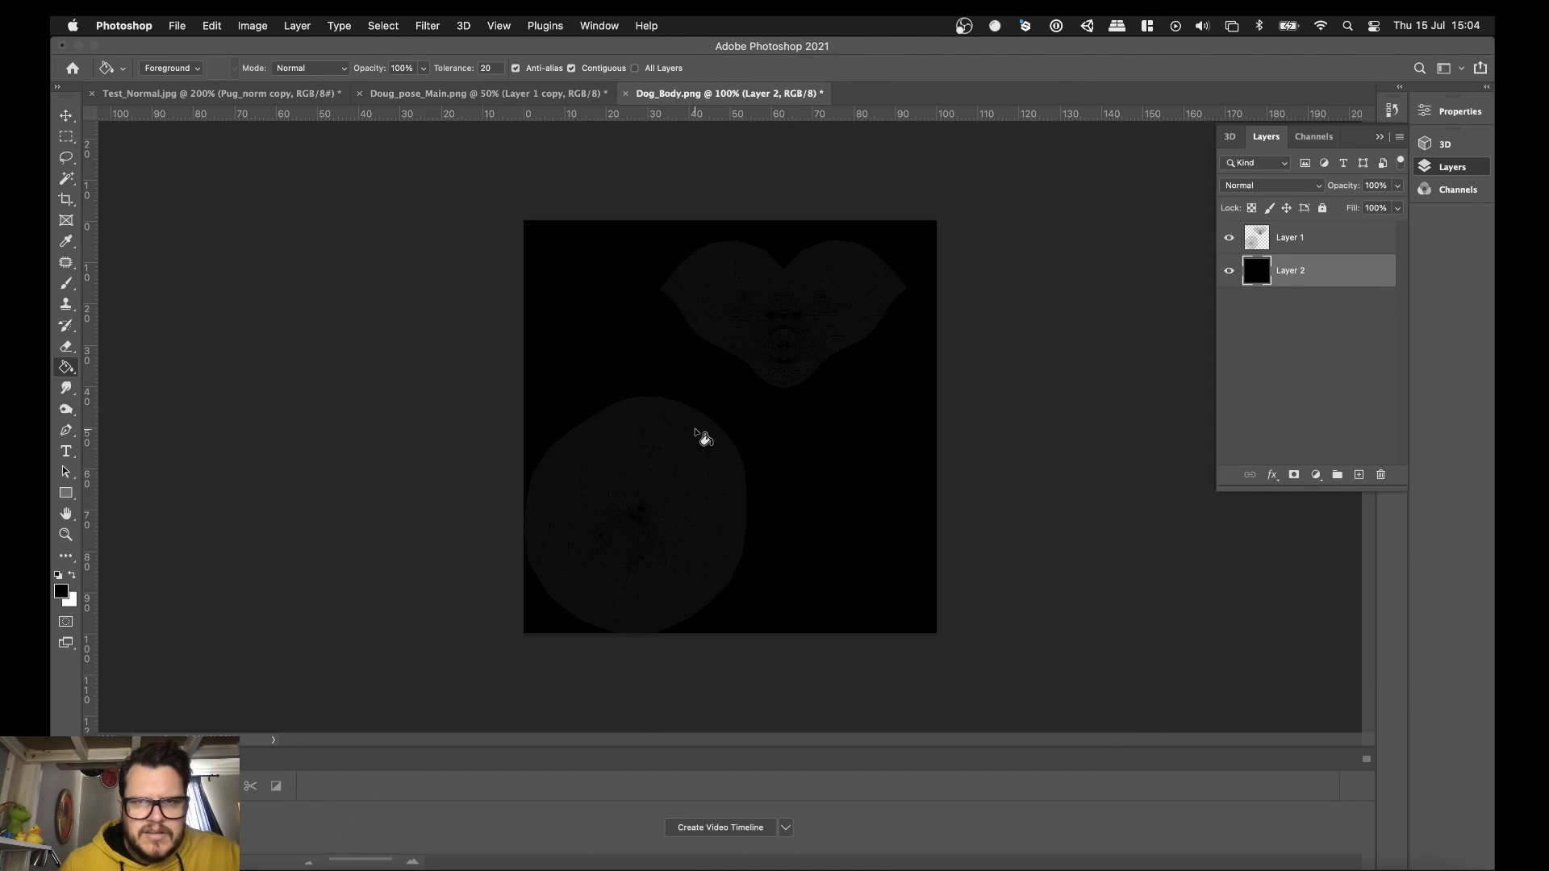
pyautogui.click(72, 575)
pyautogui.click(597, 524)
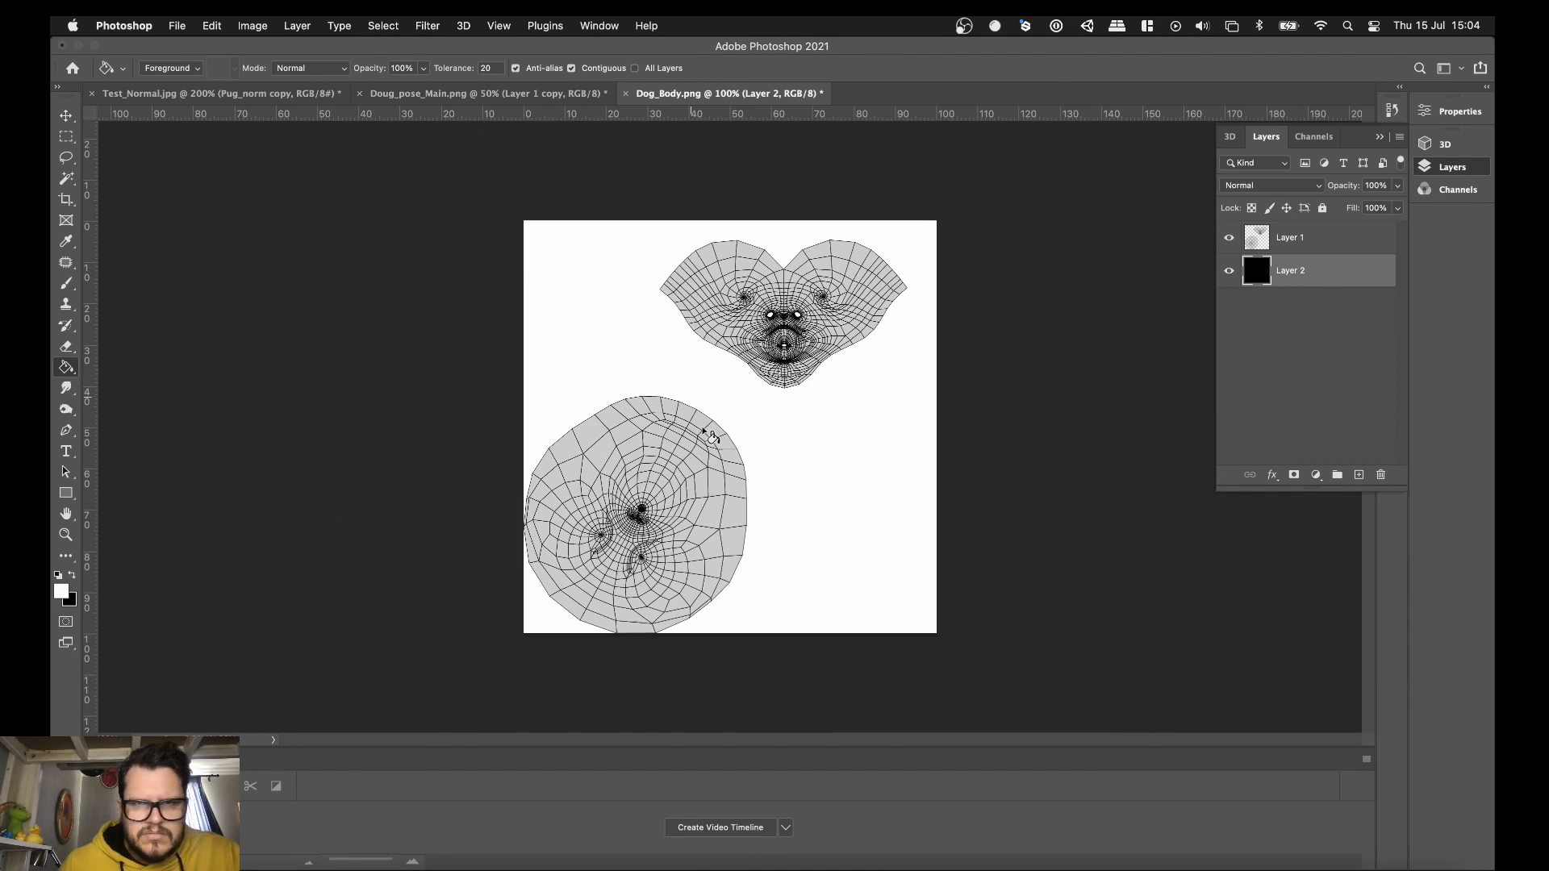
# Set the UV wireframe layer (Layer 1) to the Multiply blend mode with 21% opacity
pyautogui.click(1288, 240)
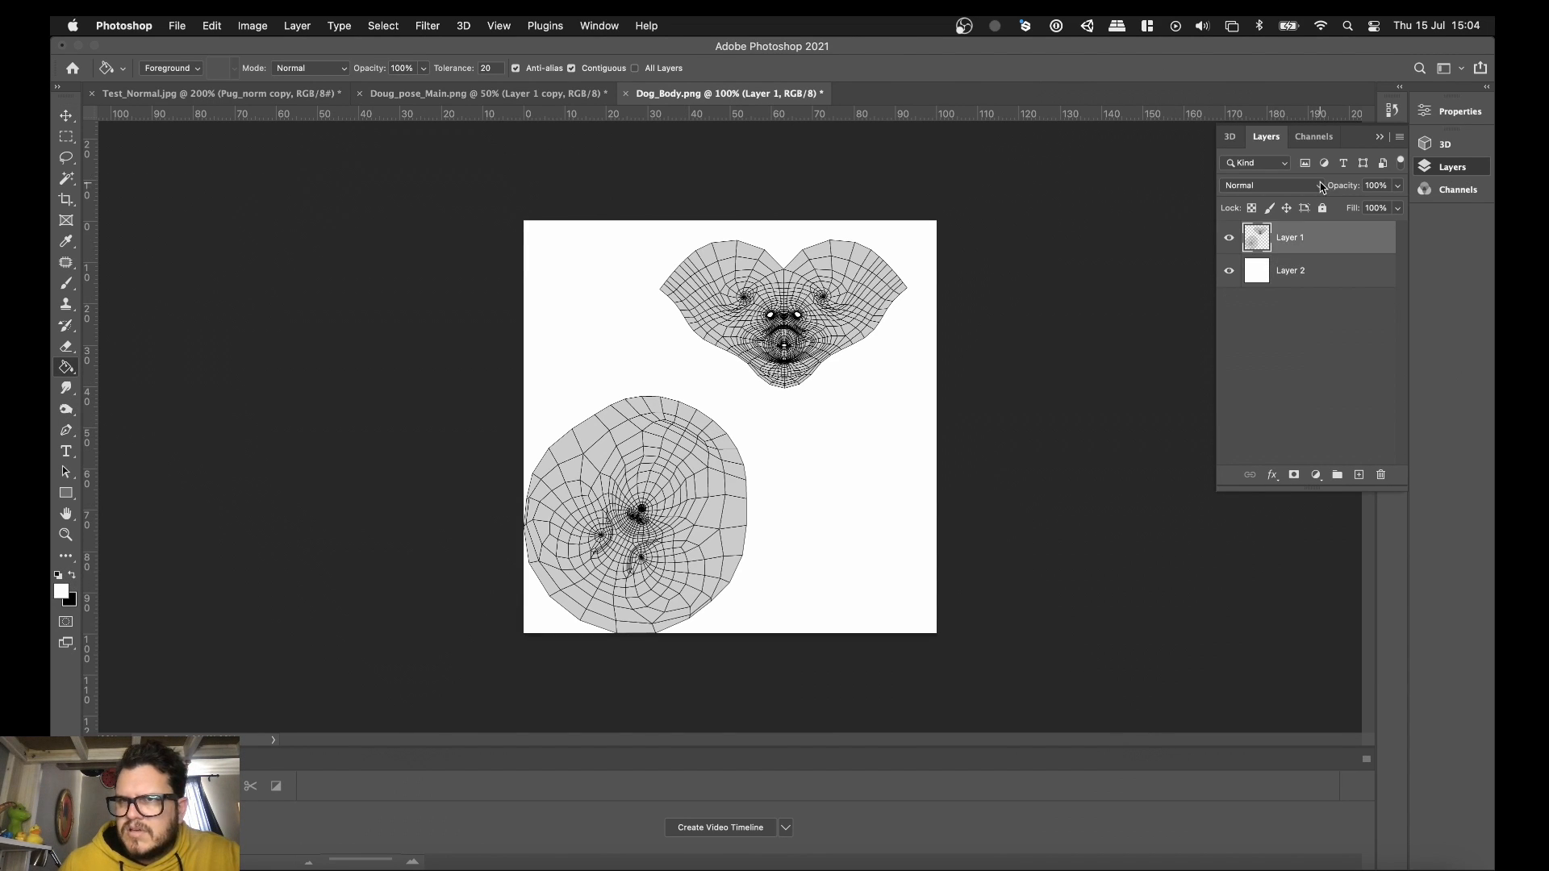
pyautogui.click(1320, 186)
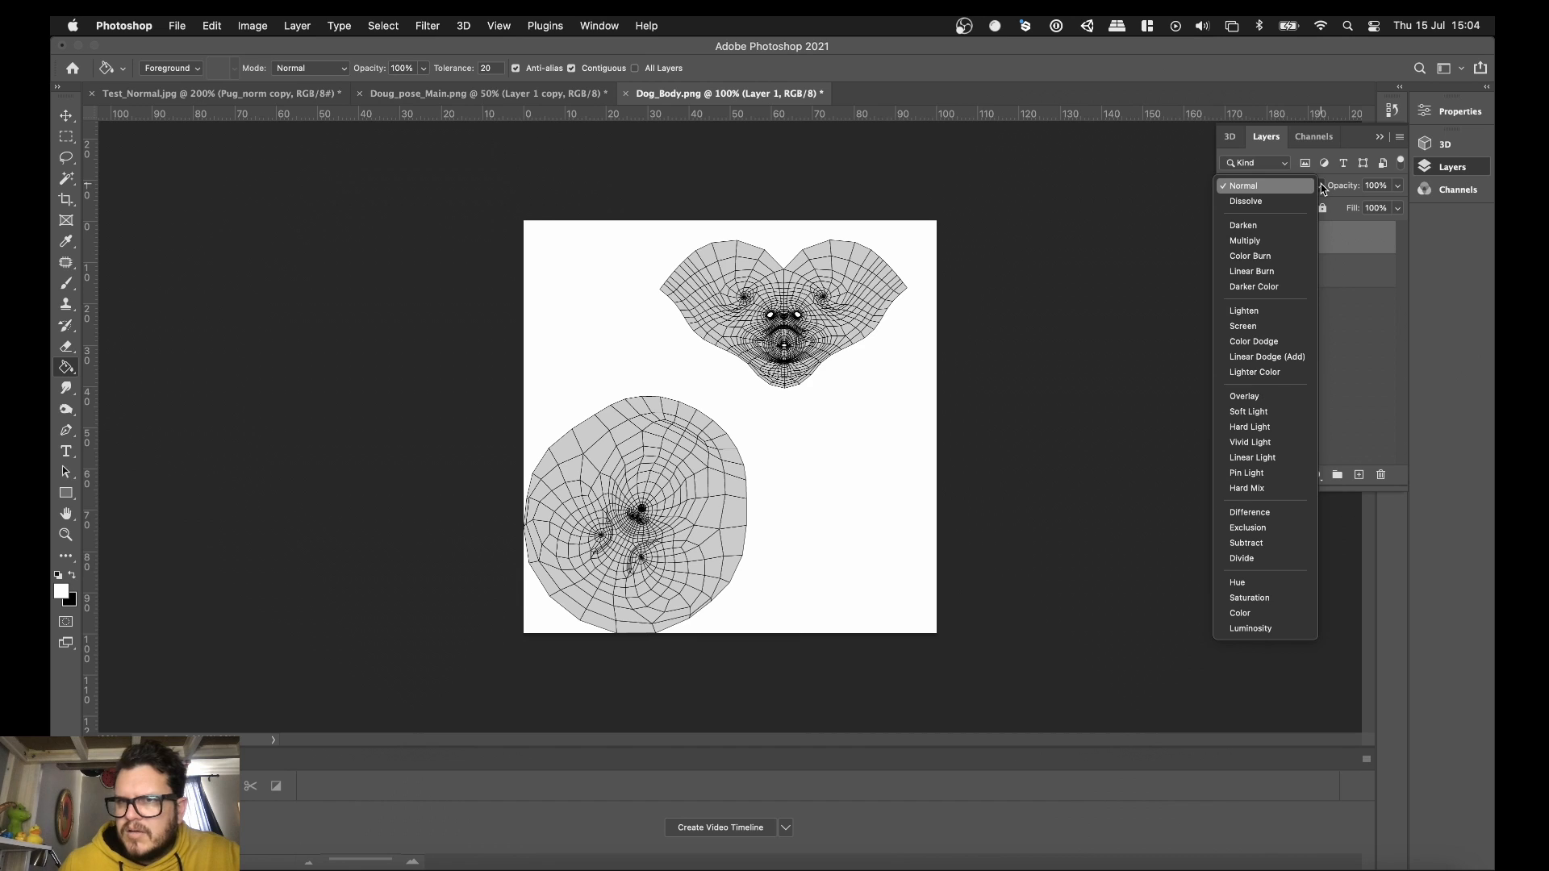
pyautogui.click(1282, 242)
pyautogui.click(1397, 186)
pyautogui.moveTo(1398, 208); pyautogui.dragTo(1339, 209)
pyautogui.click(1322, 188)
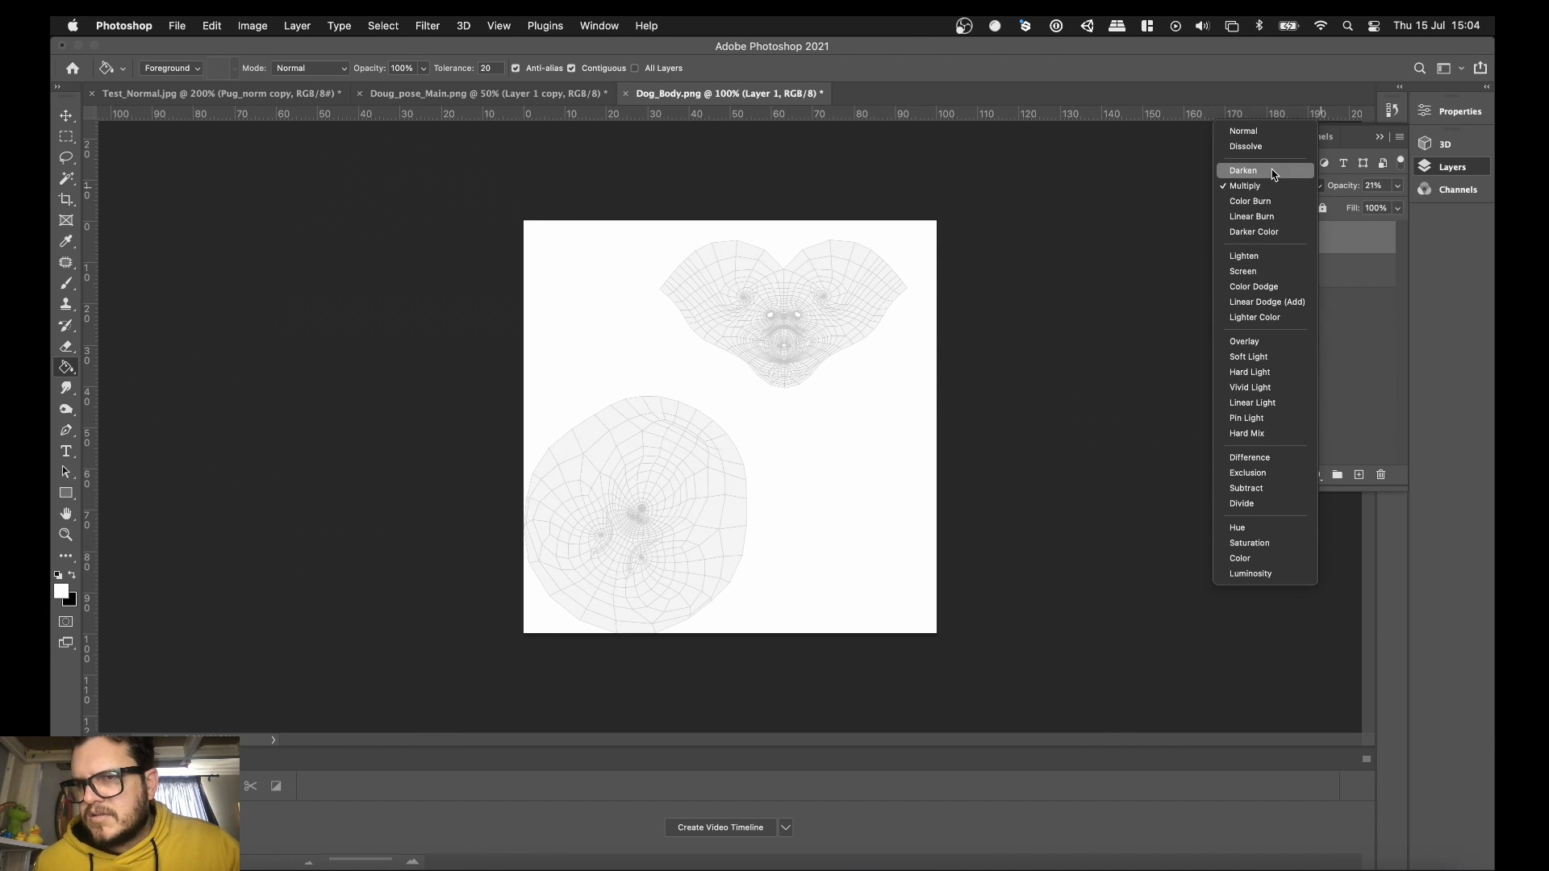
pyautogui.press('Escape')
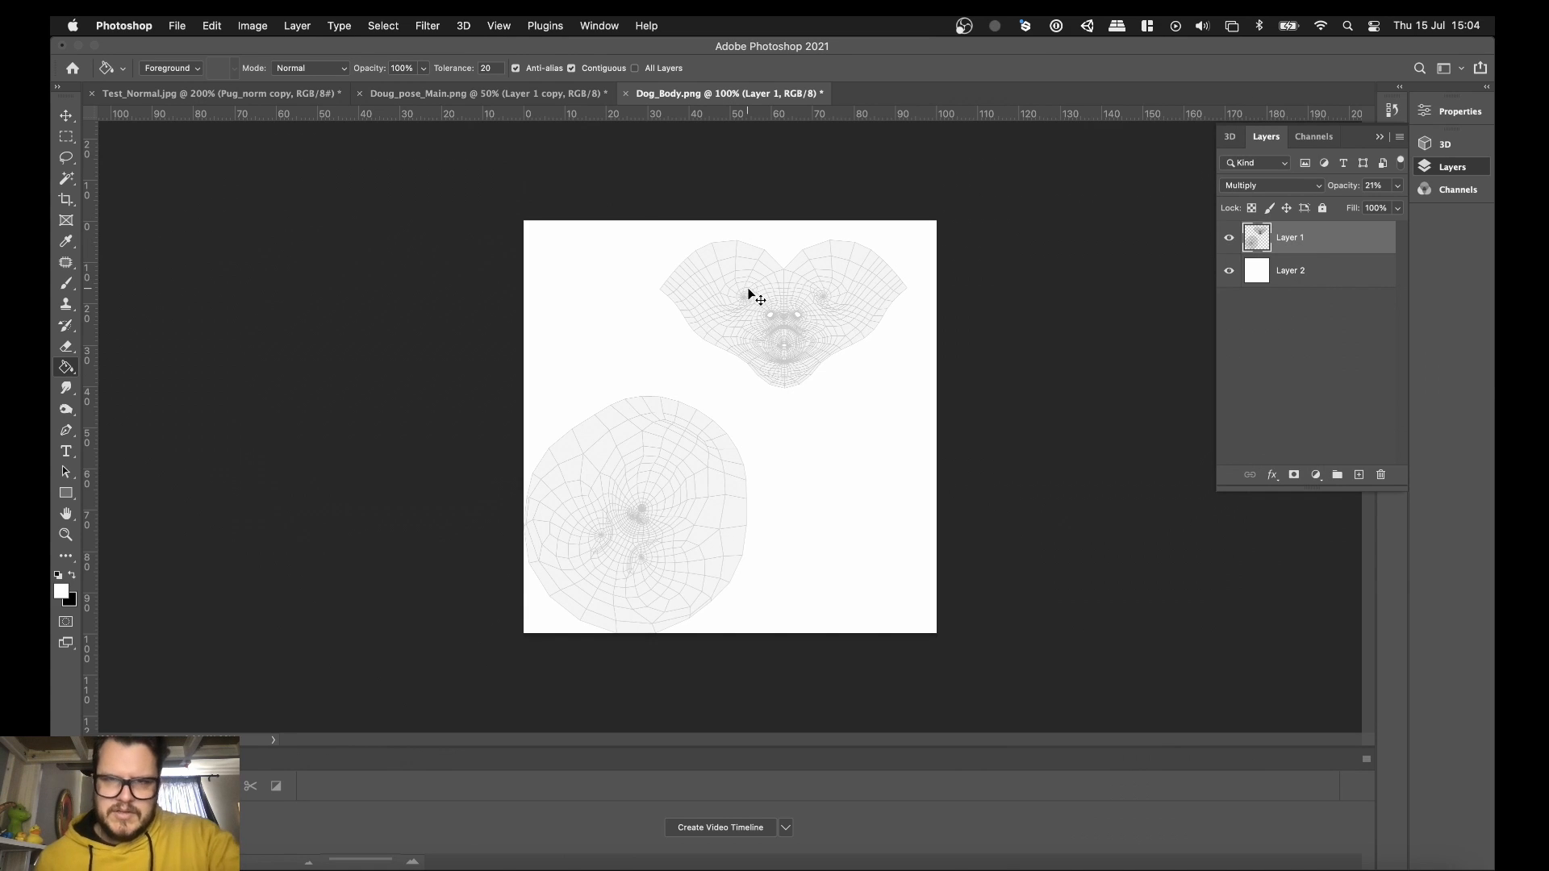
# Invert the colours of the UV wireframe layer and set its blend mode to Screen
pyautogui.click(748, 295)
pyautogui.click(1271, 185)
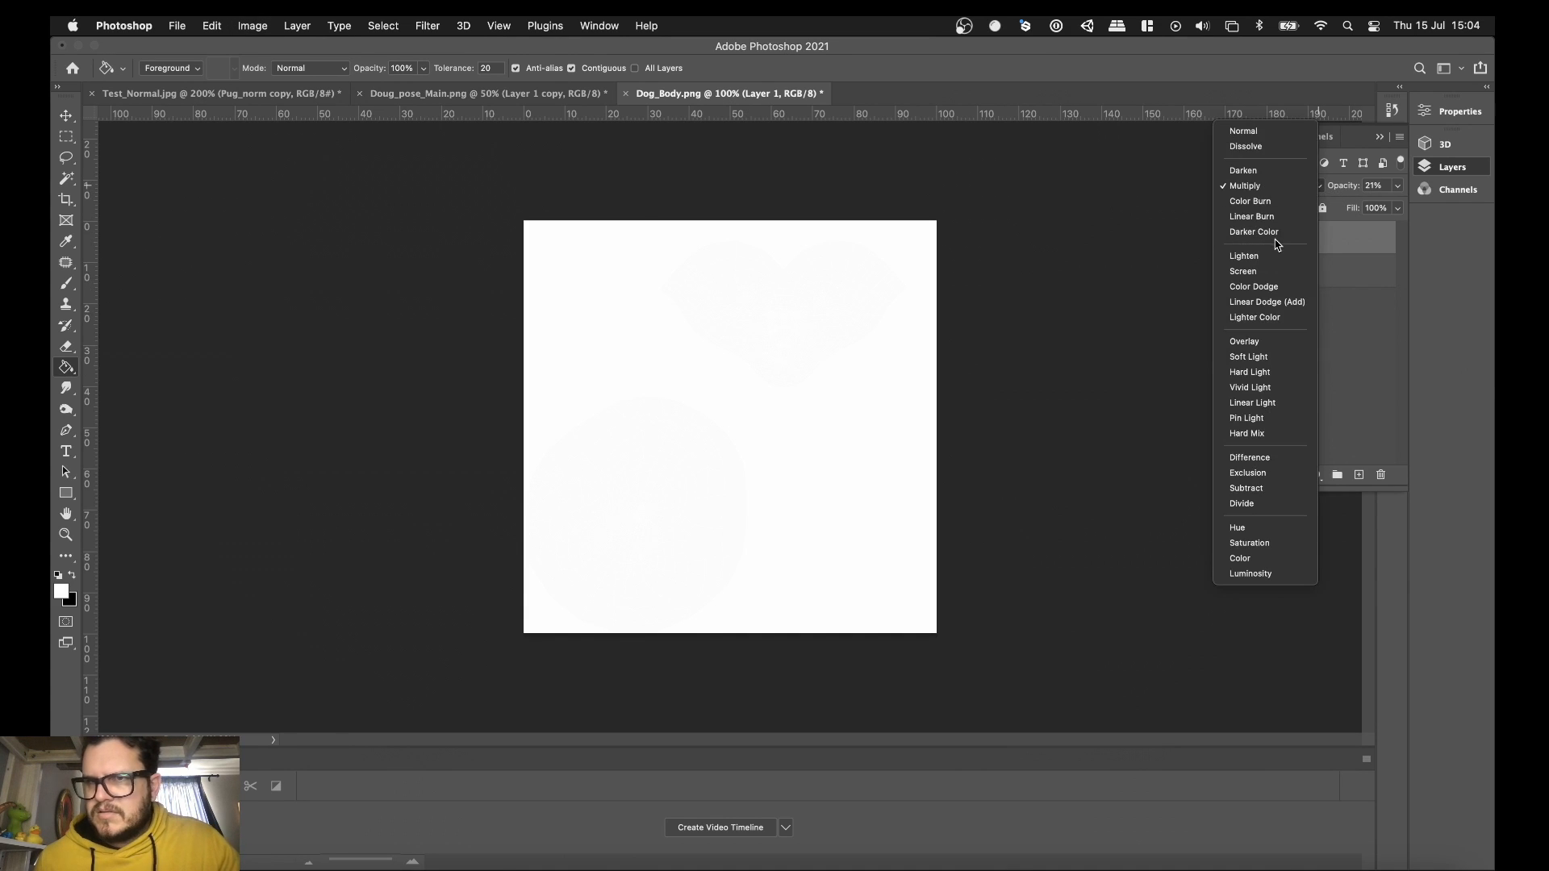
pyautogui.click(1275, 269)
# Fill the background layer (Layer 2) with black using the Paint Bucket
pyautogui.click(1273, 269)
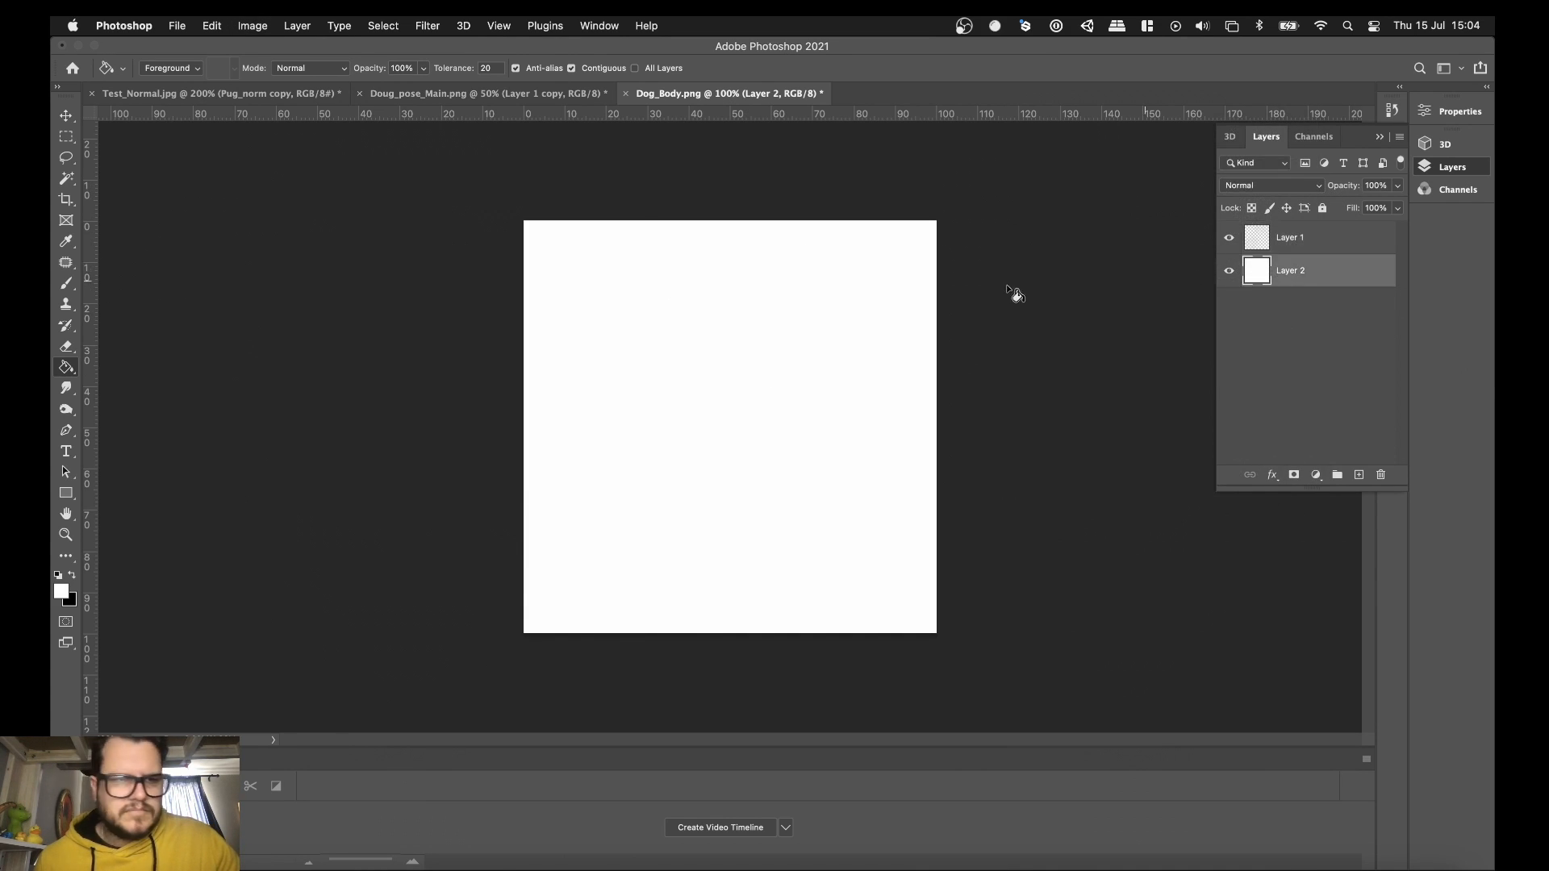
pyautogui.click(72, 574)
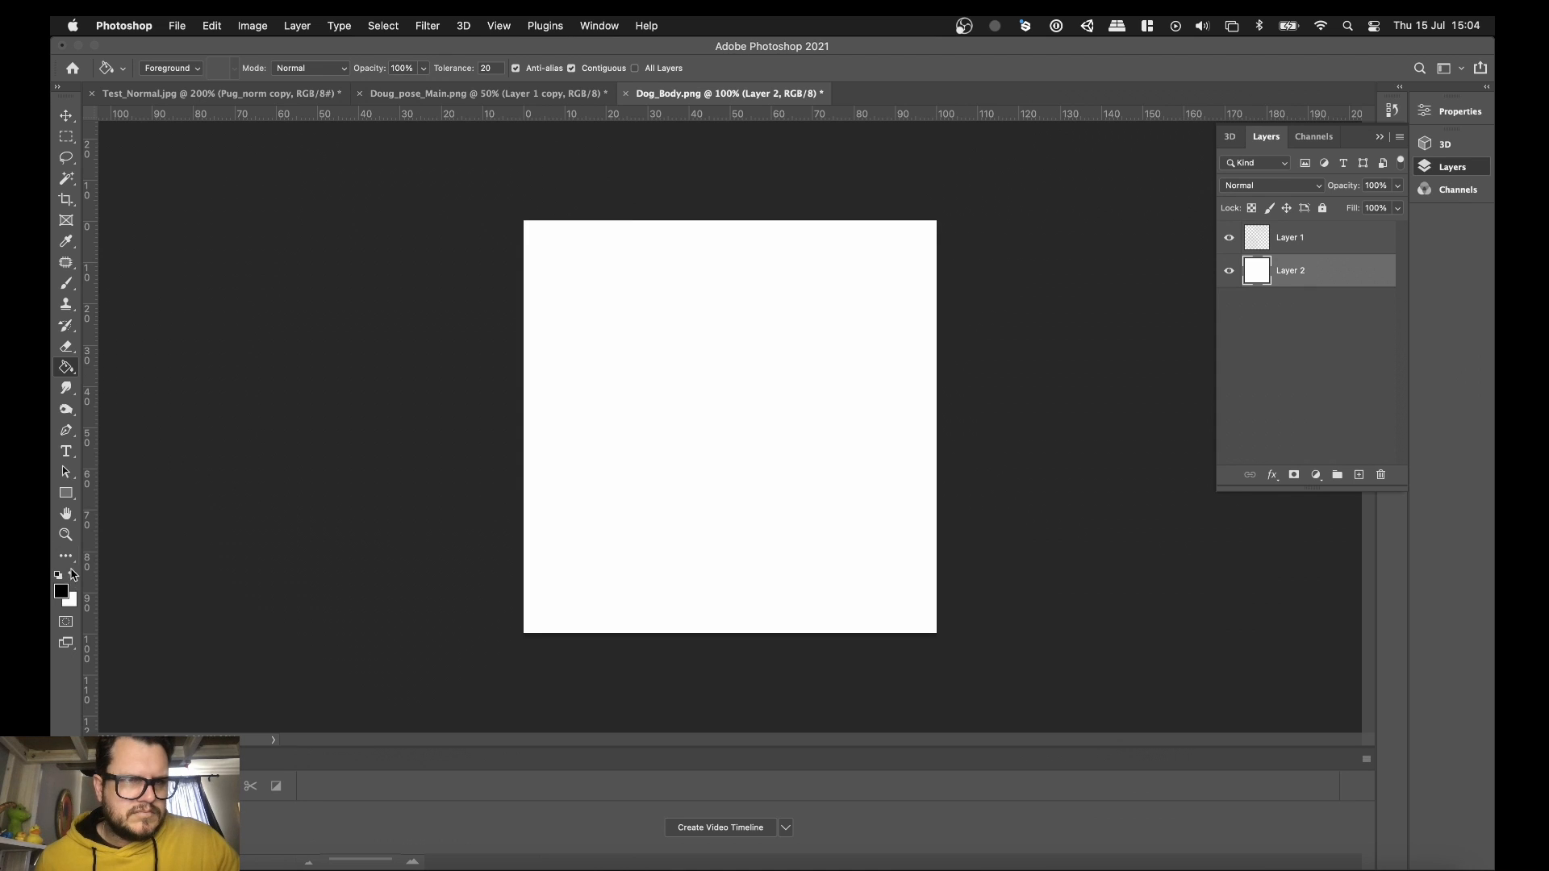
pyautogui.click(779, 468)
pyautogui.click(1289, 238)
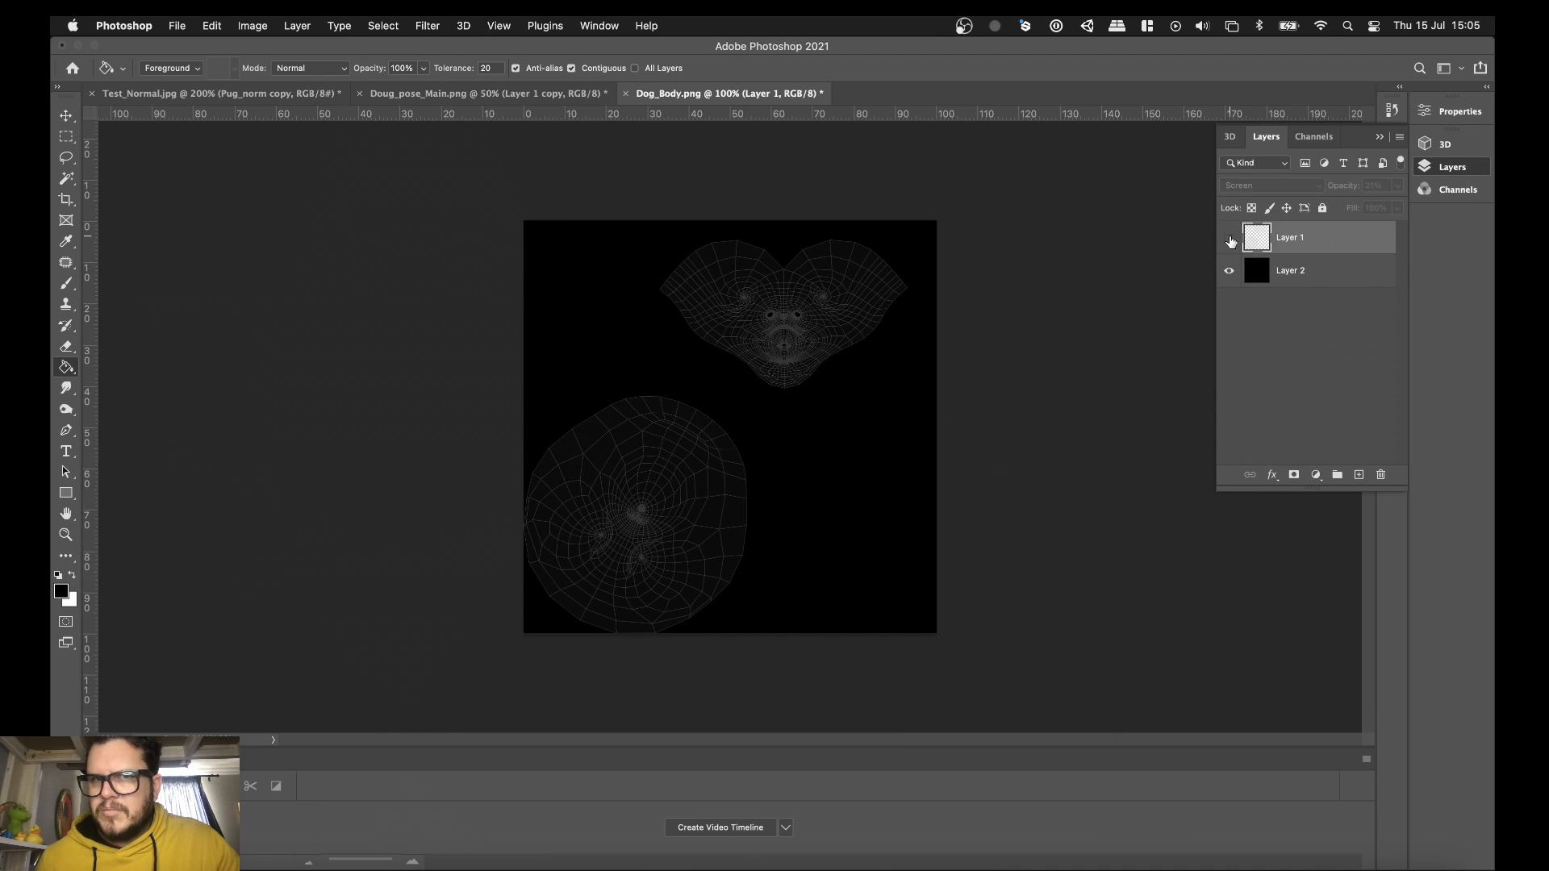
# Add a new empty layer between the black background and the UV wireframe layer
pyautogui.click(1255, 267)
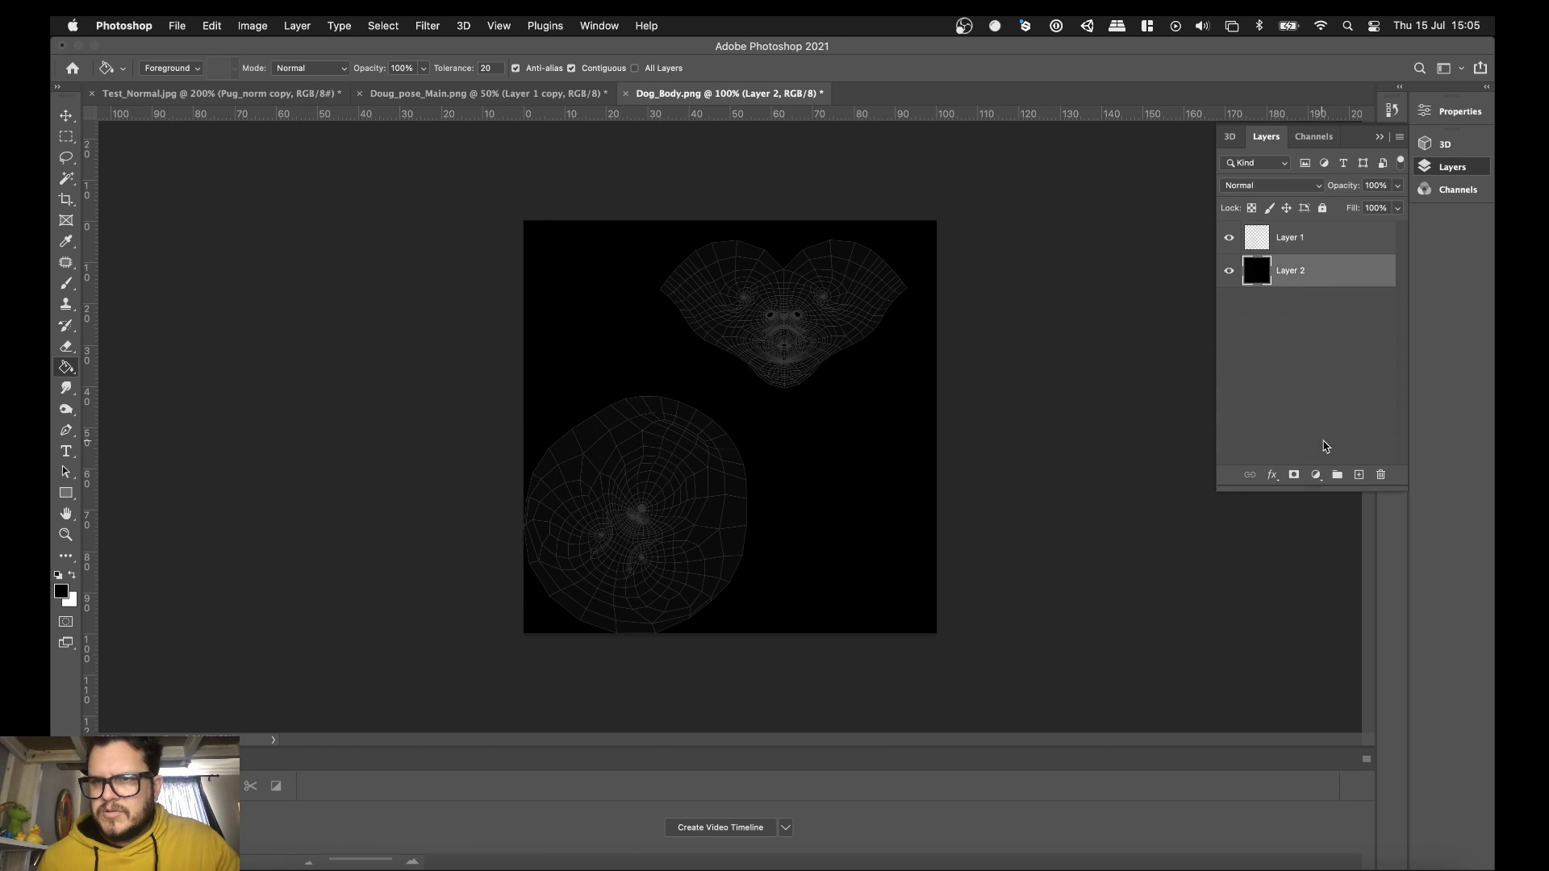
pyautogui.click(1358, 475)
pyautogui.press('super+equal')
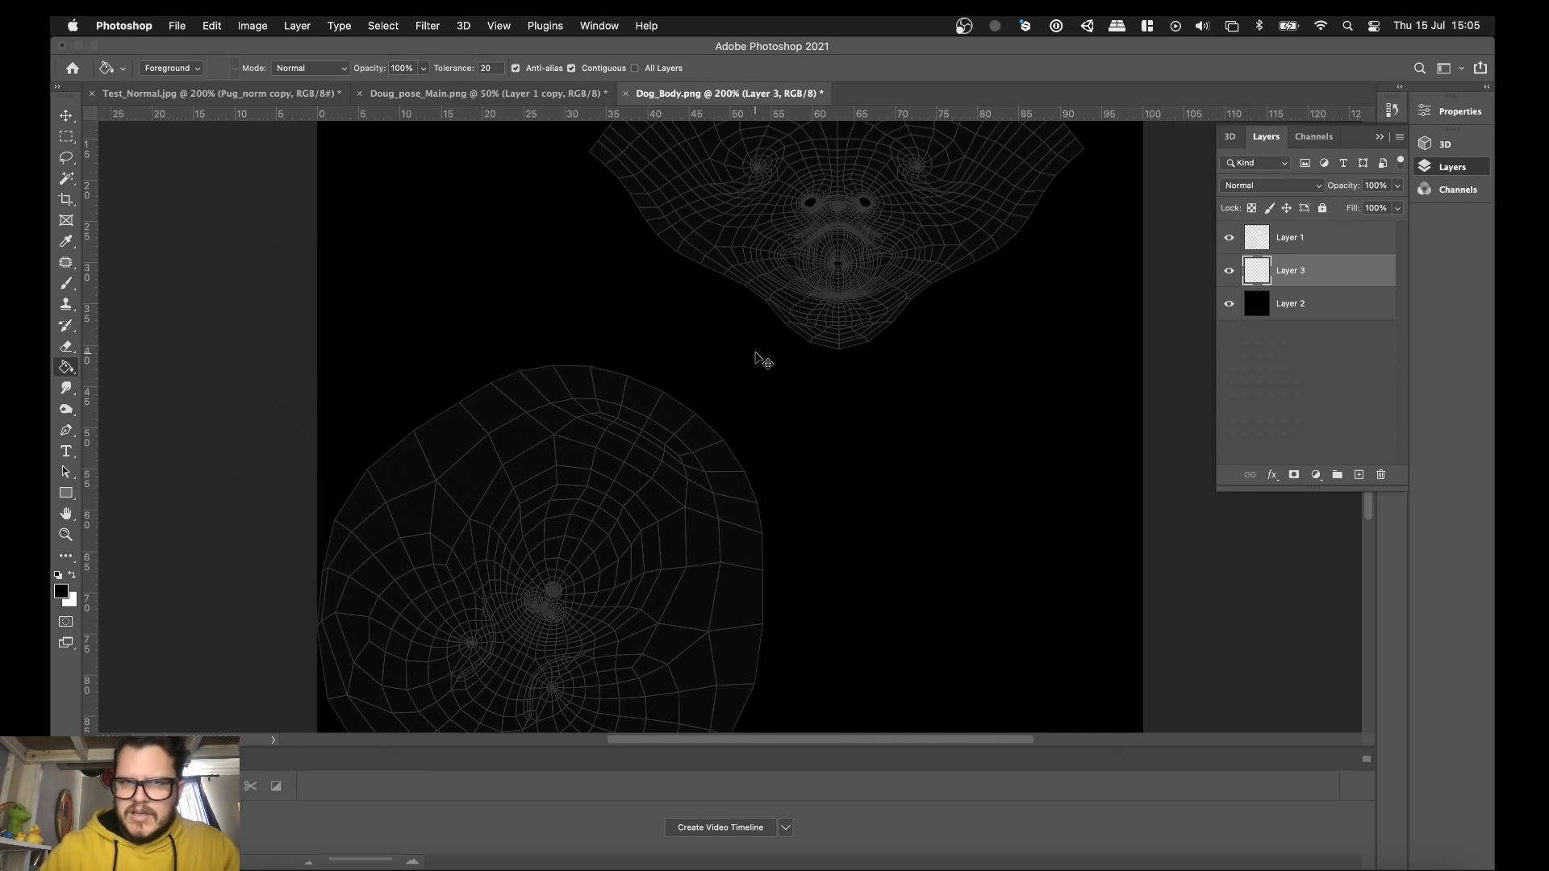
pyautogui.scroll(5, 763, 362)
pyautogui.hscroll(2, 763, 362)
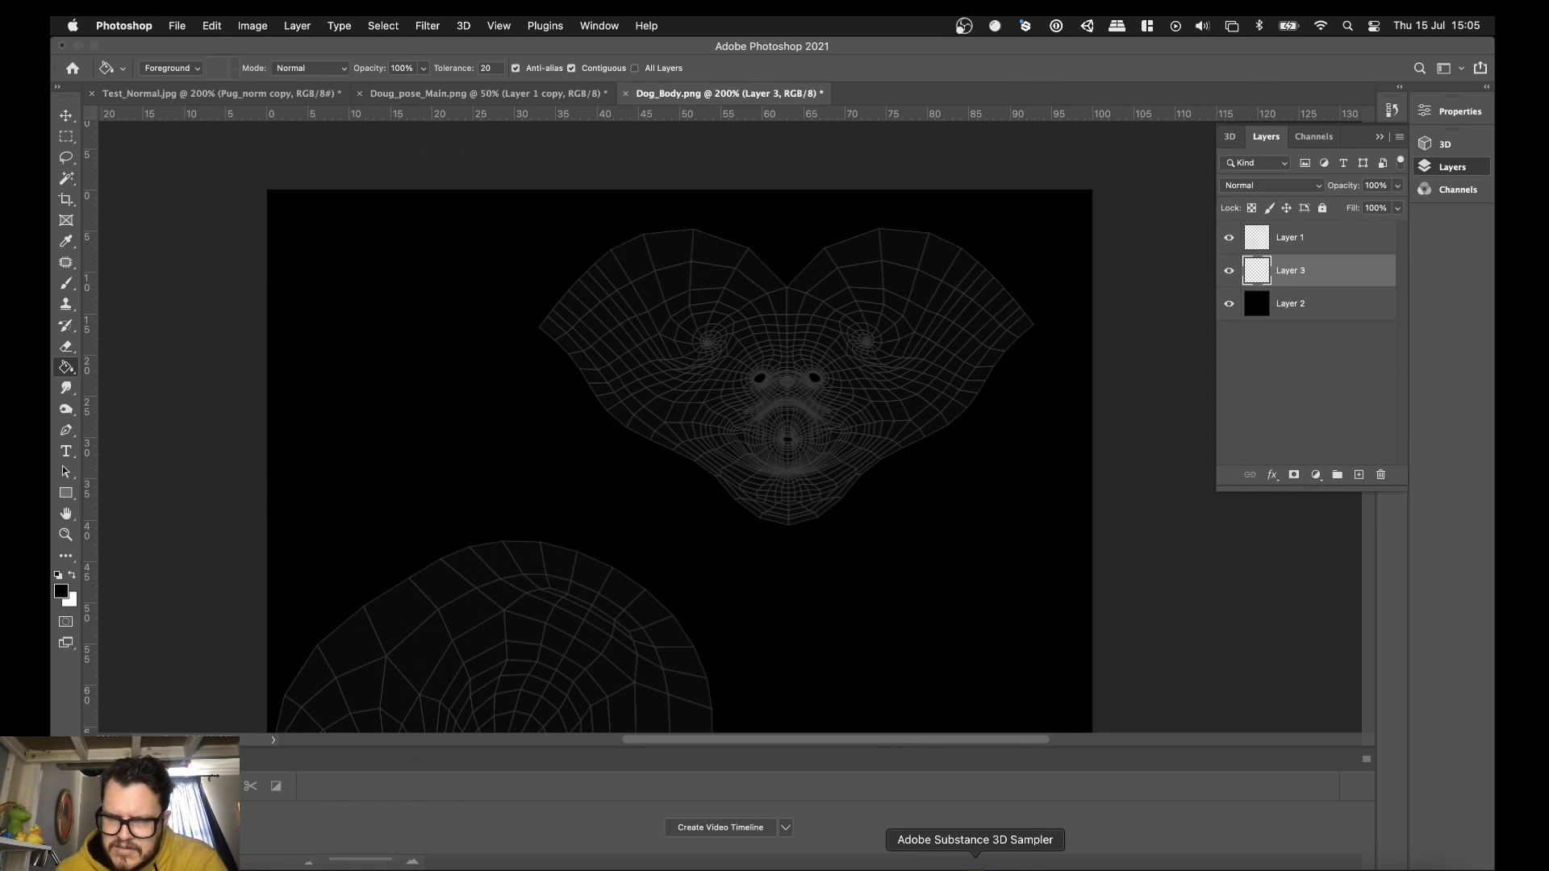
# Switch to Substance 3D Sampler and create a new project
pyautogui.click(975, 868)
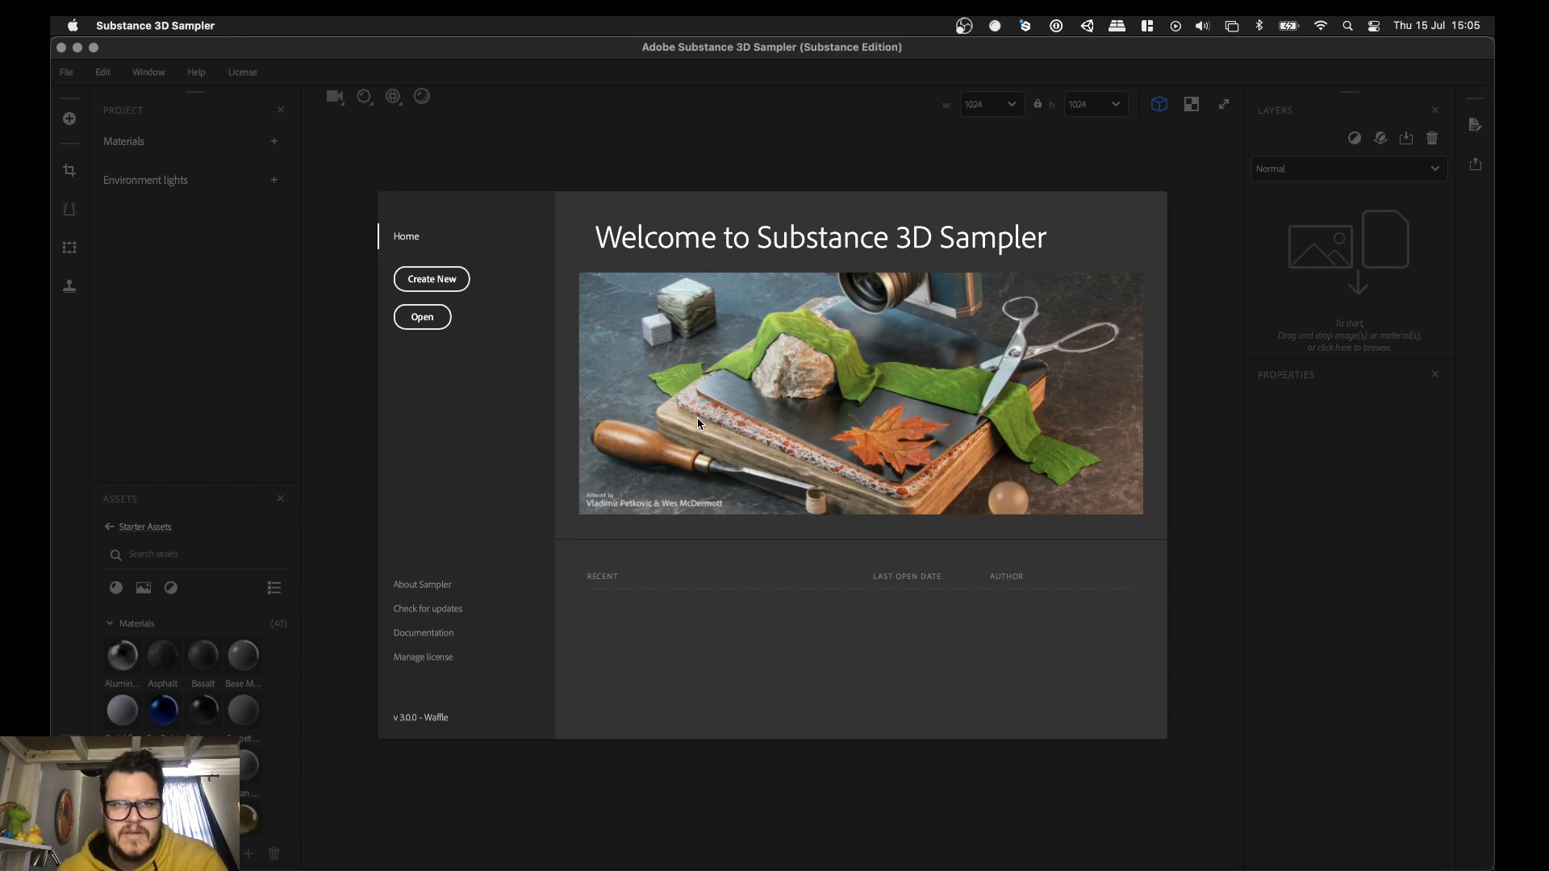
pyautogui.click(441, 280)
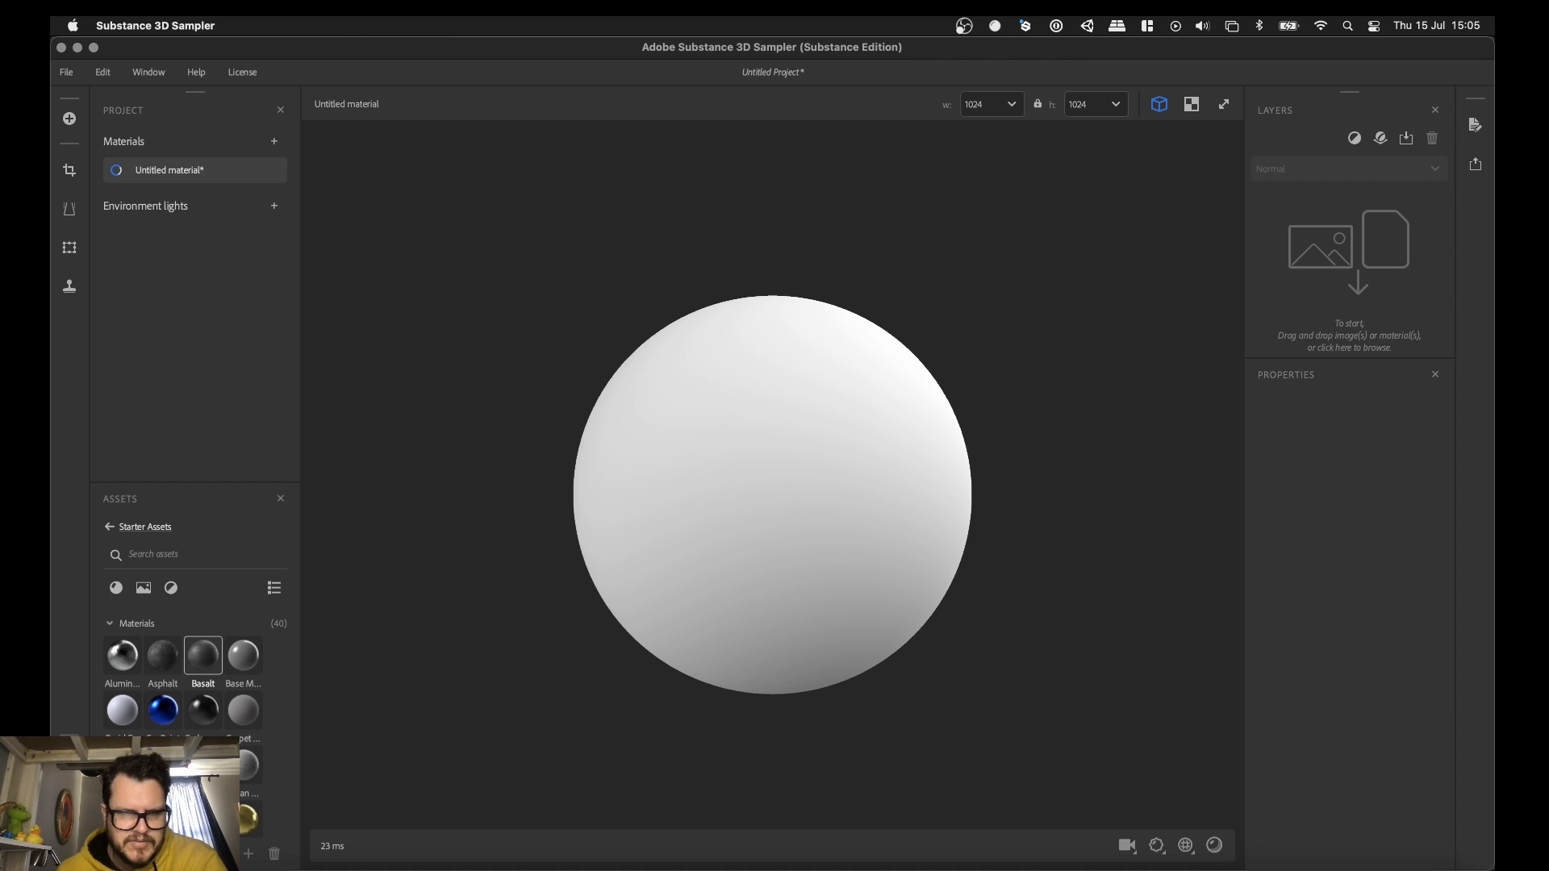
# Browse the starter materials and apply Tweed Fabric to the preview sphere
pyautogui.scroll(-3, 151, 671)
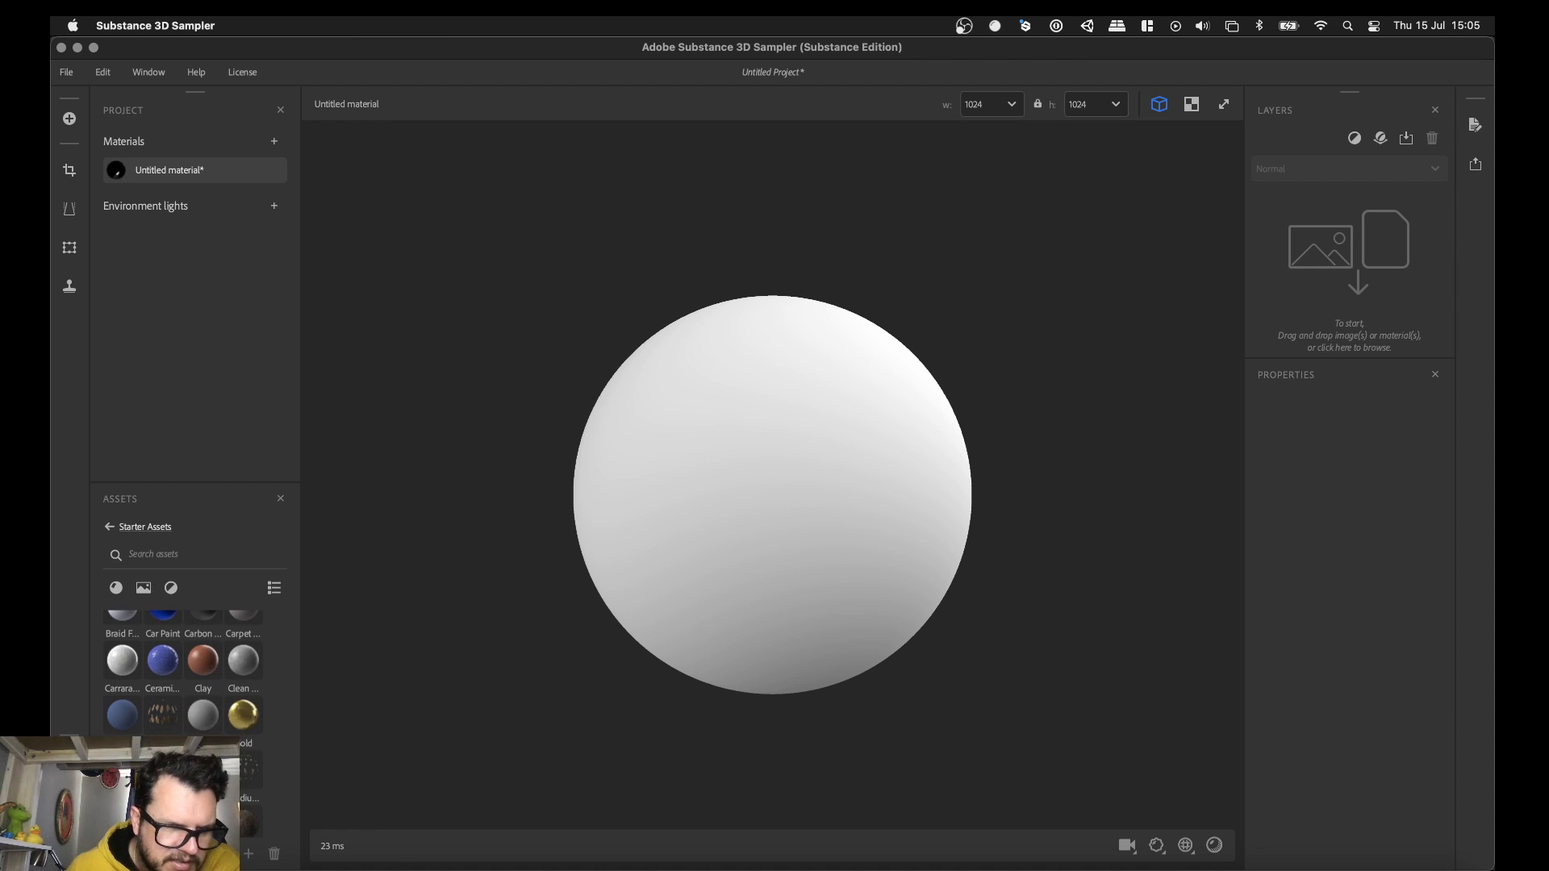
pyautogui.scroll(-10, 153, 686)
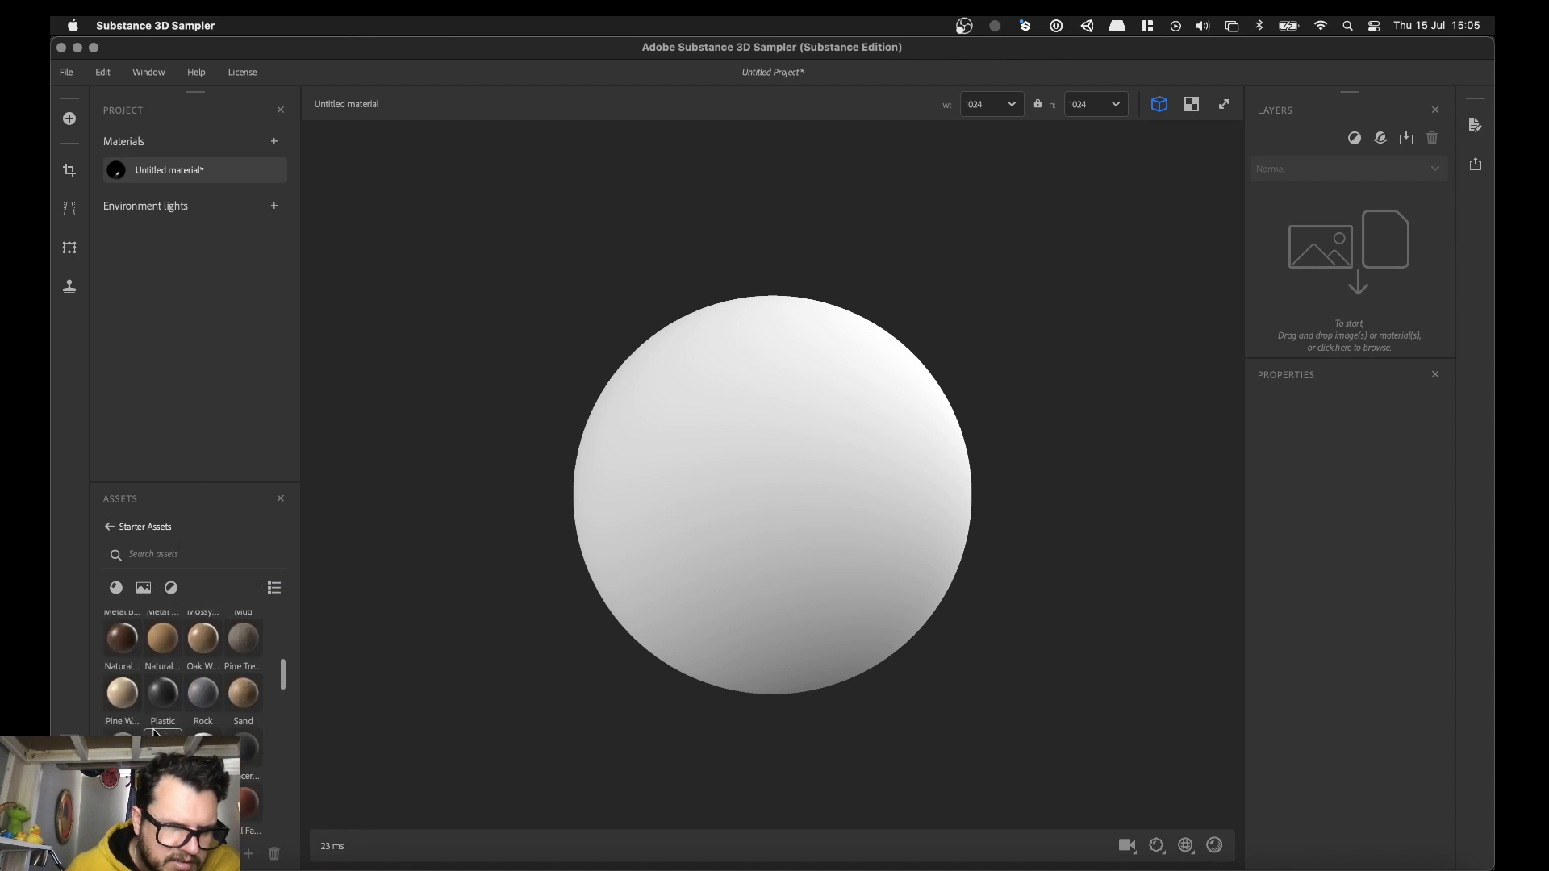
pyautogui.scroll(5, 186, 670)
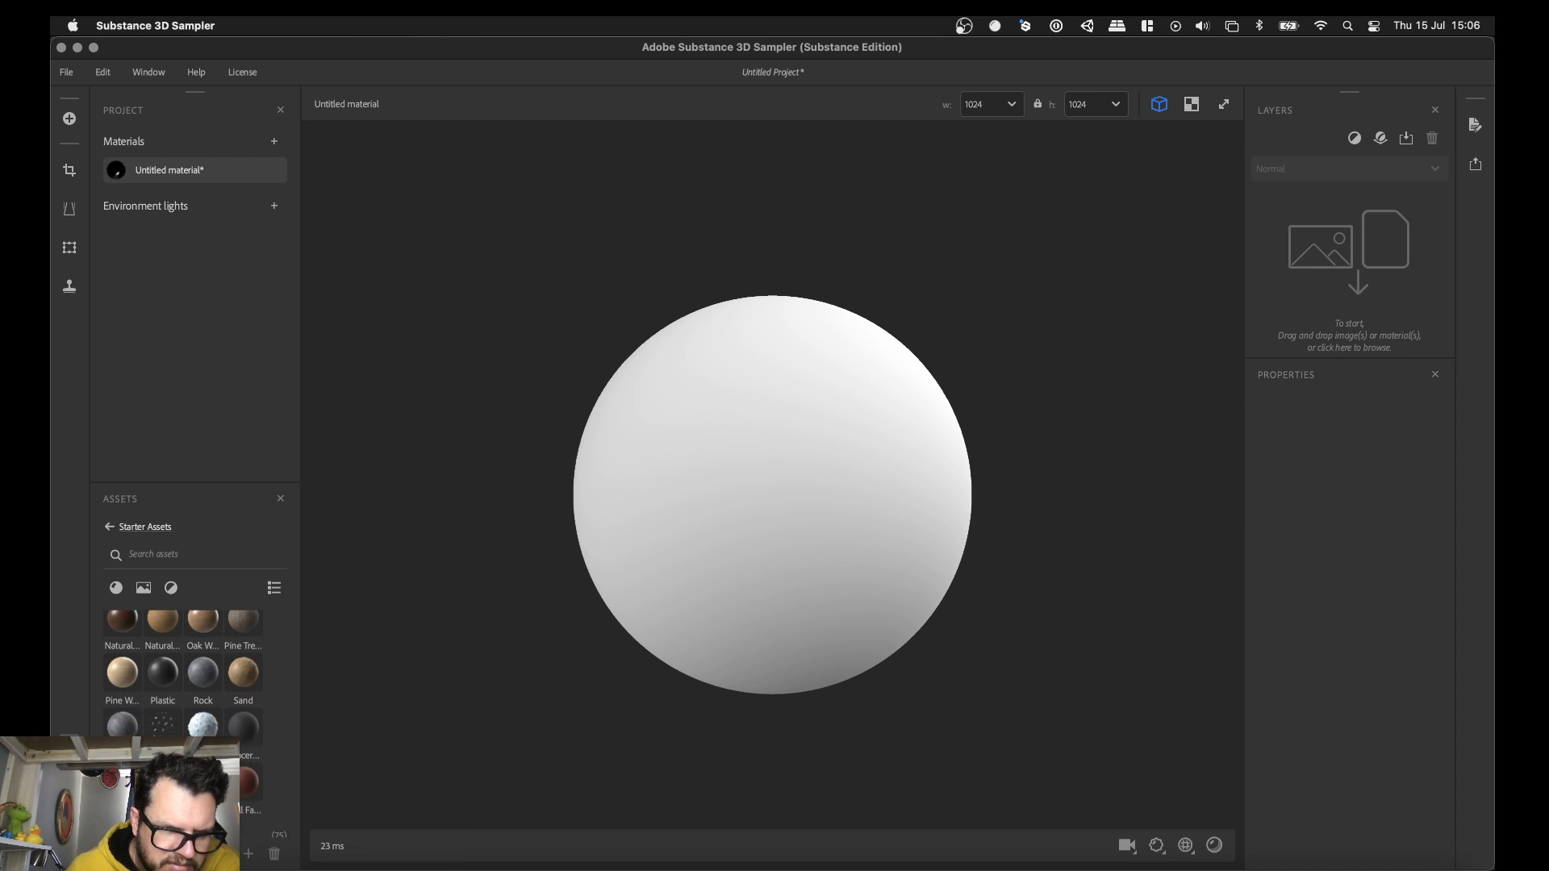
pyautogui.moveTo(239, 795)
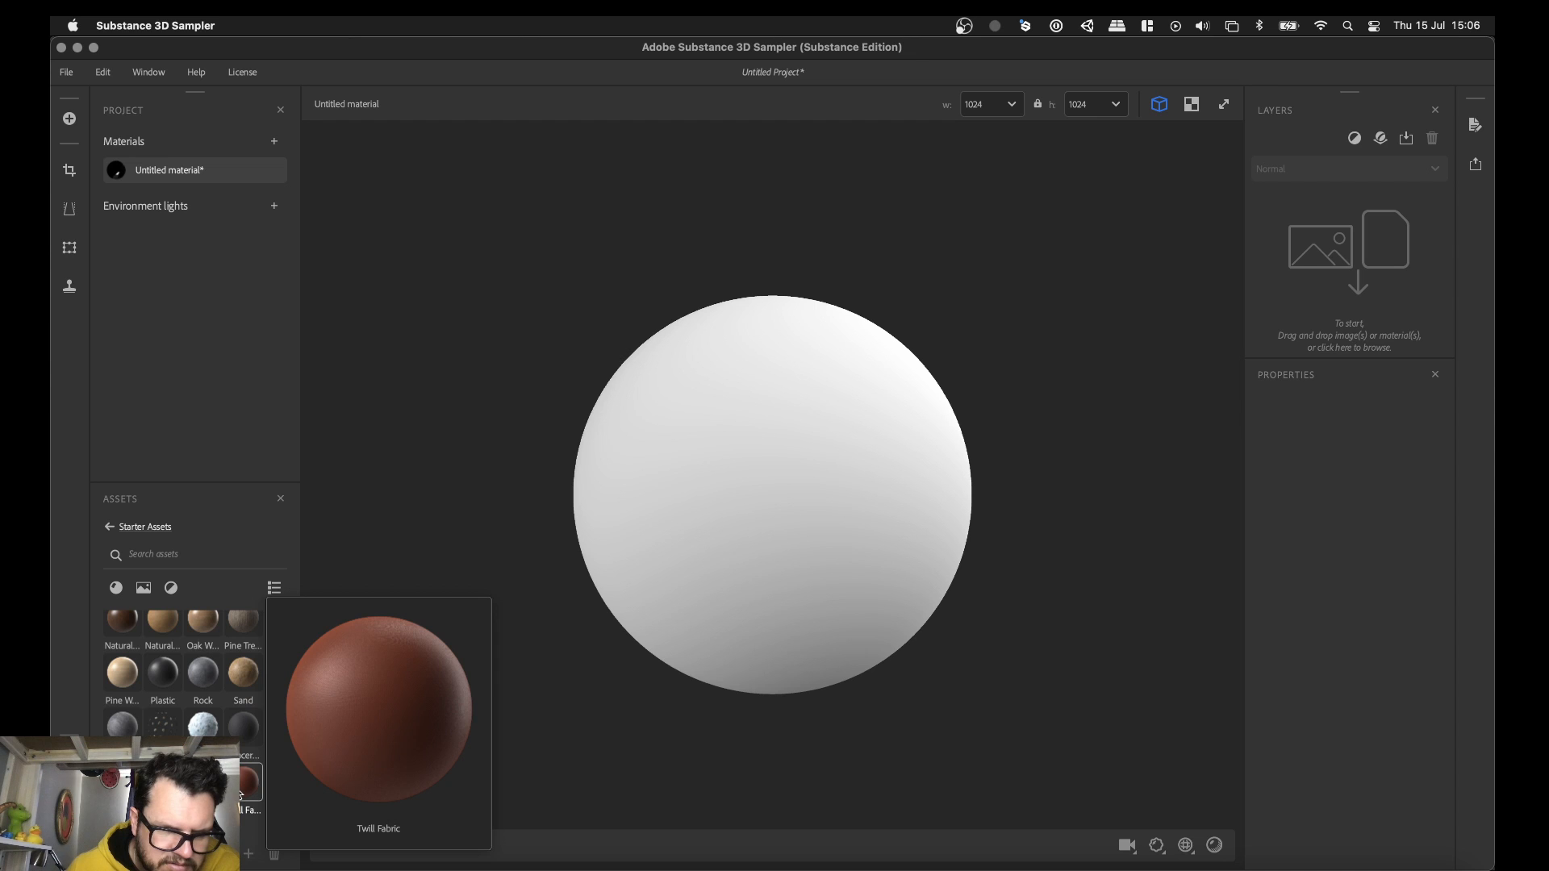
pyautogui.moveTo(254, 680)
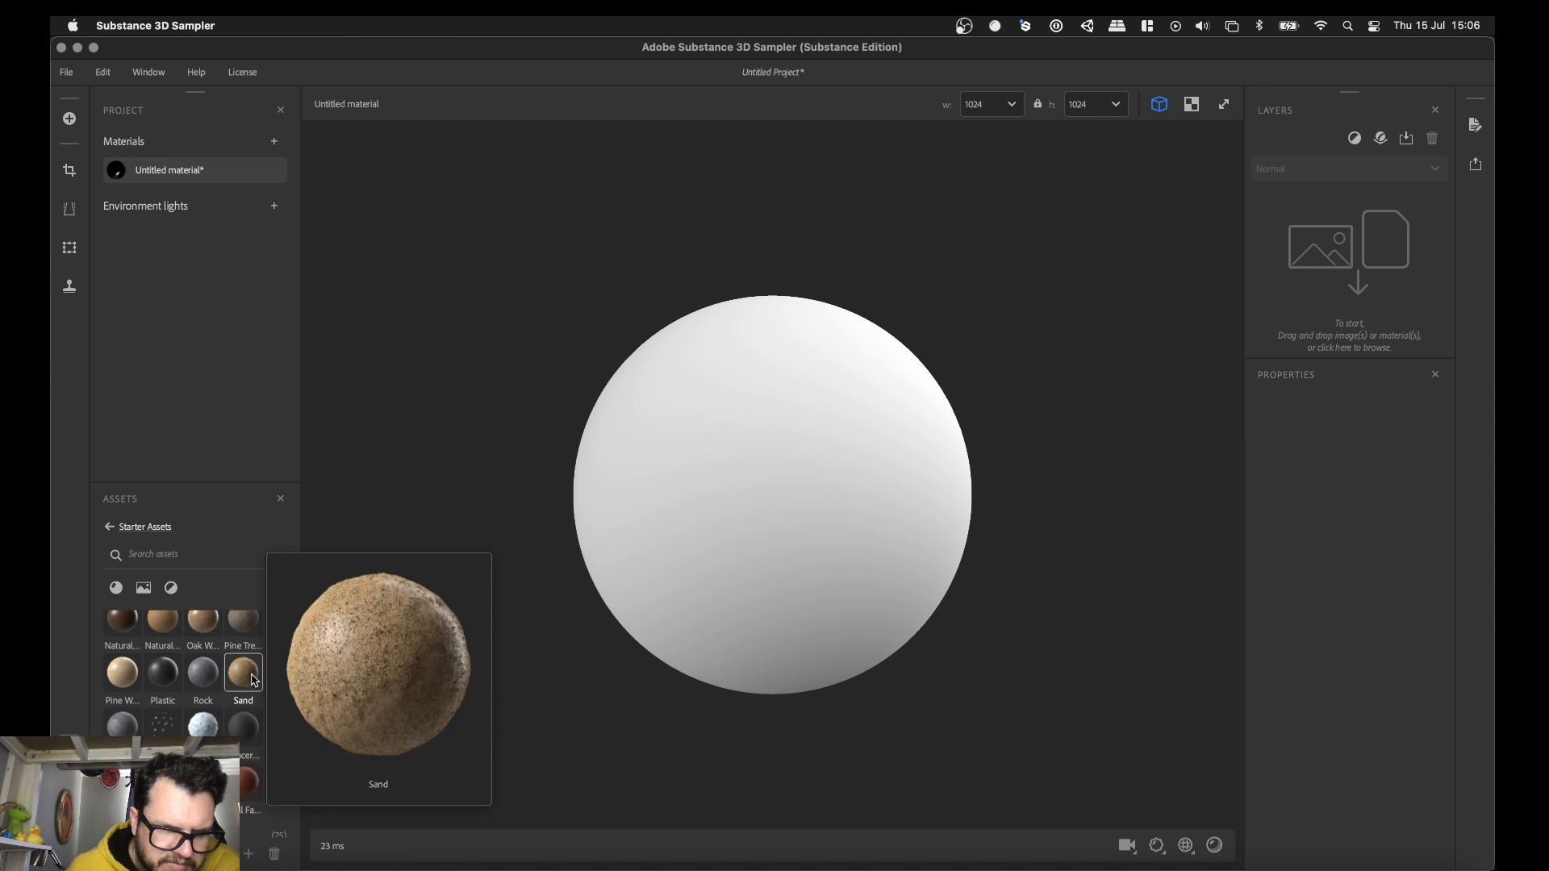
pyautogui.scroll(10, 254, 680)
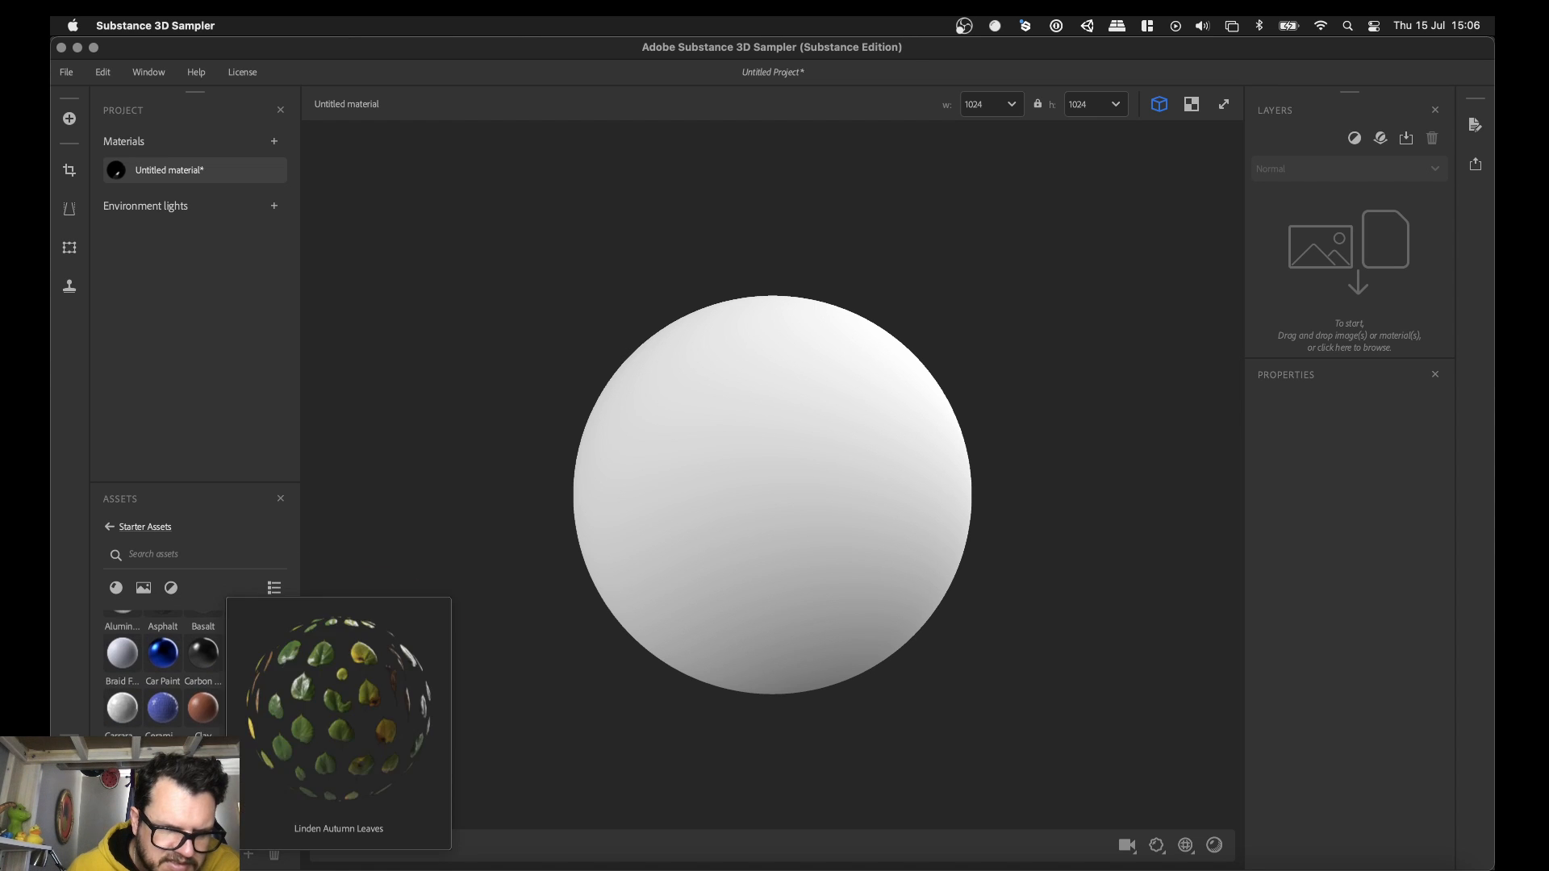
pyautogui.scroll(2, 166, 713)
pyautogui.moveTo(165, 713)
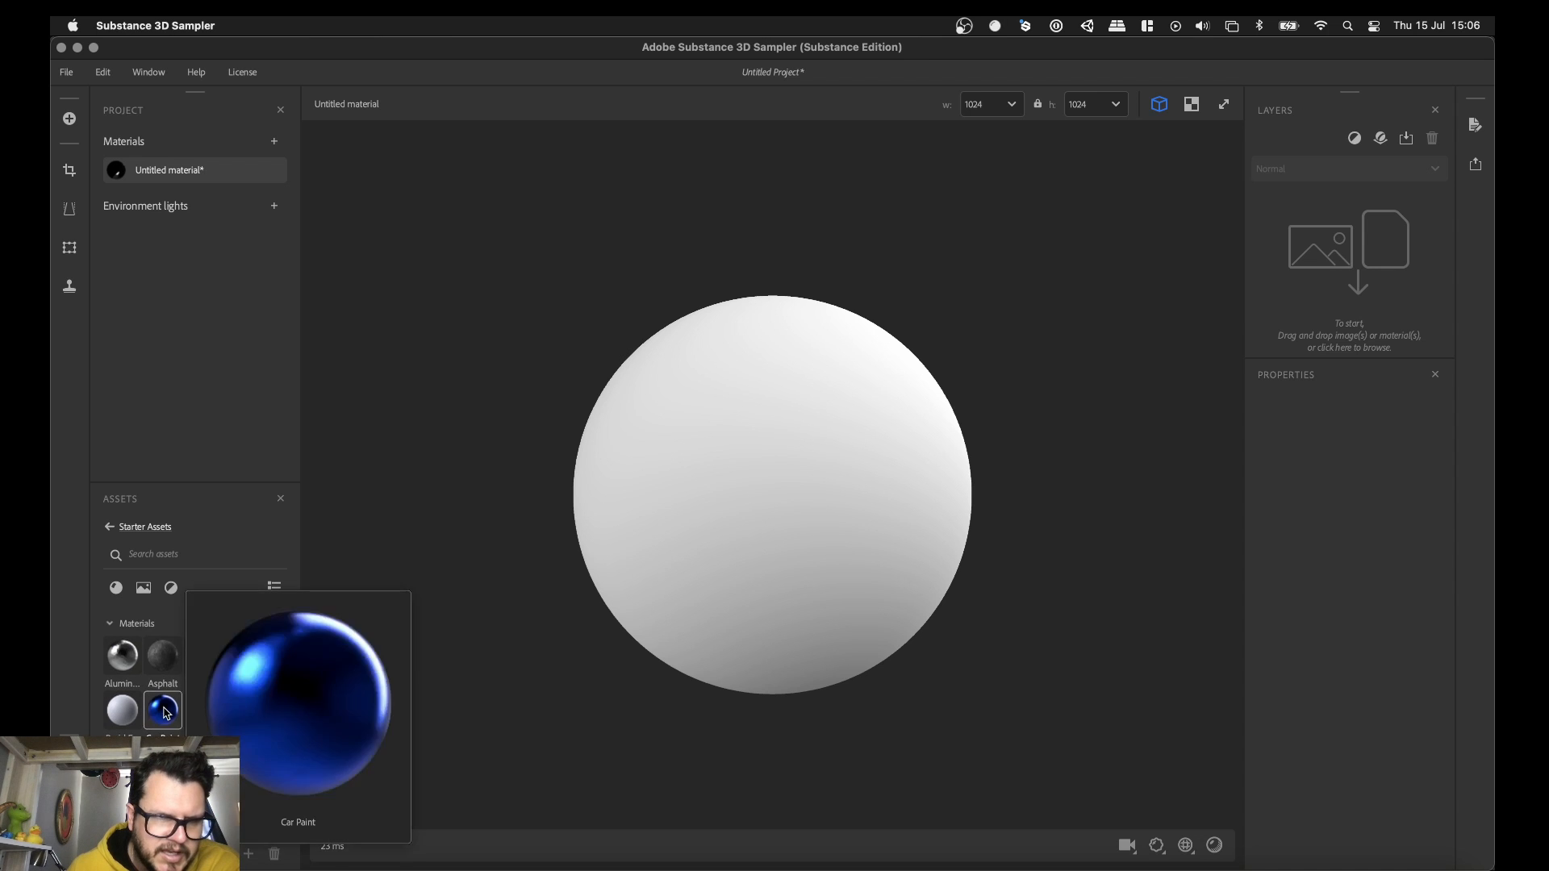
pyautogui.scroll(-10, 165, 710)
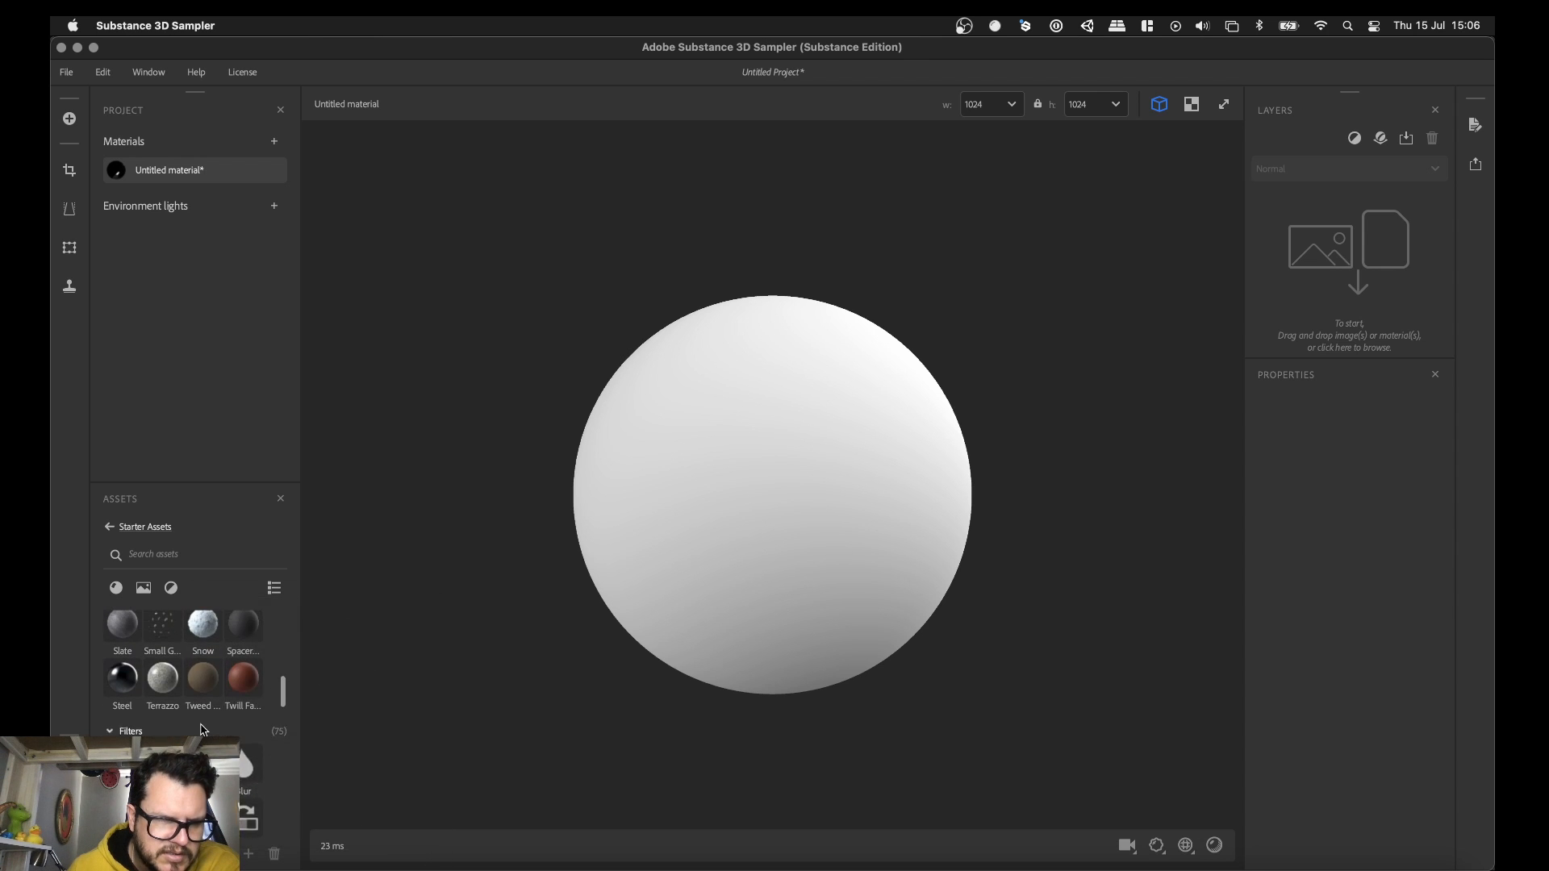
pyautogui.scroll(1, 202, 726)
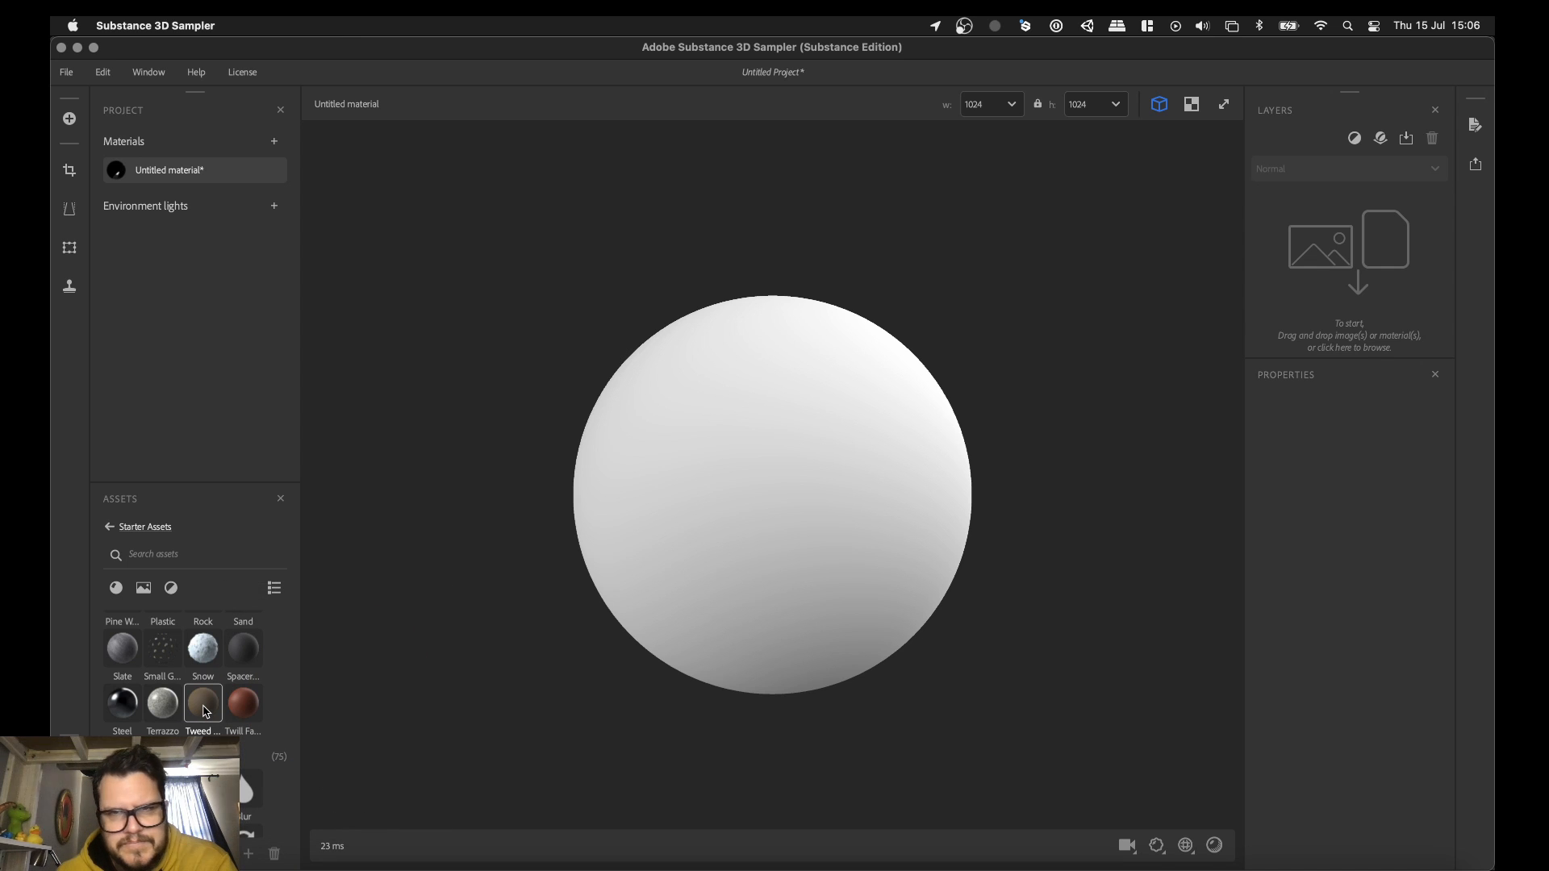
pyautogui.moveTo(202, 711); pyautogui.dragTo(888, 477)
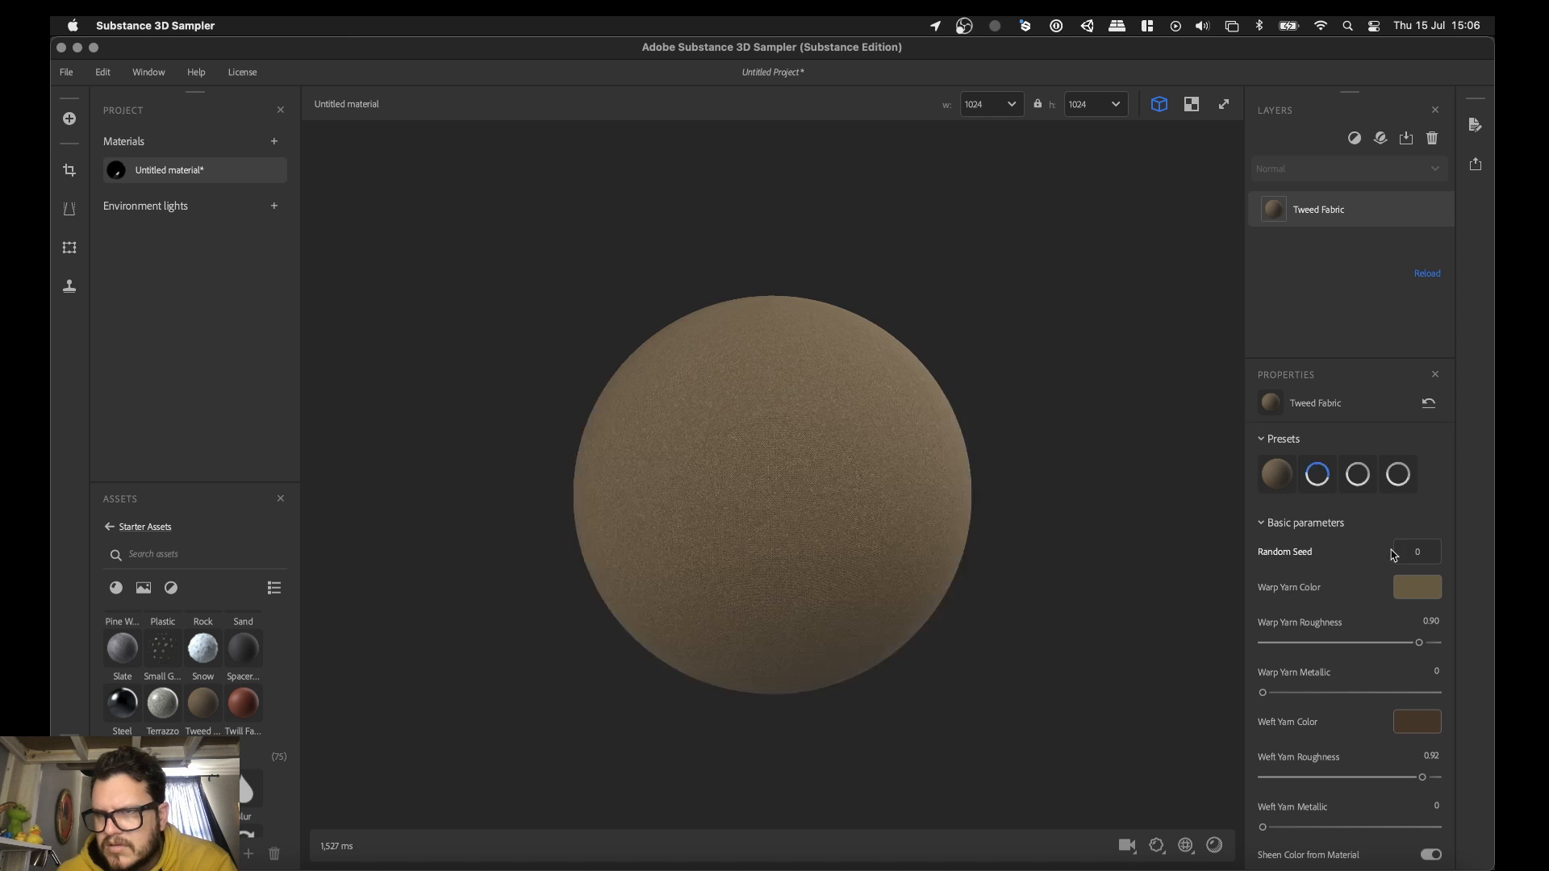
# Set the Tweed Fabric's Weft Yarn Roughness to 0.34 and Sheen Opacity to 0.43, and inspect the weave up close
pyautogui.scroll(-4, 1394, 554)
pyautogui.moveTo(1421, 637); pyautogui.dragTo(1321, 637)
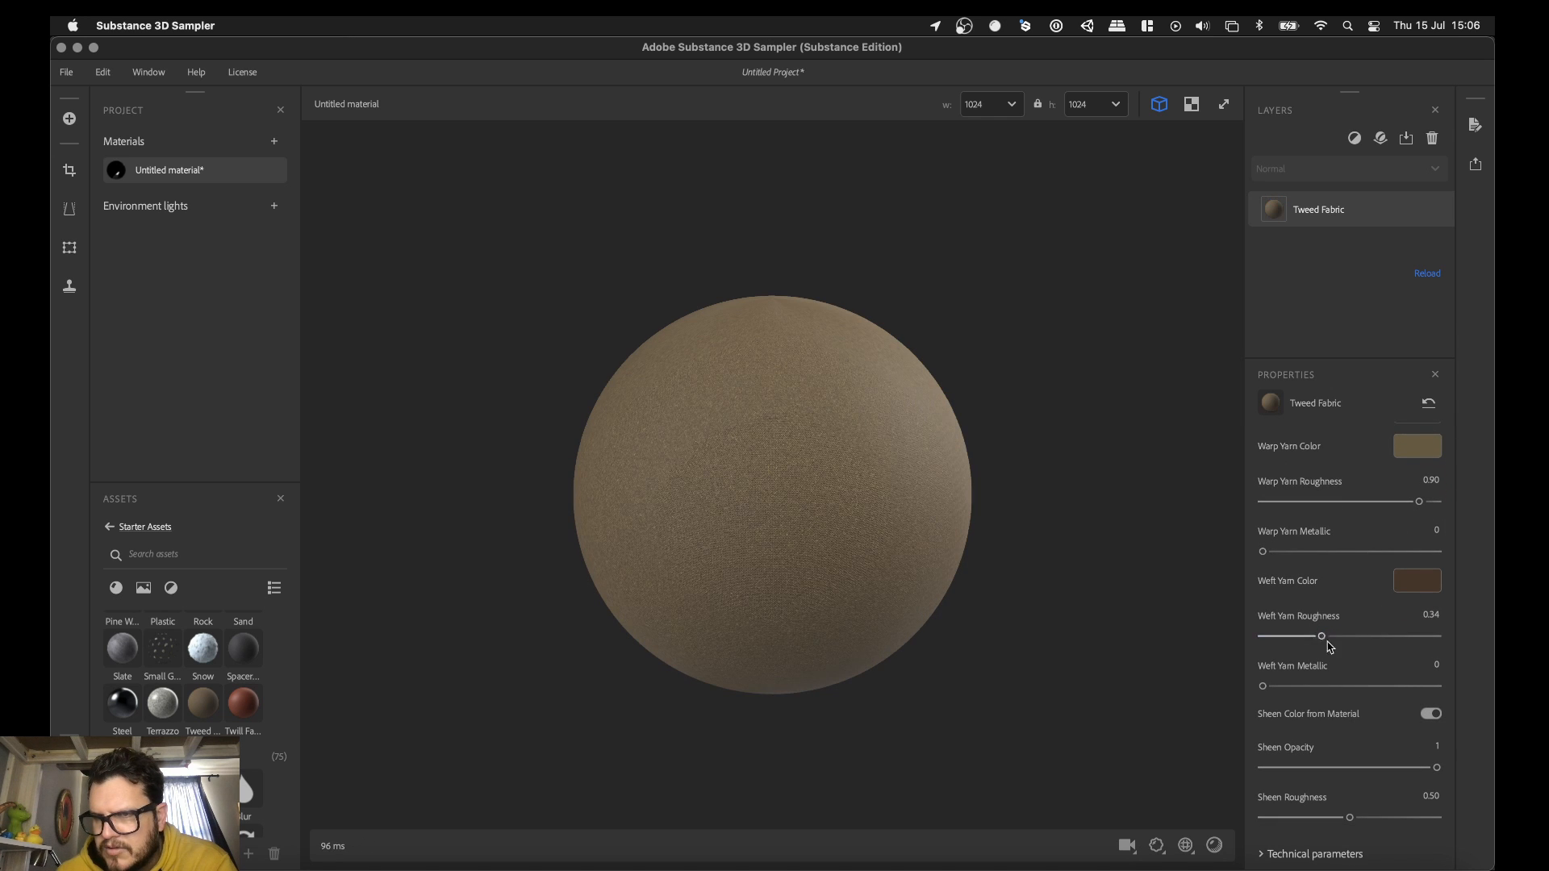
pyautogui.moveTo(1436, 767); pyautogui.dragTo(1337, 768)
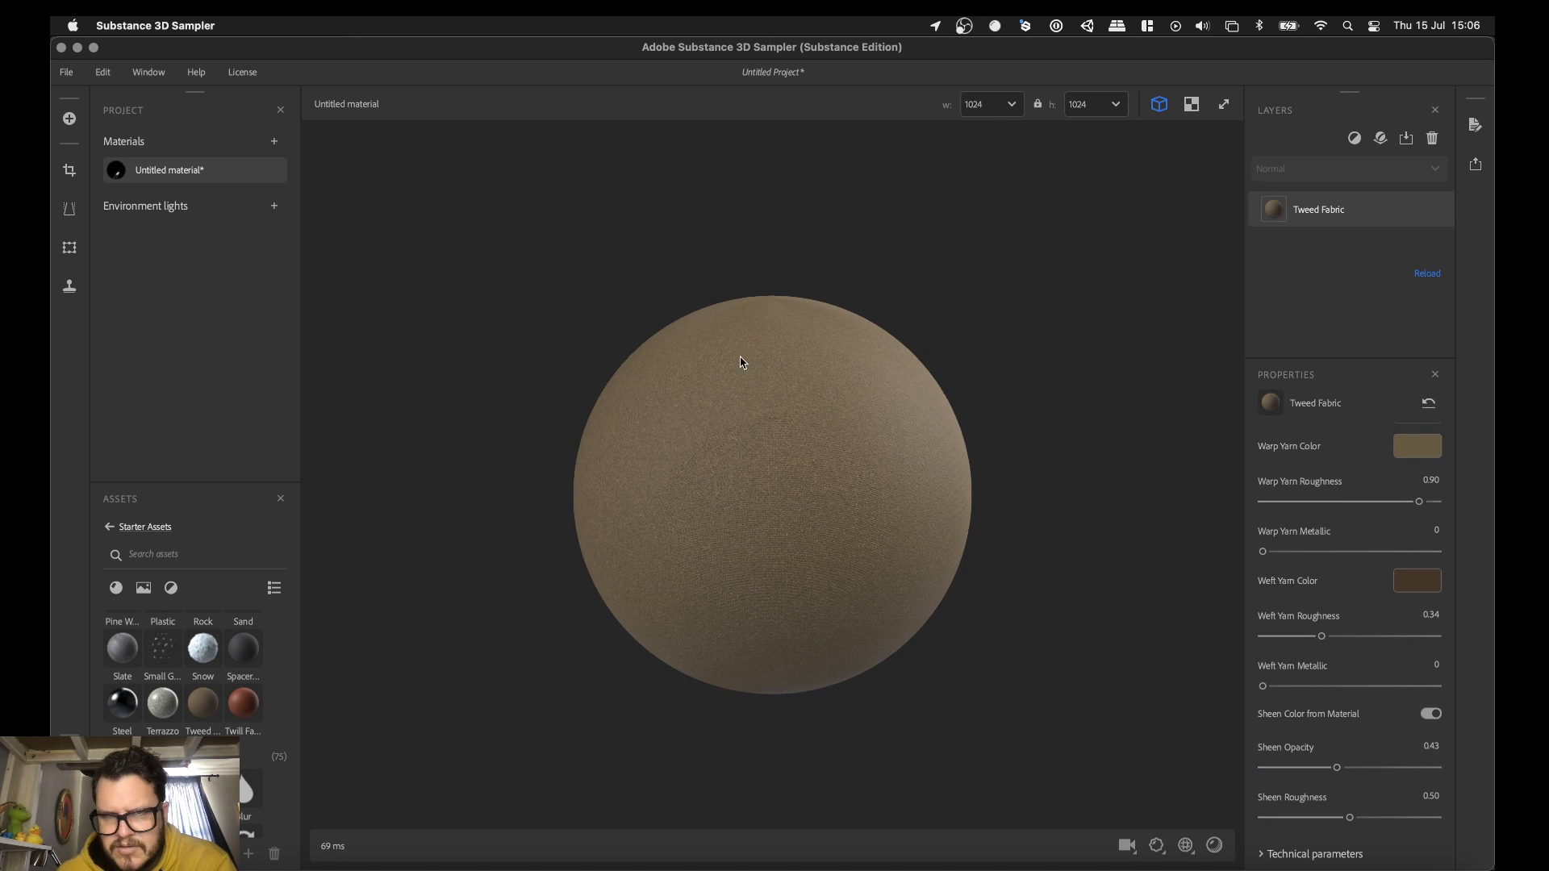
pyautogui.scroll(5, 781, 458)
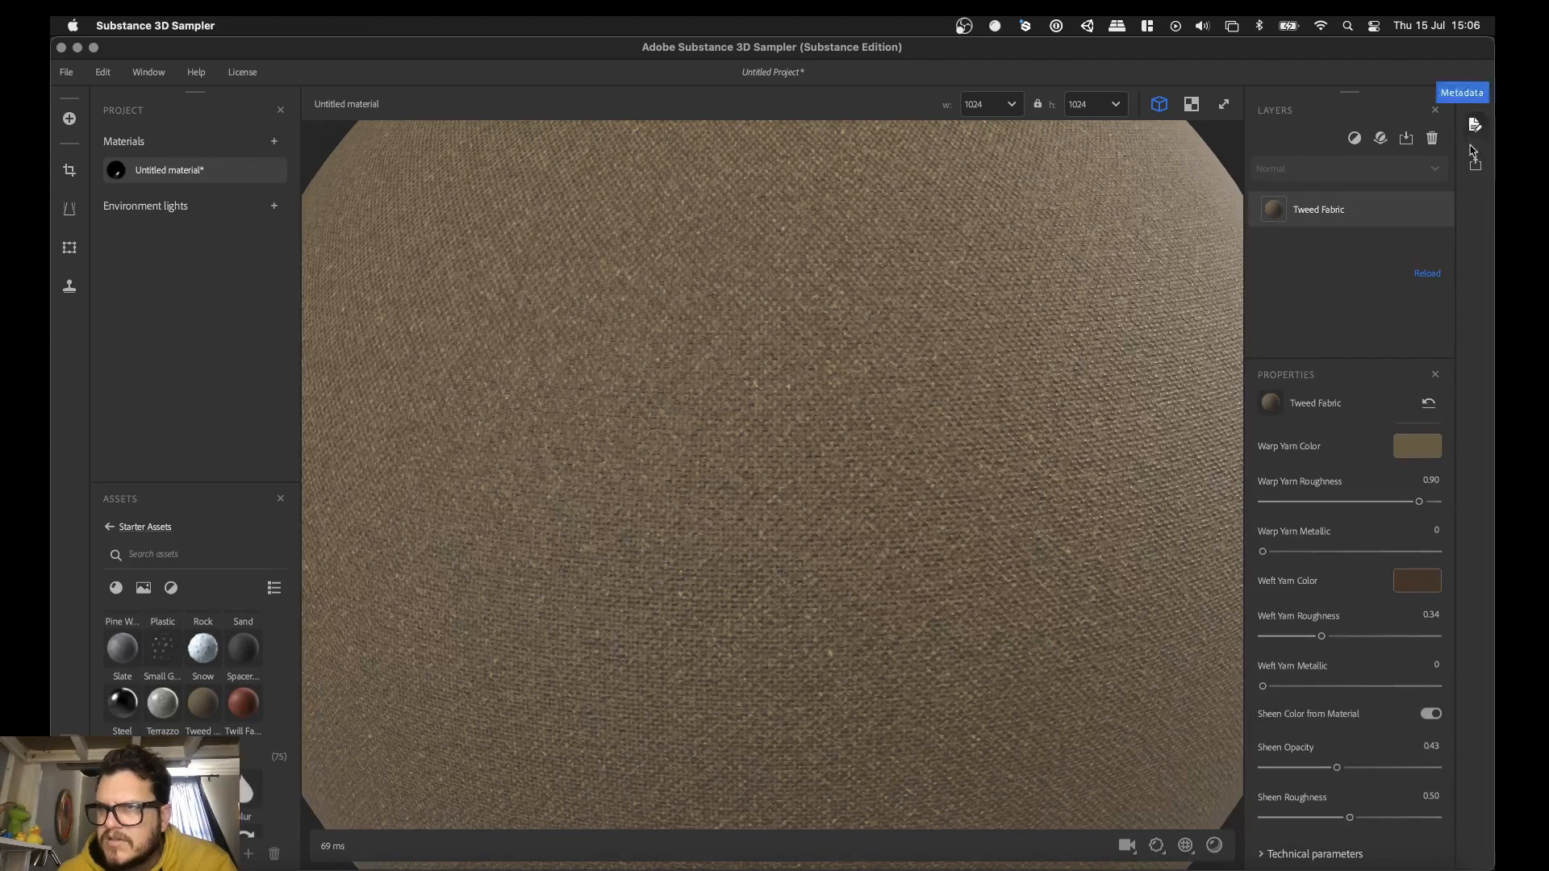
# Check the tweed material's sharing and export options, switch to Substance 3D Painter and filter its assets to materials
pyautogui.click(1475, 163)
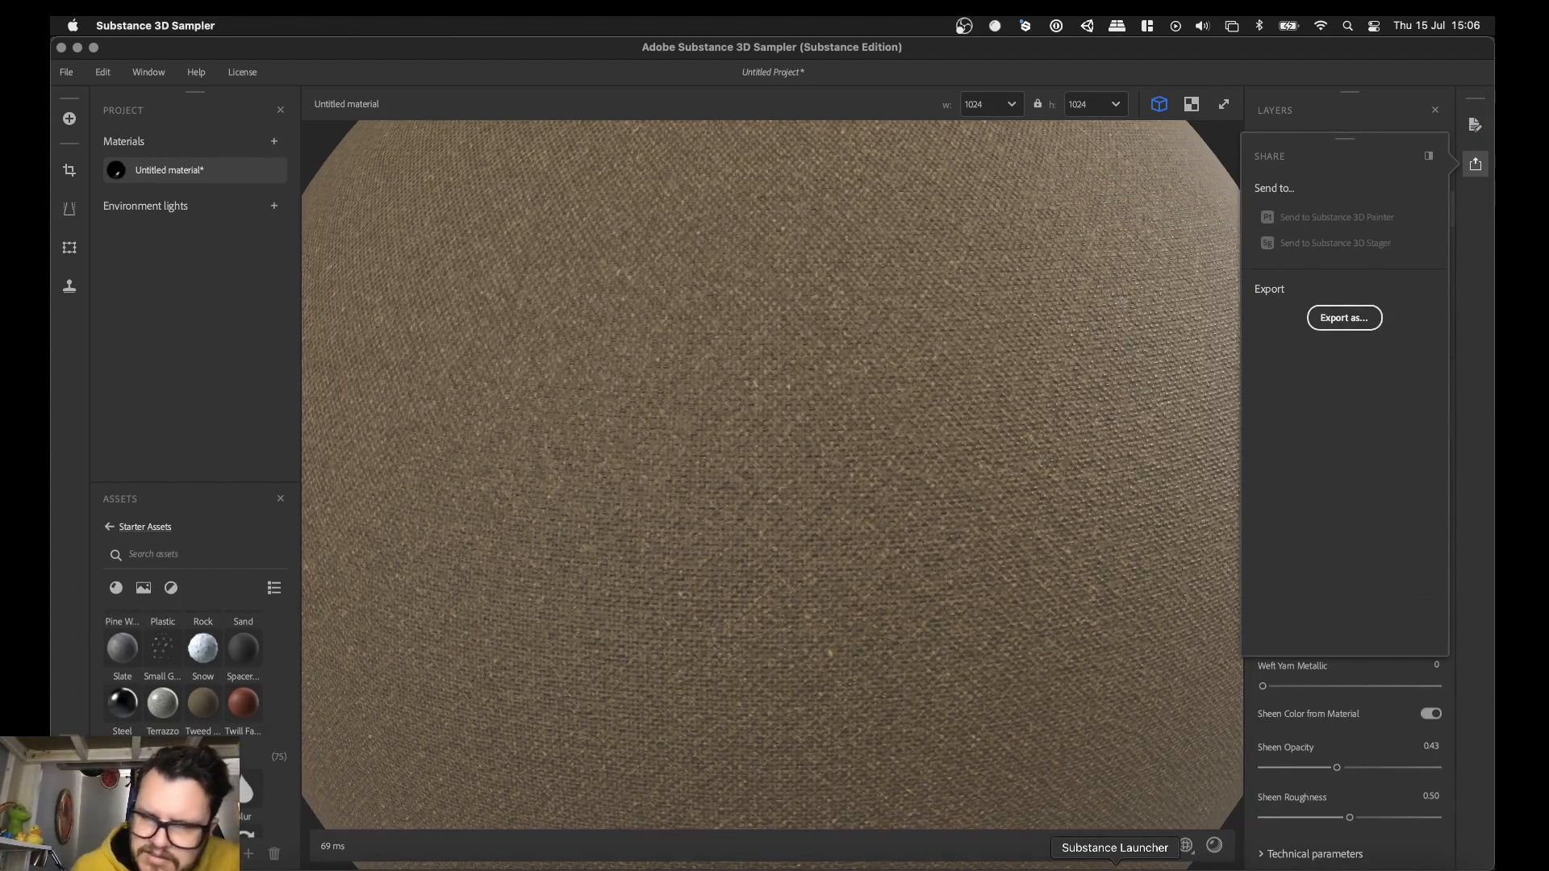
pyautogui.click(940, 866)
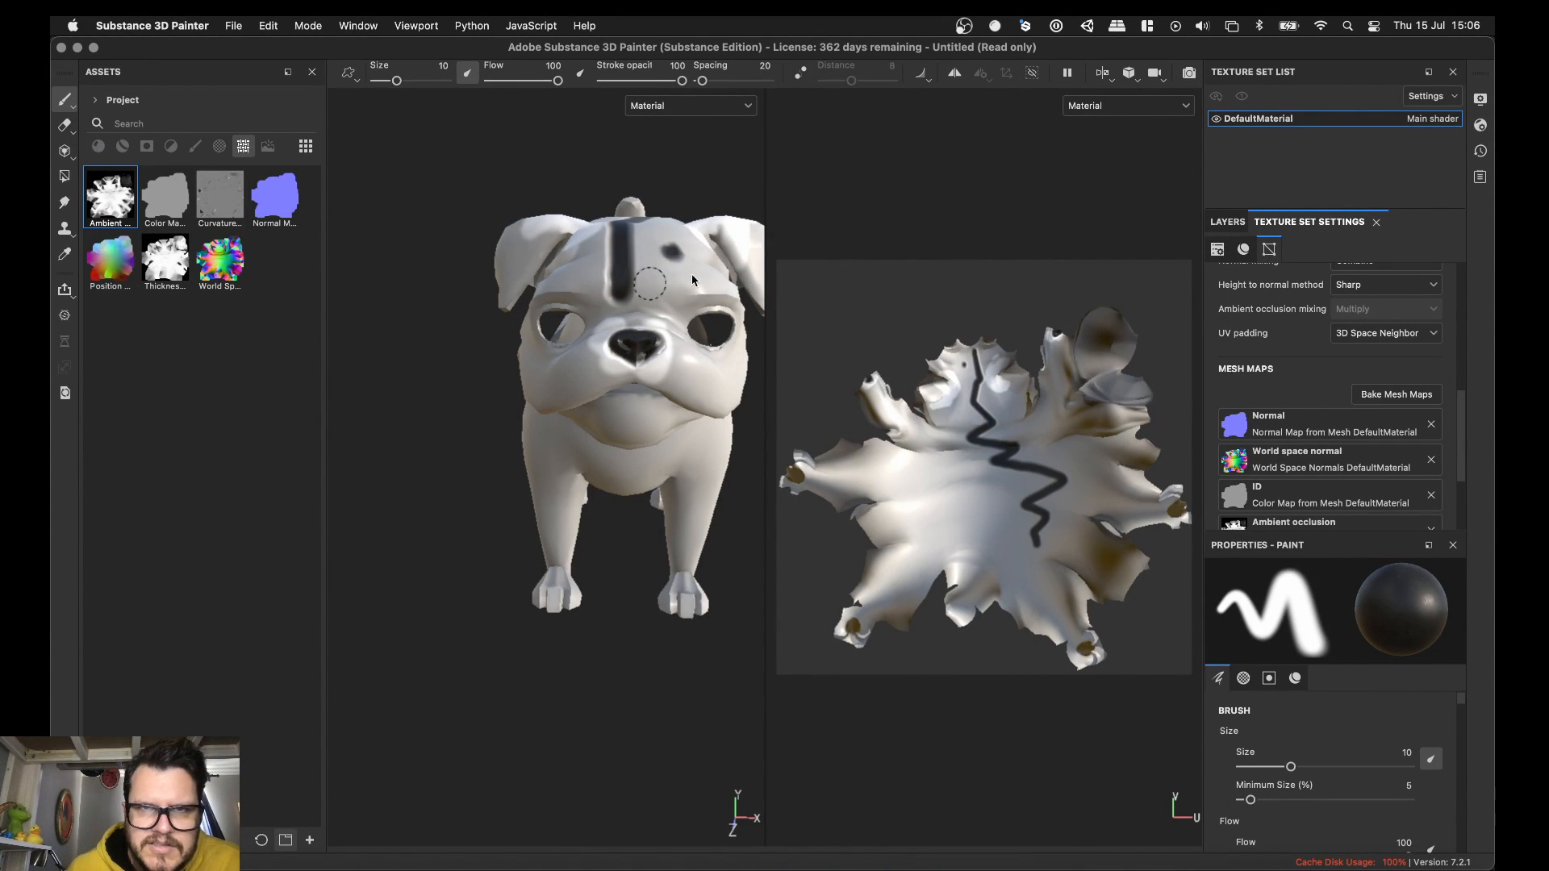
pyautogui.click(98, 146)
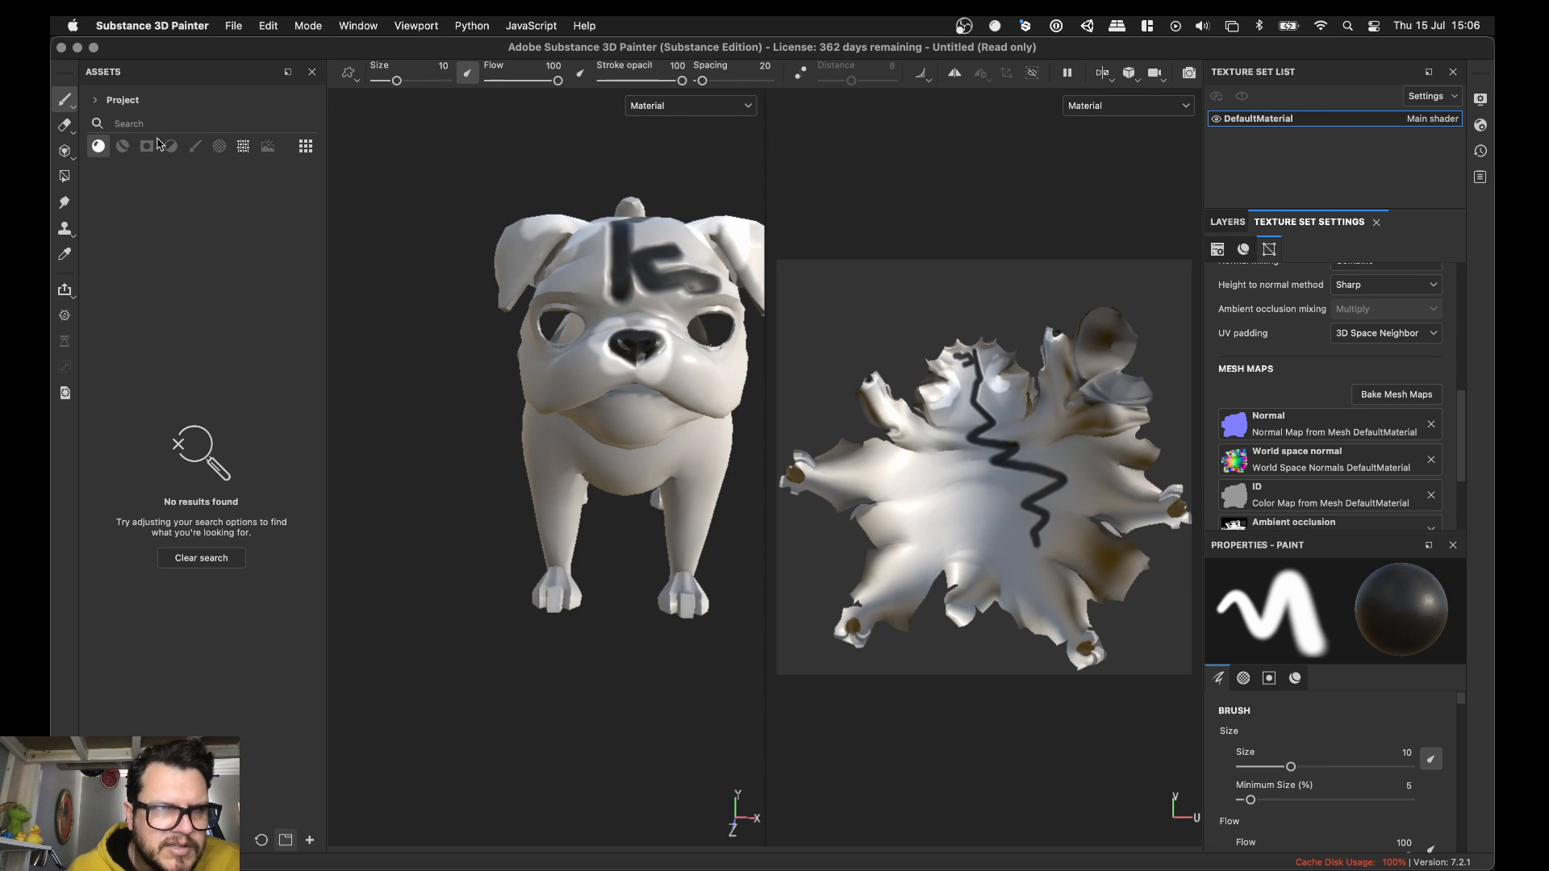
# Hide the asset library and restore it in the workspace, keeping both viewports on the material display
pyautogui.click(312, 72)
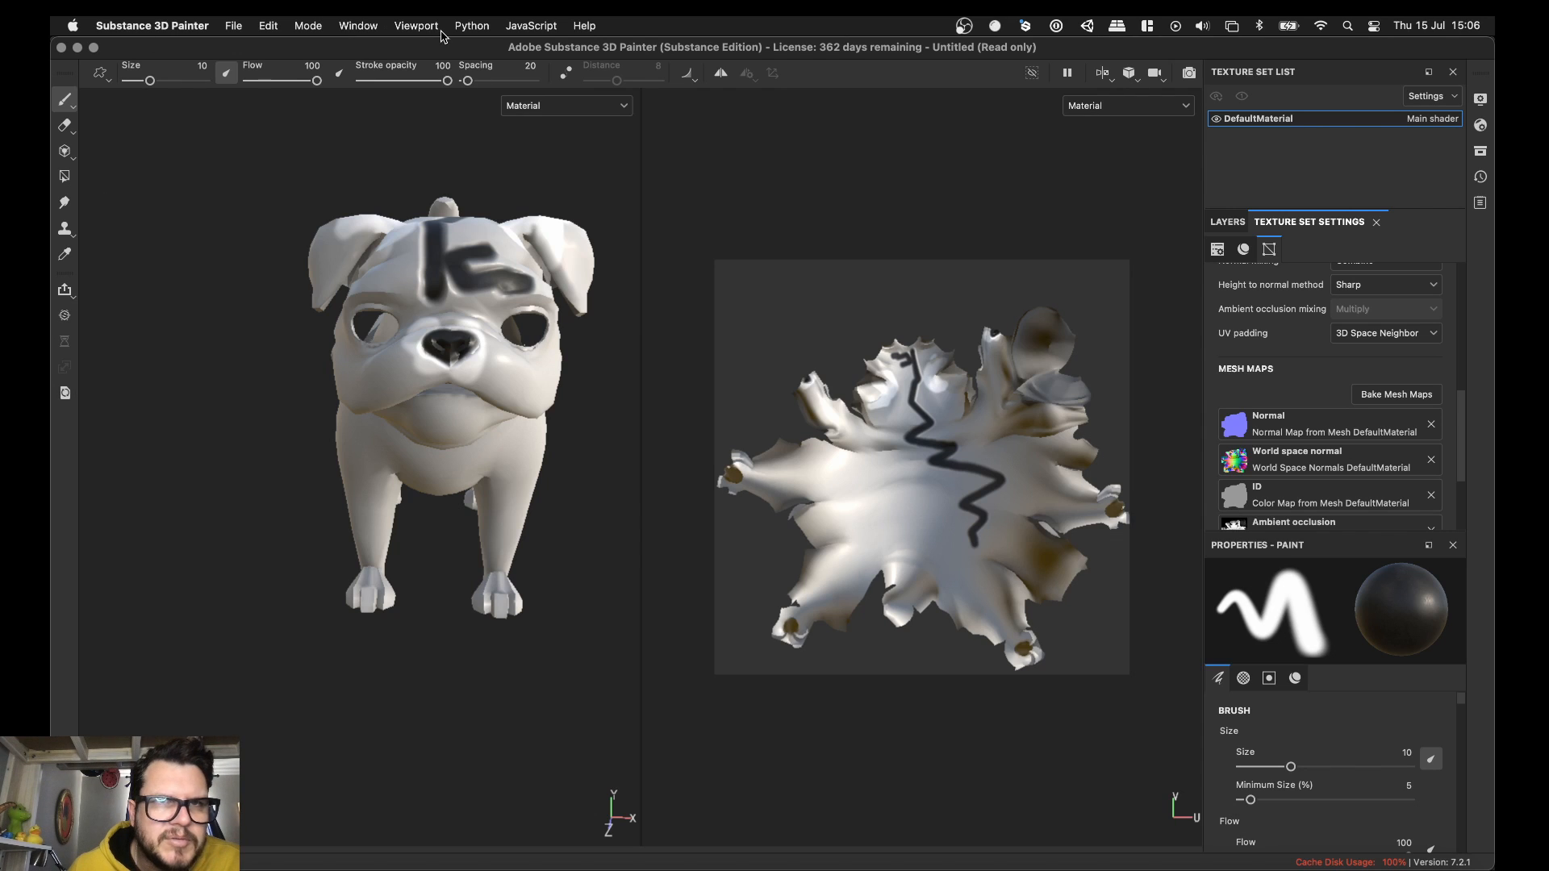
pyautogui.click(417, 26)
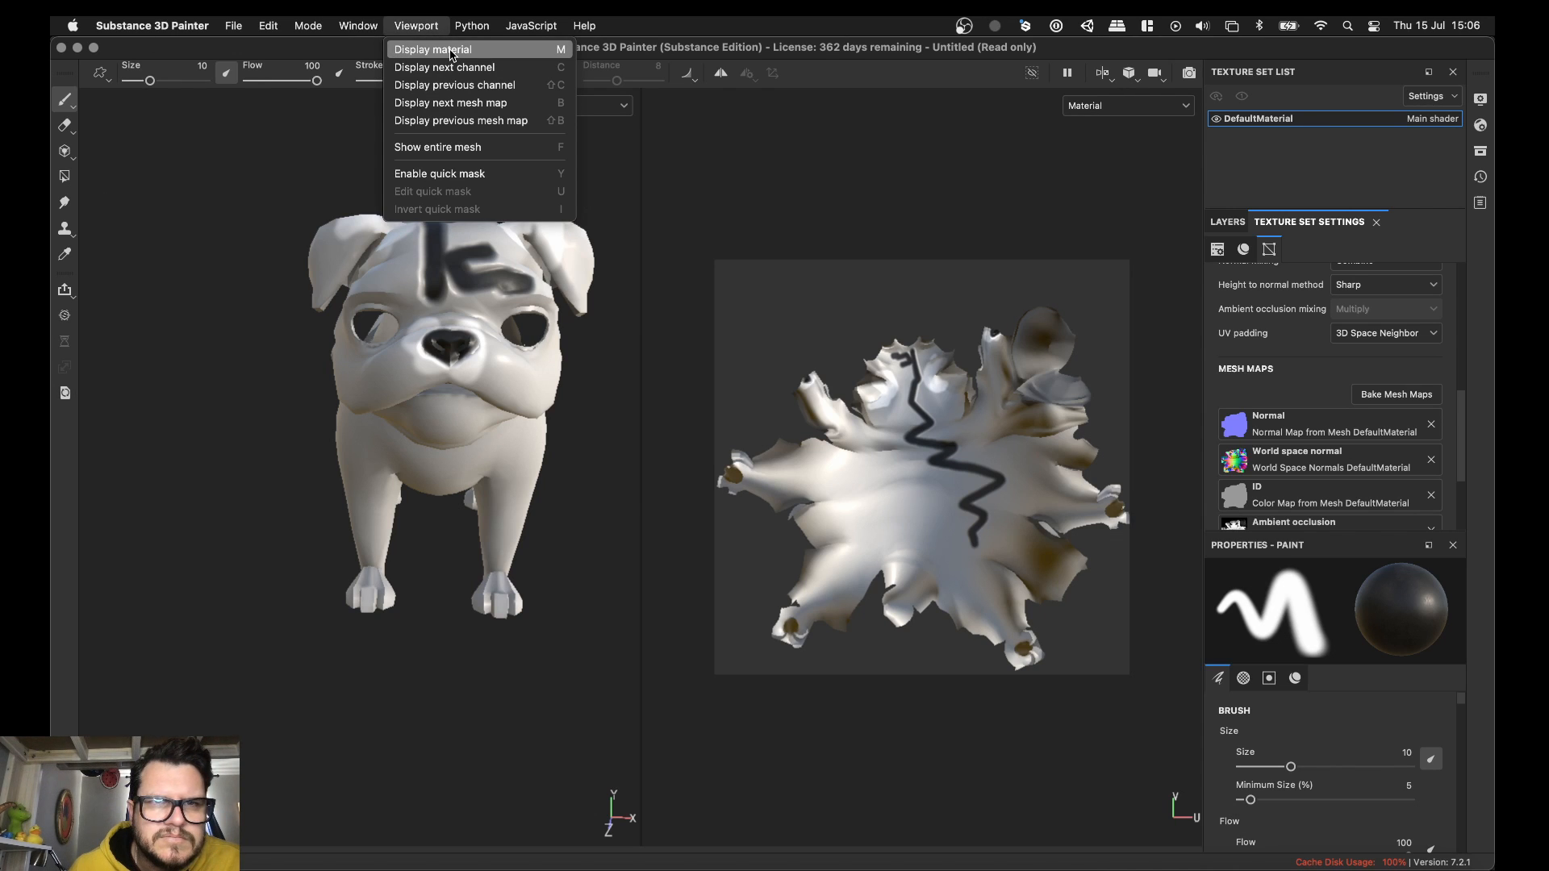
pyautogui.click(449, 51)
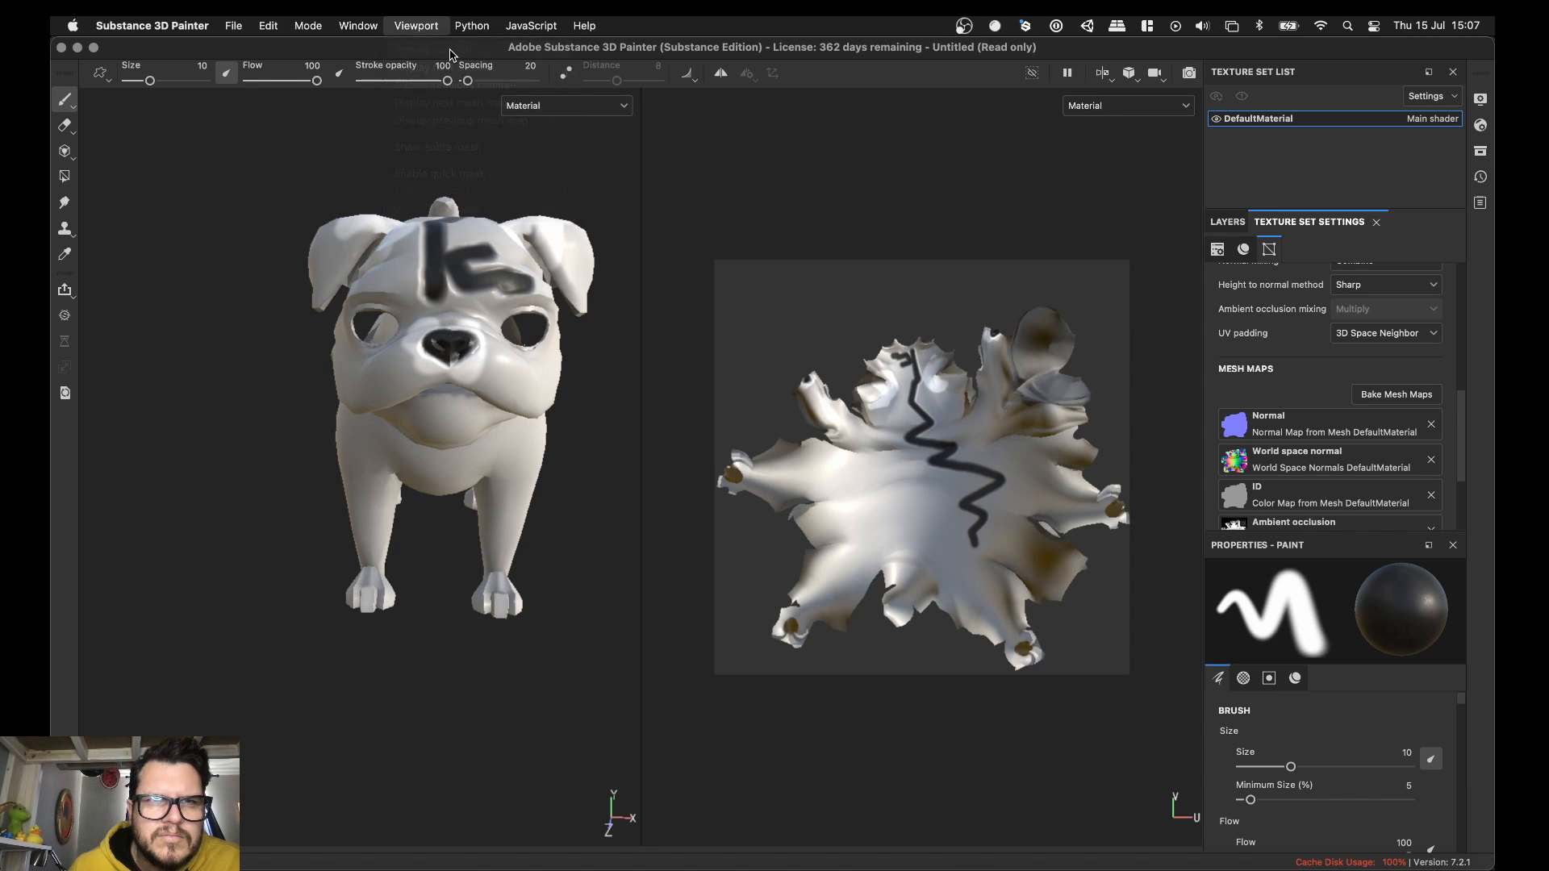
pyautogui.click(353, 29)
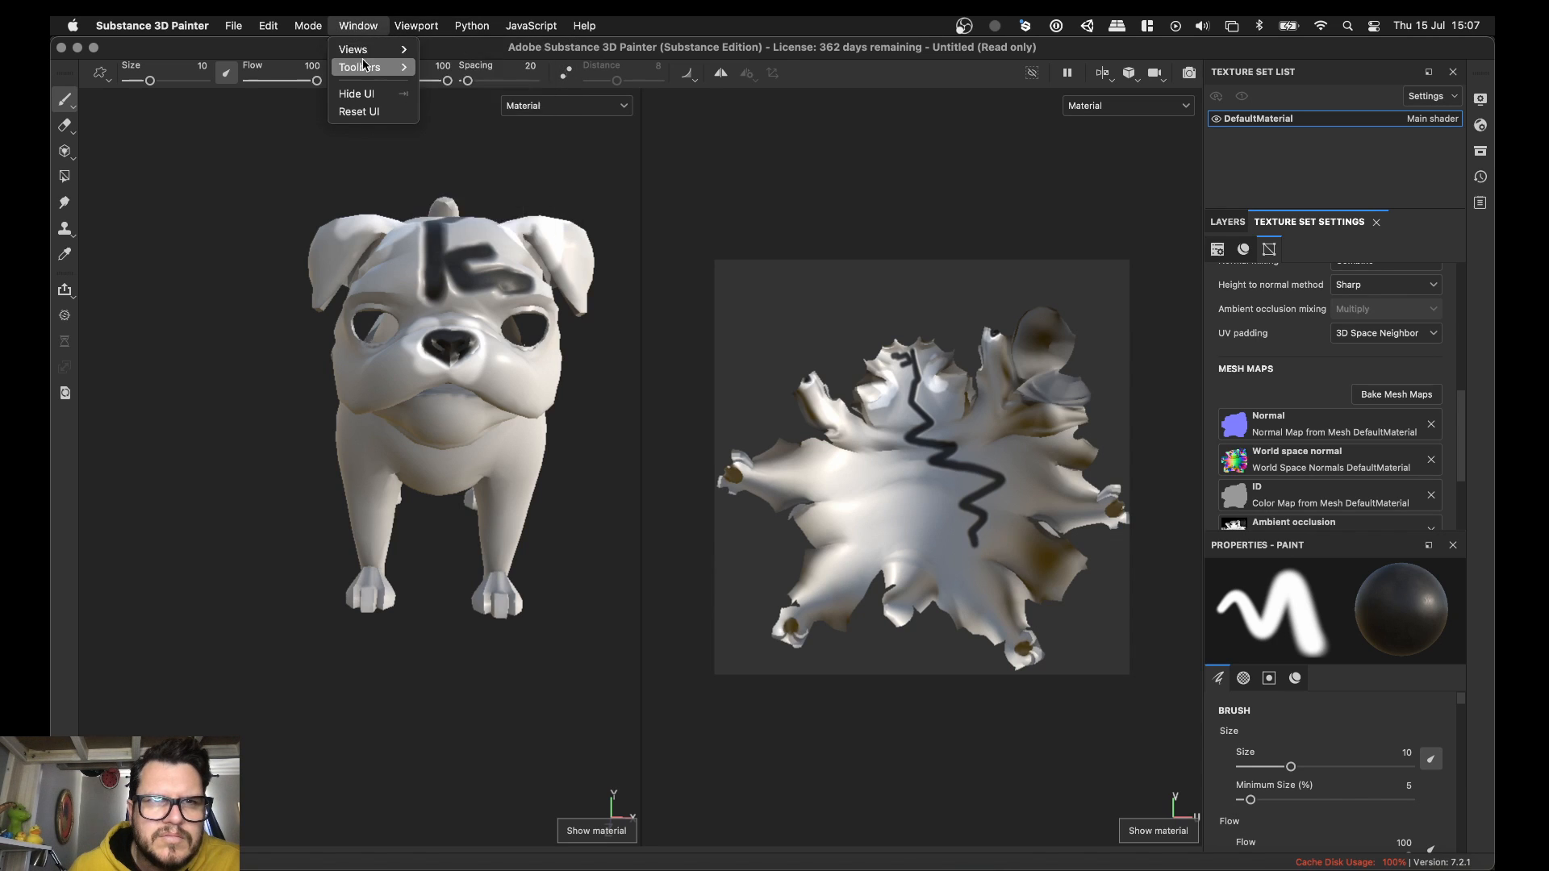
pyautogui.moveTo(376, 73)
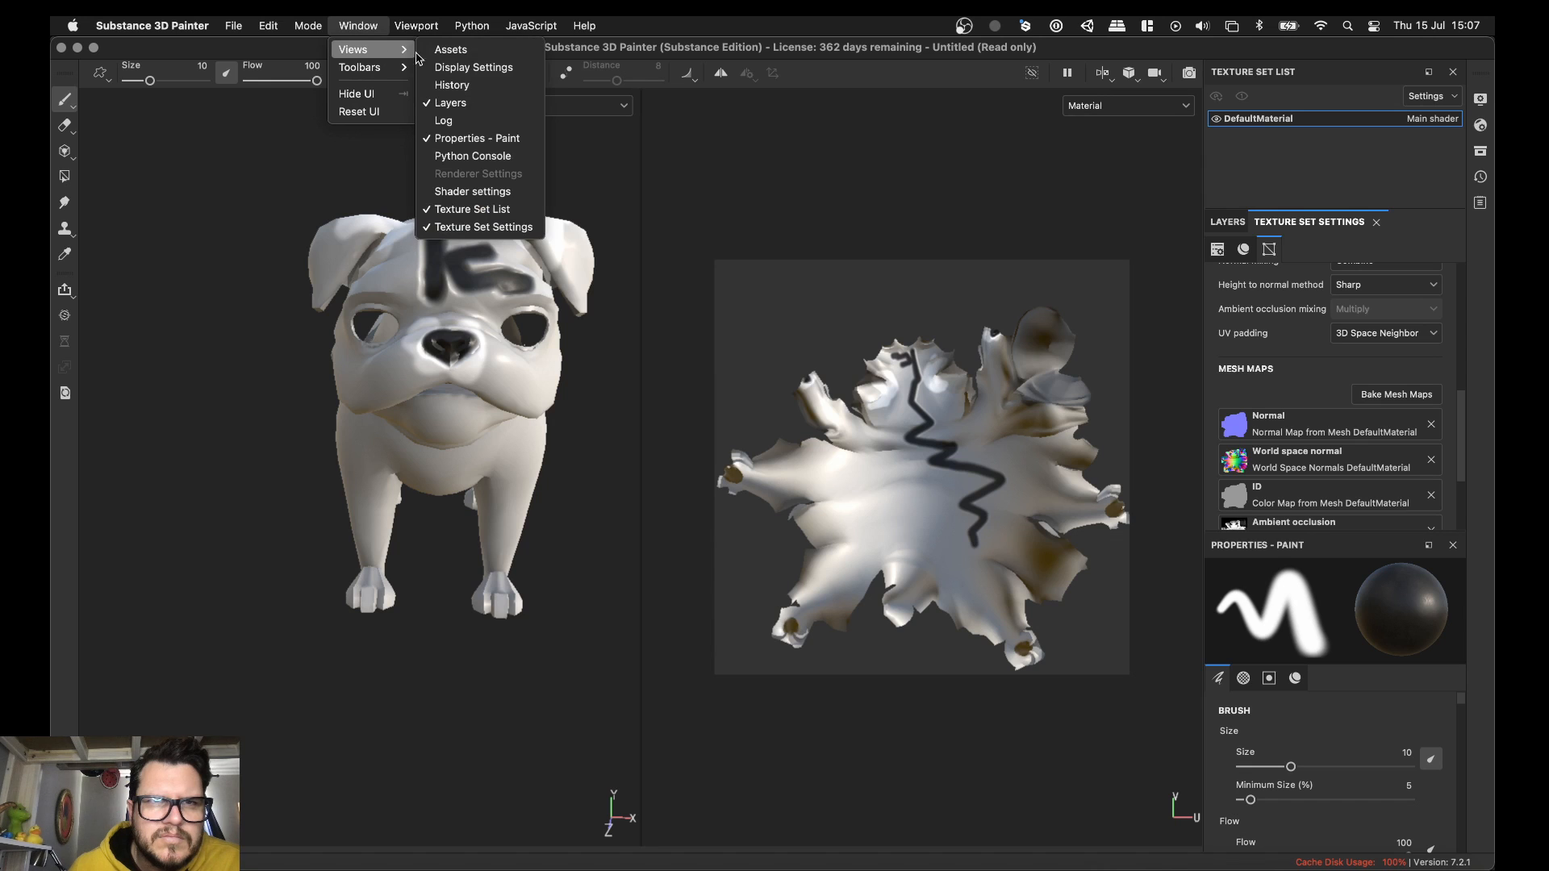
pyautogui.click(456, 53)
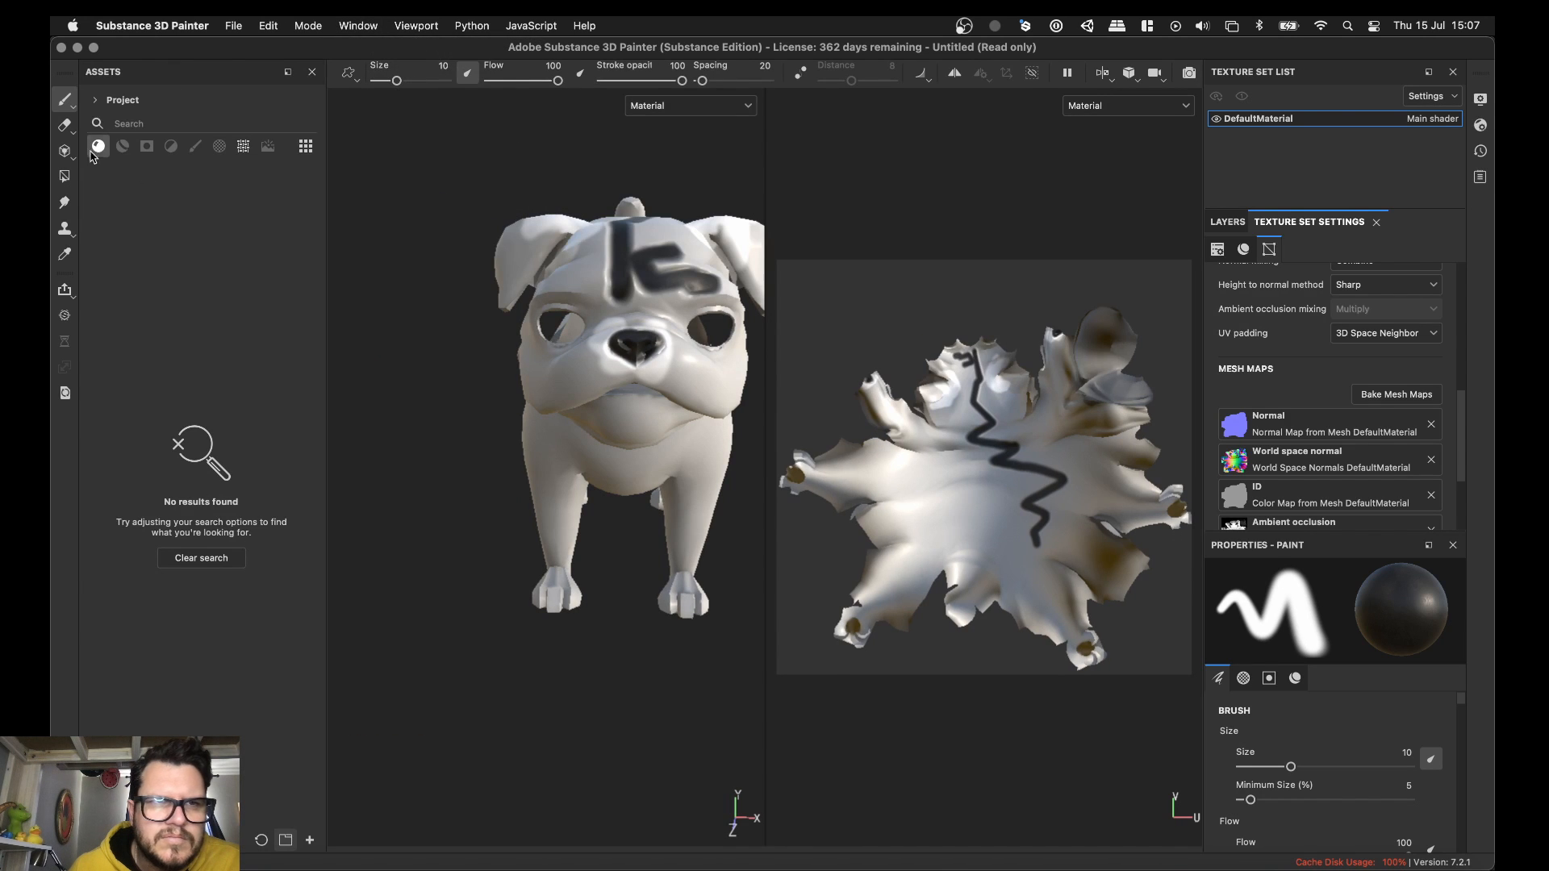
# Show assets from all libraries and browse the full set of materials
pyautogui.click(123, 147)
pyautogui.click(117, 100)
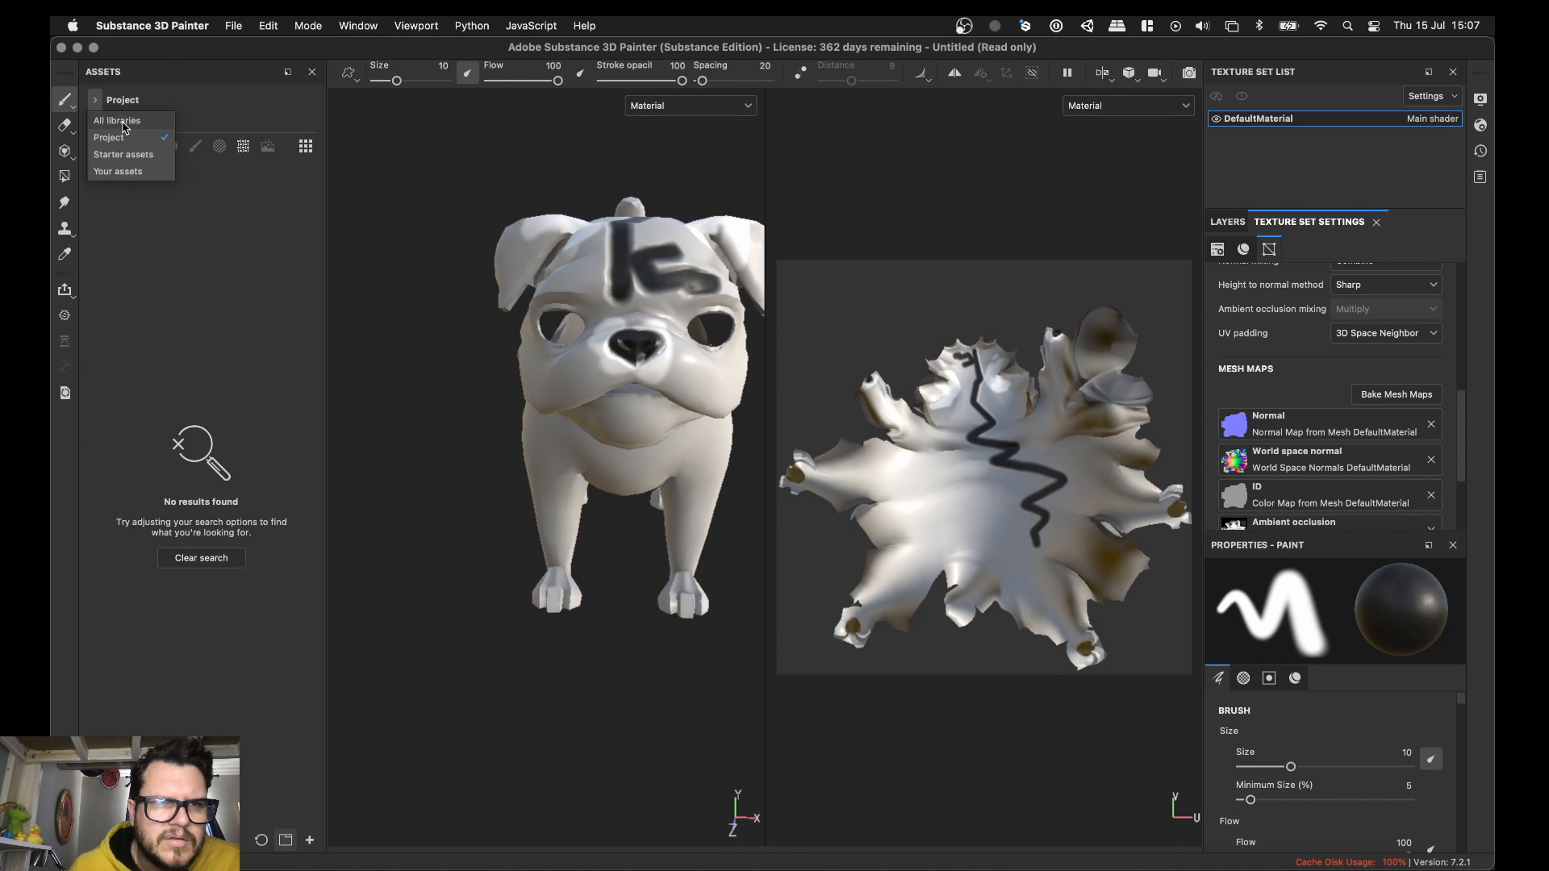
pyautogui.click(116, 121)
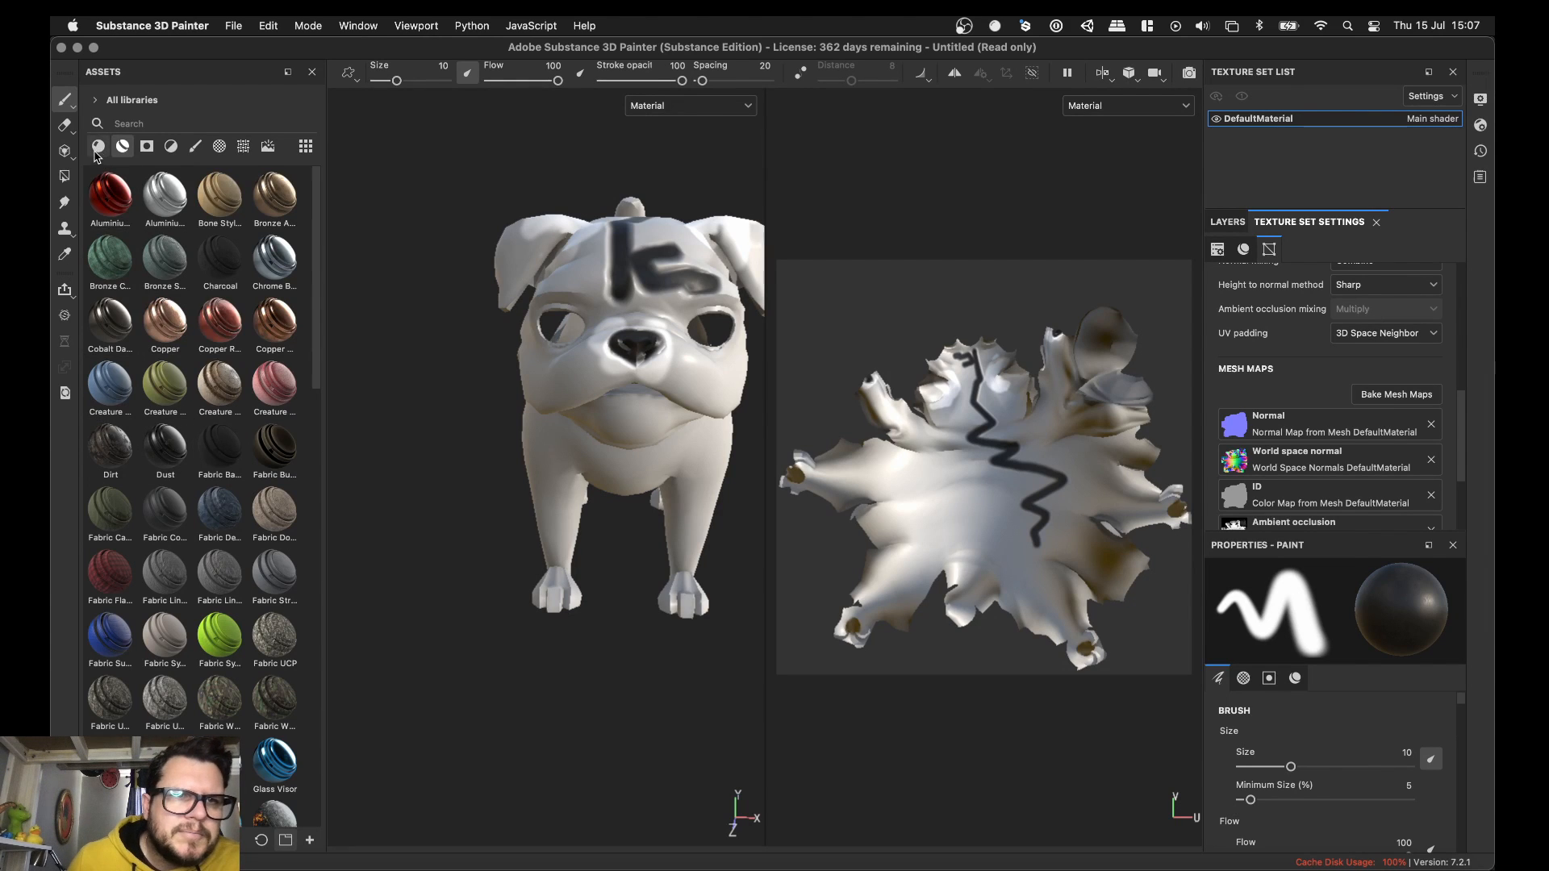
pyautogui.click(98, 146)
pyautogui.scroll(-10, 168, 482)
pyautogui.scroll(10, 168, 482)
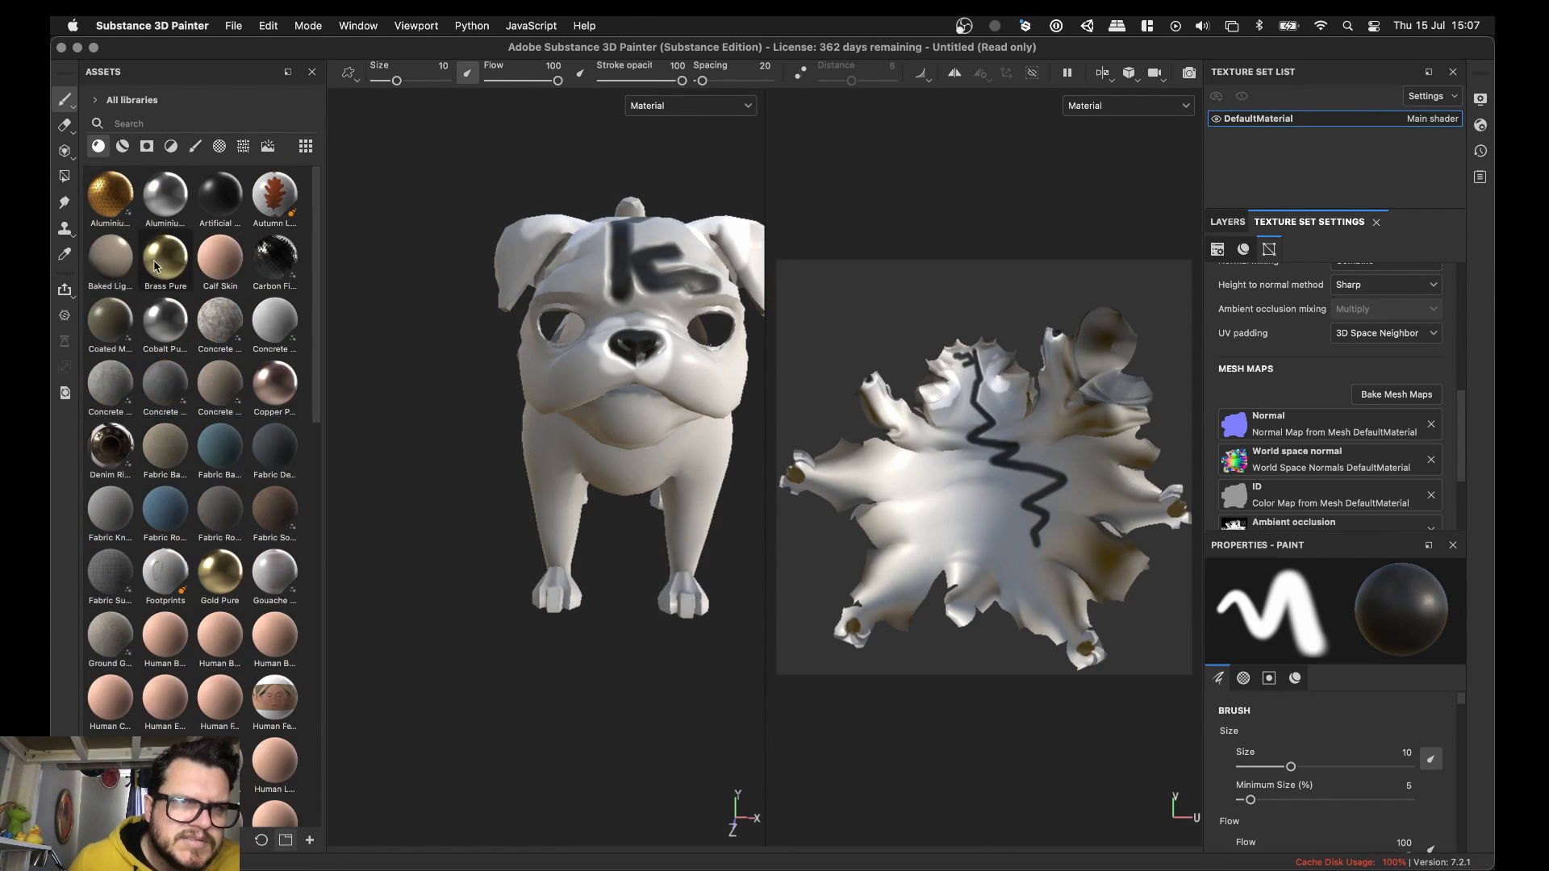
# Search the materials for "hair" and load the human skin material onto the paint brush
pyautogui.click(132, 125)
pyautogui.write('hair')
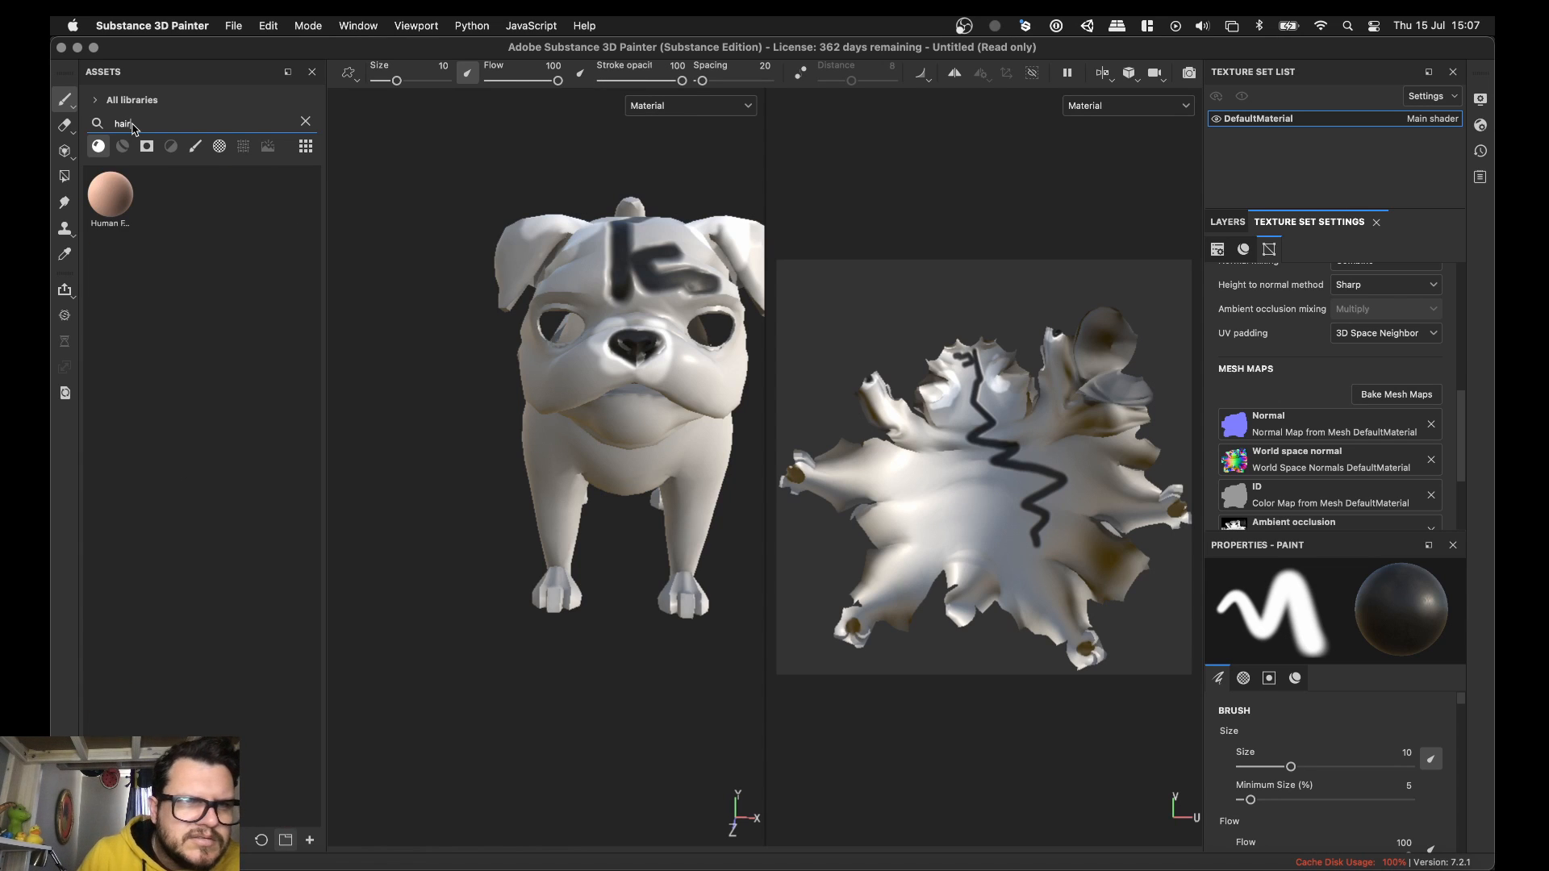
pyautogui.click(117, 197)
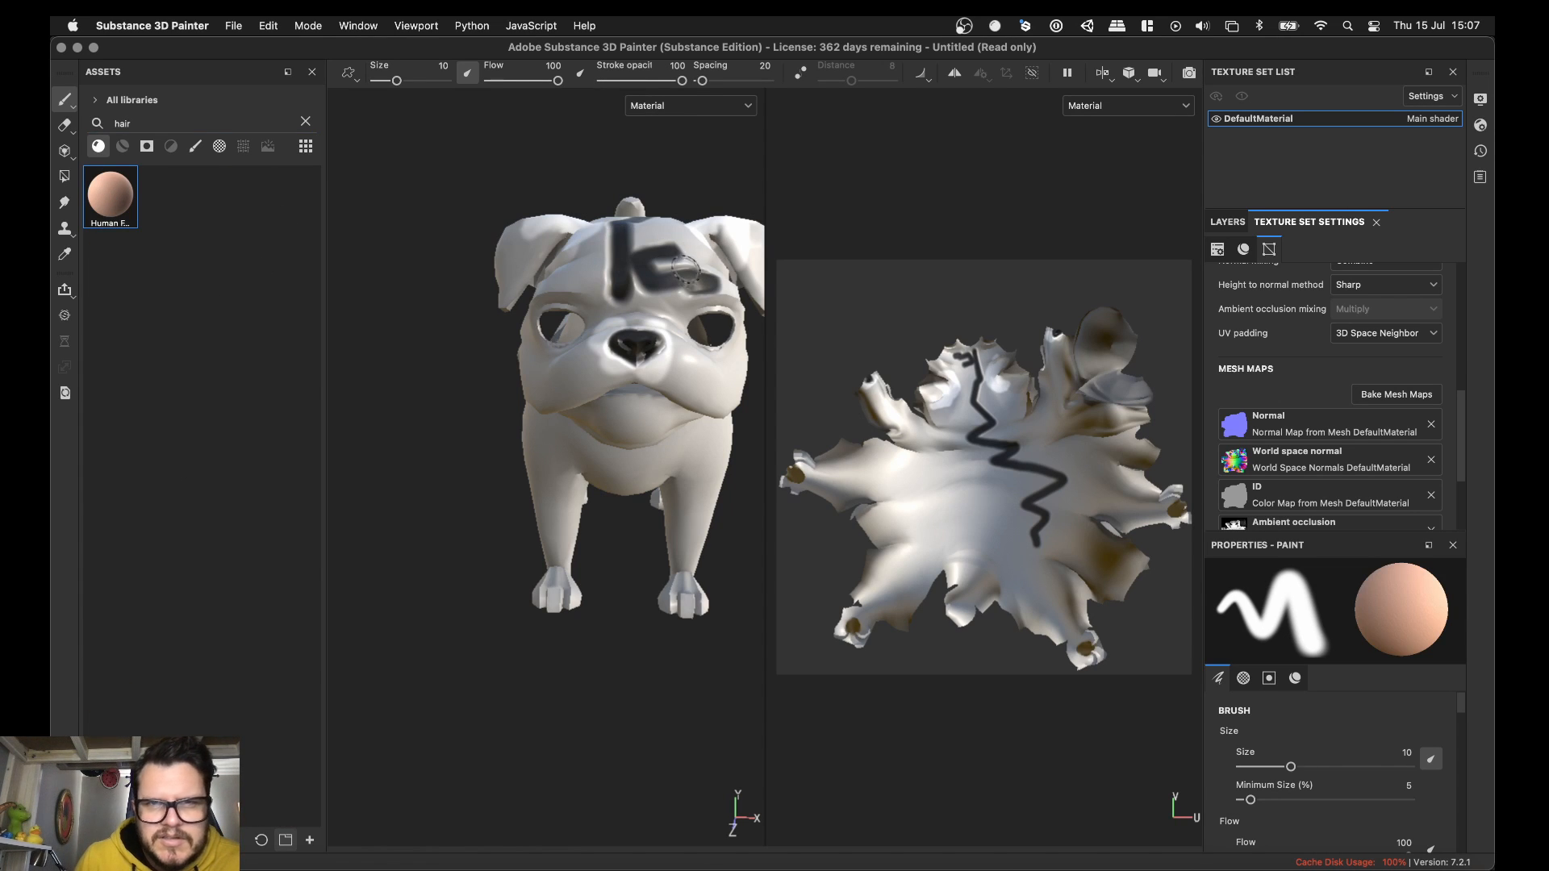
# Enlarge the brush to about 28.7 and paint the skin material over the pug's head and muzzle in the 3D view
pyautogui.press(']')
pyautogui.press(']')
pyautogui.press(']')
pyautogui.press(']')
pyautogui.press(']')
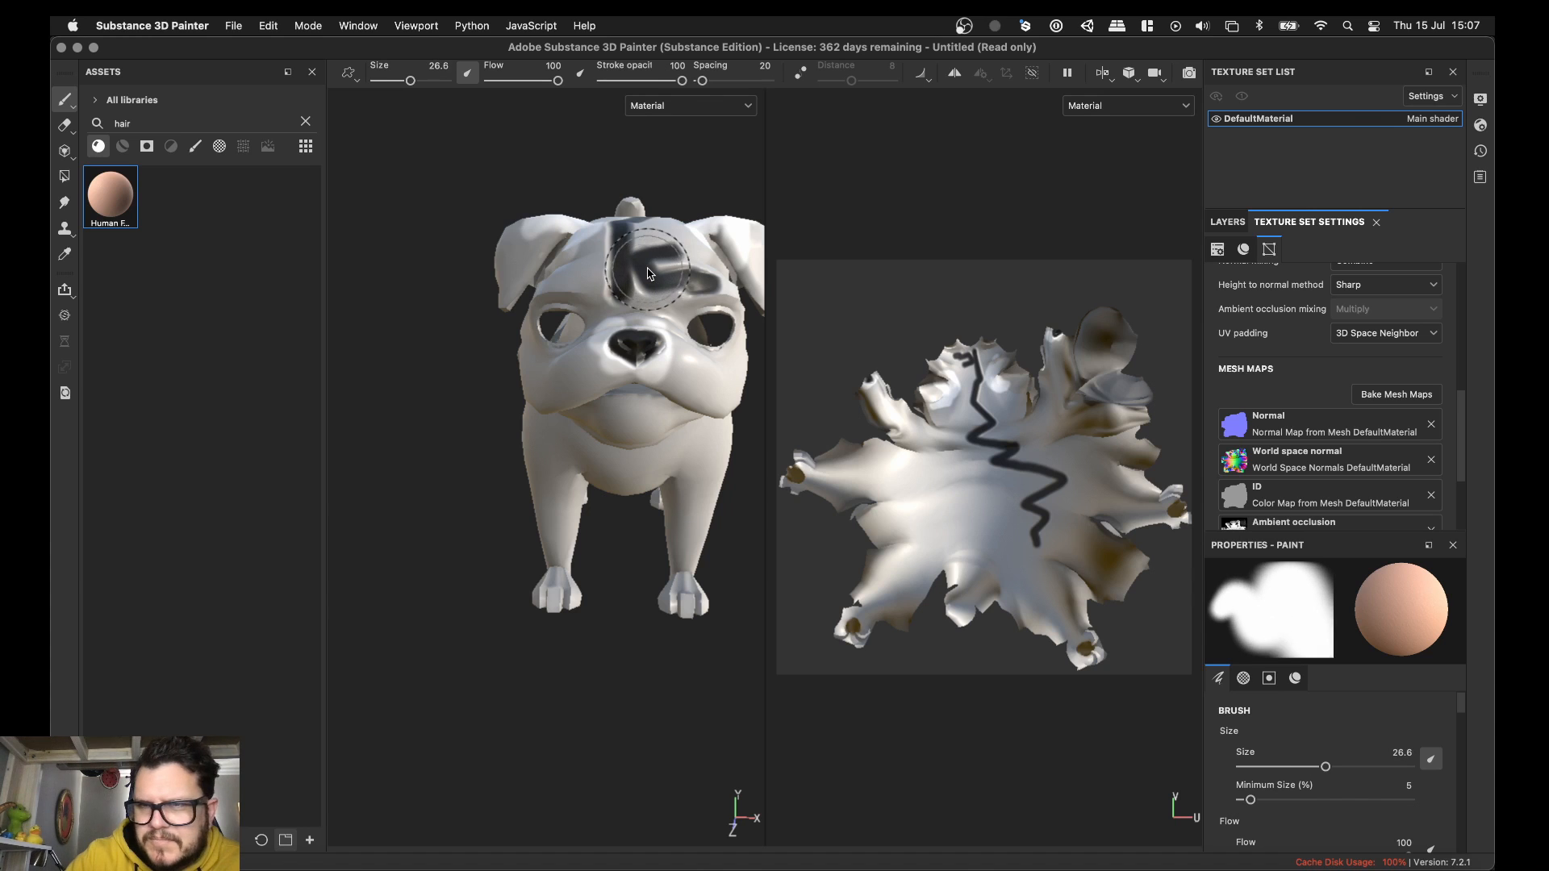
pyautogui.click(638, 256)
pyautogui.moveTo(638, 255)
pyautogui.mouseDown()
pyautogui.moveTo(586, 271)
pyautogui.moveTo(601, 331)
pyautogui.moveTo(559, 371)
pyautogui.moveTo(678, 347)
pyautogui.moveTo(714, 250)
pyautogui.moveTo(557, 410)
pyautogui.mouseUp()
pyautogui.scroll(6, 603, 367)
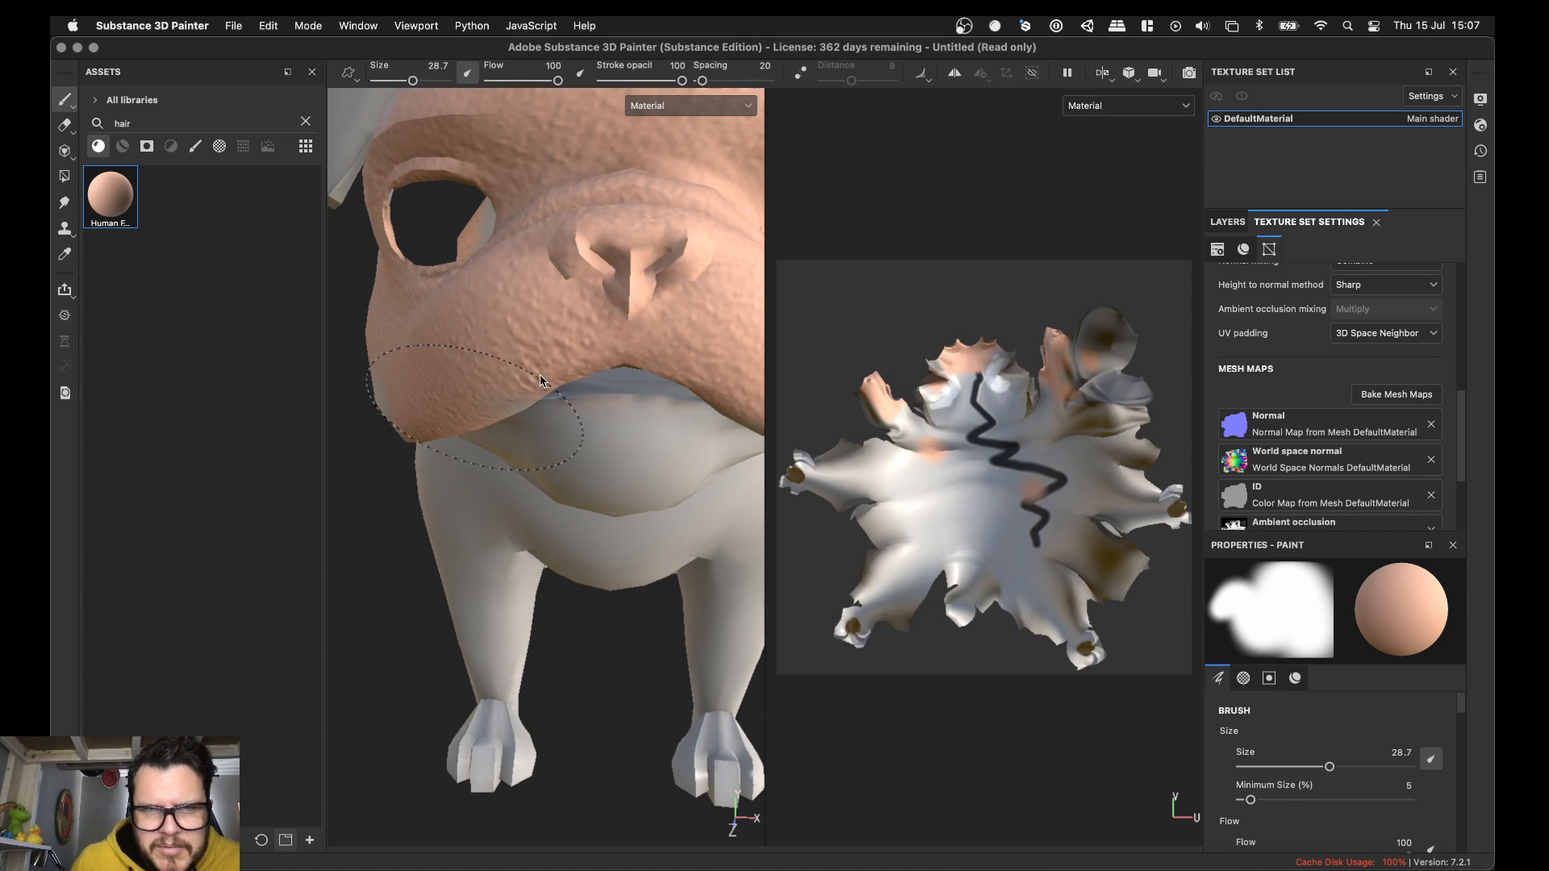
pyautogui.click(532, 349)
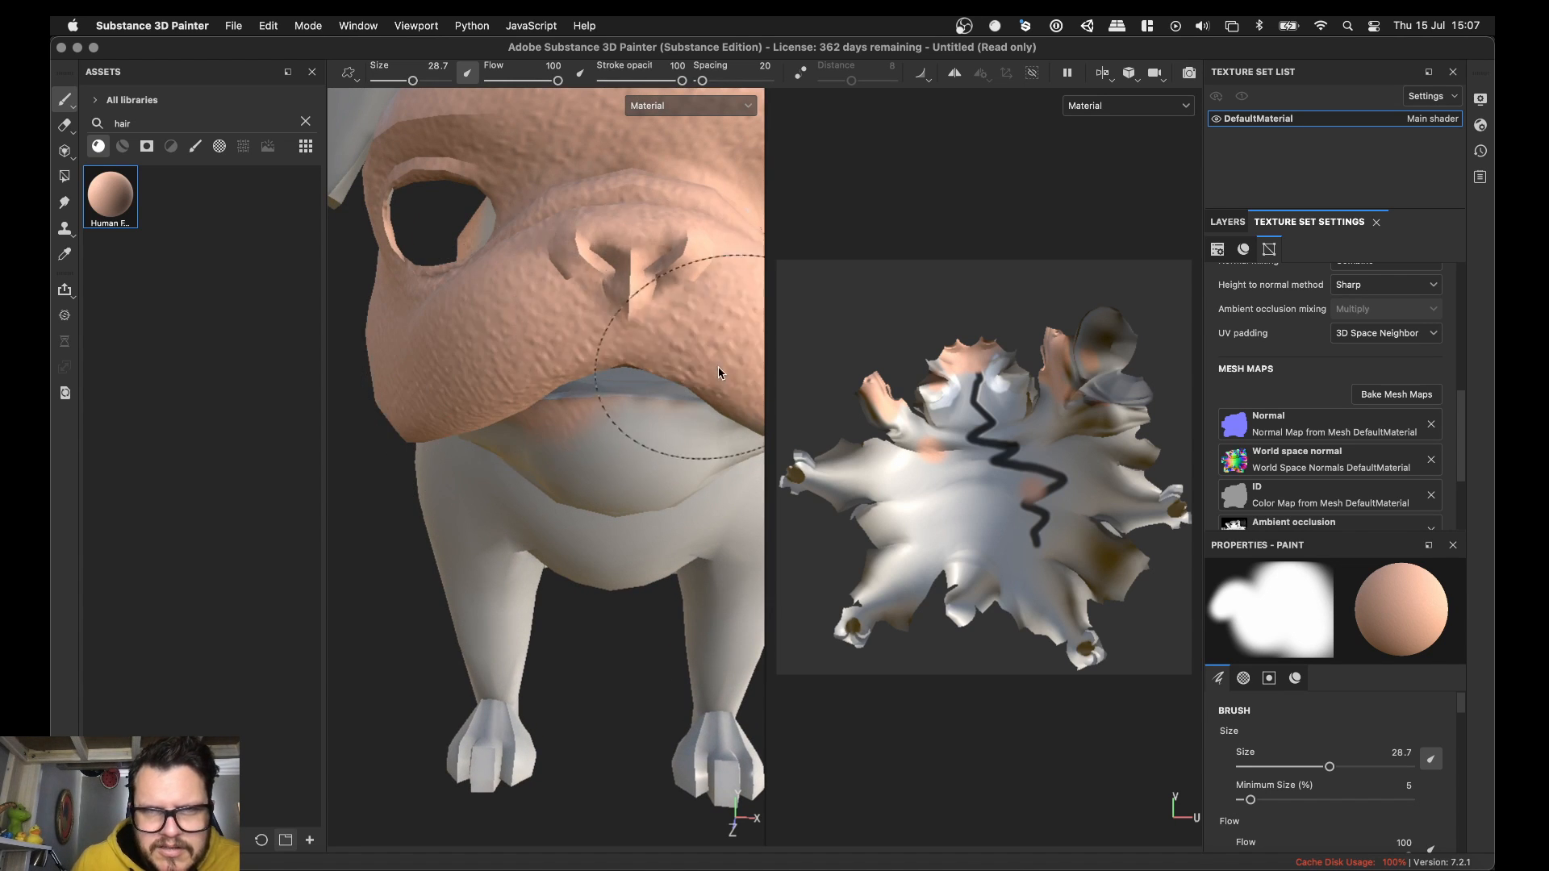
pyautogui.scroll(-5, 626, 222)
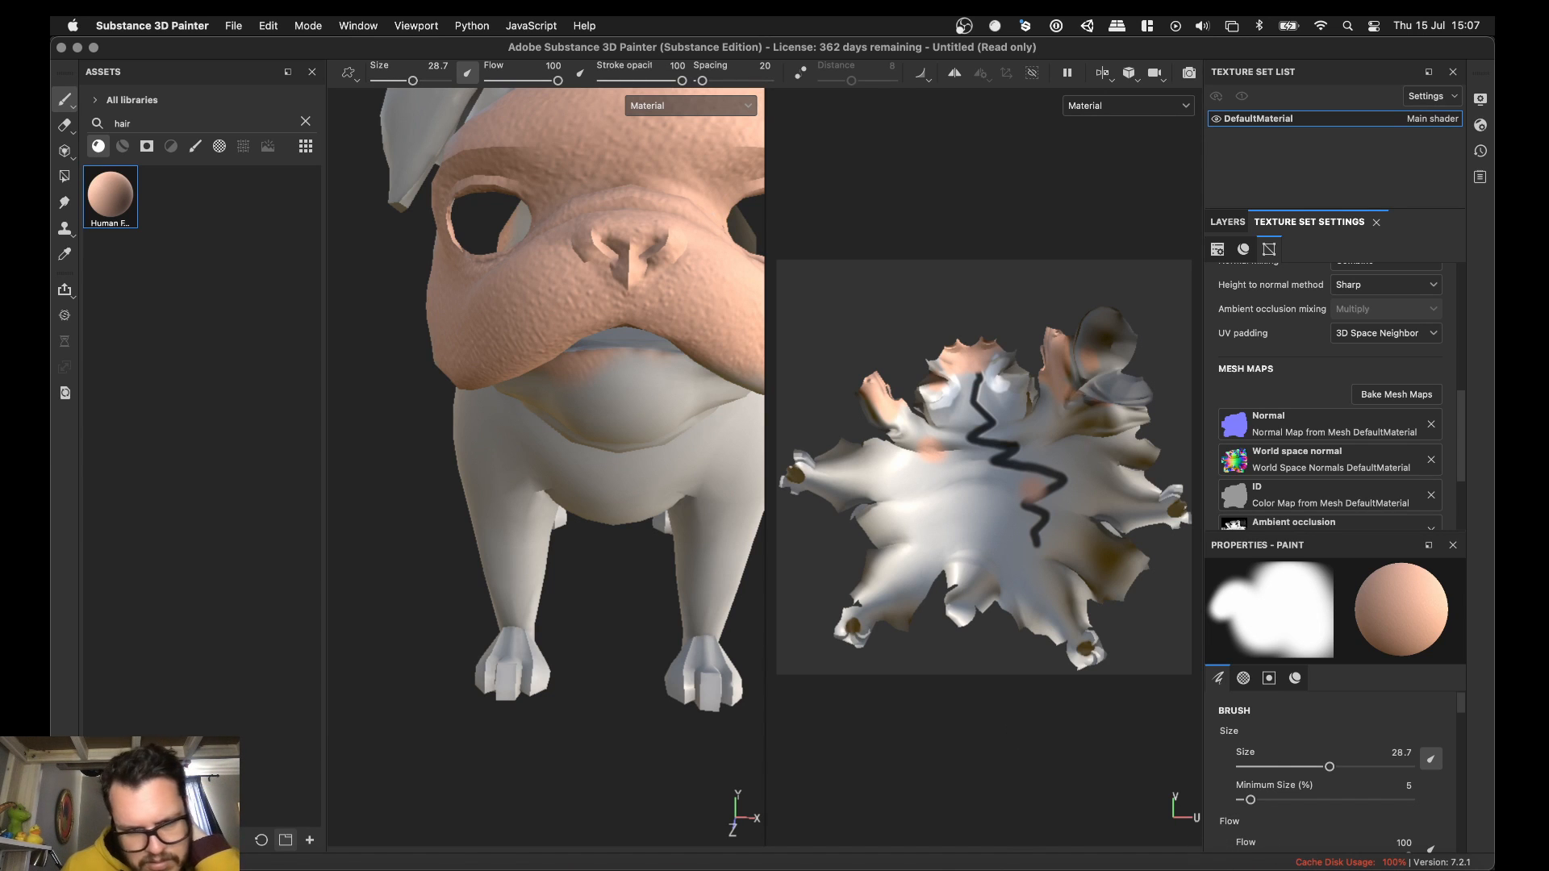
pyautogui.click(239, 868)
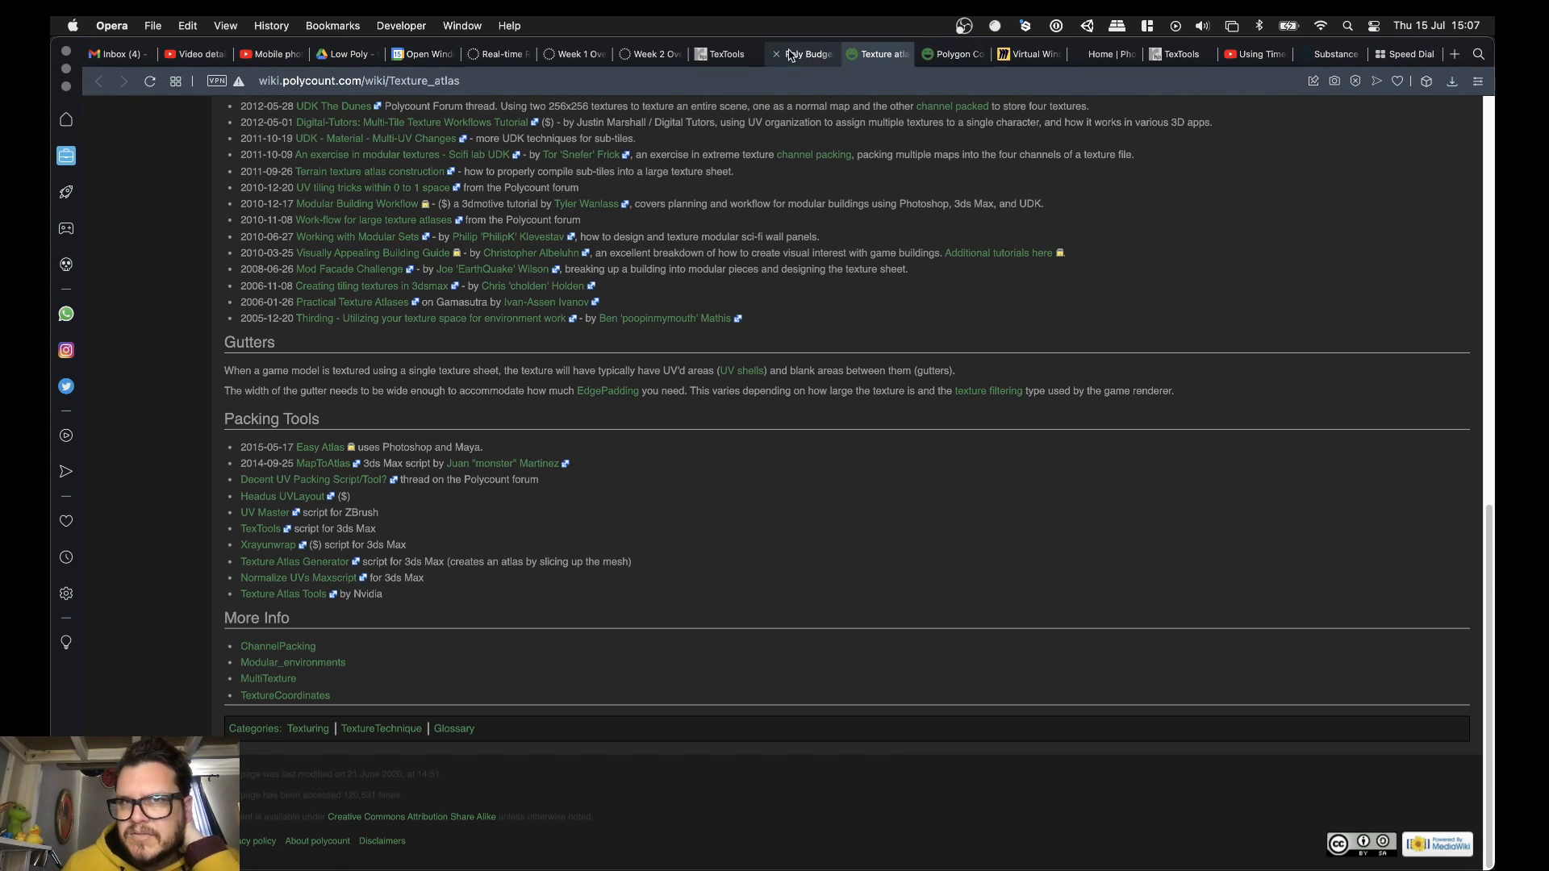
pyautogui.click(1115, 867)
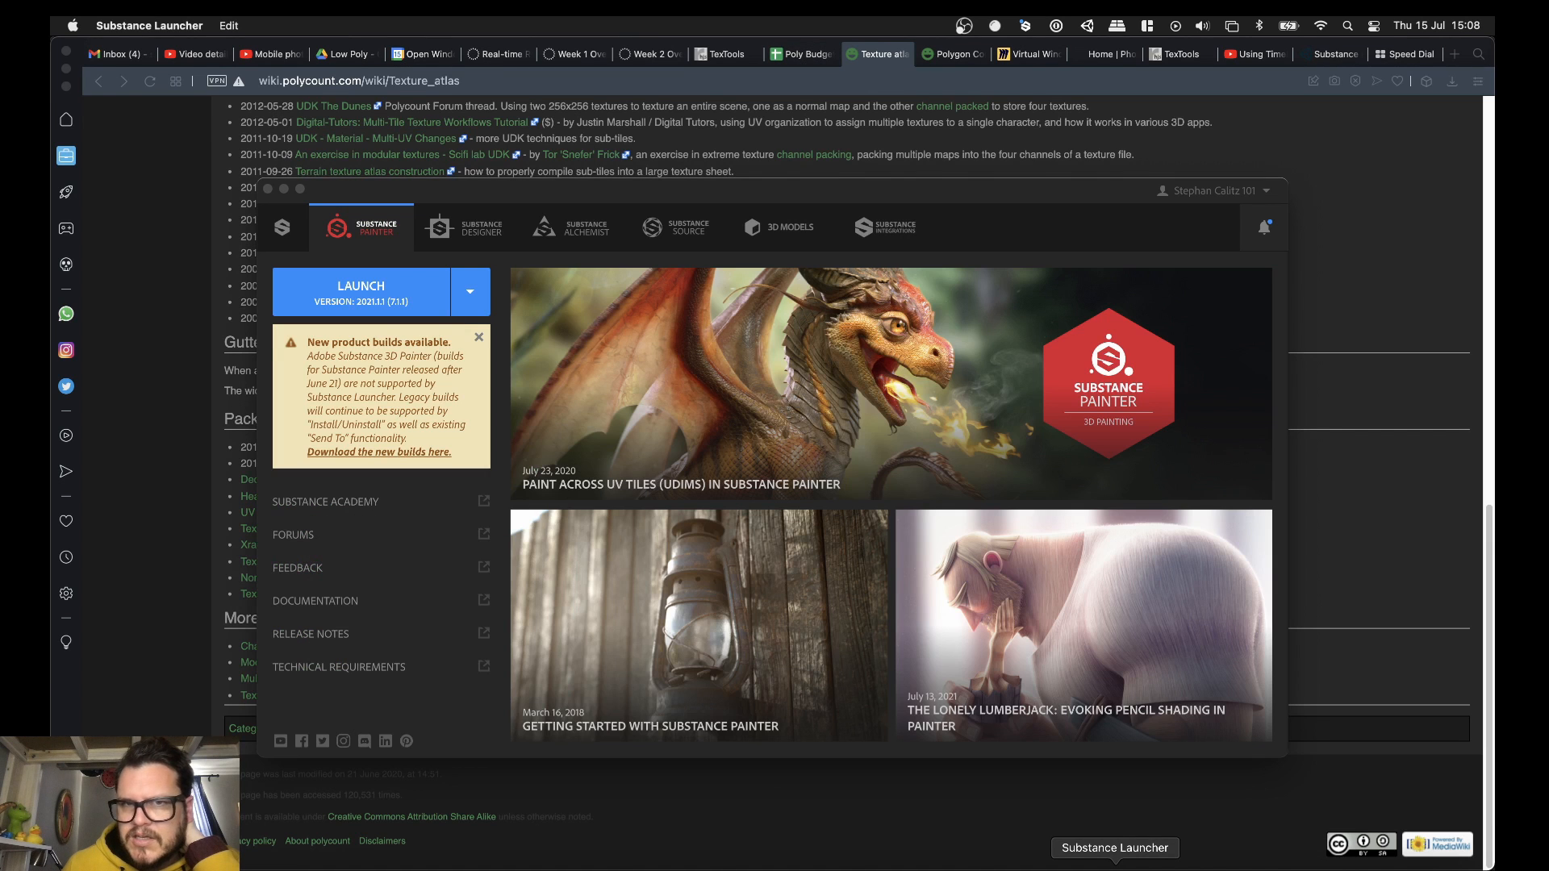
pyautogui.click(960, 867)
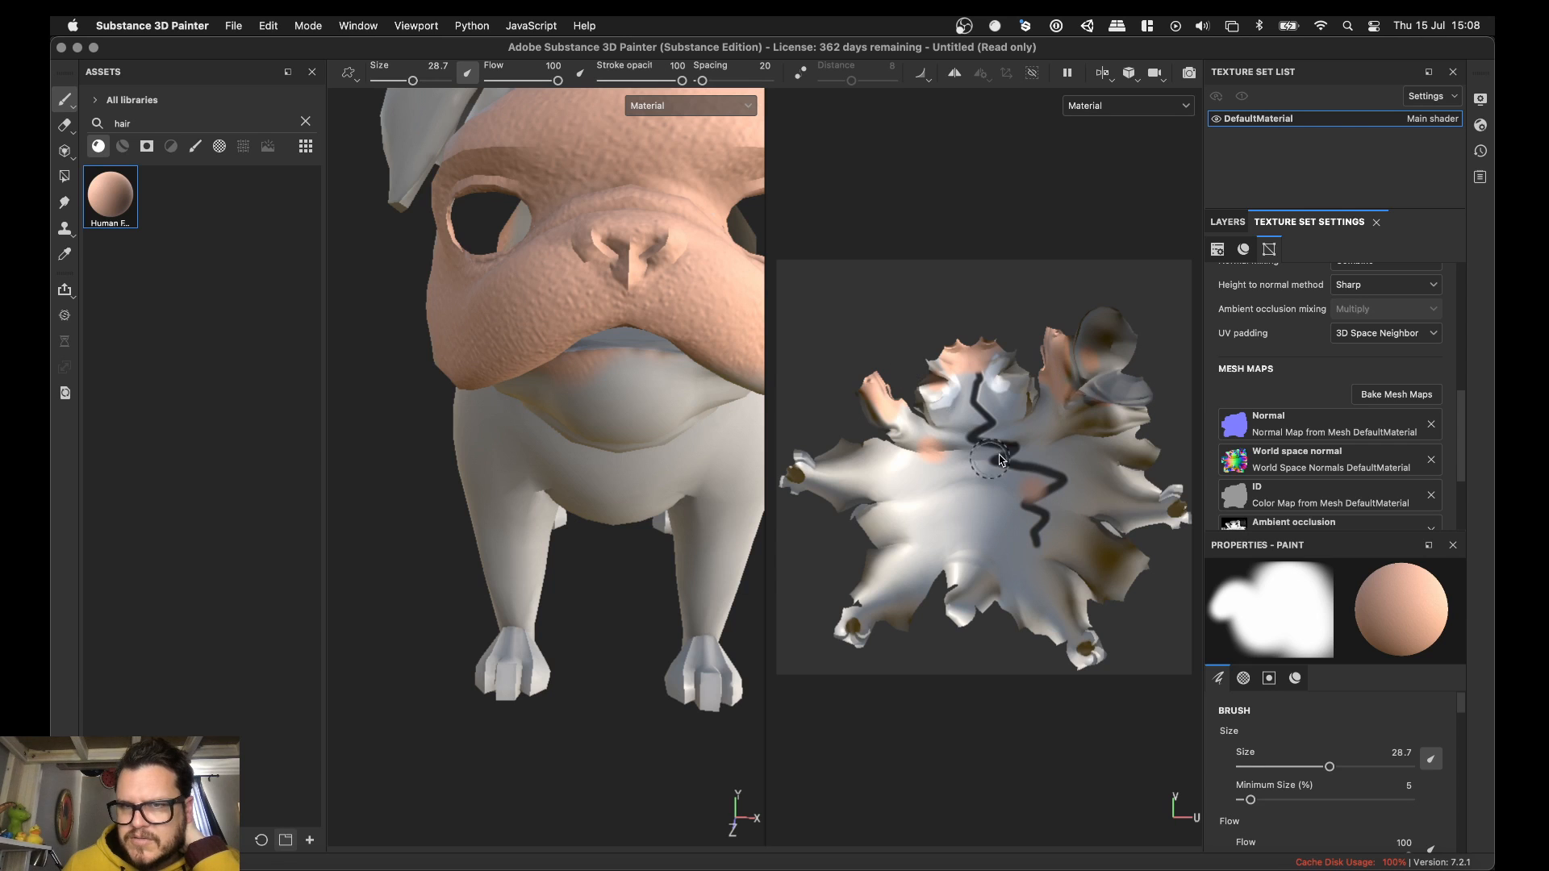
# Paint the skin material across the face and body areas of the pug's flattened UV layout
pyautogui.moveTo(931, 414)
pyautogui.mouseDown()
pyautogui.moveTo(942, 476)
pyautogui.moveTo(1048, 516)
pyautogui.mouseUp()
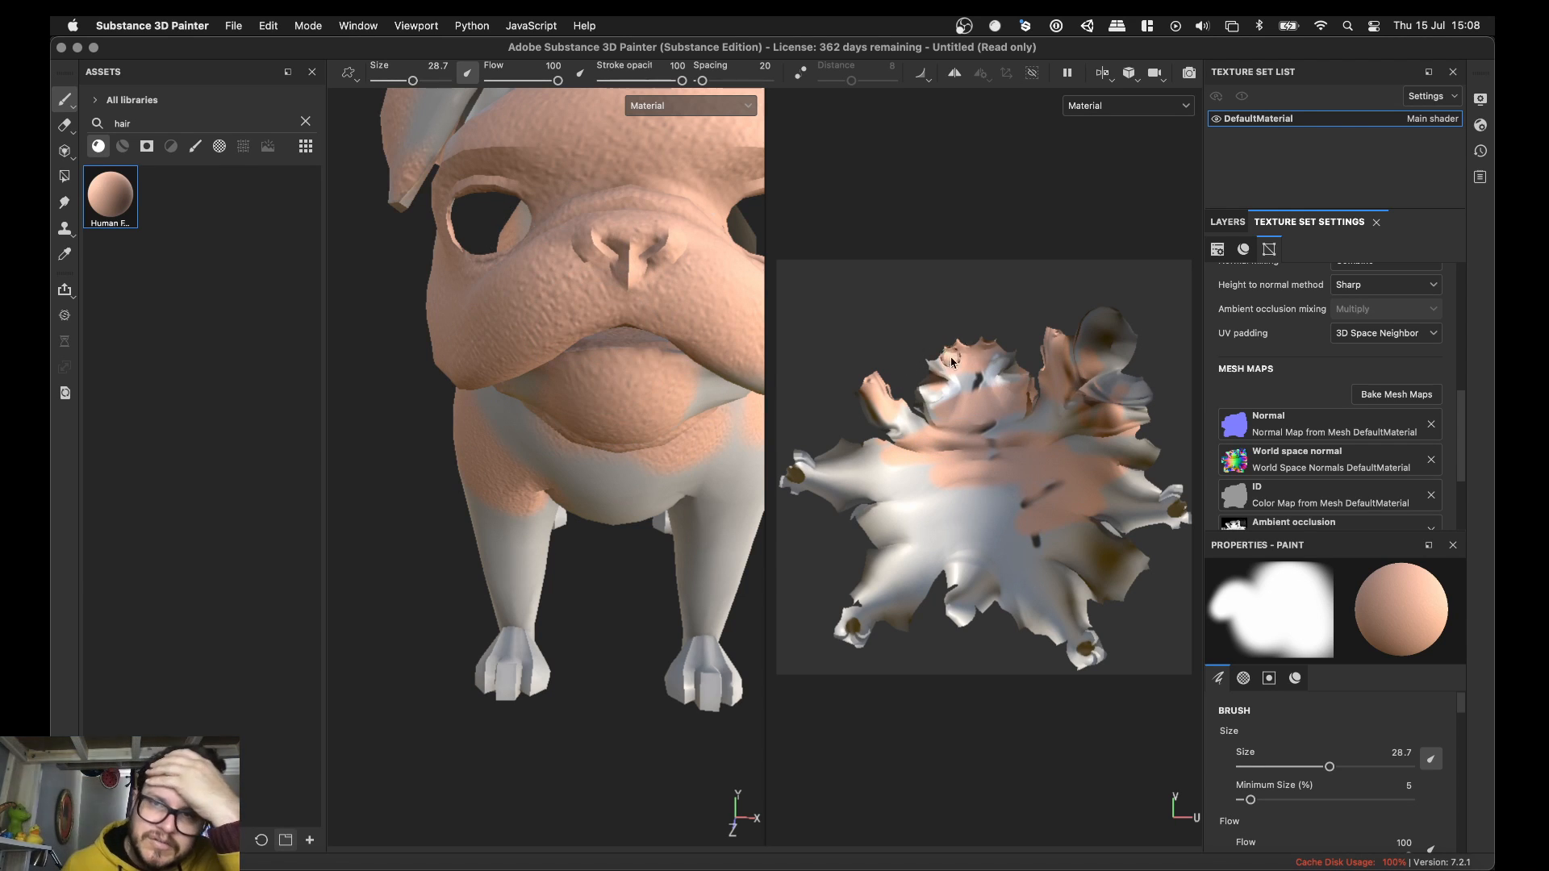
pyautogui.keyDown('alt'); pyautogui.moveTo(570, 377); pyautogui.dragTo(603, 236); pyautogui.keyUp('alt')
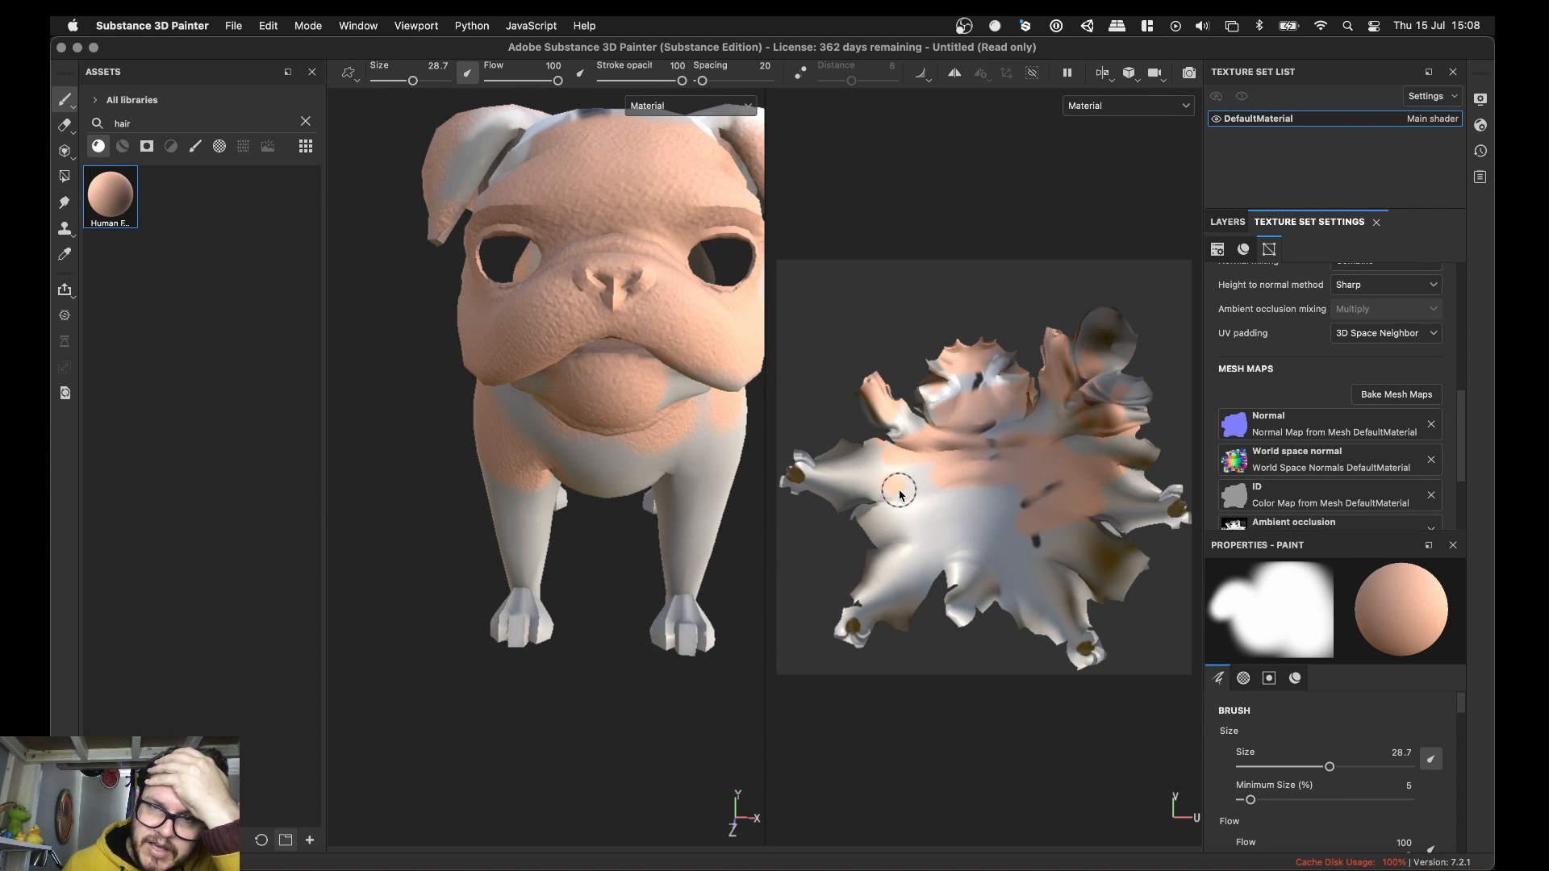
pyautogui.moveTo(924, 477); pyautogui.dragTo(1002, 544)
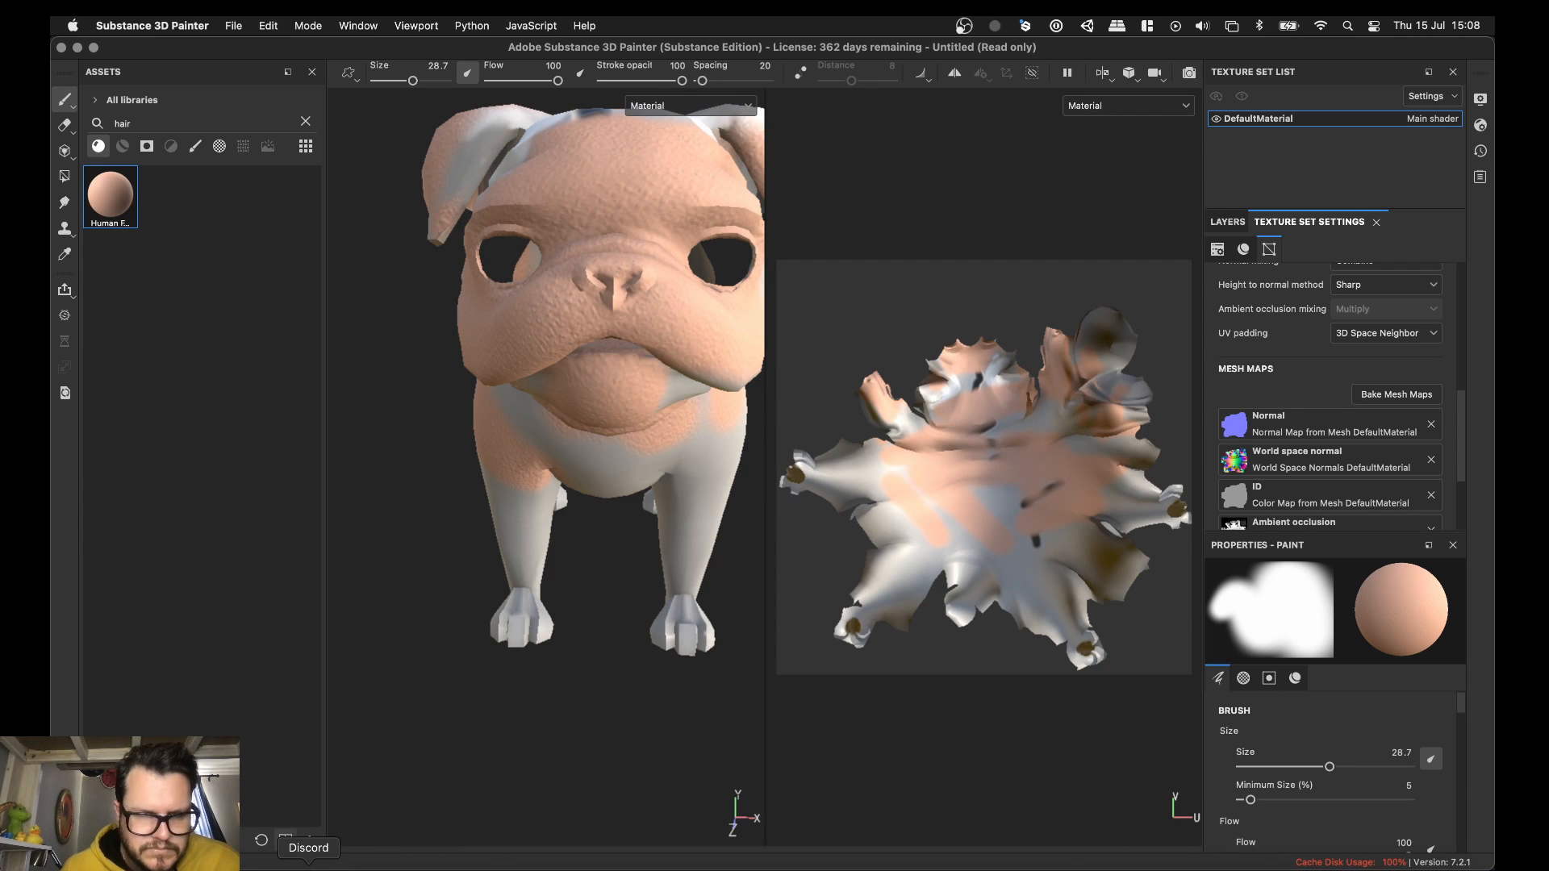
# Switch to Opera, close the Week 1 overview and review the Week 2 topics, highlighting Auto UVs and UV atlases
pyautogui.click(286, 853)
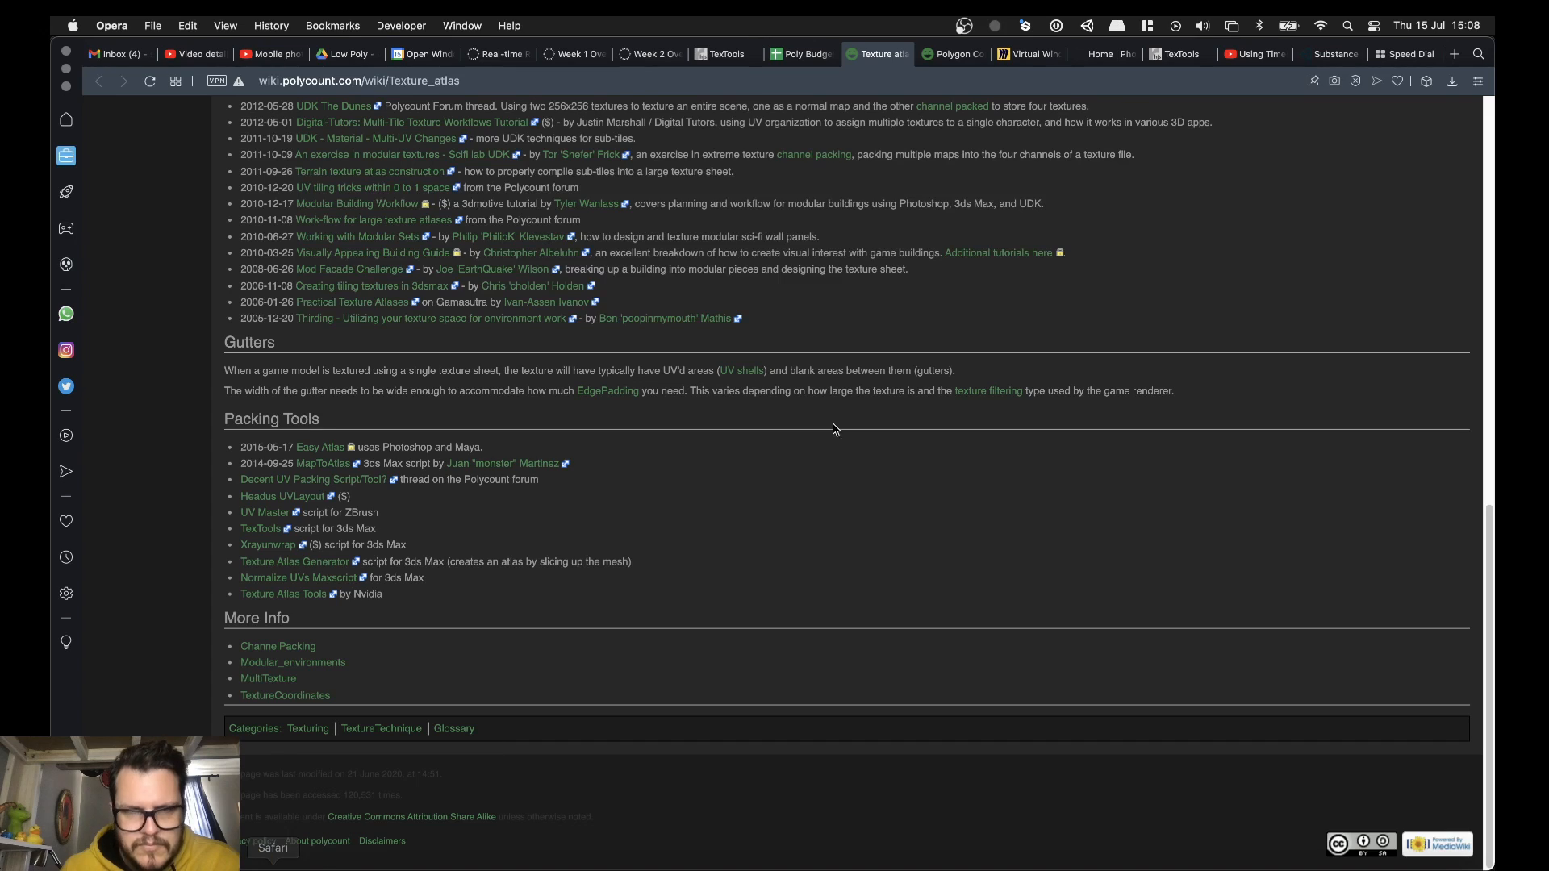
pyautogui.click(578, 57)
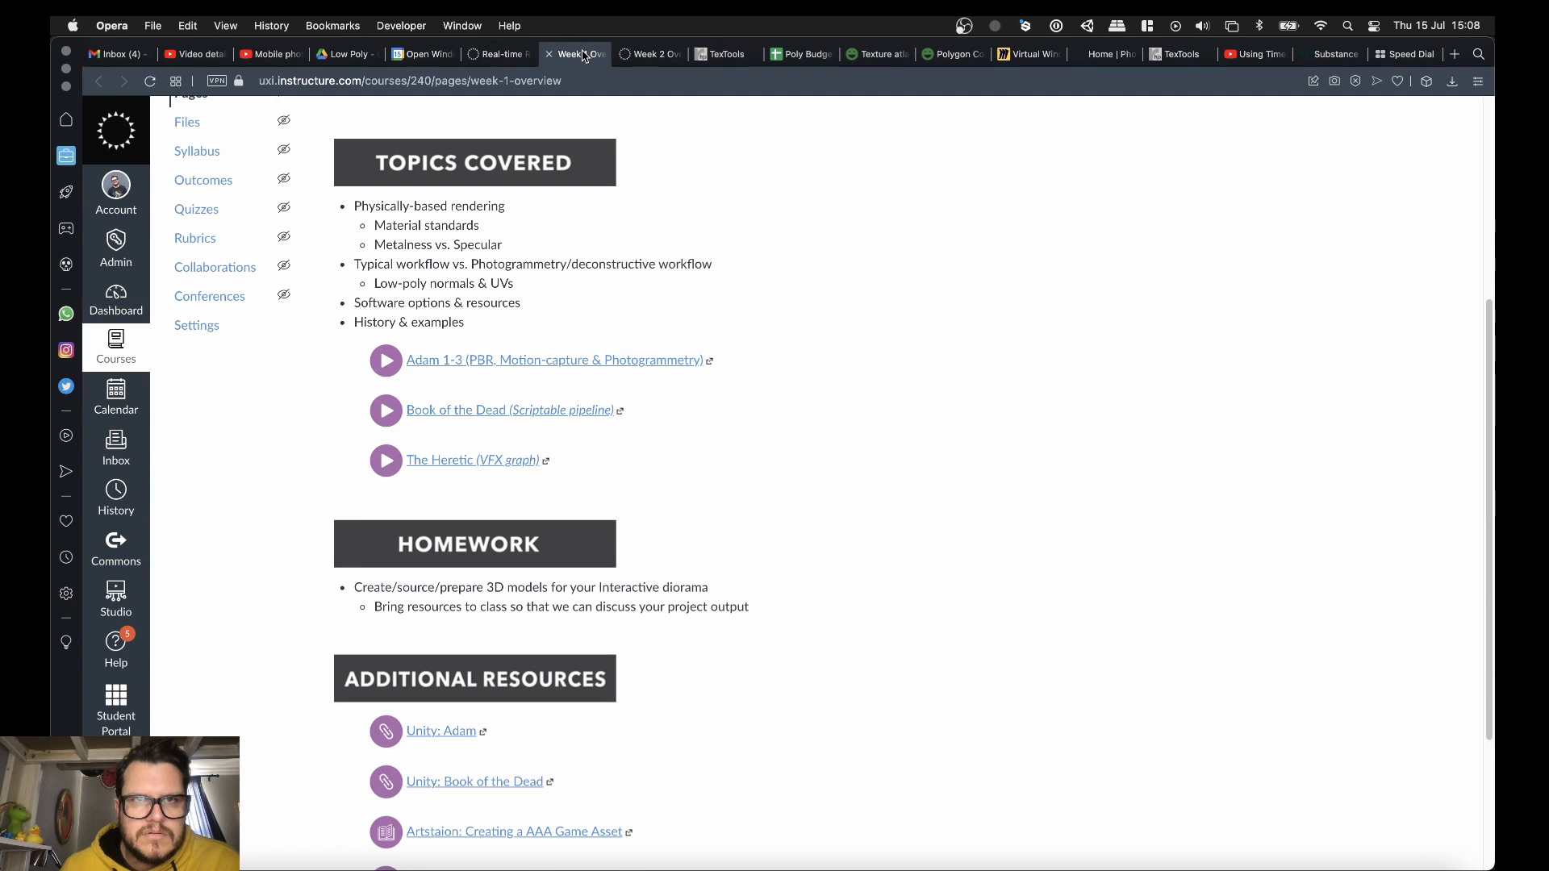
pyautogui.click(548, 55)
pyautogui.scroll(5, 737, 460)
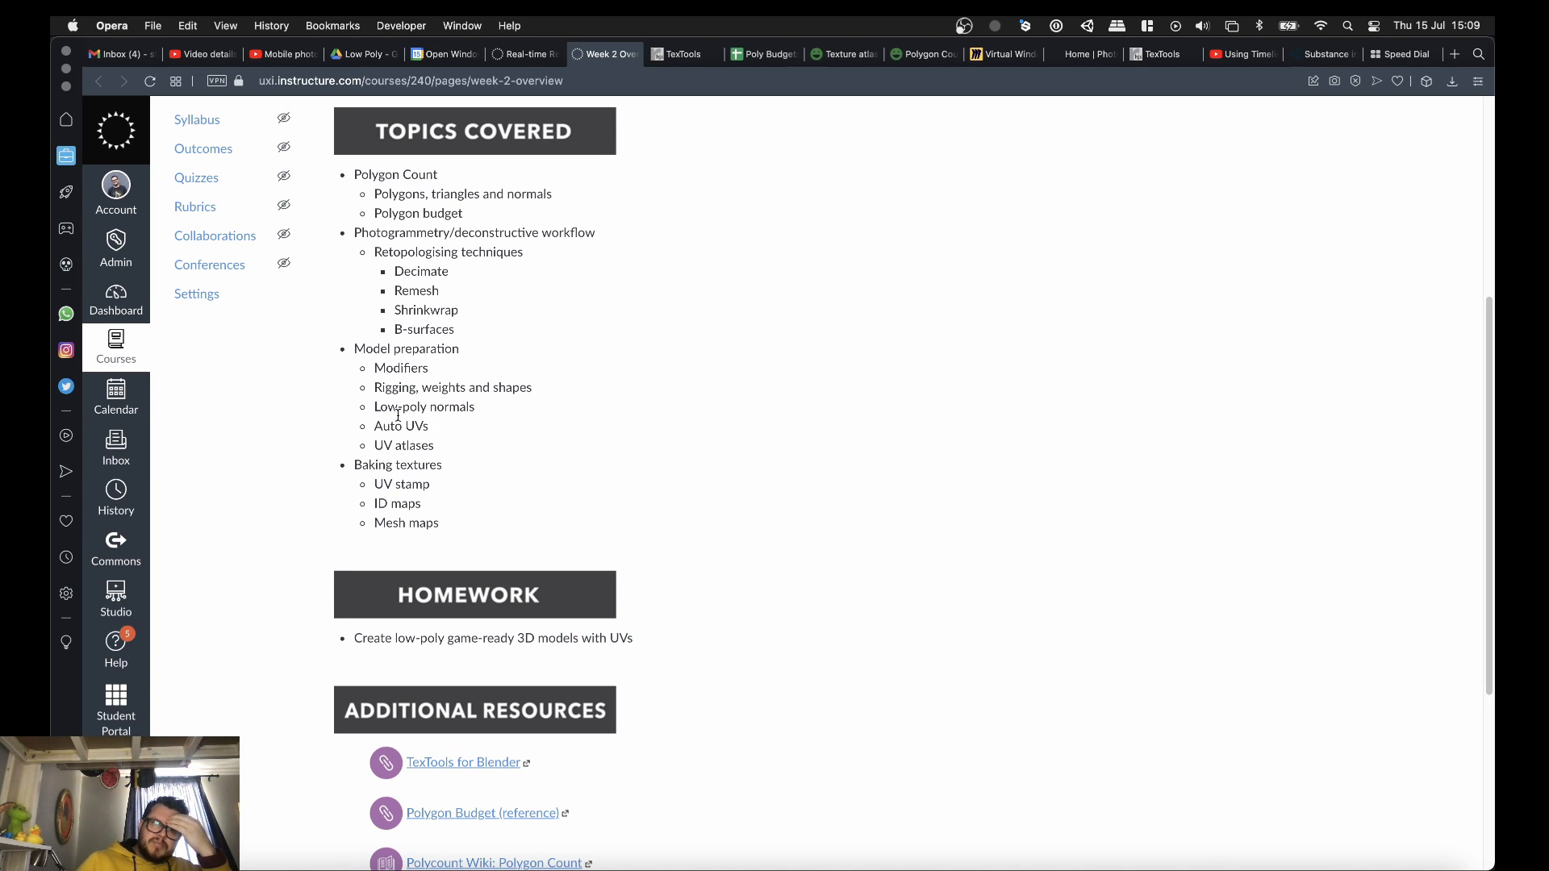
pyautogui.moveTo(427, 423); pyautogui.dragTo(375, 420)
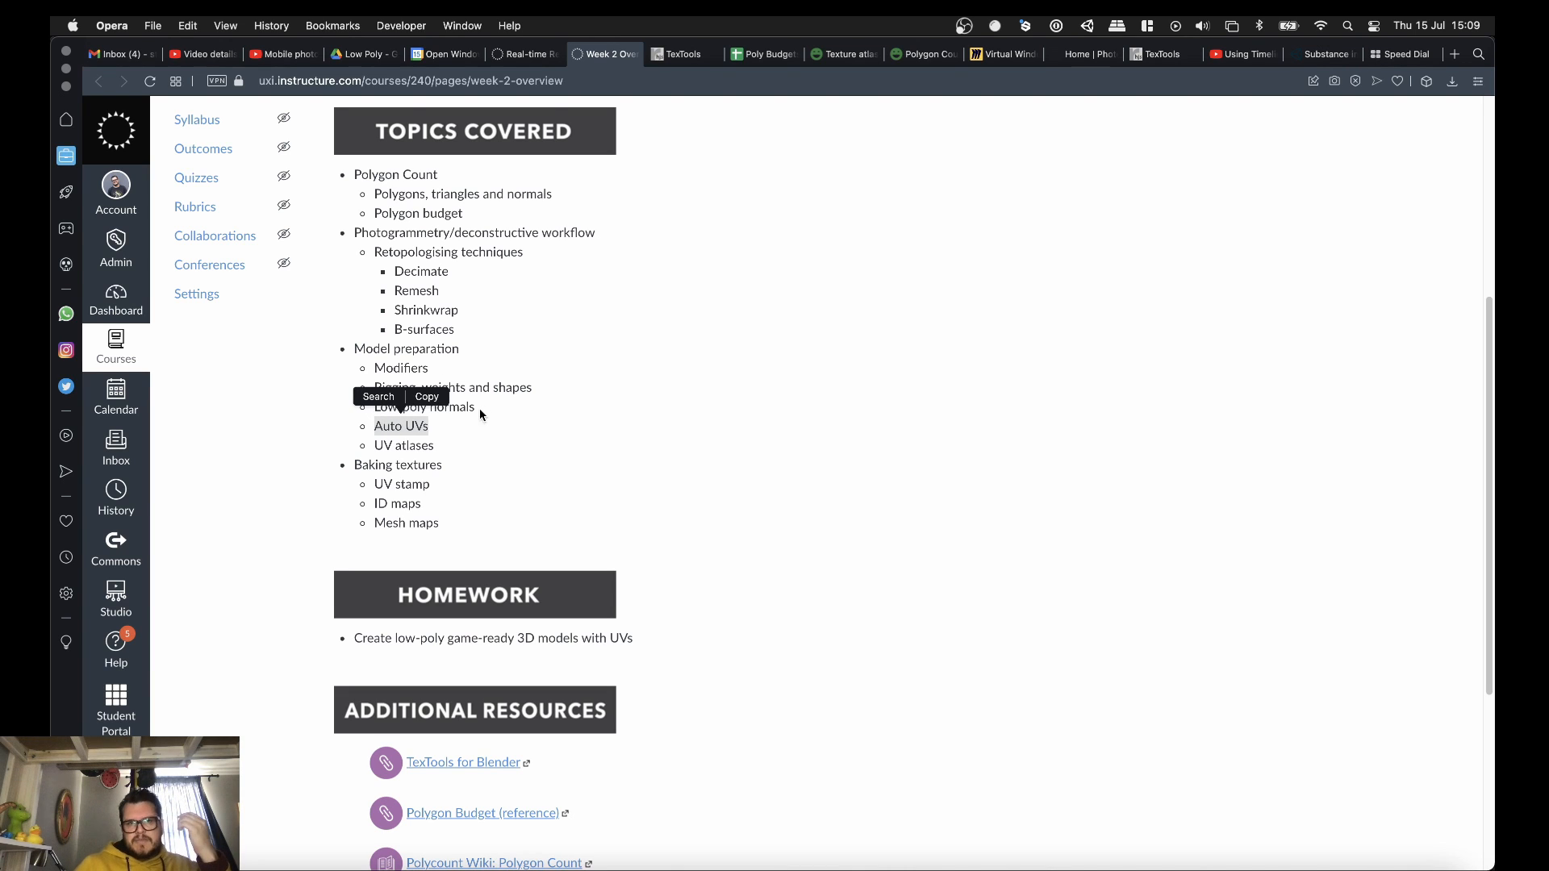
pyautogui.moveTo(476, 410); pyautogui.dragTo(373, 446)
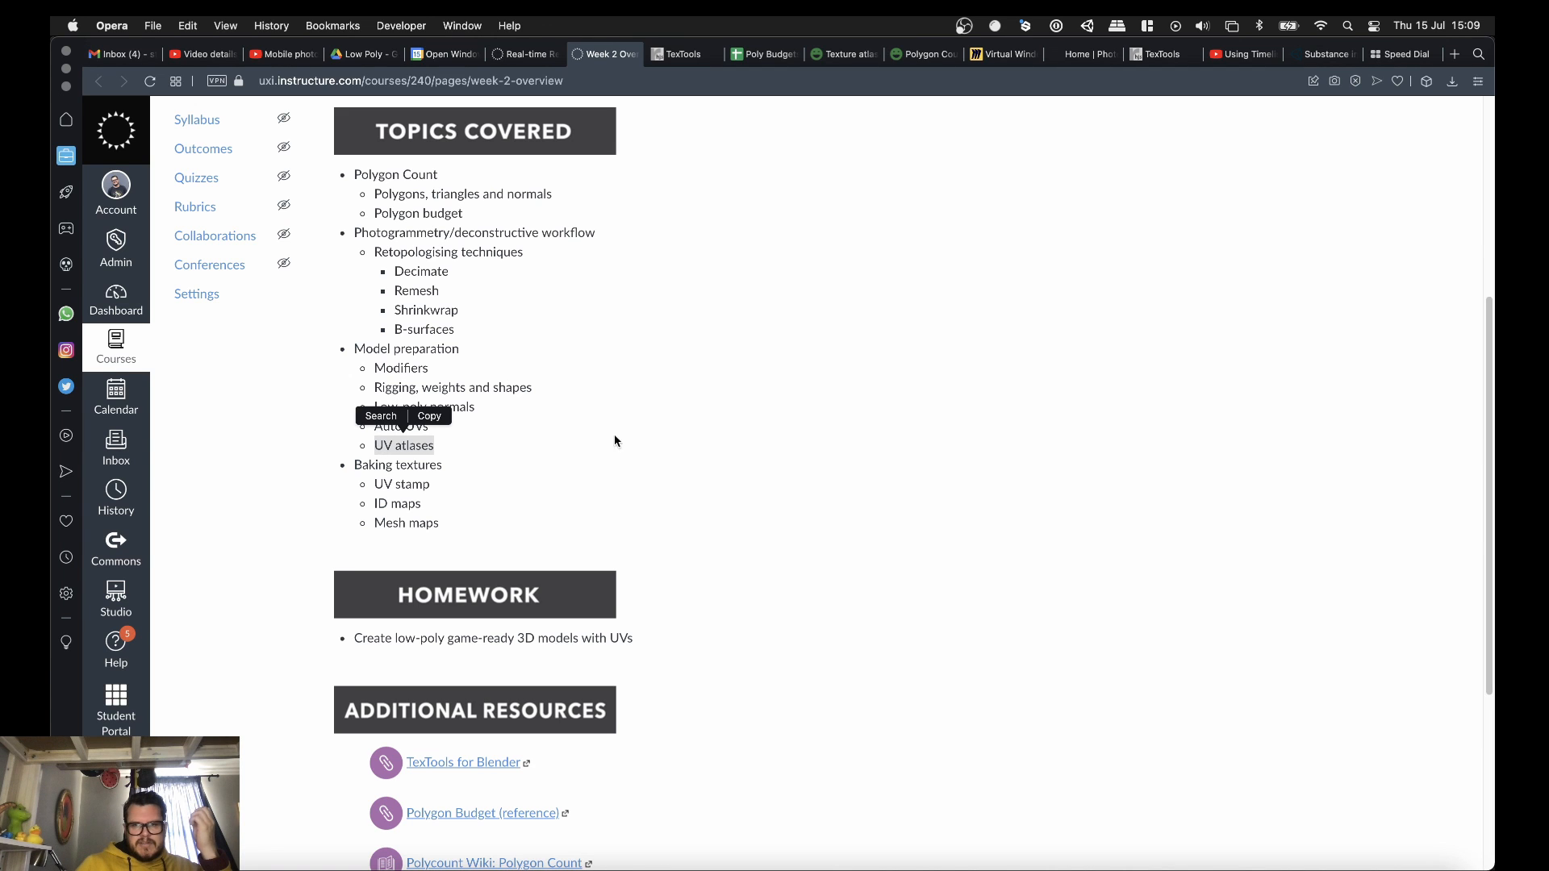
# Switch to the Pug_Pose.blend file in Blender, deselect the full dog mesh and return Dog_Body to Object Mode
pyautogui.click(1256, 867)
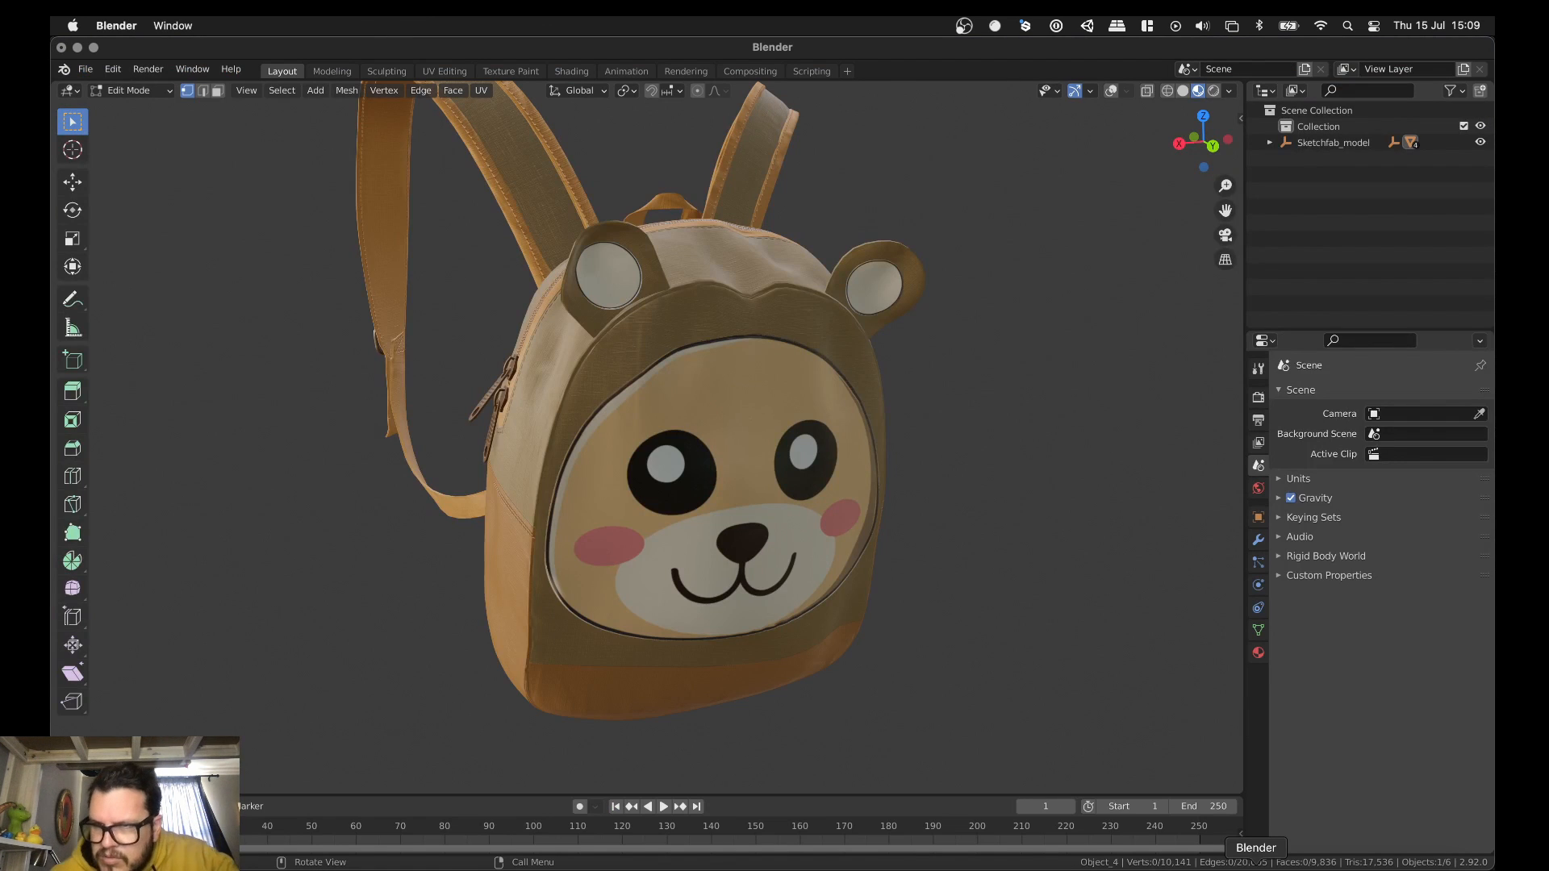
pyautogui.click(1220, 868)
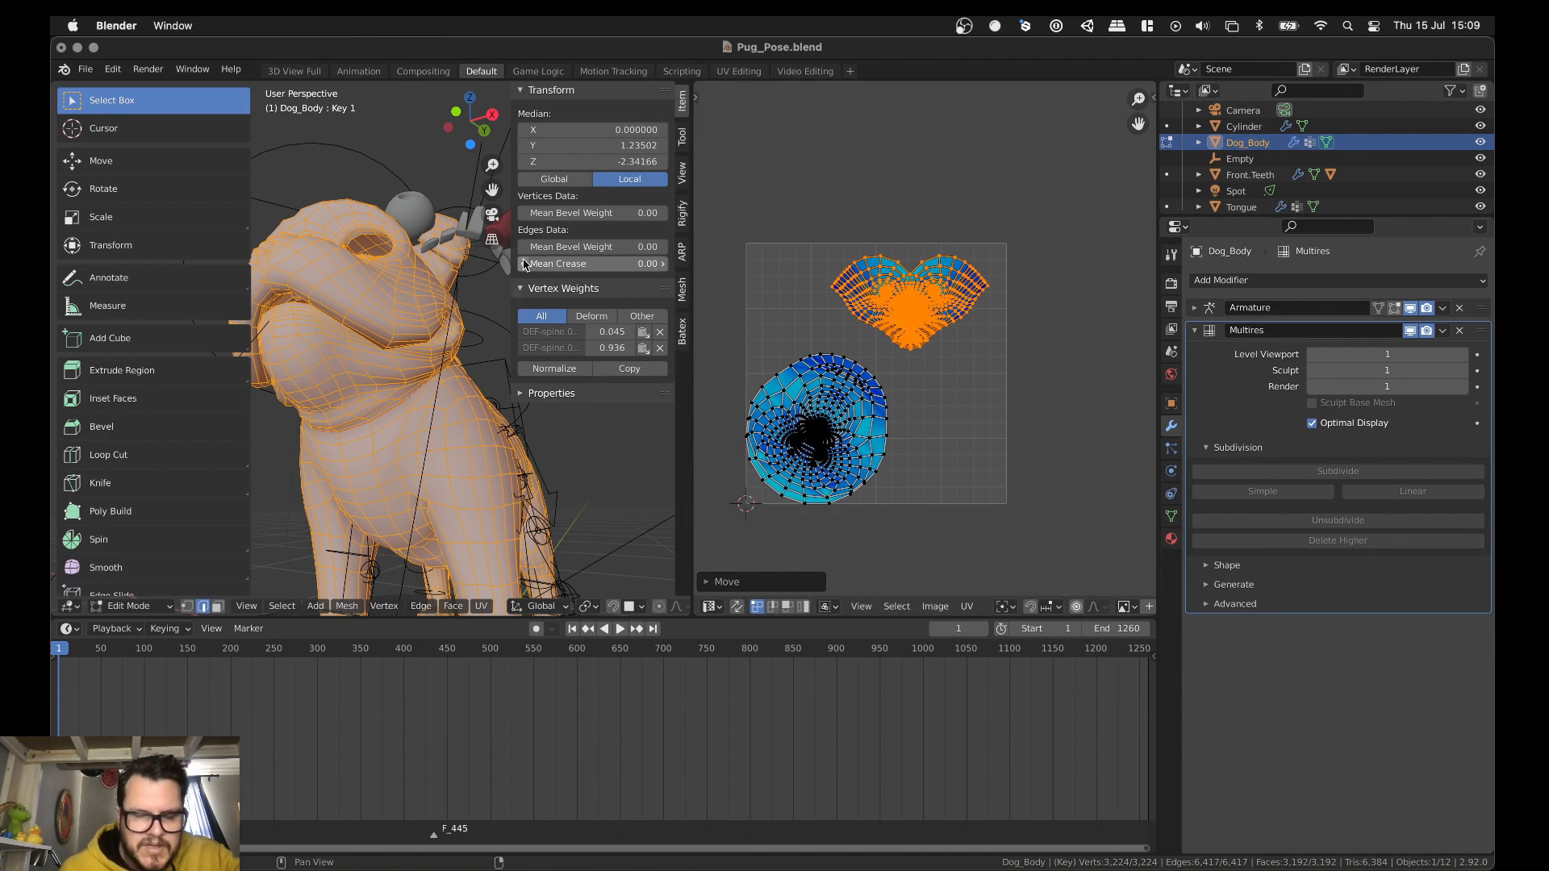
pyautogui.moveTo(453, 380); pyautogui.dragTo(370, 298, button='middle')
pyautogui.scroll(-2, 369, 302)
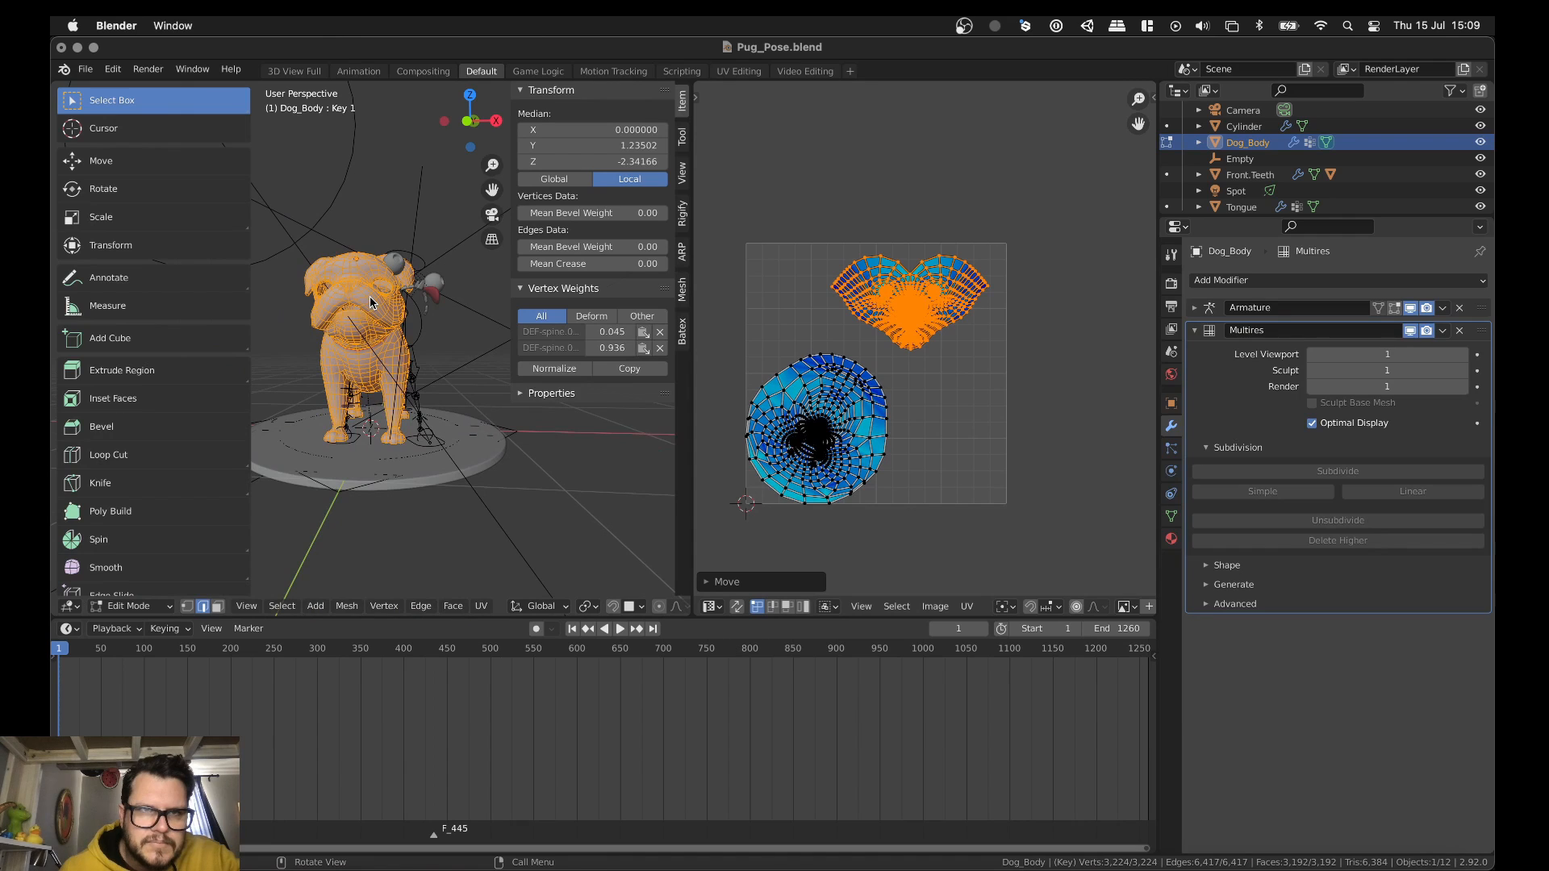
pyautogui.click(489, 404)
pyautogui.click(348, 266)
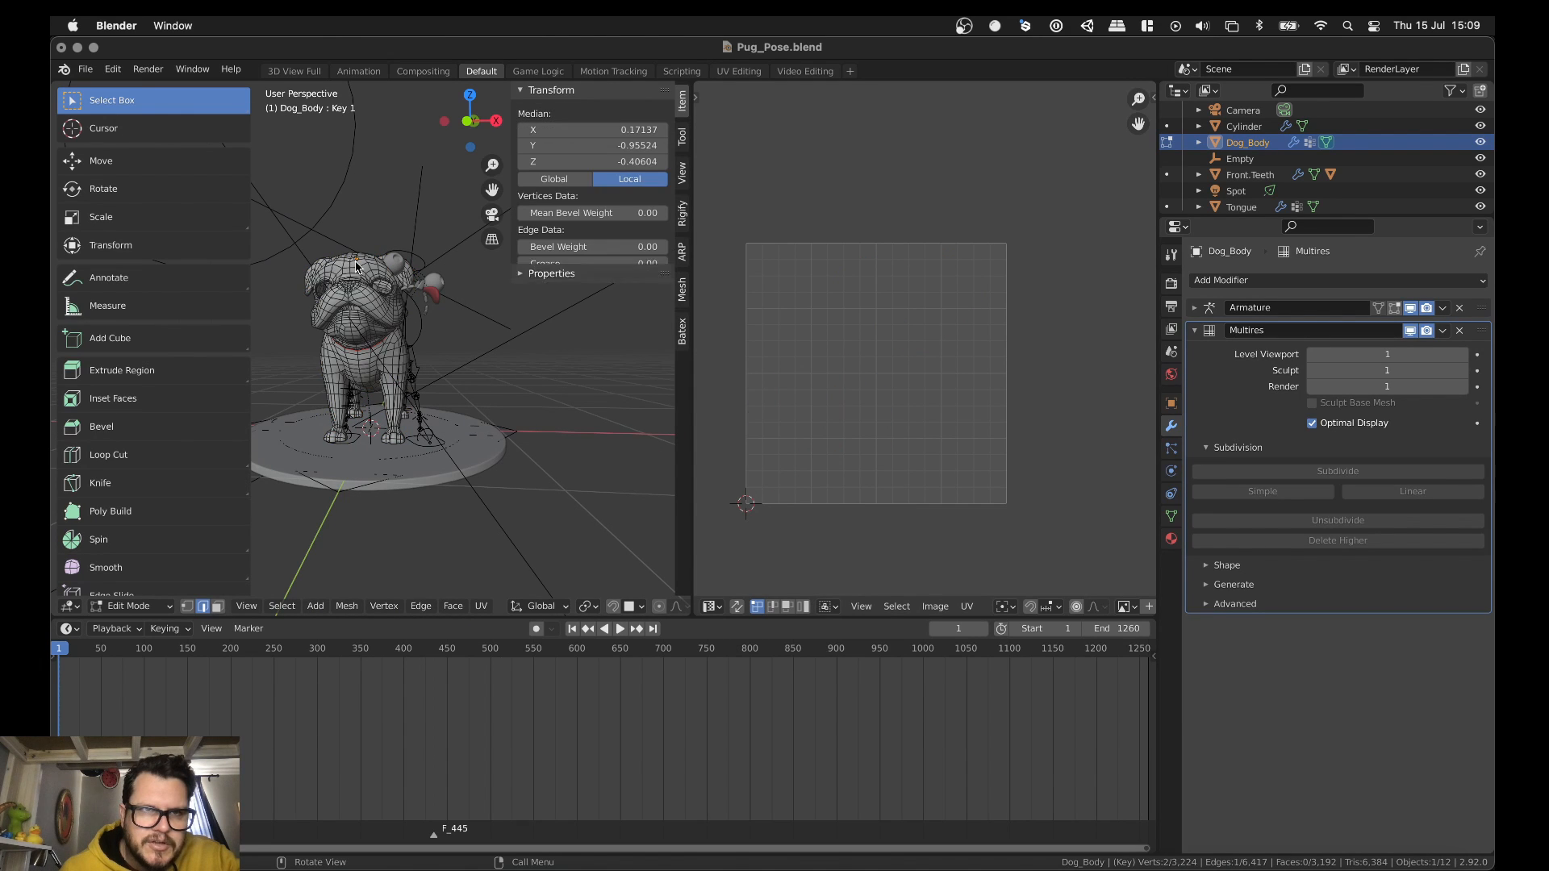
pyautogui.hotkey('ctrl', 'Tab')
pyautogui.click(250, 265)
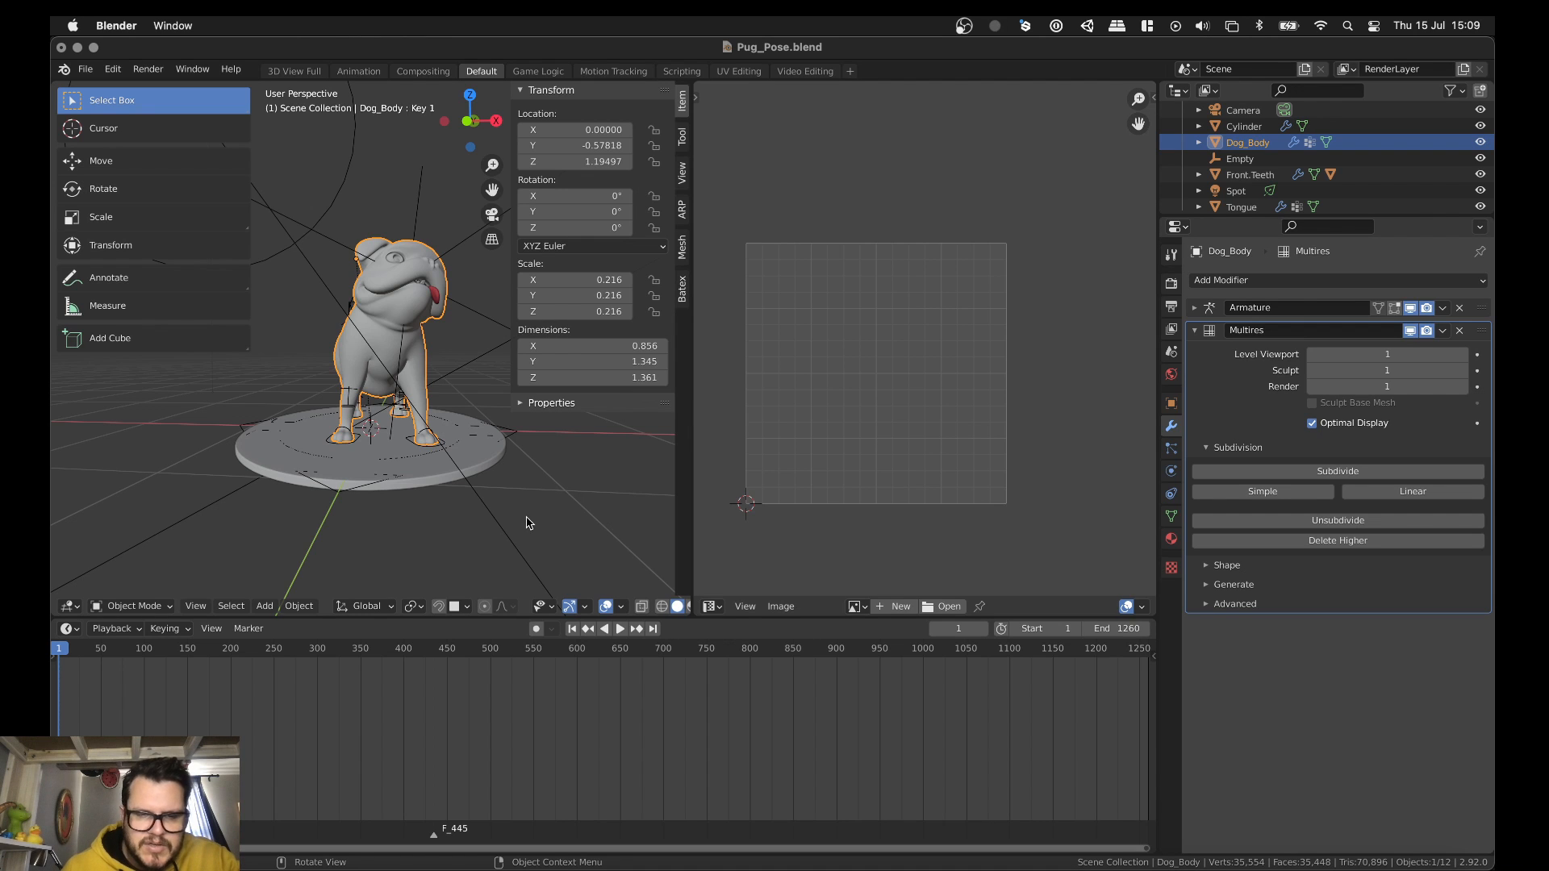
pyautogui.scroll(3, 533, 526)
pyautogui.hotkey('shift', 'a')
pyautogui.moveTo(541, 527)
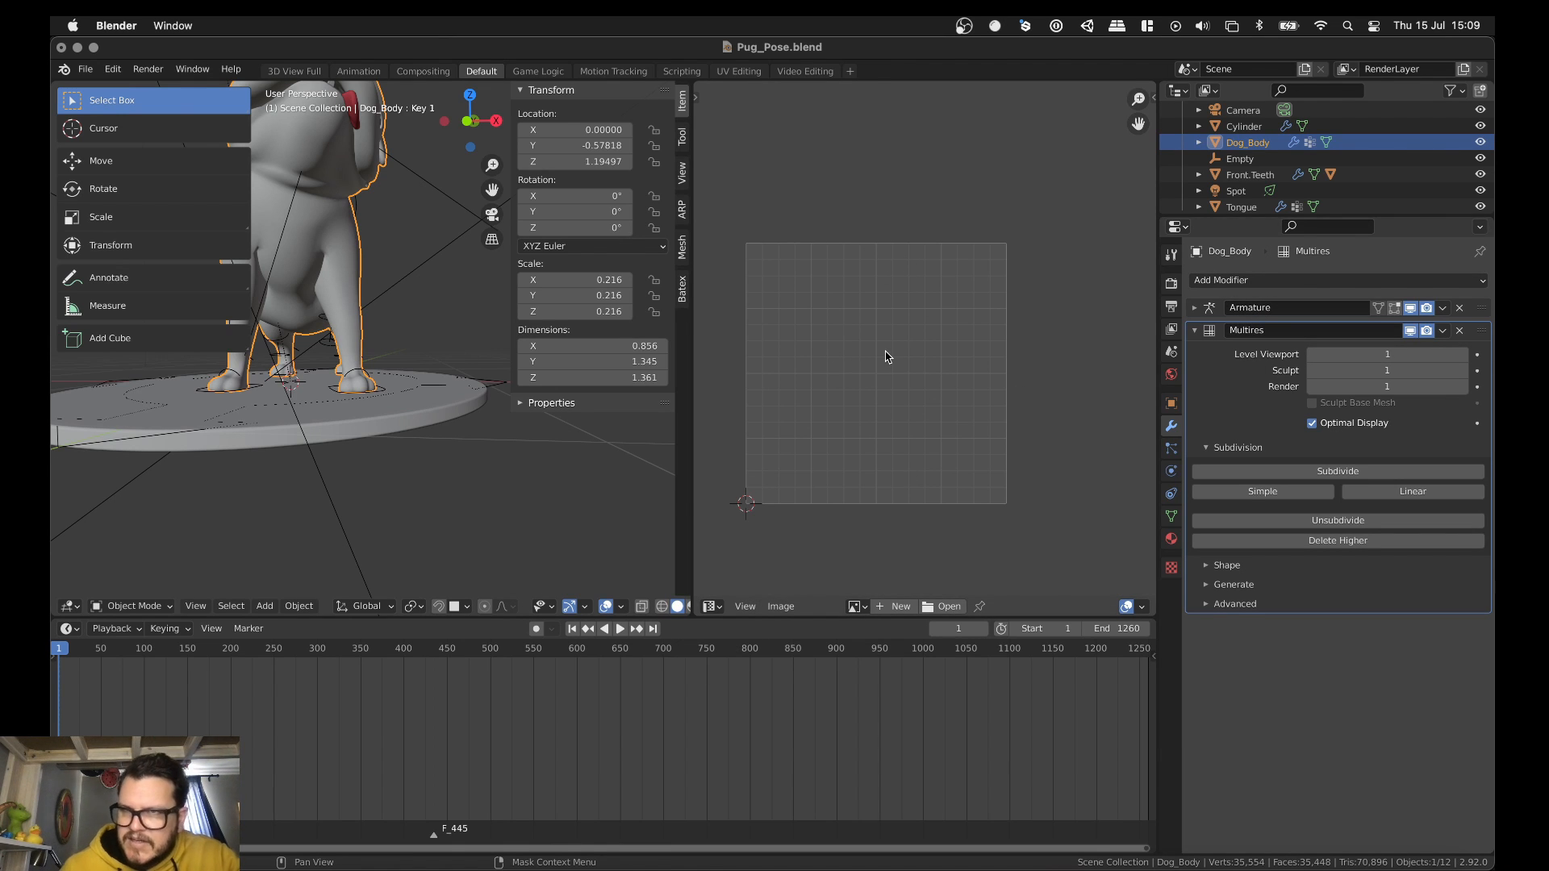
pyautogui.click(1282, 284)
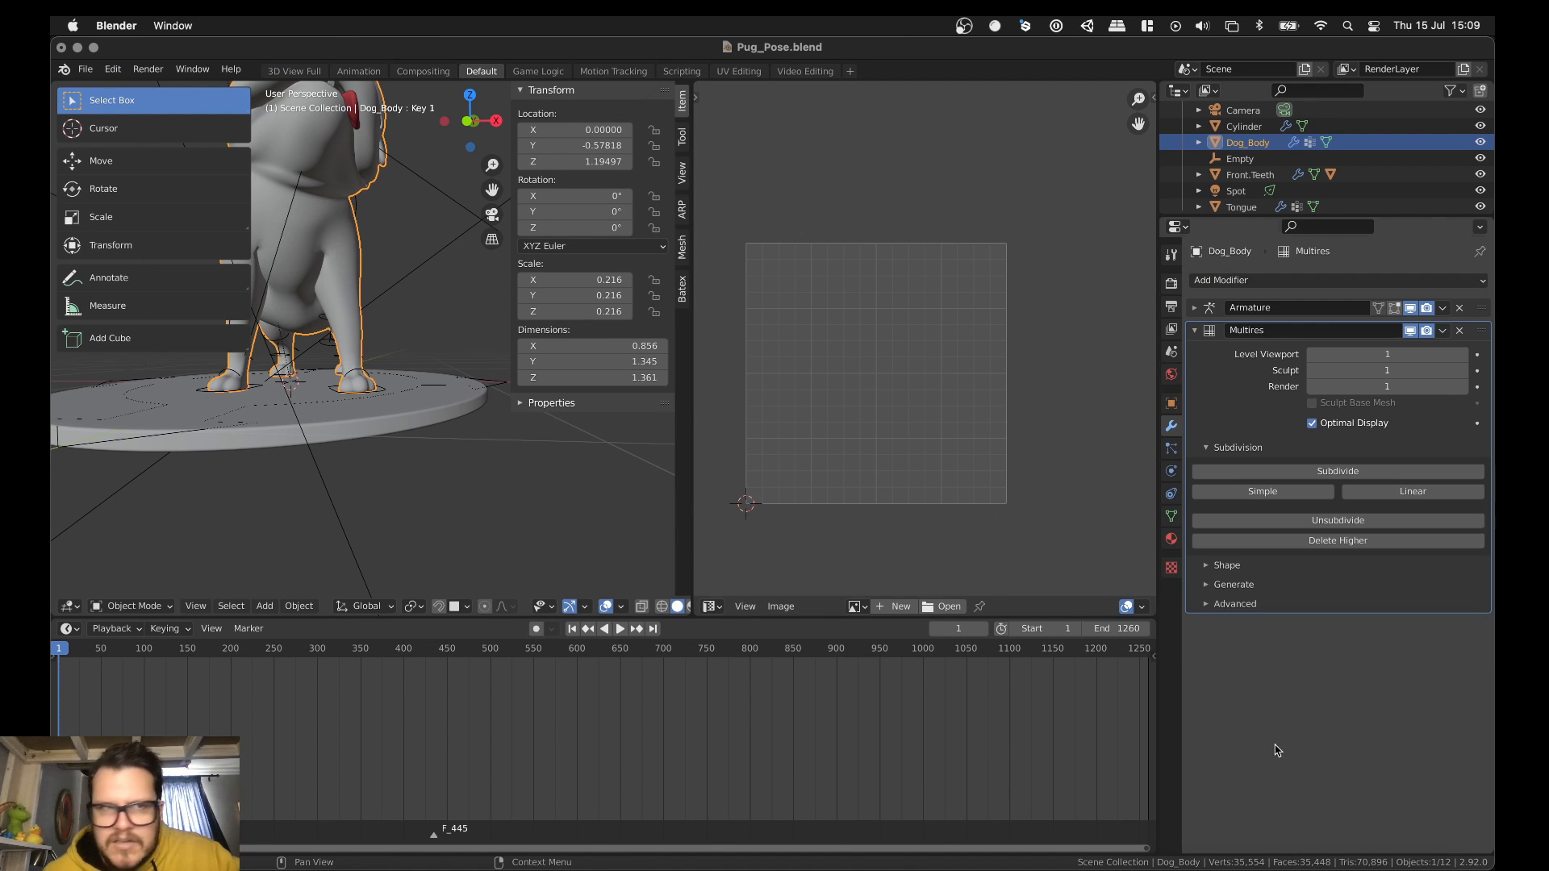
# Check the rig's armature data and object properties, and return to the modifiers of Dog_Body
pyautogui.click(294, 224)
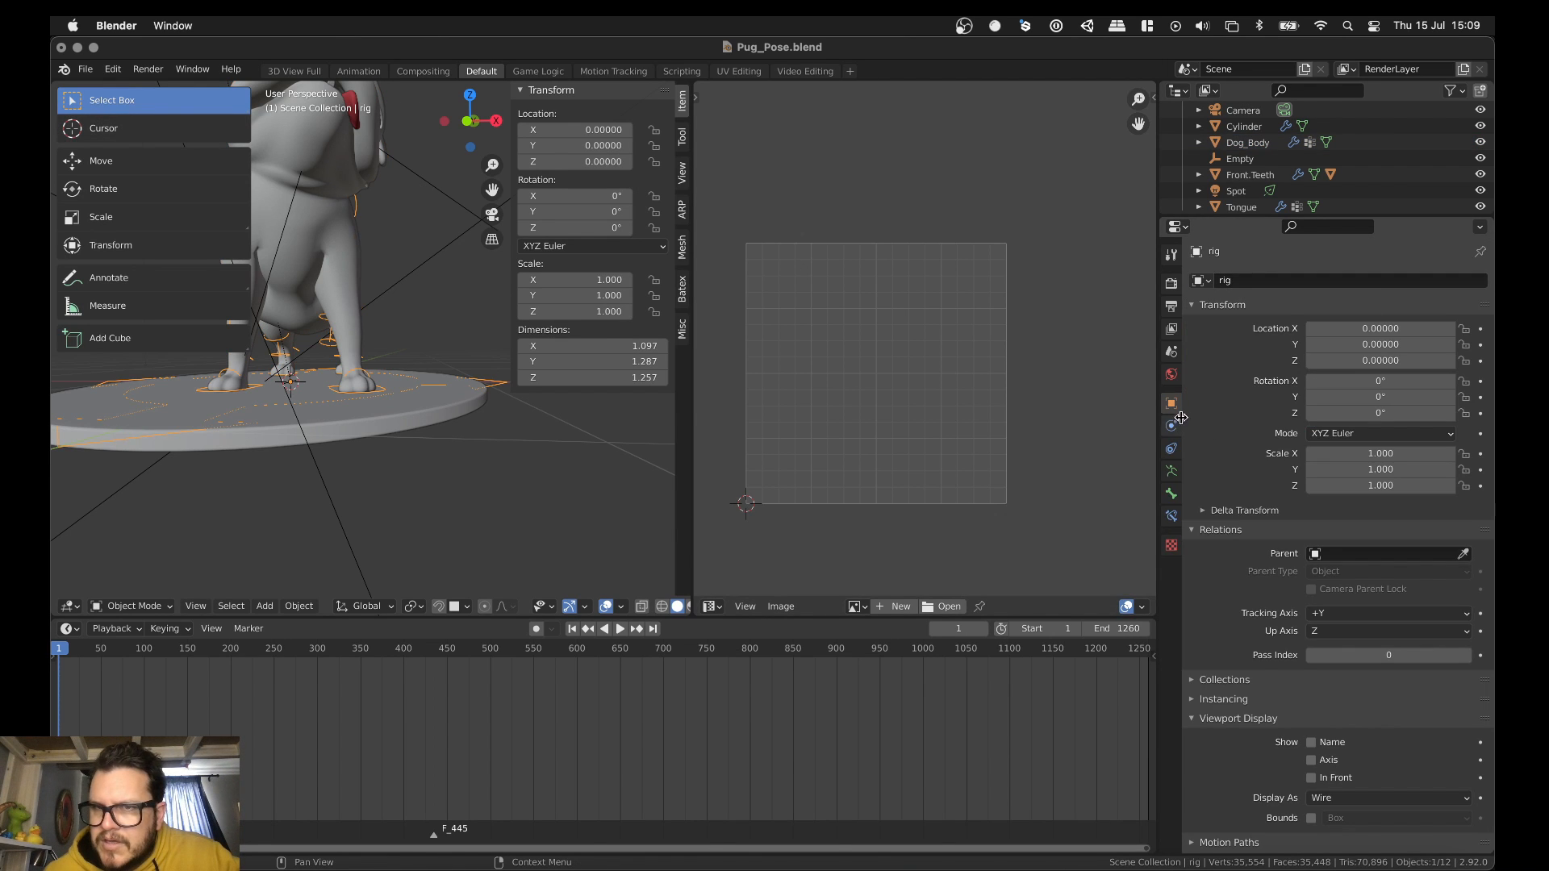
pyautogui.click(1172, 471)
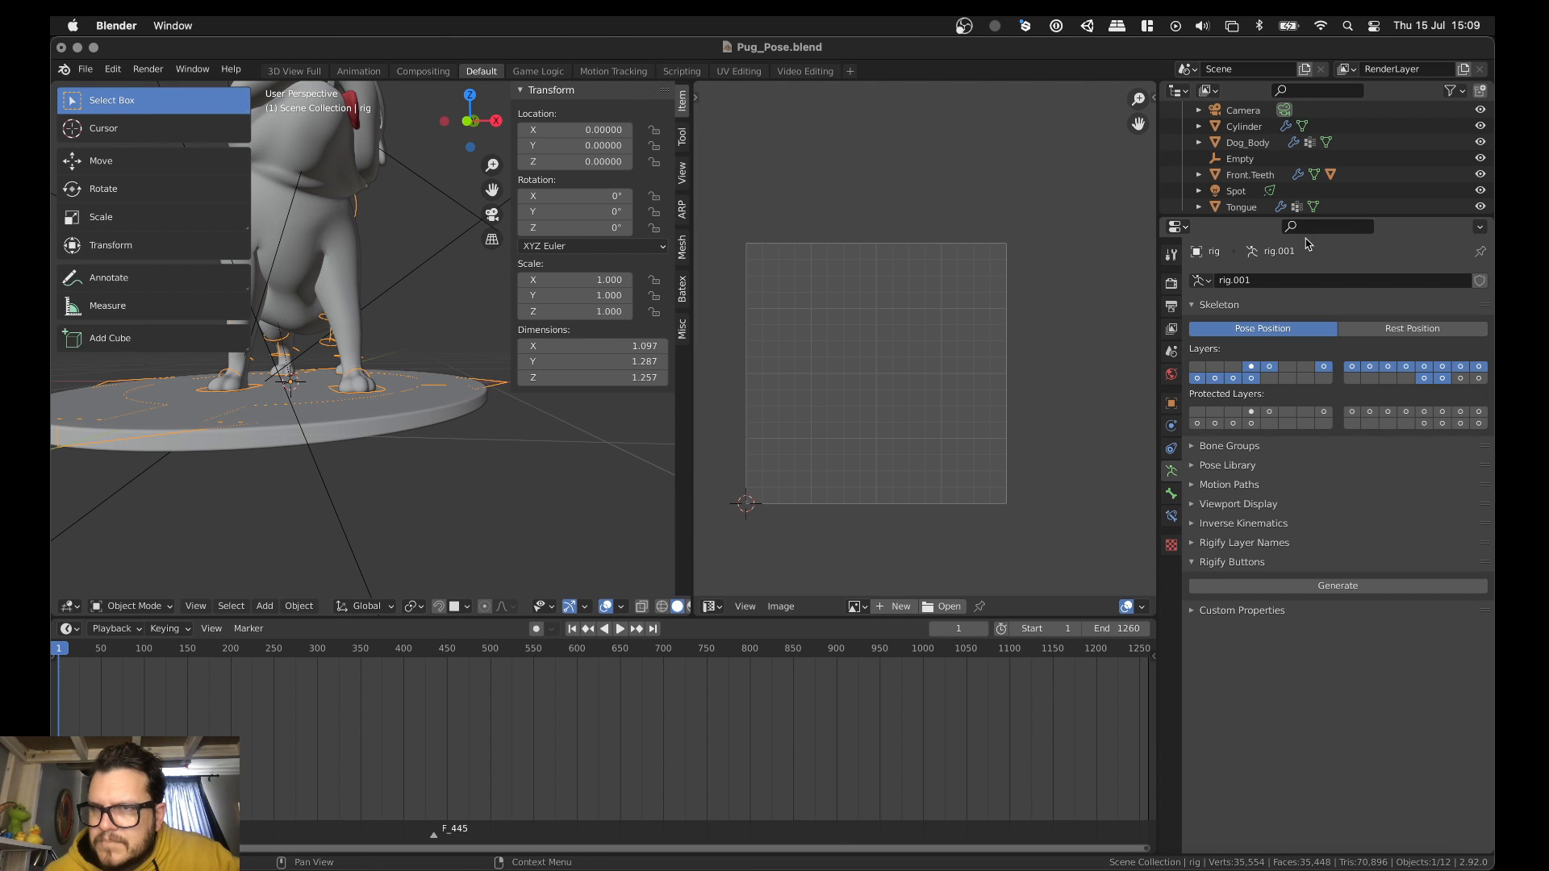
pyautogui.click(1171, 403)
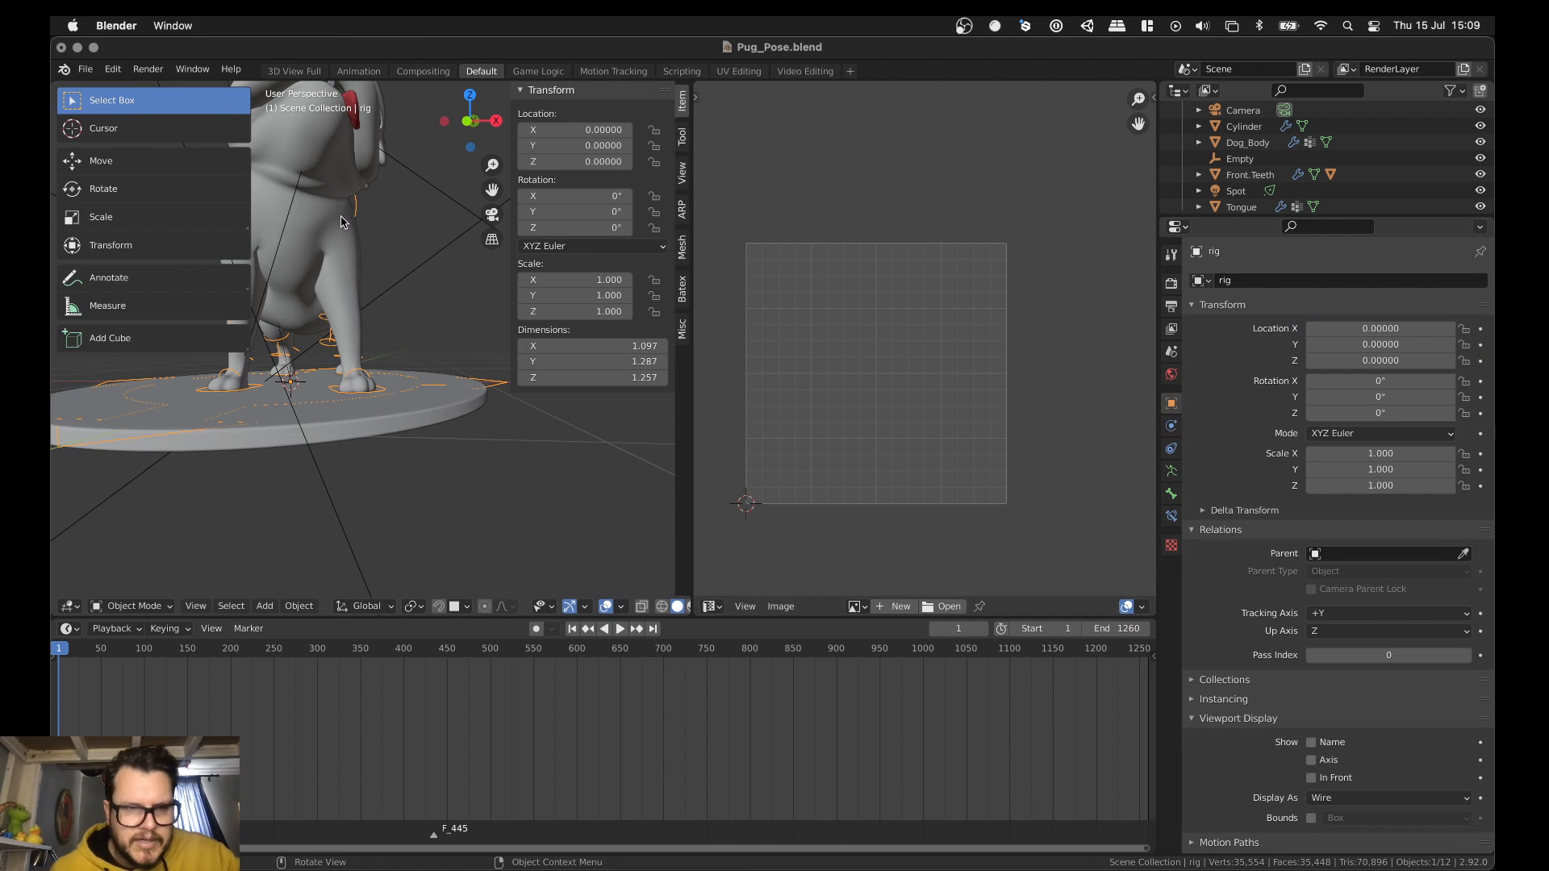
pyautogui.click(333, 247)
pyautogui.click(1171, 425)
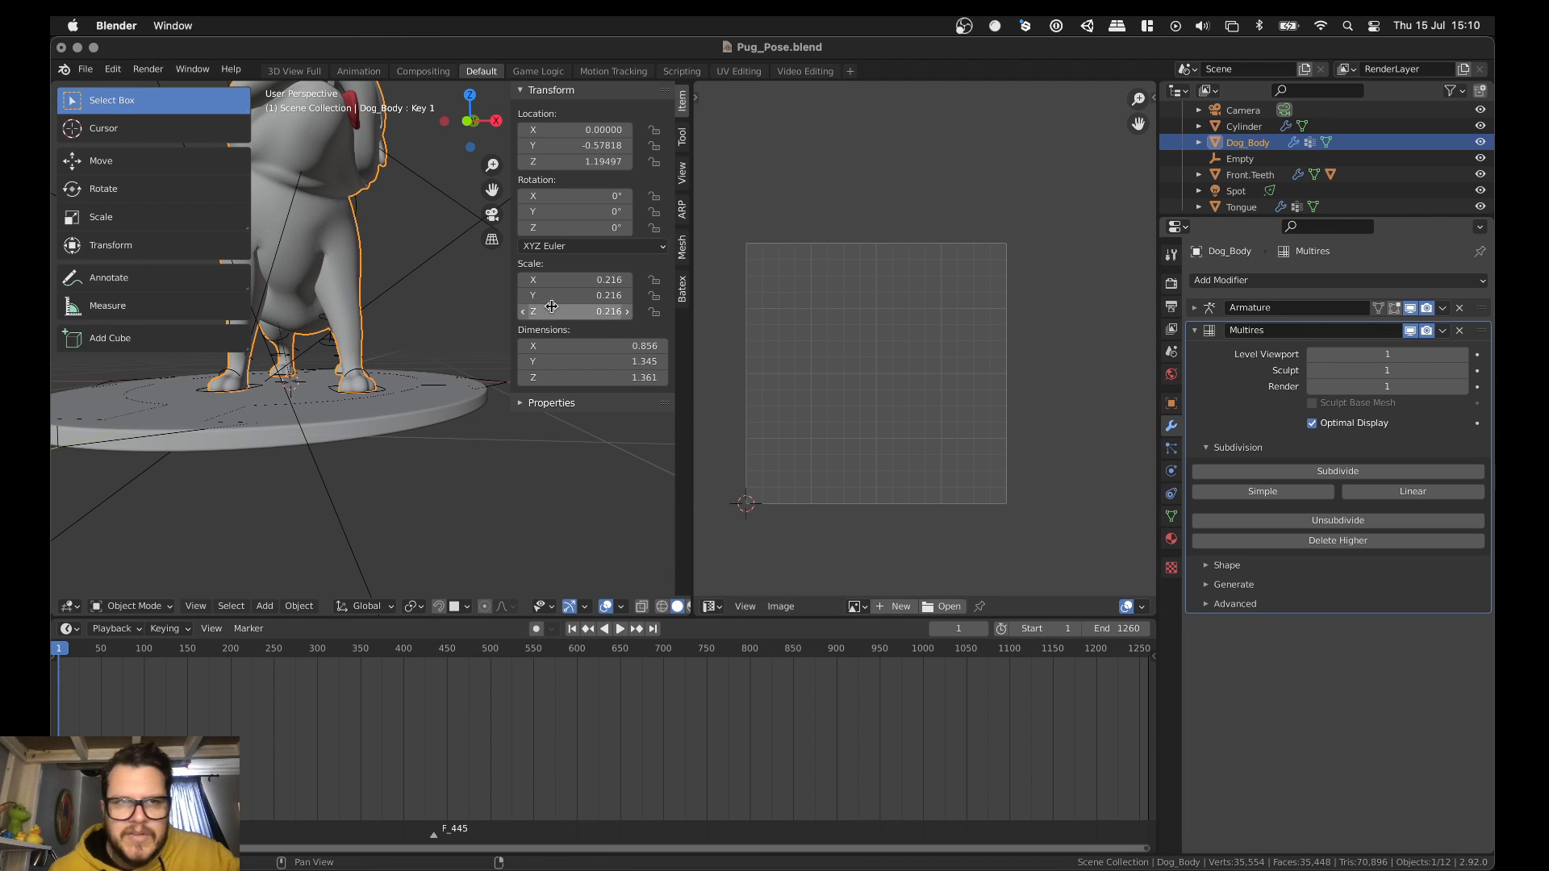
# Compare the posed pug with and without its Multires modifier, leaving the modifier's viewport display off
pyautogui.moveTo(481, 278); pyautogui.dragTo(491, 368, button='middle')
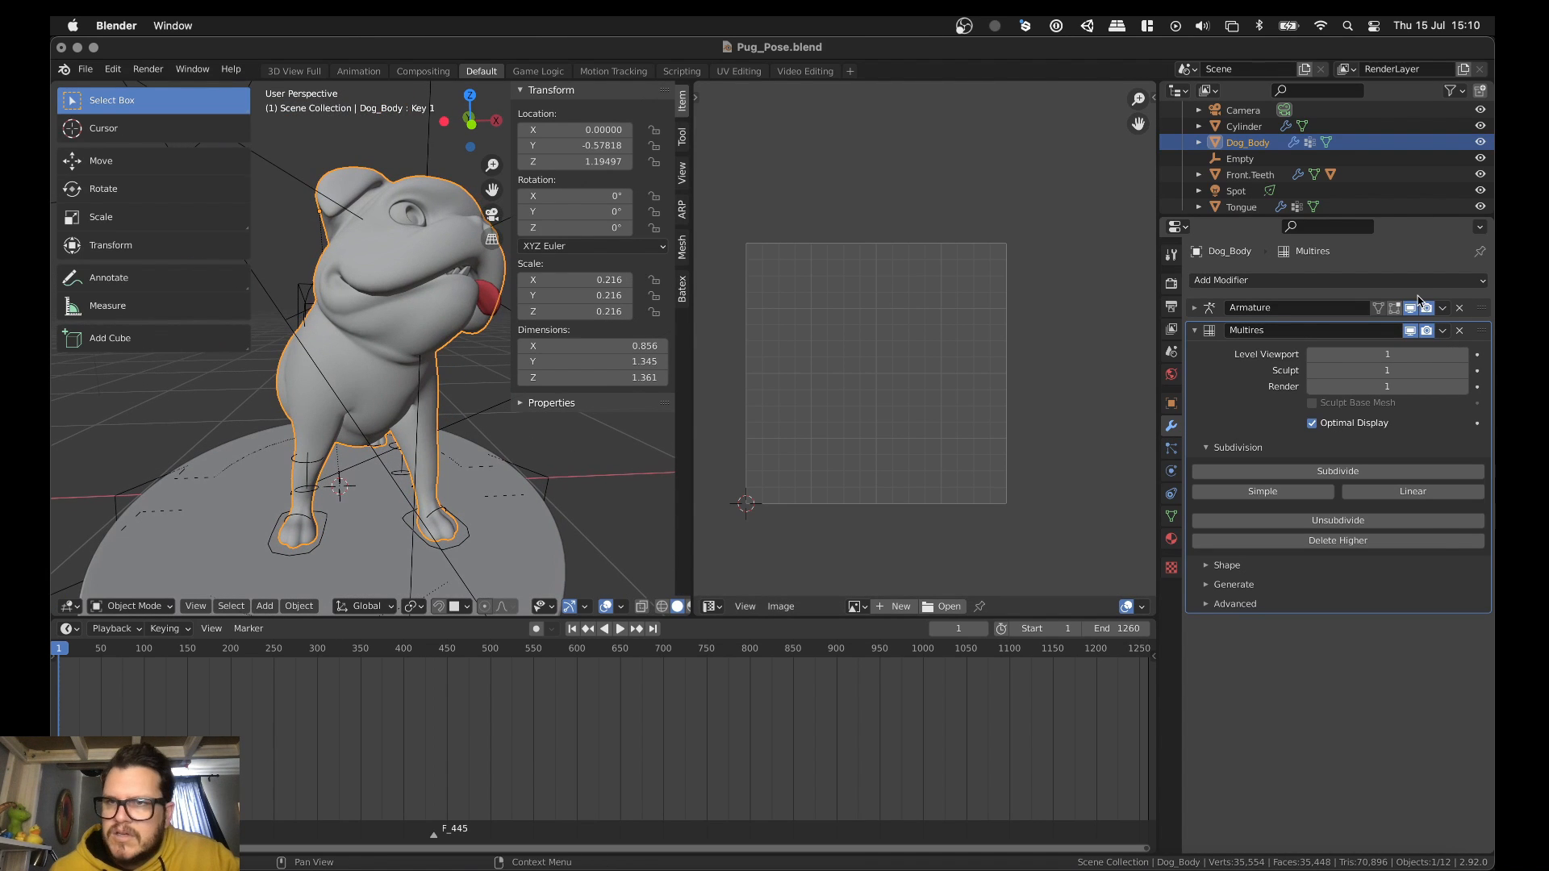
pyautogui.click(1410, 332)
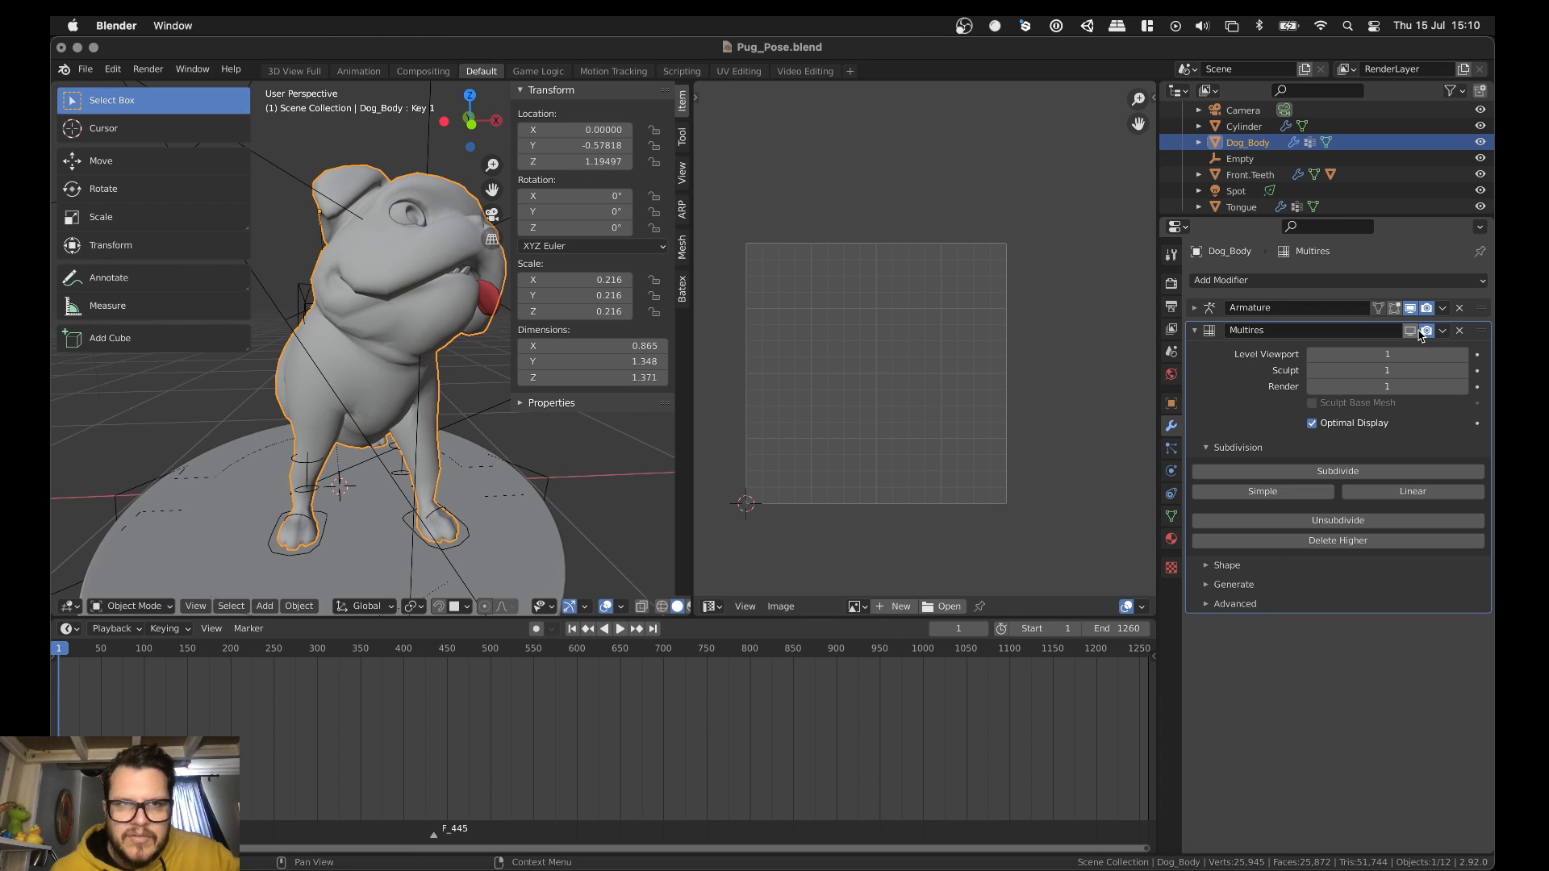
pyautogui.click(1416, 331)
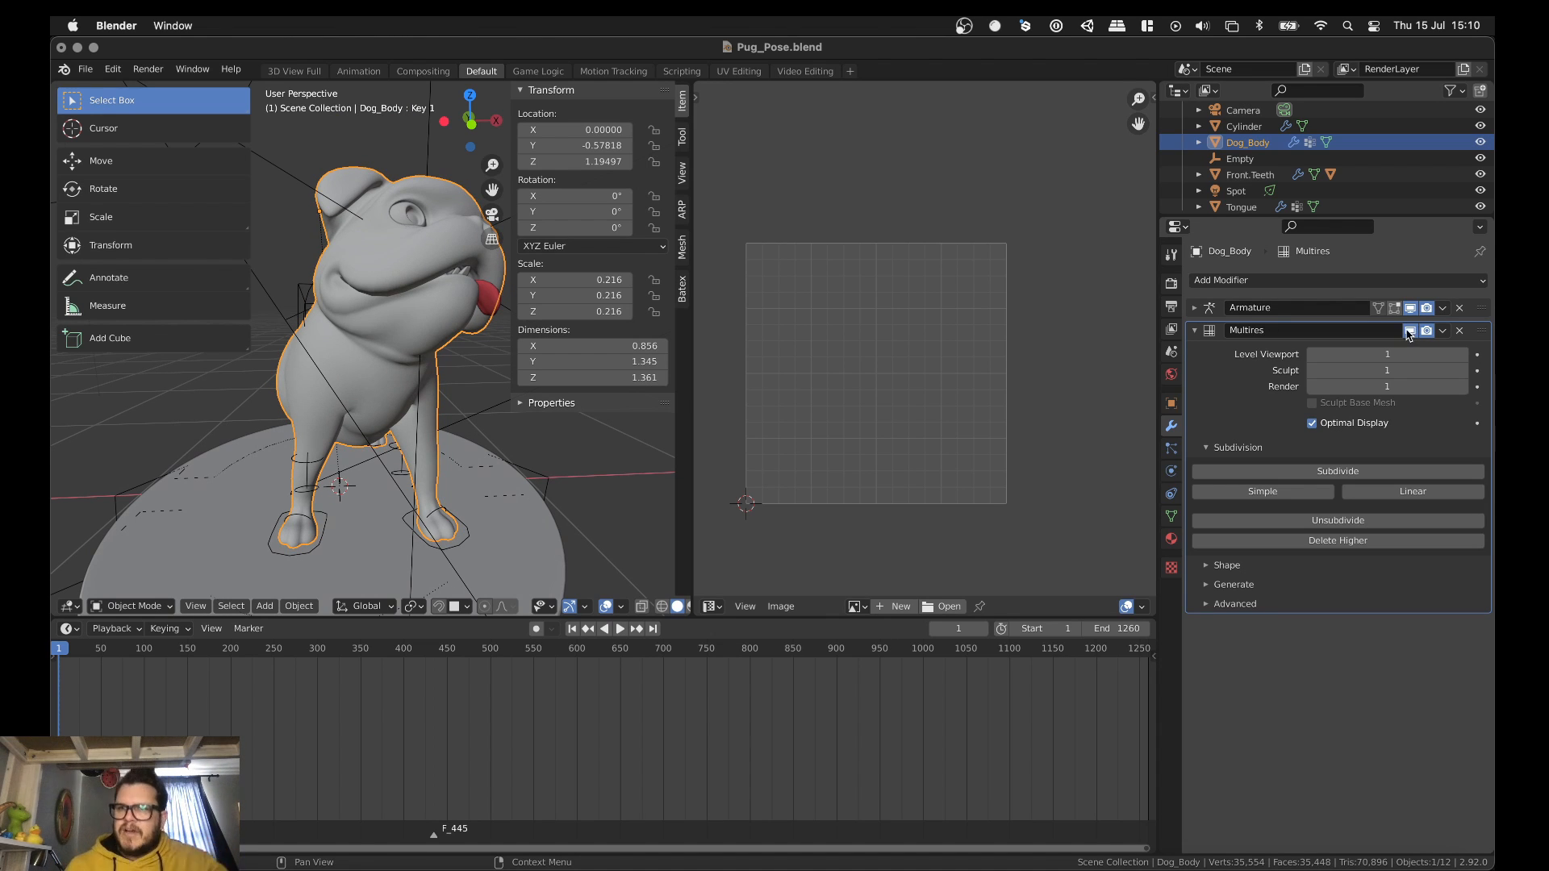
pyautogui.click(1411, 332)
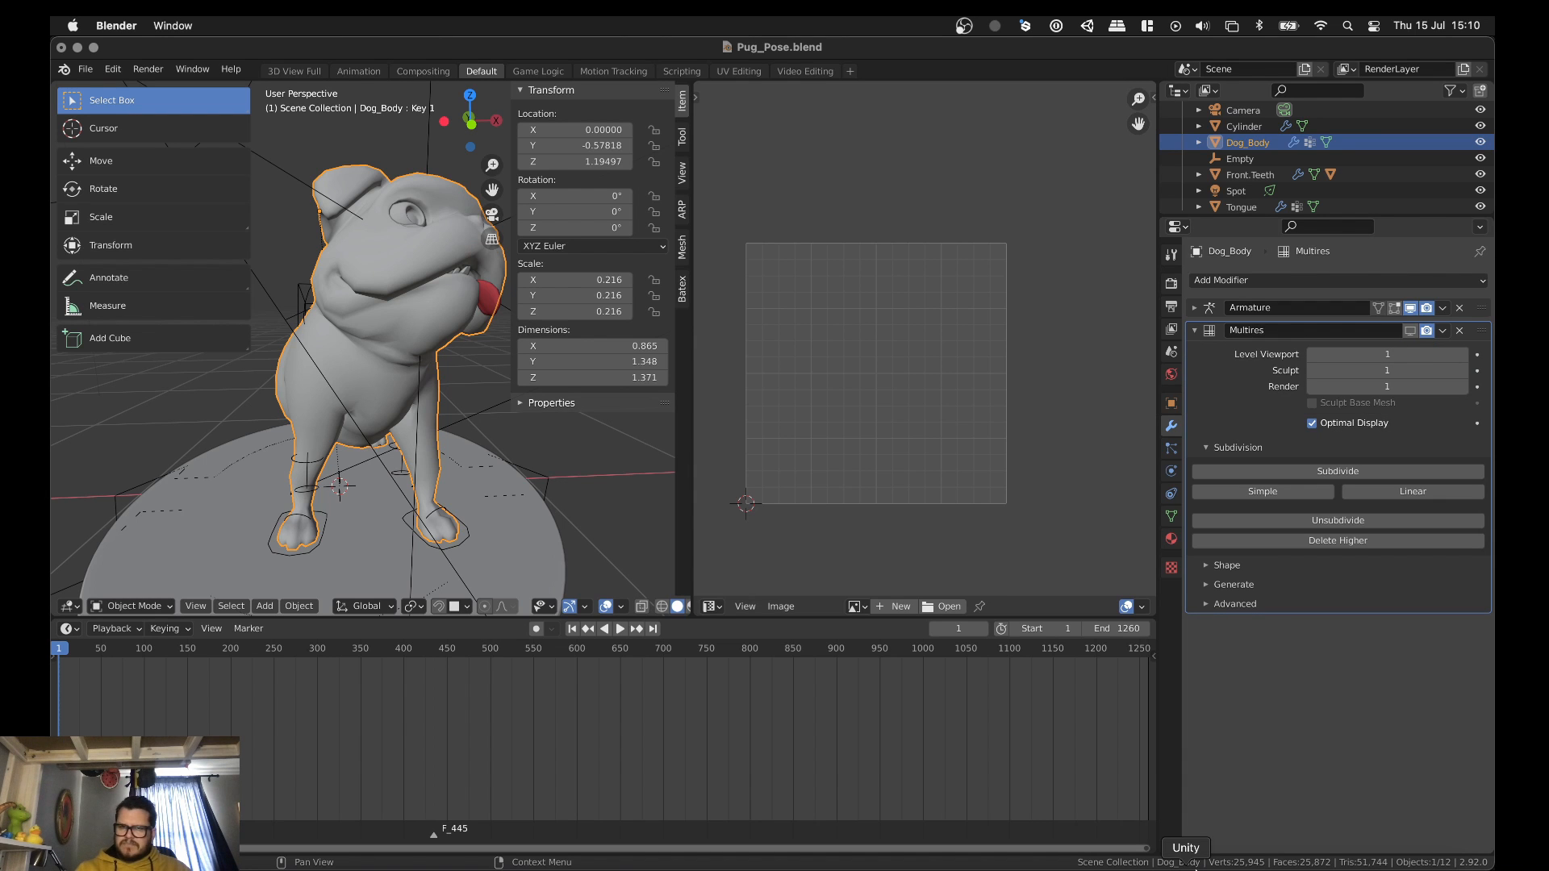
# Switch to Unity and collapse the rig and Pug_Rig branches in the scene hierarchy
pyautogui.click(1186, 865)
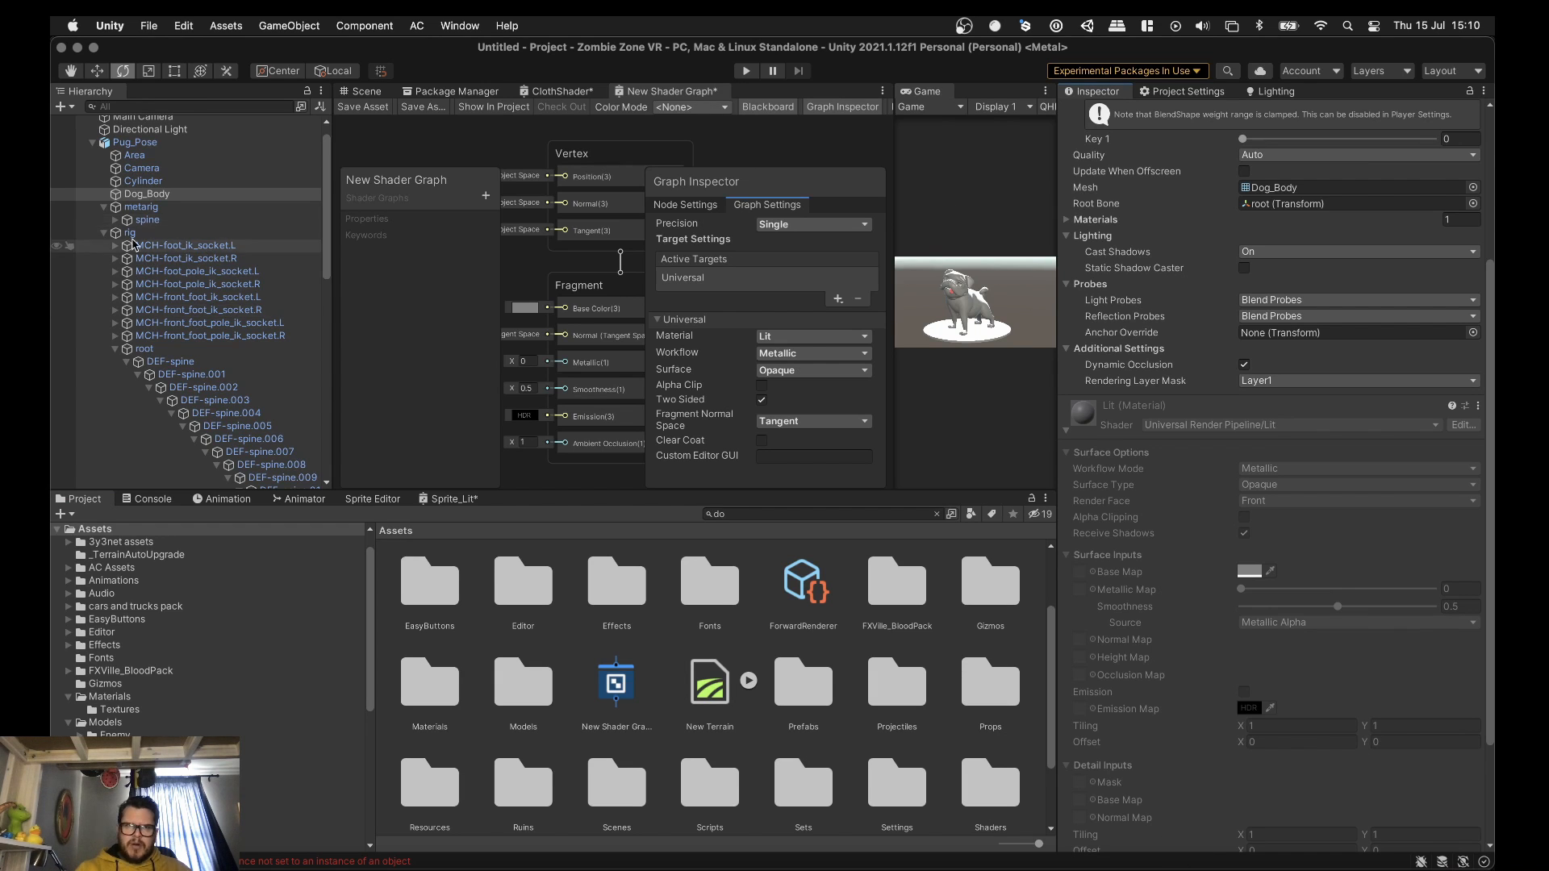
pyautogui.scroll(1, 152, 228)
pyautogui.click(102, 224)
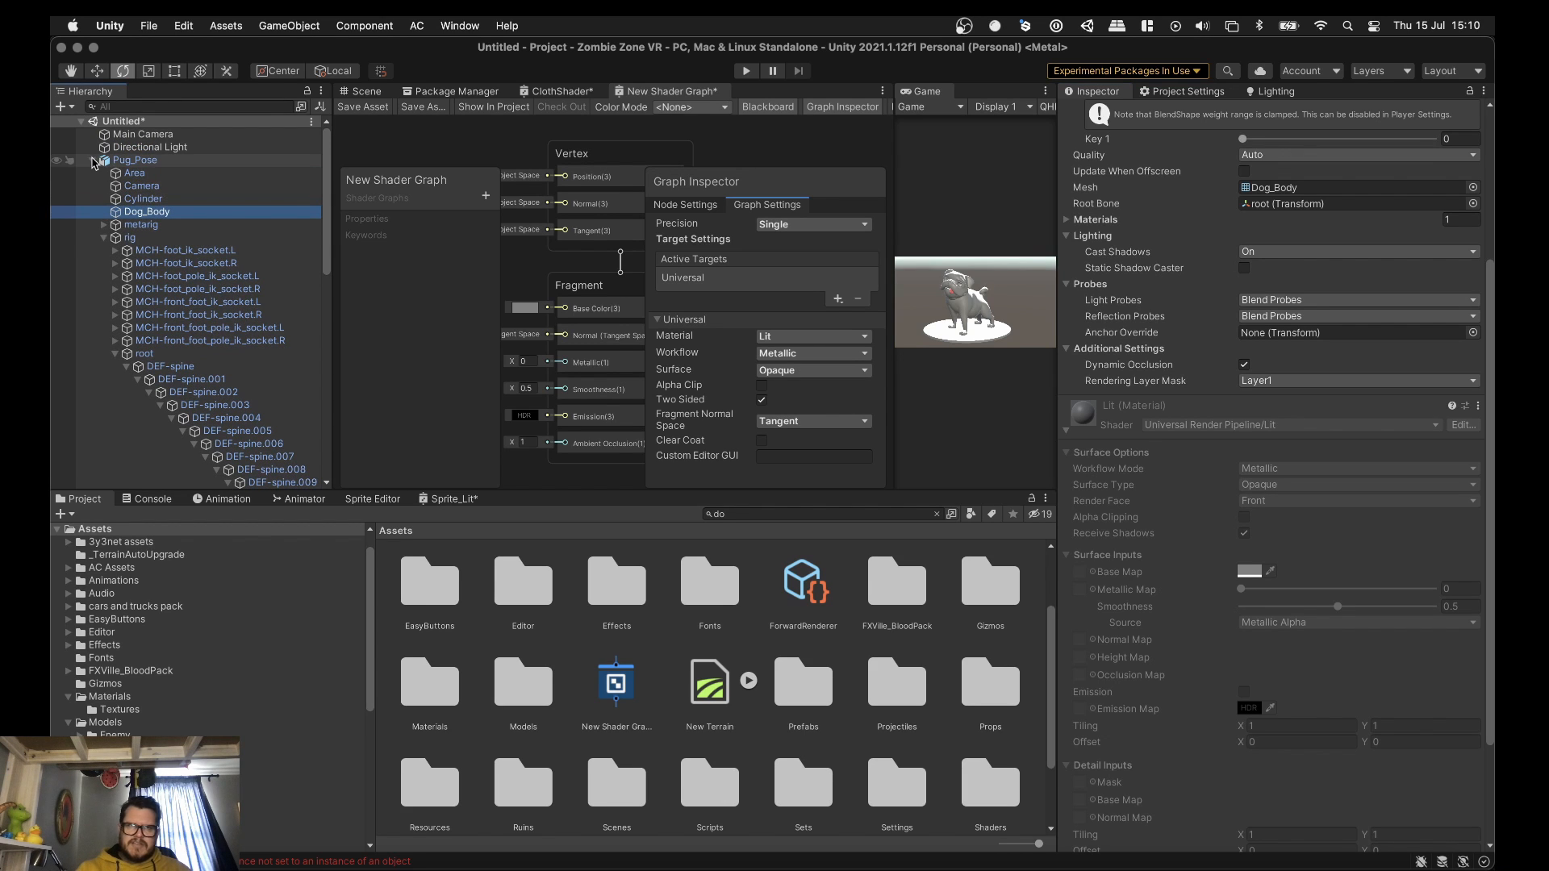
pyautogui.click(105, 238)
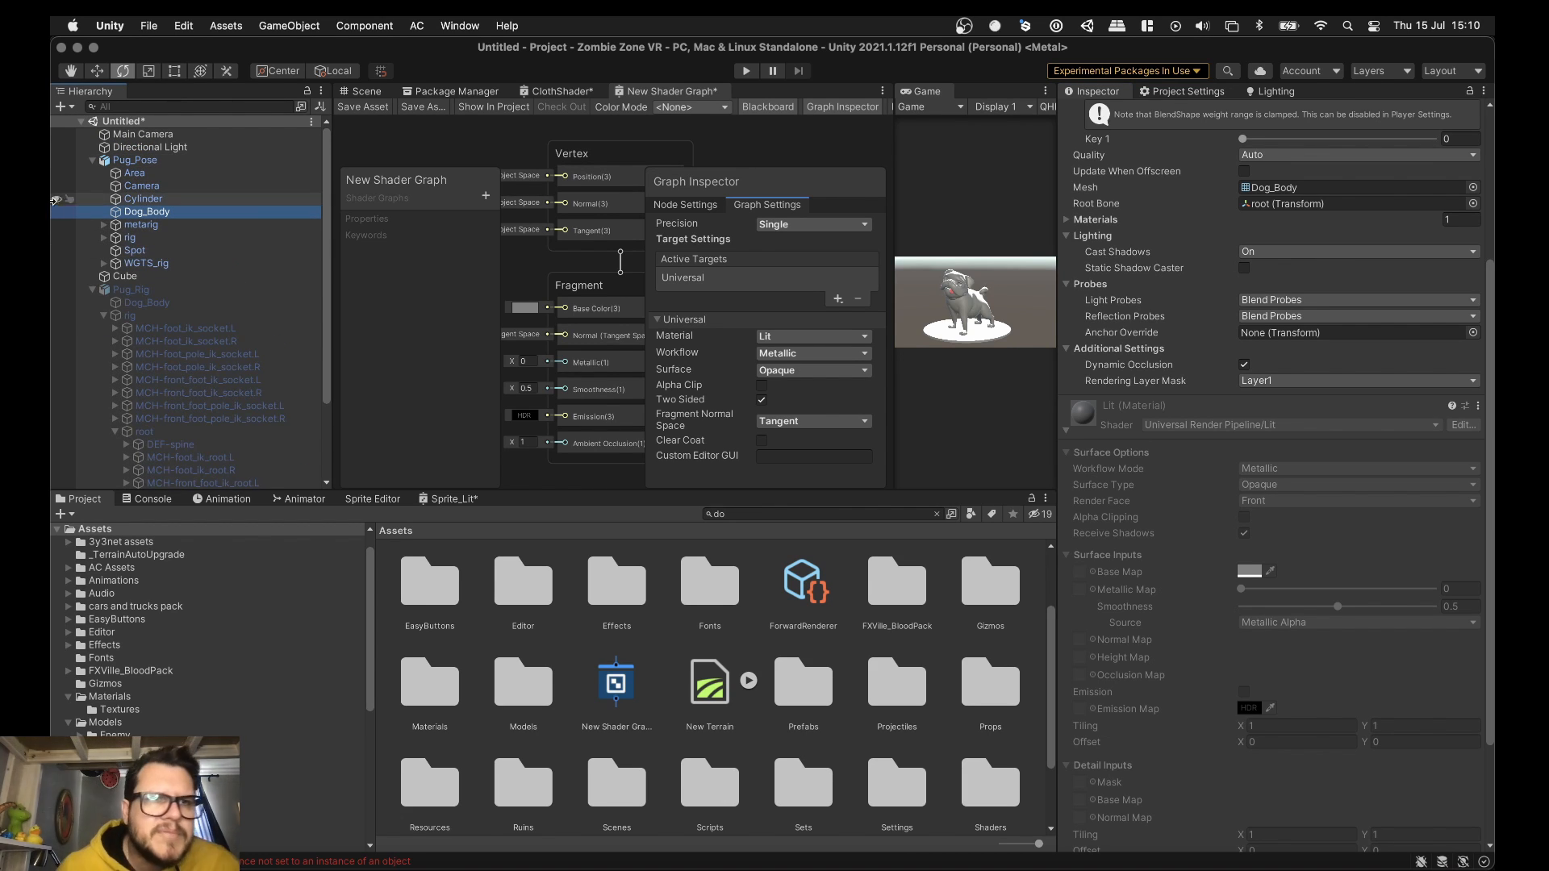
pyautogui.click(92, 291)
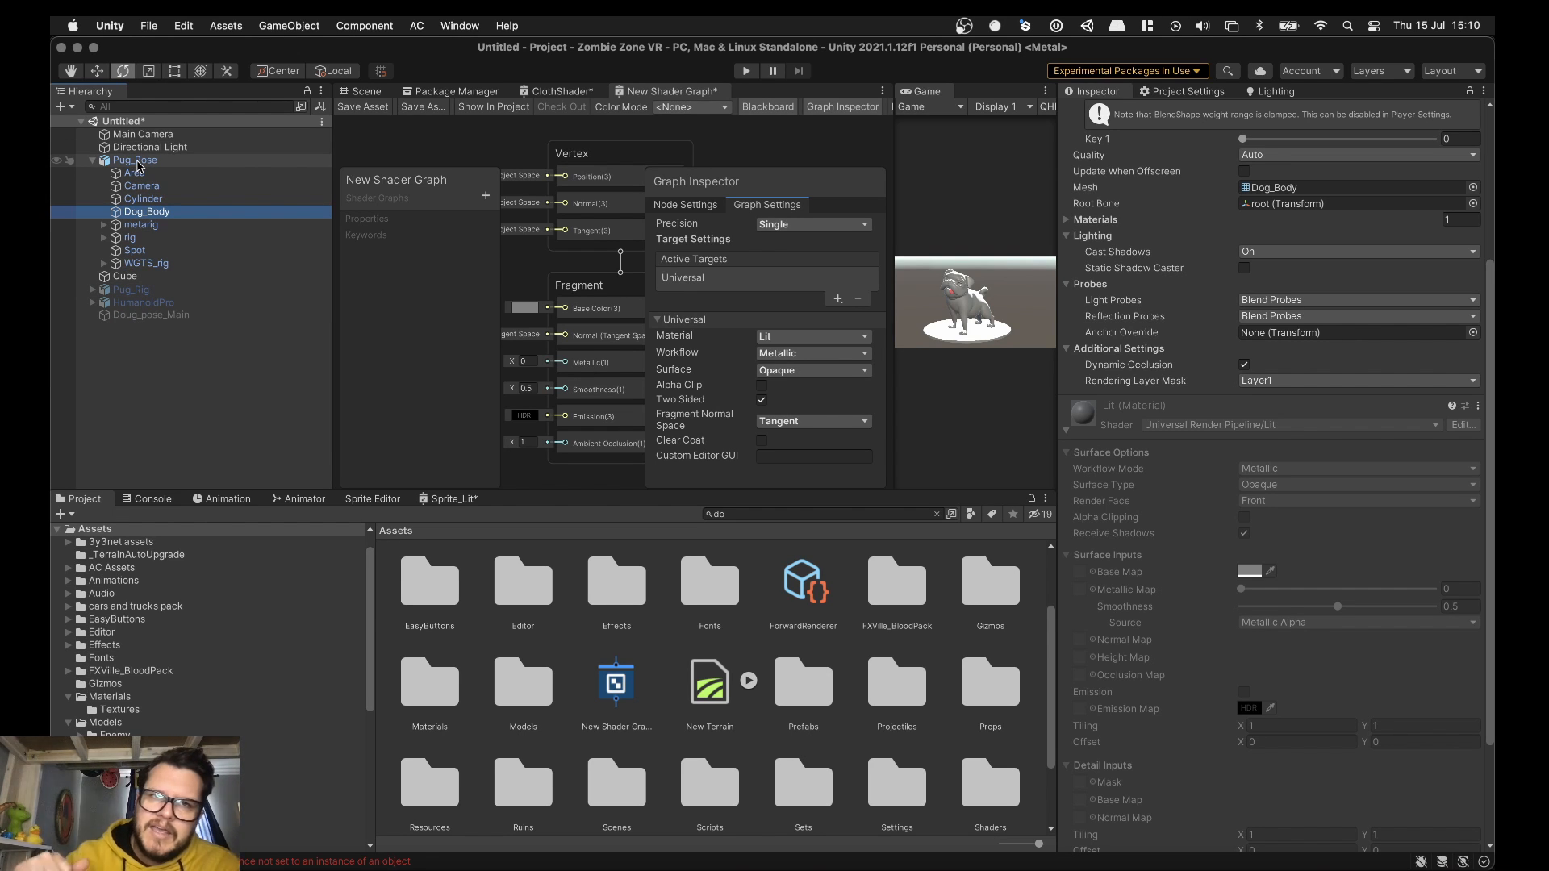
# Show the Scene view and select Pug_Pose to inspect its LOD Group settings
pyautogui.click(366, 92)
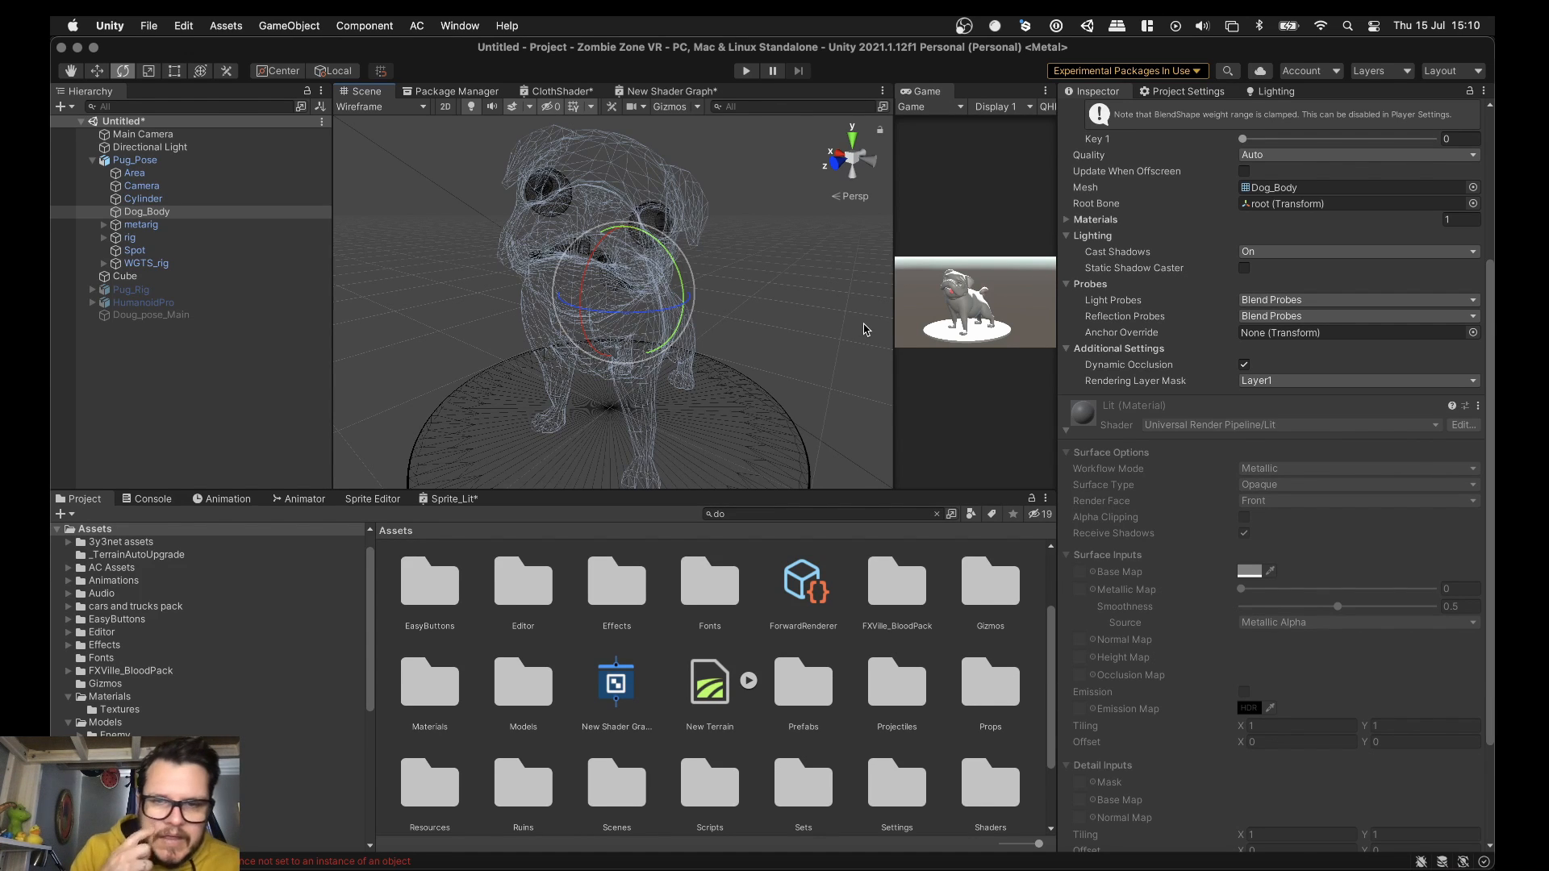
pyautogui.click(135, 160)
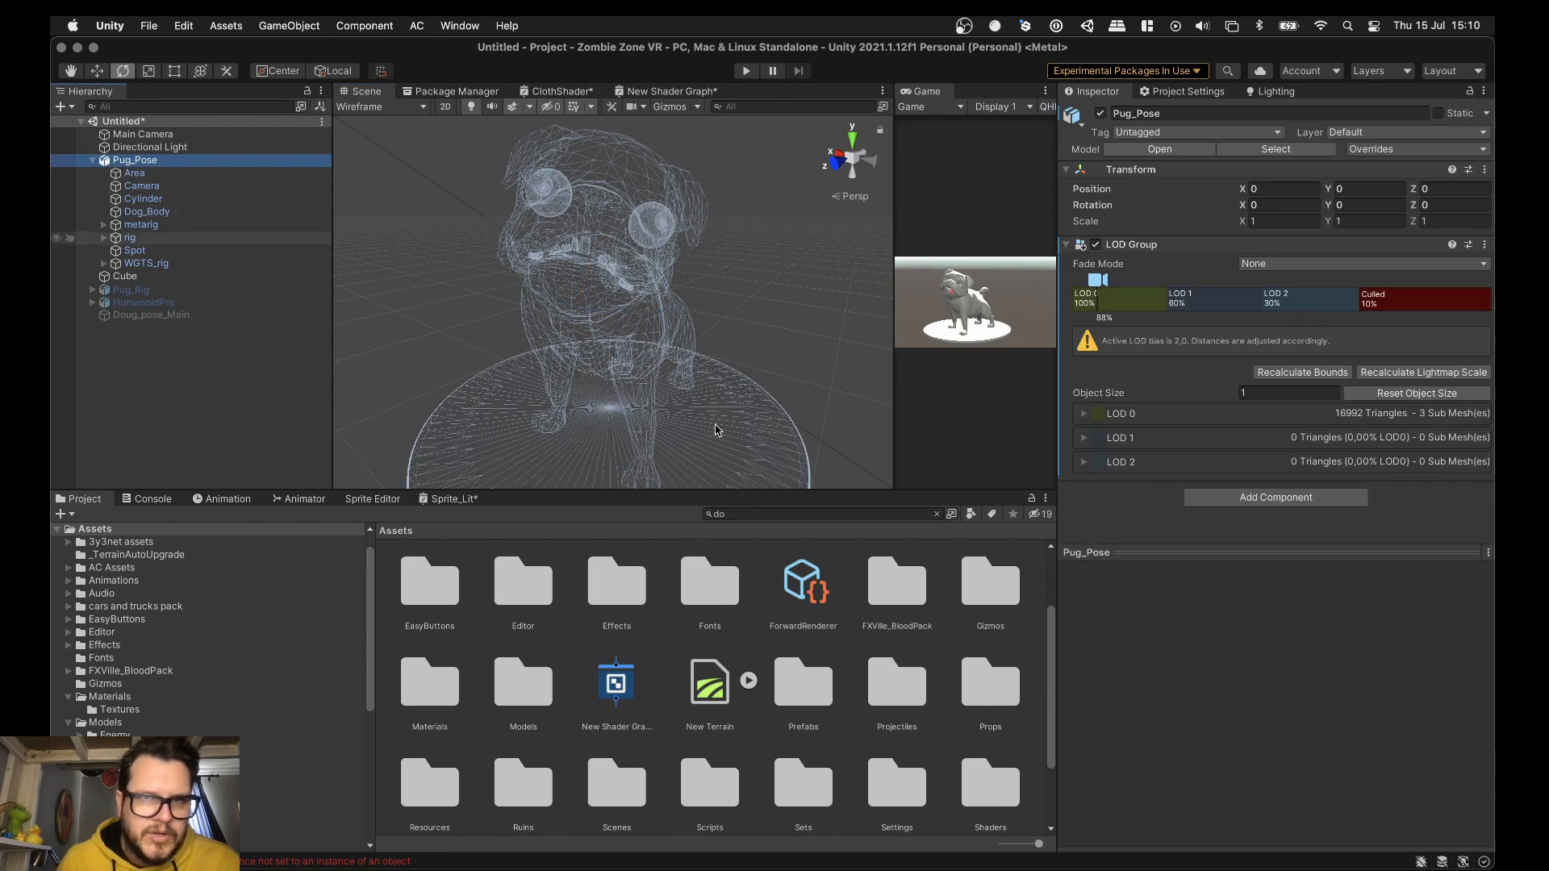
pyautogui.scroll(-3, 626, 721)
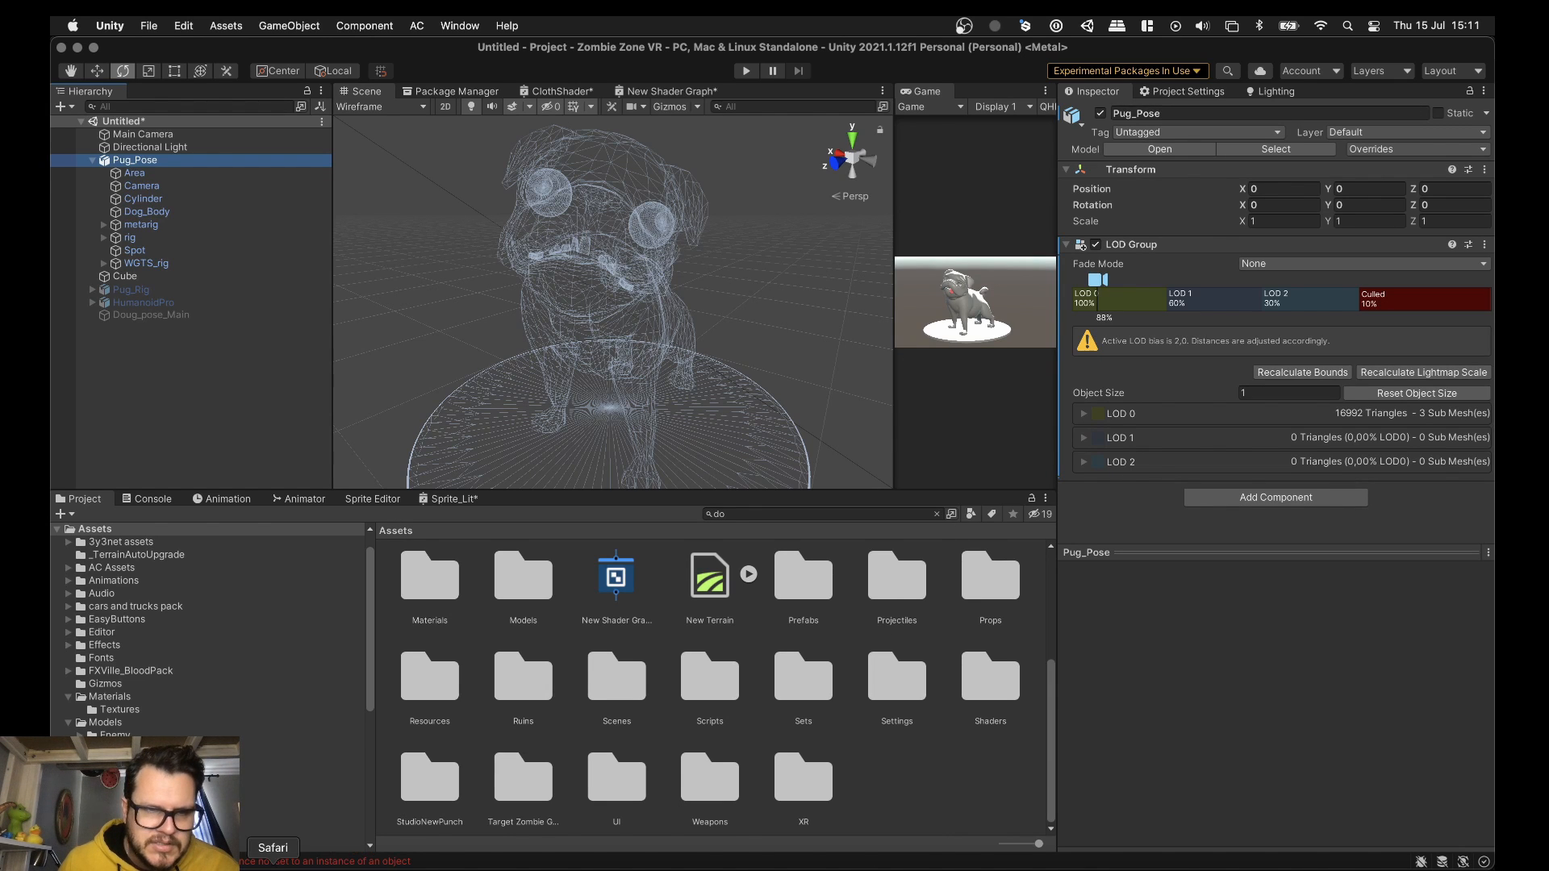
# Switch to Opera and highlight the rigging, weights and shapes topic and the low-poly normals topic on the Week 2 page
pyautogui.click(237, 869)
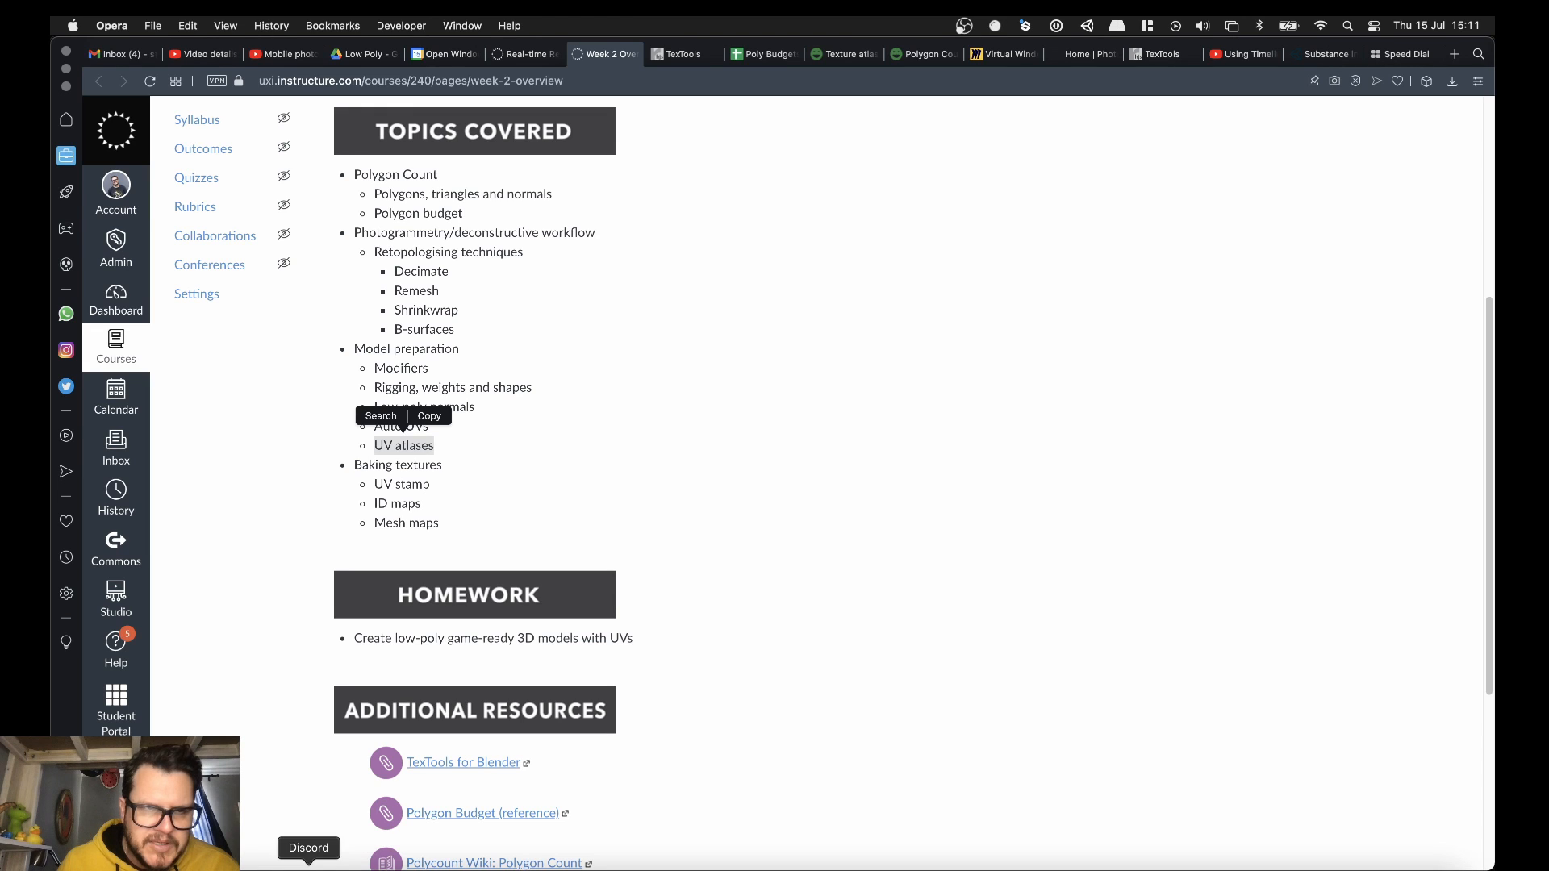
pyautogui.click(466, 411)
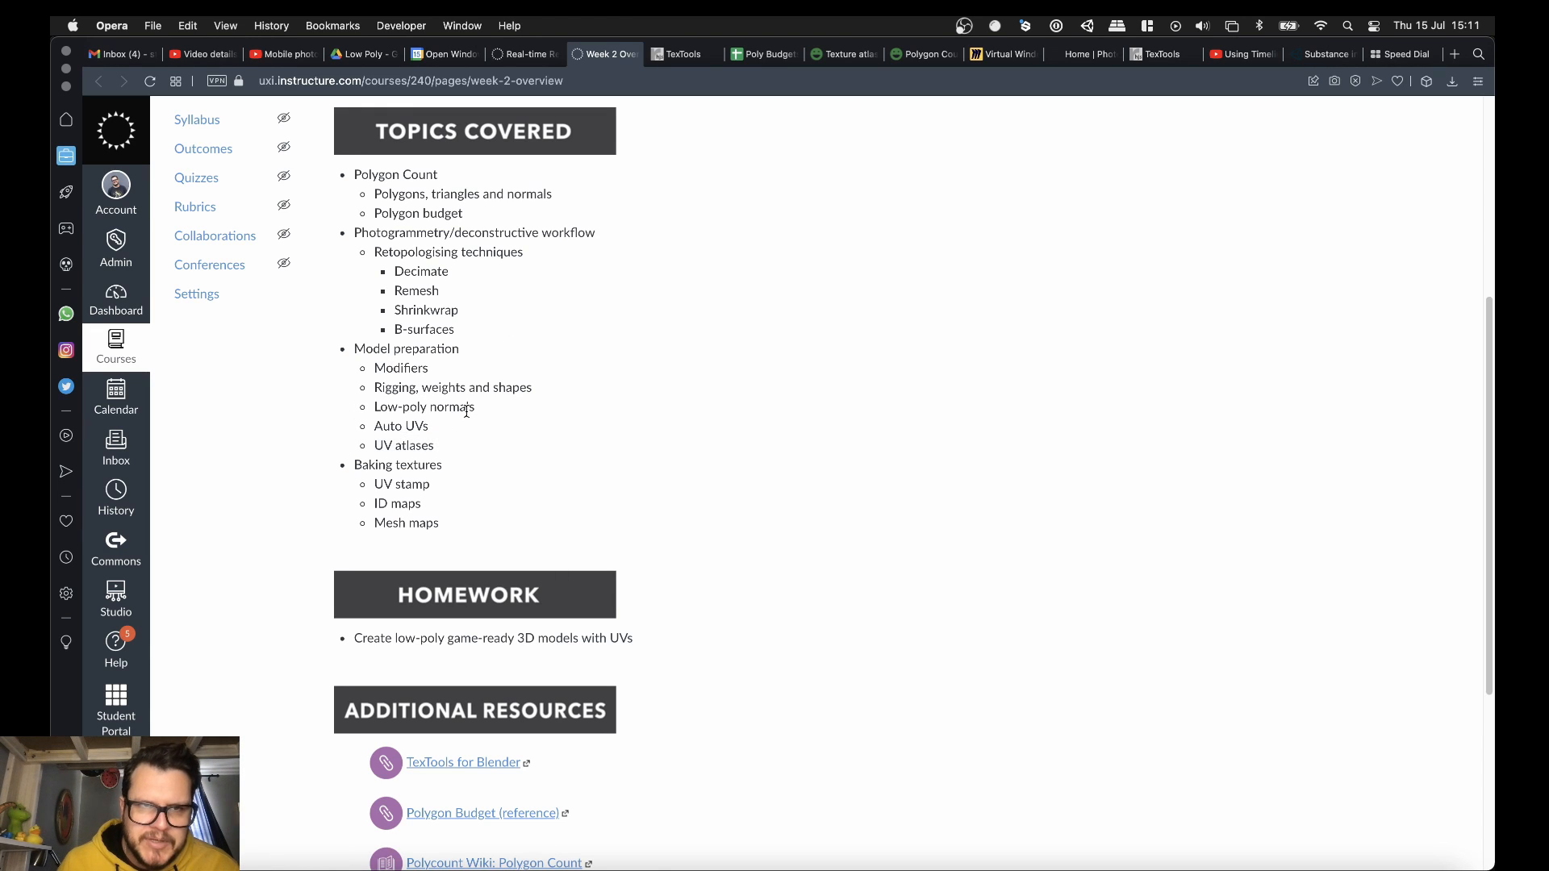
pyautogui.moveTo(374, 368); pyautogui.dragTo(556, 388)
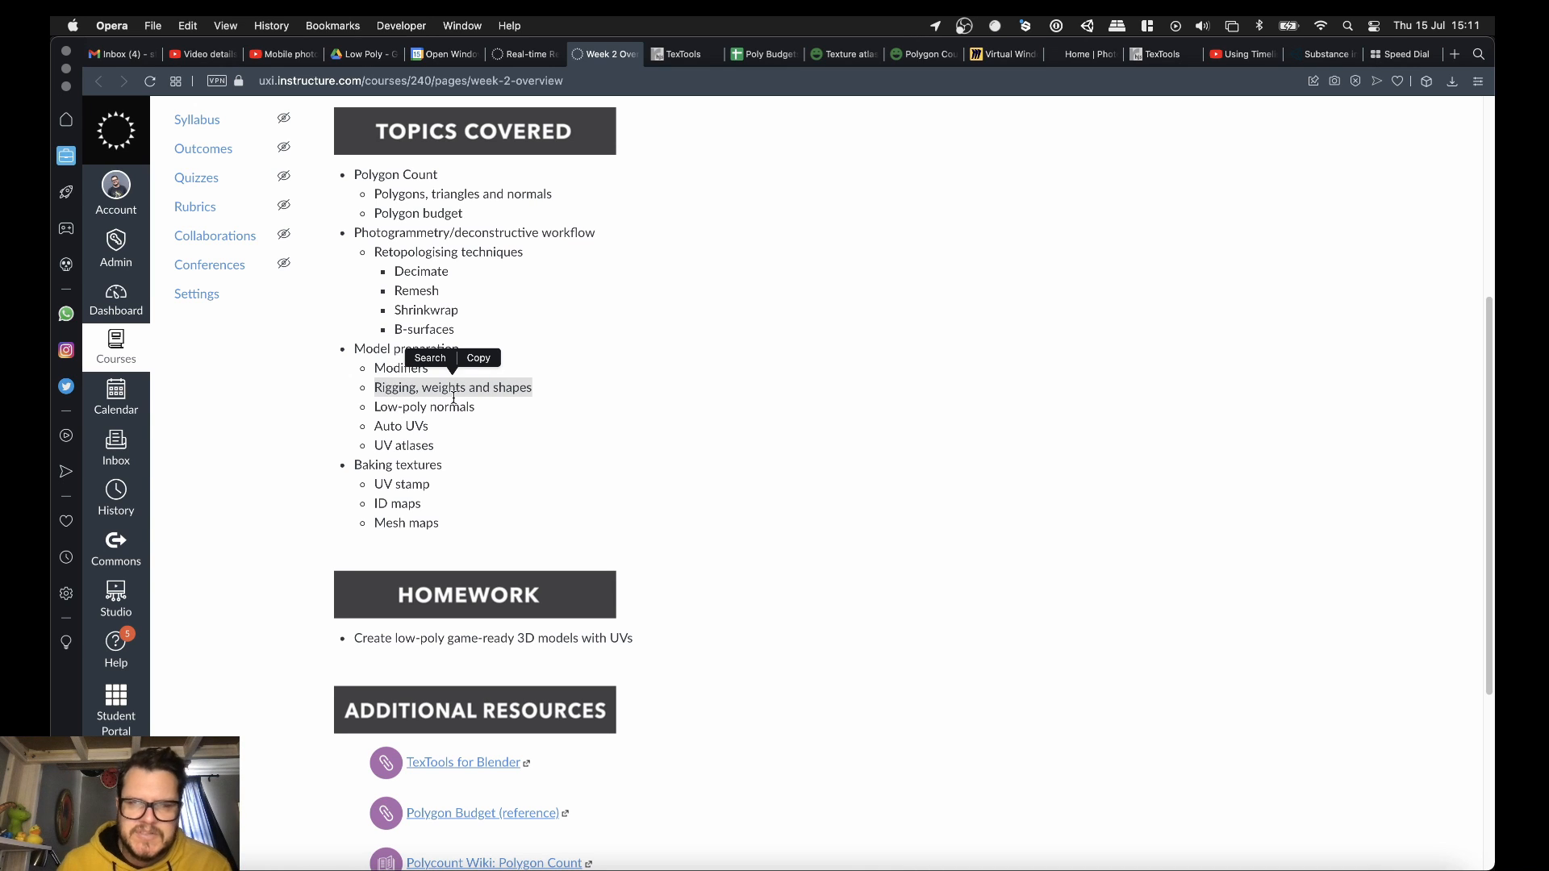
pyautogui.moveTo(375, 409); pyautogui.dragTo(437, 408)
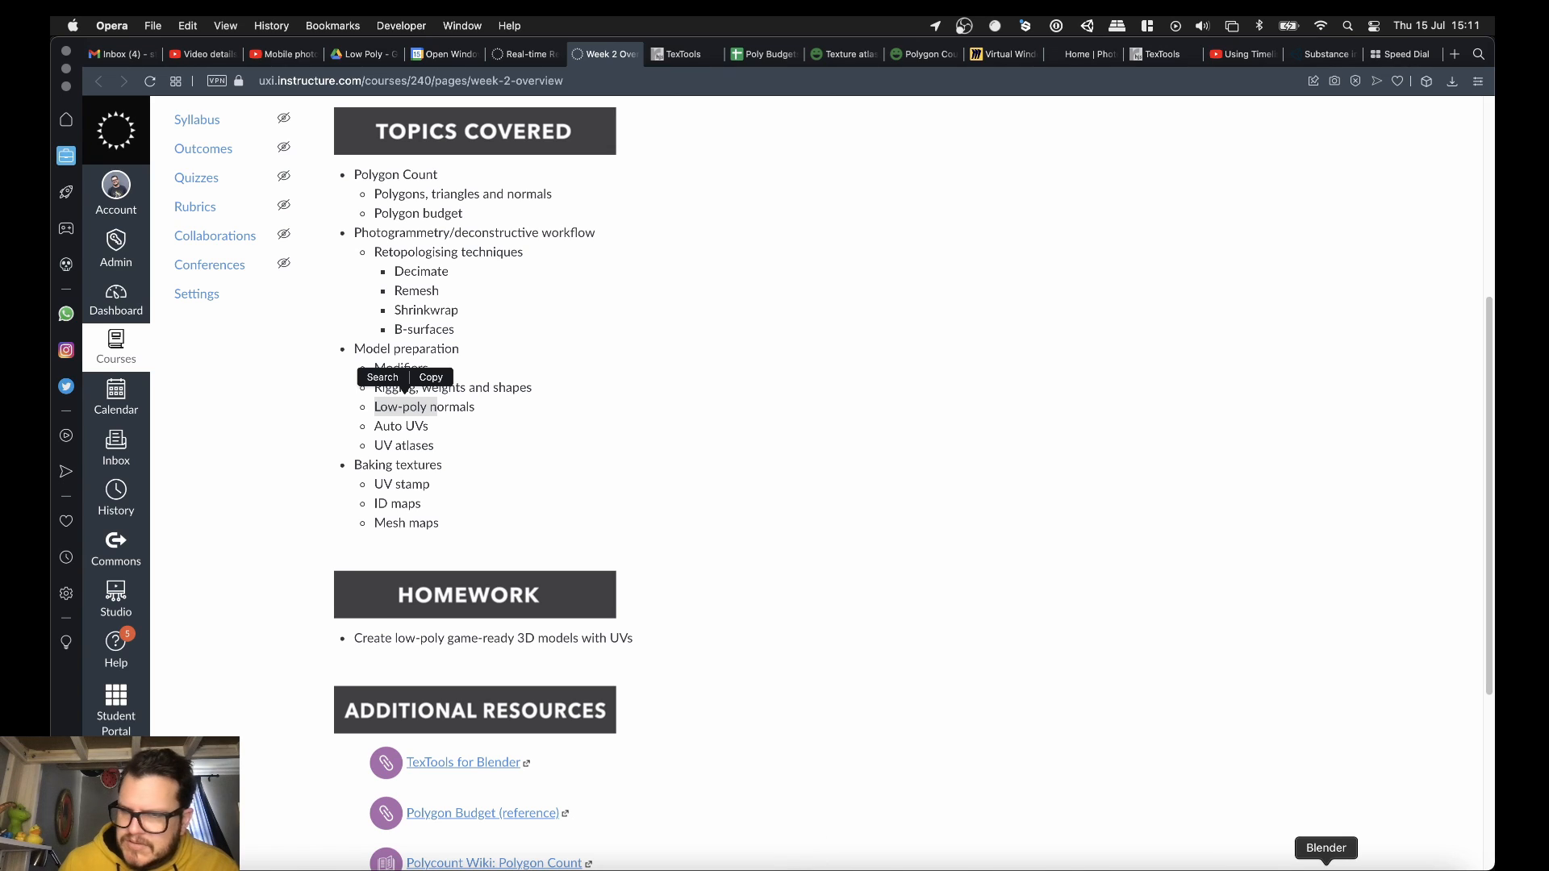
# Switch to the Pug_Pose.blend file in Blender and open the FBX export settings
pyautogui.click(1325, 867)
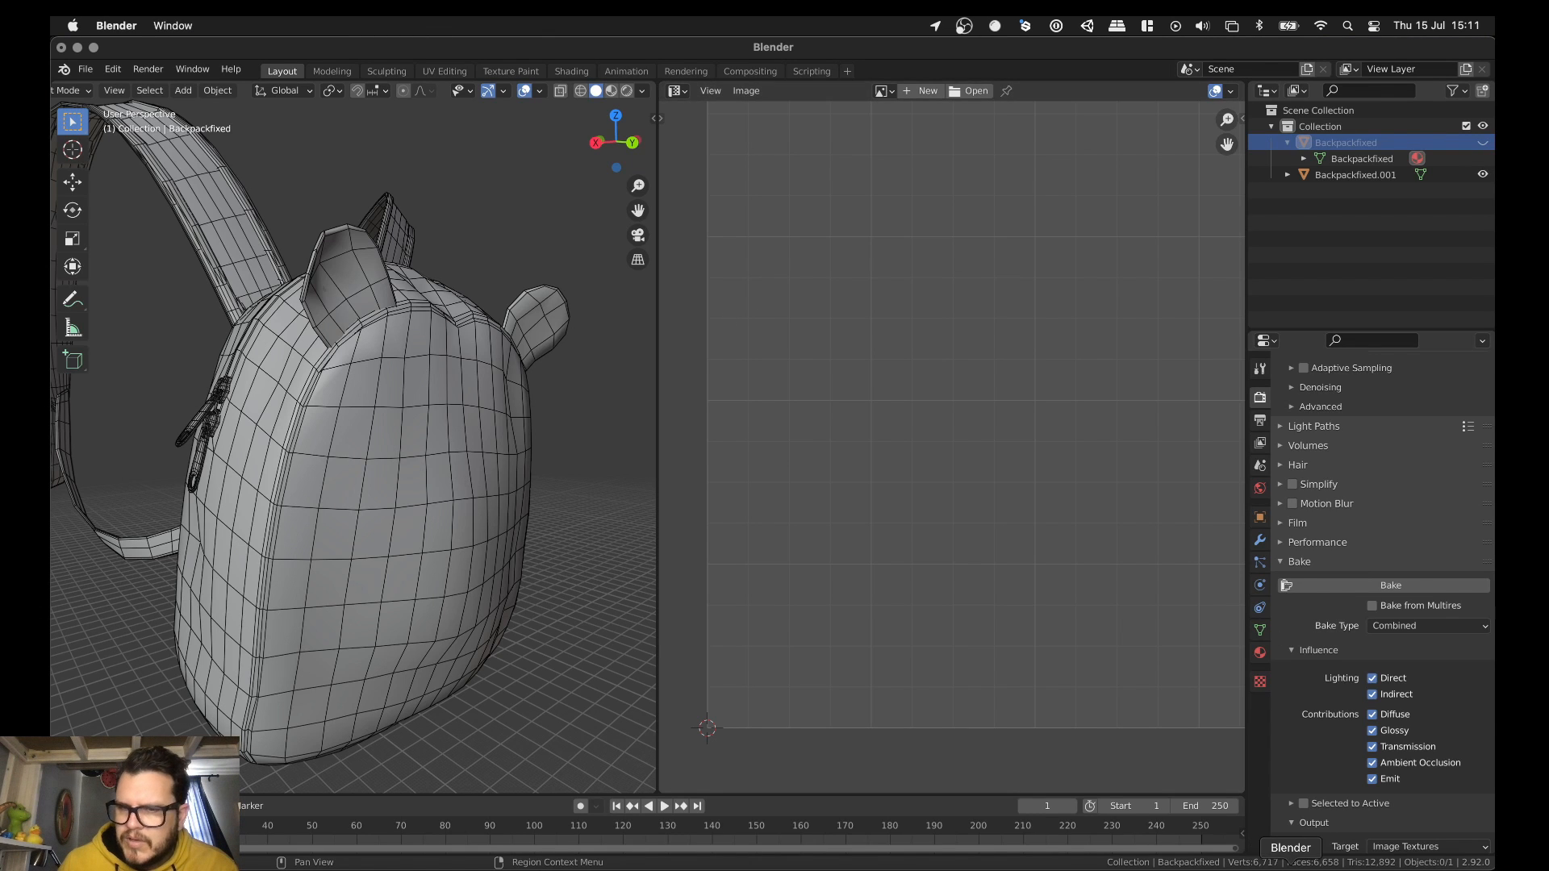
pyautogui.click(1257, 866)
pyautogui.click(1220, 866)
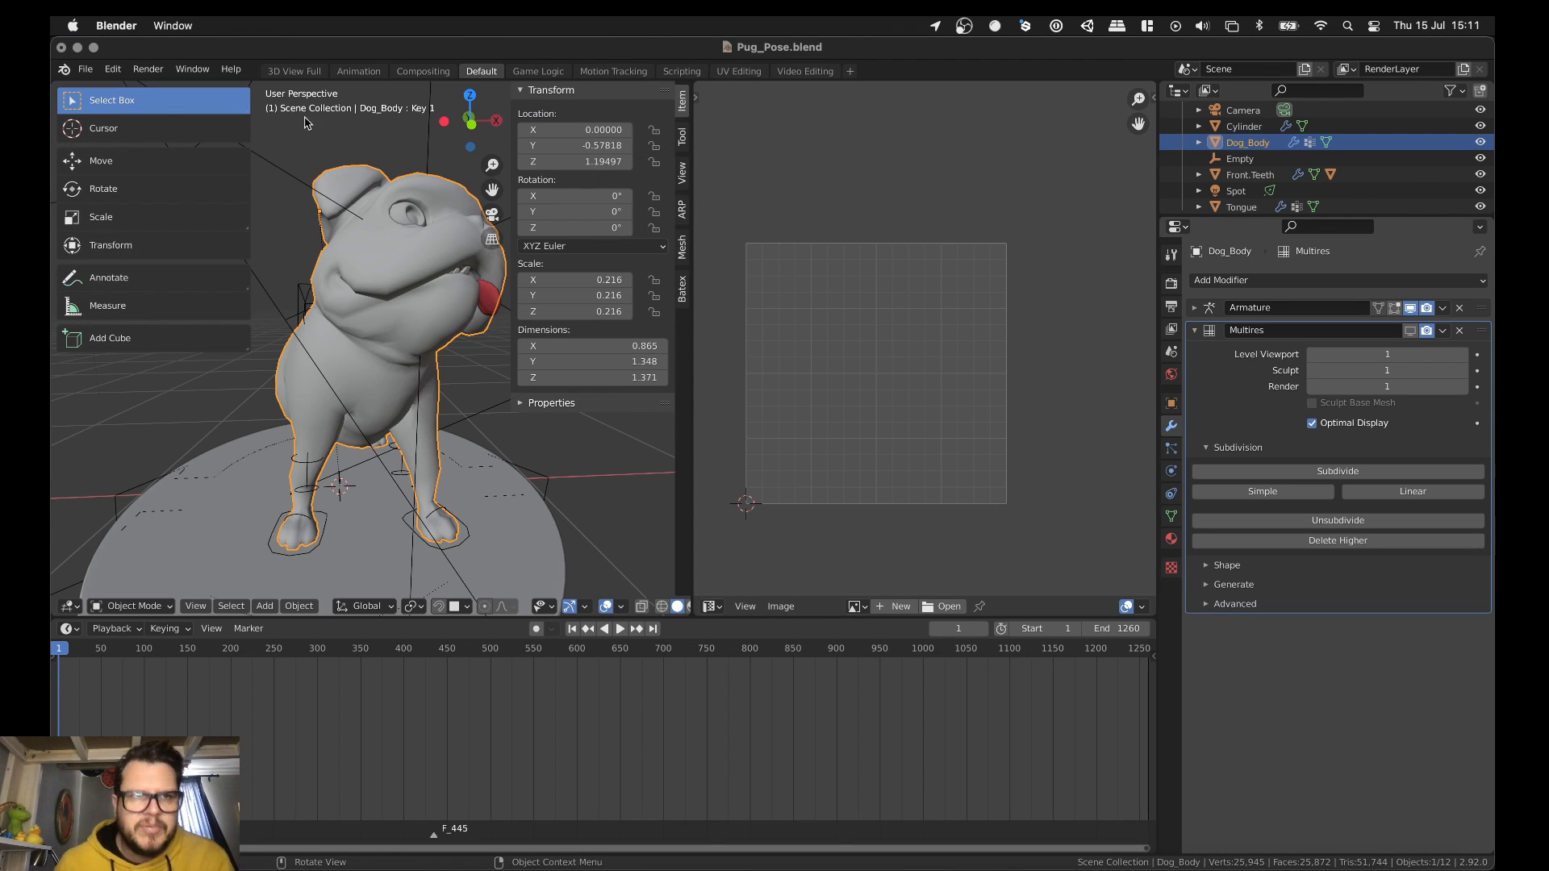
pyautogui.click(84, 68)
pyautogui.moveTo(163, 309)
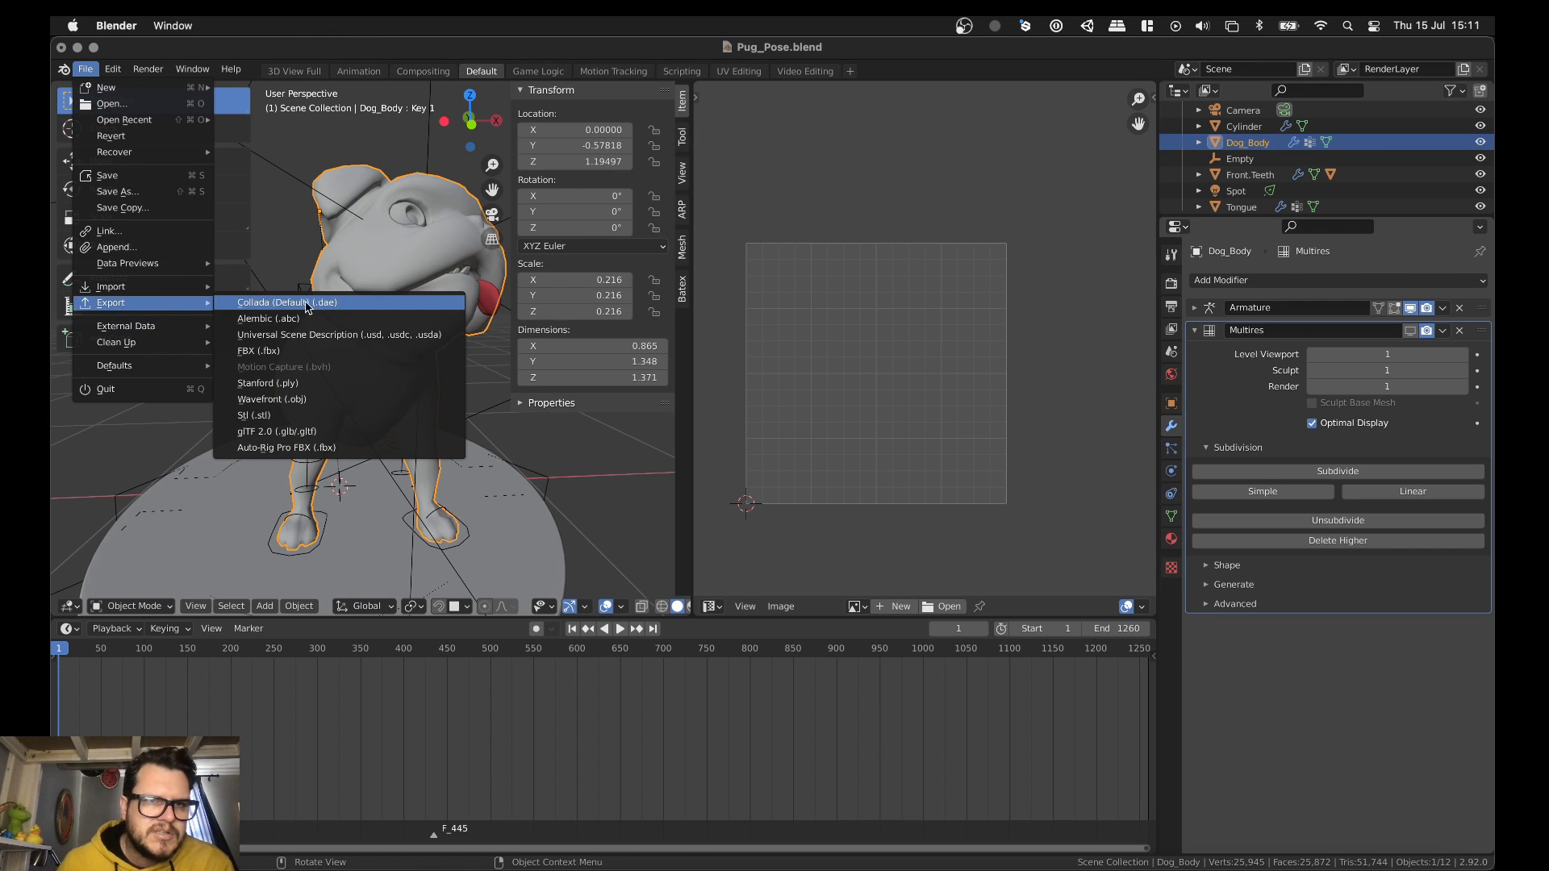
pyautogui.click(310, 353)
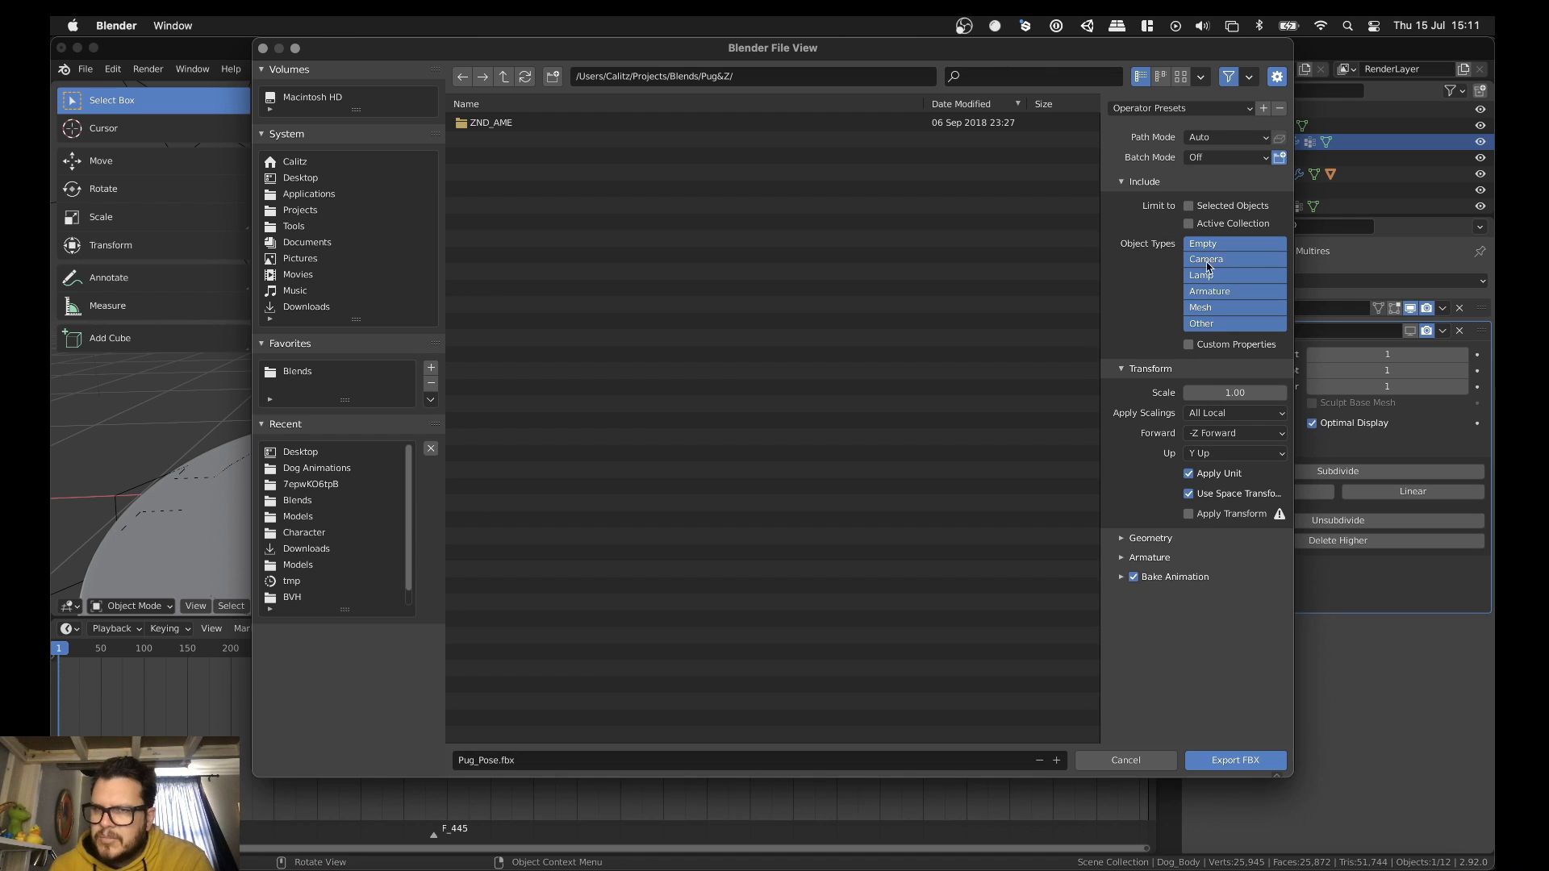
# Expand the Armature export options and set Apply Scalings to FBX All
pyautogui.click(1121, 558)
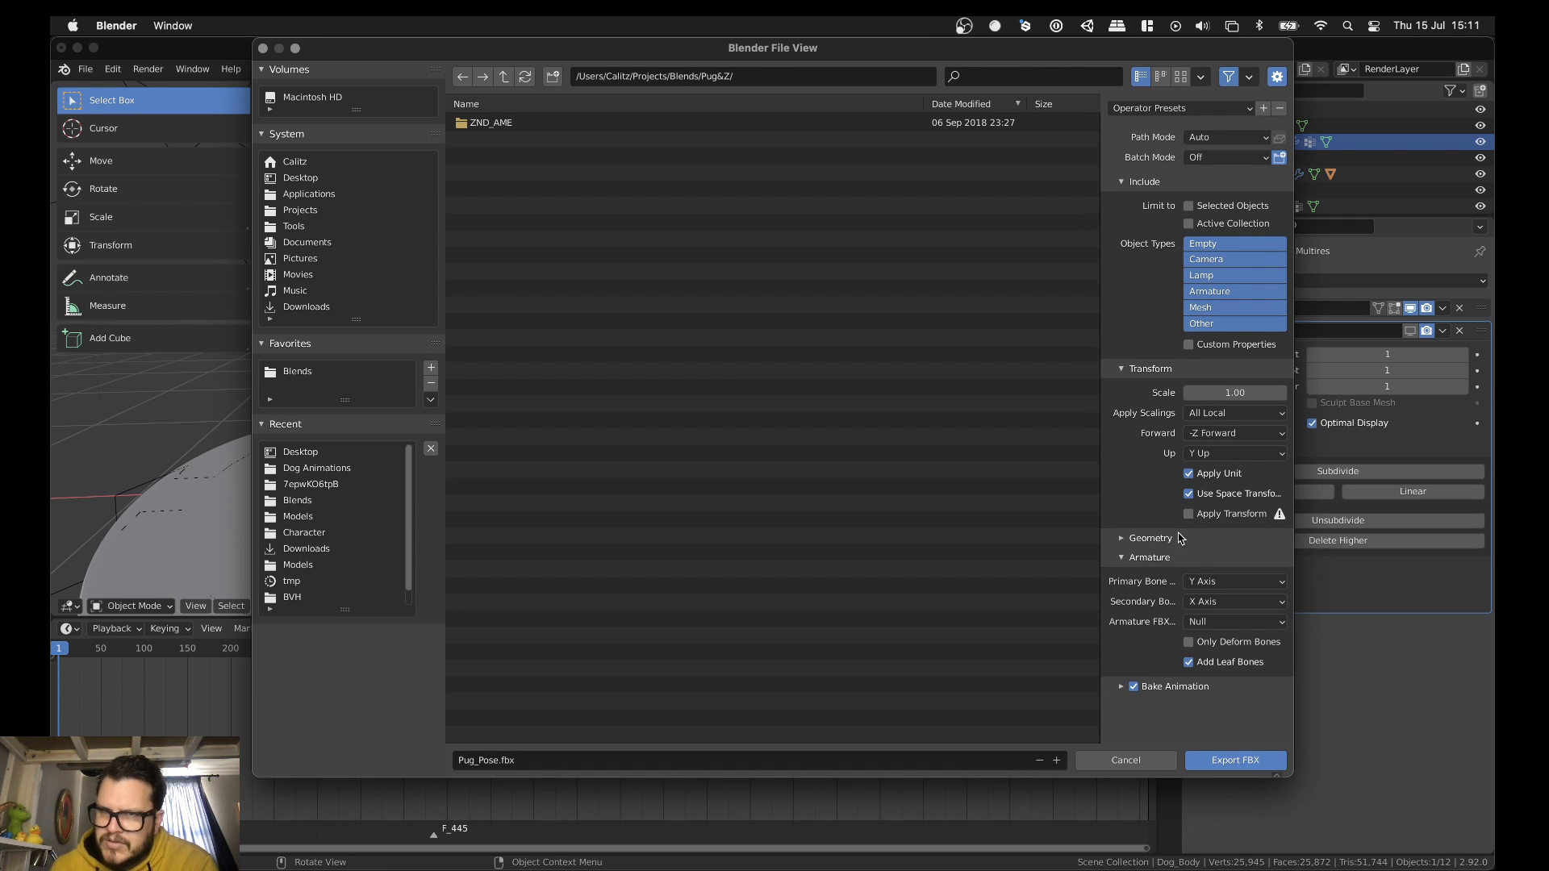
pyautogui.click(1237, 413)
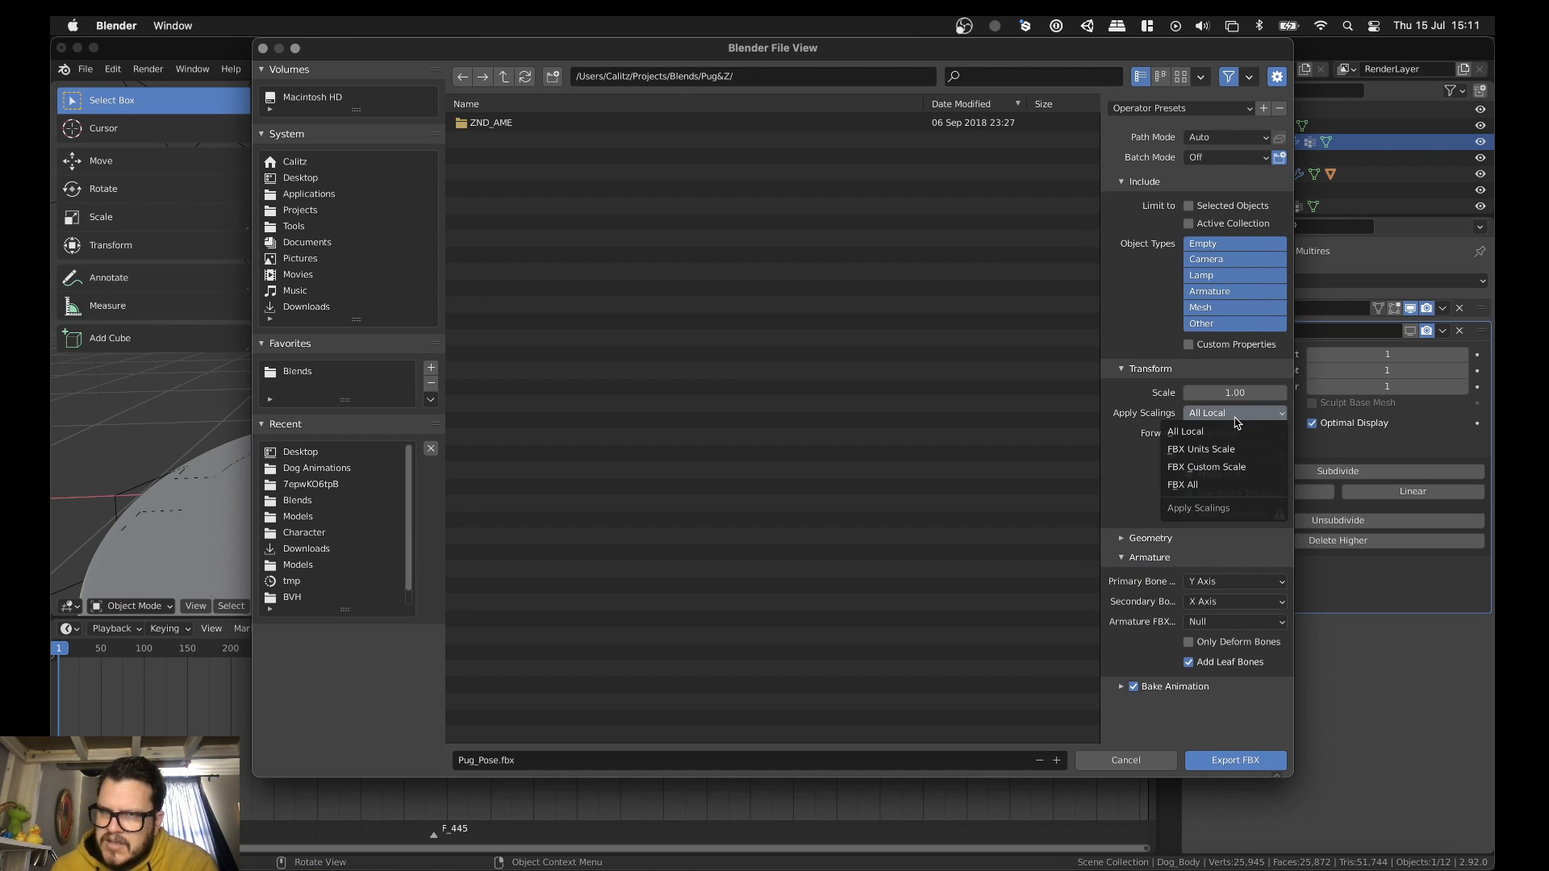
pyautogui.click(1218, 487)
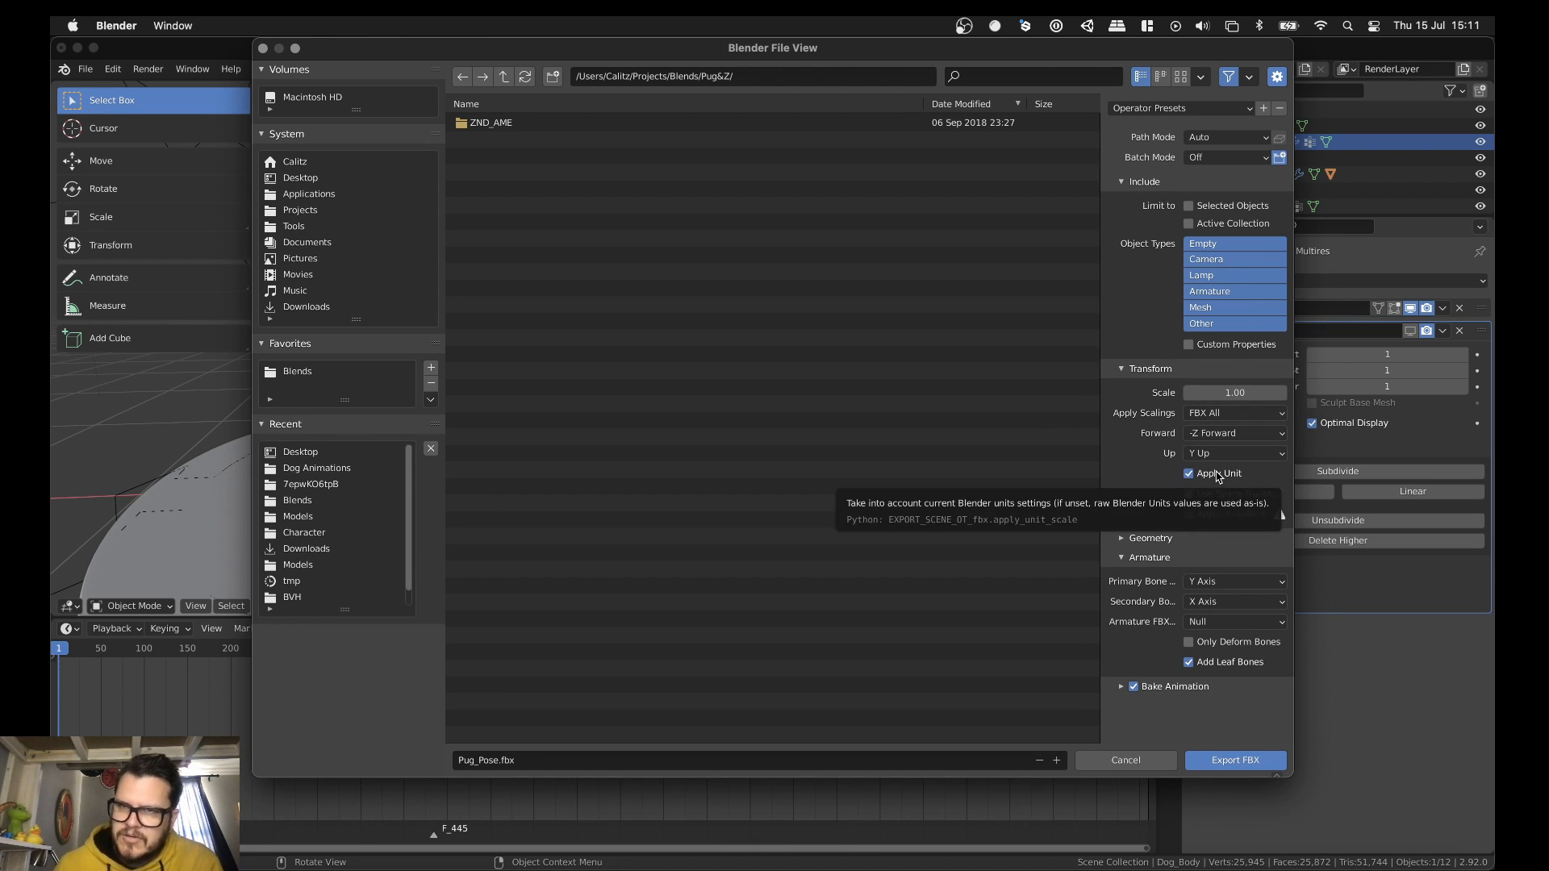
# Expand the Geometry export options and review the smoothing, modifier, transform and armature settings
pyautogui.click(1120, 539)
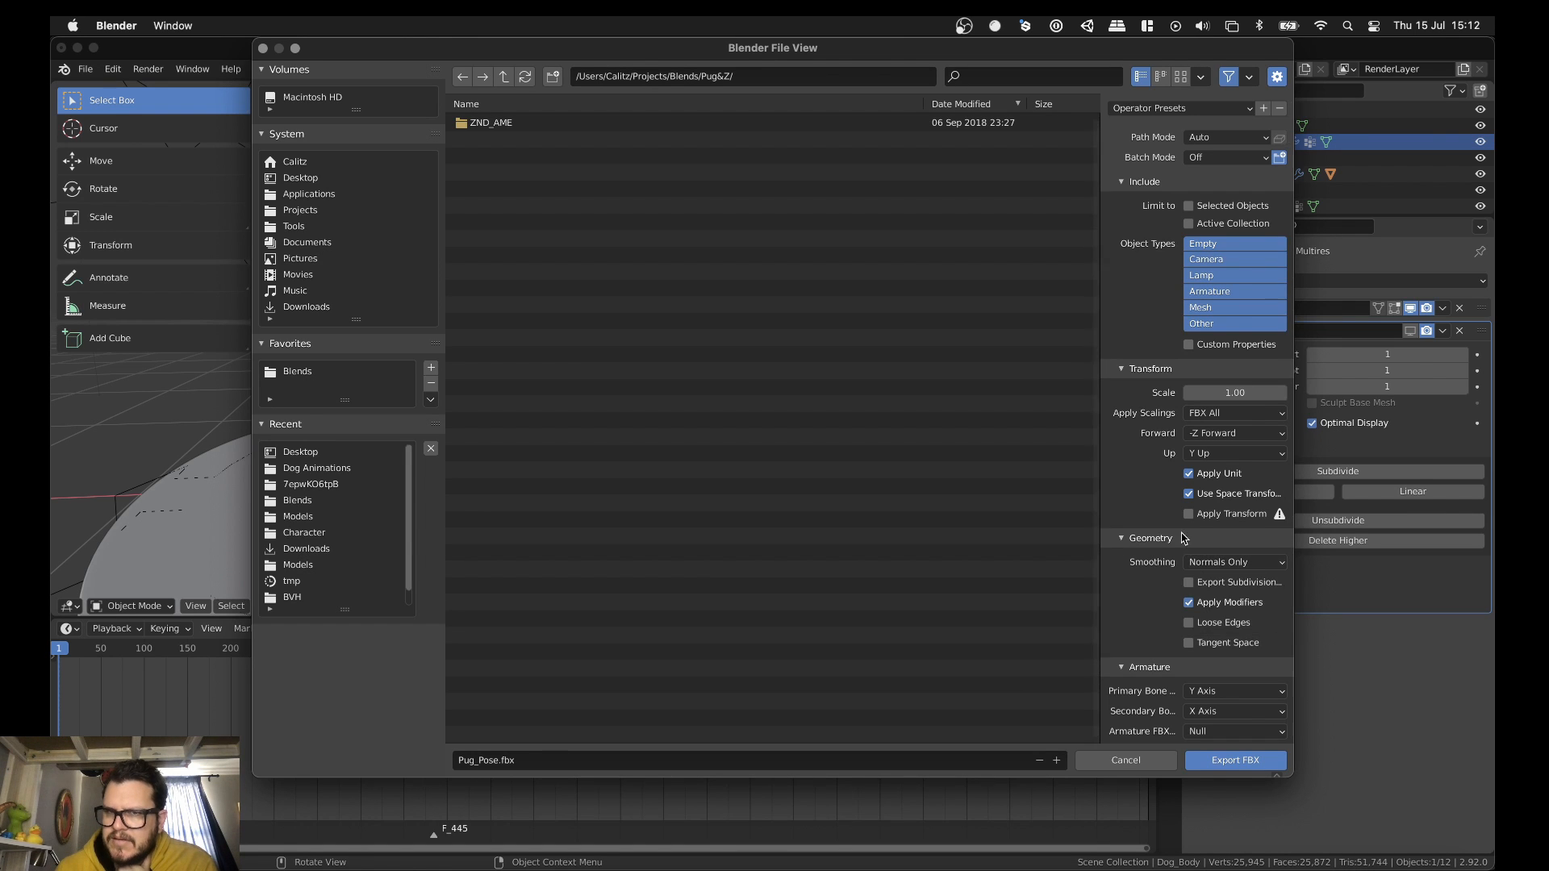
pyautogui.click(1242, 564)
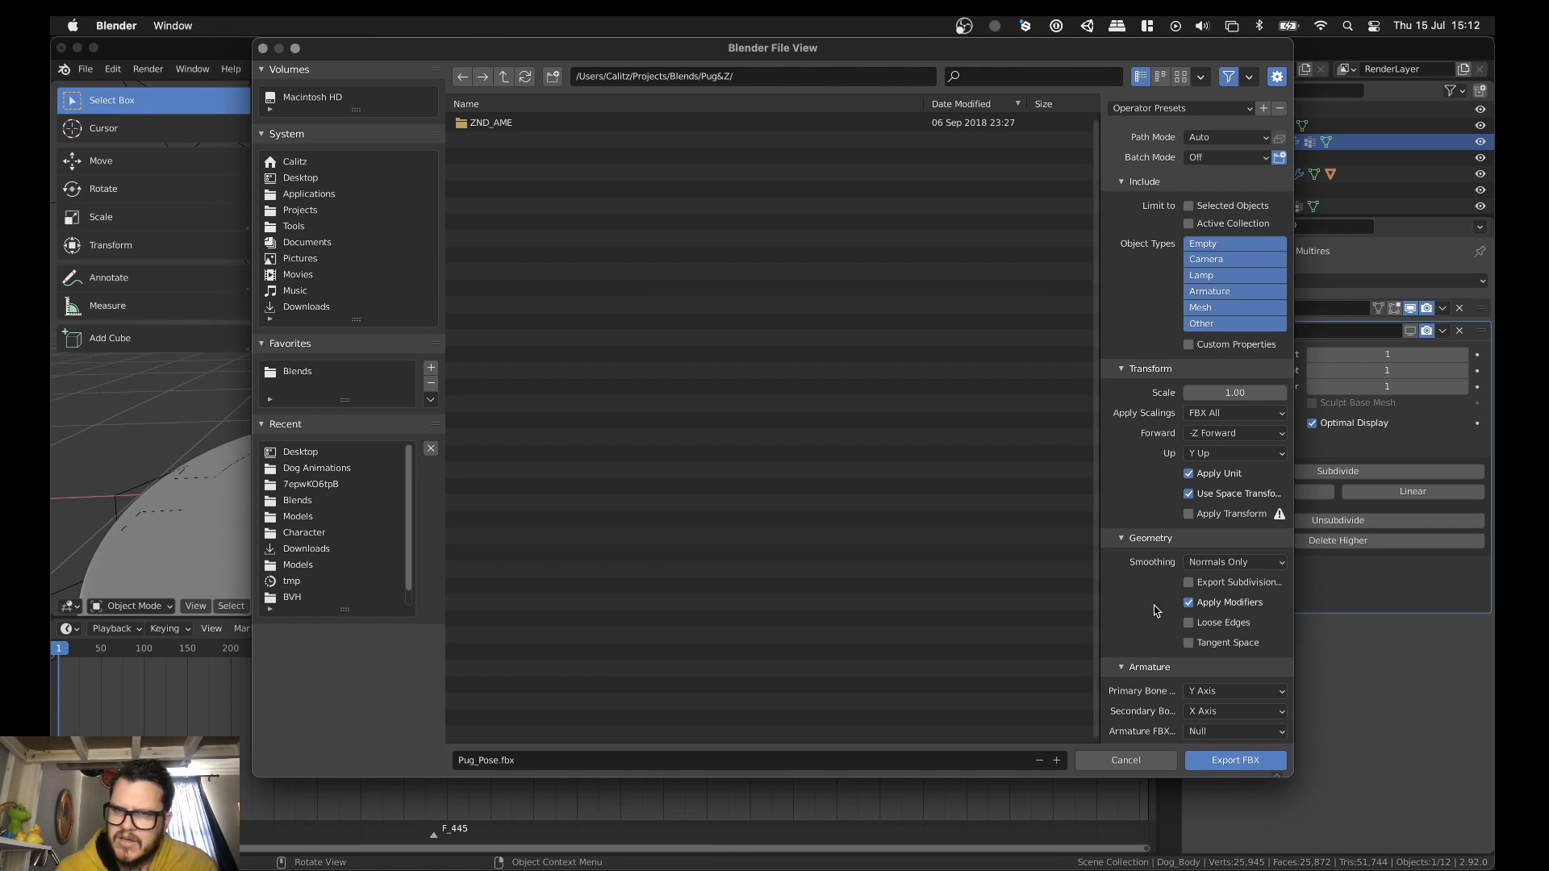
pyautogui.scroll(-2, 1140, 610)
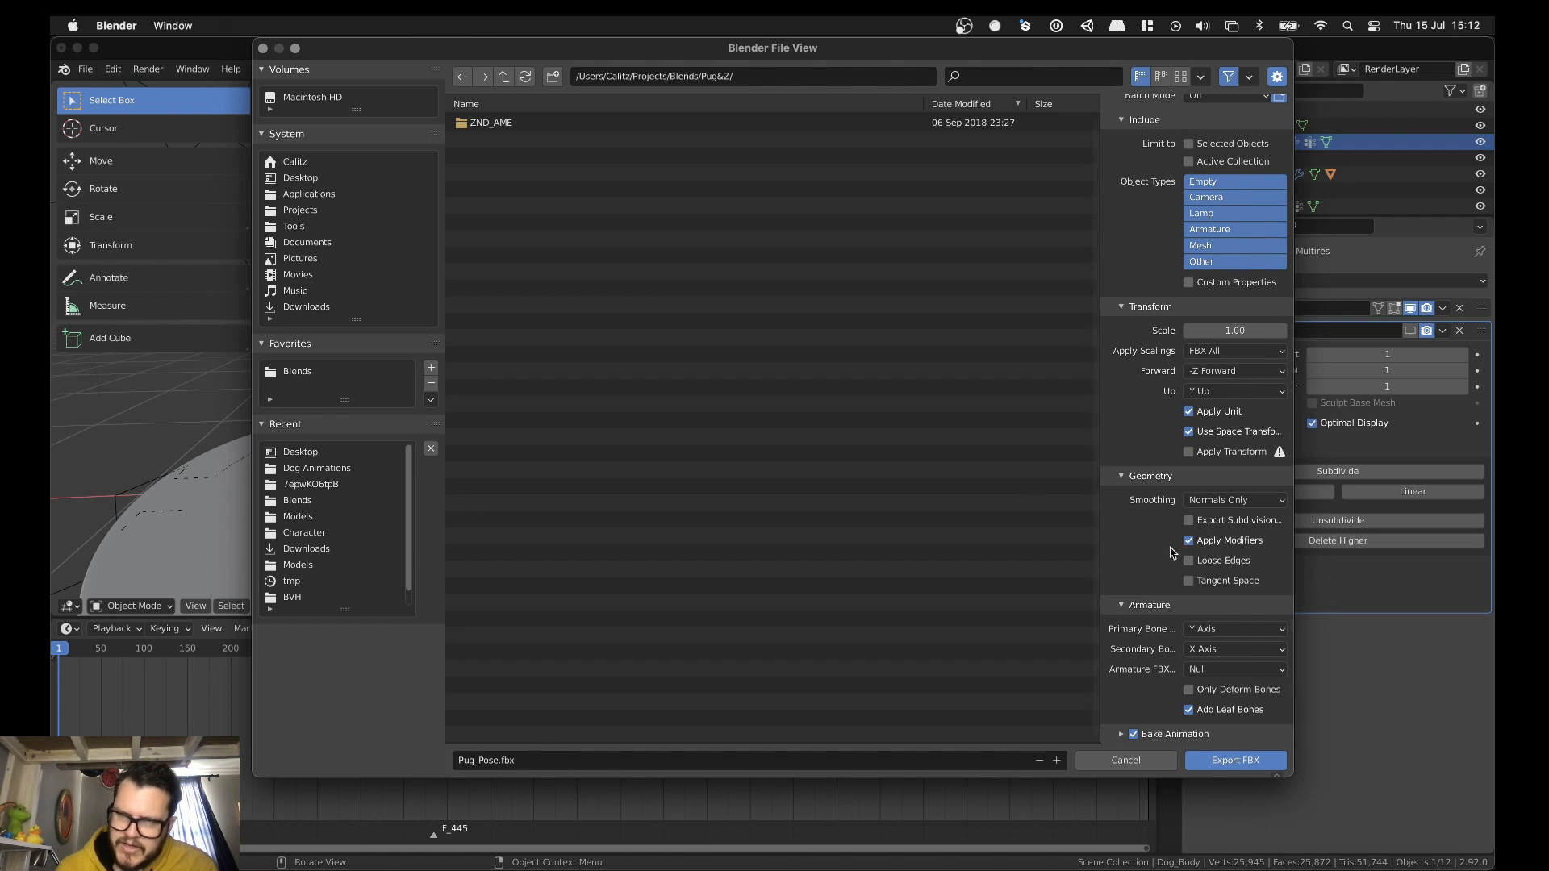
pyautogui.scroll(2, 1165, 412)
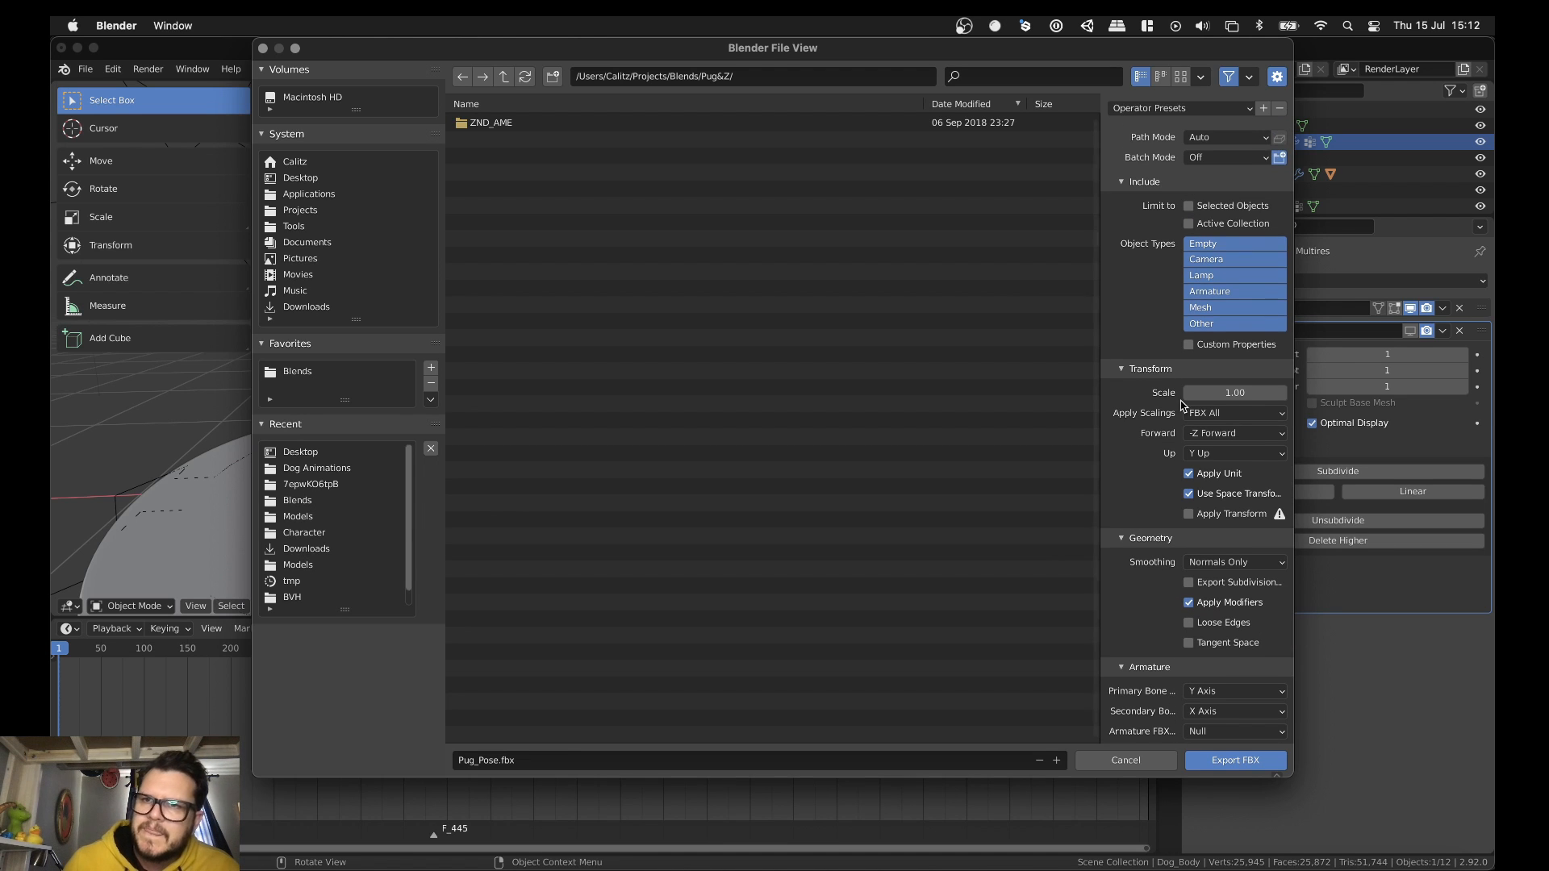
pyautogui.scroll(-2, 1259, 307)
pyautogui.scroll(2, 1254, 242)
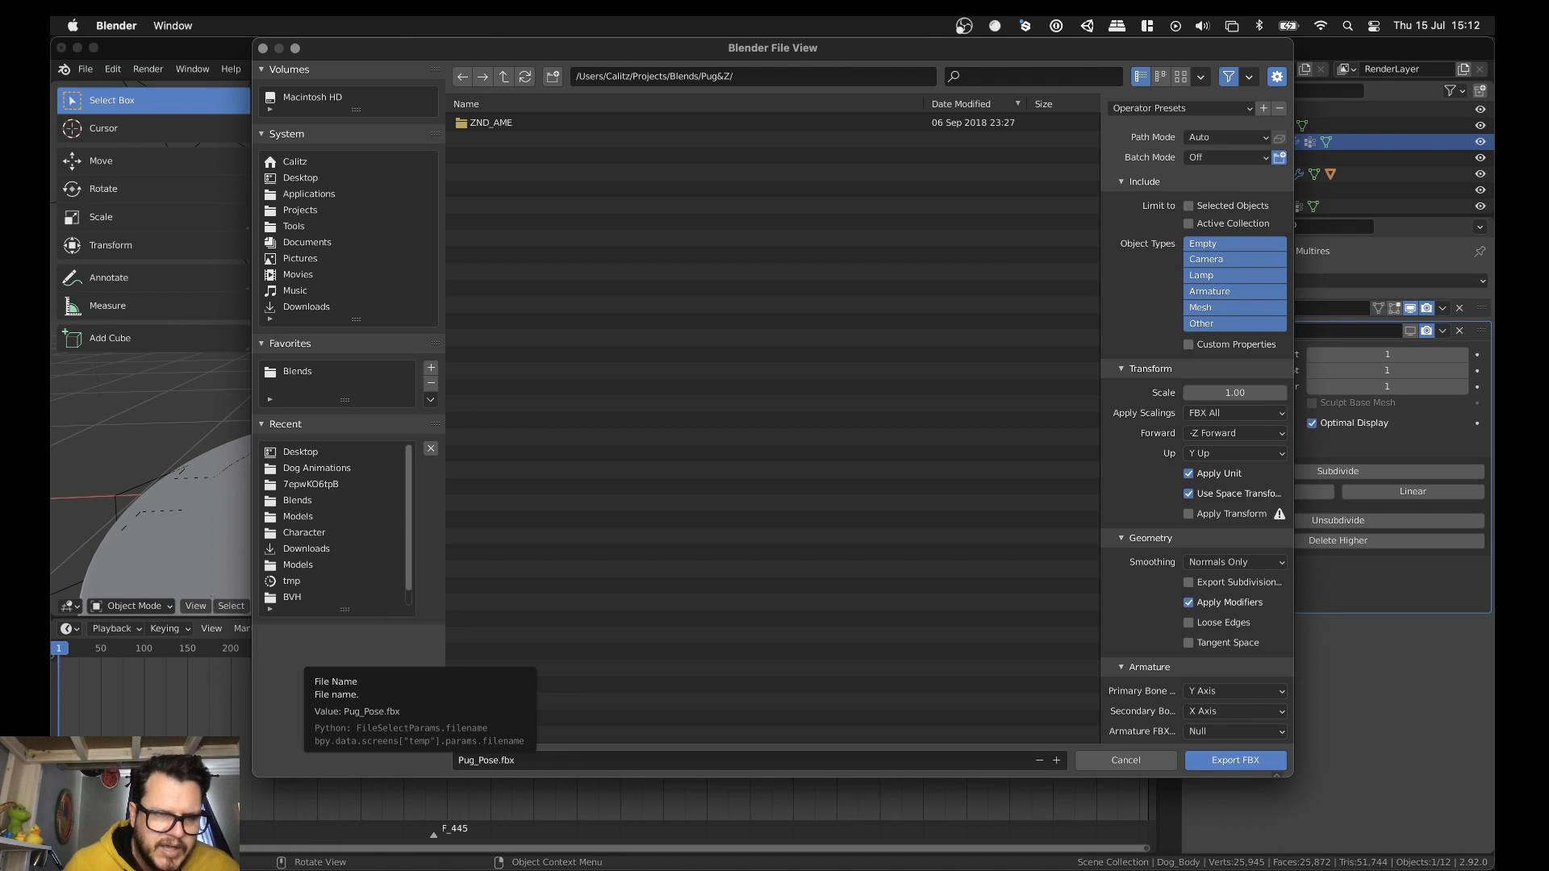
# Switch to Finder, open the Unity folder in the user Library and collapse its Asset Store-5.x folder
pyautogui.press('super+Tab')
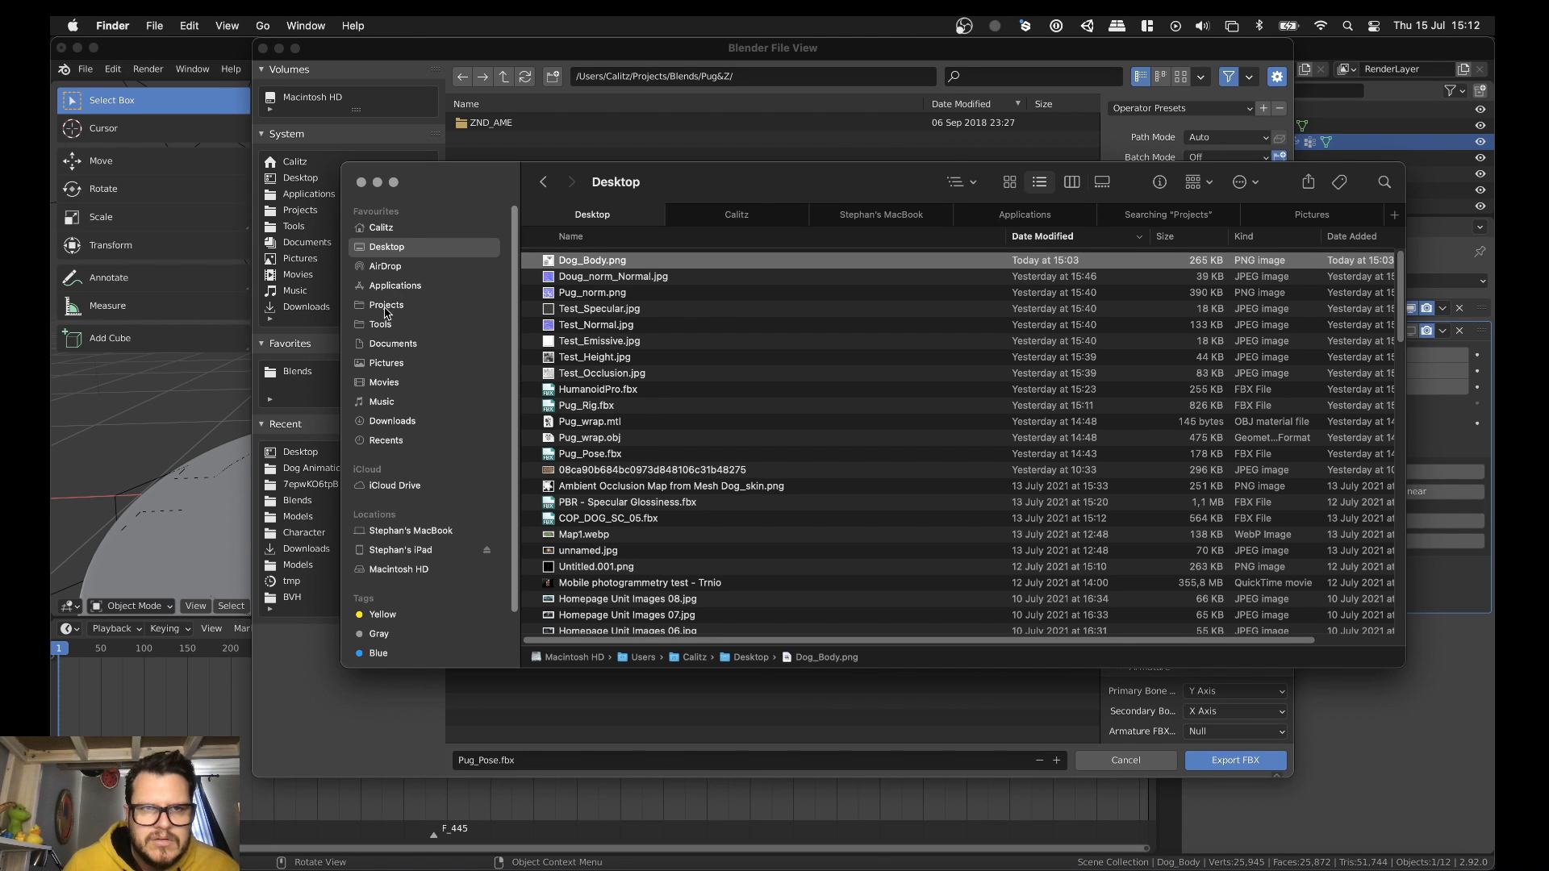
pyautogui.click(308, 25)
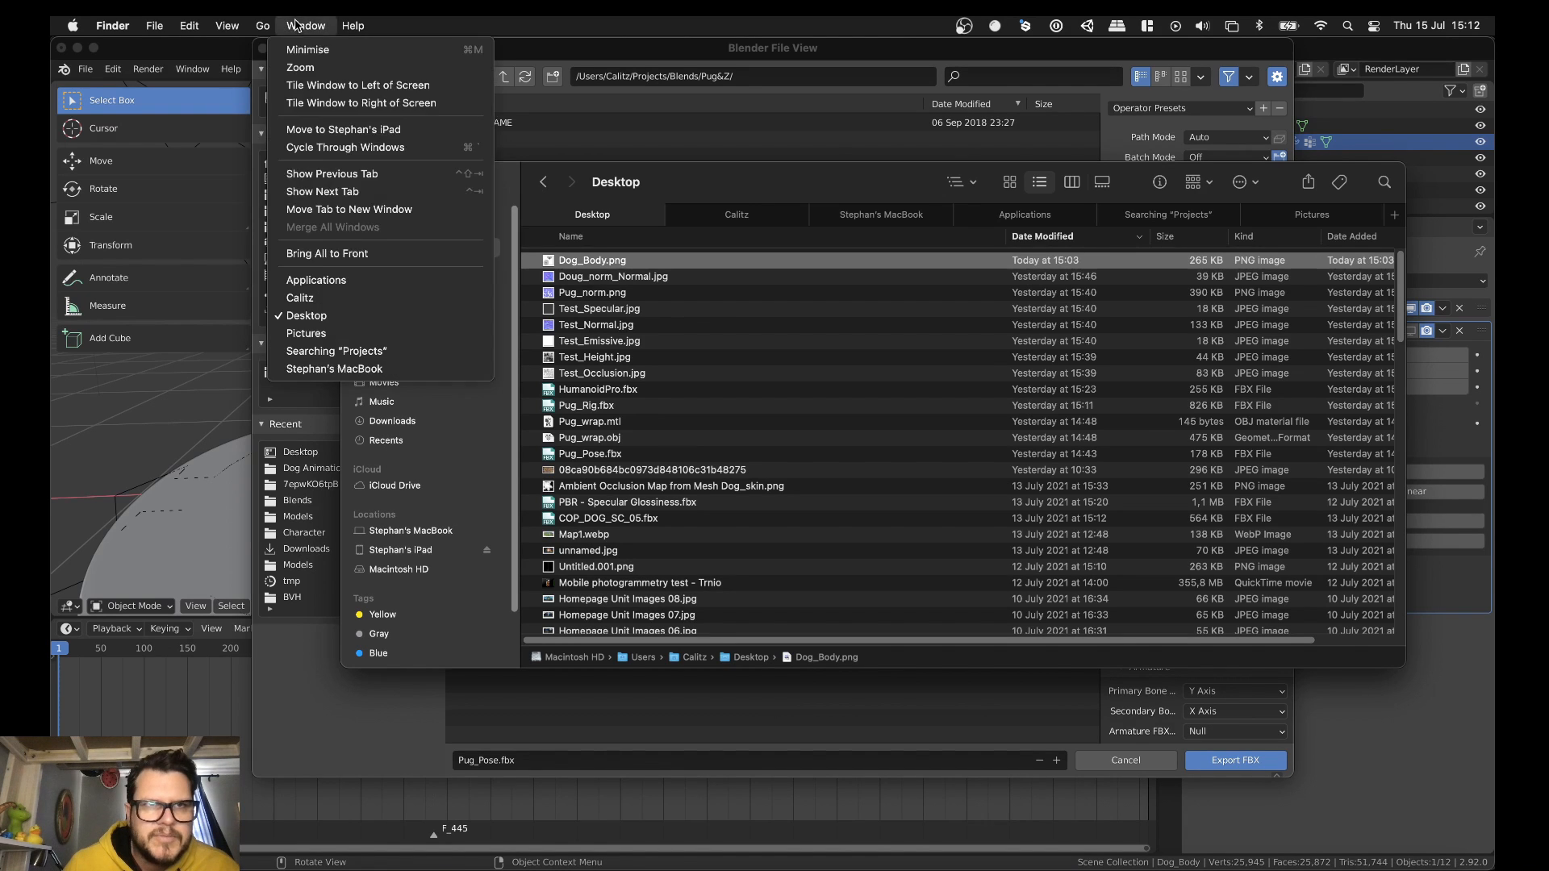
pyautogui.click(320, 201)
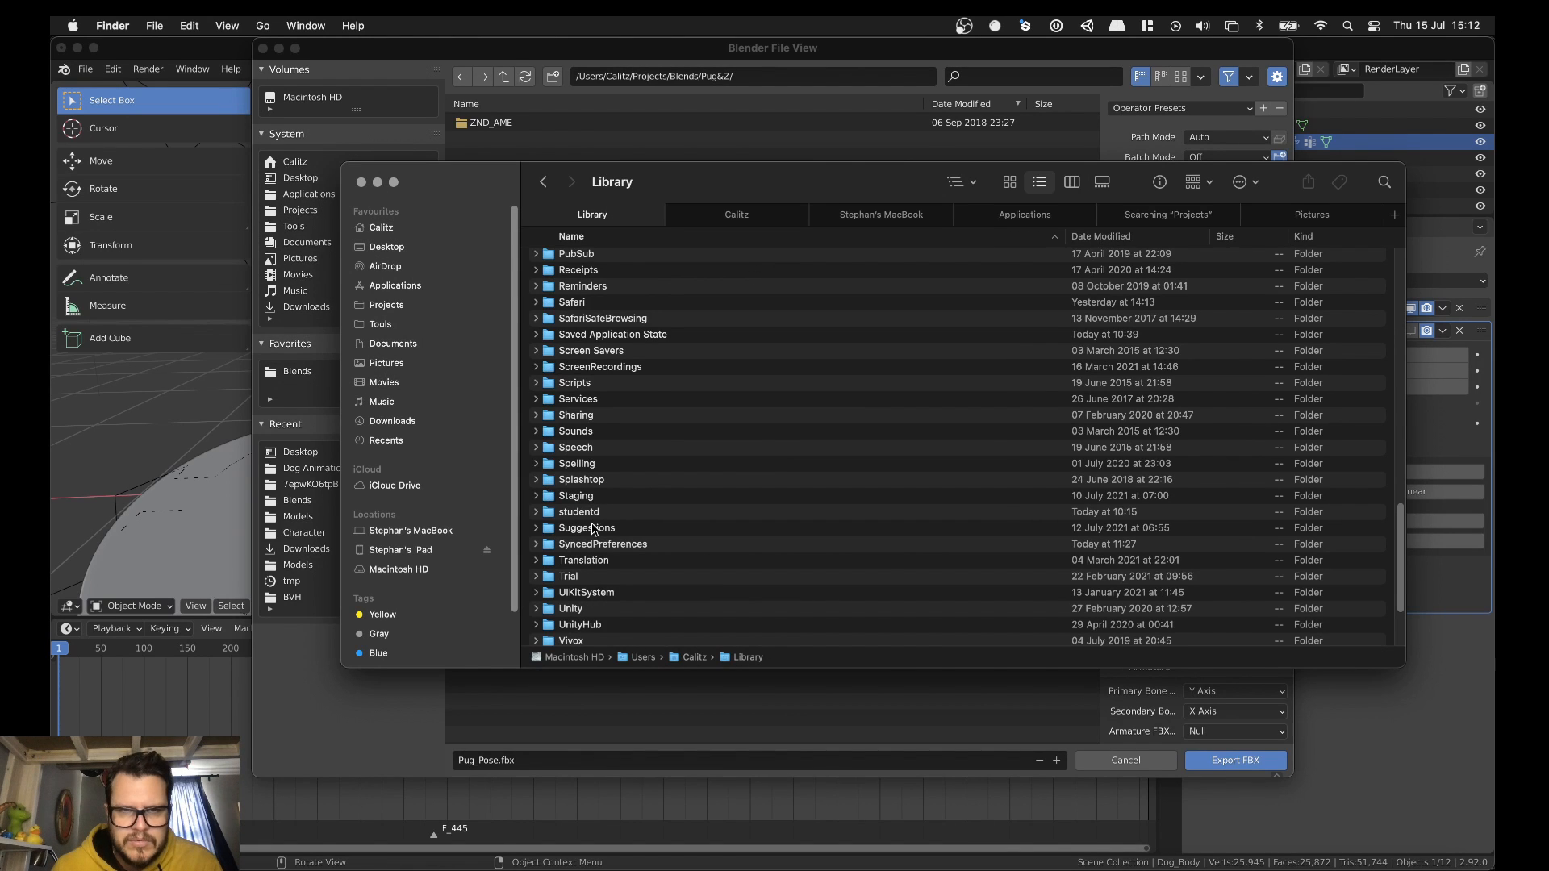
pyautogui.scroll(-1, 593, 529)
pyautogui.doubleClick(575, 599)
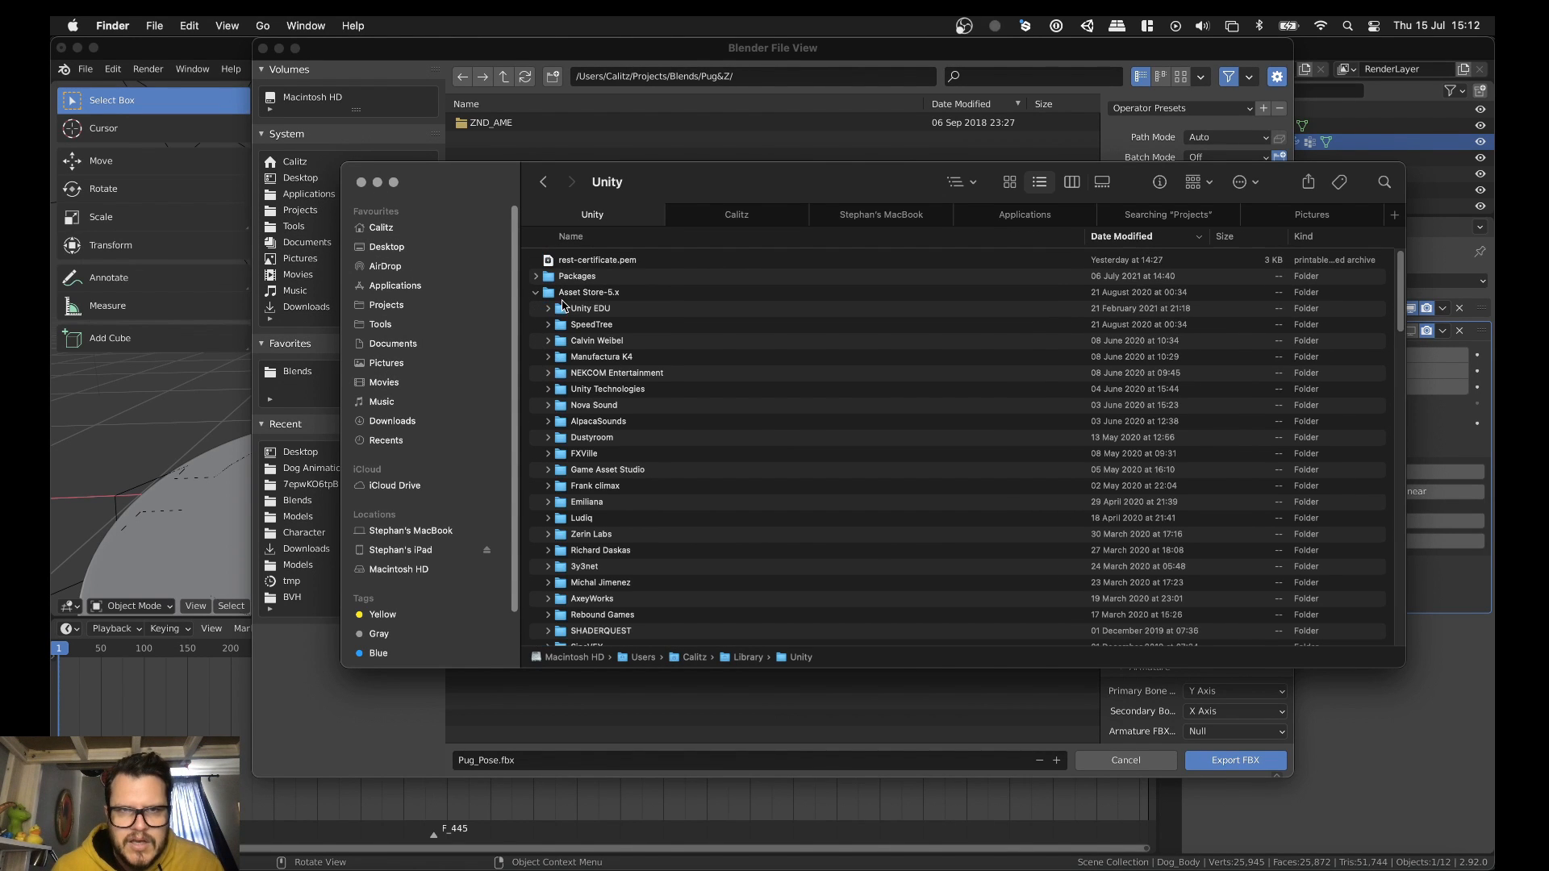
pyautogui.click(537, 294)
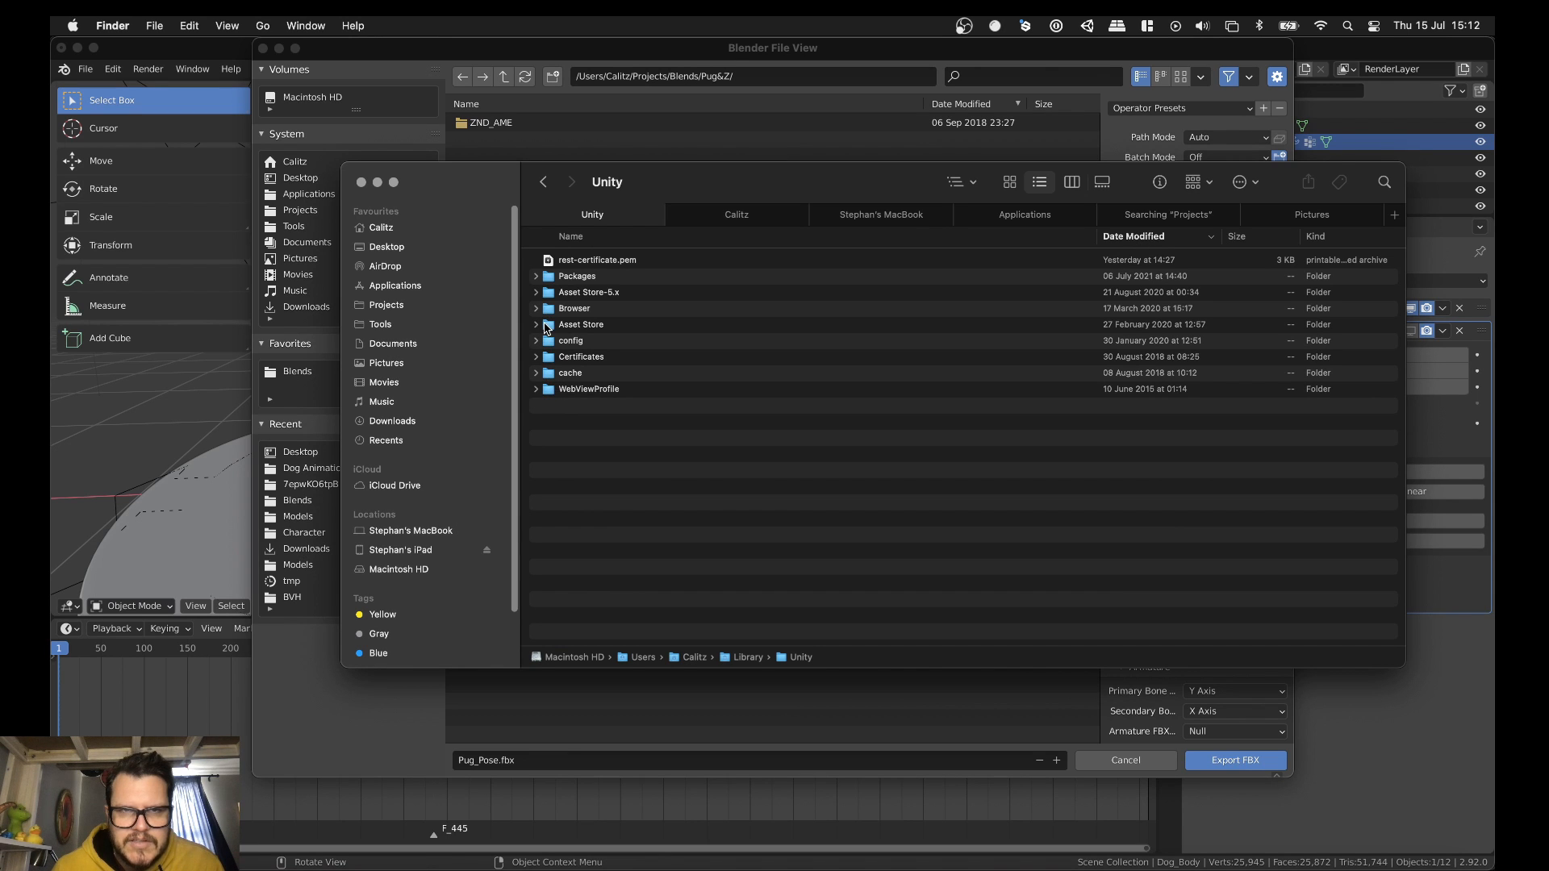
# Search the Applications folder for the Unity installation folder
pyautogui.click(401, 287)
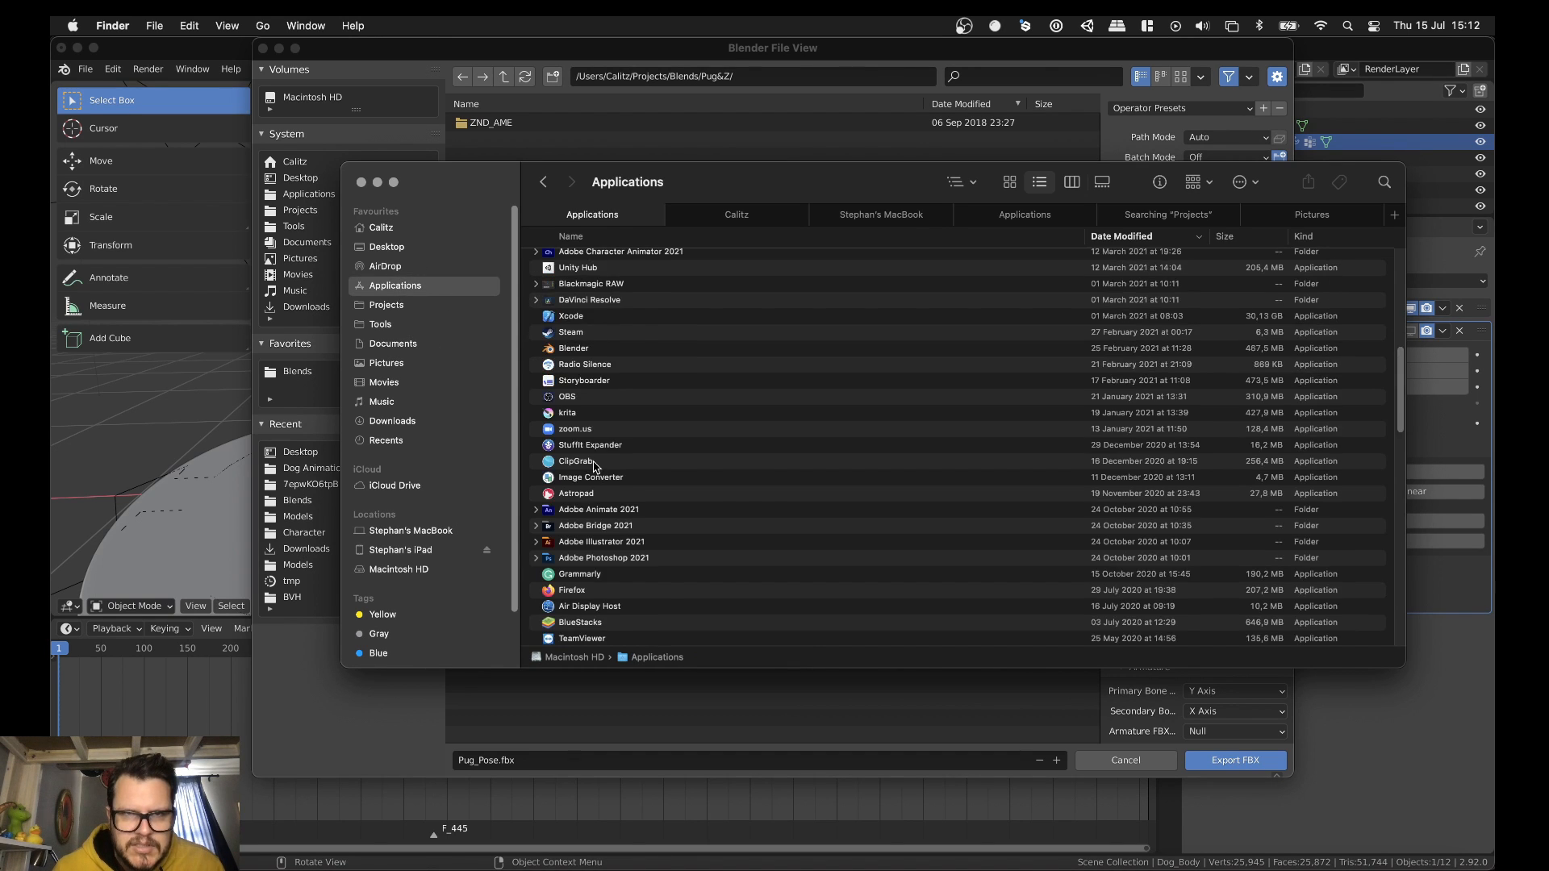
pyautogui.scroll(10, 595, 466)
pyautogui.scroll(-6, 579, 465)
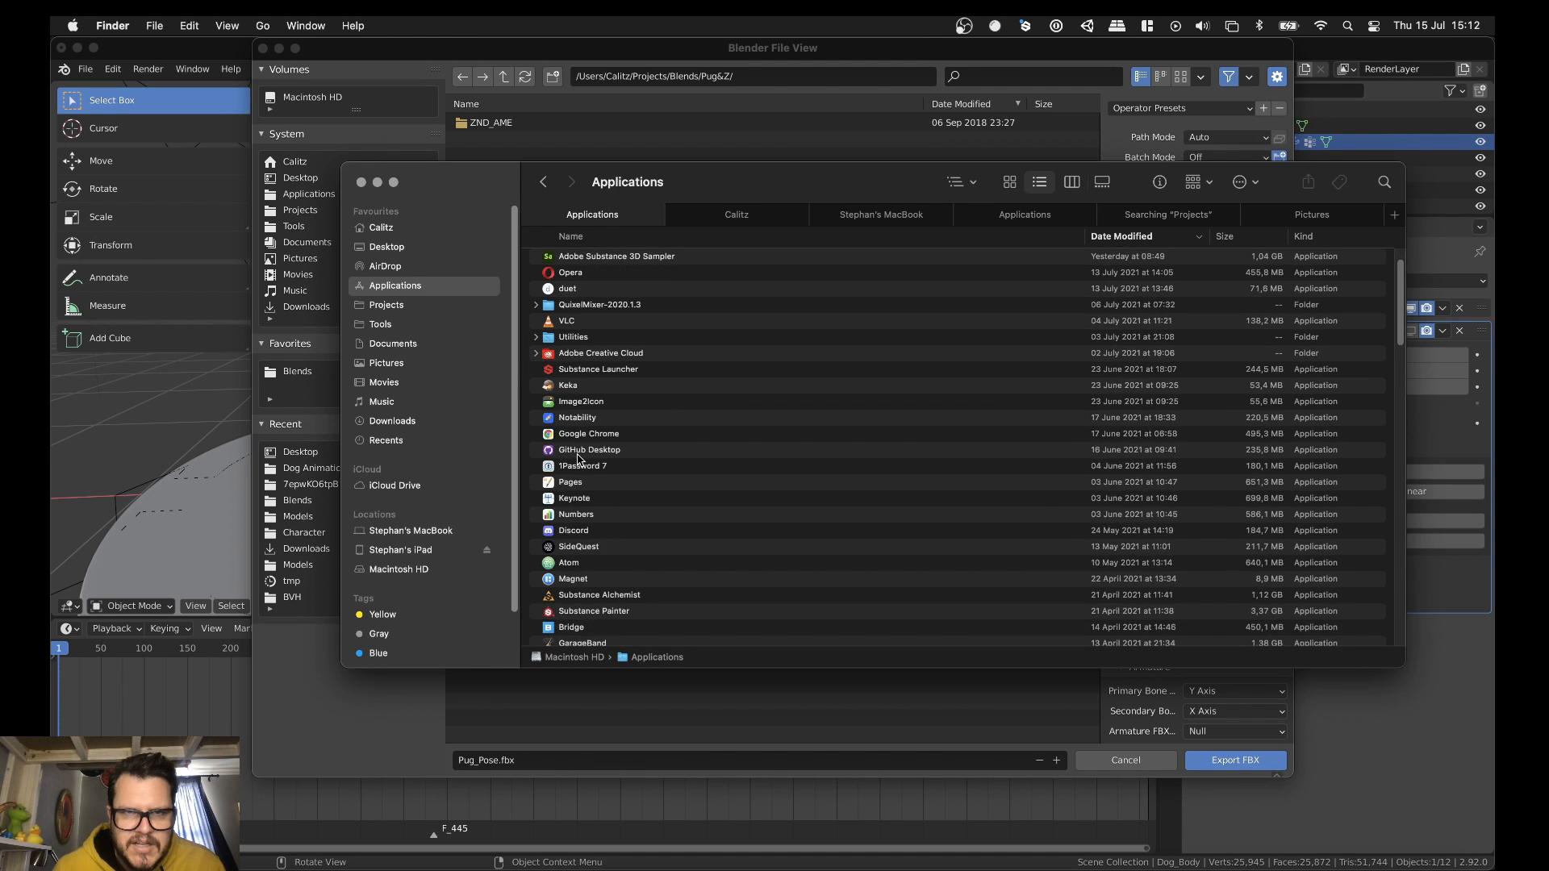
pyautogui.scroll(-3, 578, 466)
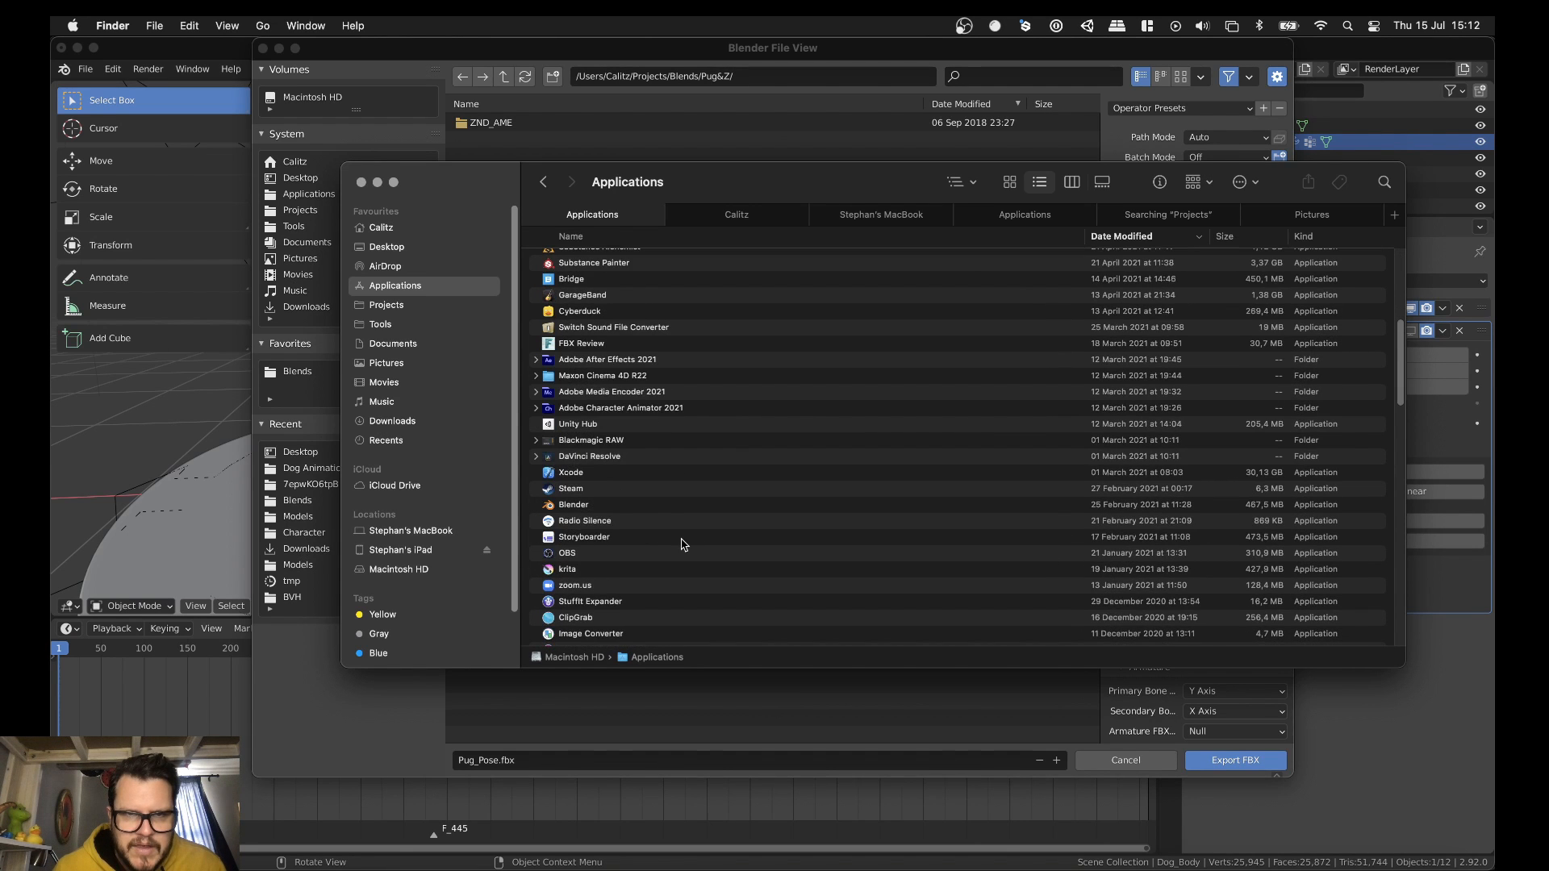
pyautogui.scroll(-5, 577, 521)
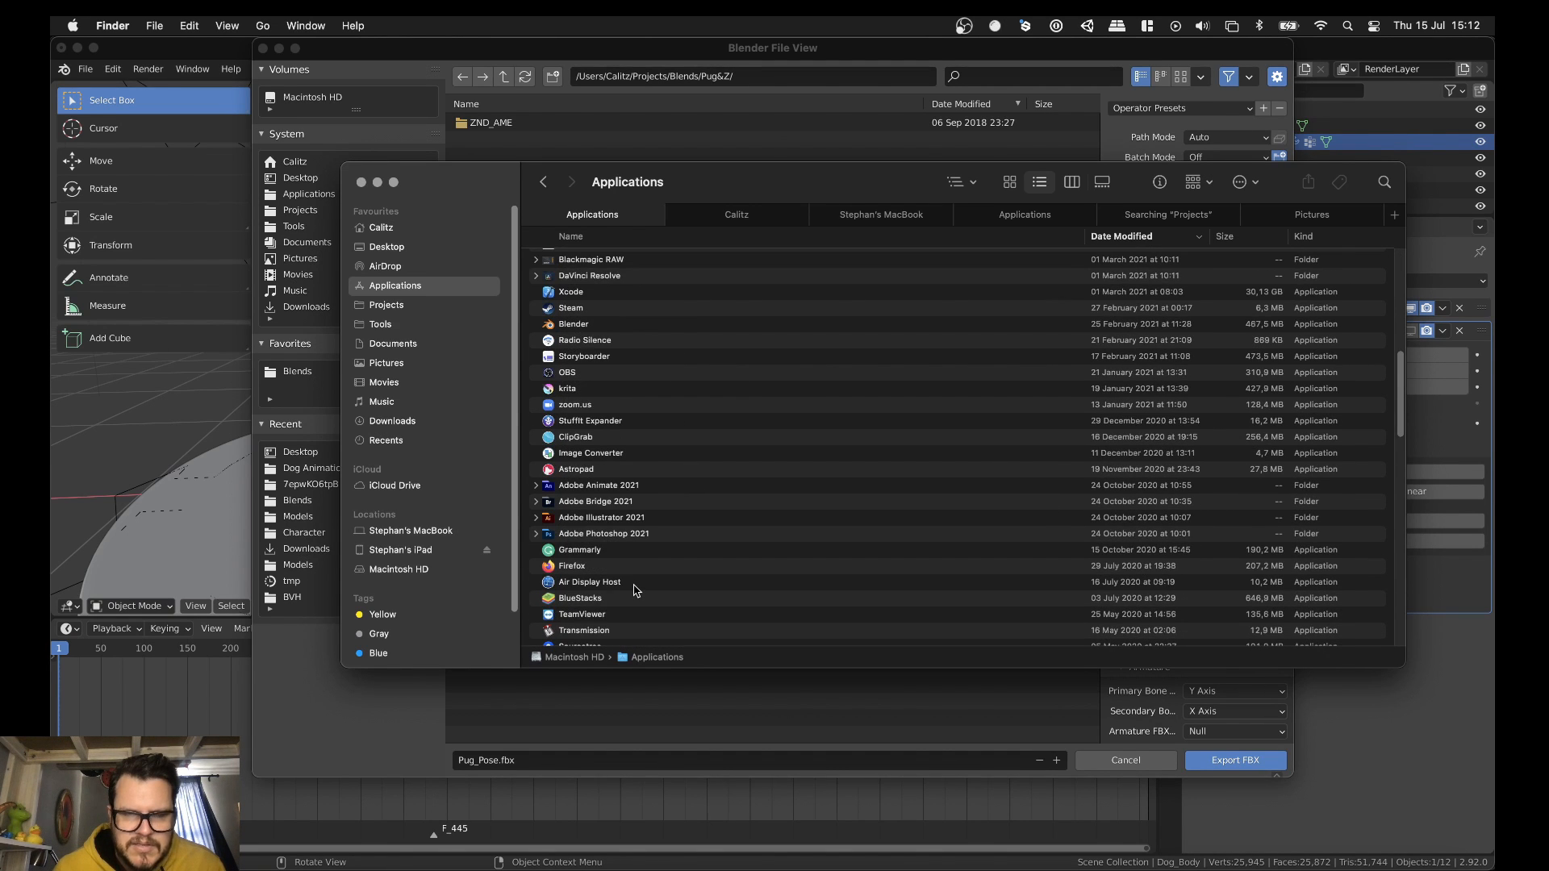
pyautogui.scroll(-5, 636, 590)
pyautogui.scroll(-6, 635, 591)
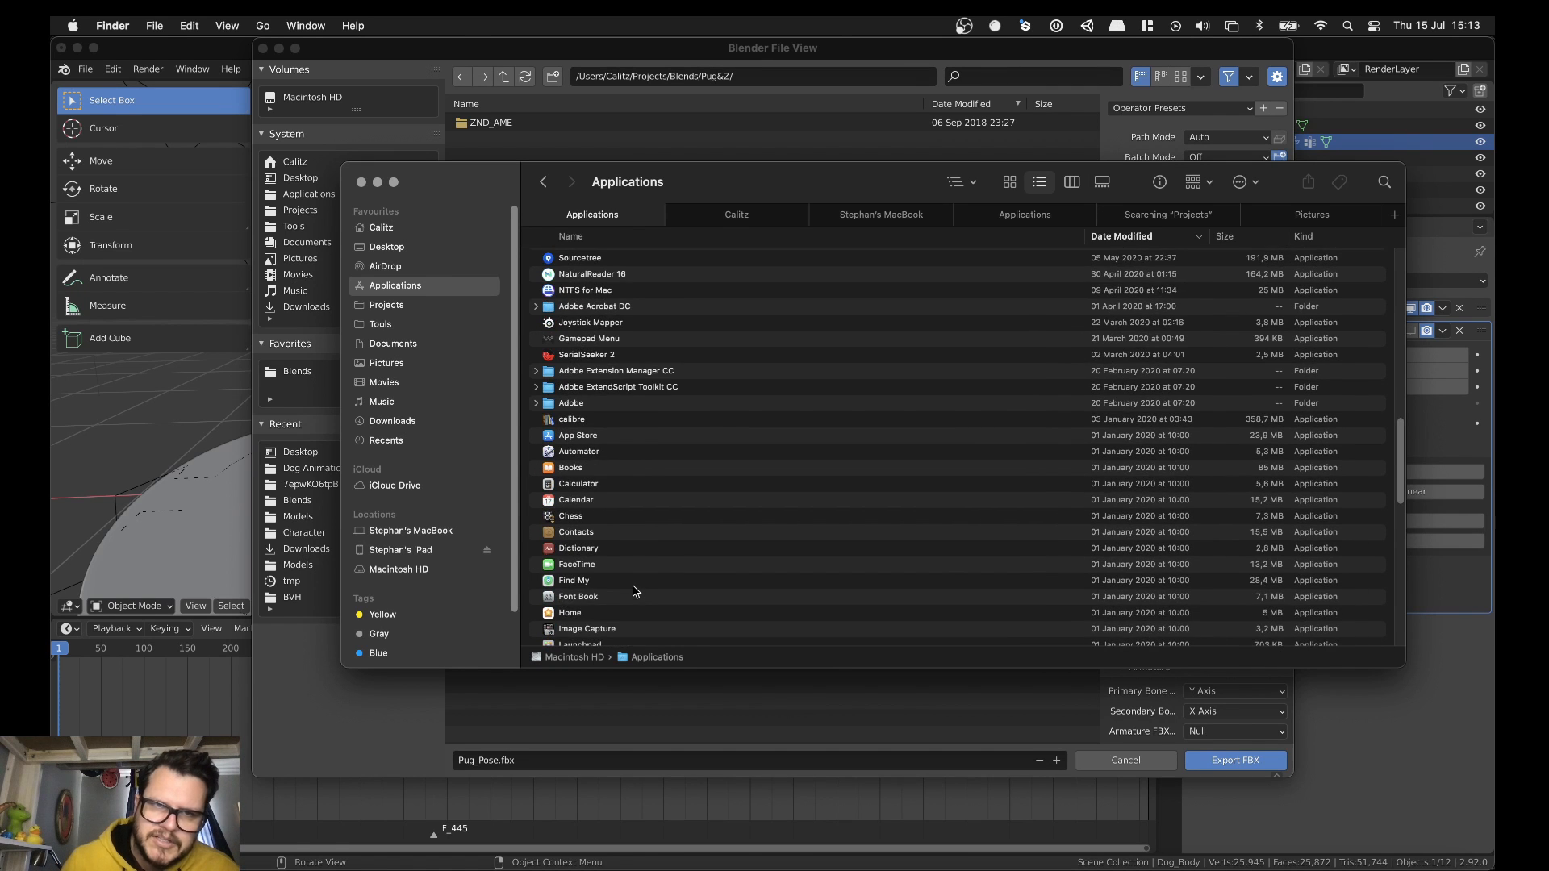
pyautogui.scroll(6, 636, 591)
pyautogui.scroll(-15, 597, 525)
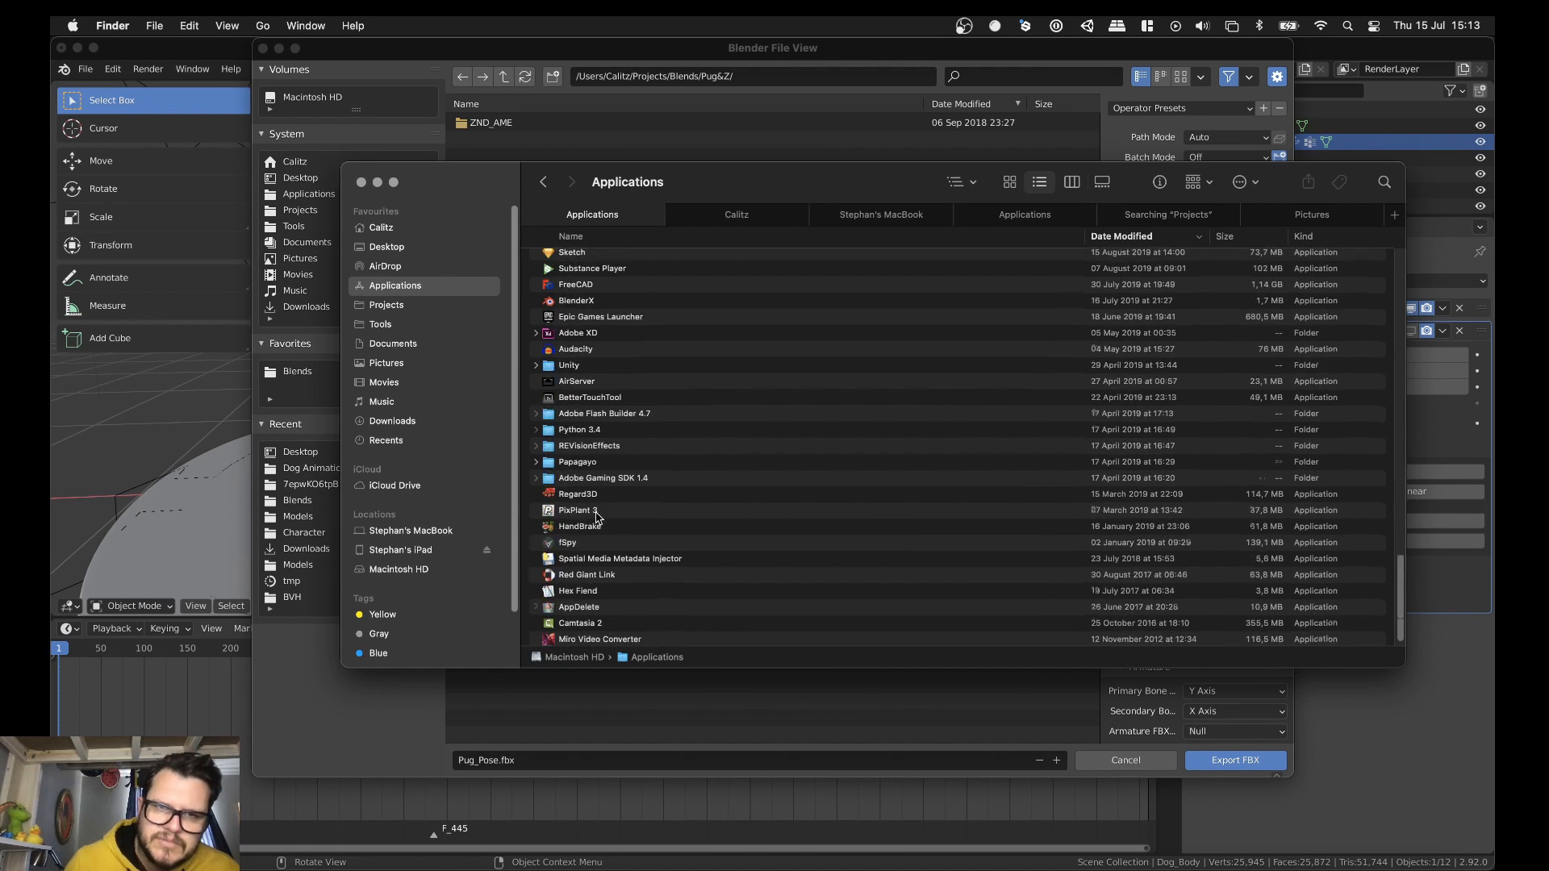
pyautogui.scroll(5, 588, 484)
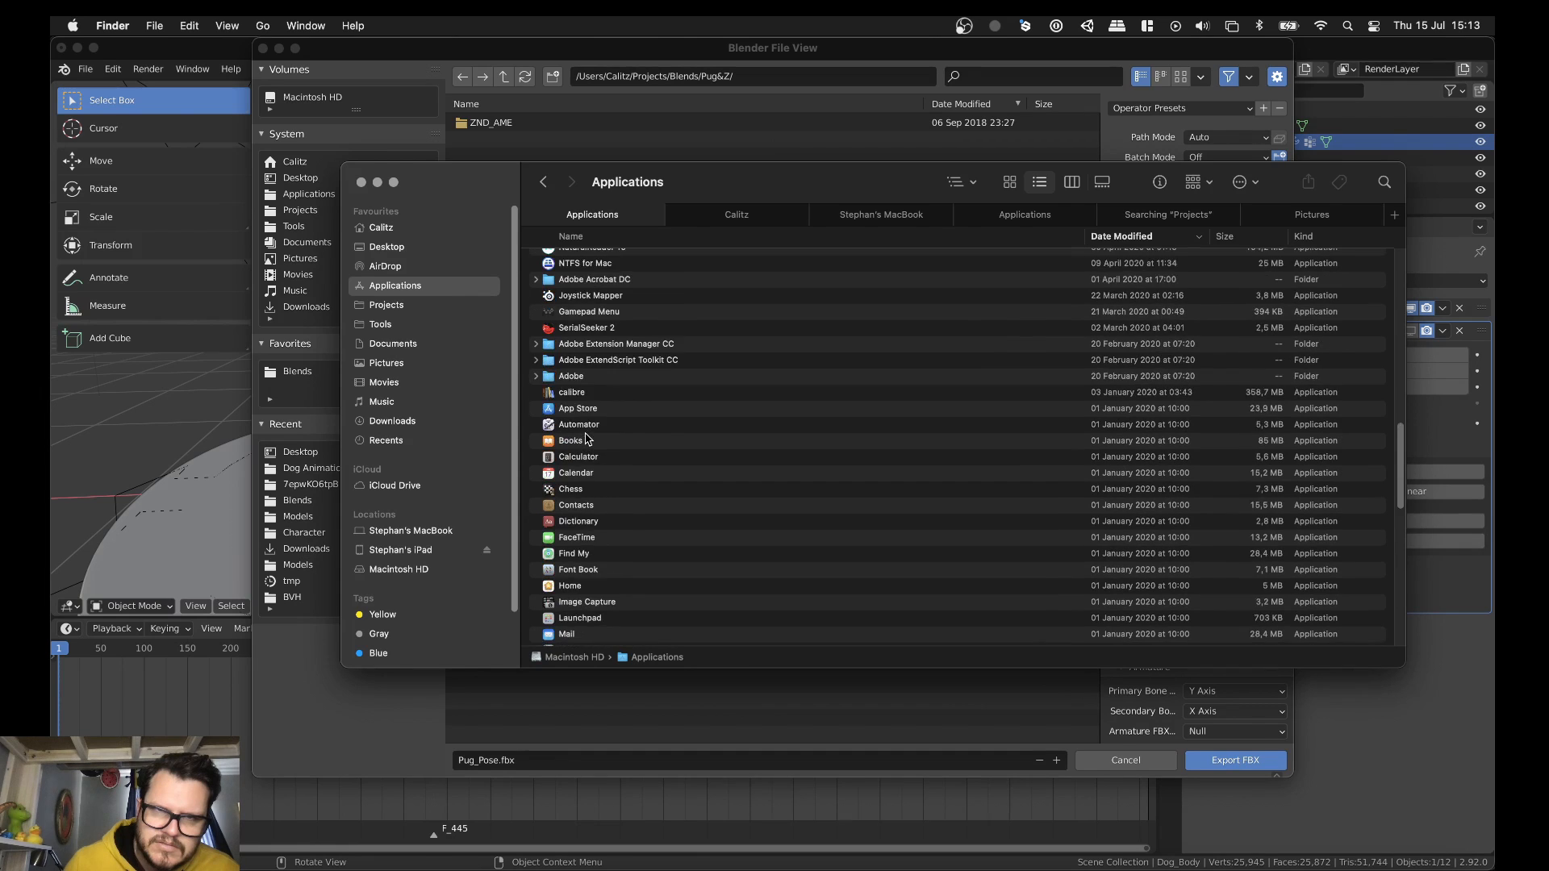
pyautogui.scroll(-5, 587, 452)
pyautogui.scroll(-10, 587, 438)
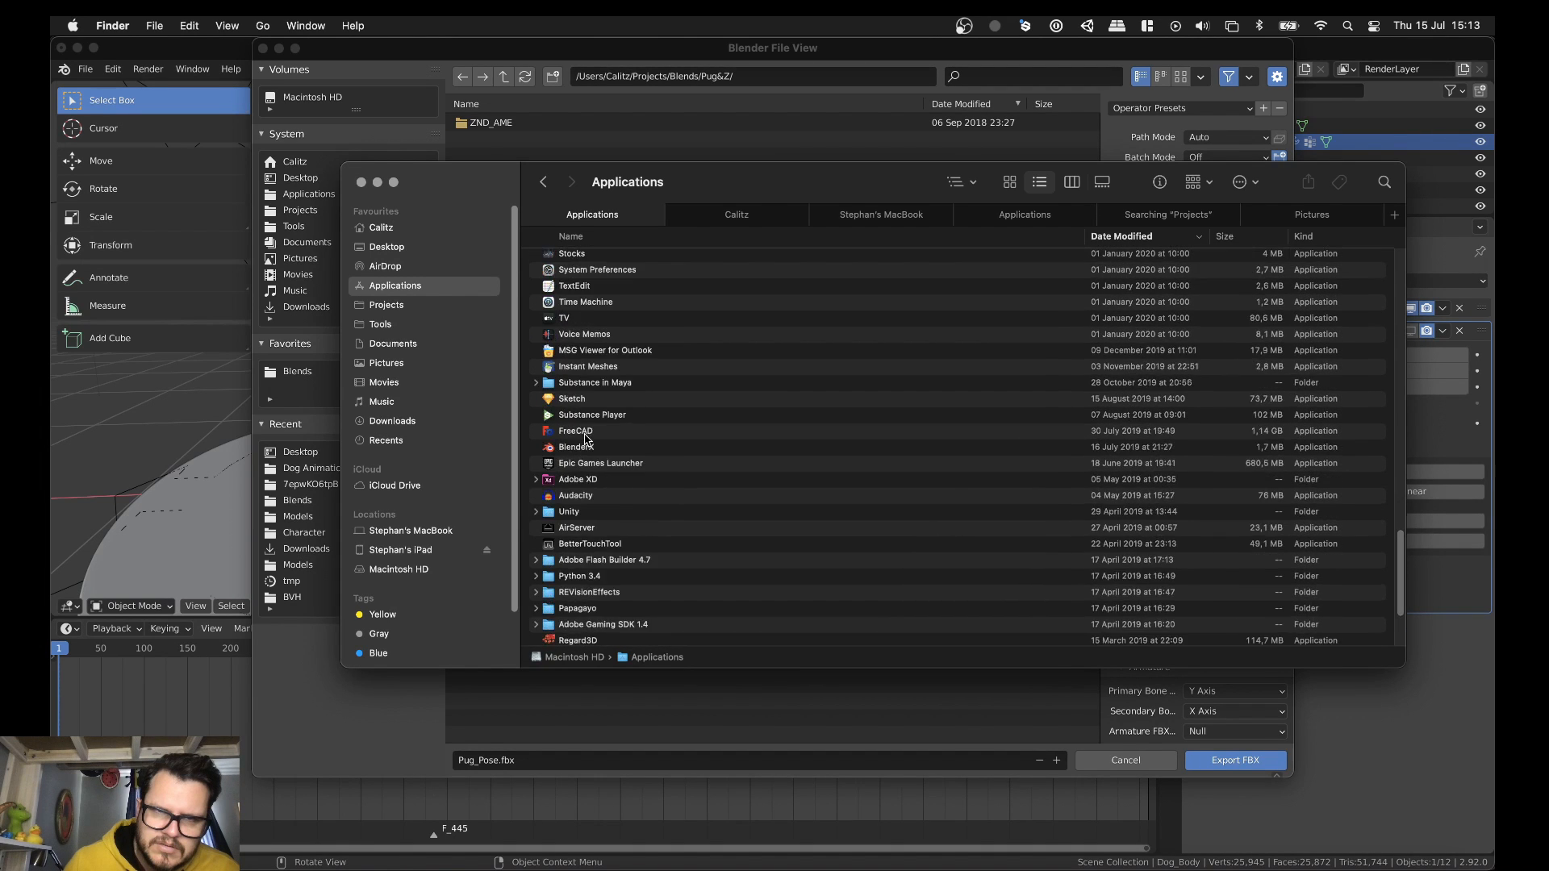
pyautogui.scroll(-2, 603, 517)
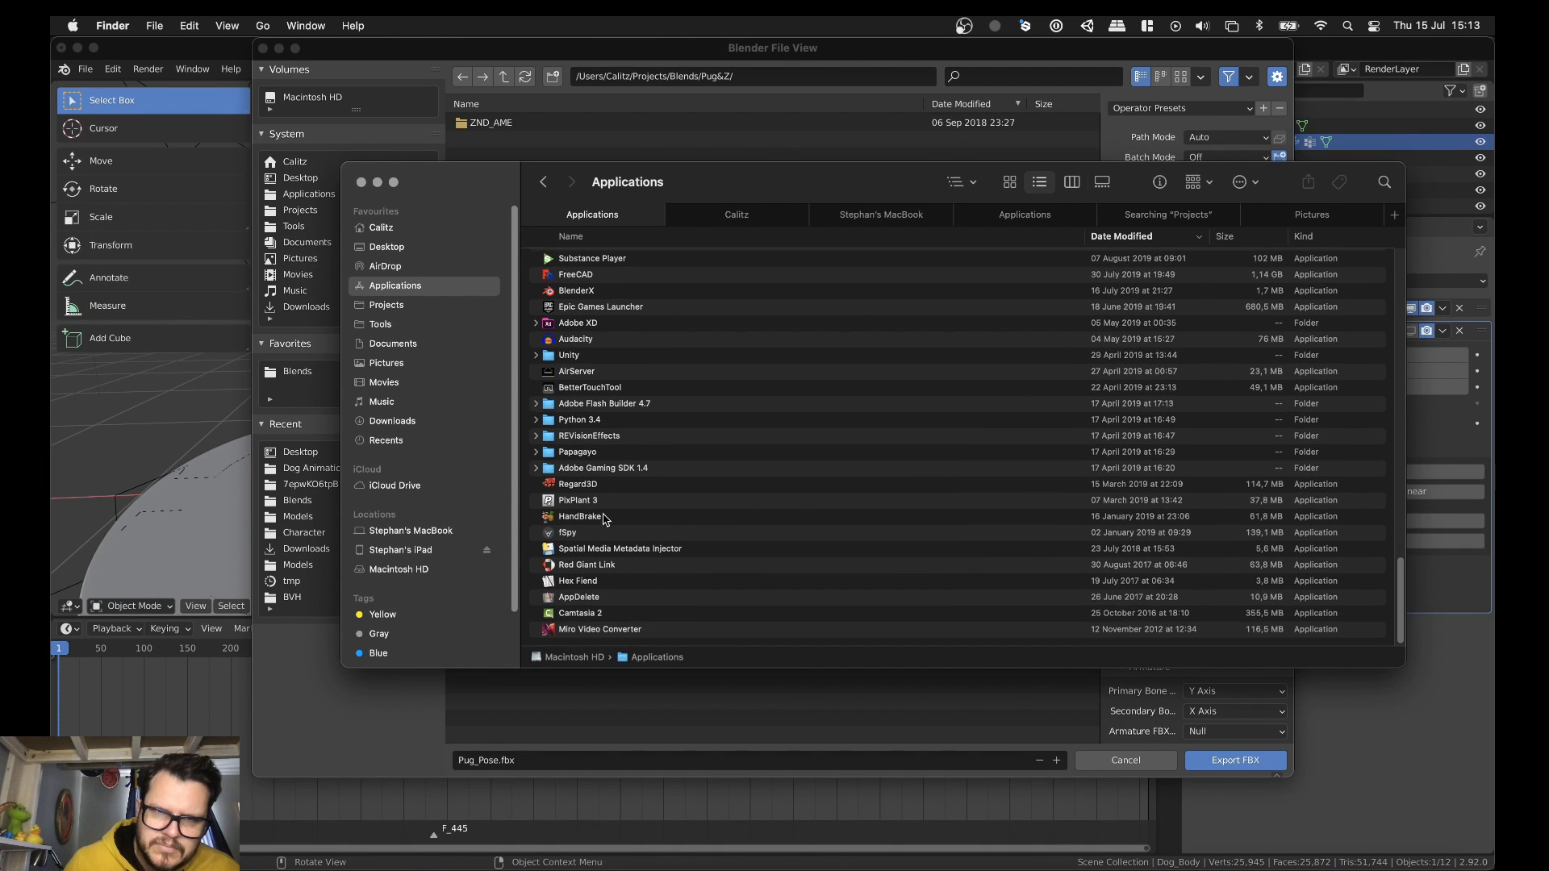
# Expand the Unity folder to editor version 2021.1.12f1, show the Unity application's package contents and expand its Contents folder
pyautogui.click(535, 355)
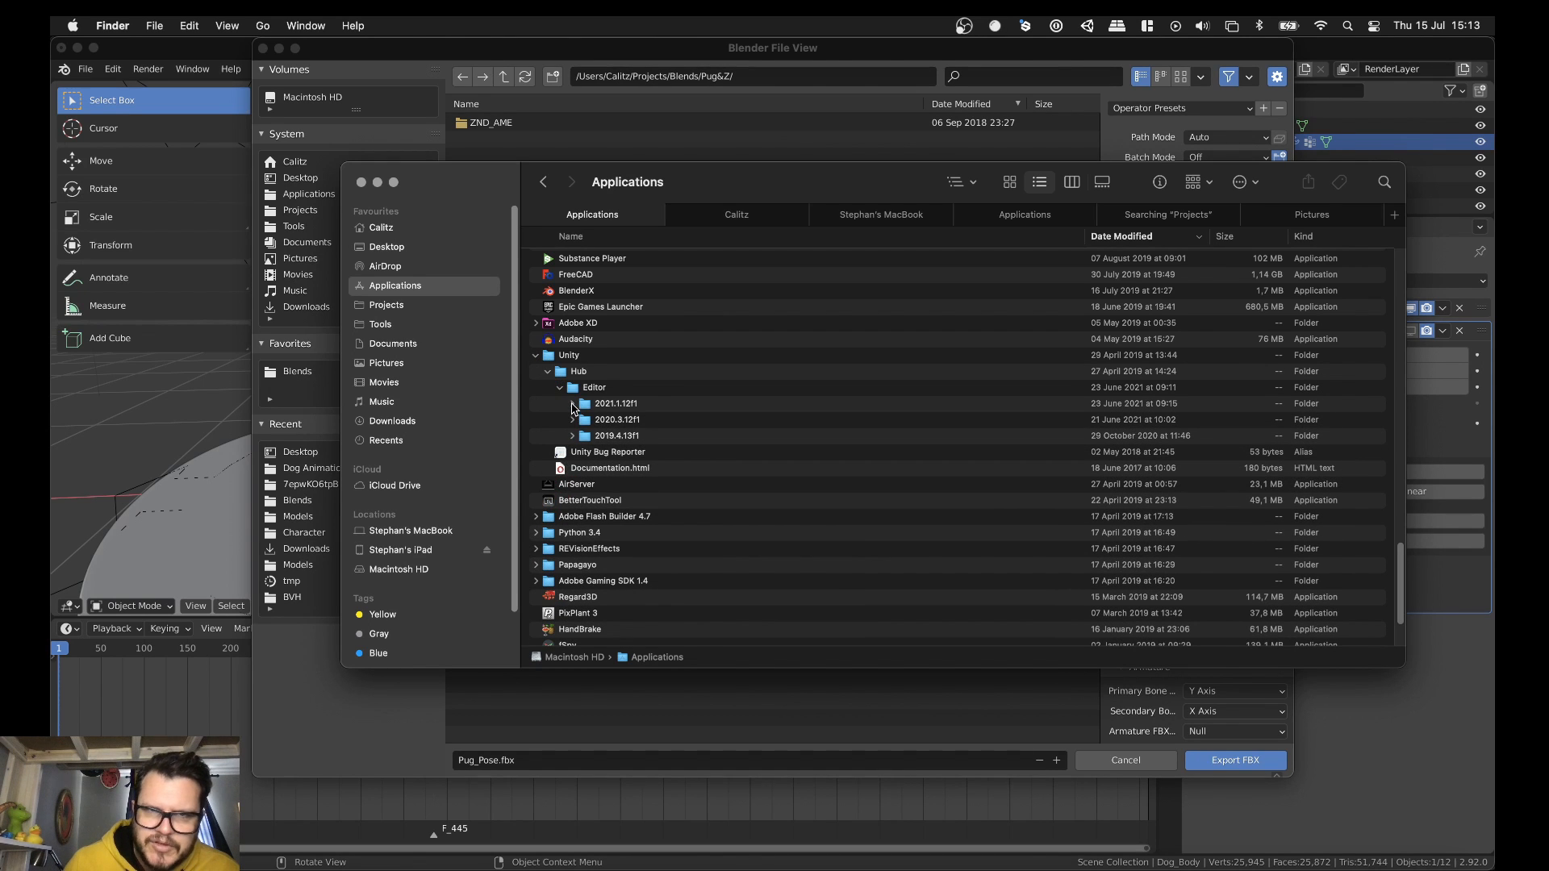
pyautogui.click(572, 405)
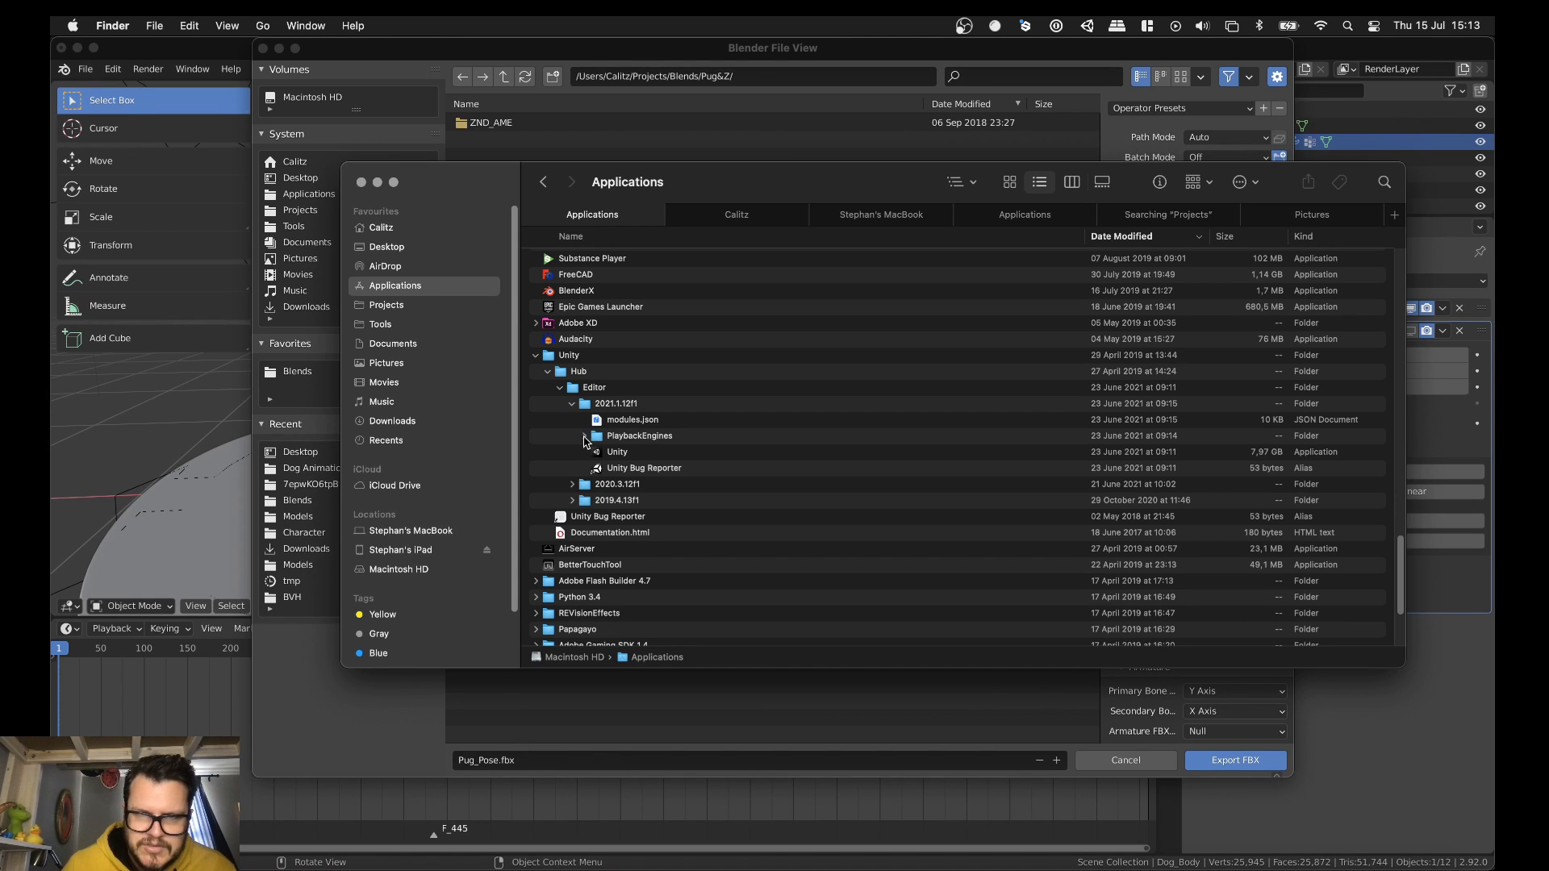
pyautogui.click(622, 453)
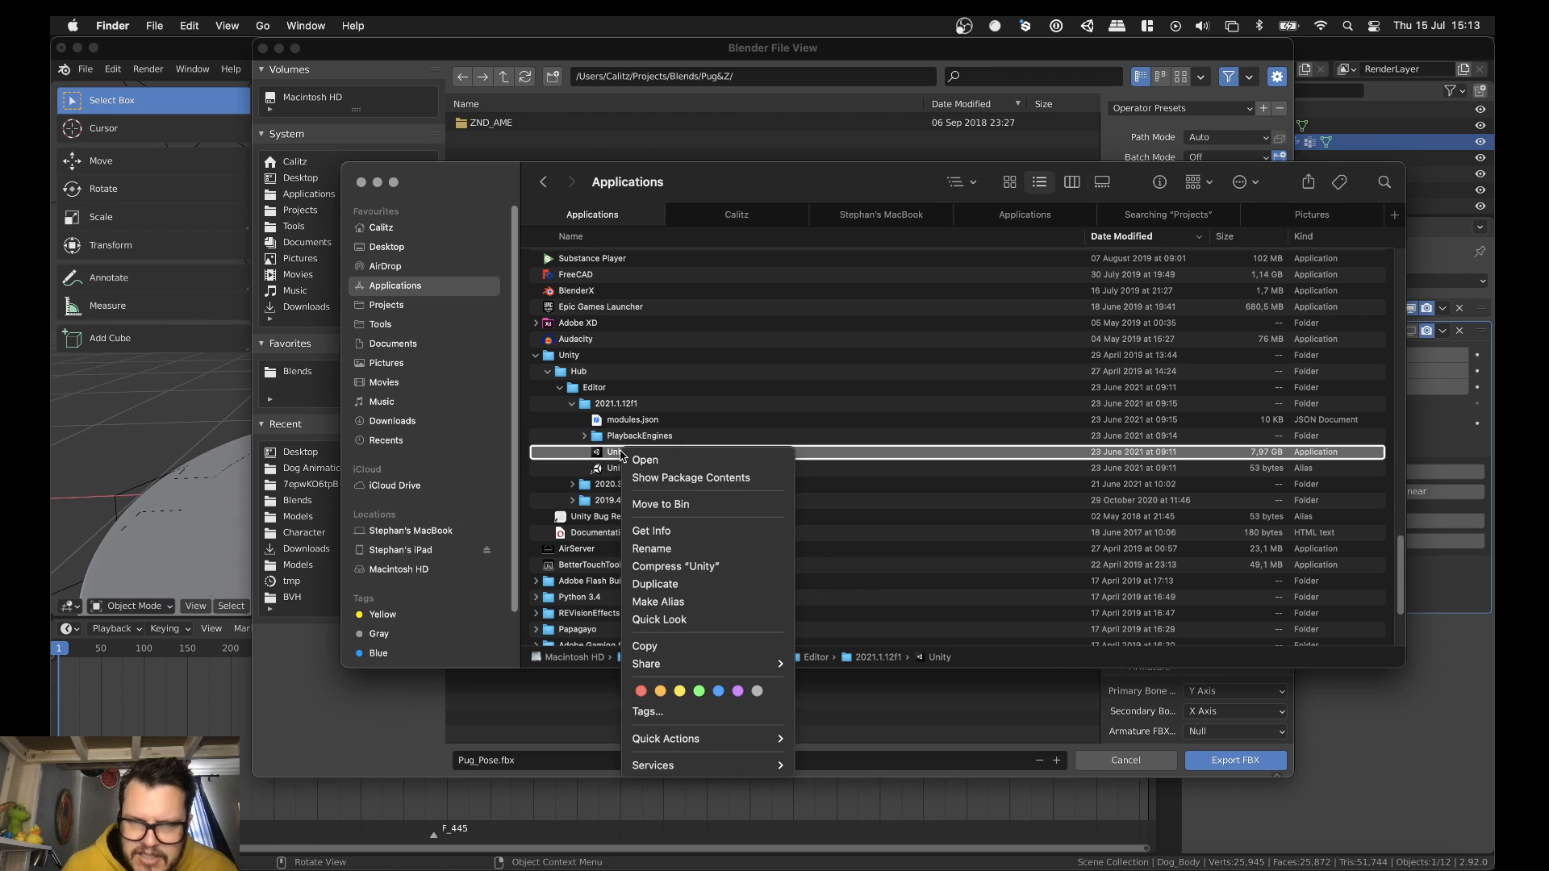
pyautogui.click(691, 478)
pyautogui.click(536, 261)
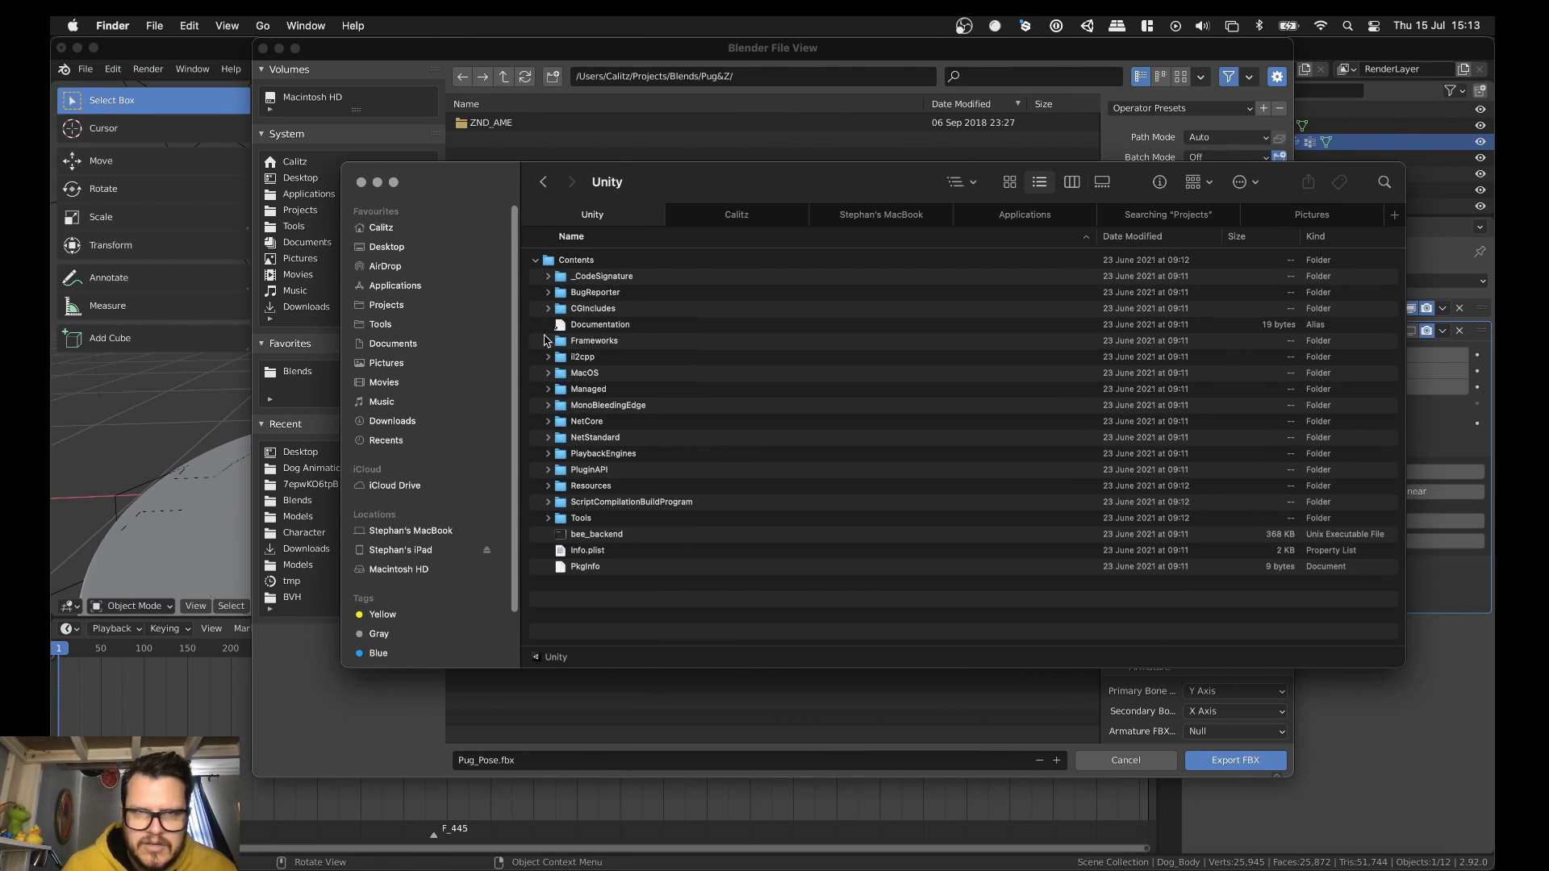
# Inspect the PluginAPI and PlaybackEngines folders inside Contents and collapse both again
pyautogui.click(548, 471)
pyautogui.scroll(-5, 548, 474)
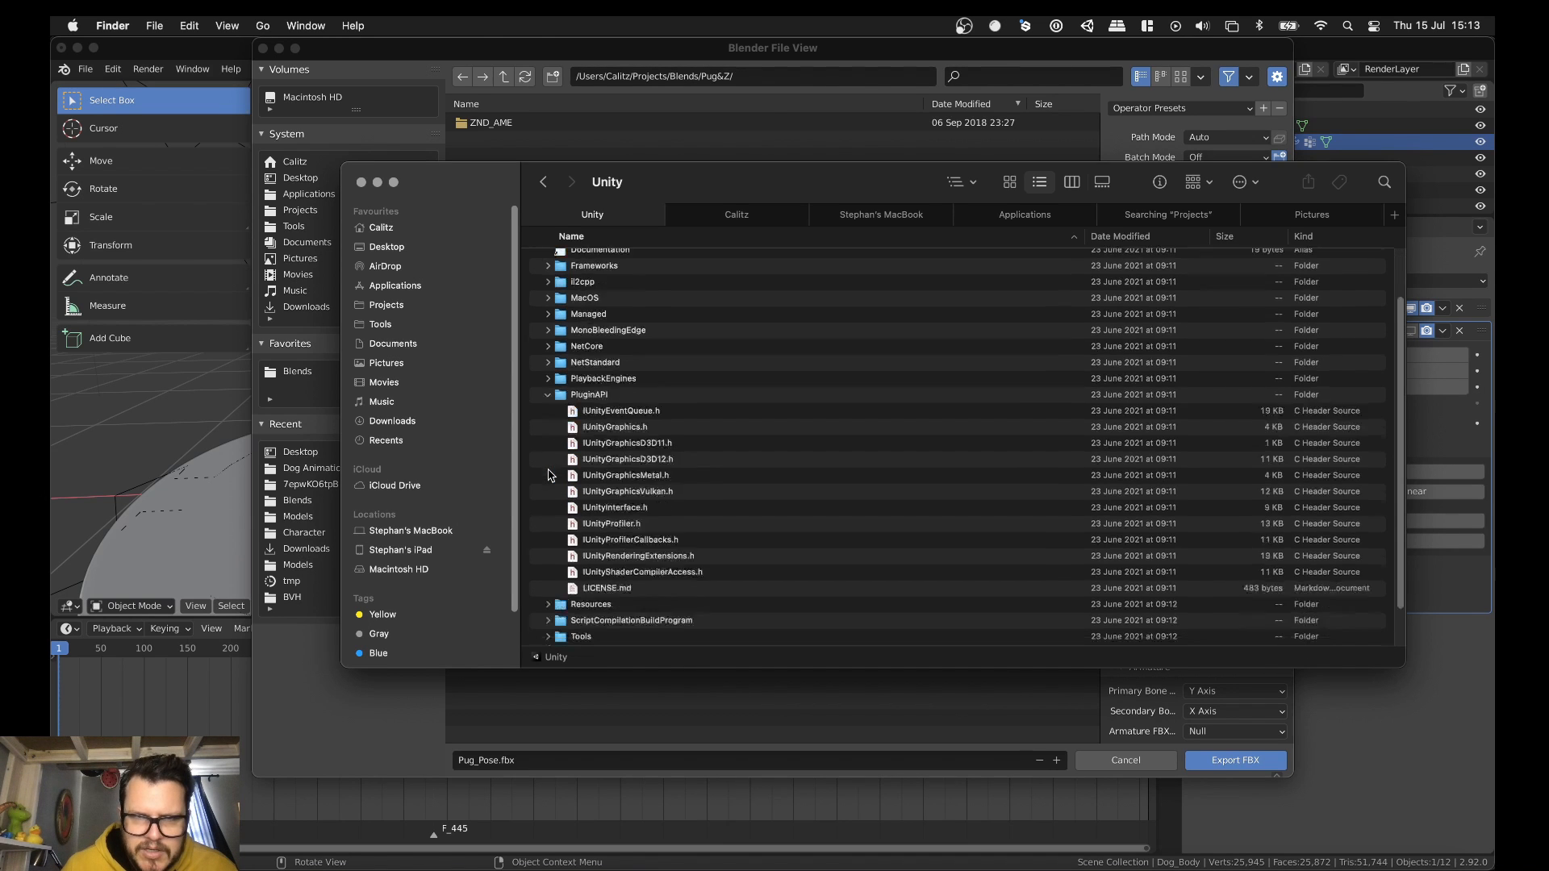
pyautogui.click(548, 324)
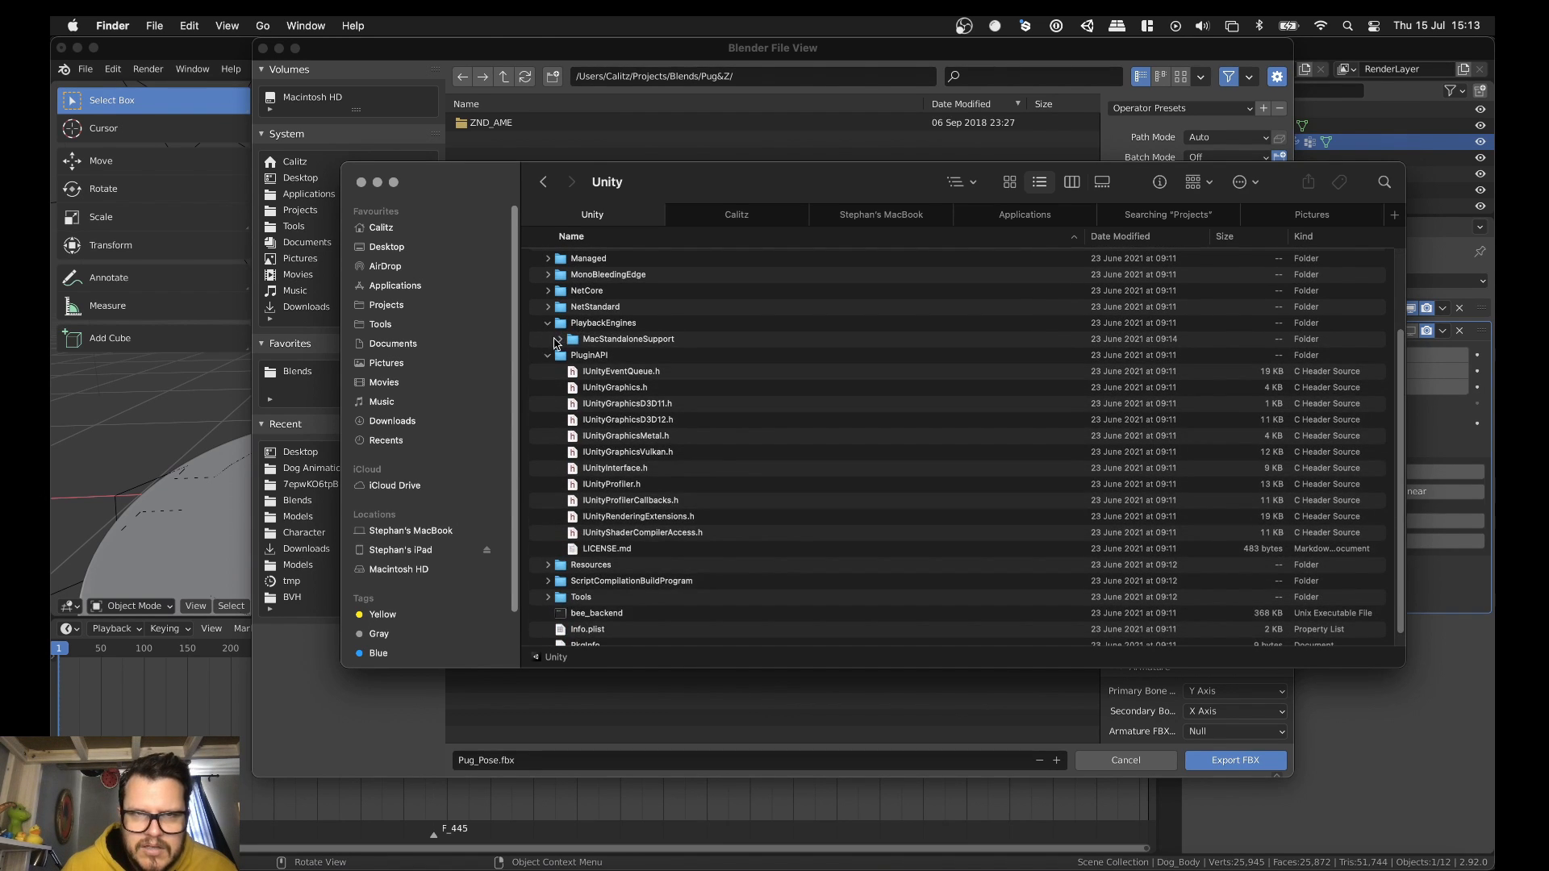
pyautogui.click(548, 323)
pyautogui.click(548, 339)
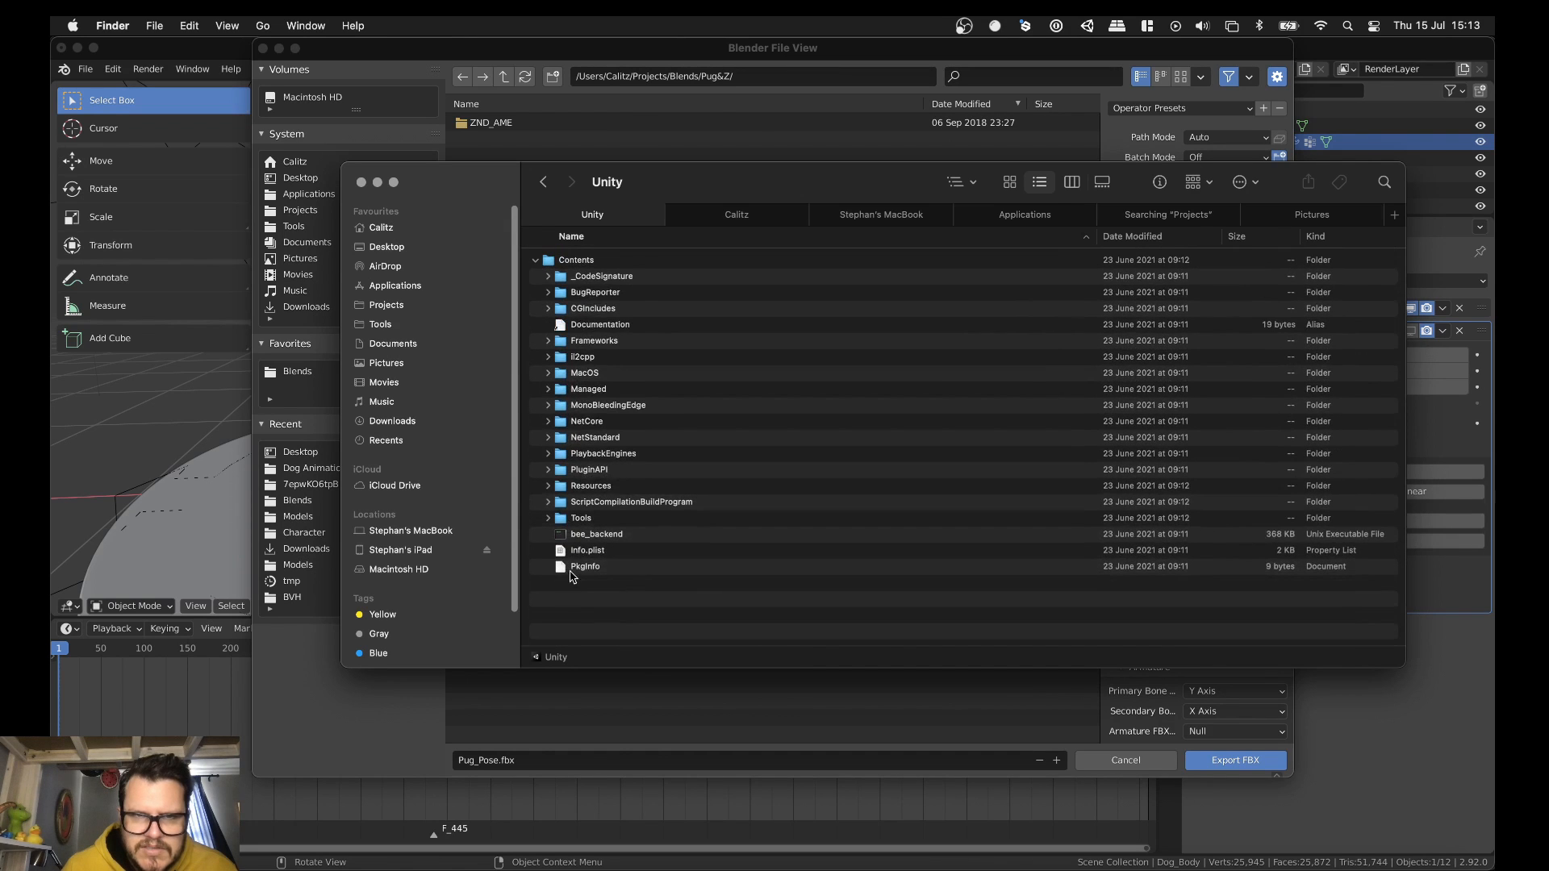
# Open Unity-BlenderToFBX.py from the Tools folder in Atom and review its export_scene.fbx settings
pyautogui.click(550, 520)
pyautogui.scroll(-6, 551, 549)
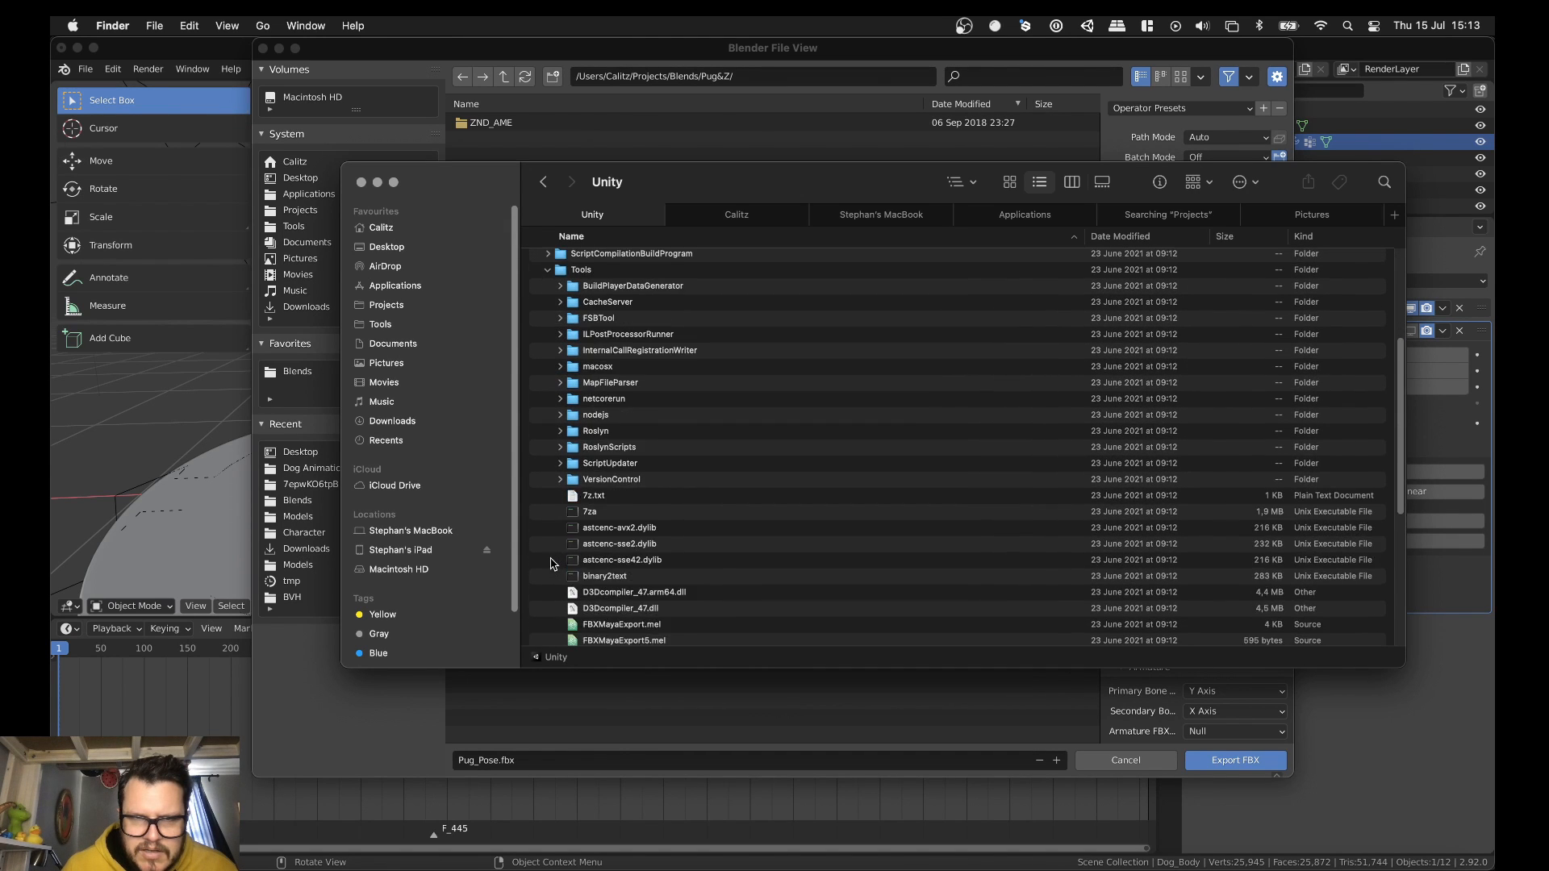
pyautogui.scroll(-5, 551, 562)
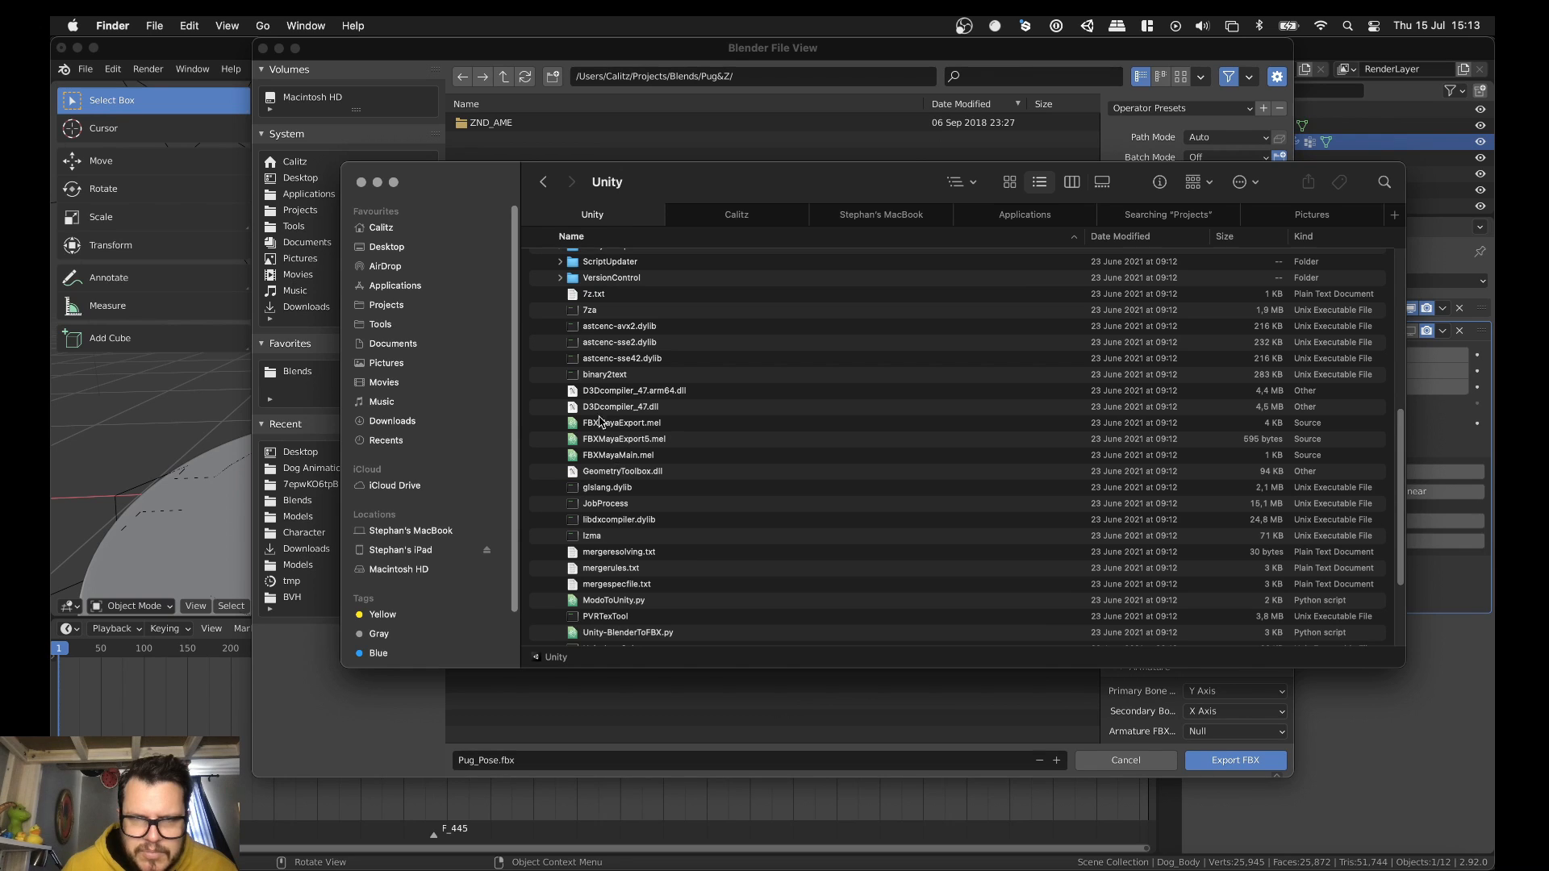
pyautogui.click(627, 440)
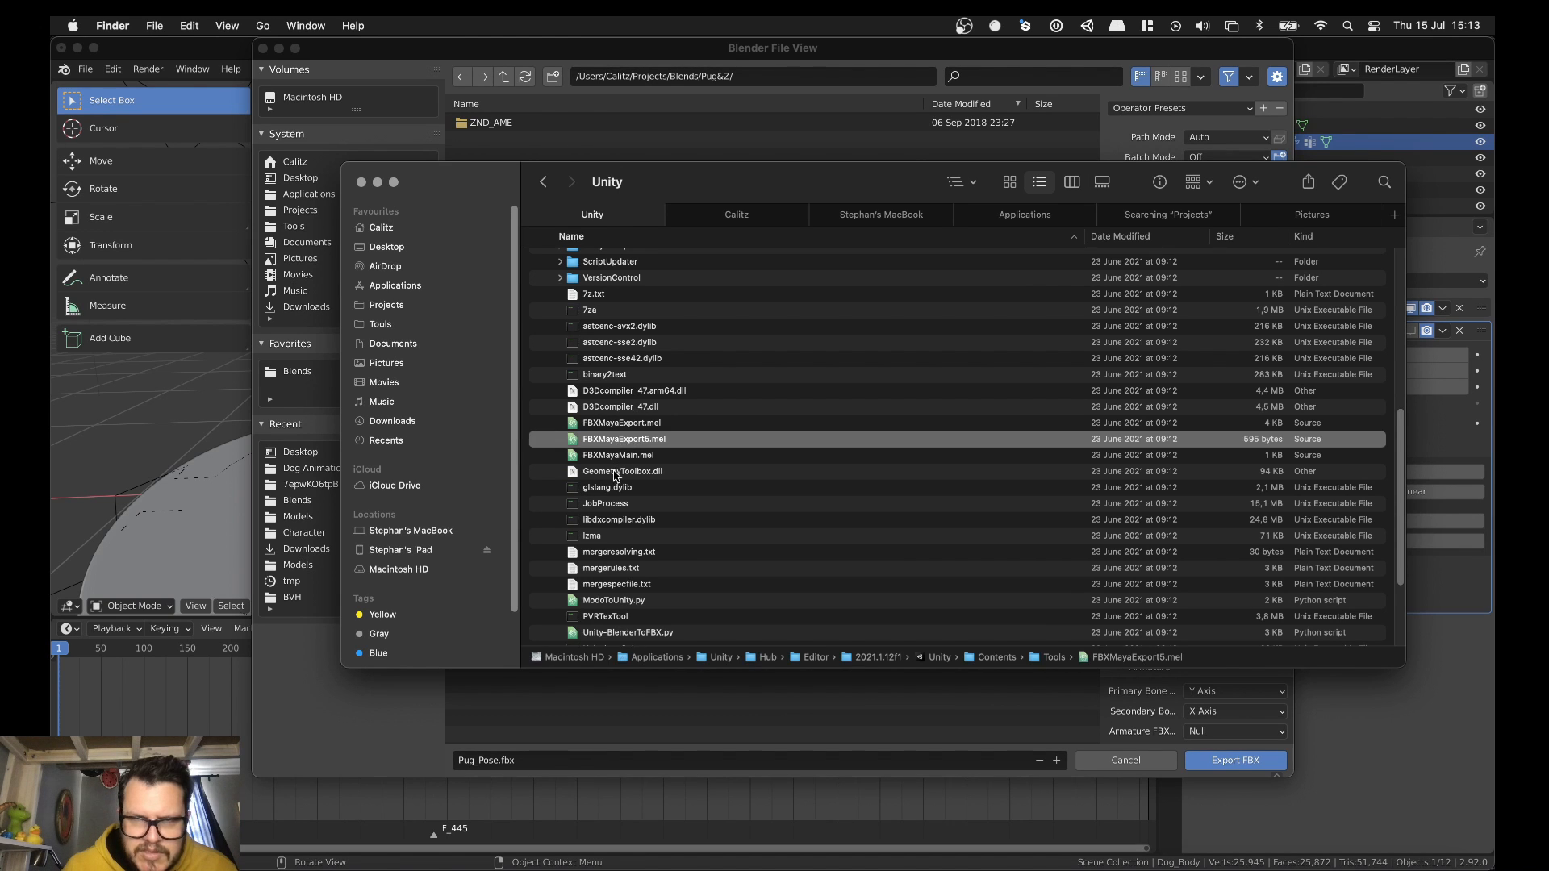
pyautogui.scroll(-3, 617, 477)
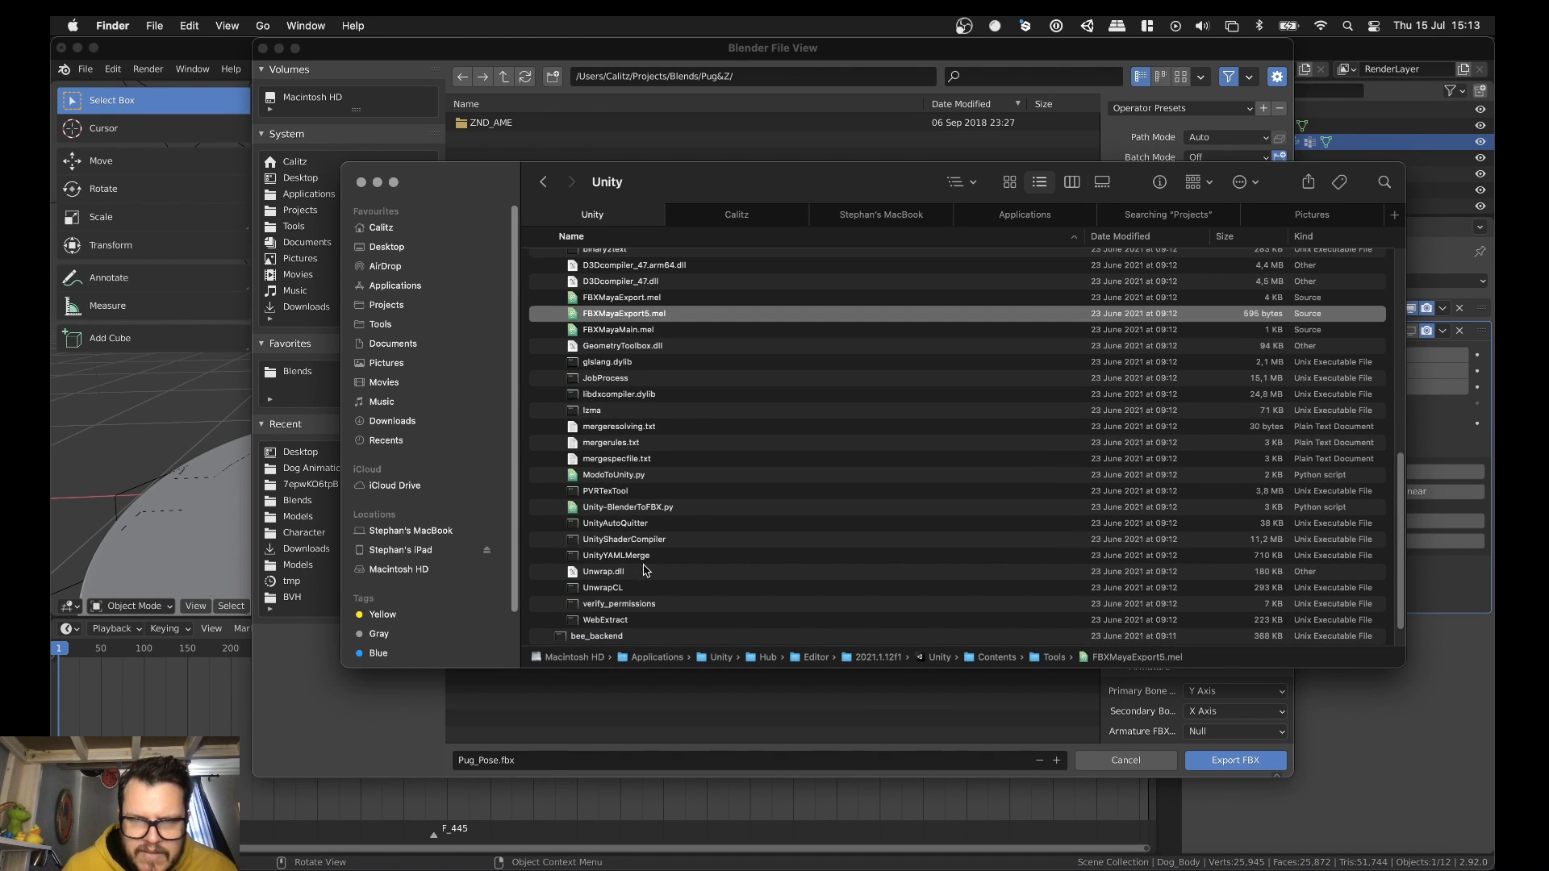
pyautogui.click(619, 478)
pyautogui.click(628, 508)
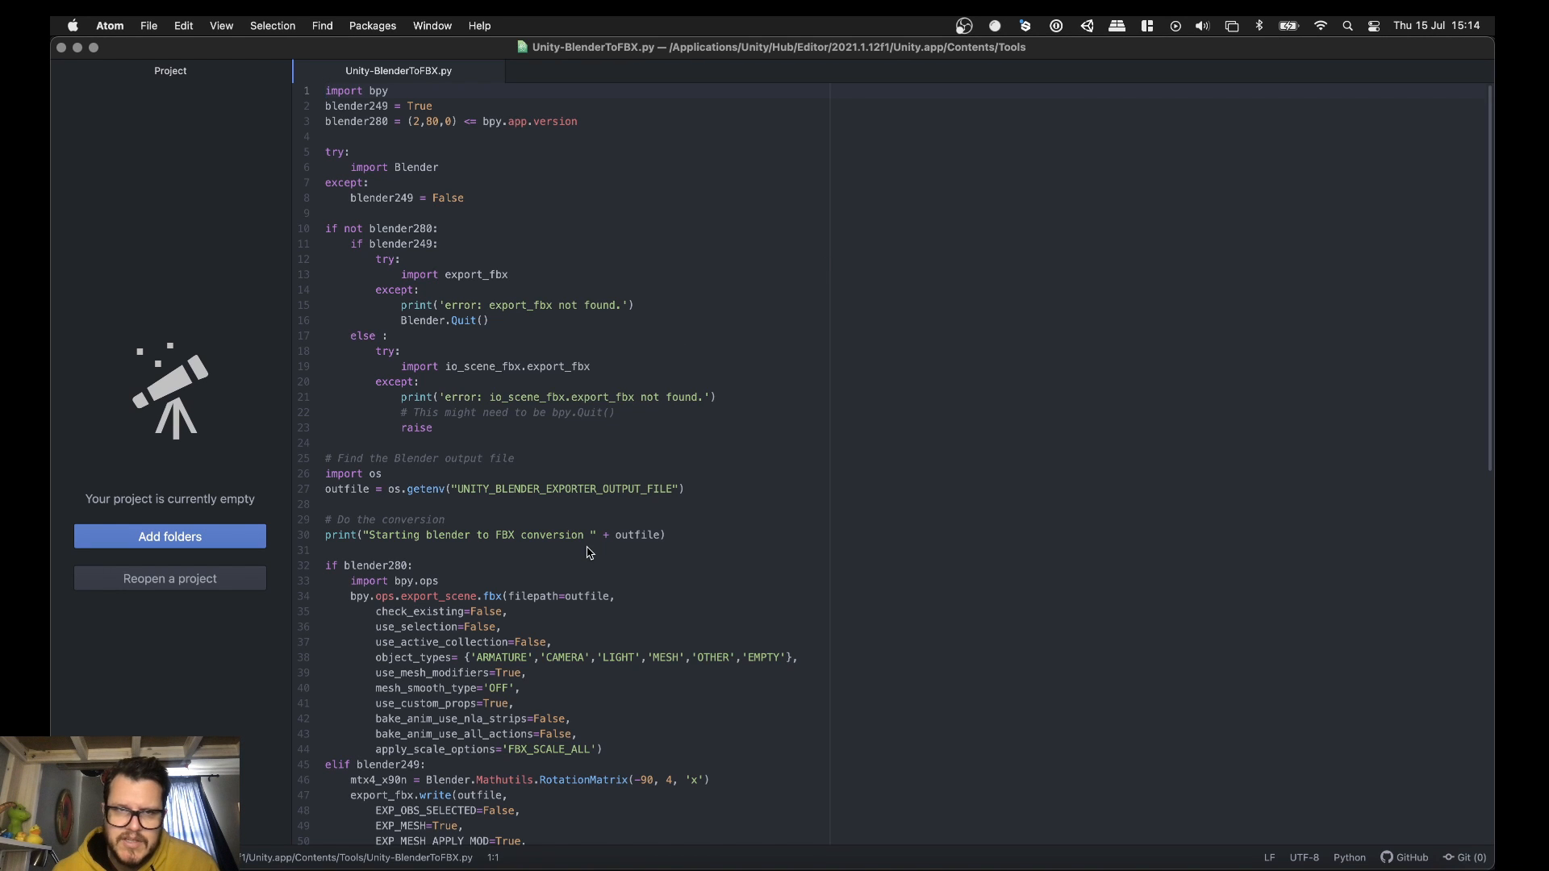
pyautogui.scroll(-10, 589, 552)
pyautogui.scroll(3, 588, 553)
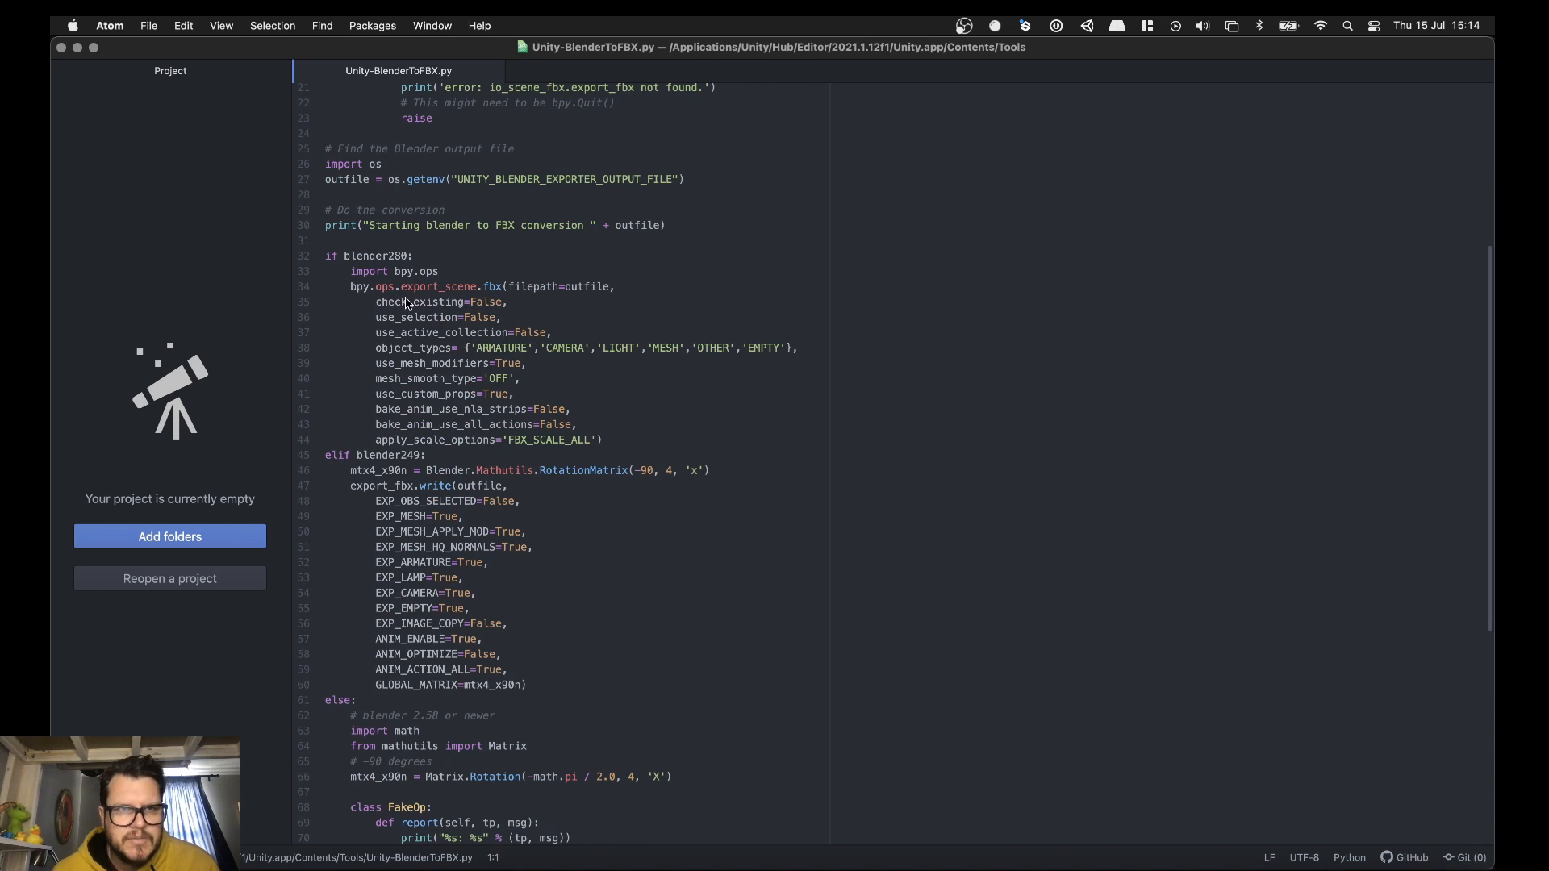
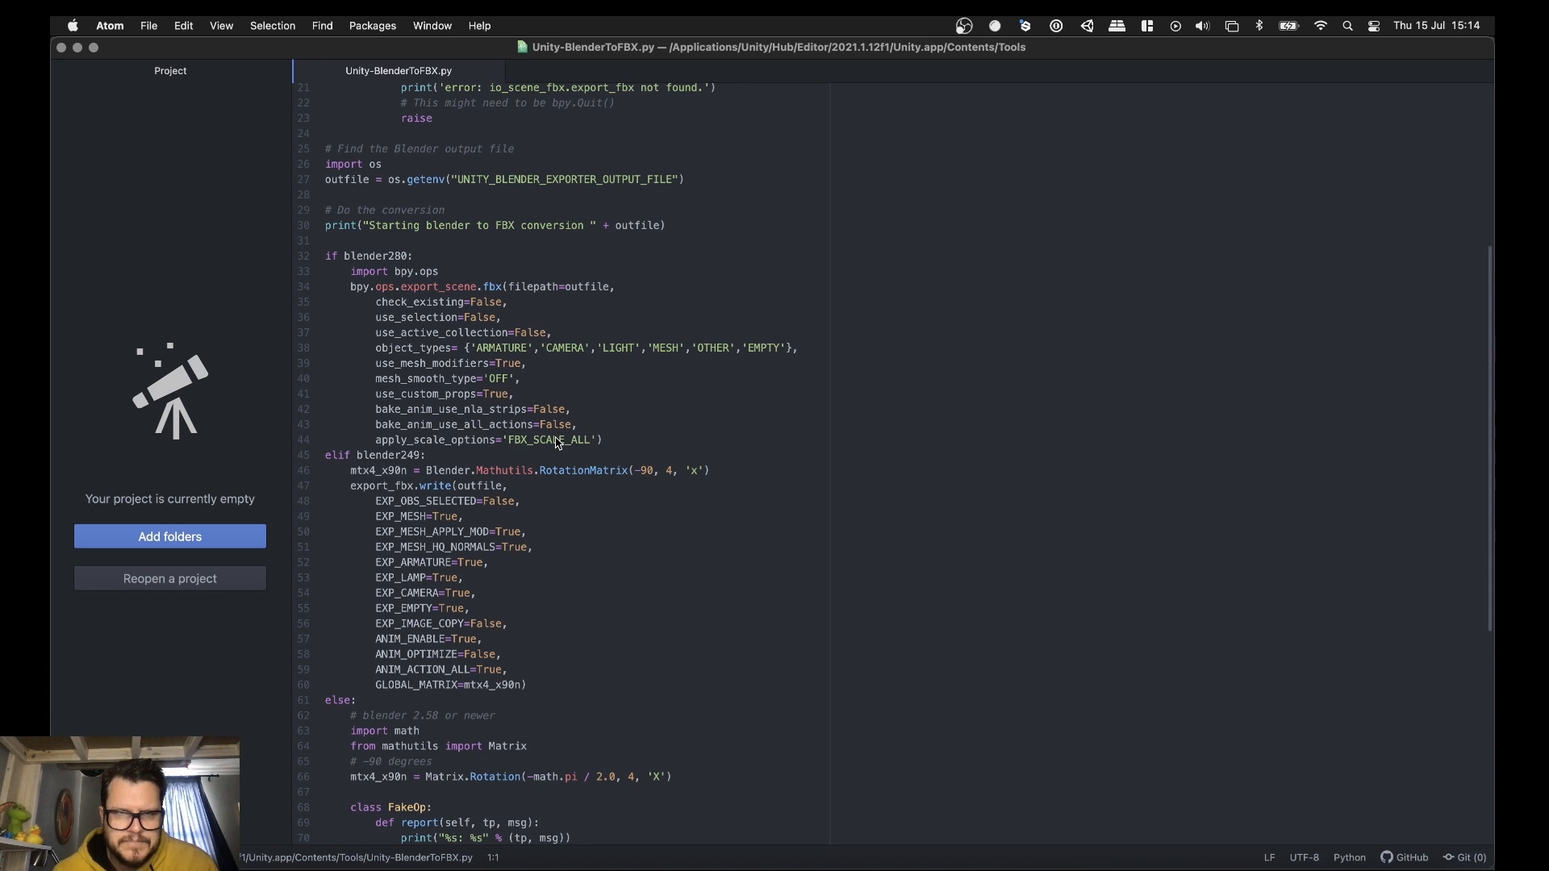
# Switch back to Blender and cancel the FBX export
pyautogui.click(1222, 862)
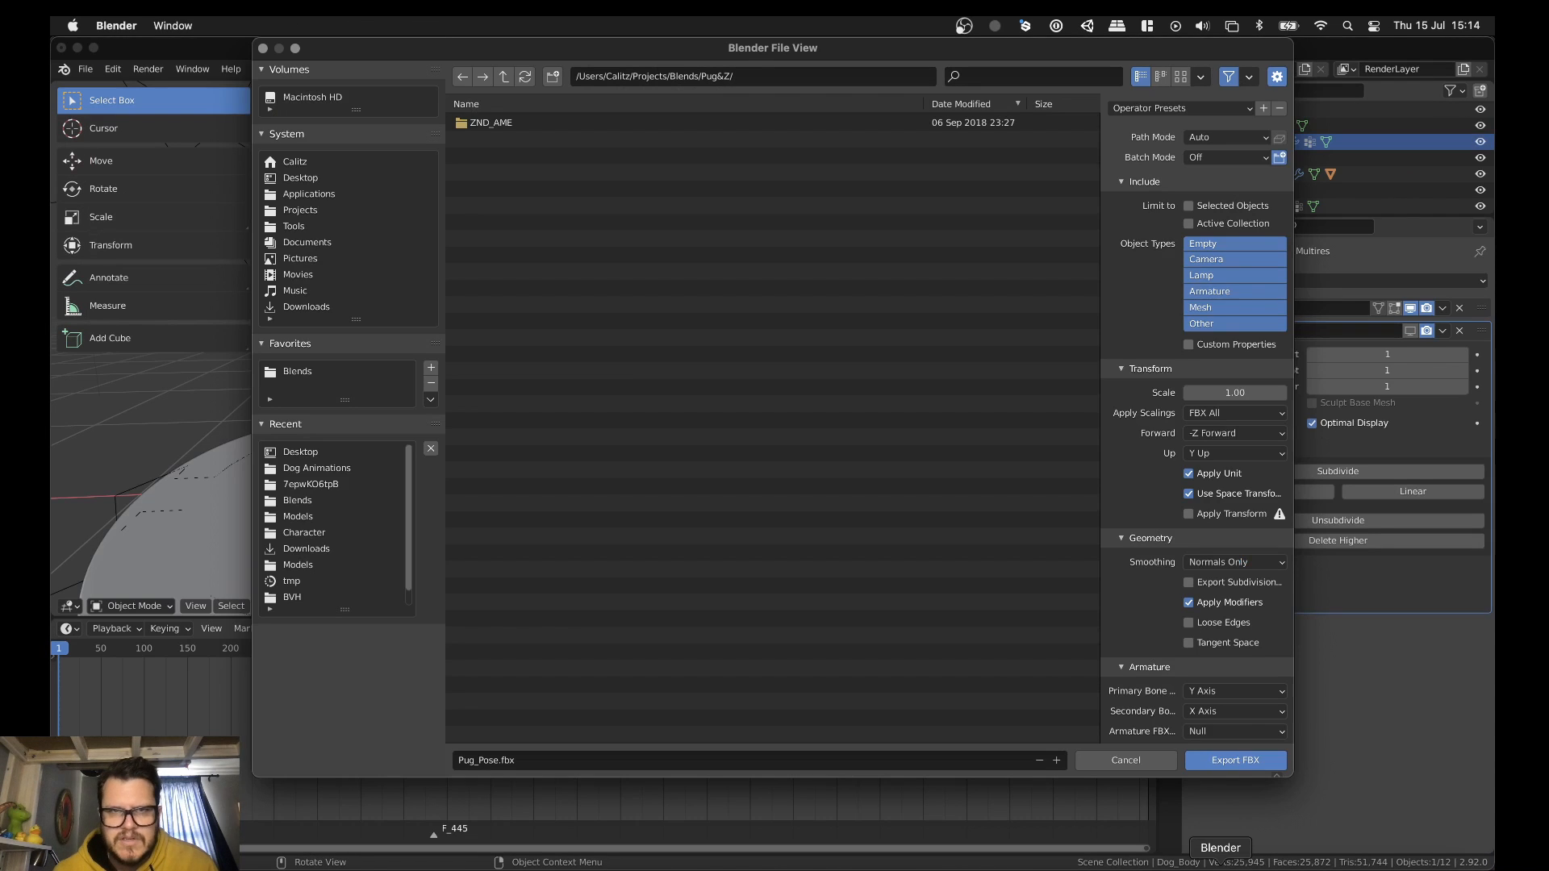
pyautogui.click(1125, 760)
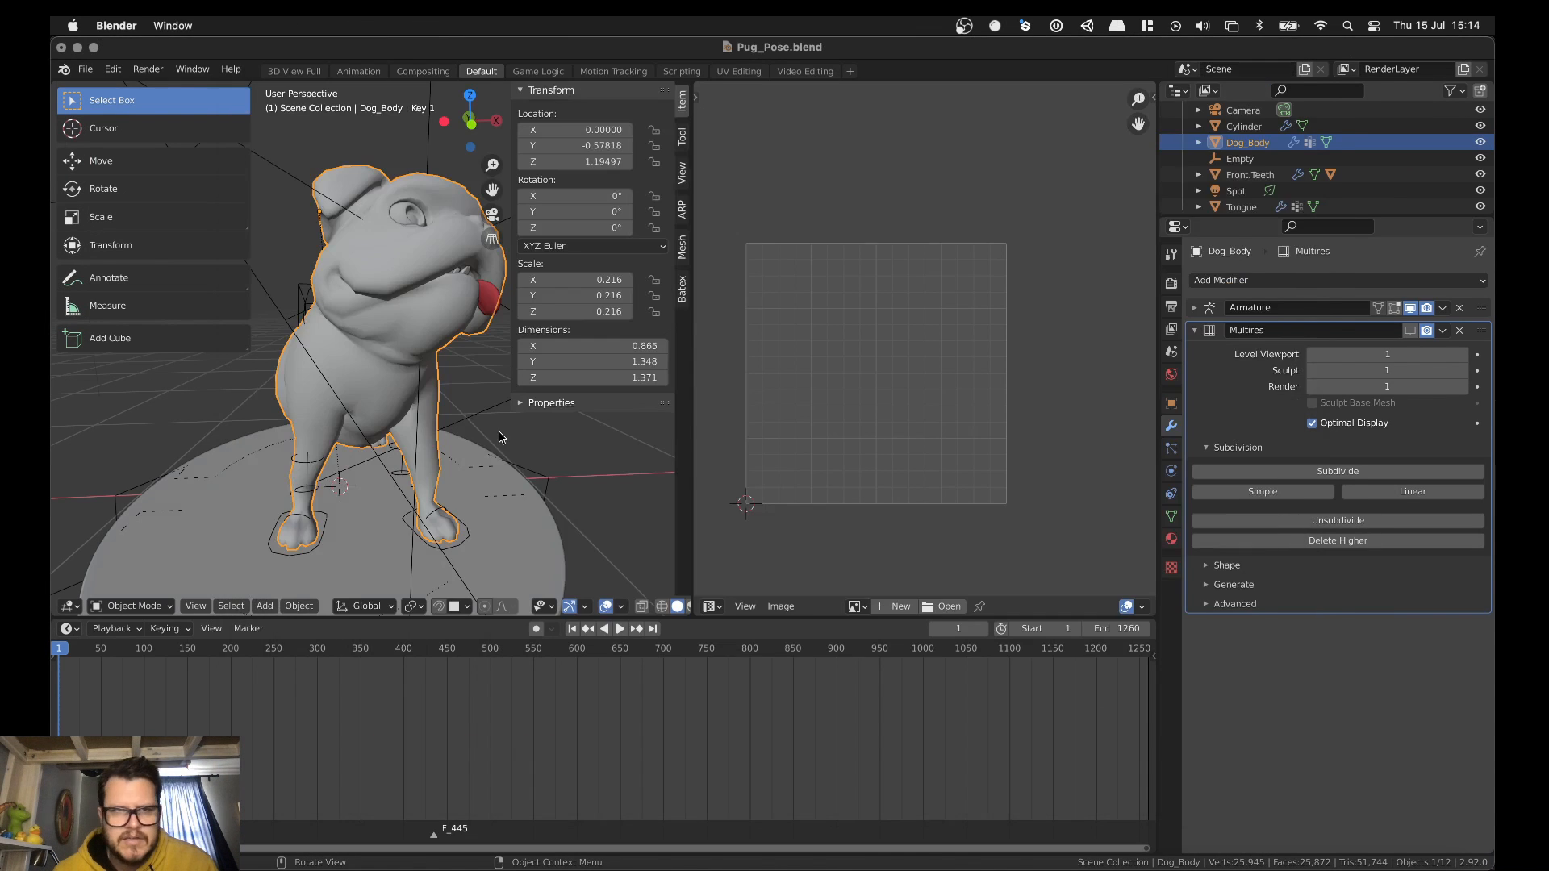
pyautogui.hotkey('ctrl', 'Tab')
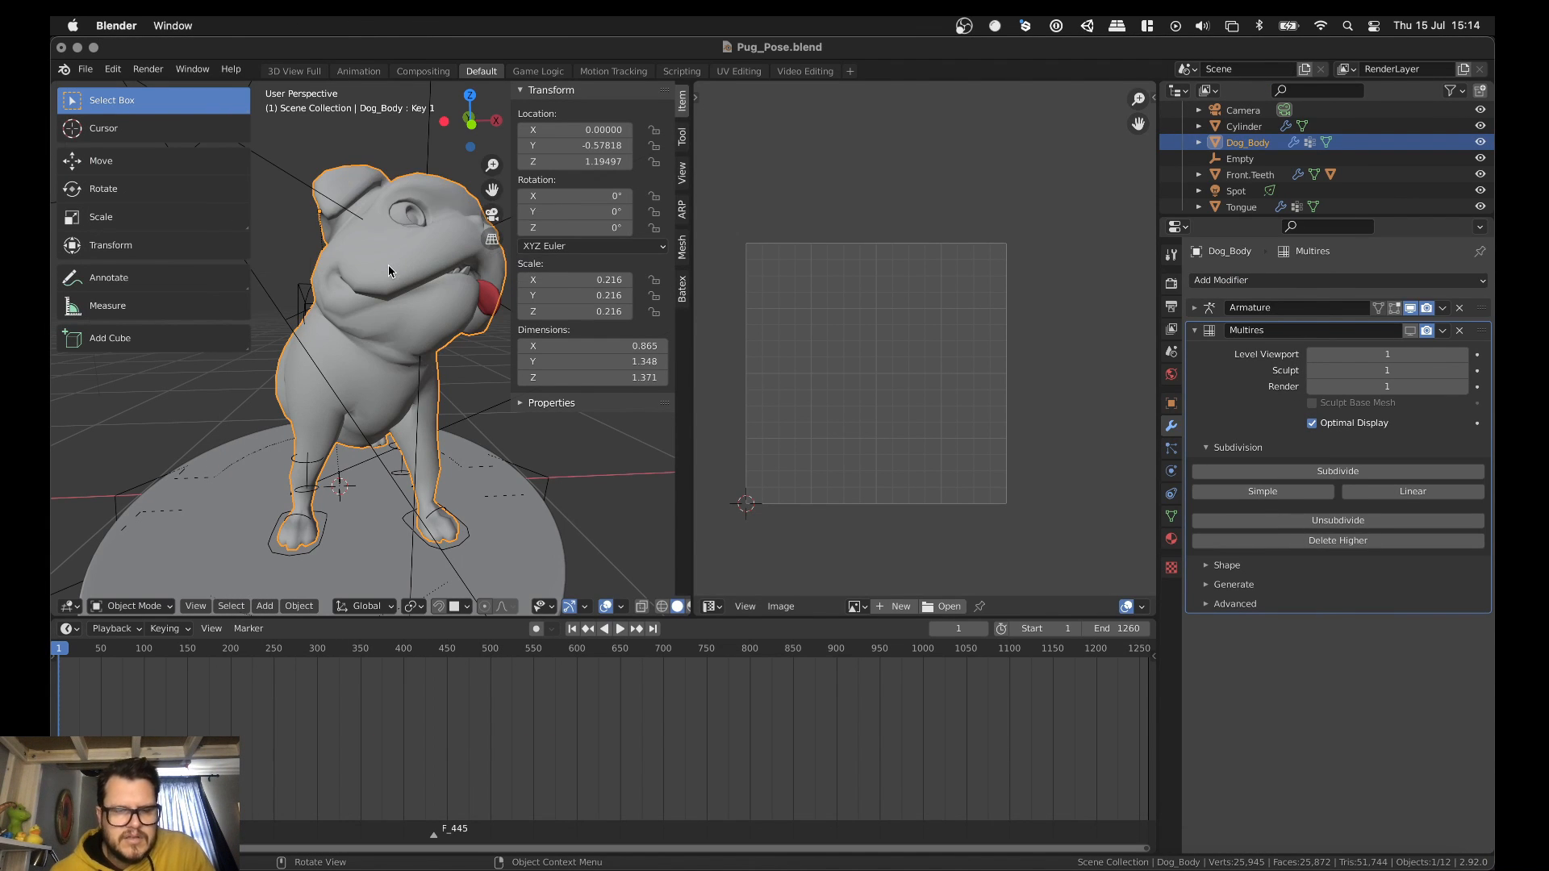
# Shade the Dog_Body mesh flat for comparison and return it to smooth shading
pyautogui.rightClick(389, 265)
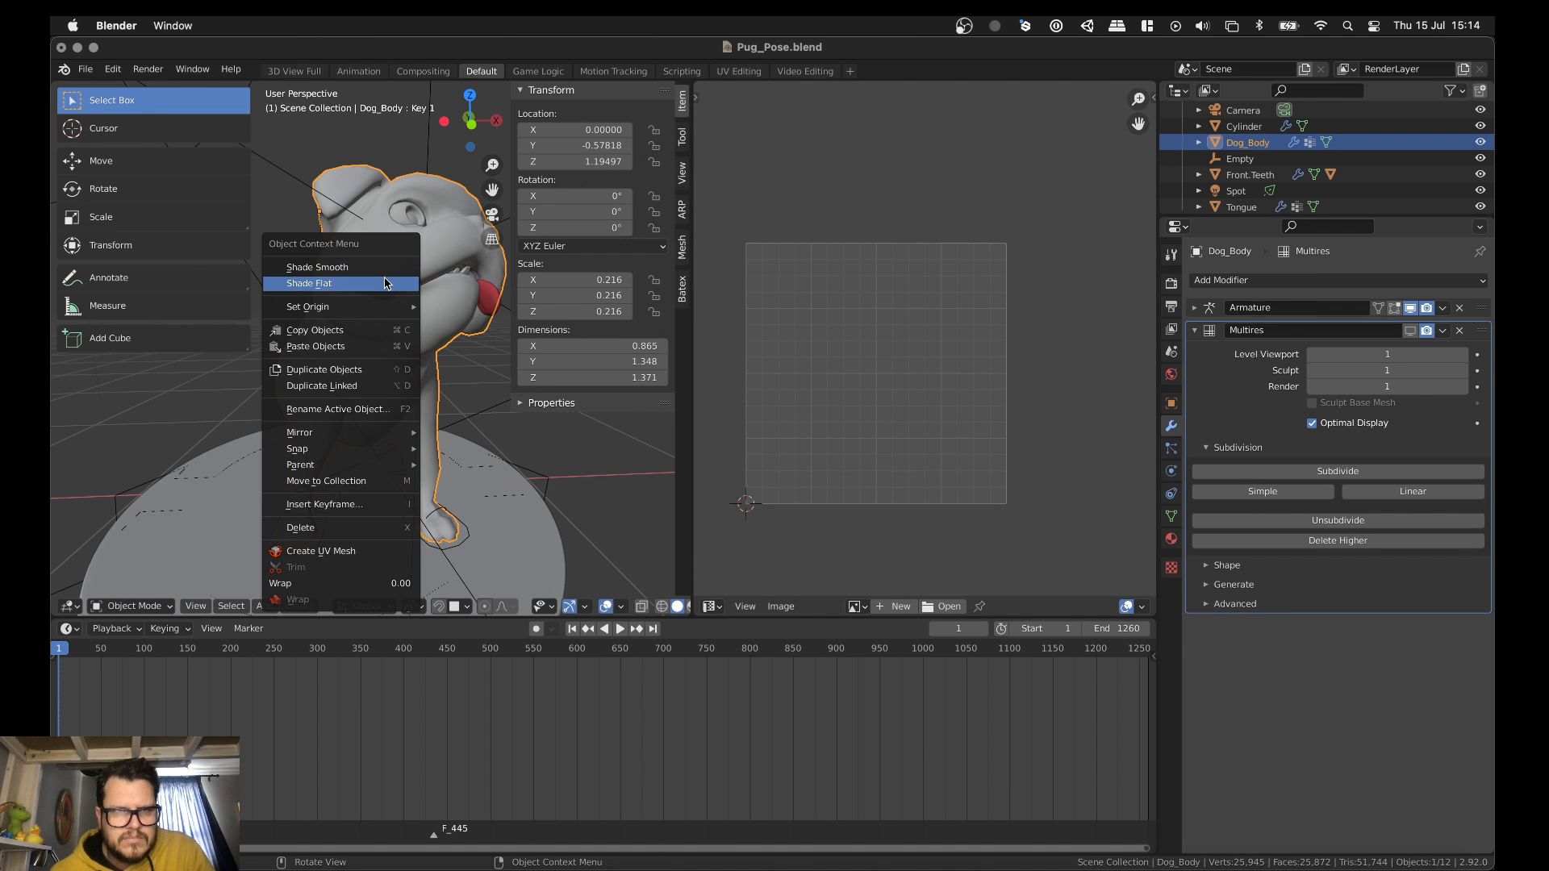
pyautogui.click(387, 282)
pyautogui.moveTo(409, 305); pyautogui.dragTo(402, 403, button='middle')
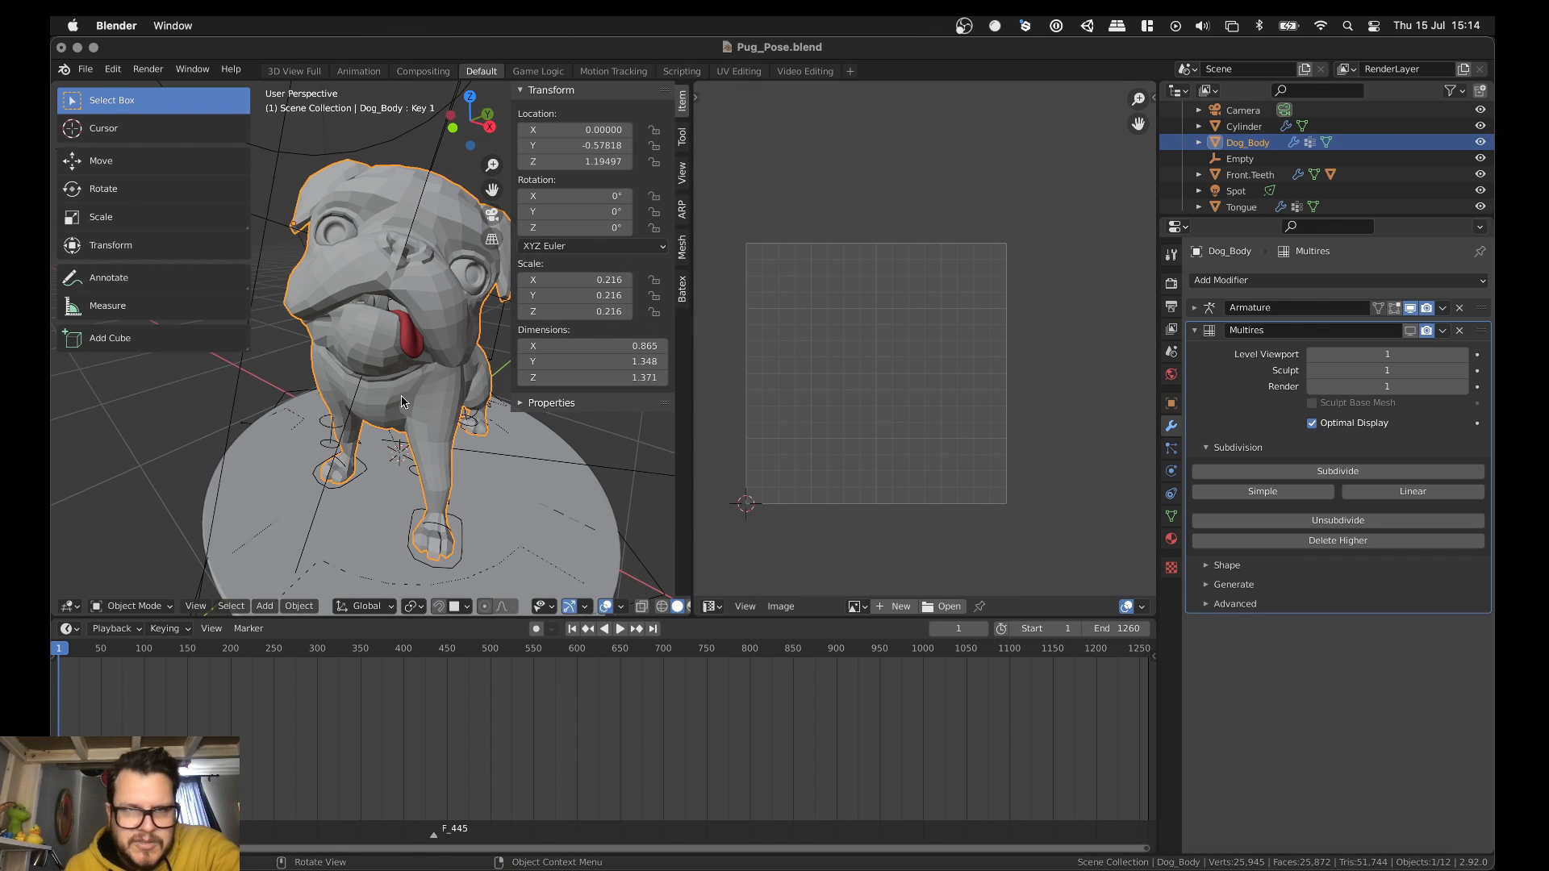
pyautogui.rightClick(352, 253)
pyautogui.click(351, 239)
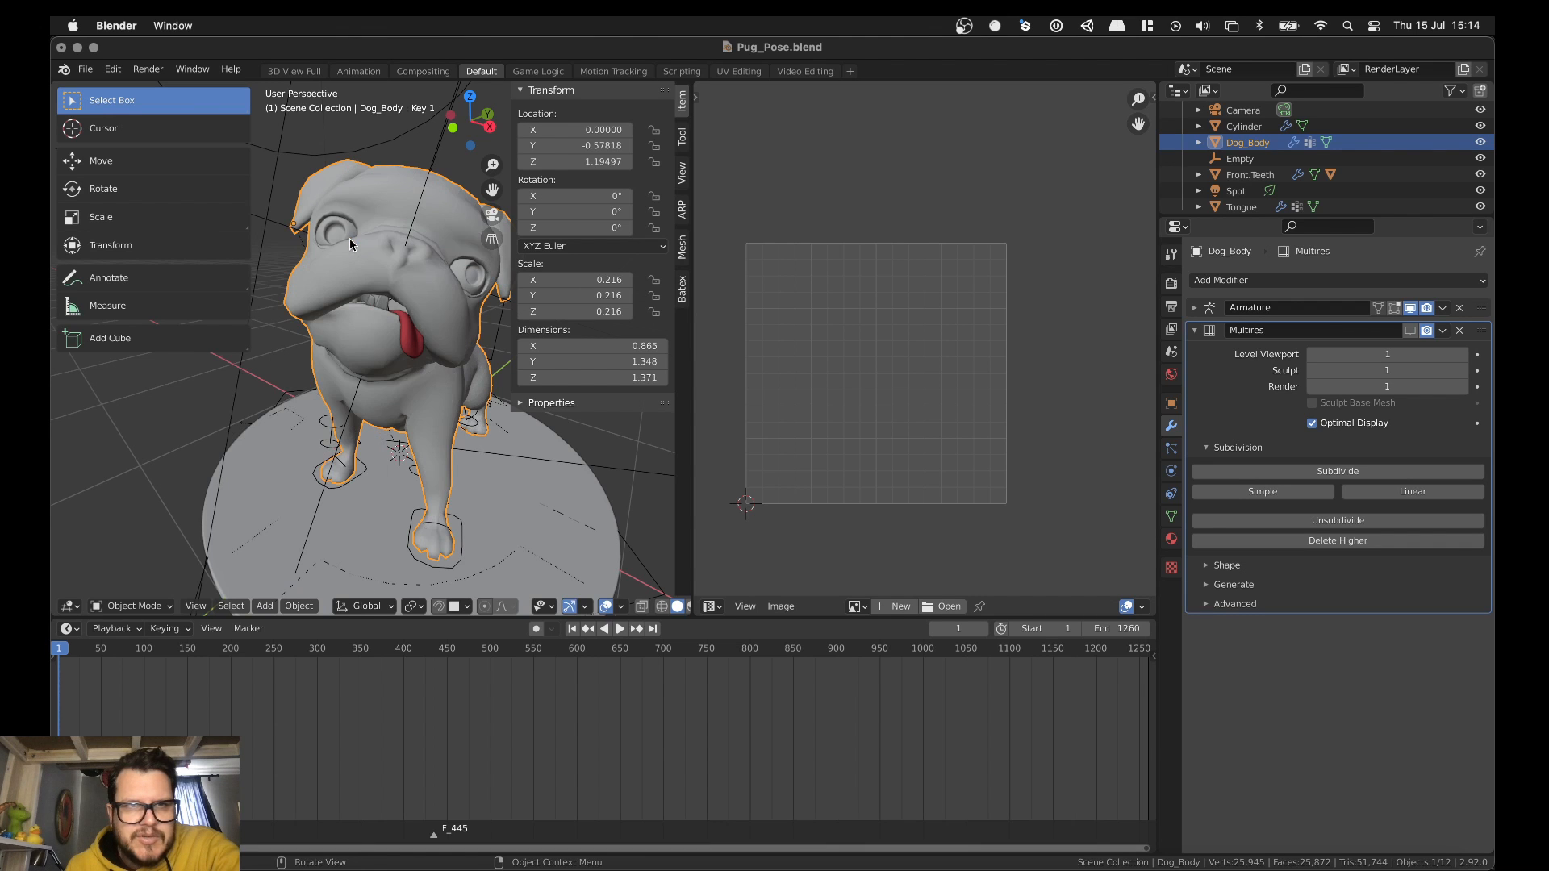
# Enable Auto Smooth in the Dog_Body mesh normals and set its angle to 52.4°
pyautogui.click(1171, 516)
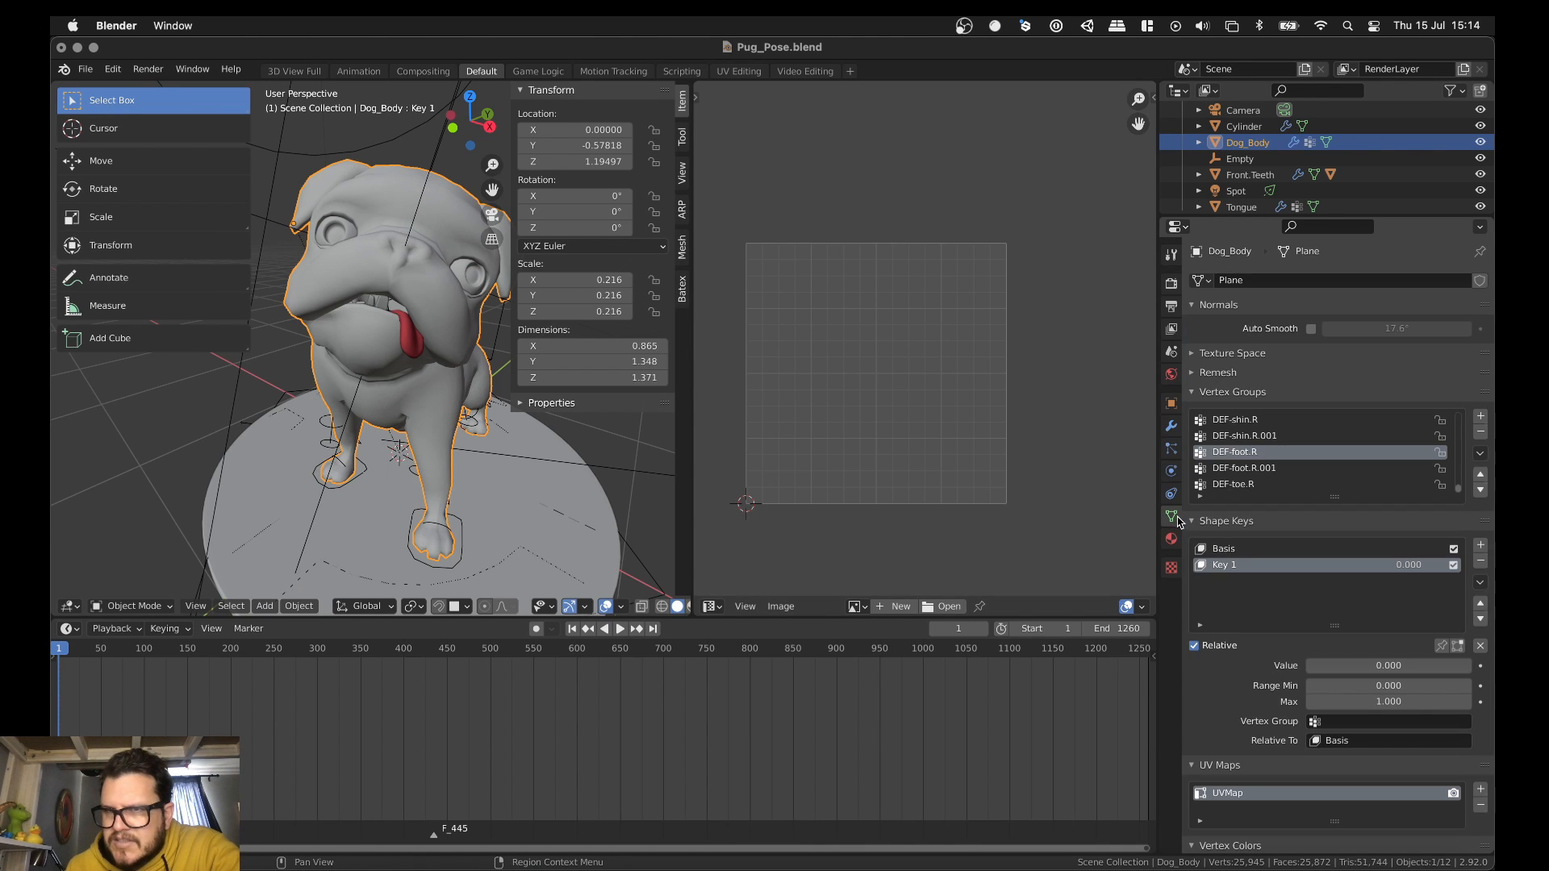
pyautogui.click(1311, 329)
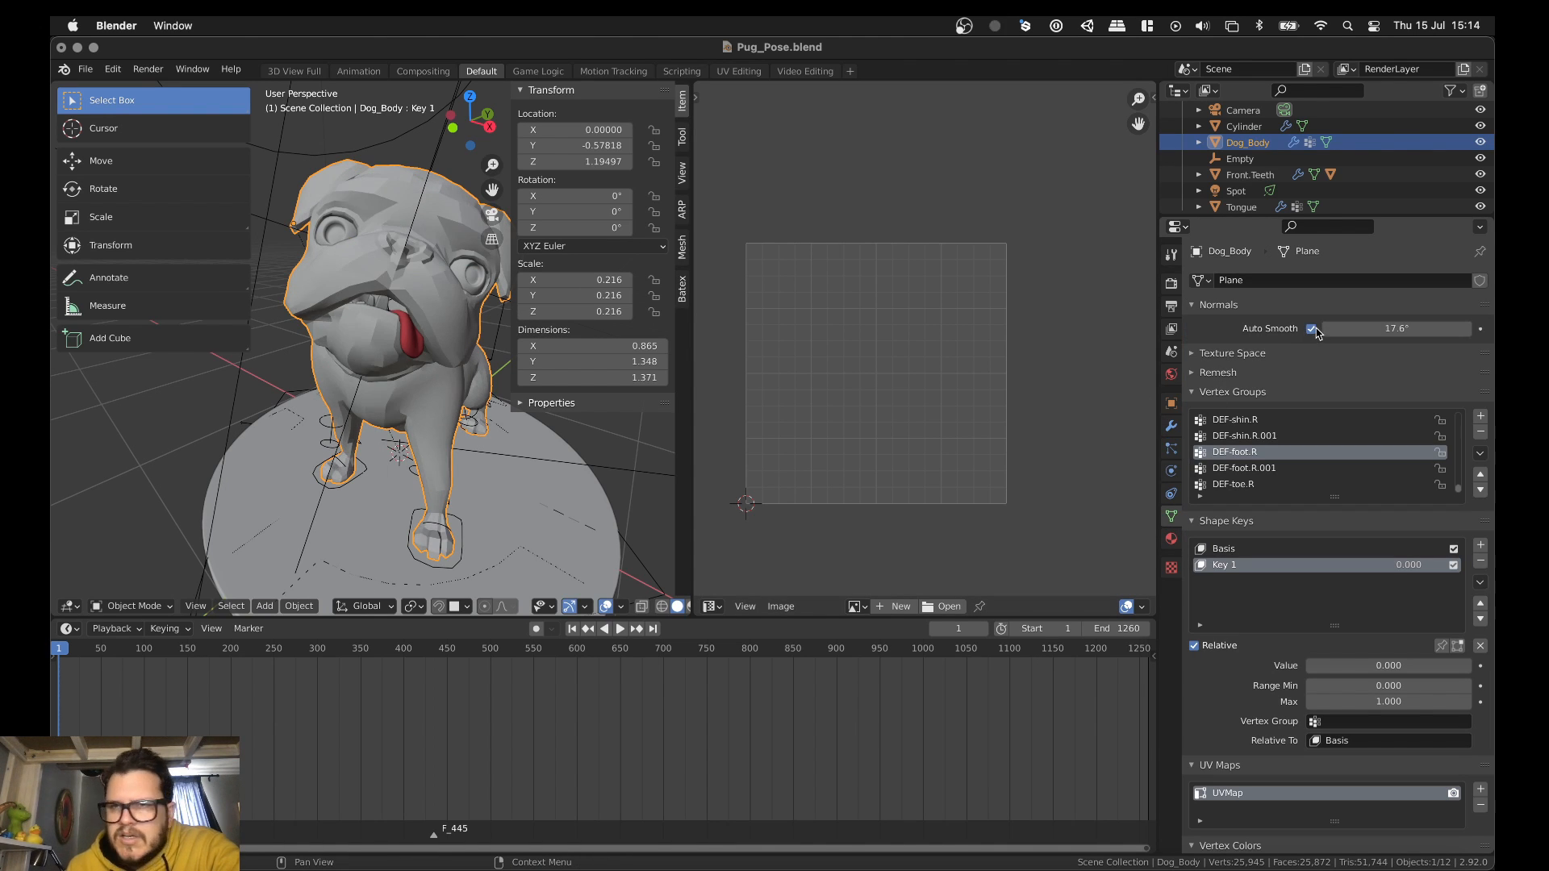
pyautogui.click(1312, 330)
pyautogui.click(1312, 329)
pyautogui.moveTo(1383, 329)
pyautogui.mouseDown()
pyautogui.moveTo(1355, 329)
pyautogui.moveTo(1465, 330)
pyautogui.mouseUp()
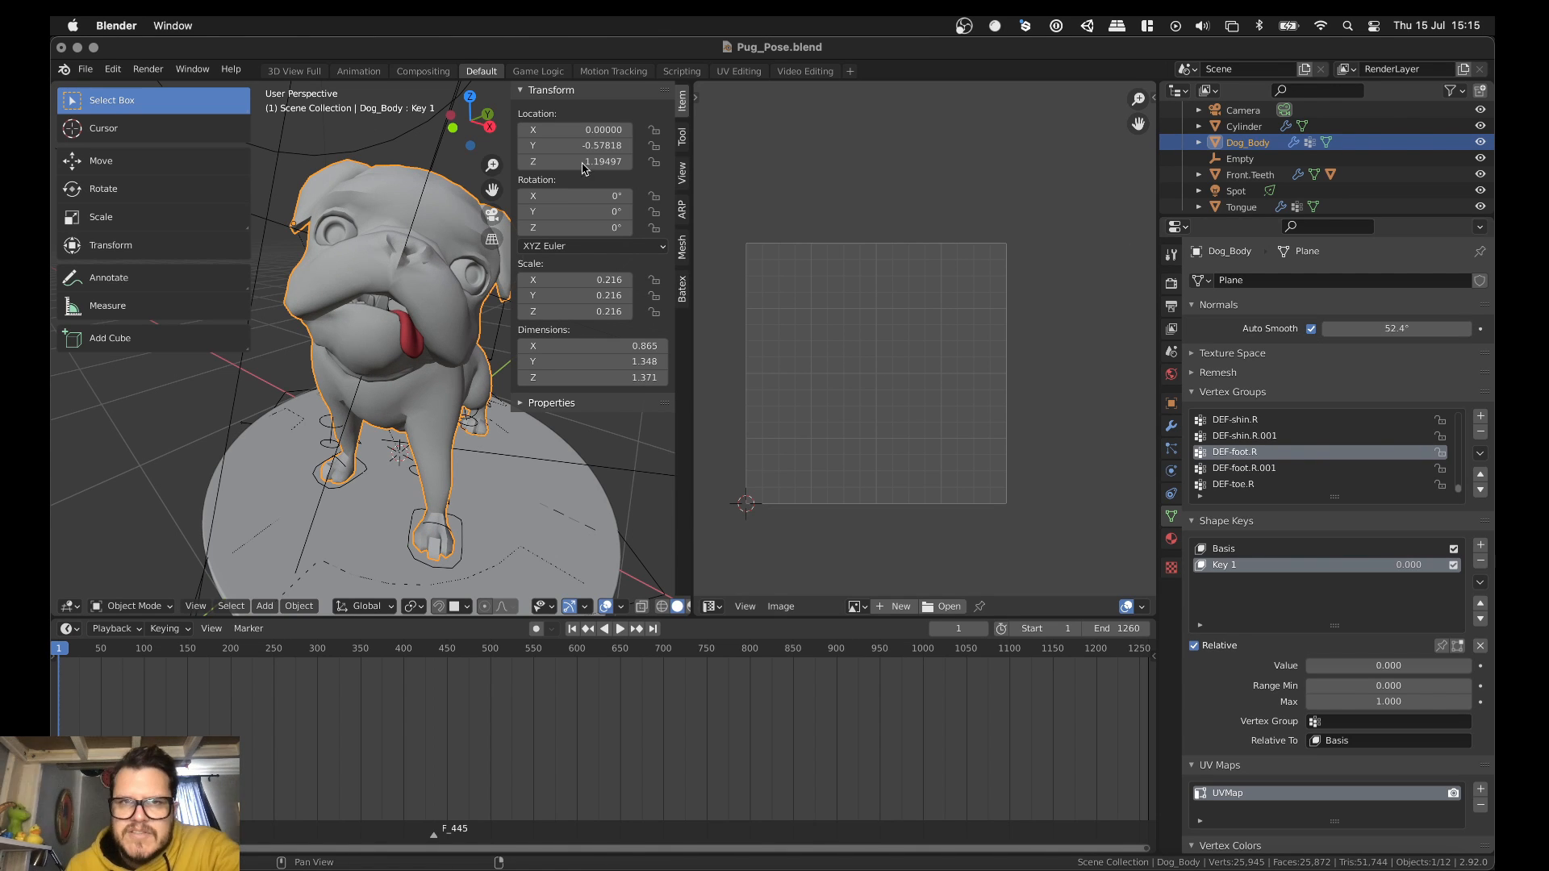
# Show the Face Orientation overlay in the viewport and turn it off again
pyautogui.click(684, 139)
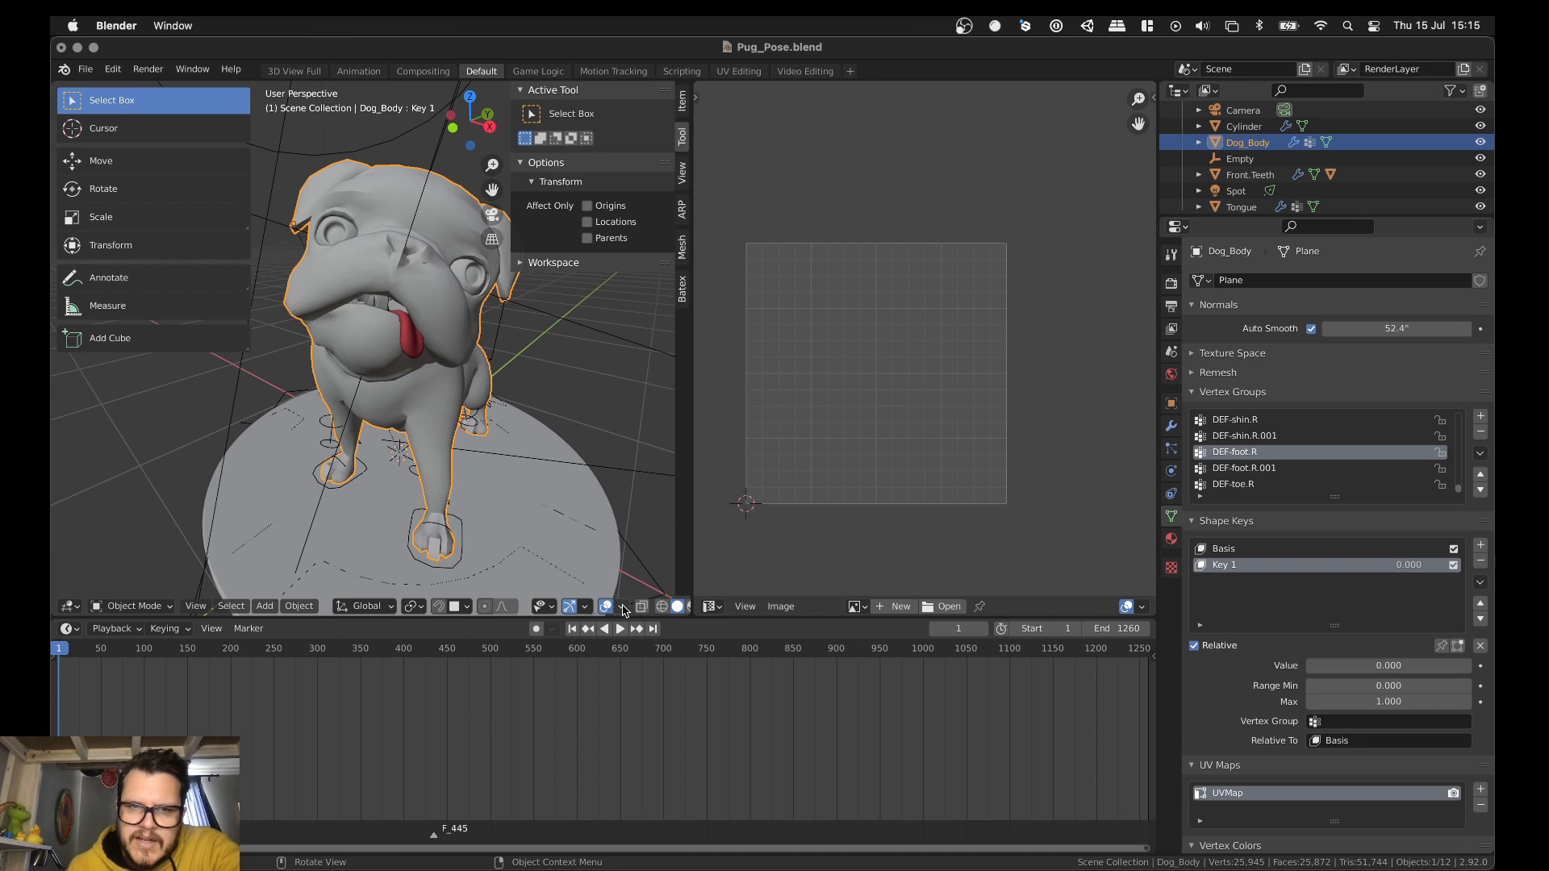
pyautogui.click(621, 606)
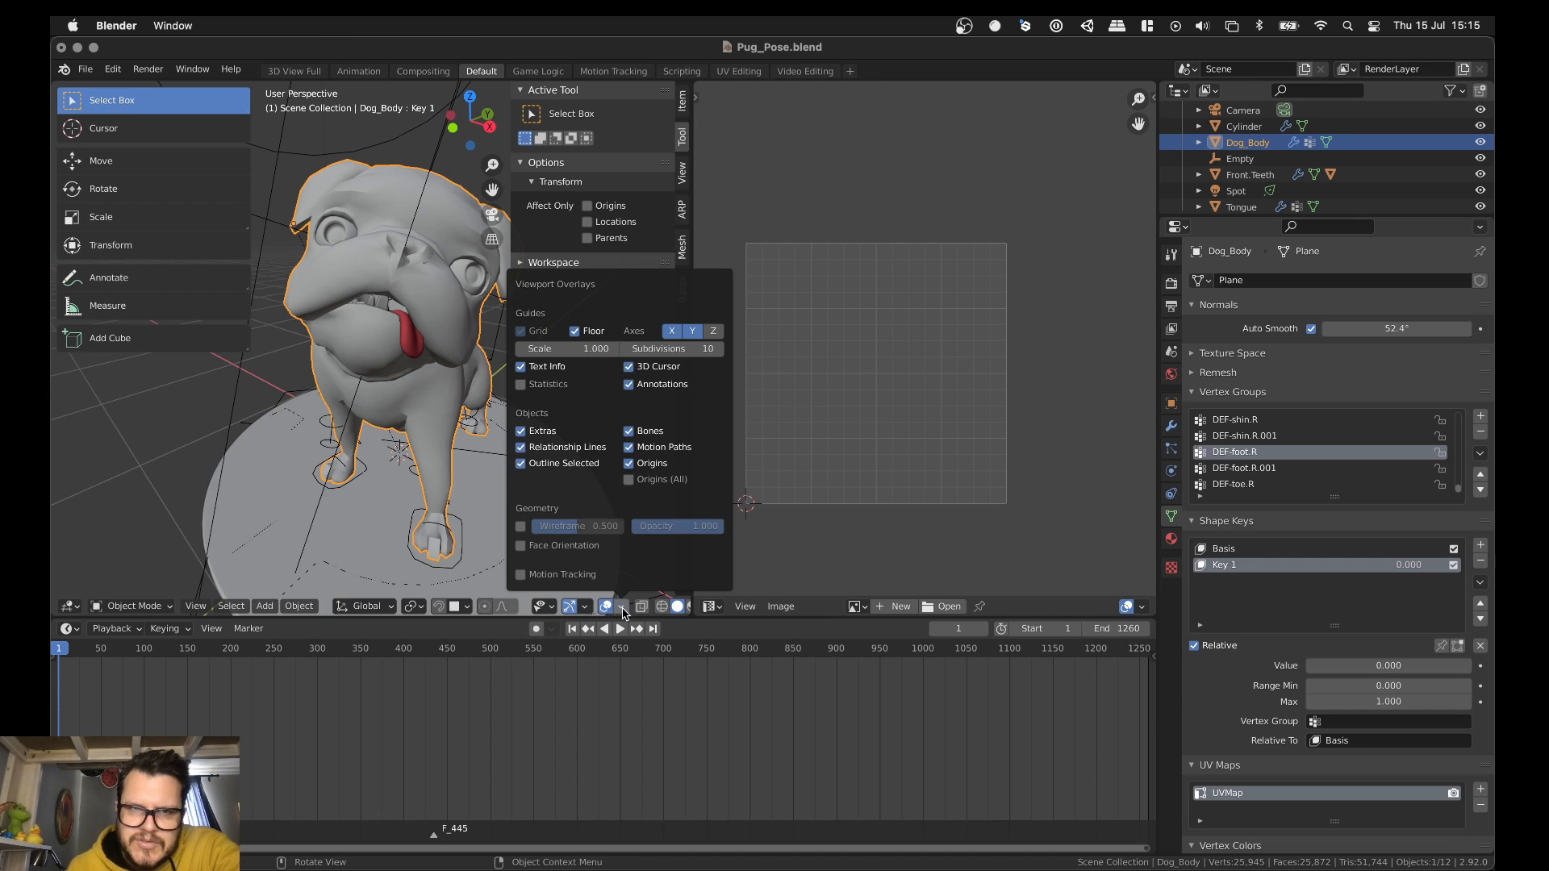
pyautogui.click(520, 546)
pyautogui.click(521, 546)
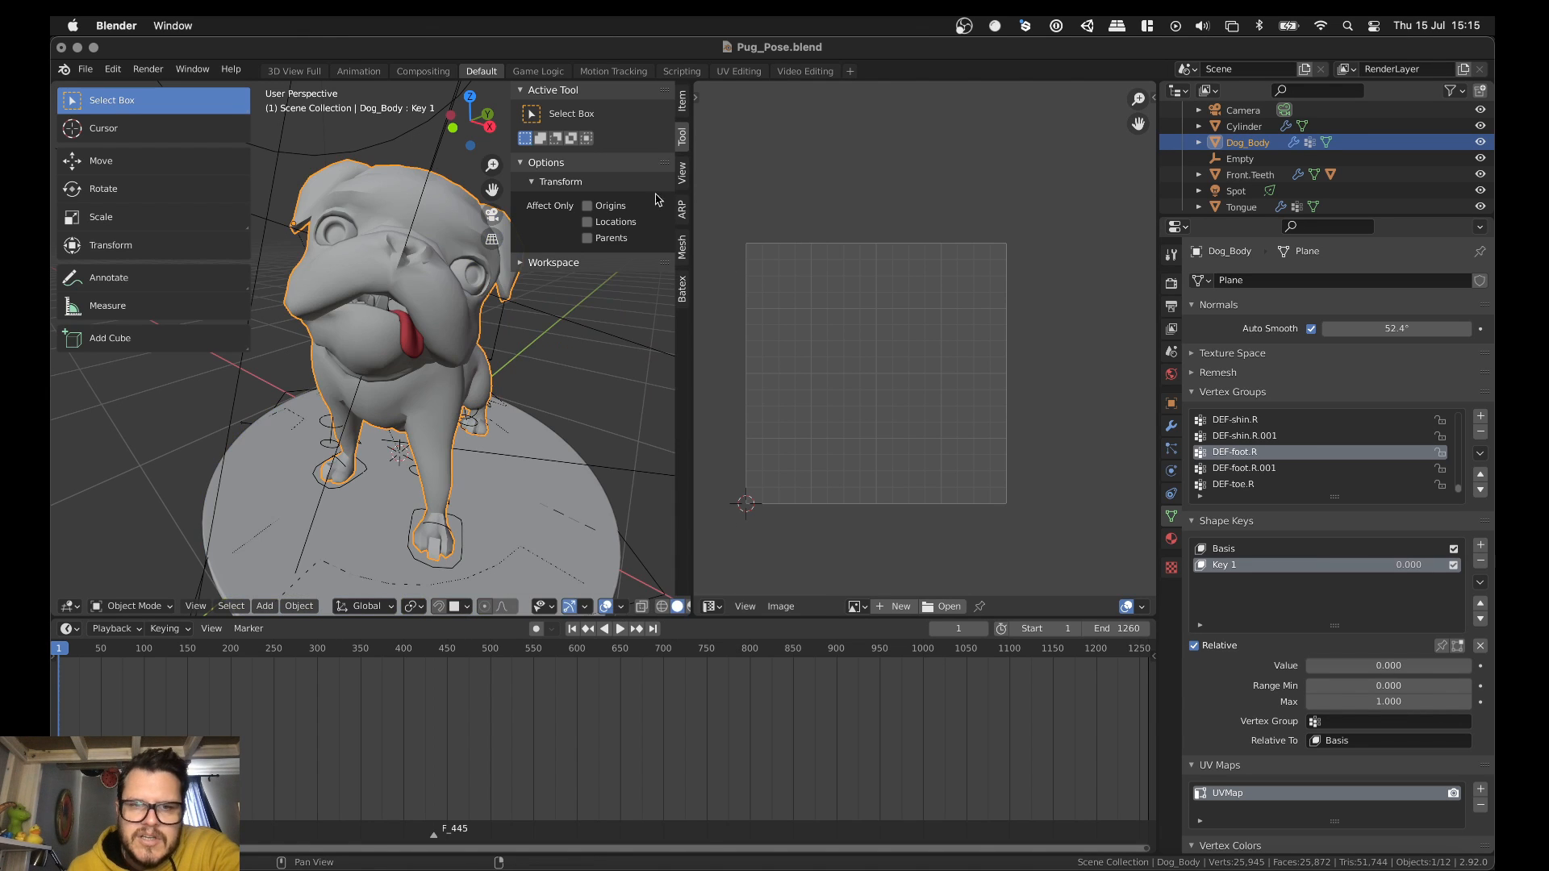
pyautogui.click(589, 608)
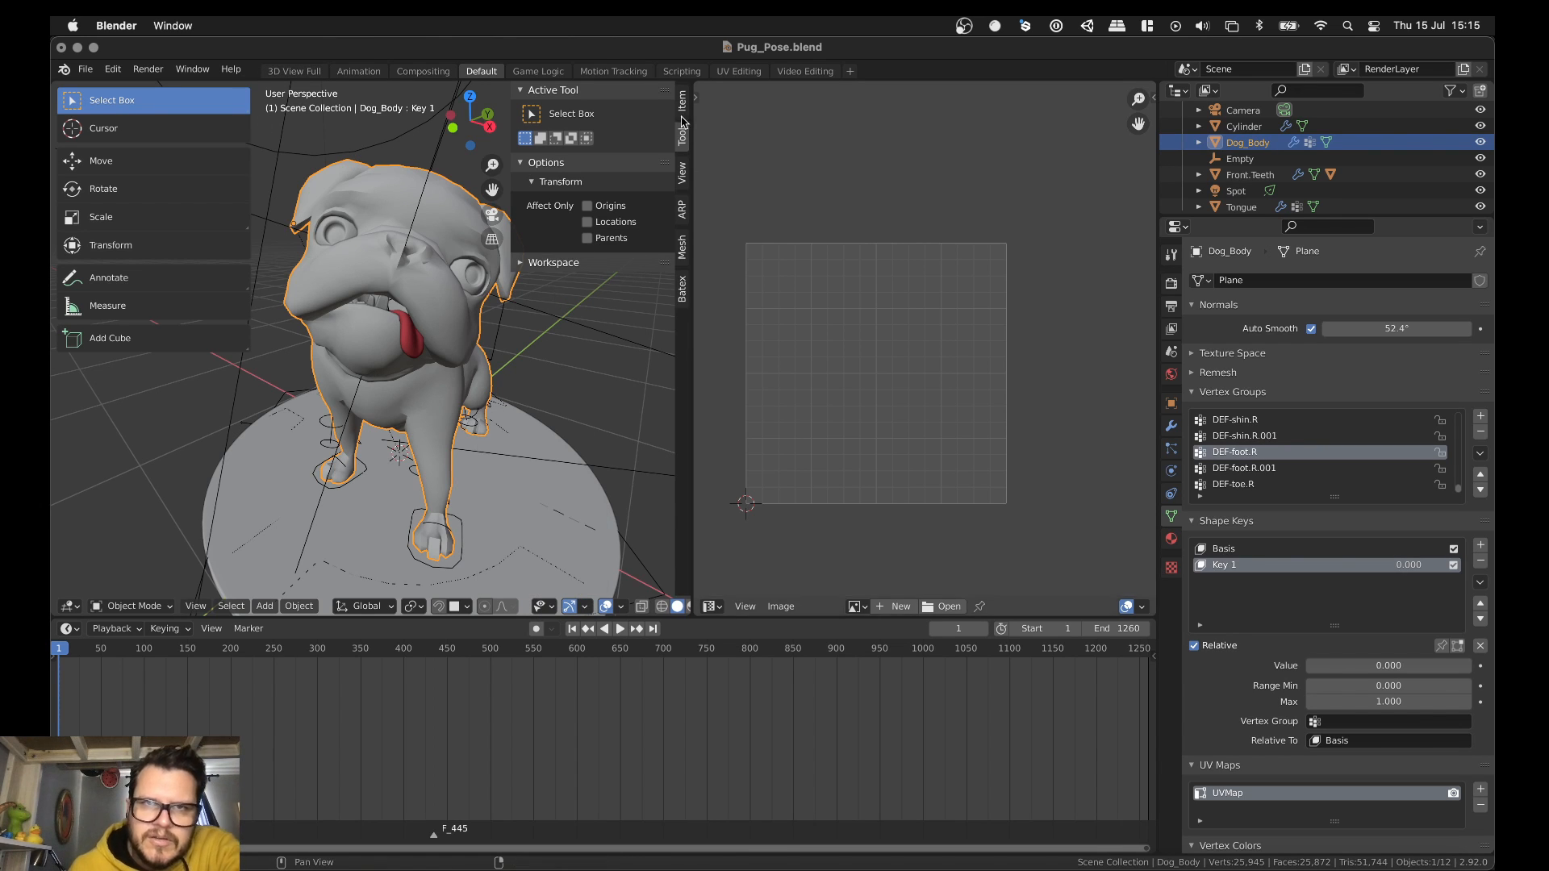
pyautogui.scroll(-1, 643, 611)
pyautogui.scroll(-2, 643, 611)
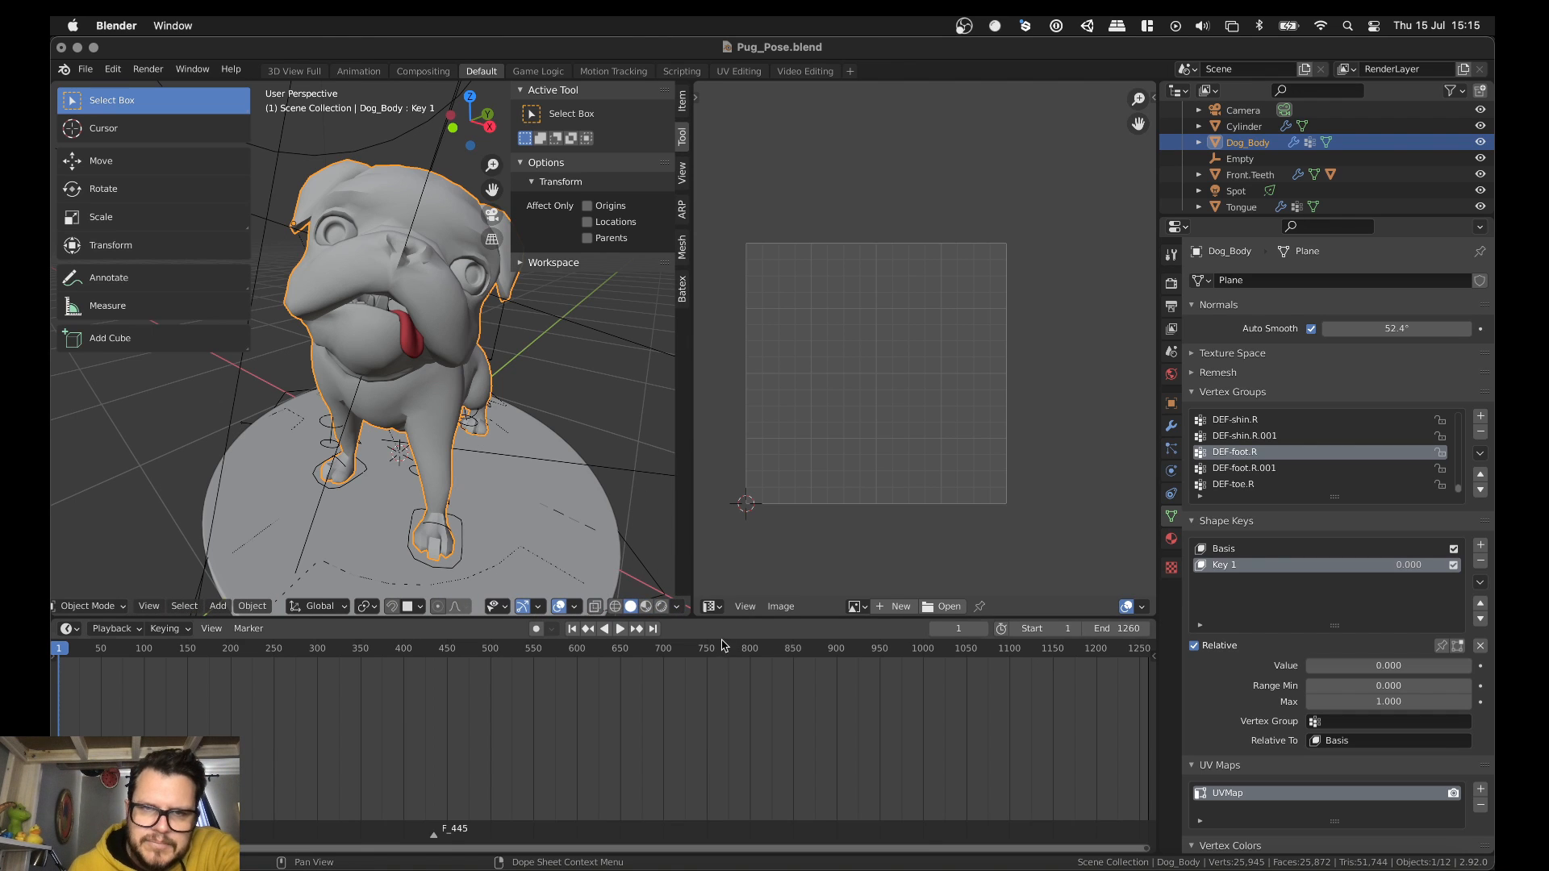
pyautogui.click(678, 607)
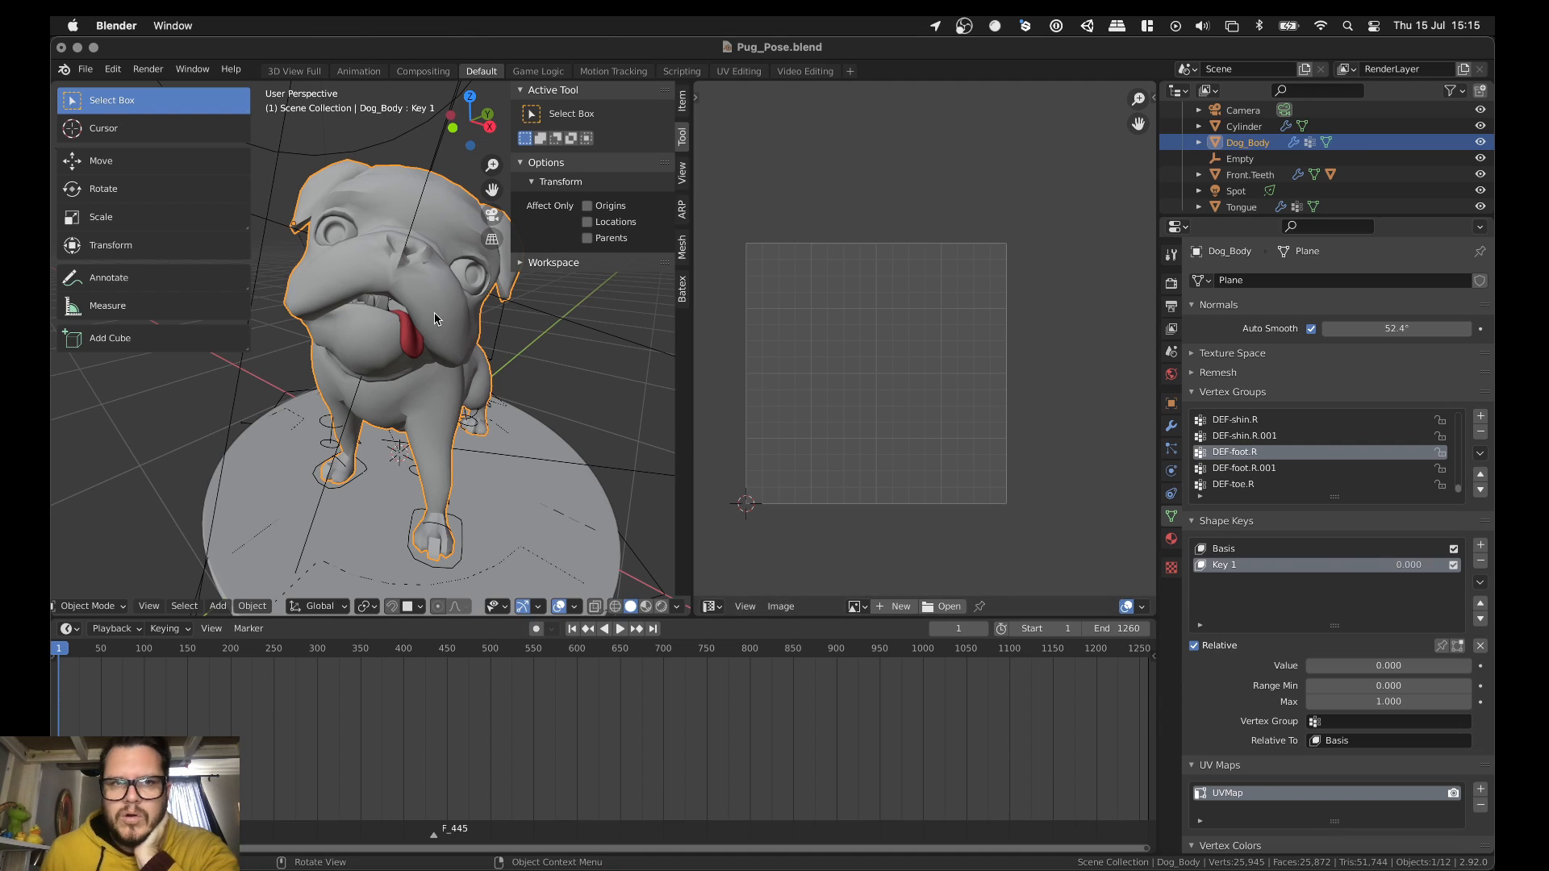
# Set the Auto Smooth angle of the Dog_Body mesh to 81.6°
pyautogui.moveTo(1376, 333); pyautogui.dragTo(1436, 333)
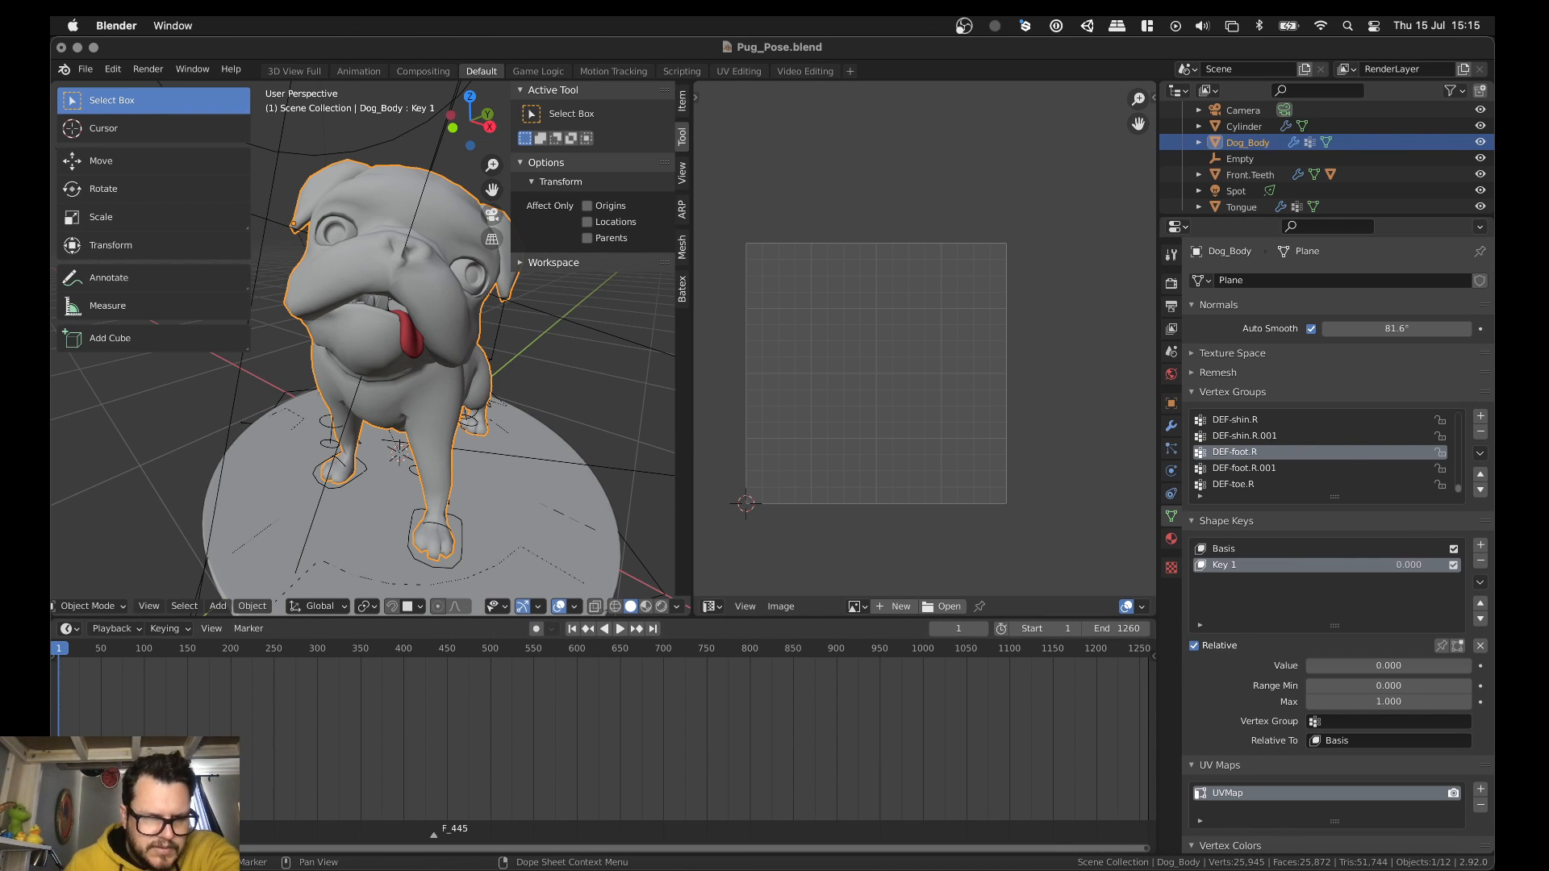
# Switch to Unity-BlenderToFBX.py in Atom and highlight the bake_anim_use_nla_strips=False line in the blender280 export settings
pyautogui.press('super+Tab')
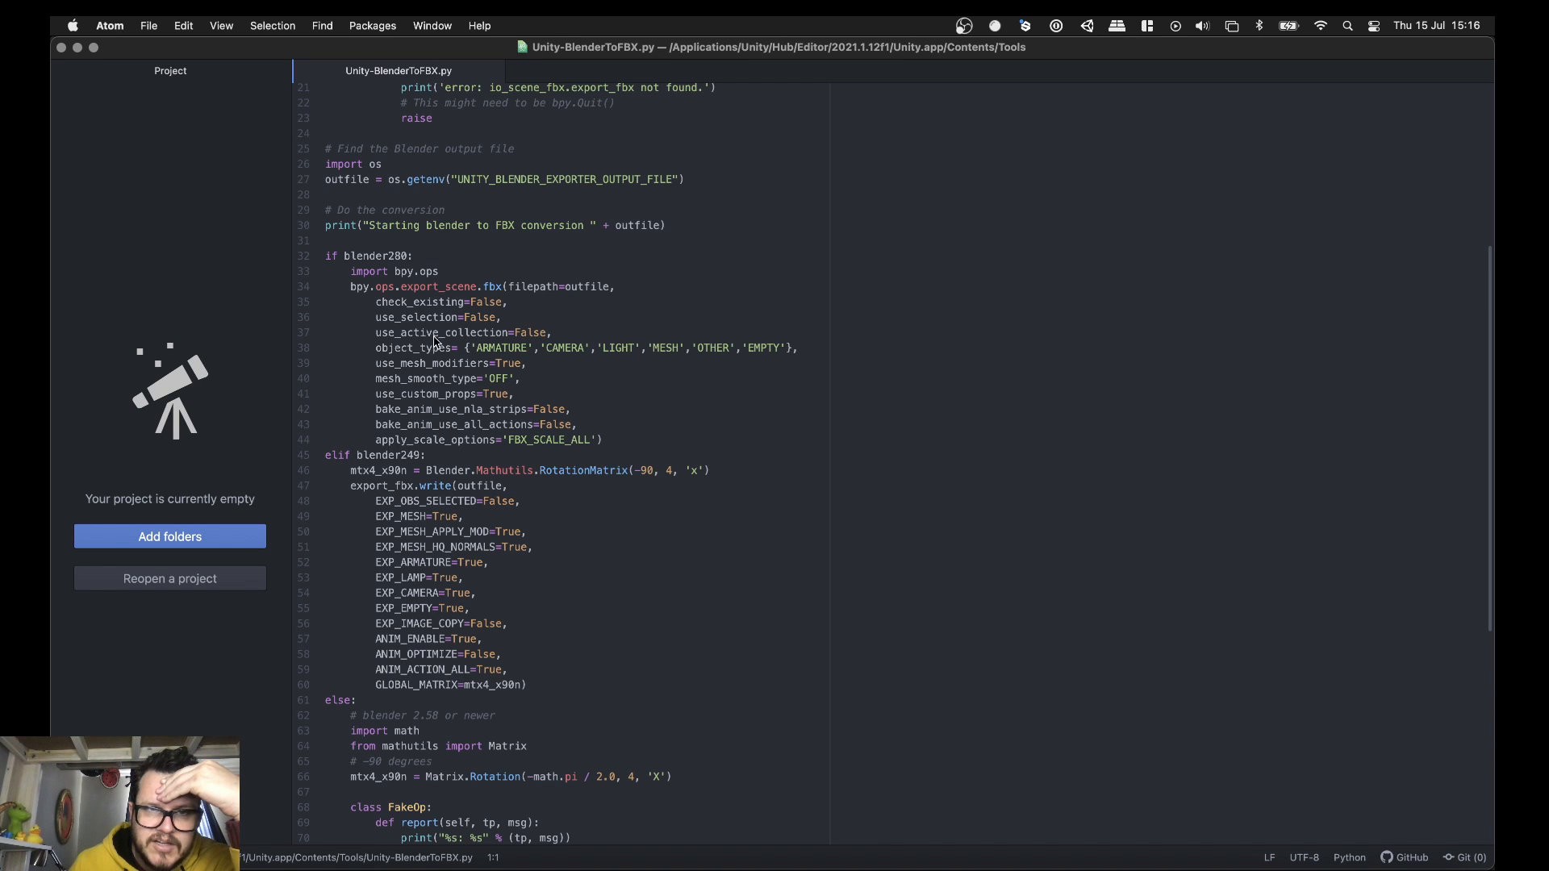
pyautogui.scroll(-2, 436, 373)
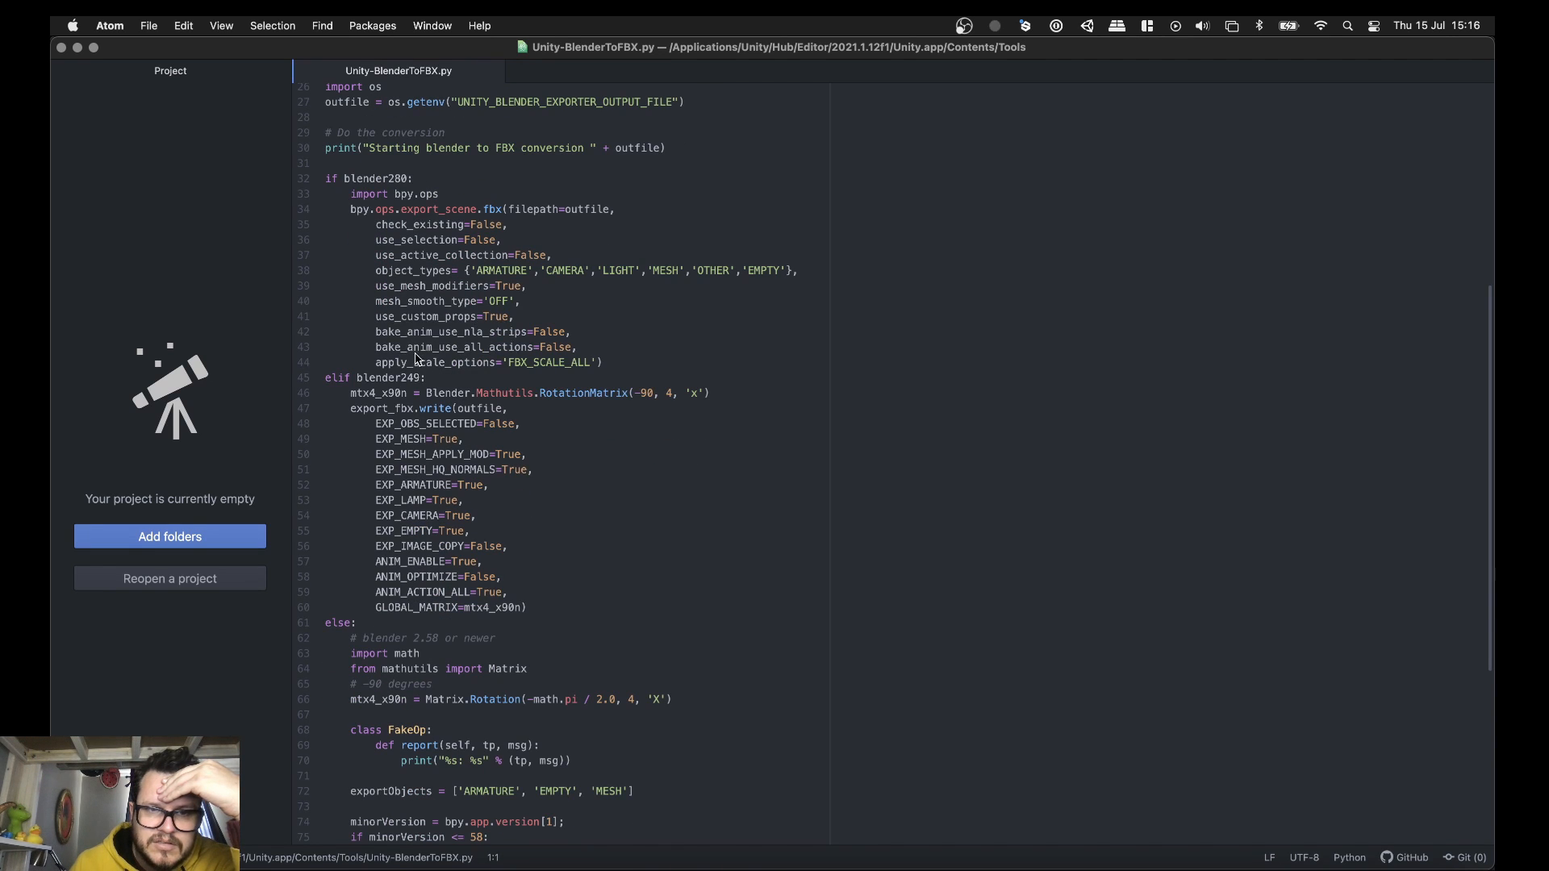
pyautogui.moveTo(574, 332); pyautogui.dragTo(376, 333)
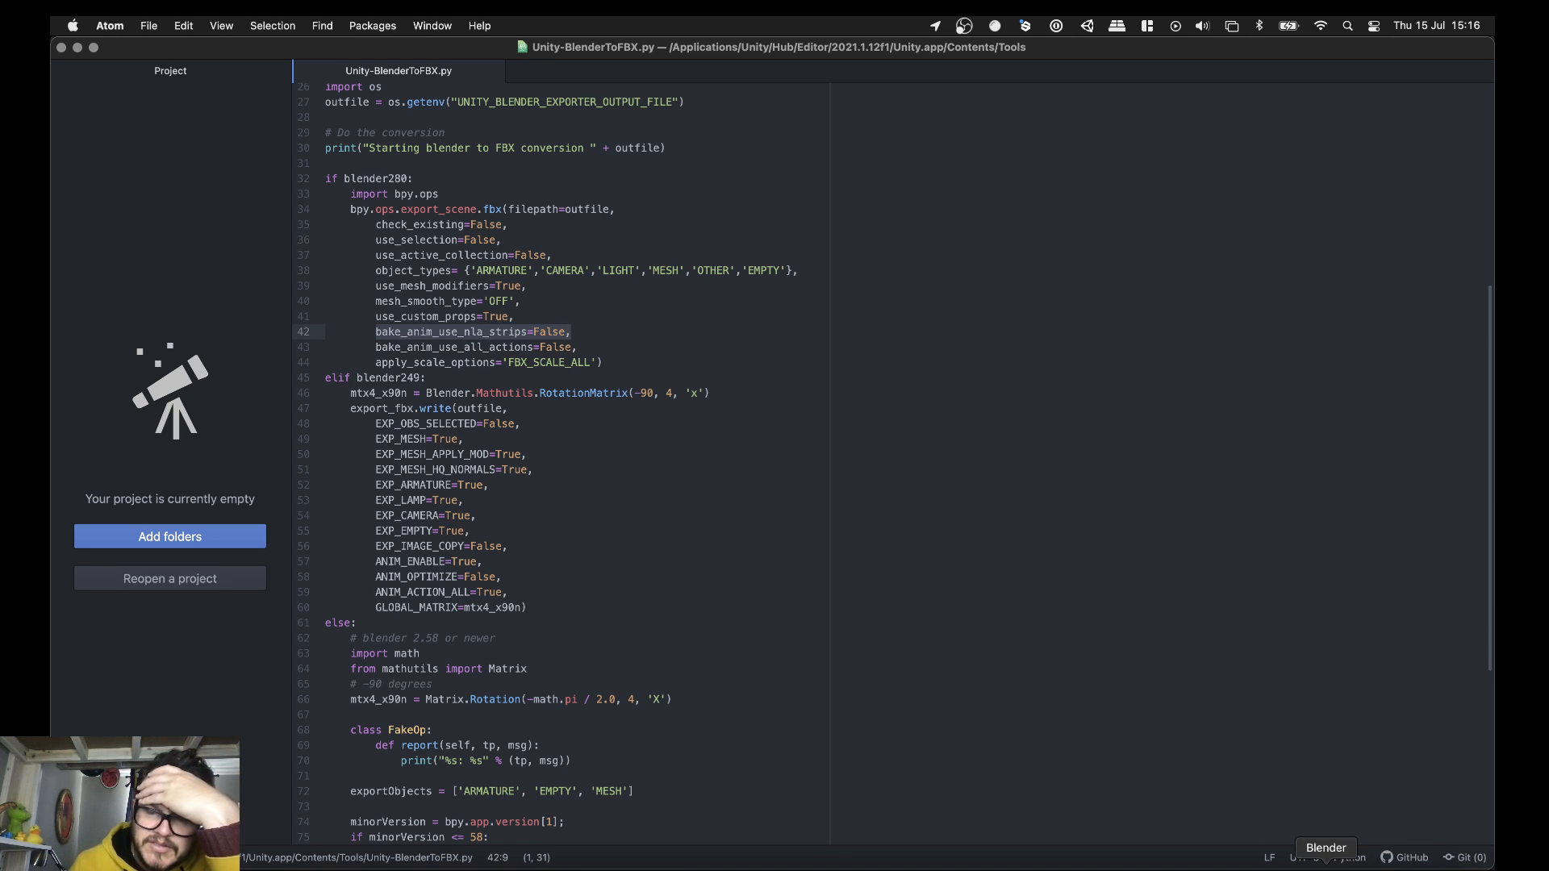
# Switch back to the Pug_Pose file in Blender, open the FBX export settings and expand the Armature options
pyautogui.click(1291, 861)
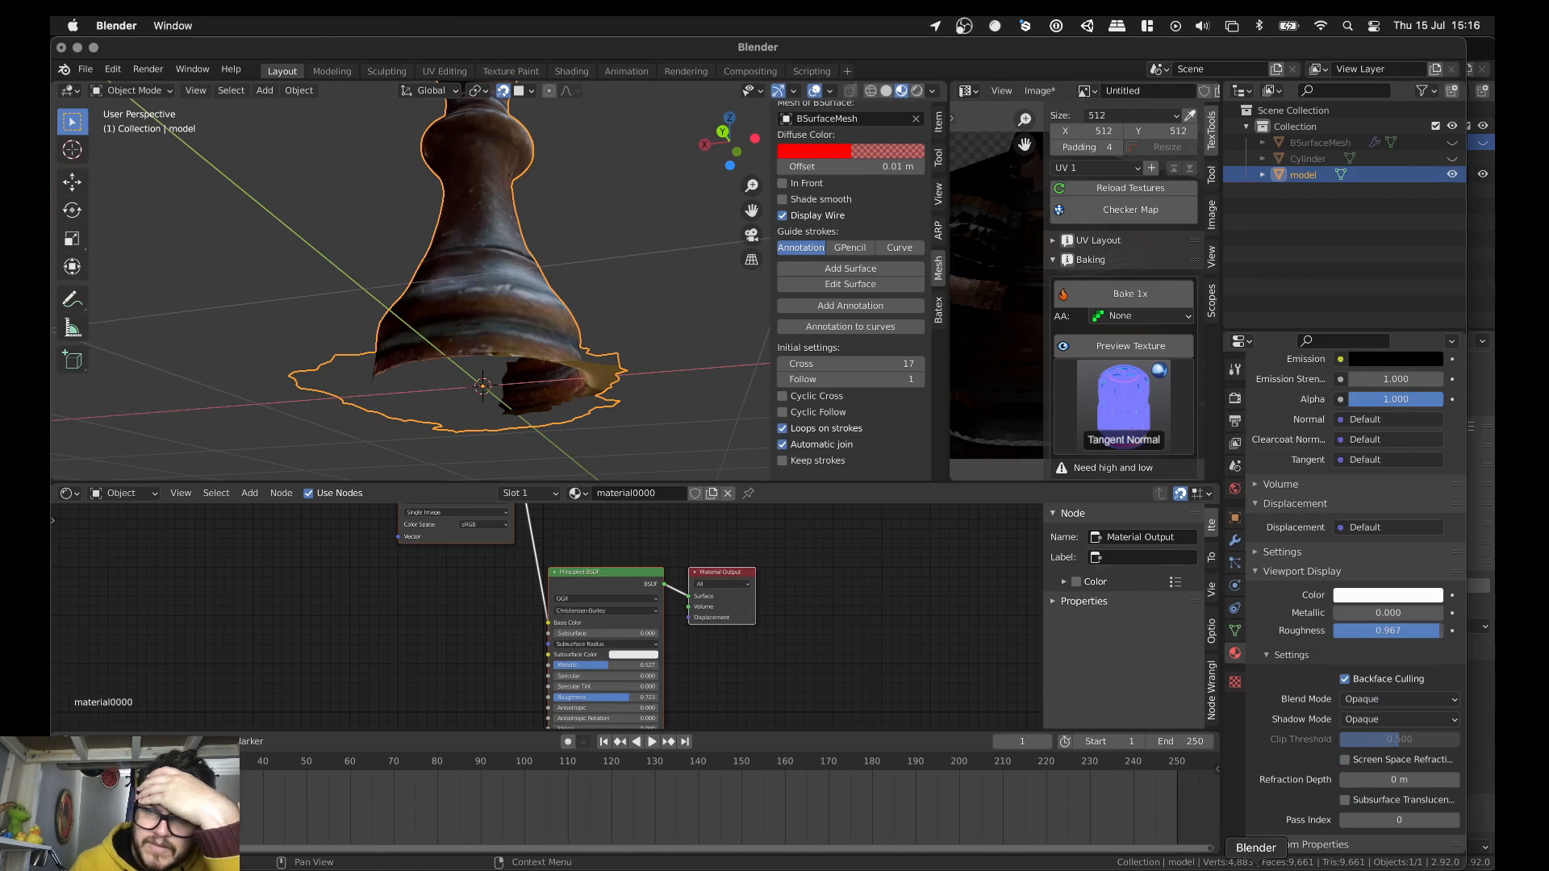
pyautogui.click(1256, 862)
pyautogui.click(1221, 862)
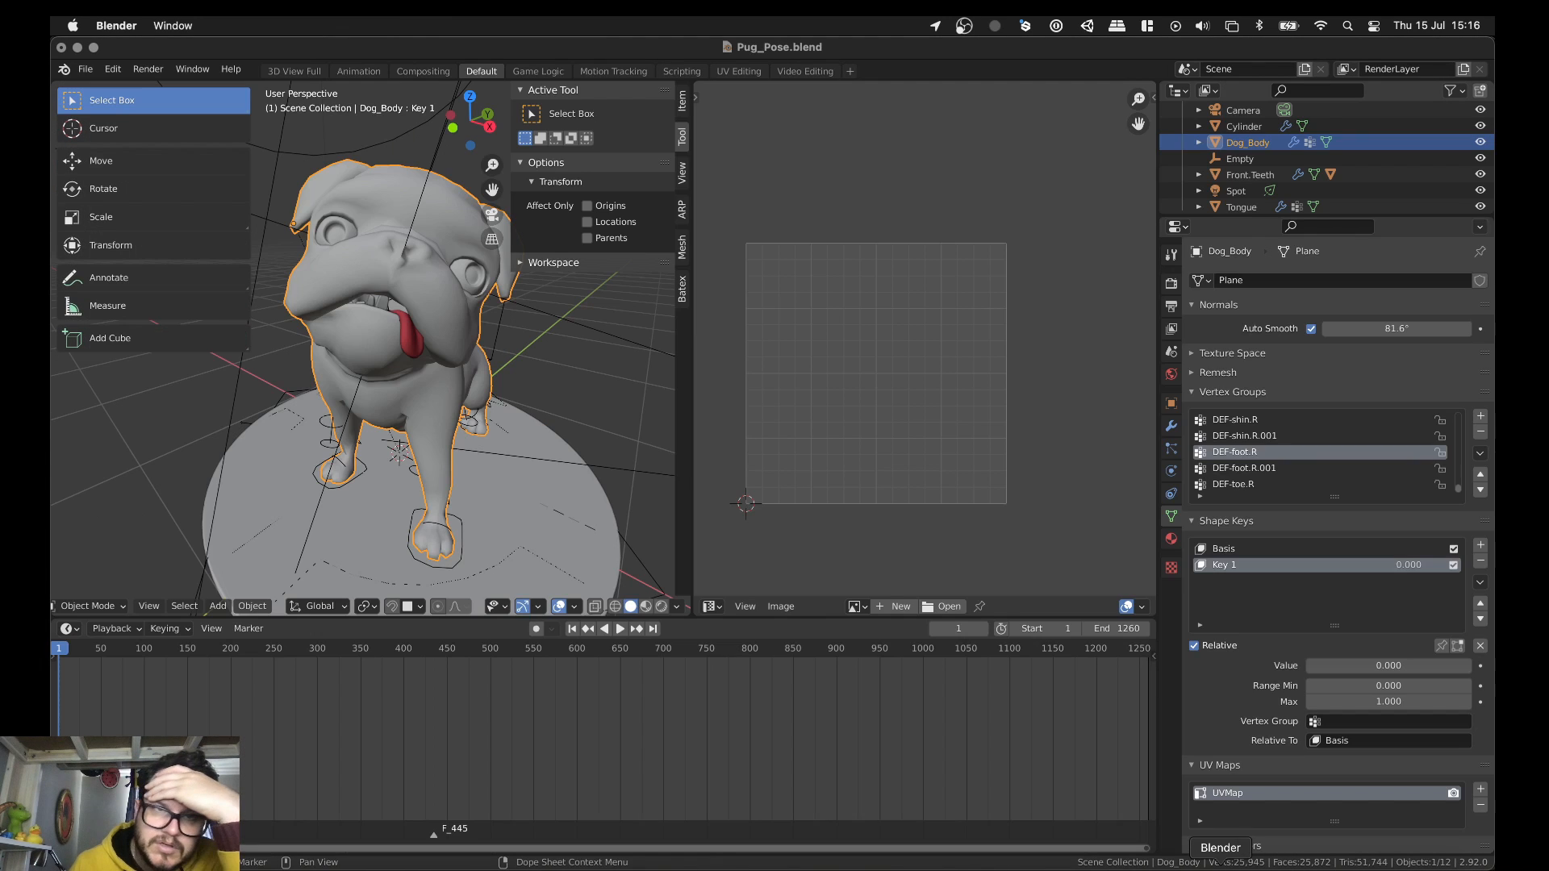
pyautogui.click(85, 69)
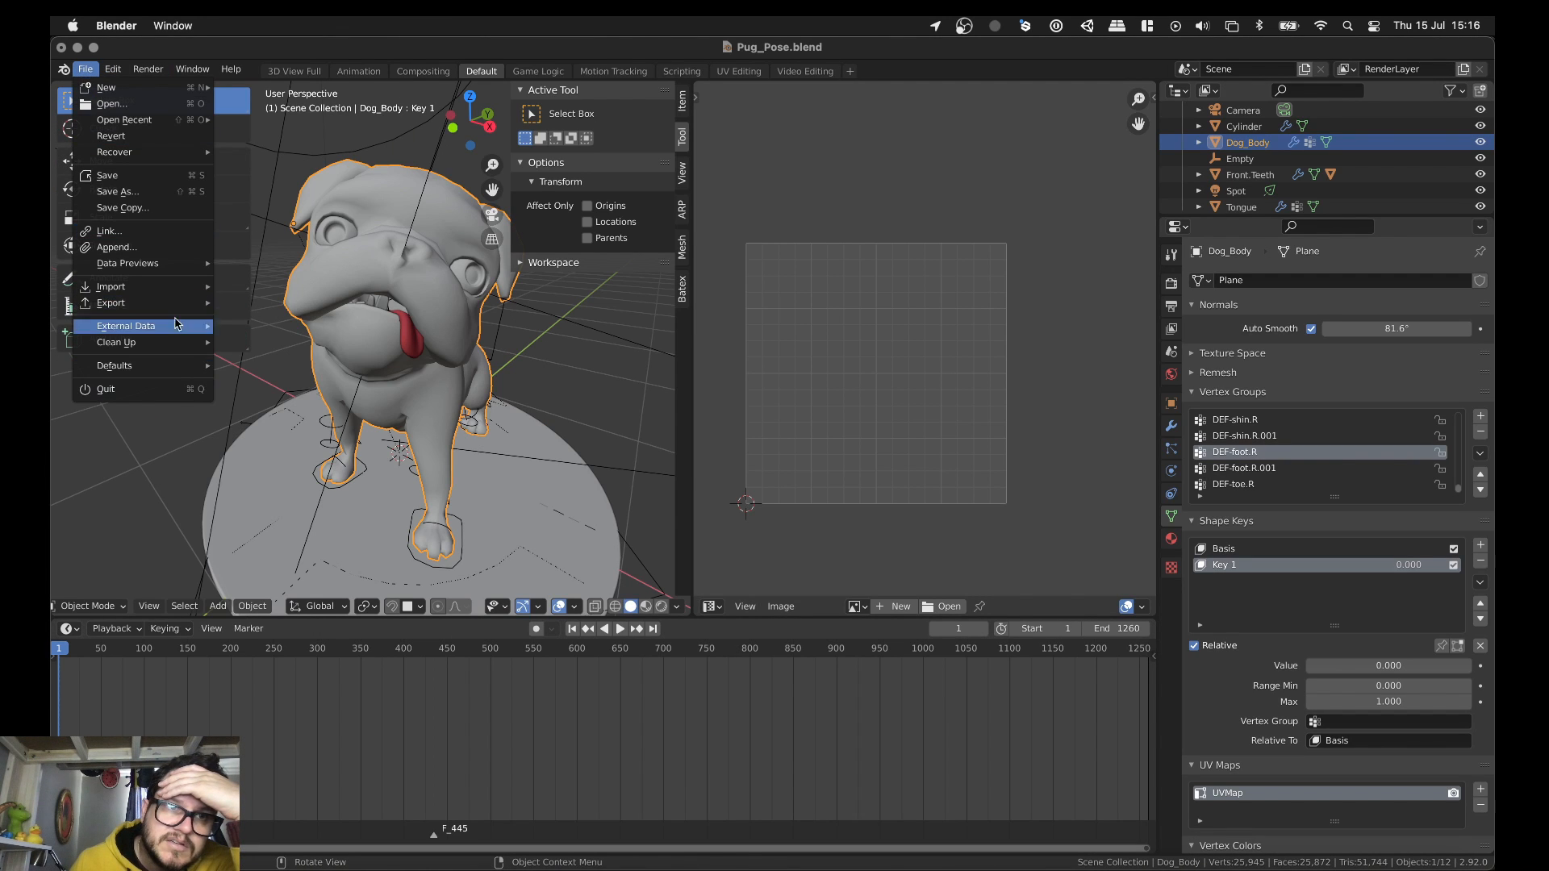
pyautogui.moveTo(178, 305)
pyautogui.click(297, 353)
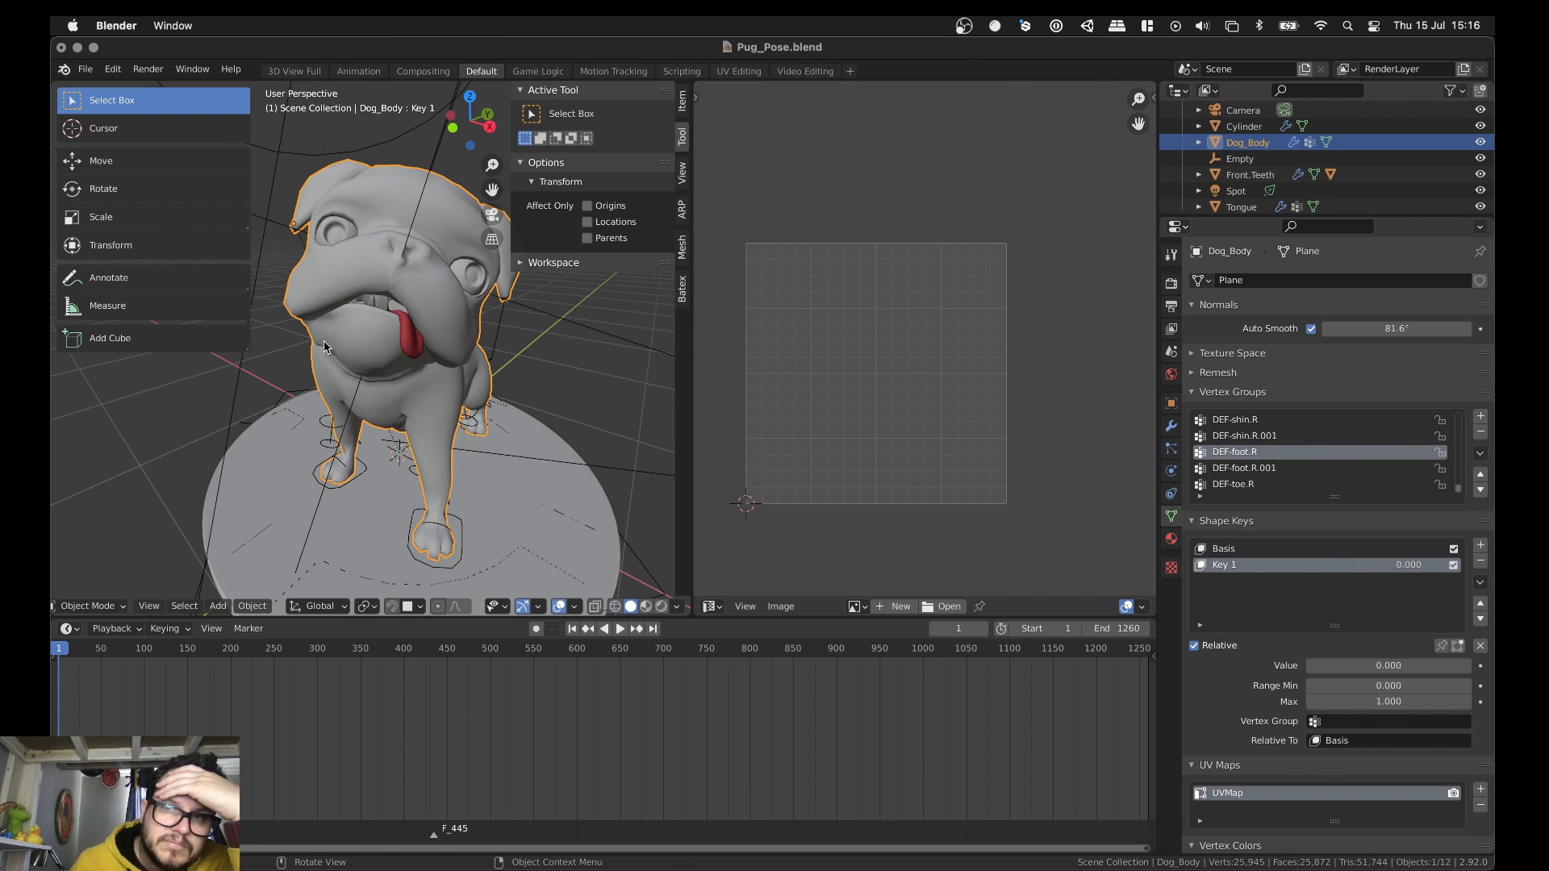
pyautogui.click(1121, 557)
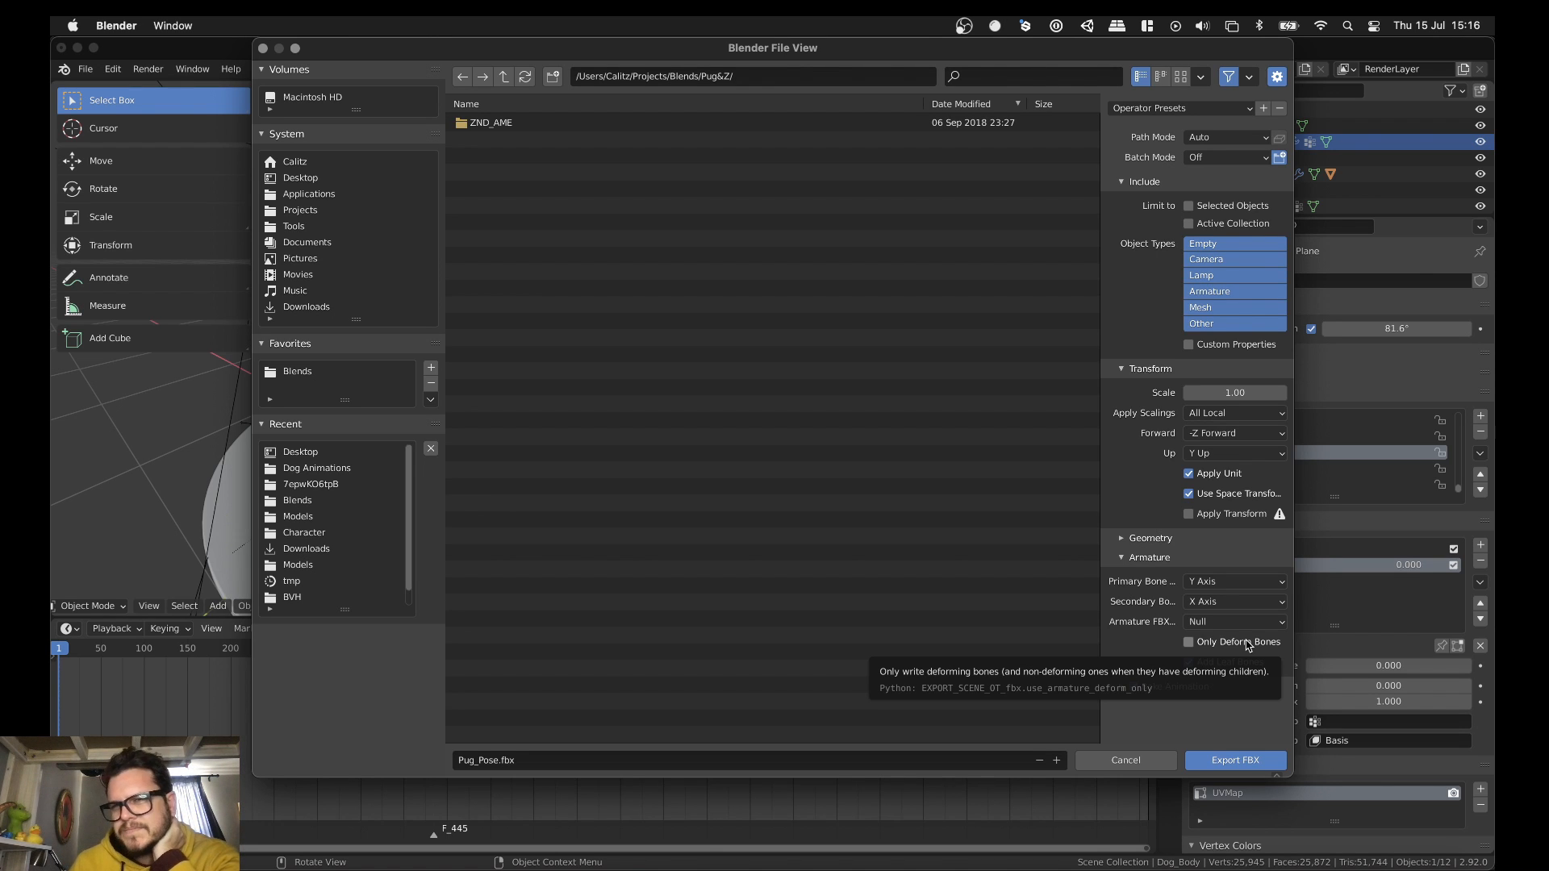
# Switch to Unity and examine the WGTS_rig widgets and metarig spine bones within Pug_Pose, leaving the object collapsed
pyautogui.click(1185, 865)
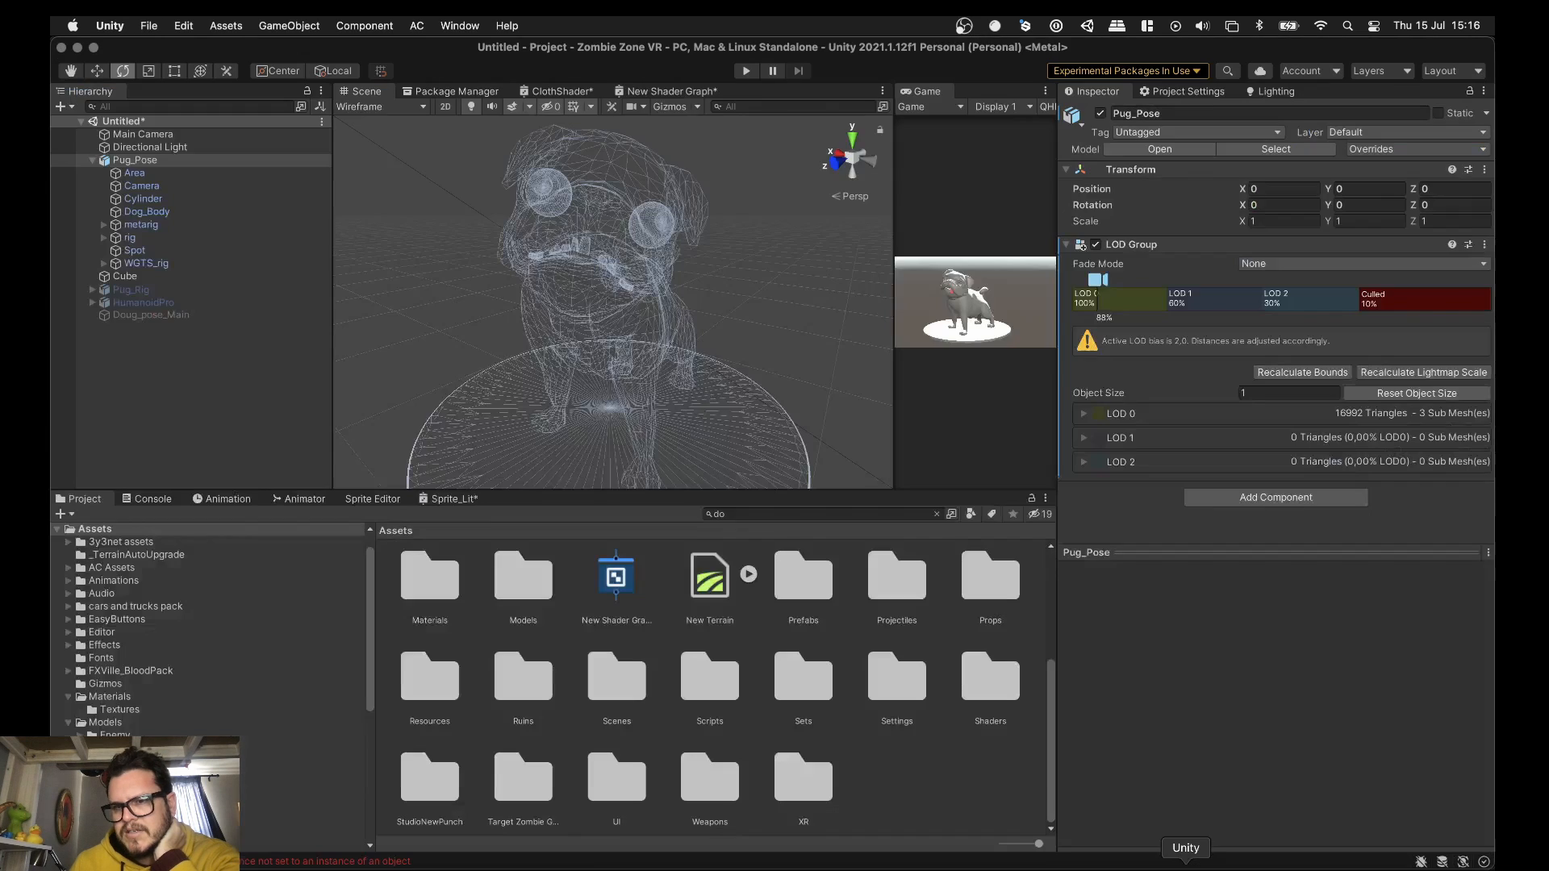
pyautogui.click(137, 160)
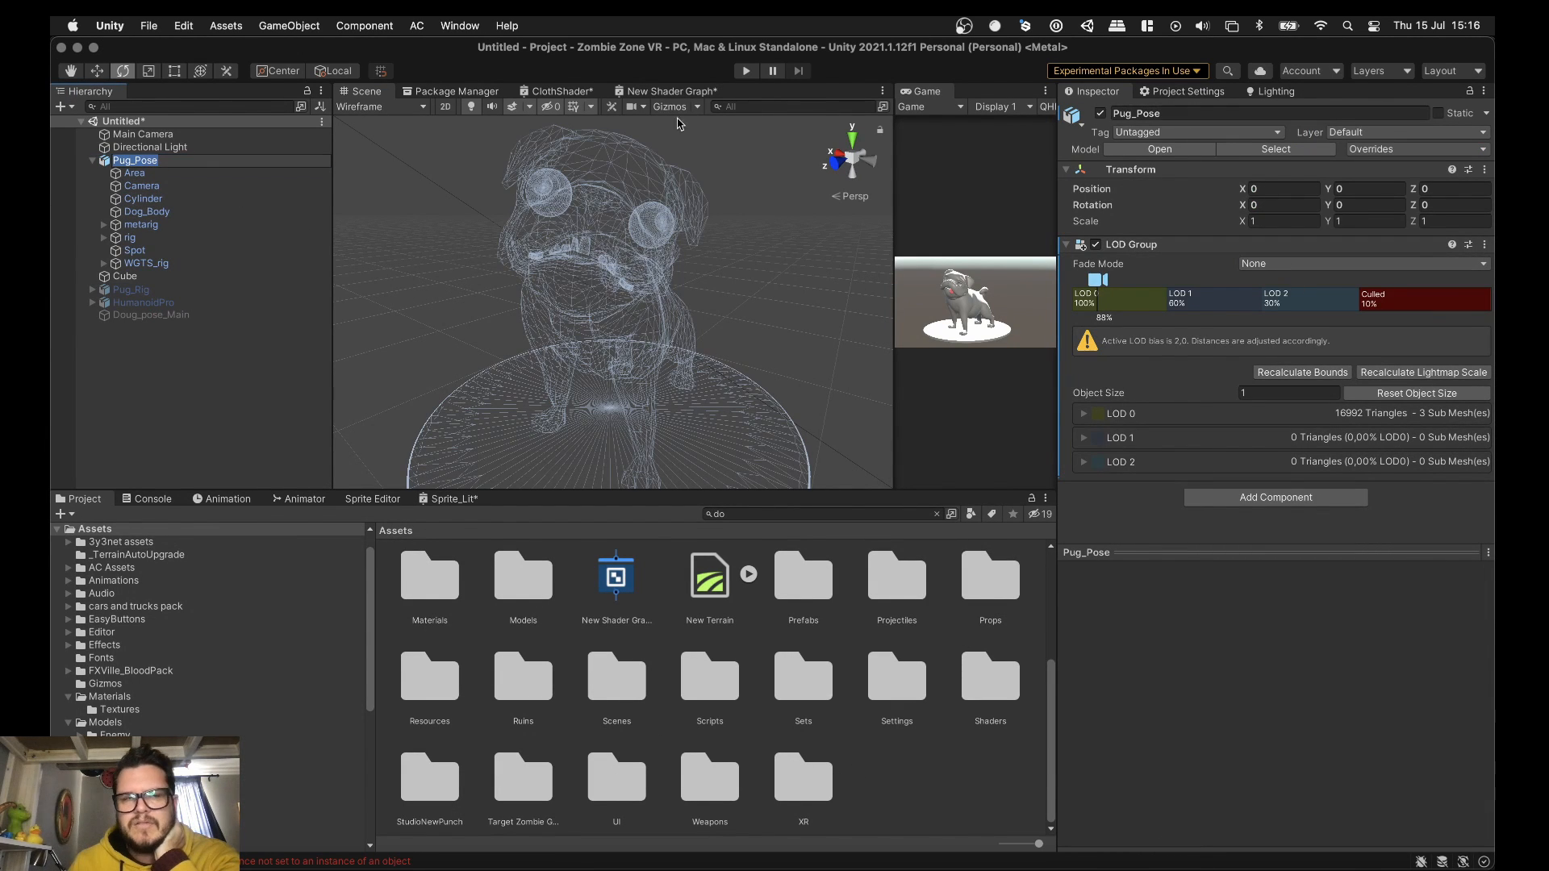
pyautogui.click(133, 263)
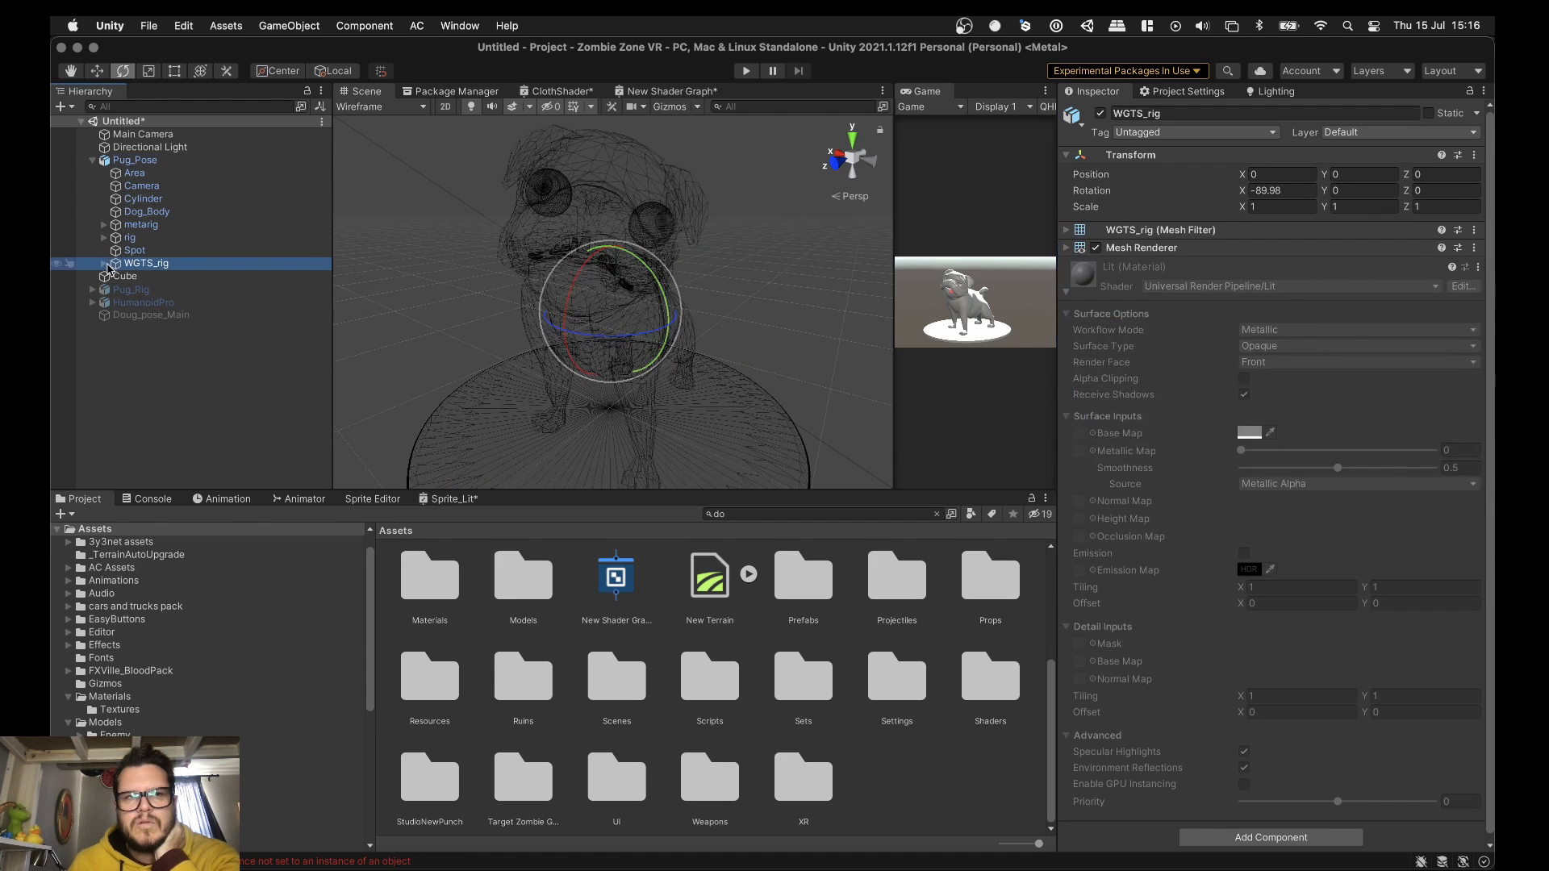
pyautogui.click(103, 264)
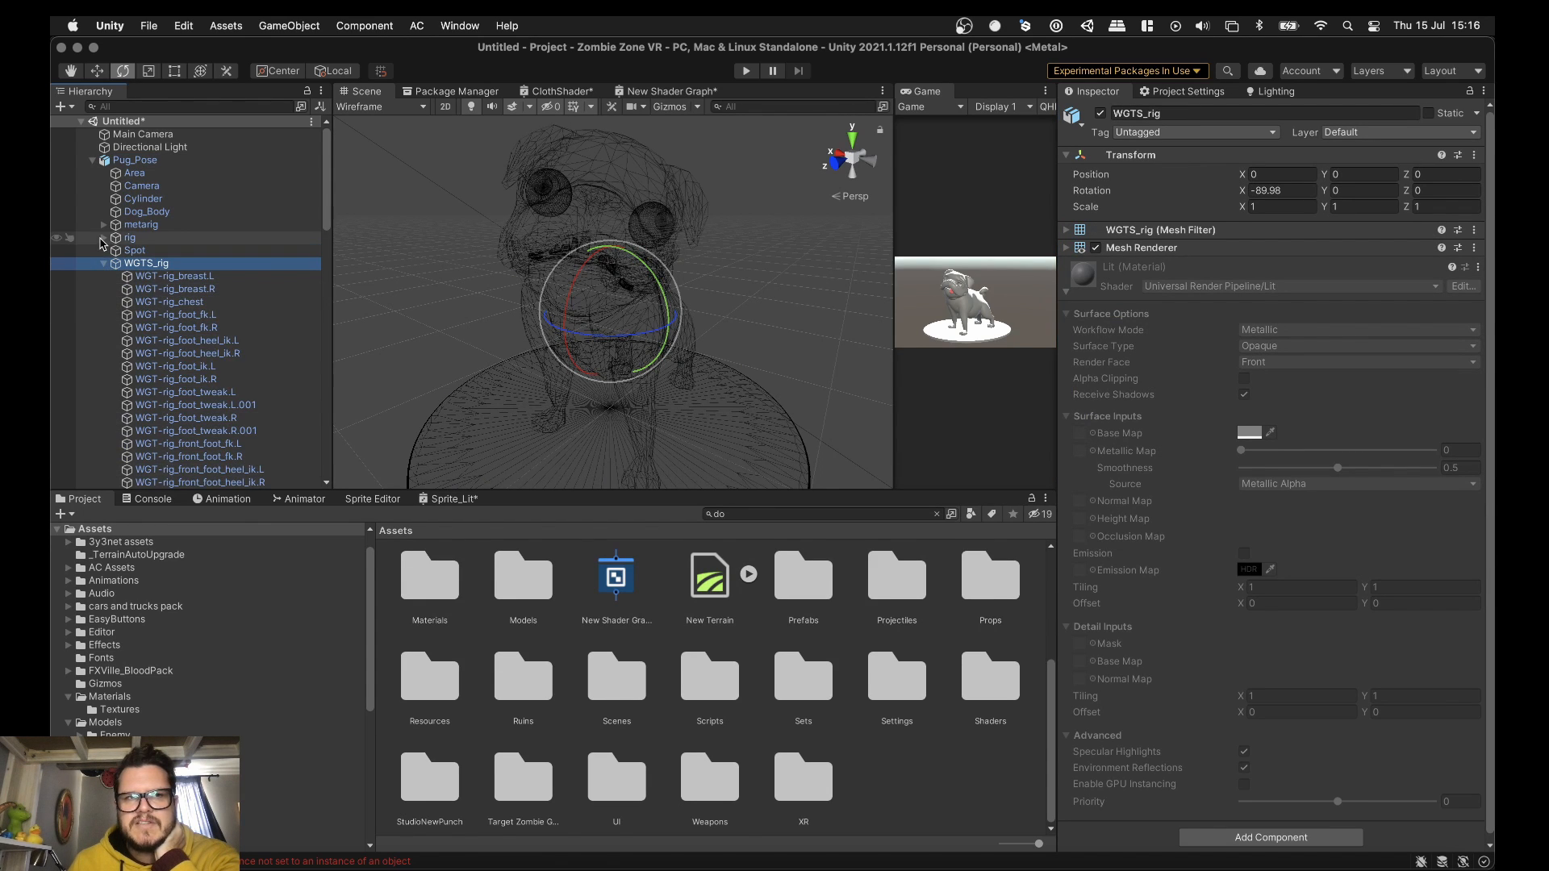
pyautogui.click(104, 227)
pyautogui.click(116, 238)
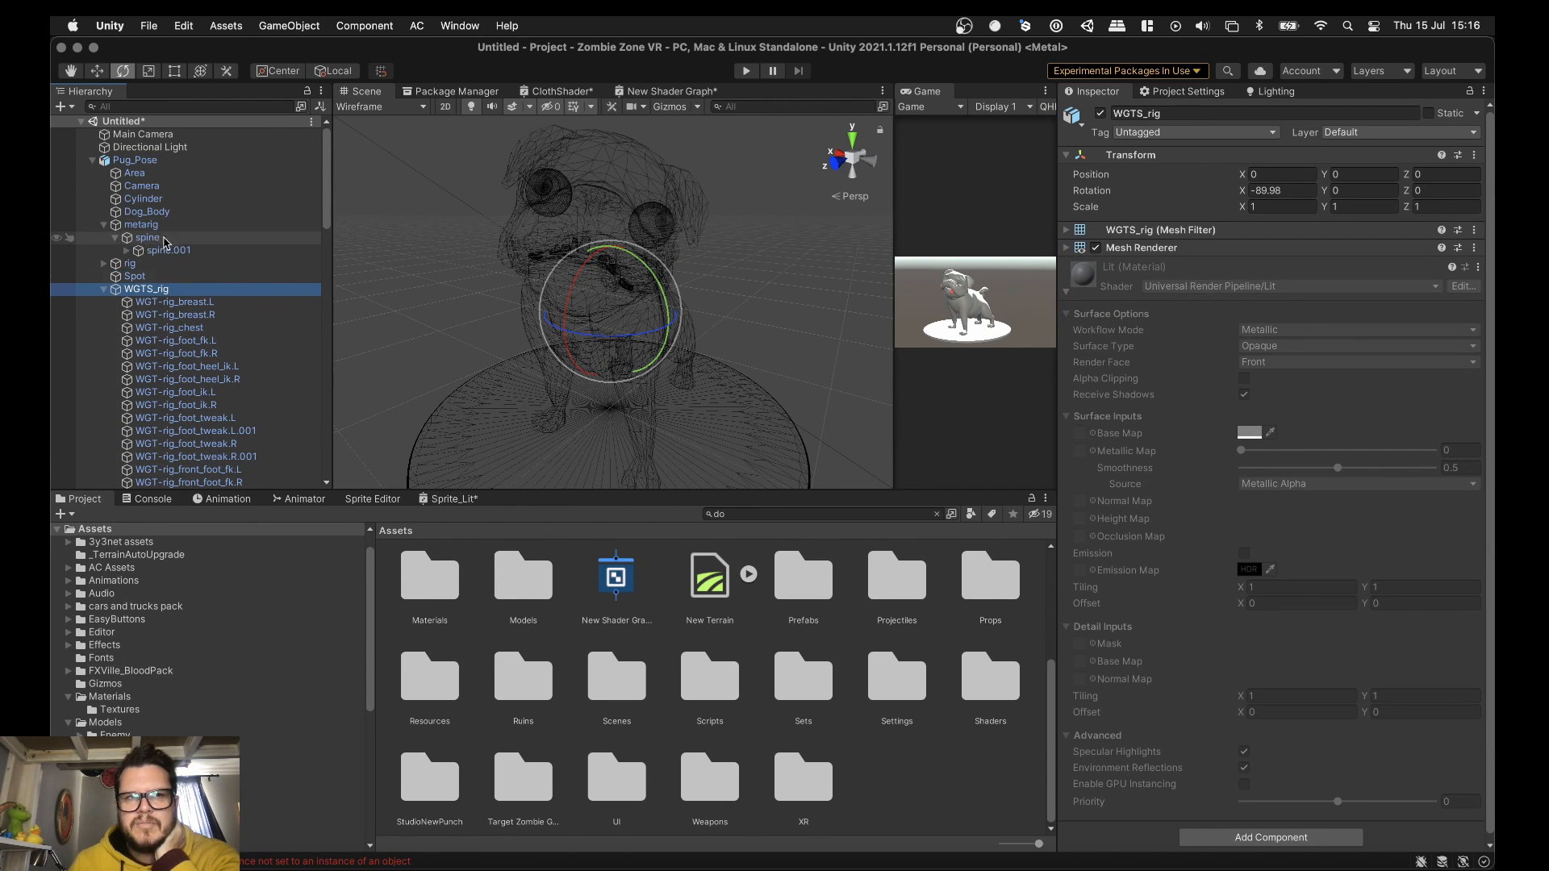
pyautogui.click(158, 160)
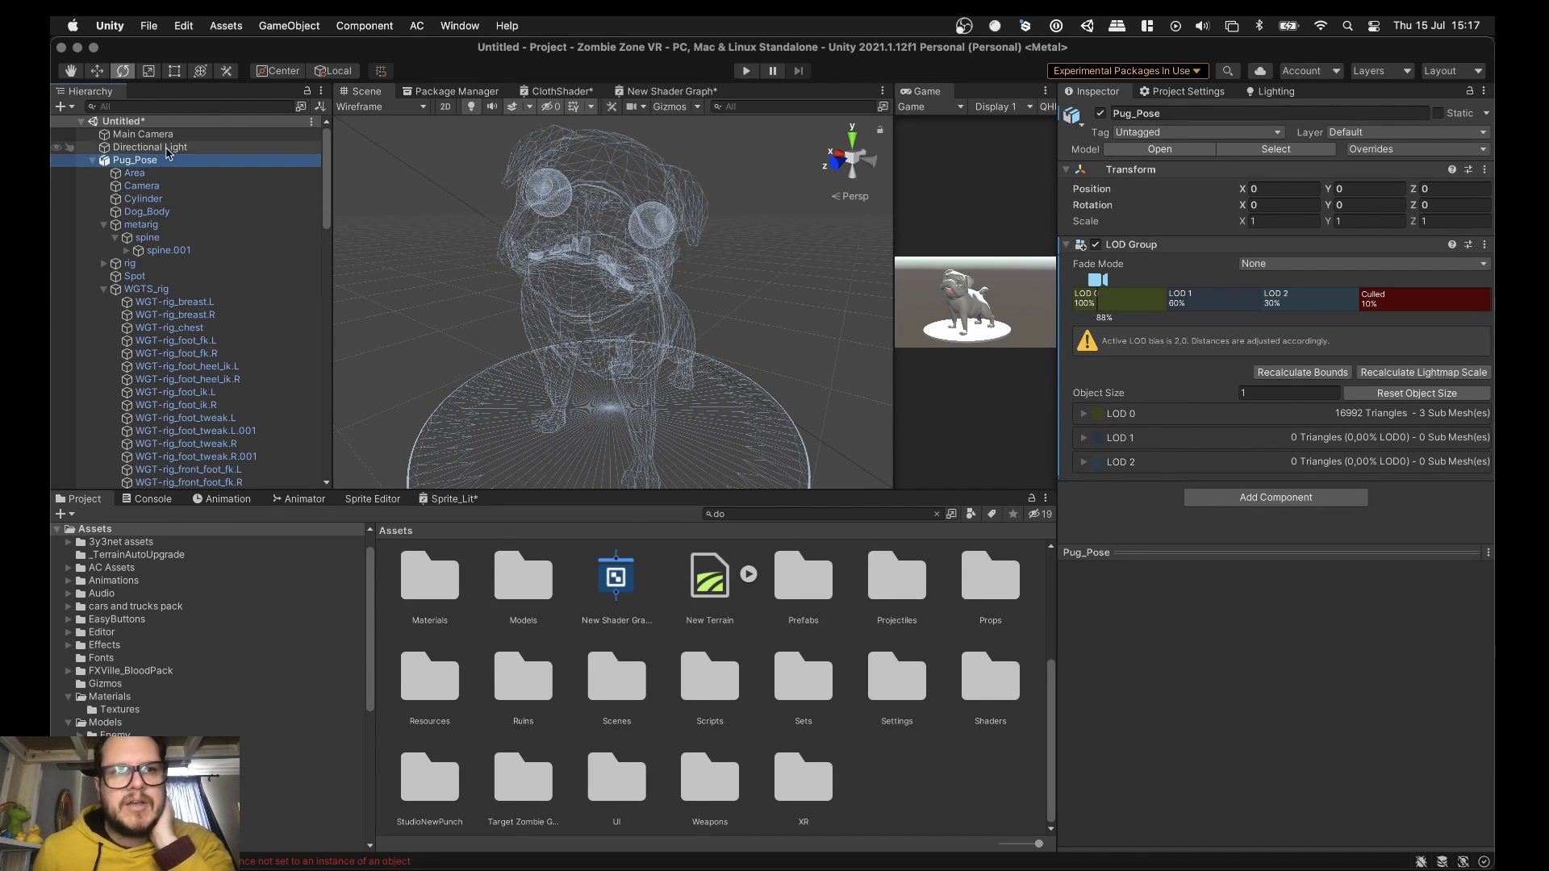
pyautogui.click(94, 161)
# Activate Pug_Rig in the scene and examine the bones under its rig object, leaving it collapsed
pyautogui.click(131, 187)
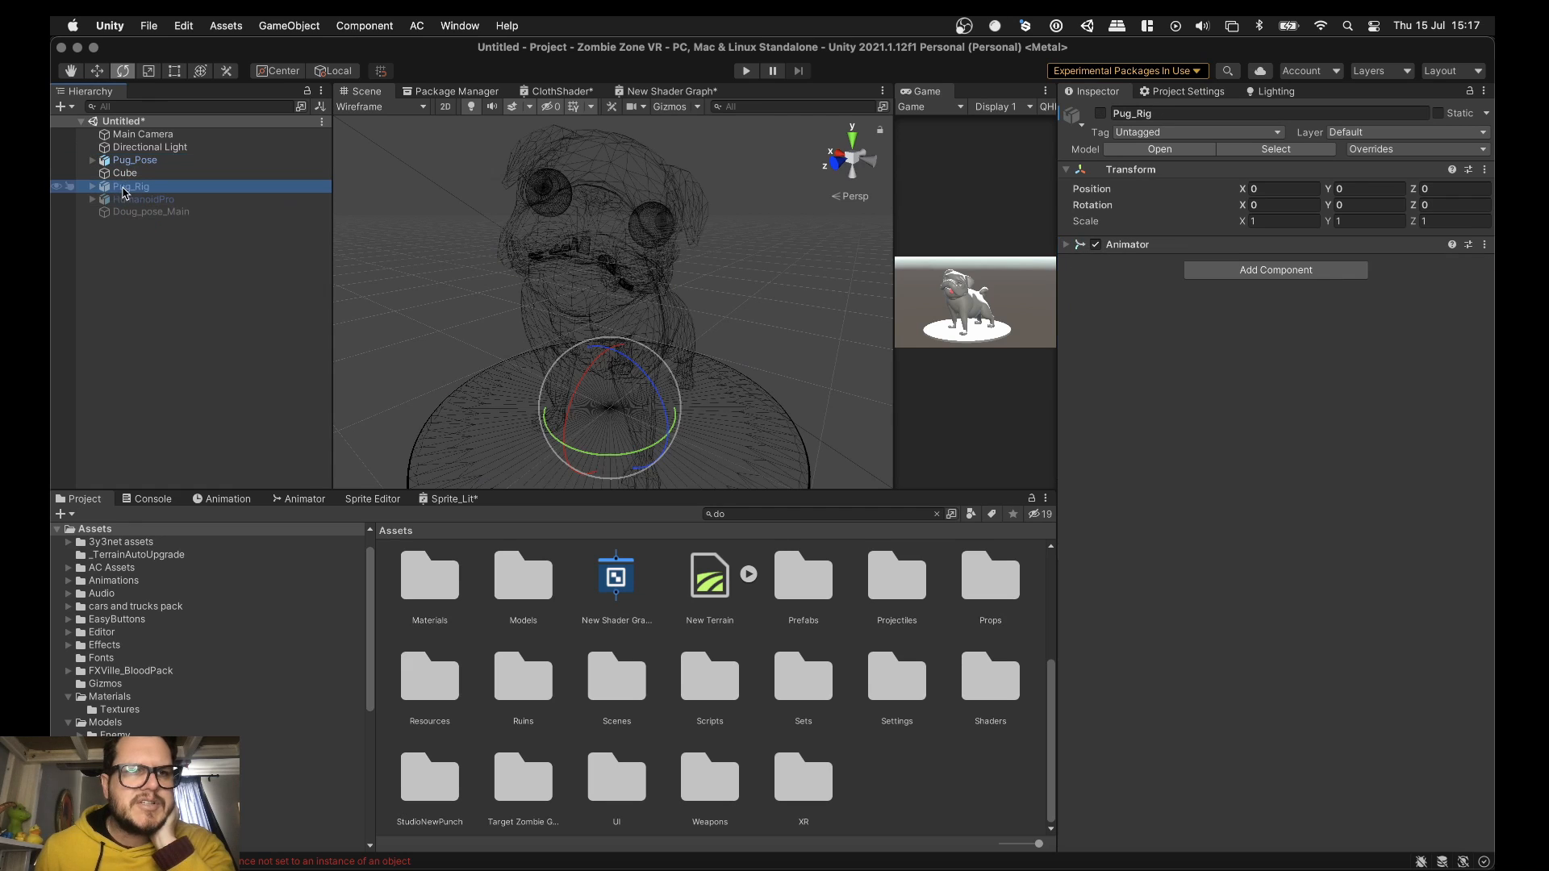
pyautogui.click(1100, 113)
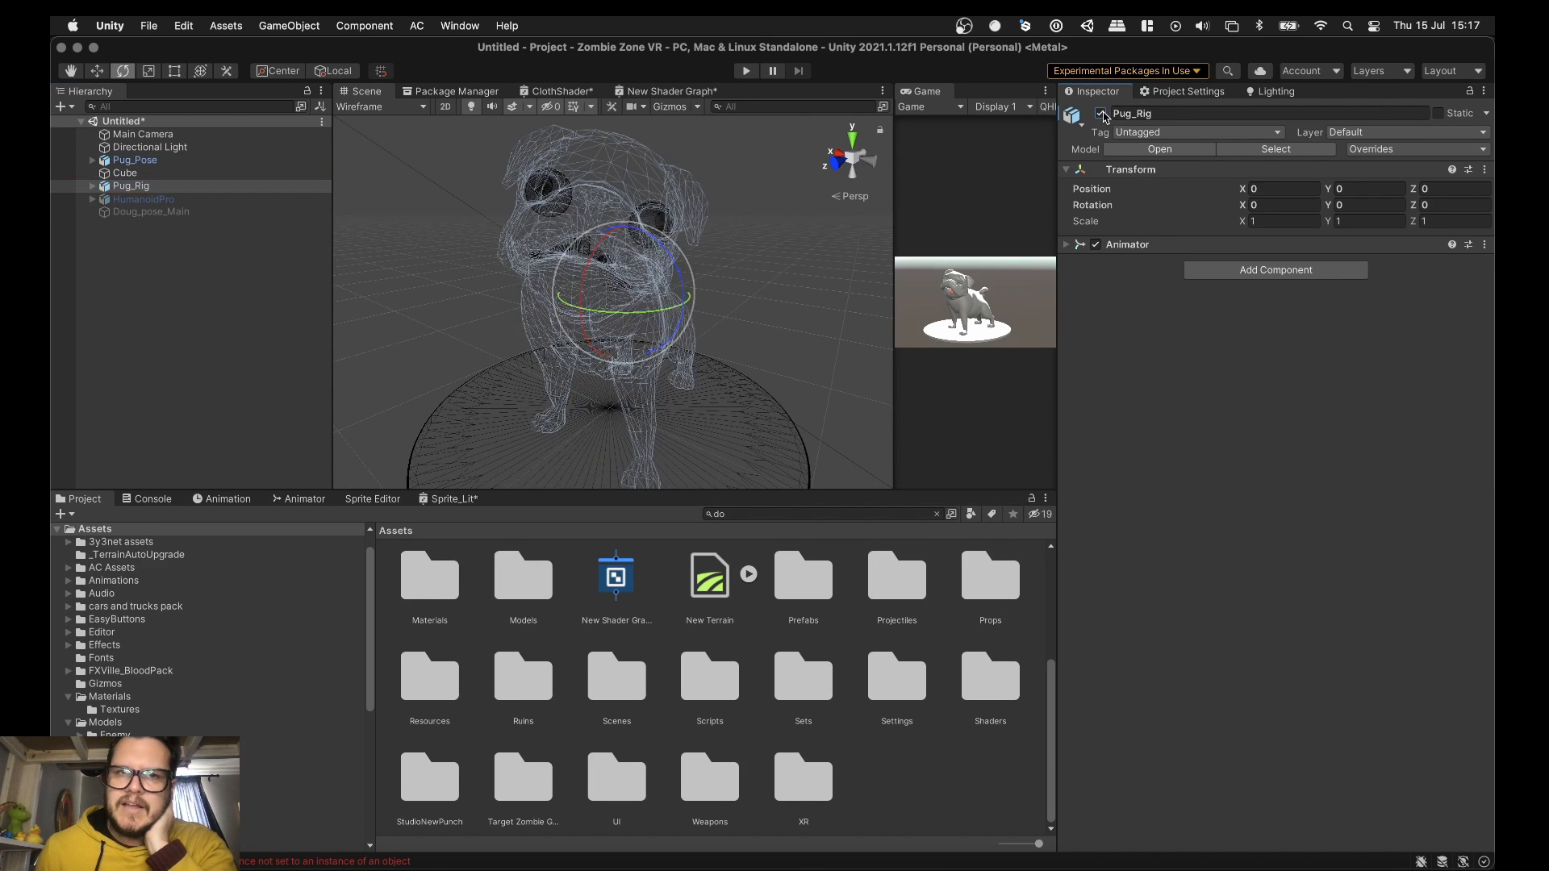
pyautogui.click(93, 186)
pyautogui.click(216, 213)
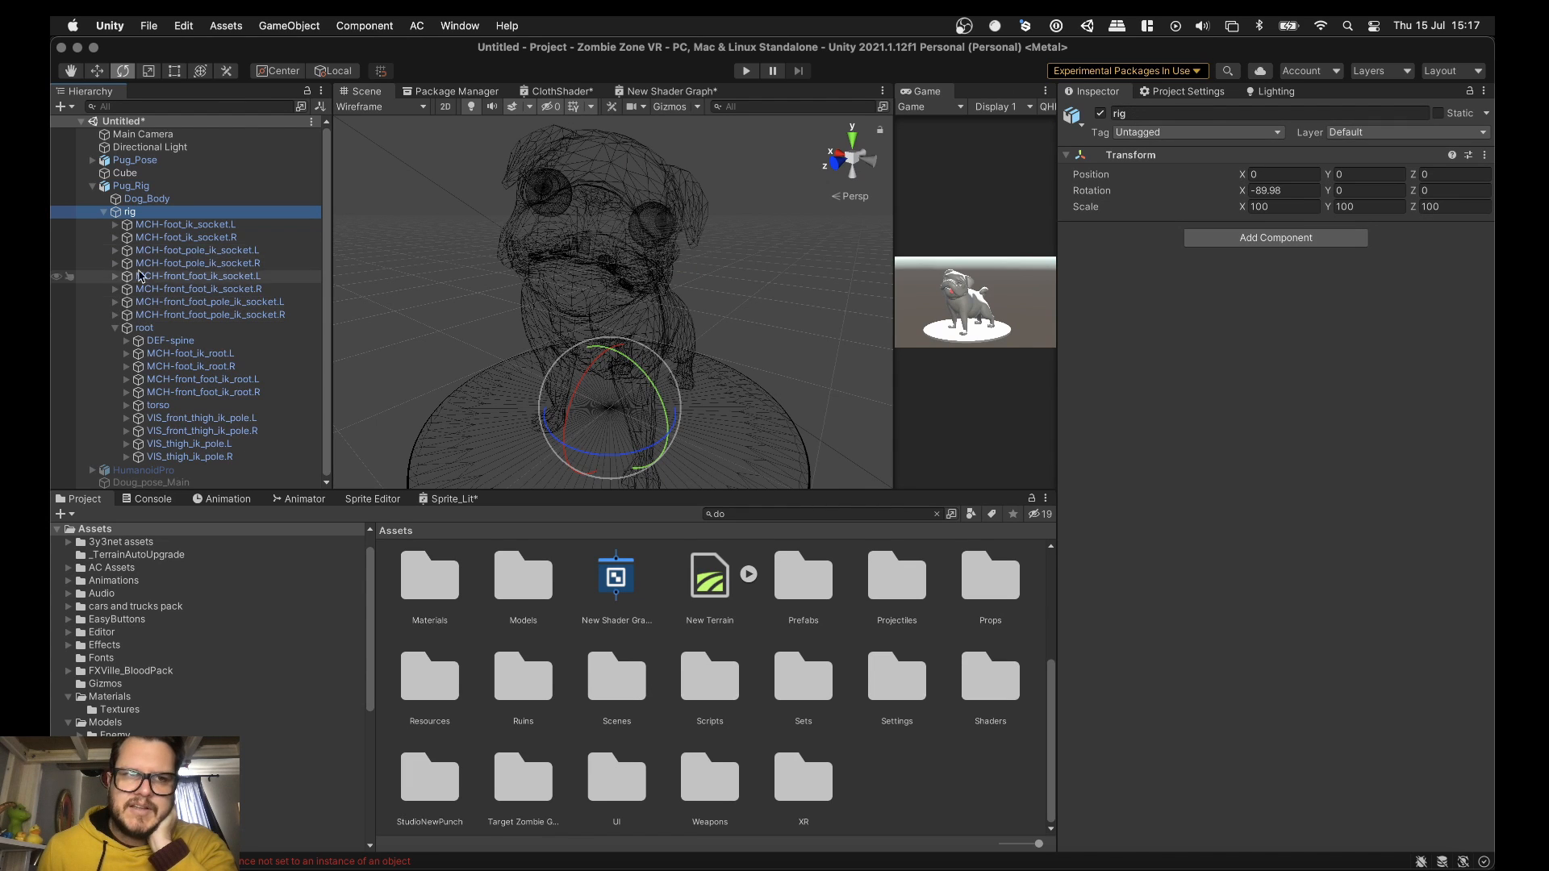
pyautogui.click(150, 187)
pyautogui.click(90, 187)
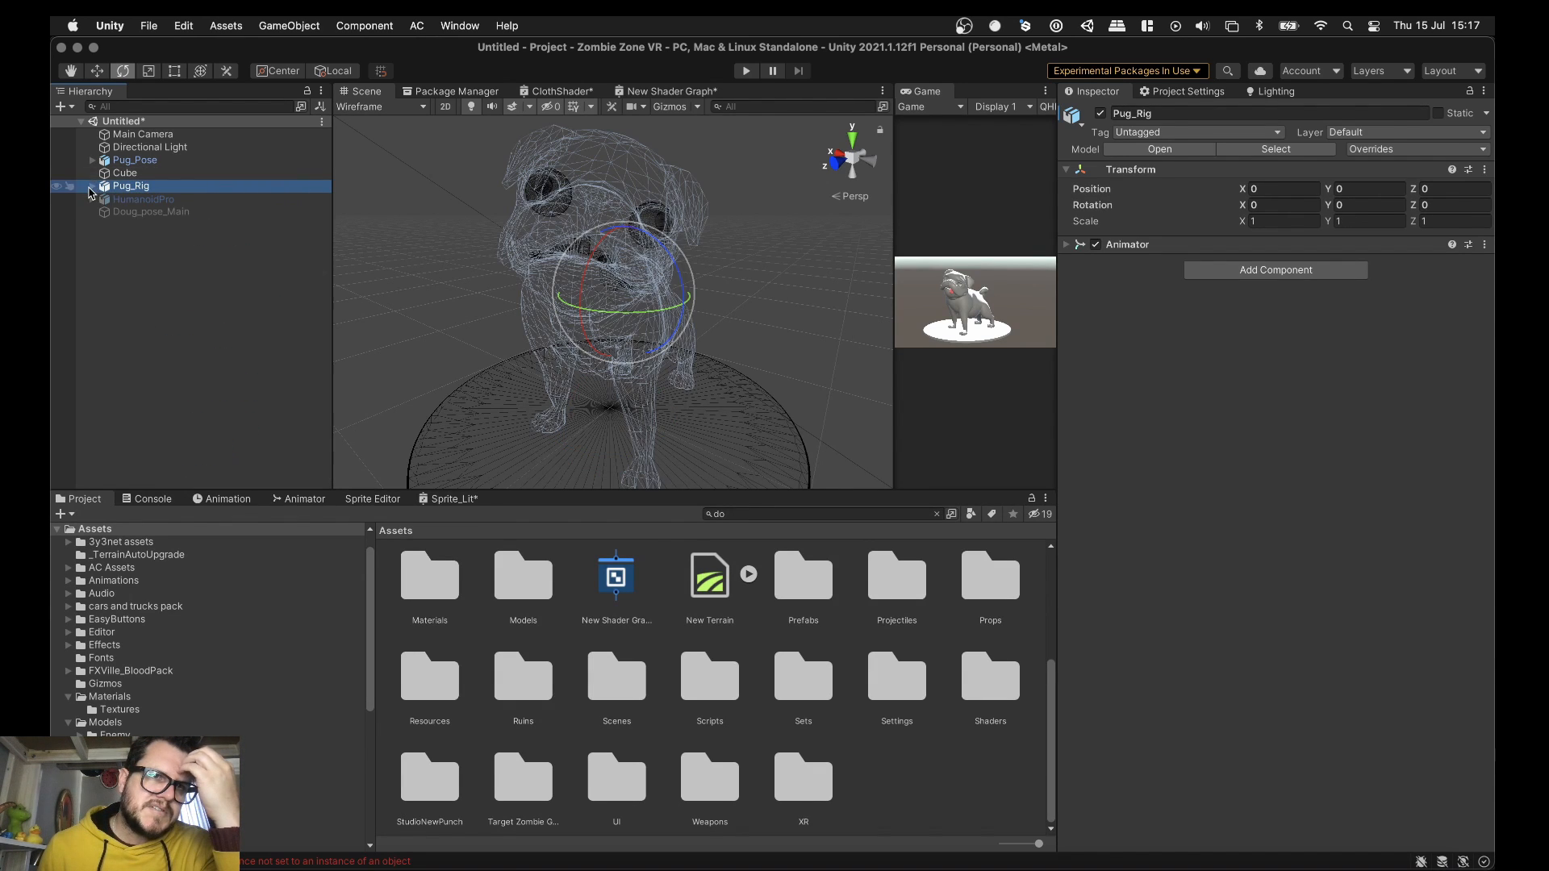
# Compare the Pug_Pose and Pug_Rig objects, leaving Pug_Pose selected with the whole model in view
pyautogui.click(129, 162)
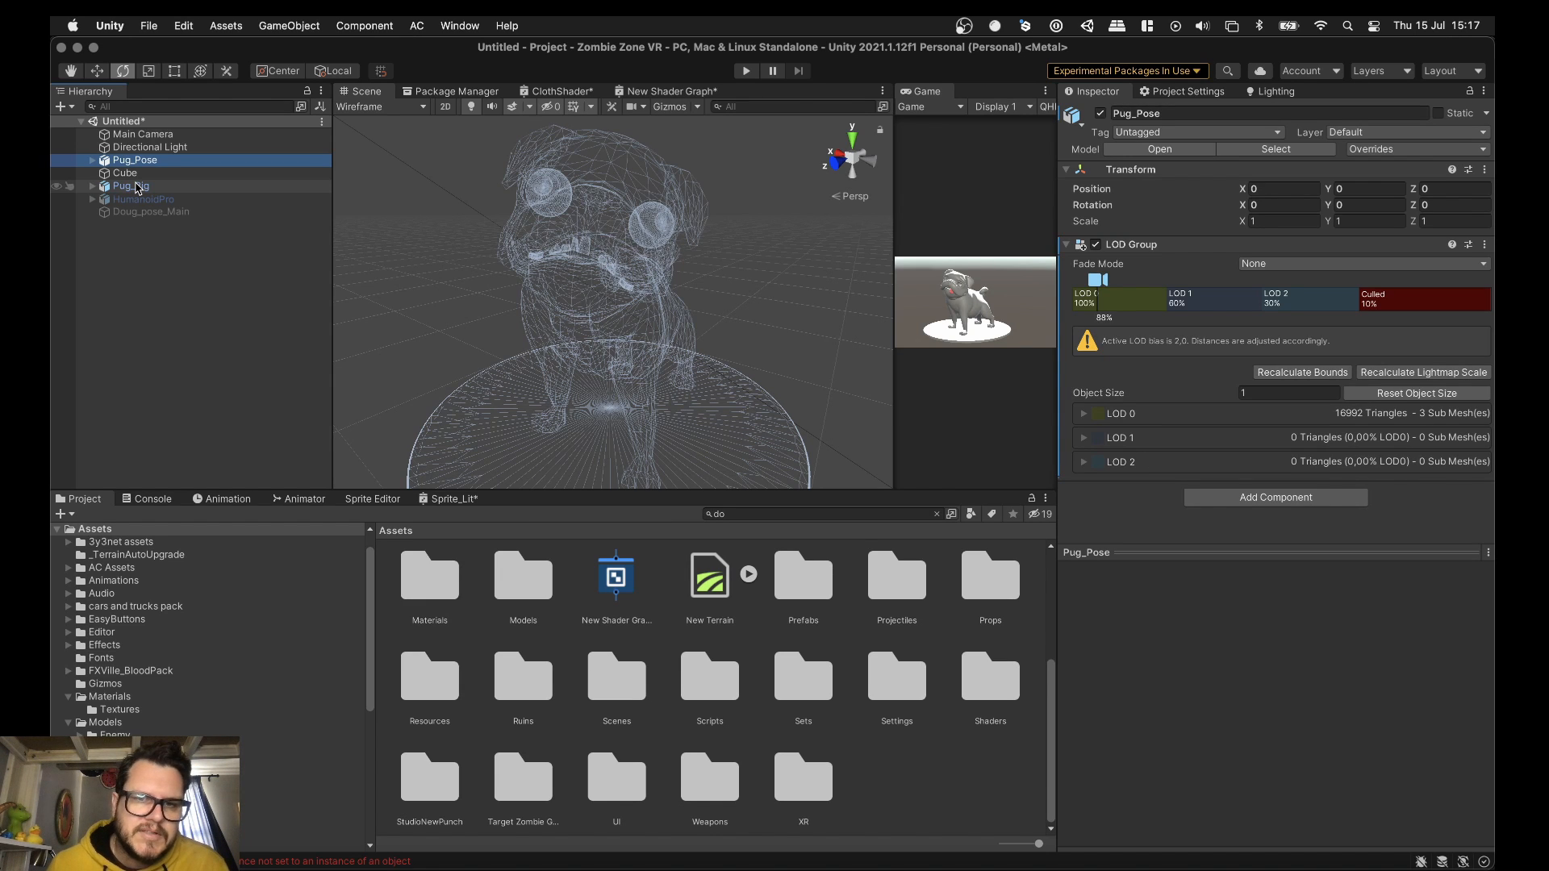
pyautogui.click(135, 187)
pyautogui.click(676, 260)
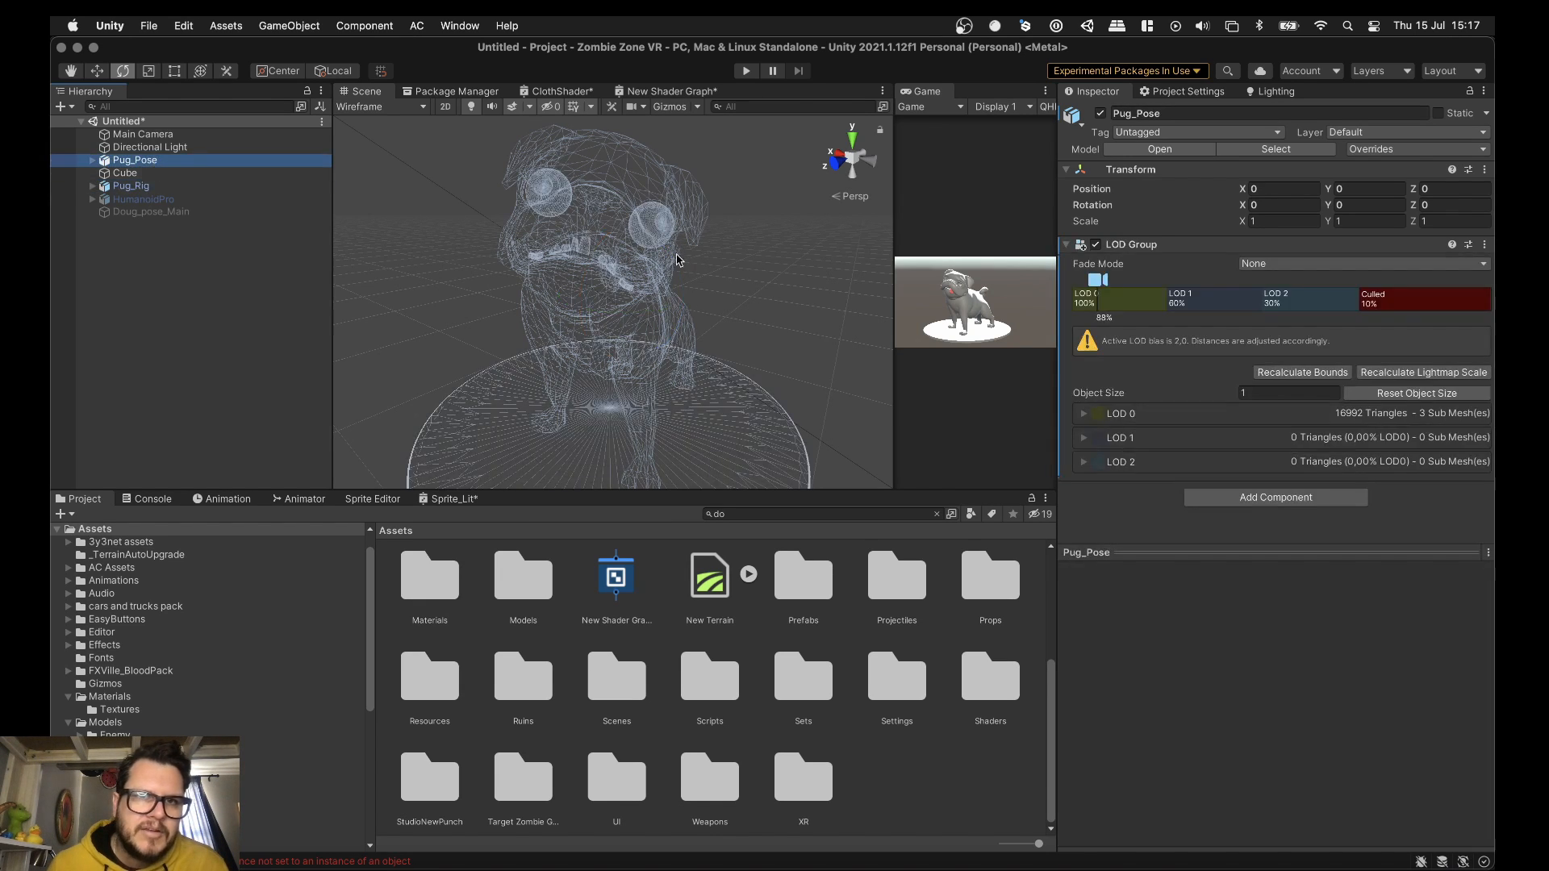
pyautogui.scroll(-3, 584, 274)
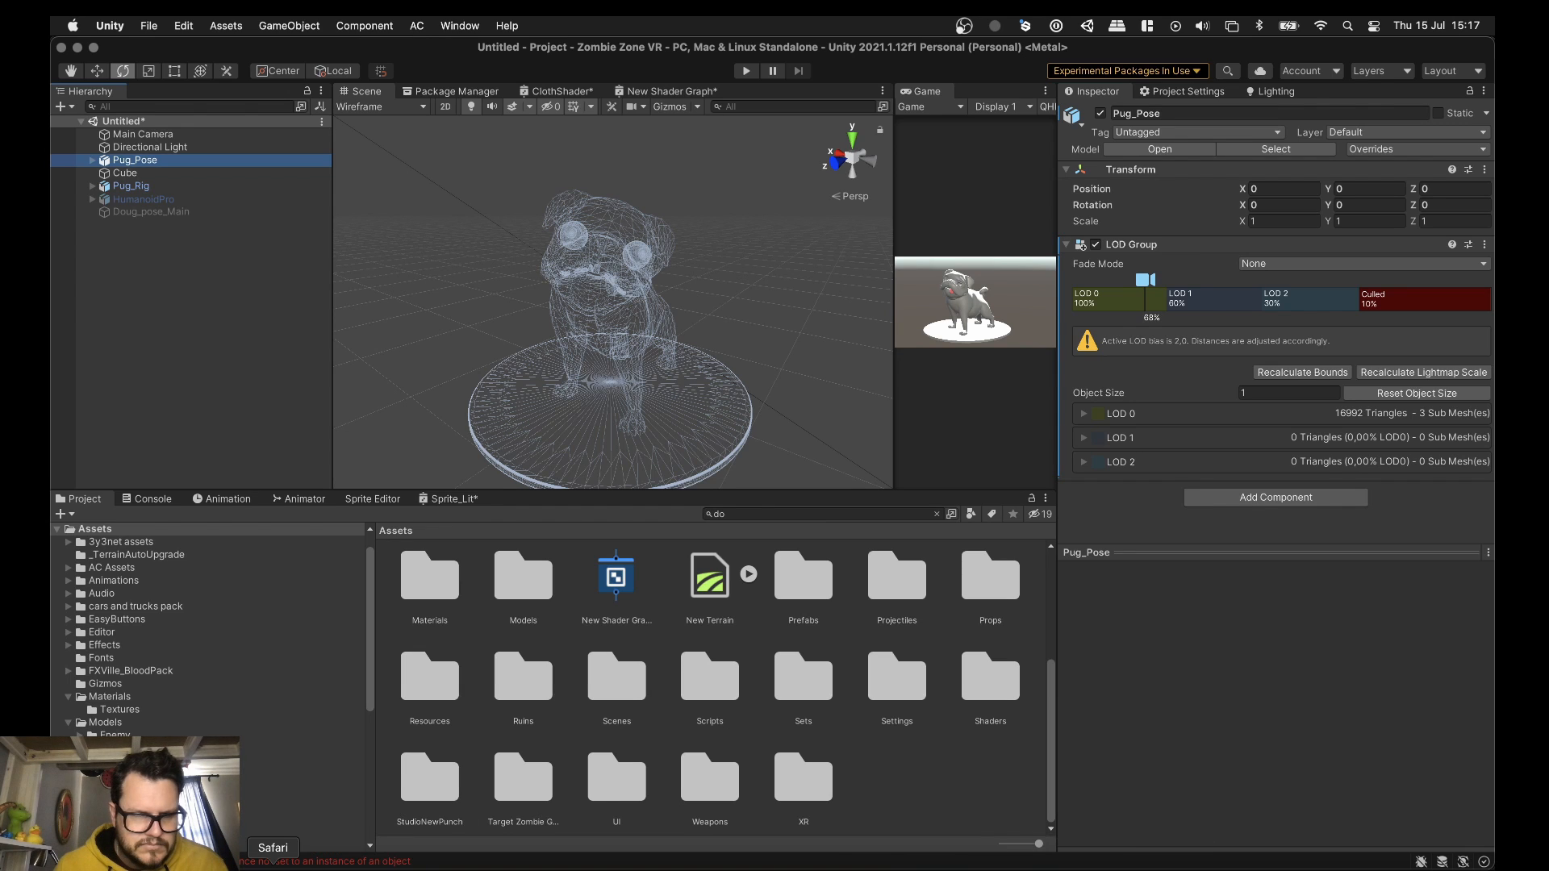
# Switch to the Week 2 overview page in Opera and highlight the Low-poly normals topic
pyautogui.click(242, 865)
pyautogui.click(414, 421)
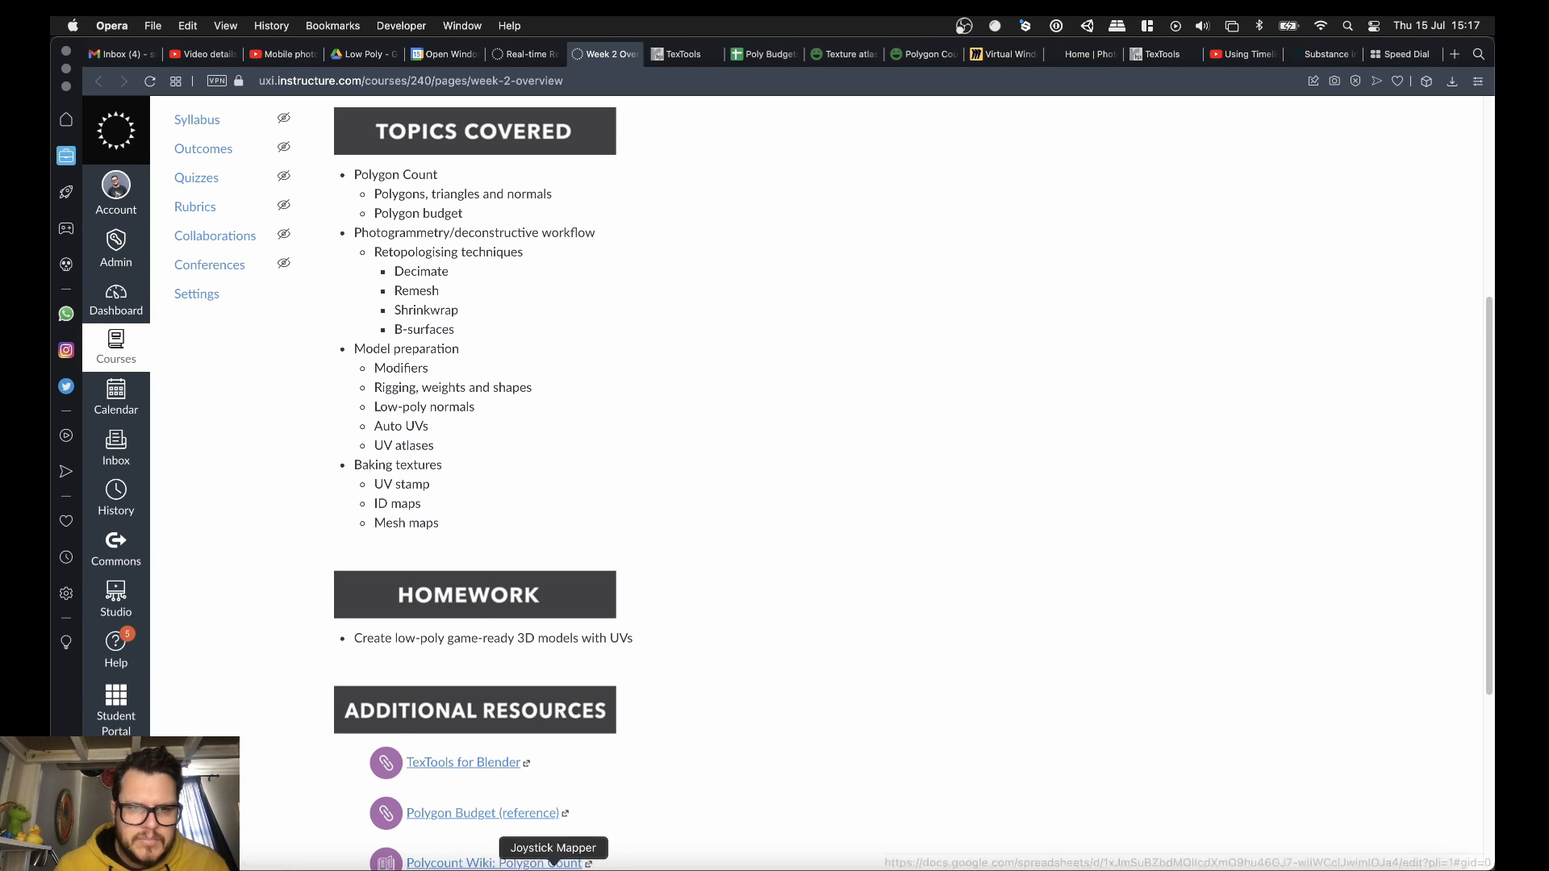
pyautogui.moveTo(472, 407); pyautogui.dragTo(373, 407)
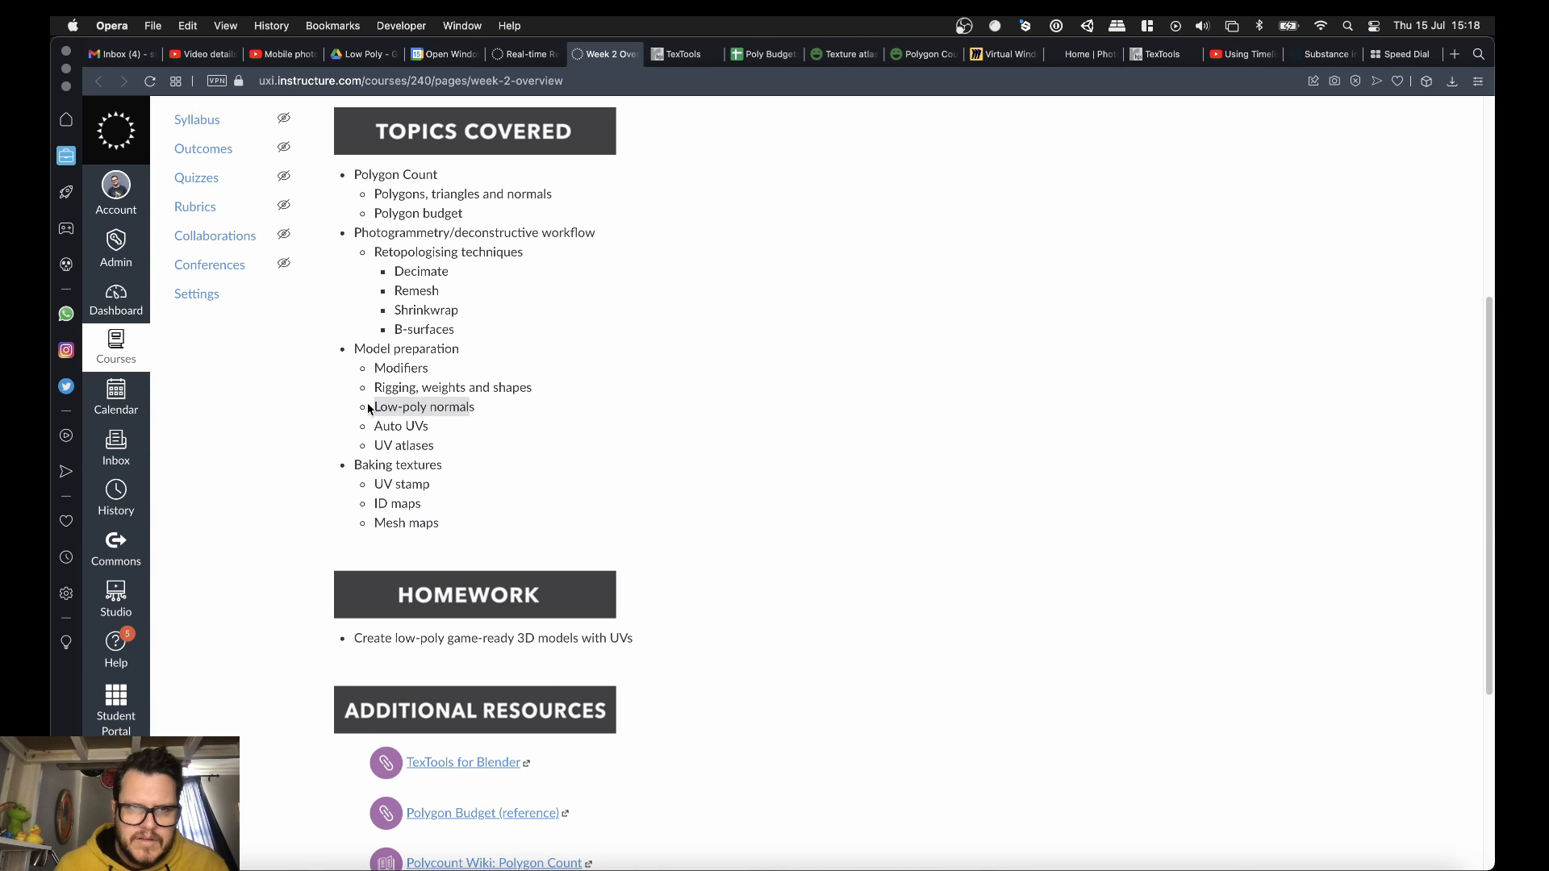
# Switch back to Unity, search the project for "pug" and show the geometry options in Pug_Pose's Model import settings
pyautogui.click(1183, 865)
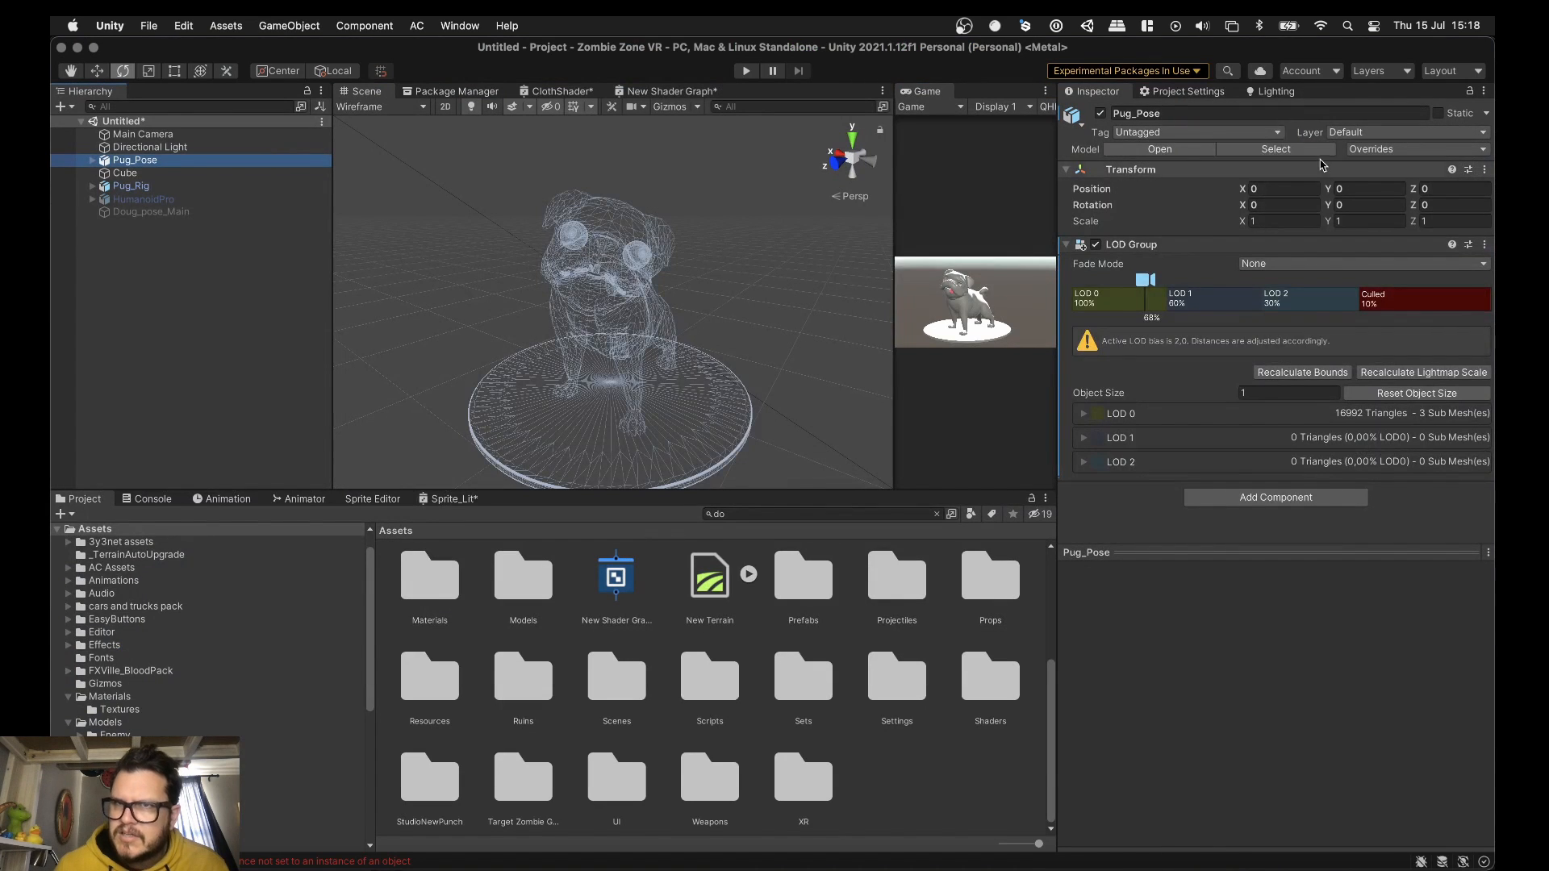
pyautogui.click(638, 247)
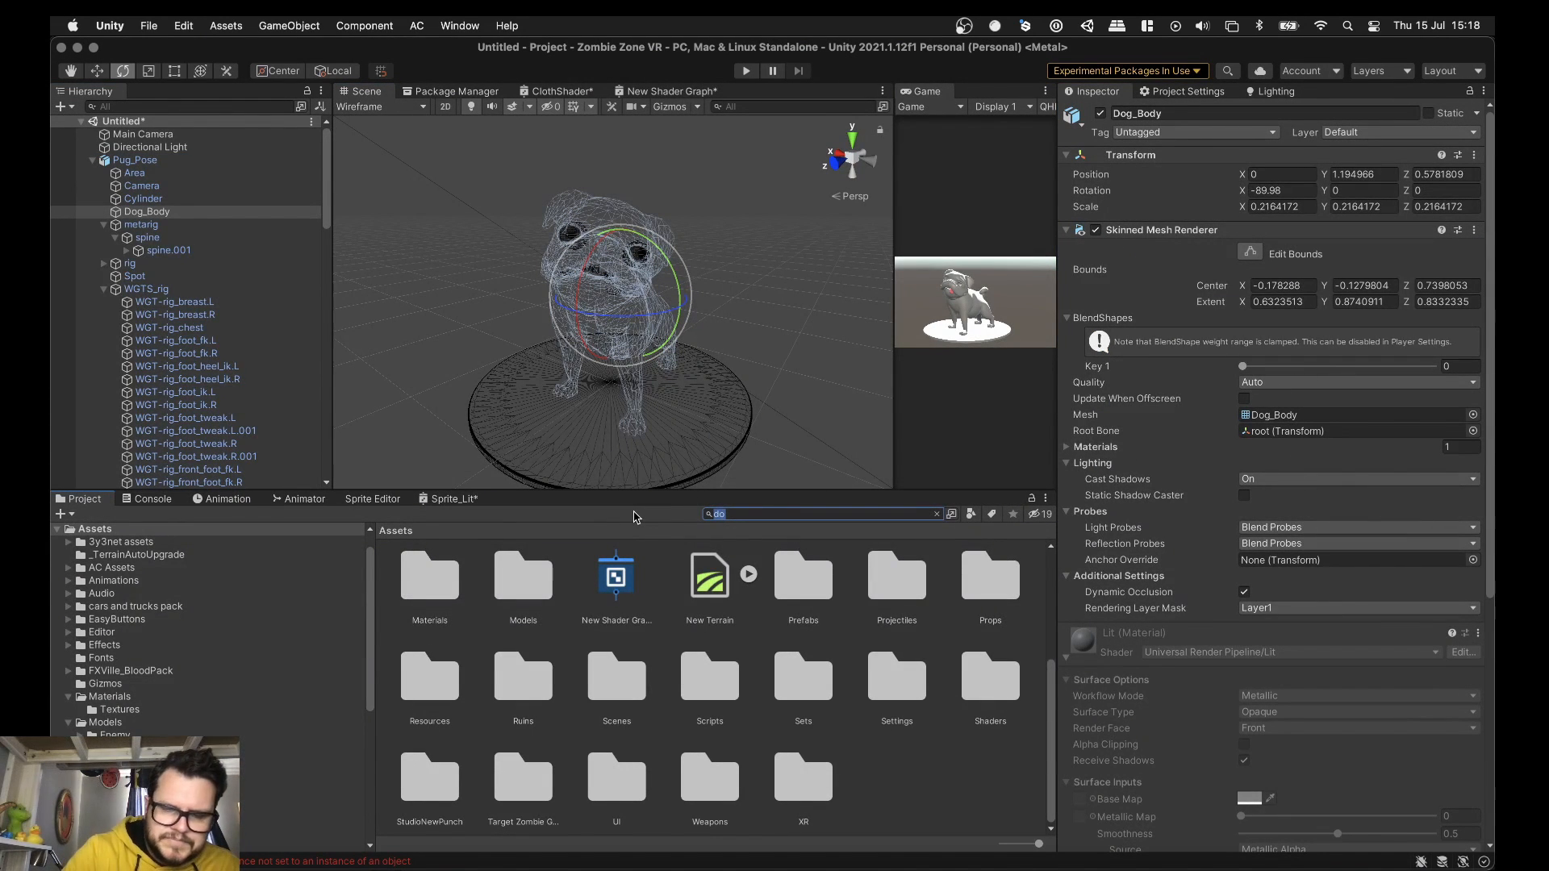
pyautogui.write('pug')
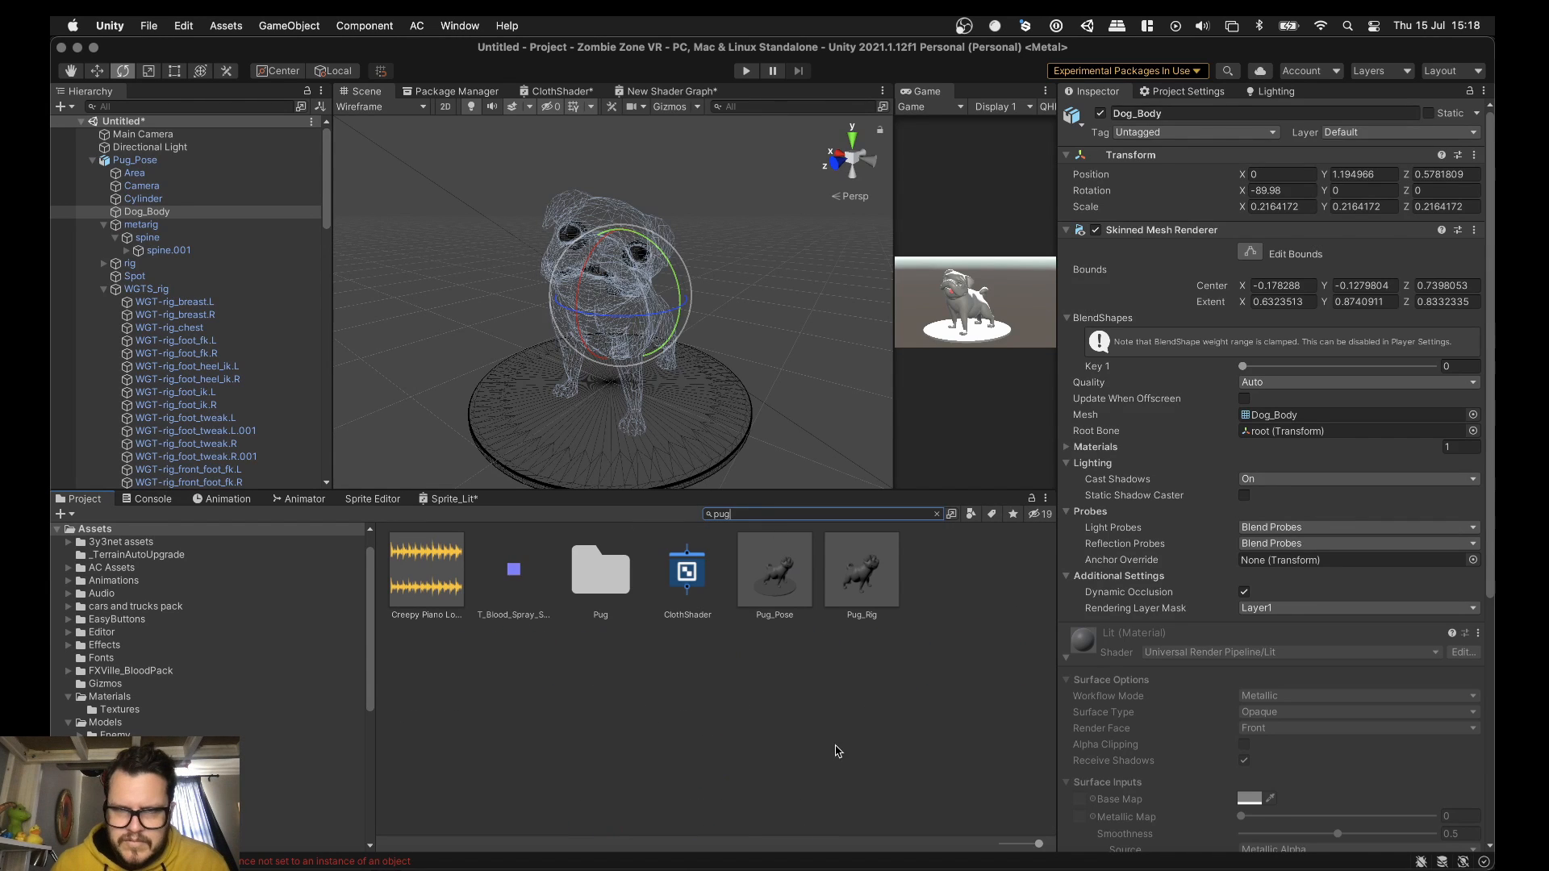
pyautogui.click(780, 573)
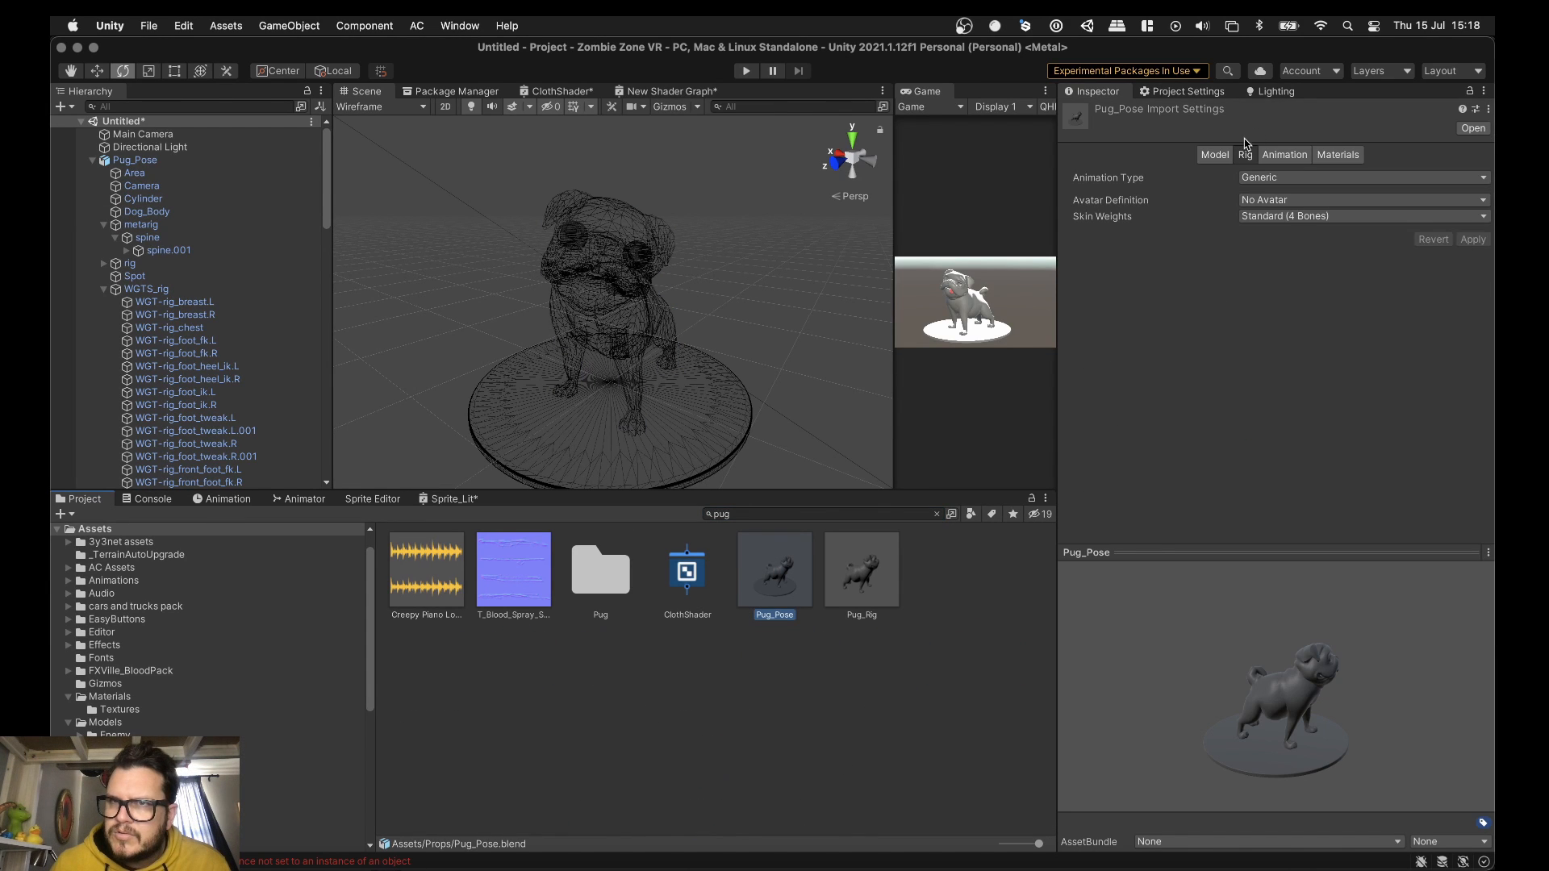
pyautogui.click(1215, 154)
pyautogui.scroll(-5, 1178, 452)
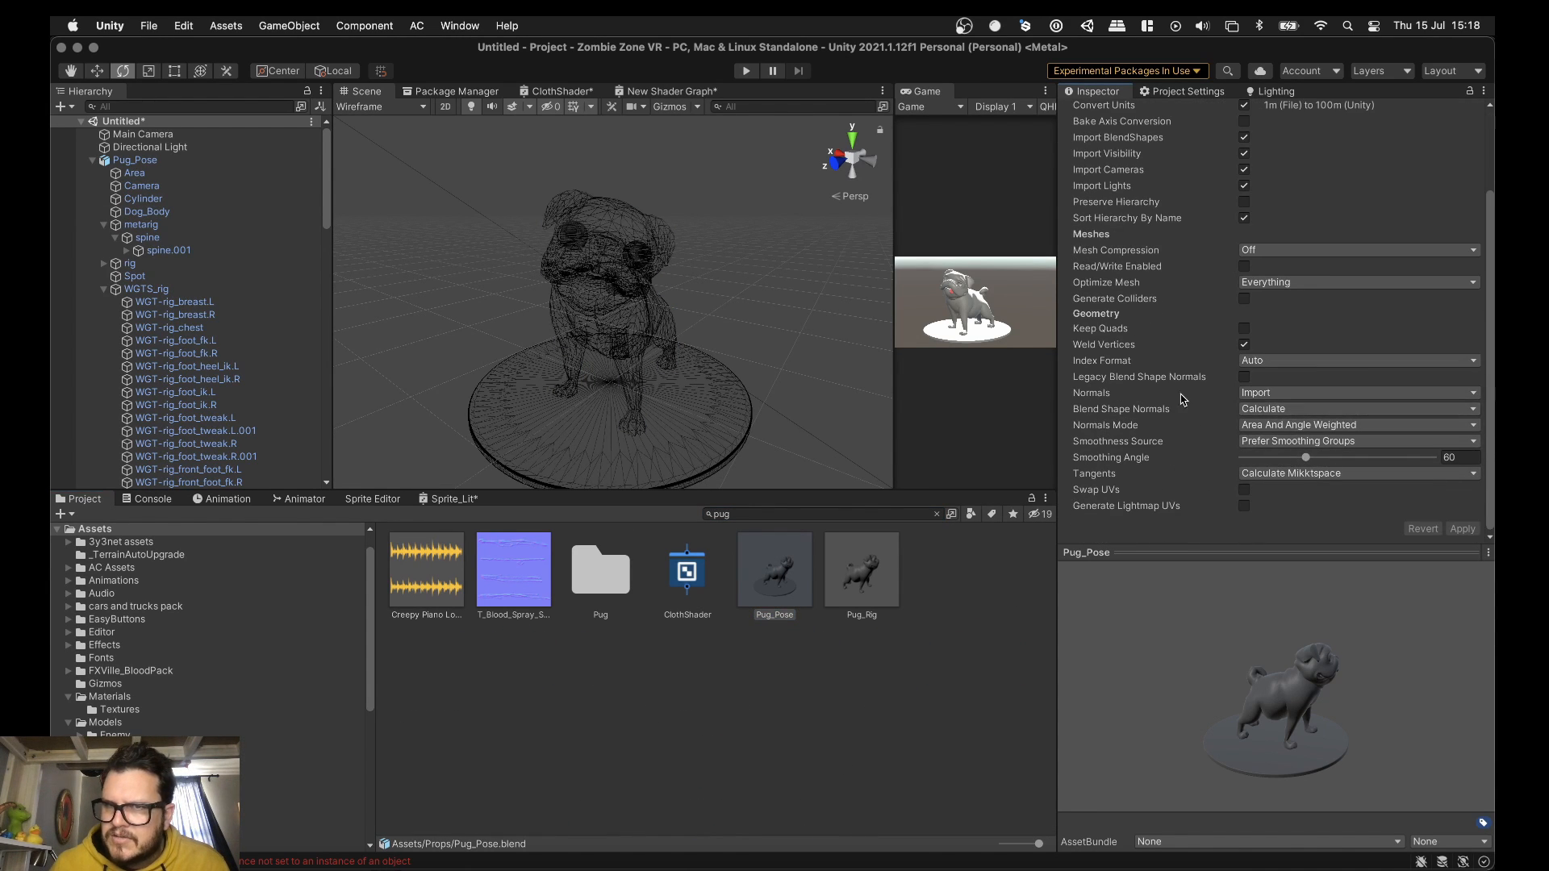
# Set Pug_Pose's Normals import option to Calculate, and rotate and enlarge the model preview to inspect the shading
pyautogui.click(1309, 396)
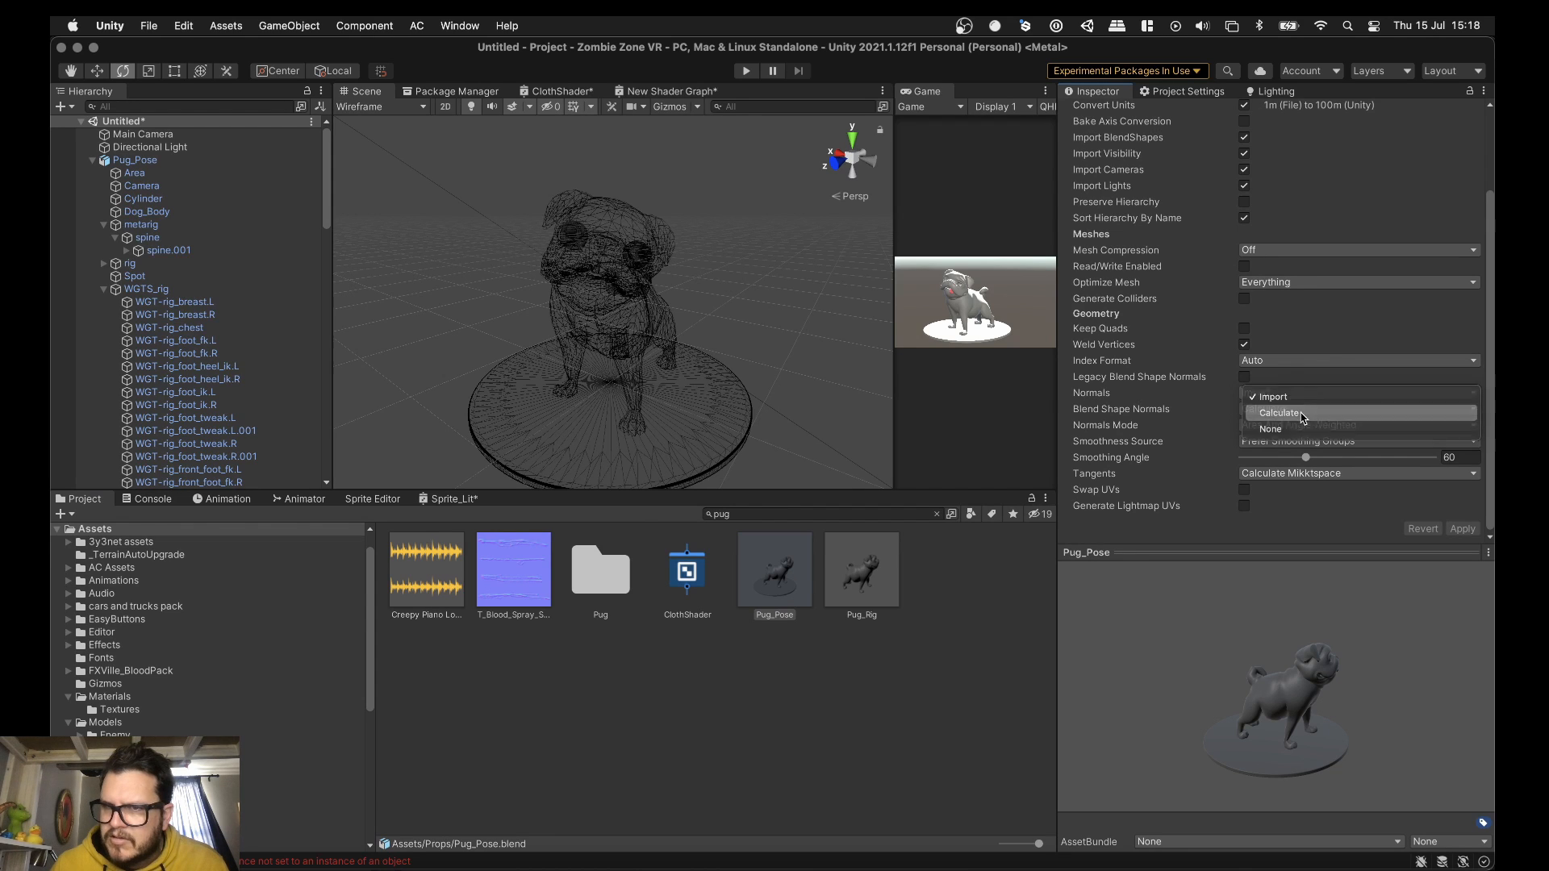
pyautogui.click(1307, 411)
pyautogui.moveTo(1313, 713); pyautogui.dragTo(1268, 677)
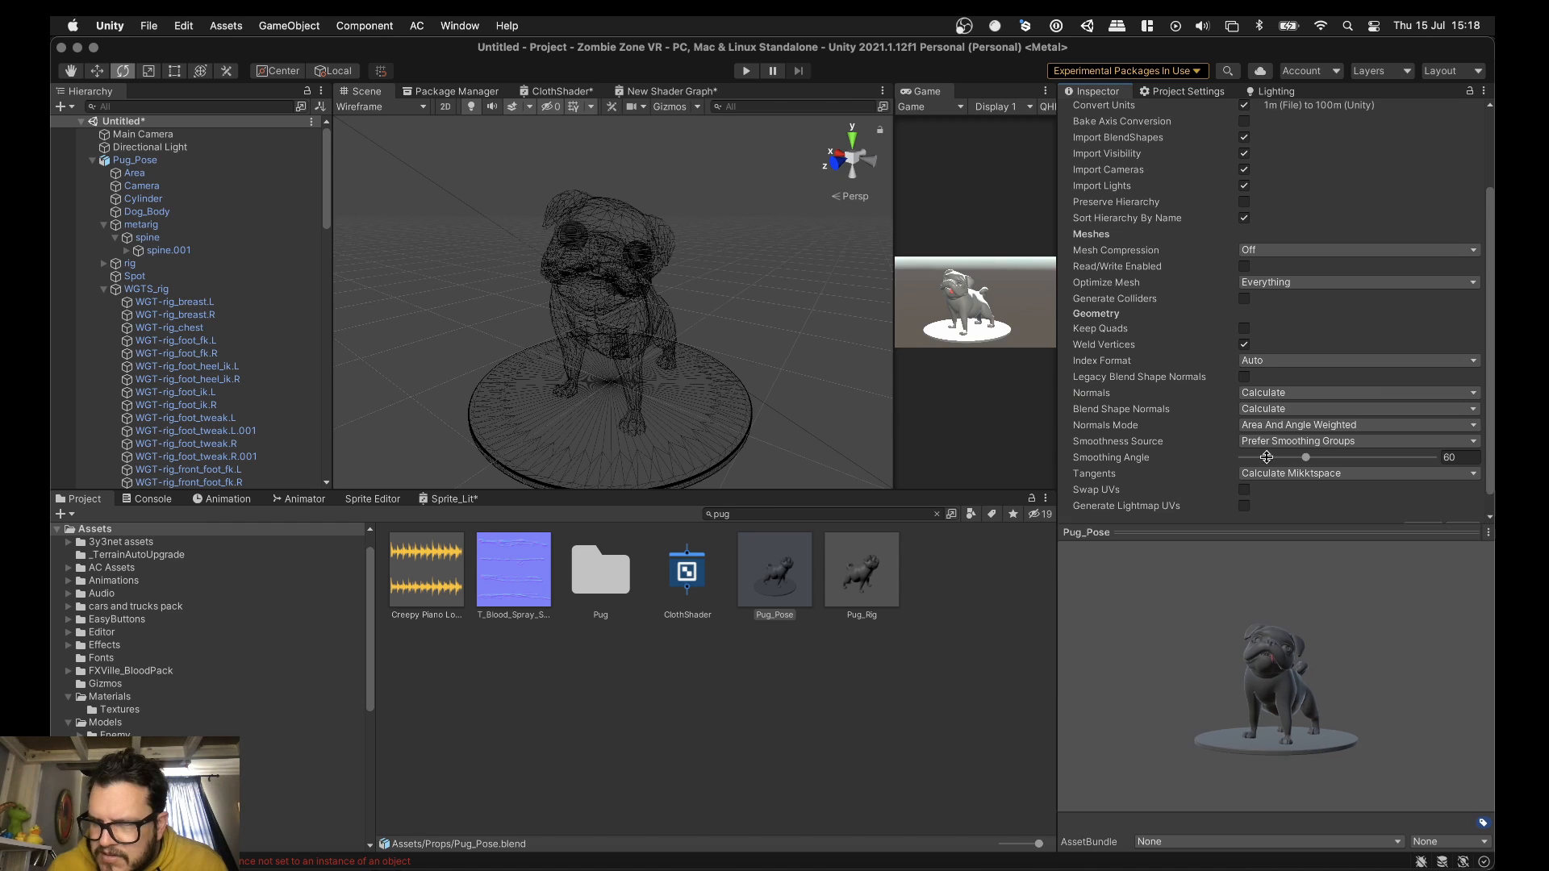
pyautogui.moveTo(1265, 558); pyautogui.dragTo(1273, 467)
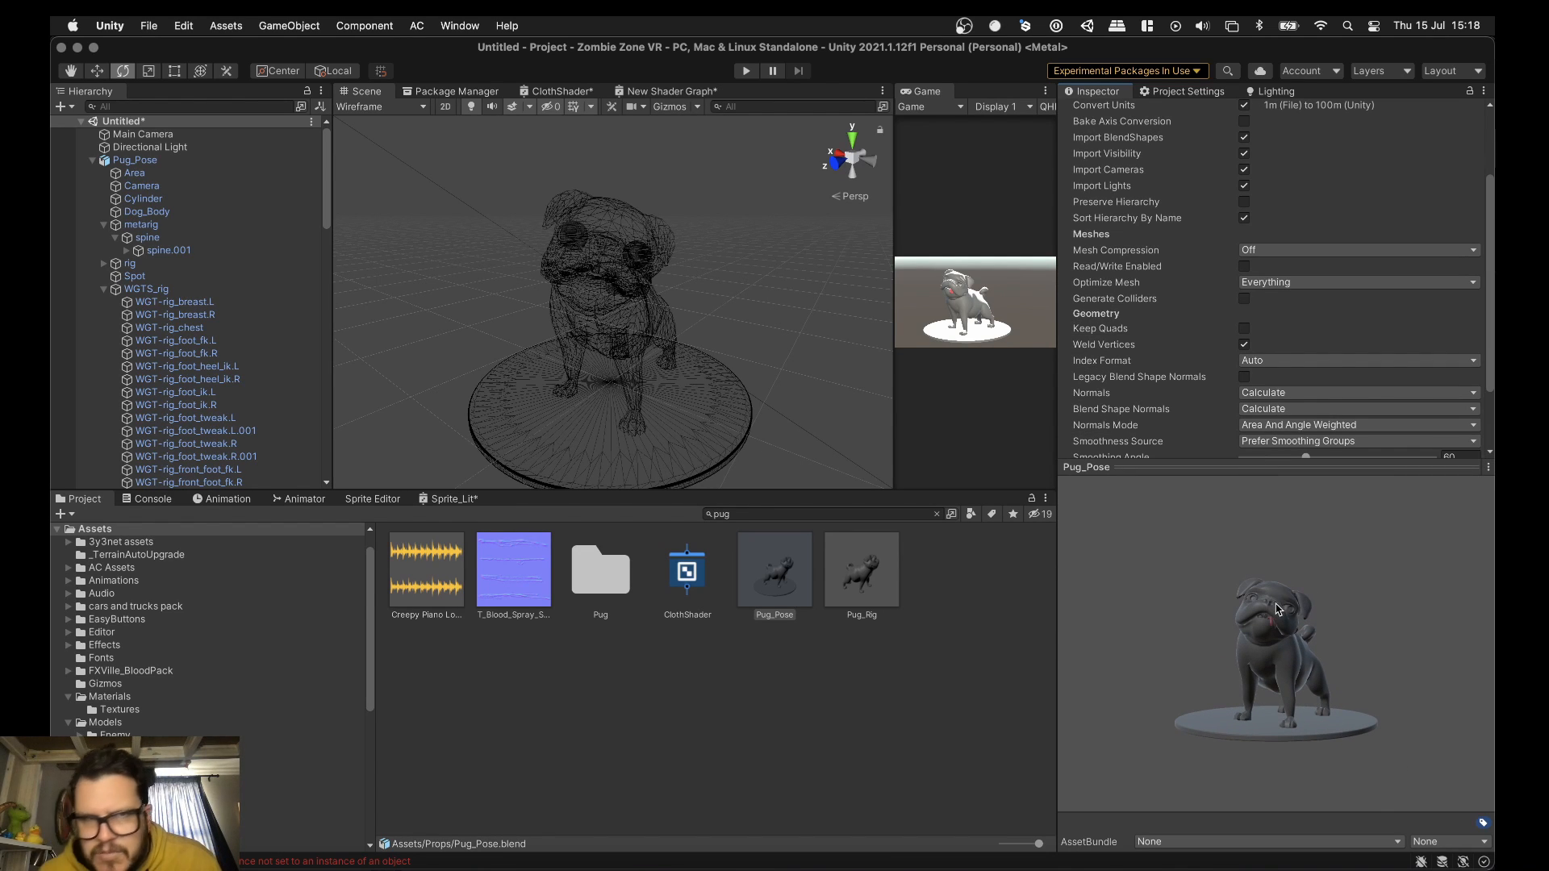
# Dismiss the unapplied import settings dialog without applying or reverting, and set the Scene view's draw mode to Shaded
pyautogui.scroll(3, 1179, 246)
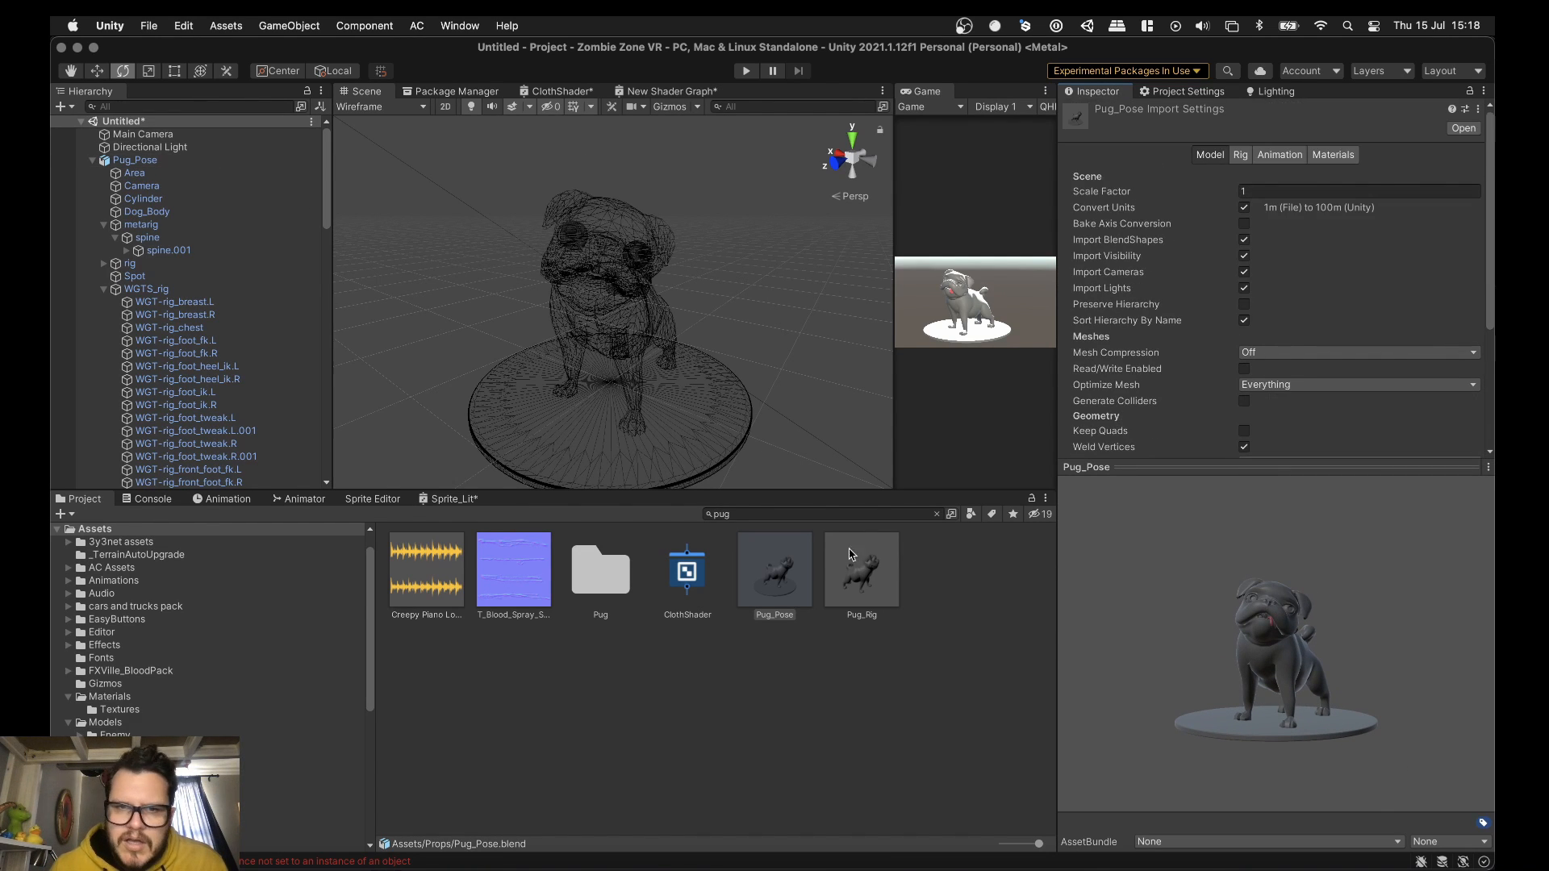
pyautogui.click(201, 159)
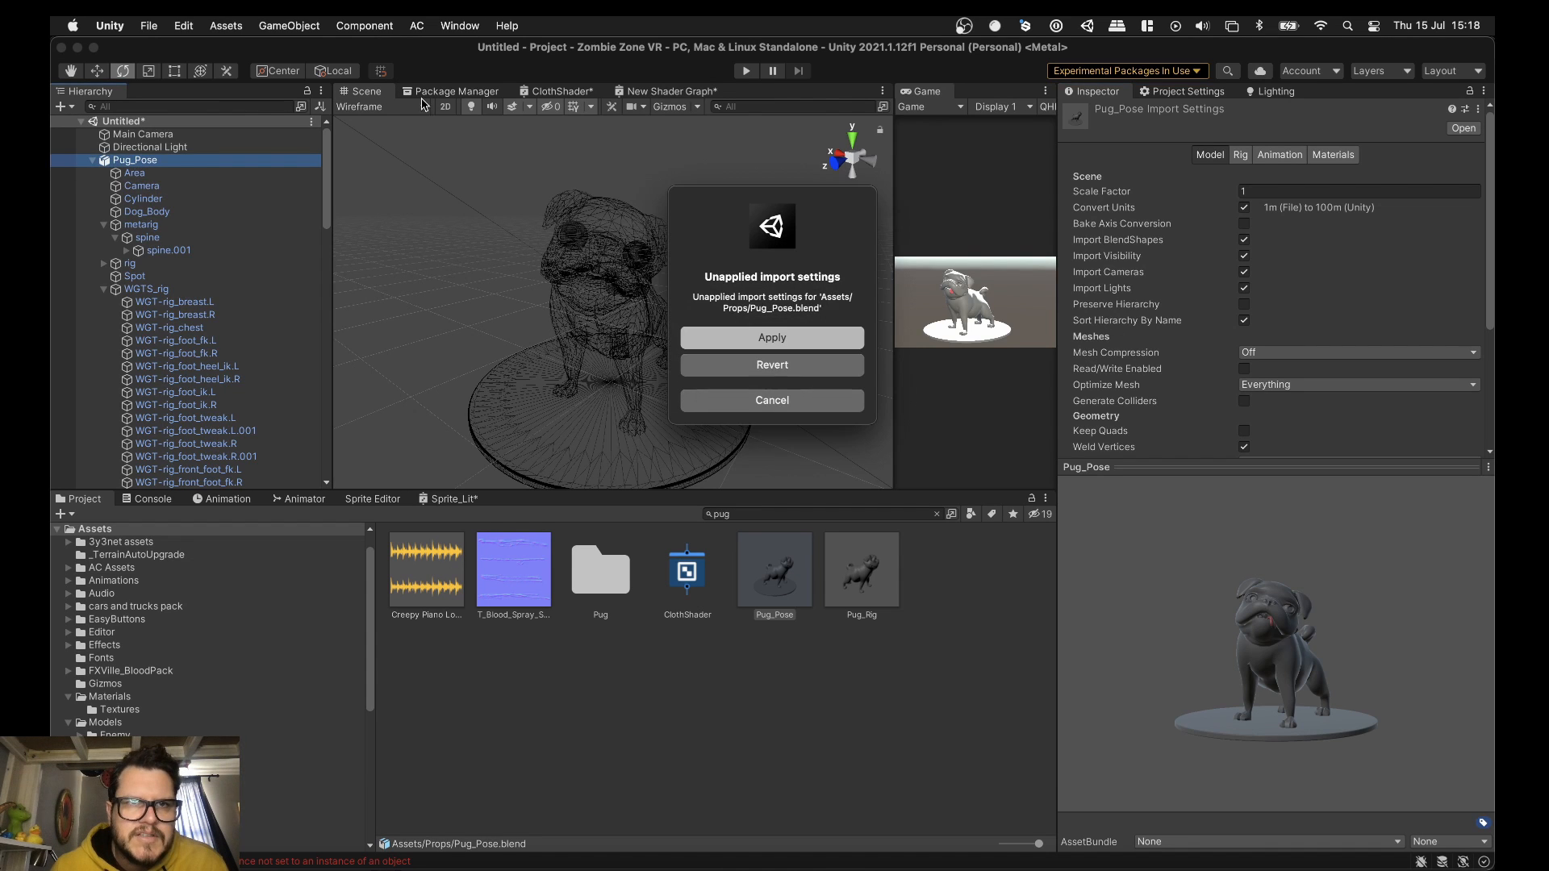
pyautogui.click(786, 401)
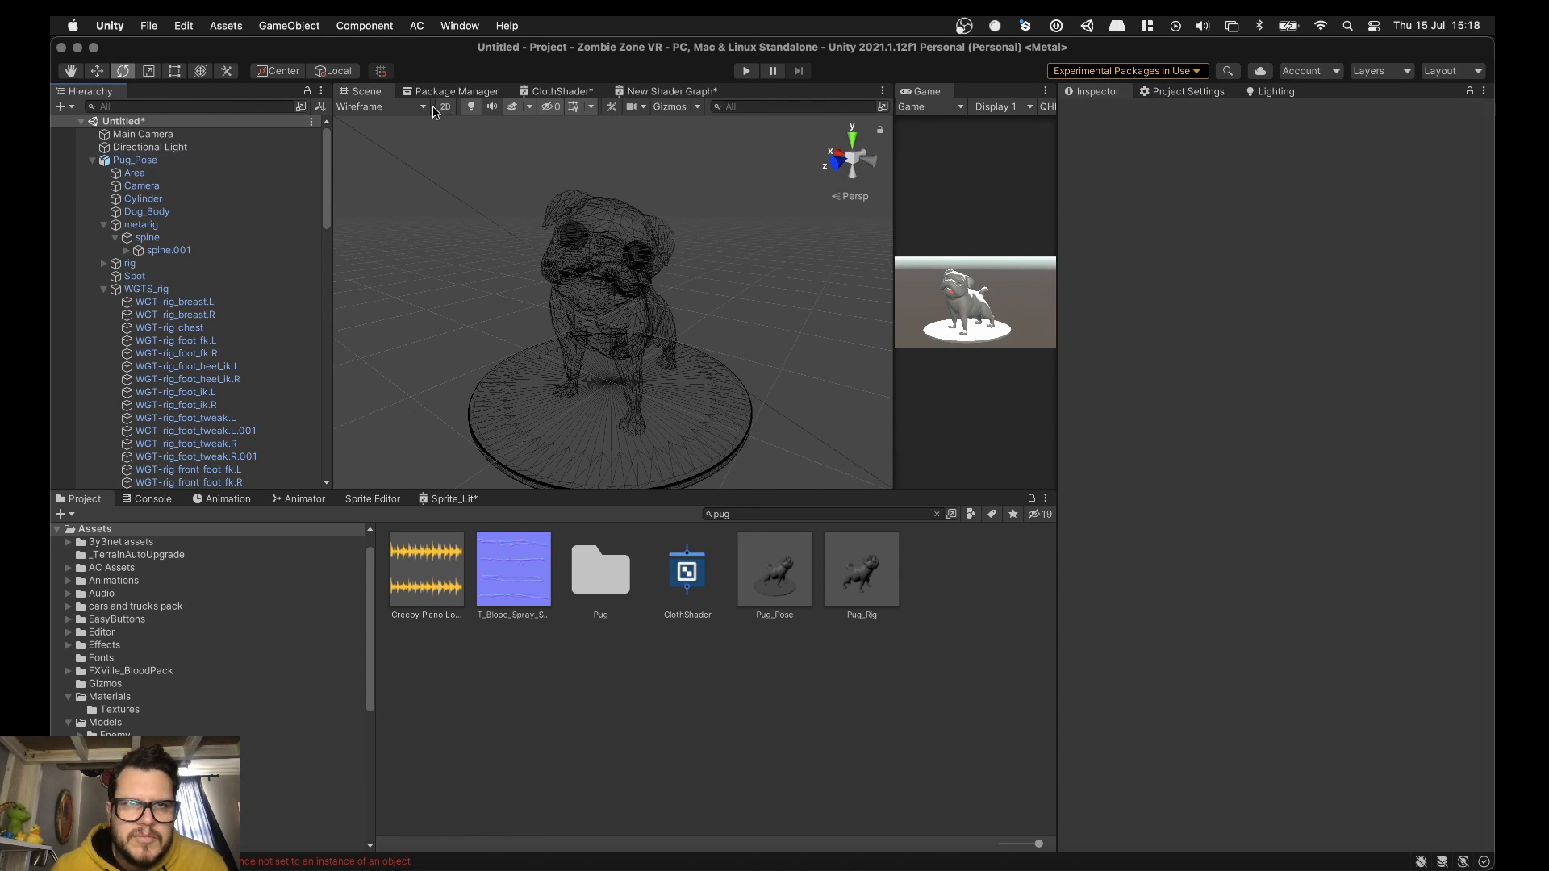
pyautogui.click(403, 106)
pyautogui.click(404, 135)
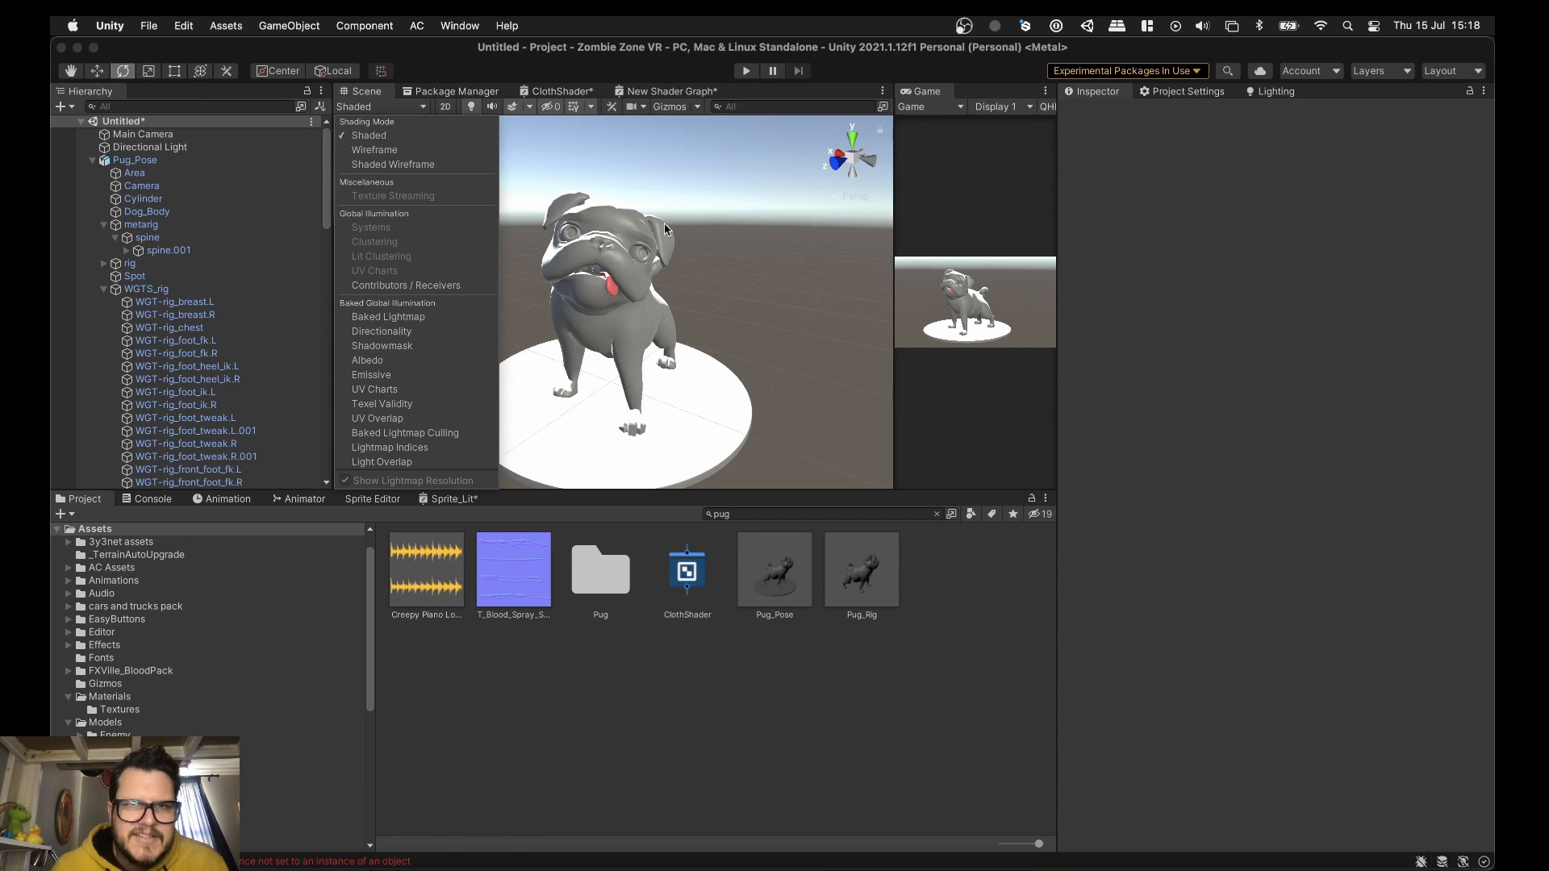
# Apply the Pug_Pose asset's import settings with Normals set to Calculate
pyautogui.click(148, 161)
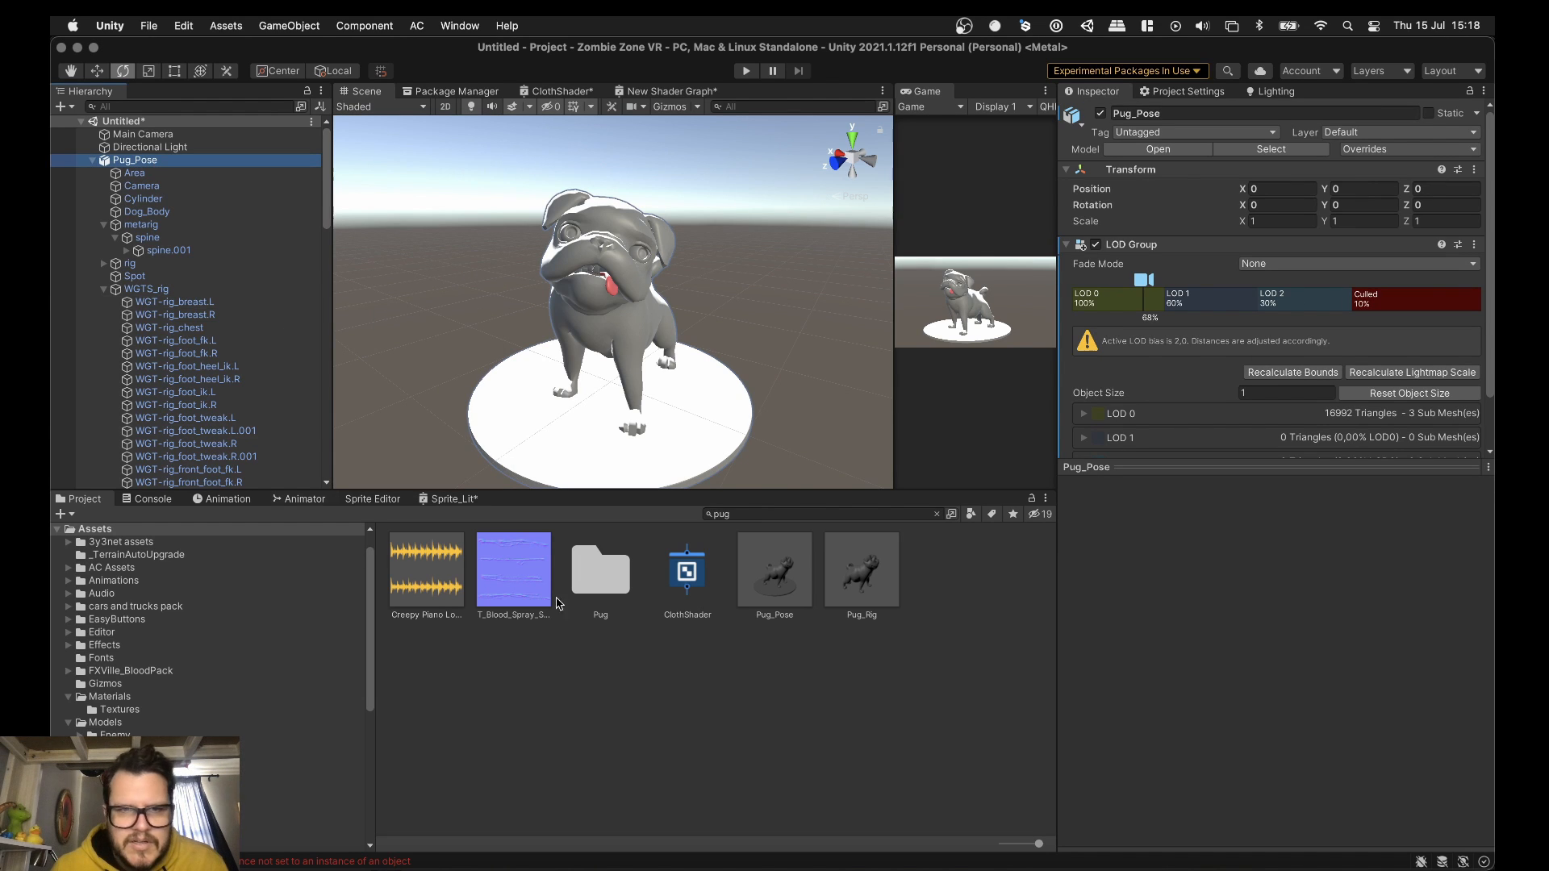
pyautogui.click(772, 575)
pyautogui.scroll(-5, 1278, 306)
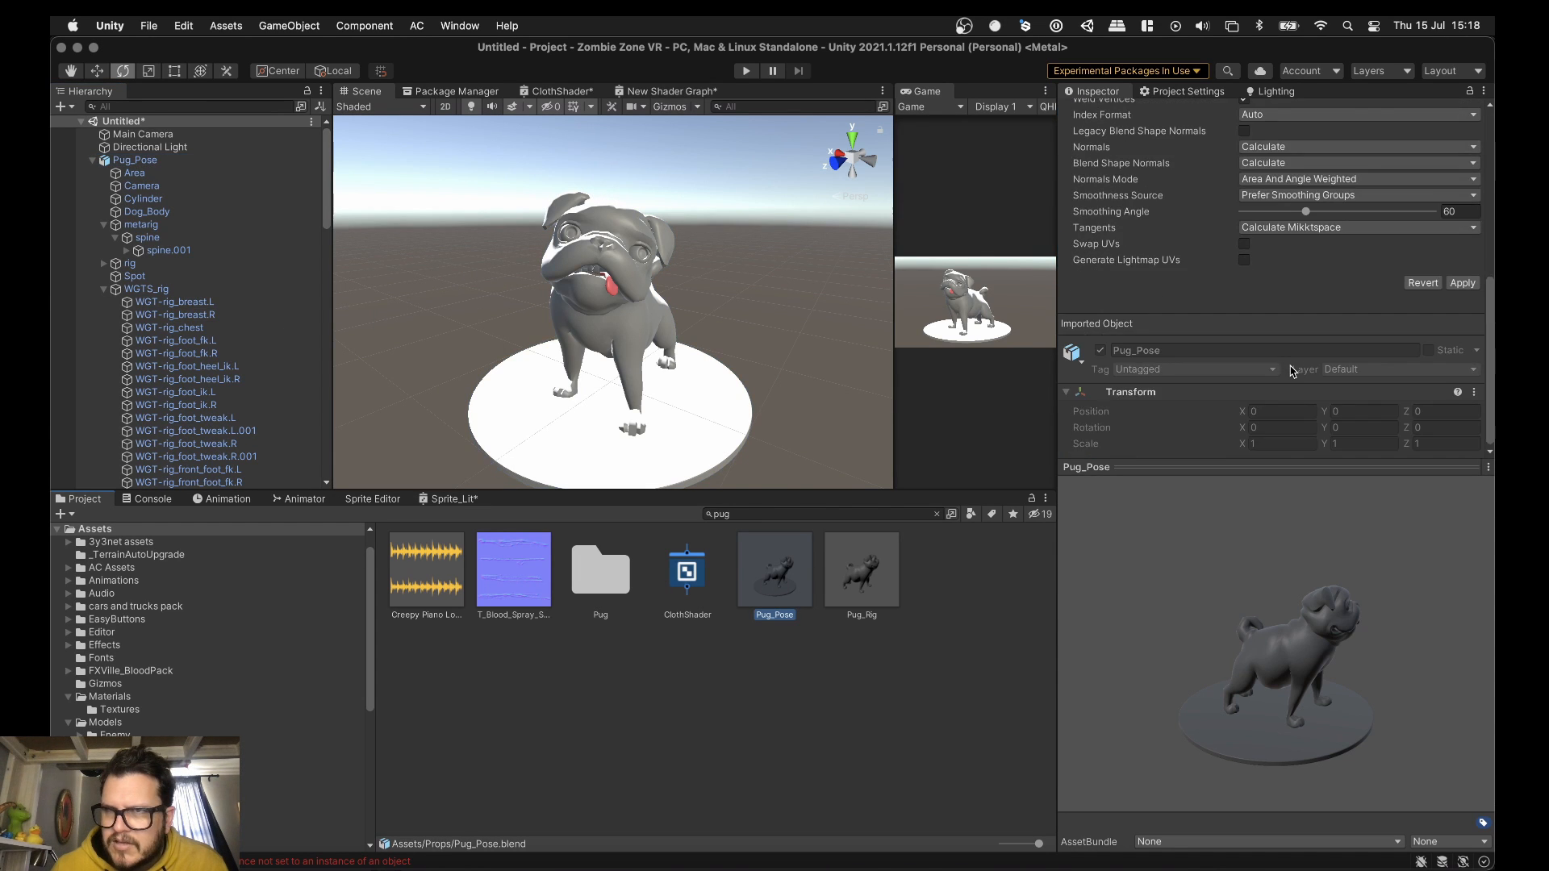
pyautogui.click(1304, 298)
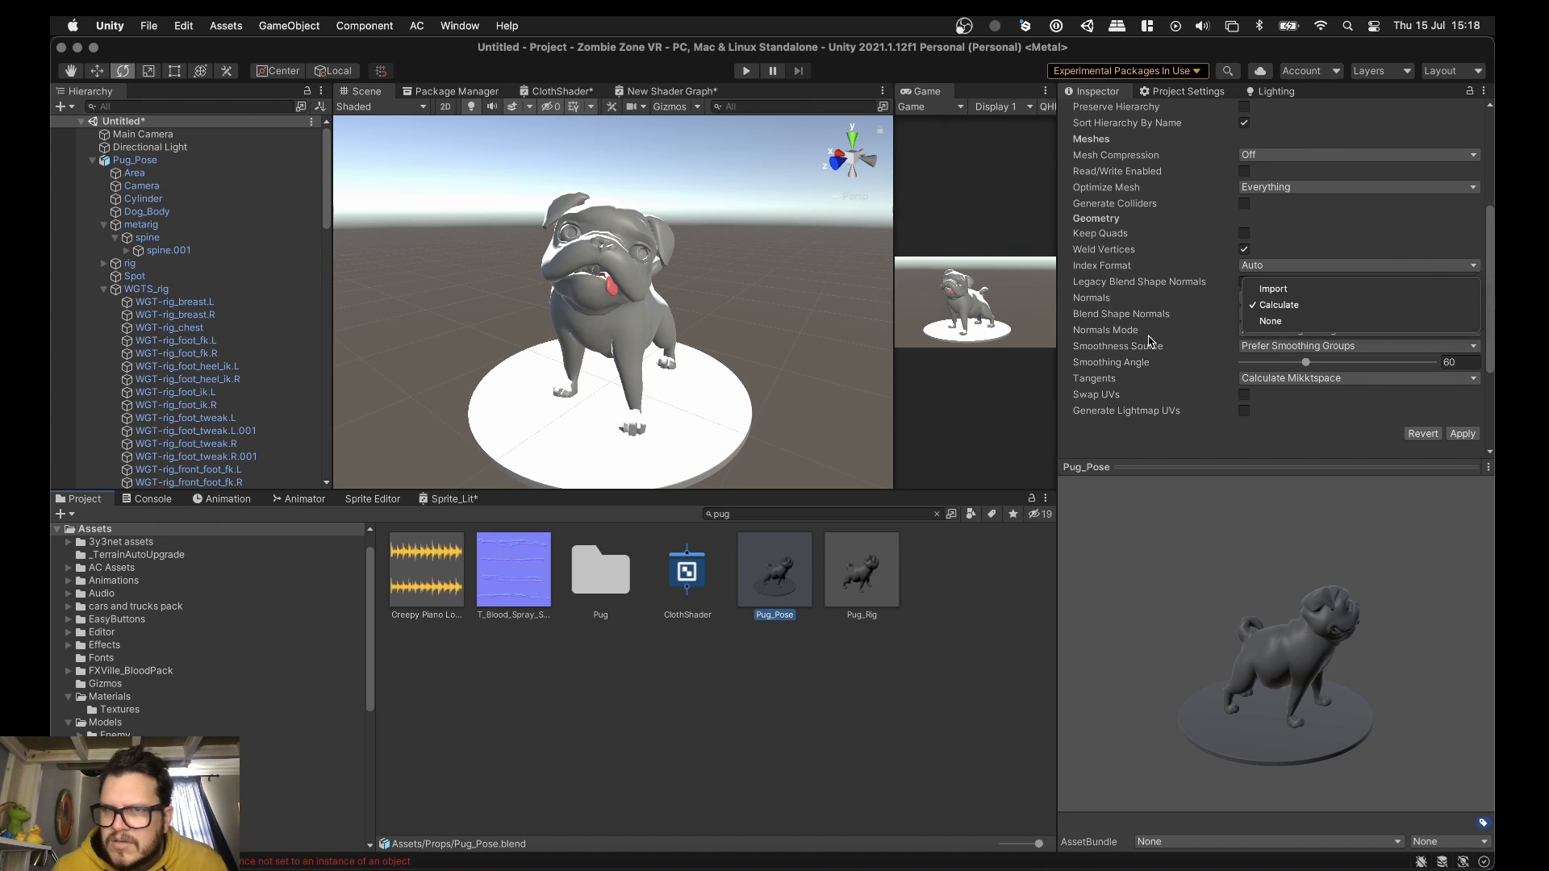
pyautogui.click(1291, 305)
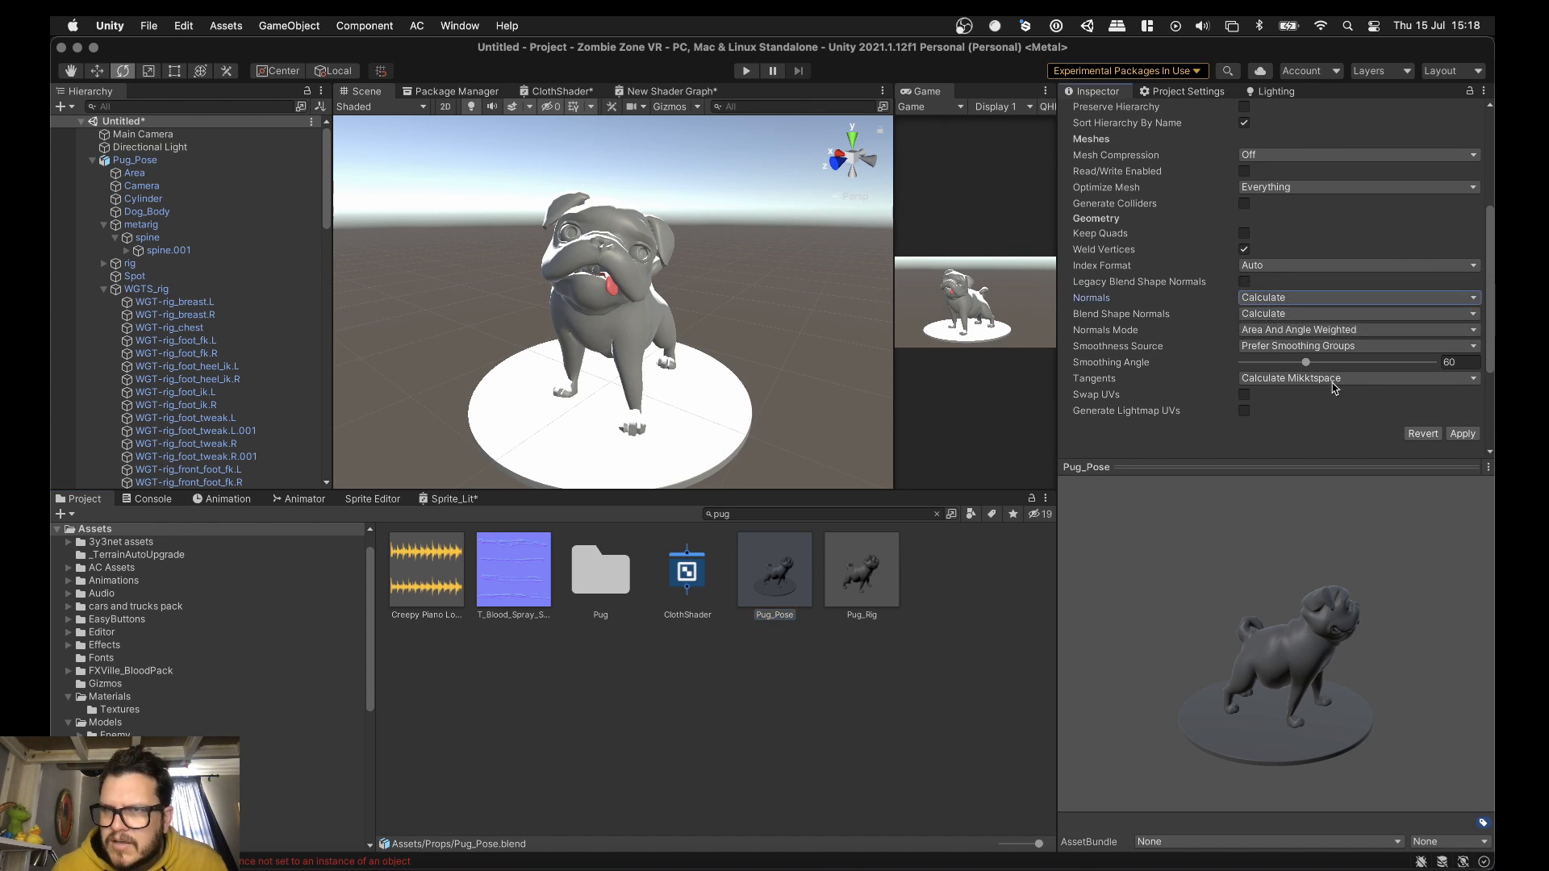
pyautogui.click(1474, 435)
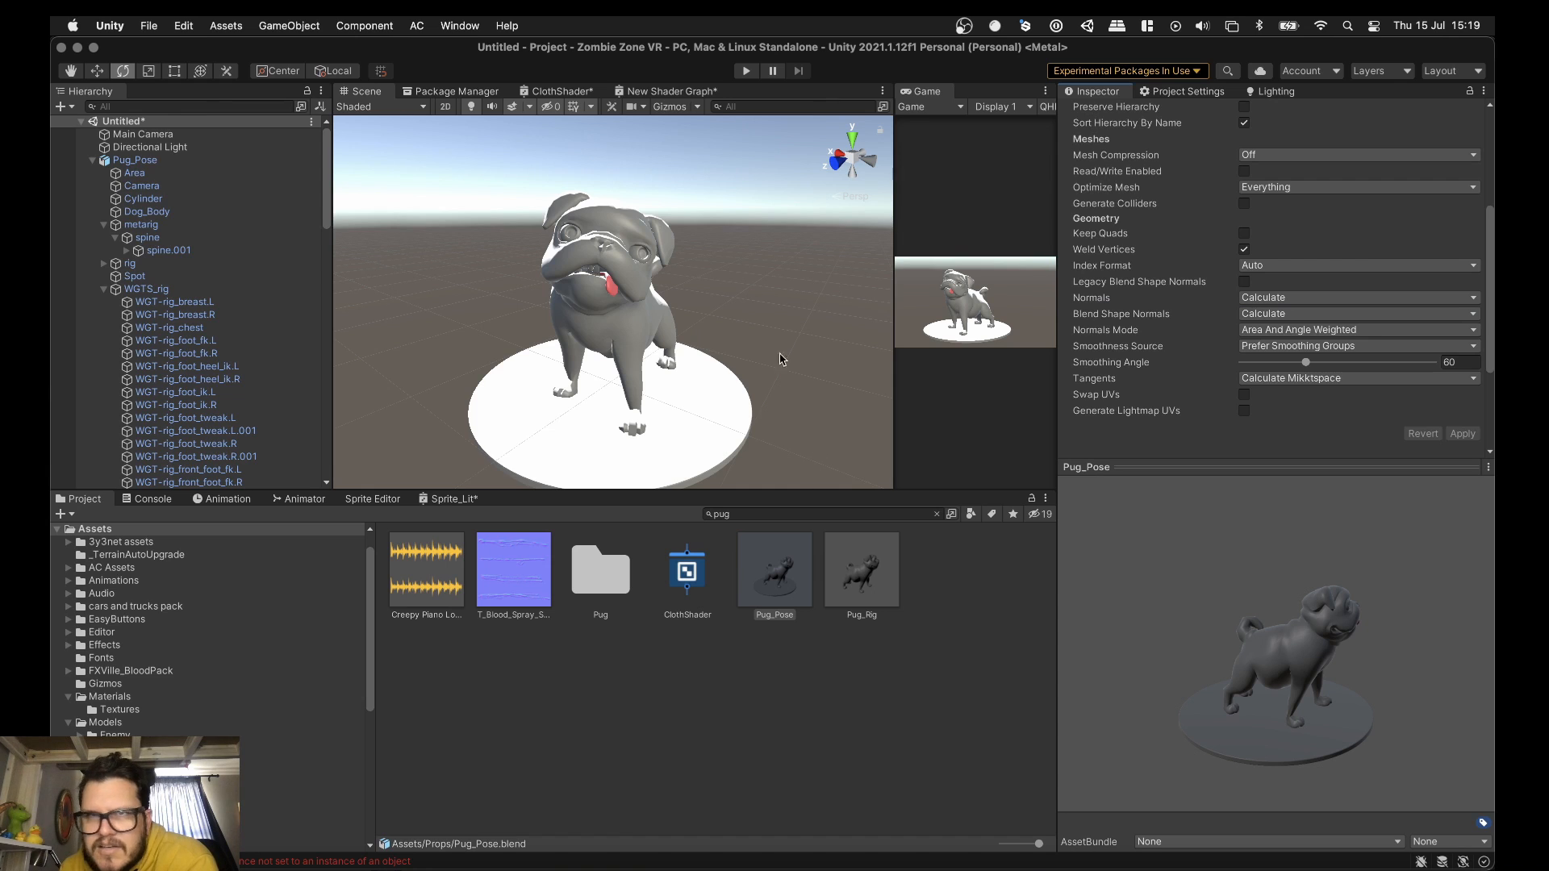
# Inspect Pug_Pose's shading up close in the scene and in the asset's model preview
pyautogui.click(135, 159)
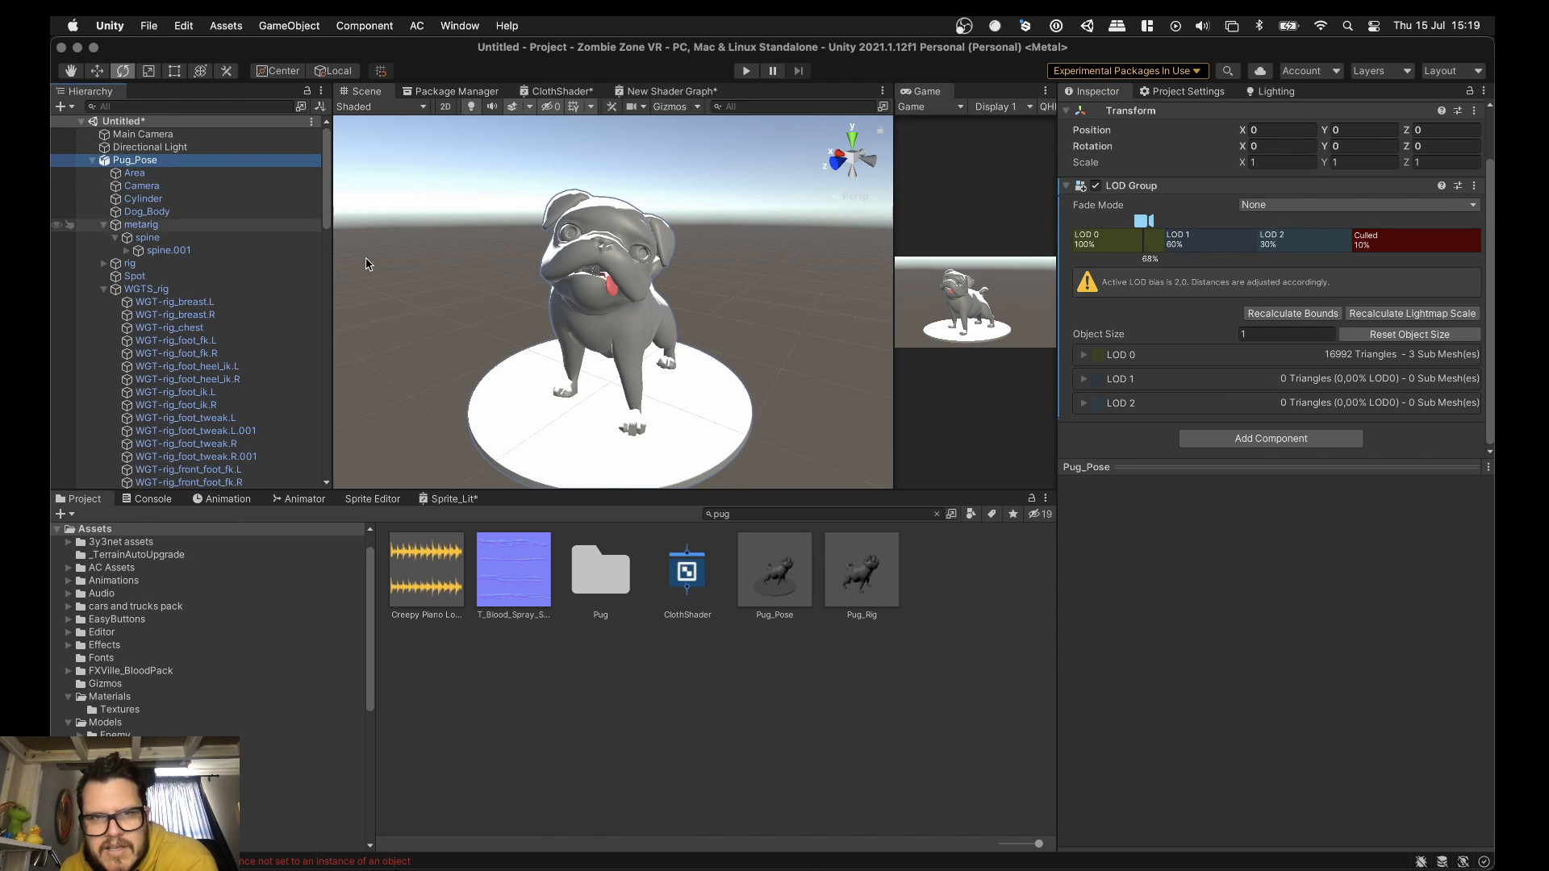
pyautogui.scroll(3, 634, 360)
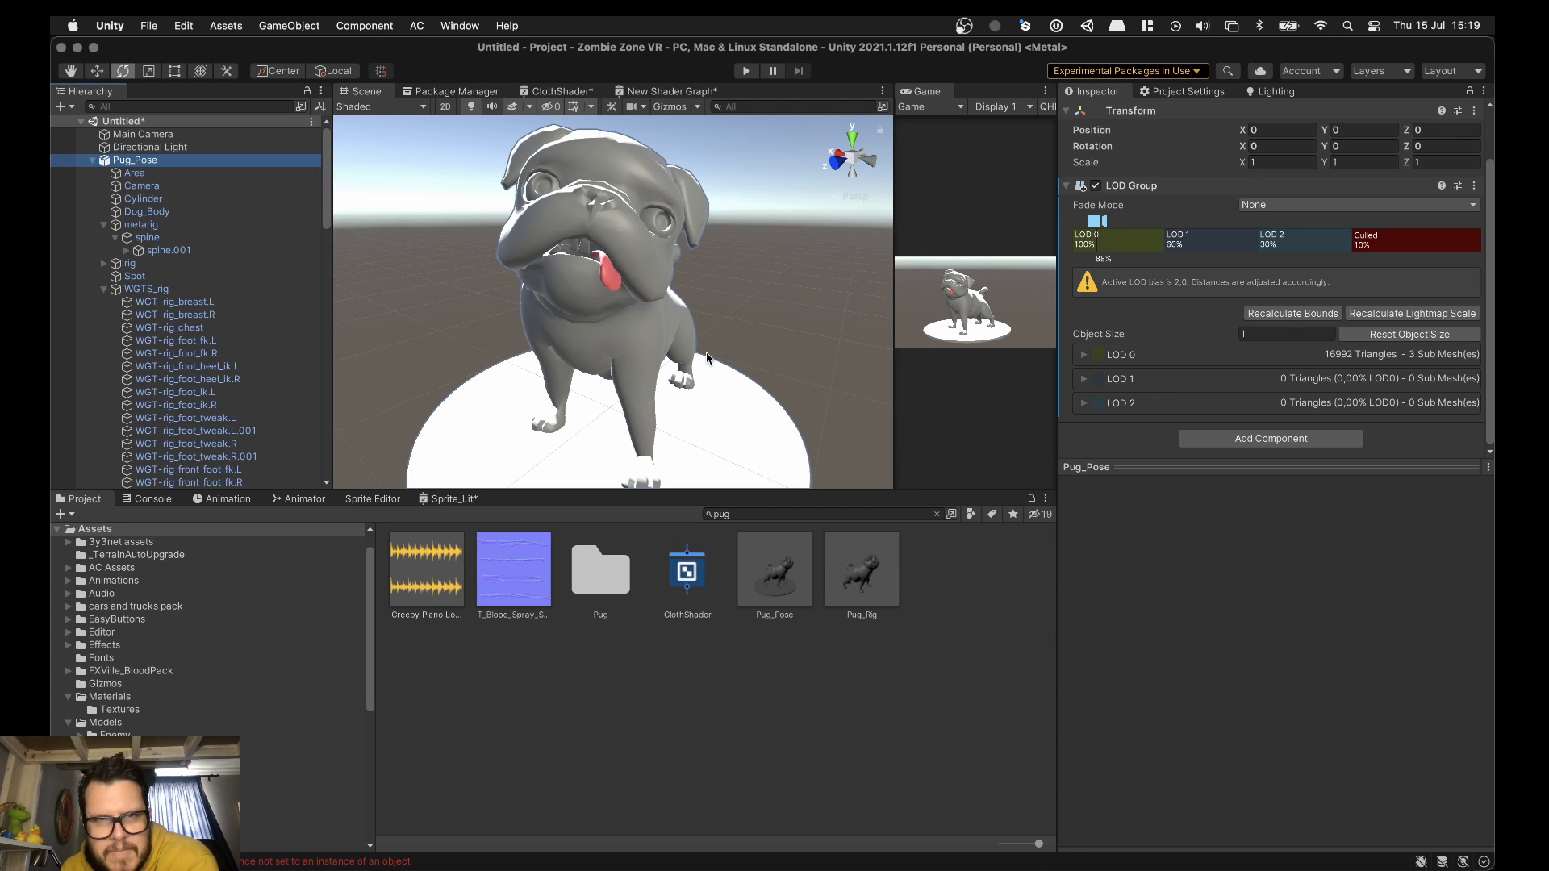
pyautogui.click(758, 548)
pyautogui.moveTo(1368, 638); pyautogui.dragTo(1293, 733)
# Compare the Pug_Rig and Pug_Pose assets' shading in rotated model previews, and look over Pug_Pose's geometry import settings
pyautogui.click(893, 600)
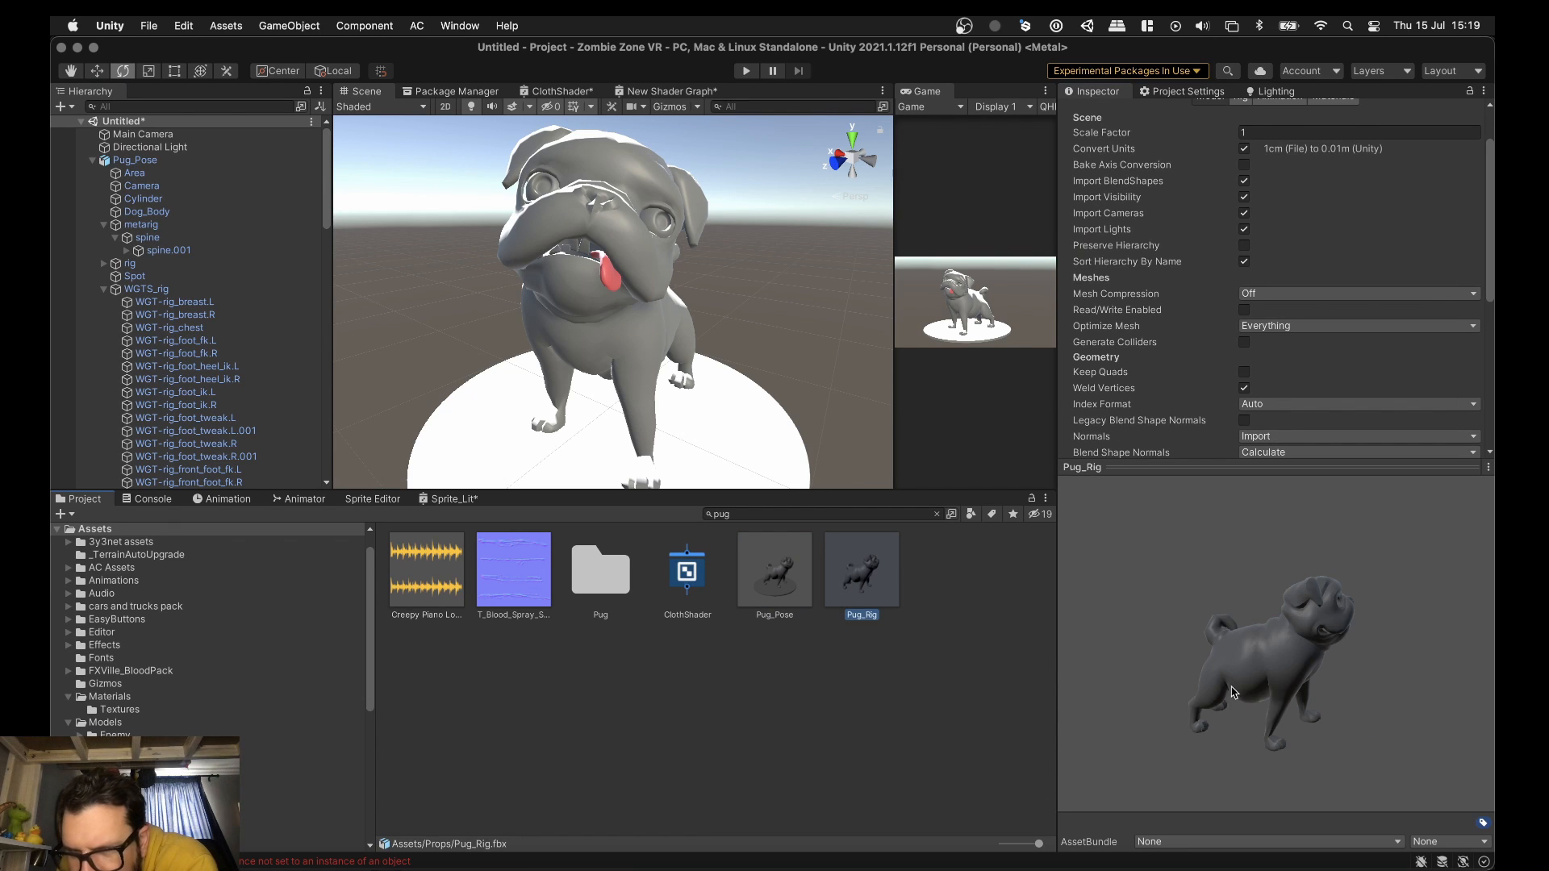
pyautogui.click(764, 583)
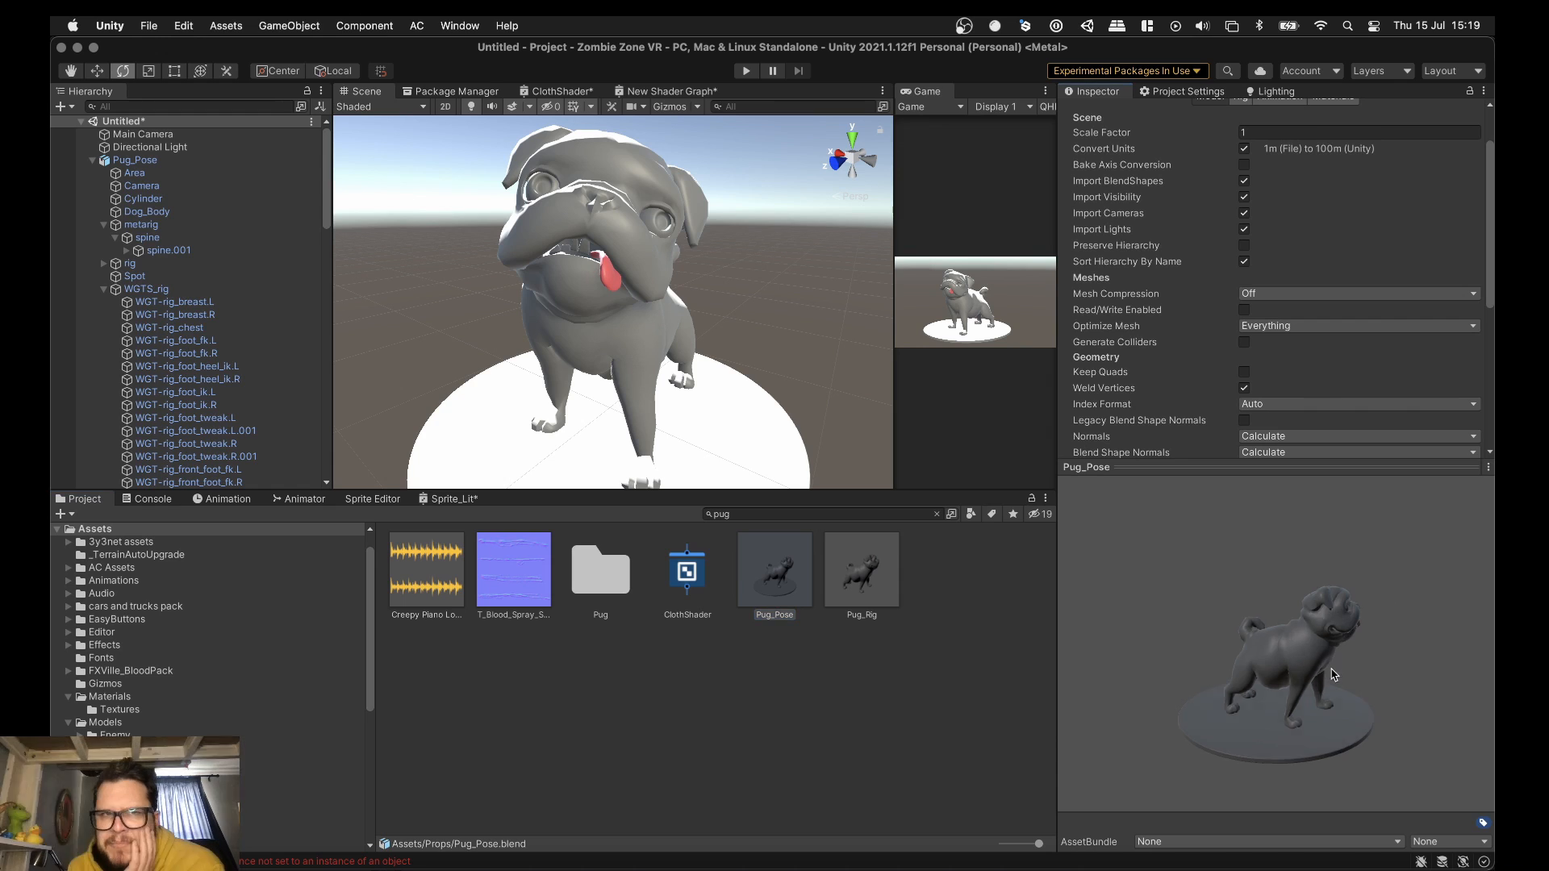
pyautogui.moveTo(1372, 618); pyautogui.dragTo(1235, 605)
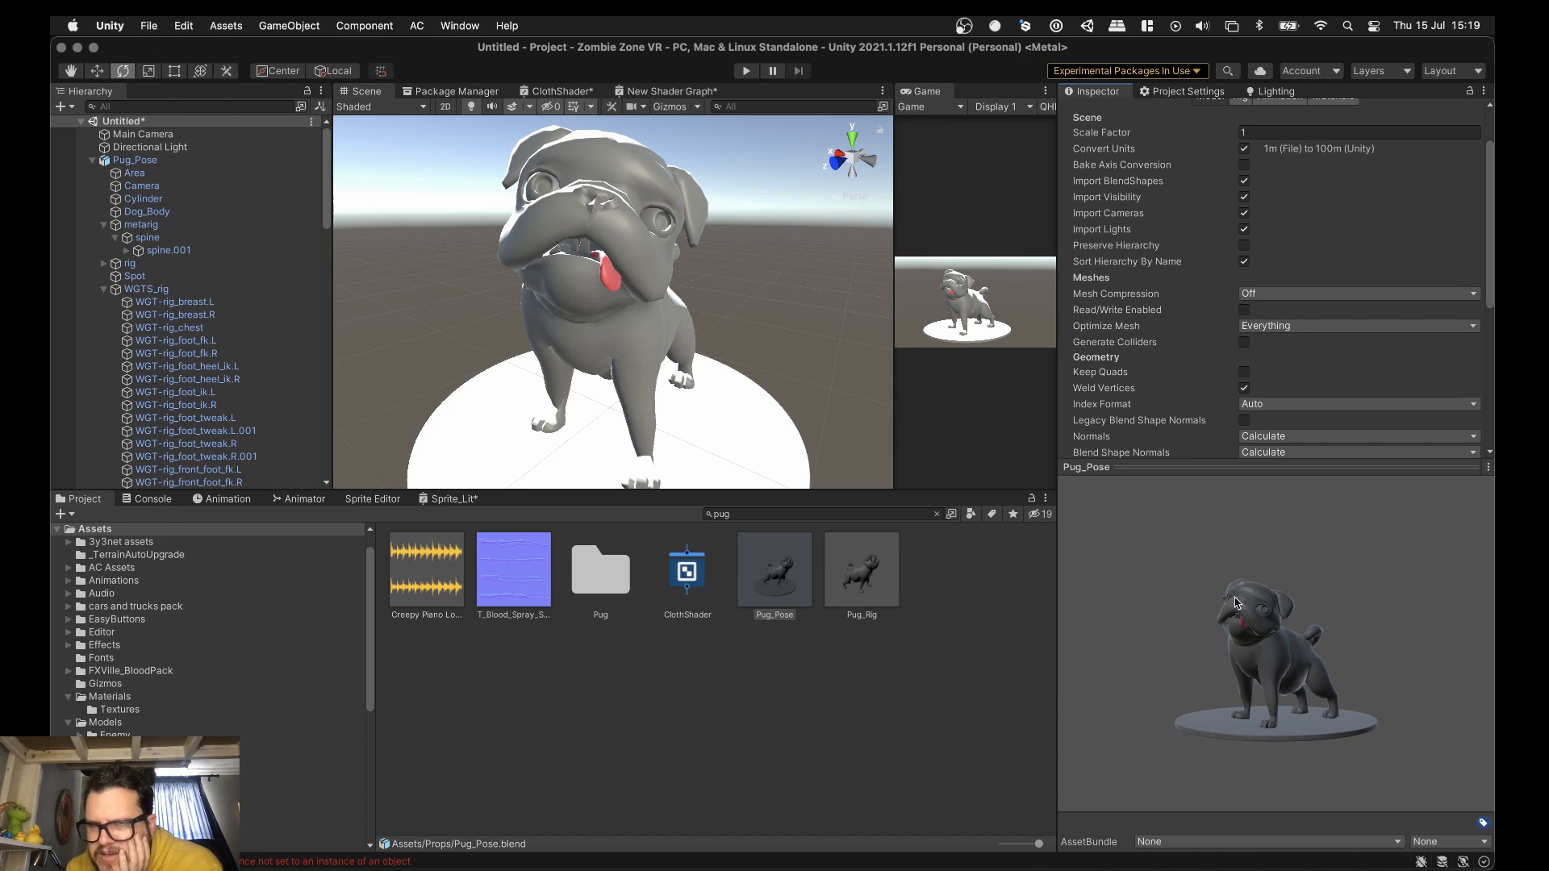
pyautogui.click(867, 568)
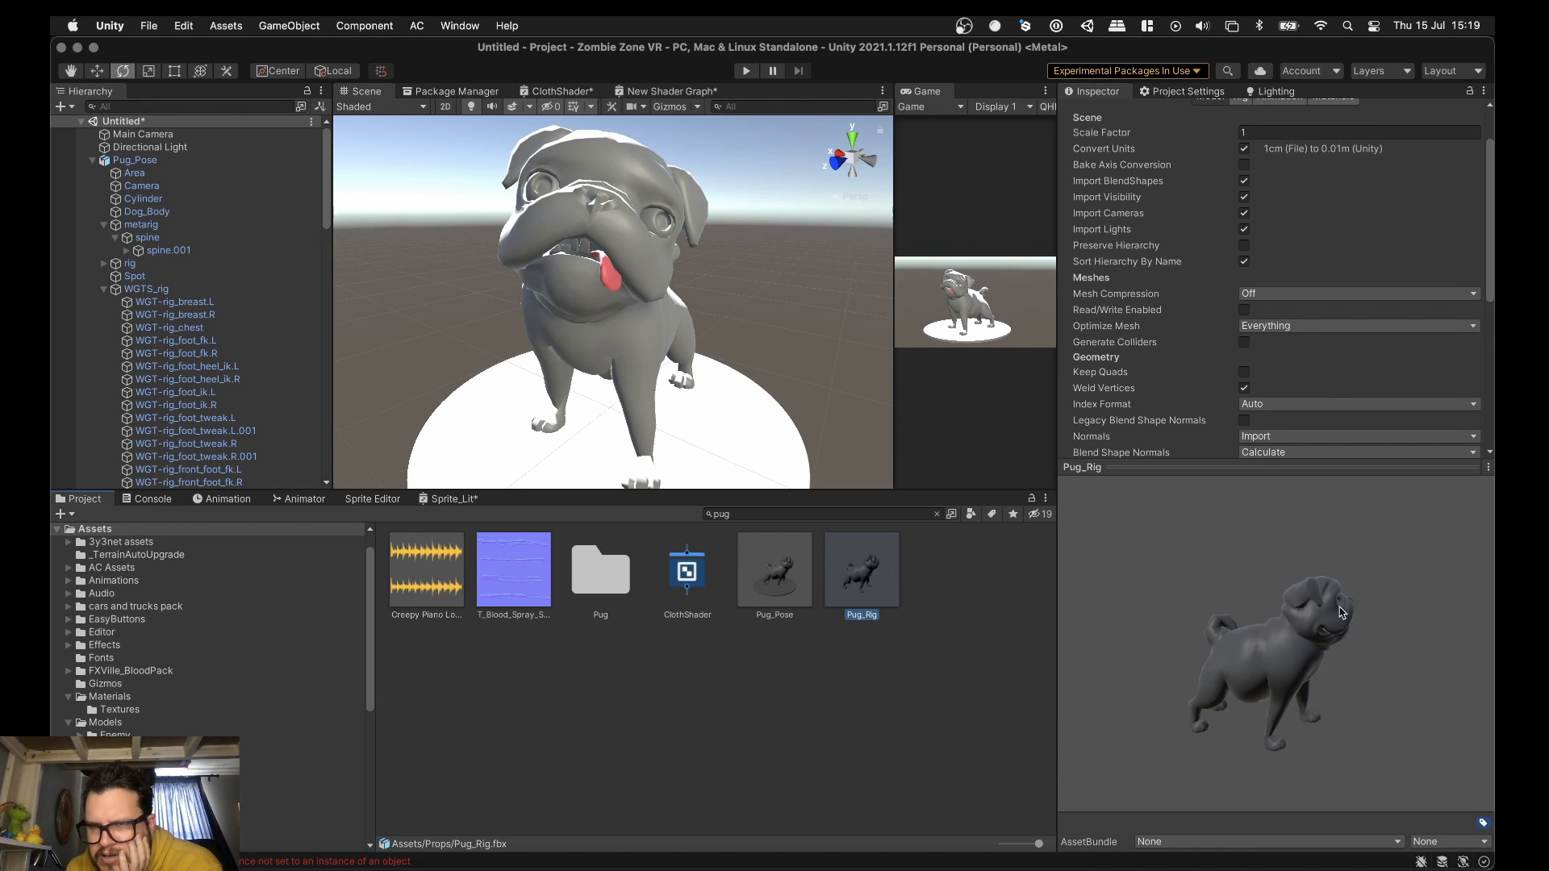
pyautogui.moveTo(1364, 617); pyautogui.dragTo(1174, 609)
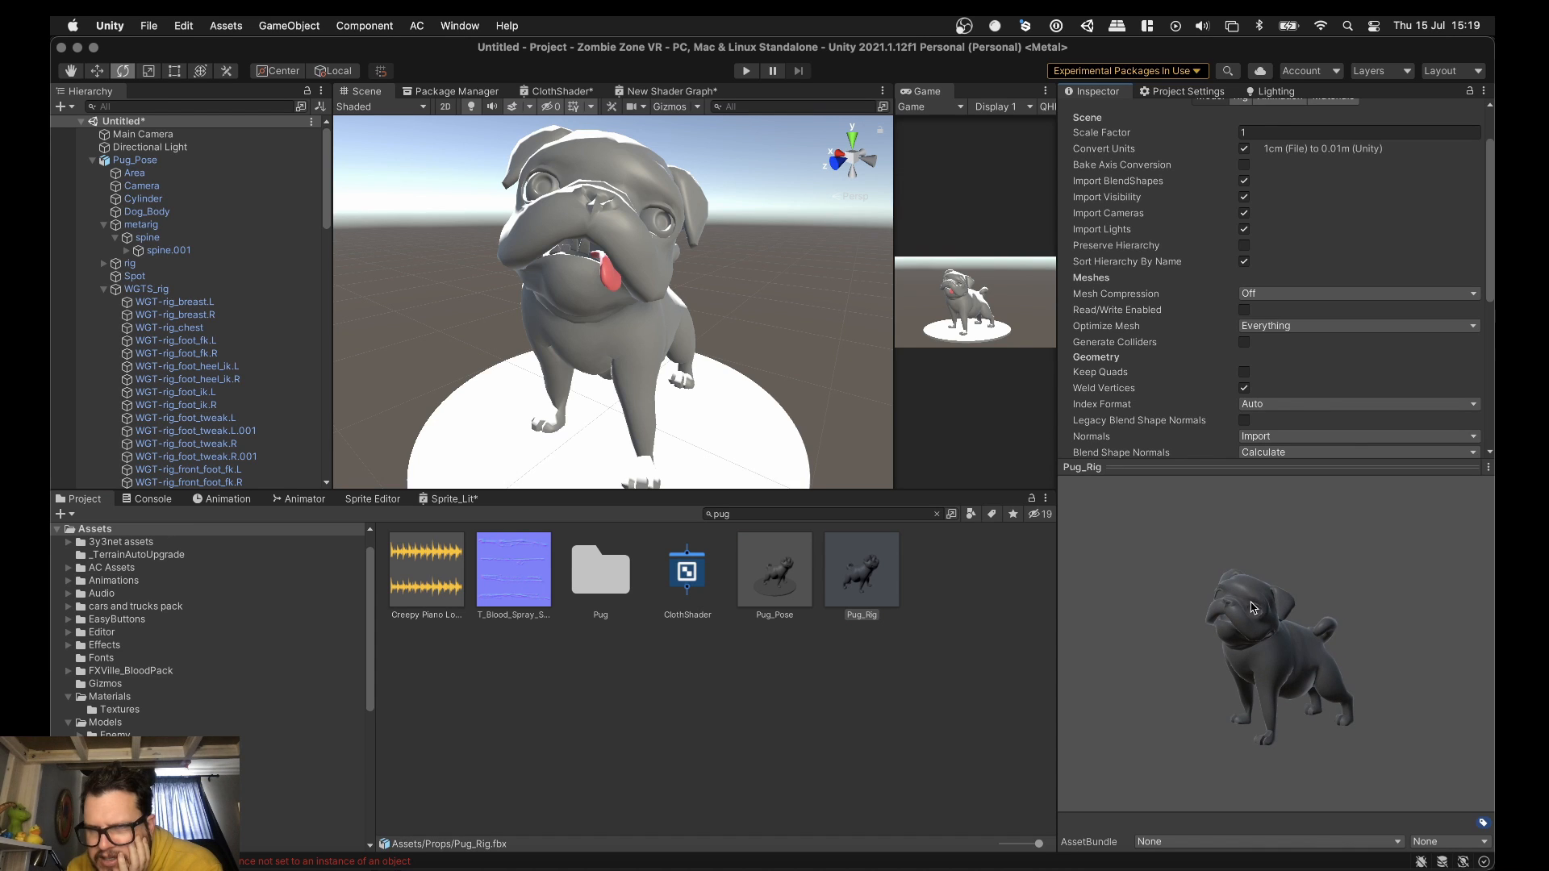
pyautogui.click(779, 578)
pyautogui.moveTo(1335, 642); pyautogui.dragTo(1249, 606)
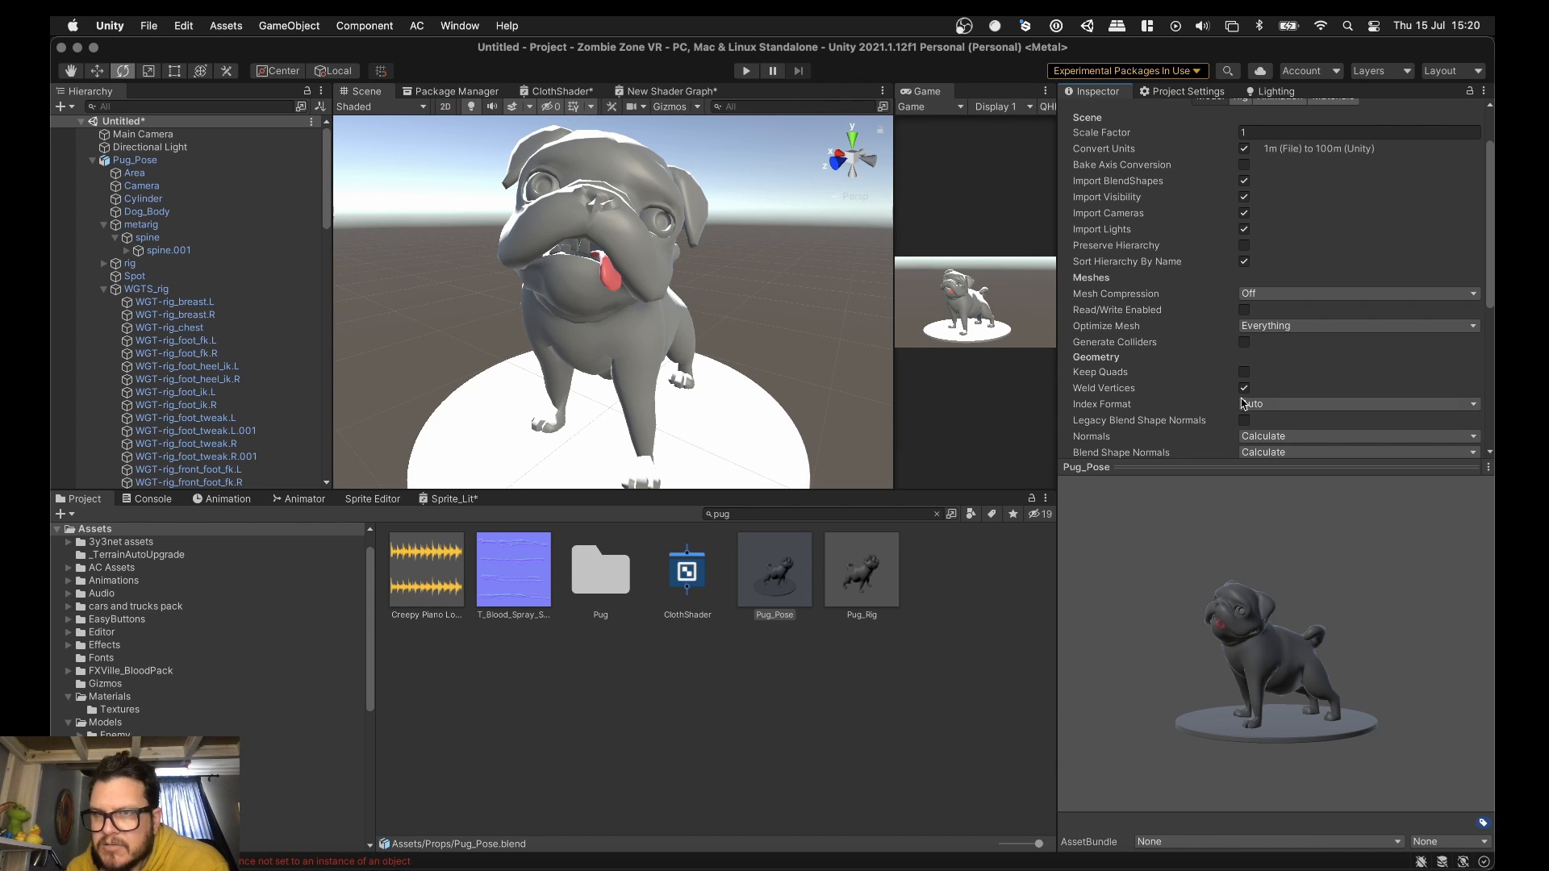
pyautogui.scroll(-2, 1492, 194)
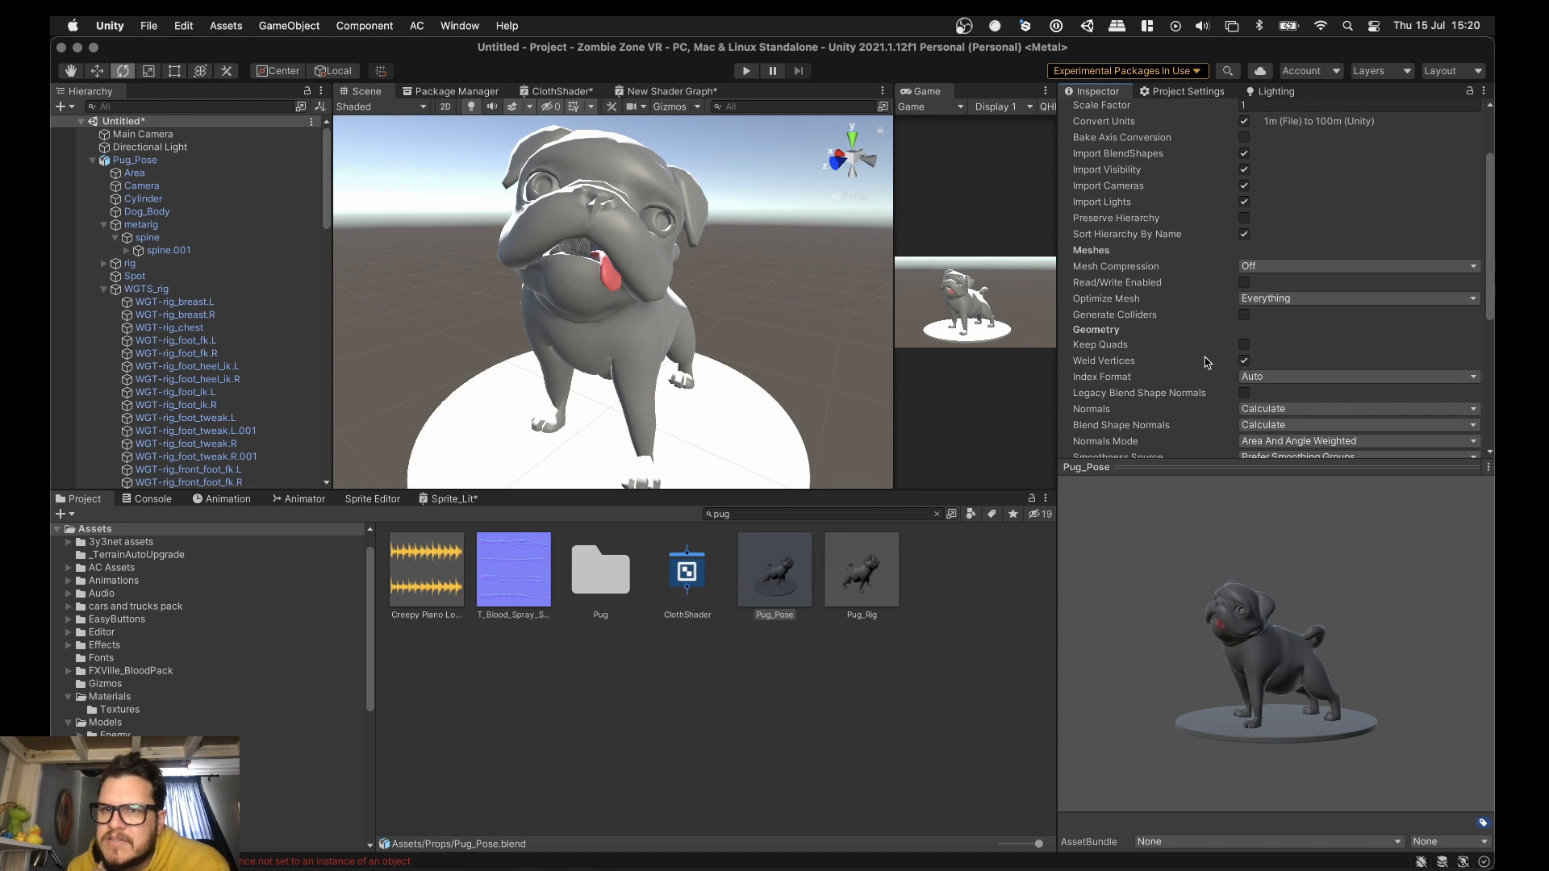
pyautogui.scroll(5, 1206, 340)
# Try different weights for the Key 1 blend shape on Pug_Pose's Dog_Body mesh, ending at 23.3
pyautogui.click(135, 159)
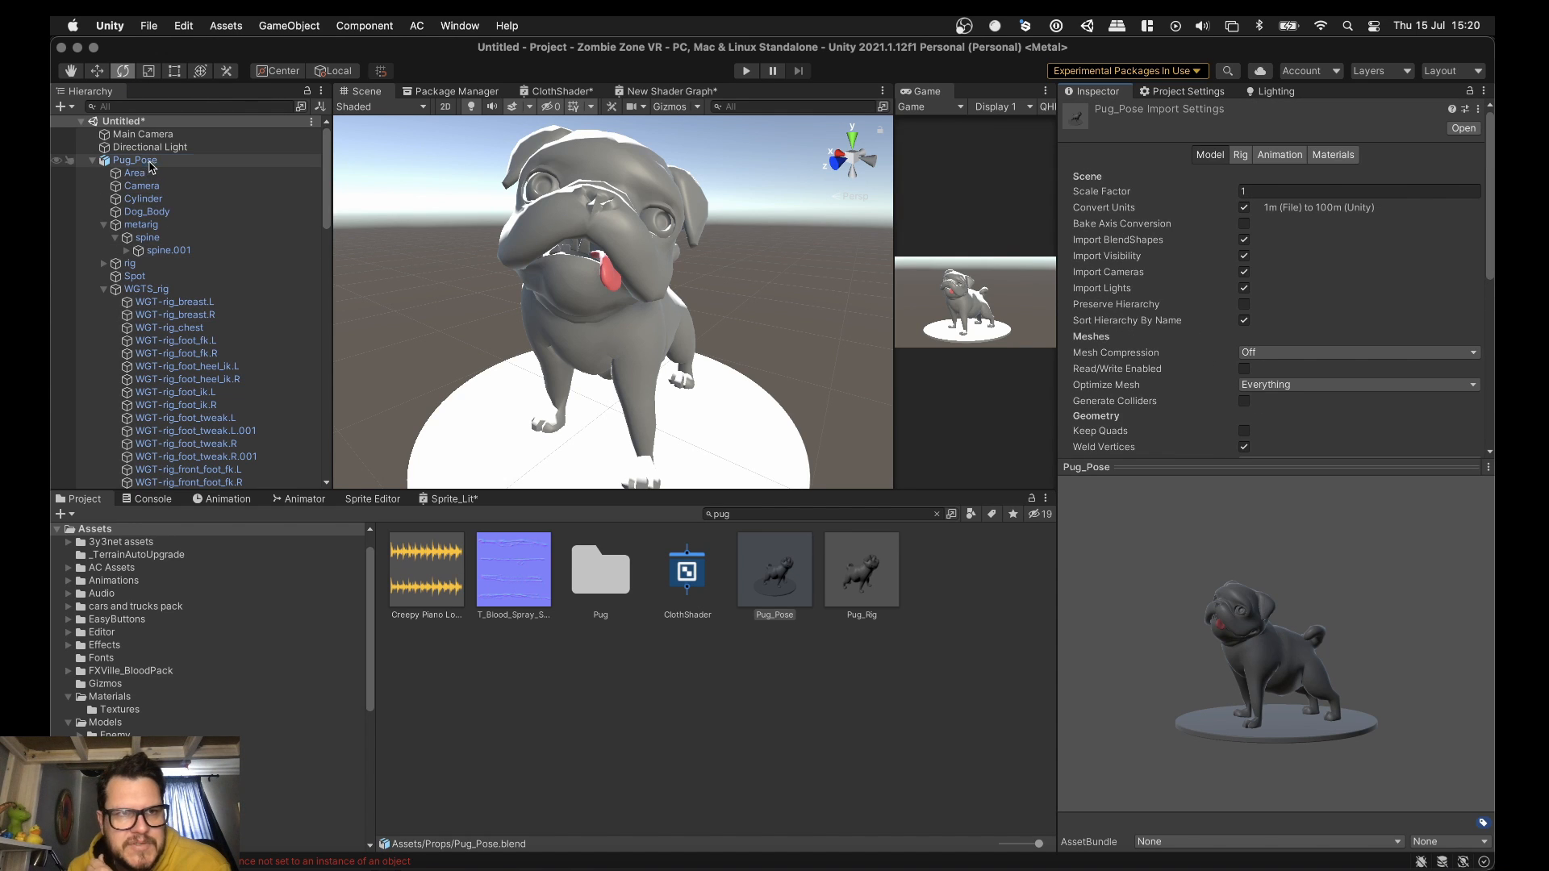
pyautogui.click(151, 213)
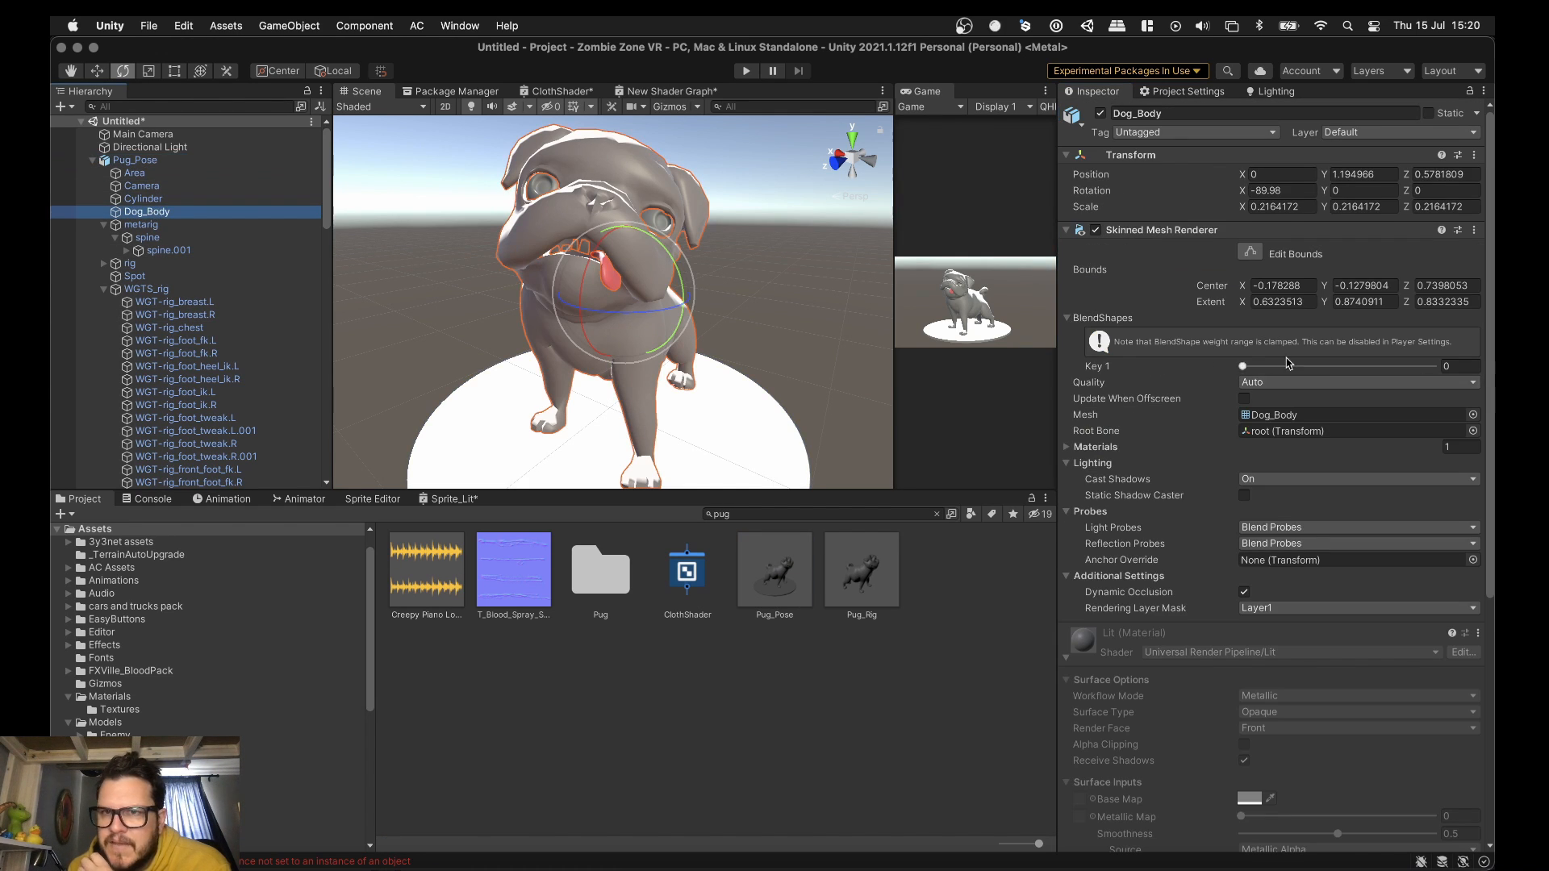
pyautogui.moveTo(1245, 368); pyautogui.dragTo(1287, 367)
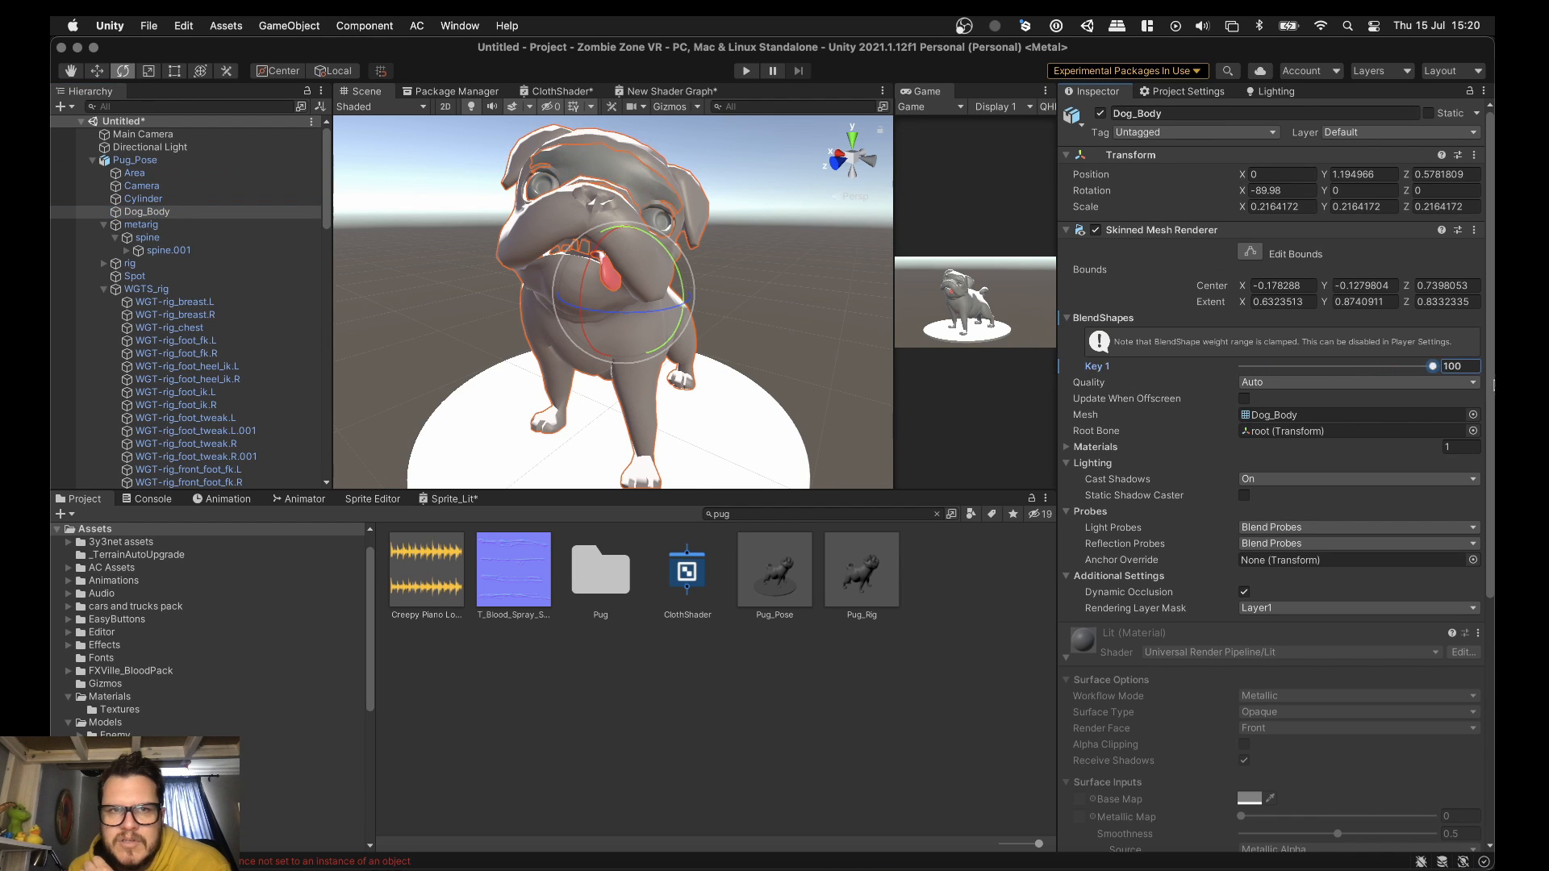
# Deactivate the Pug_Rig object in the scene
pyautogui.scroll(-15, 161, 242)
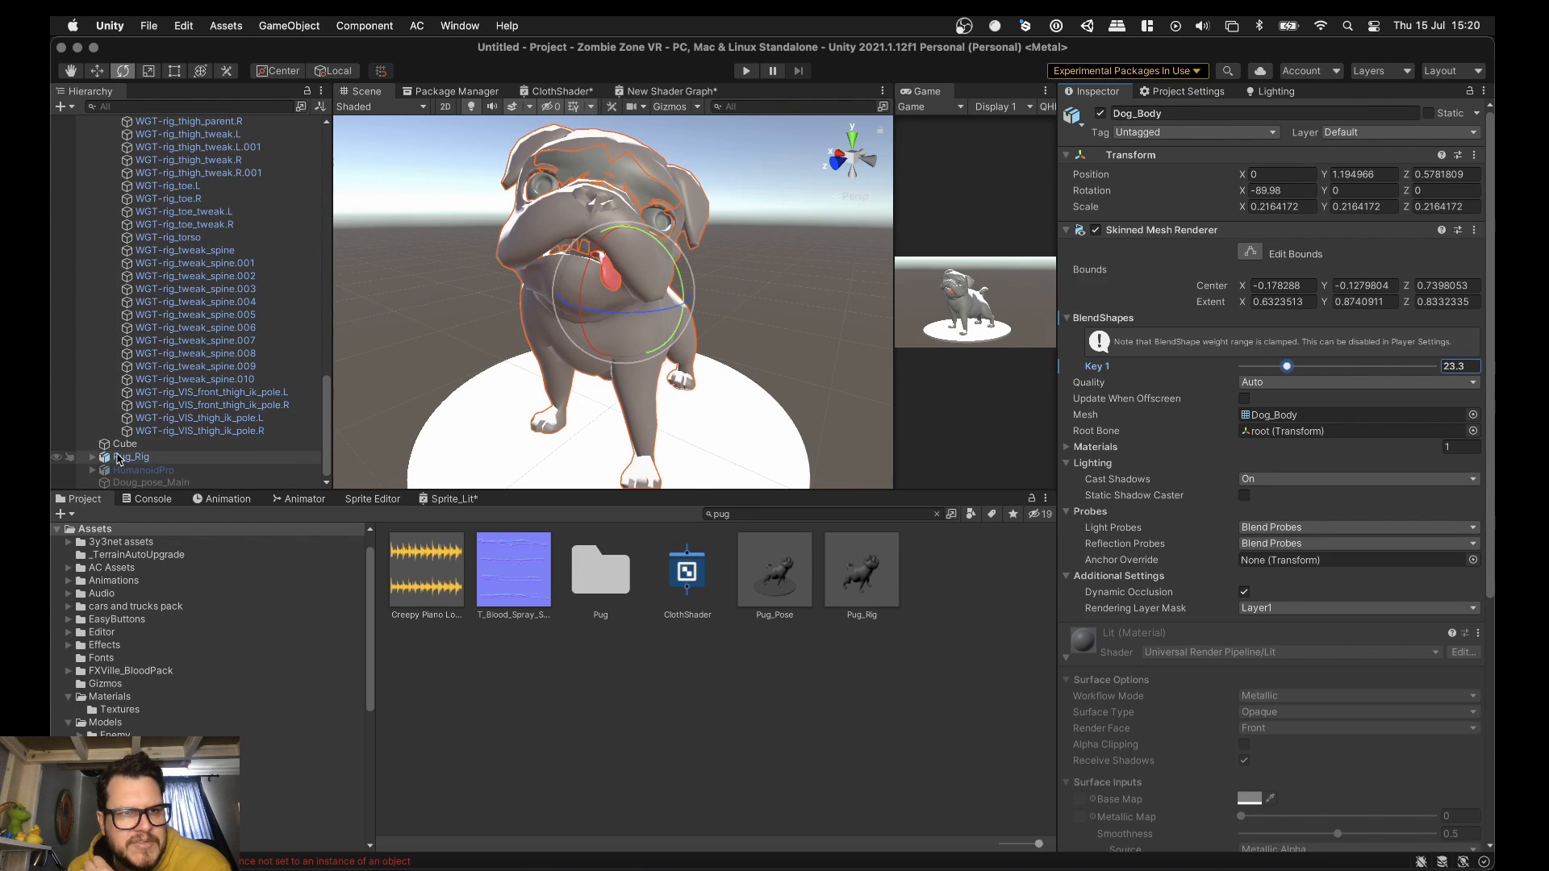
pyautogui.click(131, 456)
pyautogui.click(1101, 113)
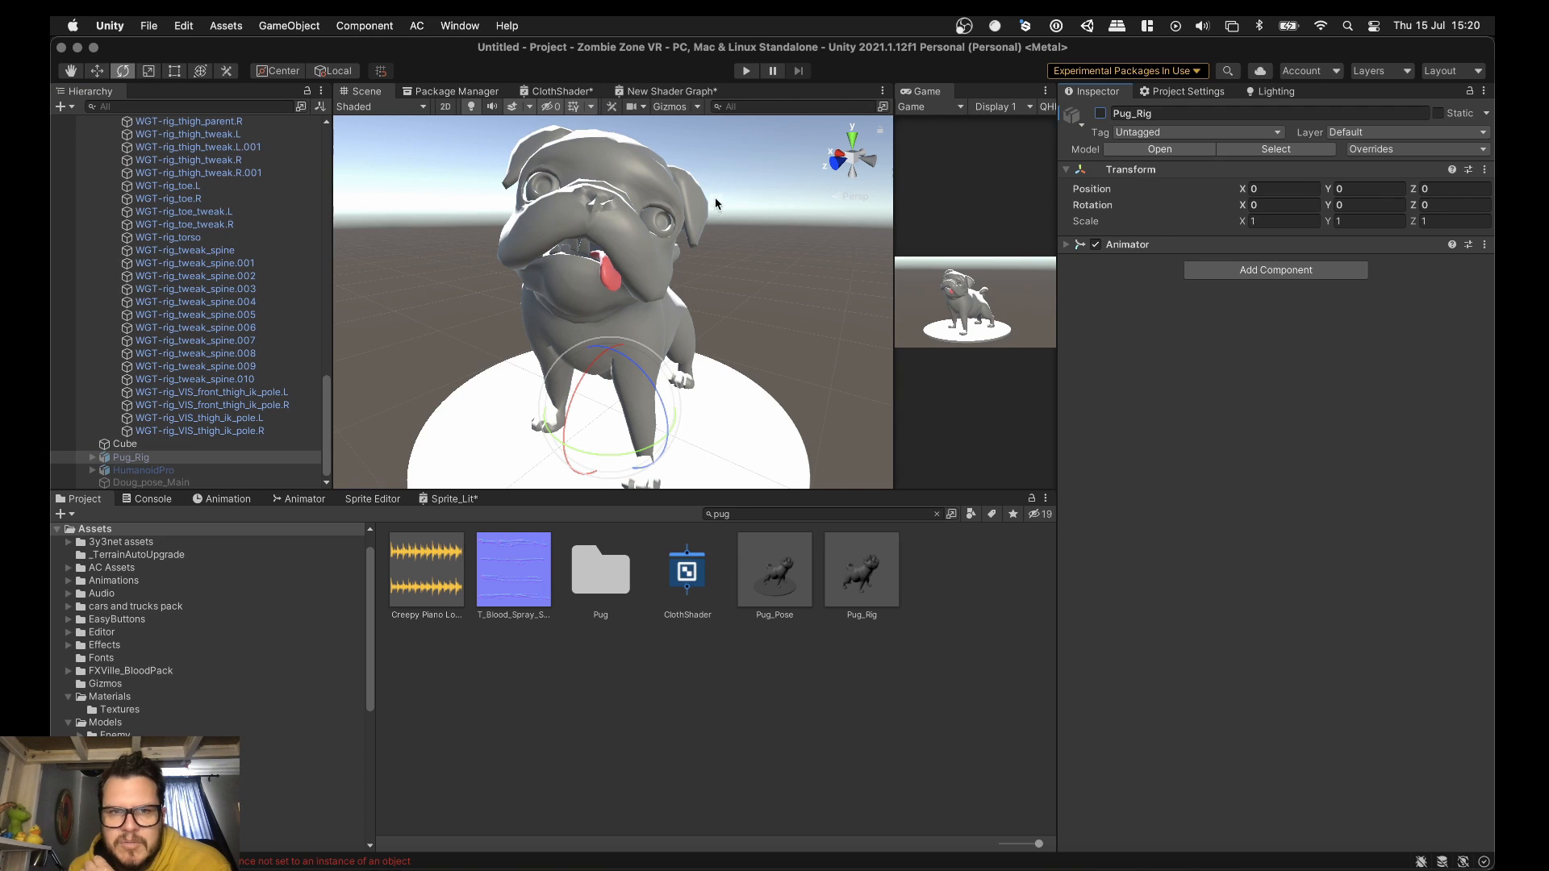
# Check the Pug_Pose model in the scene and set Dog_Body's Key 1 blend shape weight to 12.9
pyautogui.click(605, 161)
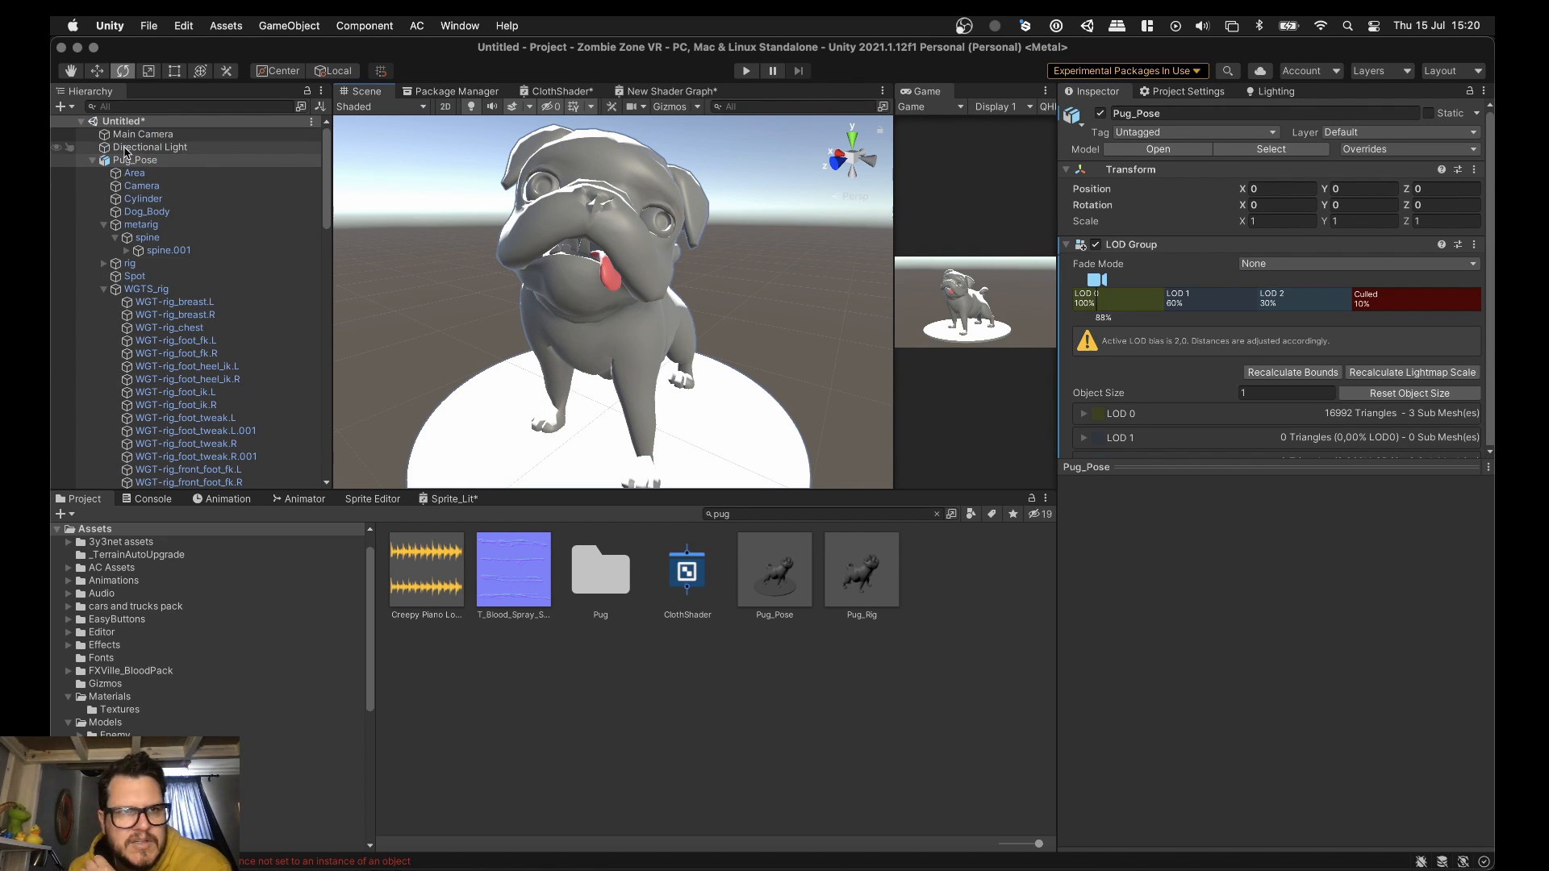
pyautogui.moveTo(644, 213)
pyautogui.keyDown('alt'); pyautogui.mouseDown()
pyautogui.moveTo(564, 222)
pyautogui.moveTo(631, 232)
pyautogui.mouseUp(); pyautogui.keyUp('alt')
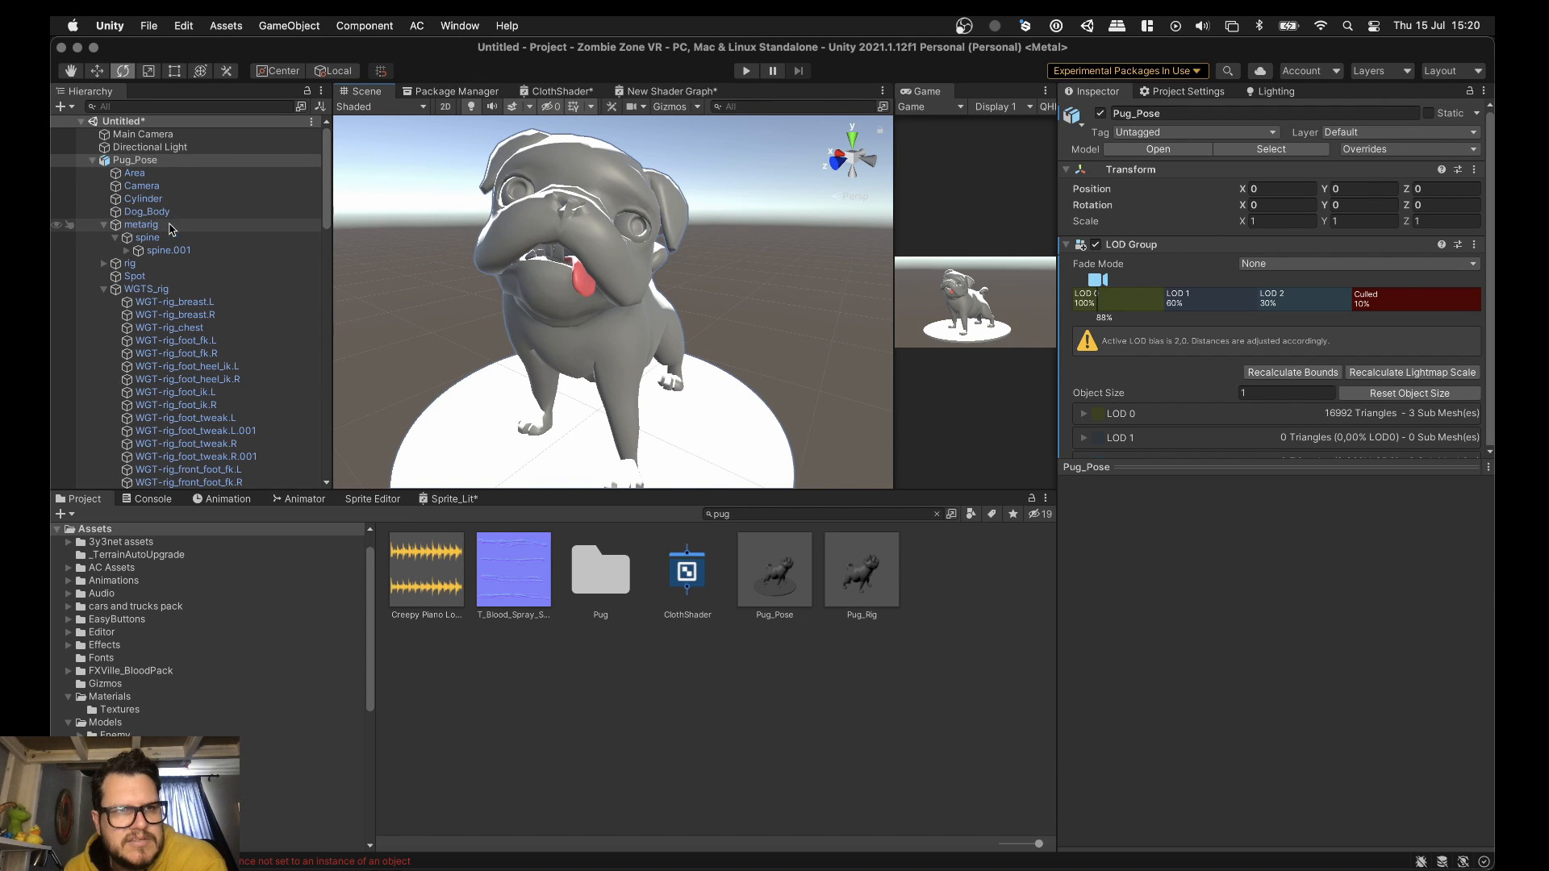
pyautogui.click(147, 211)
pyautogui.moveTo(1297, 370)
pyautogui.mouseDown()
pyautogui.moveTo(1250, 368)
pyautogui.moveTo(1266, 366)
pyautogui.mouseUp()
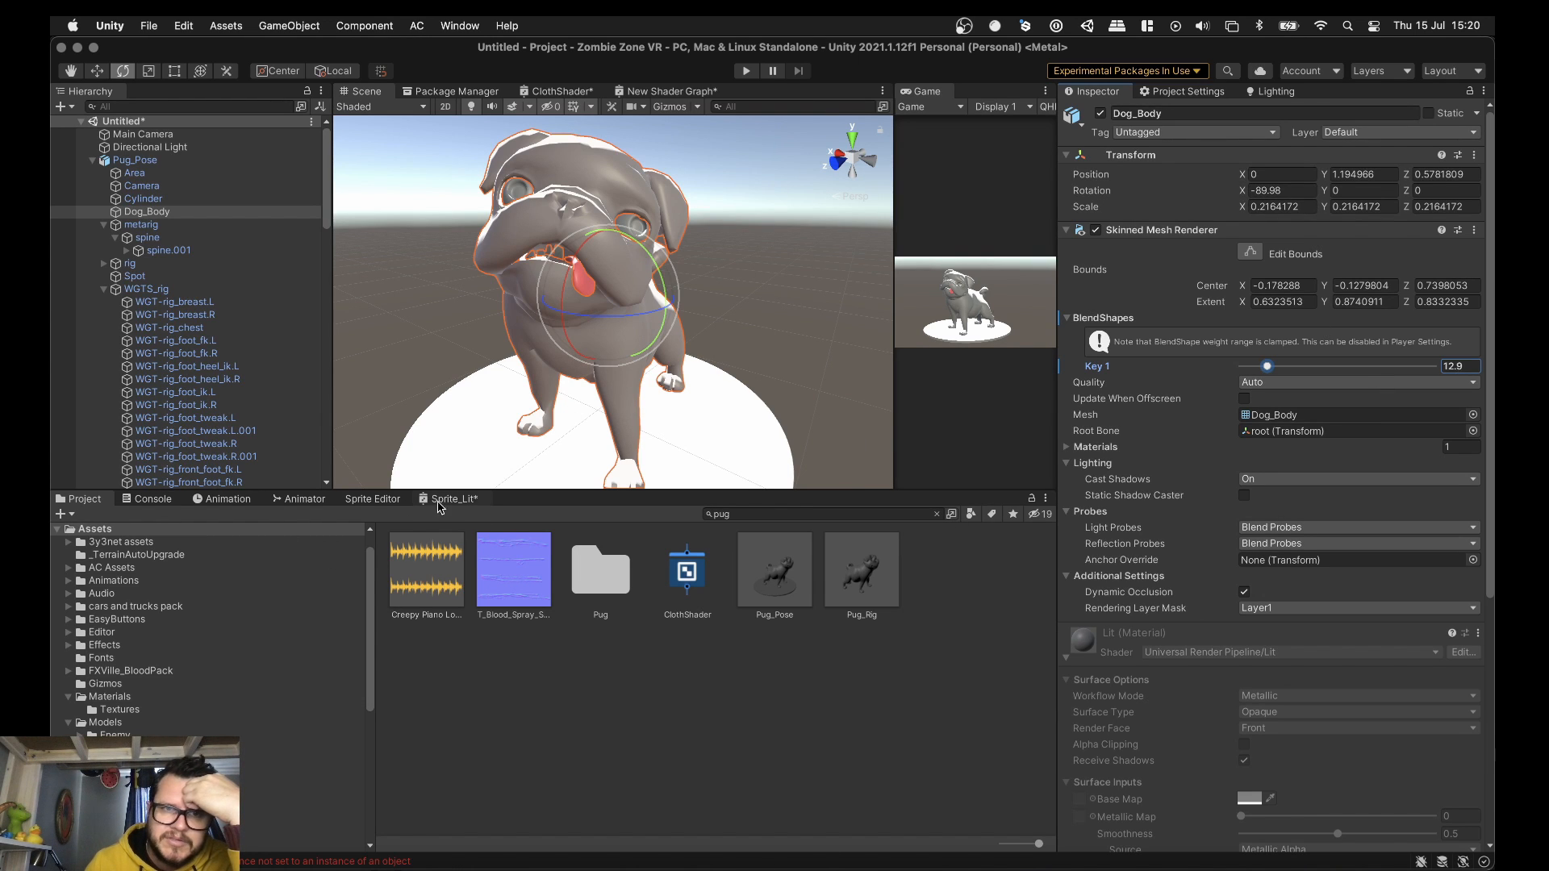
# Switch to the Week 2 overview page in Opera and highlight the covered topics, ending on the Baking textures section
pyautogui.press('super+Tab')
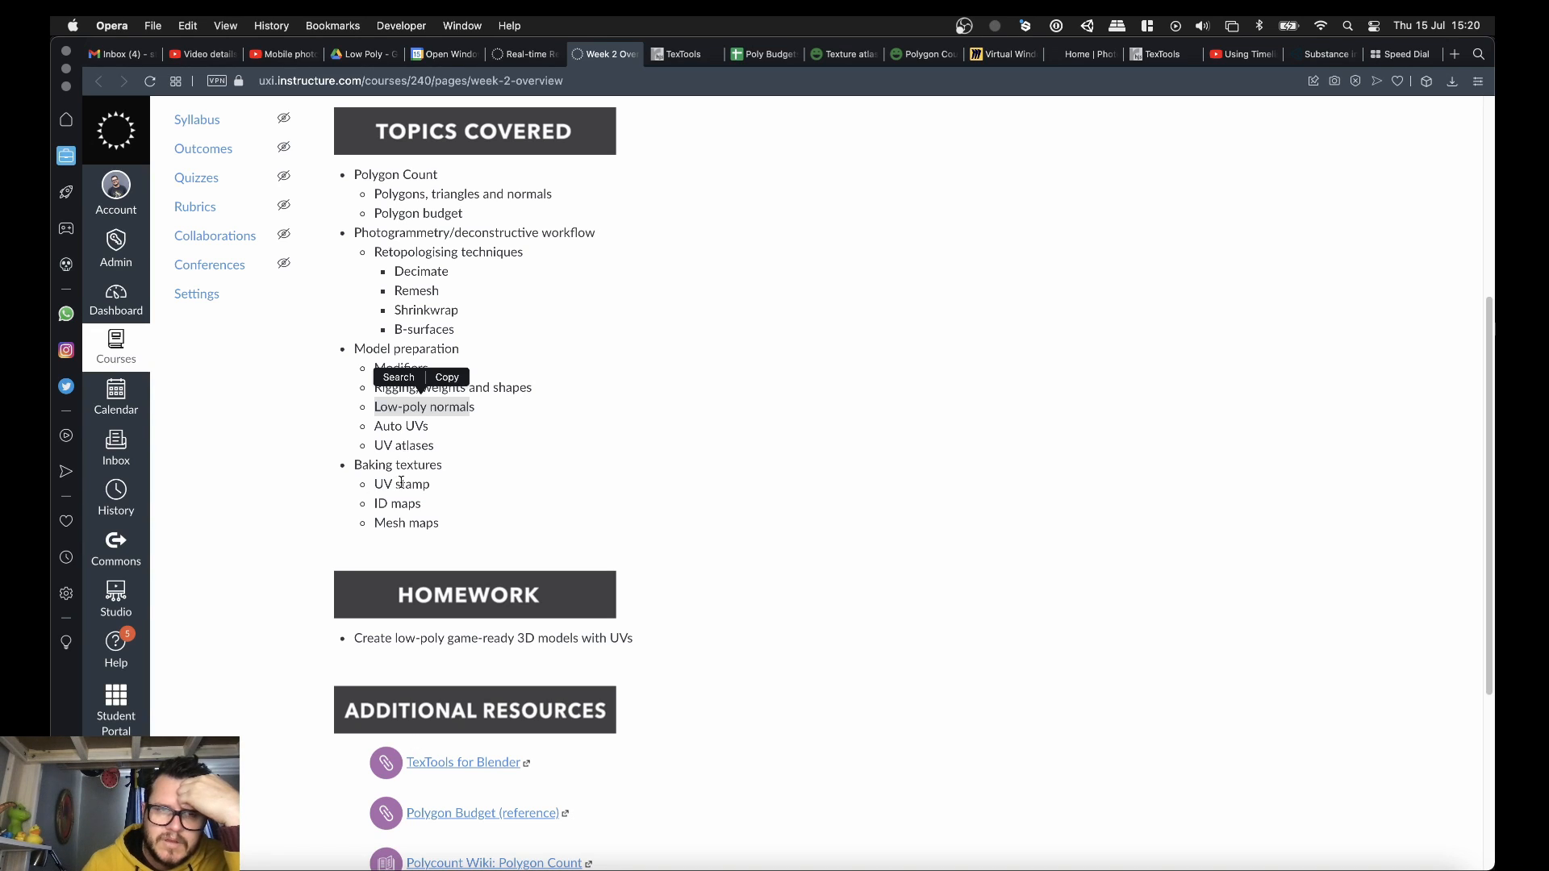
pyautogui.moveTo(358, 465); pyautogui.dragTo(442, 466)
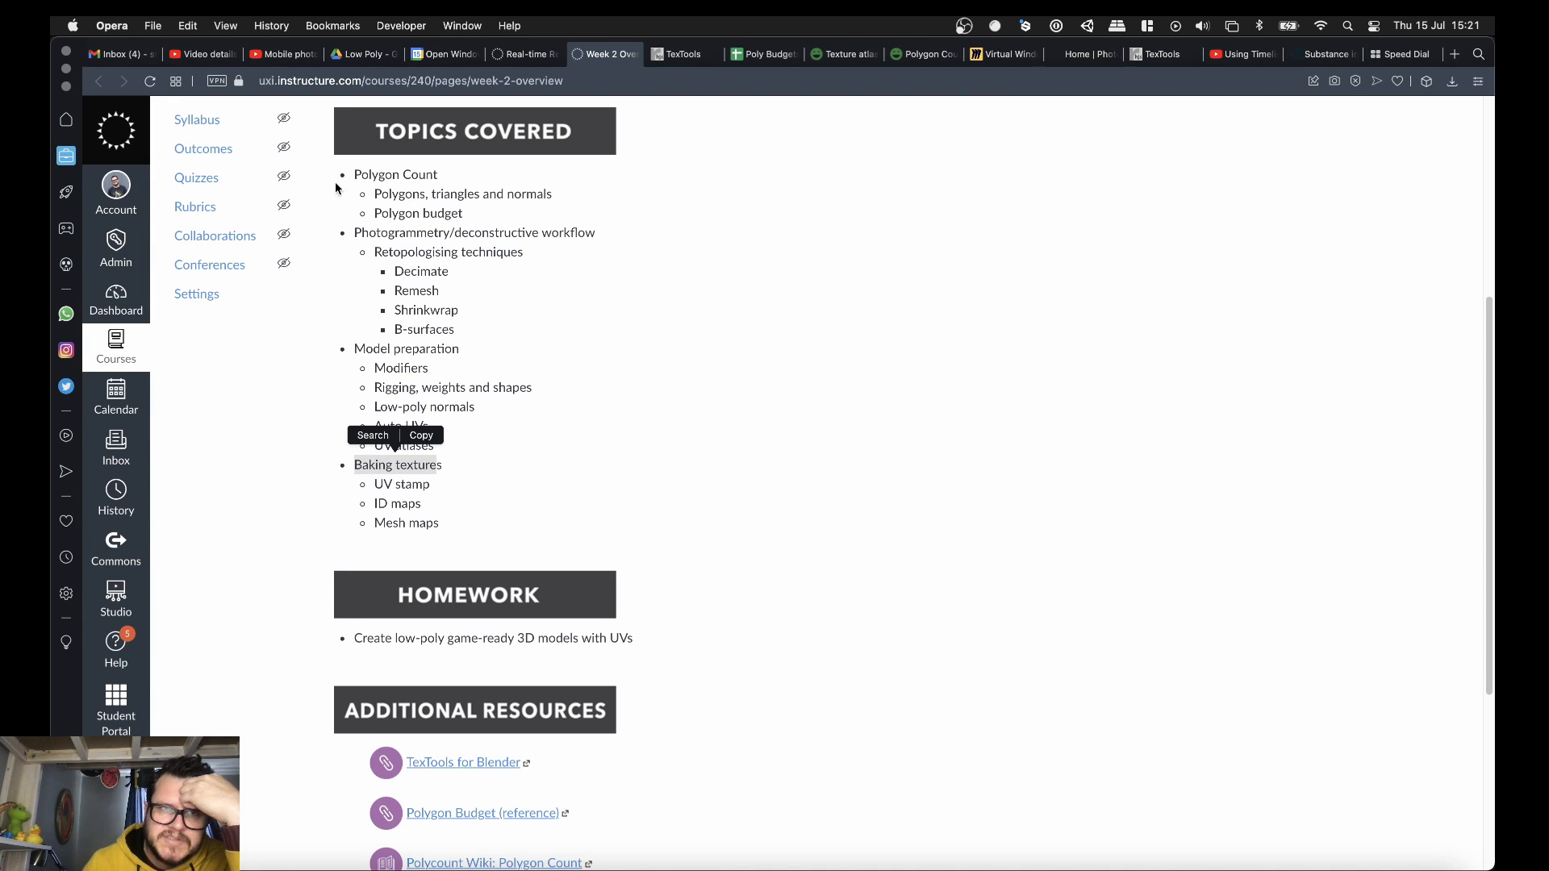
pyautogui.moveTo(353, 171); pyautogui.dragTo(453, 444)
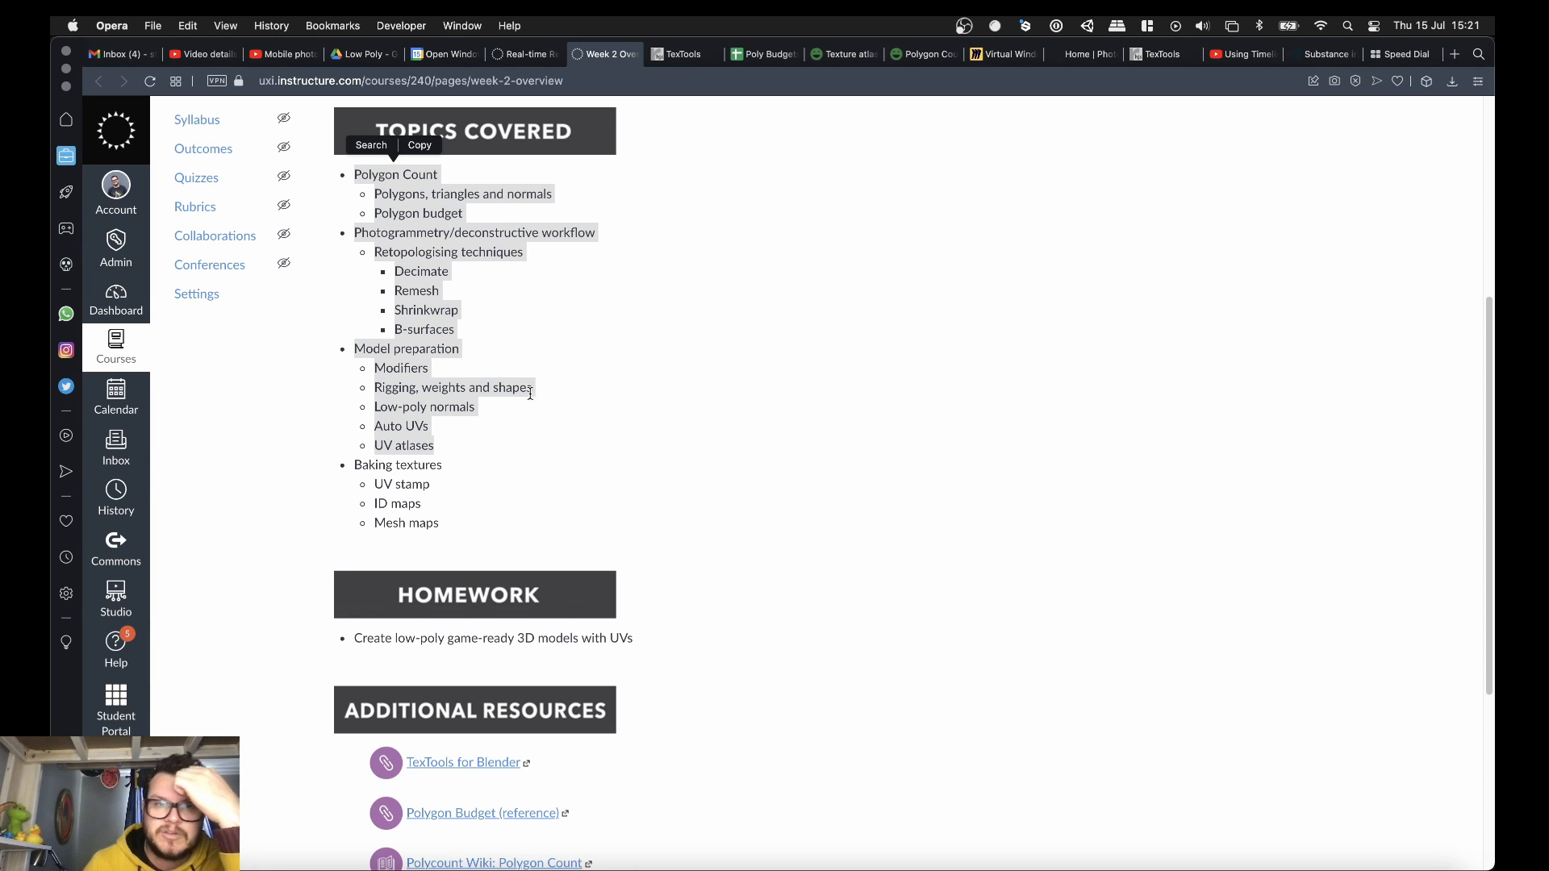
pyautogui.click(437, 466)
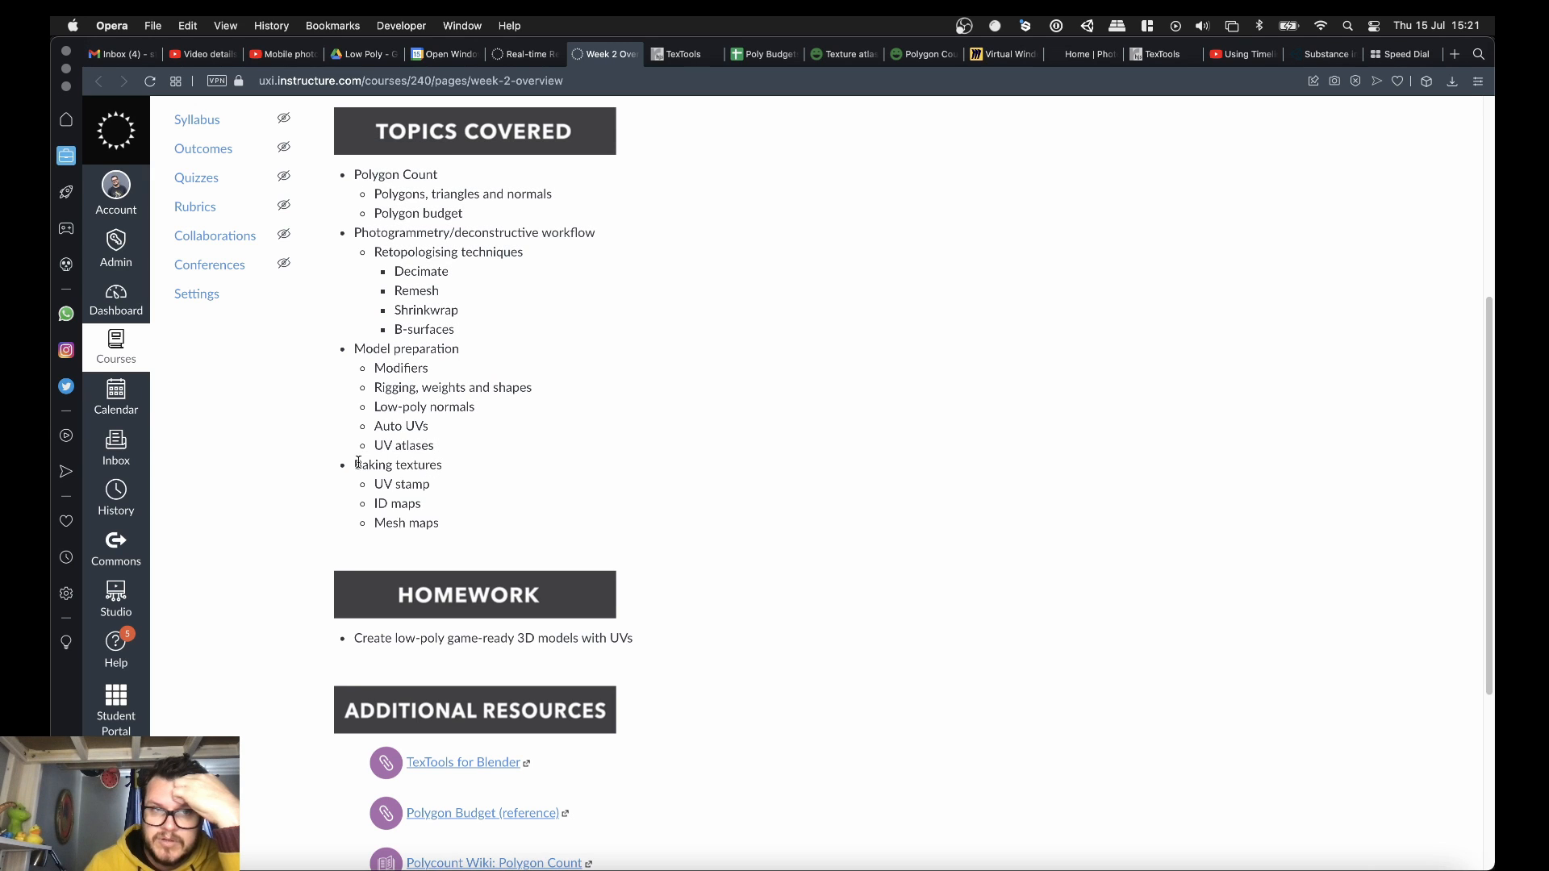
pyautogui.moveTo(454, 472); pyautogui.dragTo(451, 518)
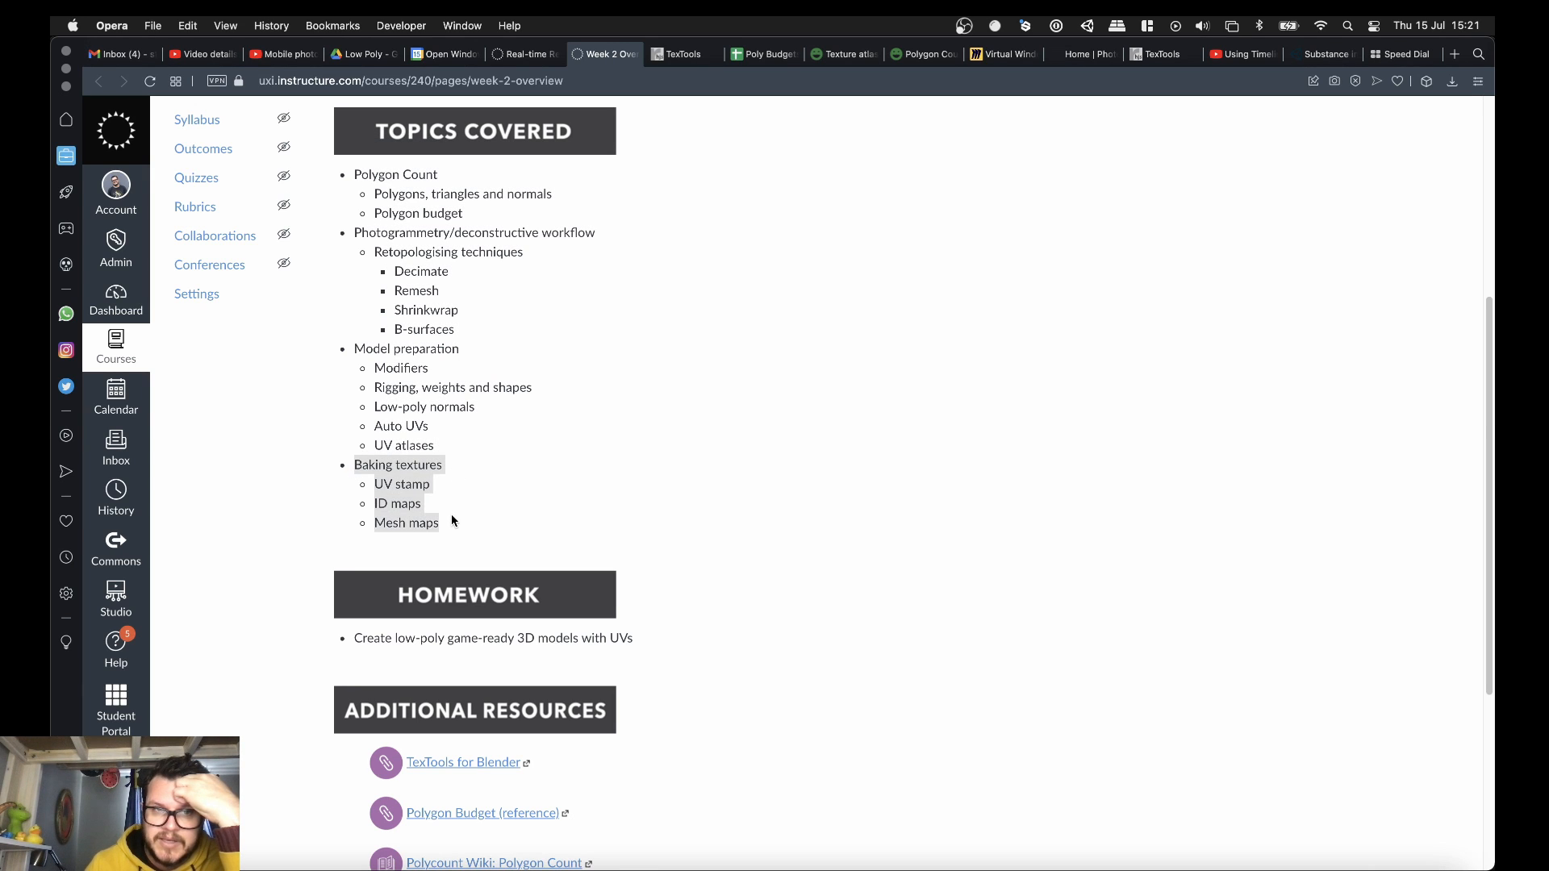
pyautogui.scroll(-3, 450, 516)
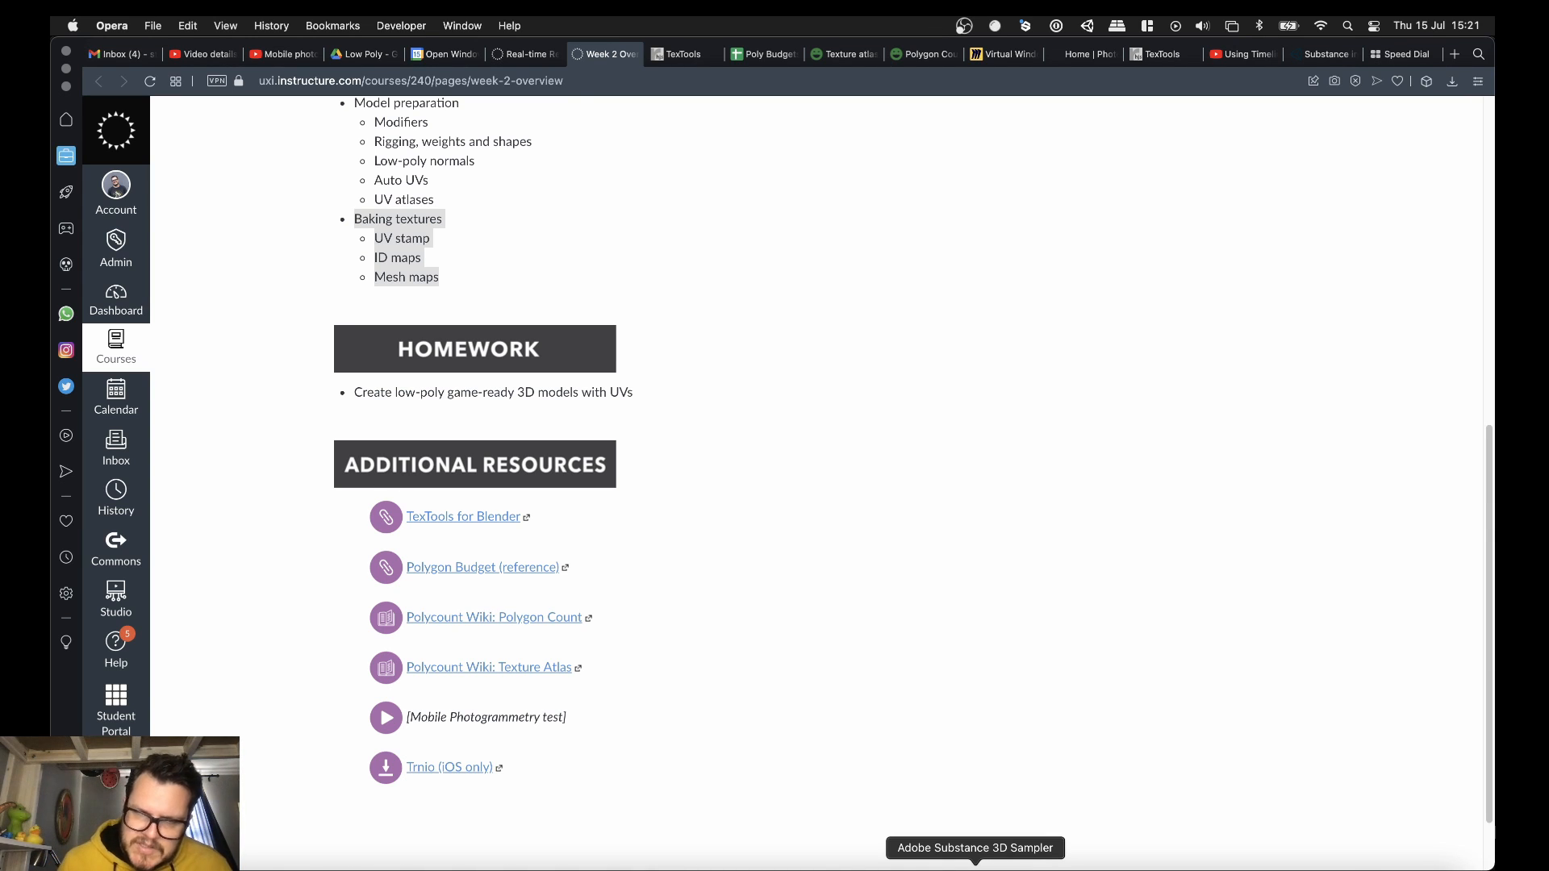
# Switch to Substance 3D Sampler and view the untitled fabric material
pyautogui.click(975, 865)
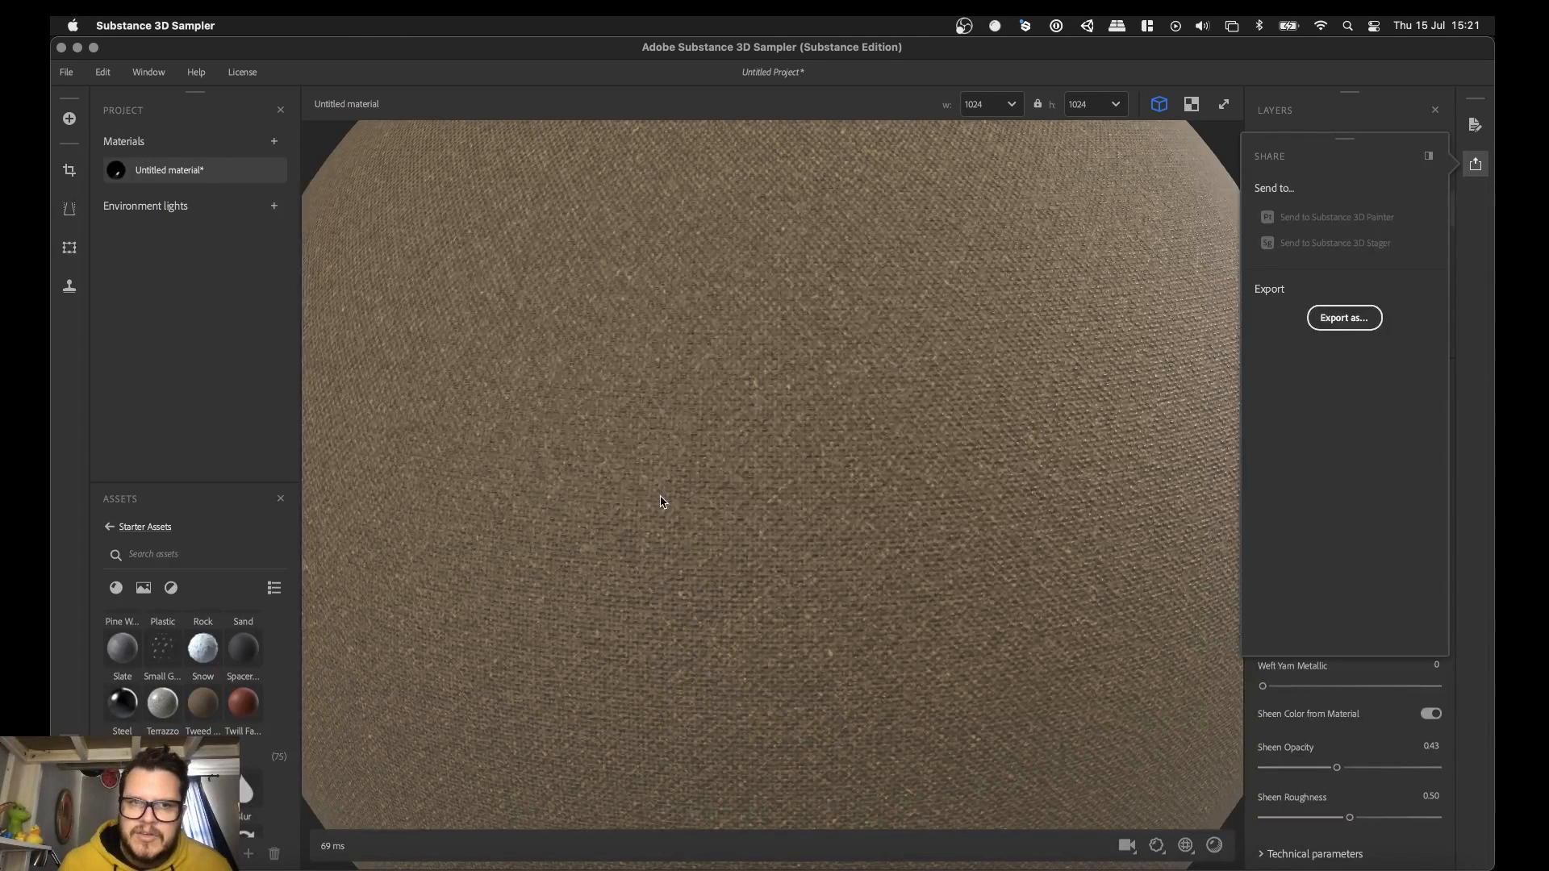
pyautogui.scroll(-5, 660, 501)
pyautogui.scroll(2, 637, 496)
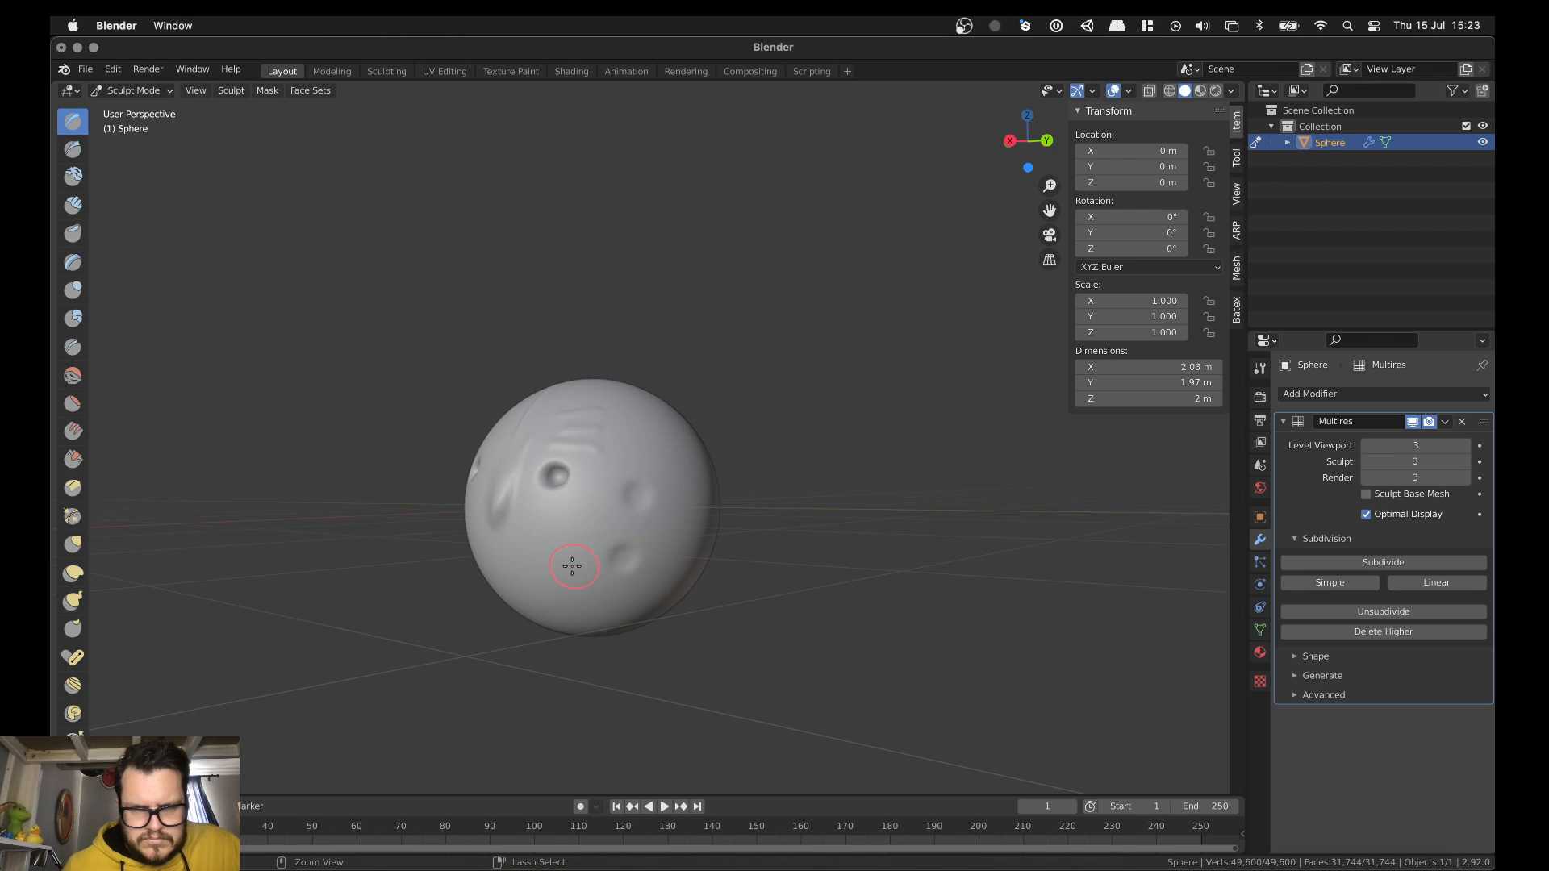
# Take the sculpted sphere out of Sculpt Mode into Object Mode in Blender
pyautogui.moveTo(793, 625); pyautogui.dragTo(851, 587, button='middle')
pyautogui.hotkey('ctrl', 'Tab')
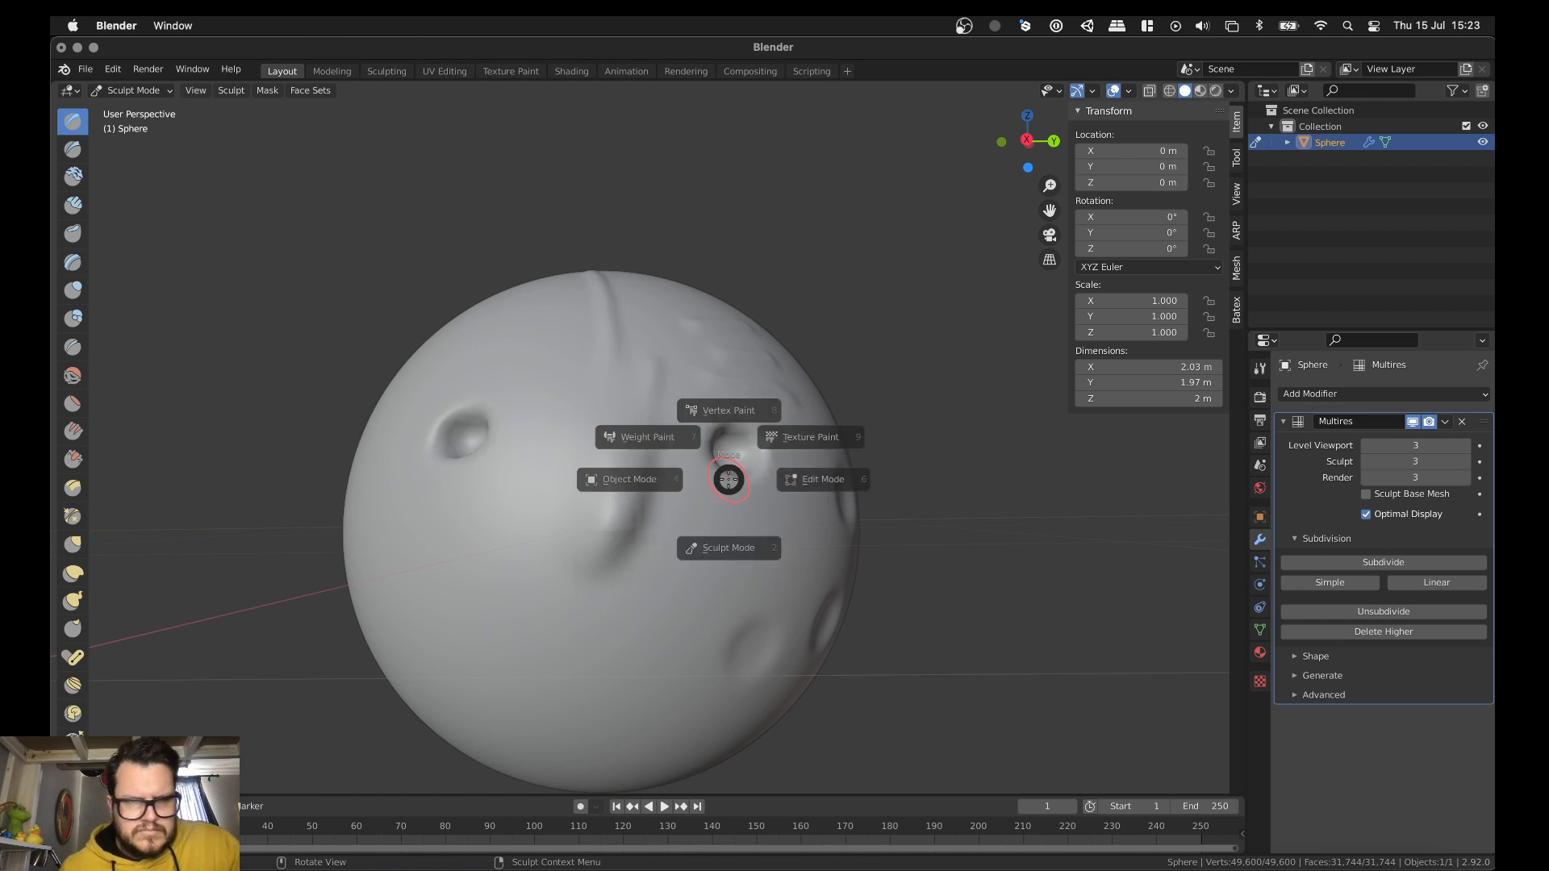
pyautogui.click(607, 476)
pyautogui.moveTo(645, 516); pyautogui.dragTo(719, 525, button='middle')
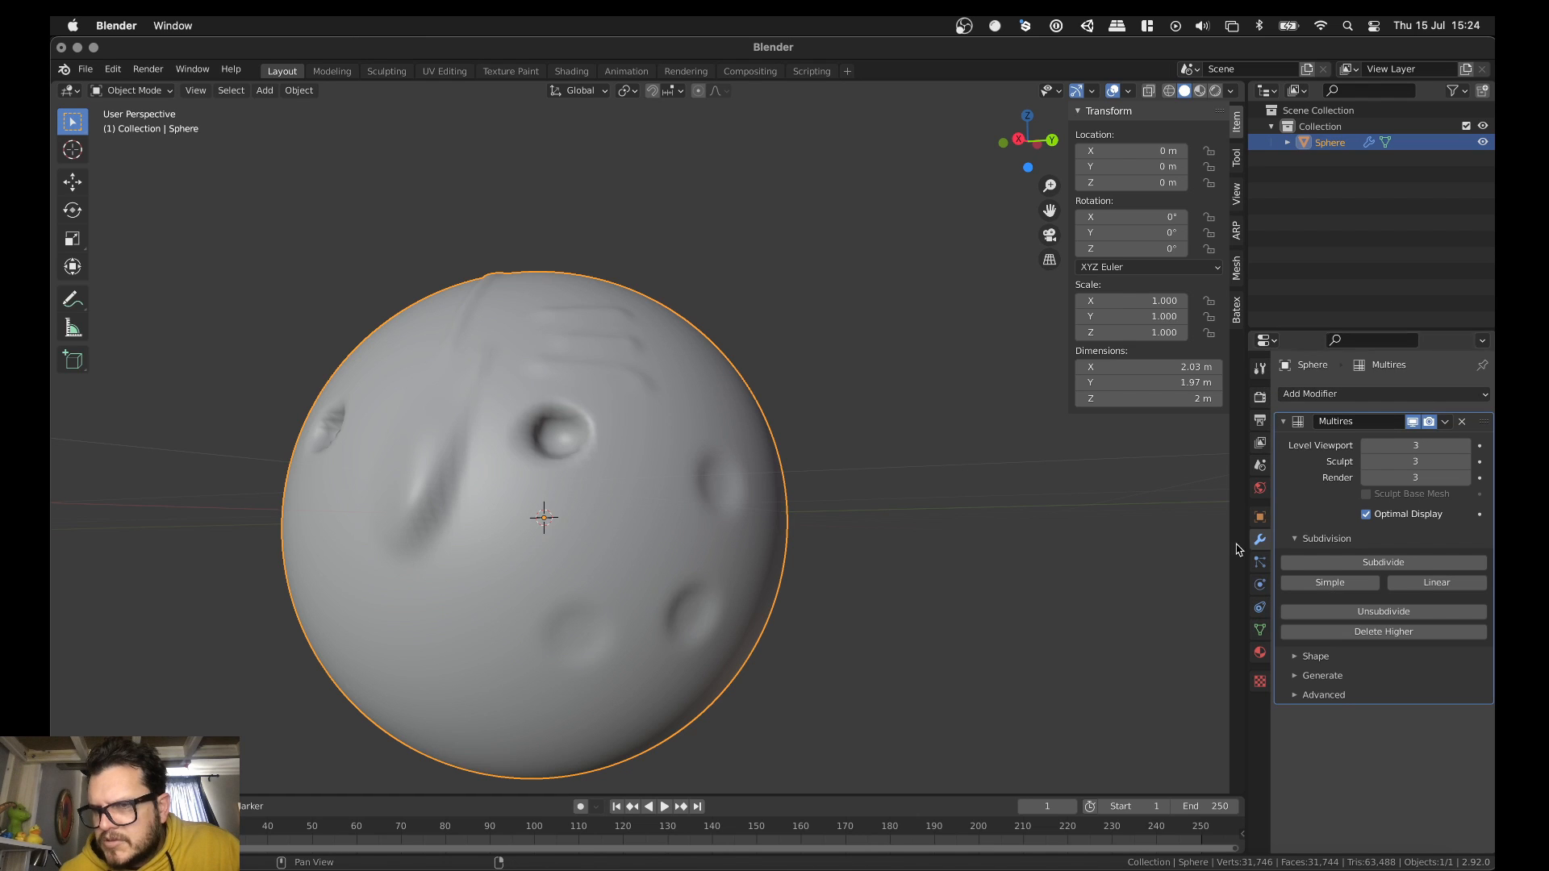
# Set the scene's render engine to Cycles
pyautogui.click(1260, 399)
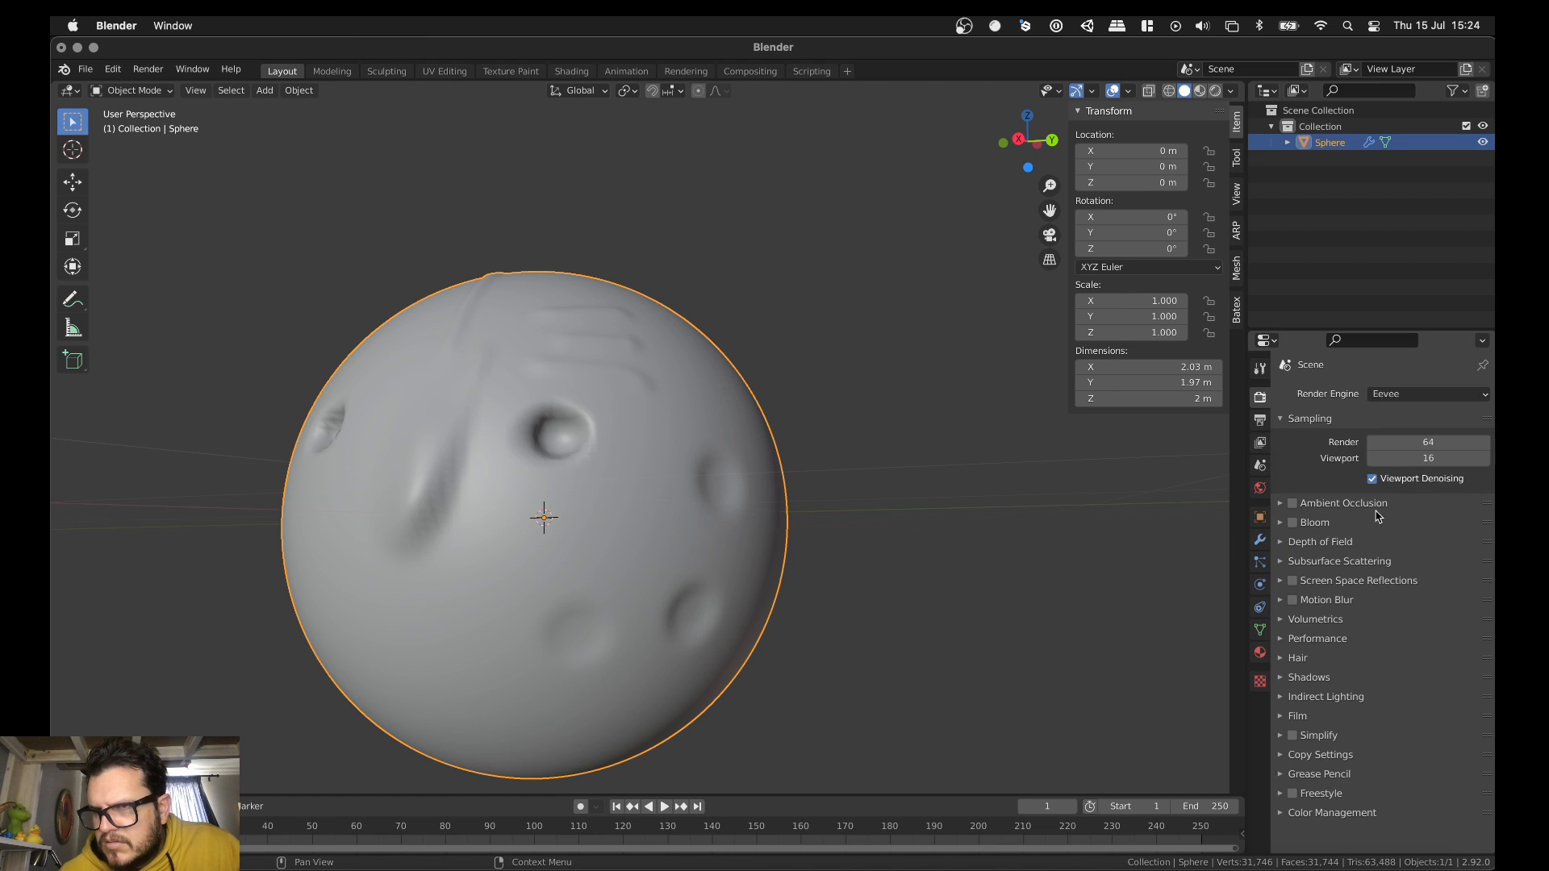
pyautogui.click(1416, 394)
pyautogui.click(1414, 450)
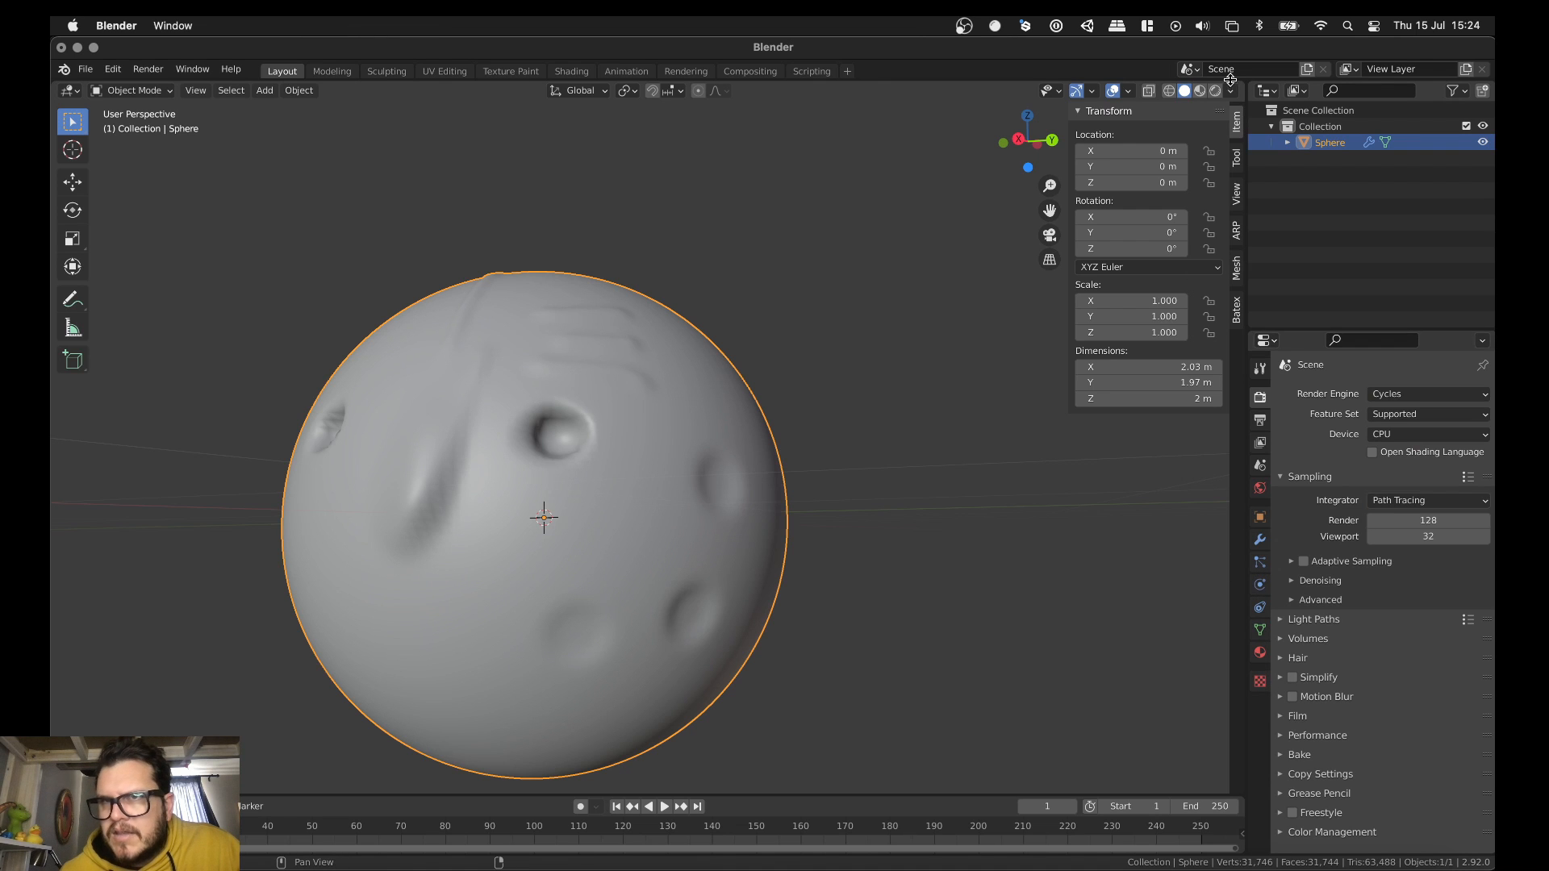
# Split the 3D viewport vertically into two areas and turn the new one into a UV Editor
pyautogui.moveTo(1245, 84); pyautogui.dragTo(744, 161)
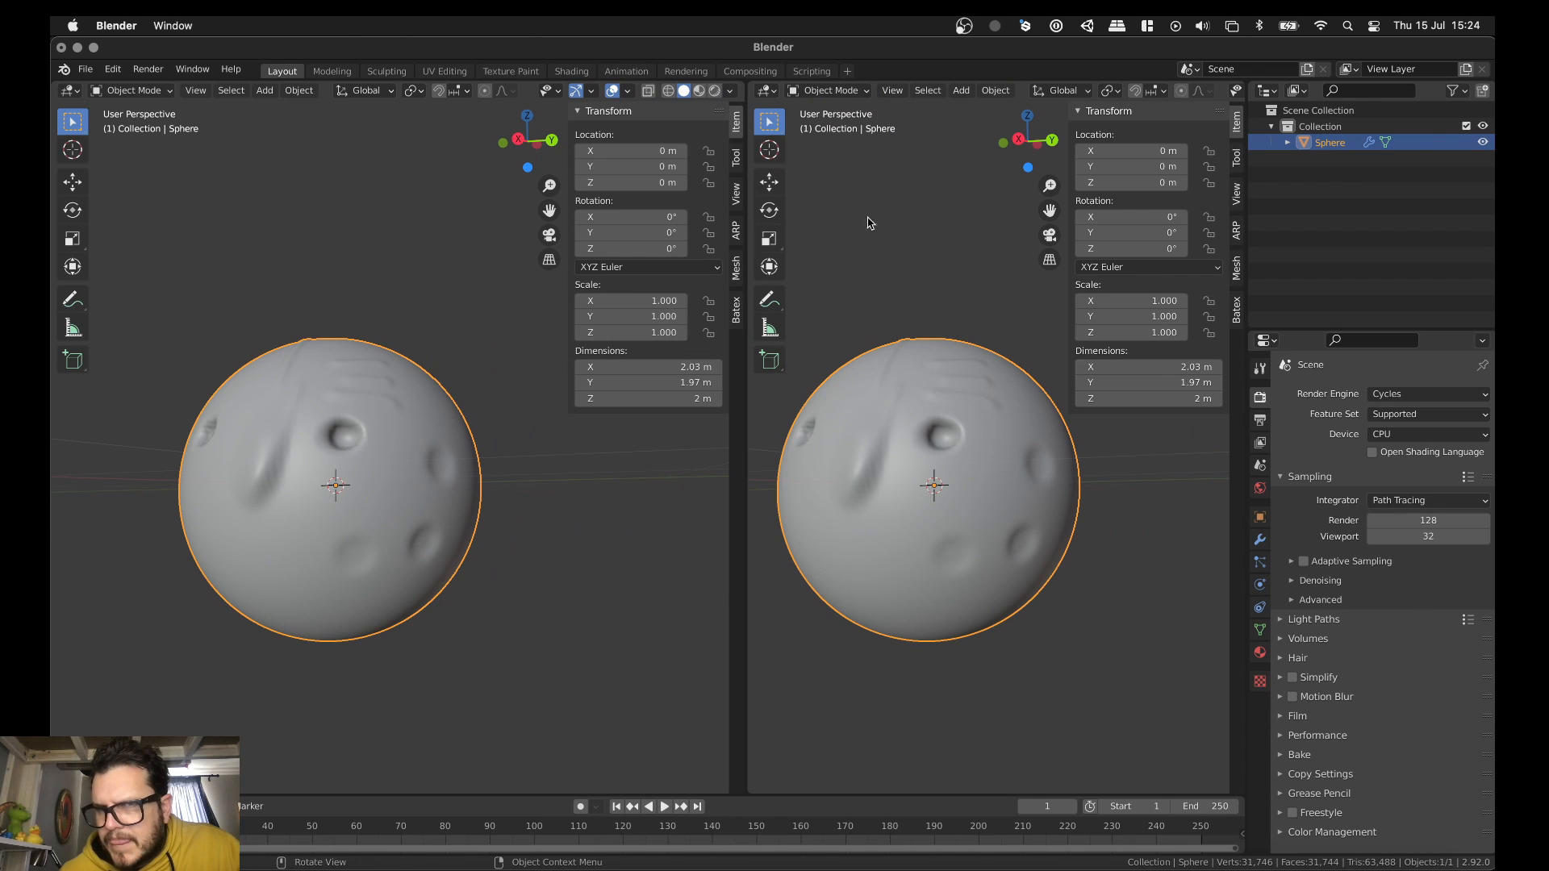
pyautogui.click(766, 91)
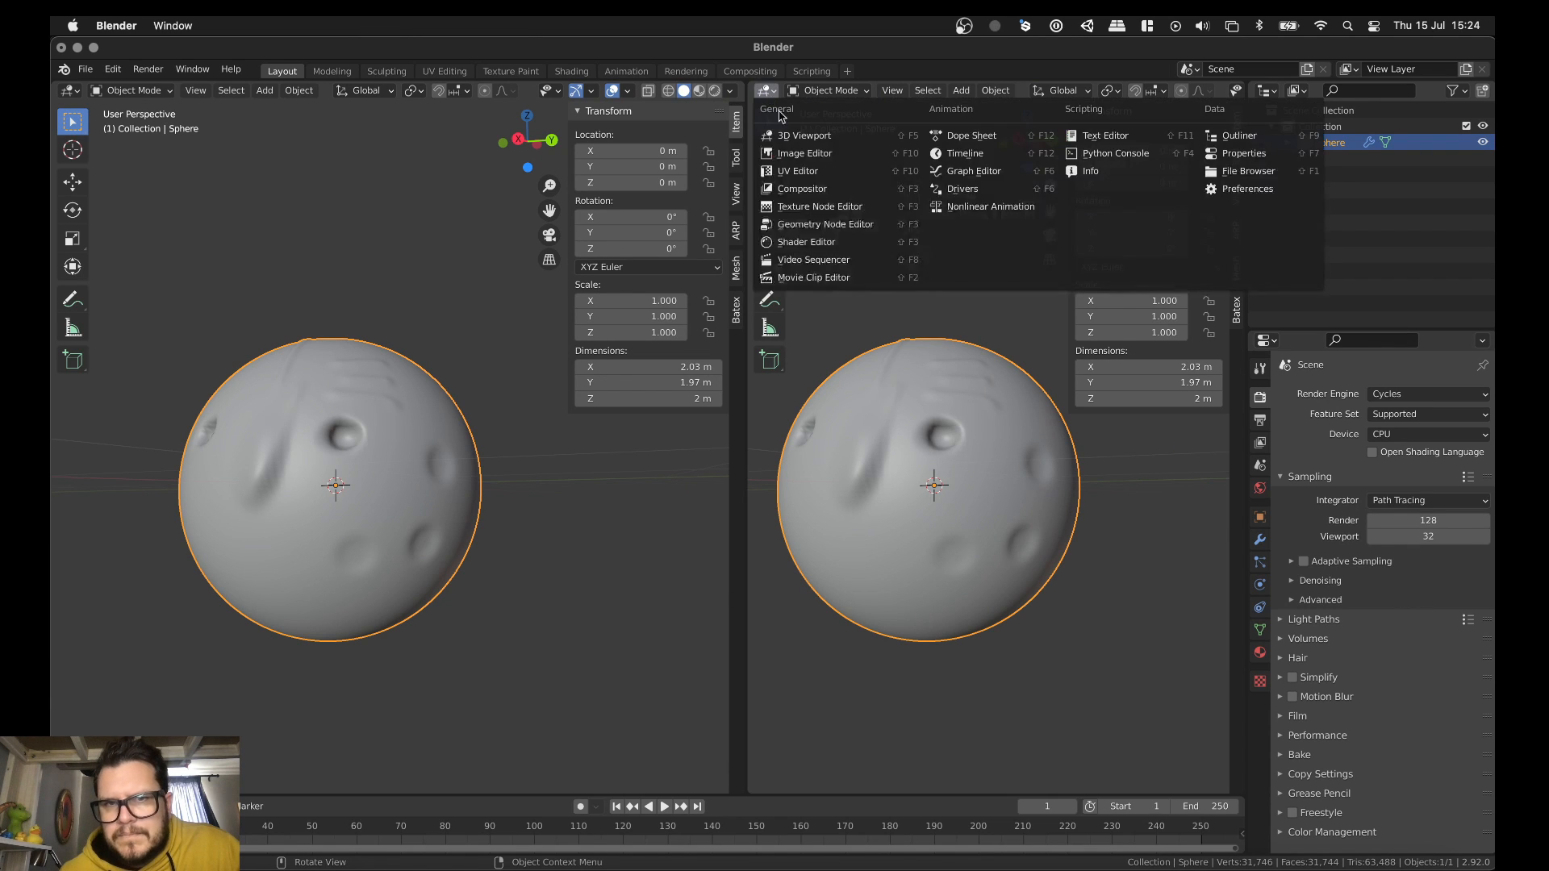
pyautogui.click(823, 171)
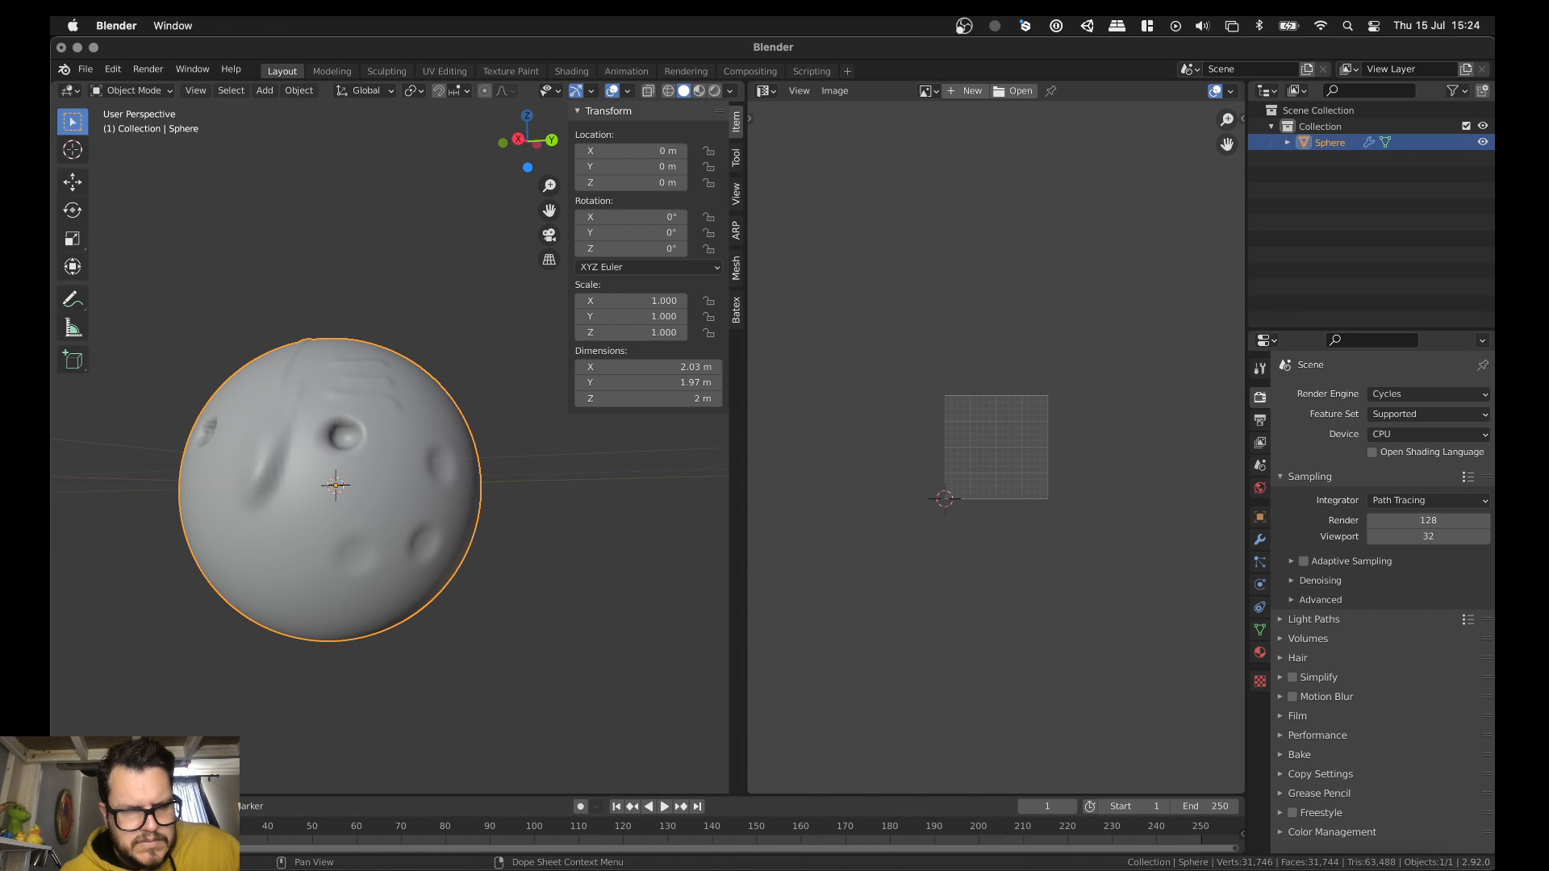
# Enlarge the timeline area to over a third of the window height and split it into two stacked areas
pyautogui.moveTo(57, 801); pyautogui.dragTo(97, 500)
pyautogui.moveTo(281, 830); pyautogui.dragTo(279, 655)
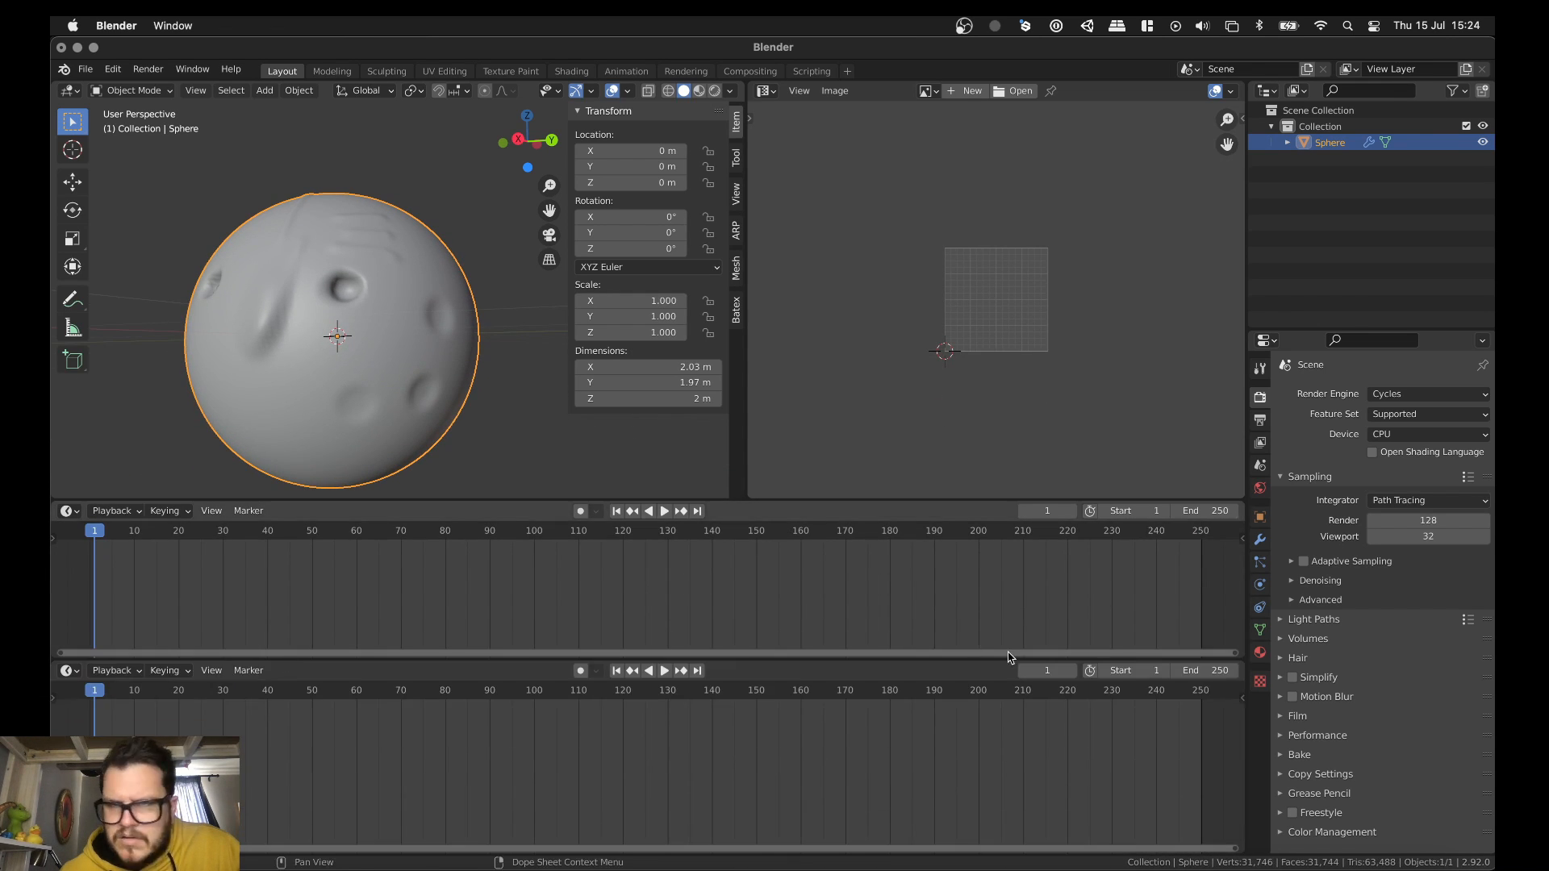
pyautogui.hotkey('ctrl', 'Tab')
pyautogui.press('Escape')
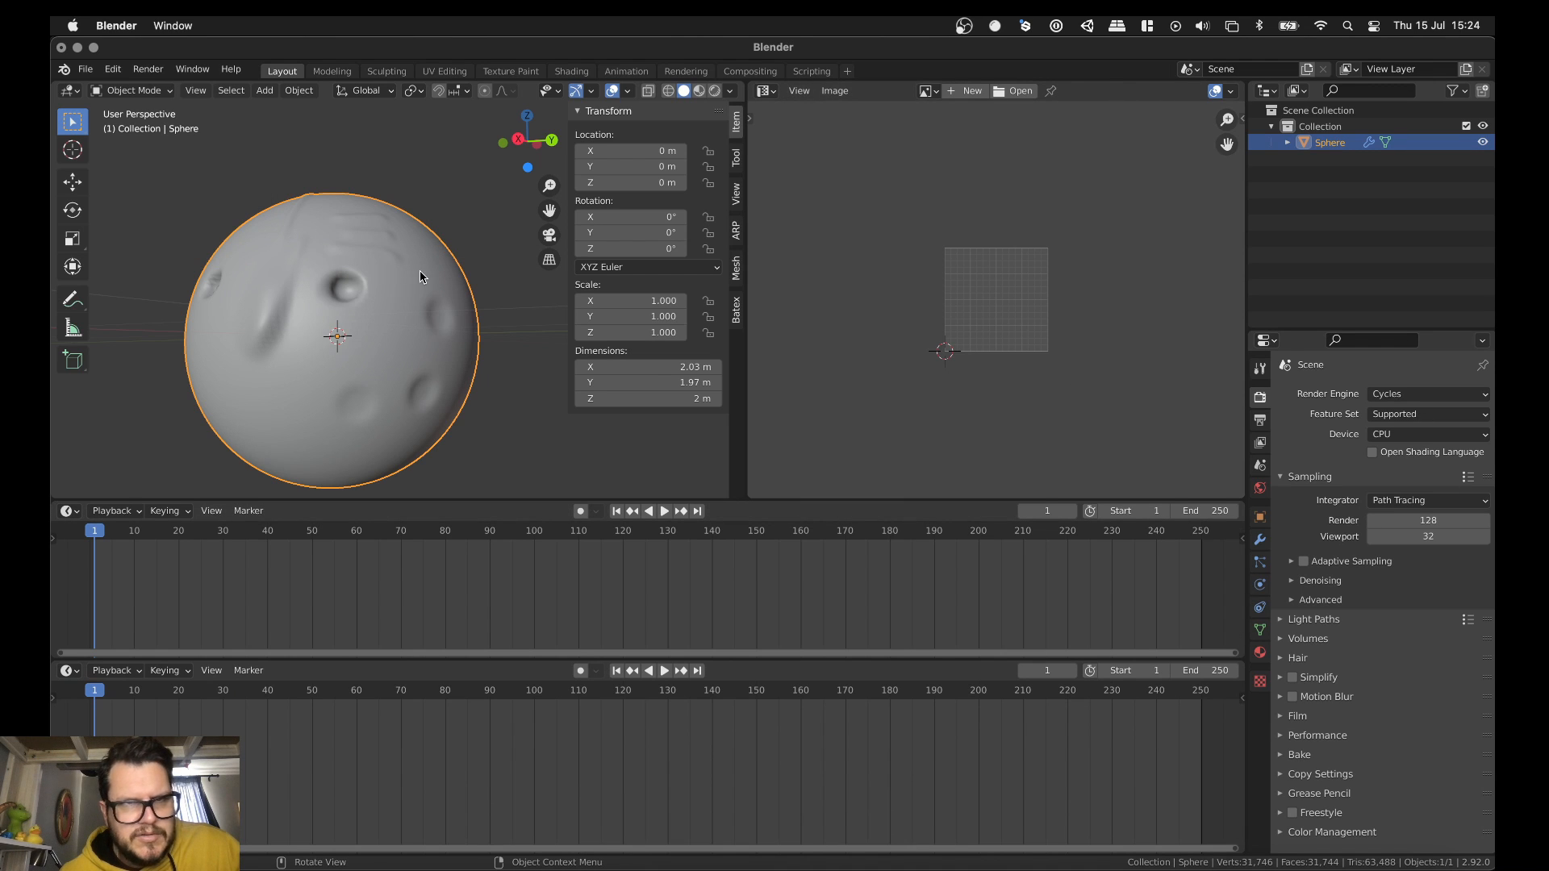
# Create a new material for the sphere and show its nodes in a Shader Editor replacing the lower timeline
pyautogui.click(1259, 652)
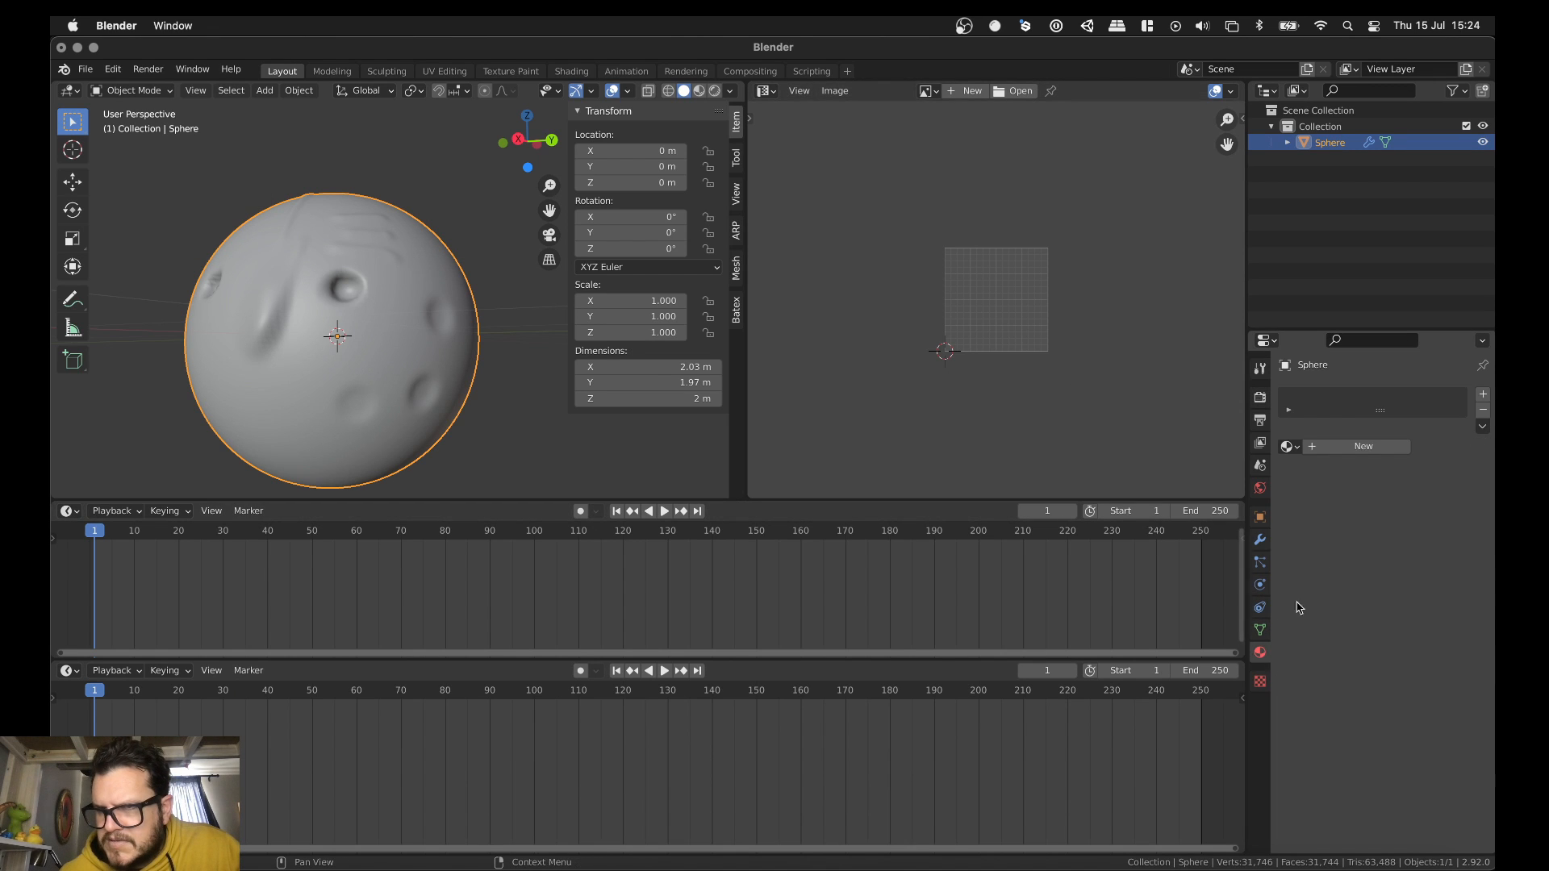
pyautogui.click(1362, 446)
pyautogui.click(110, 671)
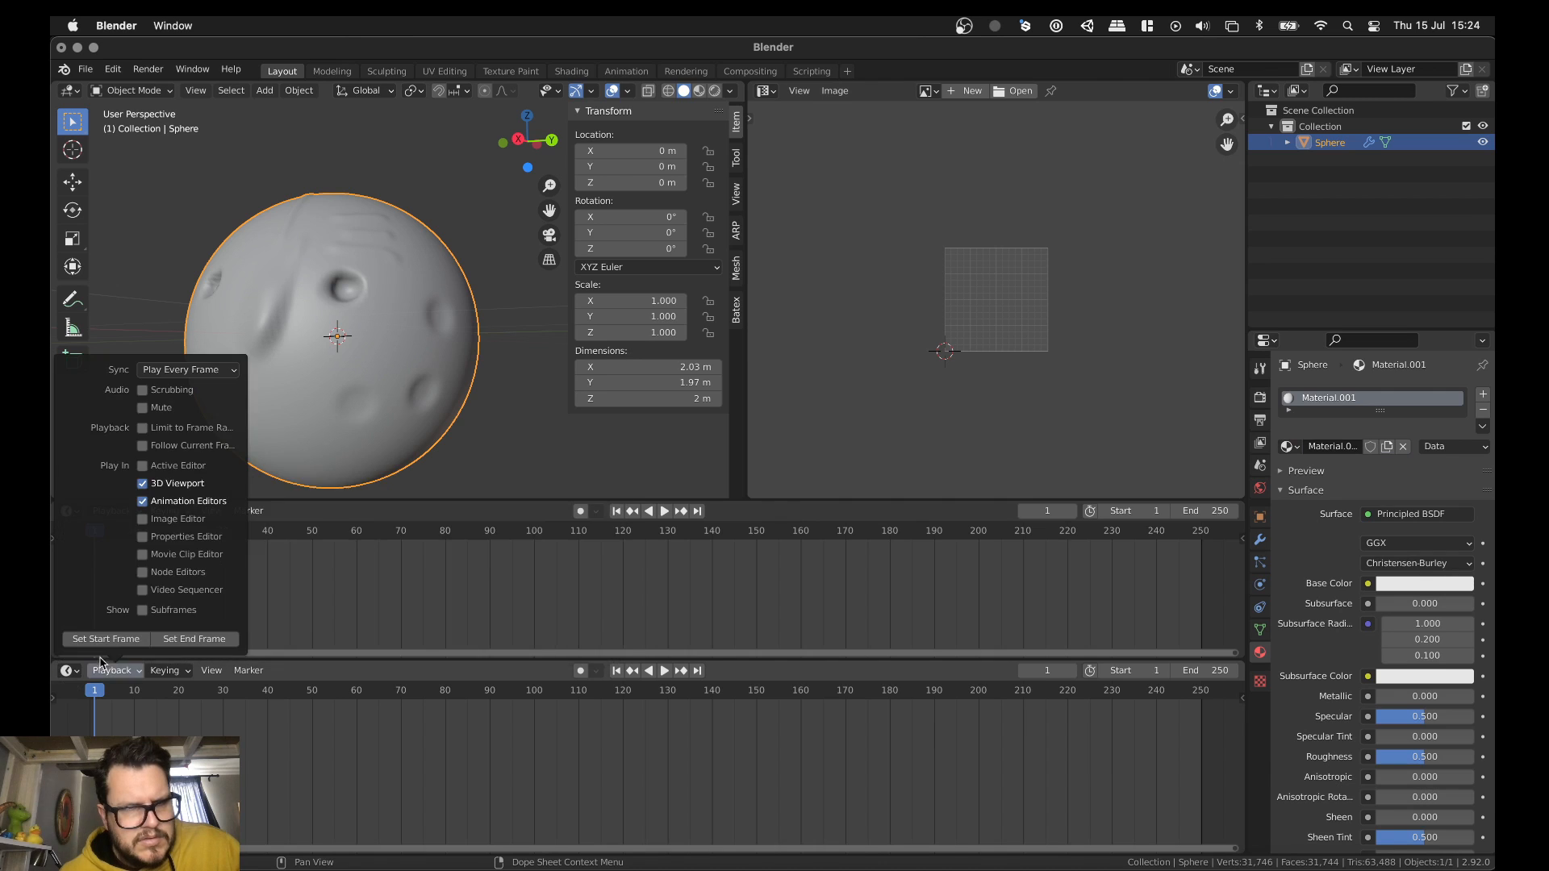
pyautogui.click(69, 670)
pyautogui.click(69, 670)
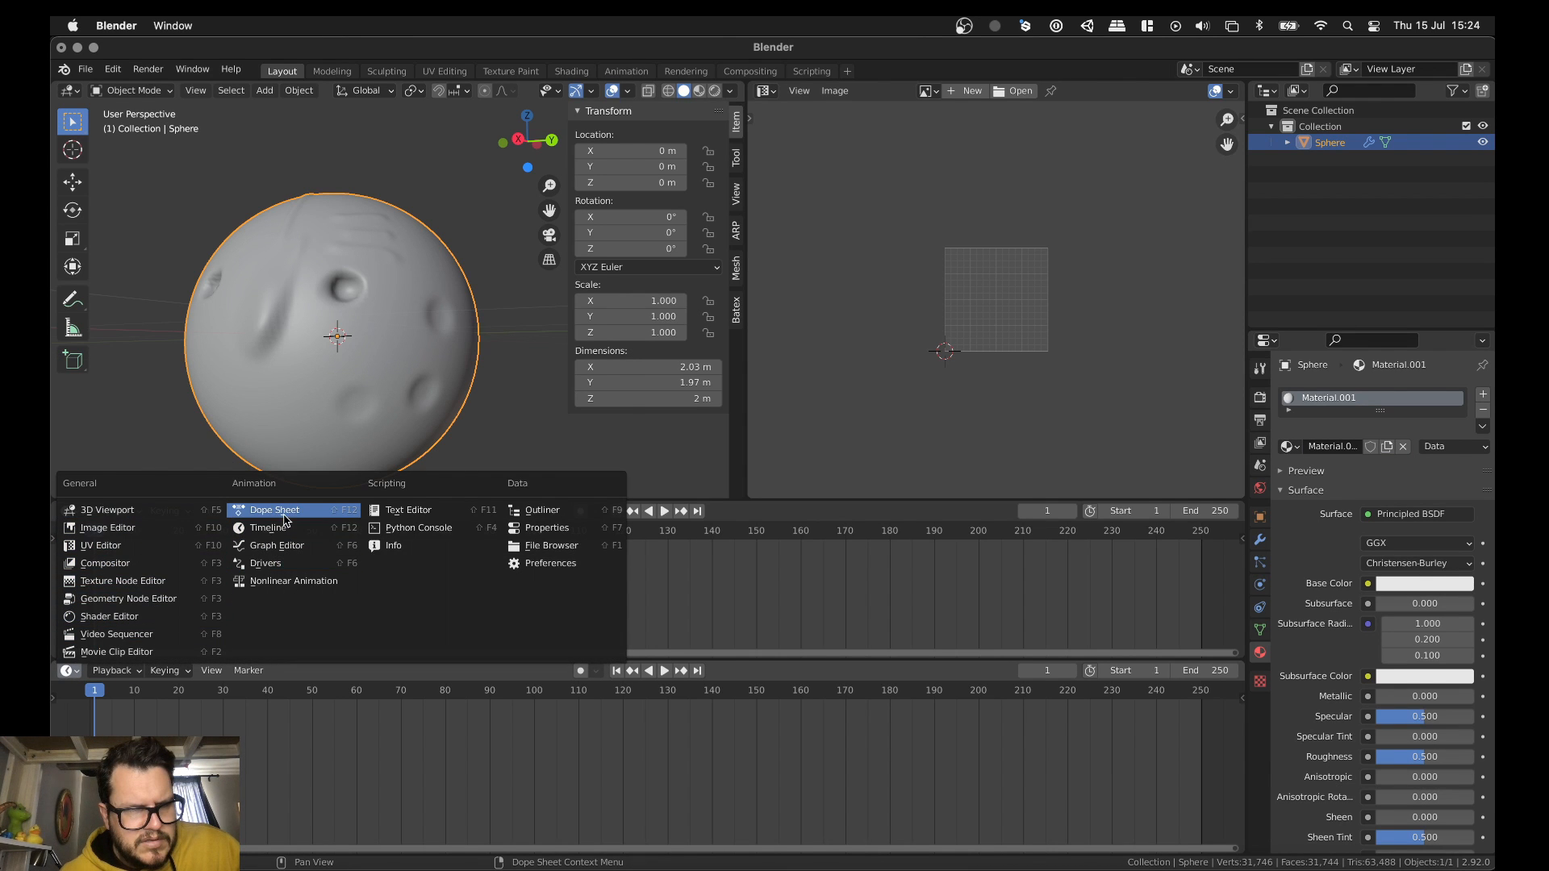
pyautogui.click(171, 618)
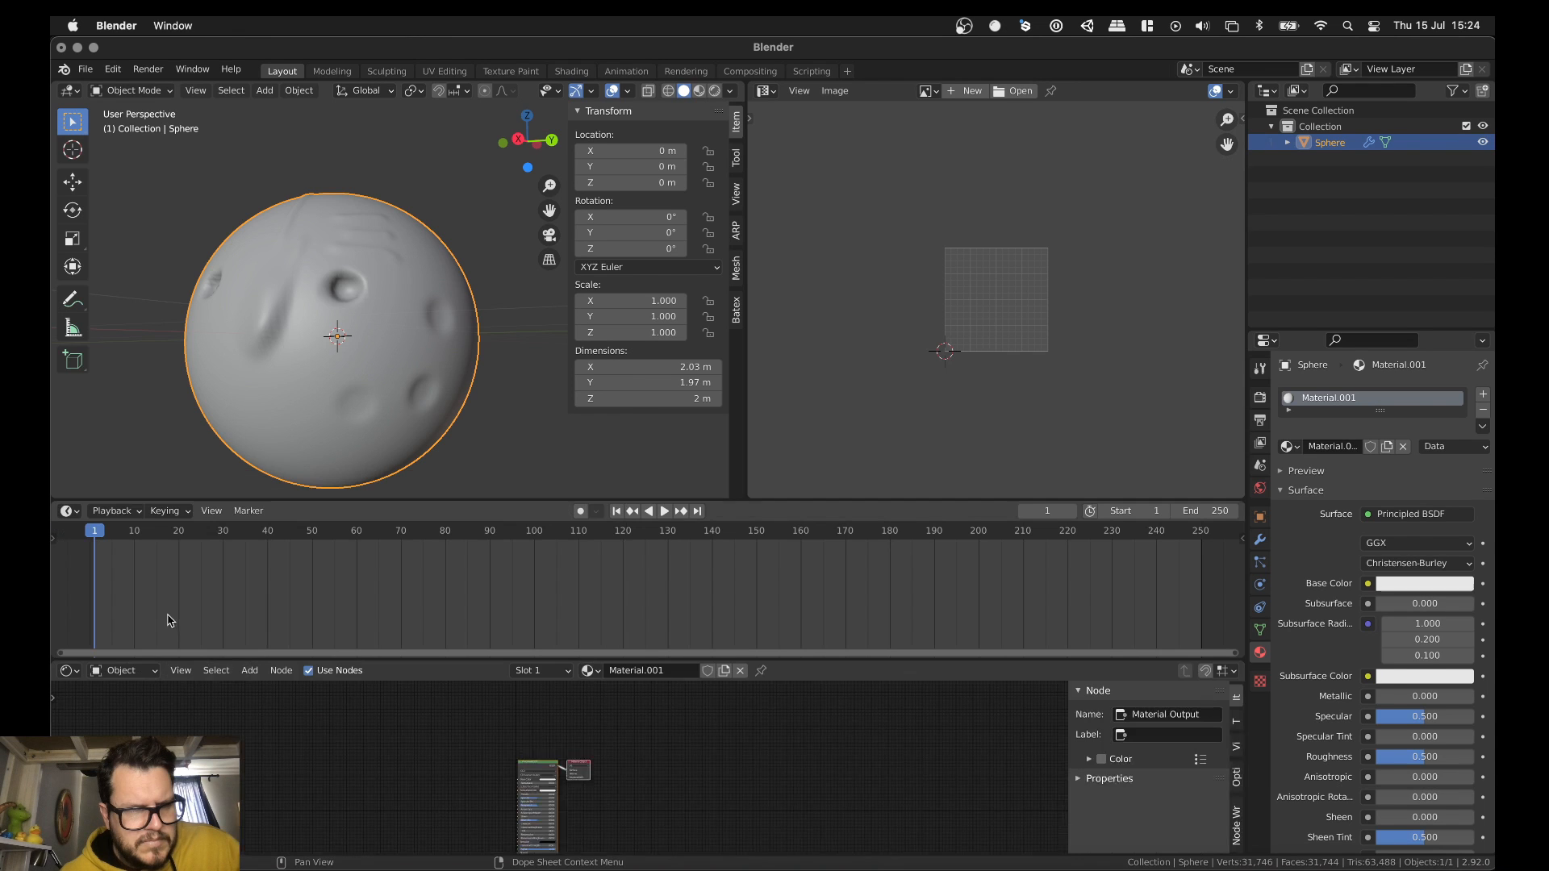
pyautogui.scroll(4, 529, 801)
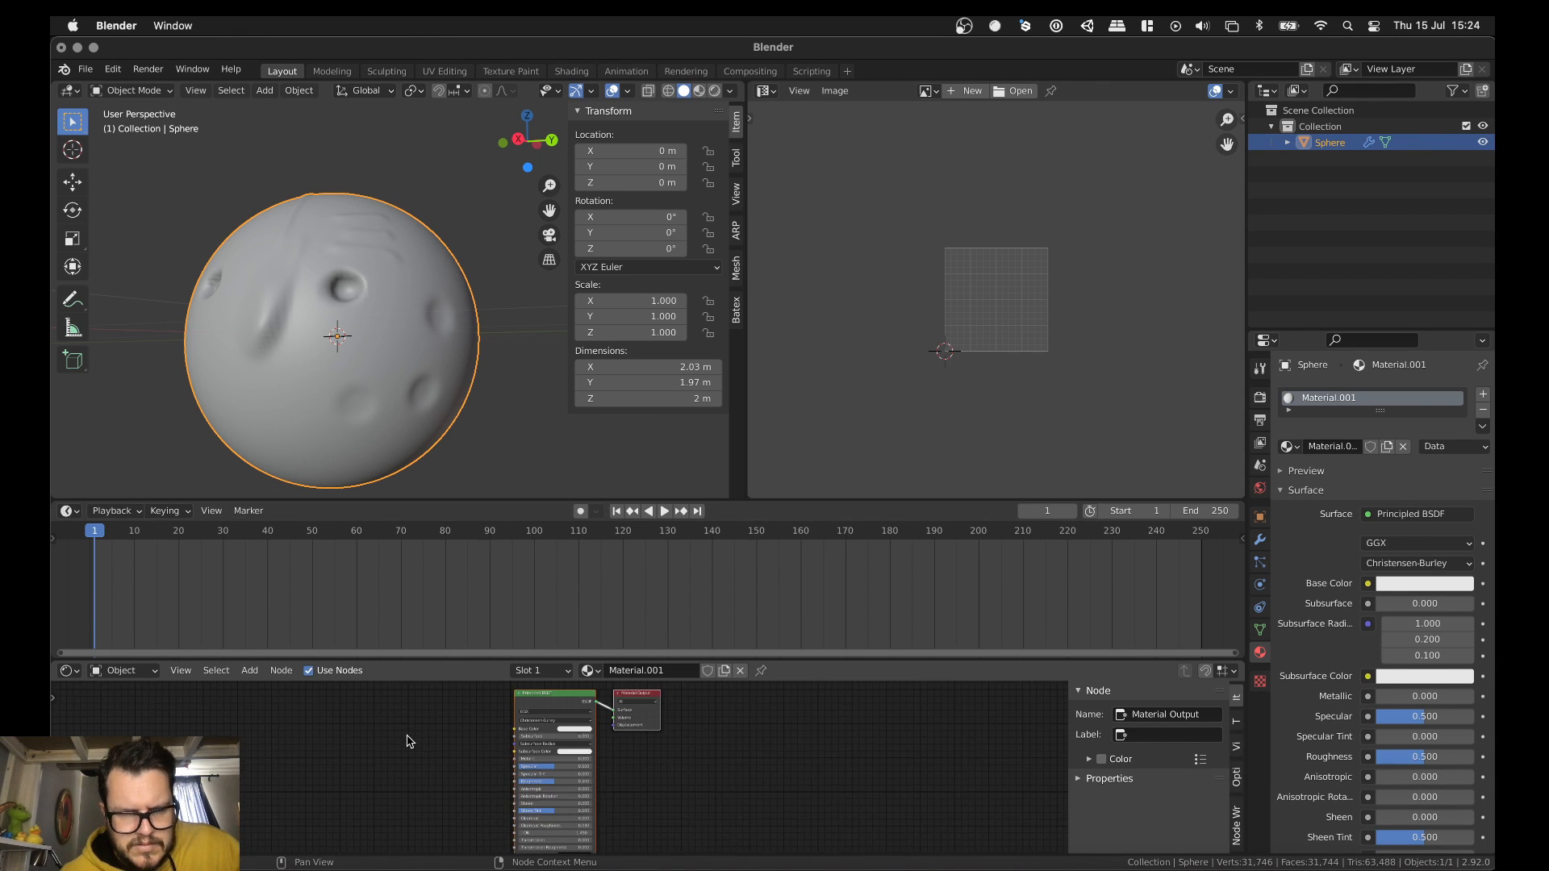
pyautogui.scroll(4, 426, 765)
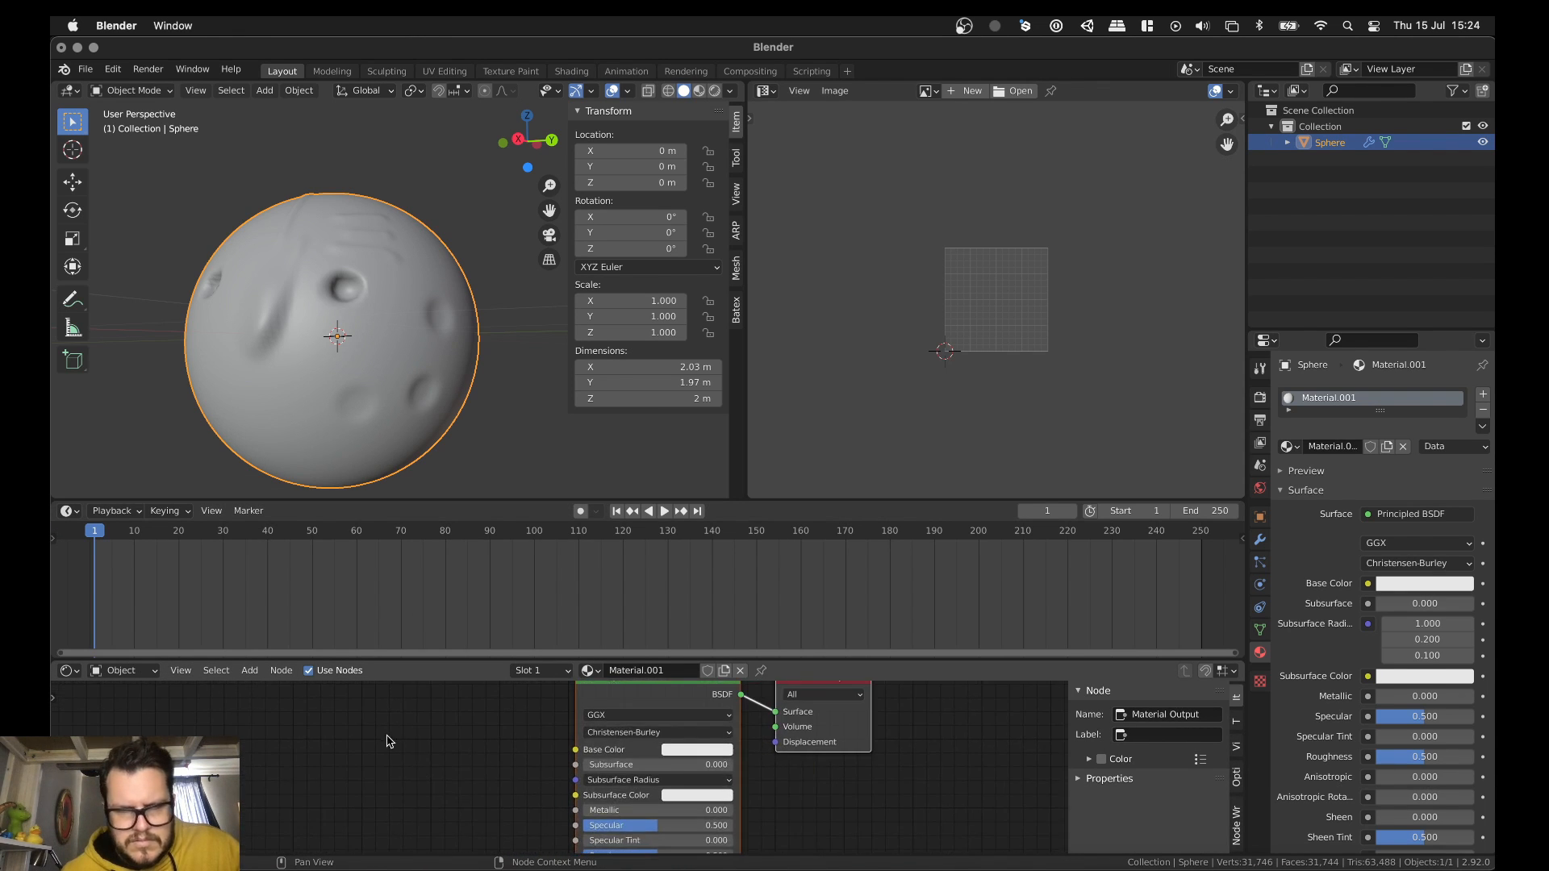
# Add a Texture Coordinate node to the material, placed well before the Principled BSDF
pyautogui.rightClick(387, 738)
pyautogui.click(404, 757)
pyautogui.hotkey('shift', 'a')
pyautogui.moveTo(386, 755)
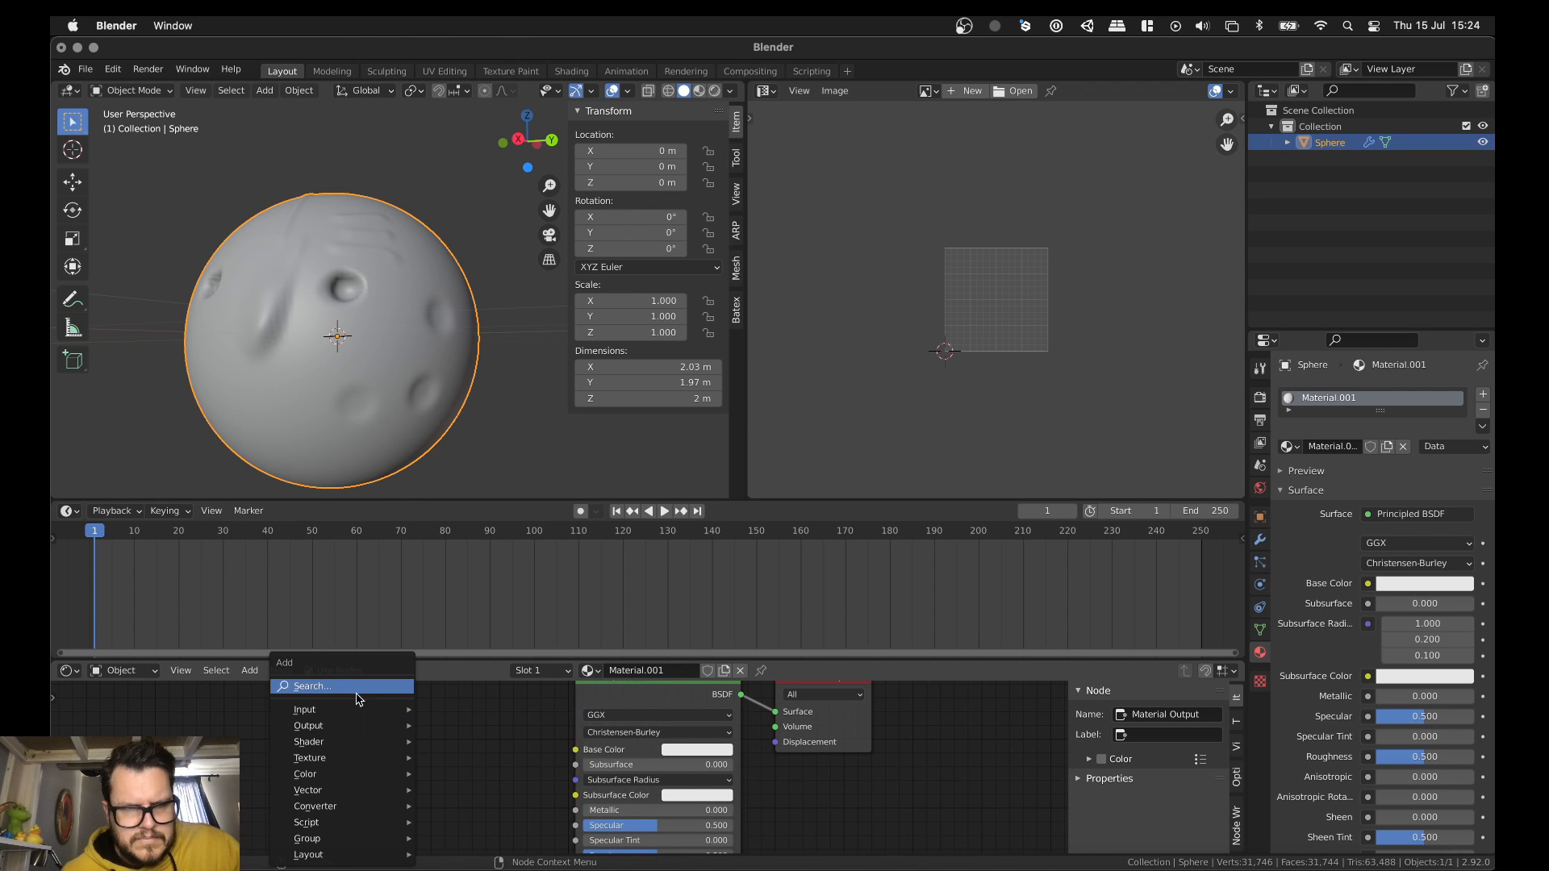
pyautogui.click(345, 686)
pyautogui.write('text')
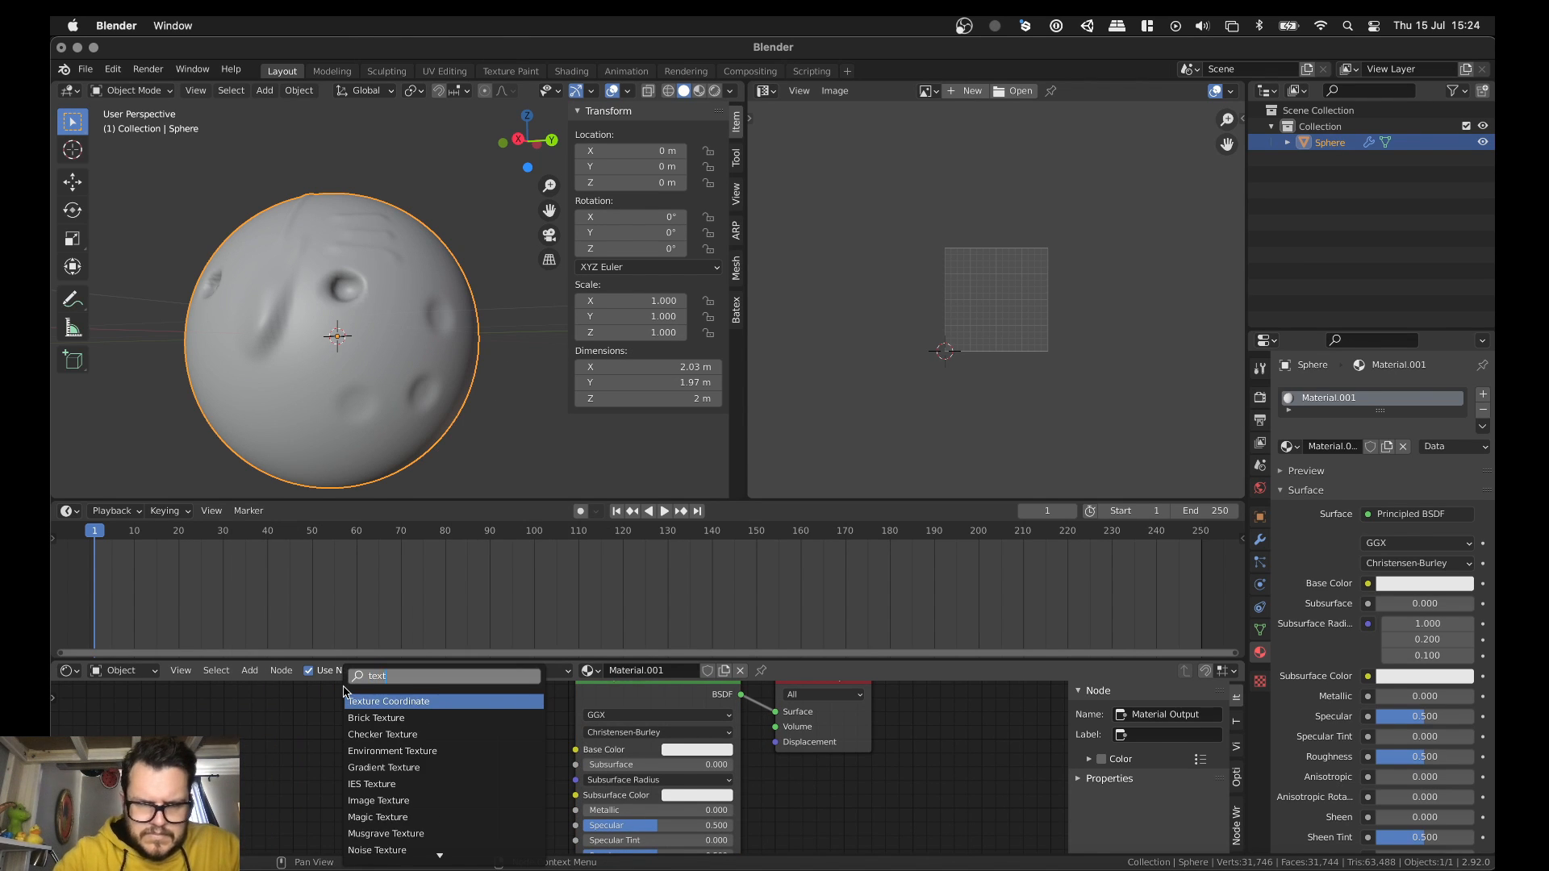
pyautogui.press('Return')
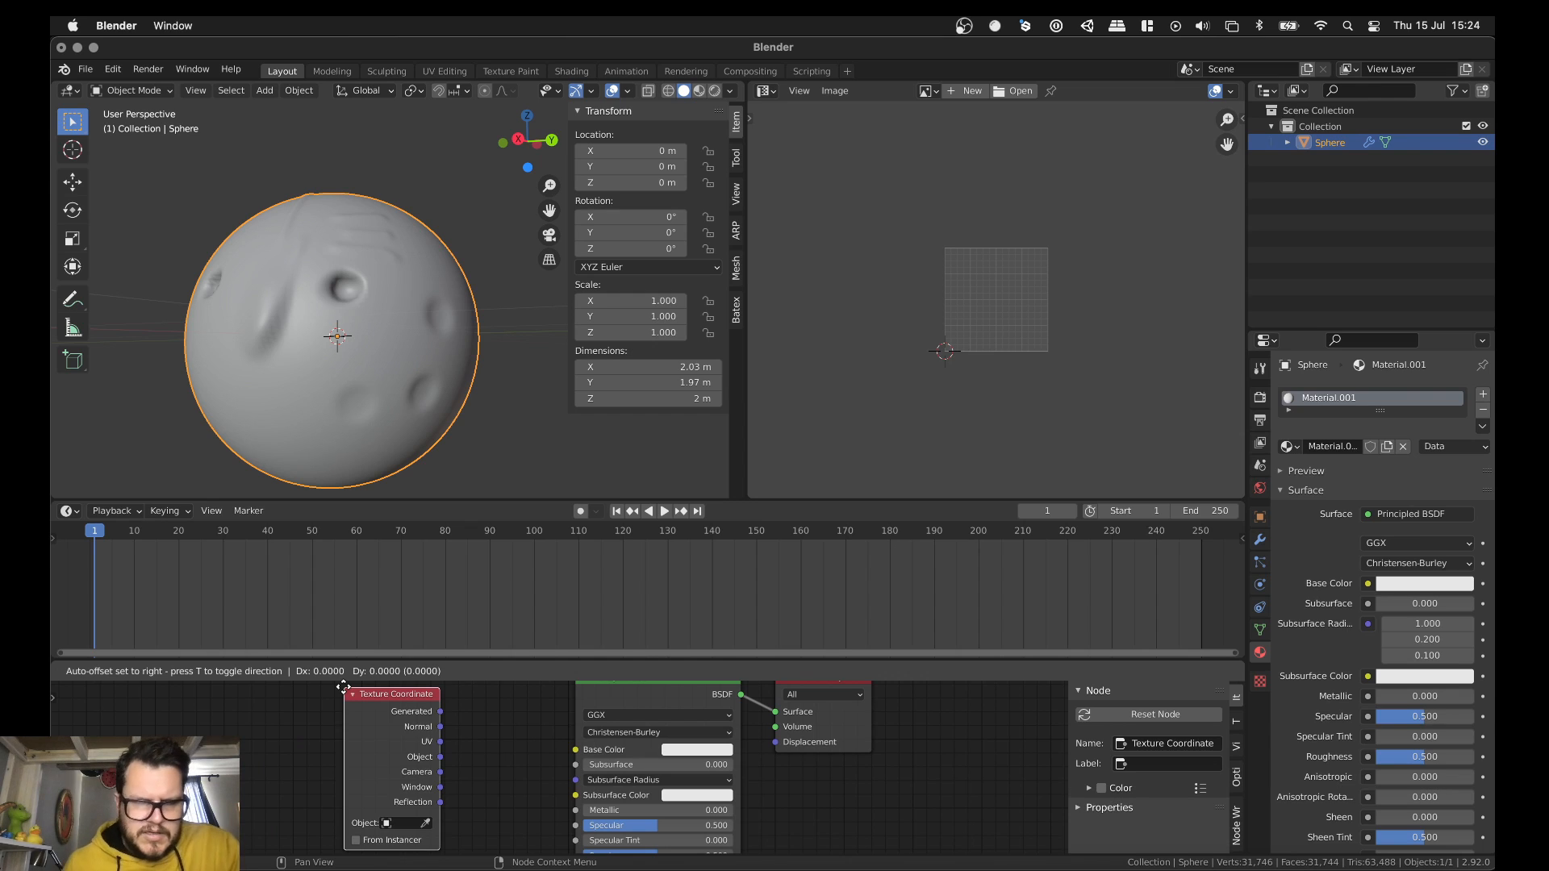
pyautogui.click(256, 709)
pyautogui.hotkey('shift', 'a')
pyautogui.moveTo(497, 742)
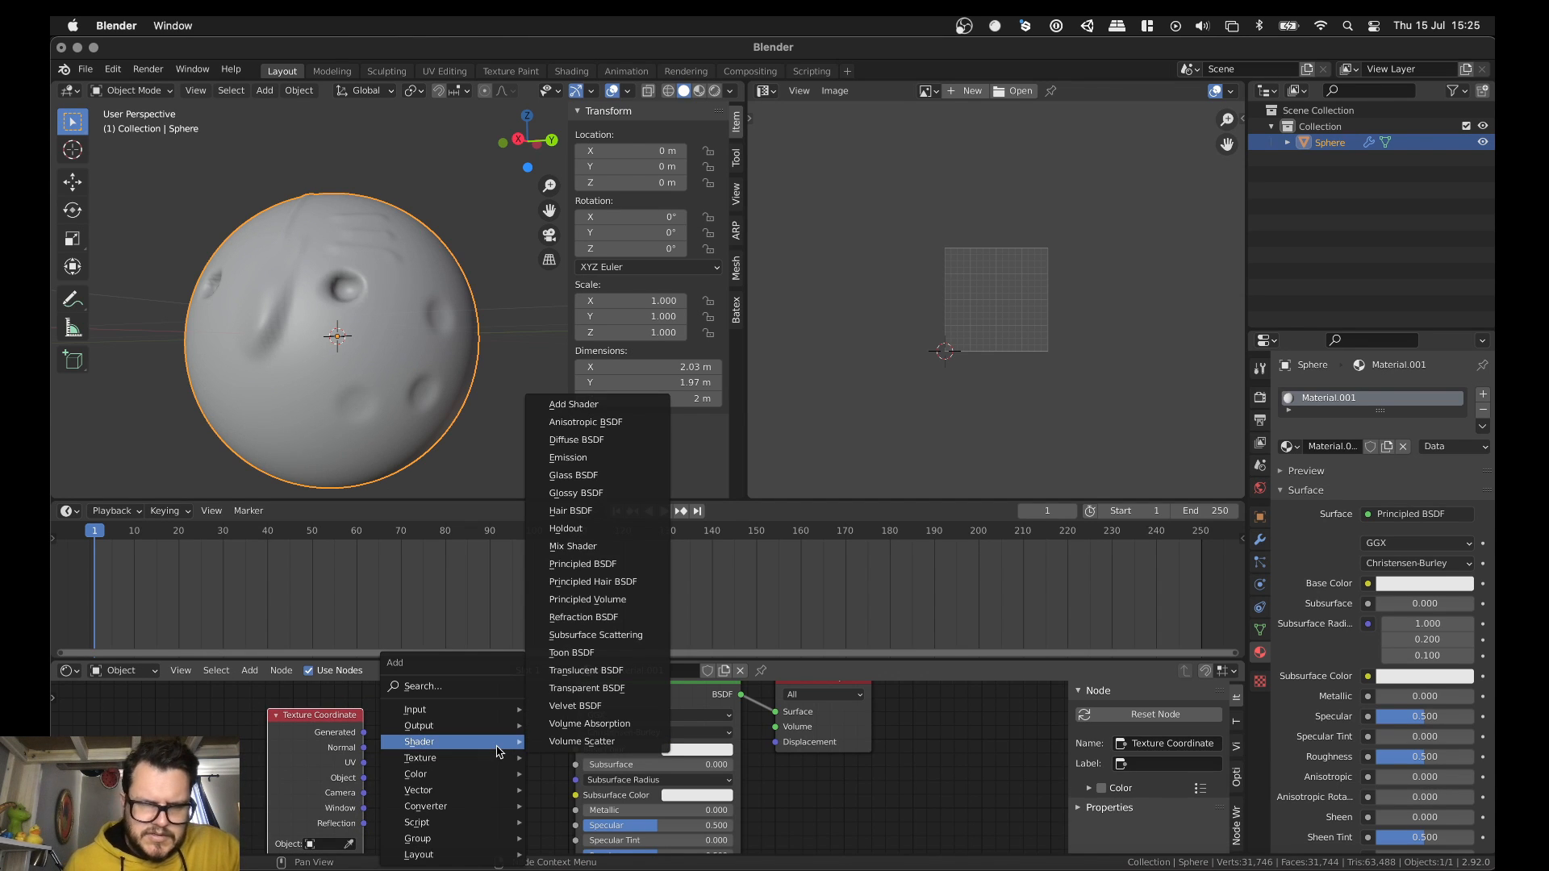
pyautogui.press('t')
pyautogui.press('e')
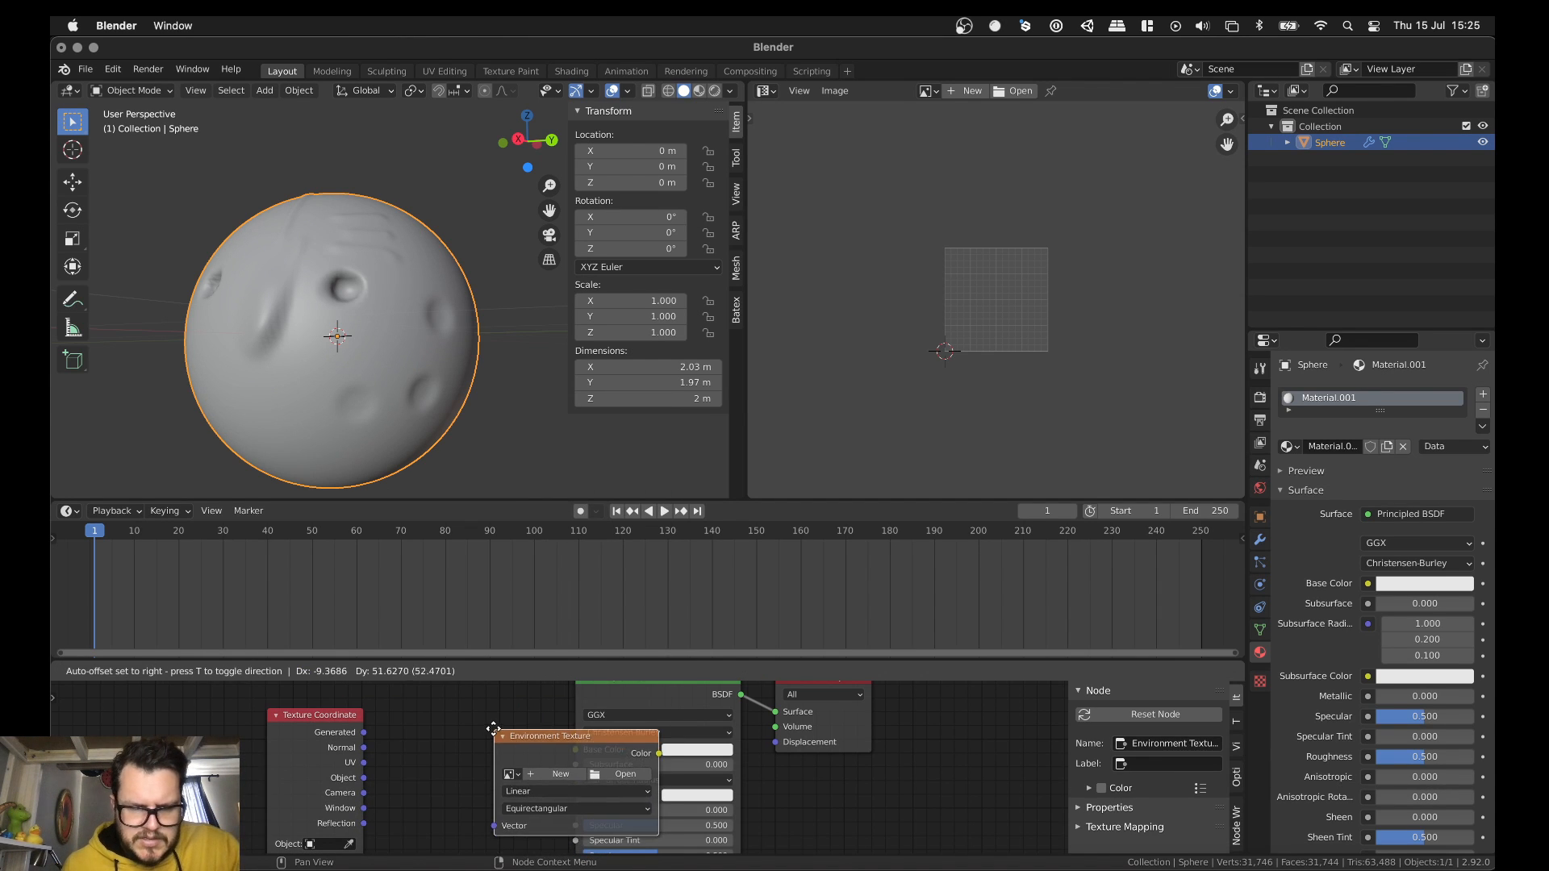
pyautogui.rightClick(493, 729)
pyautogui.rightClick(404, 725)
# Add an Image Texture node between the Texture Coordinate and Principled BSDF nodes and connect its Color to Base Color
pyautogui.hotkey('shift', 'a')
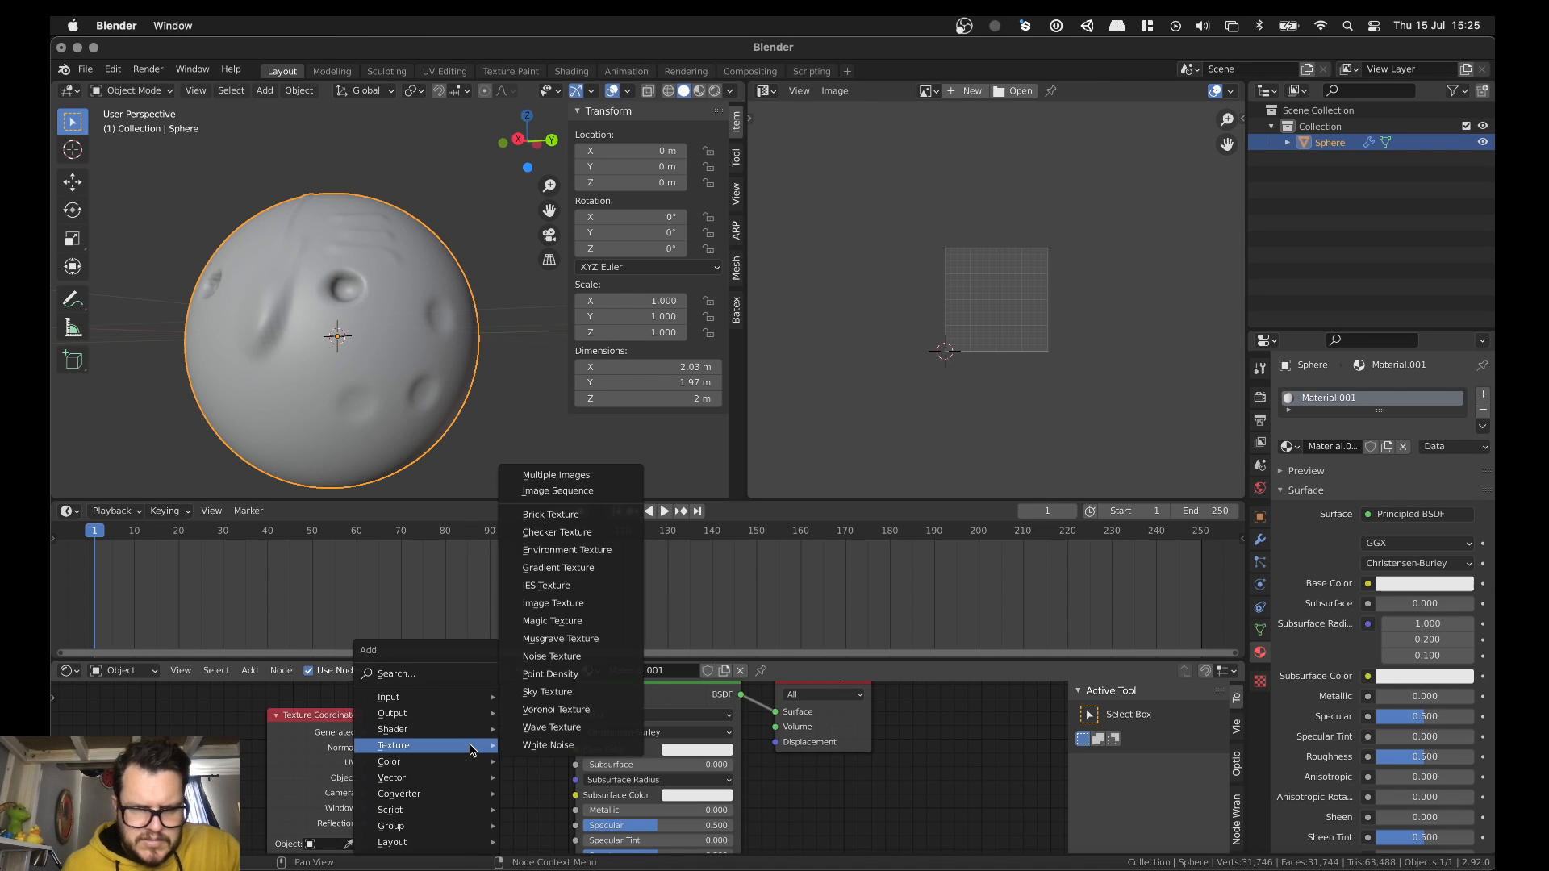
pyautogui.click(454, 676)
pyautogui.write('text')
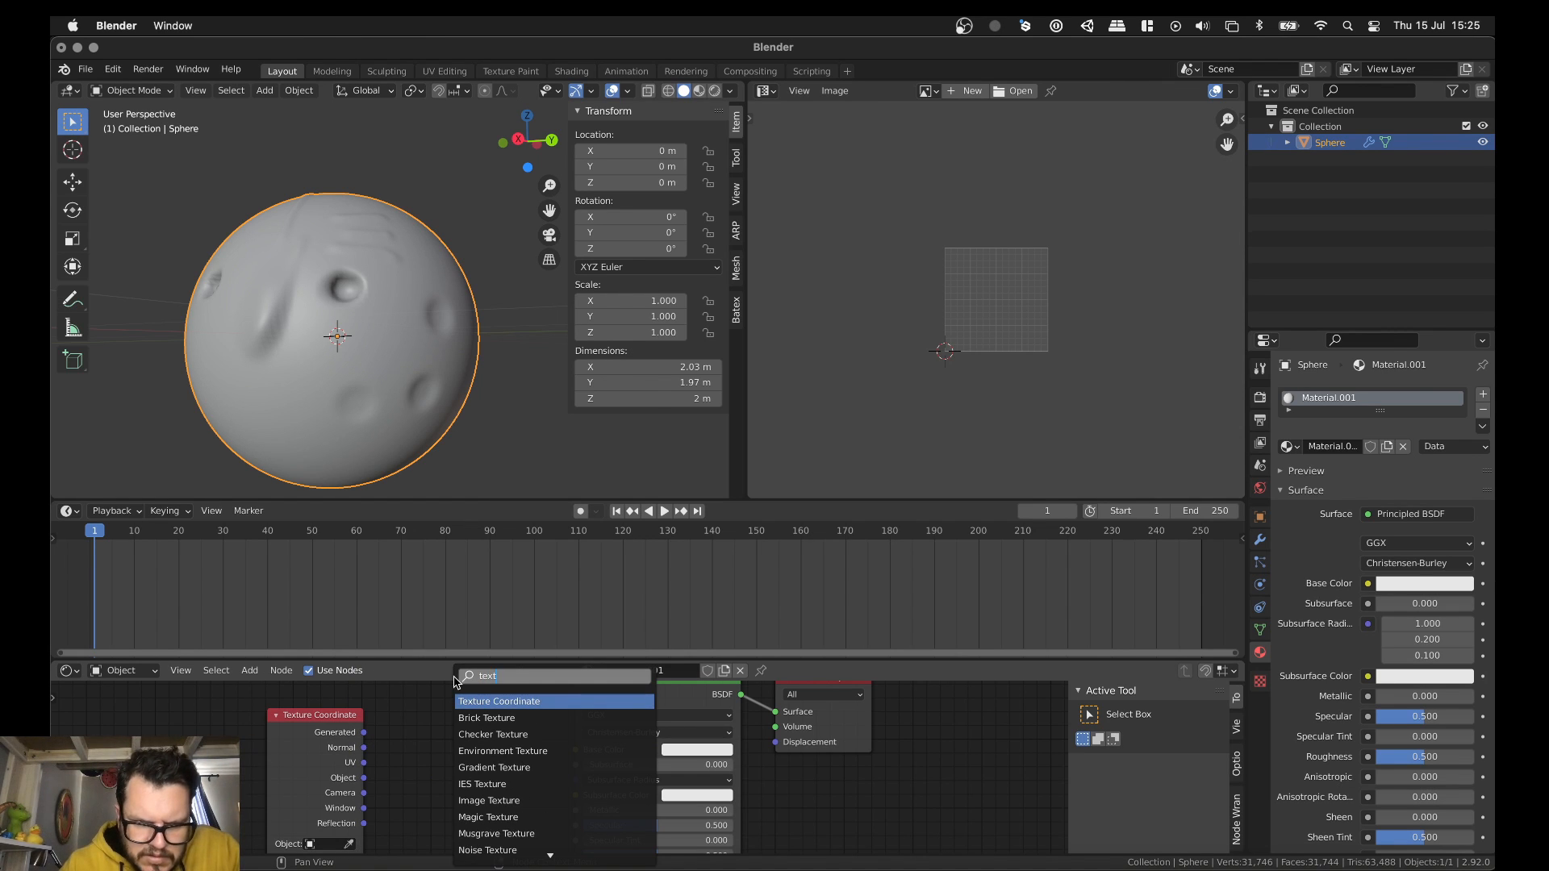
pyautogui.press('Down')
pyautogui.press('Down')
pyautogui.press('Down')
pyautogui.press('Down')
pyautogui.press('Down')
pyautogui.press('Down')
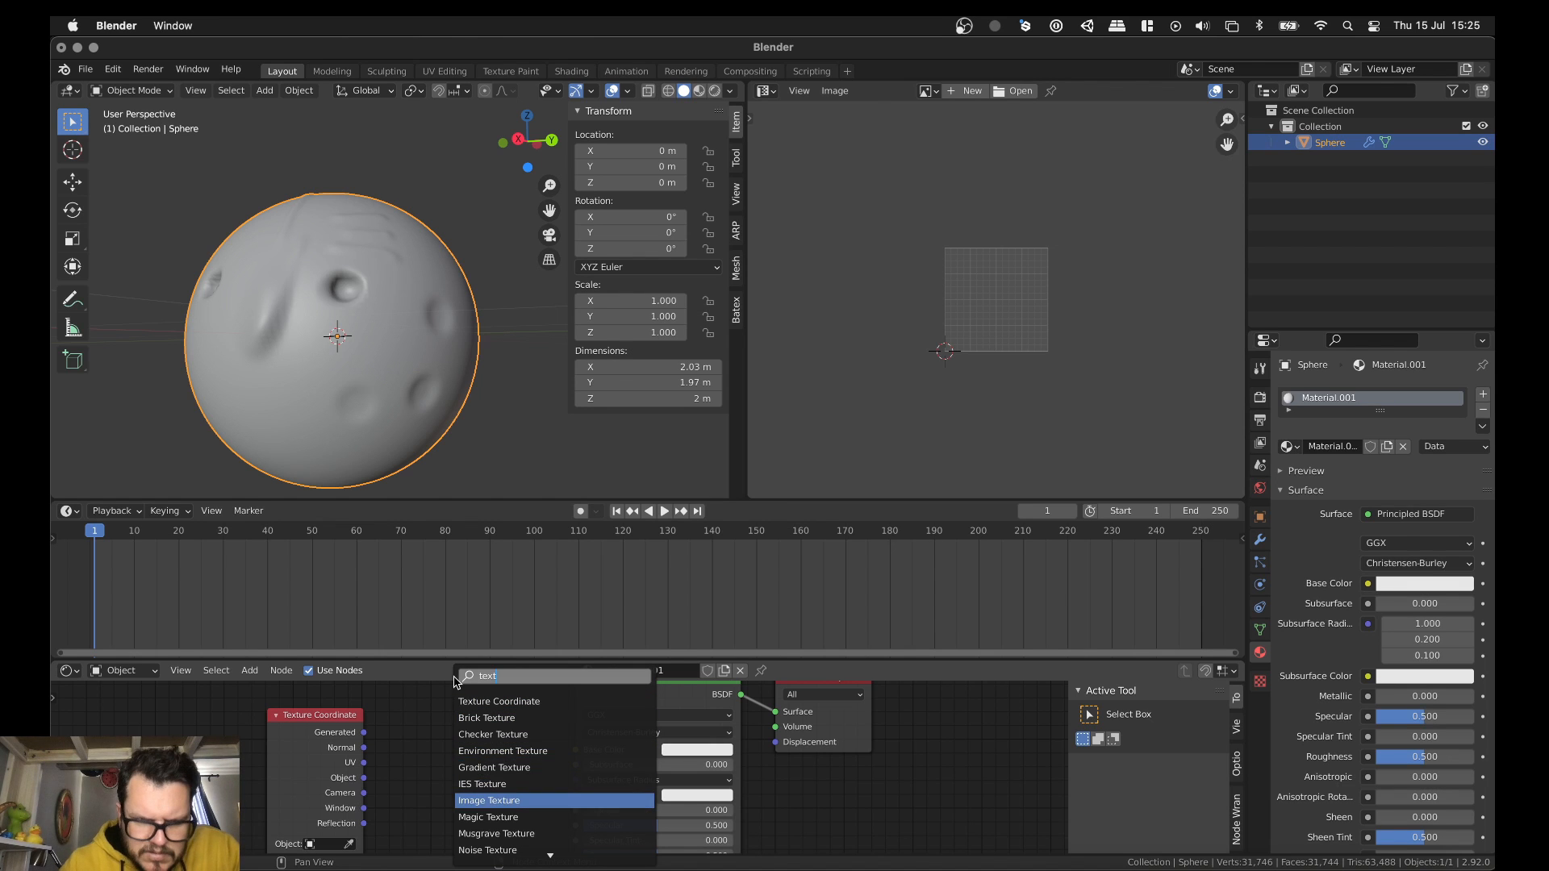
pyautogui.press('Return')
pyautogui.click(393, 712)
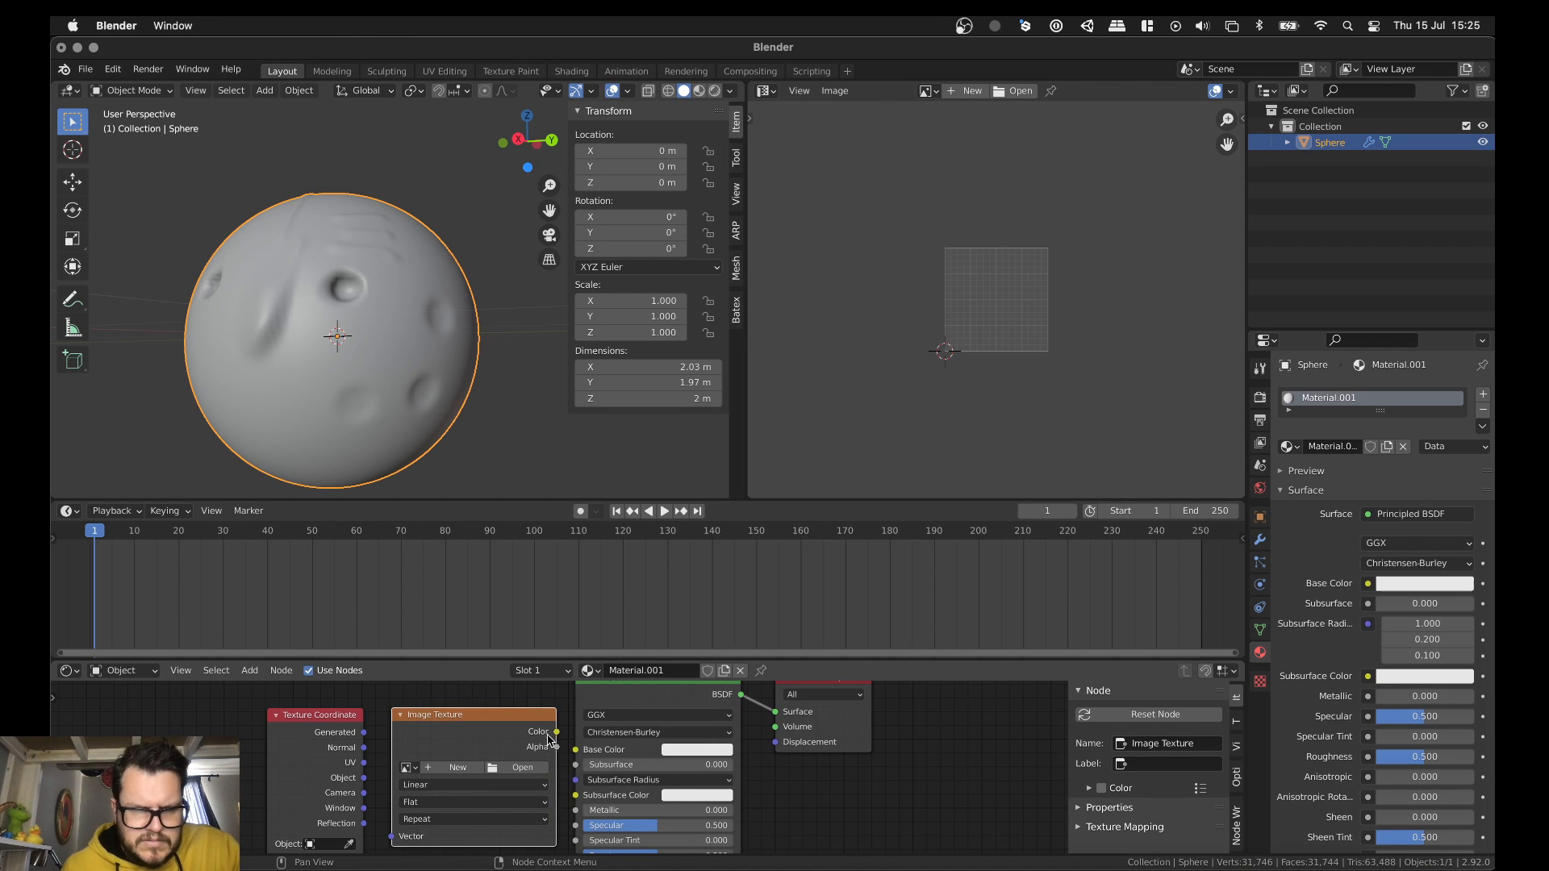
pyautogui.moveTo(559, 736); pyautogui.dragTo(575, 749)
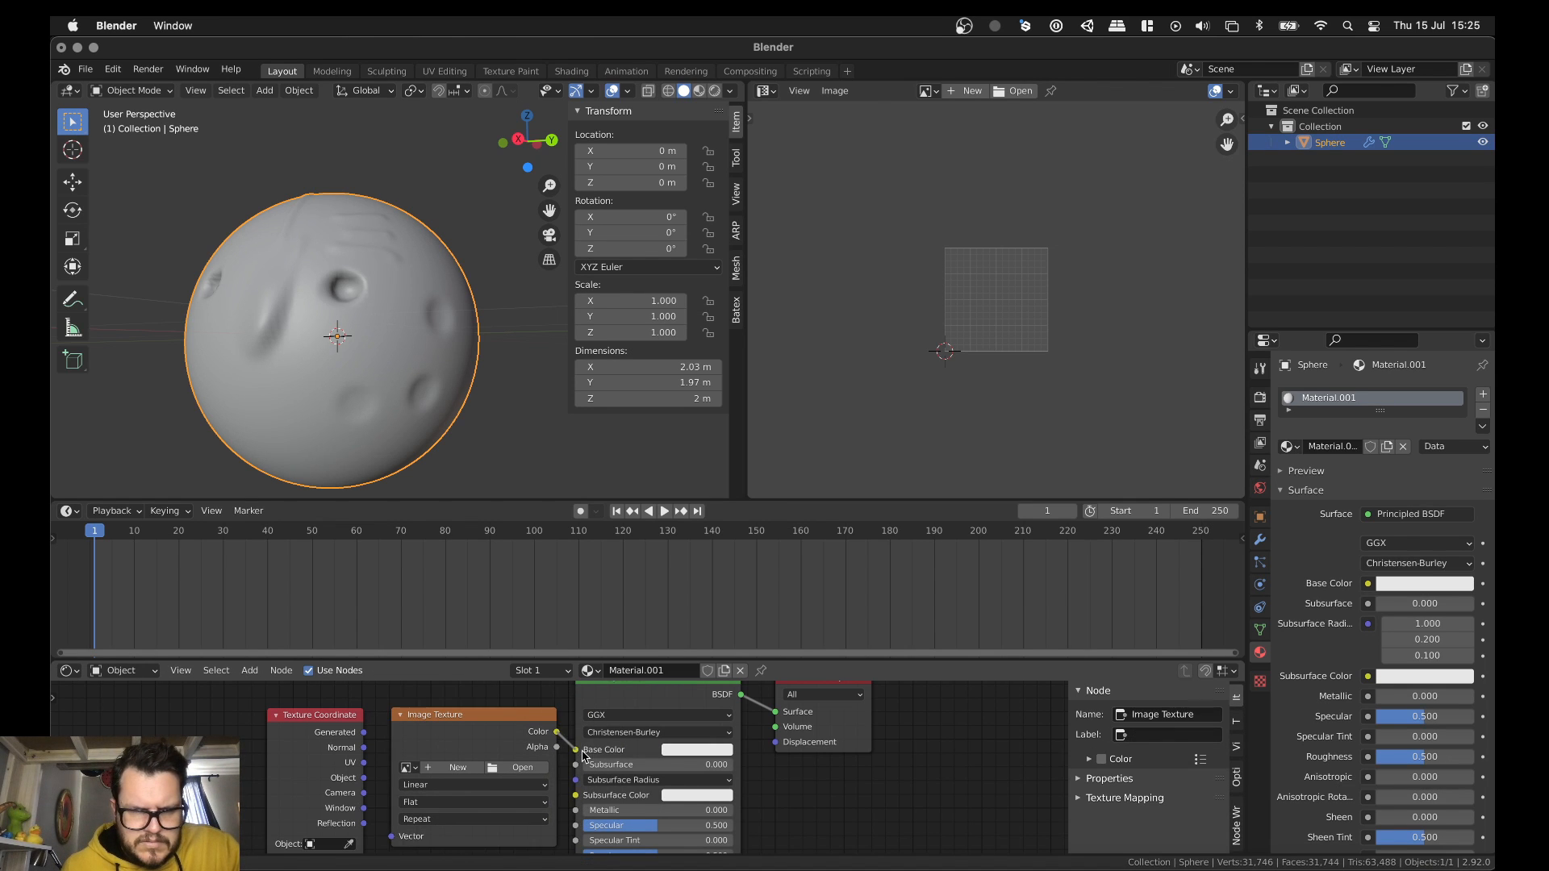
# Create a blank 1024 × 1024 px image named Untitled in the Image Texture node, with Alpha on
pyautogui.click(437, 769)
pyautogui.click(523, 728)
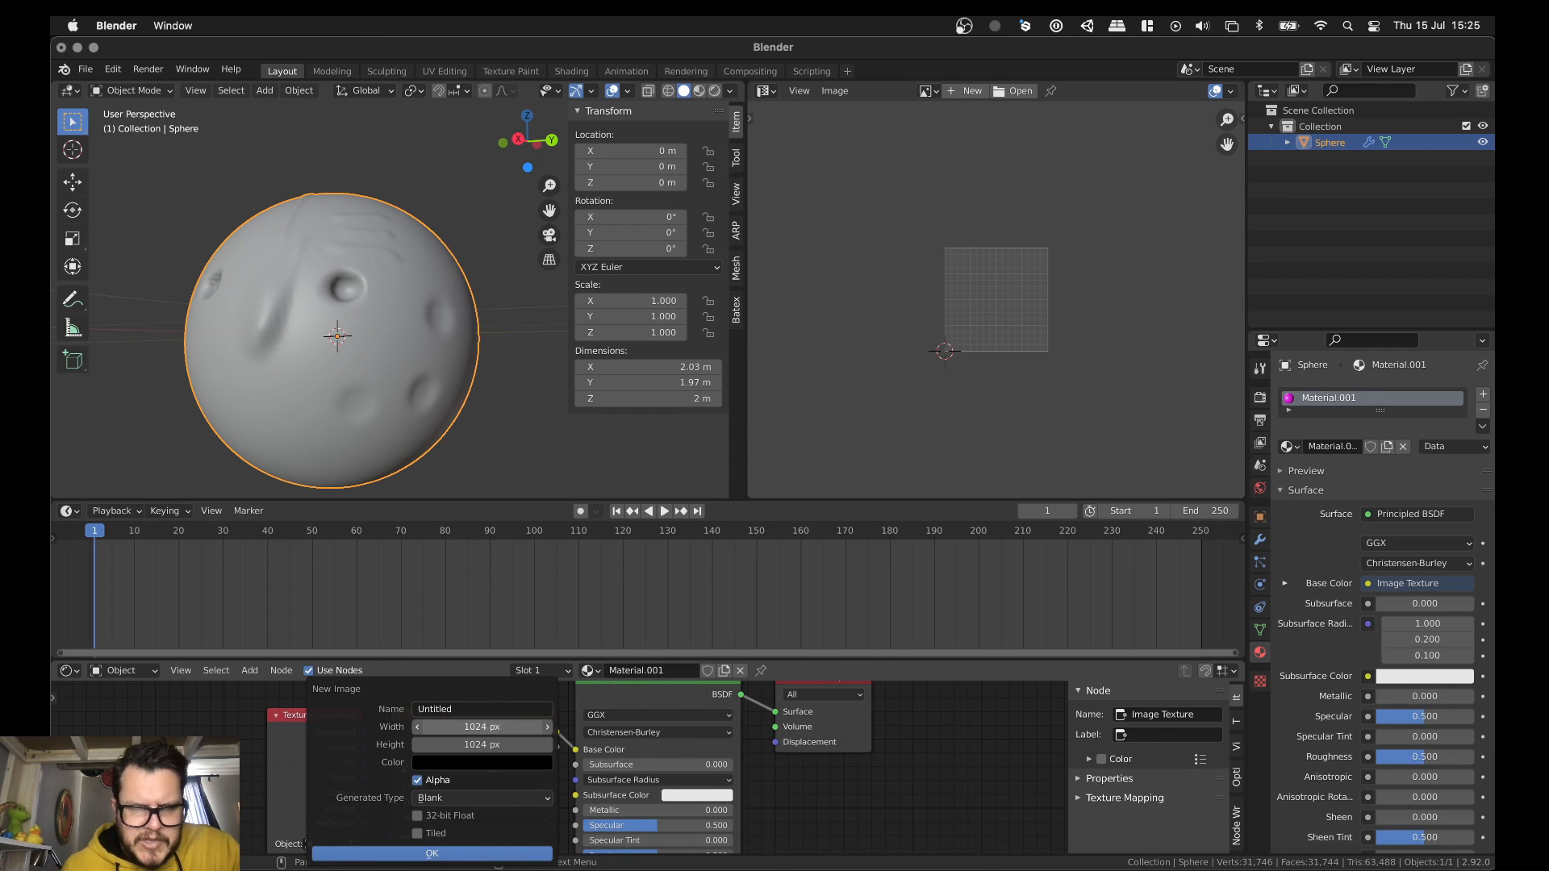
pyautogui.press('Return')
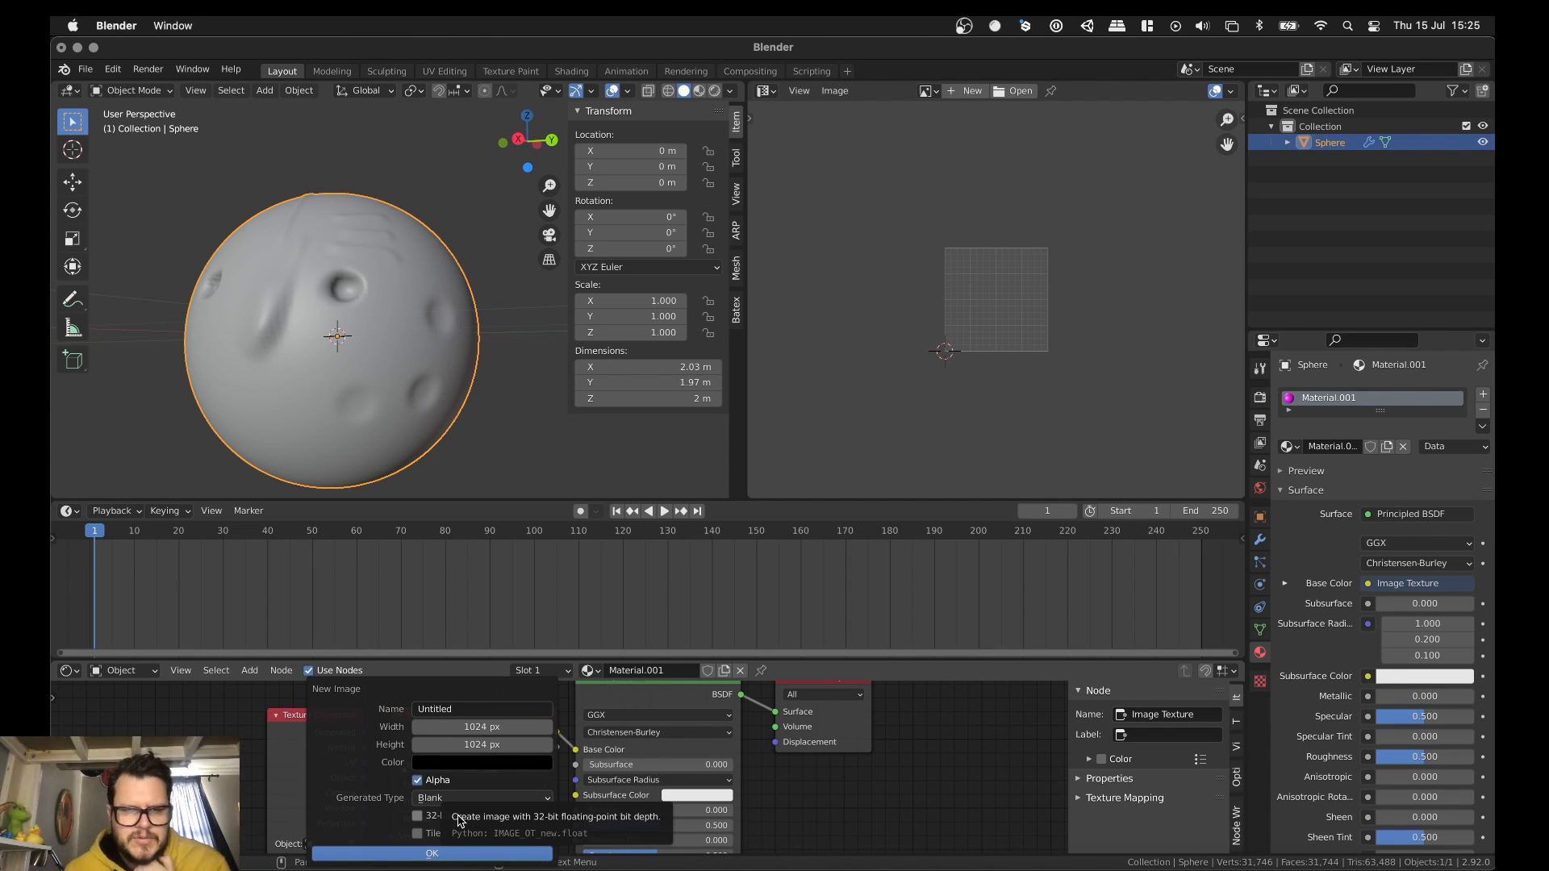
pyautogui.click(482, 860)
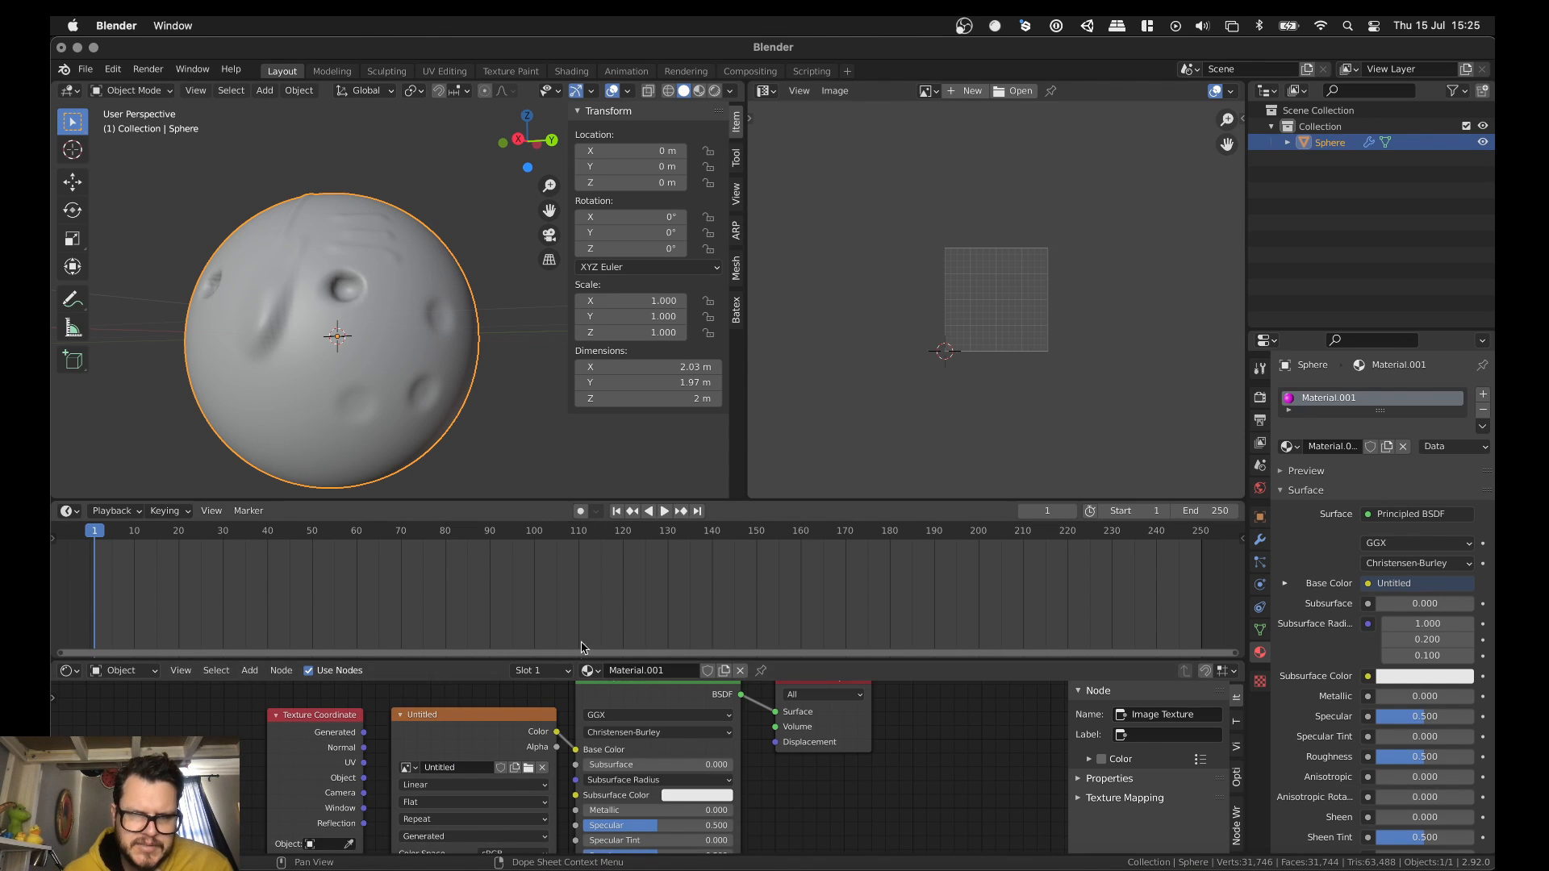
# Space the Image Texture and Texture Coordinate nodes further apart and display the Untitled image in the UV Editor
pyautogui.moveTo(478, 724); pyautogui.dragTo(464, 726)
pyautogui.click(321, 715)
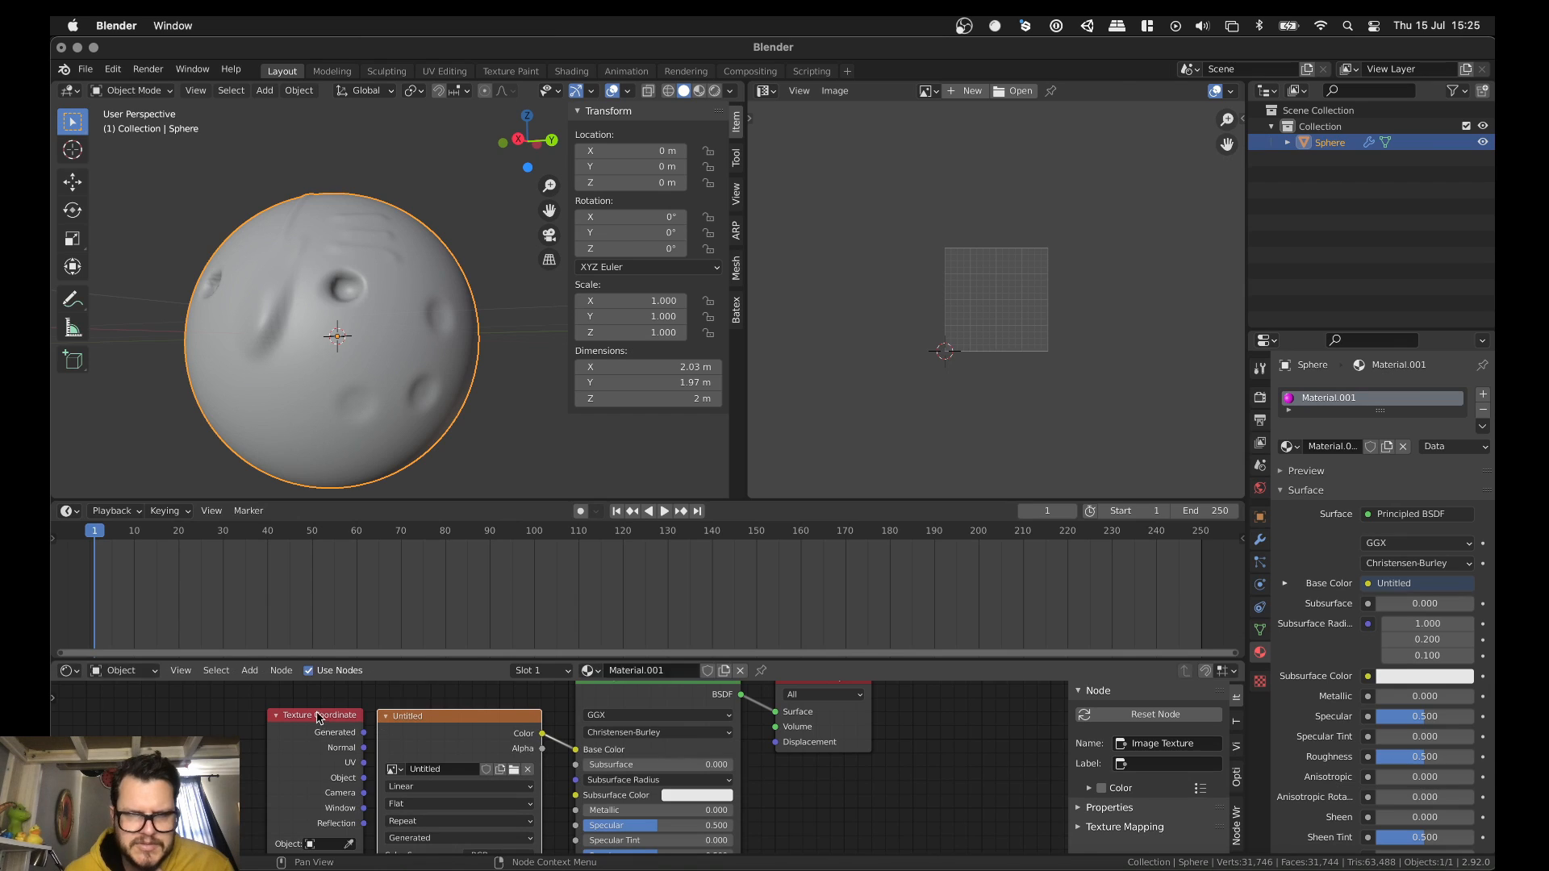
pyautogui.moveTo(321, 714); pyautogui.dragTo(218, 712)
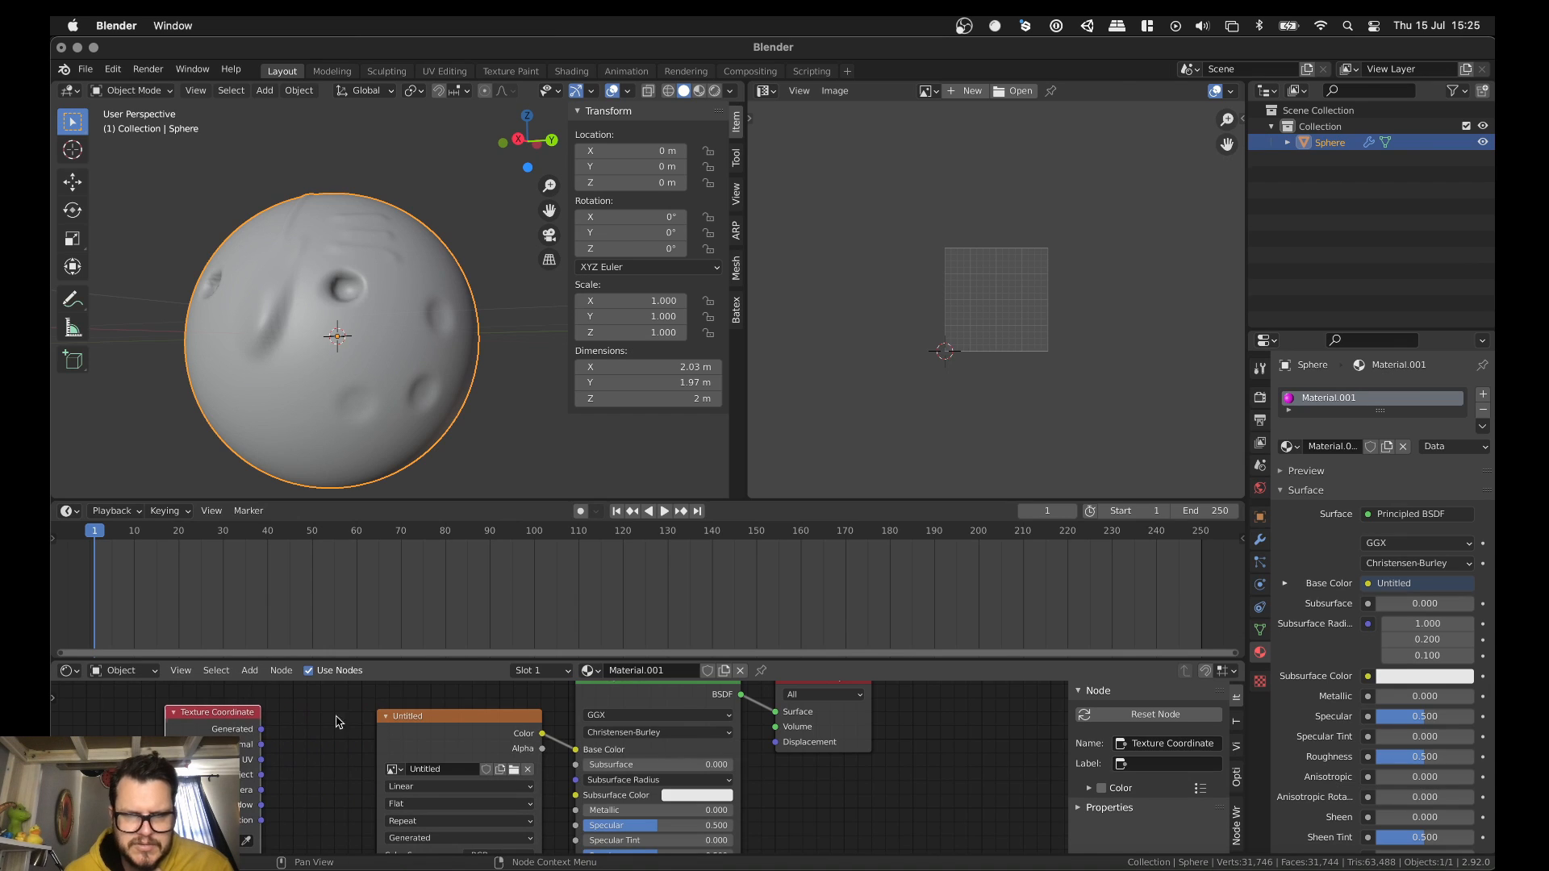
pyautogui.click(939, 93)
pyautogui.click(960, 129)
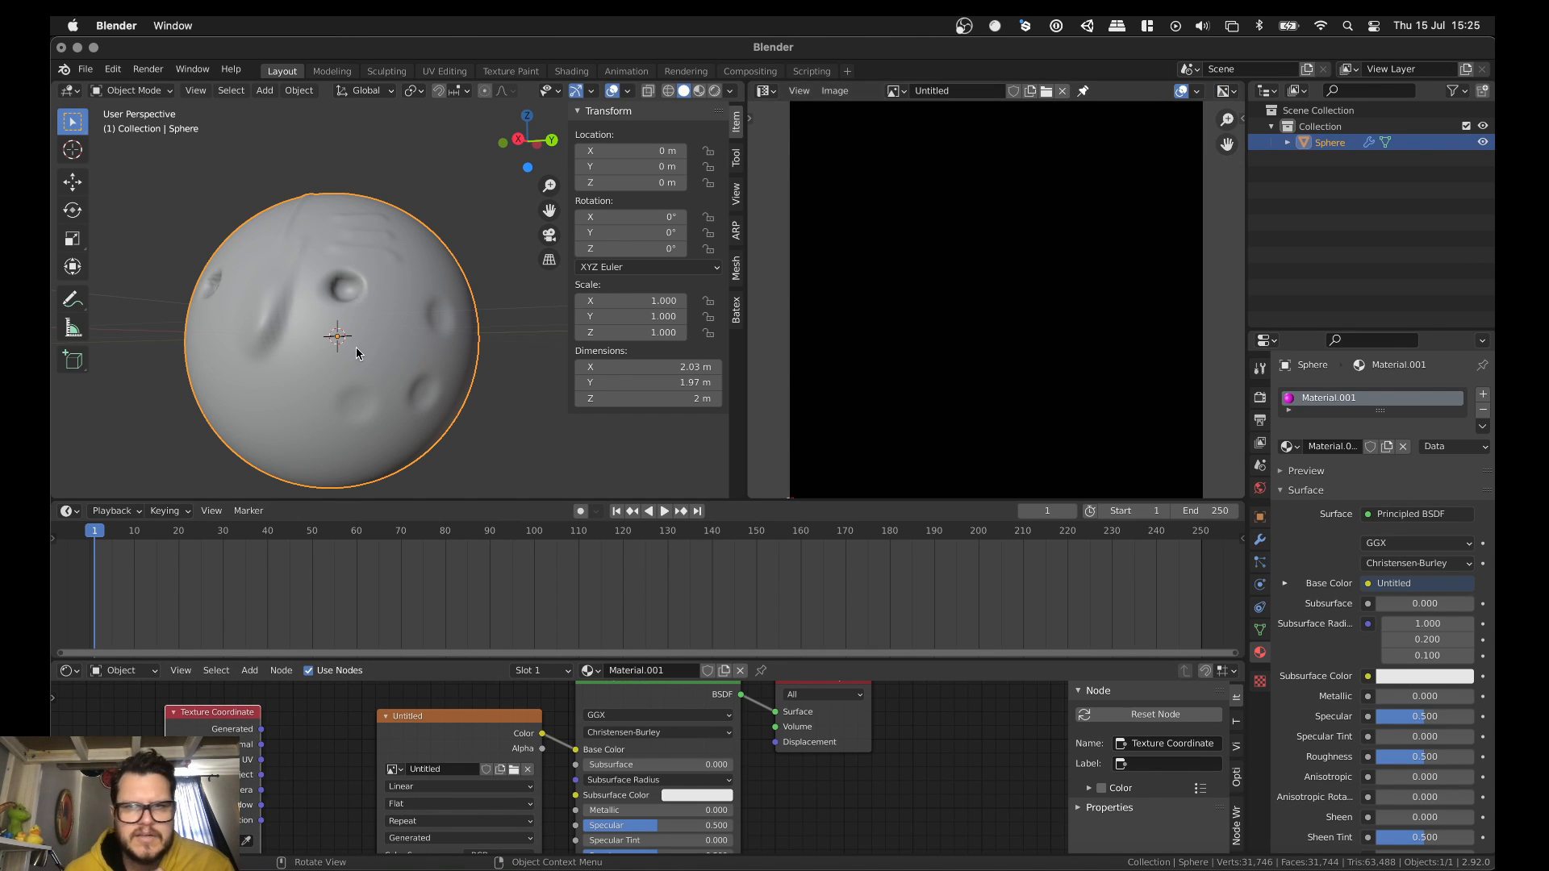
# Enable Bake from Multires in the render bake settings and bake the sphere with bake type Normals
pyautogui.click(1260, 398)
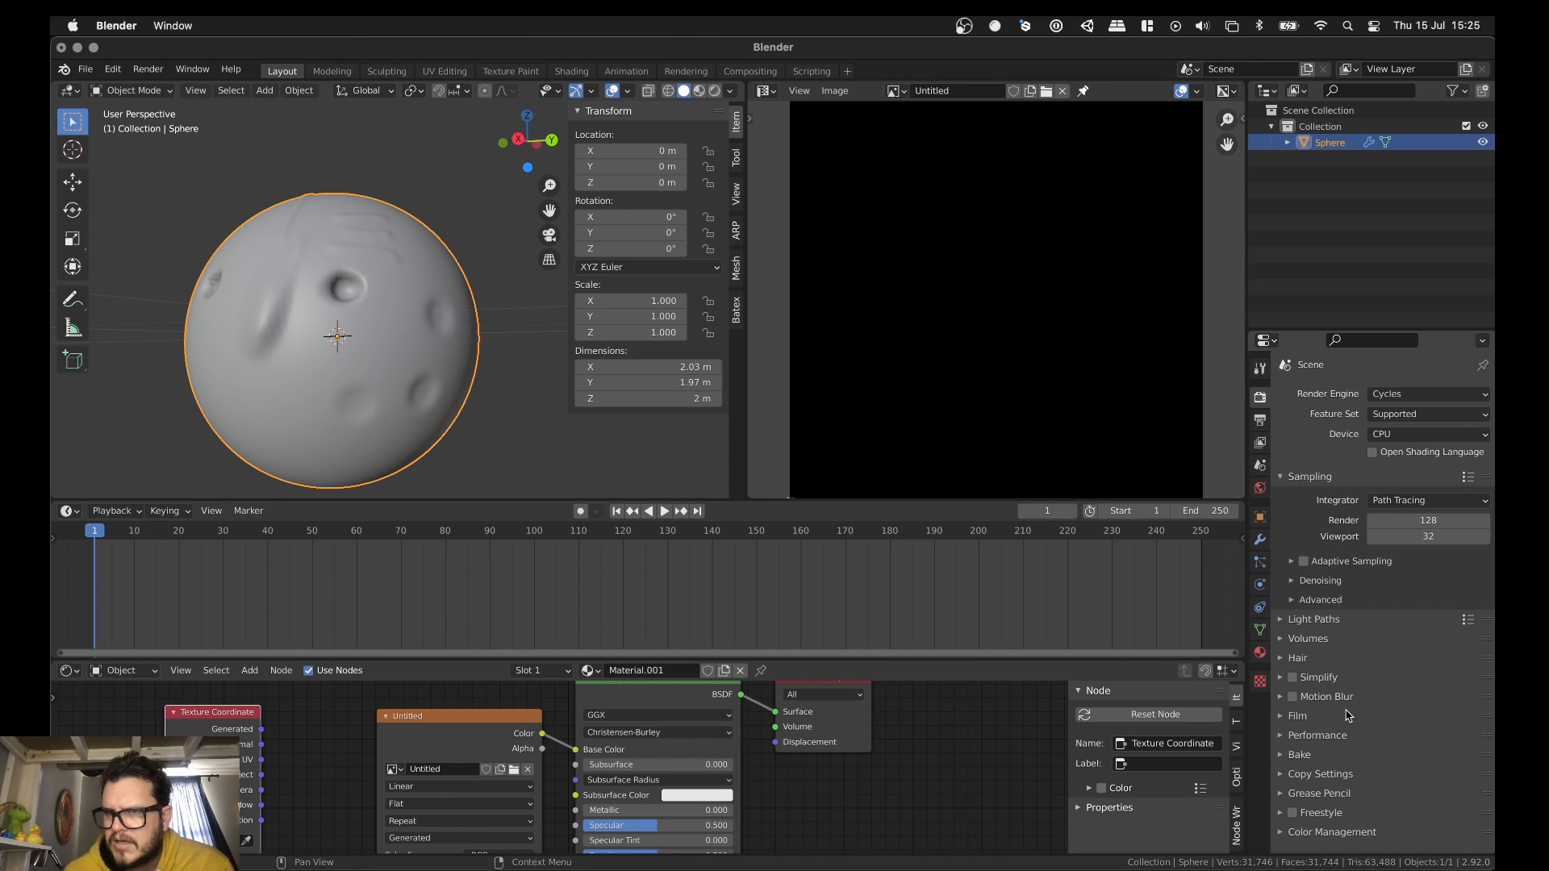
pyautogui.click(1294, 753)
pyautogui.scroll(-3, 1400, 729)
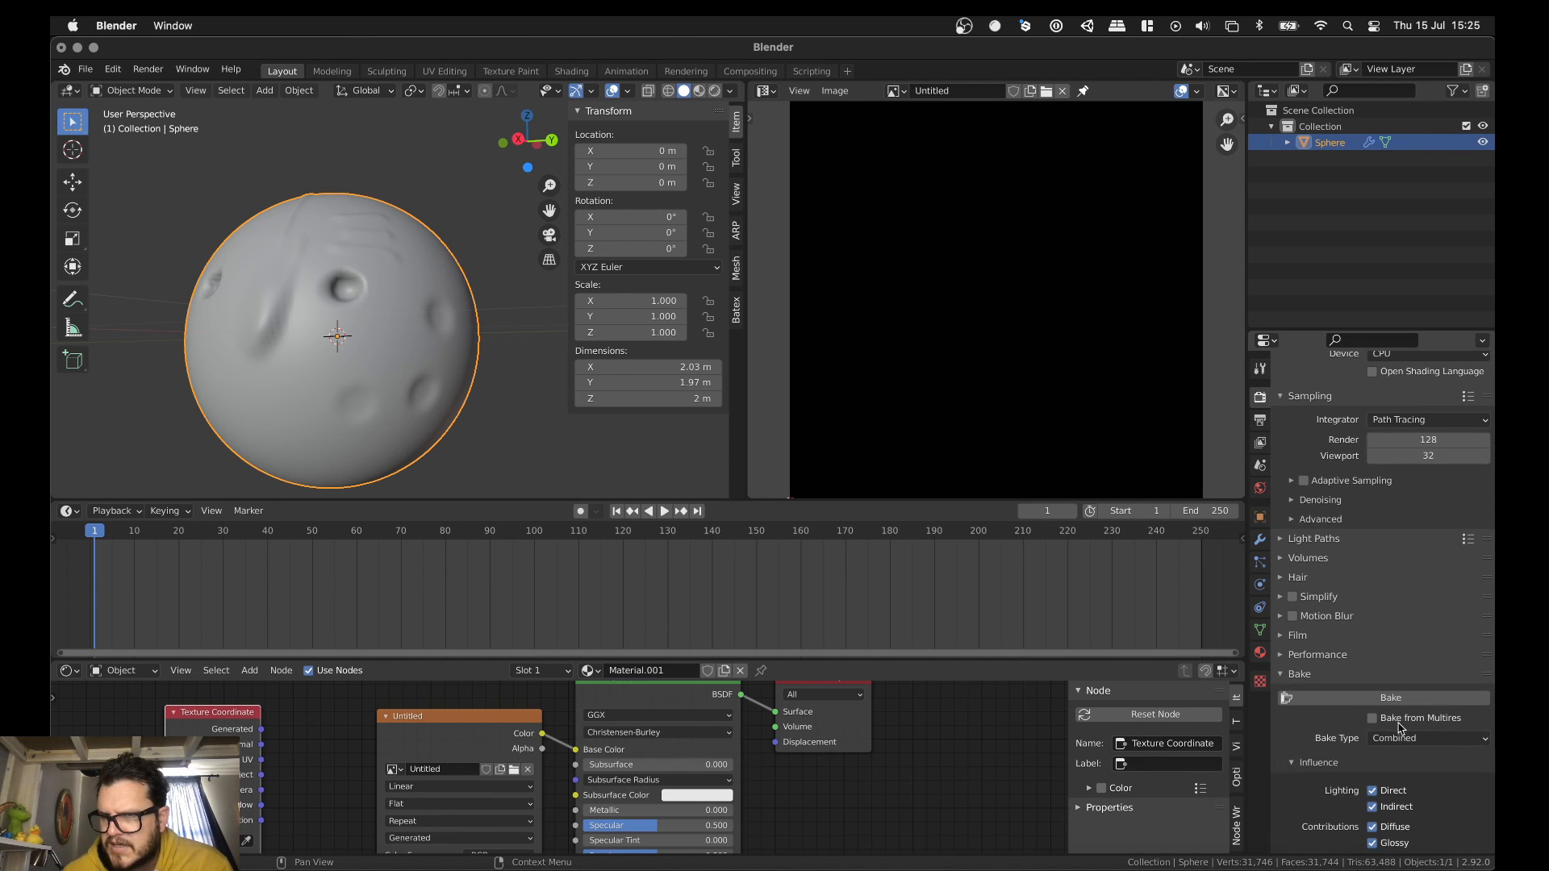
pyautogui.click(1373, 718)
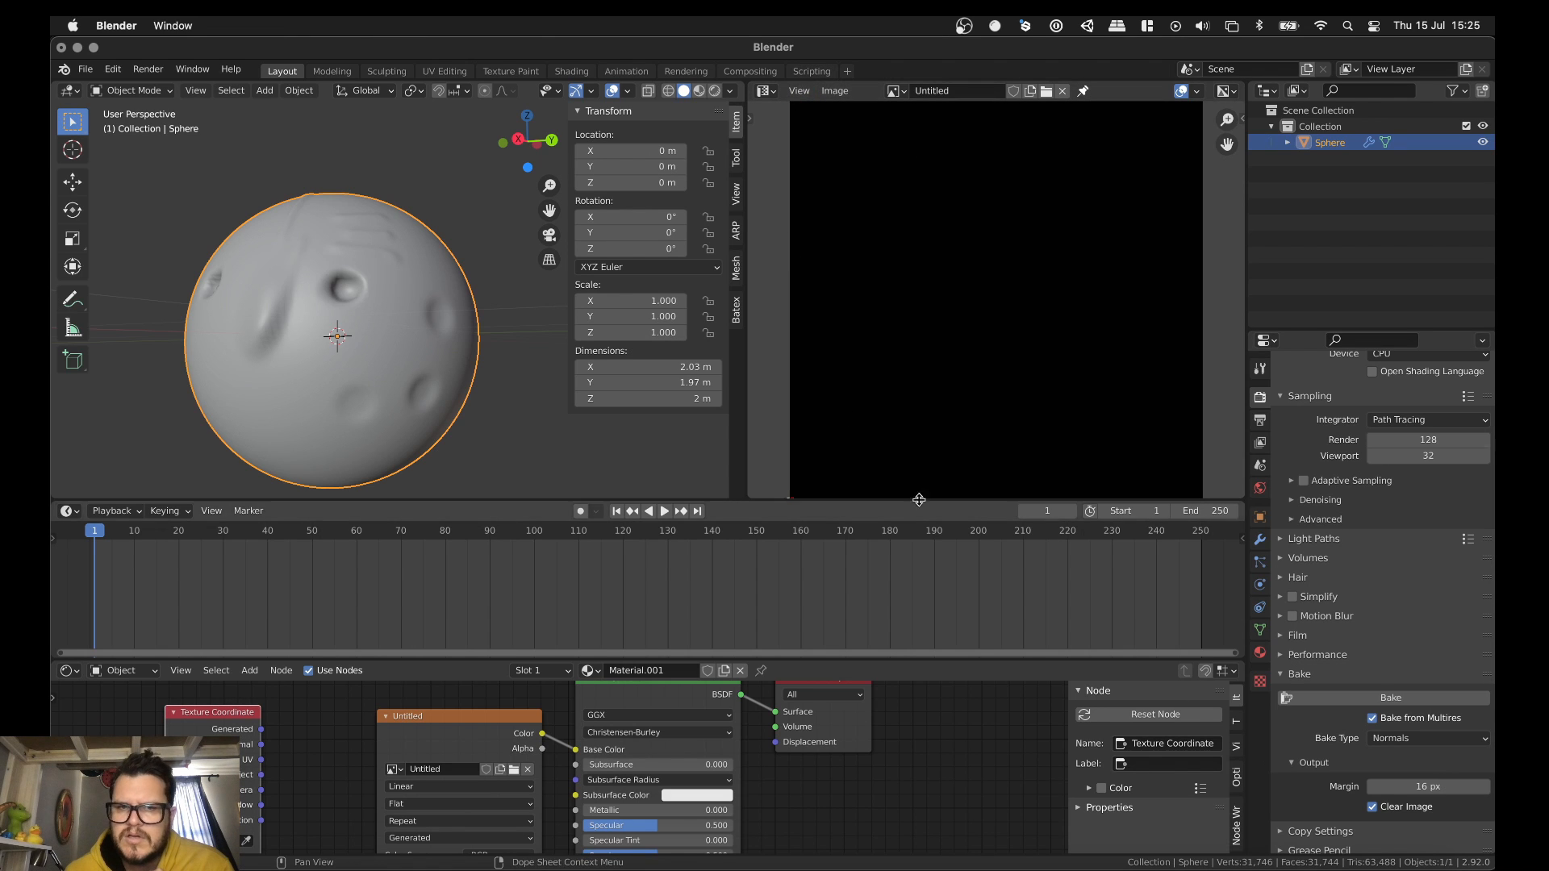
pyautogui.click(1391, 698)
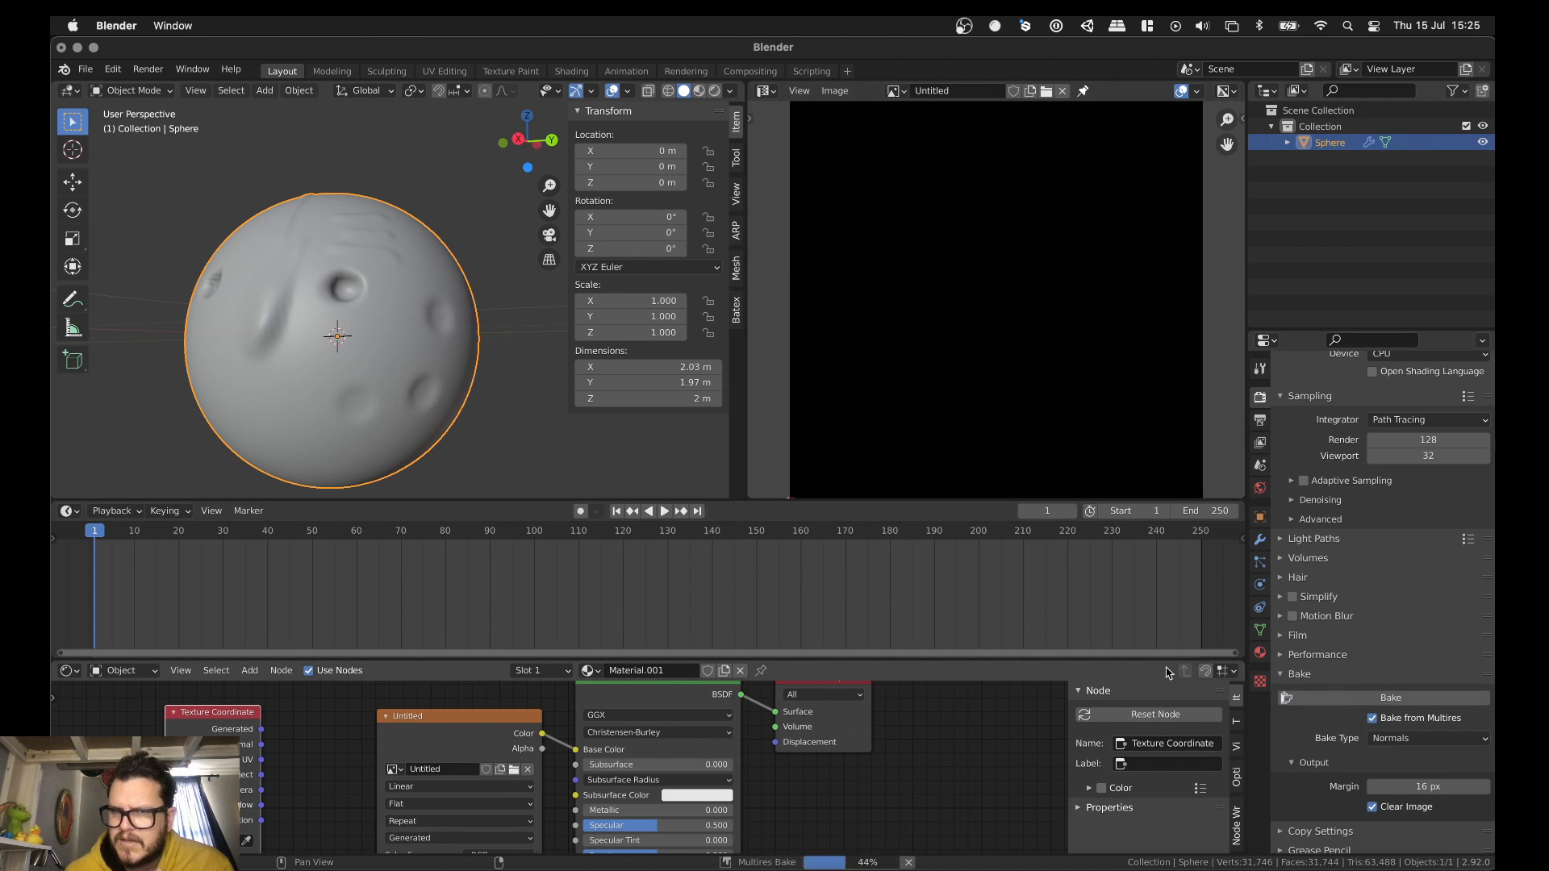
# Set the sphere's Multires viewport level to 0
pyautogui.scroll(-5, 1027, 288)
pyautogui.press('Home')
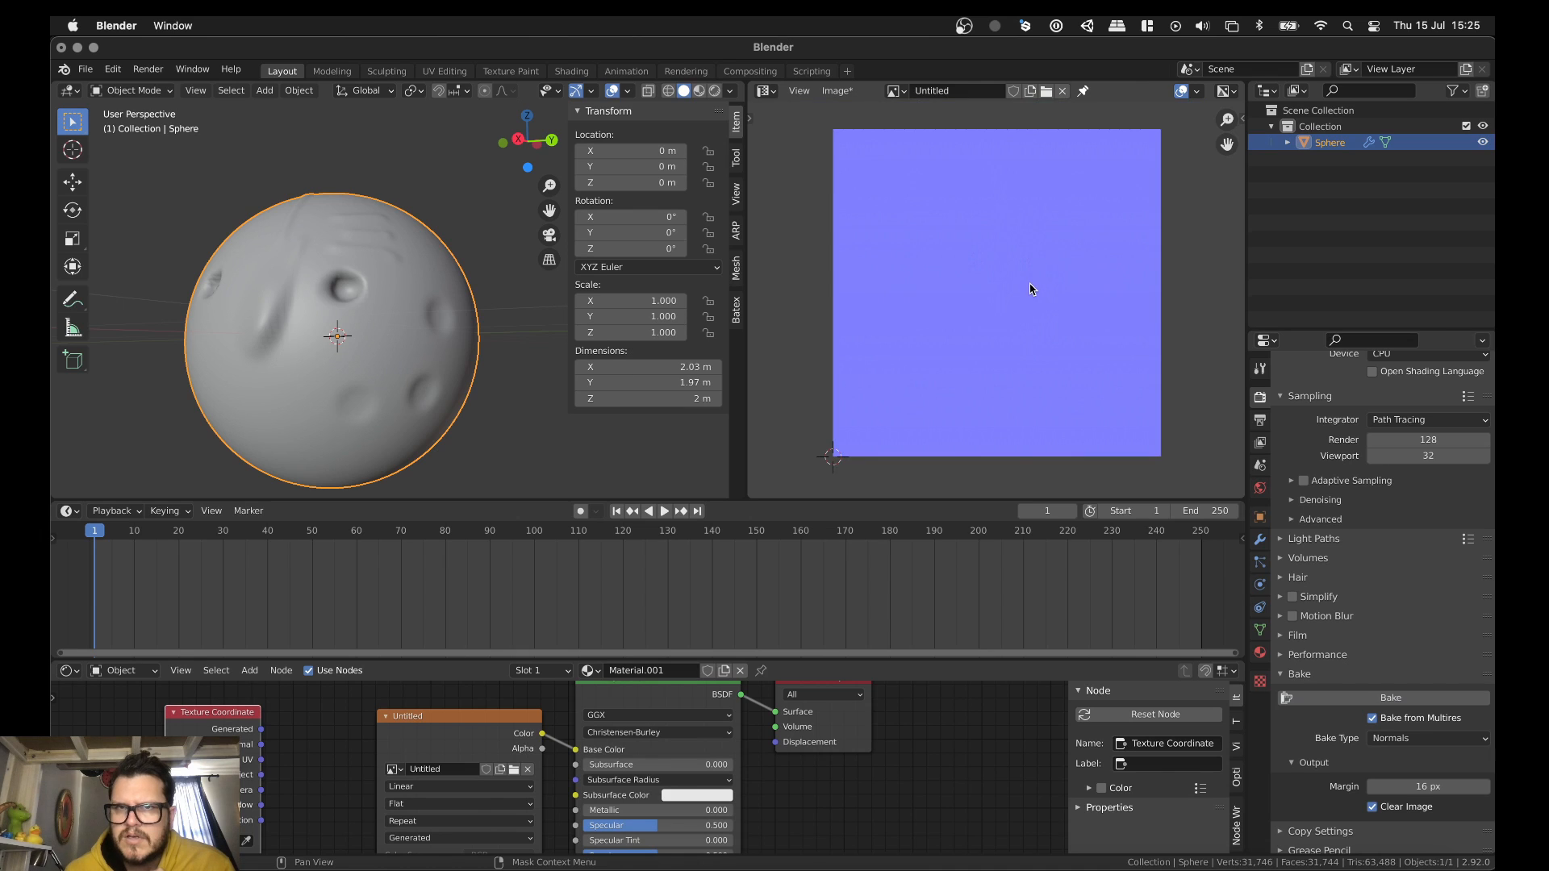
pyautogui.scroll(2, 978, 255)
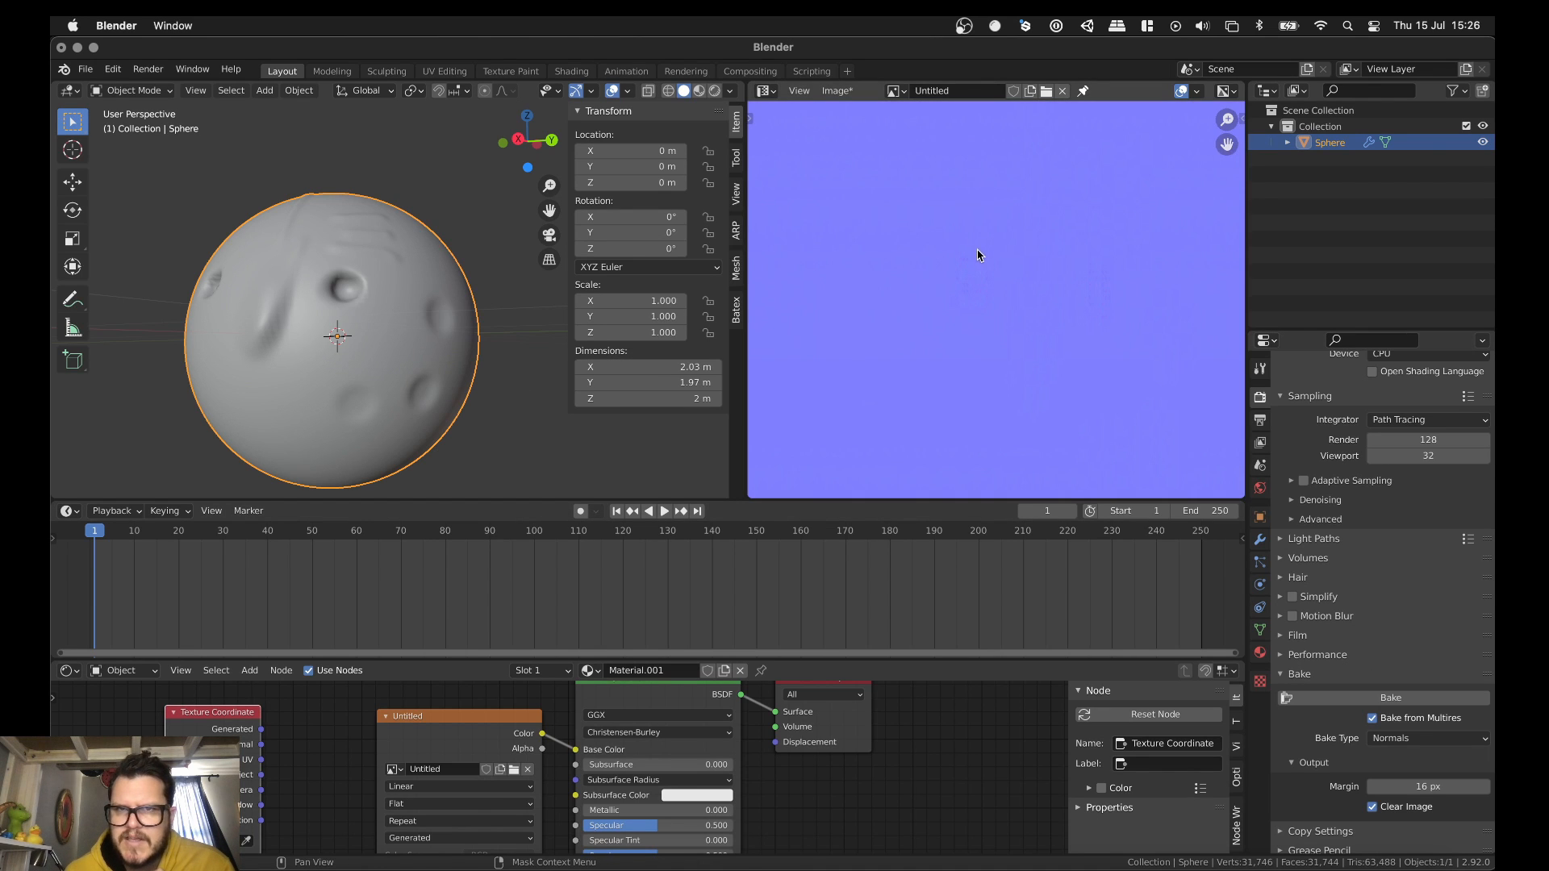
pyautogui.scroll(-2, 988, 335)
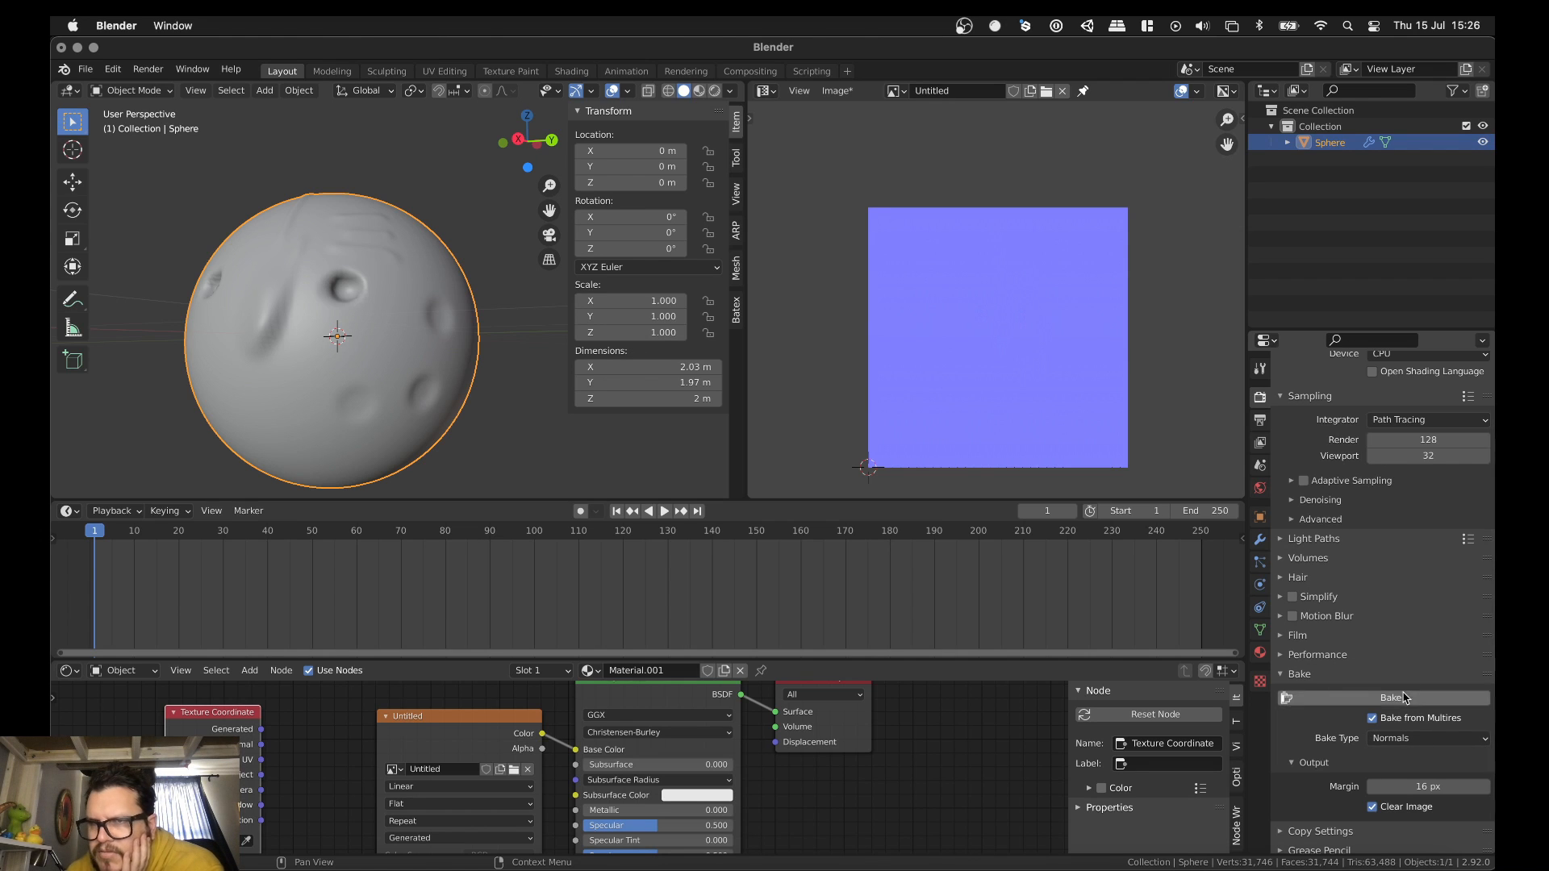
pyautogui.click(1260, 539)
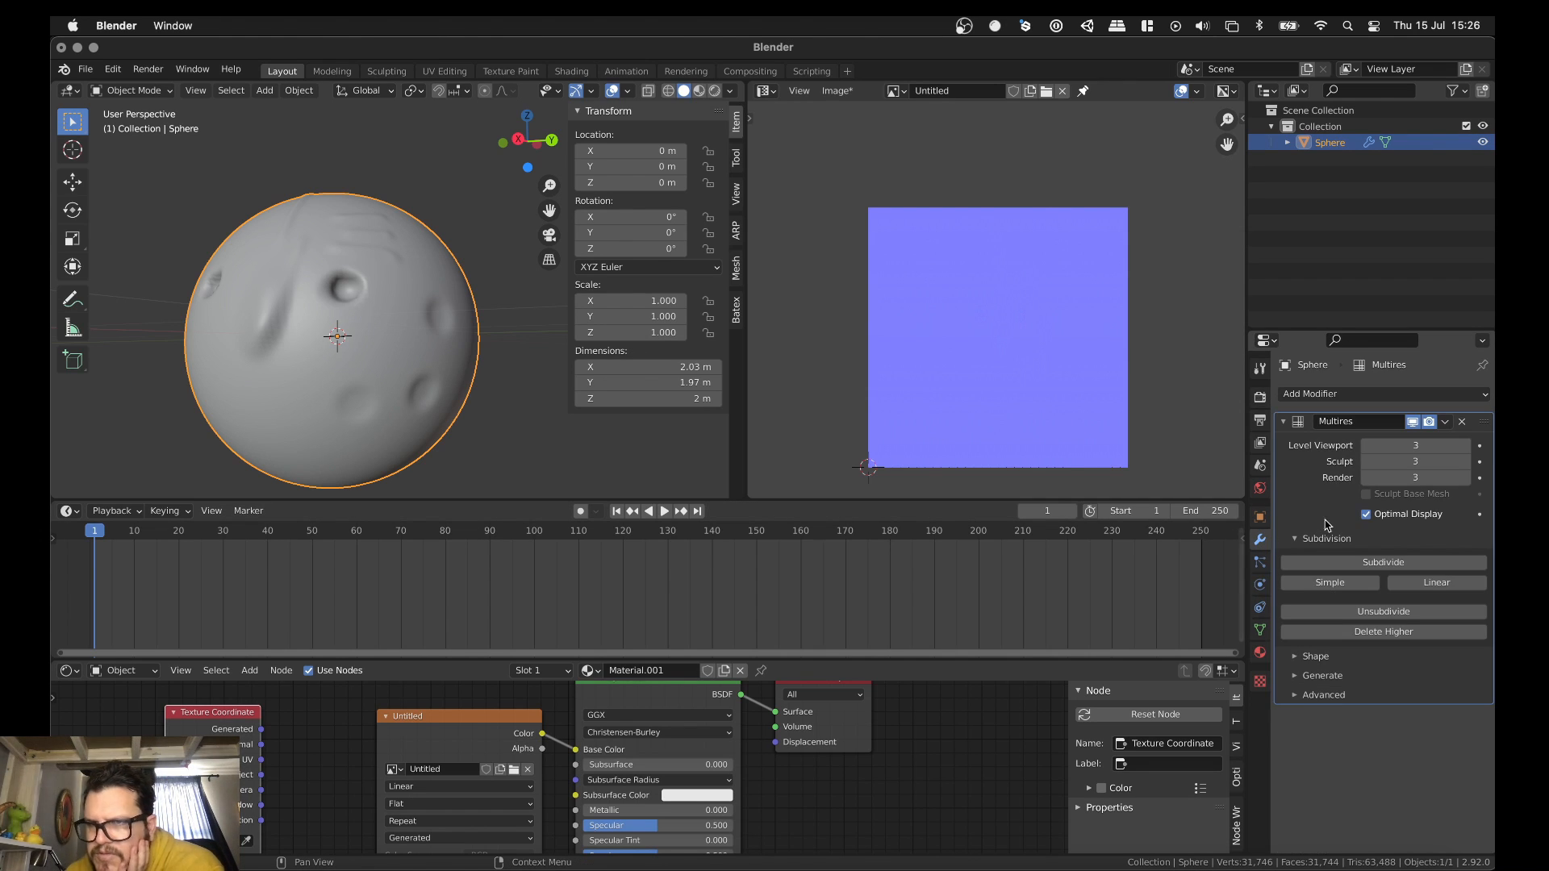
pyautogui.click(1366, 446)
pyautogui.click(1367, 446)
pyautogui.click(1367, 446)
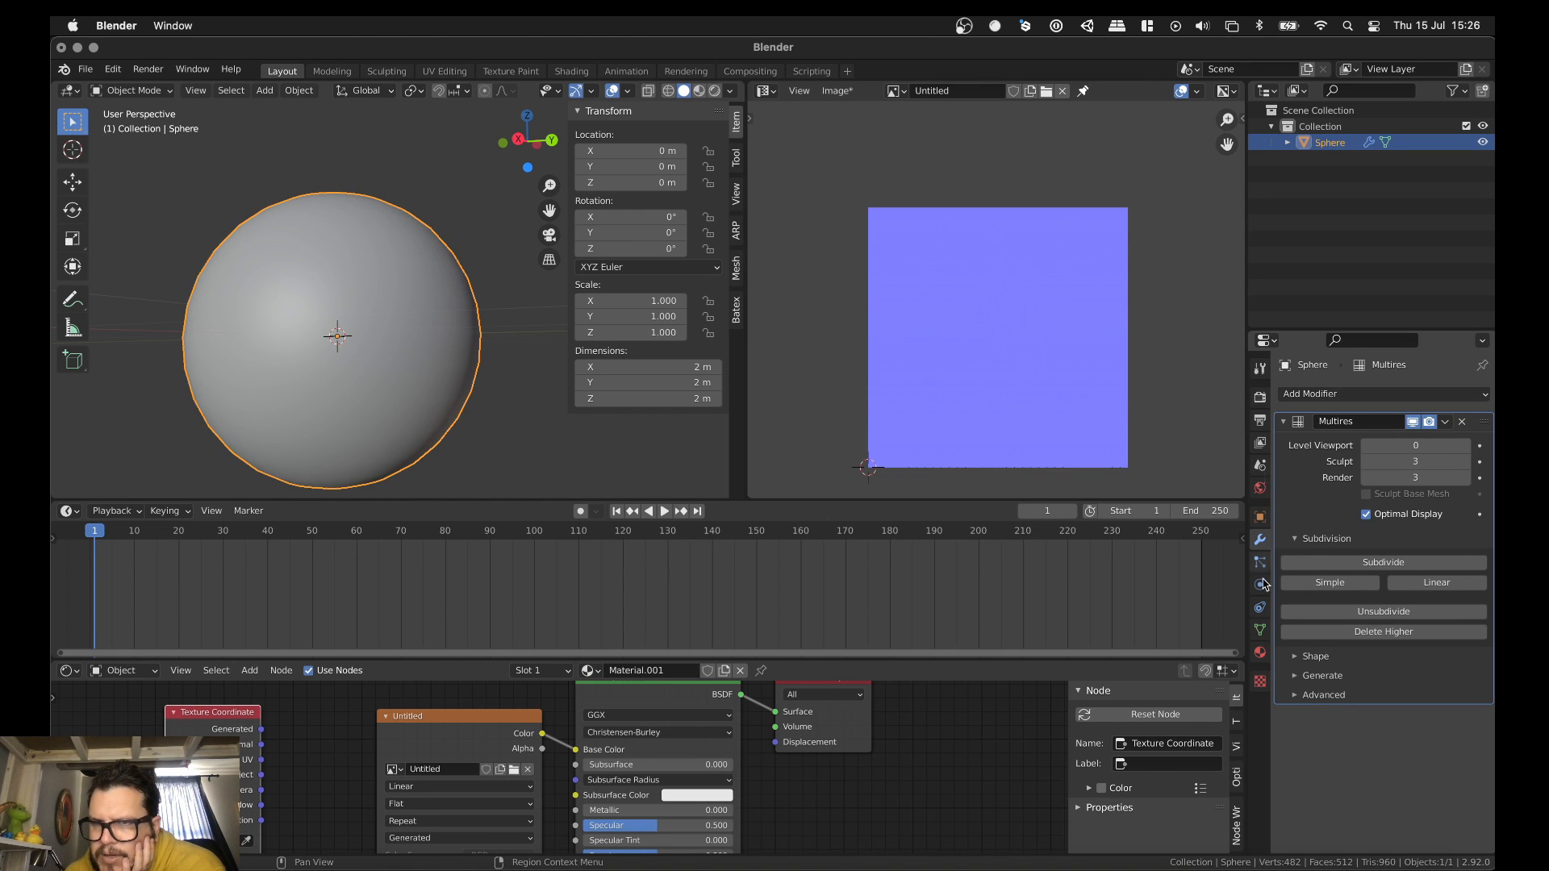
# Bake the sphere's normals from multires into the Untitled image again
pyautogui.click(1261, 398)
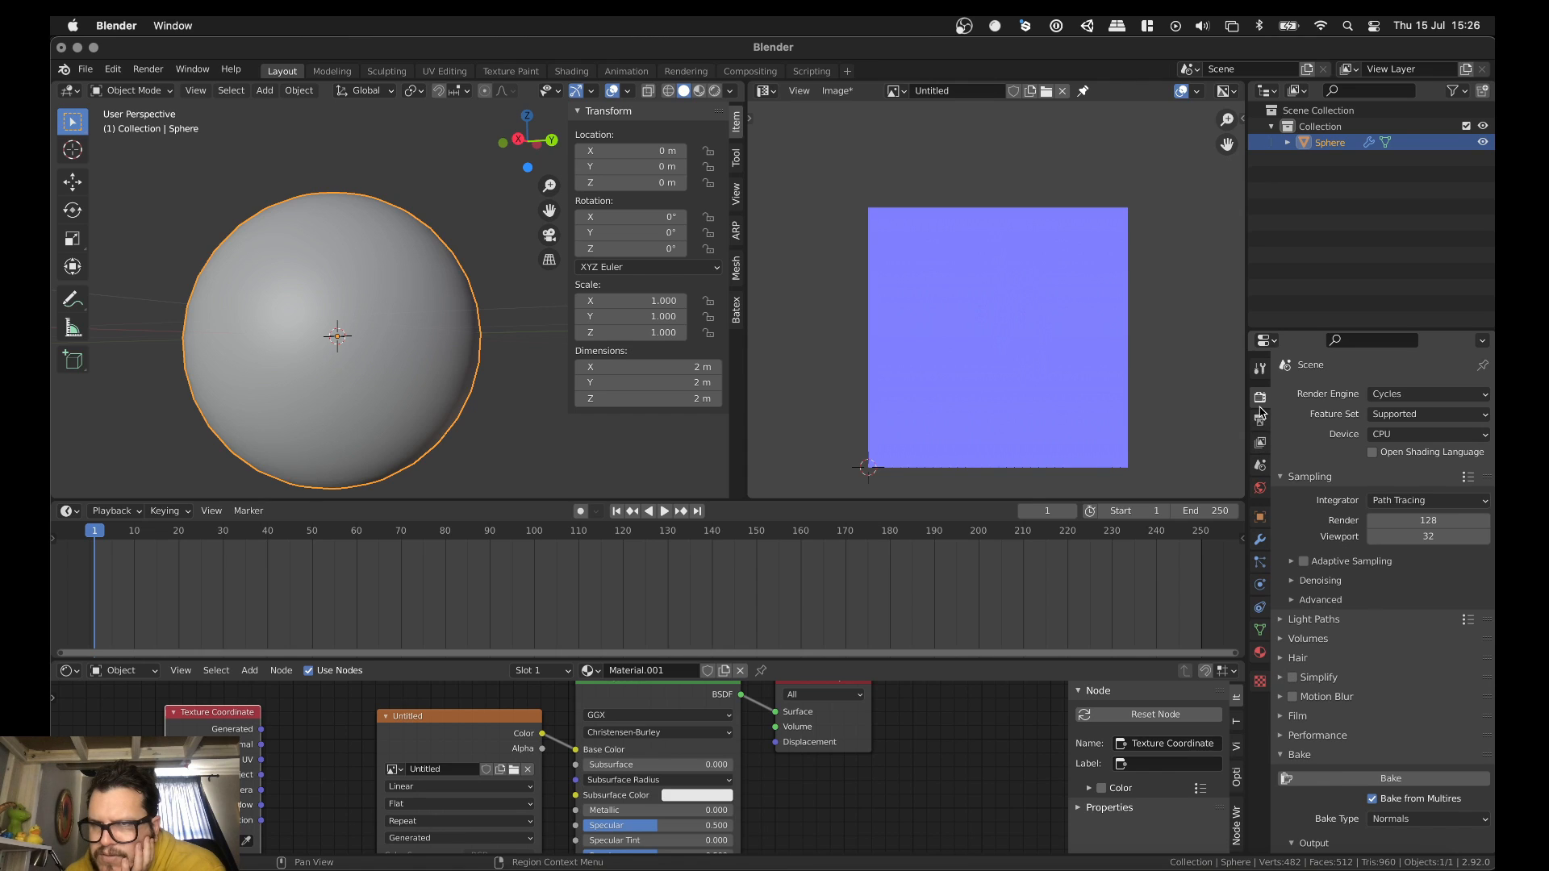
pyautogui.click(1403, 779)
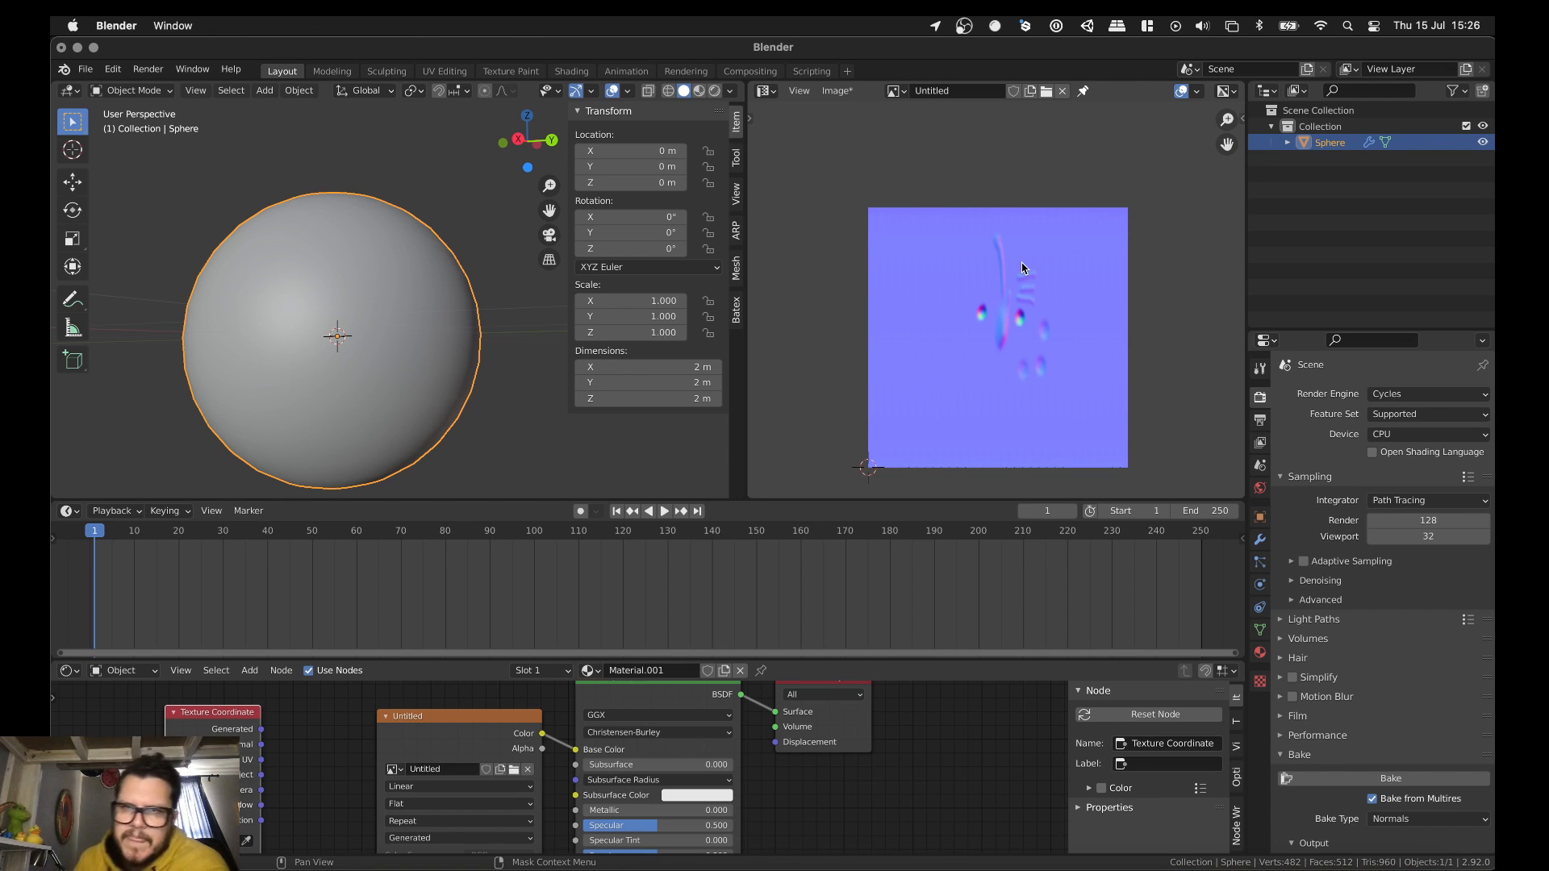
pyautogui.moveTo(279, 240); pyautogui.dragTo(339, 258, button='middle')
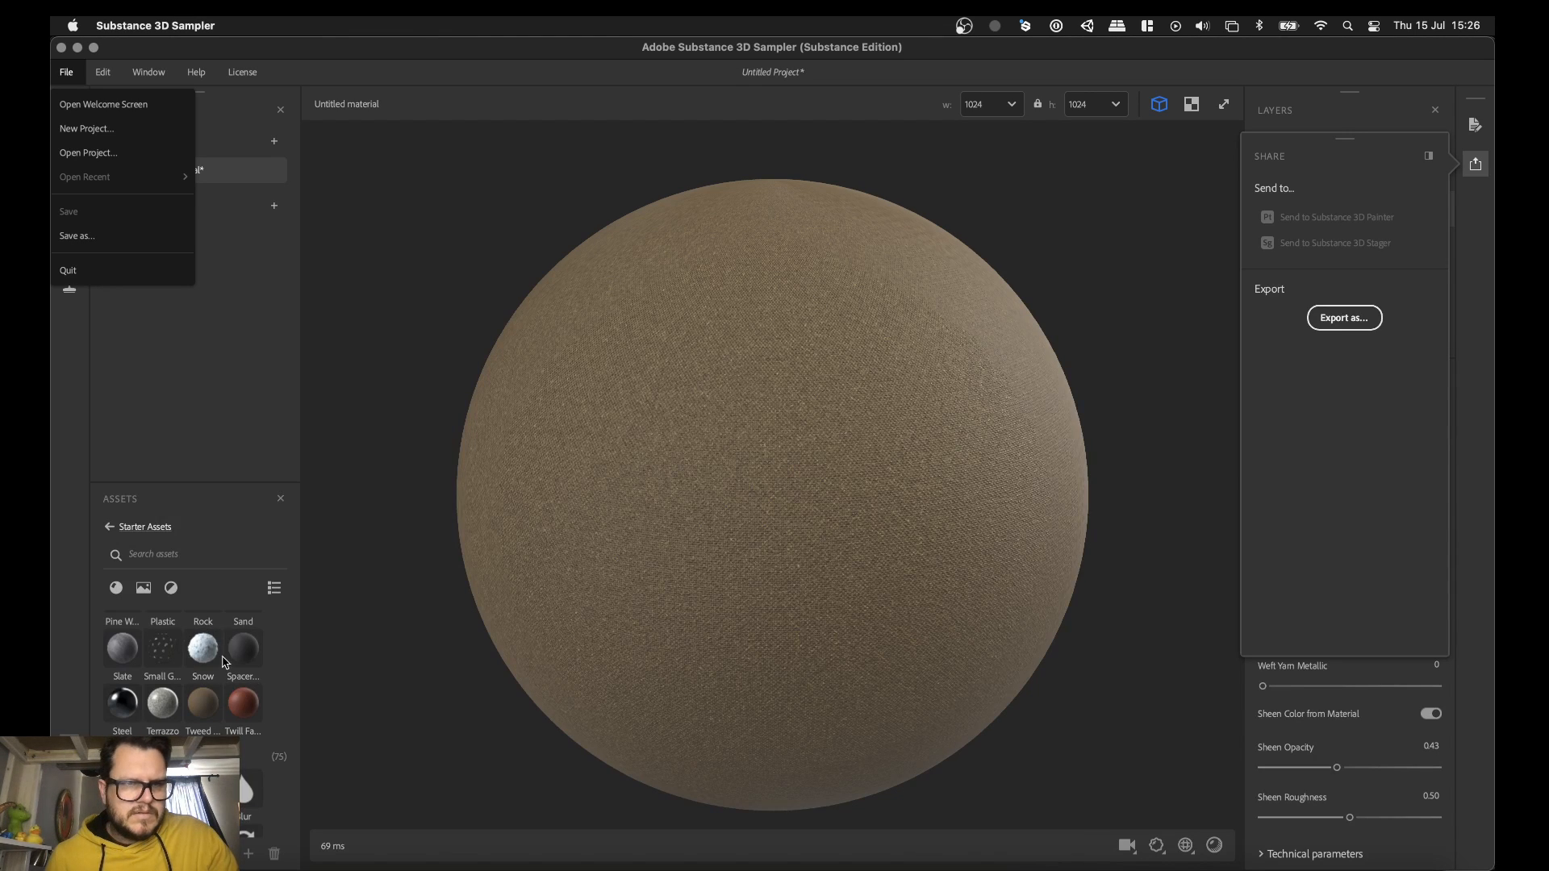
# In Substance 3D Sampler, add the Snow starter material as a layer over the Tweed Fabric
pyautogui.click(199, 657)
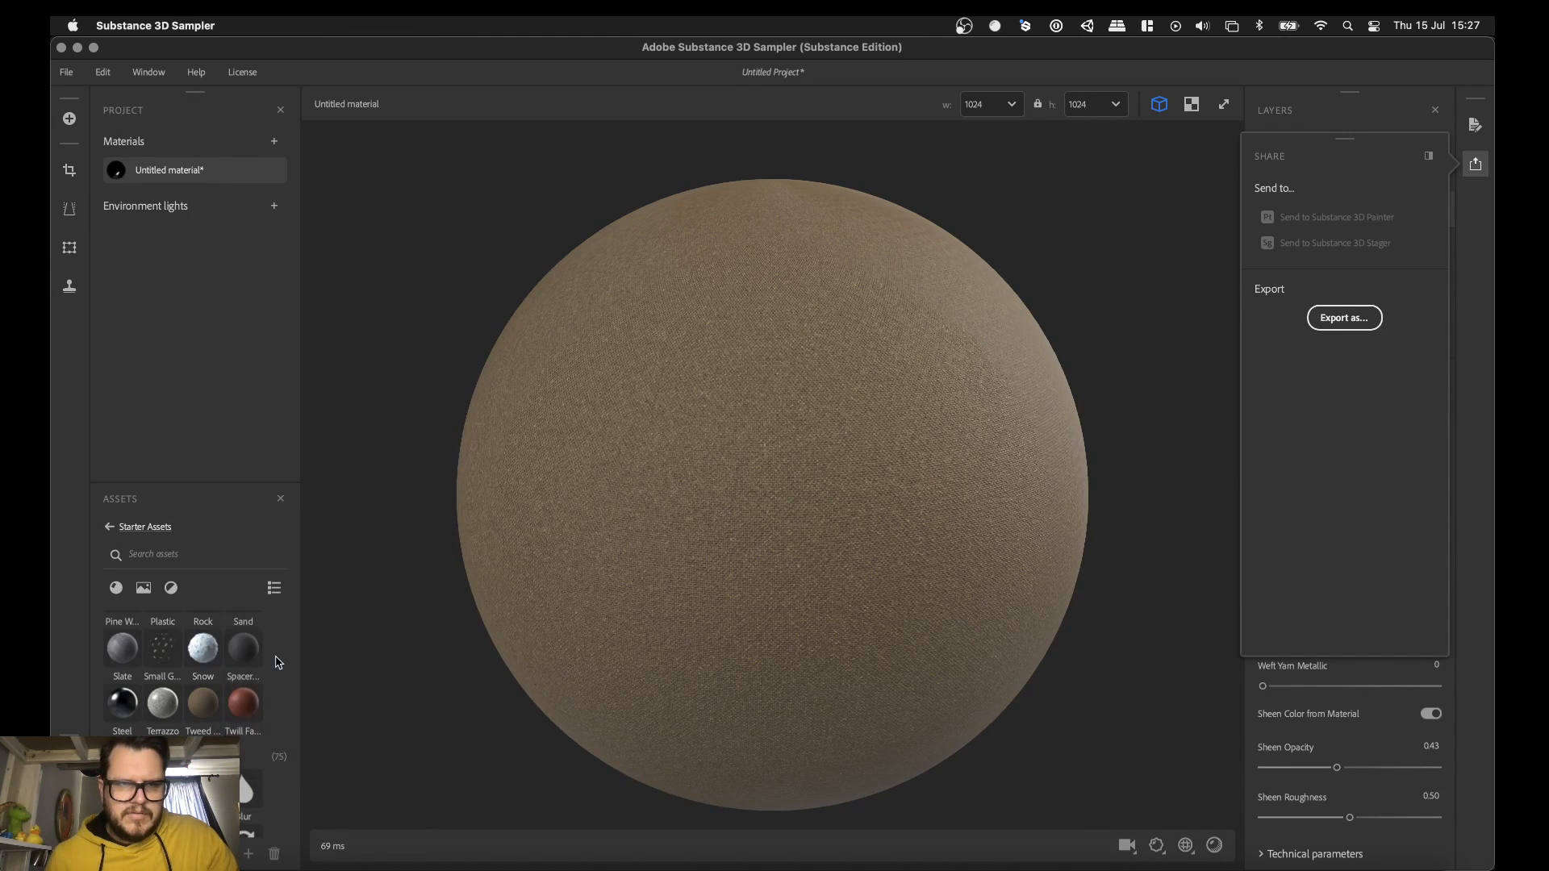
pyautogui.moveTo(211, 660)
pyautogui.moveTo(212, 660); pyautogui.dragTo(726, 436)
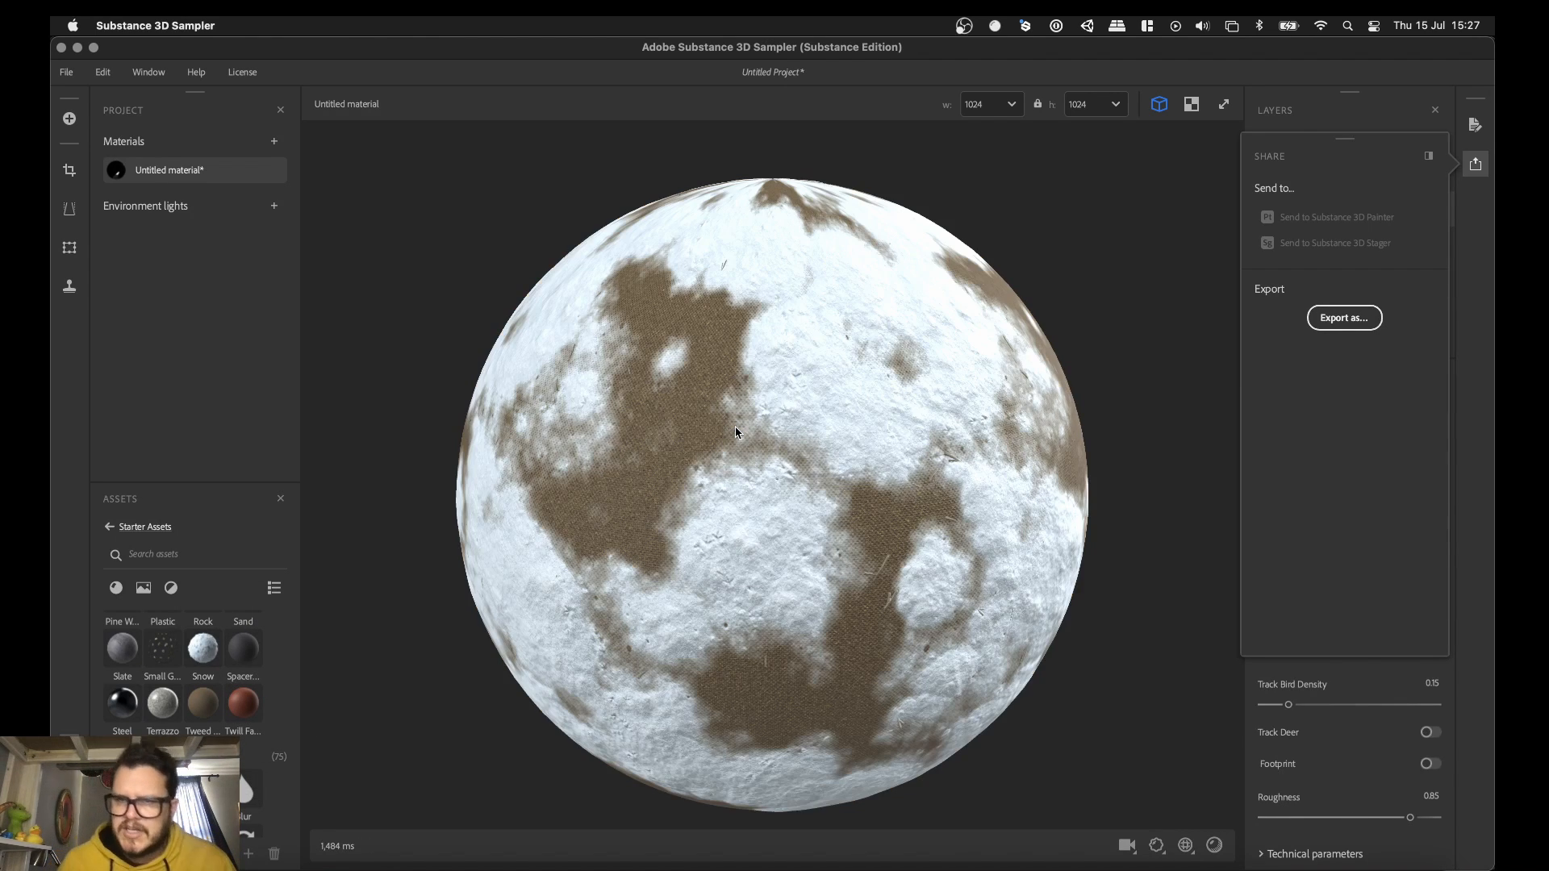
pyautogui.moveTo(820, 395)
pyautogui.mouseDown(button='middle')
pyautogui.moveTo(937, 401)
pyautogui.moveTo(845, 382)
pyautogui.mouseUp(button='middle')
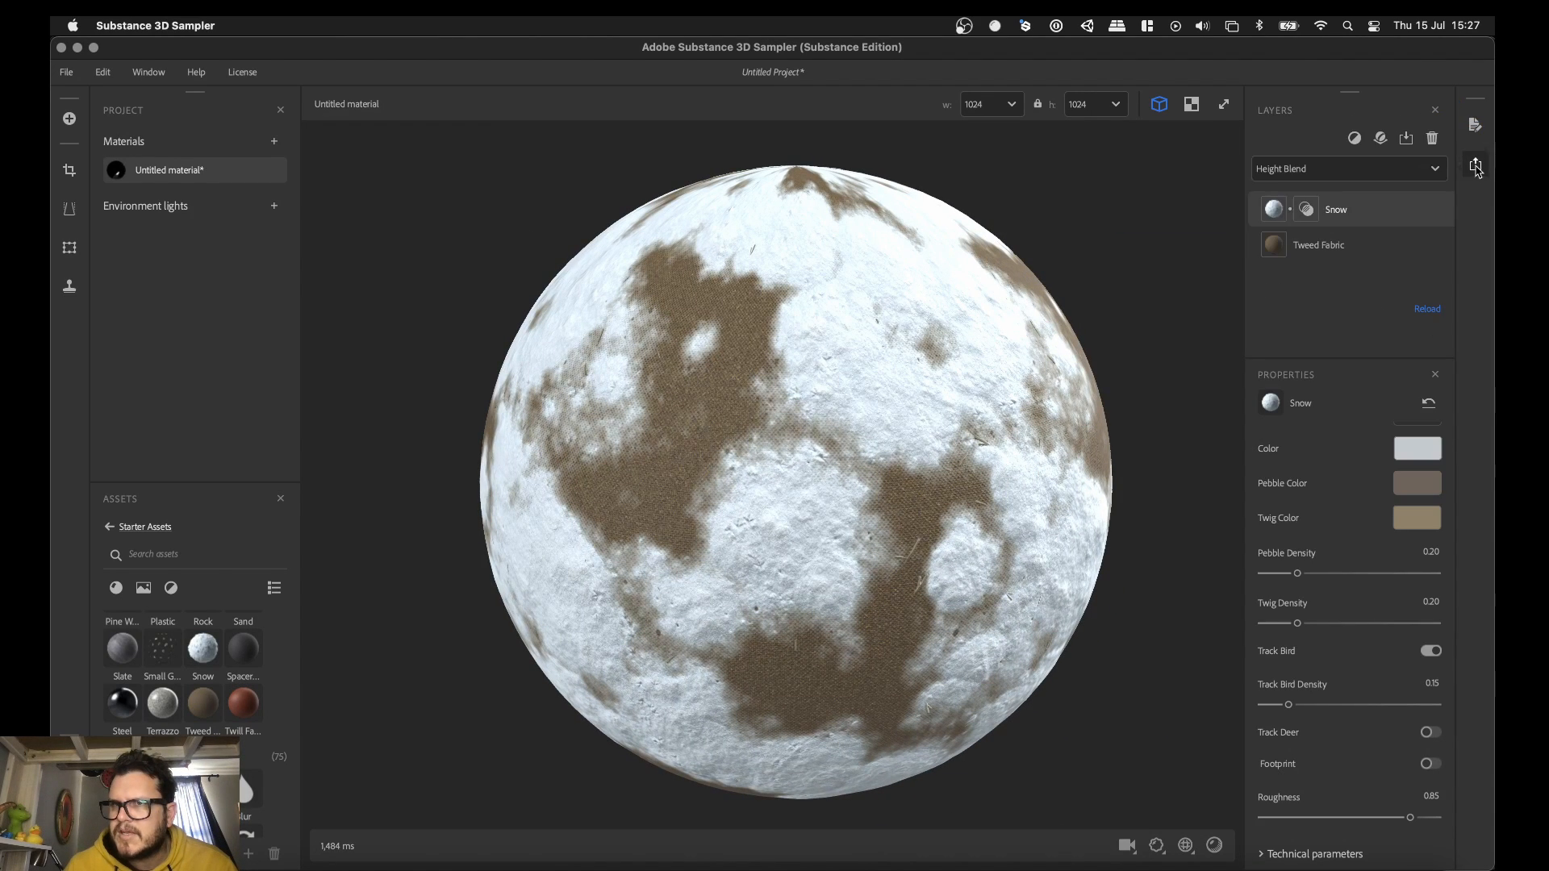
pyautogui.click(1381, 252)
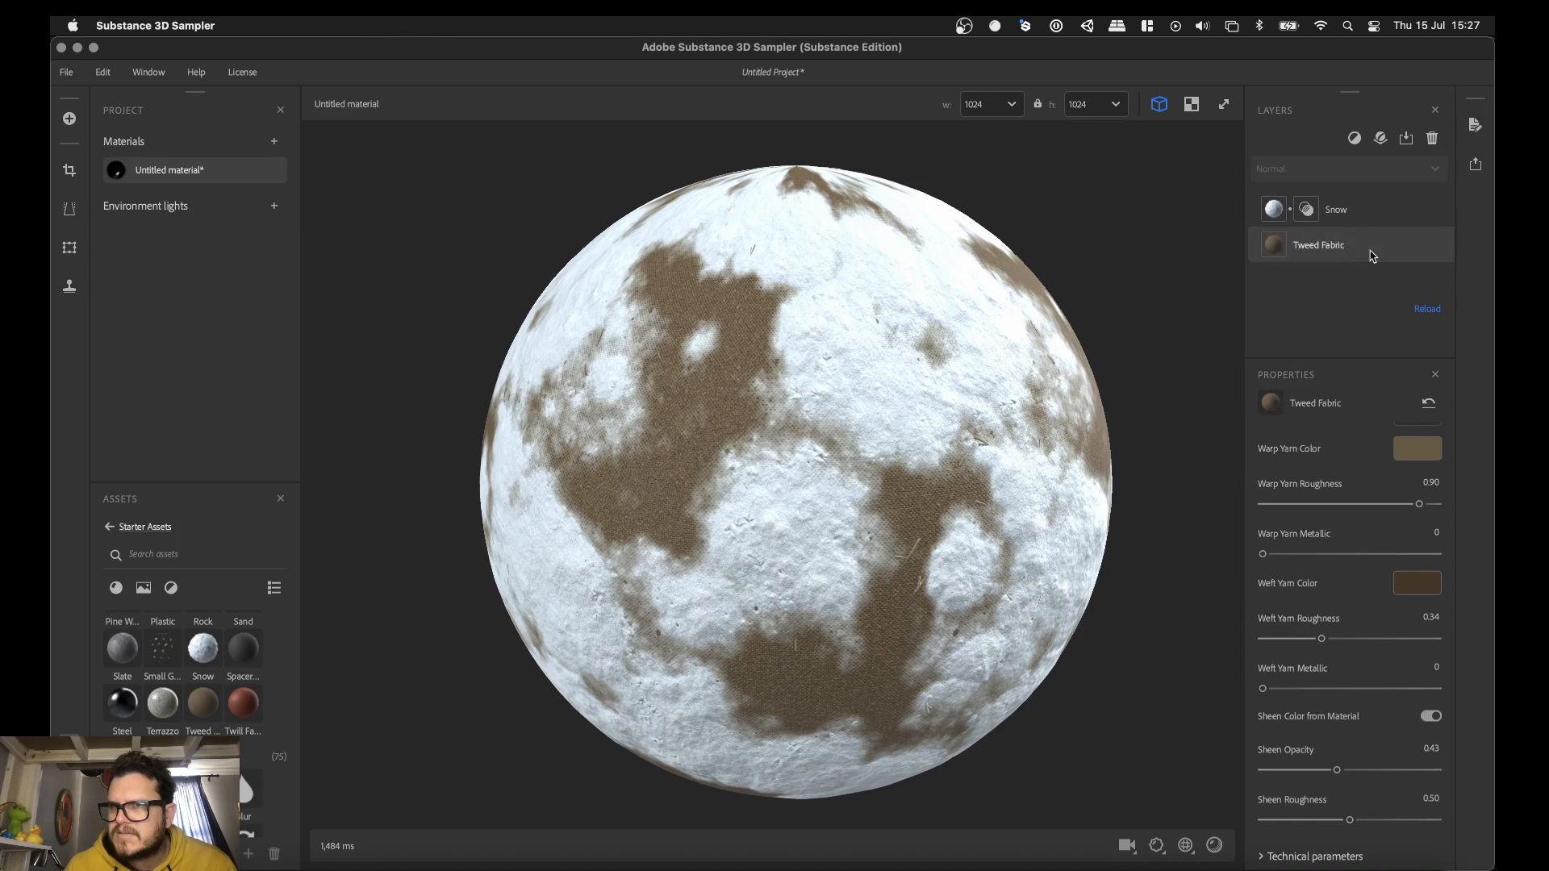
pyautogui.click(1354, 138)
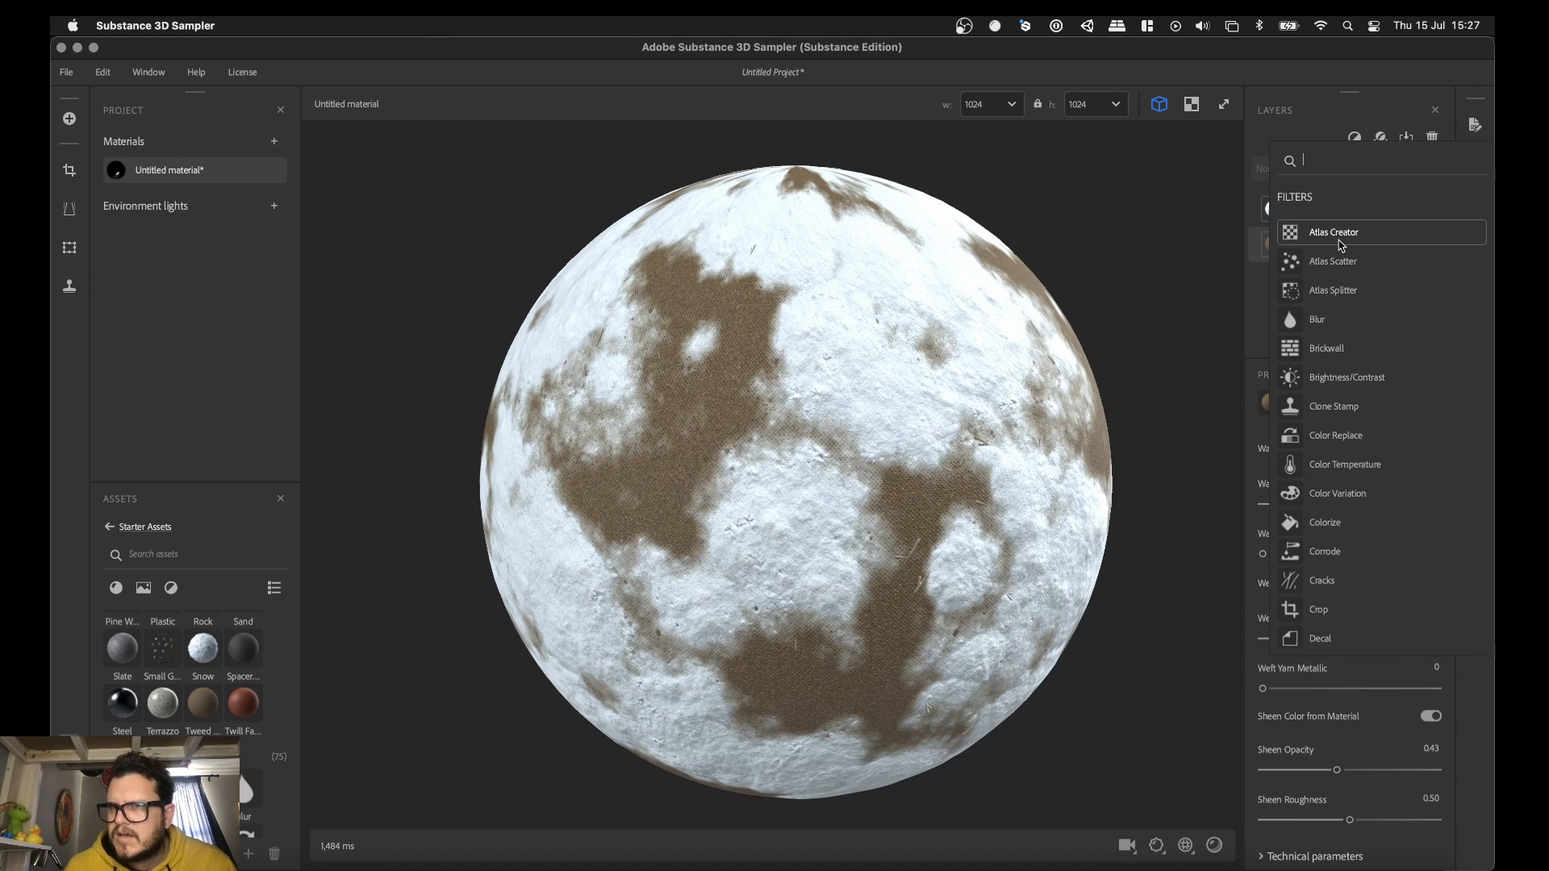
pyautogui.click(980, 79)
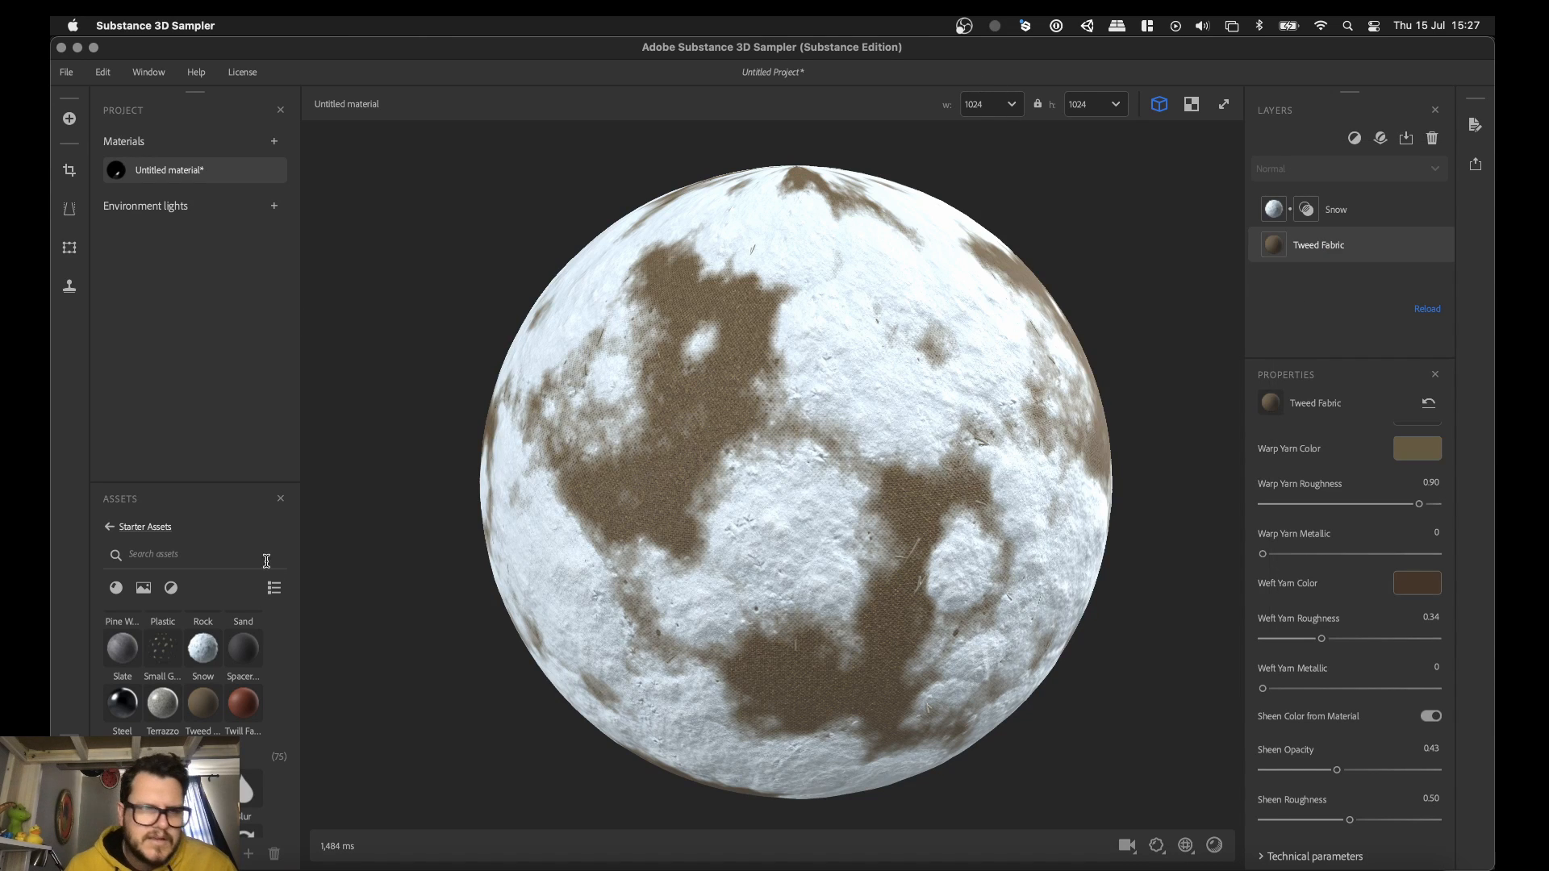
# Add the Base Material starter asset and place its layer between Snow and Tweed Fabric
pyautogui.scroll(10, 156, 716)
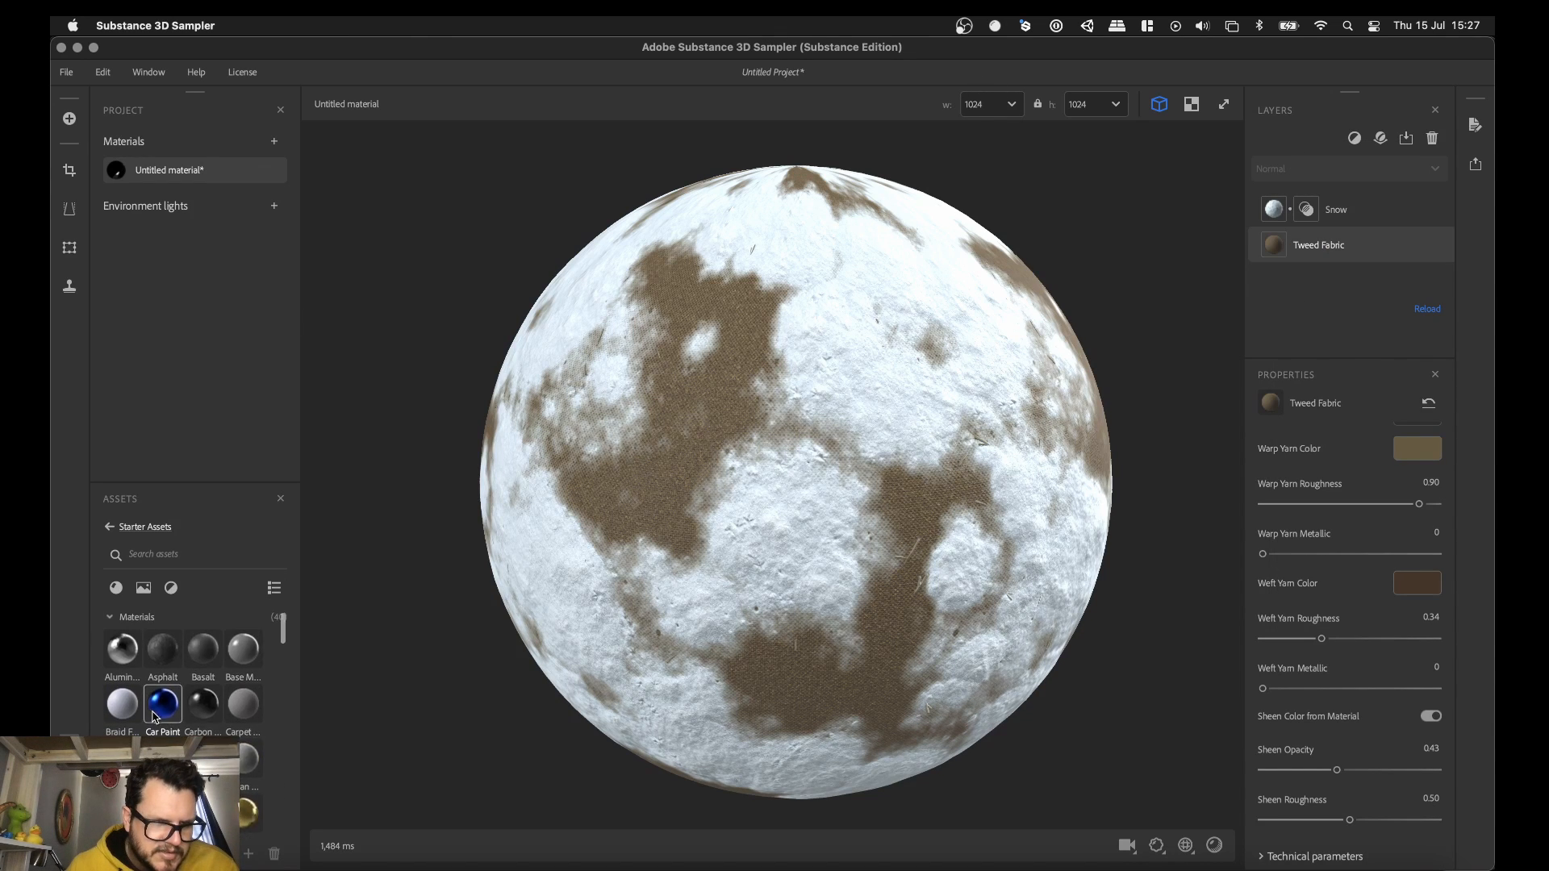
pyautogui.moveTo(132, 711)
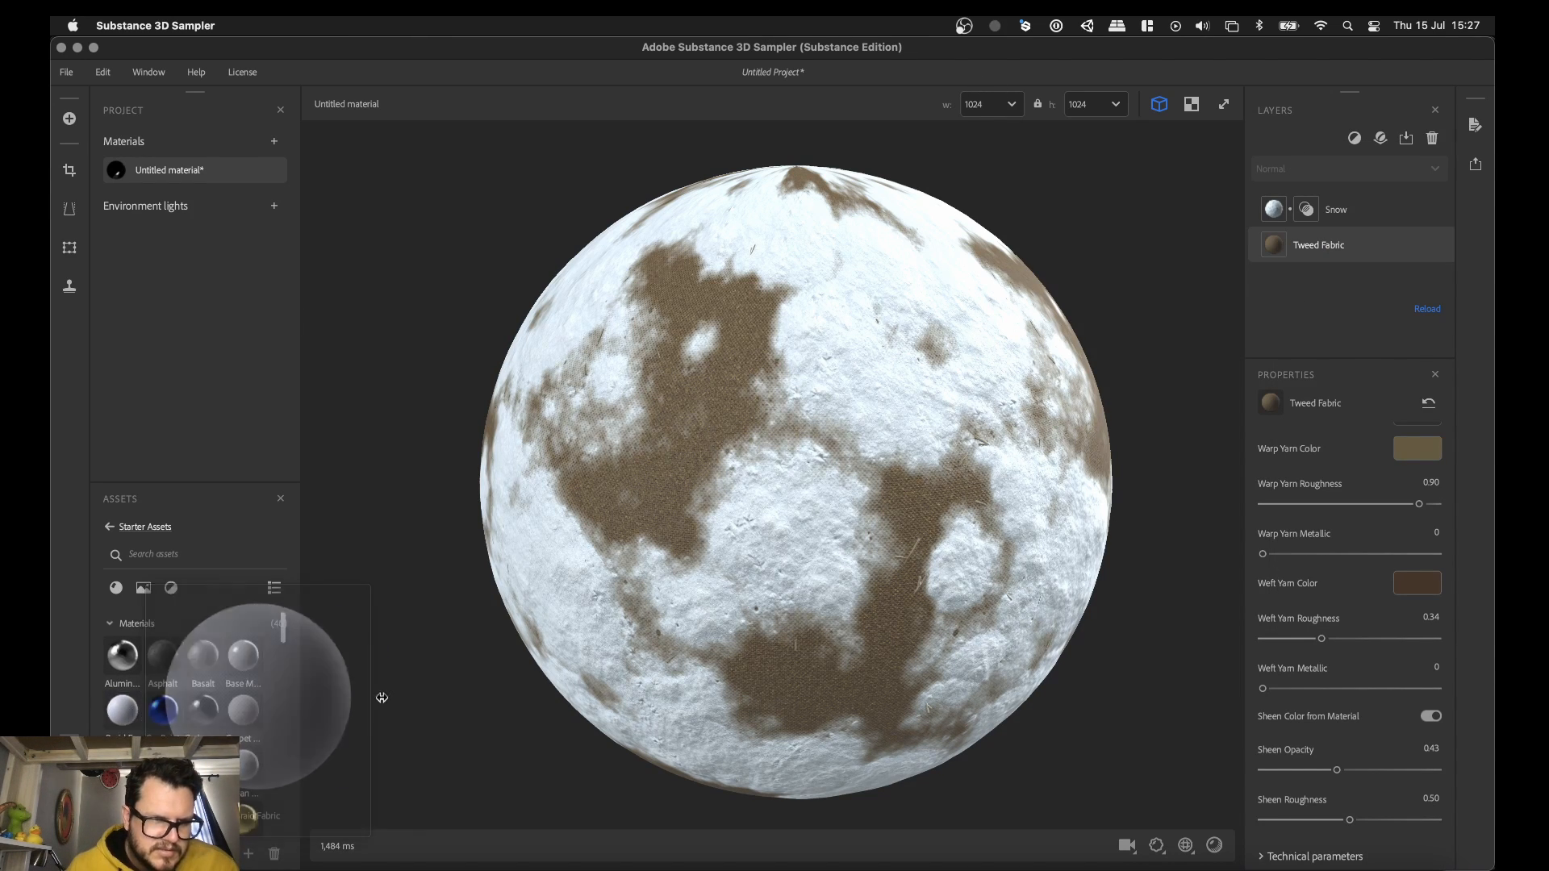
pyautogui.moveTo(243, 658)
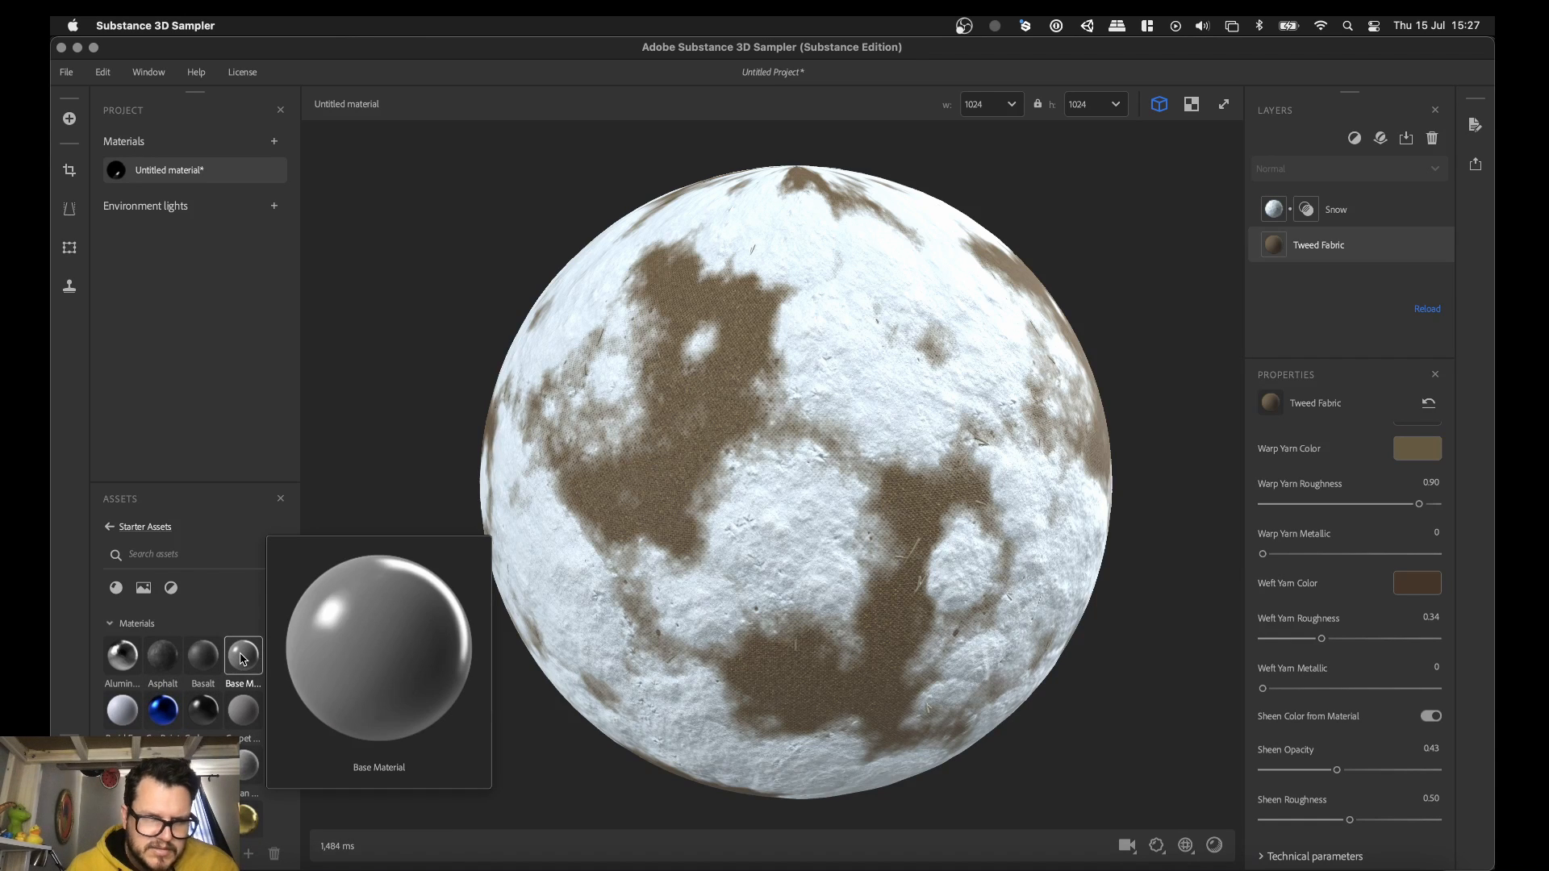
pyautogui.moveTo(243, 658); pyautogui.dragTo(751, 482)
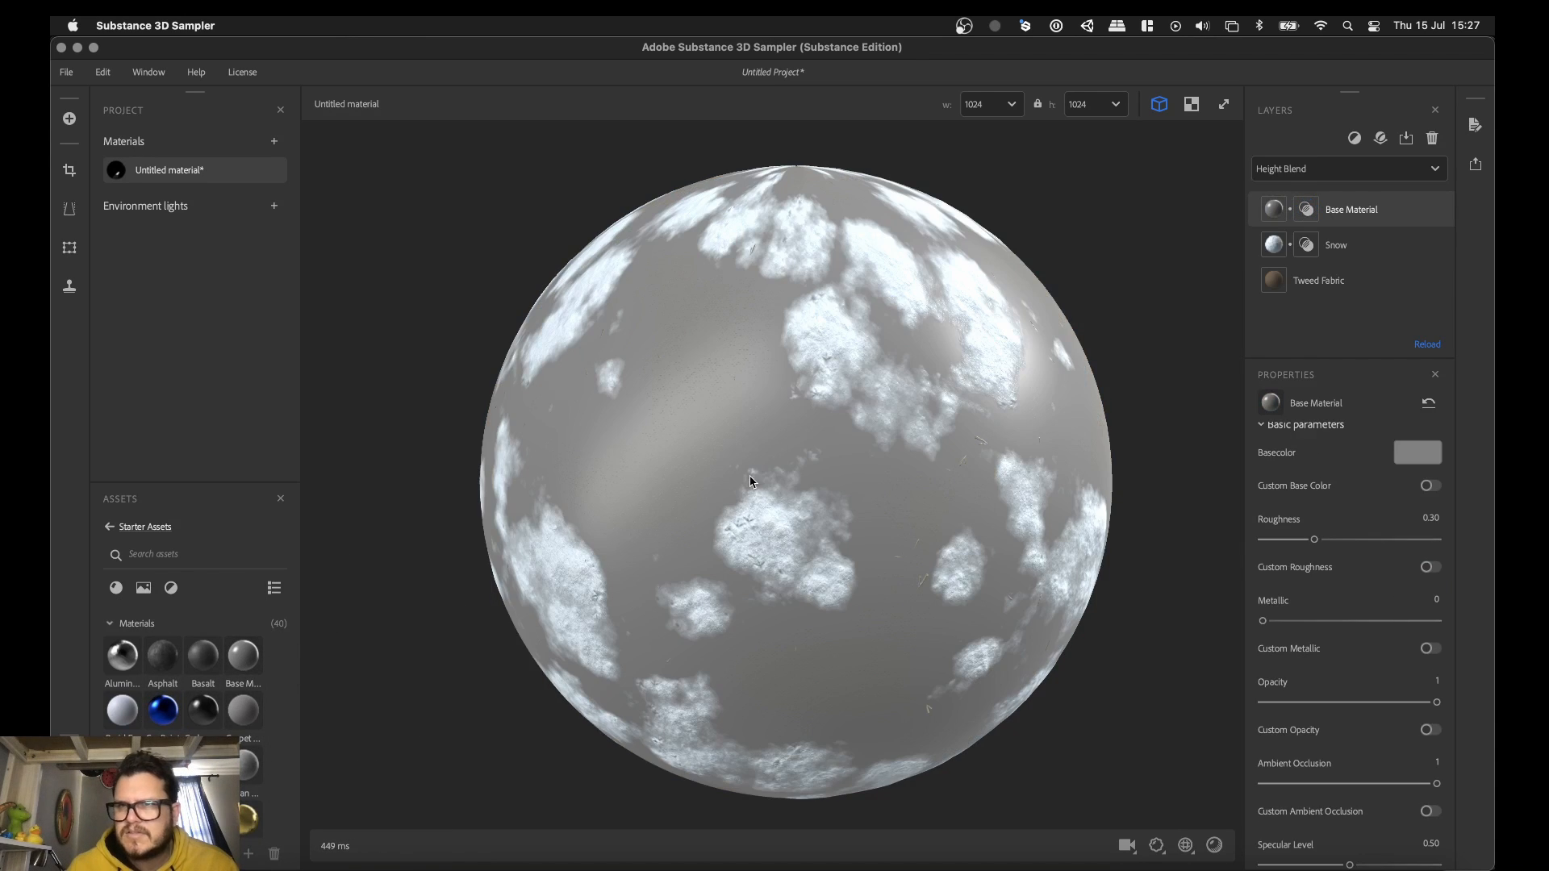
pyautogui.moveTo(1366, 213); pyautogui.dragTo(1364, 271)
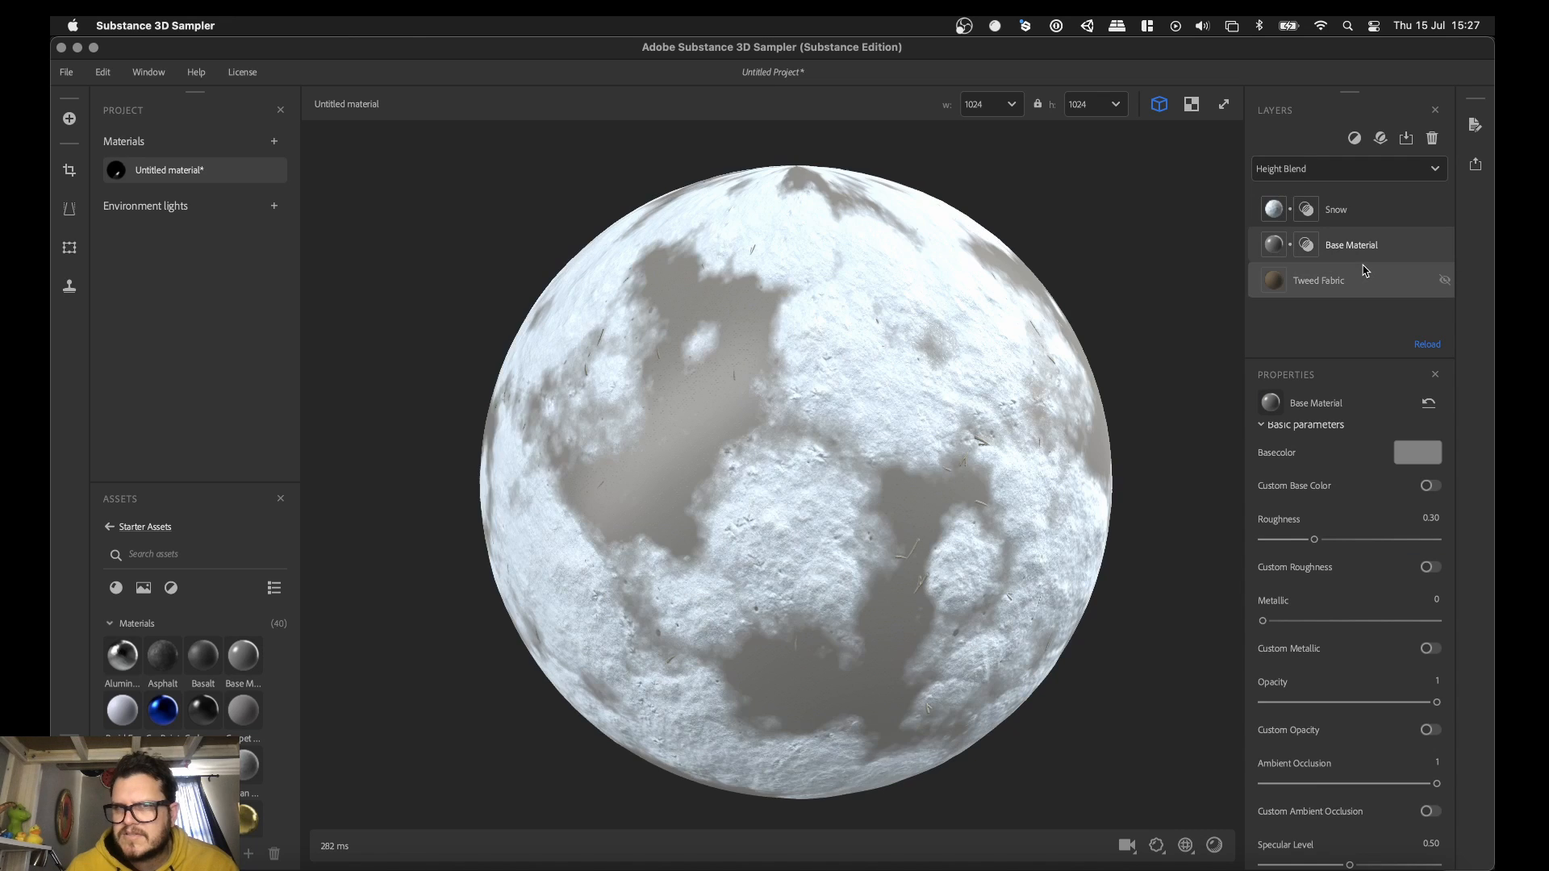
# Delete the Tweed Fabric layer from the material
pyautogui.click(1331, 290)
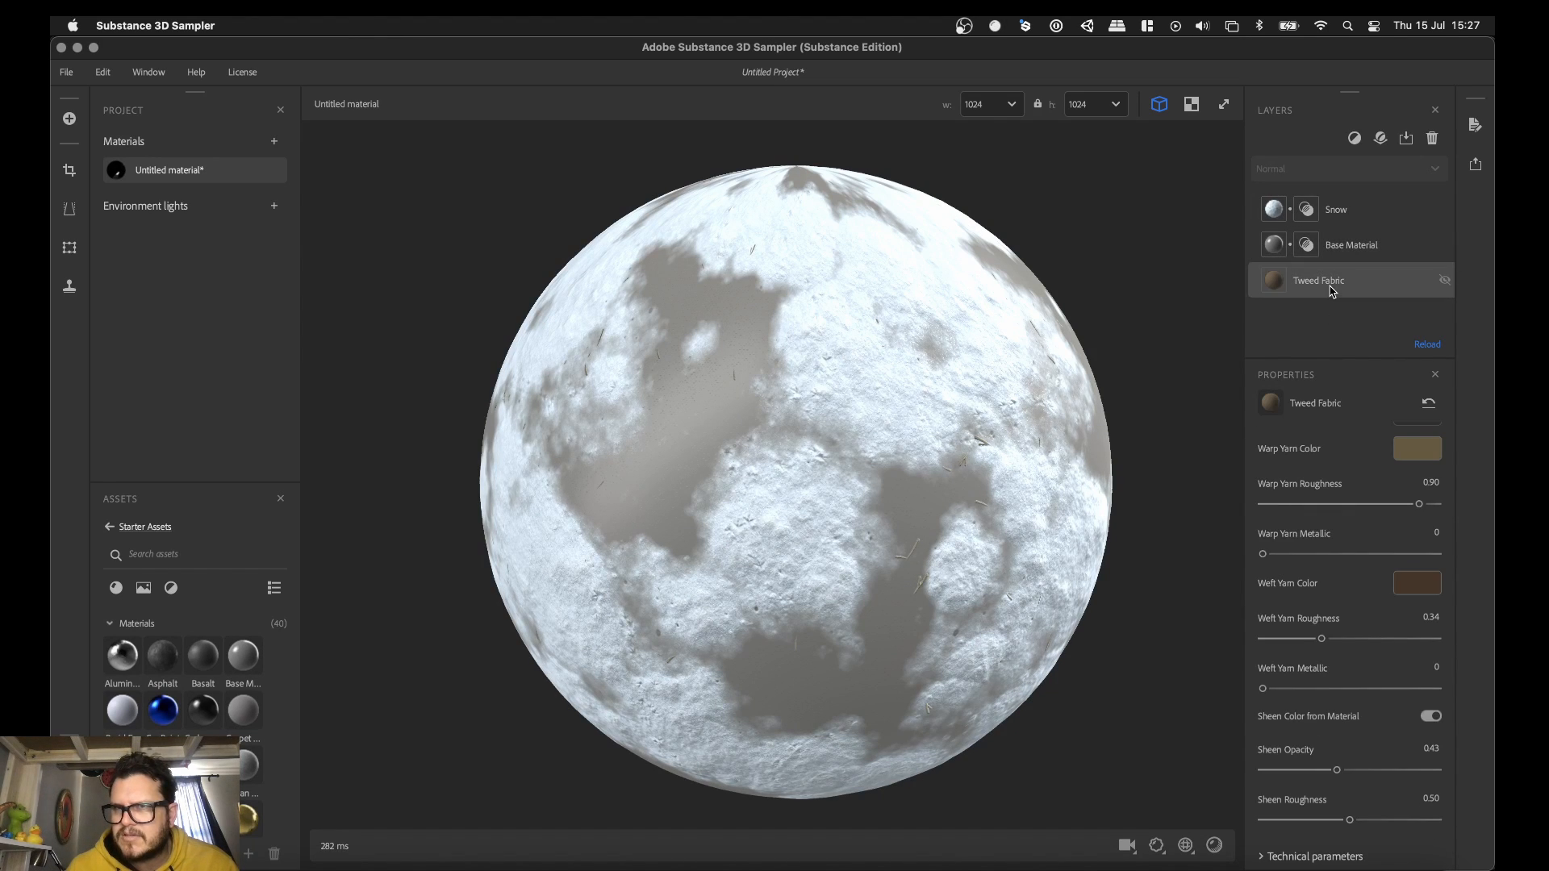
pyautogui.click(1432, 138)
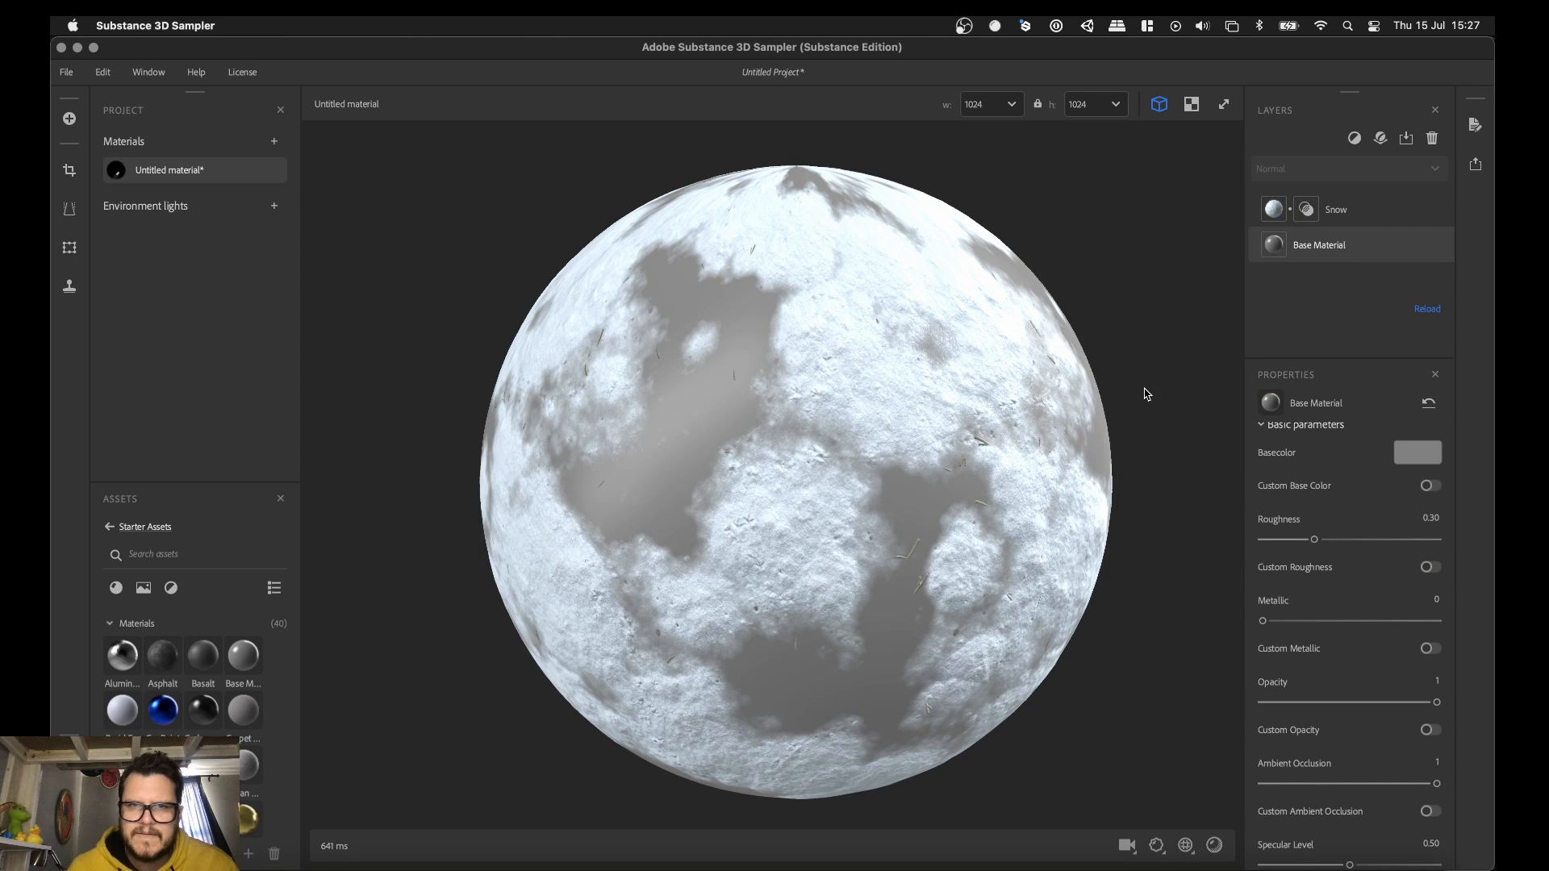
pyautogui.moveTo(796, 353); pyautogui.dragTo(855, 398)
pyautogui.moveTo(757, 405); pyautogui.dragTo(985, 405)
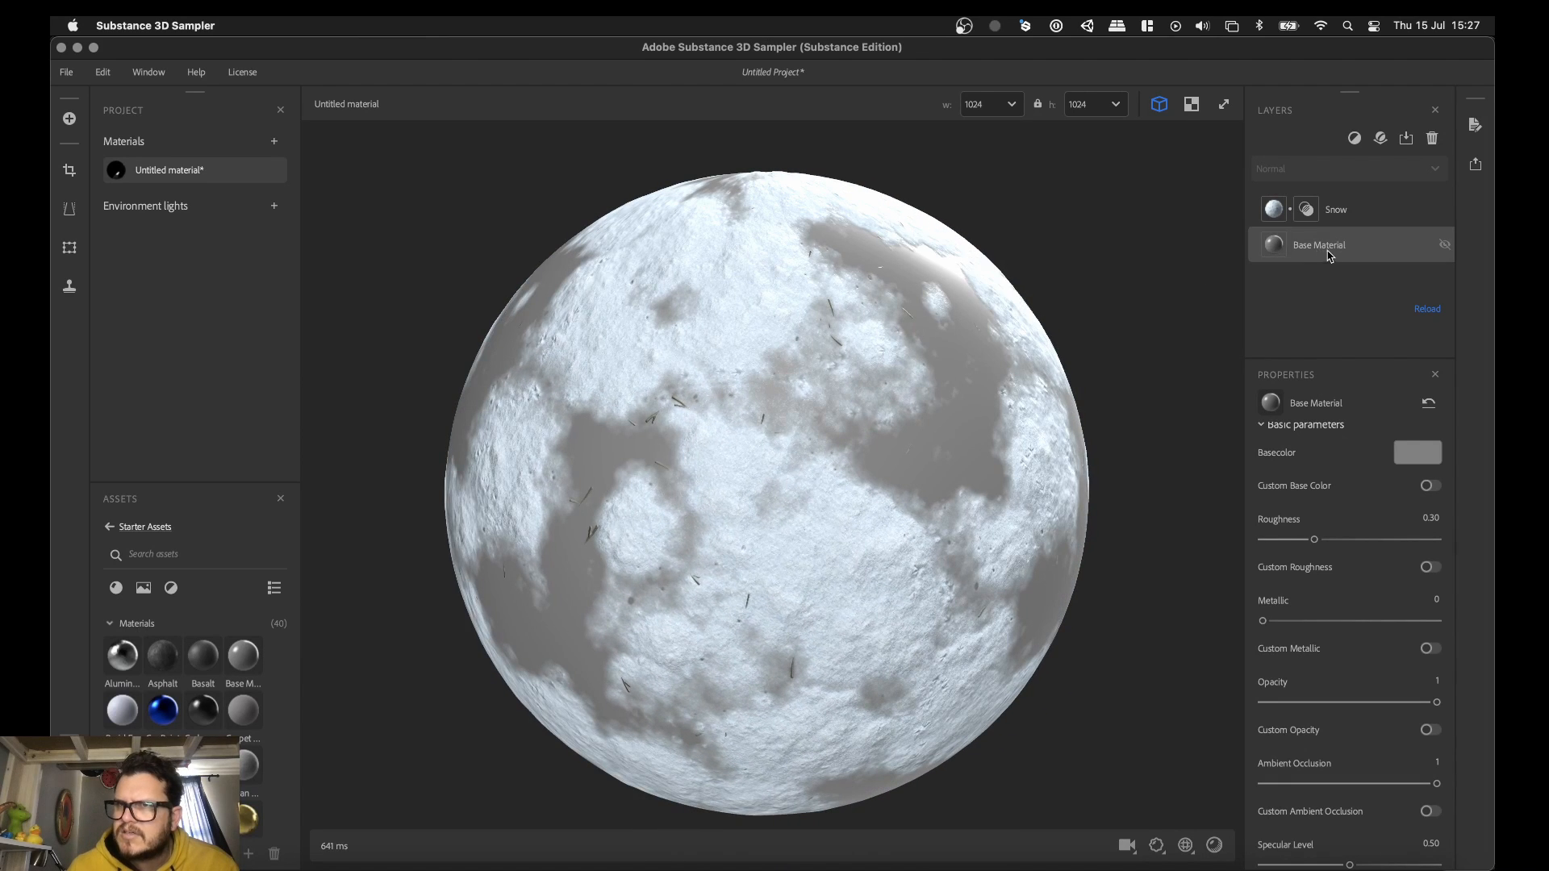
# Set the Base Material's Basecolor to the pale bluish white sampled from the snow on the sphere
pyautogui.click(1413, 455)
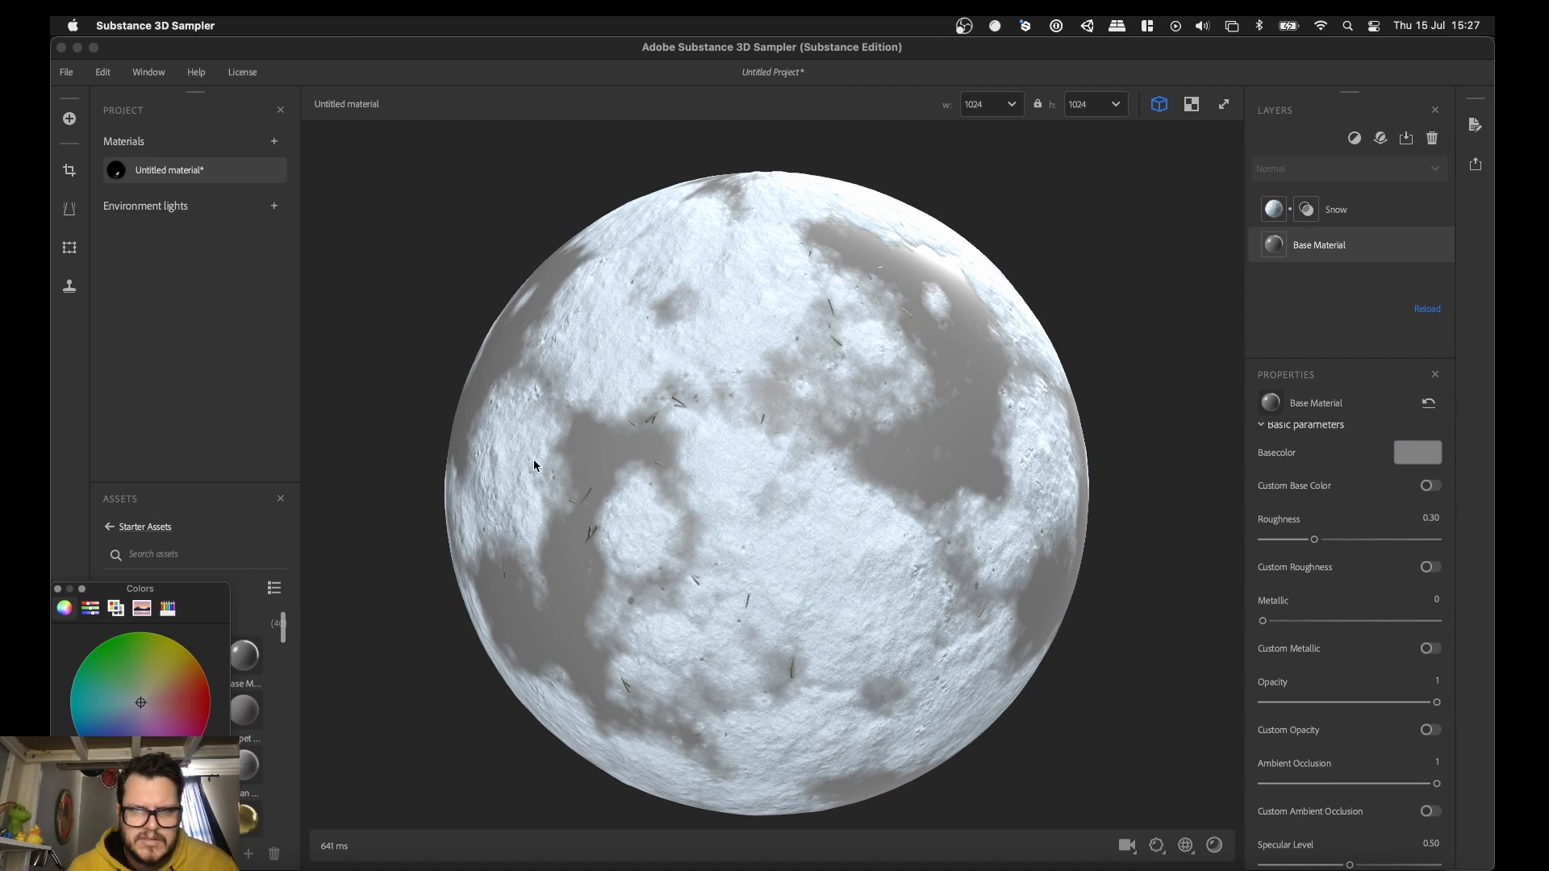
pyautogui.click(609, 307)
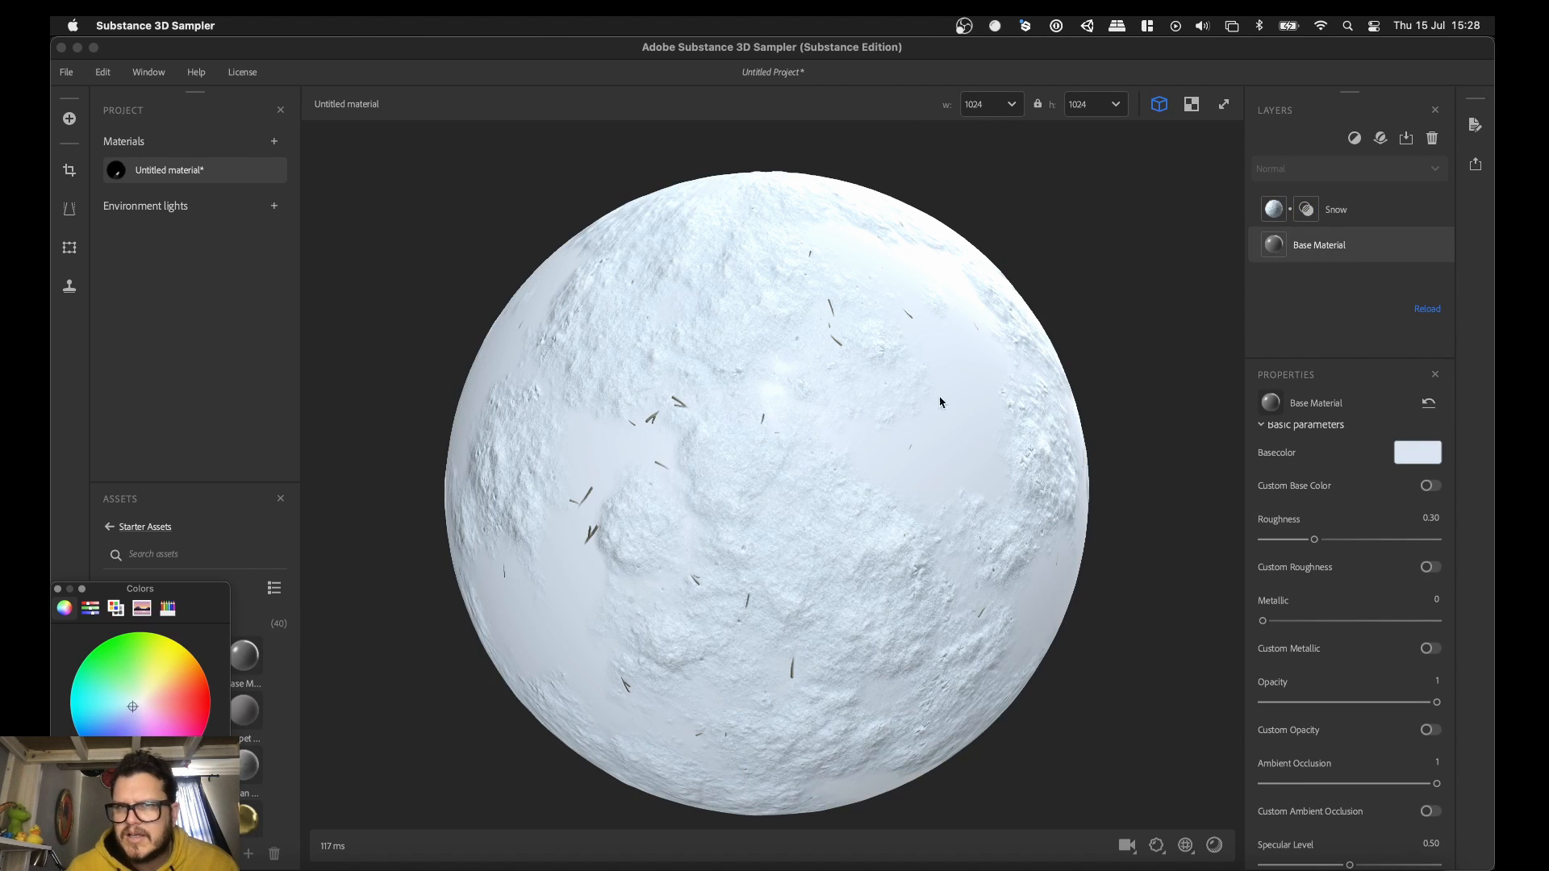
pyautogui.click(1332, 306)
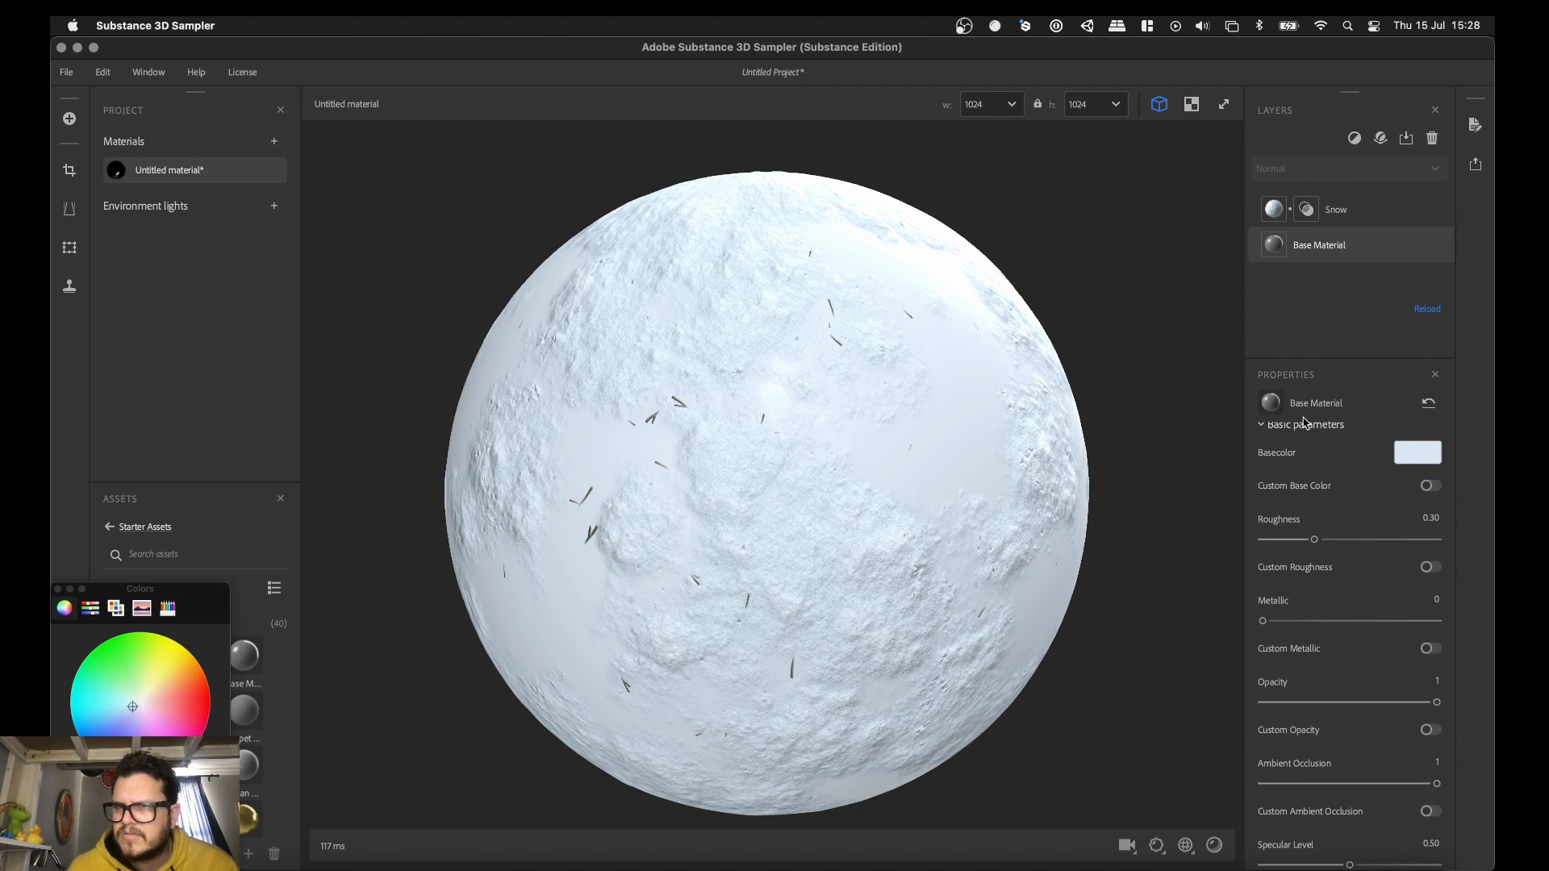
# Open the material's export settings and look through the available export presets
pyautogui.click(1475, 164)
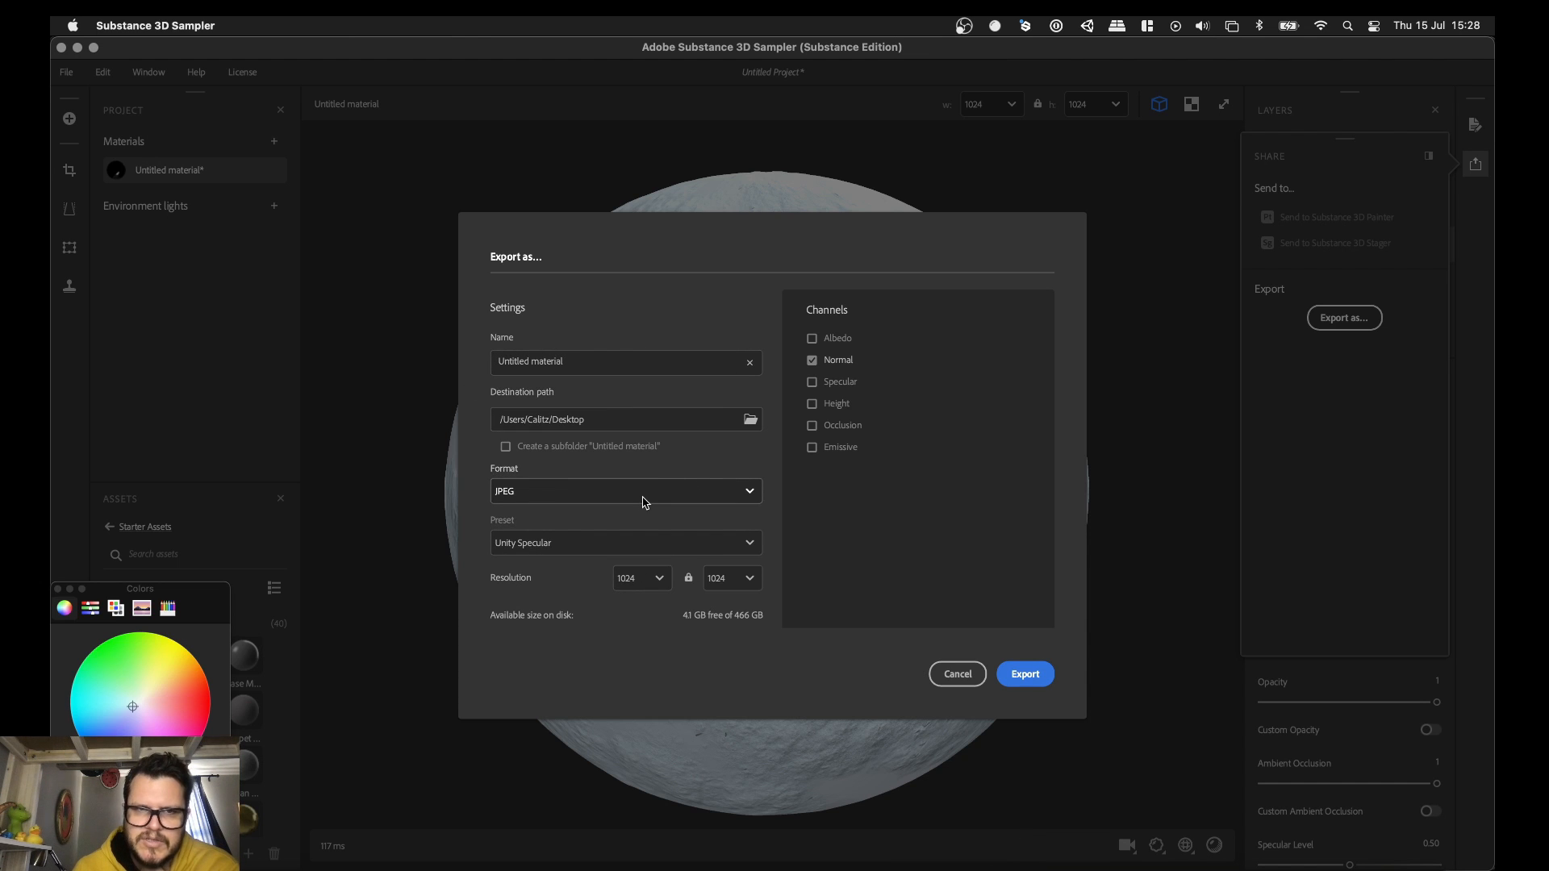
pyautogui.click(640, 546)
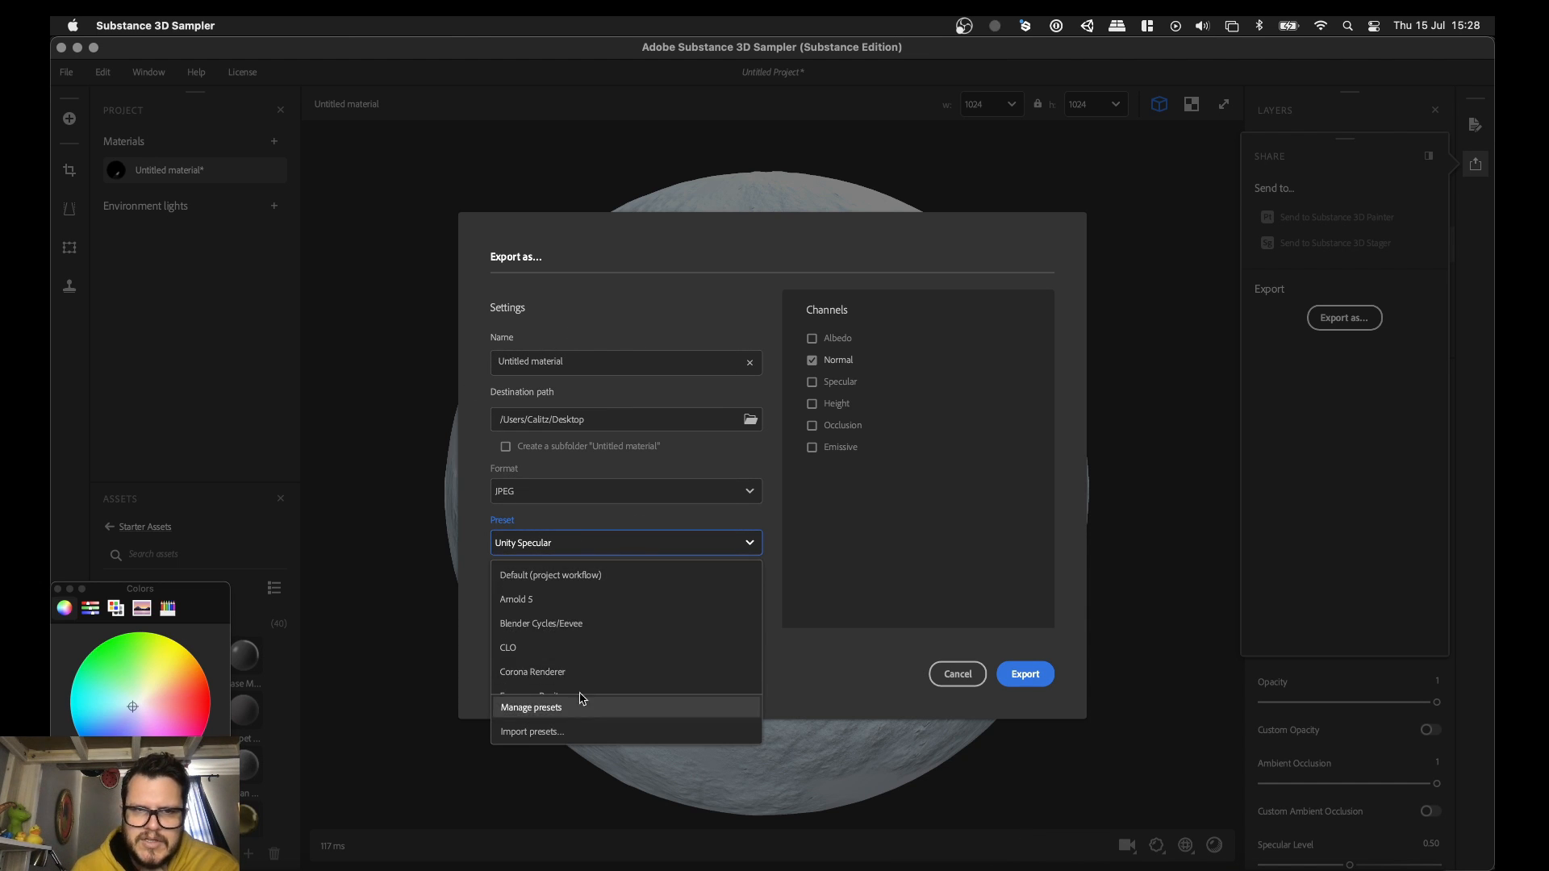
pyautogui.scroll(-5, 615, 657)
pyautogui.scroll(5, 614, 663)
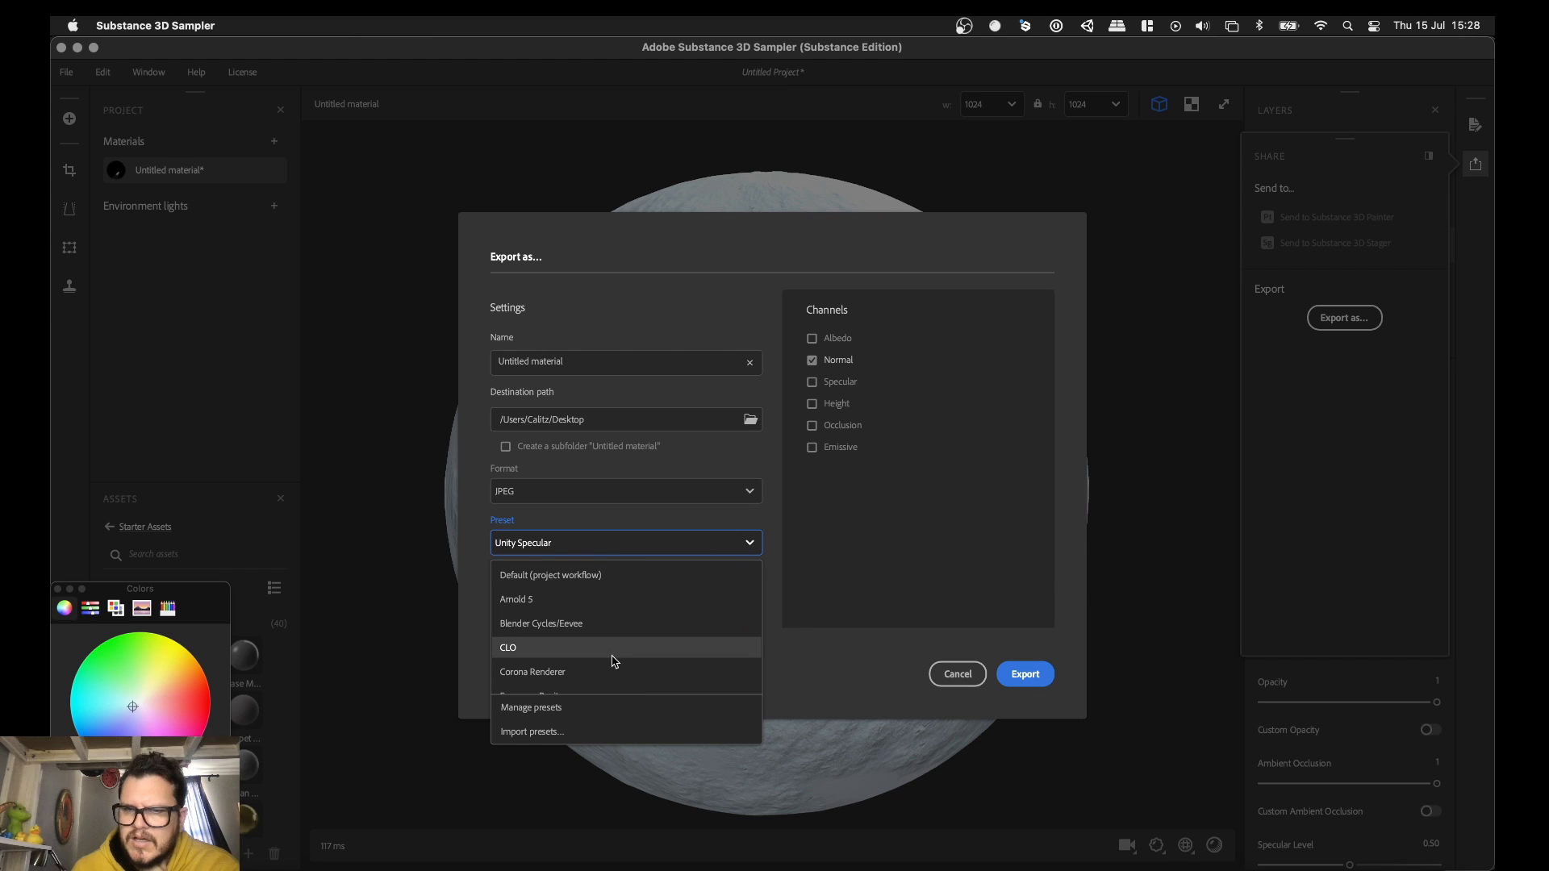
pyautogui.scroll(-10, 614, 661)
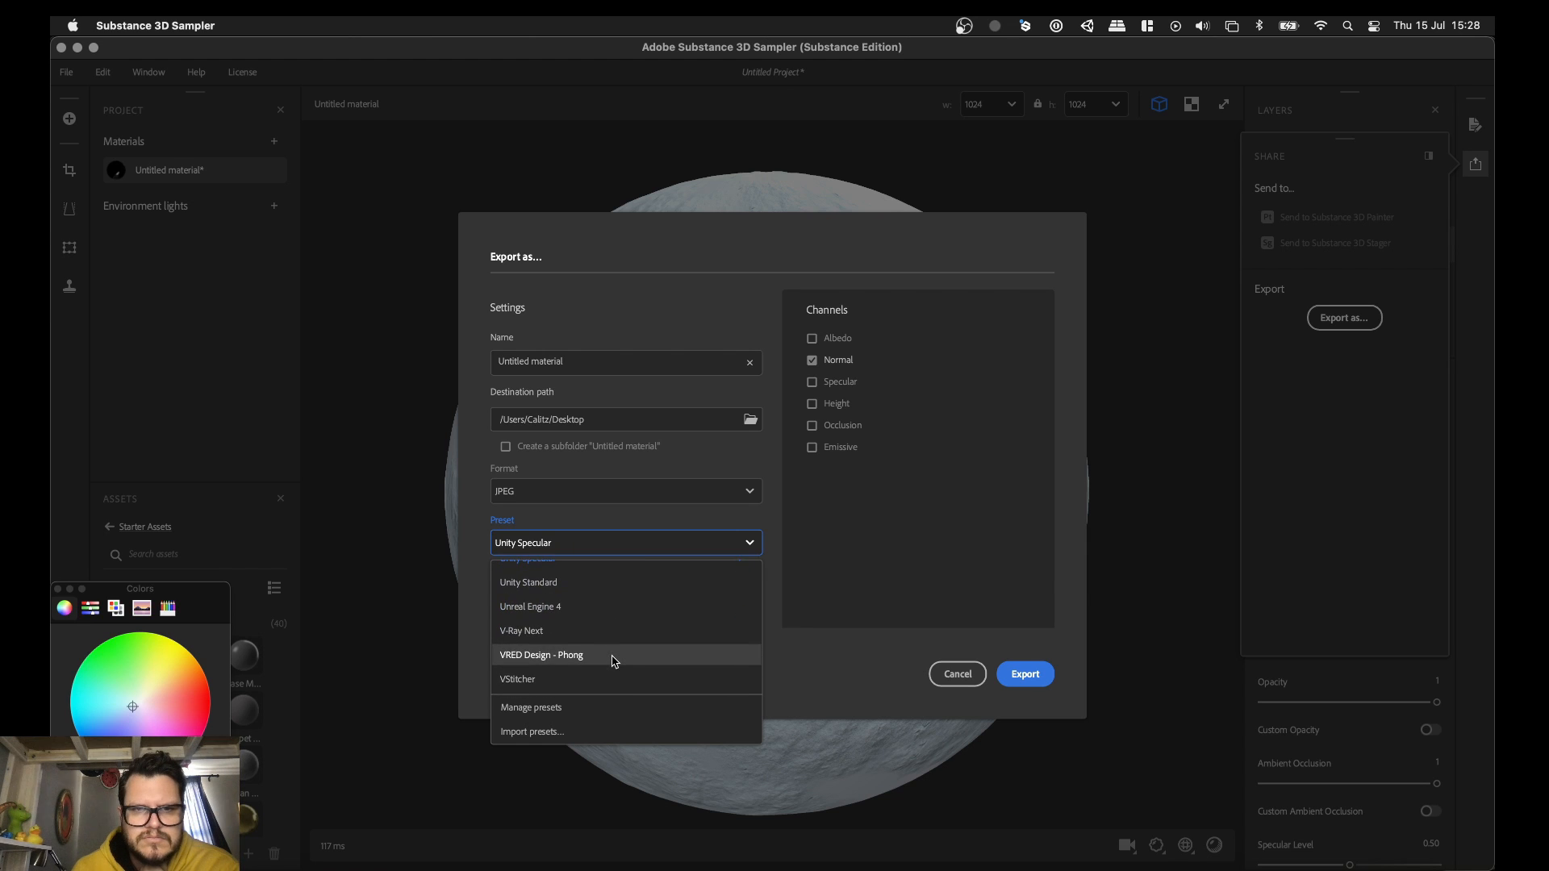
pyautogui.scroll(4, 615, 661)
pyautogui.scroll(-4, 613, 658)
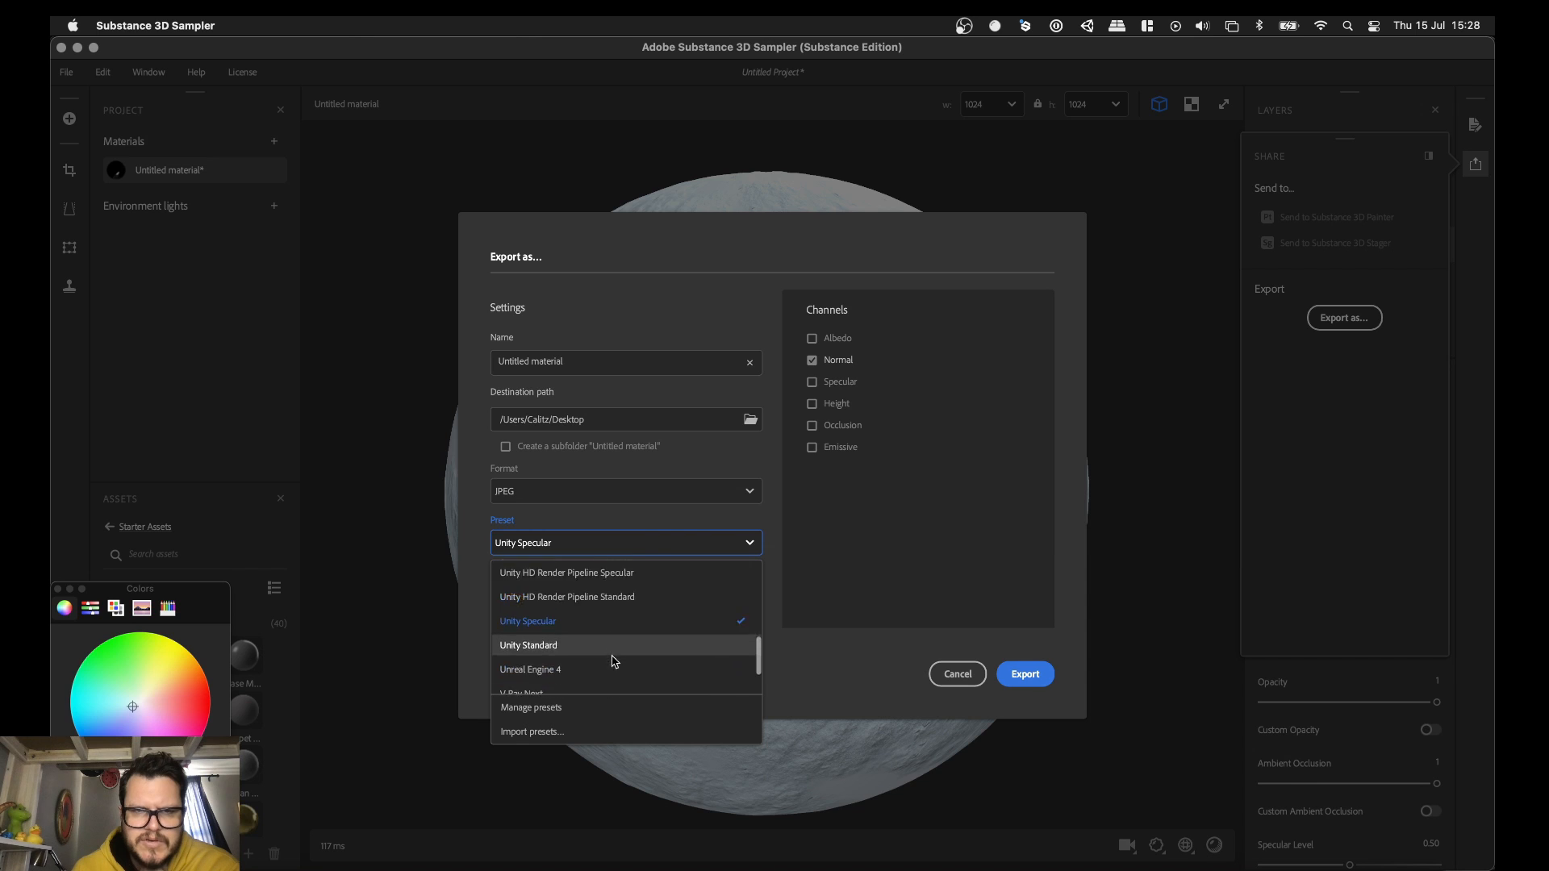
pyautogui.click(499, 466)
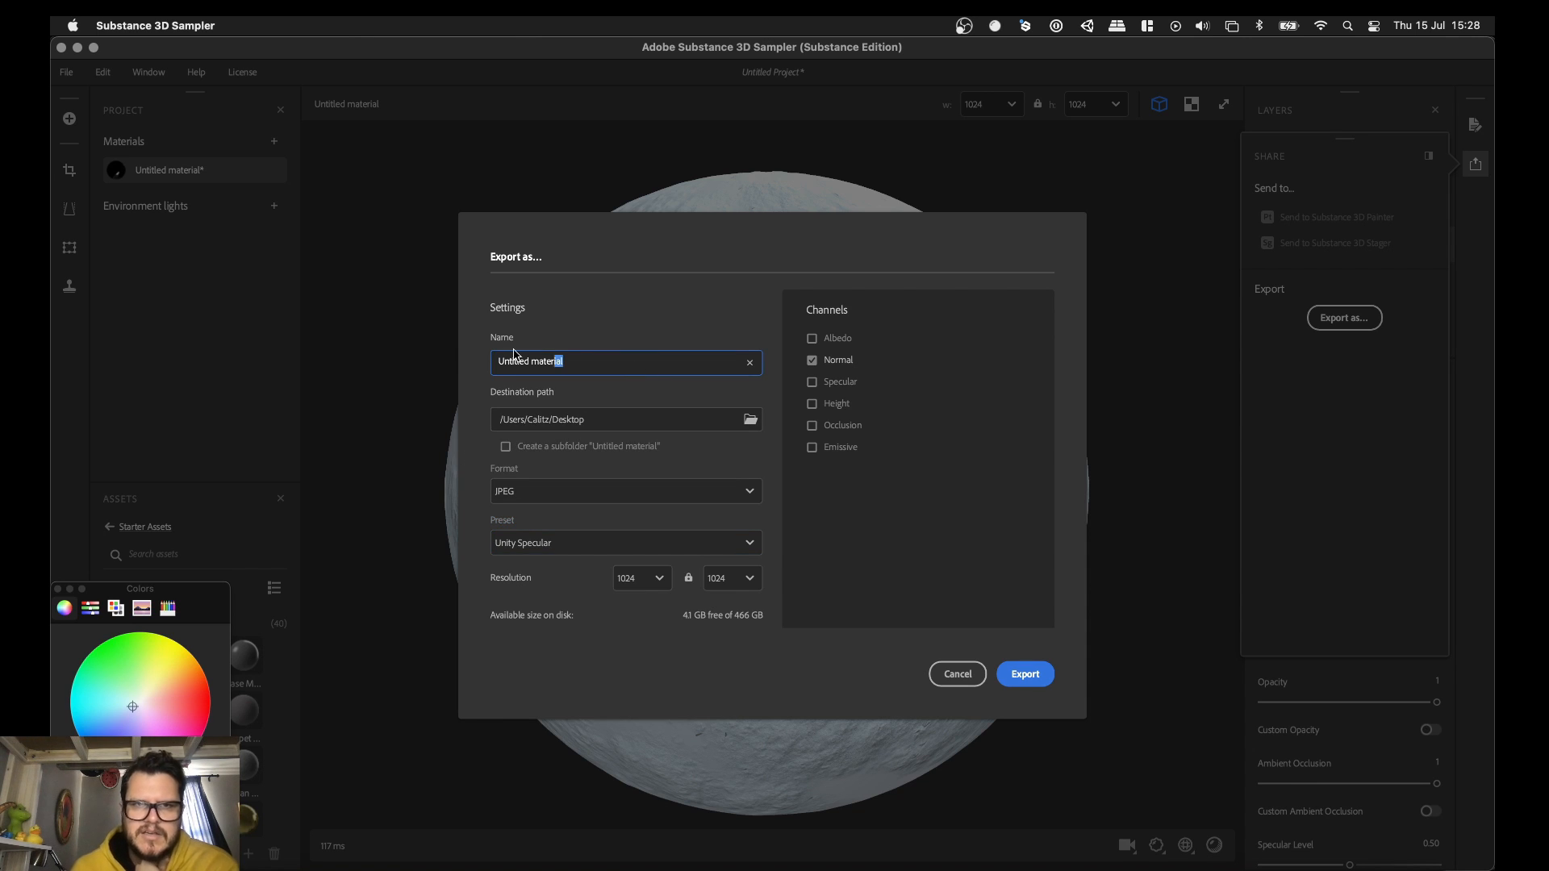
# Export the material's Normal channel under the name Snow_norm and minimize the Substance 3D Sampler window
pyautogui.moveTo(513, 355); pyautogui.dragTo(454, 353)
pyautogui.write('Snownorm')
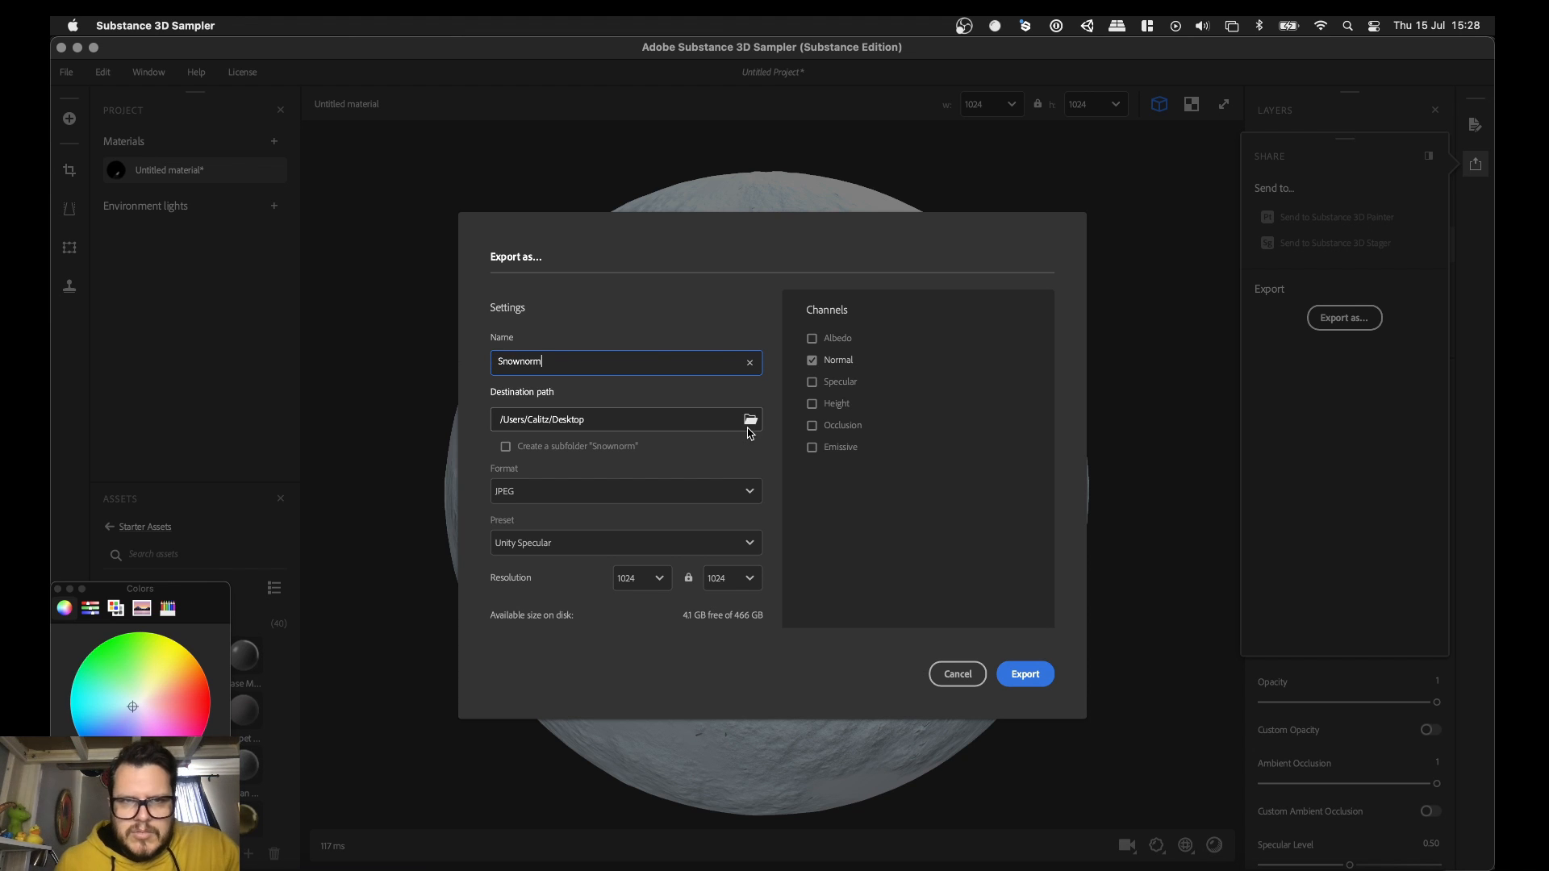
pyautogui.press('Left')
pyautogui.press('Left')
pyautogui.press('Left')
pyautogui.press('Left')
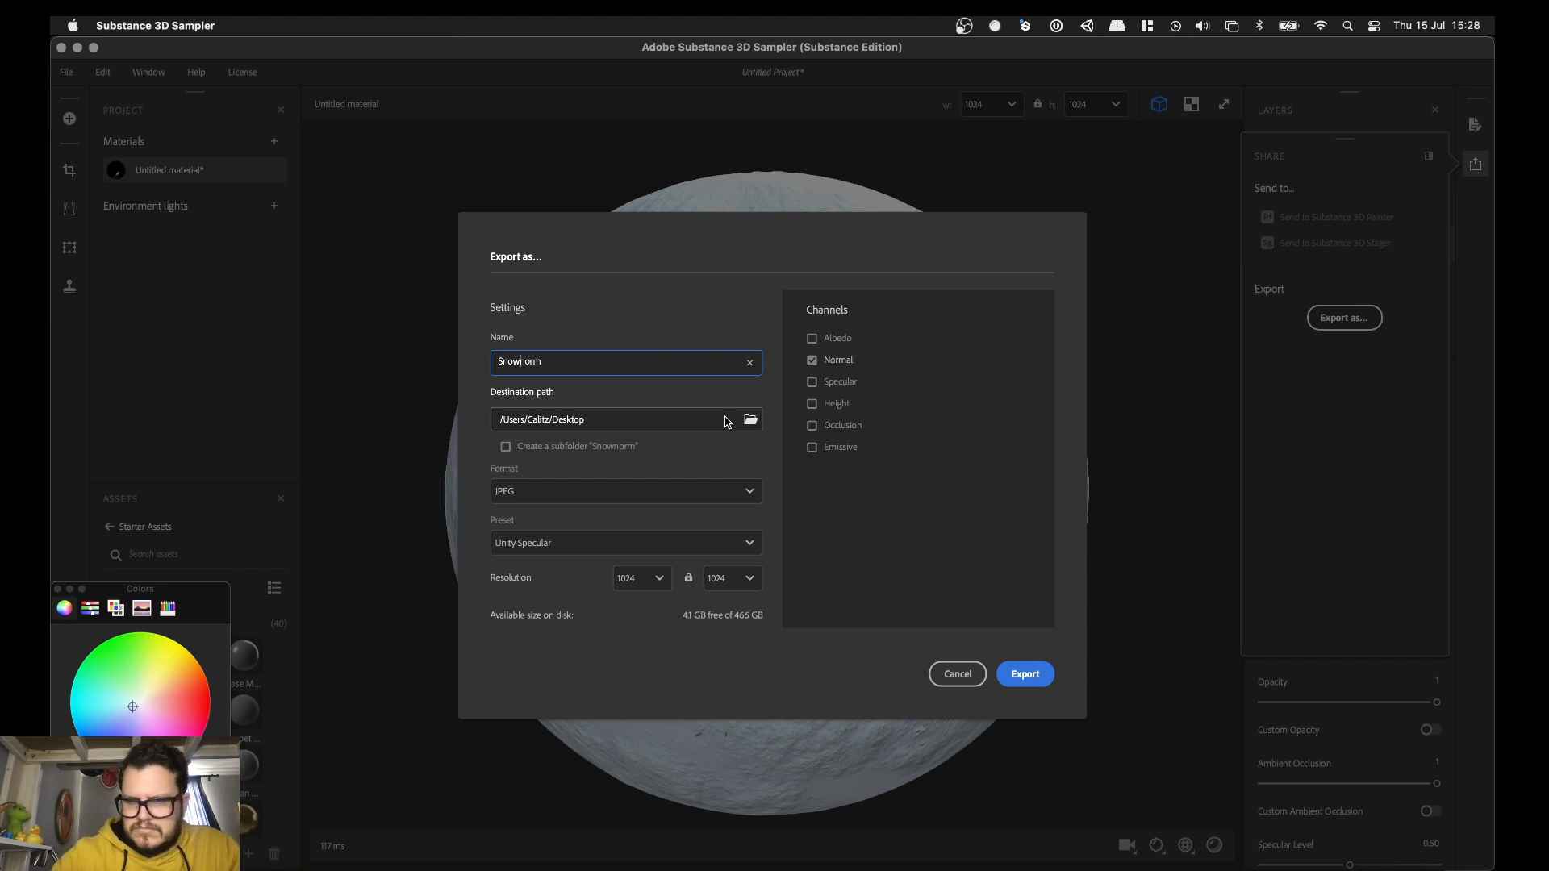
pyautogui.click(1024, 673)
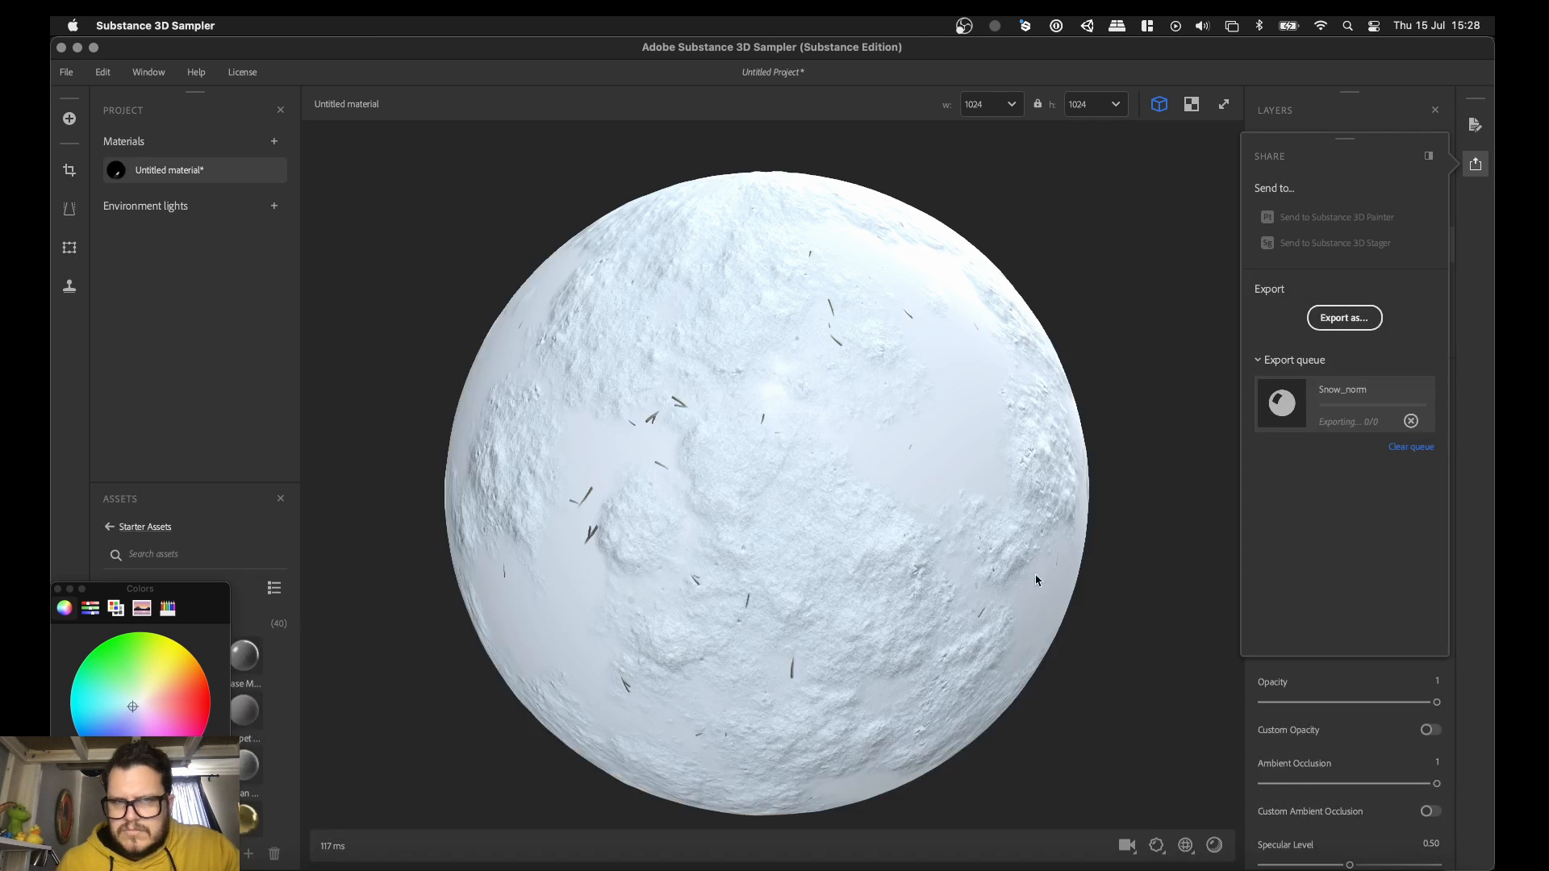
pyautogui.click(79, 49)
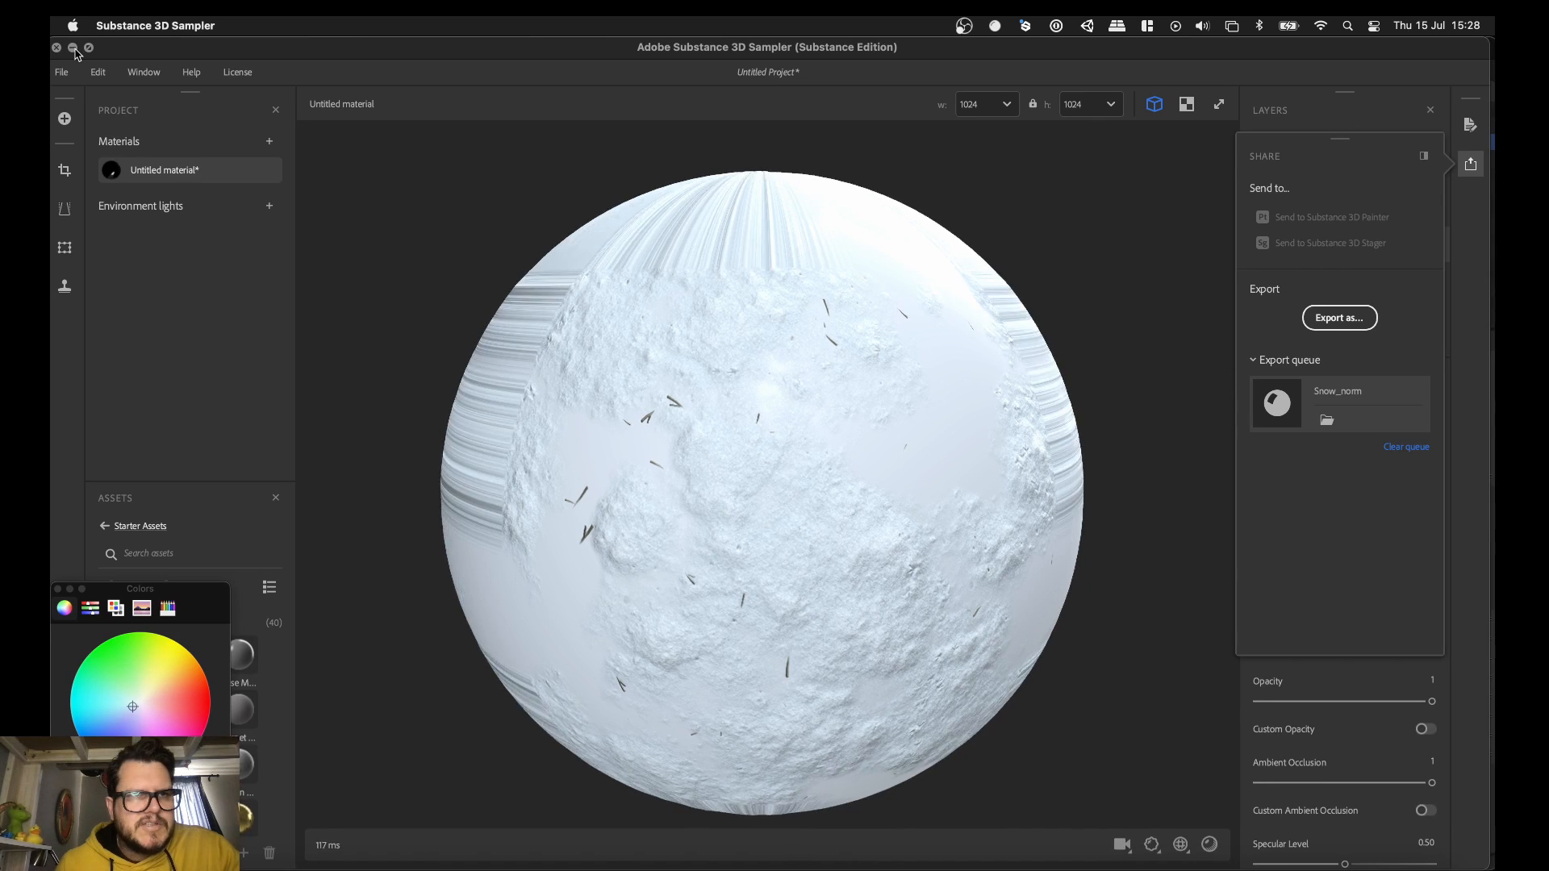
# Switch from Substance 3D Sampler to Photoshop and close the Dog_Body.png document without saving its changes
pyautogui.click(78, 48)
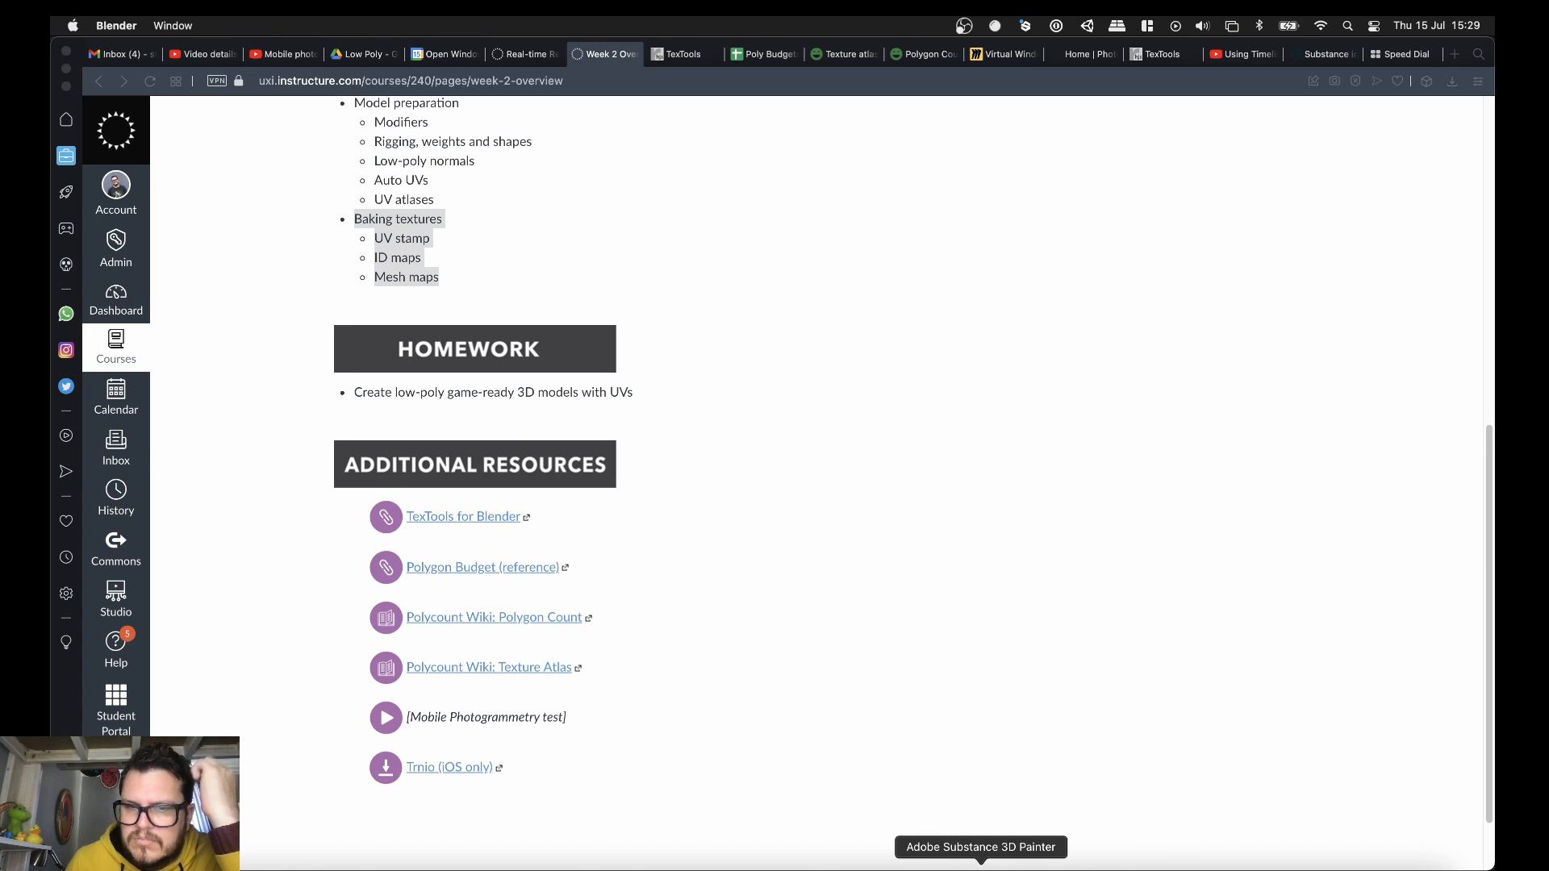
pyautogui.click(785, 864)
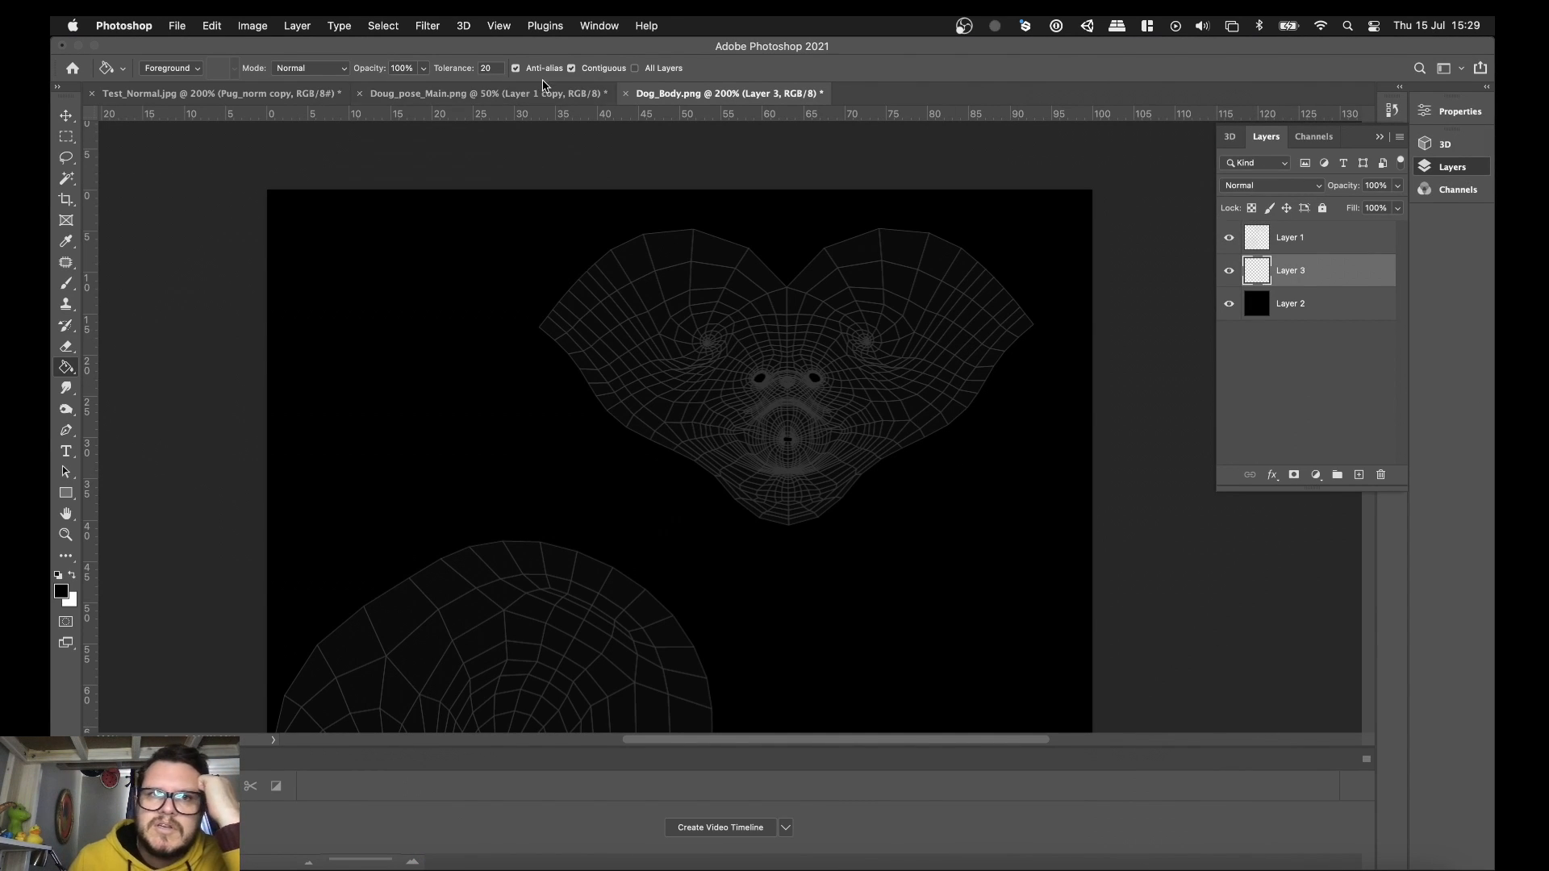
pyautogui.click(625, 95)
pyautogui.click(803, 368)
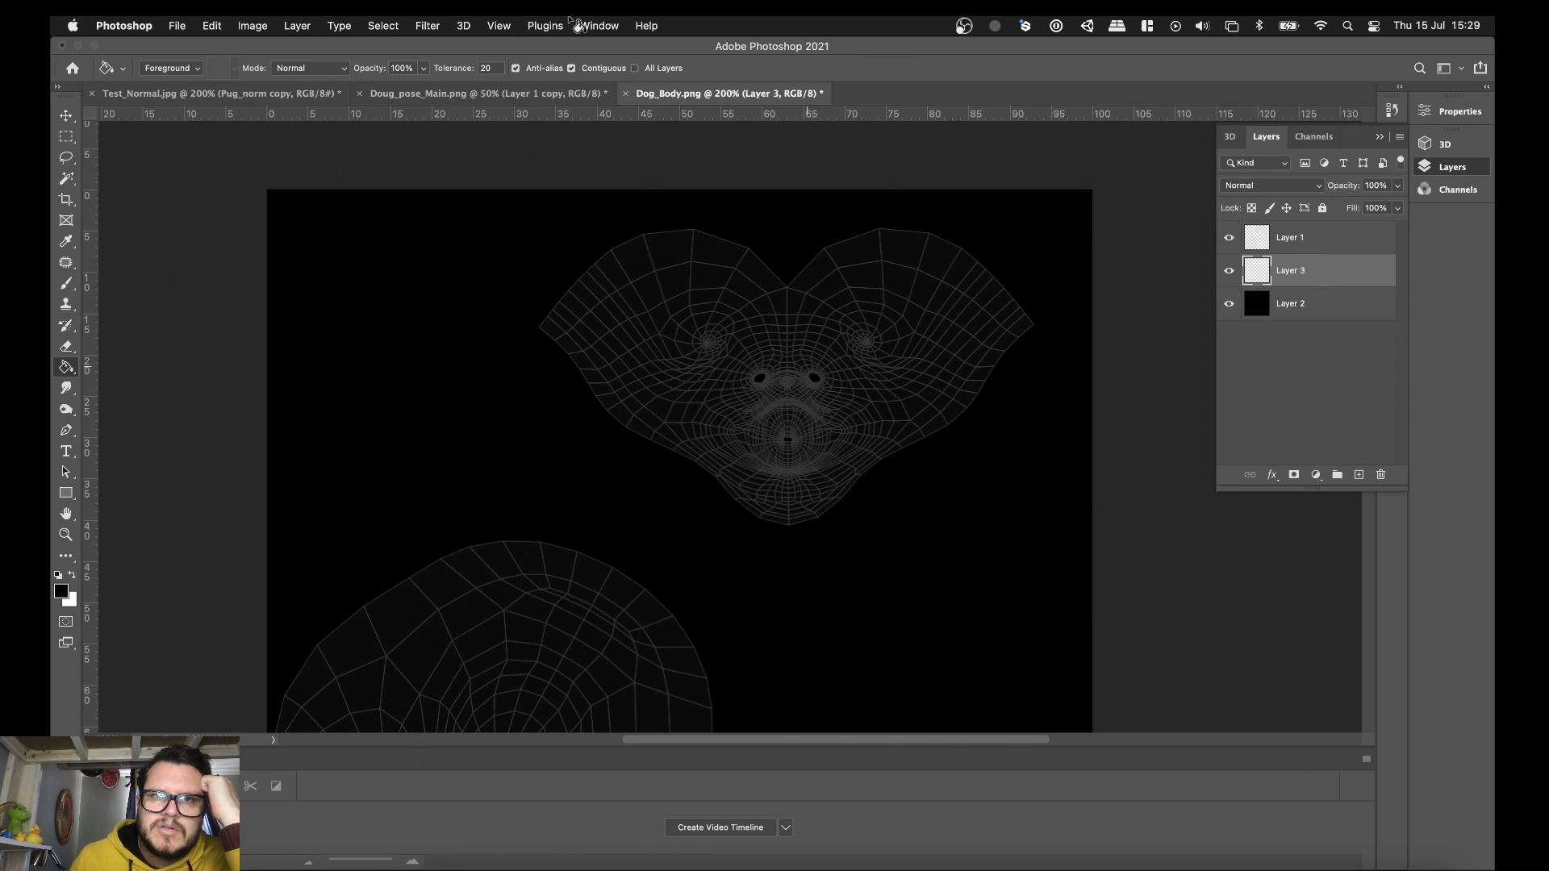
# Open Snow_norm_Normal.jpg from the Desktop folder as a new document in Photoshop
pyautogui.press('super+Tab')
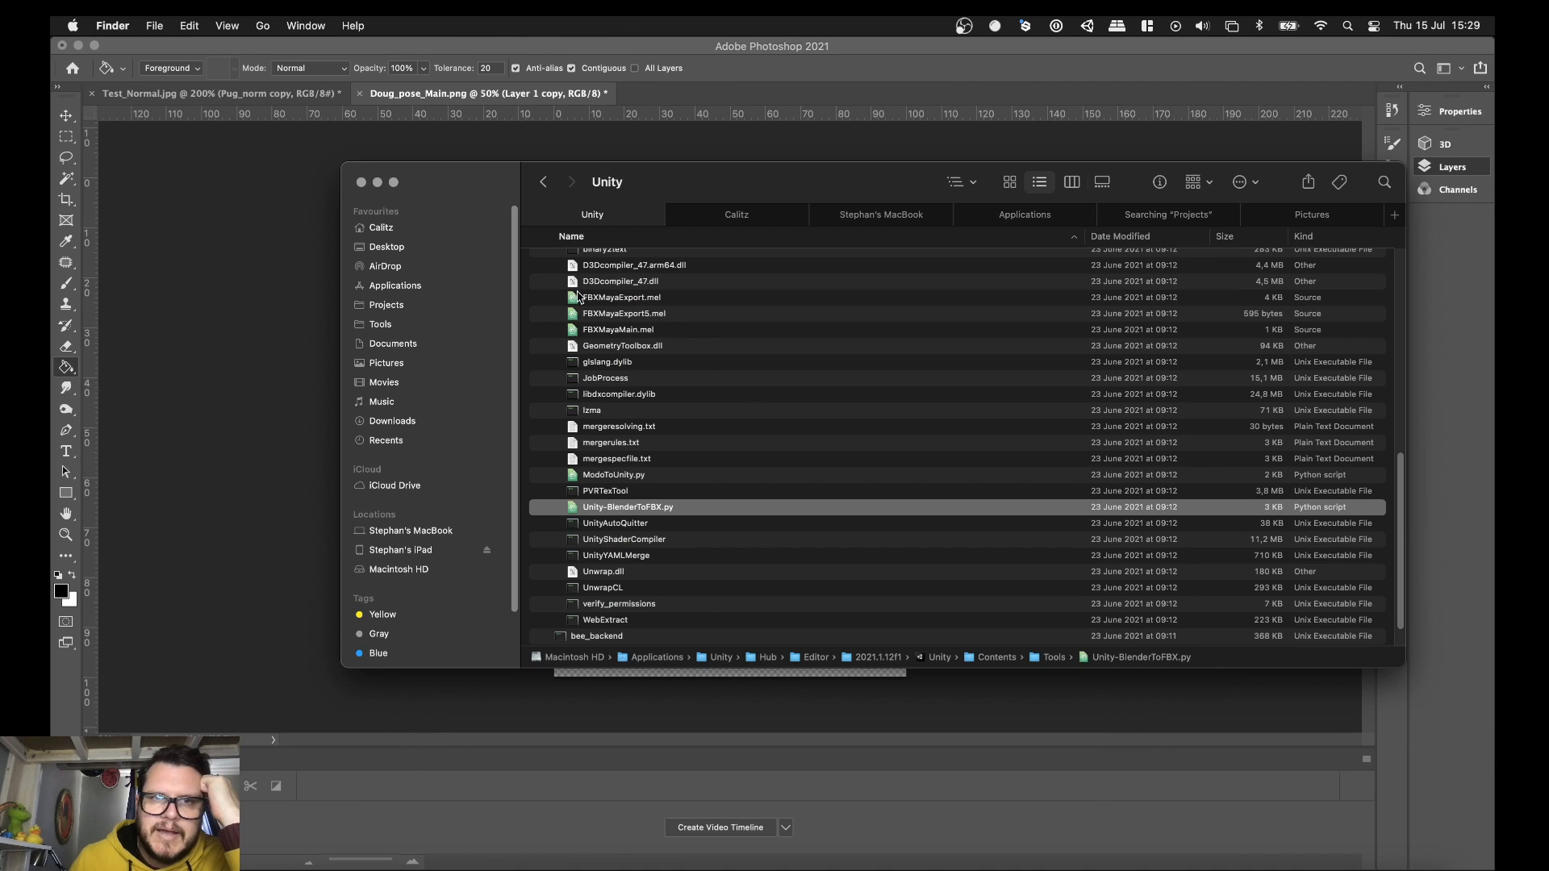
pyautogui.click(402, 249)
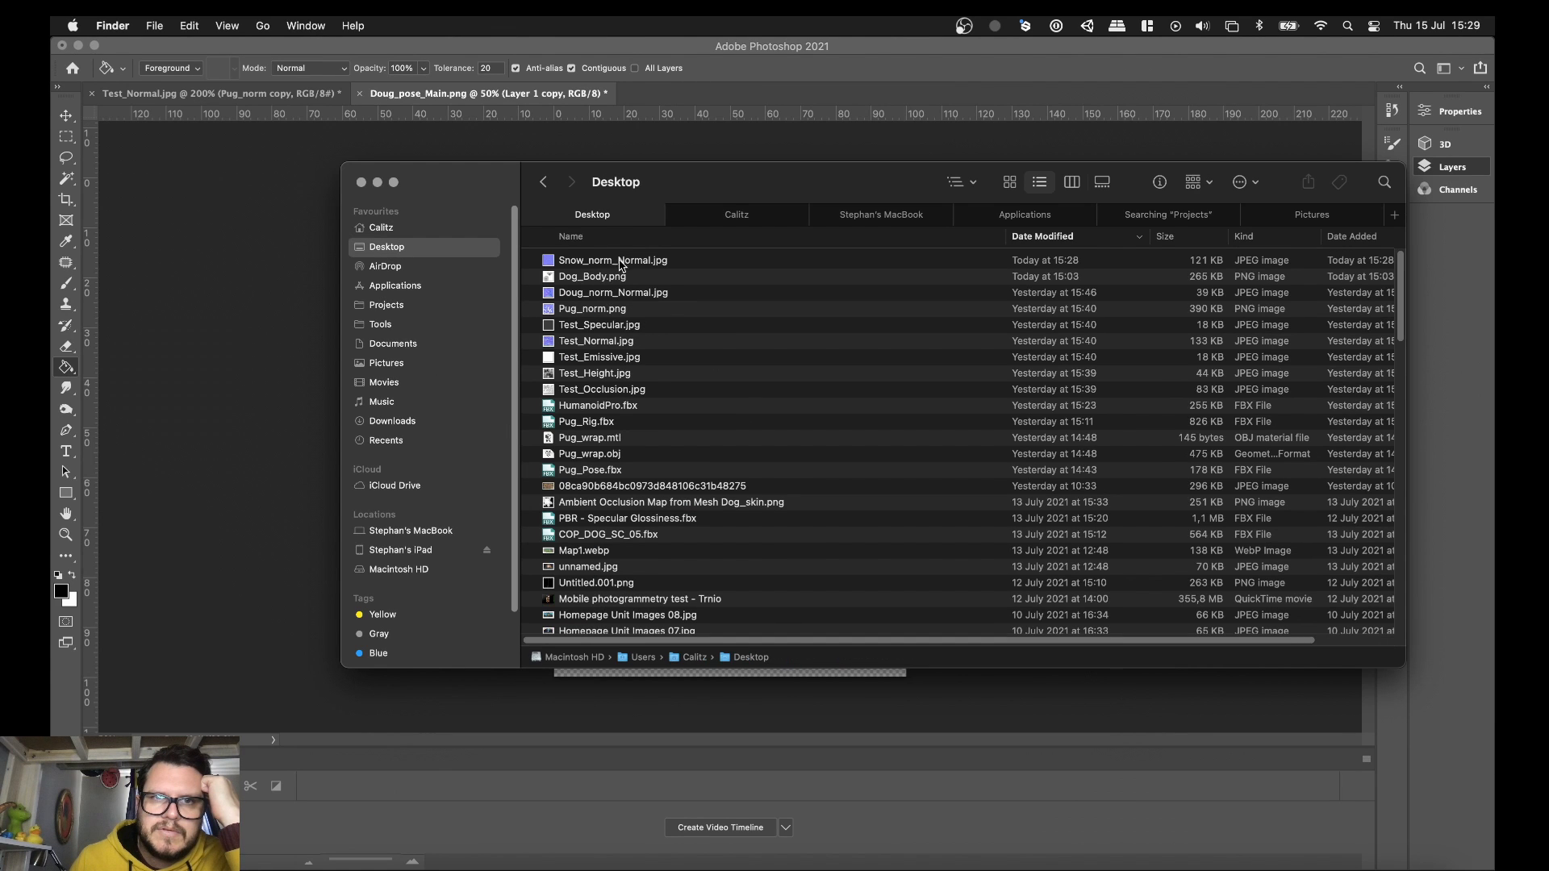
pyautogui.moveTo(622, 265); pyautogui.dragTo(710, 95)
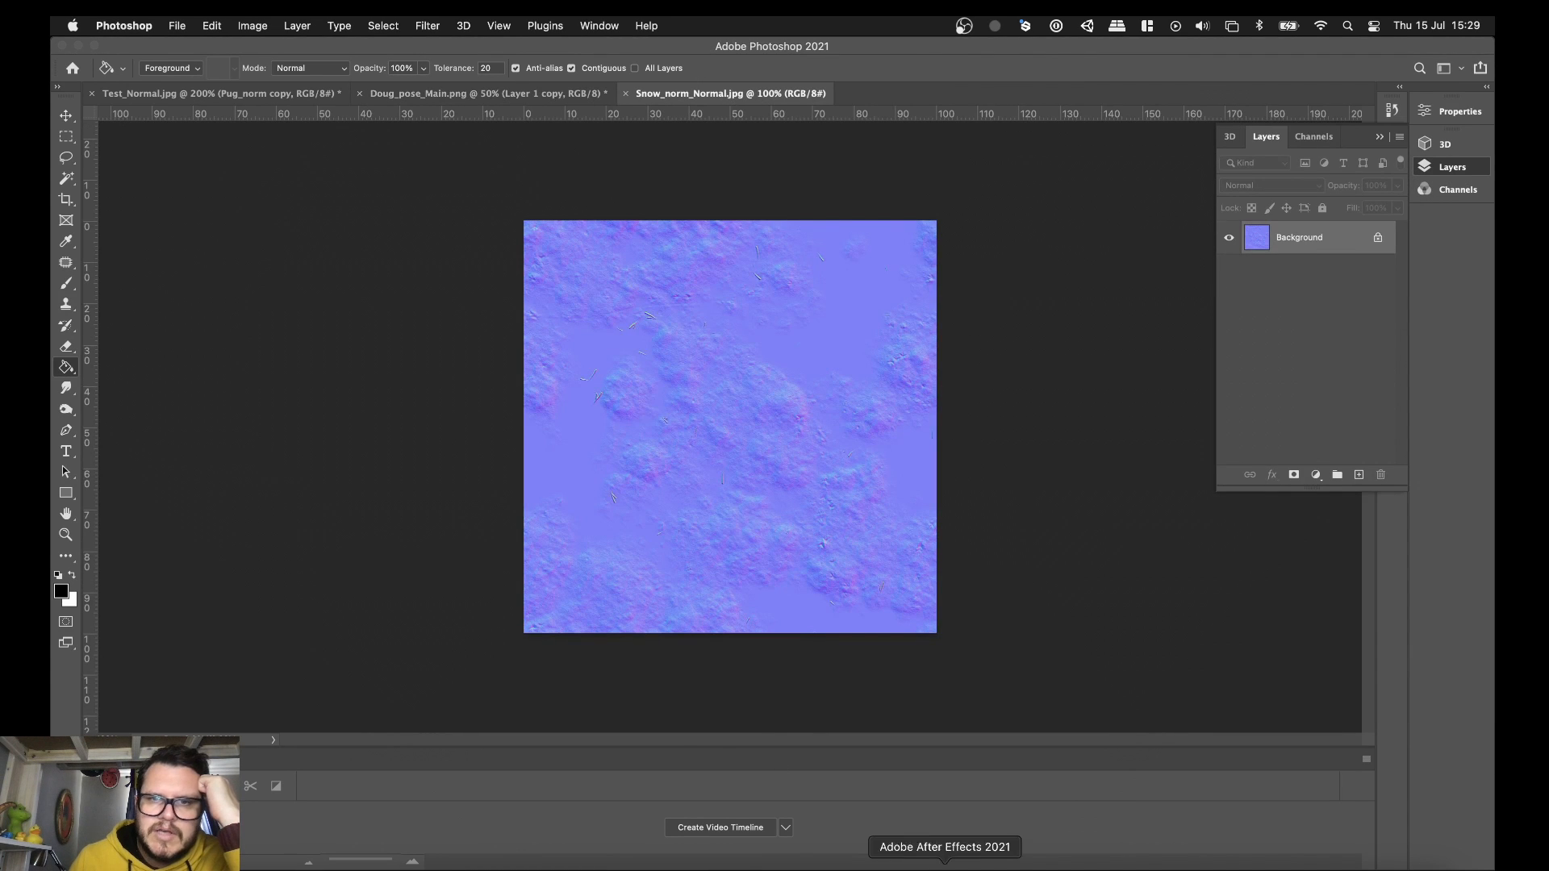
# Switch to Blender and save the baked normal map image to the Desktop as Sculpt_norm.png
pyautogui.click(364, 865)
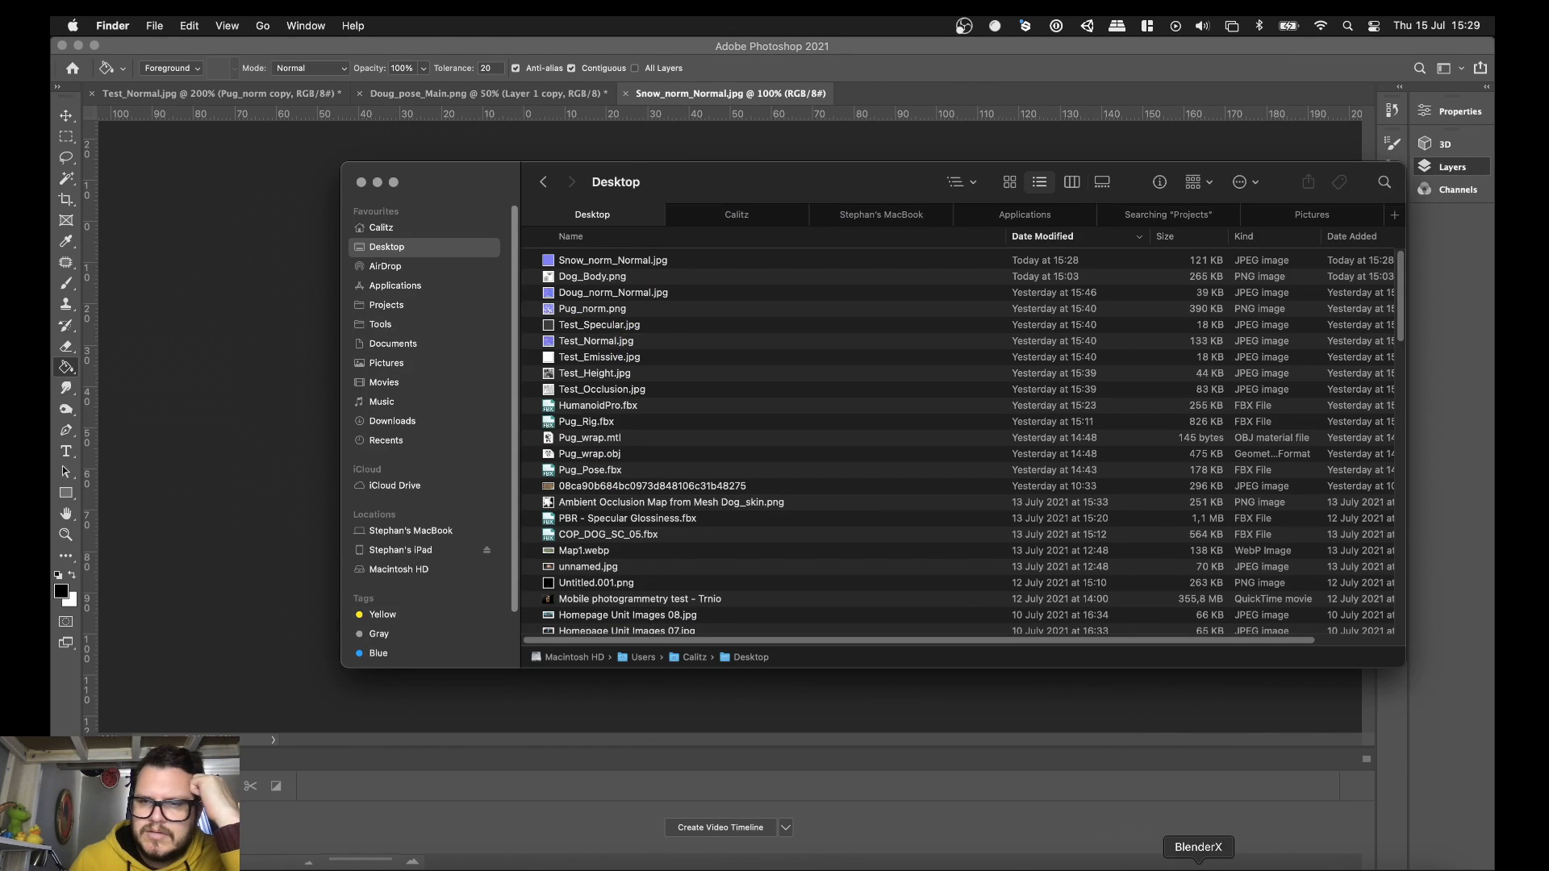
pyautogui.click(1306, 864)
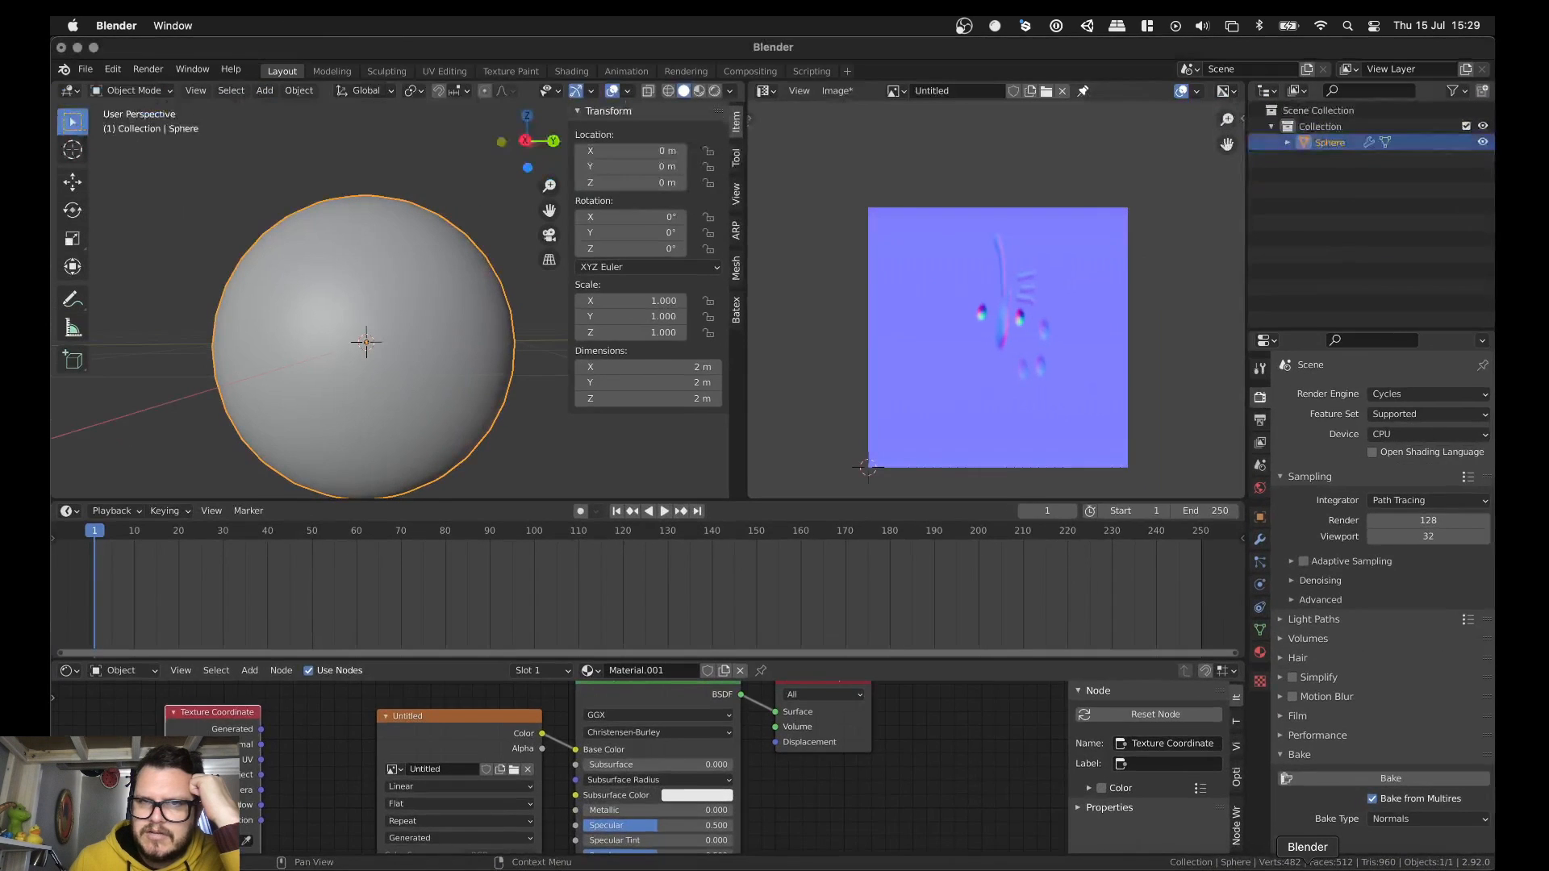
pyautogui.click(839, 91)
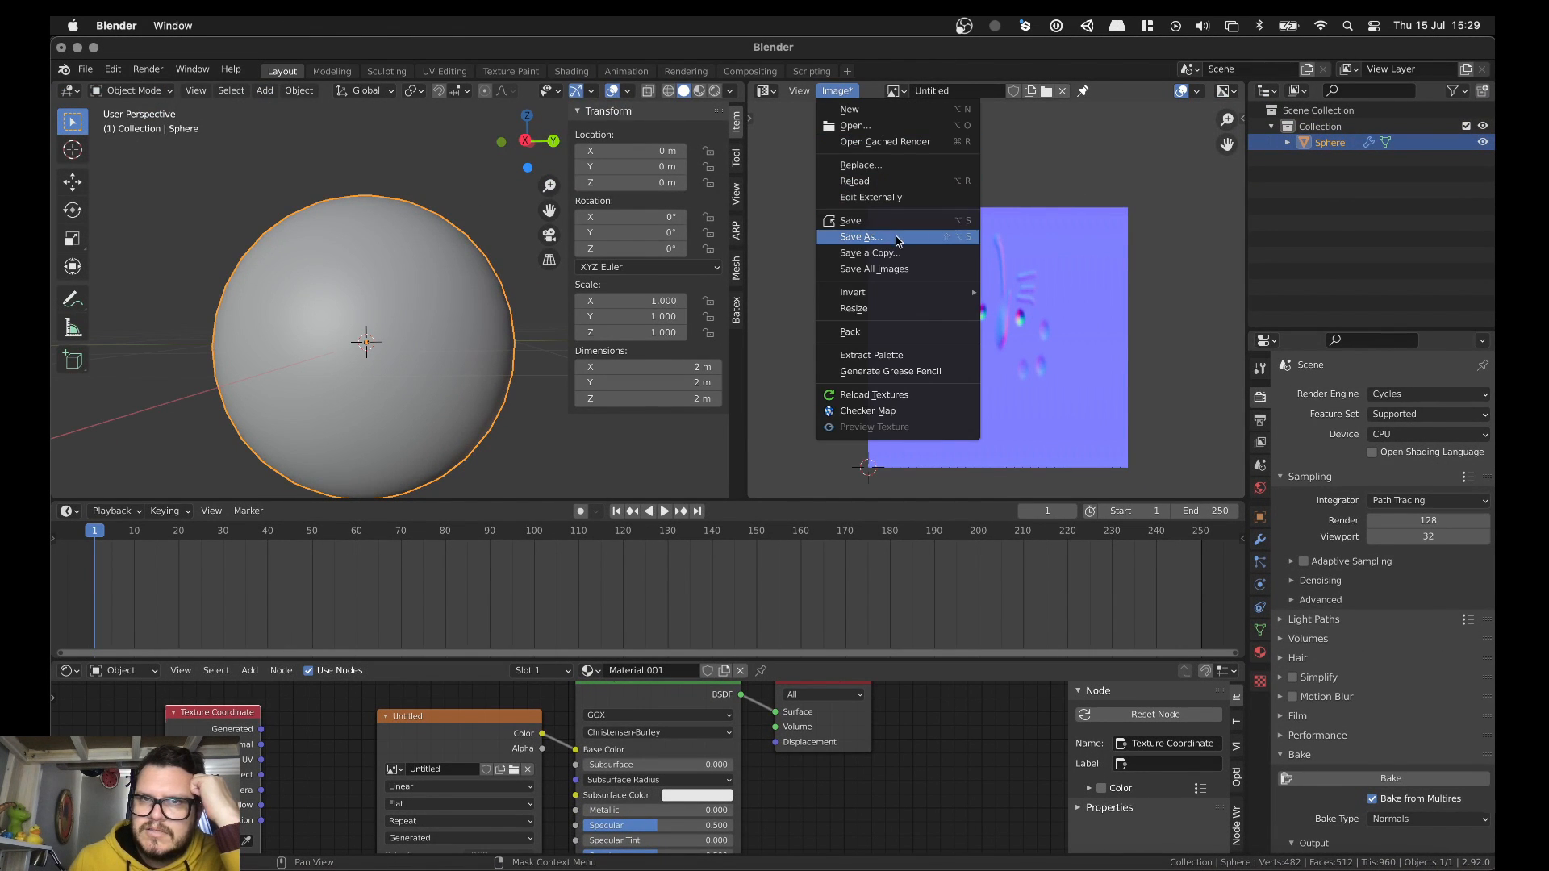
pyautogui.click(861, 236)
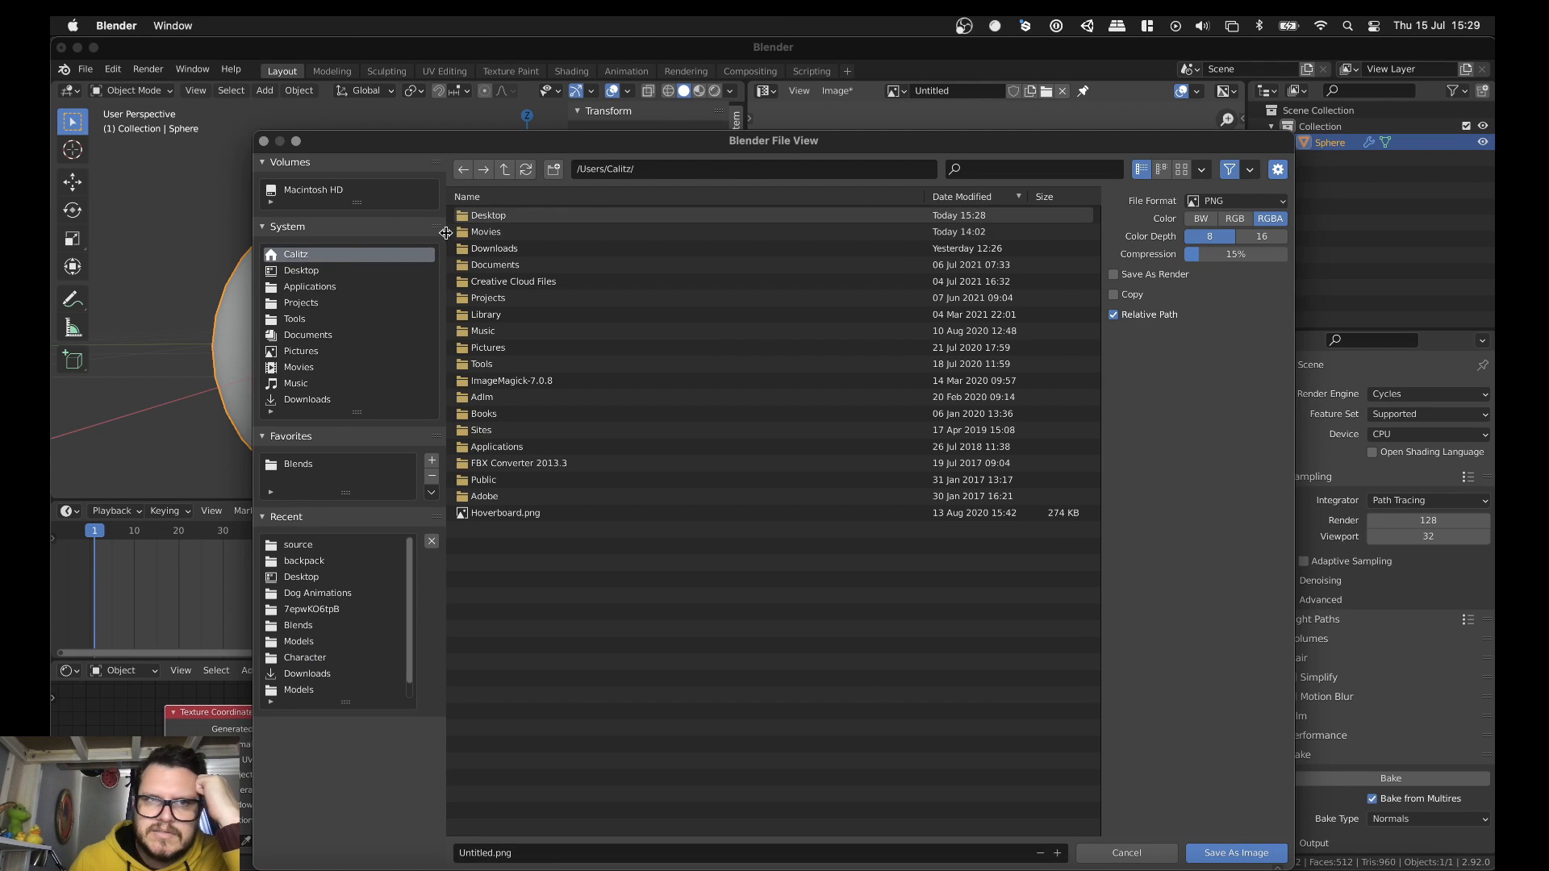
pyautogui.doubleClick(488, 215)
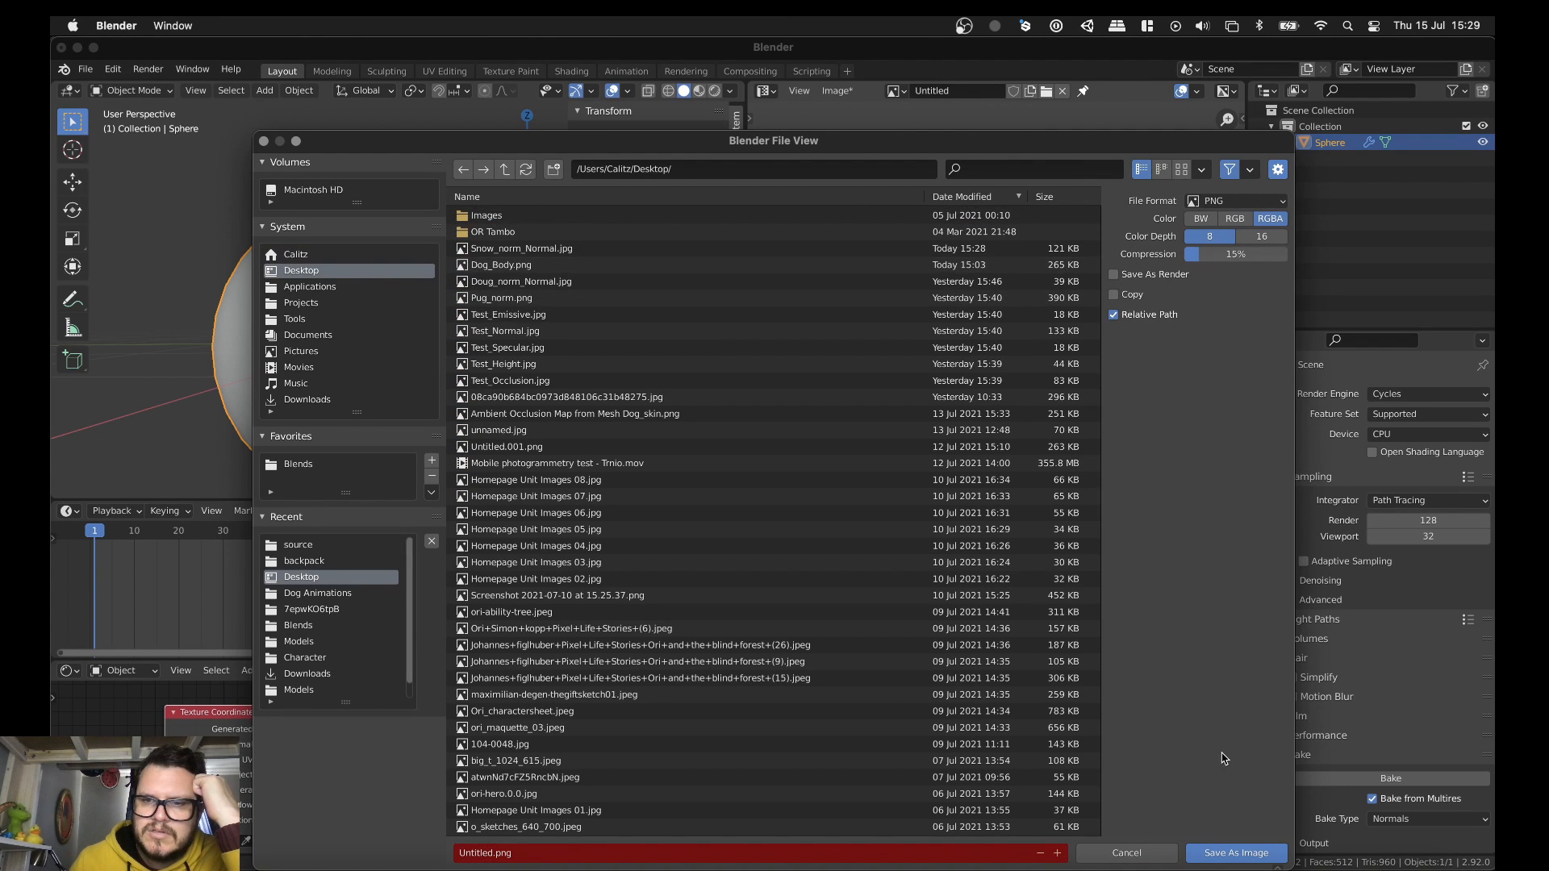
pyautogui.click(488, 853)
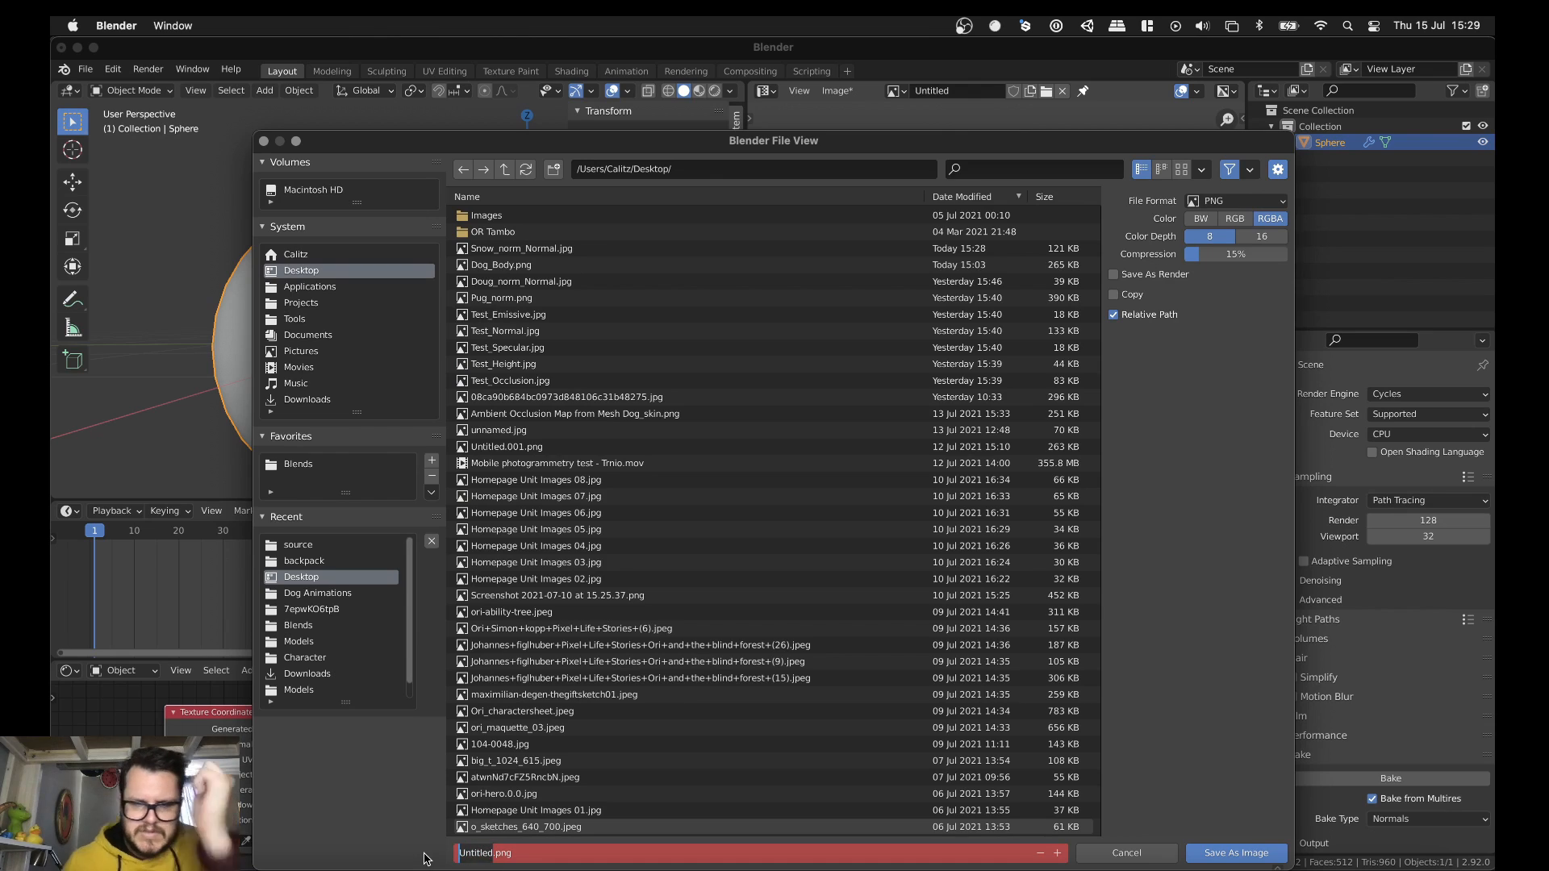
pyautogui.write('Sculpt_norm')
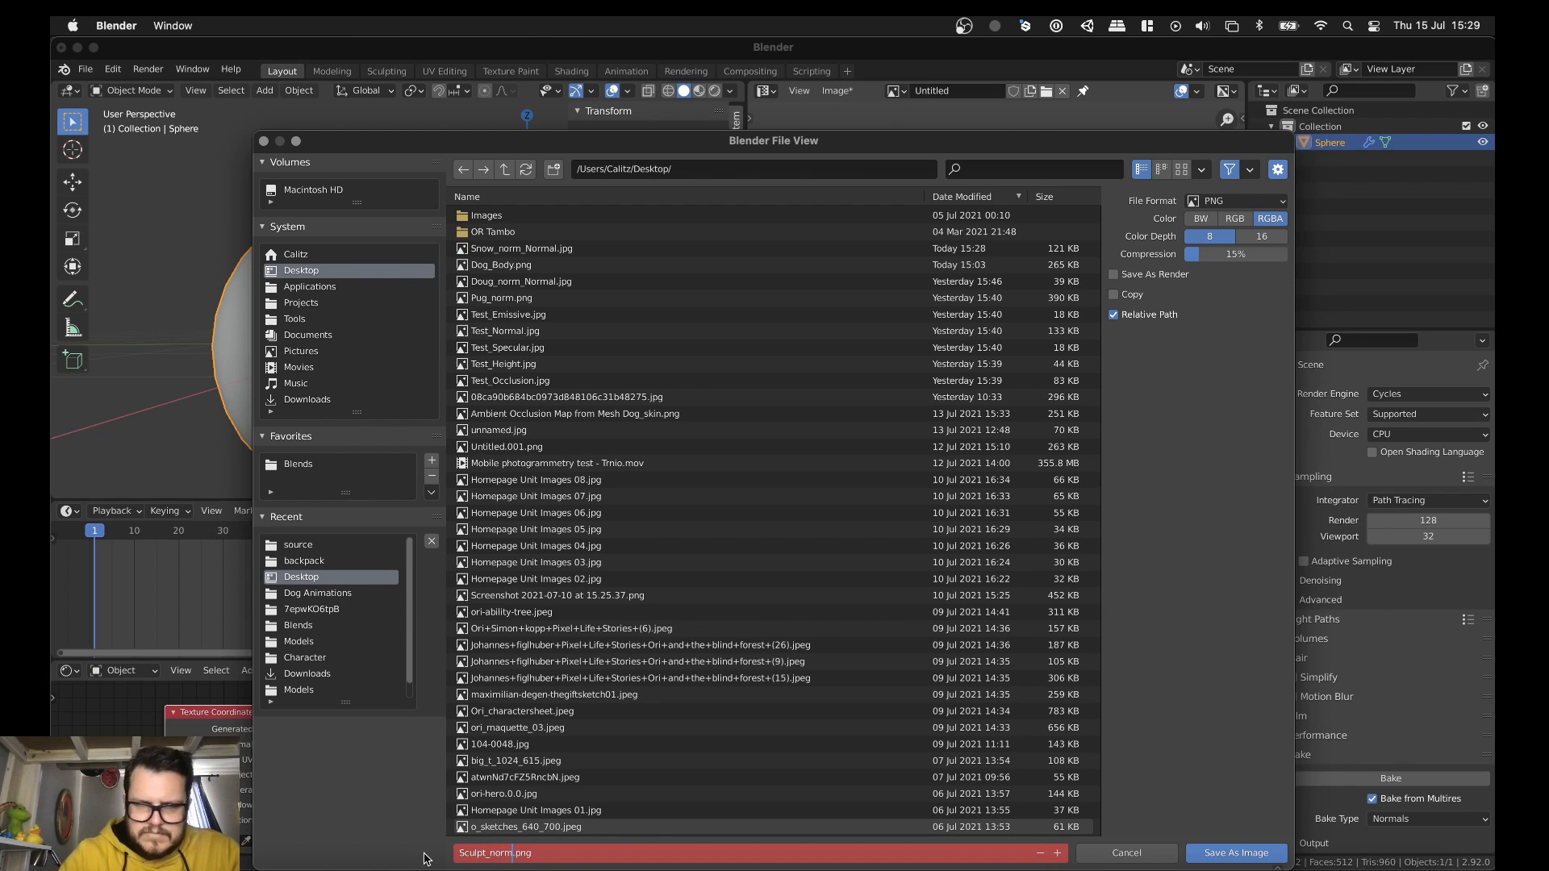
pyautogui.press('Return')
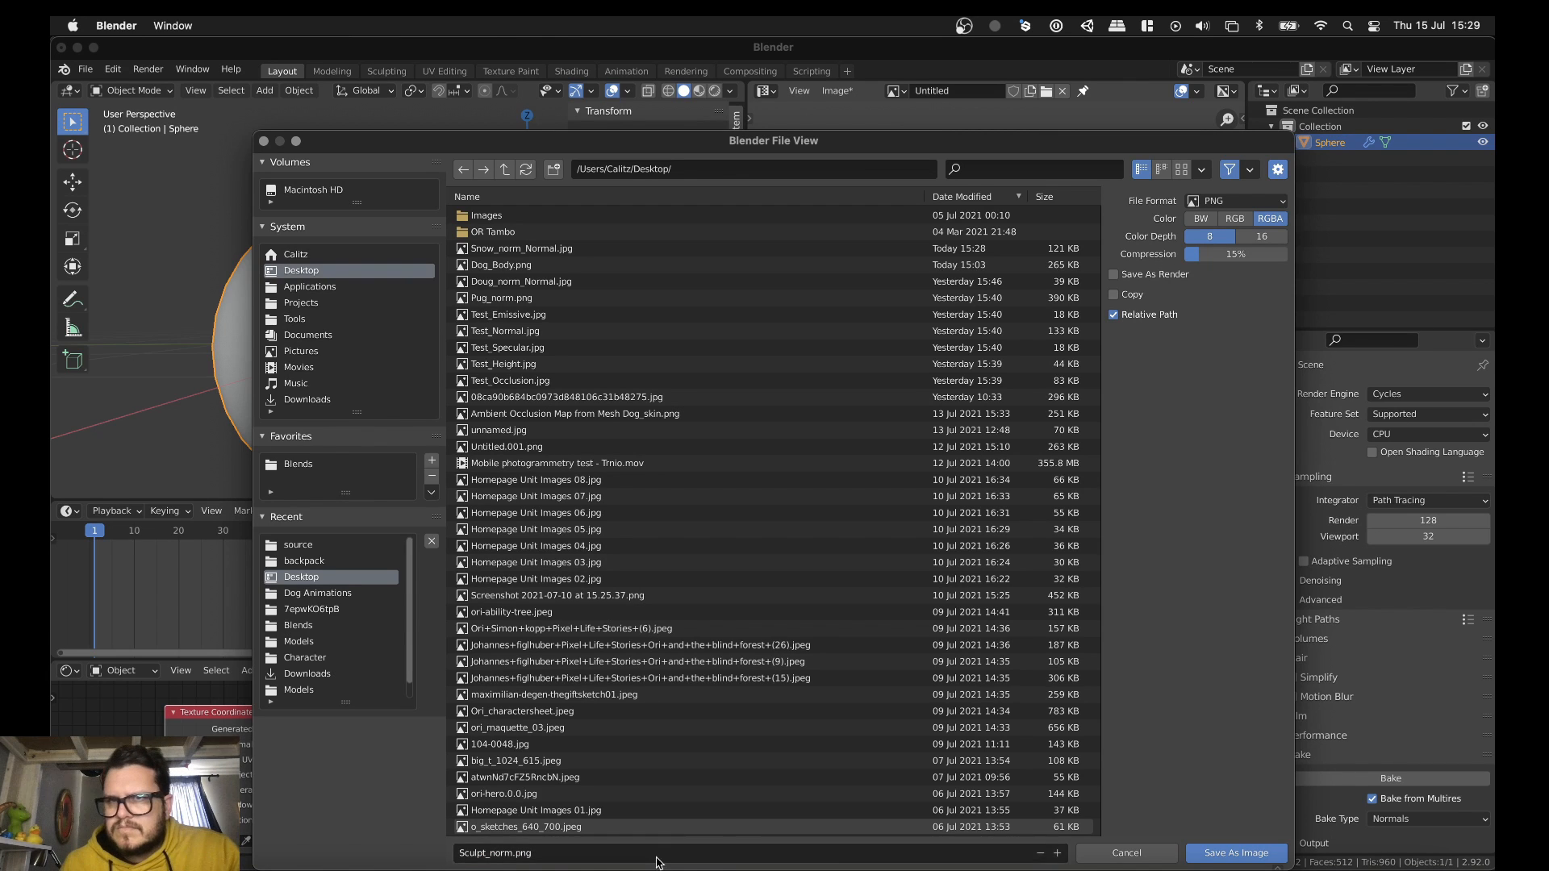
pyautogui.click(1215, 854)
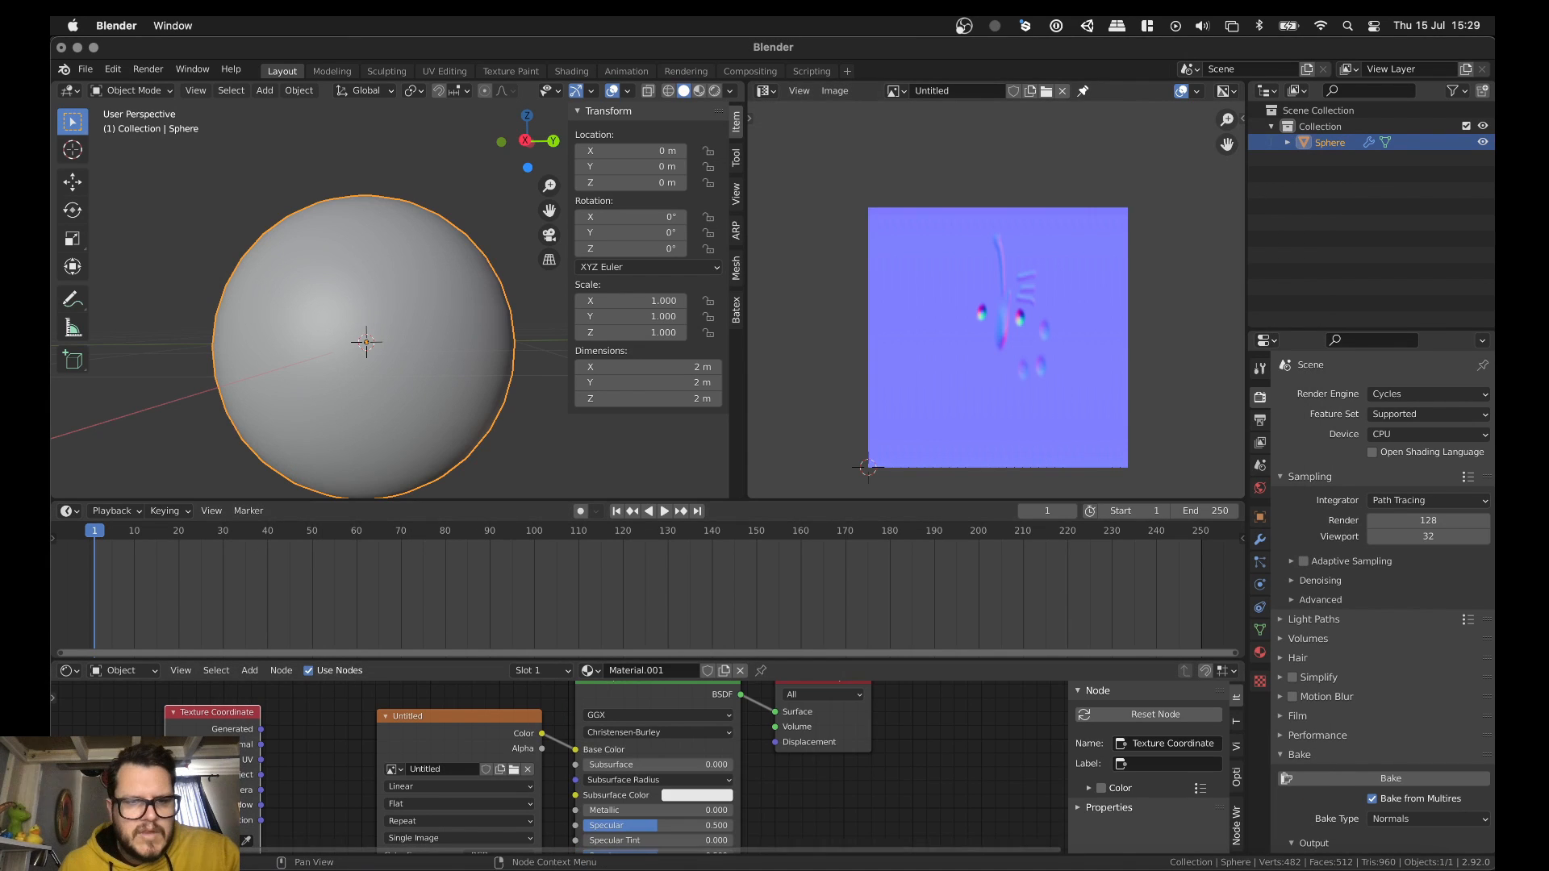
# Open Sculpt_norm.png in Photoshop and paste its whole image as a new layer in Snow_norm_Normal.jpg
pyautogui.press('super+Tab')
pyautogui.moveTo(601, 266)
pyautogui.mouseDown()
pyautogui.moveTo(843, 714)
pyautogui.moveTo(944, 802)
pyautogui.moveTo(871, 863)
pyautogui.mouseUp()
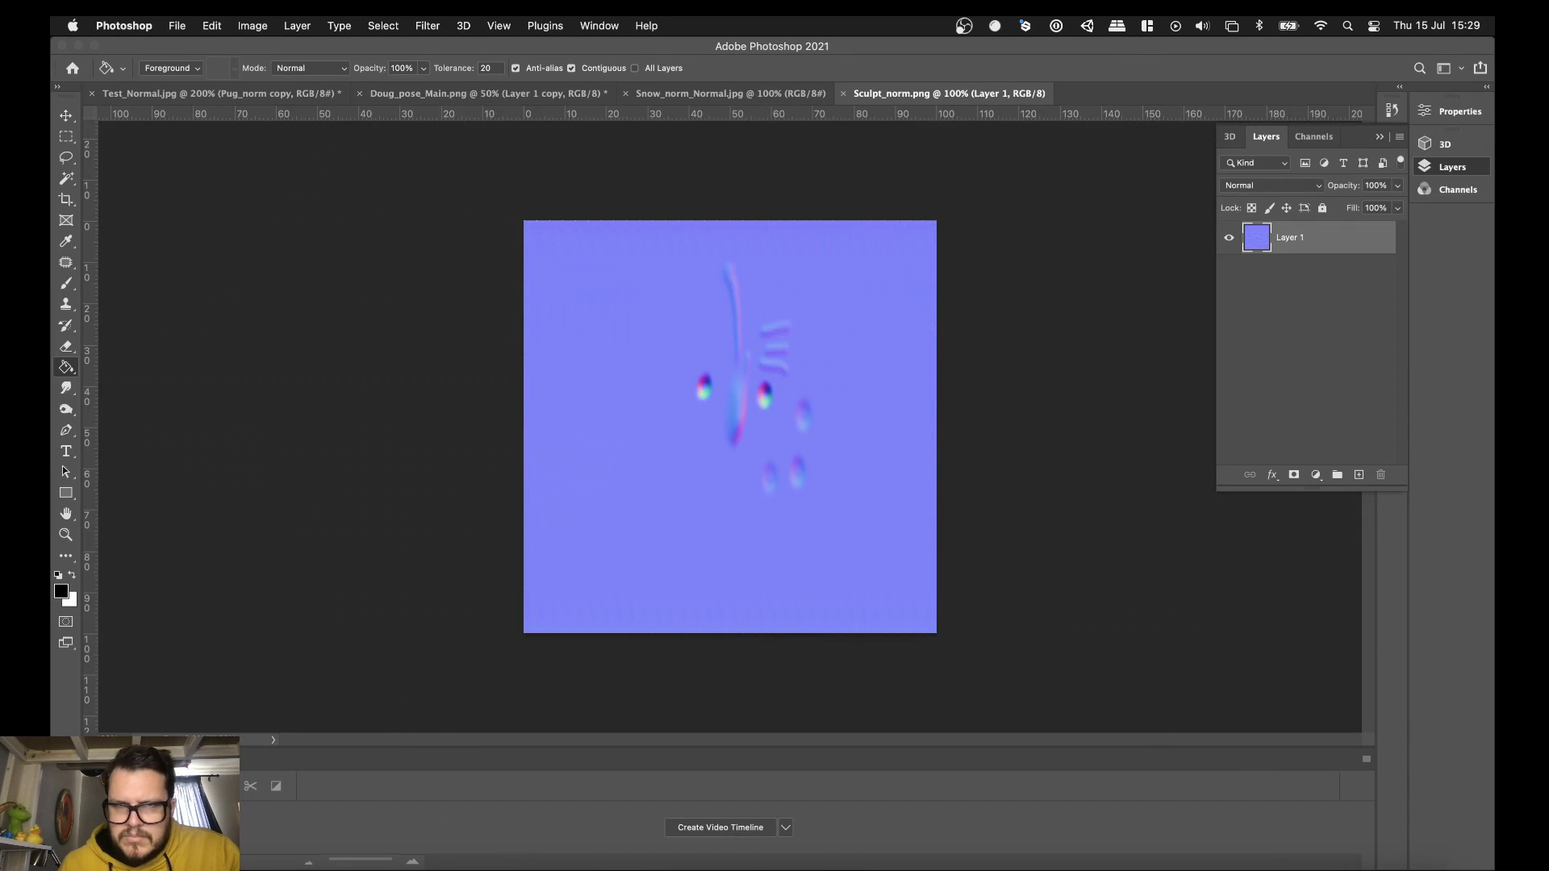
pyautogui.press('super+a')
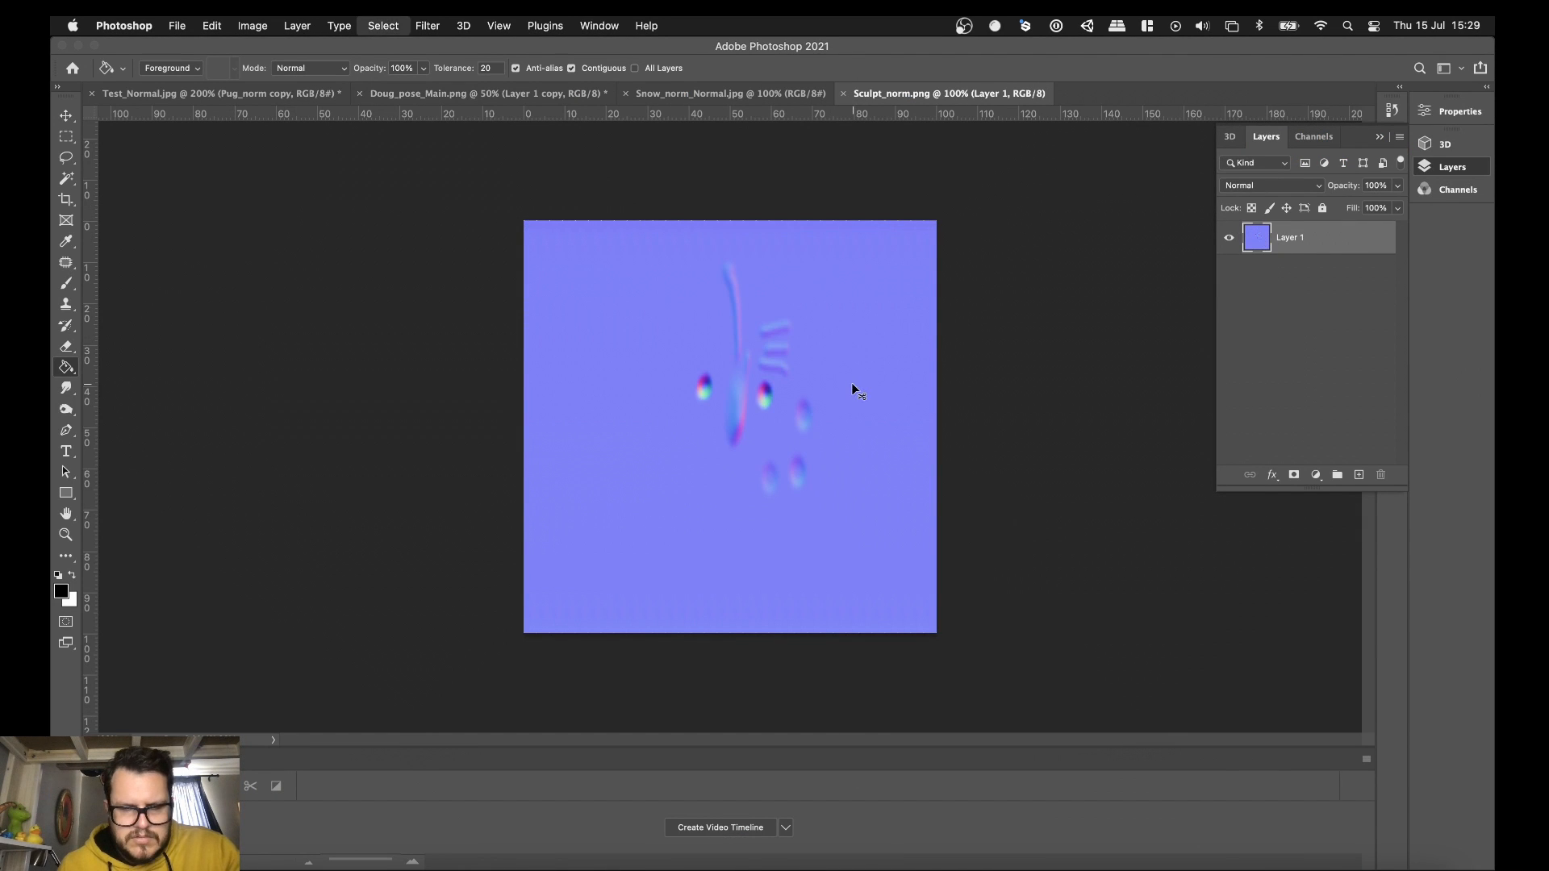
pyautogui.press('super+c')
pyautogui.click(730, 94)
pyautogui.press('super+v')
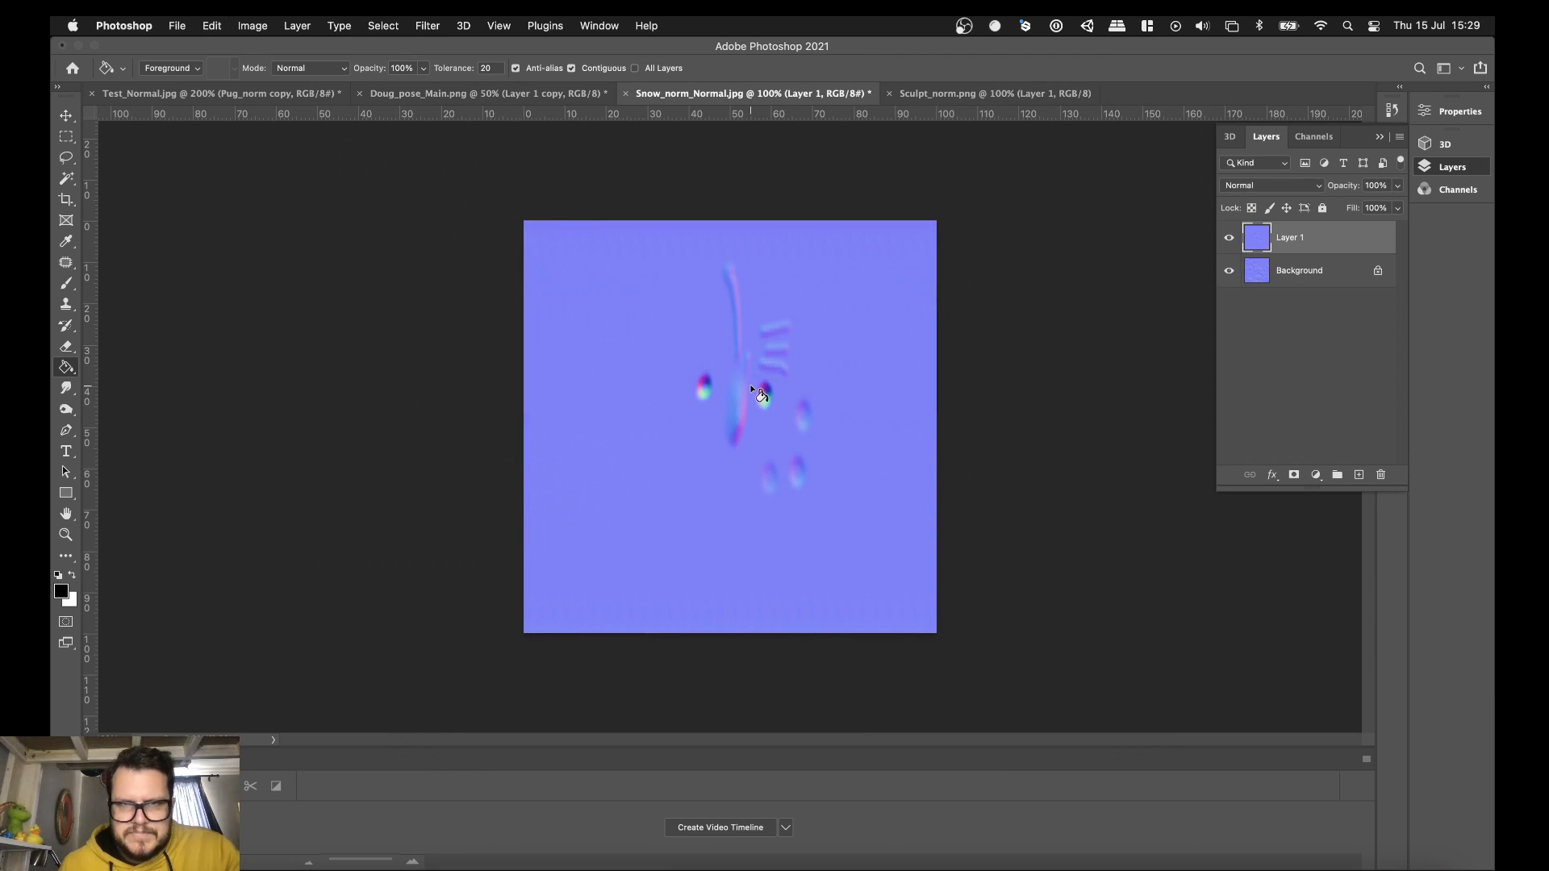
# Set the pasted sculpt layer's blend mode to Overlay and toggle its visibility to compare the combined normal map
pyautogui.click(1306, 190)
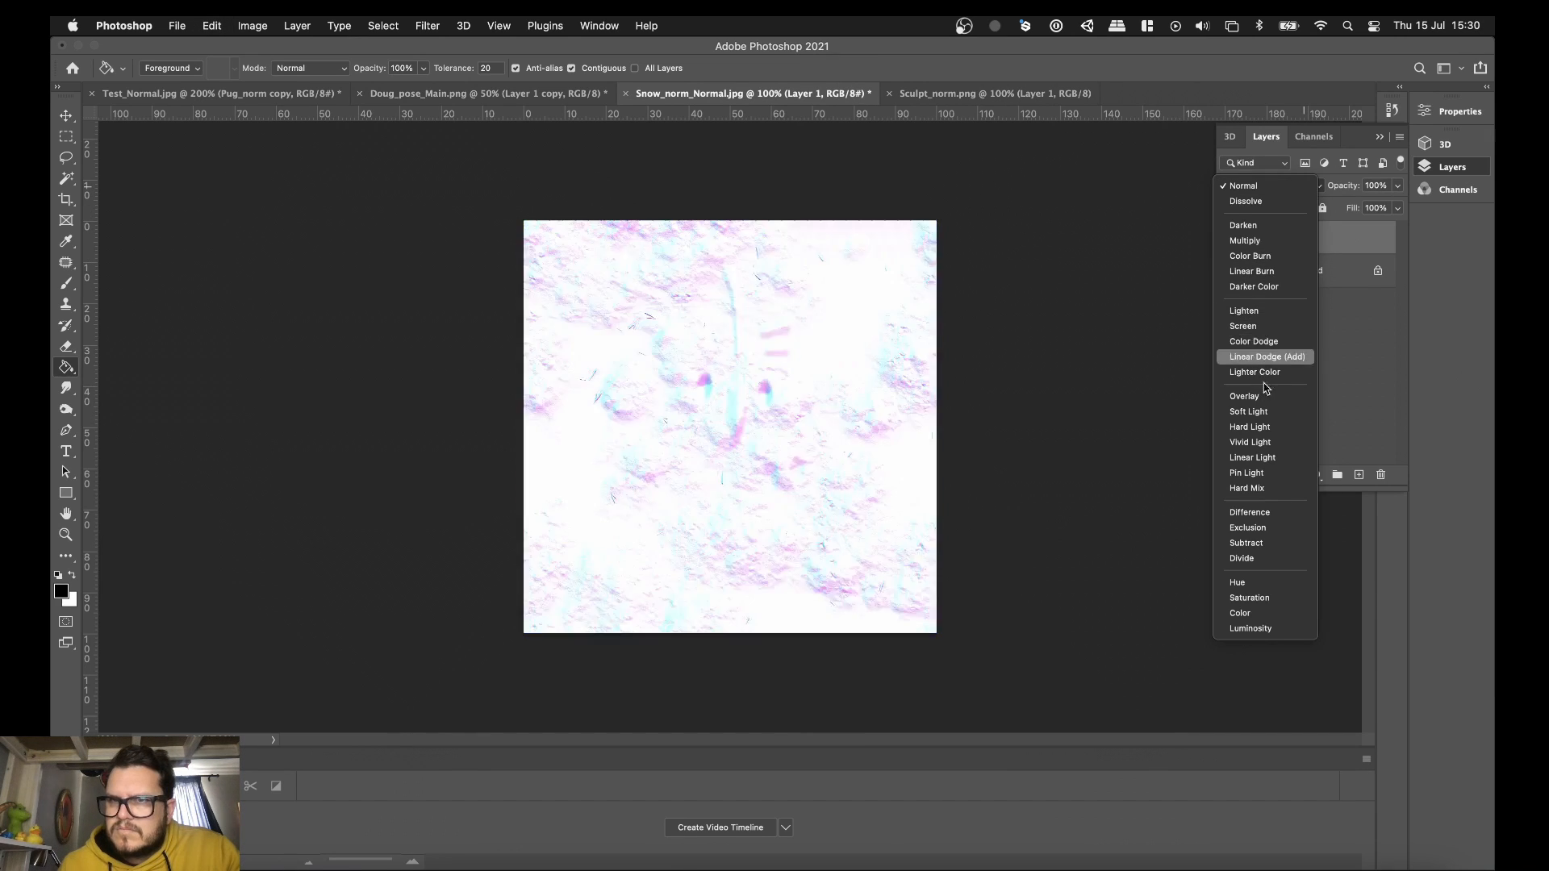
pyautogui.click(1270, 401)
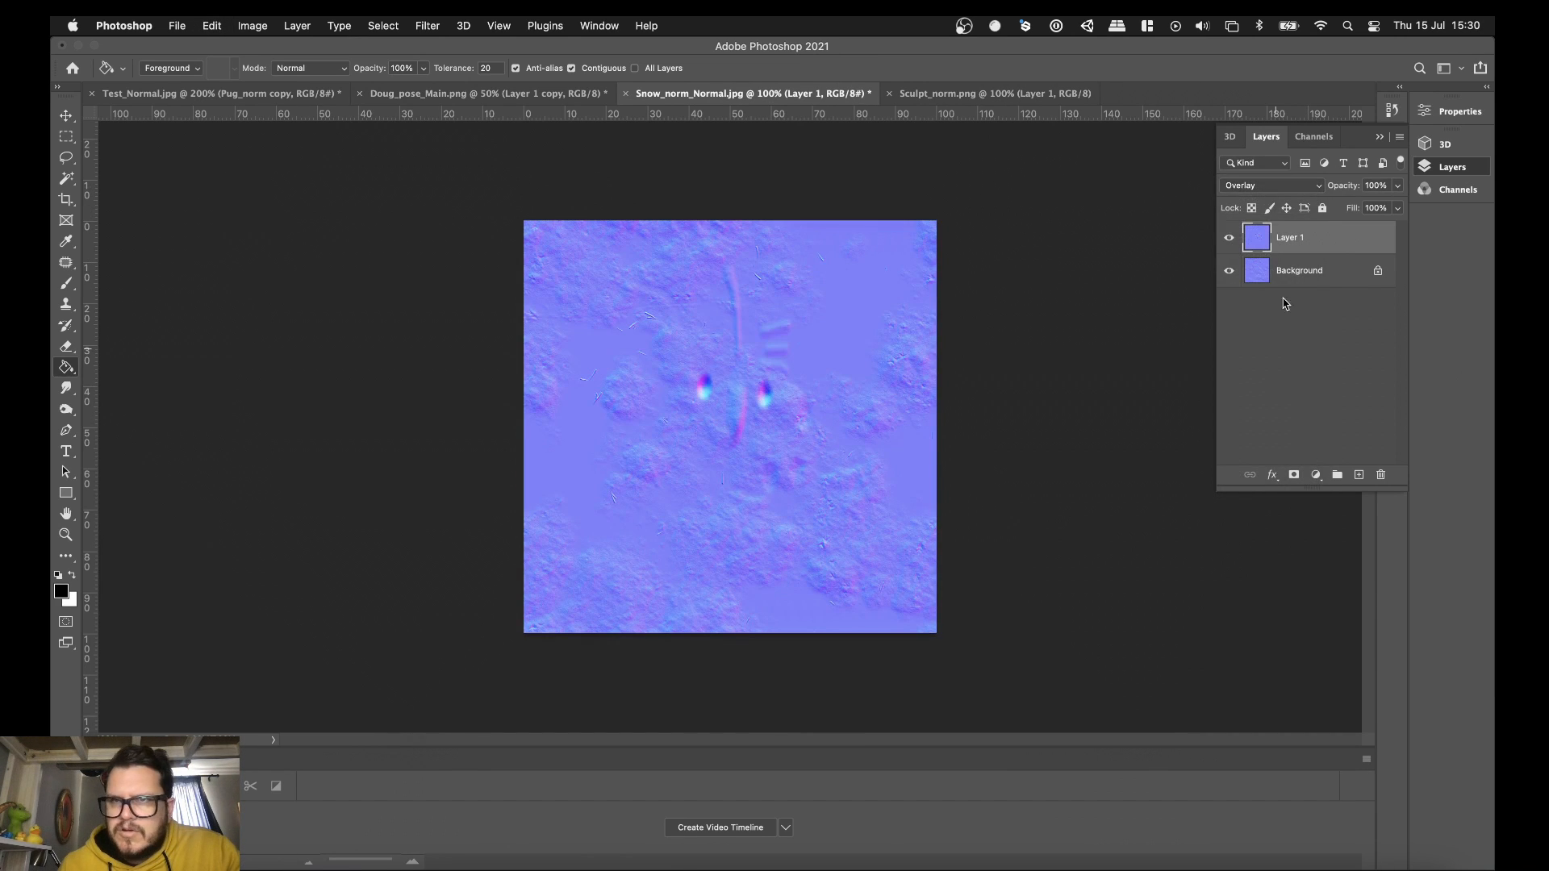
pyautogui.click(1230, 240)
pyautogui.click(1230, 241)
pyautogui.click(1229, 240)
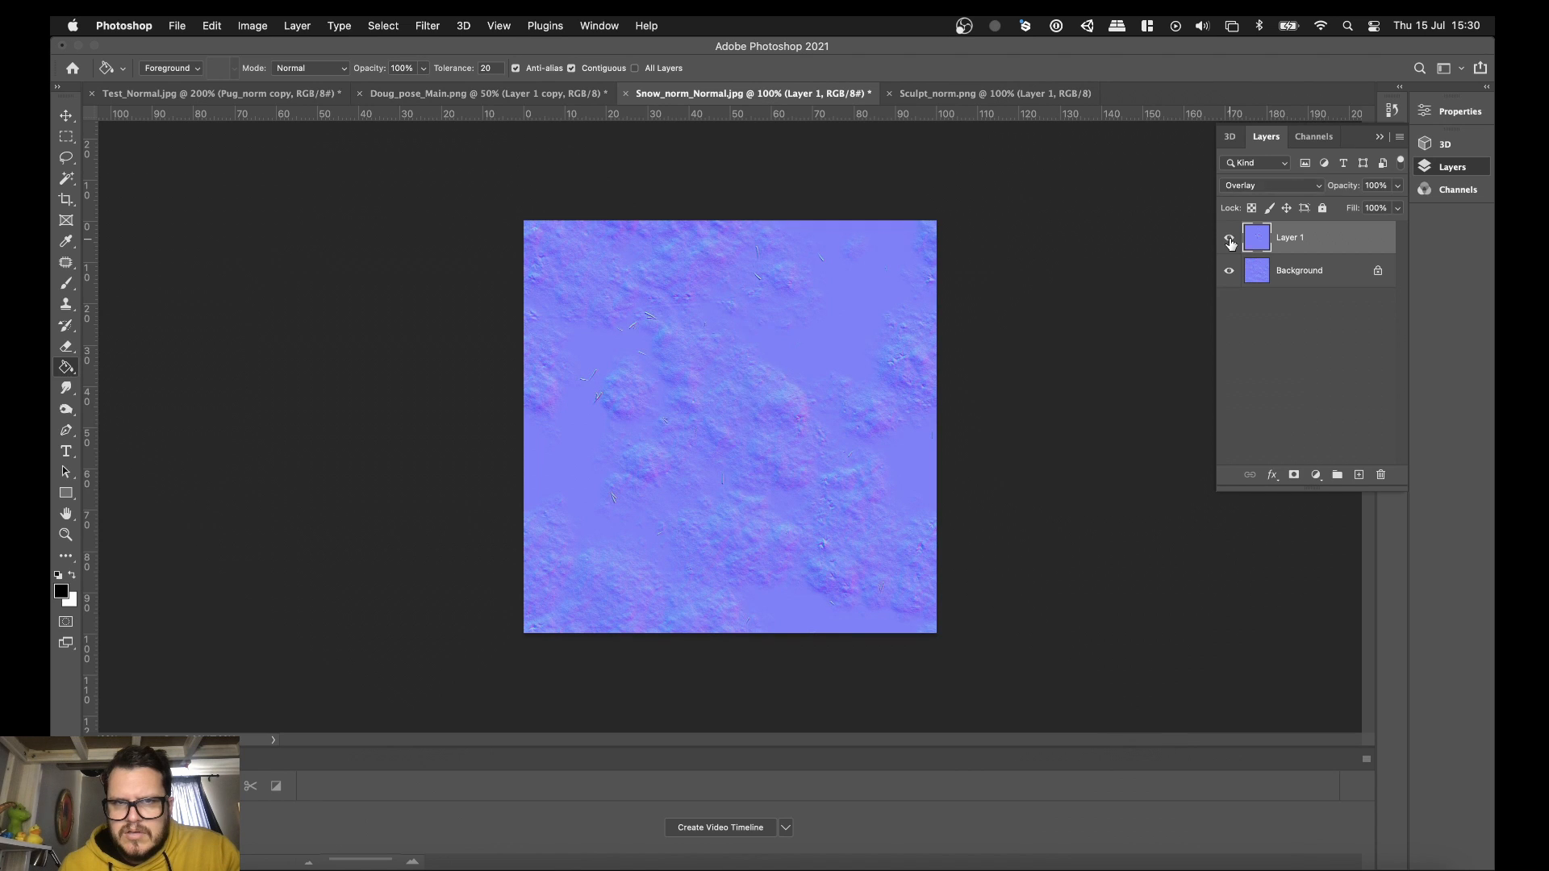
pyautogui.click(1230, 240)
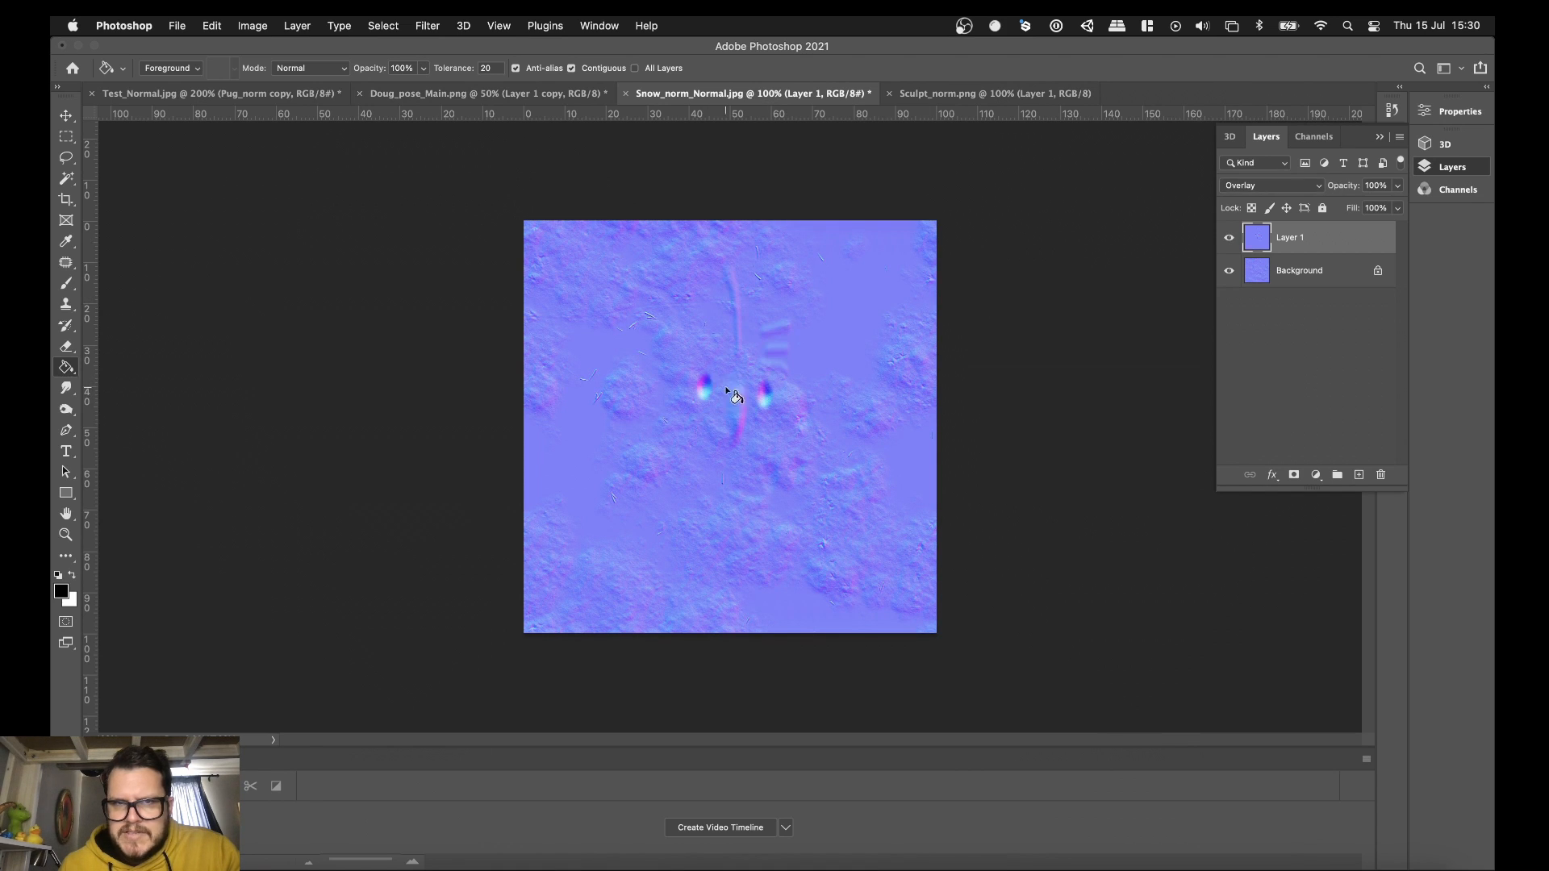